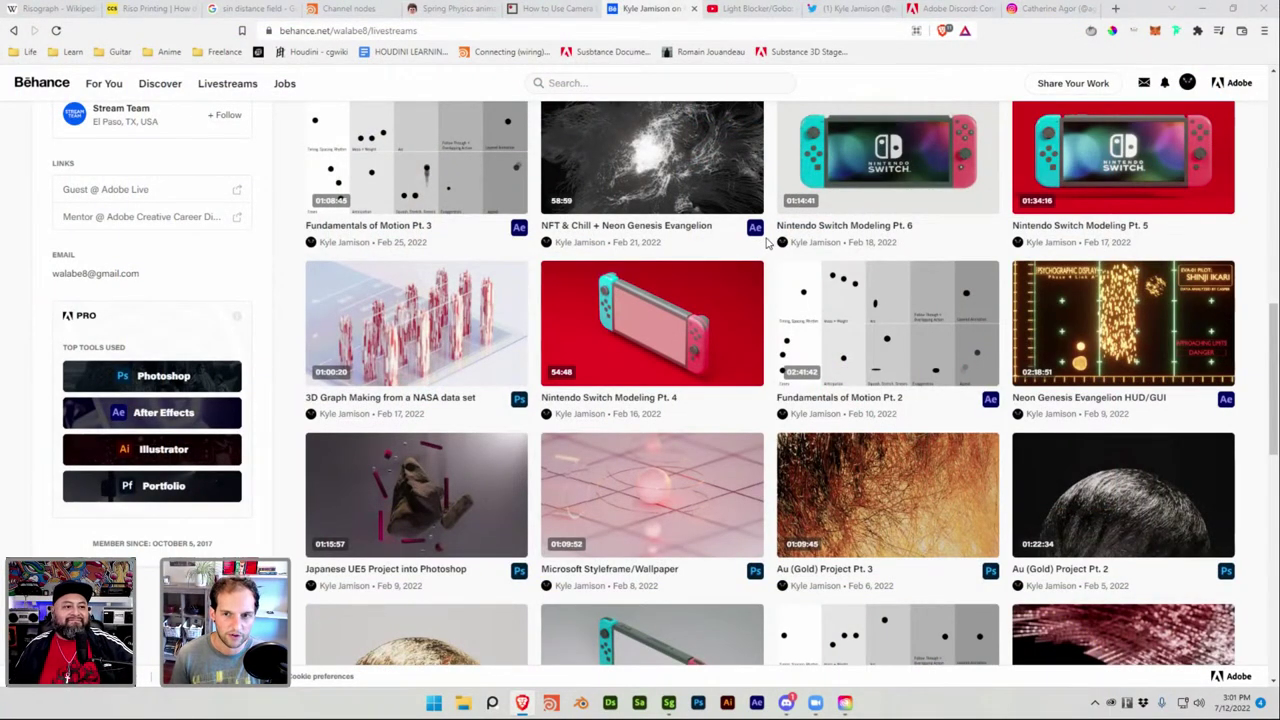
Browse back up through the past livestreams on the Behance profile to its newest entries.
{"action": "scroll", "coordinate": [767, 240], "scroll_direction": "up", "scroll_amount": 3}
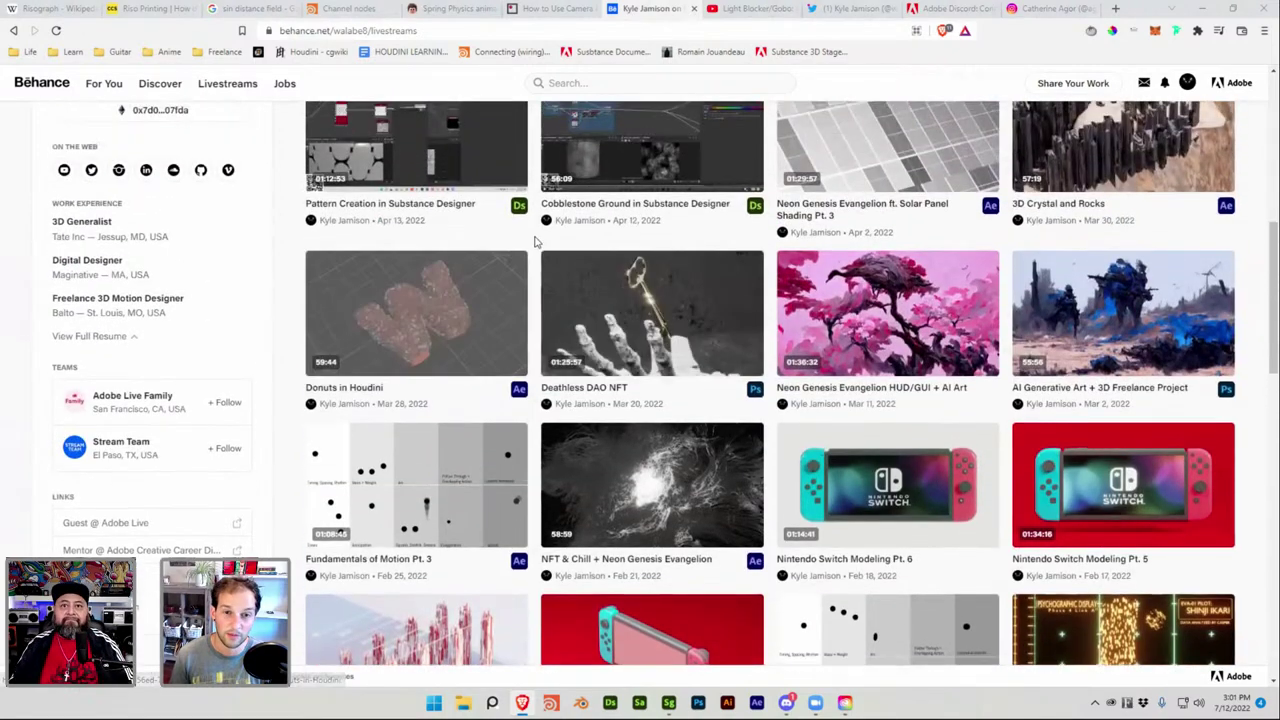
{"action": "scroll", "coordinate": [535, 240], "scroll_direction": "up", "scroll_amount": 2}
{"action": "scroll", "coordinate": [535, 240], "scroll_direction": "up", "scroll_amount": 1}
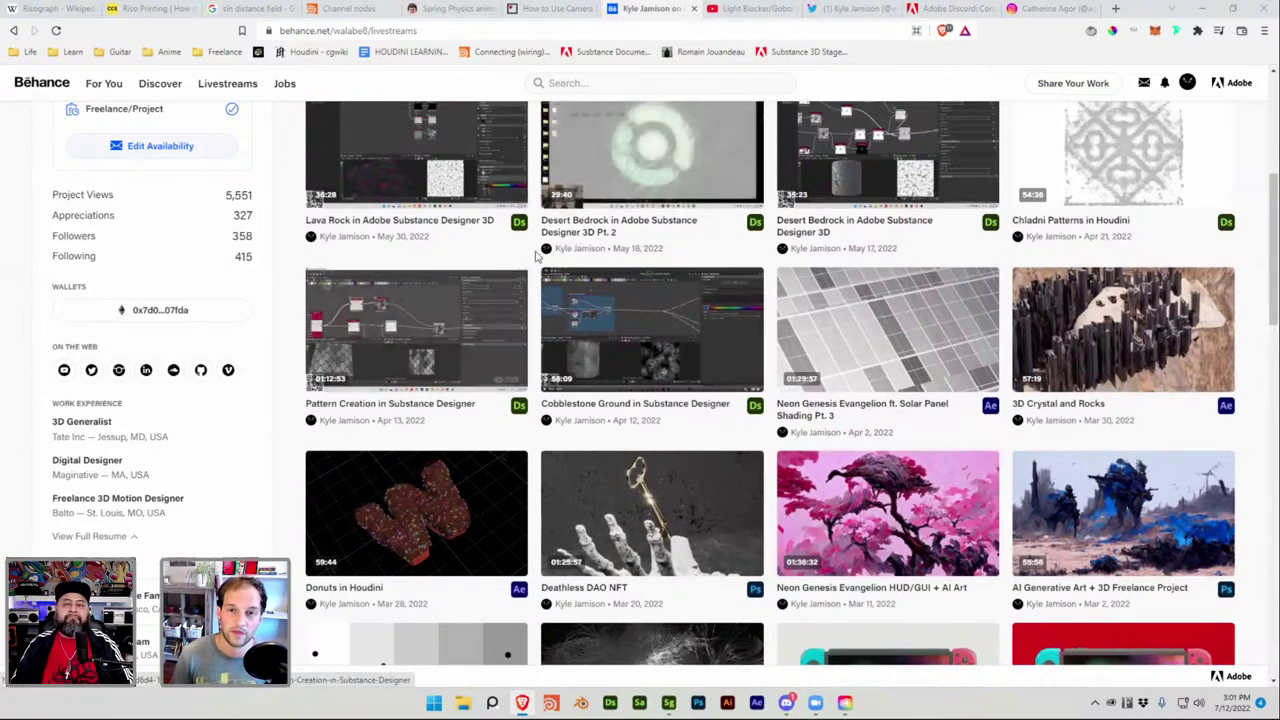
{"action": "scroll", "coordinate": [540, 256], "scroll_direction": "up", "scroll_amount": 1}
{"action": "scroll", "coordinate": [537, 256], "scroll_direction": "up", "scroll_amount": 1}
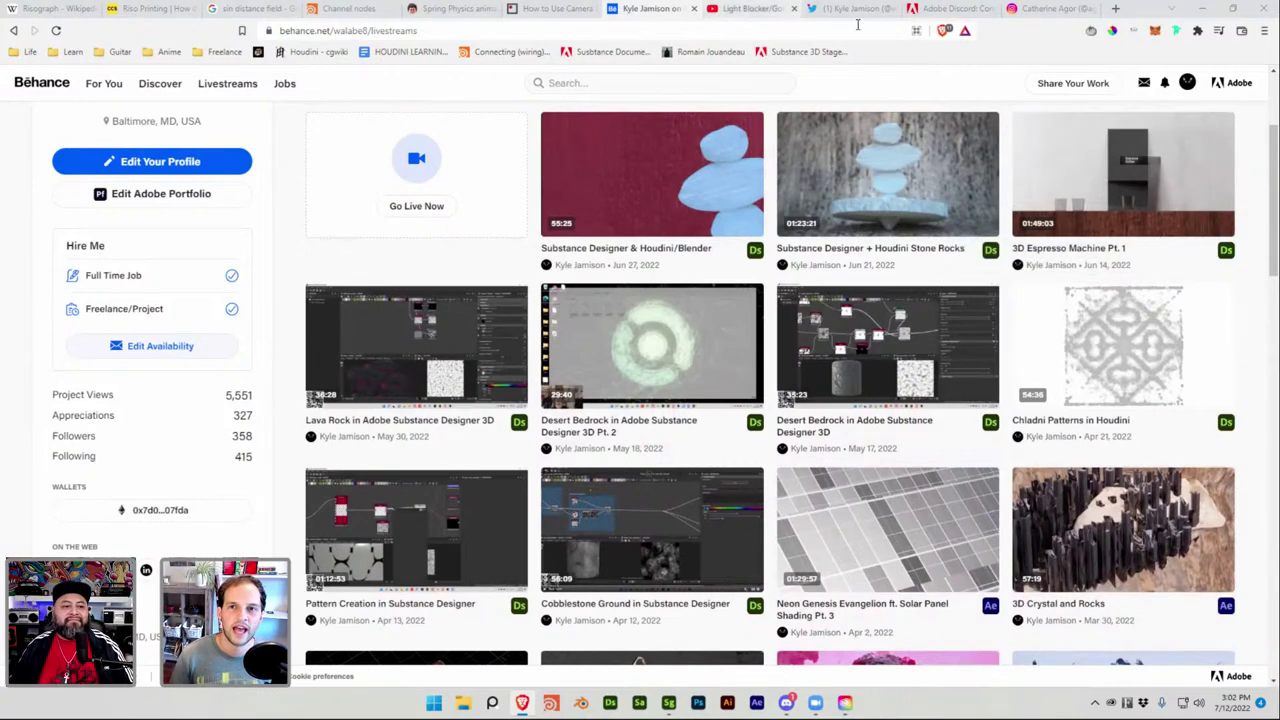
Go through the open pages for the Light Blocker/Gobo YouTube video, the Twitter profile and the Adobe Discord site.
{"action": "left_click", "coordinate": [752, 9]}
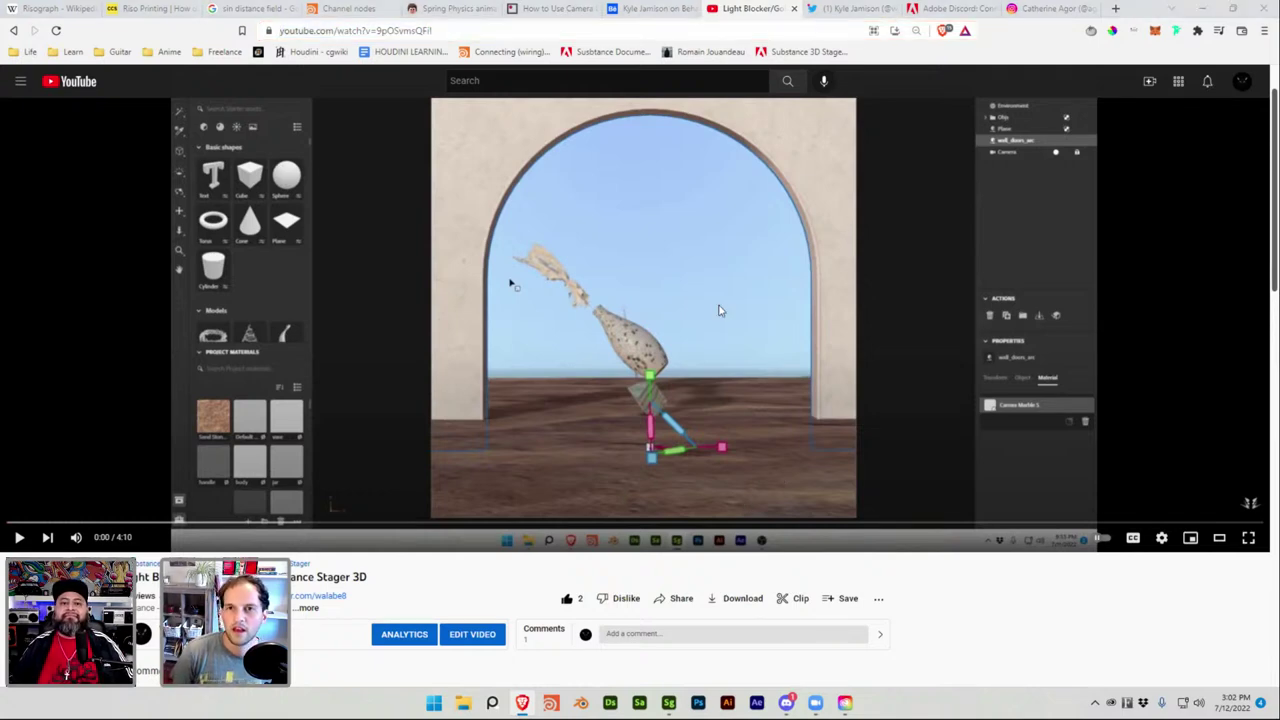
{"action": "left_click", "coordinate": [850, 9]}
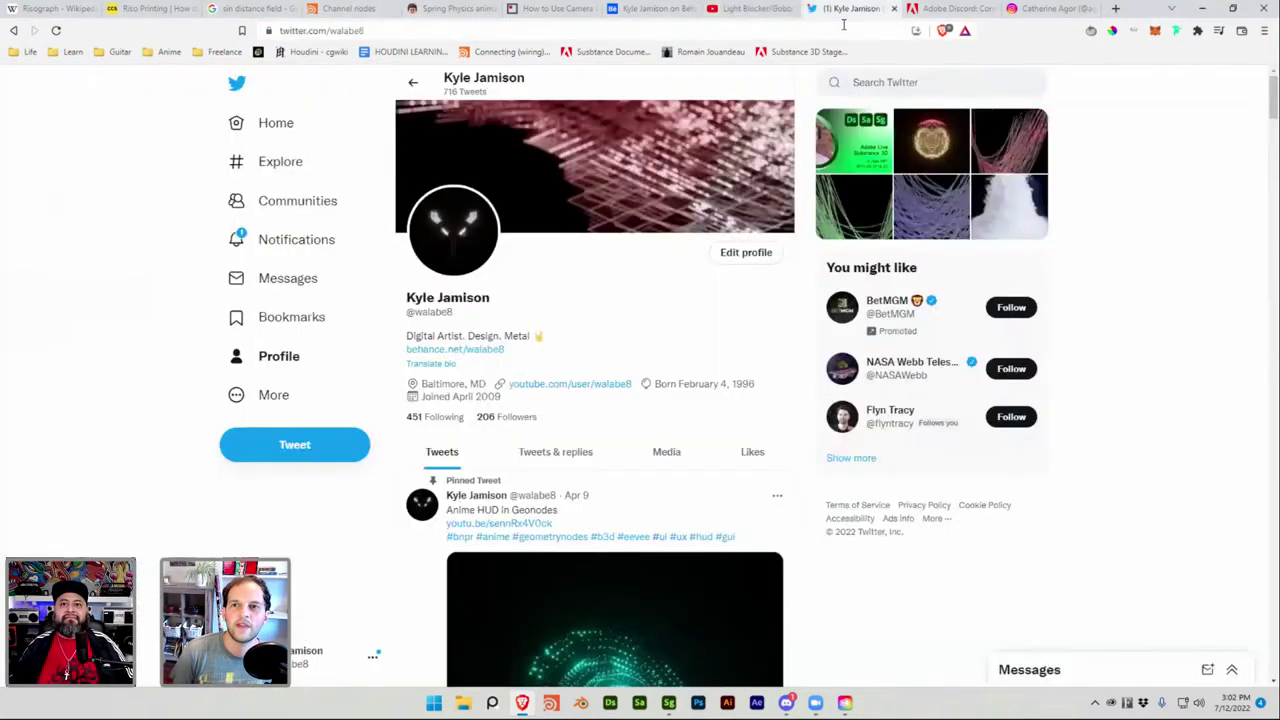
{"action": "left_click", "coordinate": [948, 9]}
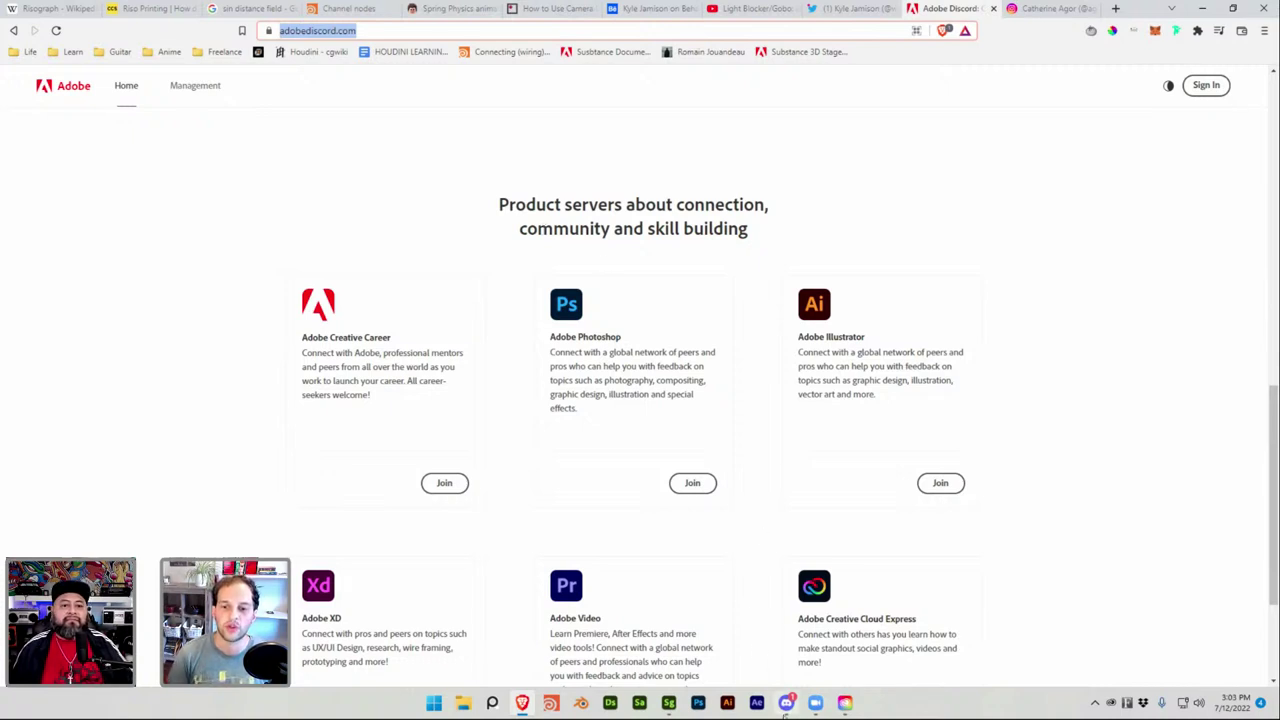
Switch to Discord and look through the channel list of the Adobe Substance 3D server.
{"action": "left_click", "coordinate": [786, 702]}
{"action": "left_click", "coordinate": [187, 373]}
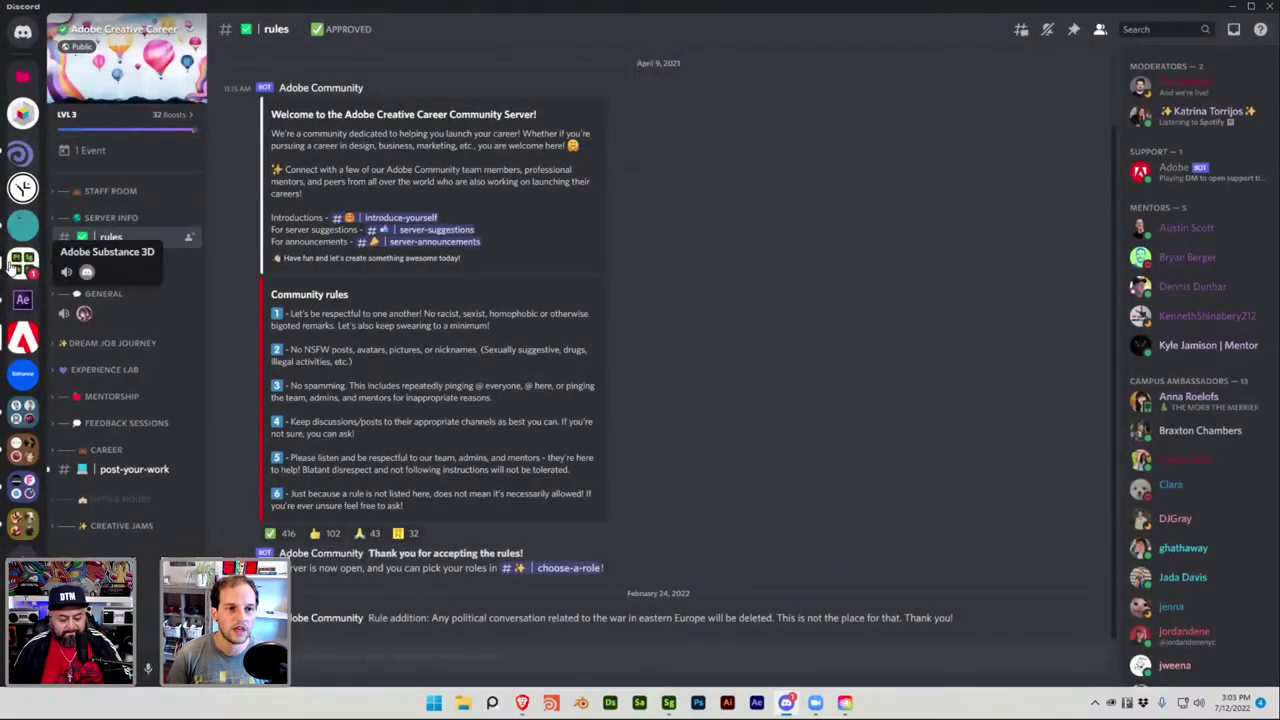
{"action": "left_click", "coordinate": [22, 258]}
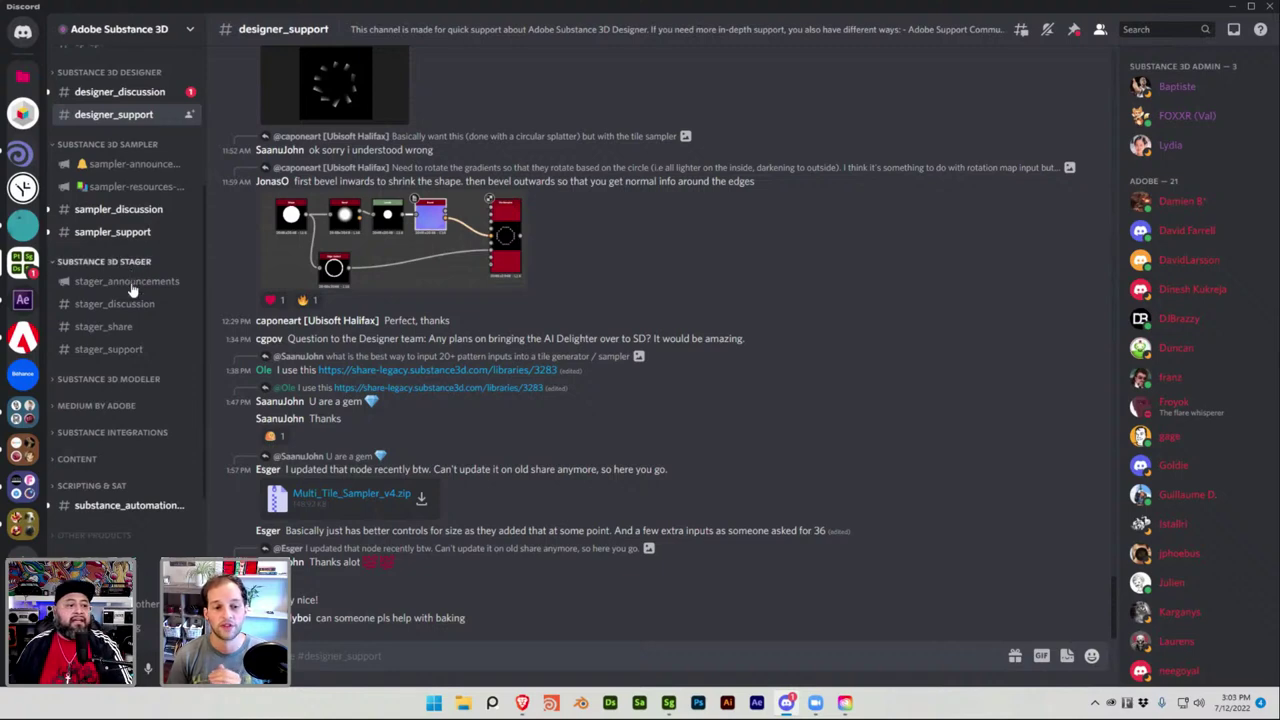
{"action": "scroll", "coordinate": [138, 312], "scroll_direction": "up", "scroll_amount": 3}
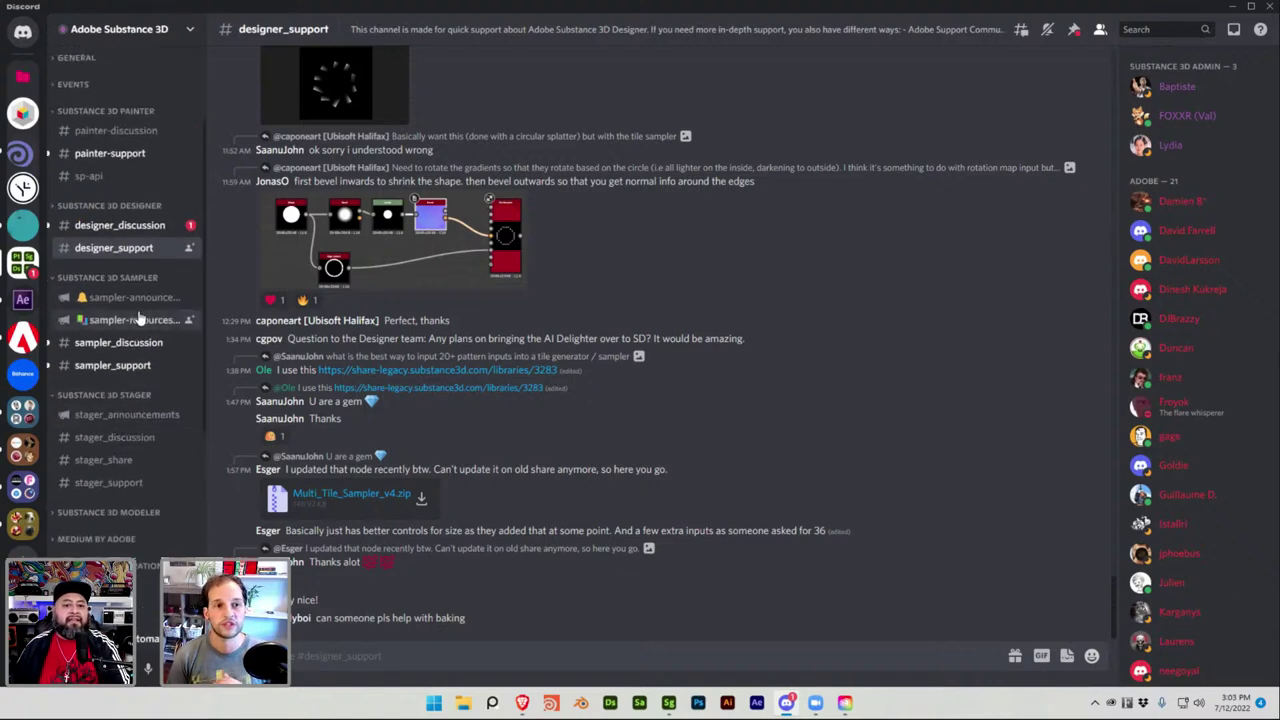
{"action": "scroll", "coordinate": [139, 316], "scroll_direction": "up", "scroll_amount": 2}
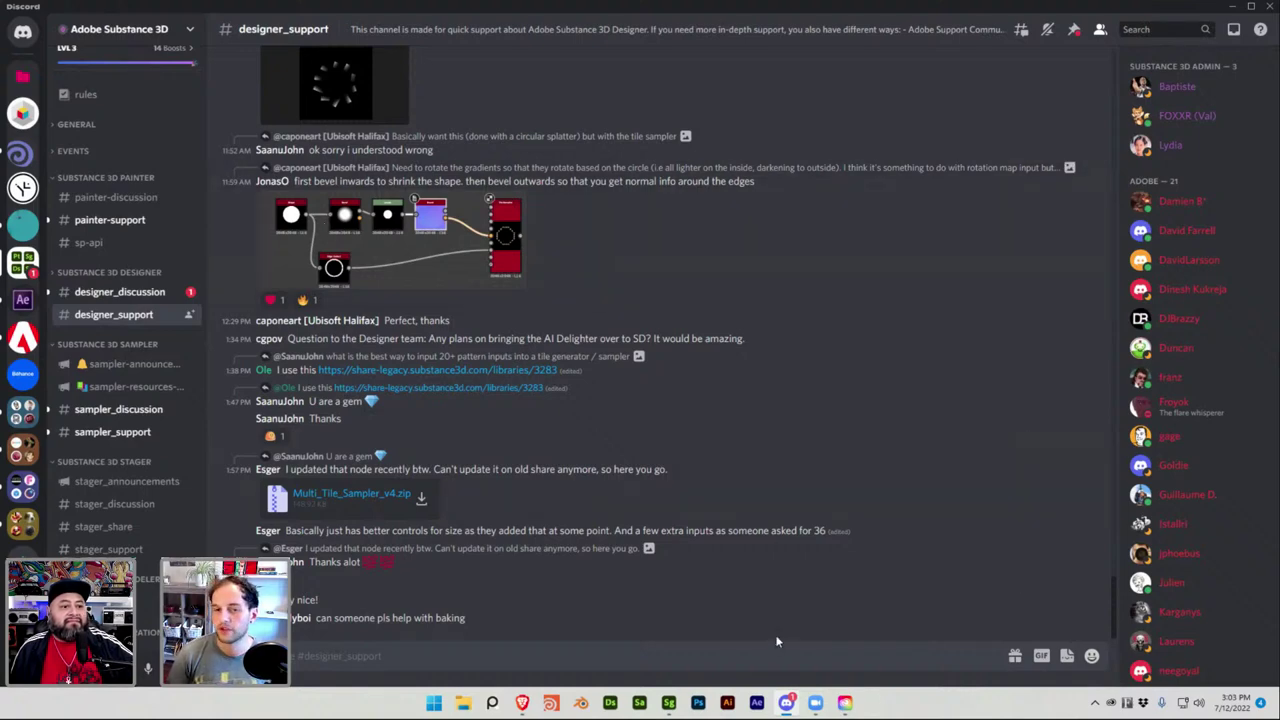
Switch to Adobe Substance 3D Stager and leave the scene camera for the free viewport camera.
{"action": "mouse_move", "coordinate": [682, 711]}
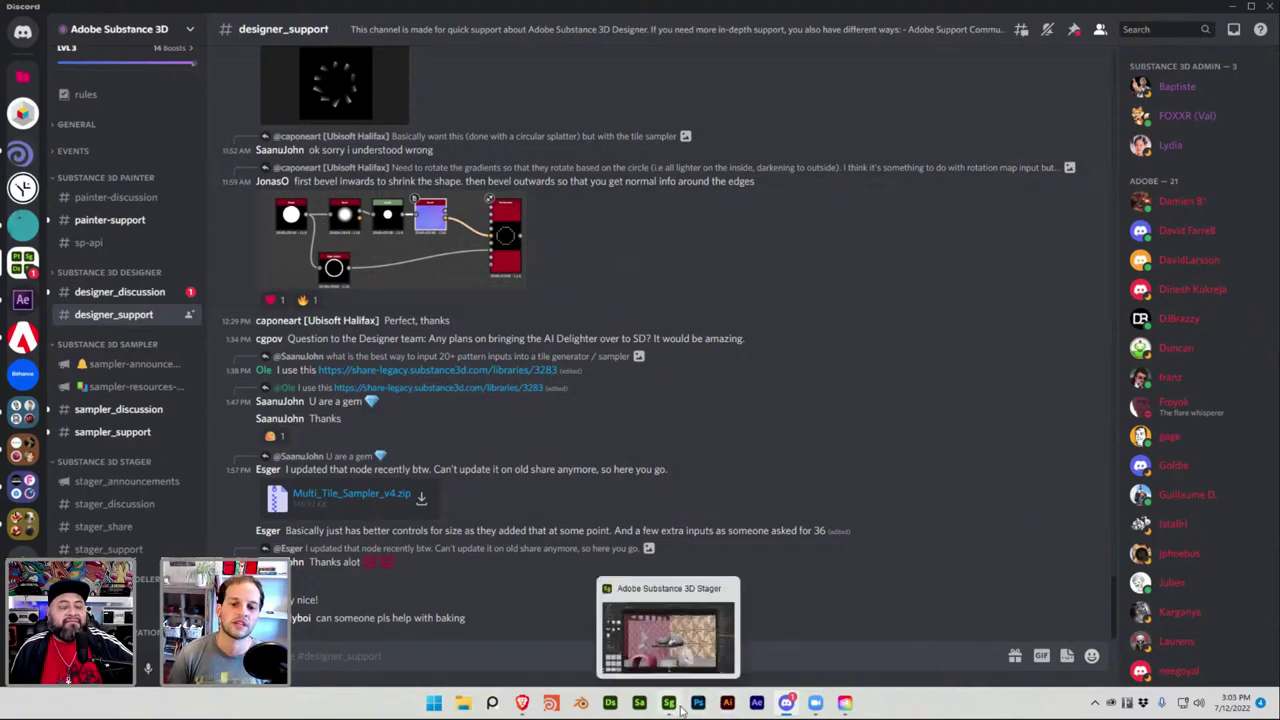
{"action": "left_click", "coordinate": [681, 710]}
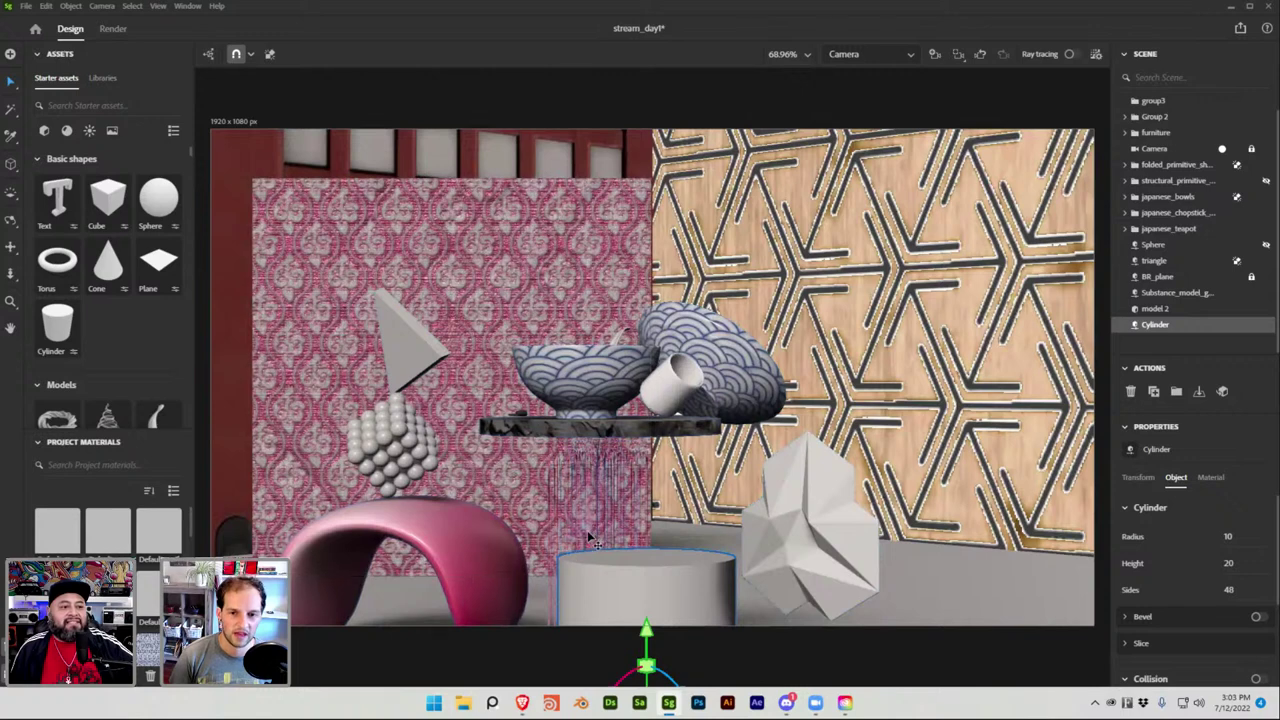
{"action": "left_click", "coordinate": [622, 562]}
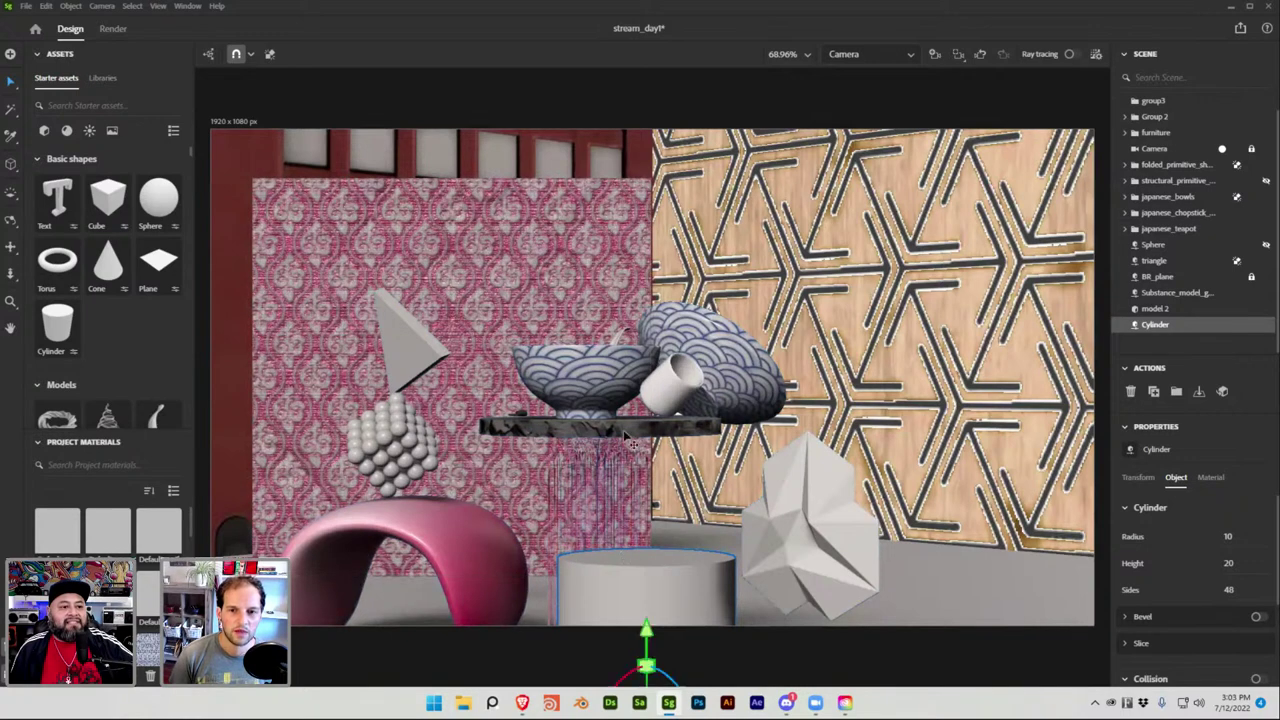
{"action": "left_click", "coordinate": [1222, 150]}
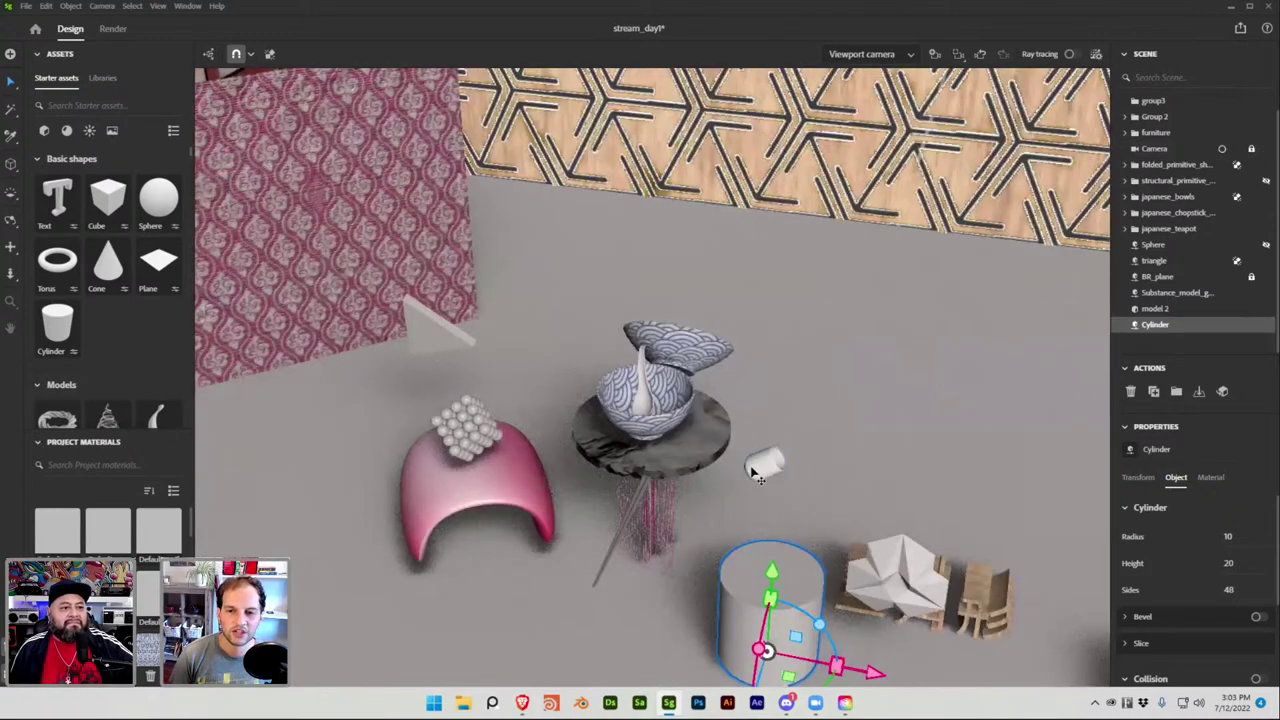
Expand the japanese_teapot group down to the cup's subgroup and select cup_mesh.
{"action": "left_click", "coordinate": [765, 465]}
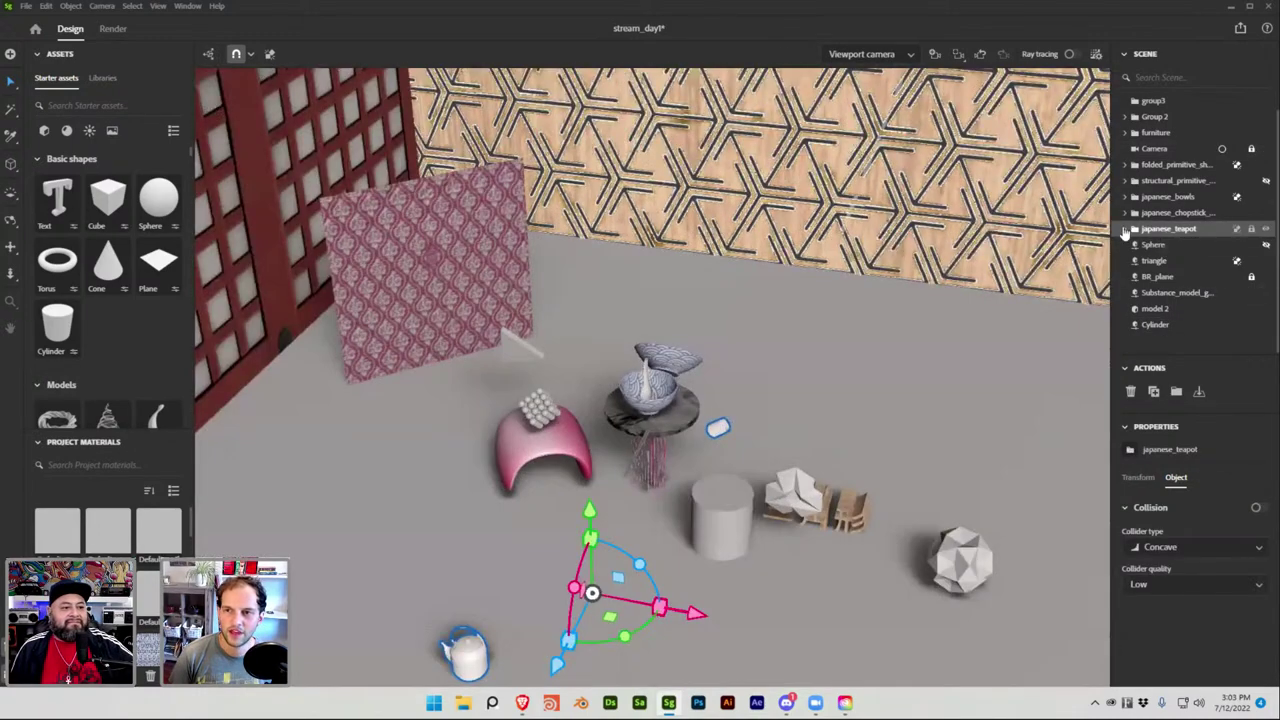
{"action": "left_click", "coordinate": [1125, 229]}
{"action": "left_click", "coordinate": [1145, 247]}
{"action": "left_click", "coordinate": [1188, 260]}
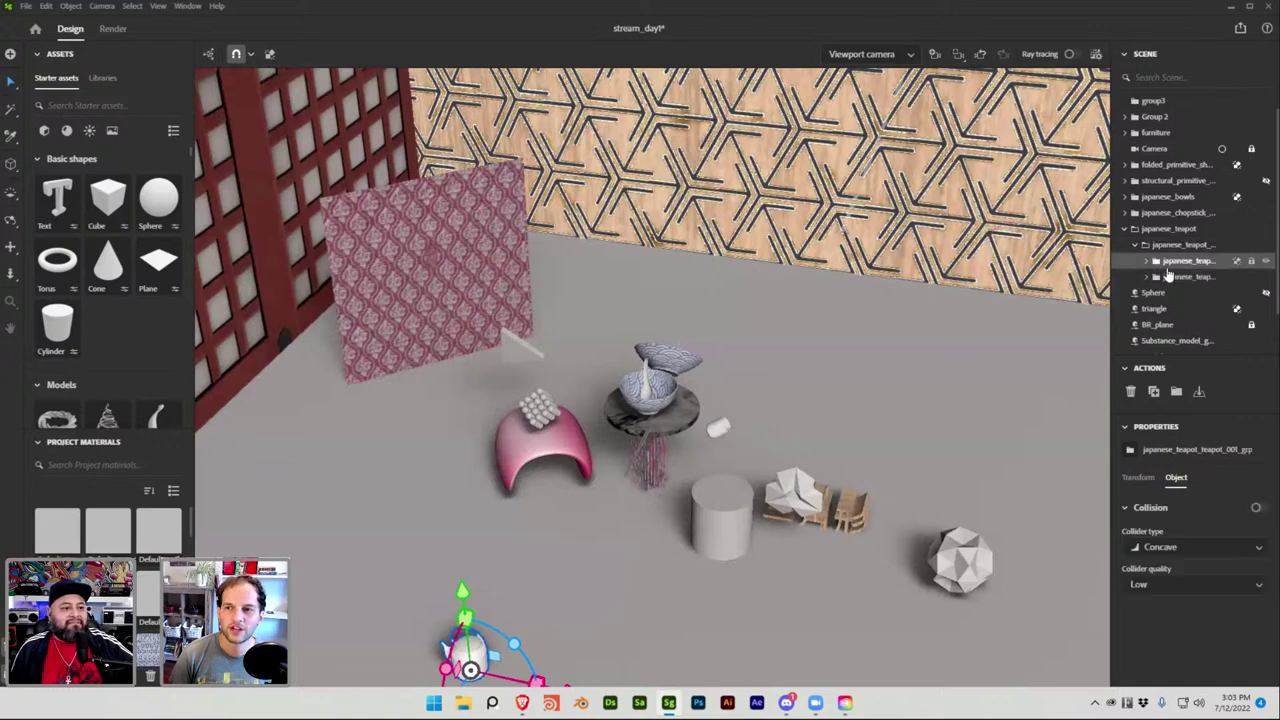
{"action": "left_click", "coordinate": [720, 430]}
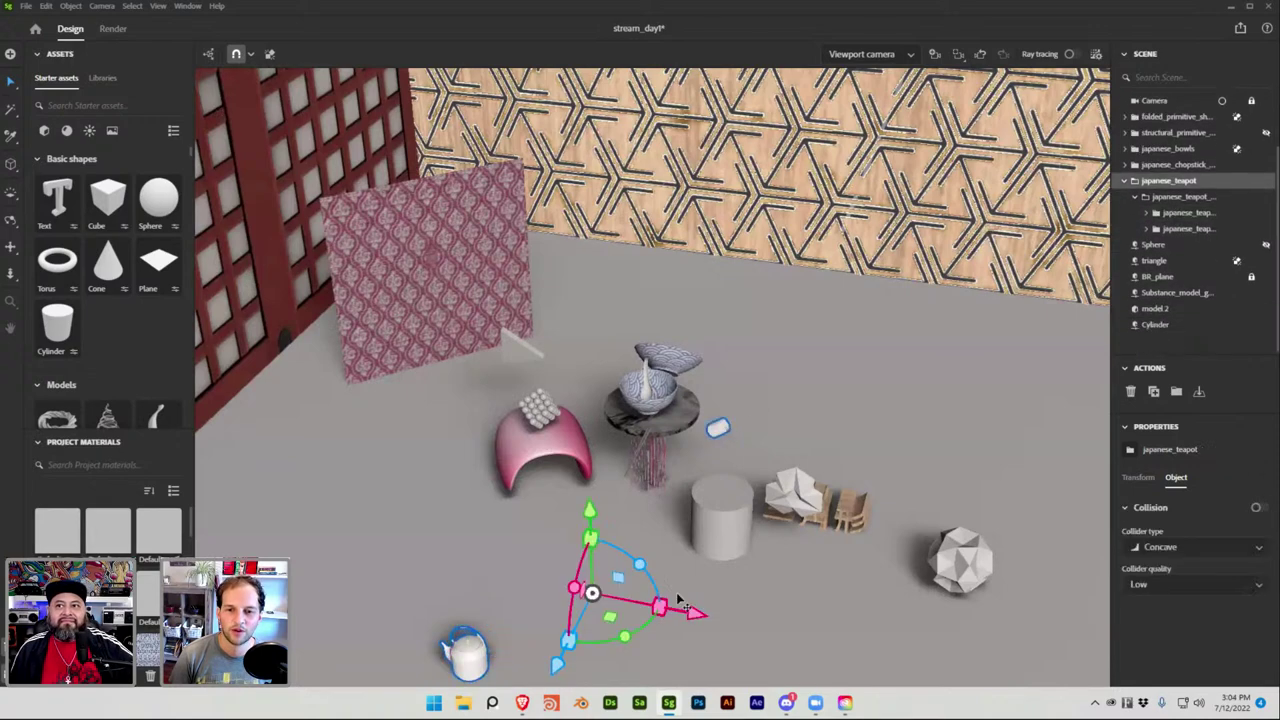
{"action": "left_click", "coordinate": [1153, 230]}
{"action": "left_click", "coordinate": [1148, 230]}
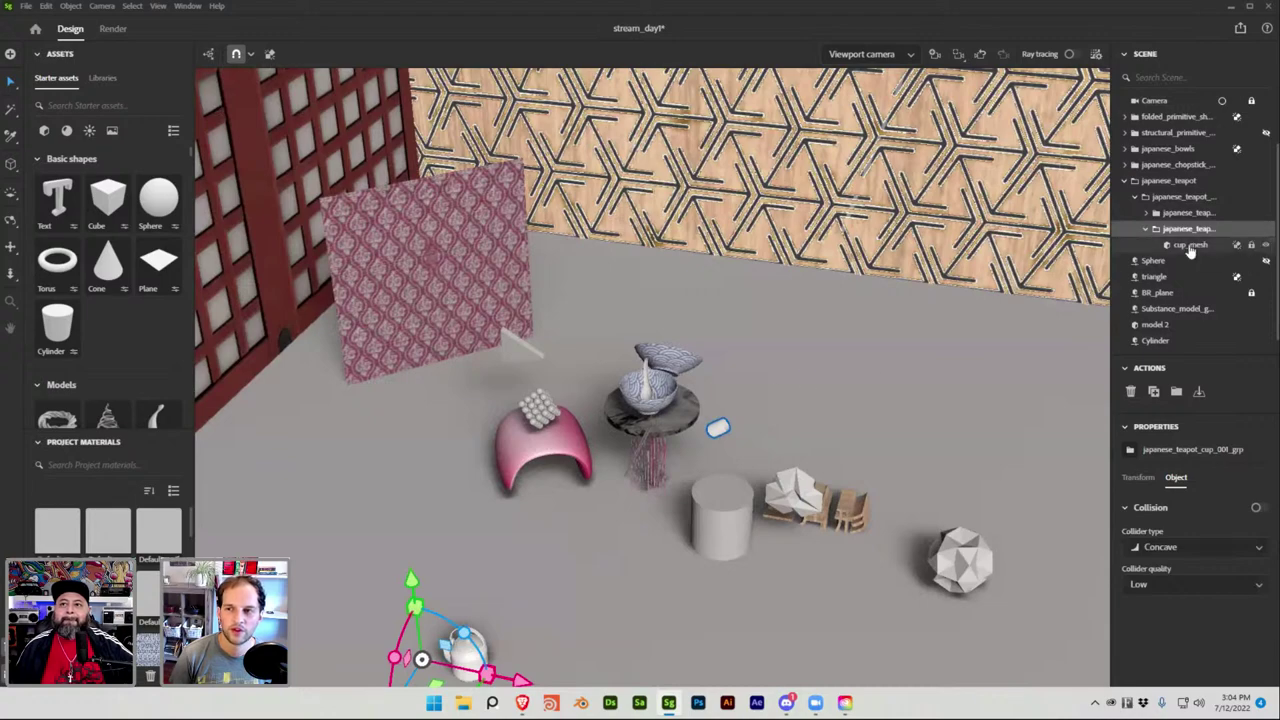
{"action": "left_click", "coordinate": [1180, 245]}
Move the cup onto the patterned bowls on the round table and check the arrangement through the scene camera.
{"action": "left_click_drag", "start_coordinate": [772, 505], "coordinate": [738, 482]}
{"action": "left_click_drag", "start_coordinate": [766, 362], "coordinate": [738, 406]}
{"action": "left_click_drag", "start_coordinate": [737, 485], "coordinate": [741, 474]}
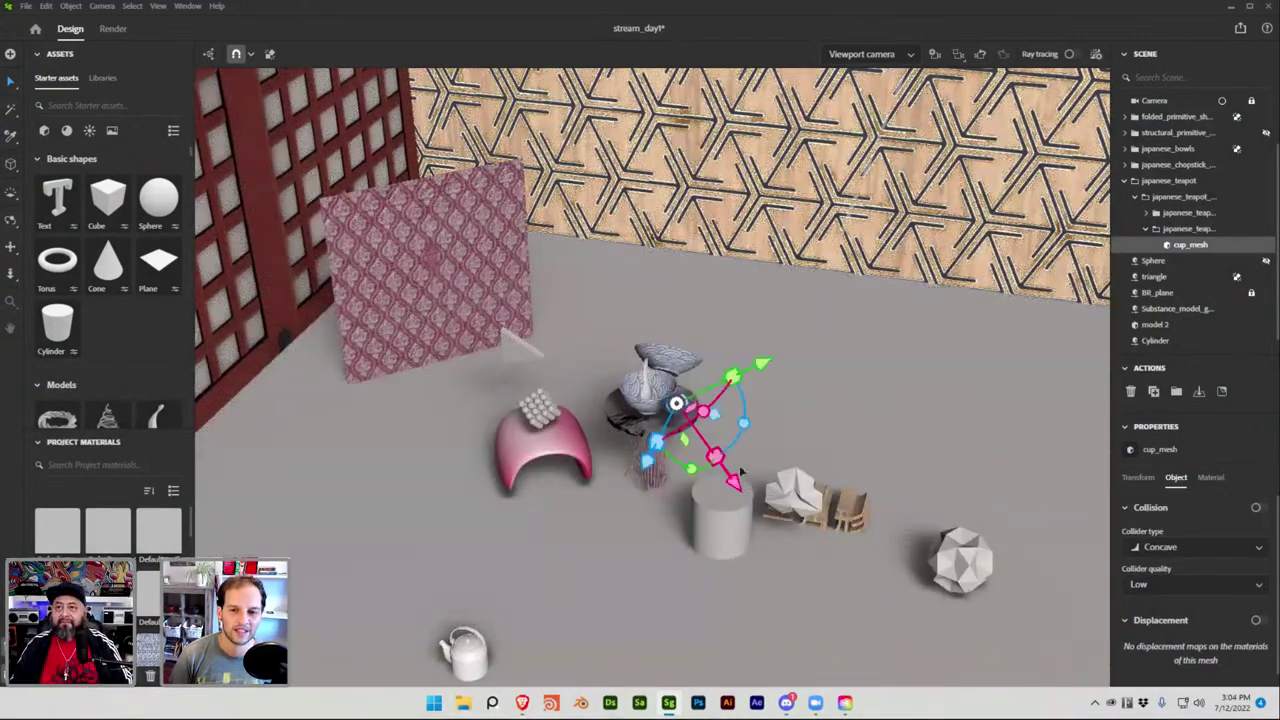
{"action": "middle_click_drag", "start_coordinate": [678, 381], "coordinate": [692, 512]}
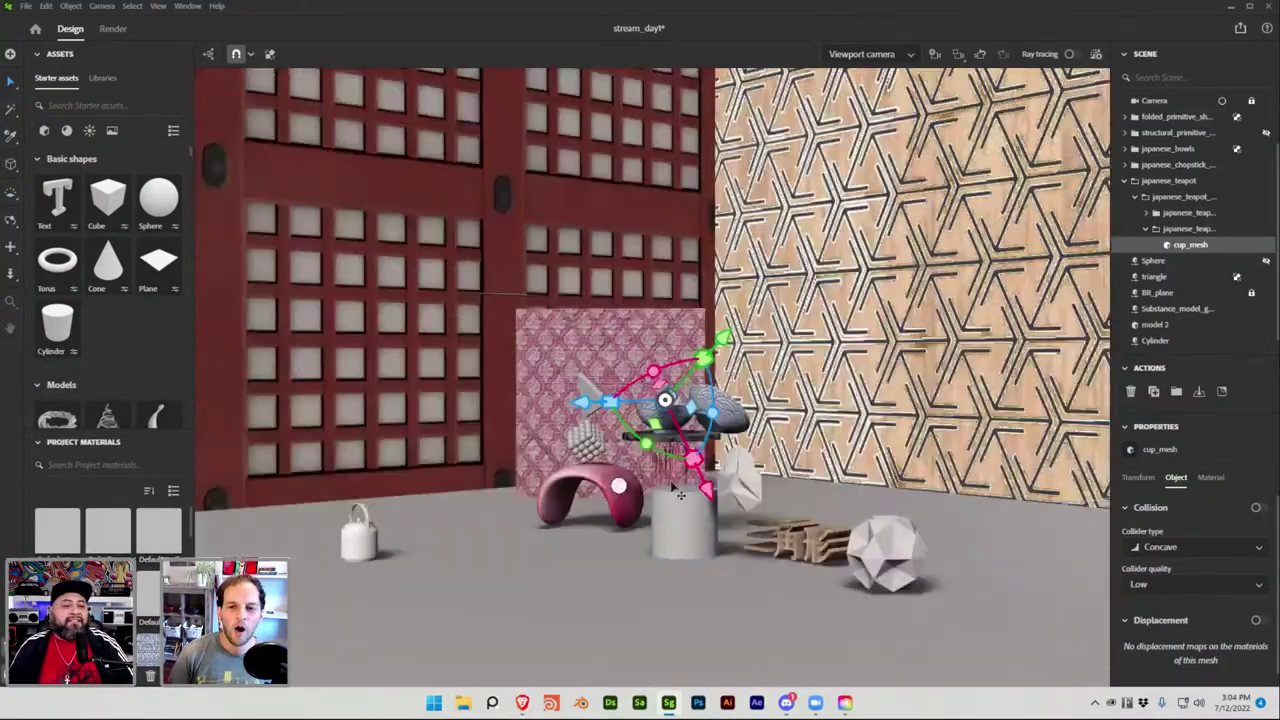
{"action": "middle_click_drag", "start_coordinate": [807, 573], "coordinate": [645, 485]}
{"action": "left_click", "coordinate": [645, 485]}
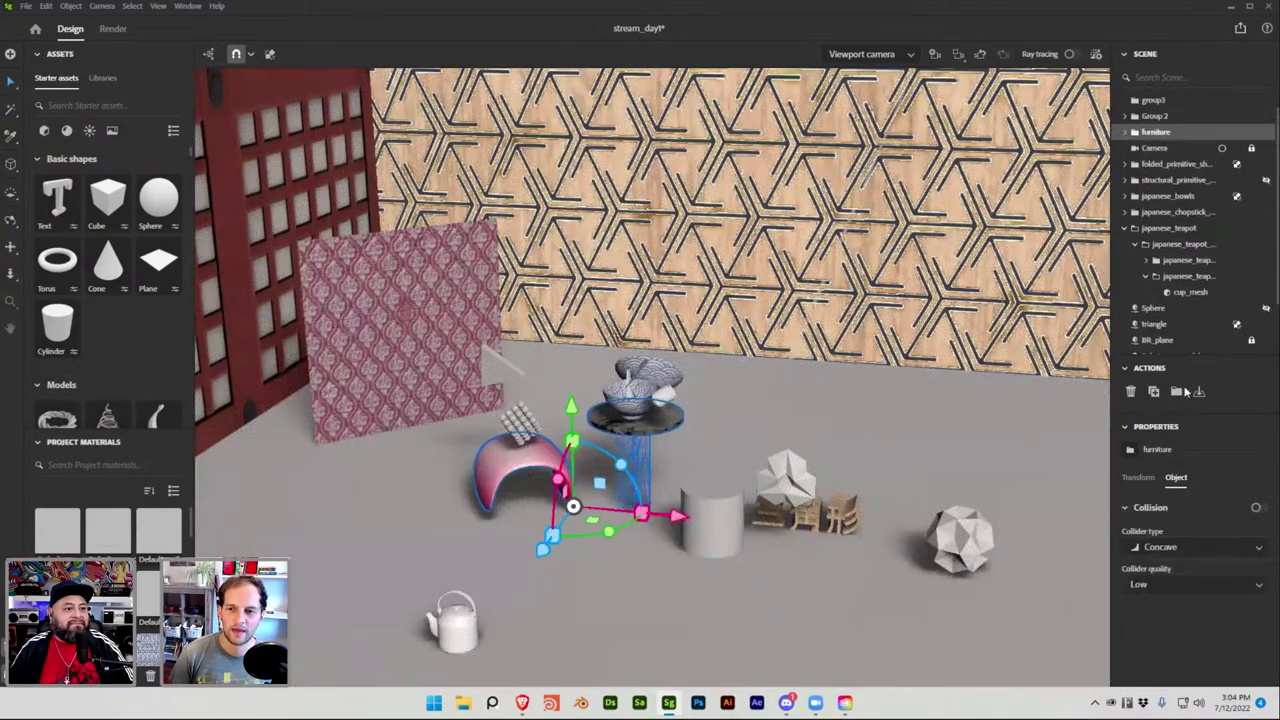
{"action": "left_click", "coordinate": [1223, 151]}
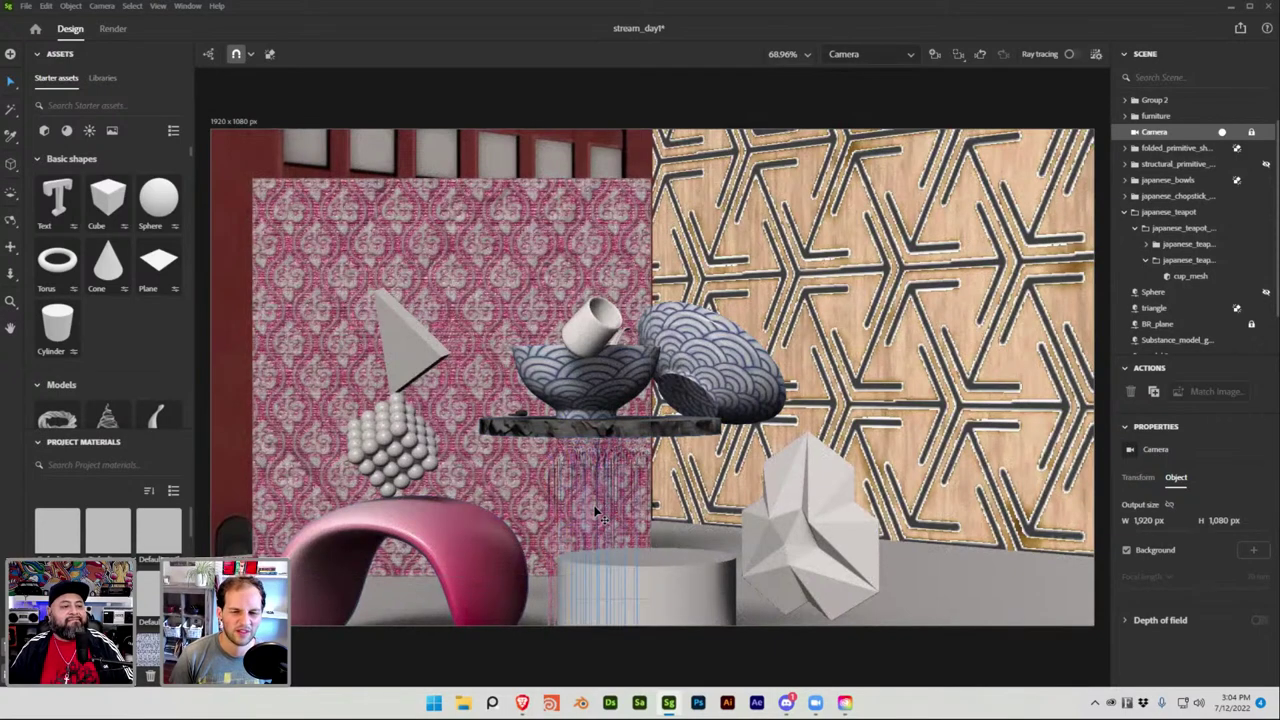
Return to the viewport camera, expand the furniture group and select its Cylinder object.
{"action": "left_click", "coordinate": [601, 512]}
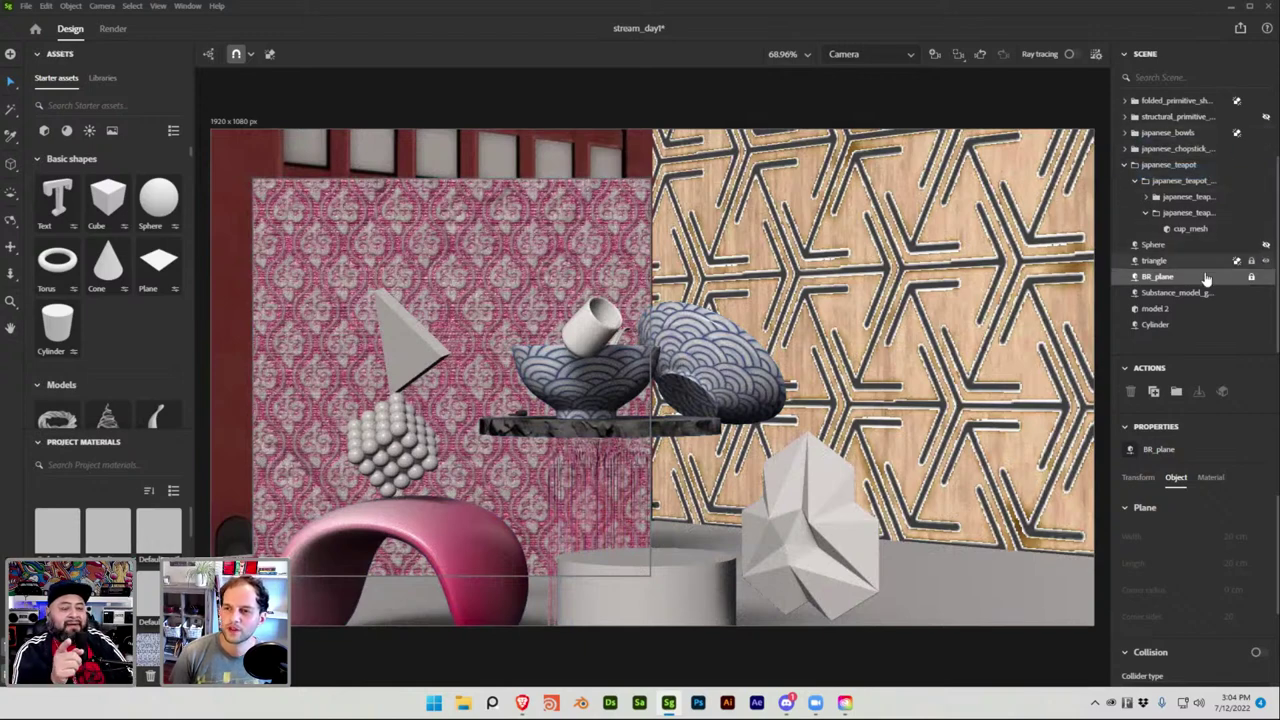
{"action": "scroll", "coordinate": [1197, 200], "scroll_direction": "up", "scroll_amount": 2}
{"action": "scroll", "coordinate": [1198, 198], "scroll_direction": "up", "scroll_amount": 1}
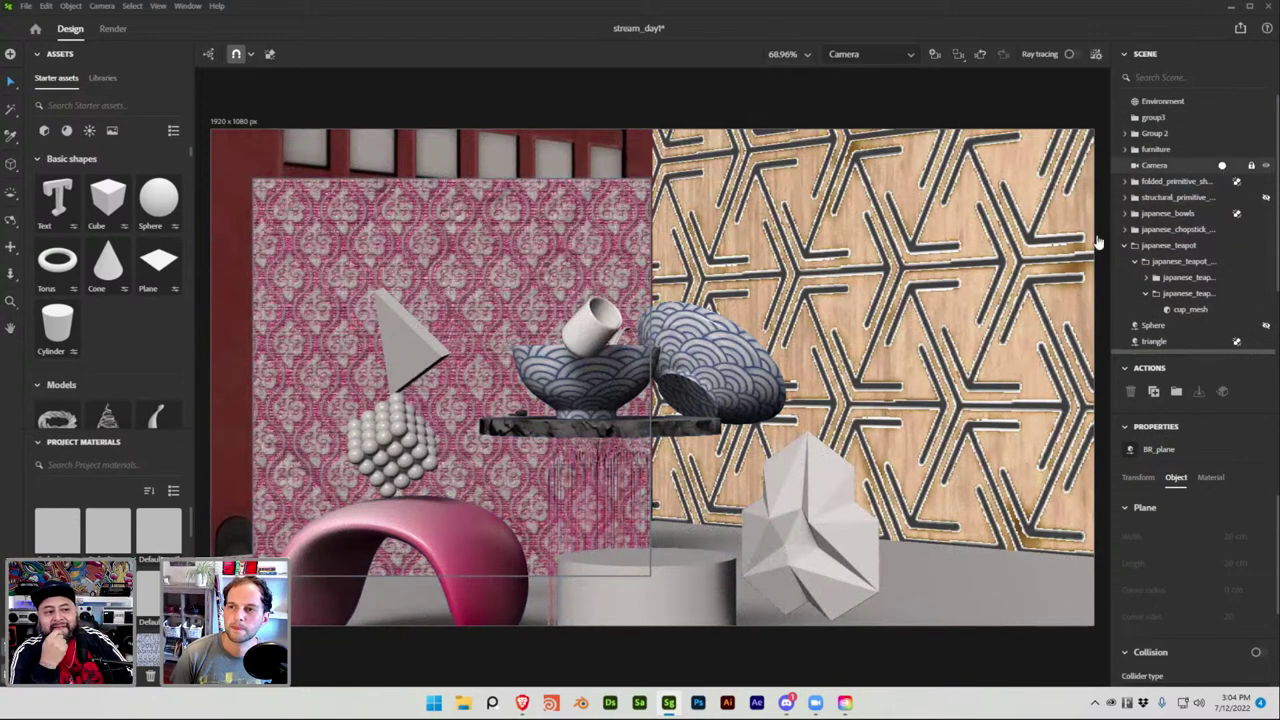
{"action": "scroll", "coordinate": [744, 526], "scroll_direction": "up", "scroll_amount": 3}
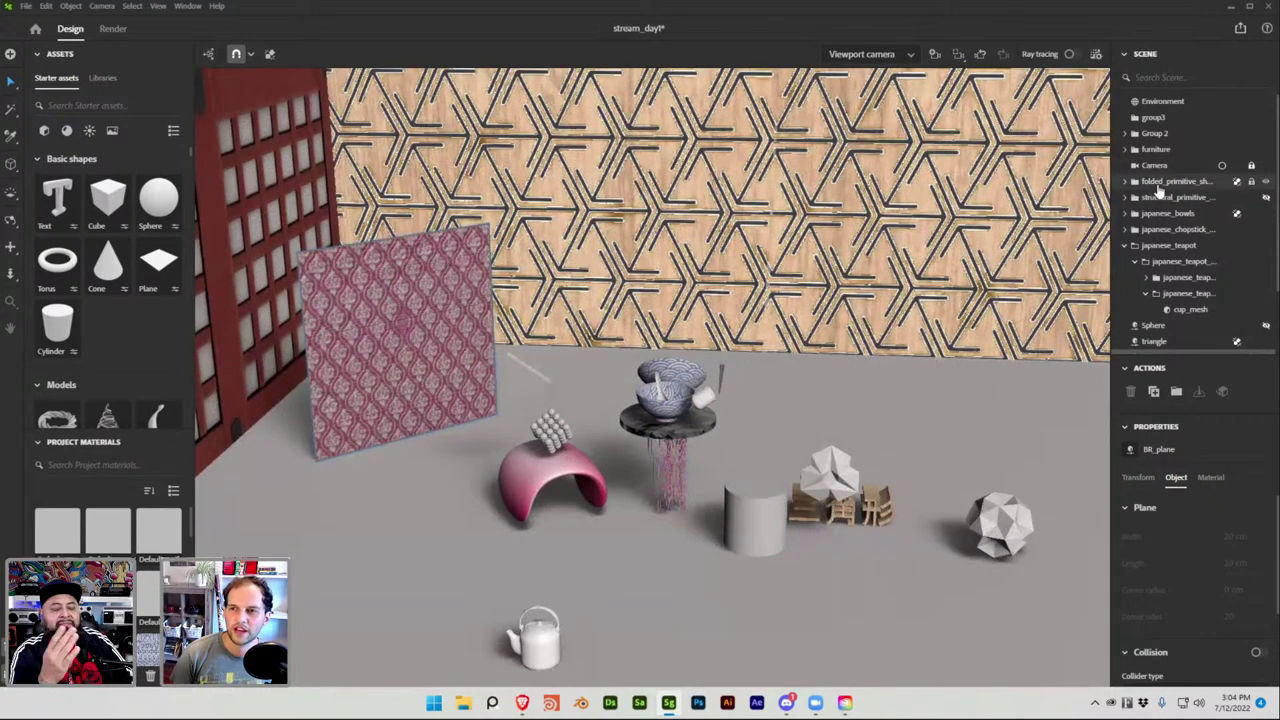
{"action": "left_click", "coordinate": [1125, 149]}
{"action": "left_click", "coordinate": [1160, 165]}
{"action": "left_click", "coordinate": [1162, 181]}
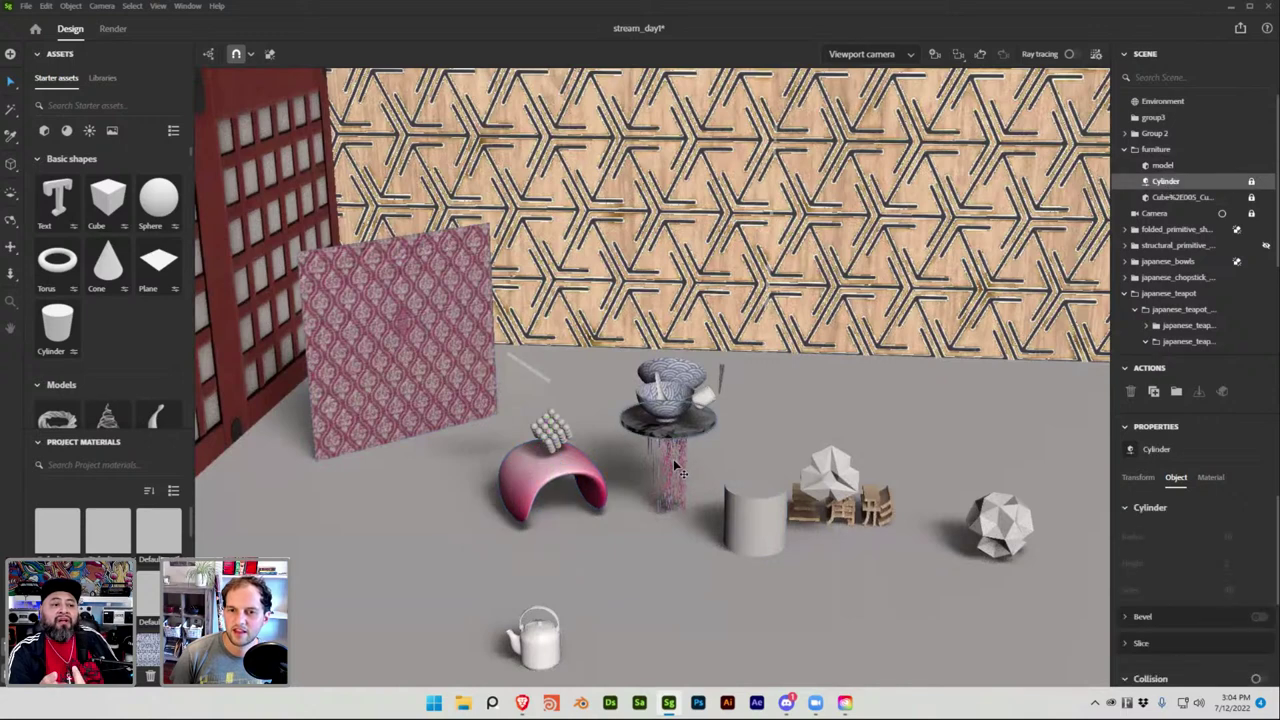
Examine which visible parts the furniture group's model and Cylinder items belong to, and check the Cylinder's lock.
{"action": "left_click", "coordinate": [1156, 149]}
{"action": "scroll", "coordinate": [1160, 165], "scroll_direction": "down", "scroll_amount": 1}
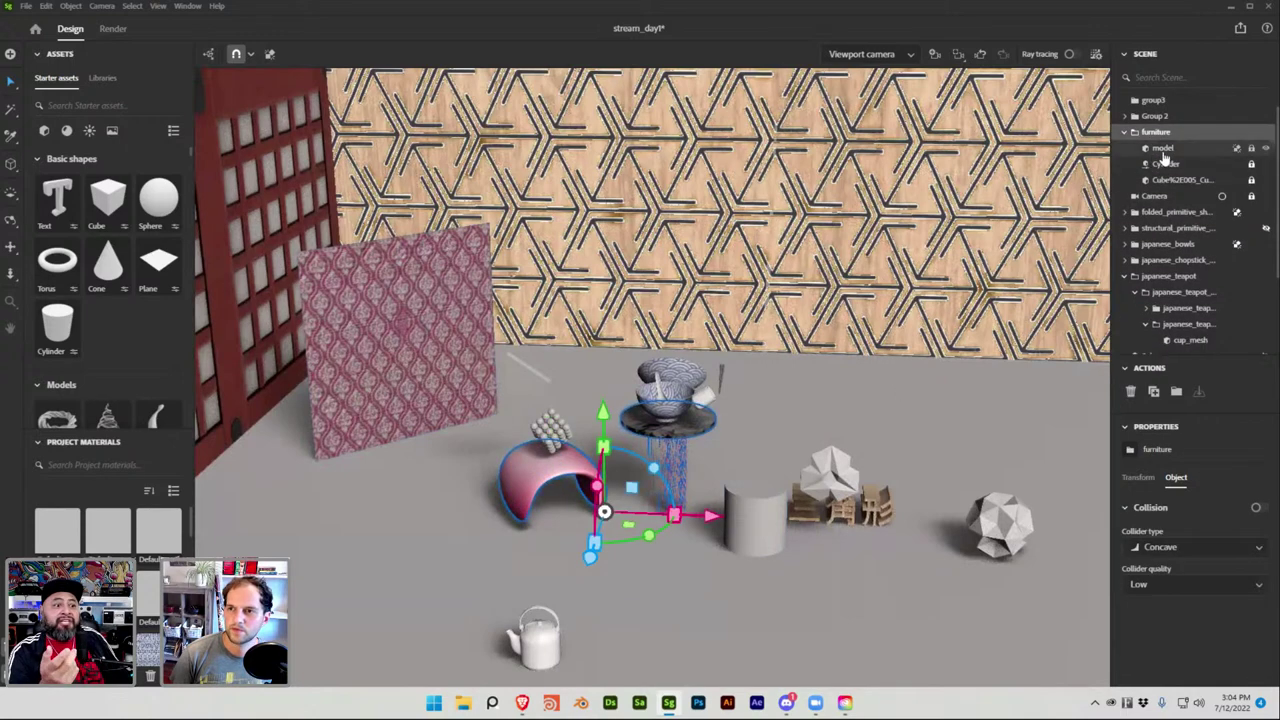
{"action": "left_click", "coordinate": [1162, 148]}
{"action": "left_click", "coordinate": [1165, 164]}
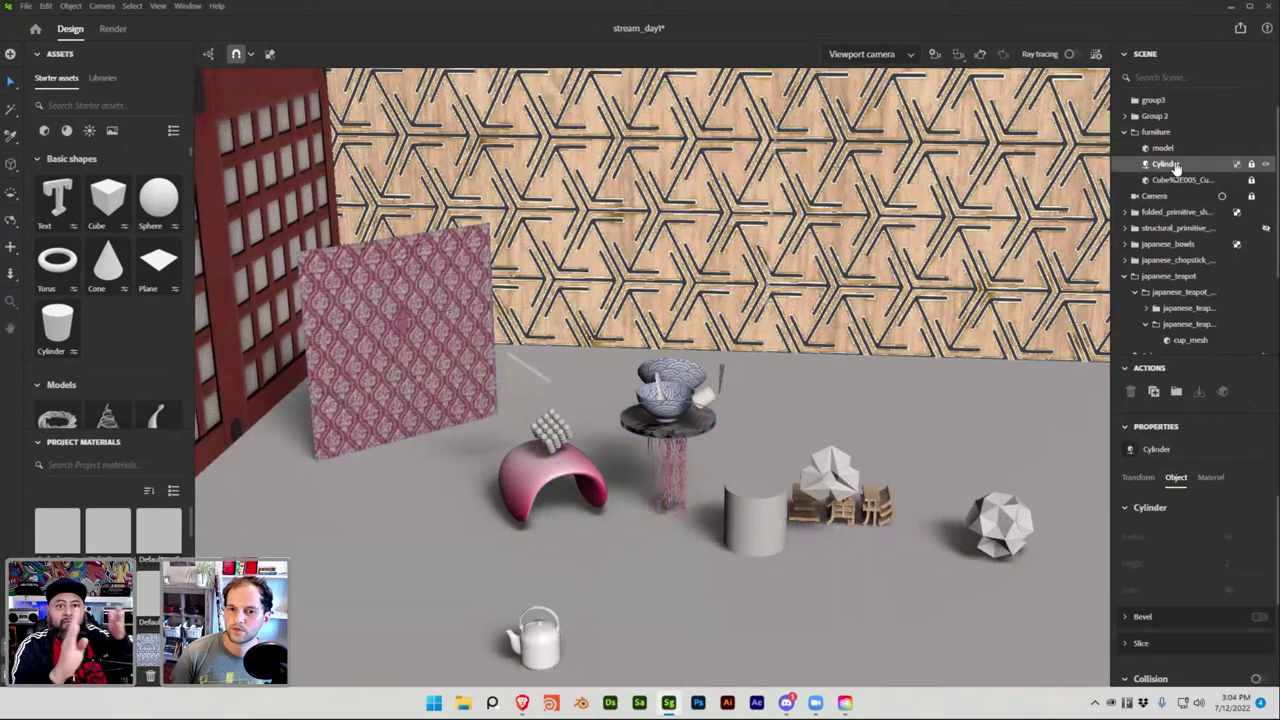
{"action": "left_click", "coordinate": [677, 481]}
{"action": "left_click", "coordinate": [1180, 165]}
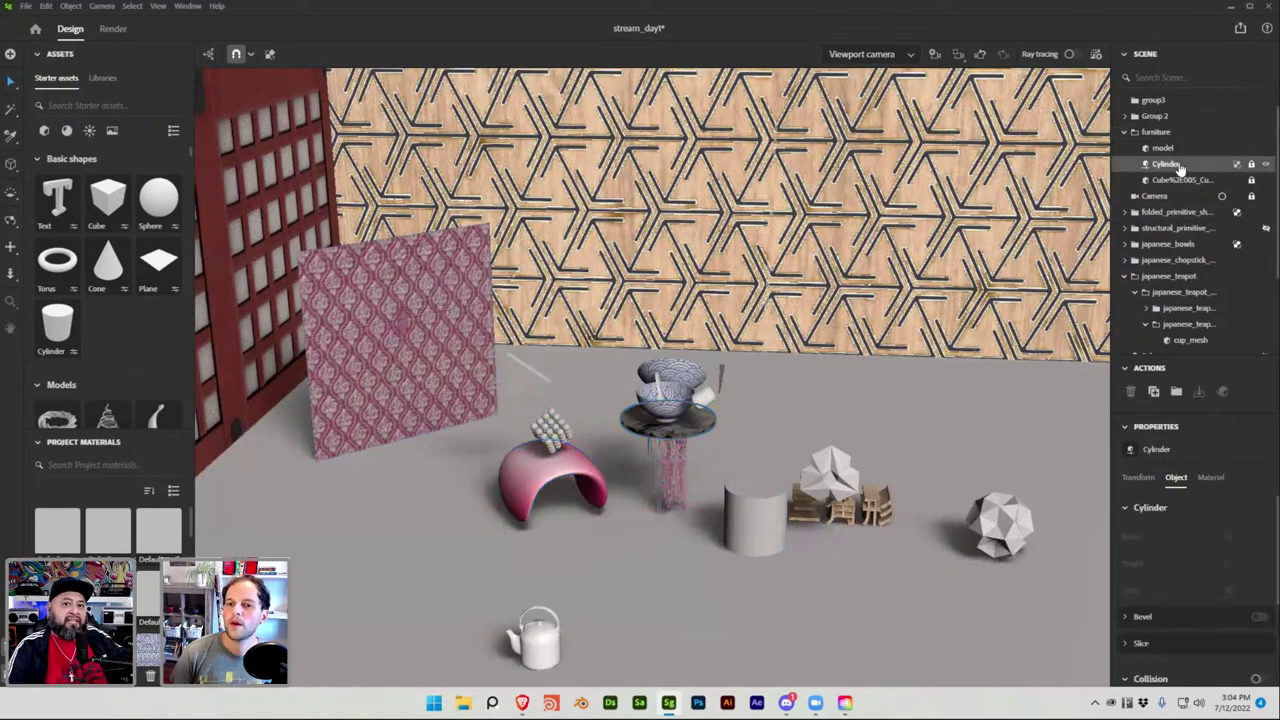
{"action": "left_click", "coordinate": [1251, 166]}
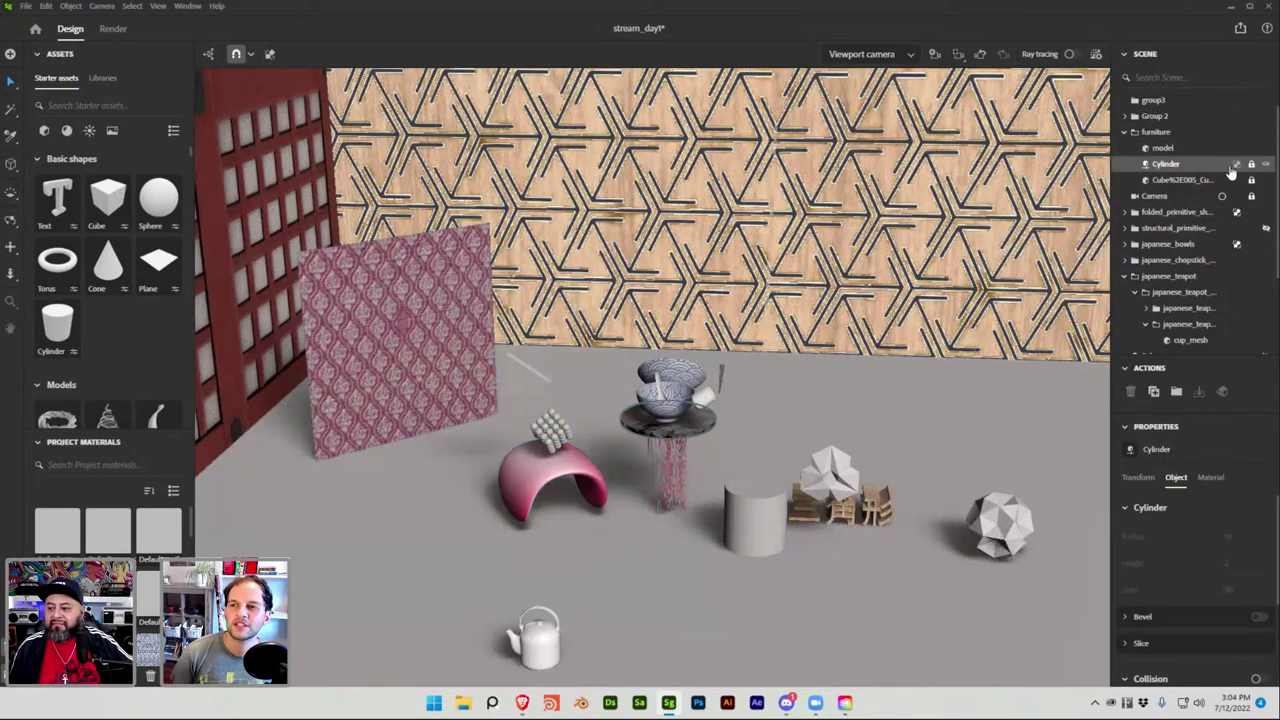
Find the table leg mesh Cube%2E005_Cube%2E007 in the furniture group and hide it.
{"action": "left_click", "coordinate": [1148, 183]}
{"action": "left_click", "coordinate": [1158, 150]}
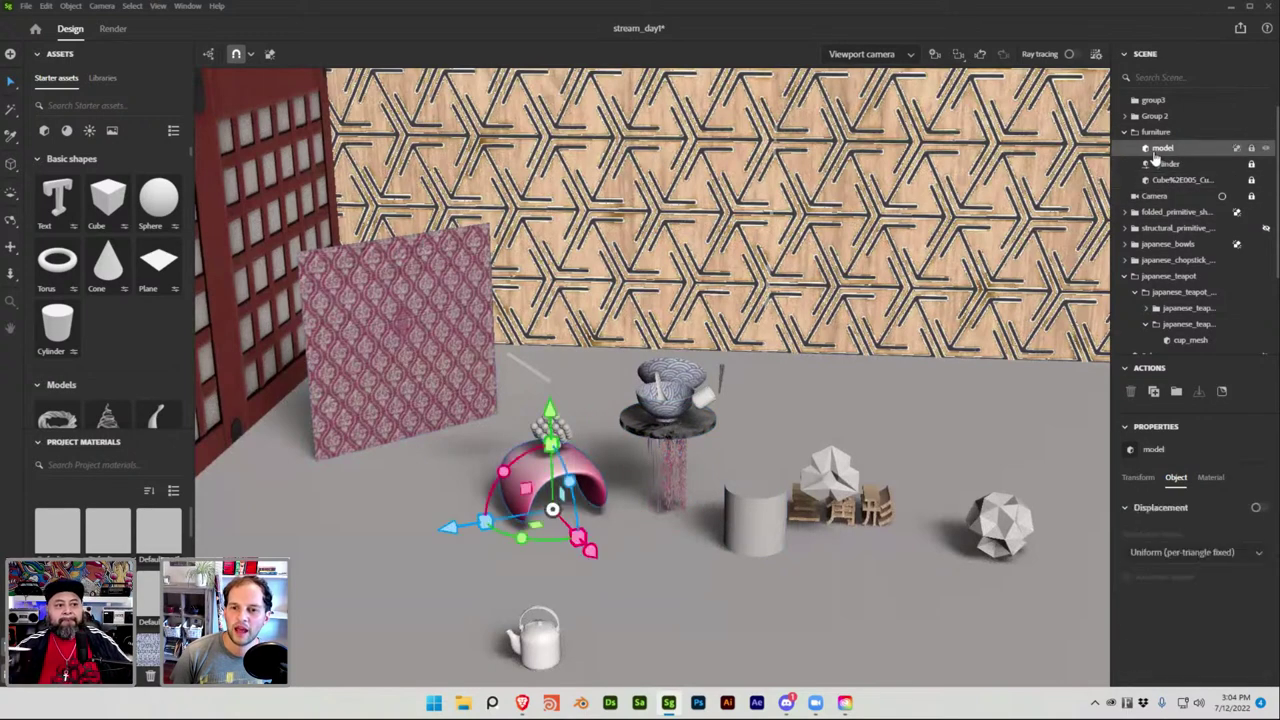
{"action": "left_click", "coordinate": [1169, 165]}
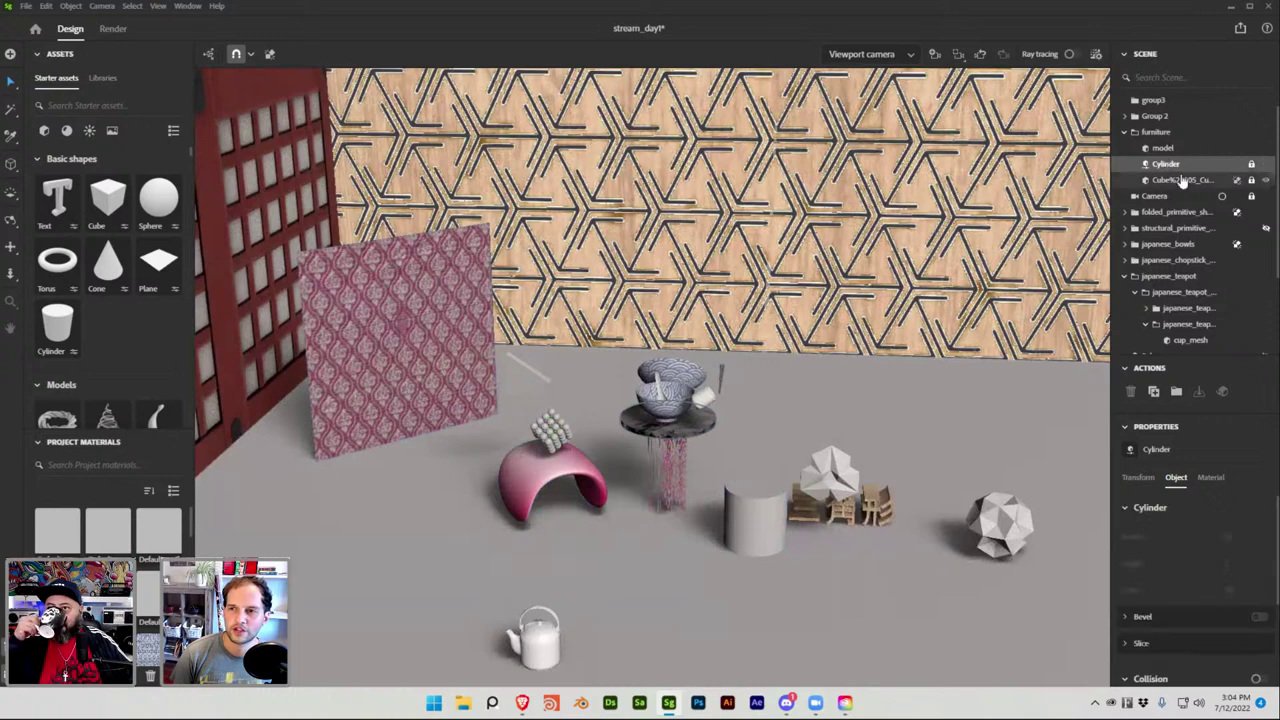
{"action": "left_click", "coordinate": [1172, 180]}
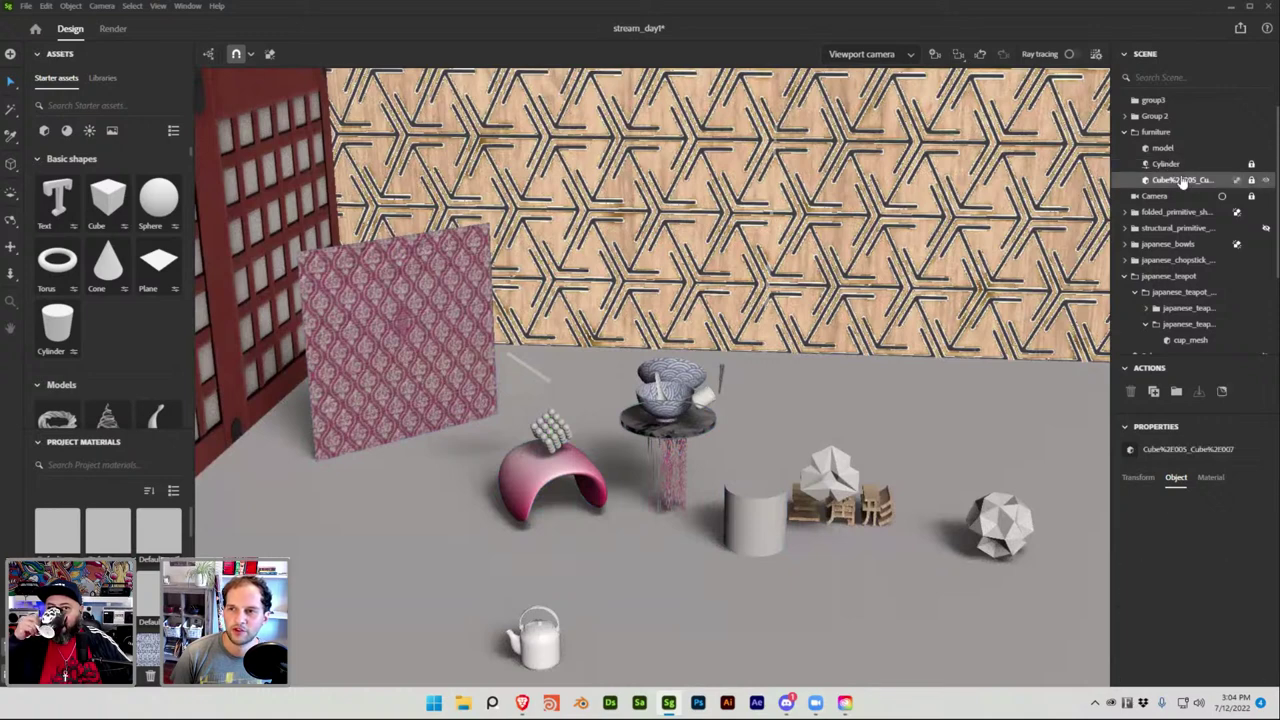
{"action": "left_click", "coordinate": [677, 484]}
{"action": "left_click", "coordinate": [1175, 197]}
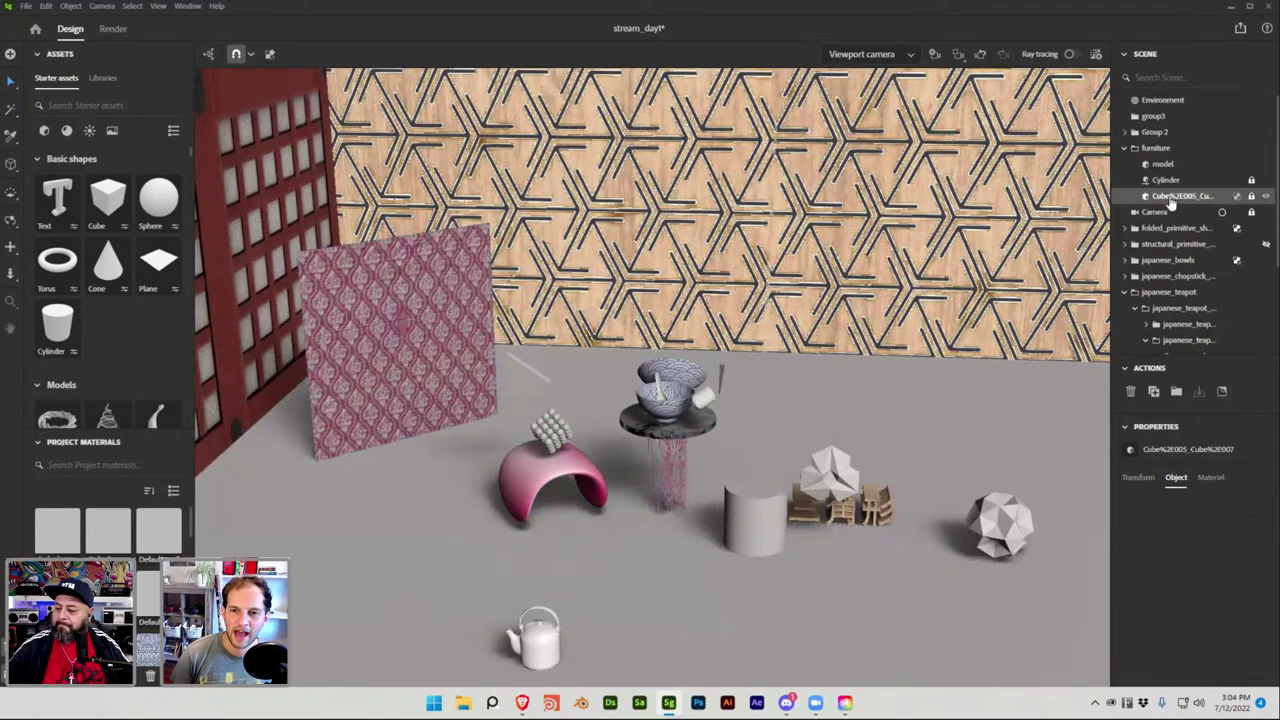
{"action": "left_click", "coordinate": [1265, 196]}
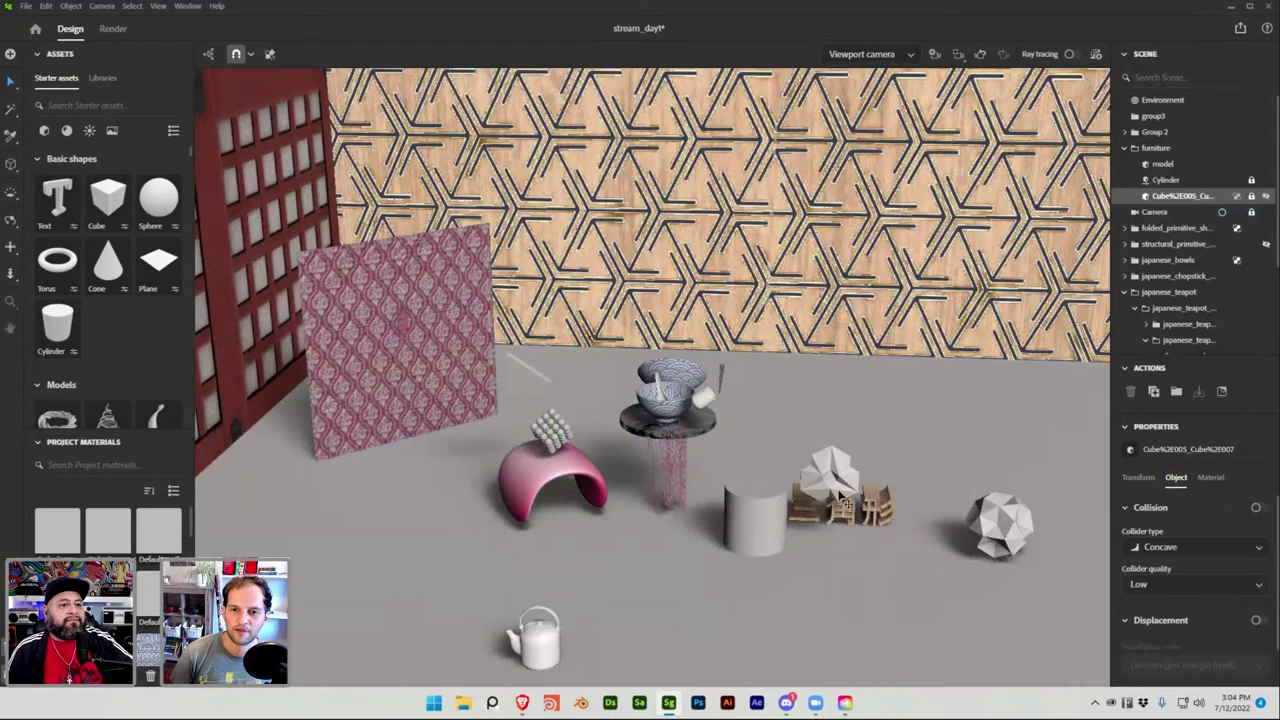
Move the plain grey cylinder under the round tabletop as its base and set its height to 28.
{"action": "left_click", "coordinate": [776, 527]}
{"action": "left_click_drag", "start_coordinate": [818, 552], "coordinate": [812, 550]}
{"action": "left_click_drag", "start_coordinate": [815, 545], "coordinate": [634, 590]}
{"action": "left_click_drag", "start_coordinate": [770, 588], "coordinate": [716, 549]}
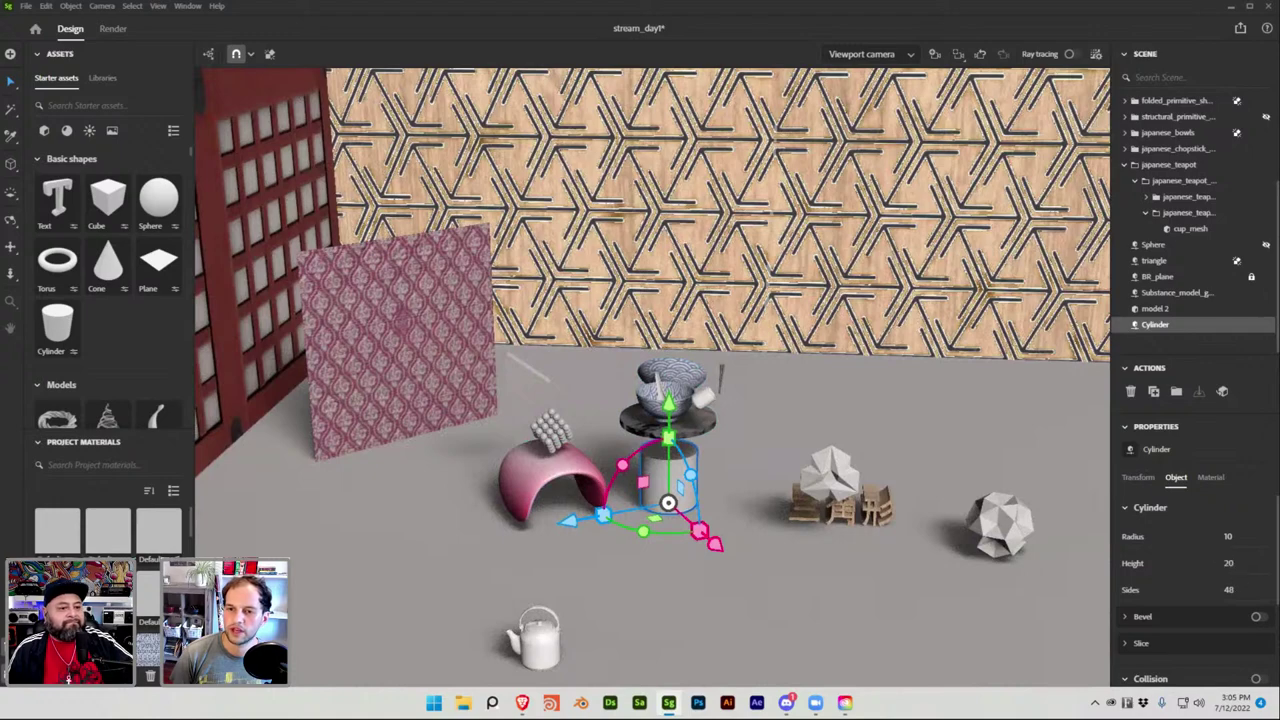
{"action": "left_click_drag", "start_coordinate": [1226, 563], "coordinate": [1236, 563]}
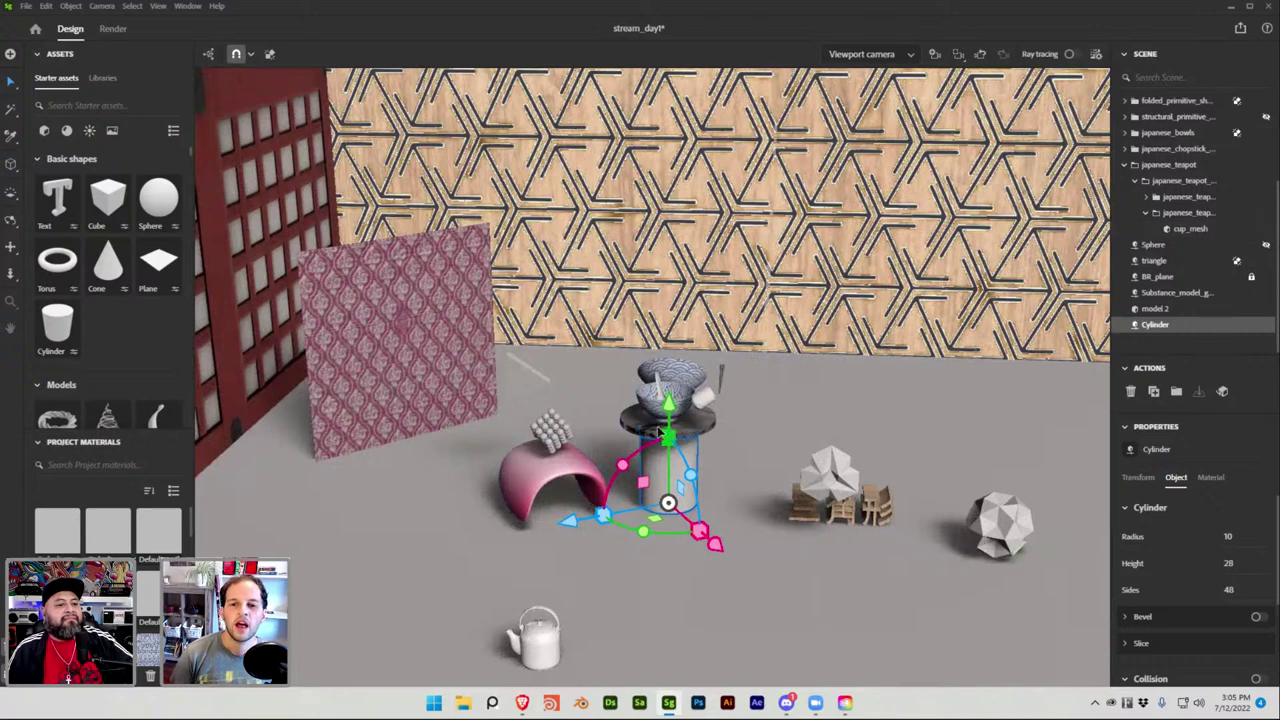
Open the recent Adobe_Inspo_Board file in Photoshop and select the furniture group in the Stager scene.
{"action": "right_click", "coordinate": [704, 706]}
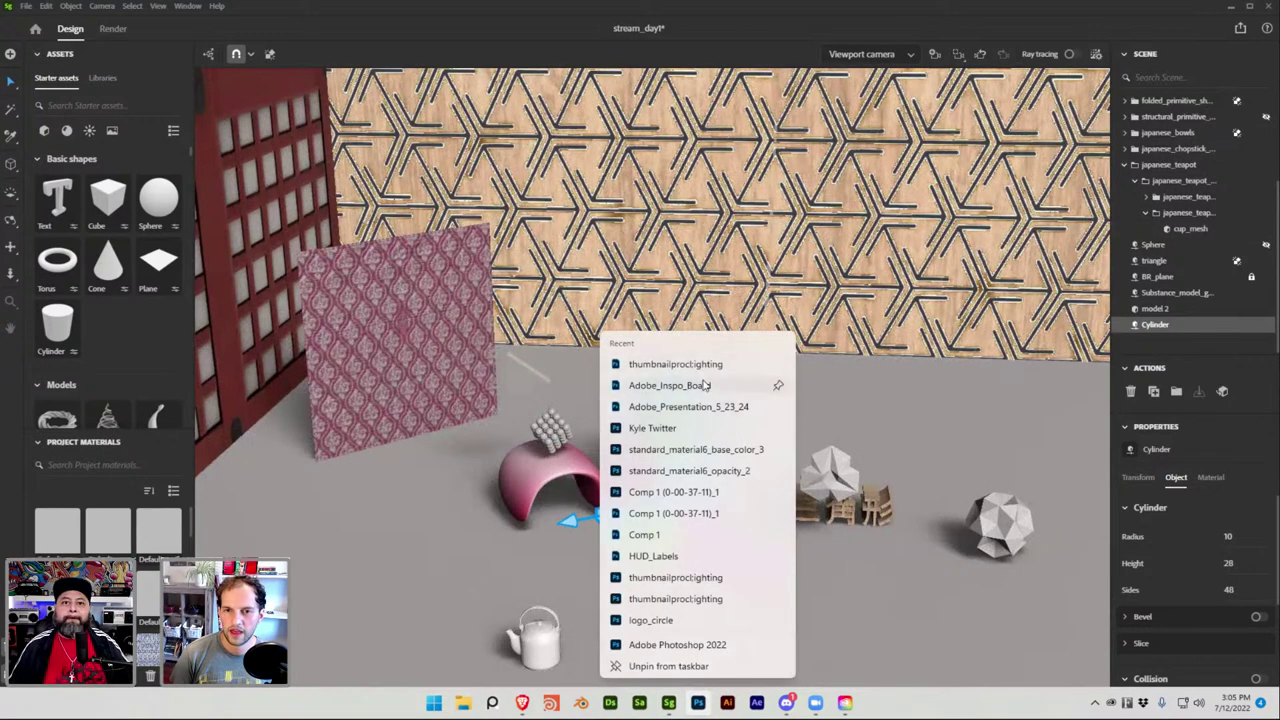
{"action": "left_click", "coordinate": [704, 385]}
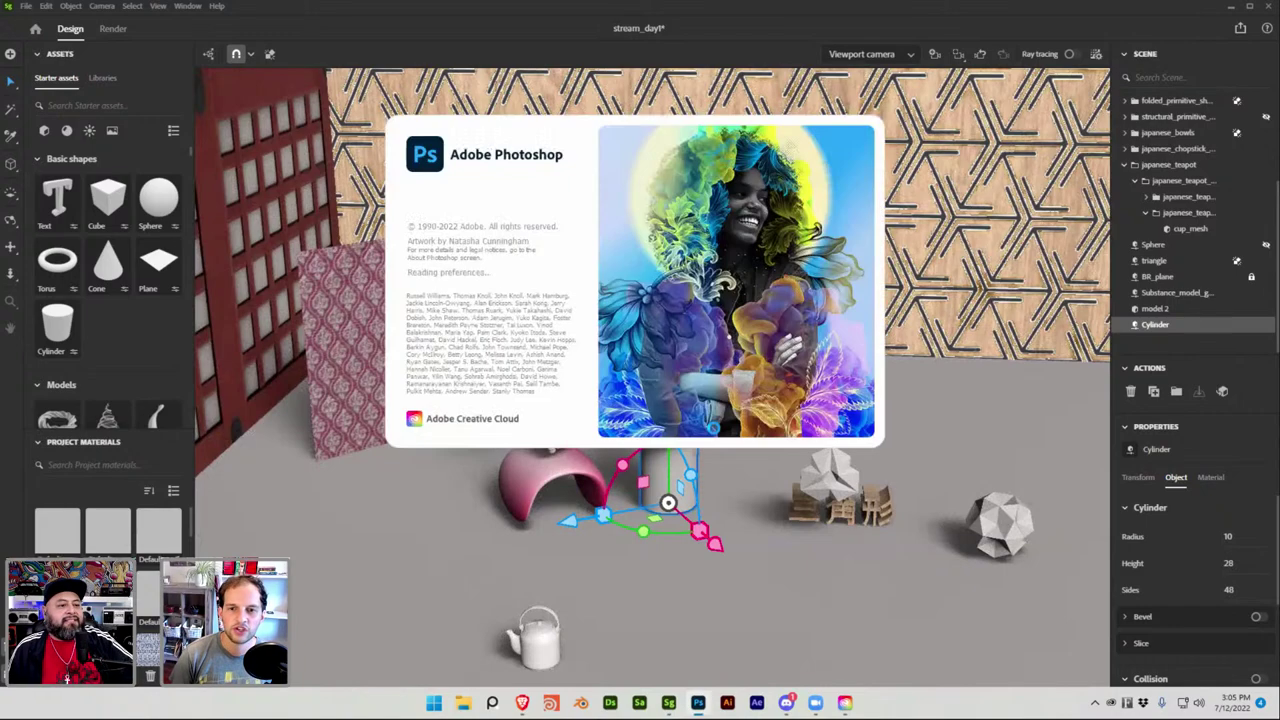
{"action": "left_click", "coordinate": [704, 420]}
{"action": "left_click", "coordinate": [704, 420]}
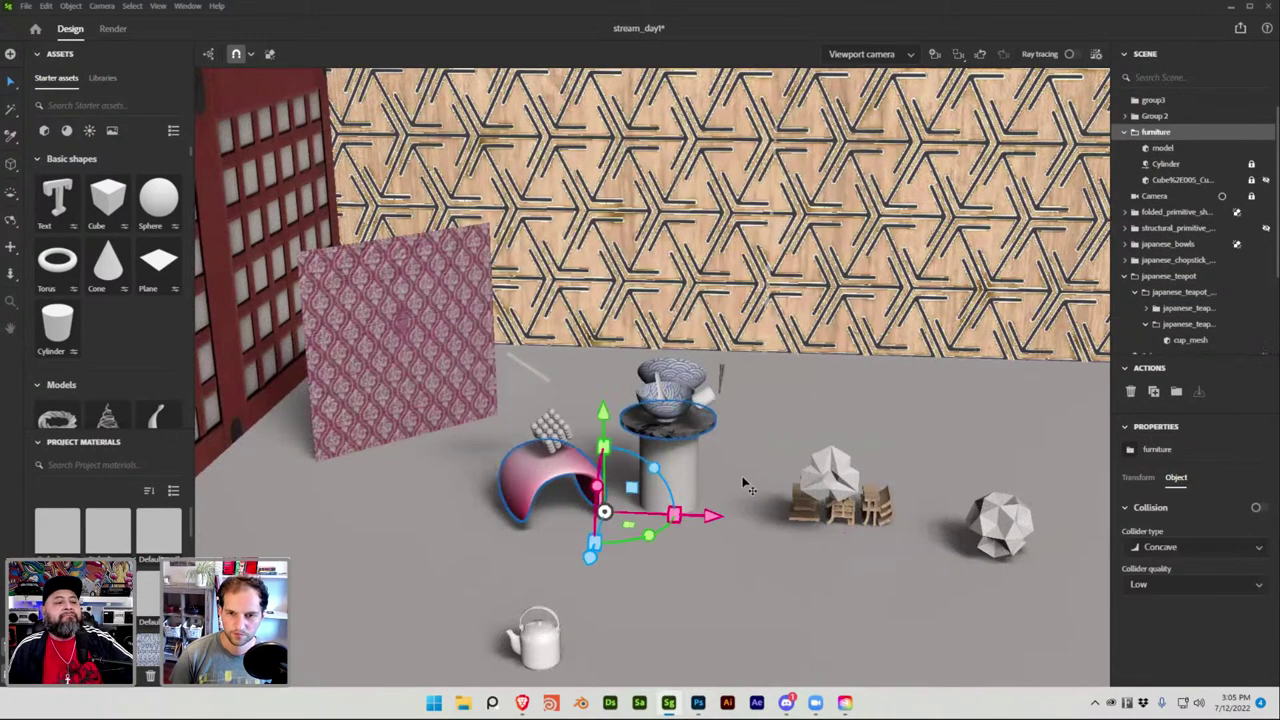
Show the starter materials and frame the round table closely in the viewport.
{"action": "left_click", "coordinate": [67, 132]}
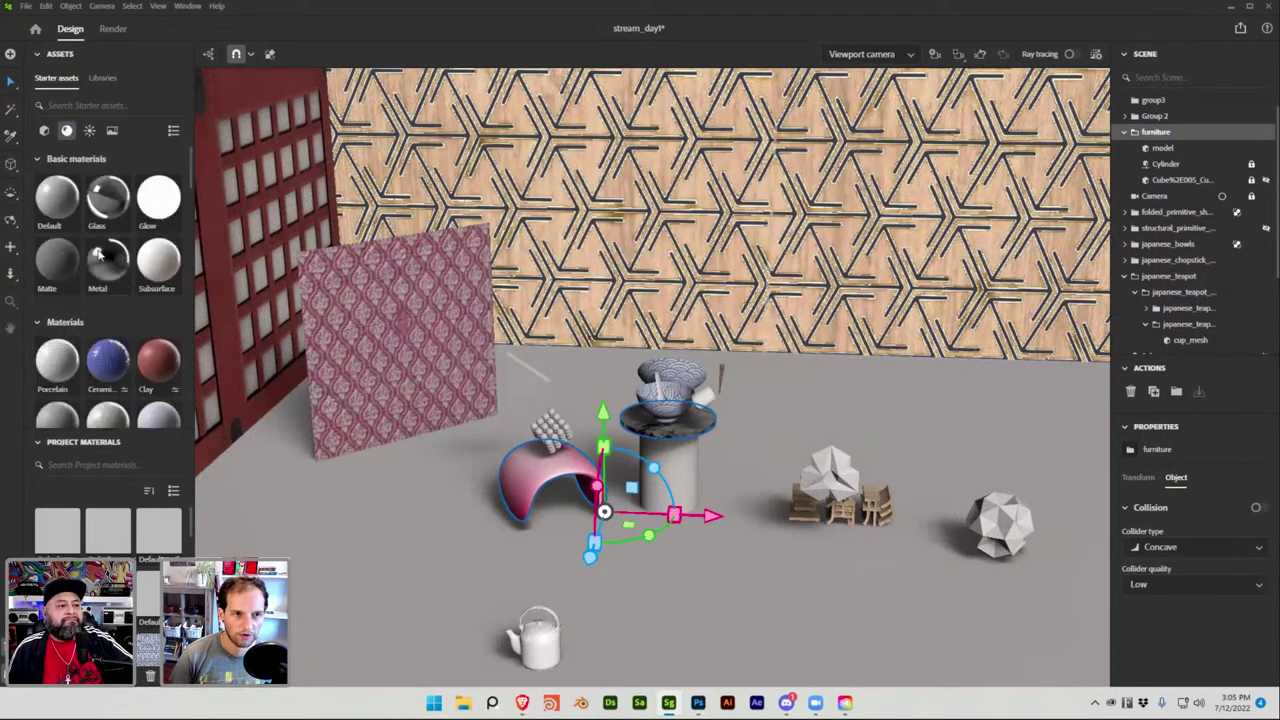
{"action": "scroll", "coordinate": [108, 204], "scroll_direction": "down", "scroll_amount": 10}
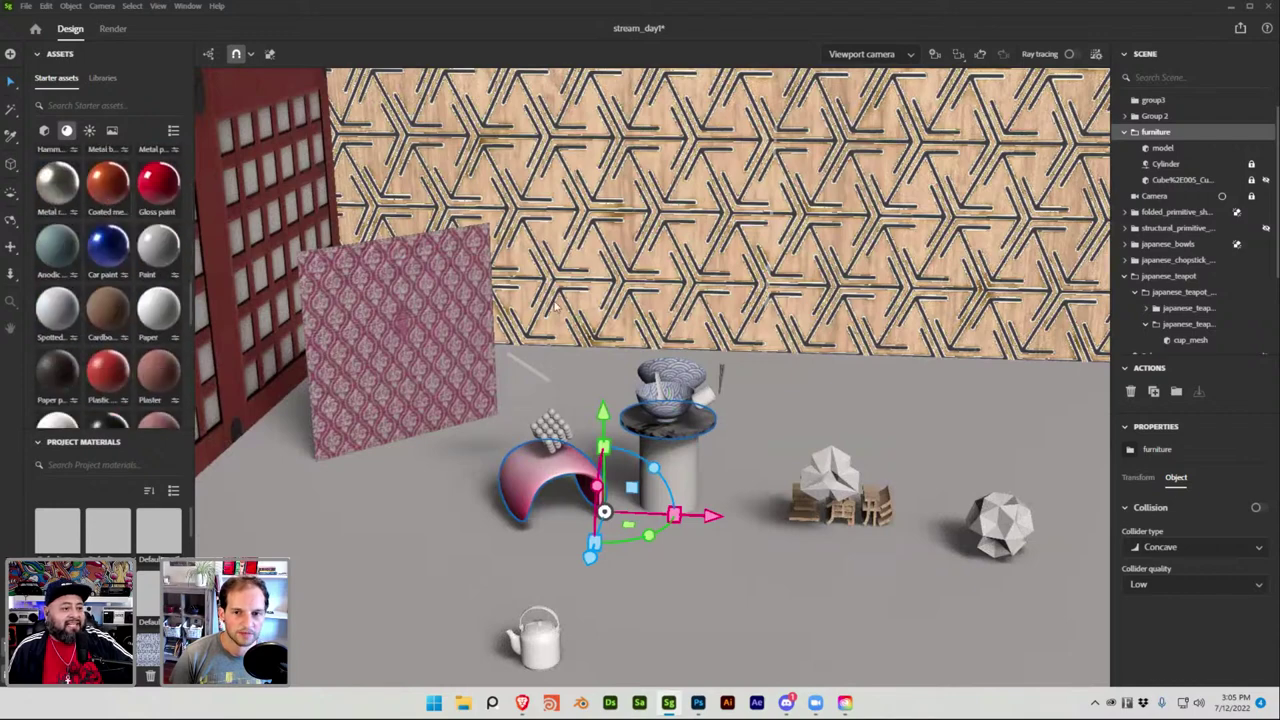
{"action": "left_click", "coordinate": [1180, 164]}
{"action": "left_click_drag", "start_coordinate": [724, 456], "coordinate": [731, 563]}
{"action": "left_click", "coordinate": [718, 517]}
{"action": "key", "text": "f"}
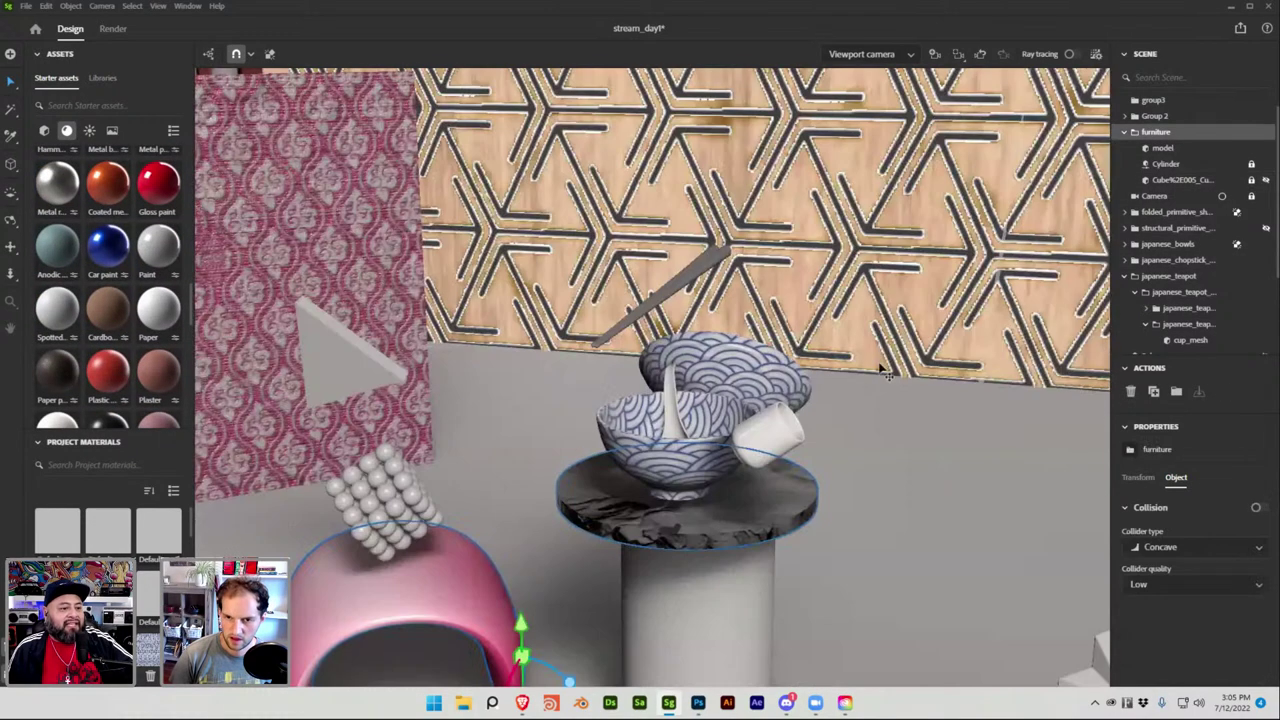
Check which parts the furniture group's items belong to and rename the item called model as chair.
{"action": "left_click", "coordinate": [1166, 164]}
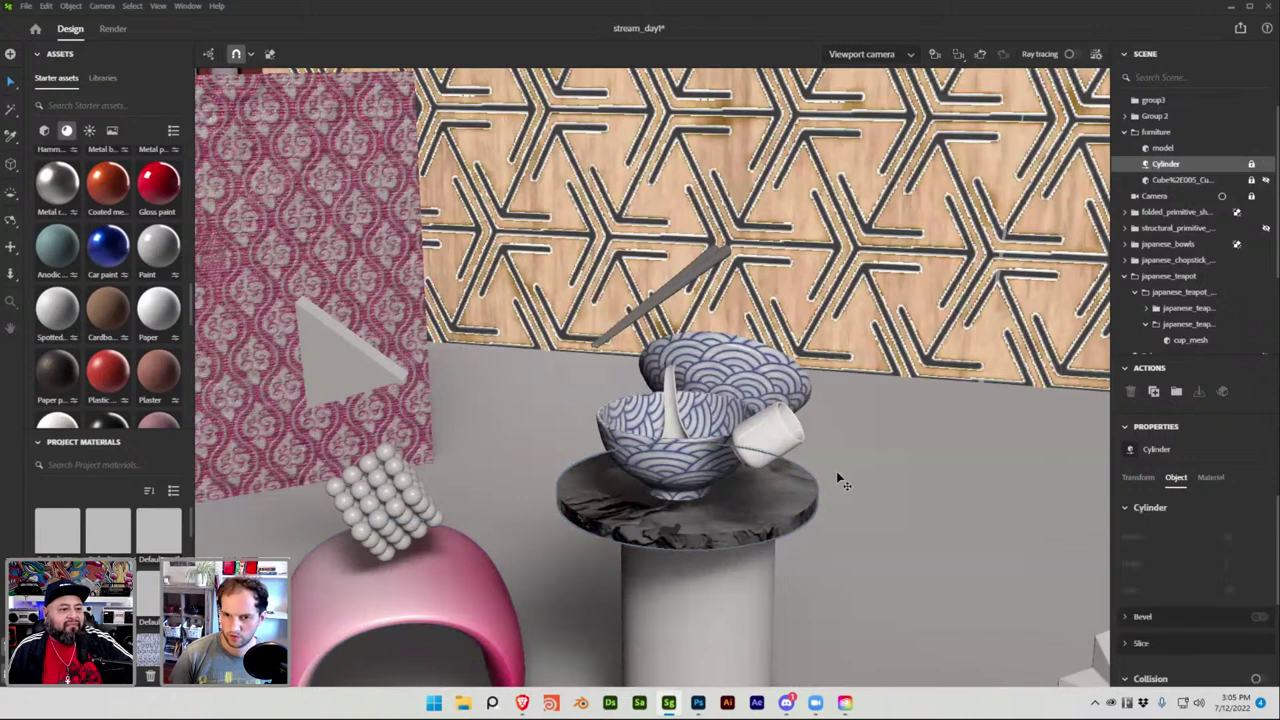
{"action": "left_click", "coordinate": [840, 481]}
{"action": "left_click", "coordinate": [1165, 180]}
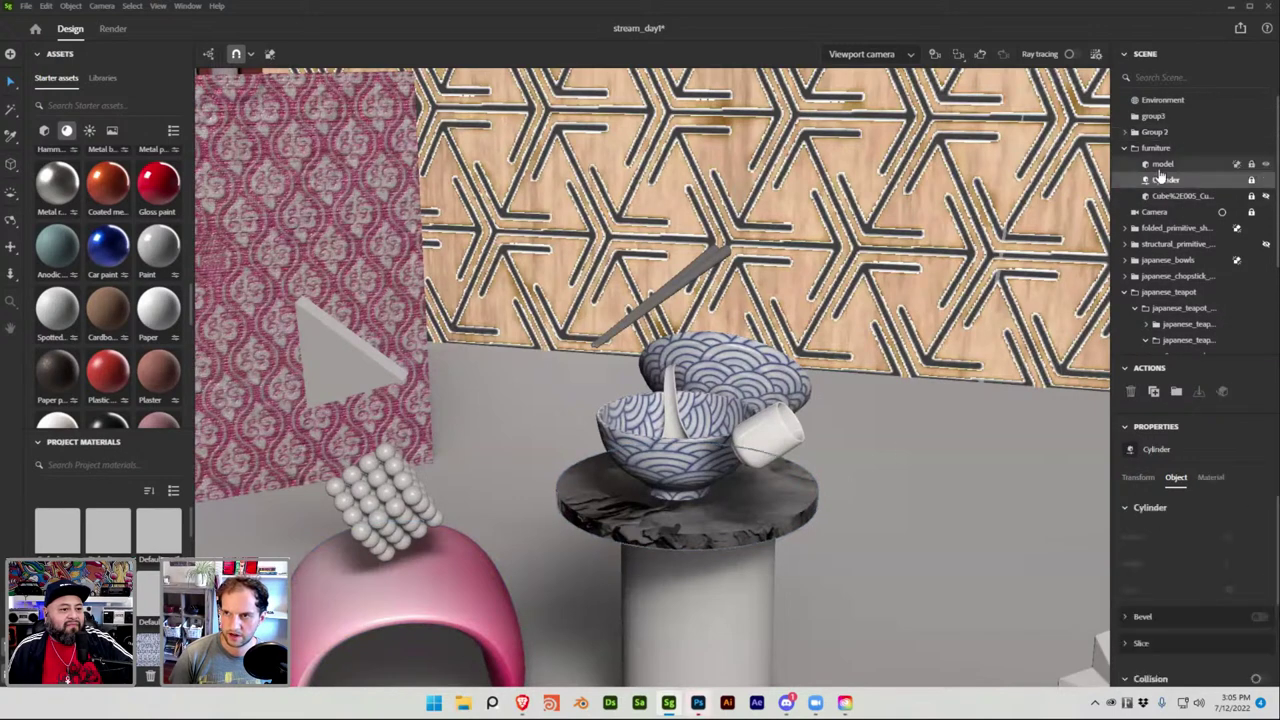
{"action": "left_click", "coordinate": [1158, 166]}
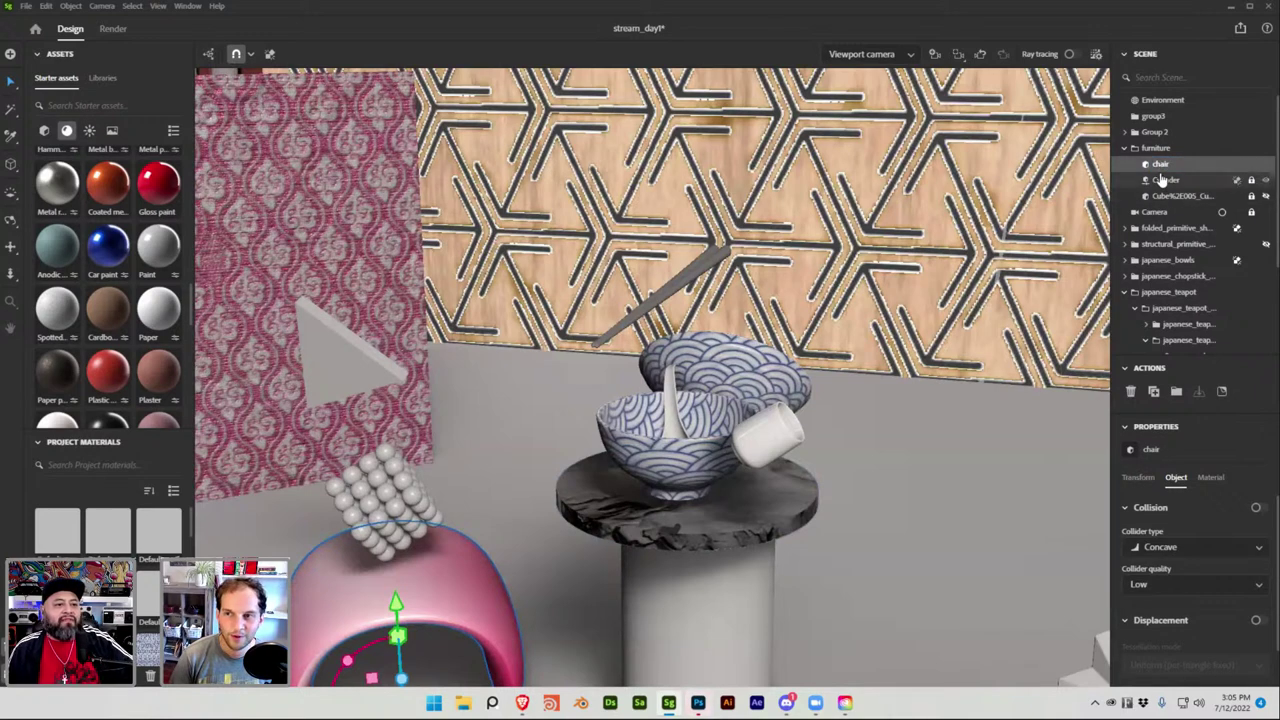
Check which furniture item is the round marble tabletop and rename that Cylinder as table_top.
{"action": "left_click", "coordinate": [1163, 179]}
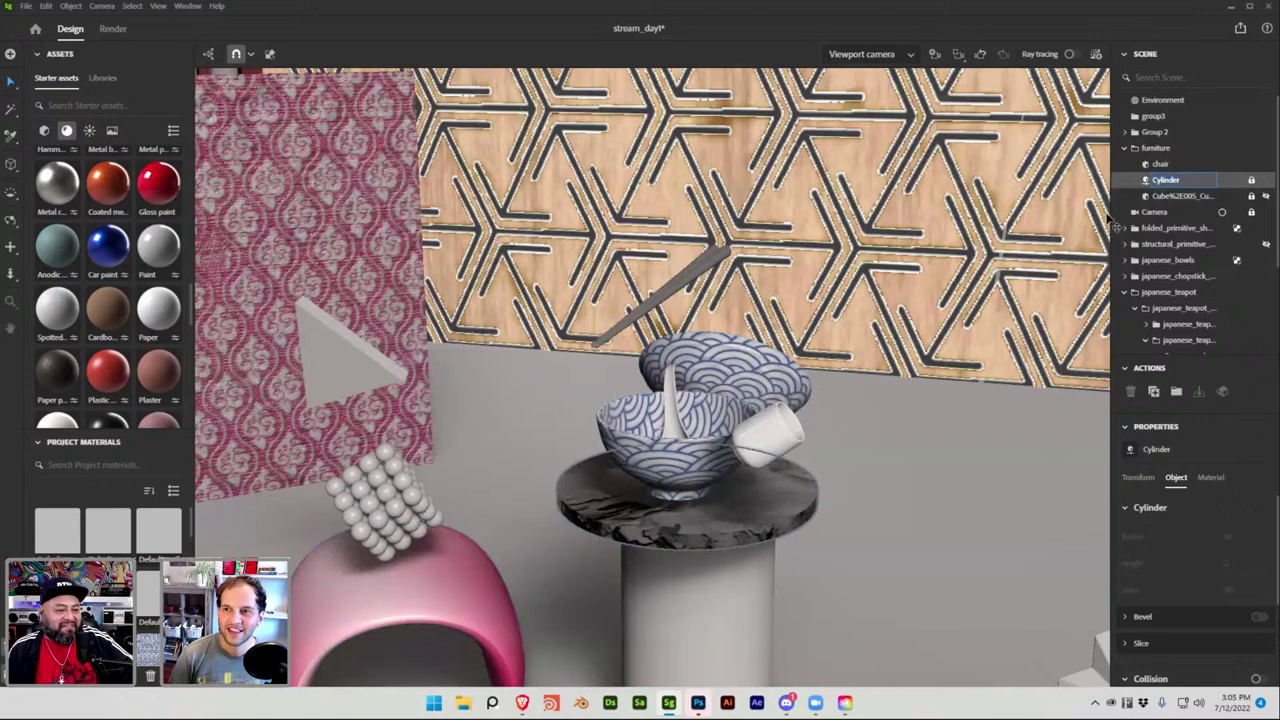
{"action": "left_click", "coordinate": [1162, 196]}
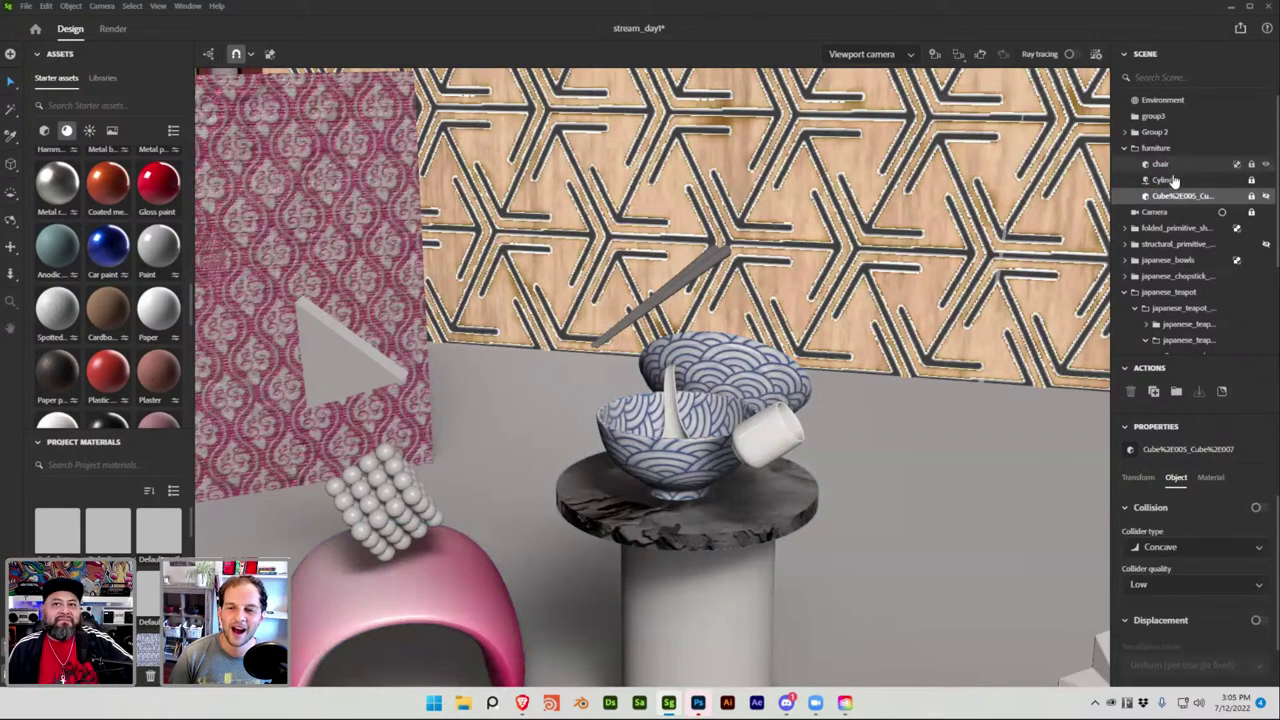
{"action": "left_click", "coordinate": [1171, 182]}
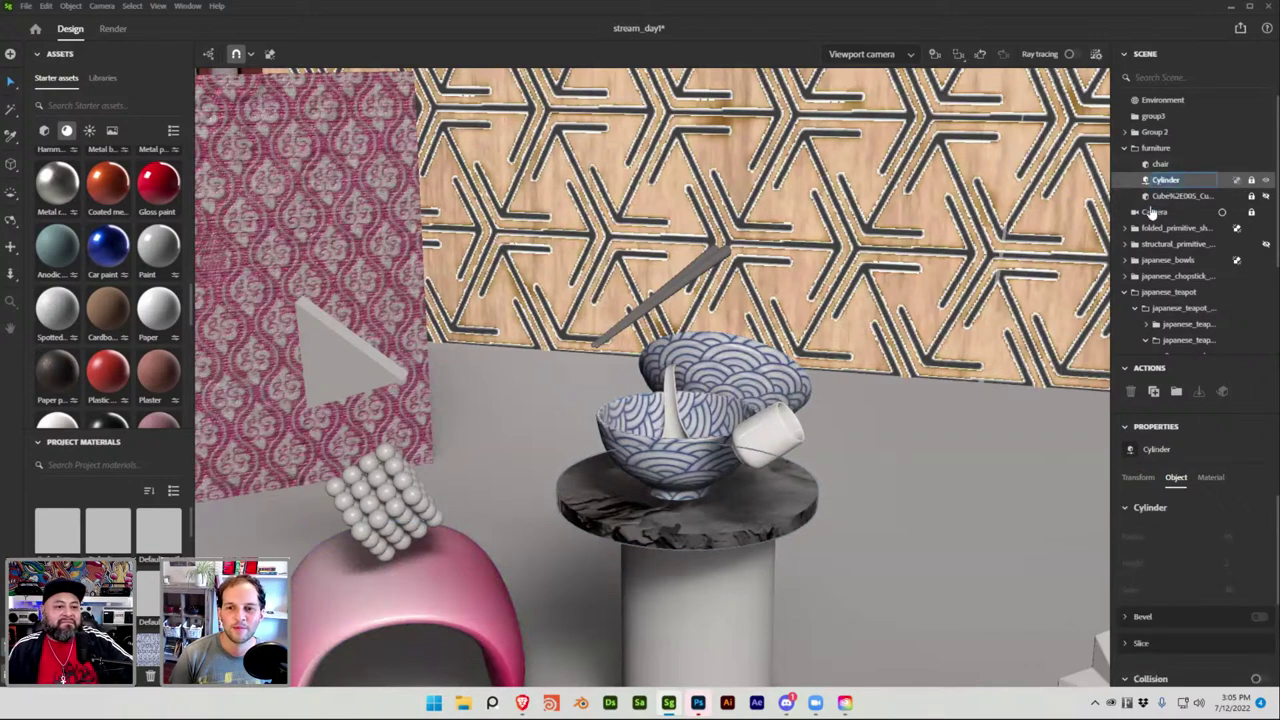
{"action": "left_click", "coordinate": [810, 519]}
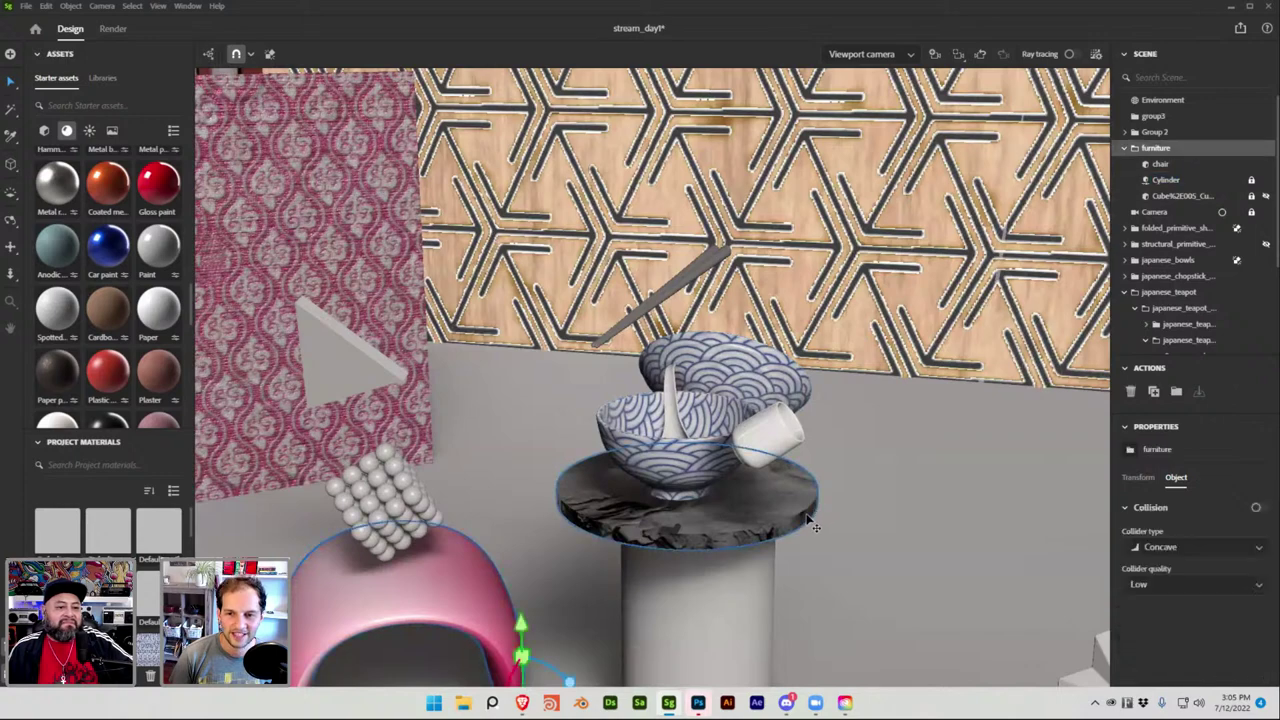
{"action": "left_click", "coordinate": [1181, 182]}
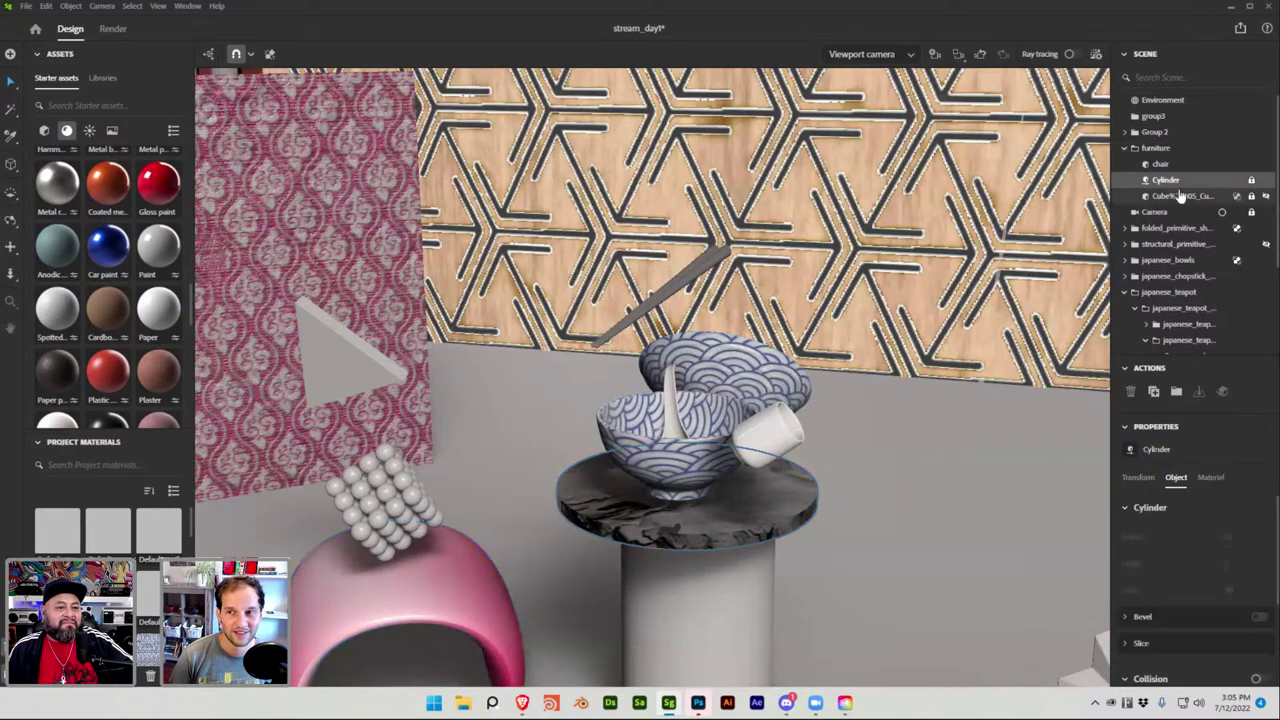
{"action": "left_click", "coordinate": [1182, 196]}
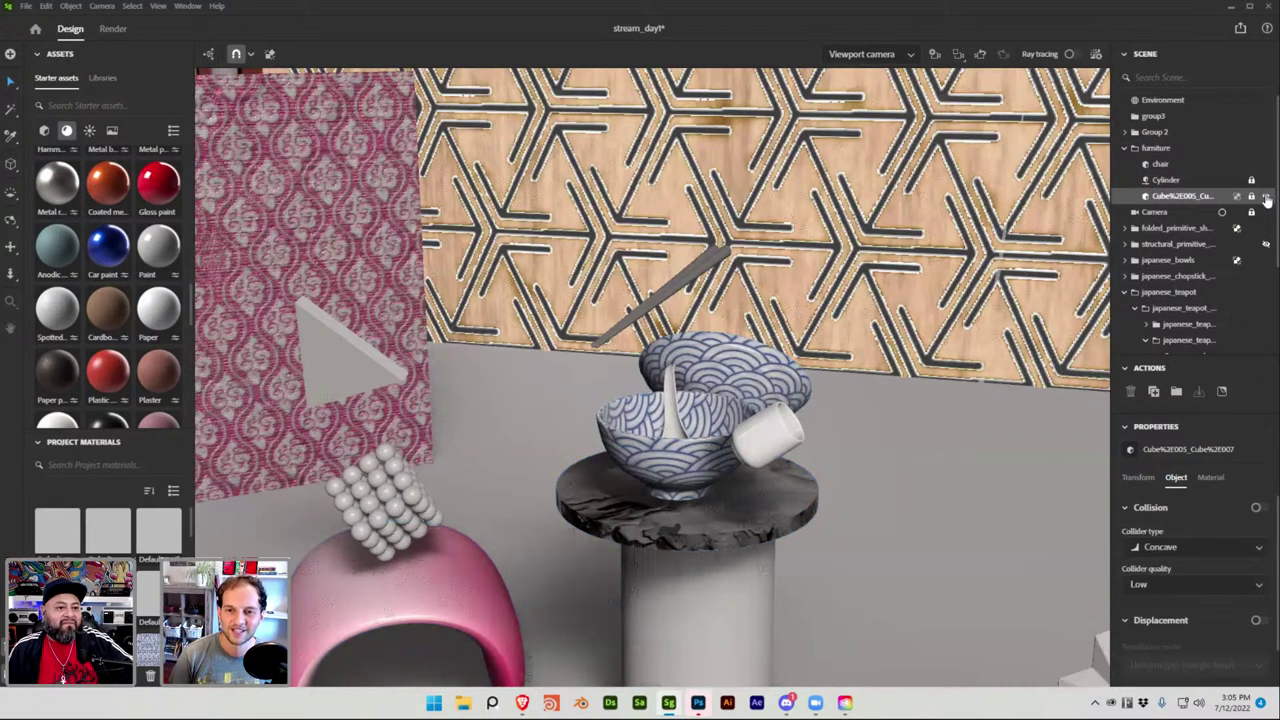
{"action": "left_click", "coordinate": [1184, 182]}
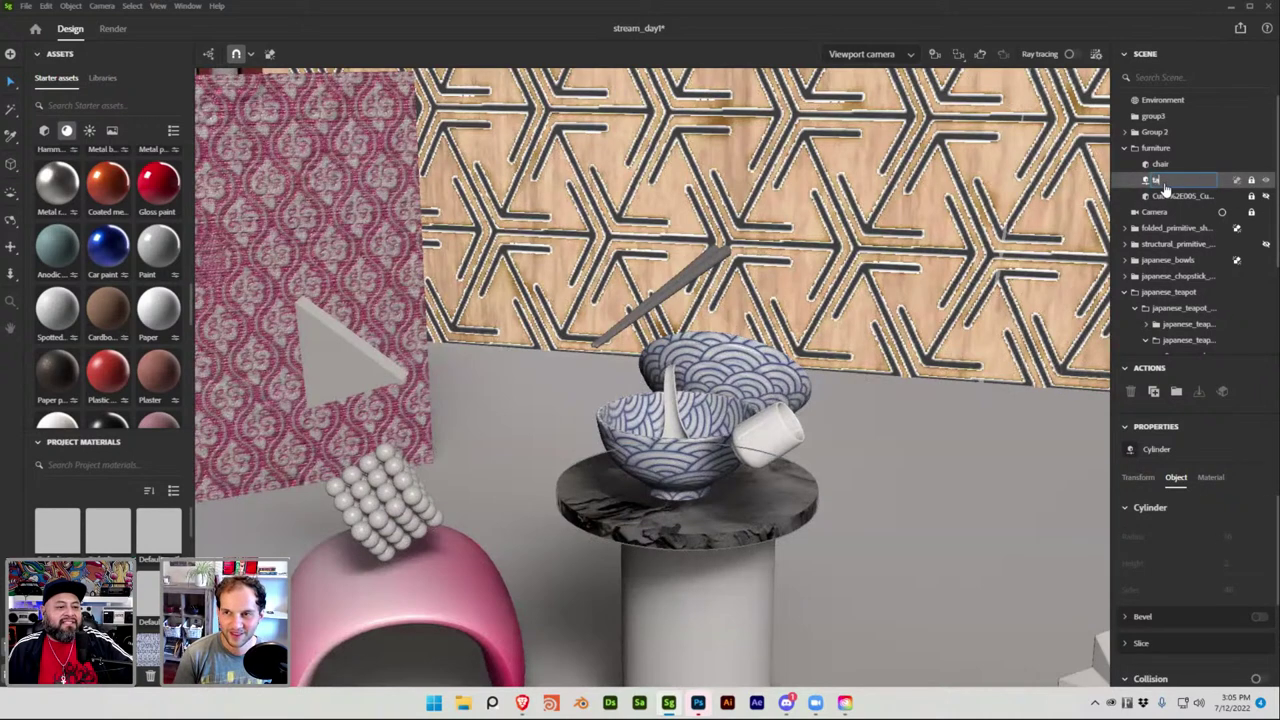
{"action": "type", "text": "table_top"}
{"action": "key", "text": "Return"}
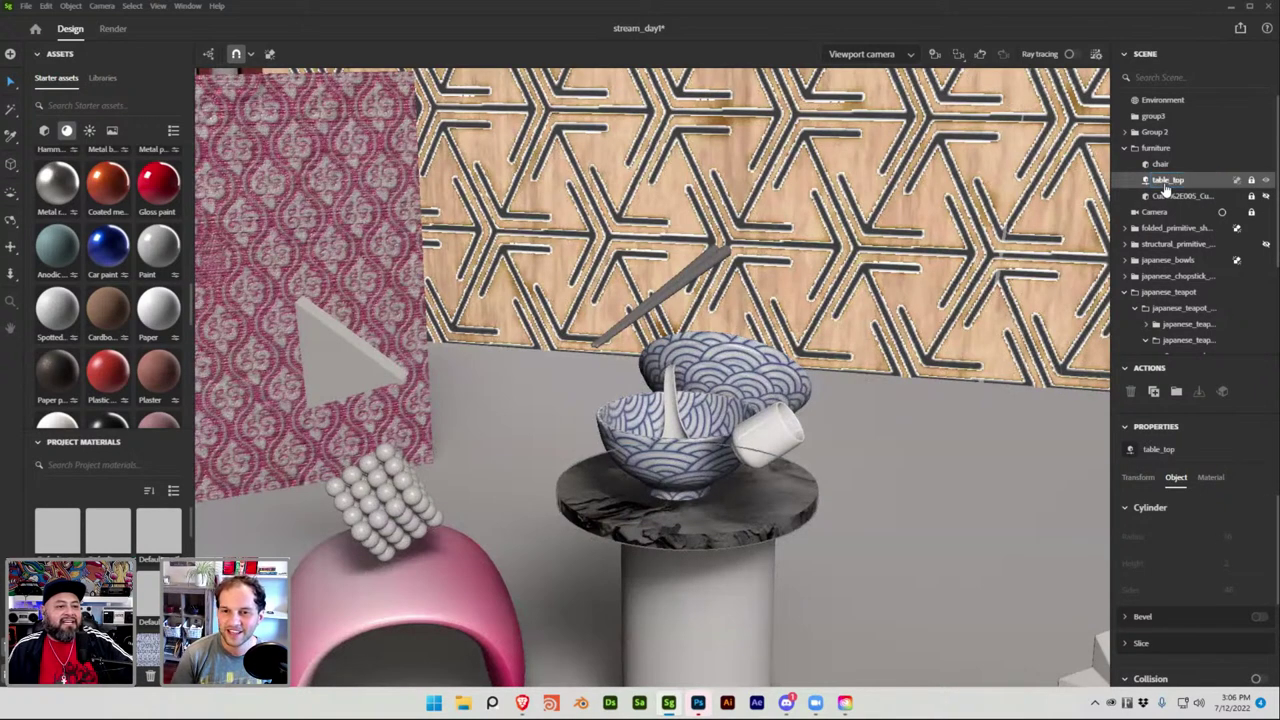
Try to apply the Frosty glass material to the tabletop and unlock table_top.
{"action": "scroll", "coordinate": [132, 228], "scroll_direction": "down", "scroll_amount": 1}
{"action": "scroll", "coordinate": [132, 228], "scroll_direction": "down", "scroll_amount": 5}
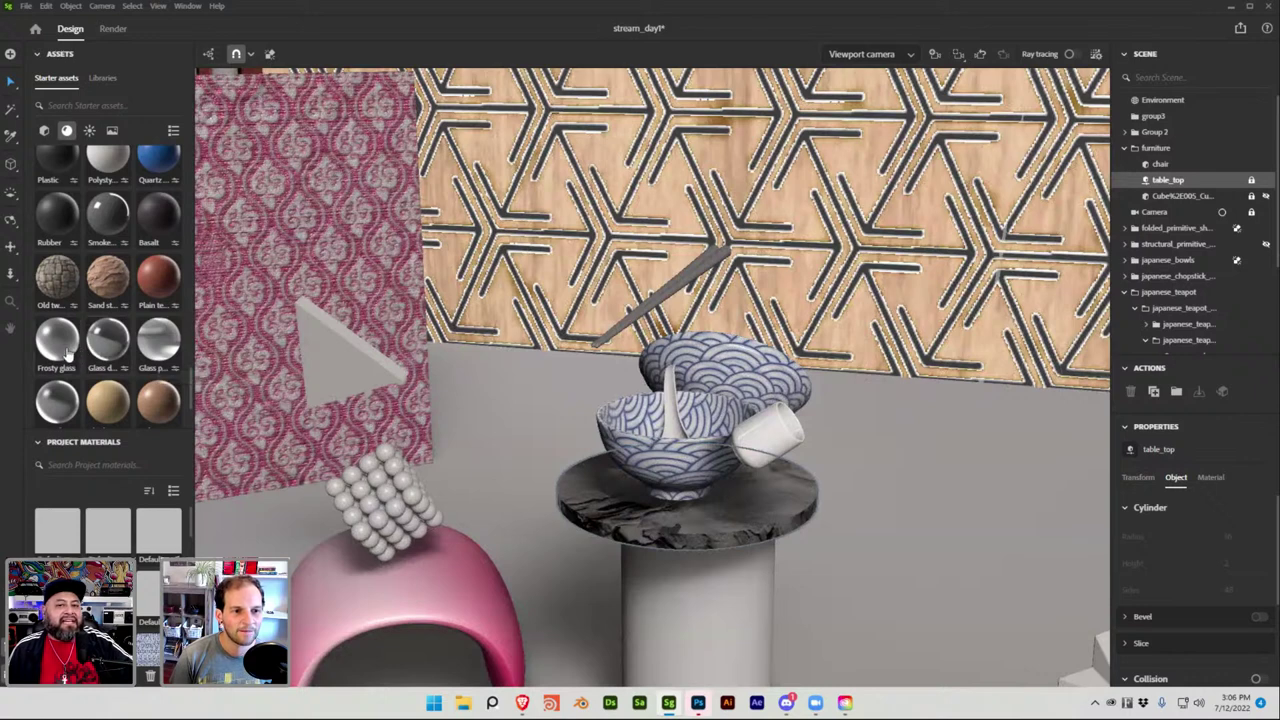
{"action": "left_click_drag", "start_coordinate": [67, 350], "coordinate": [625, 515]}
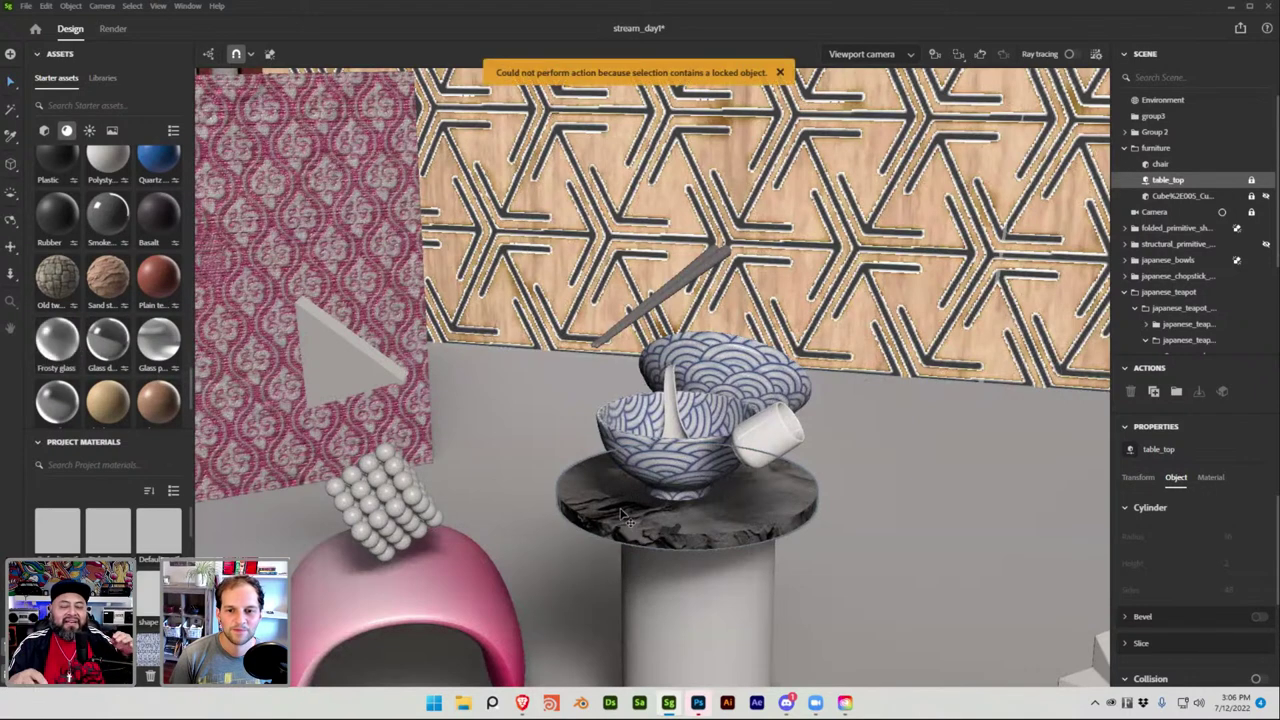
{"action": "left_click", "coordinate": [1251, 180]}
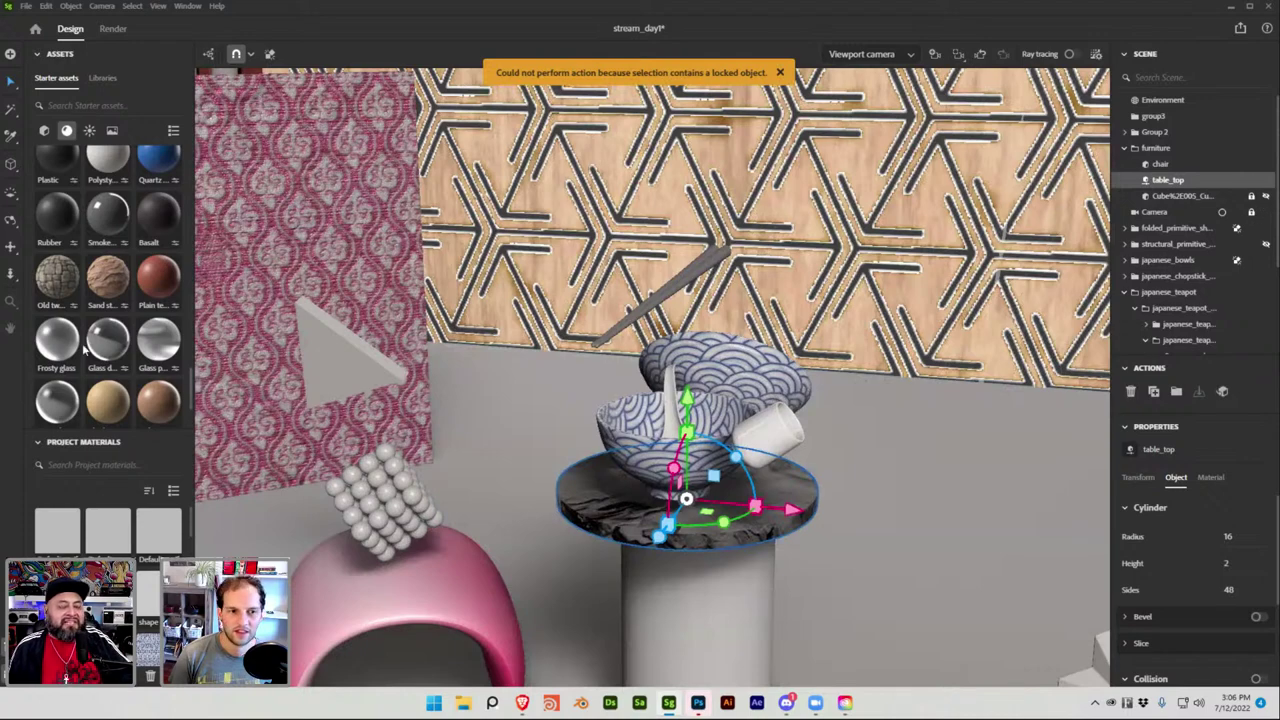
Try Printed Glass Granite on the tabletop and replace it with the Glass Drops material.
{"action": "left_click_drag", "start_coordinate": [53, 401], "coordinate": [645, 470]}
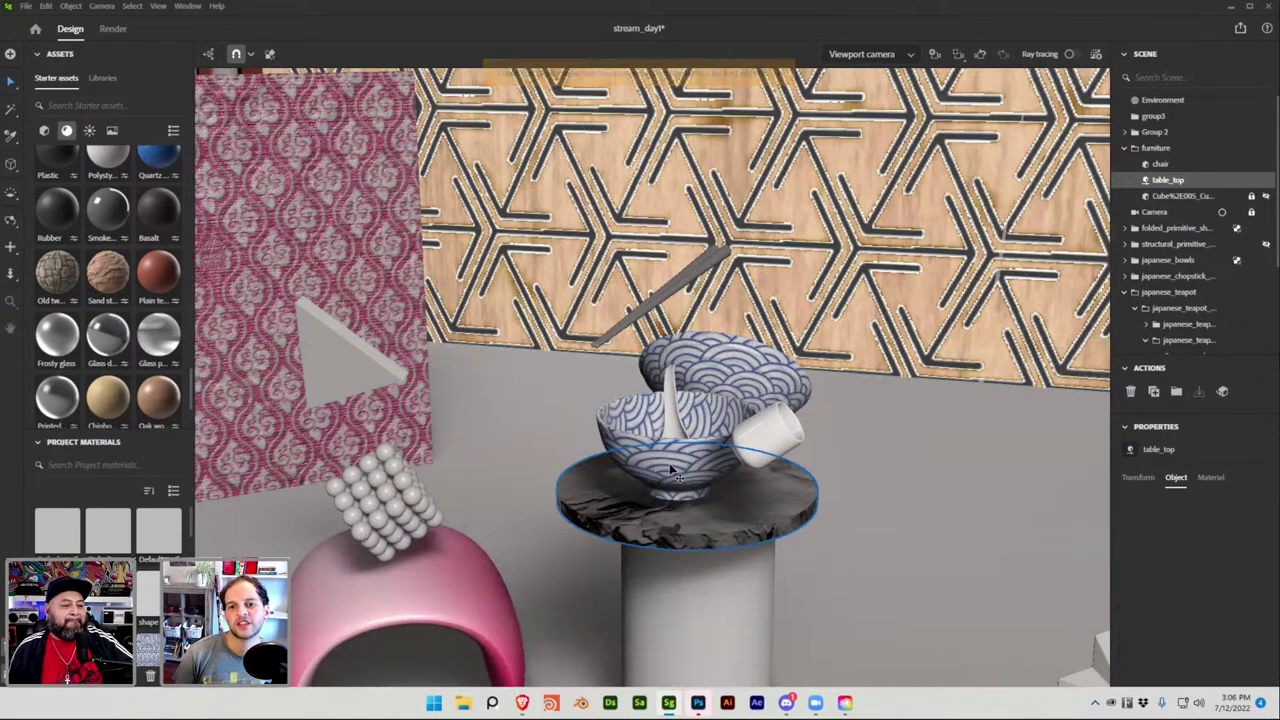
{"action": "left_click_drag", "start_coordinate": [737, 476], "coordinate": [742, 480]}
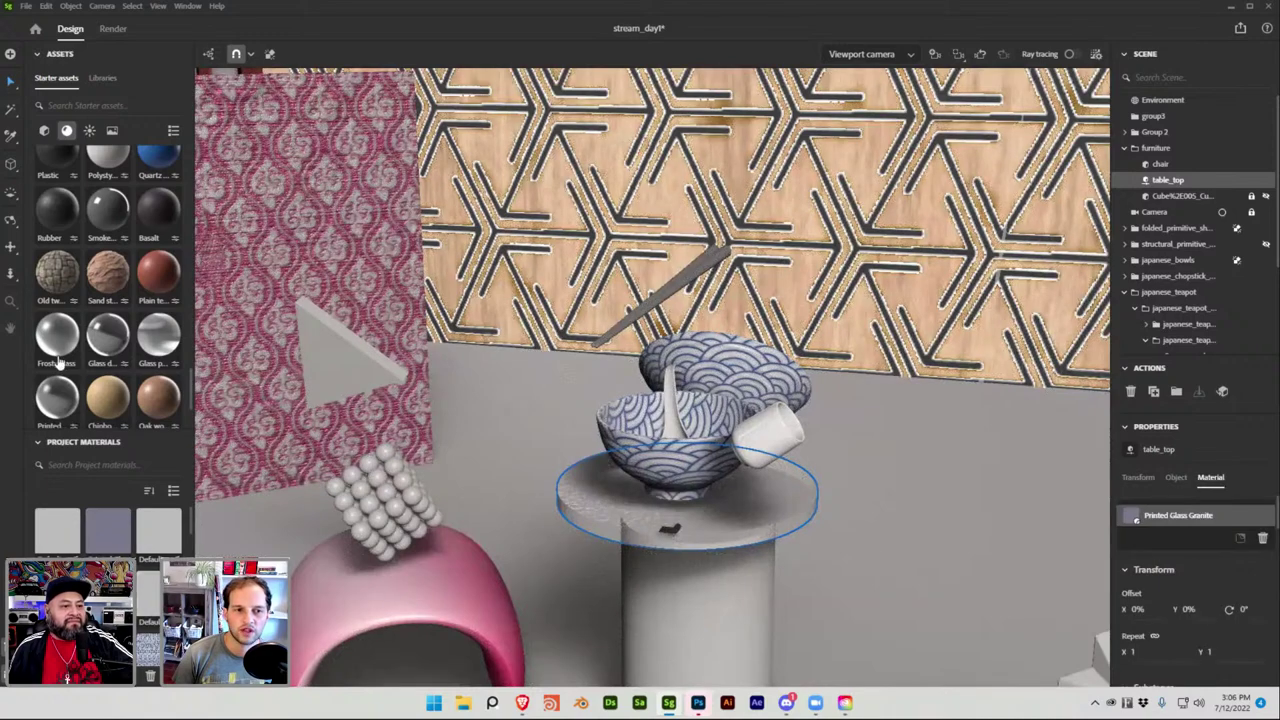
{"action": "left_click_drag", "start_coordinate": [100, 345], "coordinate": [730, 522]}
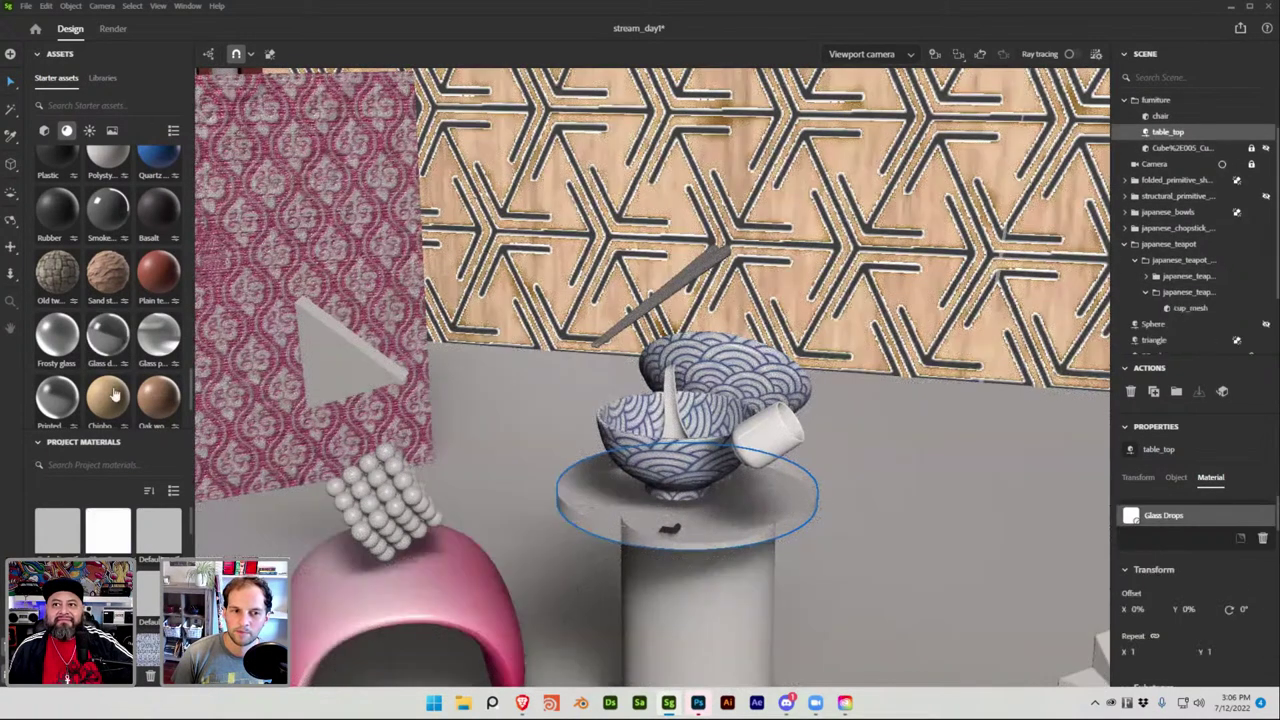
{"action": "left_click_drag", "start_coordinate": [68, 343], "coordinate": [790, 660]}
Review the snapping options, stretch the cylinder base up to the glass tabletop and check the fit from a low angle.
{"action": "left_click", "coordinate": [723, 543]}
{"action": "left_click_drag", "start_coordinate": [760, 400], "coordinate": [656, 478], "text": "alt"}
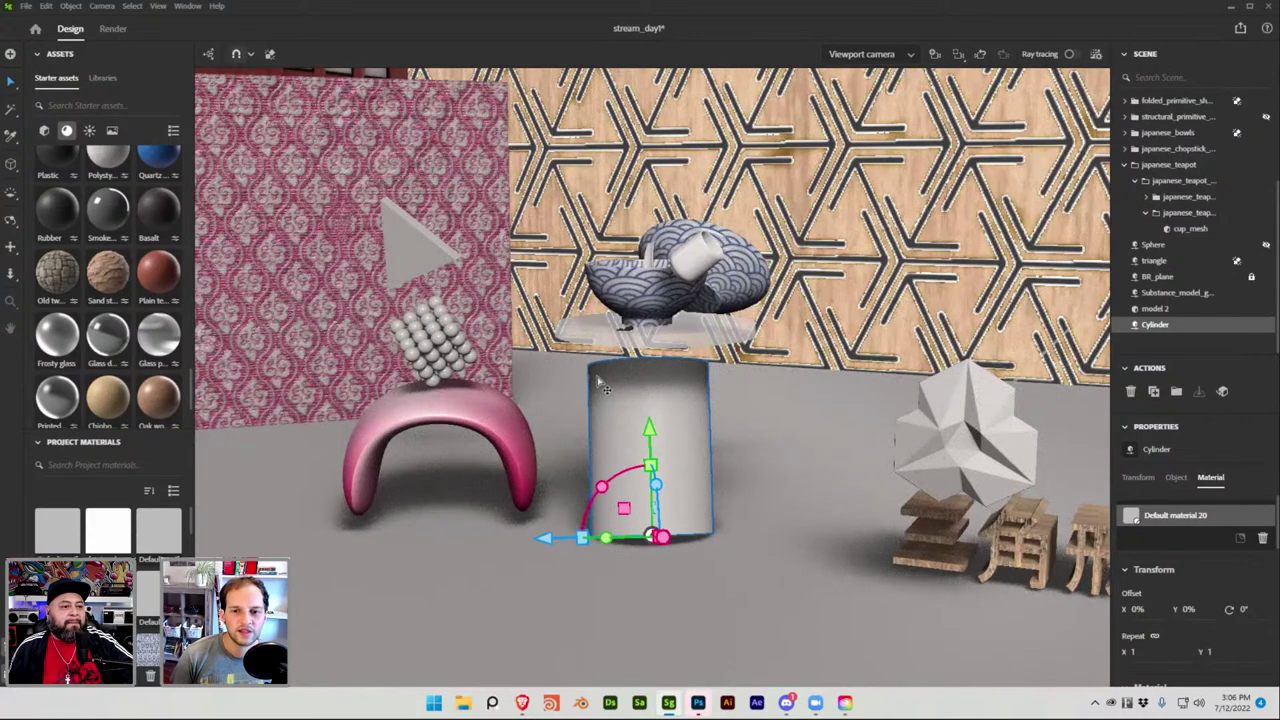
{"action": "left_click", "coordinate": [250, 58]}
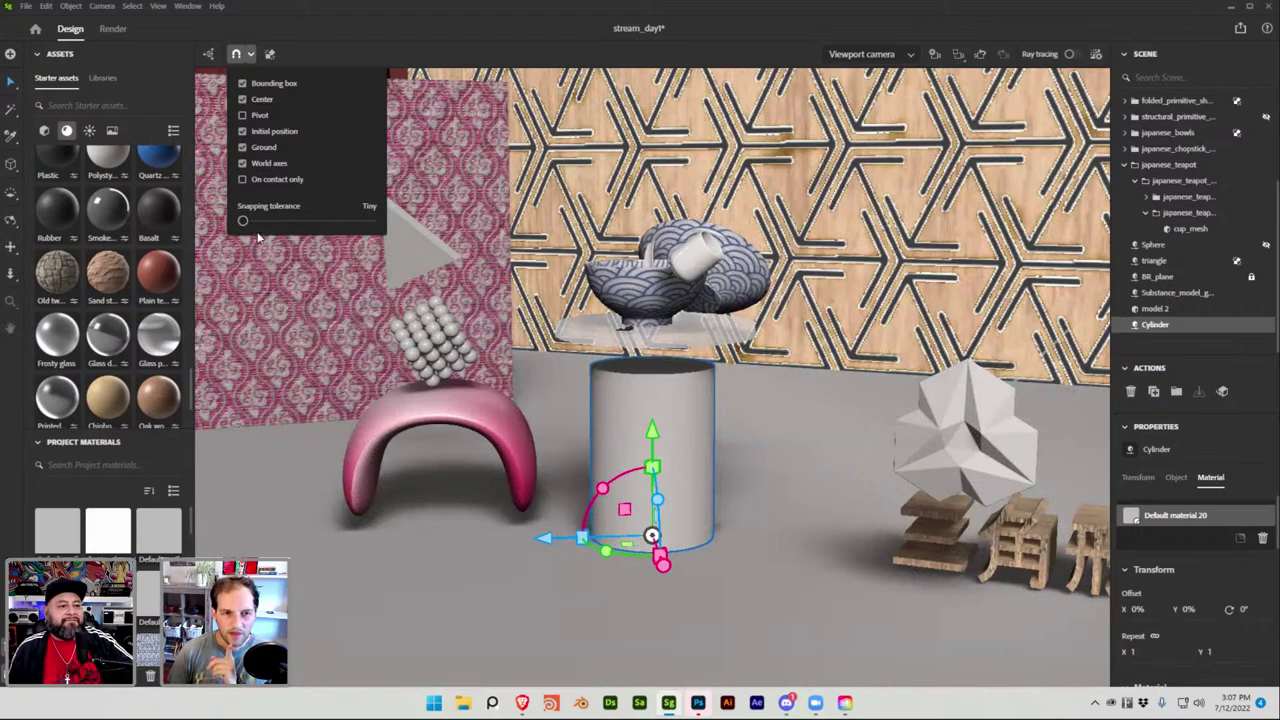
{"action": "left_click", "coordinate": [672, 414]}
{"action": "left_click_drag", "start_coordinate": [652, 466], "coordinate": [670, 458]}
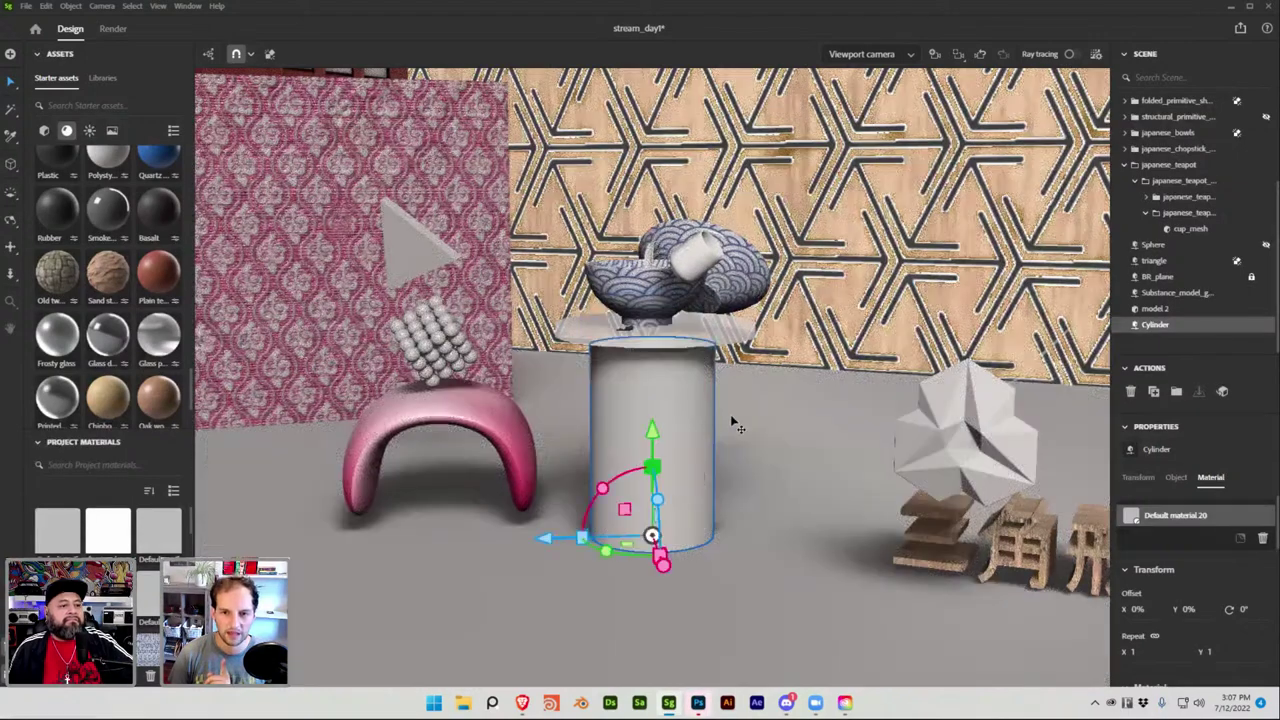
{"action": "left_click", "coordinate": [740, 390]}
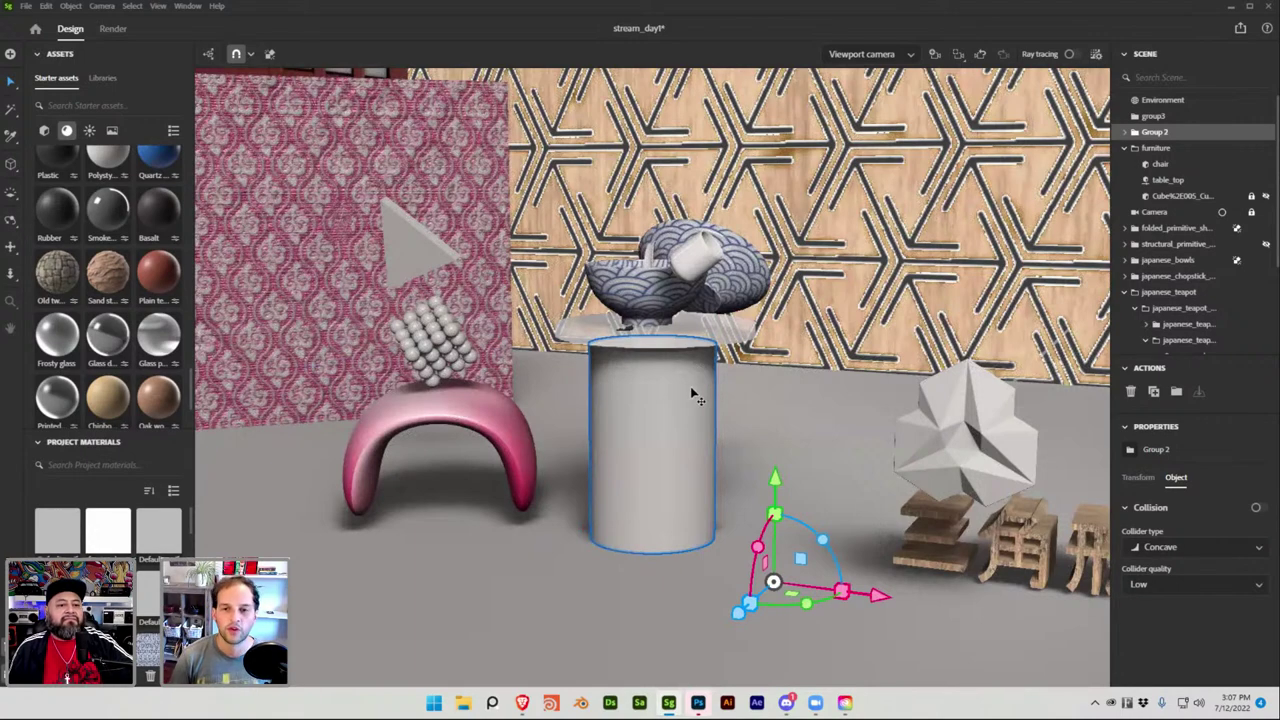
{"action": "middle_click_drag", "start_coordinate": [703, 407], "coordinate": [676, 316]}
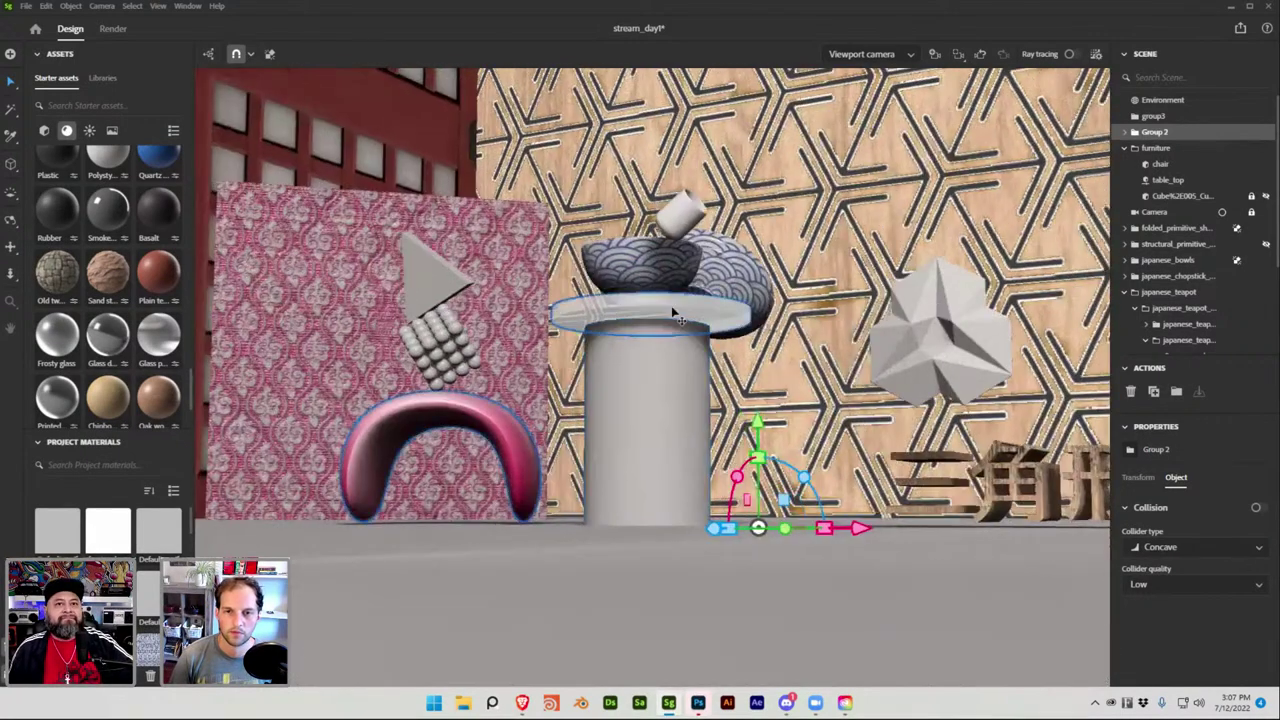
Browse the starter materials and apply Sand Stone Strata to the cylinder base under the tabletop.
{"action": "left_click", "coordinate": [445, 410]}
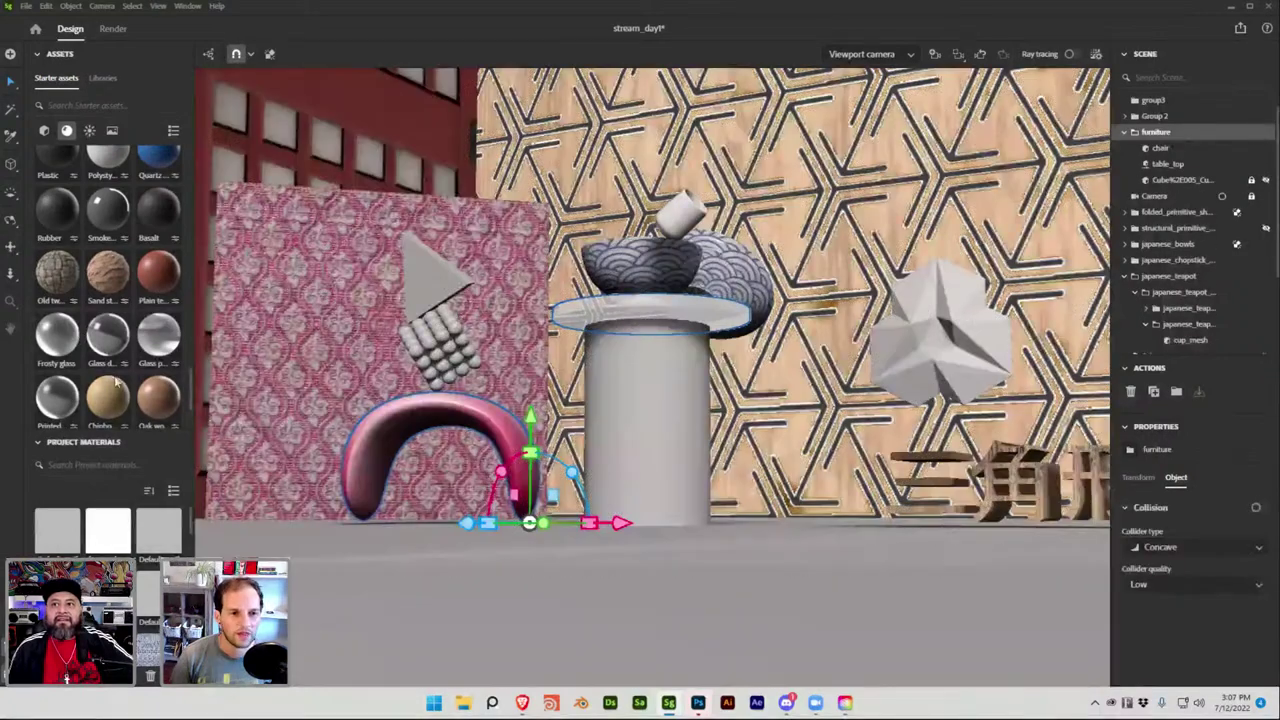
{"action": "scroll", "coordinate": [95, 335], "scroll_direction": "down", "scroll_amount": 2}
{"action": "scroll", "coordinate": [120, 268], "scroll_direction": "up", "scroll_amount": 10}
{"action": "scroll", "coordinate": [135, 260], "scroll_direction": "down", "scroll_amount": 5}
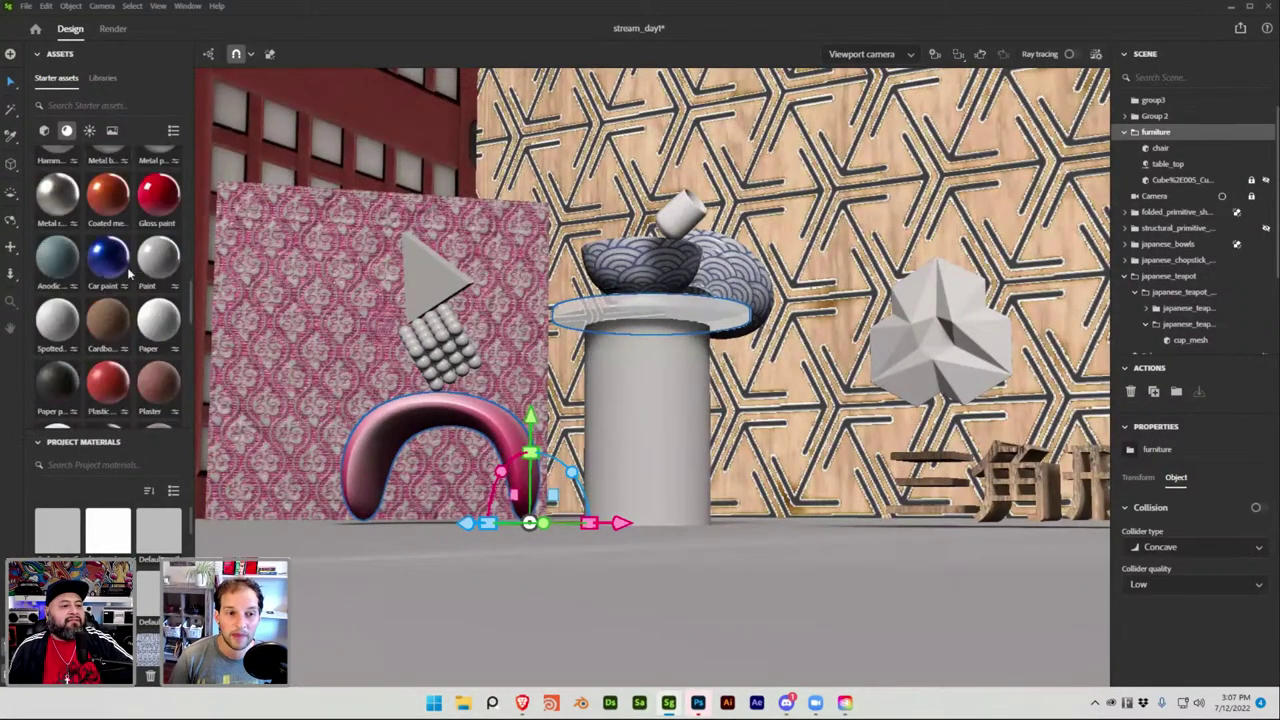
{"action": "left_click_drag", "start_coordinate": [117, 290], "coordinate": [632, 410]}
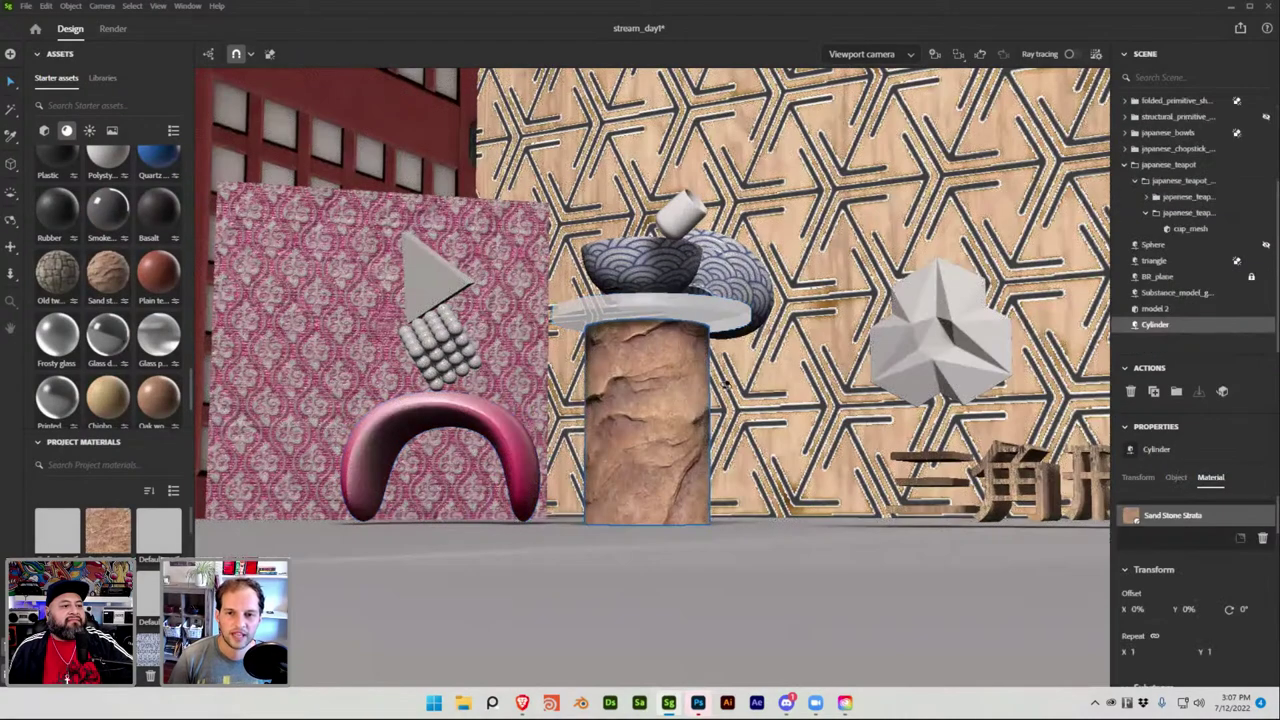
Apply the japanese_shiny_embroidered_trees_fabric material from the Designer_Files folder to the sphere-cluster model above the pink chair.
{"action": "left_click_drag", "start_coordinate": [733, 418], "coordinate": [677, 326], "text": "alt"}
{"action": "left_click", "coordinate": [677, 327]}
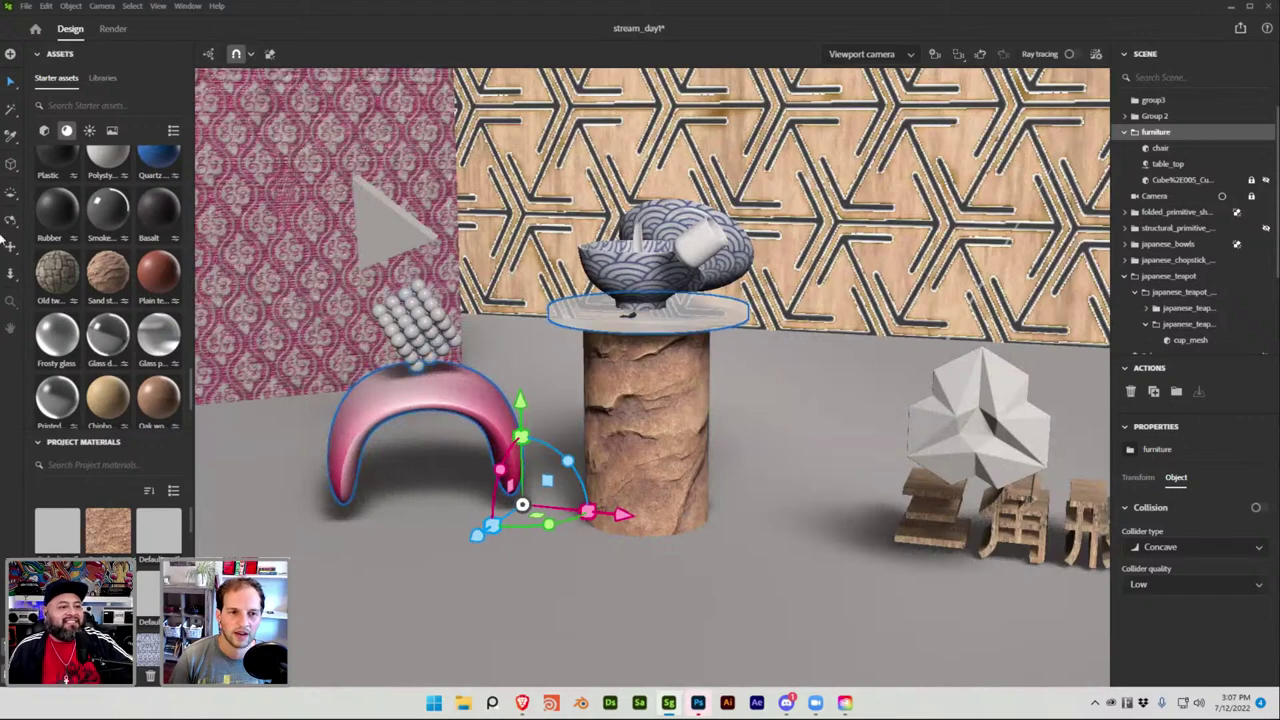
{"action": "left_click", "coordinate": [415, 320]}
{"action": "scroll", "coordinate": [122, 345], "scroll_direction": "up", "scroll_amount": 5}
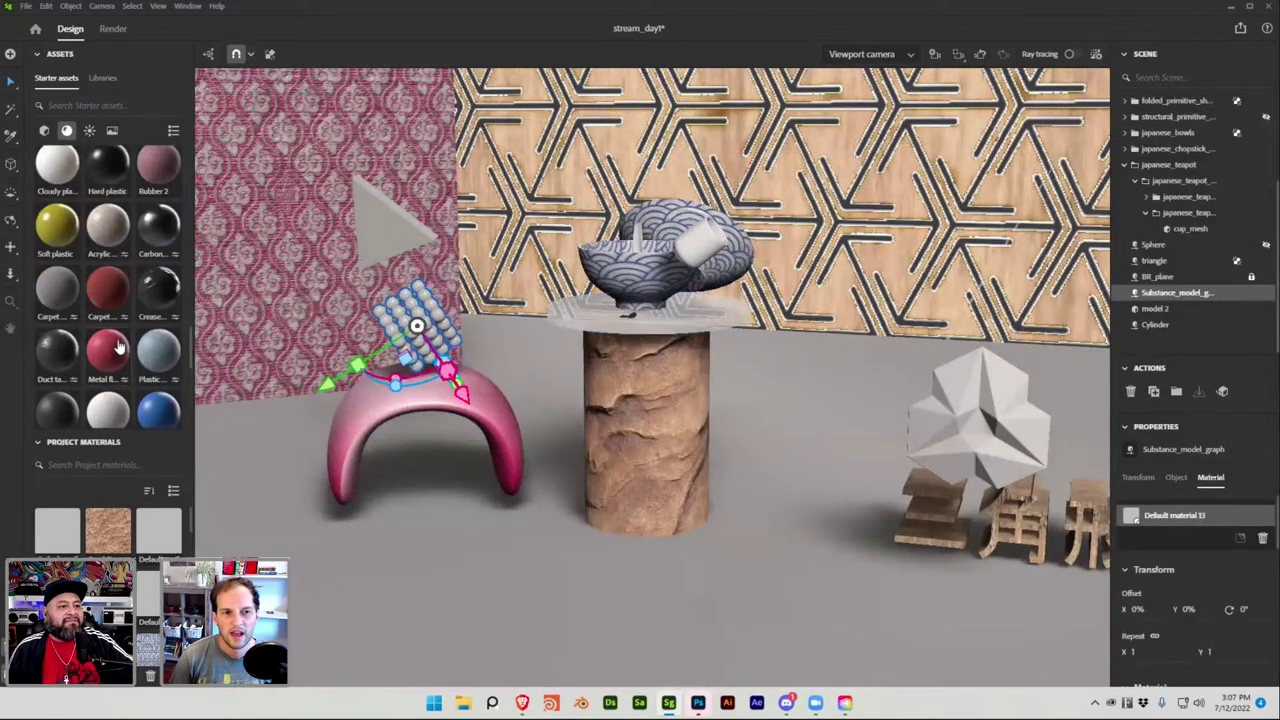
{"action": "scroll", "coordinate": [118, 345], "scroll_direction": "up", "scroll_amount": 2}
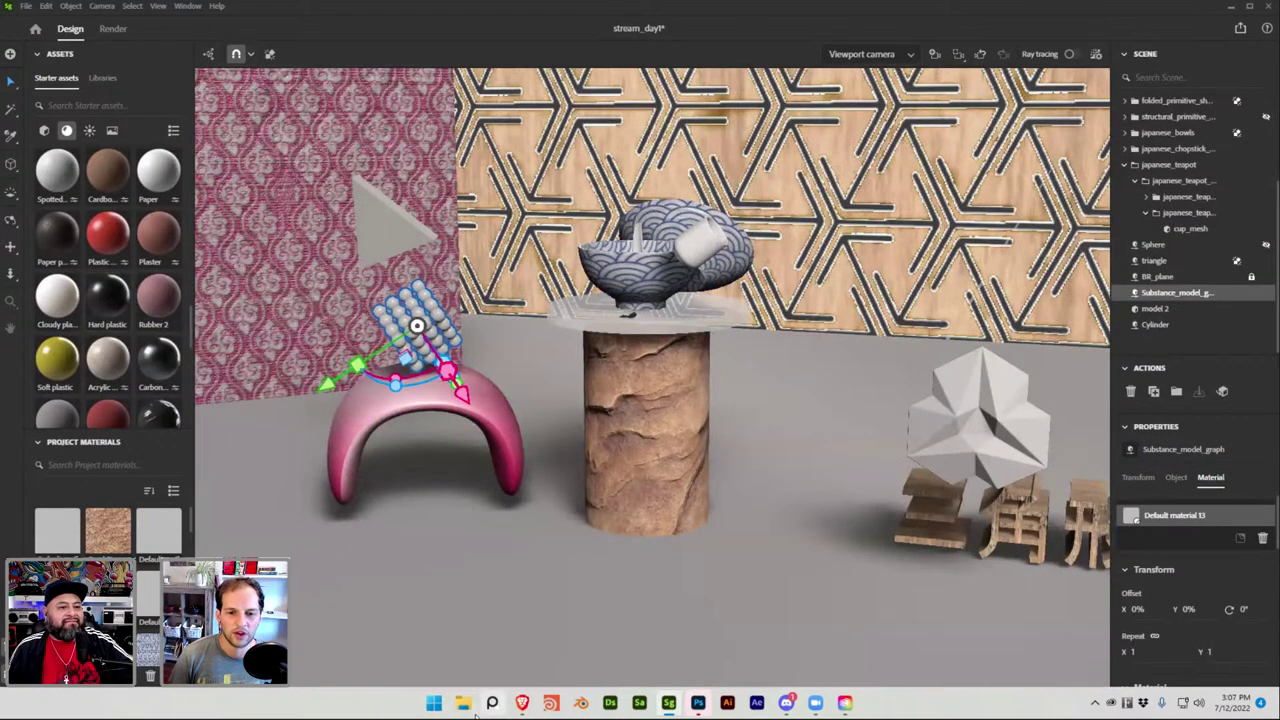
{"action": "left_click", "coordinate": [463, 703]}
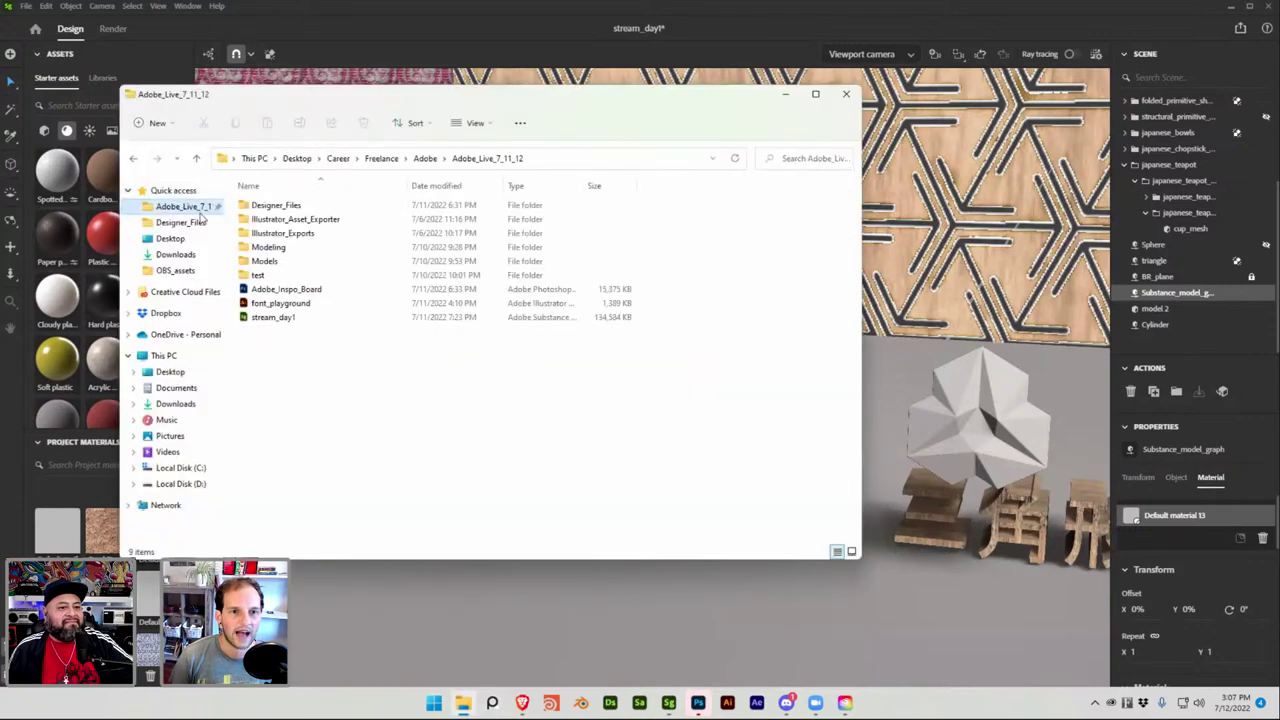
{"action": "double_click", "coordinate": [274, 207]}
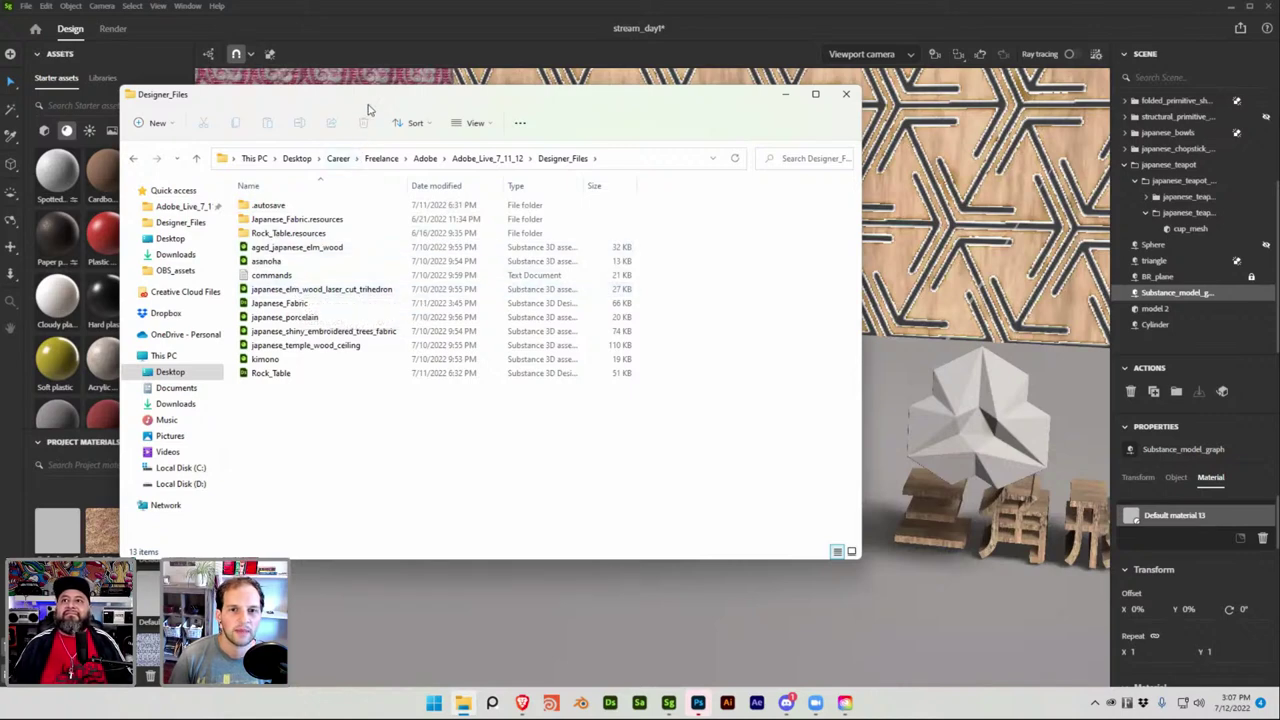
{"action": "left_click_drag", "start_coordinate": [367, 108], "coordinate": [740, 103]}
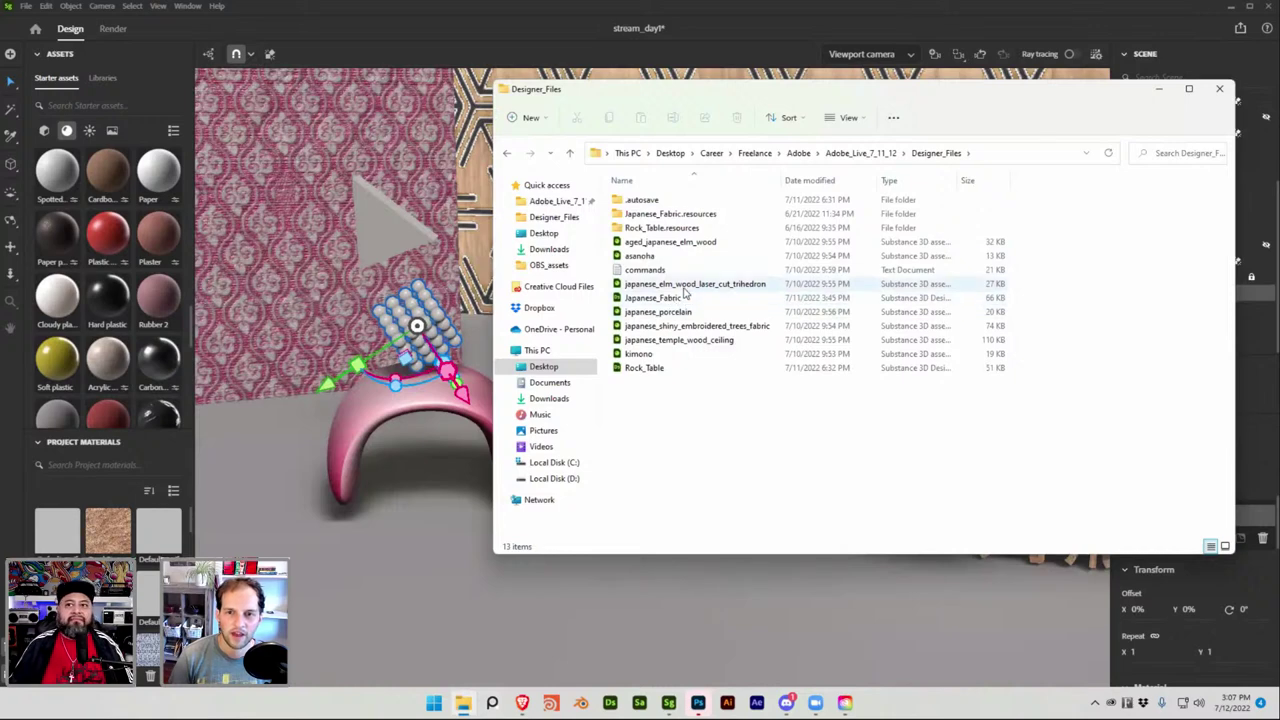
{"action": "left_click", "coordinate": [676, 341]}
{"action": "left_click_drag", "start_coordinate": [700, 327], "coordinate": [417, 326]}
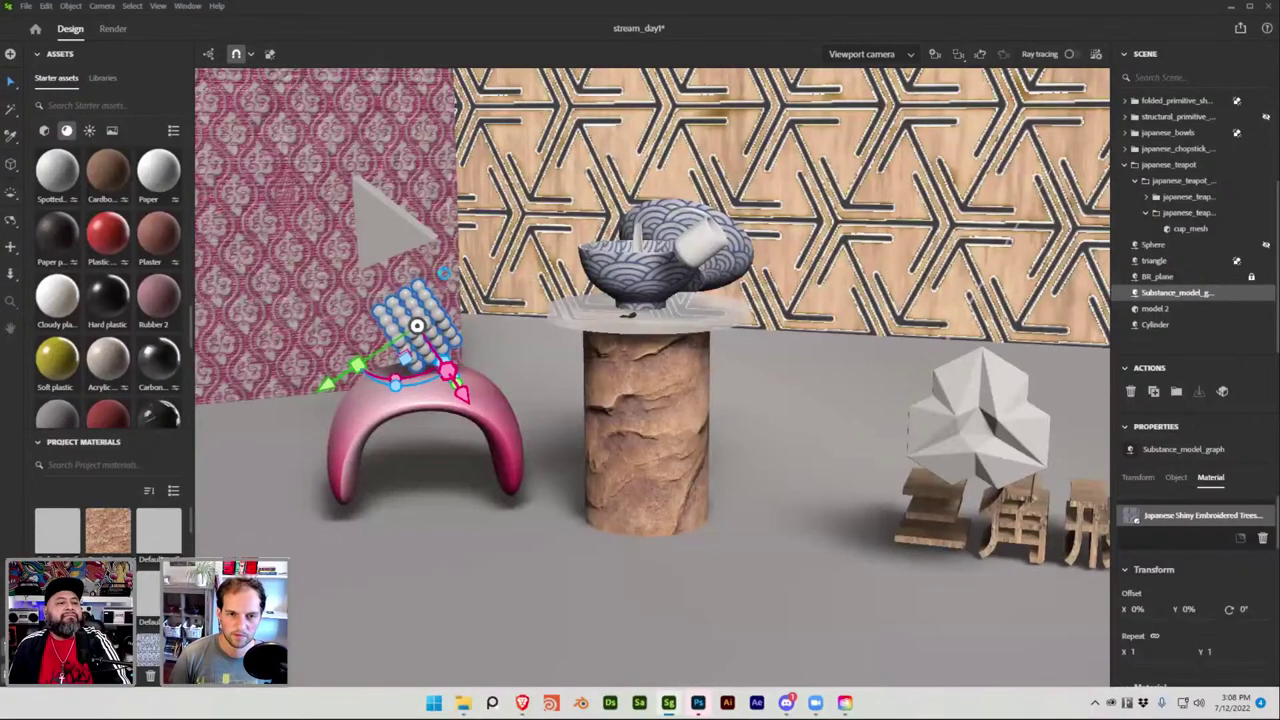
Examine the embroidered fabric material on the sphere-cluster model up close, beside the patterned backdrop.
{"action": "scroll", "coordinate": [626, 437], "scroll_direction": "up", "scroll_amount": 5}
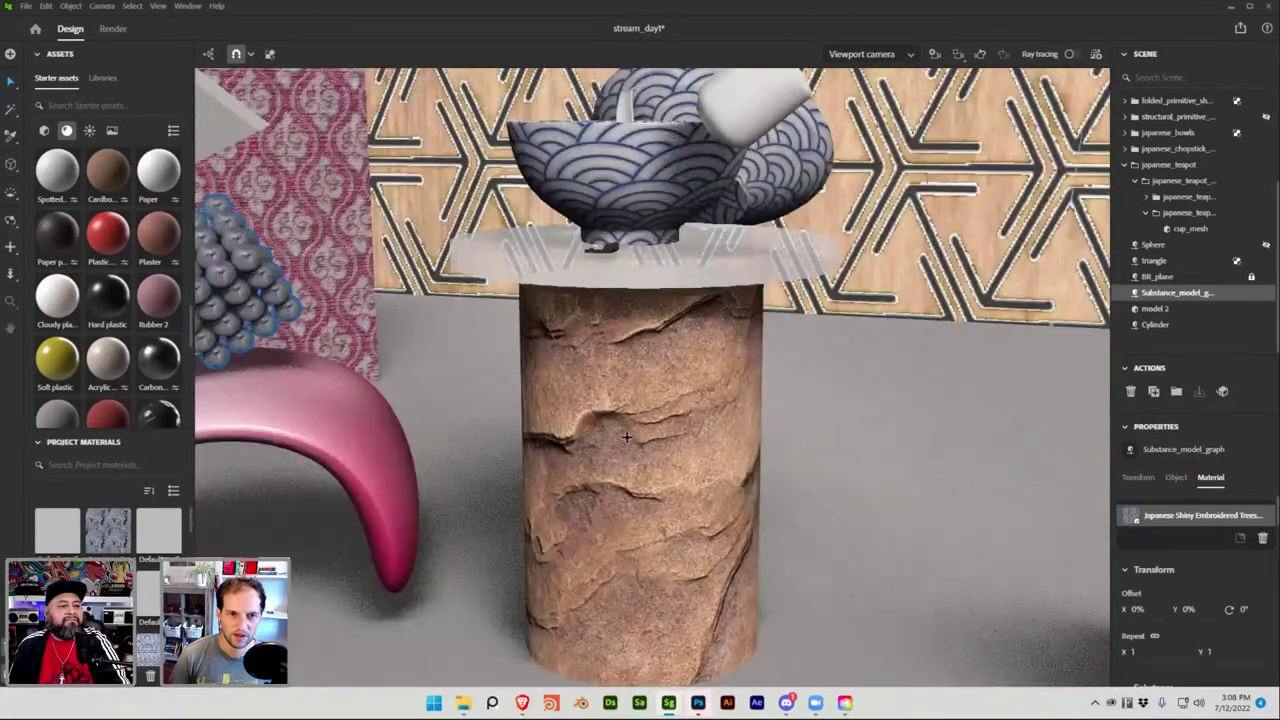
{"action": "scroll", "coordinate": [626, 437], "scroll_direction": "down", "scroll_amount": 5}
{"action": "scroll", "coordinate": [744, 372], "scroll_direction": "up", "scroll_amount": 8}
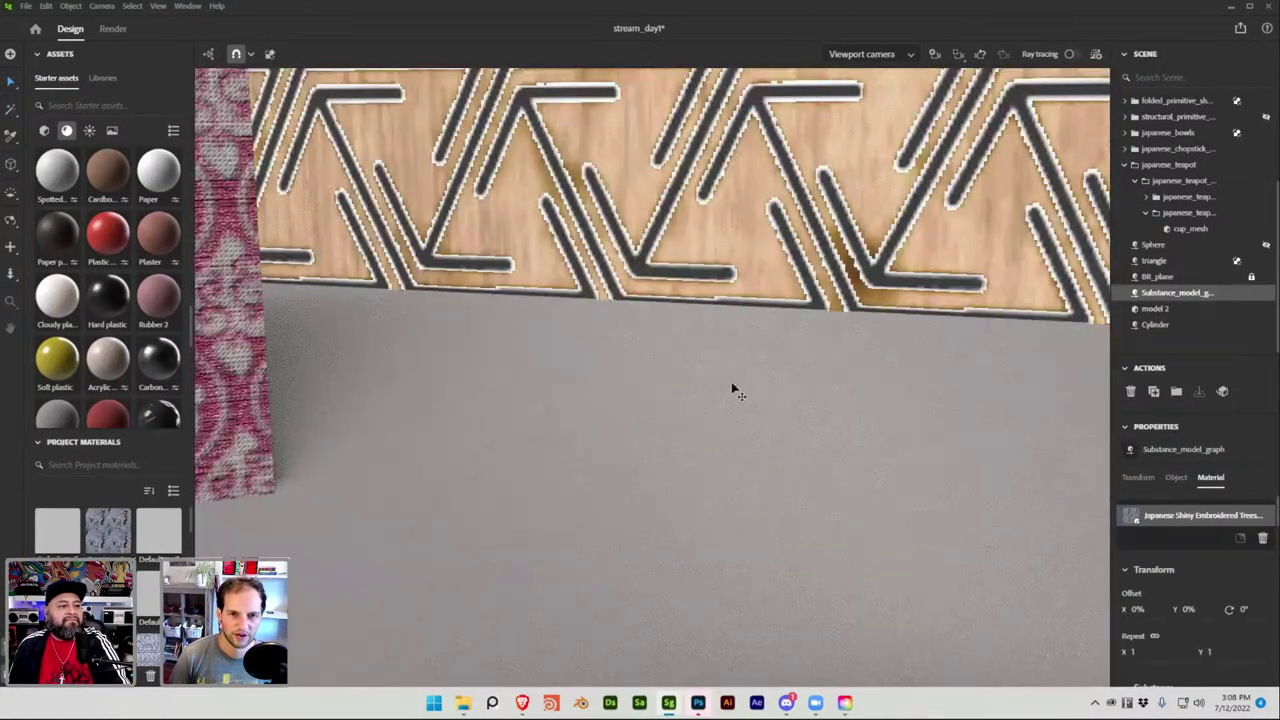
{"action": "scroll", "coordinate": [732, 390], "scroll_direction": "down", "scroll_amount": 6}
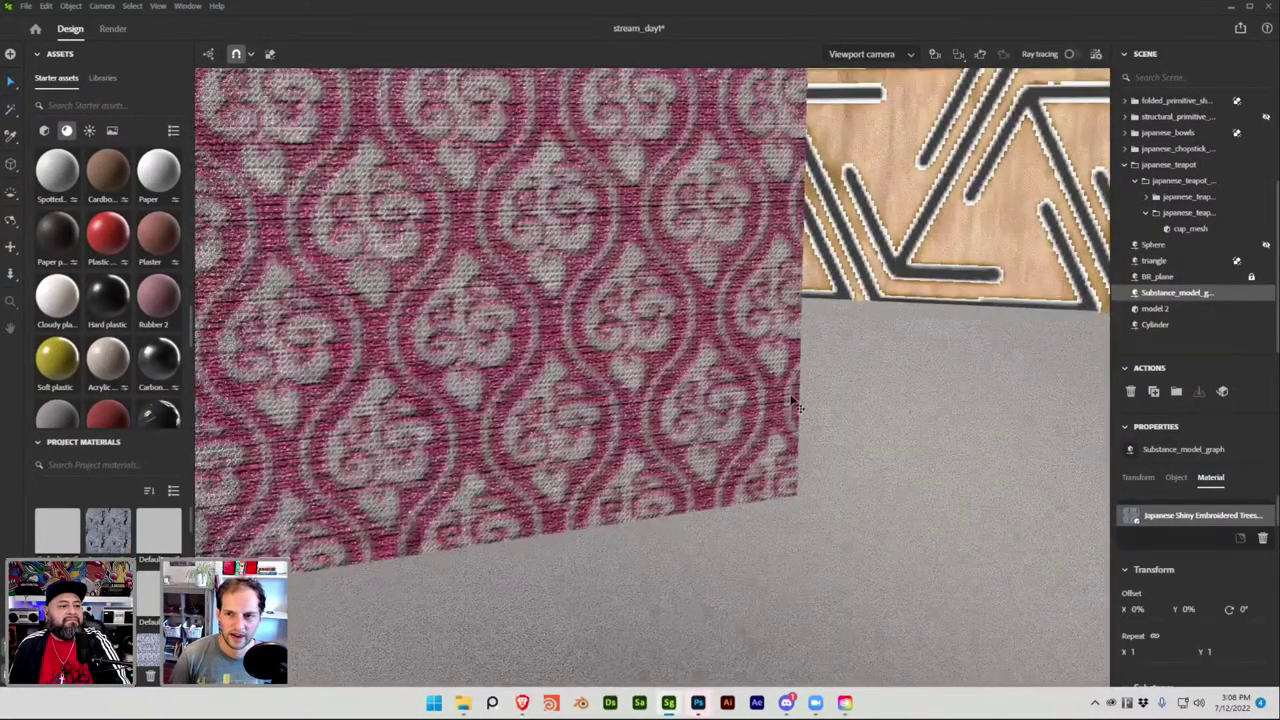
{"action": "scroll", "coordinate": [651, 420], "scroll_direction": "up", "scroll_amount": 5}
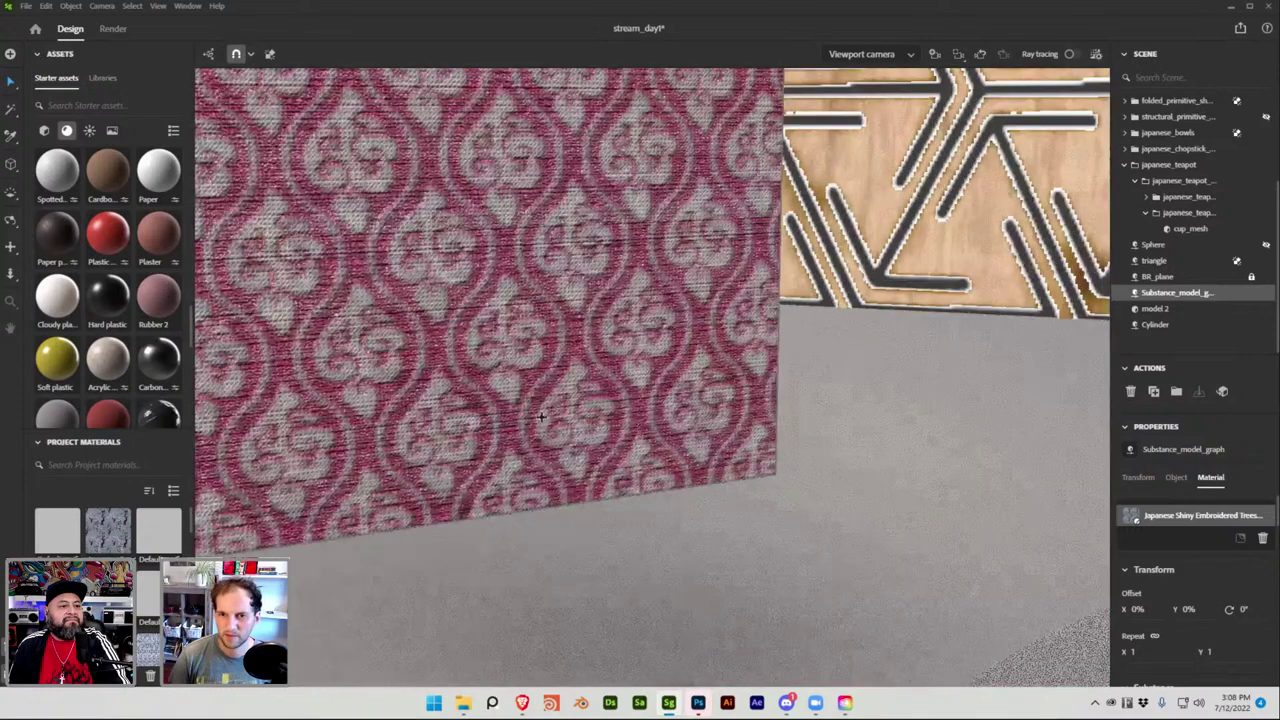
{"action": "left_click_drag", "start_coordinate": [541, 417], "coordinate": [621, 395], "text": "alt"}
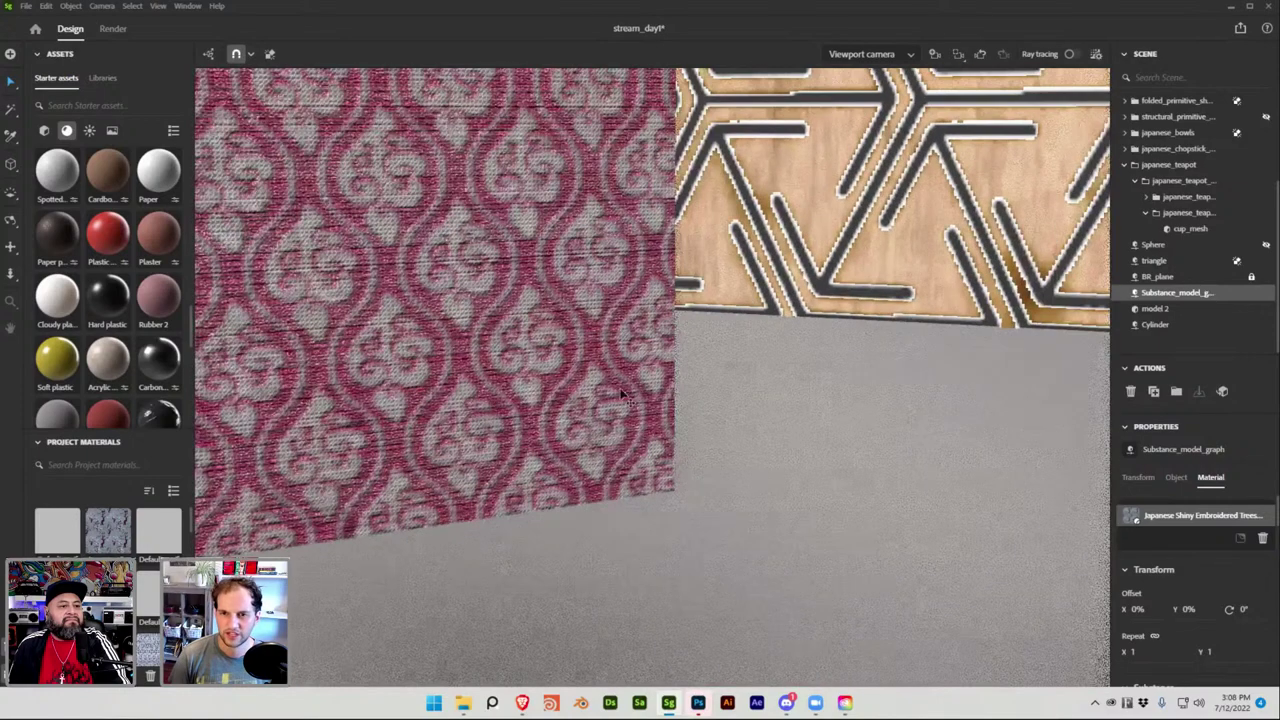
{"action": "scroll", "coordinate": [619, 413], "scroll_direction": "down", "scroll_amount": 6}
{"action": "scroll", "coordinate": [220, 257], "scroll_direction": "up", "scroll_amount": 3}
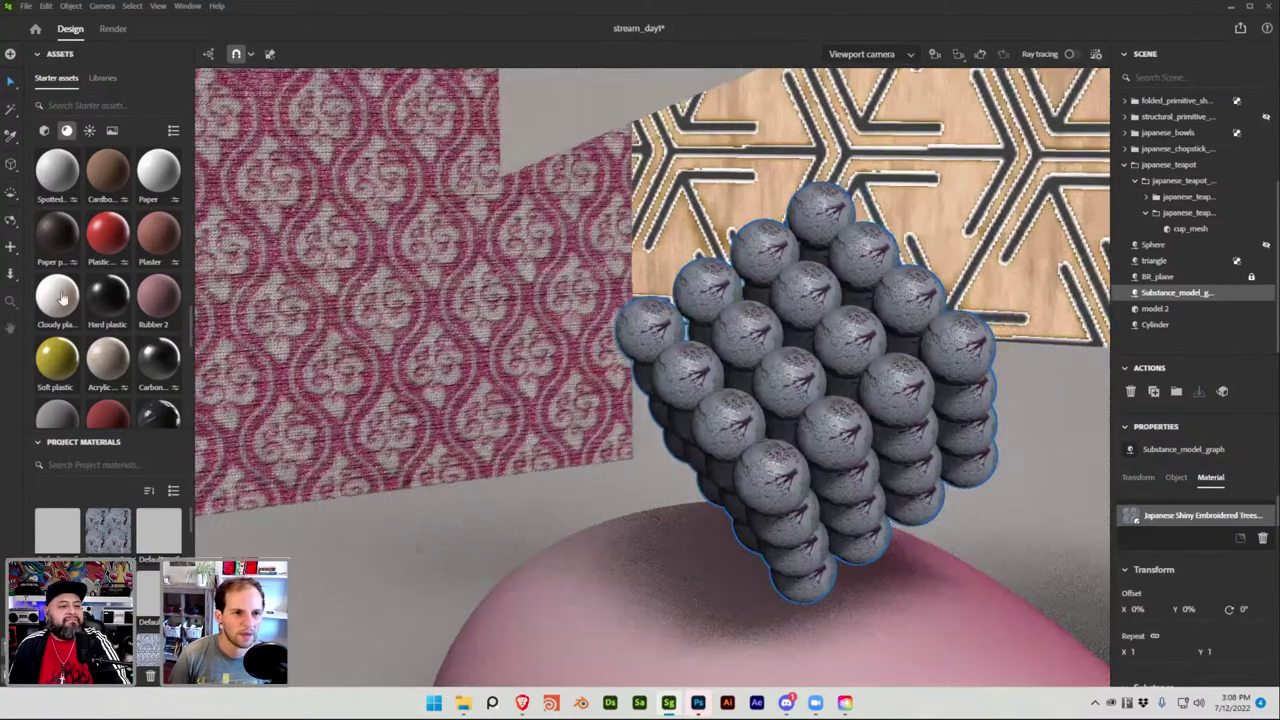
Replace the sphere-cluster model's material with Cloudy plastic.
{"action": "left_click_drag", "start_coordinate": [155, 308], "coordinate": [752, 355]}
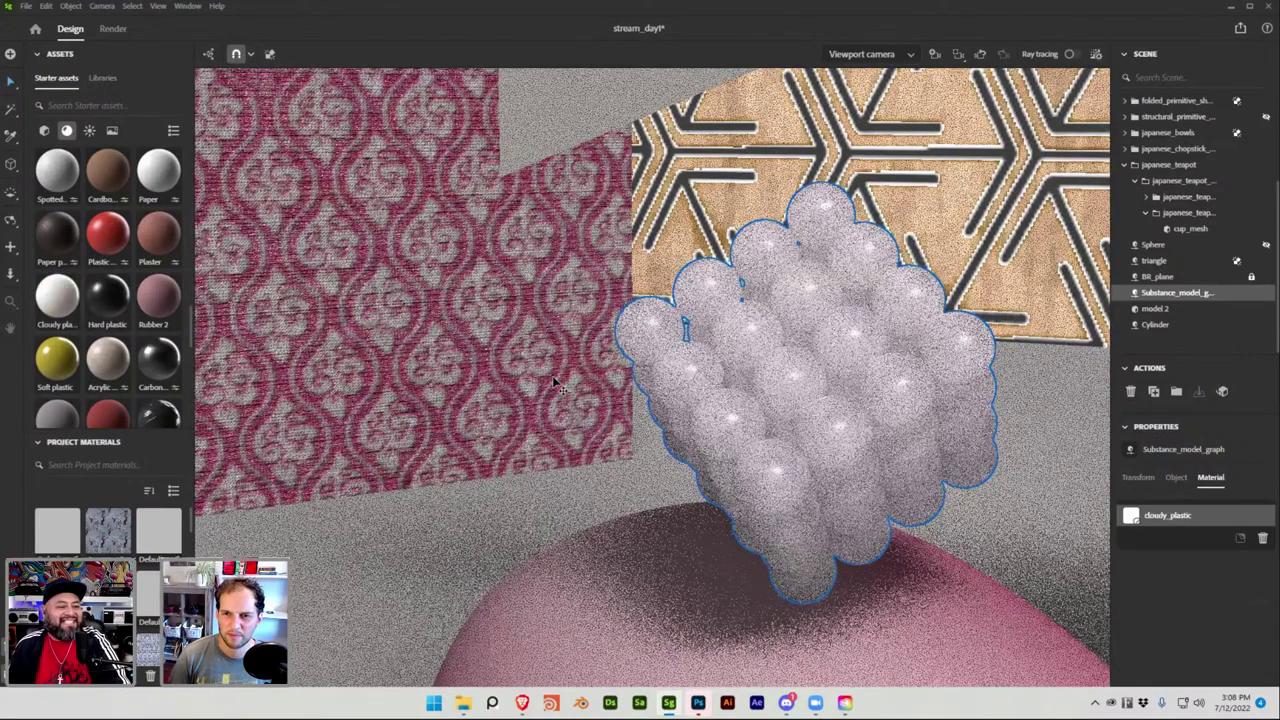
{"action": "left_click", "coordinate": [555, 383]}
{"action": "left_click", "coordinate": [735, 372]}
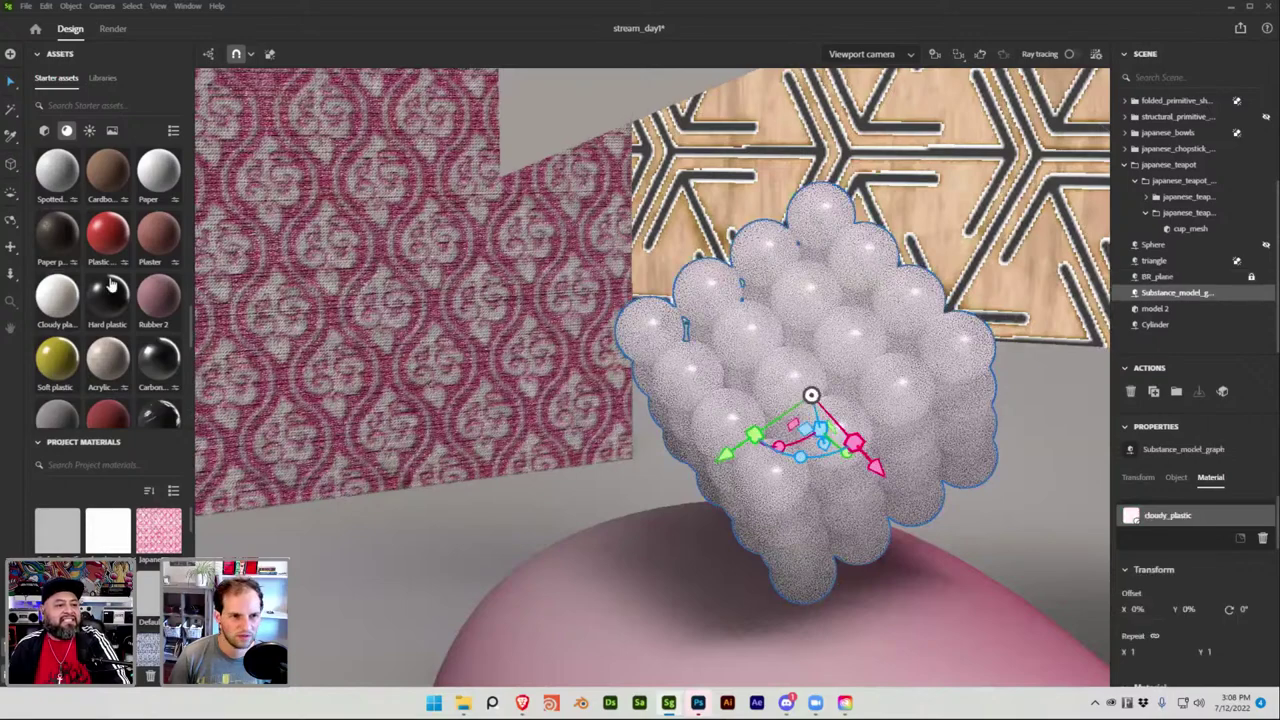
{"action": "left_click_drag", "start_coordinate": [158, 176], "coordinate": [806, 433]}
Apply the Paper material to the folded primitive shapes and move the group across the floor to the pink chair.
{"action": "scroll", "coordinate": [658, 316], "scroll_direction": "down", "scroll_amount": 10}
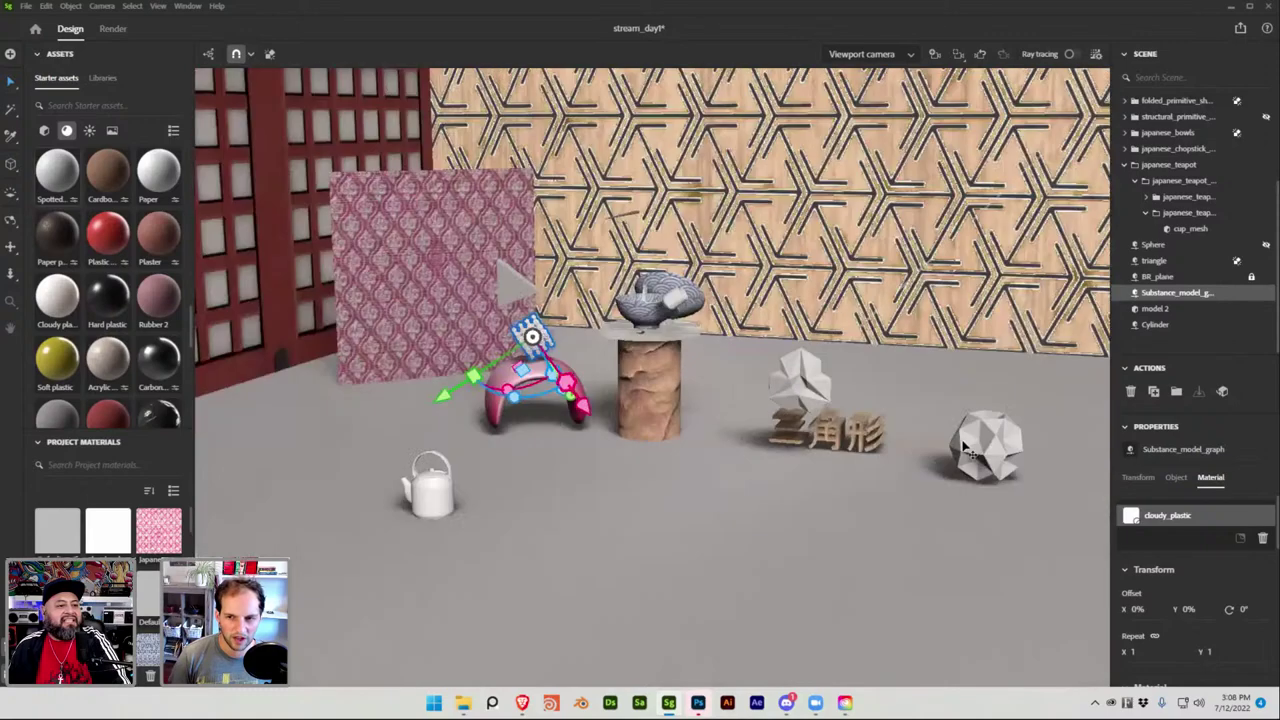
{"action": "left_click", "coordinate": [968, 448]}
{"action": "mouse_move", "coordinate": [156, 174]}
{"action": "left_mouse_down"}
{"action": "mouse_move", "coordinate": [826, 448]}
{"action": "mouse_move", "coordinate": [828, 384]}
{"action": "left_mouse_up"}
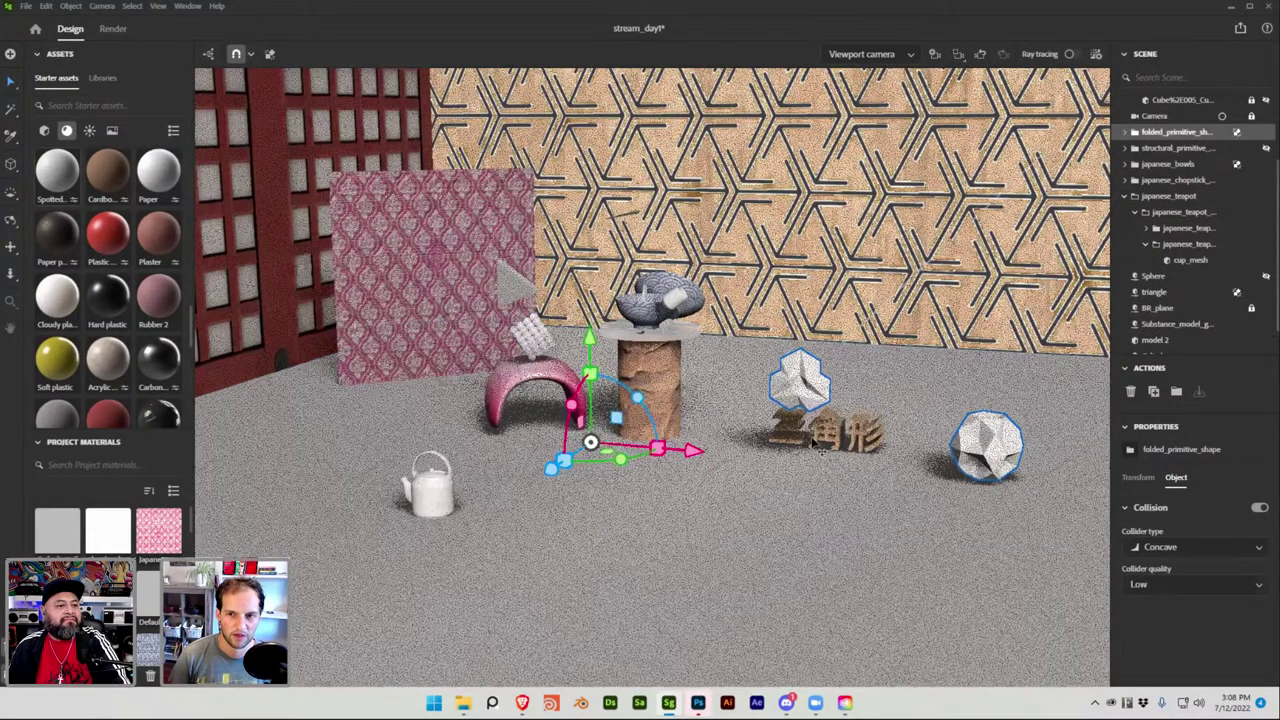
{"action": "scroll", "coordinate": [627, 453], "scroll_direction": "up", "scroll_amount": 3}
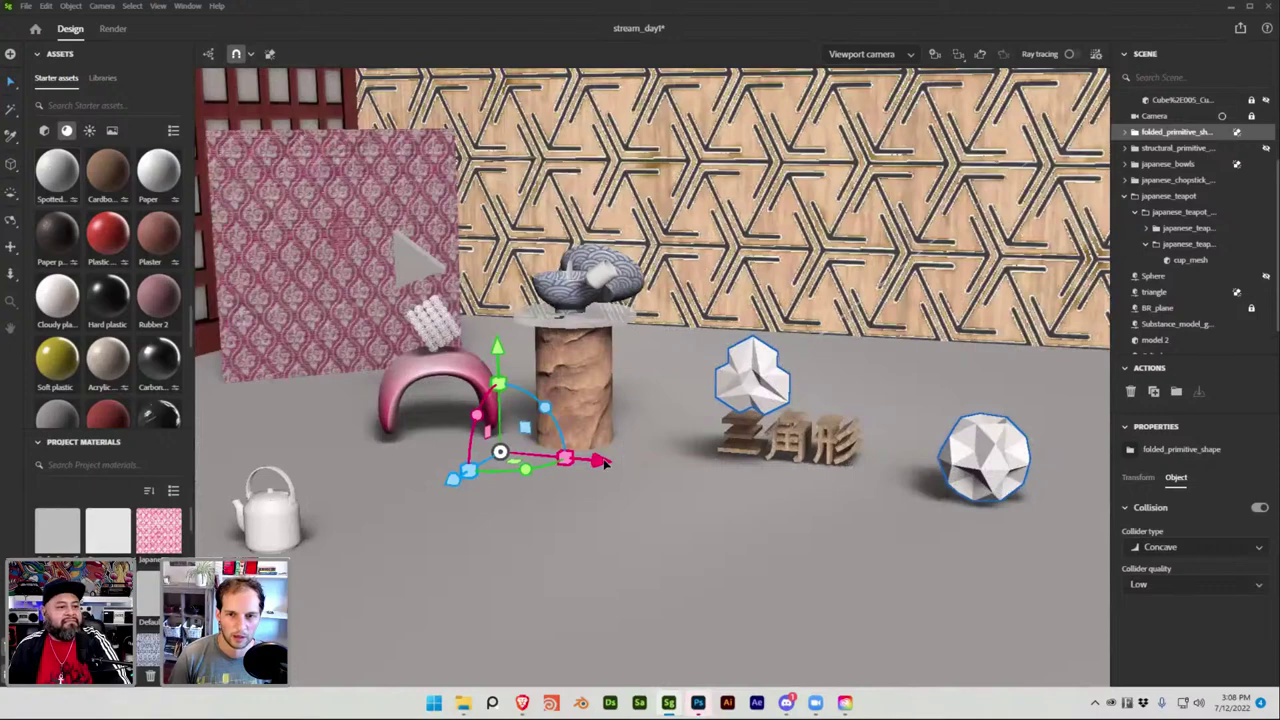
{"action": "left_click_drag", "start_coordinate": [604, 462], "coordinate": [340, 403]}
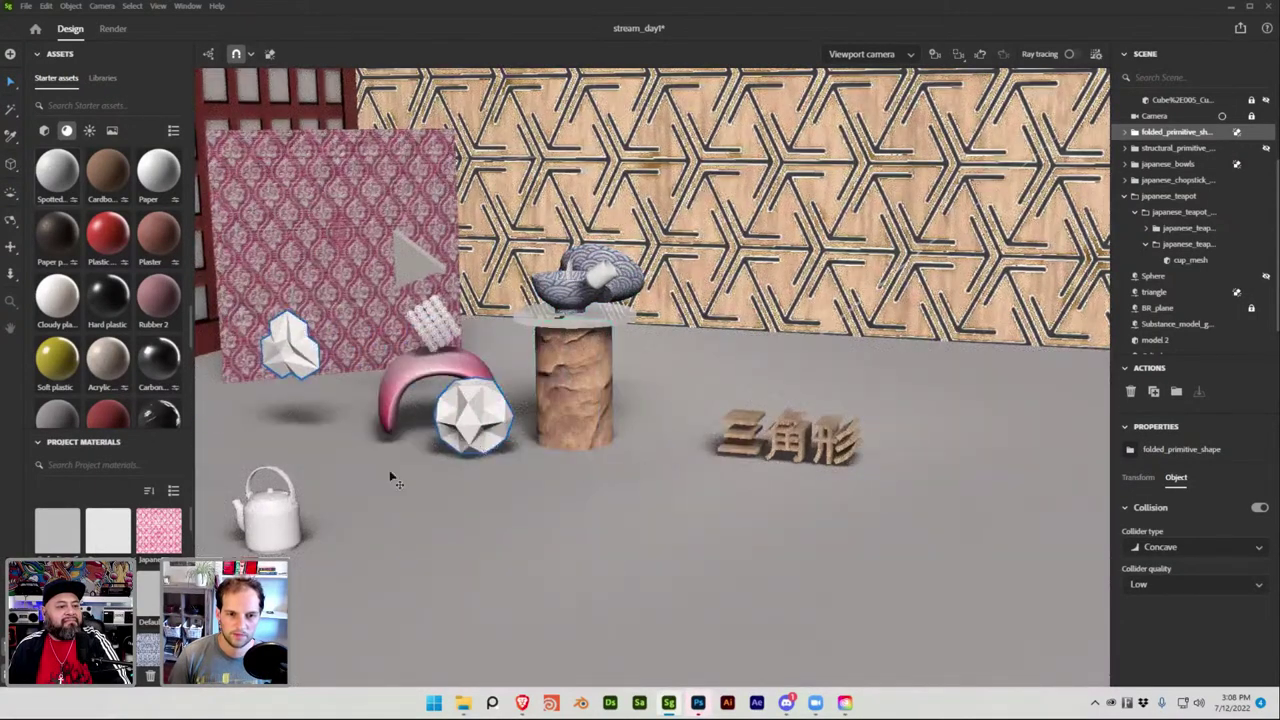
Shift the floating triangle a little toward the bowls on the table and deselect it.
{"action": "left_click", "coordinate": [422, 253]}
{"action": "left_click_drag", "start_coordinate": [520, 288], "coordinate": [555, 290]}
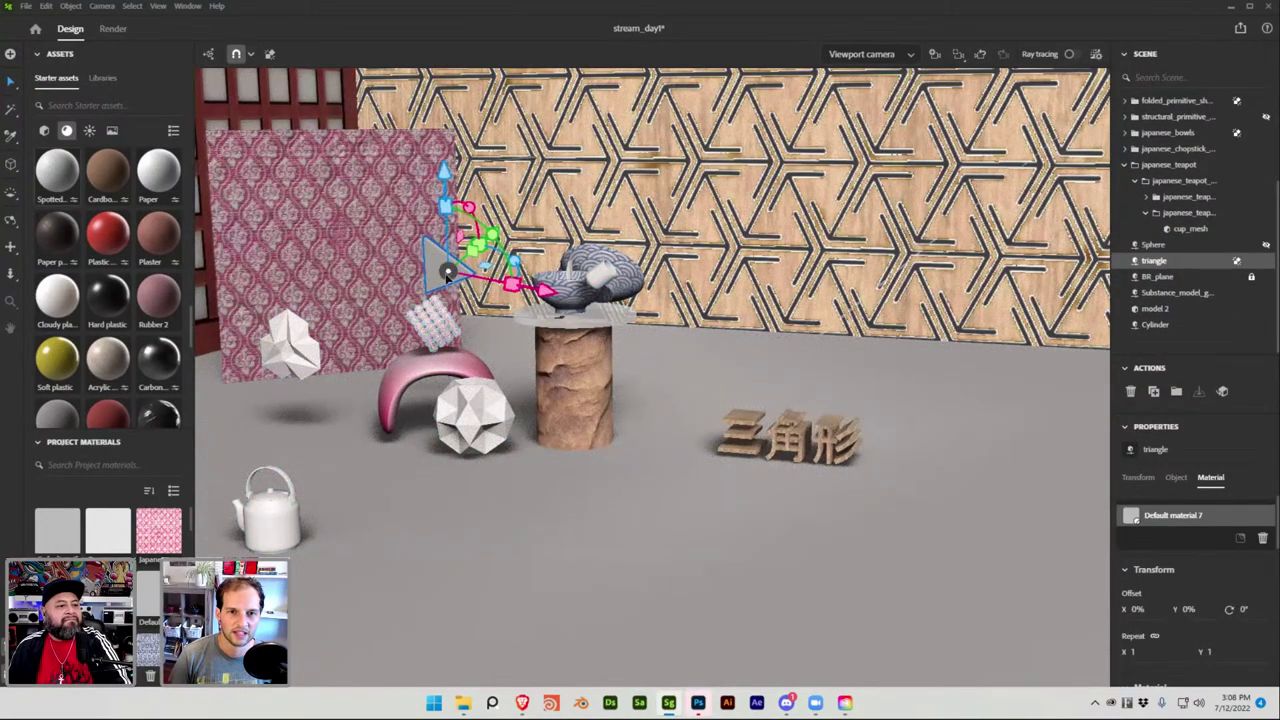
{"action": "left_click", "coordinate": [358, 249]}
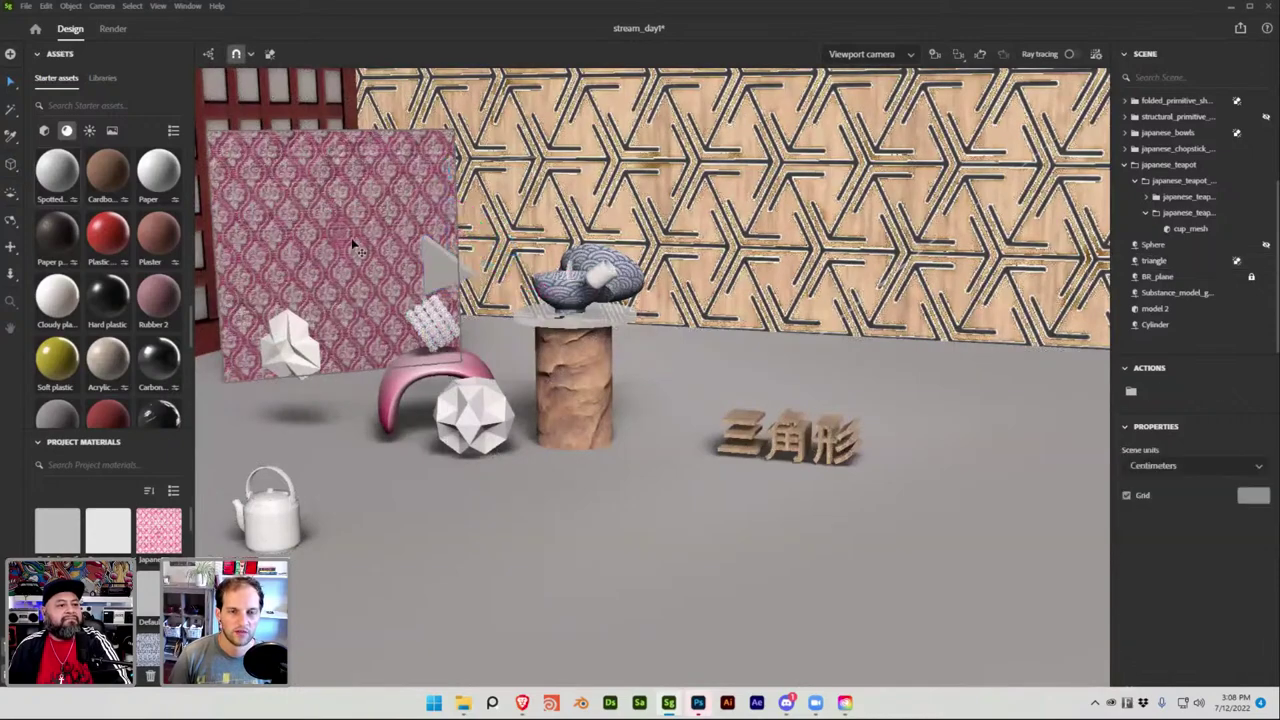
Check the whole room from farther back and switch the view to the scene's saved Camera.
{"action": "scroll", "coordinate": [430, 237], "scroll_direction": "down", "scroll_amount": 5}
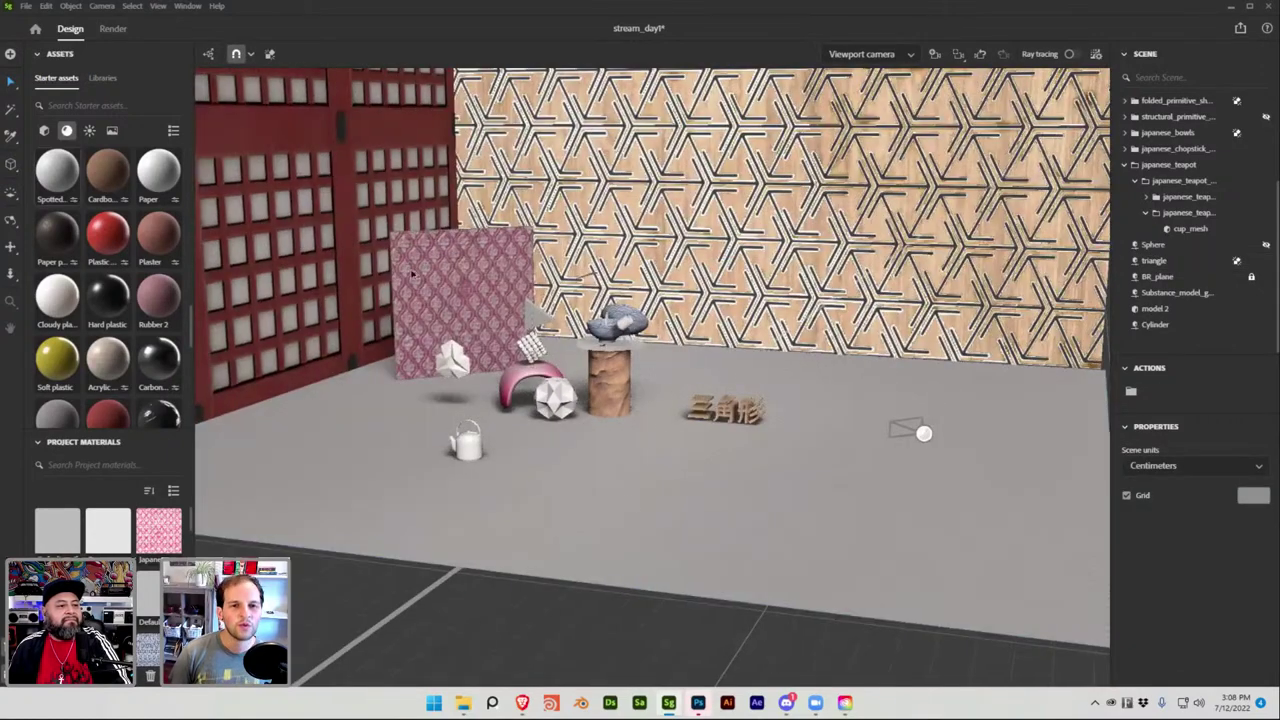
{"action": "left_click_drag", "start_coordinate": [600, 420], "coordinate": [614, 434], "text": "alt"}
{"action": "scroll", "coordinate": [788, 316], "scroll_direction": "up", "scroll_amount": 3}
{"action": "scroll", "coordinate": [788, 316], "scroll_direction": "up", "scroll_amount": 2}
{"action": "left_click", "coordinate": [788, 316]}
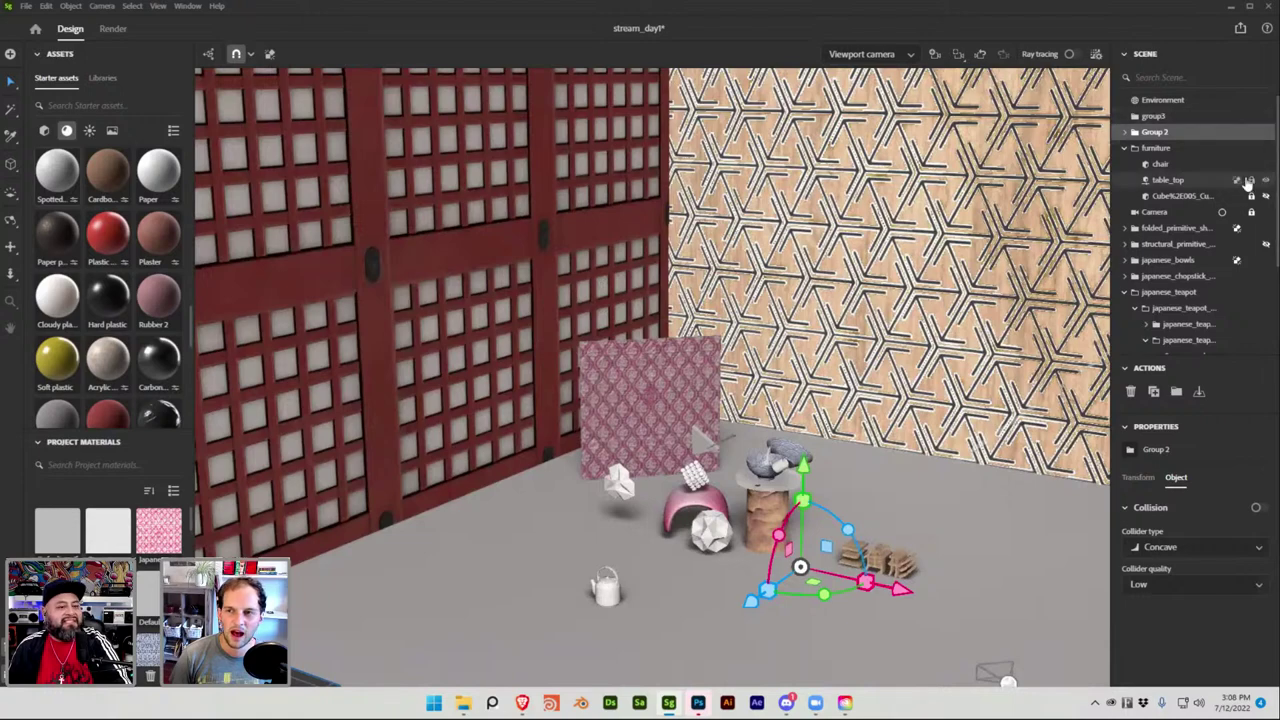
{"action": "left_click", "coordinate": [1224, 216]}
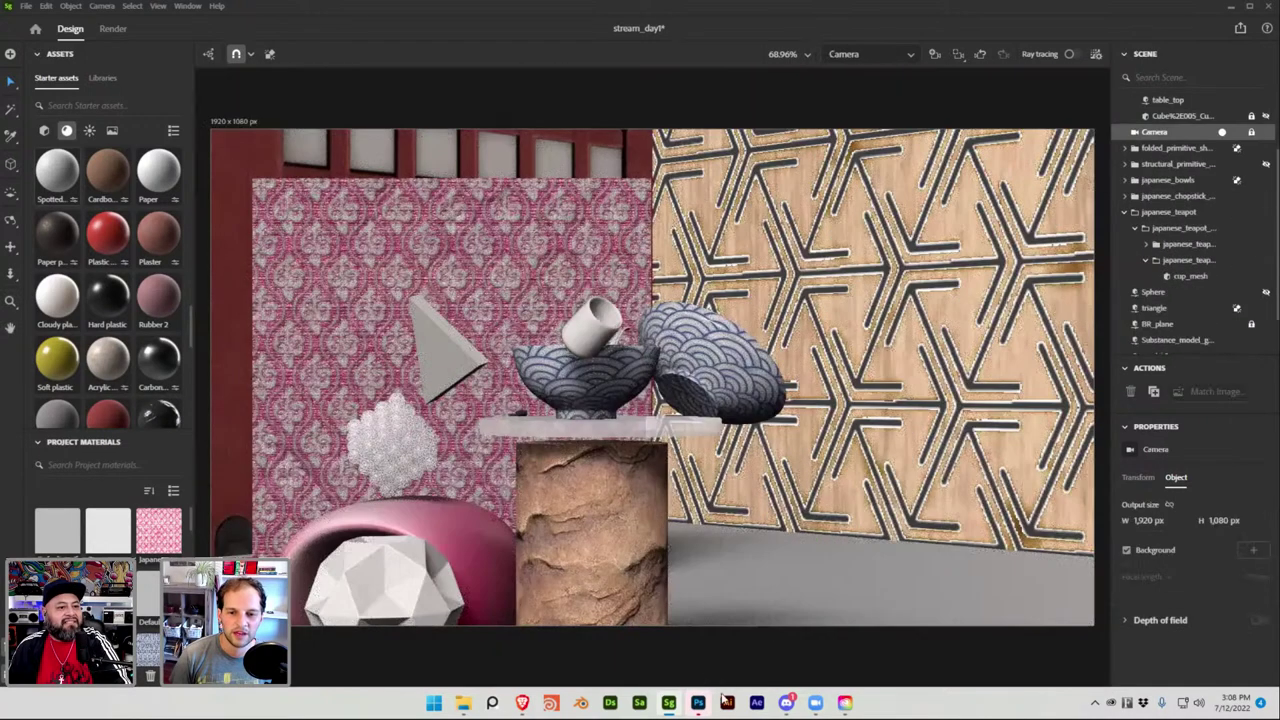
Switch to Photoshop, study the dark and blue still-life references on Artboard 2, and return to Substance 3D Stager.
{"action": "key", "text": "alt+Tab"}
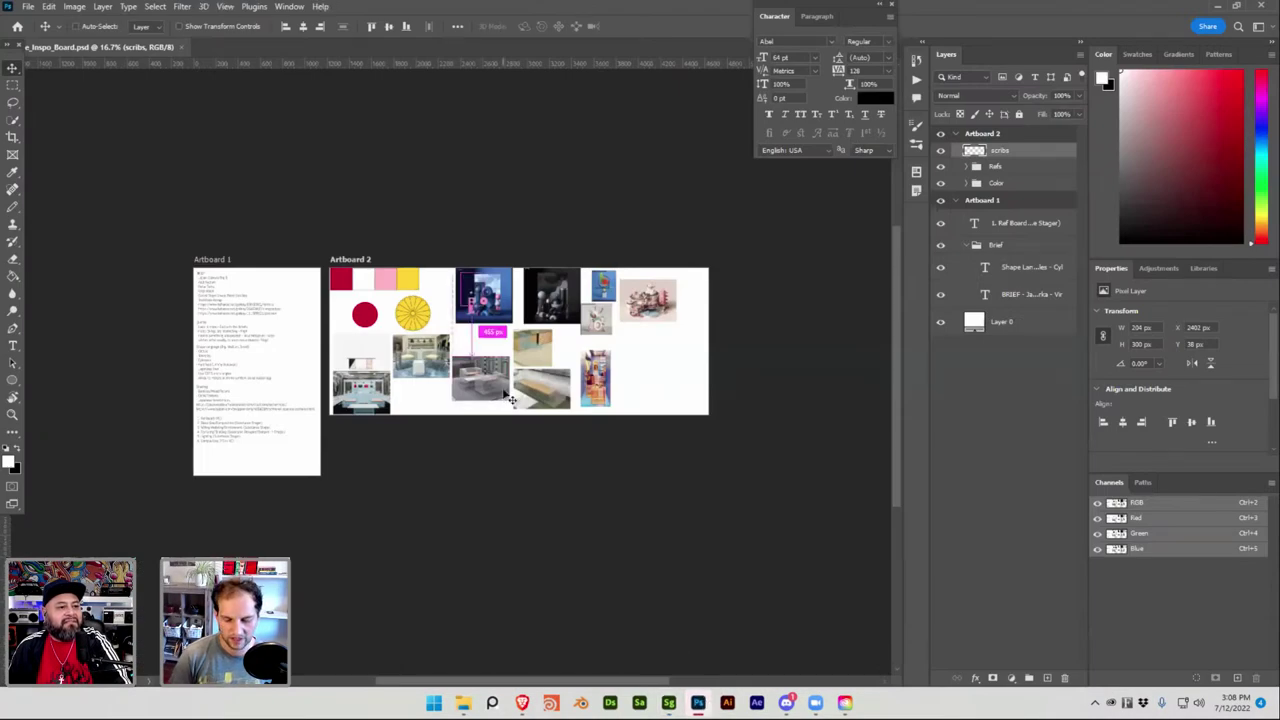
{"action": "key", "text": "ctrl+plus"}
{"action": "key", "text": "ctrl+plus"}
{"action": "key", "text": "ctrl+plus"}
{"action": "key", "text": "ctrl+plus"}
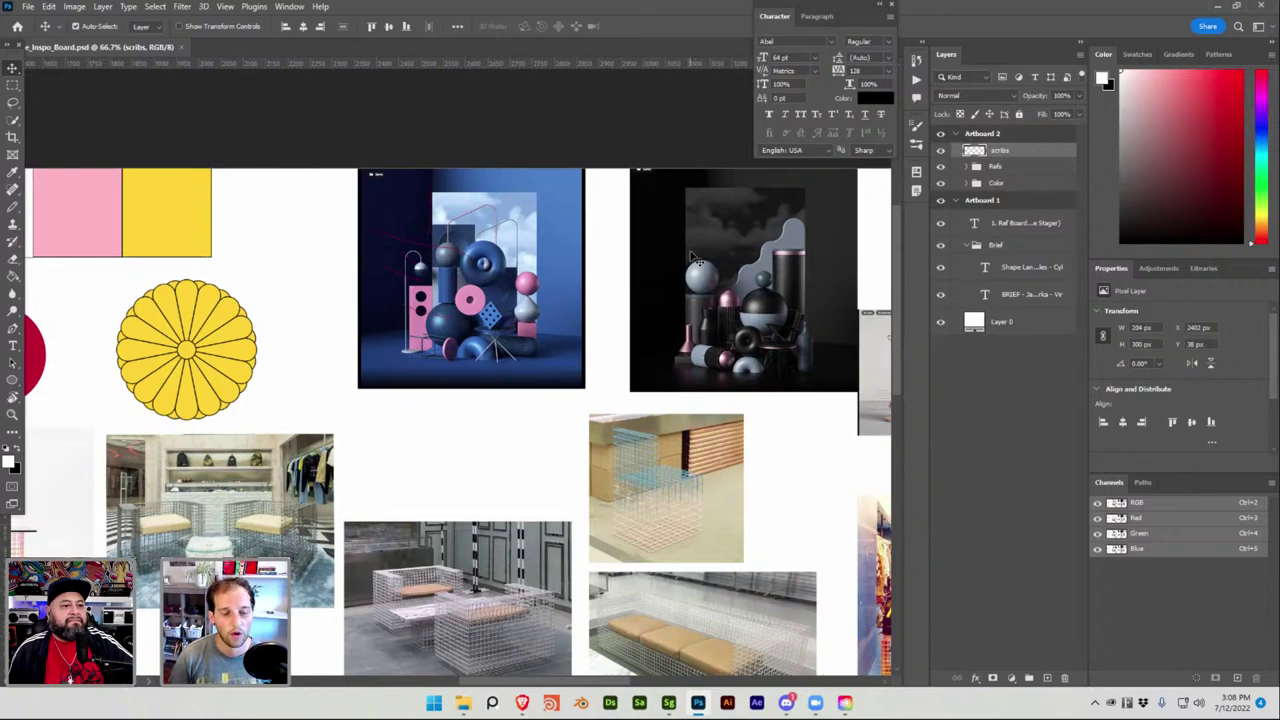
{"action": "key", "text": "super+Tab"}
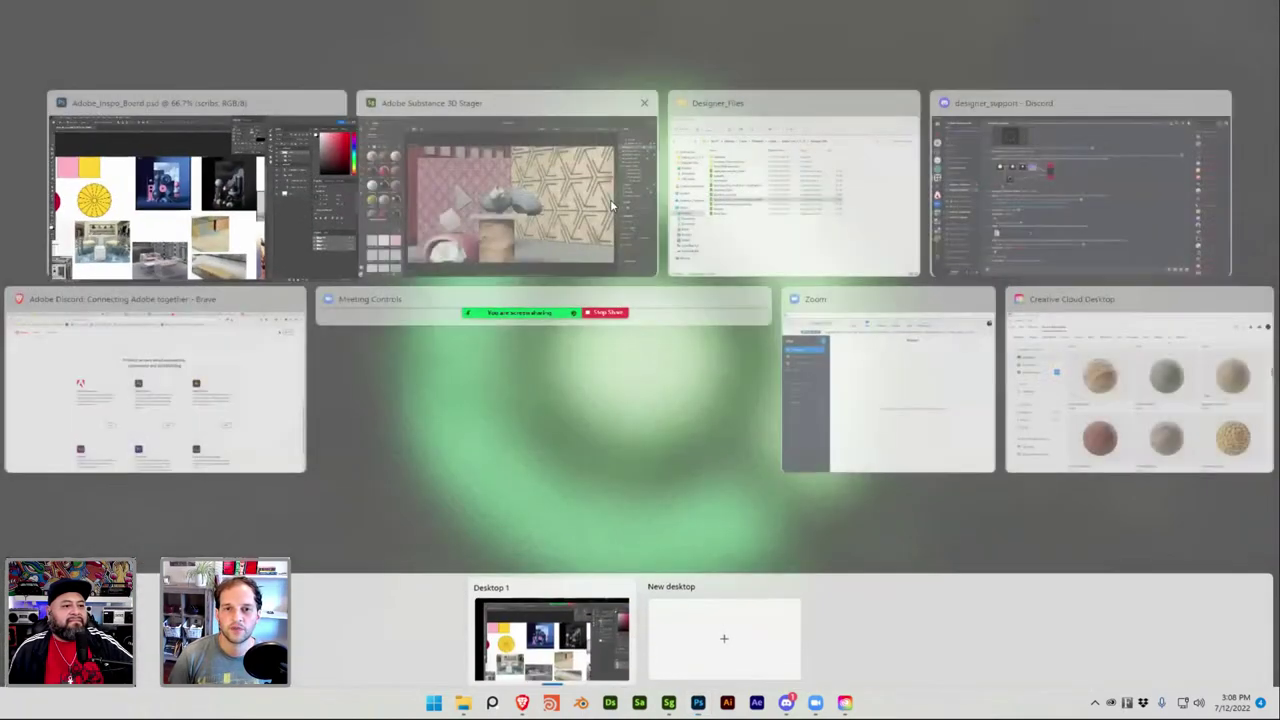
{"action": "left_click", "coordinate": [610, 199]}
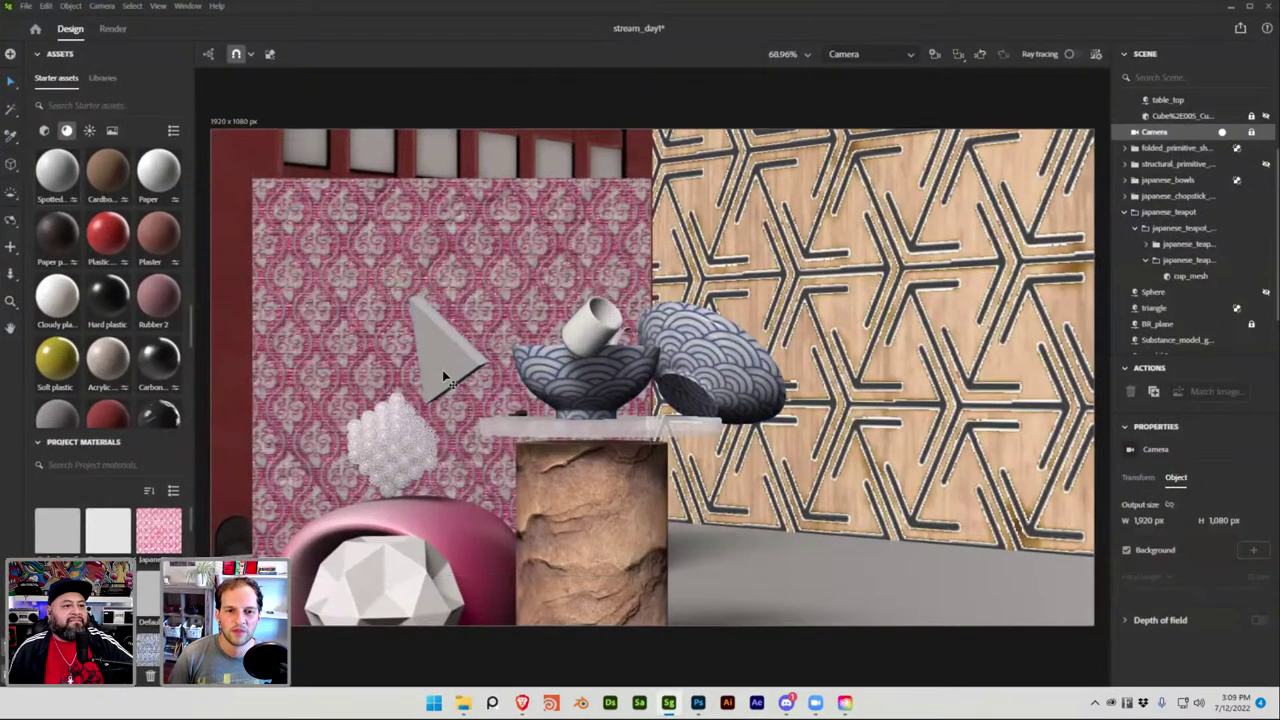
Move the triangle away from the bowls so it floats above the sphere cluster, and select the folded primitive shapes.
{"action": "left_click", "coordinate": [445, 377]}
{"action": "left_click_drag", "start_coordinate": [520, 376], "coordinate": [445, 377]}
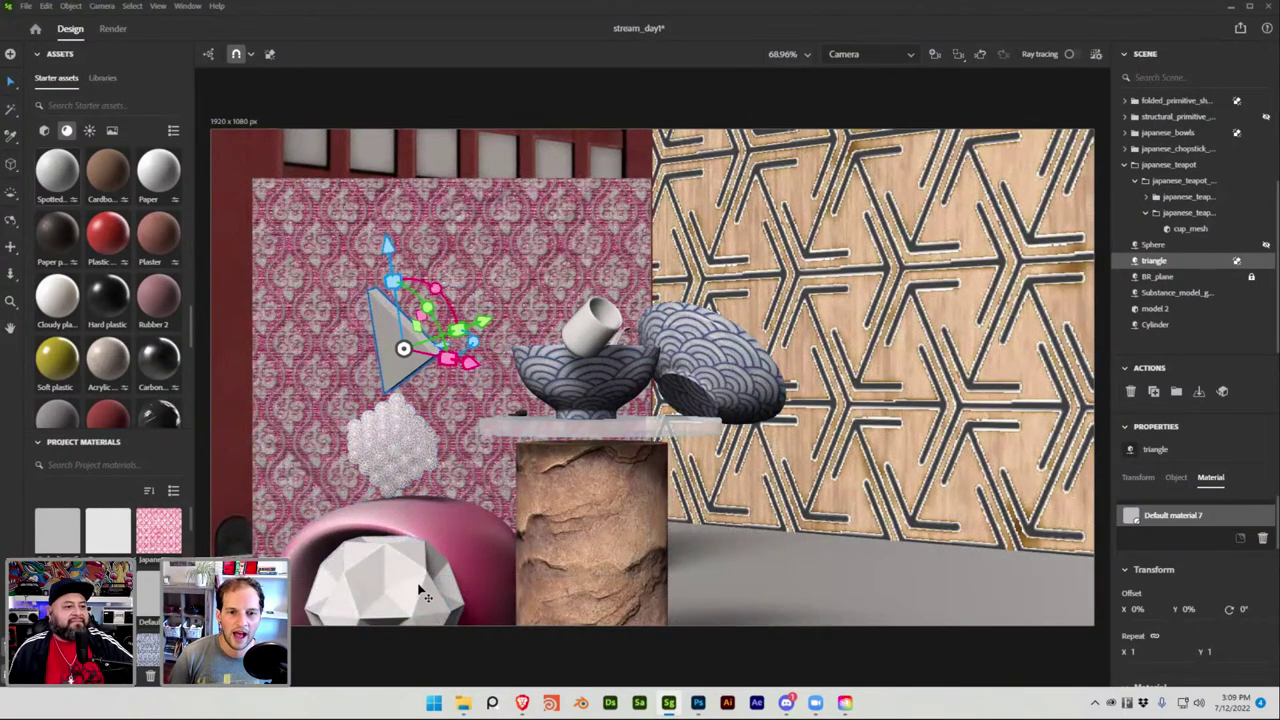
{"action": "left_click", "coordinate": [815, 427]}
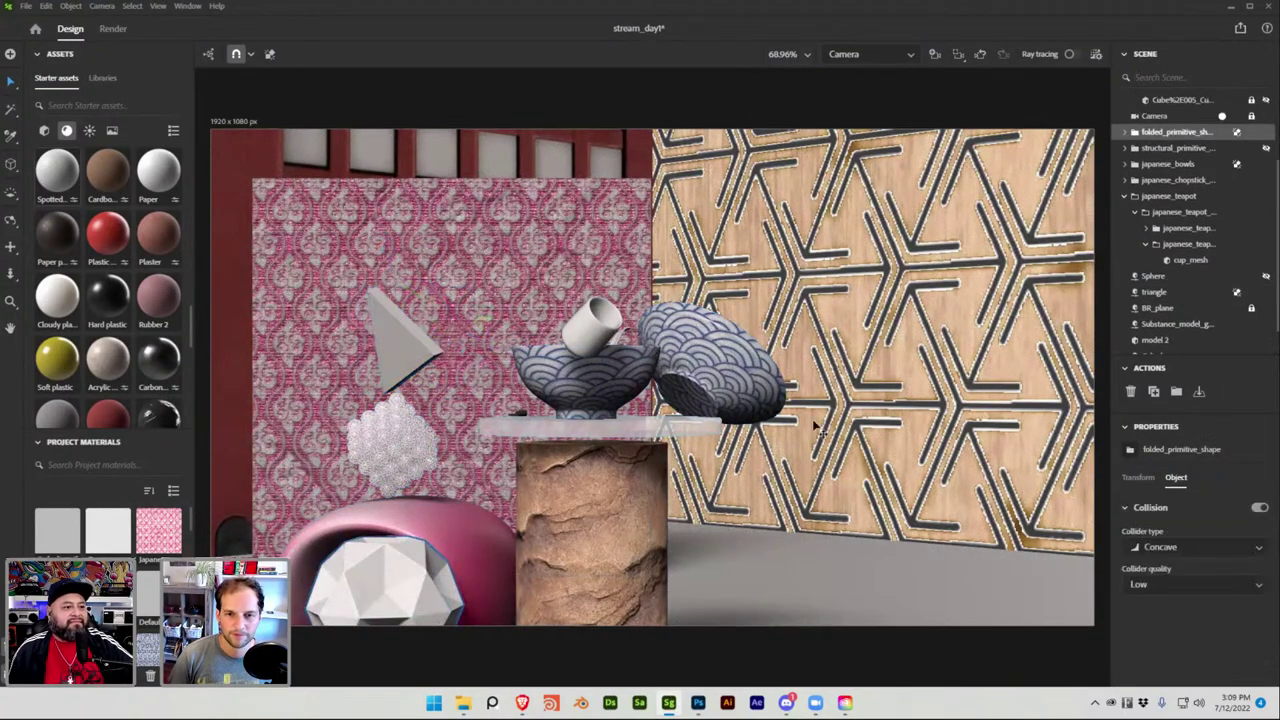
Select the bowls, the cup and the chopstick kit in turn, and collapse the japanese_teapot group in the scene hierarchy.
{"action": "left_click", "coordinate": [746, 361]}
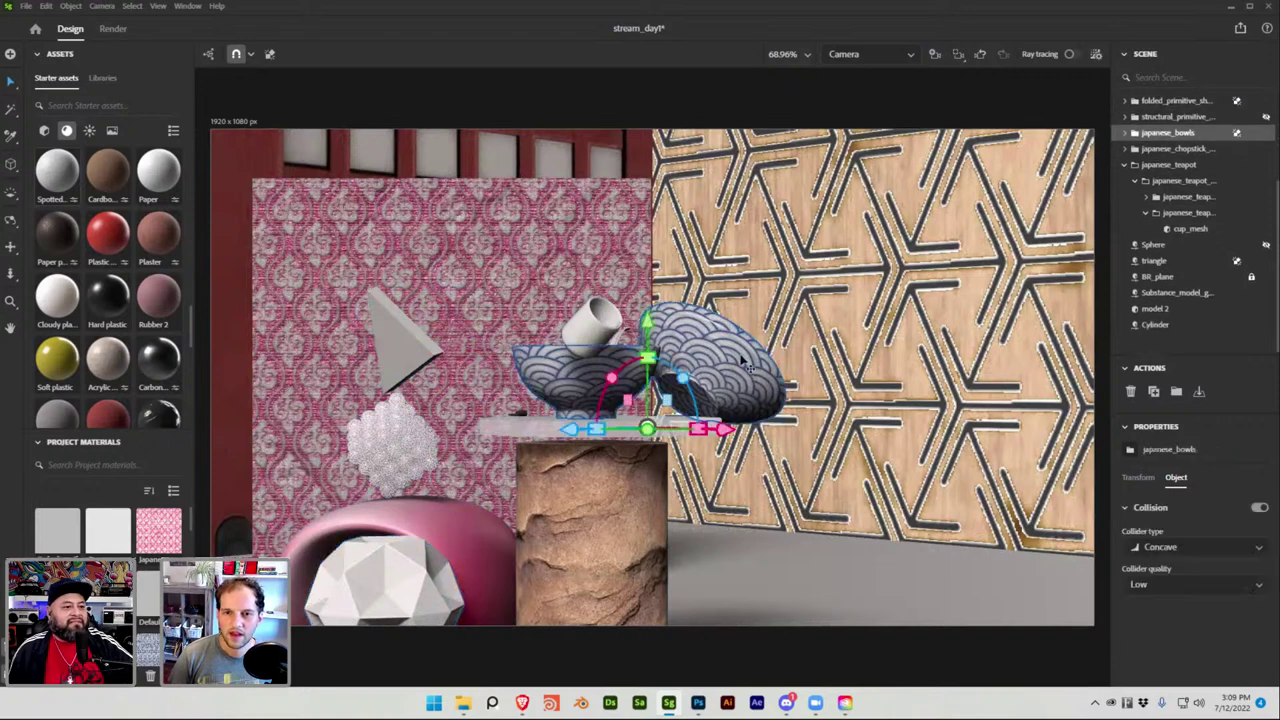
{"action": "left_click", "coordinate": [604, 330]}
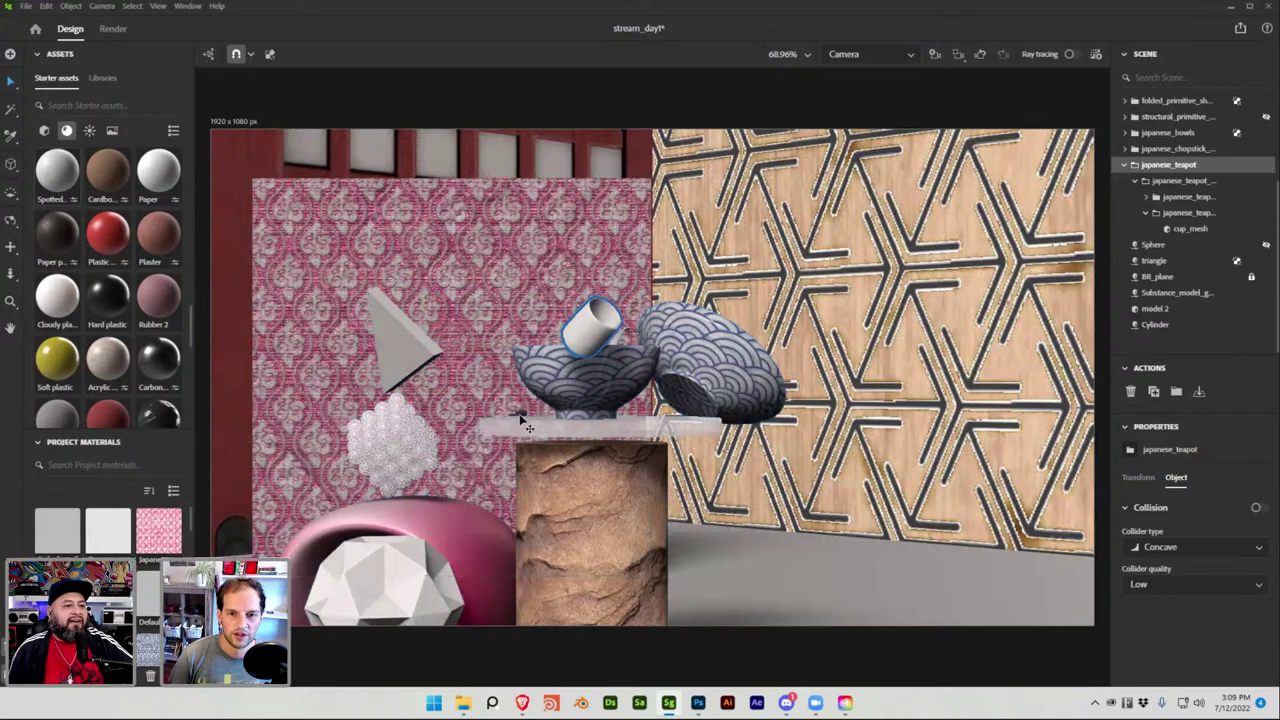
{"action": "left_click", "coordinate": [572, 363]}
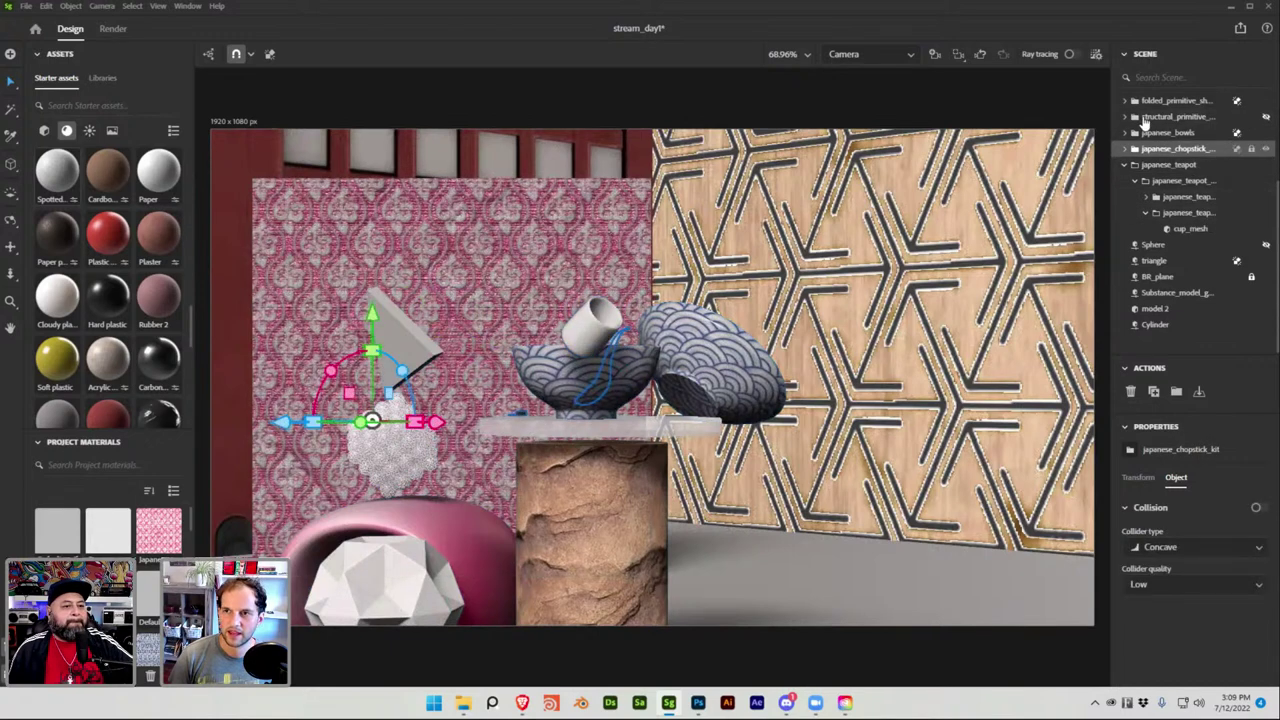
{"action": "left_click", "coordinate": [906, 58]}
{"action": "left_click", "coordinate": [910, 60]}
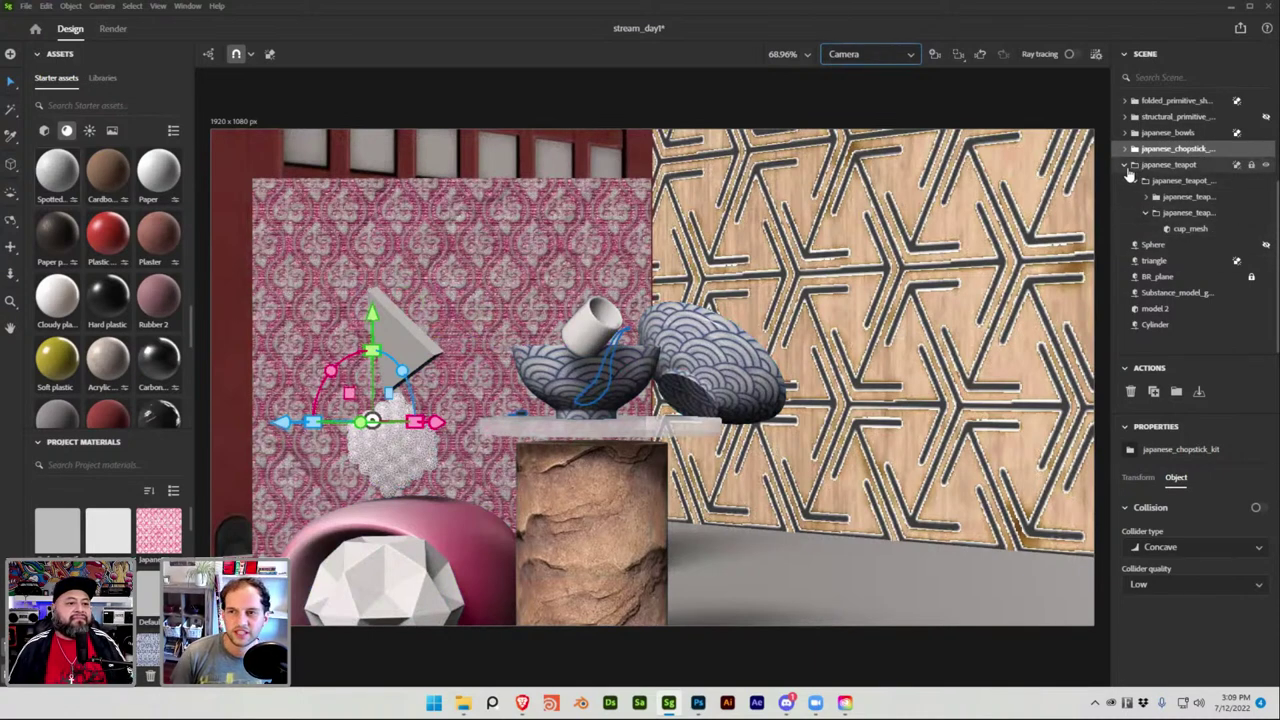
{"action": "left_click", "coordinate": [1125, 166]}
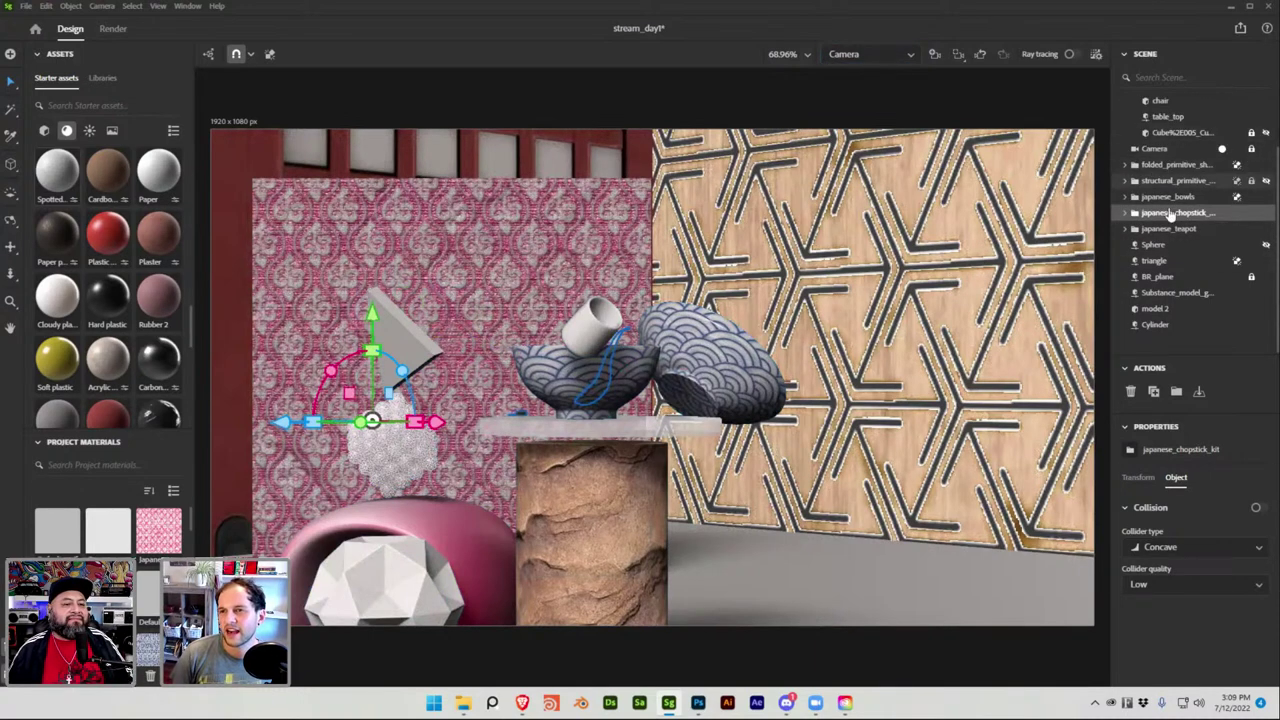
Expand the japanese_chopstick_kit and japanese_teapot groups in the scene hierarchy.
{"action": "scroll", "coordinate": [1200, 210], "scroll_direction": "up", "scroll_amount": 2}
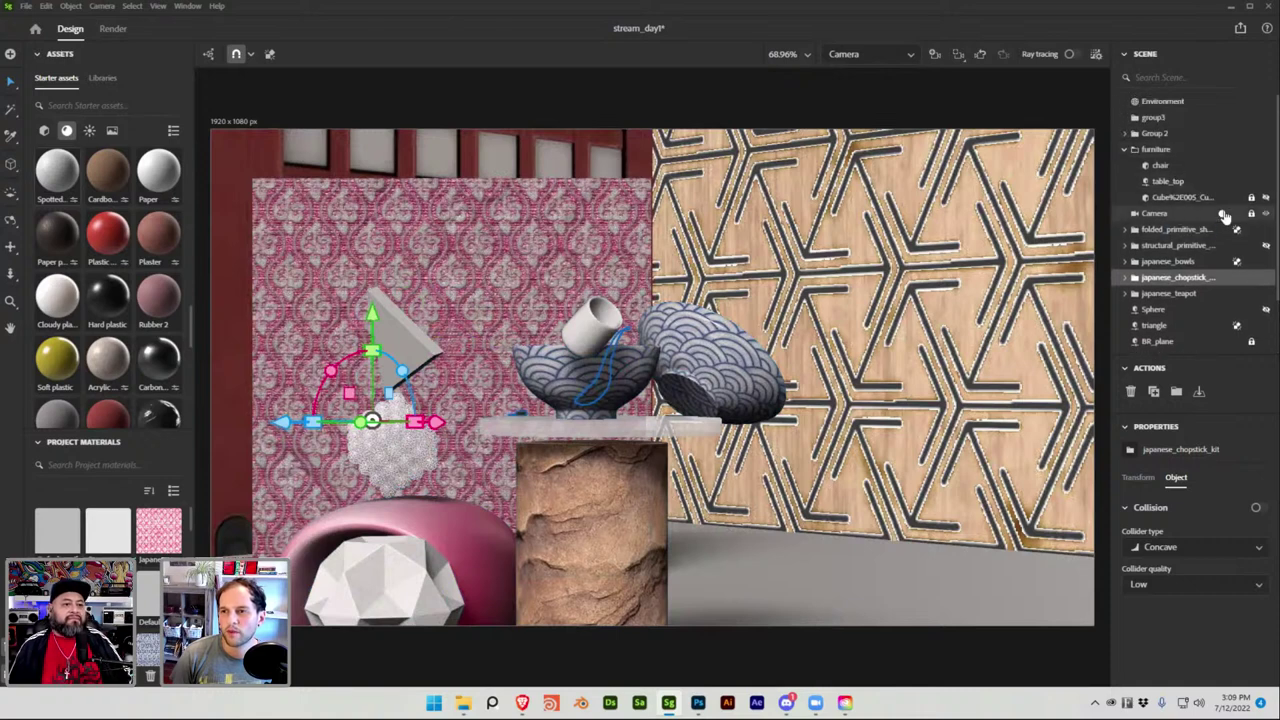
{"action": "left_click", "coordinate": [1224, 215]}
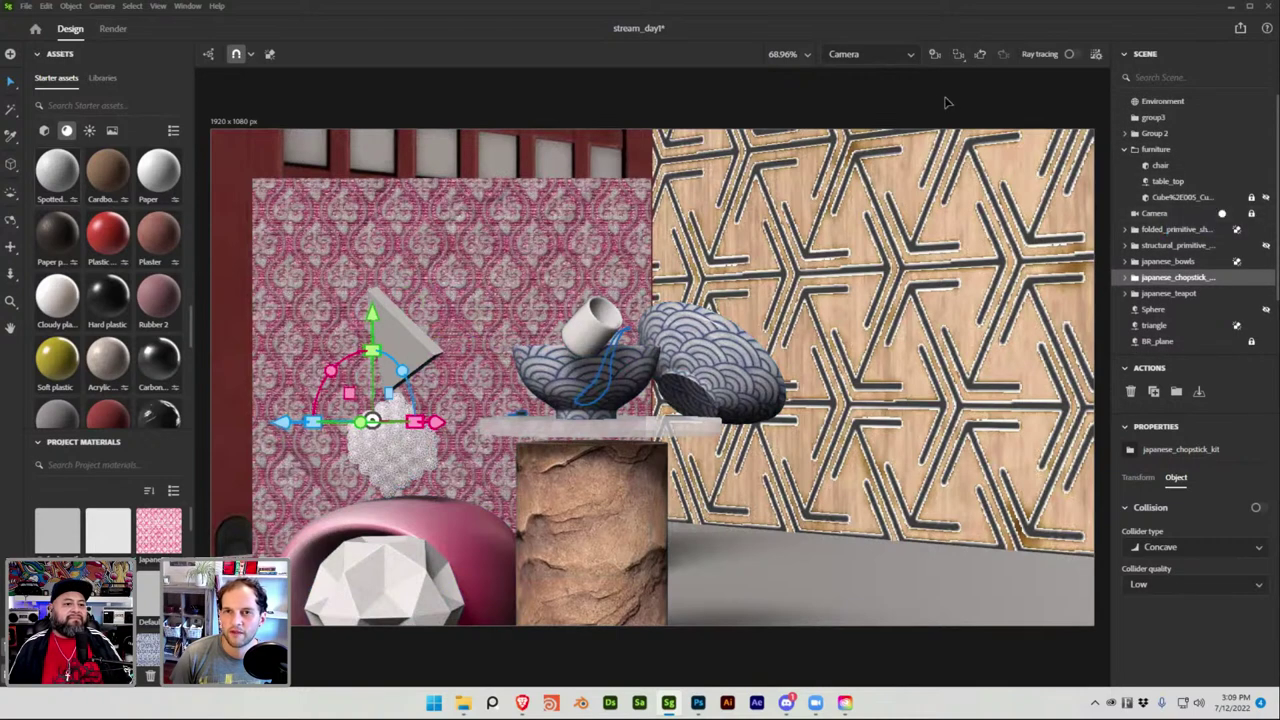
{"action": "left_click", "coordinate": [895, 55]}
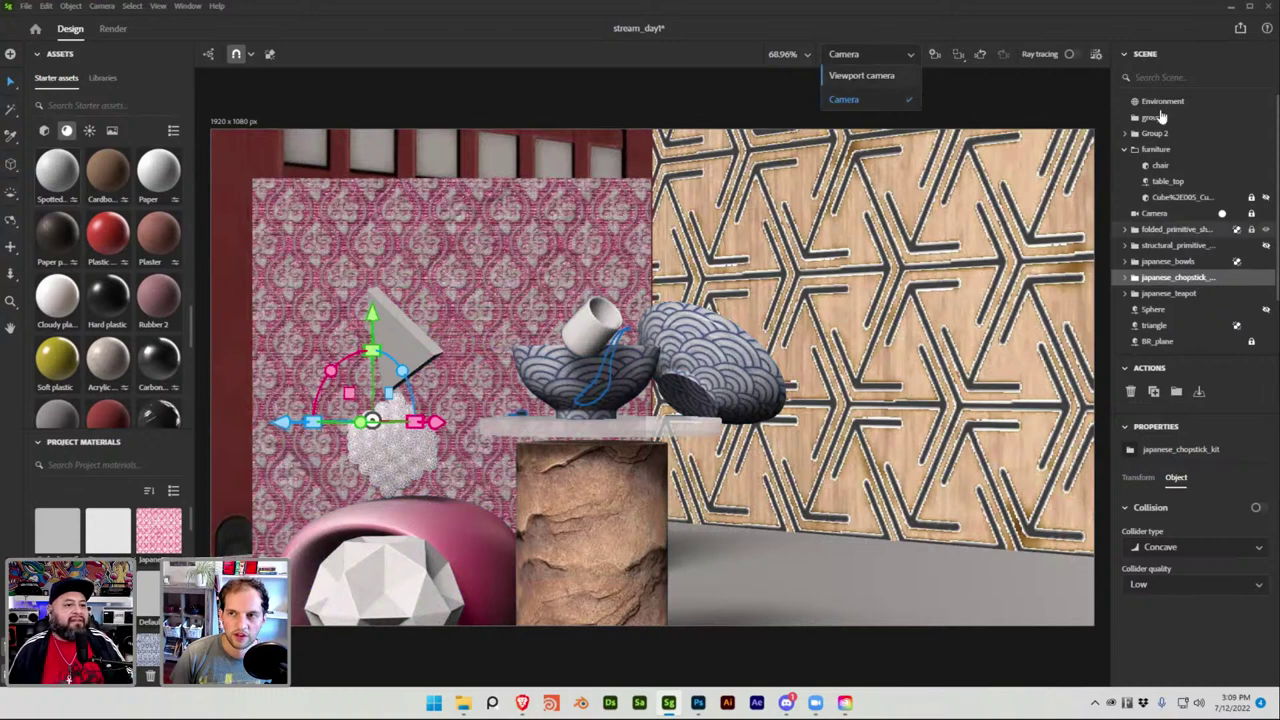
{"action": "scroll", "coordinate": [1158, 195], "scroll_direction": "down", "scroll_amount": 3}
{"action": "left_click", "coordinate": [1128, 229]}
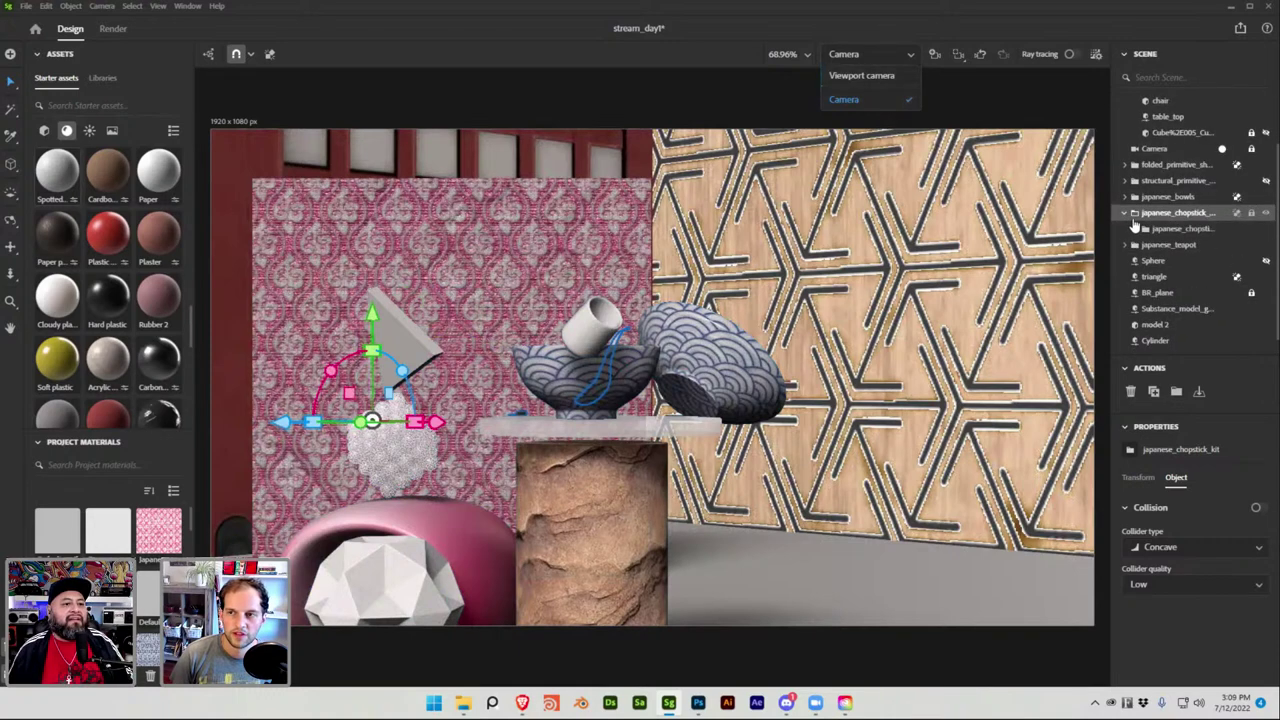
{"action": "scroll", "coordinate": [1130, 228], "scroll_direction": "down", "scroll_amount": 1}
{"action": "left_click", "coordinate": [1128, 229]}
{"action": "left_click", "coordinate": [1138, 247]}
{"action": "scroll", "coordinate": [1140, 250], "scroll_direction": "down", "scroll_amount": 2}
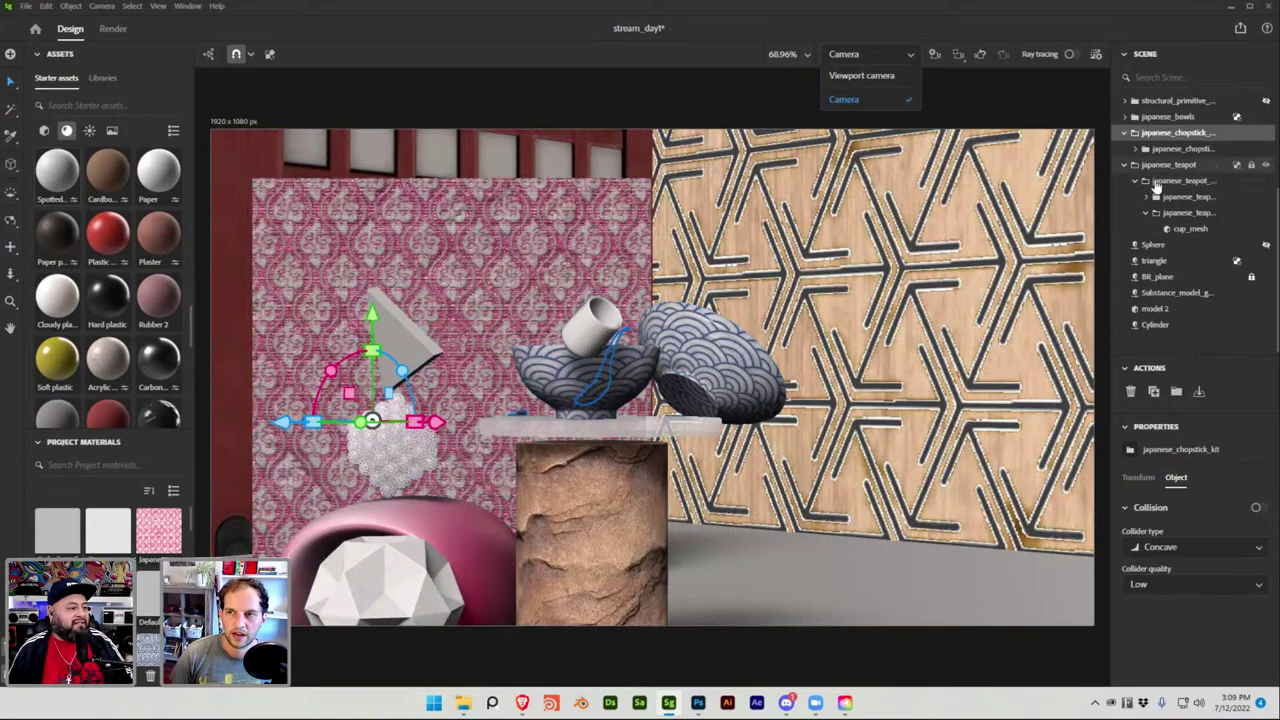
Compare the viewport camera with the saved Camera's framing, ending on the viewport camera.
{"action": "left_click", "coordinate": [849, 79]}
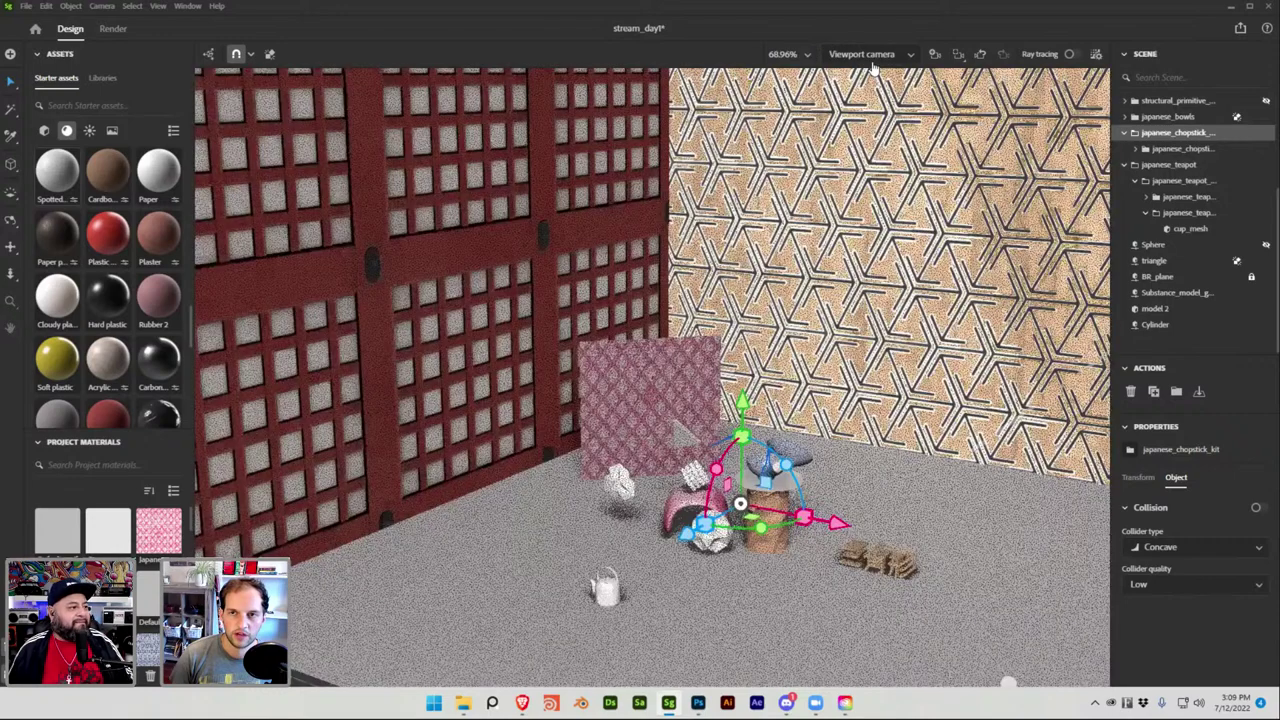
{"action": "left_click", "coordinate": [868, 54]}
{"action": "left_click", "coordinate": [844, 99]}
{"action": "left_click", "coordinate": [880, 55]}
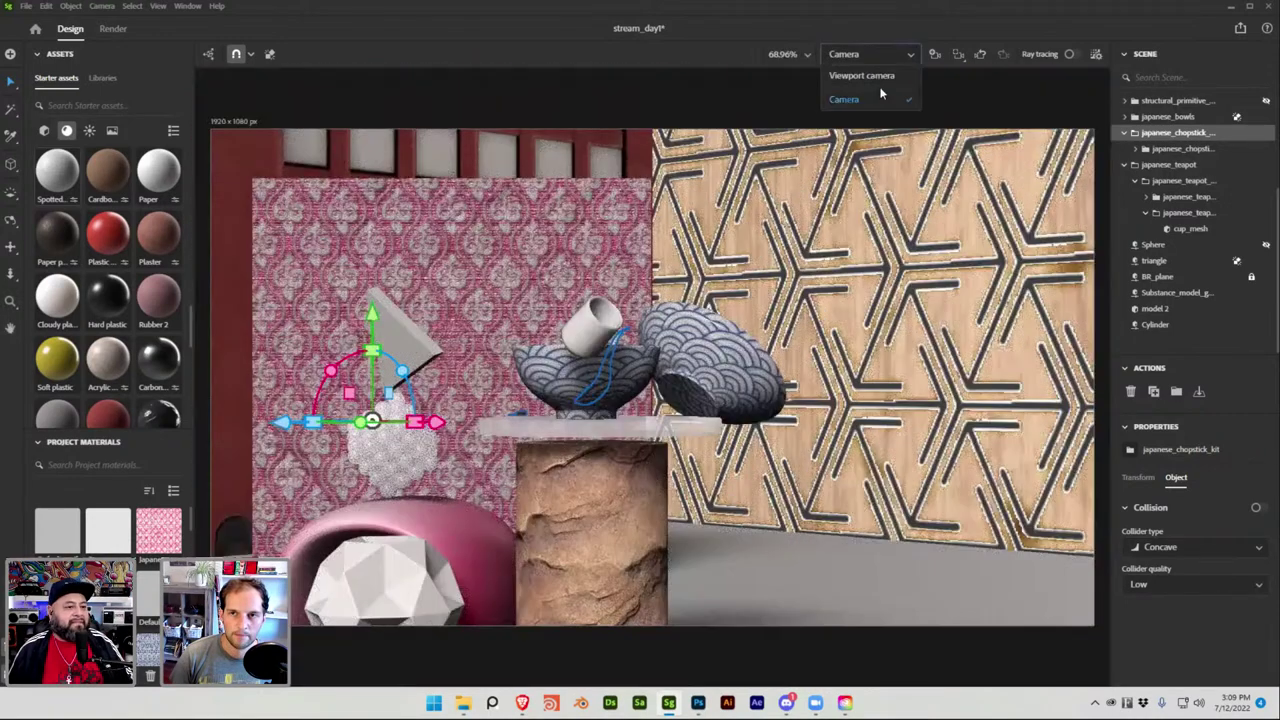
{"action": "left_click", "coordinate": [874, 92]}
{"action": "left_click", "coordinate": [870, 55]}
{"action": "left_click", "coordinate": [872, 78]}
Select the floating triangle and move it closer to the bowls' pedestal, behind the sphere cluster.
{"action": "middle_click_drag", "start_coordinate": [821, 364], "coordinate": [640, 358]}
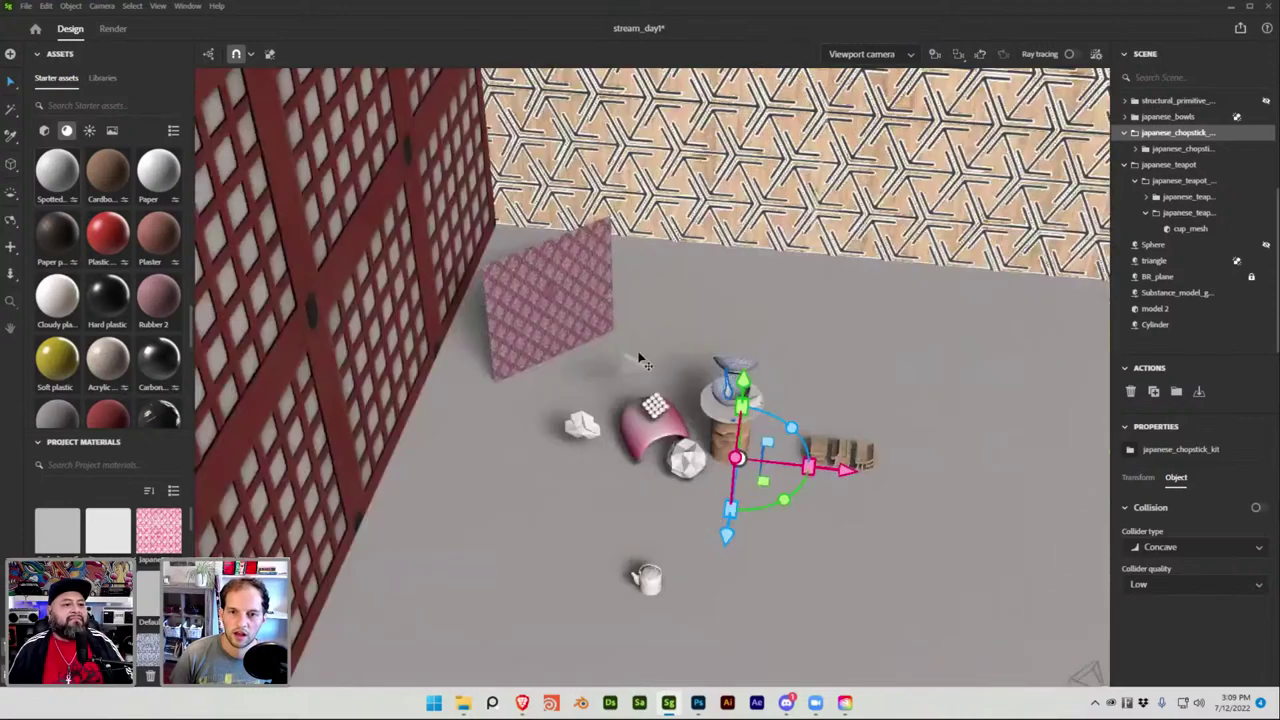
{"action": "left_click", "coordinate": [634, 367]}
{"action": "scroll", "coordinate": [636, 372], "scroll_direction": "up", "scroll_amount": 5}
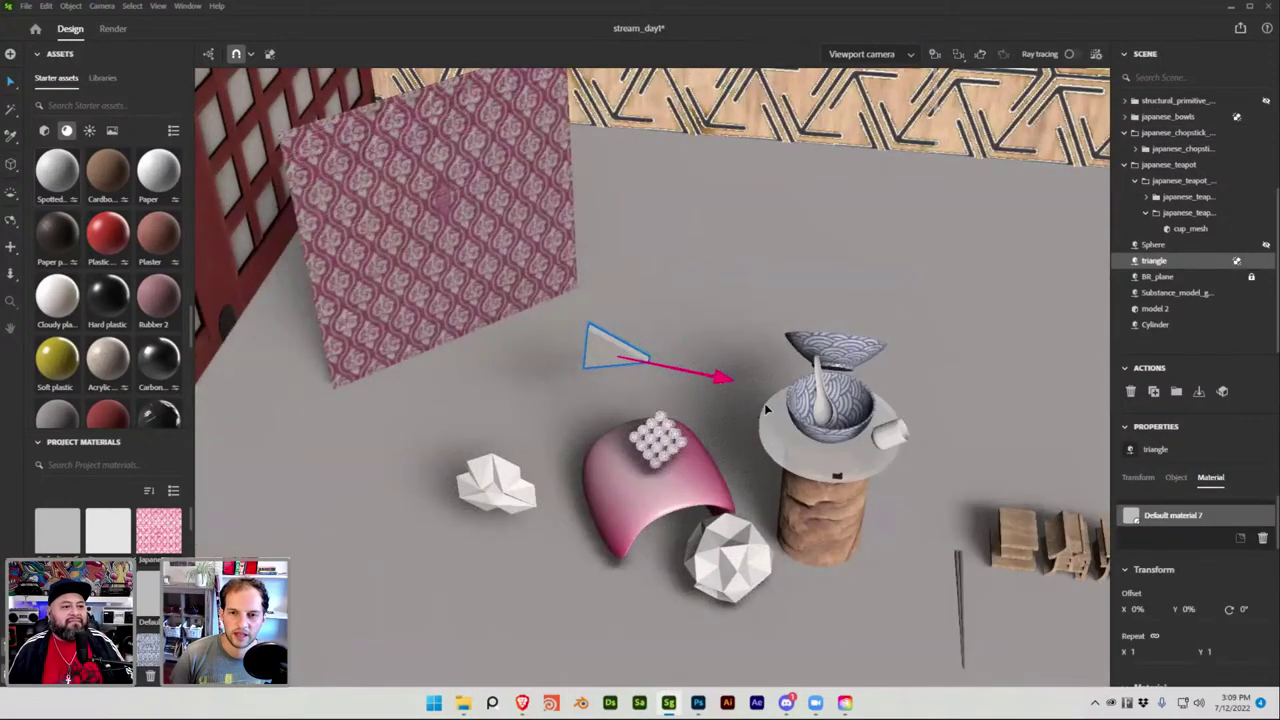
{"action": "left_click_drag", "start_coordinate": [712, 374], "coordinate": [772, 388]}
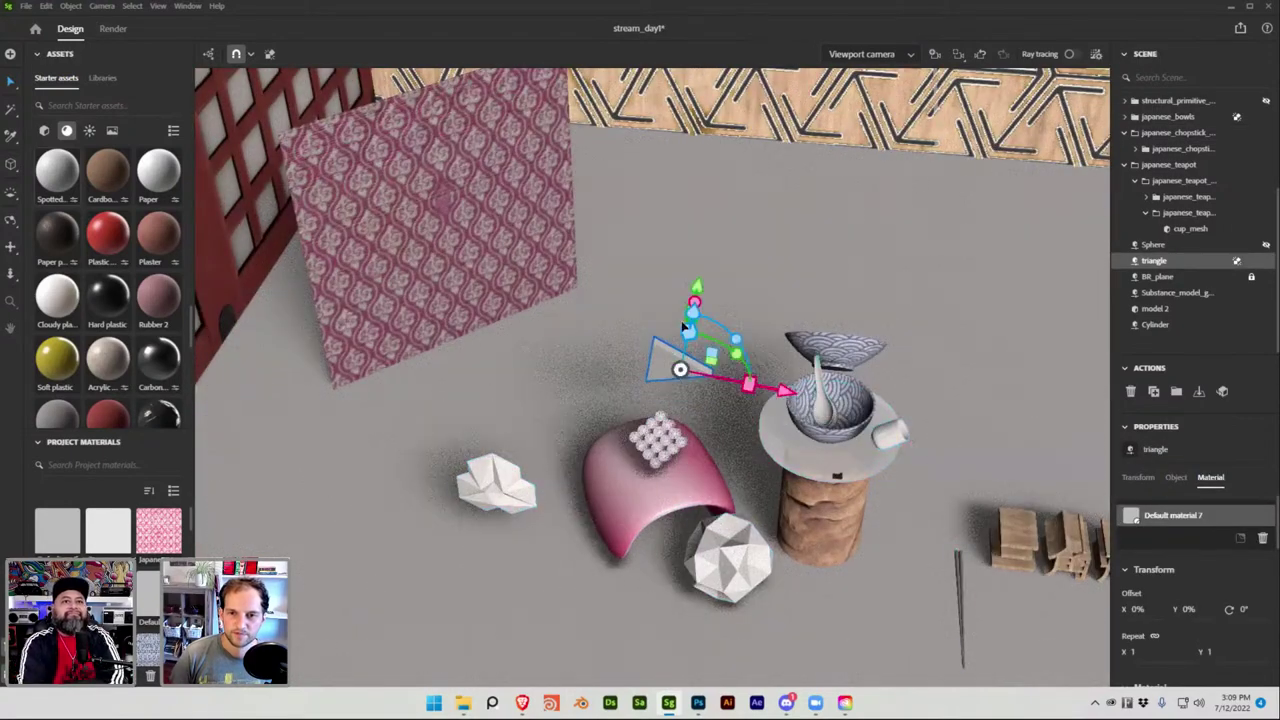
{"action": "left_click_drag", "start_coordinate": [693, 325], "coordinate": [705, 367]}
{"action": "right_click_drag", "start_coordinate": [705, 367], "coordinate": [730, 368]}
{"action": "left_click_drag", "start_coordinate": [730, 368], "coordinate": [752, 300]}
Select the furniture group and check the whole arrangement from several distances and angles.
{"action": "left_click", "coordinate": [815, 500]}
{"action": "mouse_move", "coordinate": [850, 400]}
{"action": "right_mouse_down"}
{"action": "mouse_move", "coordinate": [868, 390]}
{"action": "mouse_move", "coordinate": [850, 390]}
{"action": "right_mouse_up"}
{"action": "left_click", "coordinate": [843, 414]}
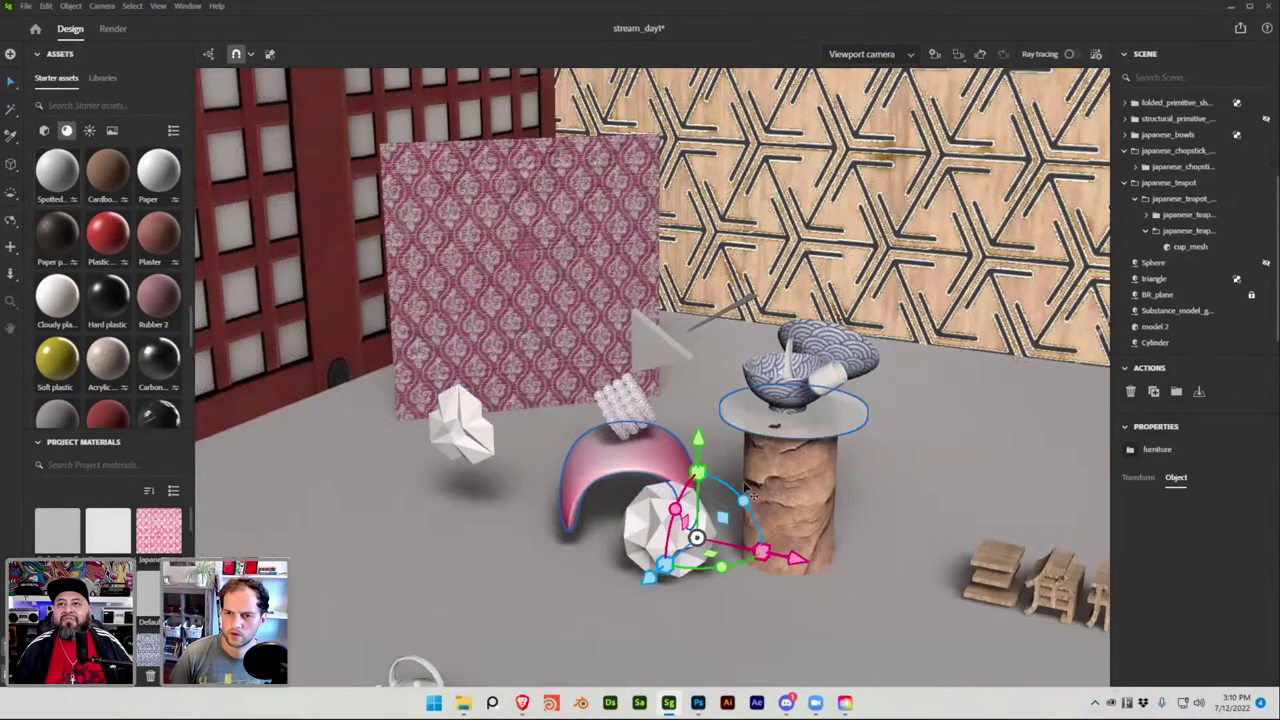
{"action": "scroll", "coordinate": [768, 510], "scroll_direction": "down", "scroll_amount": 5}
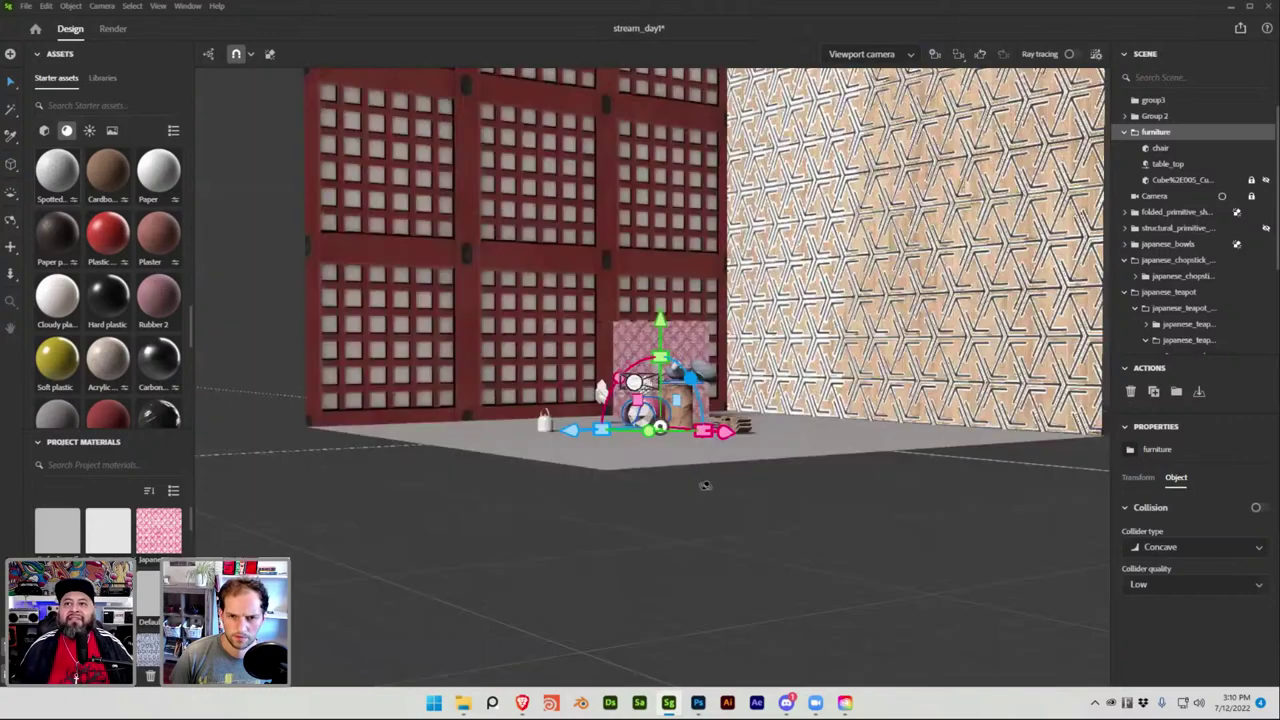
{"action": "scroll", "coordinate": [680, 439], "scroll_direction": "up", "scroll_amount": 5}
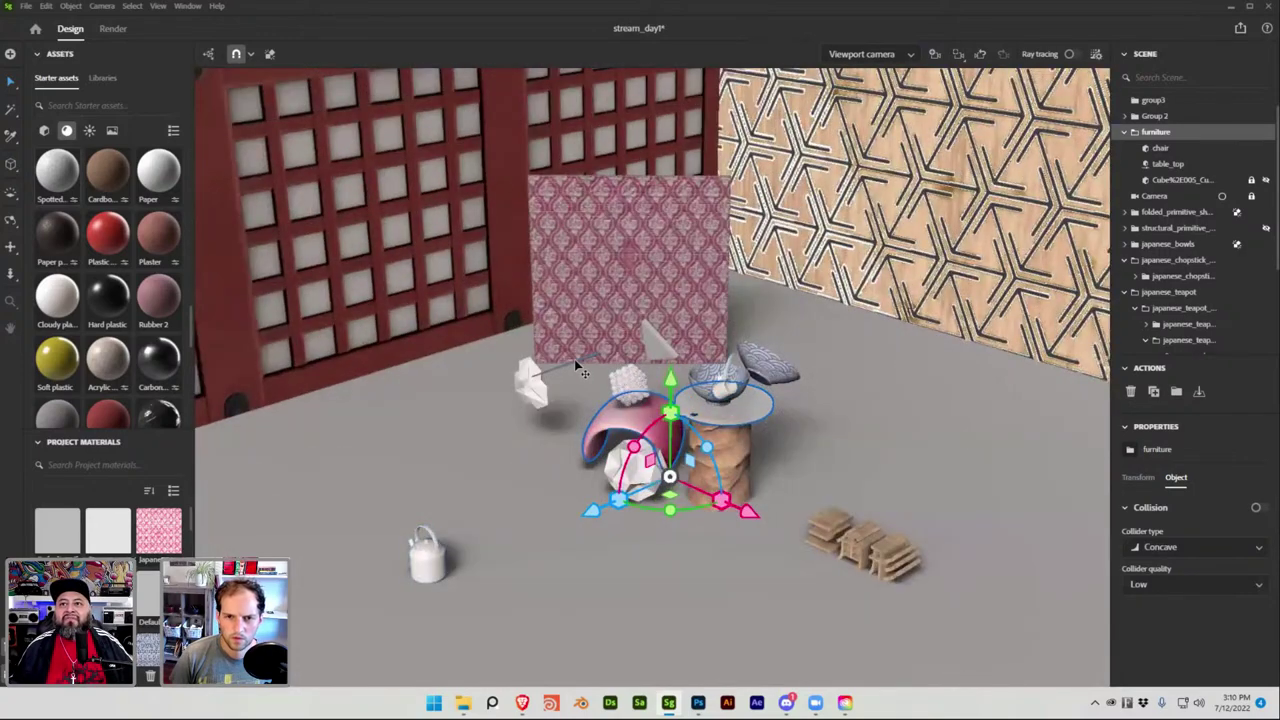
Select both chopsticks in the chopstick kit, lower them to Y 47.97 cm by the table top and turn them -45° about Y.
{"action": "left_click", "coordinate": [576, 368]}
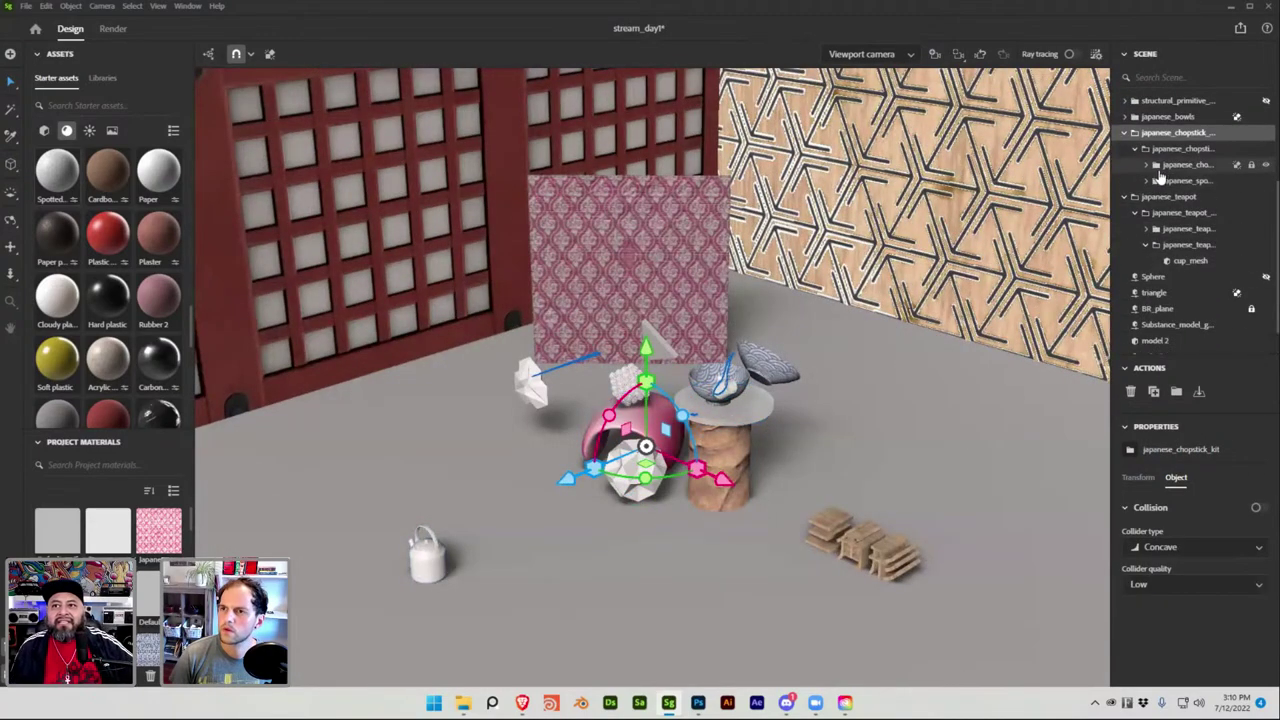
{"action": "left_click", "coordinate": [1147, 164]}
{"action": "left_click", "coordinate": [1190, 196]}
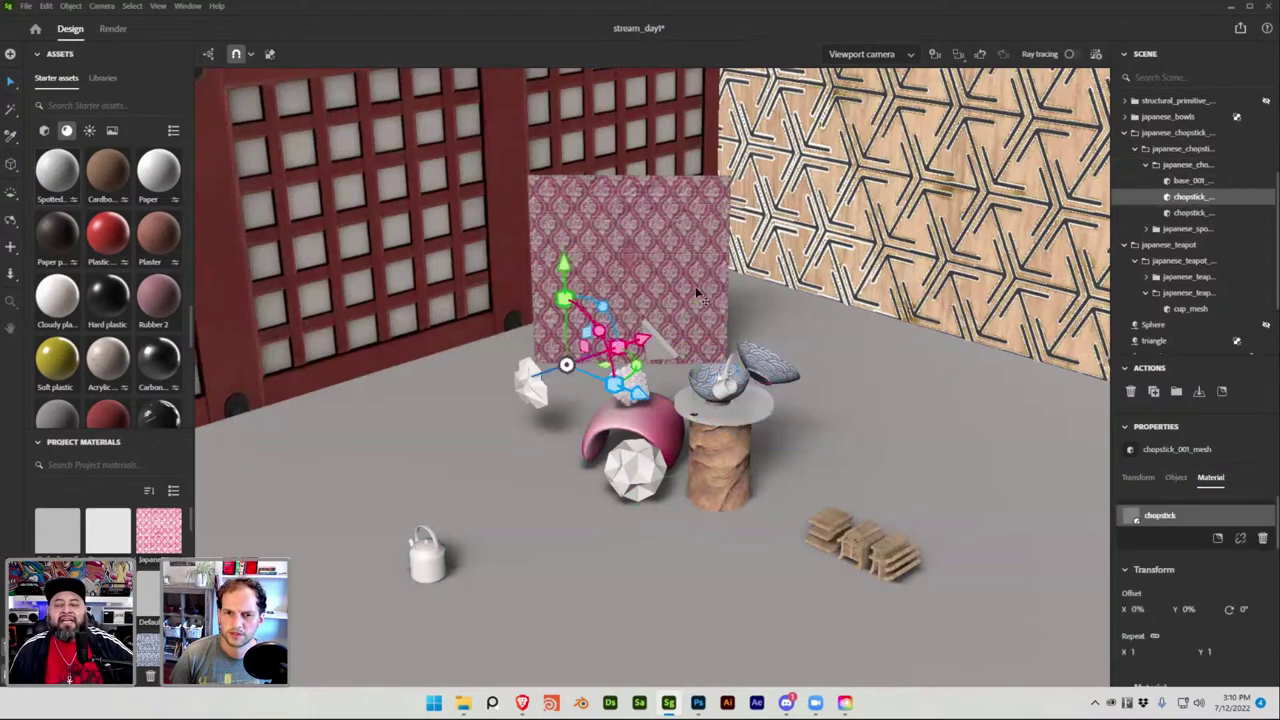
{"action": "left_click_drag", "start_coordinate": [655, 343], "coordinate": [700, 328]}
{"action": "left_click", "coordinate": [1212, 213], "text": "shift"}
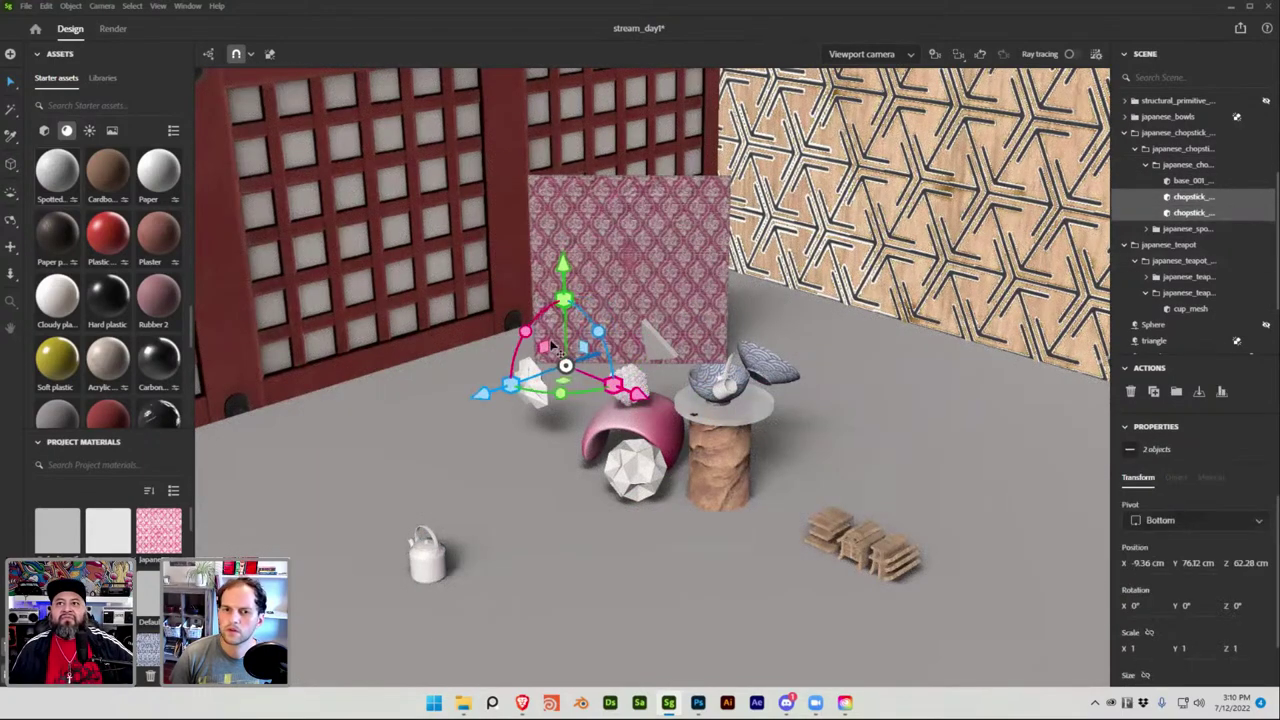
{"action": "left_click_drag", "start_coordinate": [488, 397], "coordinate": [708, 366]}
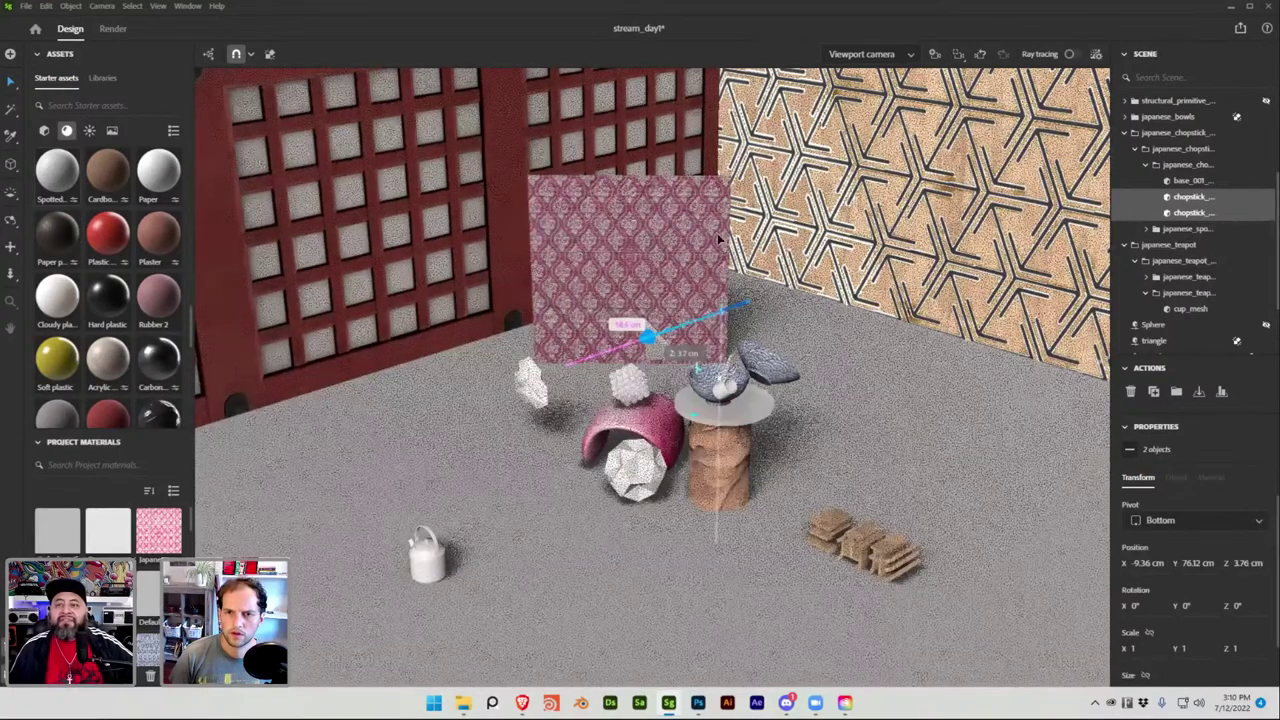
{"action": "left_click_drag", "start_coordinate": [719, 245], "coordinate": [714, 318]}
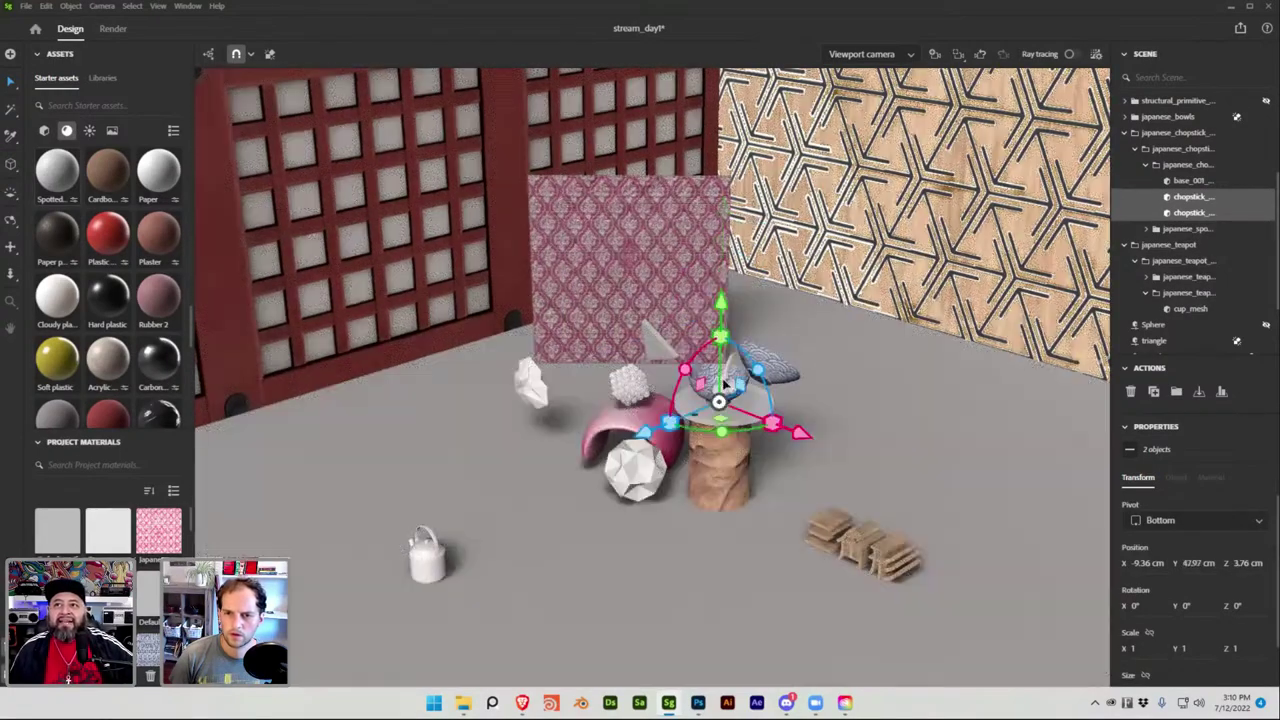
{"action": "scroll", "coordinate": [916, 463], "scroll_direction": "up", "scroll_amount": 5}
{"action": "left_click_drag", "start_coordinate": [874, 491], "coordinate": [883, 527]}
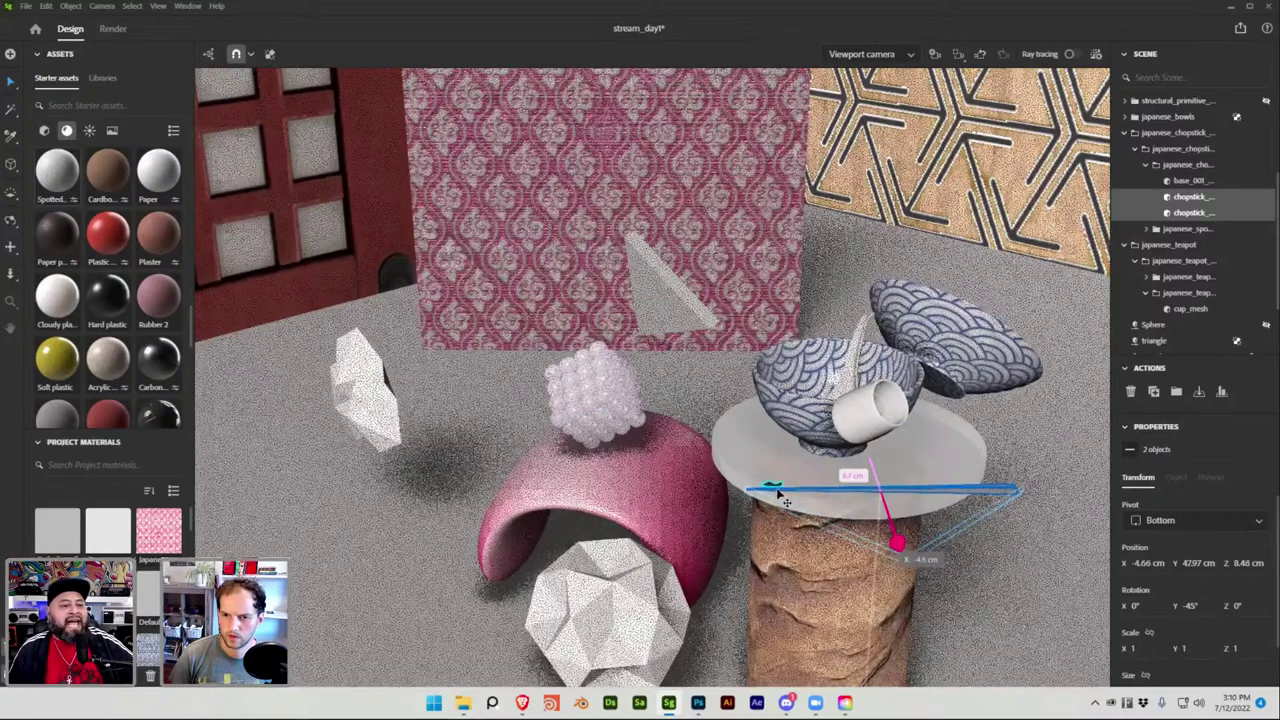
Rotate the small chopstick base to 45° about Y and move it to X -29.55 cm, Z -6.66 cm on the table top.
{"action": "left_click", "coordinate": [785, 497]}
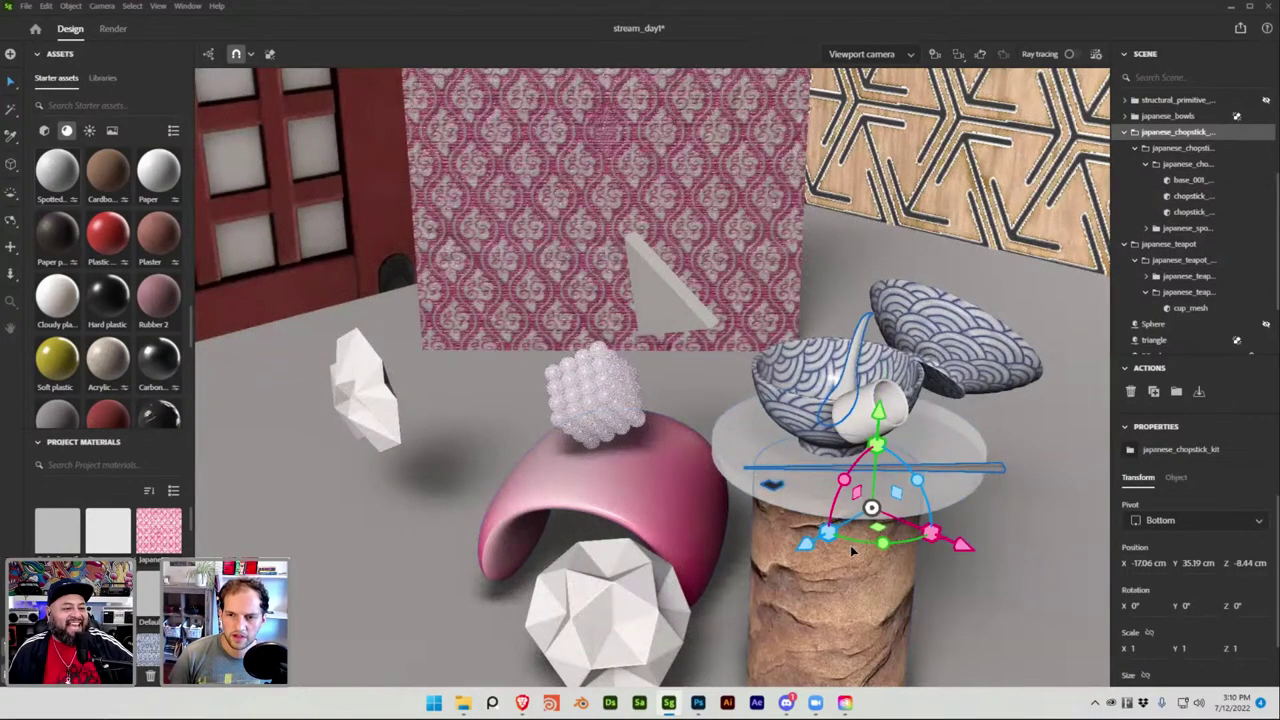
{"action": "left_click", "coordinate": [776, 494]}
{"action": "left_click", "coordinate": [776, 494]}
{"action": "left_click", "coordinate": [1190, 181]}
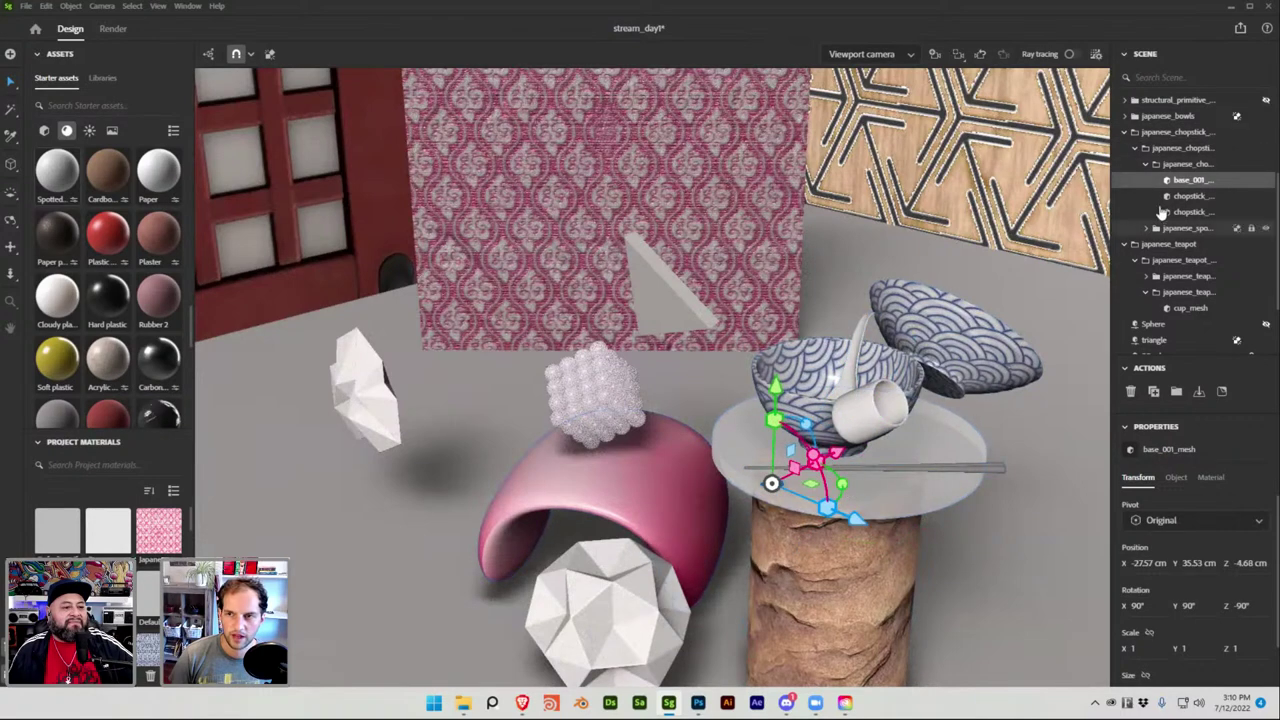
{"action": "left_click_drag", "start_coordinate": [845, 490], "coordinate": [800, 518]}
{"action": "scroll", "coordinate": [823, 514], "scroll_direction": "up", "scroll_amount": 5}
{"action": "scroll", "coordinate": [820, 510], "scroll_direction": "down", "scroll_amount": 4}
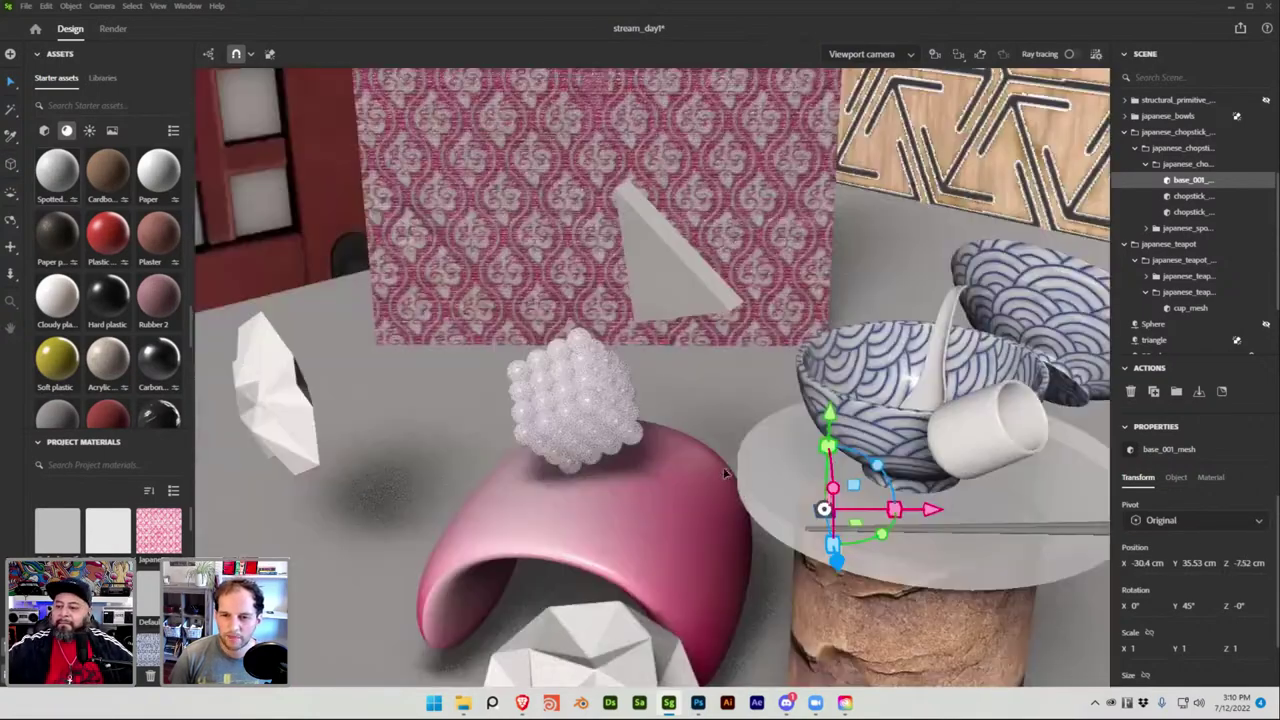
{"action": "scroll", "coordinate": [720, 471], "scroll_direction": "up", "scroll_amount": 5}
{"action": "scroll", "coordinate": [720, 480], "scroll_direction": "down", "scroll_amount": 4}
{"action": "scroll", "coordinate": [700, 505], "scroll_direction": "up", "scroll_amount": 2}
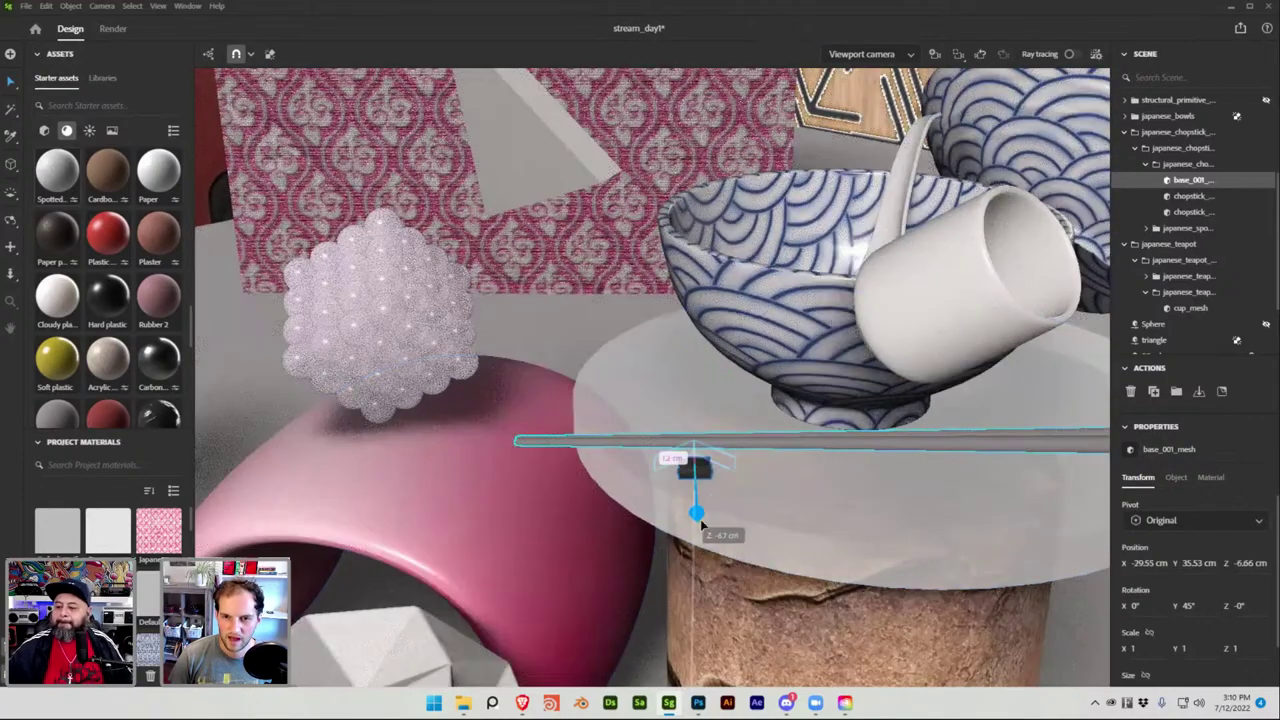
{"action": "left_click", "coordinate": [765, 507]}
Try to slide the whole chopstick kit along X to -20.85 cm.
{"action": "scroll", "coordinate": [914, 523], "scroll_direction": "down", "scroll_amount": 3}
{"action": "left_click_drag", "start_coordinate": [914, 523], "coordinate": [900, 354]}
{"action": "left_click", "coordinate": [900, 352]}
{"action": "left_click", "coordinate": [900, 352]}
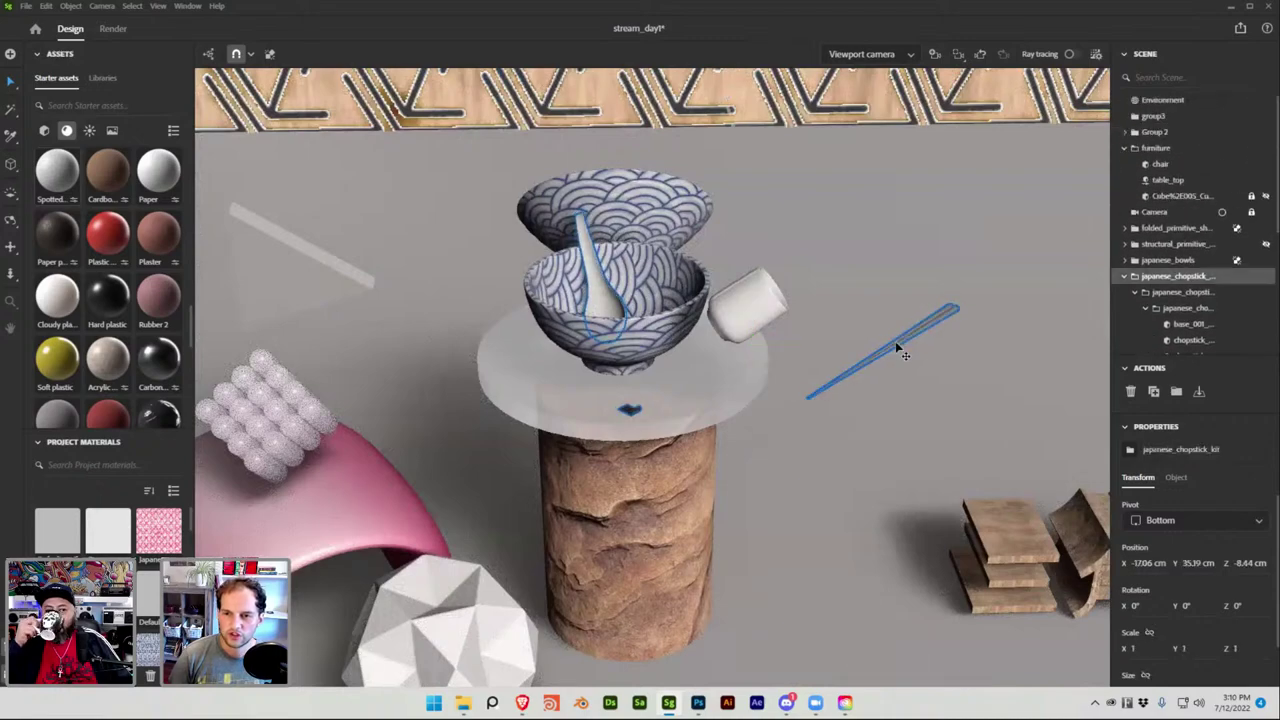
{"action": "mouse_move", "coordinate": [855, 405]}
{"action": "left_mouse_down"}
{"action": "mouse_move", "coordinate": [820, 409]}
{"action": "mouse_move", "coordinate": [836, 407]}
{"action": "left_mouse_up"}
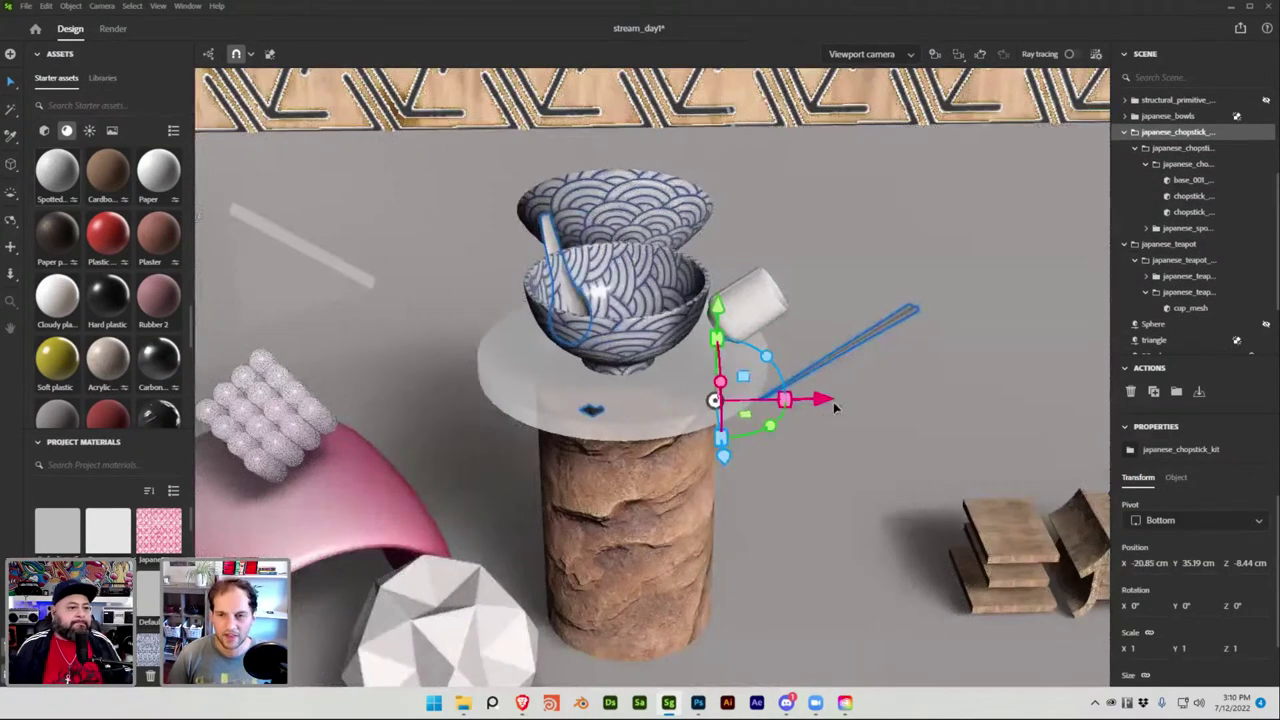
Select only the two chopsticks, slide them to X -23.95 cm and shift them in depth onto the table top beside the base.
{"action": "left_click", "coordinate": [1190, 180]}
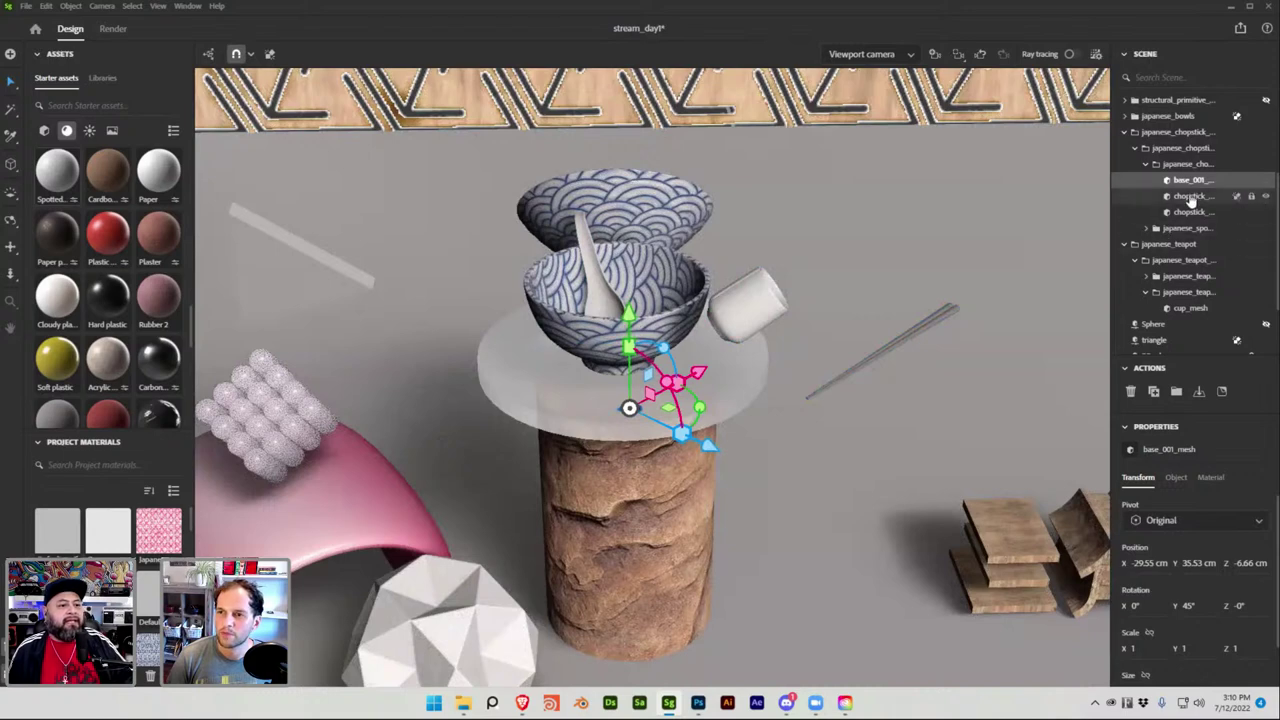
{"action": "left_click", "coordinate": [1190, 196]}
{"action": "mouse_move", "coordinate": [980, 390]}
{"action": "left_mouse_down"}
{"action": "mouse_move", "coordinate": [972, 382]}
{"action": "mouse_move", "coordinate": [985, 395]}
{"action": "left_mouse_up"}
{"action": "left_click", "coordinate": [1193, 212], "text": "shift"}
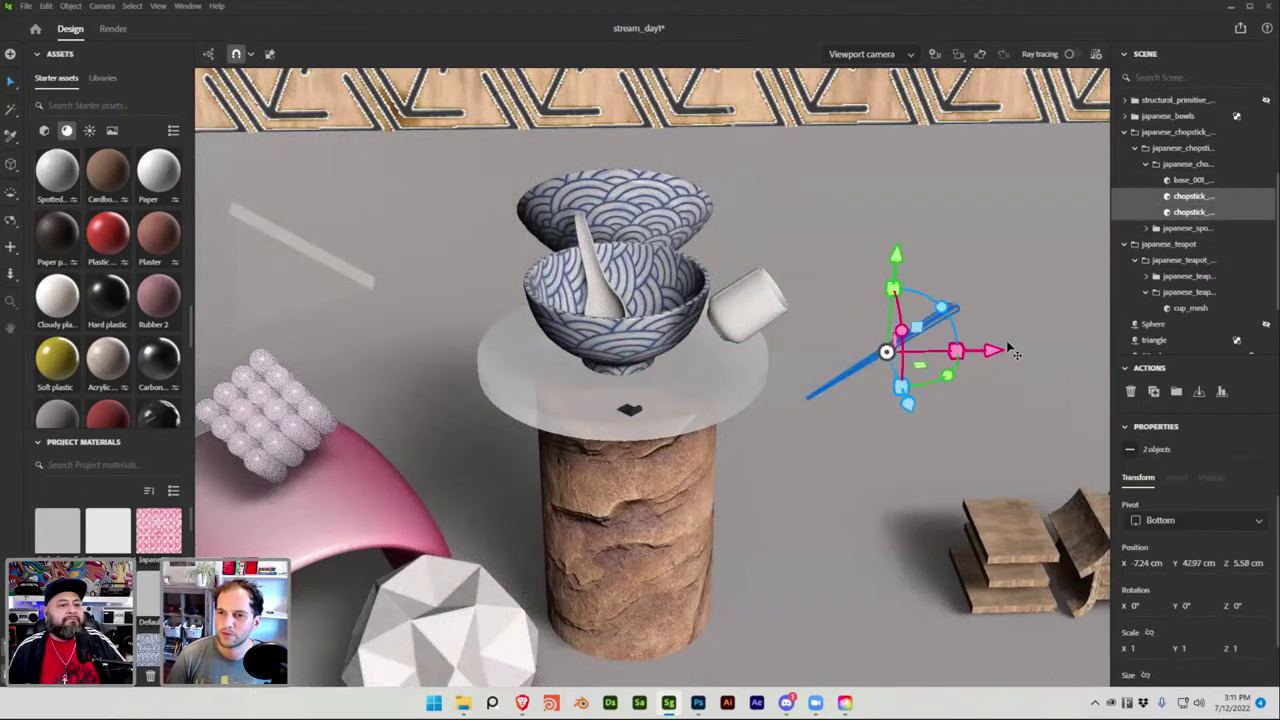
{"action": "mouse_move", "coordinate": [940, 340]}
{"action": "left_mouse_down"}
{"action": "mouse_move", "coordinate": [940, 351]}
{"action": "mouse_move", "coordinate": [990, 350]}
{"action": "mouse_move", "coordinate": [975, 357]}
{"action": "mouse_move", "coordinate": [945, 332]}
{"action": "left_mouse_up"}
{"action": "left_click", "coordinate": [1188, 212]}
{"action": "left_click", "coordinate": [1190, 196]}
{"action": "left_click", "coordinate": [1188, 212], "text": "shift"}
{"action": "left_click_drag", "start_coordinate": [990, 350], "coordinate": [800, 350]}
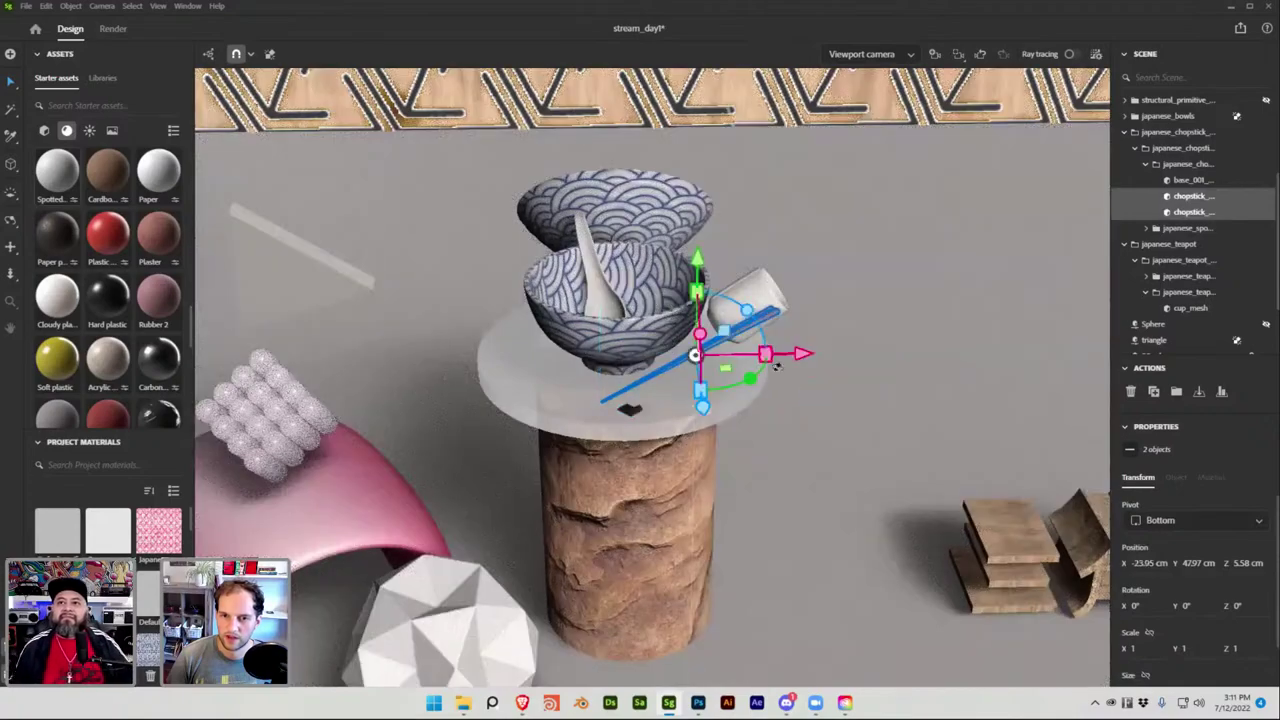
{"action": "key", "text": "f"}
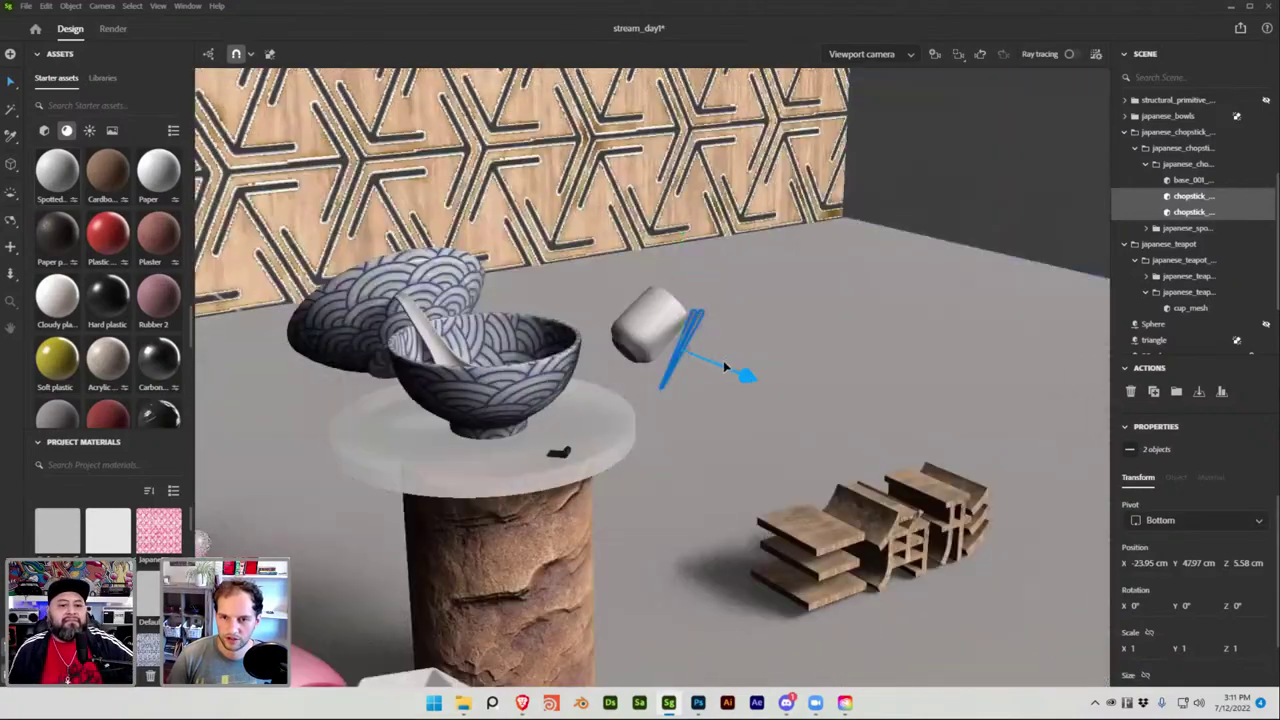
{"action": "mouse_move", "coordinate": [725, 367]}
{"action": "left_mouse_down"}
{"action": "mouse_move", "coordinate": [654, 343]}
{"action": "mouse_move", "coordinate": [580, 222]}
{"action": "mouse_move", "coordinate": [585, 350]}
{"action": "mouse_move", "coordinate": [774, 357]}
{"action": "mouse_move", "coordinate": [718, 350]}
{"action": "left_mouse_up"}
Rotate the cup to -8.62° about Z and move it to X -35.81 cm, Y 39.99 cm, beside the bowl on the table top.
{"action": "left_click", "coordinate": [652, 320]}
{"action": "scroll", "coordinate": [775, 307], "scroll_direction": "down", "scroll_amount": 5}
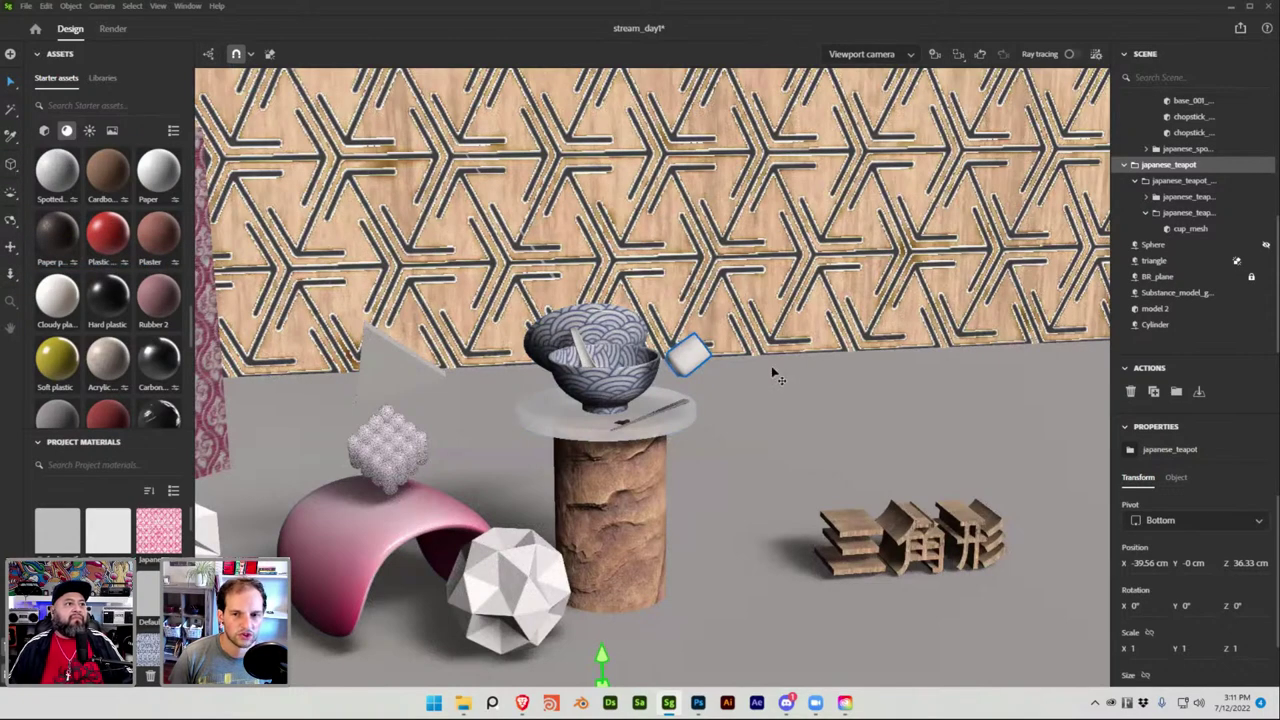
{"action": "right_click_drag", "start_coordinate": [642, 336], "coordinate": [1030, 355]}
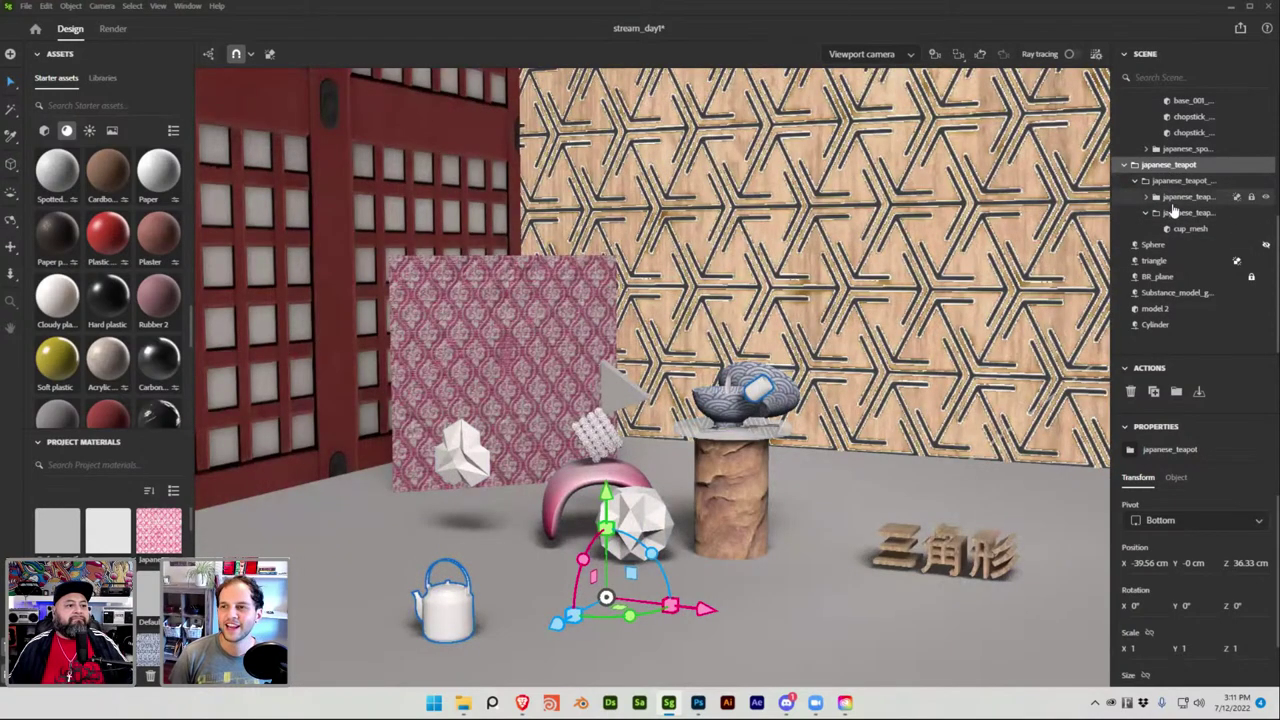
{"action": "left_click", "coordinate": [1172, 229]}
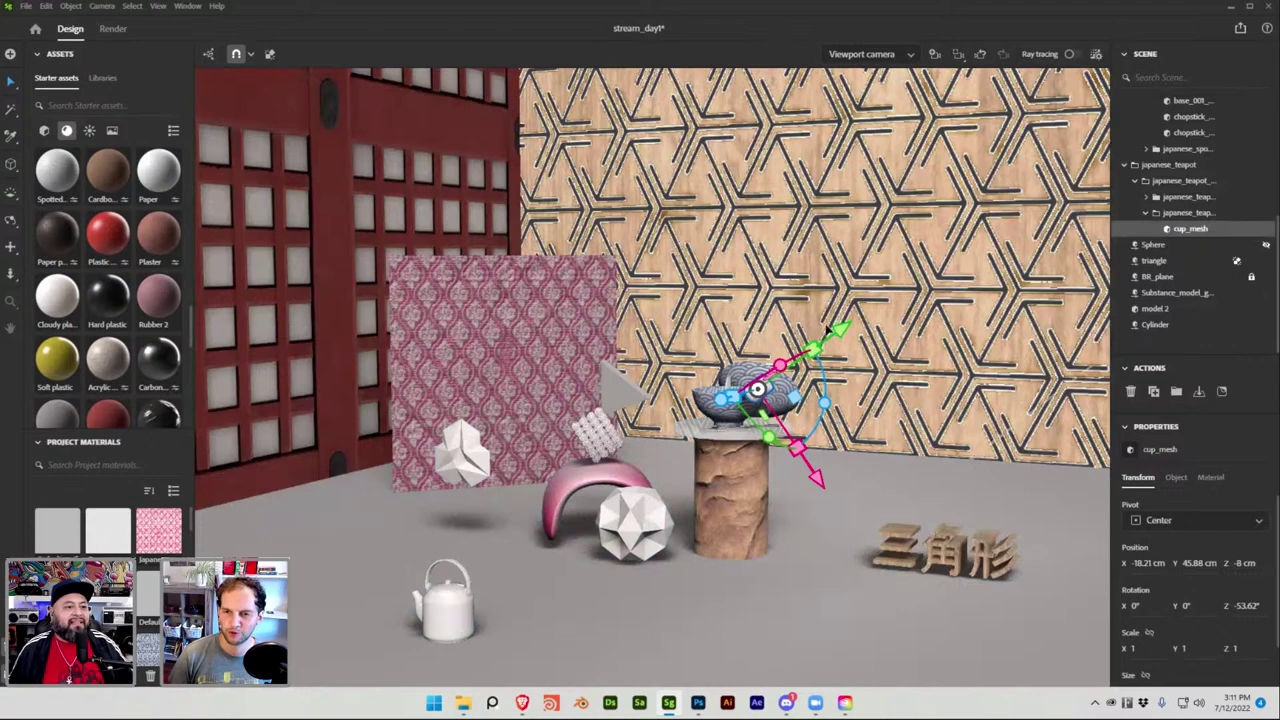
{"action": "left_click_drag", "start_coordinate": [845, 340], "coordinate": [809, 368]}
{"action": "left_click_drag", "start_coordinate": [802, 439], "coordinate": [696, 324]}
{"action": "left_click_drag", "start_coordinate": [822, 437], "coordinate": [736, 456]}
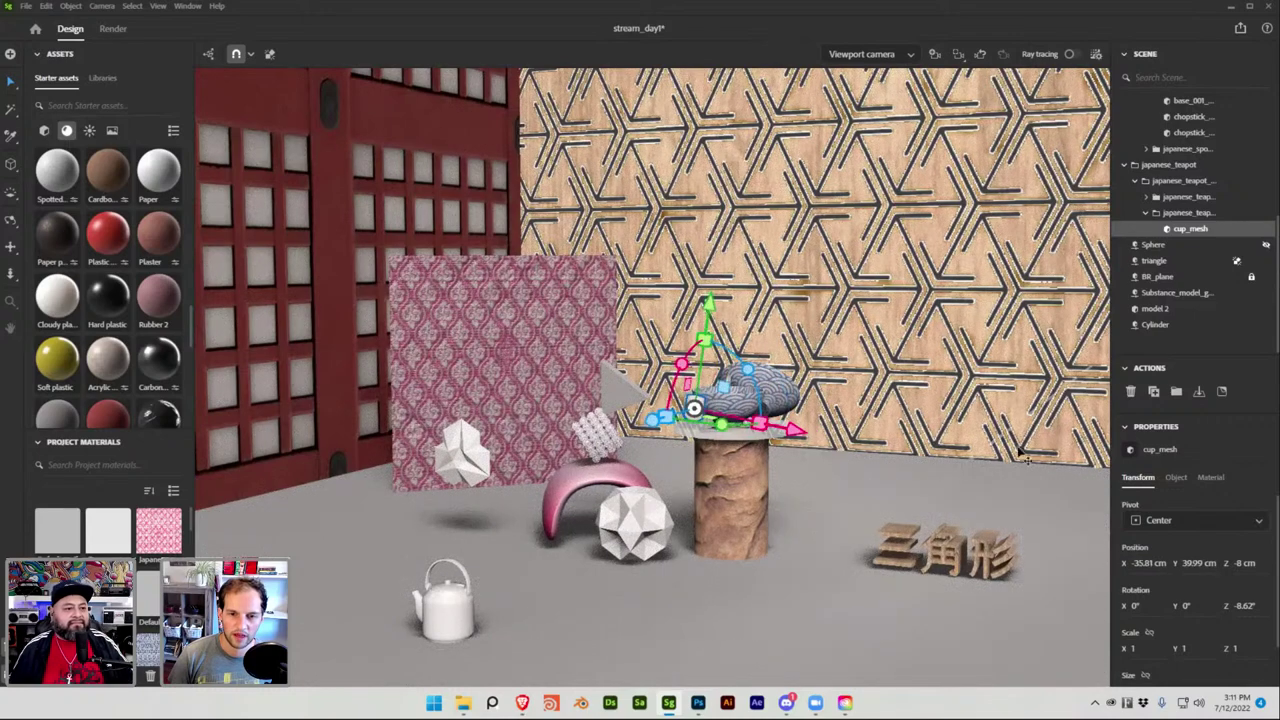
Raise the triangle along its local Z axis to X -78.27 cm, Y 44.91 cm, Z -25.92 cm, above the textured ball.
{"action": "left_click", "coordinate": [1168, 164]}
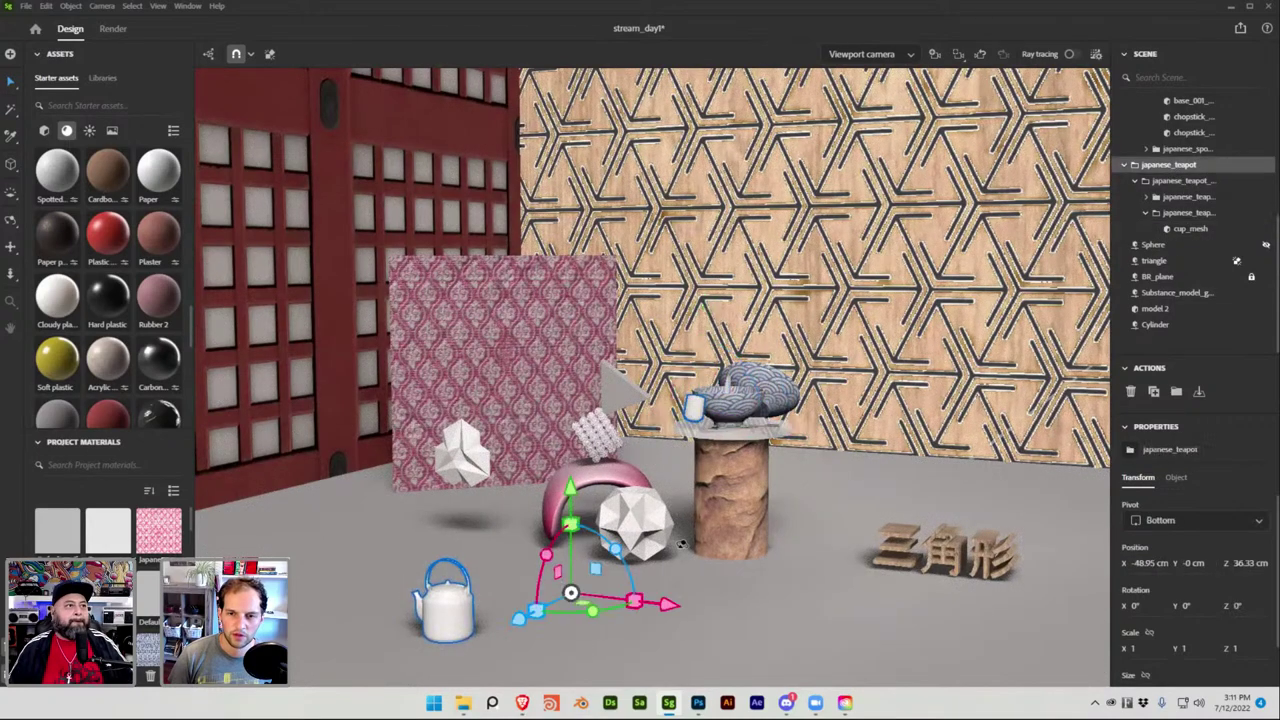
{"action": "right_click_drag", "start_coordinate": [556, 548], "coordinate": [445, 545]}
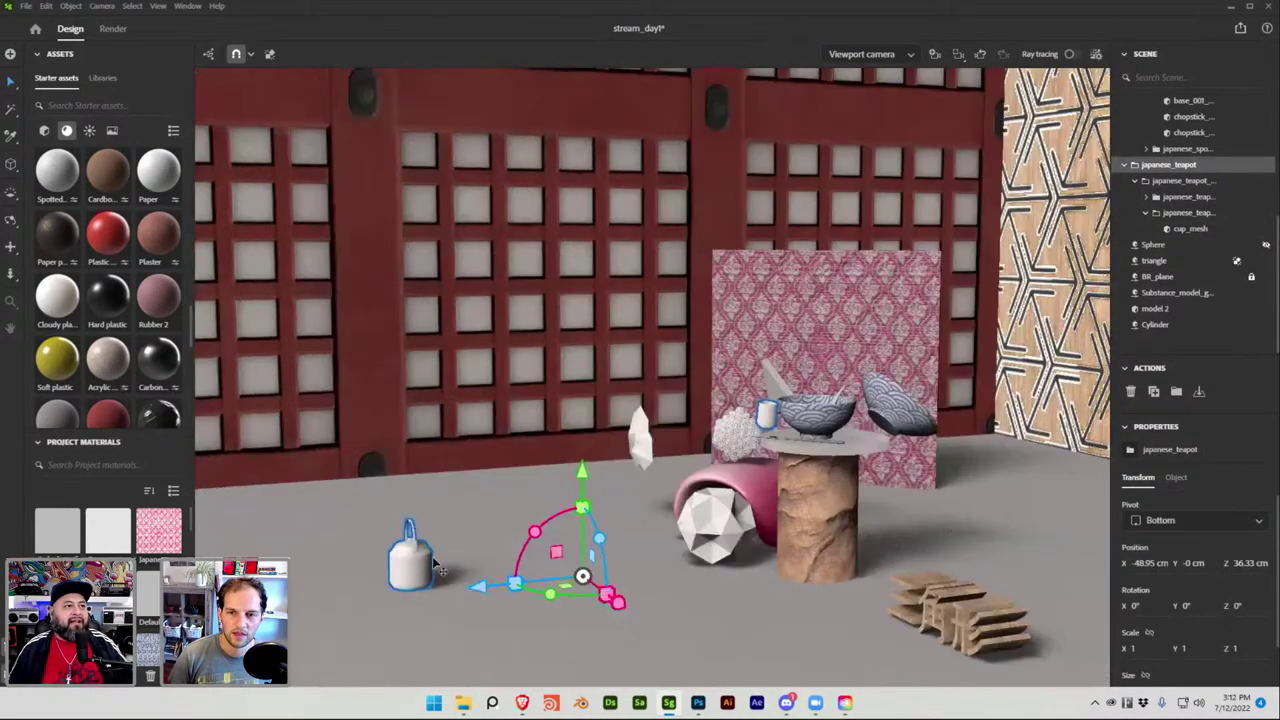
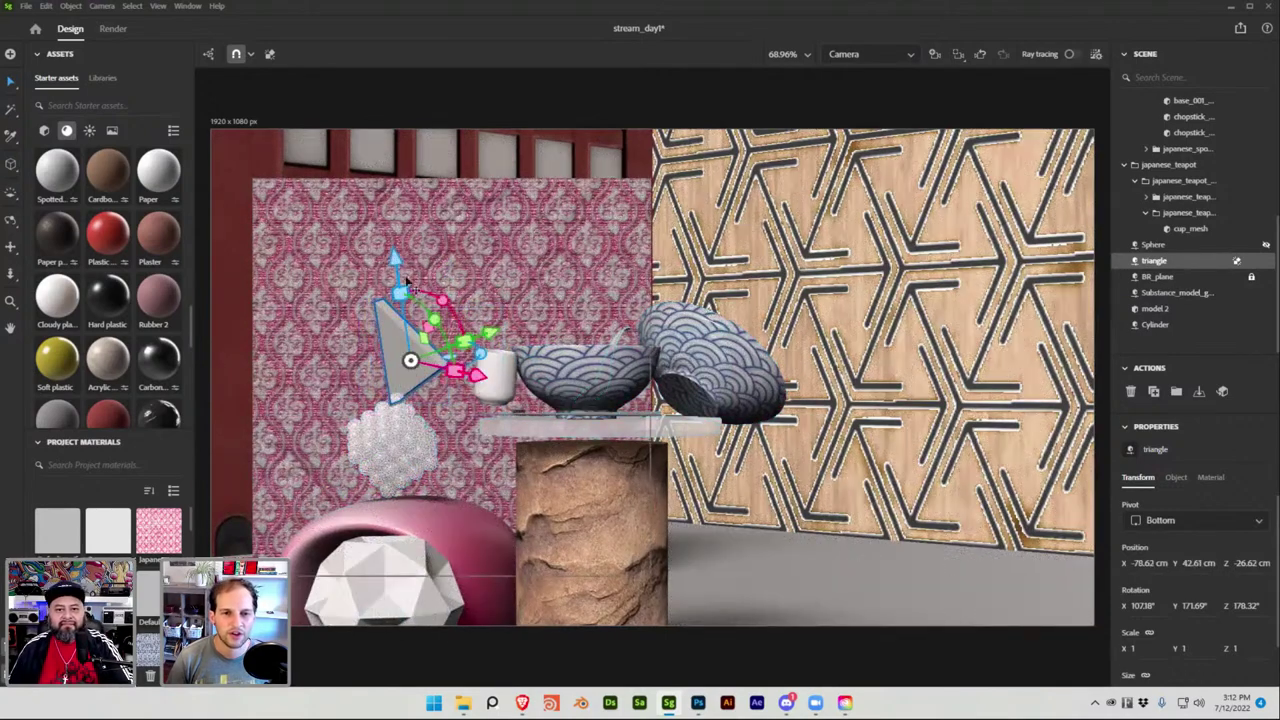
{"action": "left_click_drag", "start_coordinate": [394, 249], "coordinate": [394, 236]}
{"action": "left_click", "coordinate": [505, 278]}
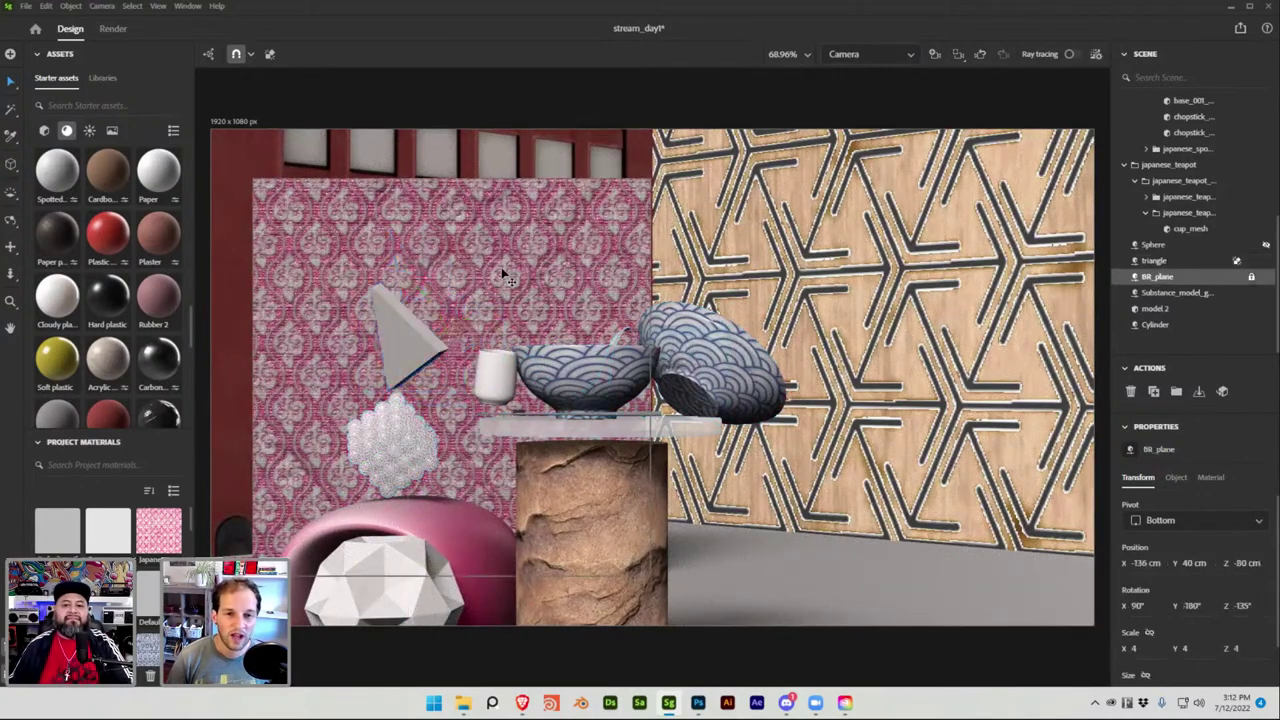
Save the scene and launch Adobe Substance 3D Designer alongside it.
{"action": "key", "text": "ctrl+s"}
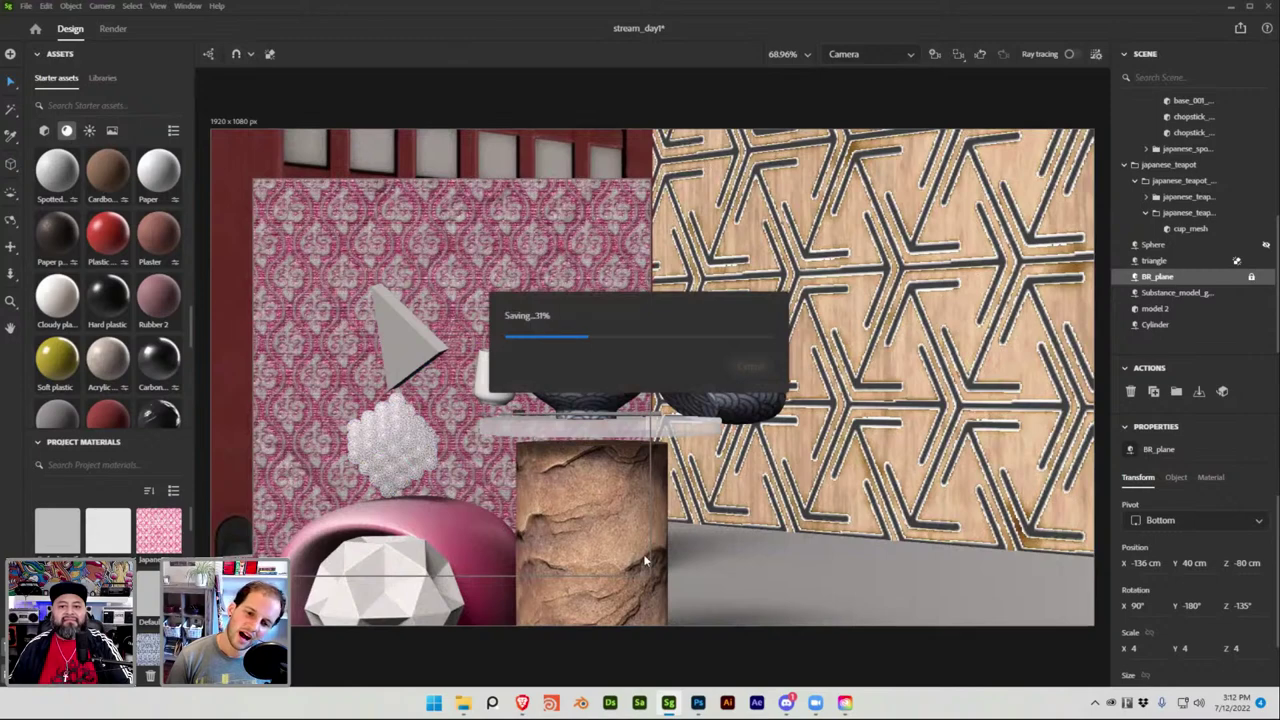
{"action": "key", "text": "super"}
{"action": "type", "text": "des"}
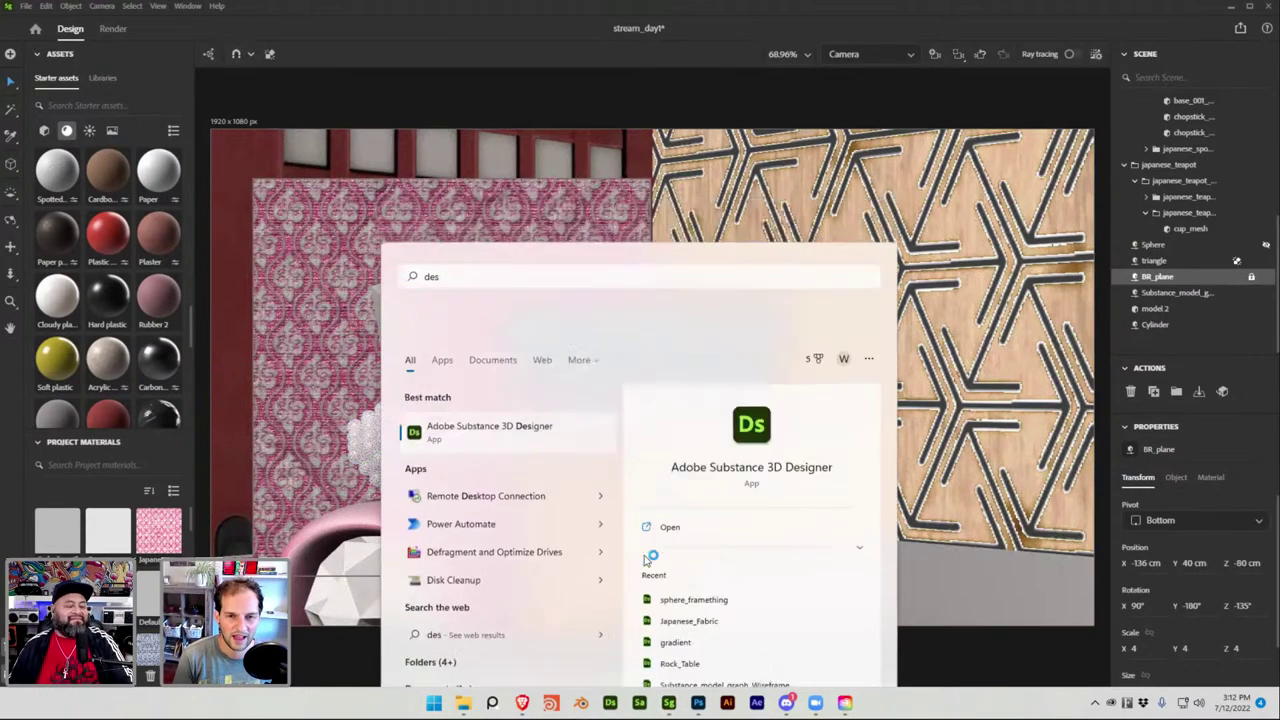
{"action": "key", "text": "Return"}
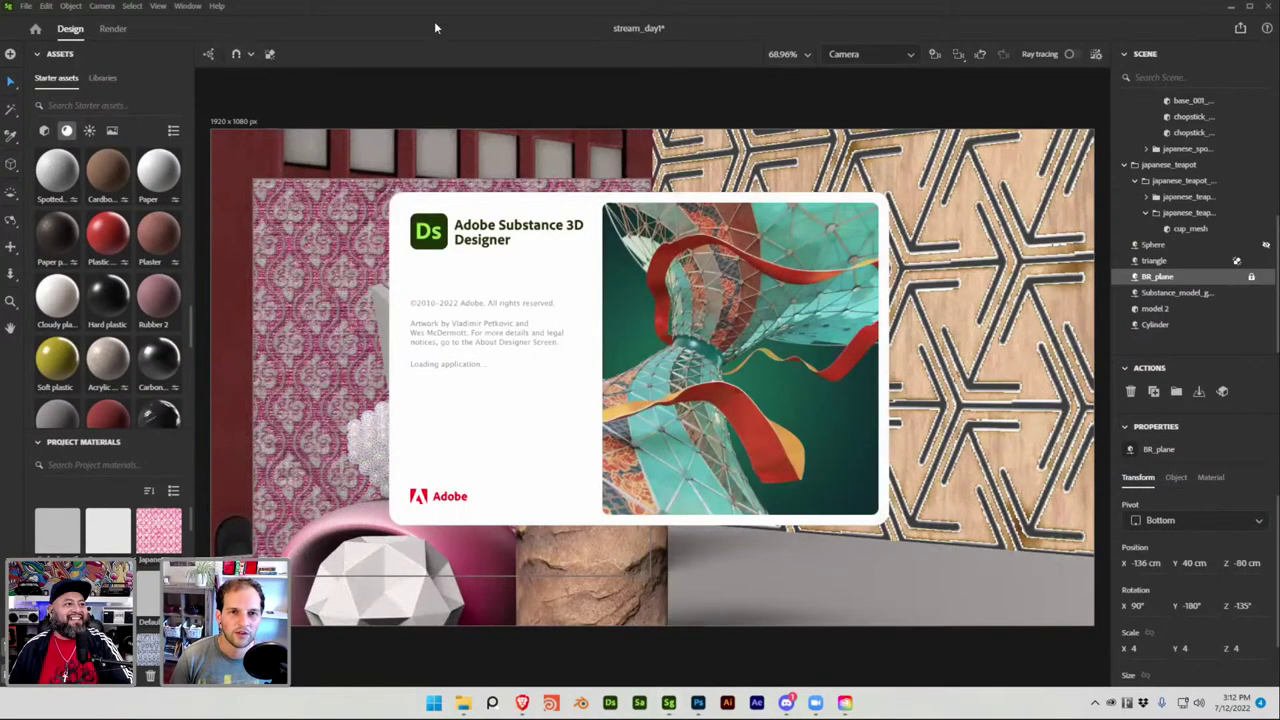
{"action": "left_click", "coordinate": [435, 28]}
{"action": "key", "text": "ctrl+s"}
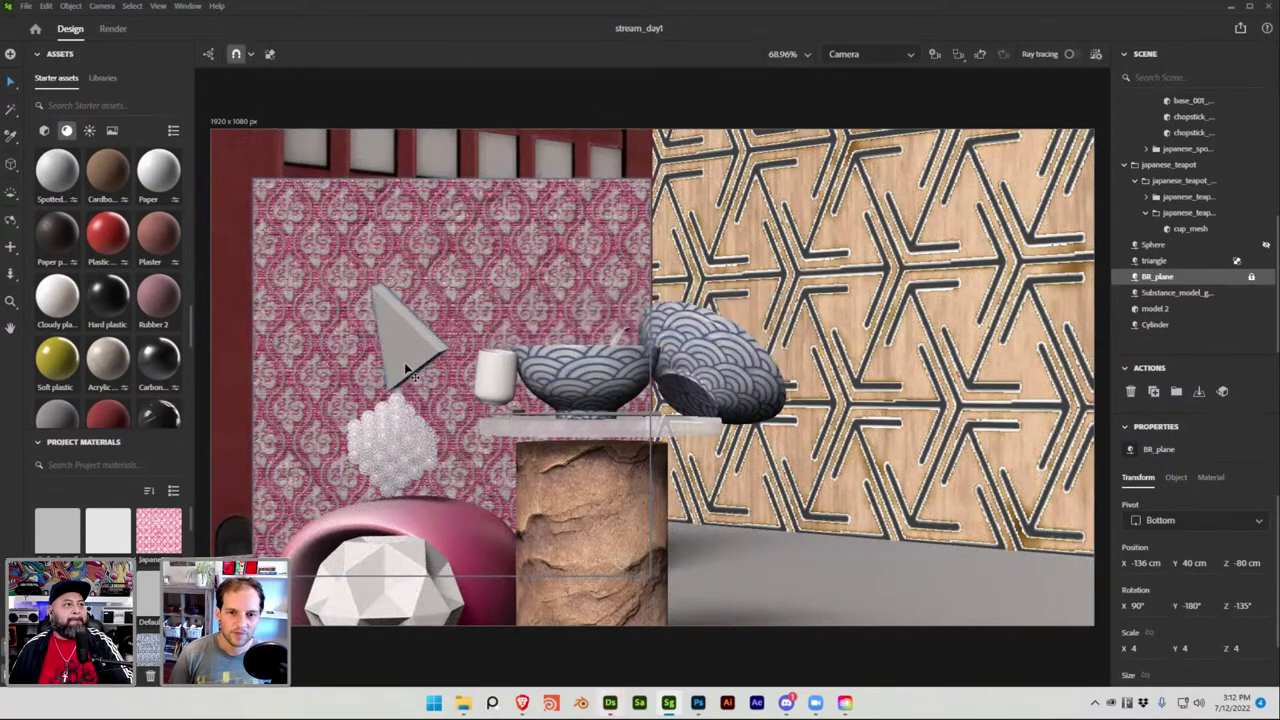
Put the triangle into a new group of its own and show the group's contents in the scene hierarchy.
{"action": "left_click", "coordinate": [427, 344]}
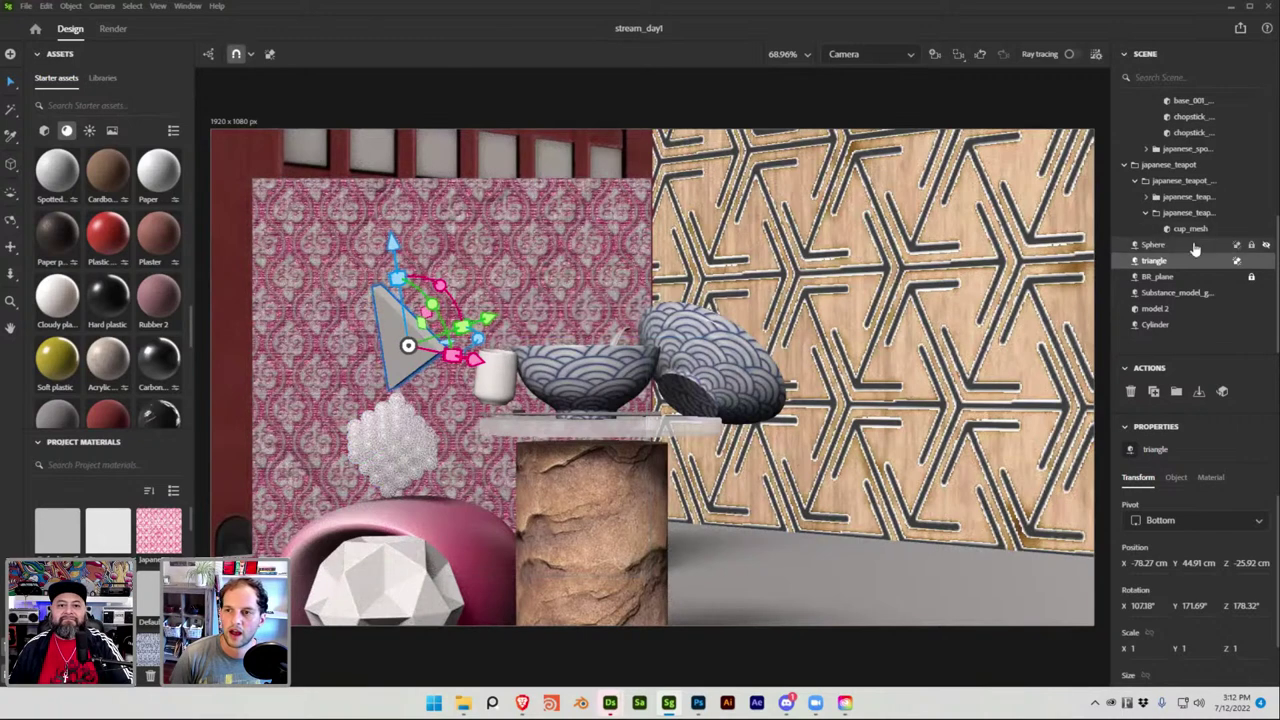
{"action": "key", "text": "ctrl+g"}
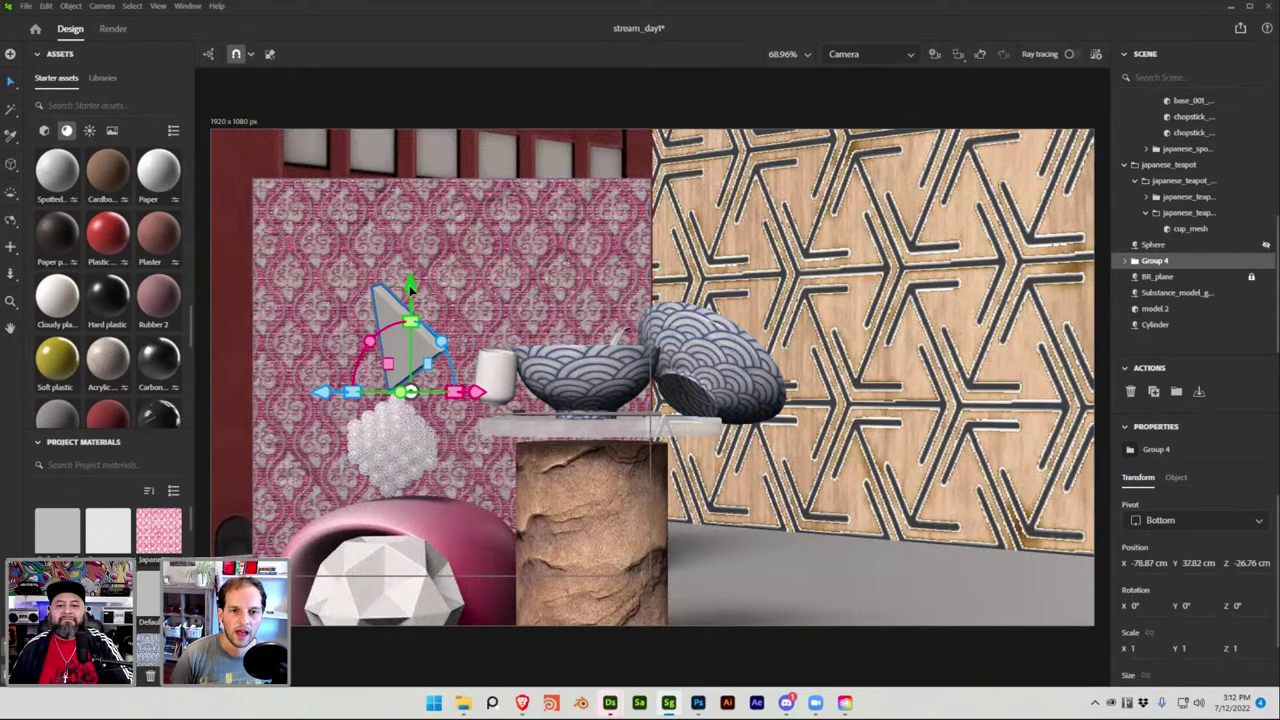
{"action": "left_click_drag", "start_coordinate": [411, 288], "coordinate": [411, 237]}
{"action": "left_click", "coordinate": [1125, 261]}
Duplicate the triangle inside the group and move the copy along its local Z to X -76.03 cm, Y 59.58 cm, Z -21.38 cm.
{"action": "left_click", "coordinate": [1140, 276]}
{"action": "key", "text": "ctrl+d"}
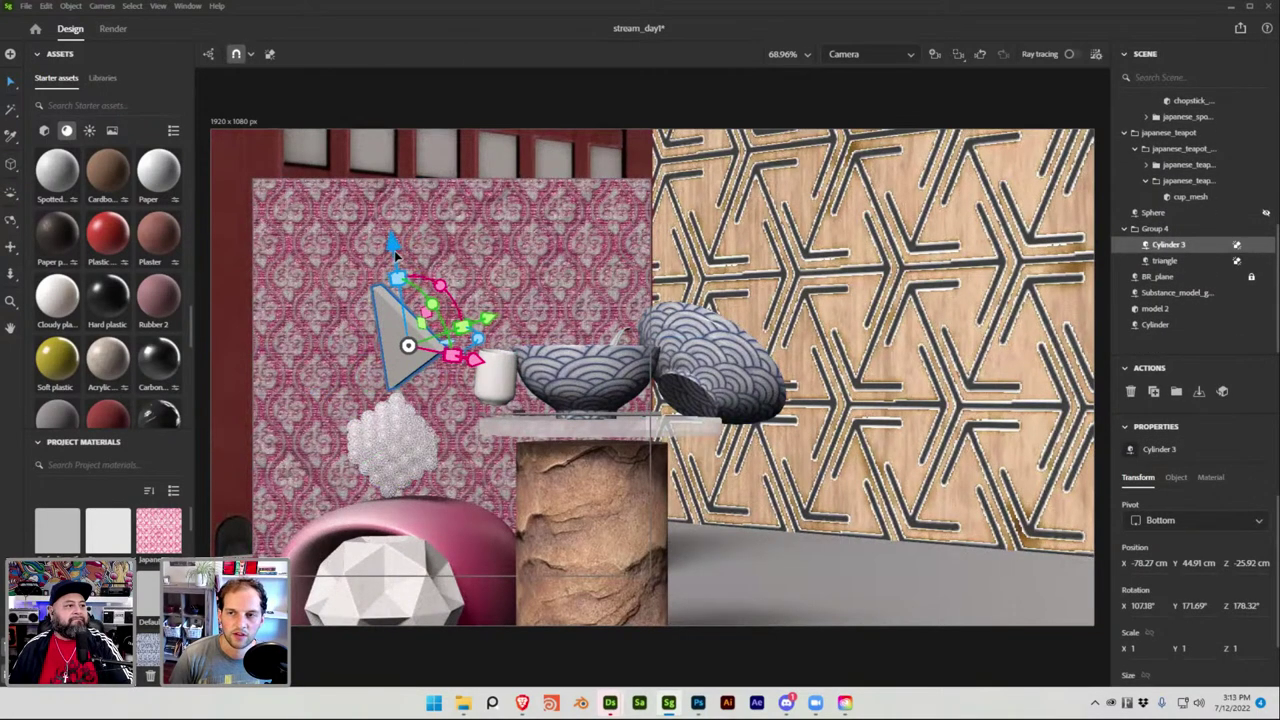
{"action": "key", "text": "ctrl+z"}
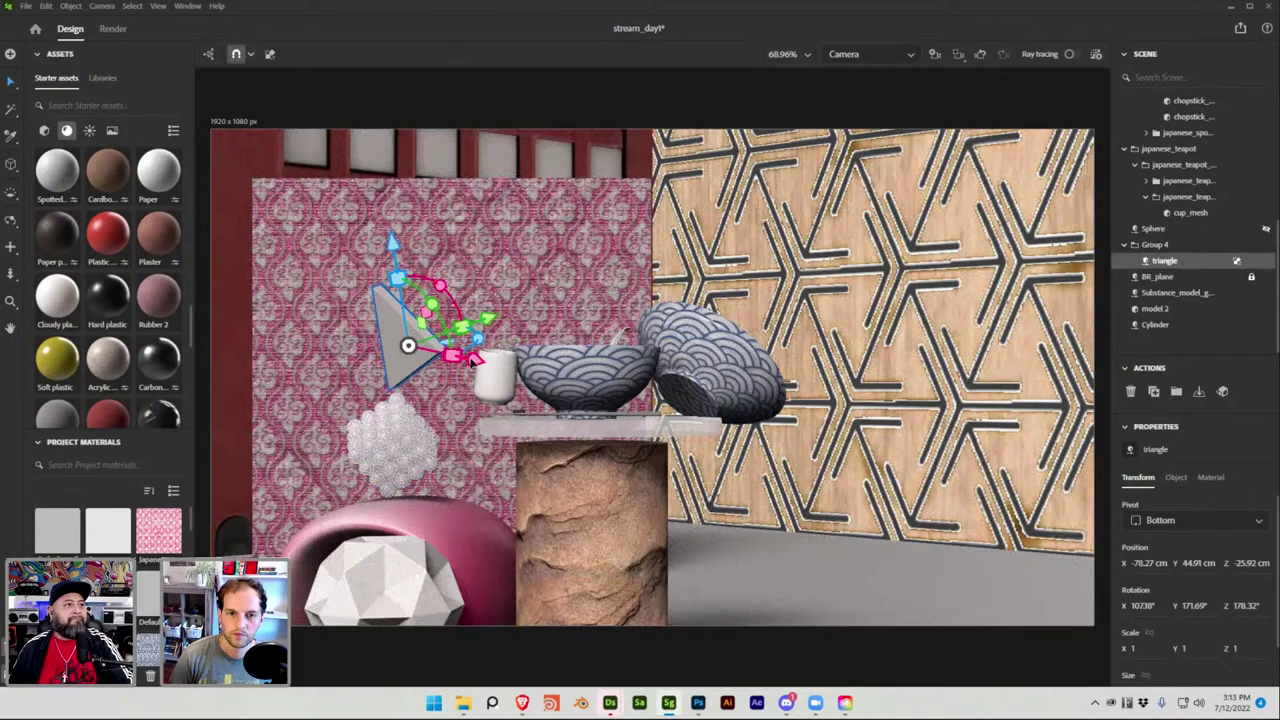
{"action": "key", "text": "ctrl+d"}
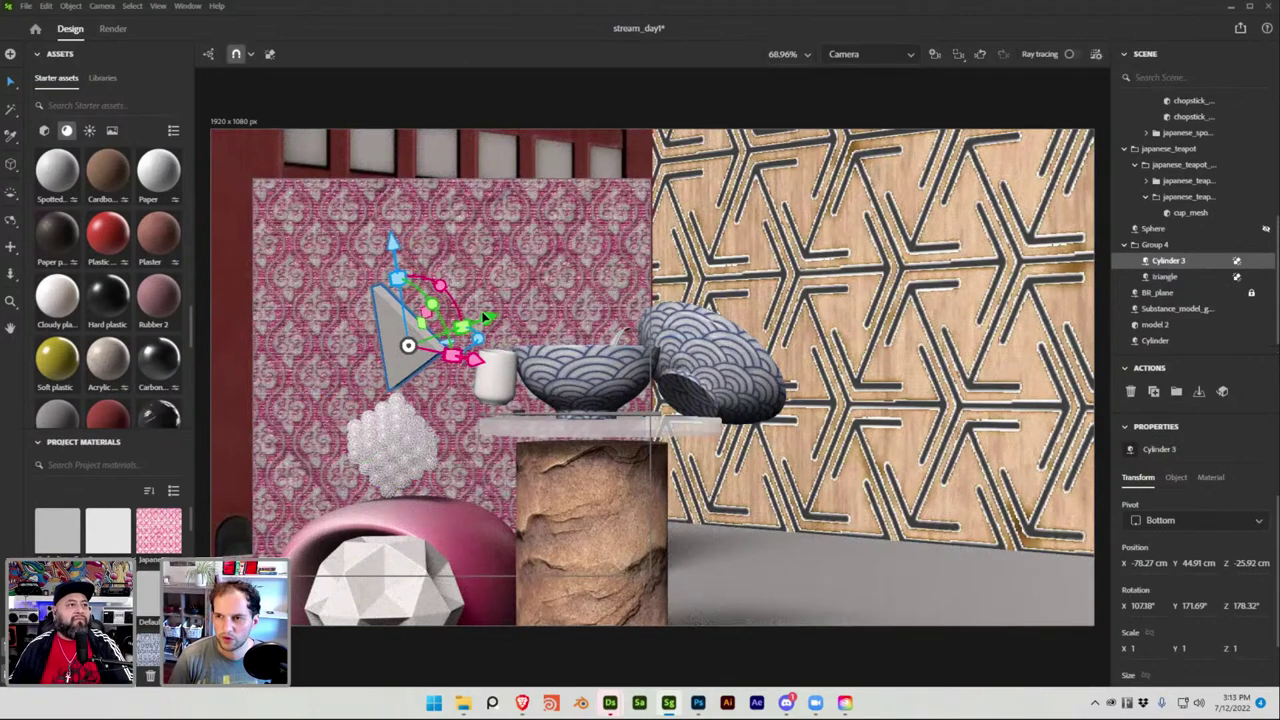
{"action": "left_click_drag", "start_coordinate": [393, 240], "coordinate": [404, 165]}
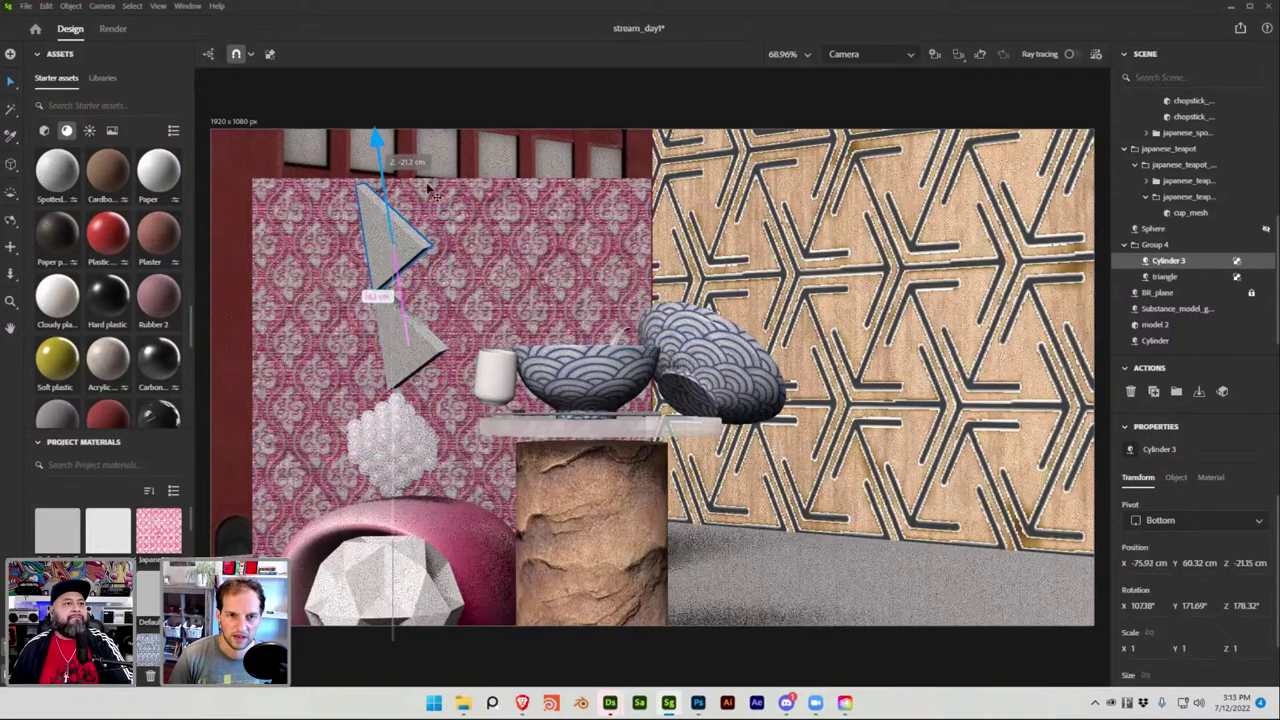
{"action": "left_click", "coordinate": [384, 262]}
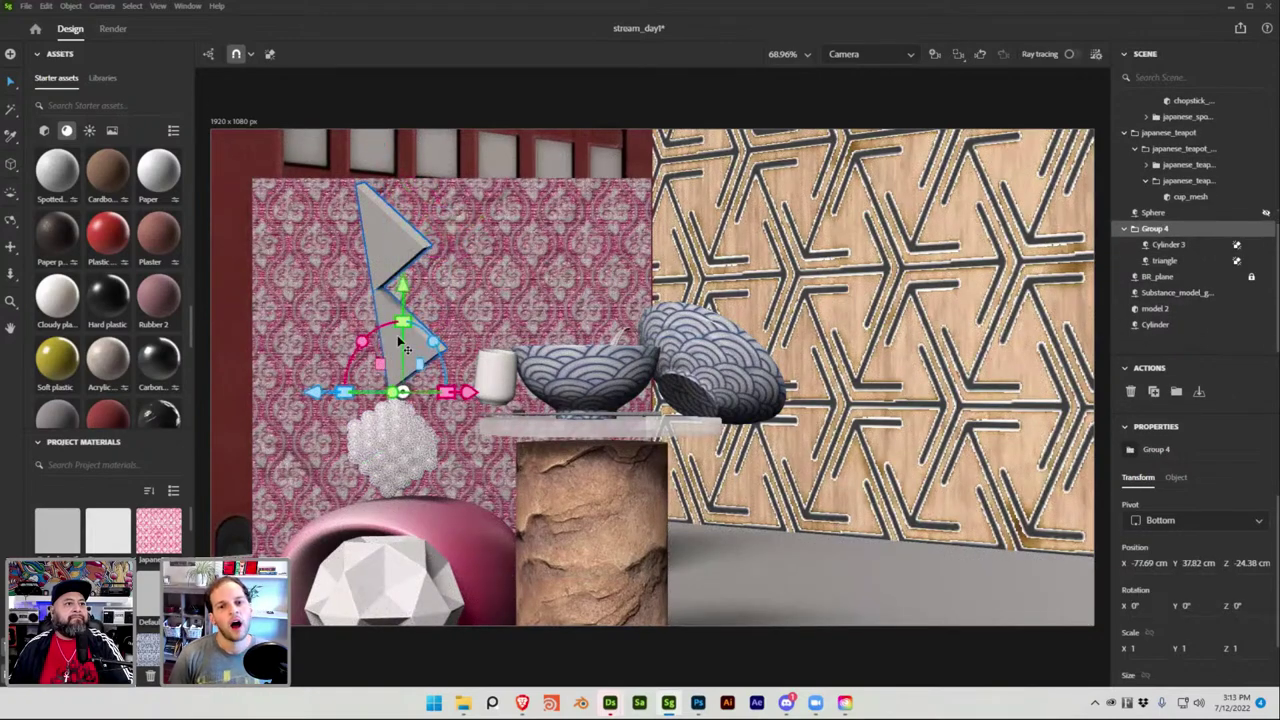
{"action": "left_click", "coordinate": [396, 276]}
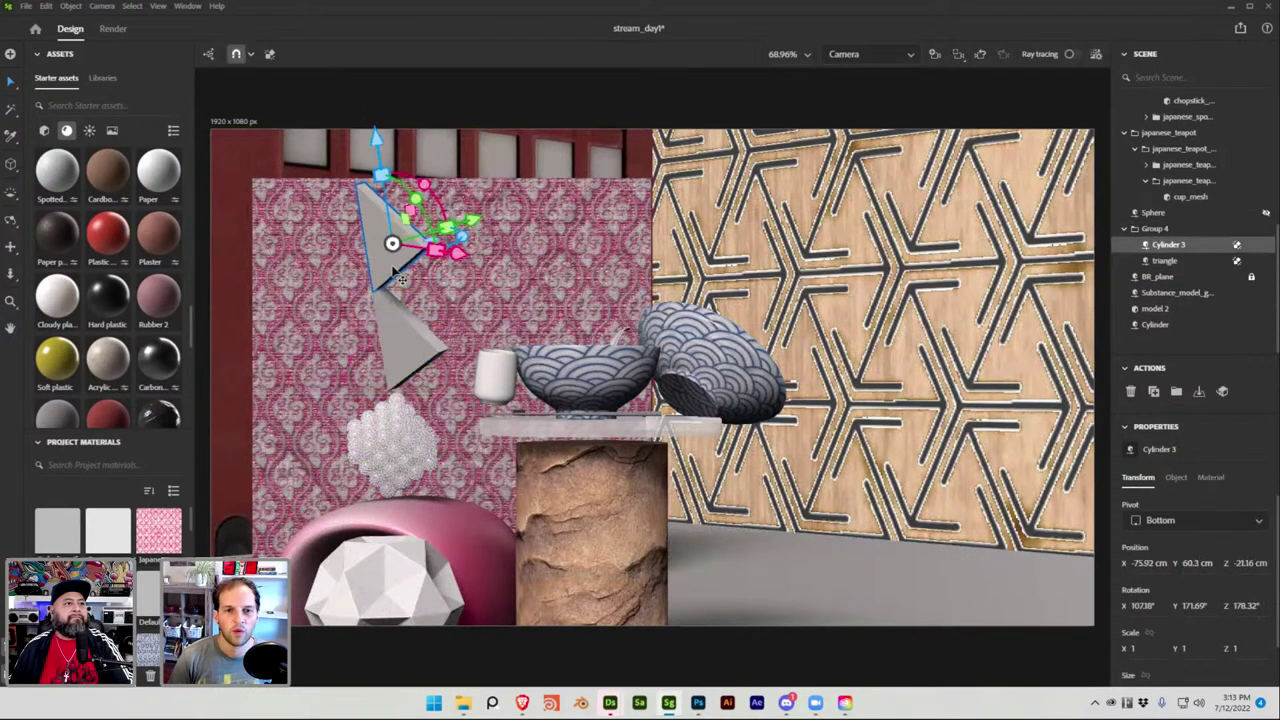
{"action": "left_click_drag", "start_coordinate": [387, 163], "coordinate": [394, 128]}
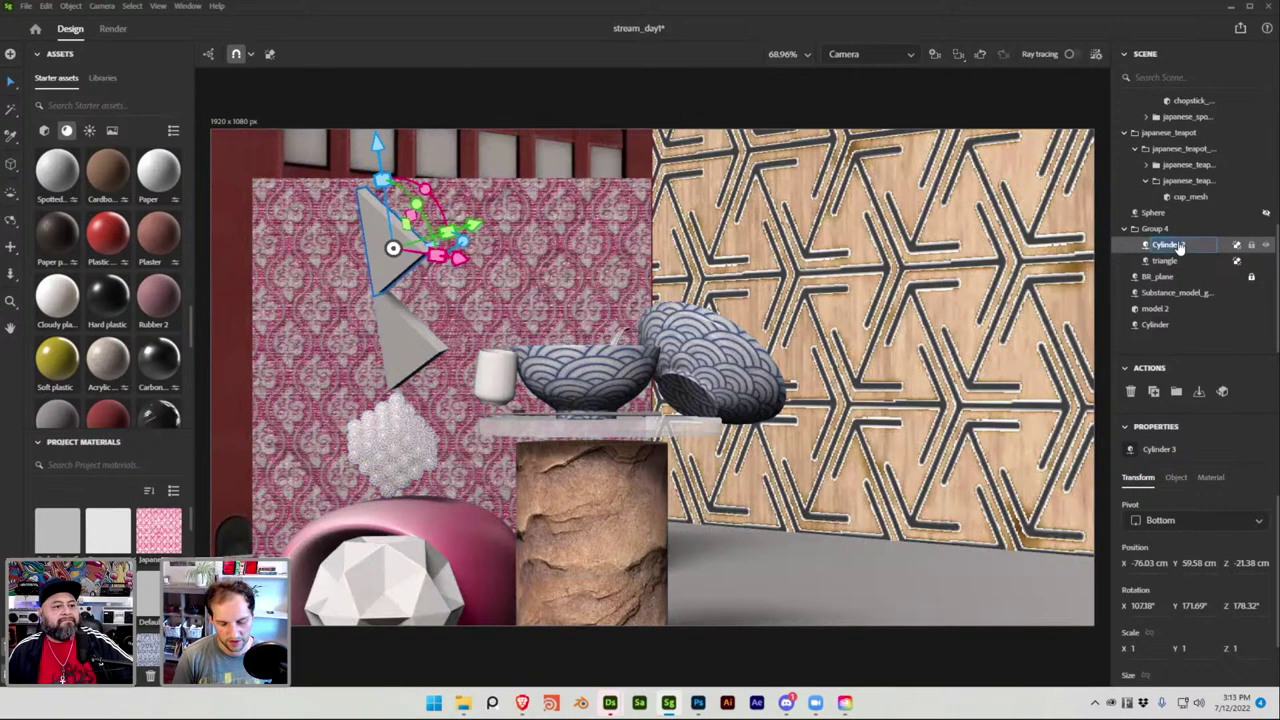
Rename the duplicated upper triangle to triangle_m.
{"action": "double_click", "coordinate": [1180, 247]}
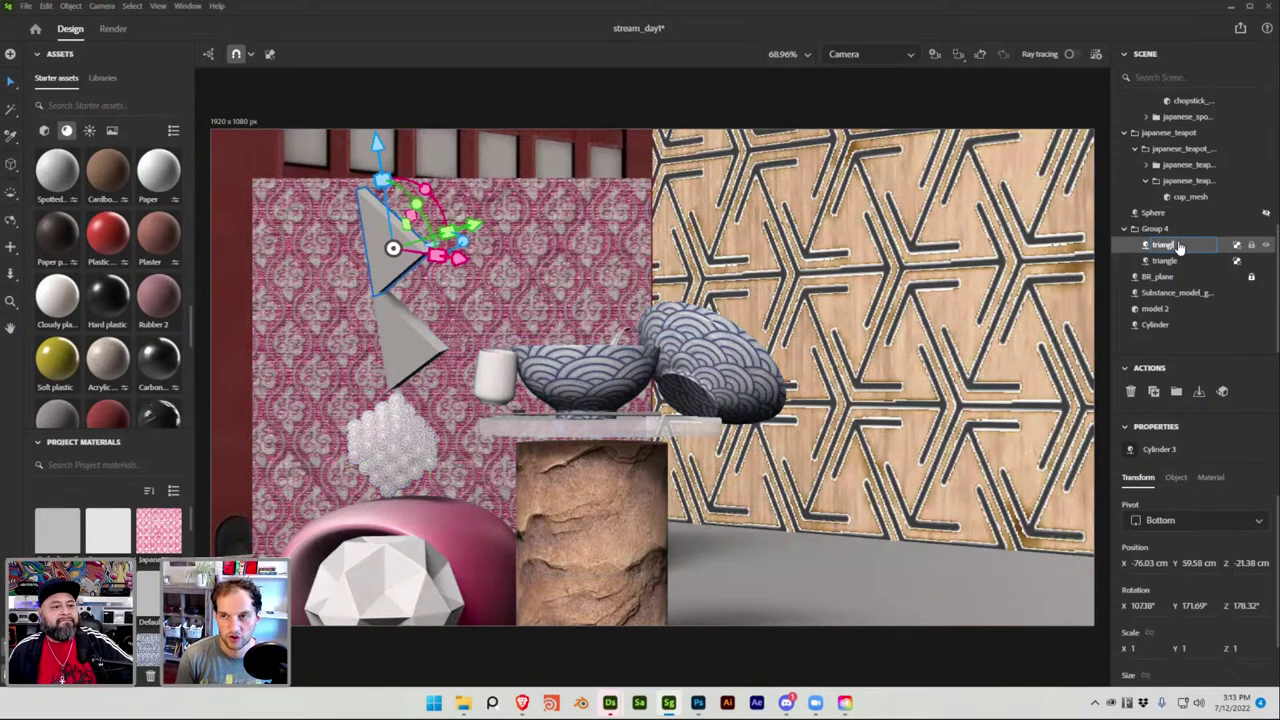
{"action": "type", "text": "triangle_m"}
{"action": "key", "text": "Return"}
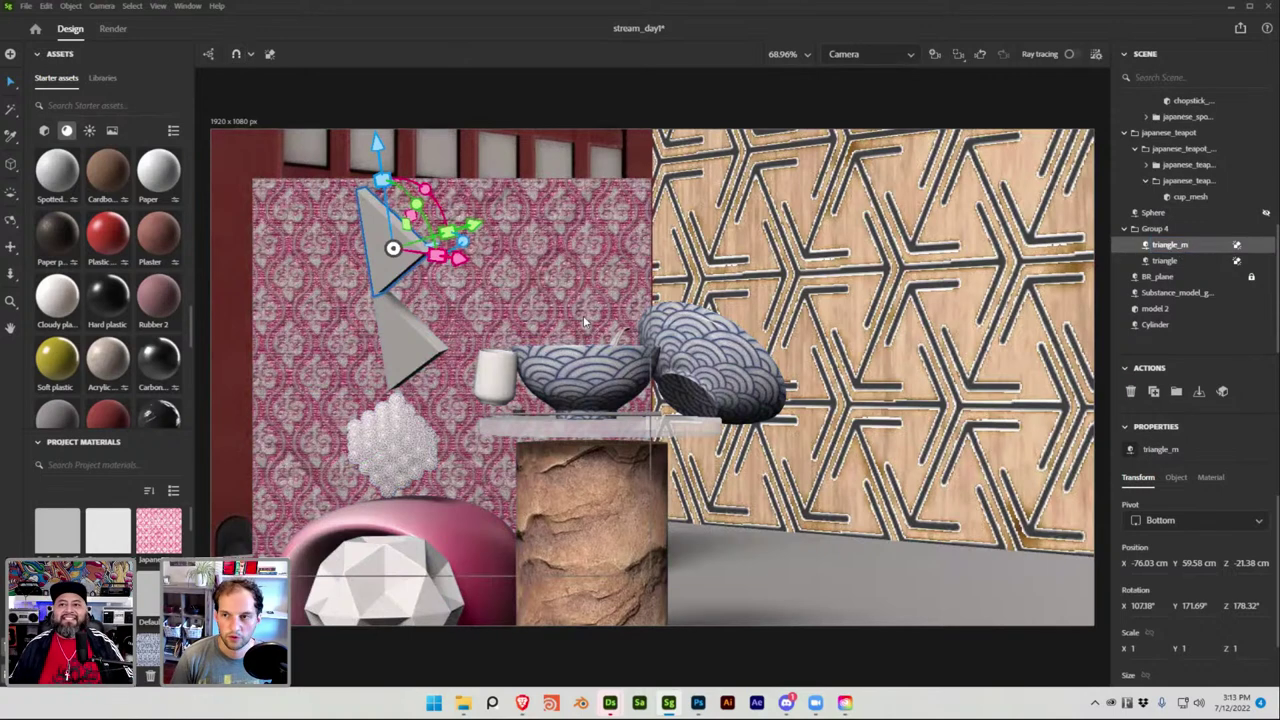
Duplicate triangle_m, name the new copy triangle_s and rename the original lower triangle to triangle_b.
{"action": "key", "text": "ctrl+d"}
{"action": "type", "text": "triangle_l"}
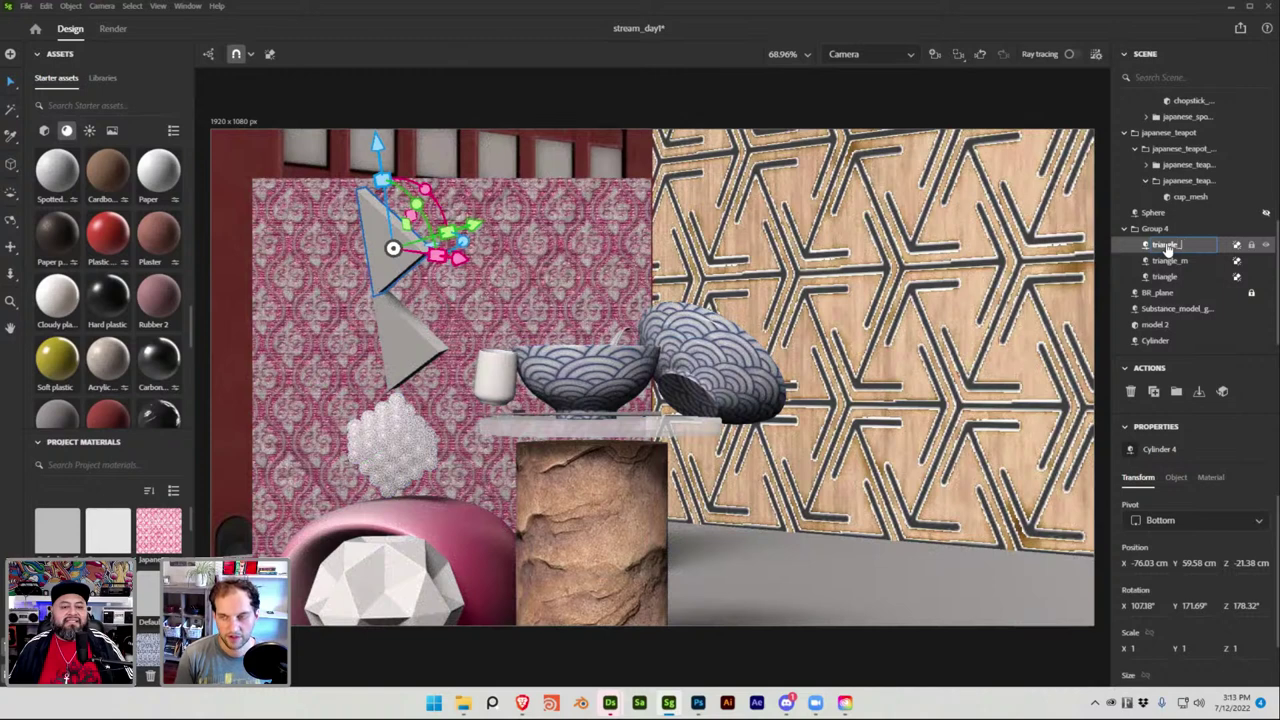
{"action": "left_click", "coordinate": [1168, 277]}
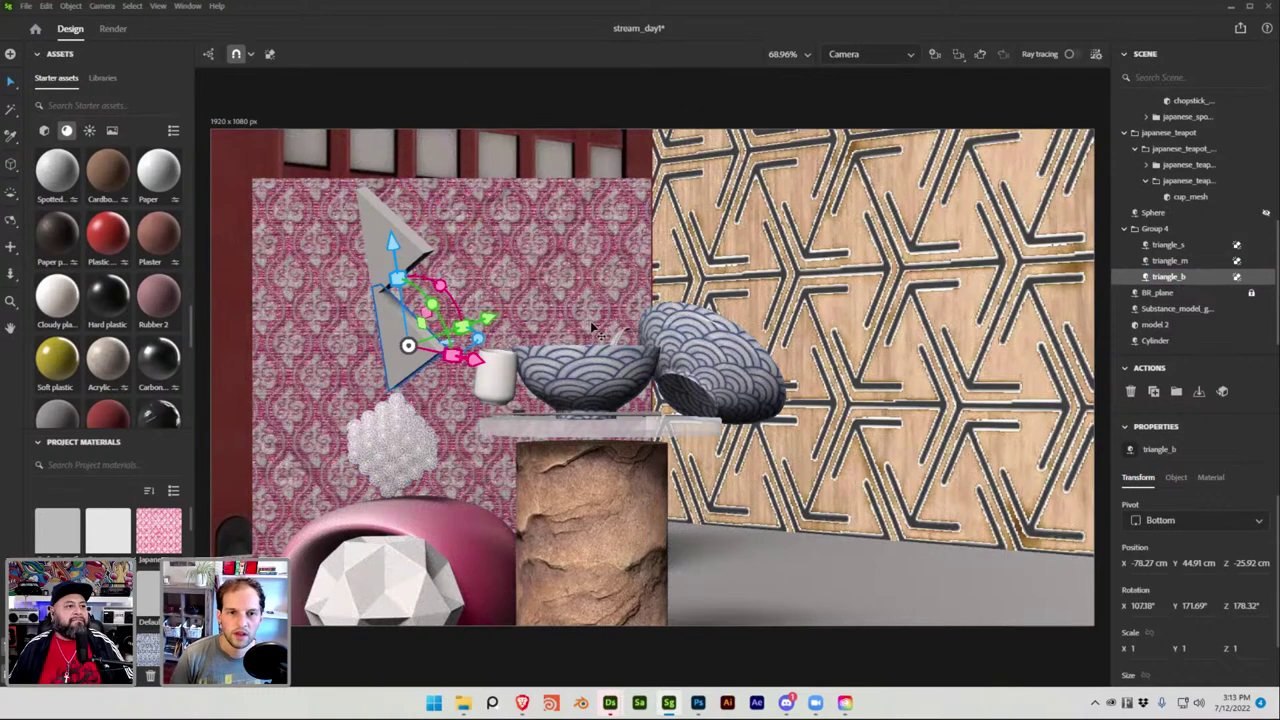
Examine the cylinder object parameters of triangle_b and triangle_s within the triangle group.
{"action": "left_click", "coordinate": [1176, 479]}
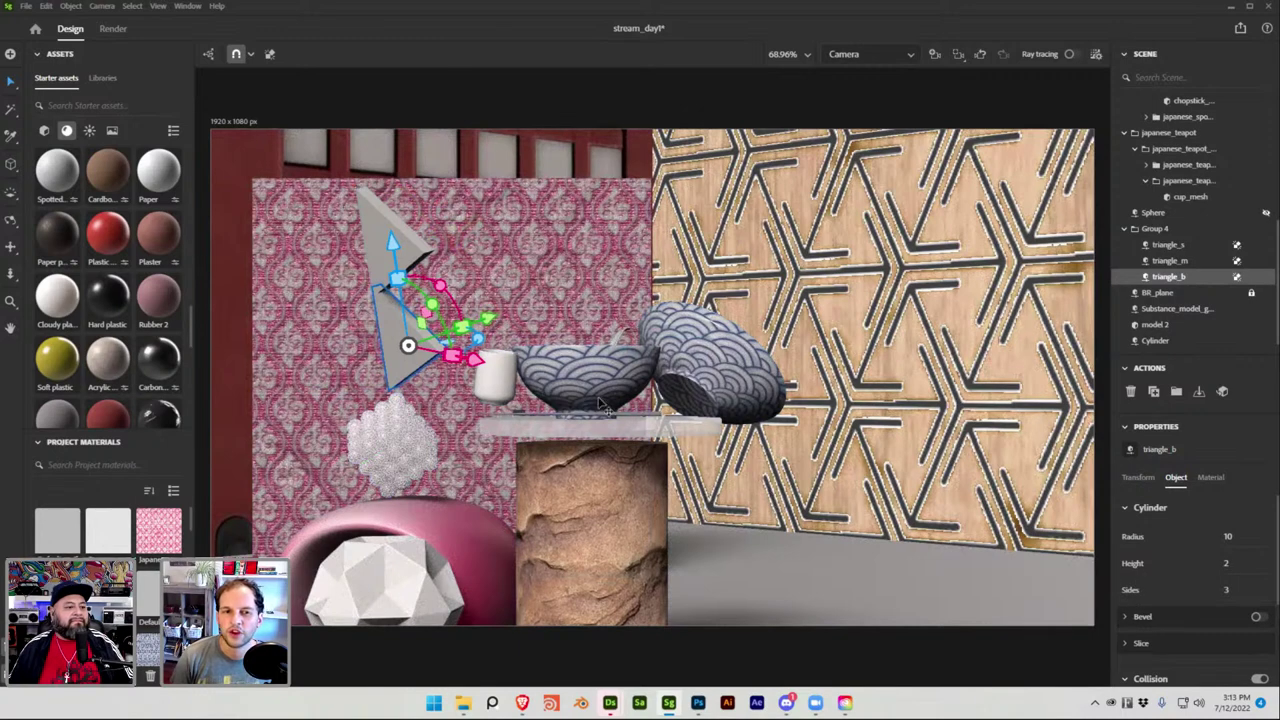
{"action": "left_click", "coordinate": [455, 283]}
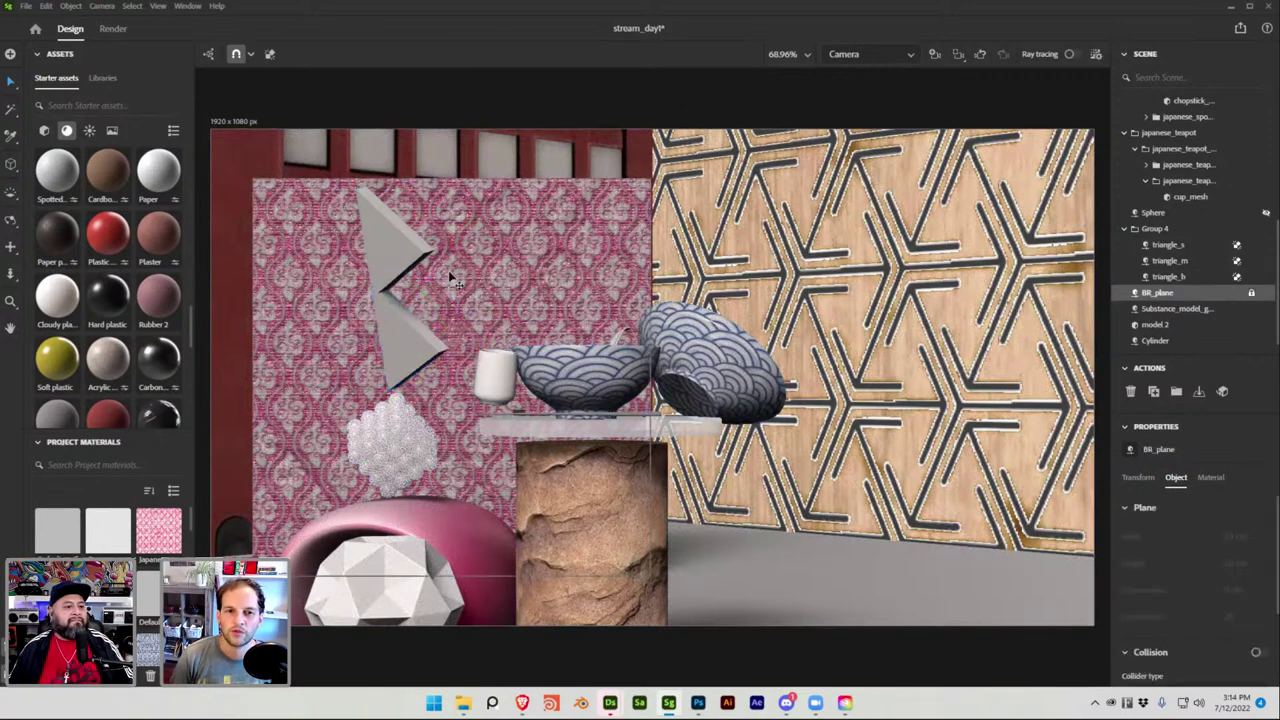
{"action": "left_click", "coordinate": [394, 306]}
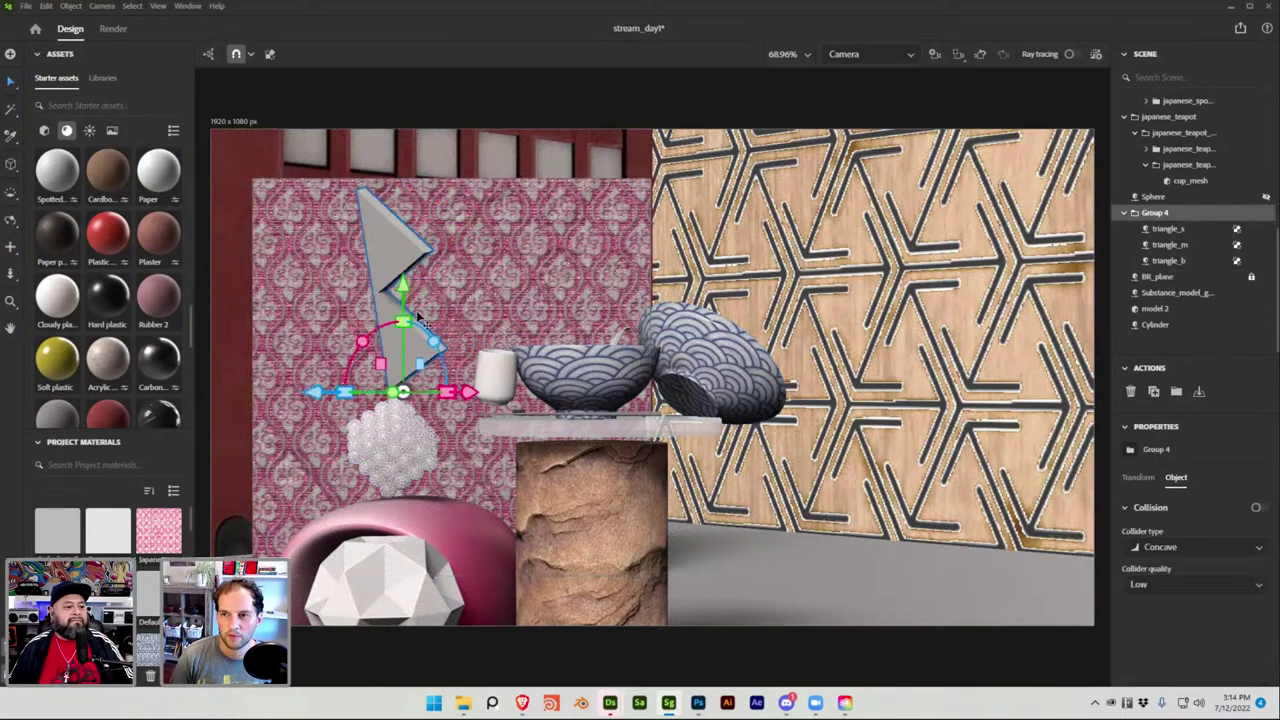
{"action": "left_click", "coordinate": [1200, 230]}
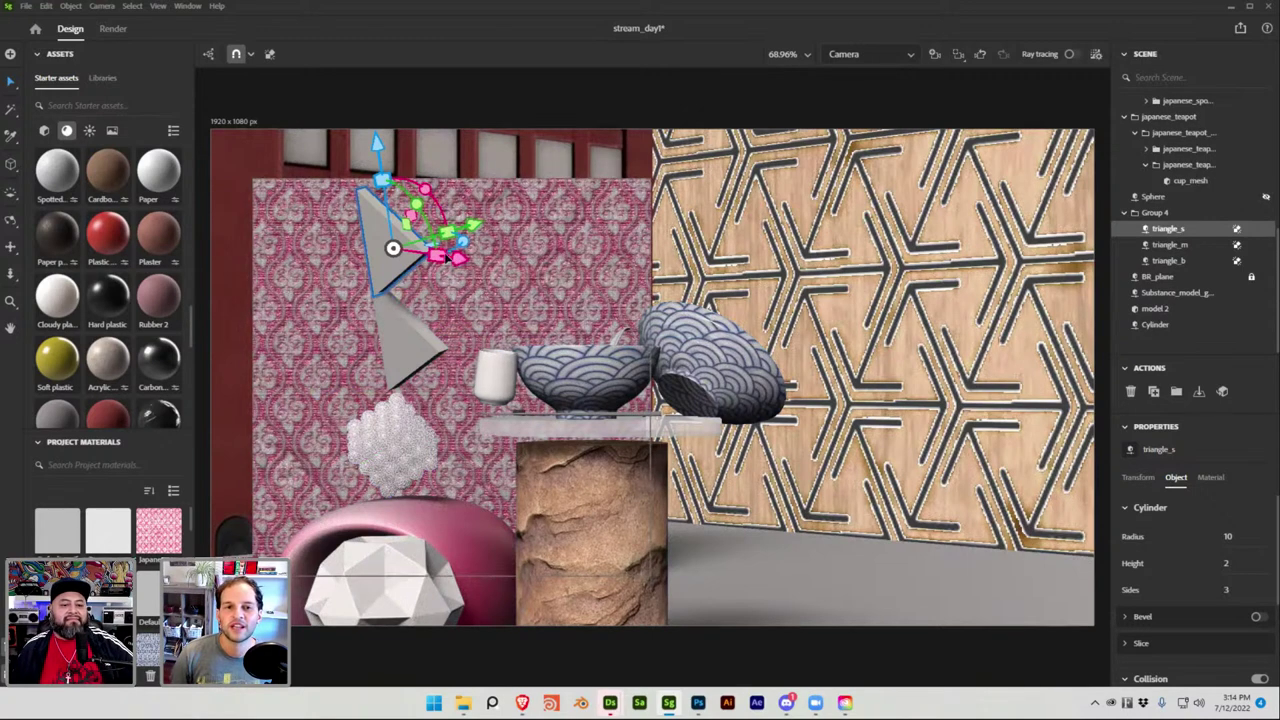
{"action": "left_click", "coordinate": [414, 342]}
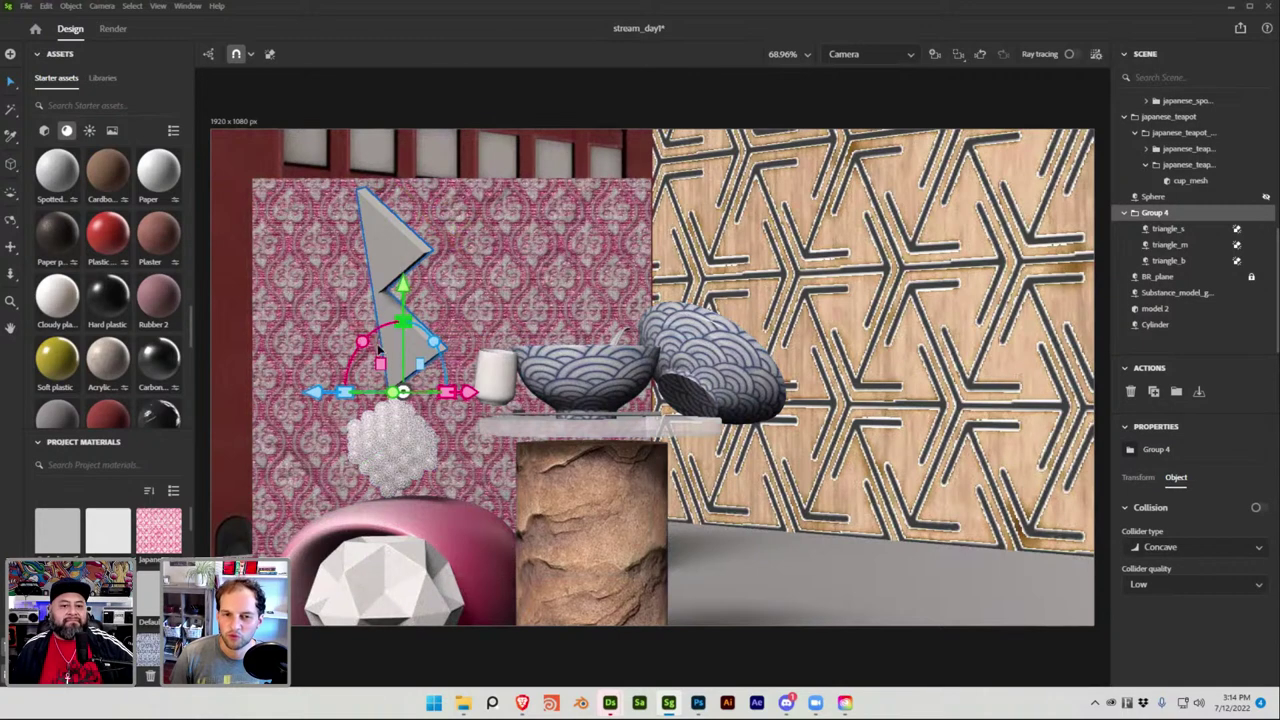
{"action": "left_click", "coordinate": [453, 354]}
{"action": "left_click", "coordinate": [410, 263]}
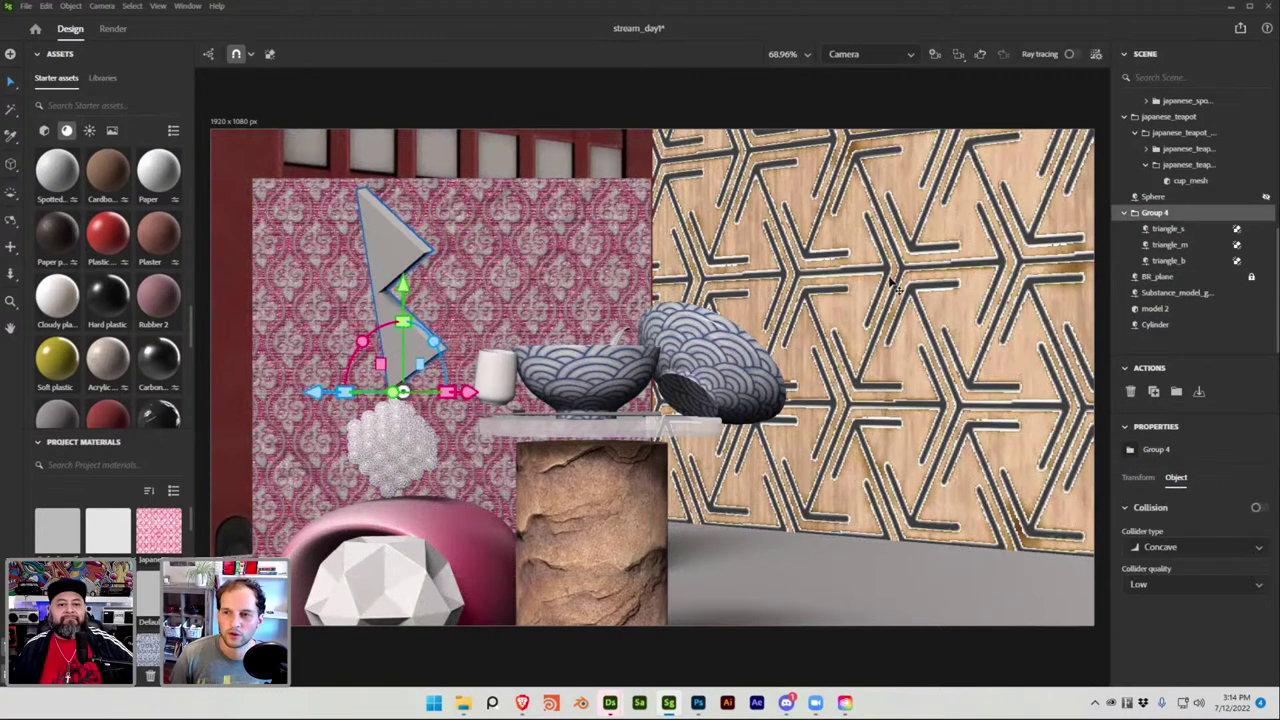
Move triangle_s up along its local Z axis so it sits above triangle_m, reaching the upper edge of the camera frame.
{"action": "left_click", "coordinate": [1172, 246]}
{"action": "left_click", "coordinate": [1170, 229]}
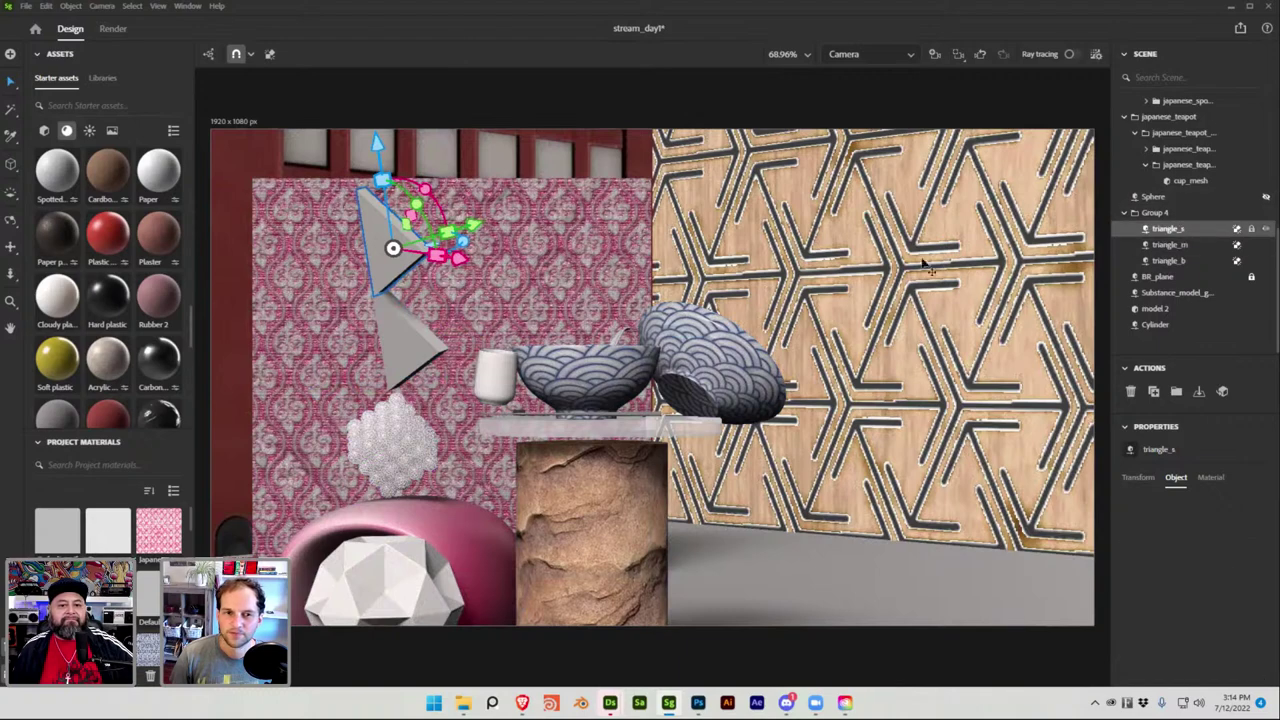
{"action": "left_click_drag", "start_coordinate": [380, 148], "coordinate": [373, 88]}
{"action": "left_click", "coordinate": [408, 224]}
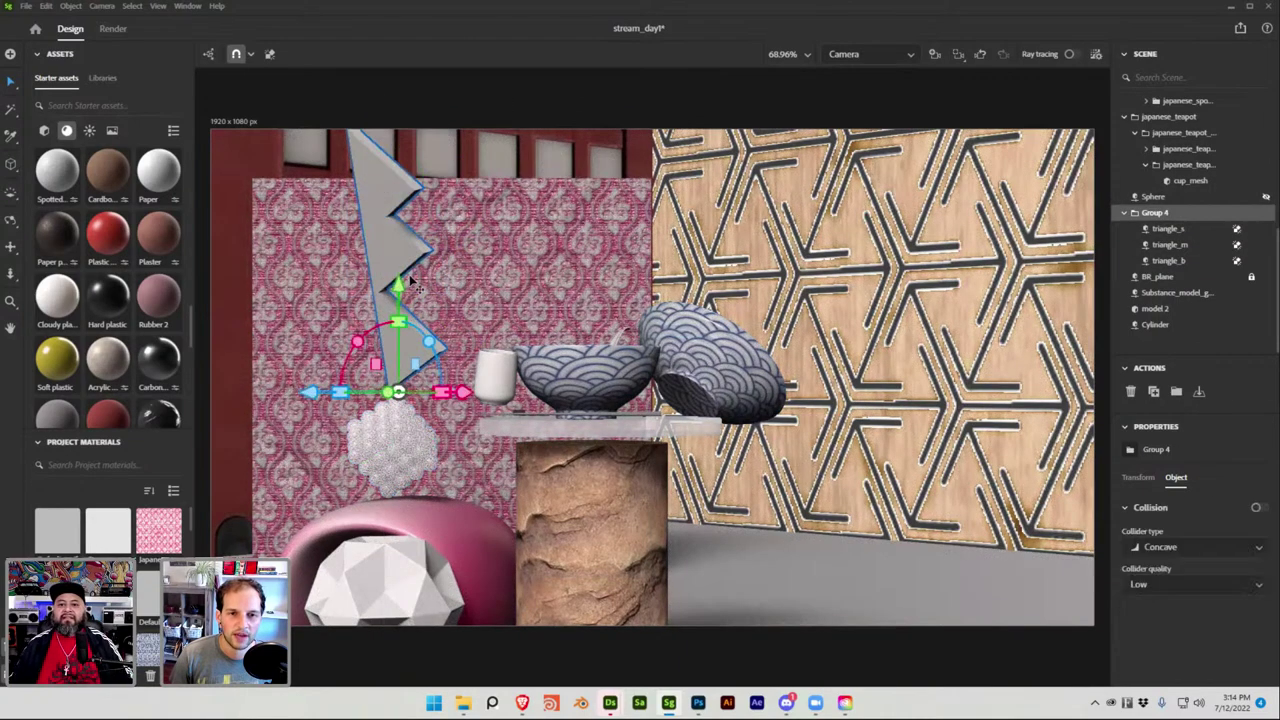
Set triangle_m's cylinder radius to 5 and lower it along its local Z axis onto the upper tip of triangle_b.
{"action": "left_click", "coordinate": [1228, 246]}
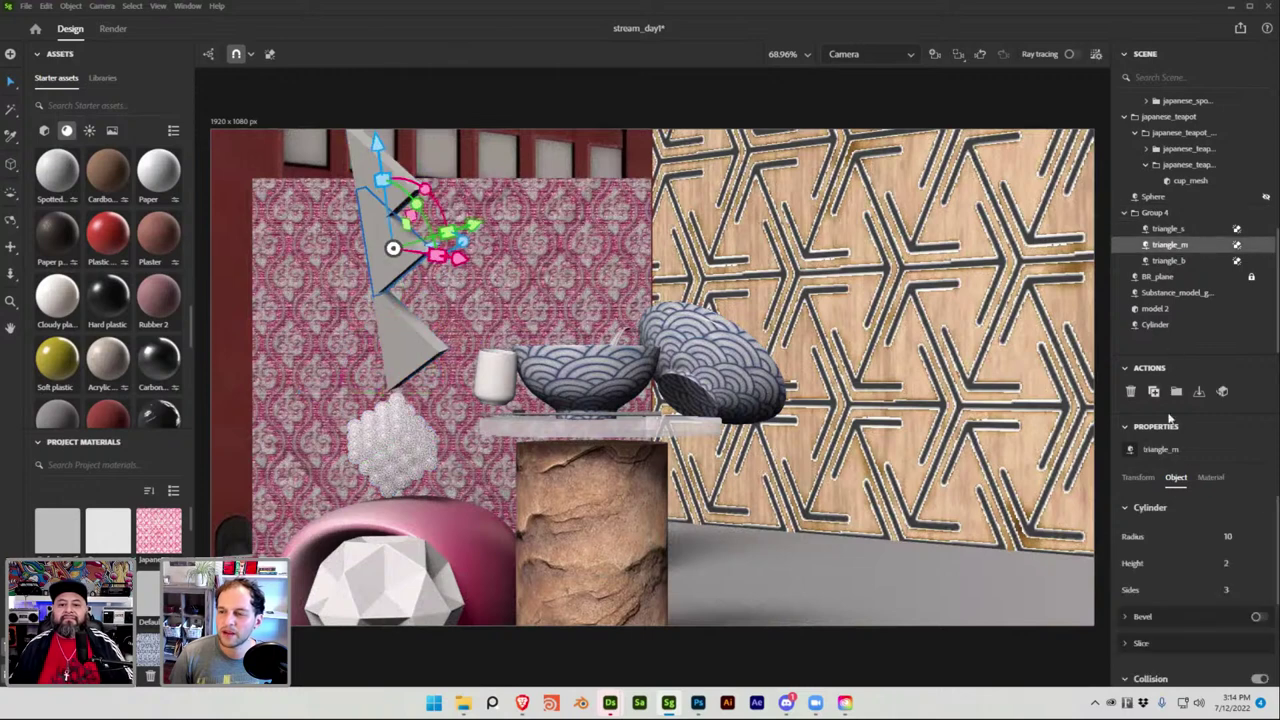
{"action": "left_click", "coordinate": [1228, 537]}
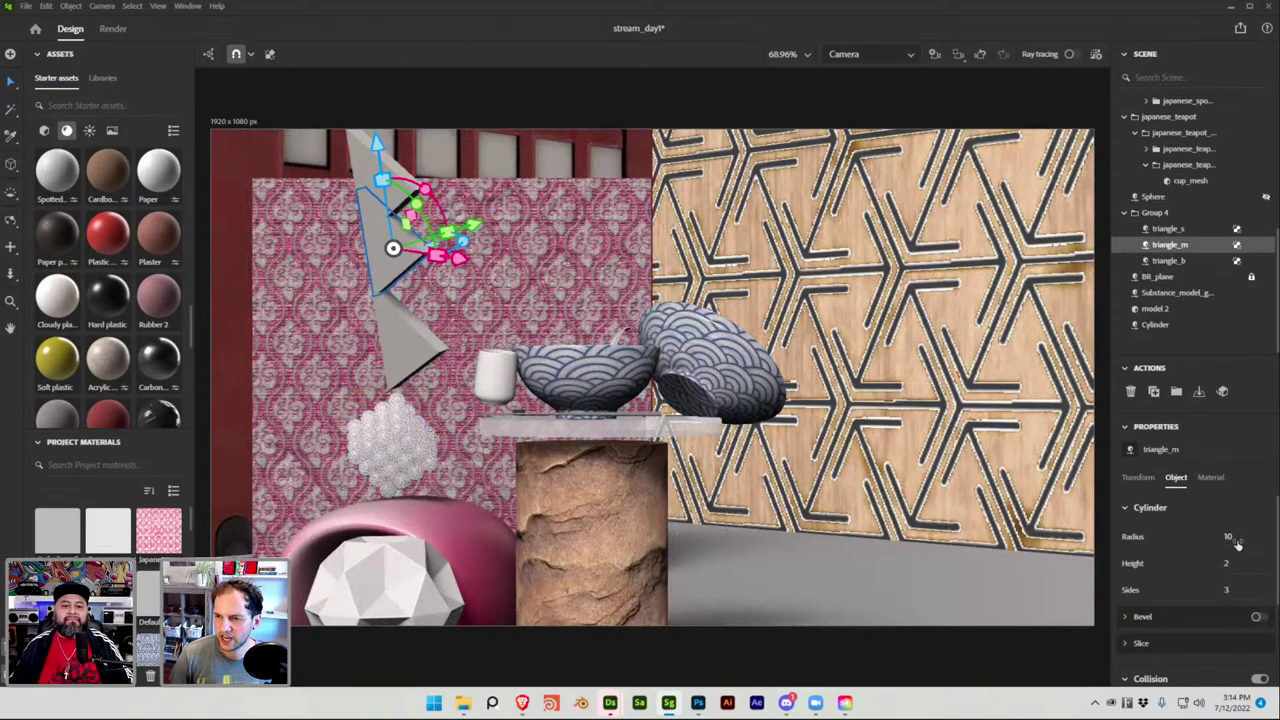
{"action": "type", "text": "8"}
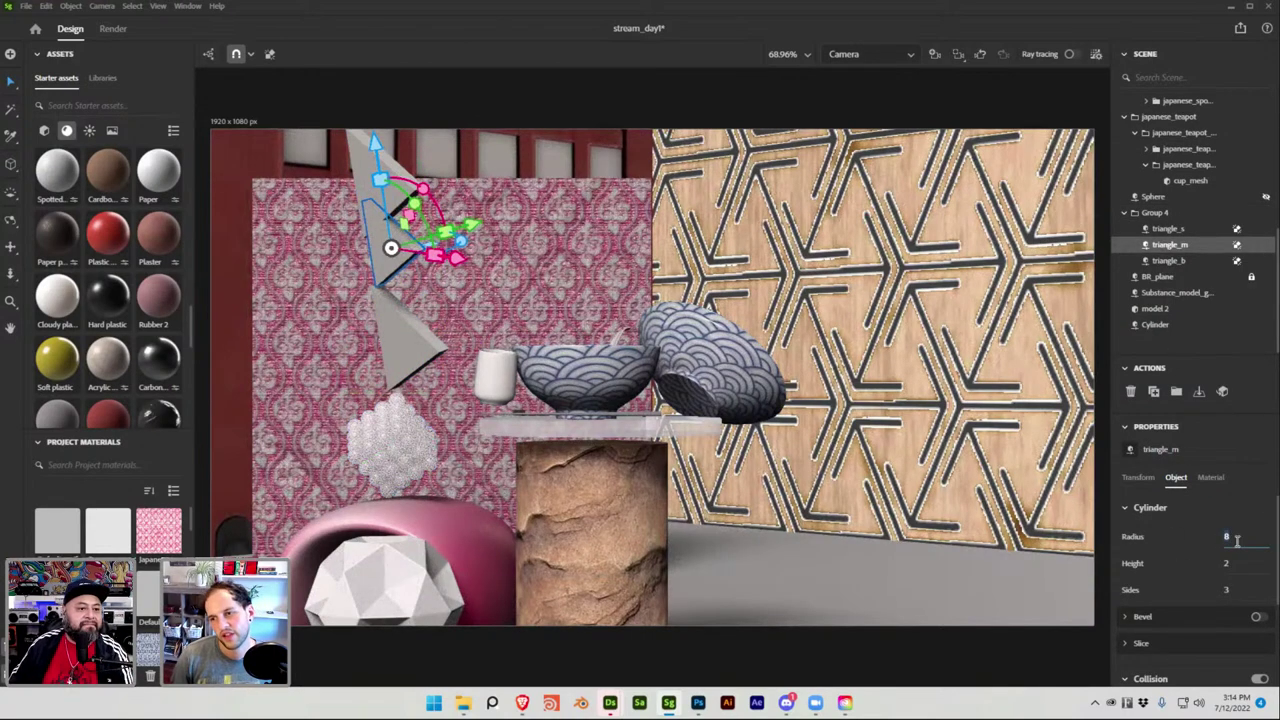
{"action": "key", "text": "Return"}
{"action": "left_click", "coordinate": [1236, 540]}
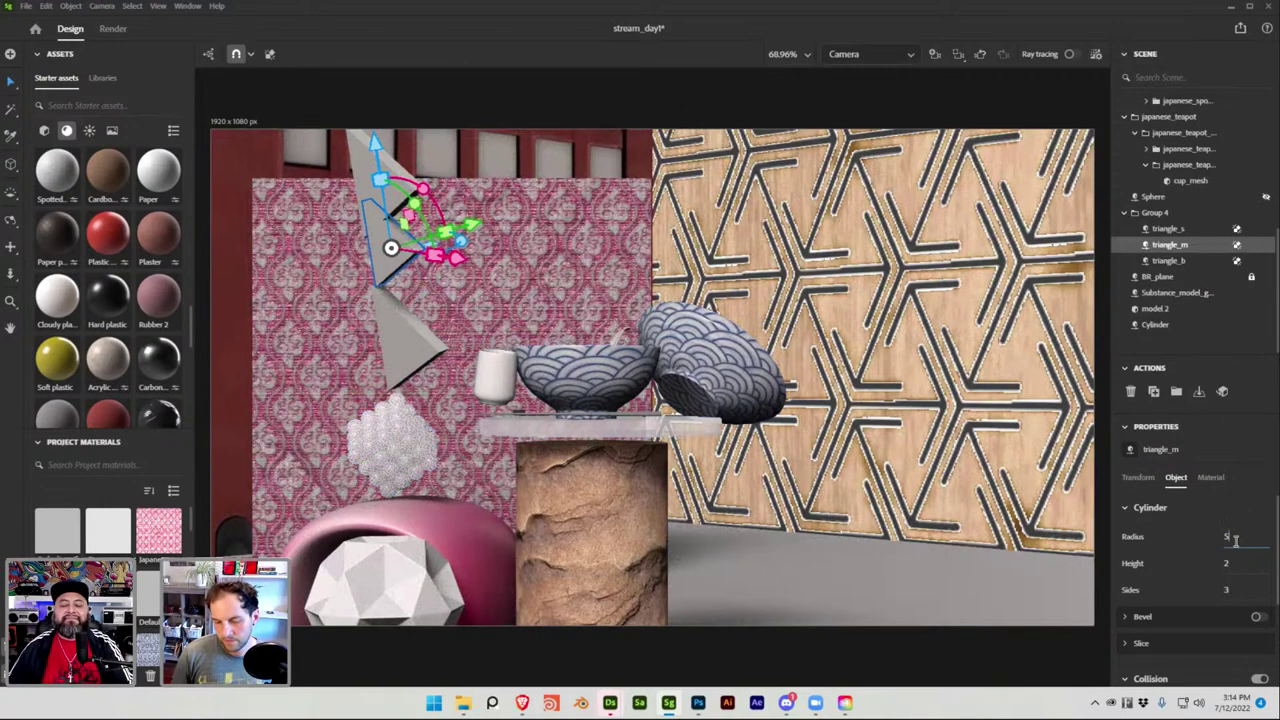
{"action": "type", "text": "5"}
{"action": "key", "text": "Return"}
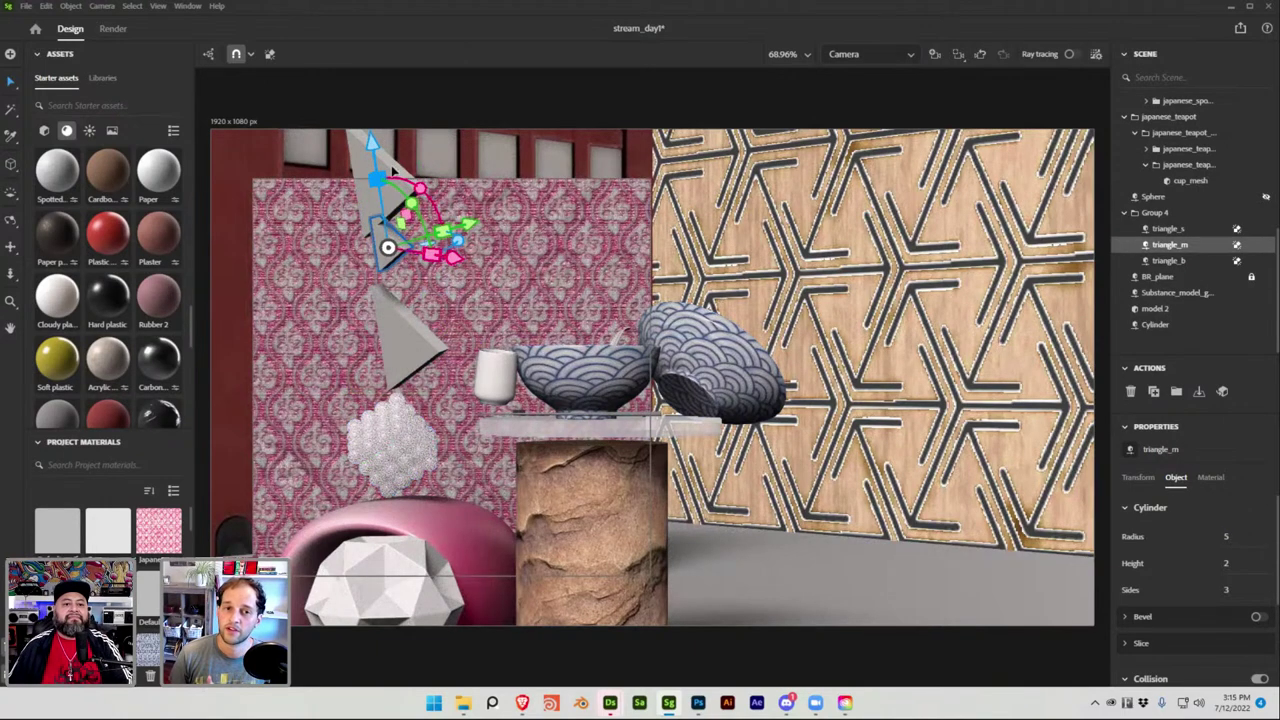
{"action": "left_click_drag", "start_coordinate": [372, 147], "coordinate": [390, 268]}
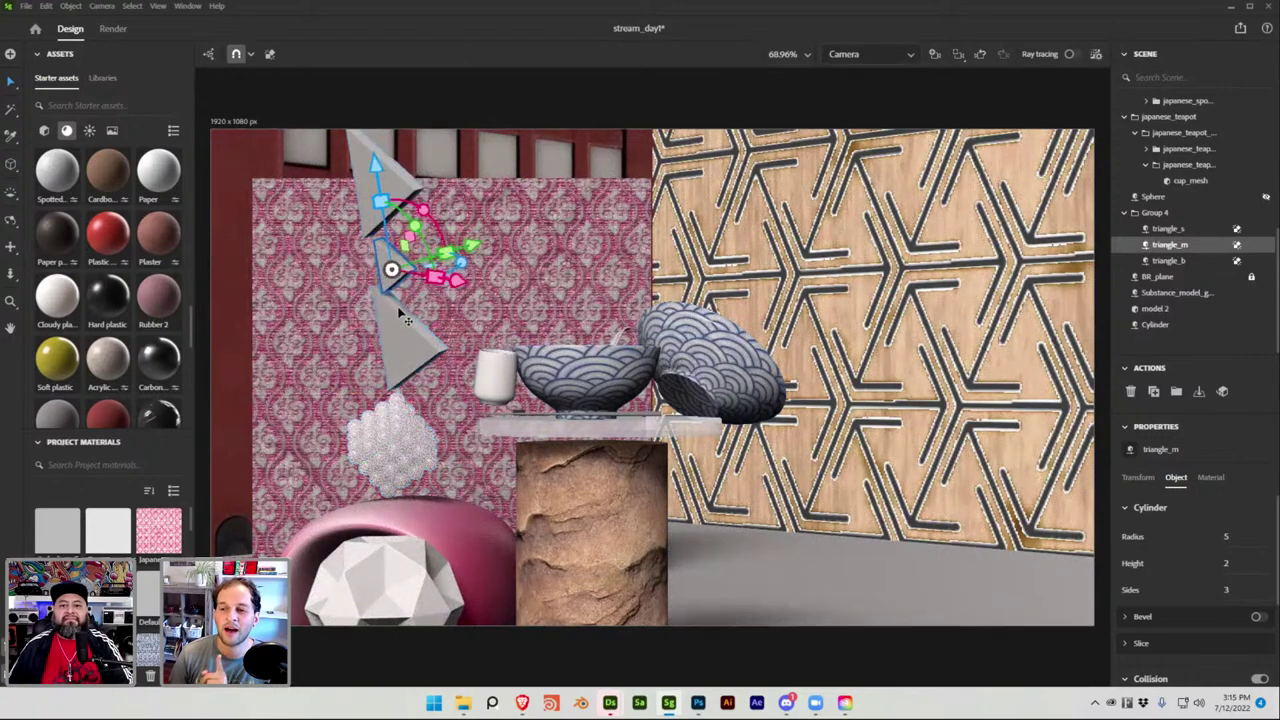
Try several different side counts on triangle_m's cylinder, including 7, then restore it to 3 sides.
{"action": "left_click", "coordinate": [1228, 590]}
{"action": "type", "text": "6"}
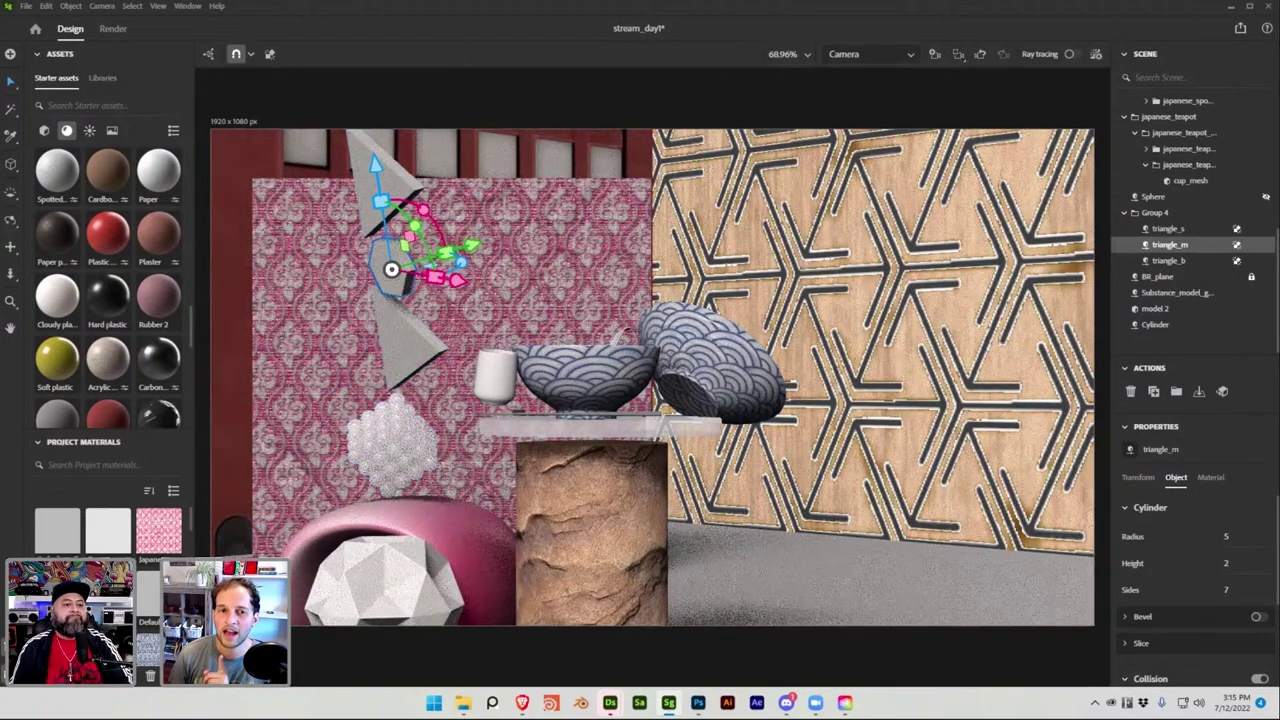
{"action": "key", "text": "BackSpace"}
{"action": "type", "text": "3"}
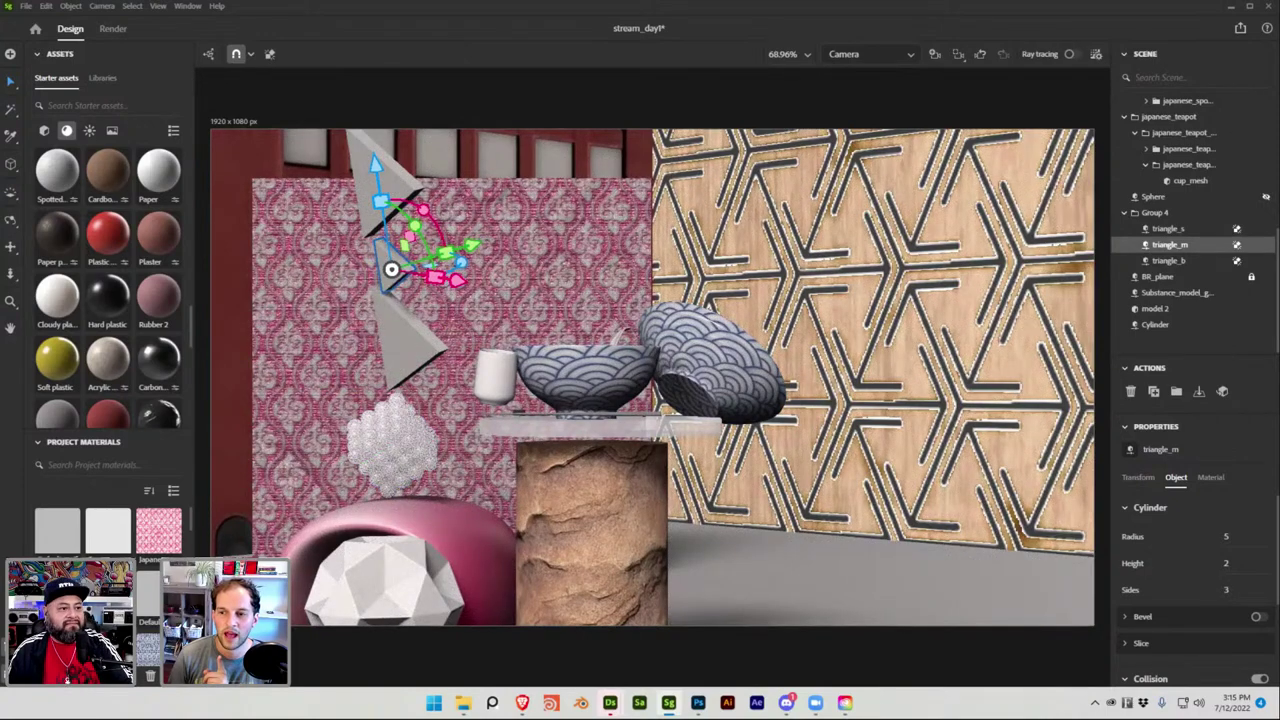
{"action": "key", "text": "BackSpace"}
{"action": "type", "text": "20"}
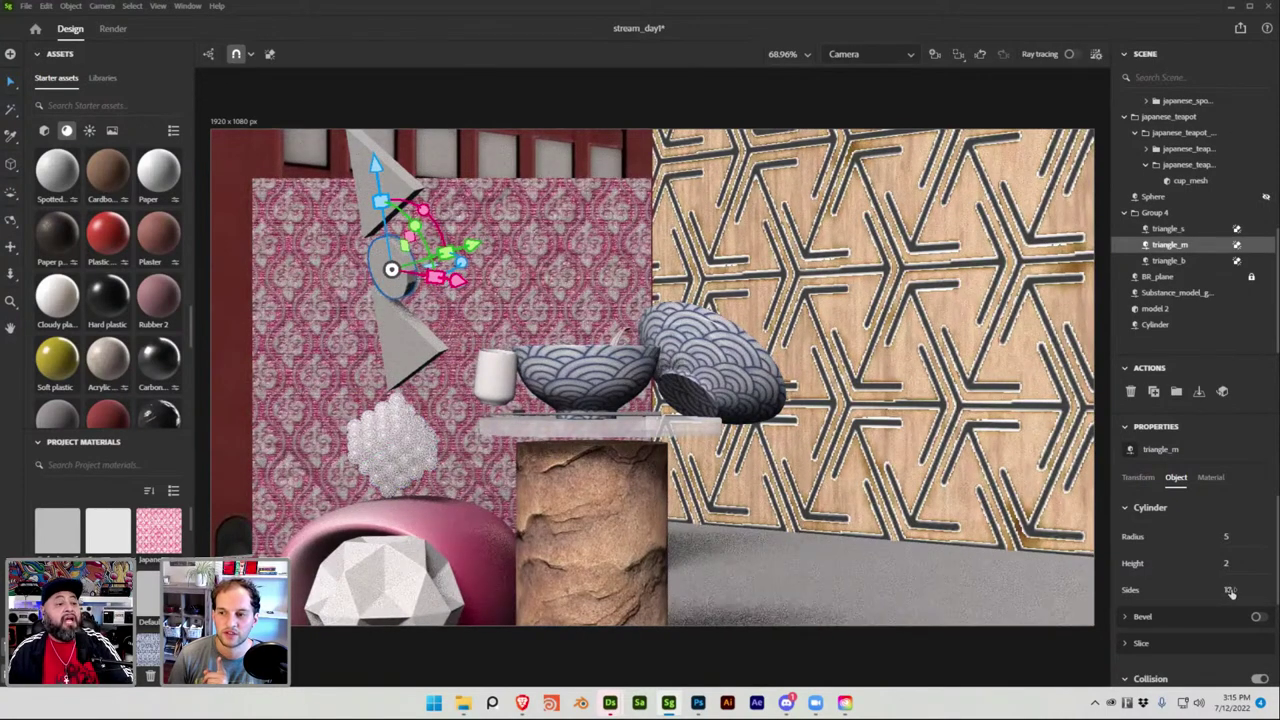
{"action": "key", "text": "BackSpace"}
{"action": "key", "text": "BackSpace"}
{"action": "type", "text": "37"}
{"action": "key", "text": "BackSpace"}
{"action": "key", "text": "BackSpace"}
{"action": "type", "text": "13"}
{"action": "key", "text": "BackSpace"}
{"action": "key", "text": "BackSpace"}
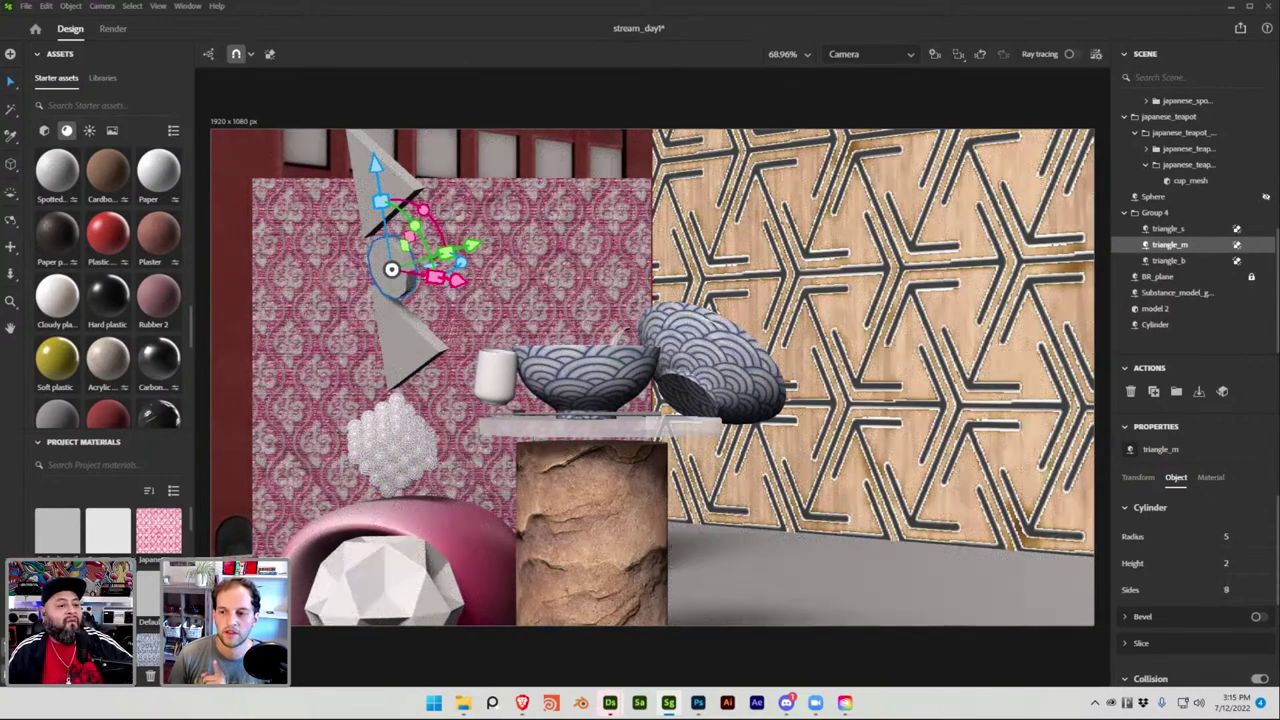
{"action": "type", "text": "3"}
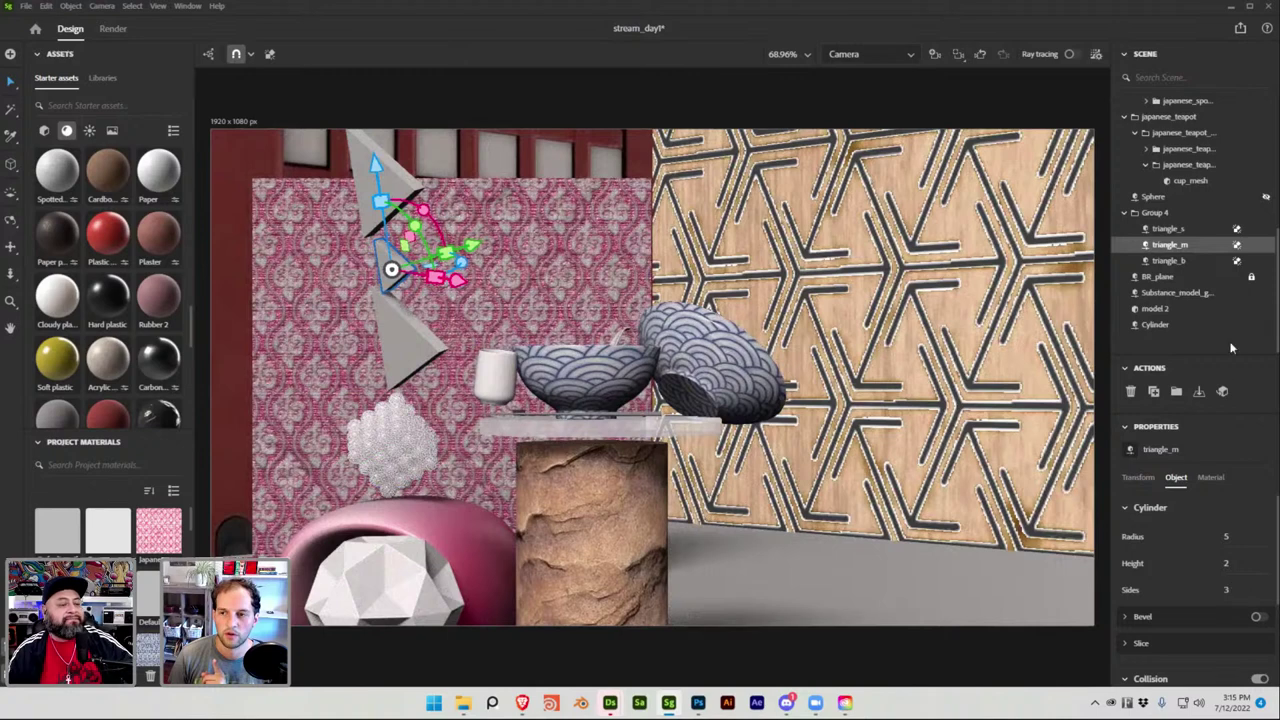
Duplicate triangle_m and remove the copy again.
{"action": "key", "text": "ctrl+d"}
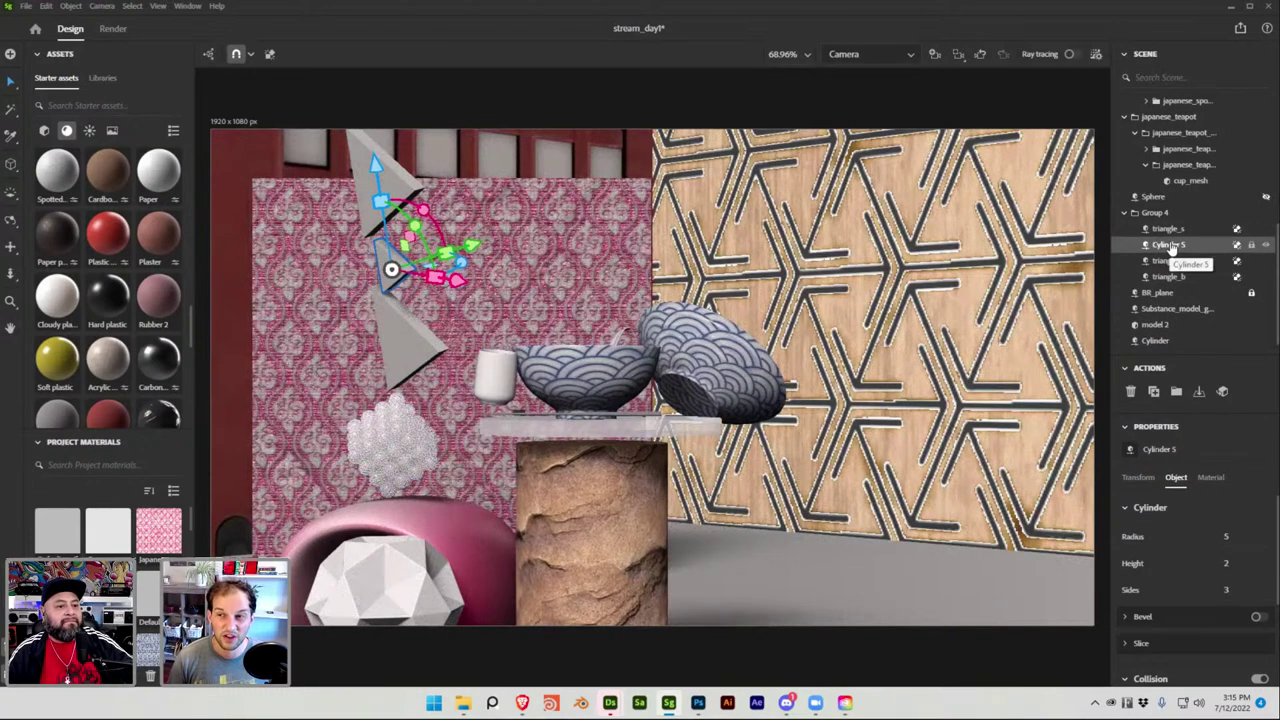
{"action": "key", "text": "Delete"}
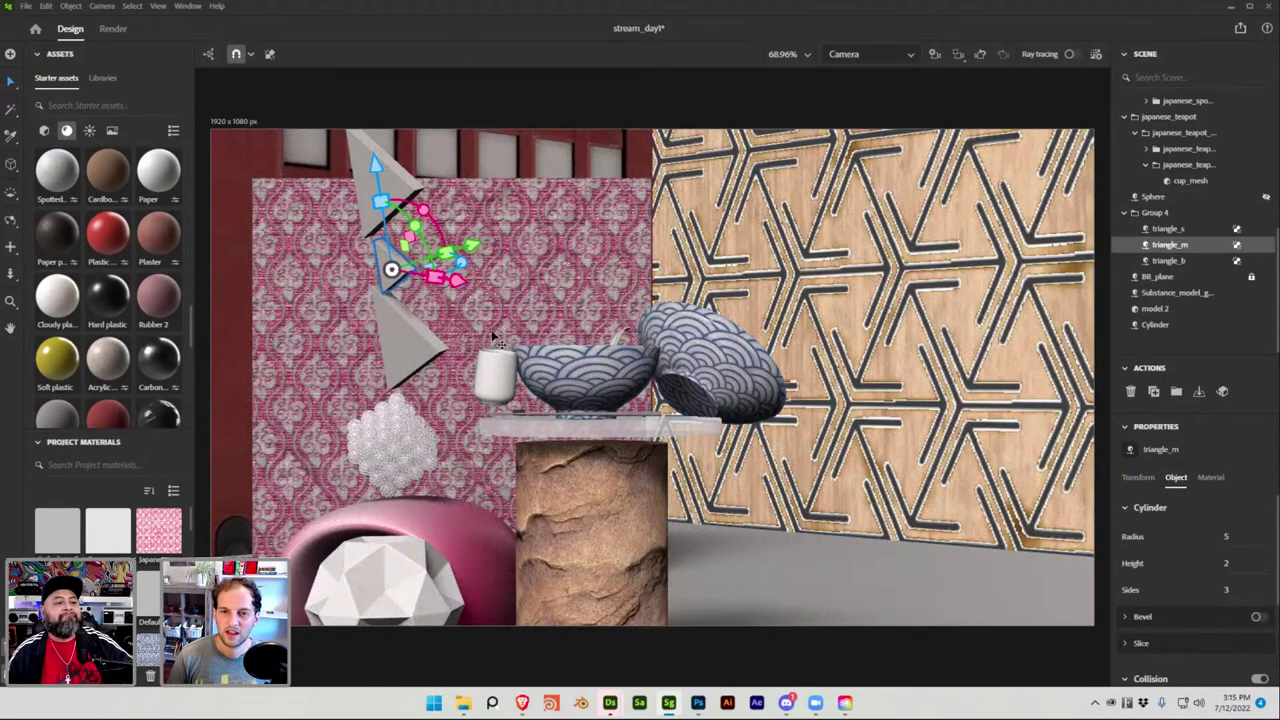
Set triangle_b's cylinder radius to 8 and lower it slightly toward the beaded shape beneath it.
{"action": "left_click", "coordinate": [411, 339]}
{"action": "left_click", "coordinate": [1168, 260]}
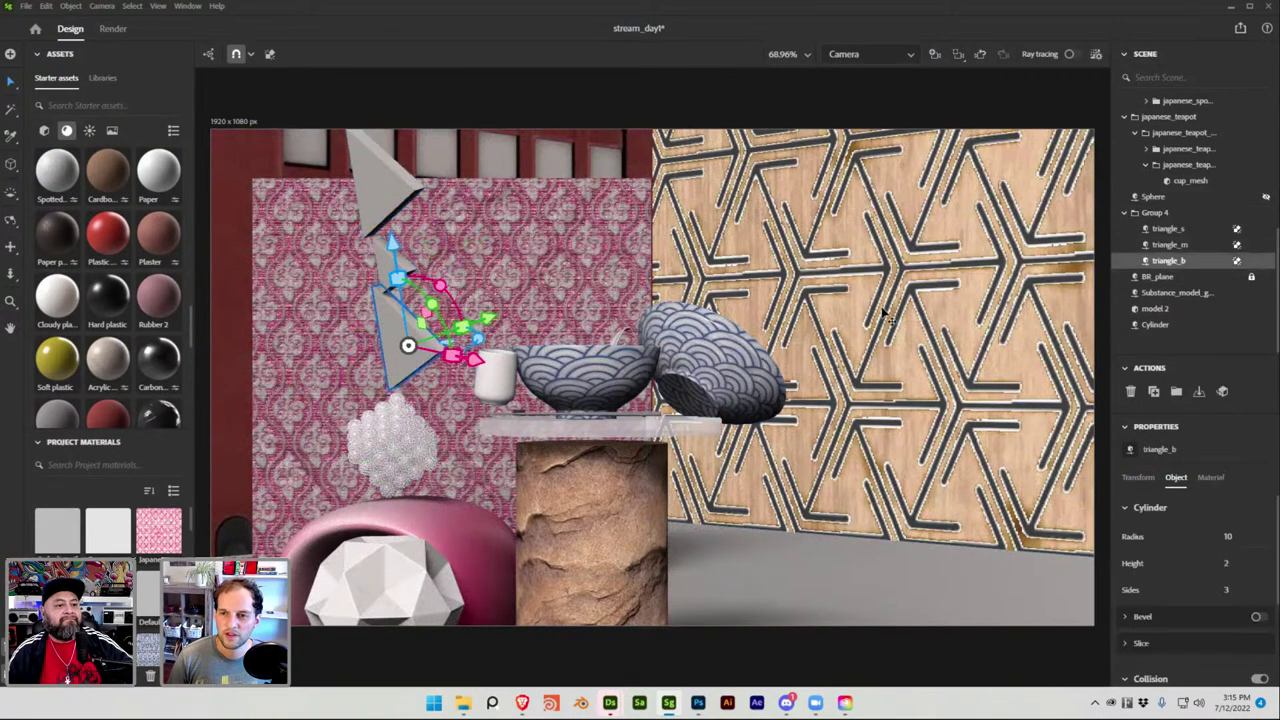
{"action": "left_click", "coordinate": [1228, 537]}
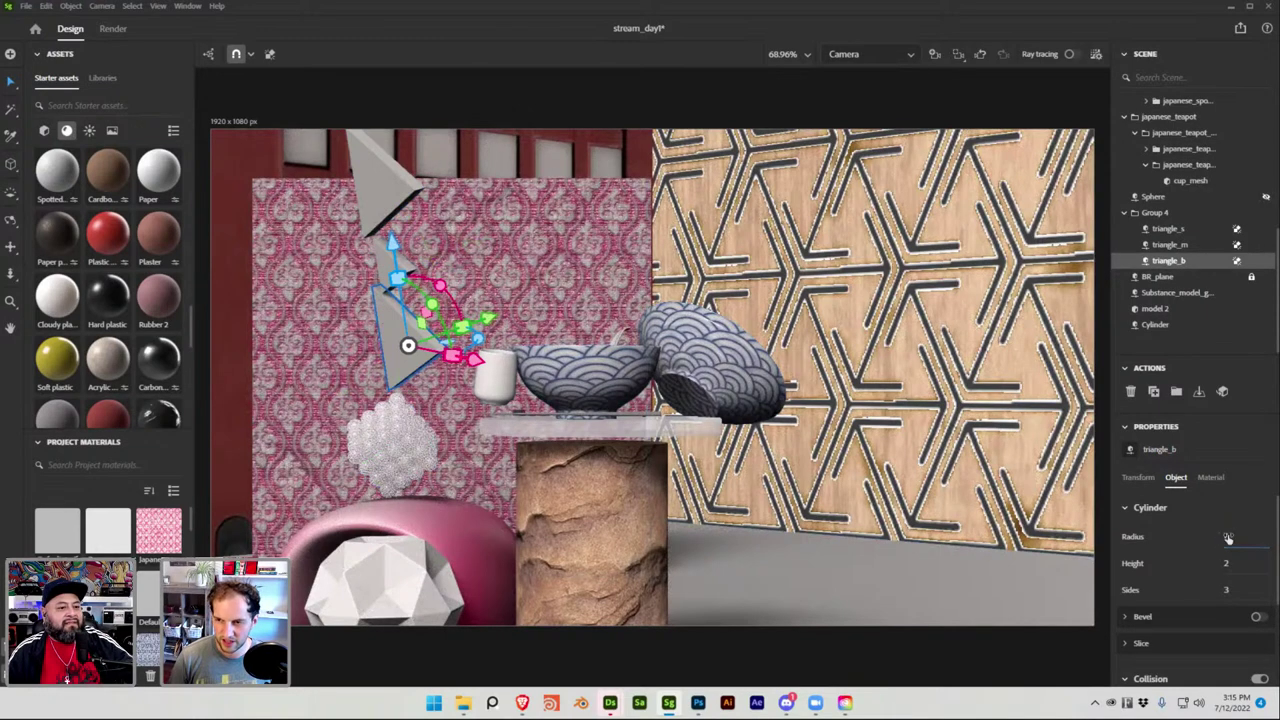
{"action": "key", "text": "Return"}
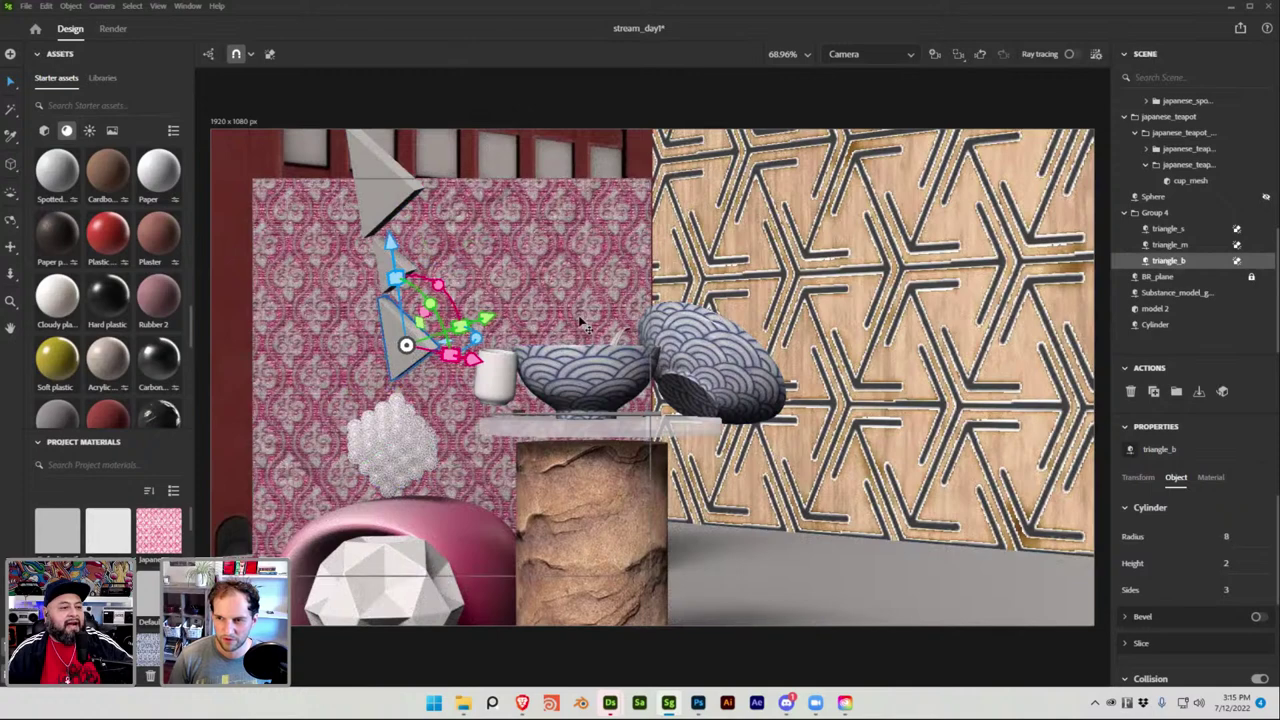
{"action": "left_click_drag", "start_coordinate": [392, 344], "coordinate": [395, 362]}
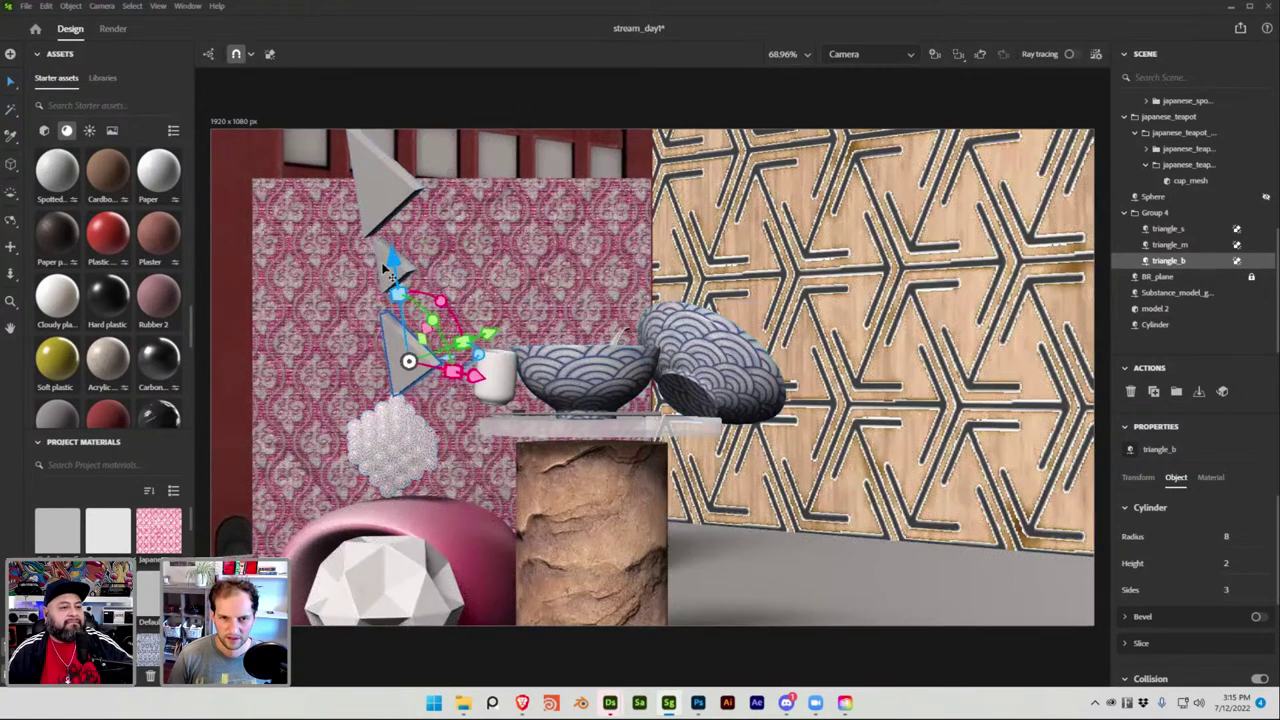
Set triangle_s's cylinder radius to 3 and lower it along its local Z axis onto the upper tip of triangle_m.
{"action": "left_click", "coordinate": [388, 265]}
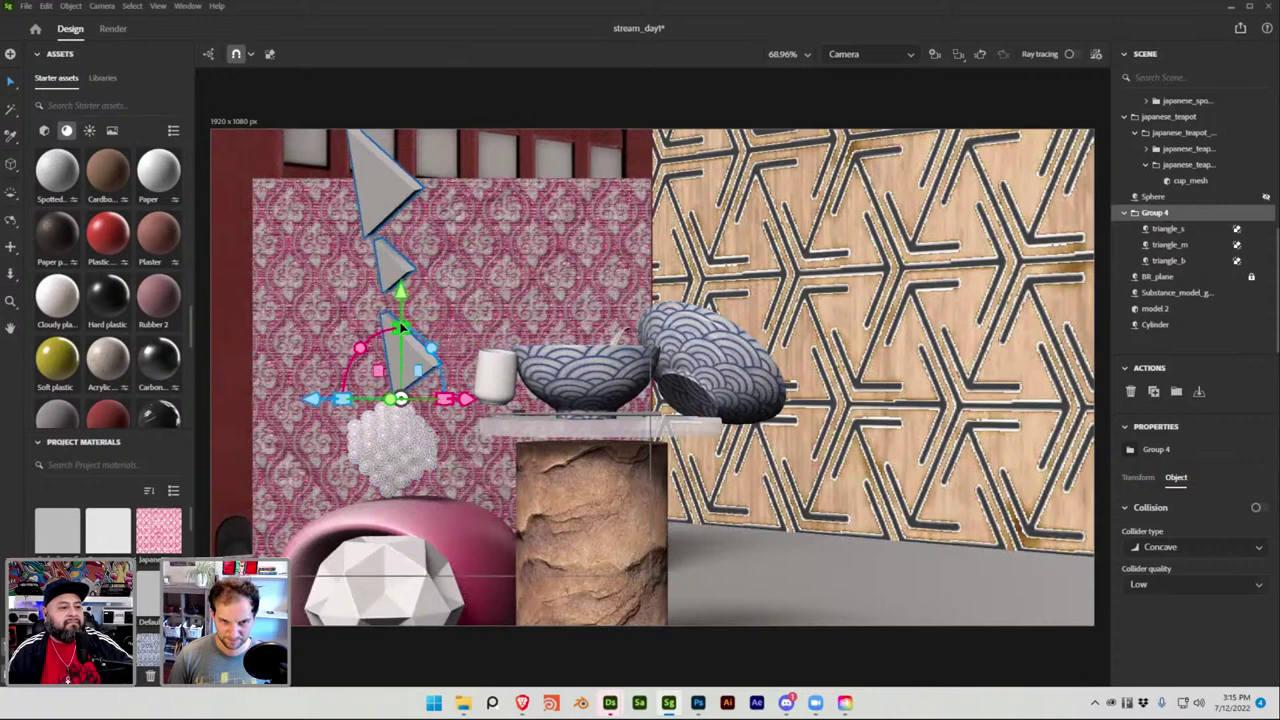
{"action": "left_click", "coordinate": [384, 280]}
{"action": "left_click", "coordinate": [380, 203]}
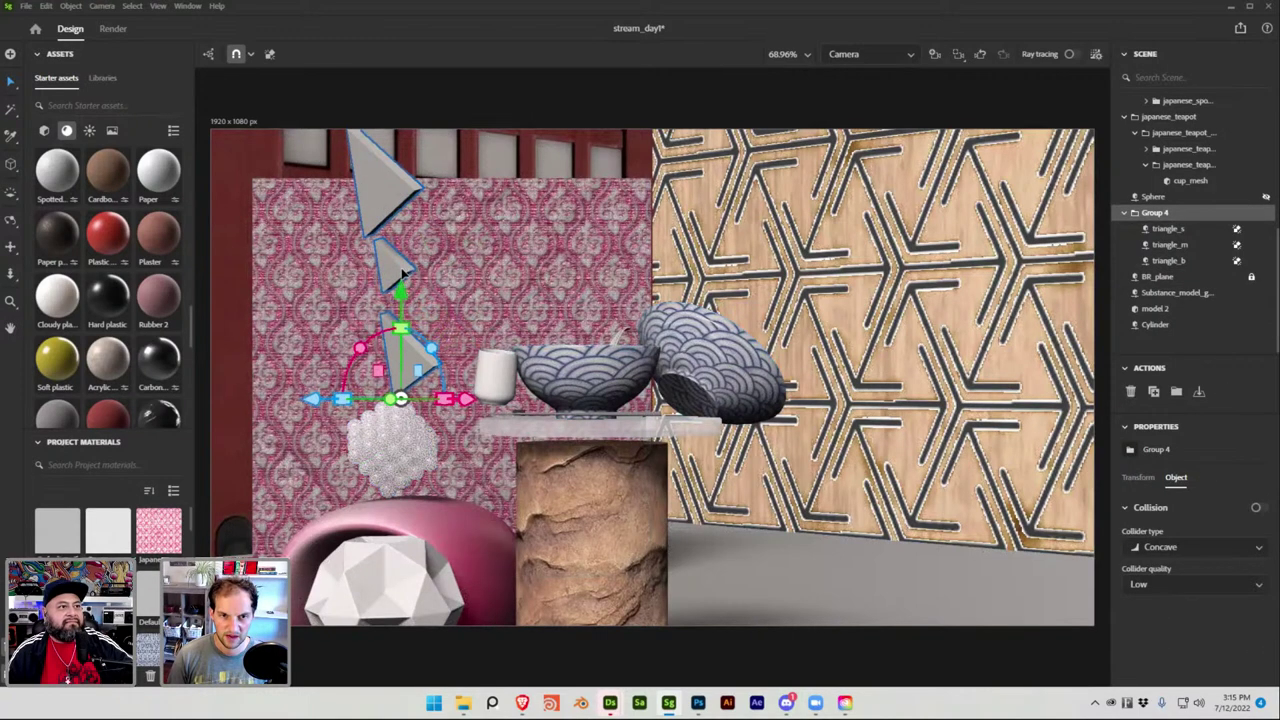
{"action": "left_click", "coordinate": [1168, 229]}
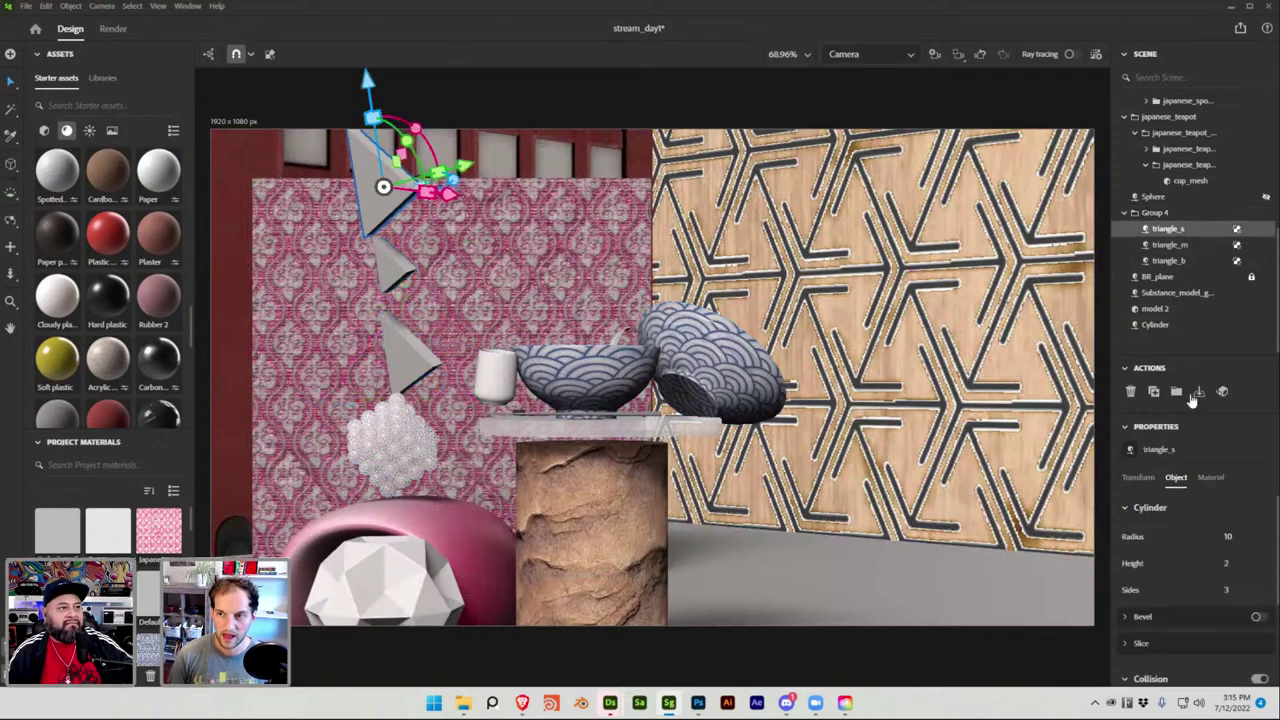
{"action": "left_click", "coordinate": [1226, 537]}
{"action": "type", "text": "9"}
{"action": "key", "text": "Return"}
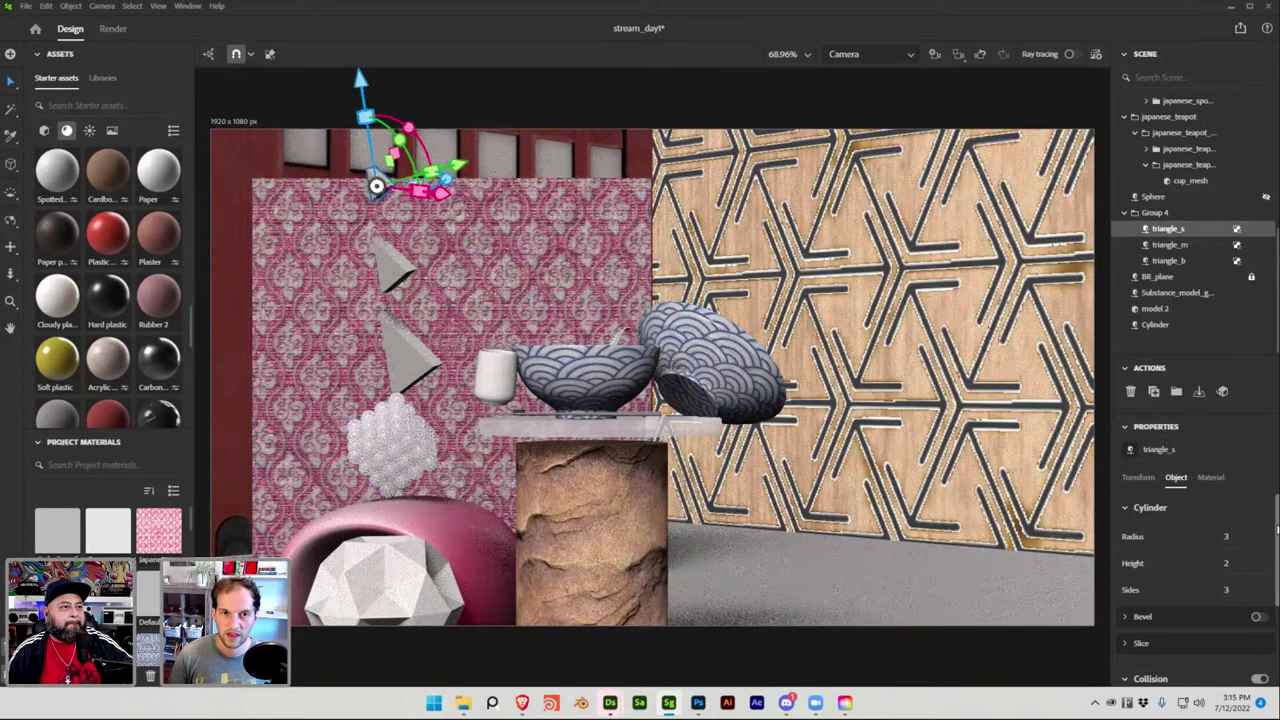
{"action": "left_click_drag", "start_coordinate": [362, 80], "coordinate": [378, 120]}
Select the triangle group, Group 4, and save the stream_day1 scene.
{"action": "left_click", "coordinate": [402, 322]}
{"action": "left_click", "coordinate": [397, 338]}
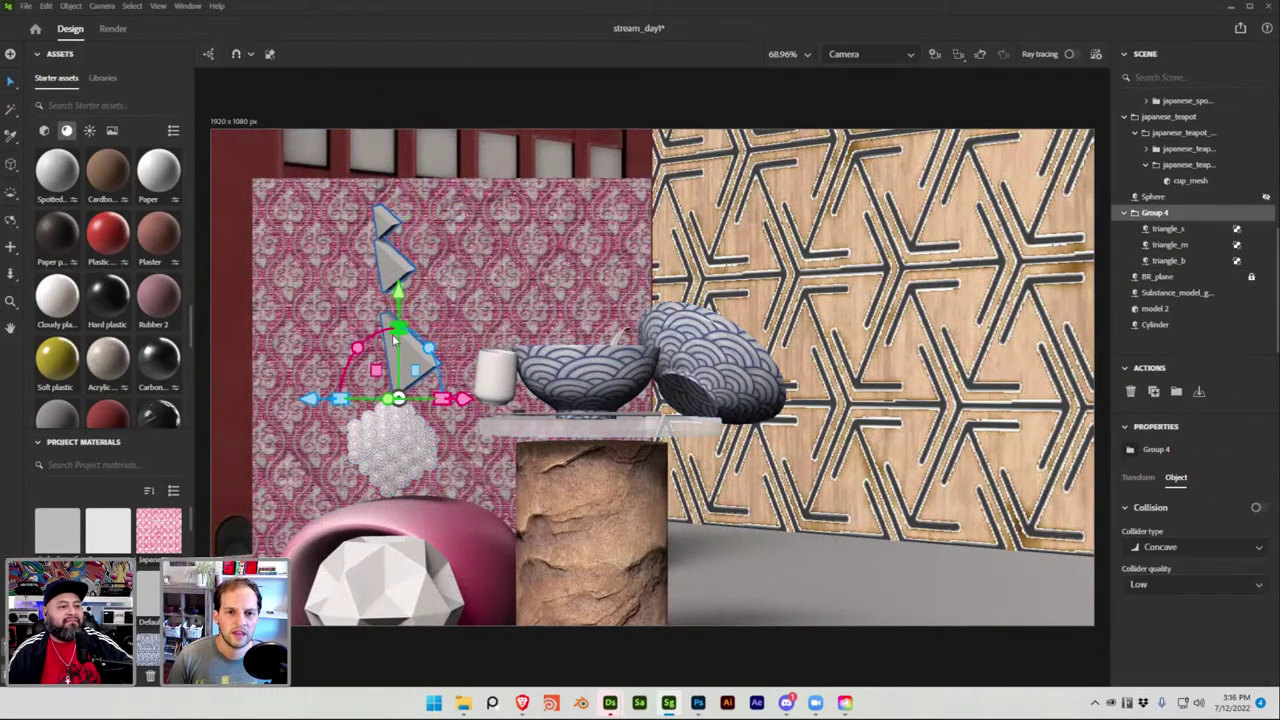
{"action": "key", "text": "ctrl+s"}
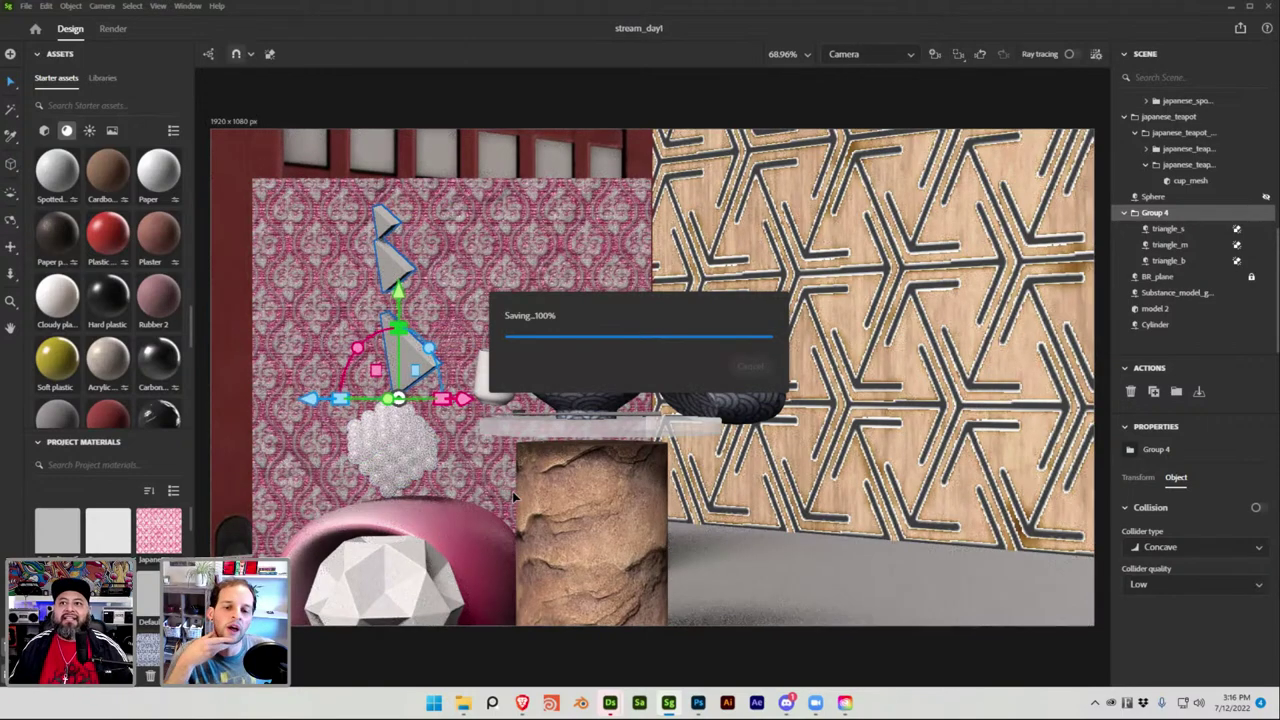
Switch to the Photoshop inspiration board and pencil short freehand lines over the dark still-life reference on the scribs layer.
{"action": "left_click", "coordinate": [698, 703]}
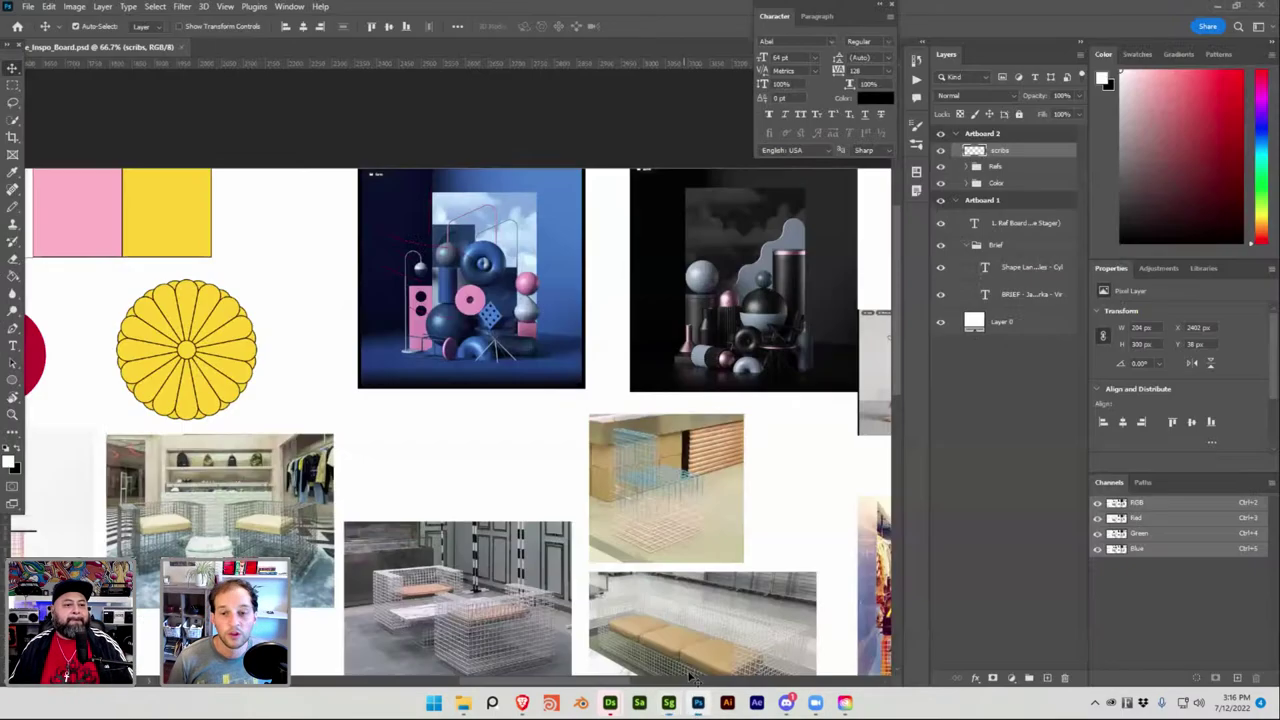
{"action": "left_click_drag", "start_coordinate": [778, 310], "coordinate": [515, 387]}
{"action": "key", "text": "ctrl+plus"}
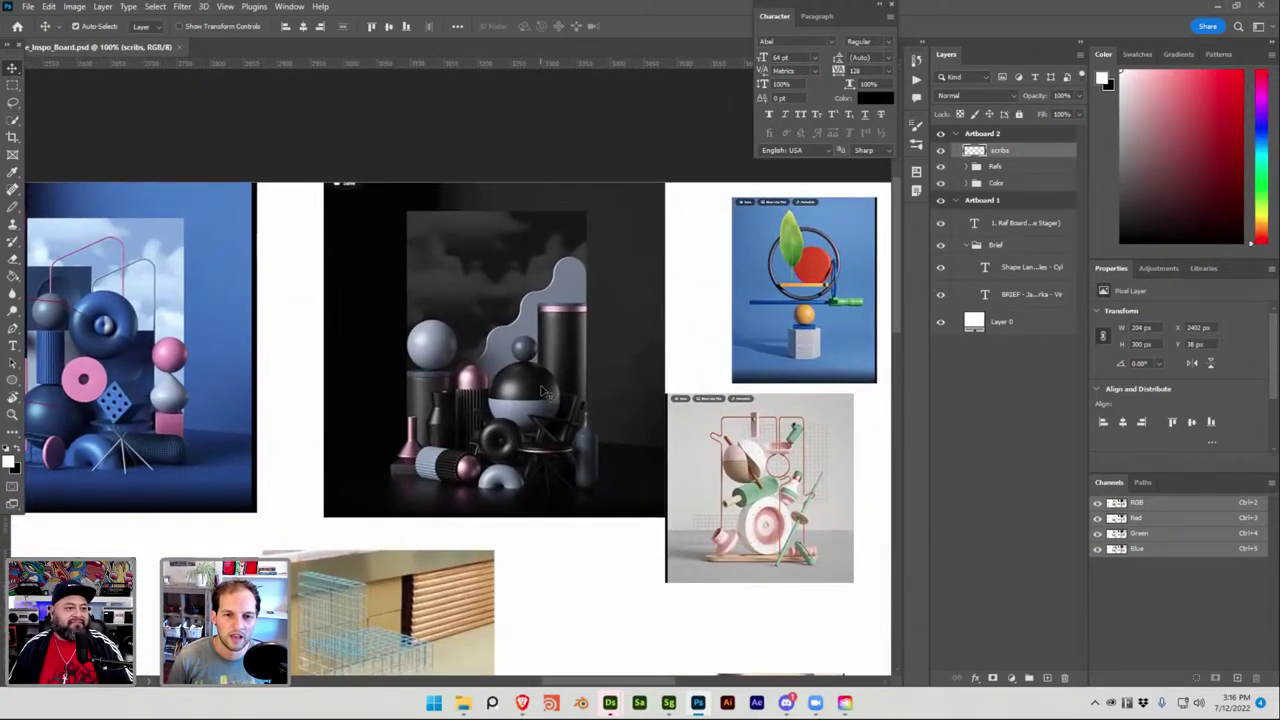
{"action": "key", "text": "b"}
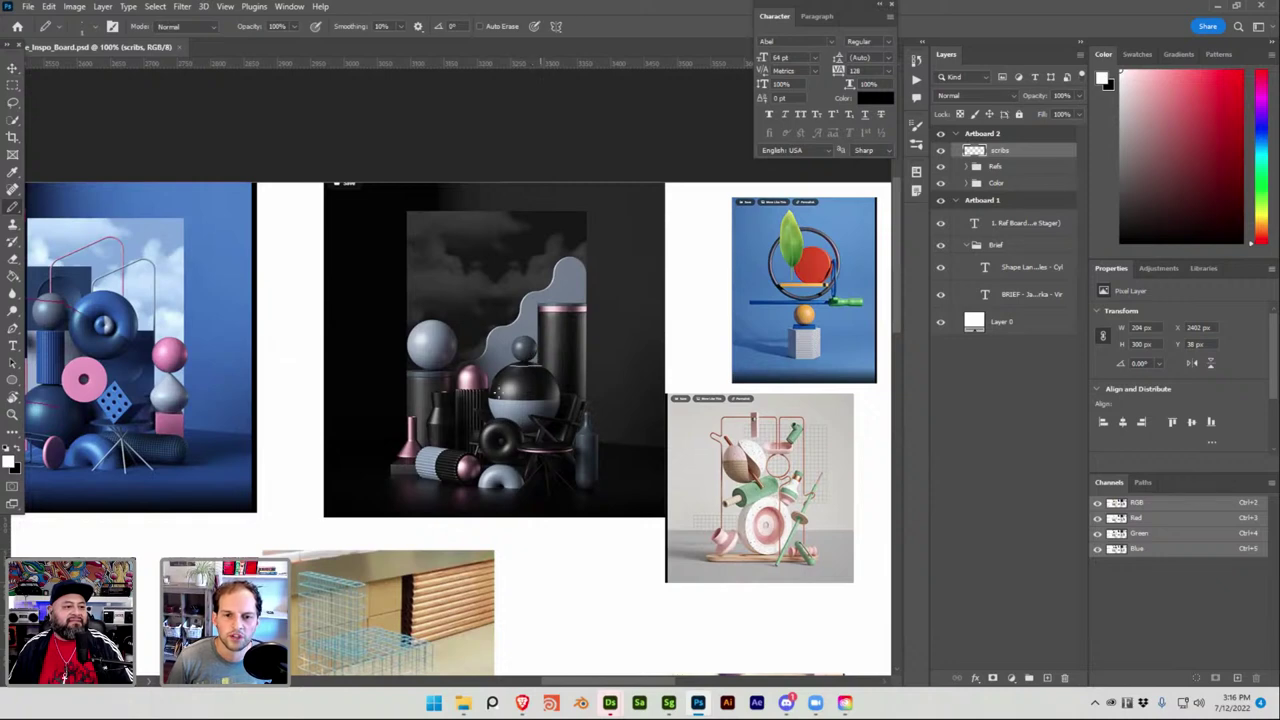
{"action": "left_click_drag", "start_coordinate": [614, 362], "coordinate": [546, 402]}
{"action": "left_click_drag", "start_coordinate": [568, 312], "coordinate": [538, 332]}
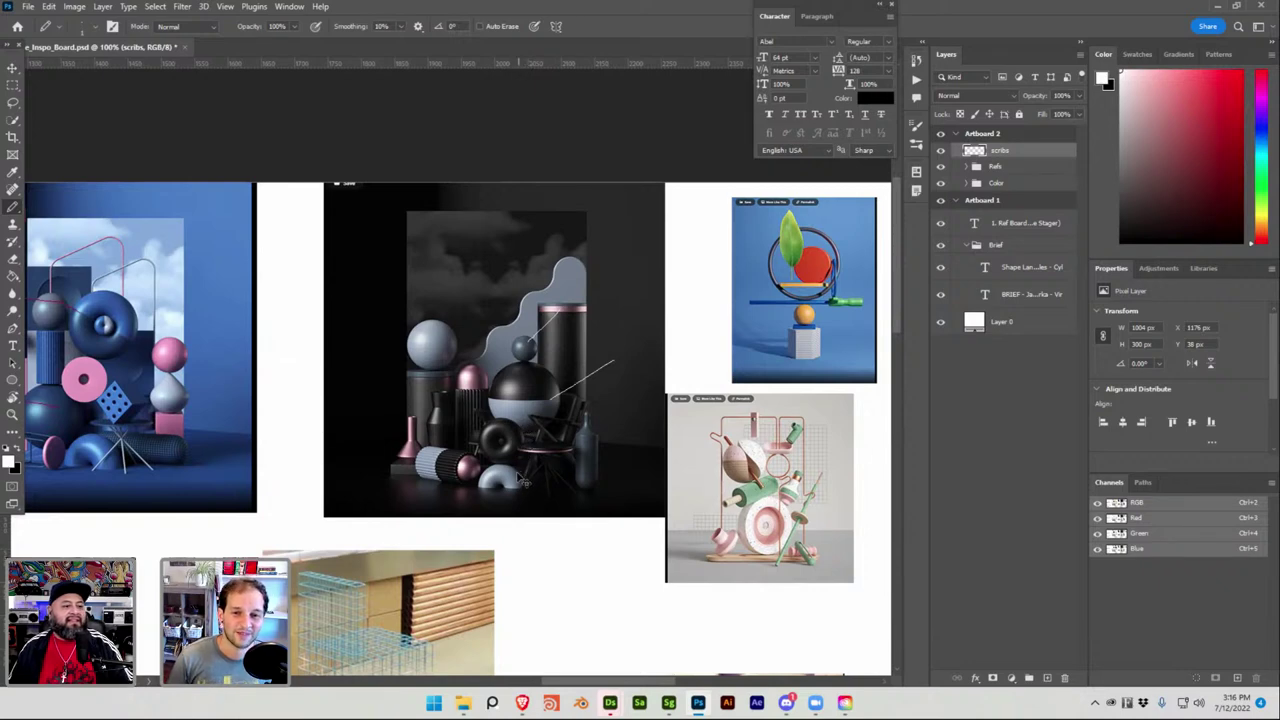
{"action": "mouse_move", "coordinate": [543, 441]}
{"action": "left_mouse_down"}
{"action": "mouse_move", "coordinate": [541, 476]}
{"action": "mouse_move", "coordinate": [510, 488]}
{"action": "left_mouse_up"}
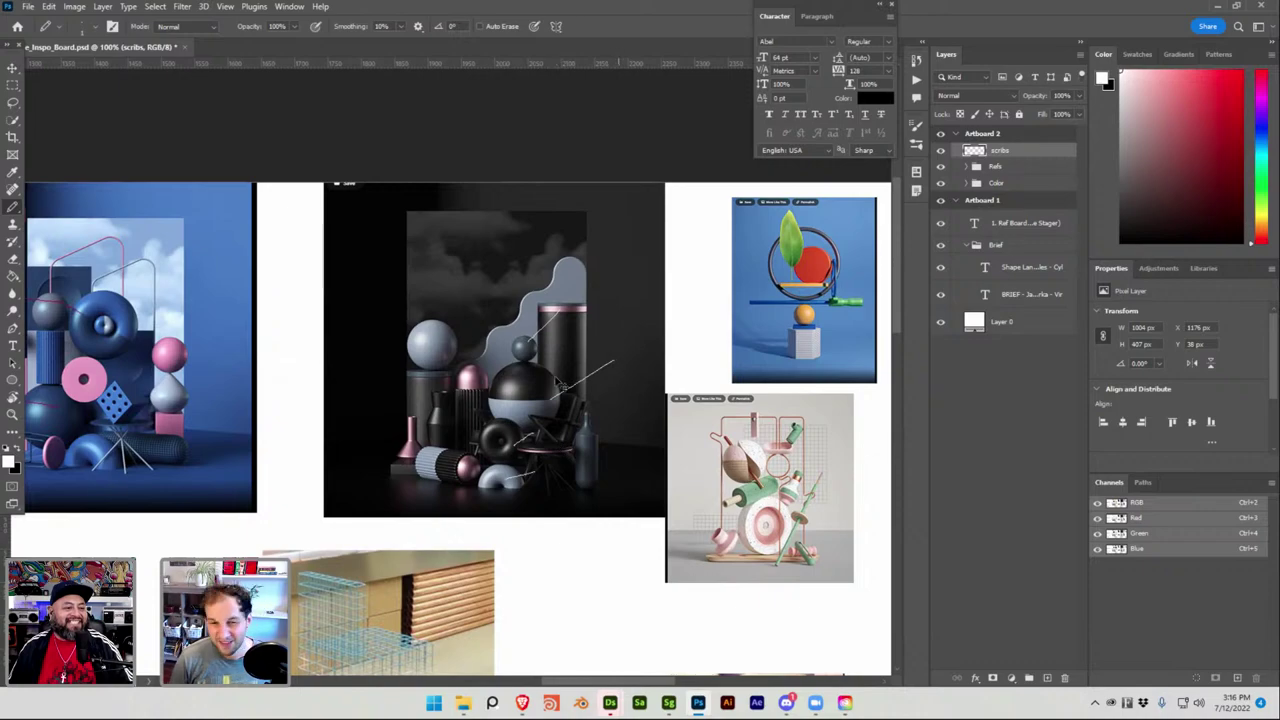
Switch back to Substance 3D Stager and save the stream_day1 scene, keeping Group 4 selected.
{"action": "key", "text": "super+Tab"}
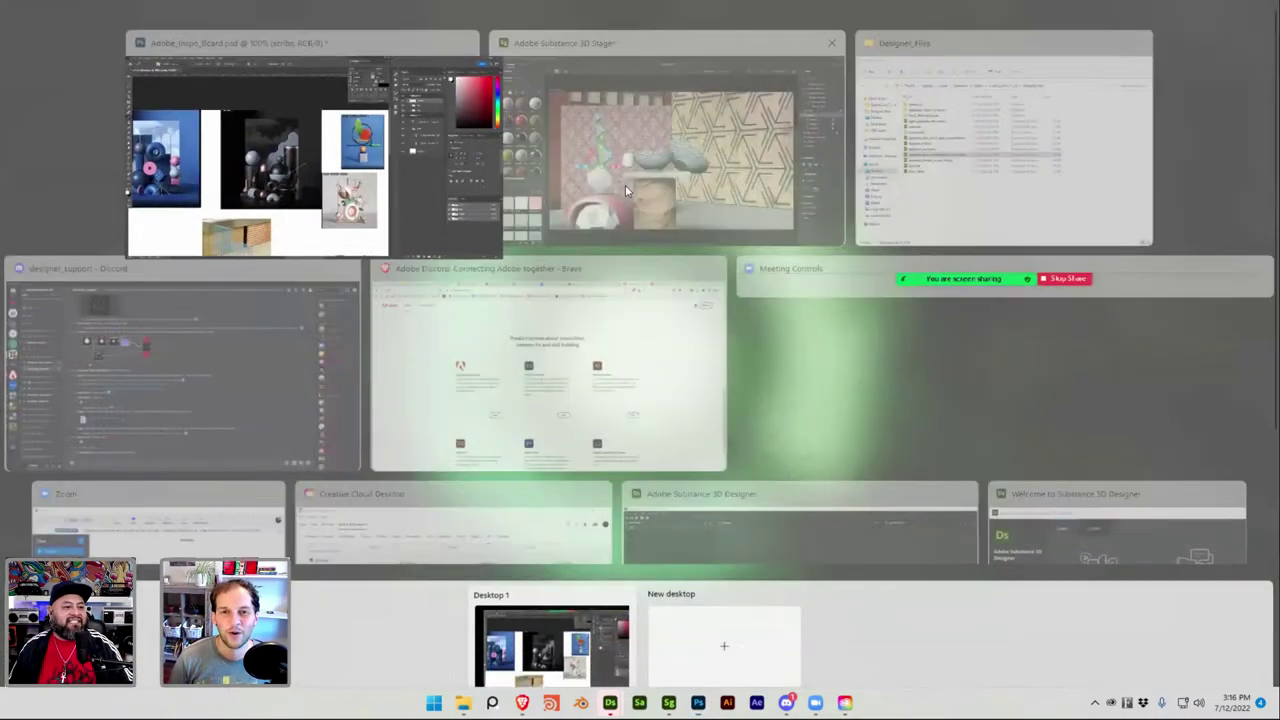
{"action": "key", "text": "Right"}
{"action": "key", "text": "Return"}
{"action": "left_click_drag", "start_coordinate": [458, 398], "coordinate": [400, 400]}
{"action": "key", "text": "ctrl+s"}
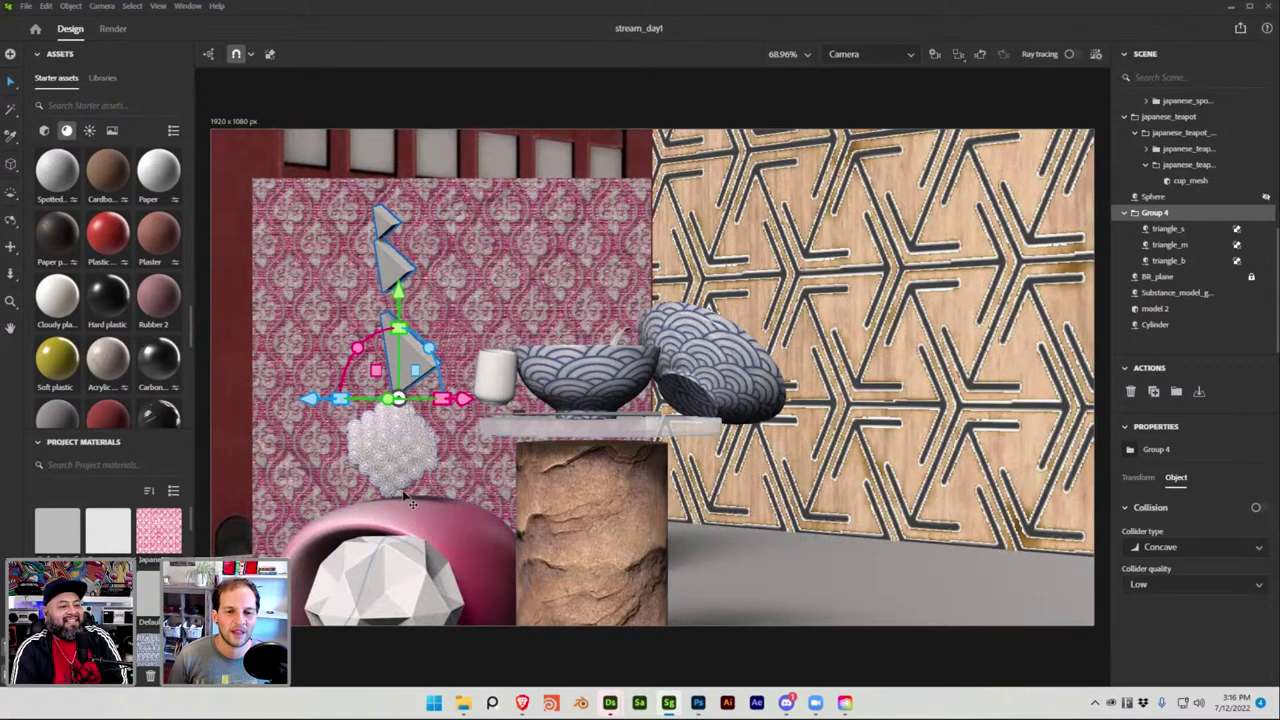
{"action": "left_click", "coordinate": [410, 578]}
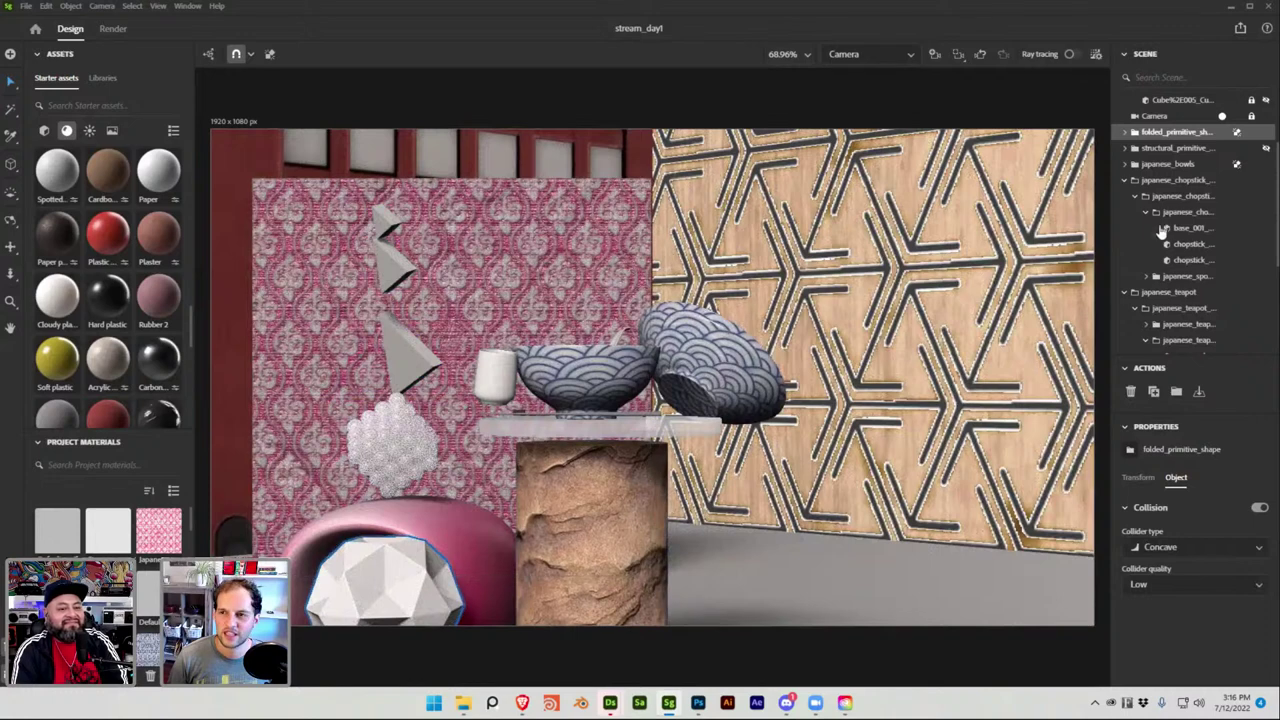
{"action": "key", "text": "ctrl+z"}
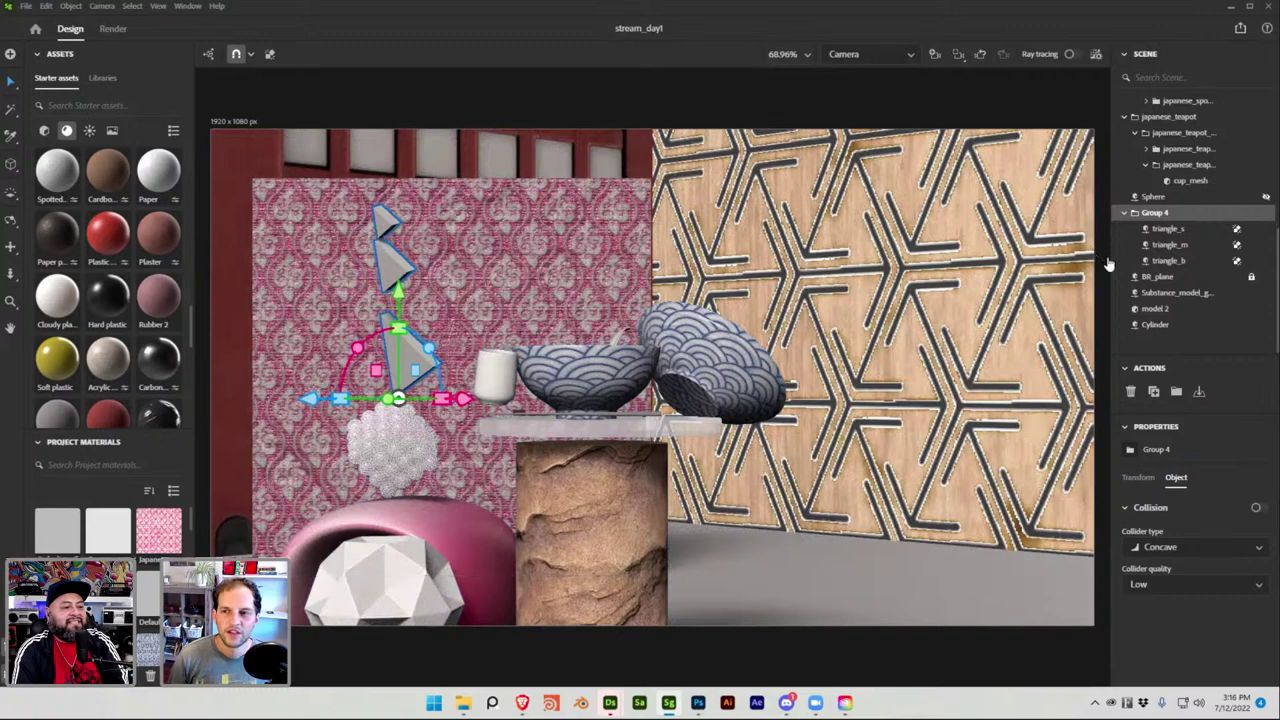
Switch to the Viewport camera and examine the spacing and alignment of the triangles in Group 4 from several angles.
{"action": "left_click", "coordinate": [1168, 261]}
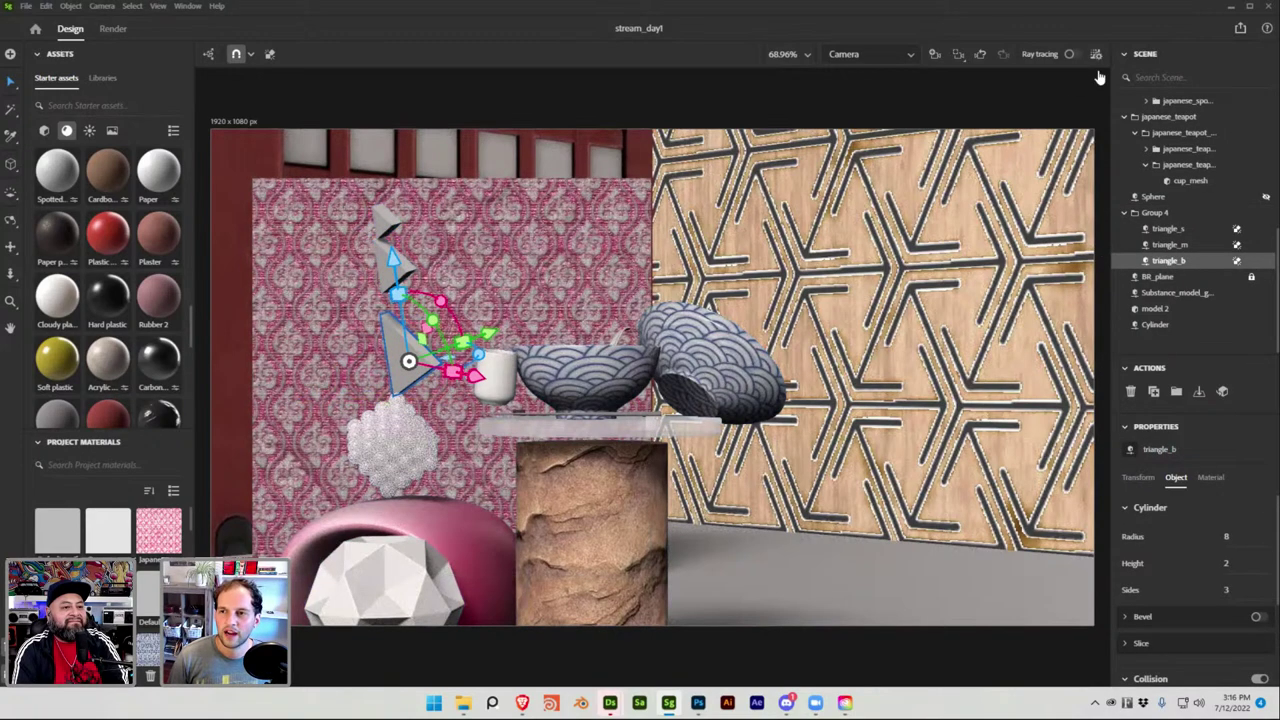
{"action": "left_click", "coordinate": [868, 54]}
{"action": "left_click", "coordinate": [863, 91]}
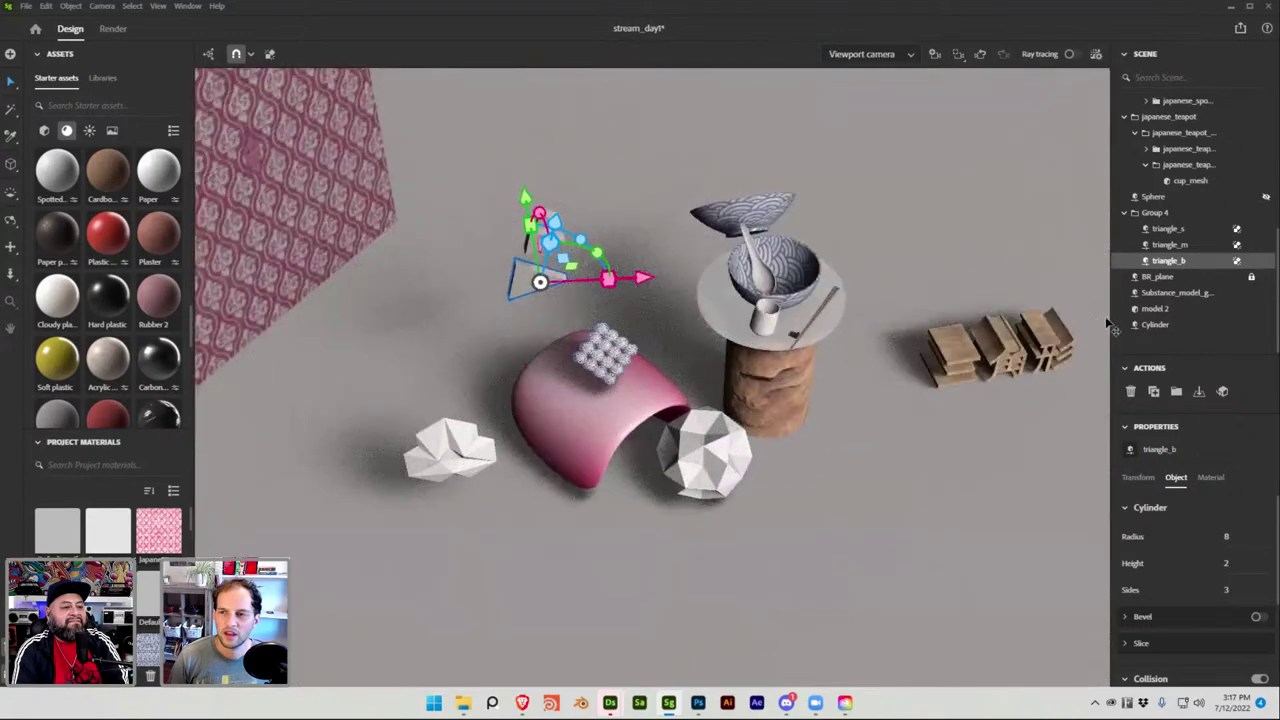
{"action": "left_click", "coordinate": [1158, 213]}
{"action": "left_click_drag", "start_coordinate": [565, 383], "coordinate": [603, 417]}
{"action": "middle_click_drag", "start_coordinate": [603, 417], "coordinate": [671, 480]}
{"action": "left_click_drag", "start_coordinate": [673, 481], "coordinate": [625, 449]}
{"action": "left_click_drag", "start_coordinate": [560, 338], "coordinate": [605, 289]}
{"action": "middle_click_drag", "start_coordinate": [520, 360], "coordinate": [680, 540]}
{"action": "scroll", "coordinate": [595, 410], "scroll_direction": "up", "scroll_amount": 3}
{"action": "left_click_drag", "start_coordinate": [704, 552], "coordinate": [700, 545]}
{"action": "scroll", "coordinate": [700, 545], "scroll_direction": "up", "scroll_amount": 2}
{"action": "middle_click_drag", "start_coordinate": [600, 460], "coordinate": [606, 565]}
{"action": "left_click_drag", "start_coordinate": [606, 565], "coordinate": [537, 534]}
{"action": "middle_click_drag", "start_coordinate": [537, 534], "coordinate": [546, 563]}
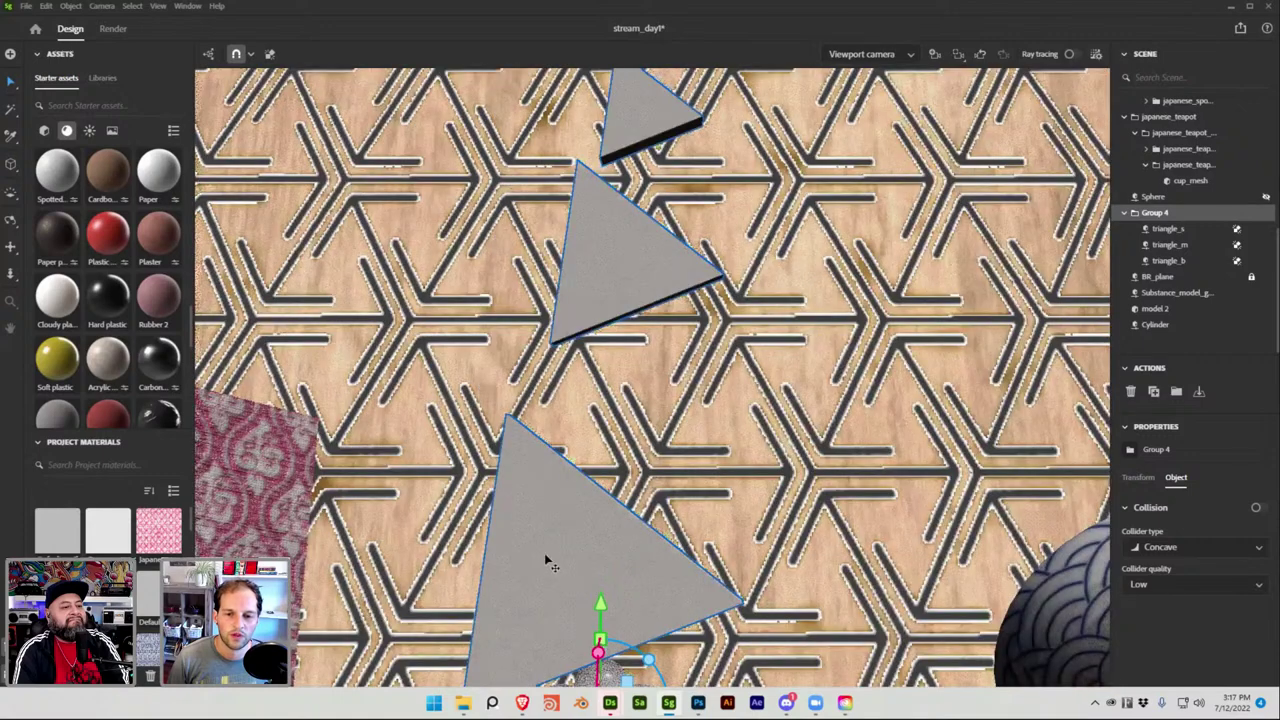
{"action": "key", "text": "f"}
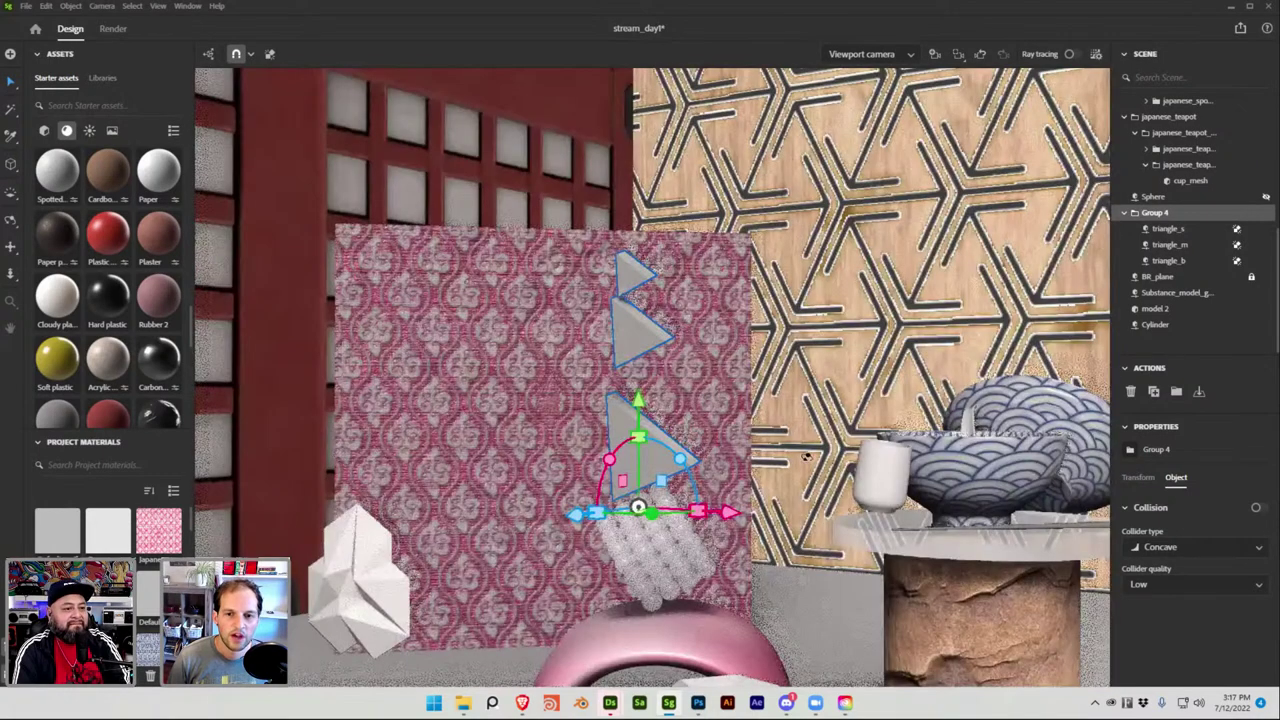
{"action": "scroll", "coordinate": [806, 456], "scroll_direction": "down", "scroll_amount": 2}
{"action": "middle_click_drag", "start_coordinate": [859, 479], "coordinate": [970, 290]}
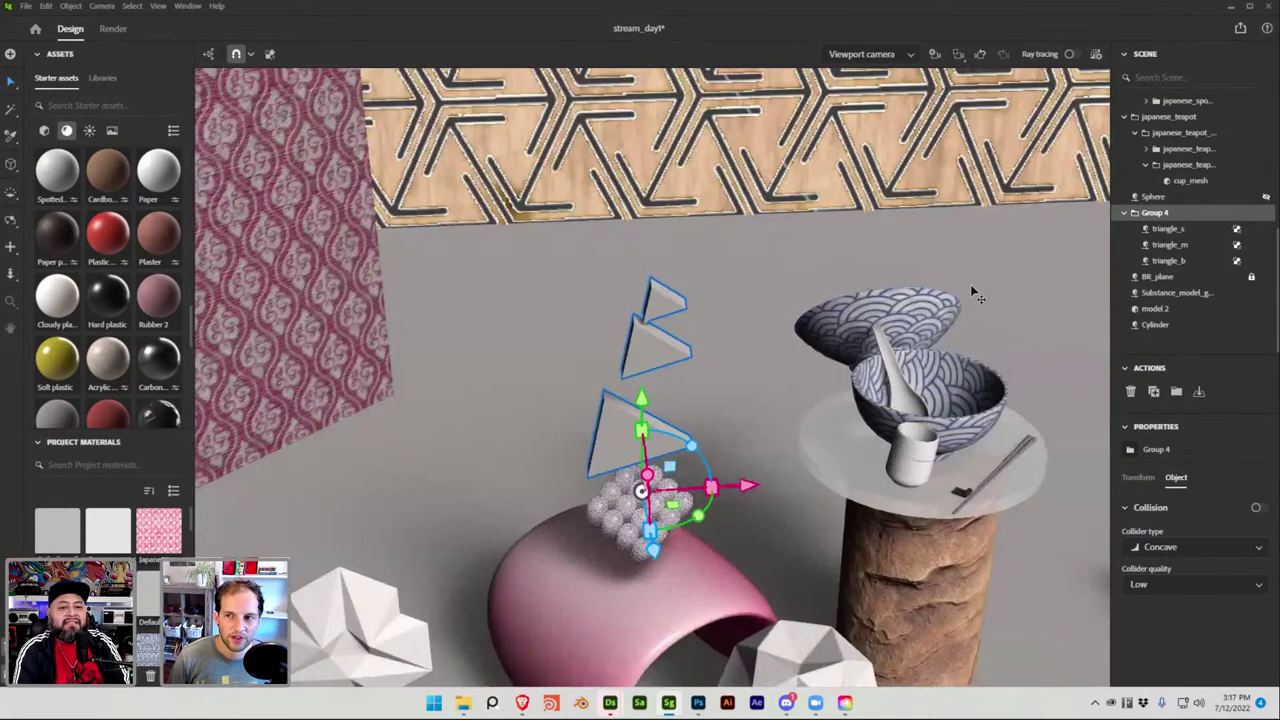
Rotate triangle_s slightly clockwise around its local Z axis, as seen from above, so it is angled differently from triangle_m.
{"action": "left_click", "coordinate": [1169, 244]}
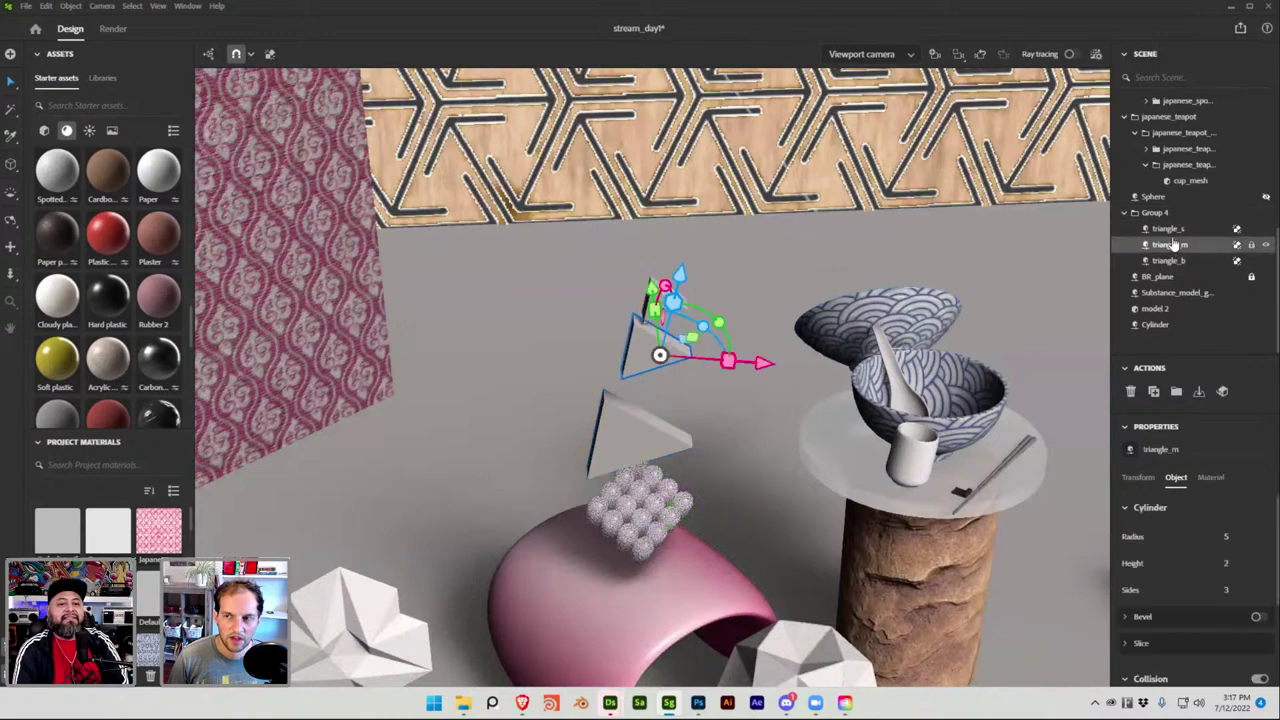
{"action": "left_click", "coordinate": [1168, 231]}
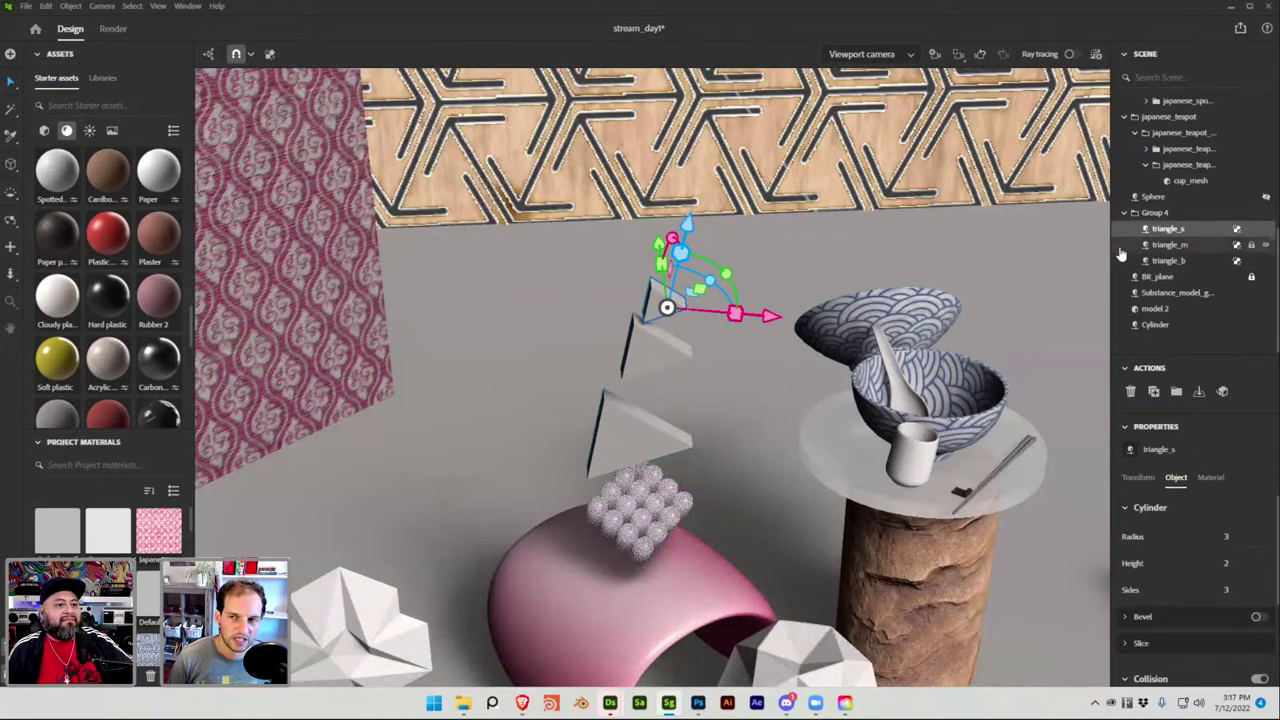
{"action": "middle_click_drag", "start_coordinate": [622, 305], "coordinate": [753, 297]}
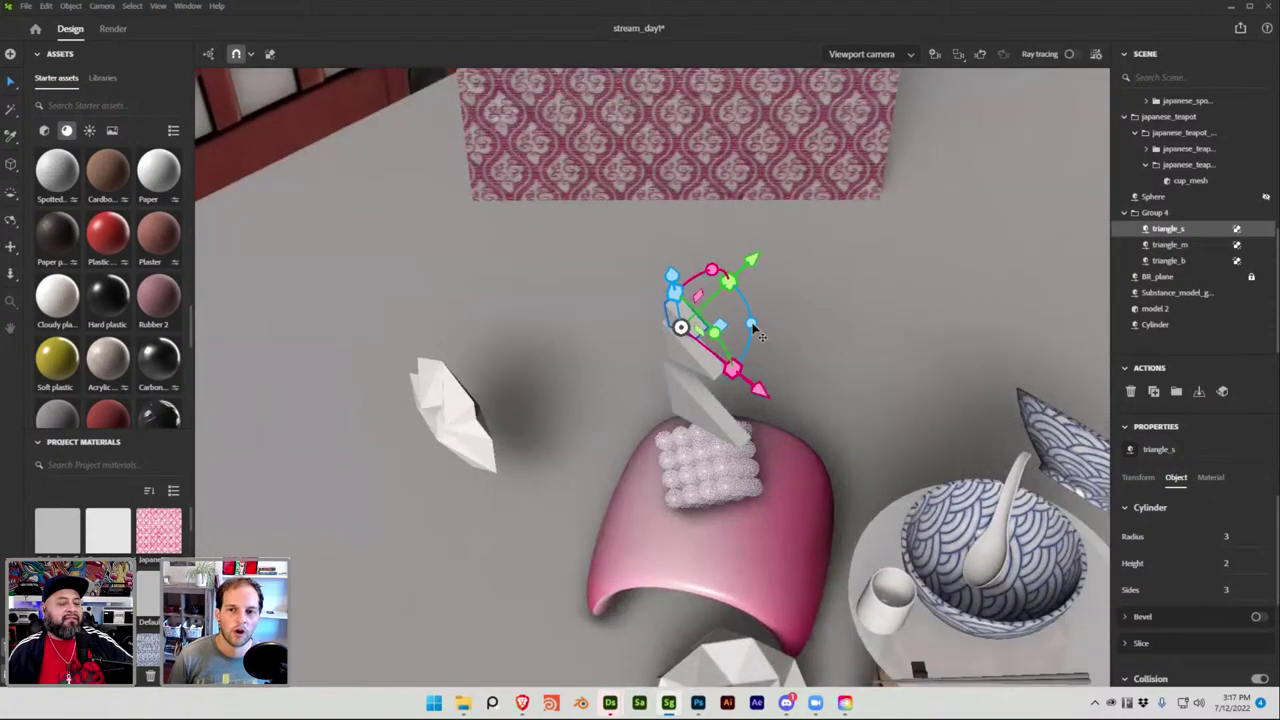
{"action": "left_click_drag", "start_coordinate": [751, 323], "coordinate": [702, 208]}
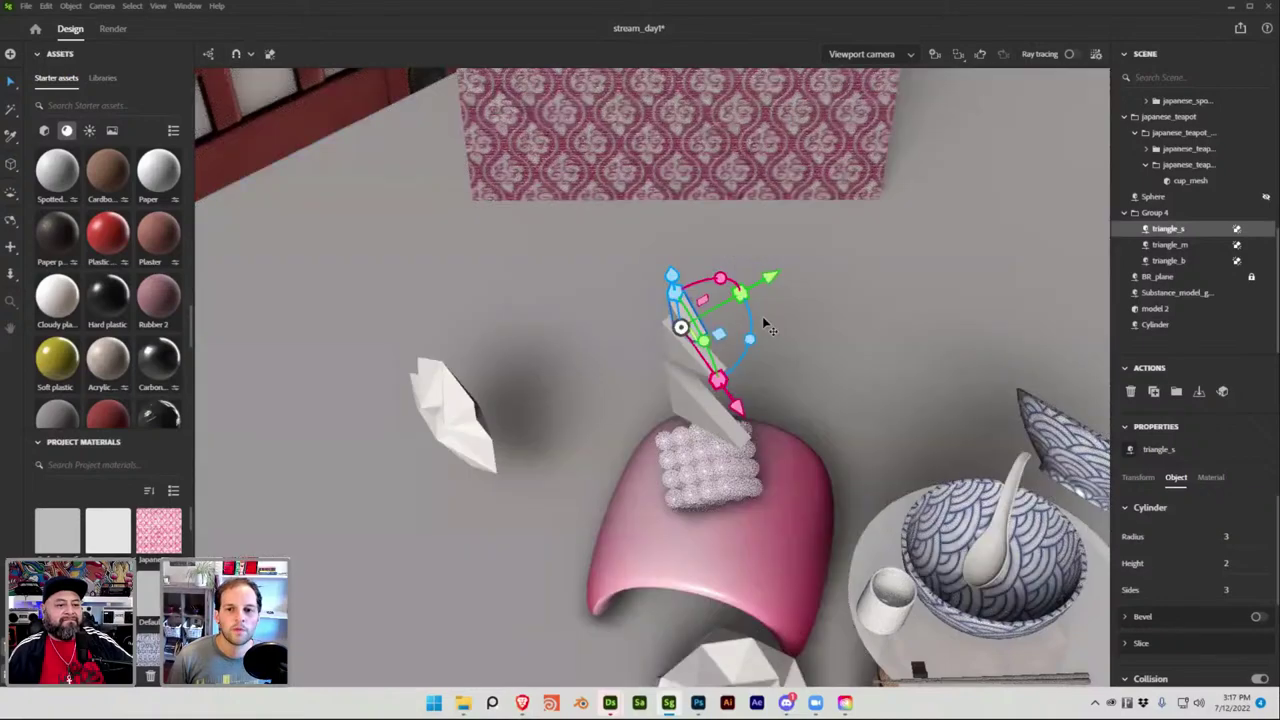
Rotate triangle_s around its local Z axis until it points the opposite way from triangle_m, checking it from several angles.
{"action": "left_click_drag", "start_coordinate": [745, 302], "coordinate": [728, 285]}
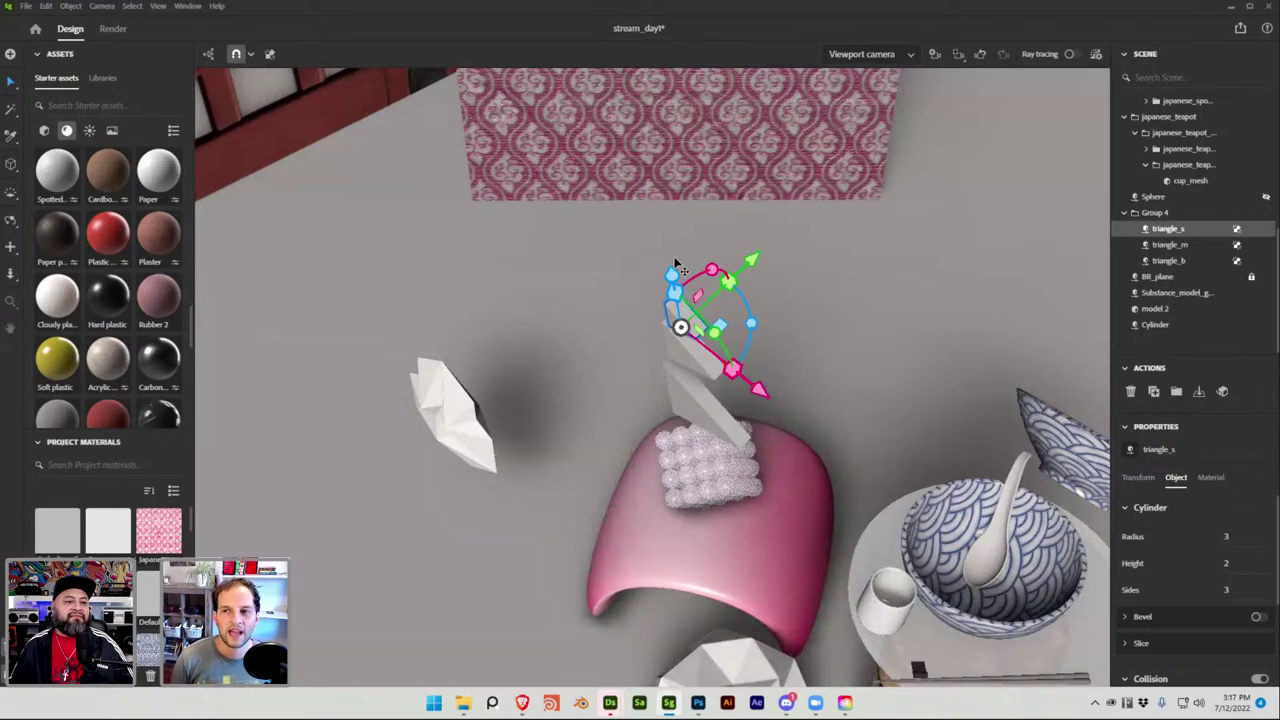
{"action": "middle_click_drag", "start_coordinate": [765, 320], "coordinate": [815, 323]}
{"action": "middle_click_drag", "start_coordinate": [720, 243], "coordinate": [655, 243]}
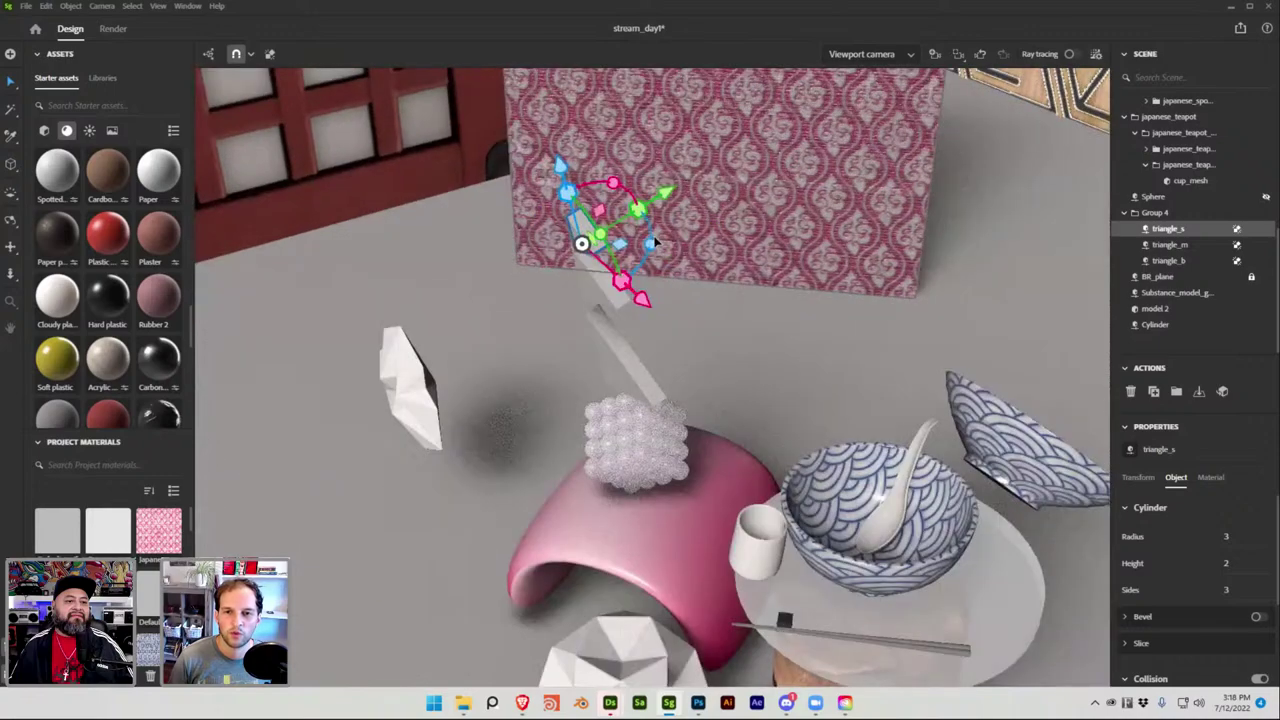
{"action": "left_click_drag", "start_coordinate": [652, 250], "coordinate": [309, 271]}
{"action": "left_click_drag", "start_coordinate": [517, 277], "coordinate": [533, 307]}
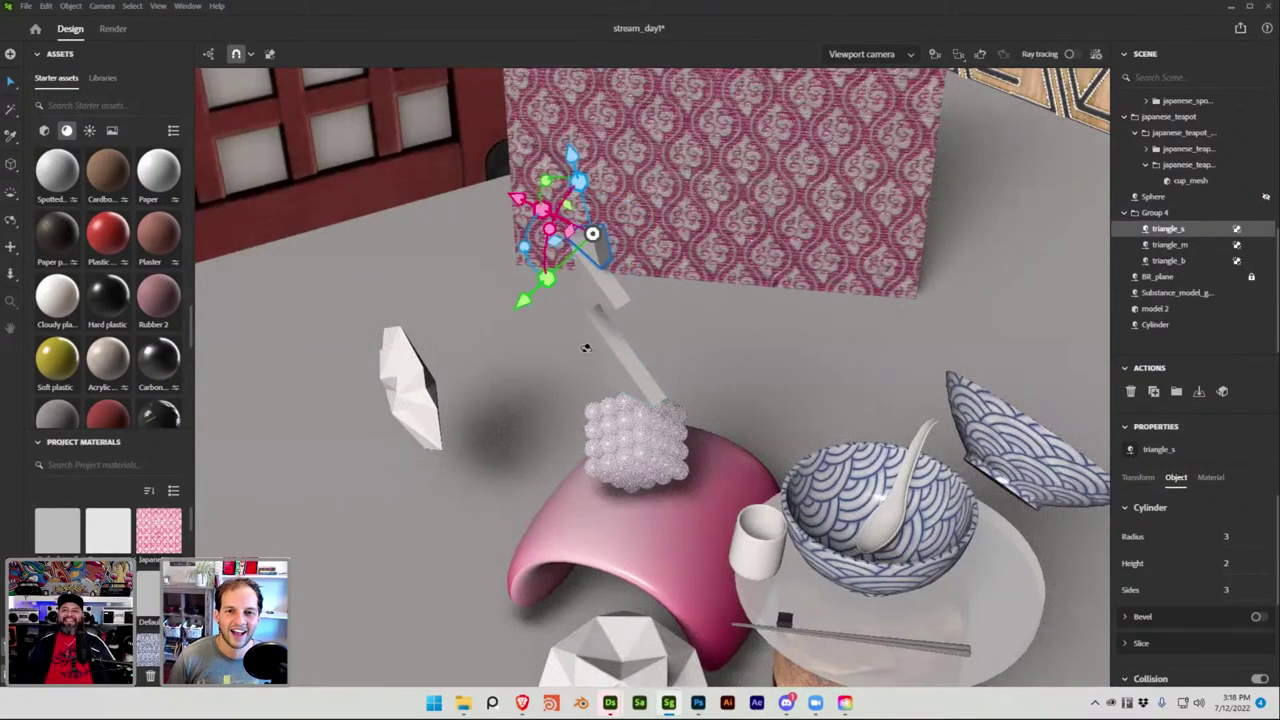
{"action": "left_click_drag", "start_coordinate": [617, 284], "coordinate": [785, 280]}
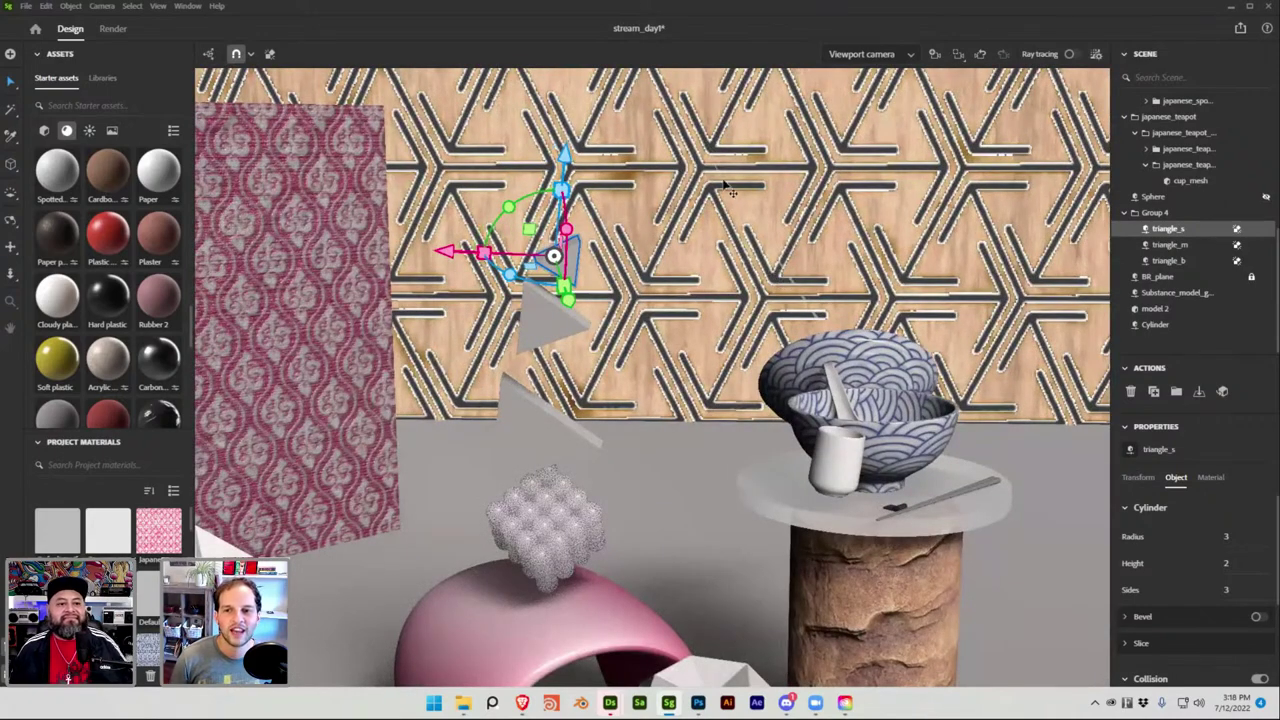
{"action": "left_click_drag", "start_coordinate": [533, 319], "coordinate": [591, 200]}
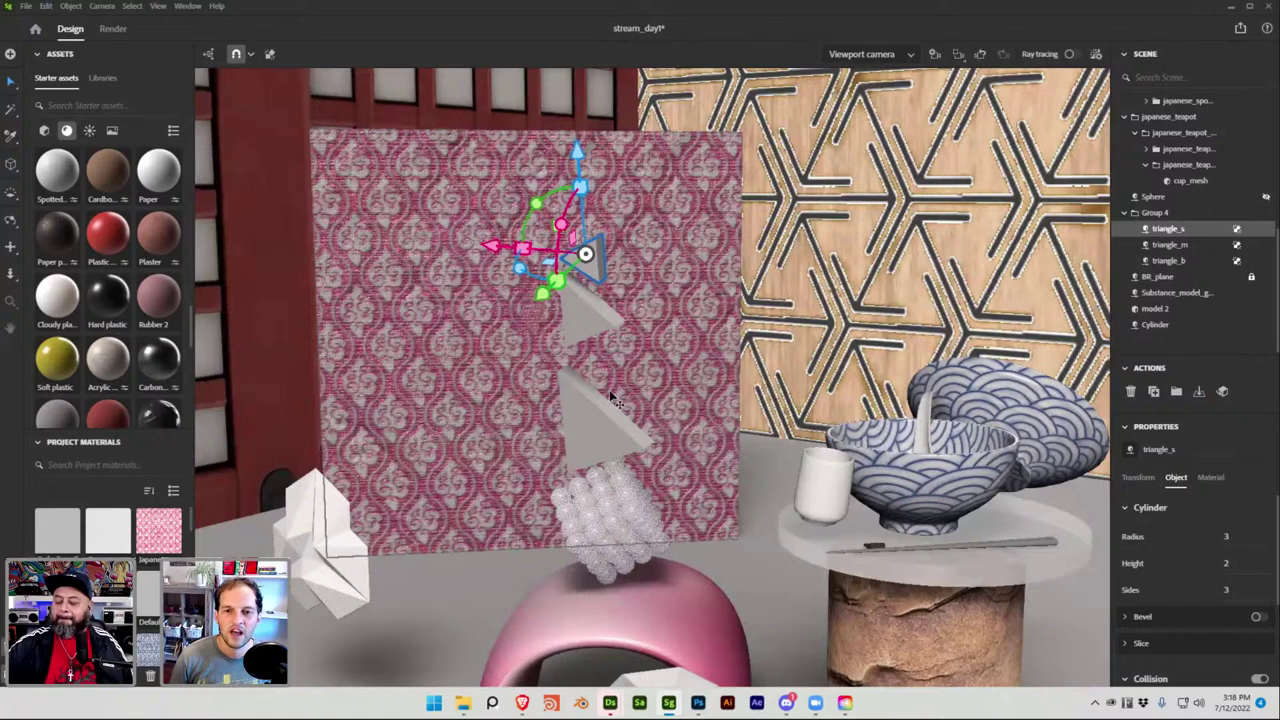
Select triangle_b in Group 4 and frame it closely in the view.
{"action": "left_click", "coordinate": [590, 440]}
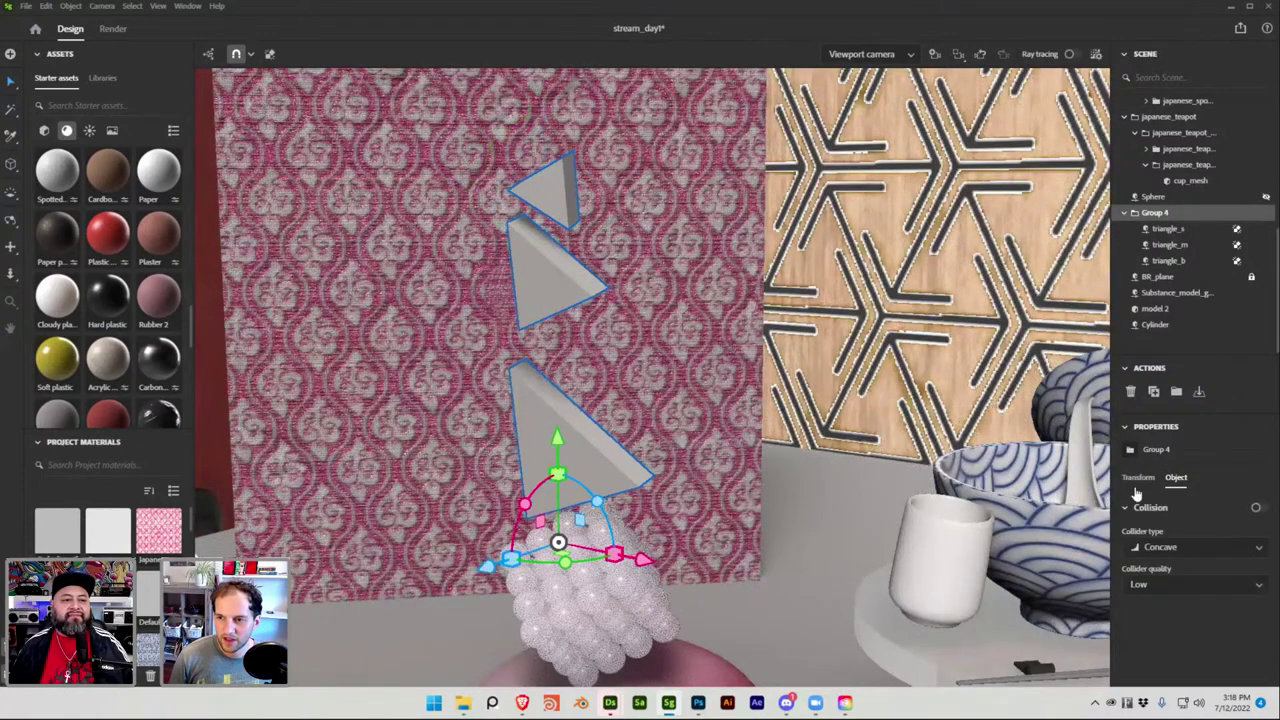
{"action": "left_click", "coordinate": [1137, 482]}
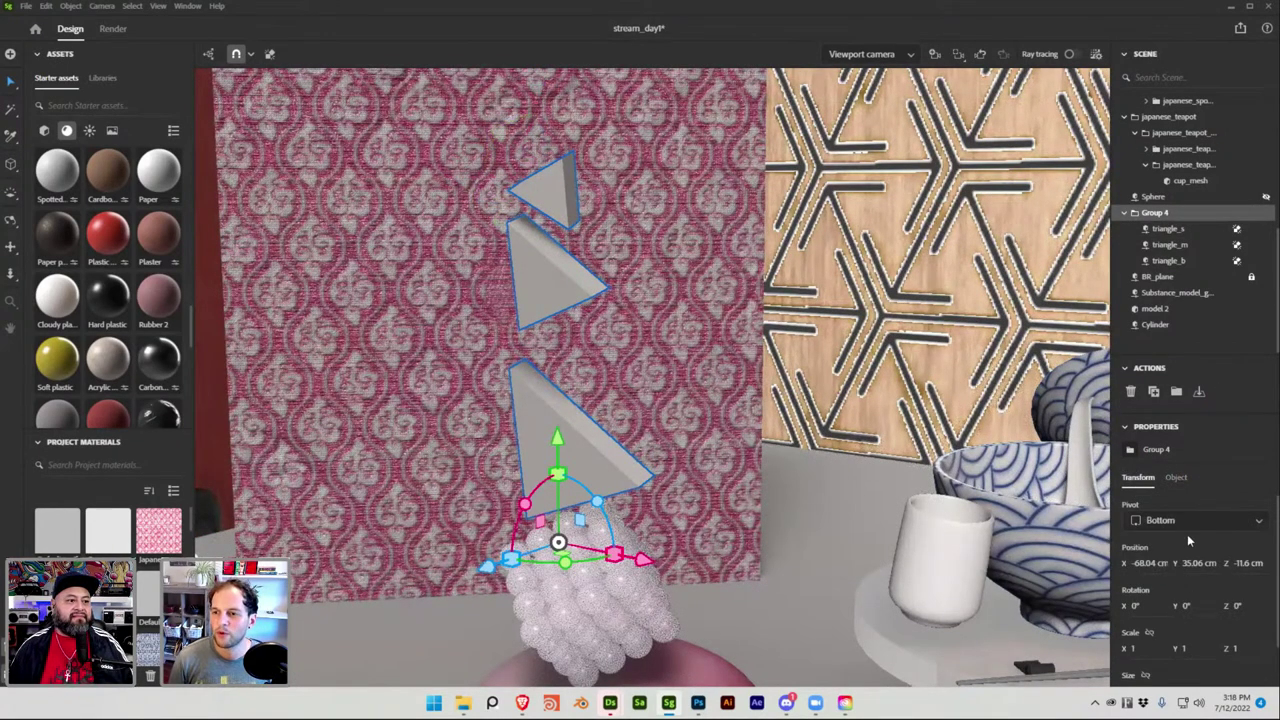
{"action": "left_click", "coordinate": [1162, 260]}
{"action": "scroll", "coordinate": [660, 377], "scroll_direction": "up", "scroll_amount": 3}
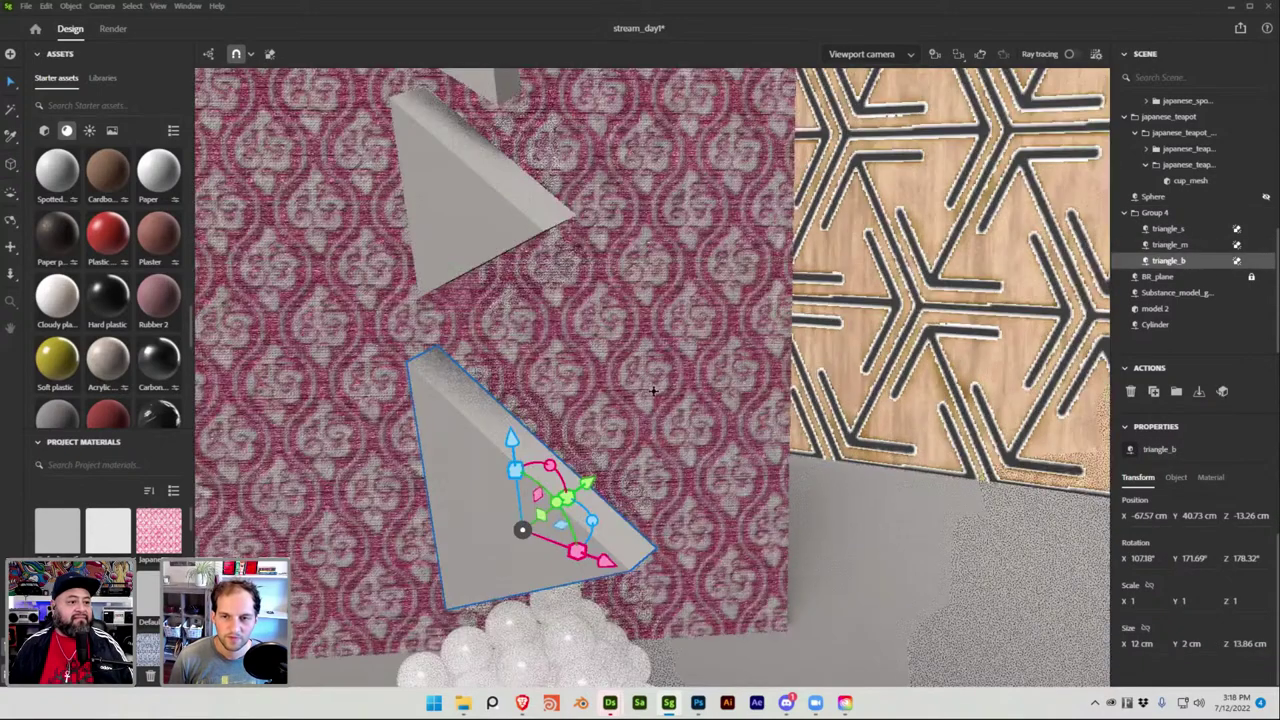
{"action": "scroll", "coordinate": [620, 424], "scroll_direction": "up", "scroll_amount": 3}
{"action": "key", "text": "f"}
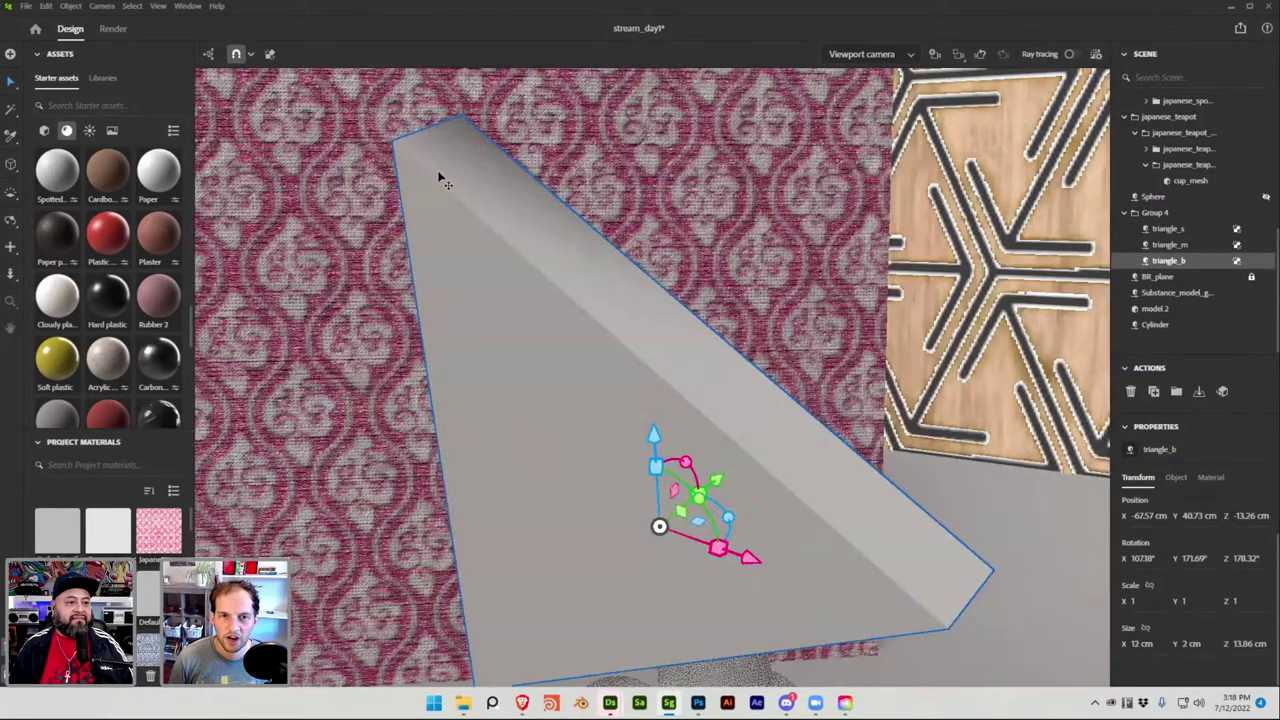
Try a slice angle of 126° on triangle_b and set it back to 0°.
{"action": "left_click", "coordinate": [1175, 478]}
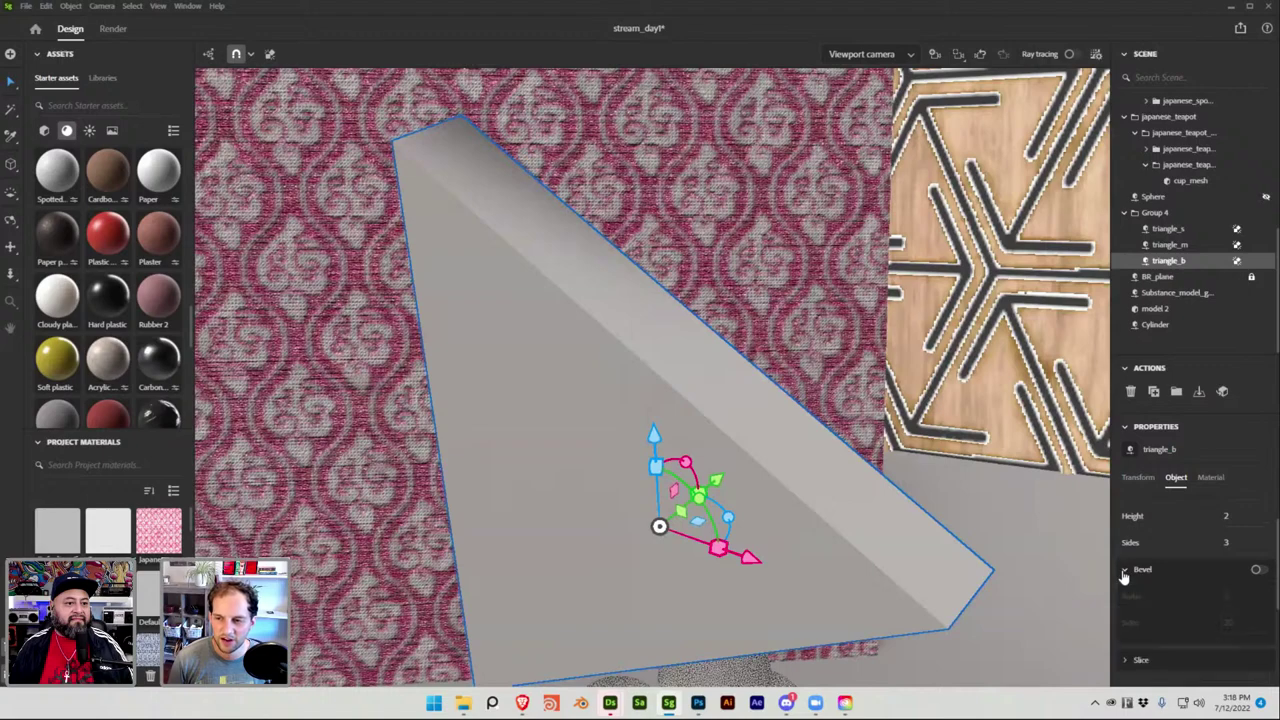
{"action": "left_click", "coordinate": [1127, 597]}
{"action": "left_click_drag", "start_coordinate": [1128, 634], "coordinate": [1177, 622]}
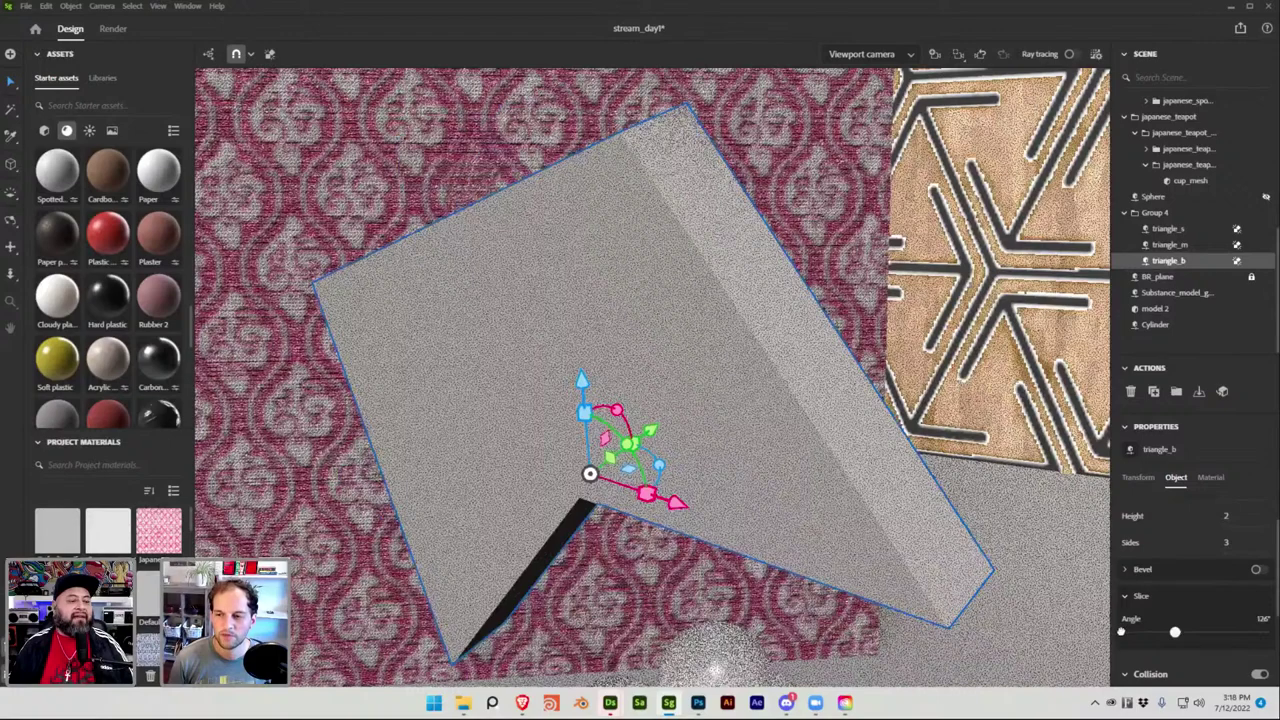
{"action": "left_click", "coordinate": [1122, 632]}
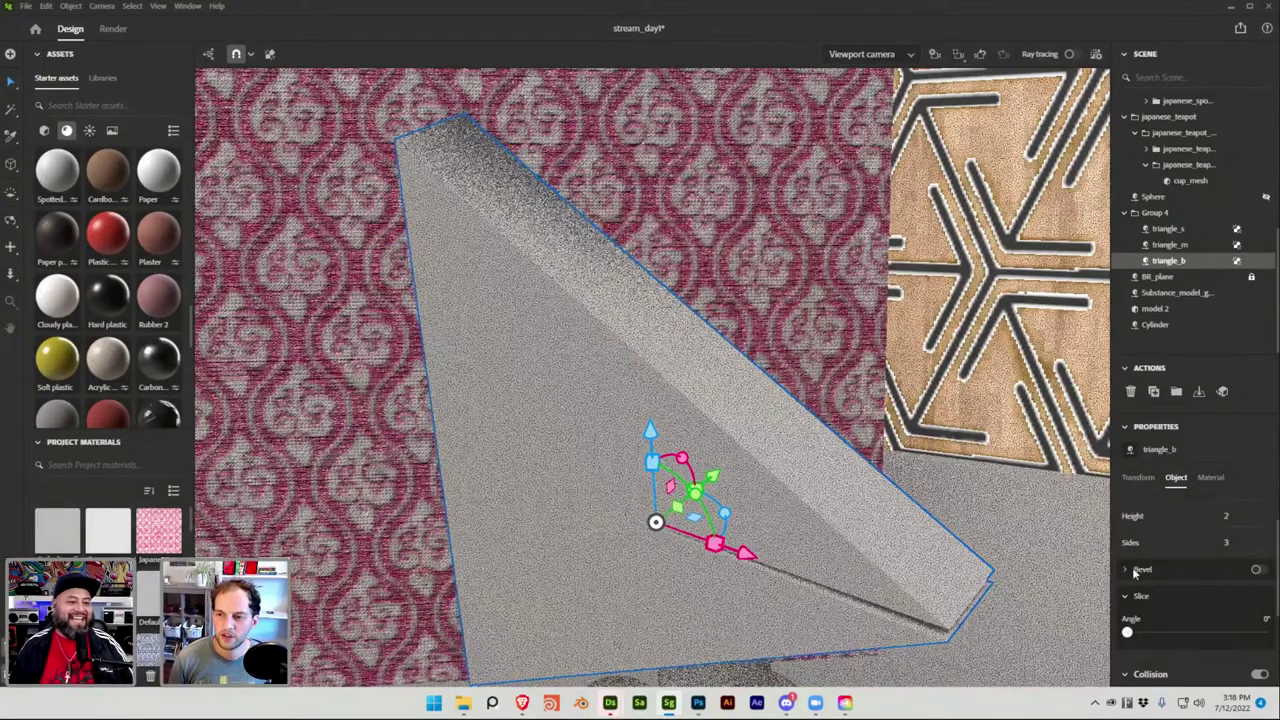
Enable the bevel on triangle_b and set its radius to 0.03, checking the rounded edges.
{"action": "left_click", "coordinate": [1256, 569]}
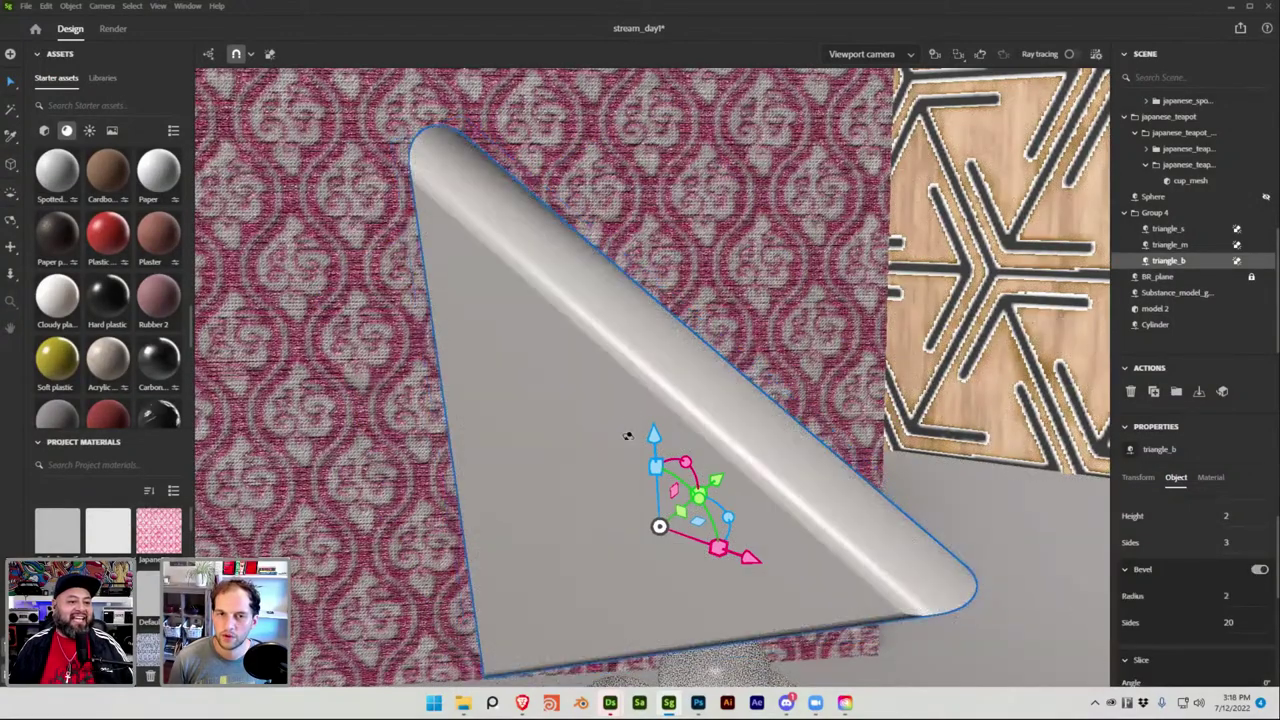
{"action": "middle_click_drag", "start_coordinate": [818, 447], "coordinate": [585, 351]}
{"action": "middle_click_drag", "start_coordinate": [718, 402], "coordinate": [1209, 530]}
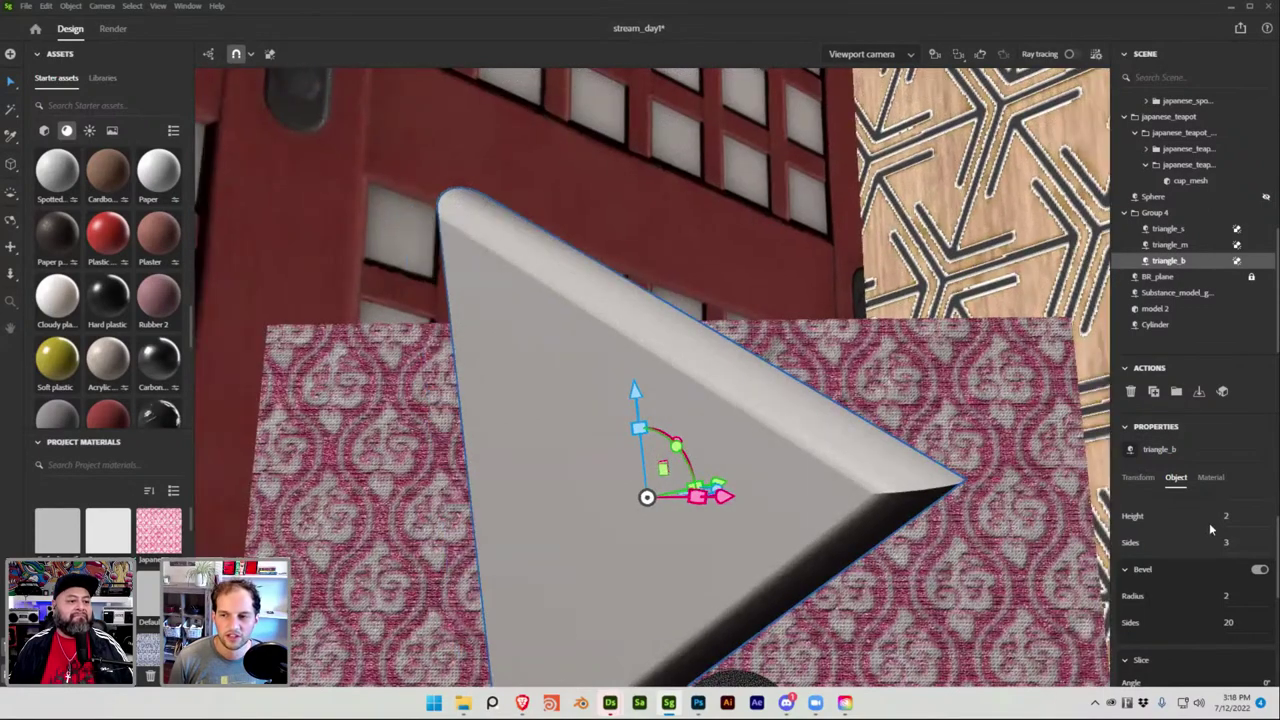
{"action": "left_click", "coordinate": [1225, 597]}
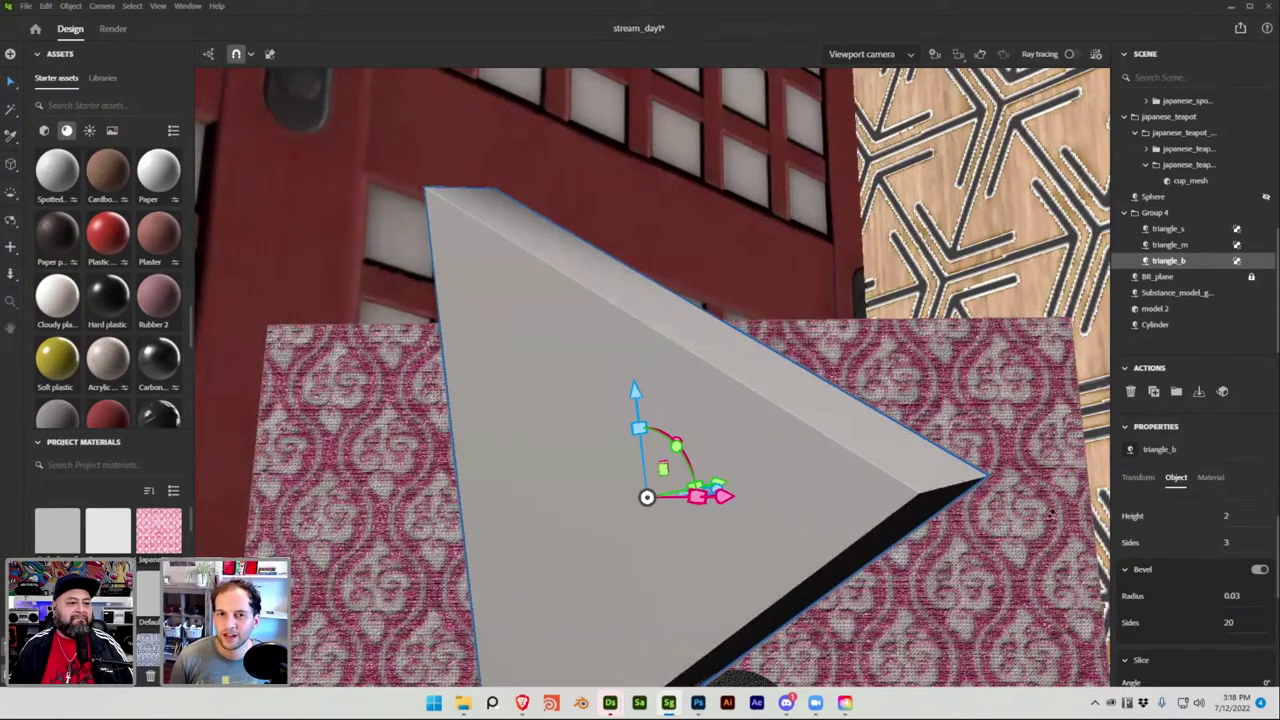
Try a bevel radius of 0.07 on triangle_b and return it to 0.03, comparing the edges up close.
{"action": "middle_click_drag", "start_coordinate": [1008, 500], "coordinate": [1032, 517]}
{"action": "left_click_drag", "start_coordinate": [811, 408], "coordinate": [730, 497], "text": "alt"}
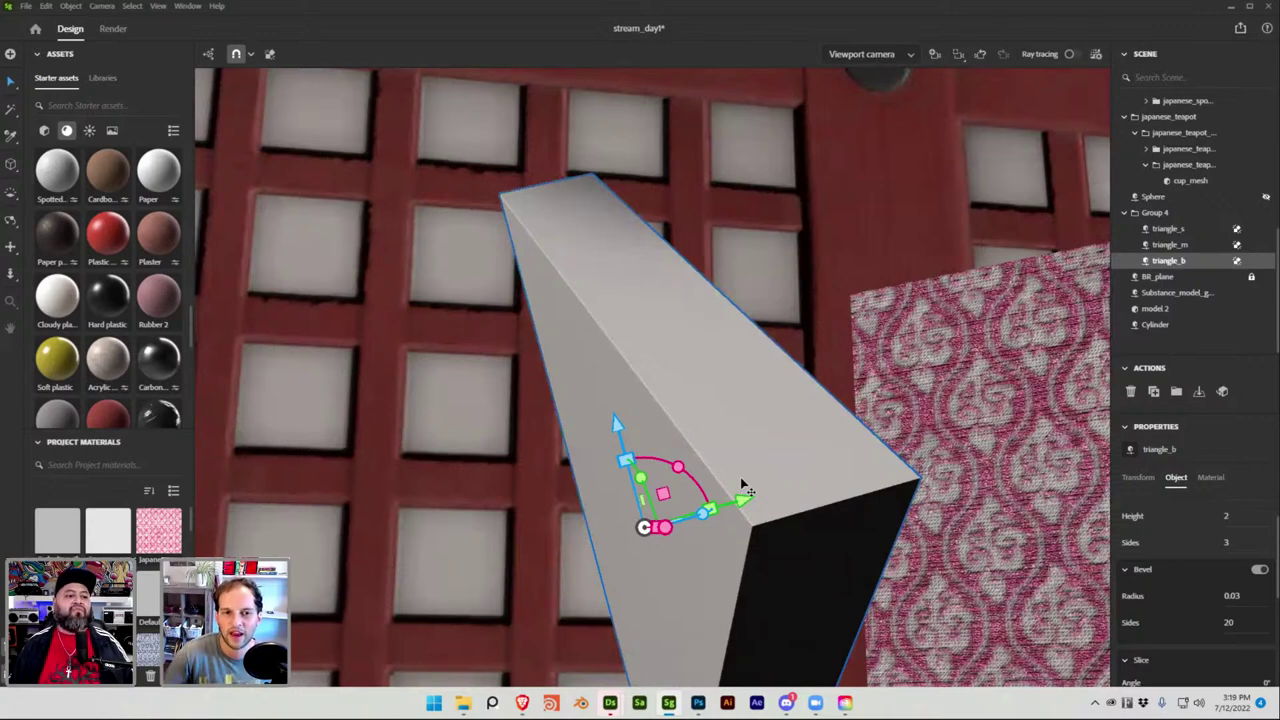
{"action": "scroll", "coordinate": [841, 471], "scroll_direction": "up", "scroll_amount": 3}
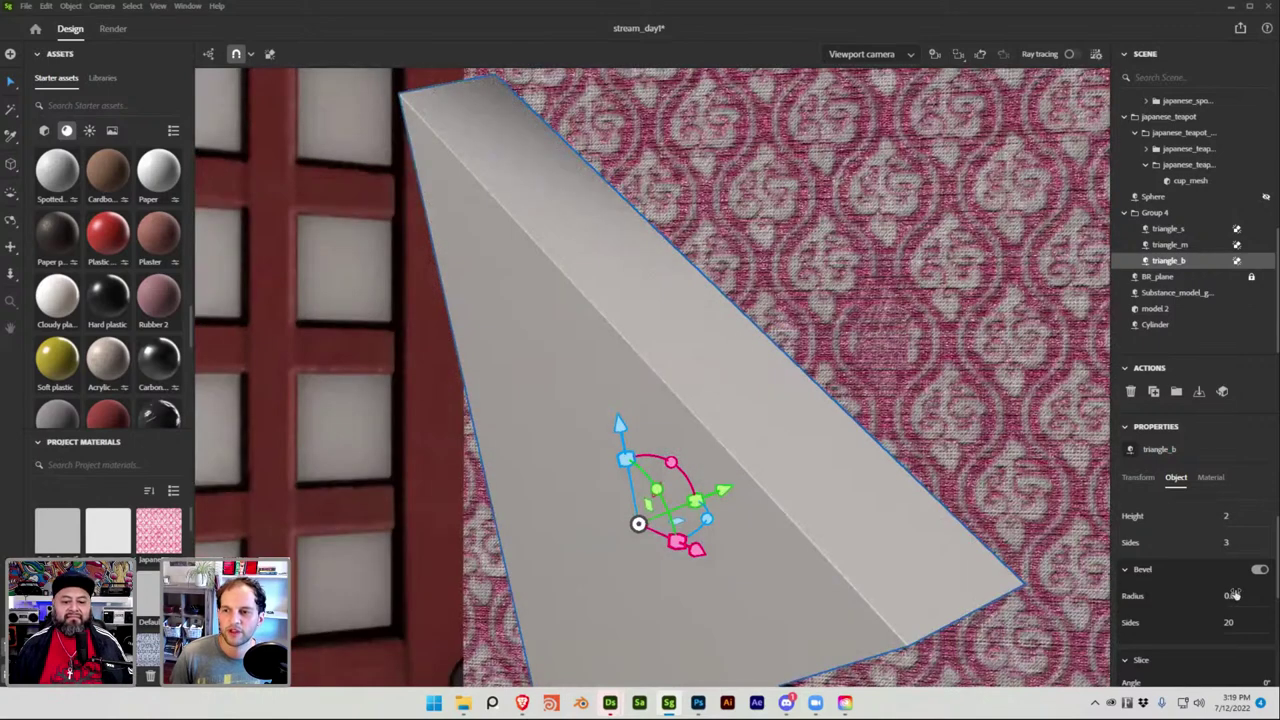
{"action": "left_click", "coordinate": [1235, 594]}
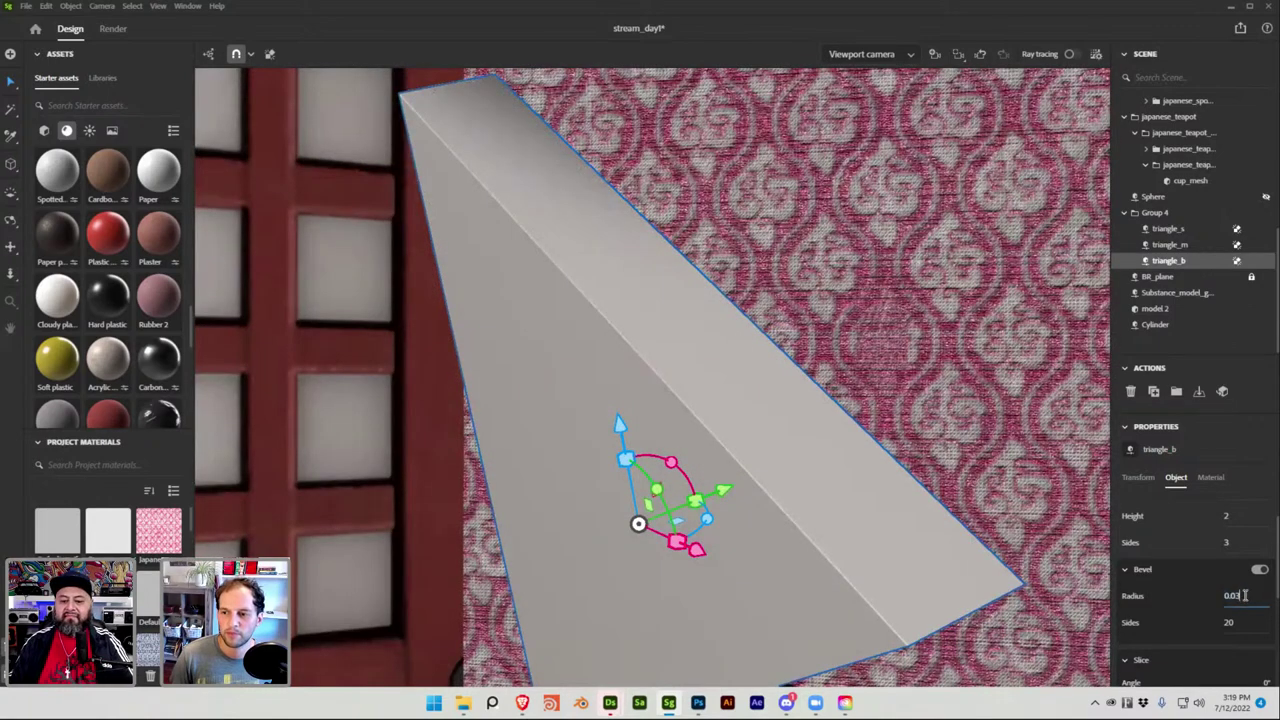
{"action": "type", "text": "0.07"}
{"action": "key", "text": "Return"}
{"action": "left_click_drag", "start_coordinate": [720, 303], "coordinate": [686, 438], "text": "alt"}
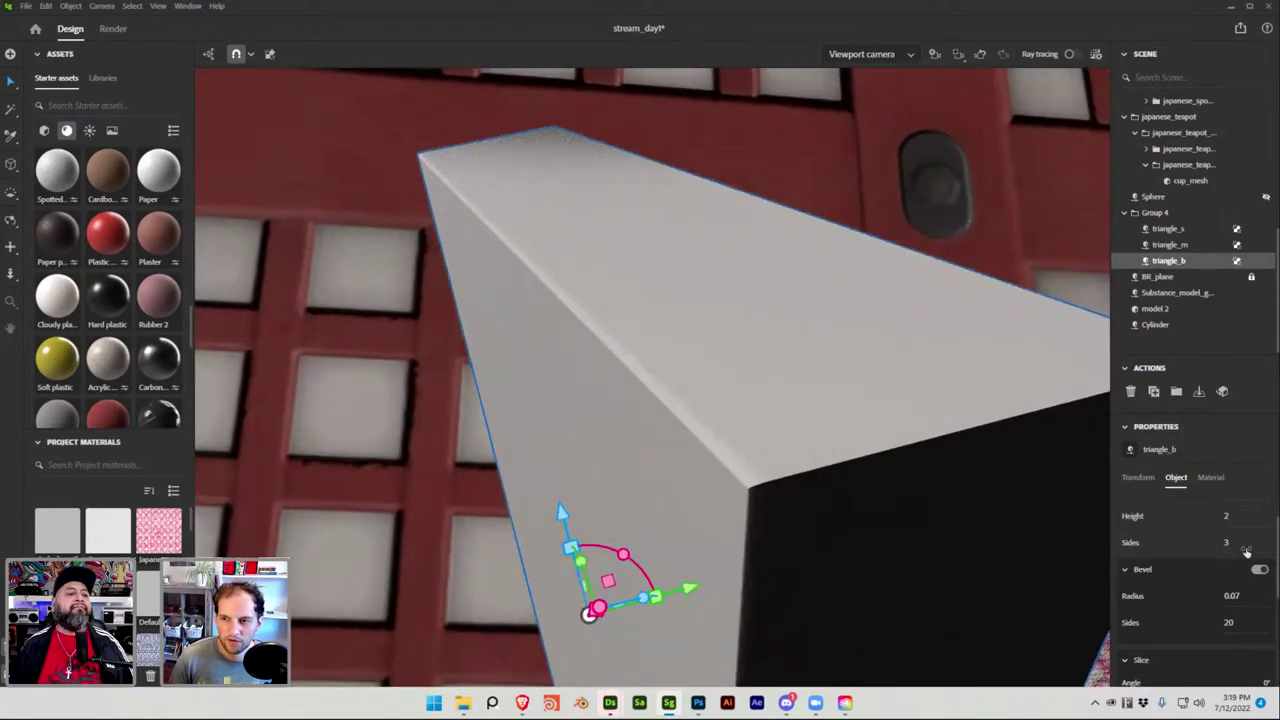
{"action": "type", "text": "30.03"}
{"action": "key", "text": "Return"}
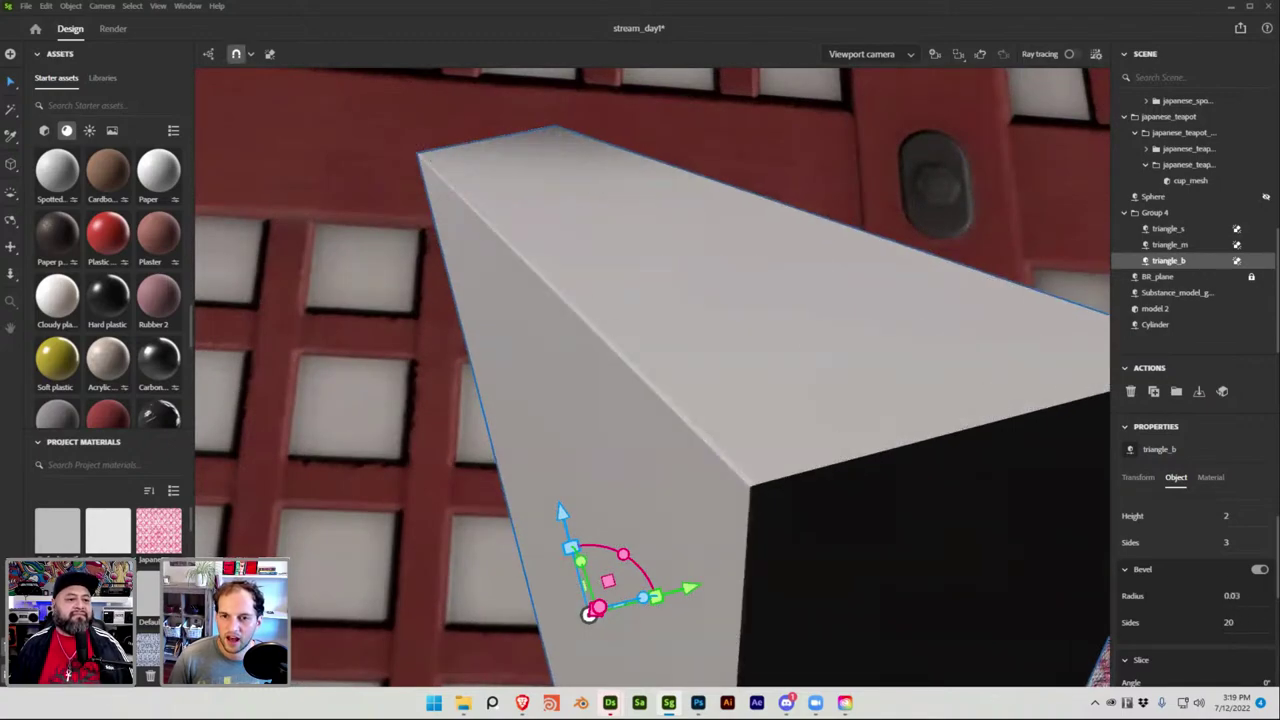
Try bevel side counts of 3 and 1 on triangle_b and restore the bevel to 20 sides.
{"action": "type", "text": "20"}
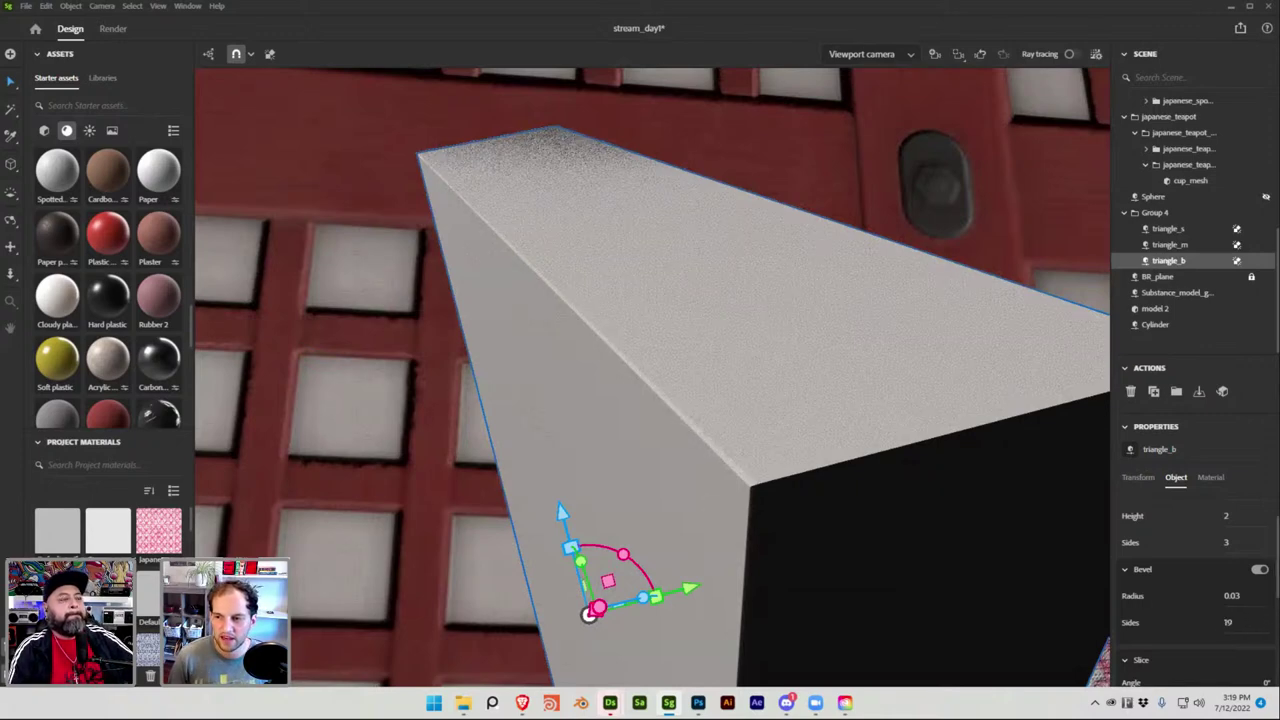
{"action": "type", "text": "3"}
{"action": "key", "text": "Return"}
{"action": "type", "text": "1"}
{"action": "key", "text": "Return"}
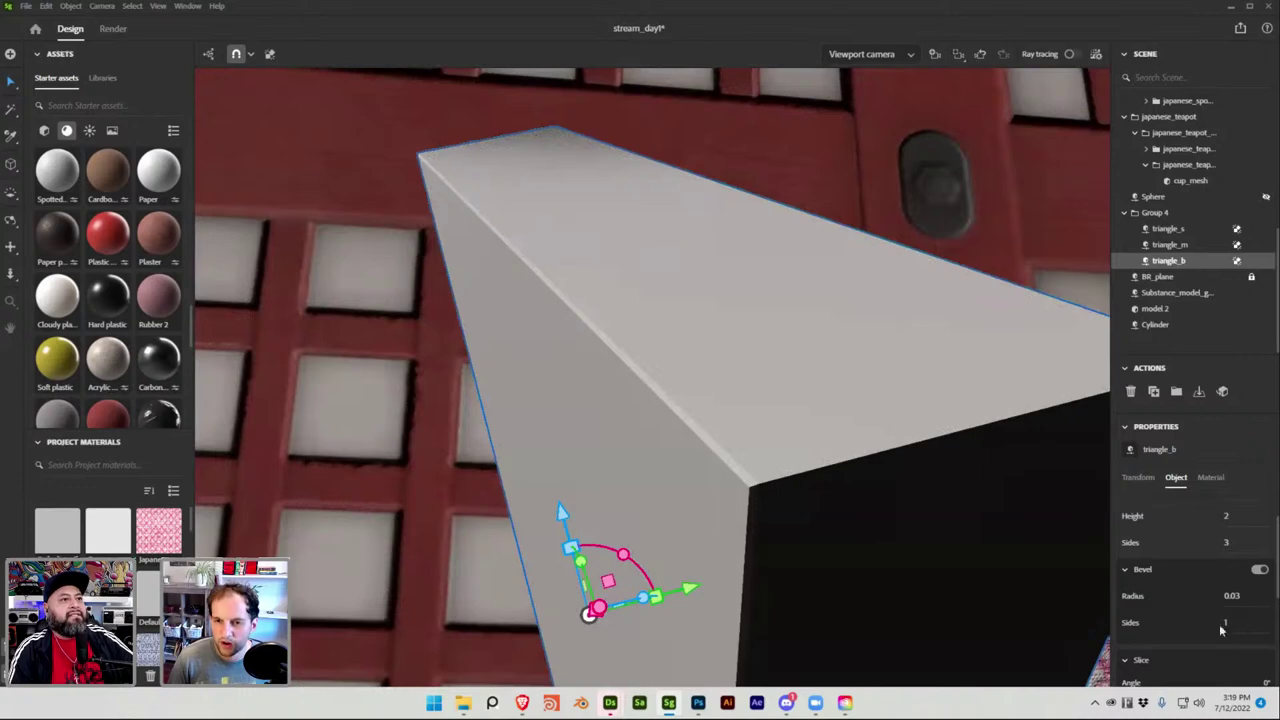
{"action": "middle_click_drag", "start_coordinate": [652, 418], "coordinate": [649, 469]}
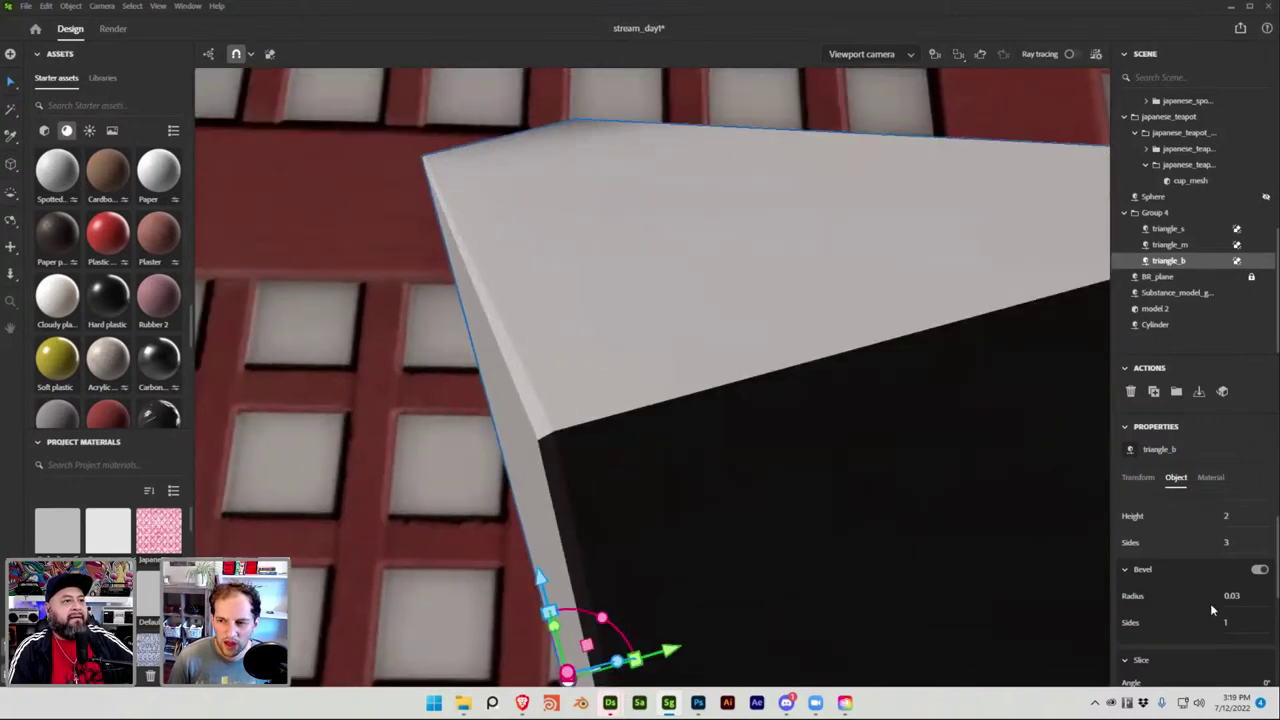
{"action": "left_click", "coordinate": [1240, 623]}
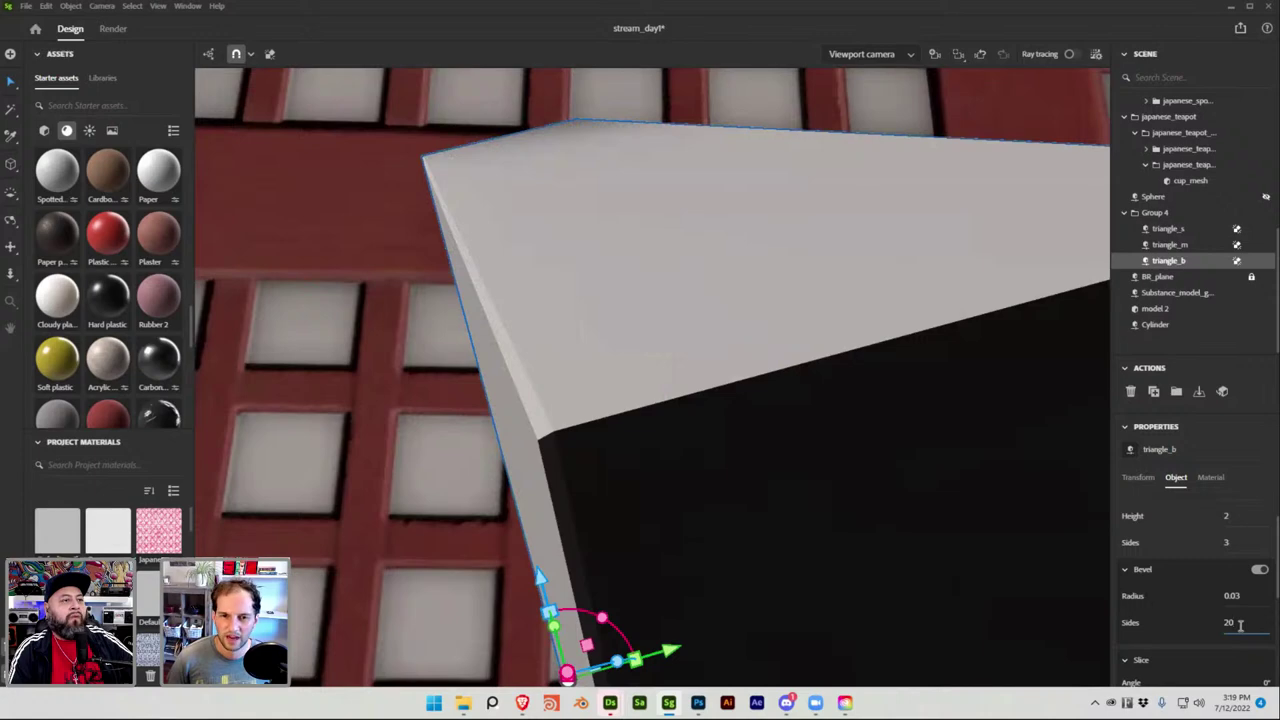
{"action": "type", "text": "20"}
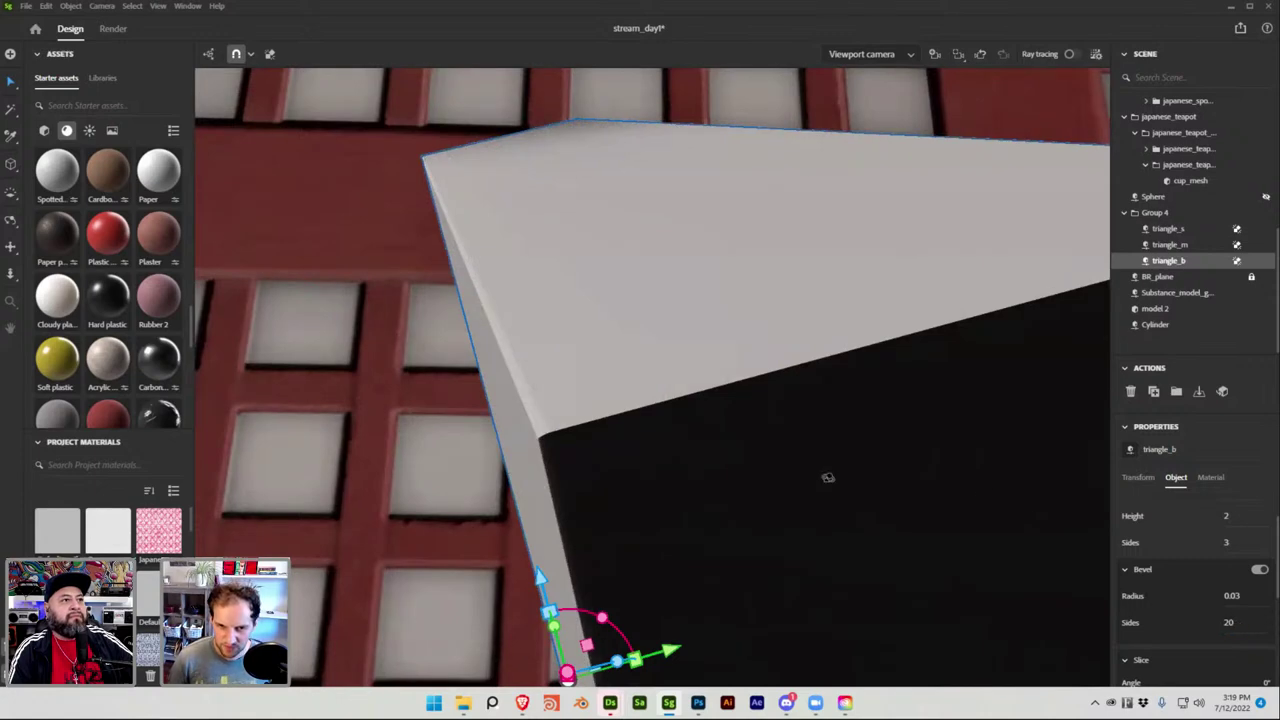
{"action": "key", "text": "Return"}
Set the bevel radius of triangle_b to 0.05 after checking its corner up close.
{"action": "middle_click_drag", "start_coordinate": [752, 449], "coordinate": [749, 446]}
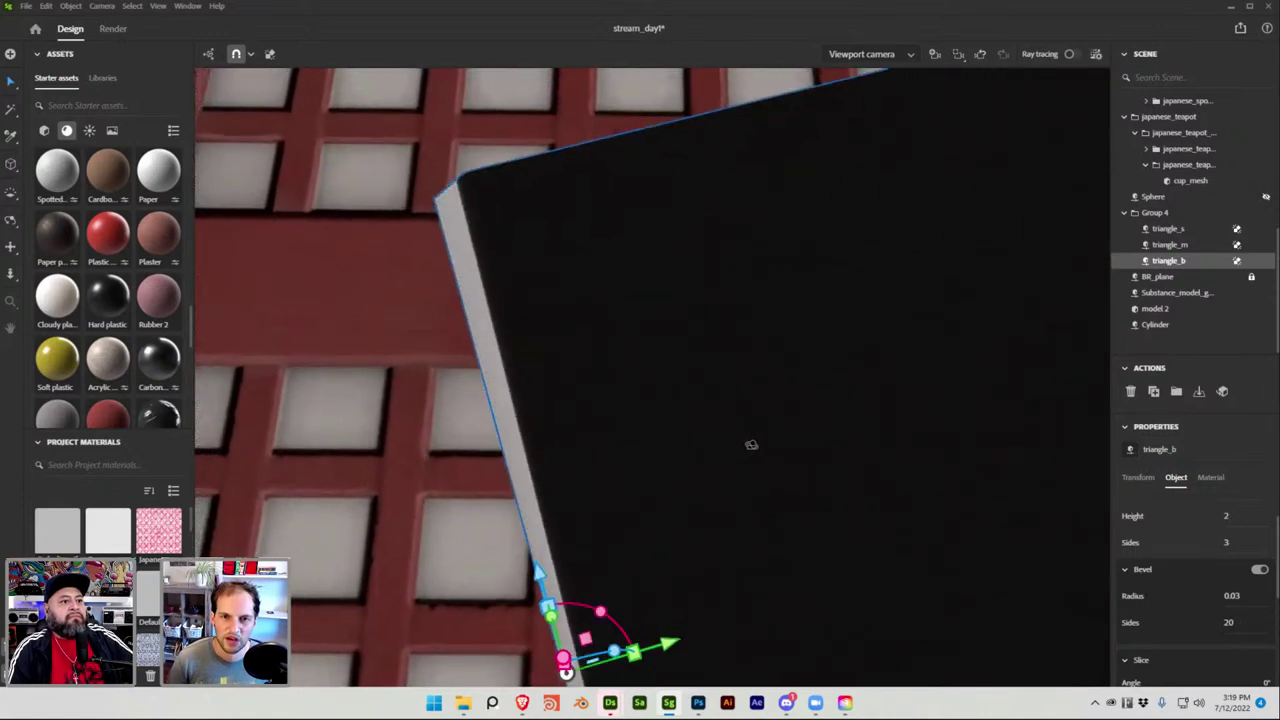
{"action": "left_click", "coordinate": [1244, 595]}
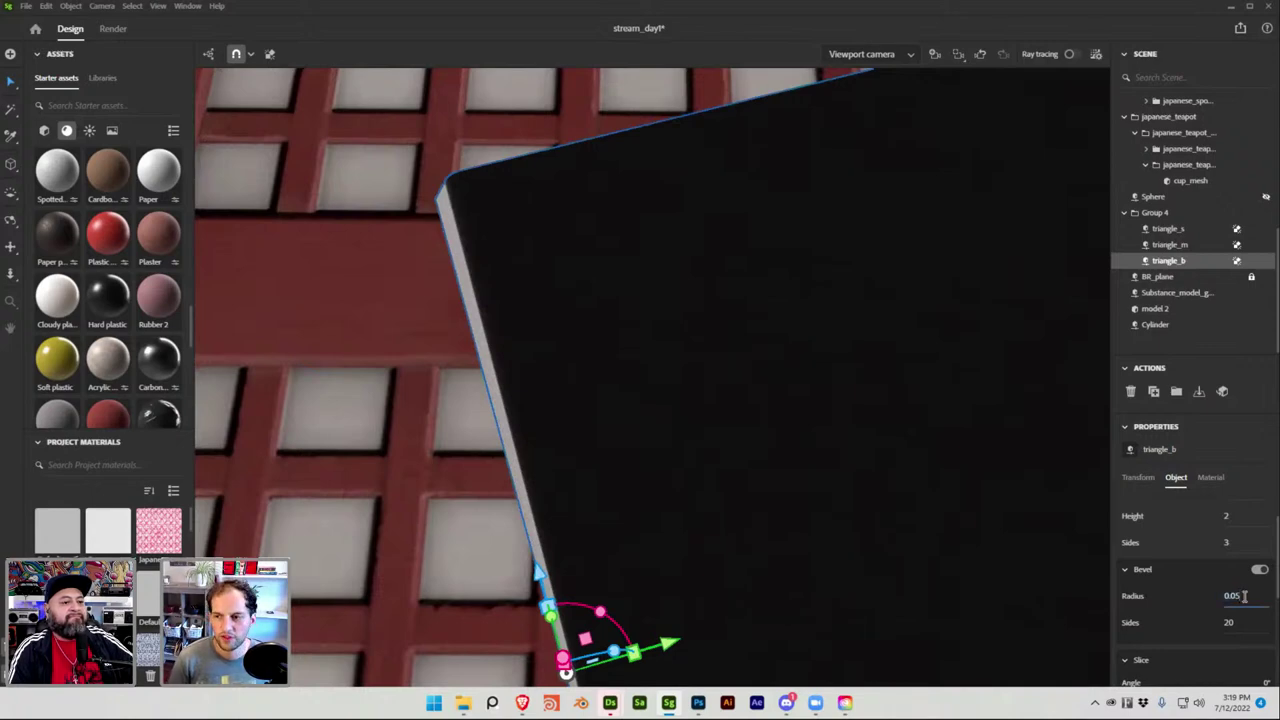
{"action": "key", "text": "Return"}
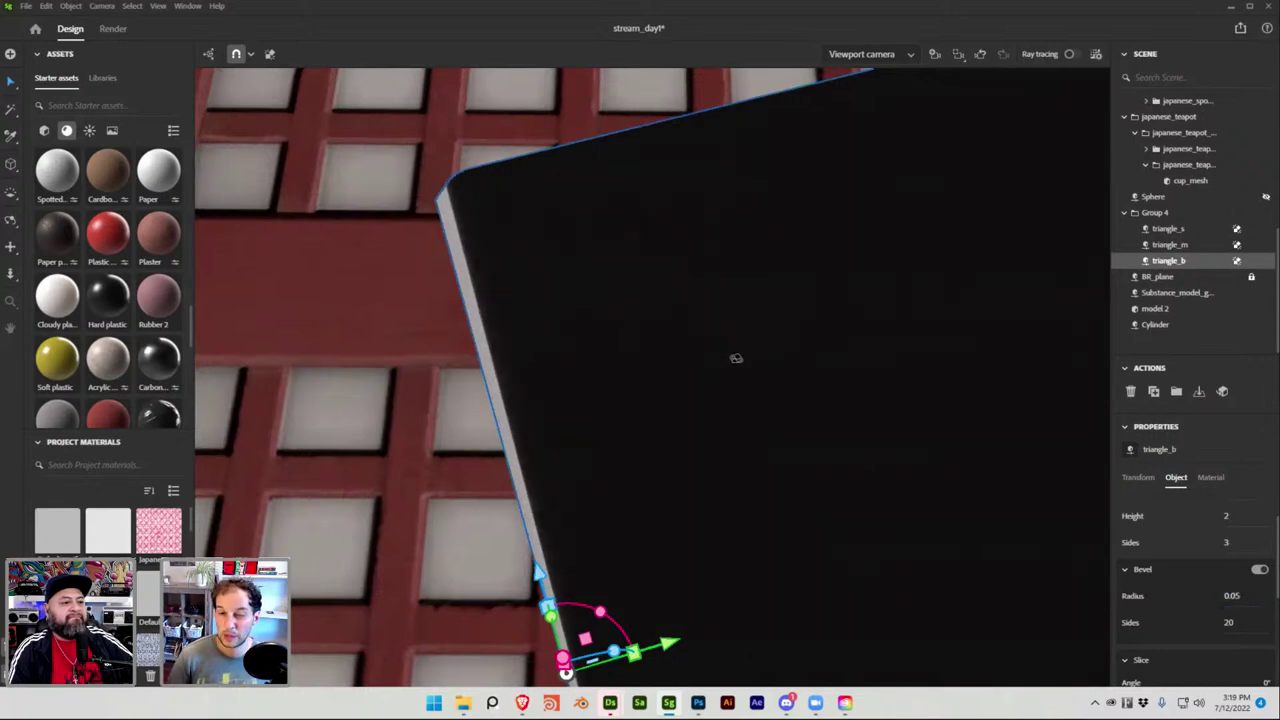
Enable the bevel on triangle_m and set its radius to 0.05.
{"action": "scroll", "coordinate": [749, 369], "scroll_direction": "down", "scroll_amount": 5}
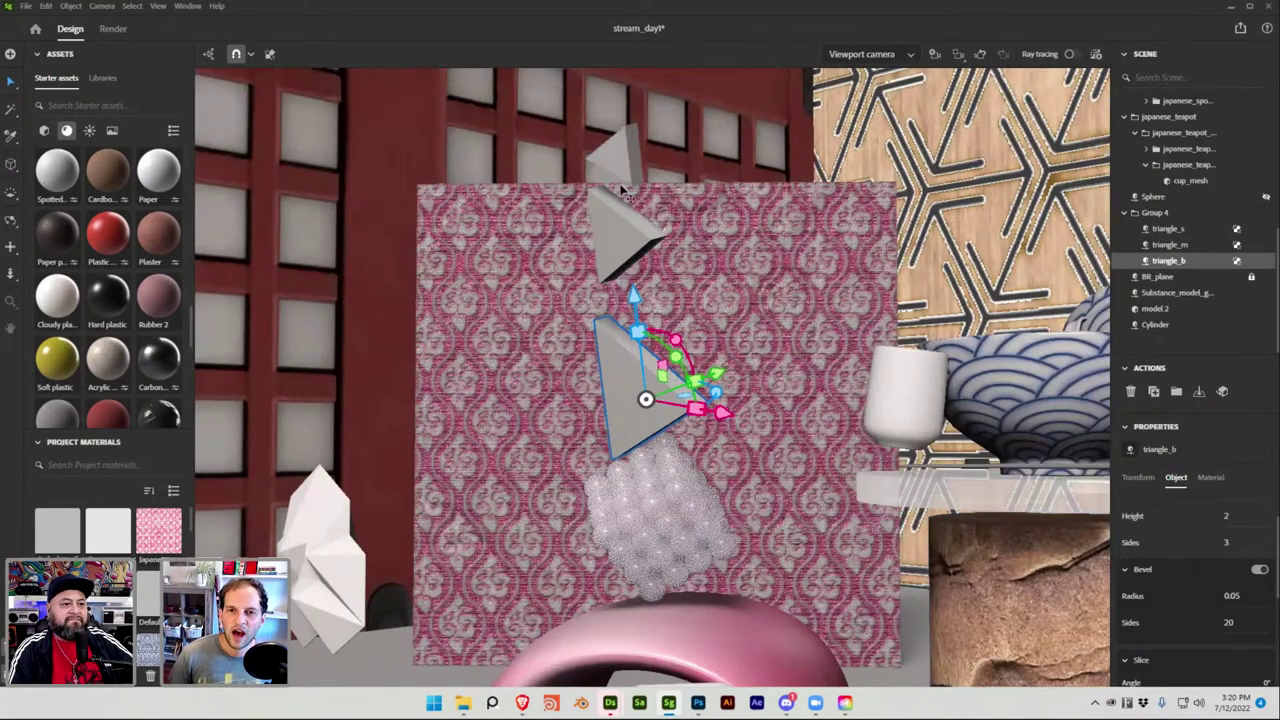
{"action": "left_click", "coordinate": [1172, 245]}
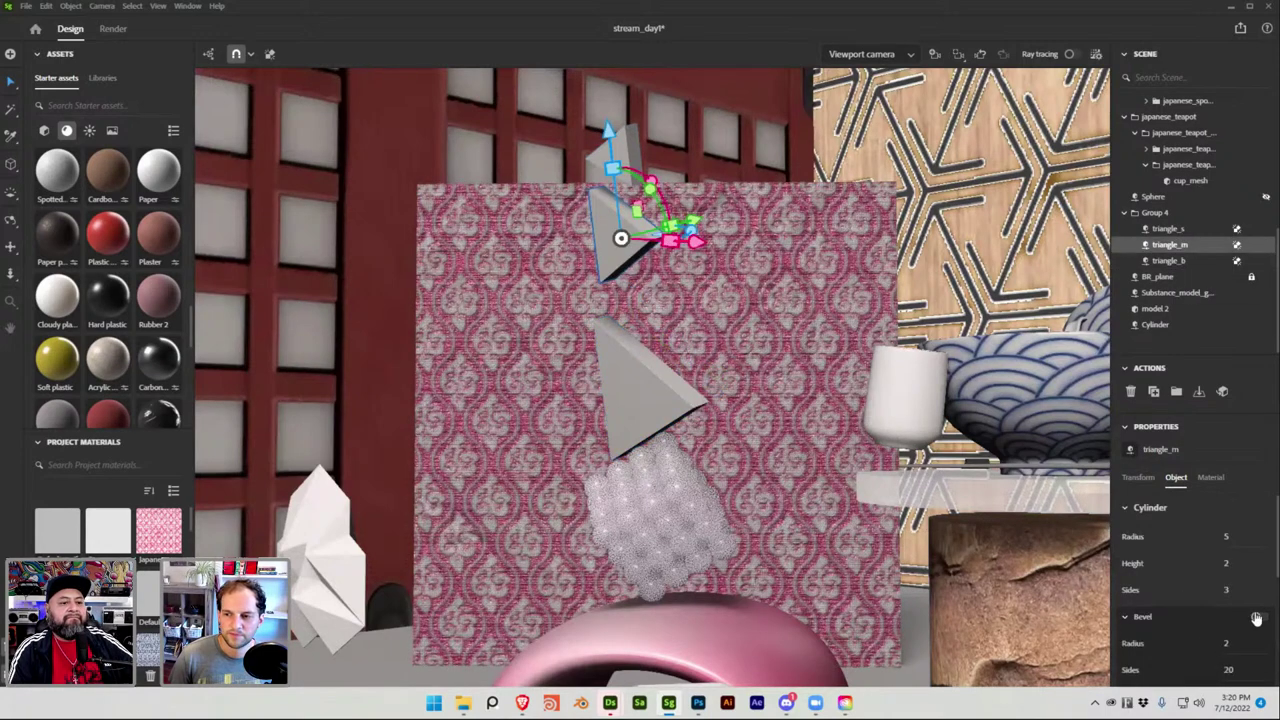
{"action": "left_click", "coordinate": [1257, 617]}
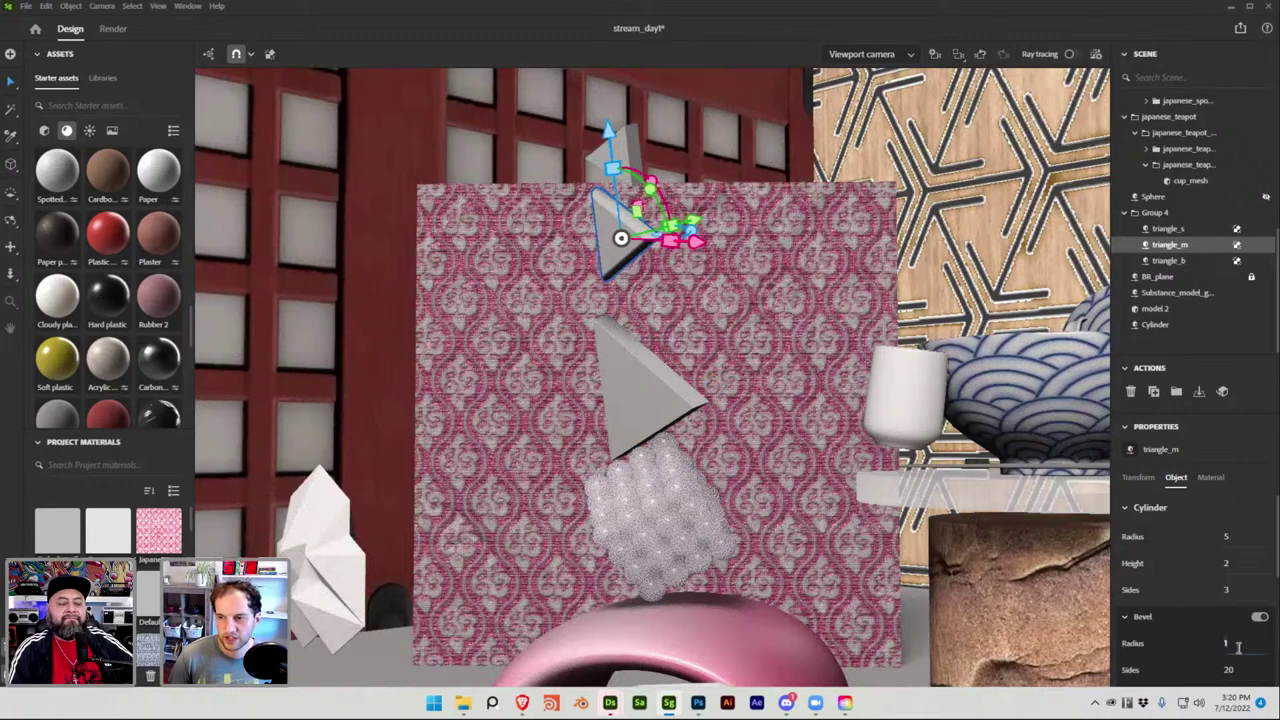
{"action": "key", "text": "Return"}
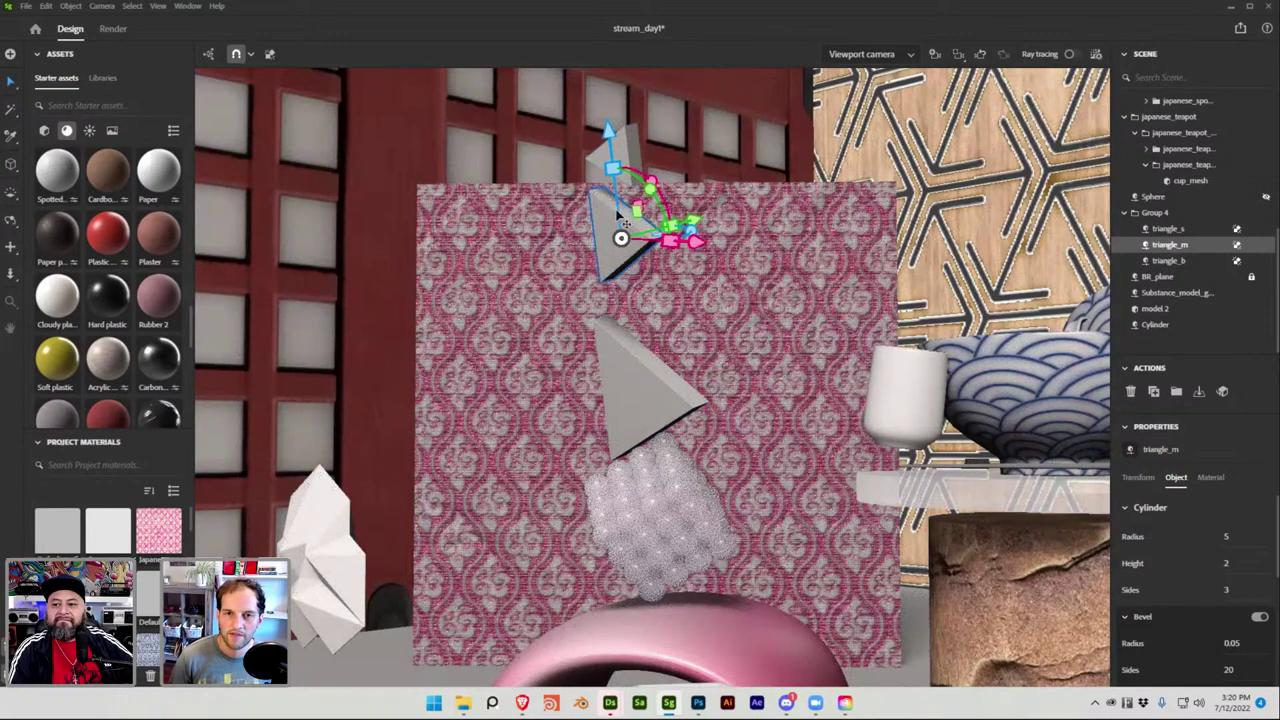
{"action": "key", "text": "Escape"}
Enable the bevel on triangle_s and set its radius to 0.05.
{"action": "left_click", "coordinate": [1168, 229]}
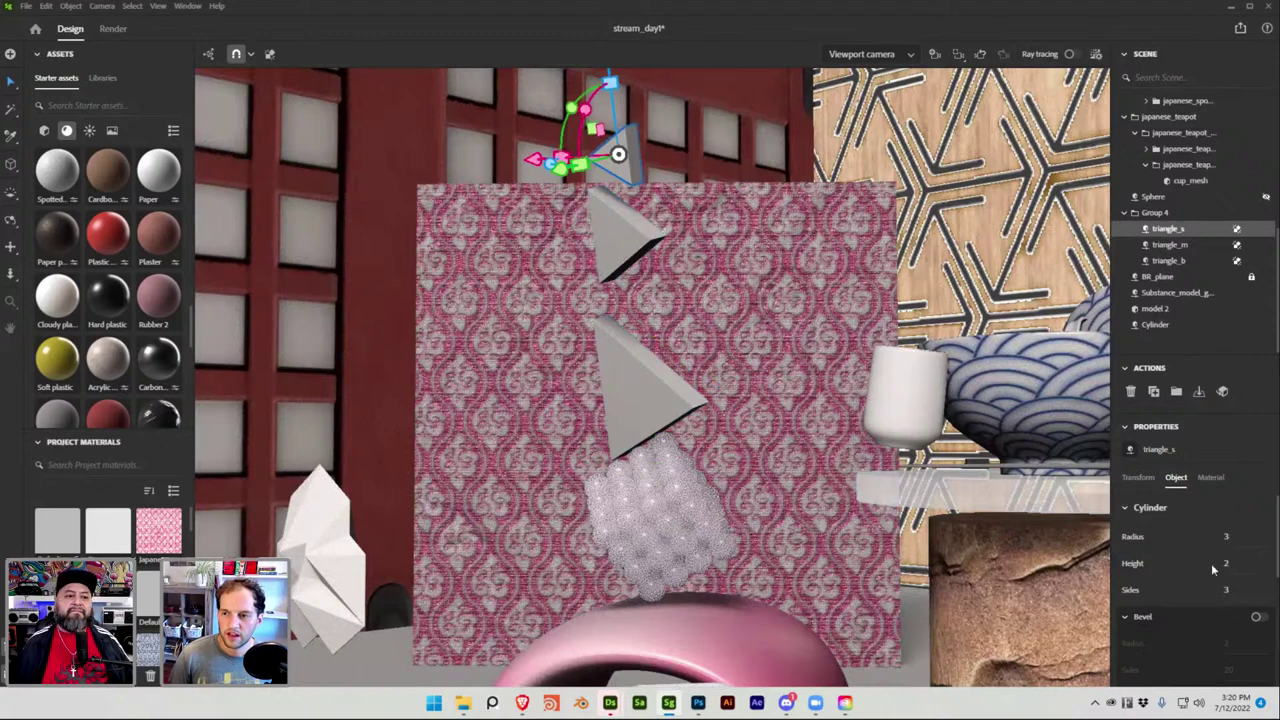
{"action": "left_click", "coordinate": [1257, 619]}
{"action": "left_click", "coordinate": [1240, 643]}
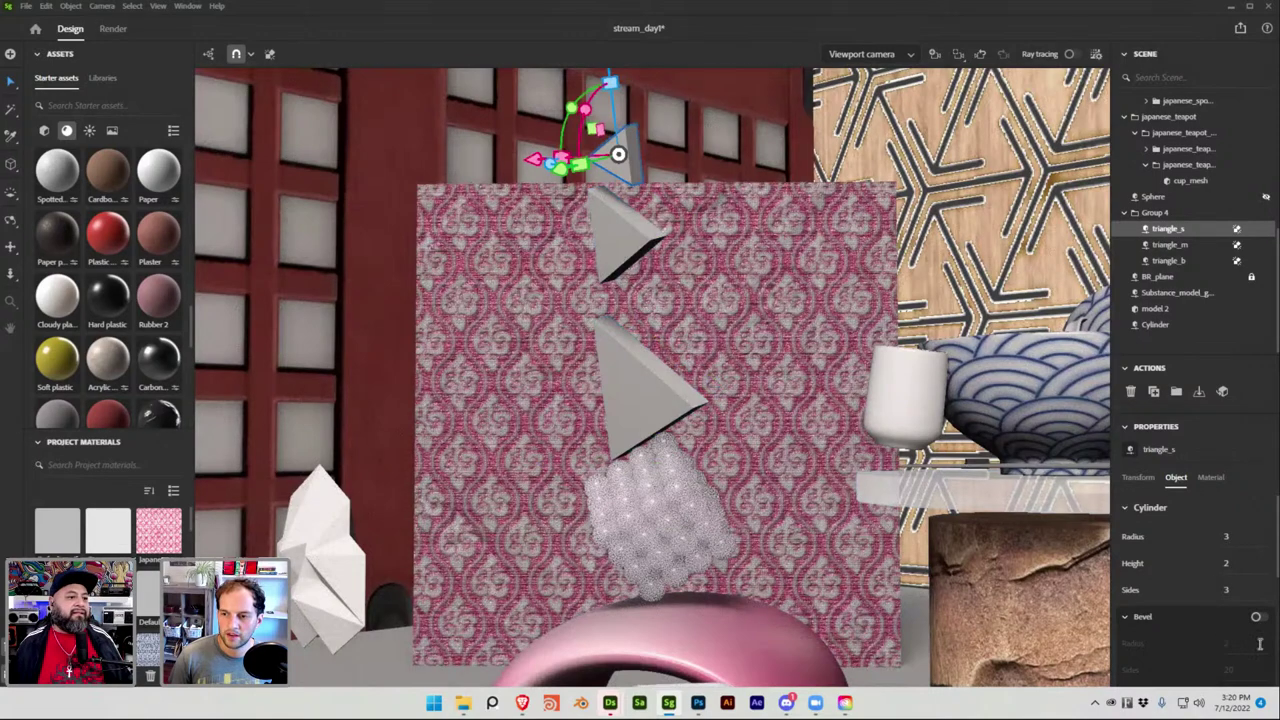
{"action": "type", "text": ".05"}
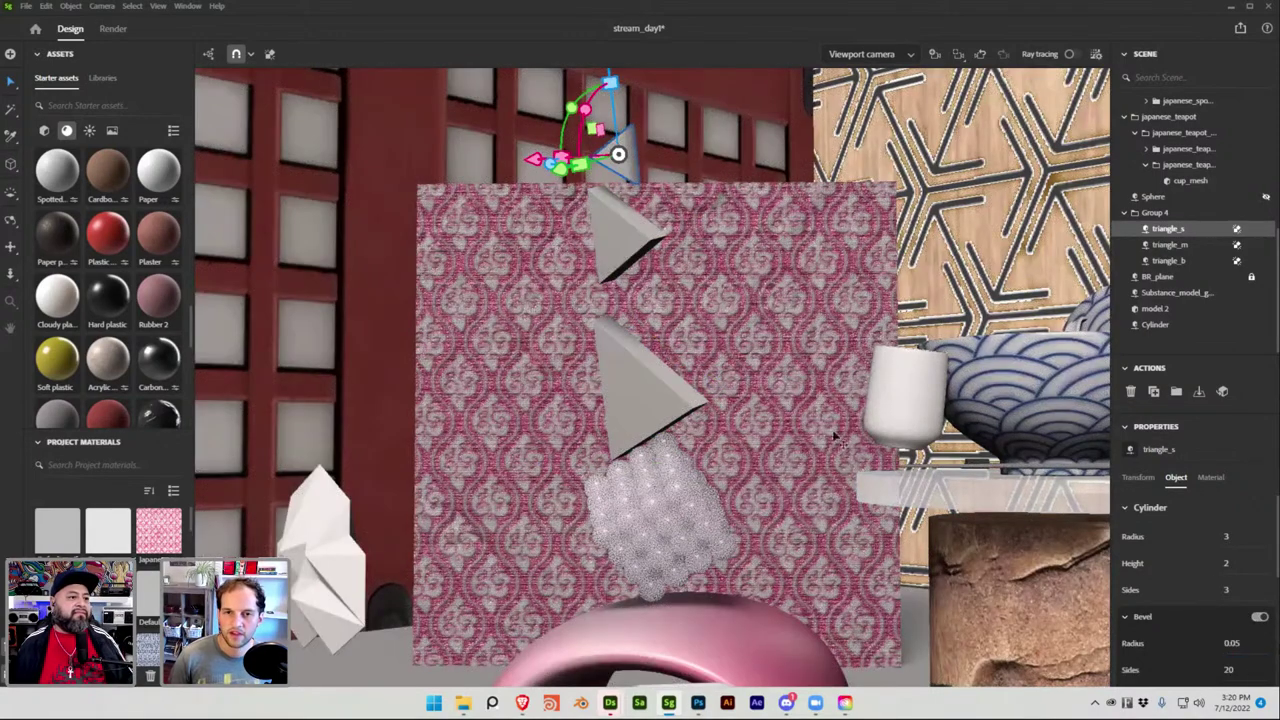
Save the scene and show the 3D models among the starter assets.
{"action": "key", "text": "ctrl+s"}
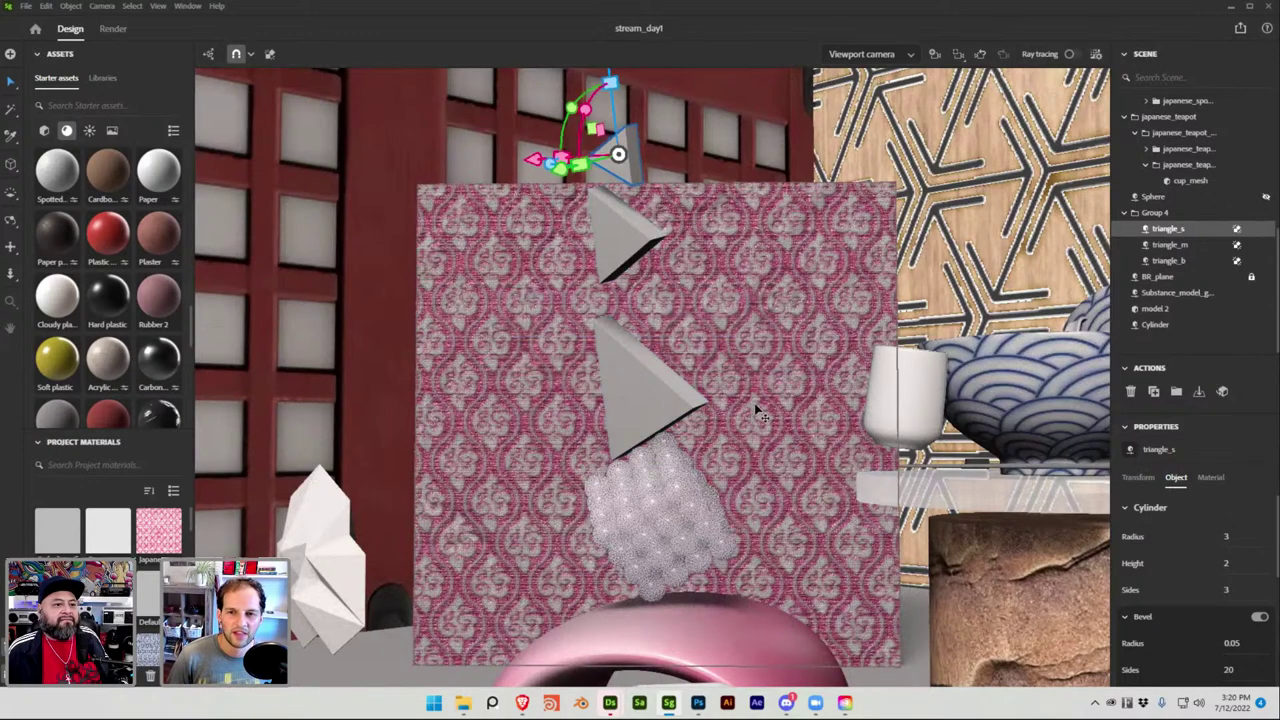
{"action": "scroll", "coordinate": [690, 465], "scroll_direction": "down", "scroll_amount": 2}
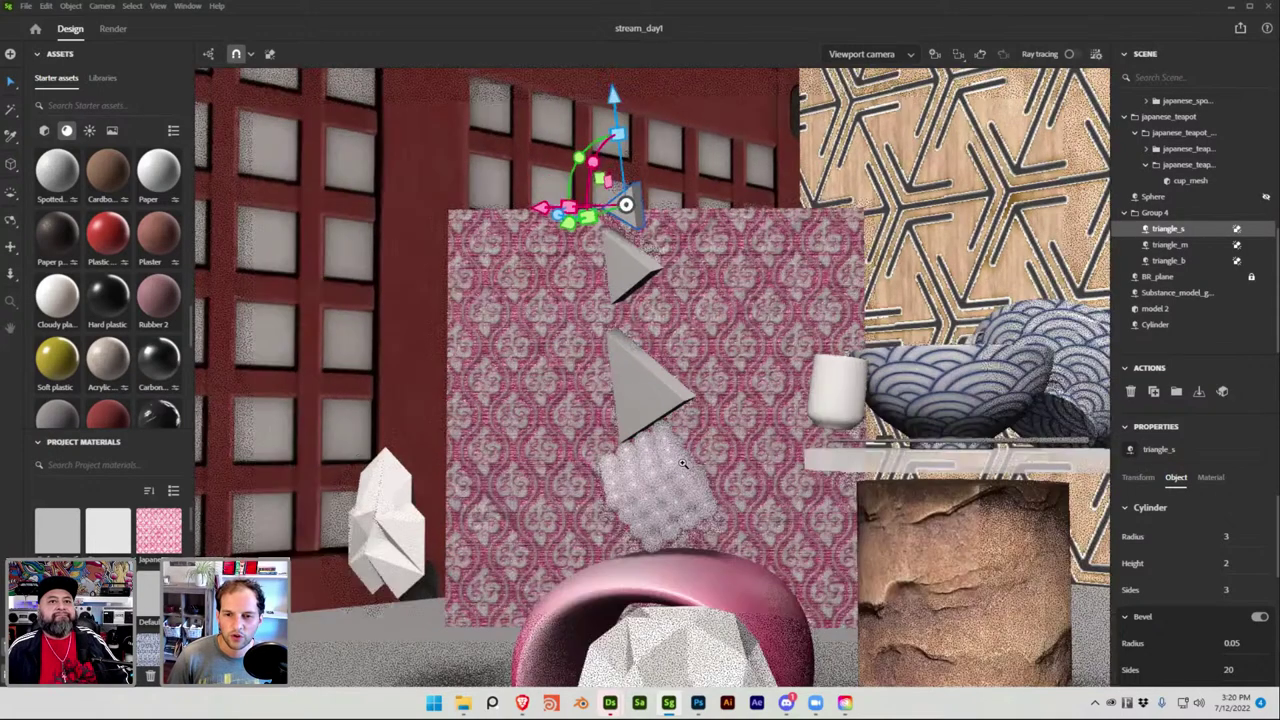
{"action": "scroll", "coordinate": [682, 463], "scroll_direction": "down", "scroll_amount": 3}
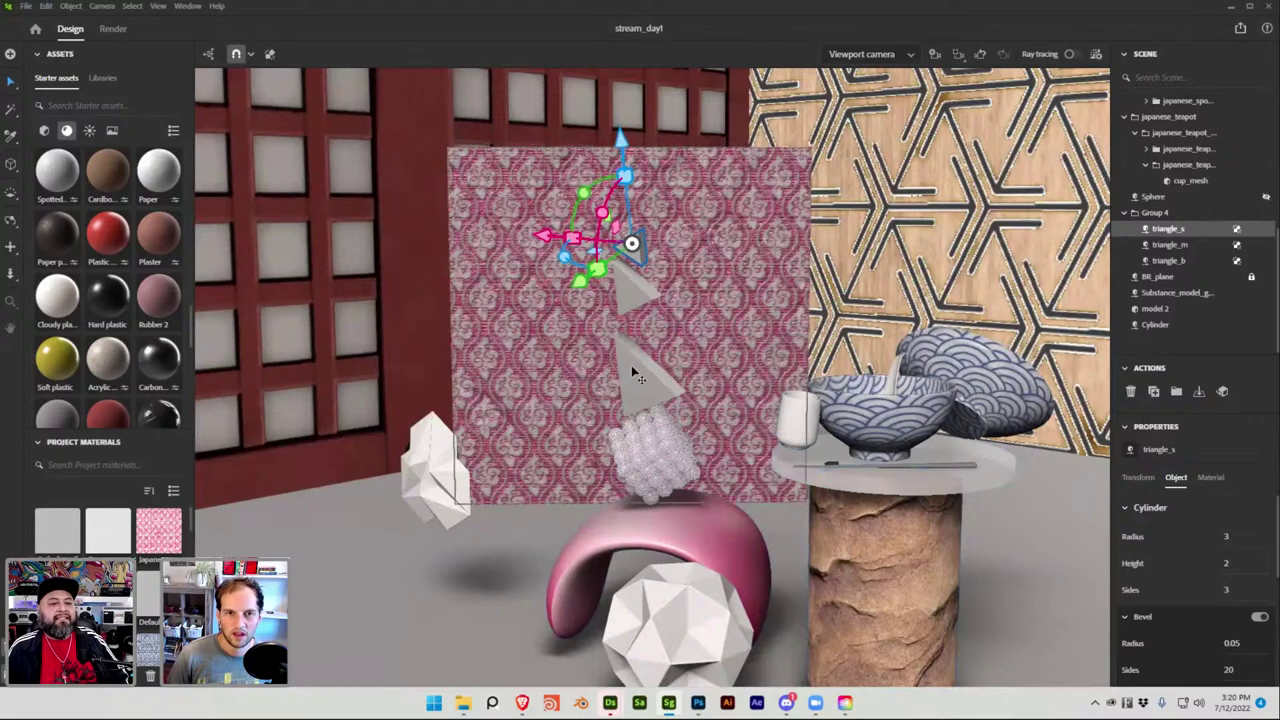
{"action": "left_click", "coordinate": [44, 131]}
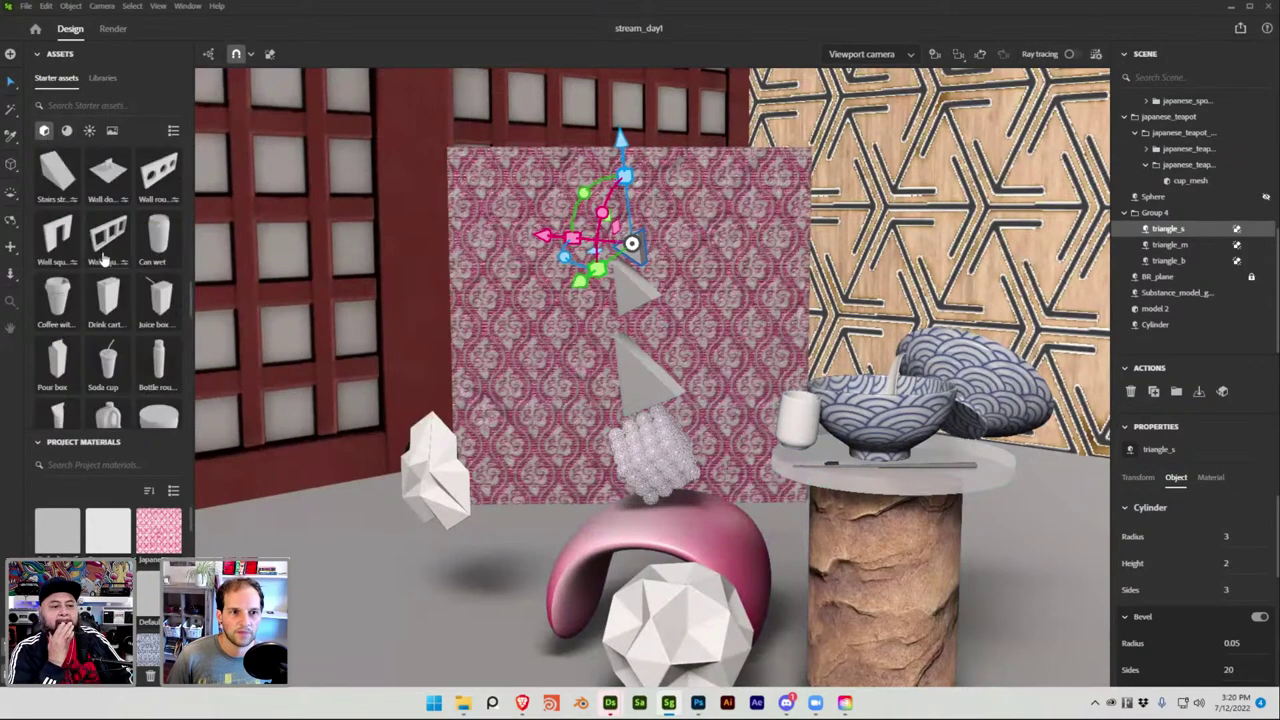
Duplicate triangle_b and bring the copy down toward the floor beside the pink arch.
{"action": "left_click", "coordinate": [641, 385]}
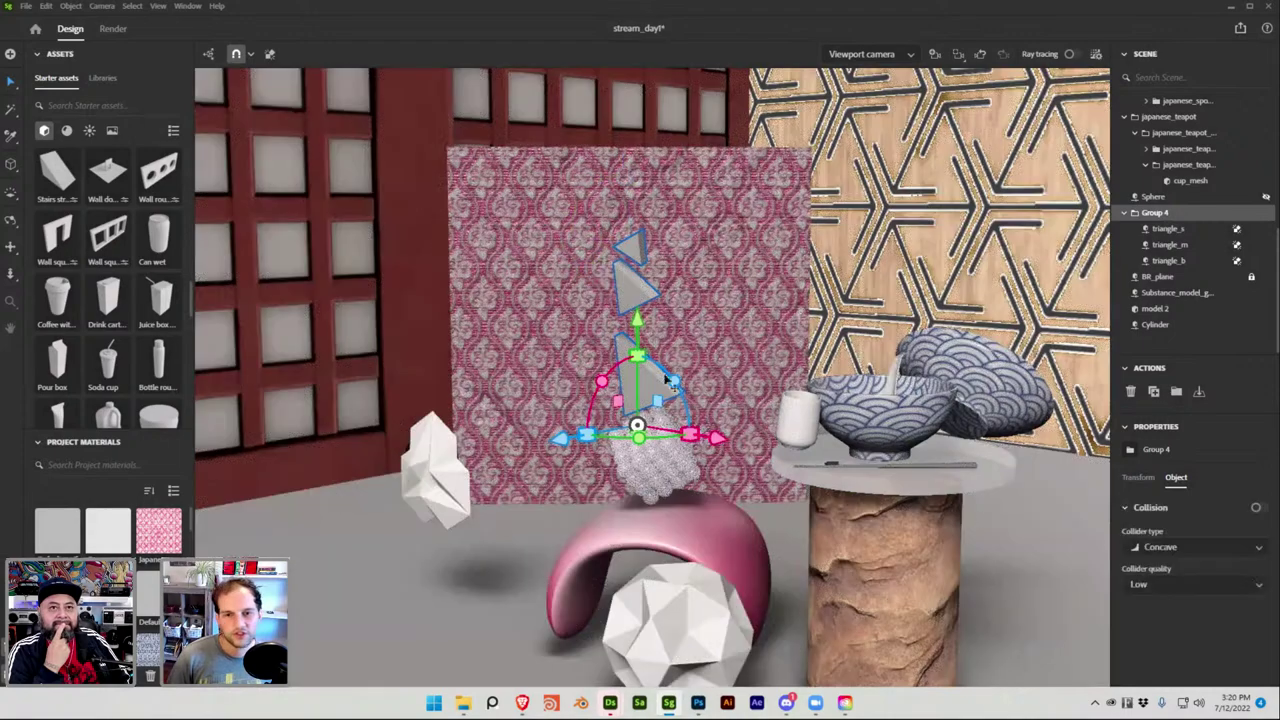
{"action": "key", "text": "ctrl+z"}
{"action": "key", "text": "ctrl+z"}
{"action": "left_click", "coordinate": [1175, 260]}
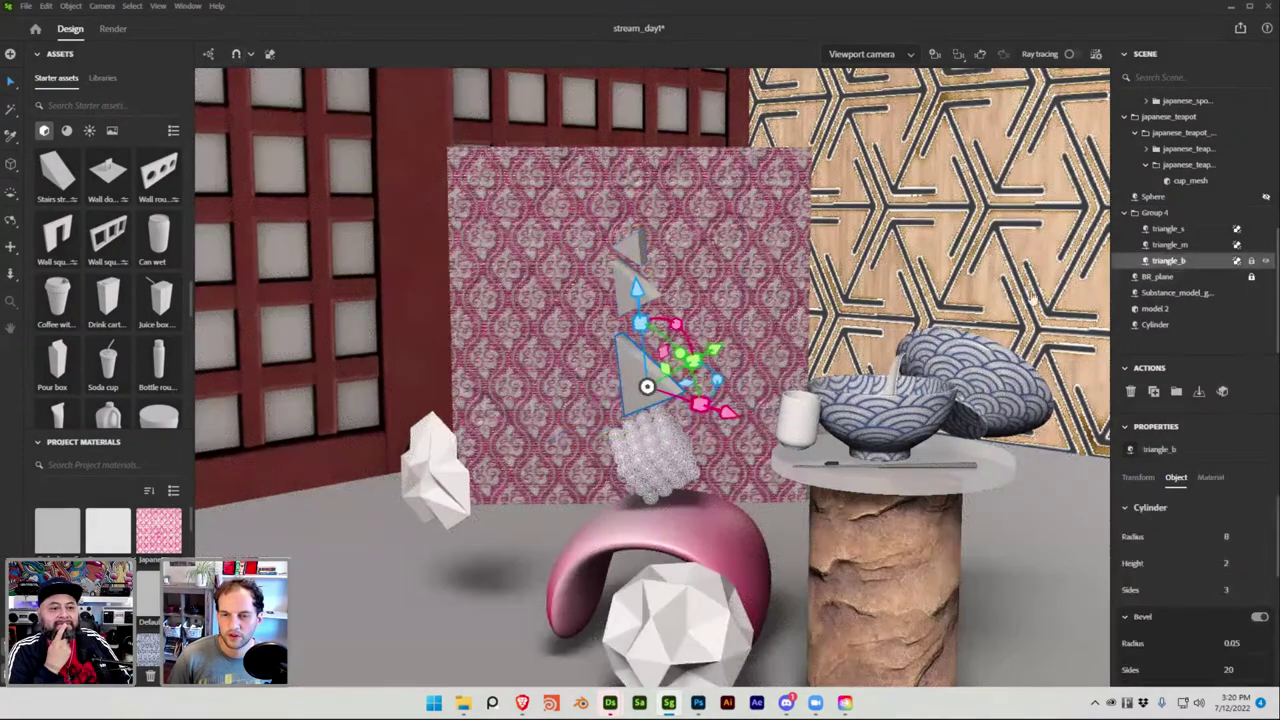
{"action": "key", "text": "ctrl+d"}
{"action": "left_click_drag", "start_coordinate": [682, 380], "coordinate": [530, 550]}
Check the reference board in Photoshop, return to Stager and settle the triangle copy on the floor by the arch.
{"action": "left_click", "coordinate": [698, 703]}
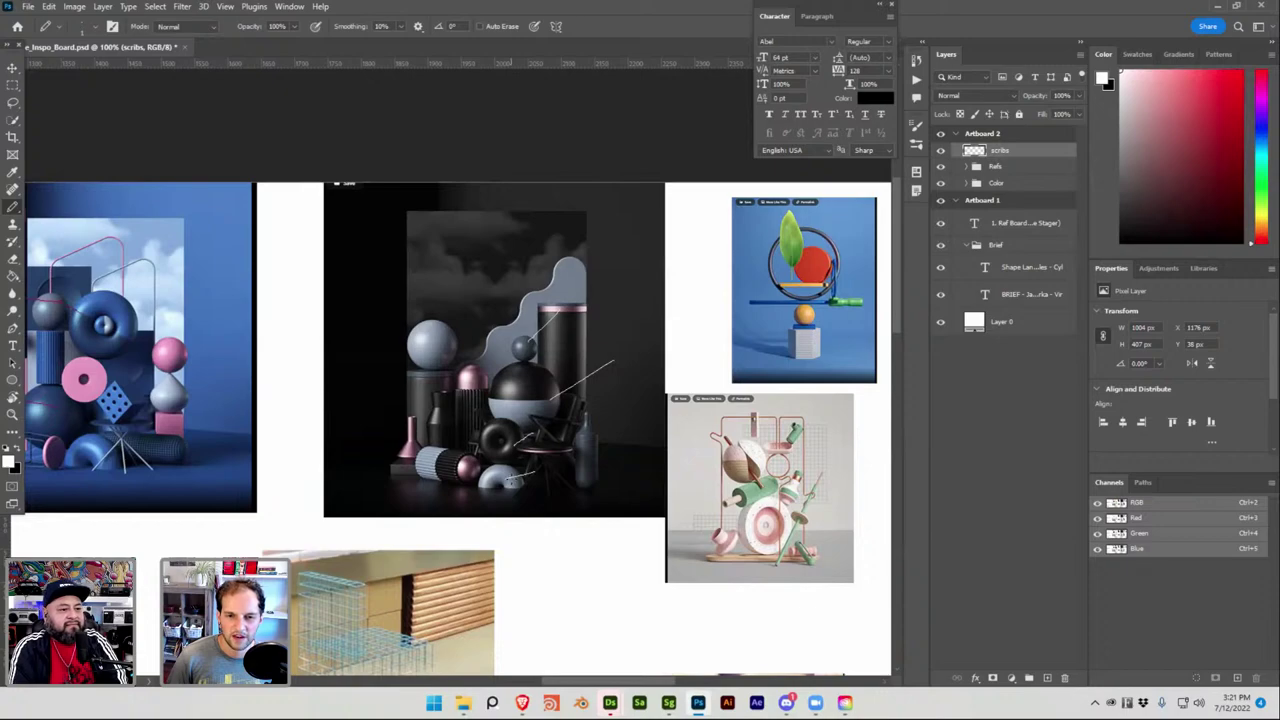
{"action": "key", "text": "super+Tab"}
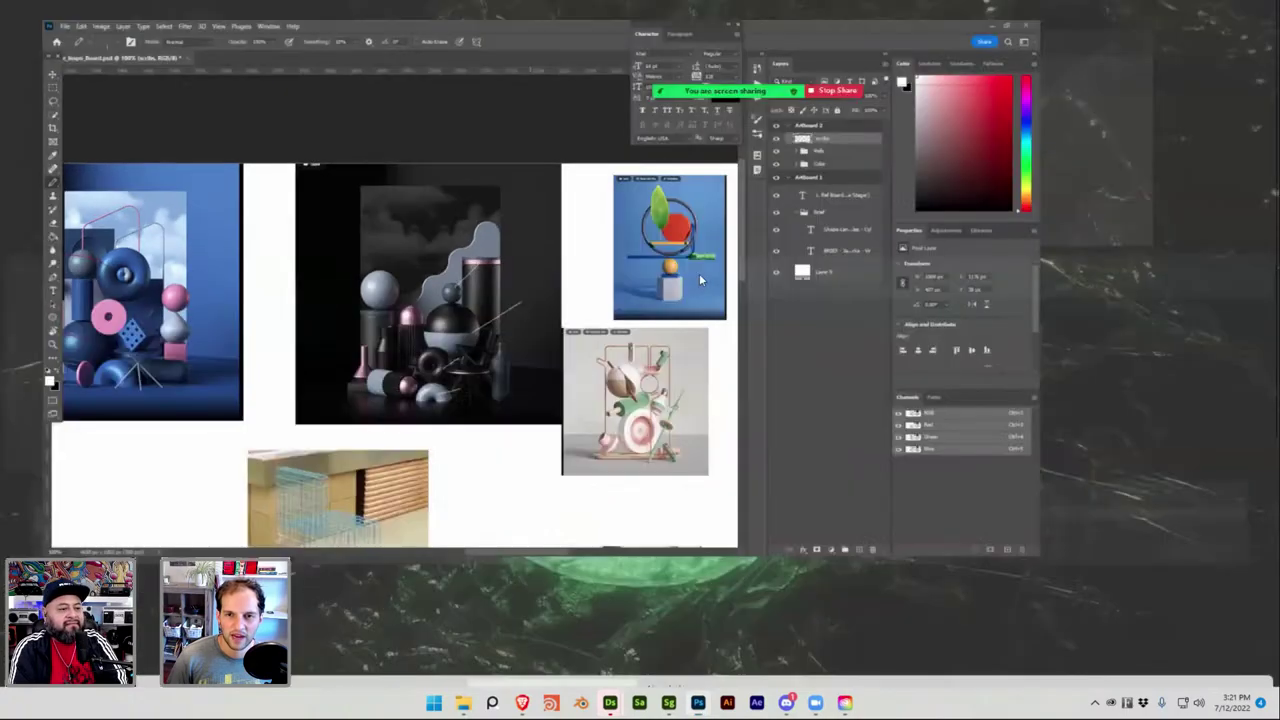
{"action": "key", "text": "Return"}
{"action": "left_click_drag", "start_coordinate": [519, 478], "coordinate": [555, 590]}
Move the folded_primitive_shape pieces away from the front of the pink arch to the open floor beside it.
{"action": "left_click", "coordinate": [437, 480]}
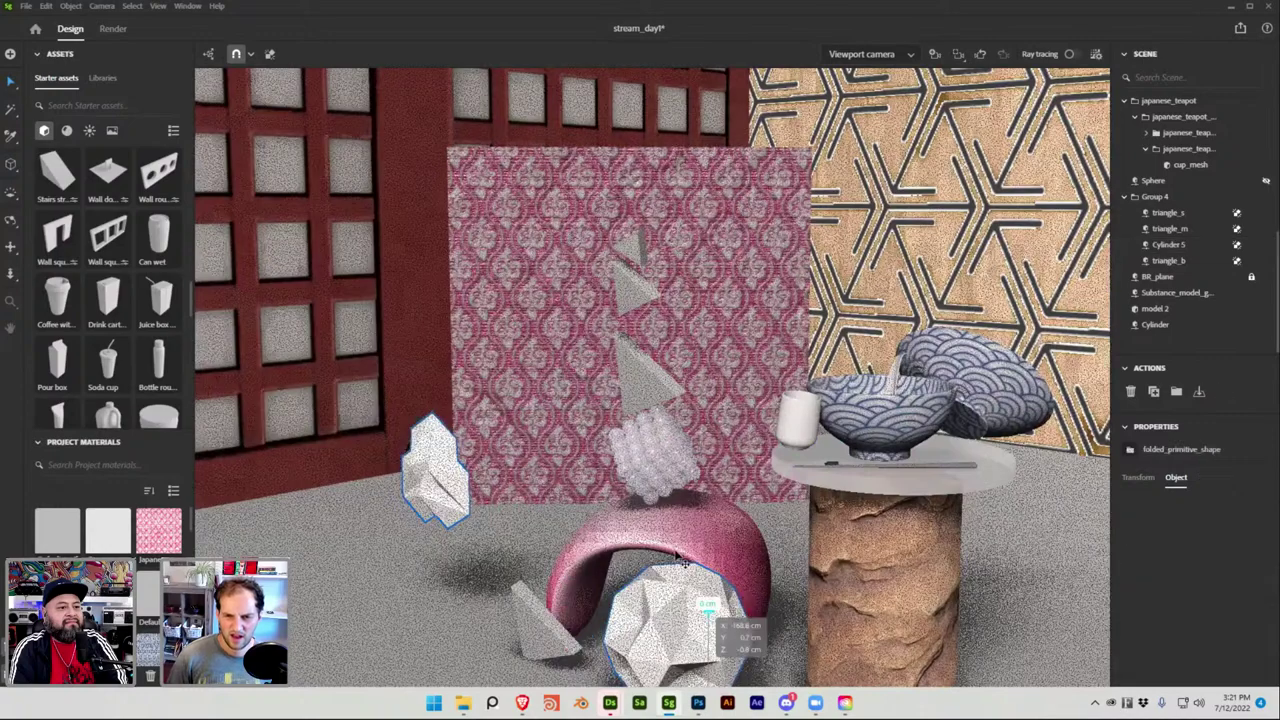
{"action": "left_click_drag", "start_coordinate": [433, 505], "coordinate": [313, 472]}
{"action": "key", "text": "ctrl+z"}
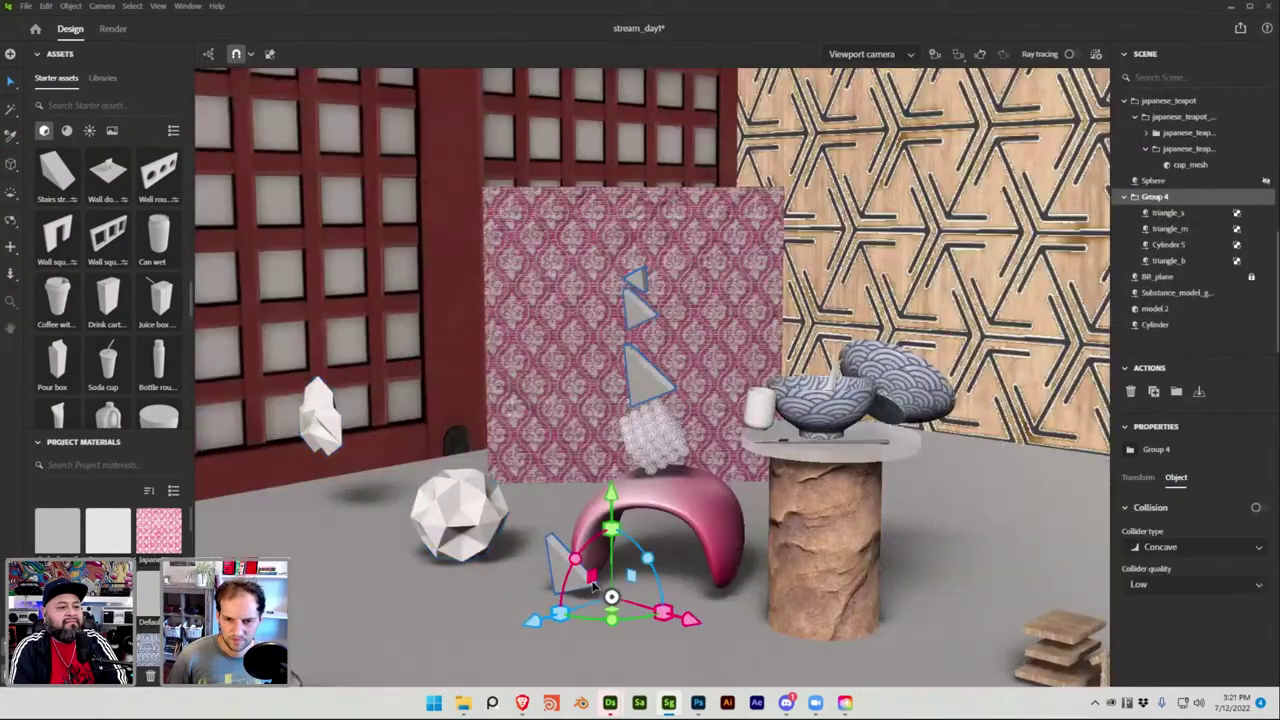
Take the duplicated triangle out of Group 4 and place it at the main level of the scene.
{"action": "left_click", "coordinate": [1143, 479]}
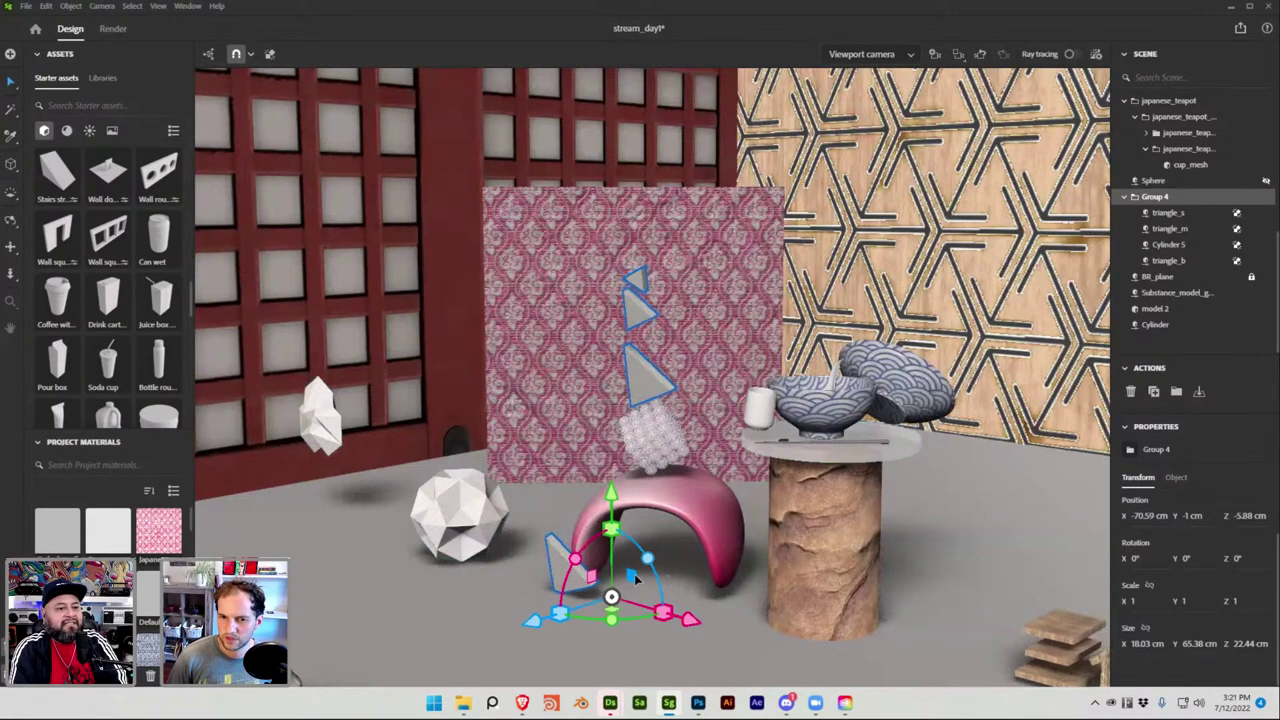
{"action": "left_click", "coordinate": [1186, 229]}
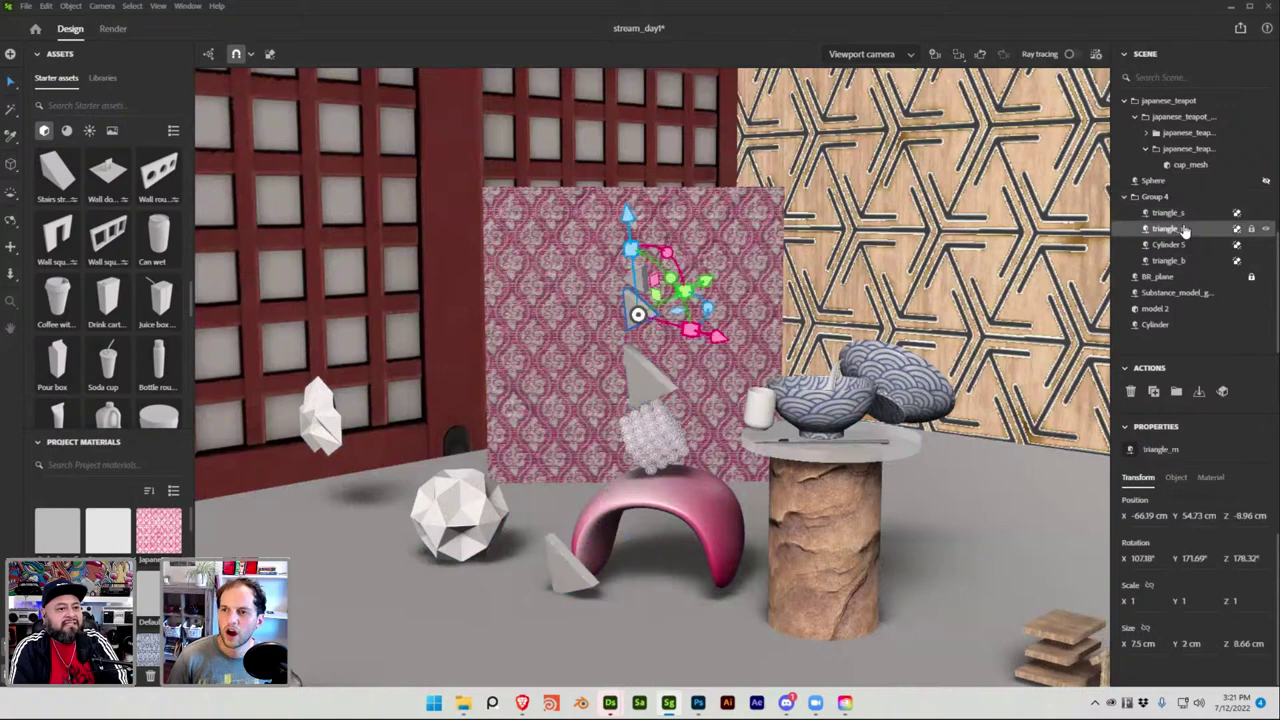
{"action": "left_click", "coordinate": [1170, 213]}
{"action": "left_click", "coordinate": [595, 537]}
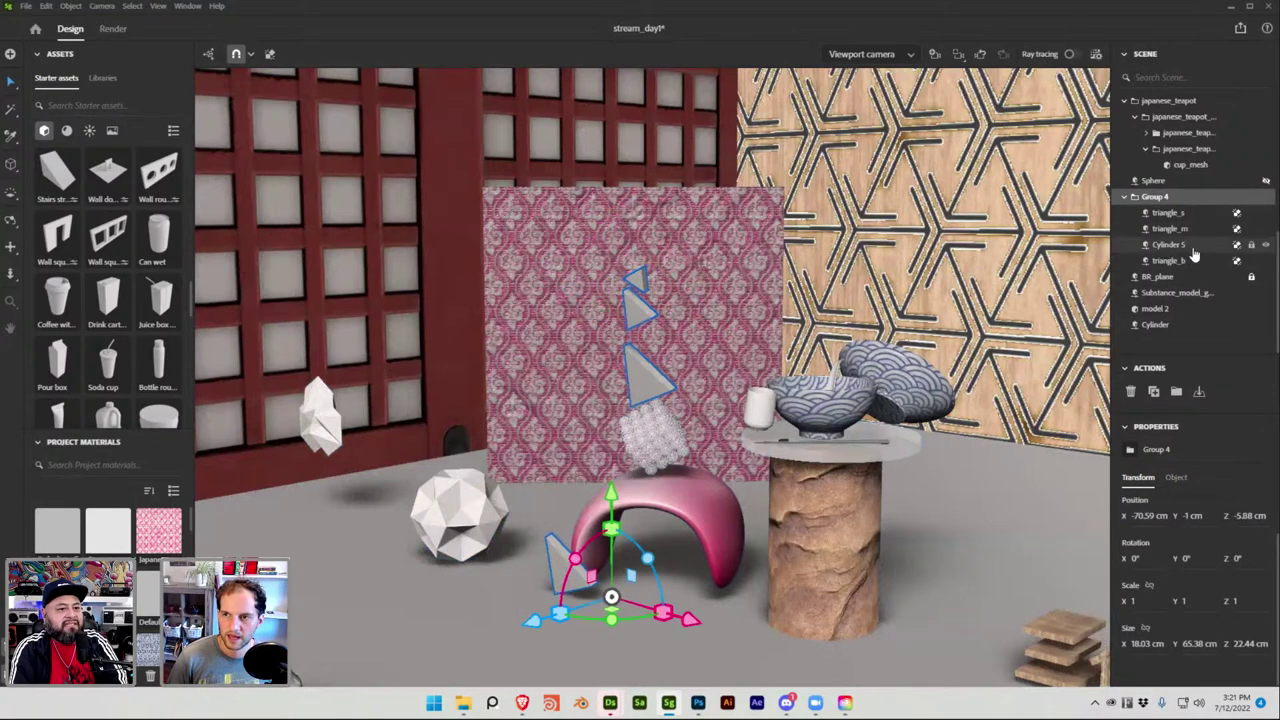
{"action": "left_click", "coordinate": [1190, 246]}
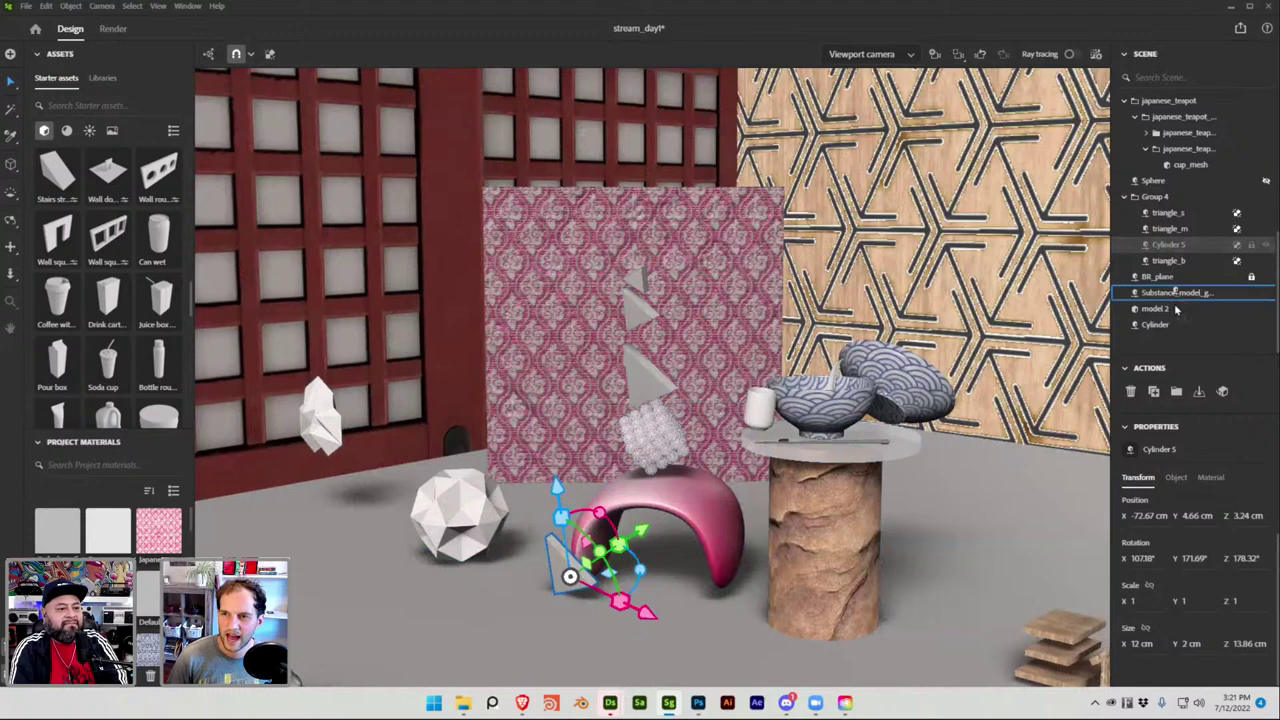
{"action": "left_click_drag", "start_coordinate": [1163, 246], "coordinate": [1175, 196]}
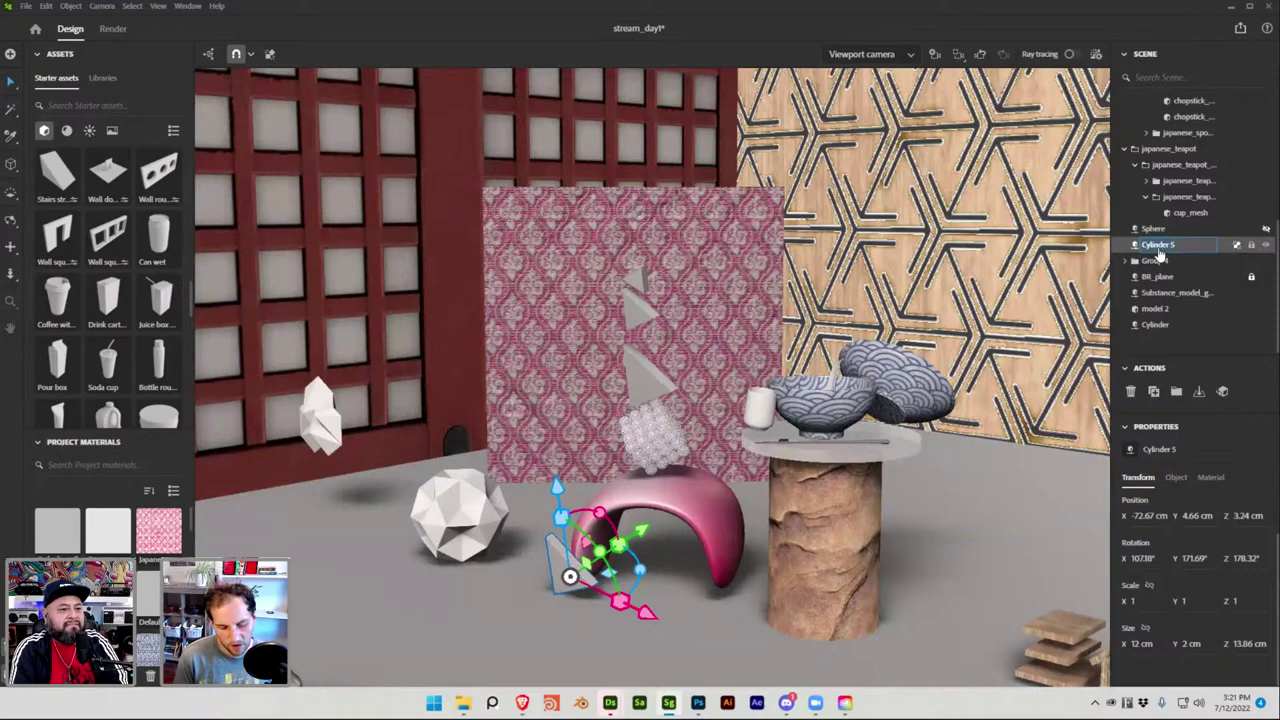
Rename the duplicated triangle as triangle_bottom.
{"action": "type", "text": "bo"}
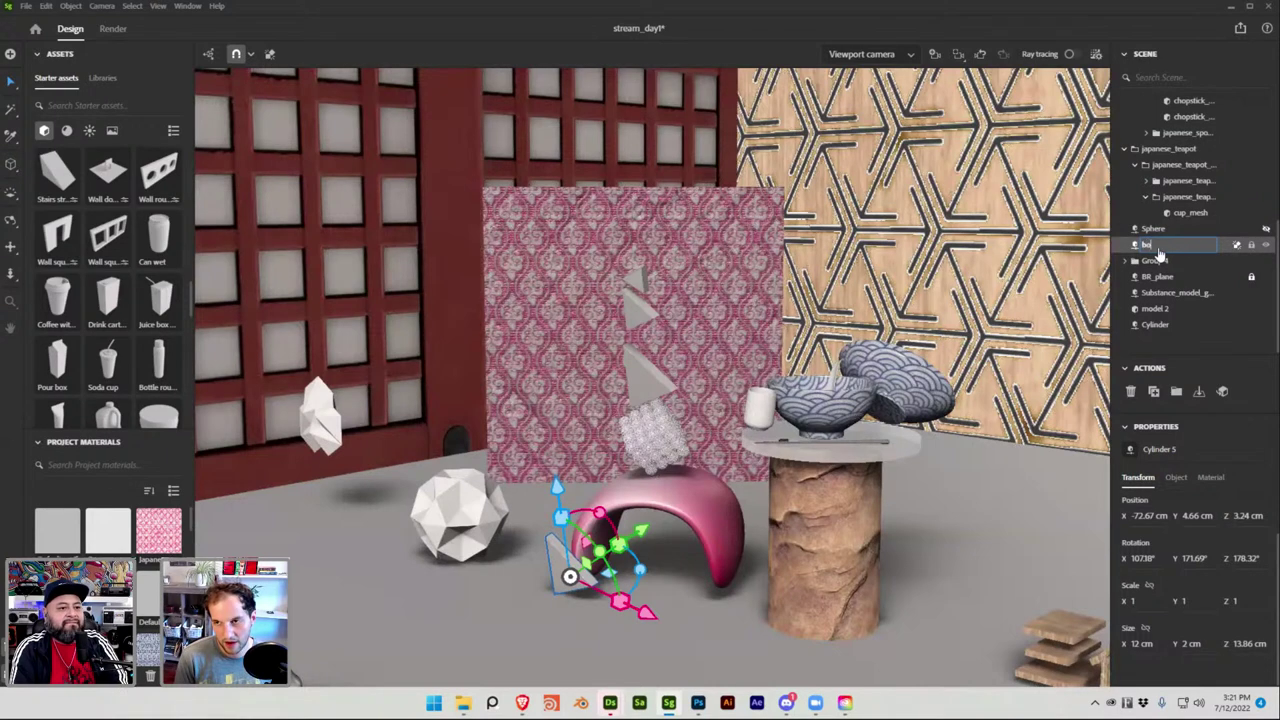
{"action": "type", "text": "ttom_tri"}
{"action": "key", "text": "ctrl+a"}
{"action": "type", "text": "tri"}
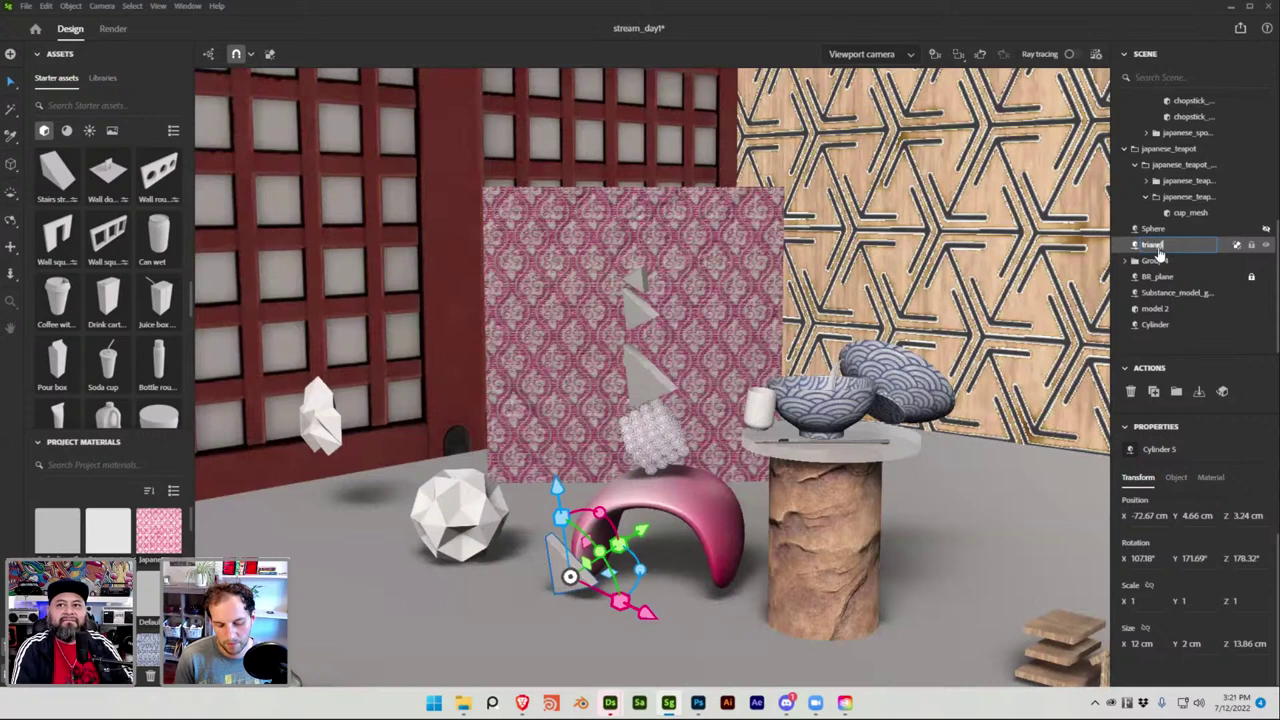
{"action": "type", "text": "angle_bottom"}
{"action": "key", "text": "Return"}
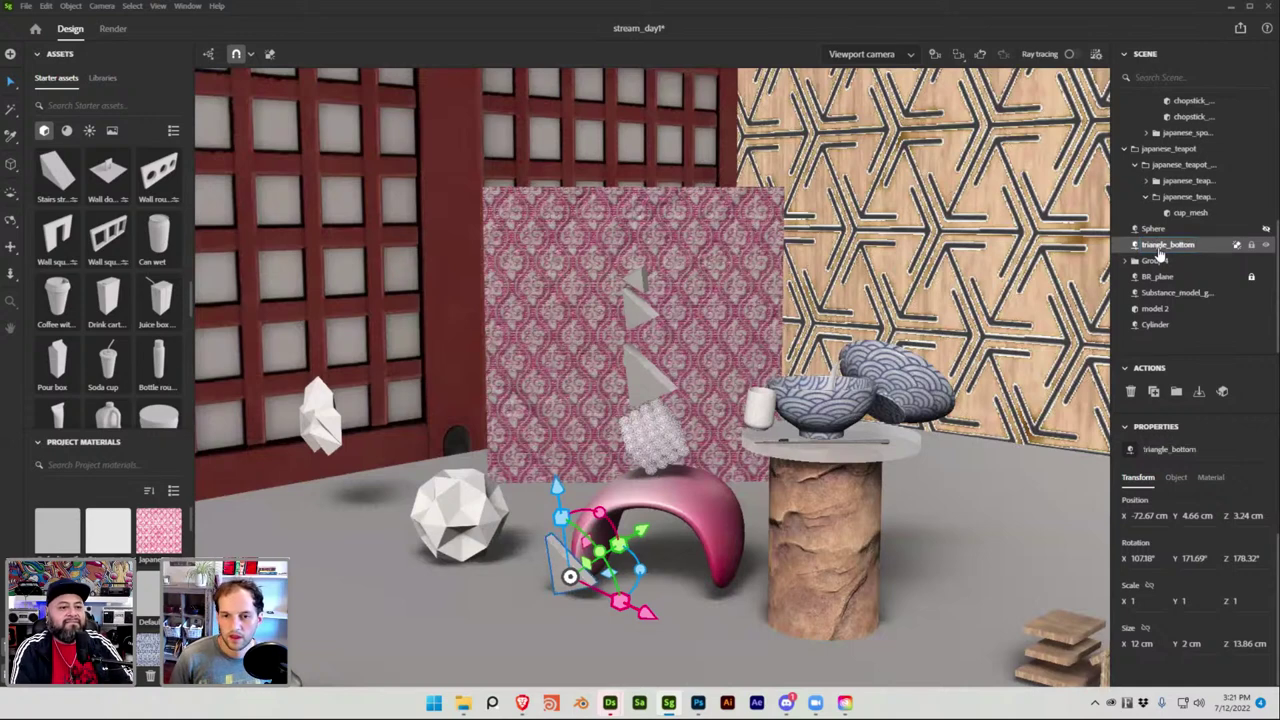
Try out the slice angle on triangle_bottom and reset it to 0°.
{"action": "left_click", "coordinate": [1177, 479]}
{"action": "scroll", "coordinate": [1250, 560], "scroll_direction": "down", "scroll_amount": 2}
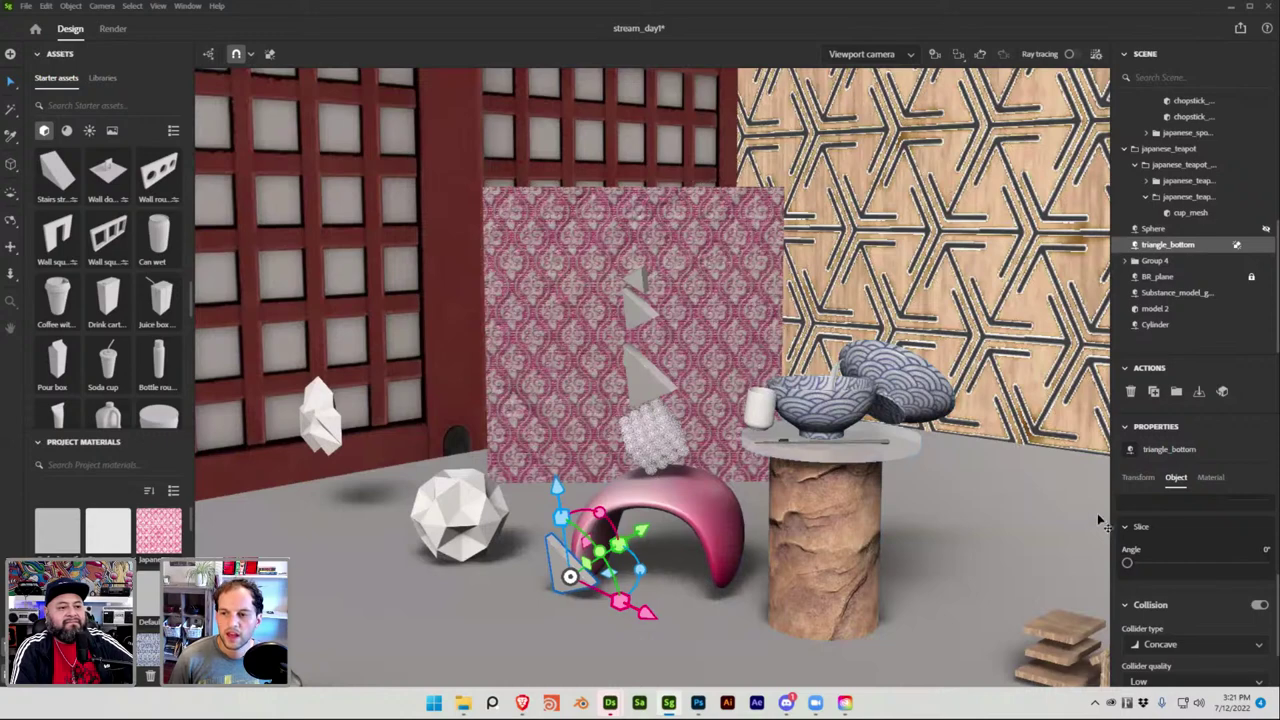
{"action": "mouse_move", "coordinate": [1130, 567]}
{"action": "left_mouse_down"}
{"action": "mouse_move", "coordinate": [1177, 563]}
{"action": "mouse_move", "coordinate": [1127, 563]}
{"action": "left_mouse_up"}
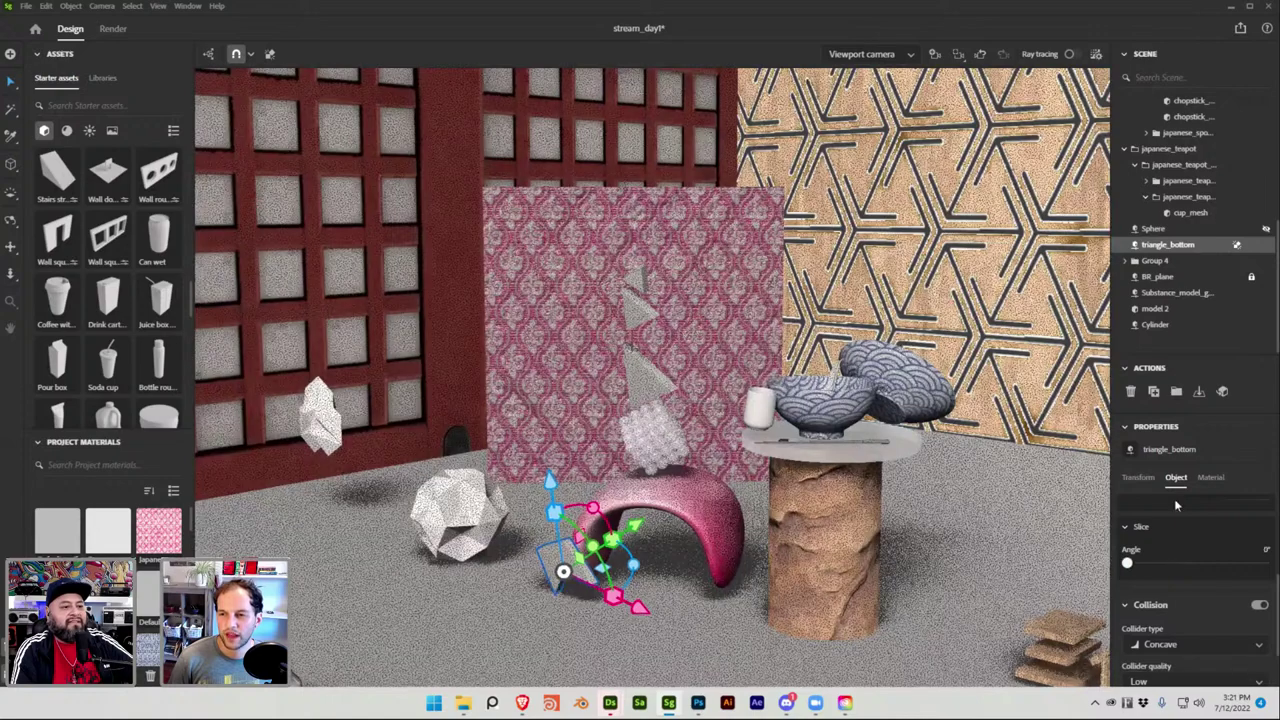
Set triangle_bottom to 22 sides and raise it so it sits above the floor.
{"action": "scroll", "coordinate": [1165, 515], "scroll_direction": "up", "scroll_amount": 5}
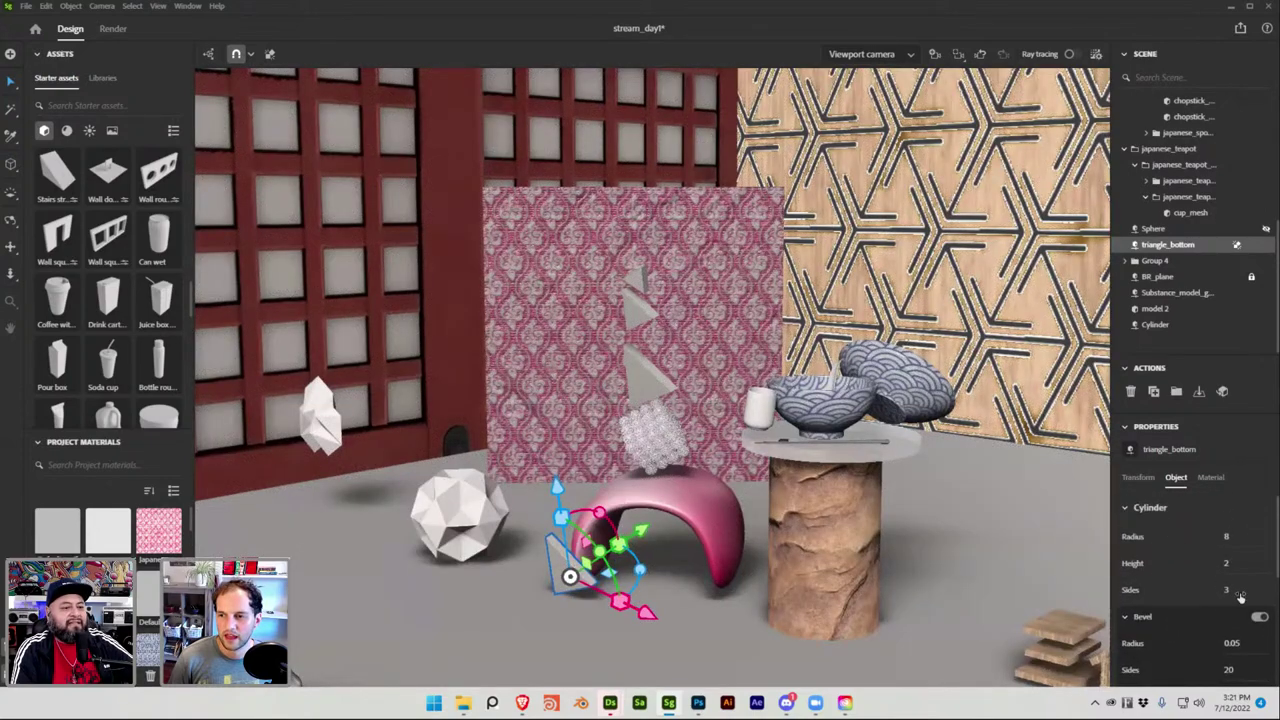
{"action": "type", "text": "22"}
{"action": "key", "text": "Return"}
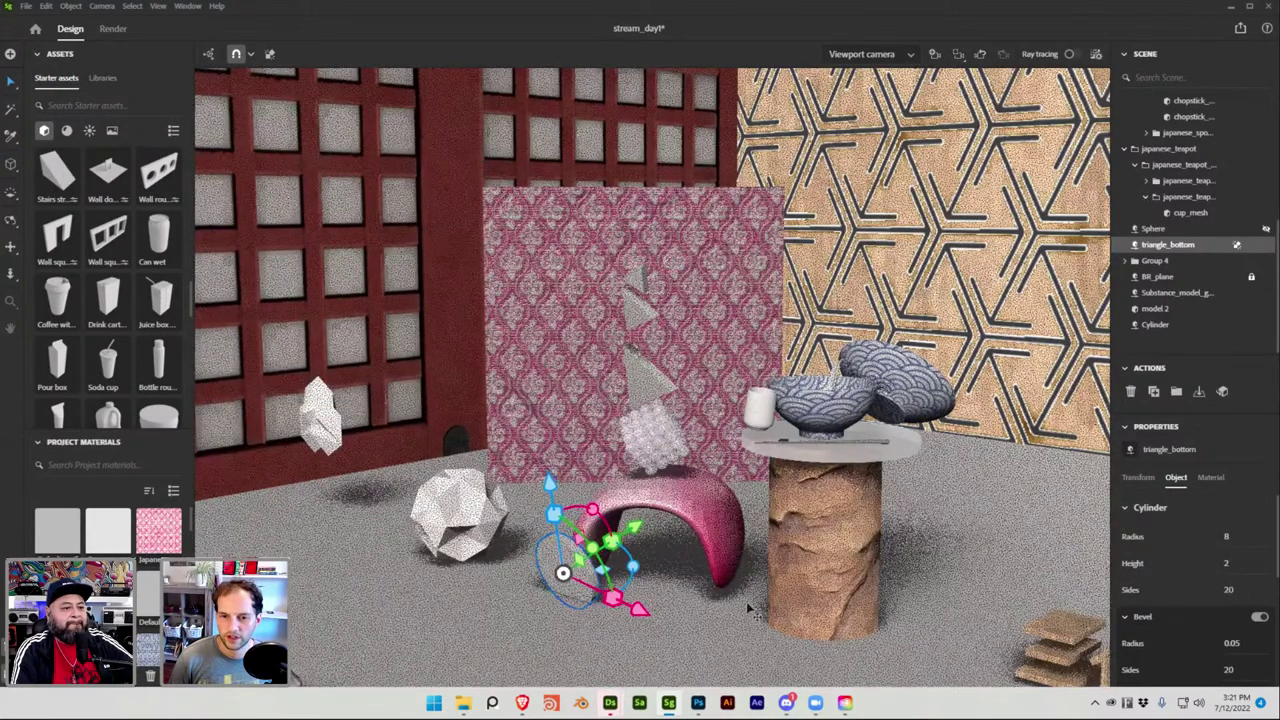
{"action": "left_click_drag", "start_coordinate": [679, 577], "coordinate": [576, 463], "text": "alt"}
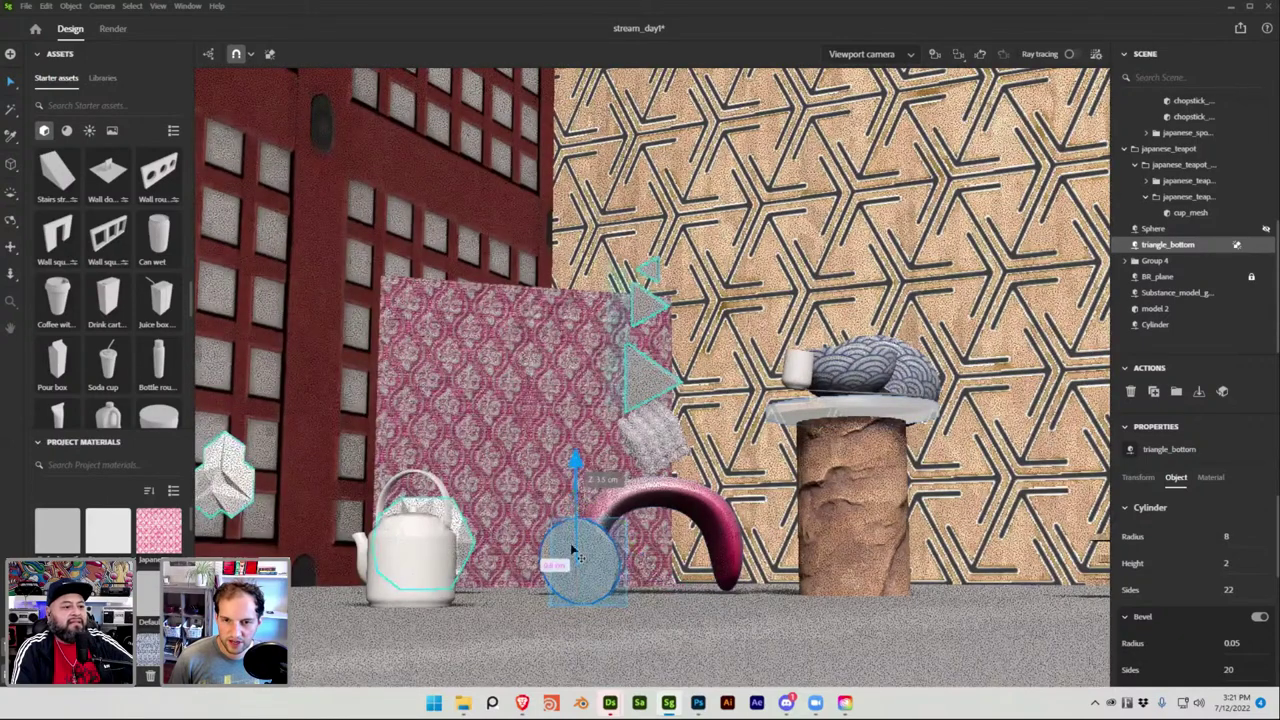
Set the slice angle of triangle_bottom to 35° and restore the shape to 3 sides.
{"action": "scroll", "coordinate": [600, 420], "scroll_direction": "up", "scroll_amount": 5}
{"action": "scroll", "coordinate": [1185, 610], "scroll_direction": "down", "scroll_amount": 3}
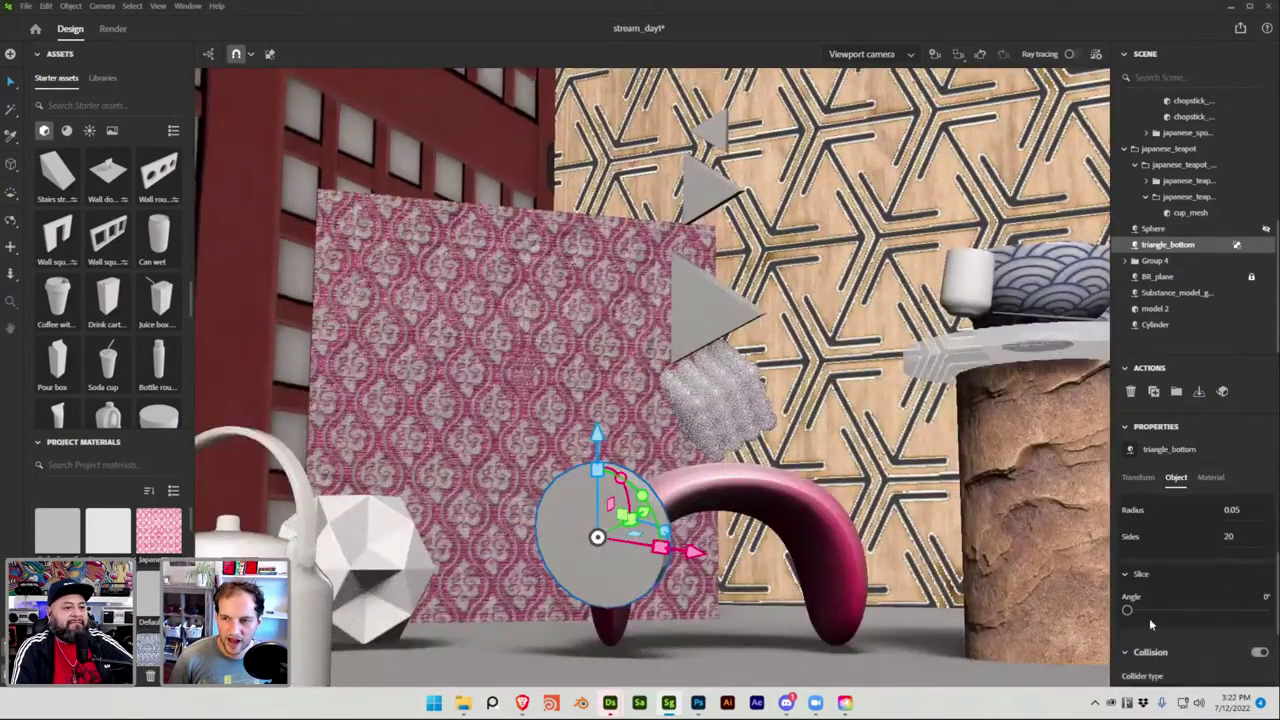
{"action": "left_click_drag", "start_coordinate": [1144, 608], "coordinate": [1140, 609]}
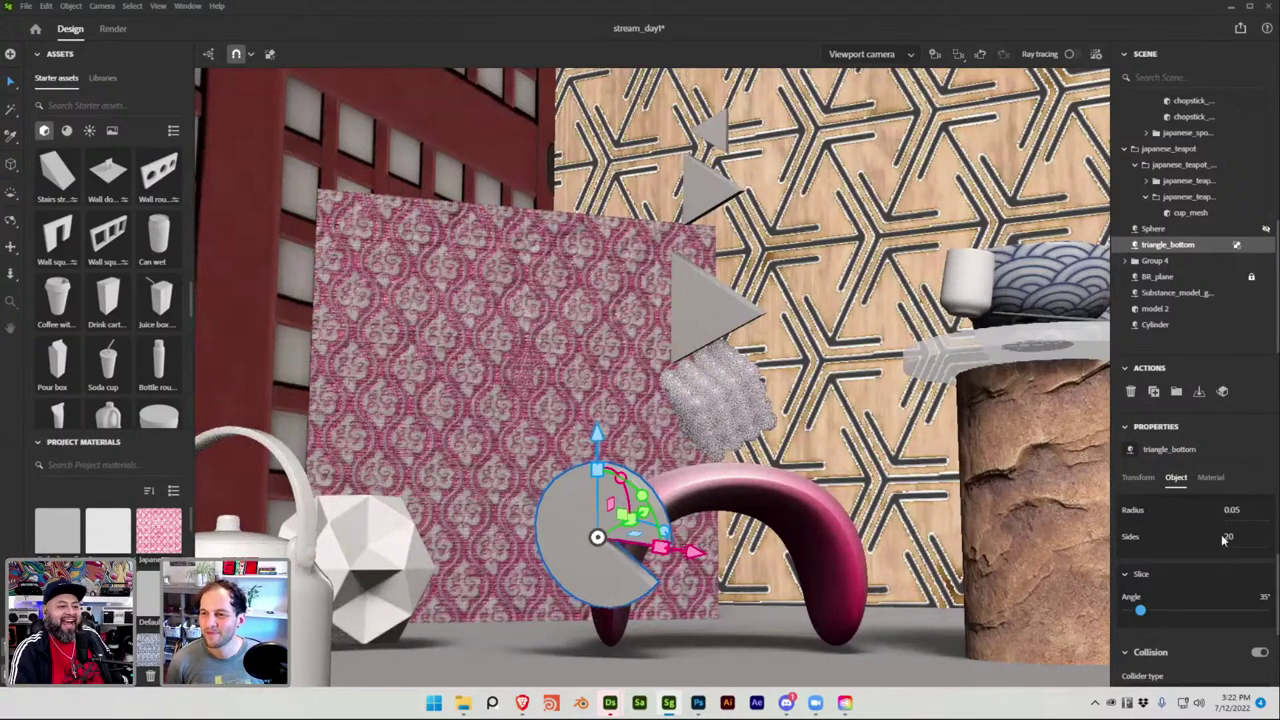
{"action": "scroll", "coordinate": [1180, 562], "scroll_direction": "up", "scroll_amount": 2}
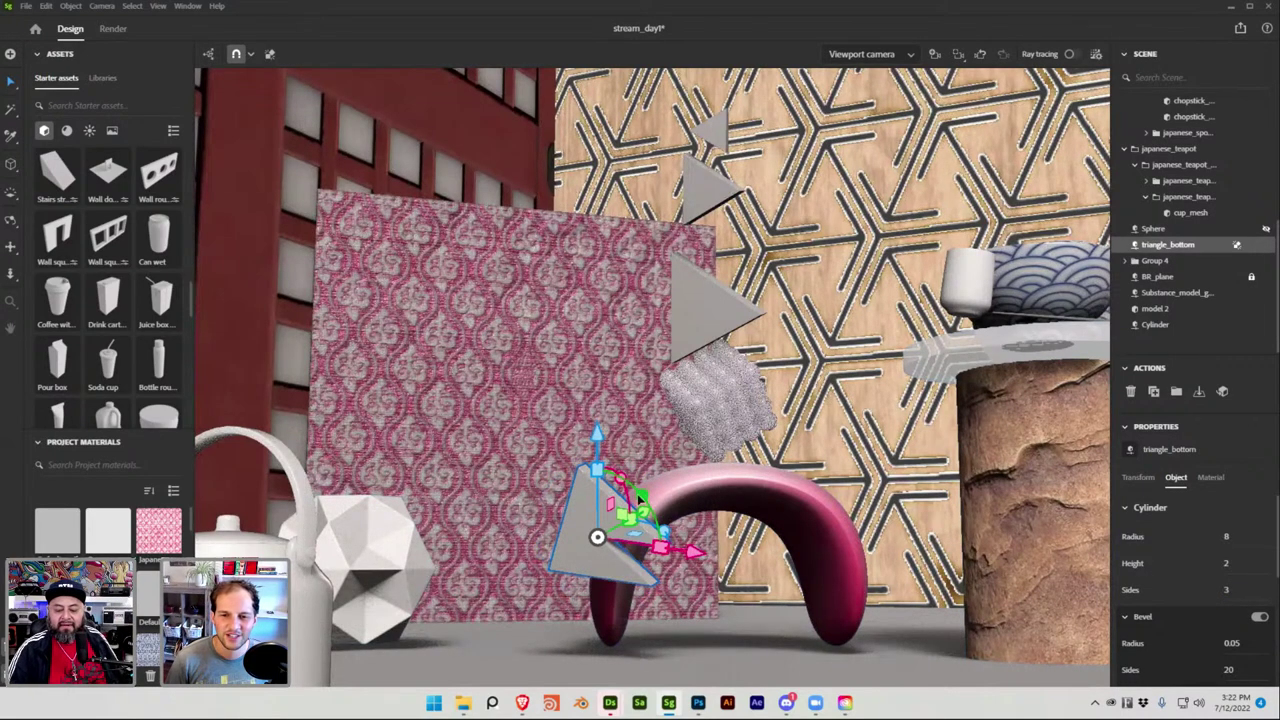
Rotate triangle_bottom so its tip points down near the arch, and undo the trial moves made after it.
{"action": "left_click_drag", "start_coordinate": [645, 505], "coordinate": [714, 682]}
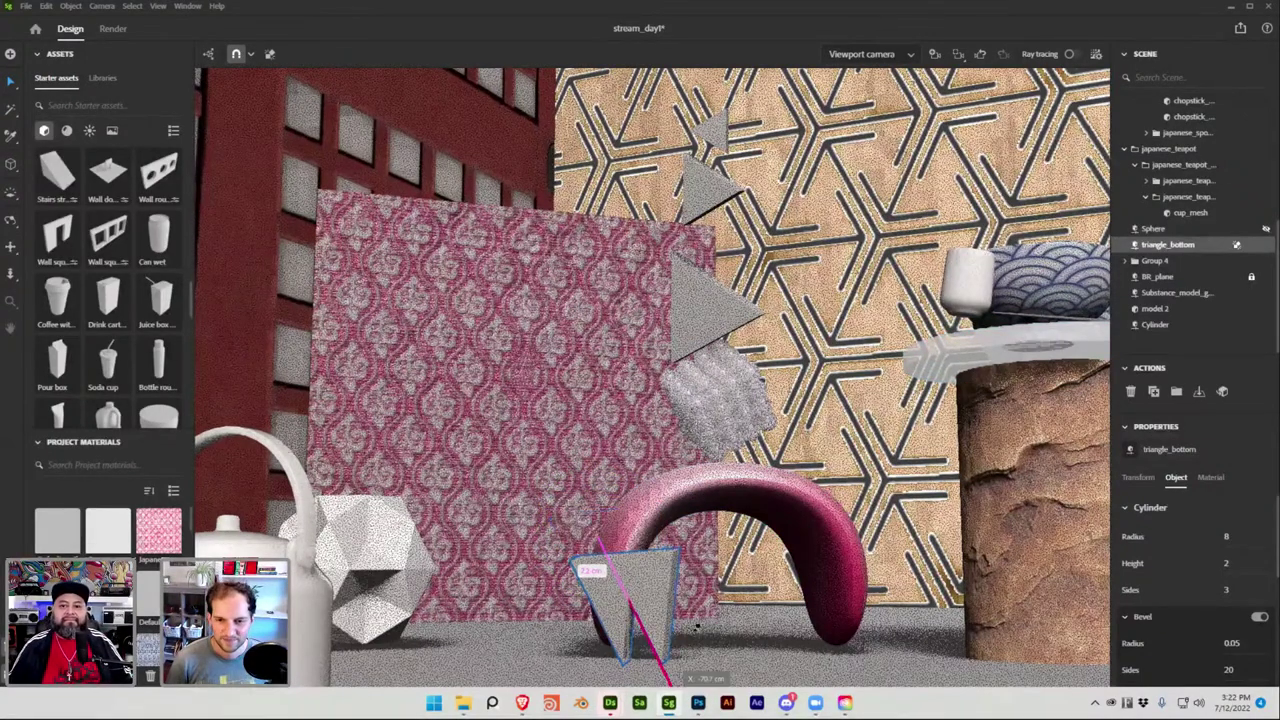
{"action": "middle_click_drag", "start_coordinate": [705, 625], "coordinate": [710, 562]}
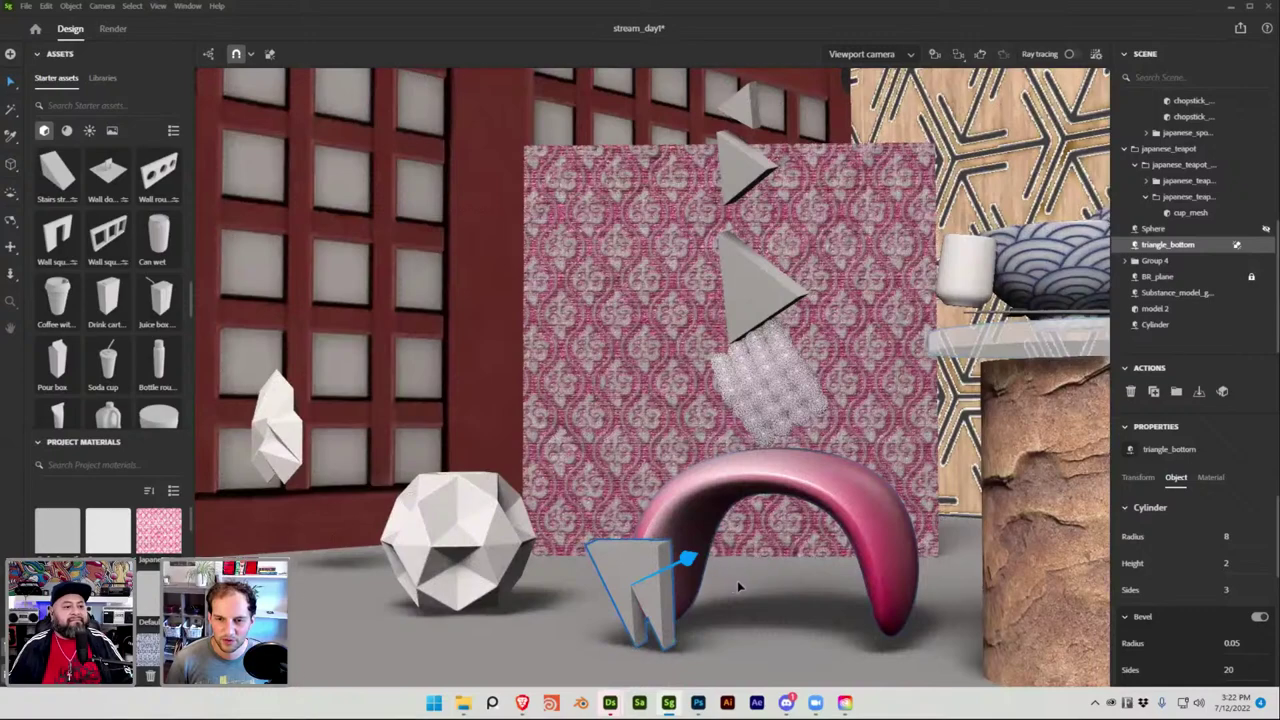
{"action": "key", "text": "ctrl+z"}
{"action": "key", "text": "ctrl+z"}
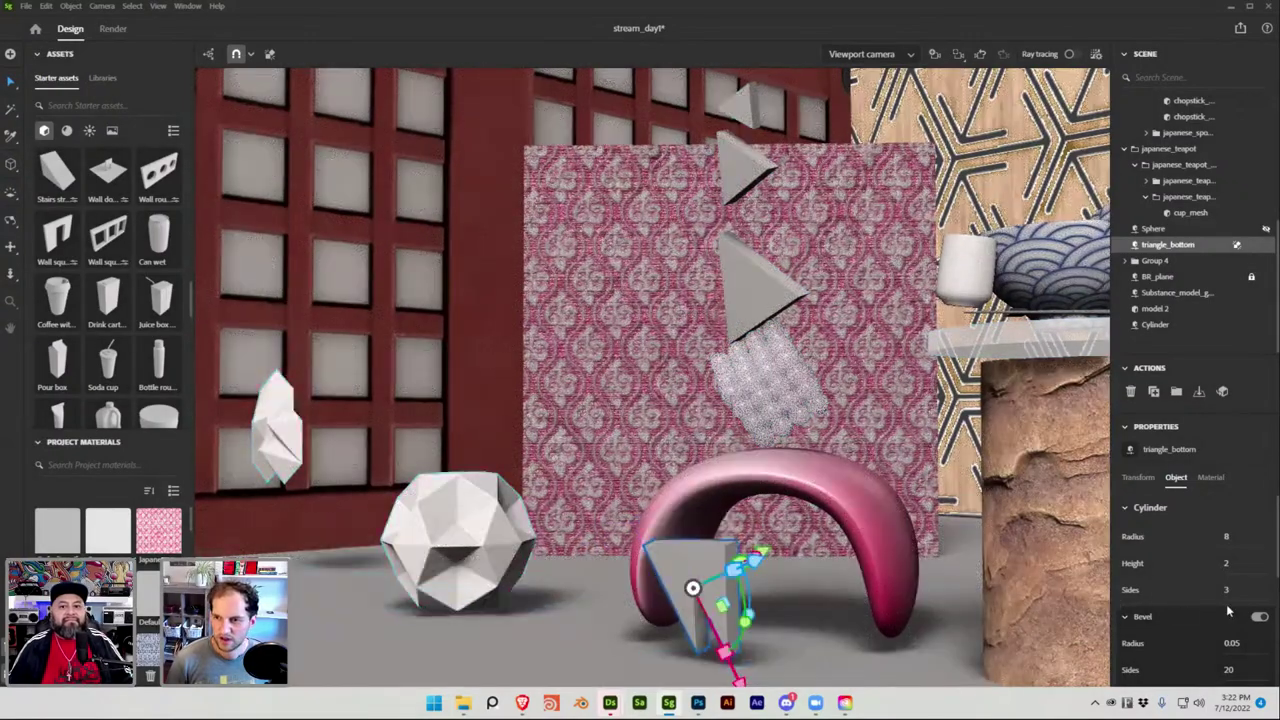
Try a slice angle of 180° on triangle_bottom.
{"action": "scroll", "coordinate": [1200, 612], "scroll_direction": "down", "scroll_amount": 3}
{"action": "left_click_drag", "start_coordinate": [1143, 607], "coordinate": [1204, 602]}
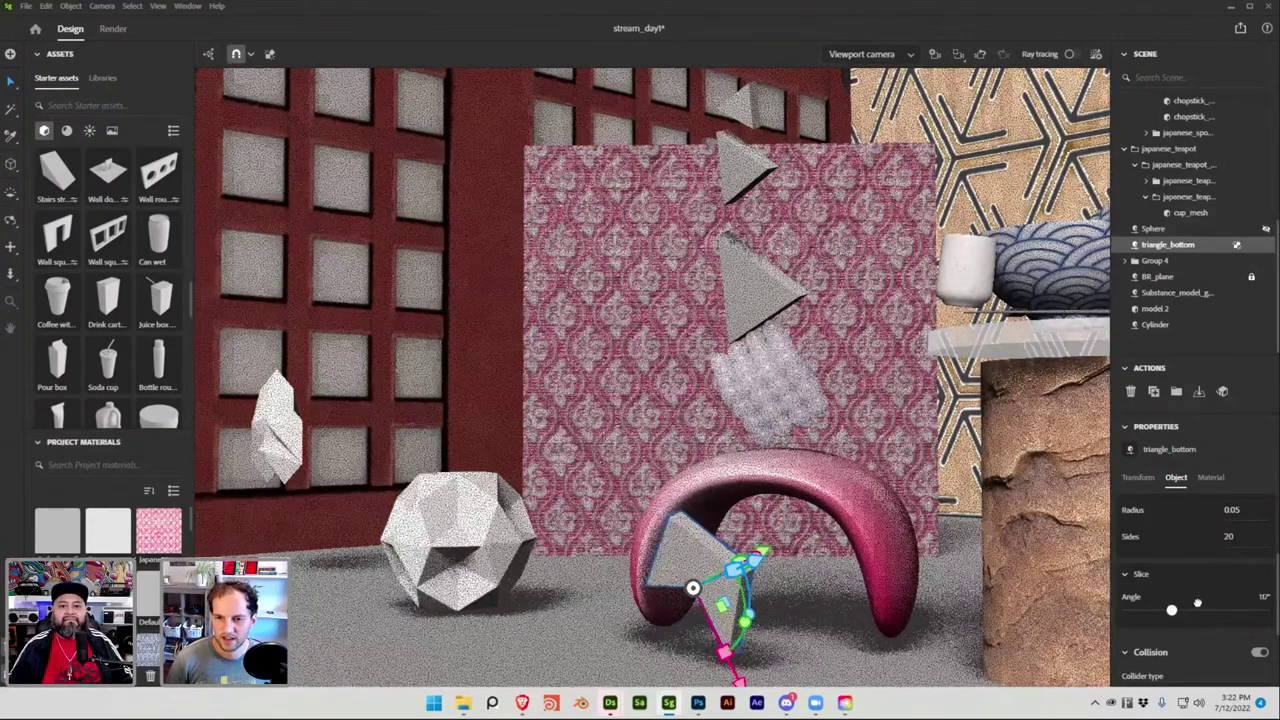
{"action": "left_click", "coordinate": [1196, 605]}
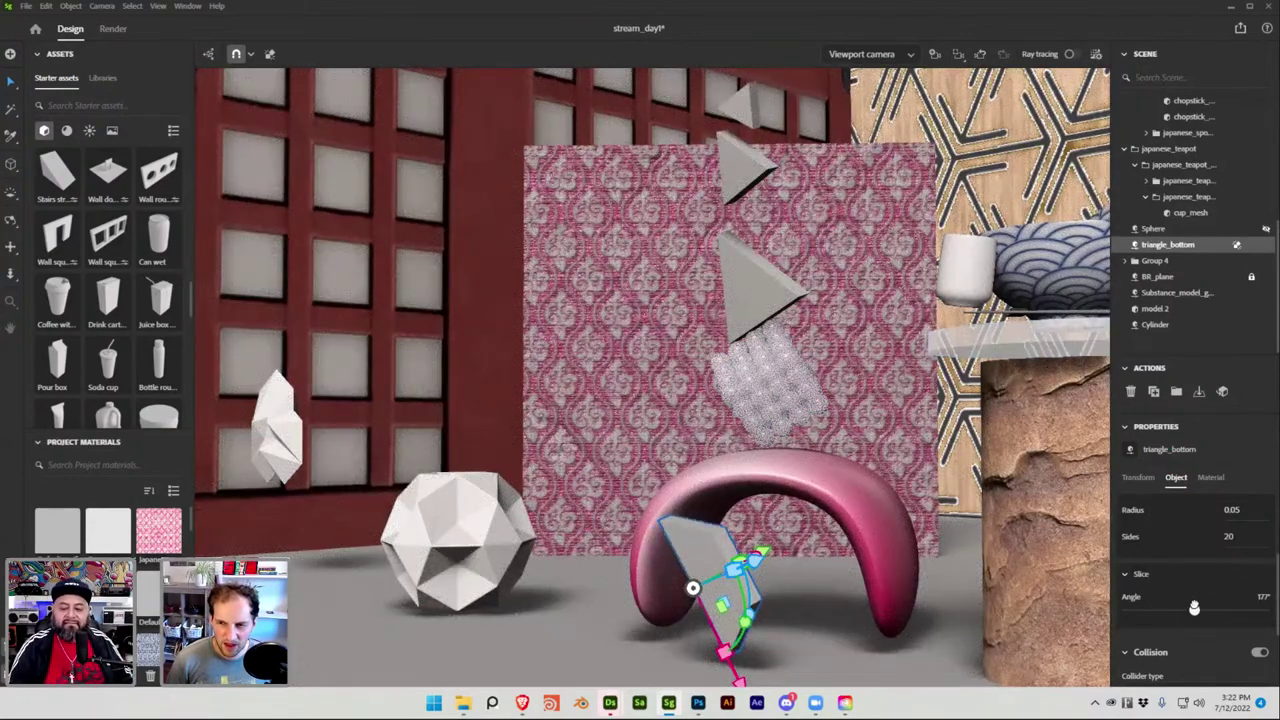
{"action": "left_click_drag", "start_coordinate": [1195, 607], "coordinate": [1197, 607]}
Try slice angles of 285° and 0° on triangle_bottom and settle on 121°.
{"action": "middle_click_drag", "start_coordinate": [985, 556], "coordinate": [789, 601]}
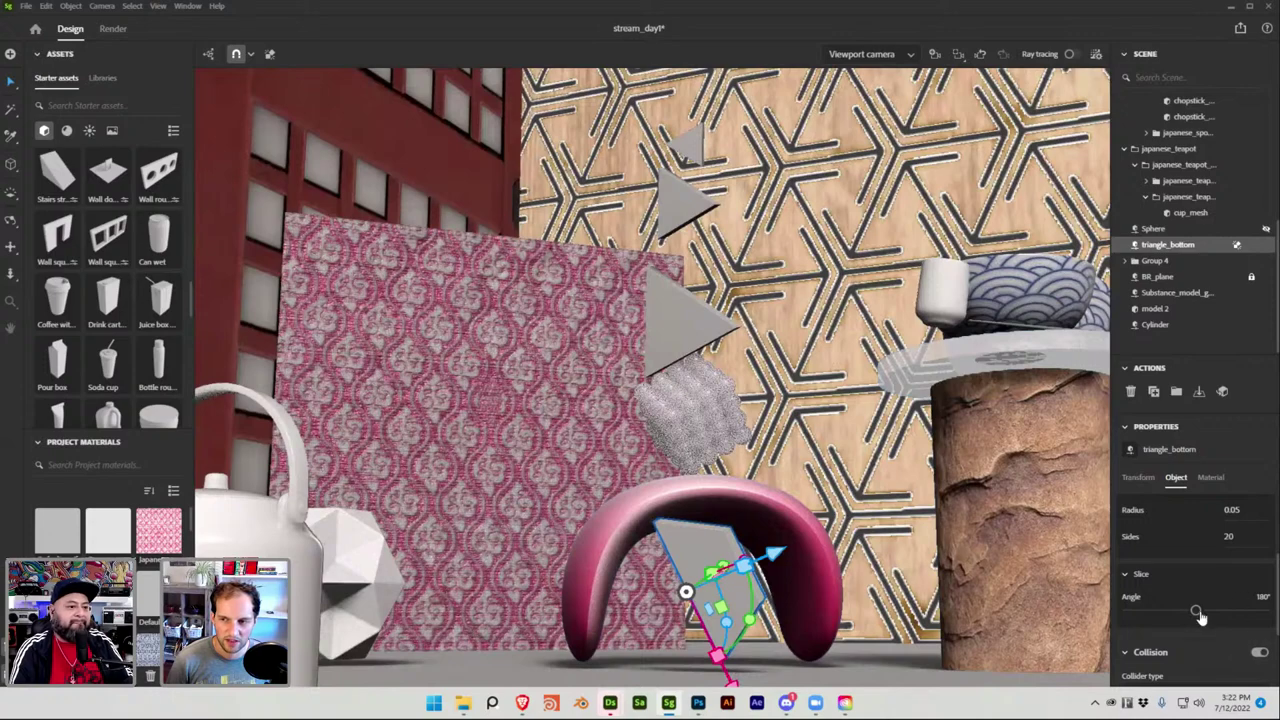
{"action": "left_click_drag", "start_coordinate": [1231, 604], "coordinate": [1234, 604]}
{"action": "left_click", "coordinate": [1240, 604]}
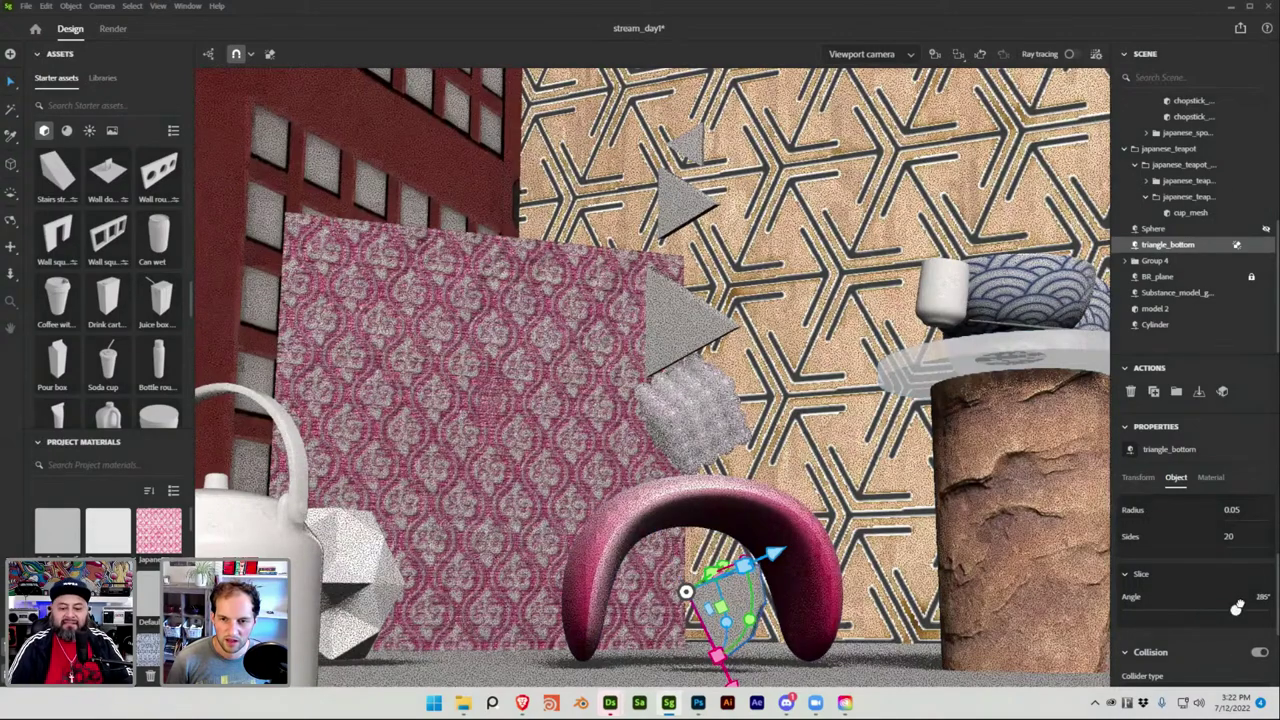
{"action": "left_click_drag", "start_coordinate": [1186, 606], "coordinate": [1098, 614]}
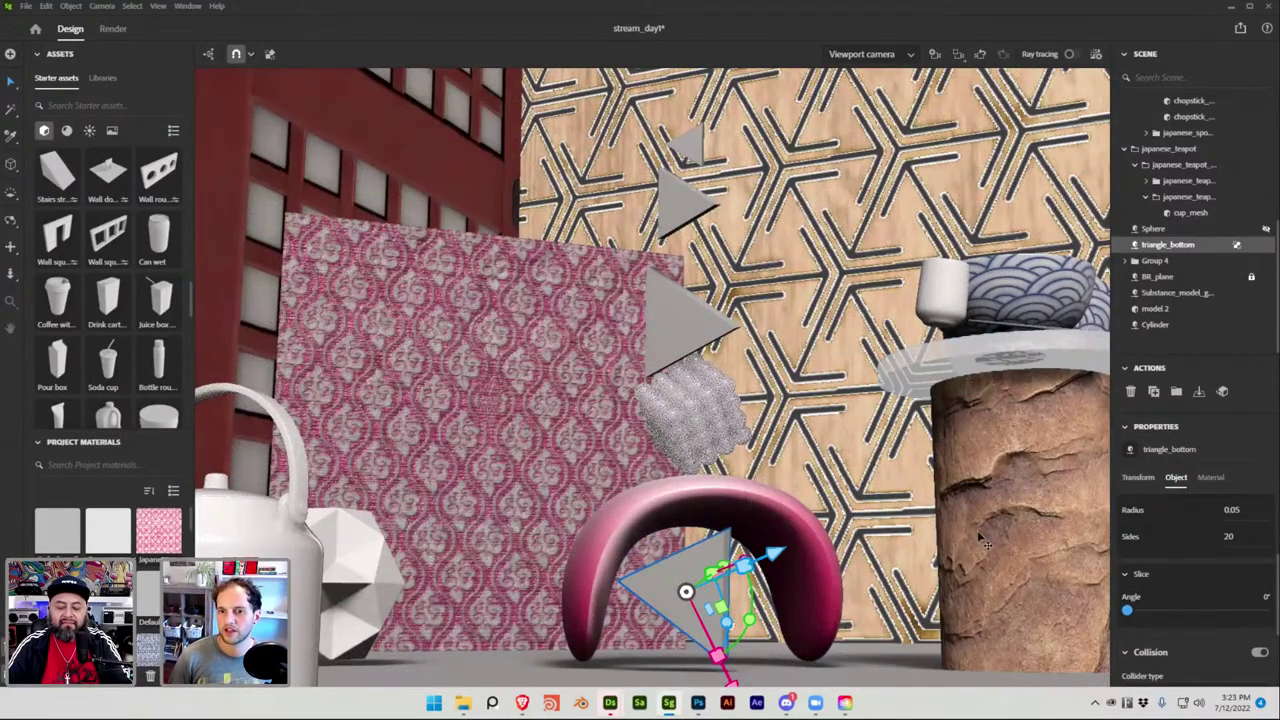
{"action": "left_click_drag", "start_coordinate": [1128, 609], "coordinate": [1177, 612]}
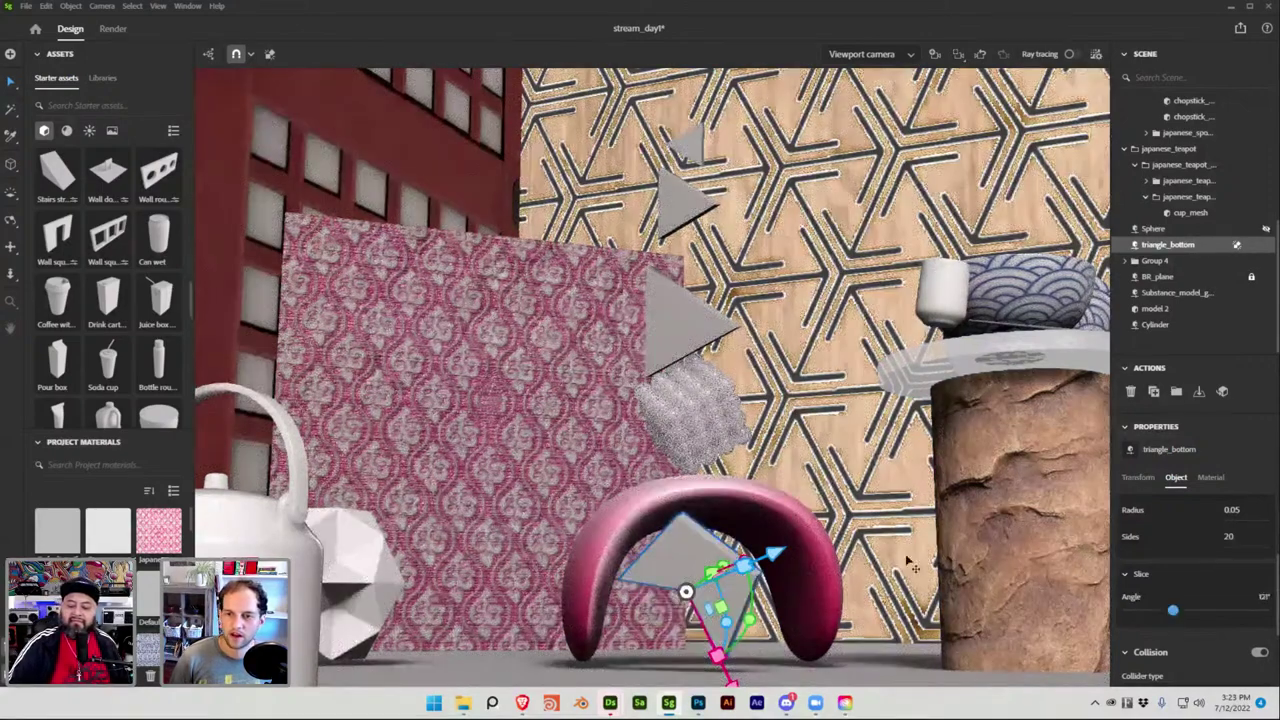
Try other slice angles on triangle_bottom, such as 7°, and set the angle to 35°.
{"action": "left_click", "coordinate": [1194, 608]}
{"action": "left_click", "coordinate": [1122, 609]}
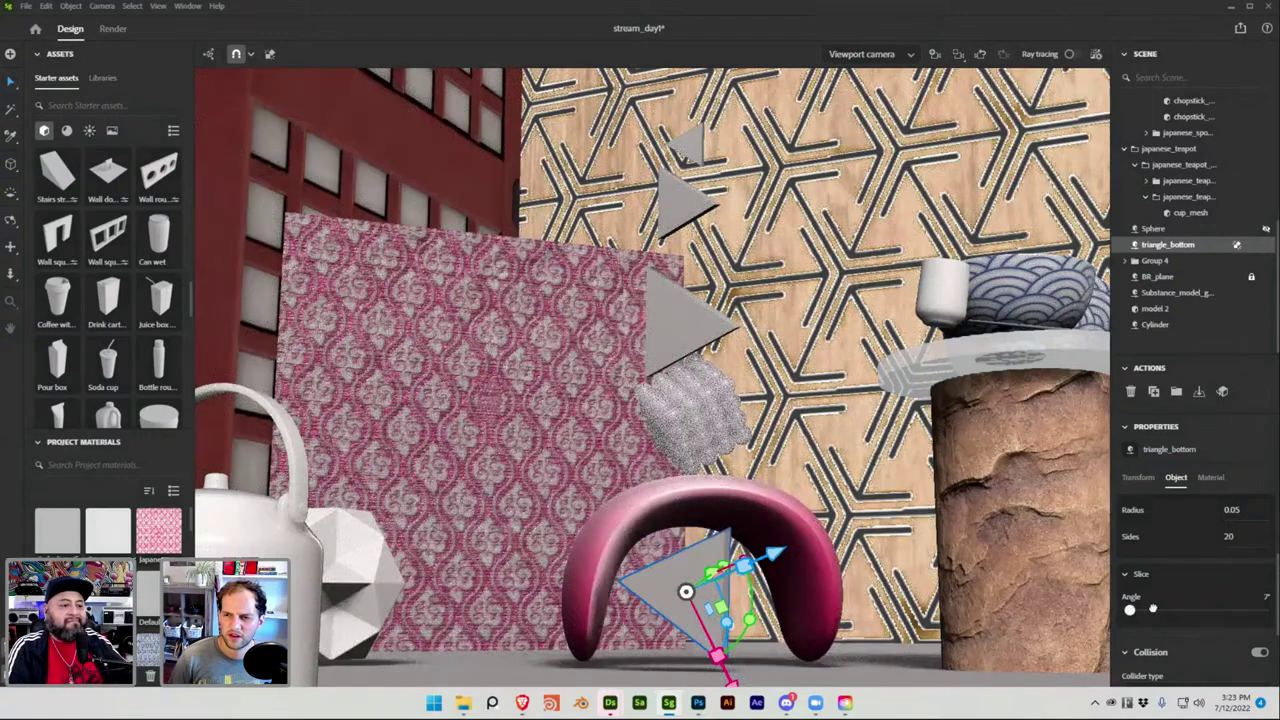
{"action": "left_click_drag", "start_coordinate": [1260, 601], "coordinate": [1263, 597]}
{"action": "type", "text": "35"}
{"action": "key", "text": "Return"}
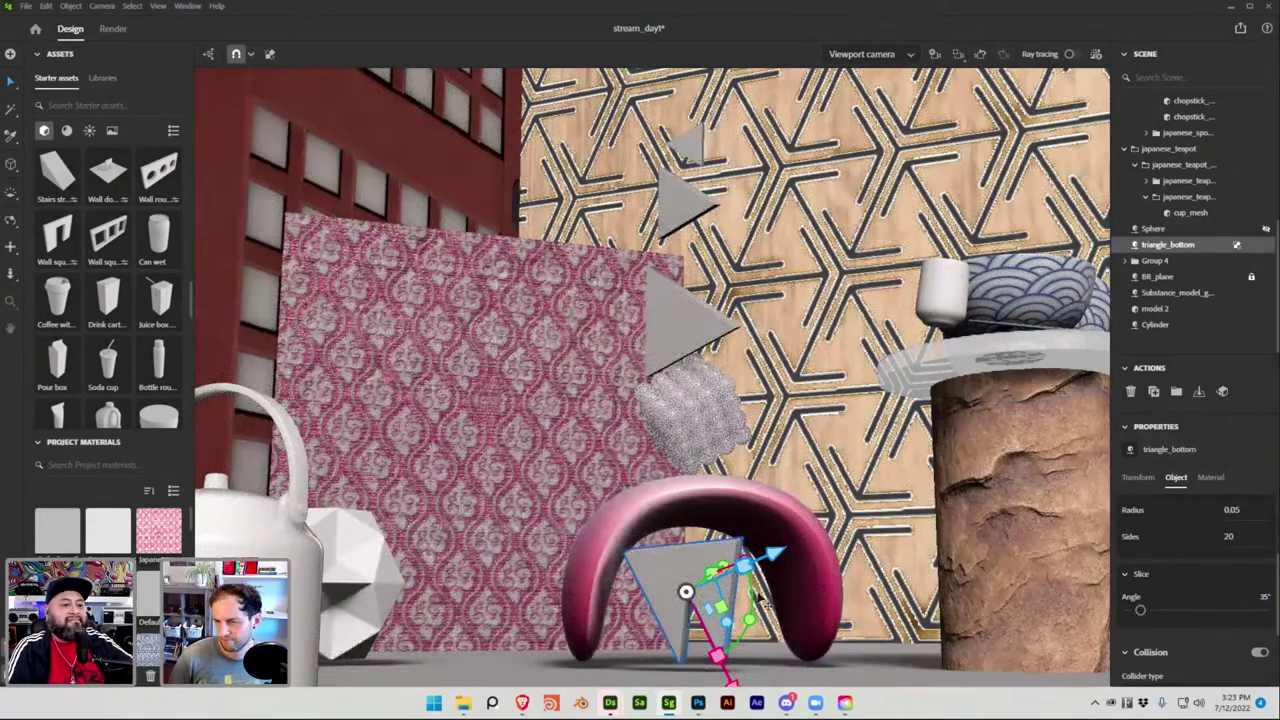
{"action": "left_click_drag", "start_coordinate": [748, 616], "coordinate": [740, 565]}
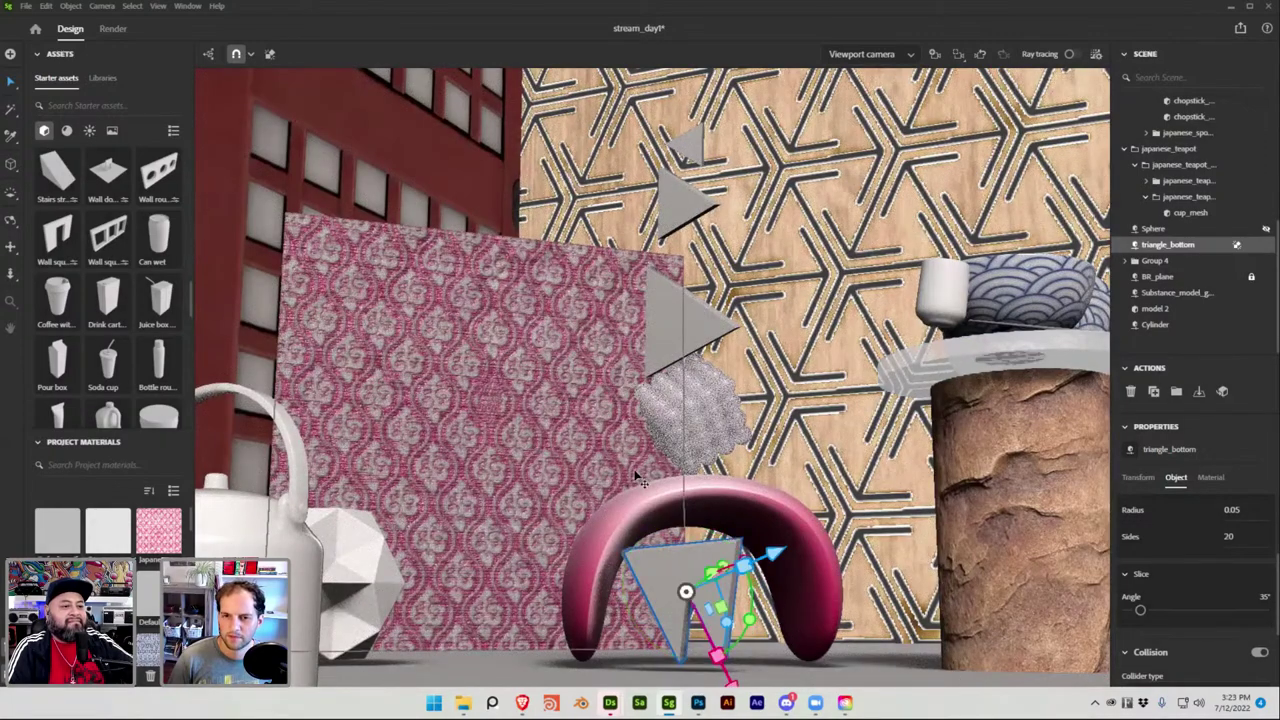
Switch the view to the saved Camera and save the scene.
{"action": "scroll", "coordinate": [1195, 215], "scroll_direction": "up", "scroll_amount": 5}
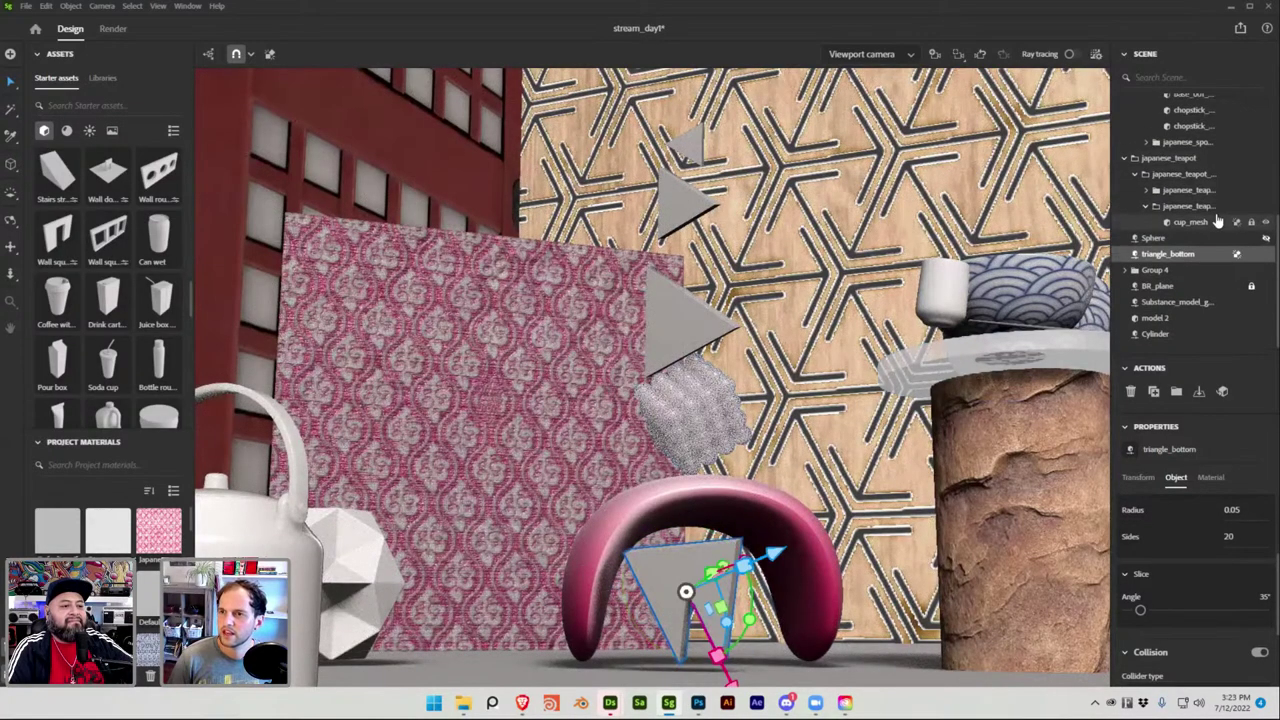
{"action": "left_click", "coordinate": [866, 55]}
{"action": "left_click", "coordinate": [845, 100]}
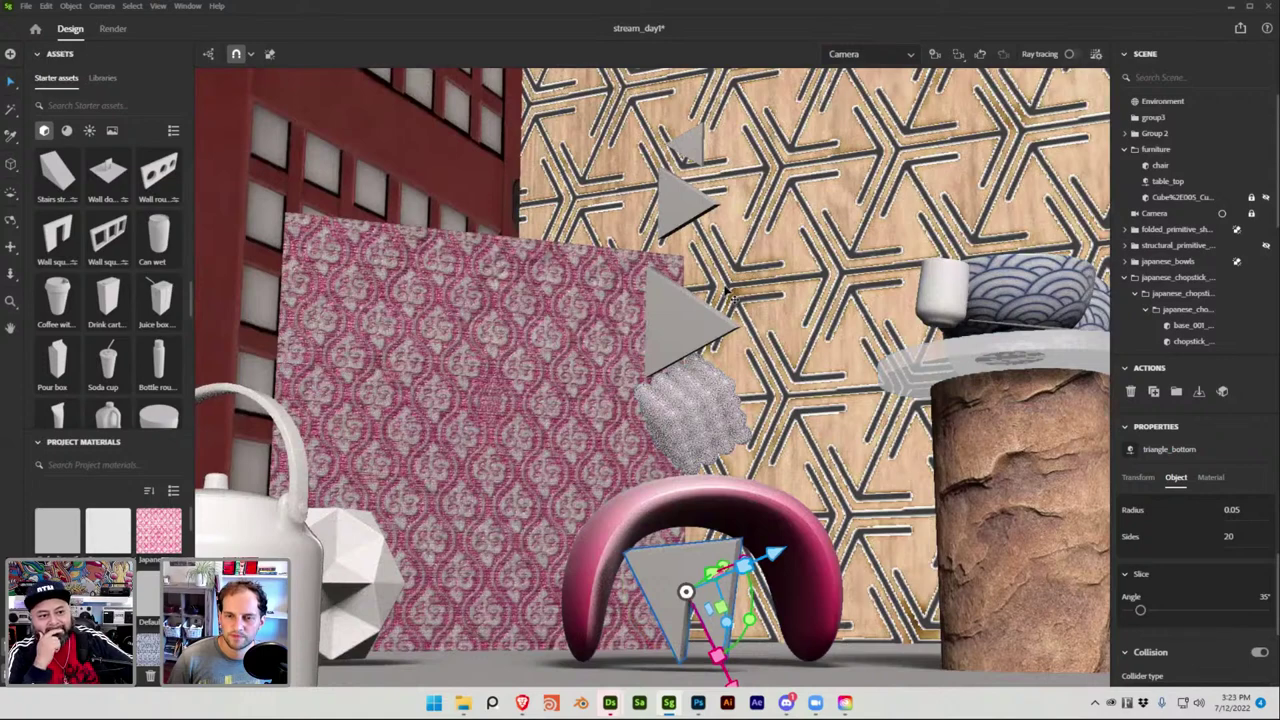
{"action": "key", "text": "ctrl+s"}
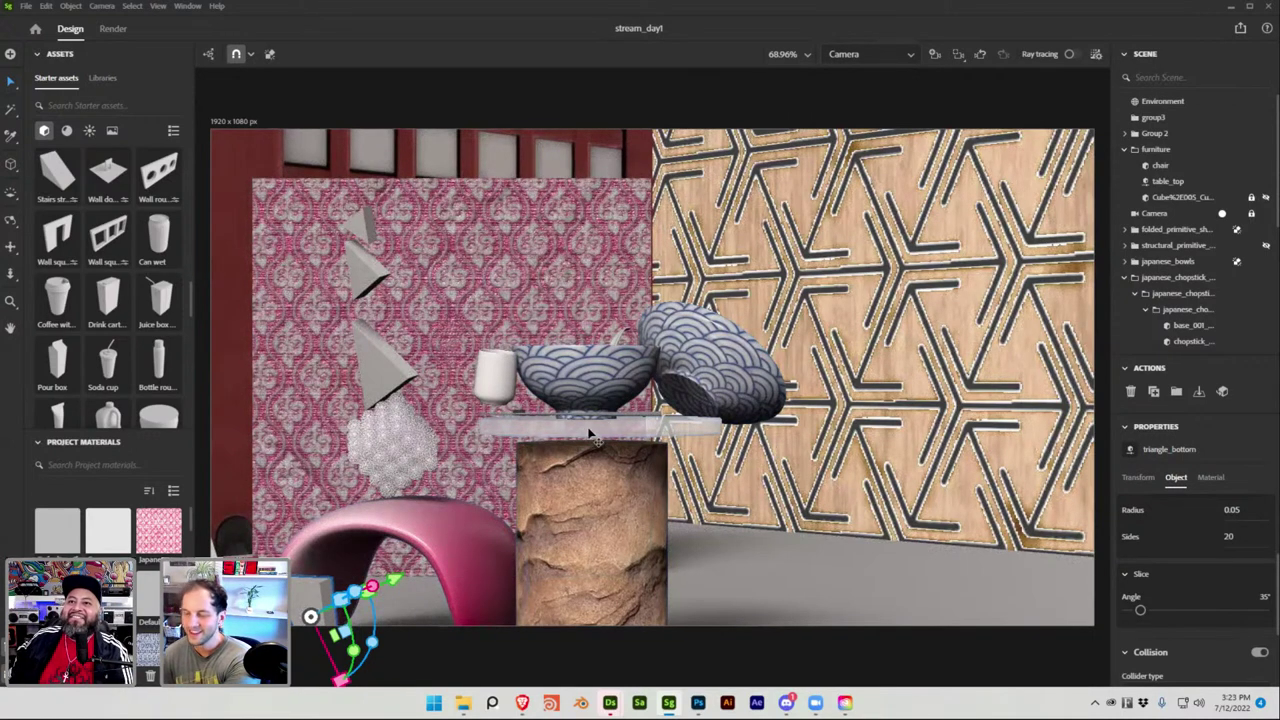
{"action": "left_click", "coordinate": [719, 375]}
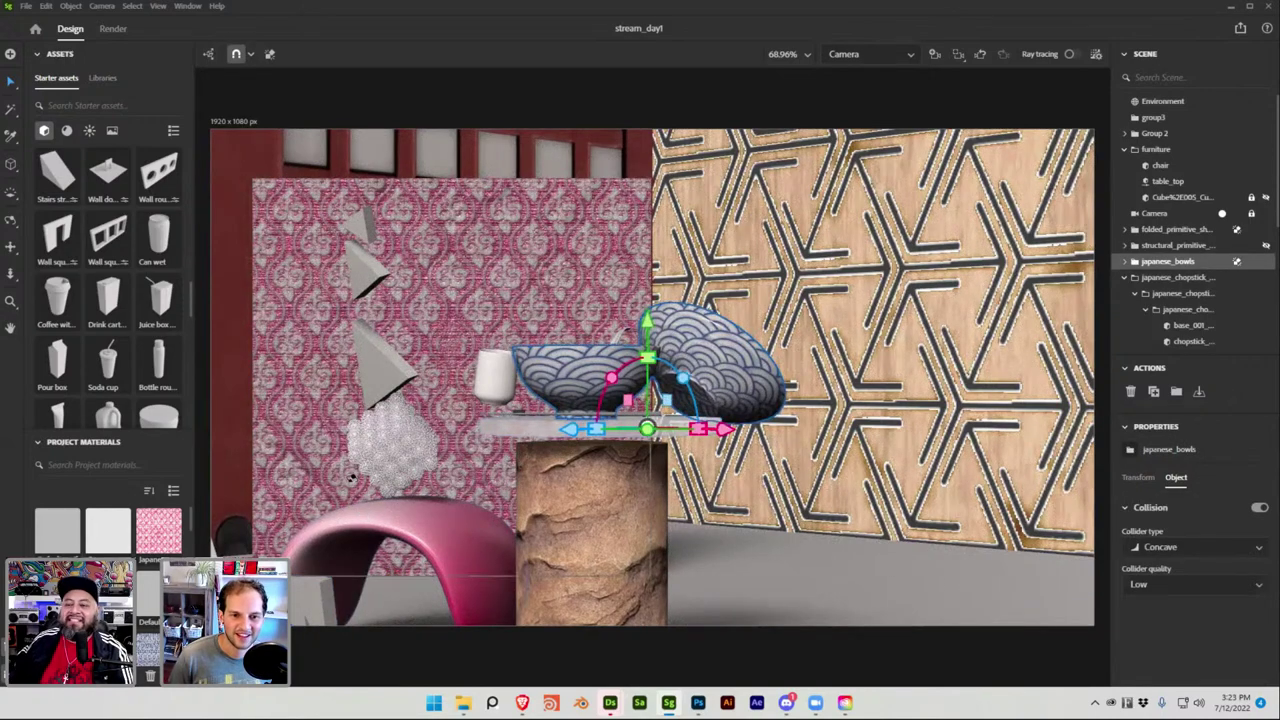
Return to the Viewport camera and move the folded_primitive_shape group across the floor toward the table and arch.
{"action": "left_click", "coordinate": [856, 50]}
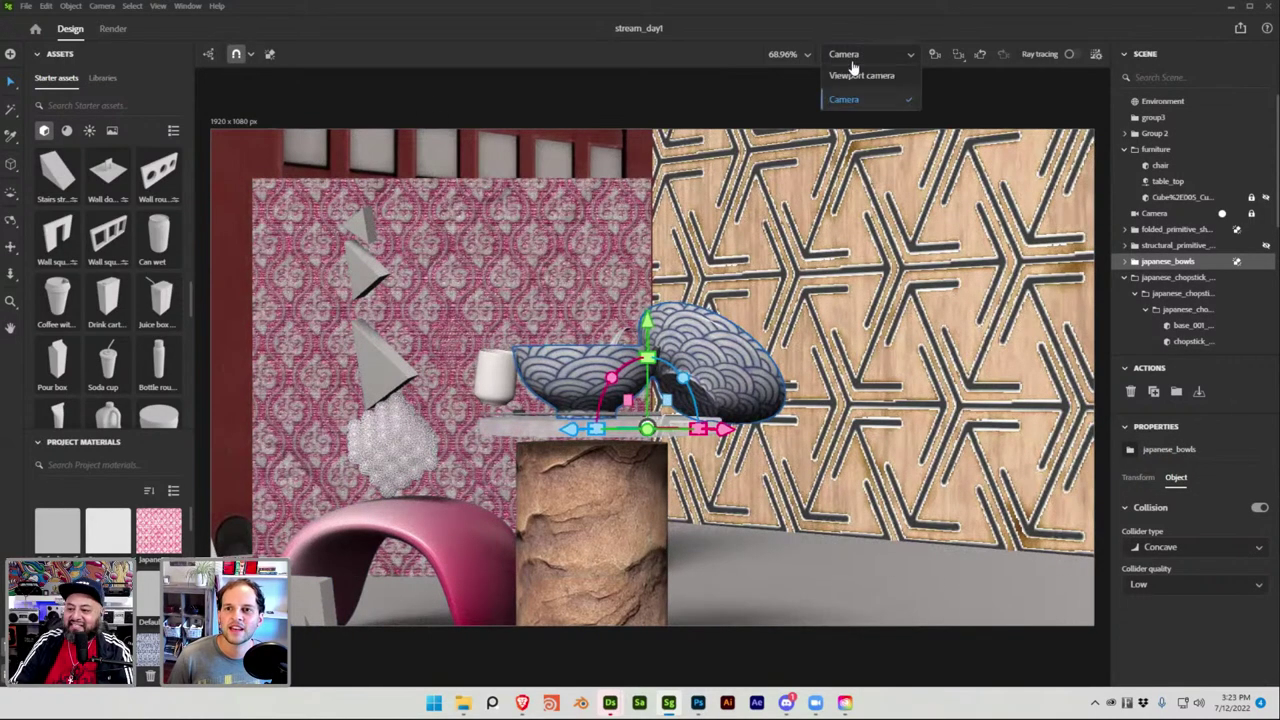
{"action": "left_click", "coordinate": [848, 79]}
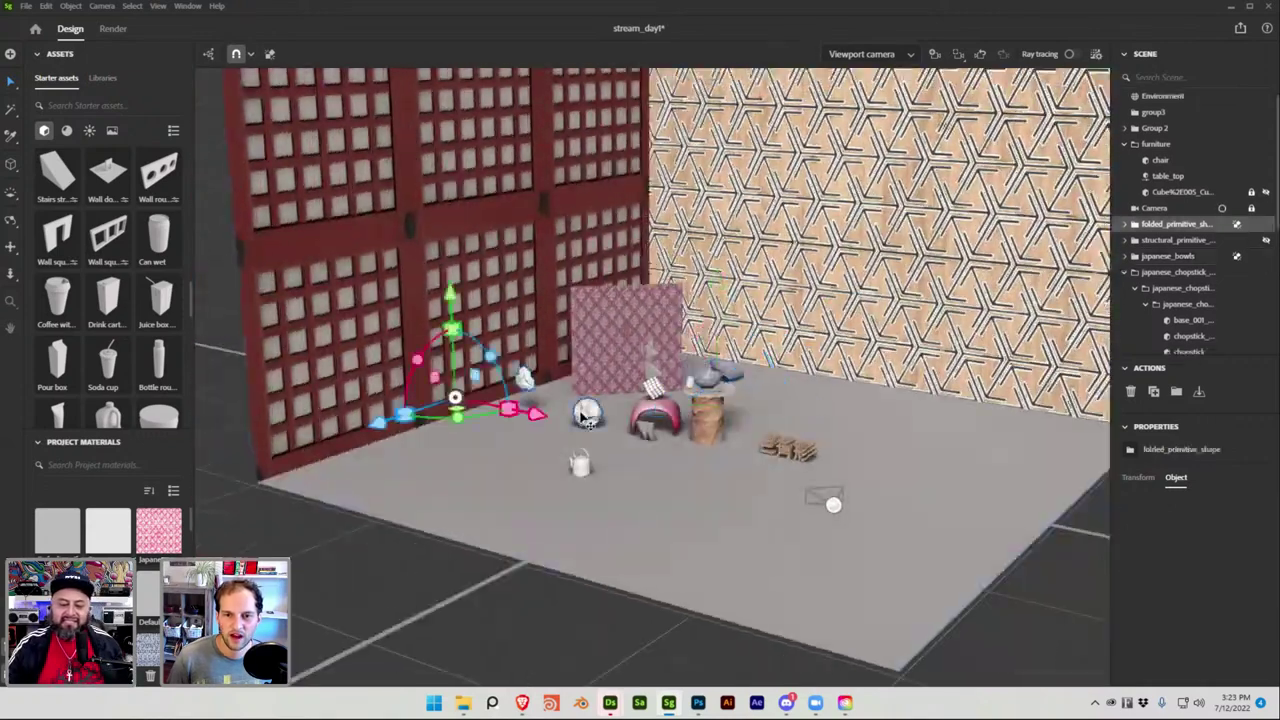
{"action": "left_click", "coordinate": [576, 430]}
{"action": "mouse_move", "coordinate": [575, 431]}
{"action": "left_mouse_down"}
{"action": "mouse_move", "coordinate": [549, 432]}
{"action": "mouse_move", "coordinate": [586, 423]}
{"action": "mouse_move", "coordinate": [560, 430]}
{"action": "left_mouse_up"}
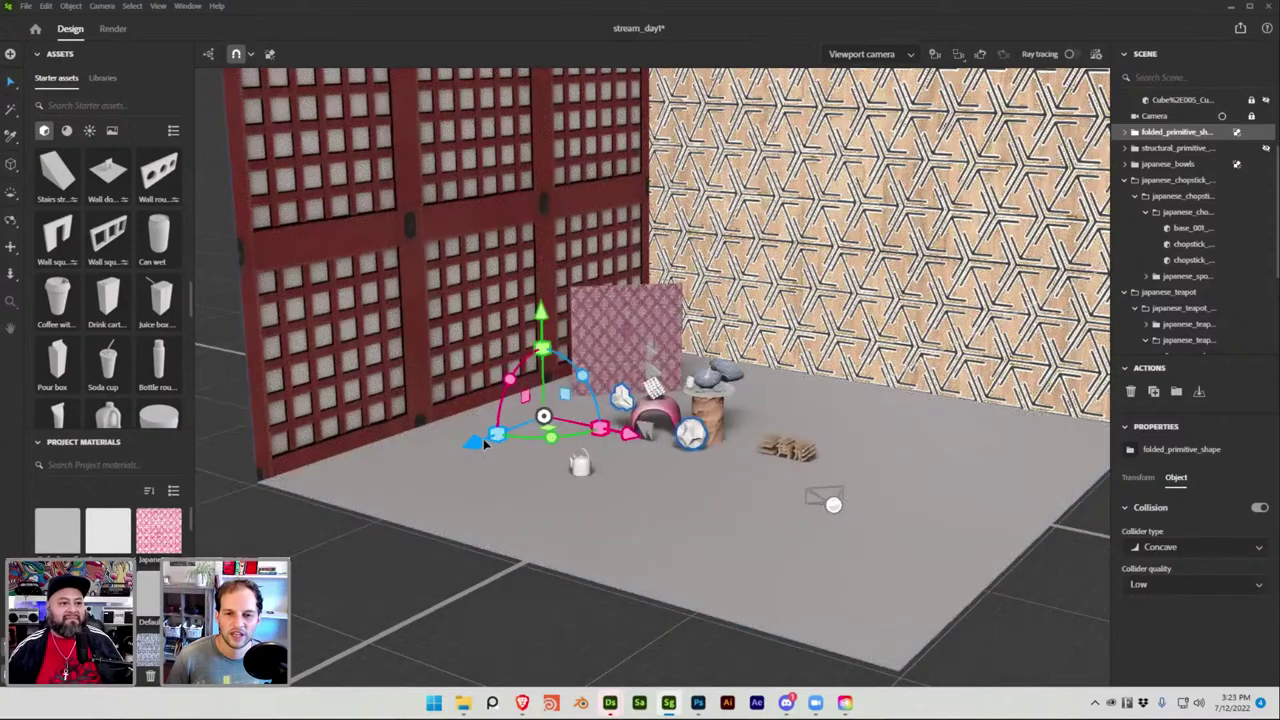
{"action": "left_click_drag", "start_coordinate": [478, 448], "coordinate": [640, 430]}
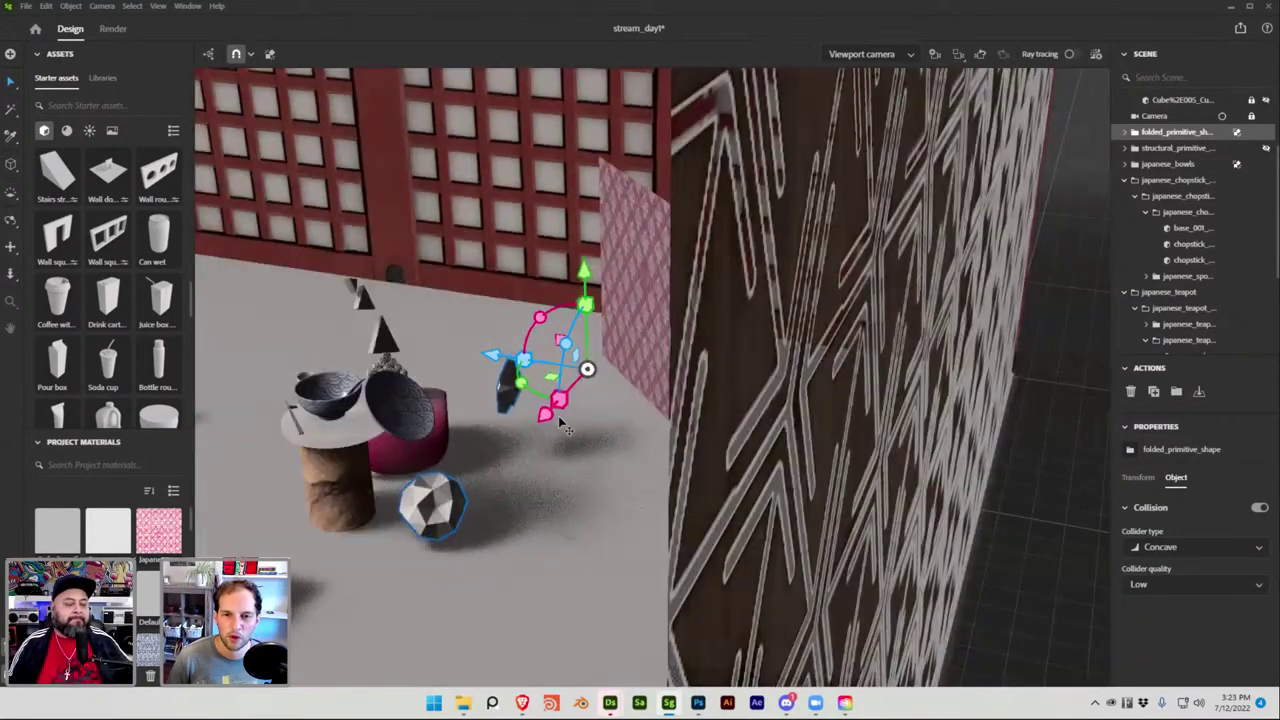
Expand the folded_primitive_shape group and select its shape_001 and shape_003 meshes in turn.
{"action": "left_click", "coordinate": [1175, 228]}
{"action": "left_click", "coordinate": [506, 412]}
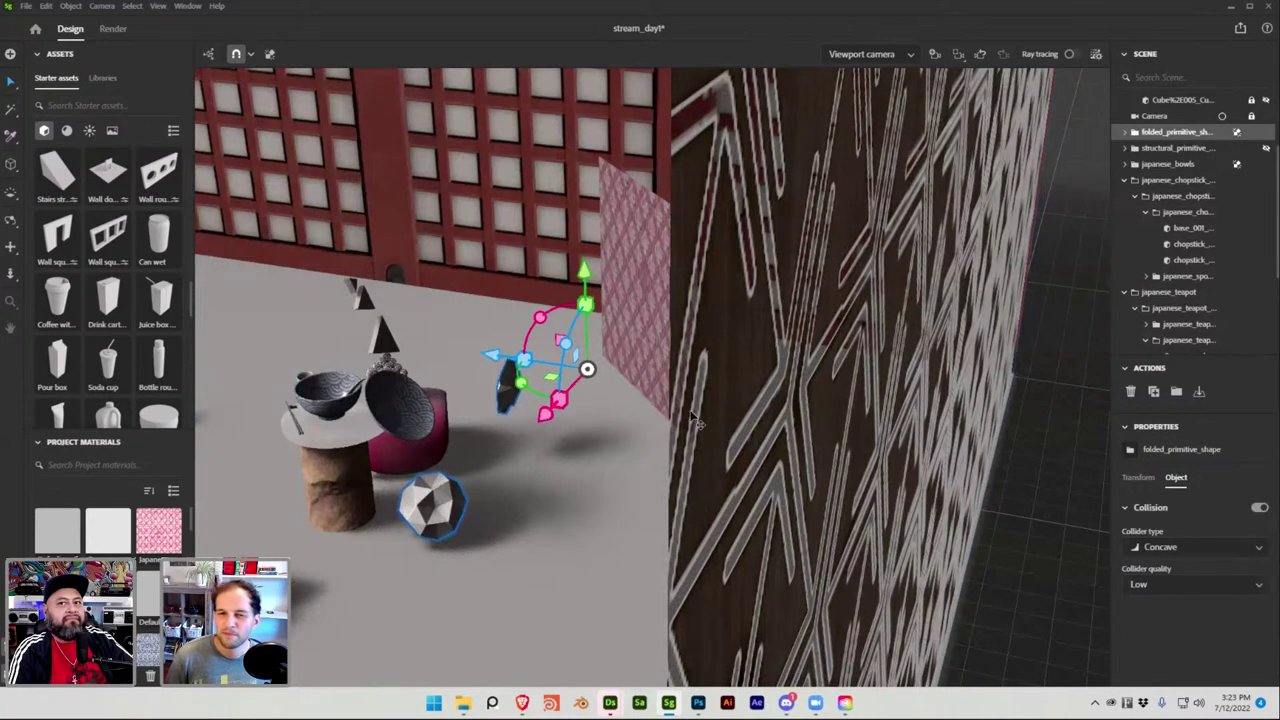
{"action": "left_click", "coordinate": [1125, 134]}
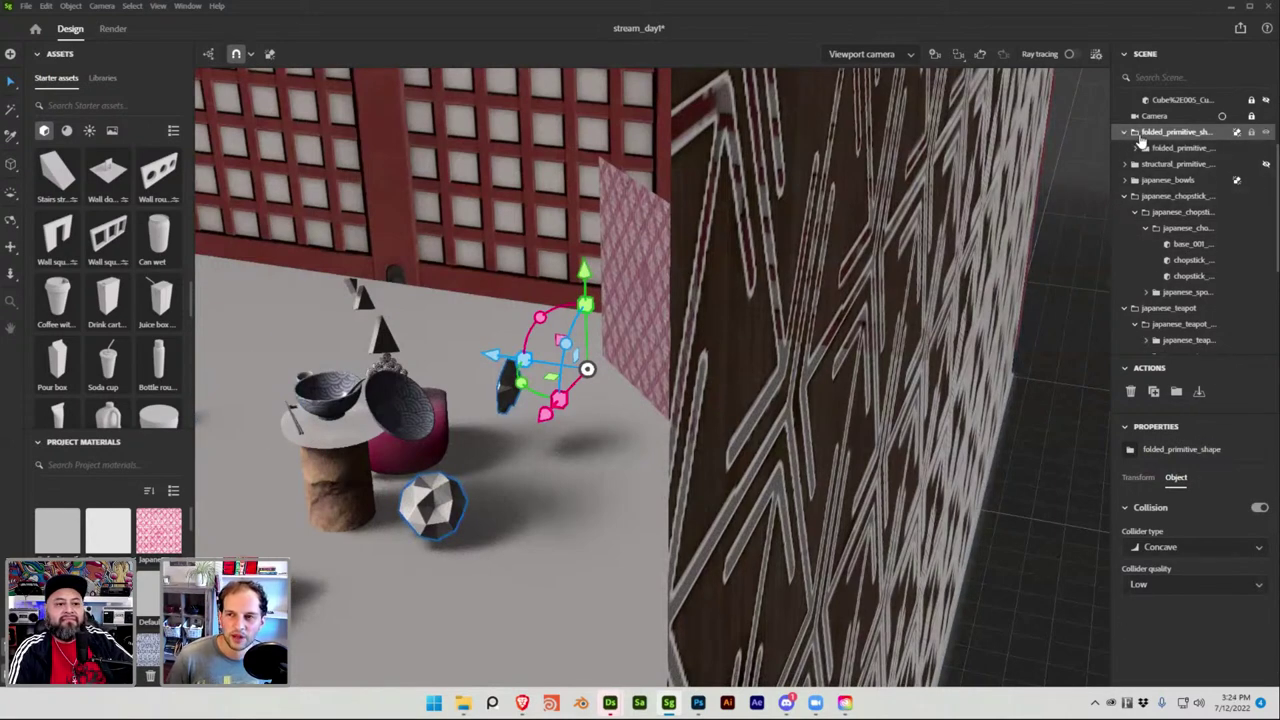
{"action": "left_click", "coordinate": [1145, 148]}
{"action": "left_click", "coordinate": [1185, 164]}
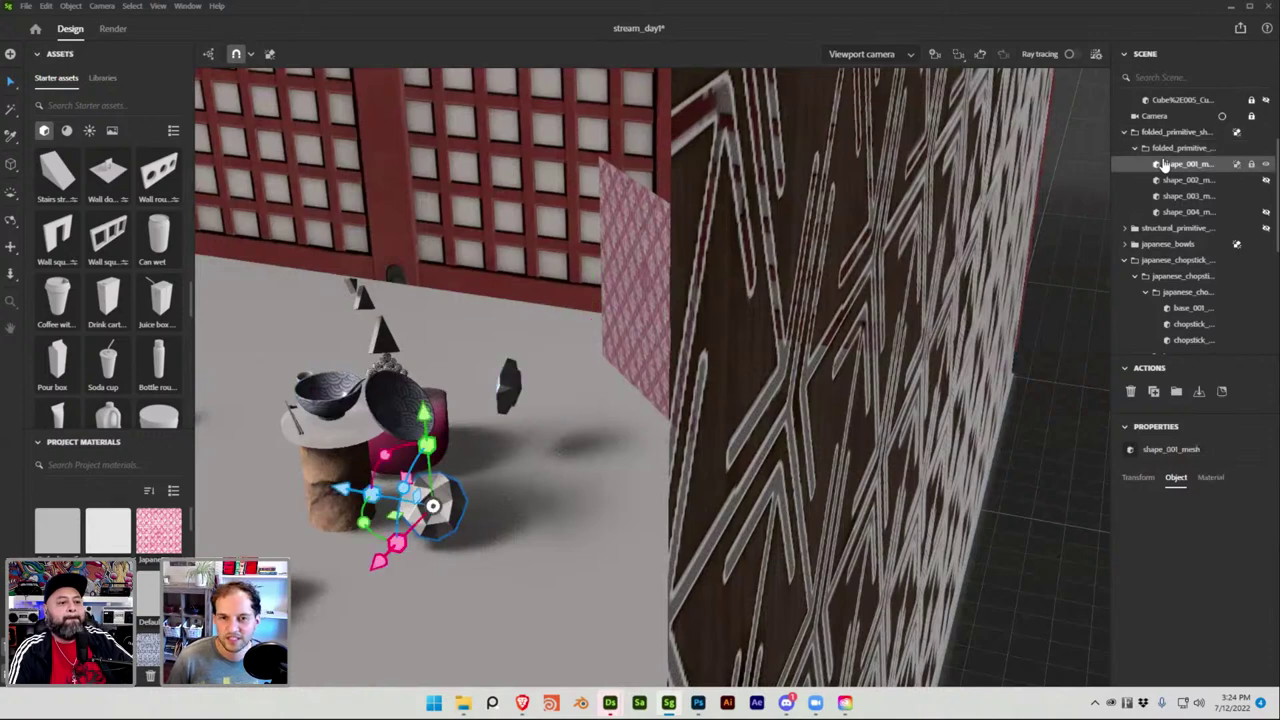
{"action": "left_click", "coordinate": [1185, 197]}
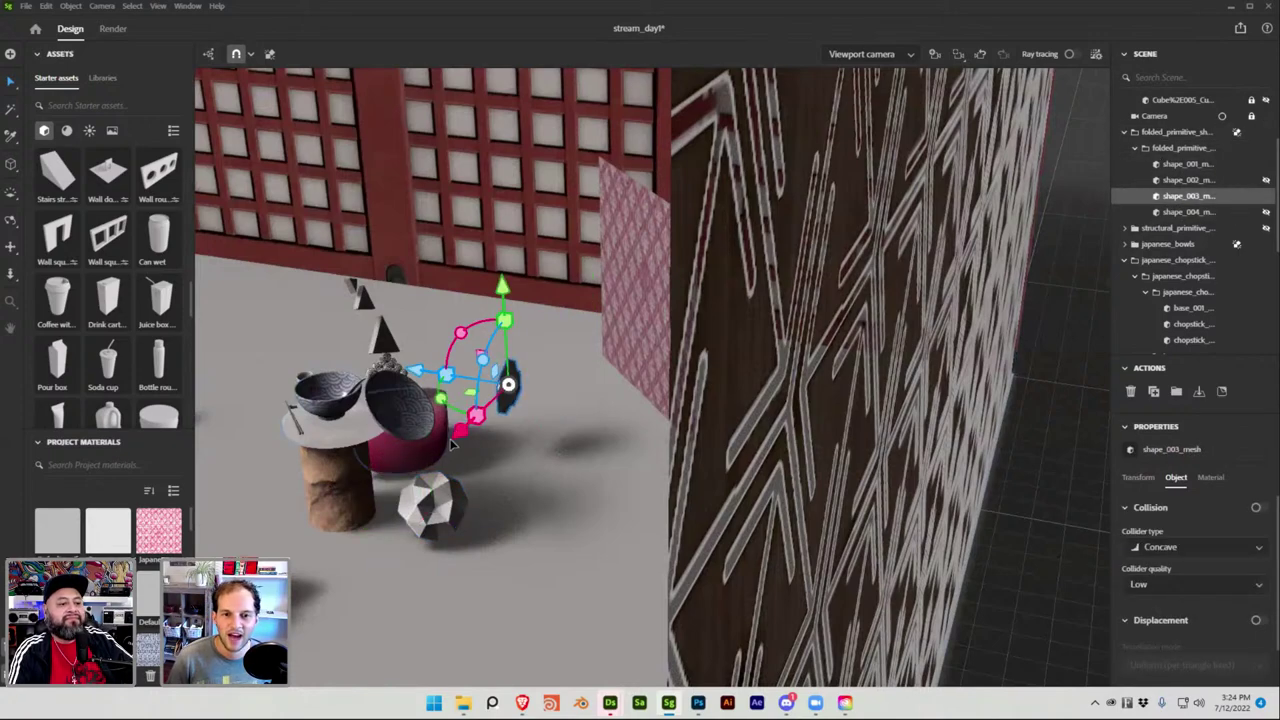
Move the whole folded_primitive_shape group to the floor beside the pink fabric panel near the lattice wall, and save the scene.
{"action": "left_click", "coordinate": [370, 528]}
{"action": "left_click_drag", "start_coordinate": [370, 528], "coordinate": [630, 530], "text": "alt"}
{"action": "left_click", "coordinate": [1176, 135]}
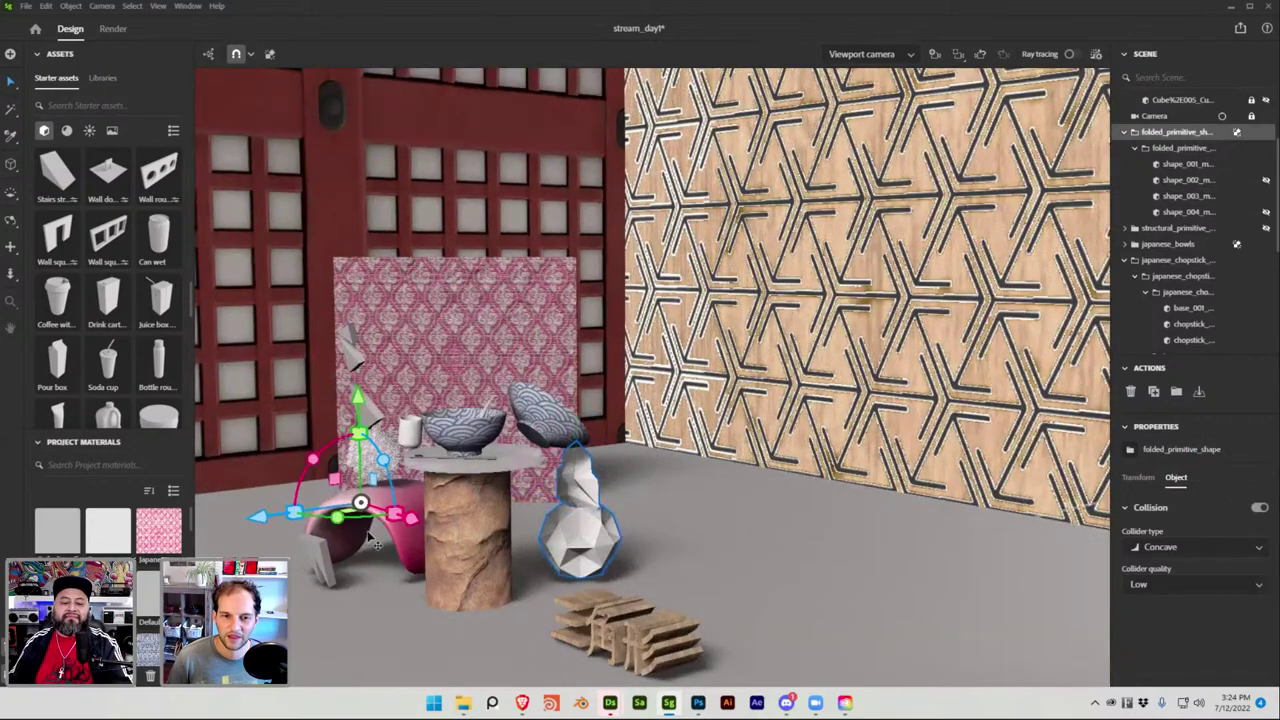
{"action": "mouse_move", "coordinate": [368, 516]}
{"action": "left_mouse_down"}
{"action": "mouse_move", "coordinate": [450, 508]}
{"action": "mouse_move", "coordinate": [430, 515]}
{"action": "left_mouse_up"}
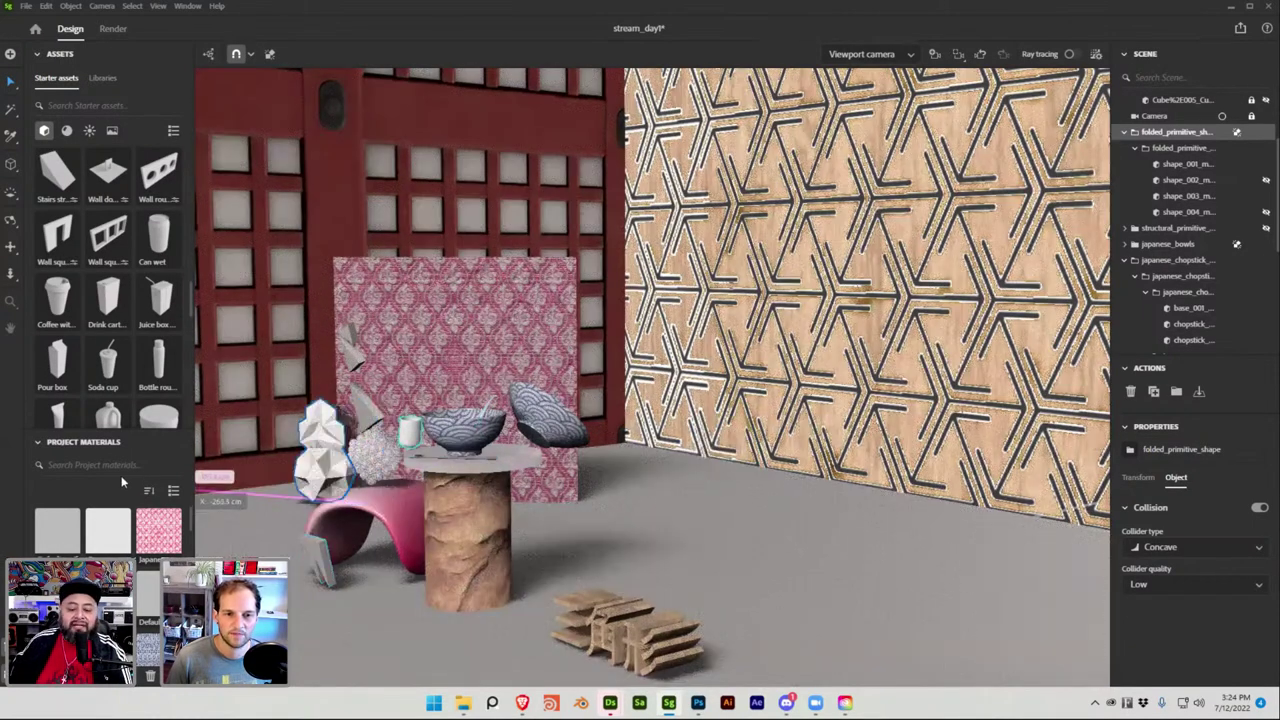
{"action": "middle_click_drag", "start_coordinate": [373, 537], "coordinate": [295, 410]}
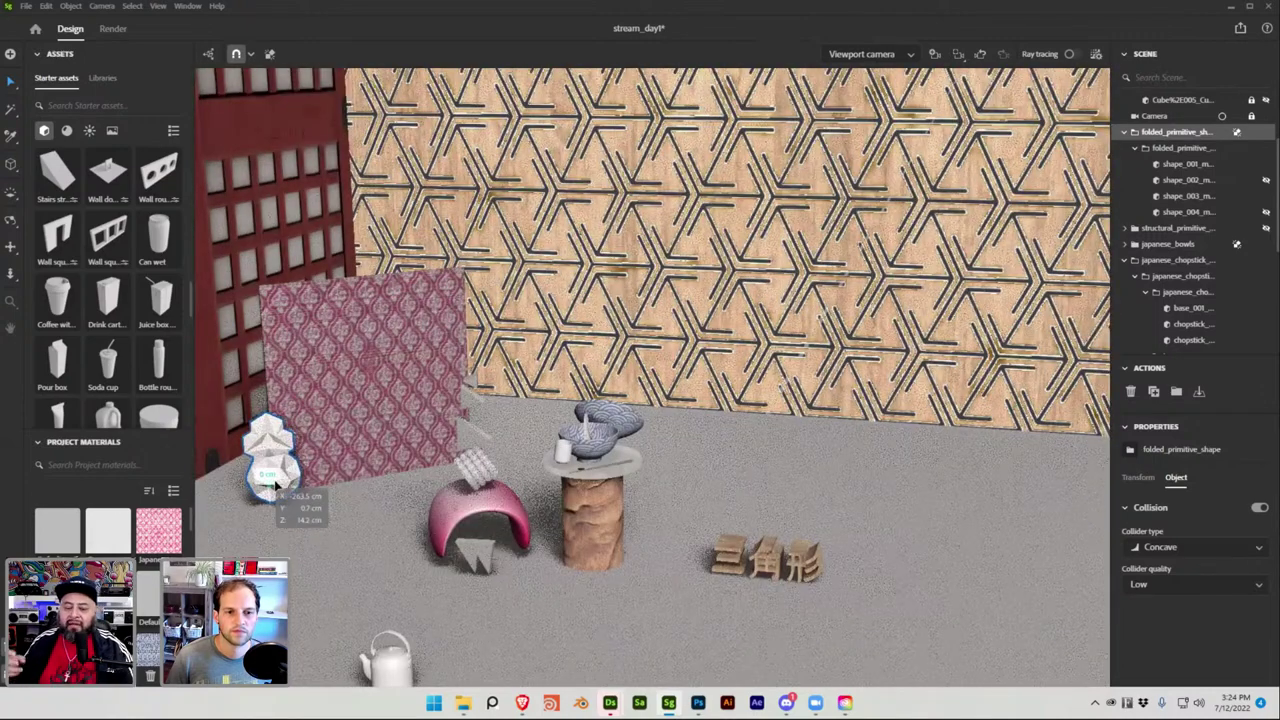
{"action": "middle_click_drag", "start_coordinate": [280, 492], "coordinate": [284, 532]}
{"action": "left_click_drag", "start_coordinate": [284, 532], "coordinate": [275, 537]}
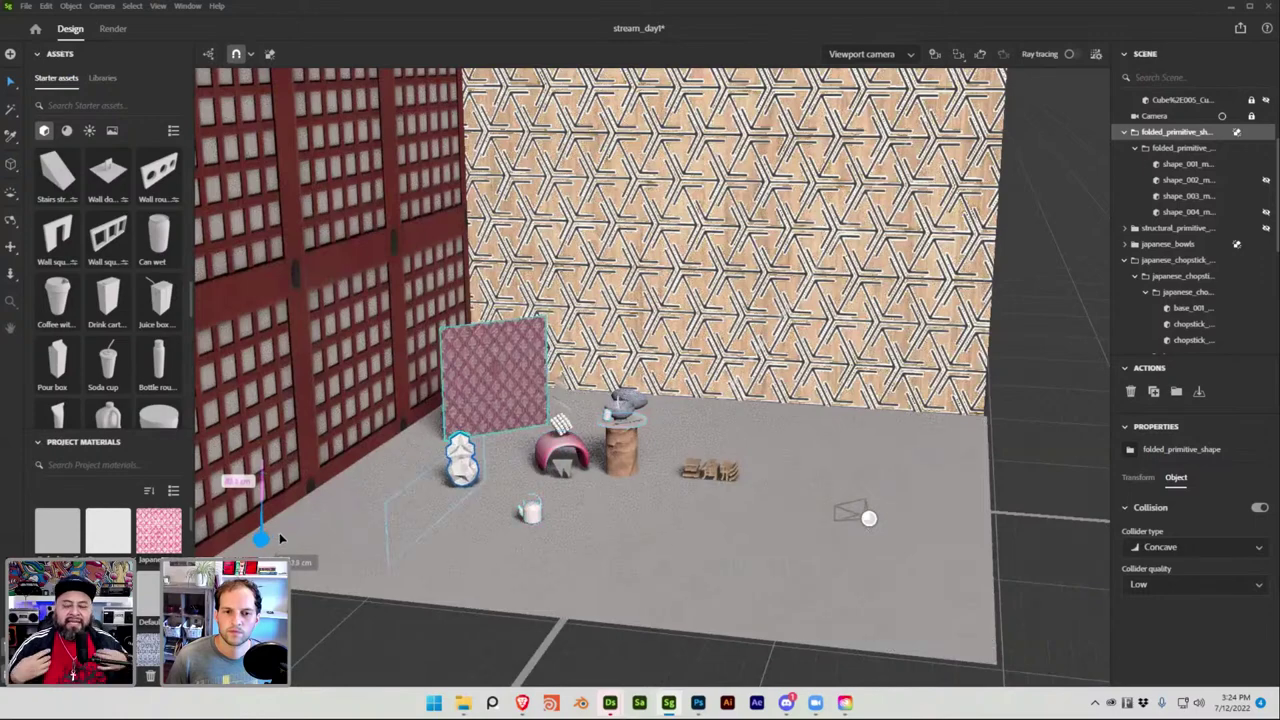
{"action": "key", "text": "ctrl+s"}
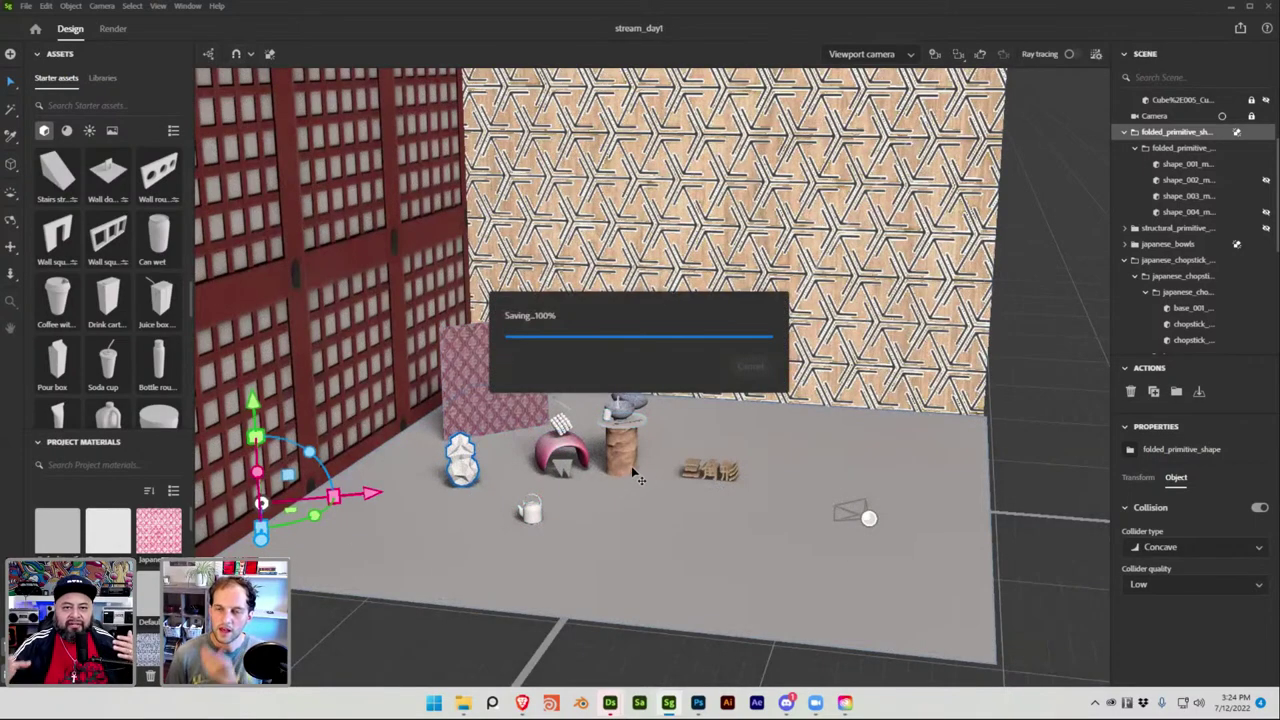
{"action": "right_click_drag", "start_coordinate": [558, 550], "coordinate": [724, 557]}
{"action": "left_click", "coordinate": [724, 560]}
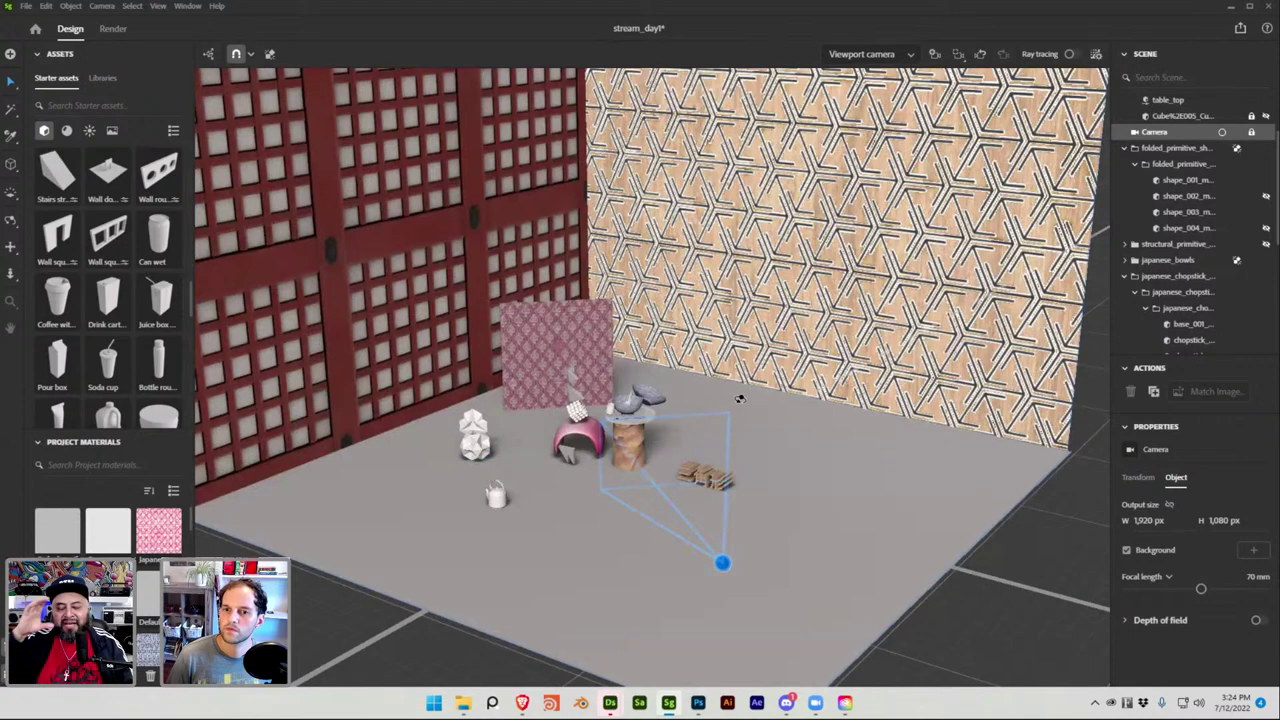
{"action": "scroll", "coordinate": [740, 398], "scroll_direction": "down", "scroll_amount": 5}
{"action": "left_click_drag", "start_coordinate": [763, 400], "coordinate": [1016, 386], "text": "alt"}
{"action": "scroll", "coordinate": [1016, 386], "scroll_direction": "up", "scroll_amount": 4}
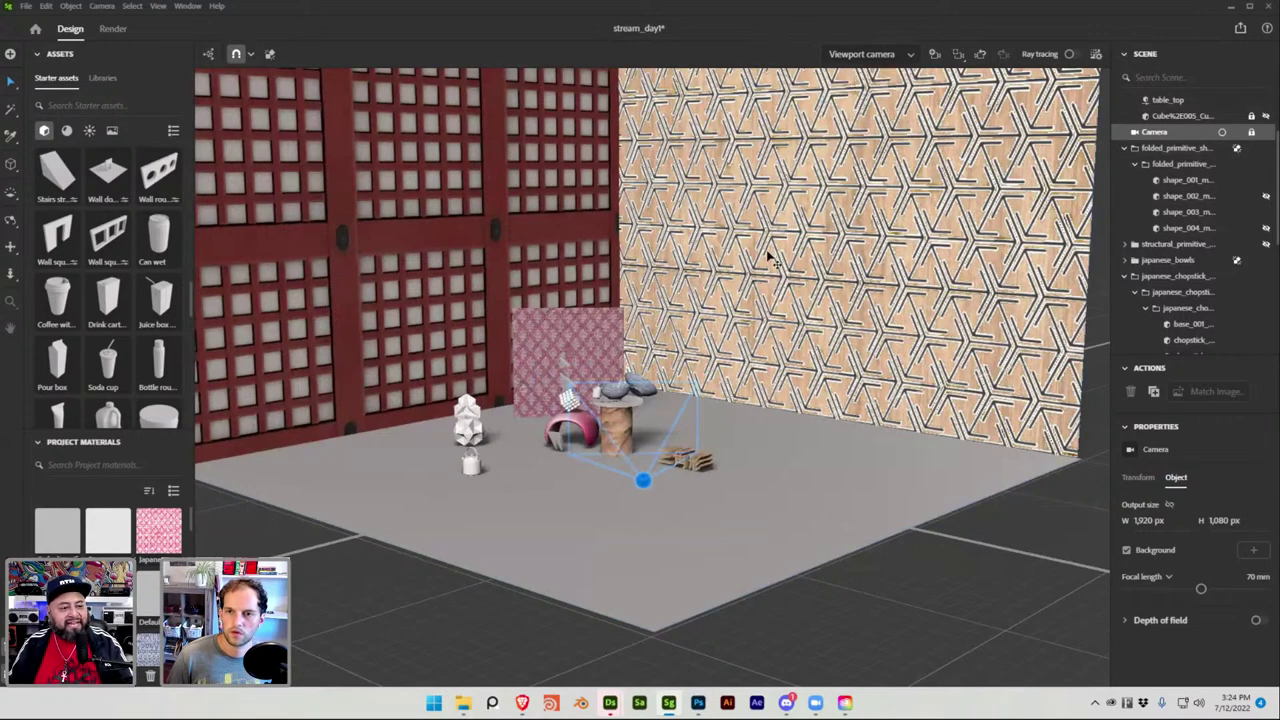
Try applying aged_japanese_elm_wood from the Designer_Files folder to the room's Group 2, and undo it.
{"action": "left_click", "coordinate": [512, 580]}
{"action": "left_click", "coordinate": [463, 703]}
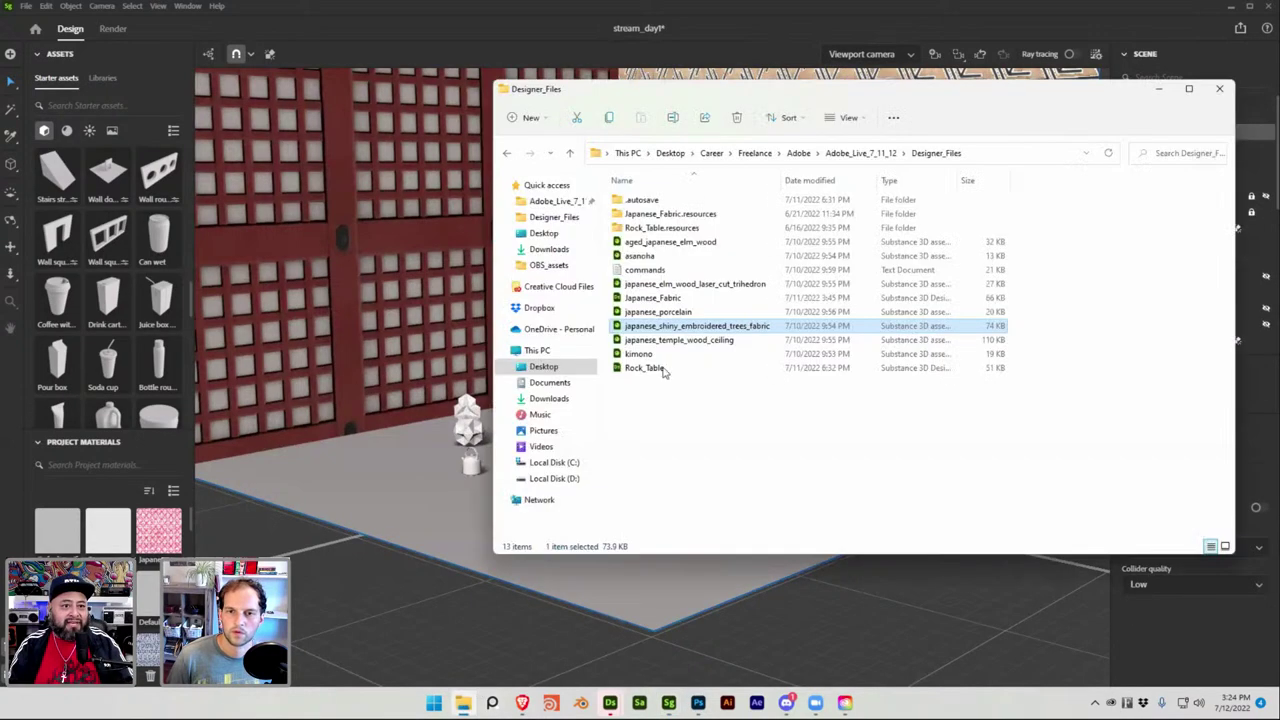
{"action": "left_click", "coordinate": [695, 243]}
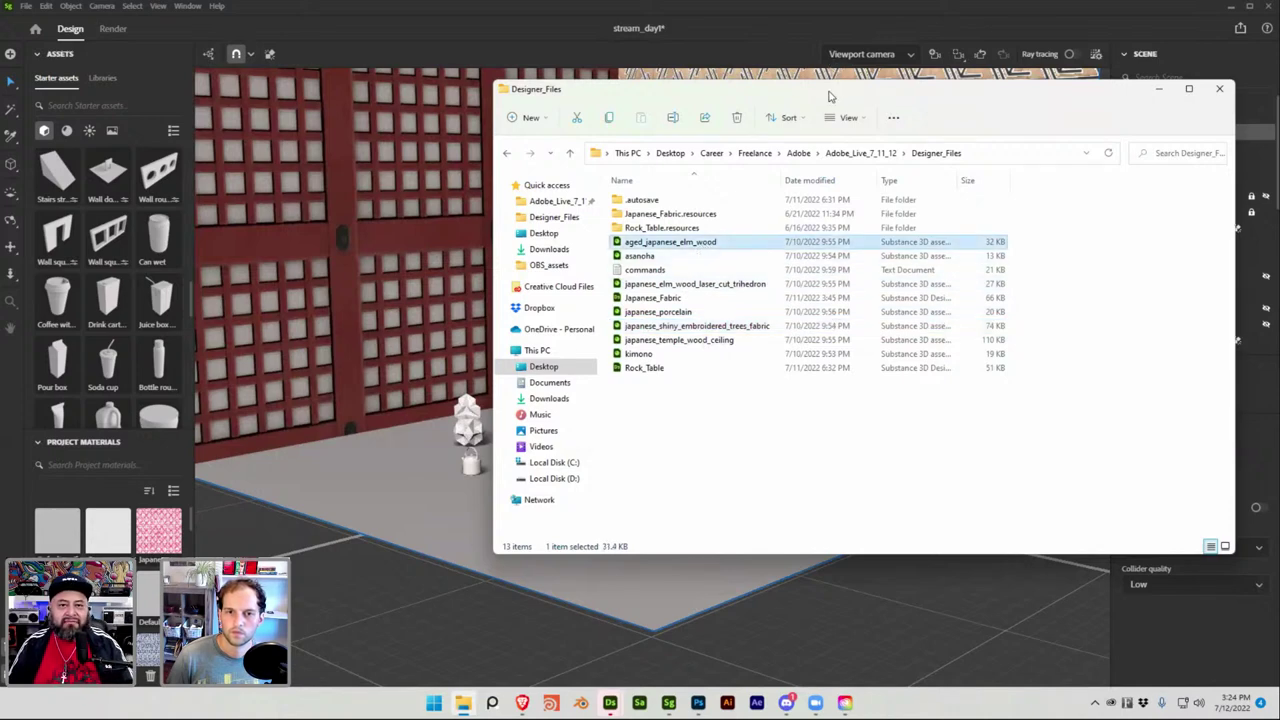
{"action": "left_click_drag", "start_coordinate": [760, 89], "coordinate": [816, 524]}
{"action": "left_click_drag", "start_coordinate": [680, 434], "coordinate": [814, 266]}
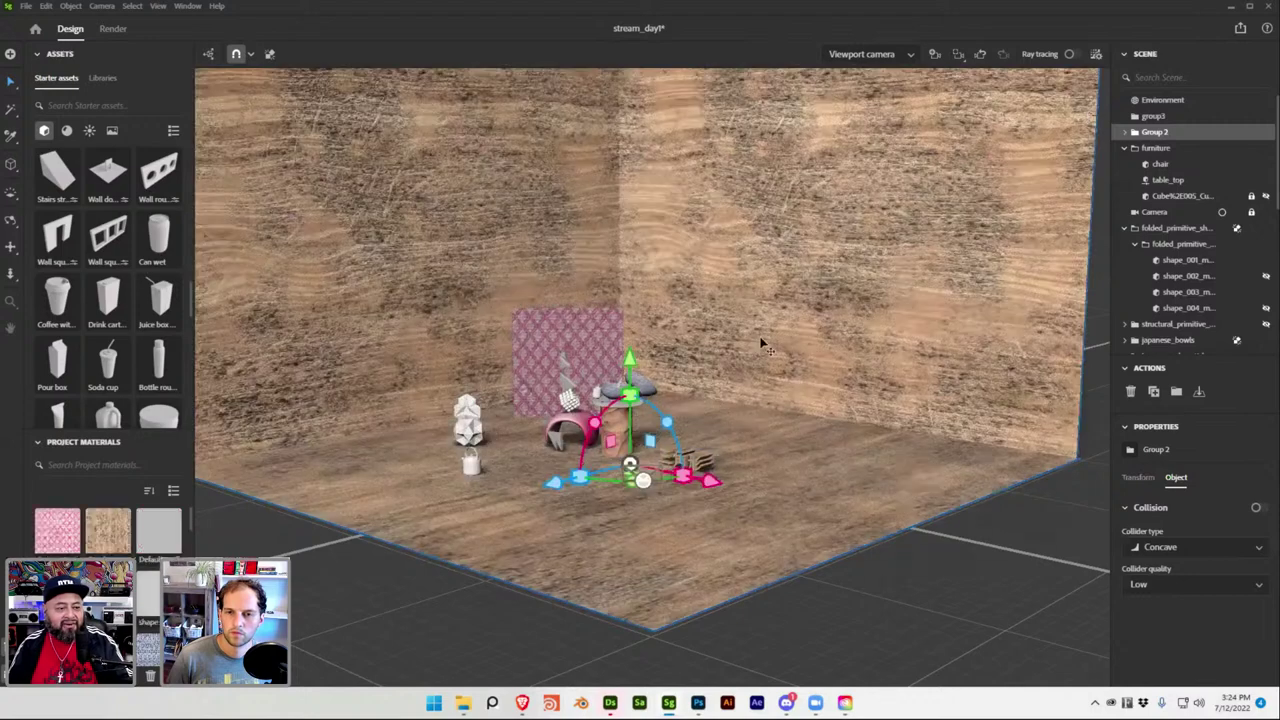
{"action": "key", "text": "ctrl+z"}
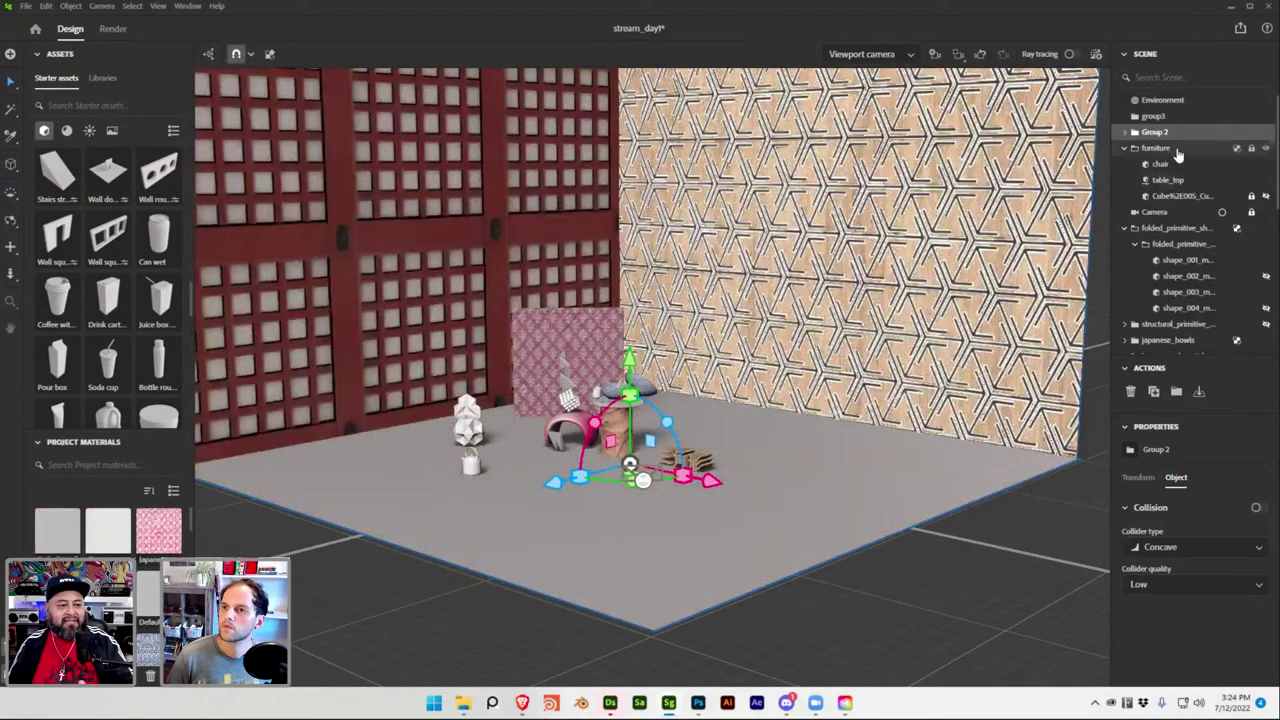
Expand Group 2 and select its right_wall and wall planes individually.
{"action": "left_click", "coordinate": [1150, 117]}
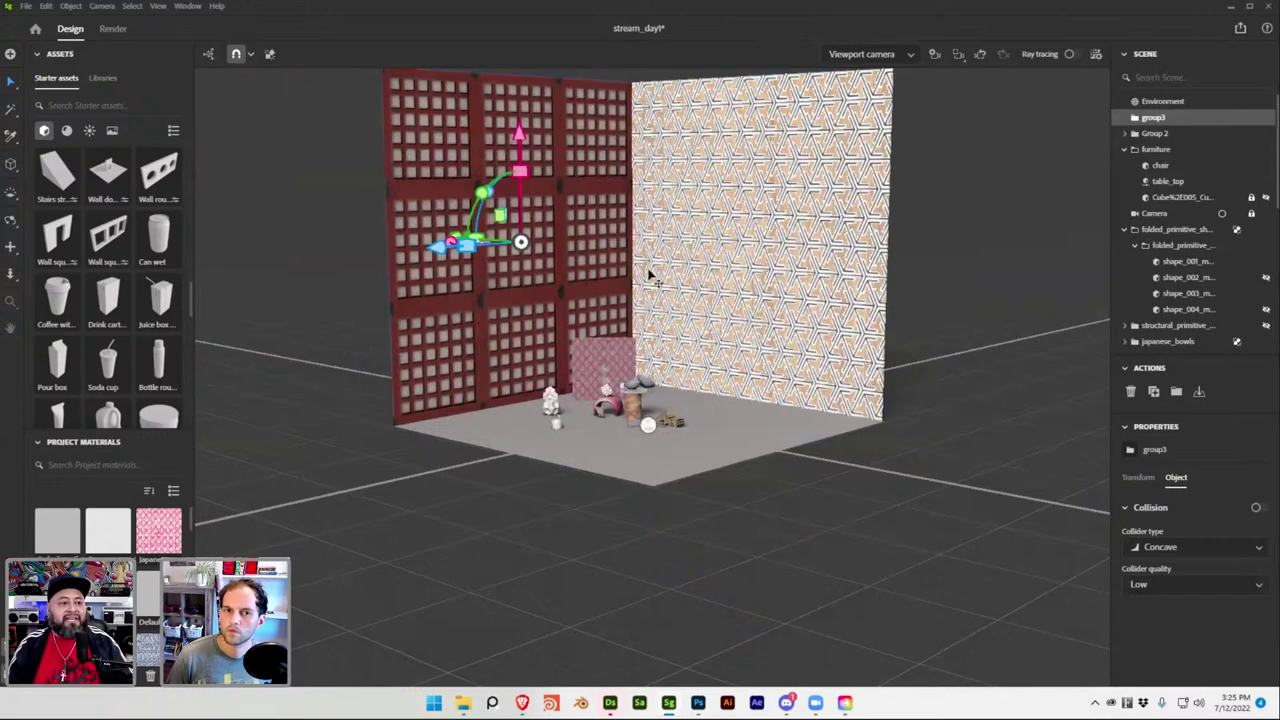
{"action": "left_click", "coordinate": [818, 280]}
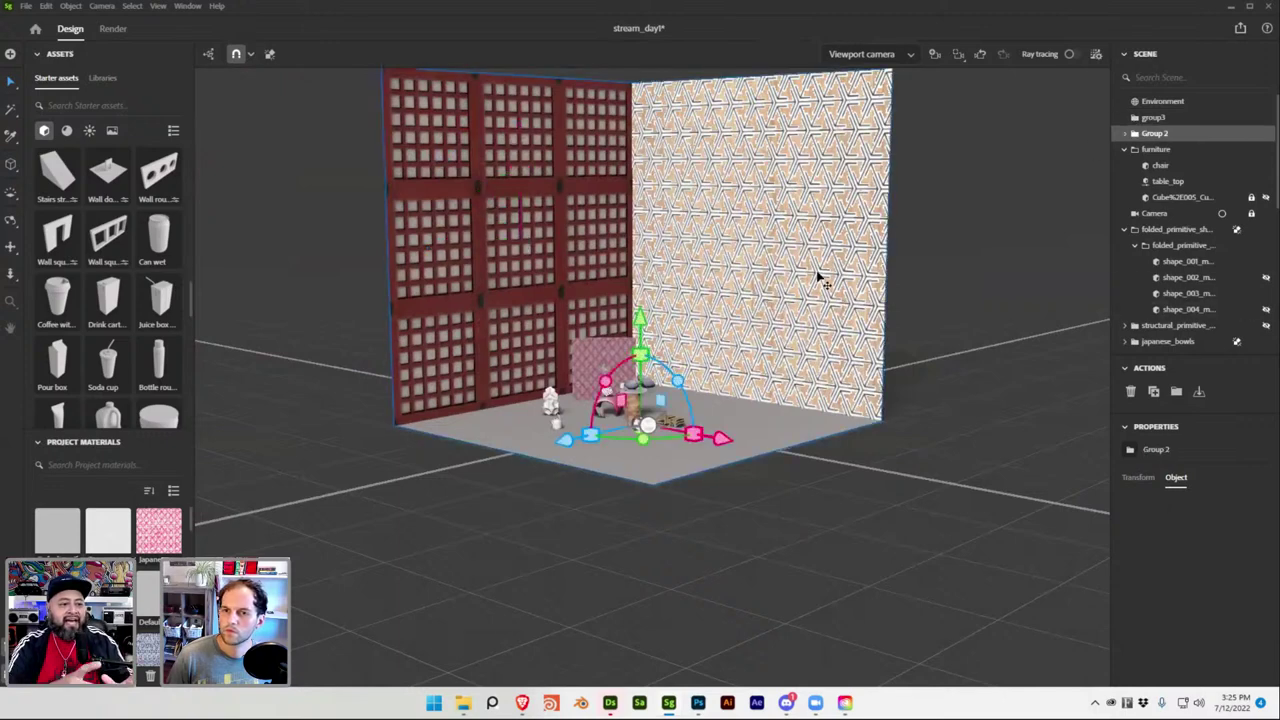
{"action": "left_click", "coordinate": [1125, 134]}
{"action": "left_click", "coordinate": [1157, 150]}
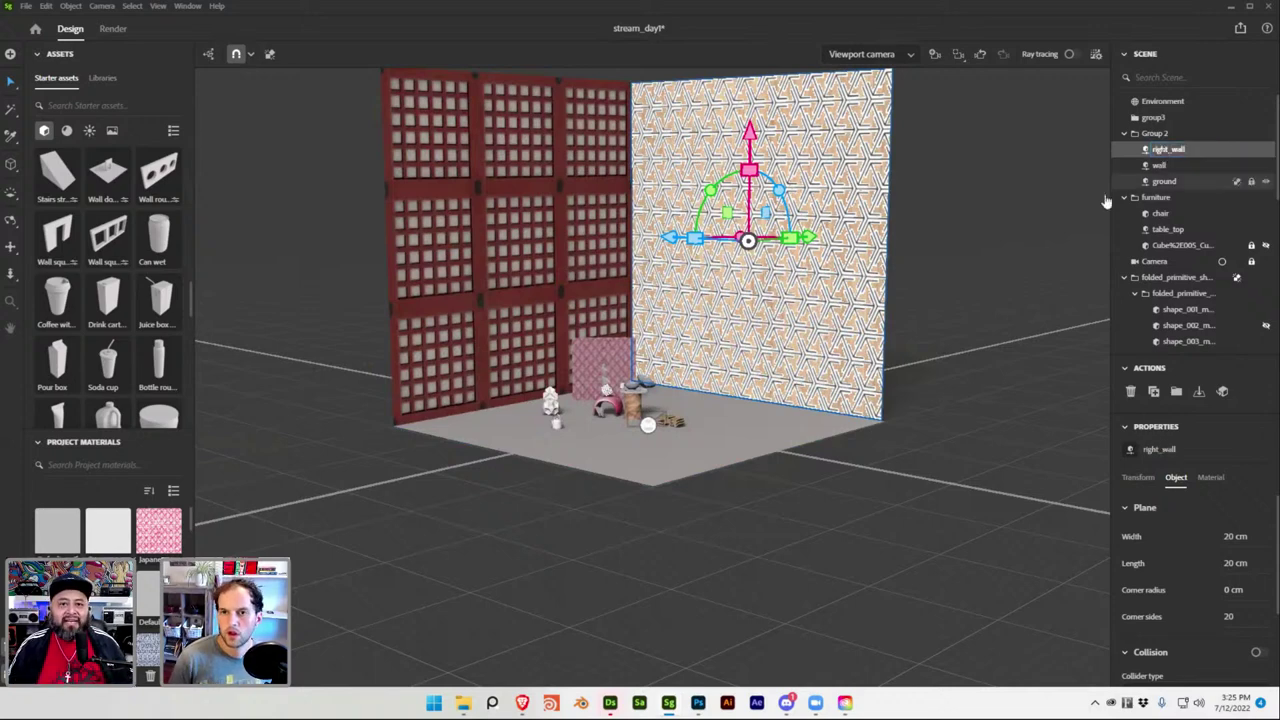
{"action": "left_click", "coordinate": [918, 262]}
{"action": "left_click", "coordinate": [478, 265]}
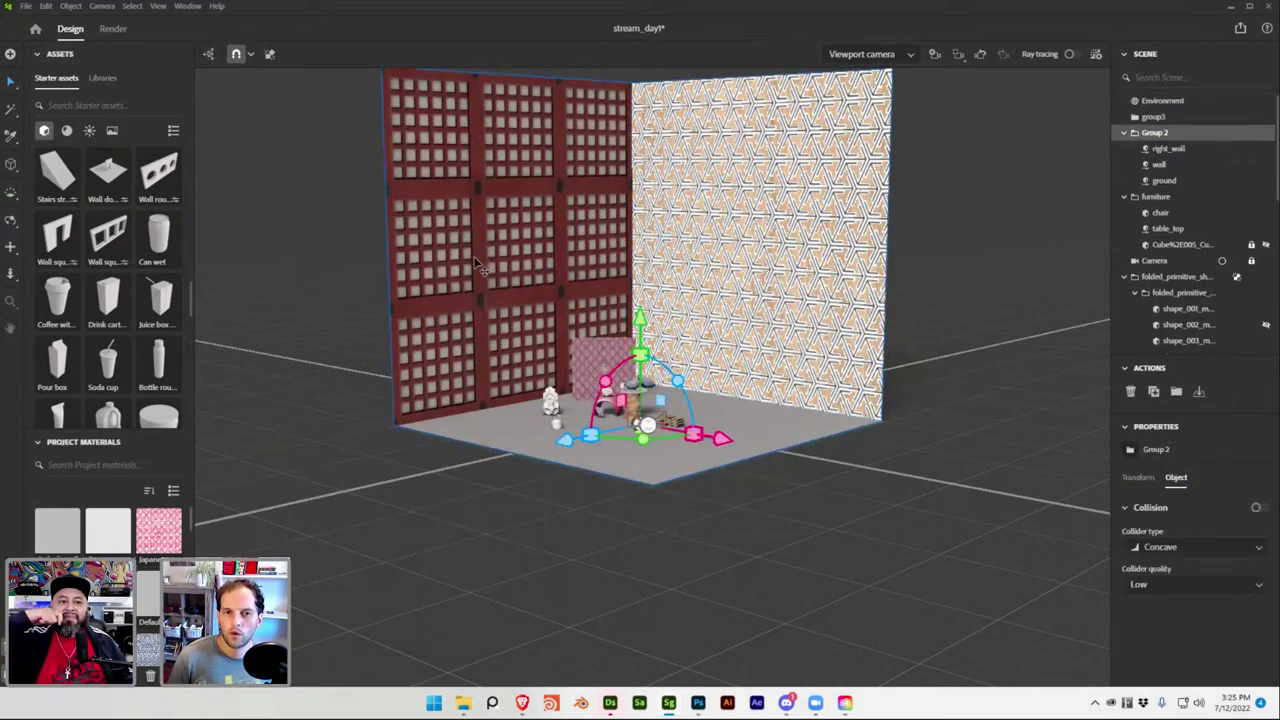
{"action": "left_click", "coordinate": [1186, 165]}
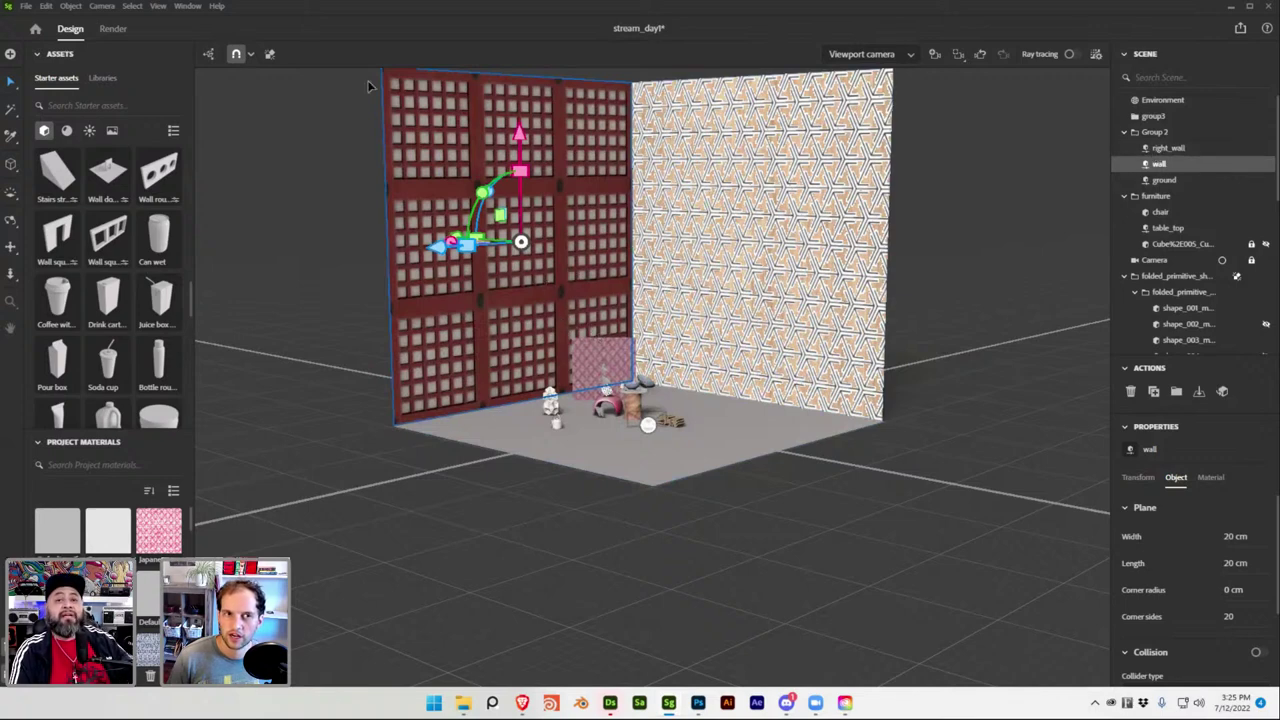
Check the export options for the selected wall plane.
{"action": "left_click", "coordinate": [1241, 28]}
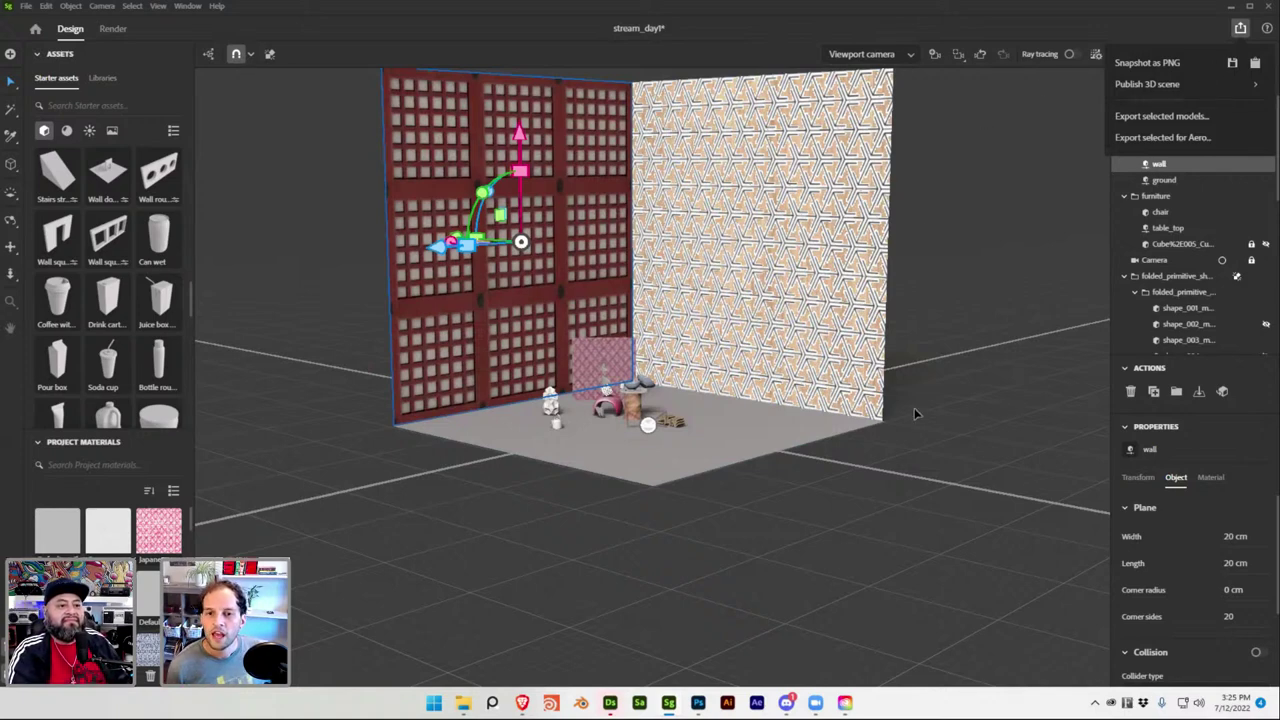
{"action": "left_click", "coordinate": [858, 436]}
Select the beaded Substance_model_graph object on top of the pink arch, and save the scene.
{"action": "scroll", "coordinate": [630, 480], "scroll_direction": "up", "scroll_amount": 5}
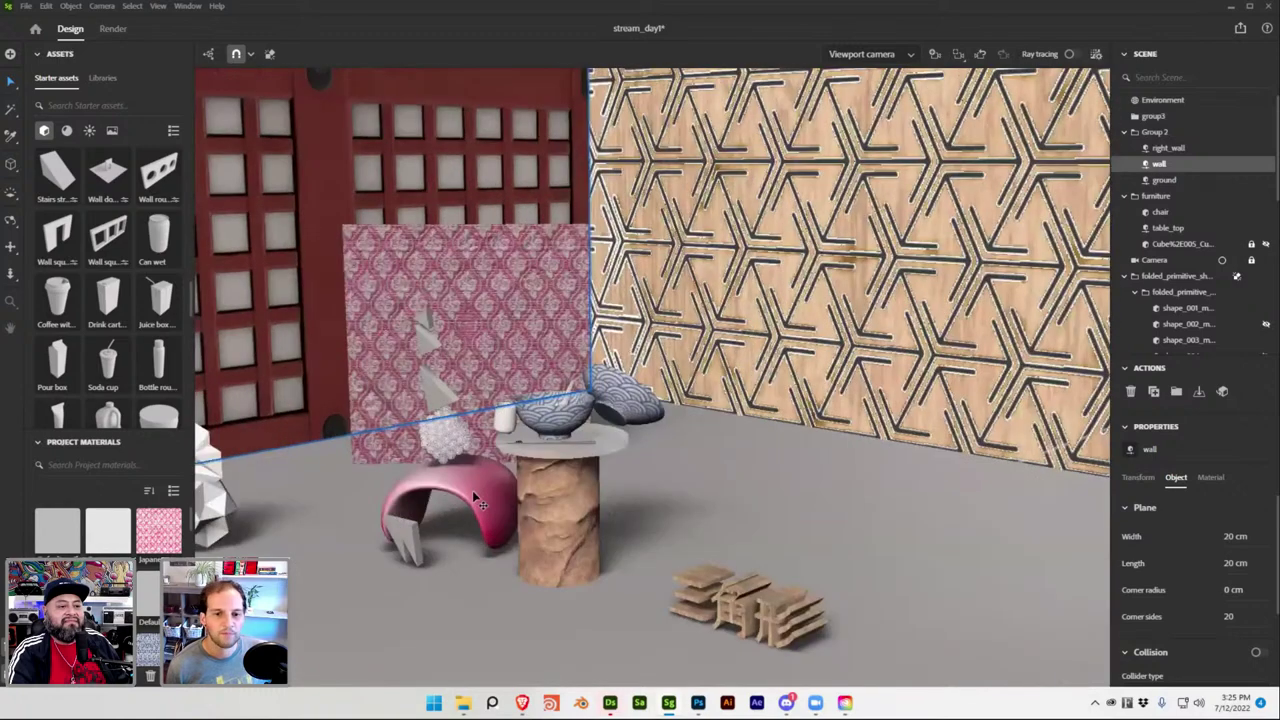
{"action": "left_click", "coordinate": [475, 497]}
{"action": "double_click", "coordinate": [476, 497]}
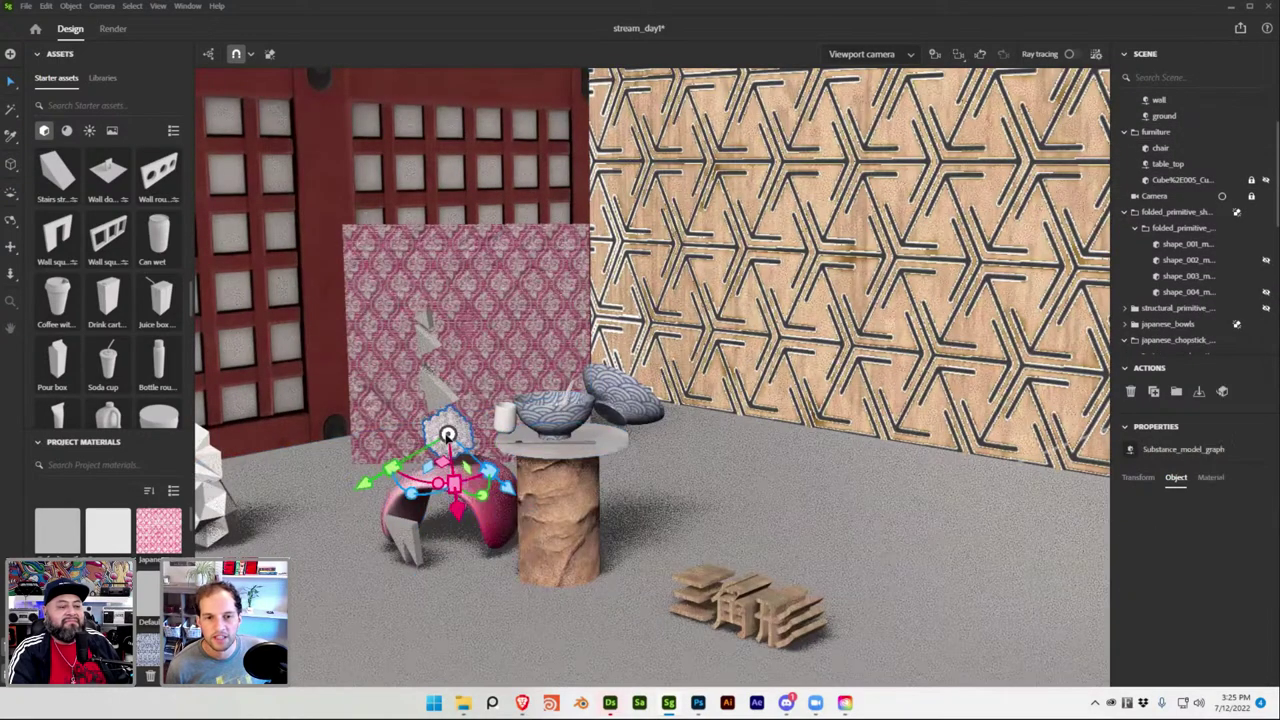
{"action": "left_click", "coordinate": [455, 462]}
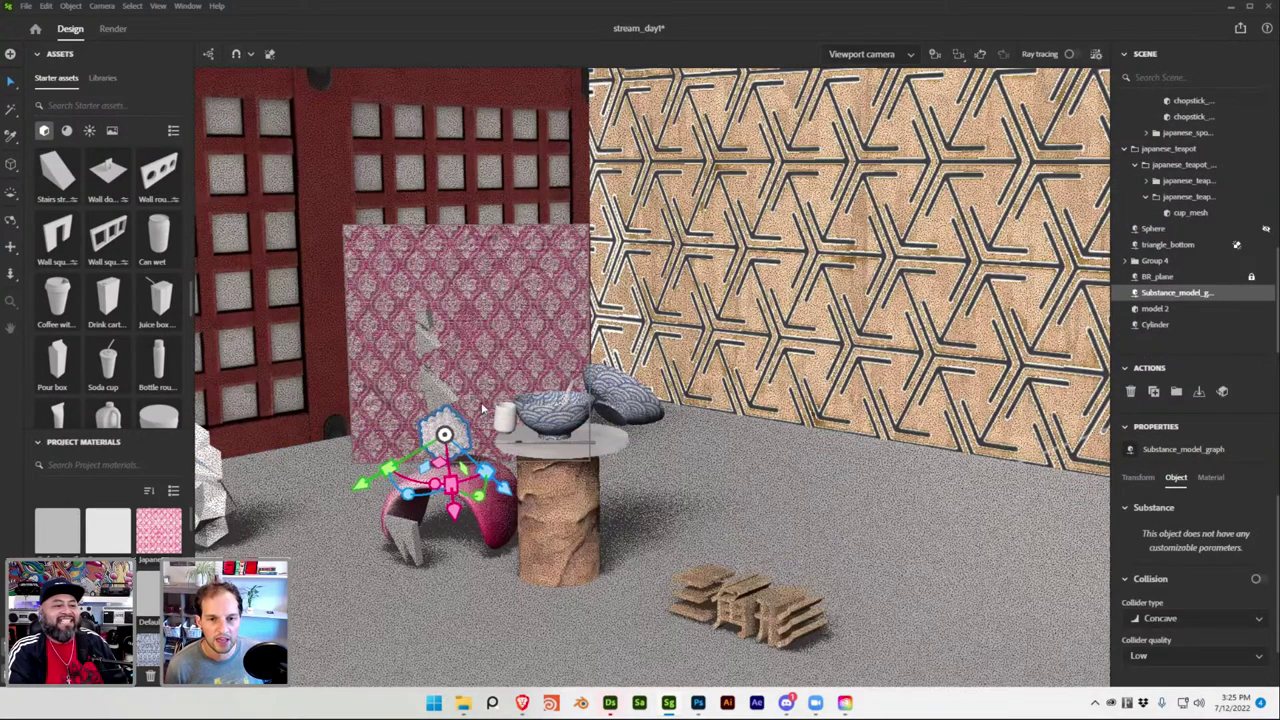
{"action": "key", "text": "ctrl+s"}
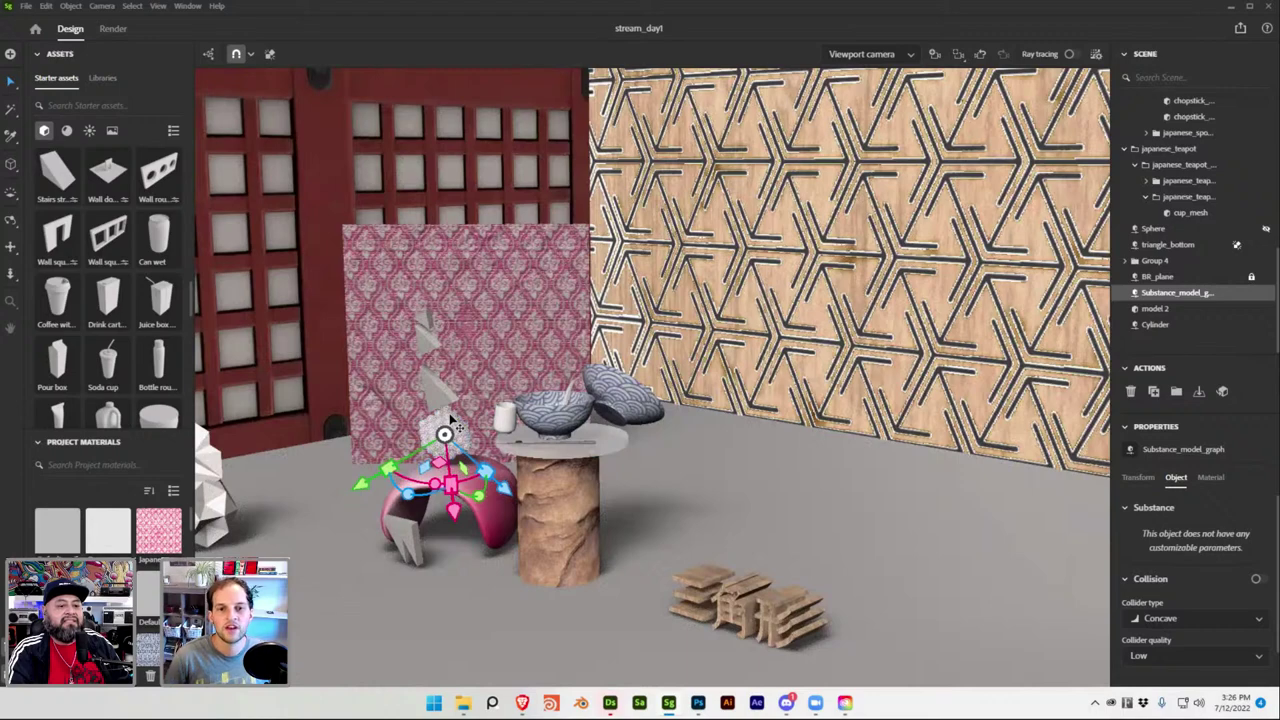
Select Group 2, switch to Substance 3D Designer, dismiss its welcome window, and return to Stager.
{"action": "scroll", "coordinate": [745, 497], "scroll_direction": "down", "scroll_amount": 3}
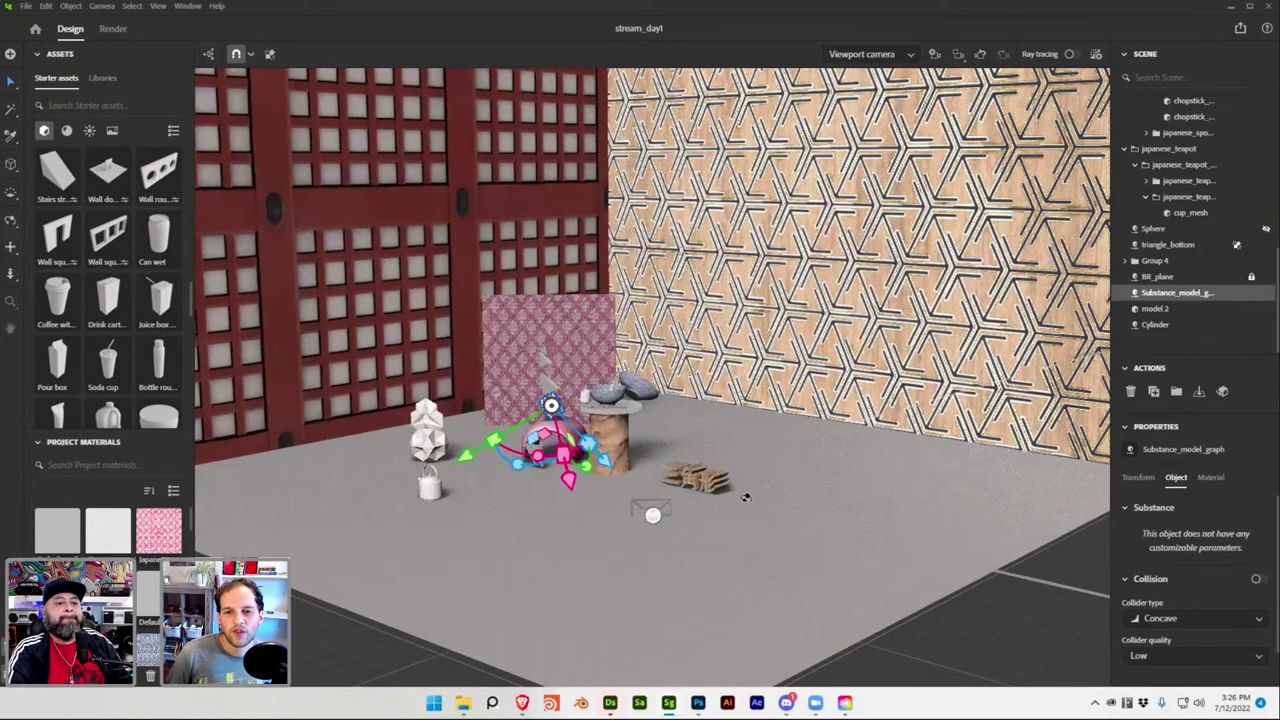
{"action": "middle_click_drag", "start_coordinate": [745, 497], "coordinate": [610, 528]}
{"action": "left_click", "coordinate": [610, 528]}
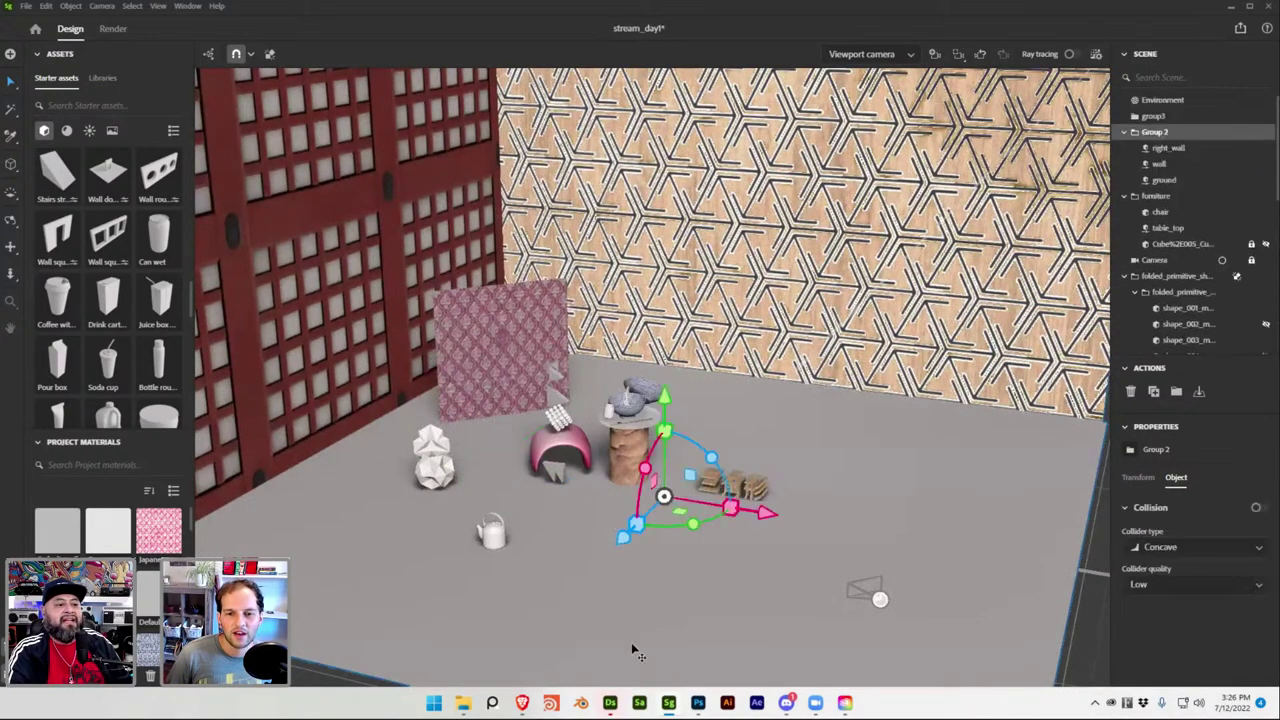
{"action": "mouse_move", "coordinate": [620, 705]}
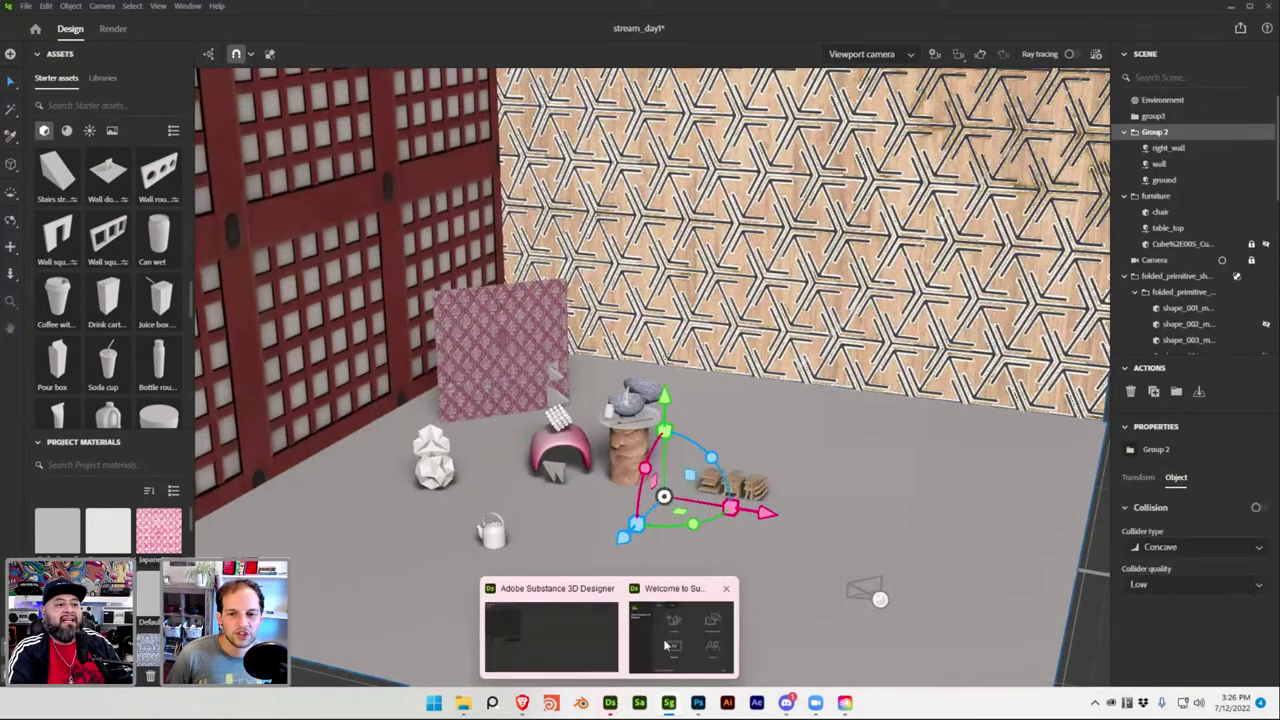
{"action": "left_click", "coordinate": [726, 588]}
{"action": "left_click", "coordinate": [630, 650]}
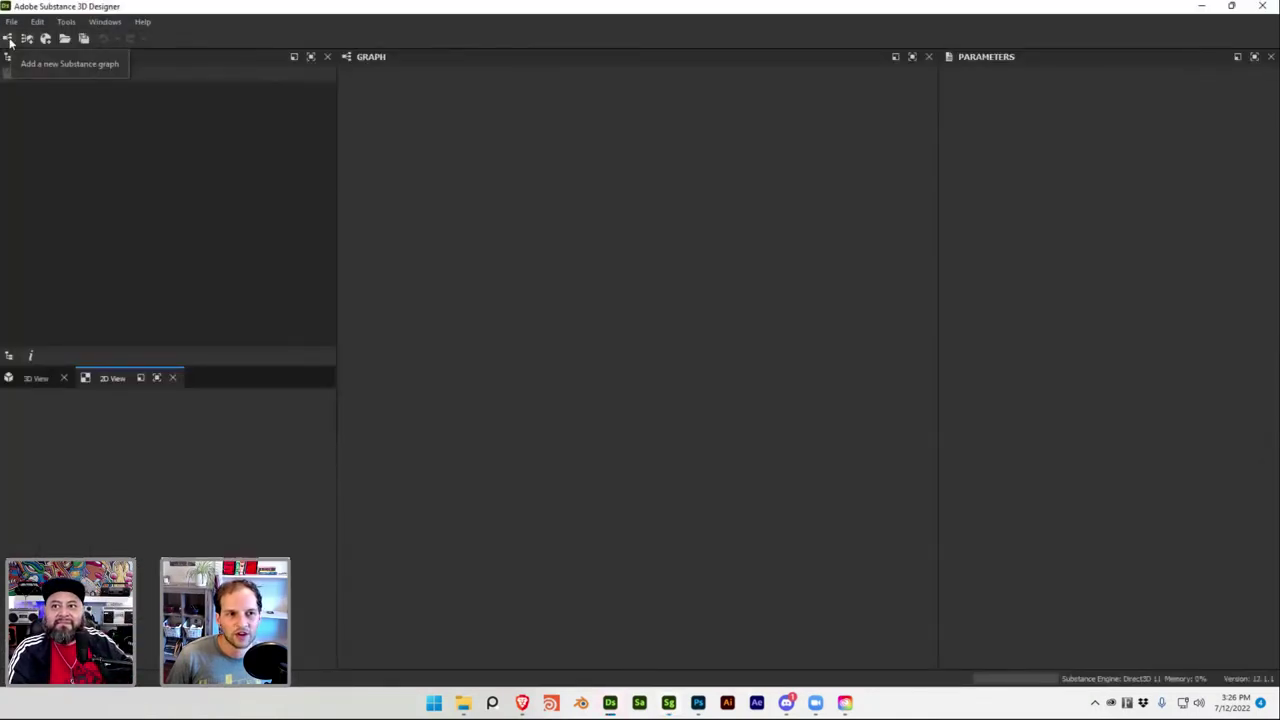
{"action": "left_click", "coordinate": [1201, 6]}
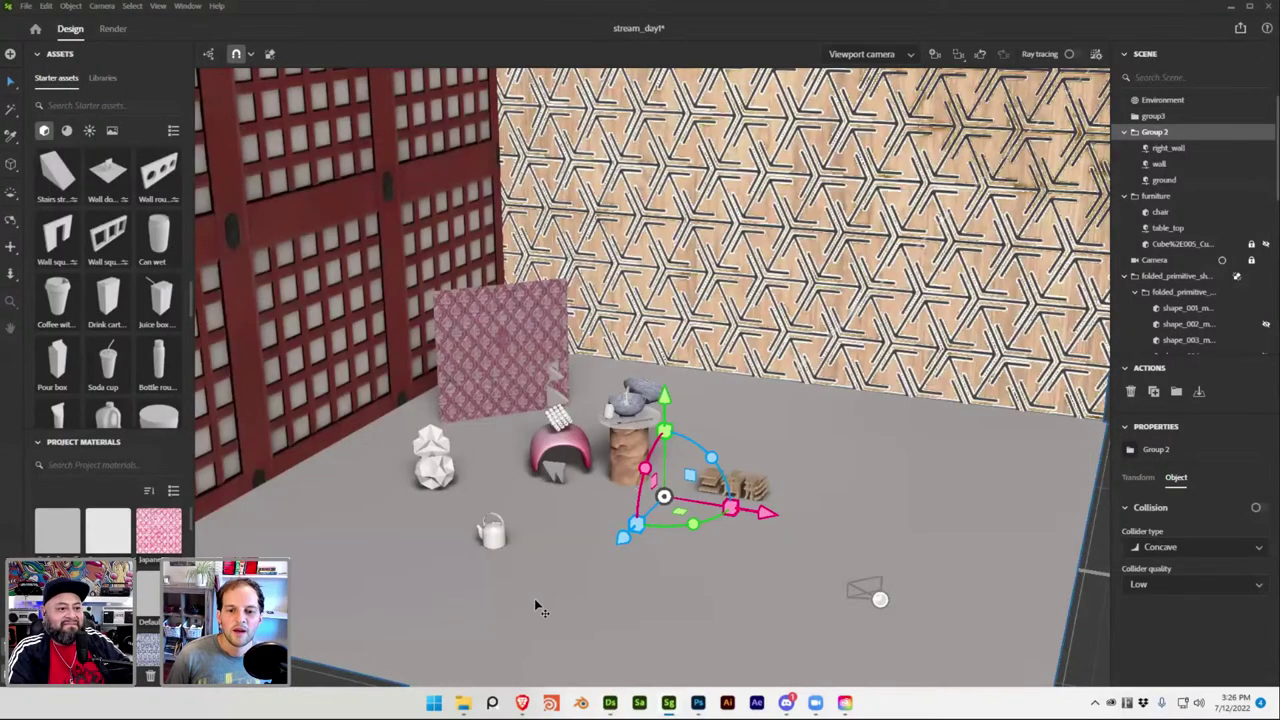
Create a new Substance graph in Substance 3D Designer, and switch back to Stager.
{"action": "mouse_move", "coordinate": [534, 690]}
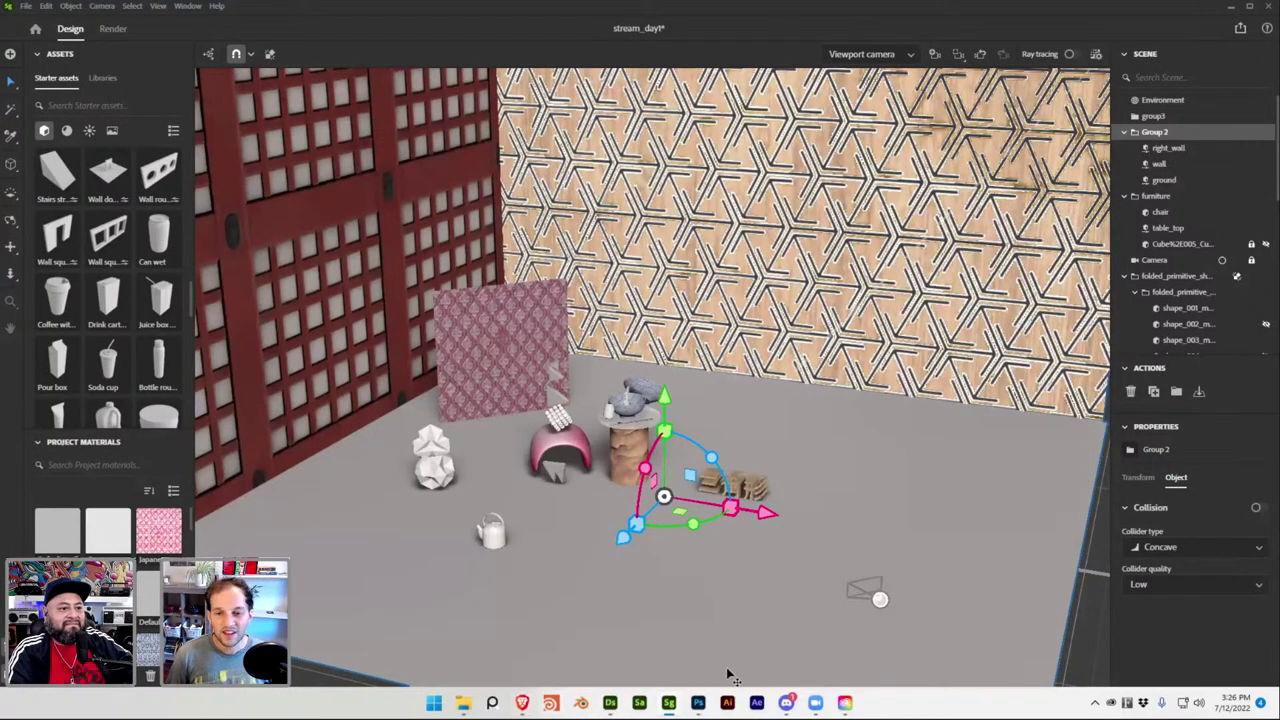
{"action": "mouse_move", "coordinate": [670, 705]}
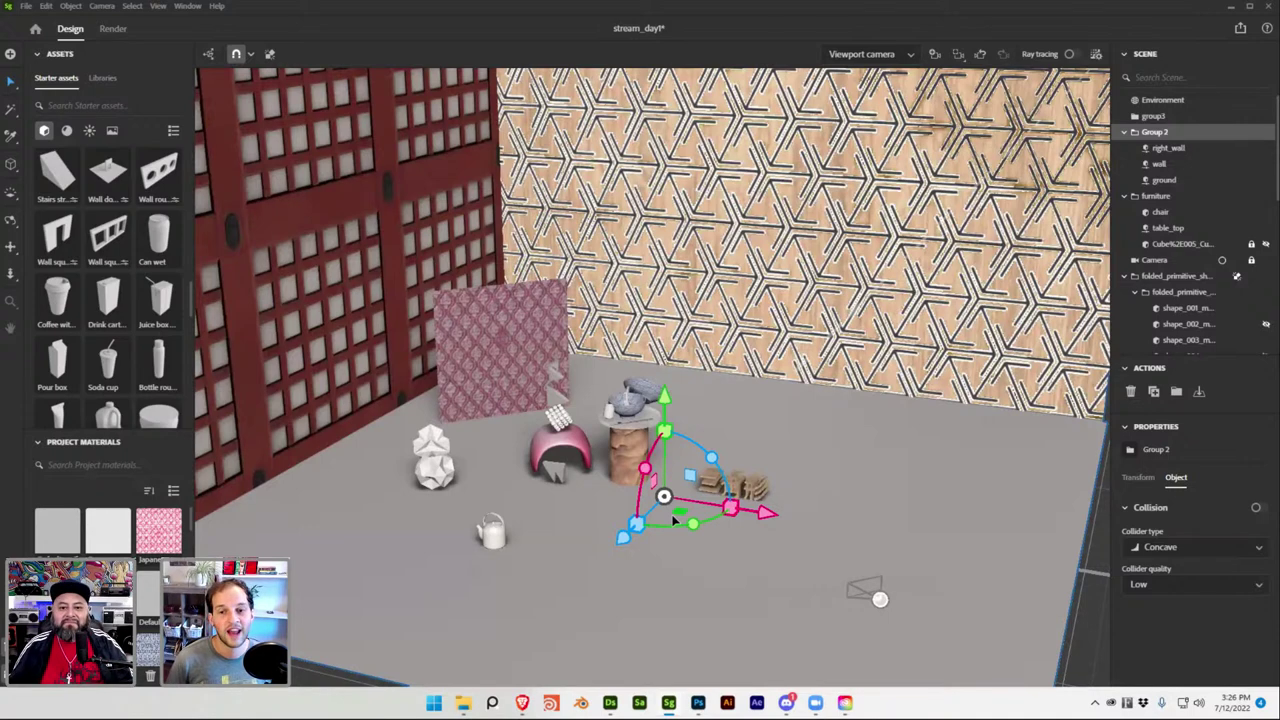
{"action": "mouse_move", "coordinate": [795, 706]}
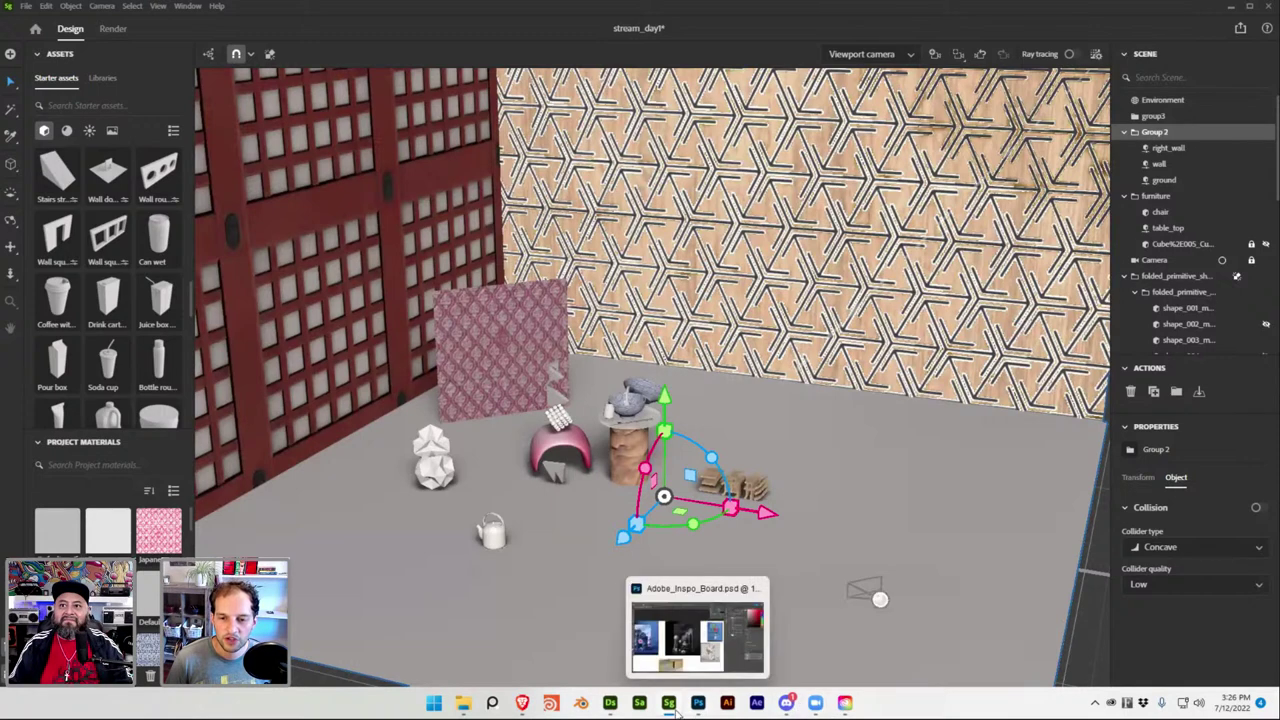
{"action": "left_click", "coordinate": [616, 705]}
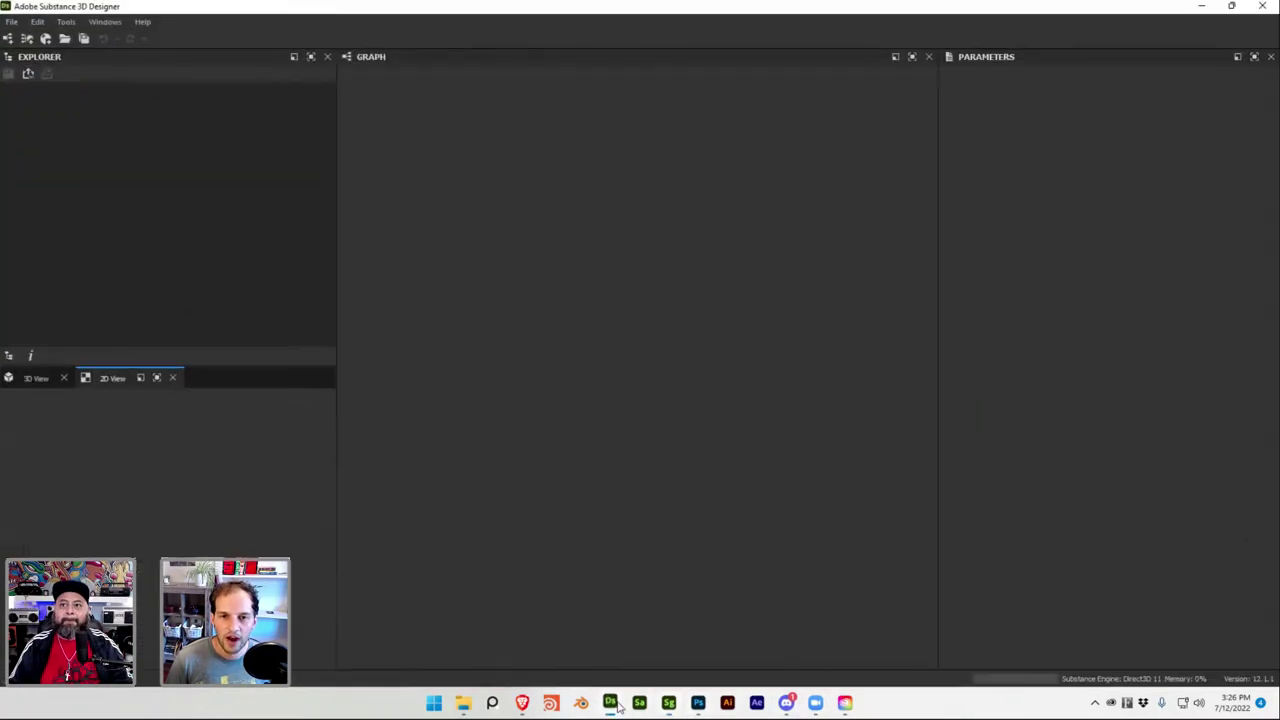
{"action": "left_click", "coordinate": [8, 39]}
{"action": "left_click", "coordinate": [781, 506]}
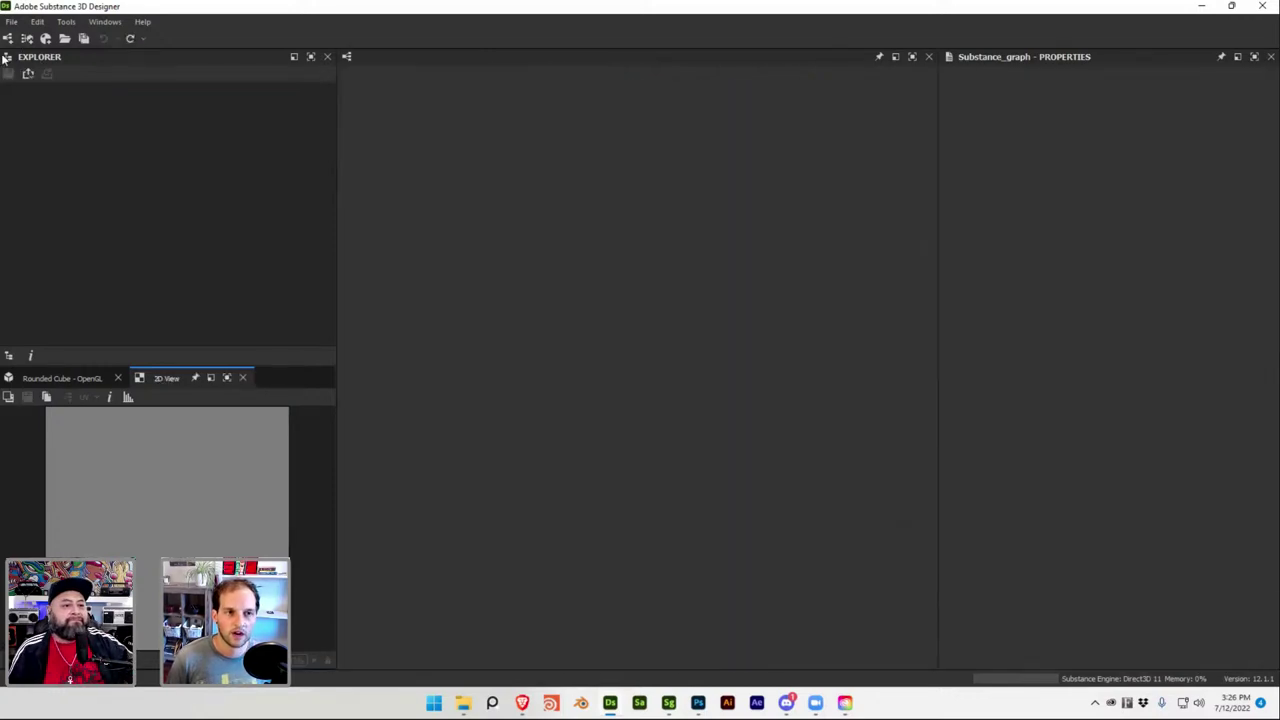
{"action": "left_click", "coordinate": [669, 703]}
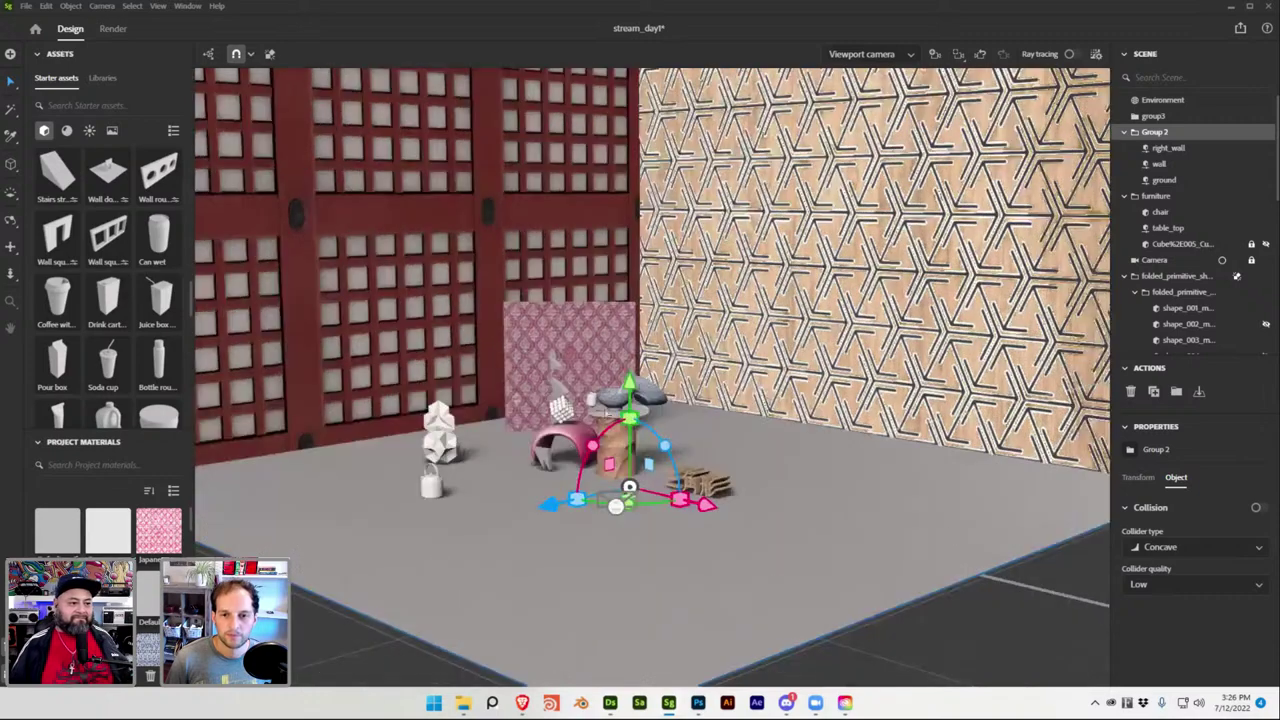
Save the scene and apply the Canopus ground environment light from the starter assets.
{"action": "key", "text": "ctrl+s"}
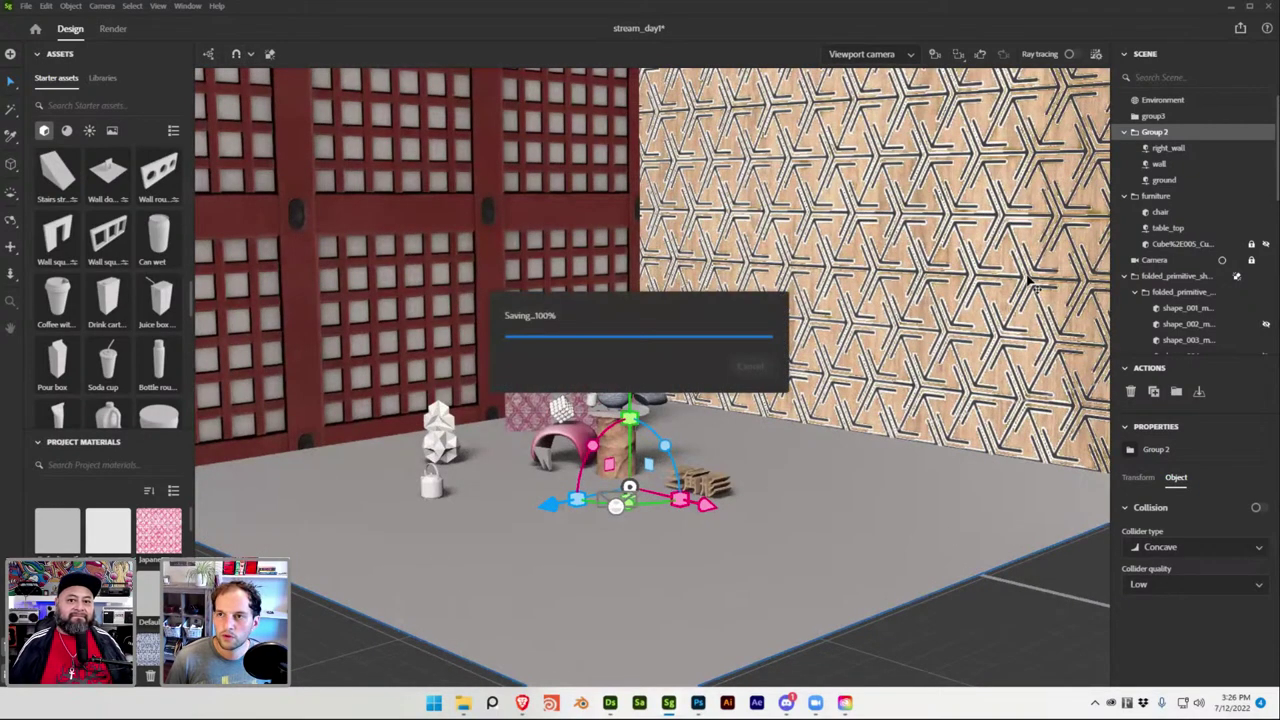
{"action": "left_click", "coordinate": [1162, 100]}
{"action": "left_click", "coordinate": [1216, 477]}
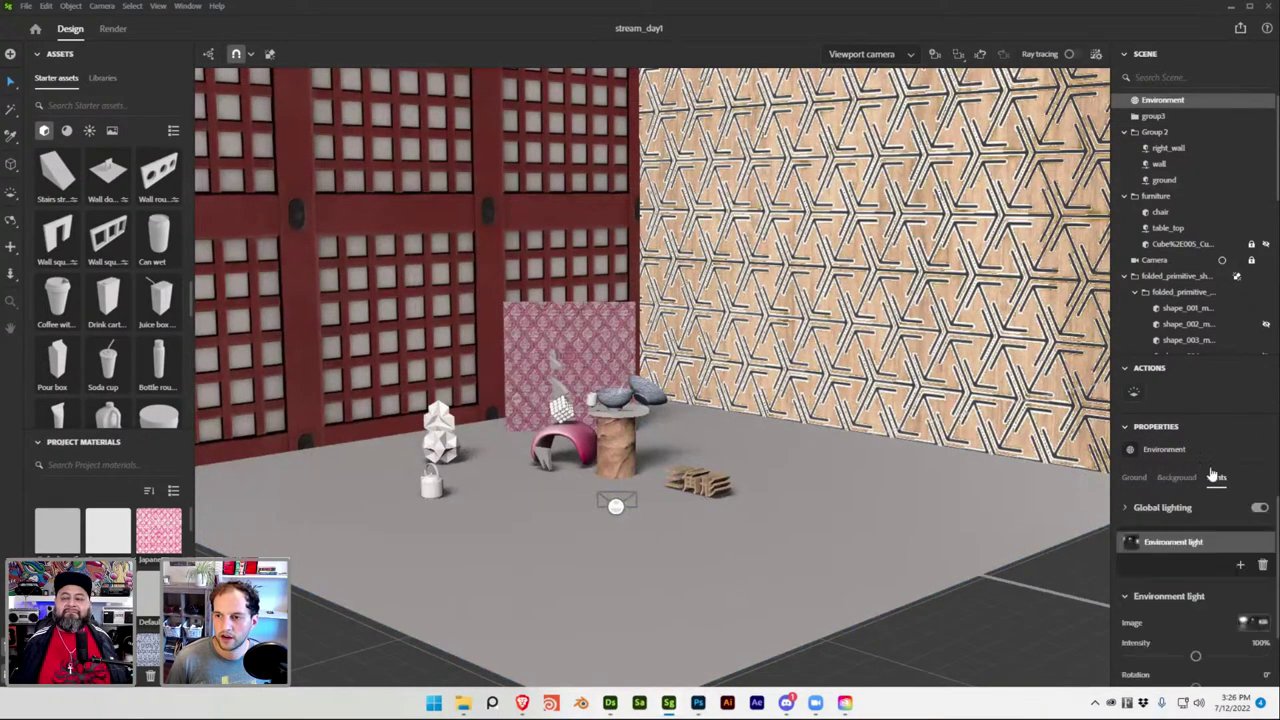
{"action": "left_click", "coordinate": [89, 131]}
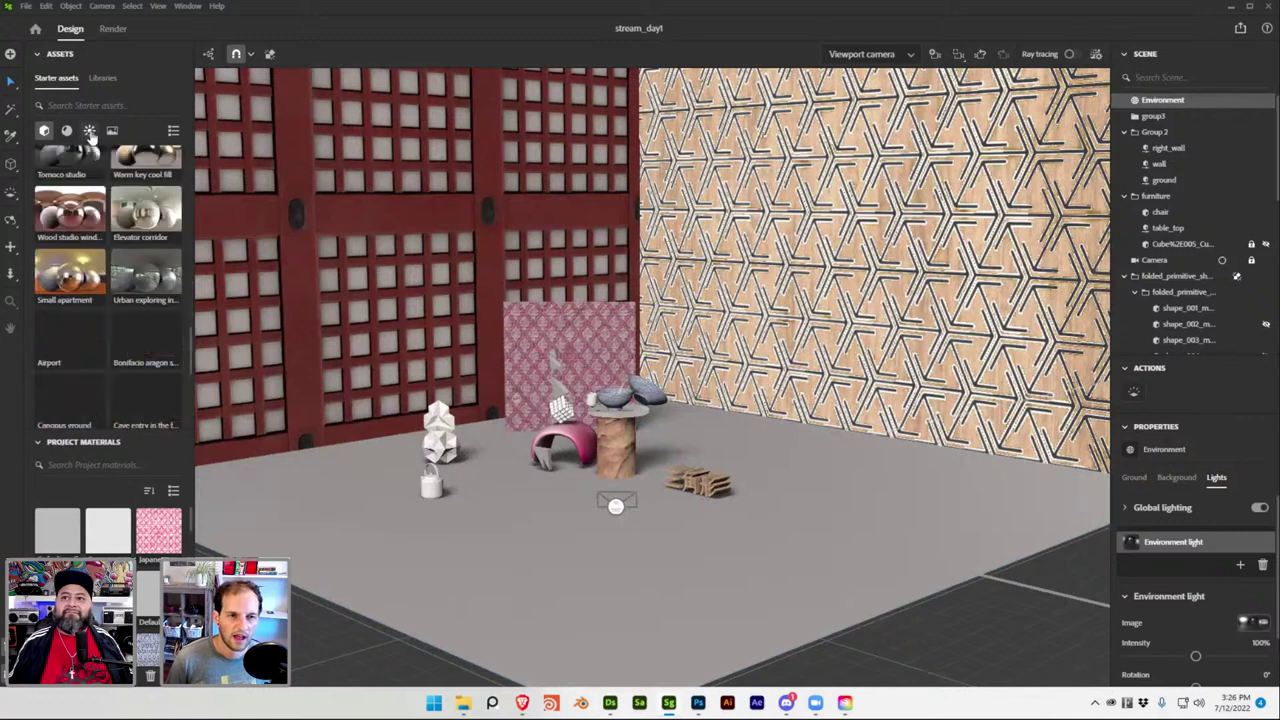
{"action": "scroll", "coordinate": [90, 320], "scroll_direction": "down", "scroll_amount": 1}
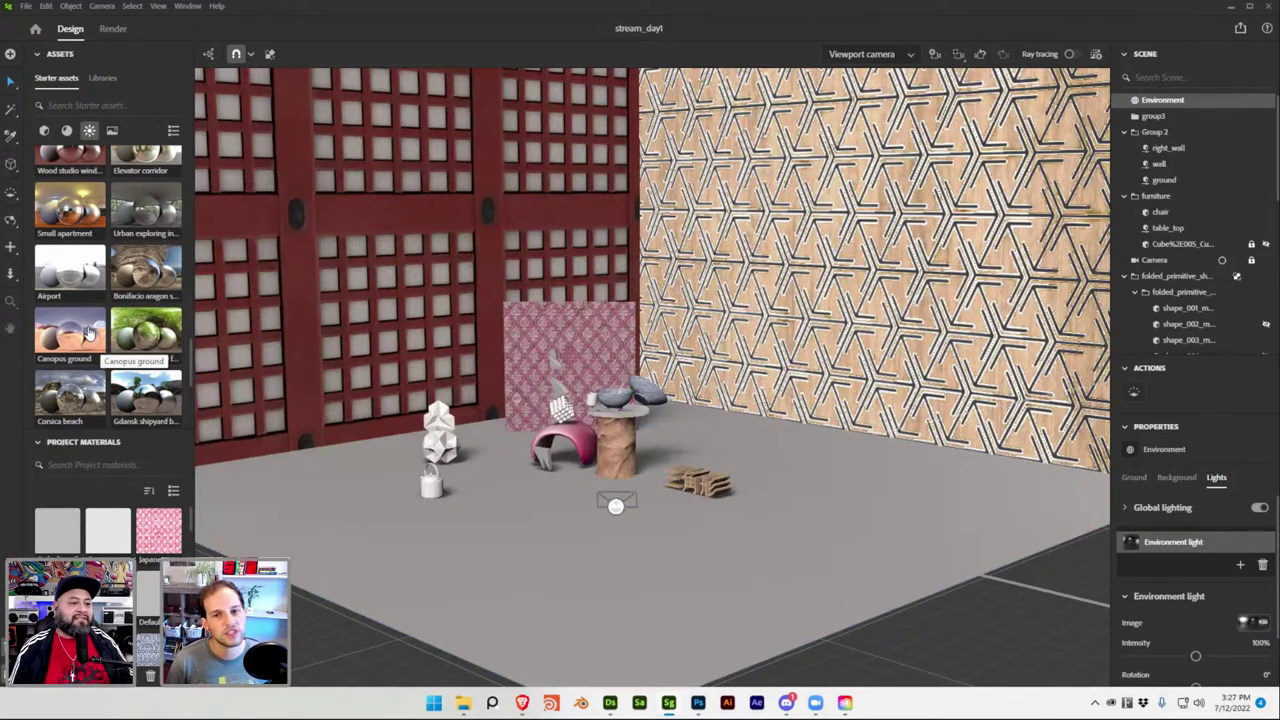
{"action": "left_click_drag", "start_coordinate": [80, 338], "coordinate": [438, 326]}
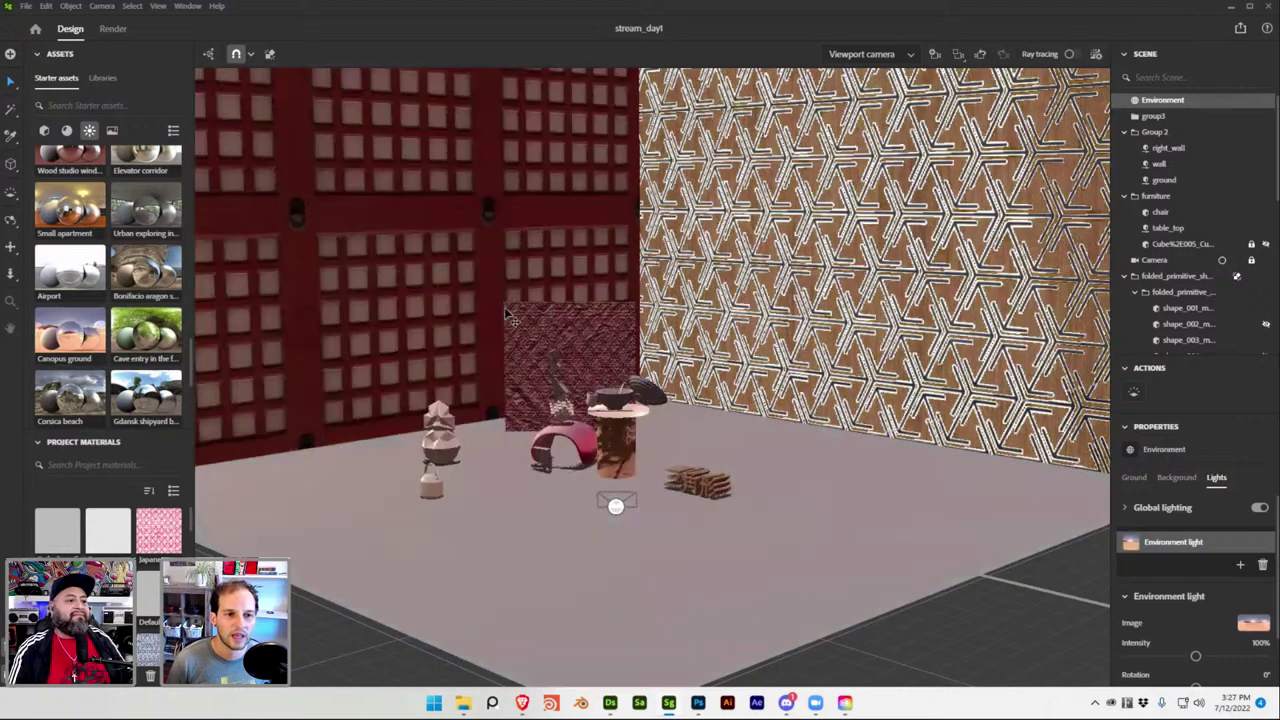
Rotate the environment light to 131° to relight the walls and floor.
{"action": "scroll", "coordinate": [518, 443], "scroll_direction": "down", "scroll_amount": 10}
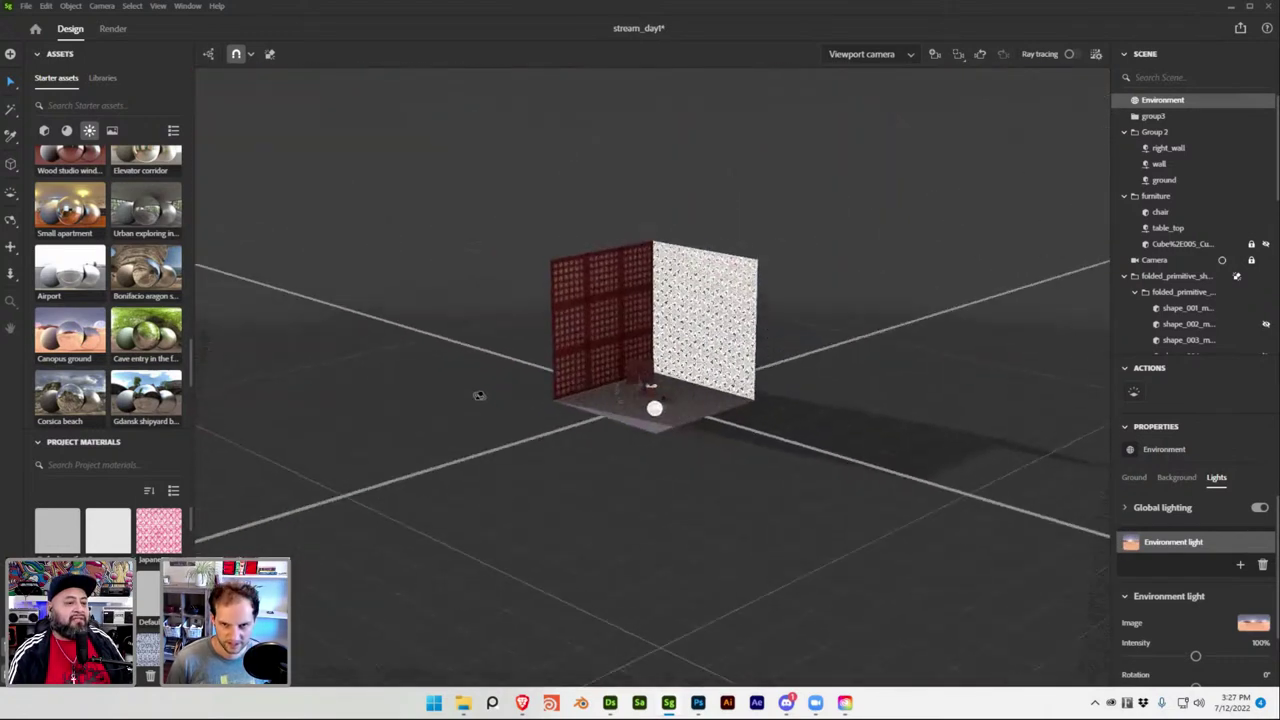
{"action": "left_click_drag", "start_coordinate": [479, 395], "coordinate": [420, 392]}
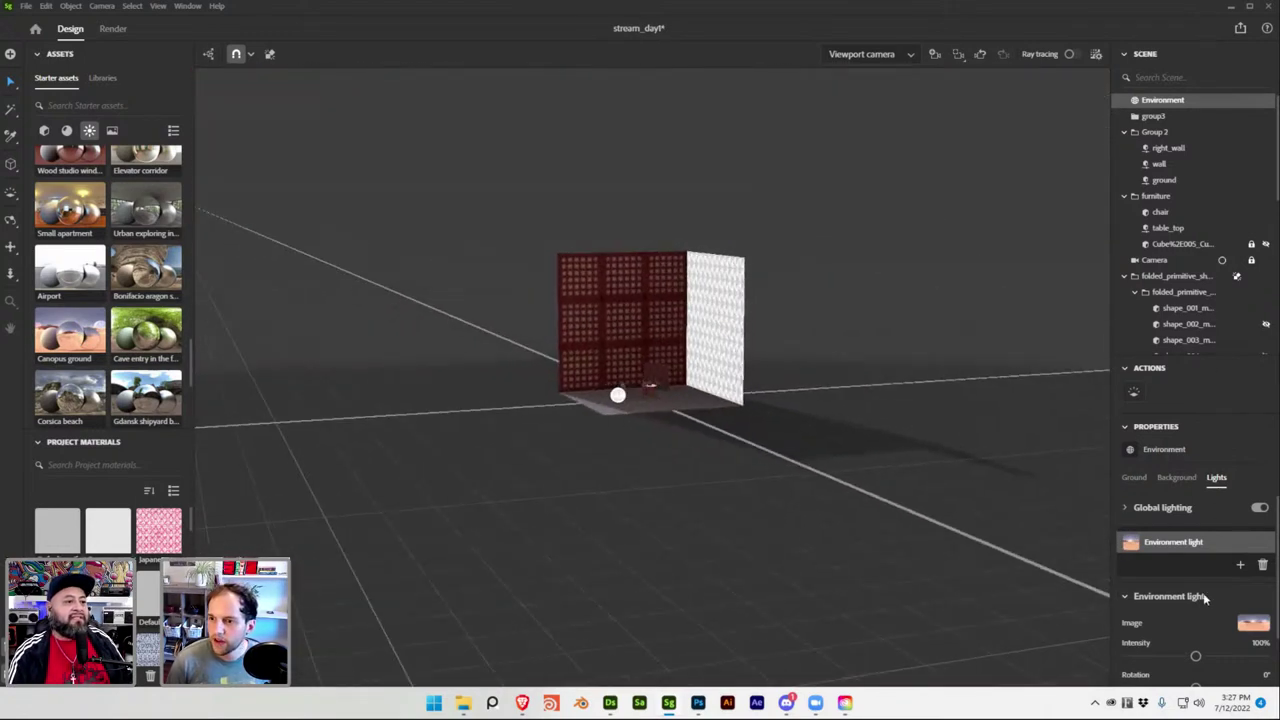
{"action": "scroll", "coordinate": [1185, 639], "scroll_direction": "down", "scroll_amount": 1}
{"action": "left_click_drag", "start_coordinate": [1195, 626], "coordinate": [1247, 616]}
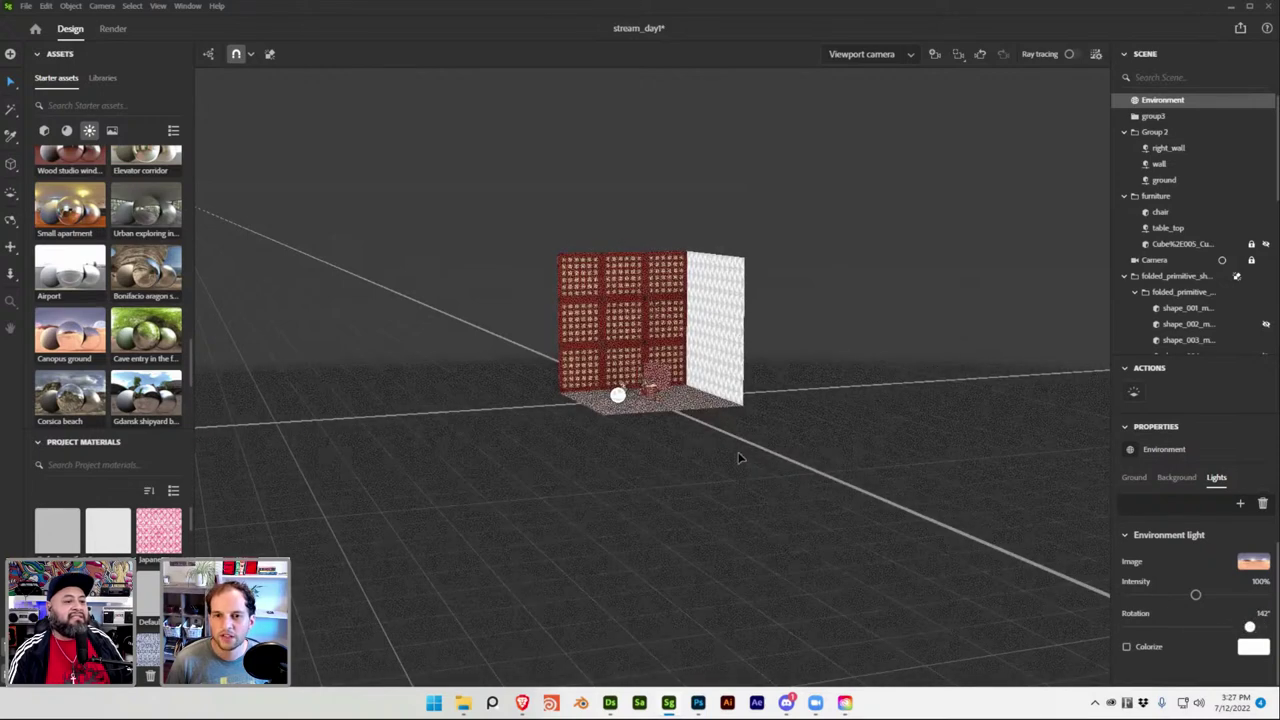
{"action": "scroll", "coordinate": [484, 531], "scroll_direction": "up", "scroll_amount": 3}
{"action": "left_click_drag", "start_coordinate": [484, 531], "coordinate": [560, 500]}
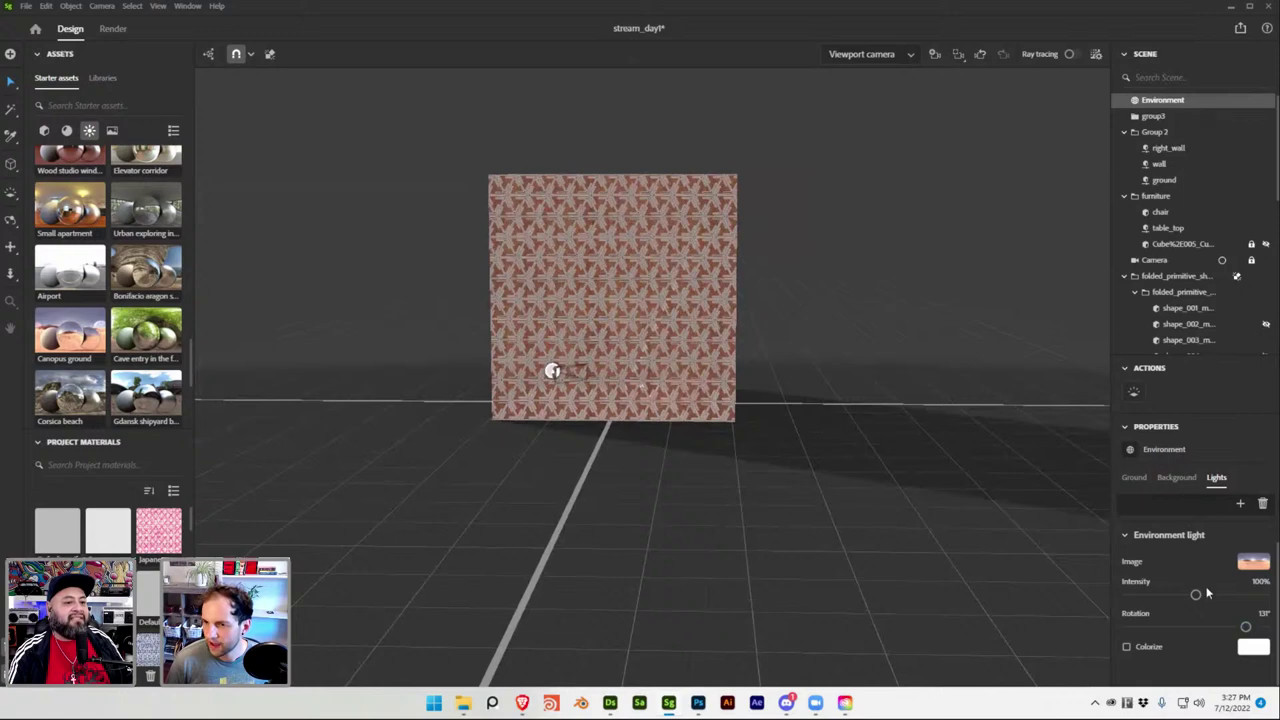
Enable Colorize on the environment light and tint it pale blue, hex B3D1FF.
{"action": "left_click", "coordinate": [1126, 647]}
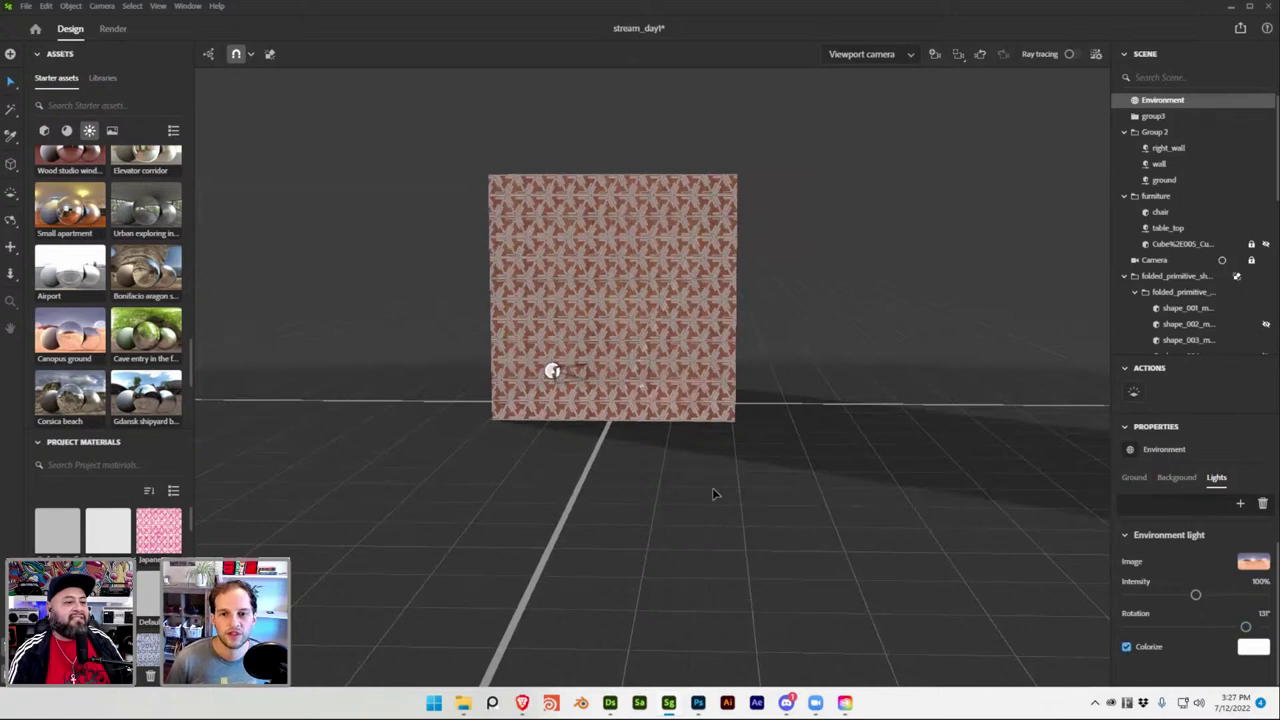
{"action": "left_click_drag", "start_coordinate": [590, 472], "coordinate": [704, 525]}
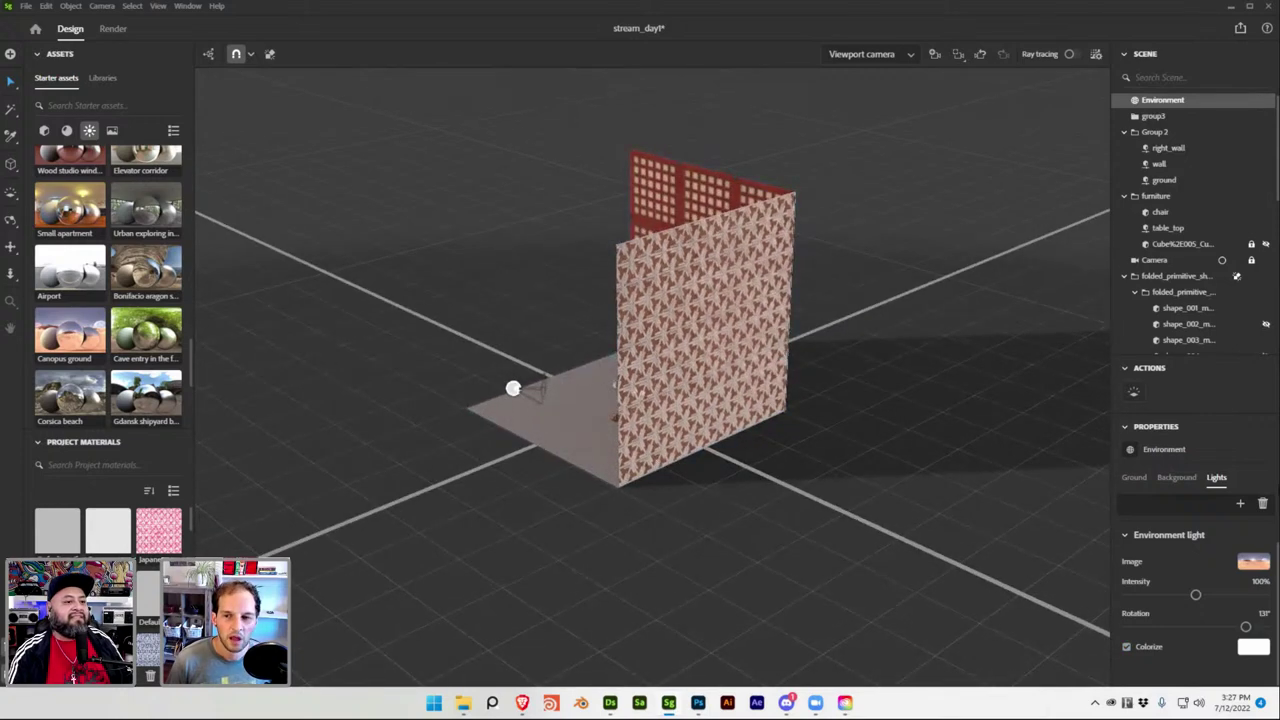
{"action": "left_click", "coordinate": [1252, 647]}
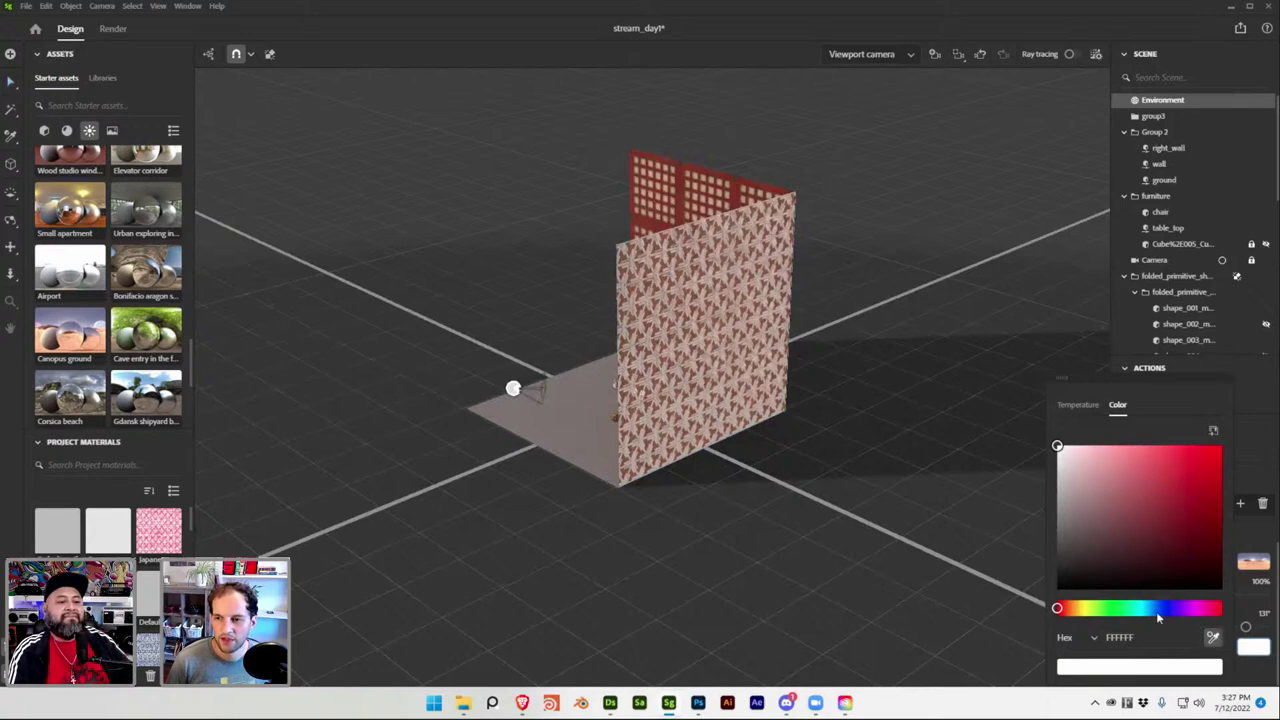
{"action": "left_click_drag", "start_coordinate": [1121, 516], "coordinate": [1148, 464]}
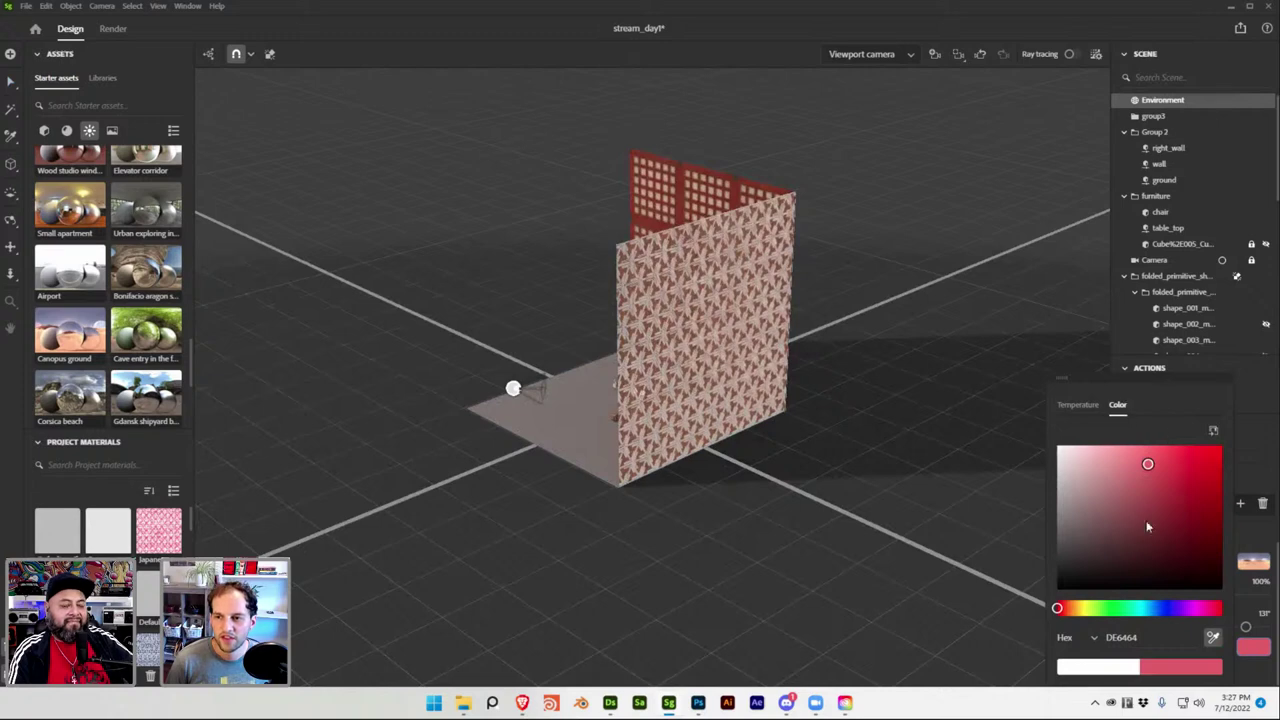
{"action": "mouse_move", "coordinate": [1153, 613]}
{"action": "left_mouse_down"}
{"action": "mouse_move", "coordinate": [1141, 608]}
{"action": "mouse_move", "coordinate": [1153, 608]}
{"action": "left_mouse_up"}
{"action": "left_click_drag", "start_coordinate": [1148, 464], "coordinate": [968, 527]}
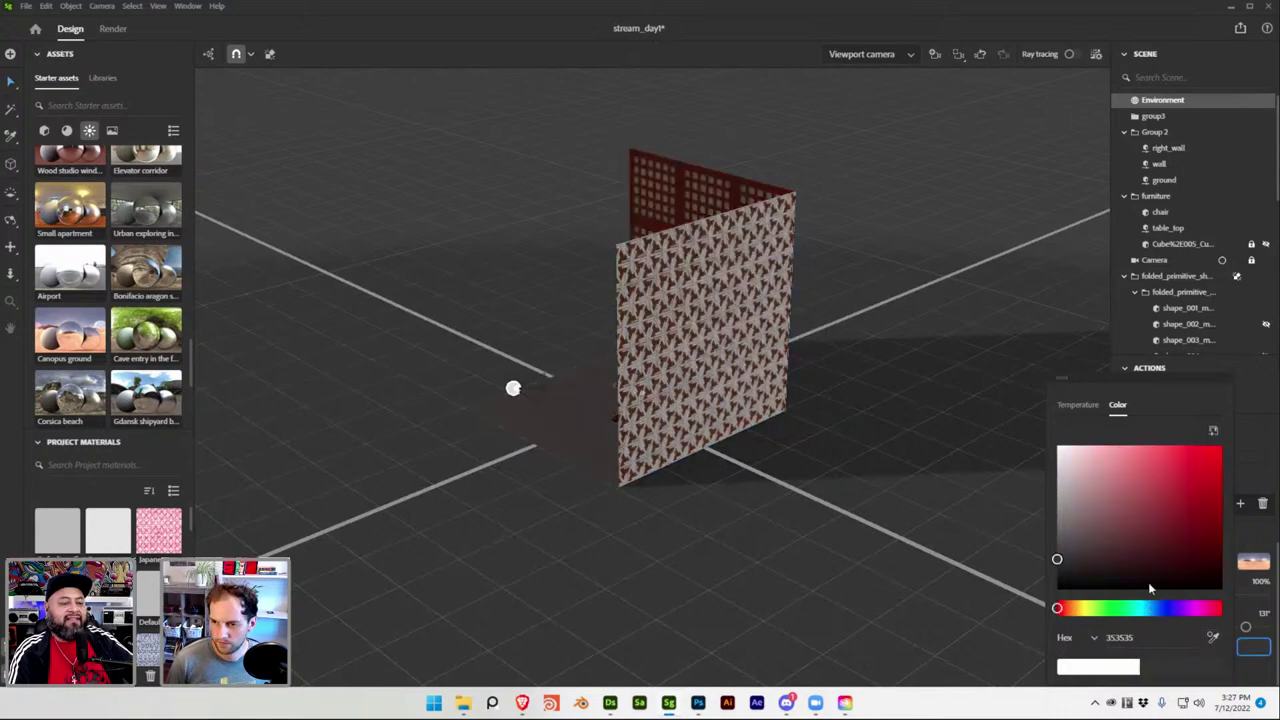
{"action": "left_click_drag", "start_coordinate": [1138, 447], "coordinate": [1143, 454]}
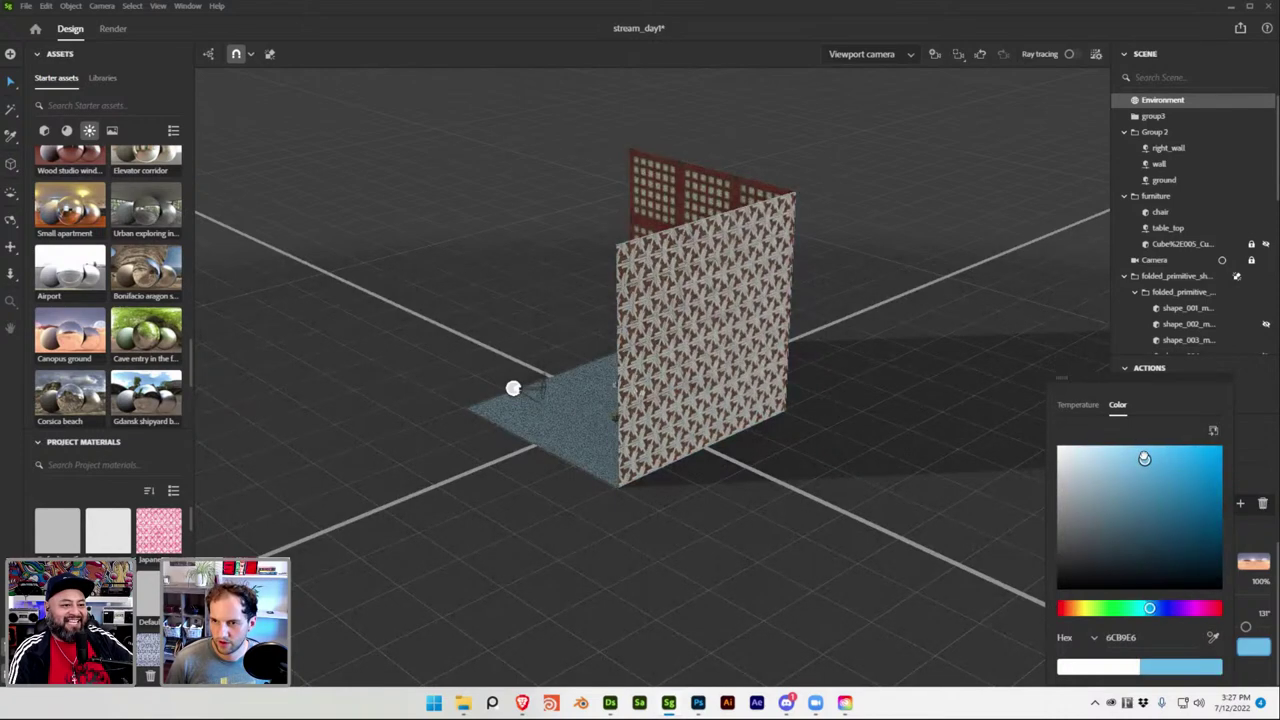
{"action": "left_click_drag", "start_coordinate": [1150, 607], "coordinate": [1157, 610]}
{"action": "left_click_drag", "start_coordinate": [1140, 456], "coordinate": [1106, 446]}
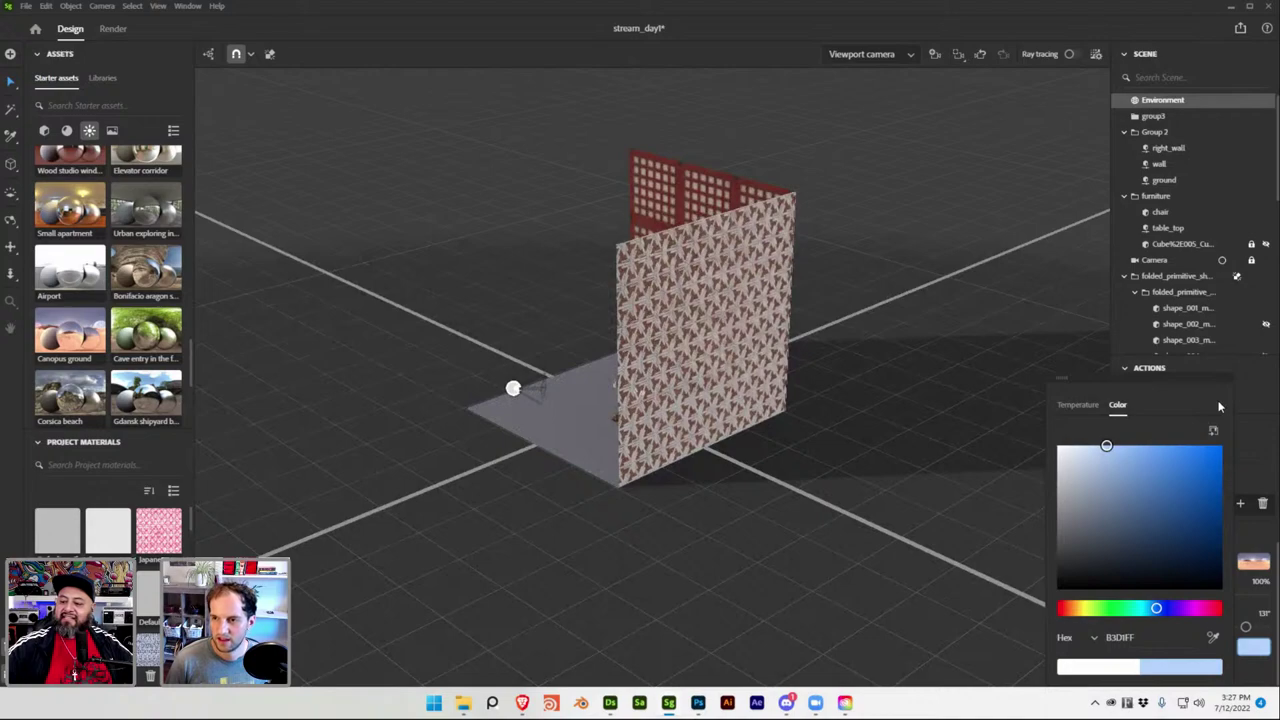
Set the environment light's intensity to 200% and examine the relit still life from the front.
{"action": "left_click_drag", "start_coordinate": [1195, 594], "coordinate": [1268, 593]}
{"action": "middle_click_drag", "start_coordinate": [891, 540], "coordinate": [683, 470]}
{"action": "scroll", "coordinate": [683, 470], "scroll_direction": "up", "scroll_amount": 3}
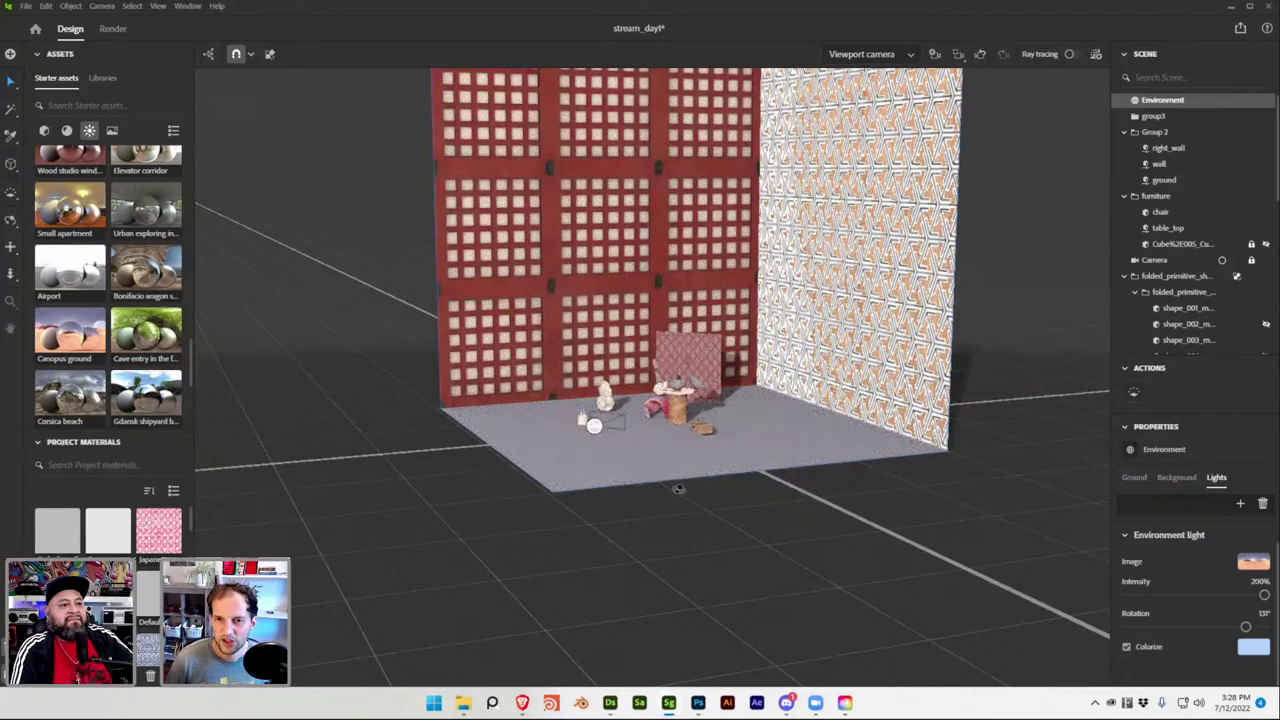
{"action": "scroll", "coordinate": [680, 486], "scroll_direction": "up", "scroll_amount": 4}
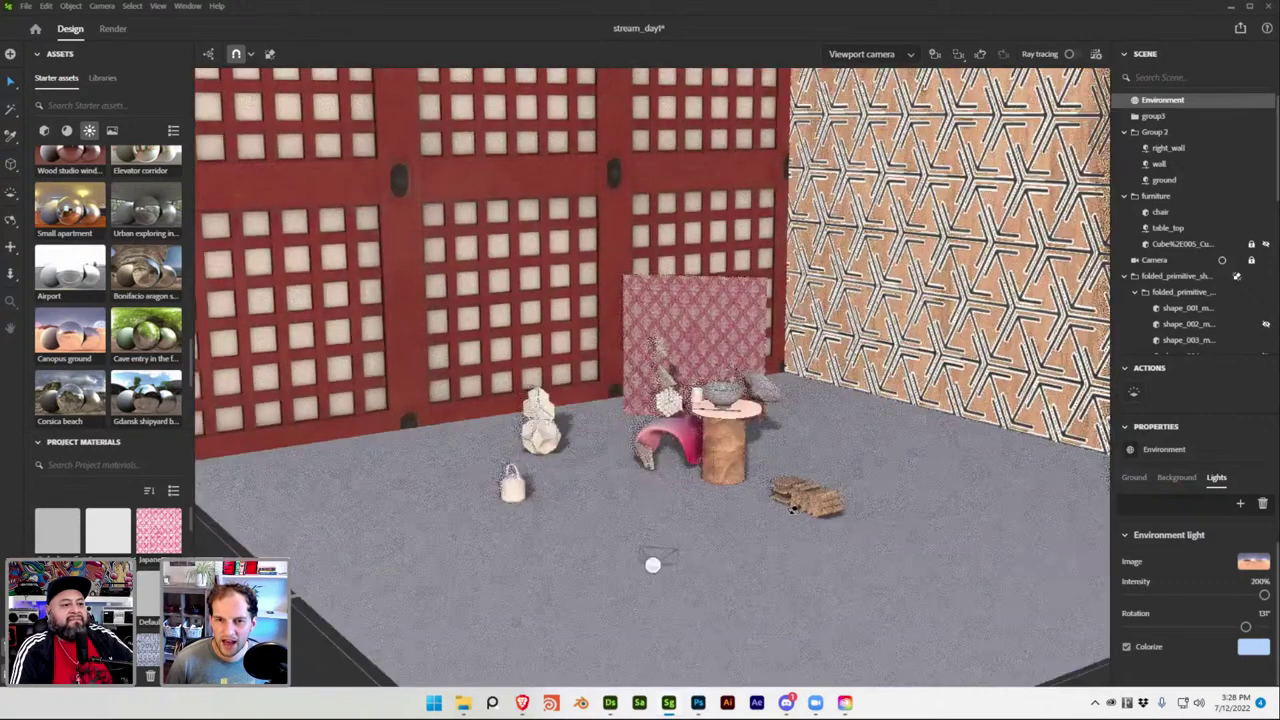
{"action": "middle_click_drag", "start_coordinate": [799, 528], "coordinate": [83, 314]}
Browse the remaining environment light presets, and switch to Photoshop to view the Adobe_Inspo_Board.psd reference images.
{"action": "scroll", "coordinate": [82, 310], "scroll_direction": "down", "scroll_amount": 2}
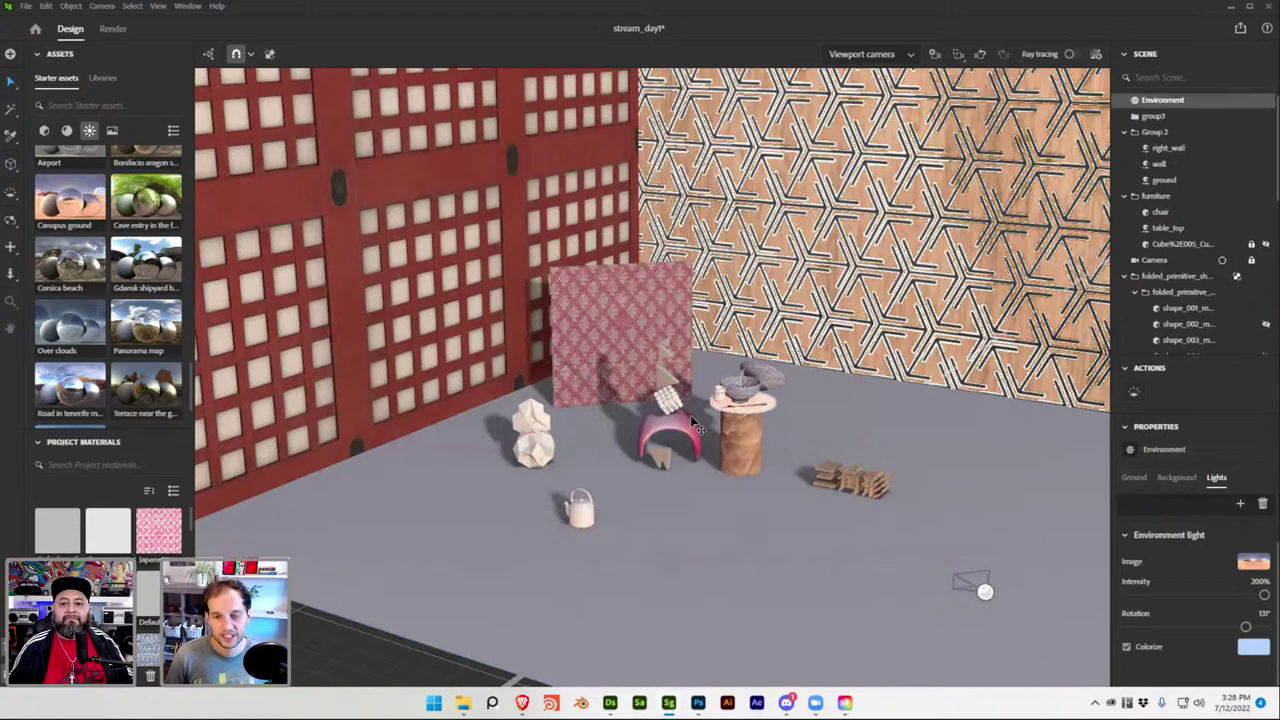
{"action": "scroll", "coordinate": [738, 505], "scroll_direction": "down", "scroll_amount": 2}
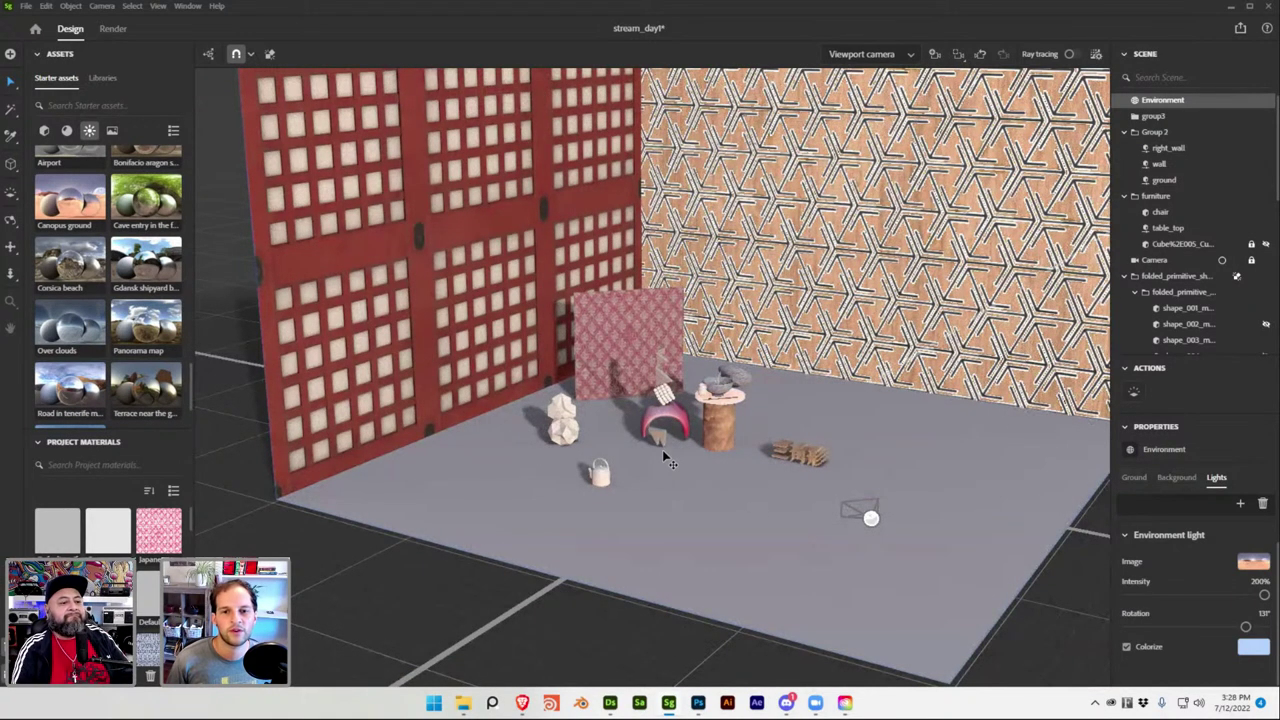
{"action": "left_click", "coordinate": [702, 702]}
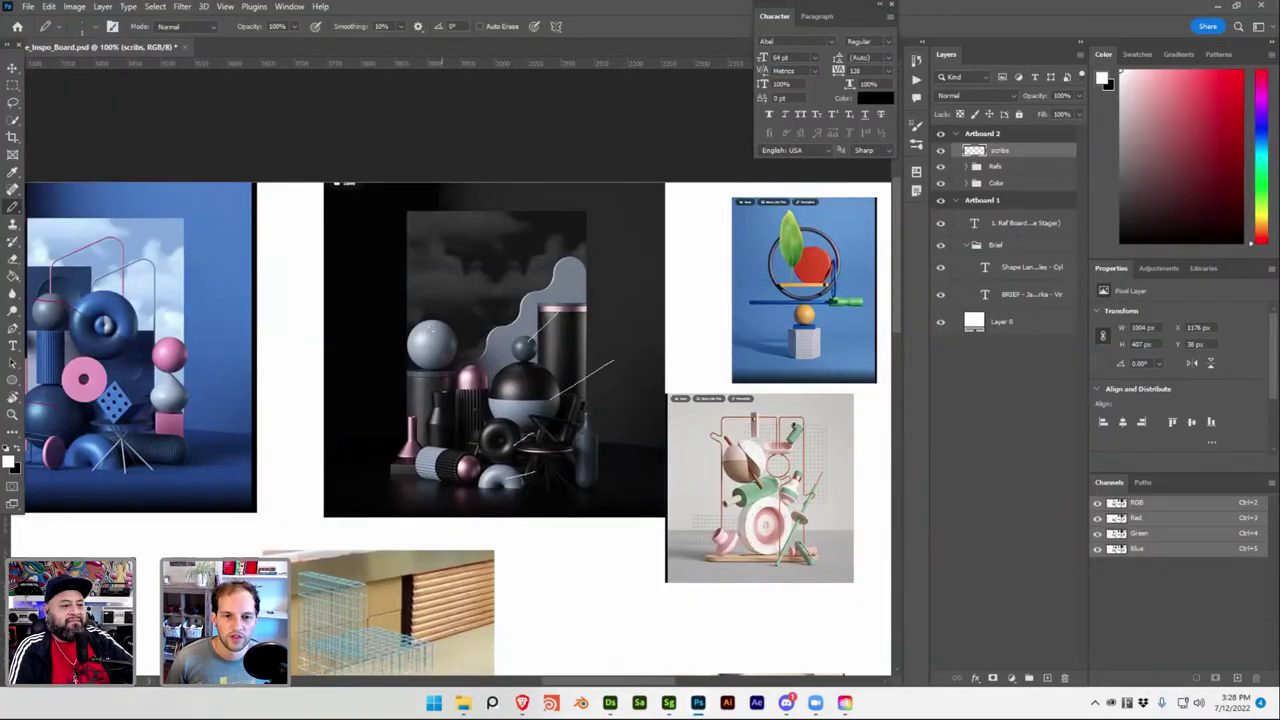
Look over the blue still-life reference on the inspiration board, and switch to Substance 3D Stager.
{"action": "left_click_drag", "start_coordinate": [266, 371], "coordinate": [526, 406]}
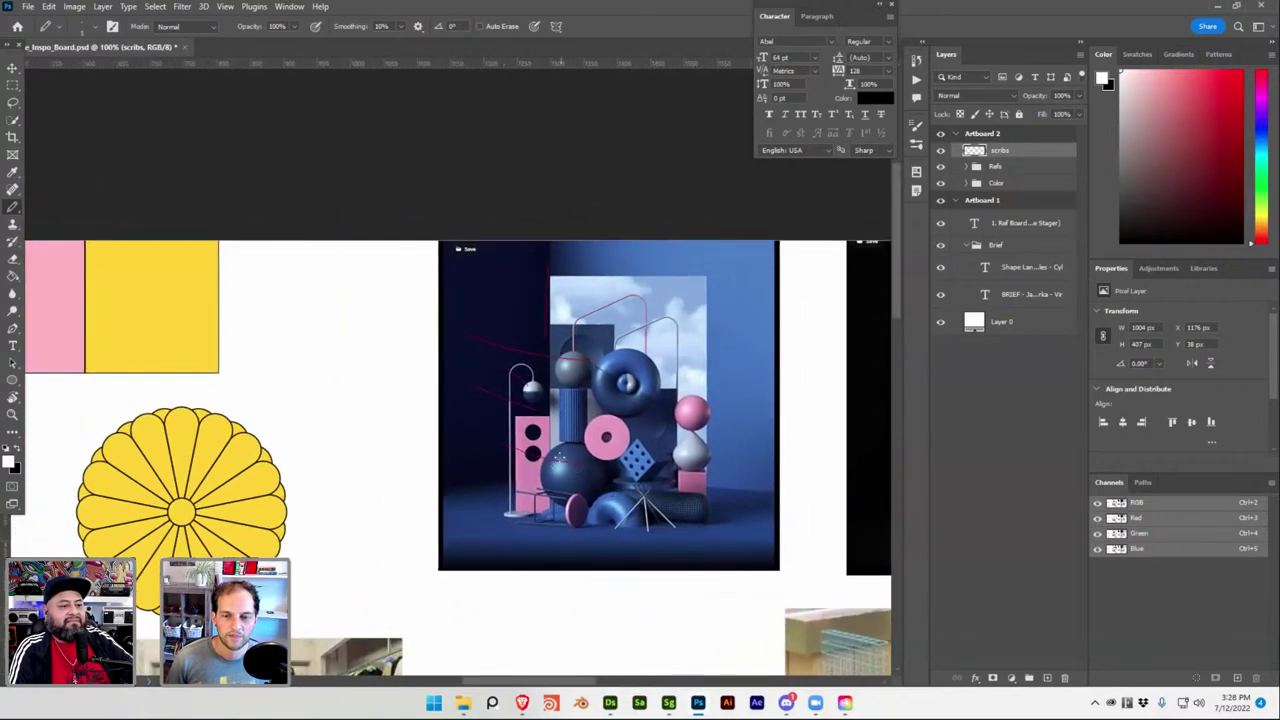
{"action": "key", "text": "super+Tab"}
{"action": "left_click", "coordinate": [485, 249]}
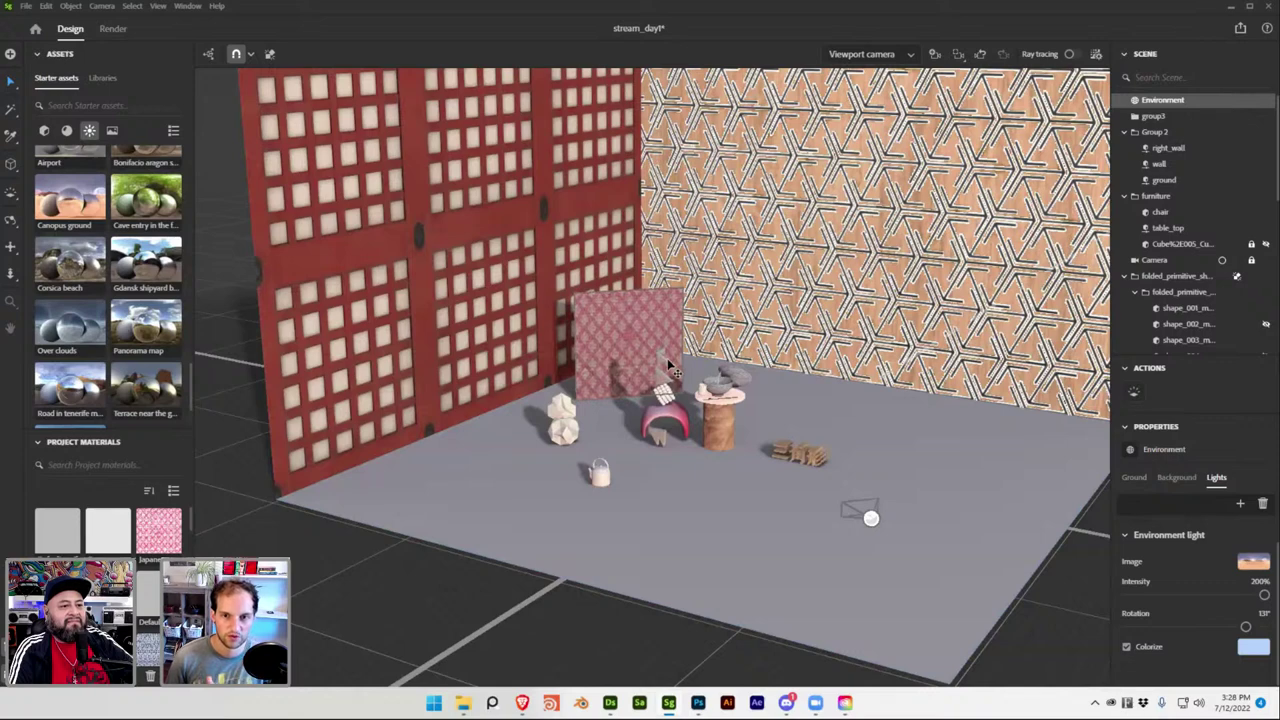
Set the environment light's rotation to 90° and save the scene.
{"action": "left_click", "coordinate": [1264, 613]}
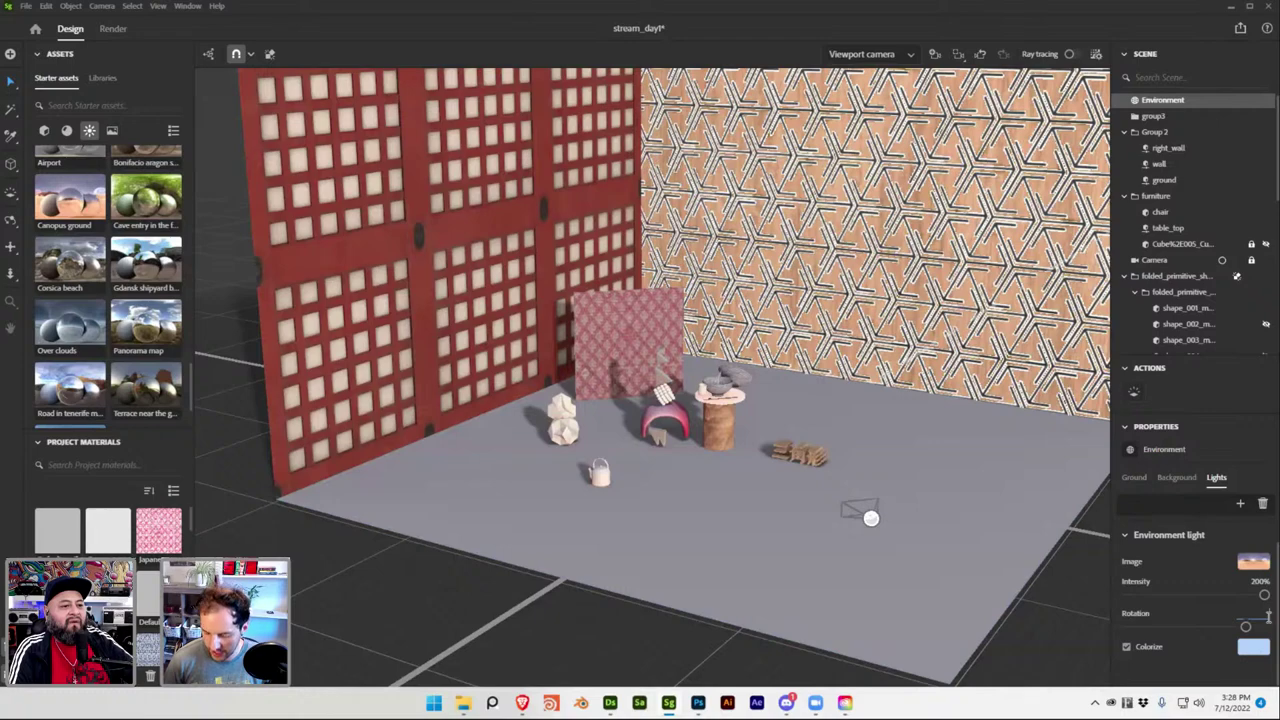
{"action": "left_click_drag", "start_coordinate": [1267, 615], "coordinate": [1230, 625]}
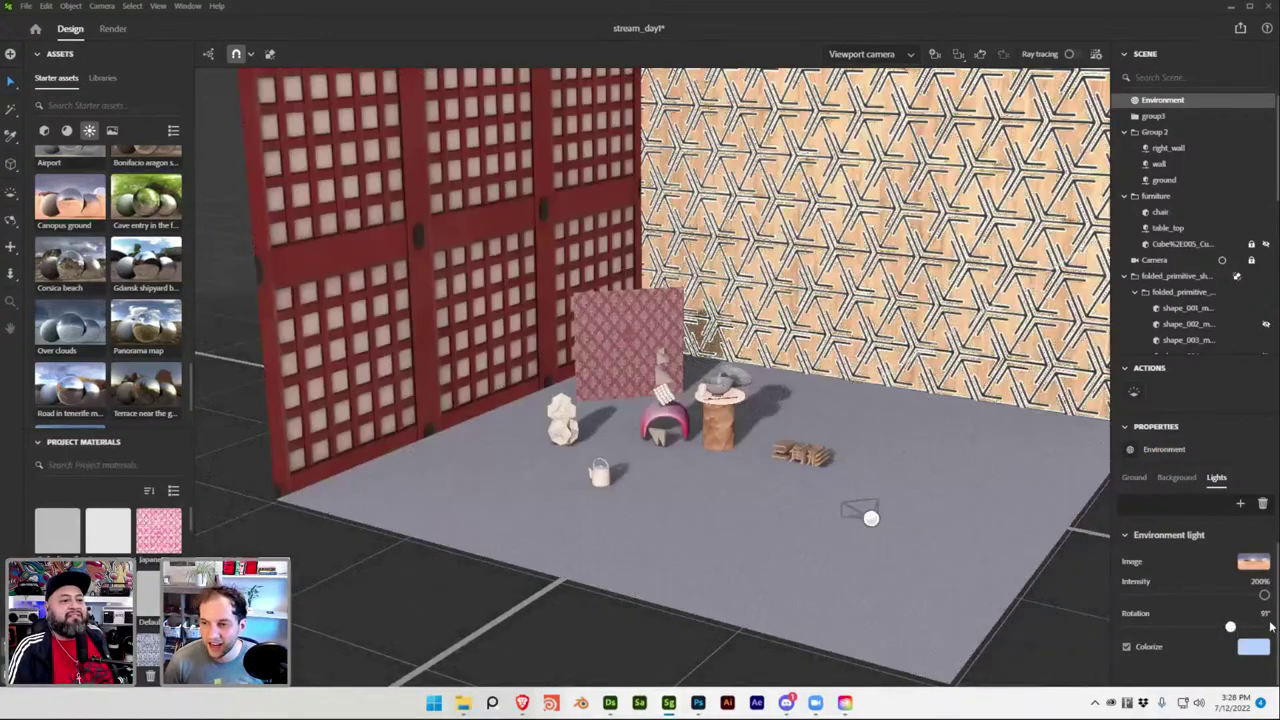
{"action": "key", "text": "Return"}
{"action": "key", "text": "ctrl+s"}
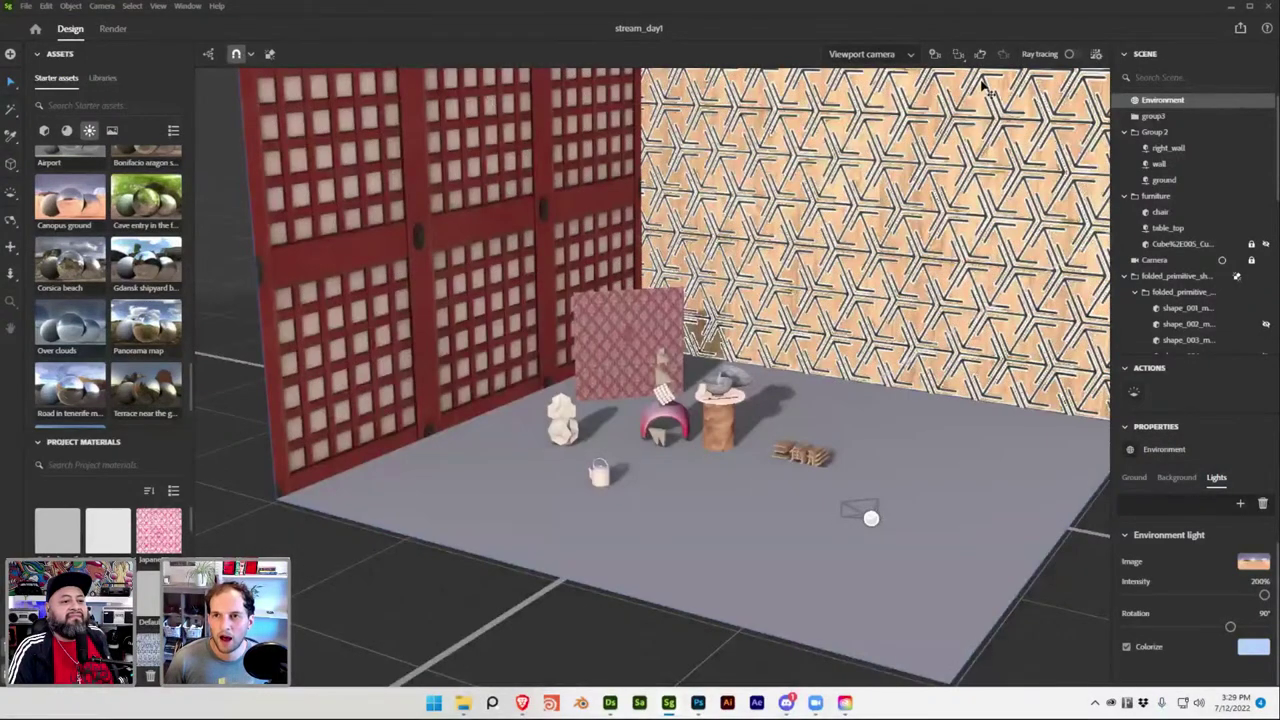
Check the composition through the scene's Camera, and return to the viewport camera.
{"action": "left_click", "coordinate": [908, 54]}
{"action": "left_click", "coordinate": [898, 102]}
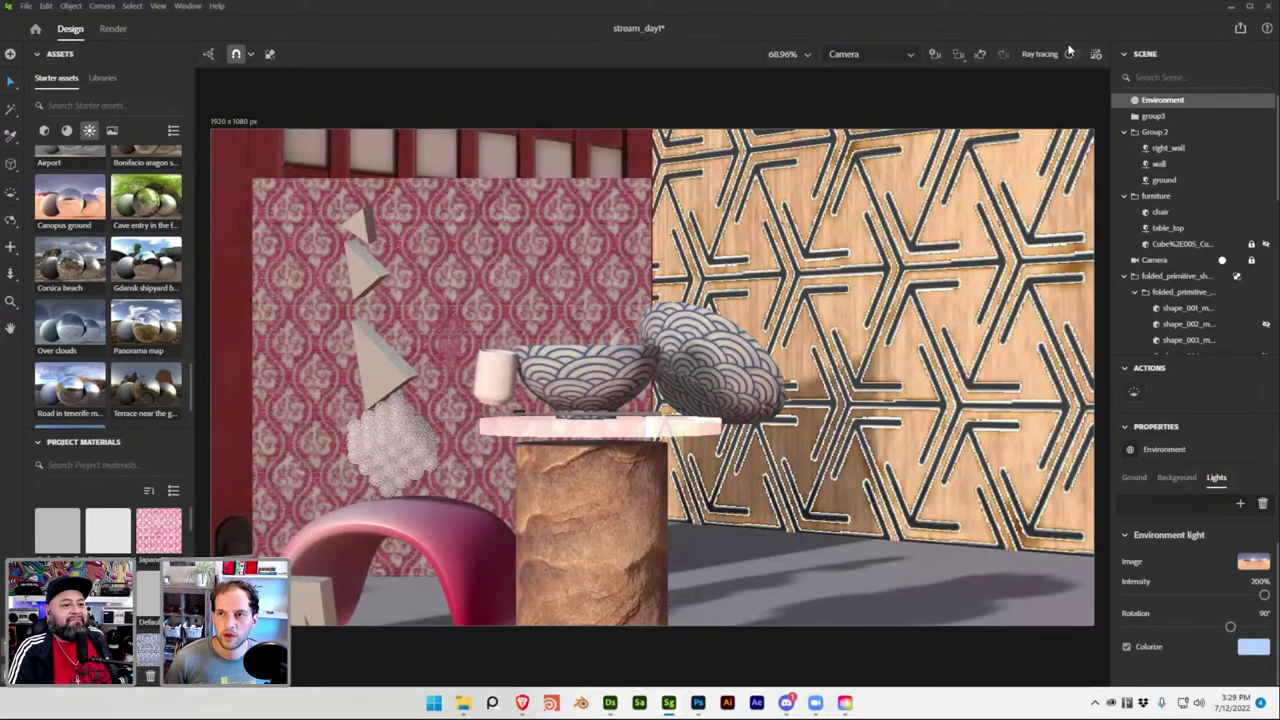
{"action": "left_click", "coordinate": [872, 55]}
{"action": "left_click", "coordinate": [866, 82]}
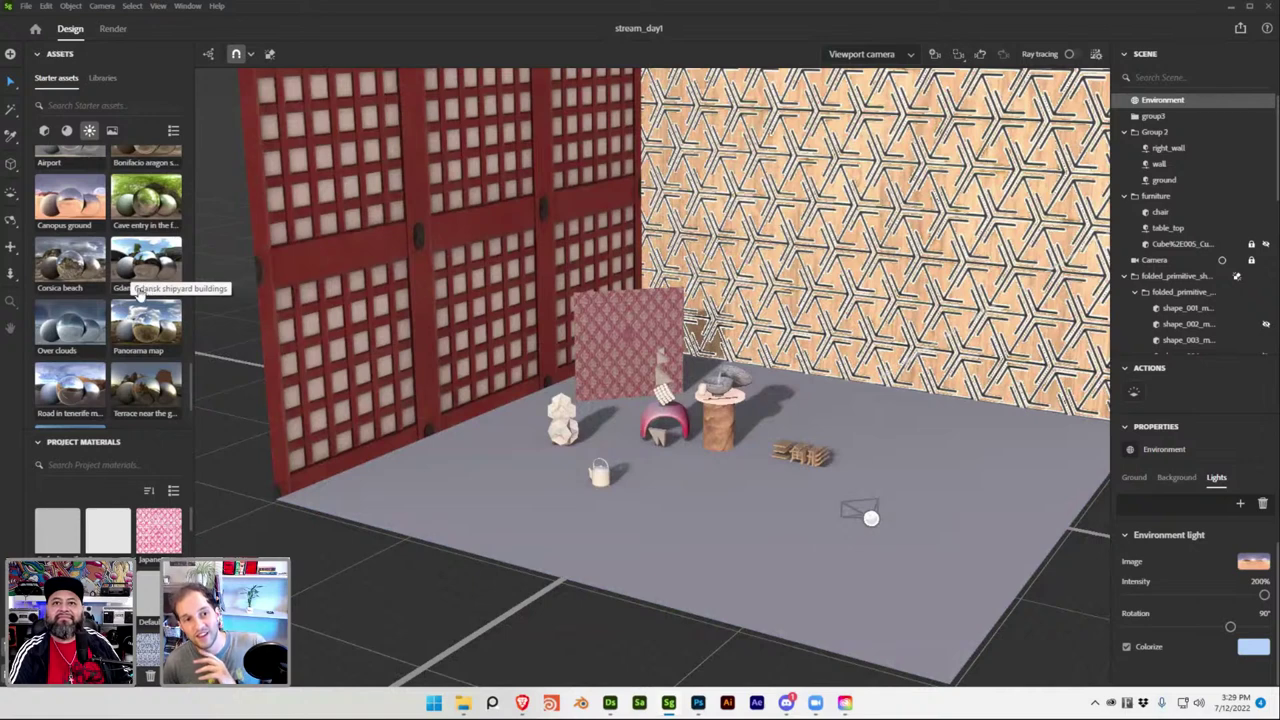
Browse the starter environment lights and try the Studio 80s horror environment on the scene.
{"action": "scroll", "coordinate": [112, 346], "scroll_direction": "down", "scroll_amount": 1}
{"action": "scroll", "coordinate": [80, 316], "scroll_direction": "up", "scroll_amount": 1}
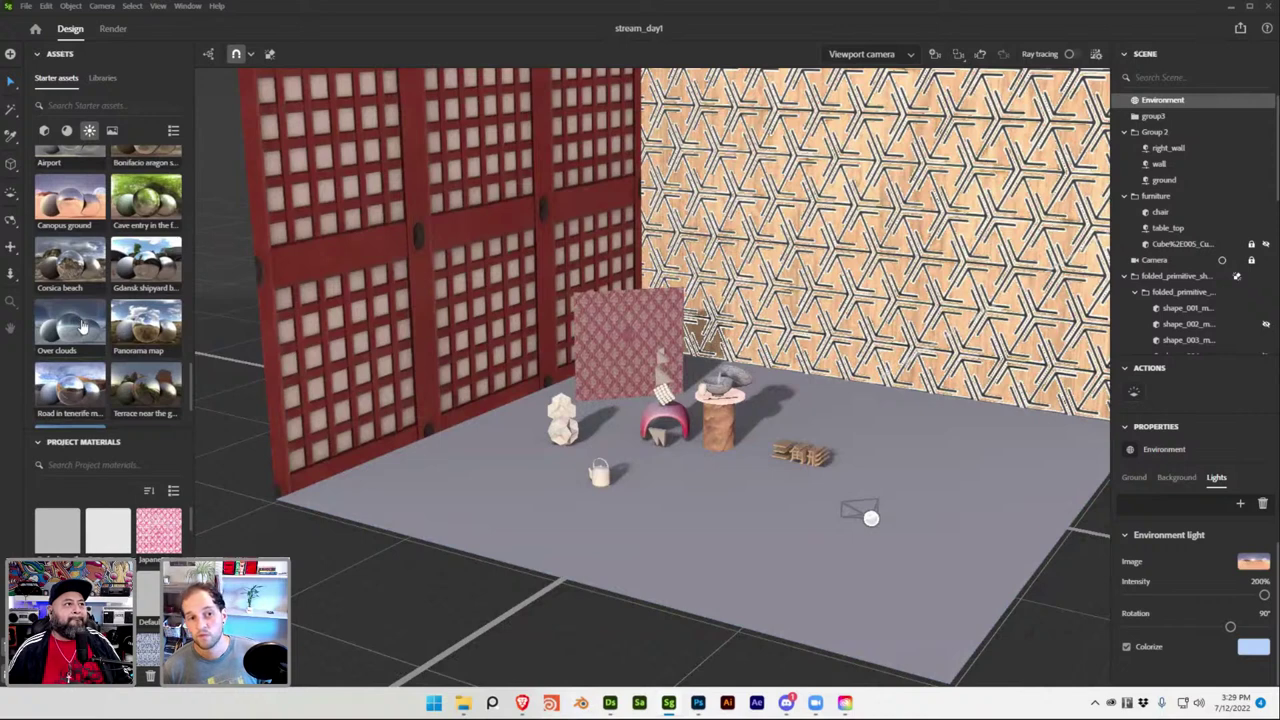
{"action": "scroll", "coordinate": [84, 322], "scroll_direction": "up", "scroll_amount": 1}
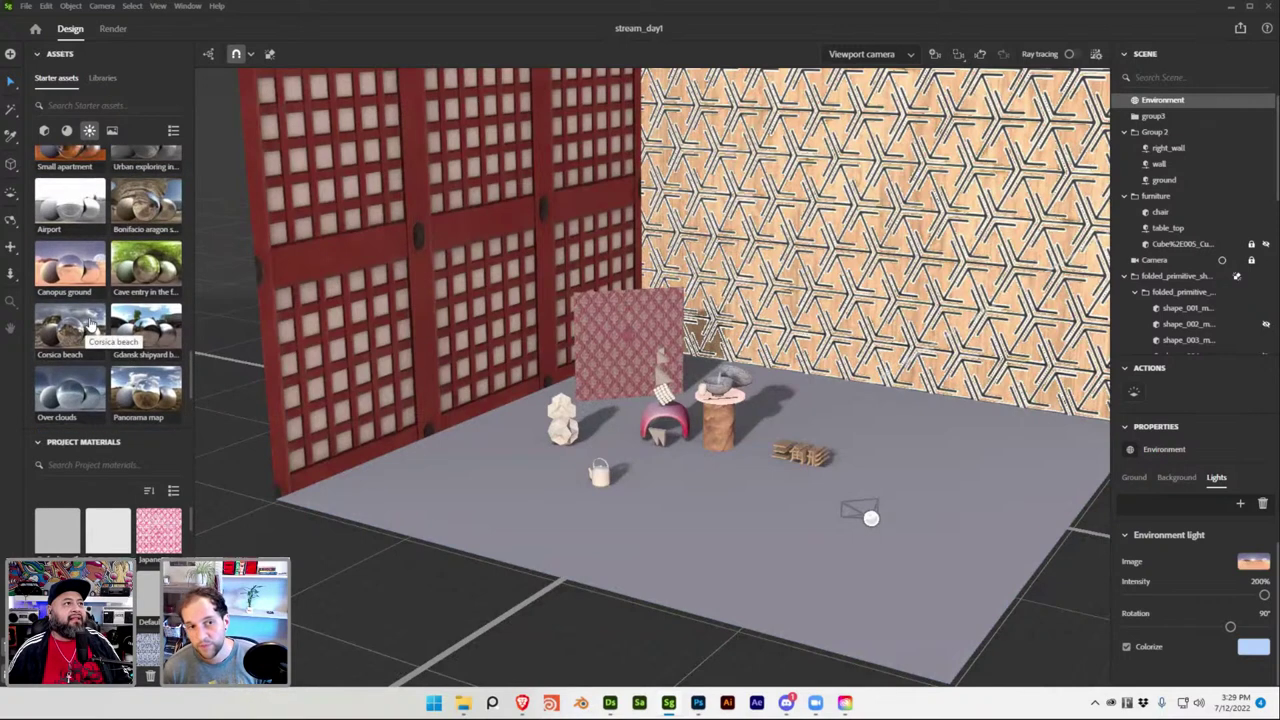
{"action": "scroll", "coordinate": [88, 330], "scroll_direction": "up", "scroll_amount": 1}
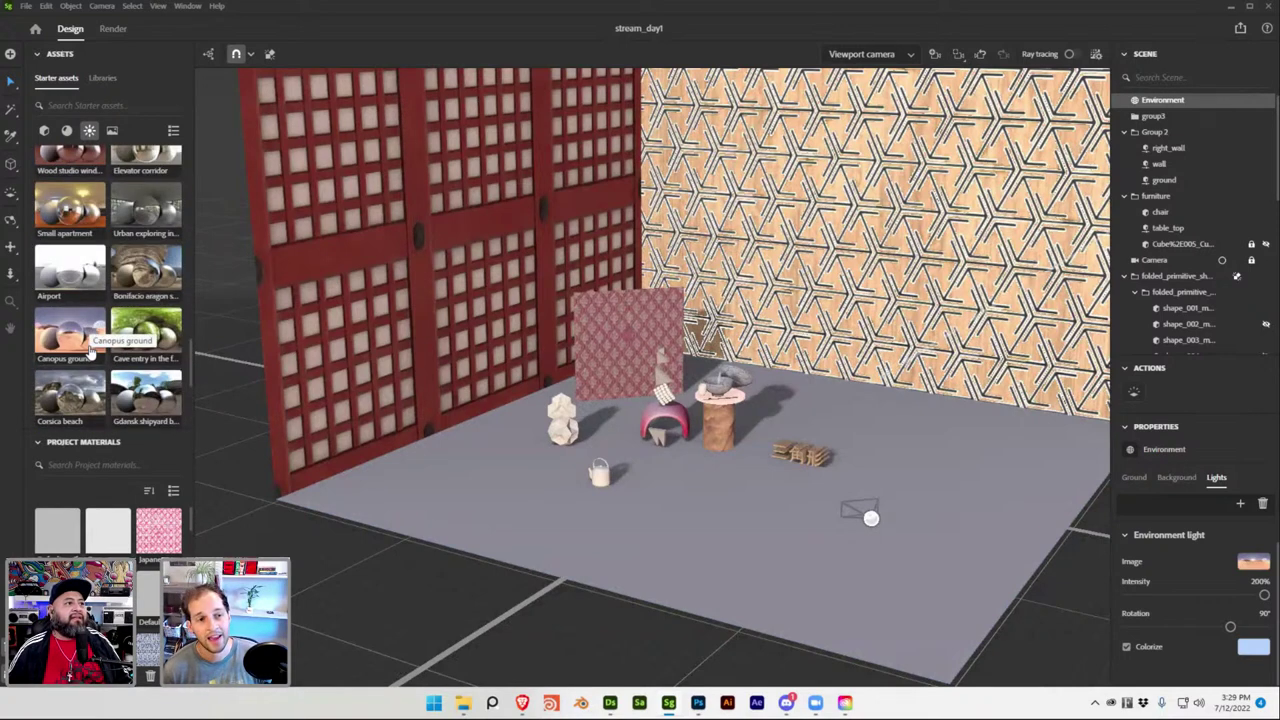
{"action": "scroll", "coordinate": [90, 346], "scroll_direction": "up", "scroll_amount": 1}
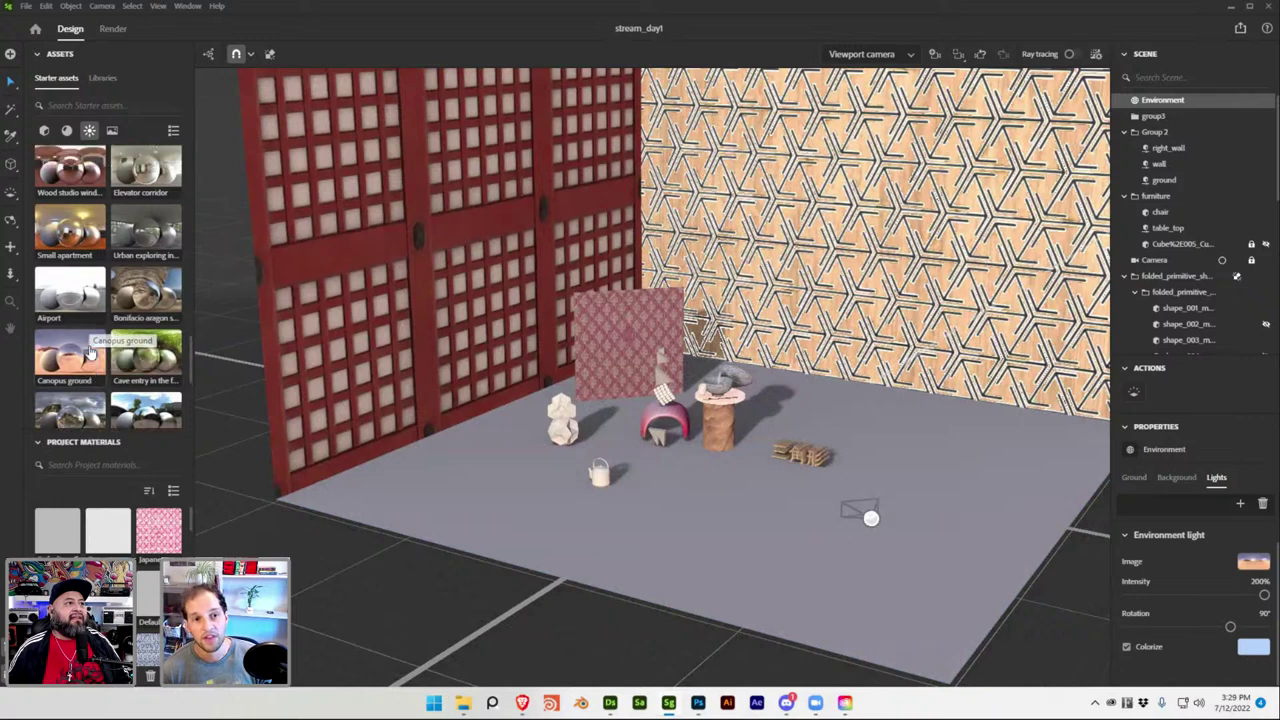
{"action": "scroll", "coordinate": [116, 314], "scroll_direction": "up", "scroll_amount": 1}
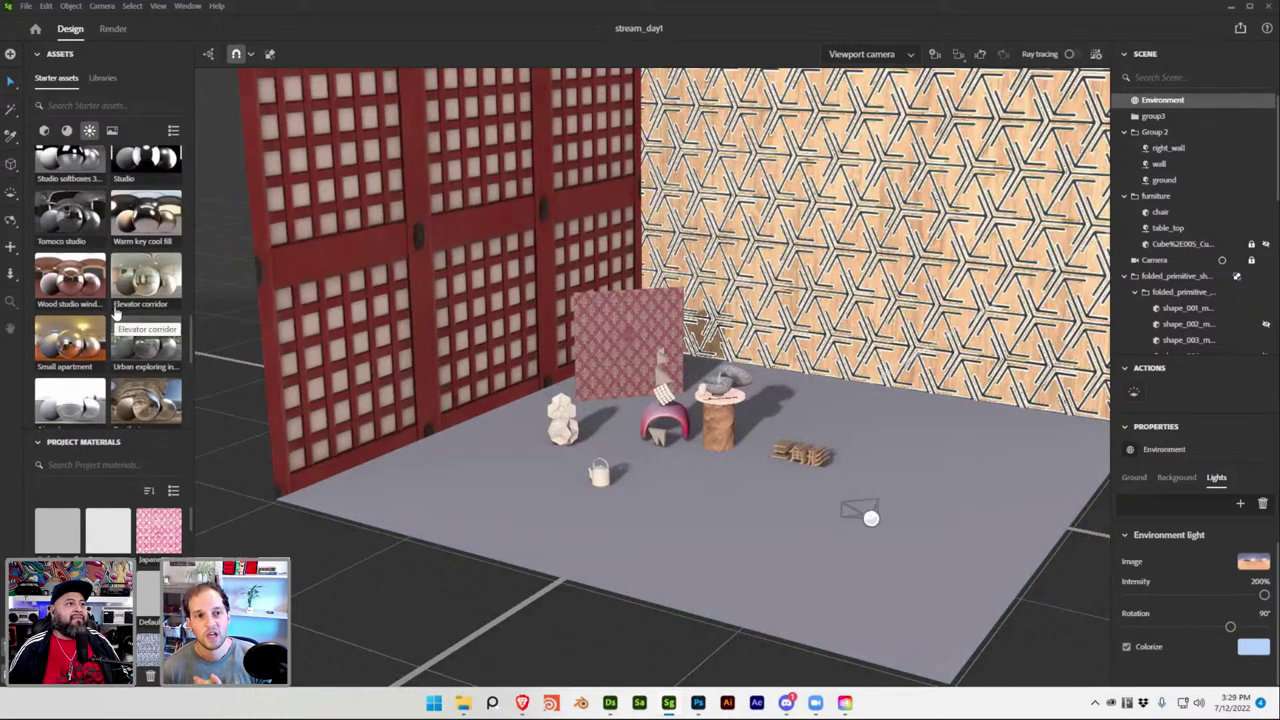
{"action": "scroll", "coordinate": [116, 314], "scroll_direction": "up", "scroll_amount": 2}
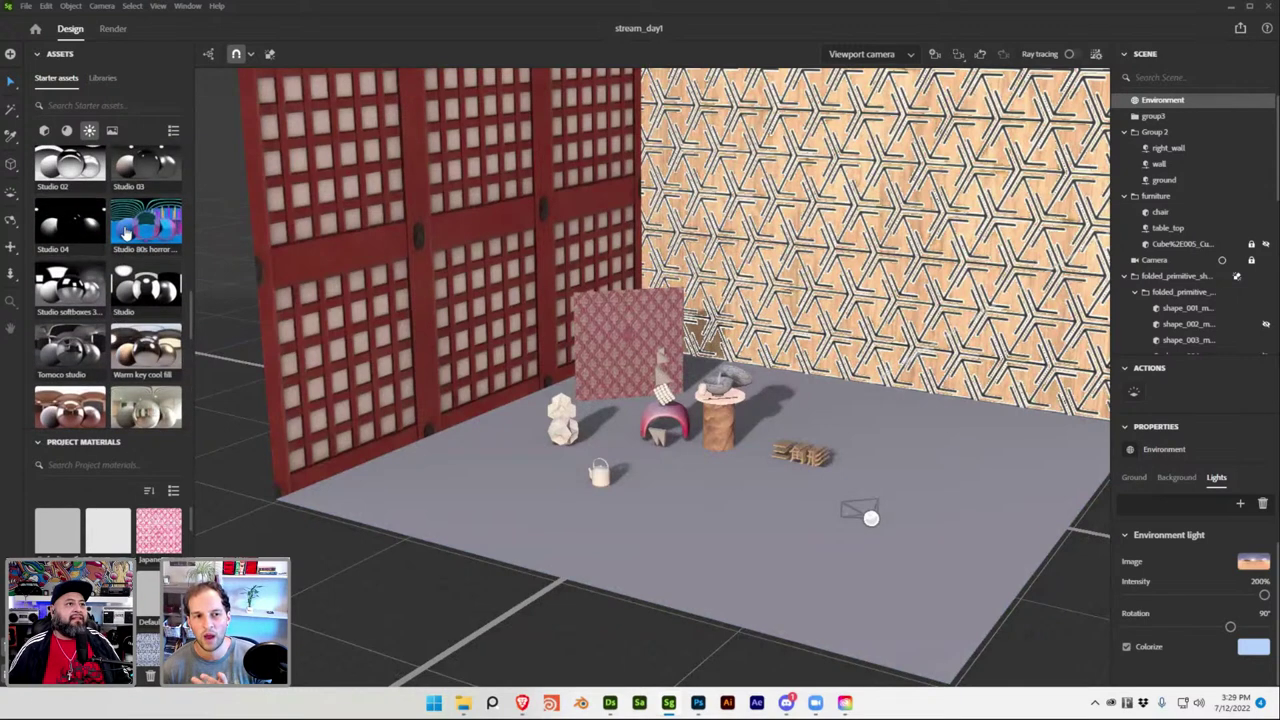
{"action": "left_click", "coordinate": [137, 231]}
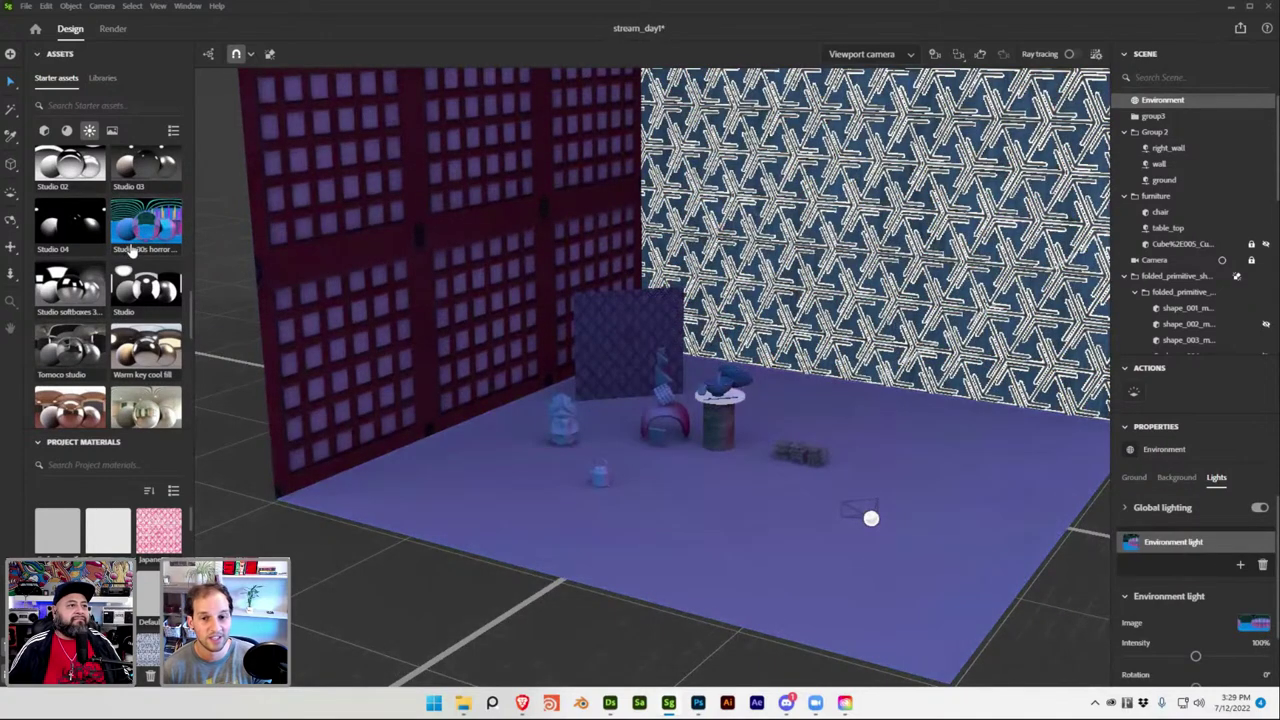
Apply the Canopus ground environment light to the scene.
{"action": "scroll", "coordinate": [140, 285], "scroll_direction": "down", "scroll_amount": 4}
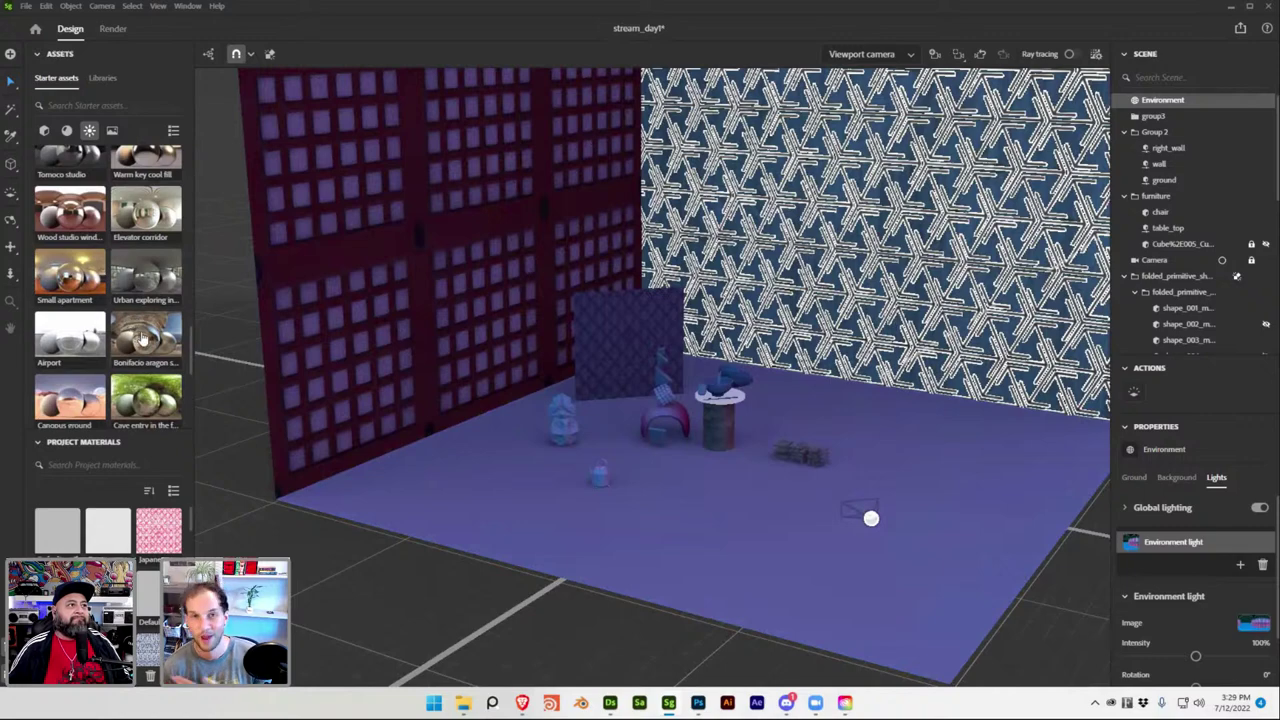
{"action": "scroll", "coordinate": [83, 345], "scroll_direction": "down", "scroll_amount": 2}
{"action": "scroll", "coordinate": [83, 345], "scroll_direction": "down", "scroll_amount": 2}
{"action": "left_click", "coordinate": [76, 272]}
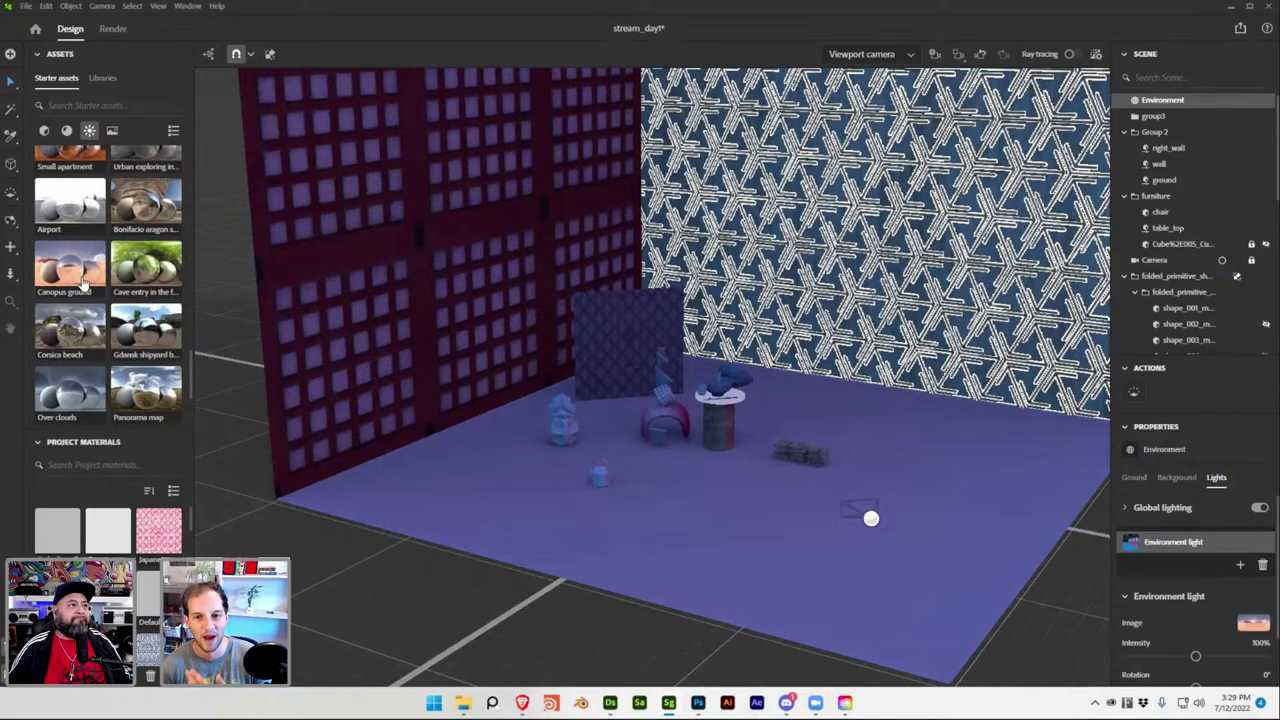
Set the environment light's intensity to 198% and its rotation to 90°, and save the scene.
{"action": "scroll", "coordinate": [1224, 614], "scroll_direction": "down", "scroll_amount": 1}
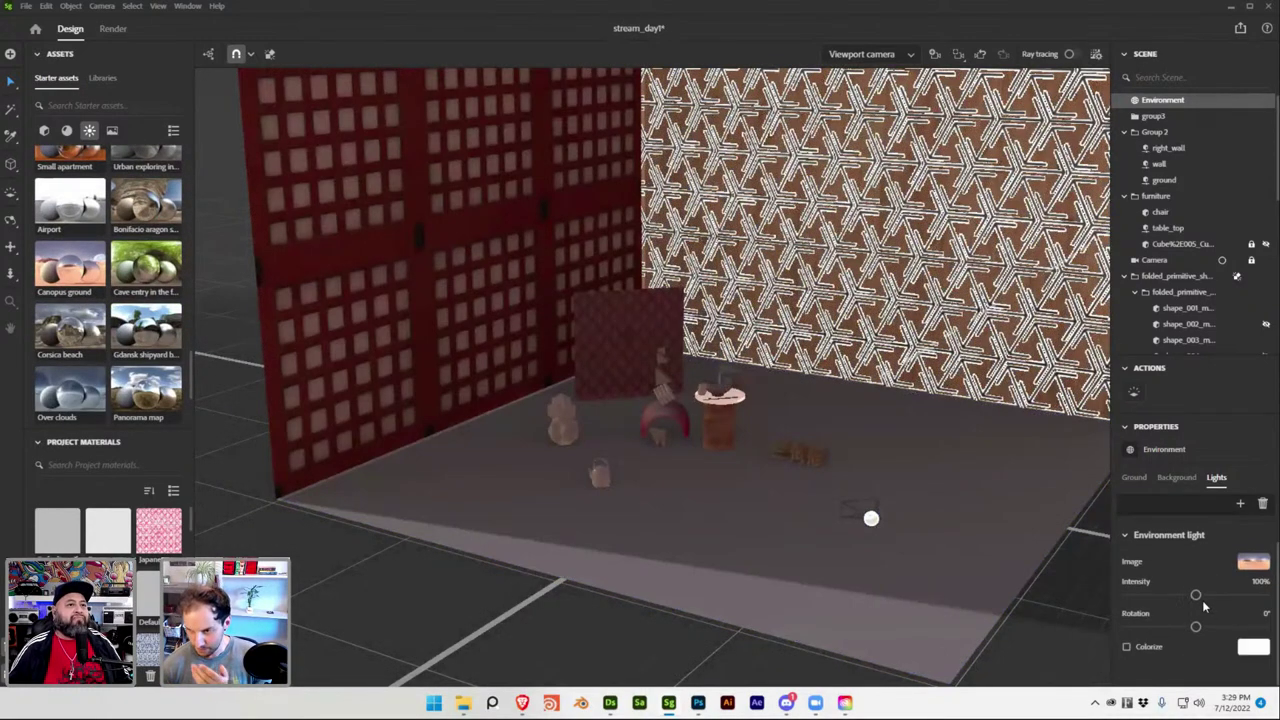
{"action": "left_click_drag", "start_coordinate": [1198, 597], "coordinate": [1263, 595]}
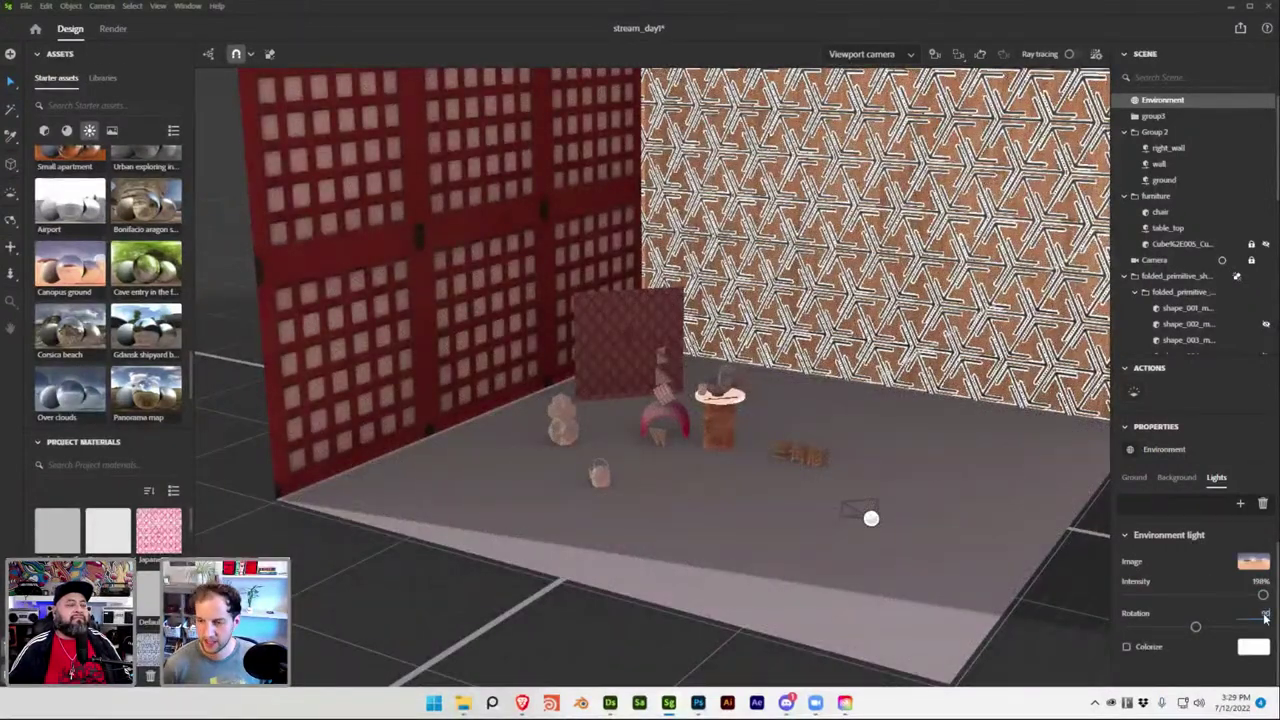
{"action": "left_click_drag", "start_coordinate": [1265, 618], "coordinate": [1262, 606]}
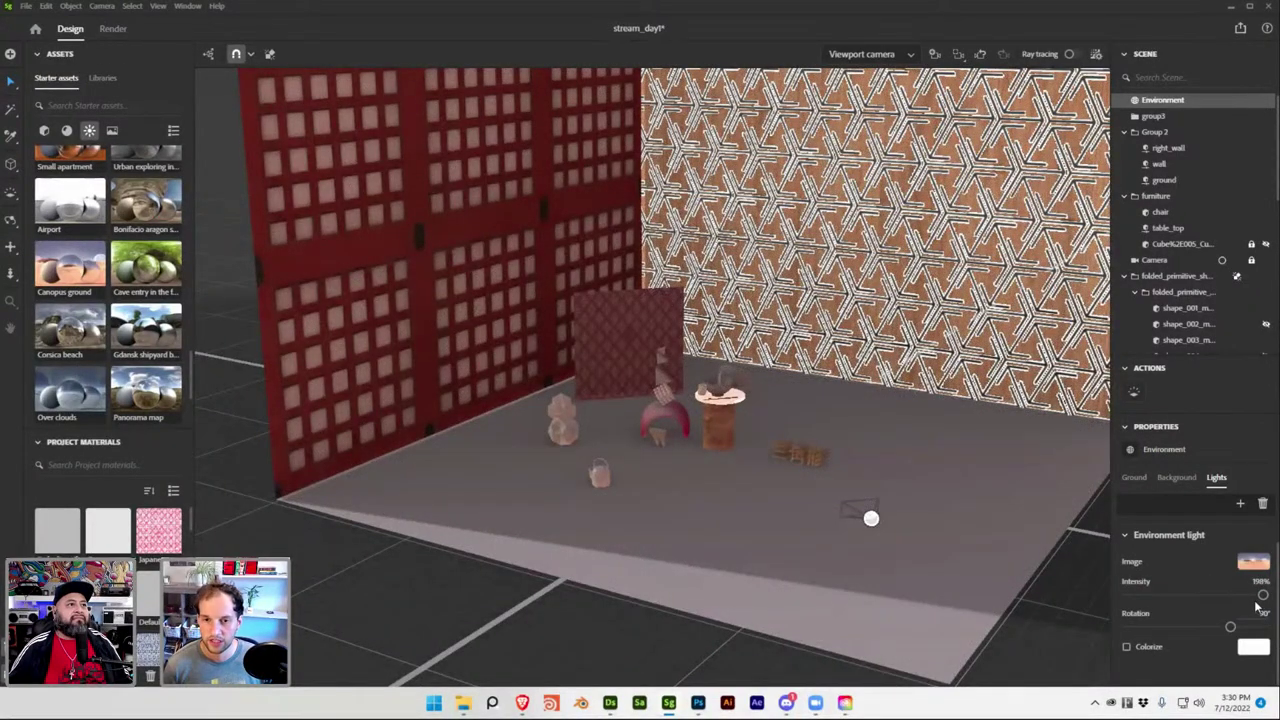
{"action": "key", "text": "ctrl+s"}
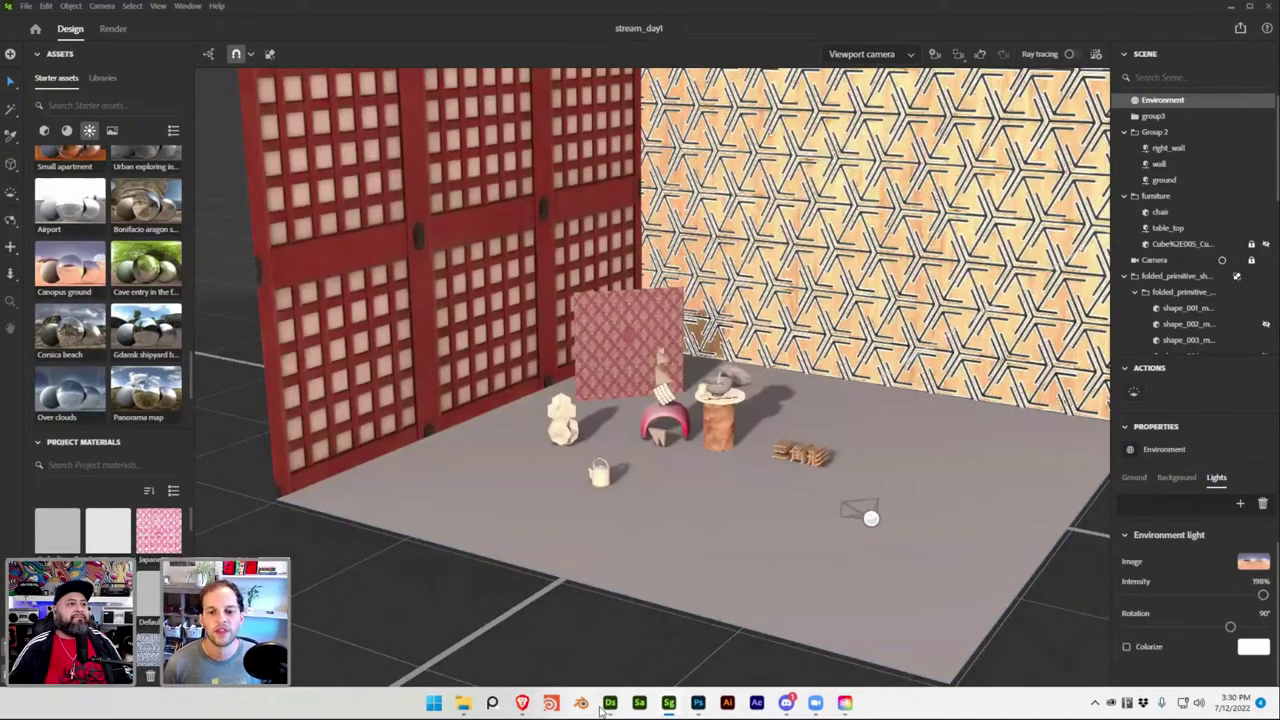
Review the scene through its Camera, save it, and look through the scene's object list.
{"action": "mouse_move", "coordinate": [608, 710]}
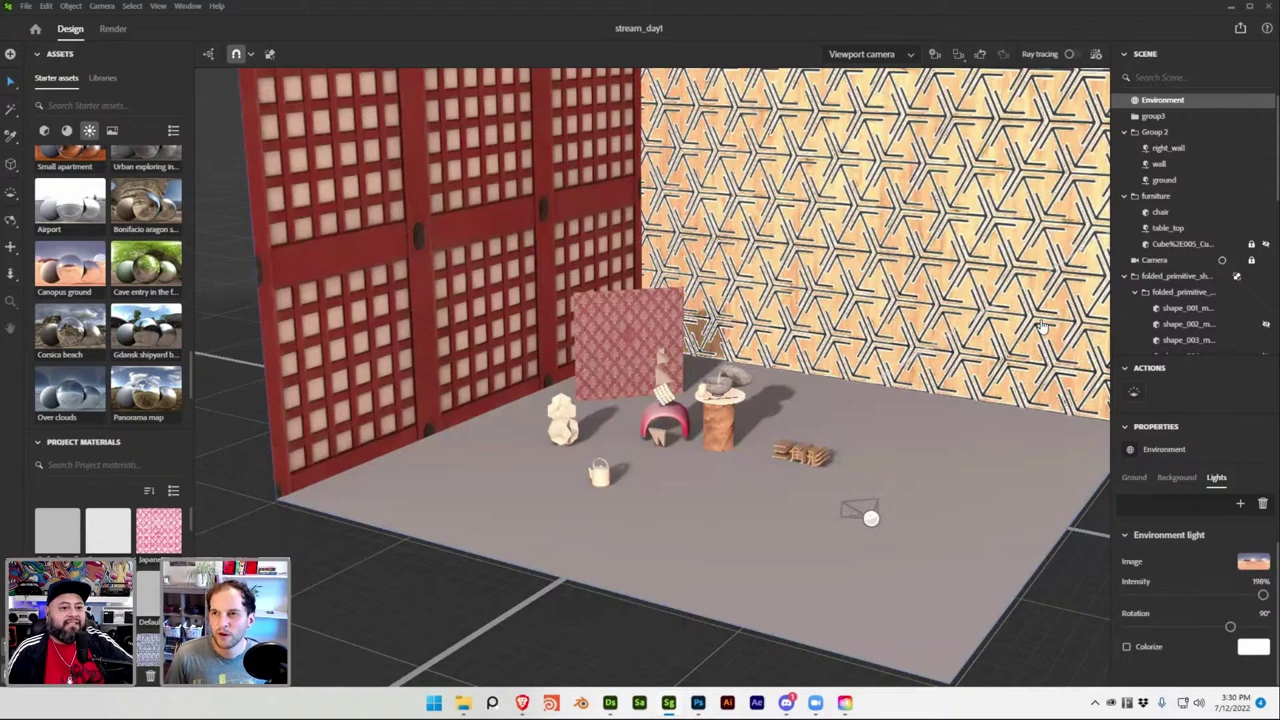
{"action": "left_click", "coordinate": [872, 53]}
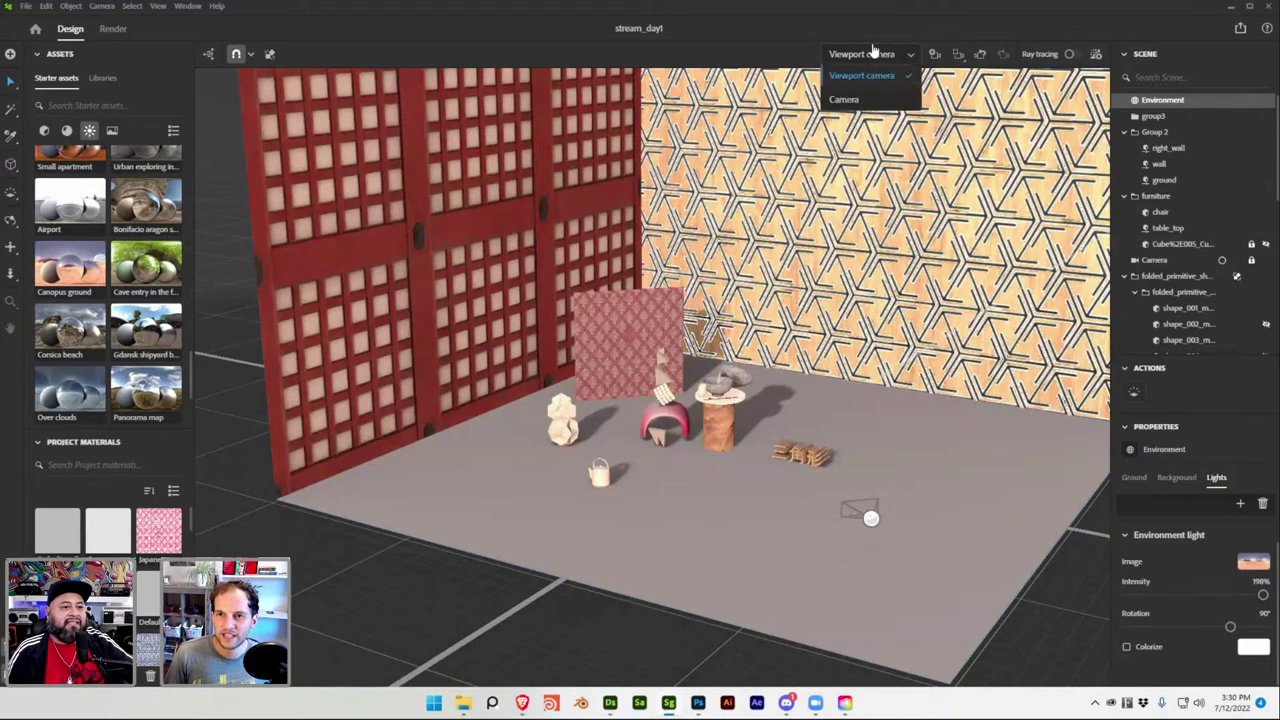
{"action": "left_click", "coordinate": [870, 99]}
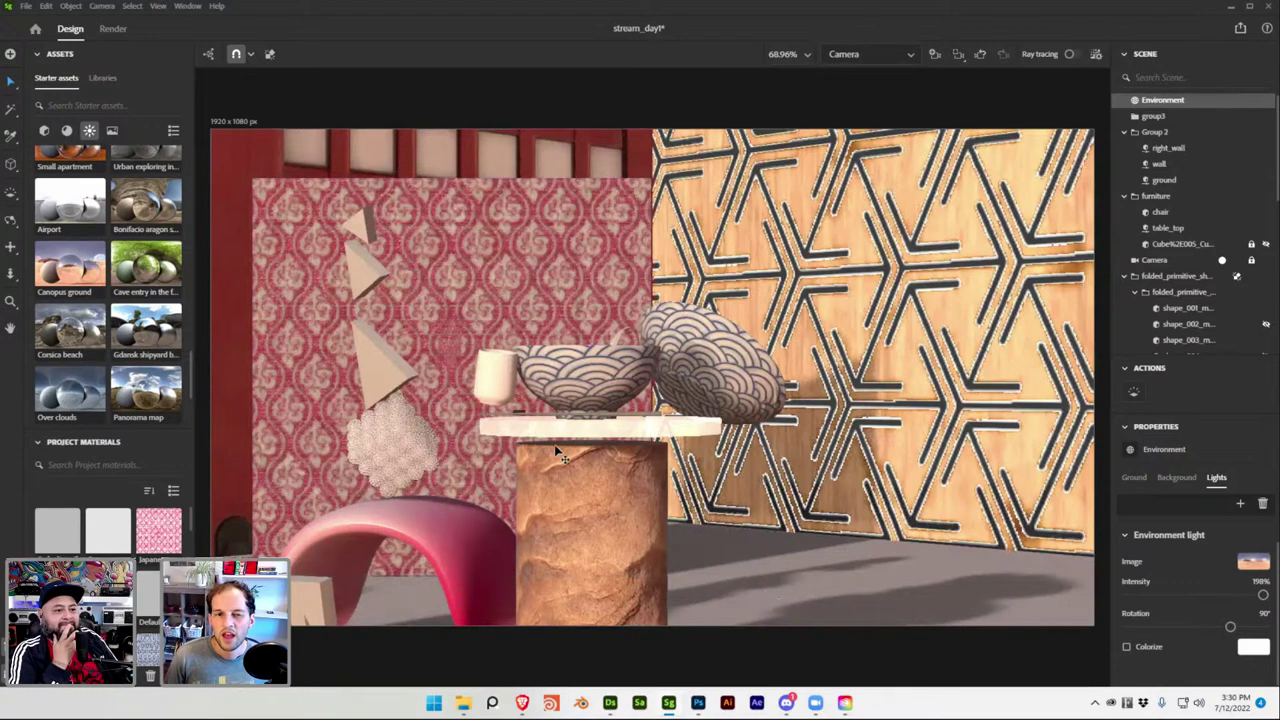
{"action": "key", "text": "ctrl+s"}
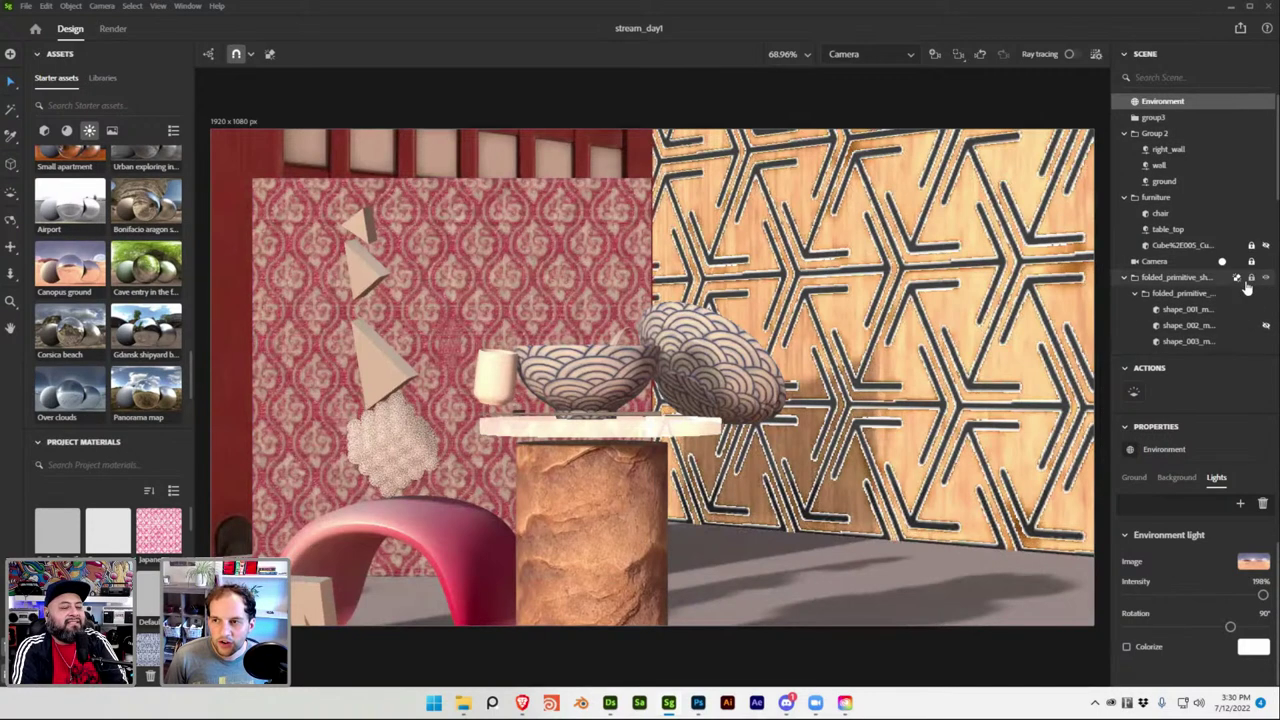
{"action": "scroll", "coordinate": [1241, 340], "scroll_direction": "down", "scroll_amount": 2}
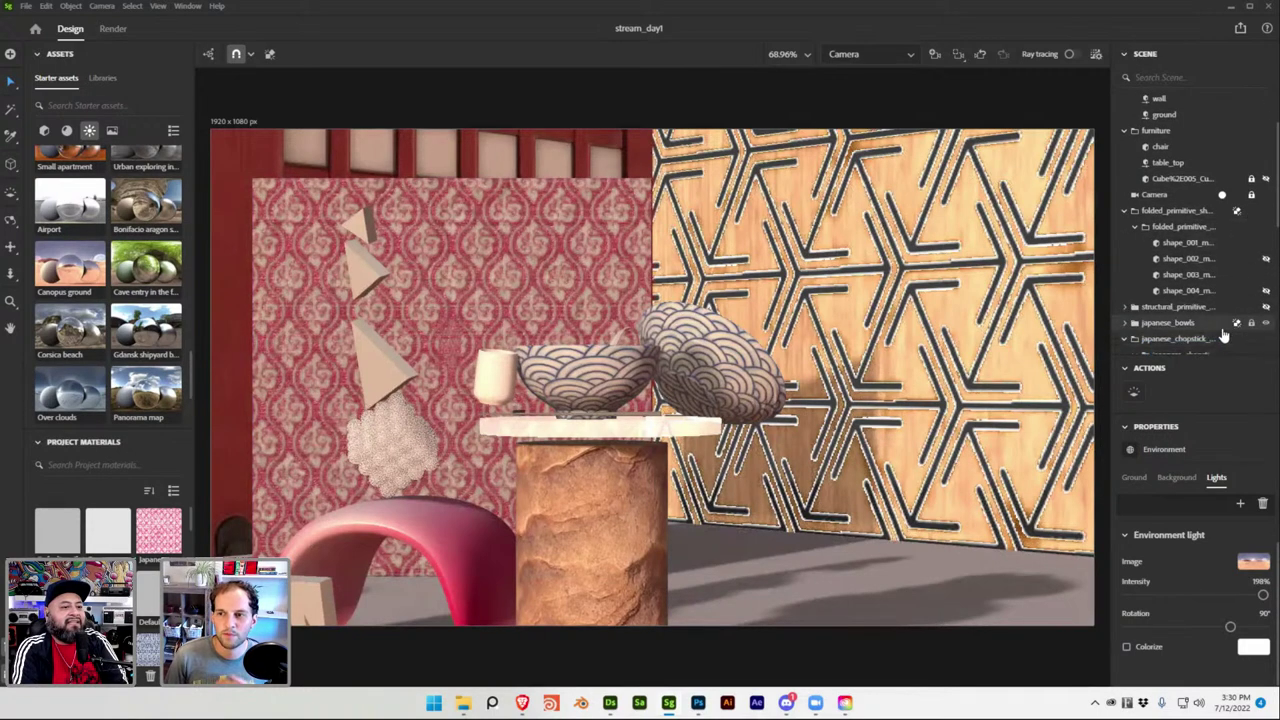
{"action": "scroll", "coordinate": [1207, 316], "scroll_direction": "down", "scroll_amount": 1}
{"action": "scroll", "coordinate": [1207, 316], "scroll_direction": "down", "scroll_amount": 8}
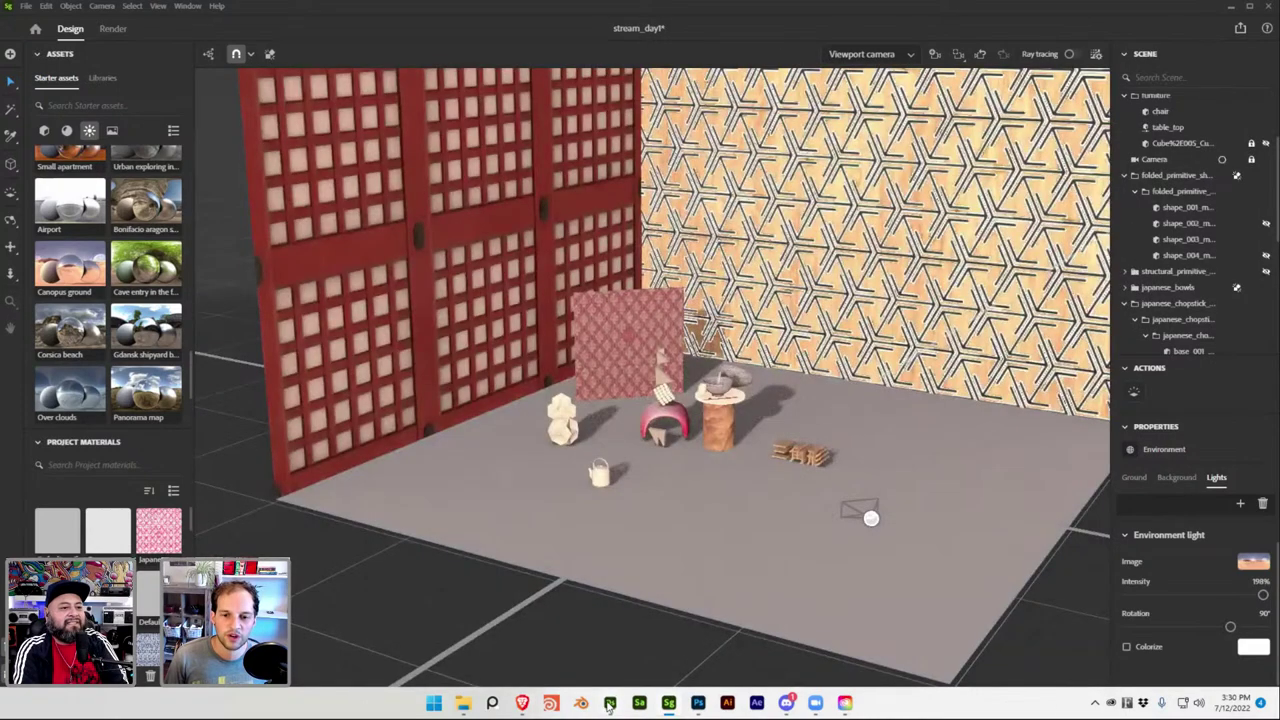
Switch to Substance 3D Designer and create a 2048 px Substance graph from the Metallic Roughness template.
{"action": "left_click", "coordinate": [610, 702]}
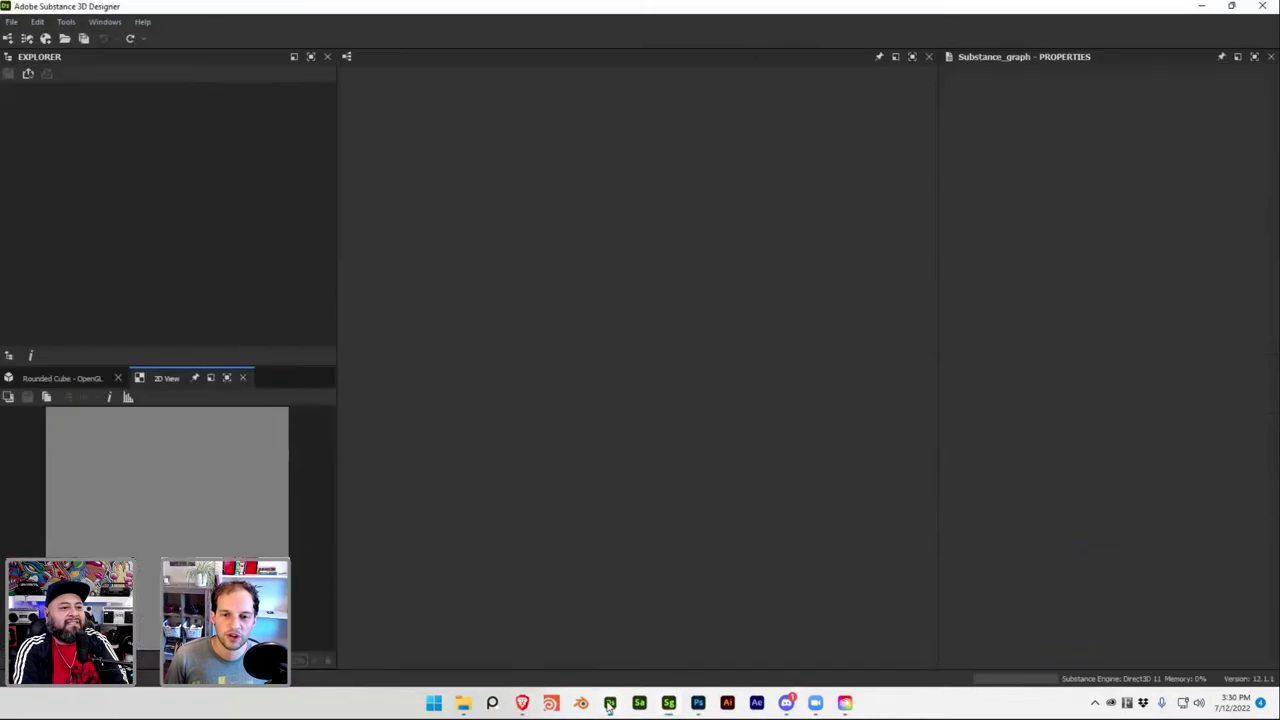
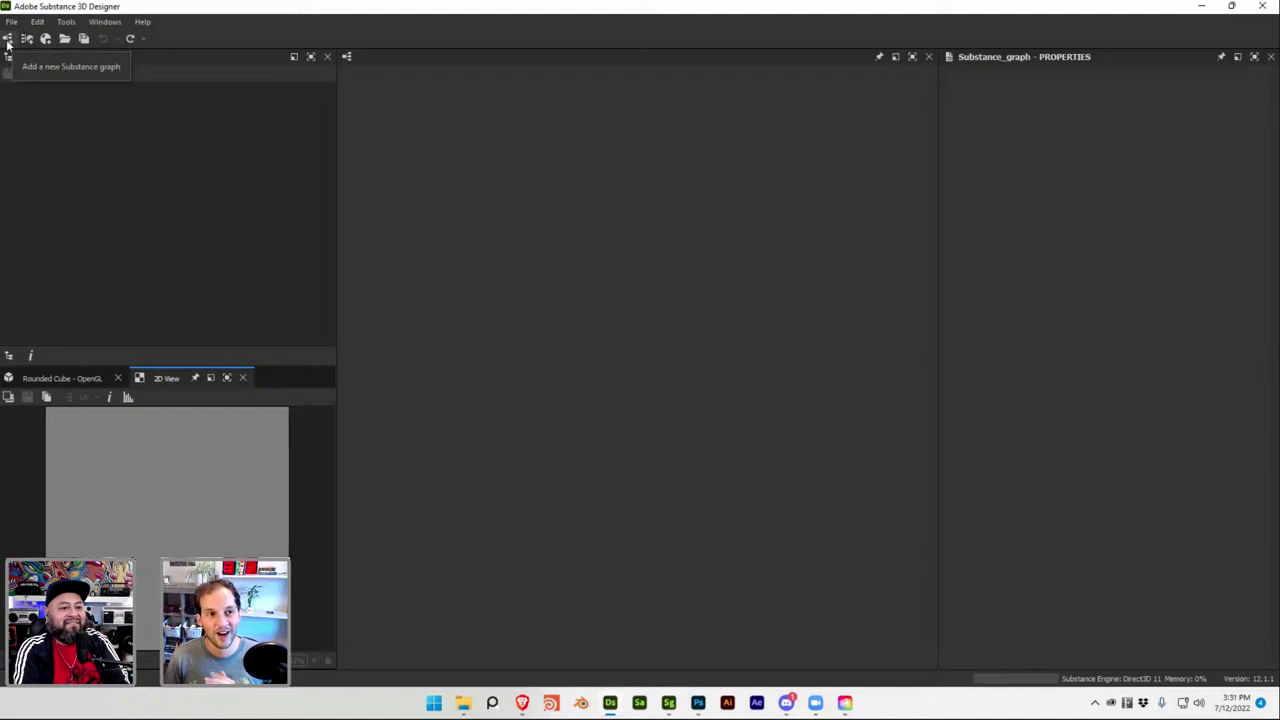
{"action": "left_click", "coordinate": [7, 43]}
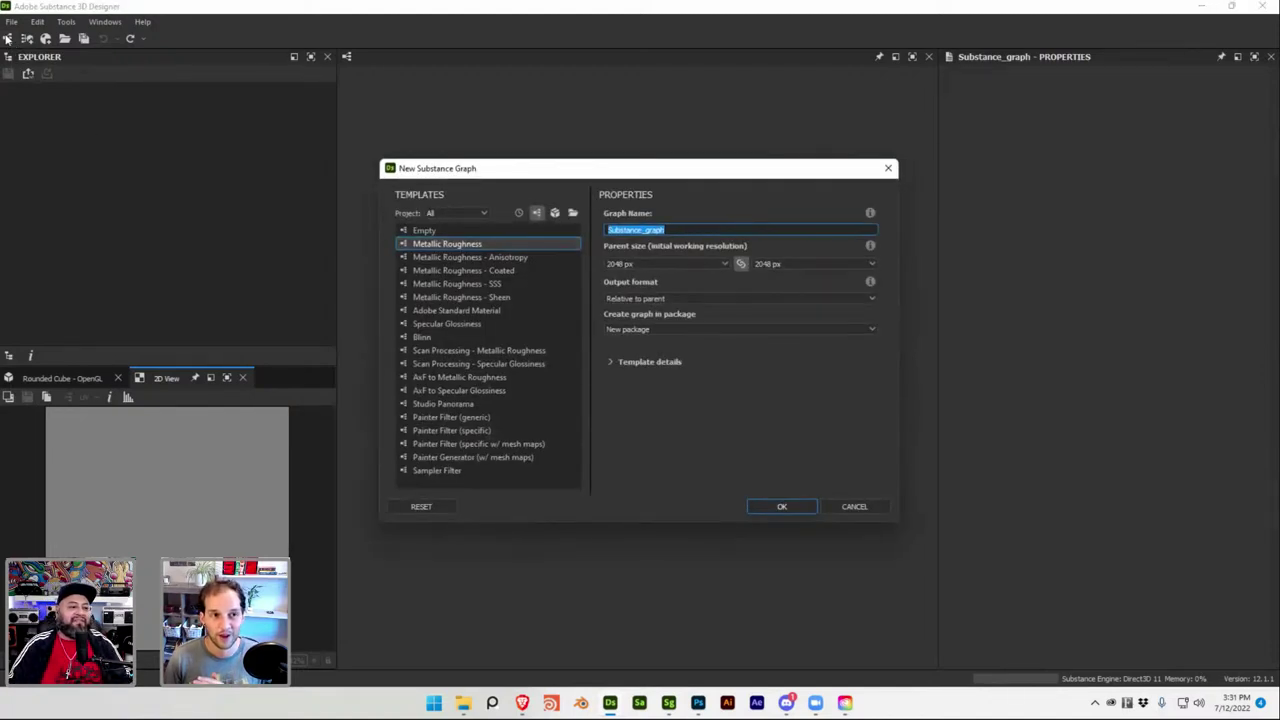
{"action": "left_click", "coordinate": [779, 507]}
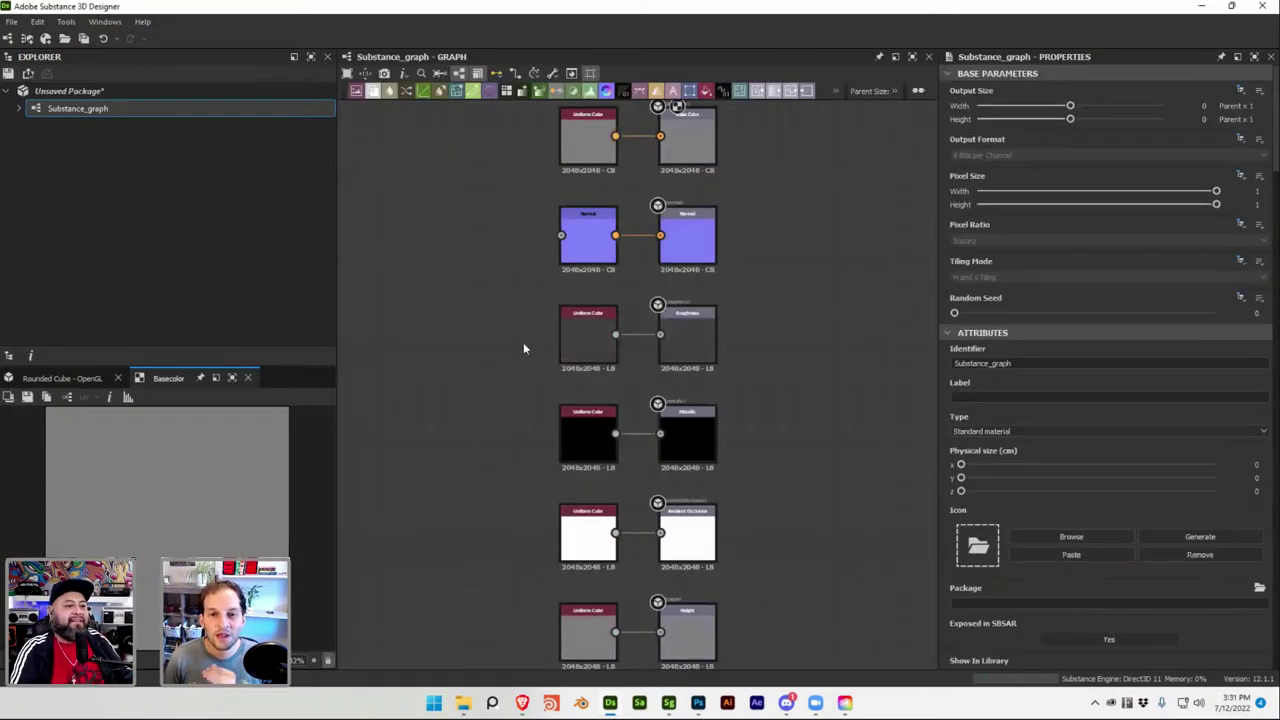
Add a Blue Noise Fast node and place it to the left of the graph's output chains.
{"action": "middle_click_drag", "start_coordinate": [516, 336], "coordinate": [567, 390]}
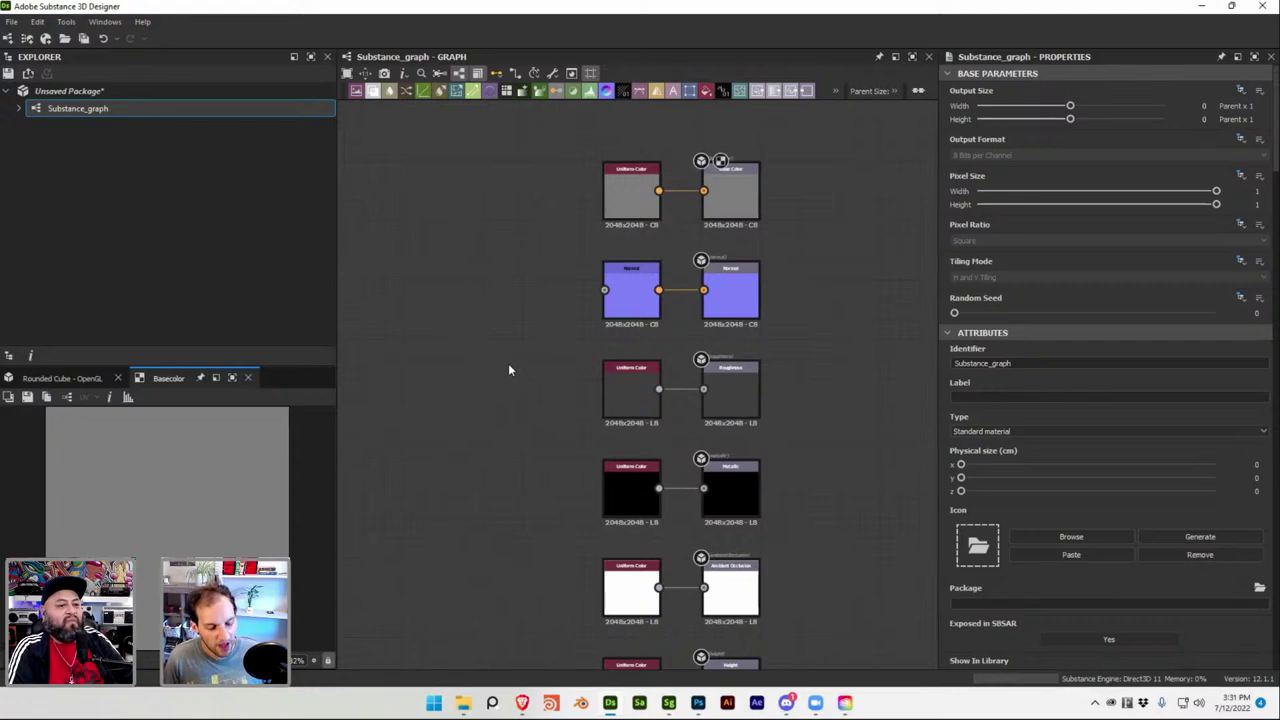
{"action": "key", "text": "space"}
{"action": "type", "text": "noise"}
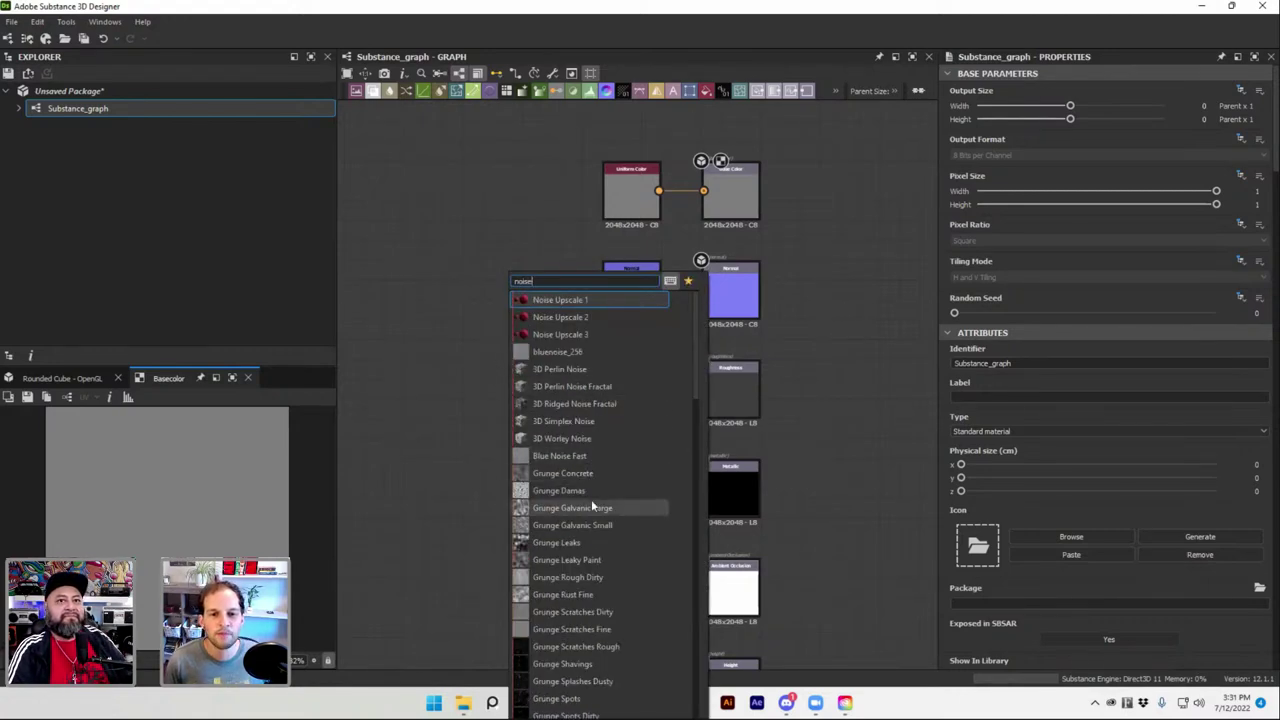
{"action": "scroll", "coordinate": [590, 500], "scroll_direction": "down", "scroll_amount": 1}
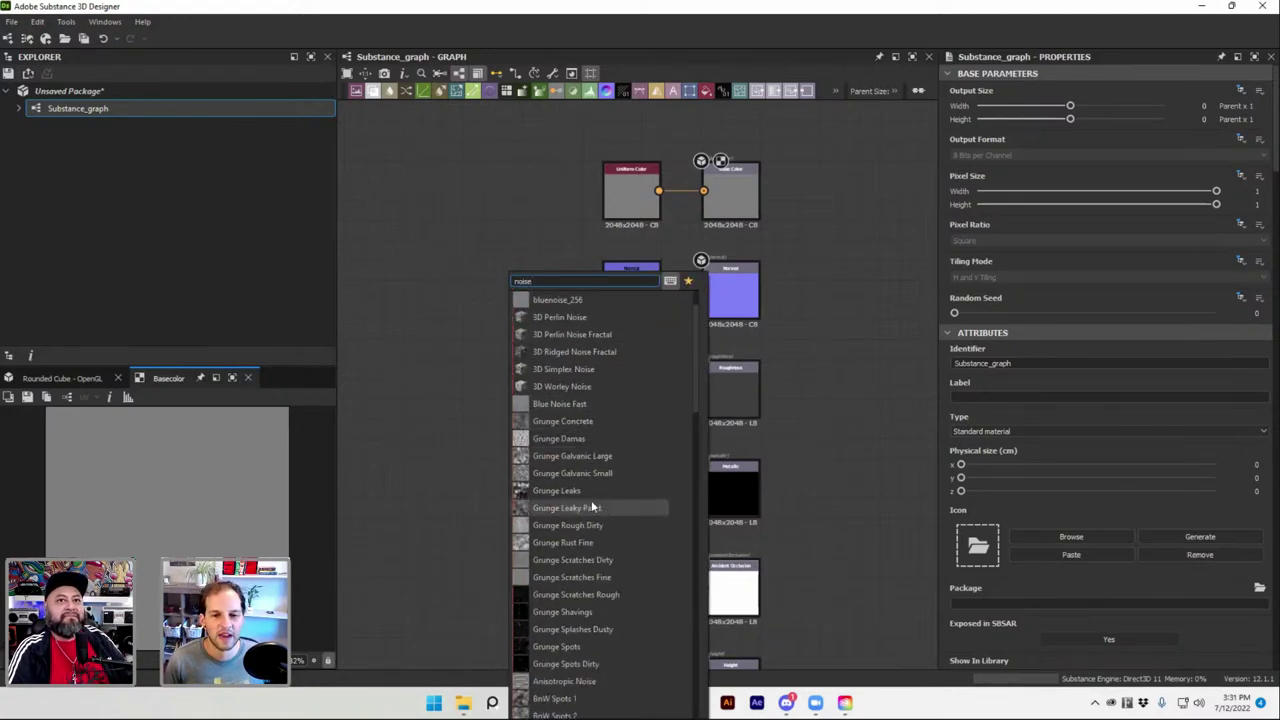
{"action": "left_click", "coordinate": [539, 408]}
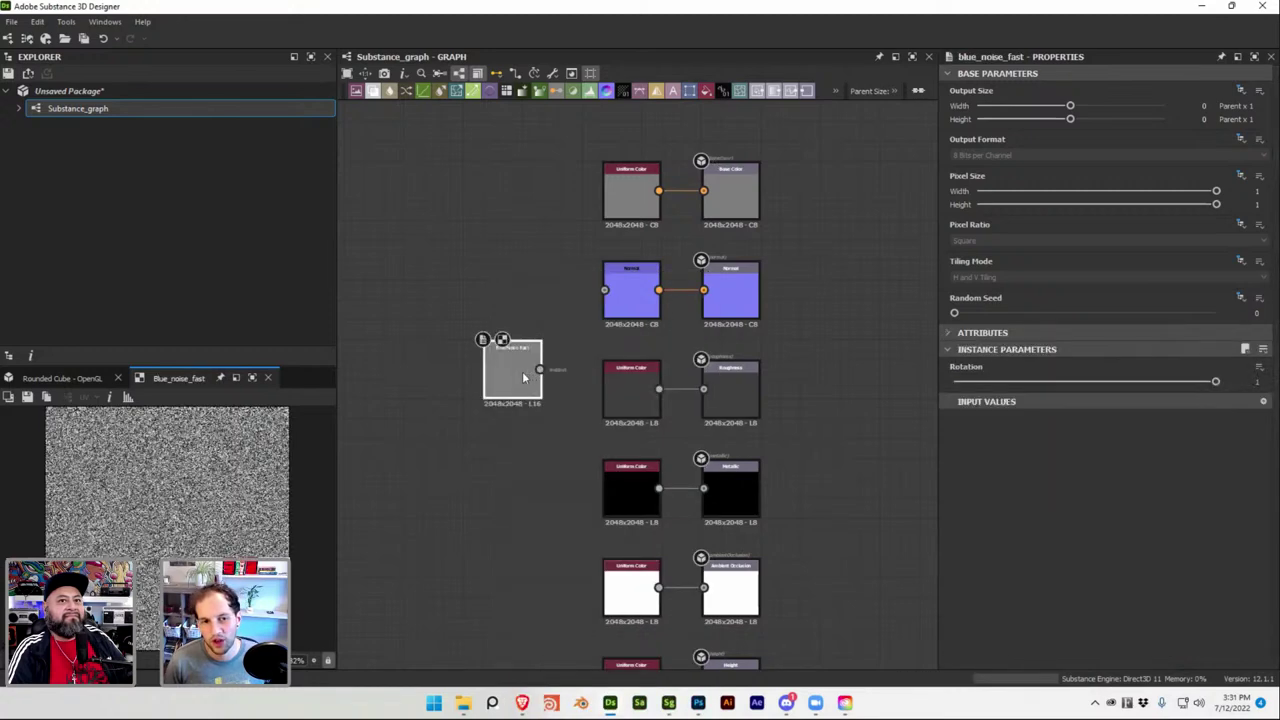
{"action": "left_click_drag", "start_coordinate": [525, 371], "coordinate": [444, 378]}
Add a Voronoi node and line it up above the Blue Noise Fast node, further left of the output chains.
{"action": "key", "text": "space"}
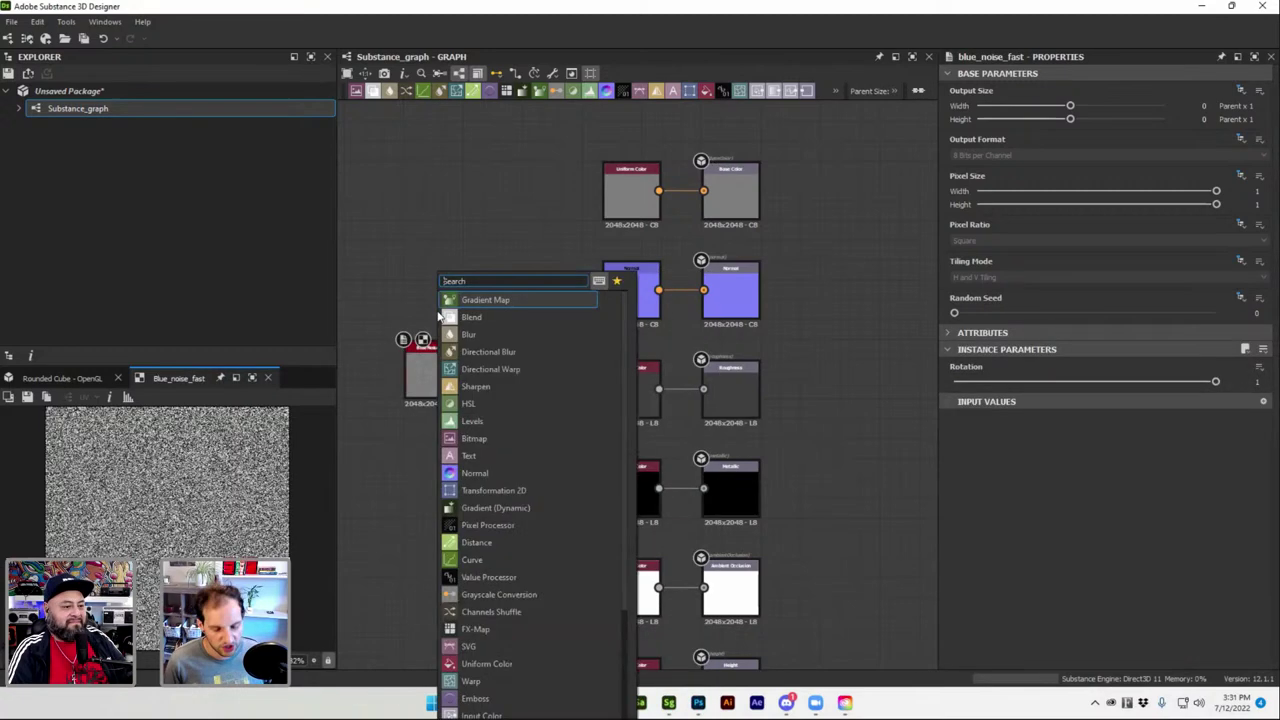
{"action": "type", "text": "voronoi"}
{"action": "key", "text": "Return"}
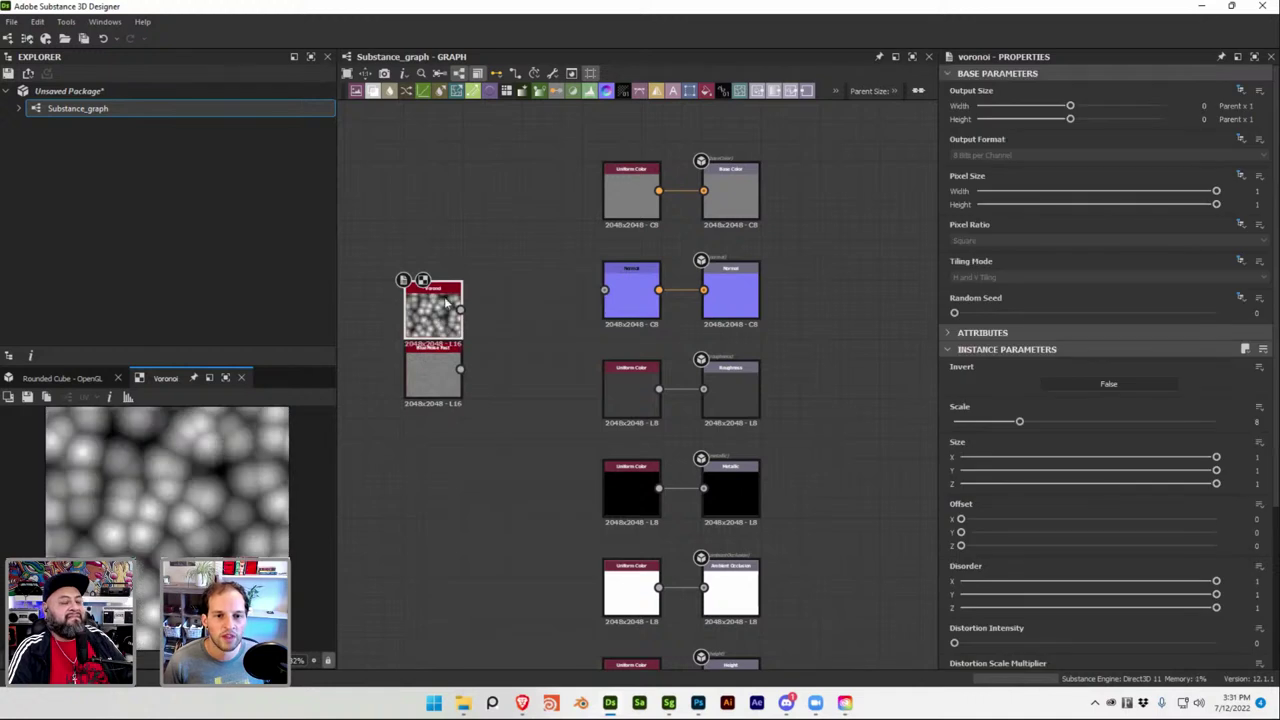
{"action": "left_click_drag", "start_coordinate": [440, 310], "coordinate": [398, 282]}
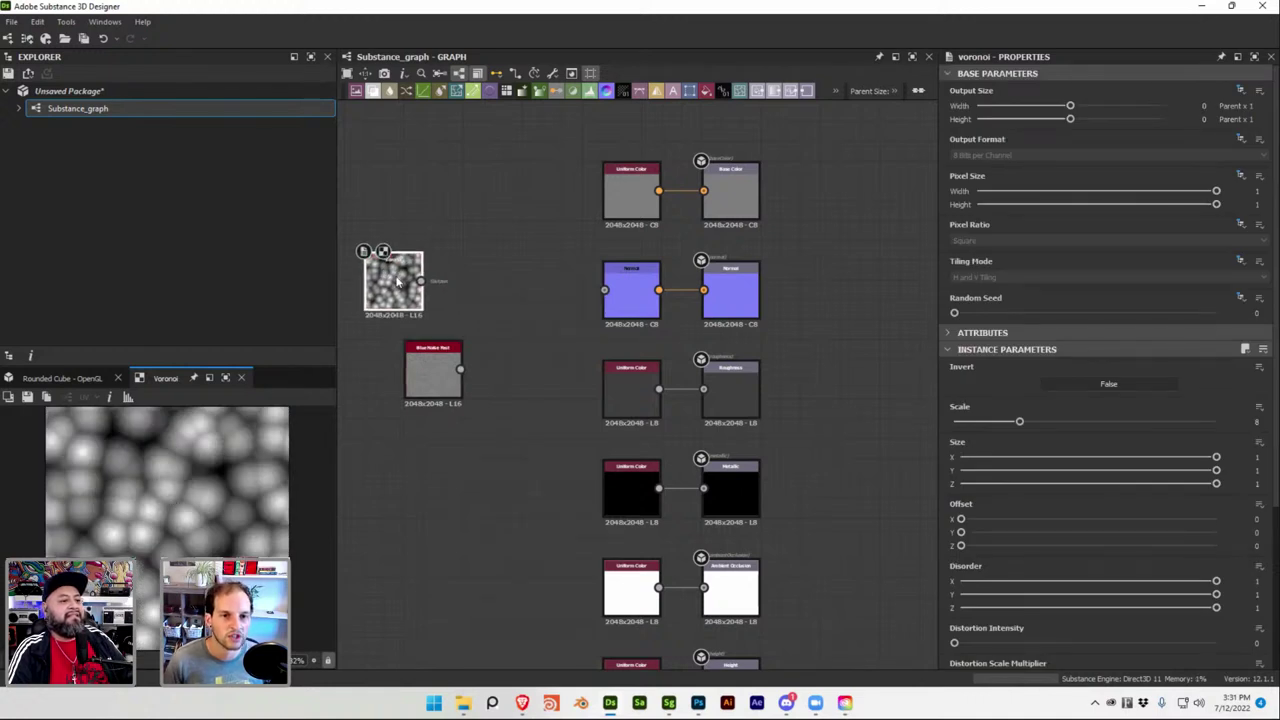
{"action": "left_click_drag", "start_coordinate": [435, 375], "coordinate": [395, 375]}
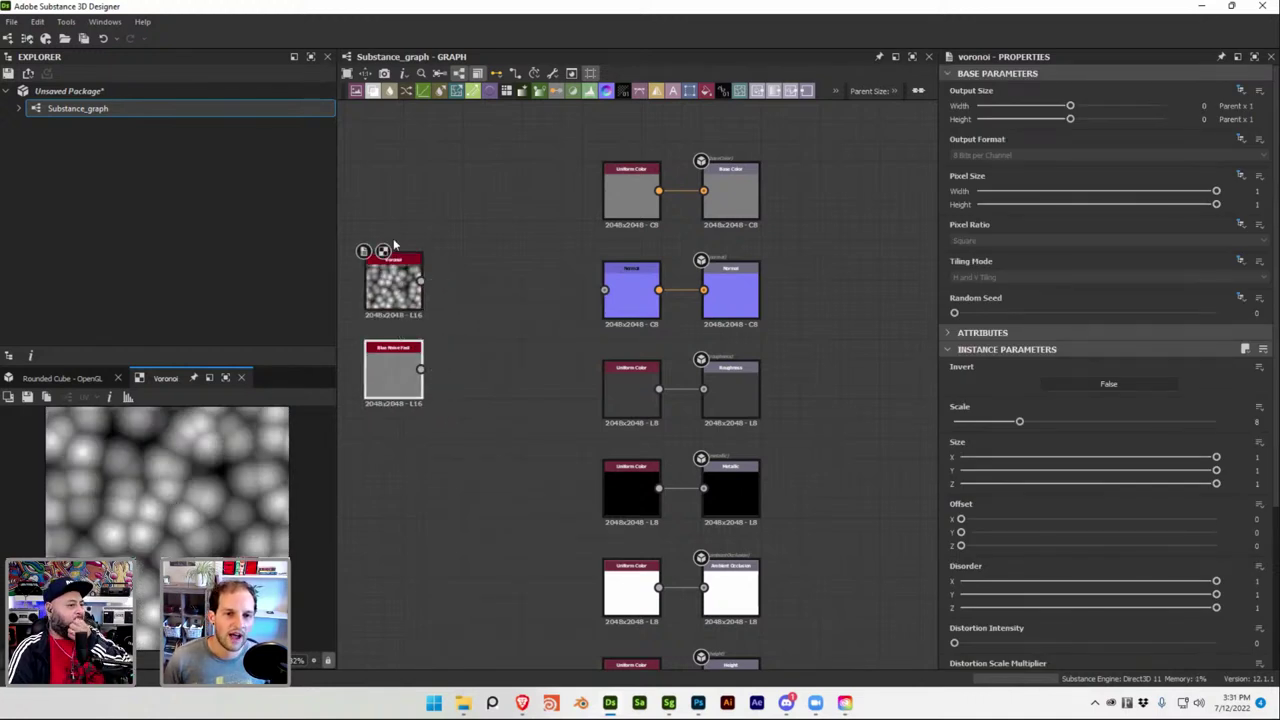
Add a Clouds 2 node and place it above the Voronoi node.
{"action": "key", "text": "space"}
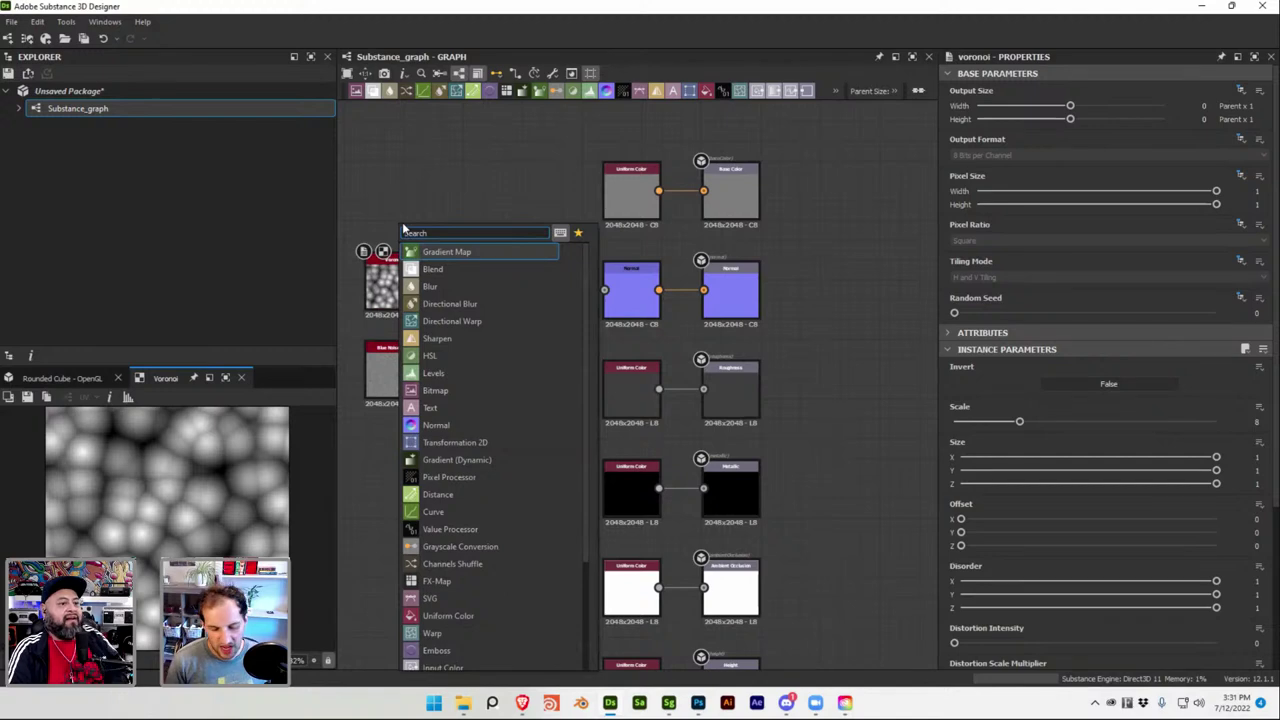
{"action": "type", "text": "clou"}
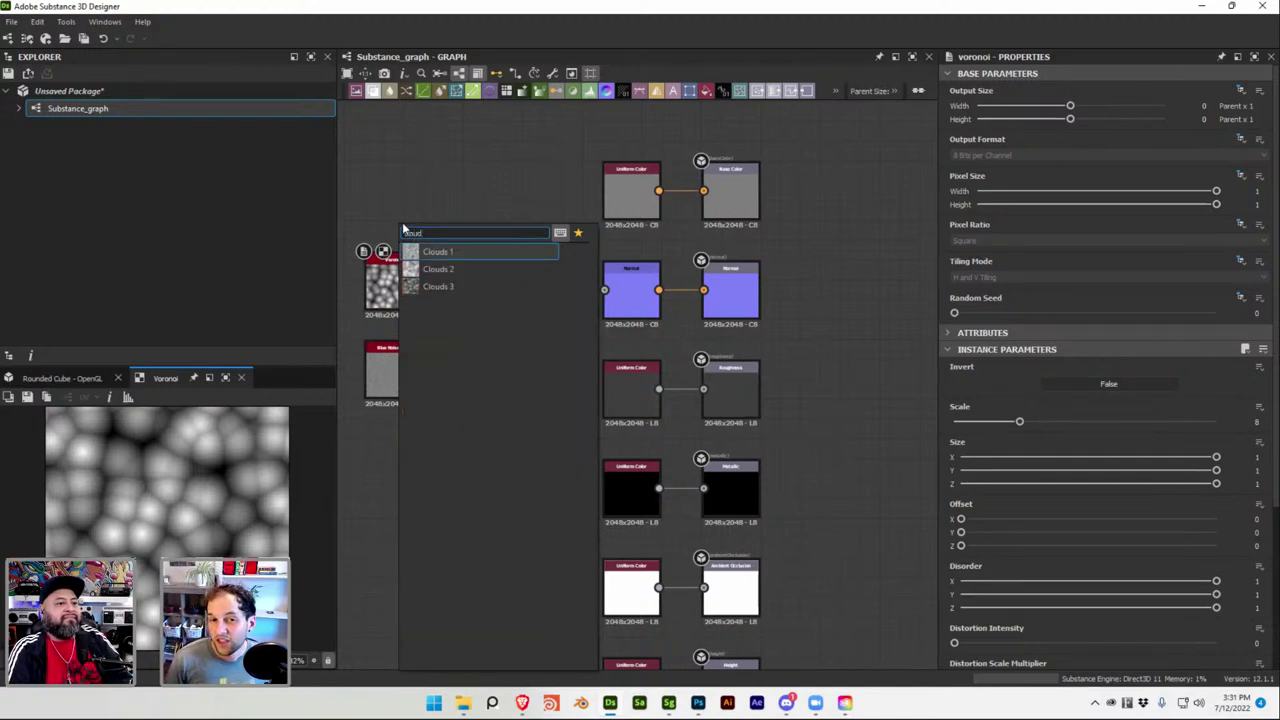
{"action": "type", "text": "d"}
{"action": "key", "text": "Down"}
{"action": "key", "text": "Return"}
{"action": "left_click_drag", "start_coordinate": [404, 228], "coordinate": [402, 188]}
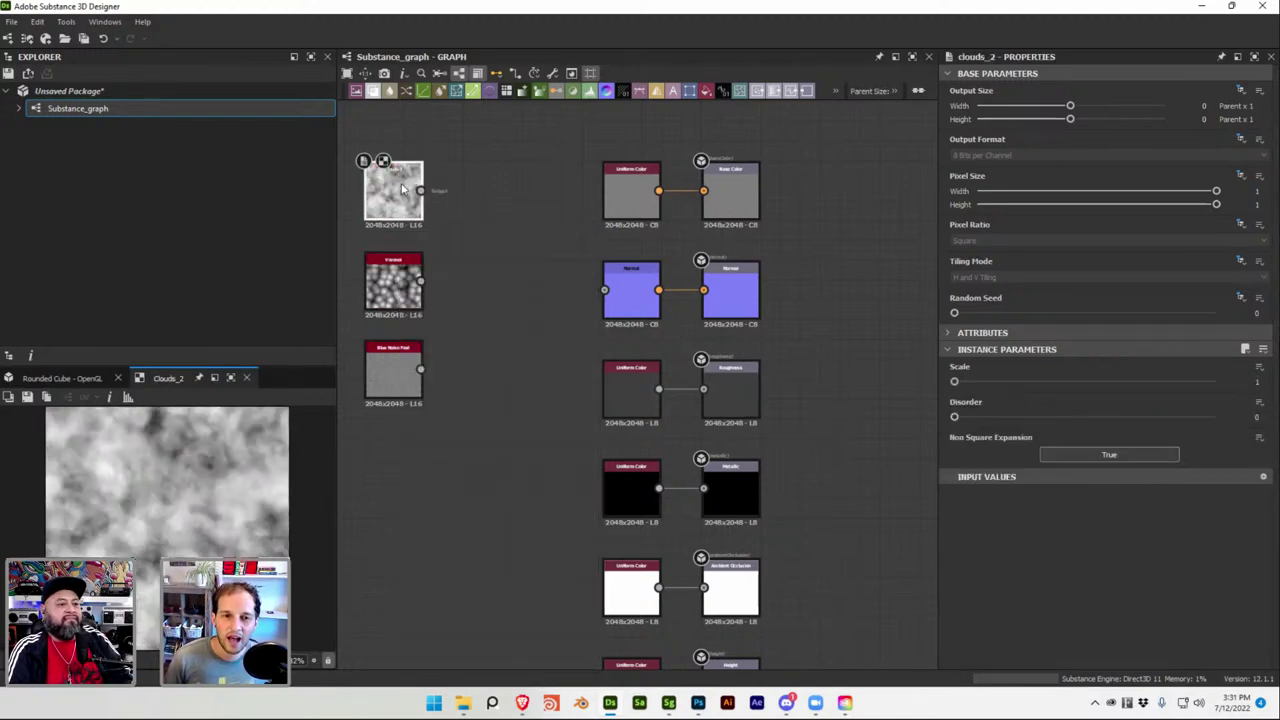
Add a Clouds 3 node and place it below the Blue Noise Fast node.
{"action": "key", "text": "space"}
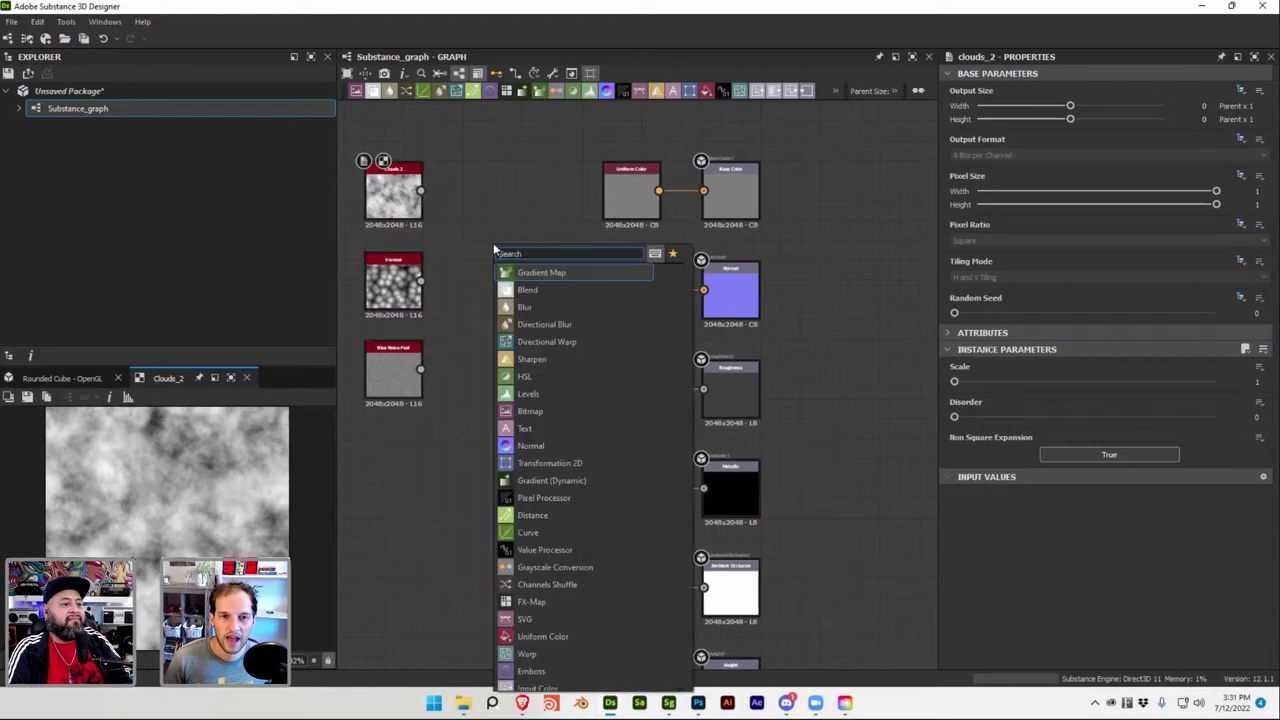
{"action": "type", "text": "cloud"}
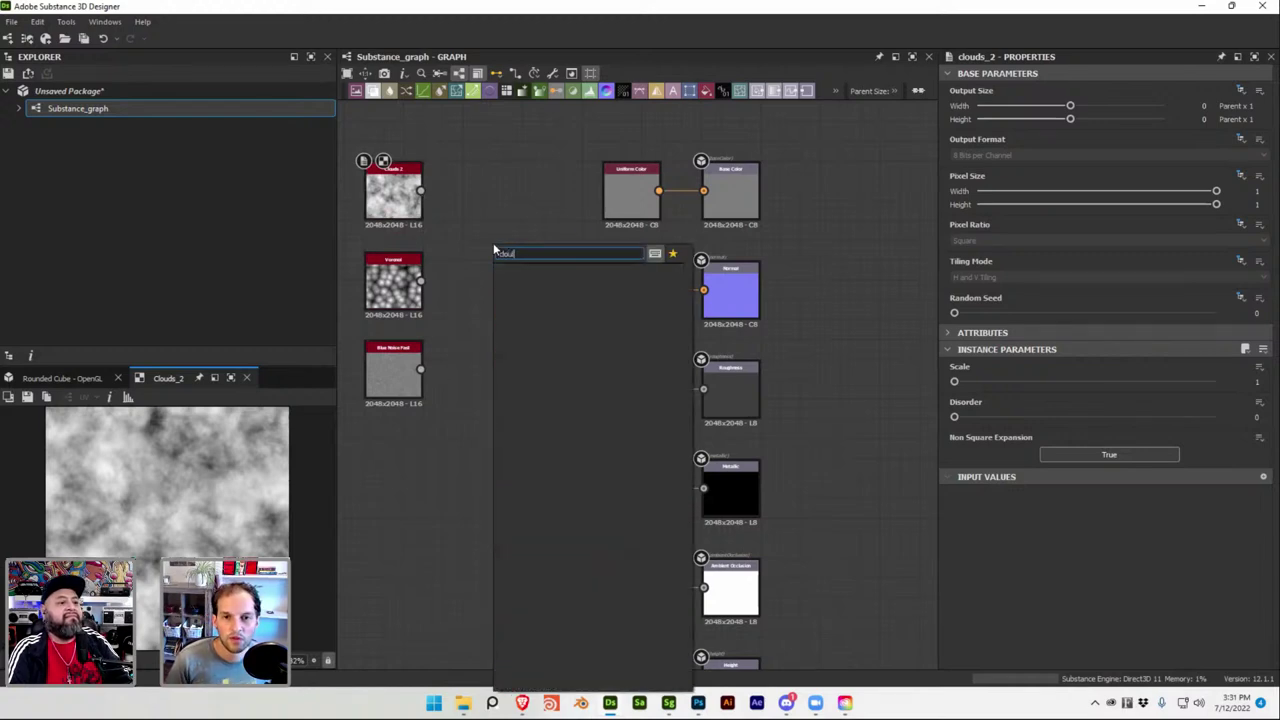
{"action": "key", "text": "Down"}
{"action": "key", "text": "Down"}
{"action": "key", "text": "Return"}
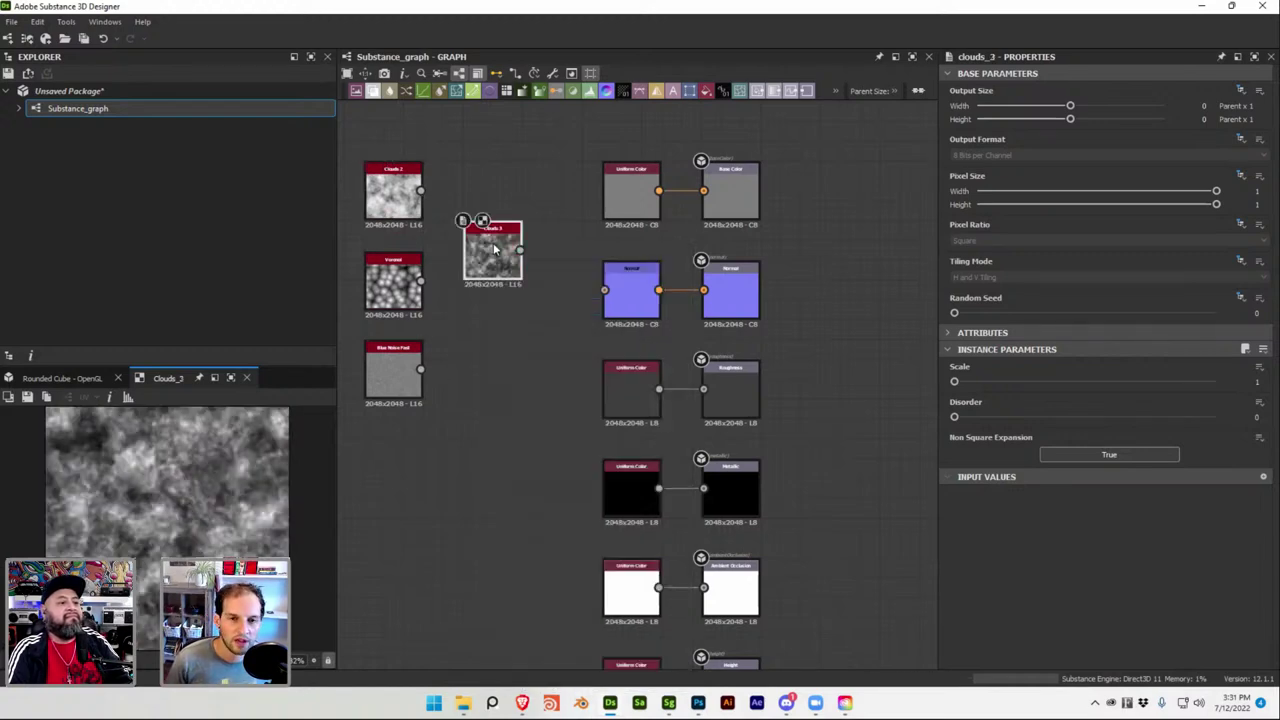
{"action": "left_click_drag", "start_coordinate": [493, 250], "coordinate": [394, 458]}
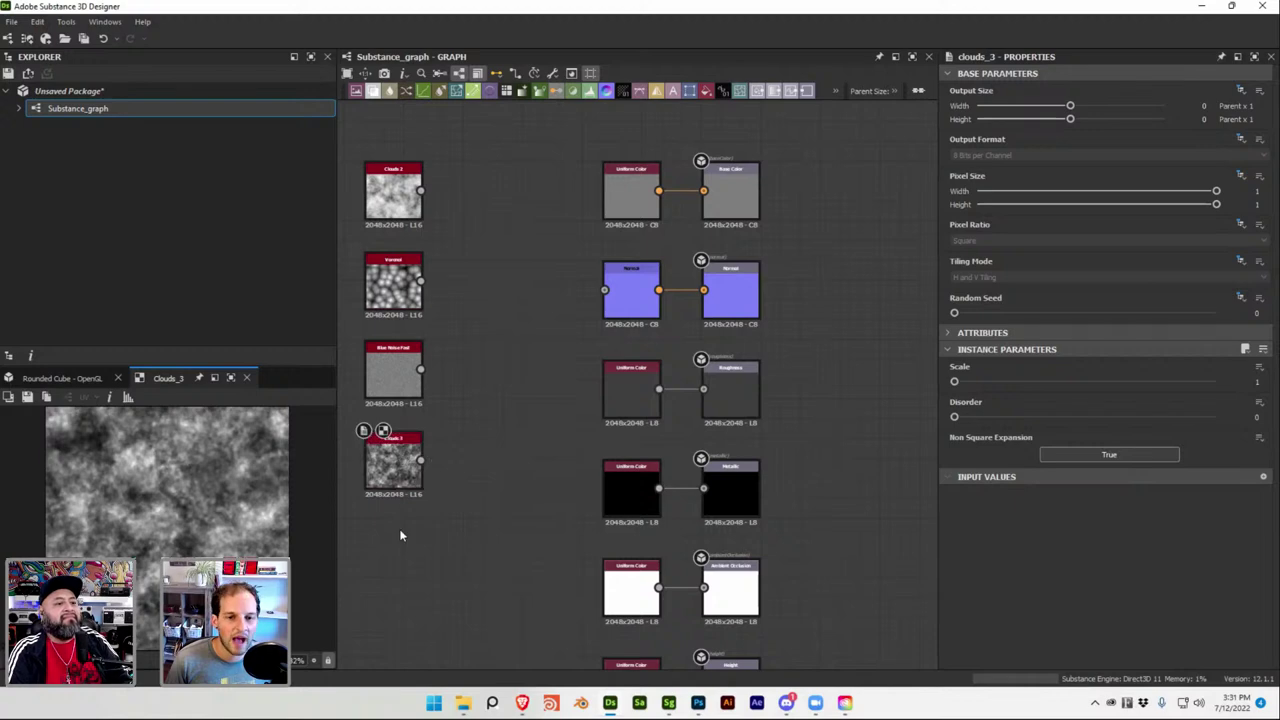
Add a Fractal Sum 2 node and place it at the foot of the noise column, below Clouds 3.
{"action": "key", "text": "space"}
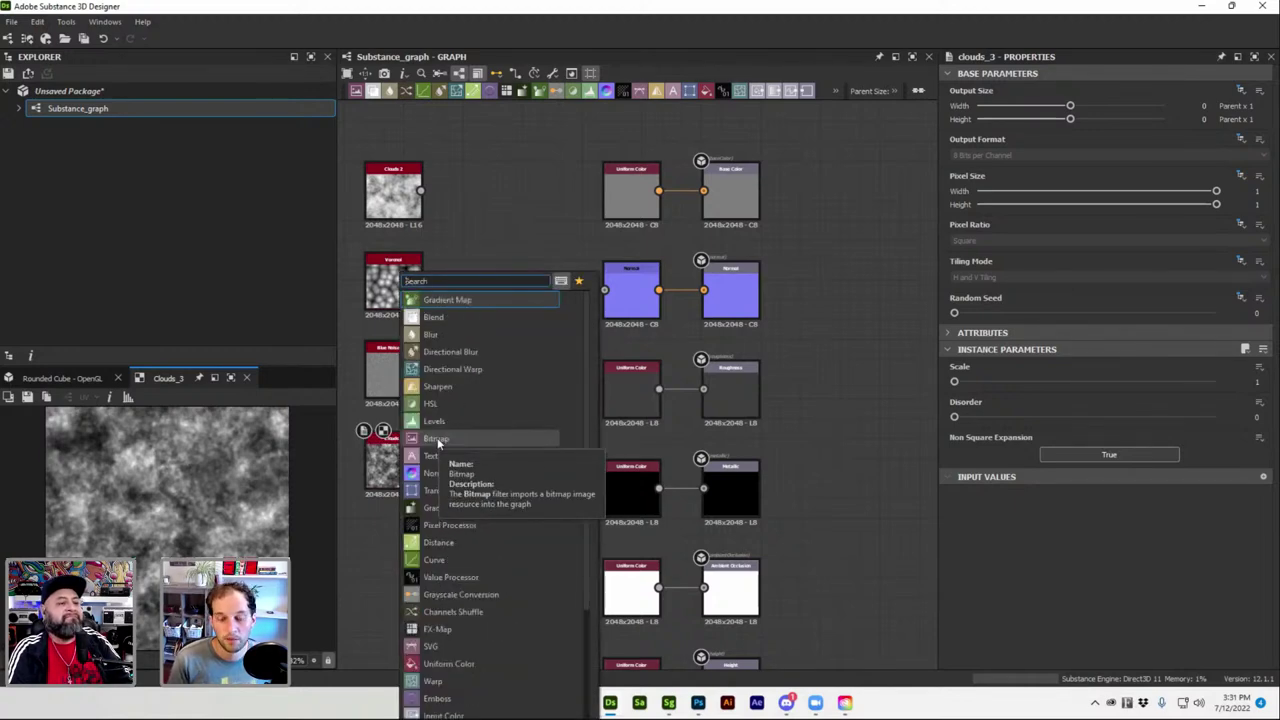
{"action": "type", "text": "frac"}
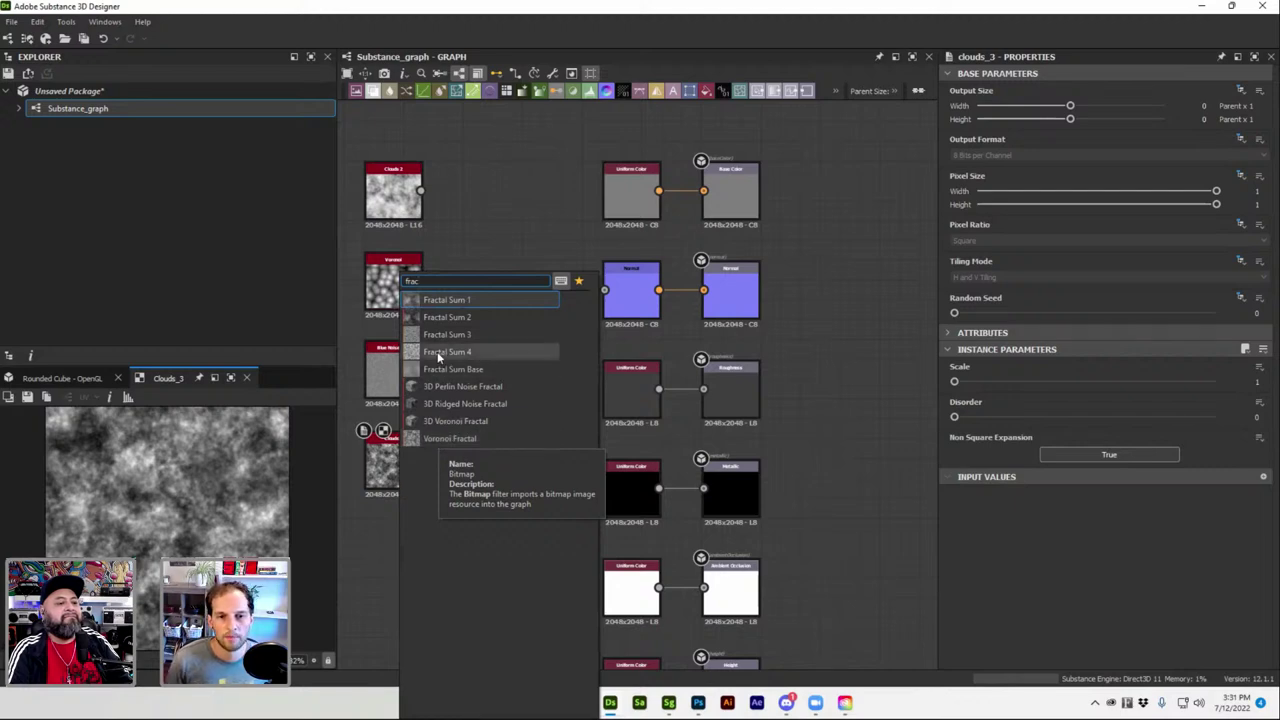
{"action": "left_click", "coordinate": [448, 318]}
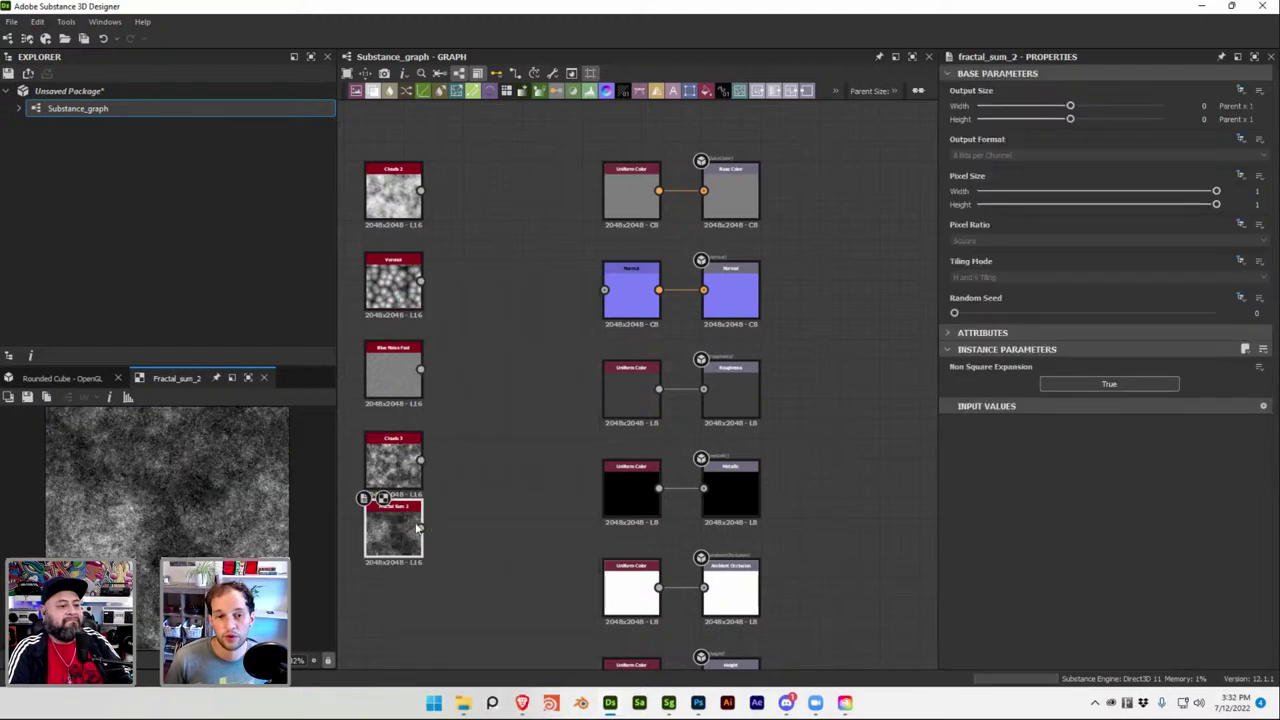
{"action": "left_click_drag", "start_coordinate": [412, 525], "coordinate": [410, 545]}
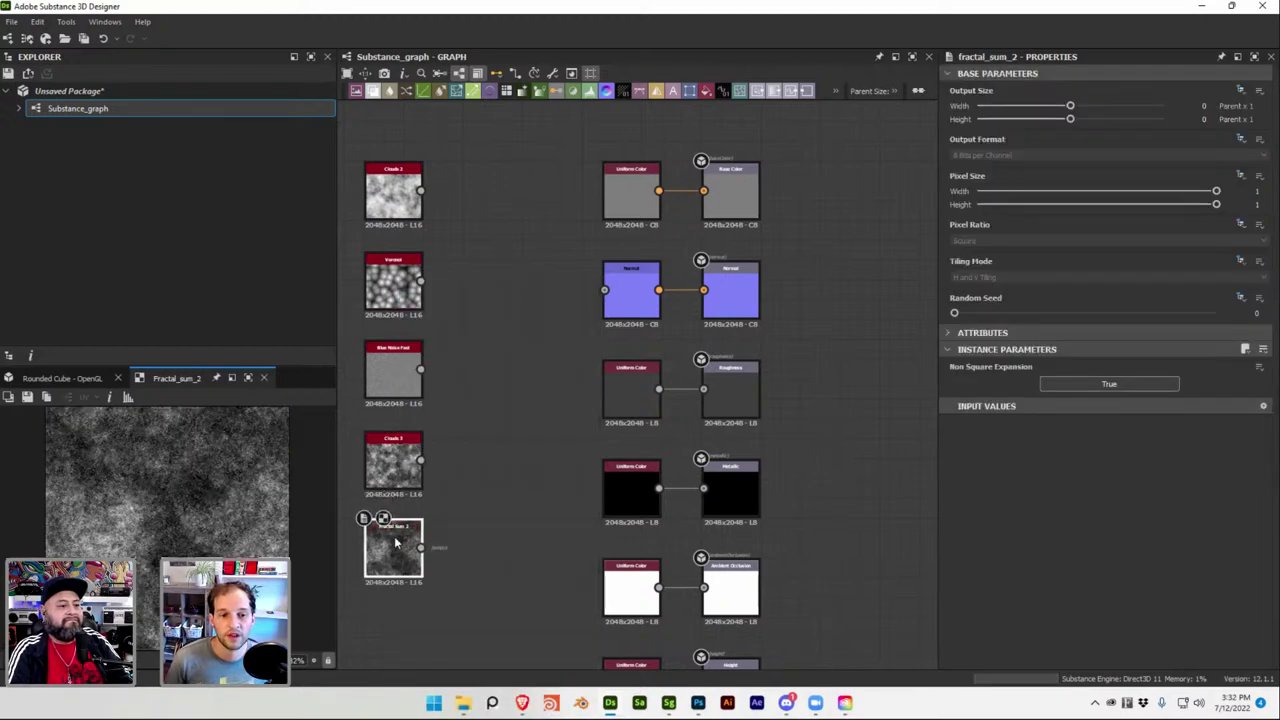
Connect Clouds 3 to the Base Color output and inspect the result in 2D and on the rounded cube.
{"action": "left_click", "coordinate": [393, 207]}
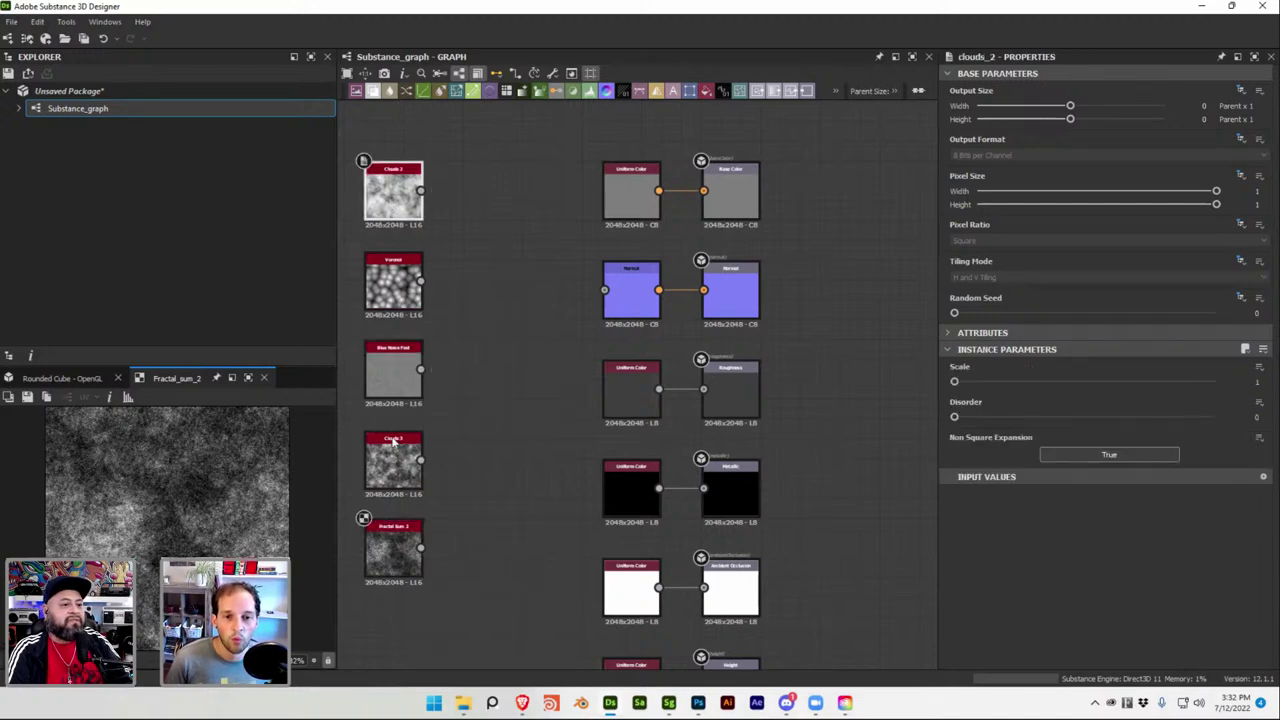
{"action": "left_click", "coordinate": [407, 472]}
{"action": "left_click_drag", "start_coordinate": [421, 460], "coordinate": [707, 200]}
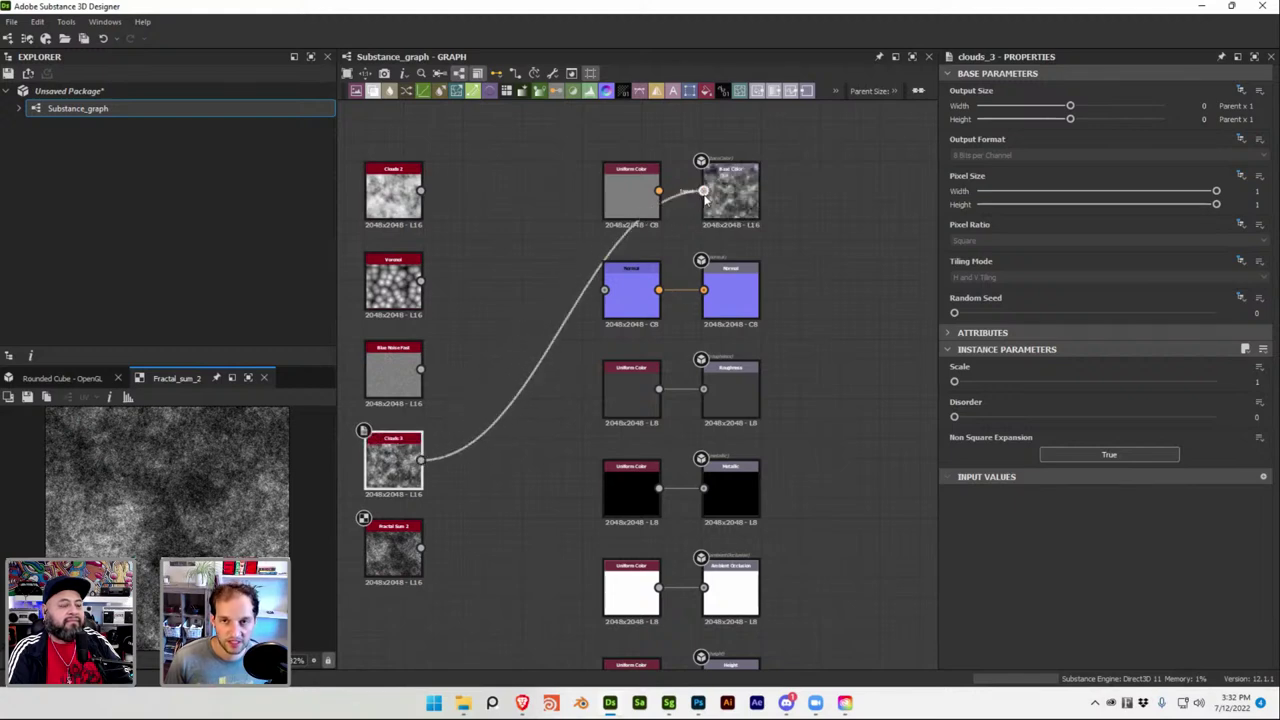
{"action": "double_click", "coordinate": [719, 200]}
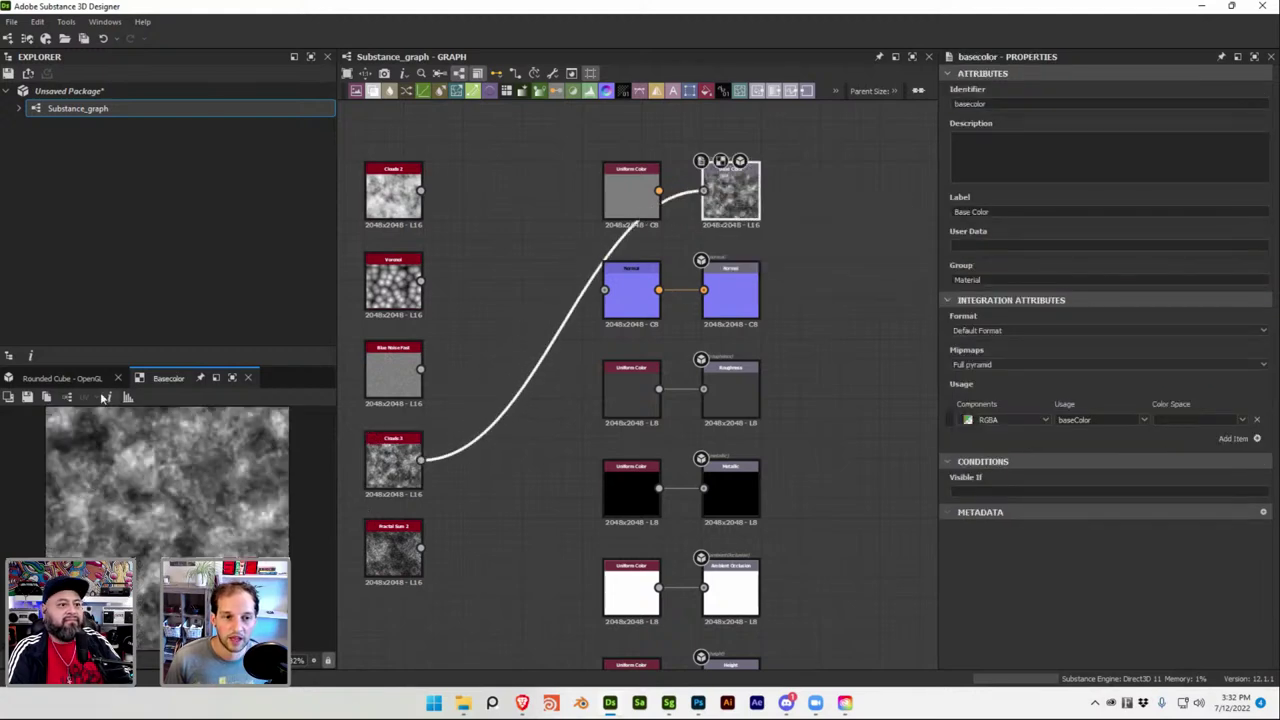
{"action": "left_click", "coordinate": [62, 378]}
{"action": "left_click_drag", "start_coordinate": [158, 523], "coordinate": [210, 530]}
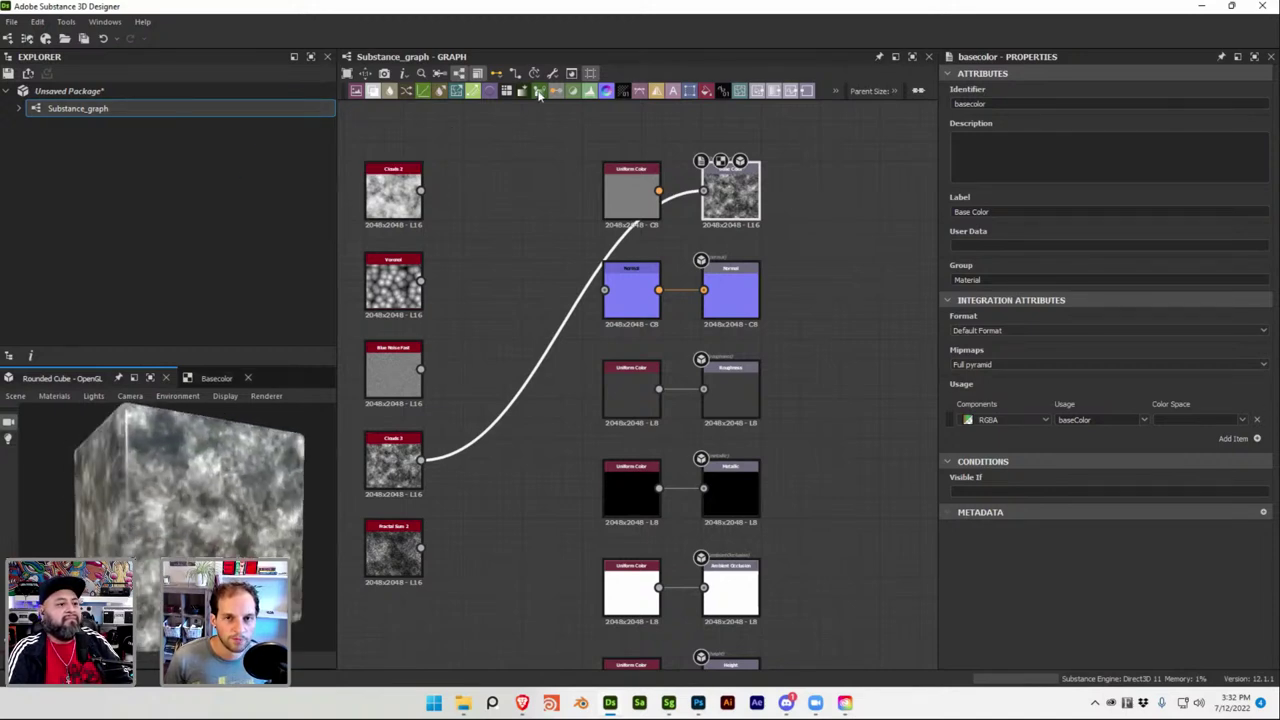
Switch to Substance 3D Stager and add a Plane from the basic shapes to the scene.
{"action": "mouse_move", "coordinate": [670, 706]}
{"action": "left_click", "coordinate": [669, 705]}
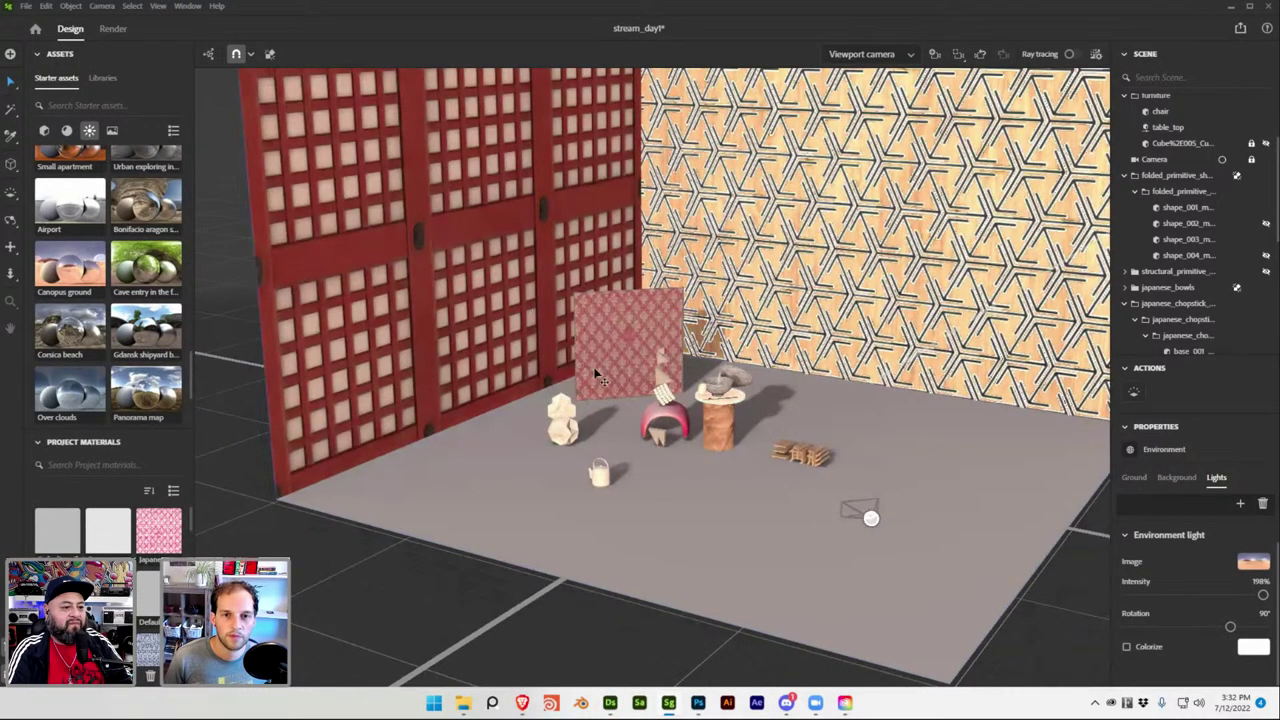
{"action": "left_click", "coordinate": [44, 130]}
{"action": "scroll", "coordinate": [172, 228], "scroll_direction": "down", "scroll_amount": 2}
{"action": "scroll", "coordinate": [172, 228], "scroll_direction": "up", "scroll_amount": 3}
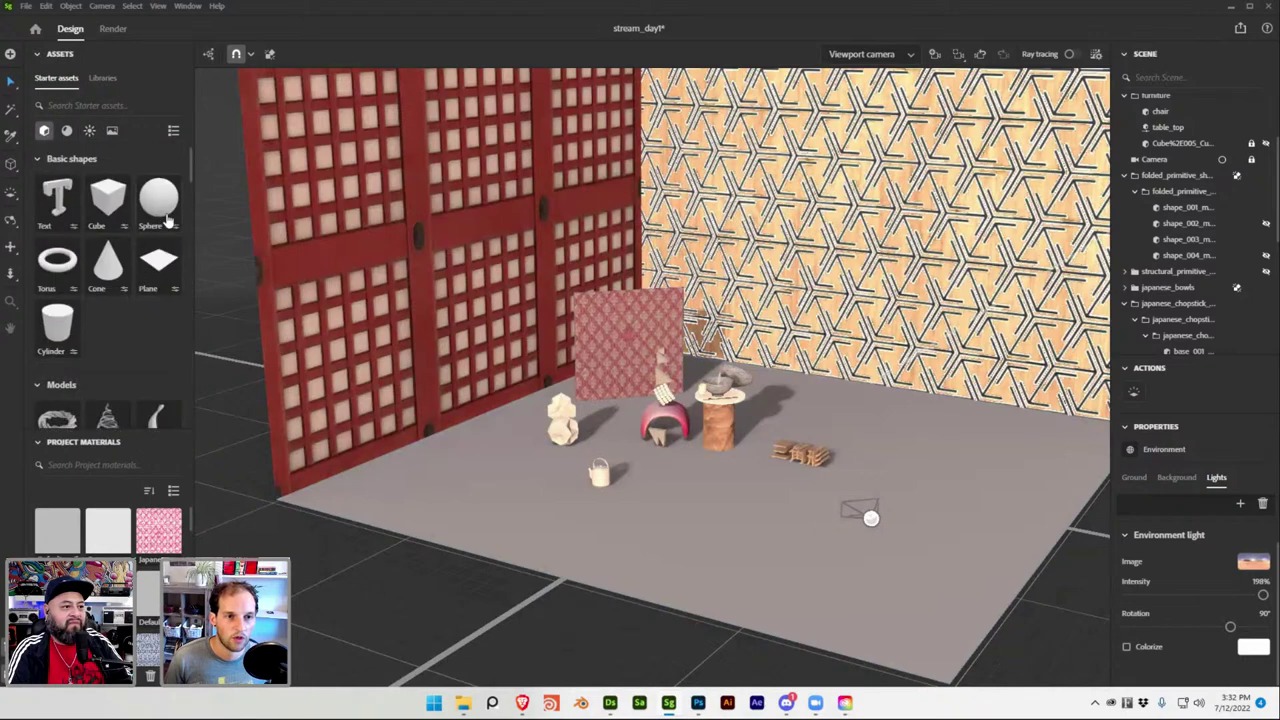
{"action": "left_click", "coordinate": [488, 420]}
{"action": "left_click", "coordinate": [730, 388]}
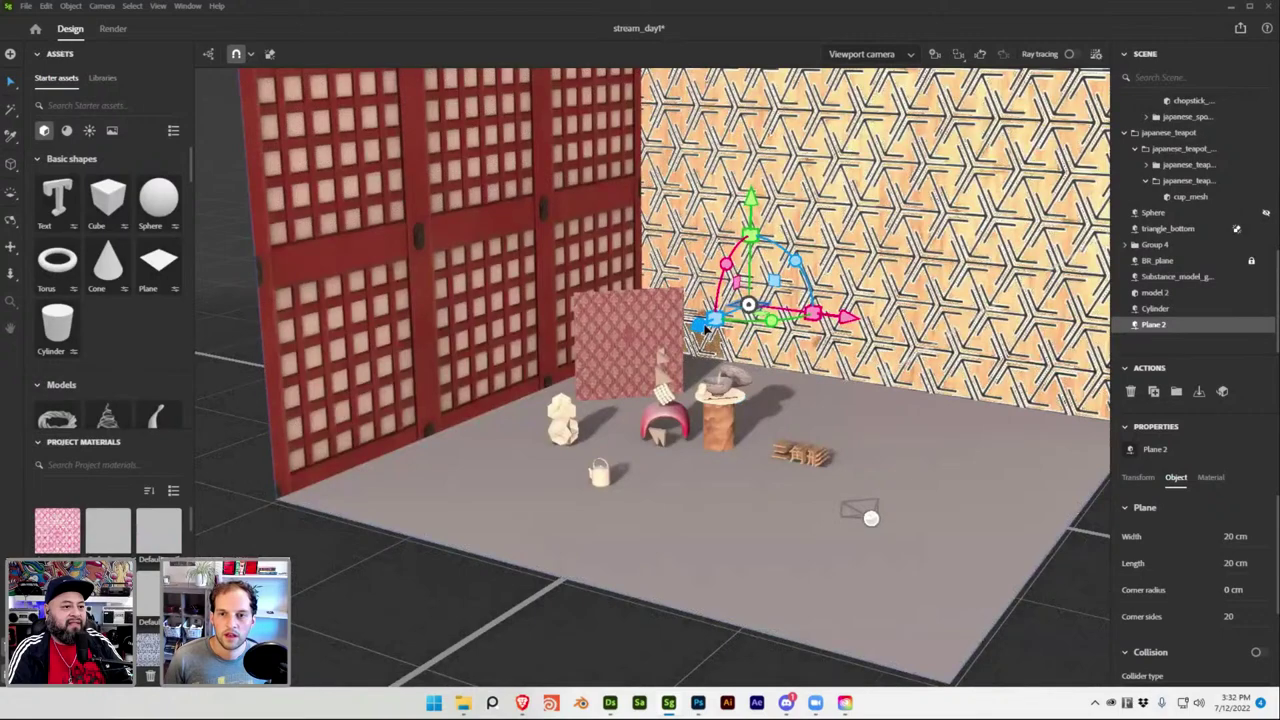
Move the new plane to about X 0 cm, Y 98 cm, Z 213 cm and scale it uniformly to about 7.5.
{"action": "left_click_drag", "start_coordinate": [843, 320], "coordinate": [527, 428]}
{"action": "left_click_drag", "start_coordinate": [624, 415], "coordinate": [607, 413]}
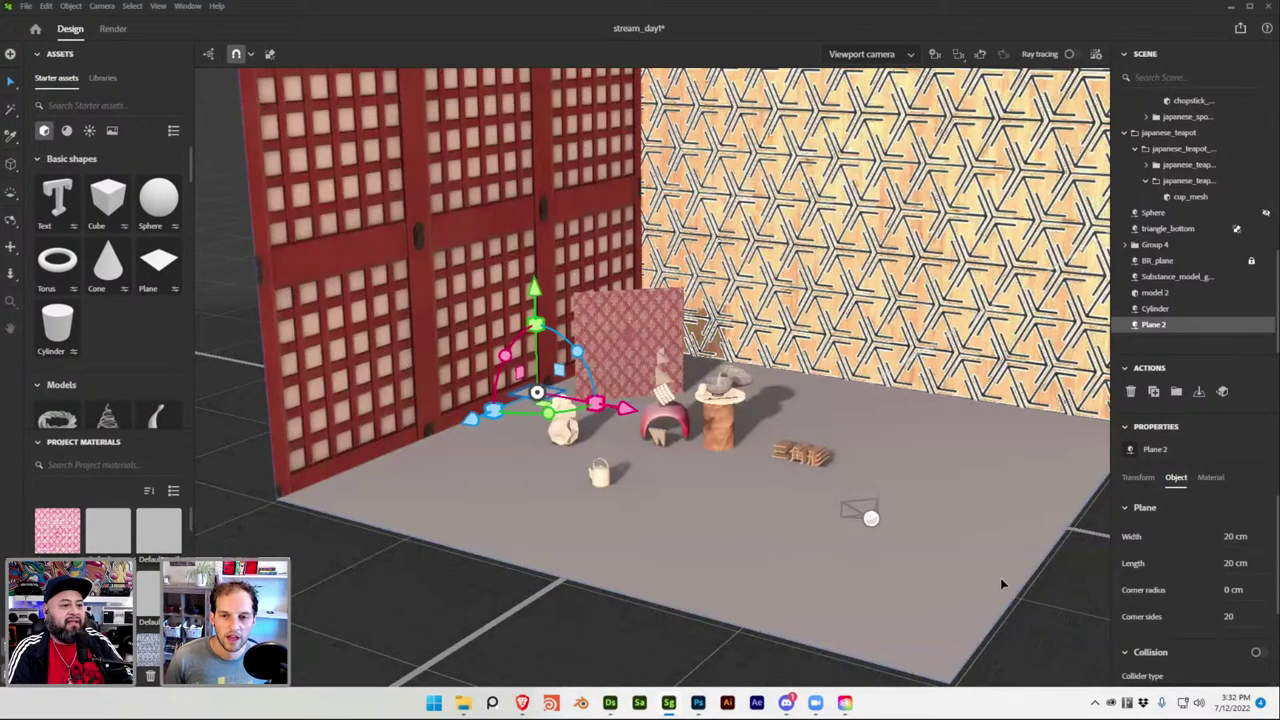
{"action": "mouse_move", "coordinate": [519, 372]}
{"action": "left_mouse_down"}
{"action": "mouse_move", "coordinate": [480, 355]}
{"action": "mouse_move", "coordinate": [495, 362]}
{"action": "mouse_move", "coordinate": [491, 414]}
{"action": "mouse_move", "coordinate": [495, 350]}
{"action": "mouse_move", "coordinate": [545, 177]}
{"action": "mouse_move", "coordinate": [486, 301]}
{"action": "mouse_move", "coordinate": [598, 380]}
{"action": "mouse_move", "coordinate": [900, 515]}
{"action": "left_mouse_up"}
View the scene through Camera and rename the new plane light_block.
{"action": "left_click", "coordinate": [891, 55]}
{"action": "left_click", "coordinate": [870, 106]}
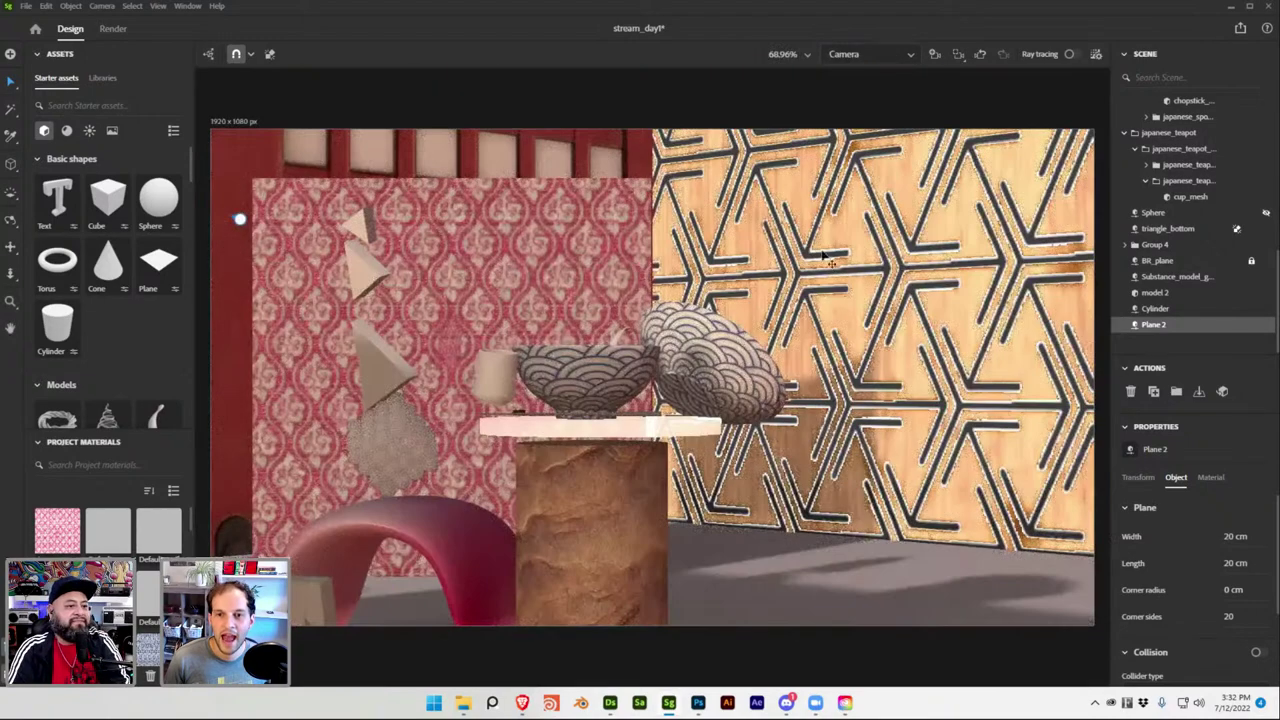
{"action": "double_click", "coordinate": [1165, 327]}
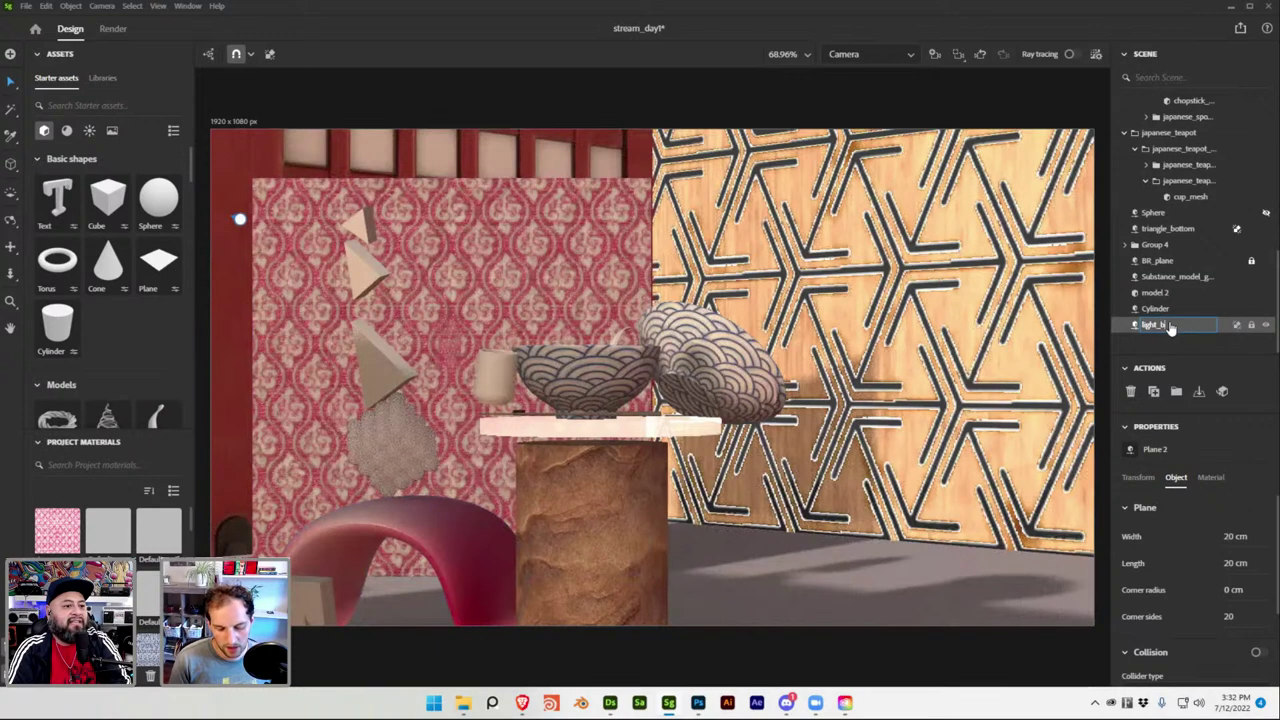
{"action": "key", "text": "Return"}
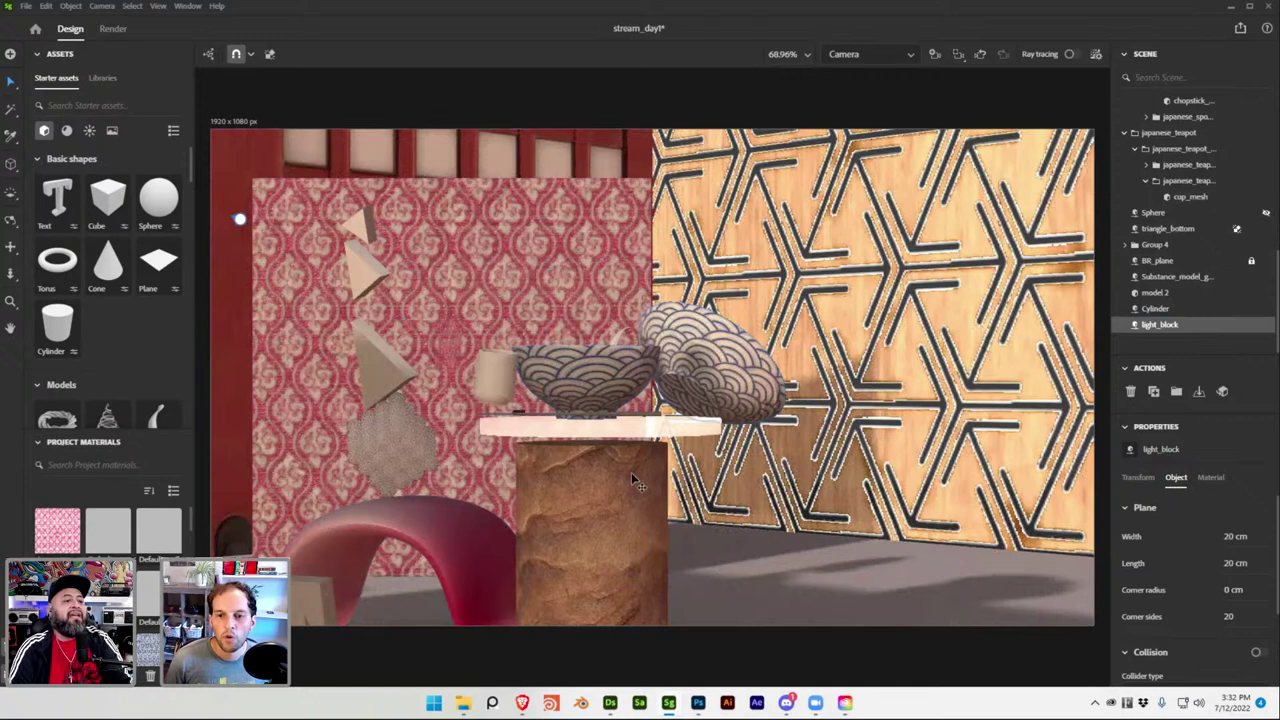
Raise light_block to a Y position of 109.67 cm and save the scene.
{"action": "left_click", "coordinate": [1138, 477]}
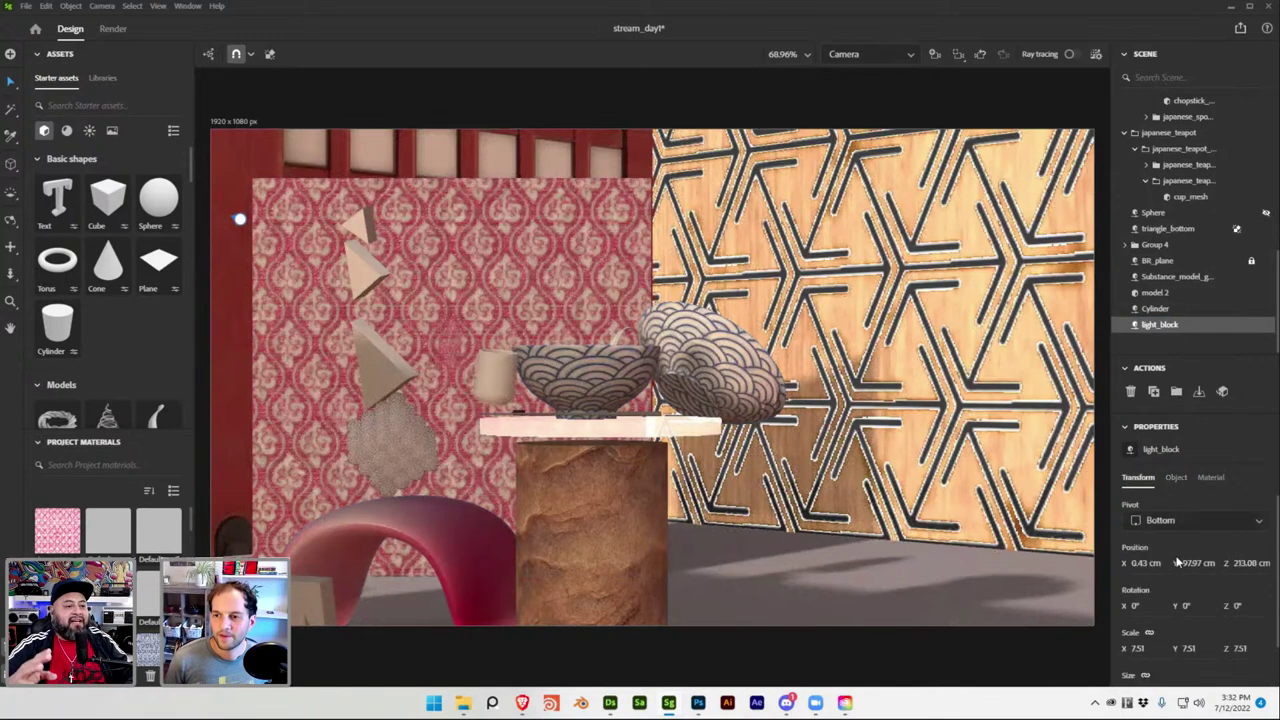
{"action": "scroll", "coordinate": [1142, 610], "scroll_direction": "down", "scroll_amount": 1}
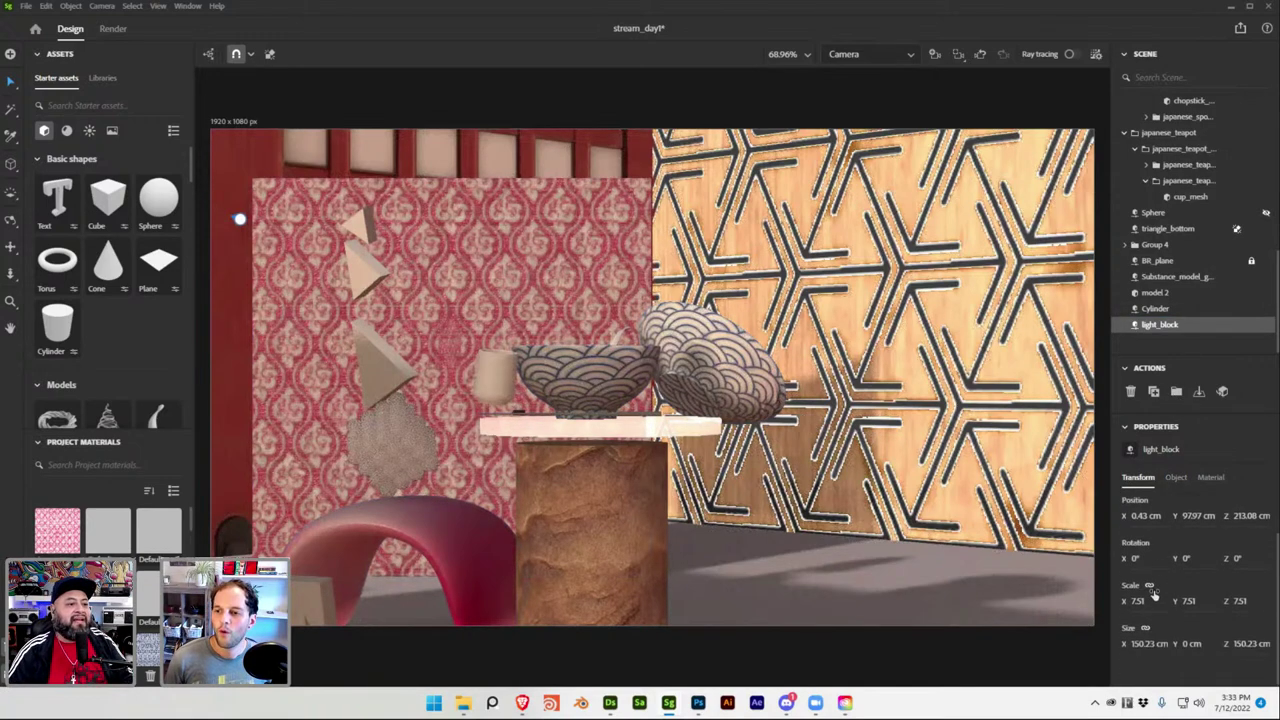
{"action": "left_click_drag", "start_coordinate": [1195, 516], "coordinate": [1276, 516]}
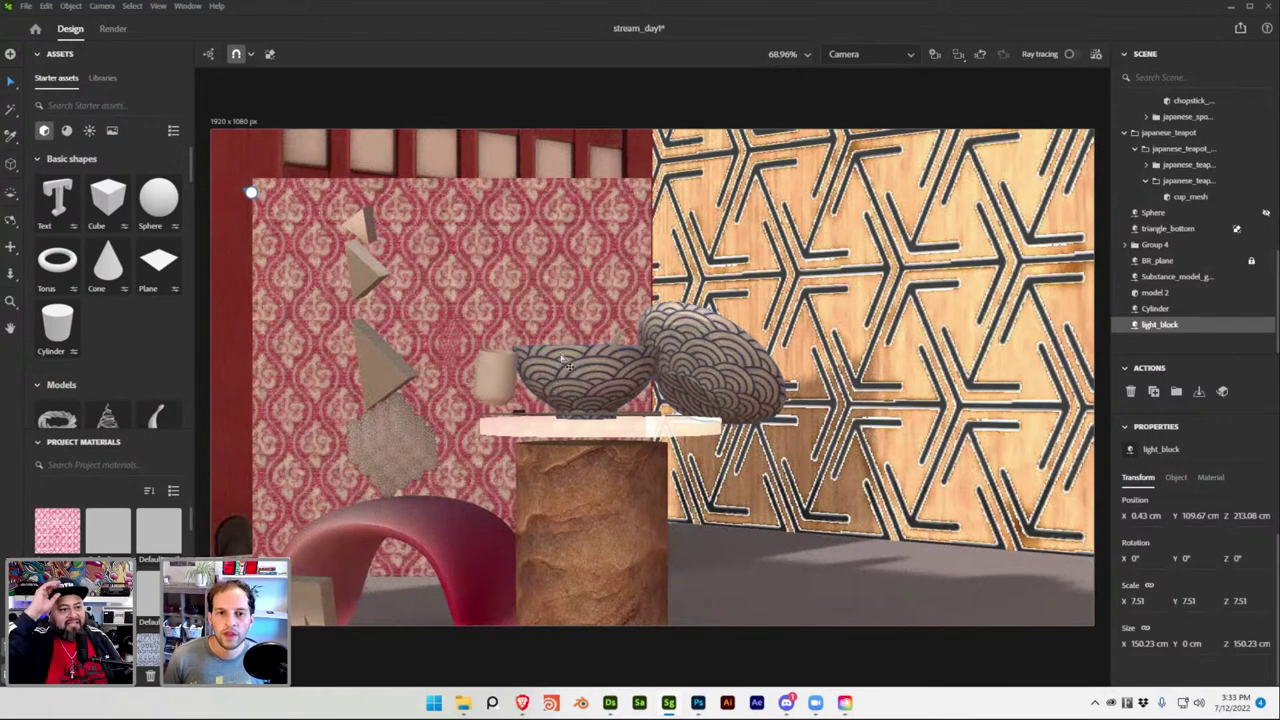
{"action": "key", "text": "ctrl+s"}
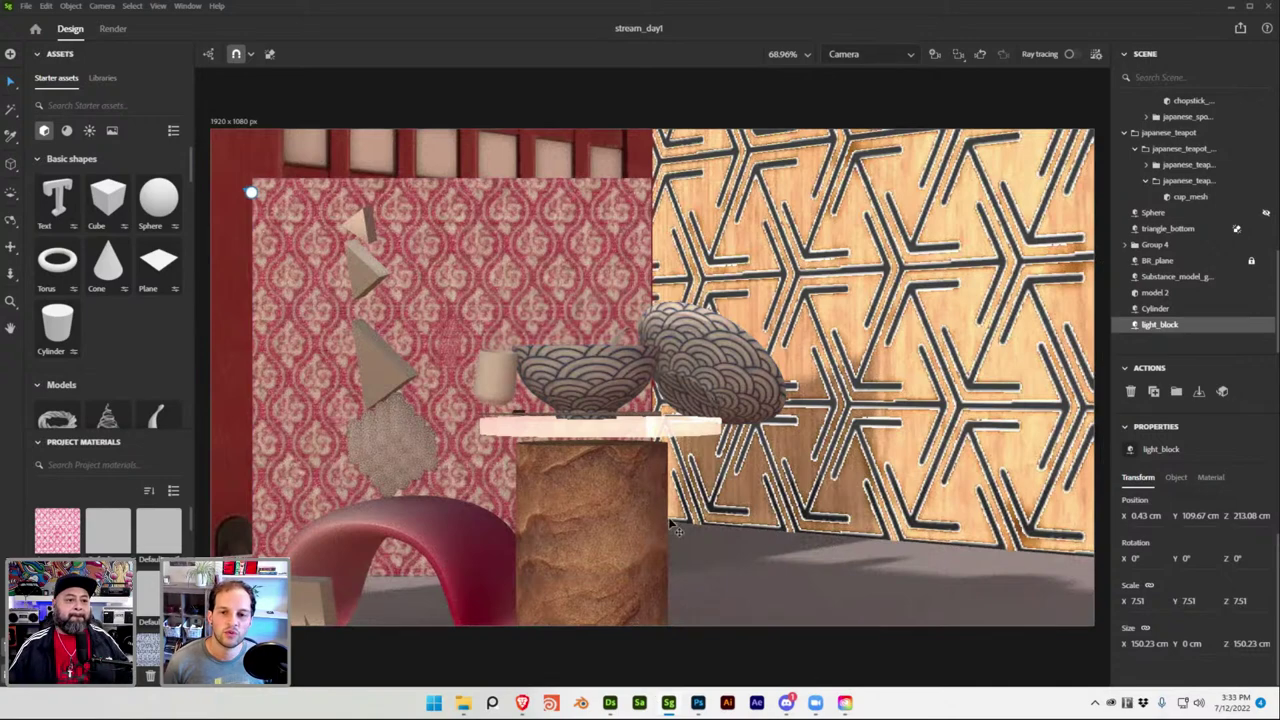
Return to Substance 3D Designer and examine the Base Color output in 2D and 3D, the output chains, and the Clouds 3 node.
{"action": "left_click", "coordinate": [610, 703]}
{"action": "left_click", "coordinate": [216, 378]}
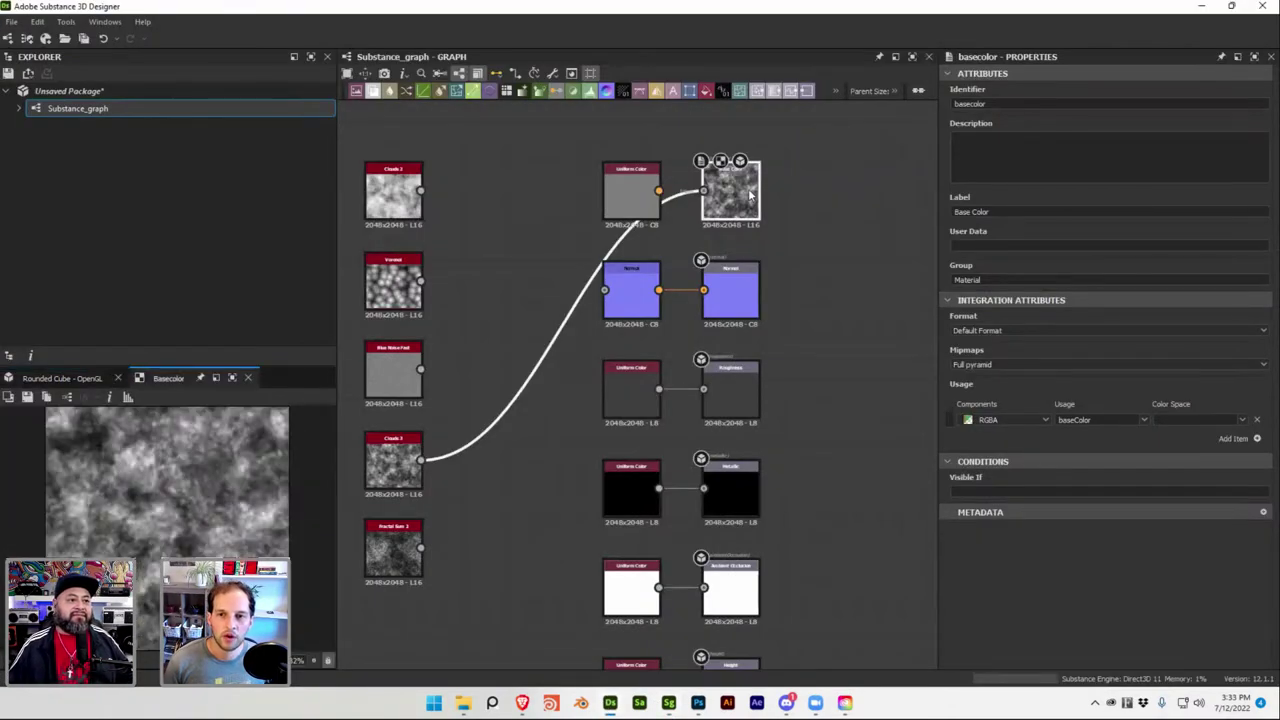
{"action": "left_click", "coordinate": [60, 378]}
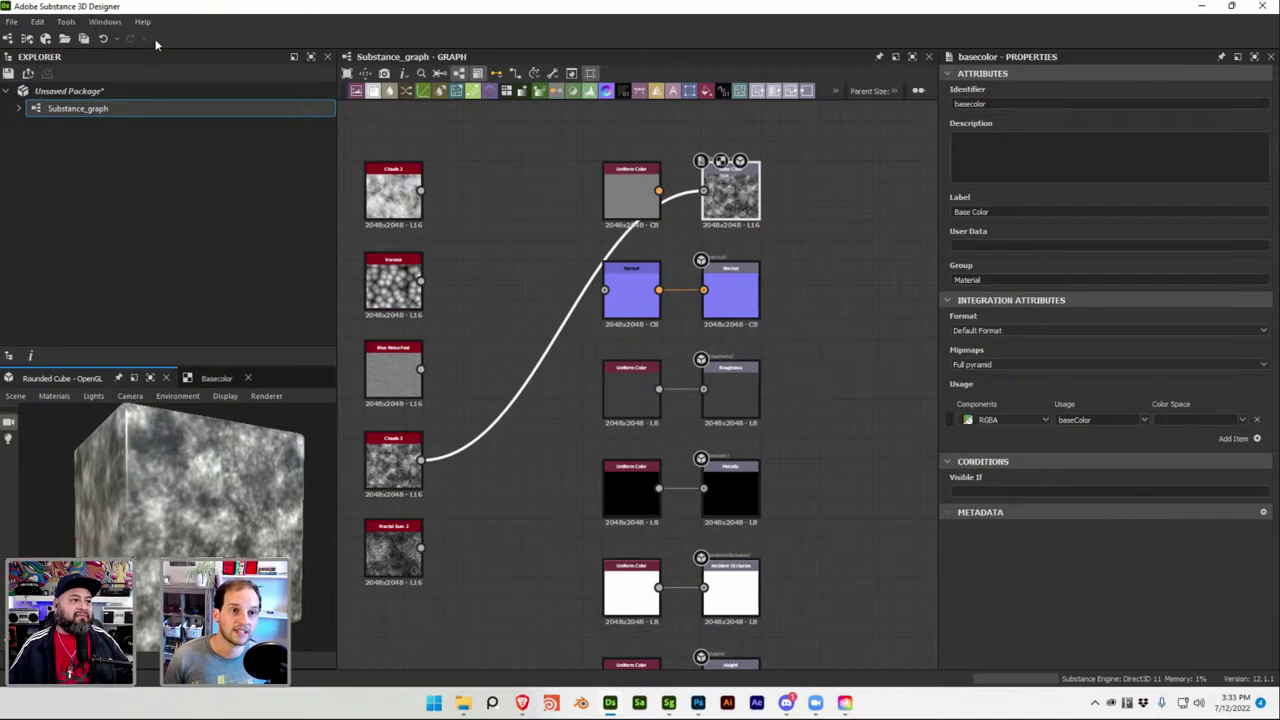
{"action": "scroll", "coordinate": [881, 479], "scroll_direction": "down", "scroll_amount": 1}
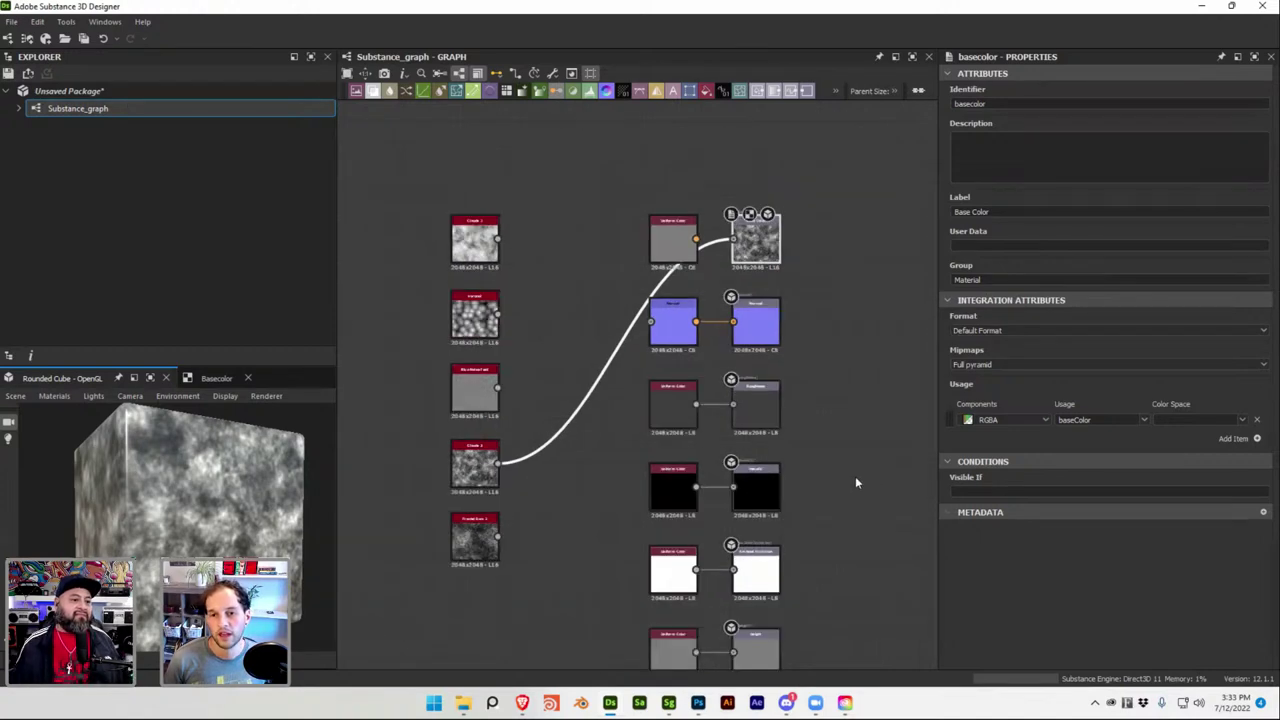
{"action": "mouse_move", "coordinate": [838, 337]}
{"action": "middle_mouse_down"}
{"action": "mouse_move", "coordinate": [829, 346]}
{"action": "mouse_move", "coordinate": [829, 330]}
{"action": "middle_mouse_up"}
{"action": "left_click_drag", "start_coordinate": [802, 176], "coordinate": [813, 543]}
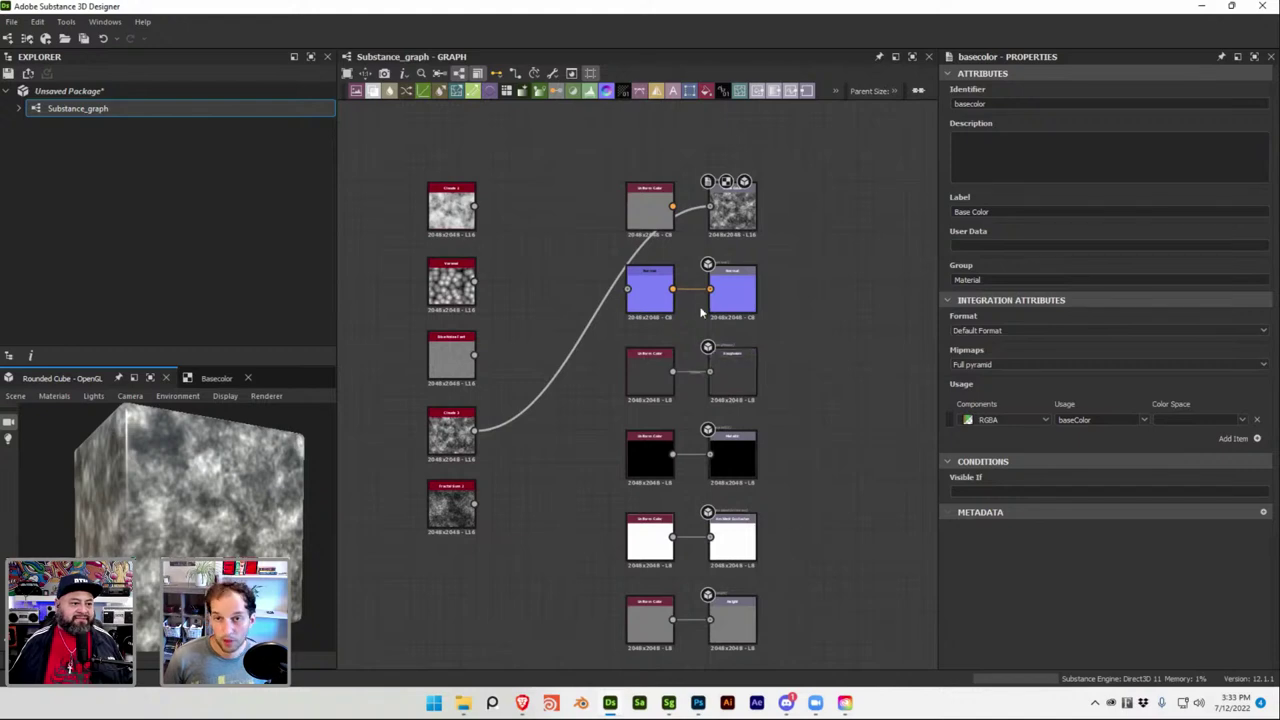
{"action": "double_click", "coordinate": [451, 432]}
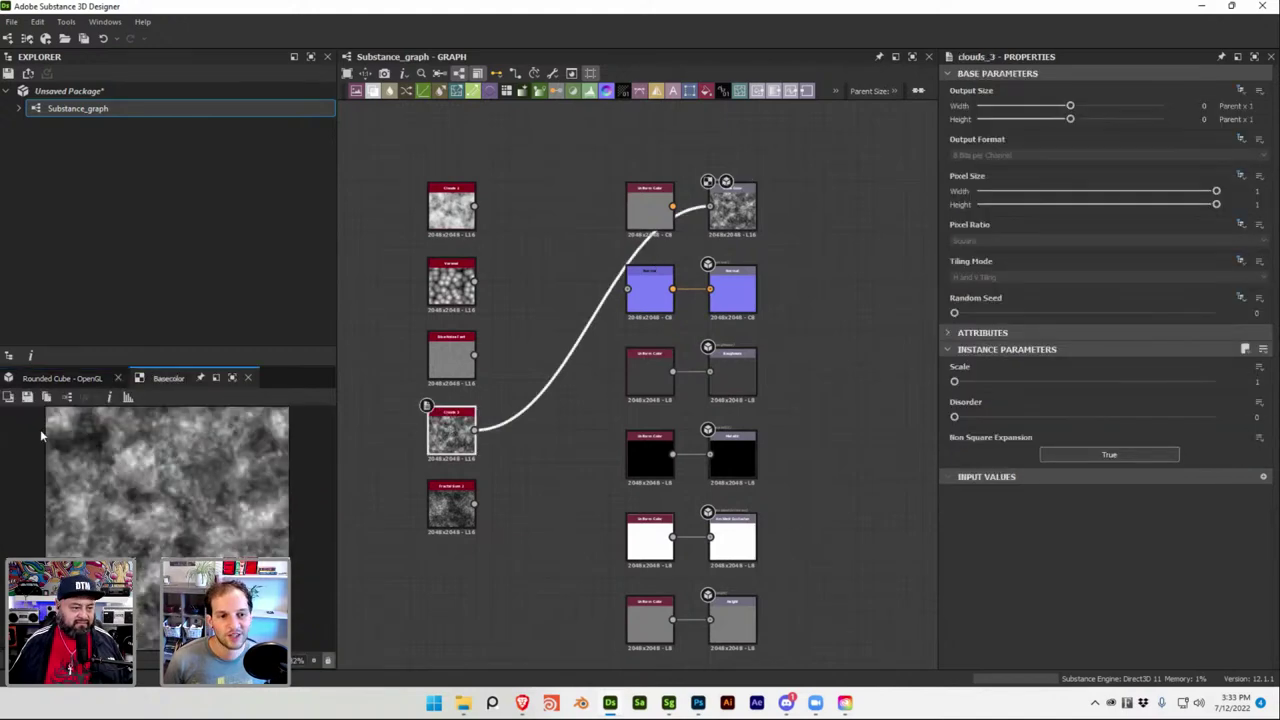
View the material on the 3D cube and the Base Color output in 2D, and open the export settings for the graph's outputs.
{"action": "left_click", "coordinate": [52, 380]}
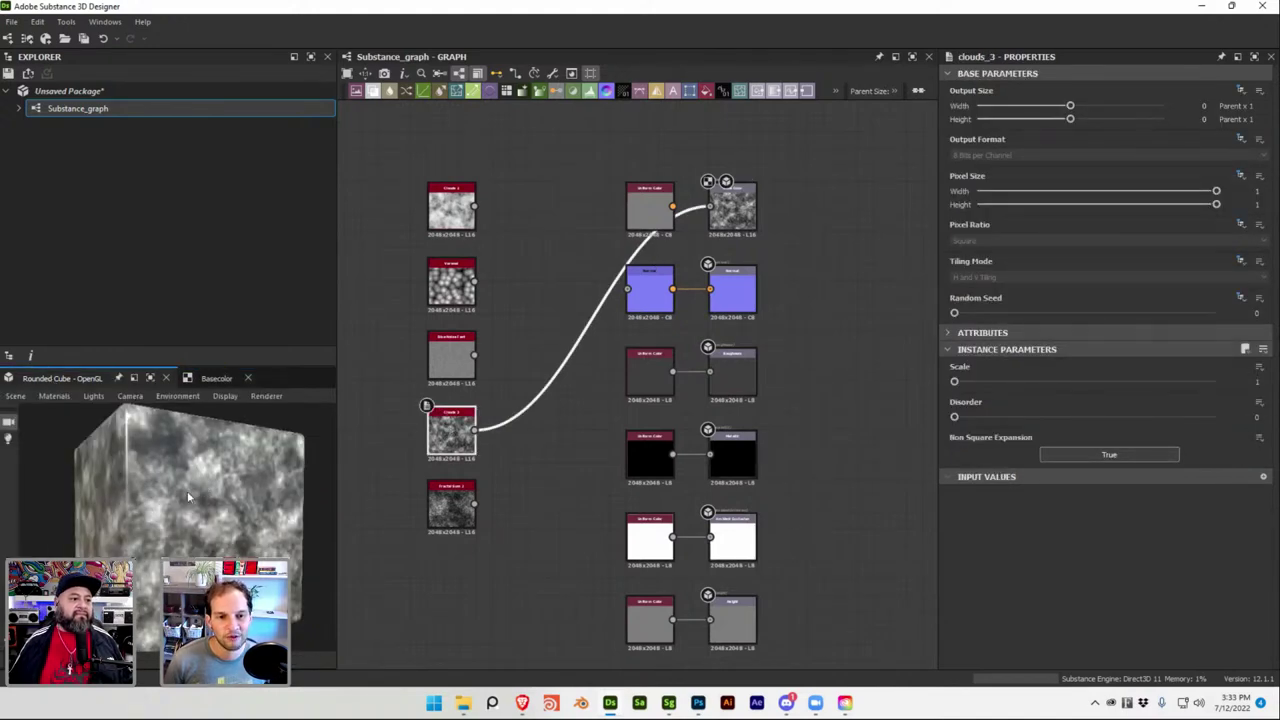
{"action": "double_click", "coordinate": [730, 215]}
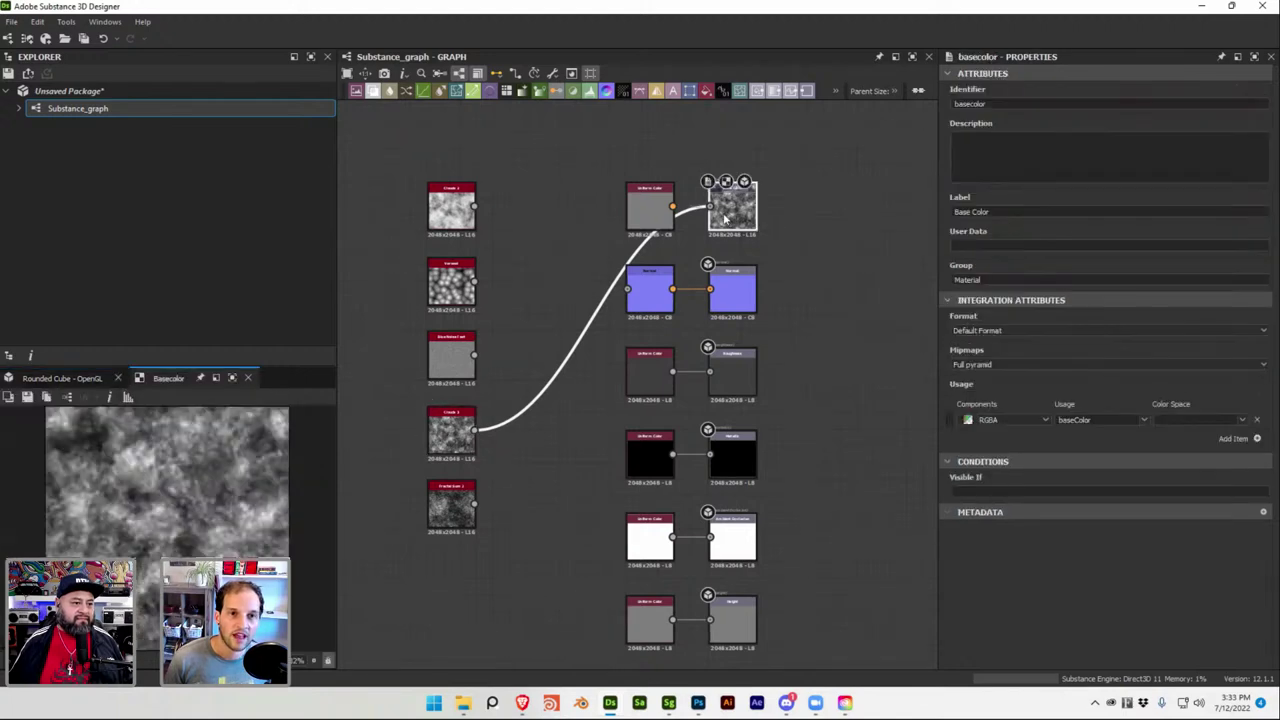
{"action": "left_click", "coordinate": [557, 74]}
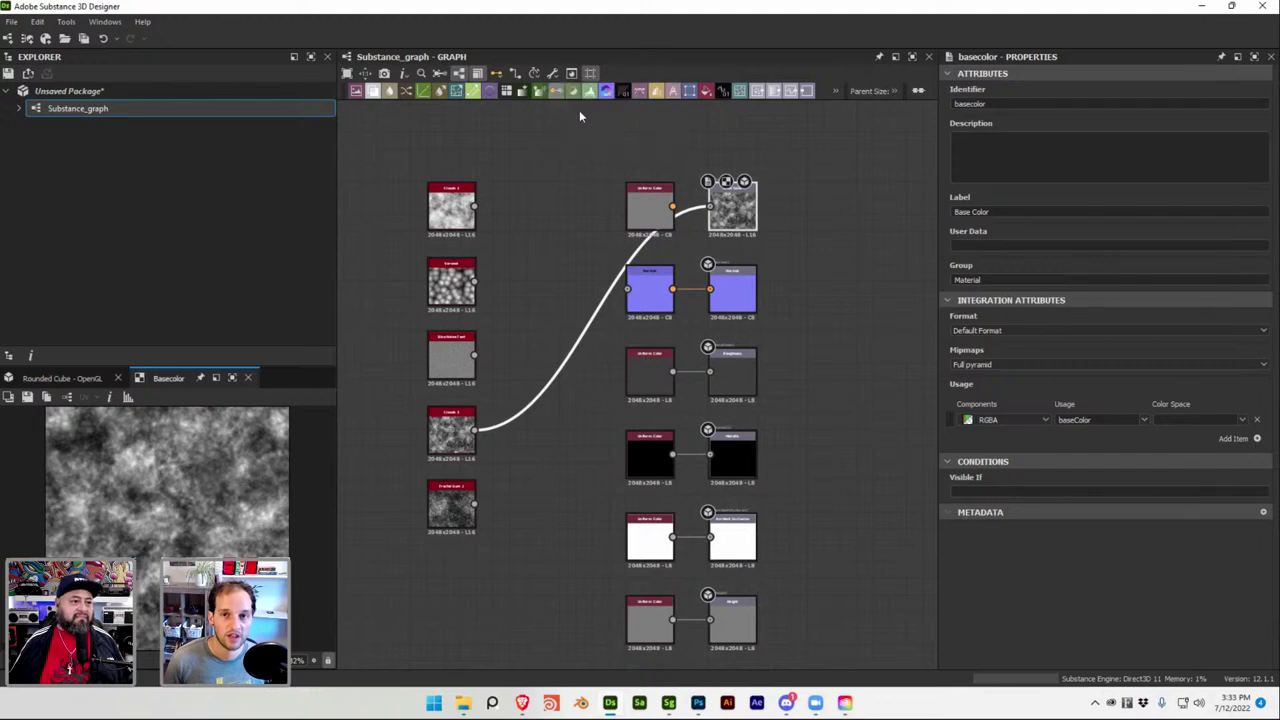
{"action": "left_click", "coordinate": [580, 116]}
{"action": "left_click", "coordinate": [510, 306]}
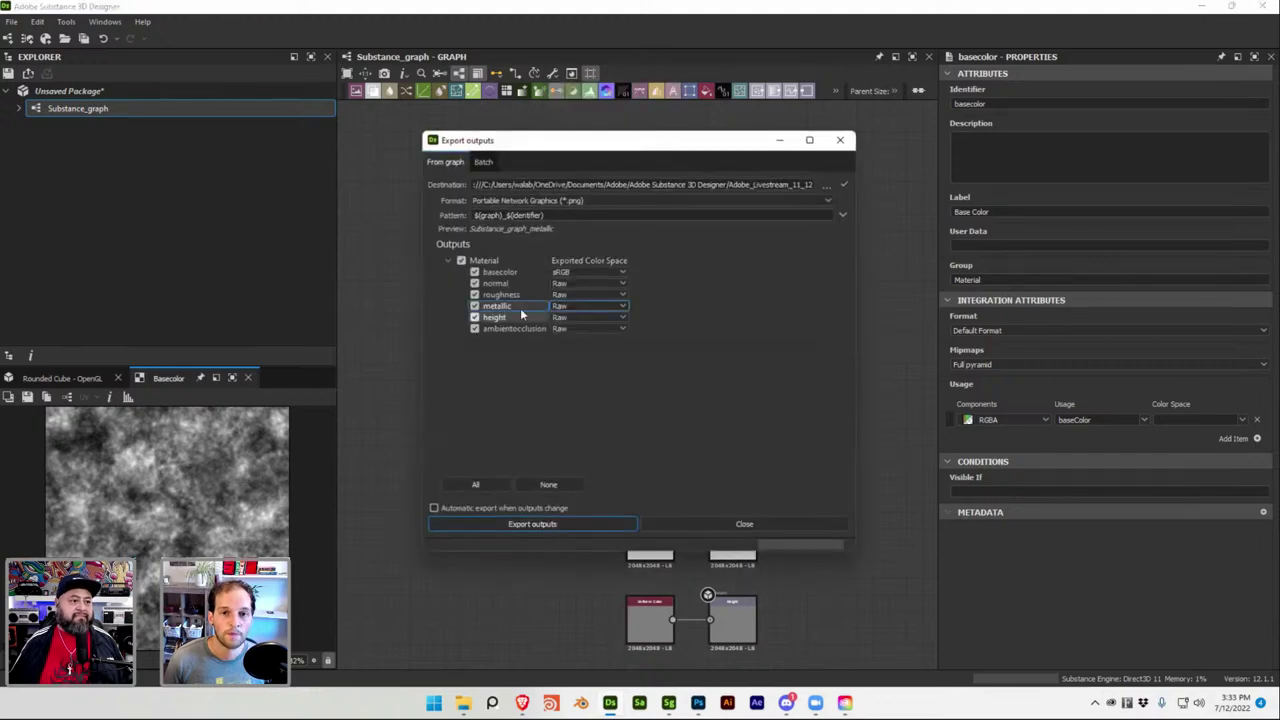
Limit the output export to basecolor by excluding normal, roughness, metallic, height and ambientocclusion.
{"action": "left_click", "coordinate": [485, 272]}
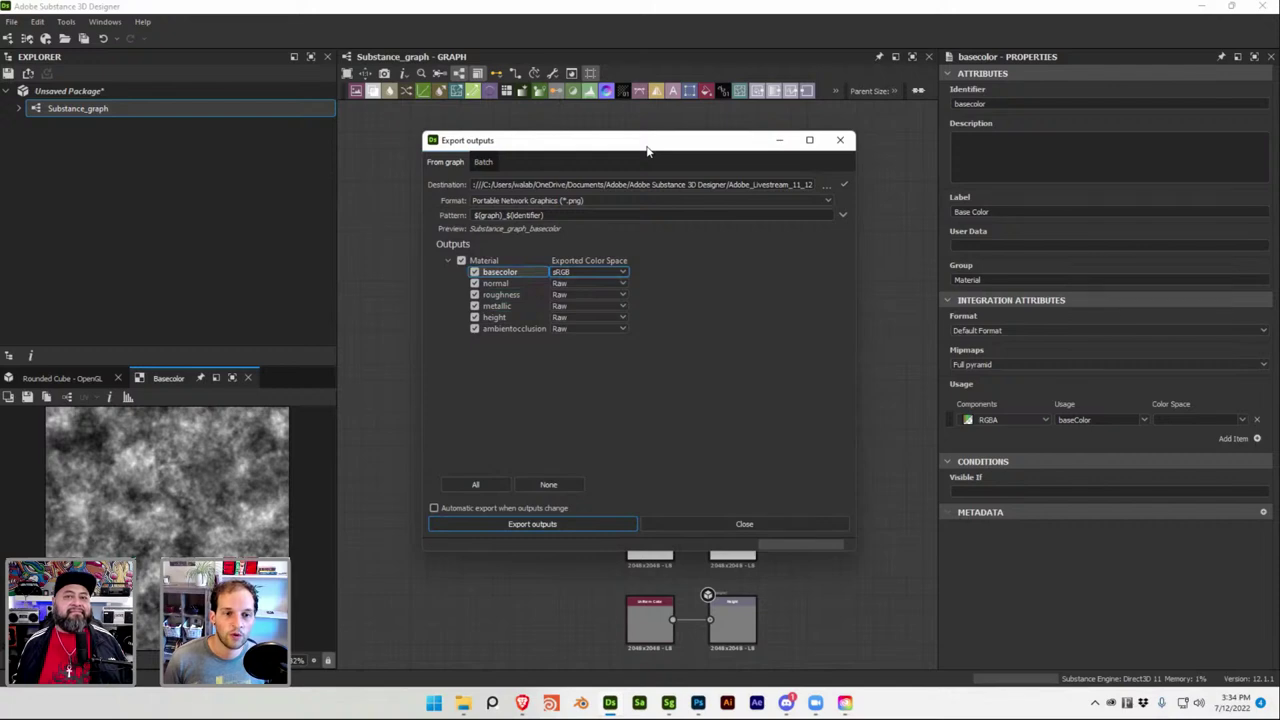
{"action": "left_click_drag", "start_coordinate": [500, 140], "coordinate": [159, 61]}
{"action": "key", "text": "Down"}
{"action": "key", "text": "Down"}
{"action": "key", "text": "Down"}
{"action": "key", "text": "Down"}
{"action": "key", "text": "Down"}
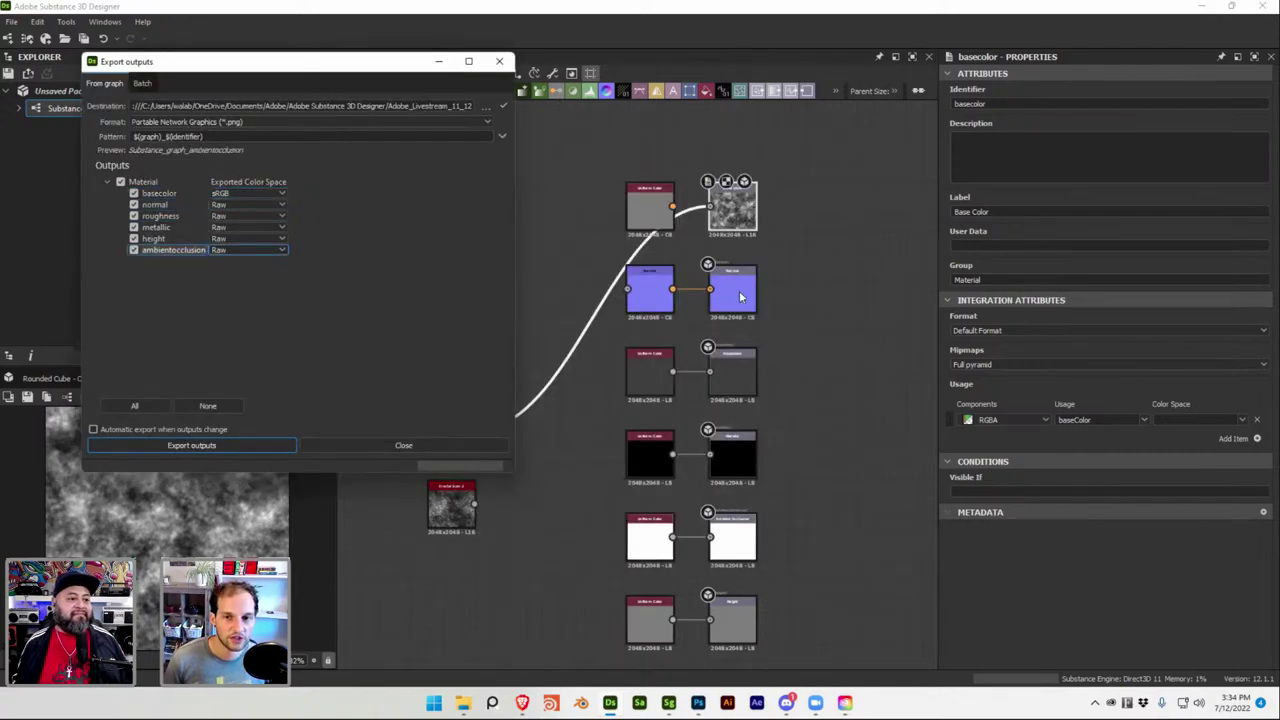
{"action": "left_click", "coordinate": [134, 205]}
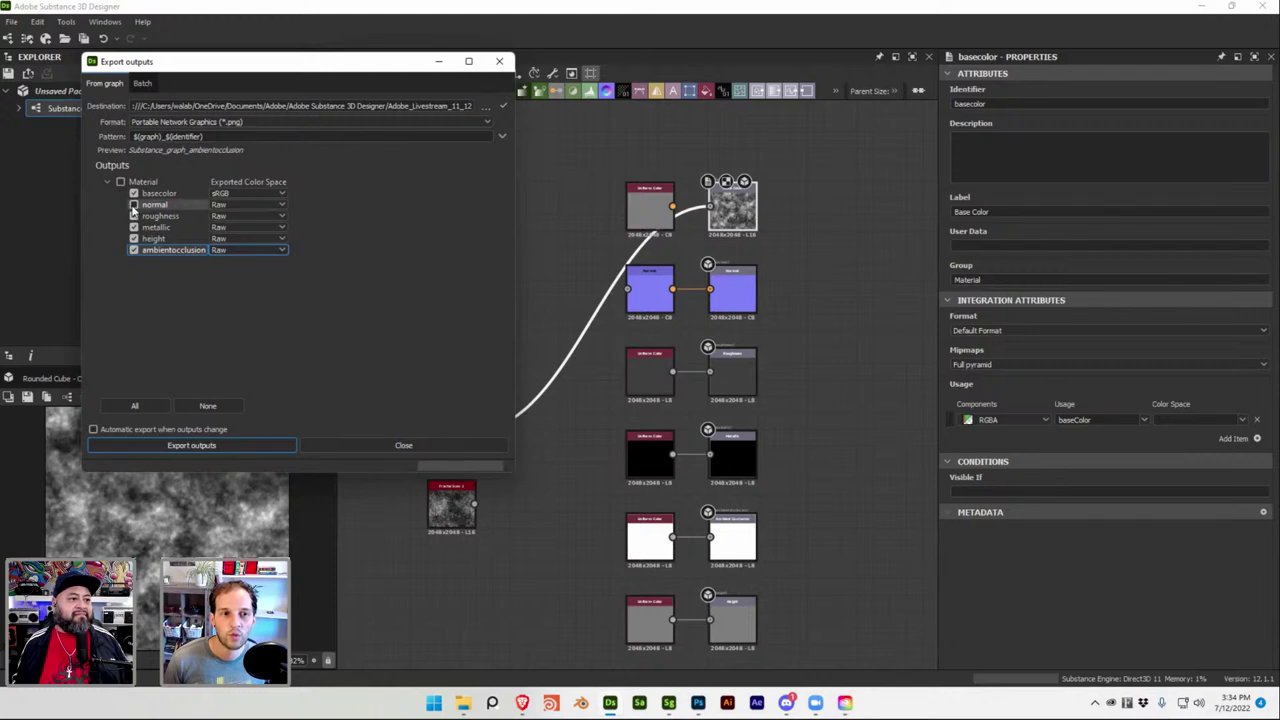
{"action": "left_click", "coordinate": [134, 216]}
{"action": "left_click", "coordinate": [134, 227]}
{"action": "left_click", "coordinate": [134, 238]}
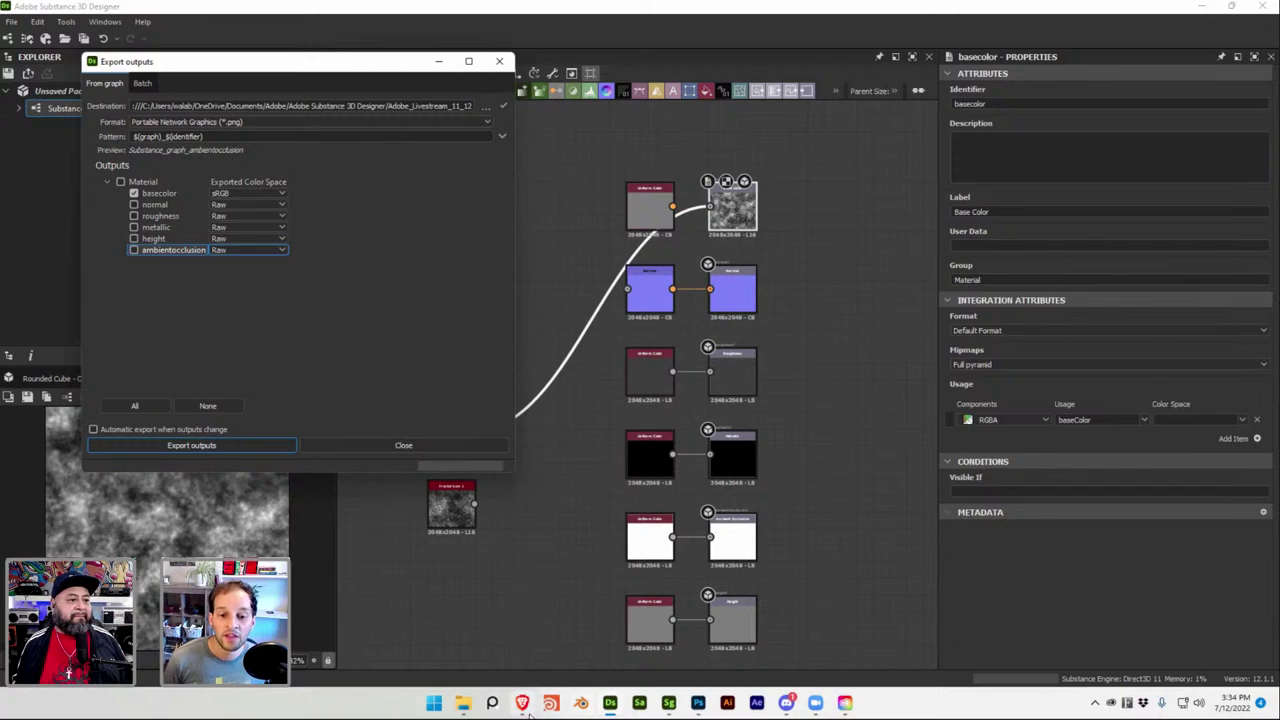
{"action": "mouse_move", "coordinate": [549, 710]}
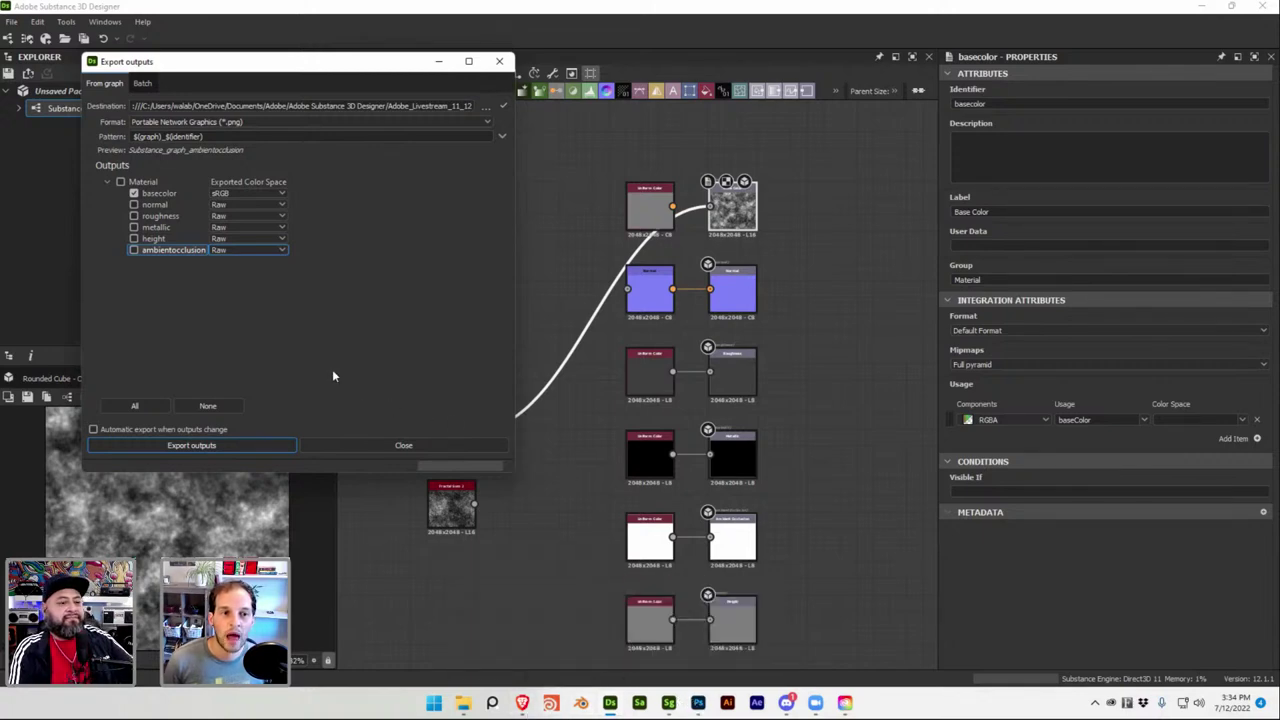
Set the export destination to the Desktop folder and export the basecolor output as a PNG.
{"action": "left_click", "coordinate": [180, 193]}
{"action": "left_click", "coordinate": [485, 106]}
{"action": "left_click", "coordinate": [148, 191]}
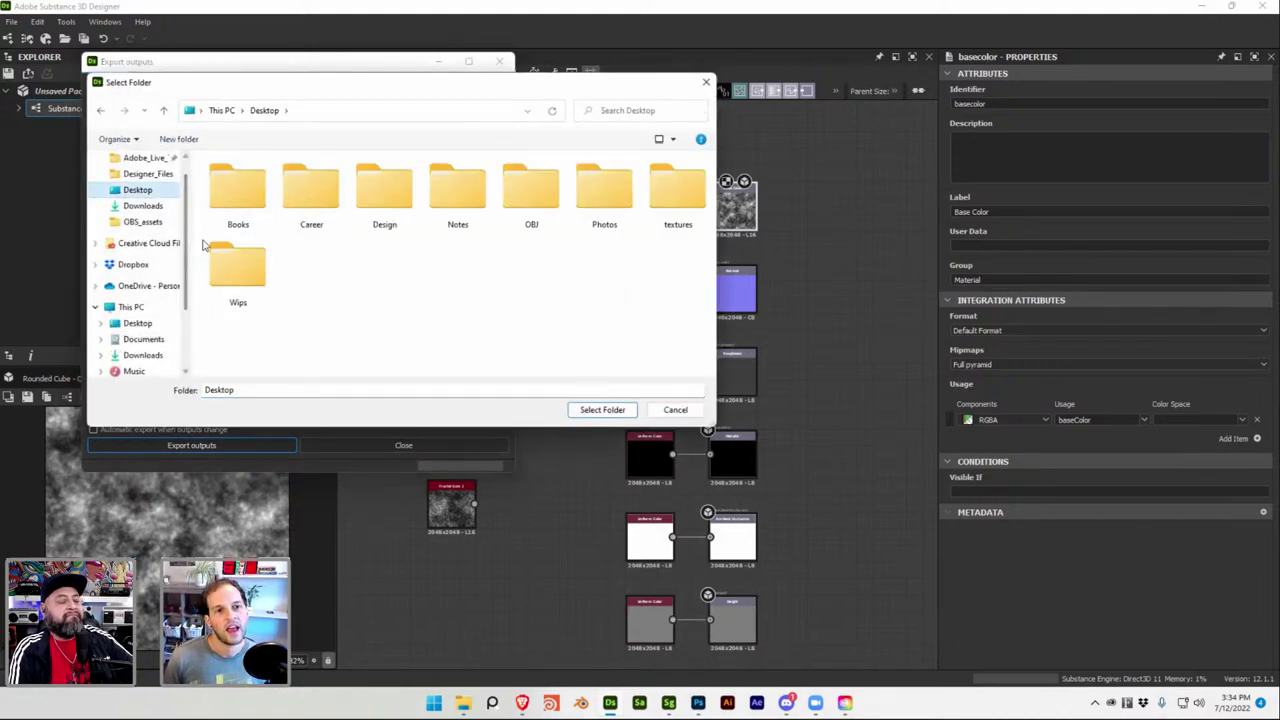
{"action": "left_click", "coordinate": [596, 410]}
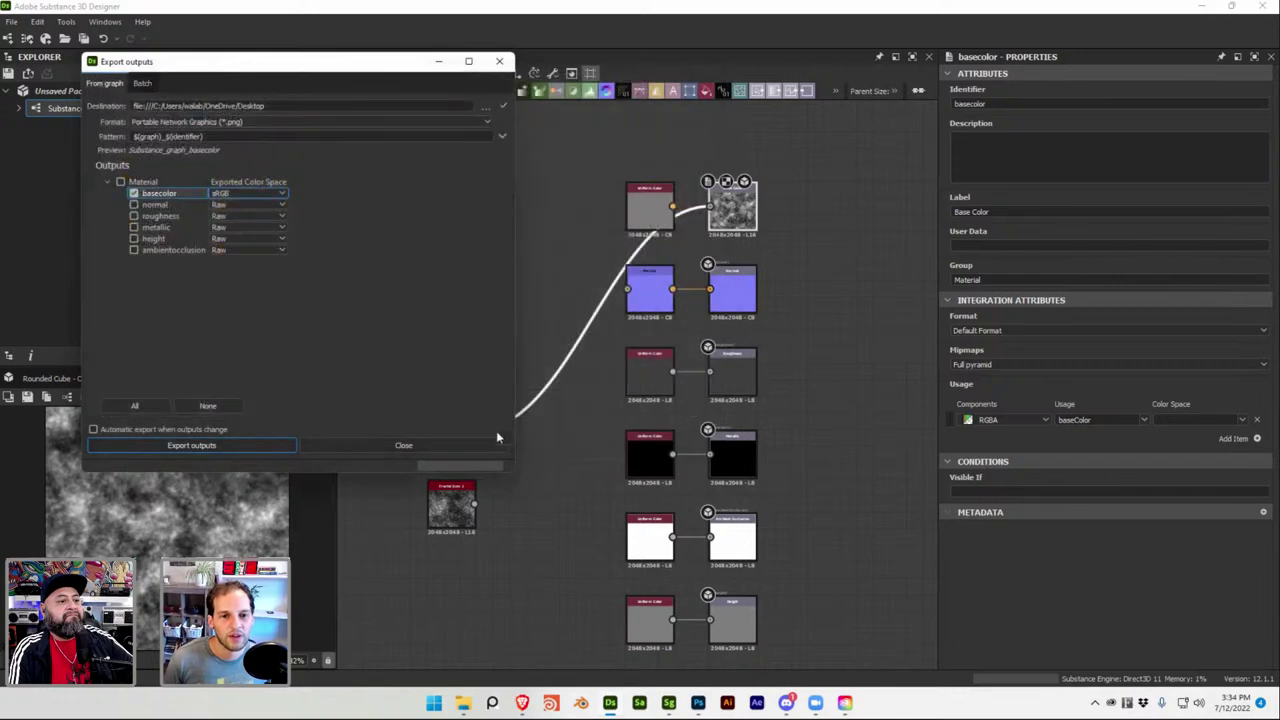
{"action": "left_click", "coordinate": [250, 250]}
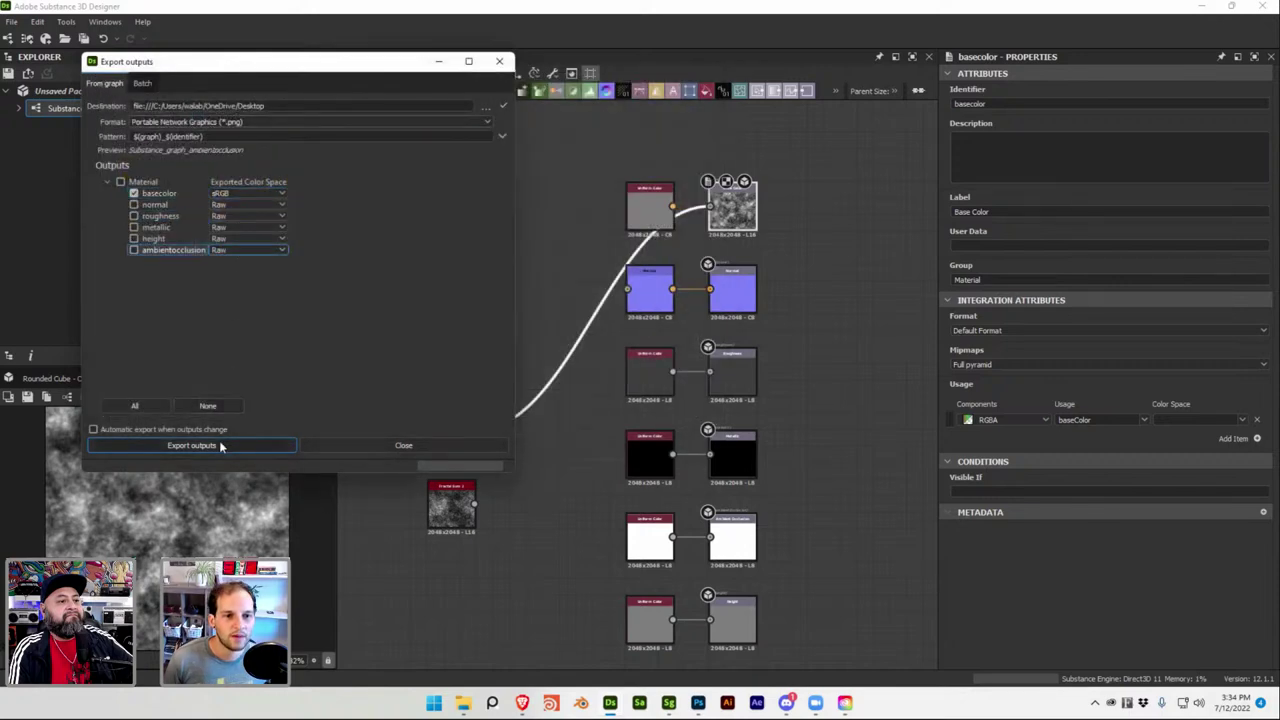
{"action": "left_click", "coordinate": [218, 446]}
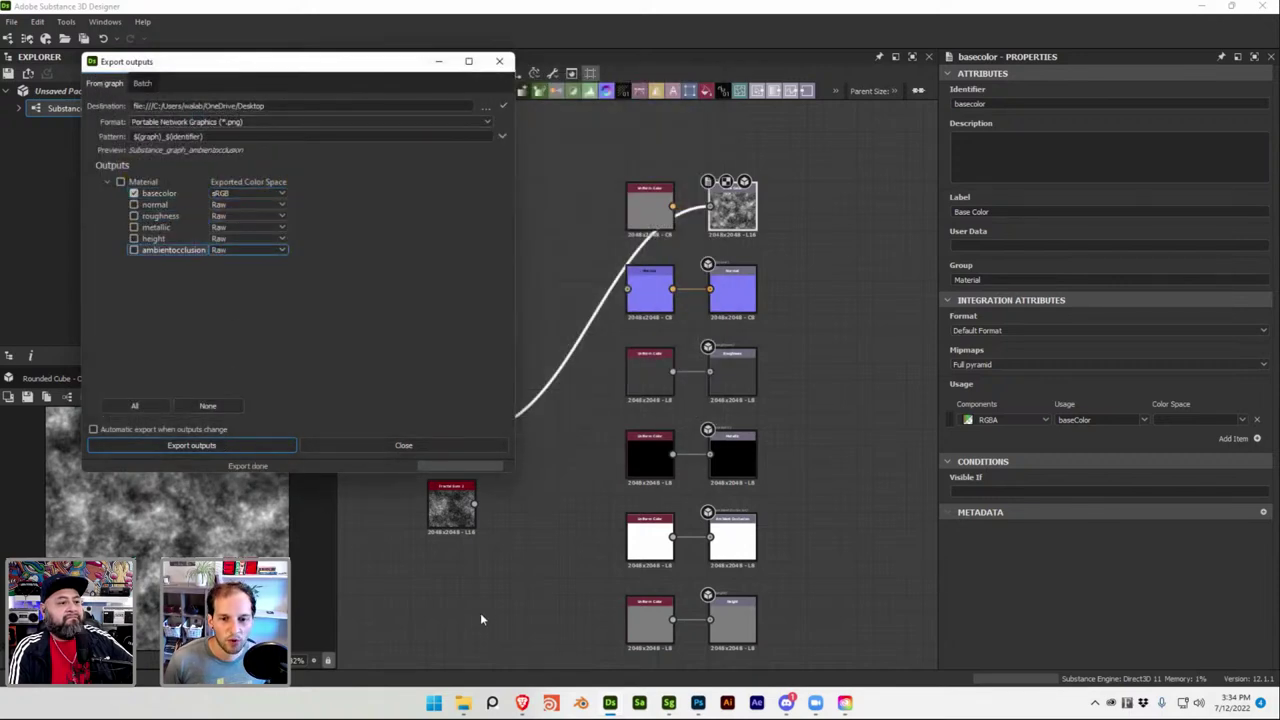
Switch to Substance 3D Stager, view the scene through the Viewport camera and move light_block to an X position of -42.57 cm.
{"action": "mouse_move", "coordinate": [669, 705]}
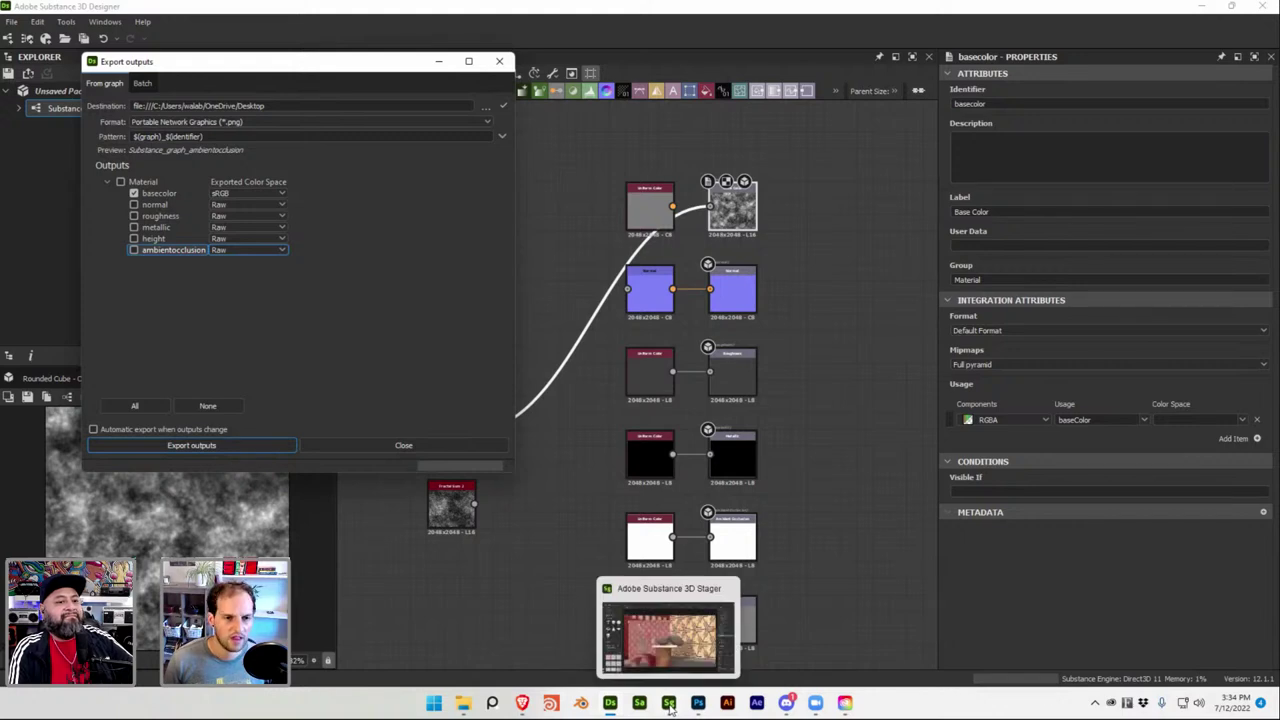
{"action": "left_click", "coordinate": [669, 705]}
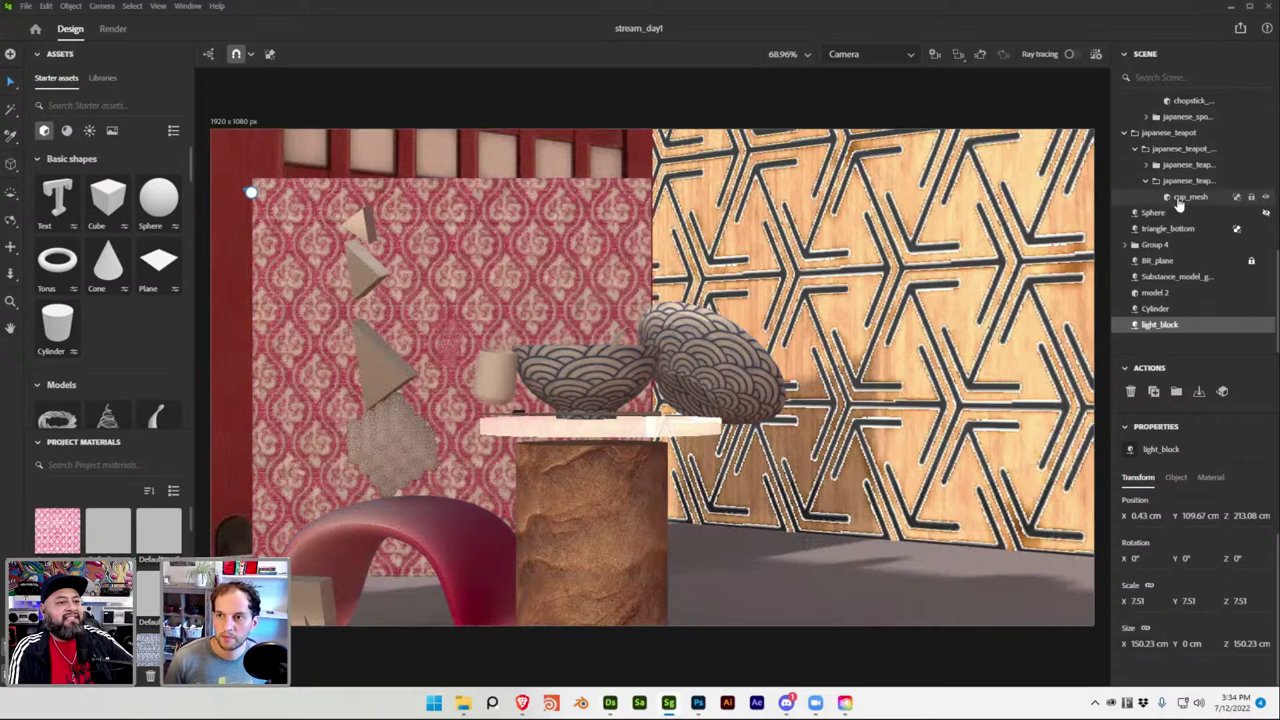
{"action": "left_click", "coordinate": [857, 54]}
{"action": "left_click", "coordinate": [850, 77]}
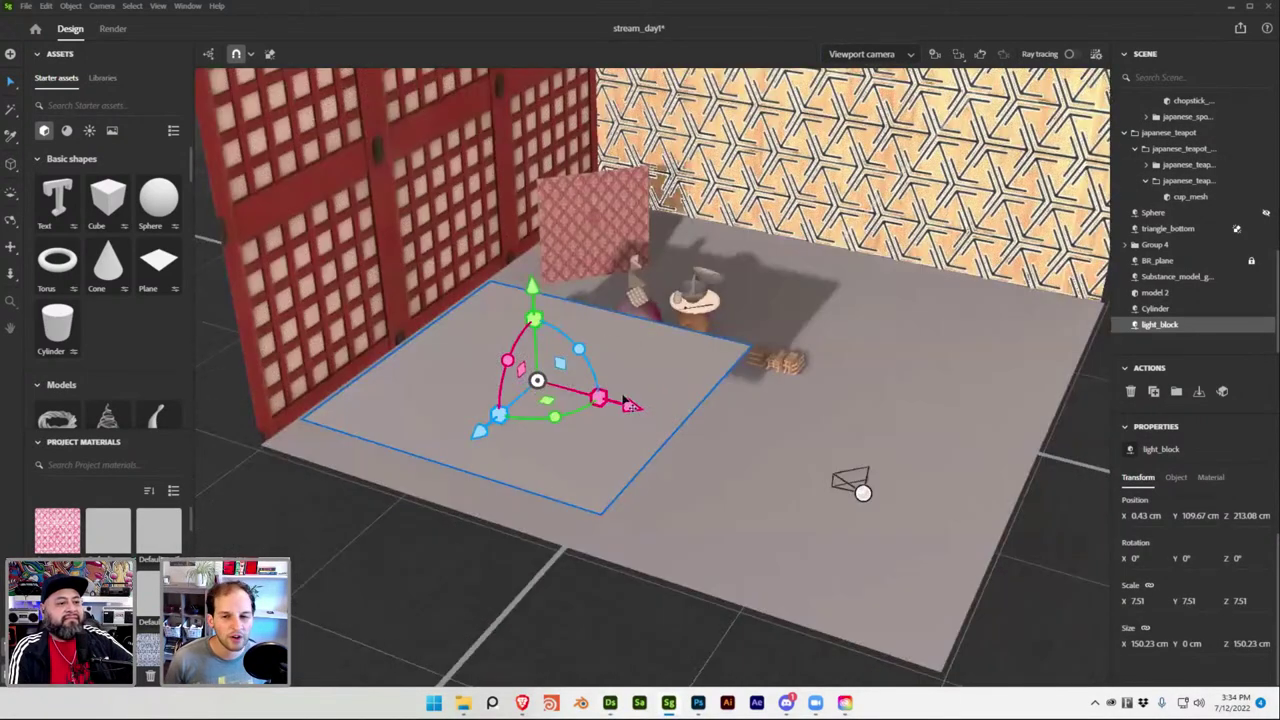
{"action": "left_click_drag", "start_coordinate": [630, 405], "coordinate": [536, 408]}
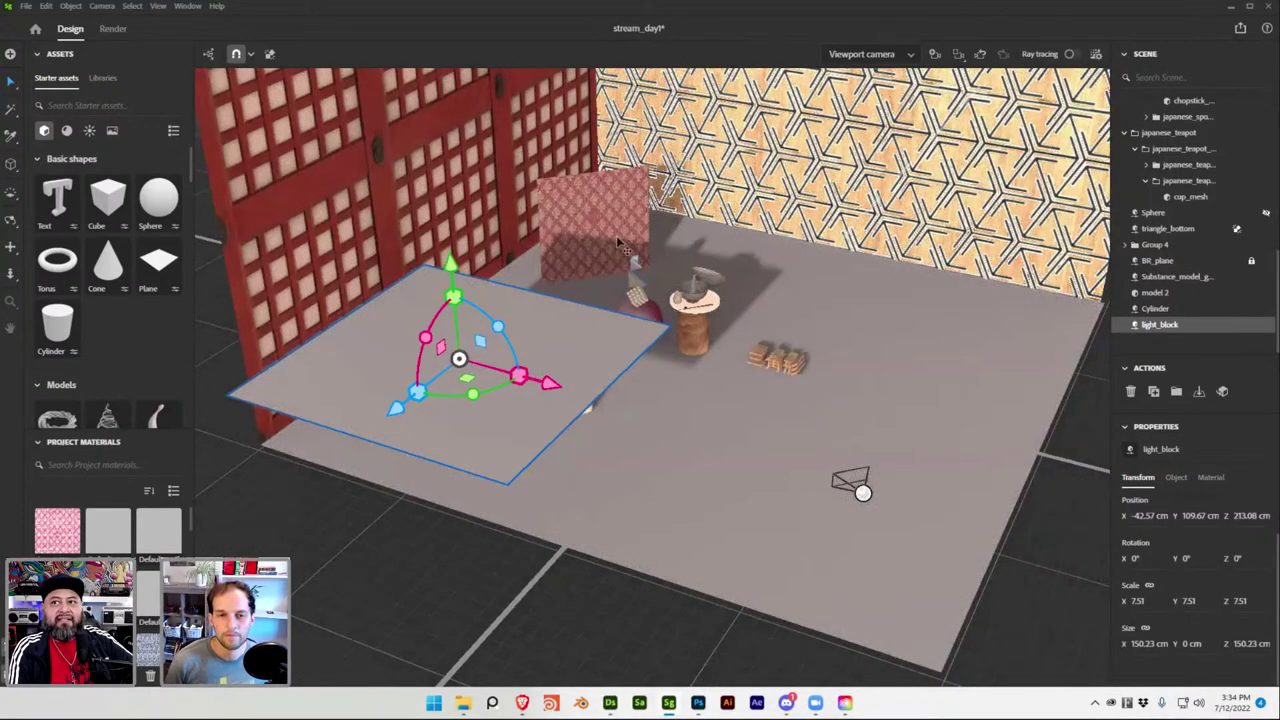
Set the base color of light_block's material to white.
{"action": "left_click", "coordinate": [1209, 479]}
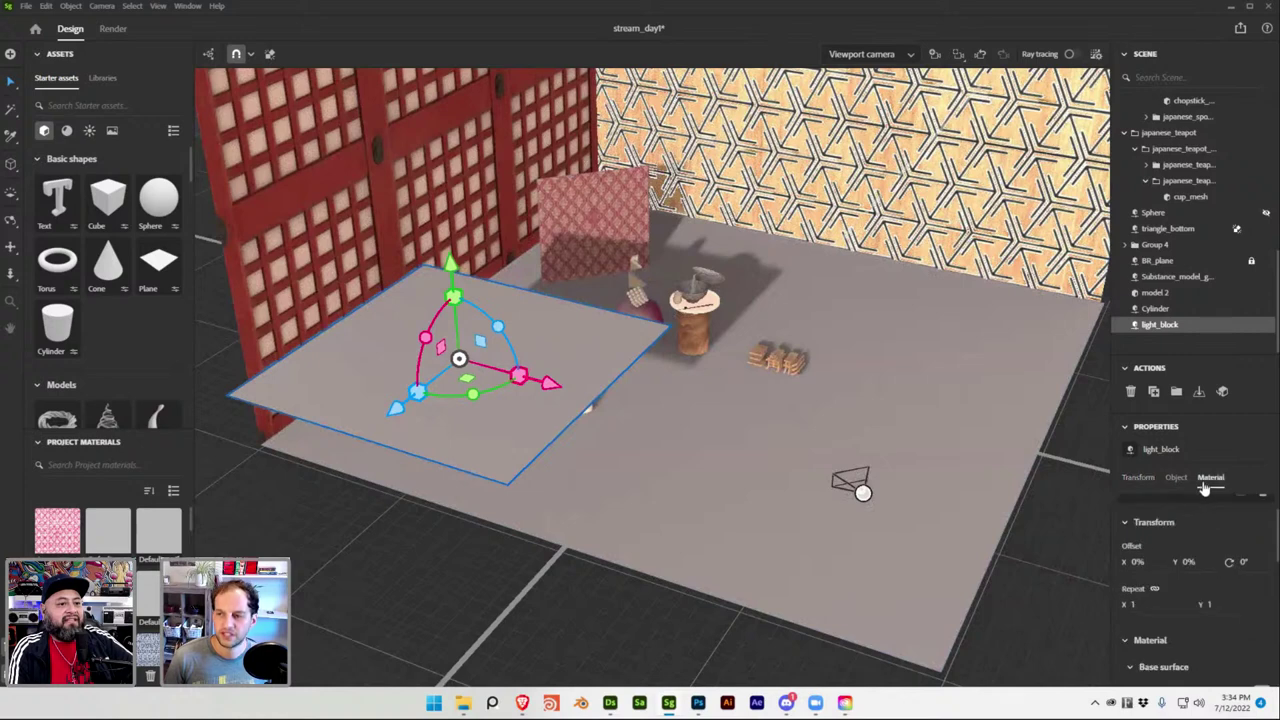
{"action": "scroll", "coordinate": [1227, 560], "scroll_direction": "down", "scroll_amount": 4}
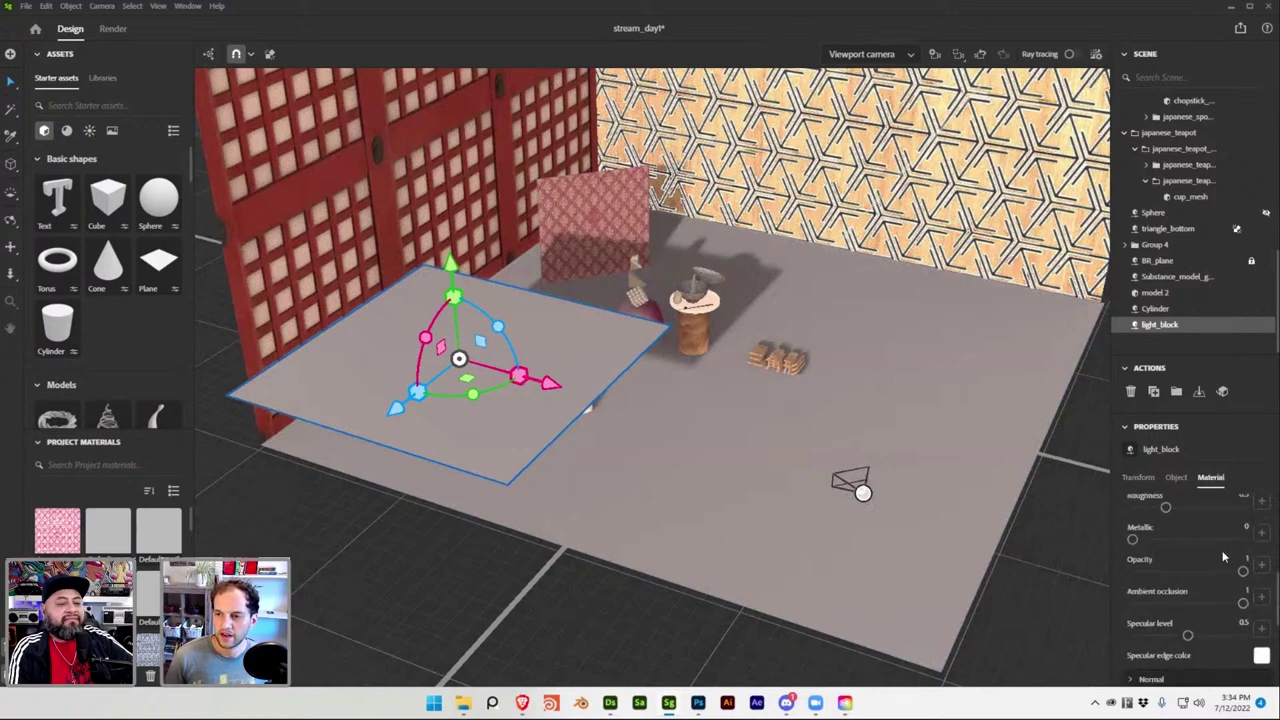
{"action": "scroll", "coordinate": [1216, 555], "scroll_direction": "up", "scroll_amount": 2}
{"action": "left_click", "coordinate": [1261, 607]}
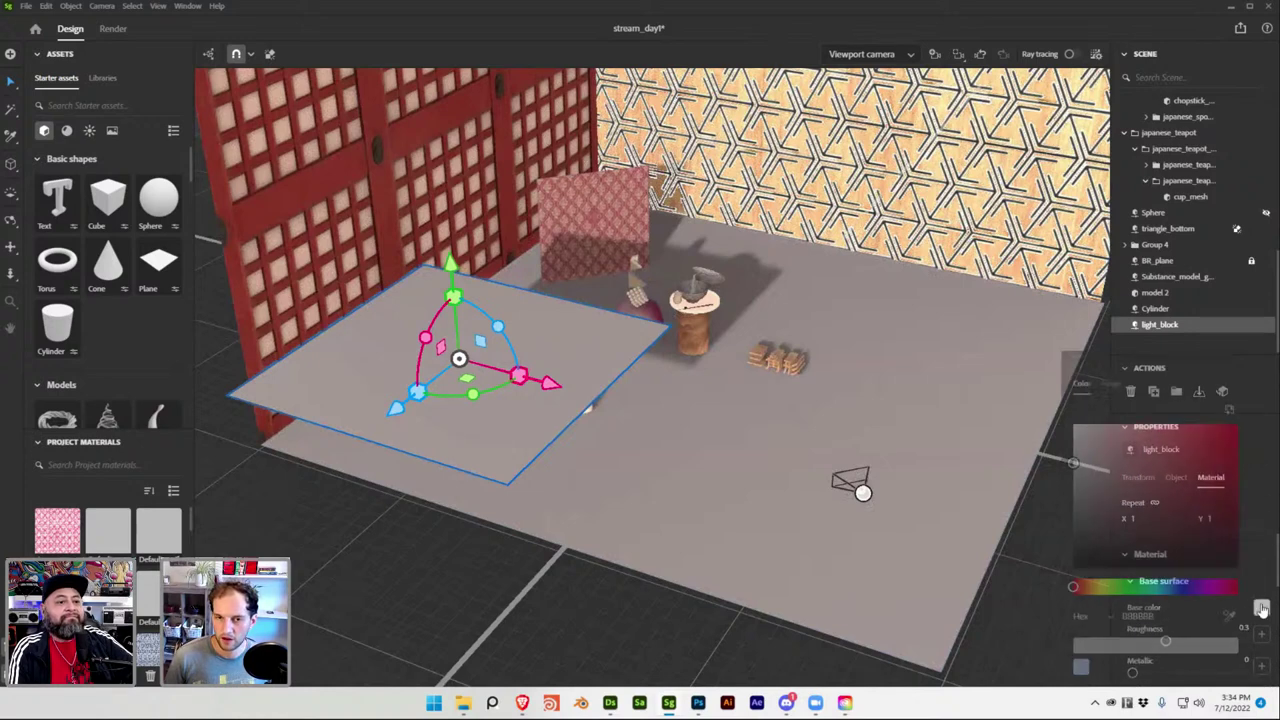
{"action": "left_click_drag", "start_coordinate": [1079, 473], "coordinate": [1048, 392]}
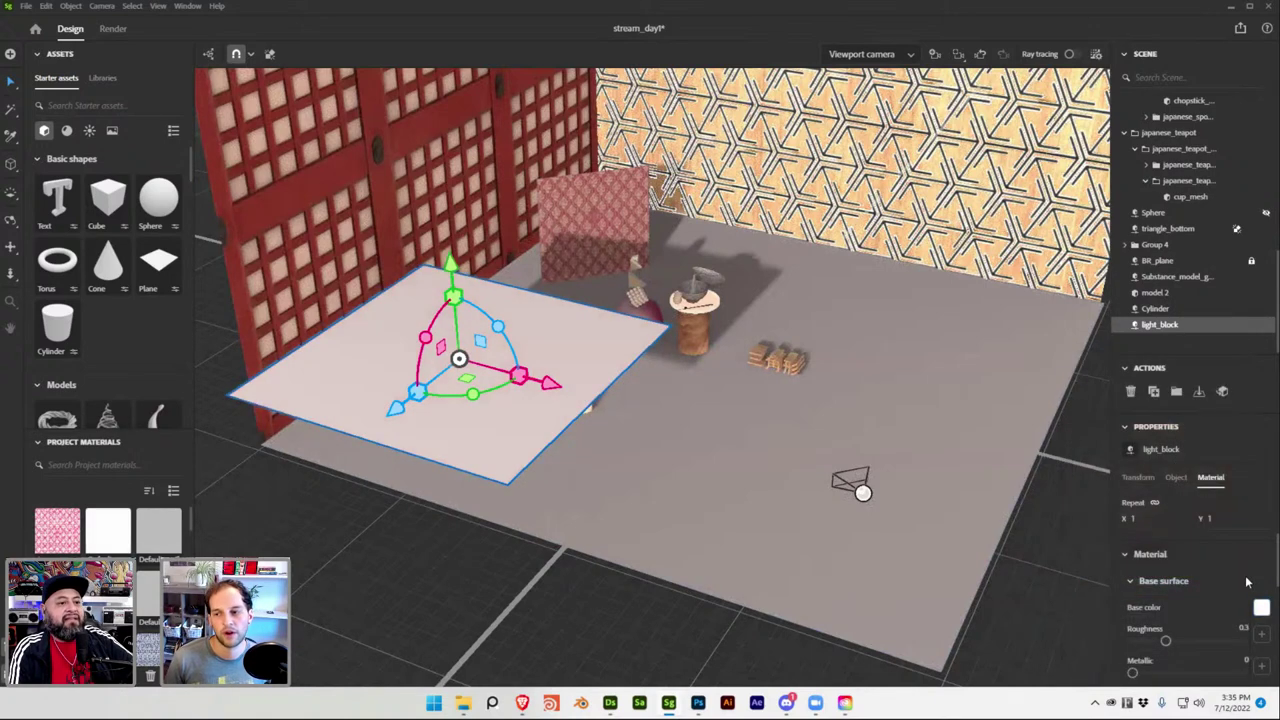
Load the Substance_graph_basecolor image from the Desktop as the base color of light_block's material.
{"action": "left_click", "coordinate": [1261, 607]}
{"action": "left_click", "coordinate": [1111, 386]}
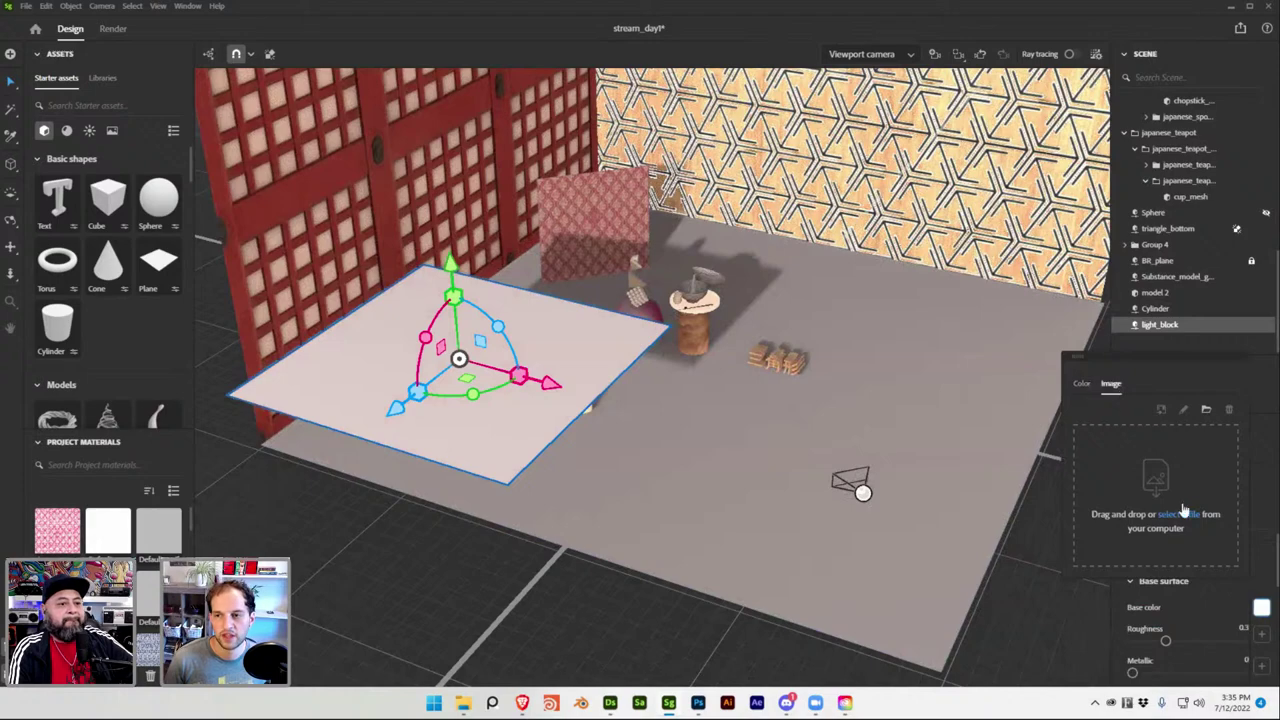
{"action": "left_click", "coordinate": [1184, 514]}
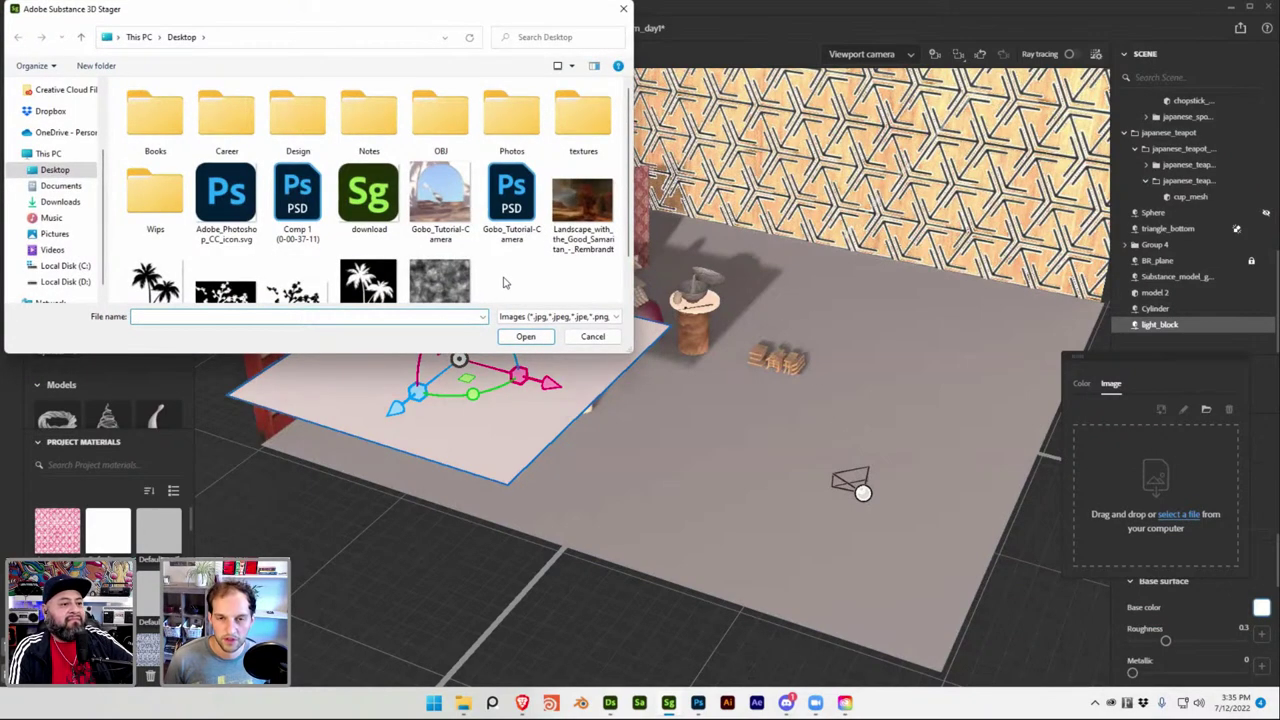
{"action": "scroll", "coordinate": [504, 283], "scroll_direction": "down", "scroll_amount": 2}
{"action": "double_click", "coordinate": [450, 243]}
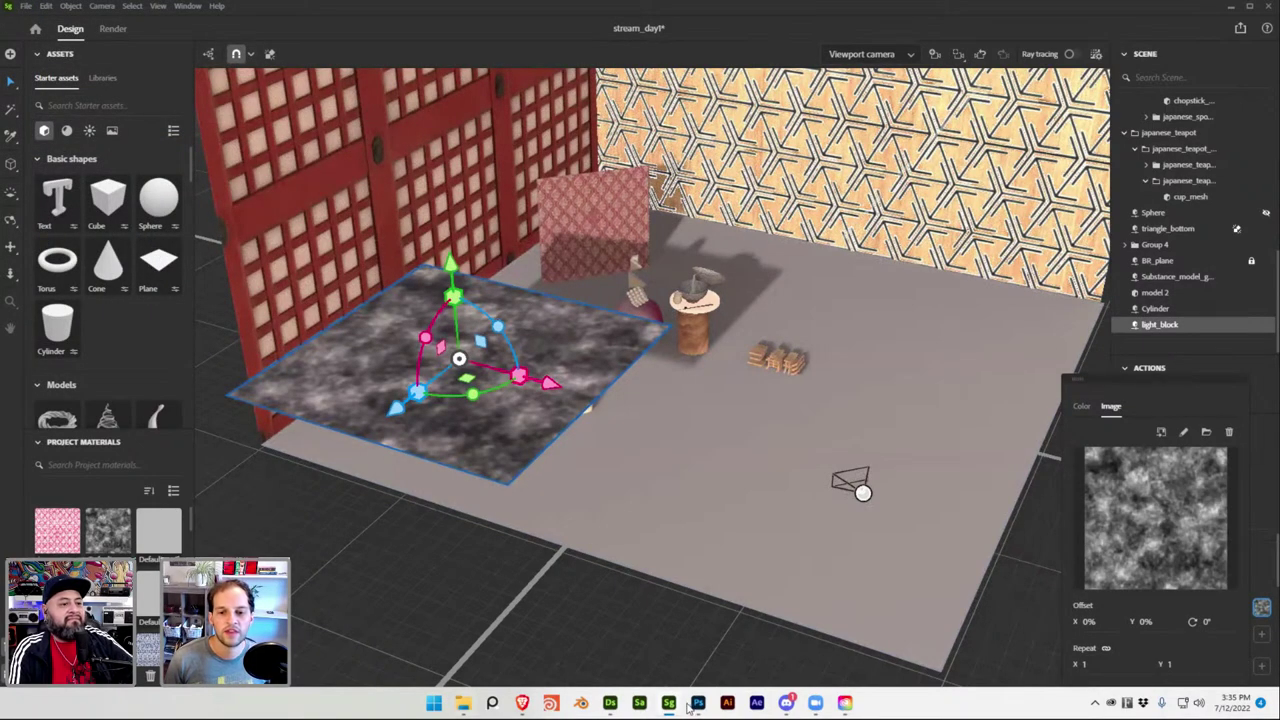
Switch to Substance 3D Designer, close the output export dialog and return to Substance 3D Stager.
{"action": "left_click", "coordinate": [610, 703]}
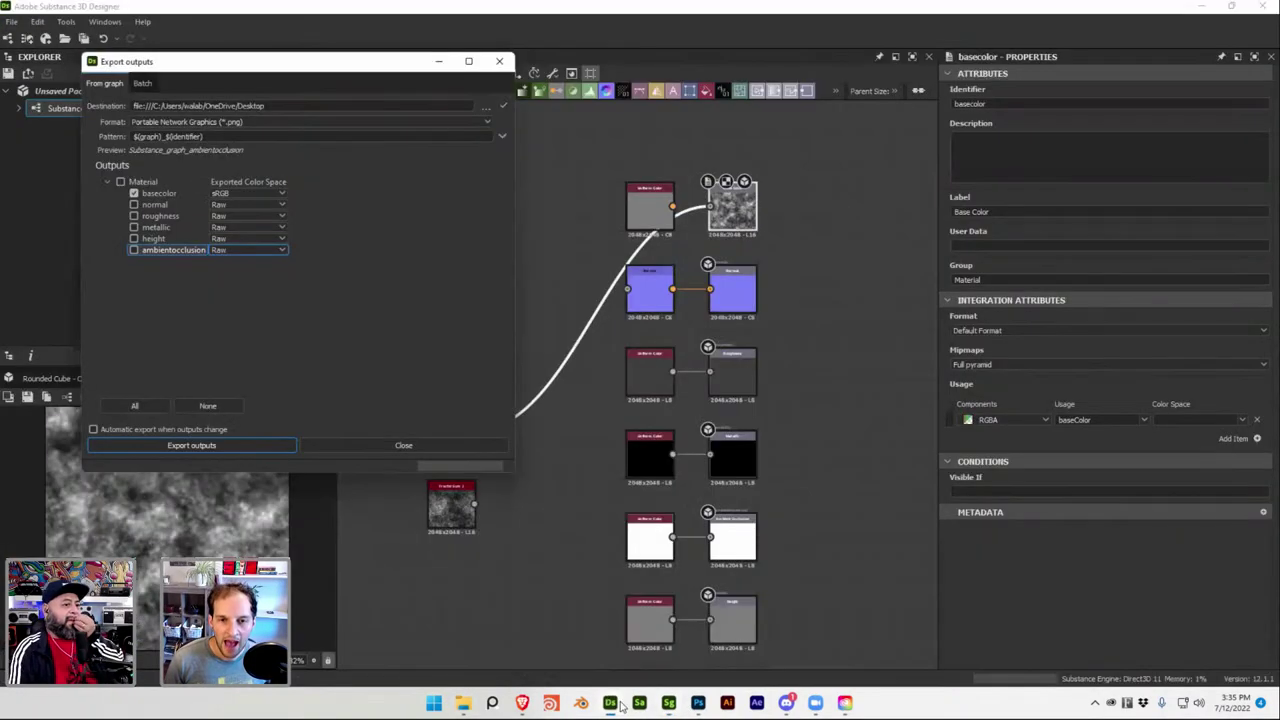
{"action": "left_click", "coordinate": [403, 446]}
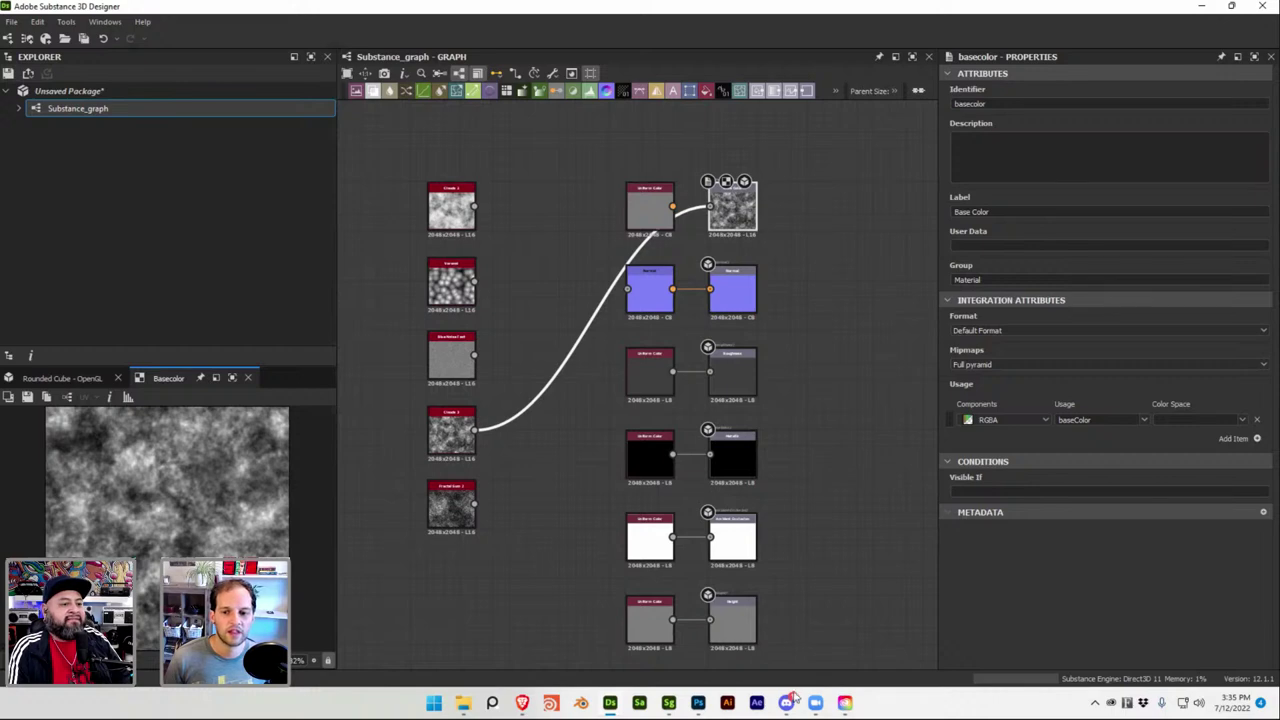
{"action": "left_click", "coordinate": [669, 703]}
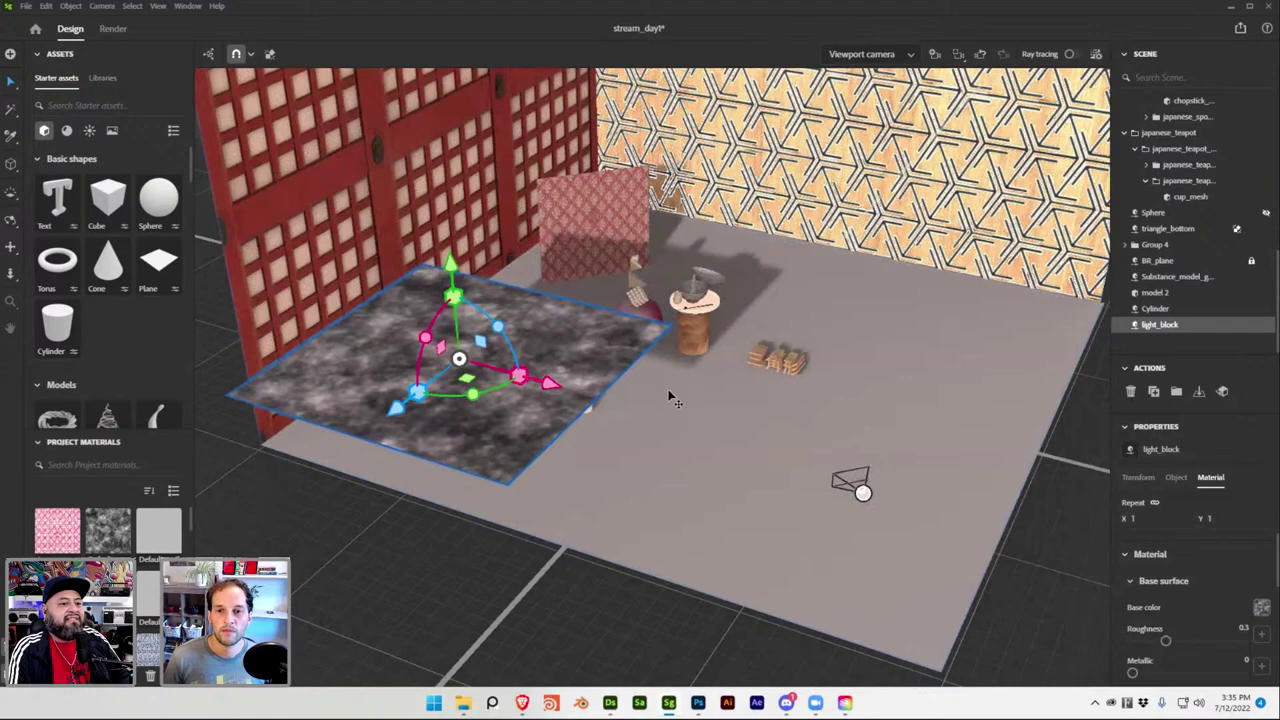
Load the Substance_graph_basecolor image from the Desktop as the opacity map of light_block's material.
{"action": "scroll", "coordinate": [670, 377], "scroll_direction": "up", "scroll_amount": 4}
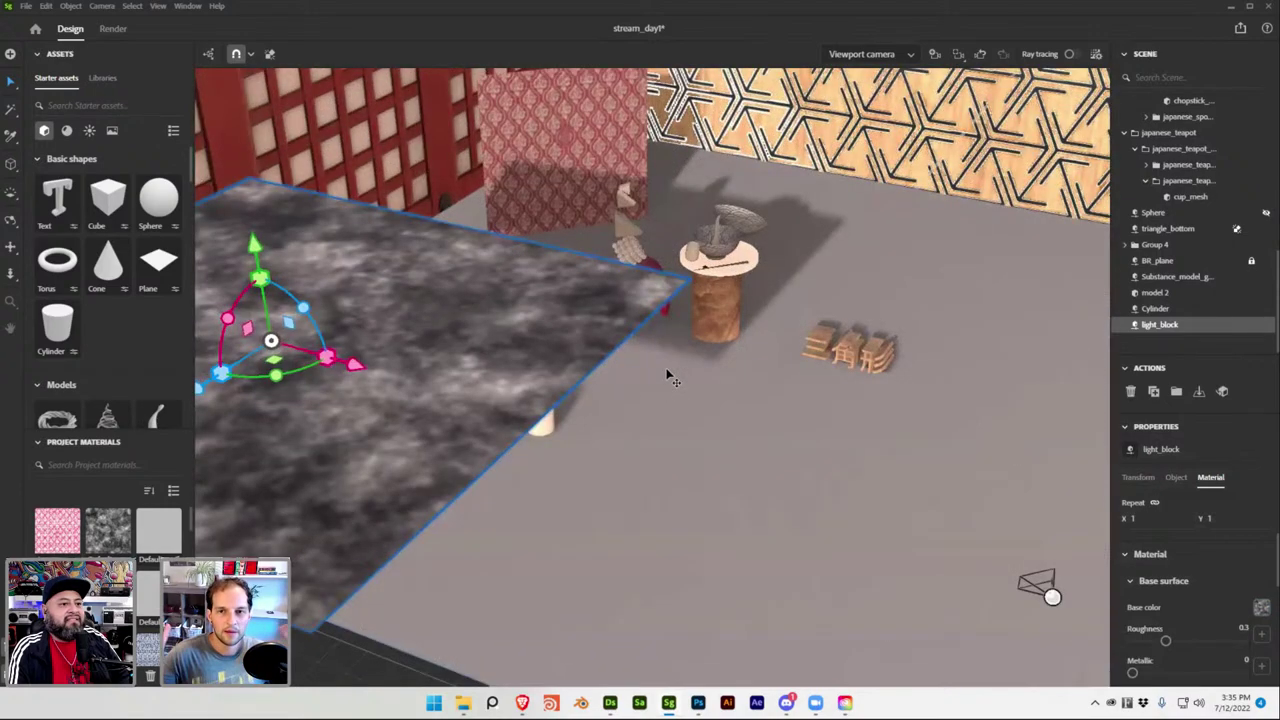
{"action": "scroll", "coordinate": [920, 425], "scroll_direction": "down", "scroll_amount": 3}
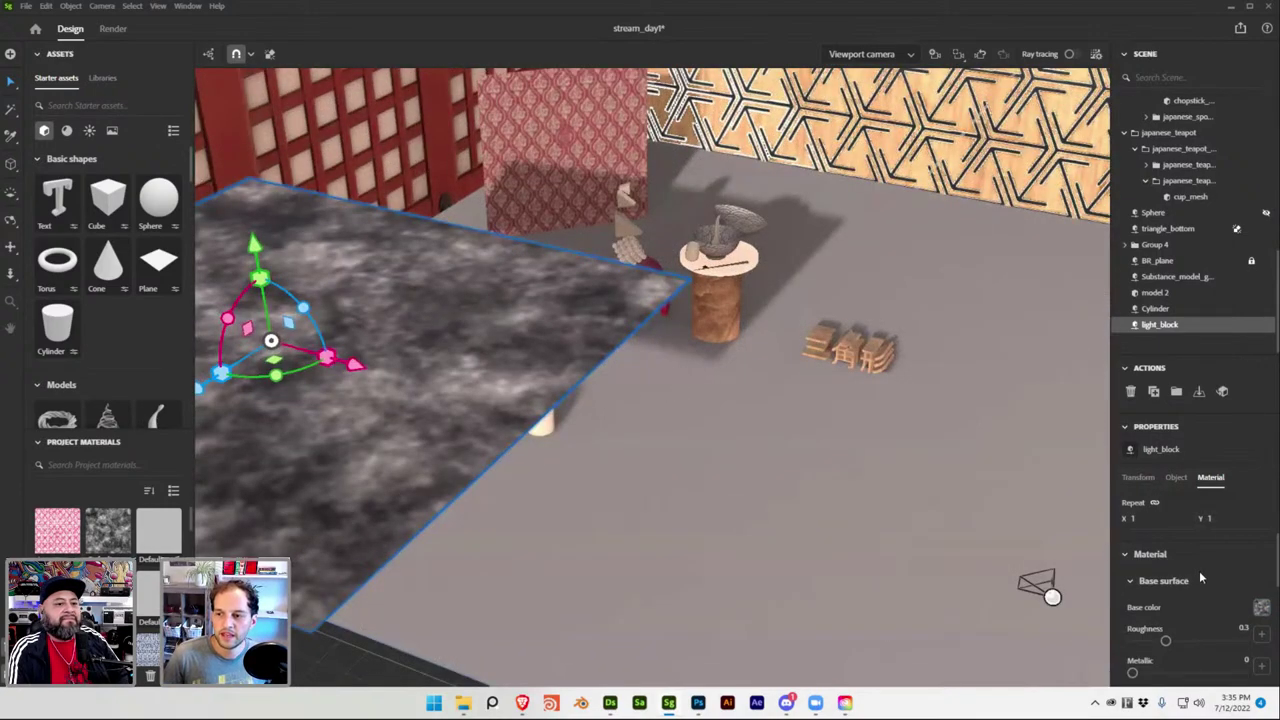
{"action": "scroll", "coordinate": [1200, 572], "scroll_direction": "down", "scroll_amount": 2}
{"action": "left_click", "coordinate": [1264, 634]}
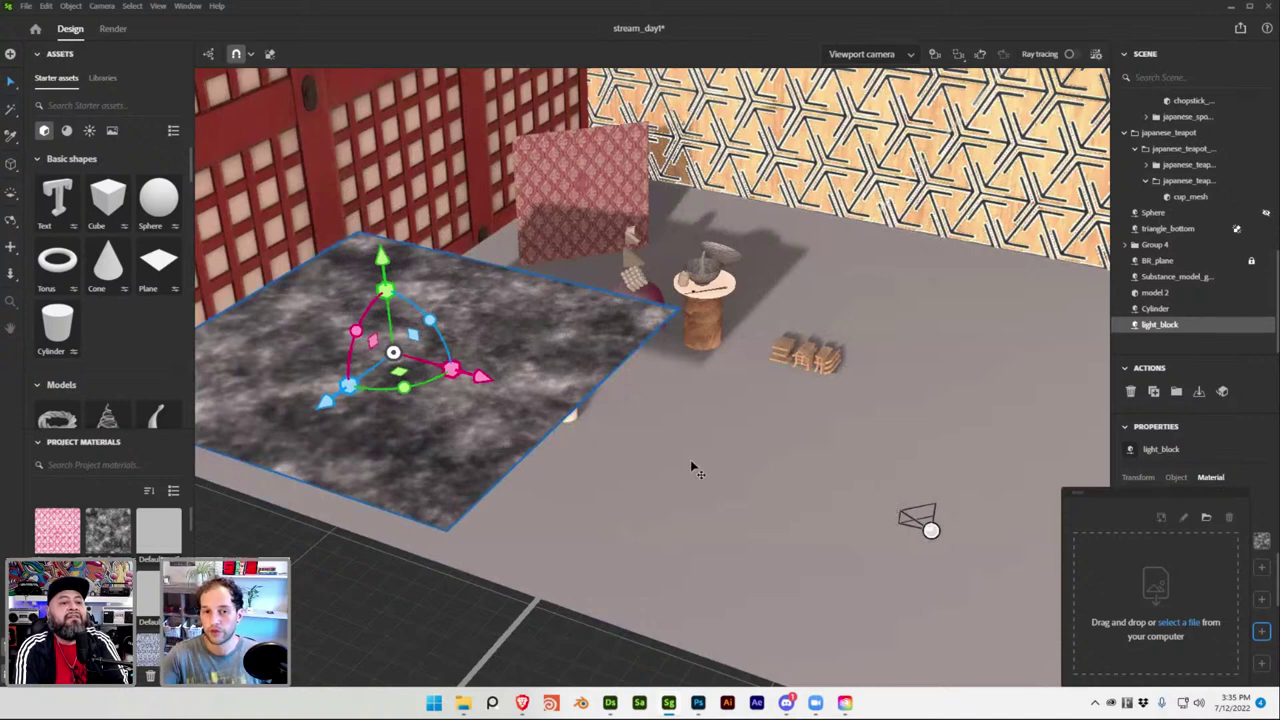
{"action": "left_click", "coordinate": [1189, 626]}
{"action": "scroll", "coordinate": [495, 283], "scroll_direction": "down", "scroll_amount": 1}
{"action": "double_click", "coordinate": [460, 282]}
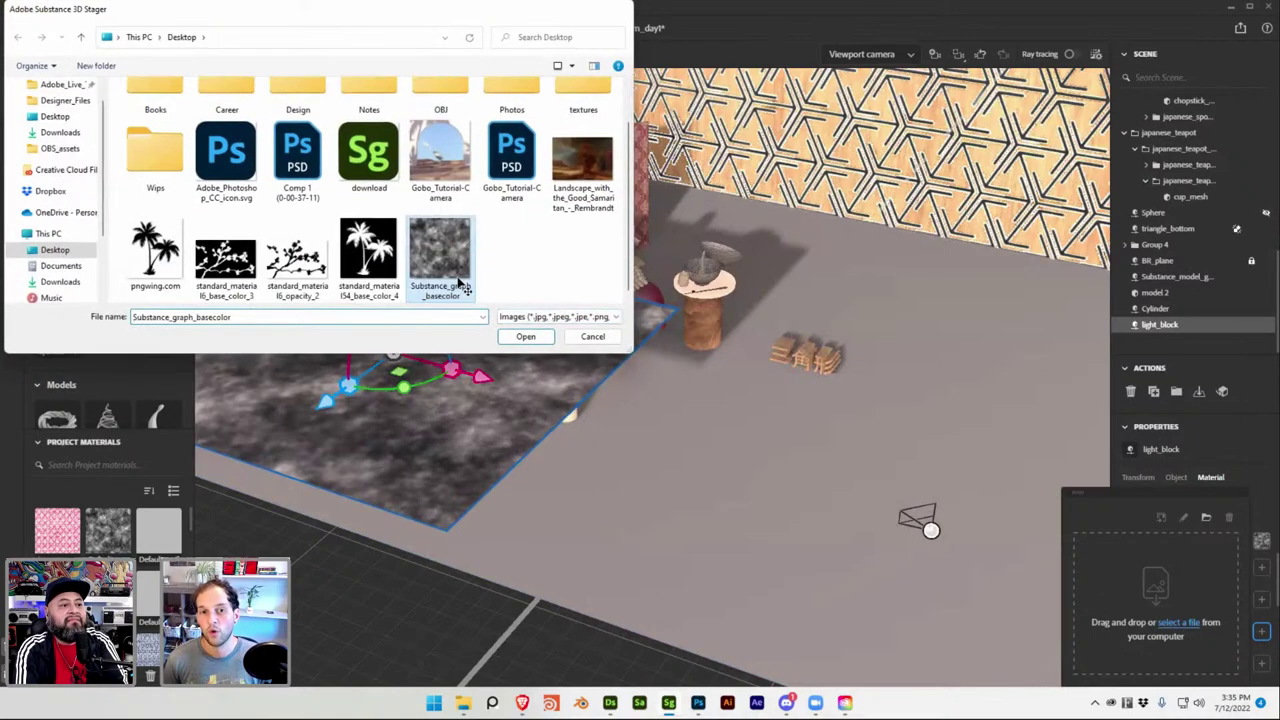
With light_block selected again, save the scene and turn on ray tracing.
{"action": "left_click", "coordinate": [632, 472]}
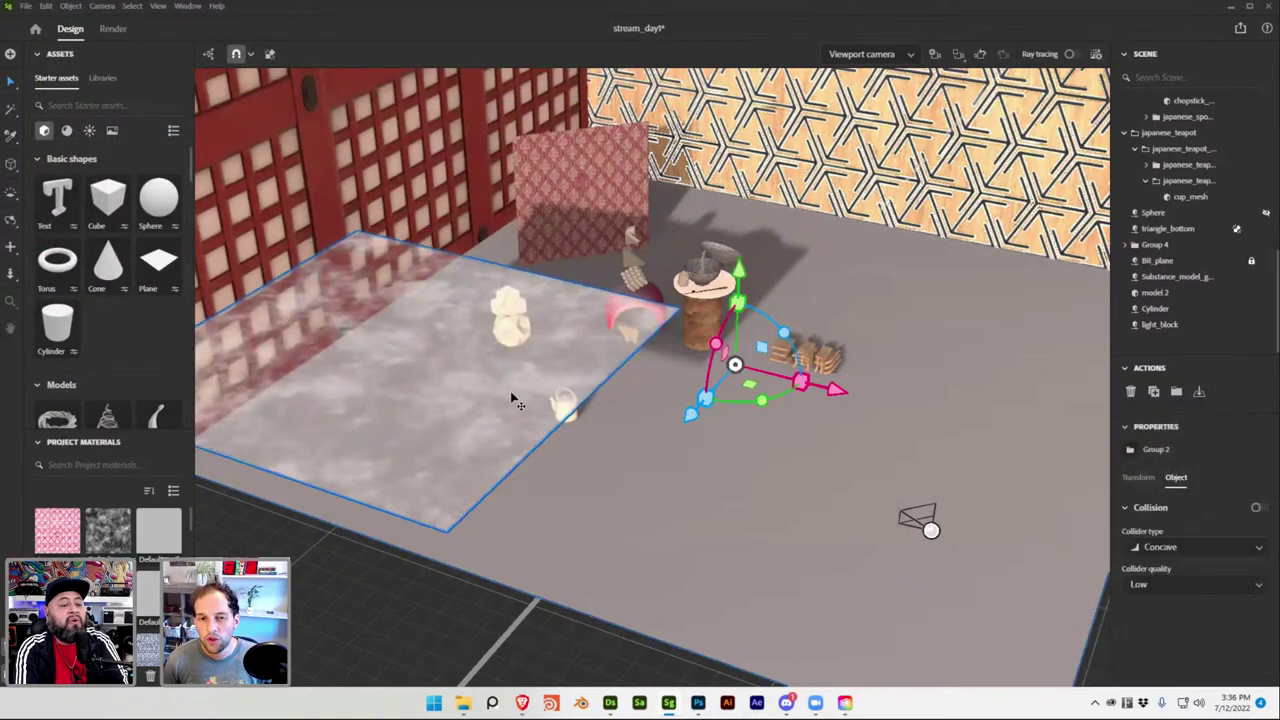
{"action": "left_click", "coordinate": [512, 398]}
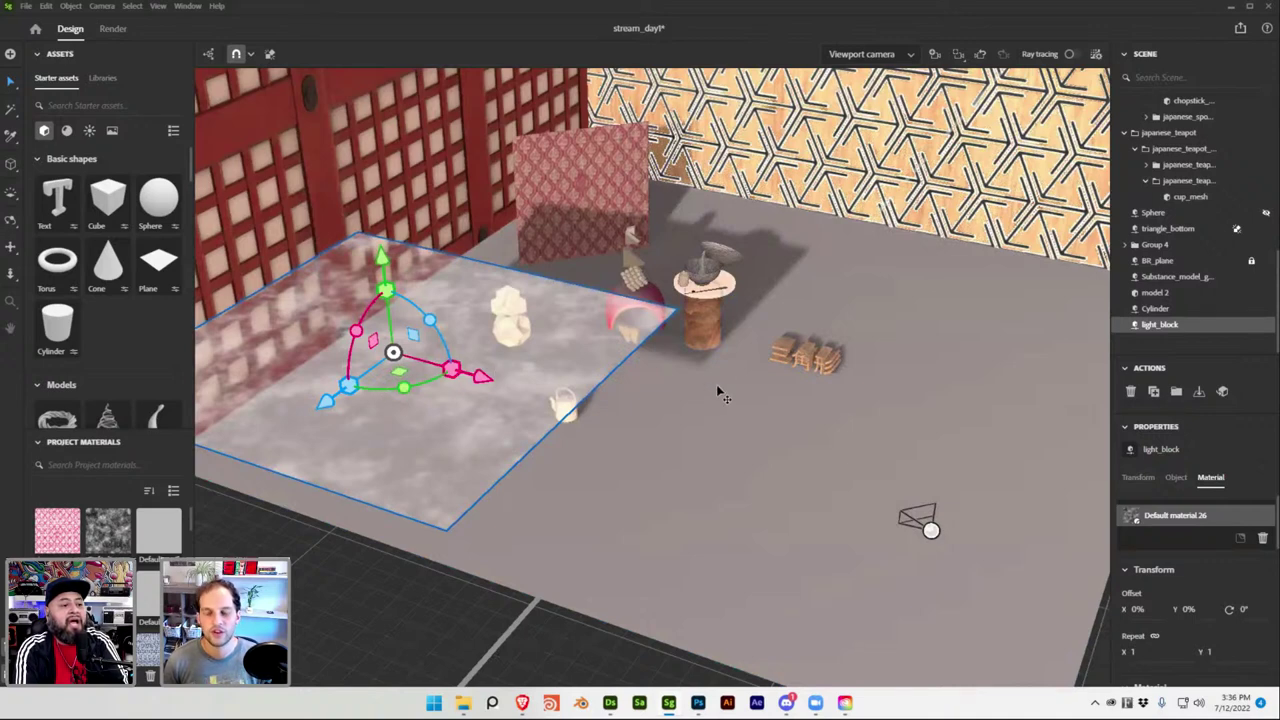
{"action": "key", "text": "ctrl+s"}
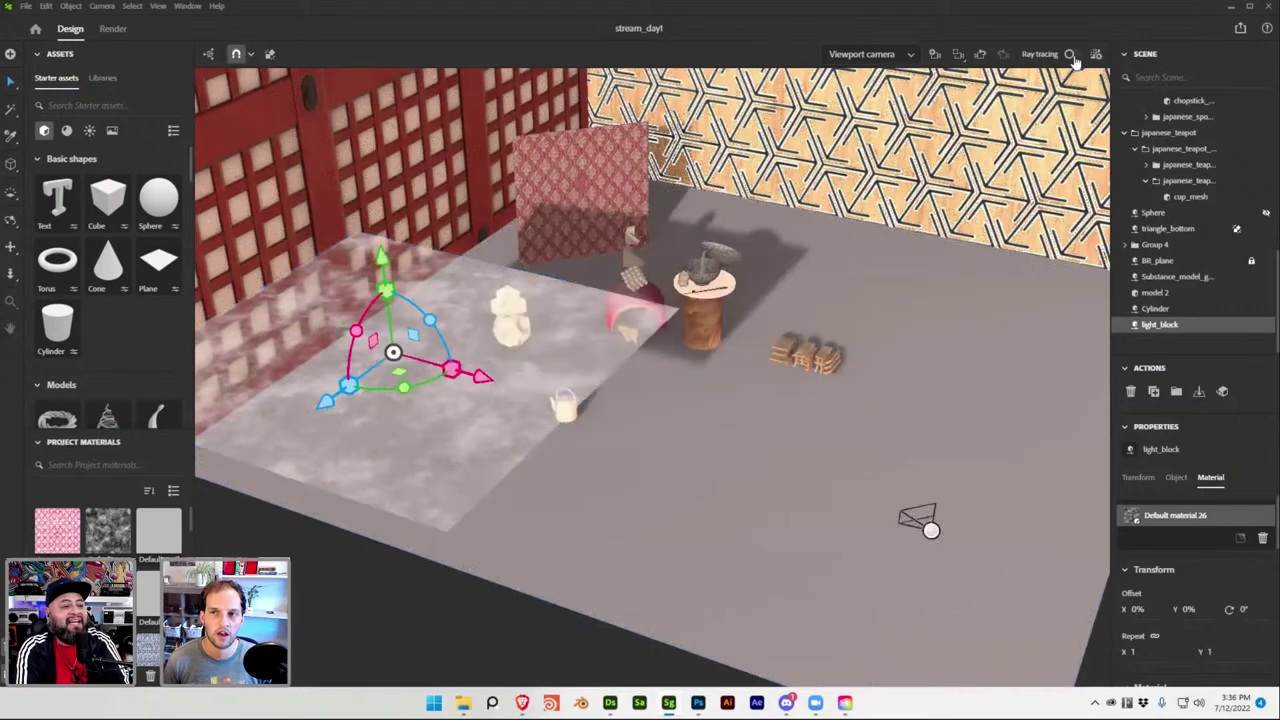
{"action": "left_click", "coordinate": [1073, 55]}
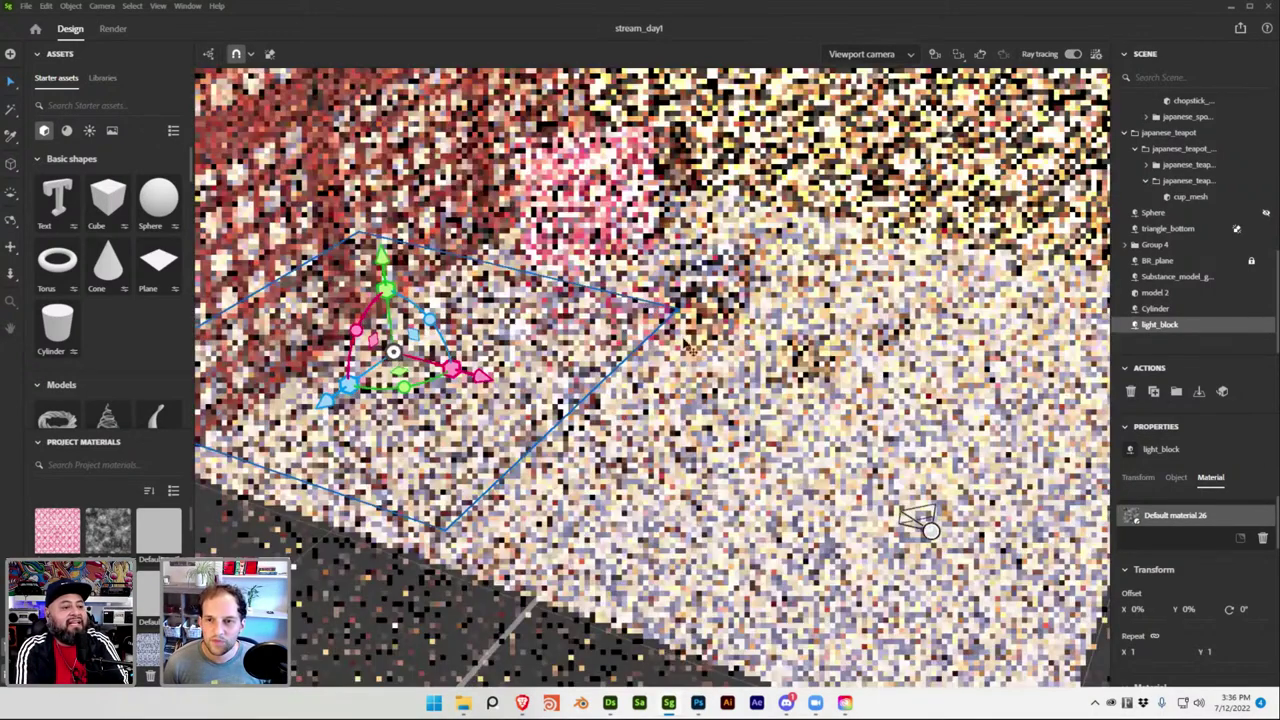
Move the light_block plane to about X -32.6, Y 109.67, Z 126.79 cm and tilt it 30° about X.
{"action": "right_click_drag", "start_coordinate": [705, 384], "coordinate": [540, 338]}
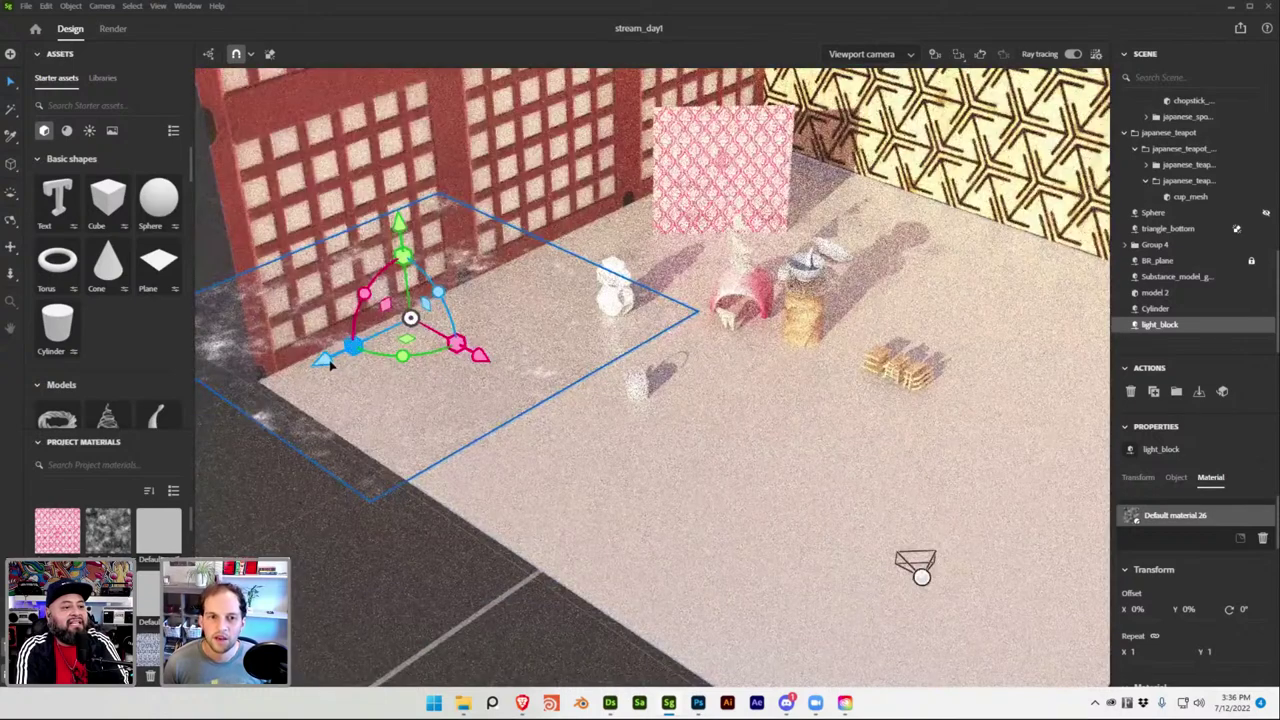
{"action": "left_click_drag", "start_coordinate": [330, 357], "coordinate": [598, 226]}
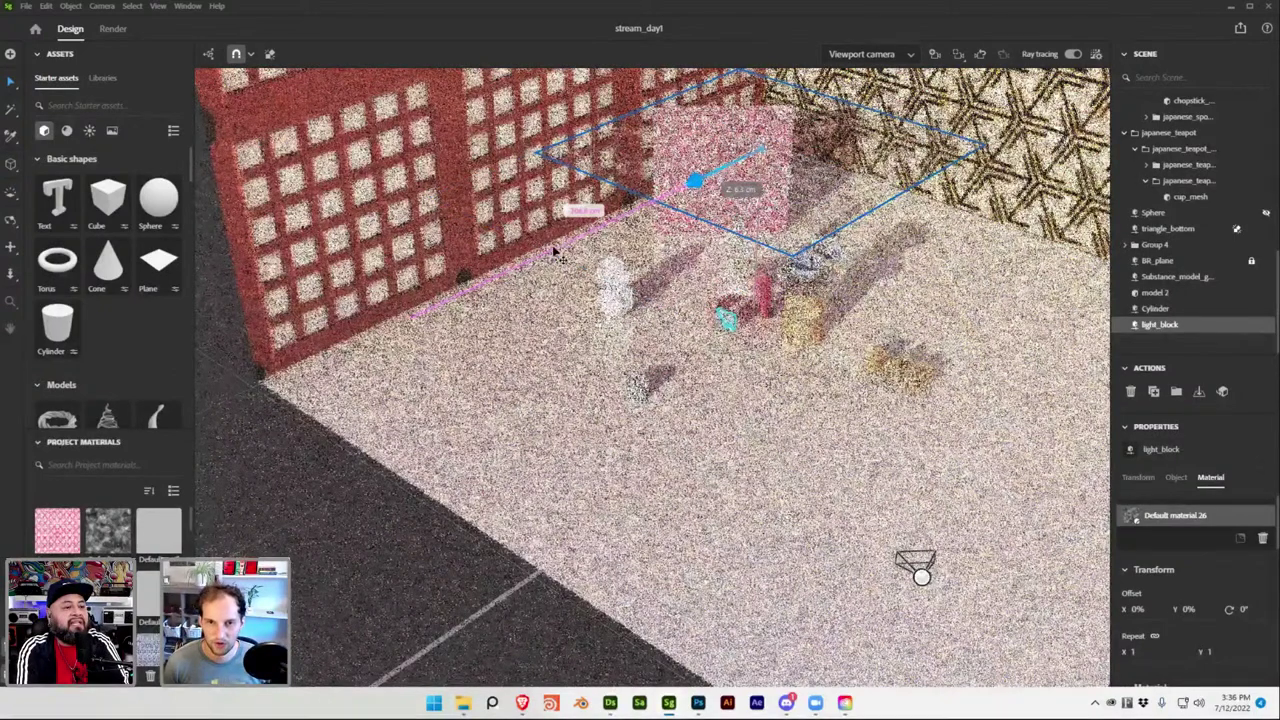
{"action": "key", "text": "ctrl+z"}
{"action": "left_click_drag", "start_coordinate": [529, 230], "coordinate": [458, 287]}
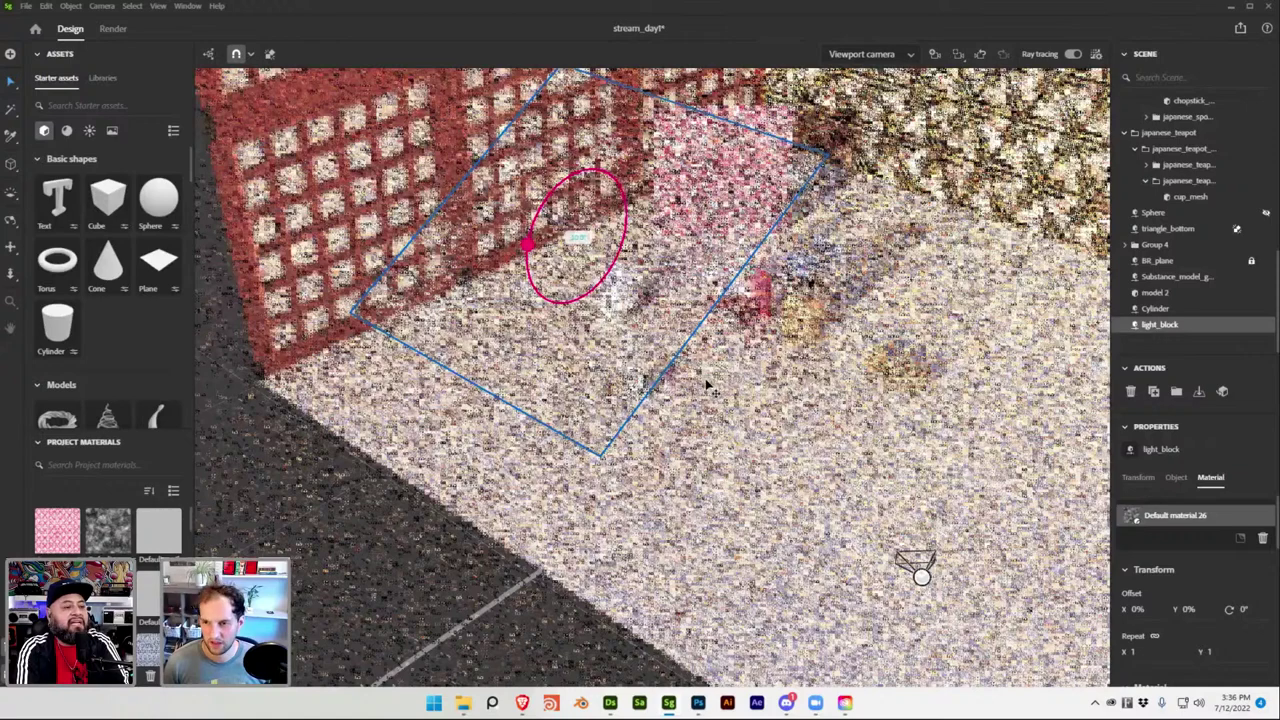
{"action": "key", "text": "ctrl+z"}
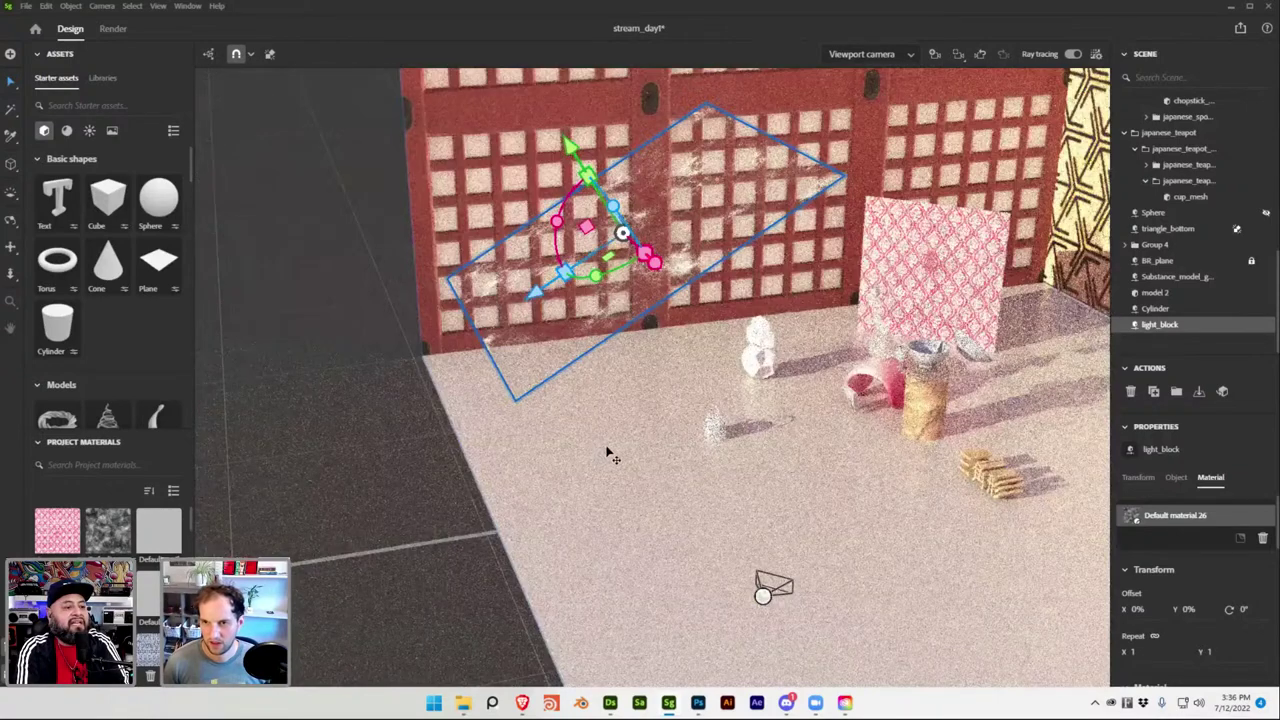
{"action": "key", "text": "ctrl+z"}
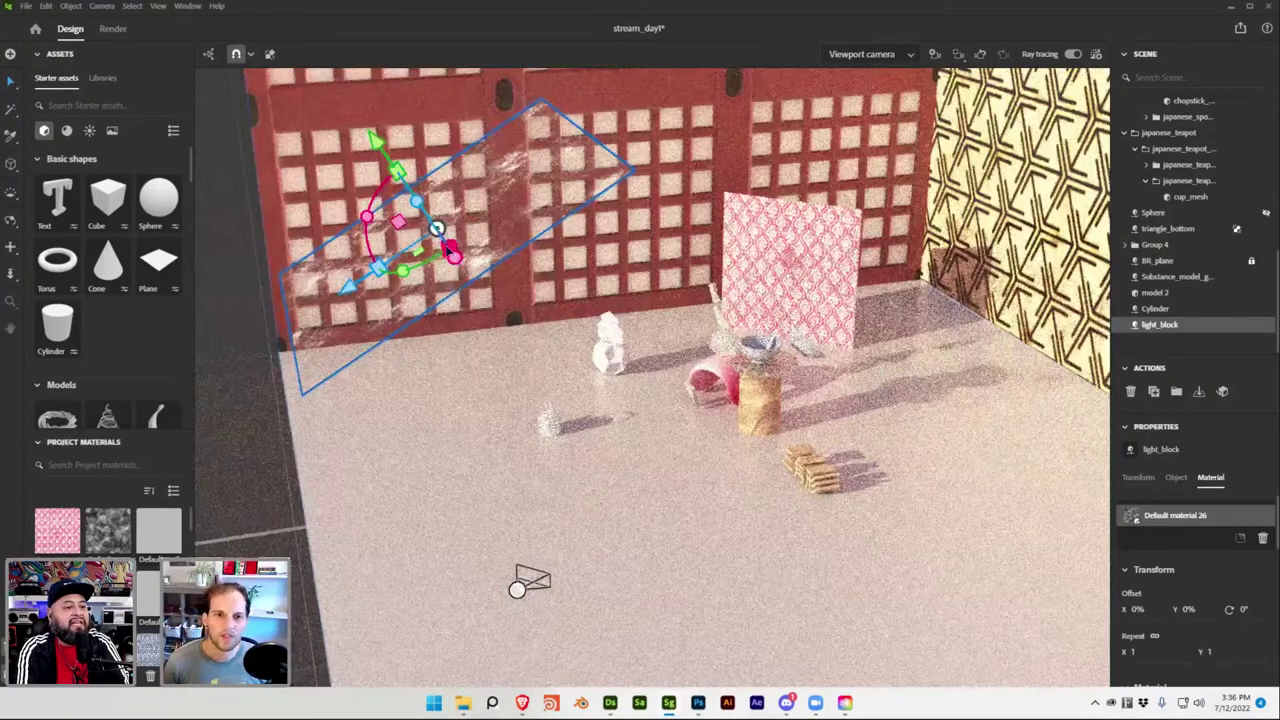
{"action": "left_click_drag", "start_coordinate": [452, 255], "coordinate": [478, 278]}
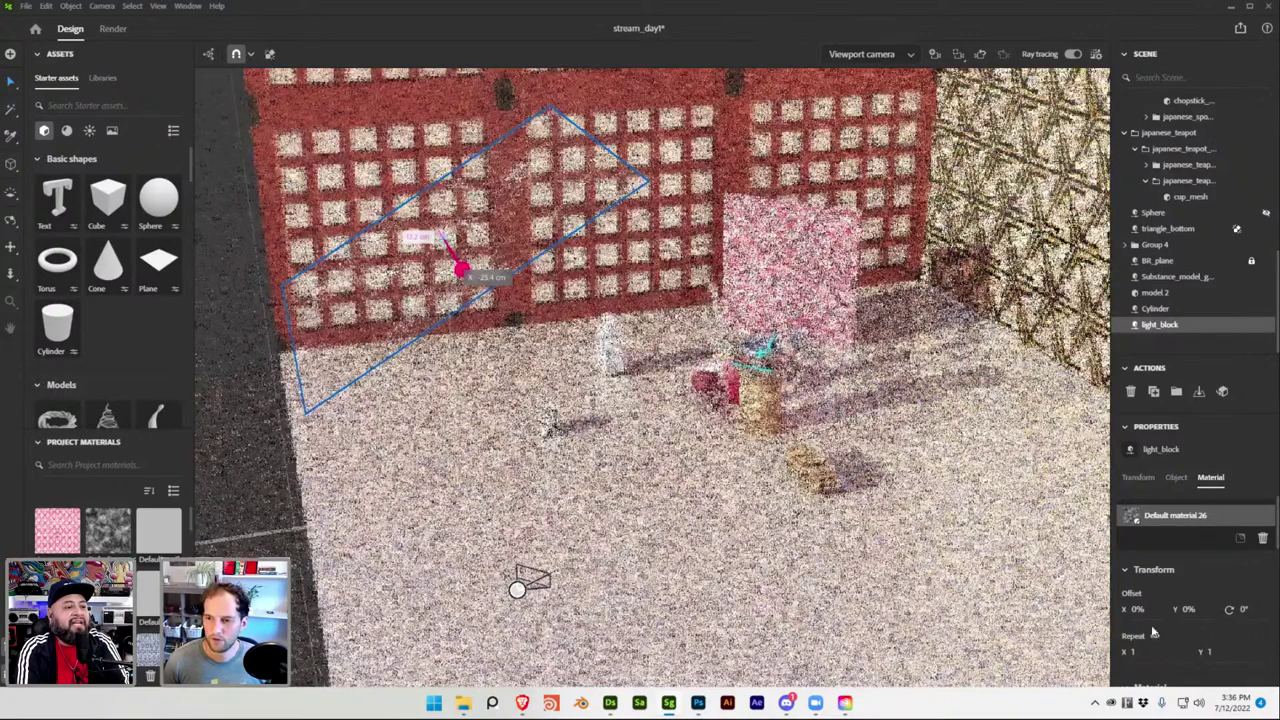
Scale light_block uniformly to about 10.21 and save the scene.
{"action": "scroll", "coordinate": [1175, 590], "scroll_direction": "down", "scroll_amount": 3}
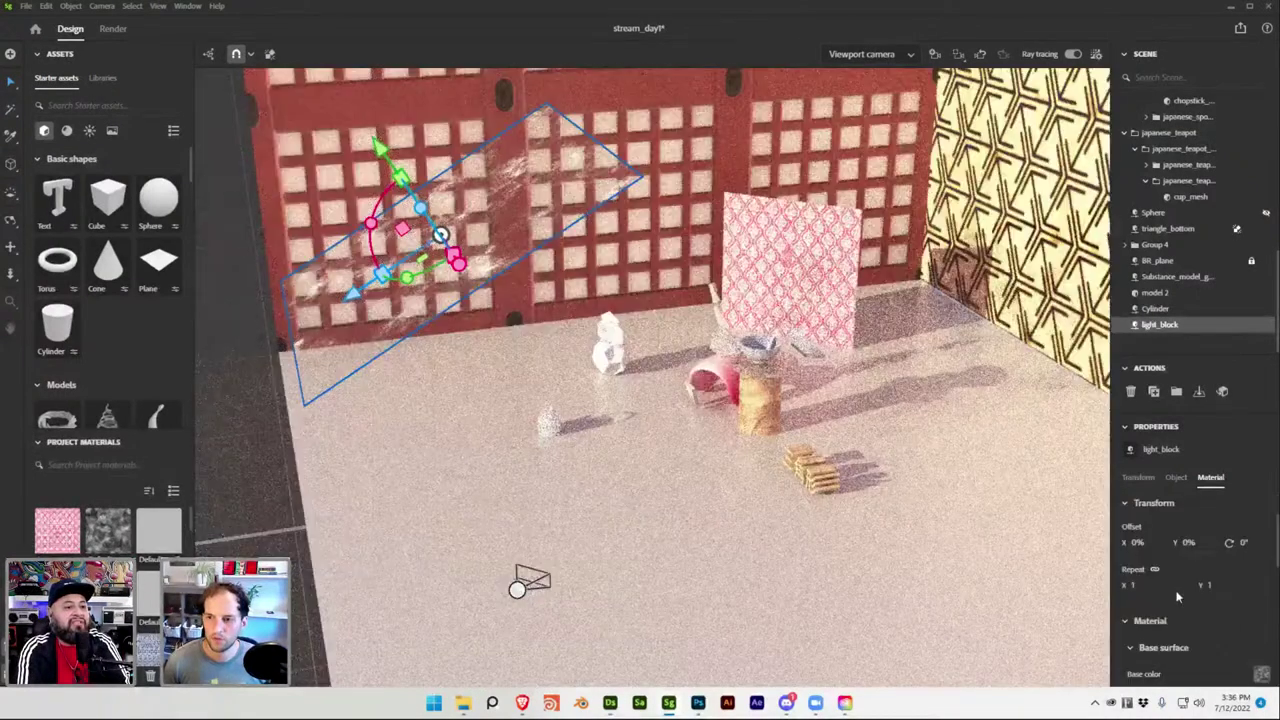
{"action": "scroll", "coordinate": [1165, 520], "scroll_direction": "up", "scroll_amount": 3}
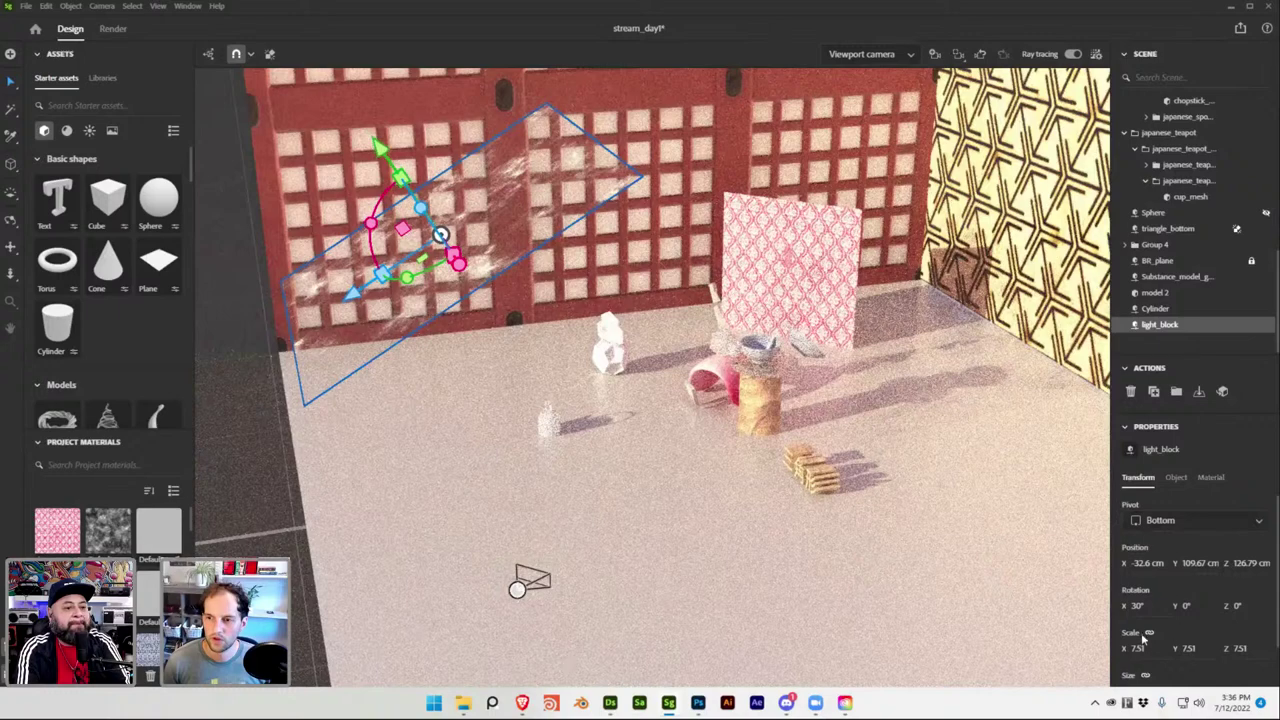
{"action": "scroll", "coordinate": [1137, 648], "scroll_direction": "down", "scroll_amount": 1}
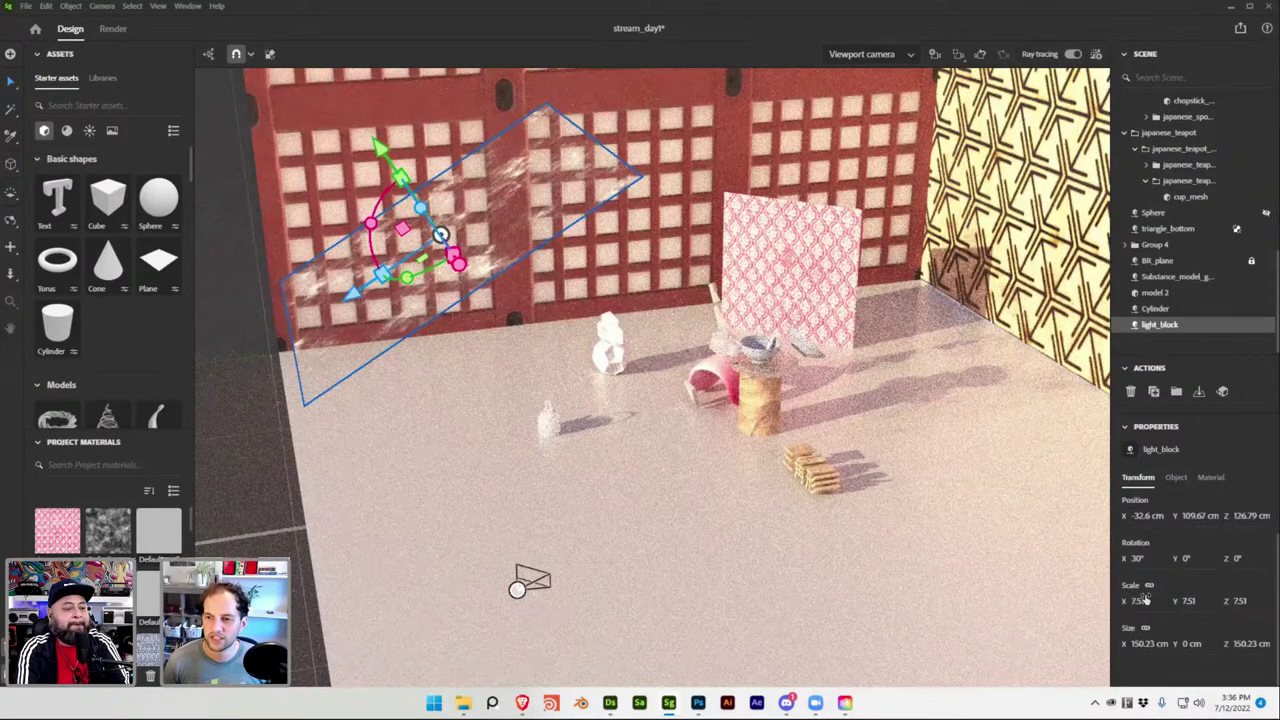
{"action": "left_click_drag", "start_coordinate": [1138, 601], "coordinate": [1155, 601]}
{"action": "mouse_move", "coordinate": [937, 535]}
{"action": "left_mouse_down"}
{"action": "mouse_move", "coordinate": [489, 286]}
{"action": "mouse_move", "coordinate": [636, 257]}
{"action": "mouse_move", "coordinate": [810, 386]}
{"action": "left_mouse_up"}
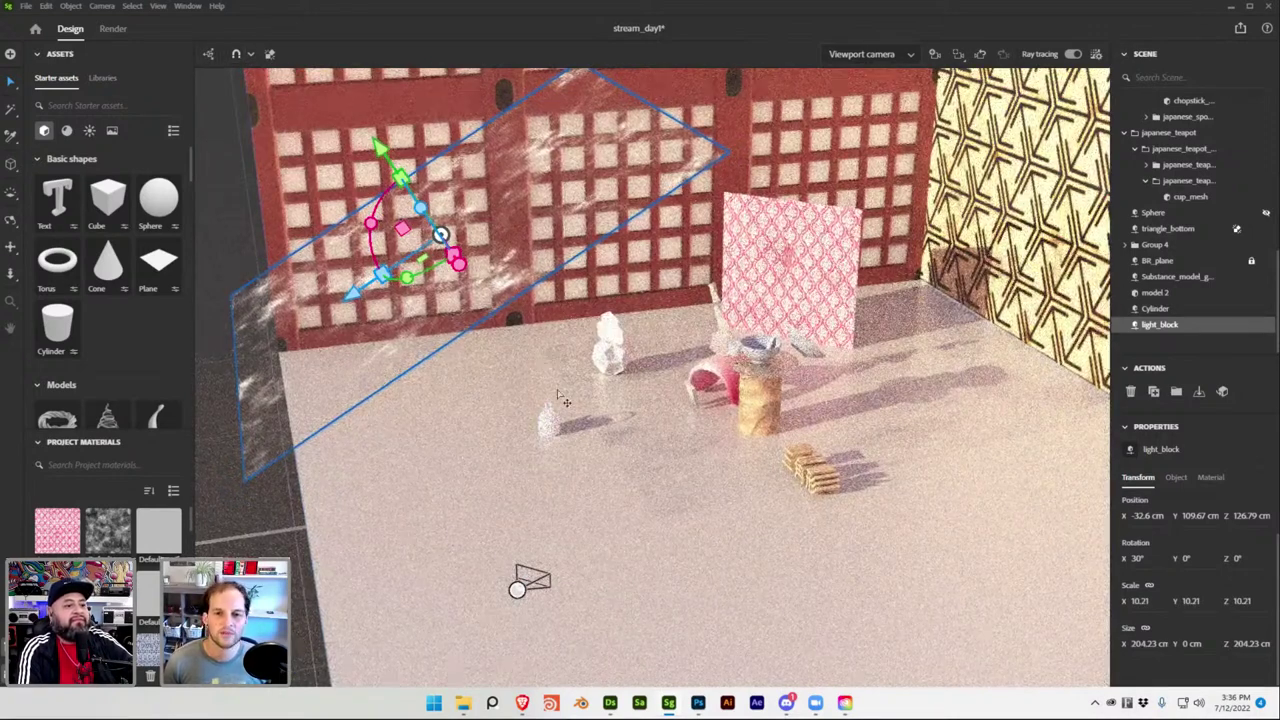
{"action": "key", "text": "ctrl+s"}
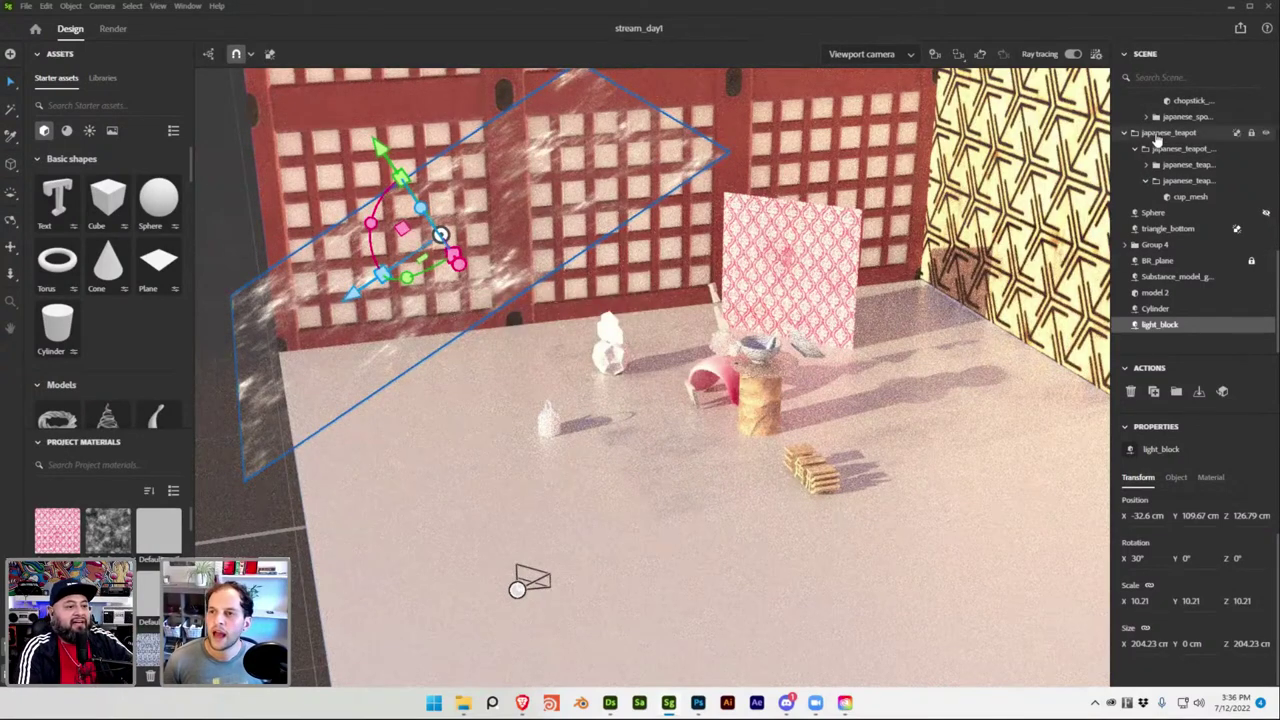
Check the shot through the scene Camera, turn off ray tracing and return to the Viewport camera.
{"action": "left_click", "coordinate": [895, 51]}
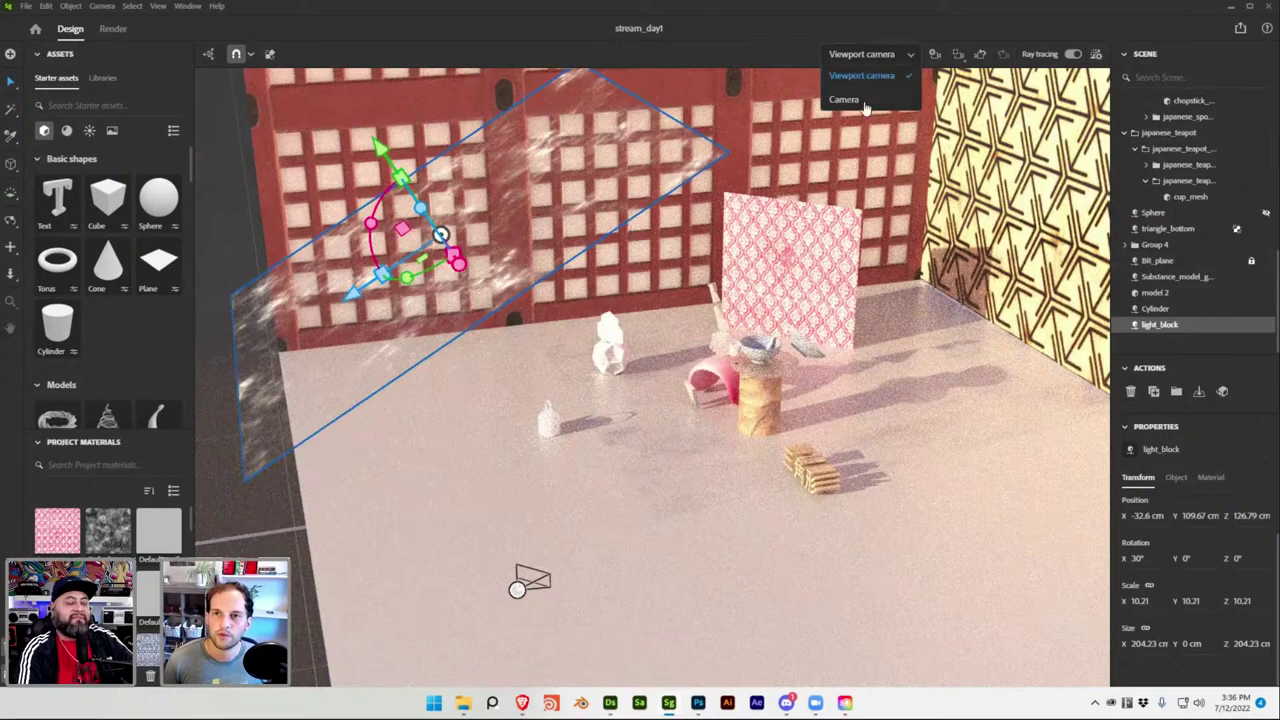
{"action": "left_click", "coordinate": [868, 110]}
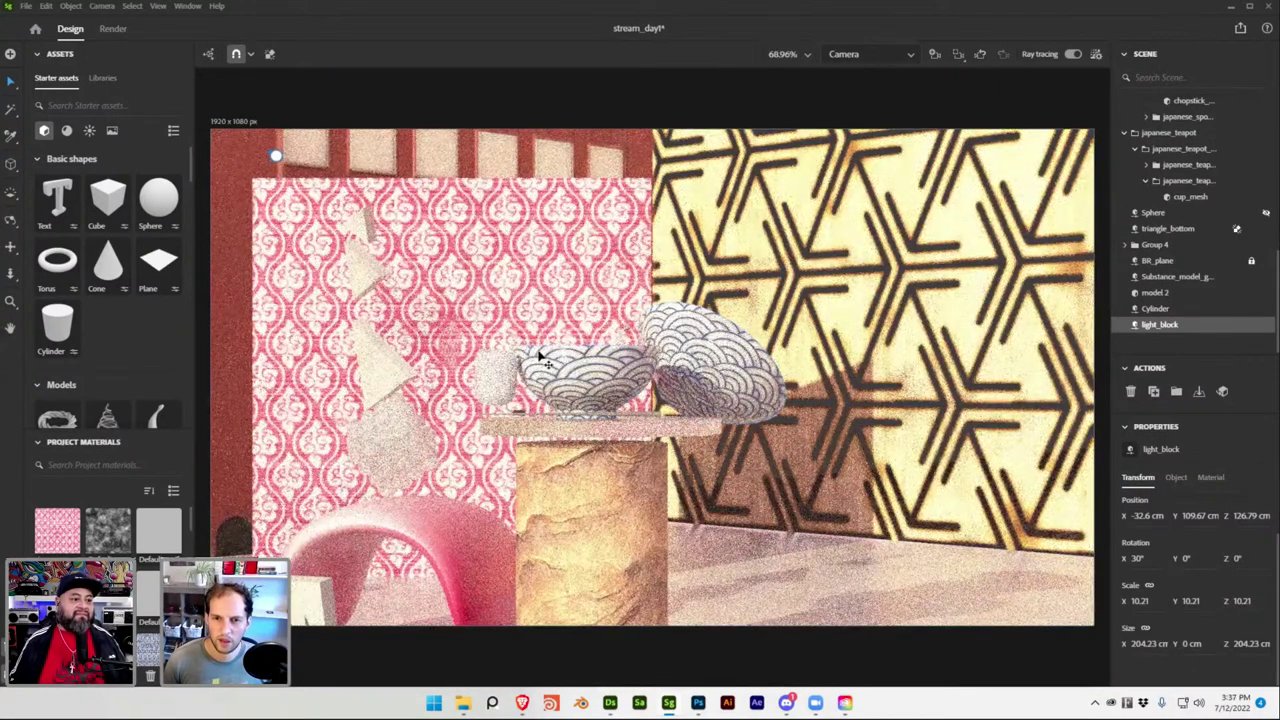
{"action": "left_click", "coordinate": [1070, 54]}
{"action": "scroll", "coordinate": [1193, 141], "scroll_direction": "up", "scroll_amount": 3}
{"action": "scroll", "coordinate": [1193, 141], "scroll_direction": "up", "scroll_amount": 5}
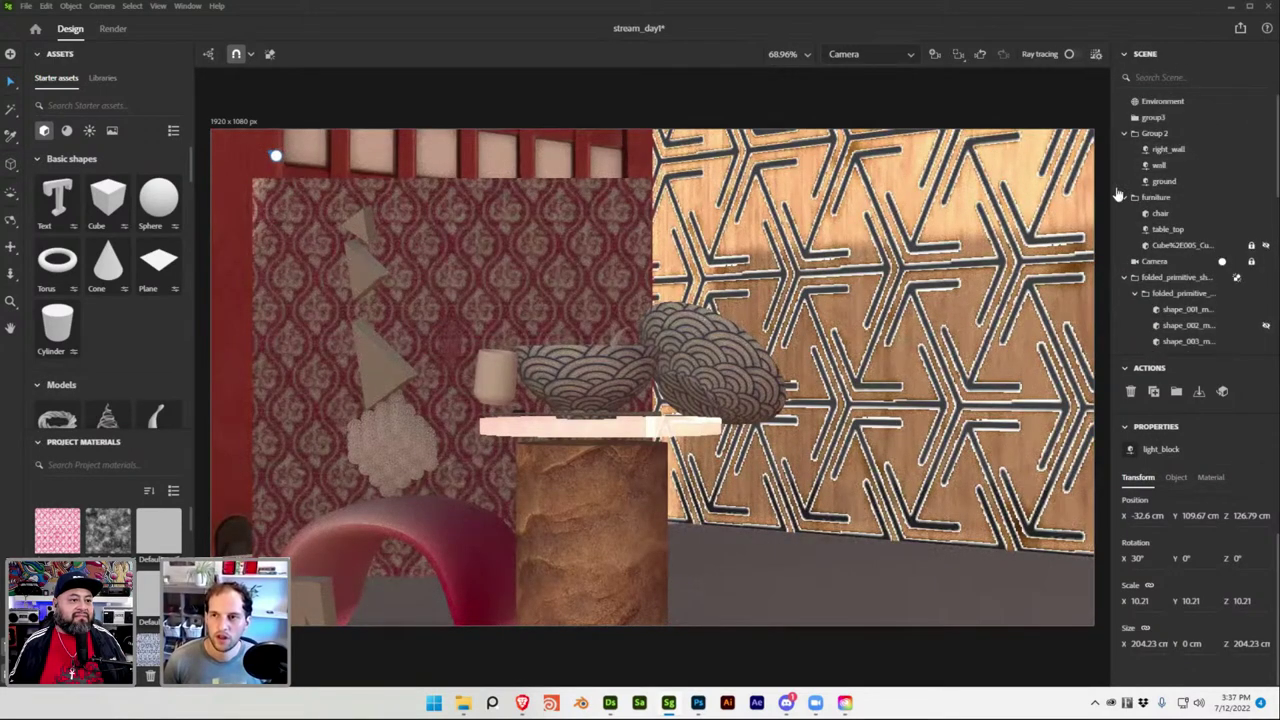
{"action": "left_click", "coordinate": [868, 54]}
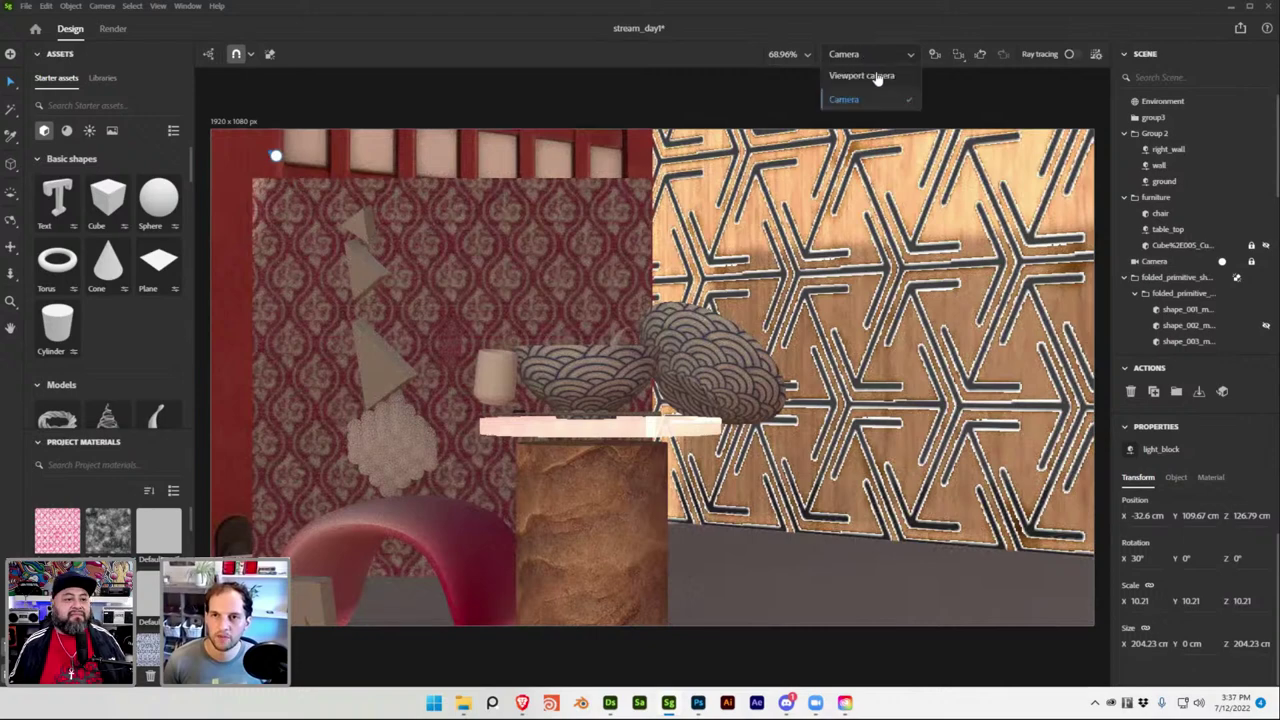
{"action": "left_click", "coordinate": [861, 75]}
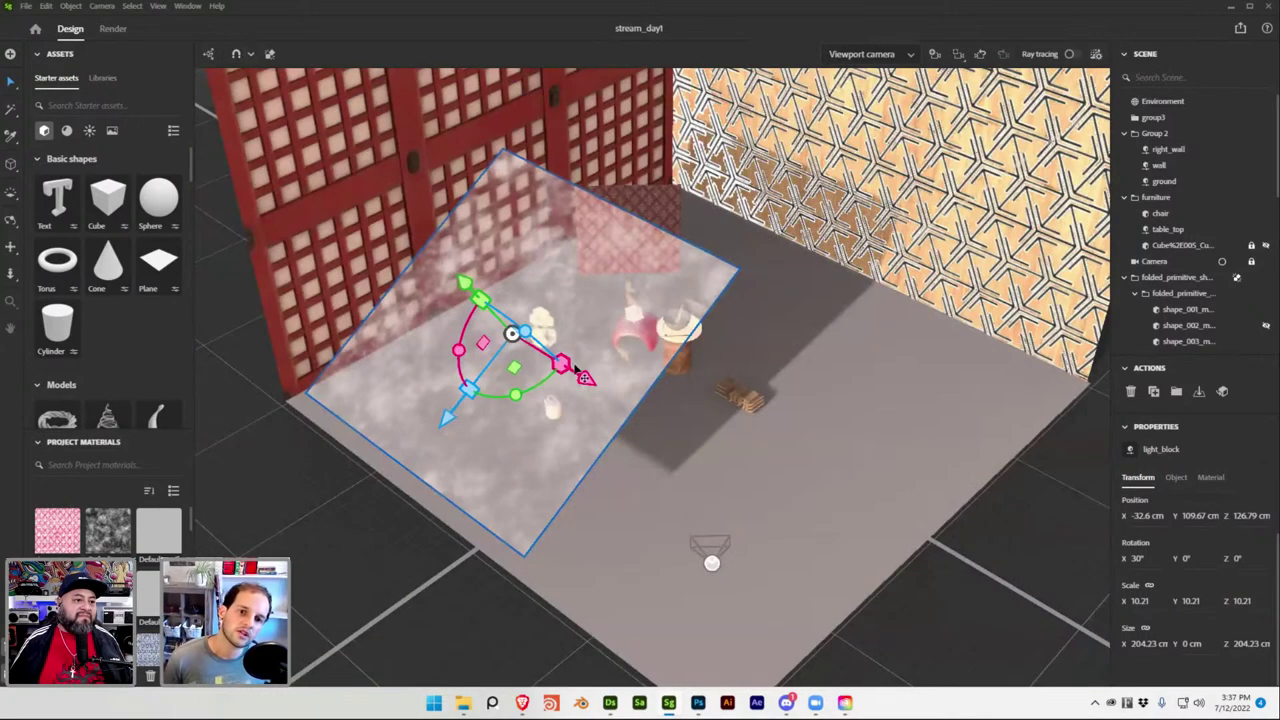
Duplicate light_block and group the copy with the original in a group named light, higher in the scene list.
{"action": "scroll", "coordinate": [1170, 280], "scroll_direction": "down", "scroll_amount": 5}
{"action": "left_click", "coordinate": [1150, 309]}
{"action": "left_click", "coordinate": [1158, 324], "text": "shift"}
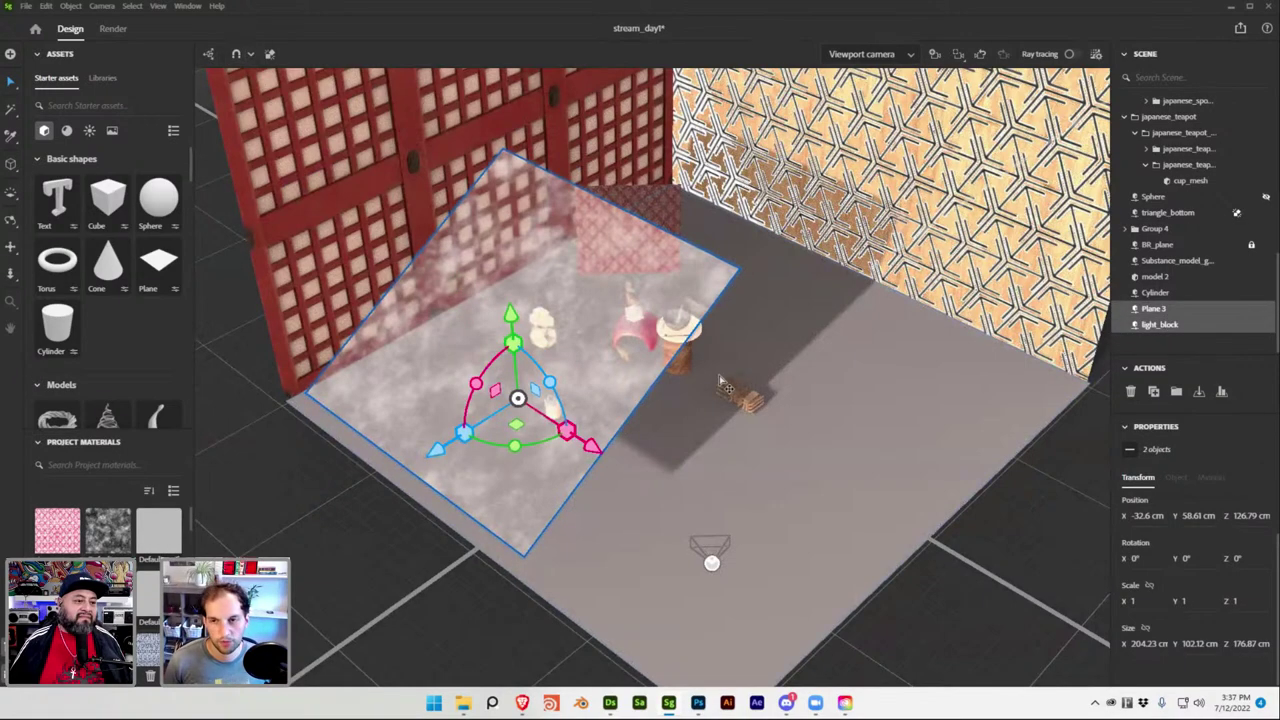
{"action": "key", "text": "ctrl+g"}
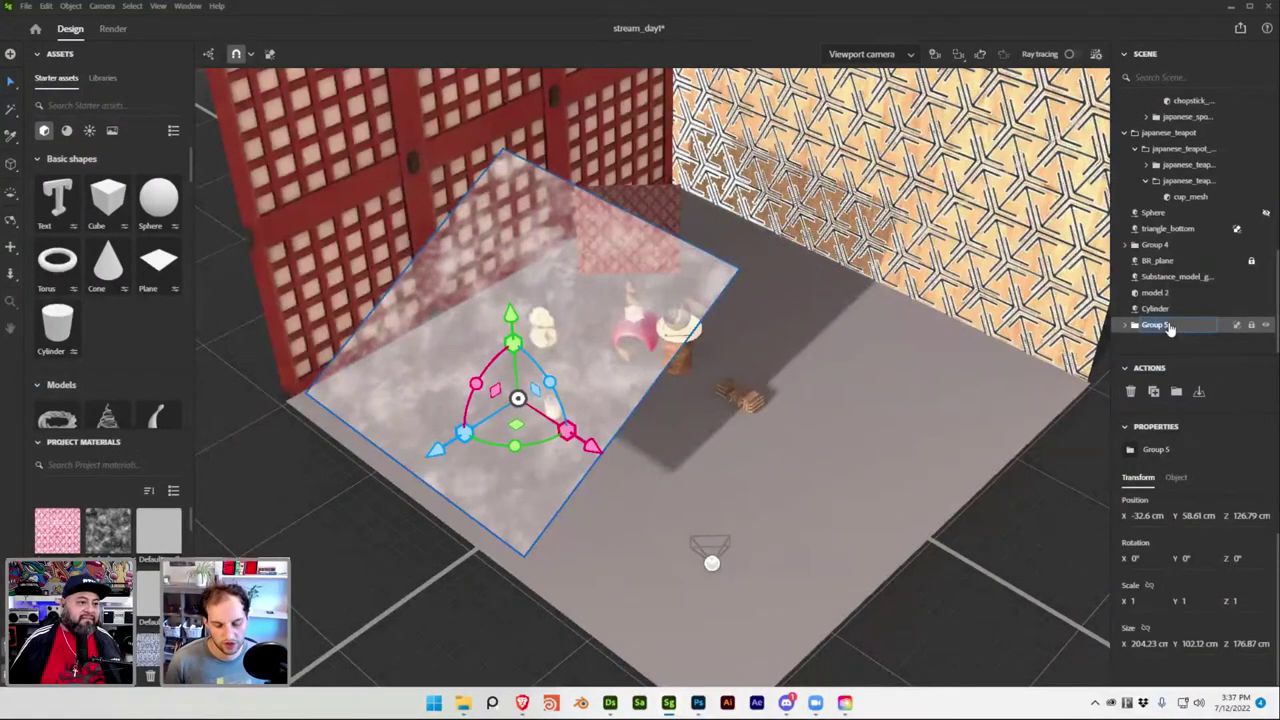
{"action": "left_click_drag", "start_coordinate": [1163, 330], "coordinate": [1187, 135]}
Tidy the scene list by renaming Group 2 as building and deleting the empty group3.
{"action": "scroll", "coordinate": [1180, 130], "scroll_direction": "up", "scroll_amount": 5}
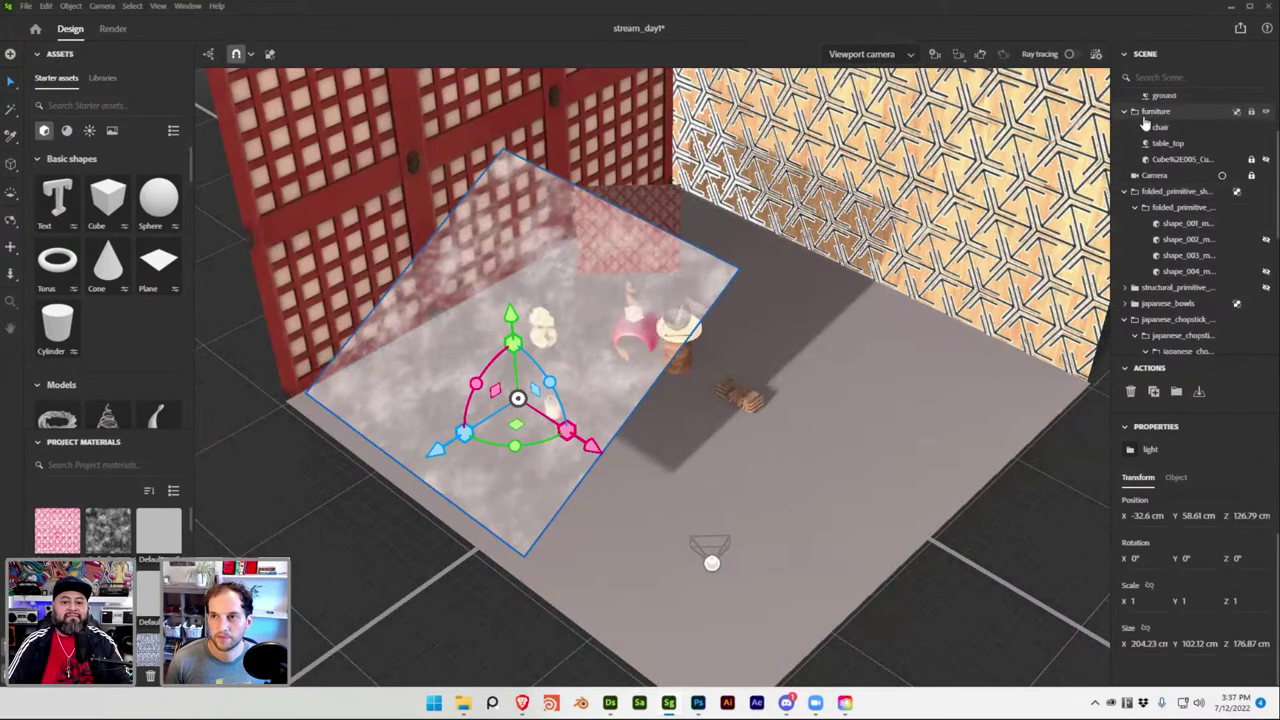
{"action": "scroll", "coordinate": [1150, 125], "scroll_direction": "up", "scroll_amount": 1}
{"action": "left_click", "coordinate": [1126, 150]}
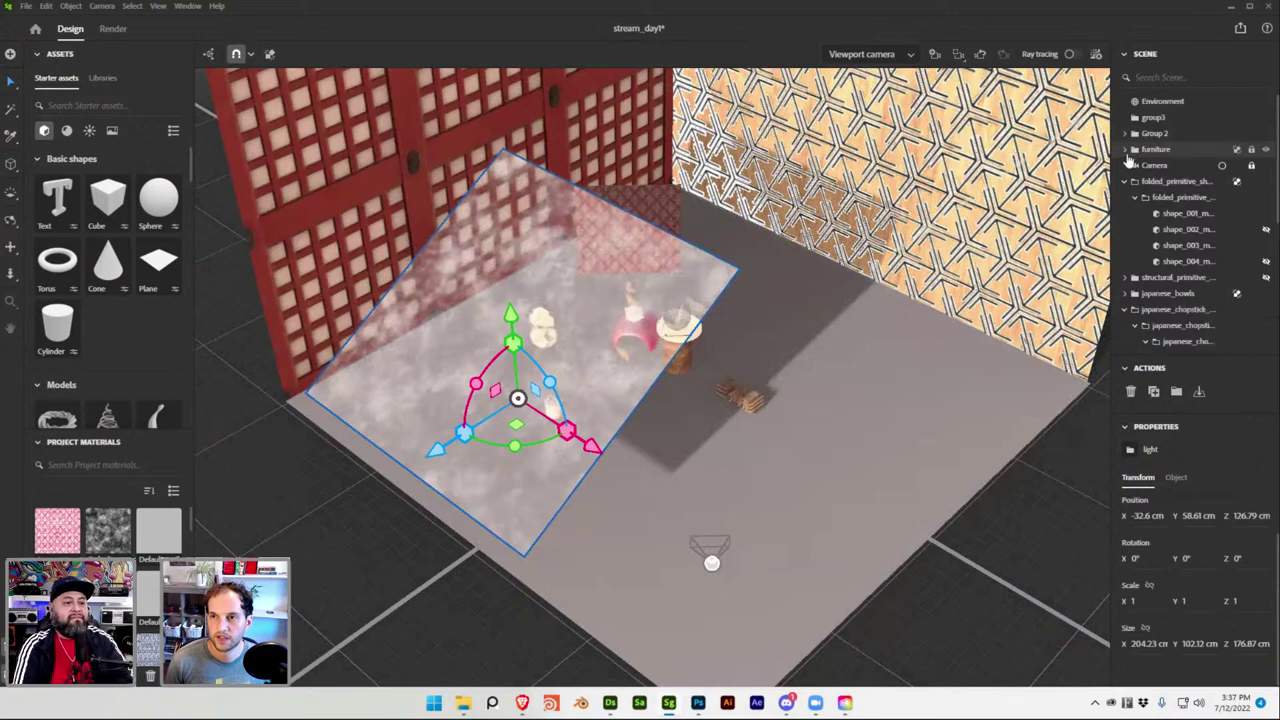
{"action": "left_click", "coordinate": [1127, 183]}
{"action": "left_click", "coordinate": [1145, 134]}
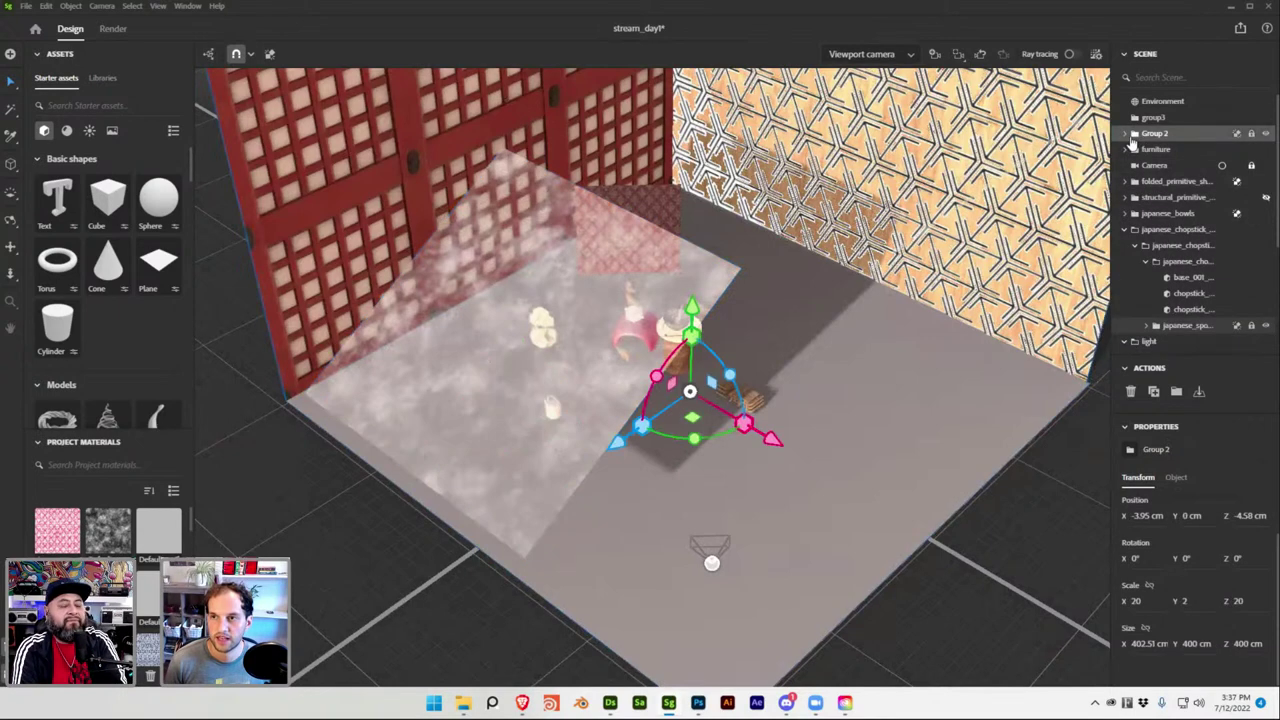
{"action": "left_click", "coordinate": [1124, 134]}
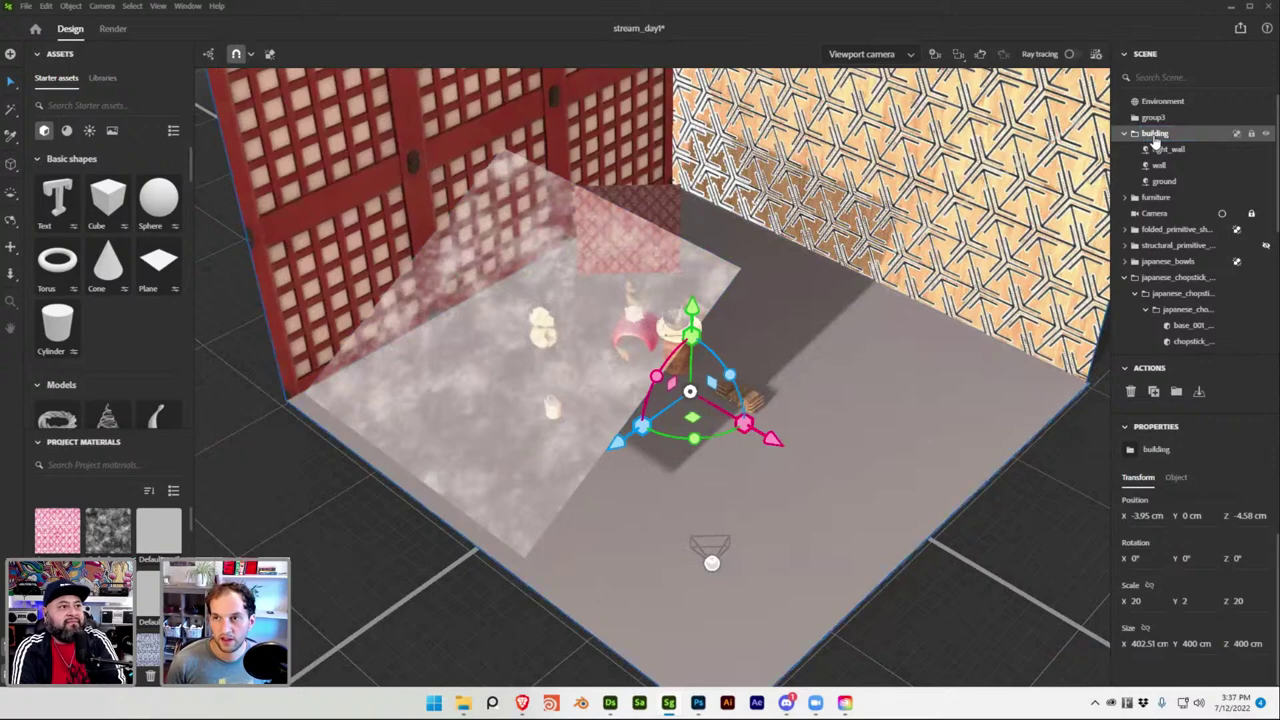
{"action": "left_click", "coordinate": [1124, 134]}
{"action": "left_click", "coordinate": [1150, 119]}
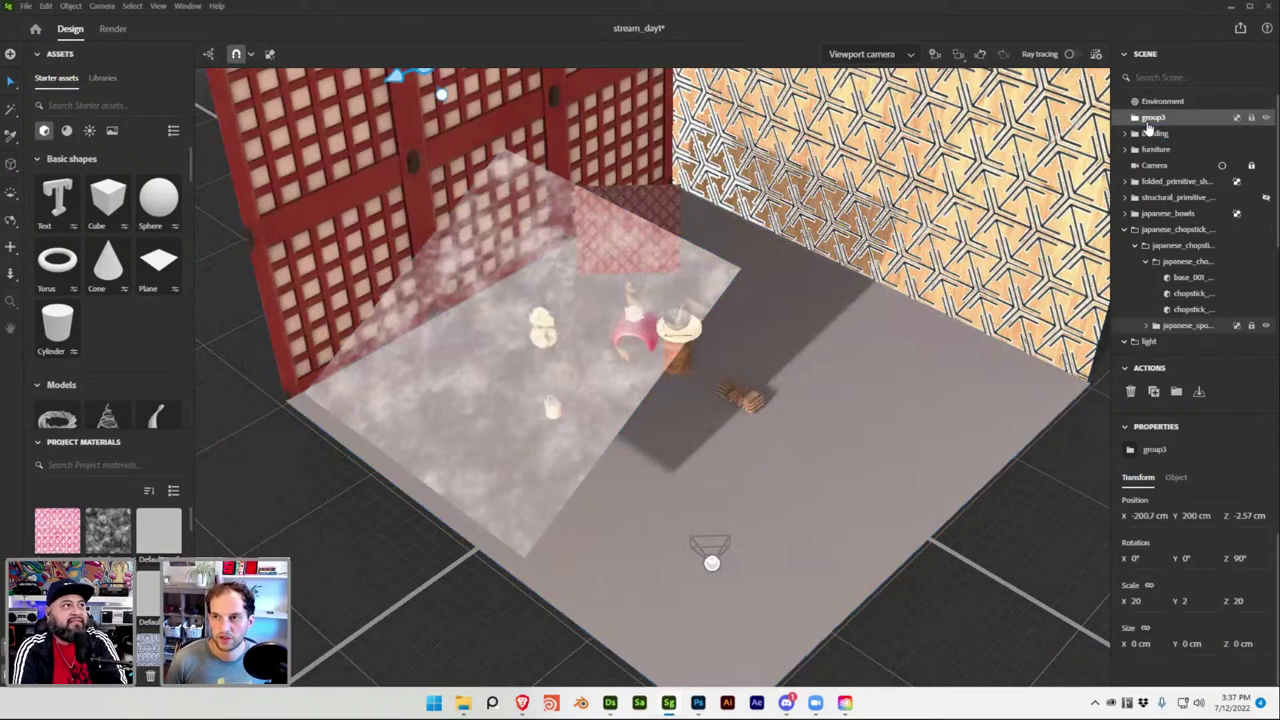
{"action": "key", "text": "Delete"}
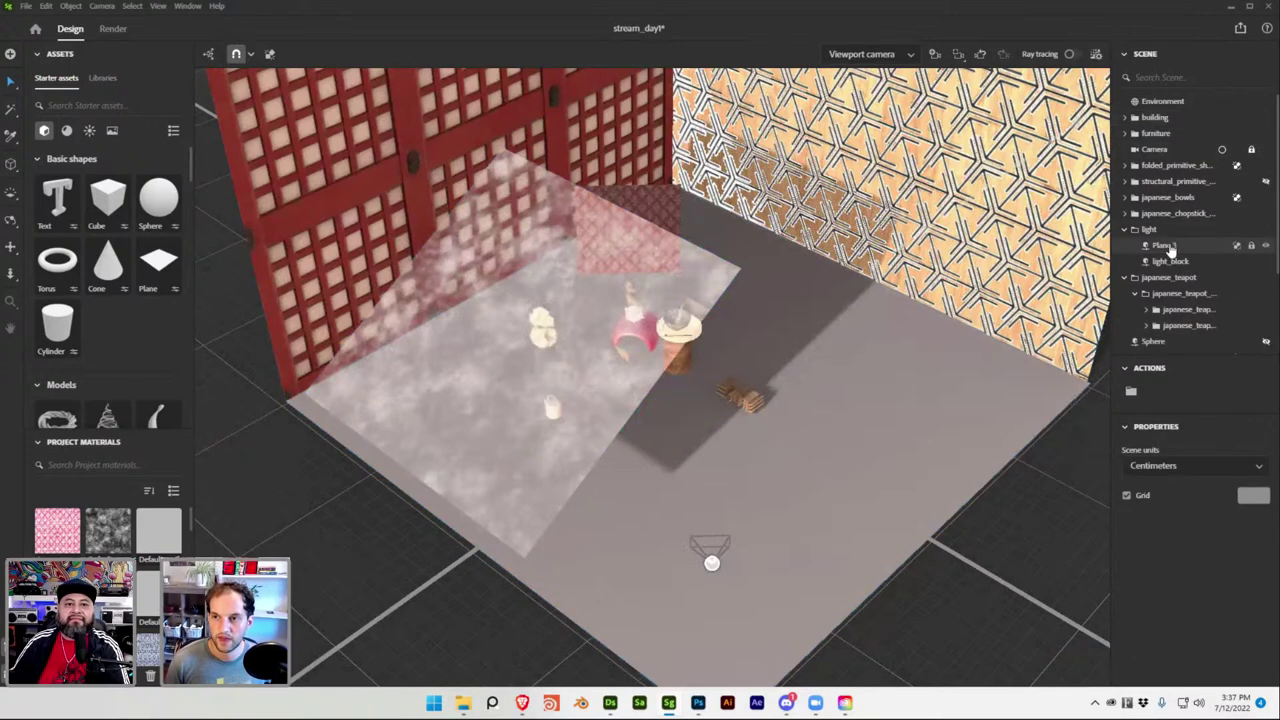
Collapse the light group and move it directly below Environment in the scene list.
{"action": "scroll", "coordinate": [1150, 250], "scroll_direction": "down", "scroll_amount": 2}
{"action": "scroll", "coordinate": [1145, 287], "scroll_direction": "up", "scroll_amount": 2}
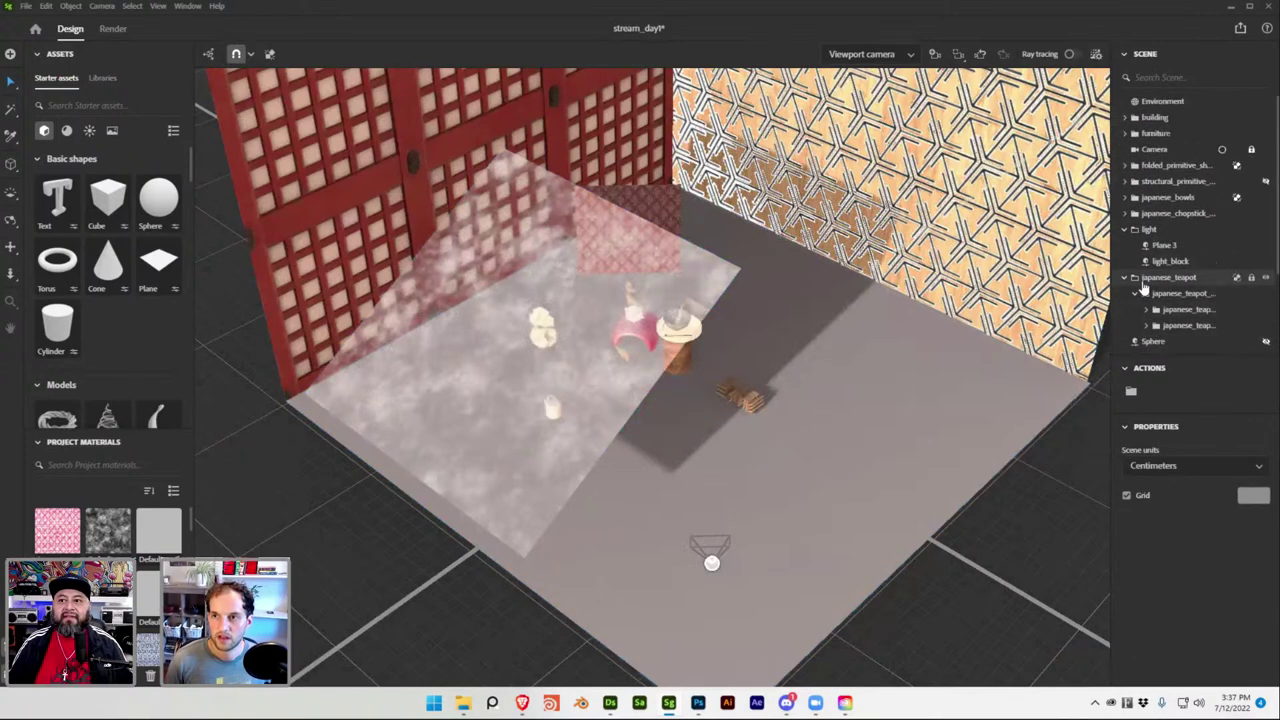
{"action": "left_click", "coordinate": [1125, 230]}
{"action": "left_click", "coordinate": [1155, 230]}
{"action": "left_click_drag", "start_coordinate": [1160, 230], "coordinate": [1162, 114]}
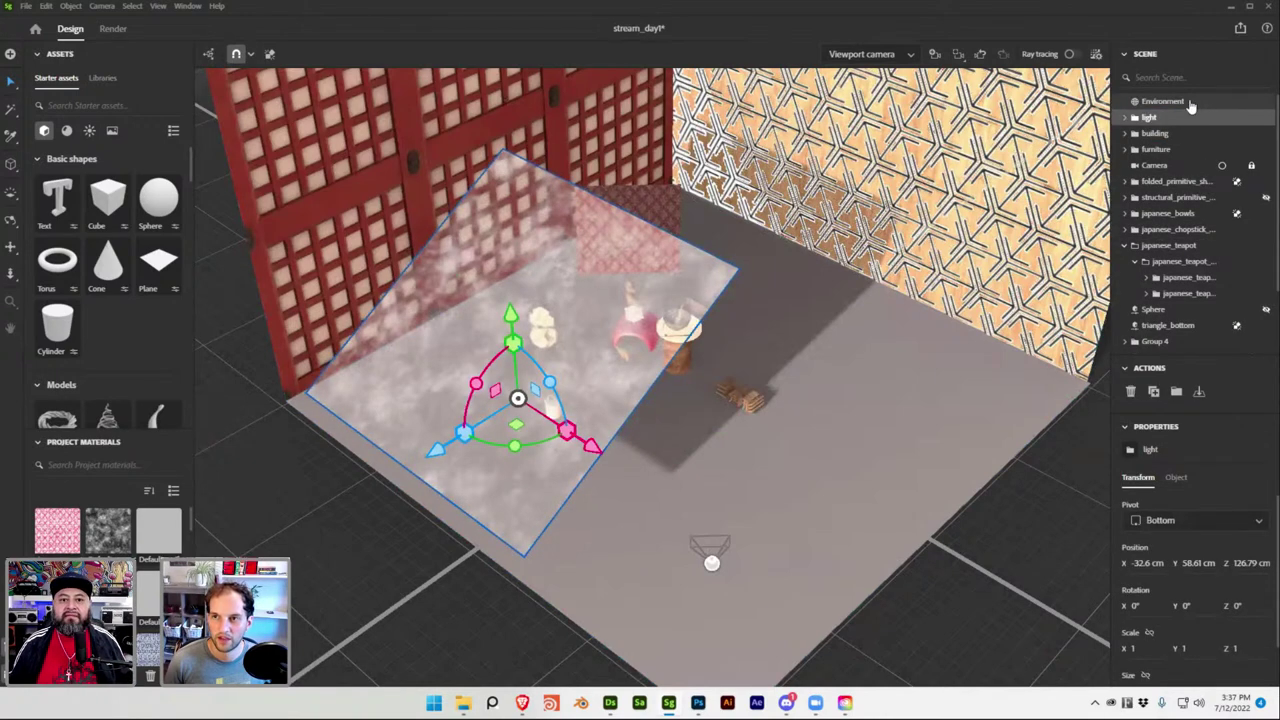
{"action": "left_click", "coordinate": [1192, 103]}
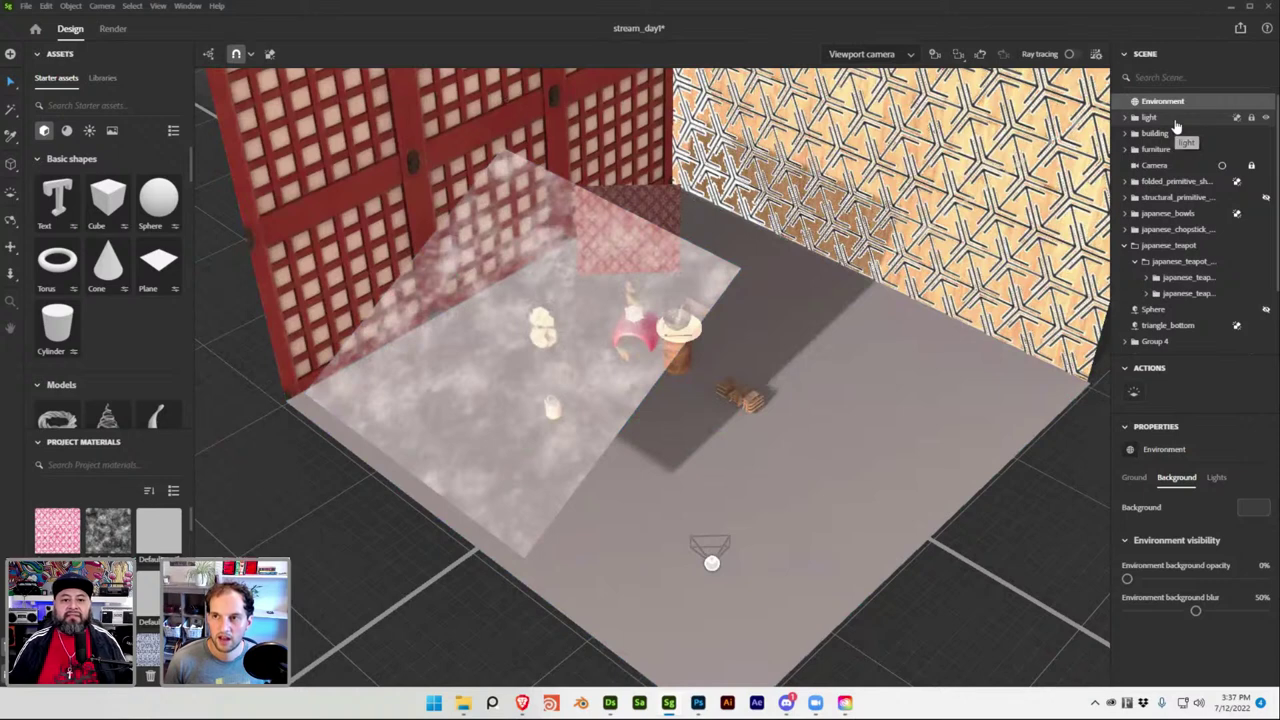
{"action": "left_click", "coordinate": [1177, 120]}
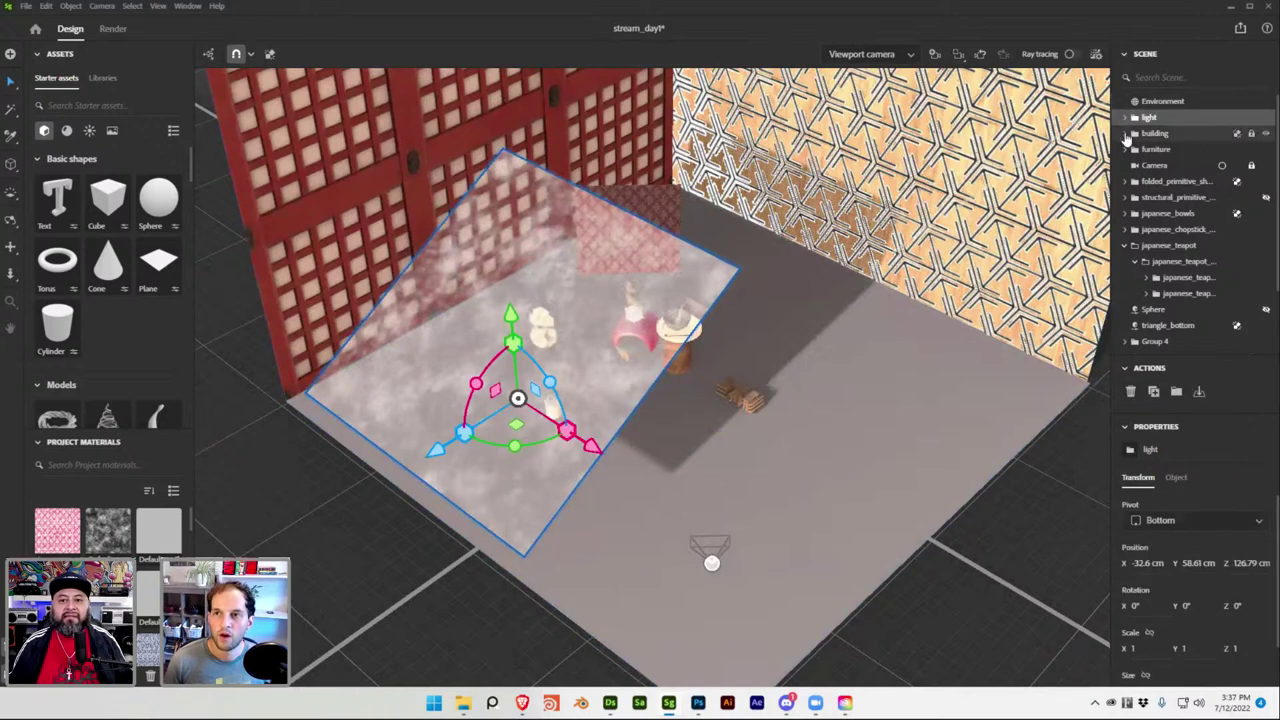
Move Plane 3 of the light group to about X -112.79, Y 160.72, Z 156.27 cm and save the scene.
{"action": "left_click", "coordinate": [1125, 118]}
{"action": "left_click", "coordinate": [1160, 136]}
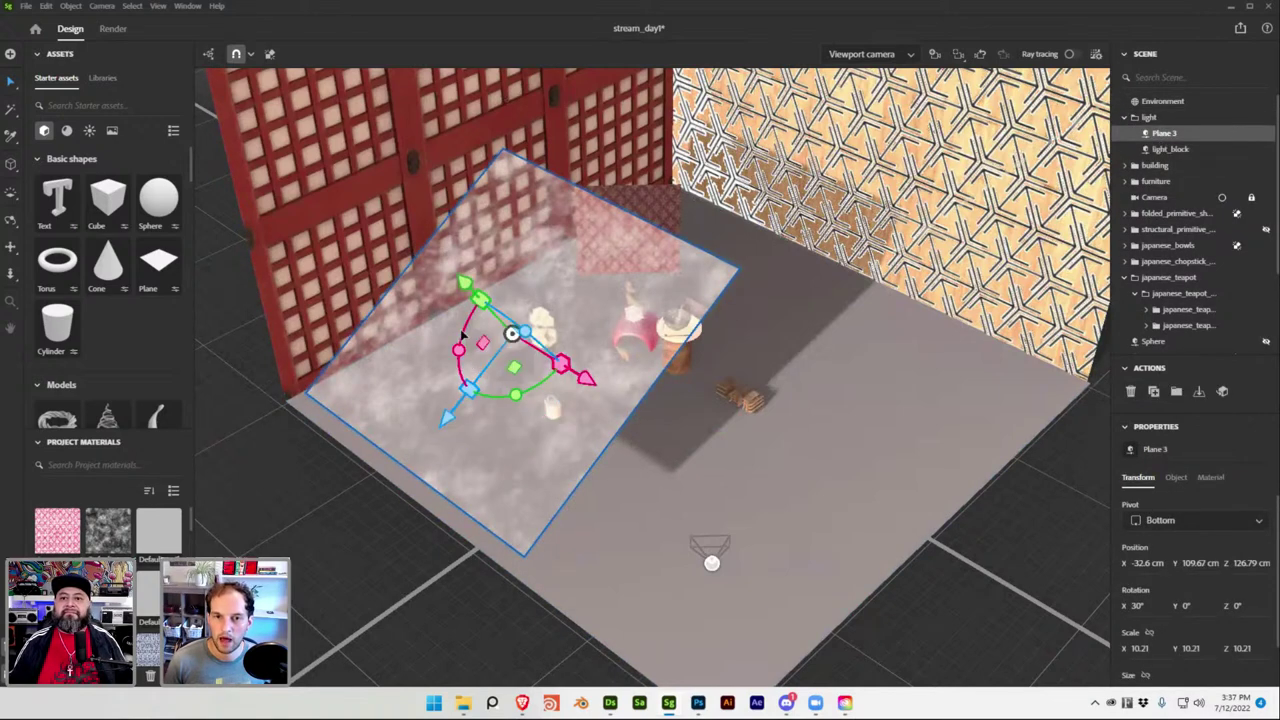
{"action": "left_click", "coordinate": [466, 288]}
{"action": "left_click_drag", "start_coordinate": [463, 283], "coordinate": [415, 230]}
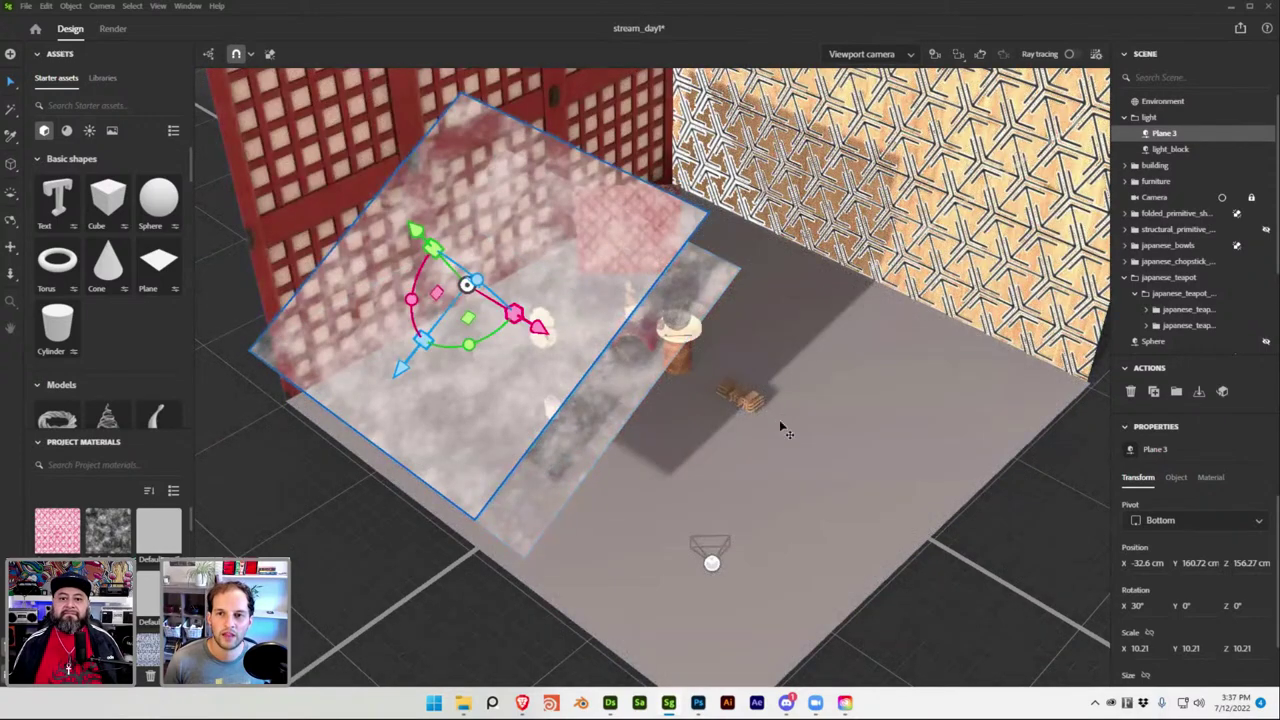
{"action": "left_click_drag", "start_coordinate": [538, 337], "coordinate": [386, 245]}
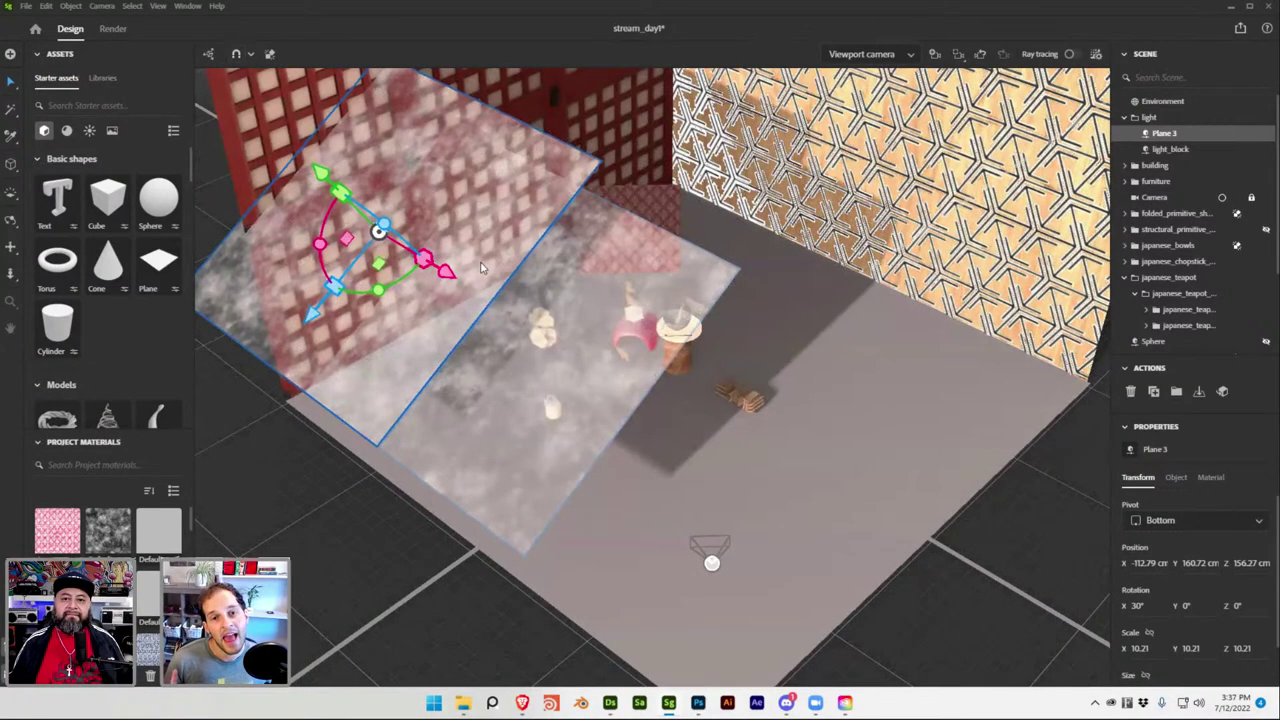
{"action": "key", "text": "ctrl+s"}
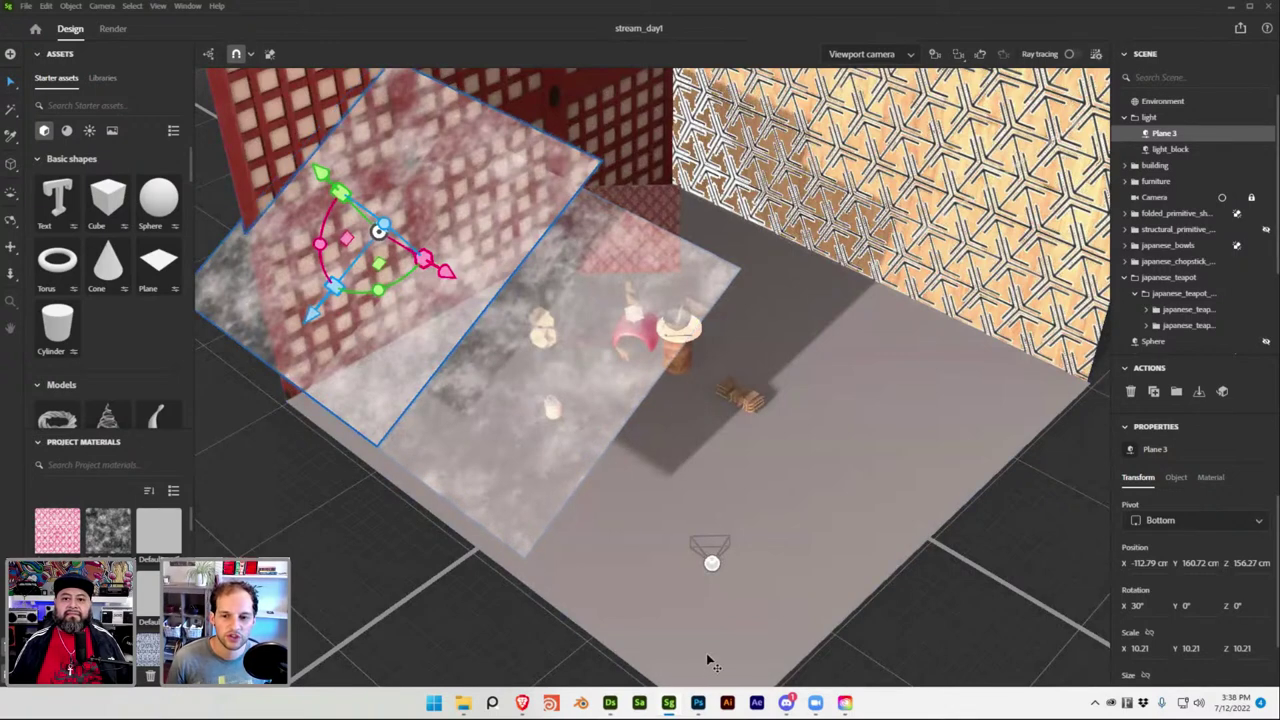
Switch to Substance 3D Designer and set the random seed of the Clouds 3 node to 7.
{"action": "left_click", "coordinate": [669, 704]}
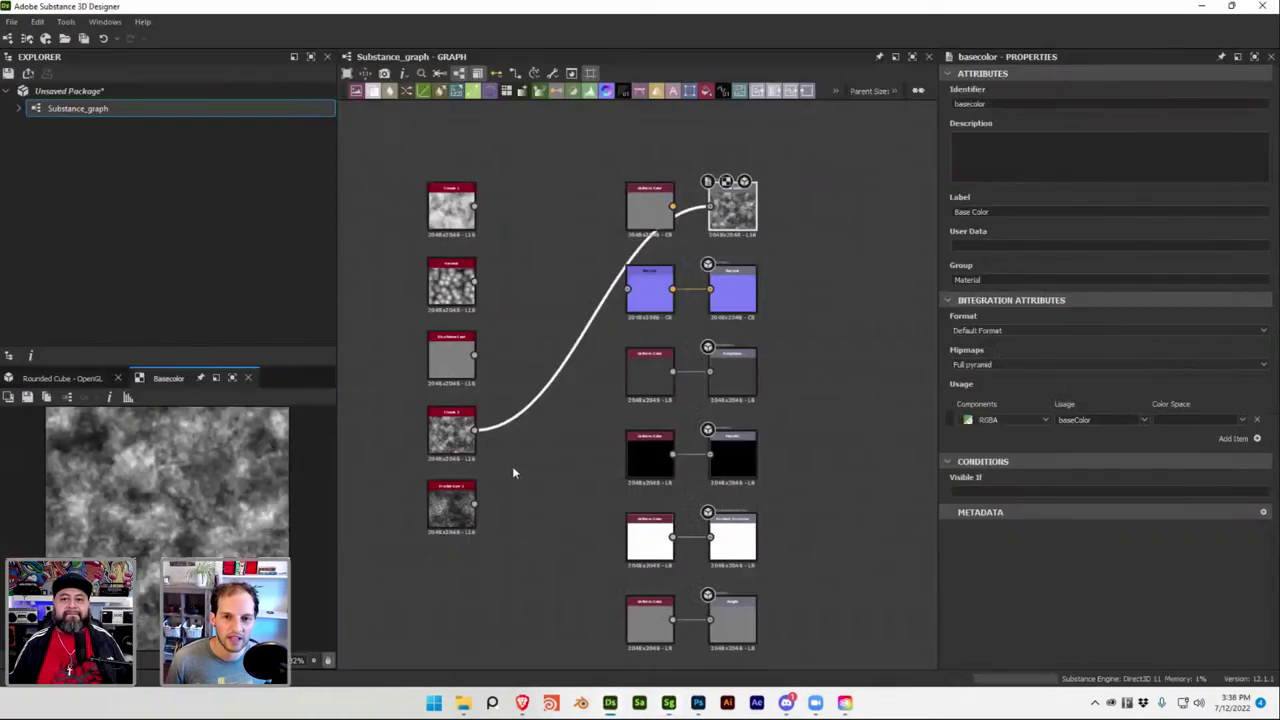
{"action": "left_click", "coordinate": [463, 449]}
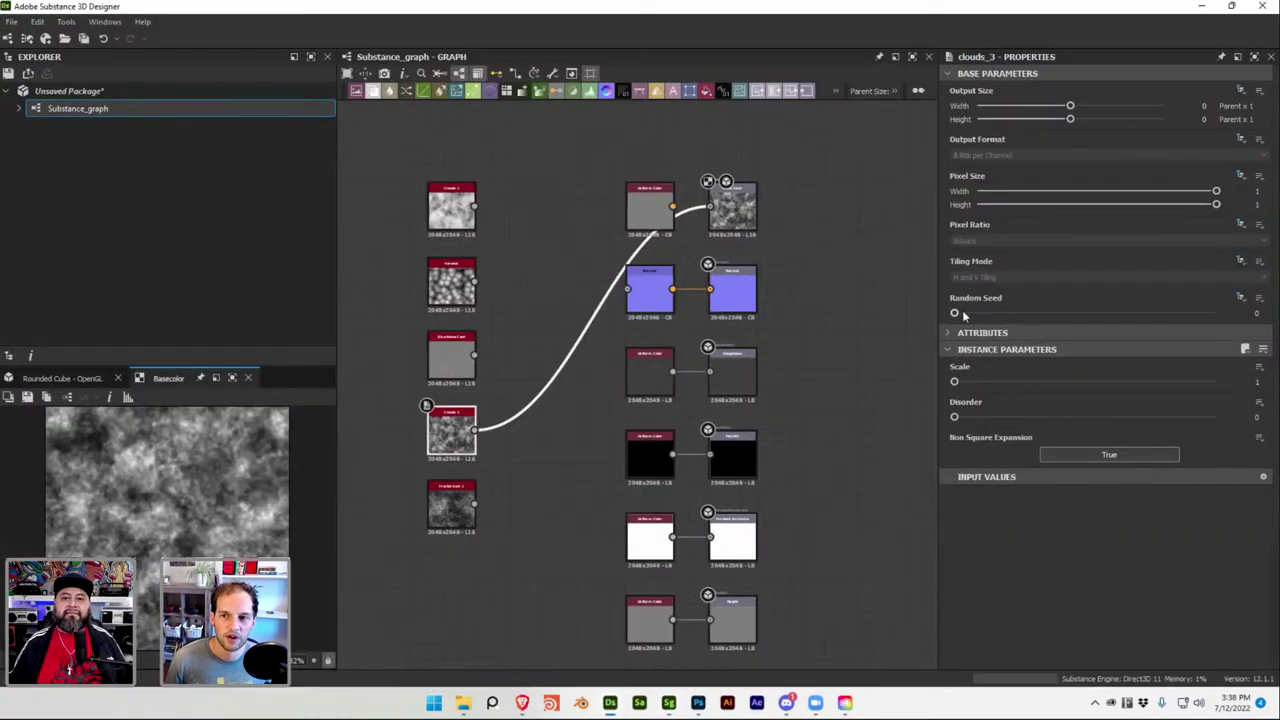
{"action": "left_click_drag", "start_coordinate": [955, 315], "coordinate": [1131, 317]}
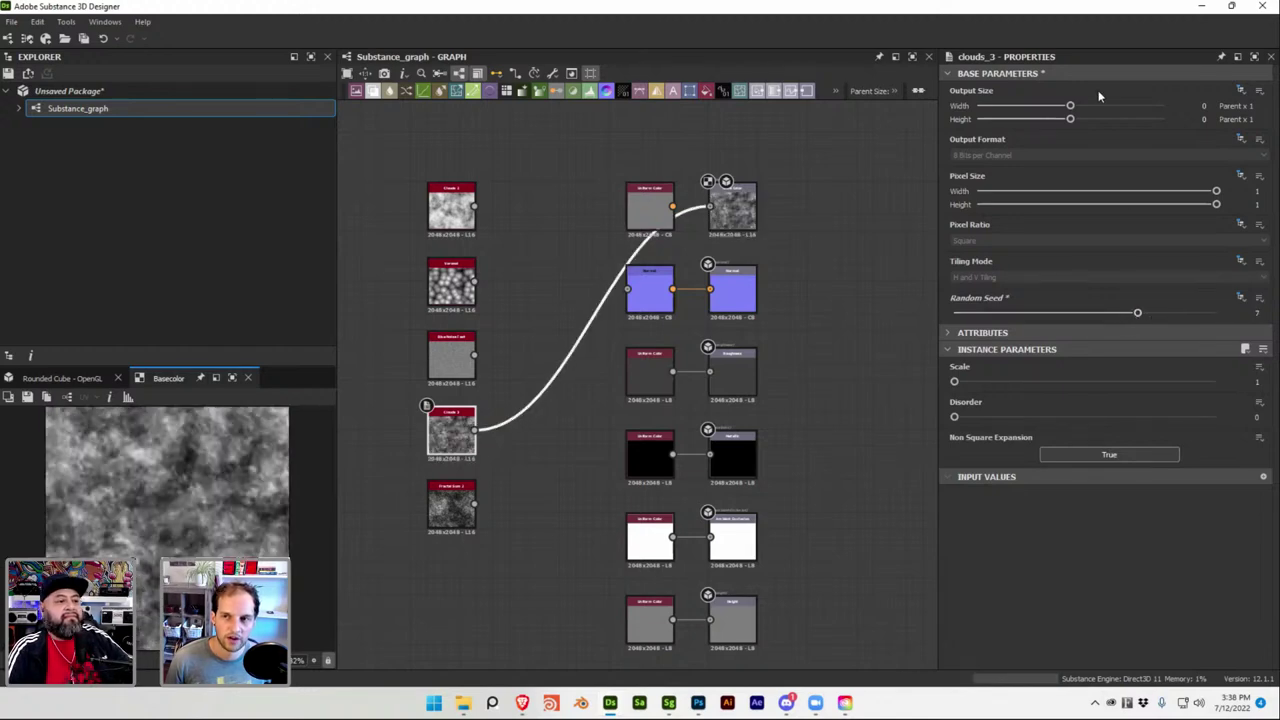
Connect the round-blob noise node to the Basecolor output and set the Clouds 3 node's scale to 4.
{"action": "mouse_move", "coordinate": [1070, 107]}
{"action": "left_mouse_down"}
{"action": "mouse_move", "coordinate": [1057, 106]}
{"action": "mouse_move", "coordinate": [1072, 106]}
{"action": "left_mouse_up"}
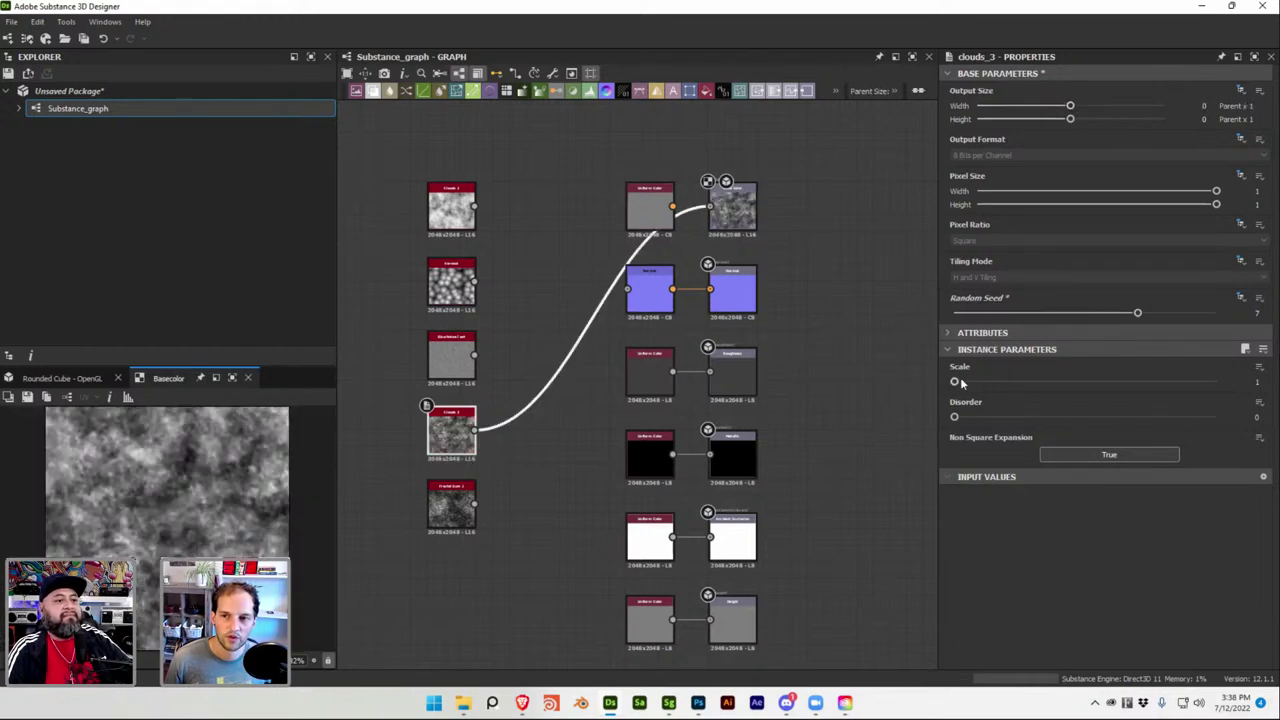
{"action": "left_click_drag", "start_coordinate": [983, 383], "coordinate": [953, 385]}
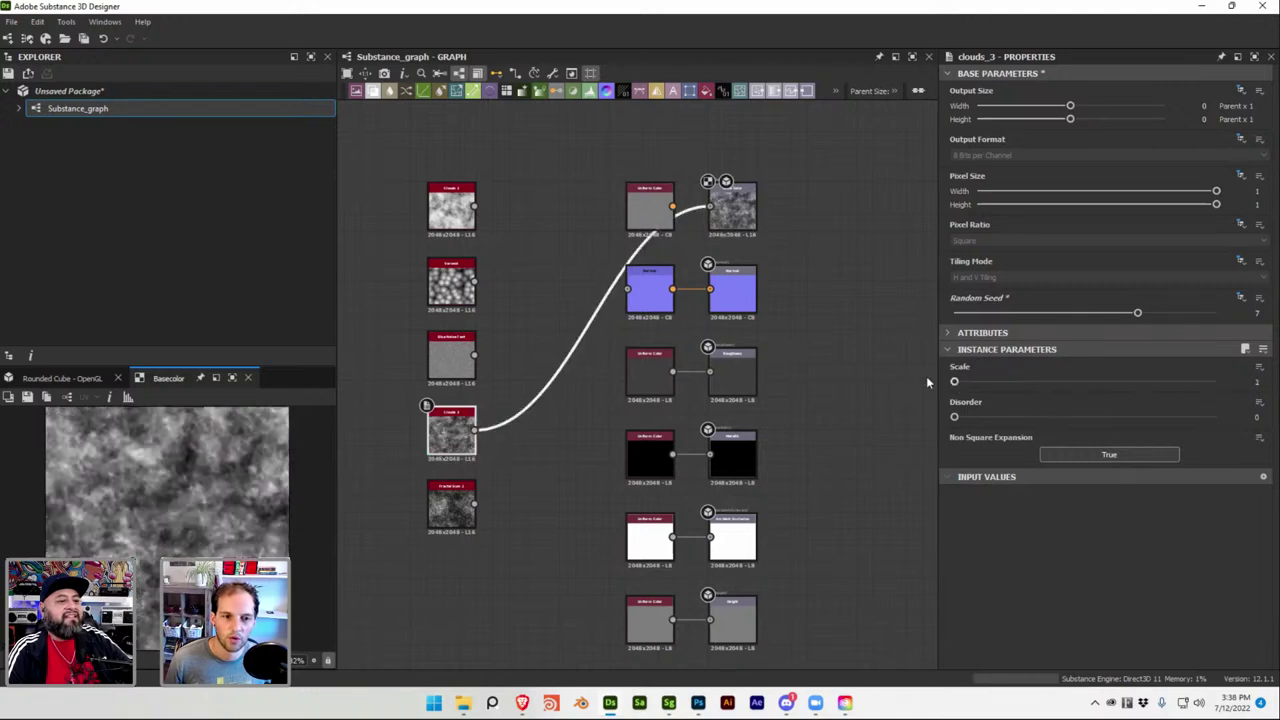
{"action": "left_click_drag", "start_coordinate": [477, 284], "coordinate": [707, 207]}
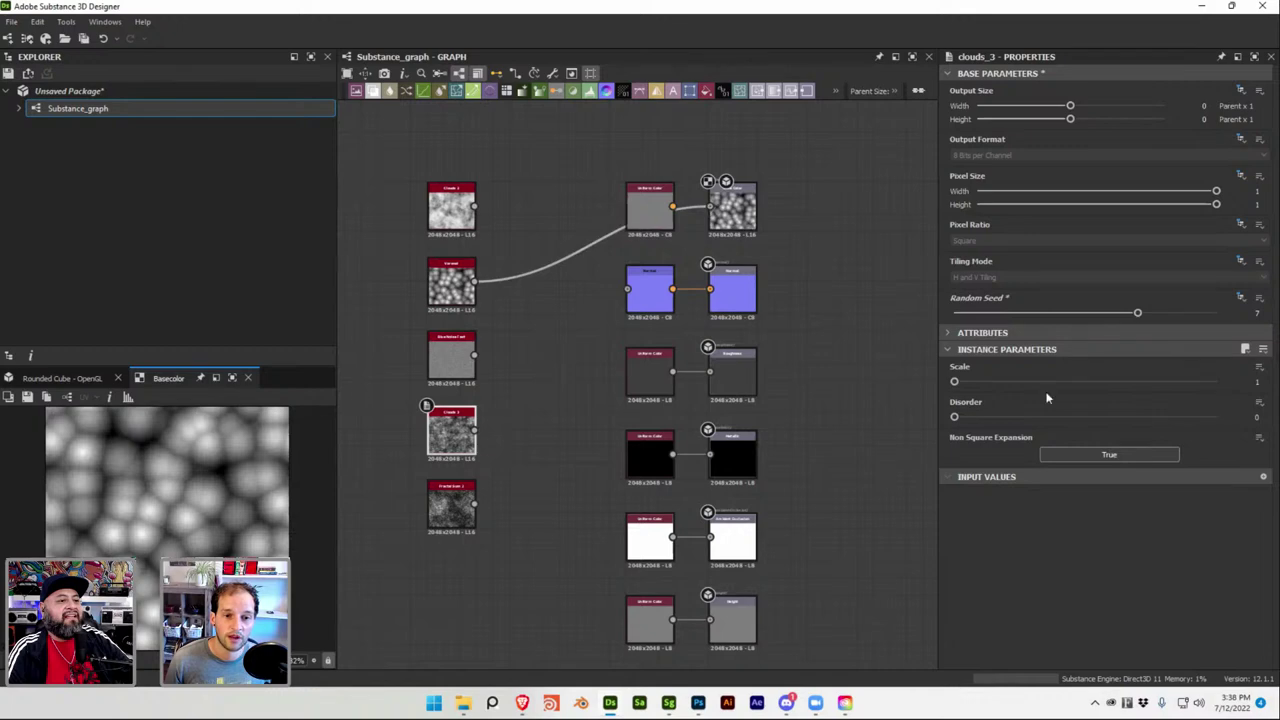
{"action": "left_click_drag", "start_coordinate": [968, 383], "coordinate": [1066, 382]}
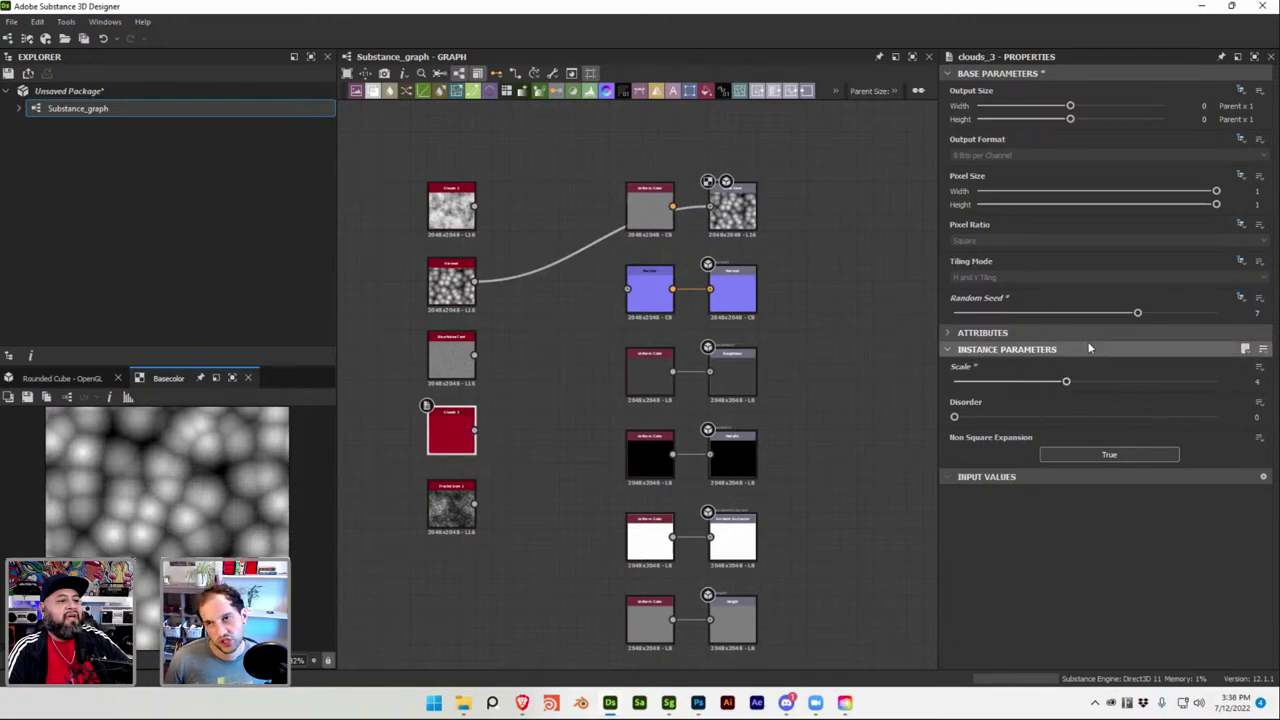
Switch to Substance 3D Stager, duplicate Plane 3 and offset the copy to about Y 211.78, Z 185.75 cm.
{"action": "key", "text": "super+Tab"}
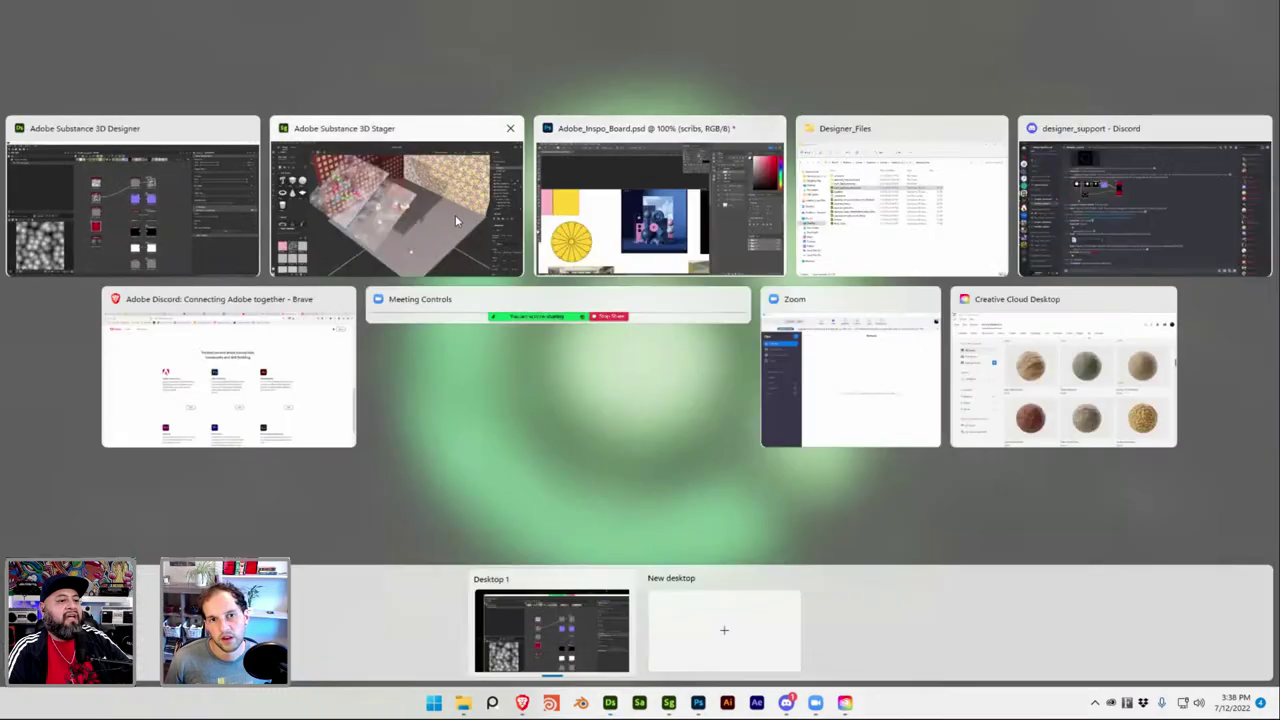
{"action": "left_click", "coordinate": [457, 215]}
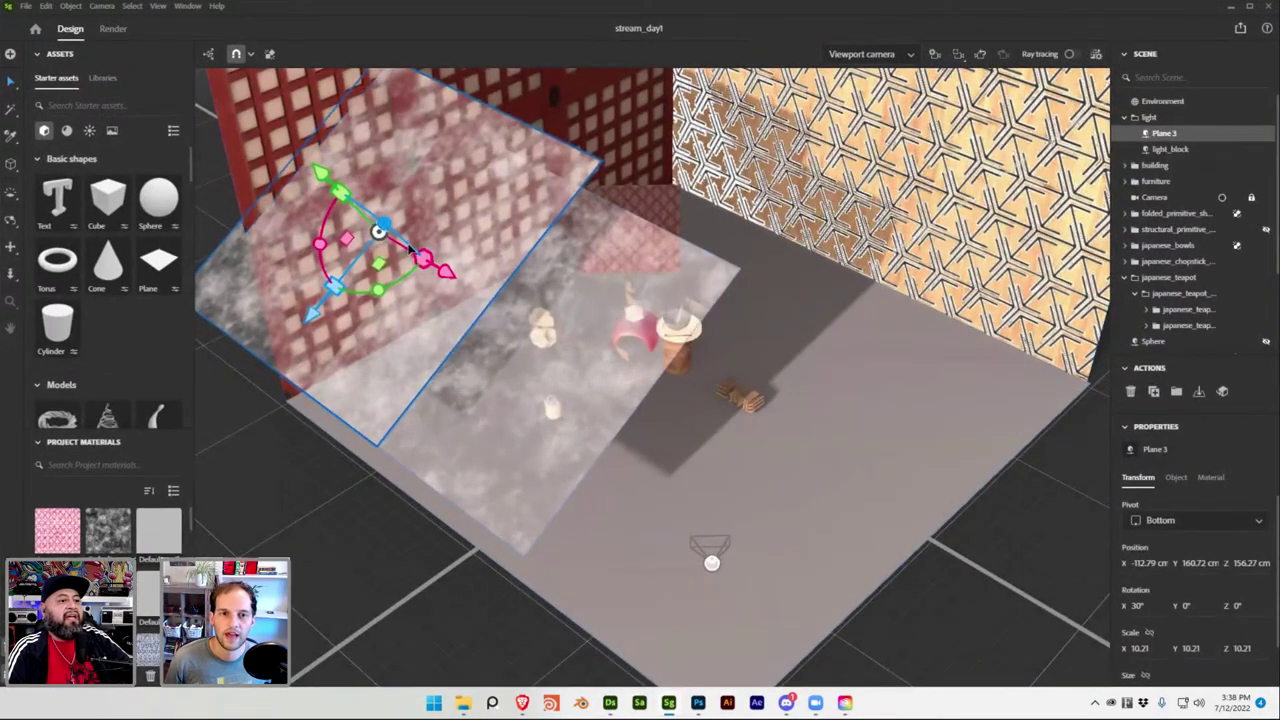
{"action": "scroll", "coordinate": [484, 278], "scroll_direction": "down", "scroll_amount": 2}
{"action": "left_click_drag", "start_coordinate": [384, 207], "coordinate": [315, 195], "text": "alt"}
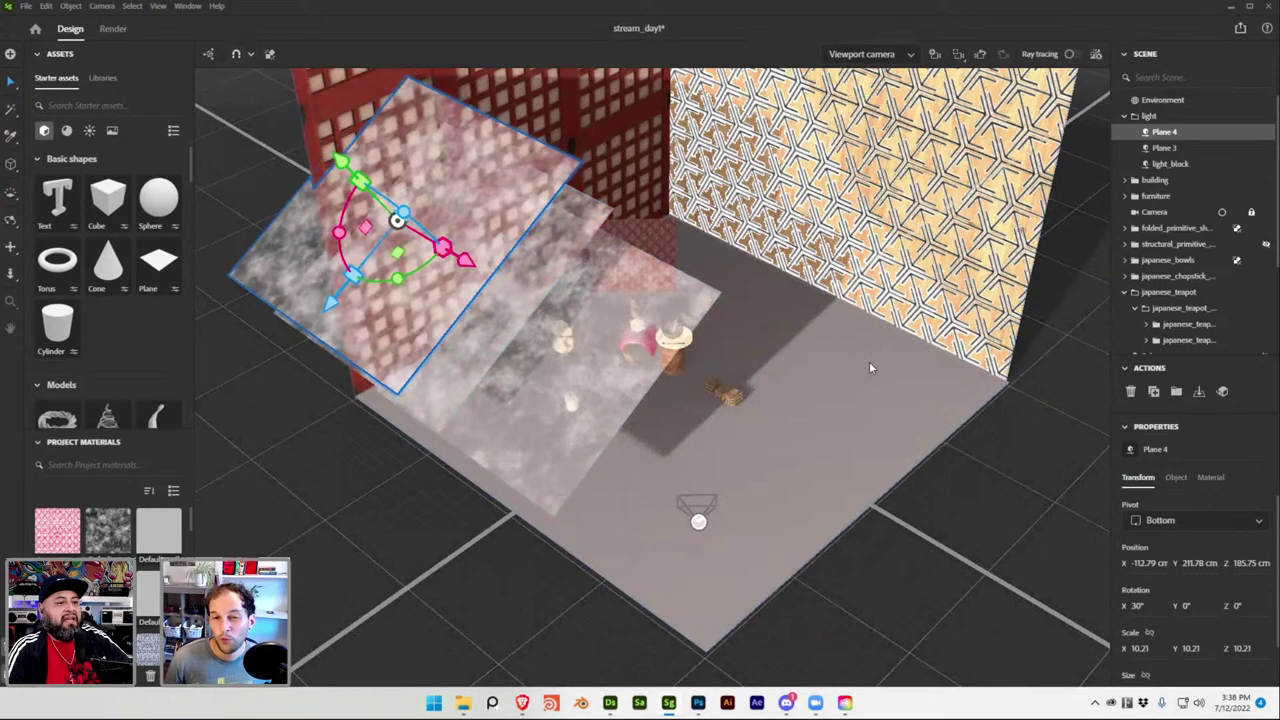
{"action": "key", "text": "ctrl+s"}
Rotate Plane 4 to Y -105° and the whole light group to Y -15°, and save the scene.
{"action": "left_click_drag", "start_coordinate": [397, 278], "coordinate": [356, 348]}
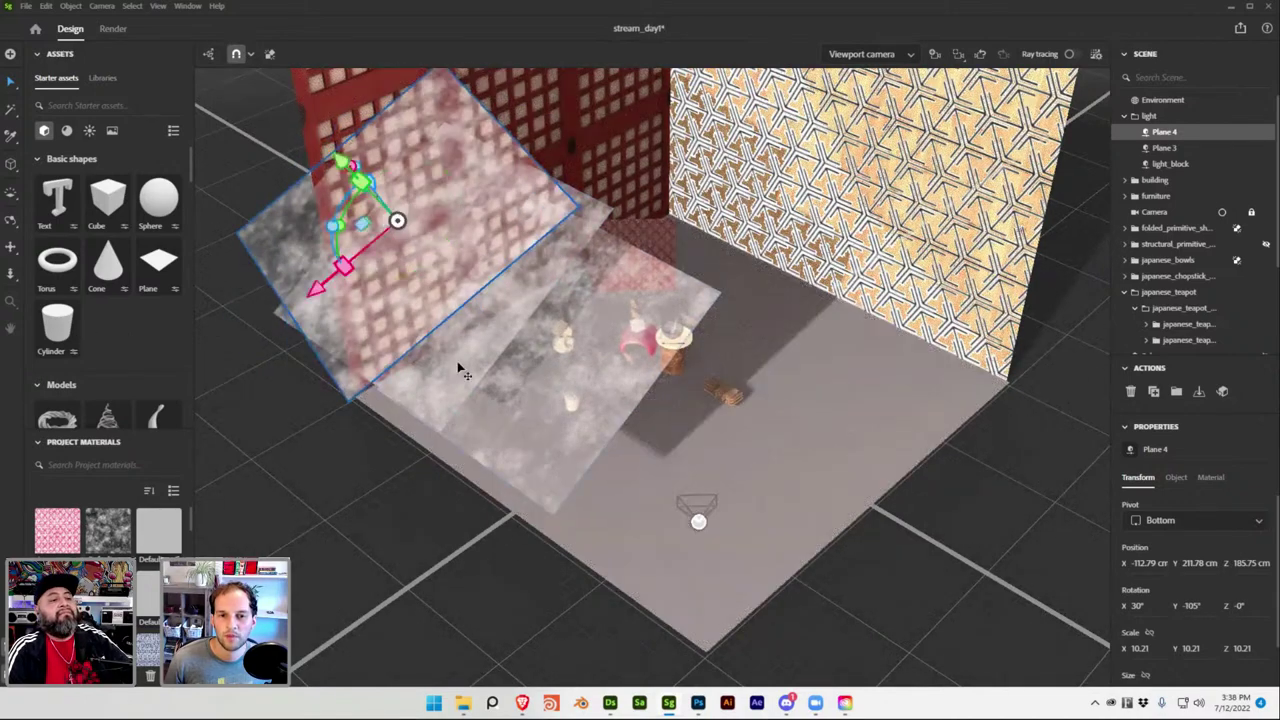
{"action": "left_click", "coordinate": [449, 363]}
{"action": "left_click_drag", "start_coordinate": [463, 445], "coordinate": [430, 434]}
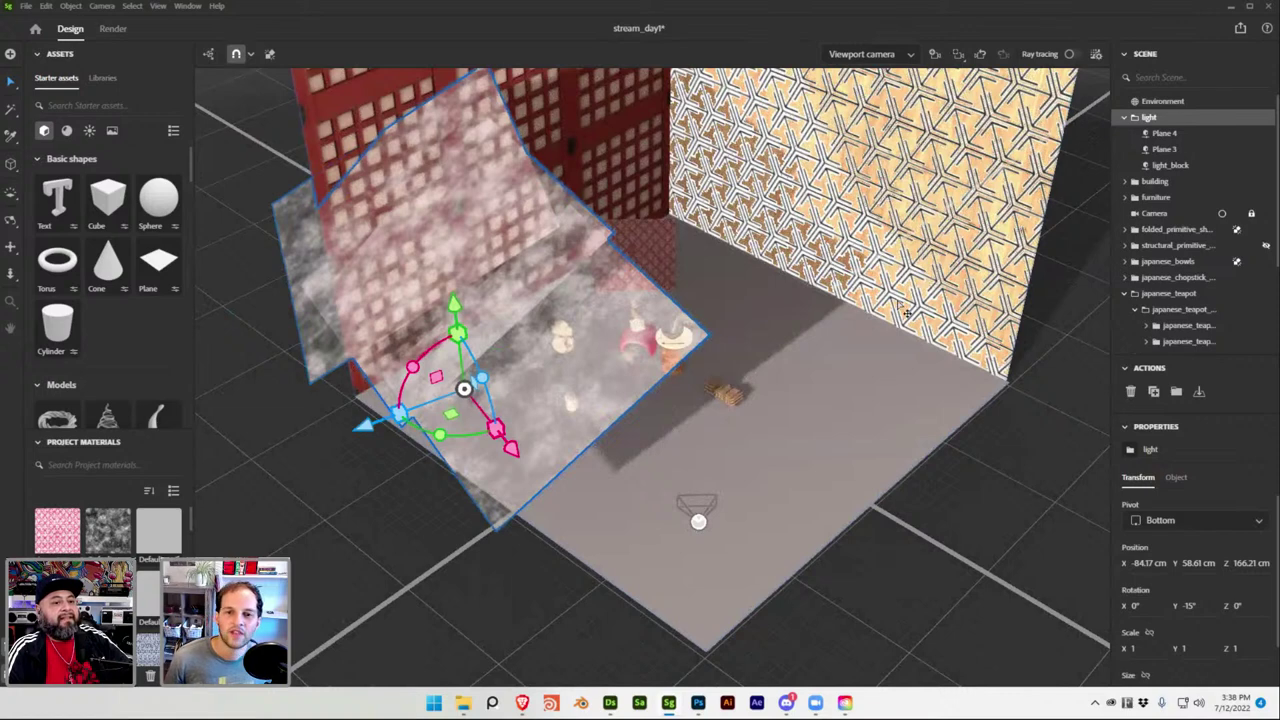
{"action": "key", "text": "ctrl+s"}
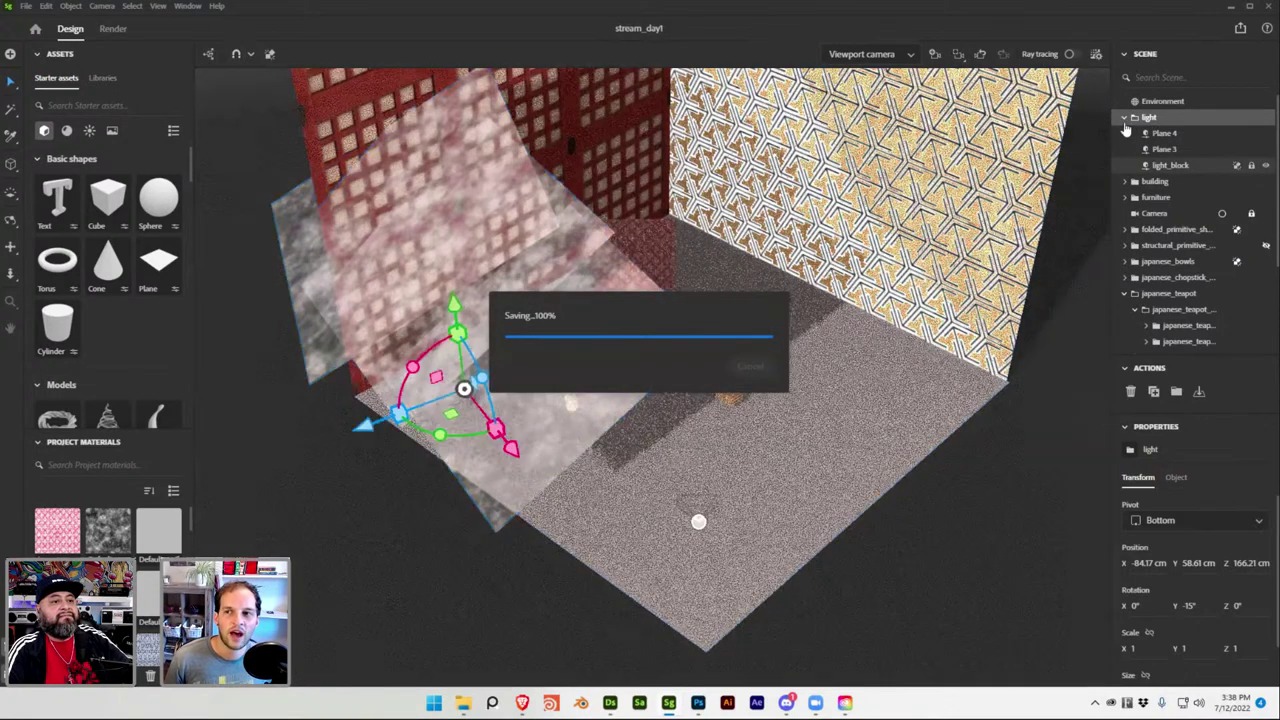
Collapse the light group, switch the view to the scene Camera and save.
{"action": "left_click", "coordinate": [1124, 119]}
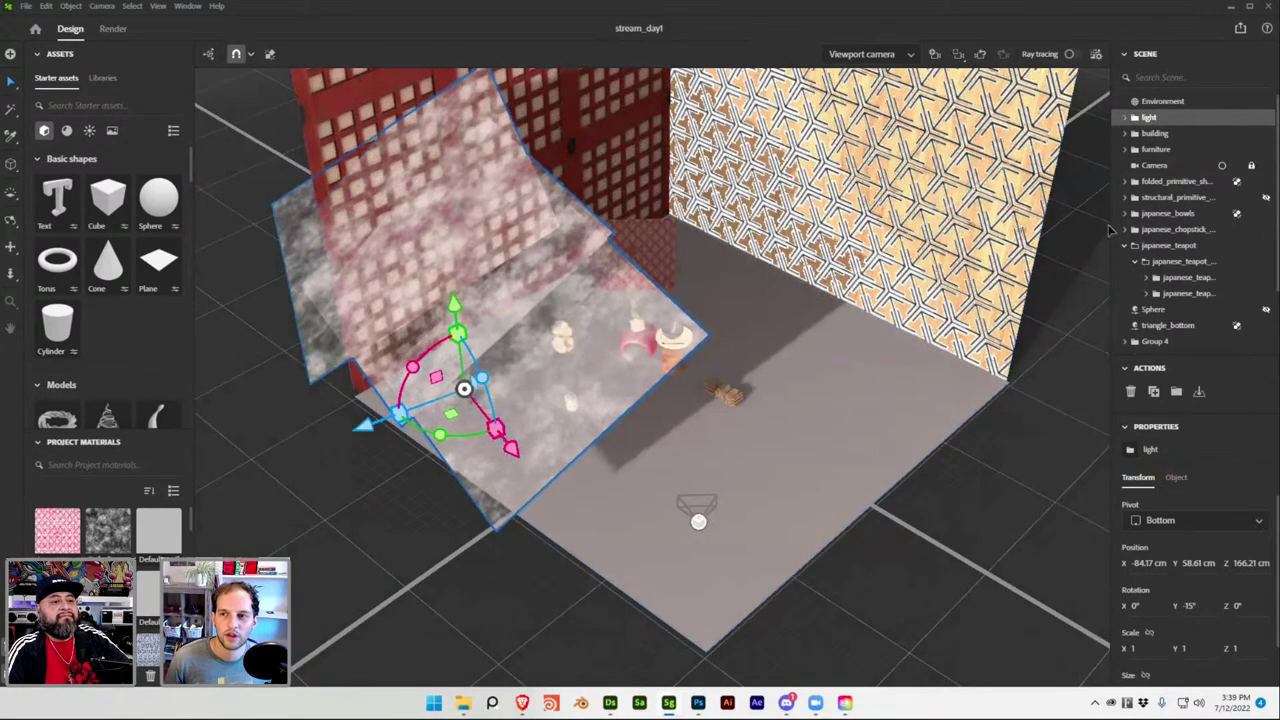
{"action": "left_click", "coordinate": [1223, 167]}
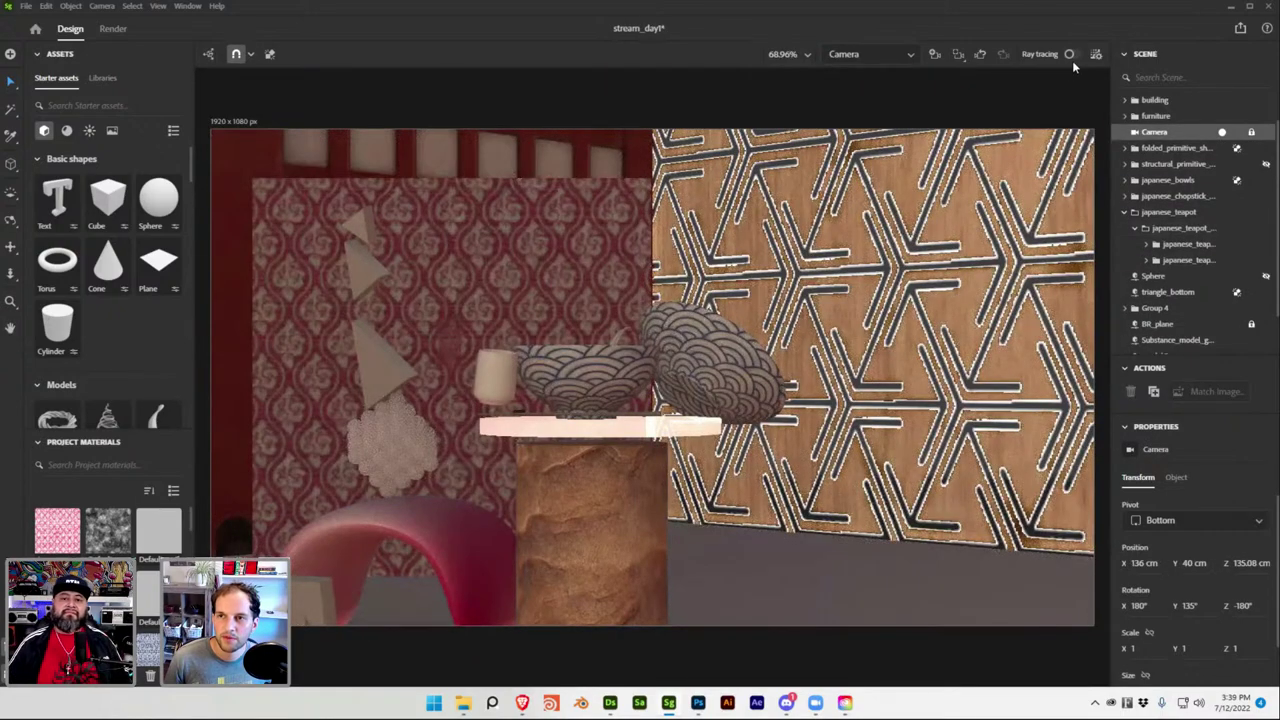
{"action": "key", "text": "ctrl+s"}
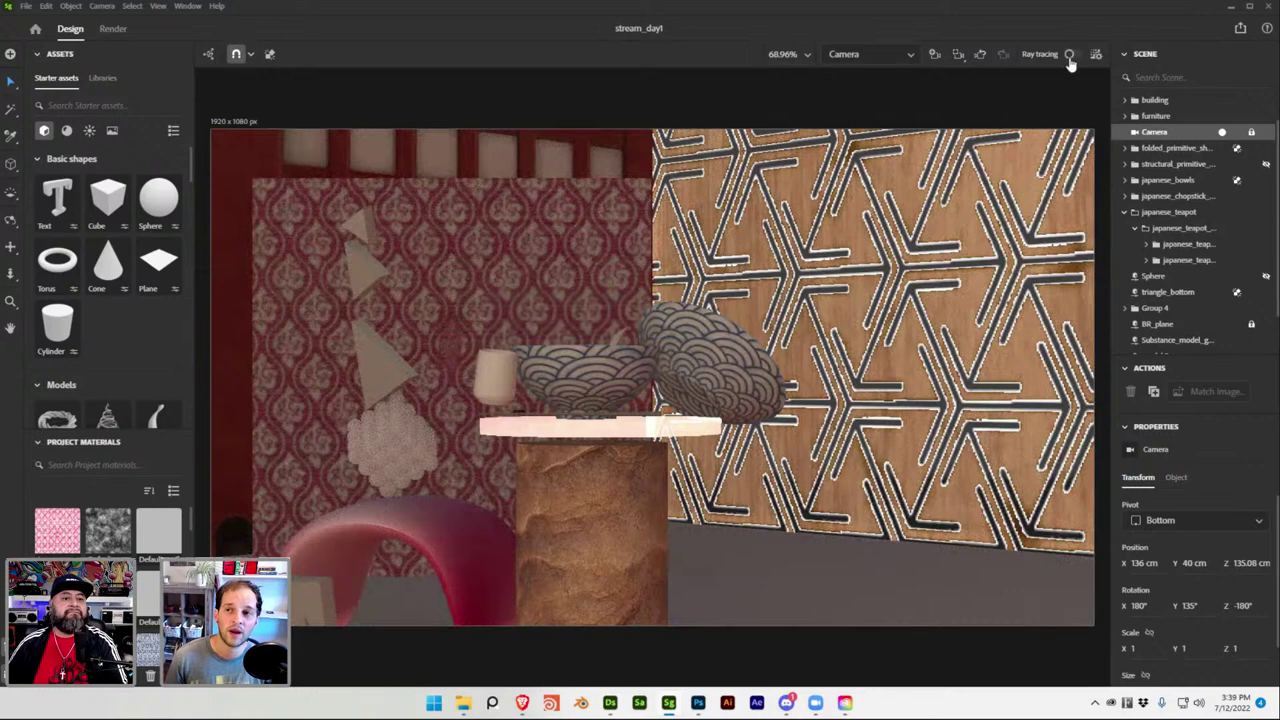
Position the furniture group's table_top at X -32, Y 32, Z -22 cm on the pedestal and save the scene.
{"action": "left_click", "coordinate": [497, 578]}
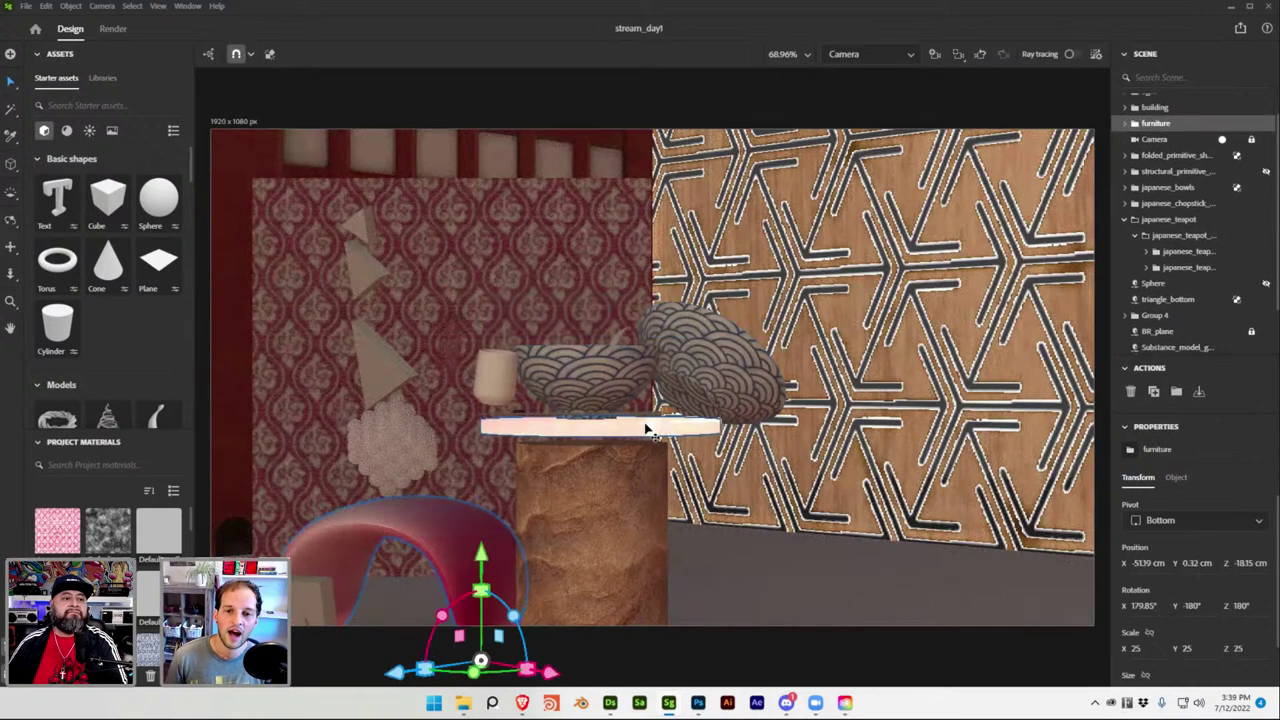
{"action": "left_click", "coordinate": [1124, 132]}
{"action": "left_click", "coordinate": [1163, 164]}
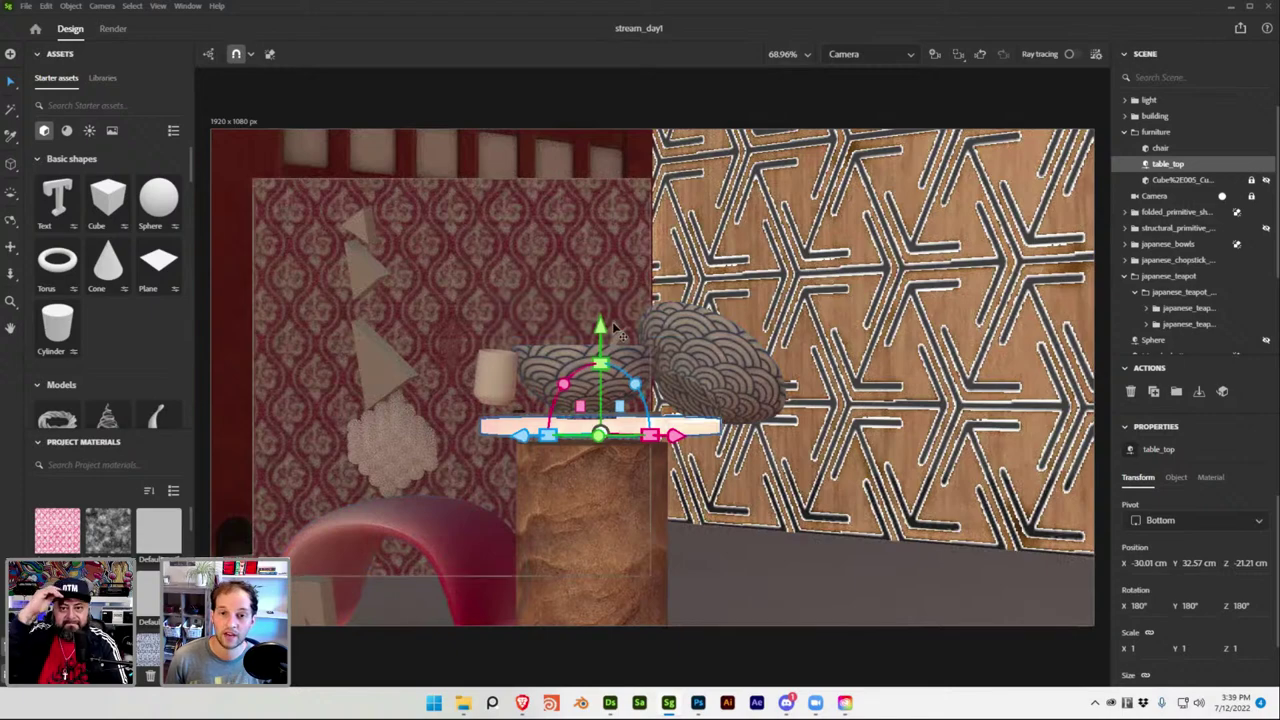
{"action": "left_click_drag", "start_coordinate": [607, 347], "coordinate": [607, 357]}
{"action": "left_click_drag", "start_coordinate": [675, 447], "coordinate": [655, 447]}
{"action": "left_click", "coordinate": [1145, 563]}
{"action": "key", "text": "BackSpace"}
{"action": "type", "text": "-32"}
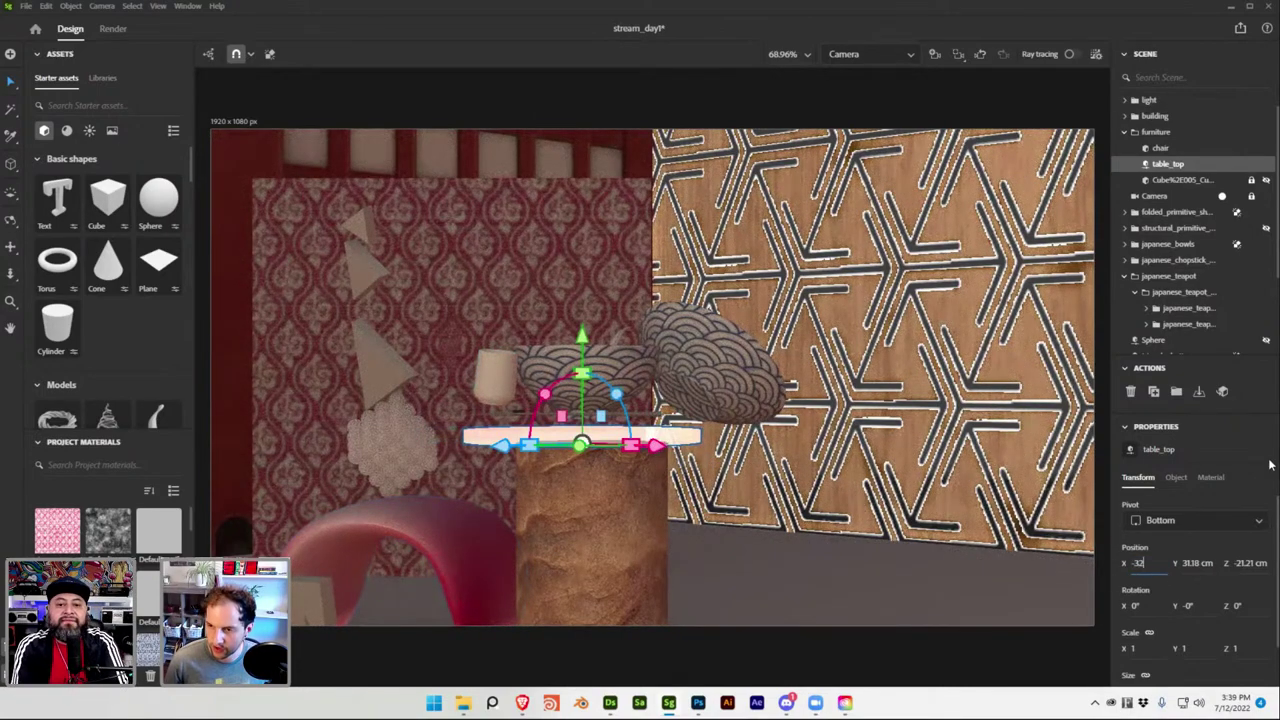
{"action": "key", "text": "Tab"}
{"action": "type", "text": "32"}
{"action": "key", "text": "Tab"}
{"action": "key", "text": "BackSpace"}
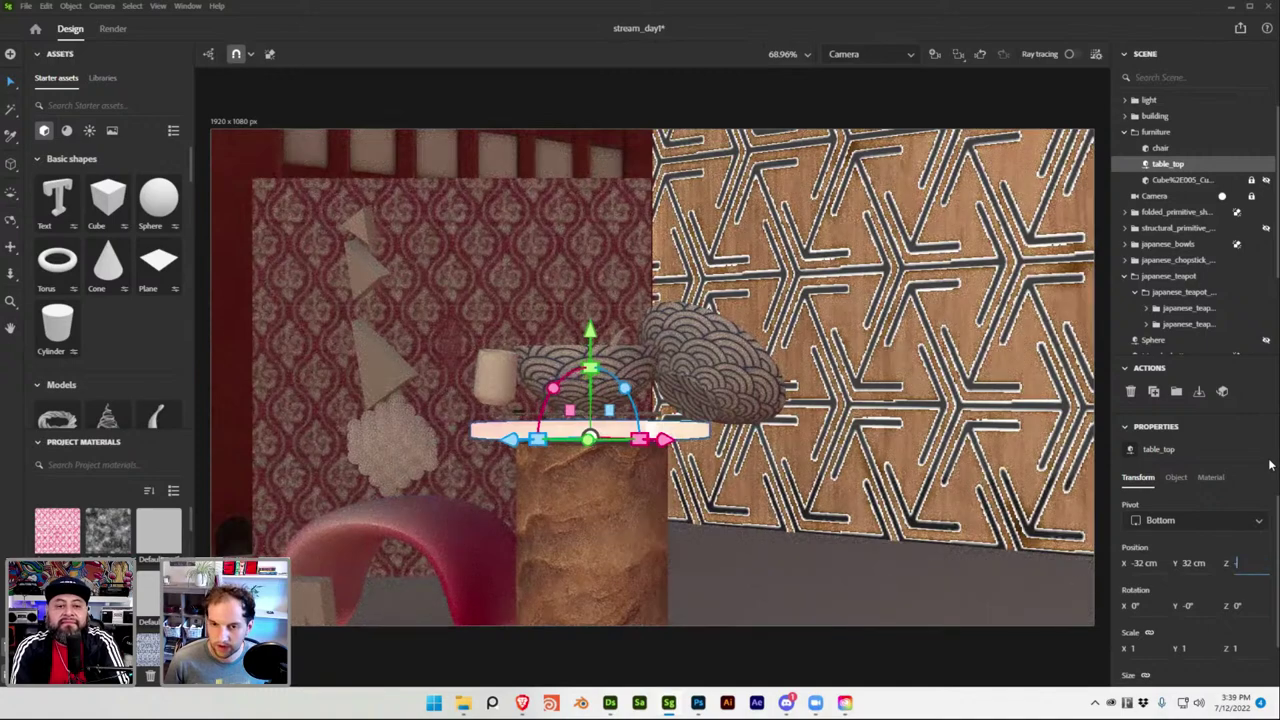
{"action": "key", "text": "ctrl+s"}
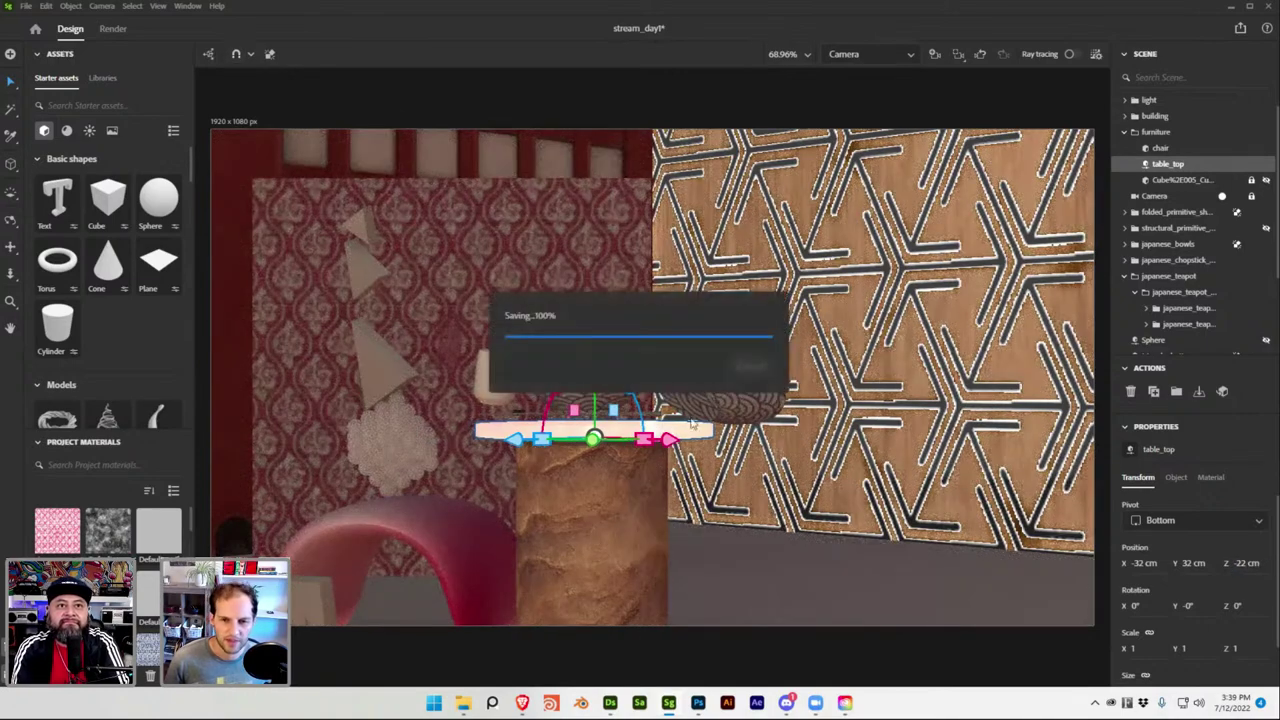
Select the pedestal cylinder and preview the camera view with ray tracing on.
{"action": "left_click", "coordinate": [626, 469]}
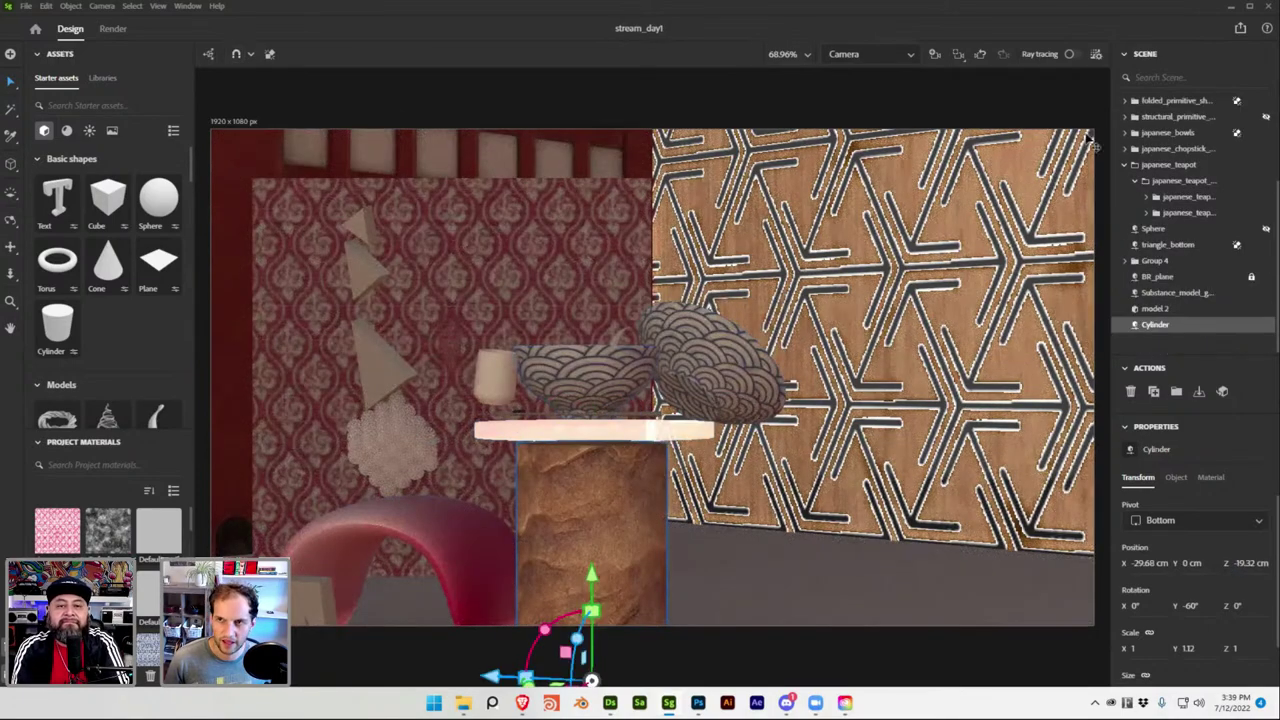
{"action": "left_click", "coordinate": [1070, 55]}
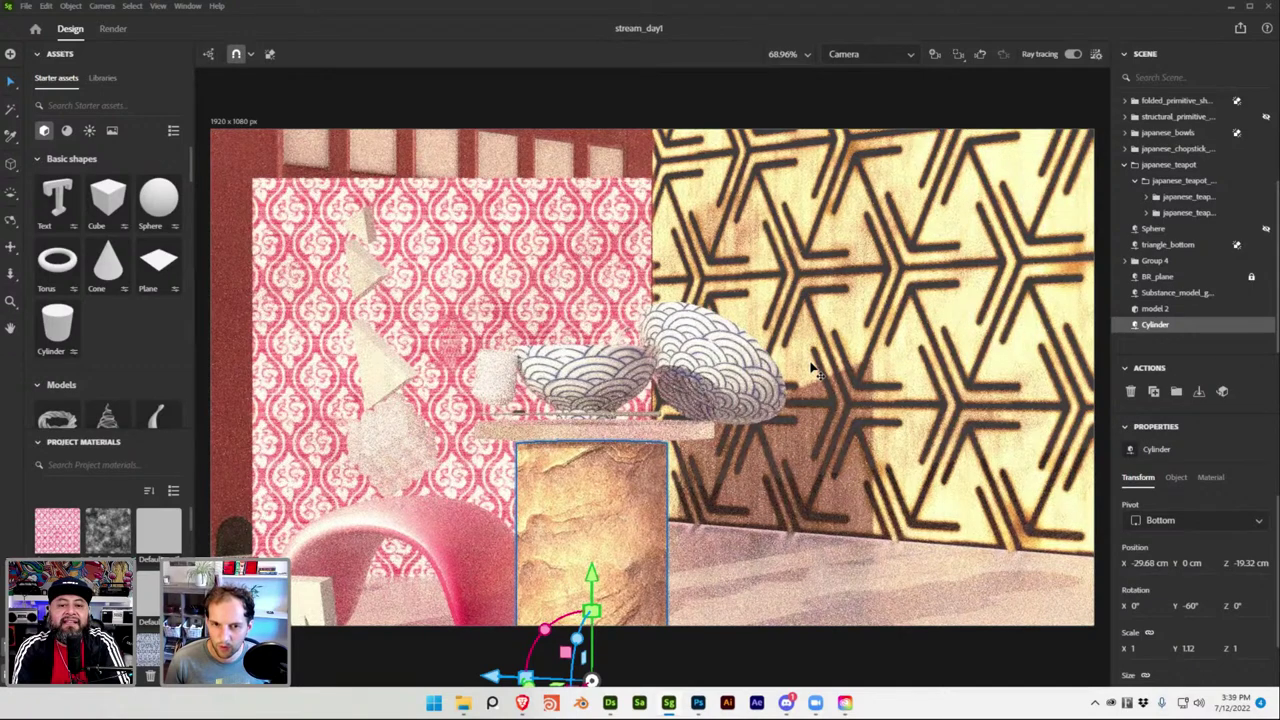
{"action": "mouse_move", "coordinate": [788, 708]}
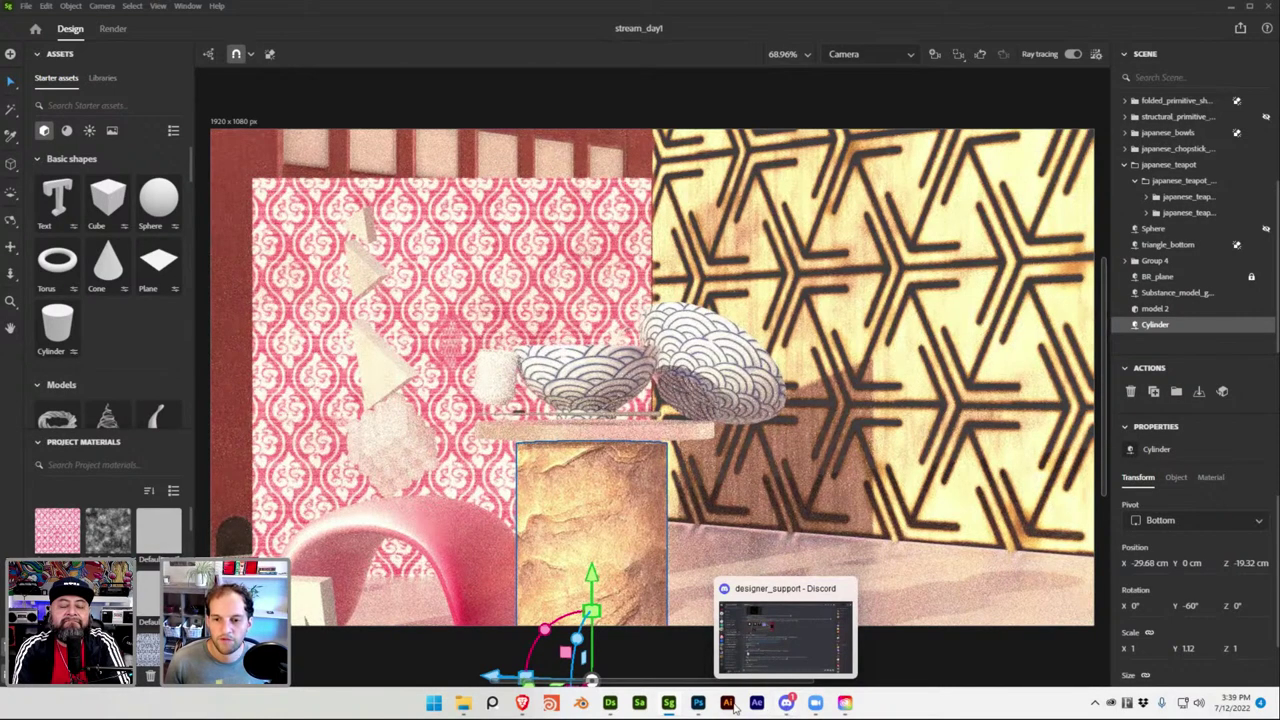
{"action": "mouse_move", "coordinate": [674, 704]}
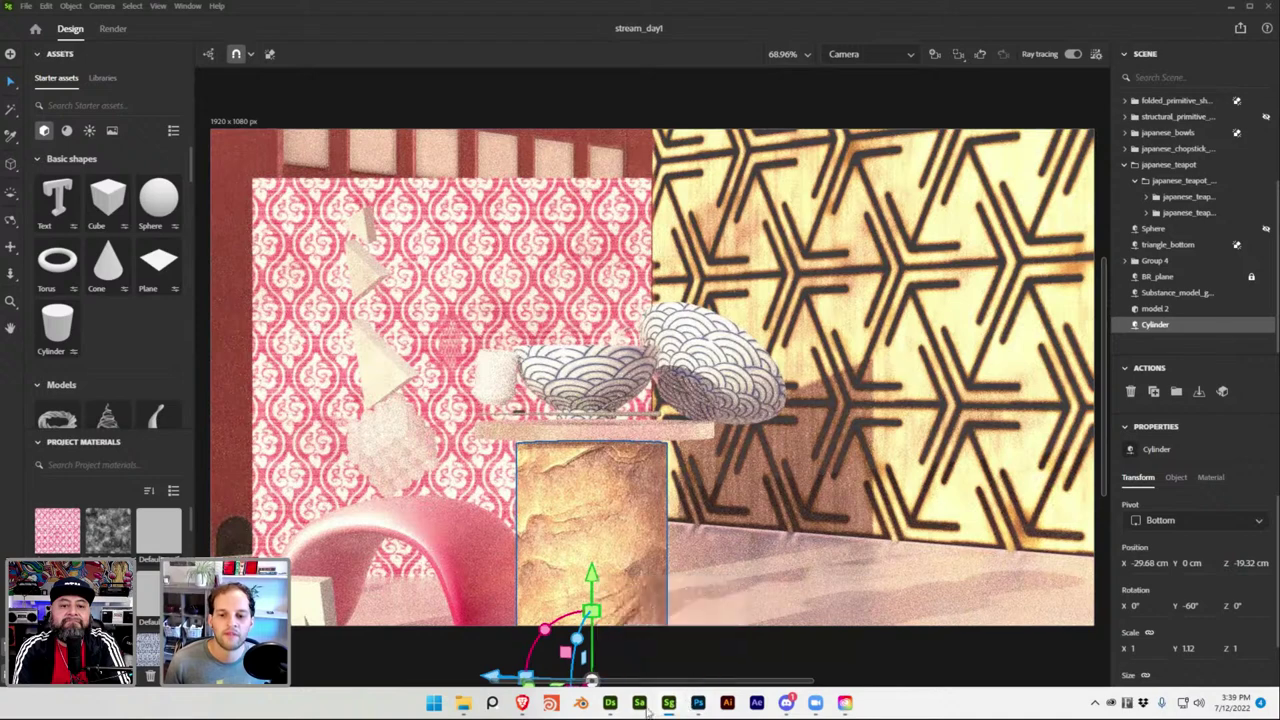
{"action": "left_click", "coordinate": [610, 704]}
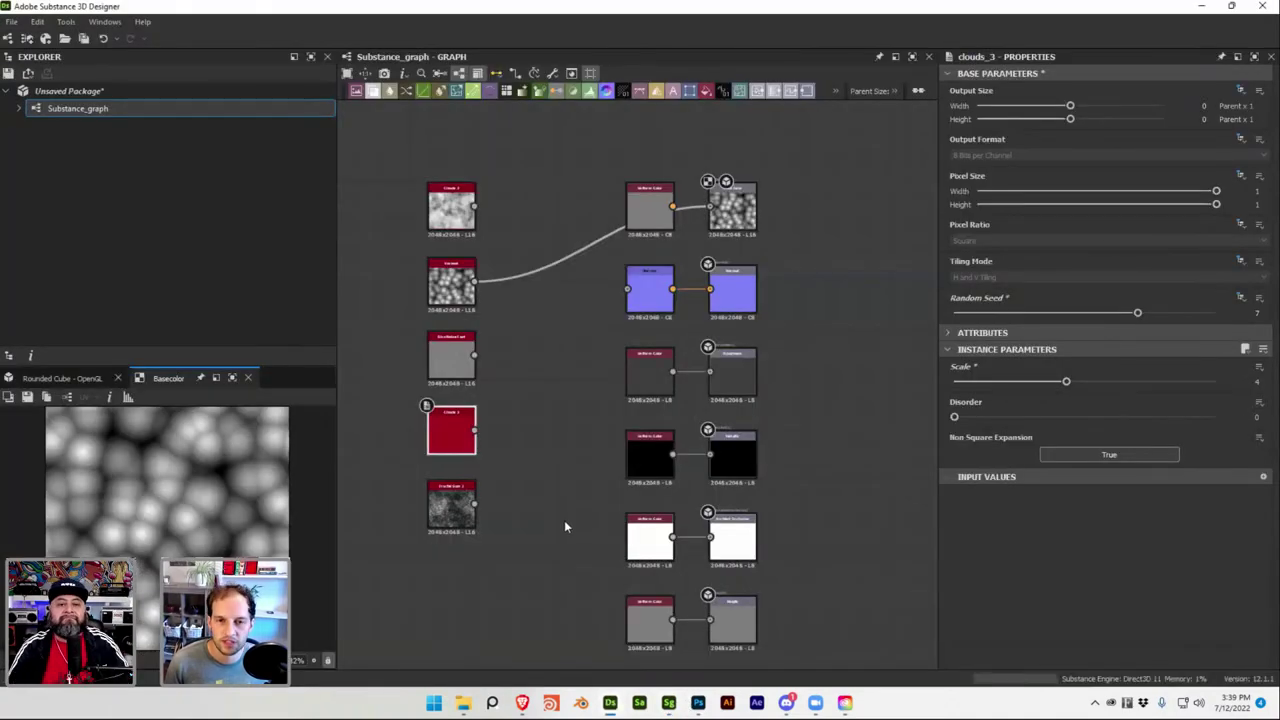
{"action": "mouse_move", "coordinate": [701, 707]}
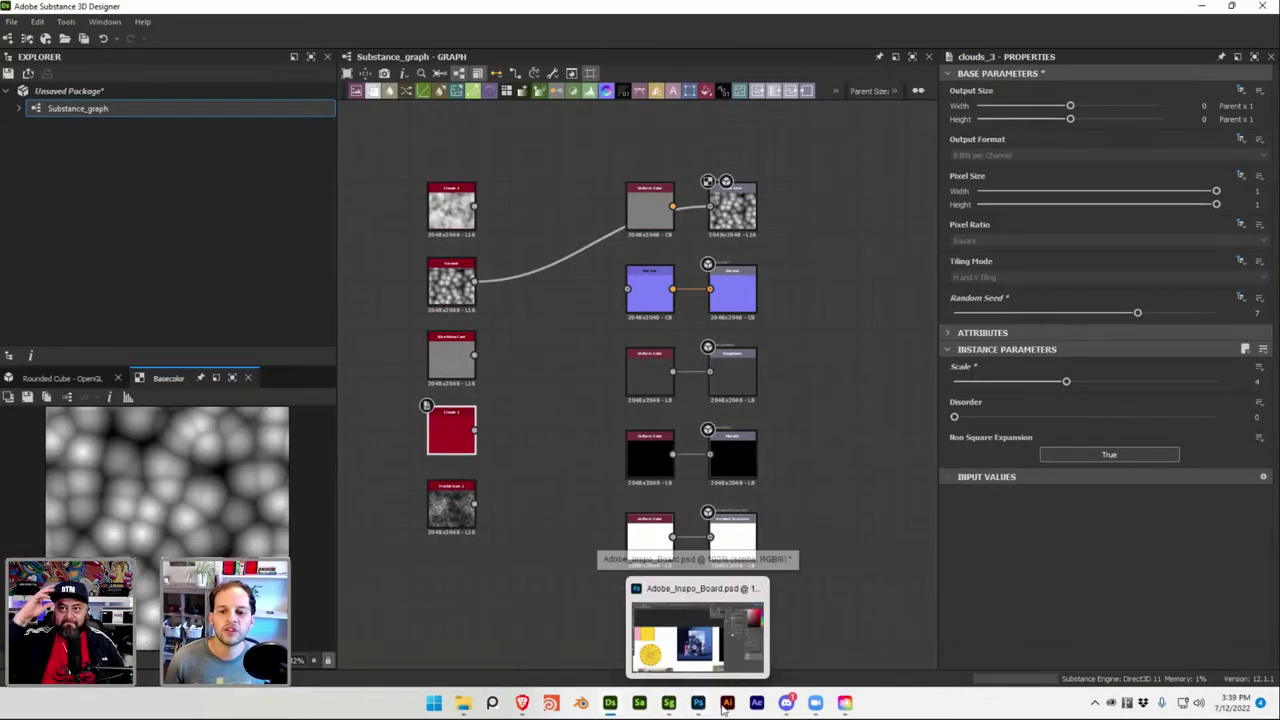
{"action": "left_click", "coordinate": [670, 705]}
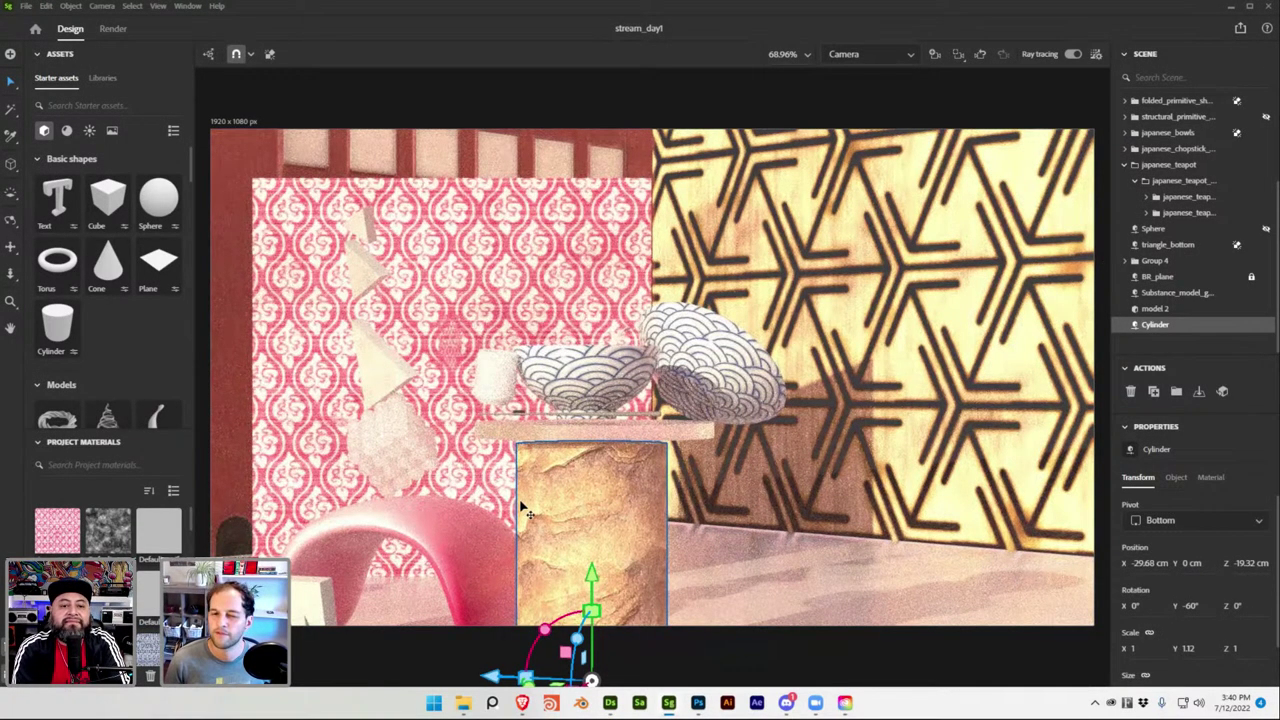
{"action": "left_click", "coordinate": [612, 703]}
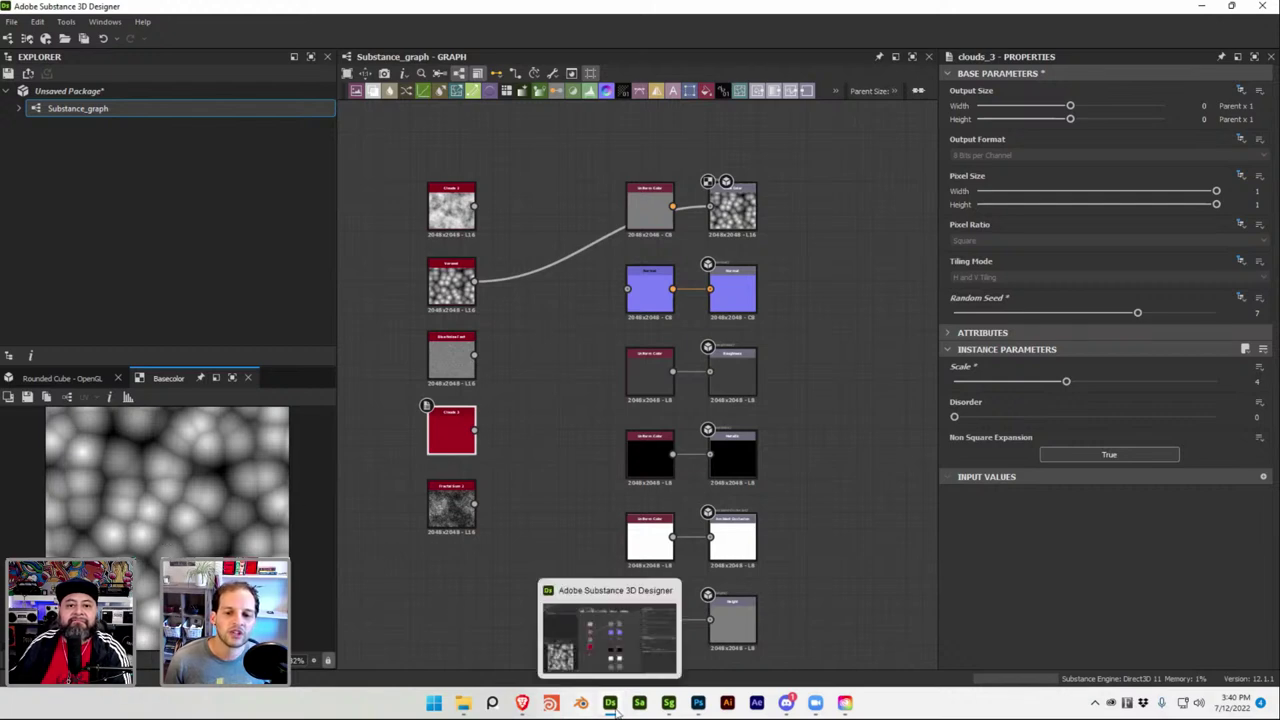
{"action": "left_click", "coordinate": [666, 703]}
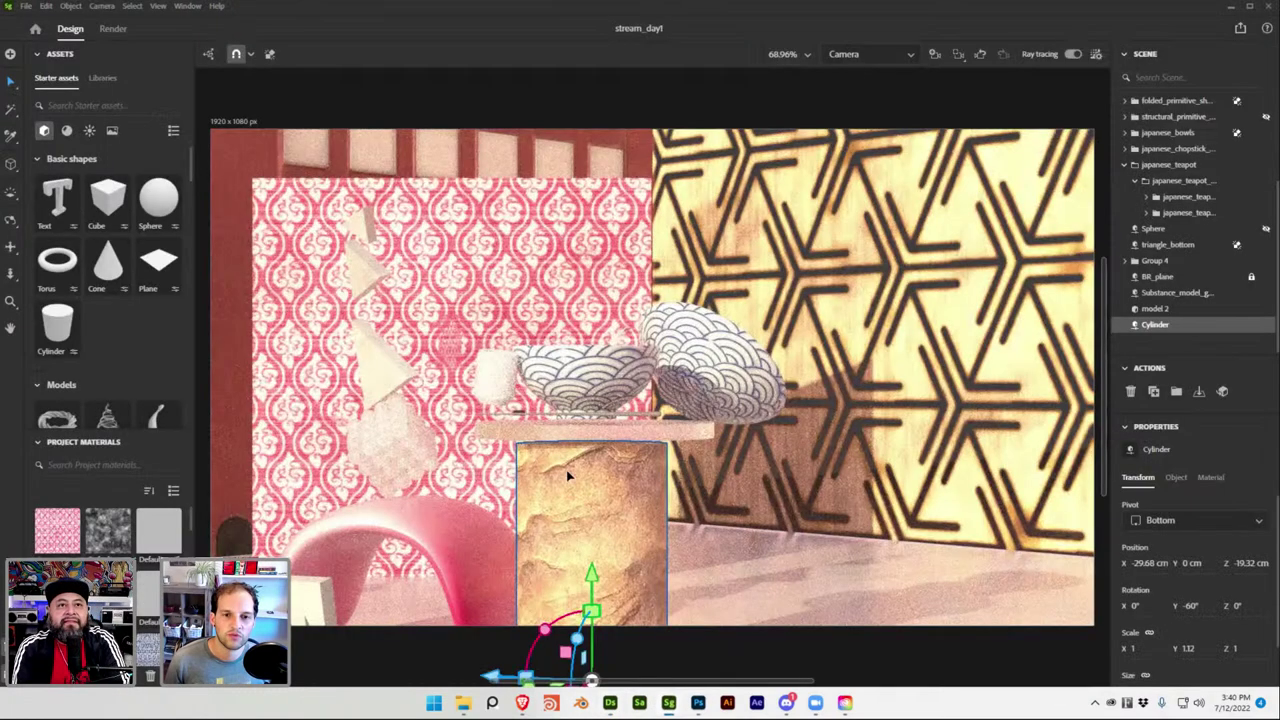
Turn off ray tracing and switch the view back to the Viewport camera.
{"action": "left_click", "coordinate": [1072, 56]}
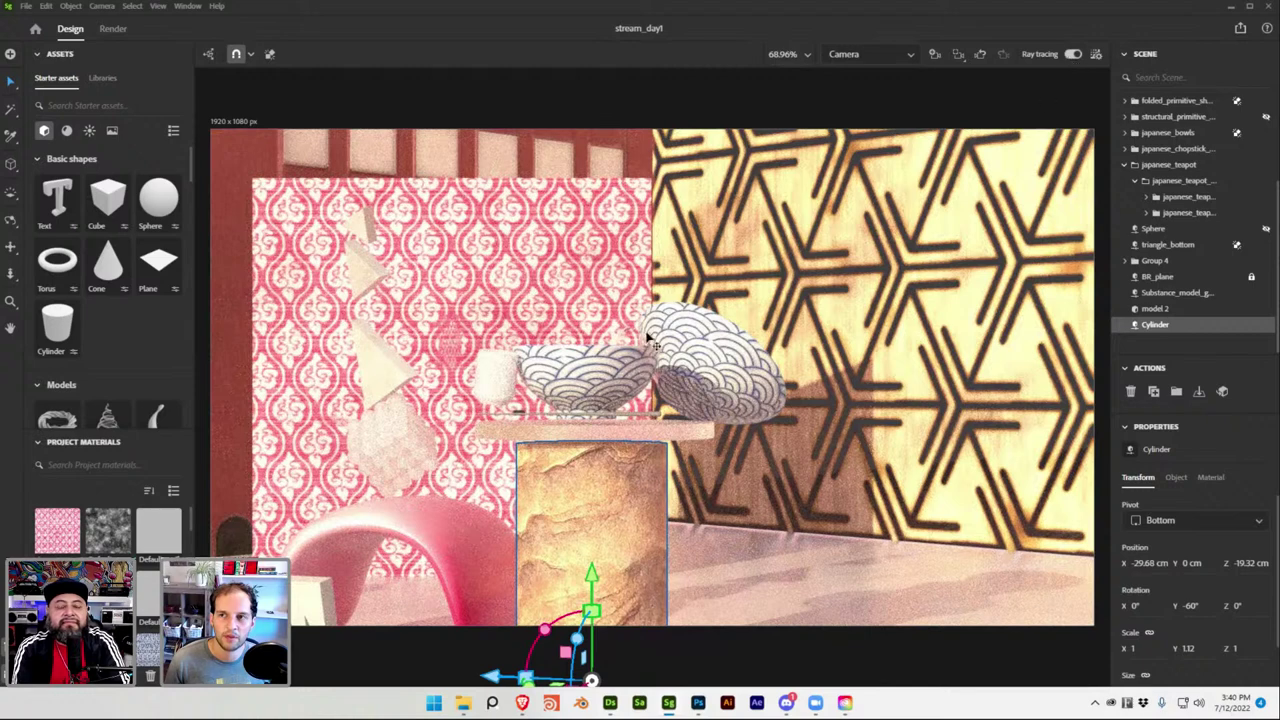
{"action": "key", "text": "super"}
{"action": "key", "text": "super"}
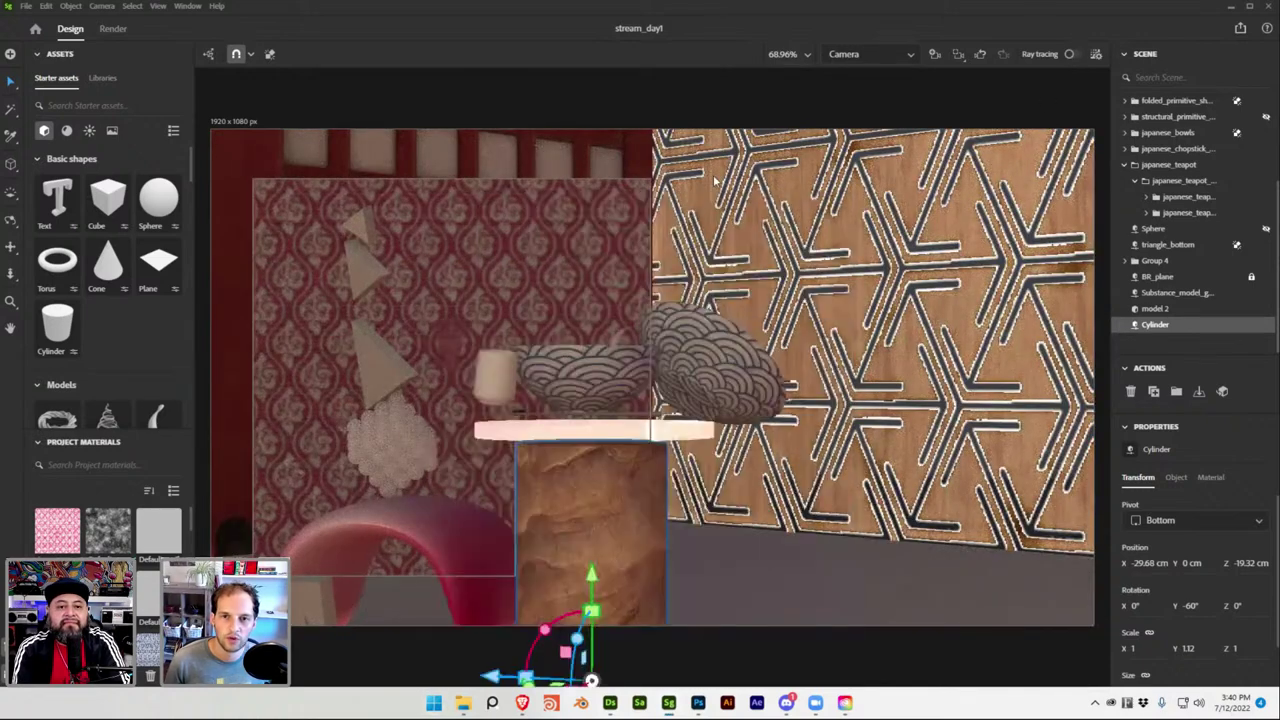
{"action": "left_click", "coordinate": [892, 57]}
{"action": "left_click", "coordinate": [886, 78]}
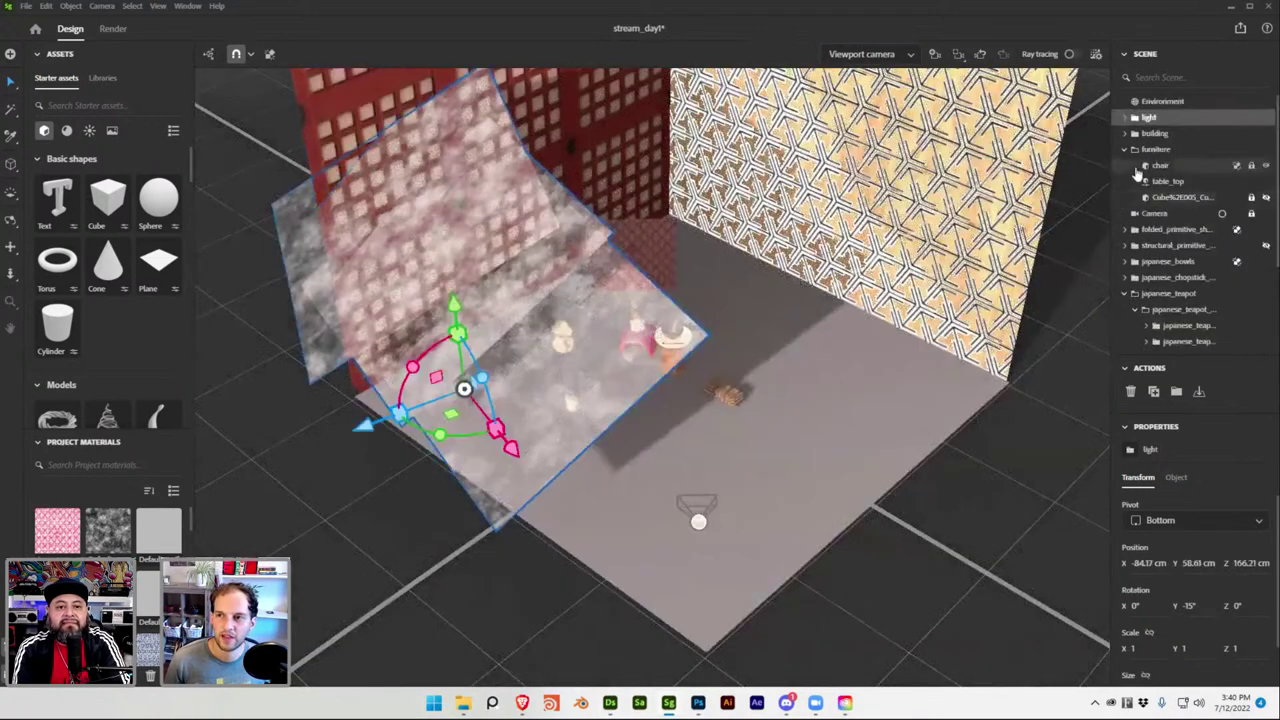
Replace the base color image of Plane 4 in the light group with standard_material6_opacity_2 from the Desktop.
{"action": "left_click", "coordinate": [1125, 117]}
{"action": "left_click", "coordinate": [1155, 133]}
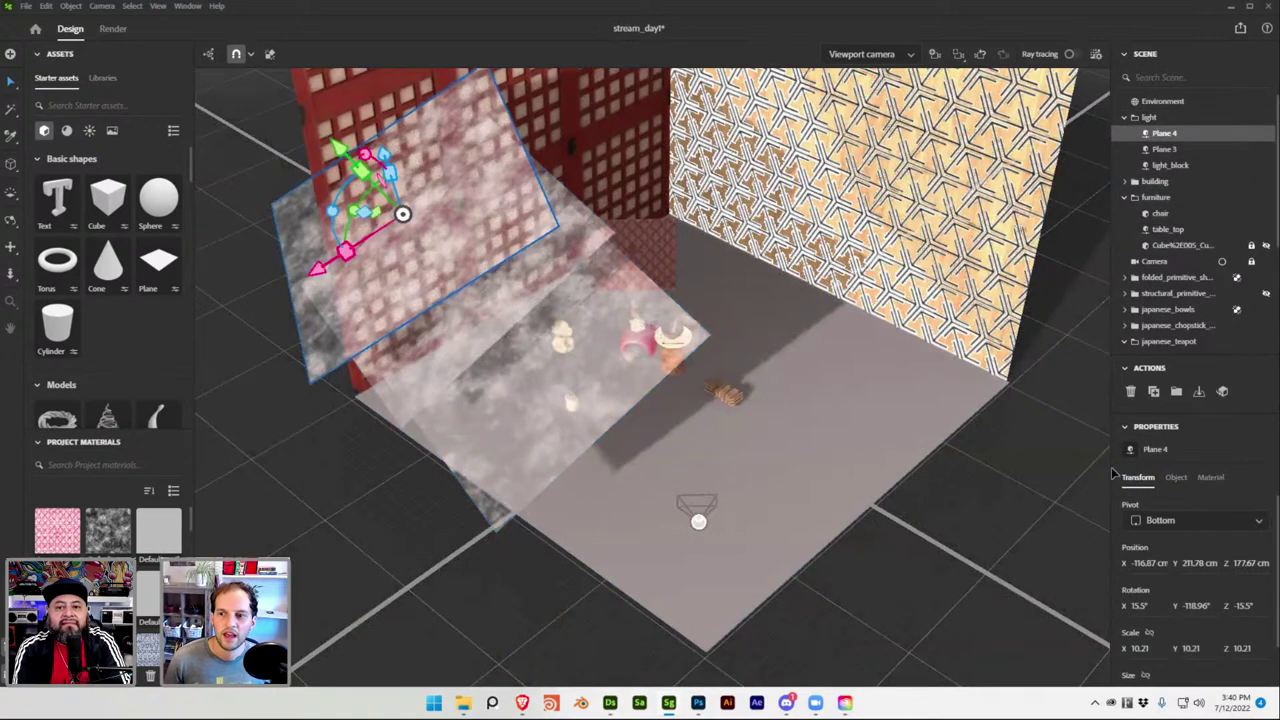
{"action": "left_click", "coordinate": [1209, 478]}
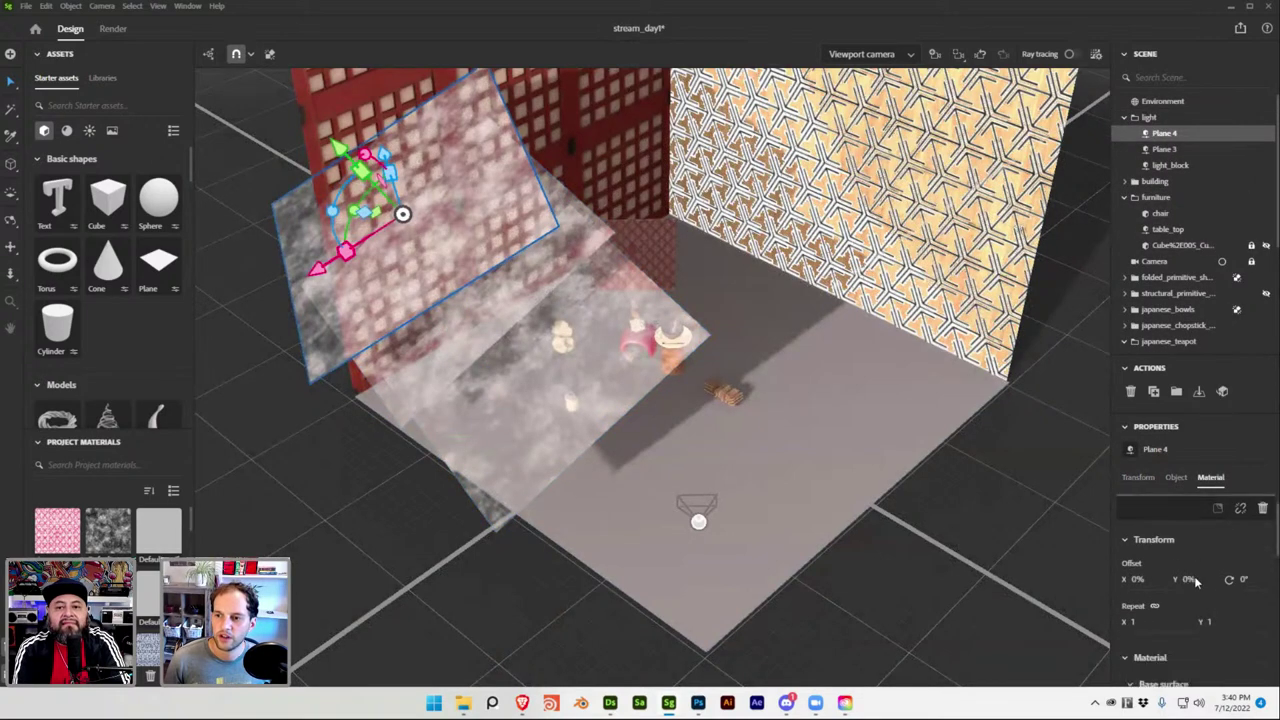
{"action": "left_click", "coordinate": [1262, 607]}
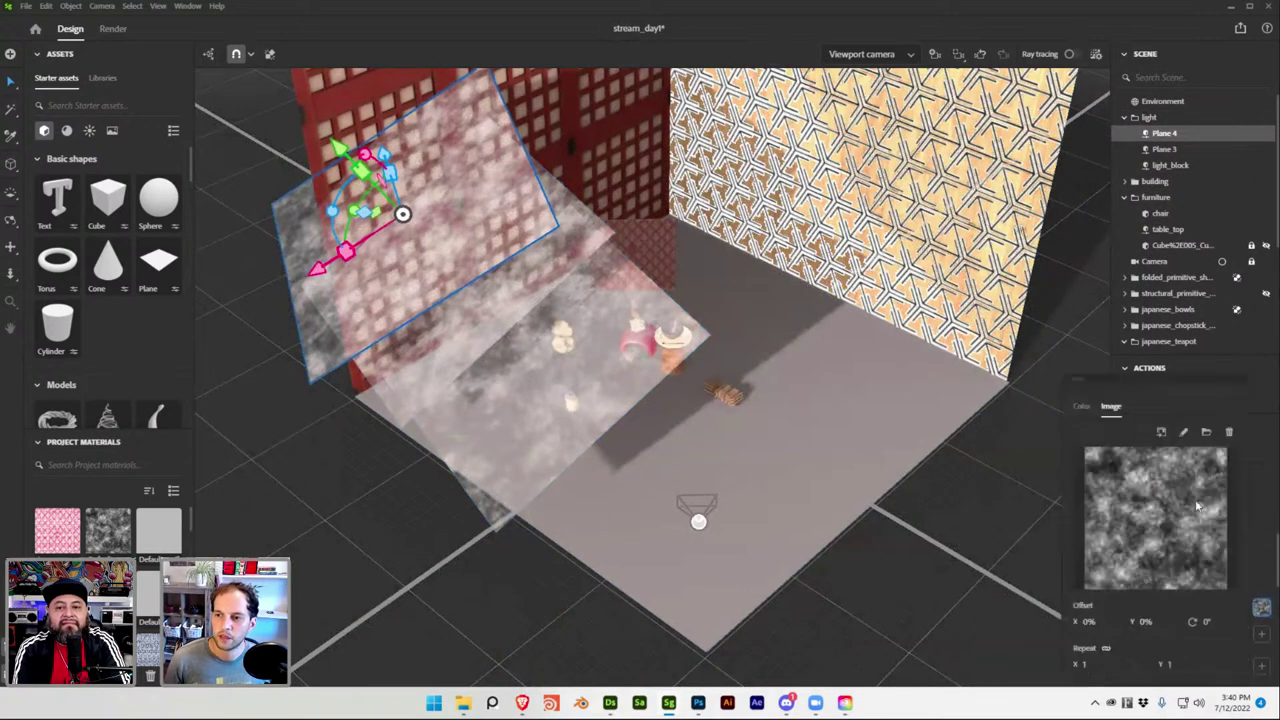
{"action": "left_click", "coordinate": [1183, 434]}
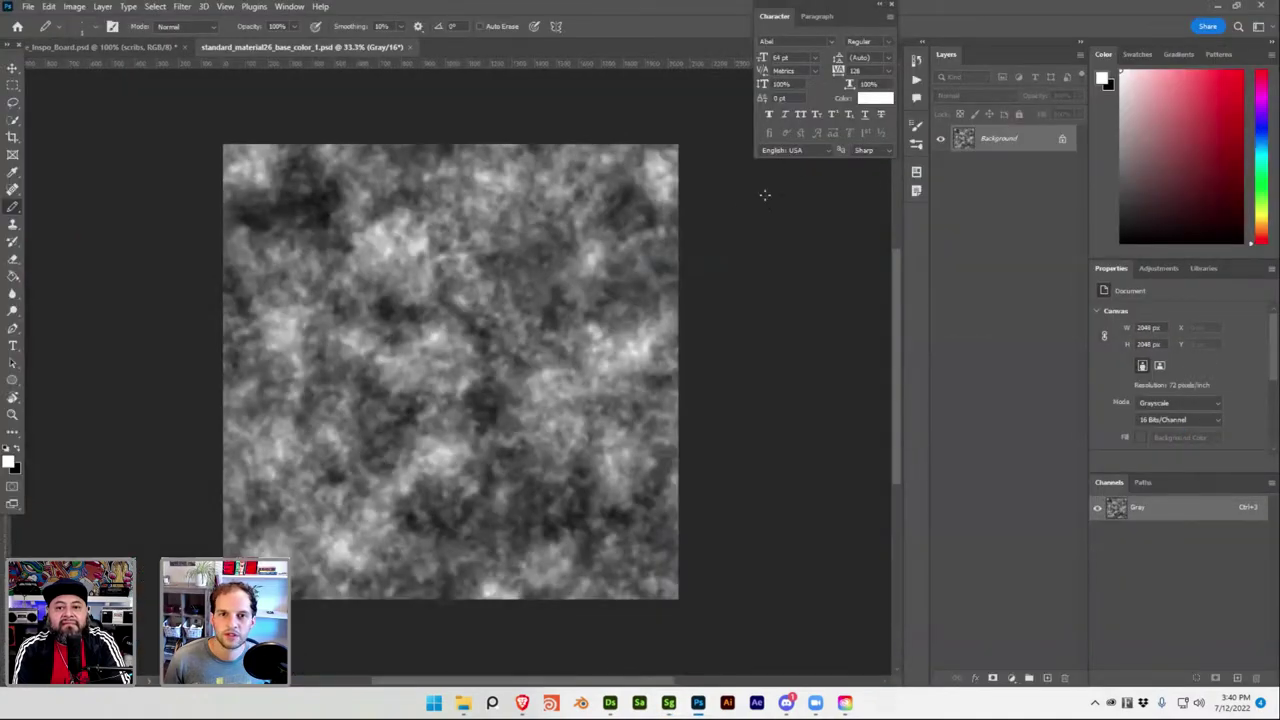
{"action": "left_click", "coordinate": [1218, 8]}
{"action": "left_click", "coordinate": [1206, 432]}
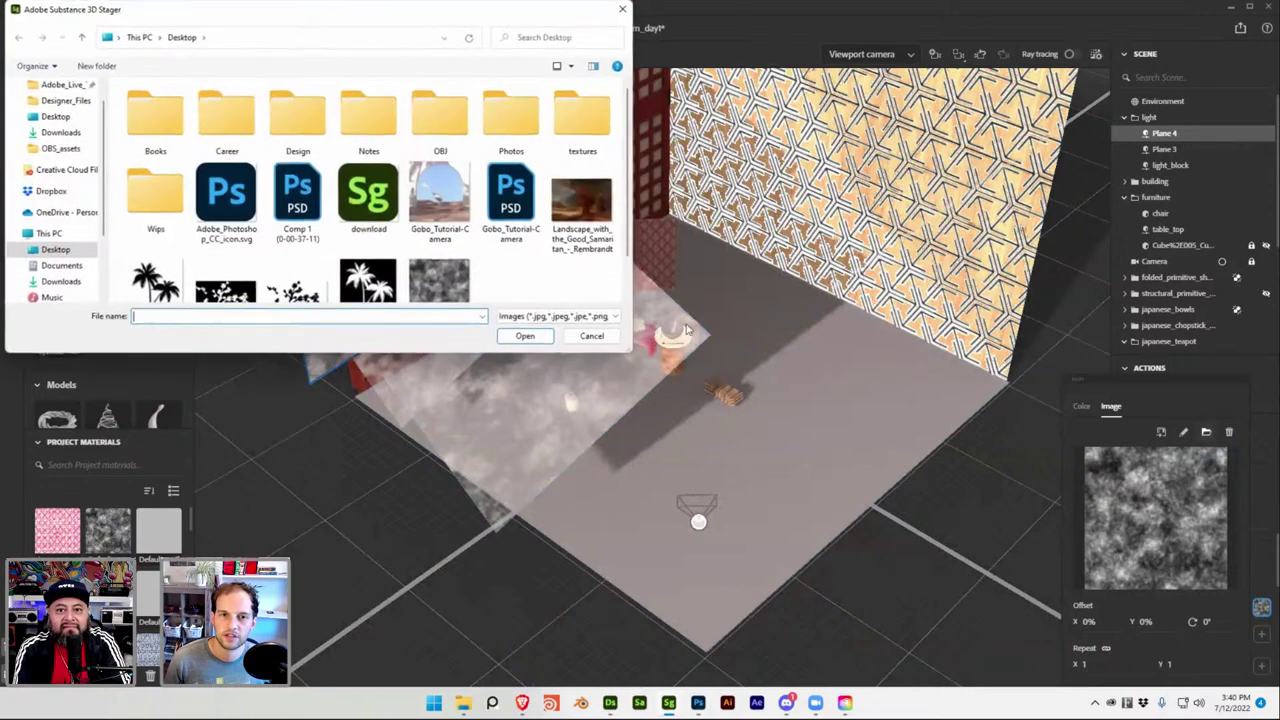
{"action": "scroll", "coordinate": [320, 268], "scroll_direction": "down", "scroll_amount": 1}
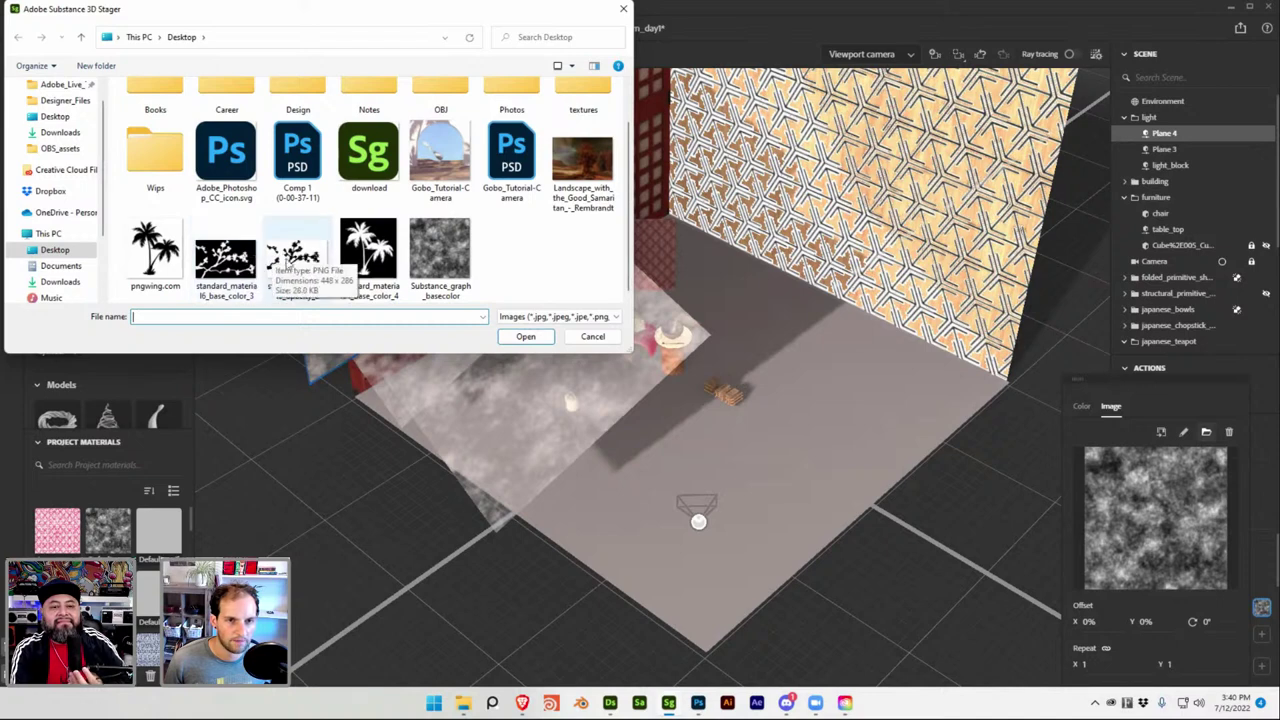
{"action": "double_click", "coordinate": [292, 252]}
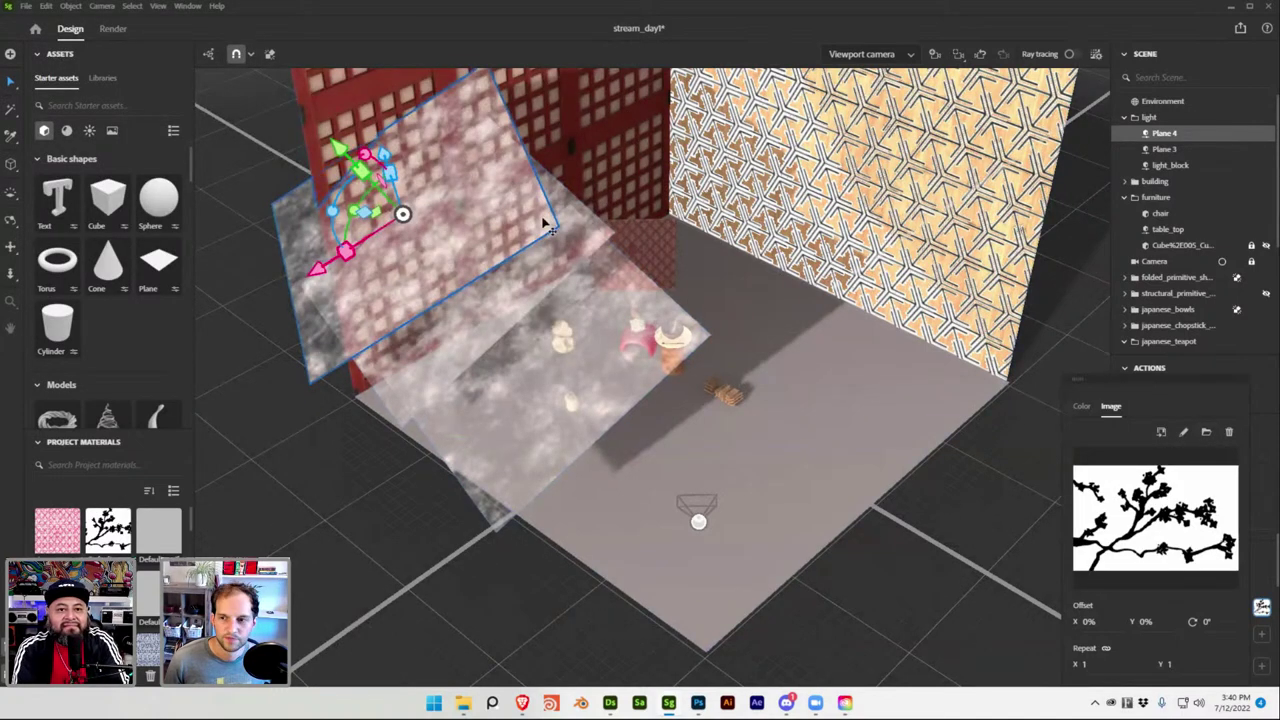
Replace Plane 4's opacity texture with standard_material6_opacity_2 and select the light group to inspect its planes.
{"action": "left_click", "coordinate": [1264, 401]}
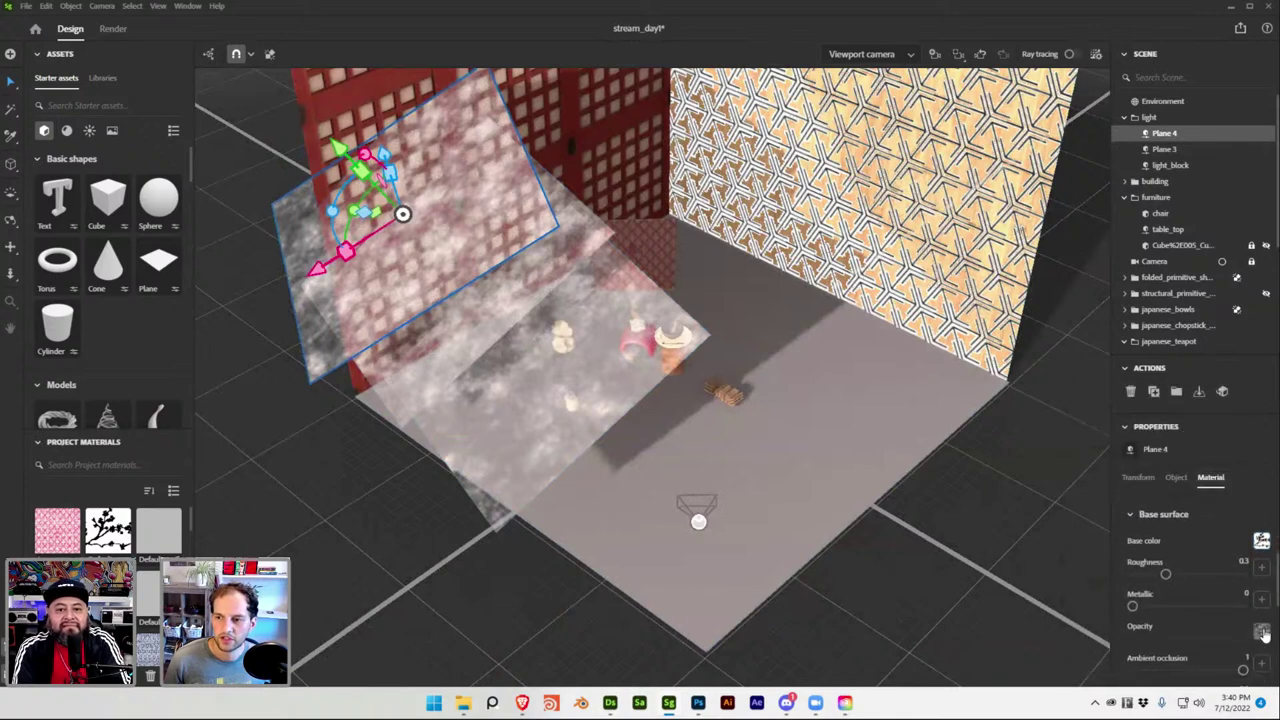
{"action": "left_click", "coordinate": [1262, 632]}
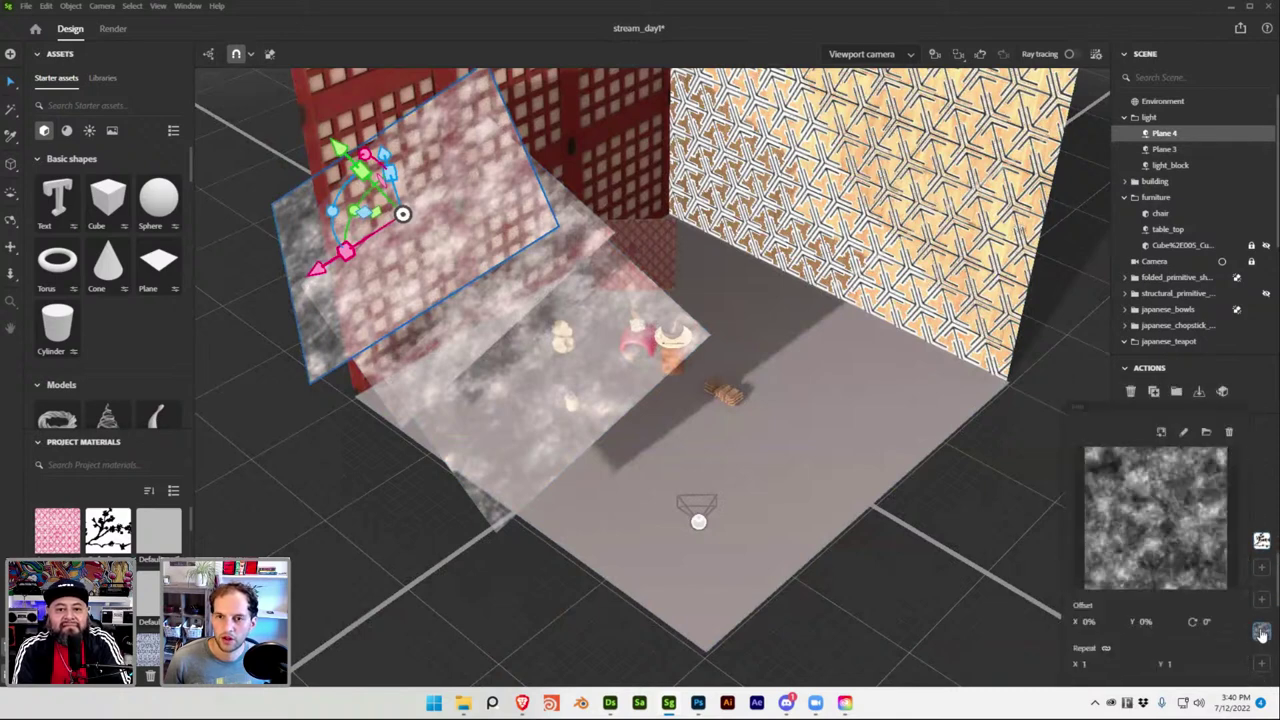
{"action": "left_click", "coordinate": [1206, 432]}
{"action": "scroll", "coordinate": [236, 276], "scroll_direction": "down", "scroll_amount": 1}
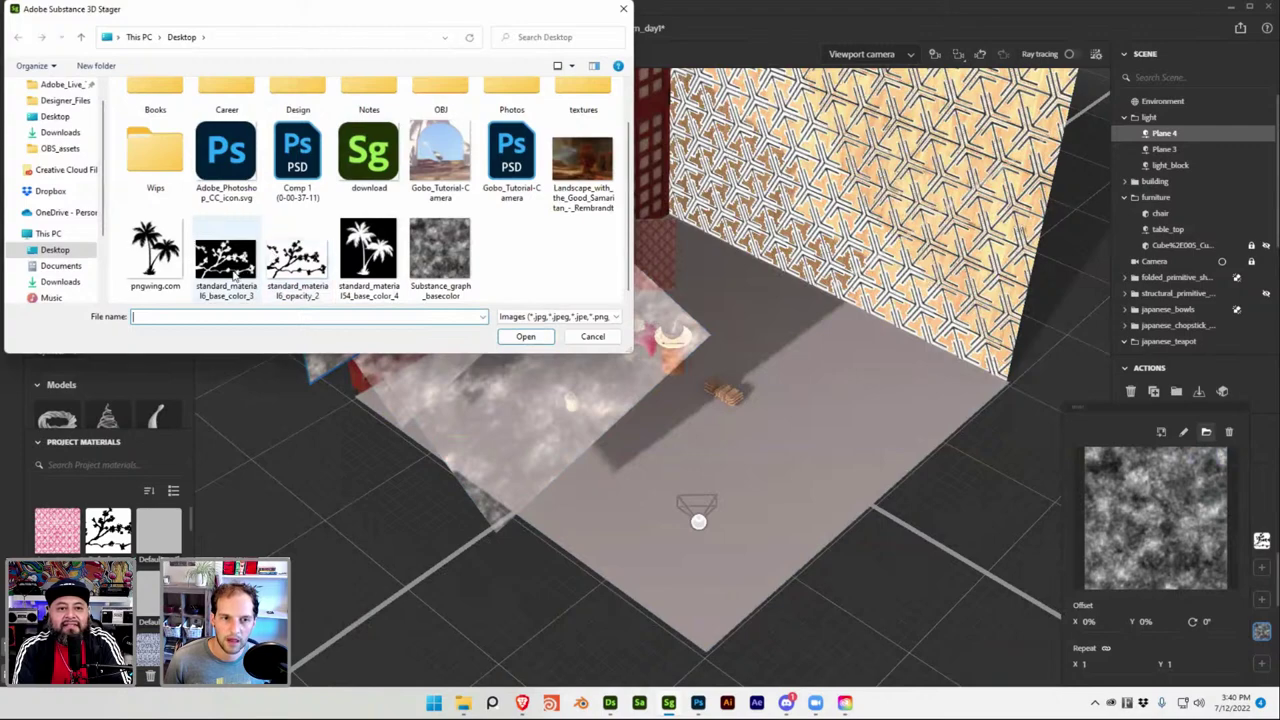
{"action": "double_click", "coordinate": [287, 262]}
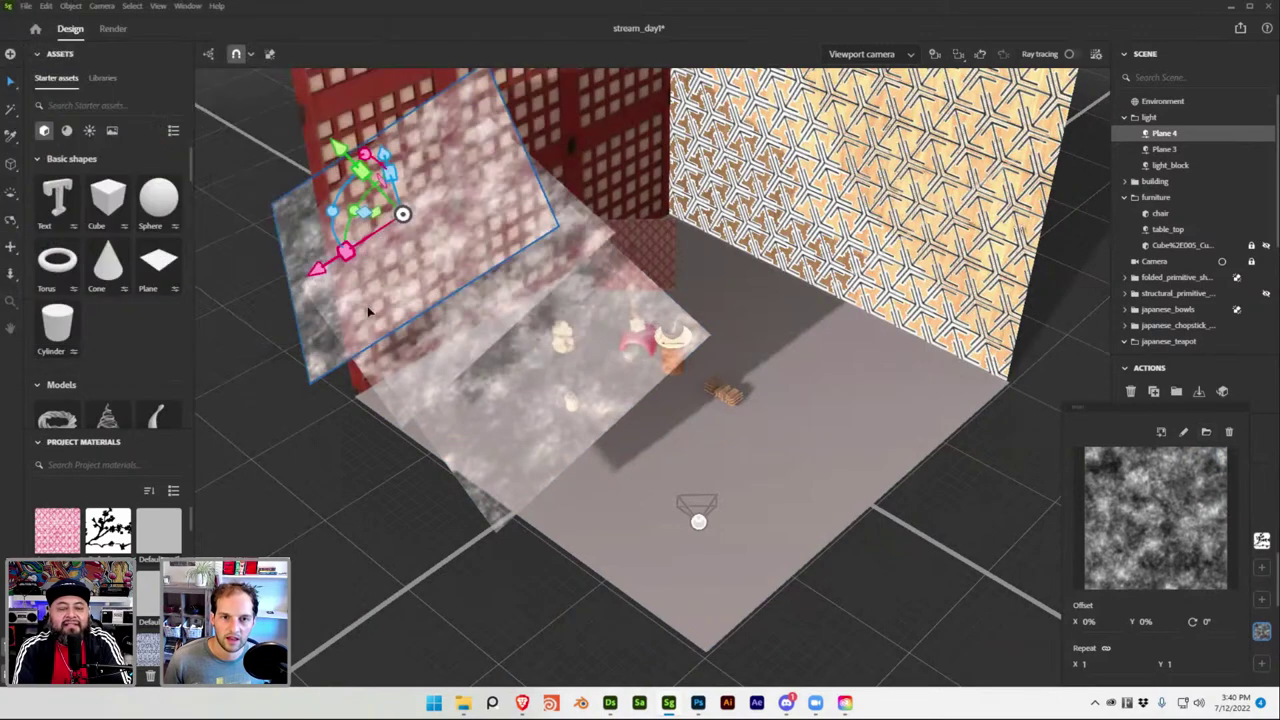
{"action": "middle_click_drag", "start_coordinate": [554, 354], "coordinate": [577, 245]}
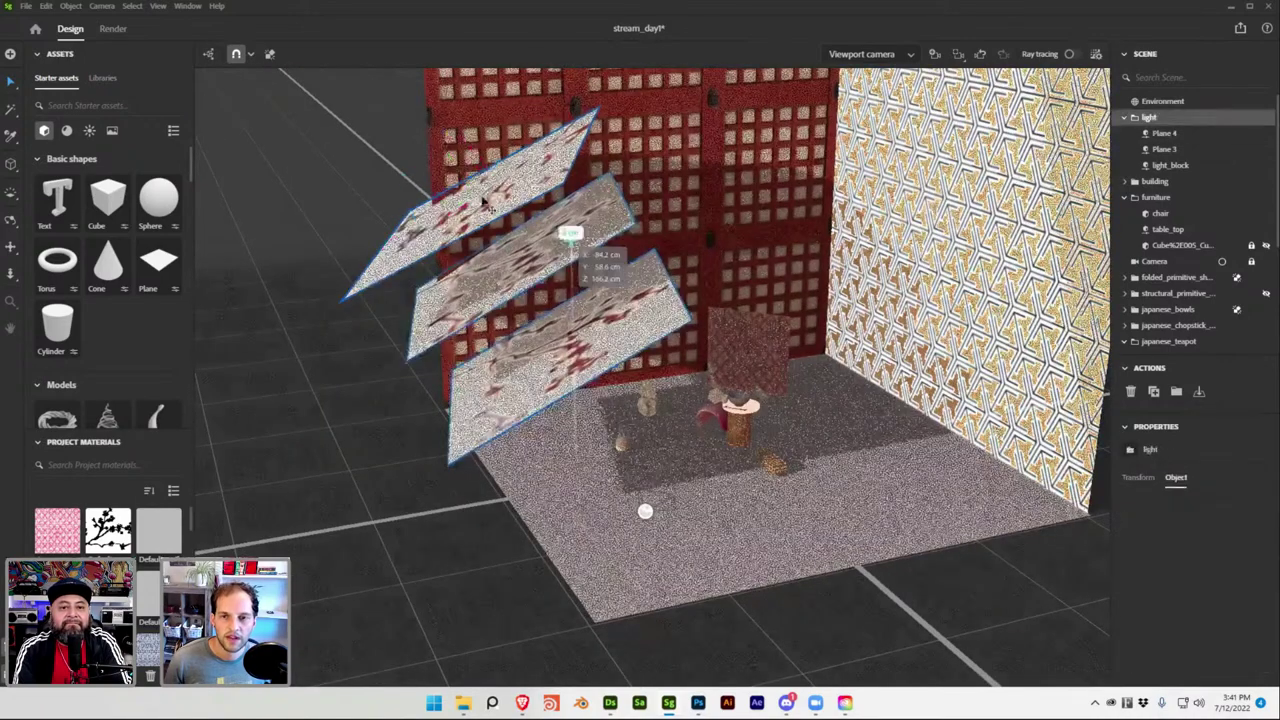
{"action": "left_click", "coordinate": [482, 197]}
{"action": "middle_click_drag", "start_coordinate": [512, 237], "coordinate": [456, 220]}
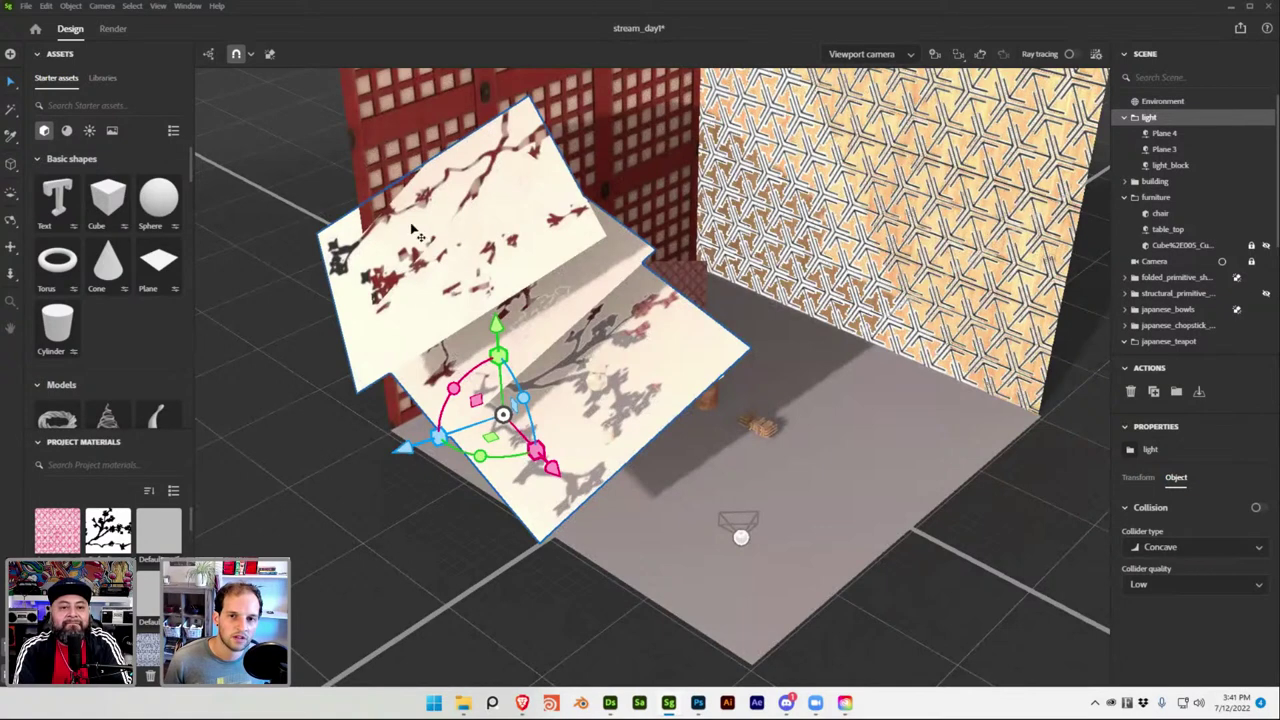
Switch to the Brave browser, search for "skura tree clipart", browse the image results and return to Substance 3D Stager.
{"action": "left_click", "coordinate": [522, 703]}
{"action": "key", "text": "ctrl+t"}
{"action": "type", "text": "sk"}
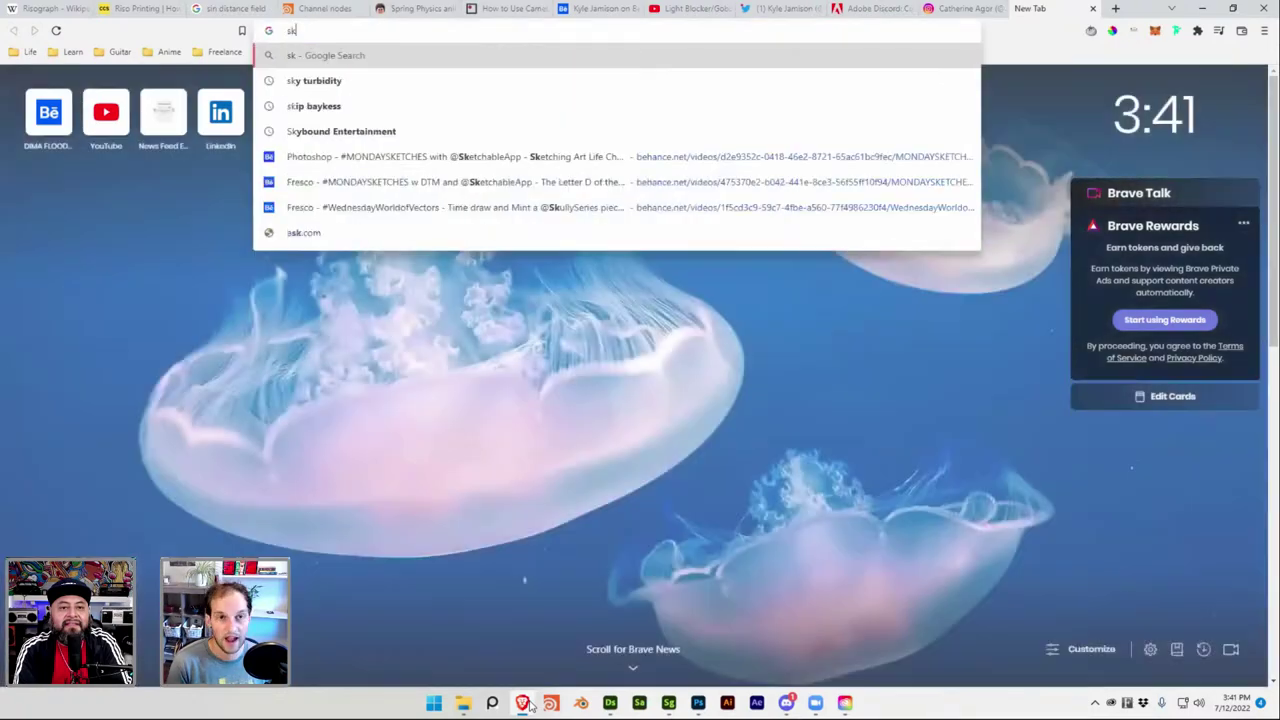
{"action": "type", "text": "ura tree "}
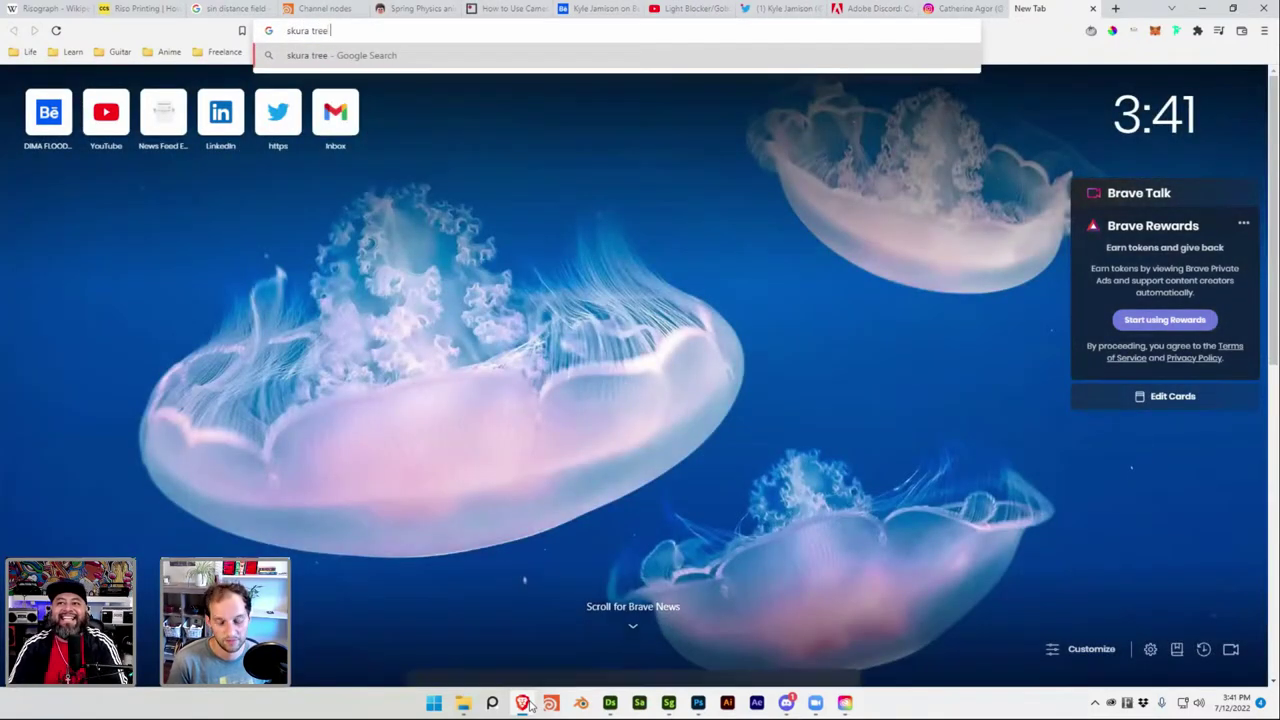
{"action": "type", "text": "clipart"}
{"action": "key", "text": "Return"}
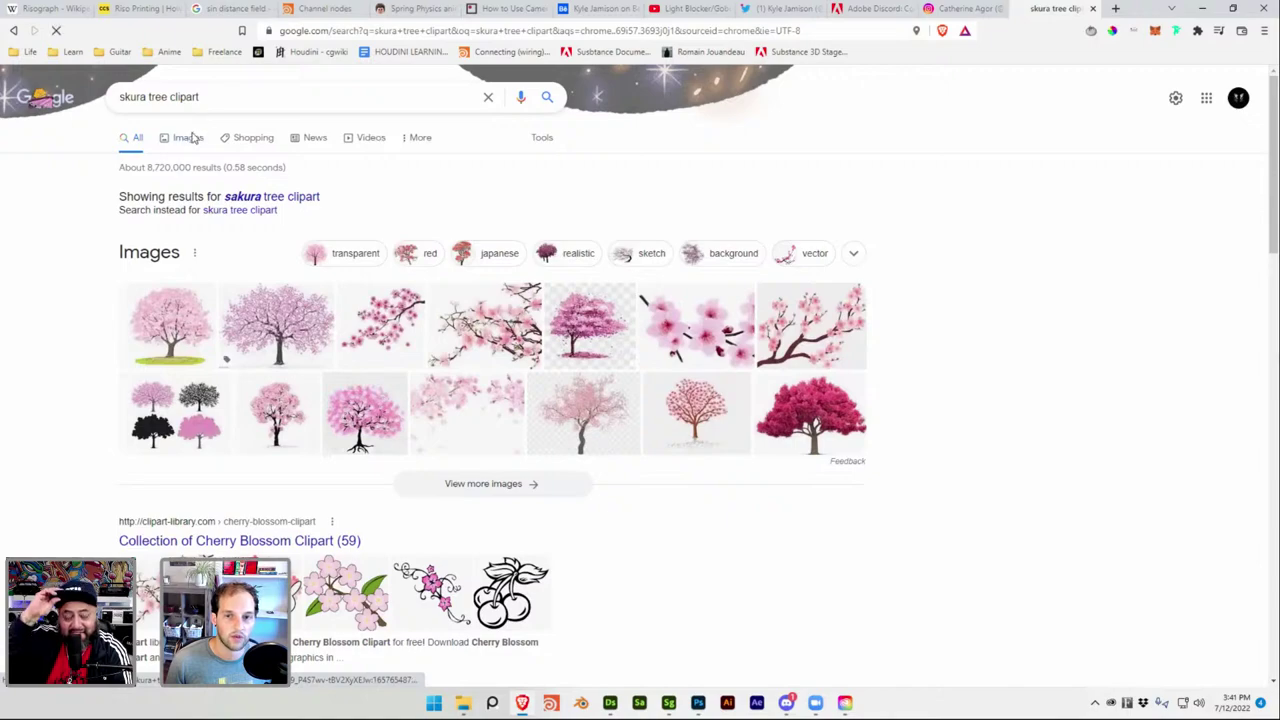
{"action": "scroll", "coordinate": [636, 354], "scroll_direction": "down", "scroll_amount": 4}
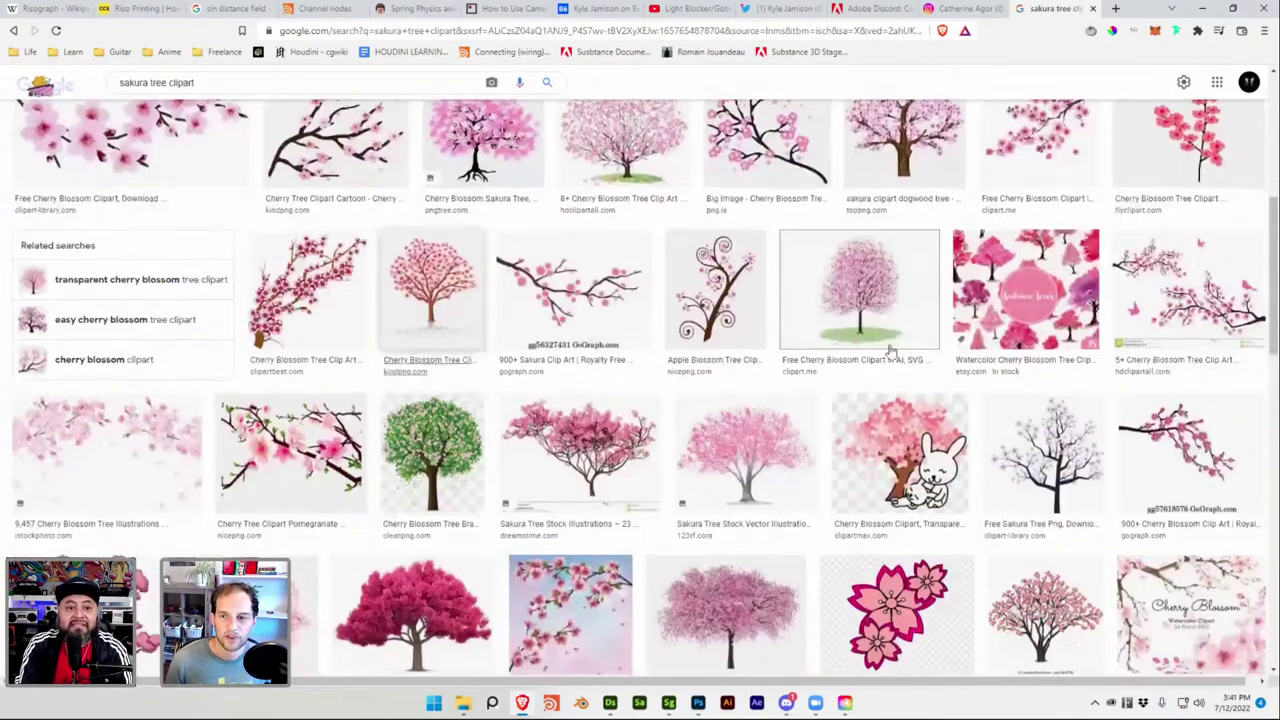
{"action": "scroll", "coordinate": [756, 365], "scroll_direction": "down", "scroll_amount": 10}
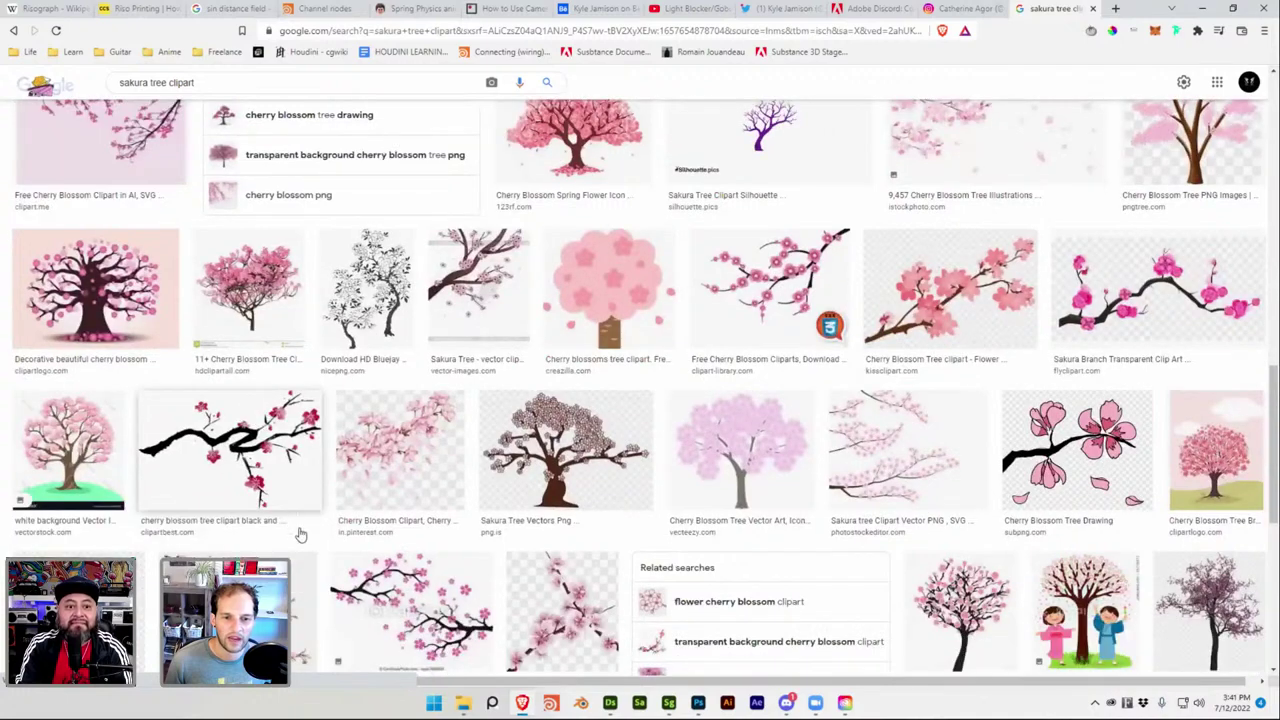
{"action": "scroll", "coordinate": [292, 524], "scroll_direction": "down", "scroll_amount": 5}
{"action": "key", "text": "ctrl+w"}
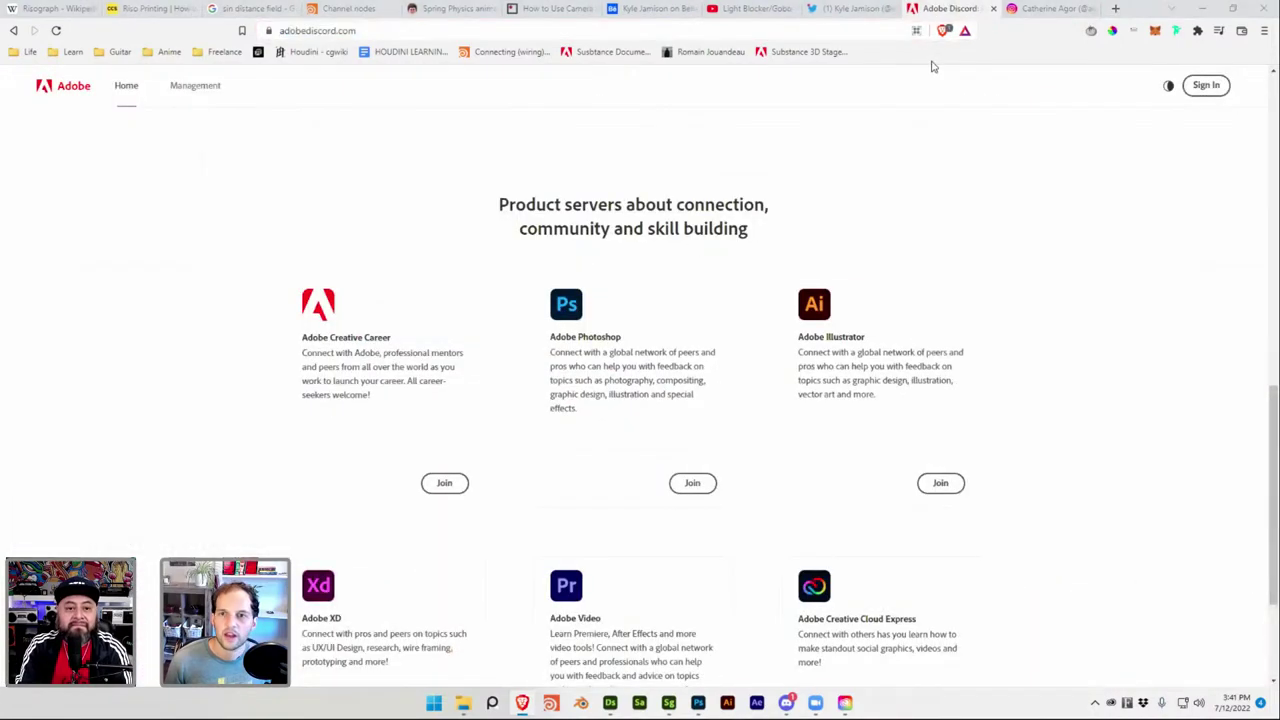
{"action": "key", "text": "super+Tab"}
Open the branch base color image of Plane 3 for editing in Photoshop.
{"action": "left_click", "coordinate": [401, 227]}
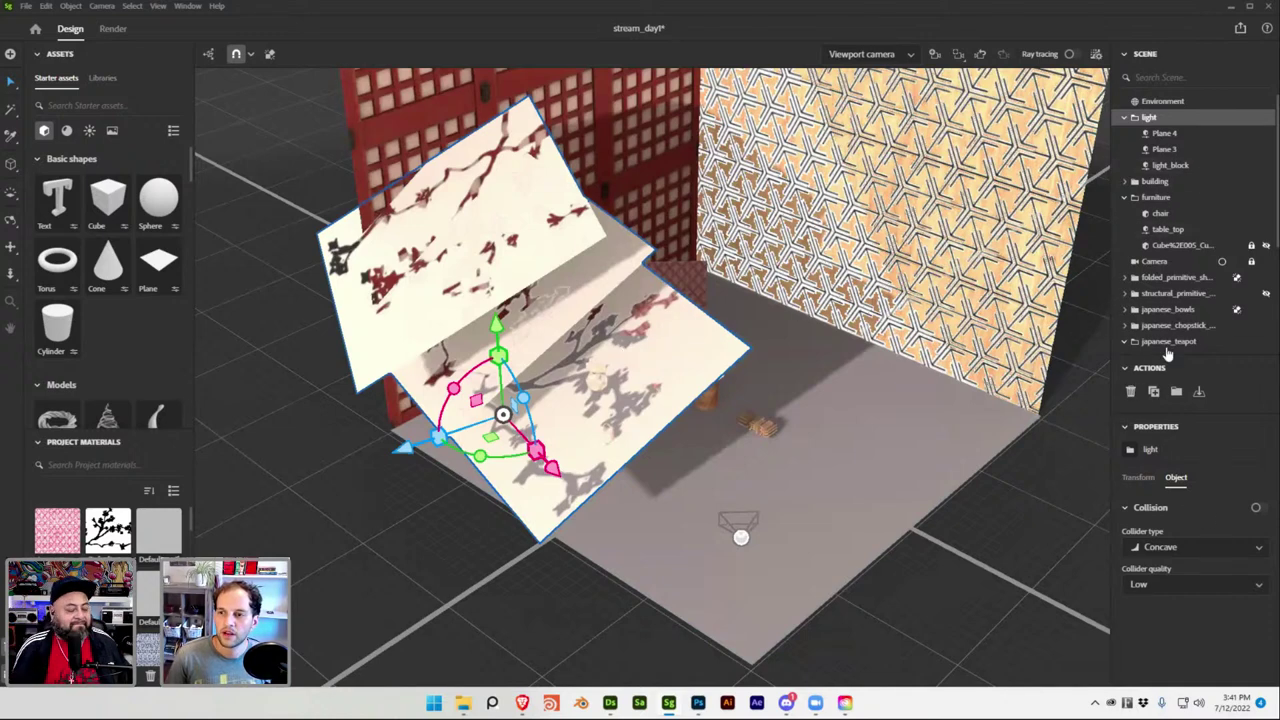
{"action": "left_click", "coordinate": [1164, 150]}
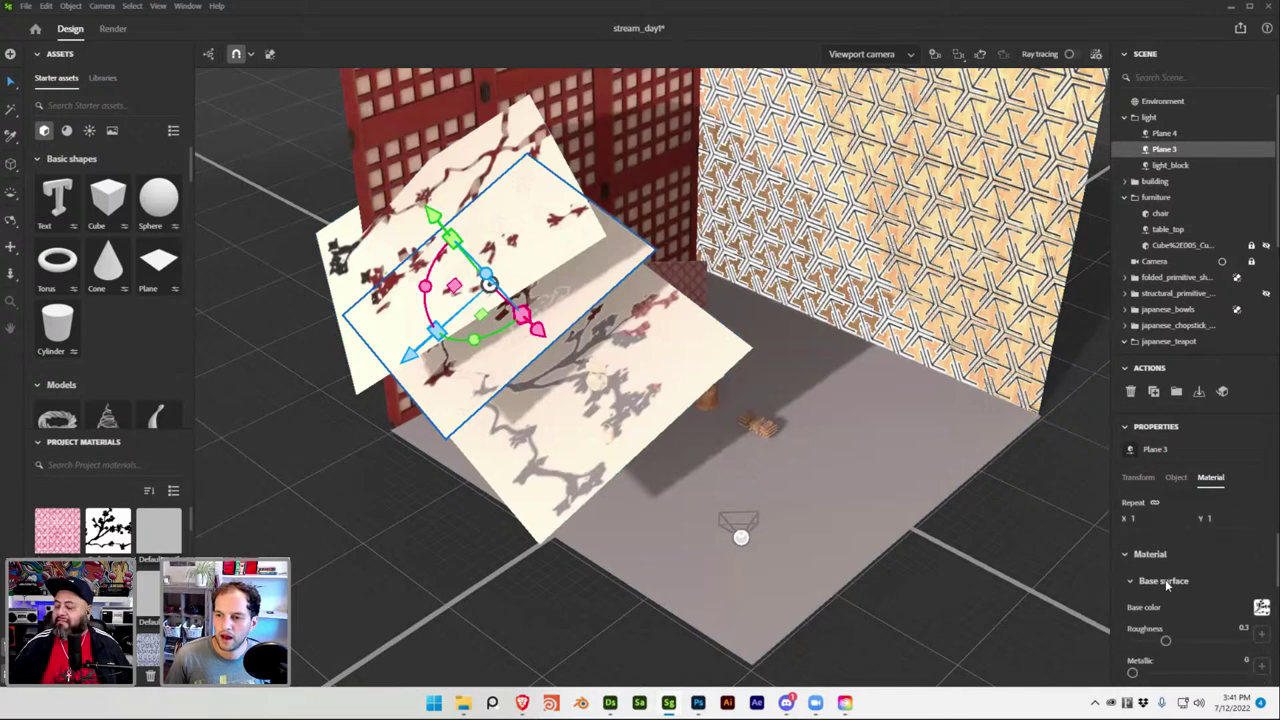
{"action": "left_click", "coordinate": [1261, 611]}
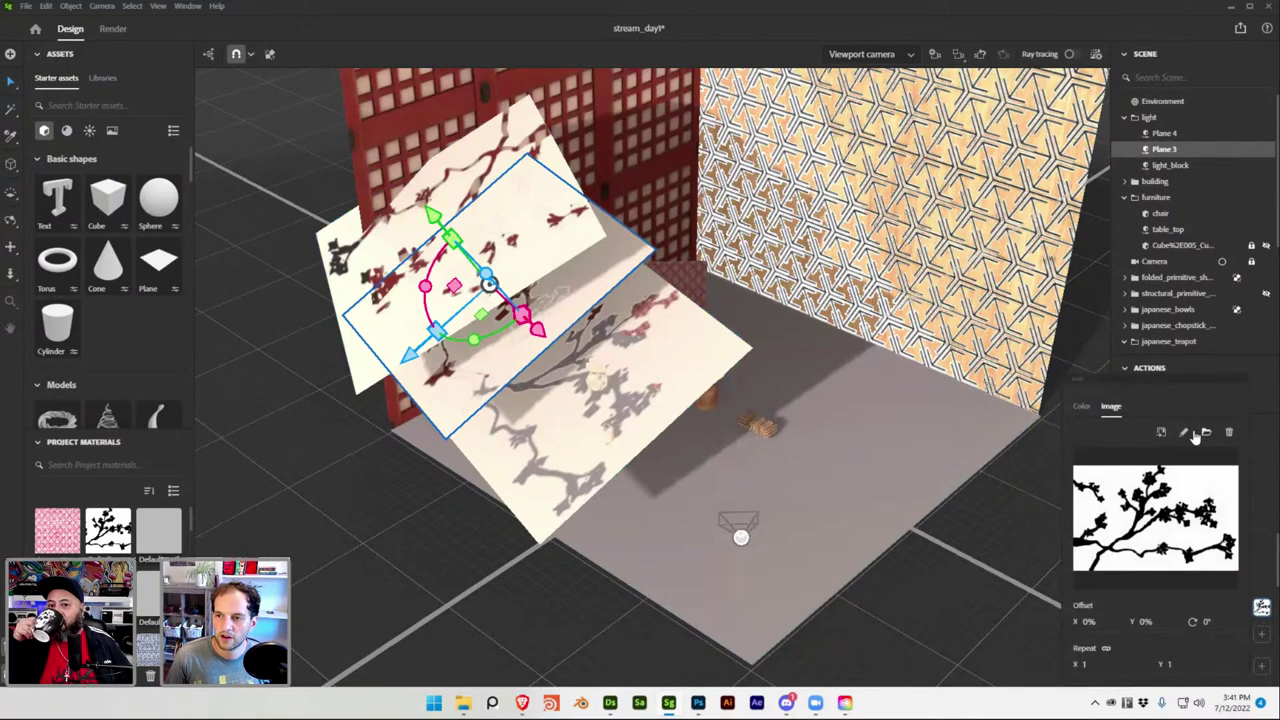
{"action": "left_click", "coordinate": [697, 703]}
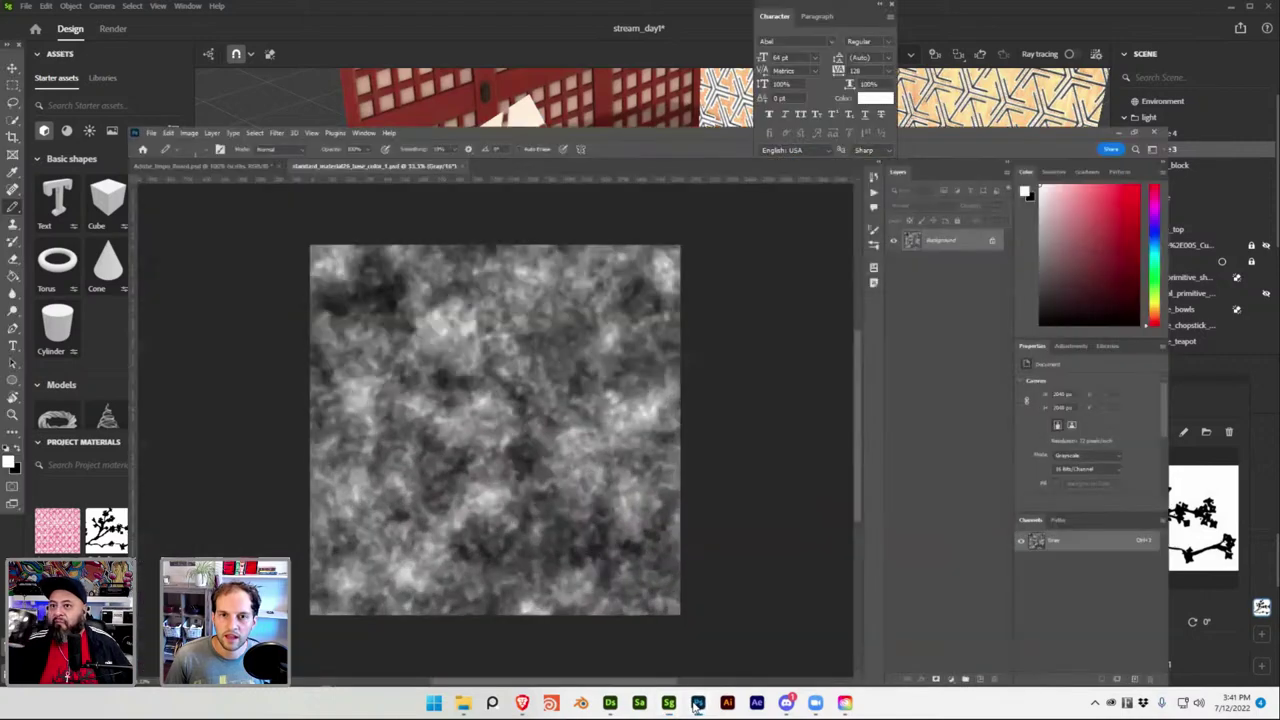
{"action": "key", "text": "ctrl+Tab"}
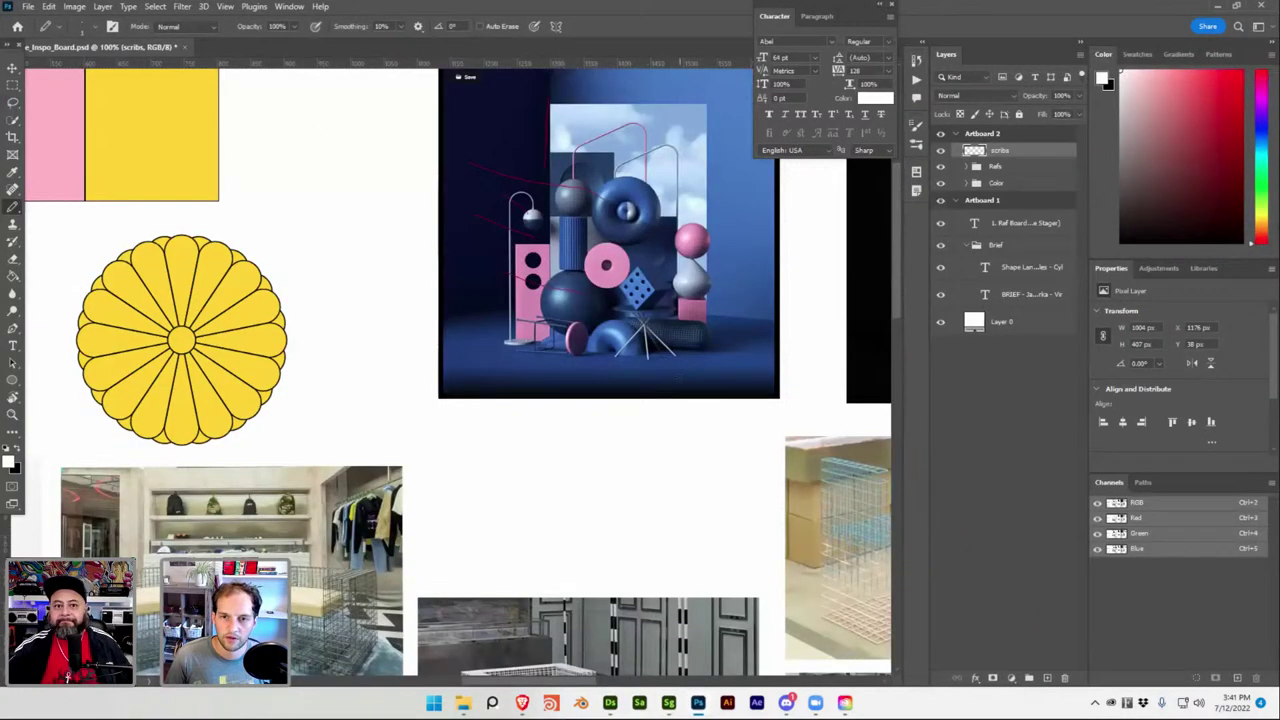
{"action": "left_click", "coordinate": [669, 703]}
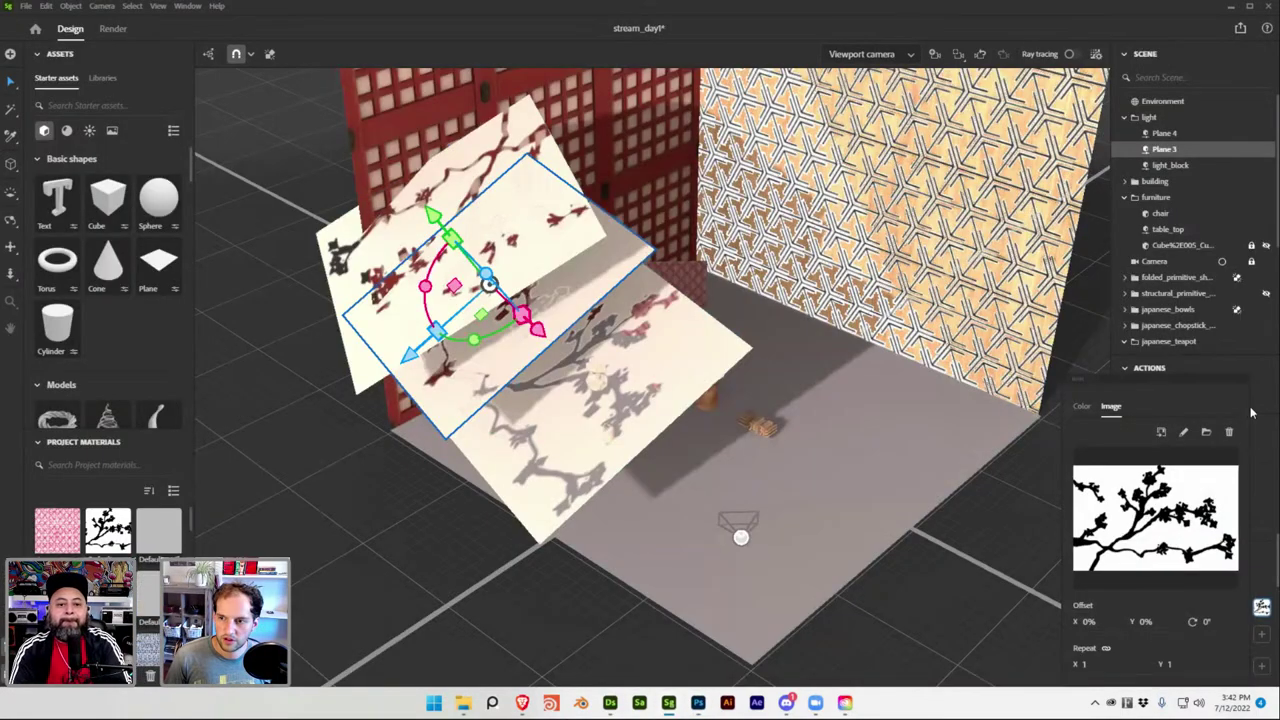
{"action": "left_click", "coordinate": [1185, 433]}
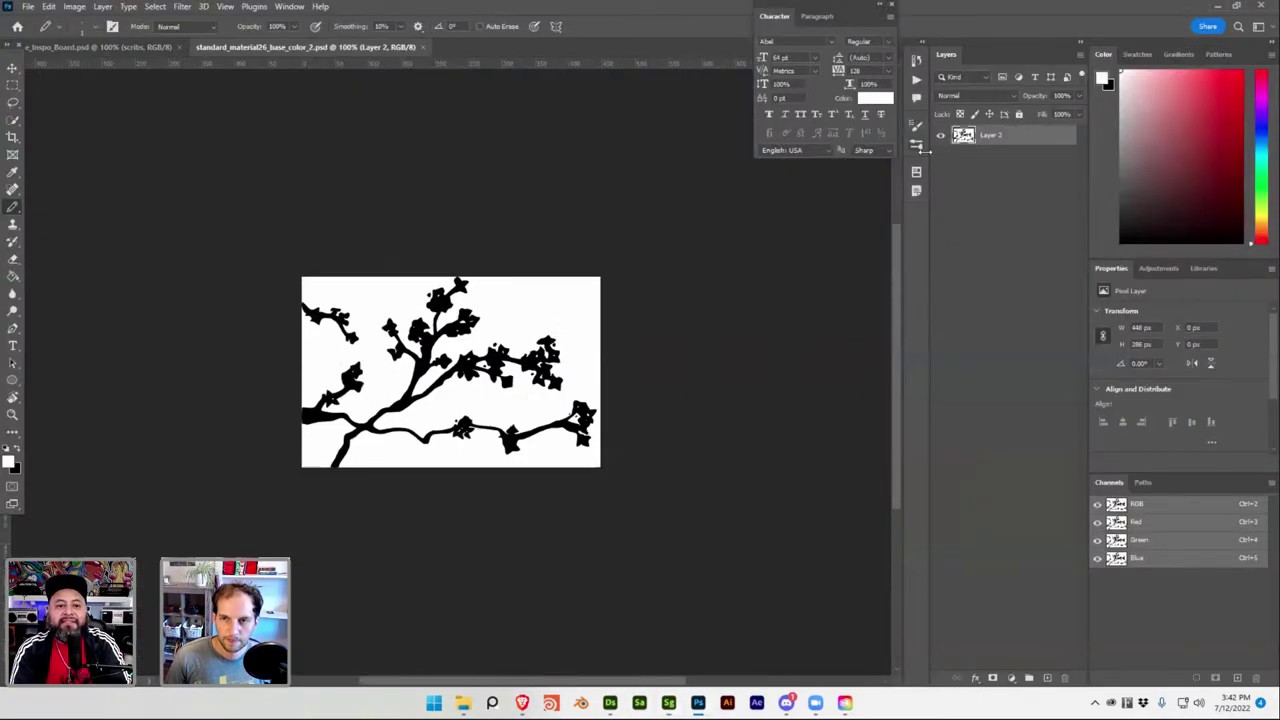
Select the white areas around the branches with the Magic Wand and copy them to a new layer.
{"action": "key", "text": "w"}
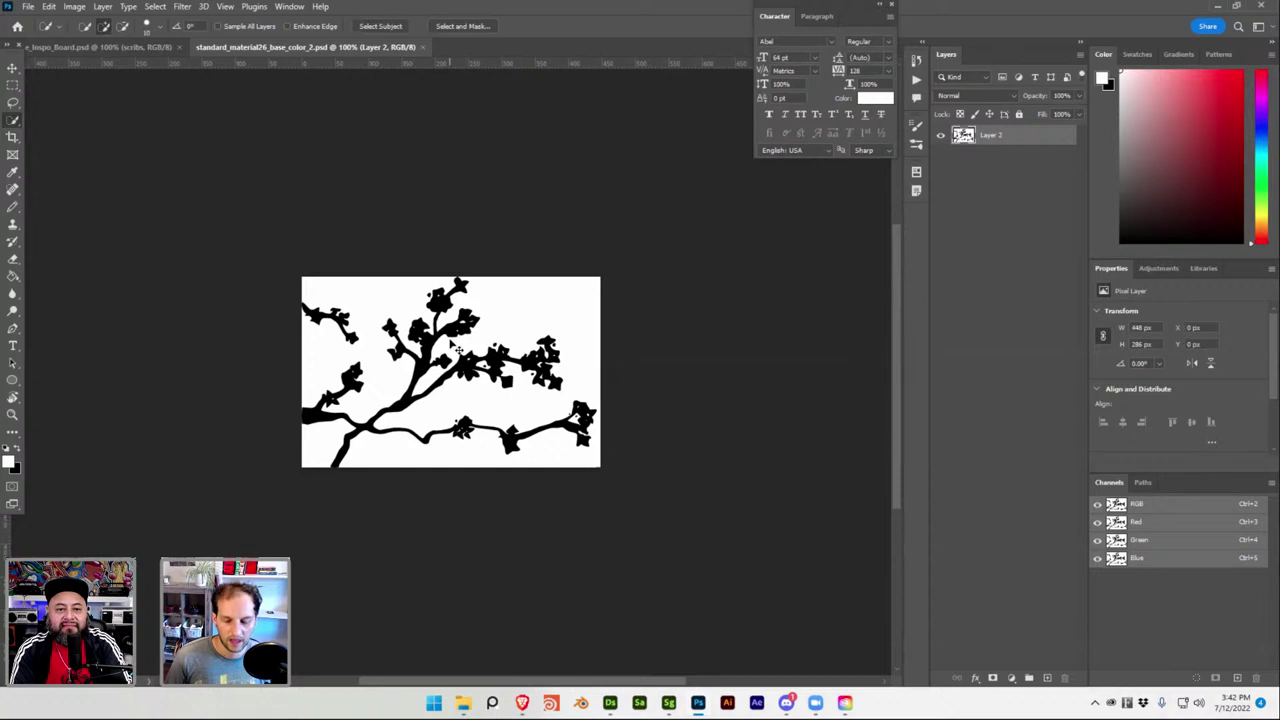
{"action": "key", "text": "ctrl+plus"}
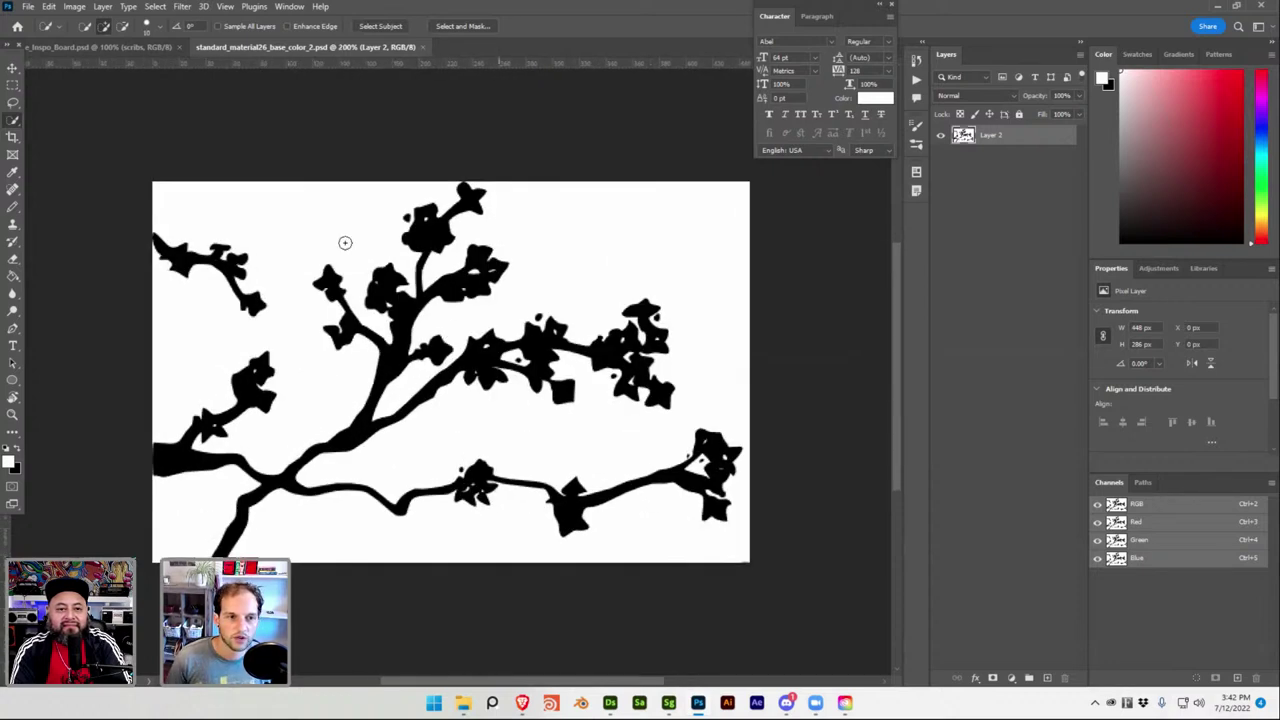
{"action": "key", "text": "shift+w"}
{"action": "left_click", "coordinate": [267, 199]}
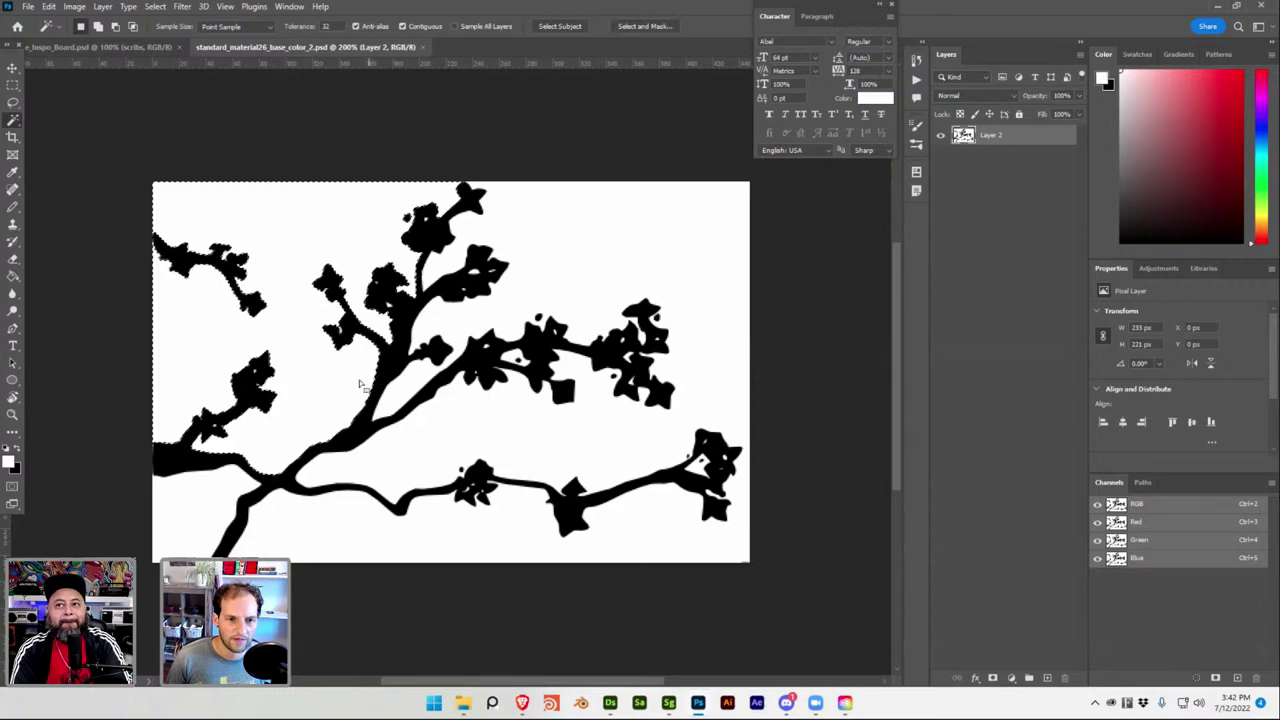
{"action": "left_click", "coordinate": [429, 471], "text": "shift"}
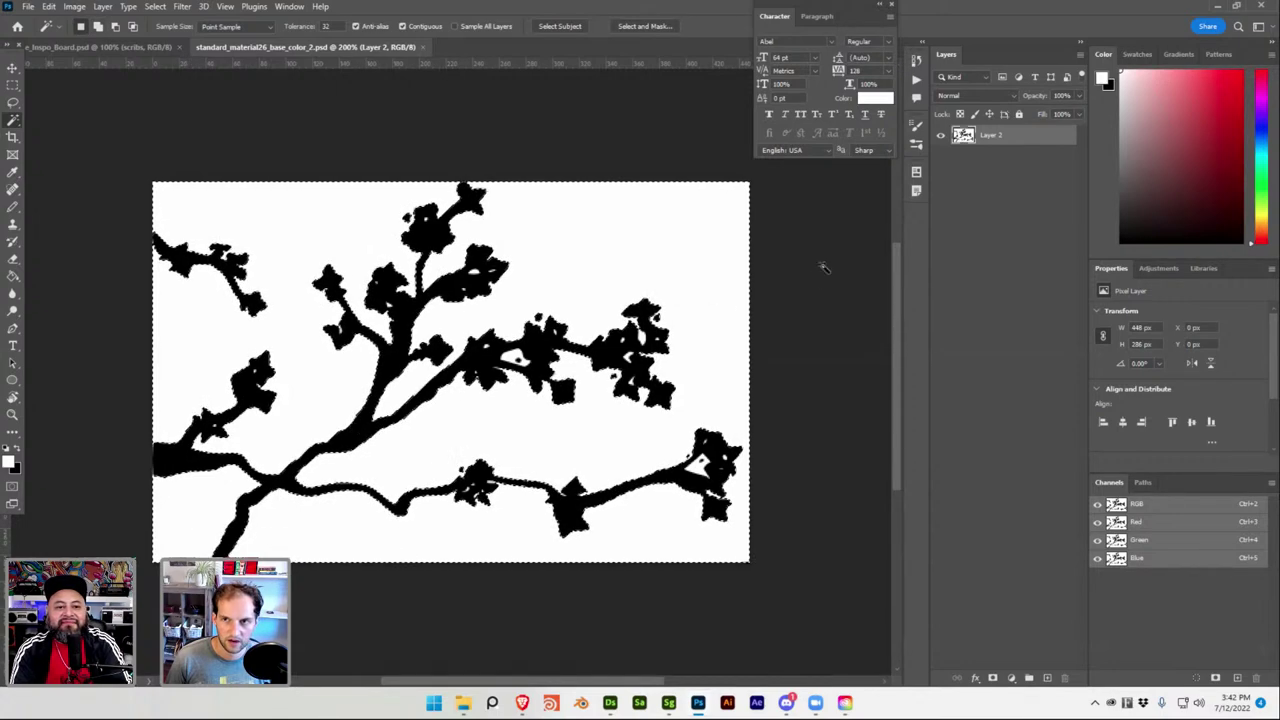
{"action": "key", "text": "ctrl+j"}
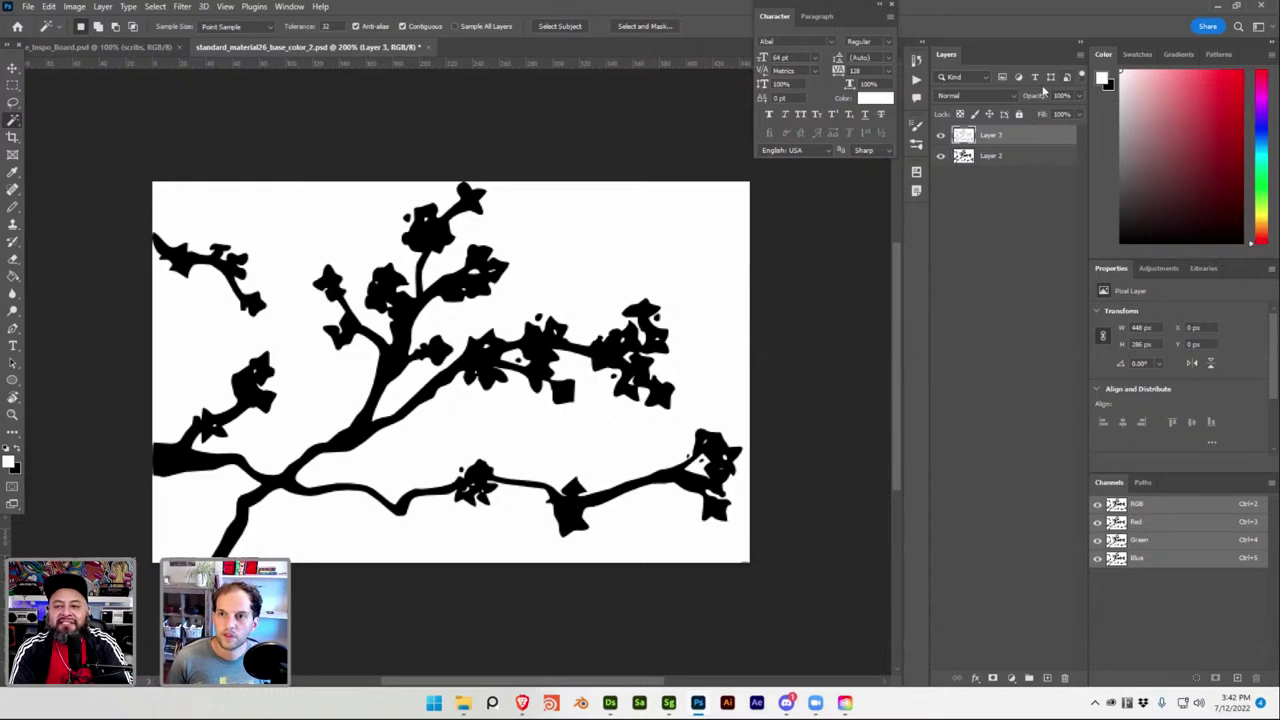
Toggle the visibility of the copied white background layer and the original branch layer to compare them.
{"action": "left_click", "coordinate": [940, 140]}
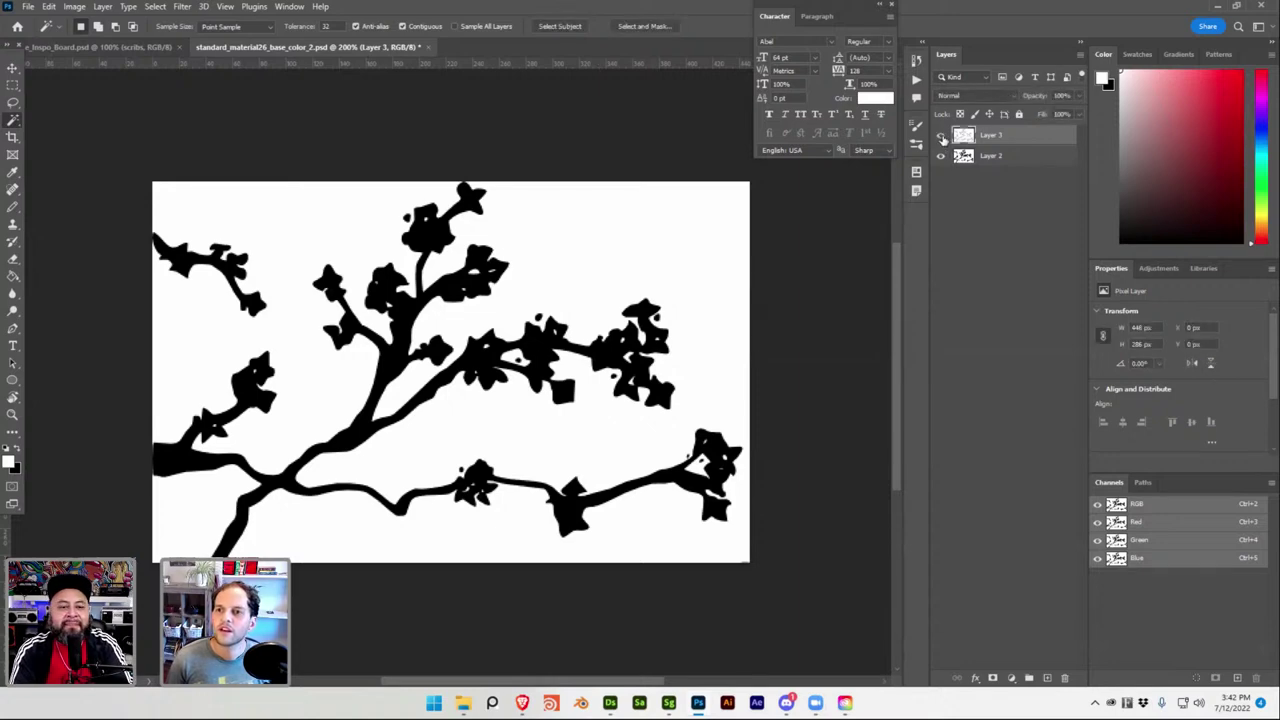
{"action": "left_click", "coordinate": [940, 156]}
{"action": "left_click", "coordinate": [940, 156]}
{"action": "left_click", "coordinate": [940, 136]}
Copy Layer 2's black branches to a new layer with a sampled Color Range selection, and delete the white background layer, Layer 3.
{"action": "left_click", "coordinate": [990, 160]}
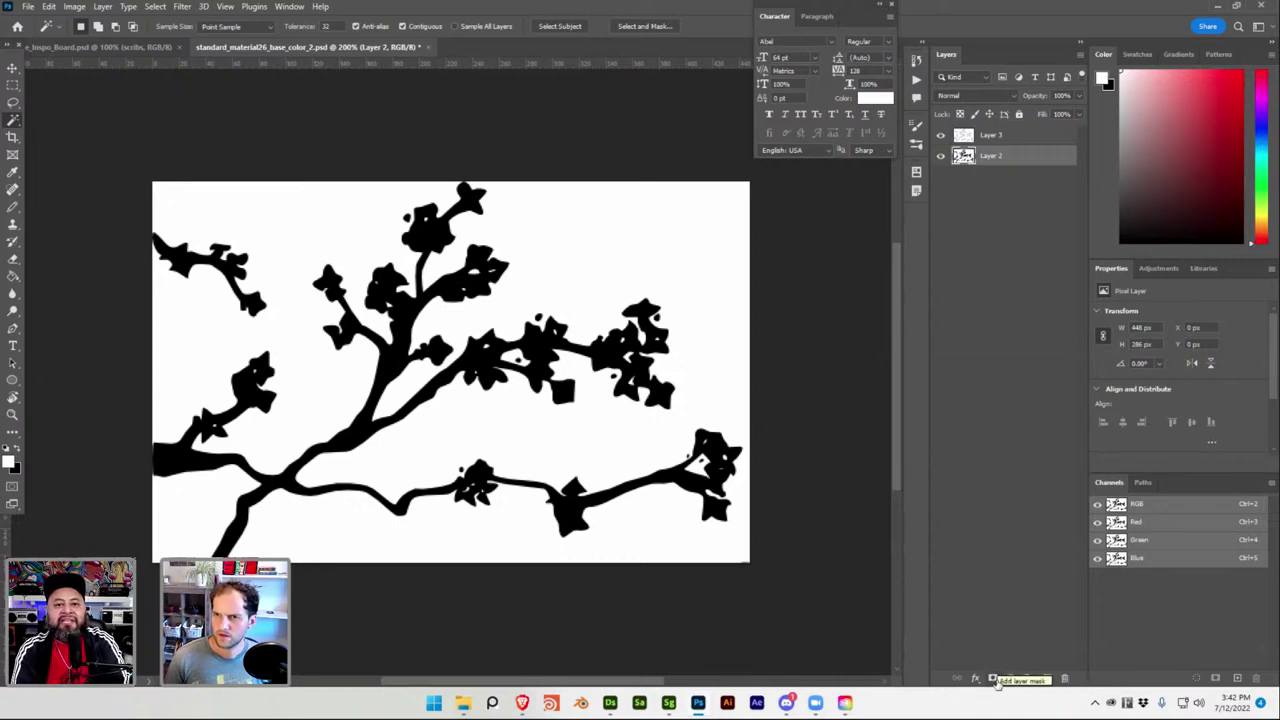
{"action": "left_click", "coordinate": [103, 7]}
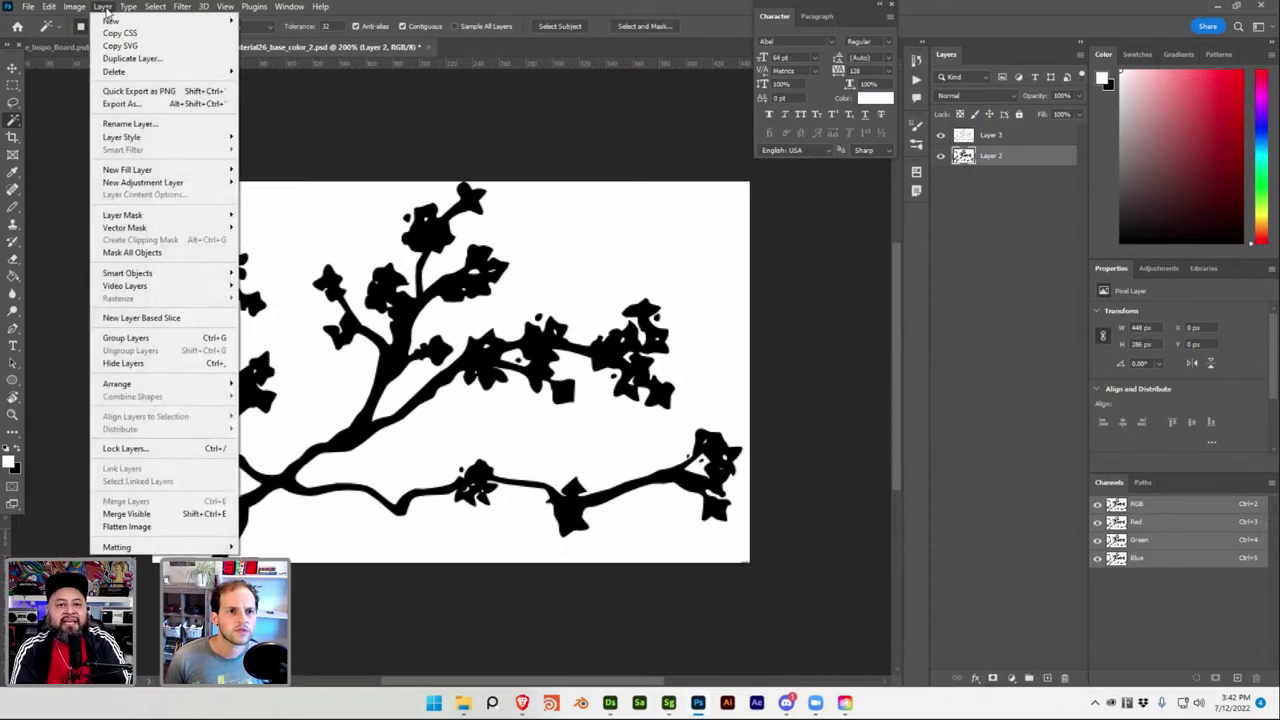
{"action": "mouse_move", "coordinate": [78, 10]}
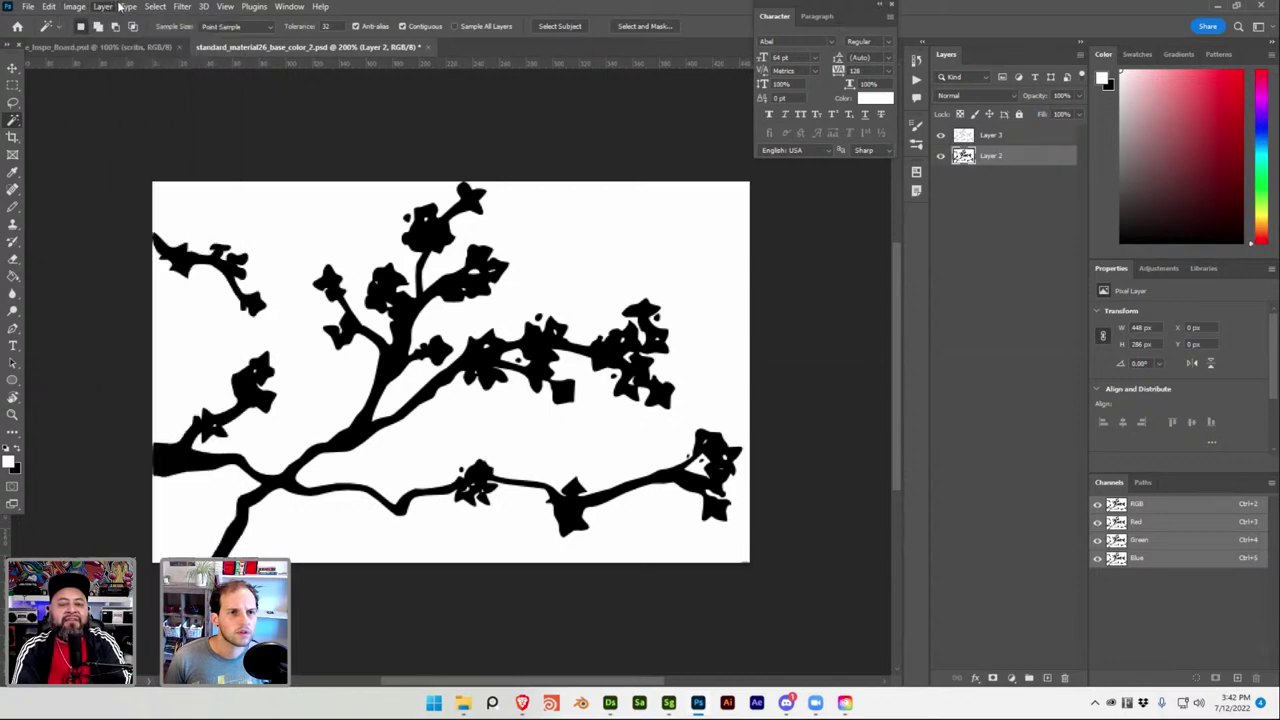
{"action": "mouse_move", "coordinate": [156, 10]}
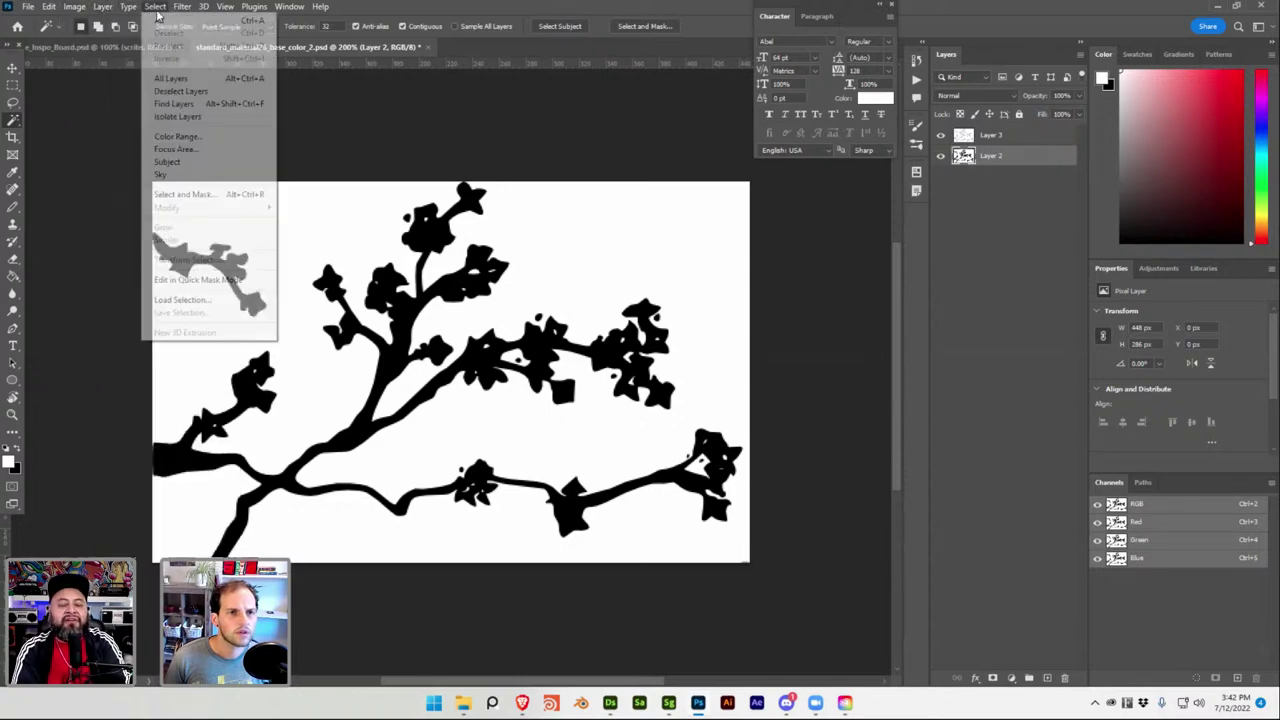
{"action": "left_click", "coordinate": [176, 136]}
{"action": "left_click", "coordinate": [407, 322]}
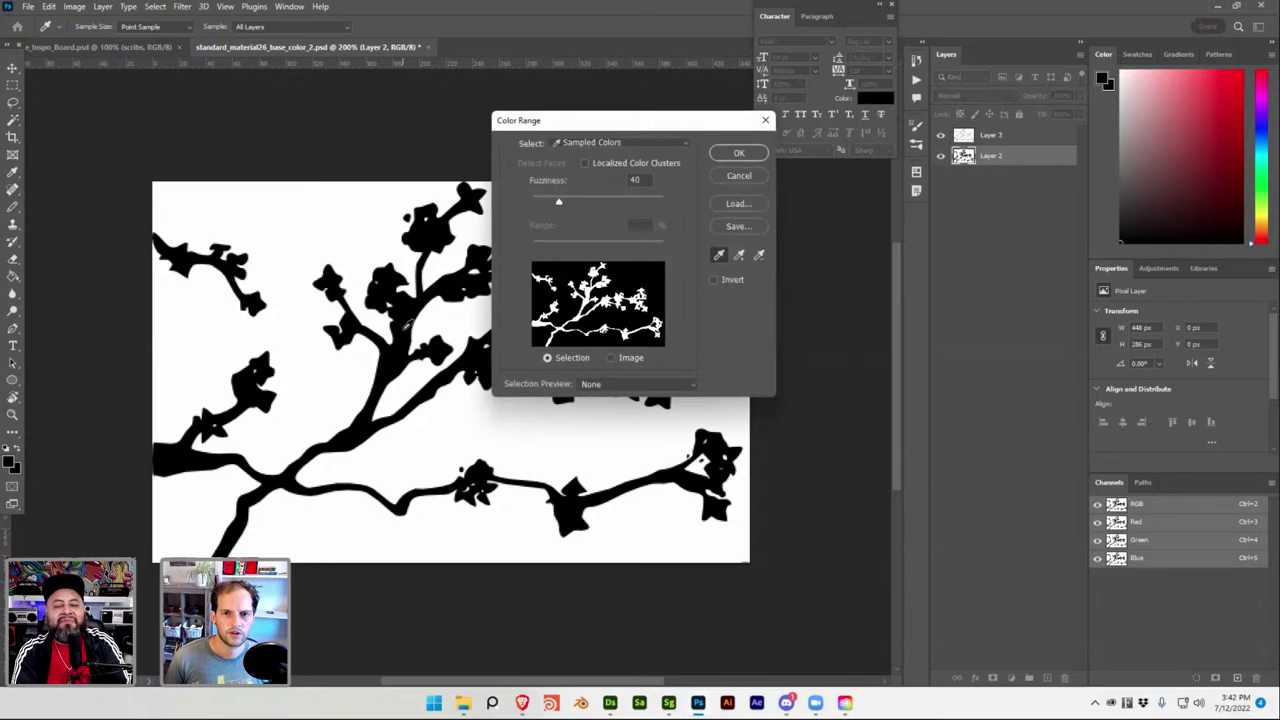
{"action": "left_click", "coordinate": [739, 154]}
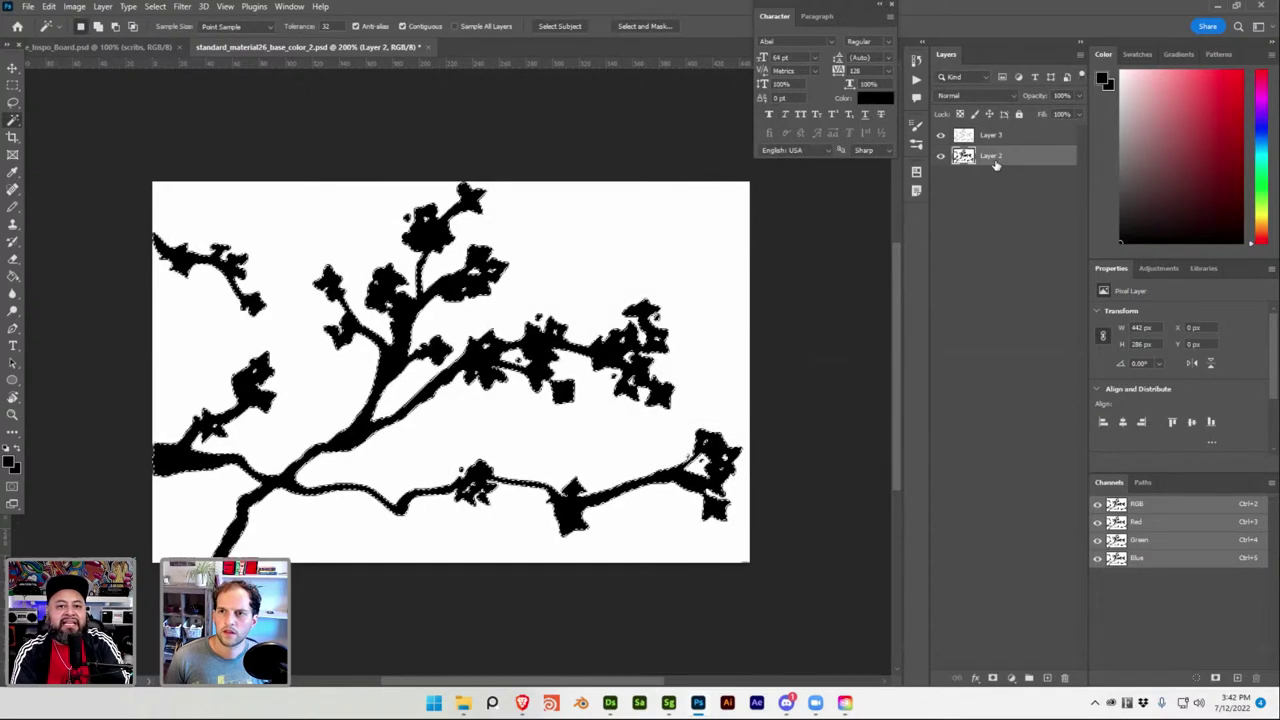
{"action": "key", "text": "ctrl+j"}
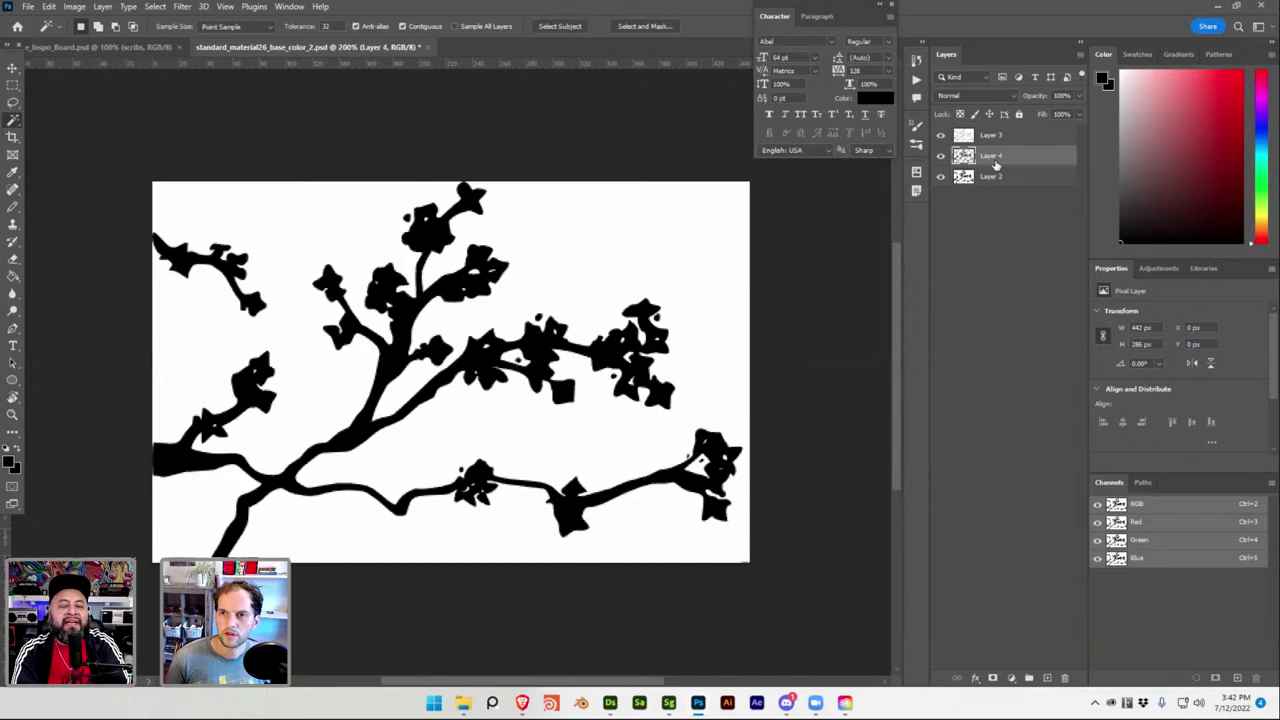
{"action": "left_click", "coordinate": [990, 142]}
{"action": "key", "text": "Delete"}
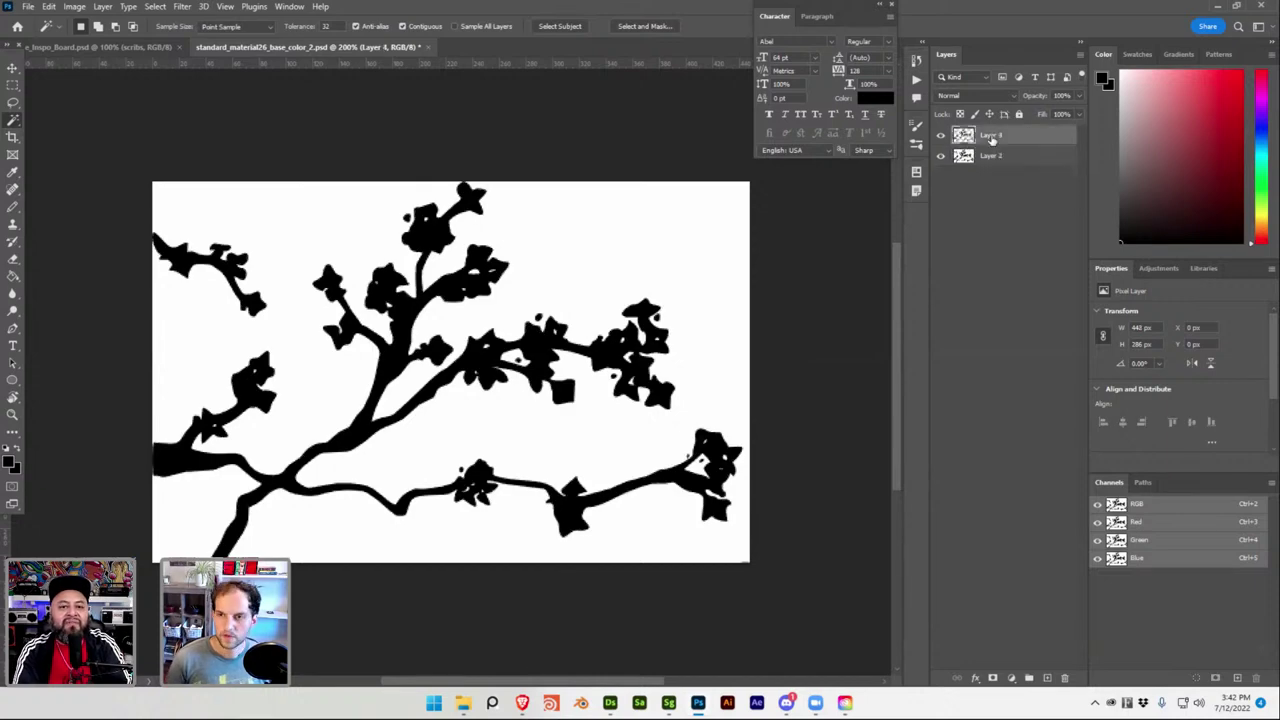
Toggle the visibility of Layer 4 and Layer 2 to compare the copied branches with the original image.
{"action": "left_click", "coordinate": [940, 136]}
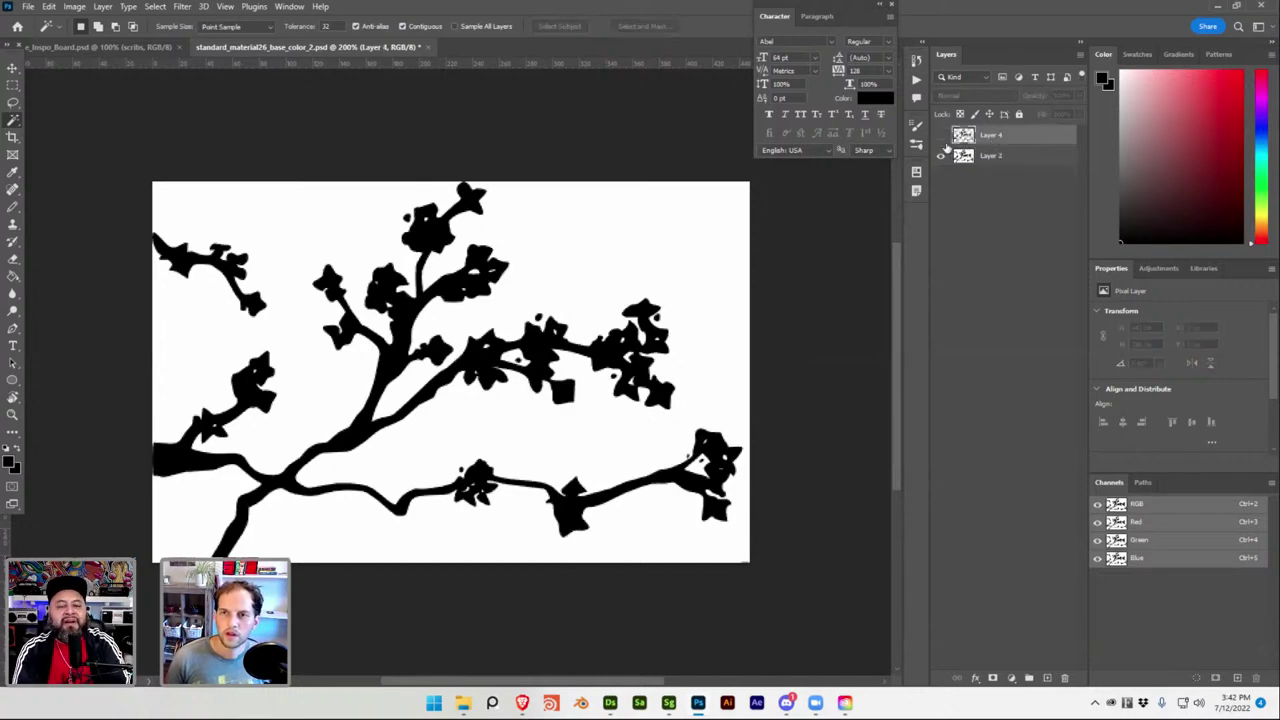
{"action": "left_click", "coordinate": [941, 156]}
{"action": "left_click", "coordinate": [941, 156]}
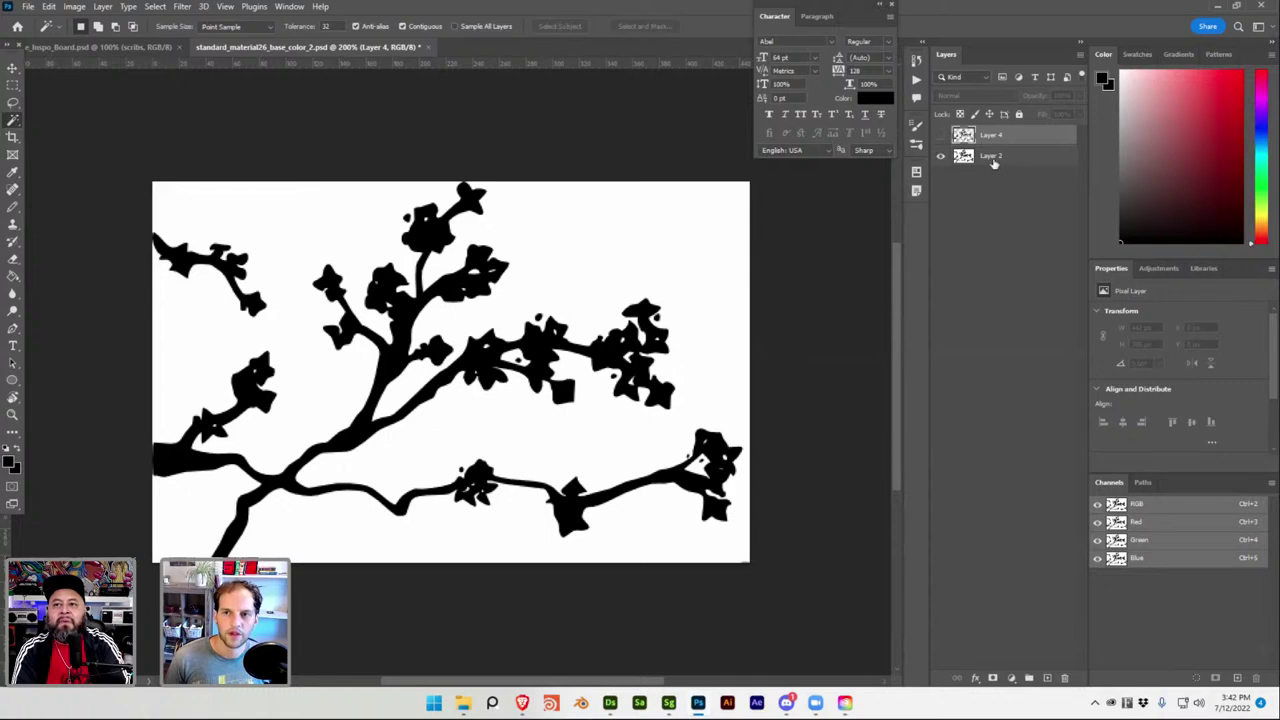
{"action": "left_click", "coordinate": [993, 160]}
{"action": "left_click", "coordinate": [968, 140]}
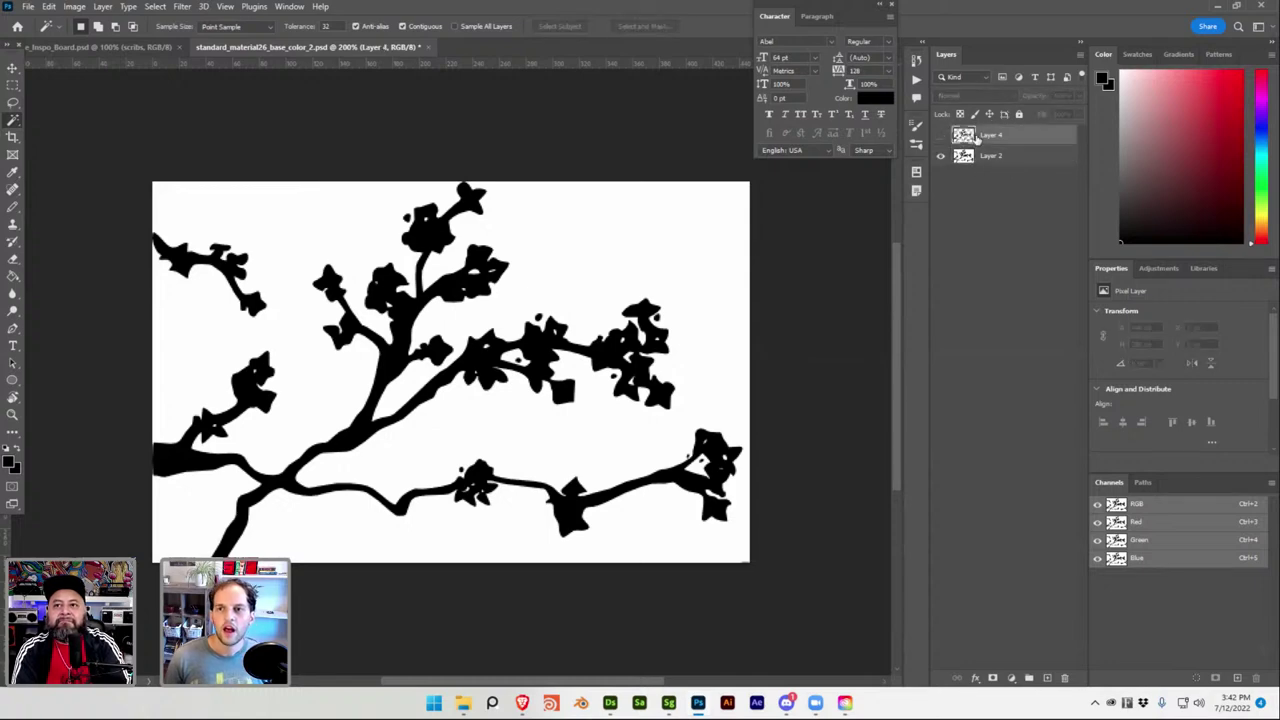
{"action": "left_click", "coordinate": [941, 138]}
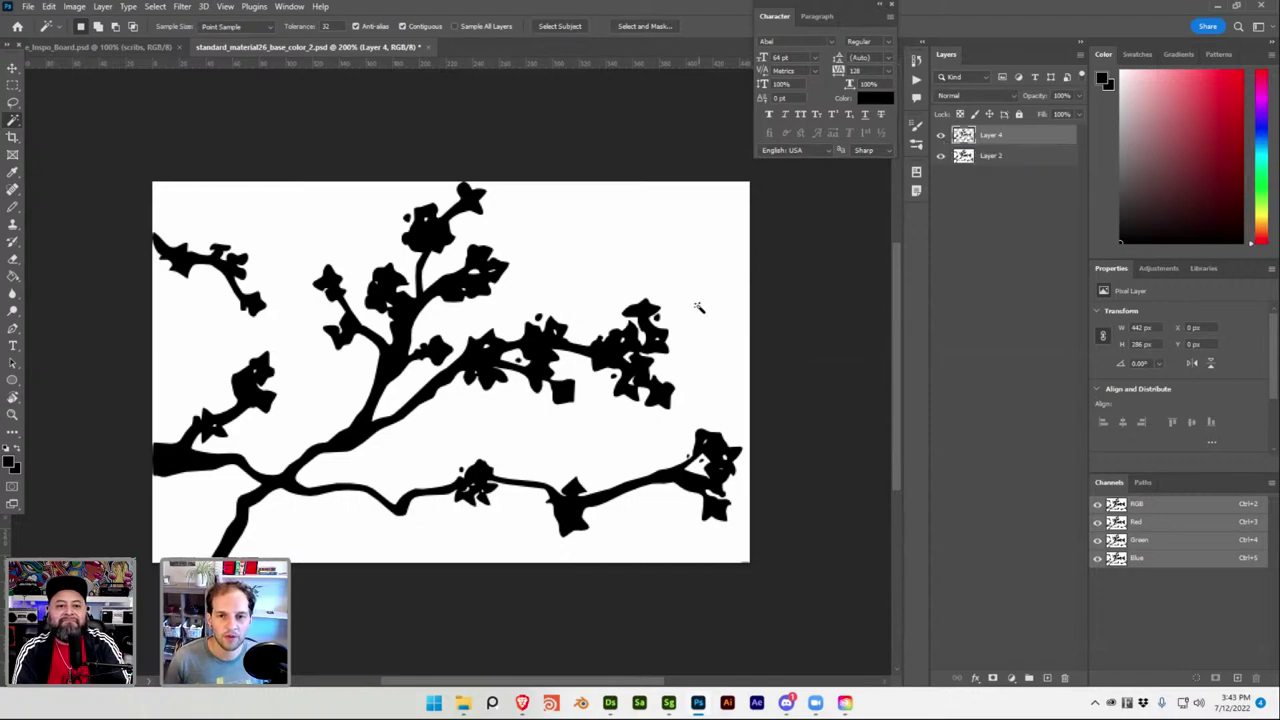
Switch to Substance 3D Stager to check the branch planes, and return to the image in Photoshop.
{"action": "key", "text": "super+Tab"}
{"action": "left_click", "coordinate": [341, 226]}
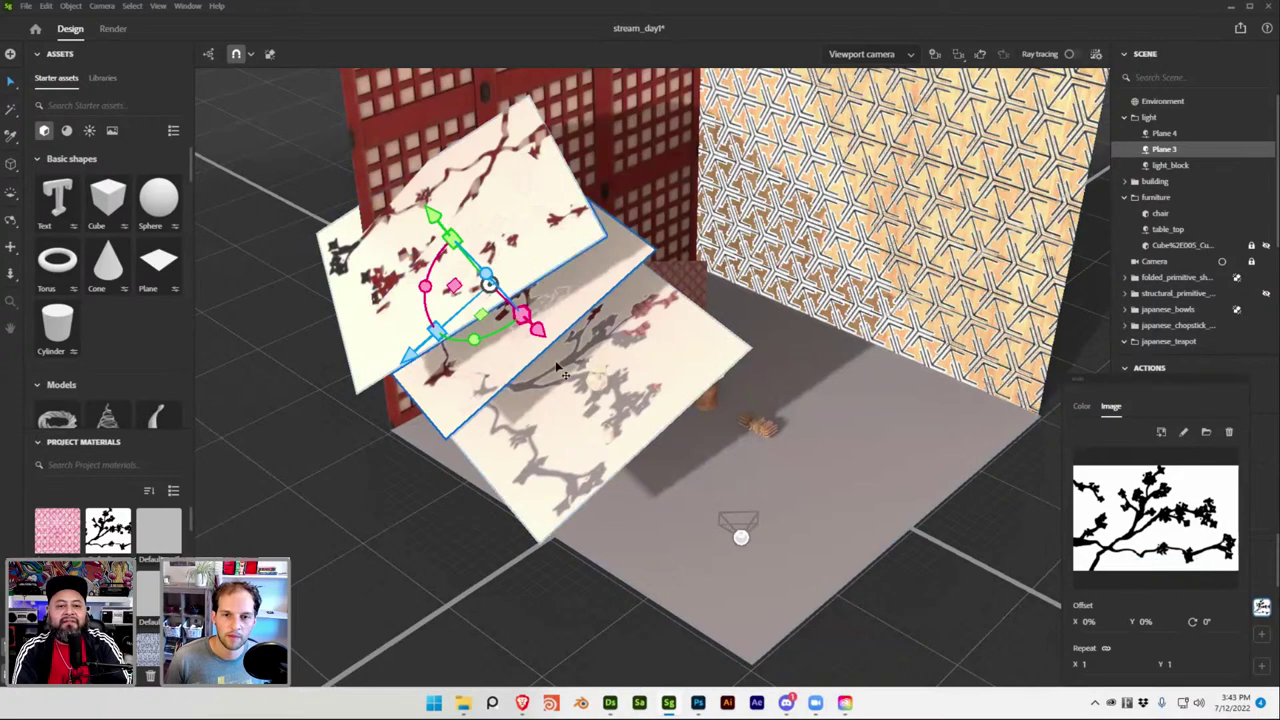
{"action": "key", "text": "super+Tab"}
{"action": "left_click", "coordinate": [420, 225]}
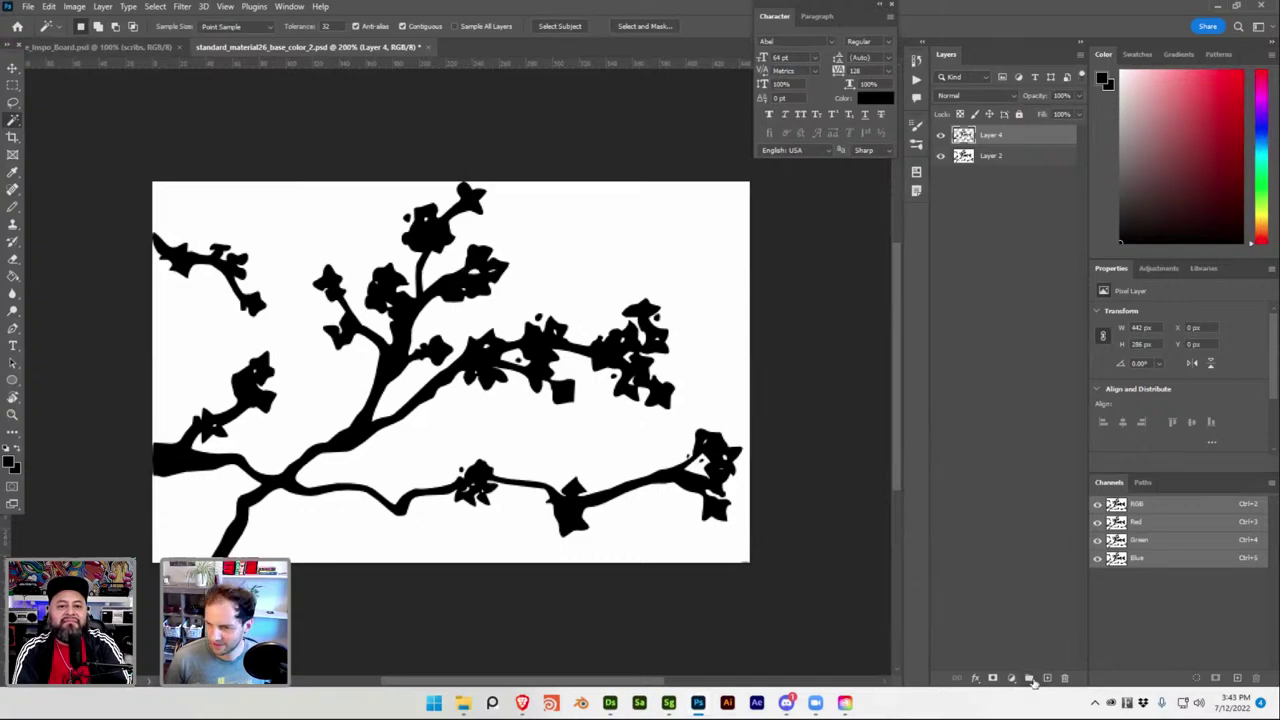
Hide the copied branches on Layer 4 and make Layer 2 the active layer.
{"action": "left_click", "coordinate": [940, 156]}
{"action": "left_click", "coordinate": [940, 156]}
{"action": "left_click", "coordinate": [988, 157]}
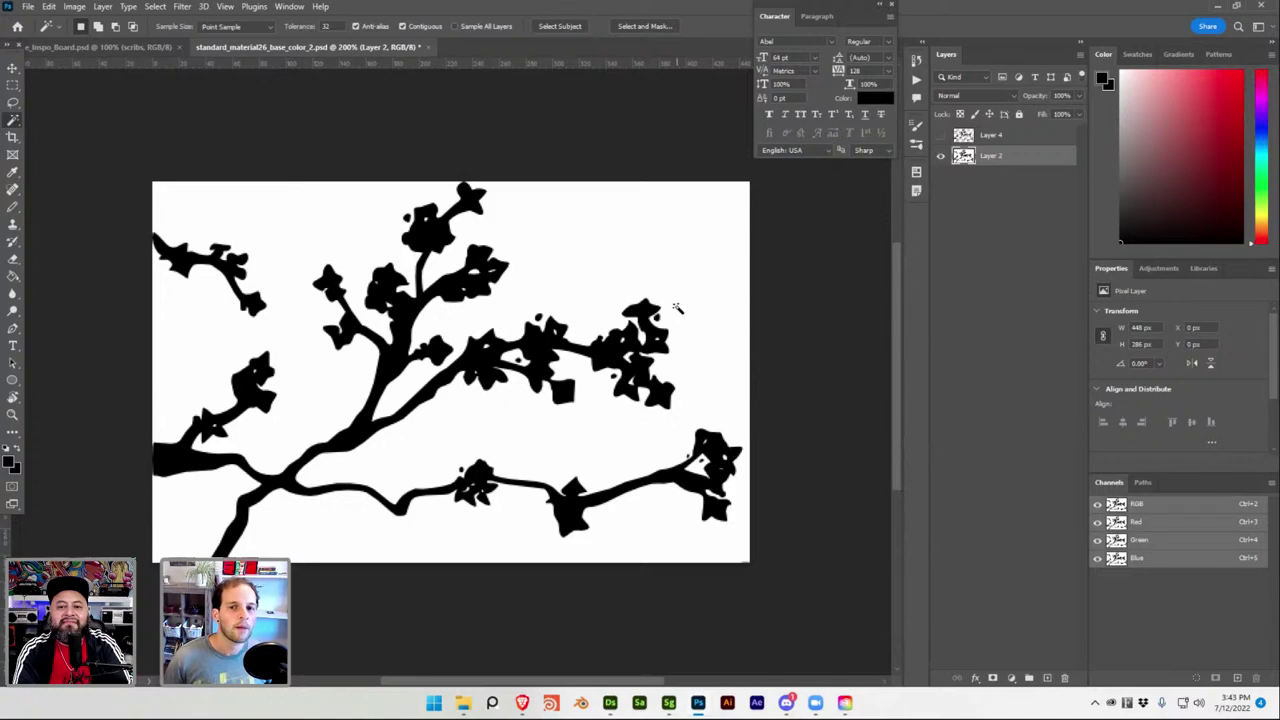
Review the light-blocking planes in Substance 3D Stager again, and toggle the branch layers' visibility back in Photoshop.
{"action": "key", "text": "super+Tab"}
{"action": "left_click", "coordinate": [394, 194]}
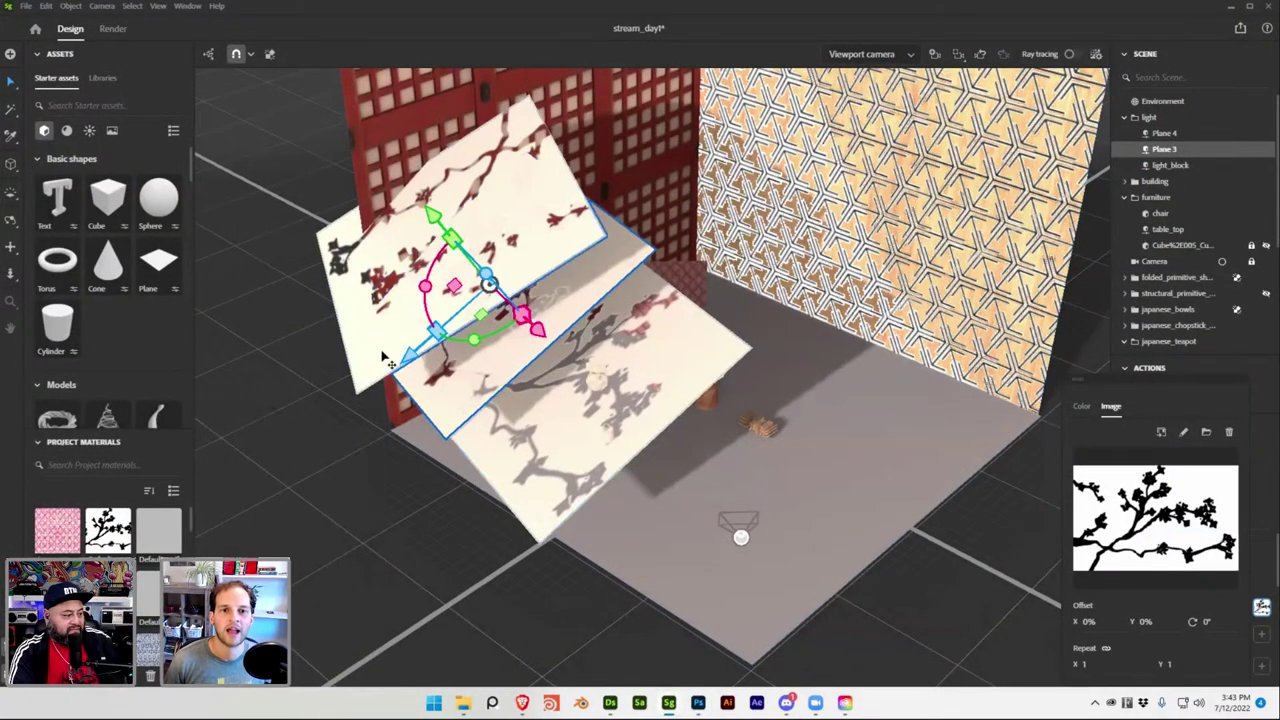
{"action": "key", "text": "super+Tab"}
{"action": "left_click", "coordinate": [491, 240]}
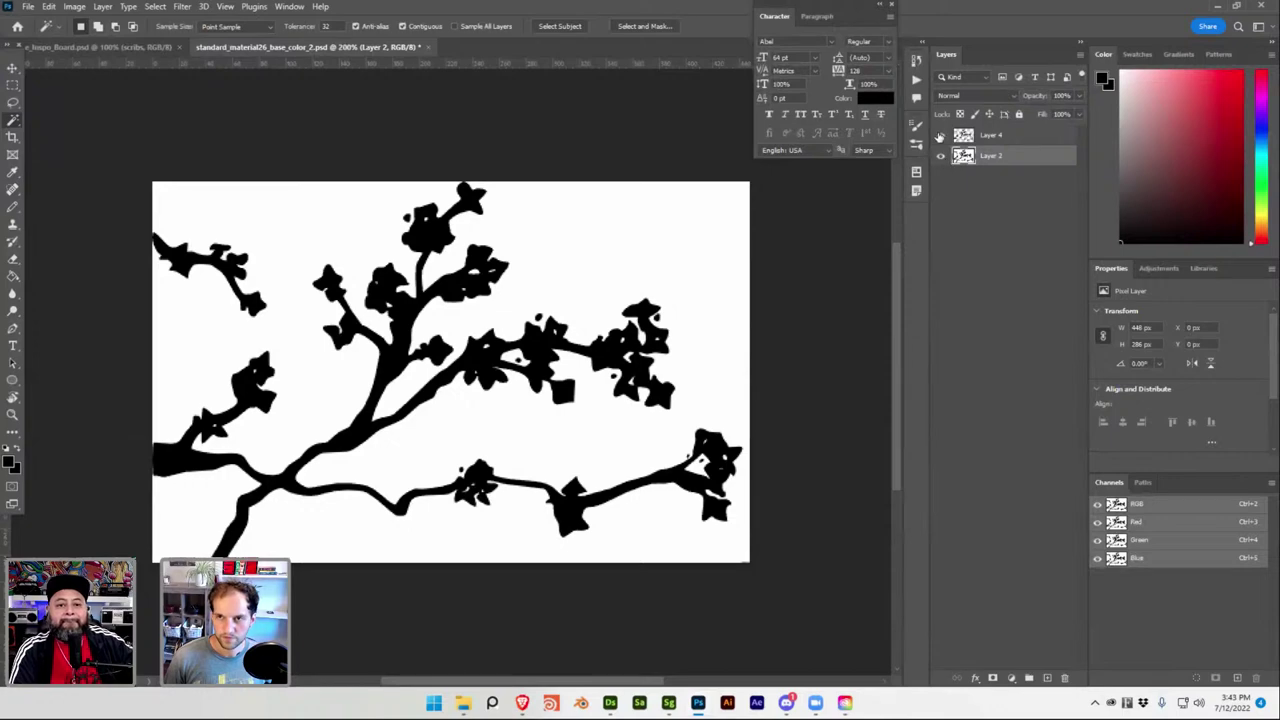
{"action": "left_click", "coordinate": [940, 155]}
{"action": "left_click", "coordinate": [940, 157]}
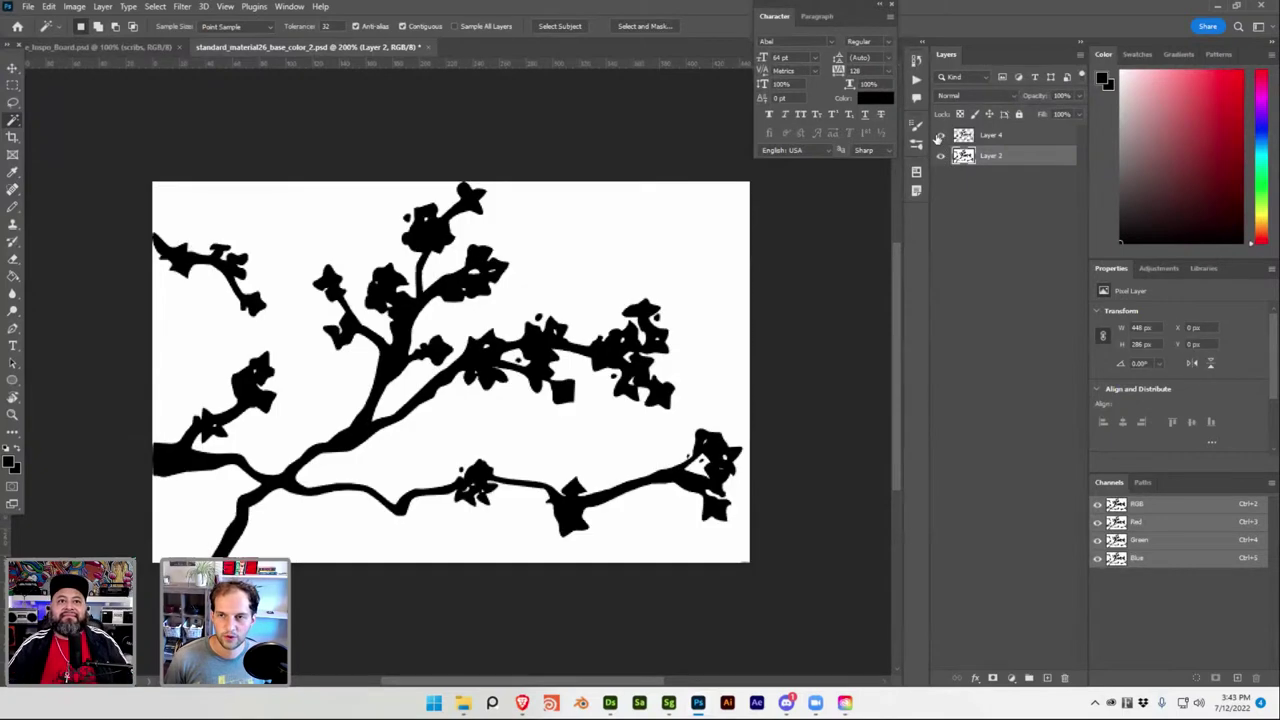
Select Layer 2's black branches by Color Range with fuzziness 40, copy them to a new layer and hide Layer 2.
{"action": "left_click", "coordinate": [183, 7]}
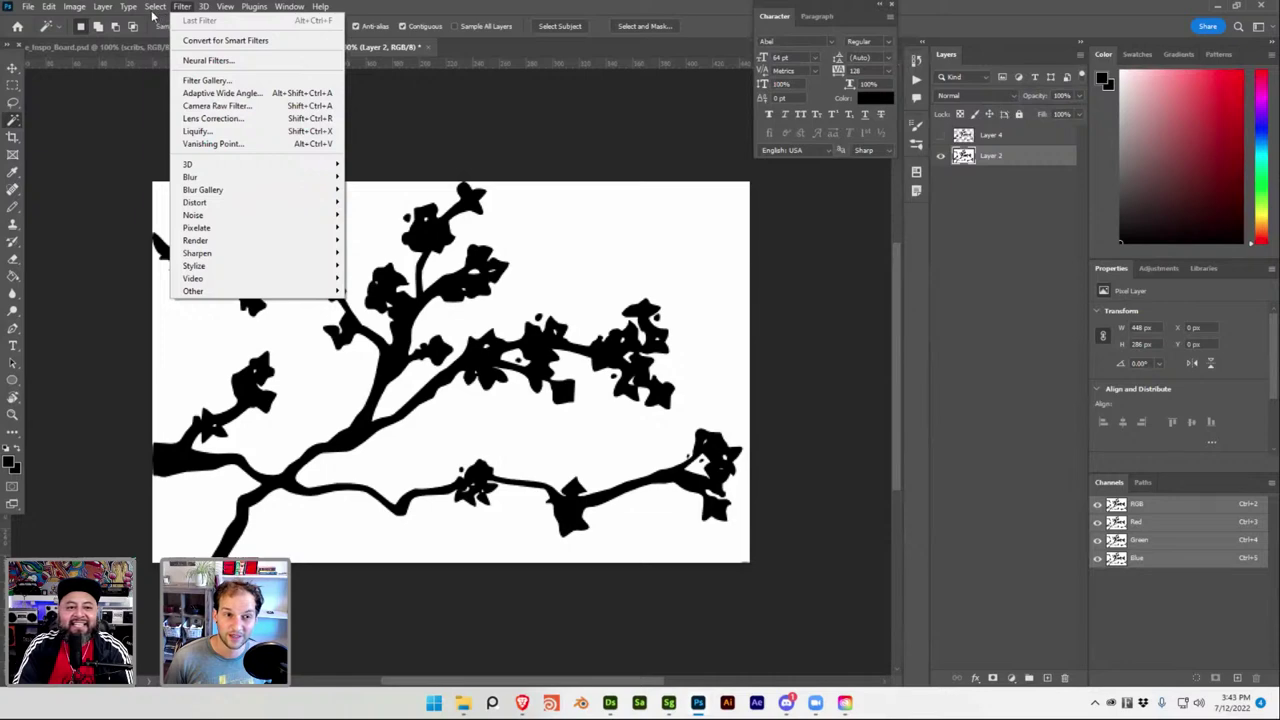
{"action": "mouse_move", "coordinate": [155, 10]}
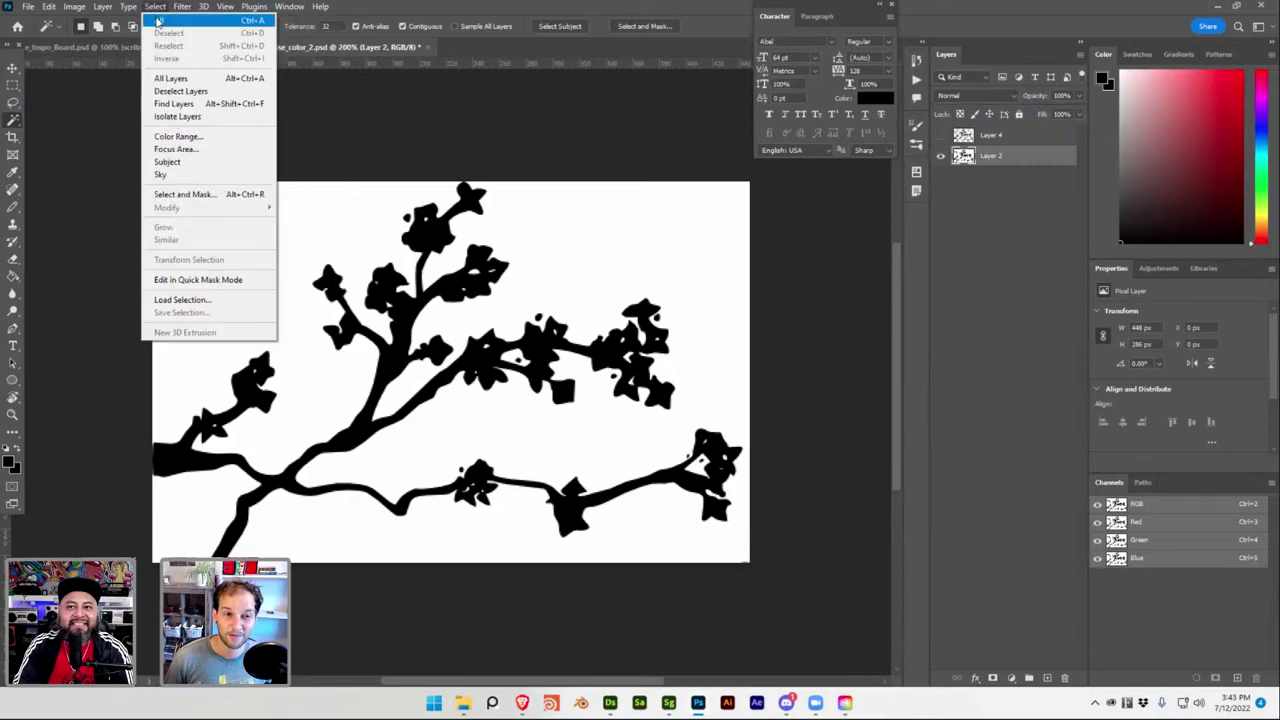
{"action": "left_click", "coordinate": [176, 136]}
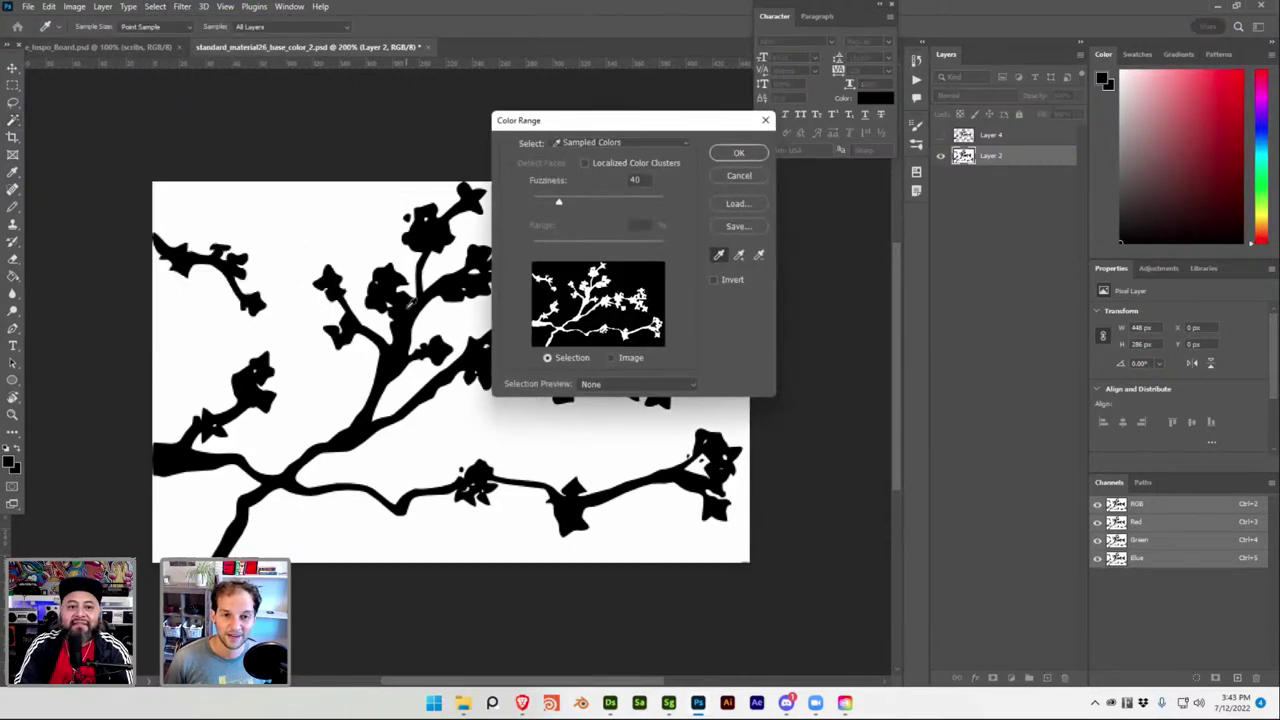
{"action": "left_click", "coordinate": [714, 153]}
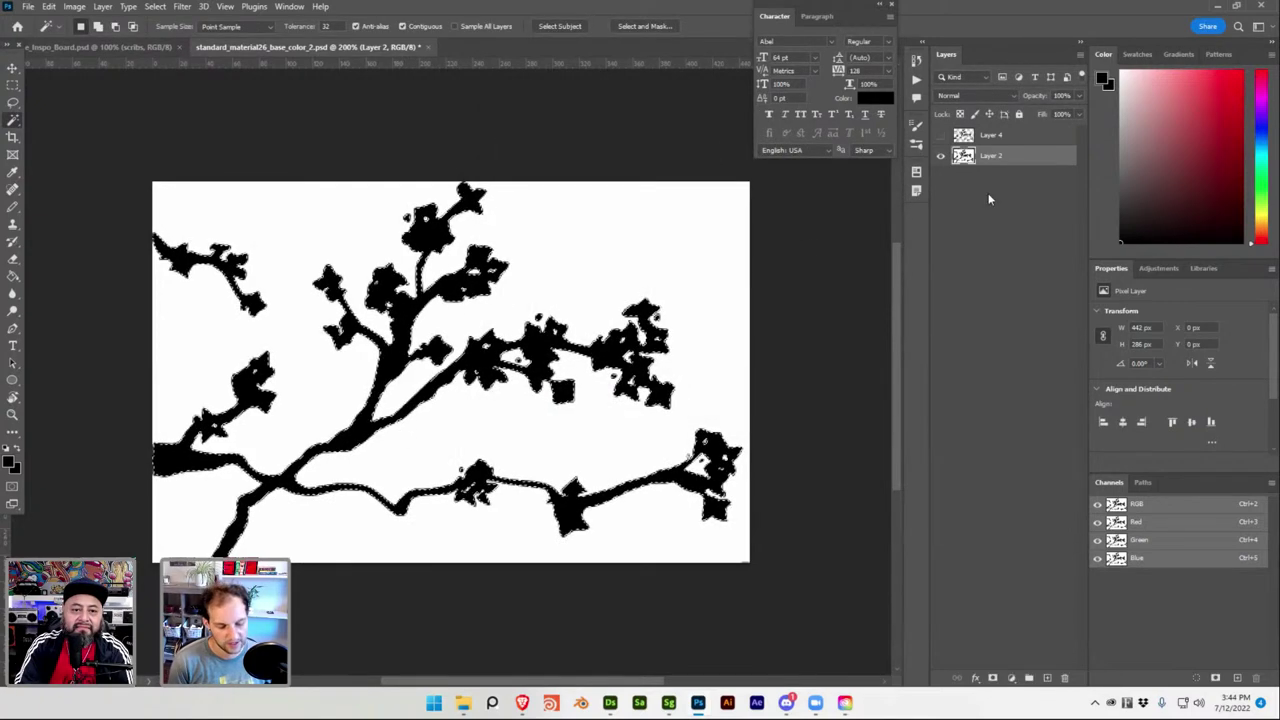
{"action": "key", "text": "ctrl+j"}
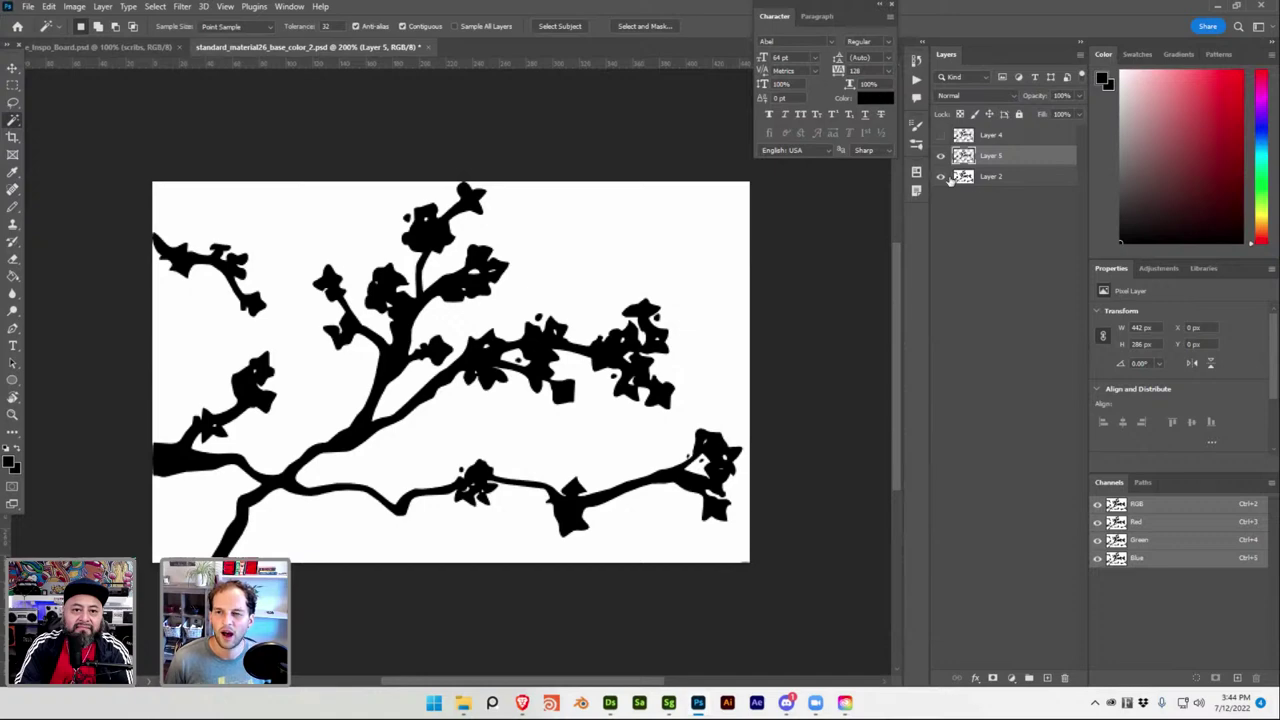
{"action": "left_click", "coordinate": [941, 177]}
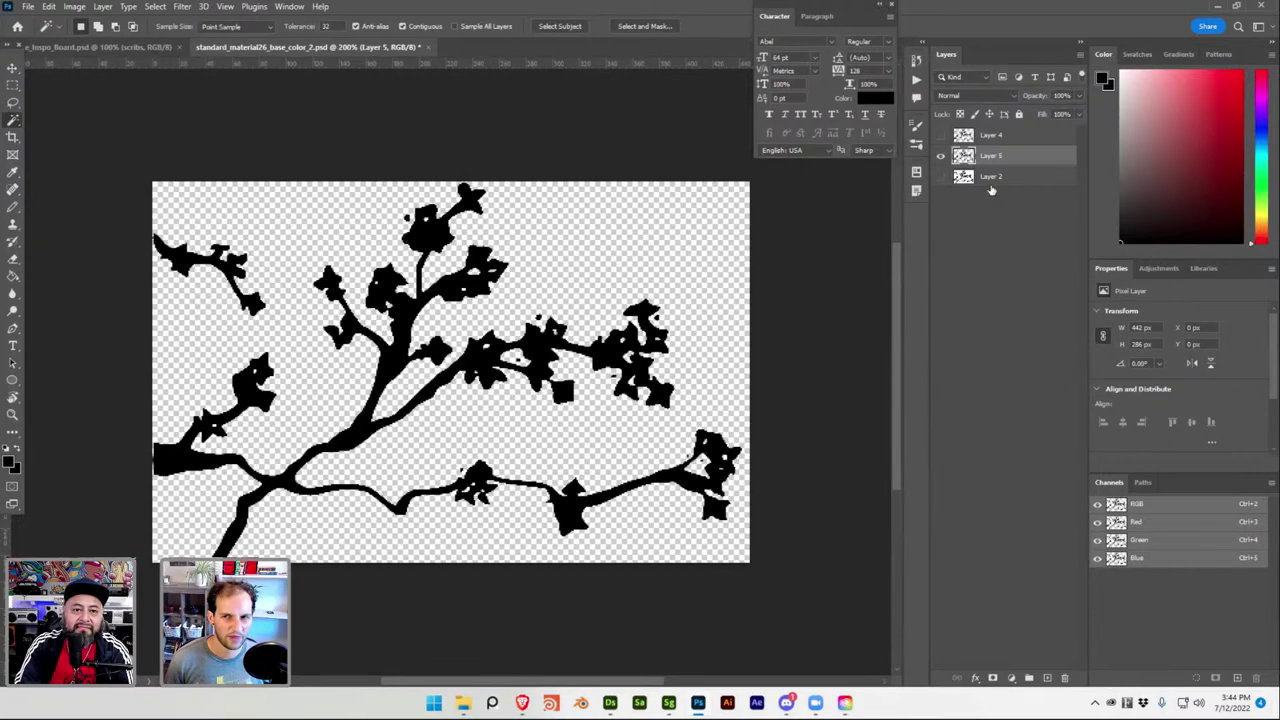
Add a white (ffffff) solid color fill layer directly above Layer 2, behind the copied branches, and save the image.
{"action": "left_click", "coordinate": [988, 180]}
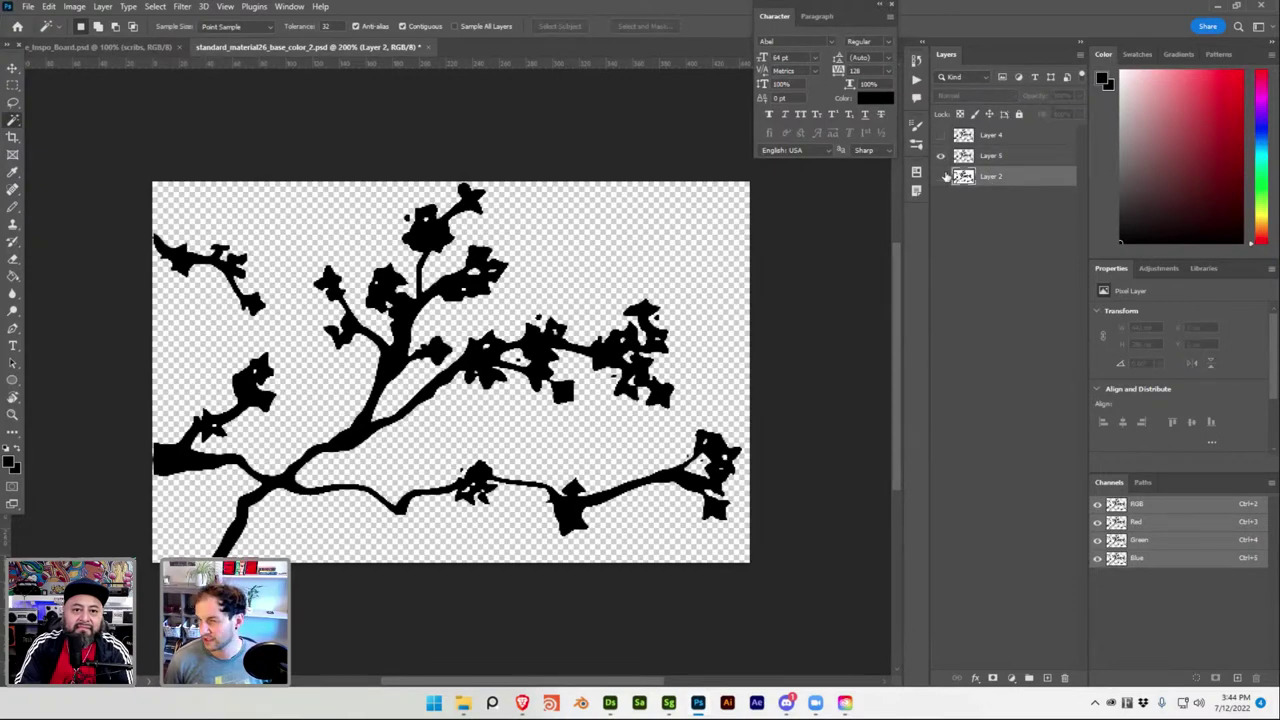
{"action": "left_click", "coordinate": [1015, 677]}
{"action": "left_click", "coordinate": [1043, 443]}
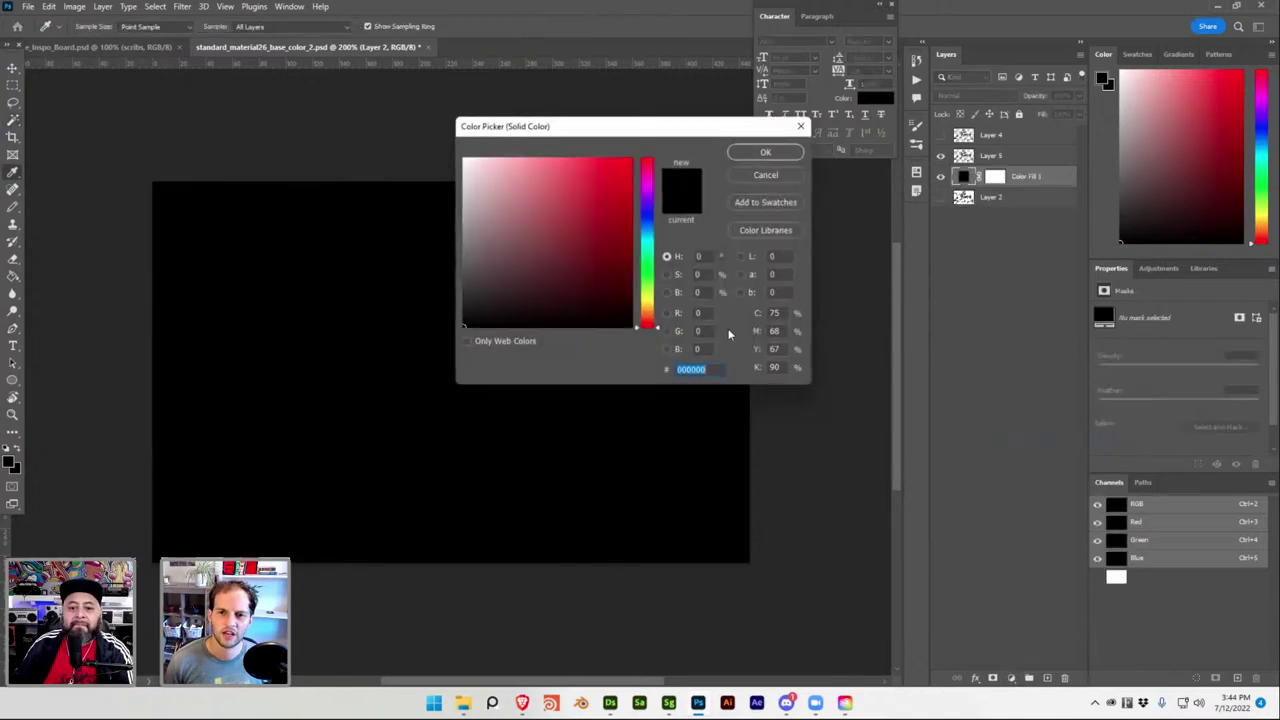
{"action": "type", "text": "ffffff"}
{"action": "key", "text": "Return"}
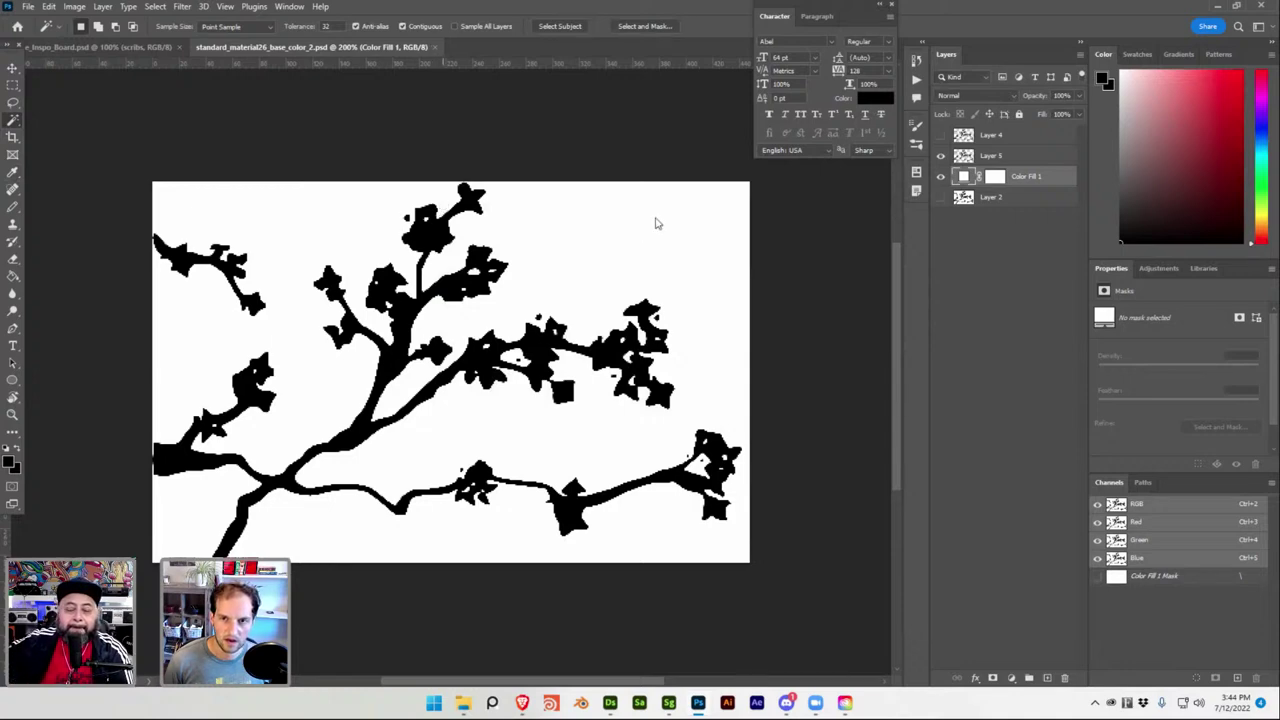
Switch to Substance 3D Stager, select the light group and show its transform properties.
{"action": "key", "text": "super+Tab"}
{"action": "key", "text": "Right"}
{"action": "key", "text": "Return"}
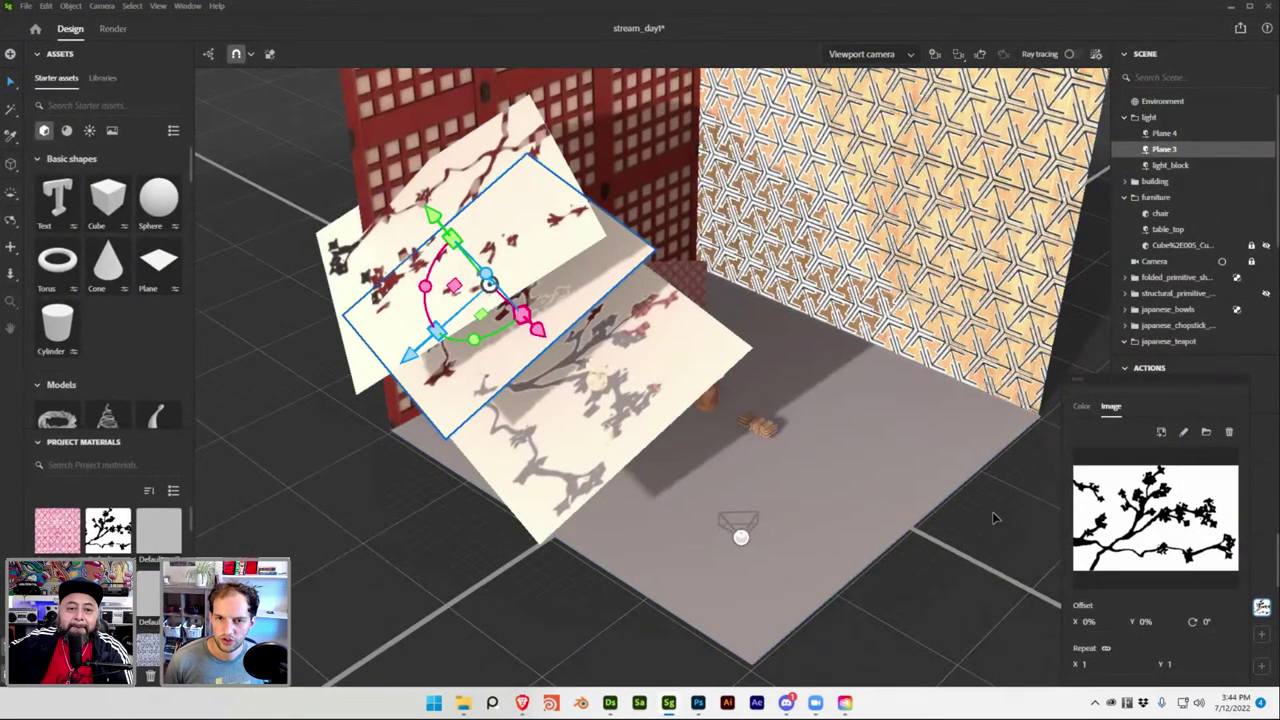
{"action": "left_click", "coordinate": [995, 518]}
{"action": "left_click", "coordinate": [655, 355]}
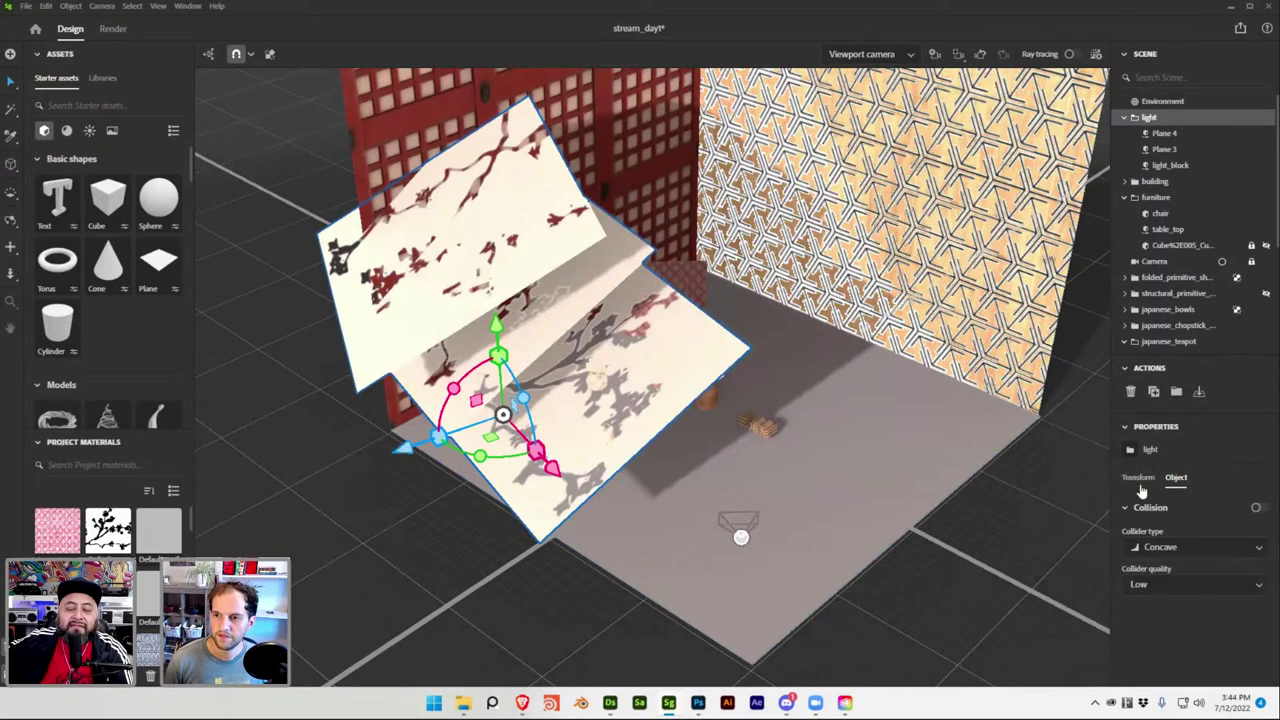
{"action": "left_click", "coordinate": [1146, 479]}
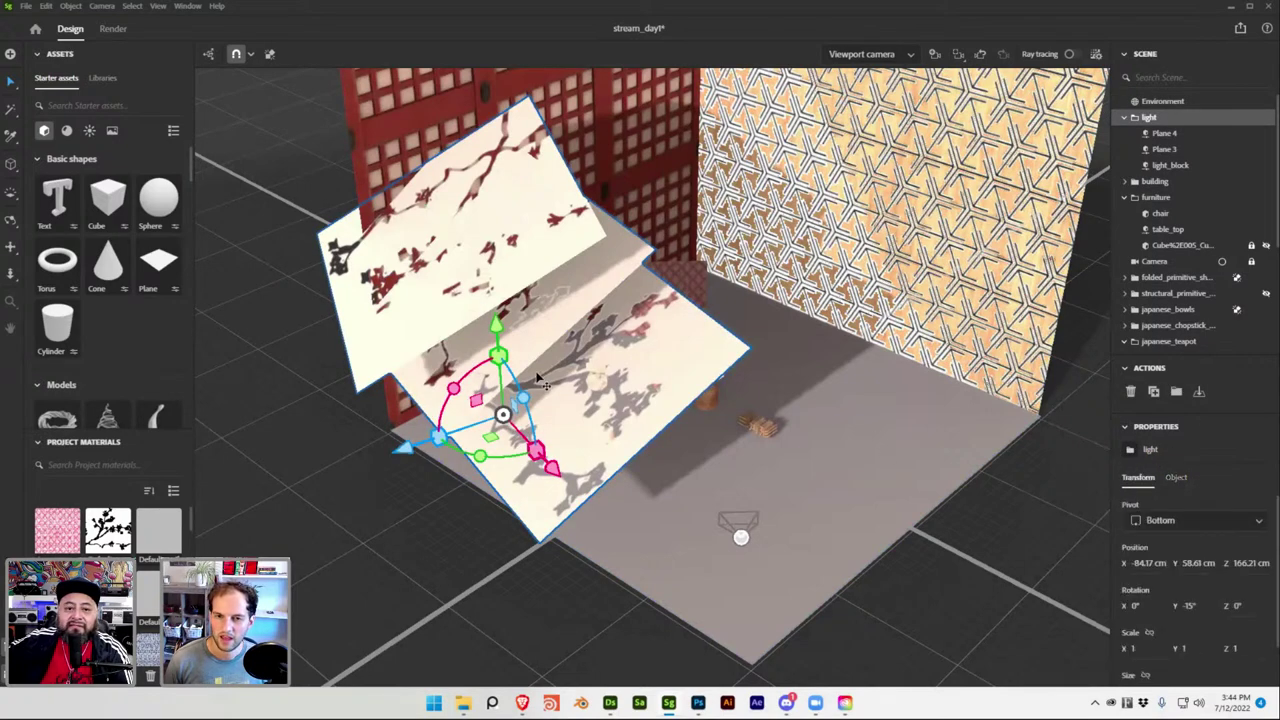
Open the base color image of Plane 4's material for editing in Photoshop.
{"action": "left_click", "coordinate": [1178, 138]}
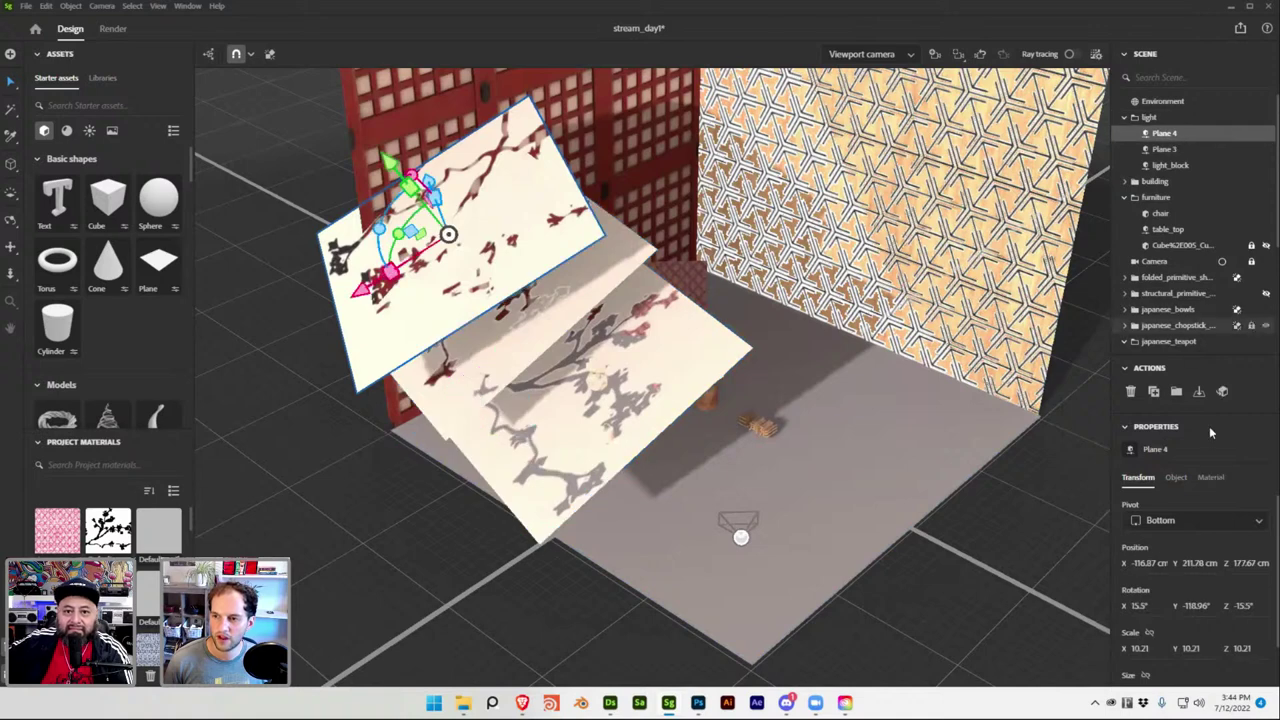
{"action": "left_click", "coordinate": [1209, 478]}
{"action": "scroll", "coordinate": [1190, 538], "scroll_direction": "down", "scroll_amount": 3}
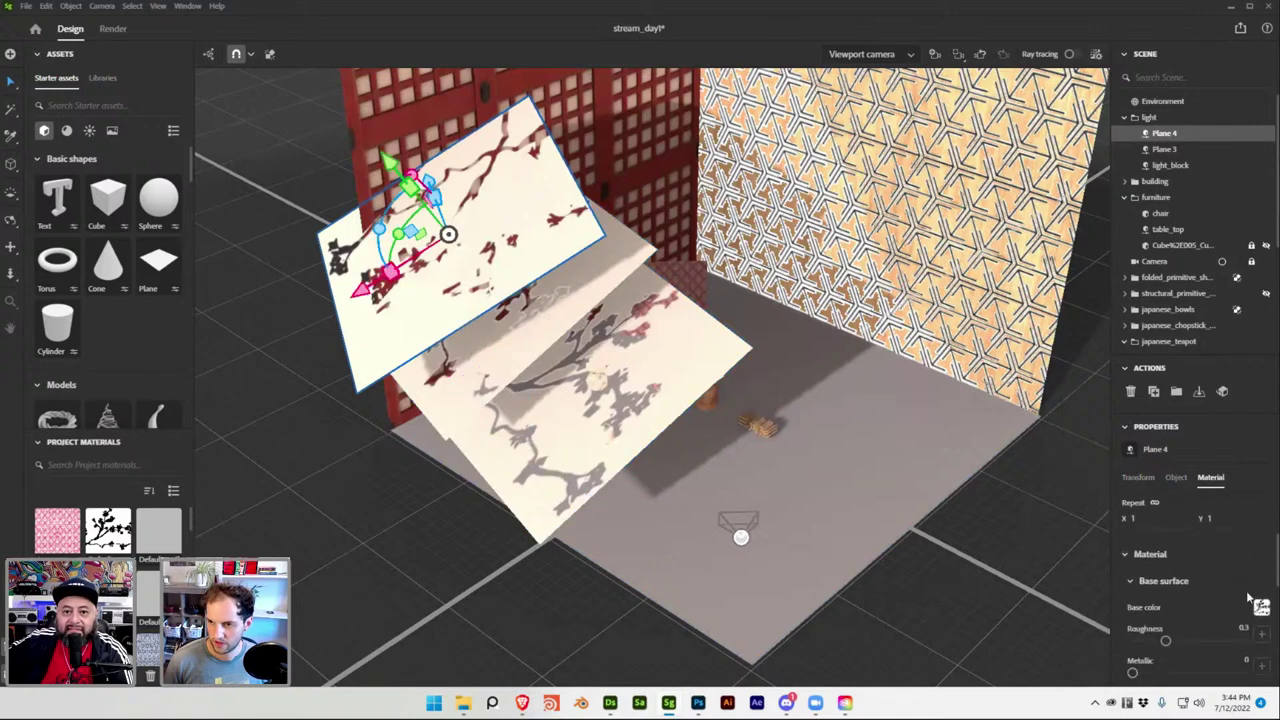
{"action": "left_click", "coordinate": [1261, 609]}
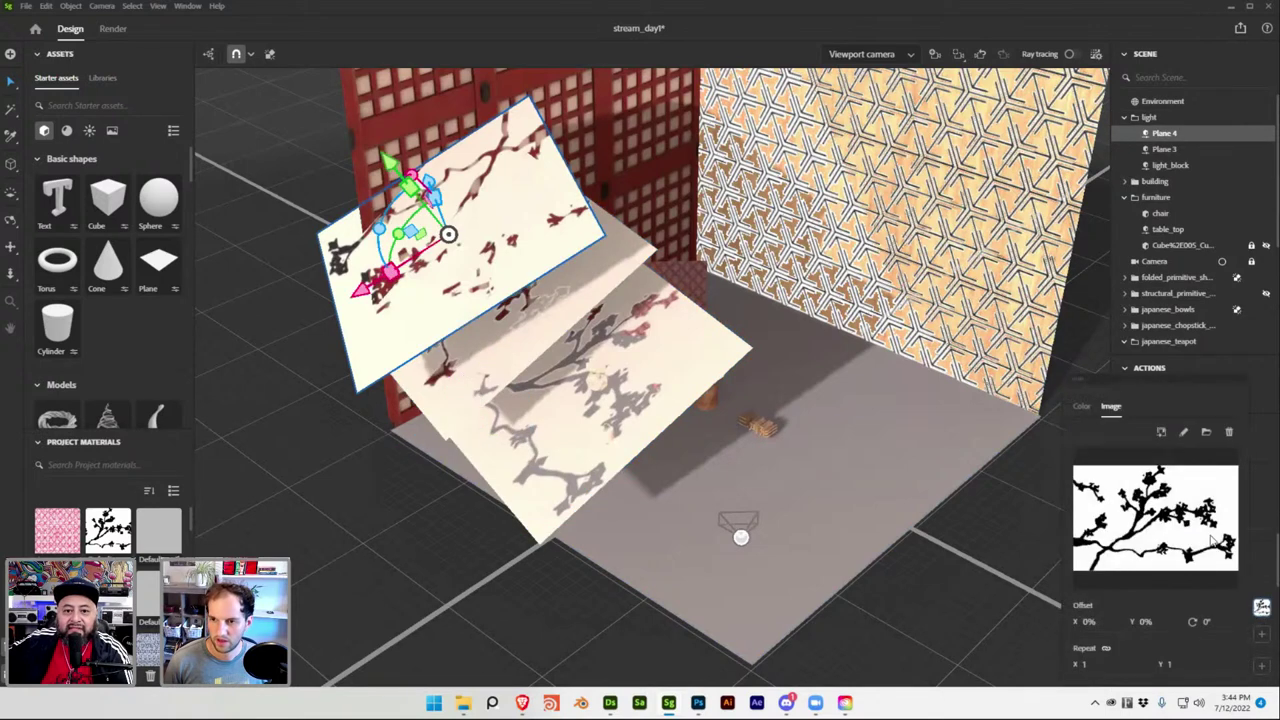
{"action": "left_click", "coordinate": [1183, 431]}
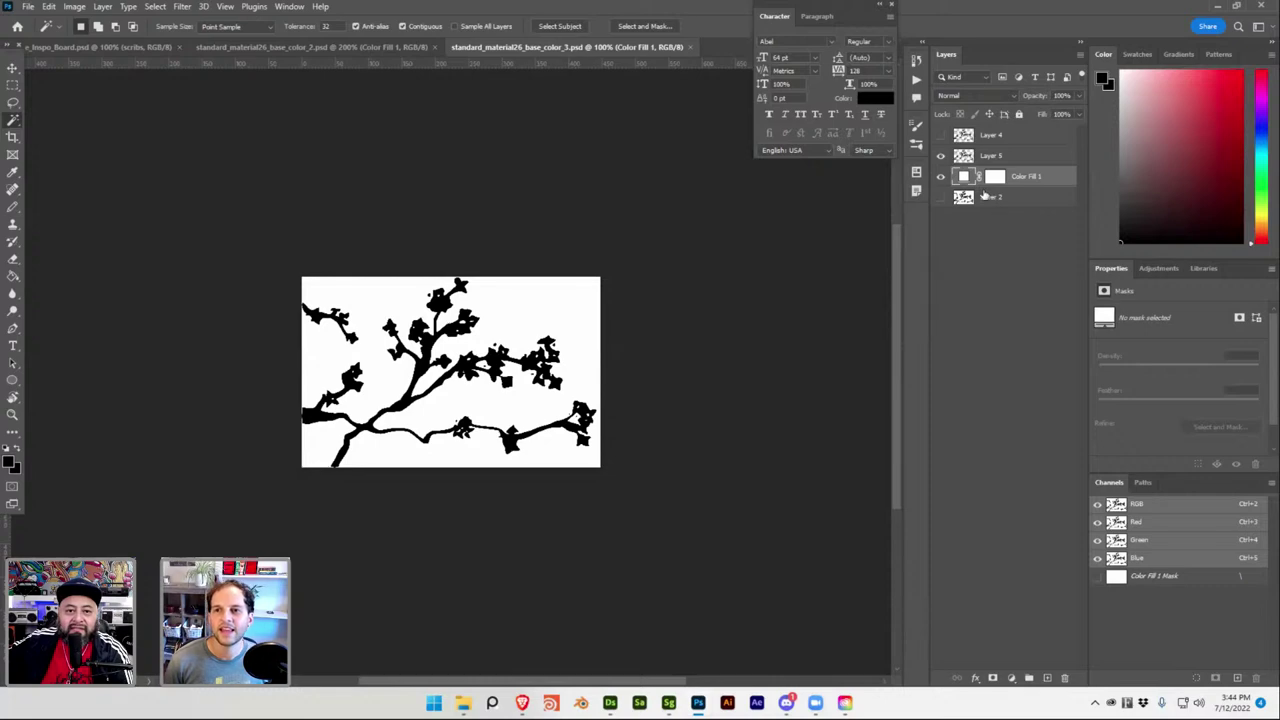
Switch to Substance 3D Stager and replace Plane 4's branch image with the white-on-black base_color_3 image from the Desktop.
{"action": "key", "text": "super+Tab"}
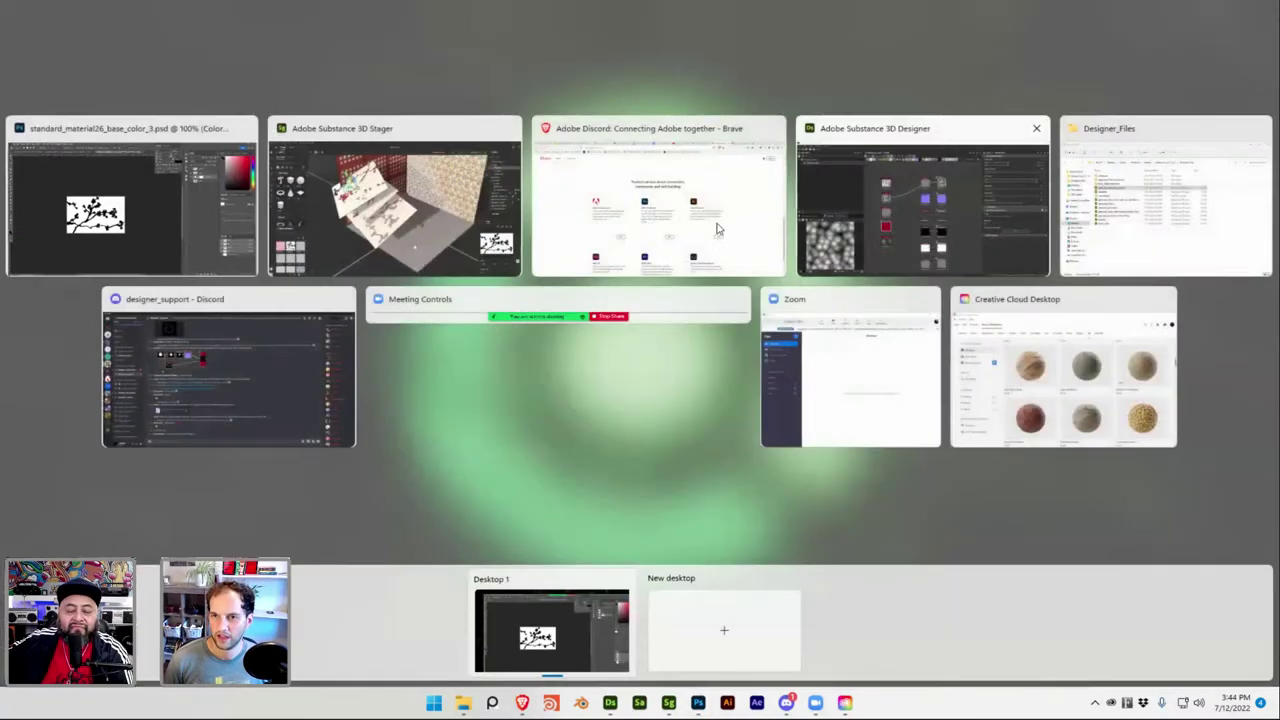
{"action": "left_click", "coordinate": [438, 225]}
{"action": "left_click", "coordinate": [1205, 431]}
{"action": "scroll", "coordinate": [364, 283], "scroll_direction": "down", "scroll_amount": 1}
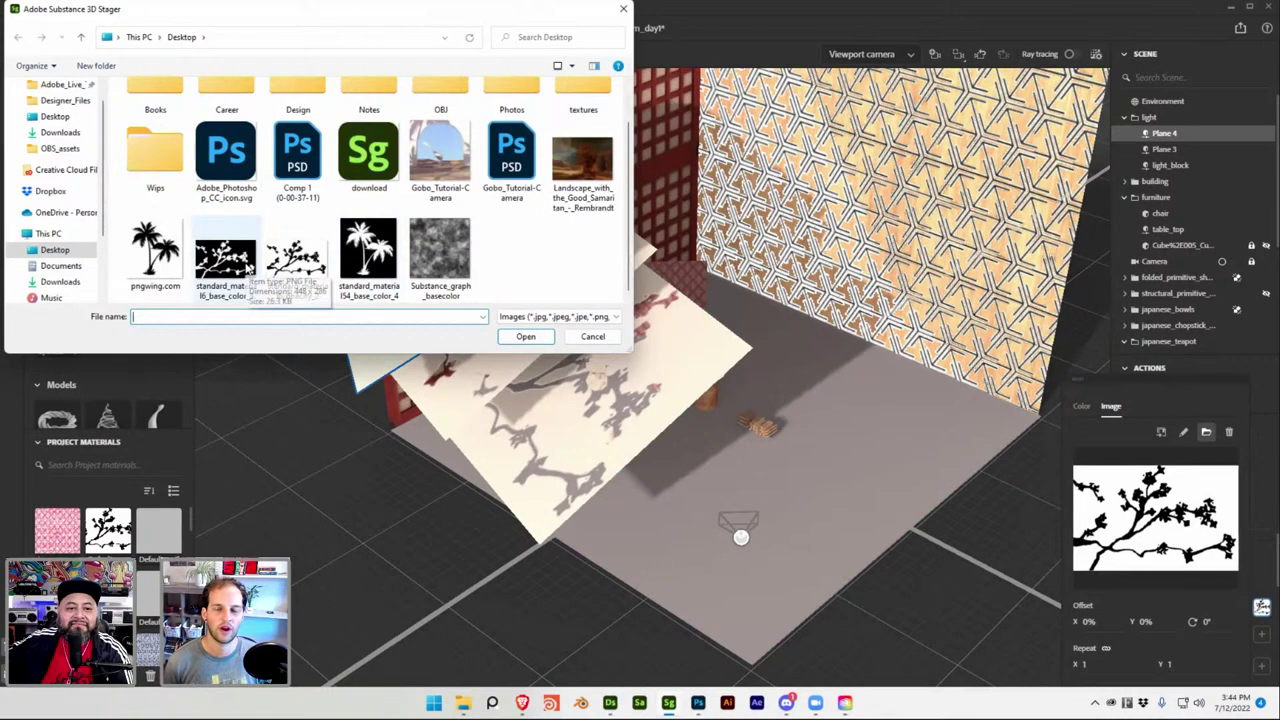
{"action": "left_click", "coordinate": [245, 275]}
{"action": "double_click", "coordinate": [248, 268]}
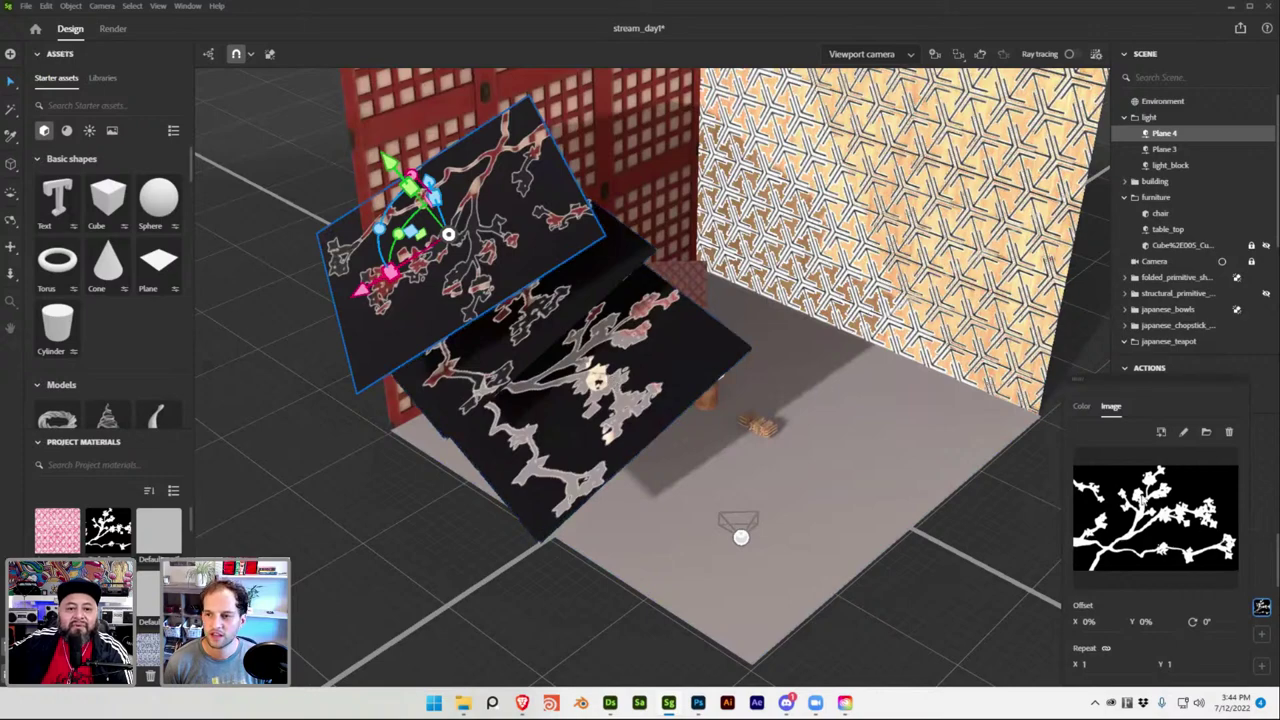
Turn on ray tracing and examine the branch planes and the shadows they cast across the set.
{"action": "left_click", "coordinate": [851, 500]}
{"action": "left_click_drag", "start_coordinate": [606, 348], "coordinate": [716, 175], "text": "alt"}
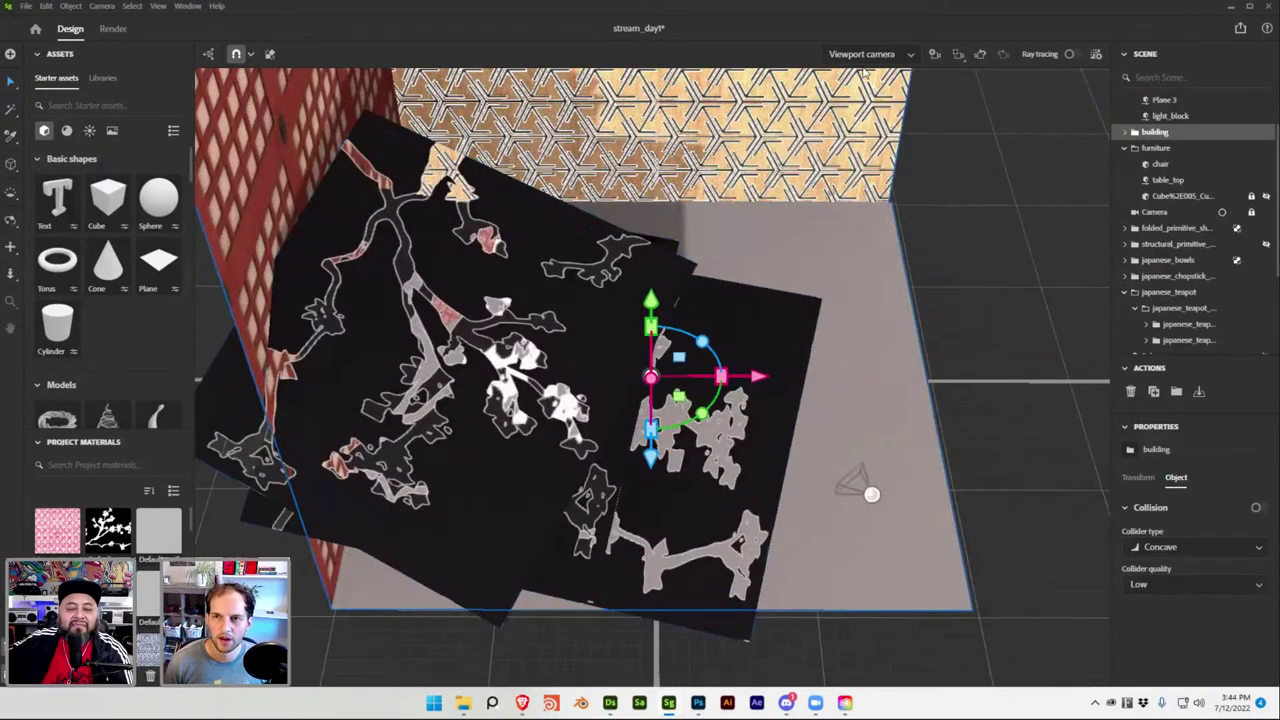
{"action": "left_click", "coordinate": [1074, 54]}
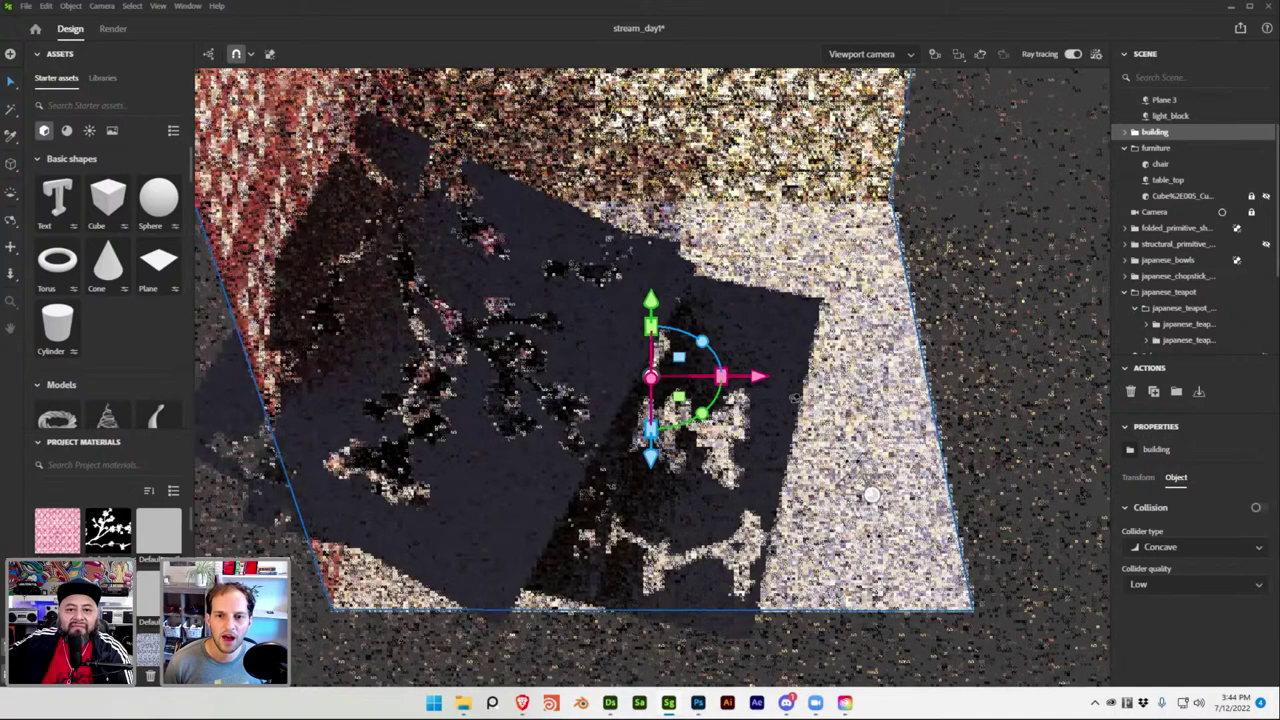
{"action": "left_click_drag", "start_coordinate": [795, 397], "coordinate": [749, 354], "text": "alt"}
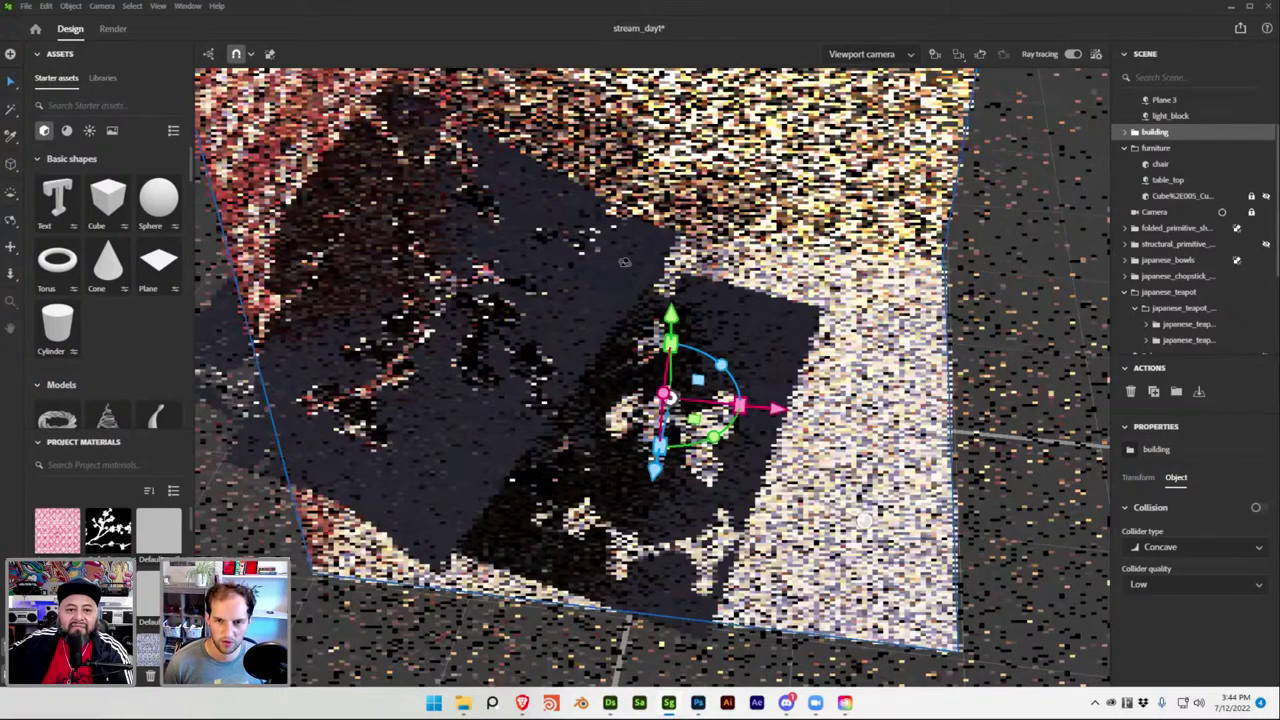
{"action": "left_click_drag", "start_coordinate": [620, 316], "coordinate": [736, 375], "text": "alt"}
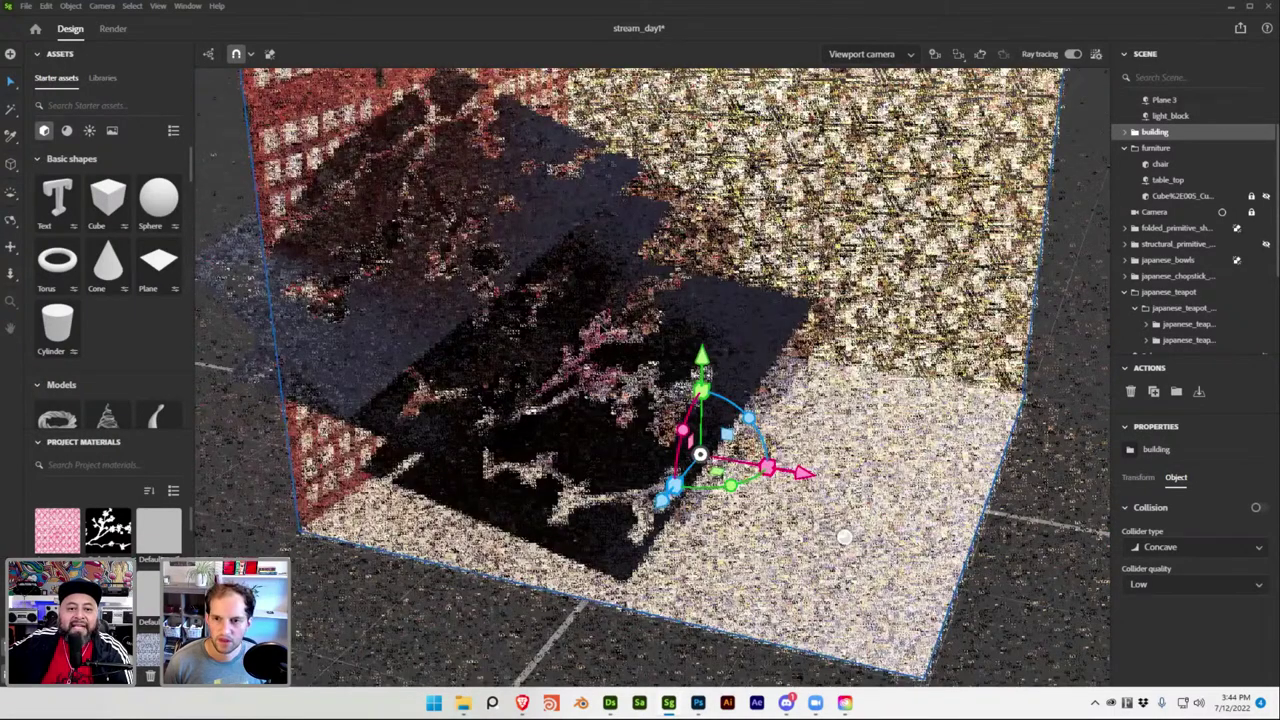
{"action": "key", "text": "f"}
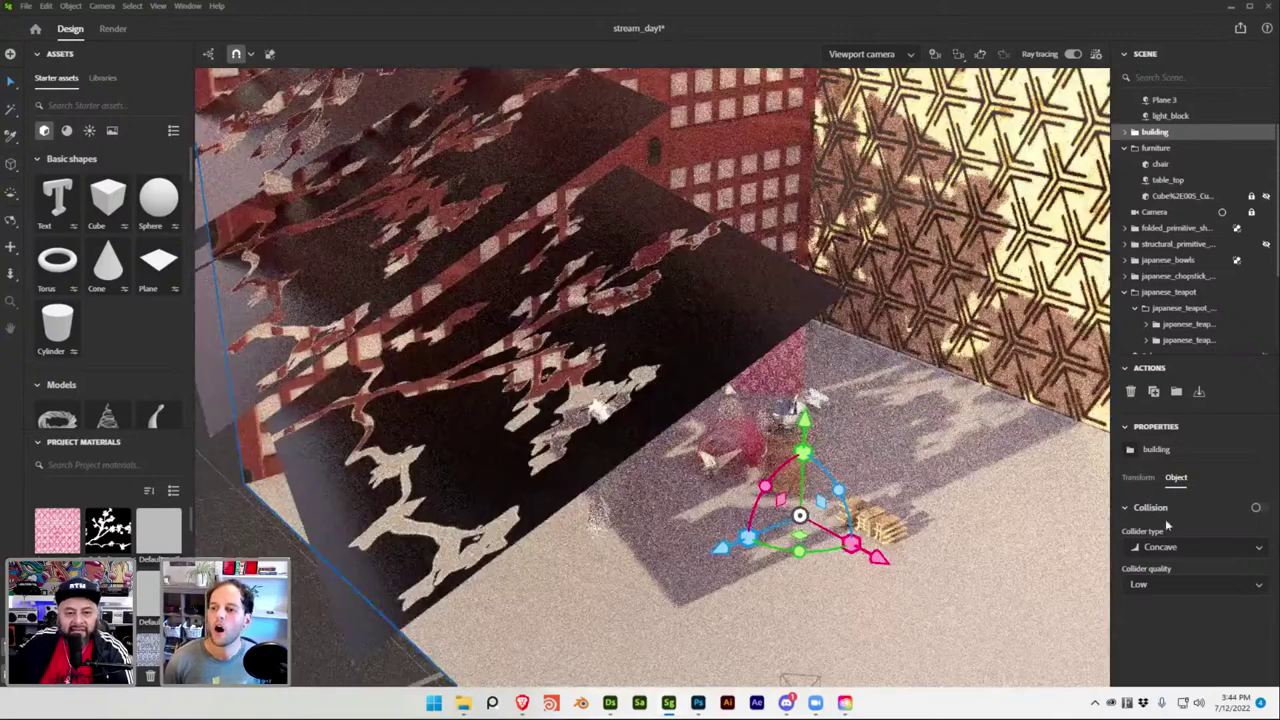
Replace the opacity image in Plane 3's material with the white-on-black base_color_3 image from the Desktop.
{"action": "left_click", "coordinate": [1138, 478]}
{"action": "left_click", "coordinate": [717, 370]}
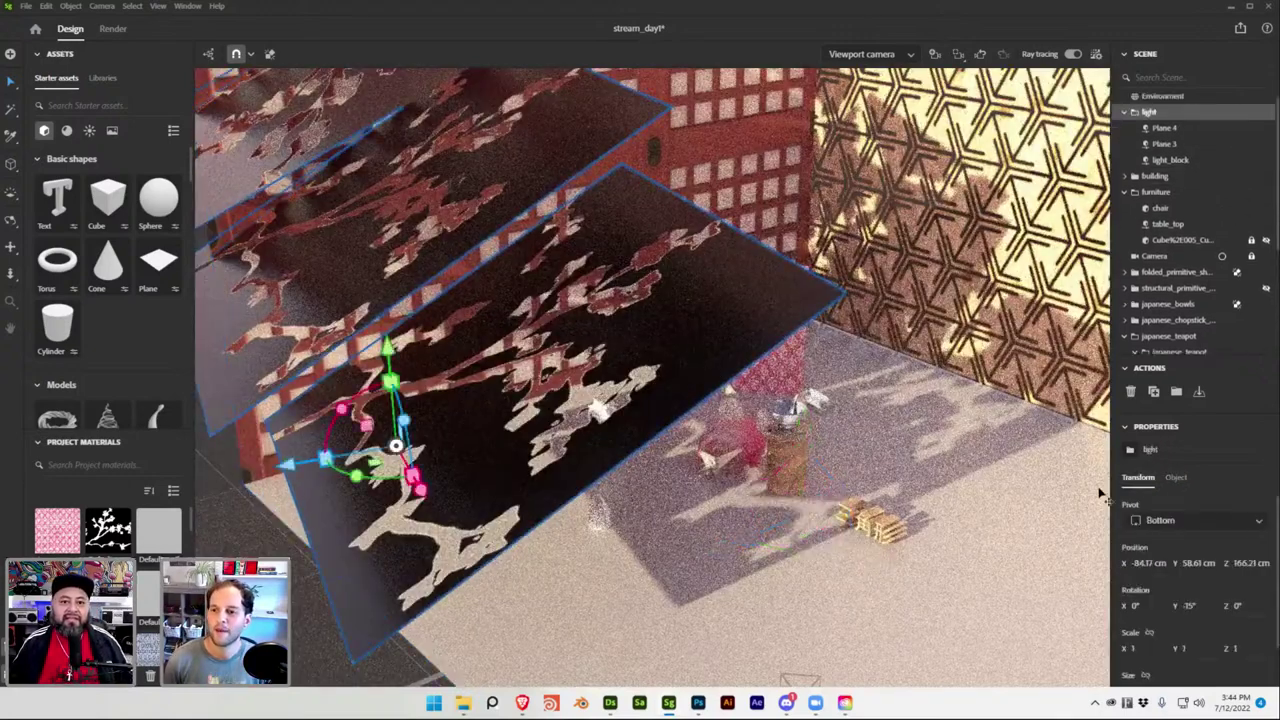
{"action": "left_click", "coordinate": [1164, 149]}
{"action": "left_click", "coordinate": [1210, 477]}
{"action": "left_click", "coordinate": [1219, 527]}
{"action": "scroll", "coordinate": [1243, 615], "scroll_direction": "down", "scroll_amount": 3}
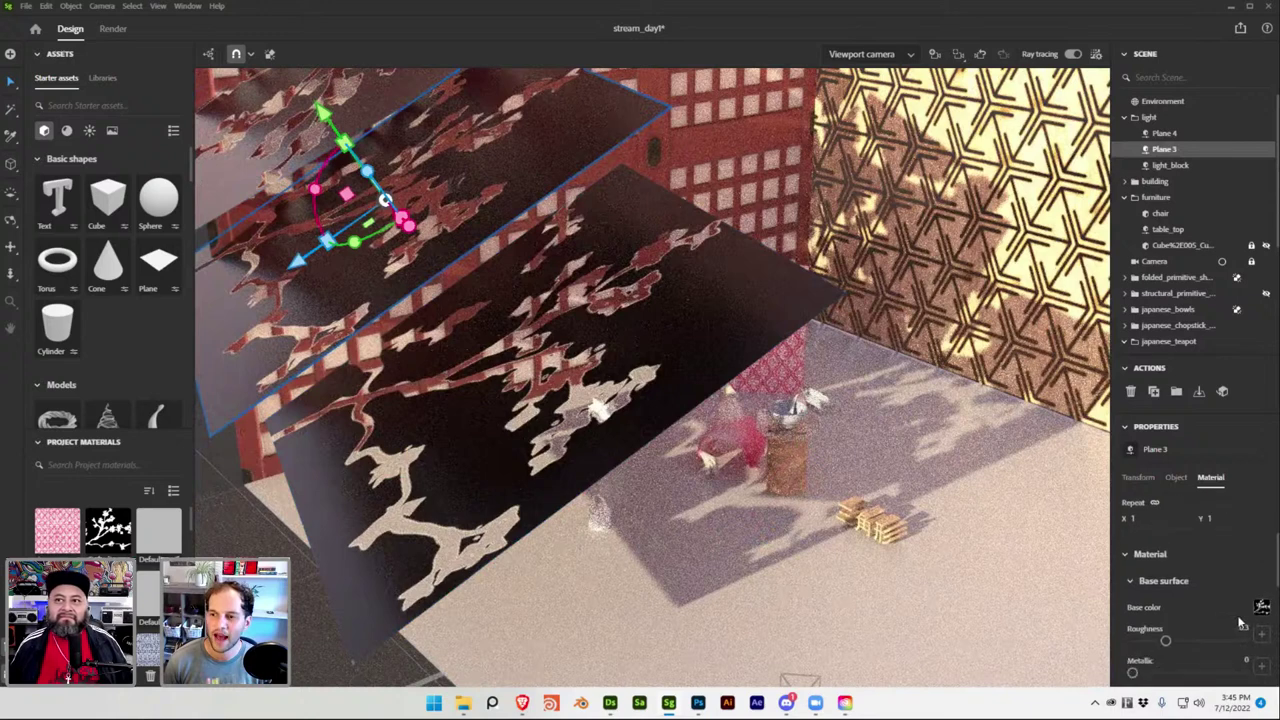
{"action": "left_click", "coordinate": [1262, 632]}
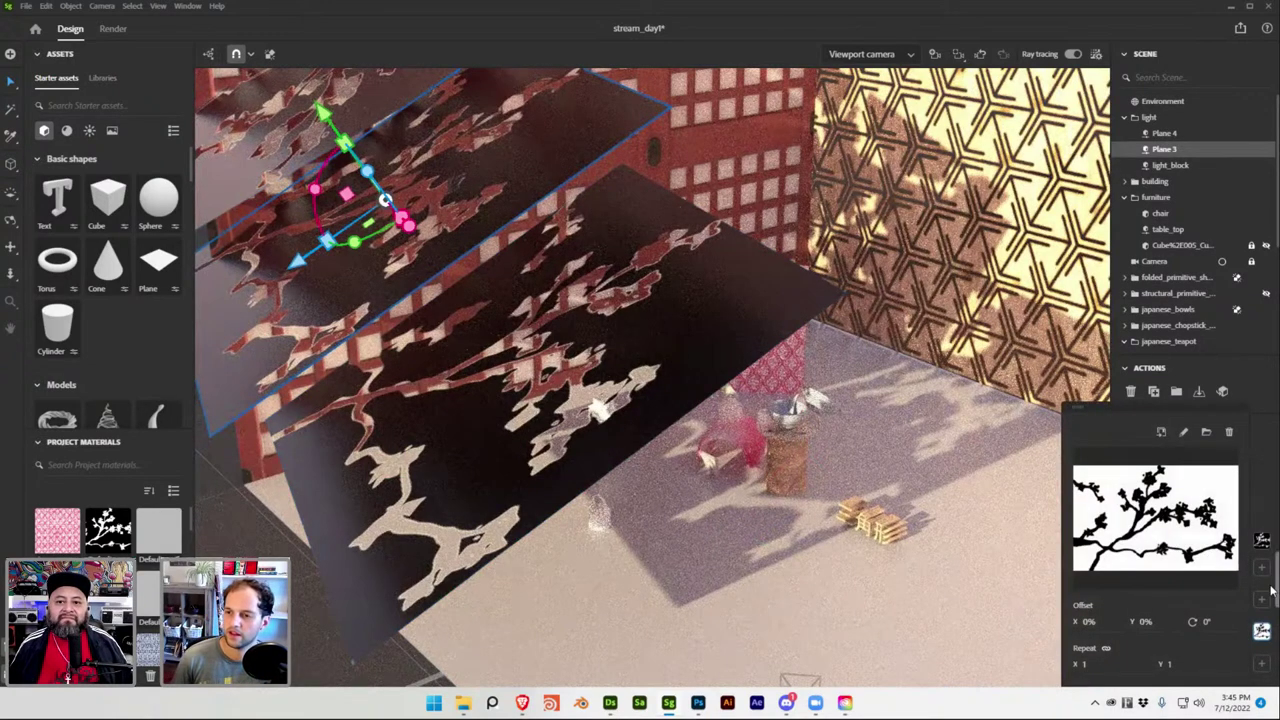
{"action": "left_click", "coordinate": [1205, 432]}
{"action": "scroll", "coordinate": [300, 258], "scroll_direction": "down", "scroll_amount": 1}
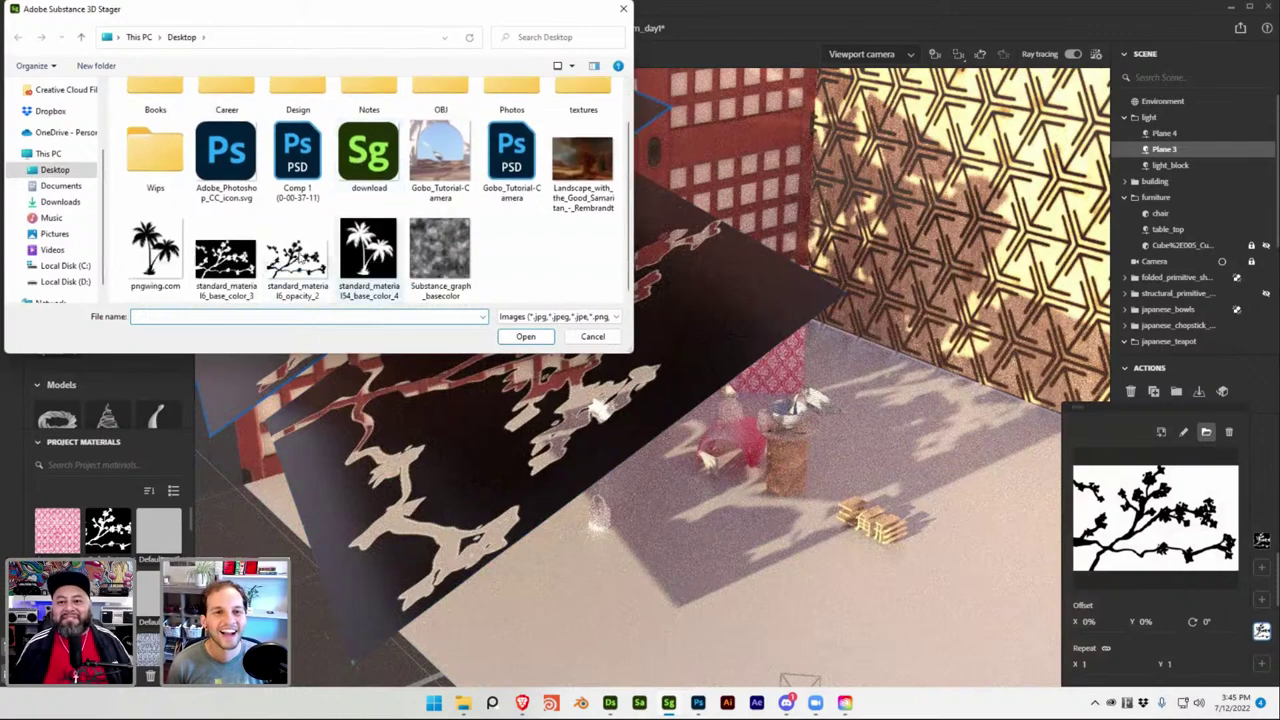
{"action": "double_click", "coordinate": [245, 272]}
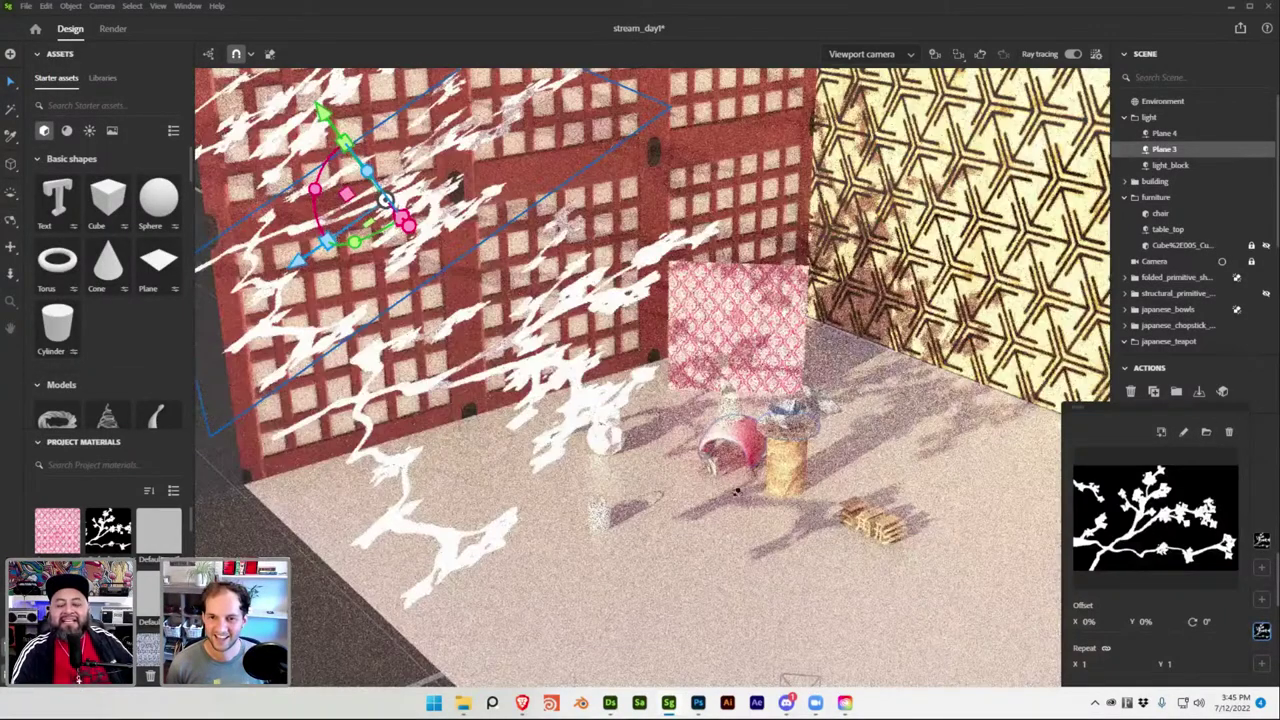
Check the branch shadows around the set and through the scene Camera, and save the scene.
{"action": "mouse_move", "coordinate": [755, 488]}
{"action": "middle_mouse_down"}
{"action": "mouse_move", "coordinate": [641, 491]}
{"action": "mouse_move", "coordinate": [683, 468]}
{"action": "middle_mouse_up"}
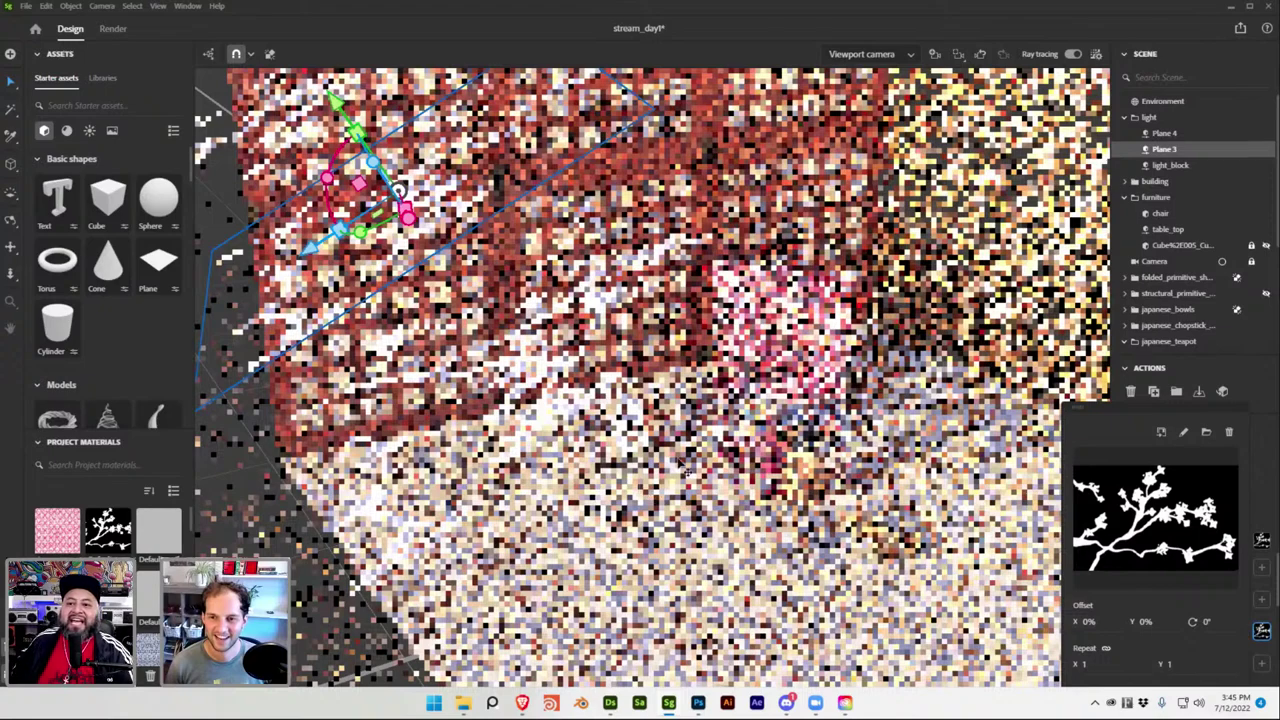
{"action": "scroll", "coordinate": [683, 468], "scroll_direction": "down", "scroll_amount": 3}
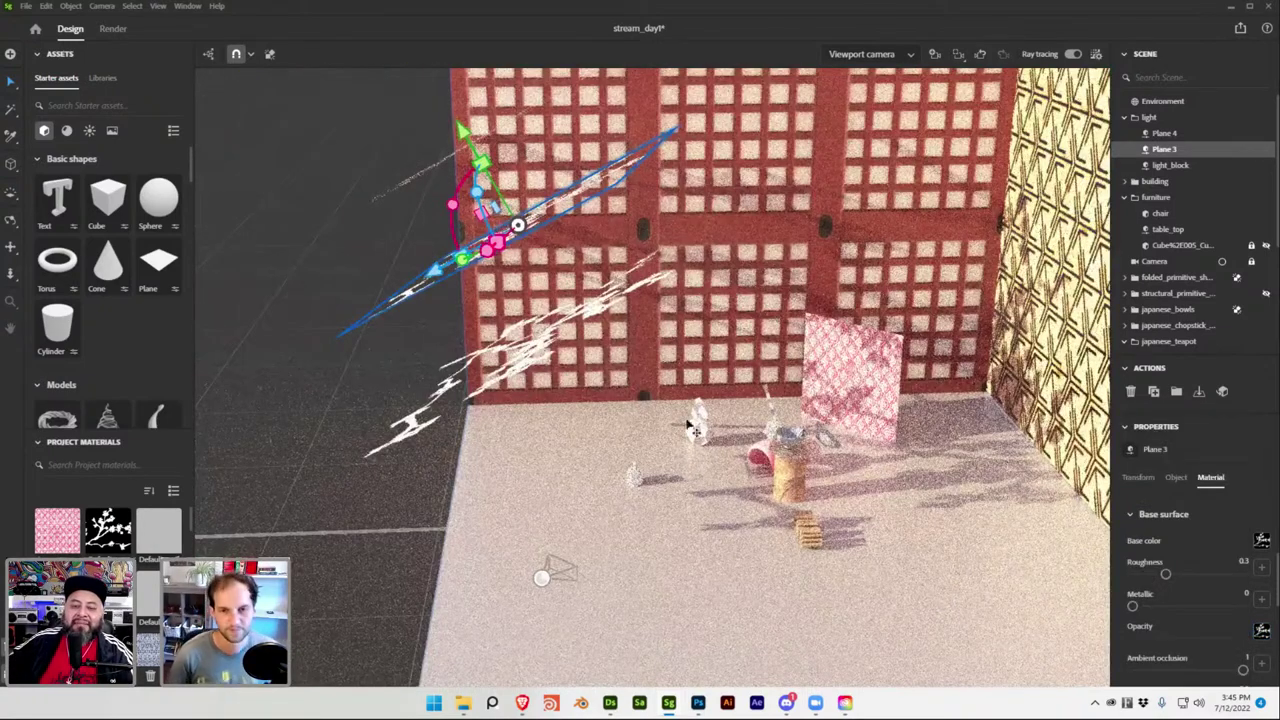
{"action": "mouse_move", "coordinate": [830, 238]}
{"action": "middle_mouse_down"}
{"action": "mouse_move", "coordinate": [880, 221]}
{"action": "mouse_move", "coordinate": [935, 228]}
{"action": "mouse_move", "coordinate": [784, 545]}
{"action": "middle_mouse_up"}
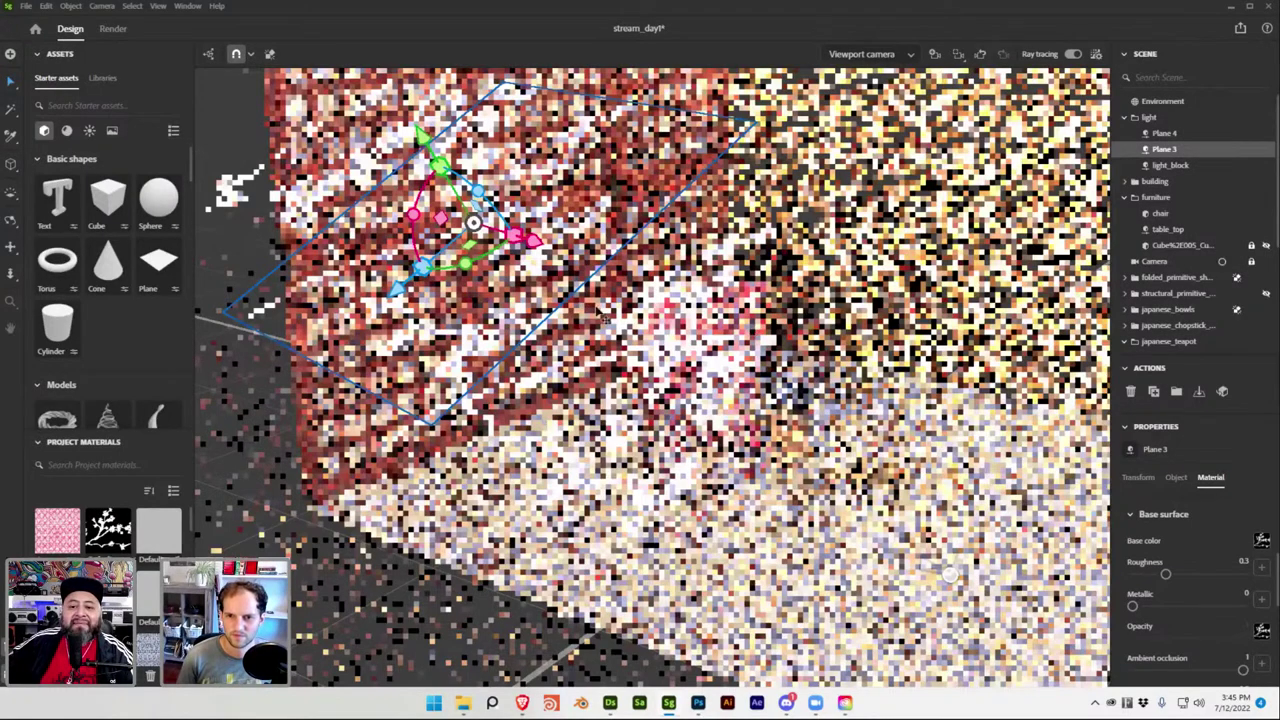
{"action": "key", "text": "f"}
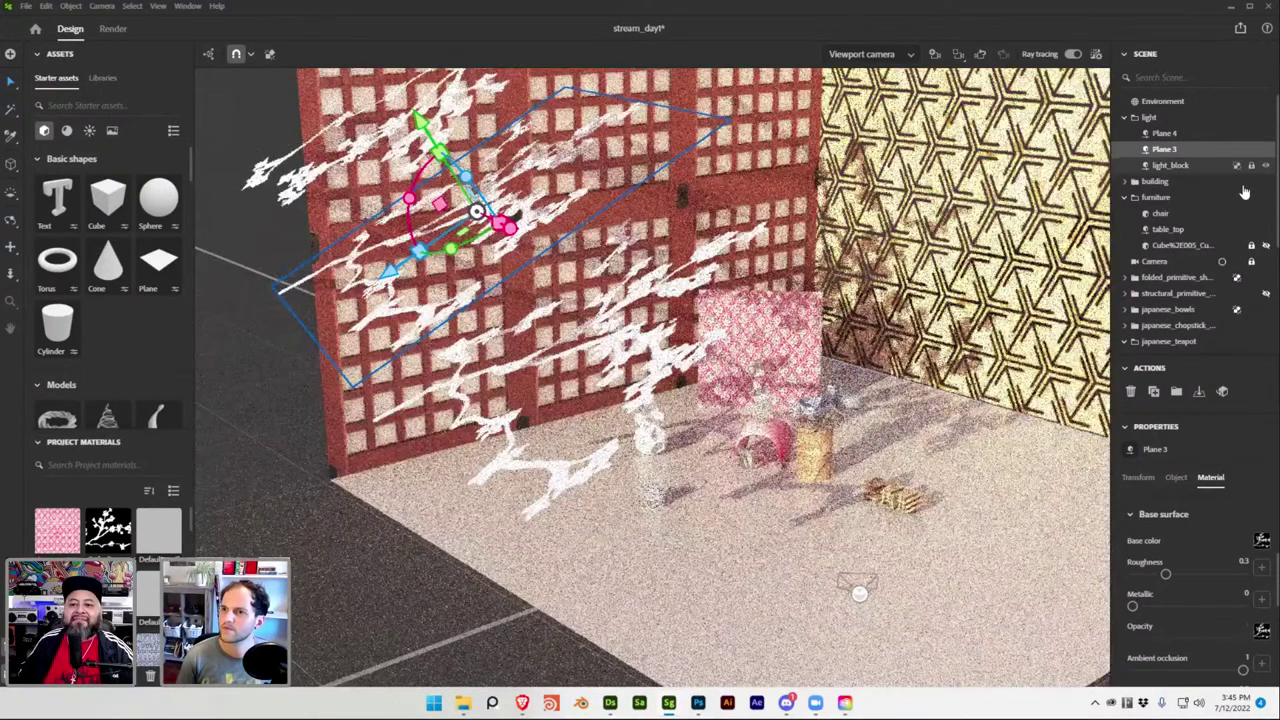
{"action": "scroll", "coordinate": [1224, 210], "scroll_direction": "down", "scroll_amount": 2}
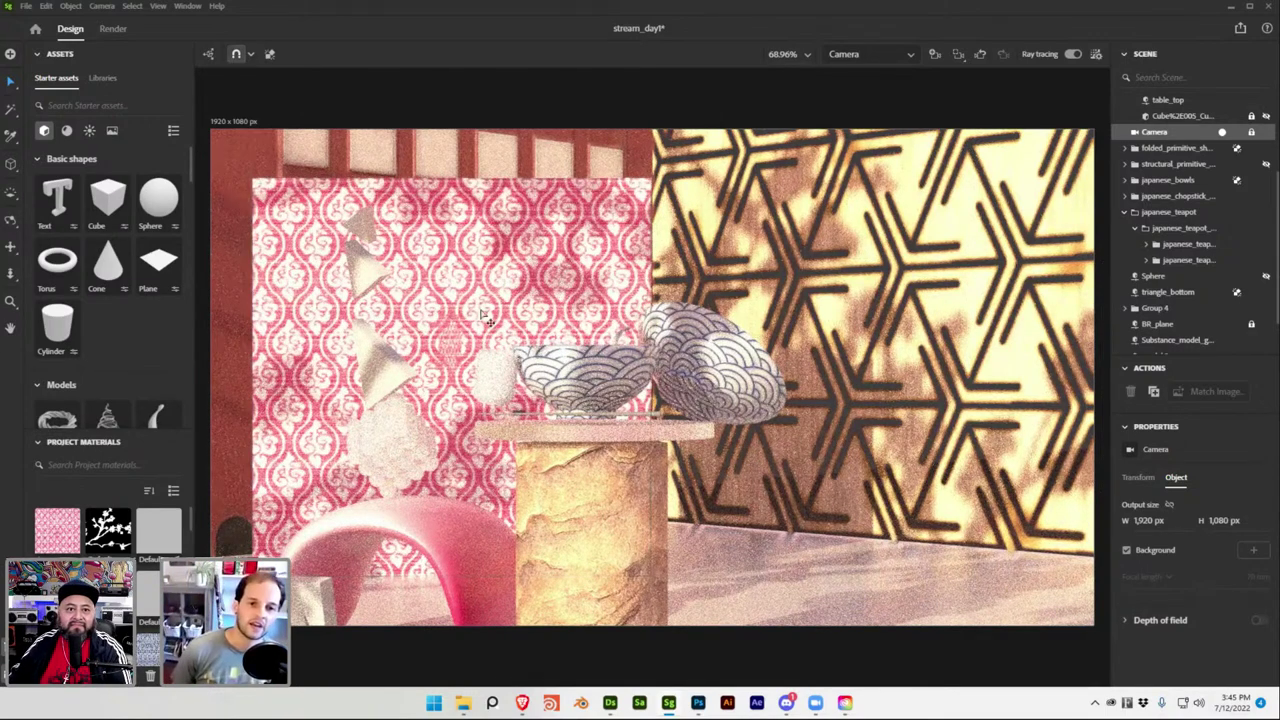
{"action": "key", "text": "ctrl+s"}
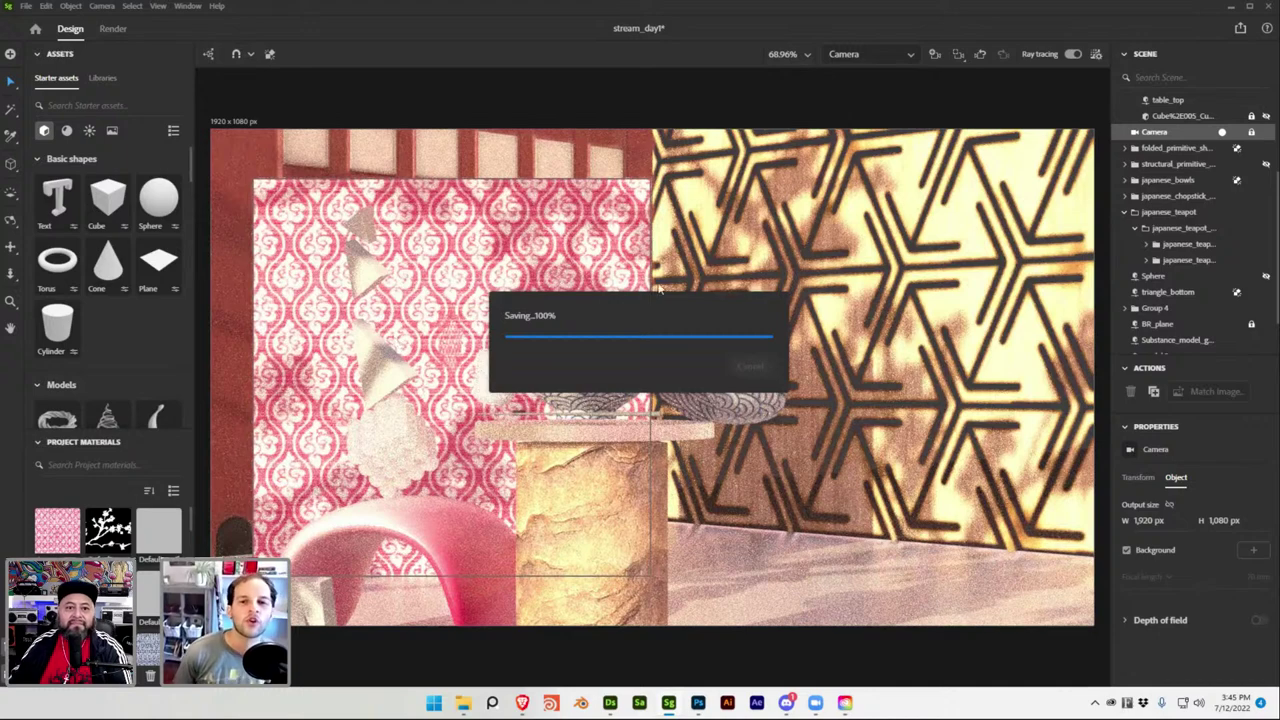
Hide the light group to compare the scene without its shadows, and turn off ray tracing.
{"action": "scroll", "coordinate": [1165, 143], "scroll_direction": "up", "scroll_amount": 5}
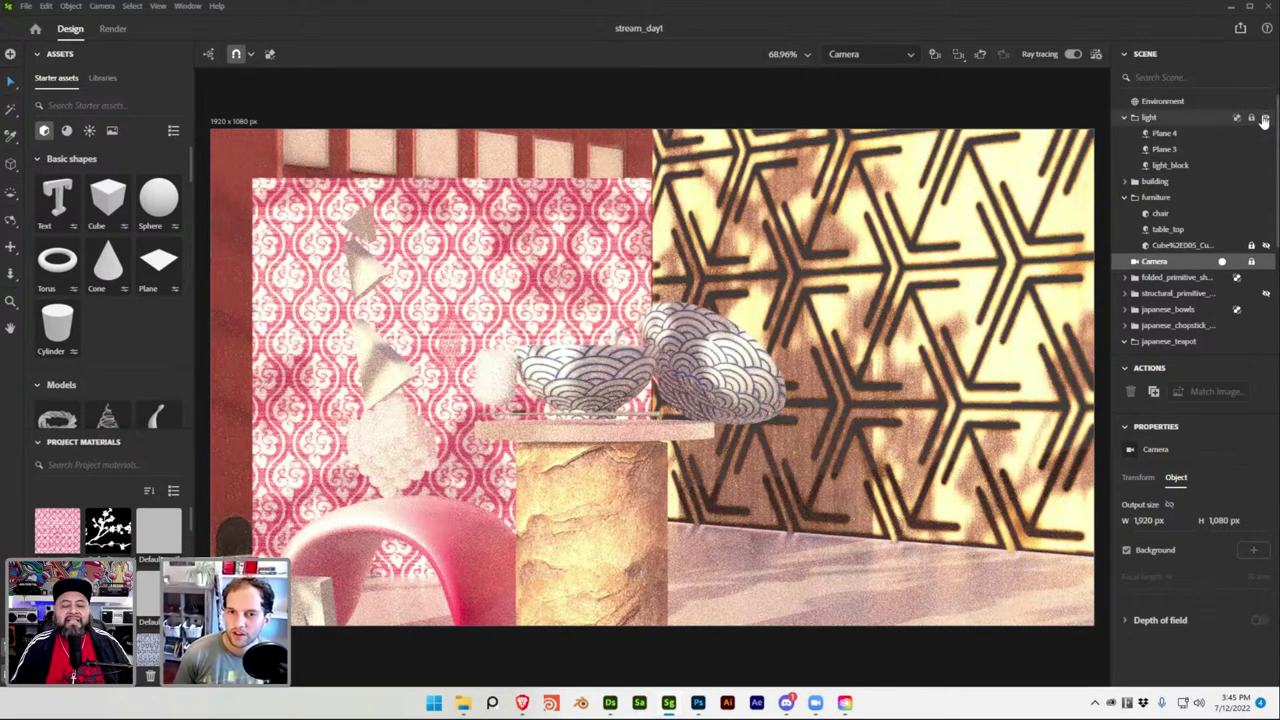
{"action": "left_click", "coordinate": [1263, 119]}
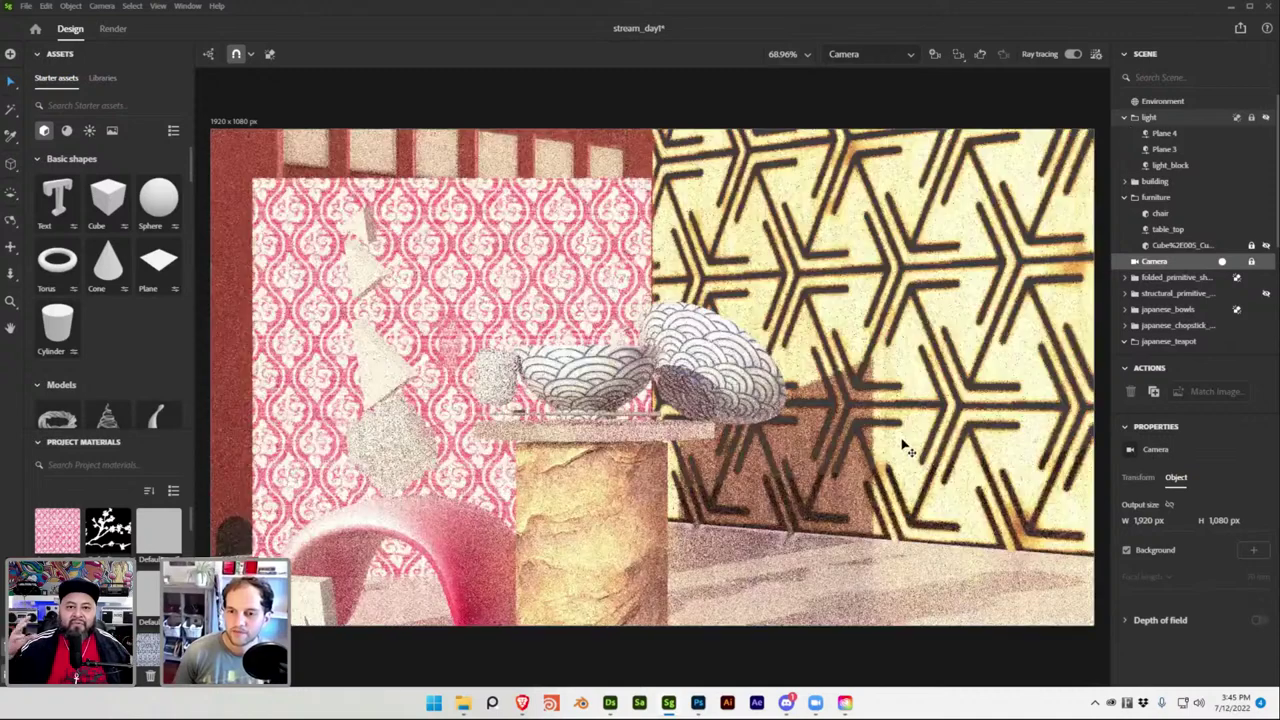
{"action": "left_click", "coordinate": [1072, 56]}
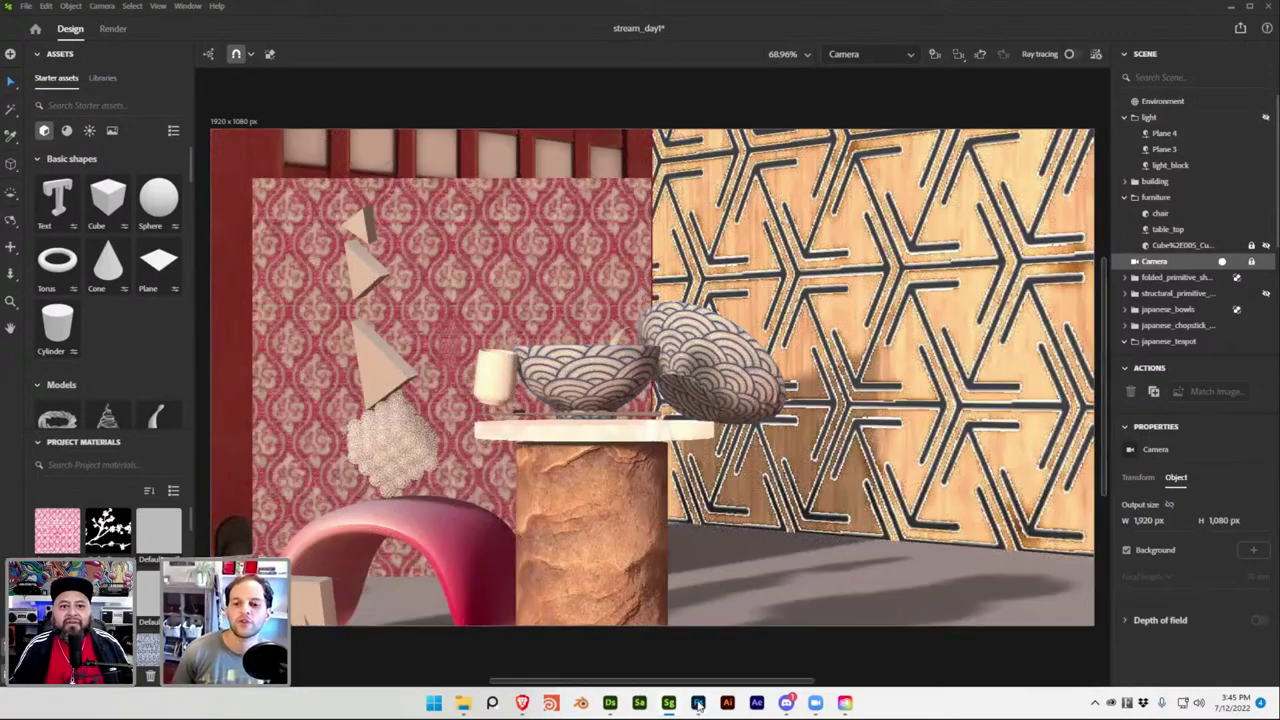
Switch to Substance 3D Designer and add an Anisotropic Noise node to the graph.
{"action": "left_click", "coordinate": [611, 703]}
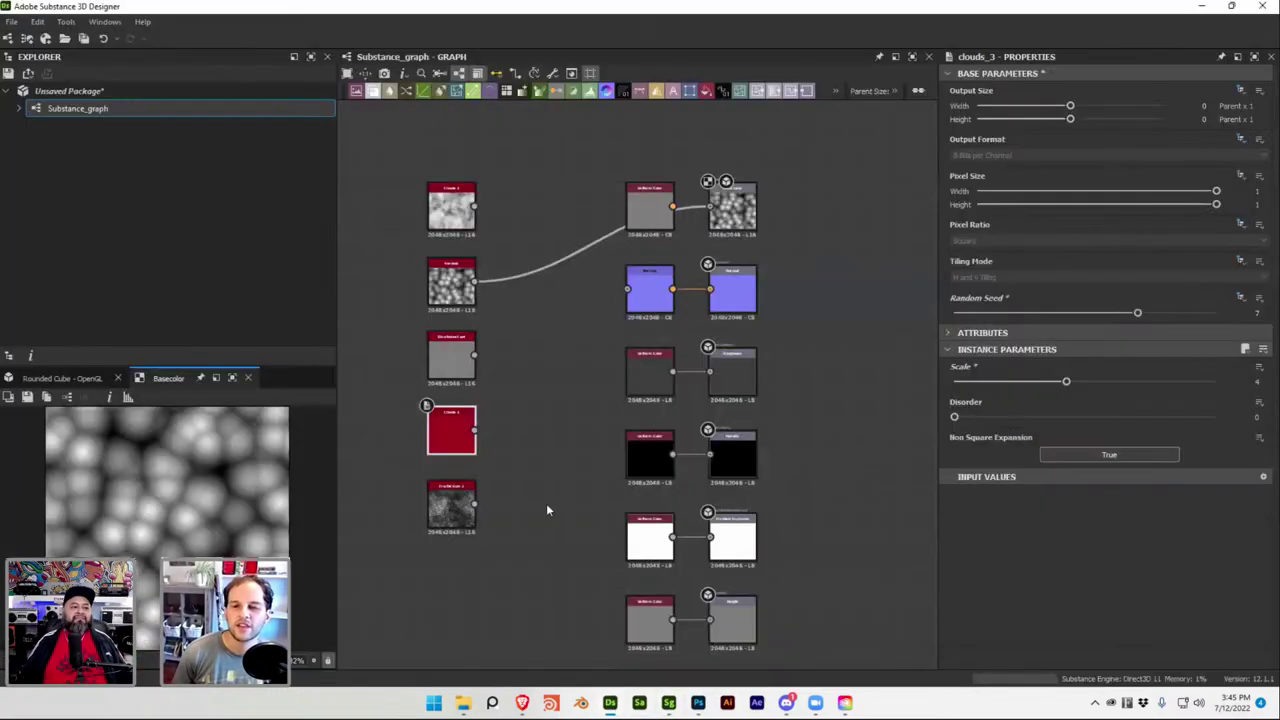
{"action": "key", "text": "space"}
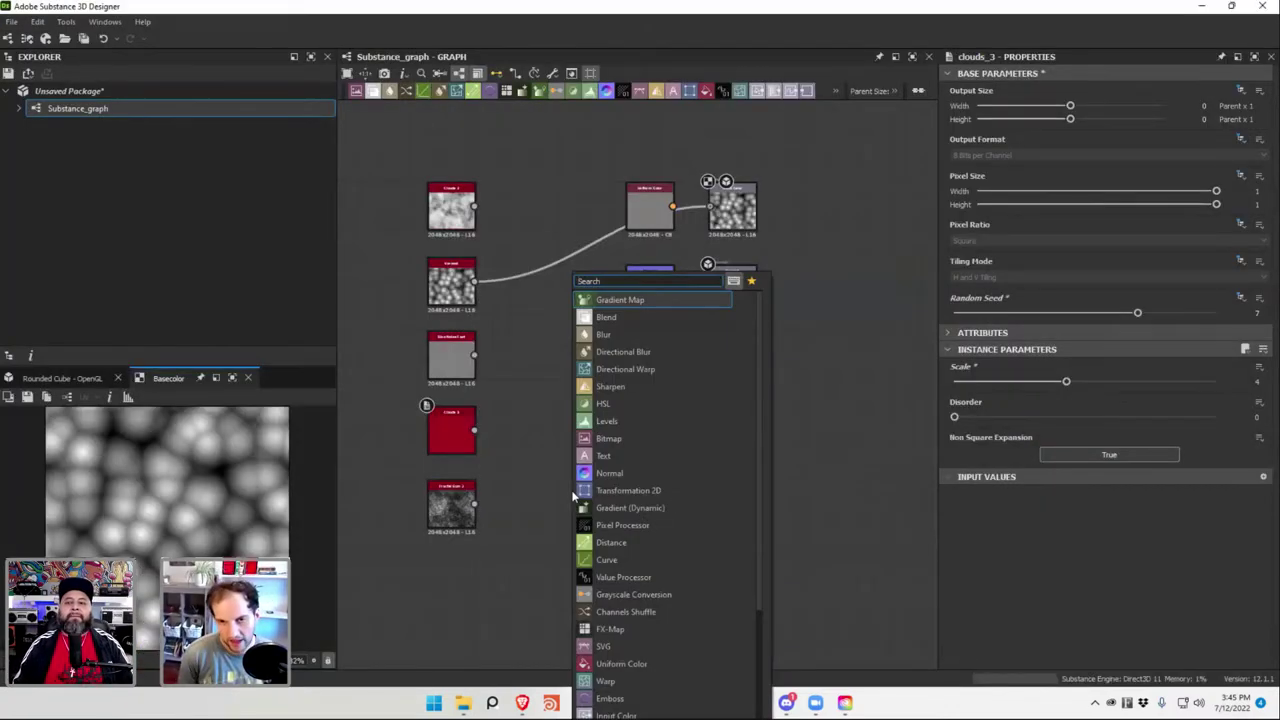
{"action": "type", "text": "ani"}
{"action": "key", "text": "Down"}
{"action": "key", "text": "Down"}
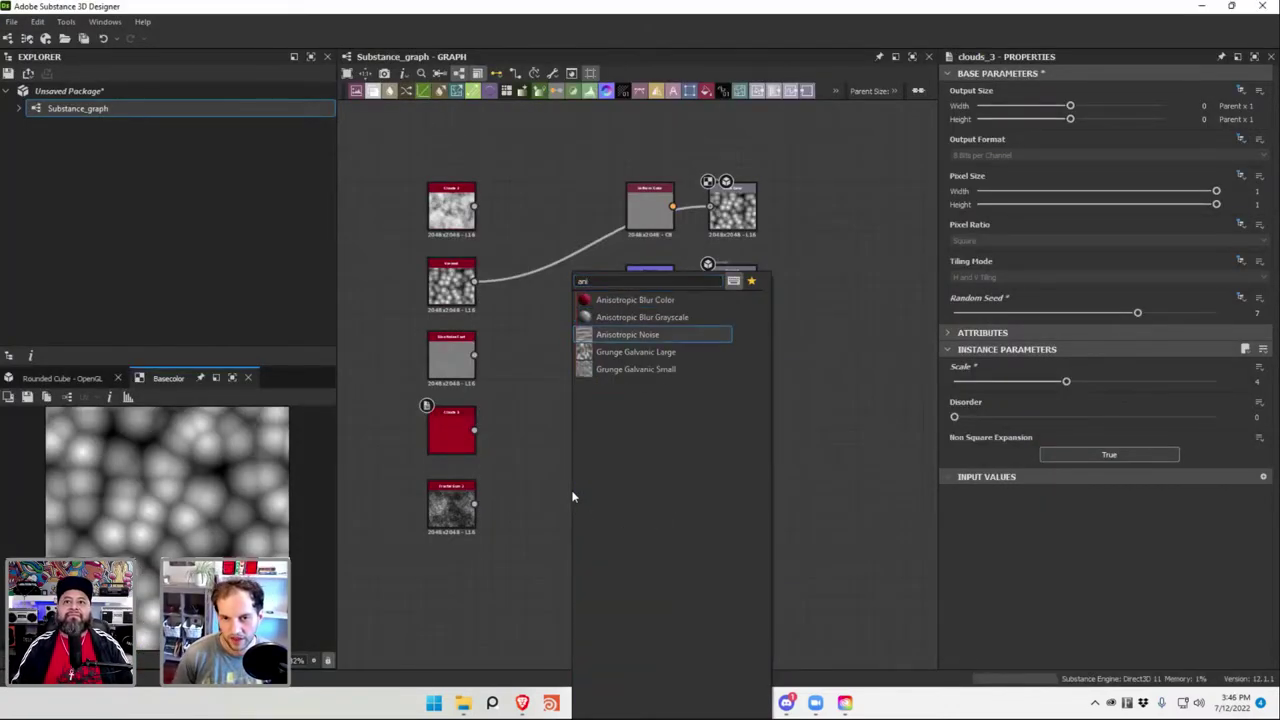
{"action": "key", "text": "Return"}
Add an Arc Pavement pattern node and place it beside the existing column of noise nodes.
{"action": "key", "text": "space"}
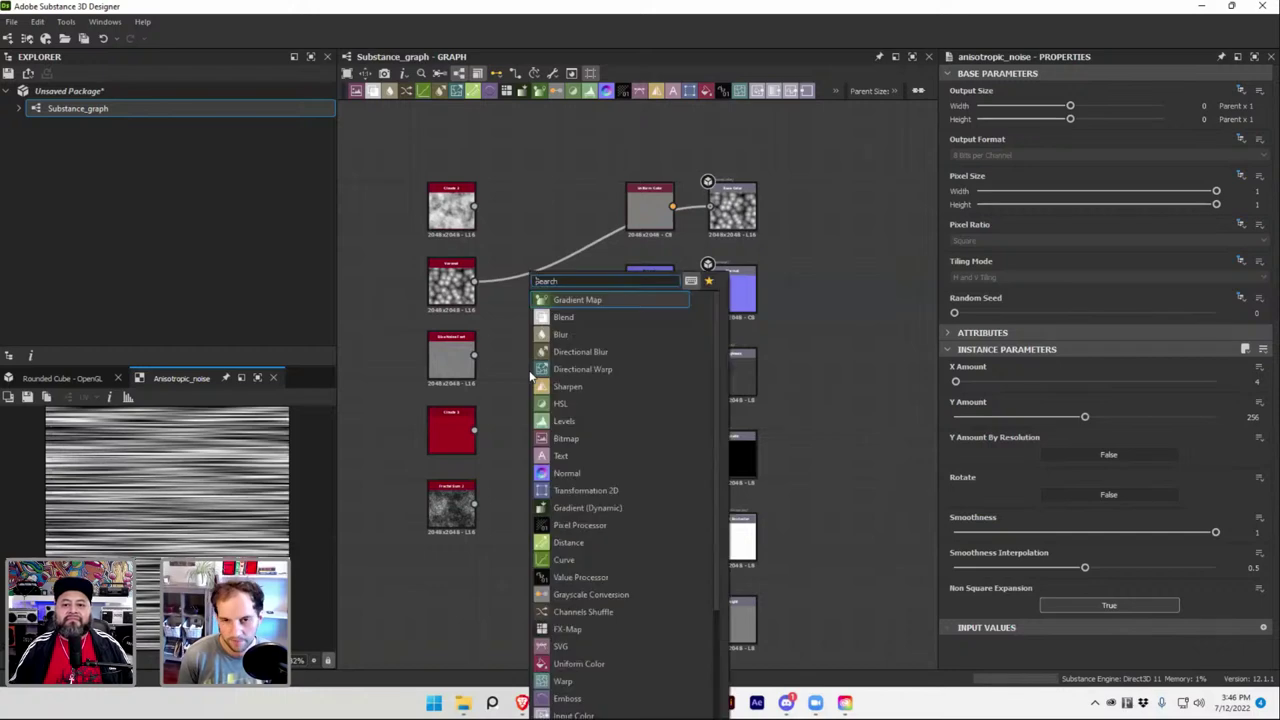
{"action": "type", "text": "patter"}
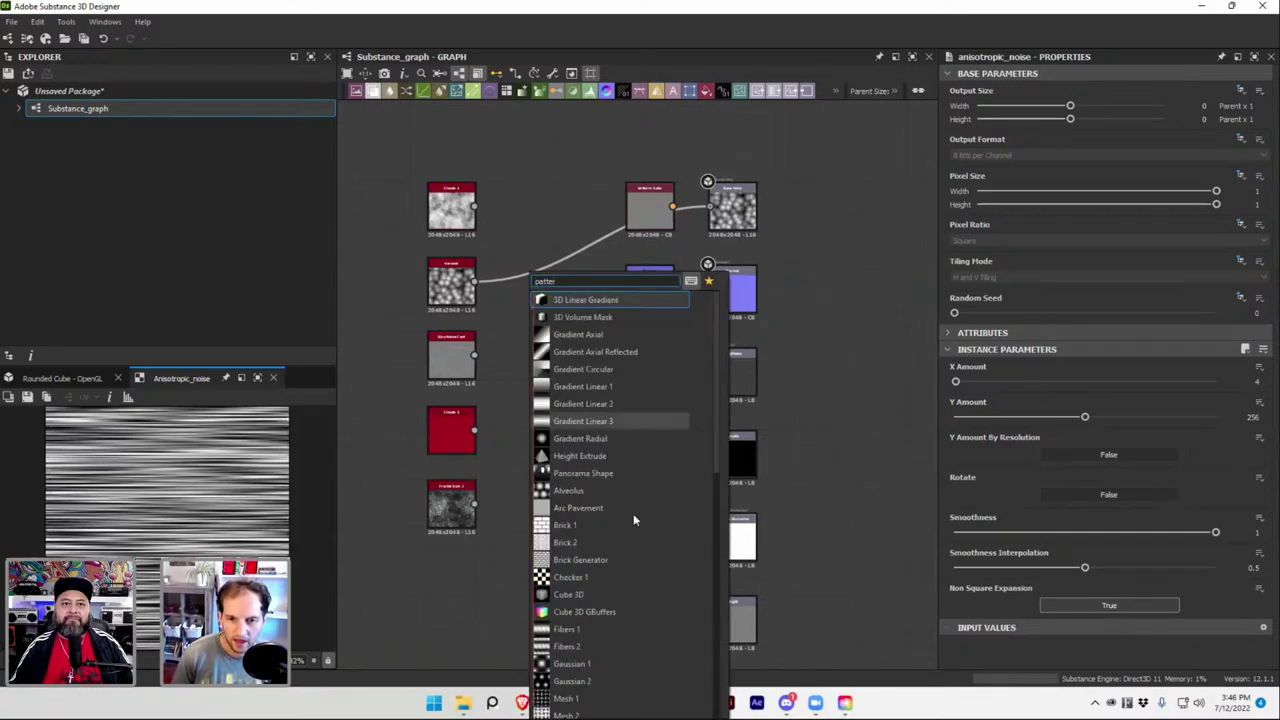
{"action": "left_click", "coordinate": [633, 513]}
{"action": "left_click_drag", "start_coordinate": [530, 370], "coordinate": [385, 355]}
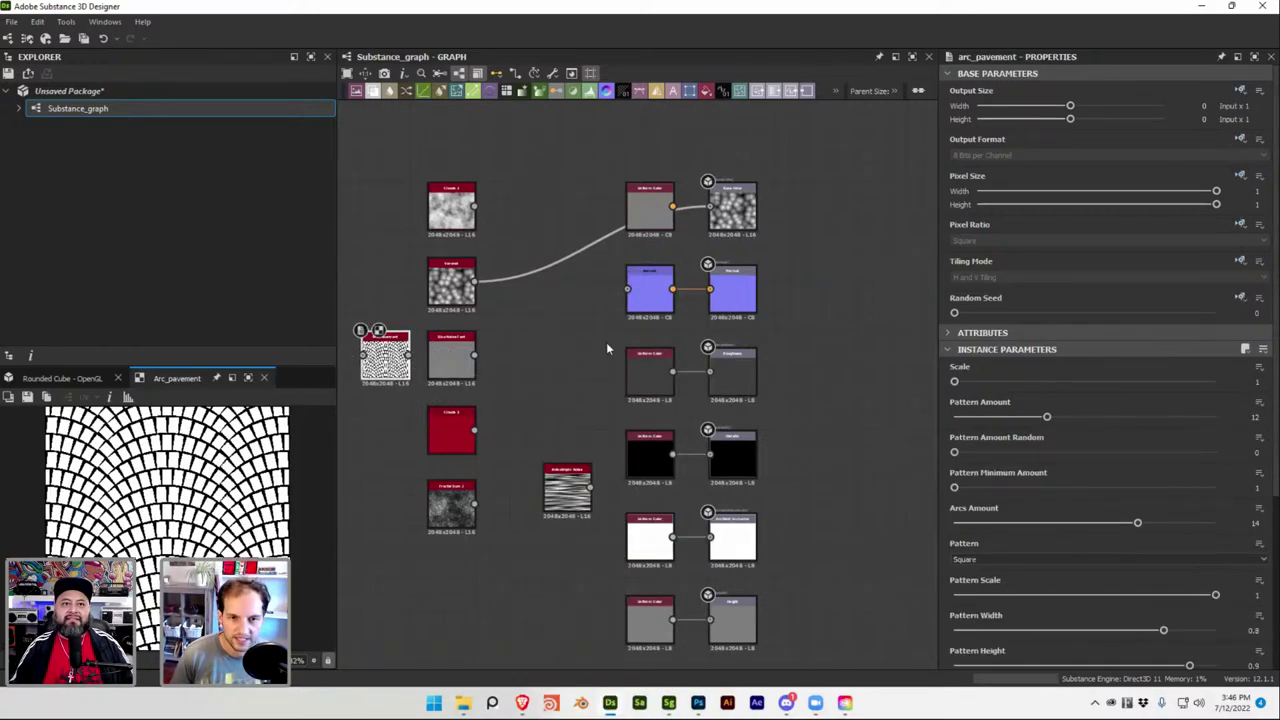
Add a Stripes pattern node and connect its output to the Base Color output node.
{"action": "key", "text": "space"}
{"action": "type", "text": "patter"}
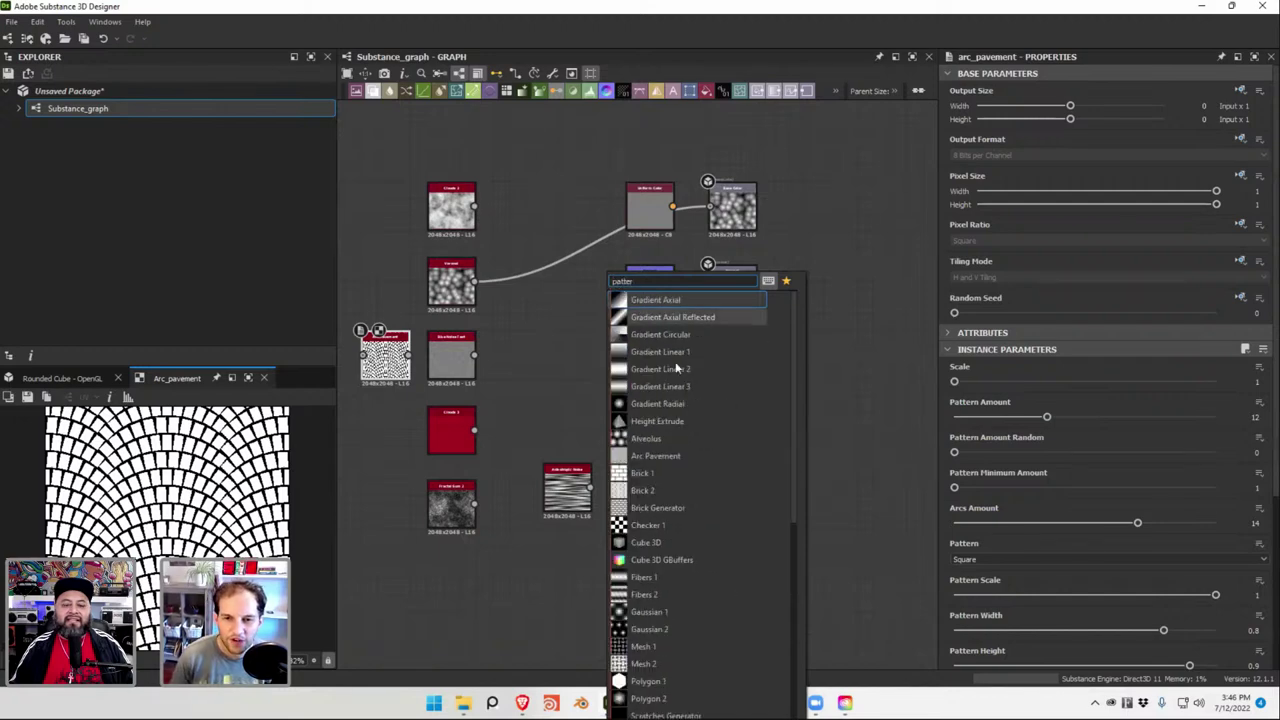
{"action": "scroll", "coordinate": [665, 372], "scroll_direction": "down", "scroll_amount": 2}
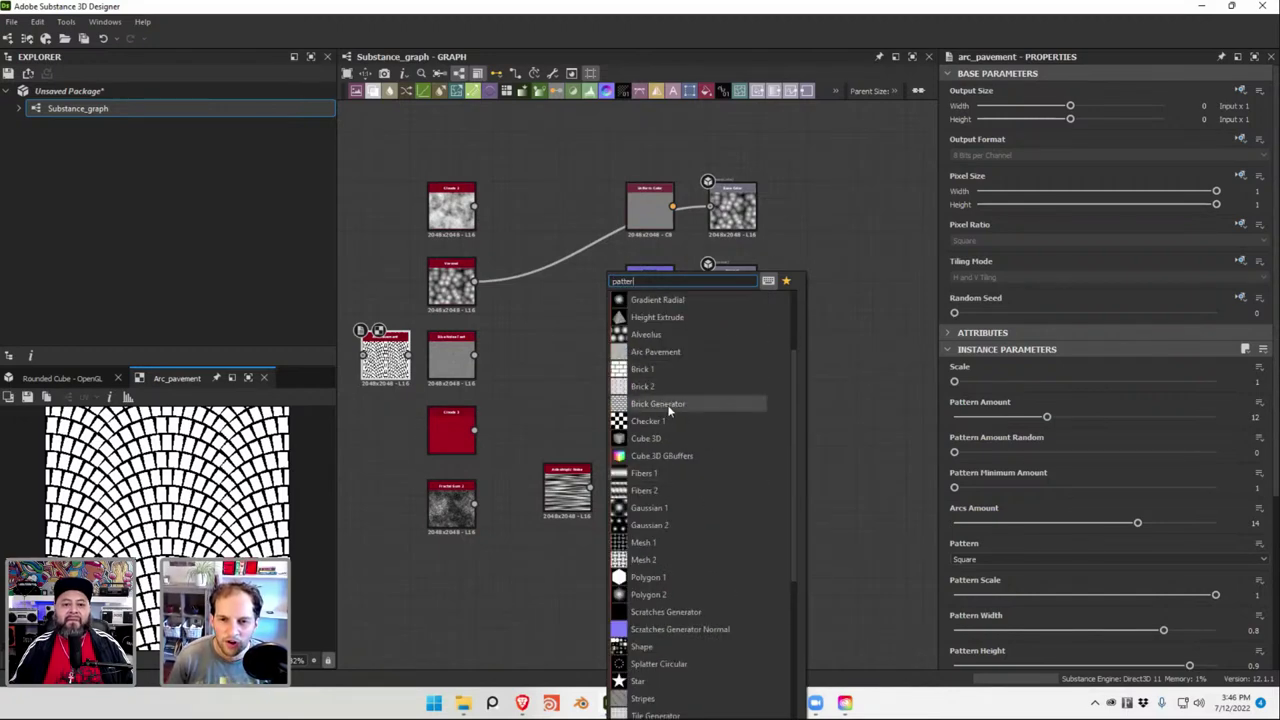
{"action": "scroll", "coordinate": [660, 421], "scroll_direction": "down", "scroll_amount": 4}
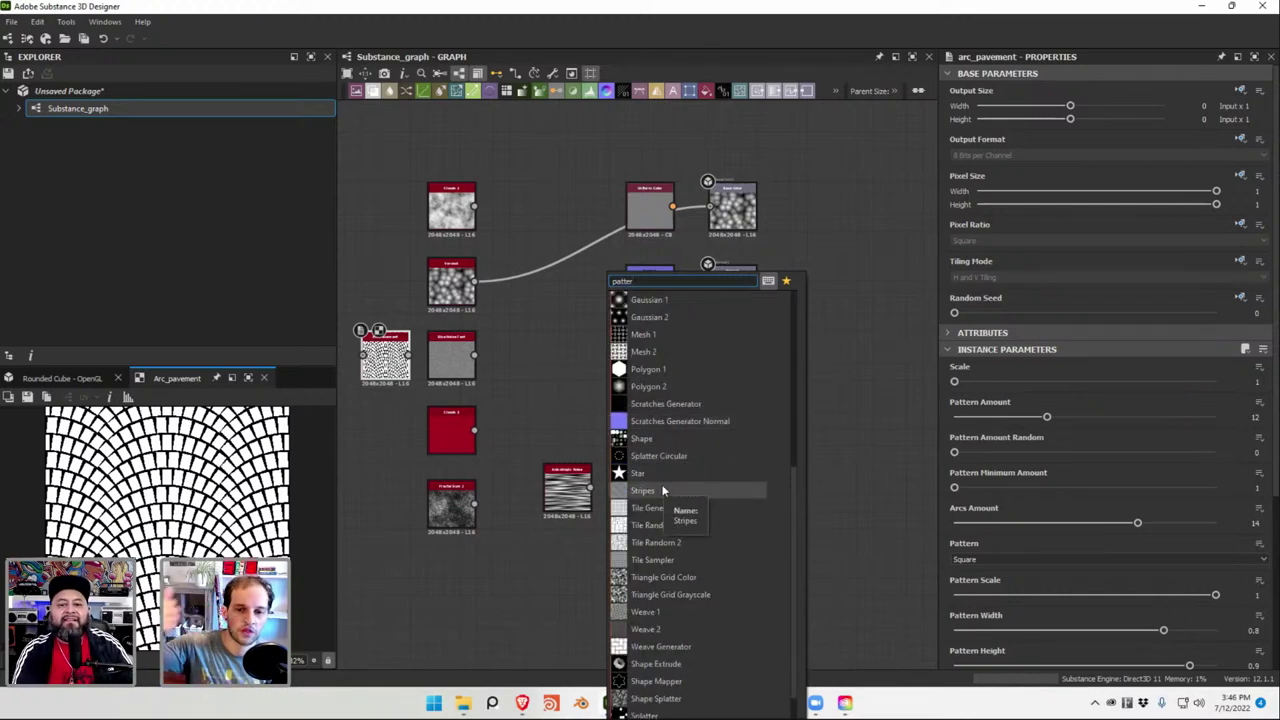
{"action": "scroll", "coordinate": [672, 488], "scroll_direction": "down", "scroll_amount": 1}
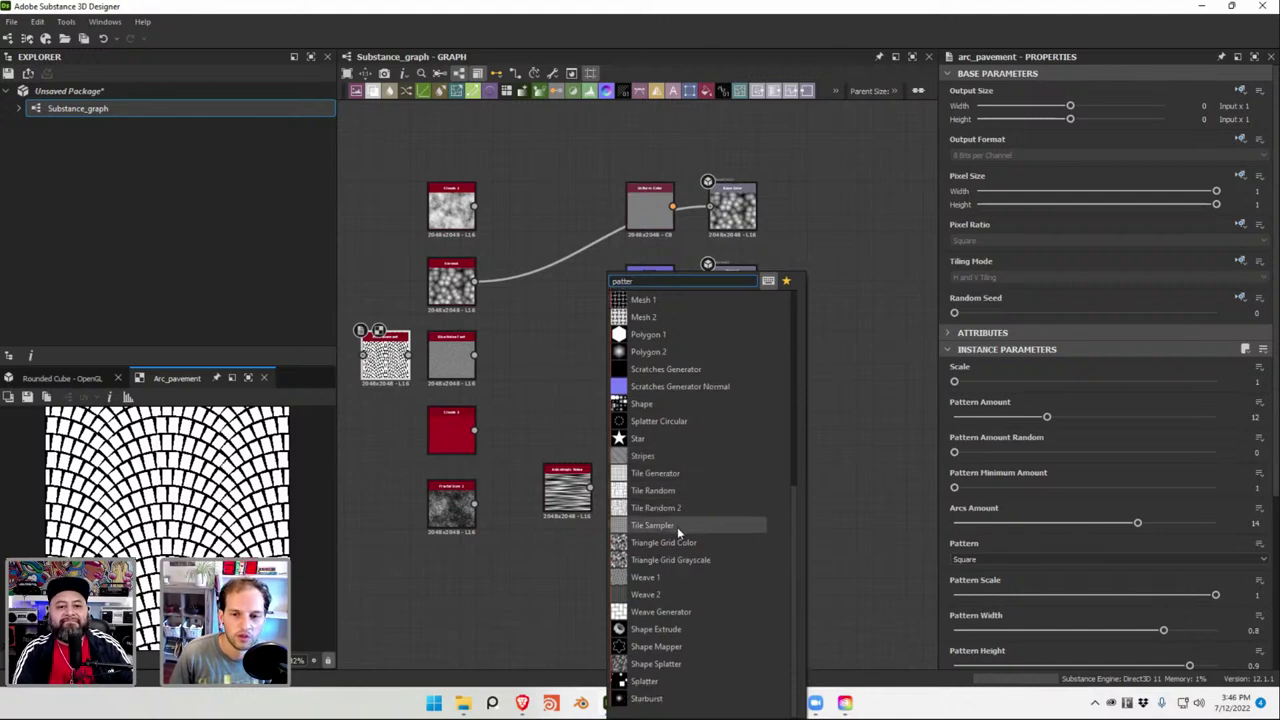
{"action": "left_click", "coordinate": [680, 456]}
{"action": "left_click_drag", "start_coordinate": [579, 359], "coordinate": [708, 206]}
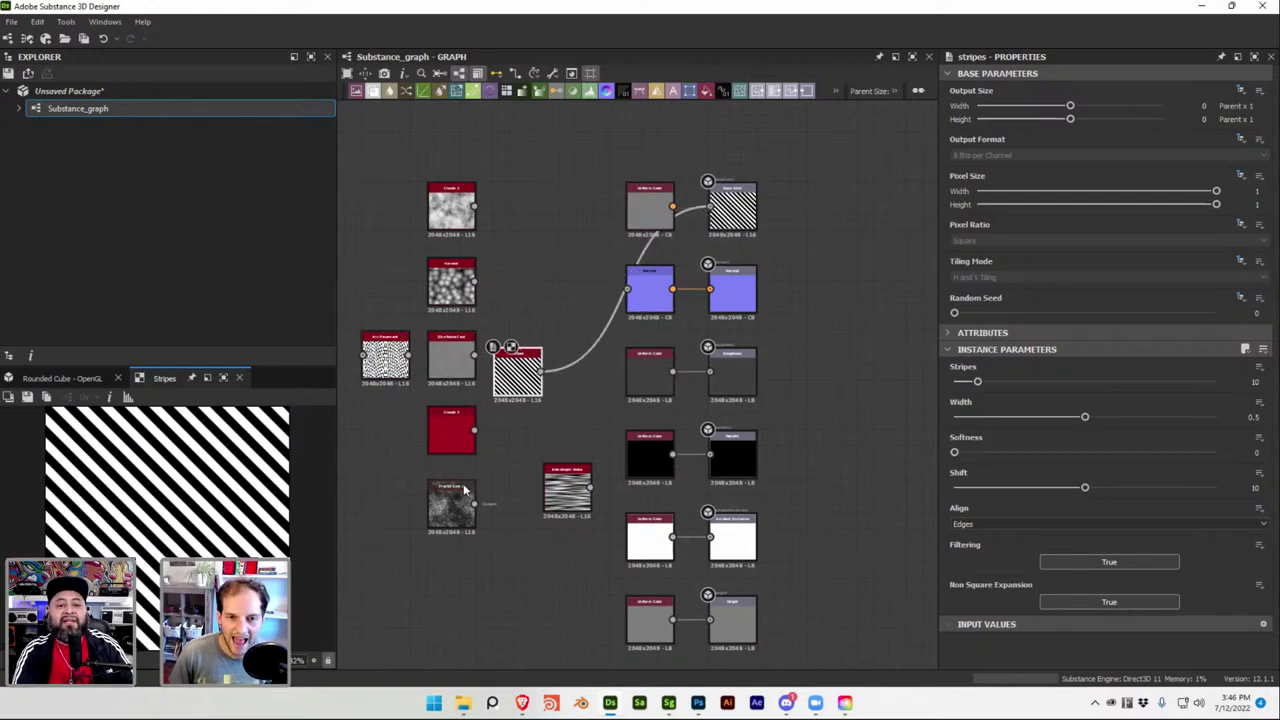
Switch back to the still-life scene in Substance 3D Stager.
{"action": "key", "text": "super+Tab"}
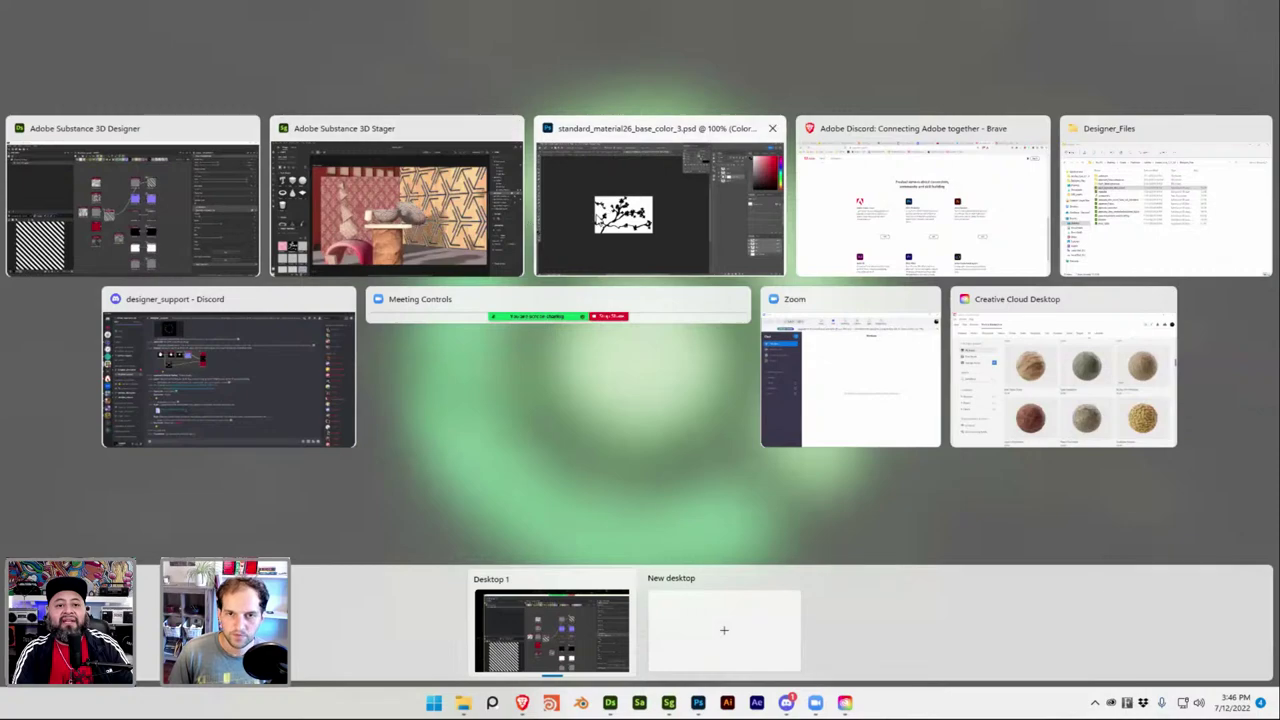
{"action": "left_click", "coordinate": [465, 215]}
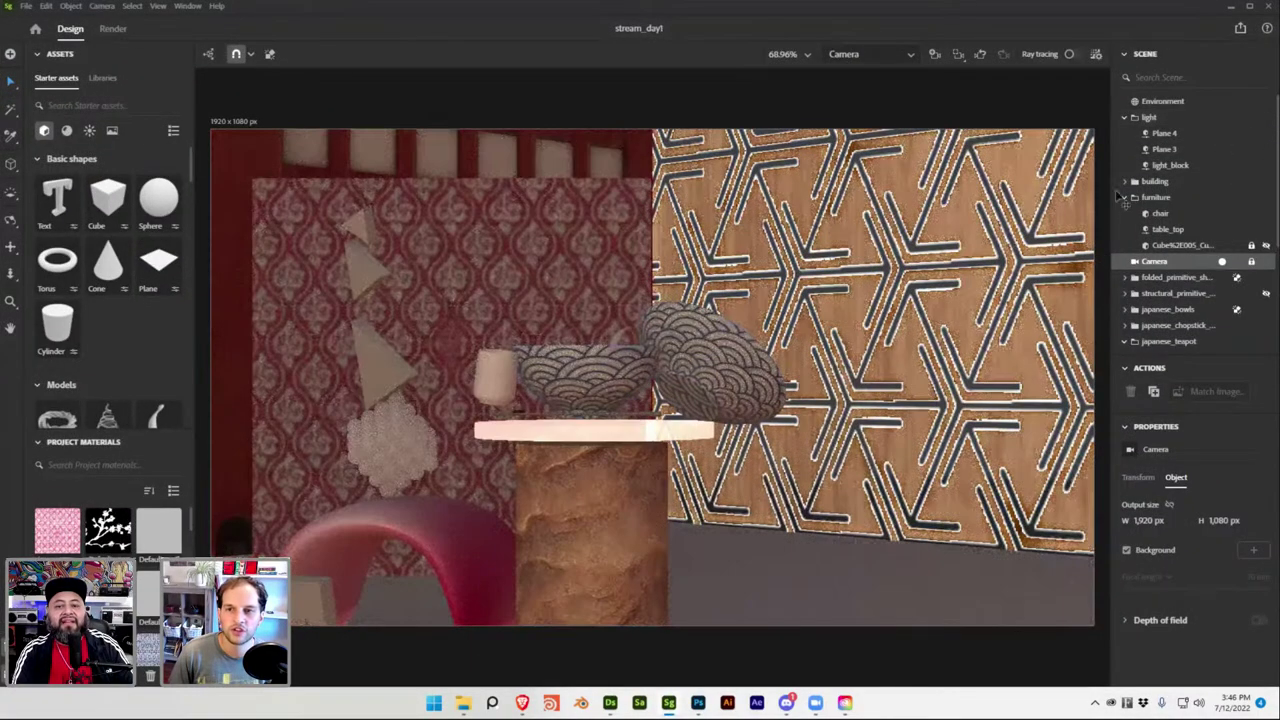
Preview the still-life with ray tracing in the Camera view, turn it off, and switch to the Viewport camera.
{"action": "left_click", "coordinate": [1072, 55]}
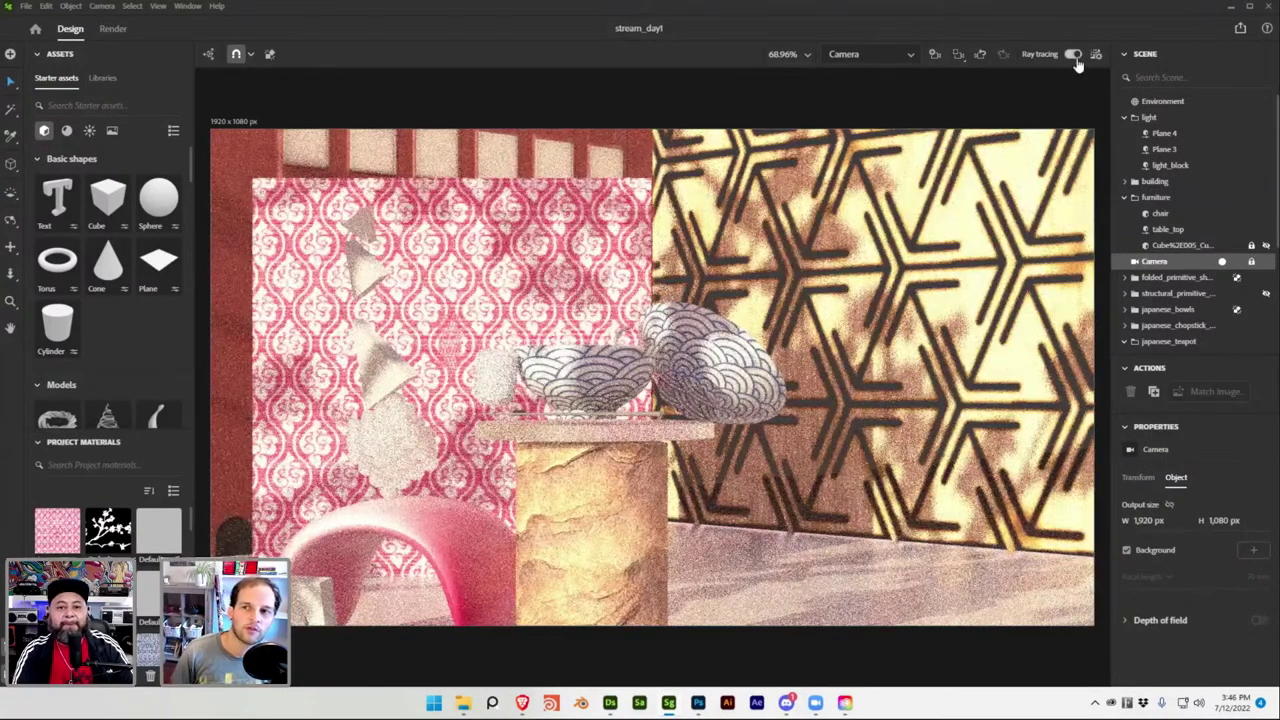
{"action": "left_click", "coordinate": [1072, 55]}
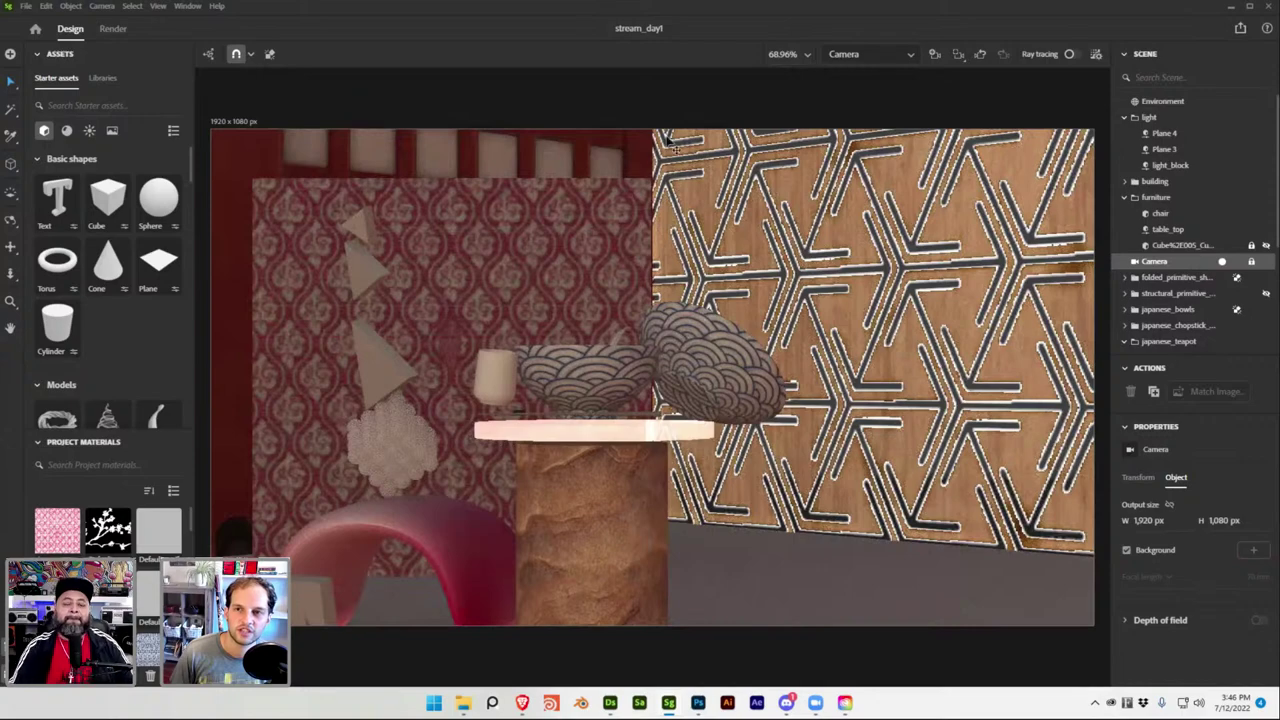
{"action": "left_click", "coordinate": [845, 54]}
{"action": "left_click", "coordinate": [855, 78]}
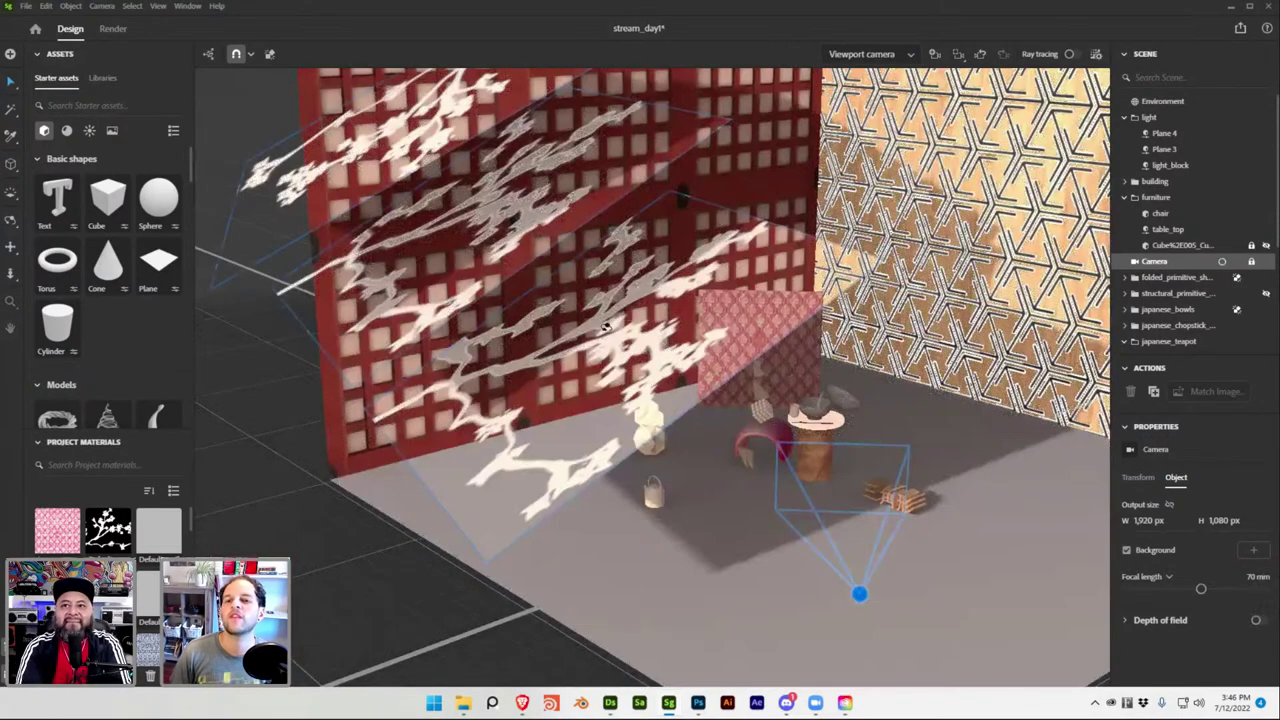
Turn on ray tracing and examine the branch-textured light planes and their shadows across the room, selecting the light group.
{"action": "mouse_move", "coordinate": [605, 328]}
{"action": "left_mouse_down", "text": "alt"}
{"action": "mouse_move", "coordinate": [511, 285]}
{"action": "mouse_move", "coordinate": [622, 292]}
{"action": "mouse_move", "coordinate": [668, 326]}
{"action": "mouse_move", "coordinate": [612, 305]}
{"action": "left_mouse_up", "text": "alt"}
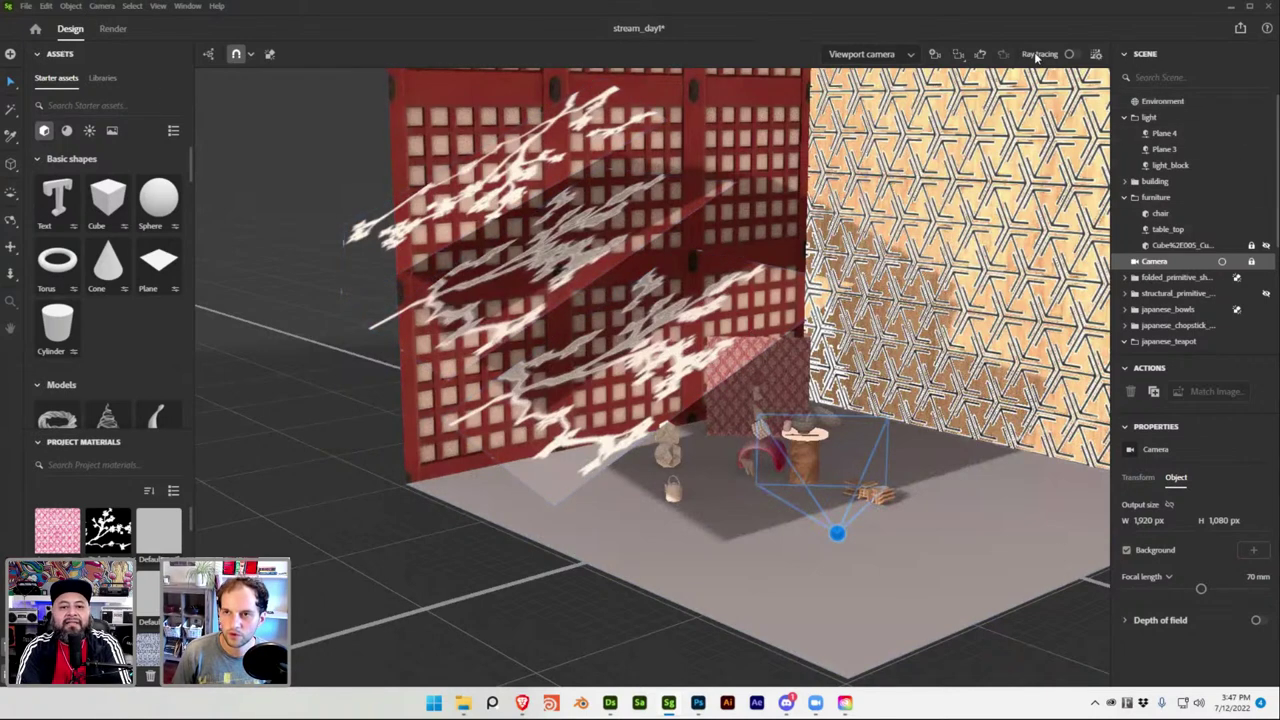
{"action": "left_click", "coordinate": [1072, 55]}
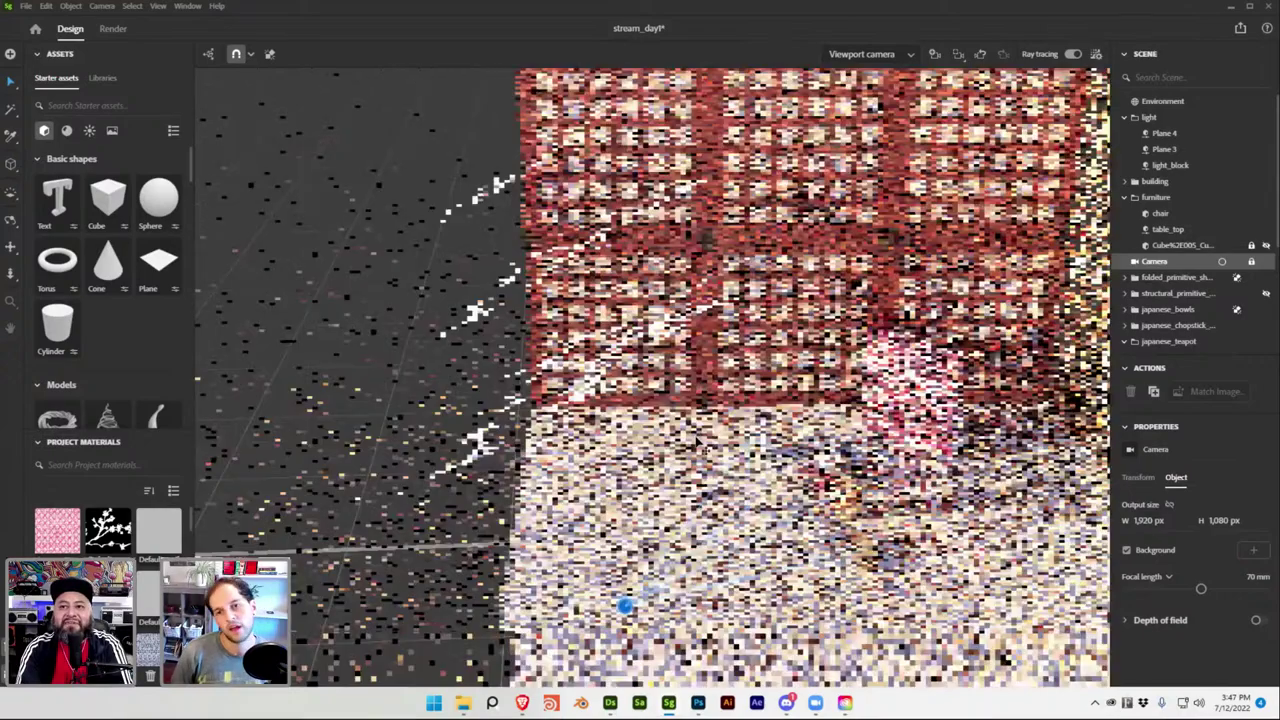
{"action": "scroll", "coordinate": [697, 440], "scroll_direction": "down", "scroll_amount": 3}
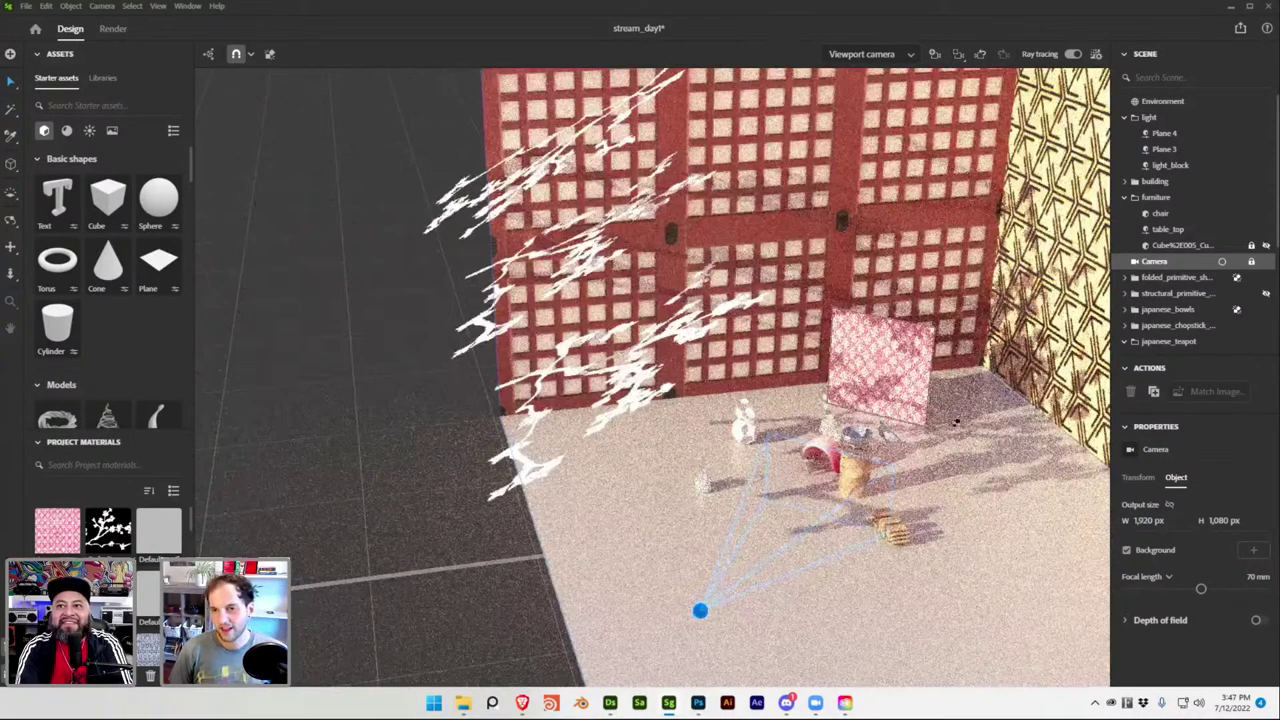
{"action": "scroll", "coordinate": [778, 465], "scroll_direction": "down", "scroll_amount": 2}
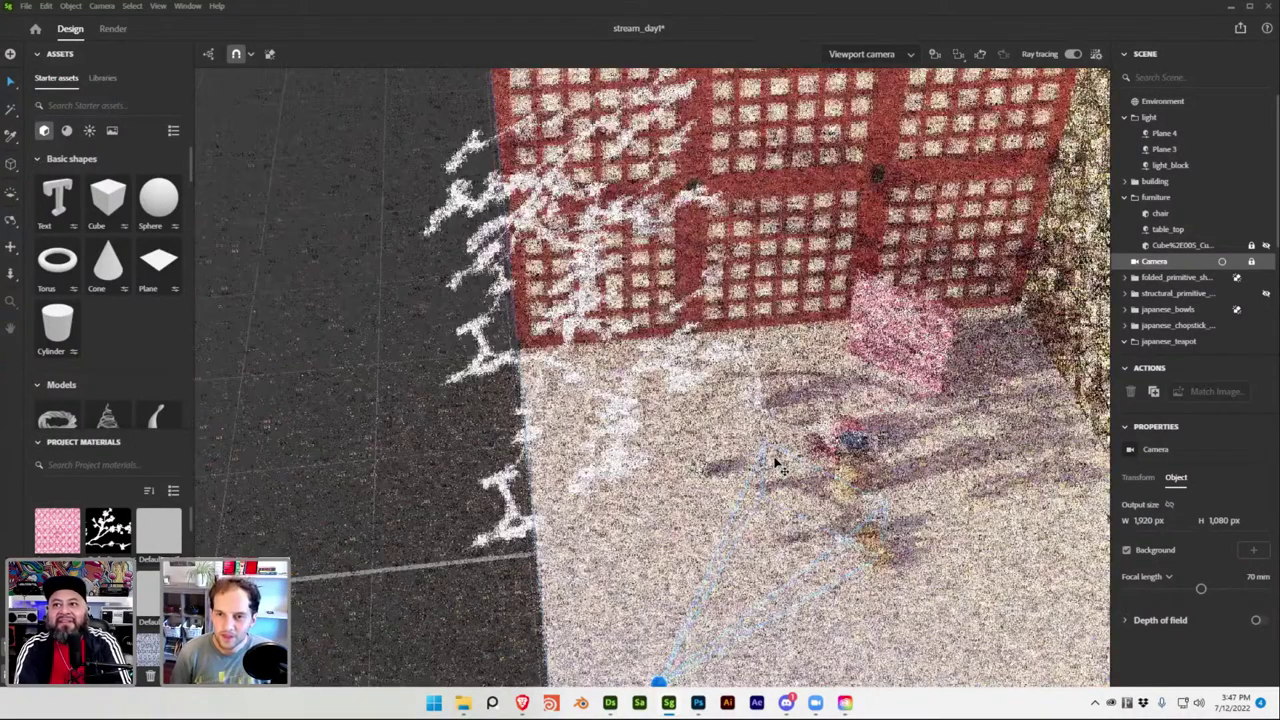
{"action": "left_click_drag", "start_coordinate": [789, 451], "coordinate": [591, 457], "text": "alt"}
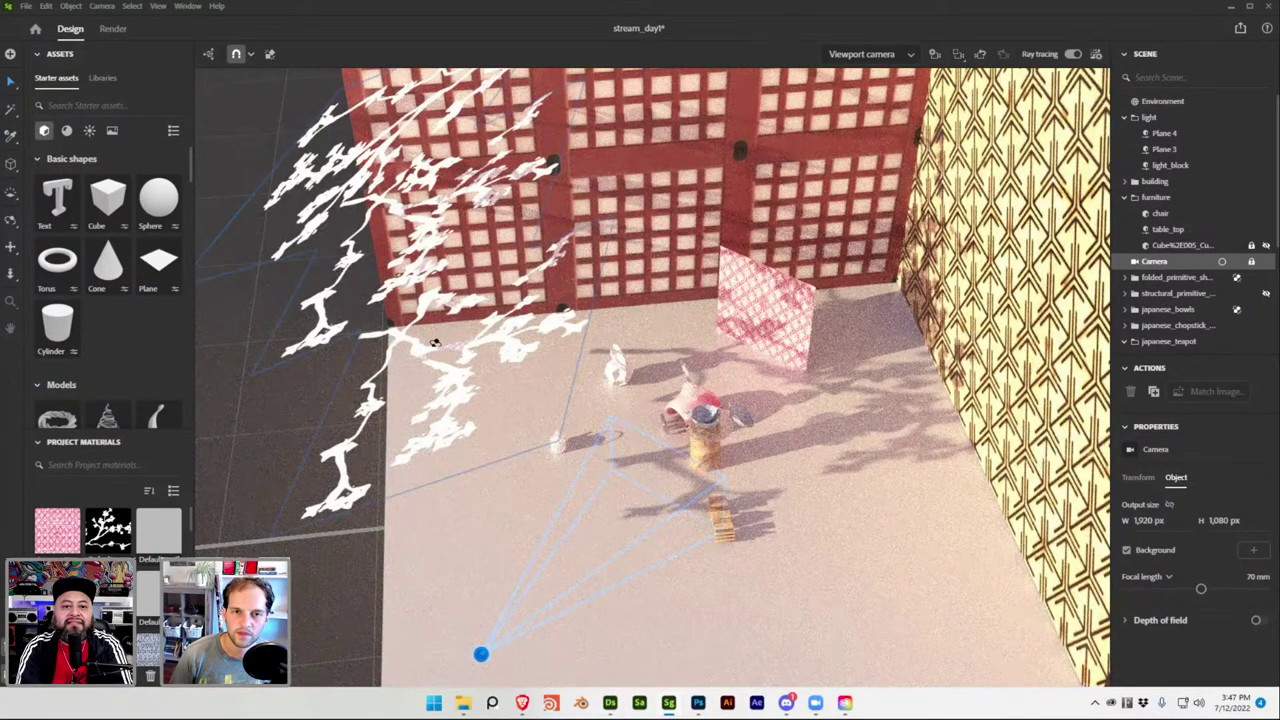
{"action": "scroll", "coordinate": [522, 283], "scroll_direction": "up", "scroll_amount": 3}
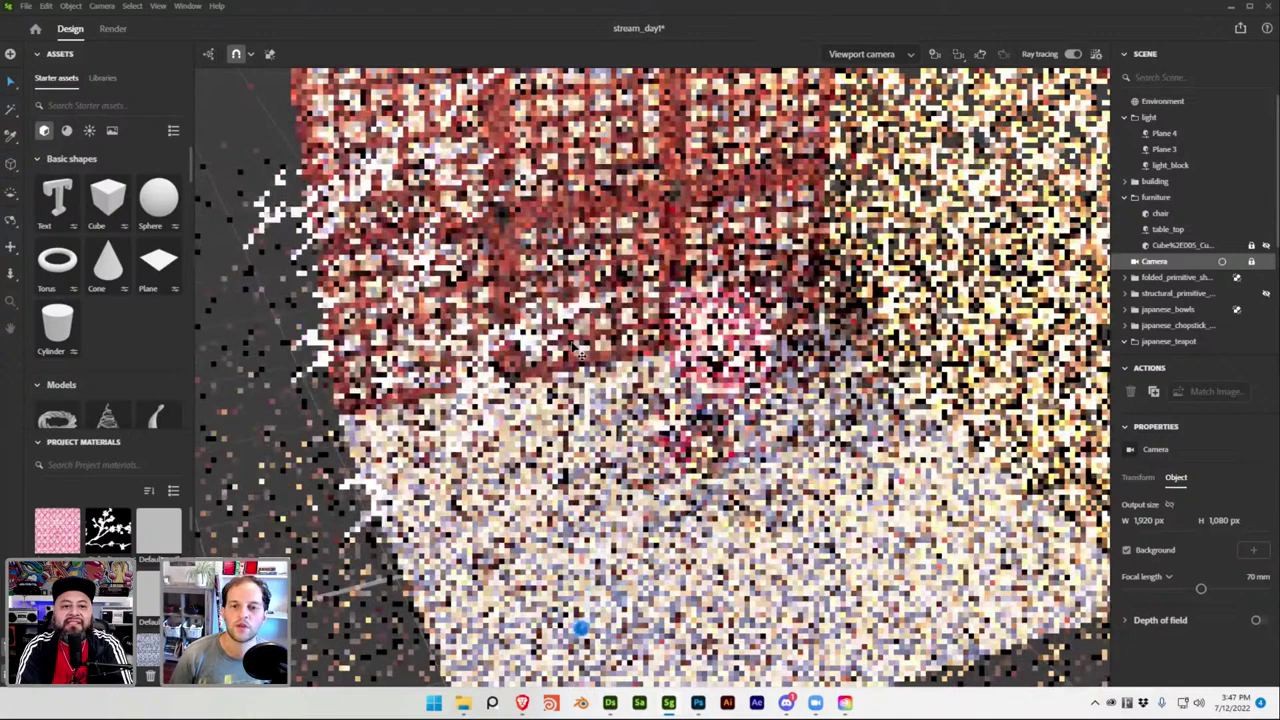
{"action": "scroll", "coordinate": [580, 353], "scroll_direction": "down", "scroll_amount": 3}
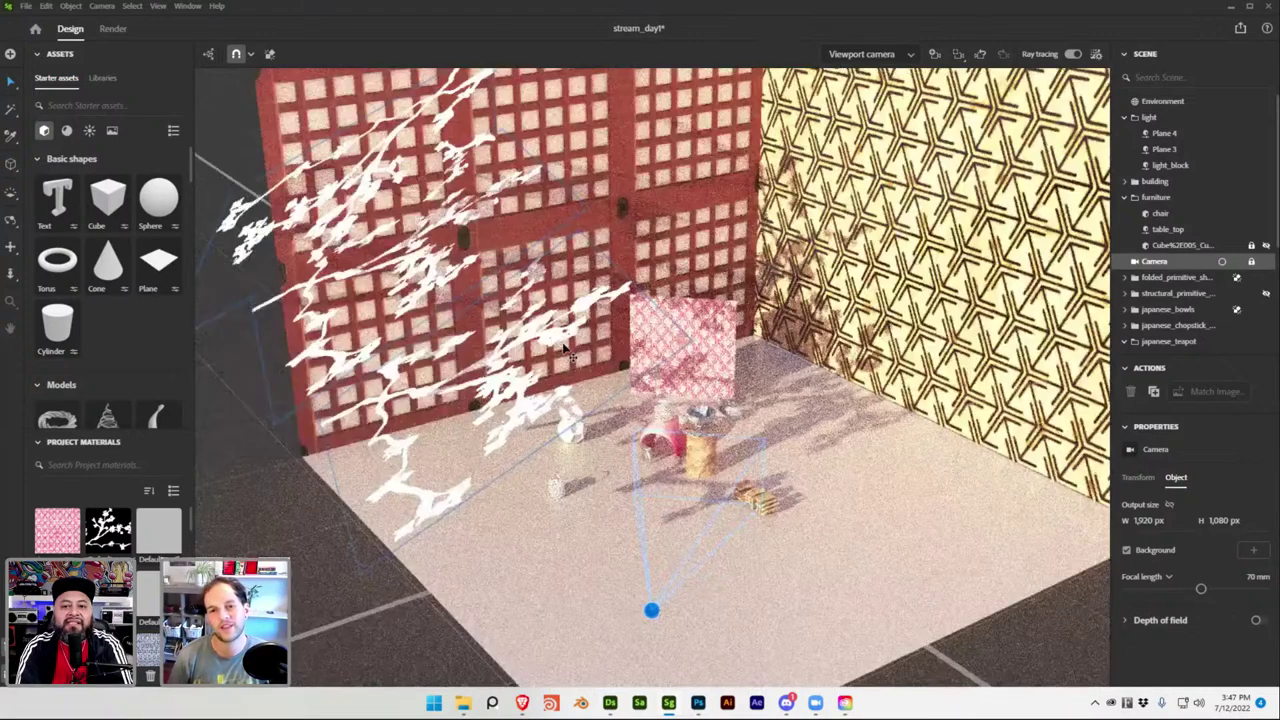
{"action": "left_click", "coordinate": [565, 347]}
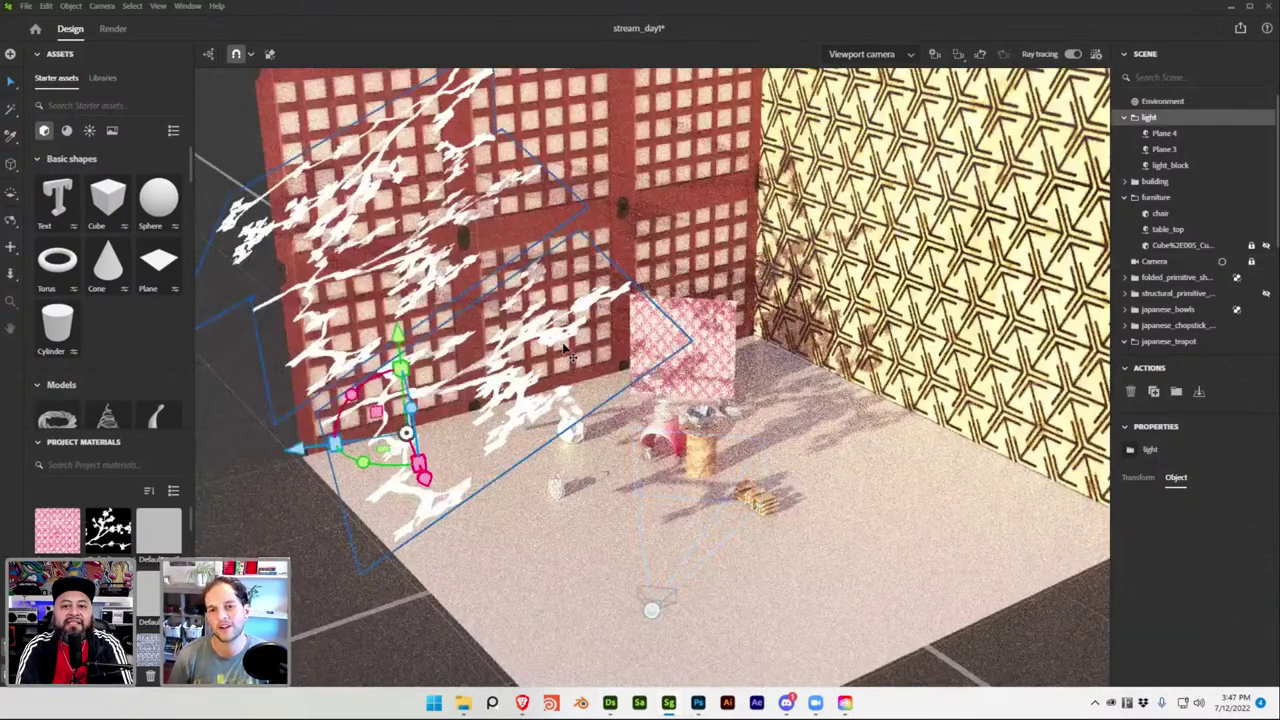
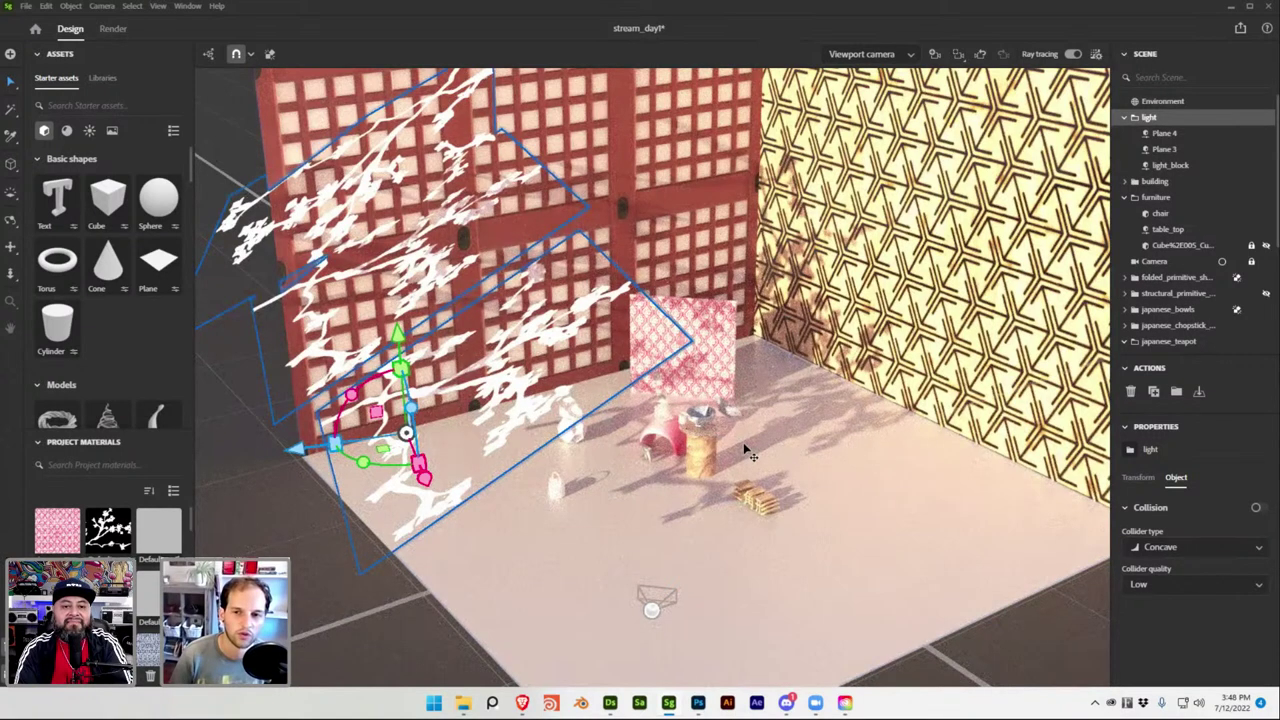
Switch to Substance 3D Designer and preview the Clouds 2 noise node.
{"action": "left_click", "coordinate": [610, 703]}
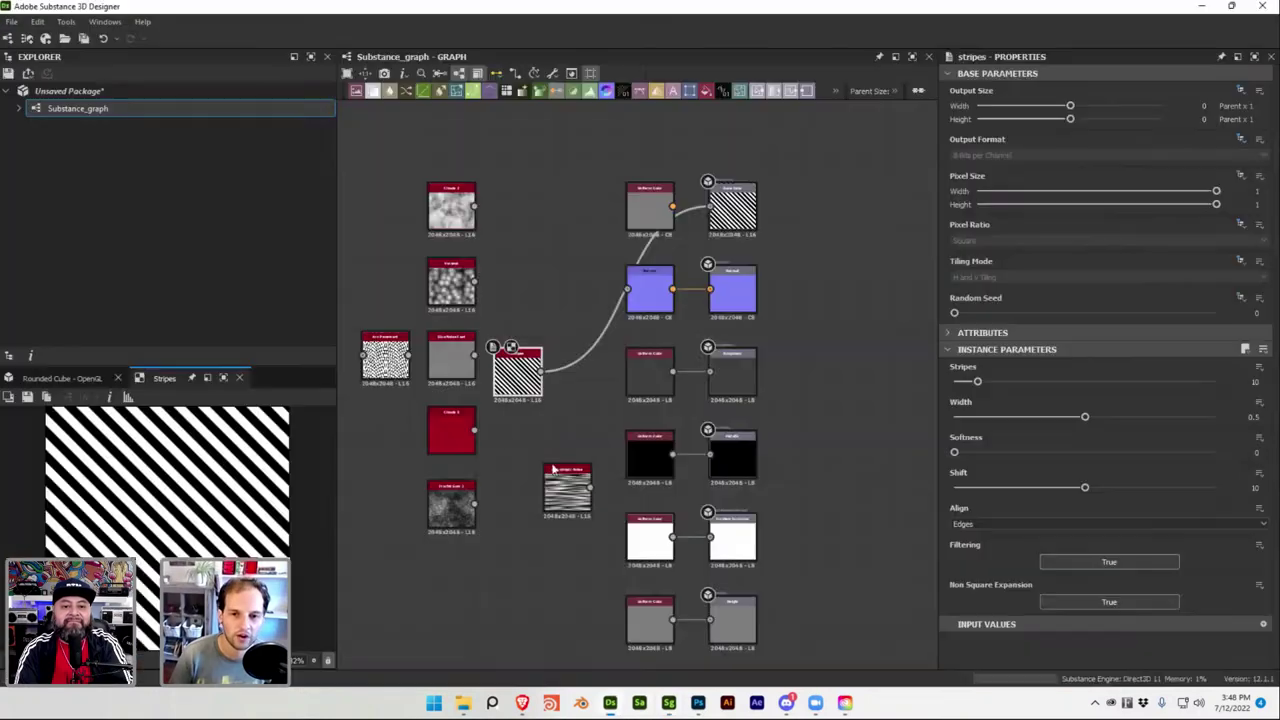
{"action": "left_click", "coordinate": [455, 210]}
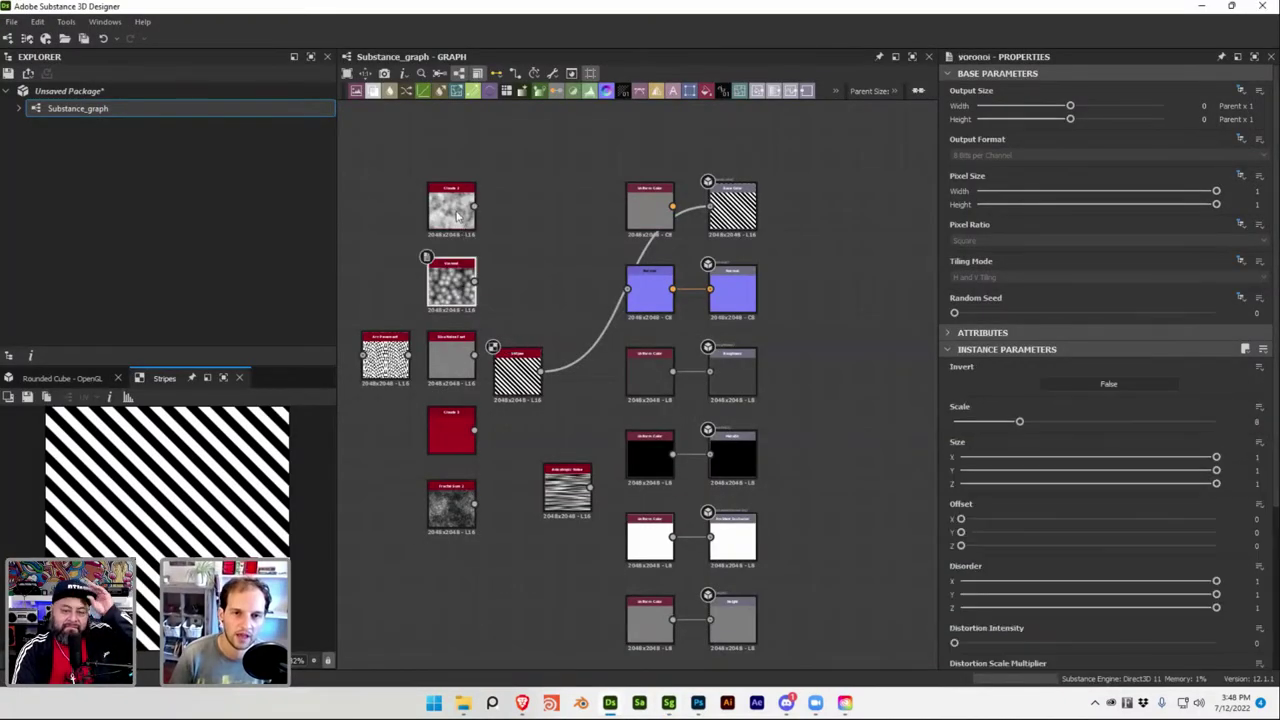
{"action": "double_click", "coordinate": [457, 213]}
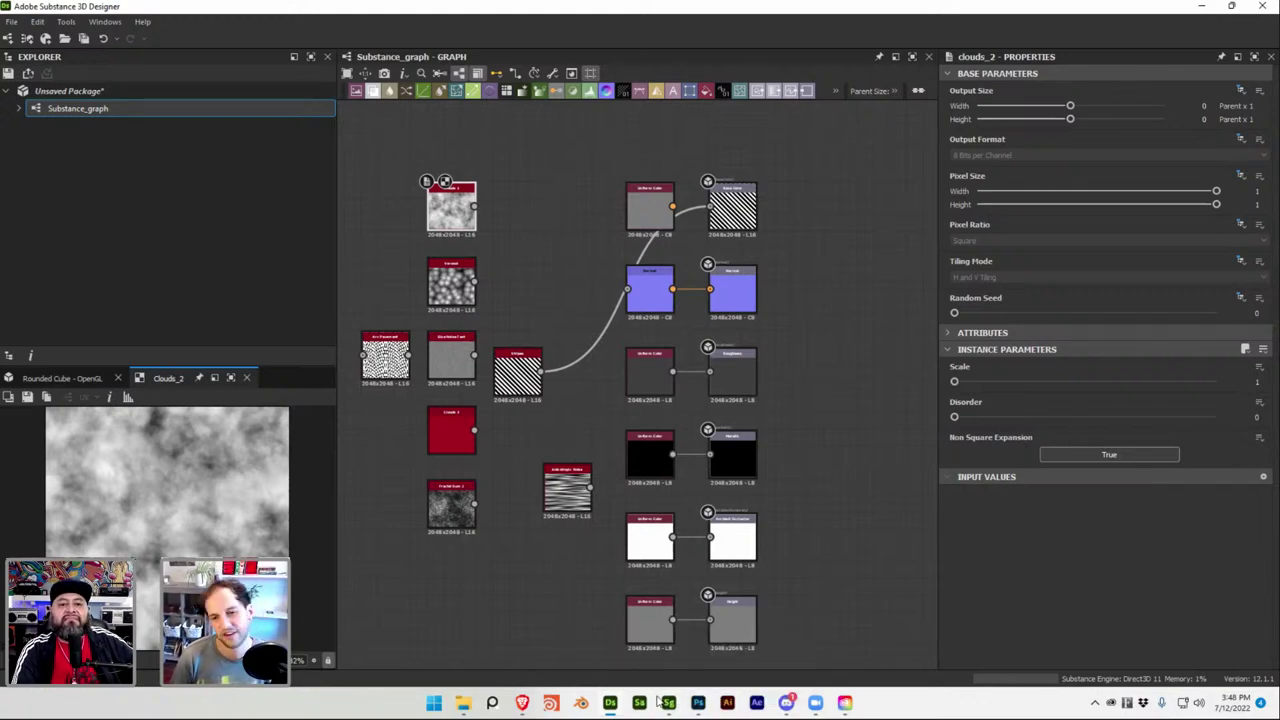
Switch to Substance 3D Stager and save the stream_day1 scene.
{"action": "mouse_move", "coordinate": [669, 705]}
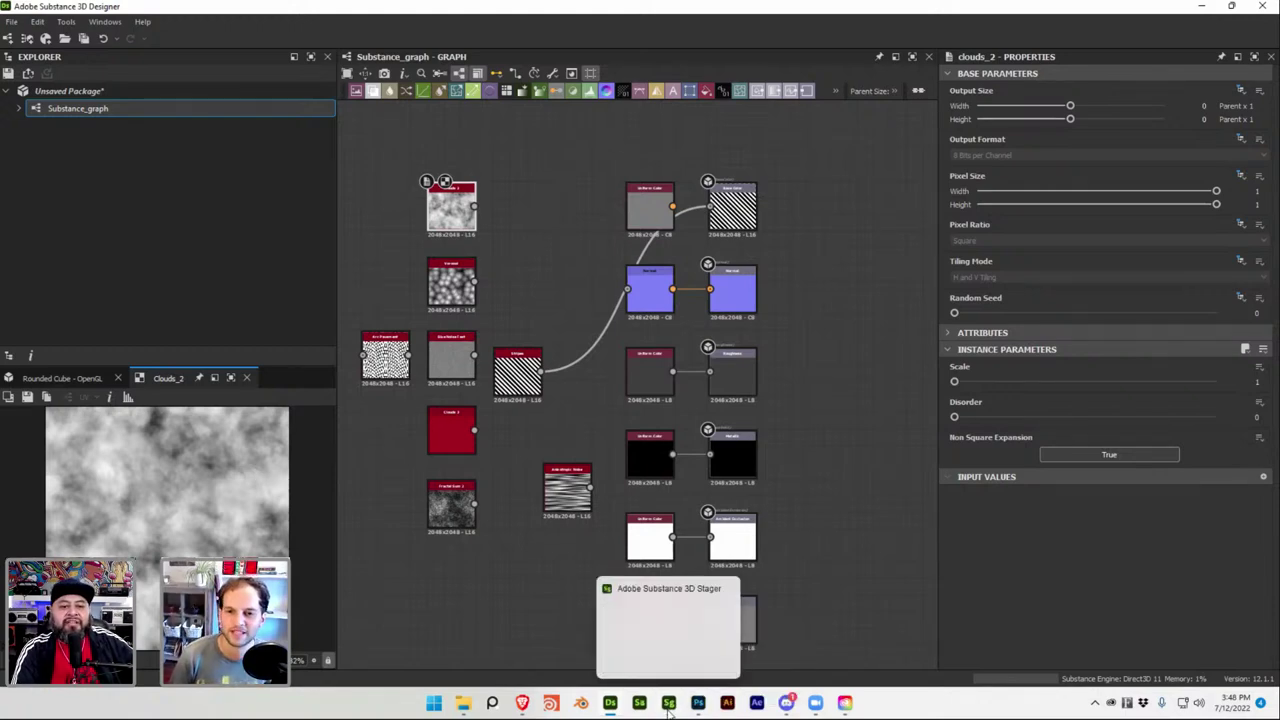
{"action": "left_click", "coordinate": [669, 705]}
{"action": "key", "text": "ctrl+s"}
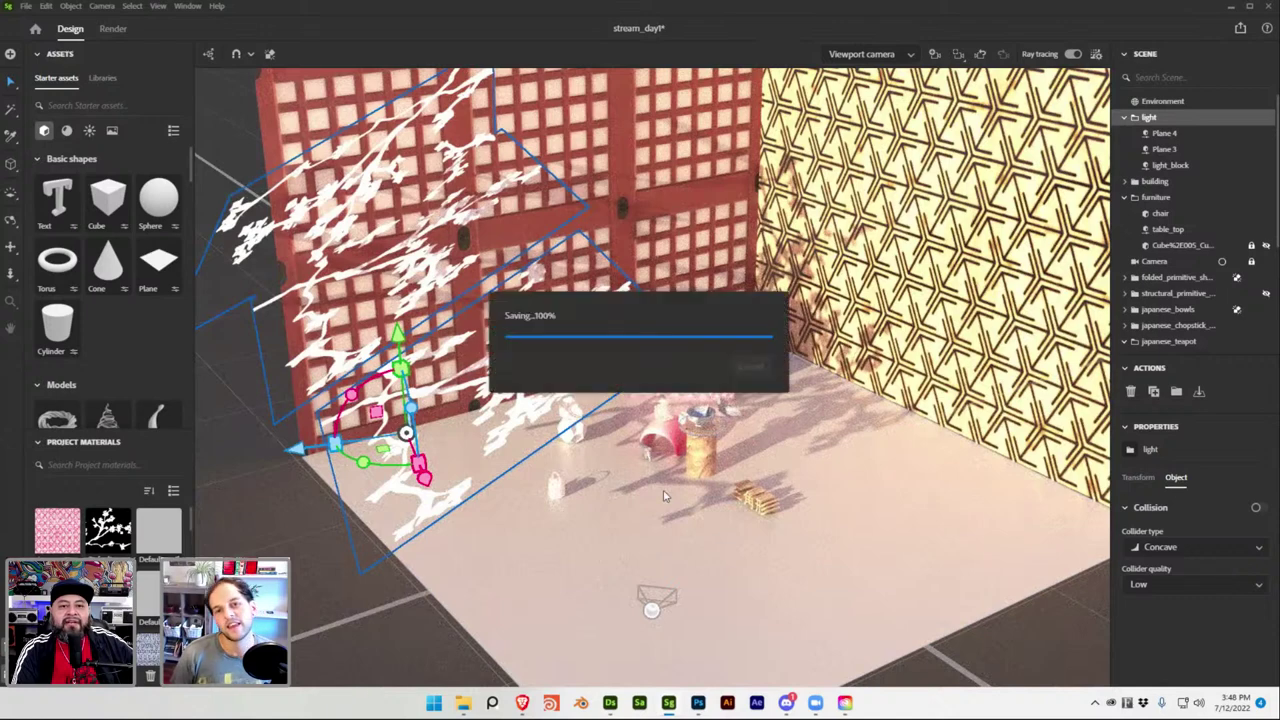
Switch to Substance 3D Designer, connect Clouds 2 to the Base Color output, and insert a Levels node between them.
{"action": "left_click", "coordinate": [610, 703]}
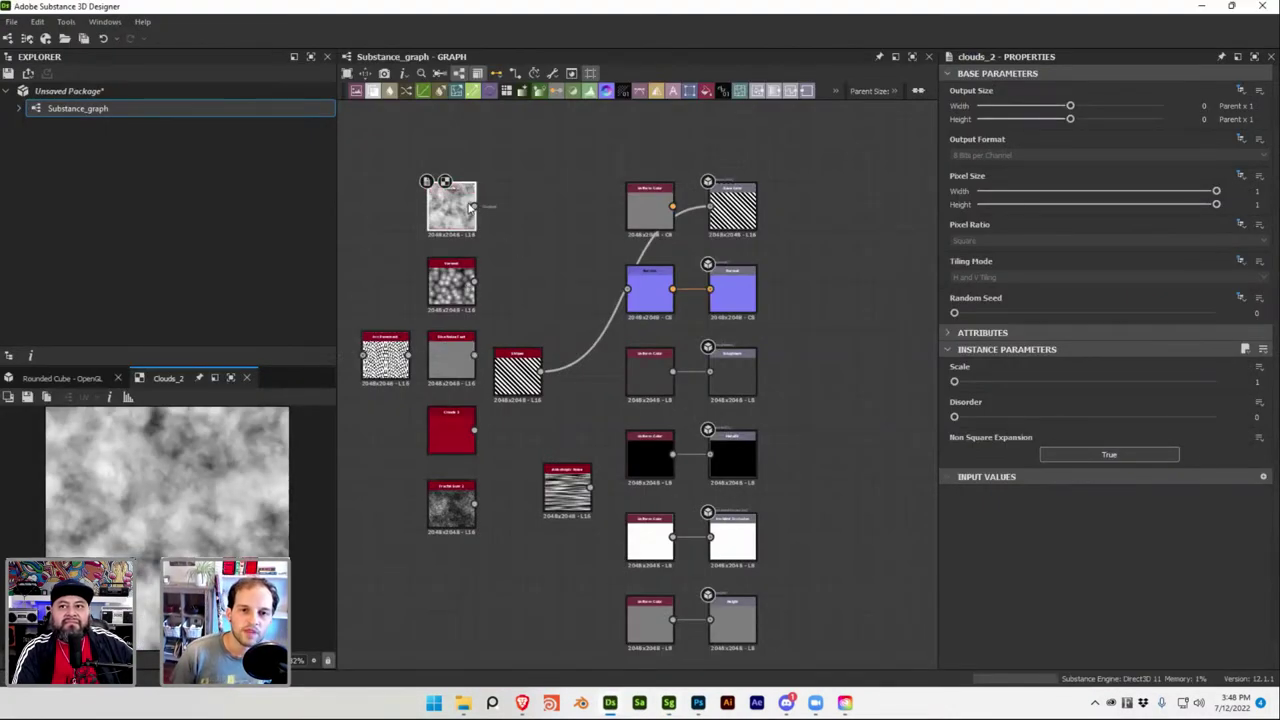
{"action": "left_click_drag", "start_coordinate": [480, 210], "coordinate": [708, 207]}
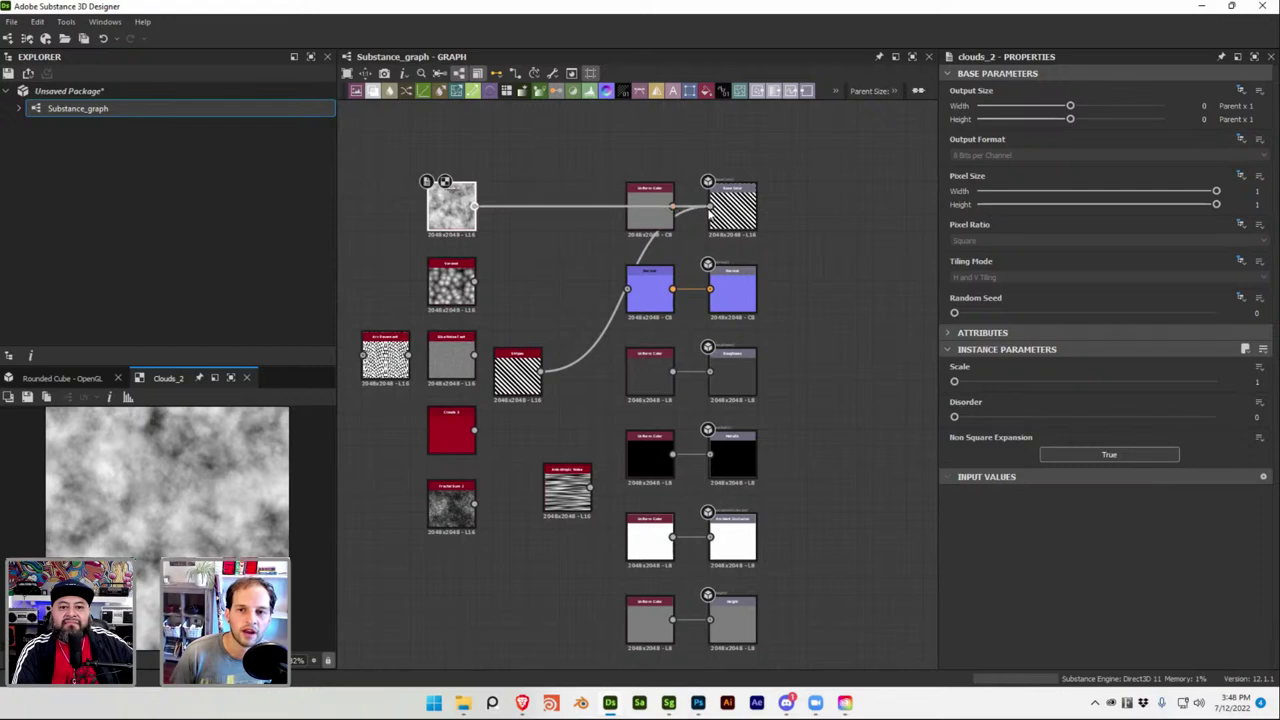
{"action": "left_click_drag", "start_coordinate": [517, 207], "coordinate": [524, 212]}
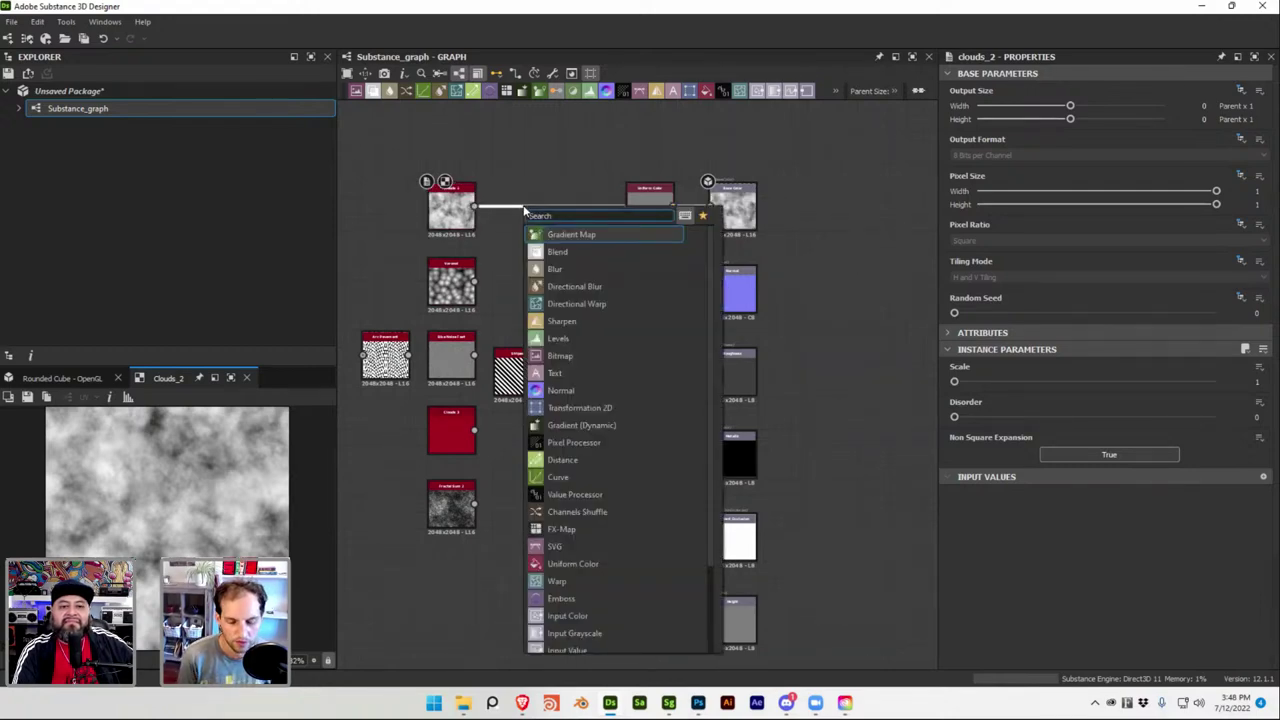
{"action": "type", "text": "levels"}
{"action": "key", "text": "Return"}
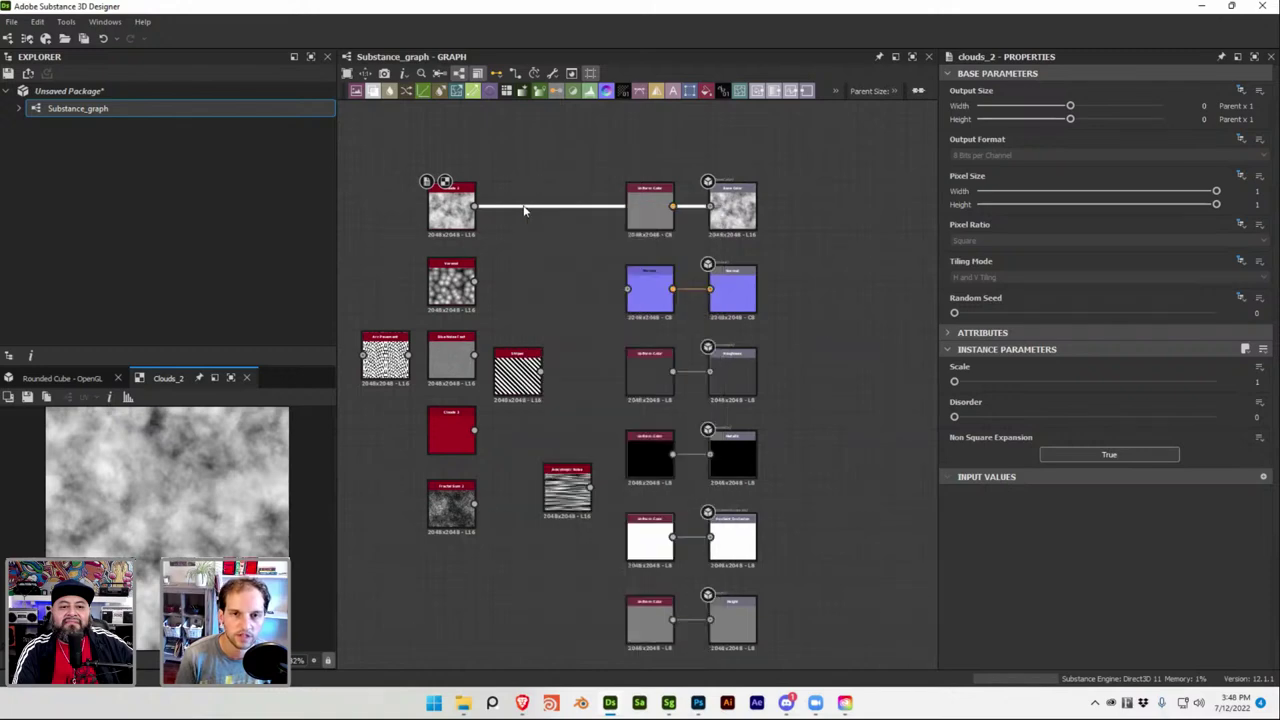
{"action": "left_click_drag", "start_coordinate": [612, 205], "coordinate": [569, 206]}
Raise the clouds' contrast in the Levels node by moving the input black and white points closer together.
{"action": "left_click_drag", "start_coordinate": [964, 387], "coordinate": [1108, 388]}
{"action": "left_click_drag", "start_coordinate": [1258, 387], "coordinate": [1198, 388]}
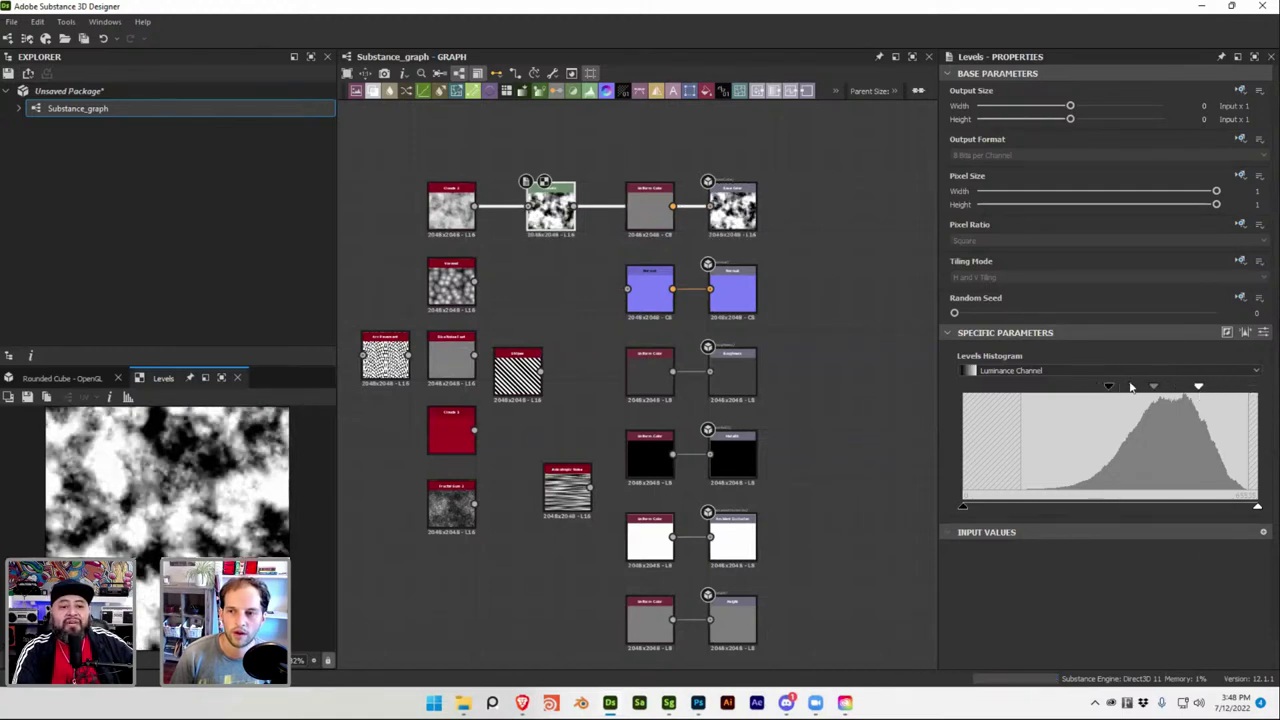
{"action": "left_click_drag", "start_coordinate": [1112, 388], "coordinate": [1137, 388]}
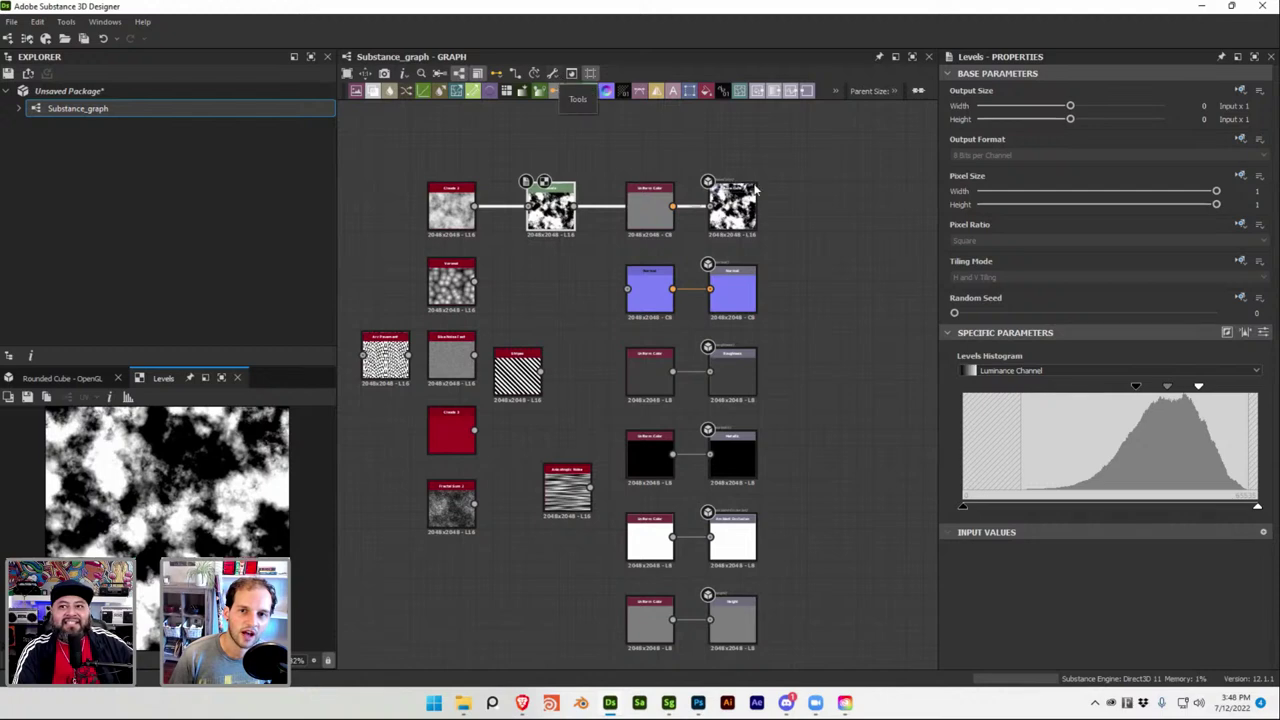
Export only the basecolor output of the graph as a PNG to the Desktop.
{"action": "left_click", "coordinate": [556, 76]}
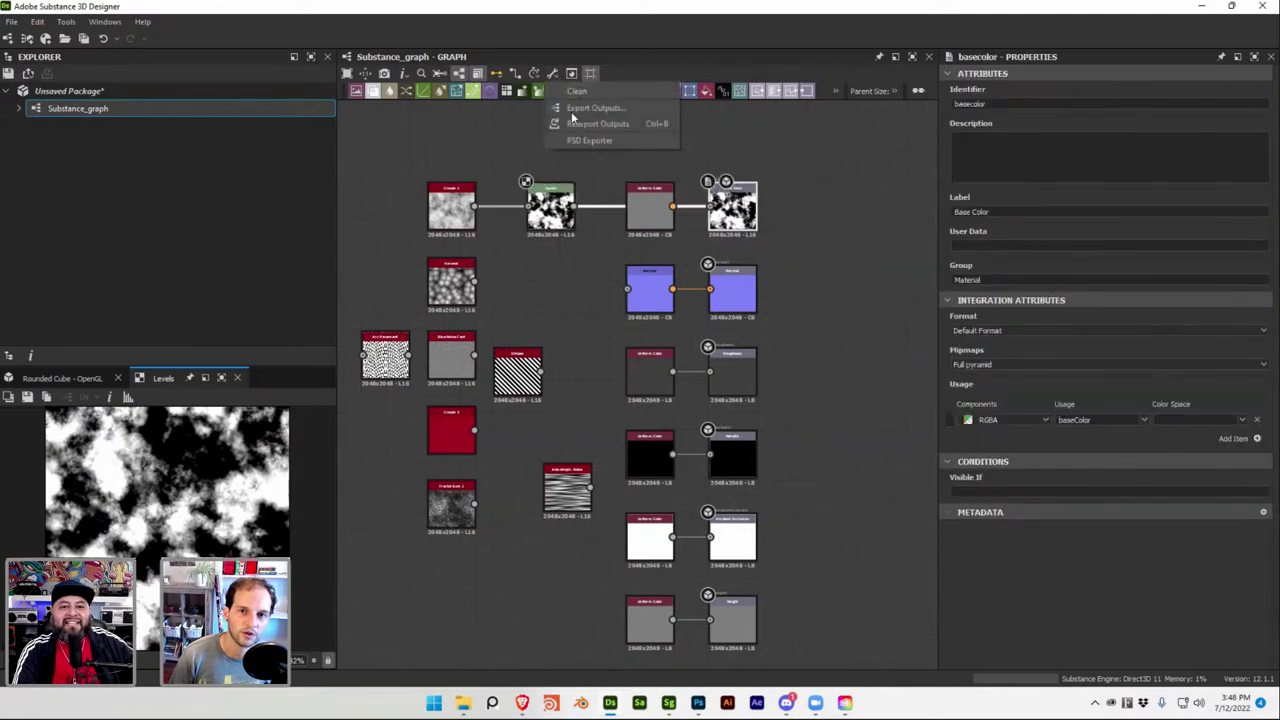
{"action": "left_click", "coordinate": [627, 107]}
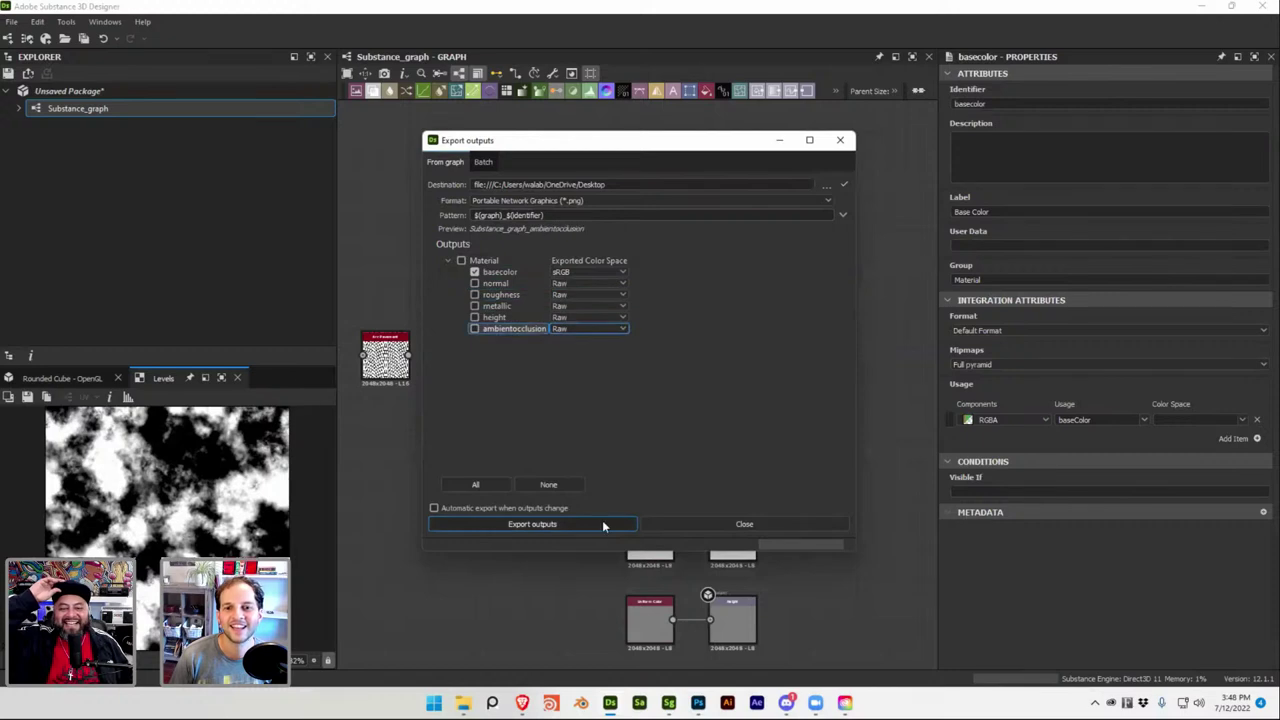
{"action": "left_click", "coordinate": [603, 524]}
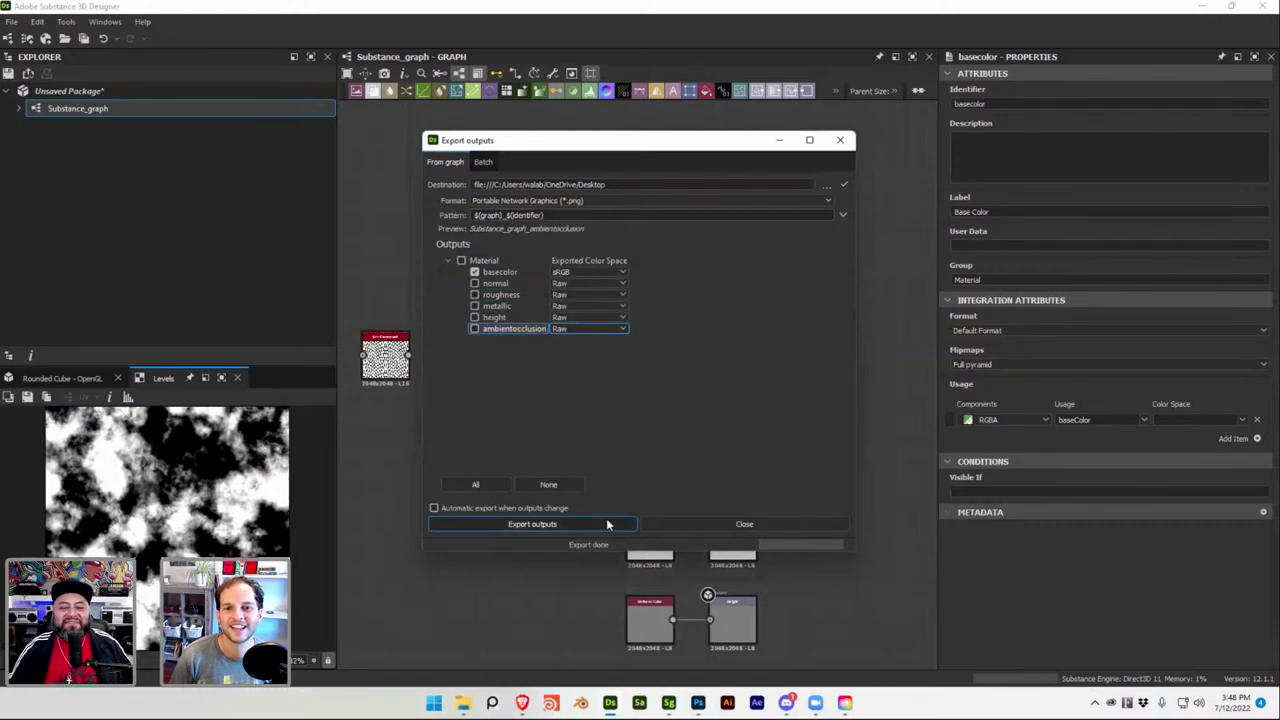
Switch to Substance 3D Stager and replace the base color image of Plane 4's material with Substance_graph_basecolor.
{"action": "left_click", "coordinate": [669, 702]}
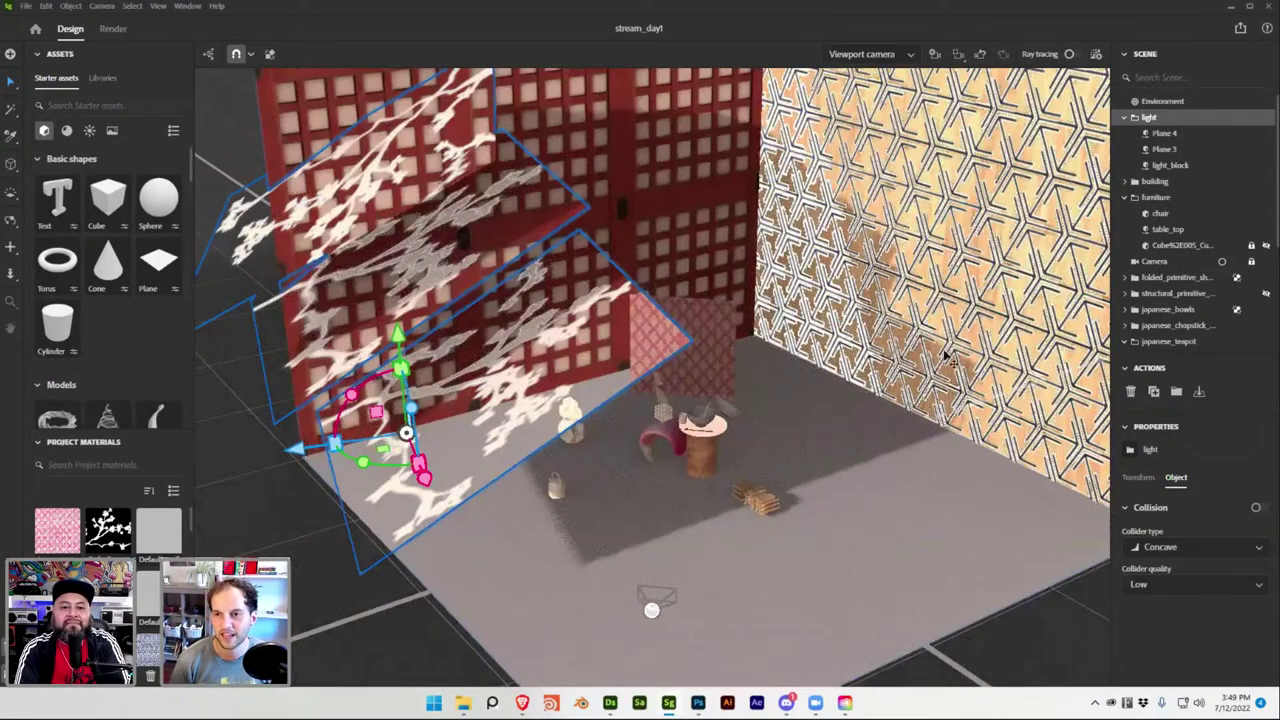
{"action": "left_click", "coordinate": [918, 292]}
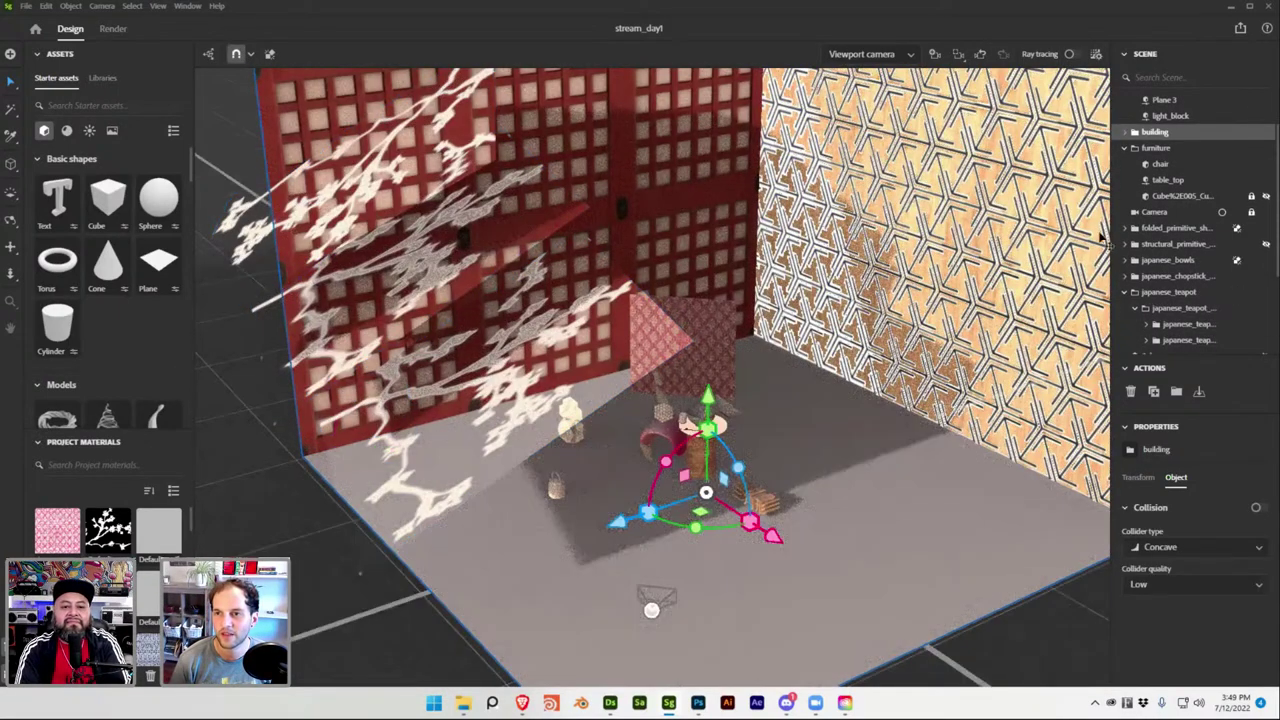
{"action": "left_click", "coordinate": [460, 647]}
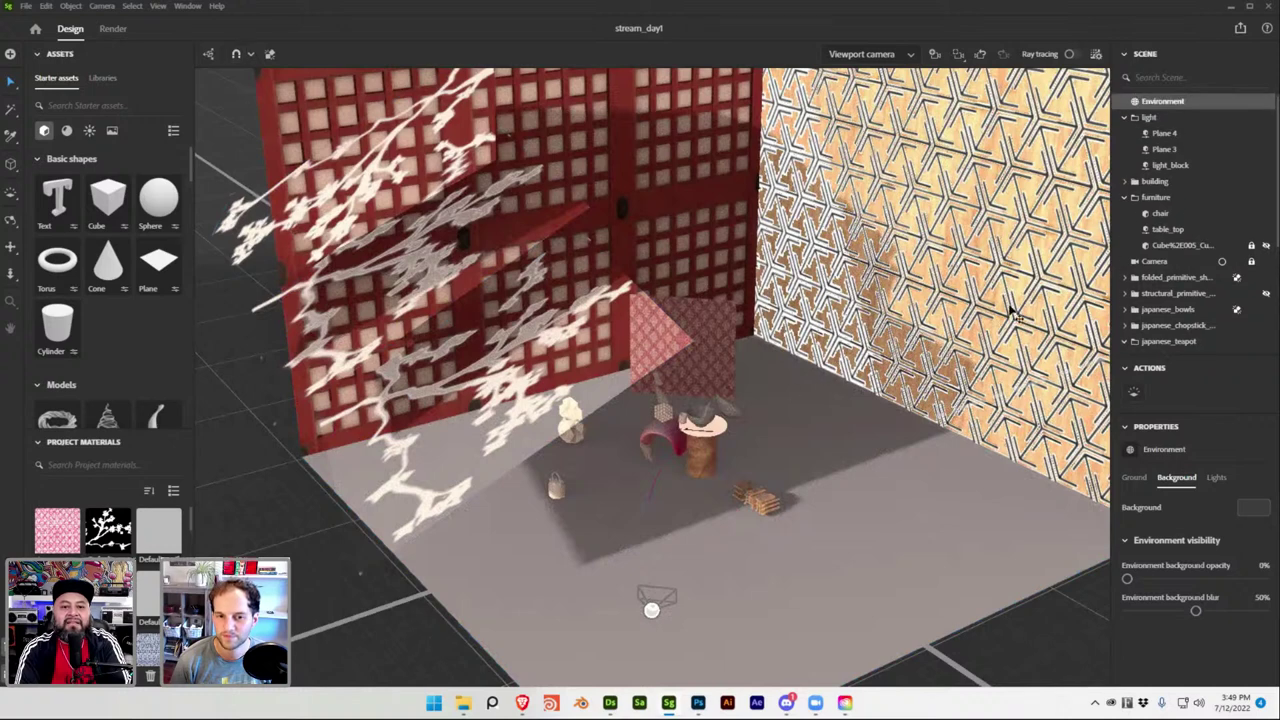
{"action": "left_click", "coordinate": [1162, 136]}
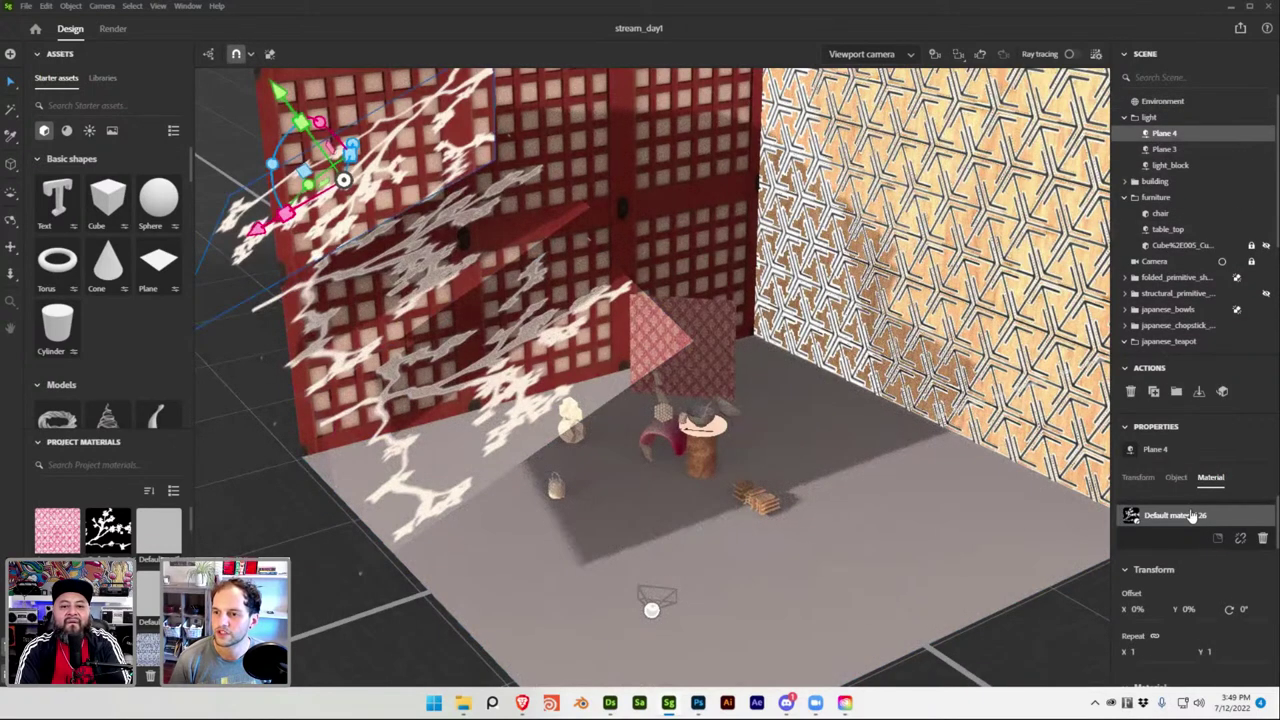
{"action": "scroll", "coordinate": [1187, 571], "scroll_direction": "down", "scroll_amount": 4}
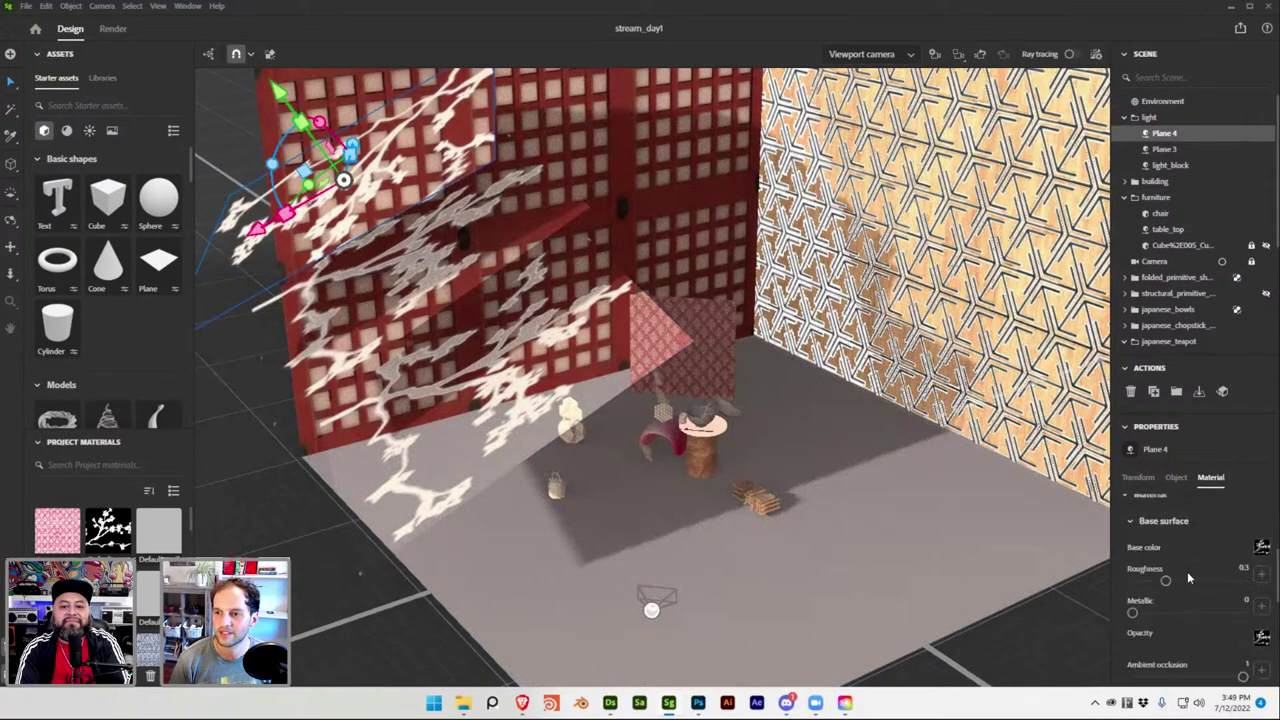
{"action": "left_click", "coordinate": [1258, 543]}
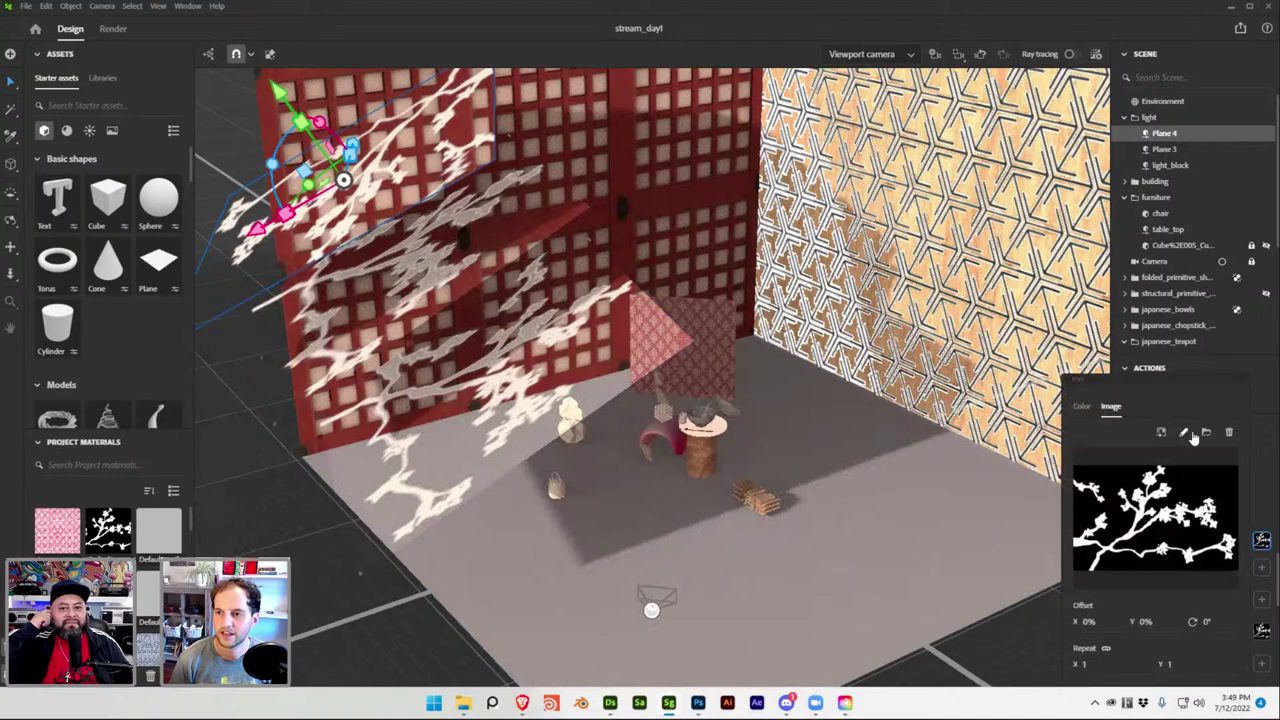
{"action": "left_click", "coordinate": [1206, 432]}
{"action": "scroll", "coordinate": [460, 250], "scroll_direction": "down", "scroll_amount": 1}
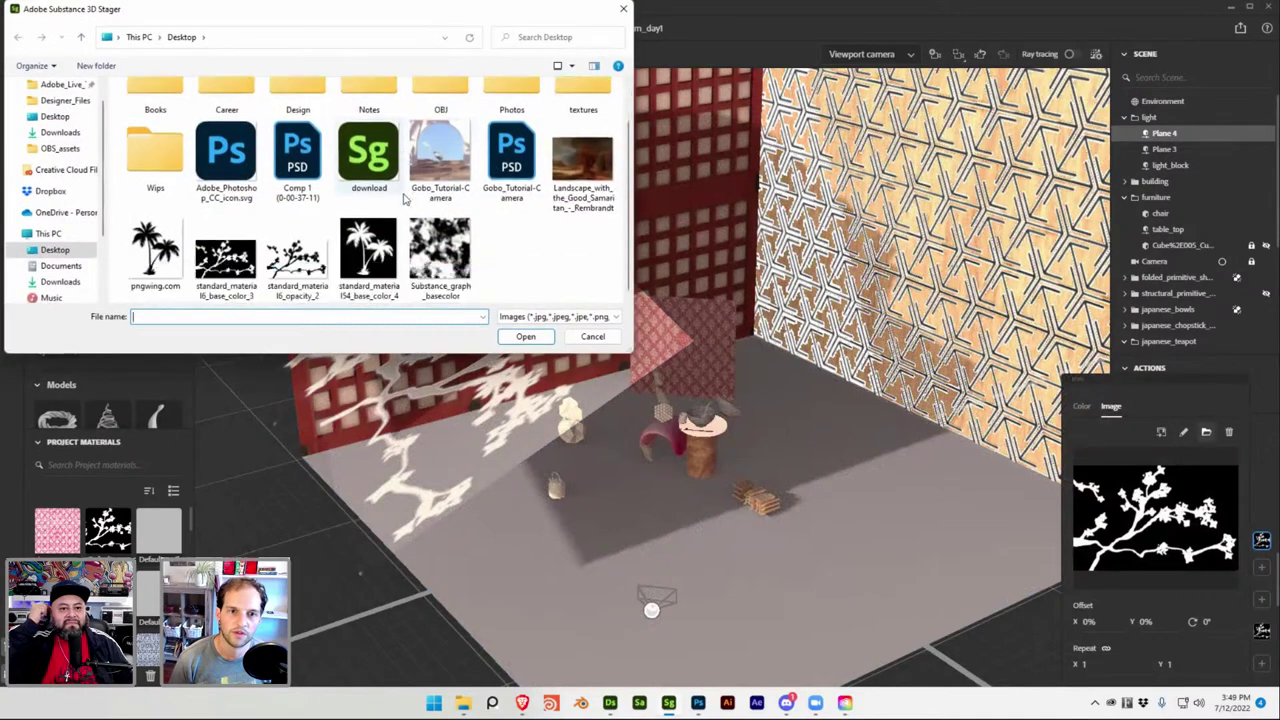
{"action": "double_click", "coordinate": [455, 262]}
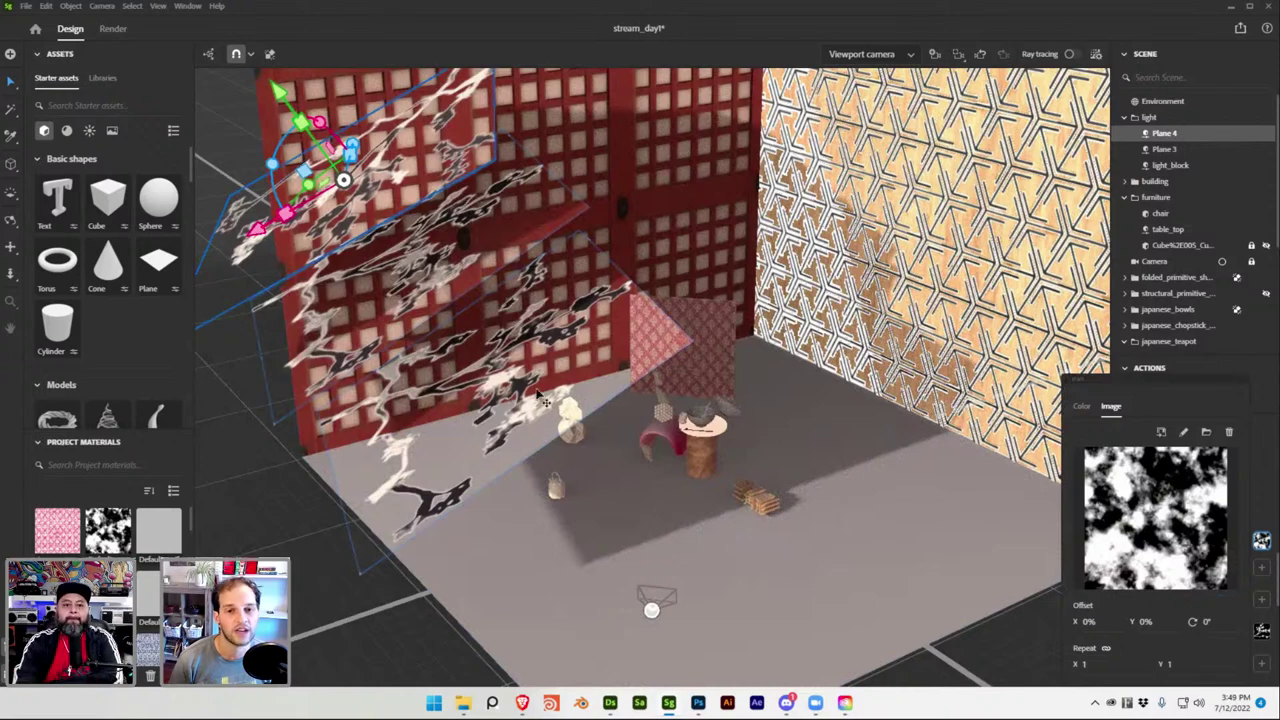
Close the base color image settings and select the light group containing the light-blocking planes.
{"action": "left_click", "coordinate": [380, 583]}
{"action": "left_click", "coordinate": [575, 356]}
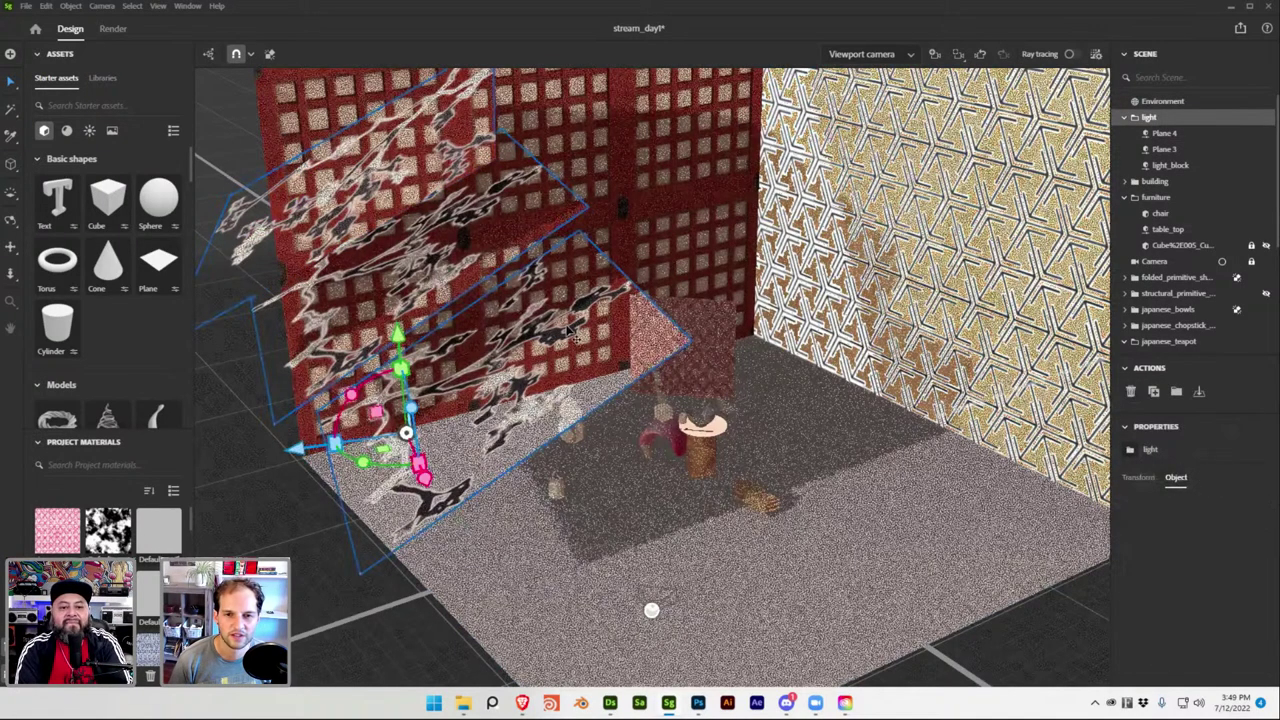
Replace the opacity image of Plane 4's material with Substance_graph_basecolor from the Desktop.
{"action": "left_click", "coordinate": [1170, 136]}
{"action": "scroll", "coordinate": [1200, 580], "scroll_direction": "down", "scroll_amount": 5}
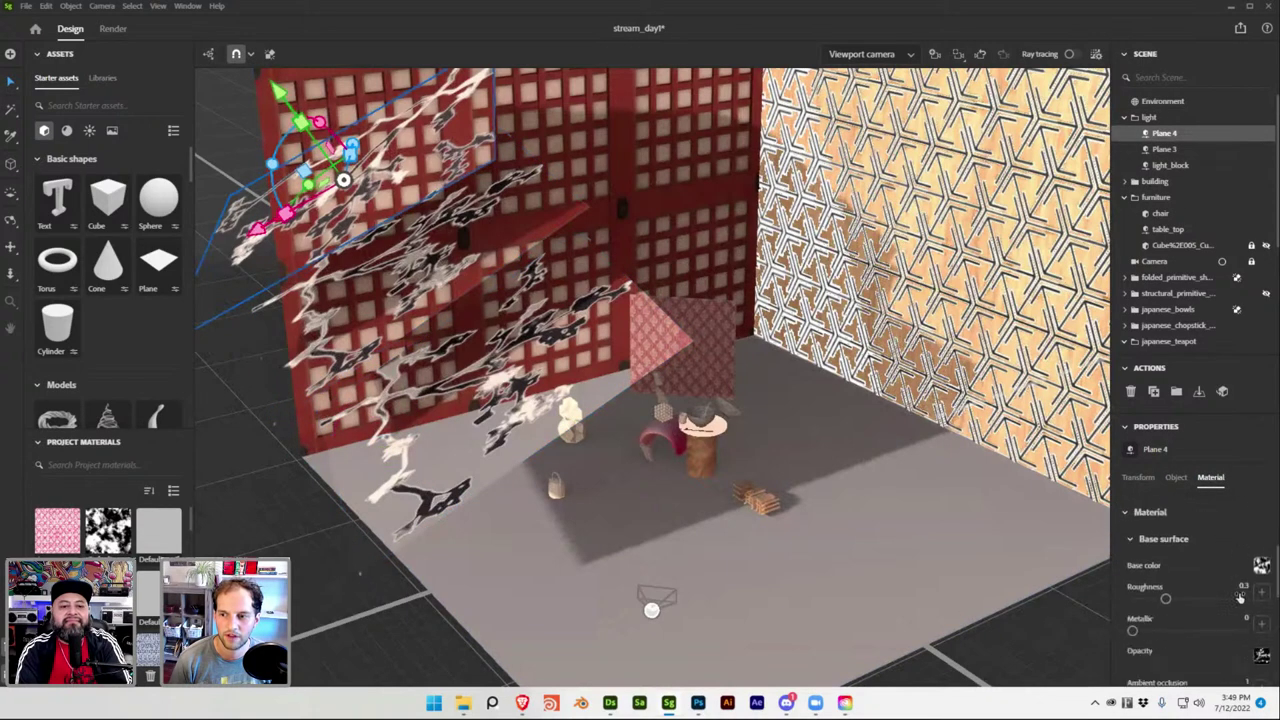
{"action": "left_click", "coordinate": [1262, 632]}
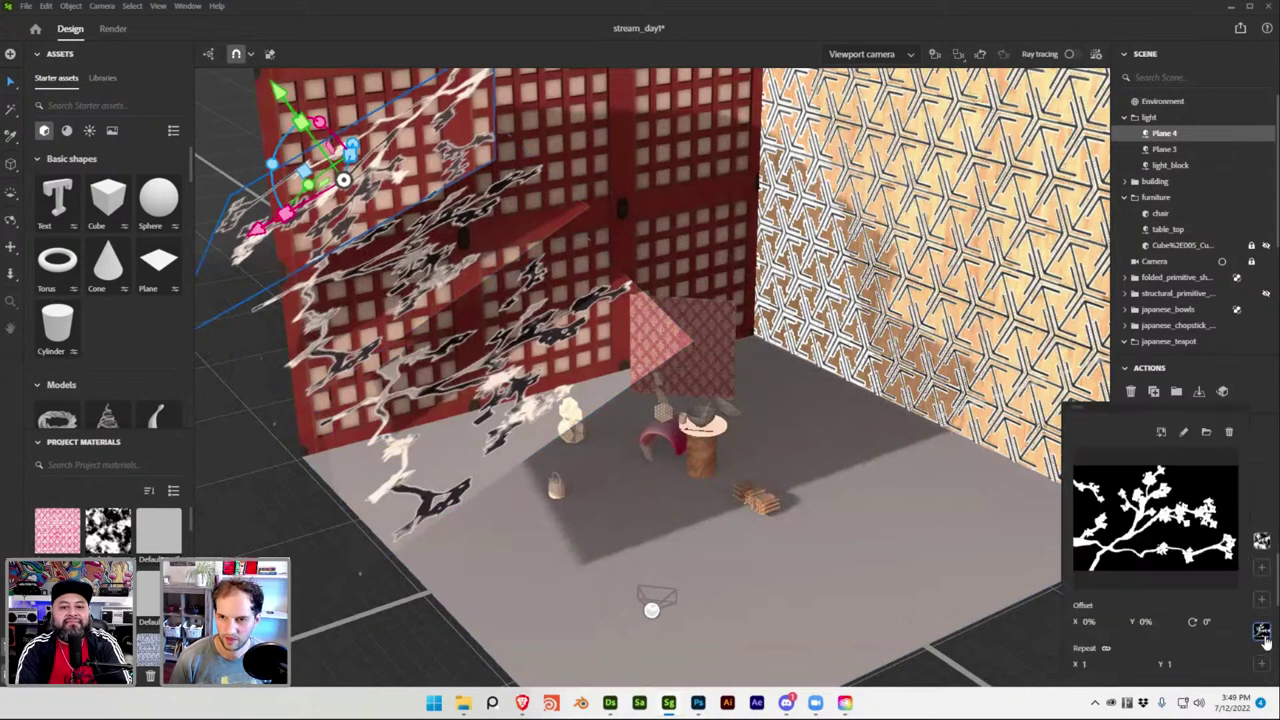
{"action": "left_click", "coordinate": [1206, 431]}
{"action": "scroll", "coordinate": [445, 268], "scroll_direction": "down", "scroll_amount": 1}
{"action": "double_click", "coordinate": [445, 255]}
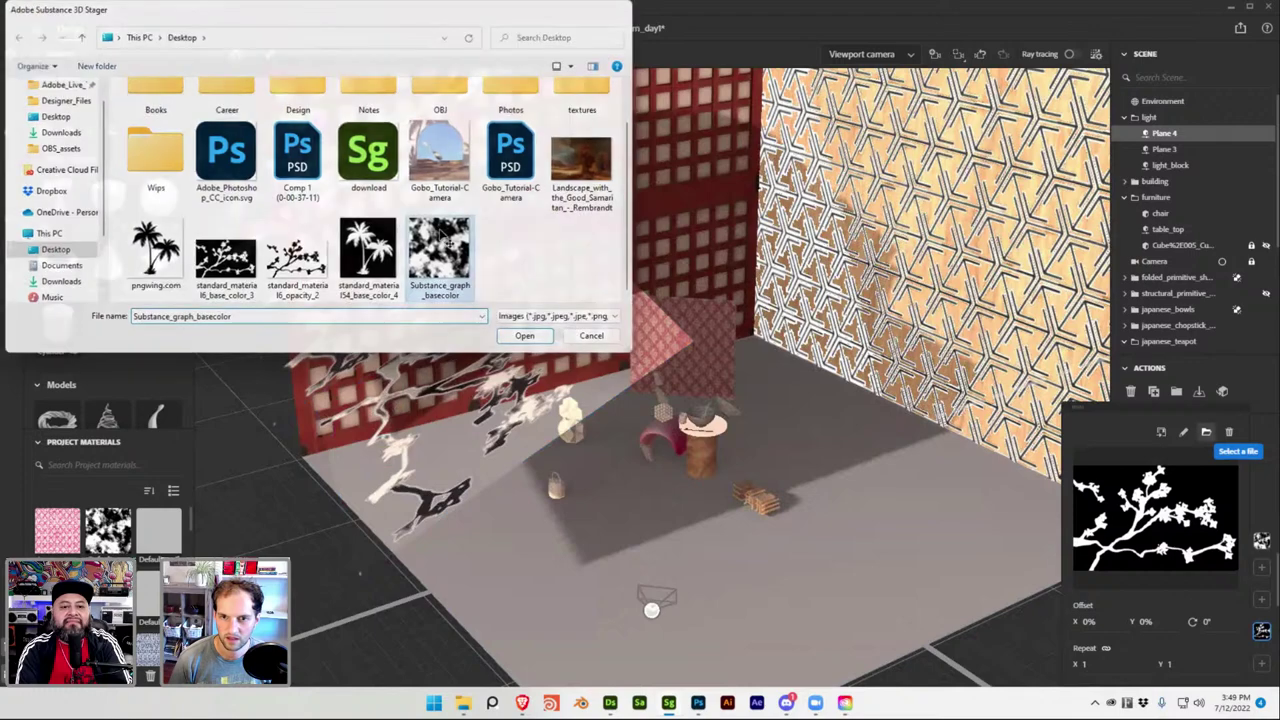
{"action": "mouse_move", "coordinate": [526, 334]}
{"action": "right_mouse_down"}
{"action": "mouse_move", "coordinate": [714, 357]}
{"action": "mouse_move", "coordinate": [606, 360]}
{"action": "mouse_move", "coordinate": [525, 305]}
{"action": "mouse_move", "coordinate": [1072, 57]}
{"action": "right_mouse_up"}
Enable ray tracing and look through the scene Camera to check the cloud shadows.
{"action": "scroll", "coordinate": [714, 357], "scroll_direction": "up", "scroll_amount": 2}
{"action": "left_click", "coordinate": [1072, 55]}
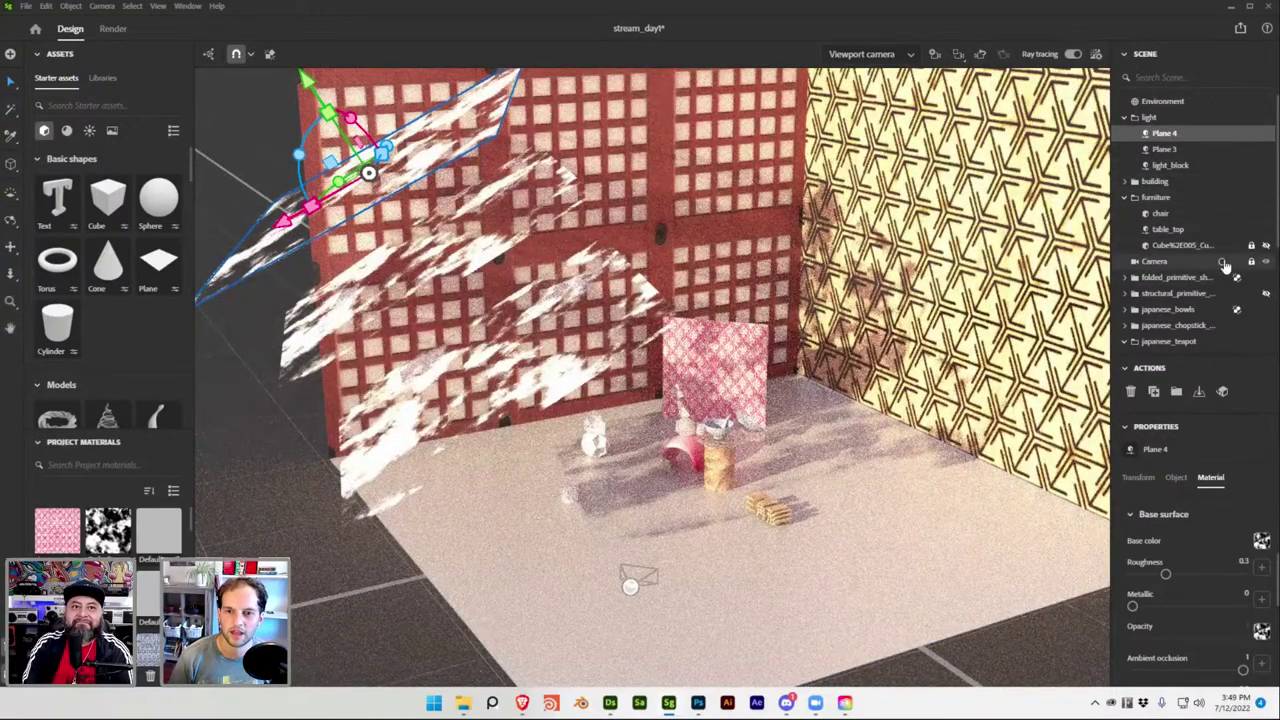
{"action": "left_click", "coordinate": [1223, 262]}
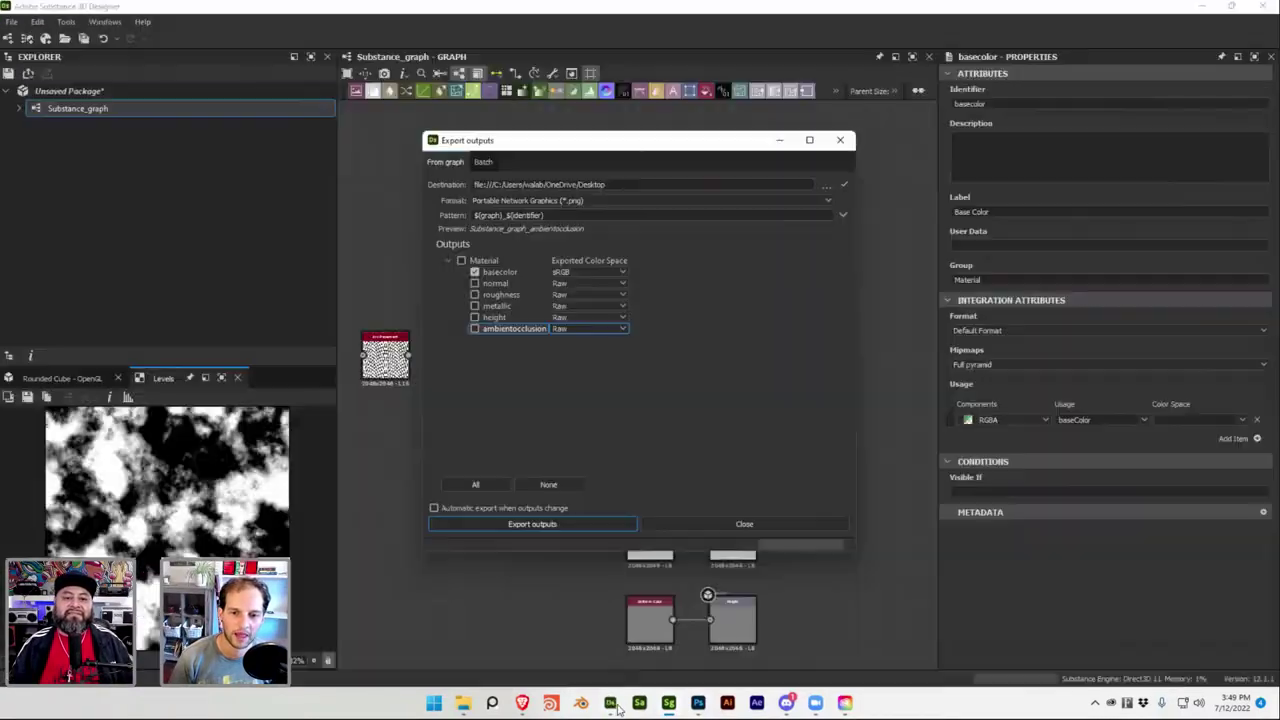
Switch to Substance 3D Designer, close the export dialog and select the Levels node, and return to Substance 3D Stager.
{"action": "left_click", "coordinate": [610, 703]}
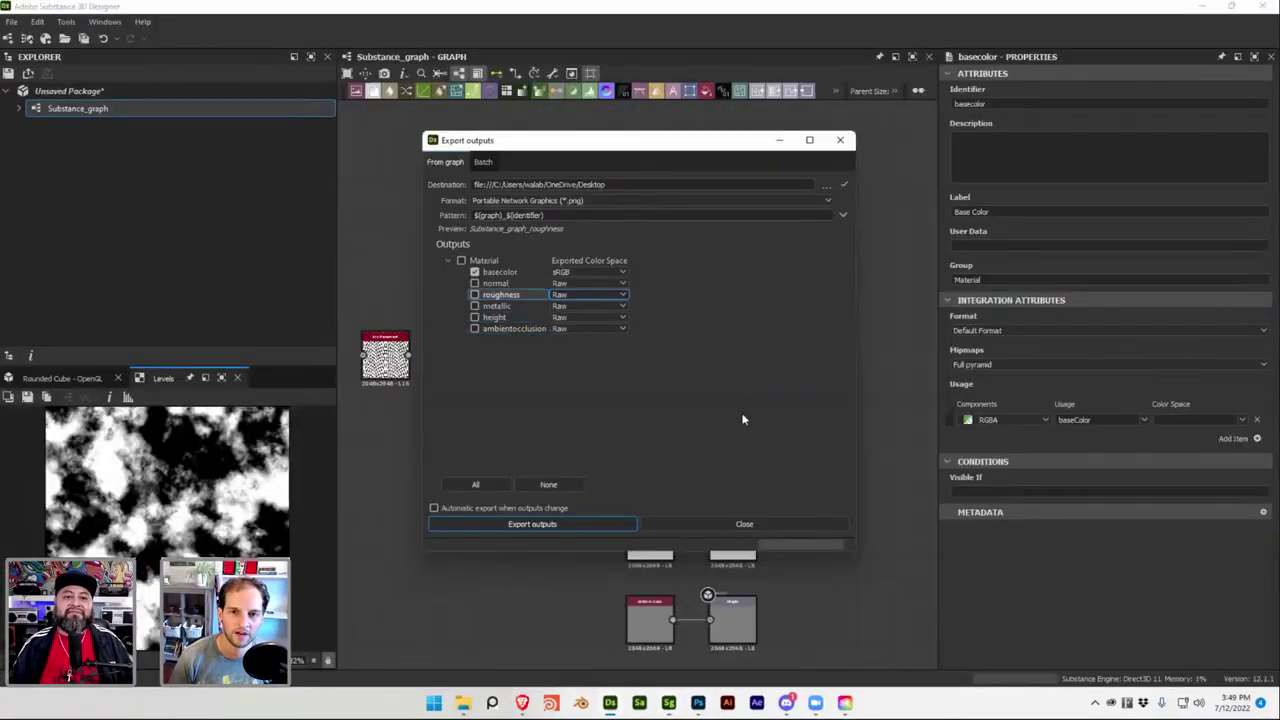
{"action": "left_click", "coordinate": [738, 524]}
{"action": "left_click", "coordinate": [552, 210]}
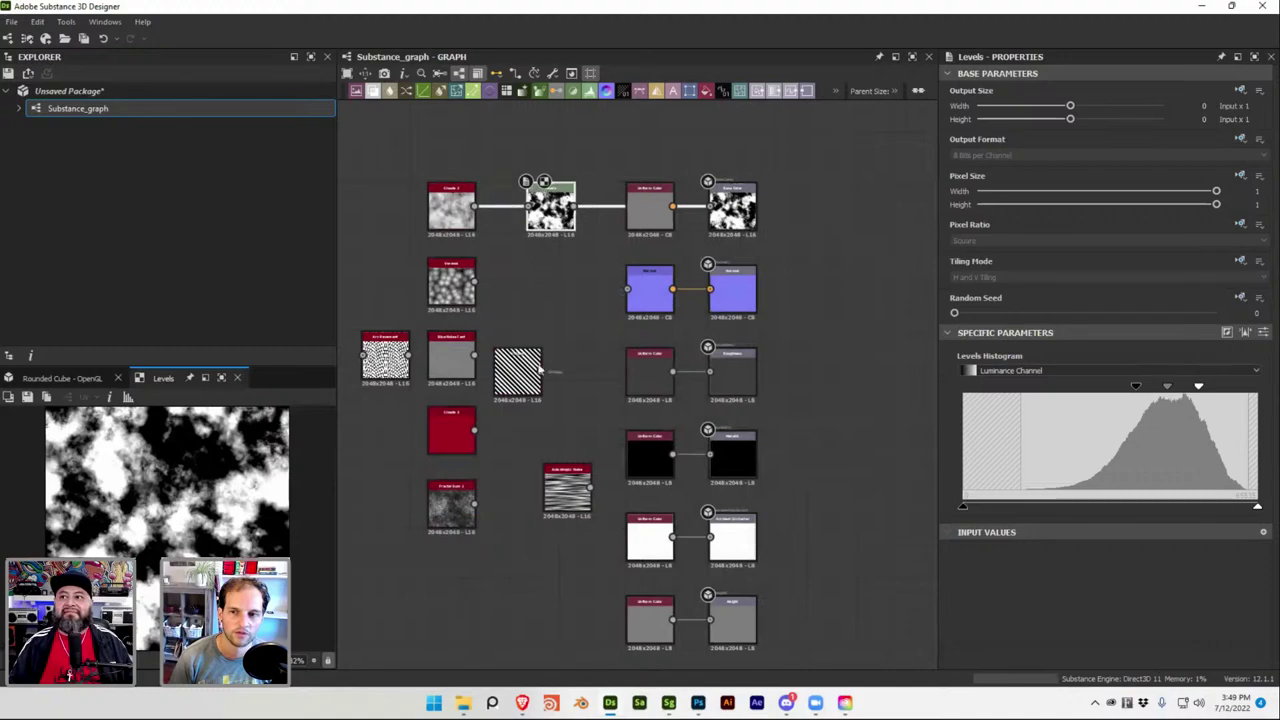
{"action": "key", "text": "super+Tab"}
{"action": "left_click", "coordinate": [396, 248]}
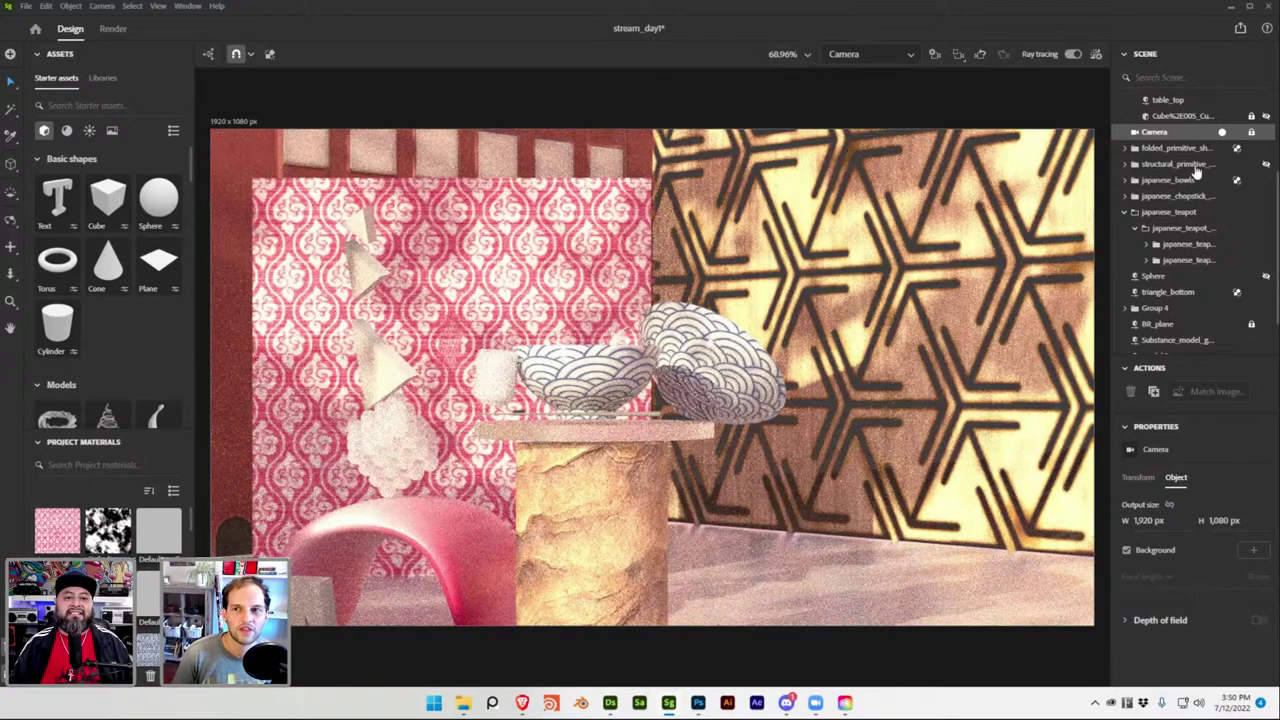
Return to the viewport camera, save the scene and turn off ray tracing.
{"action": "left_click", "coordinate": [1221, 133]}
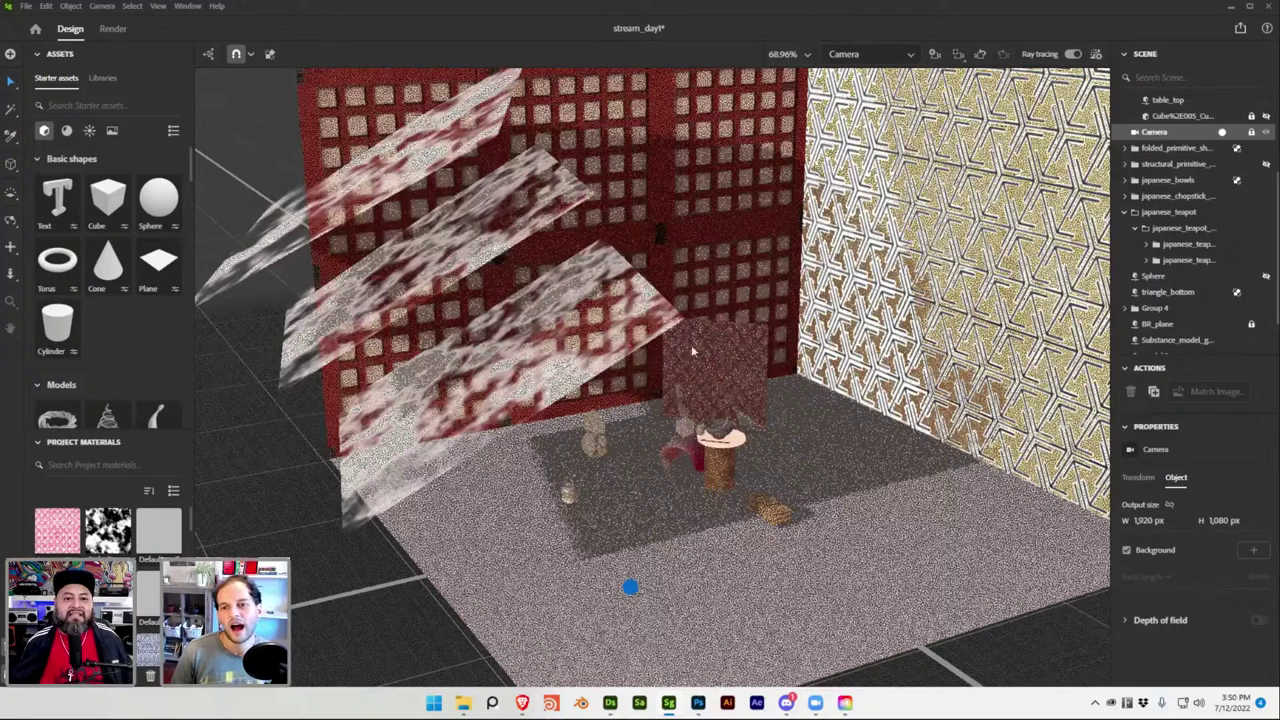
{"action": "key", "text": "ctrl+s"}
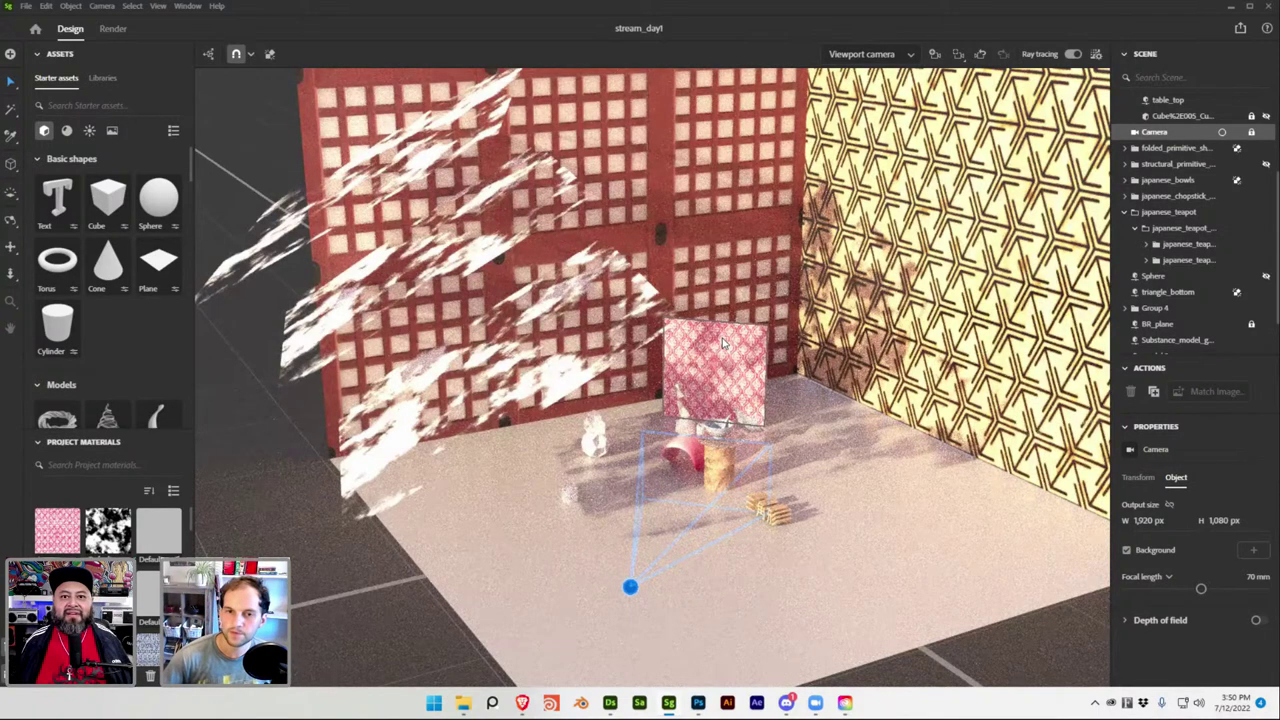
{"action": "left_click", "coordinate": [1070, 55]}
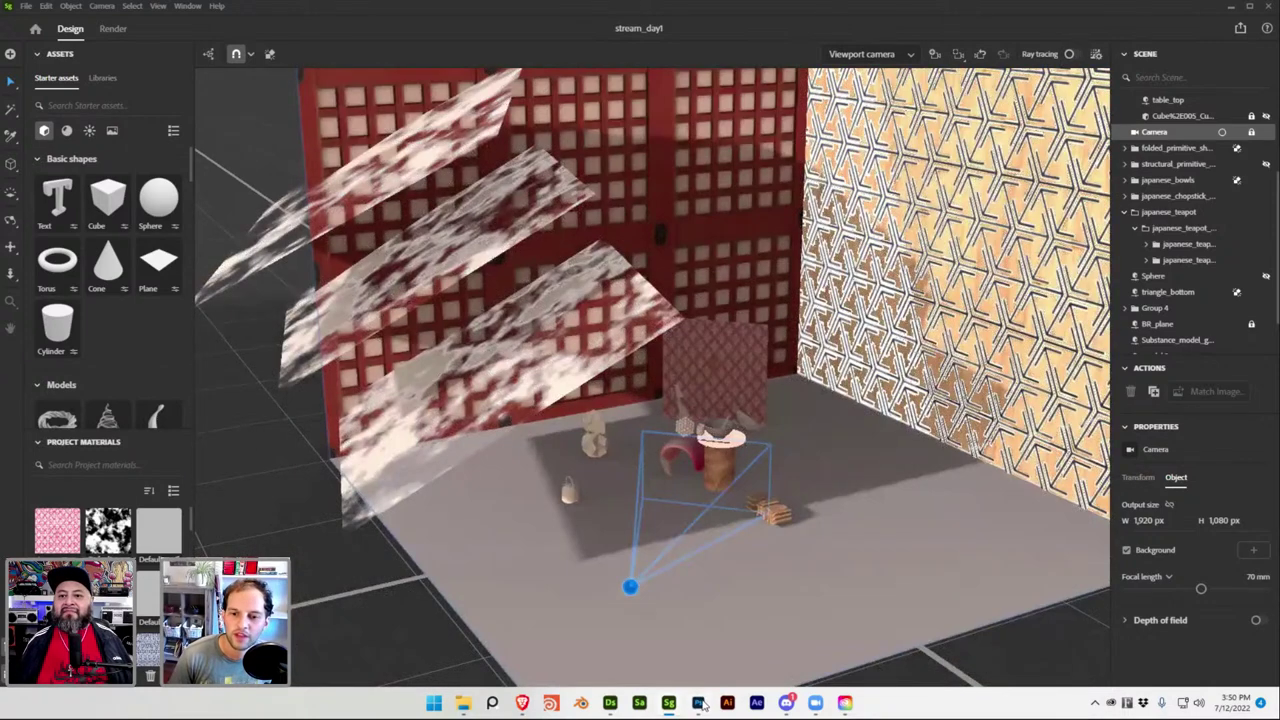
Switch to Photoshop to view the reference artwork on the inspiration board, and return to Substance 3D Stager.
{"action": "left_click", "coordinate": [698, 703]}
{"action": "key", "text": "ctrl+plus"}
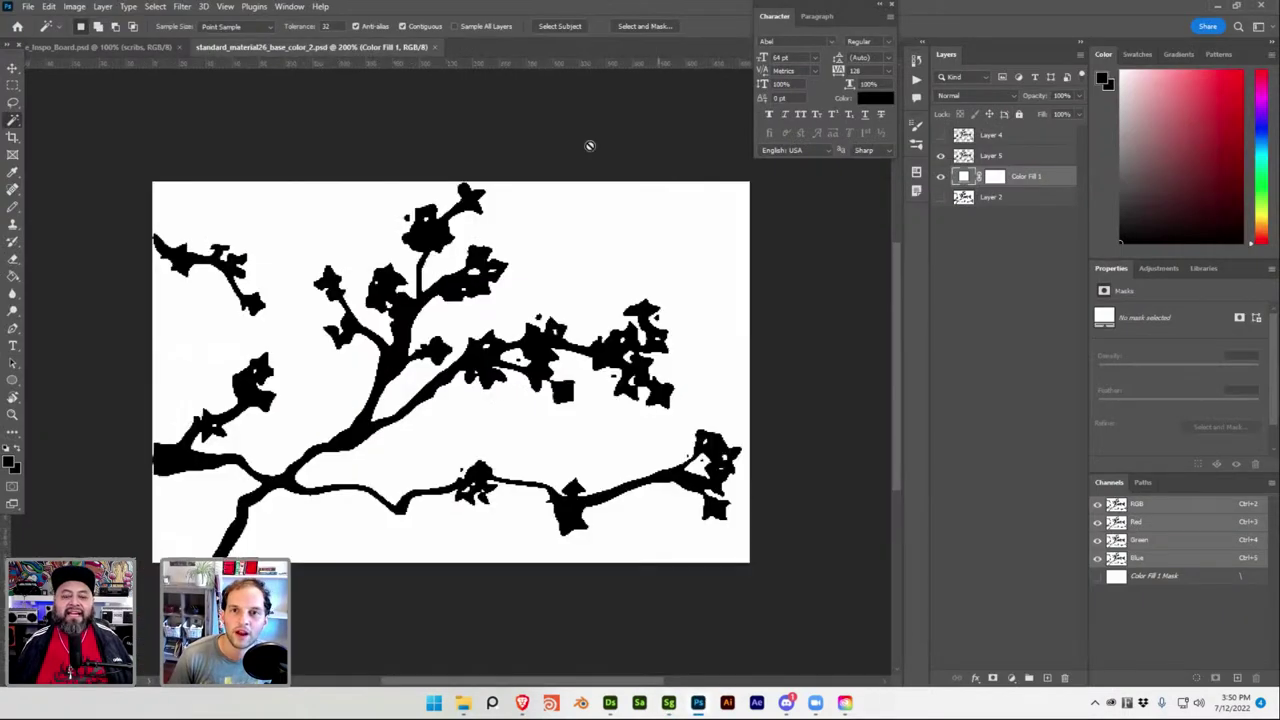
{"action": "key", "text": "ctrl+Tab"}
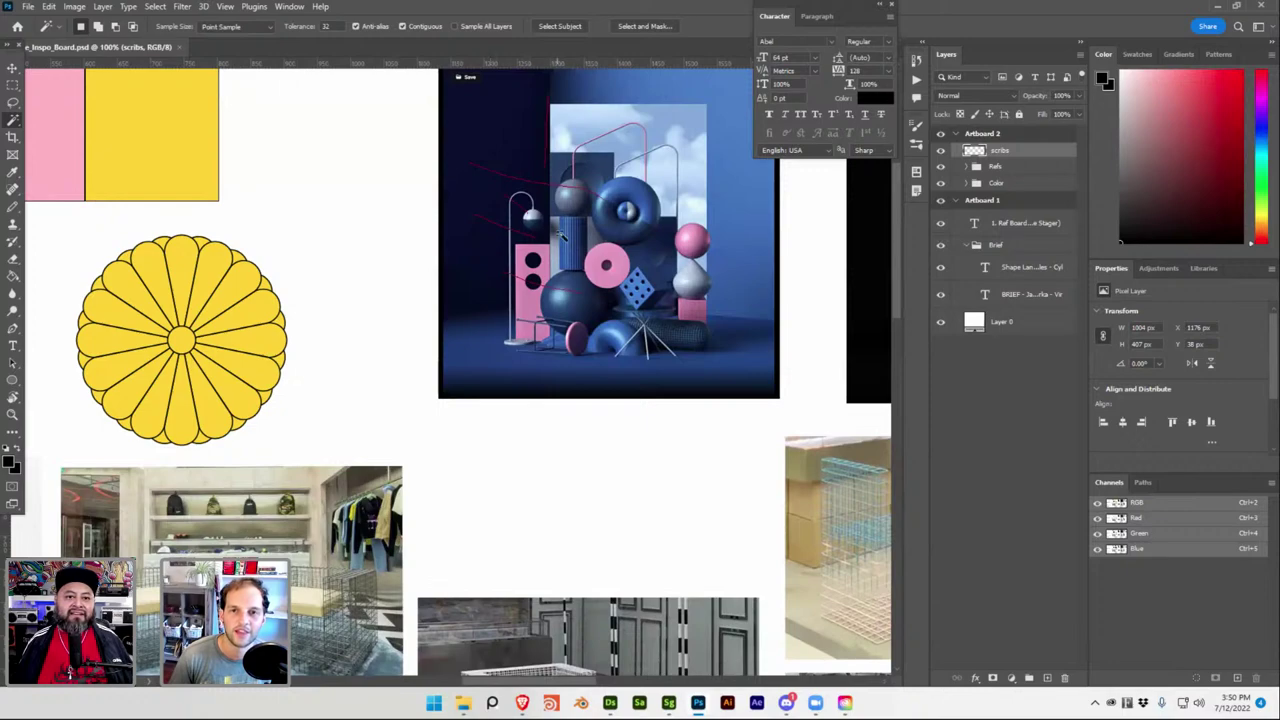
{"action": "key", "text": "super+Tab"}
{"action": "left_click", "coordinate": [409, 229]}
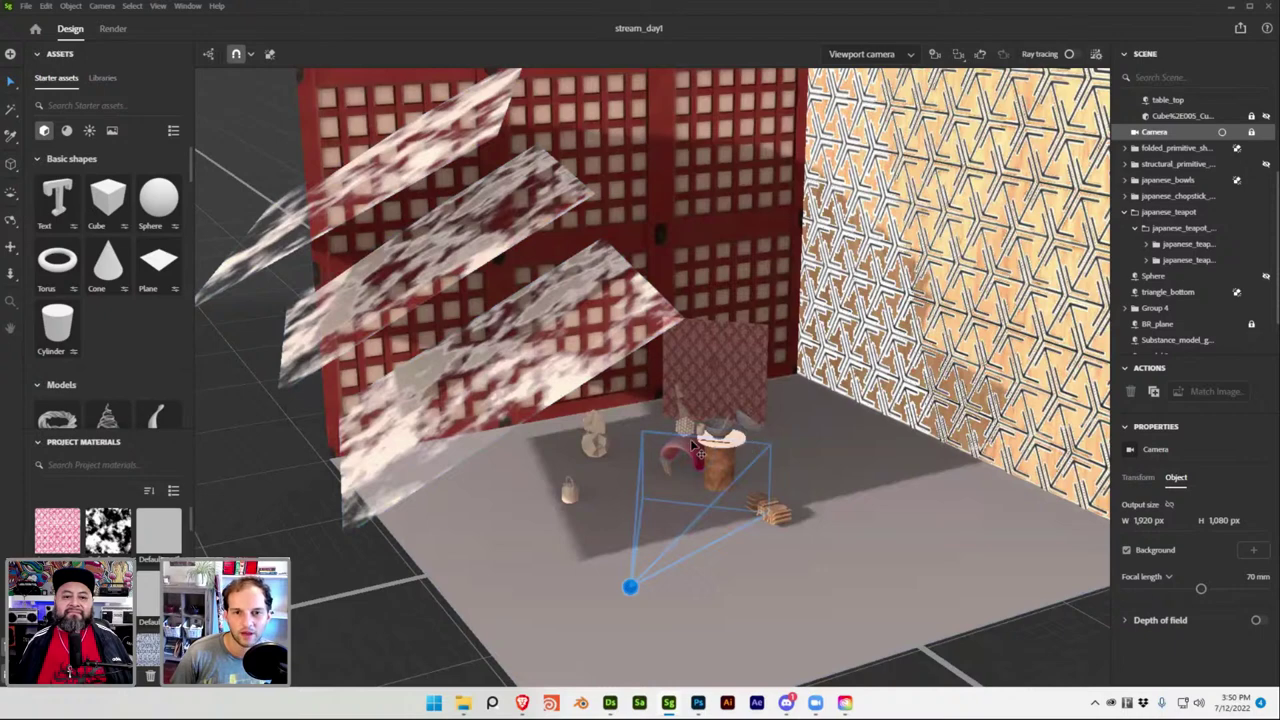
Set the view to the scene Camera and save the scene.
{"action": "scroll", "coordinate": [573, 404], "scroll_direction": "up", "scroll_amount": 3}
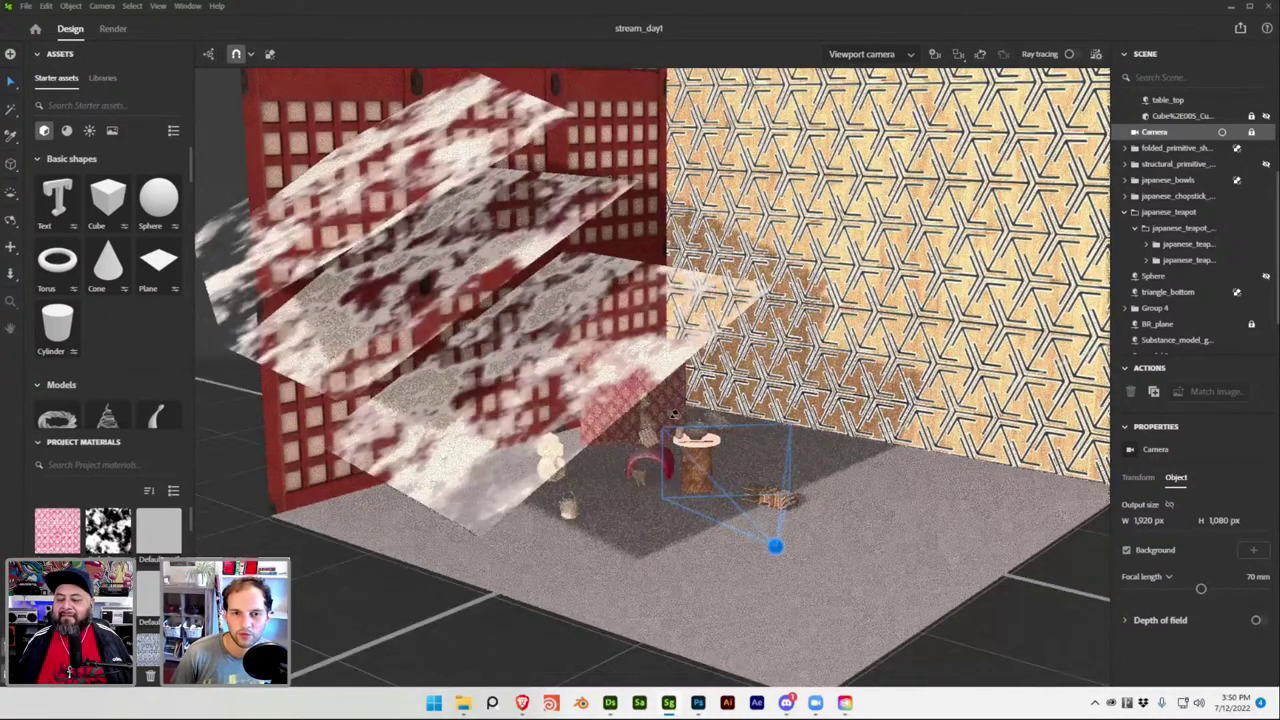
{"action": "mouse_move", "coordinate": [672, 414]}
{"action": "middle_mouse_down"}
{"action": "mouse_move", "coordinate": [625, 430]}
{"action": "mouse_move", "coordinate": [866, 245]}
{"action": "mouse_move", "coordinate": [1075, 55]}
{"action": "middle_mouse_up"}
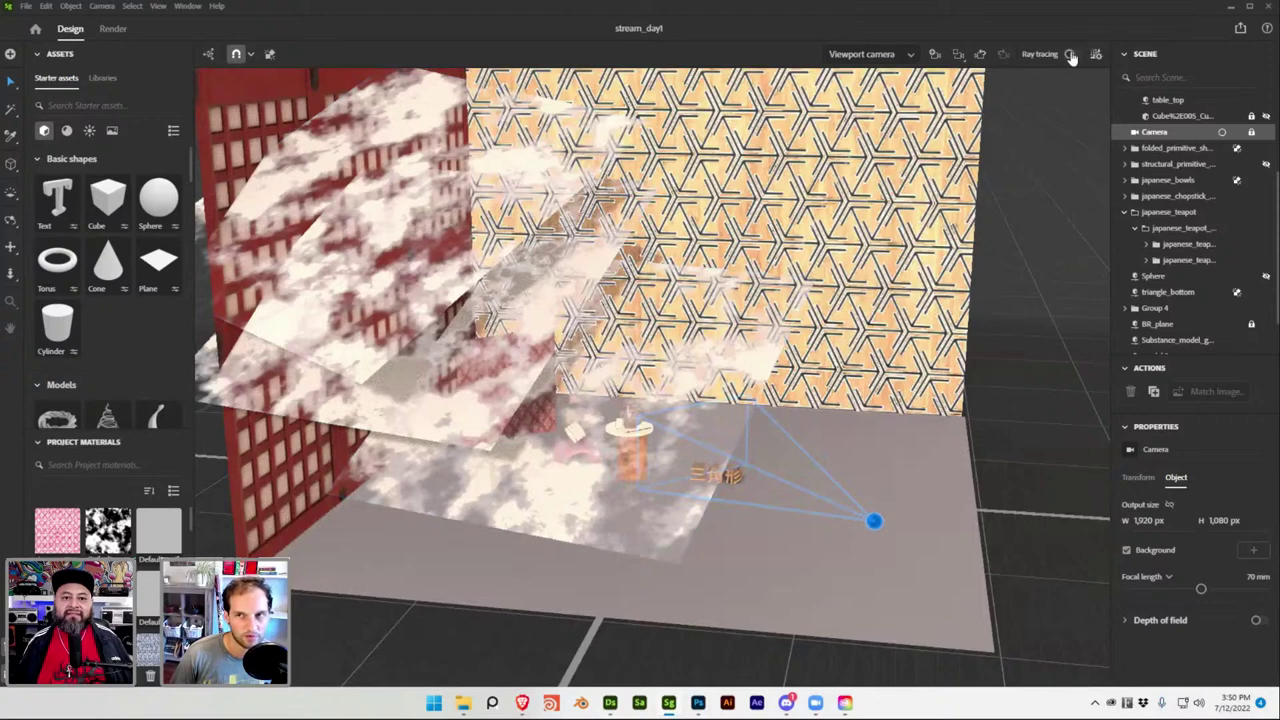
{"action": "middle_click_drag", "start_coordinate": [700, 420], "coordinate": [1140, 276]}
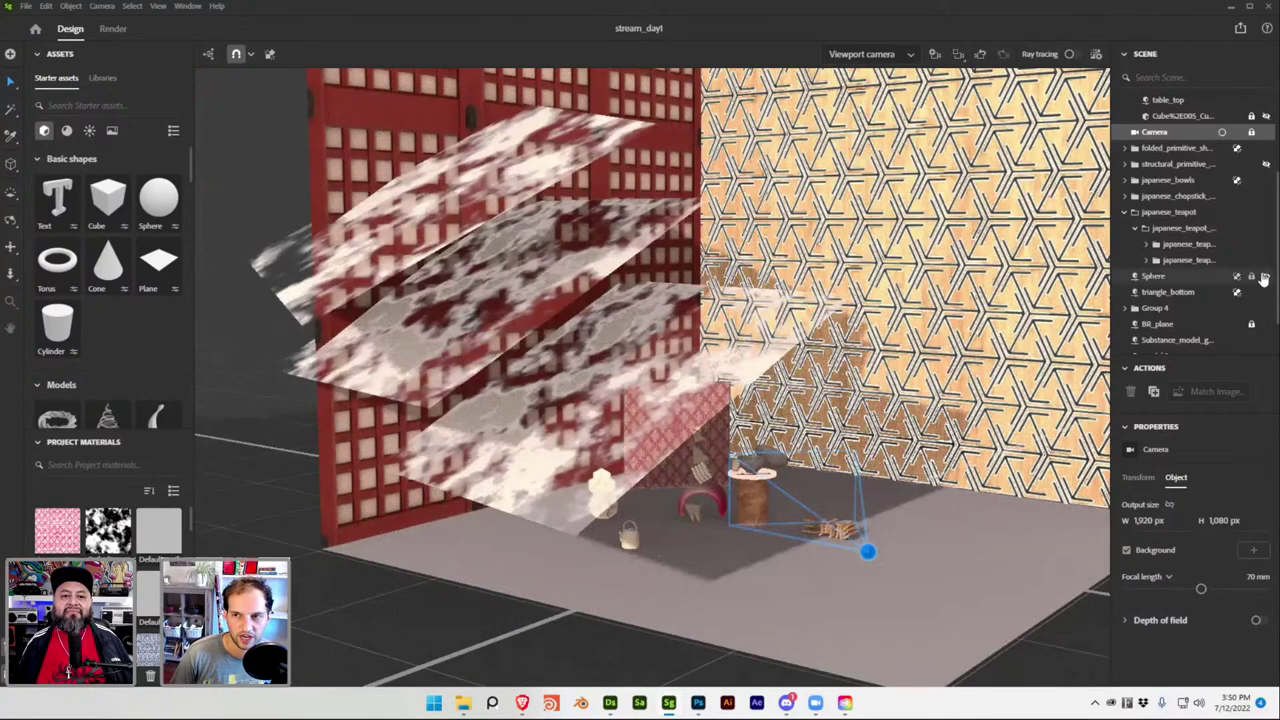
{"action": "left_click", "coordinate": [1222, 134]}
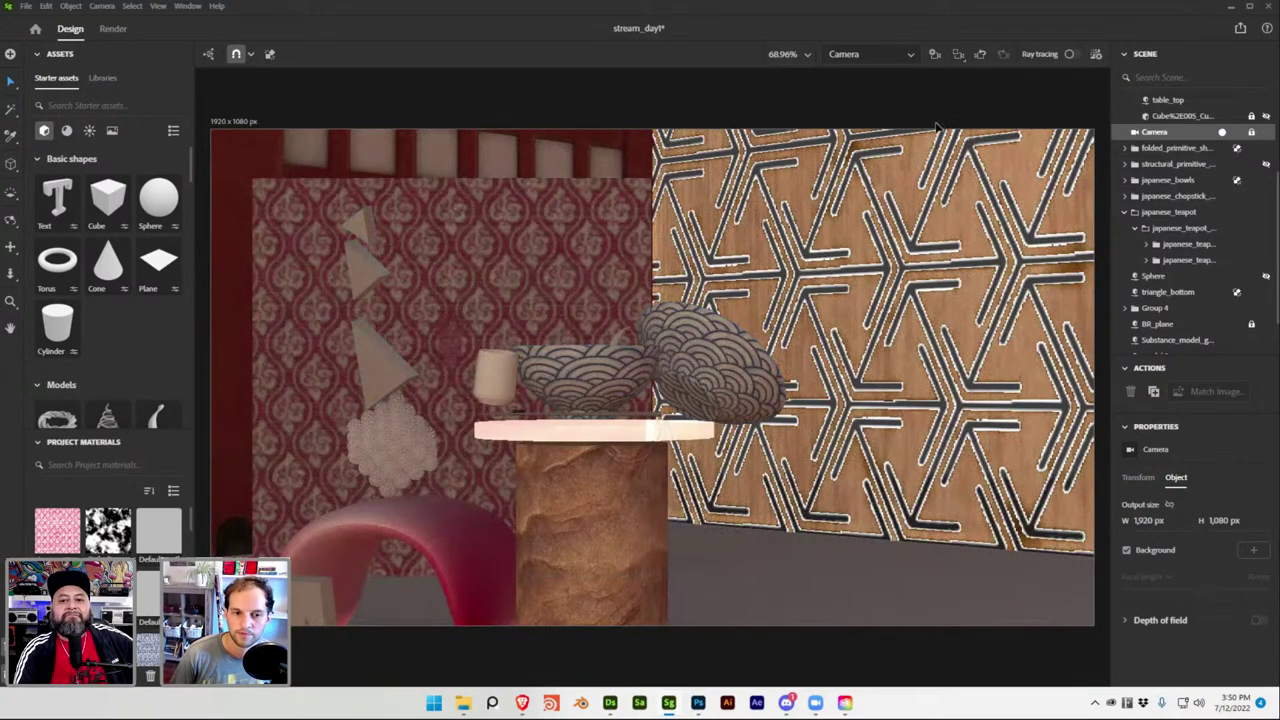
{"action": "key", "text": "ctrl+s"}
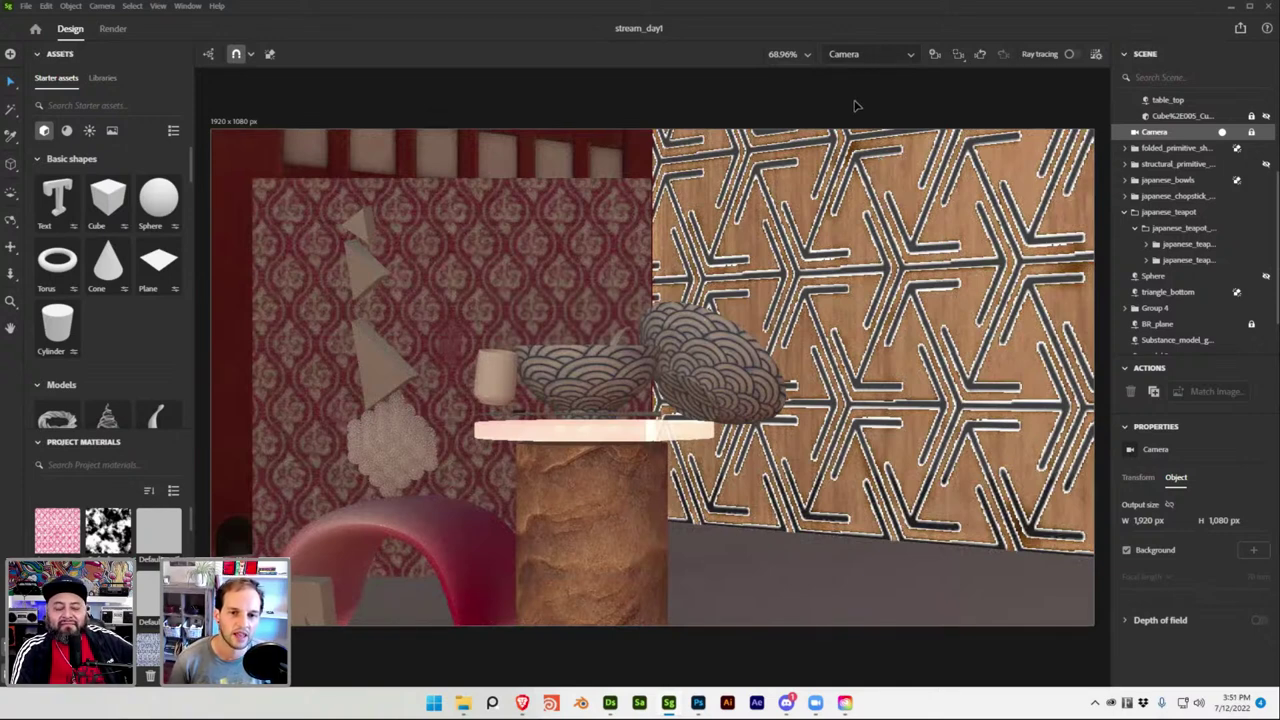
Check the Photoshop inspiration board again and review Stager's render settings before returning to the design workspace.
{"action": "left_click", "coordinate": [697, 703]}
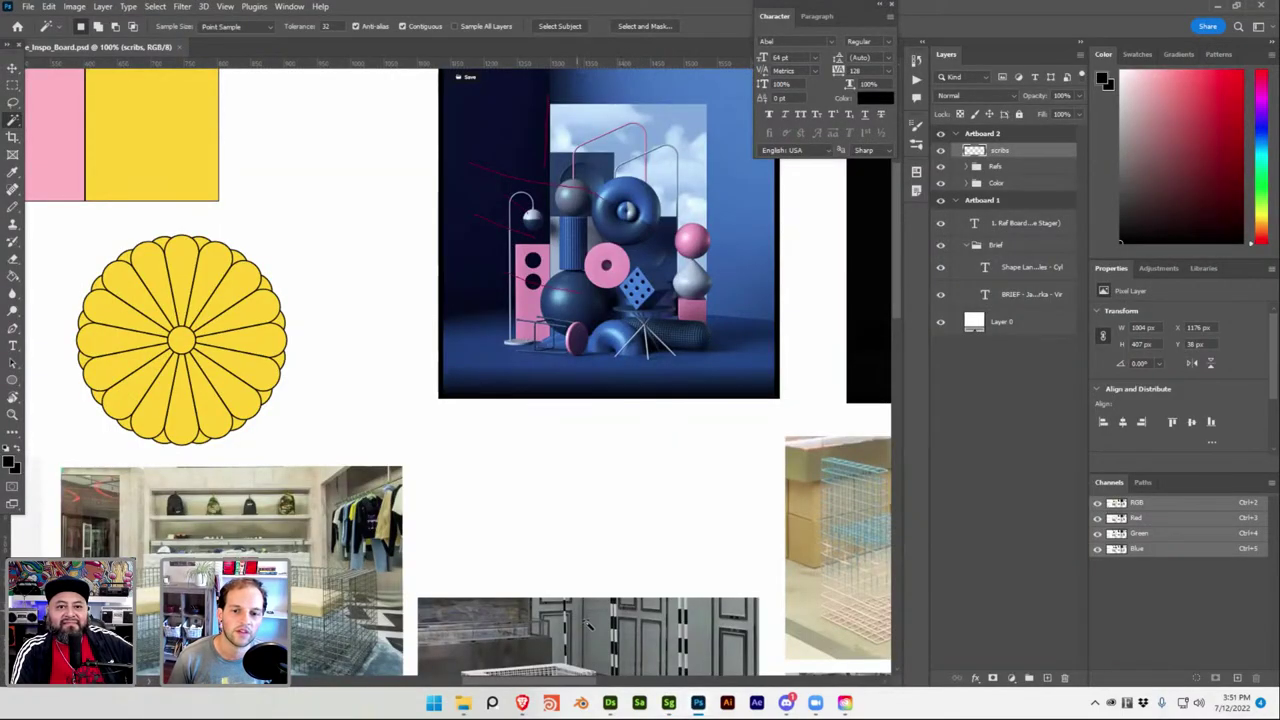
{"action": "left_click", "coordinate": [669, 703]}
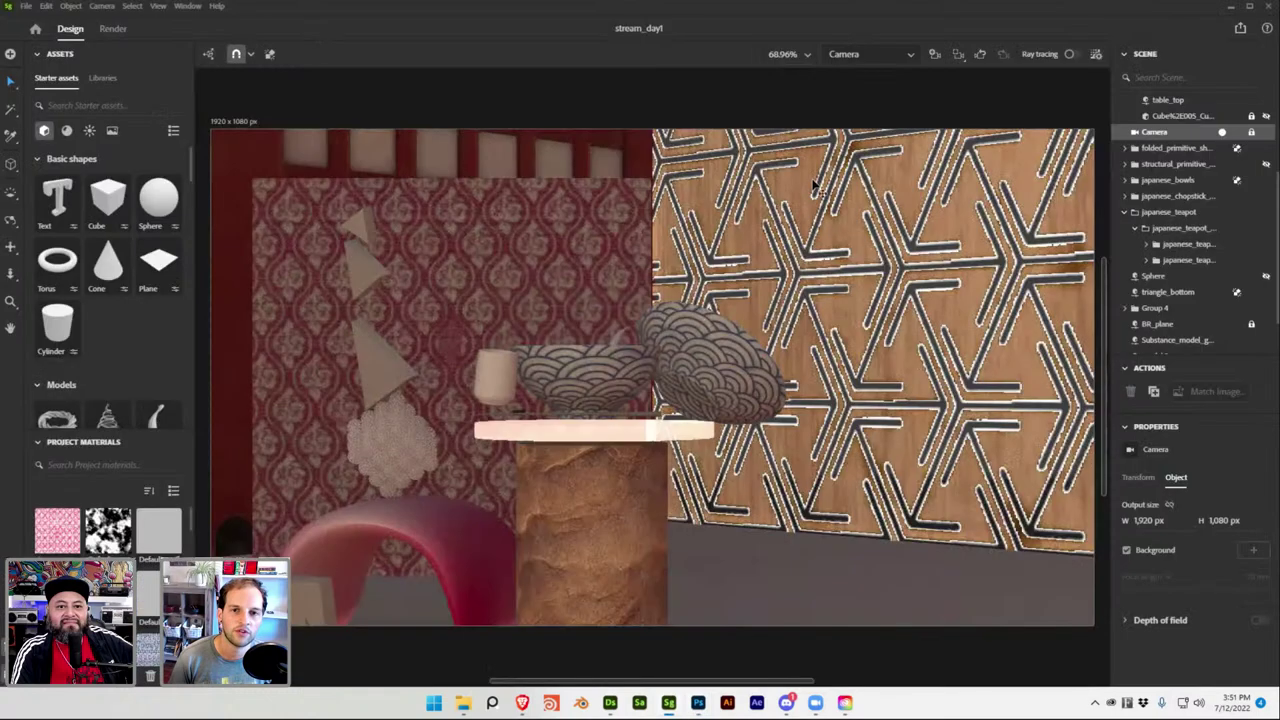
{"action": "left_click", "coordinate": [113, 29]}
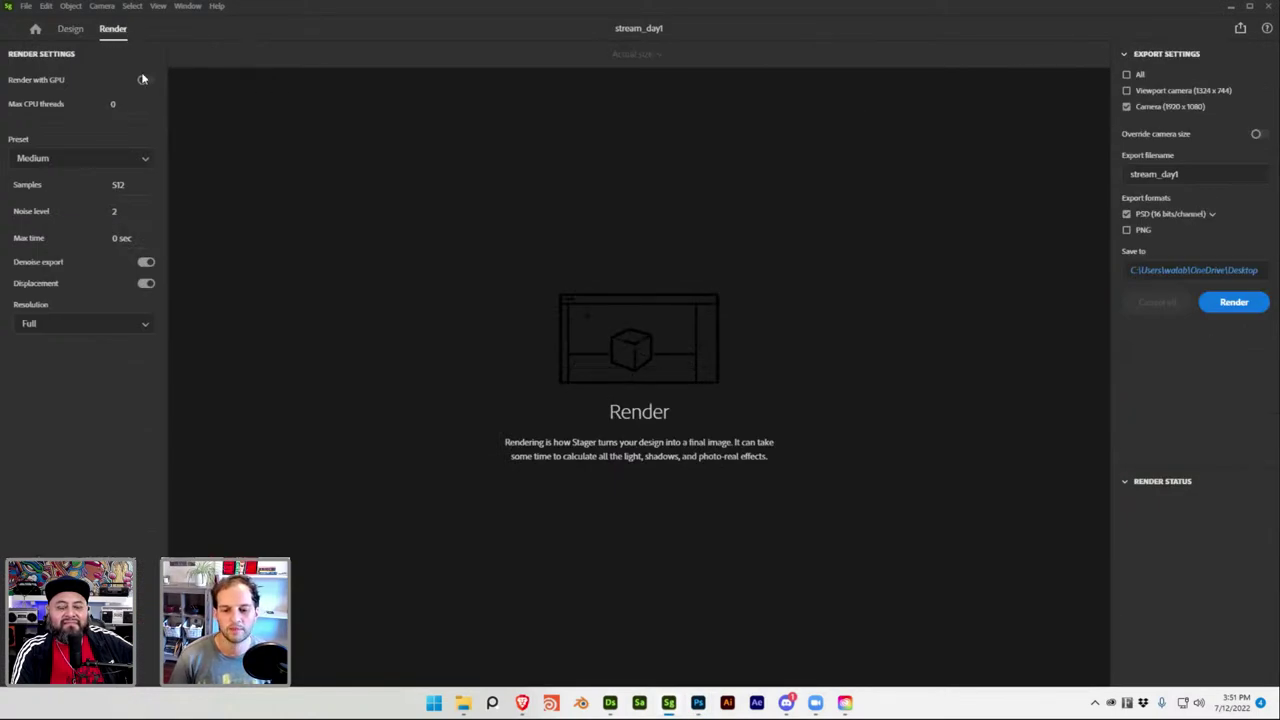
{"action": "left_click", "coordinate": [70, 29]}
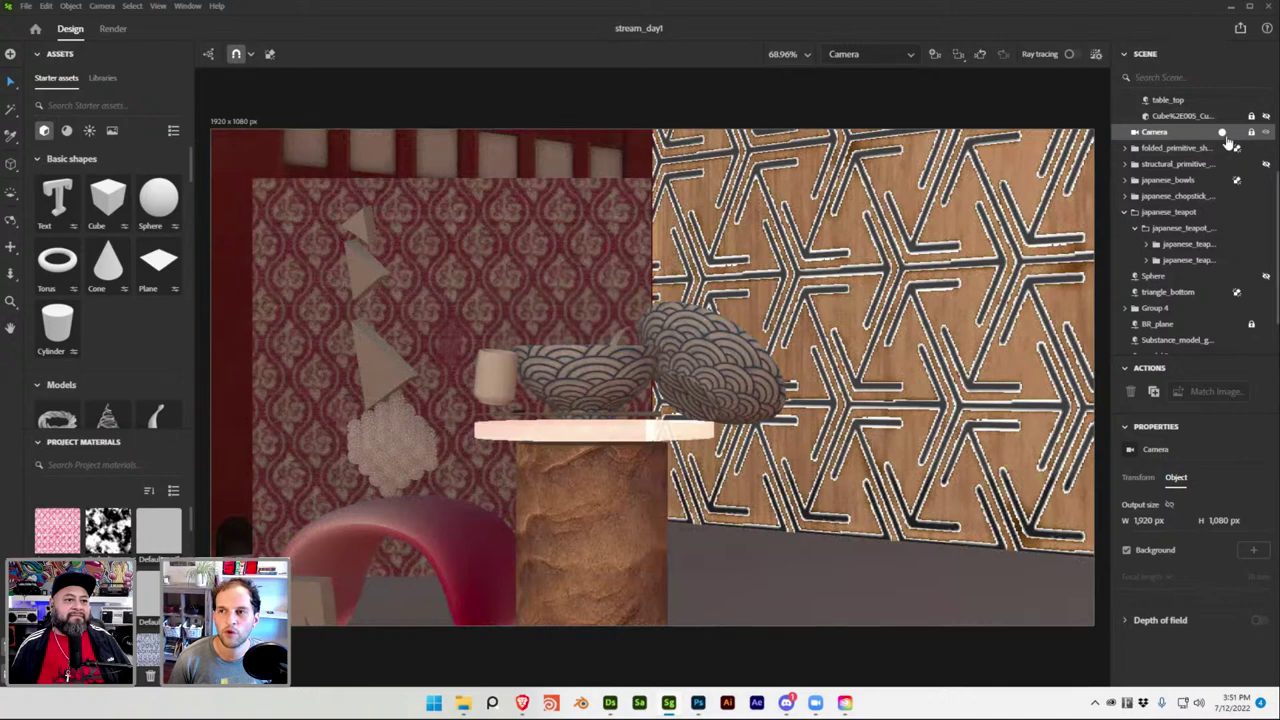
Compare the light-blocking planes in the viewport with their ray-traced shadows through the scene Camera.
{"action": "left_click_drag", "start_coordinate": [828, 316], "coordinate": [568, 265], "text": "alt"}
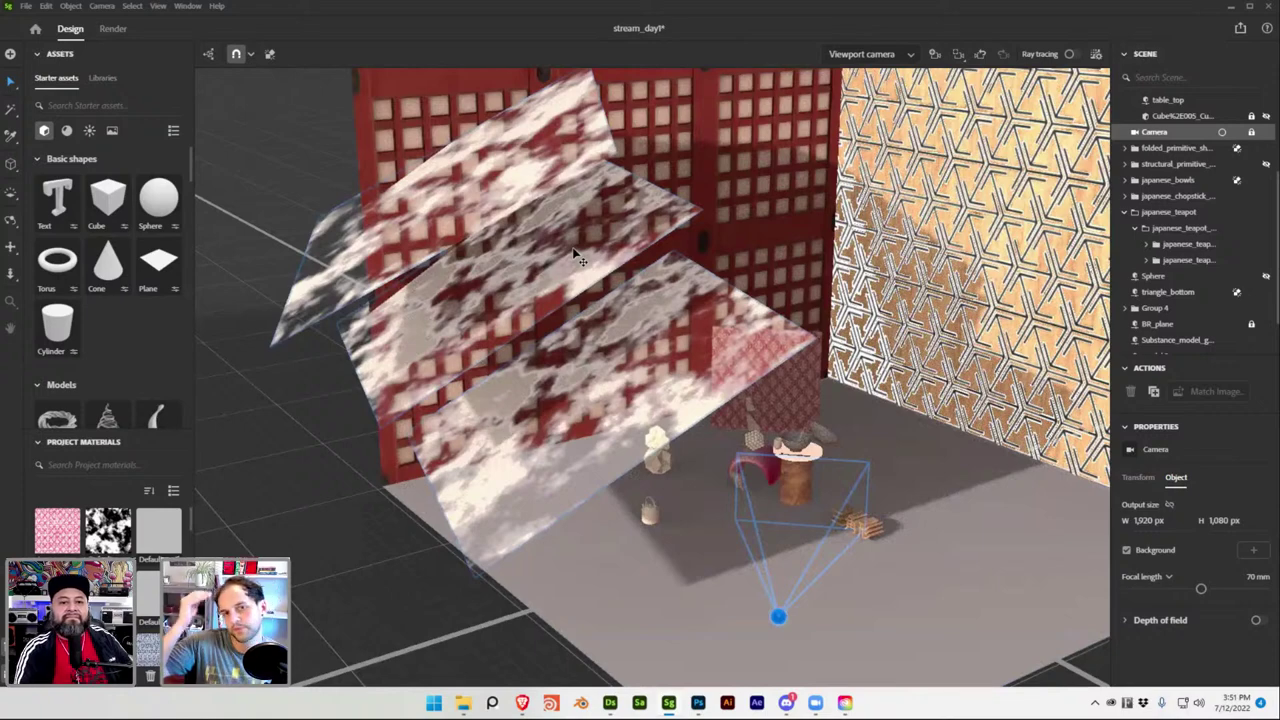
{"action": "left_click", "coordinate": [1222, 133]}
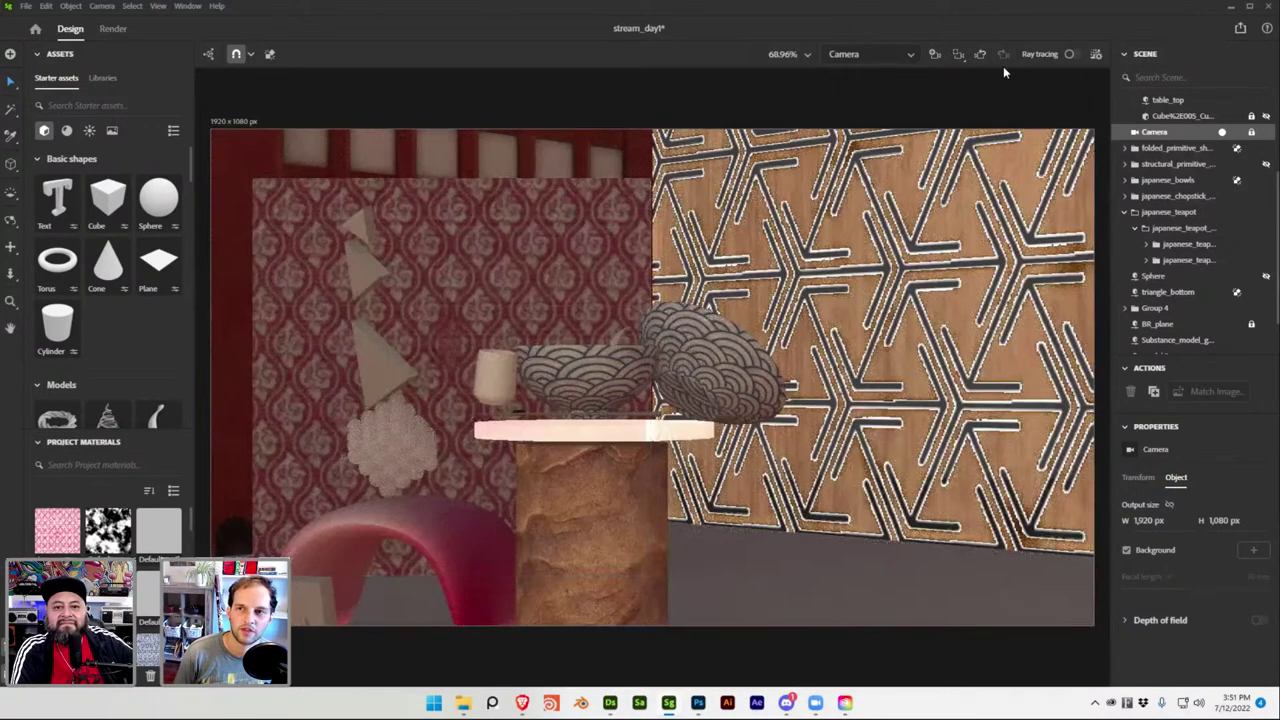
{"action": "left_click", "coordinate": [1064, 54]}
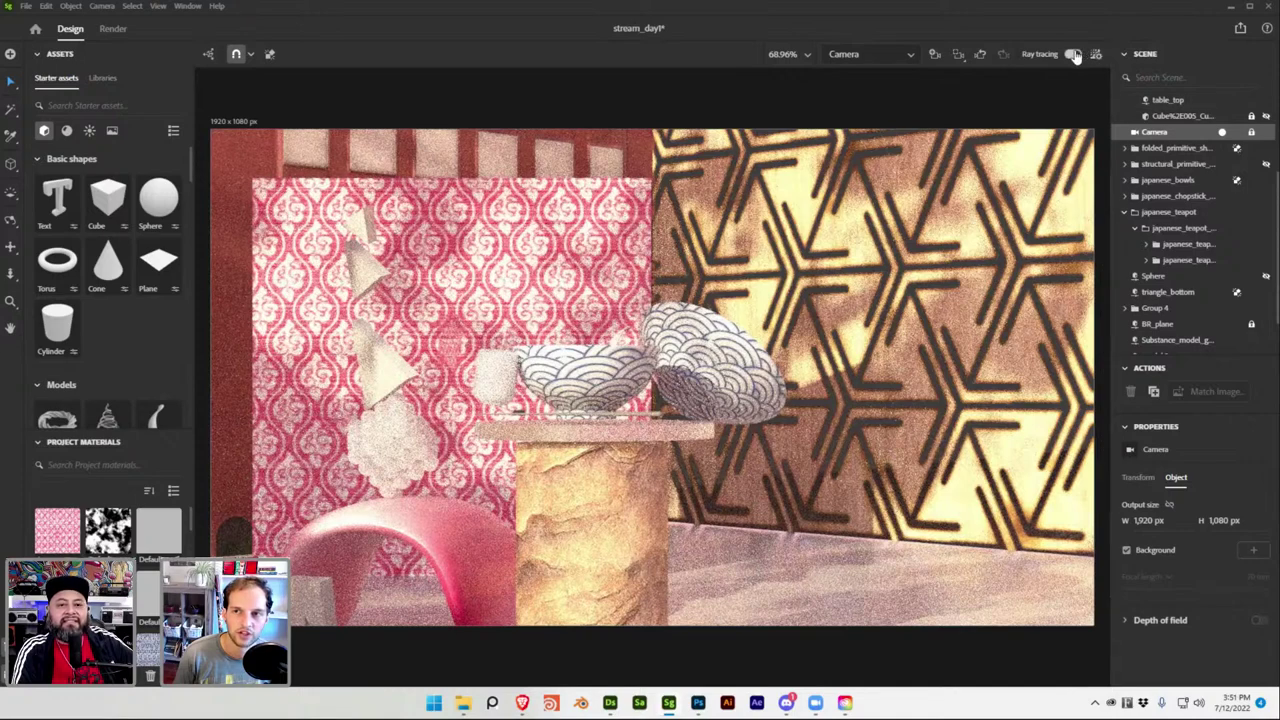
{"action": "left_click", "coordinate": [902, 54]}
{"action": "left_click", "coordinate": [879, 84]}
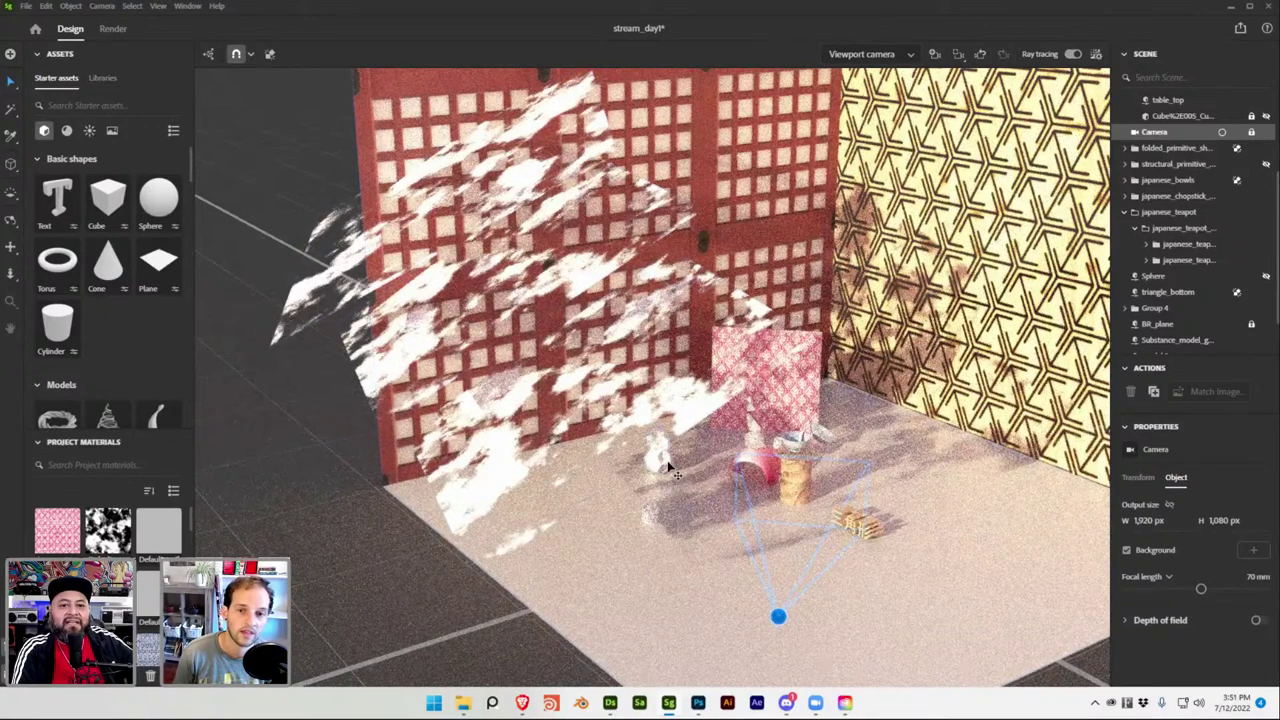
Save the scene with ray tracing off and apply aged_japanese_elm_wood from the Designer_Files folder to right_wall in the building group.
{"action": "left_click", "coordinate": [744, 205]}
{"action": "scroll", "coordinate": [1160, 150], "scroll_direction": "up", "scroll_amount": 1}
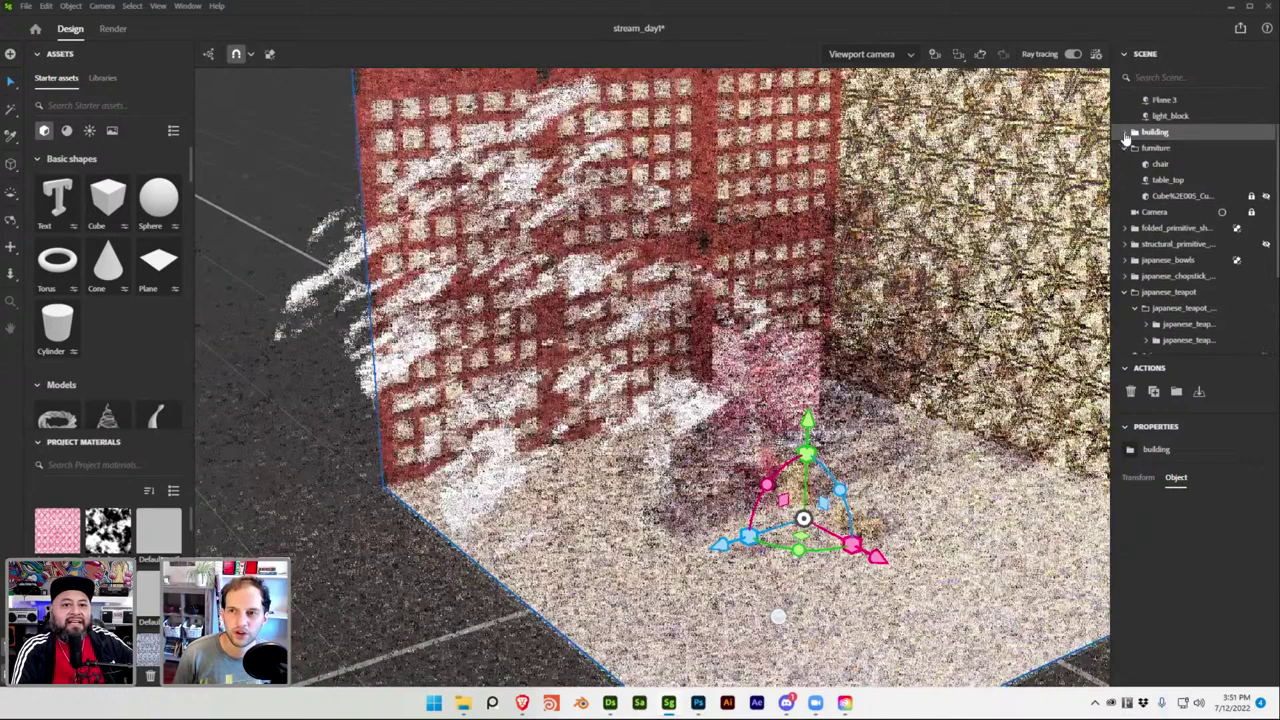
{"action": "left_click", "coordinate": [1128, 133]}
{"action": "left_click", "coordinate": [1165, 148]}
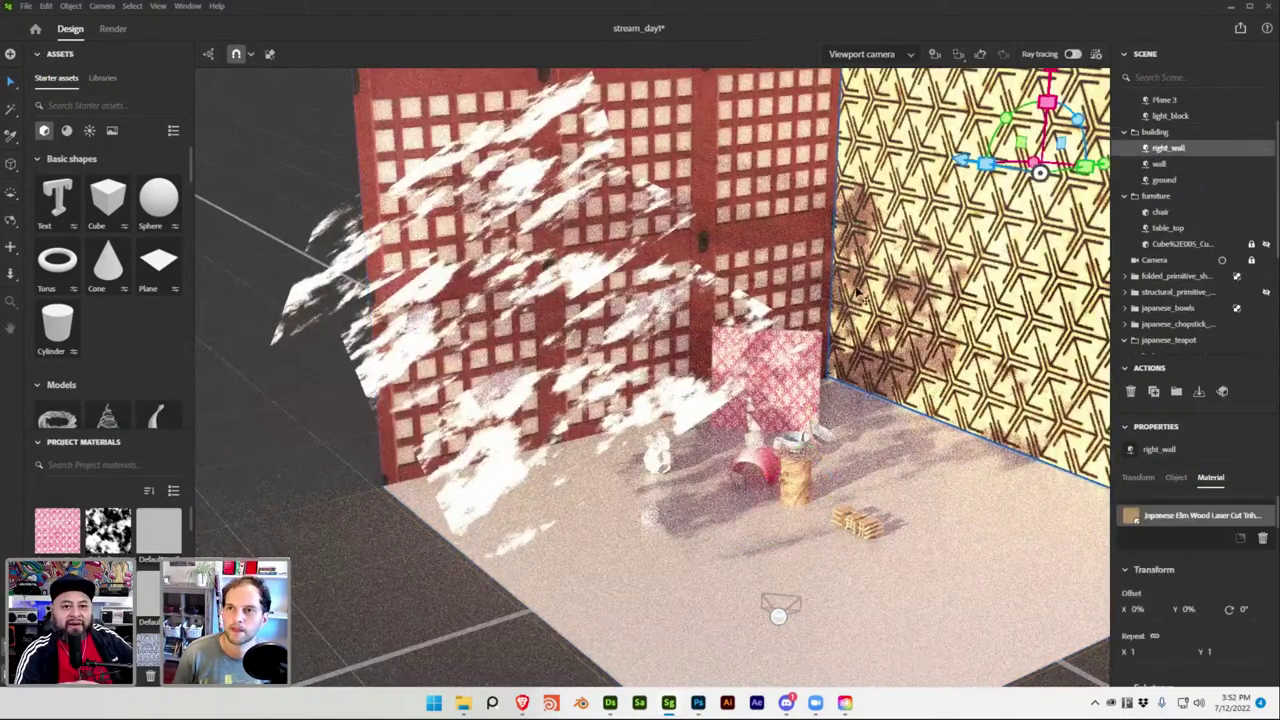
{"action": "key", "text": "ctrl+s"}
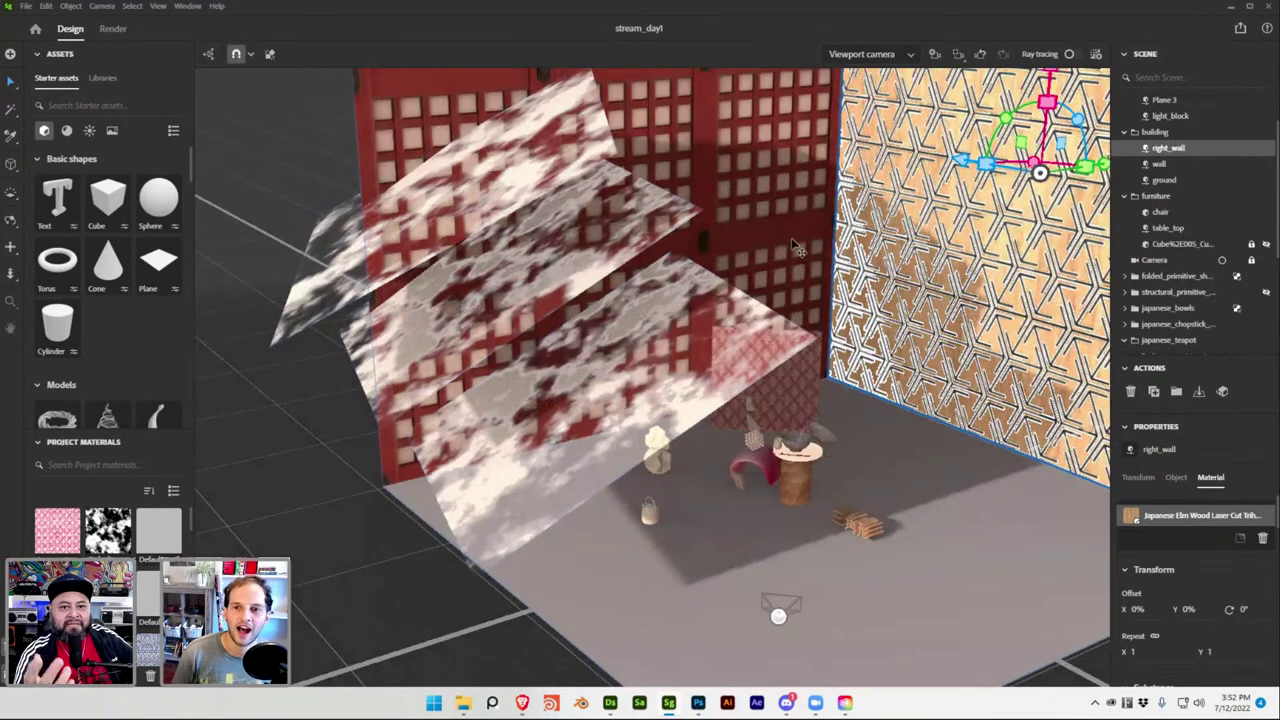
{"action": "left_click", "coordinate": [463, 702]}
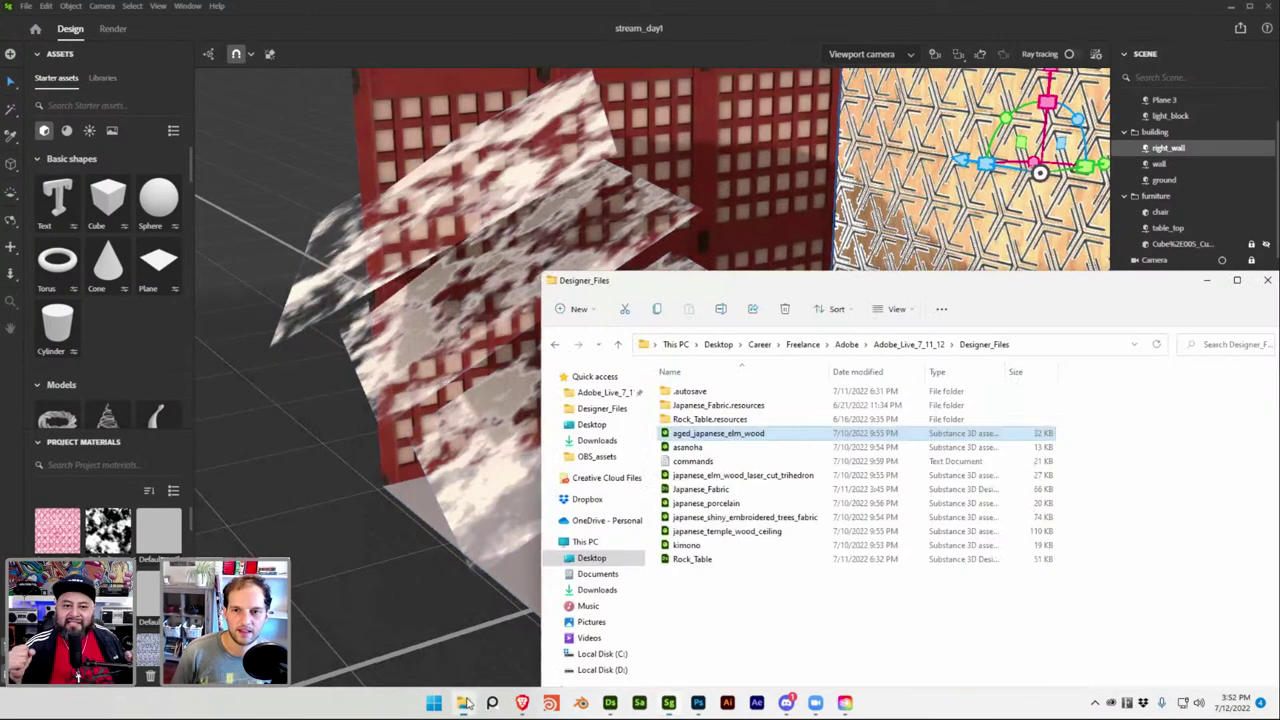
{"action": "left_click_drag", "start_coordinate": [733, 433], "coordinate": [921, 252]}
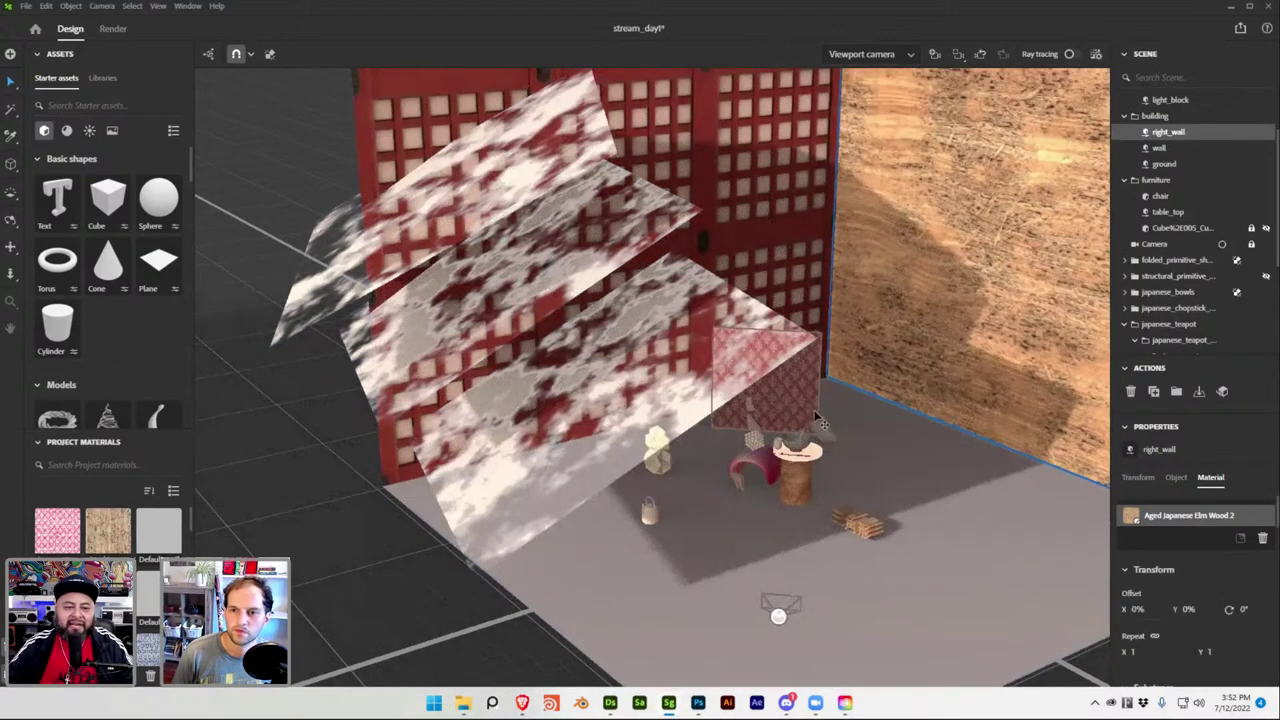
Select the wall object in the building group and save the scene.
{"action": "left_click", "coordinate": [1160, 131]}
{"action": "left_click", "coordinate": [1183, 165]}
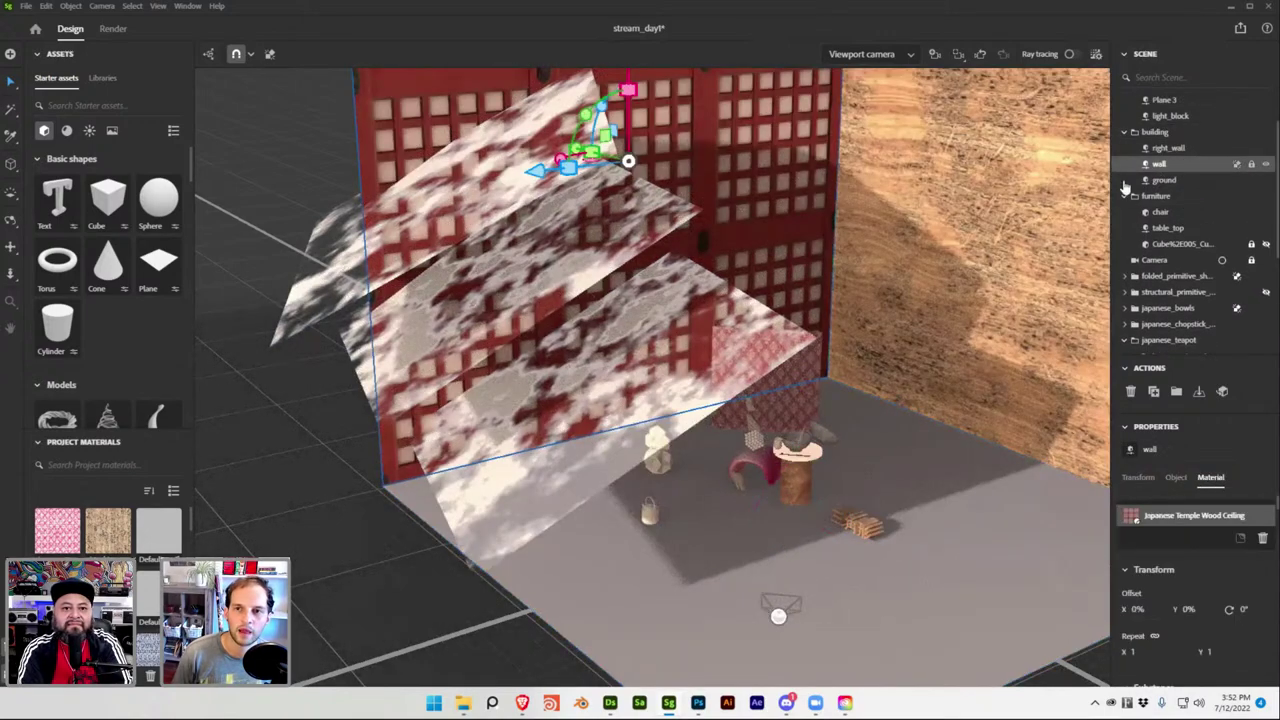
{"action": "key", "text": "ctrl+s"}
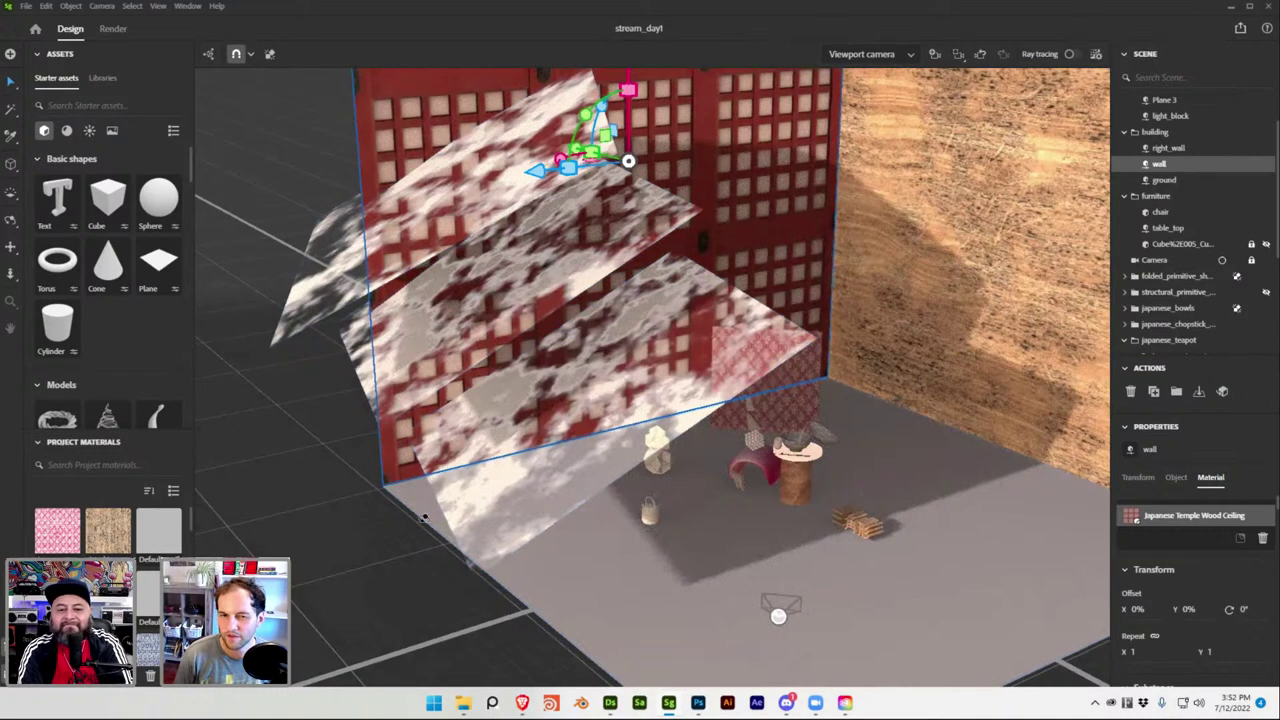
{"action": "middle_click_drag", "start_coordinate": [560, 531], "coordinate": [358, 451]}
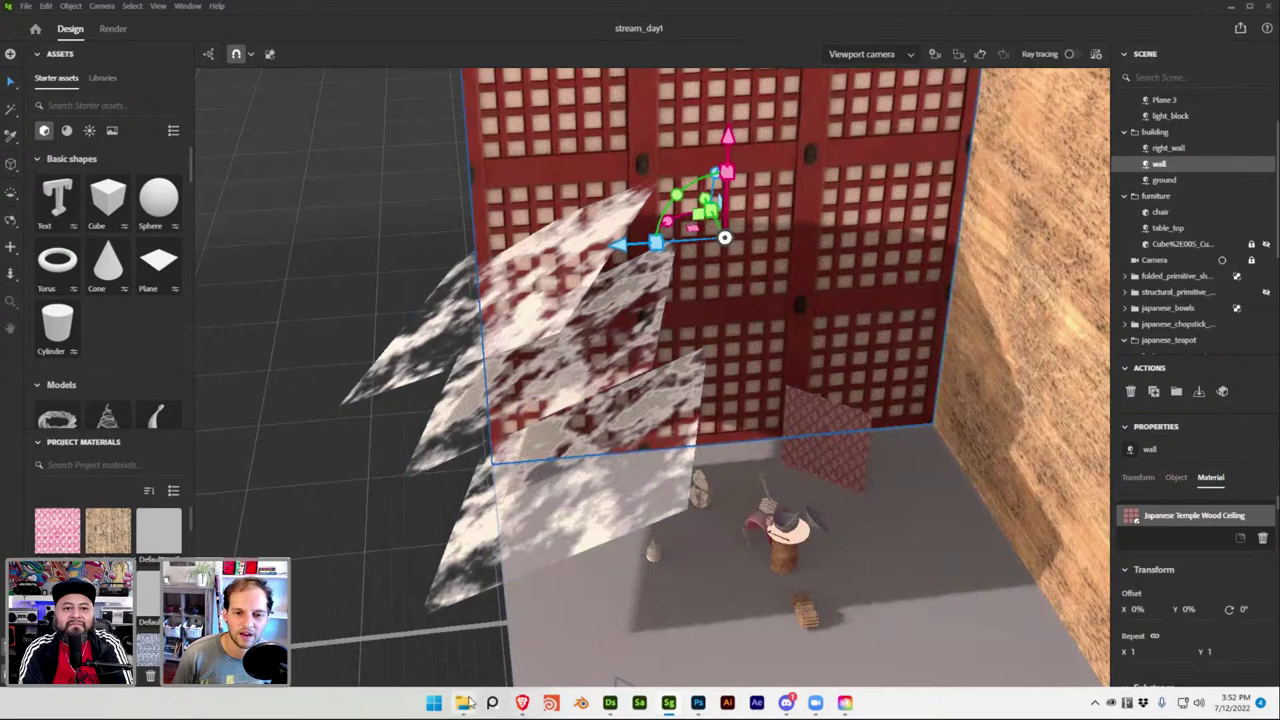
Switch to the Substance 3D assets in Creative Cloud Desktop and search for "con".
{"action": "left_click", "coordinate": [1112, 697]}
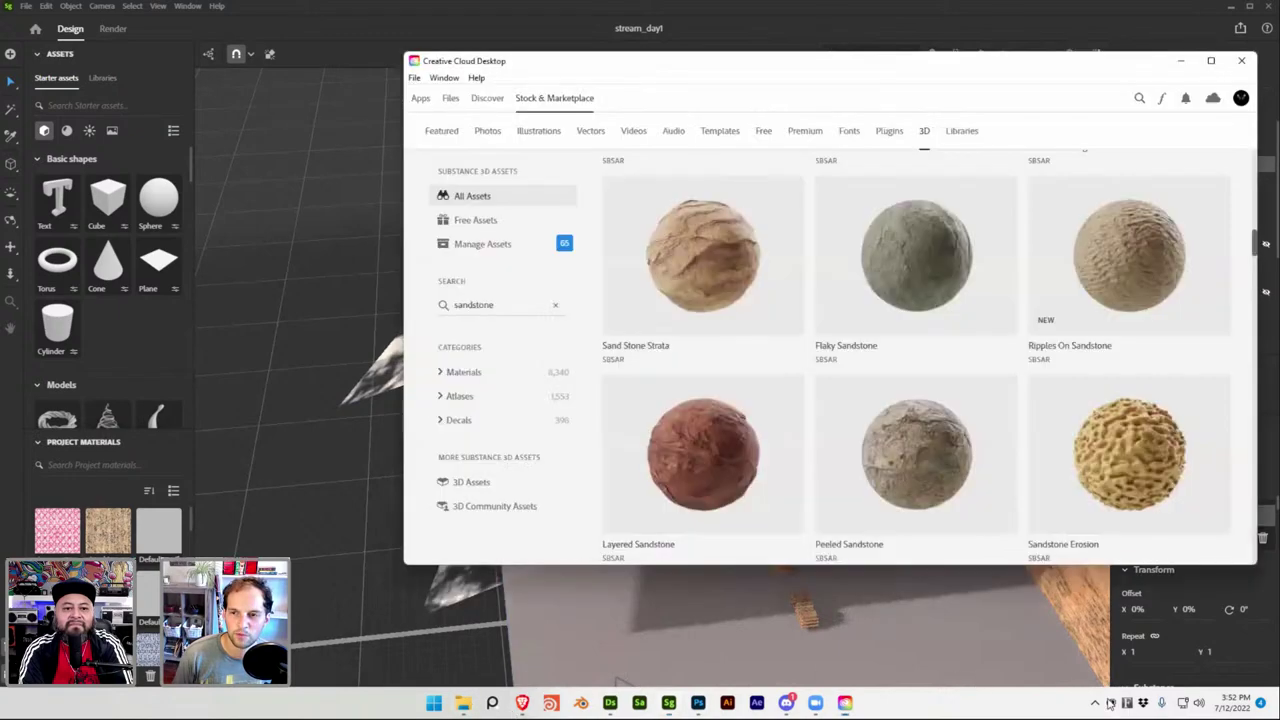
{"action": "scroll", "coordinate": [617, 307], "scroll_direction": "up", "scroll_amount": 2}
{"action": "scroll", "coordinate": [617, 307], "scroll_direction": "up", "scroll_amount": 3}
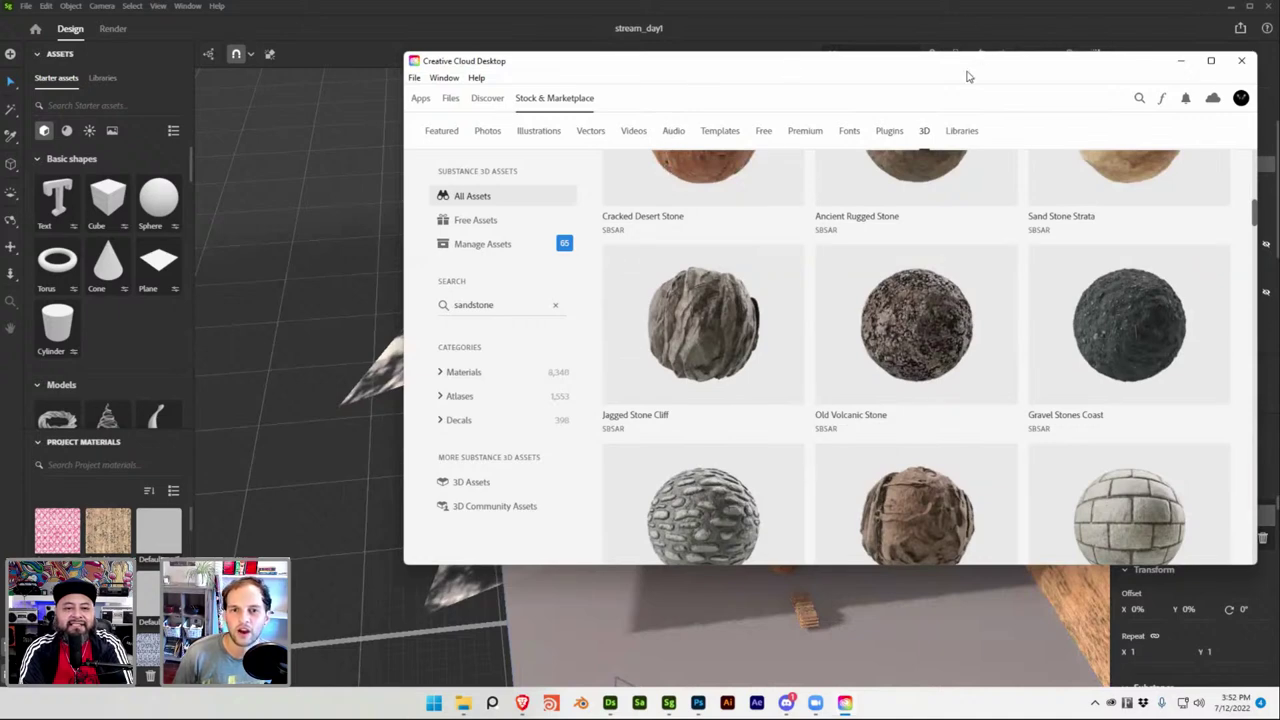
{"action": "left_click_drag", "start_coordinate": [967, 76], "coordinate": [737, 128]}
{"action": "double_click", "coordinate": [287, 357]}
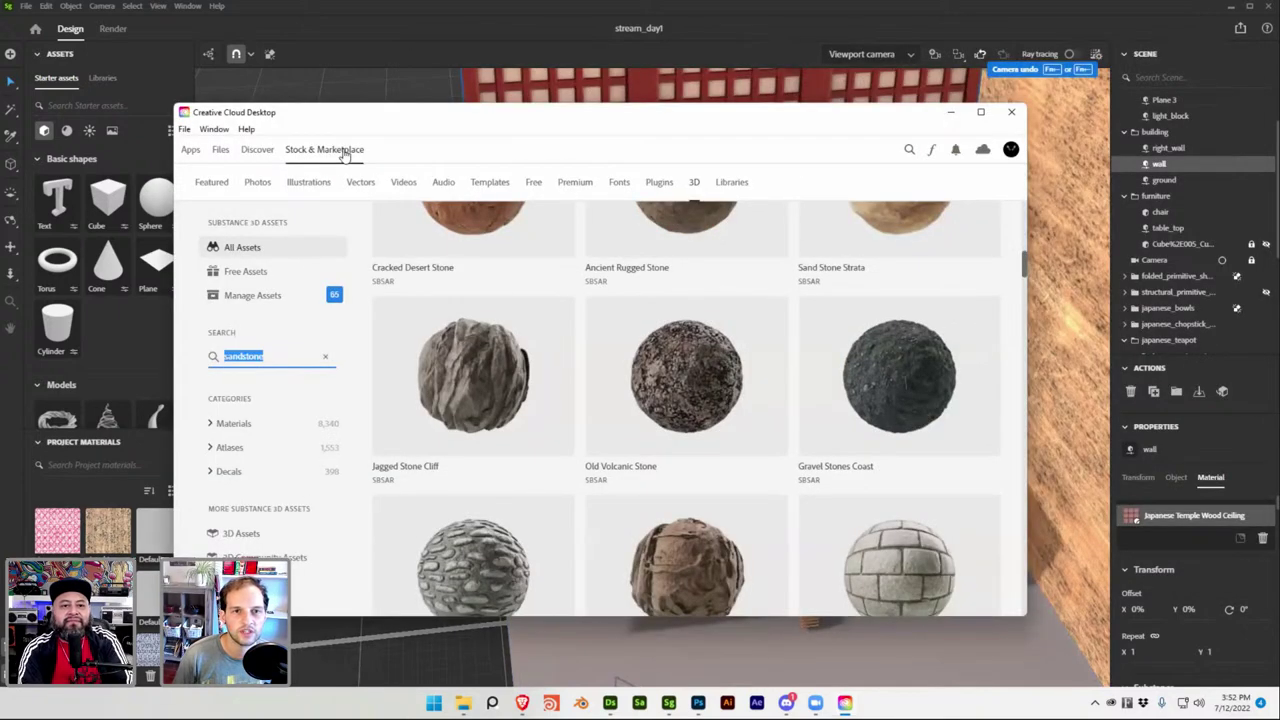
{"action": "type", "text": "con"}
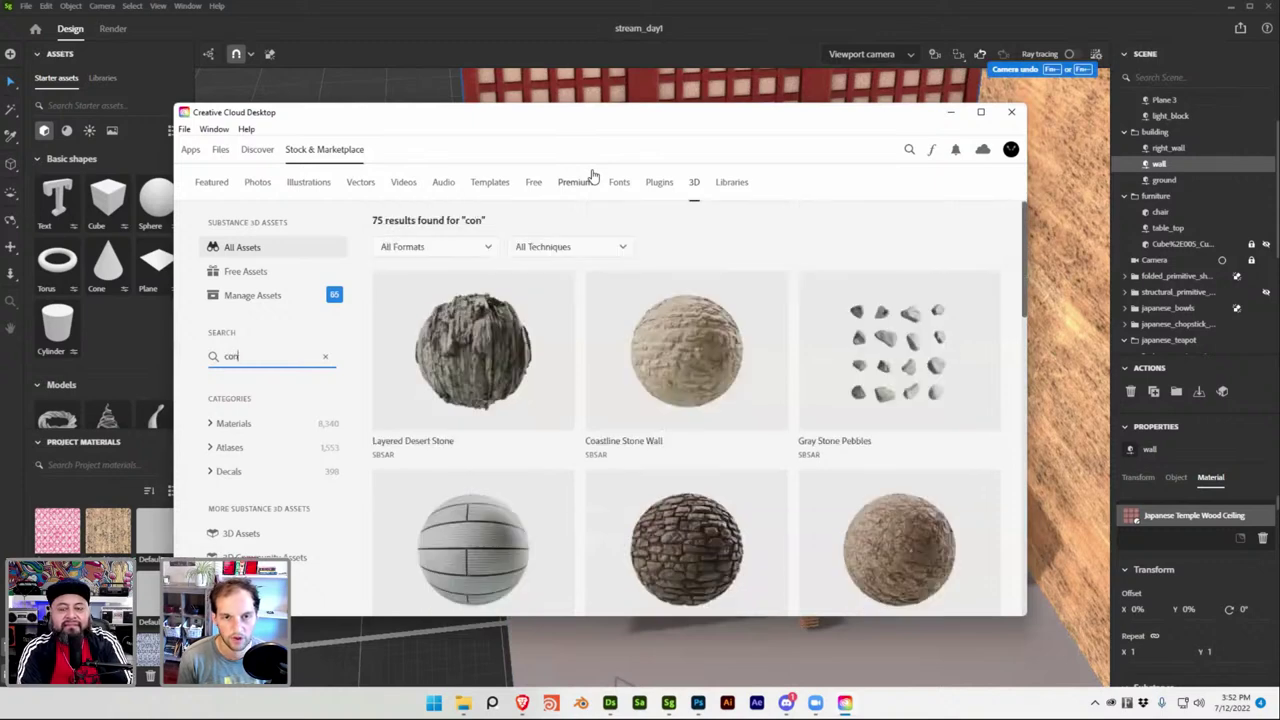
Search the 3D assets for "concrete" and download the Painted Concrete material.
{"action": "type", "text": "crete"}
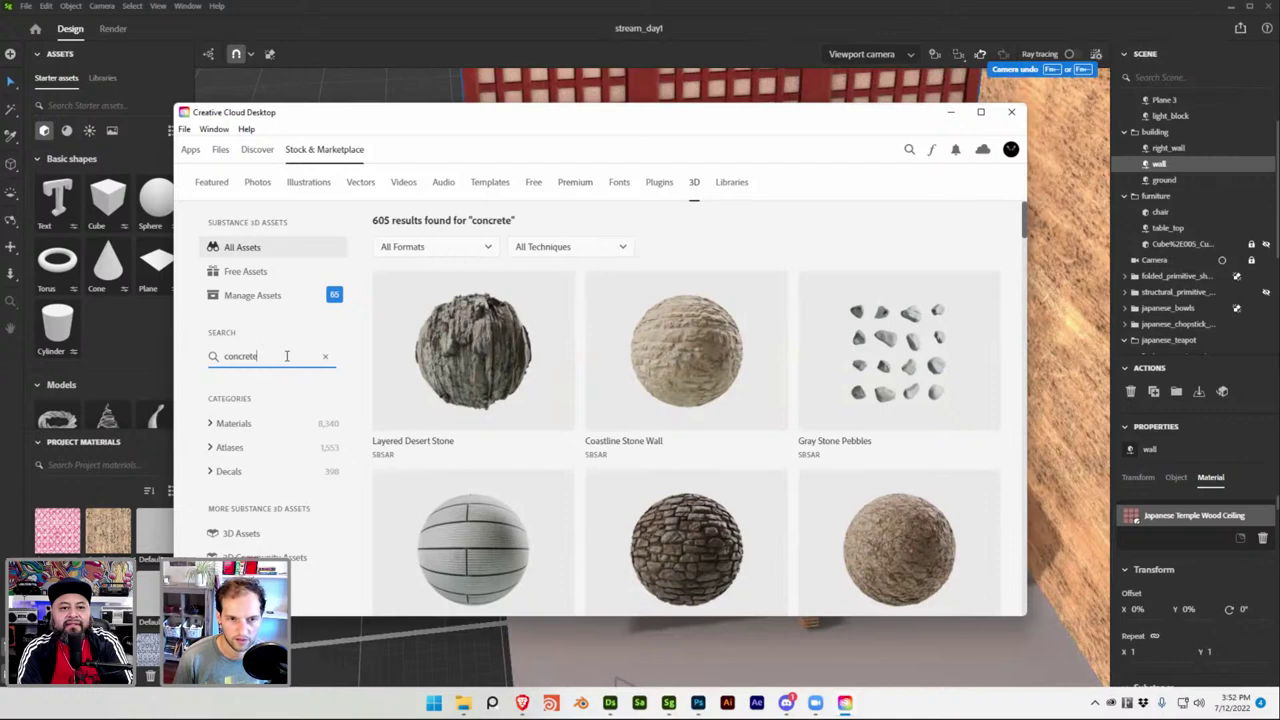
{"action": "scroll", "coordinate": [757, 257], "scroll_direction": "down", "scroll_amount": 3}
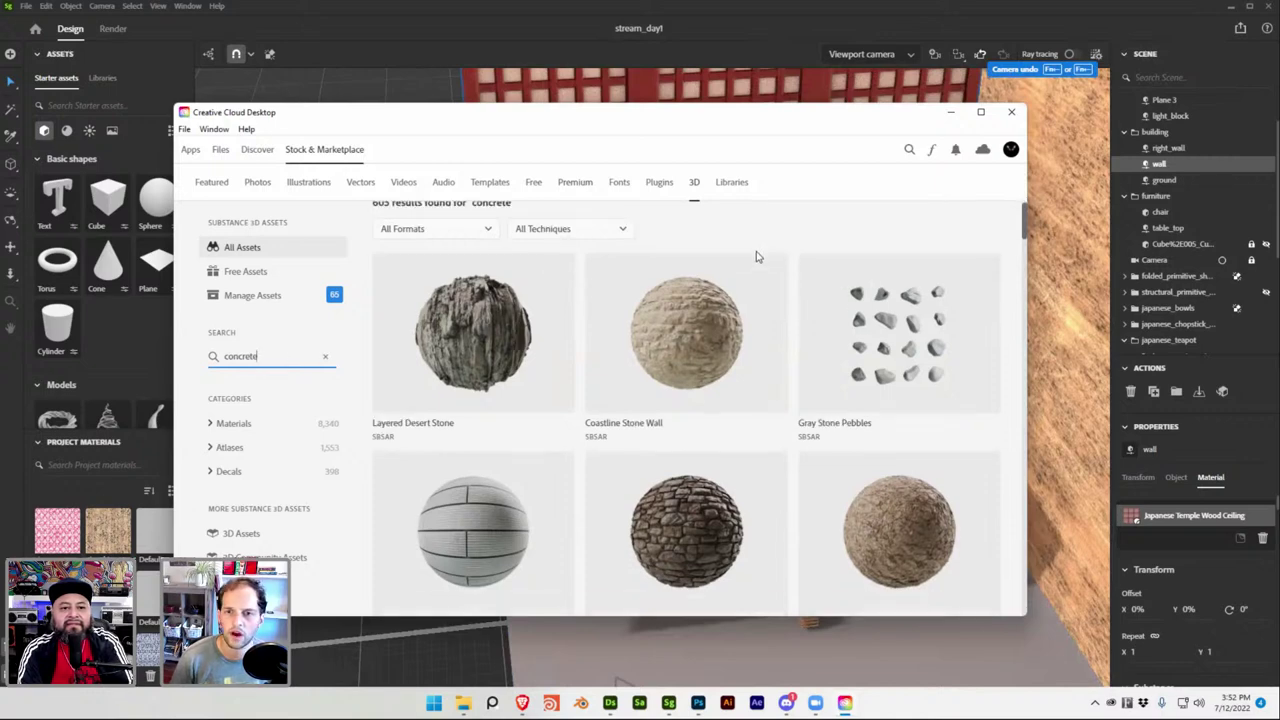
{"action": "scroll", "coordinate": [728, 400], "scroll_direction": "down", "scroll_amount": 3}
{"action": "scroll", "coordinate": [566, 420], "scroll_direction": "down", "scroll_amount": 5}
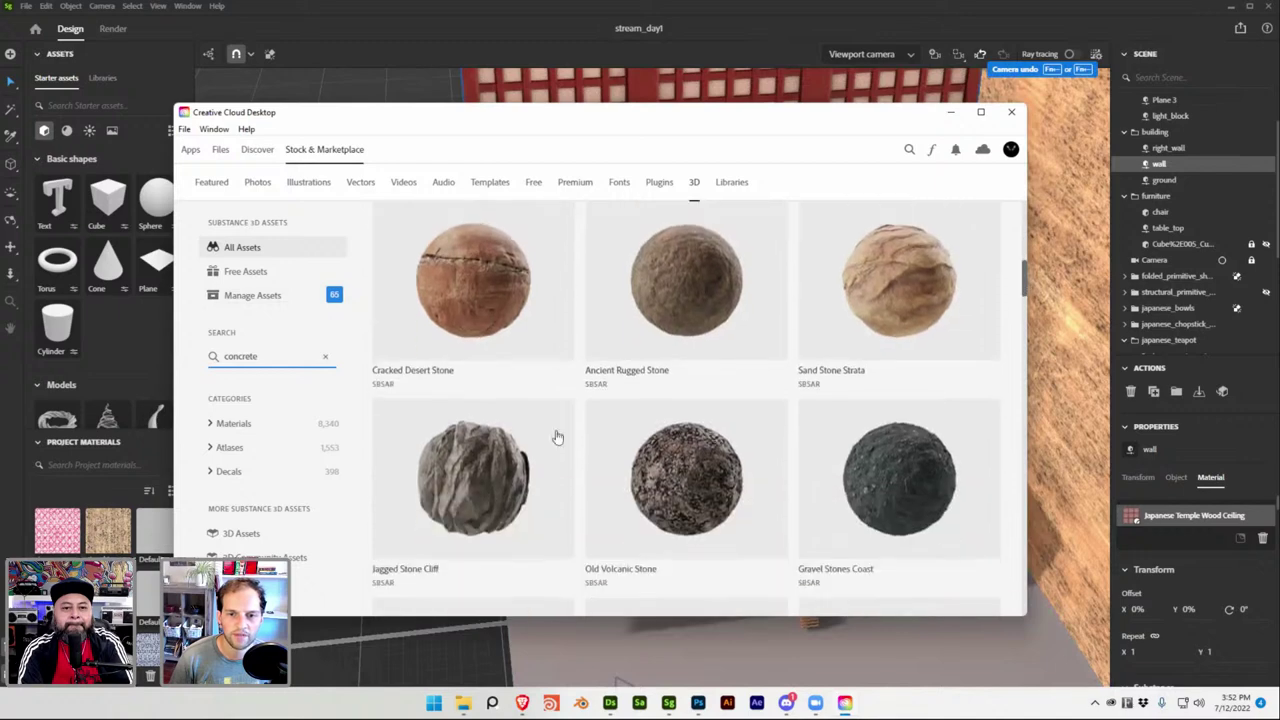
{"action": "scroll", "coordinate": [600, 410], "scroll_direction": "down", "scroll_amount": 5}
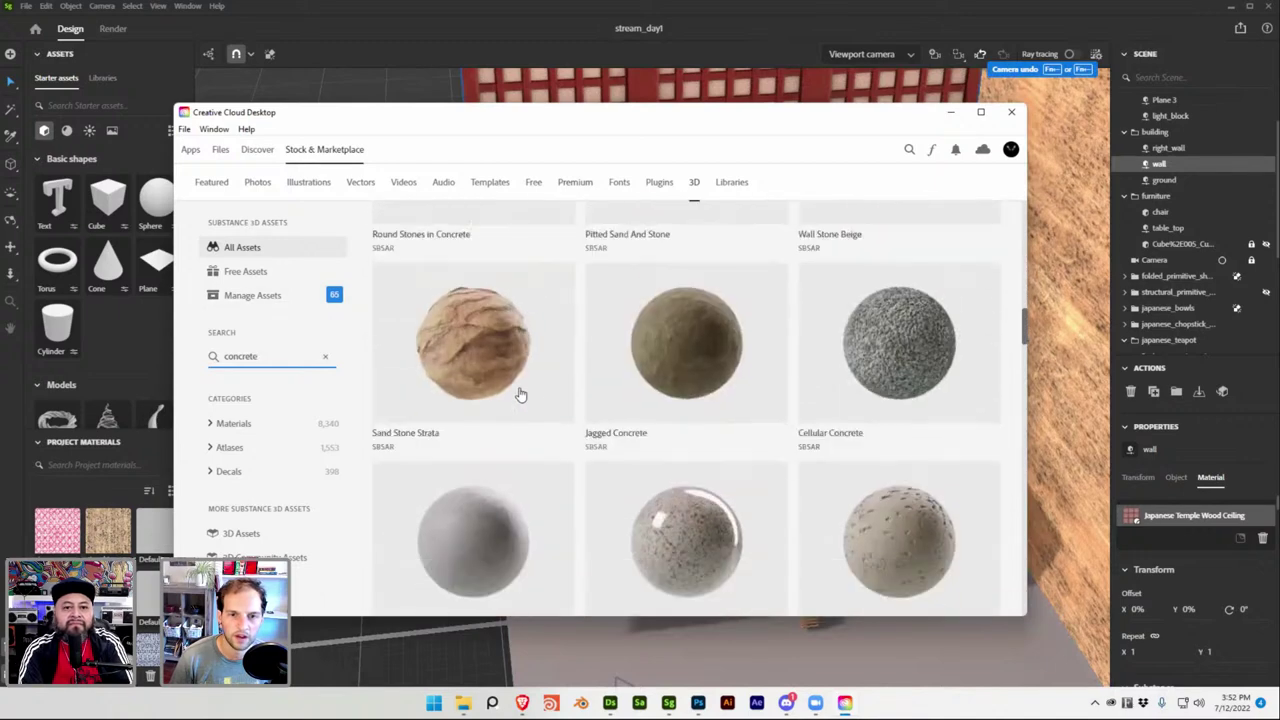
{"action": "scroll", "coordinate": [515, 380], "scroll_direction": "down", "scroll_amount": 3}
{"action": "mouse_move", "coordinate": [506, 343]}
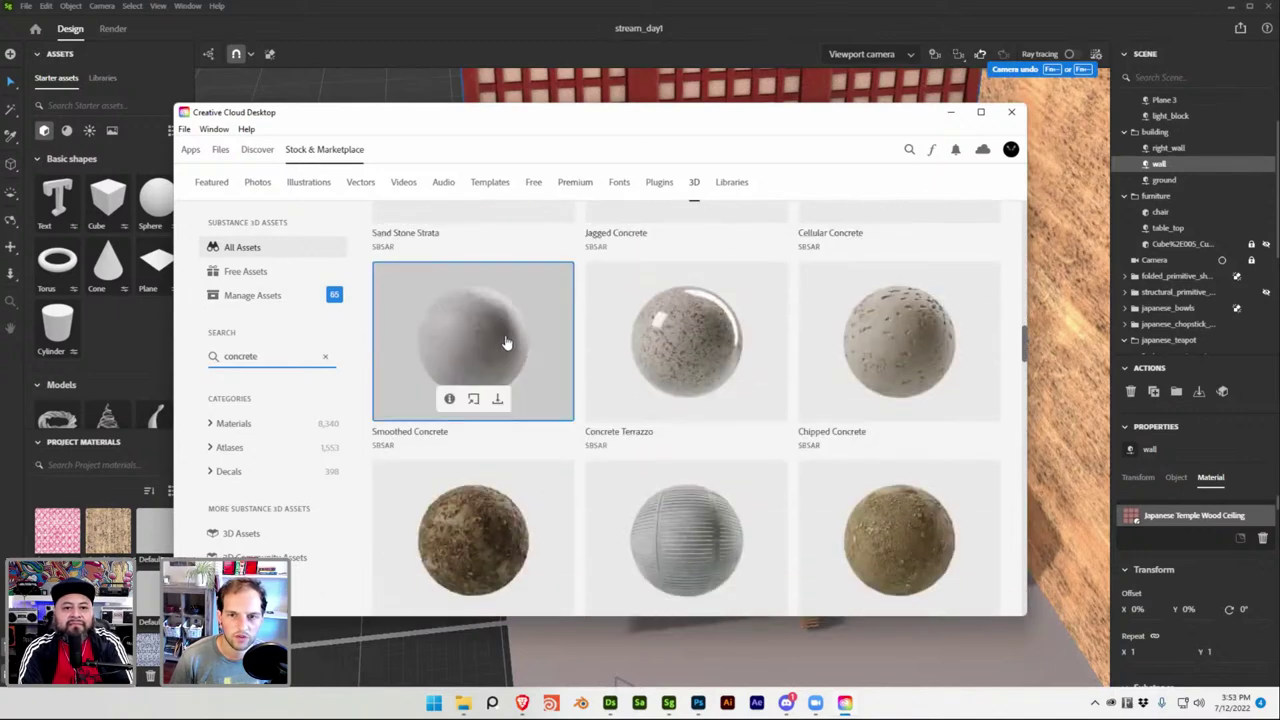
{"action": "scroll", "coordinate": [506, 343], "scroll_direction": "down", "scroll_amount": 3}
{"action": "mouse_move", "coordinate": [937, 467]}
{"action": "scroll", "coordinate": [935, 465], "scroll_direction": "down", "scroll_amount": 3}
{"action": "scroll", "coordinate": [760, 396], "scroll_direction": "down", "scroll_amount": 3}
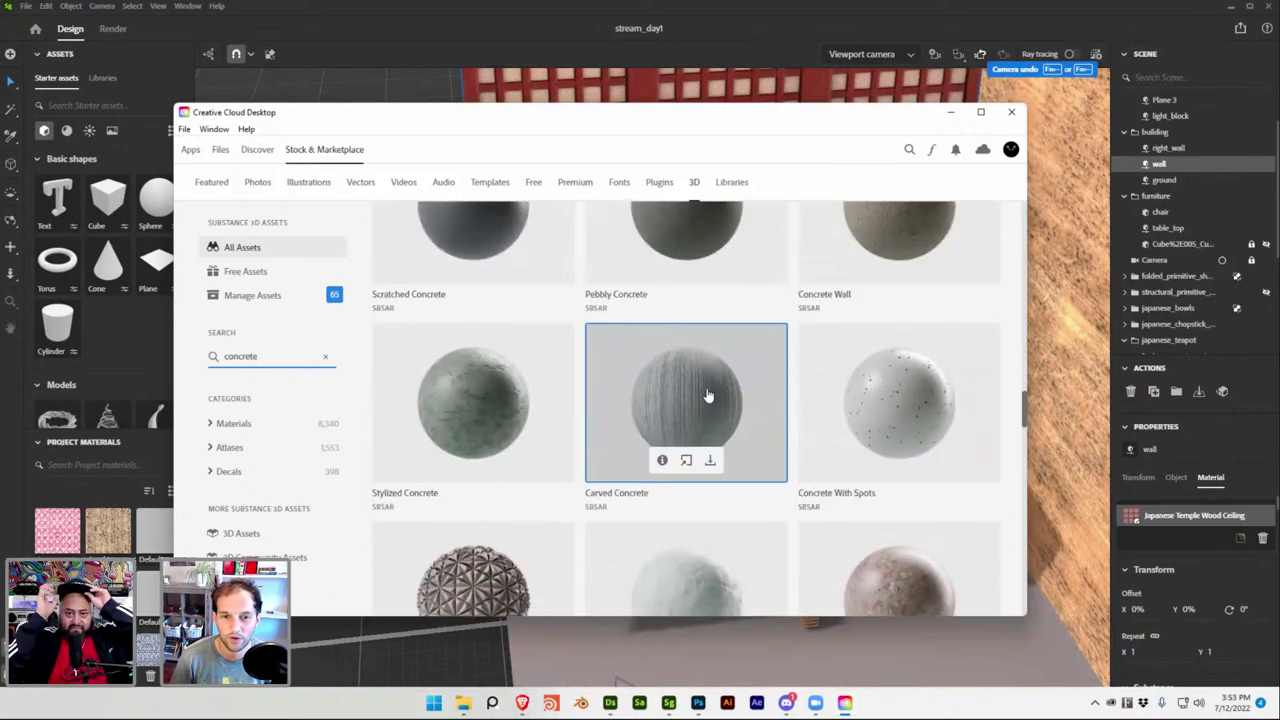
{"action": "scroll", "coordinate": [489, 386], "scroll_direction": "down", "scroll_amount": 2}
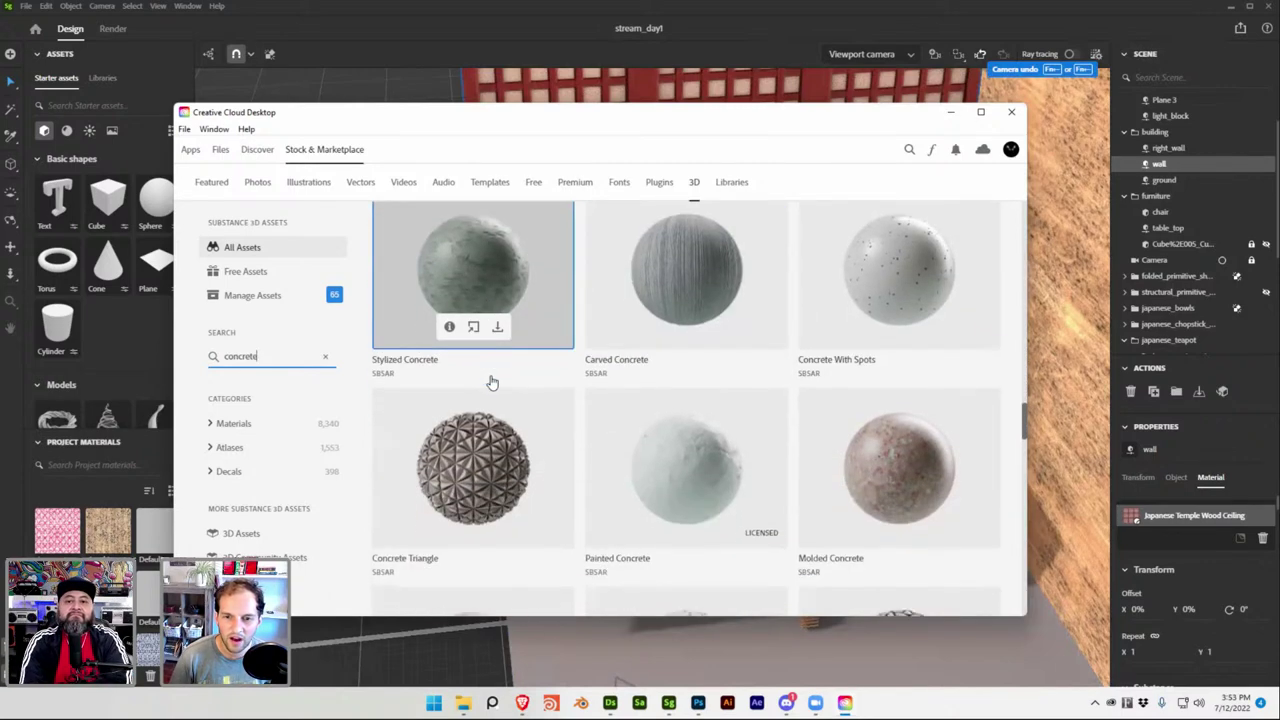
{"action": "left_click", "coordinate": [709, 470]}
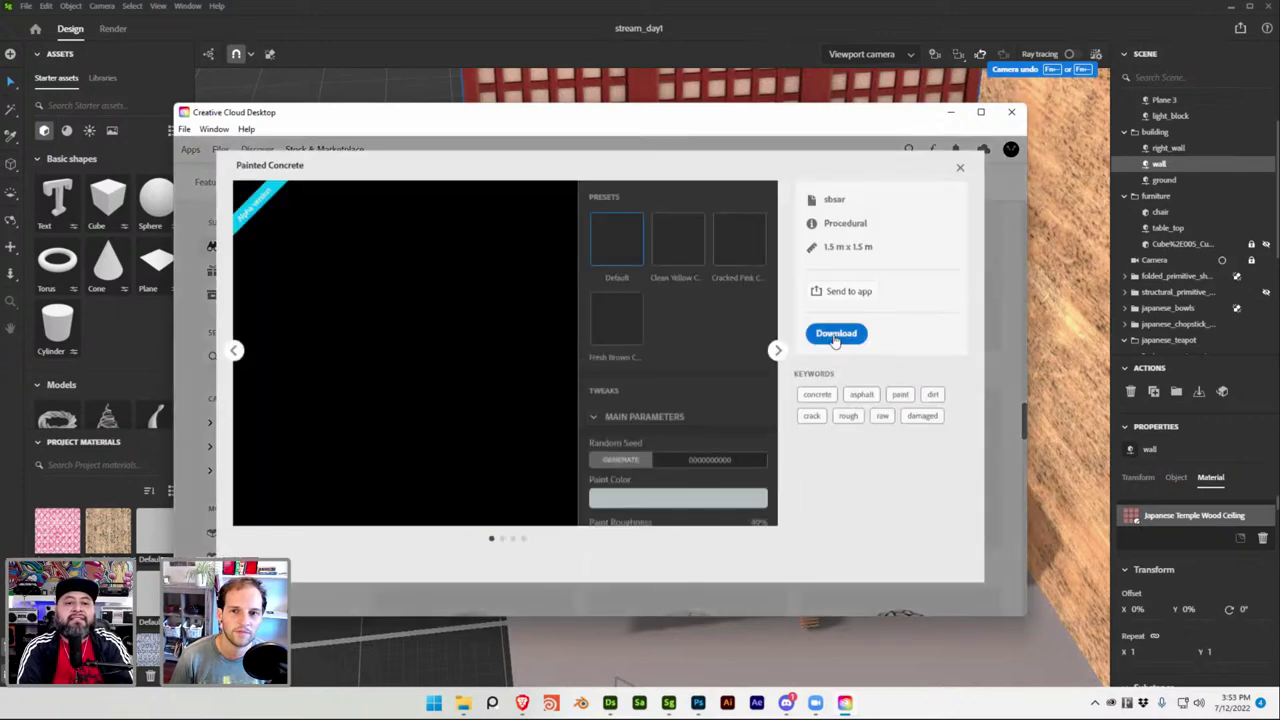
{"action": "left_click", "coordinate": [836, 335]}
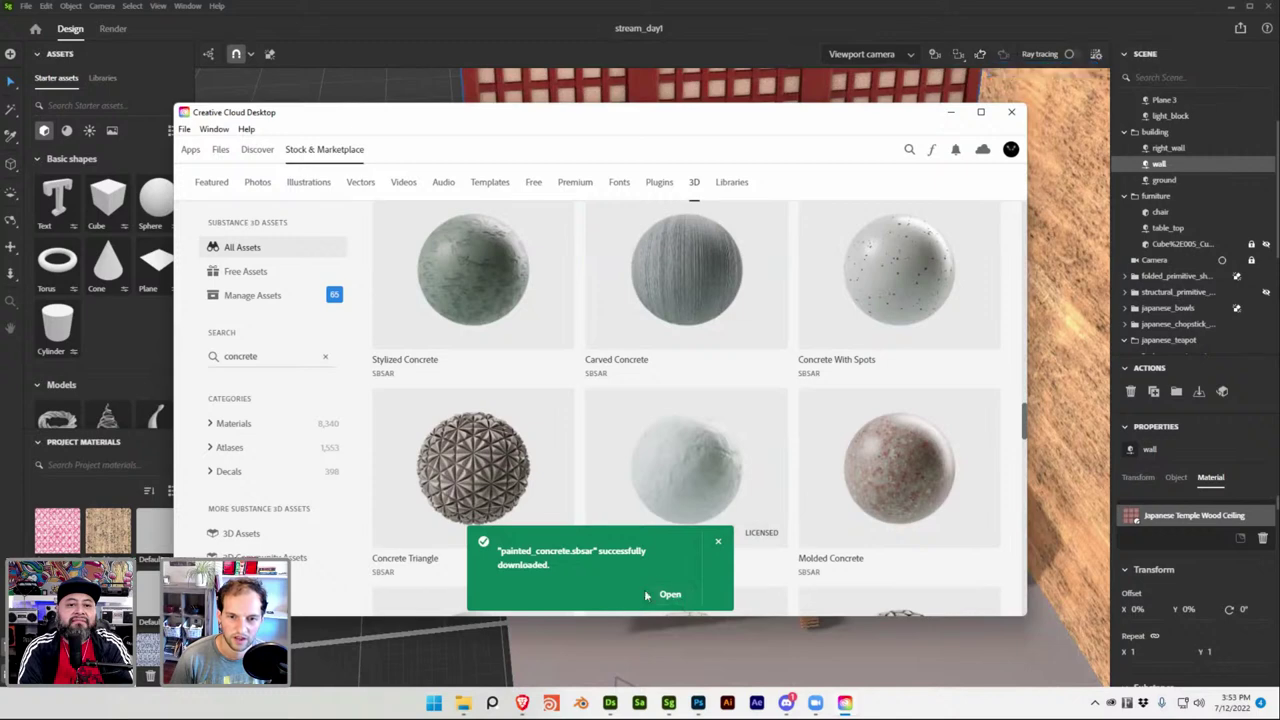
Locate the downloaded painted_concrete file and apply it to the building's back wall in place of the Japanese Temple Wood Ceiling material.
{"action": "scroll", "coordinate": [760, 545], "scroll_direction": "down", "scroll_amount": 1}
{"action": "left_click", "coordinate": [710, 467]}
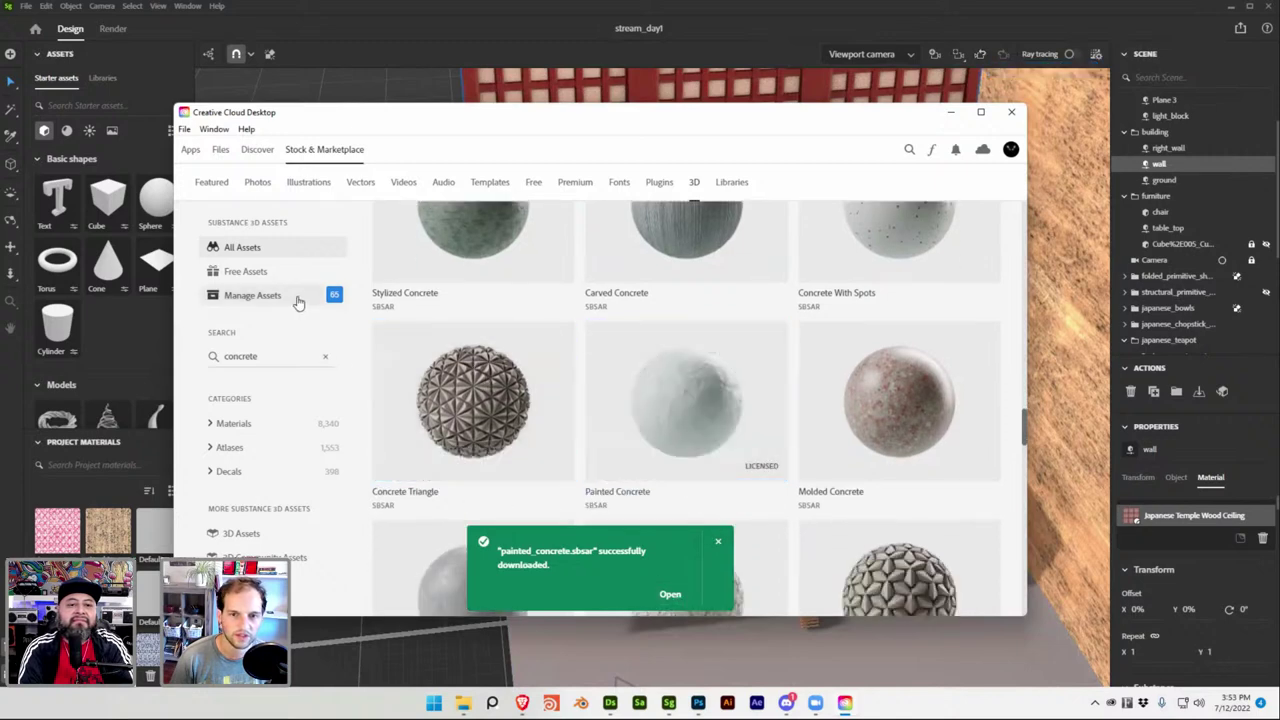
{"action": "left_click", "coordinate": [670, 594]}
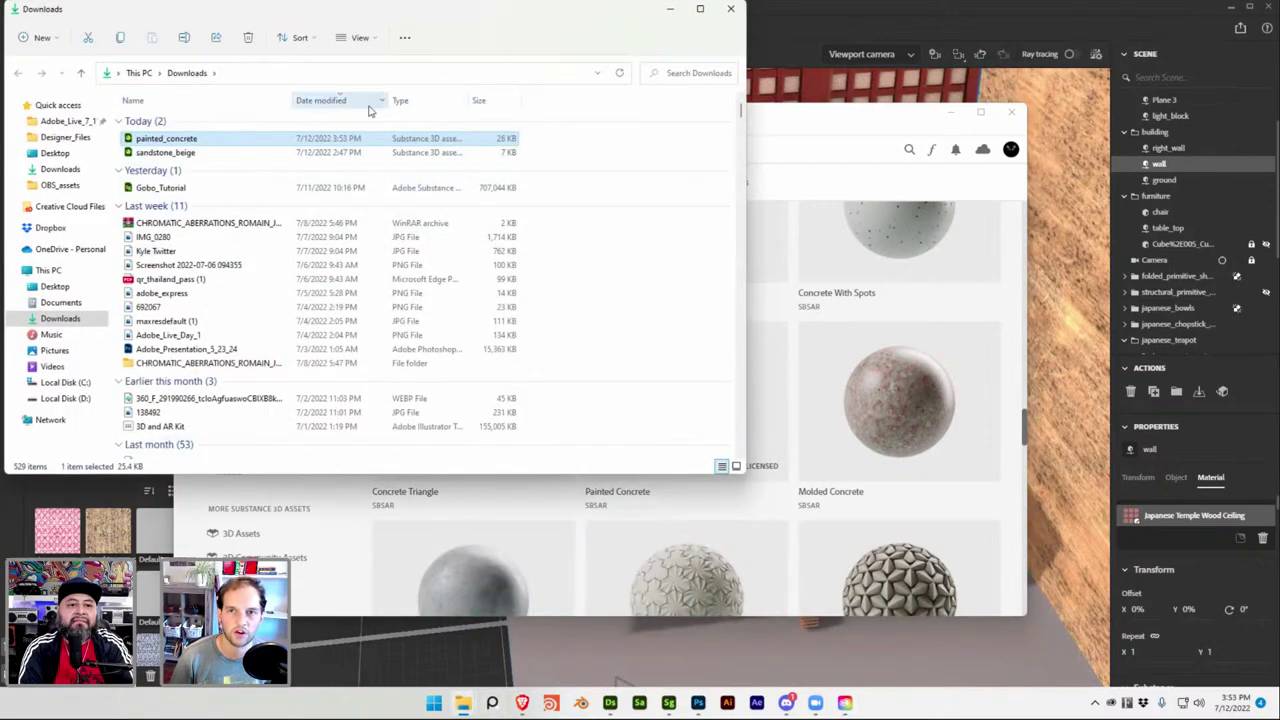
{"action": "left_click", "coordinate": [951, 112]}
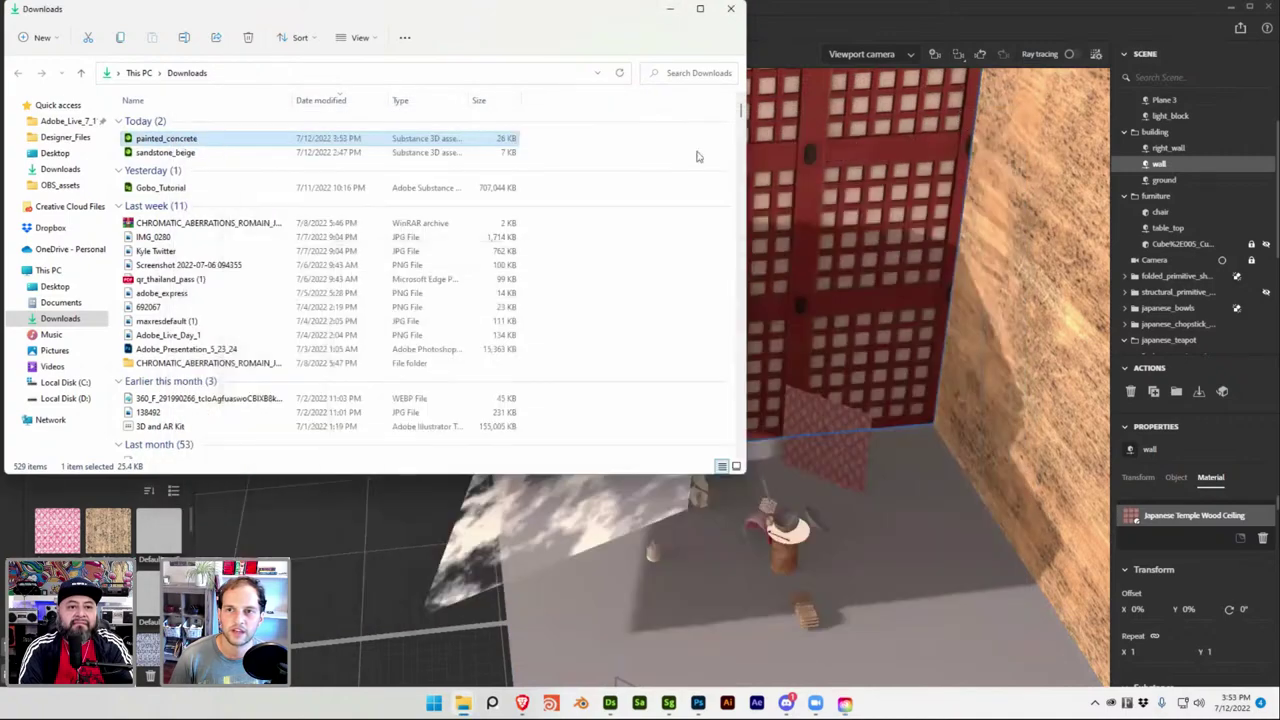
{"action": "mouse_move", "coordinate": [268, 141]}
{"action": "left_mouse_down"}
{"action": "mouse_move", "coordinate": [755, 172]}
{"action": "mouse_move", "coordinate": [821, 240]}
{"action": "left_mouse_up"}
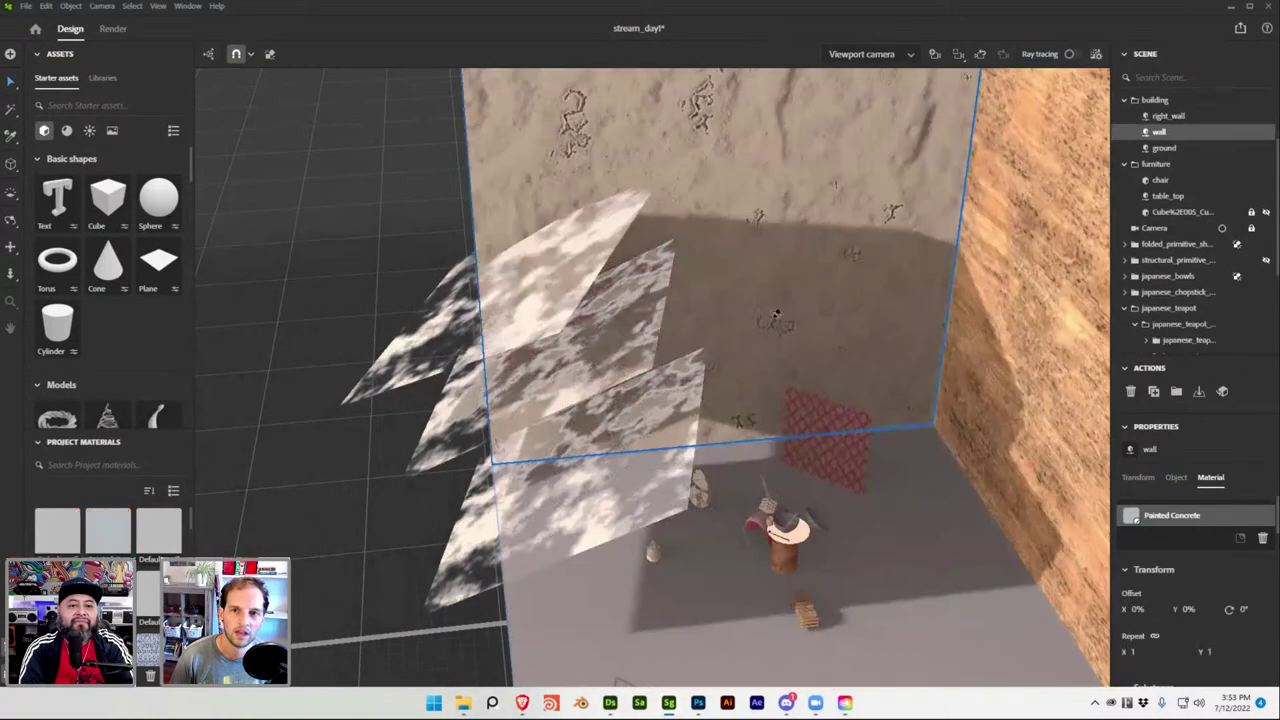
Look at the scene through the saved Camera and save the stream_day1 project.
{"action": "right_click_drag", "start_coordinate": [776, 313], "coordinate": [860, 300]}
{"action": "left_click", "coordinate": [1221, 228]}
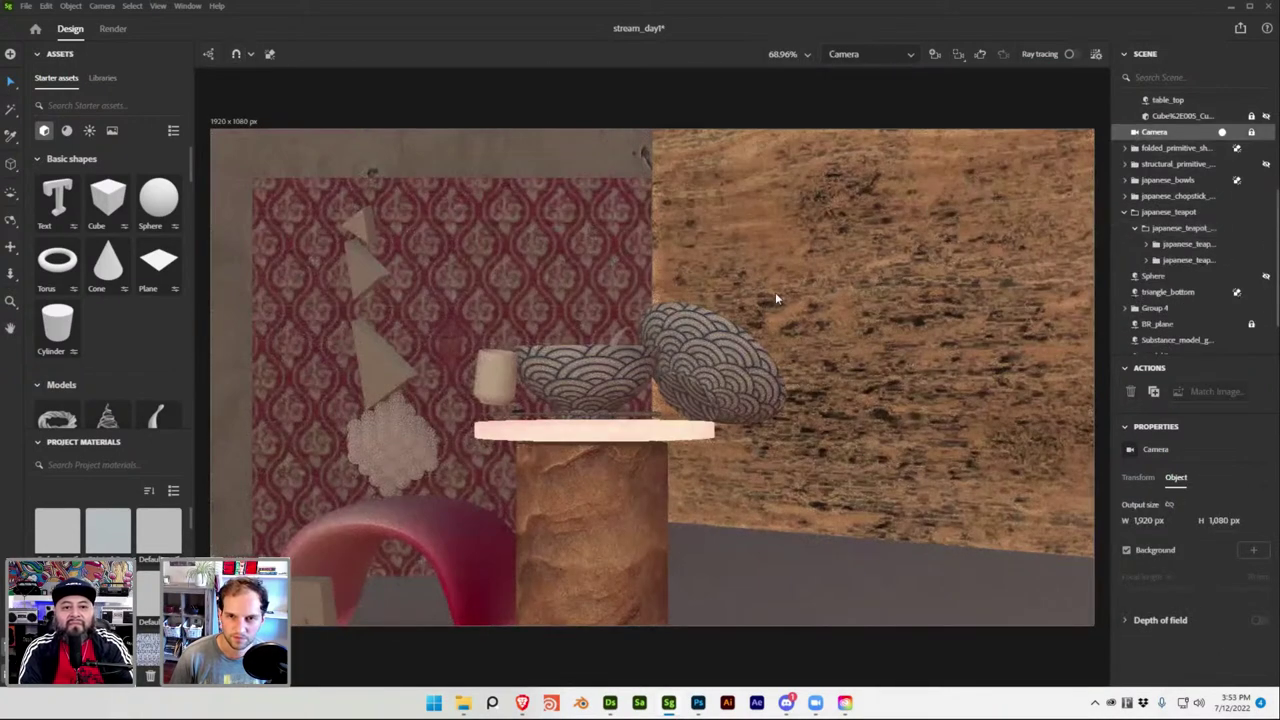
{"action": "key", "text": "ctrl+s"}
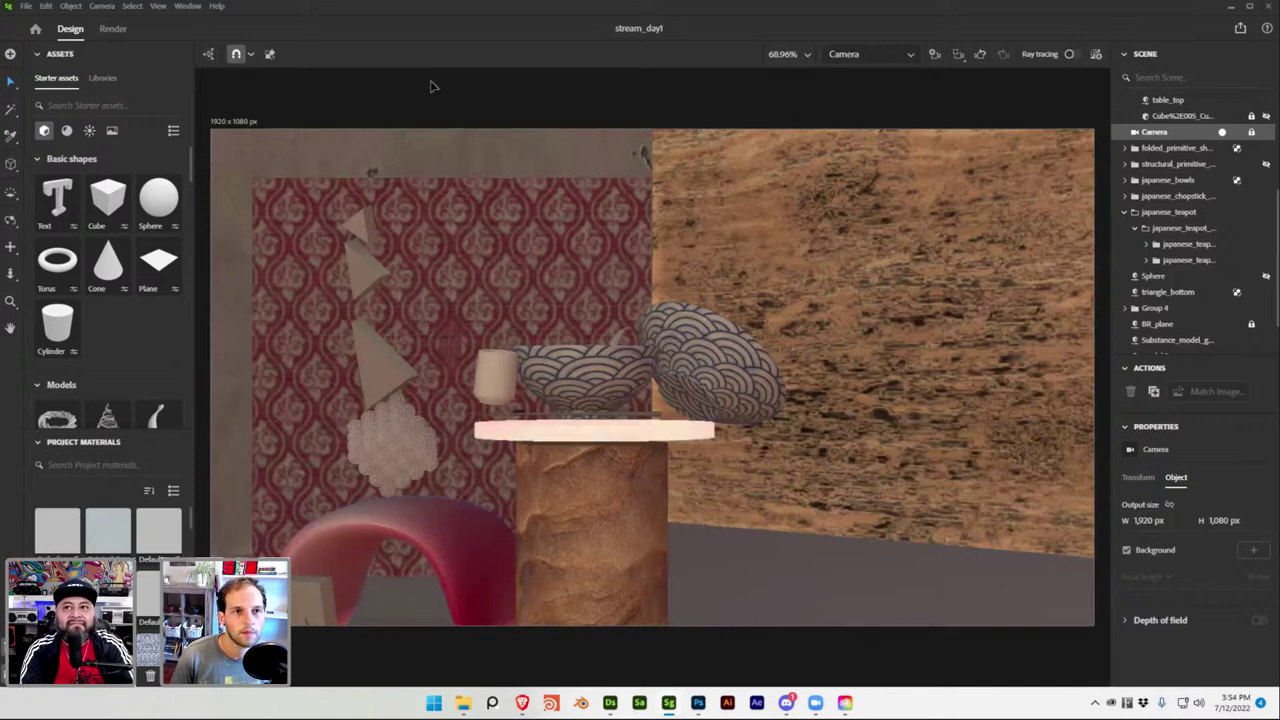
Switch to the render workspace and set the quality preset to Draft.
{"action": "left_click", "coordinate": [118, 32]}
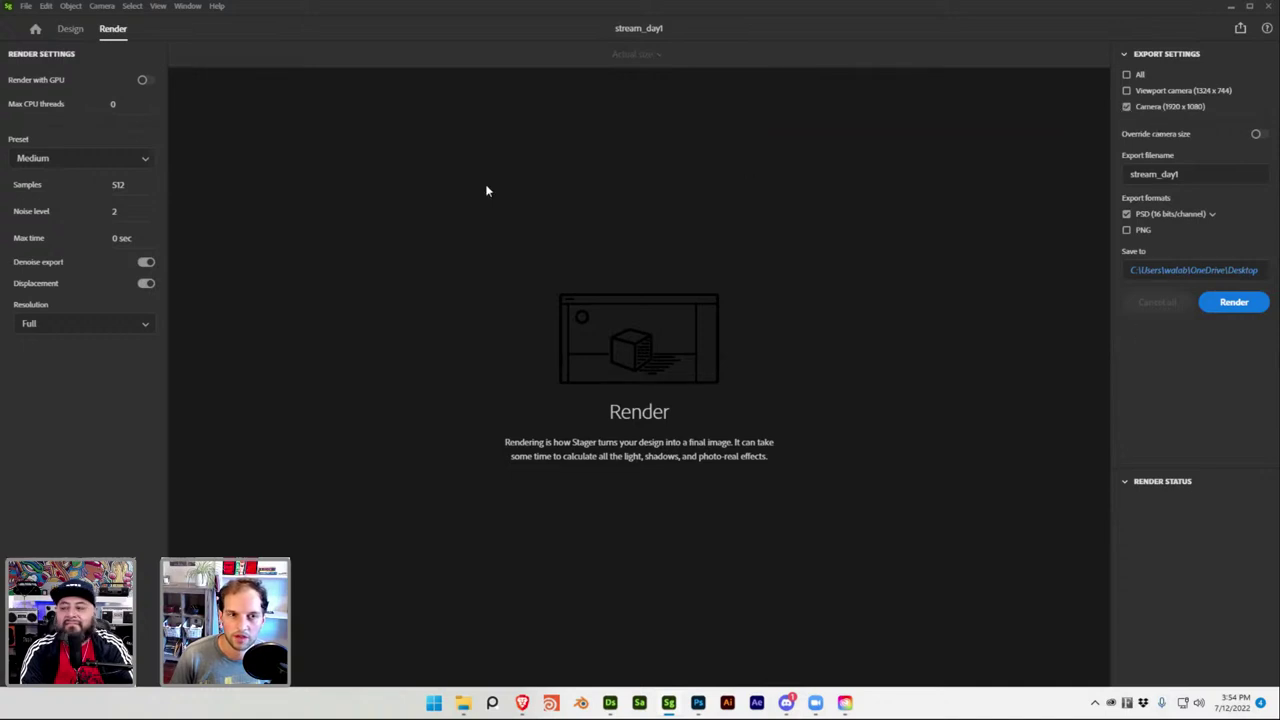
{"action": "left_click", "coordinate": [112, 160]}
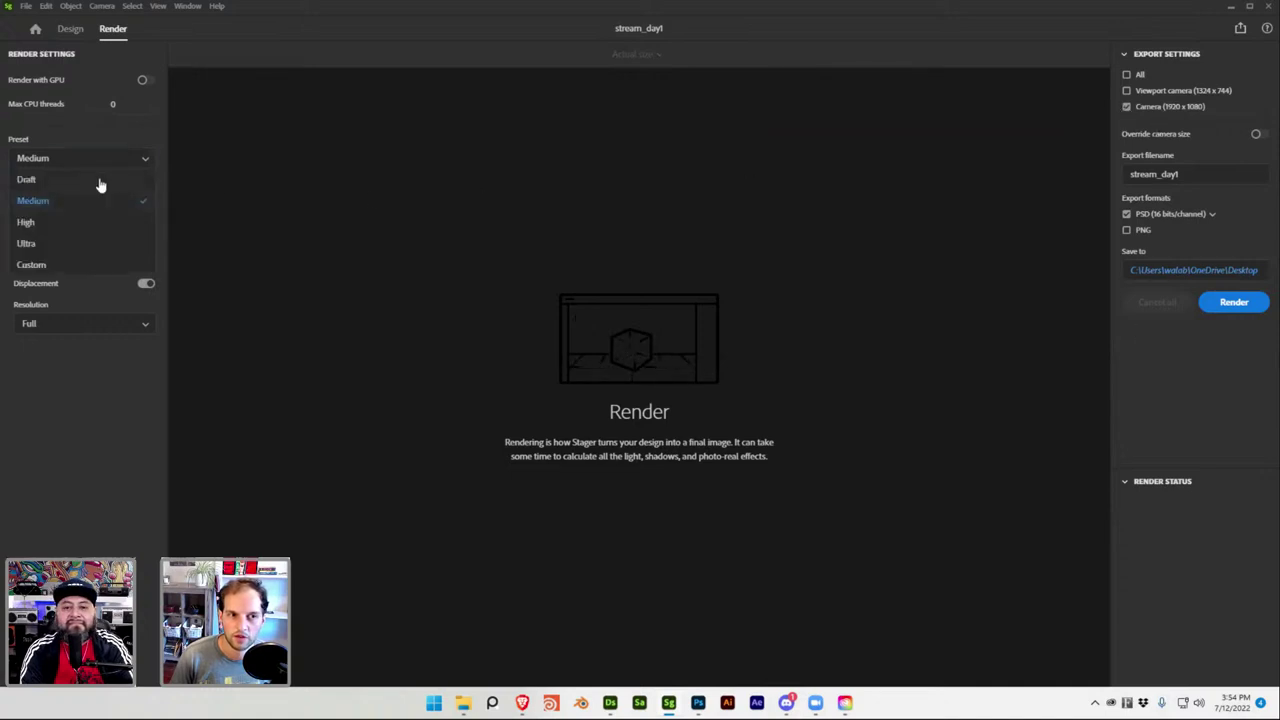
{"action": "left_click", "coordinate": [100, 179]}
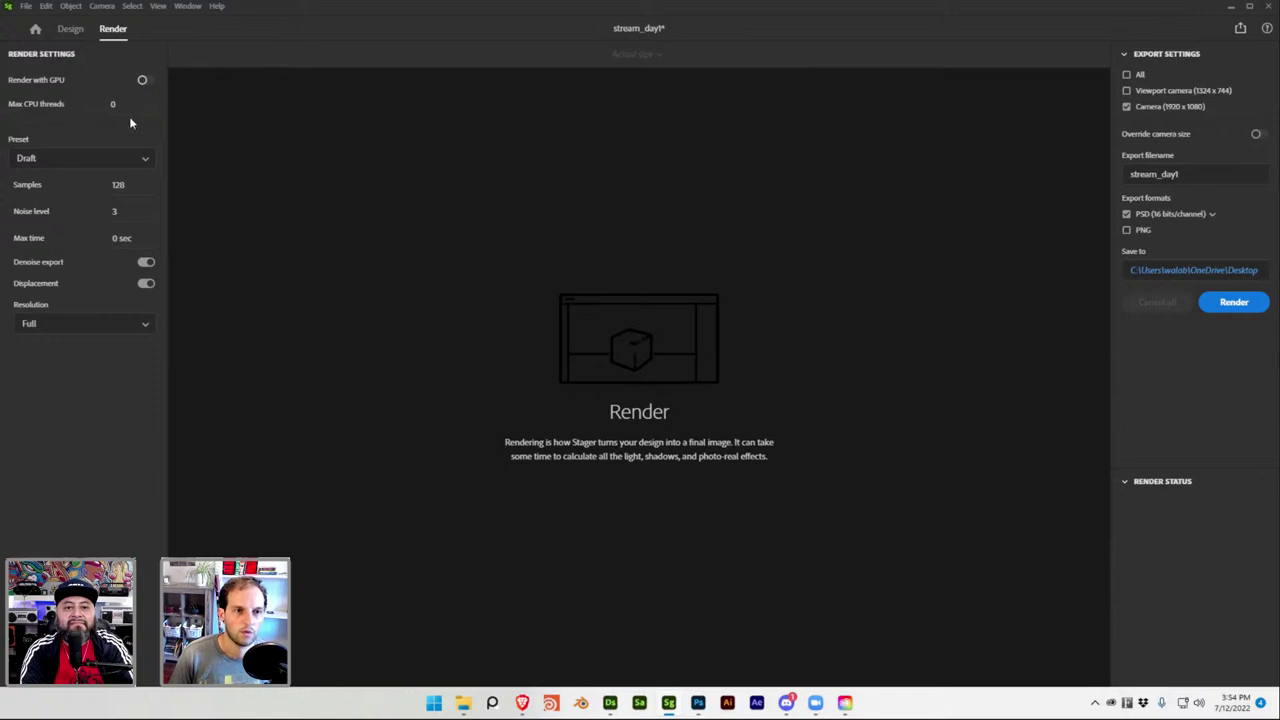
Try the Medium quality preset, followed by the Ultra preset.
{"action": "left_click", "coordinate": [98, 158]}
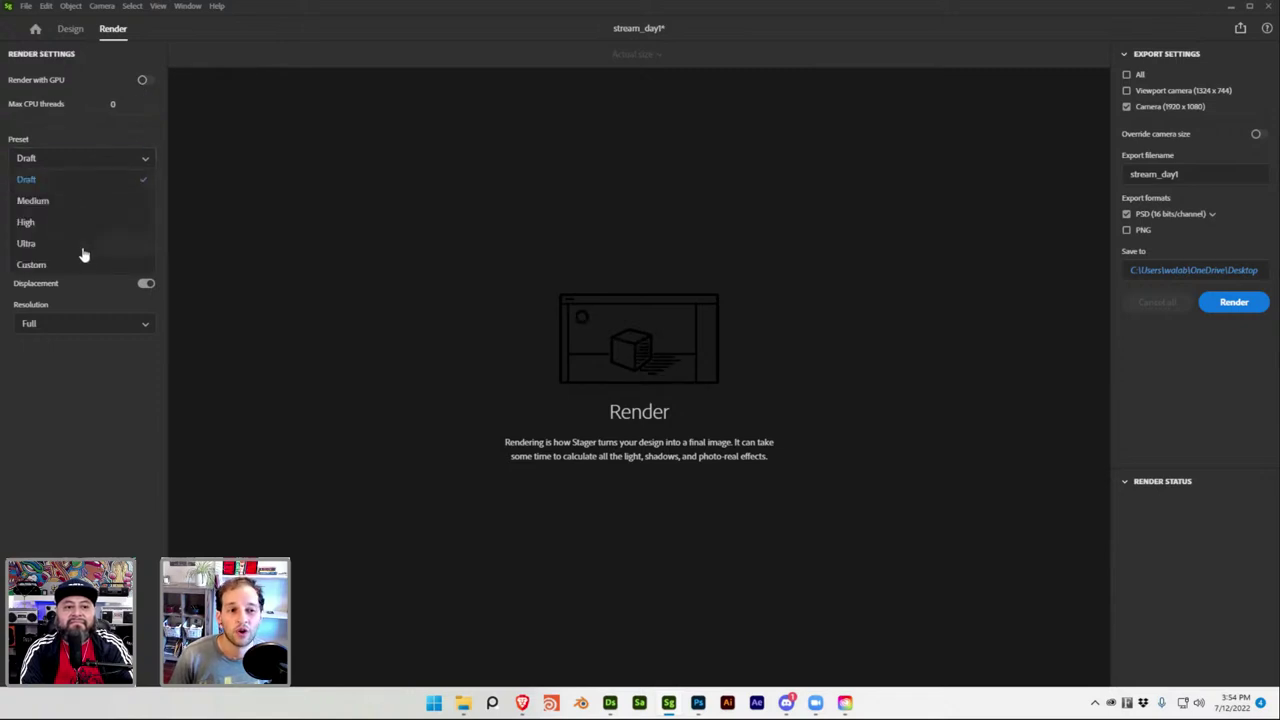
{"action": "left_click", "coordinate": [80, 201]}
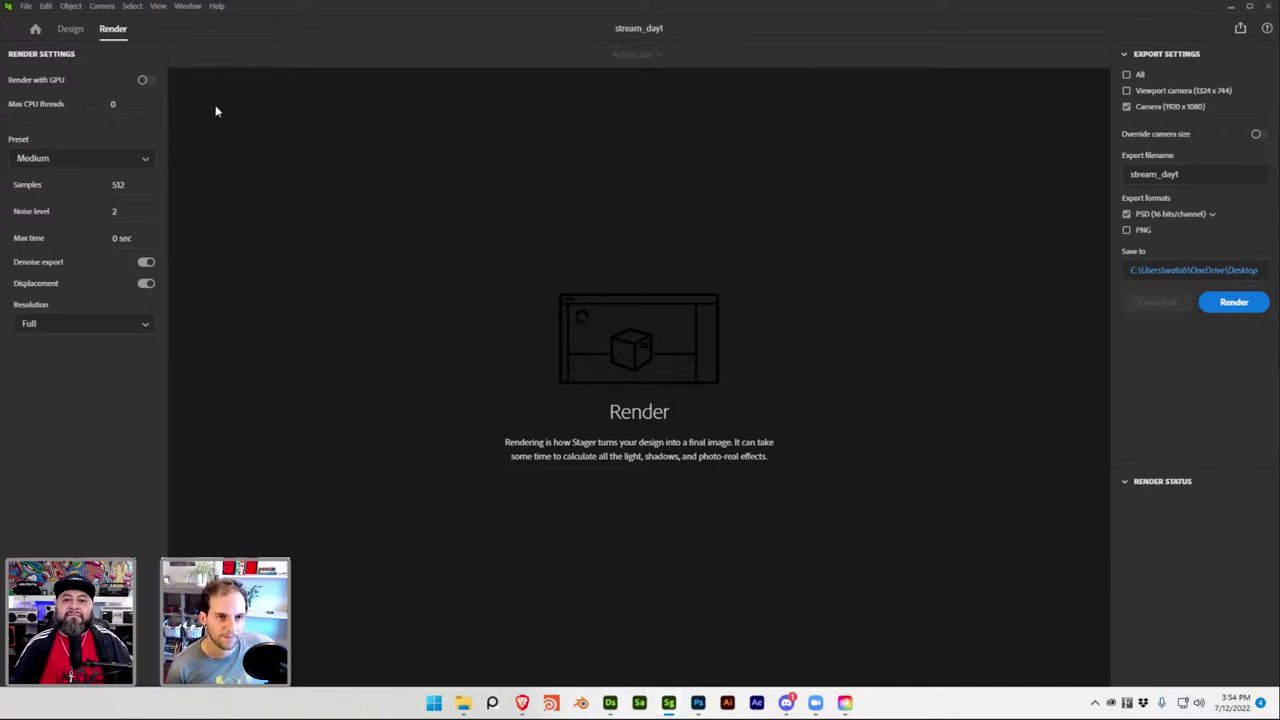
{"action": "left_click", "coordinate": [131, 161]}
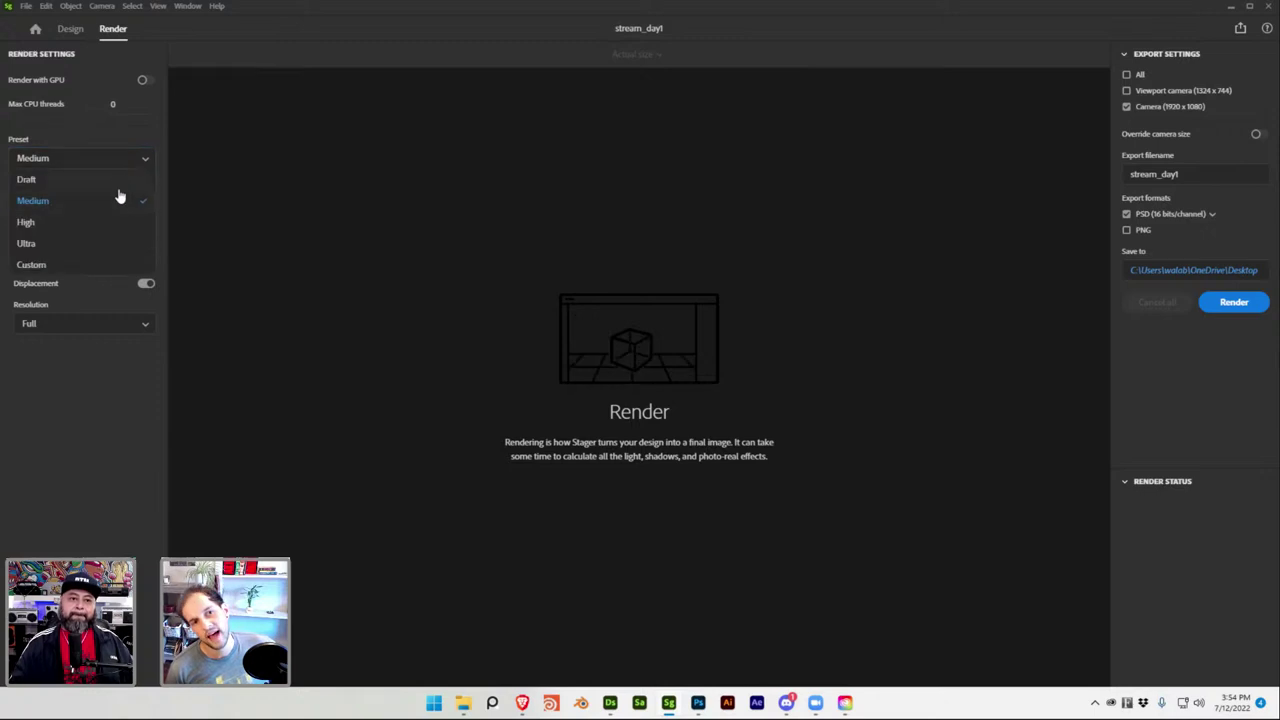
{"action": "left_click", "coordinate": [26, 243]}
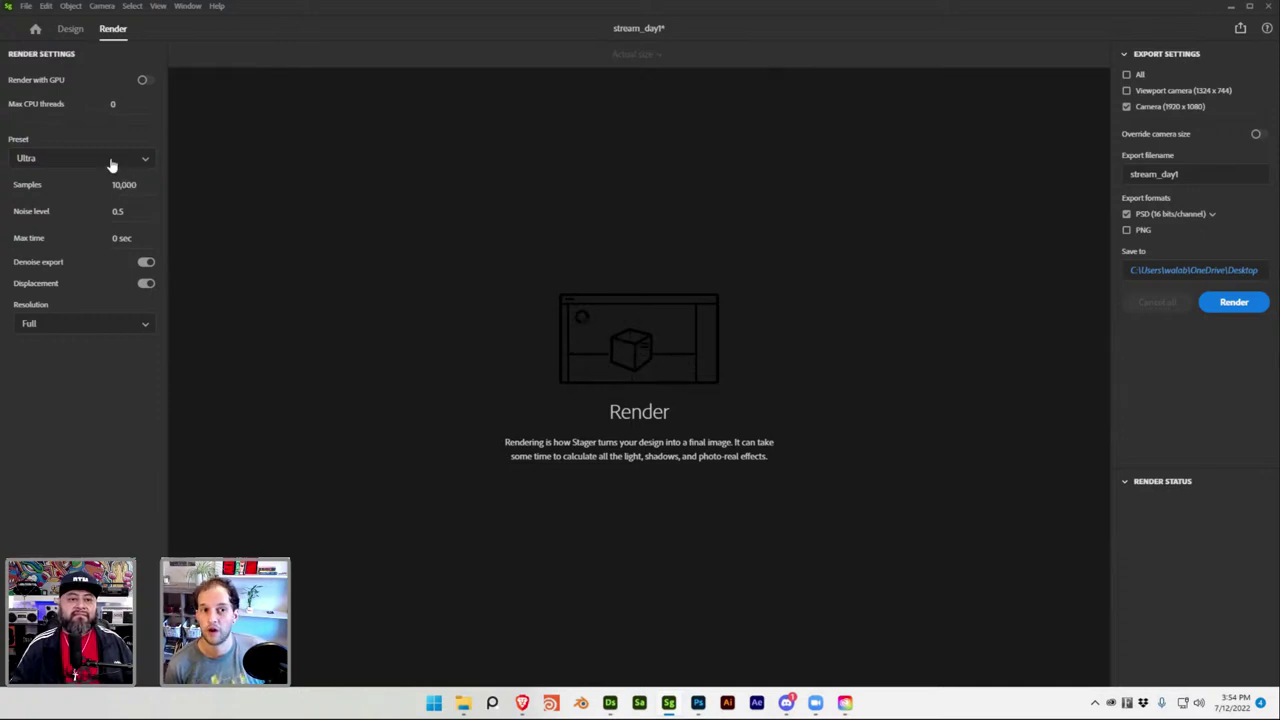
Base the render quality on the Draft preset and set the samples to 8.
{"action": "left_click", "coordinate": [112, 160]}
{"action": "left_click", "coordinate": [118, 178]}
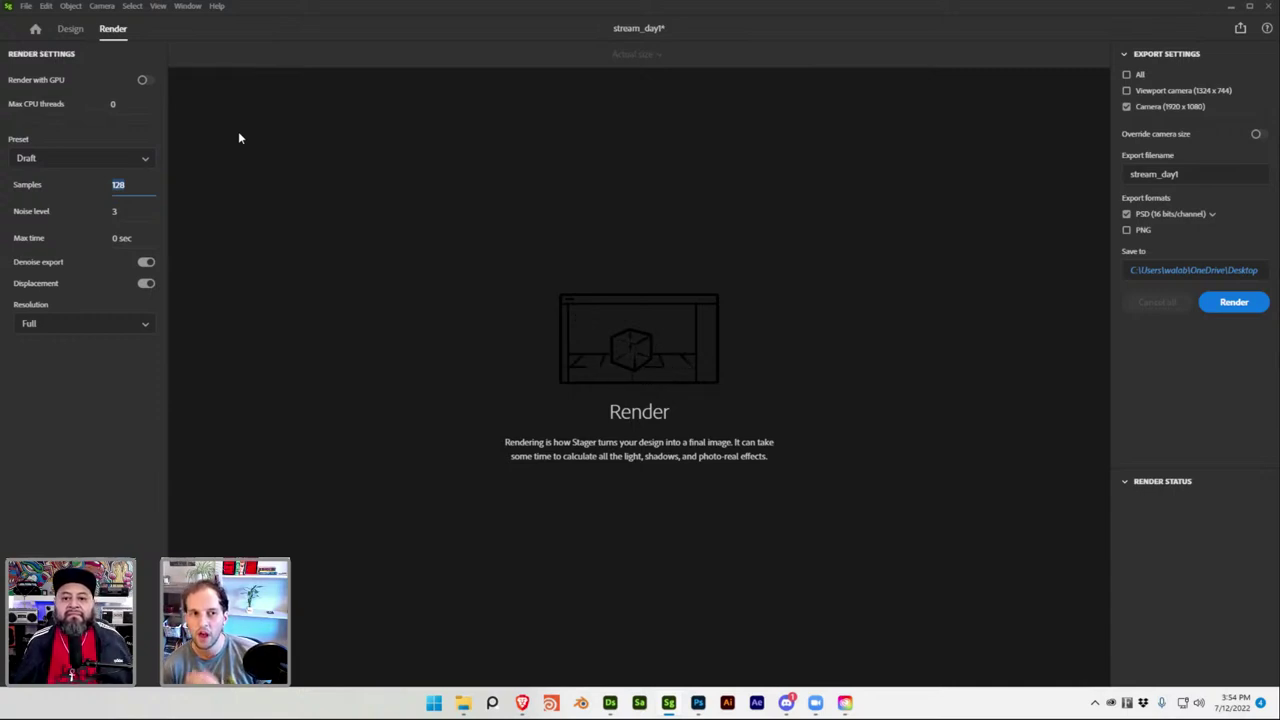
{"action": "left_click", "coordinate": [98, 395]}
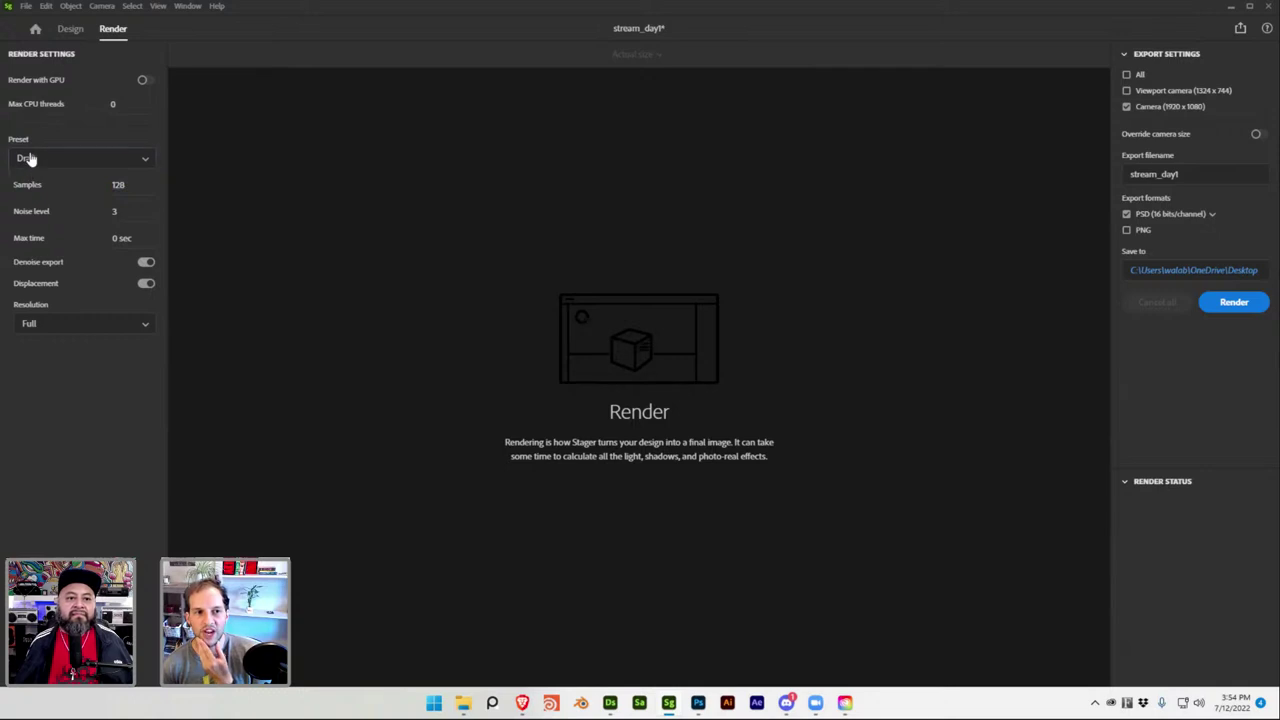
{"action": "left_click", "coordinate": [30, 159]}
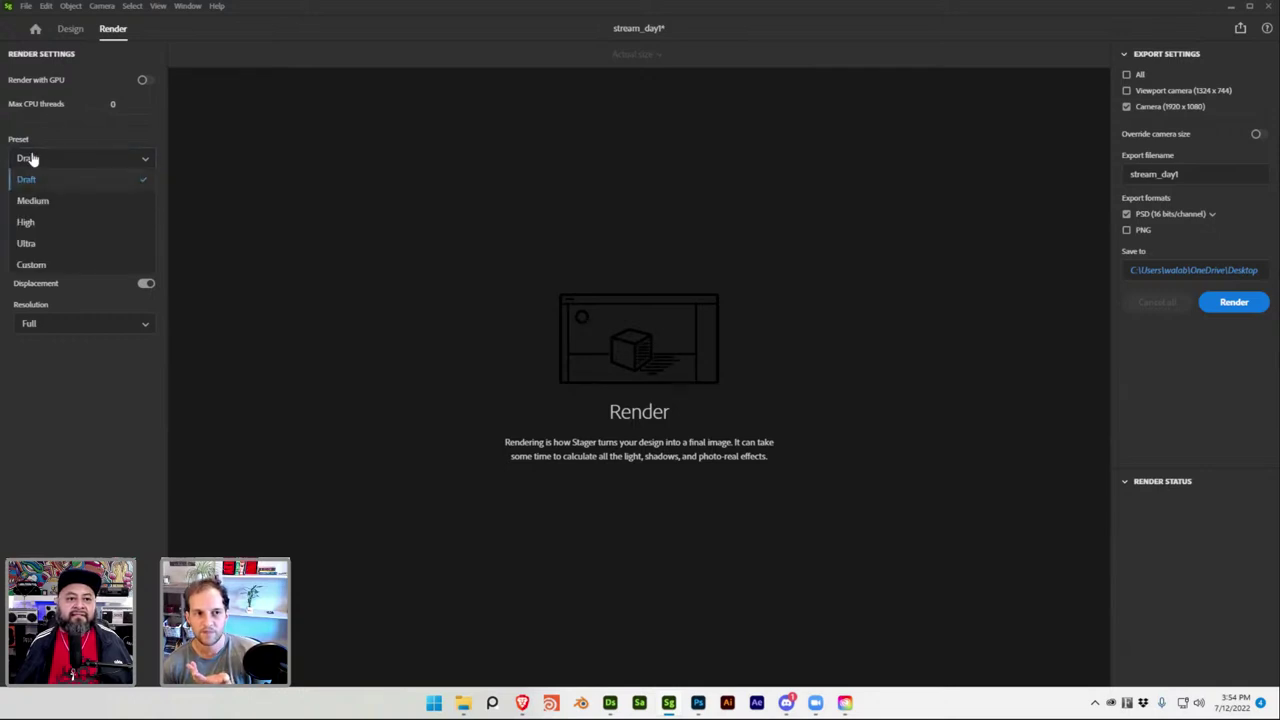
{"action": "left_click", "coordinate": [48, 165]}
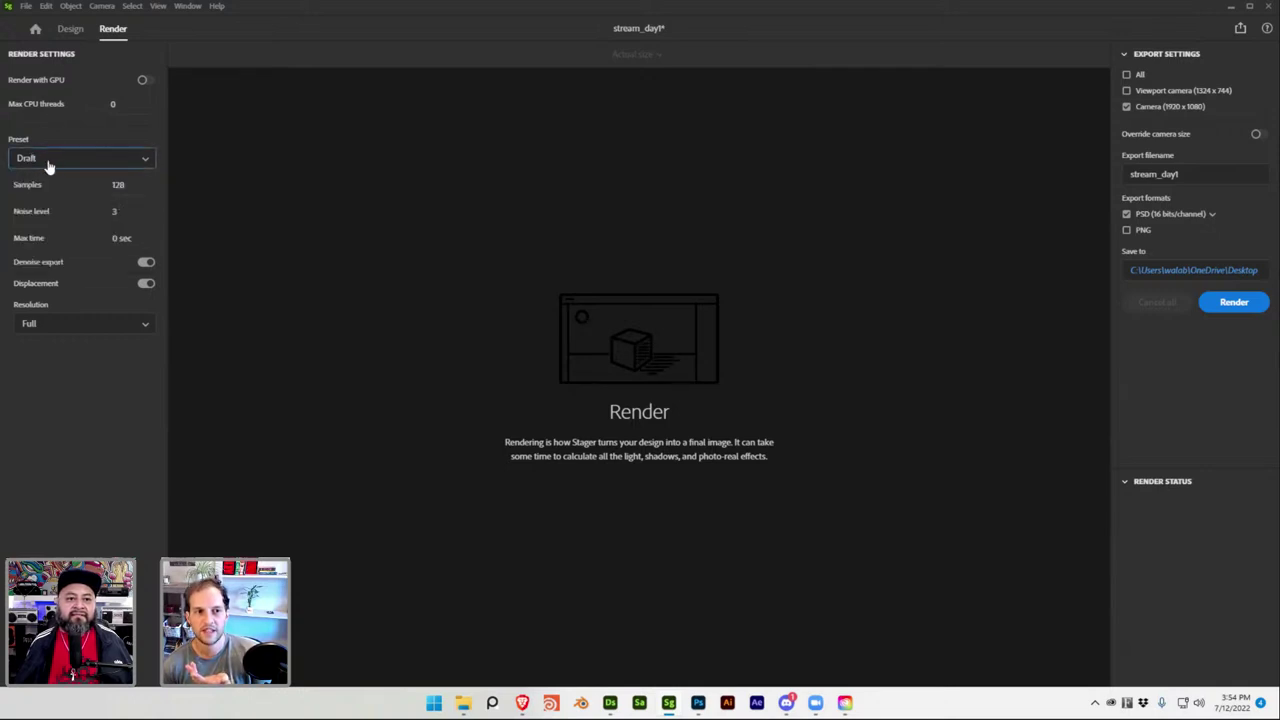
{"action": "left_click", "coordinate": [127, 187]}
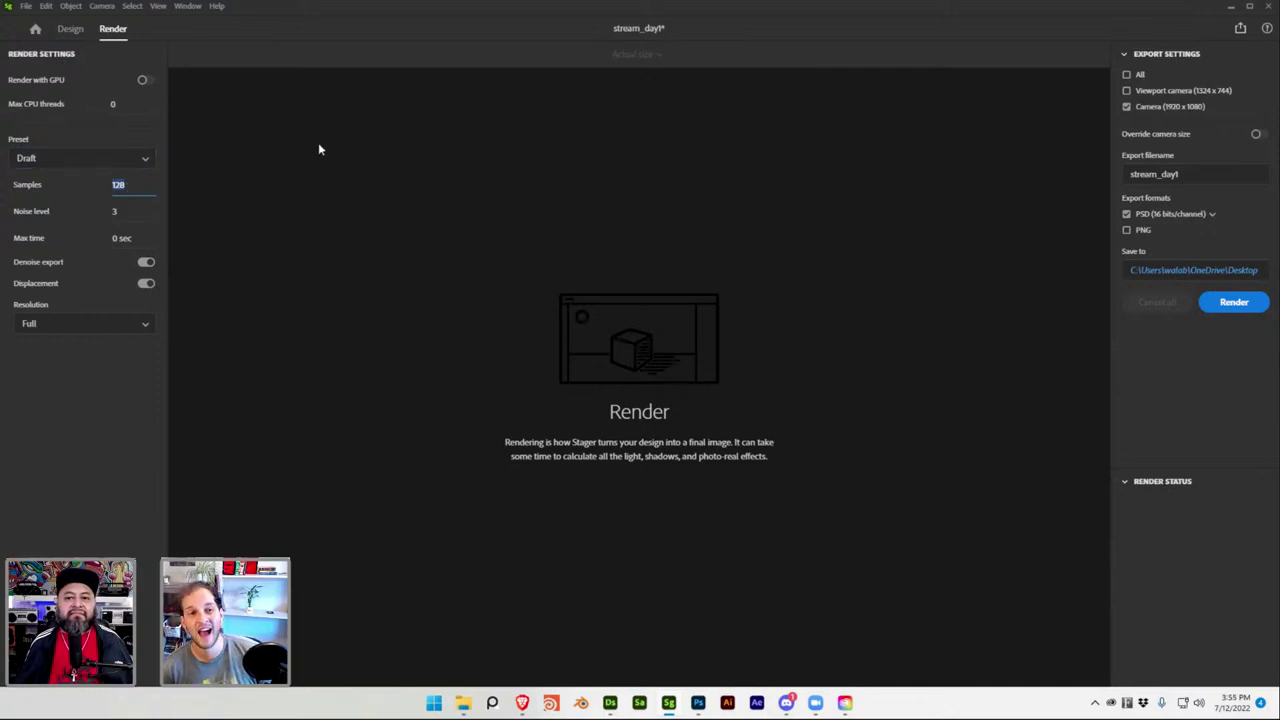
{"action": "type", "text": "8"}
{"action": "key", "text": "Return"}
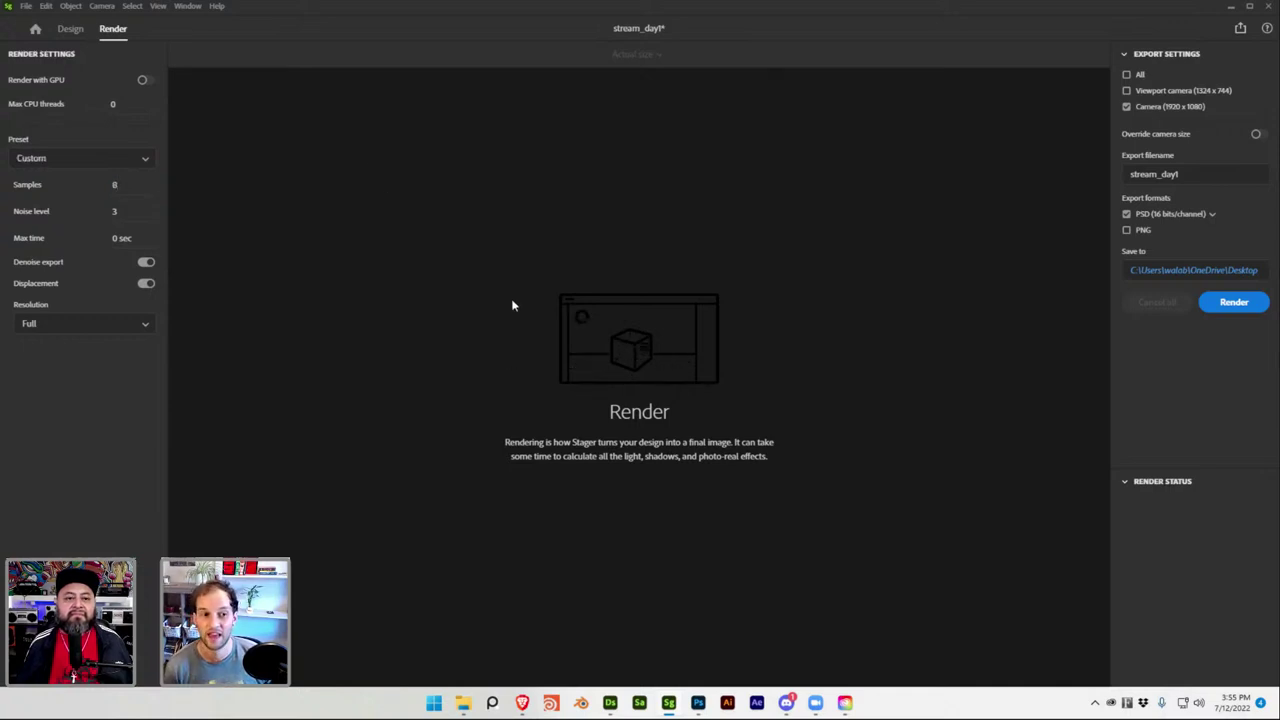
Turn off displacement for the render and check the resolution options, keeping Full.
{"action": "left_click", "coordinate": [146, 283]}
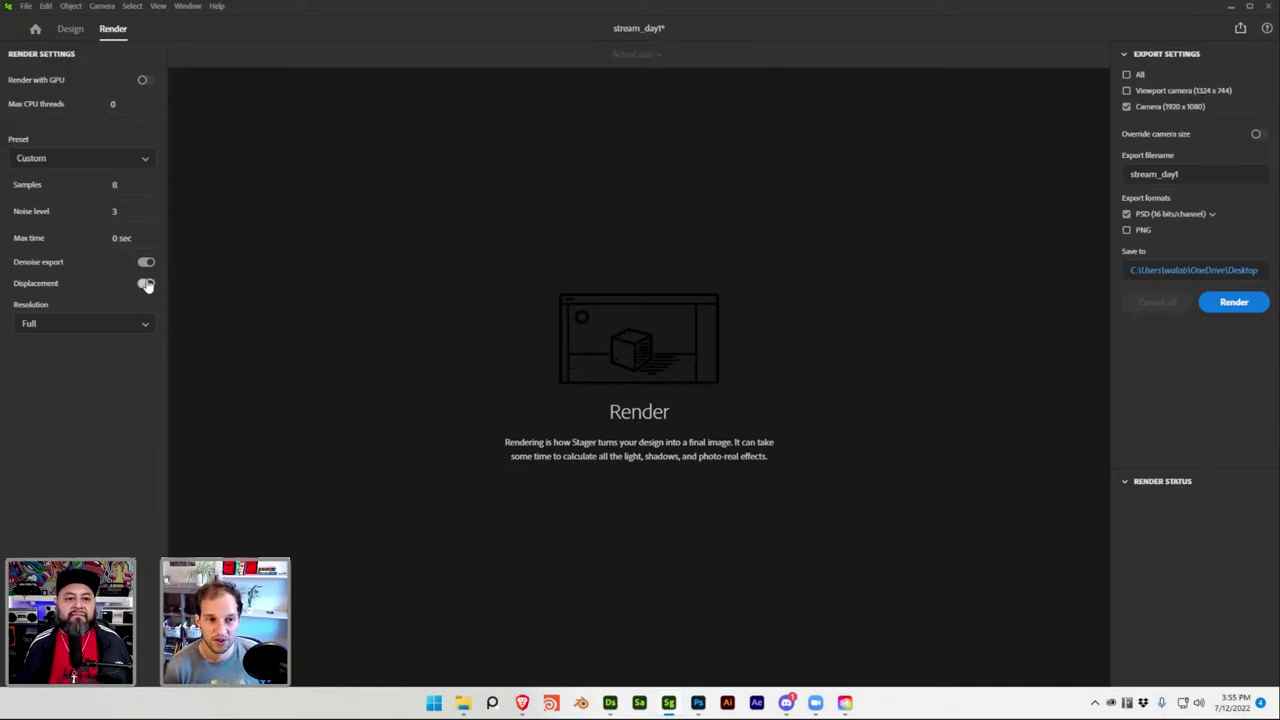
{"action": "left_click", "coordinate": [147, 285]}
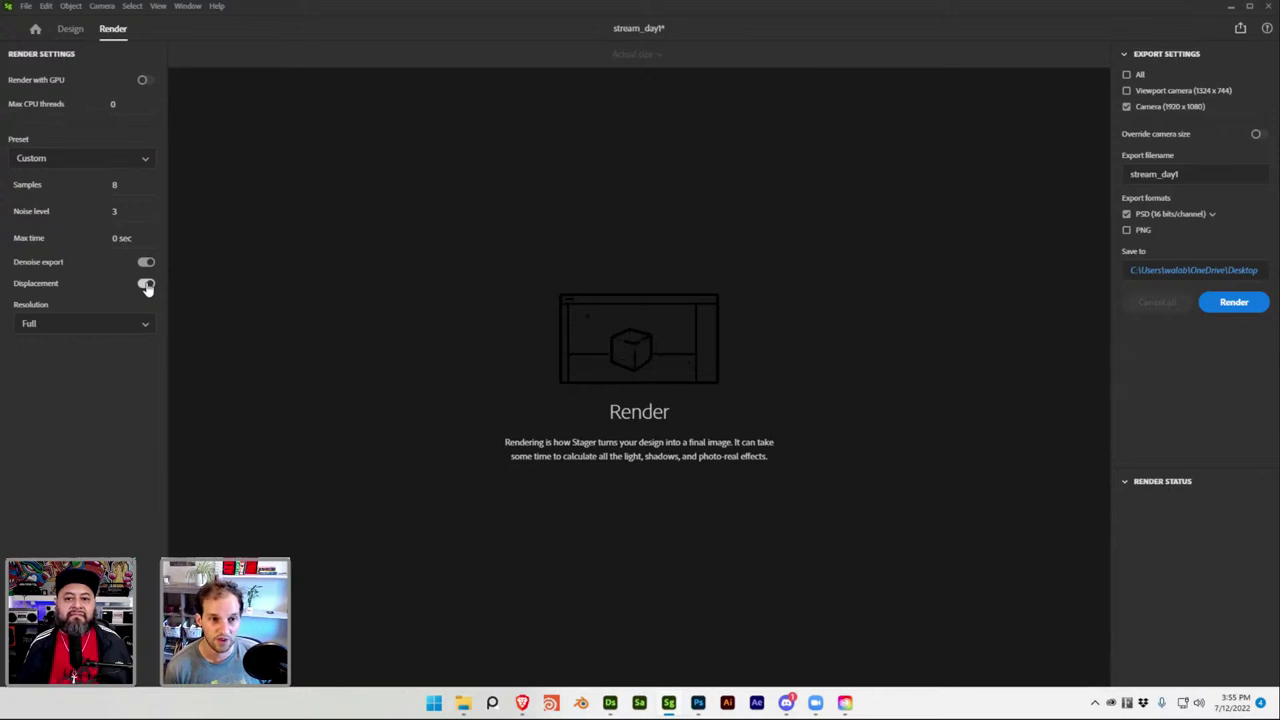
{"action": "left_click", "coordinate": [146, 285]}
{"action": "left_click", "coordinate": [143, 327]}
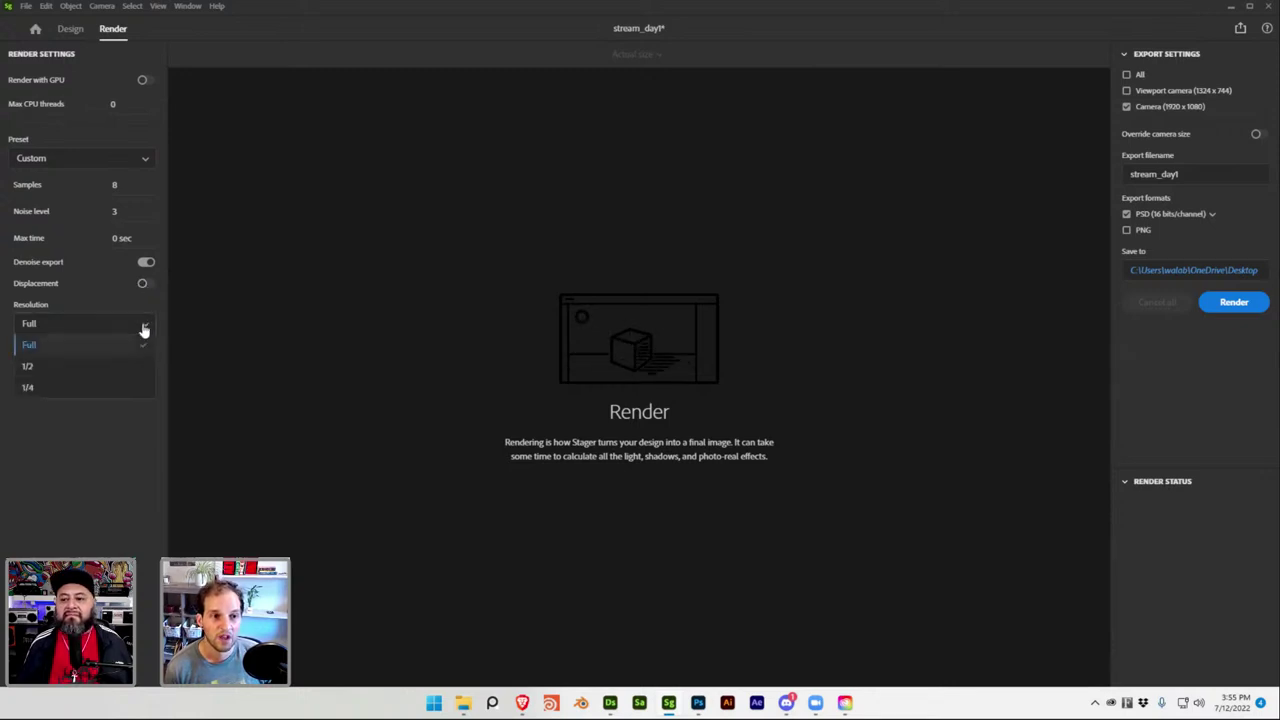
{"action": "left_click", "coordinate": [142, 328]}
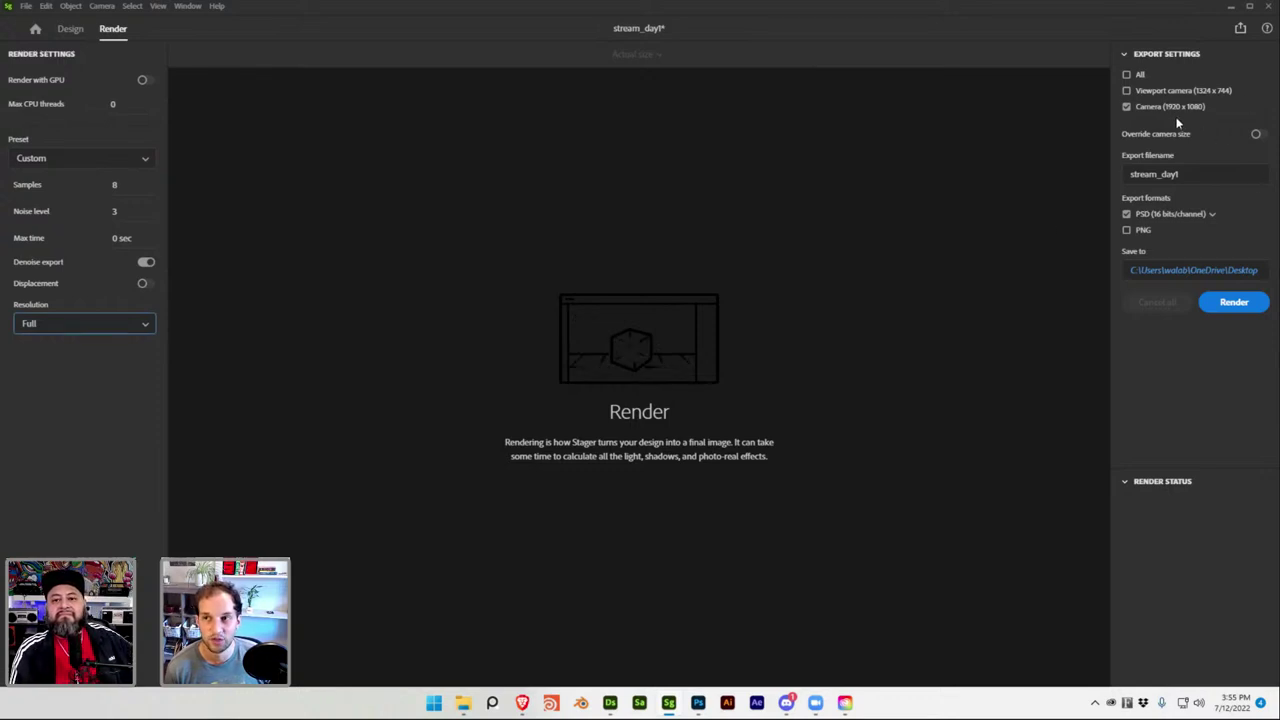
Check the PSD export options and render the 1920 x 1080 Camera view under the filename stream_day1.
{"action": "left_click", "coordinate": [1212, 214]}
{"action": "left_click", "coordinate": [1223, 198]}
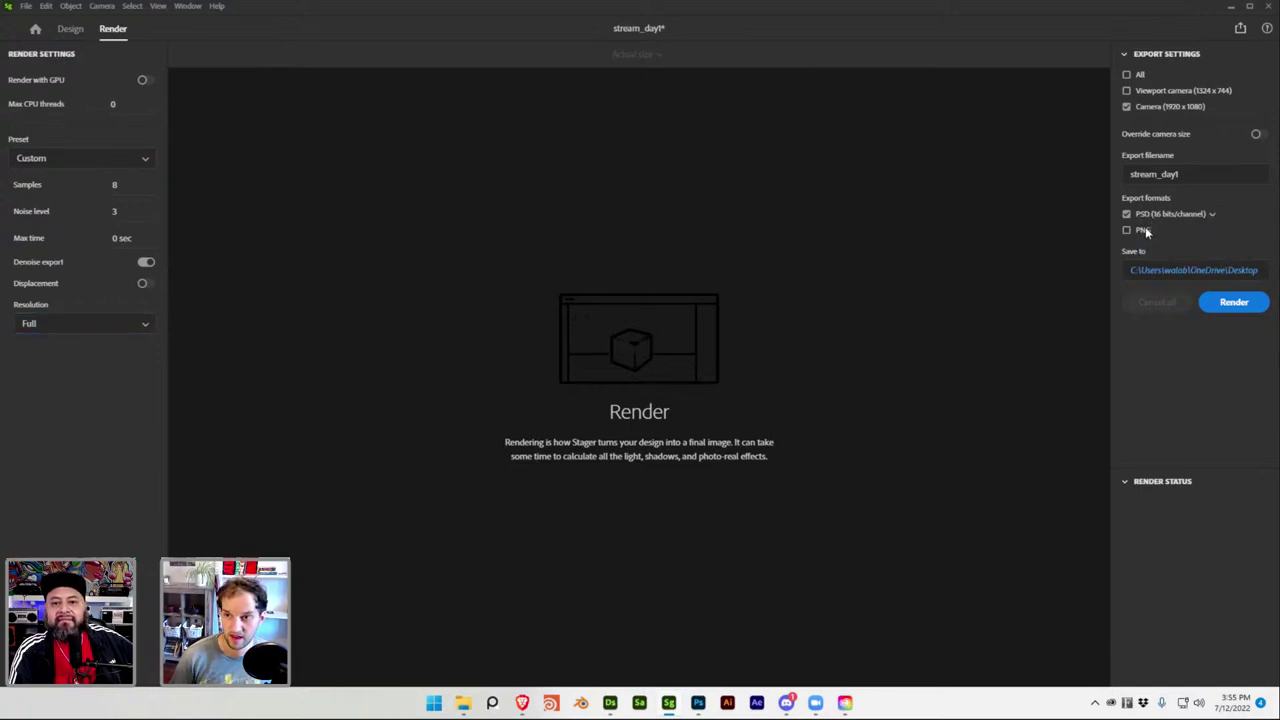
{"action": "left_click", "coordinate": [1247, 305]}
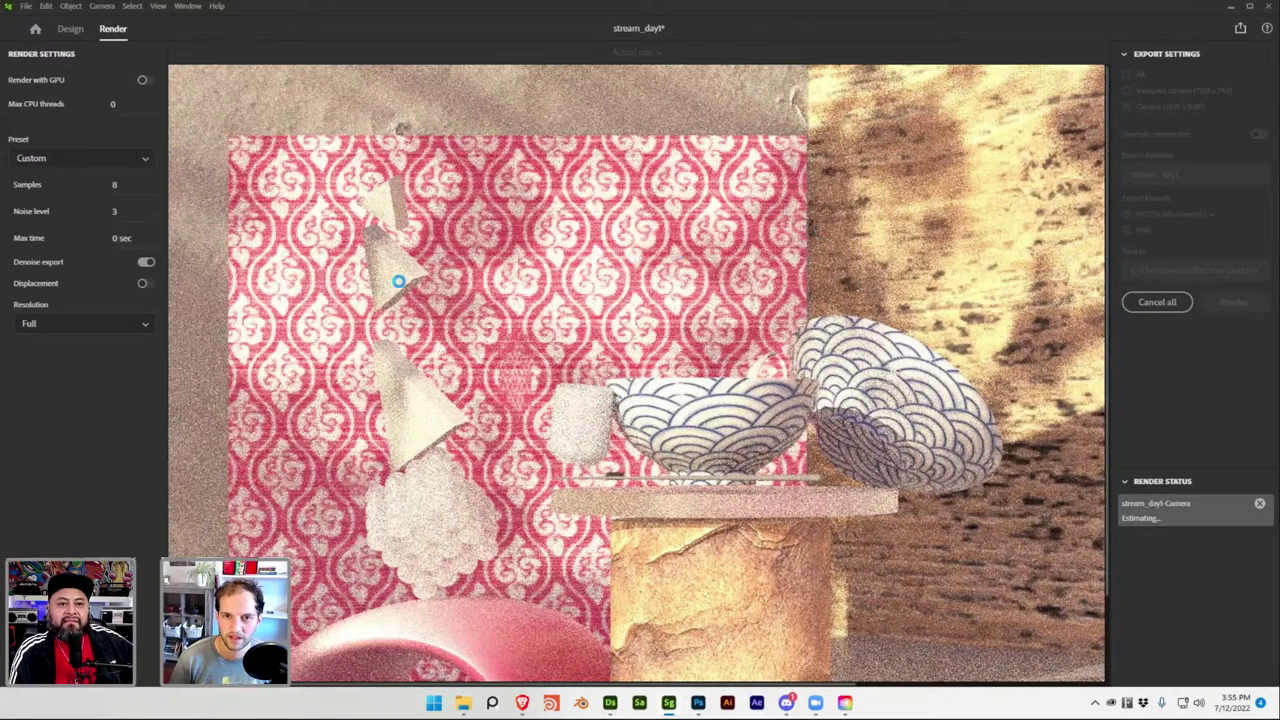
{"action": "scroll", "coordinate": [474, 248], "scroll_direction": "down", "scroll_amount": 2}
{"action": "scroll", "coordinate": [474, 248], "scroll_direction": "up", "scroll_amount": 2}
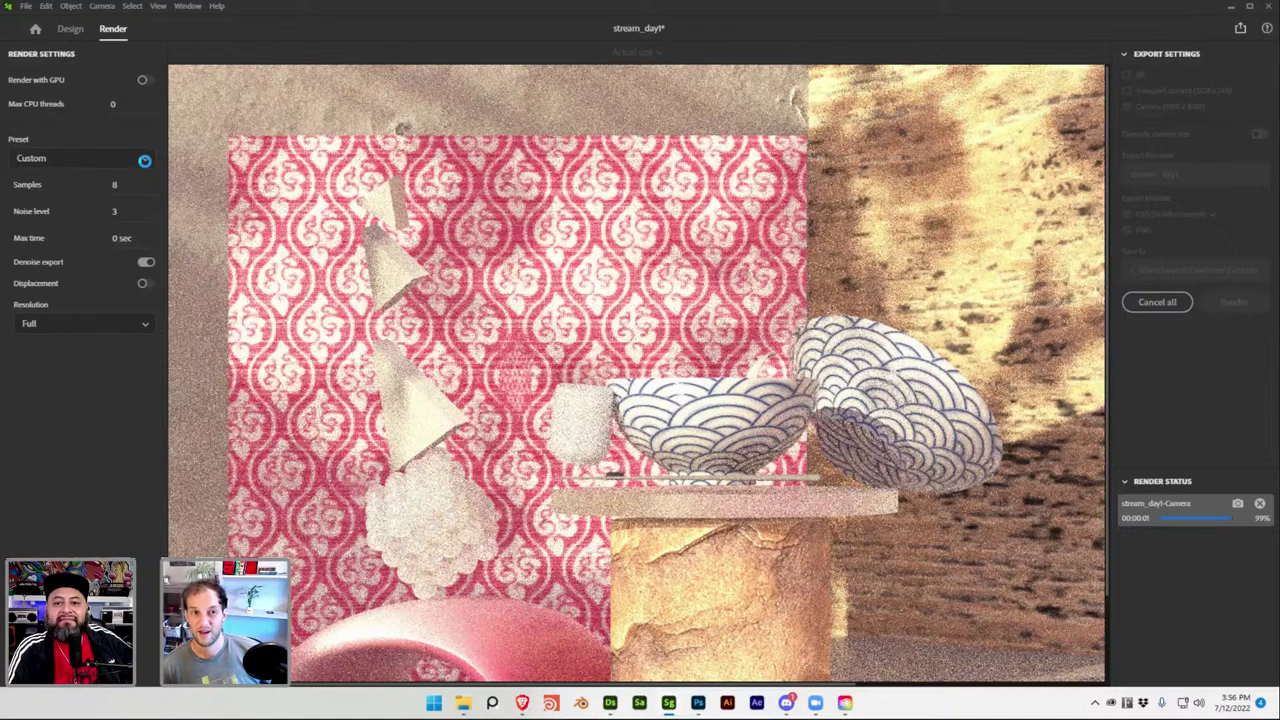
{"action": "left_click", "coordinate": [132, 160]}
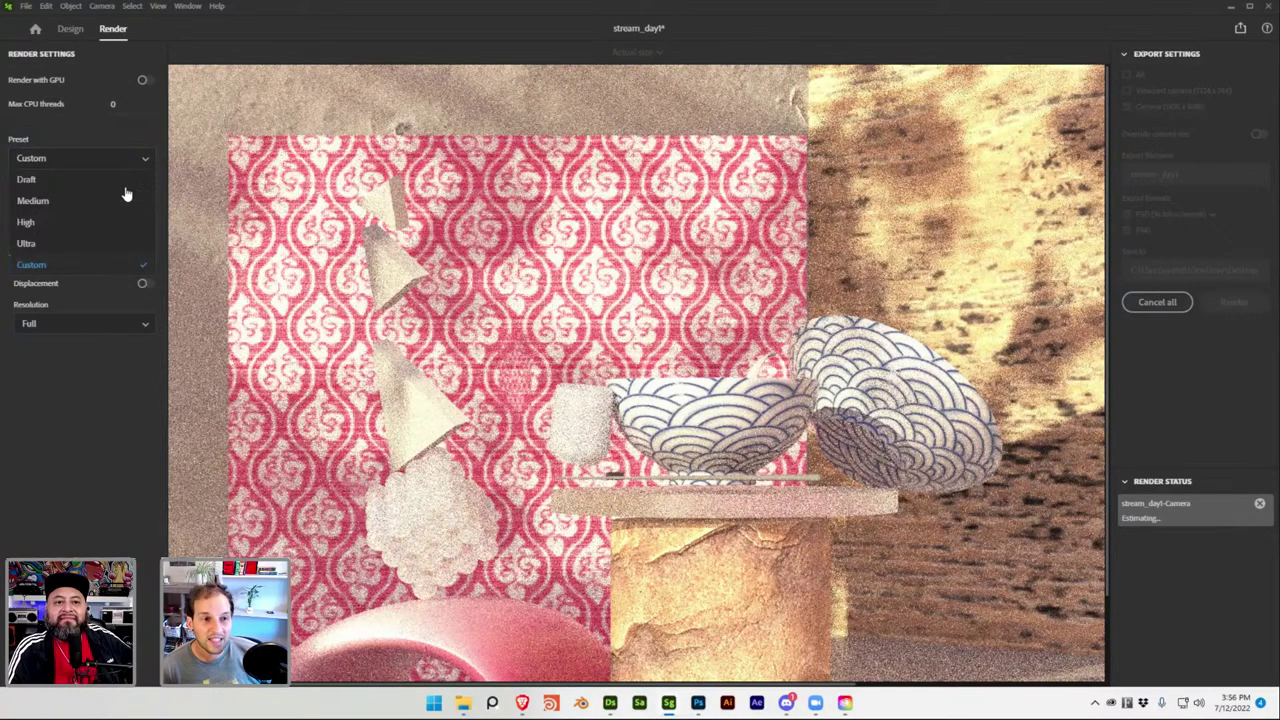
{"action": "left_click", "coordinate": [129, 158]}
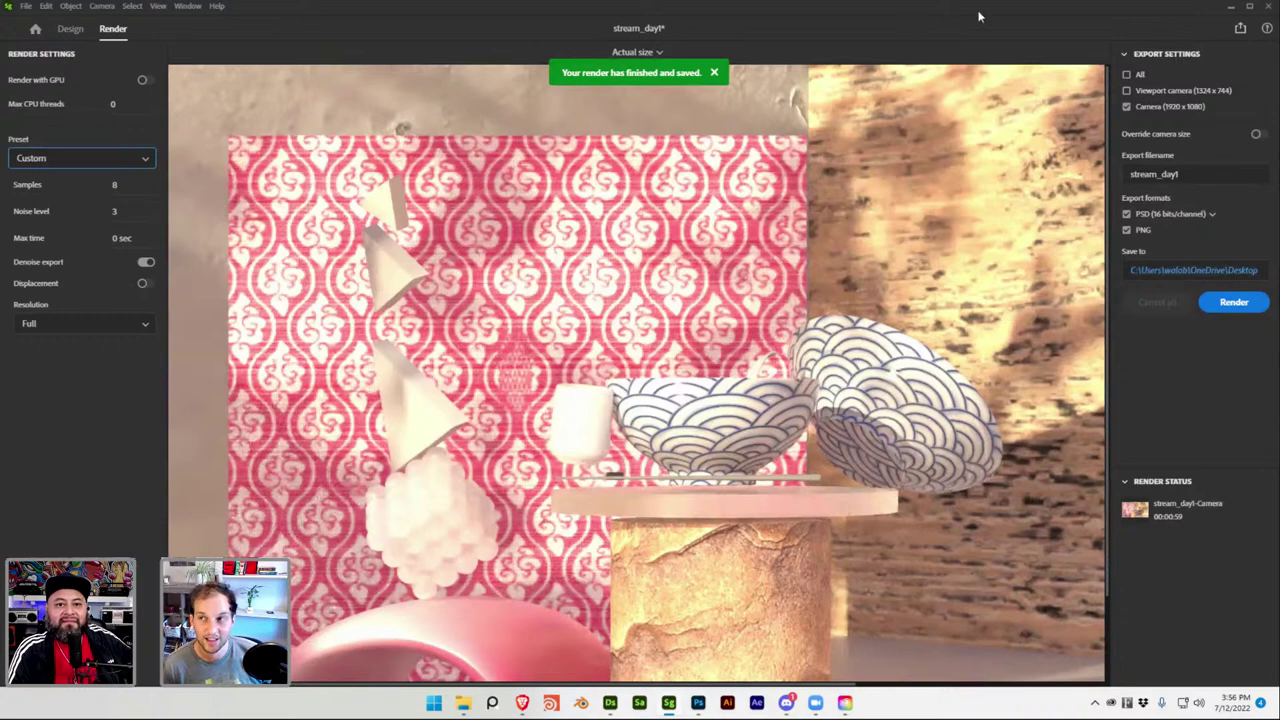
Minimize the scene and image editor windows and show the Desktop folder's contents in File Explorer.
{"action": "left_click", "coordinate": [1232, 12]}
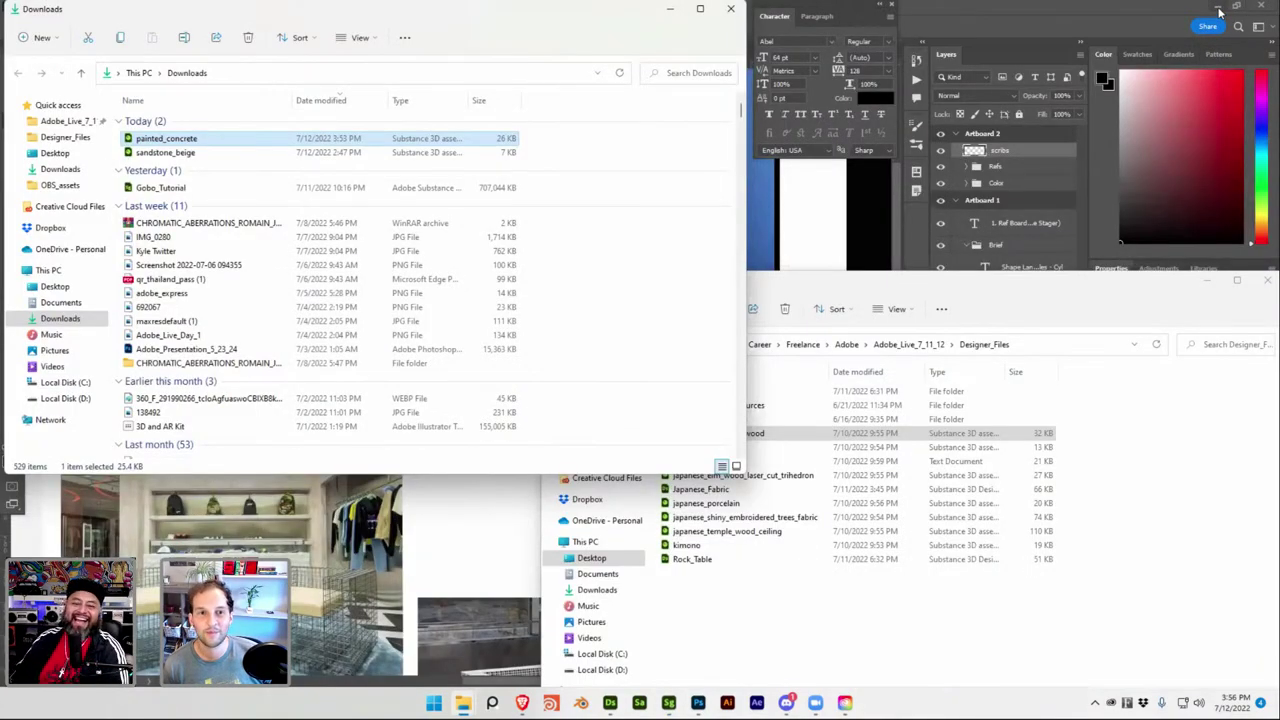
{"action": "left_click", "coordinate": [55, 153]}
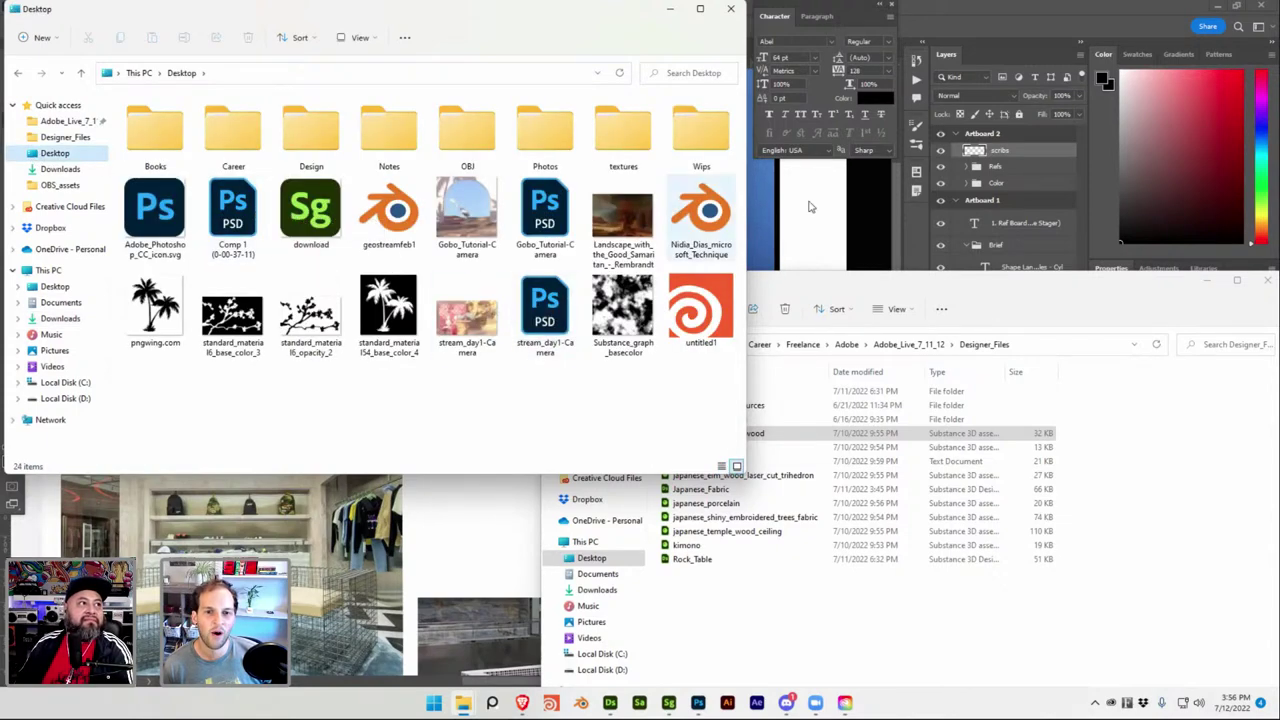
{"action": "left_click", "coordinate": [1219, 12]}
{"action": "left_click", "coordinate": [1219, 12]}
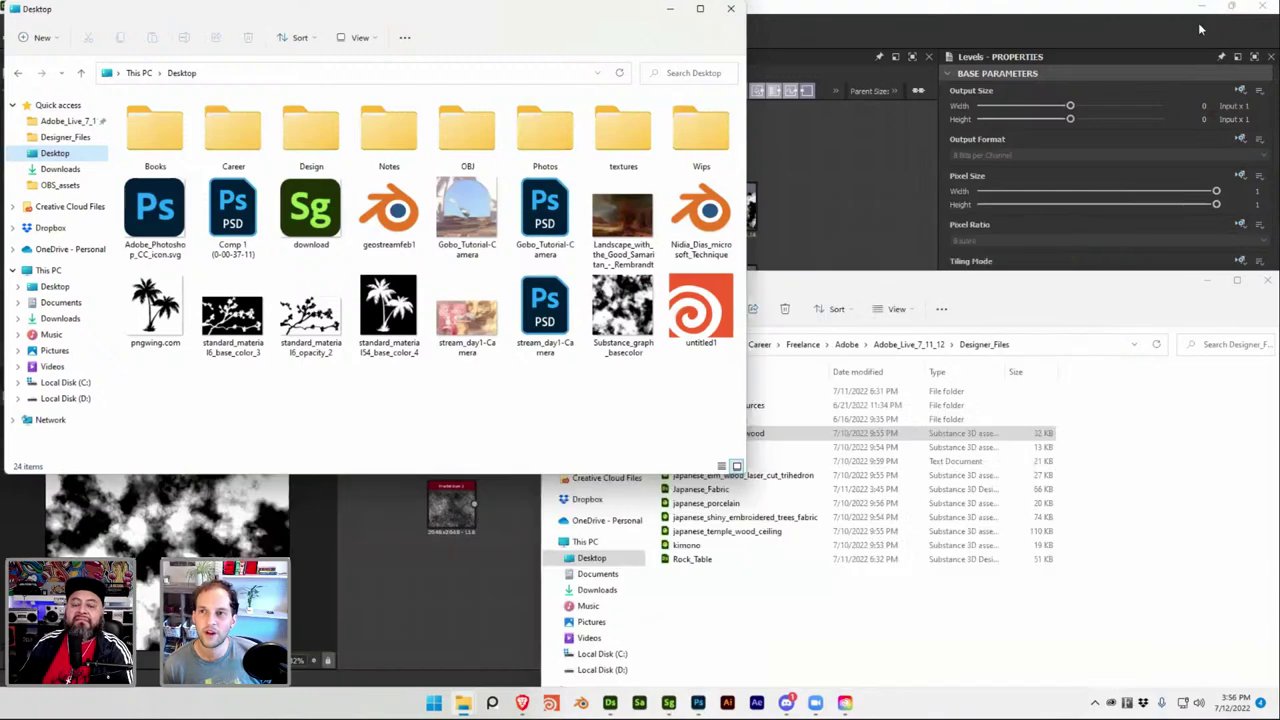
Close Substance 3D Designer without saving the unsaved package.
{"action": "left_click", "coordinate": [1232, 10]}
{"action": "left_click", "coordinate": [1262, 7]}
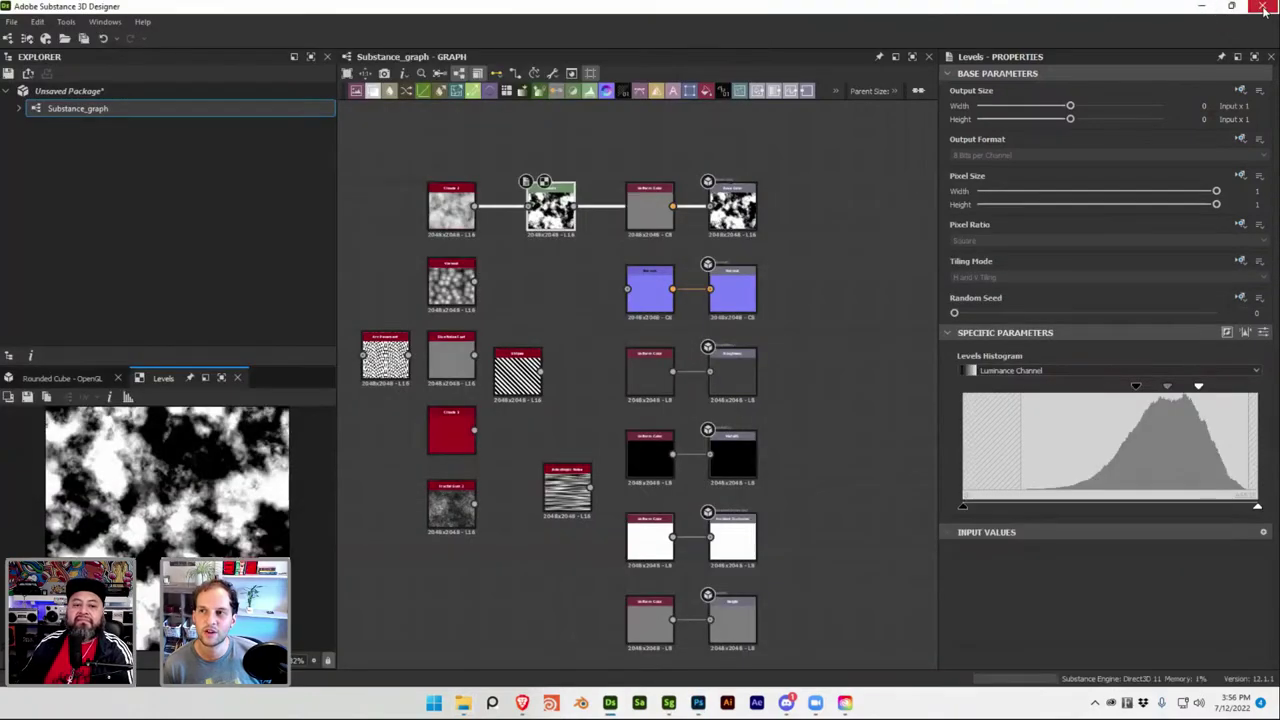
{"action": "left_click", "coordinate": [631, 362]}
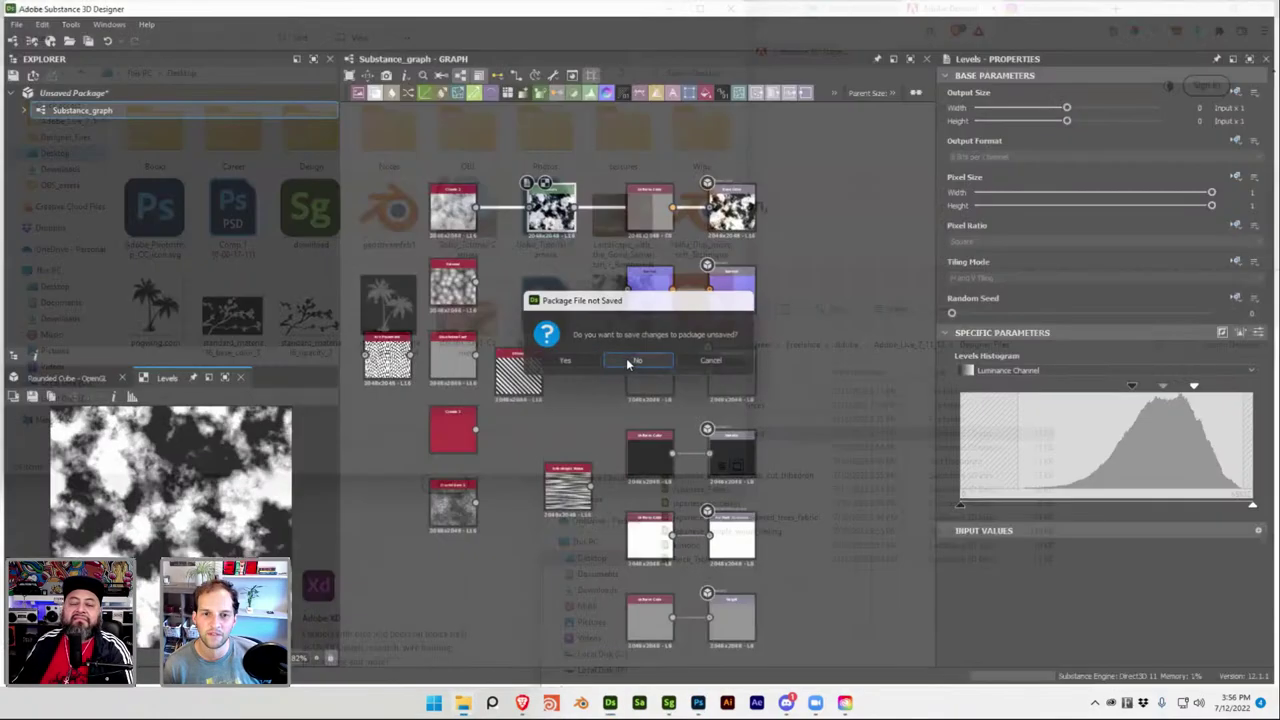
Close the Designer_Files folder window, minimize the remaining windows, and open the stream_day1-Camera PSD from the desktop in Photoshop.
{"action": "left_click", "coordinate": [1112, 283]}
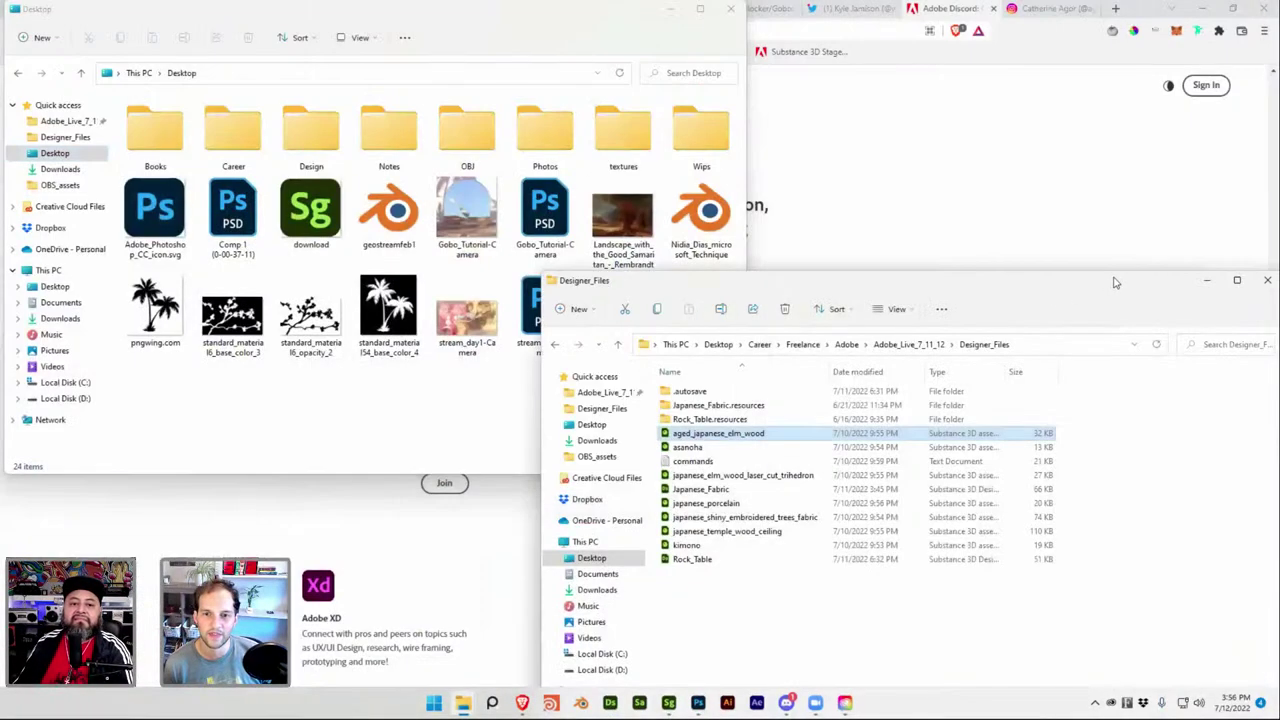
{"action": "left_click", "coordinate": [1266, 281]}
{"action": "left_click", "coordinate": [1207, 10]}
{"action": "left_click", "coordinate": [1207, 10]}
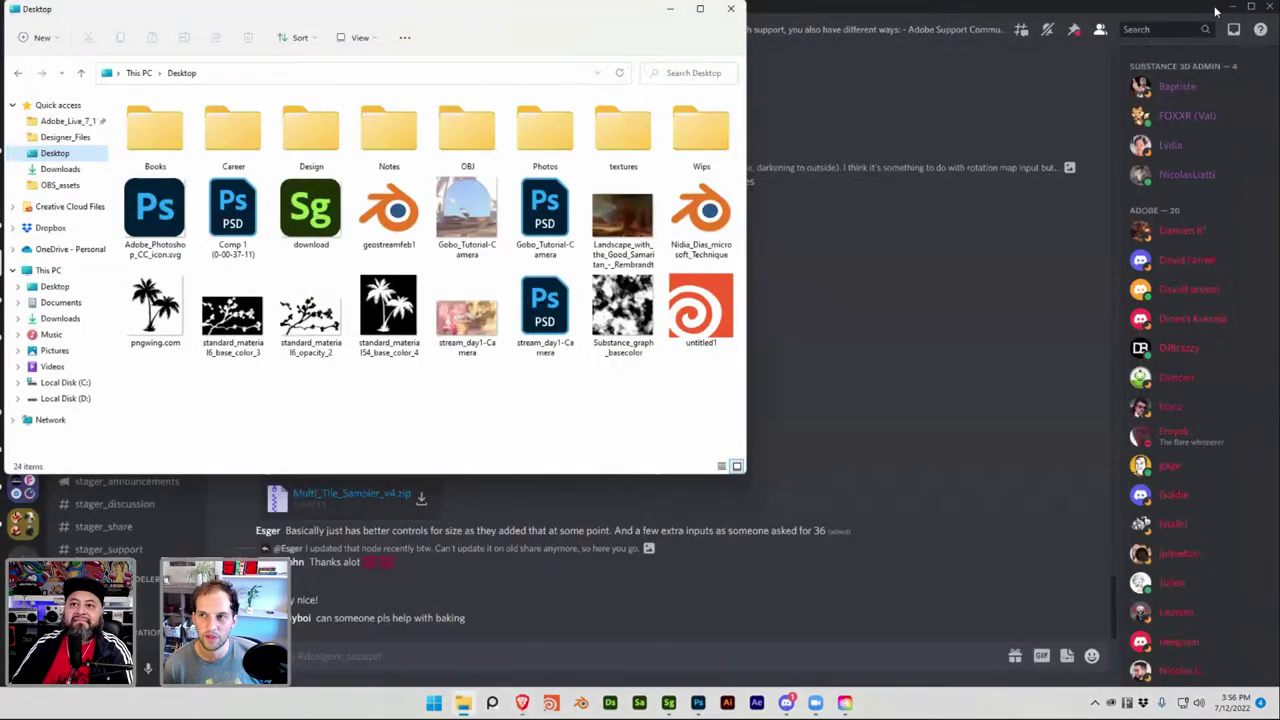
{"action": "left_click", "coordinate": [1230, 9]}
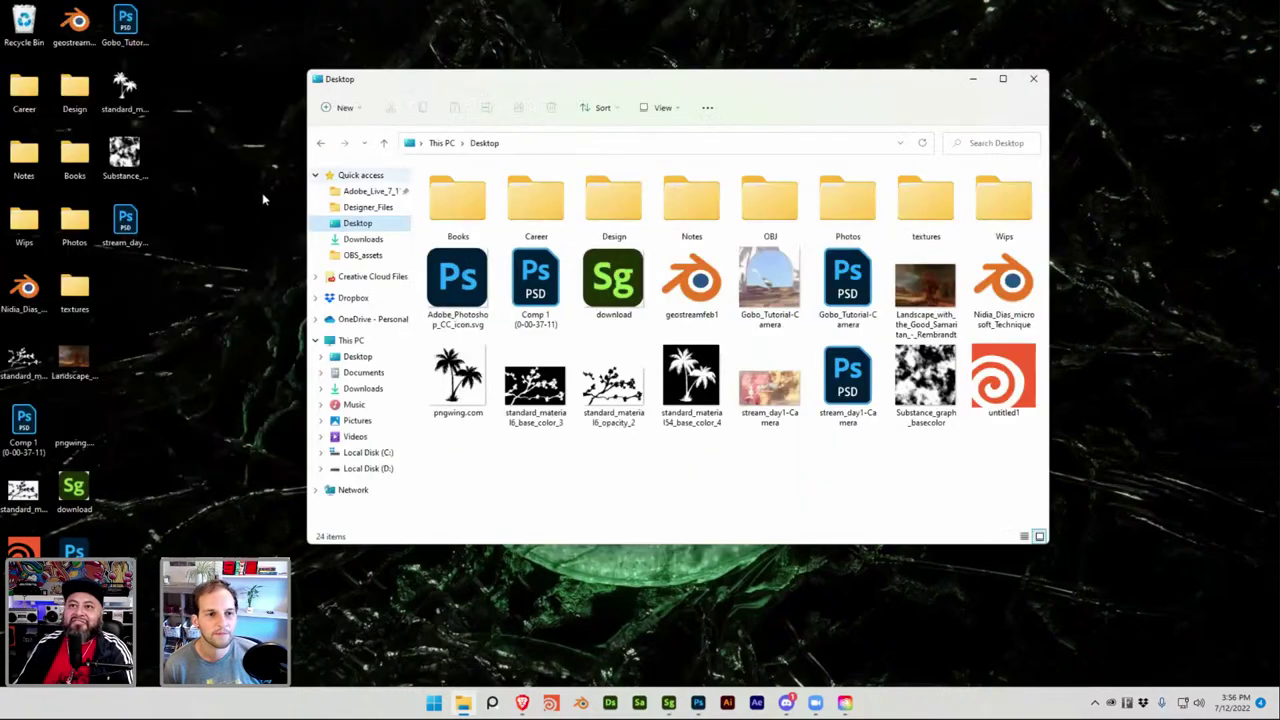
{"action": "double_click", "coordinate": [130, 222]}
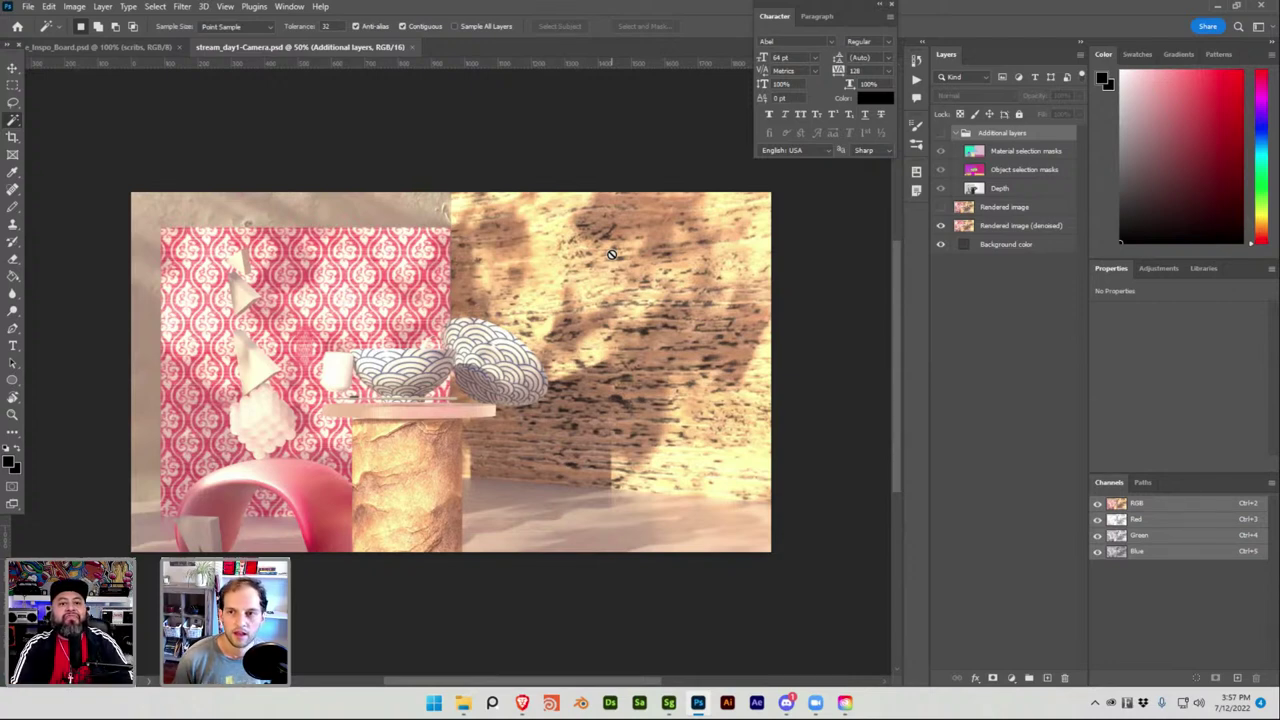
Show the Additional layers group and hide its Material selection masks, Object selection masks and Depth layers.
{"action": "left_click", "coordinate": [1041, 171]}
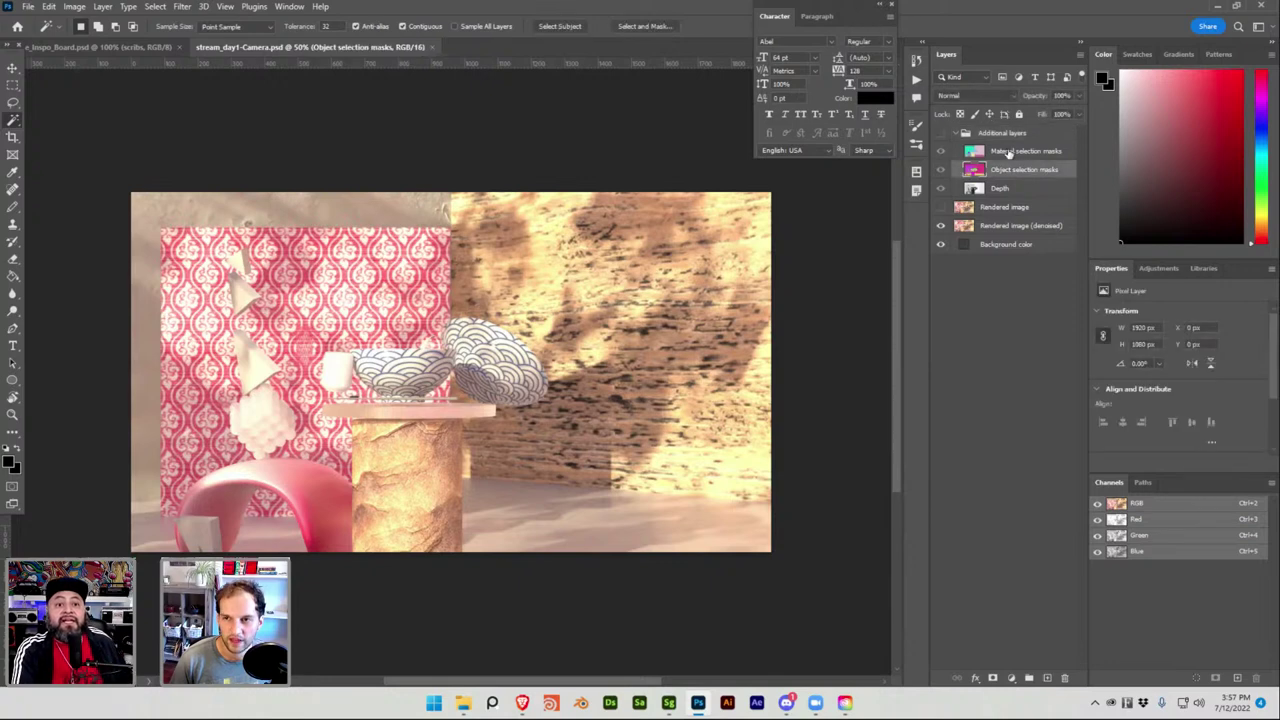
{"action": "left_click", "coordinate": [941, 134]}
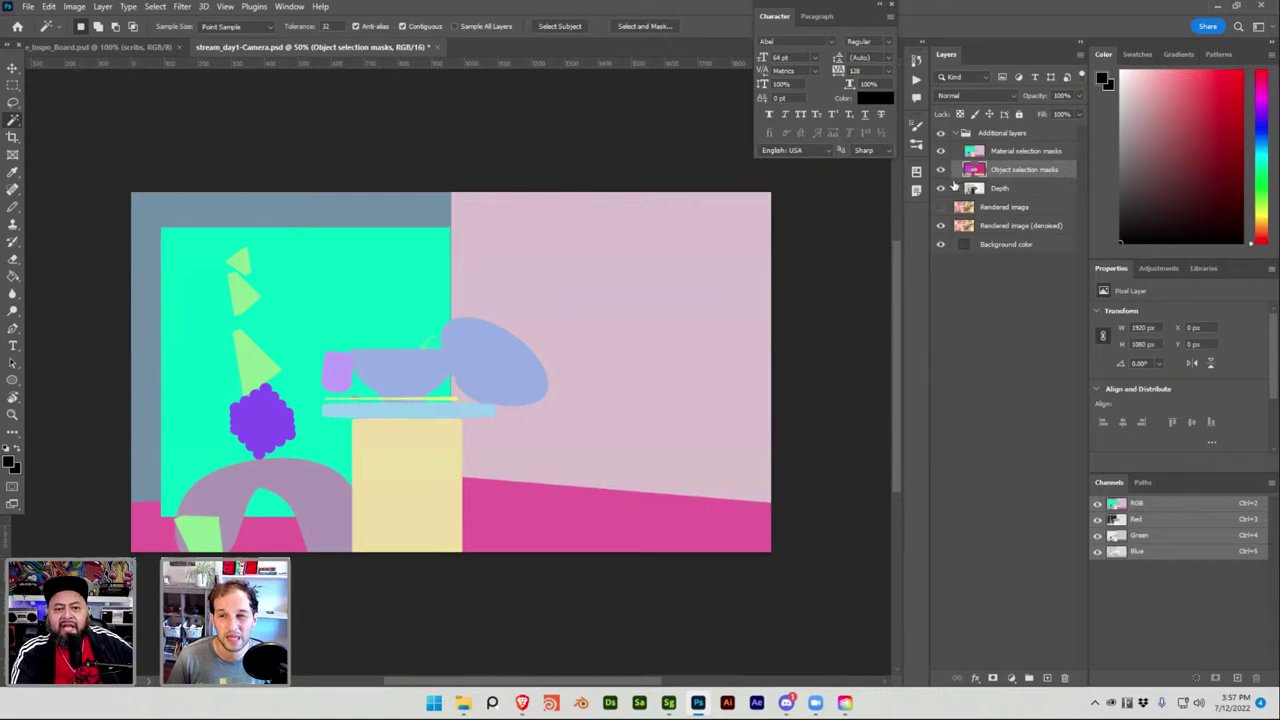
{"action": "left_click_drag", "start_coordinate": [941, 169], "coordinate": [941, 152]}
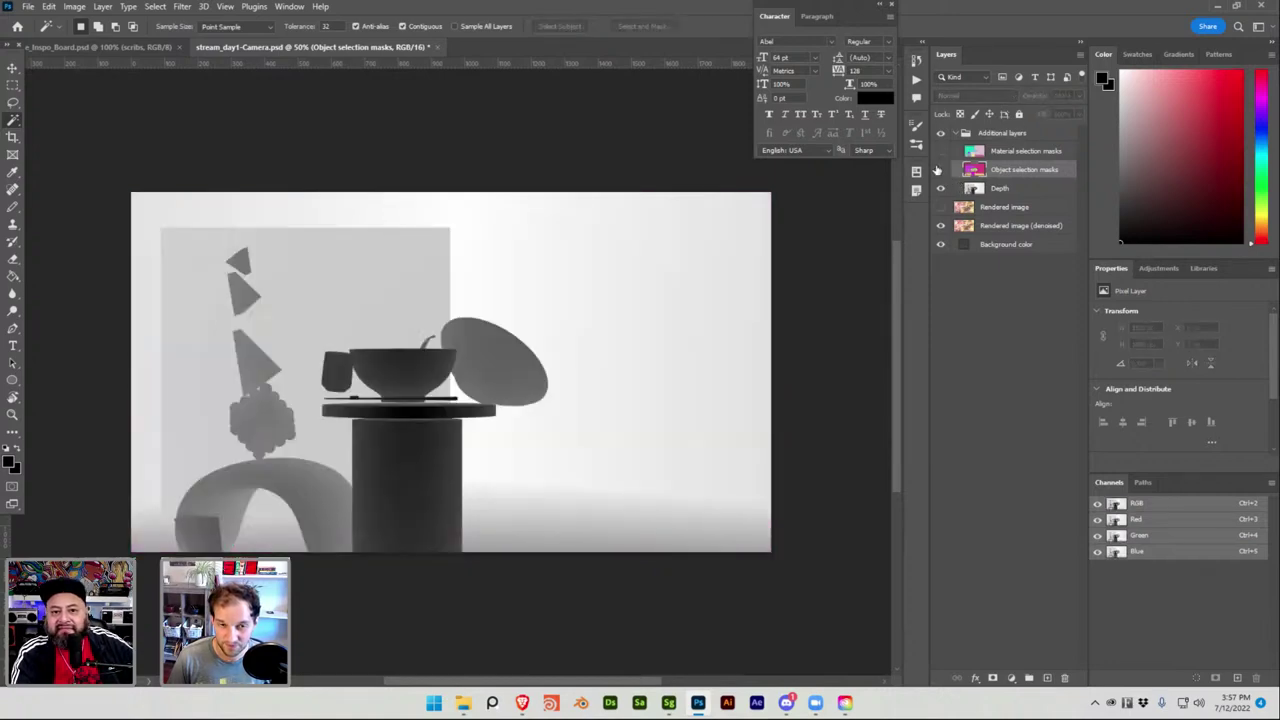
{"action": "left_click", "coordinate": [940, 188]}
{"action": "left_click", "coordinate": [1035, 189]}
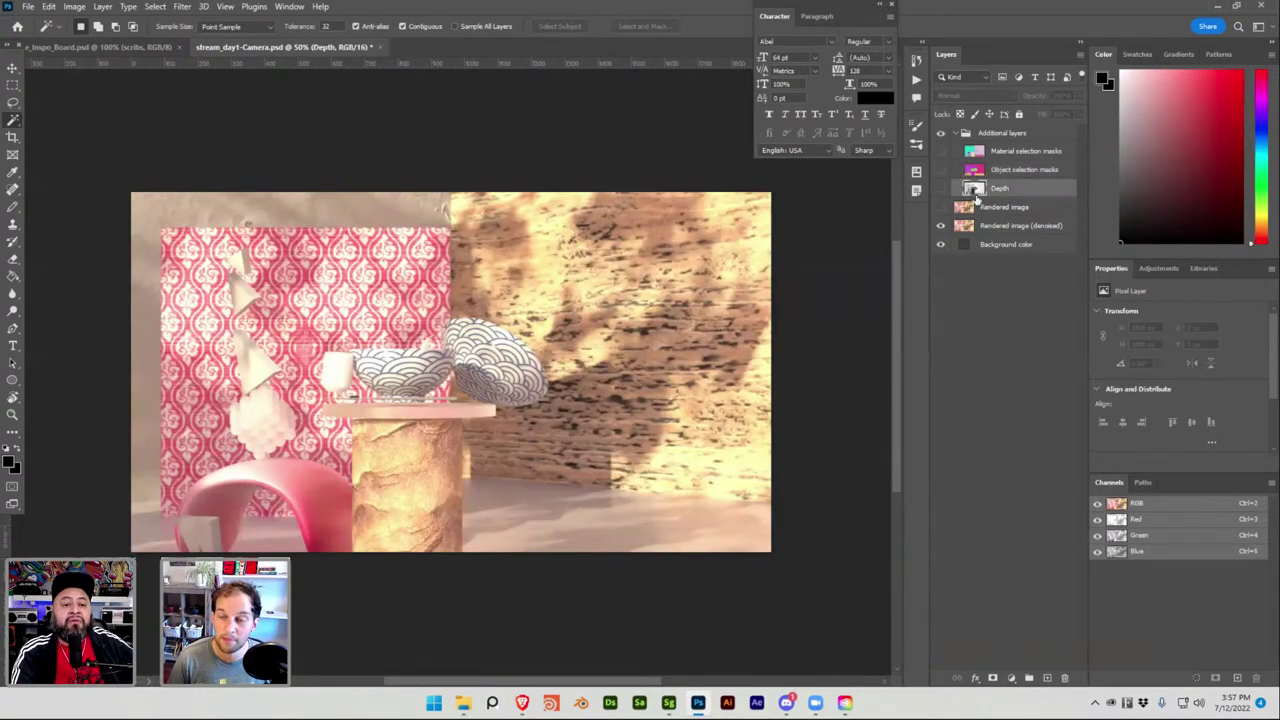
Compare the Object selection masks and Material selection masks layers with the render by showing and hiding each one.
{"action": "left_click", "coordinate": [940, 170]}
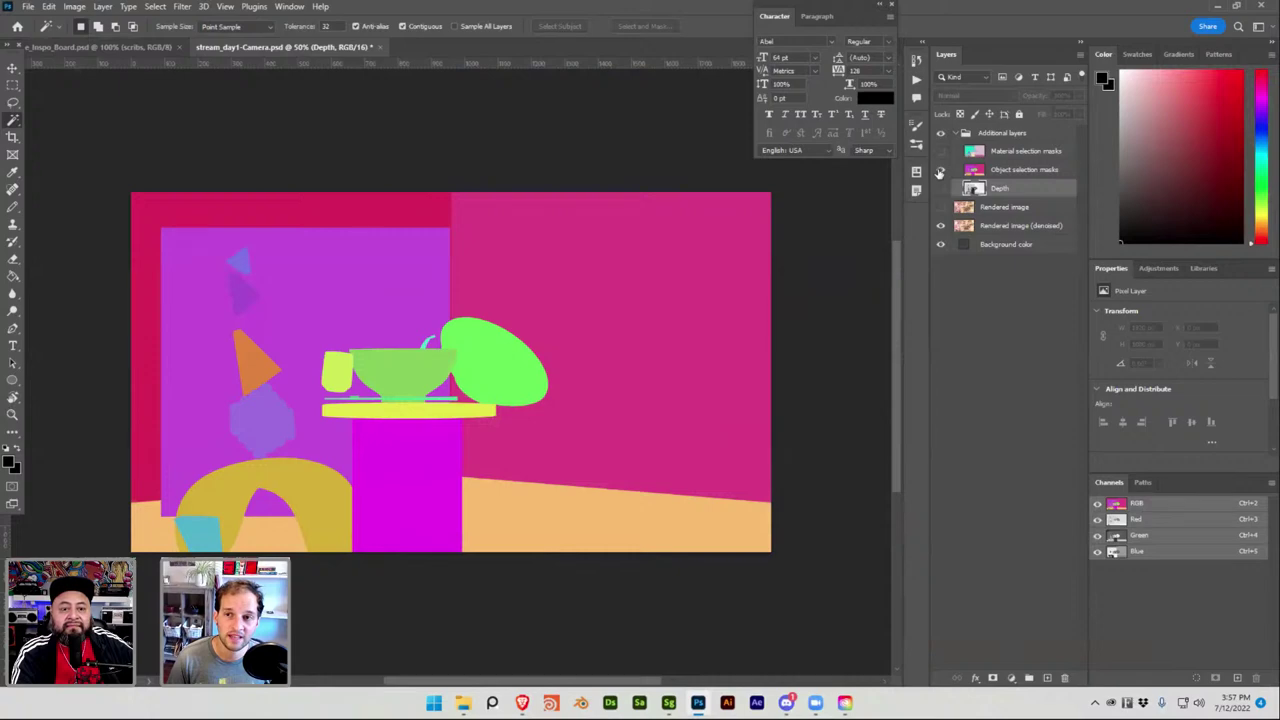
{"action": "left_click", "coordinate": [940, 170]}
{"action": "left_click", "coordinate": [941, 151]}
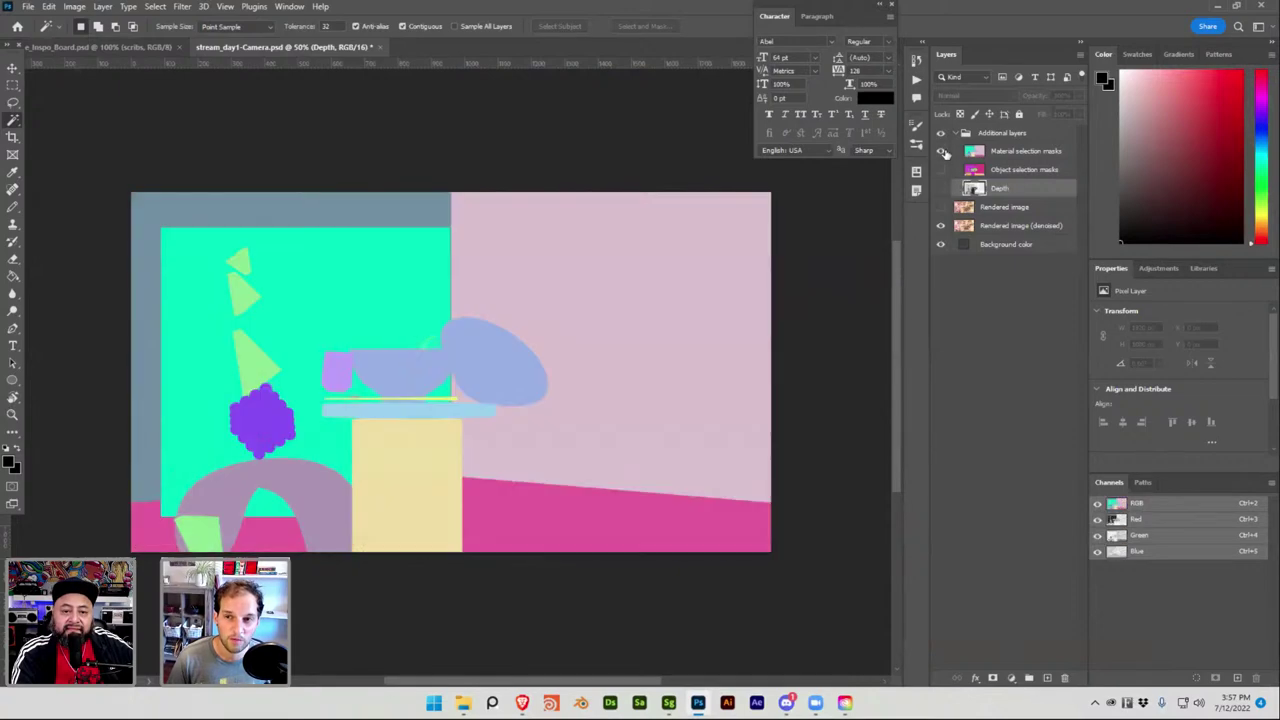
{"action": "left_click", "coordinate": [941, 152]}
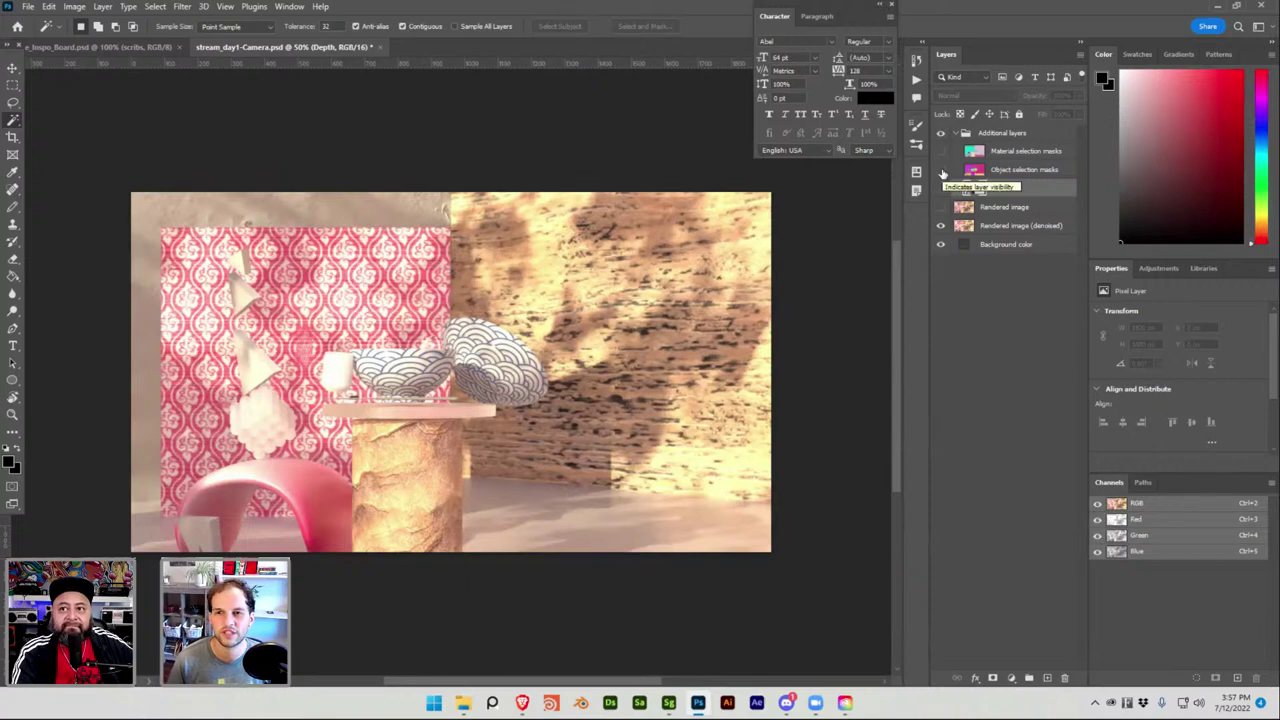
{"action": "left_click", "coordinate": [941, 171]}
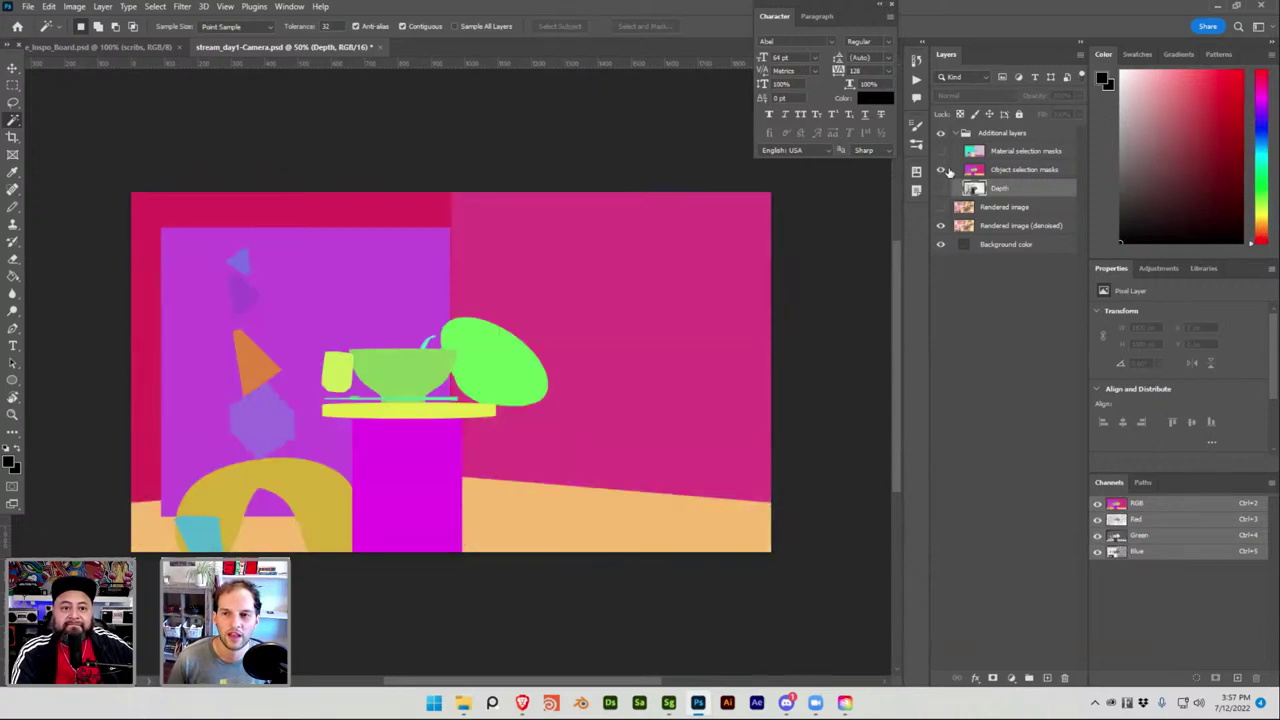
{"action": "left_click", "coordinate": [941, 154]}
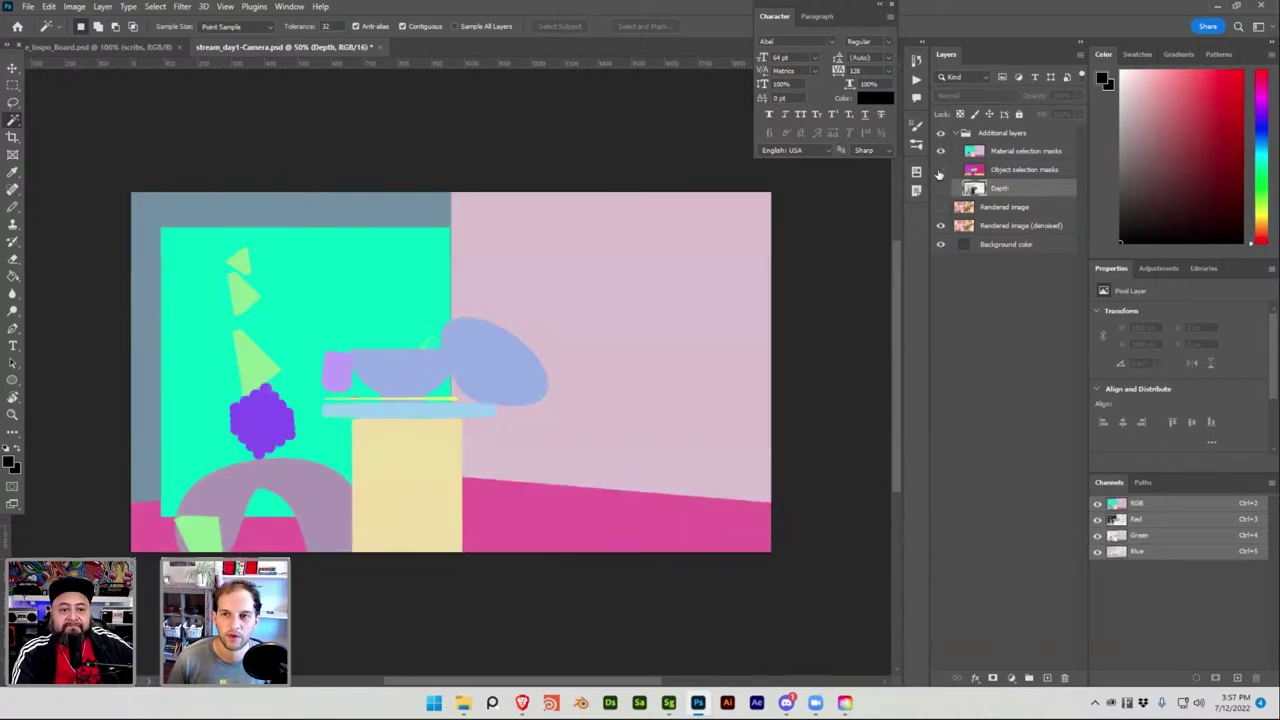
{"action": "left_click", "coordinate": [940, 153]}
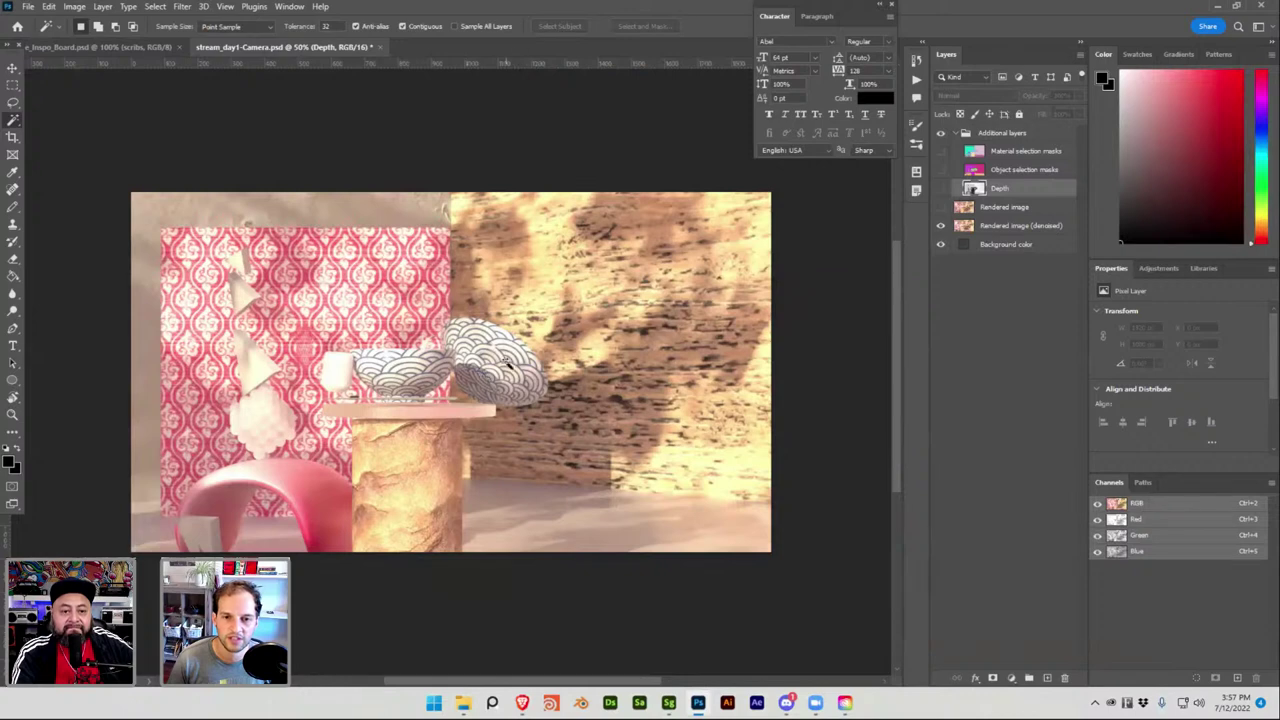
Try selecting the two wave-patterned bowls by colour on the Material selection masks layer with the Magic Wand, and hide that layer.
{"action": "left_click", "coordinate": [941, 152]}
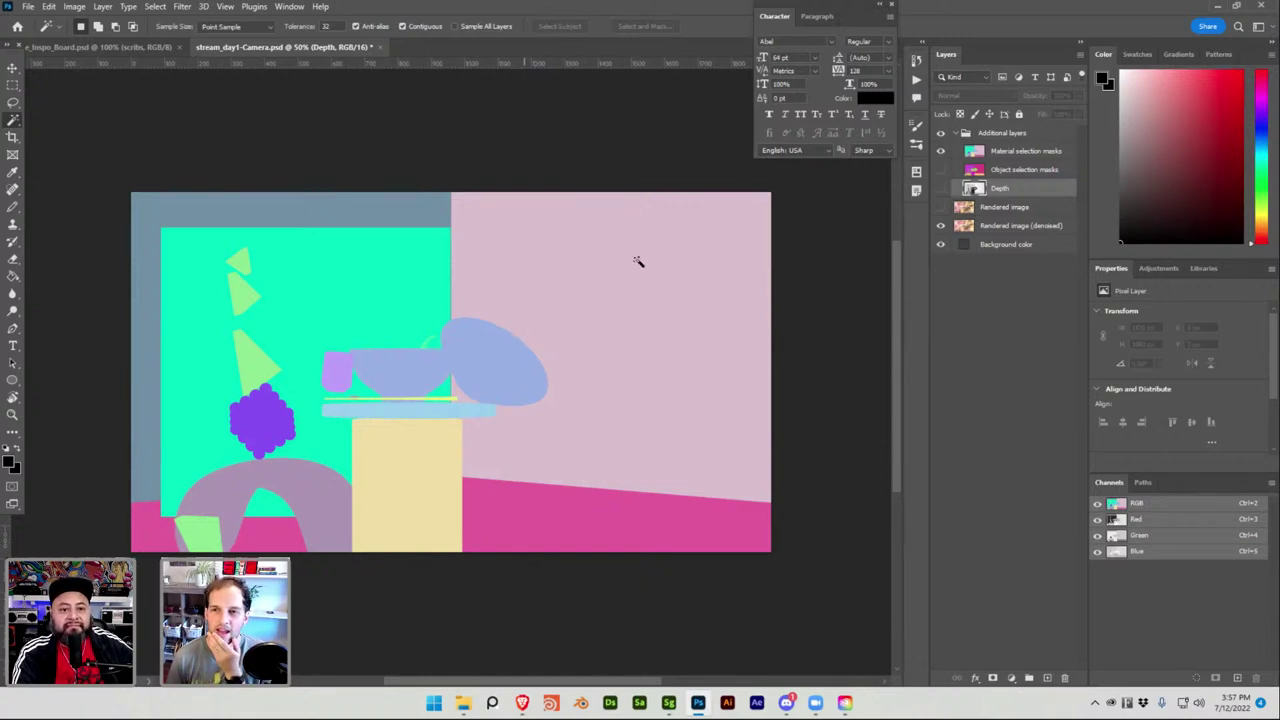
{"action": "left_click", "coordinate": [1033, 153]}
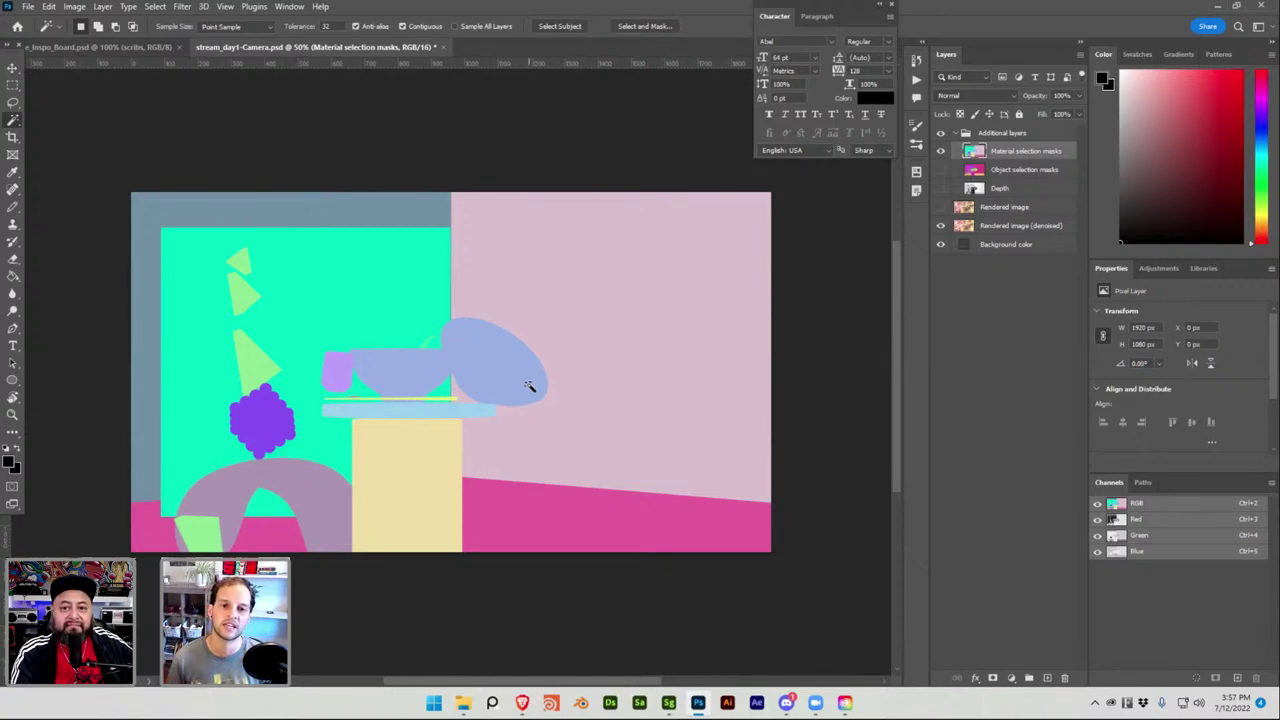
{"action": "left_click", "coordinate": [942, 153]}
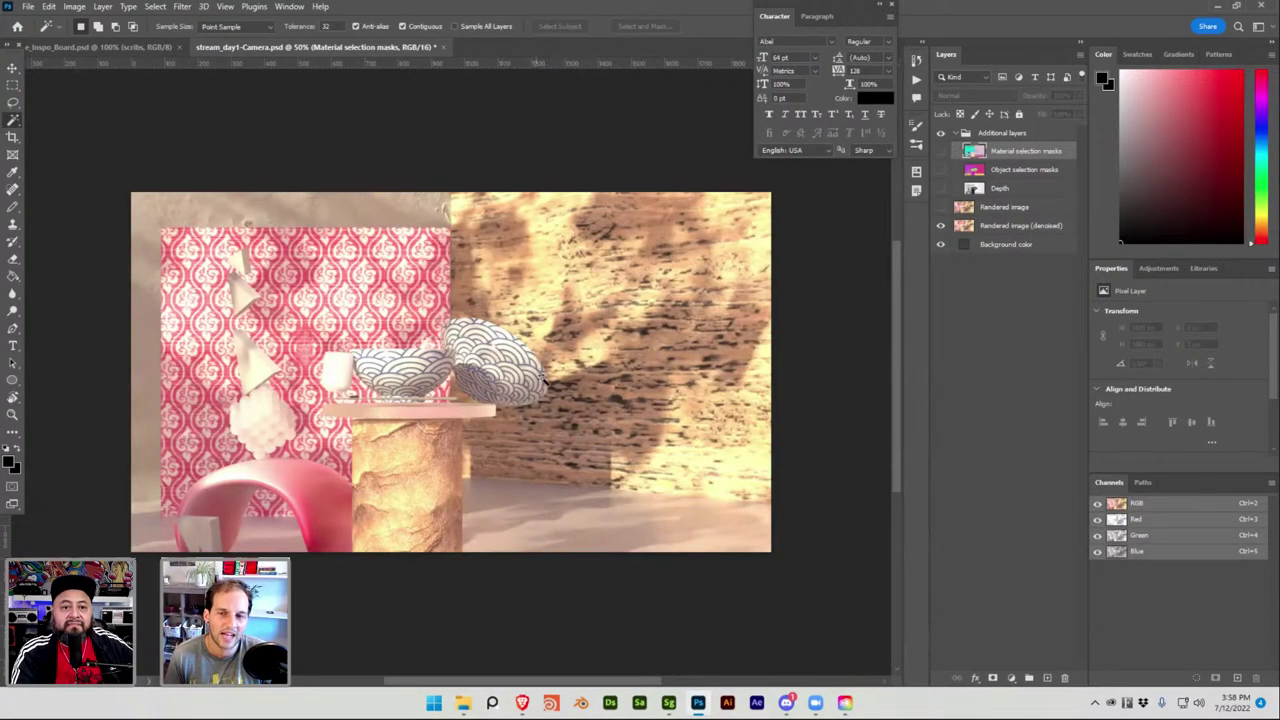
{"action": "left_click", "coordinate": [940, 151]}
{"action": "left_click", "coordinate": [517, 366]}
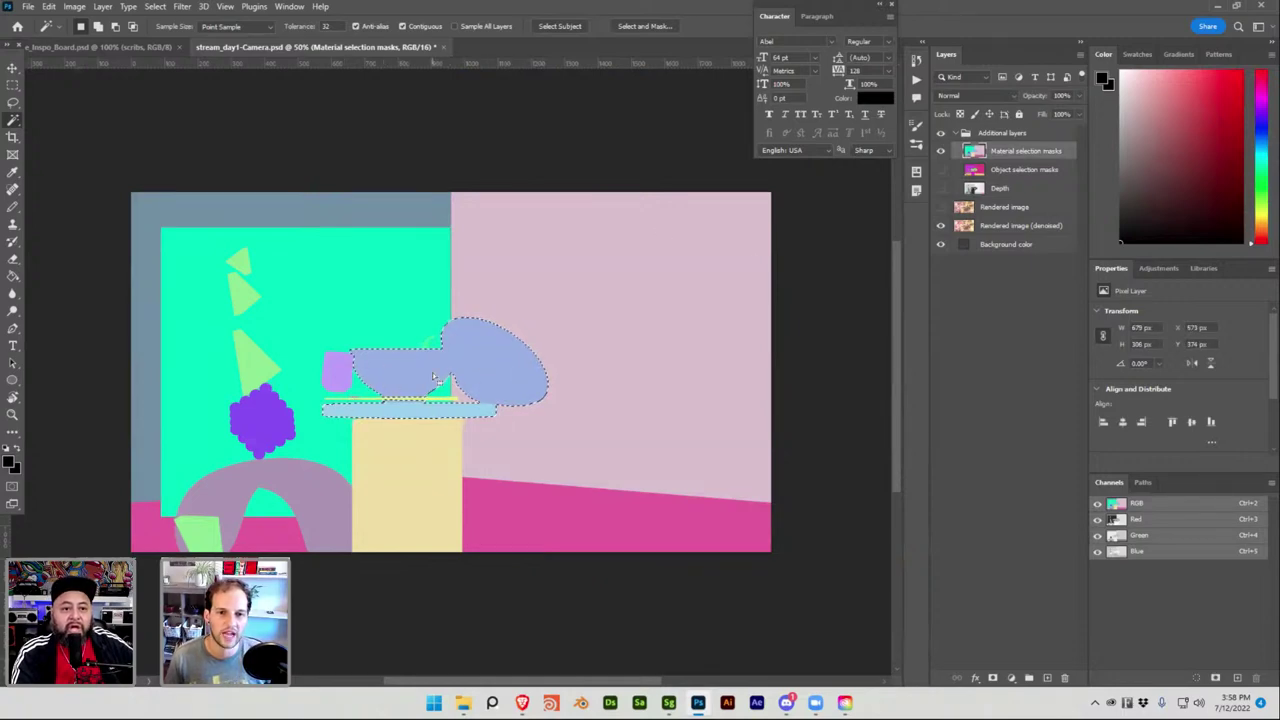
{"action": "left_click", "coordinate": [940, 151]}
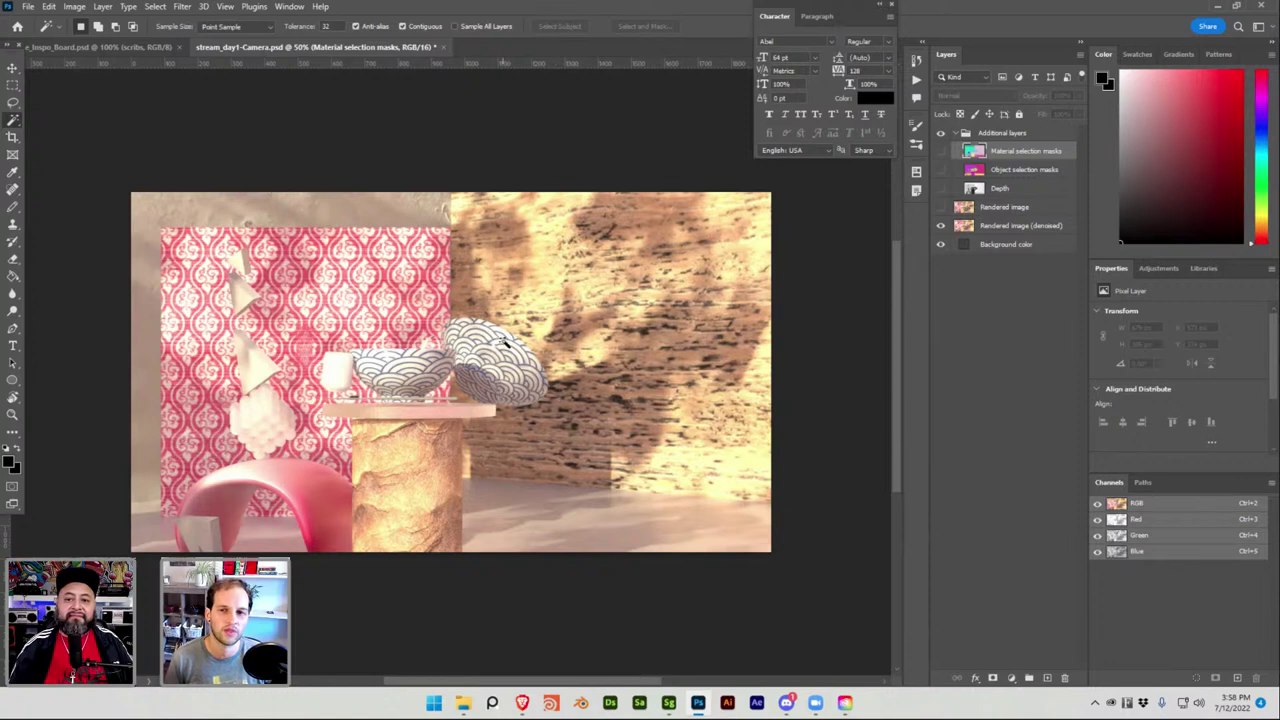
View the Depth layer, hide it again, and duplicate the Rendered image (denoised) layer.
{"action": "left_click", "coordinate": [940, 189]}
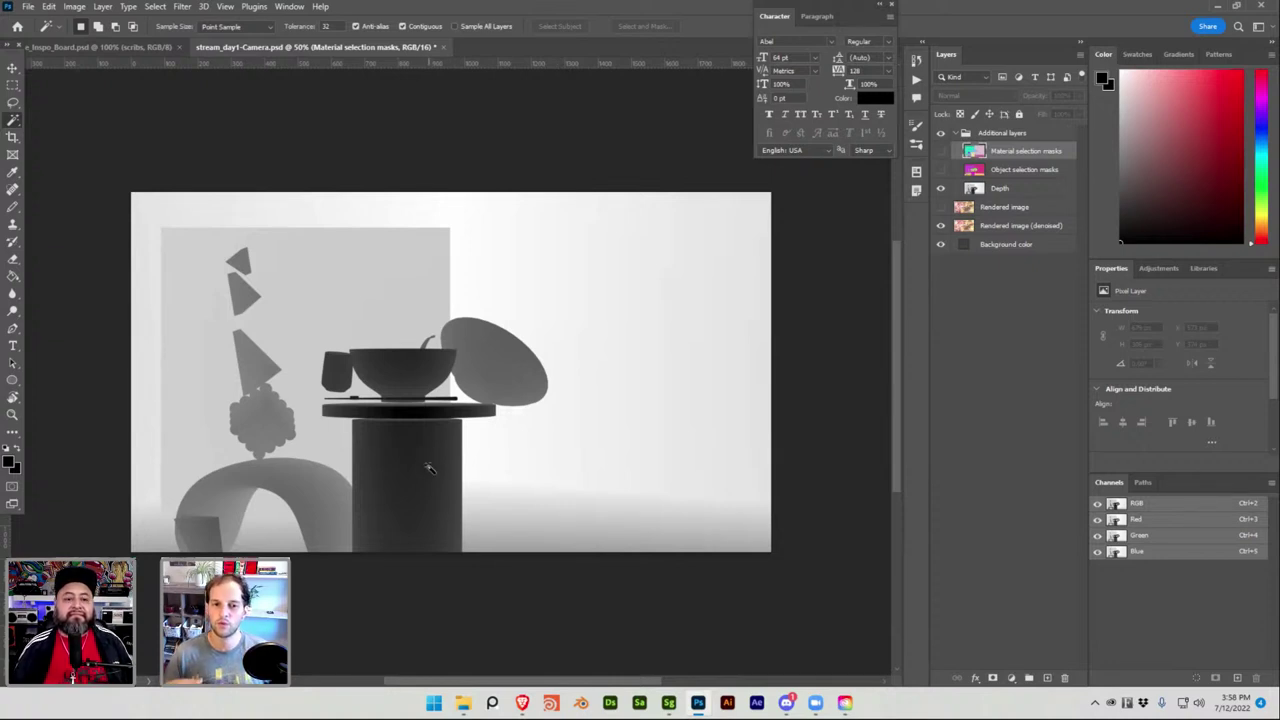
{"action": "left_click", "coordinate": [1002, 192]}
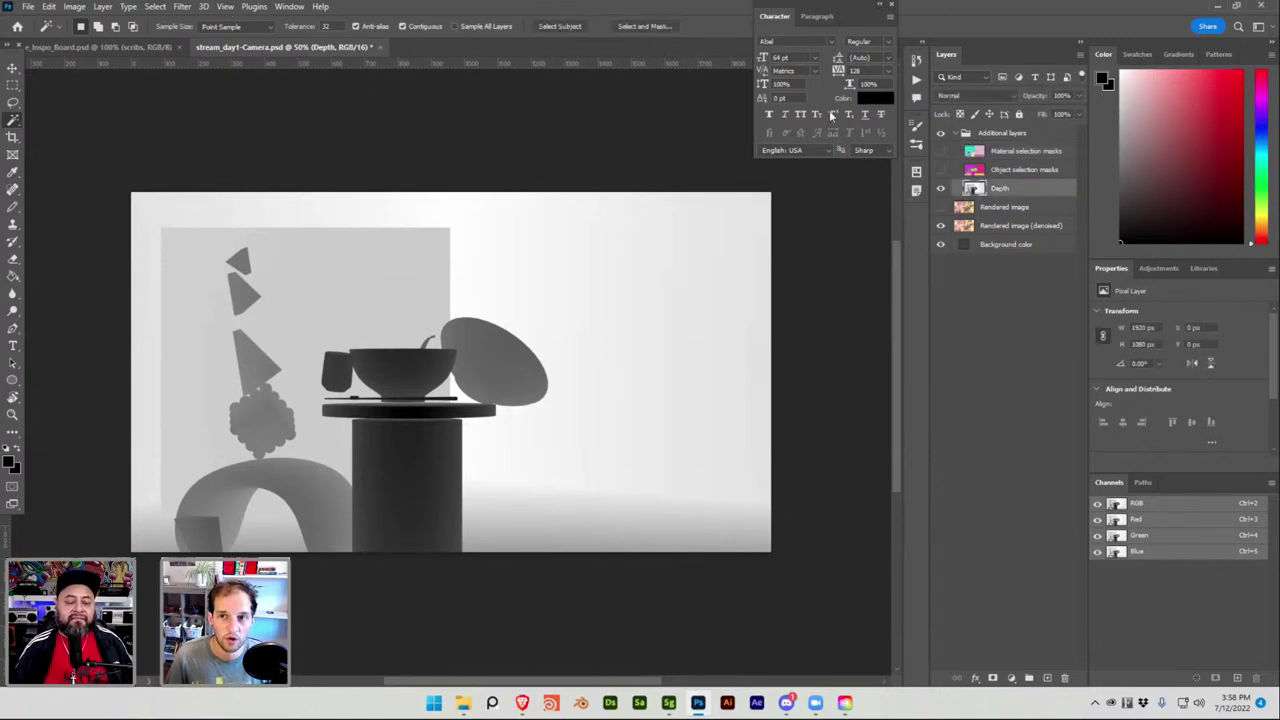
{"action": "left_click", "coordinate": [993, 226]}
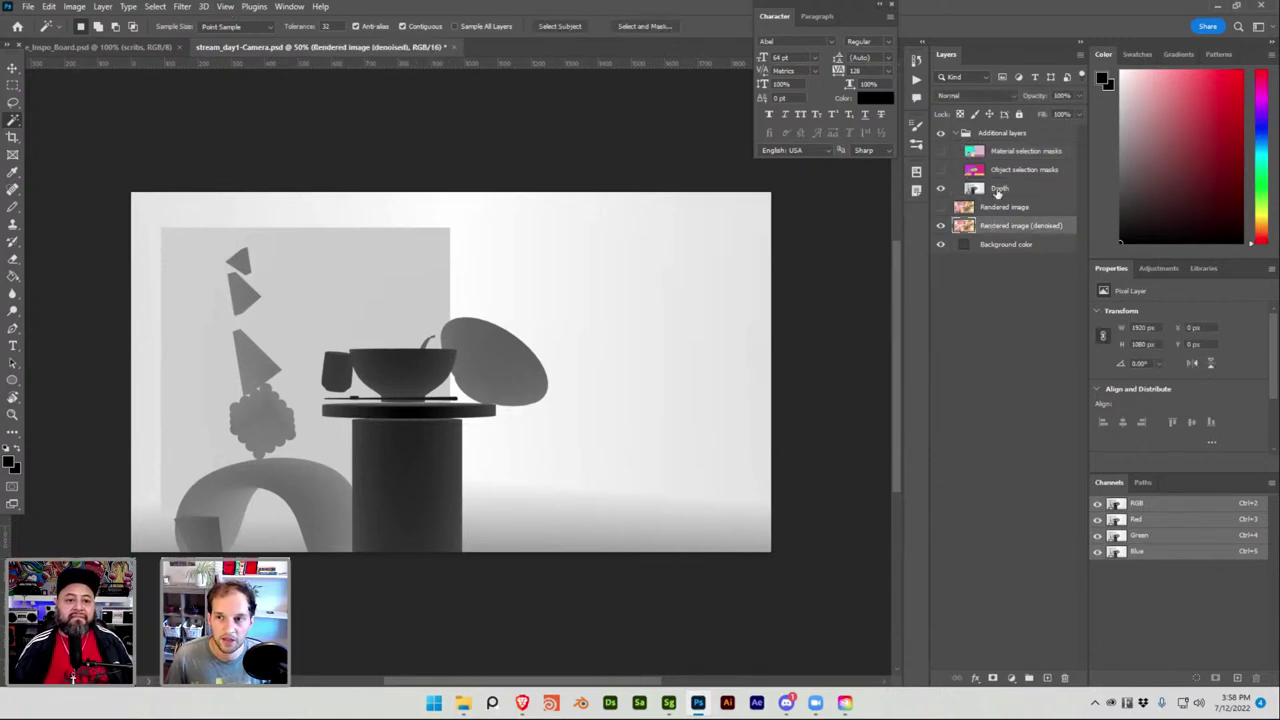
{"action": "left_click", "coordinate": [940, 189]}
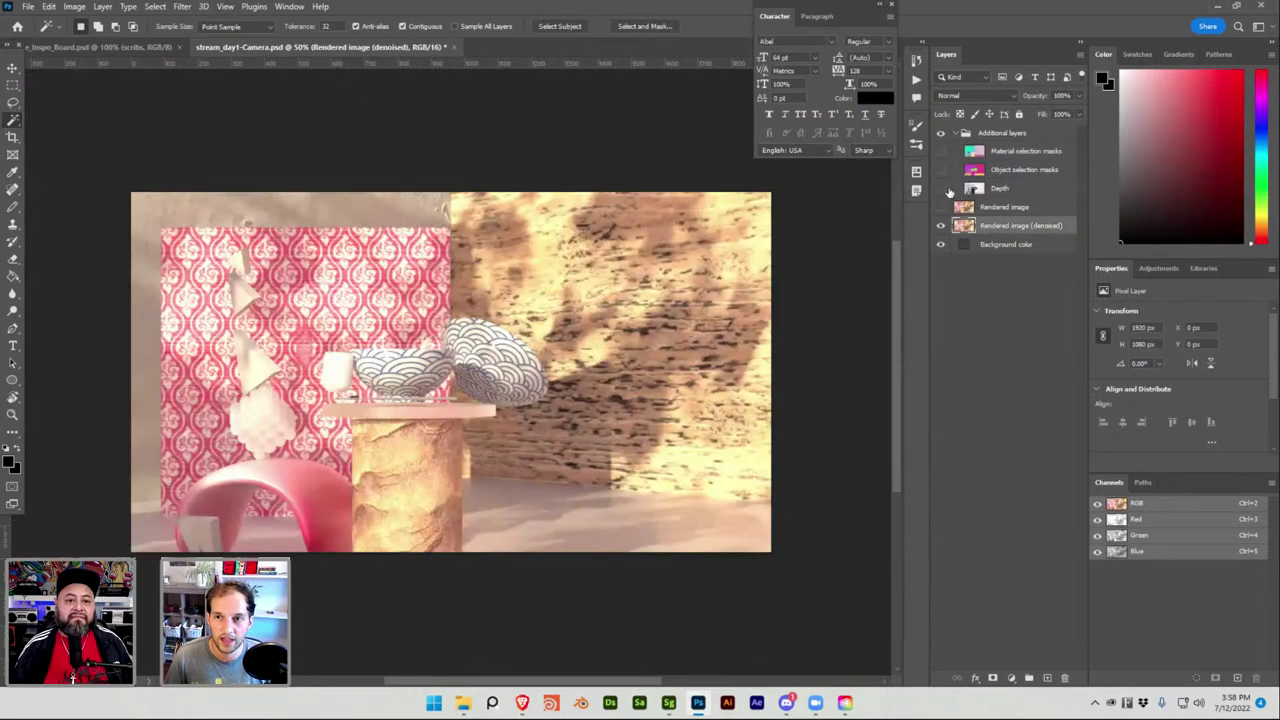
{"action": "right_click", "coordinate": [1007, 227]}
{"action": "key", "text": "Escape"}
{"action": "key", "text": "ctrl+j"}
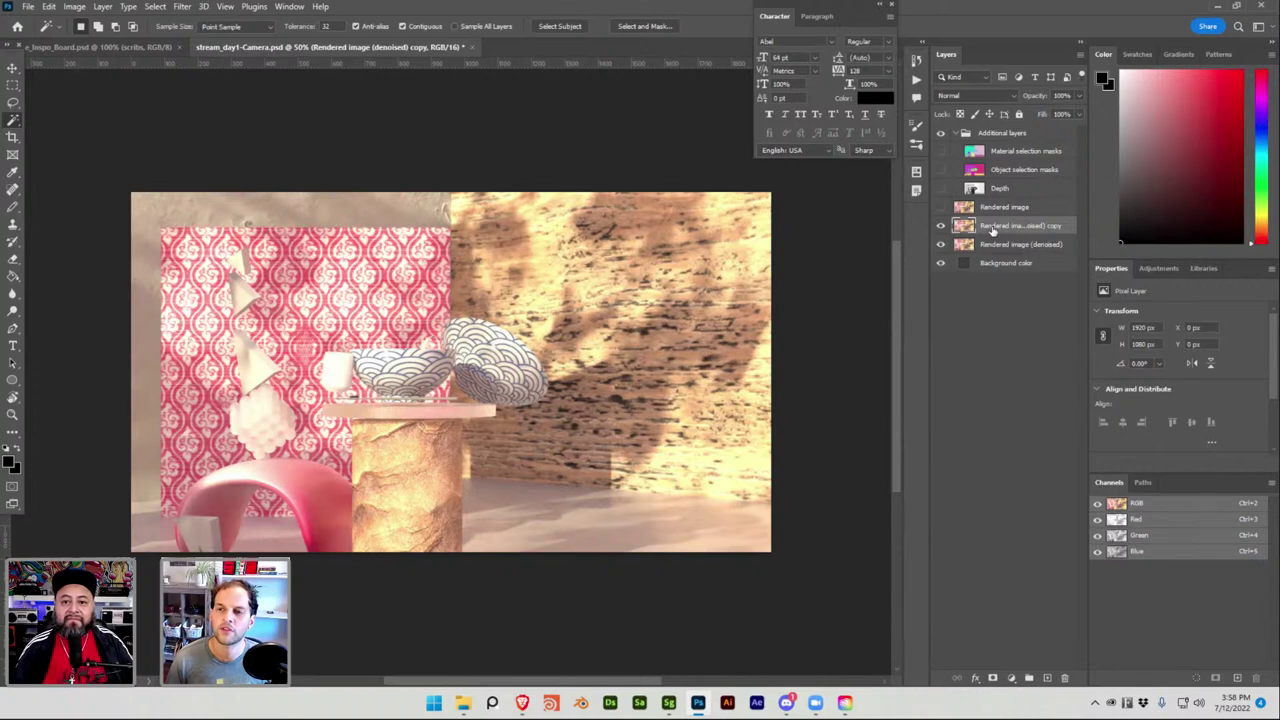
Show the Depth layer and select its darkest foreground objects with Color Range at a fuzziness of 200.
{"action": "left_click", "coordinate": [1000, 188]}
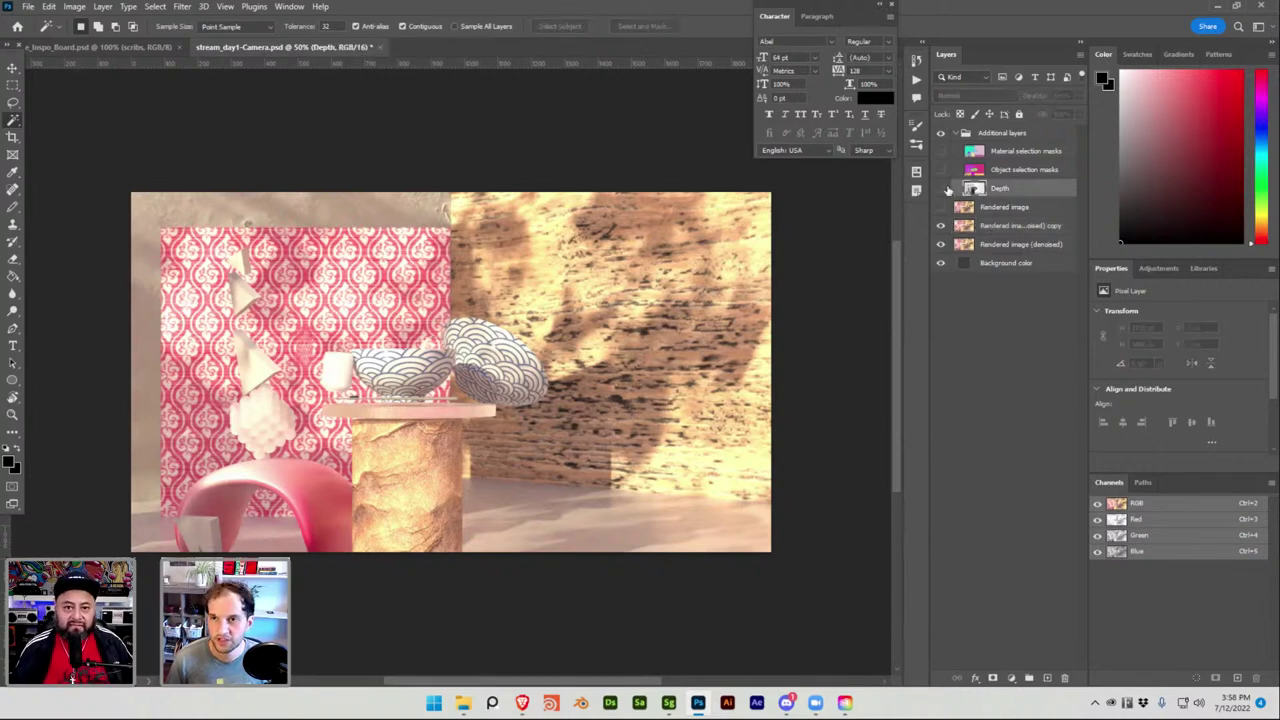
{"action": "left_click", "coordinate": [941, 188]}
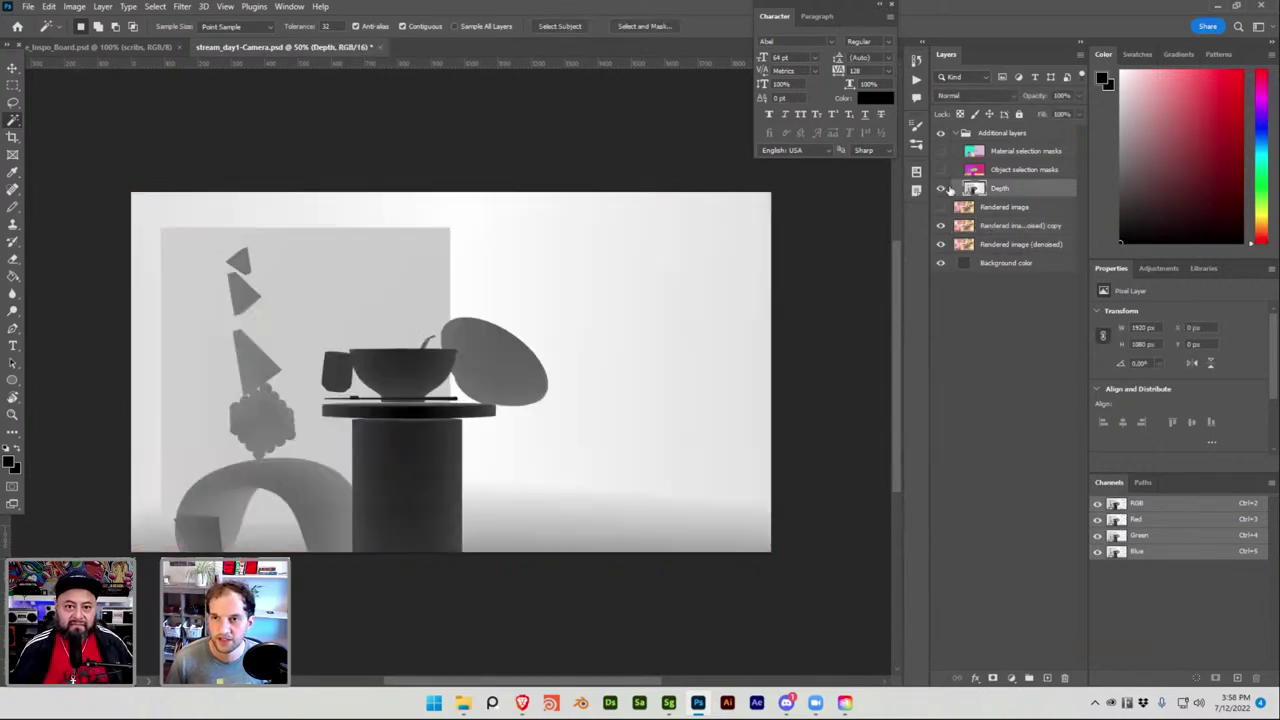
{"action": "left_click", "coordinate": [155, 8]}
{"action": "left_click", "coordinate": [185, 136]}
{"action": "left_click_drag", "start_coordinate": [559, 201], "coordinate": [593, 203]}
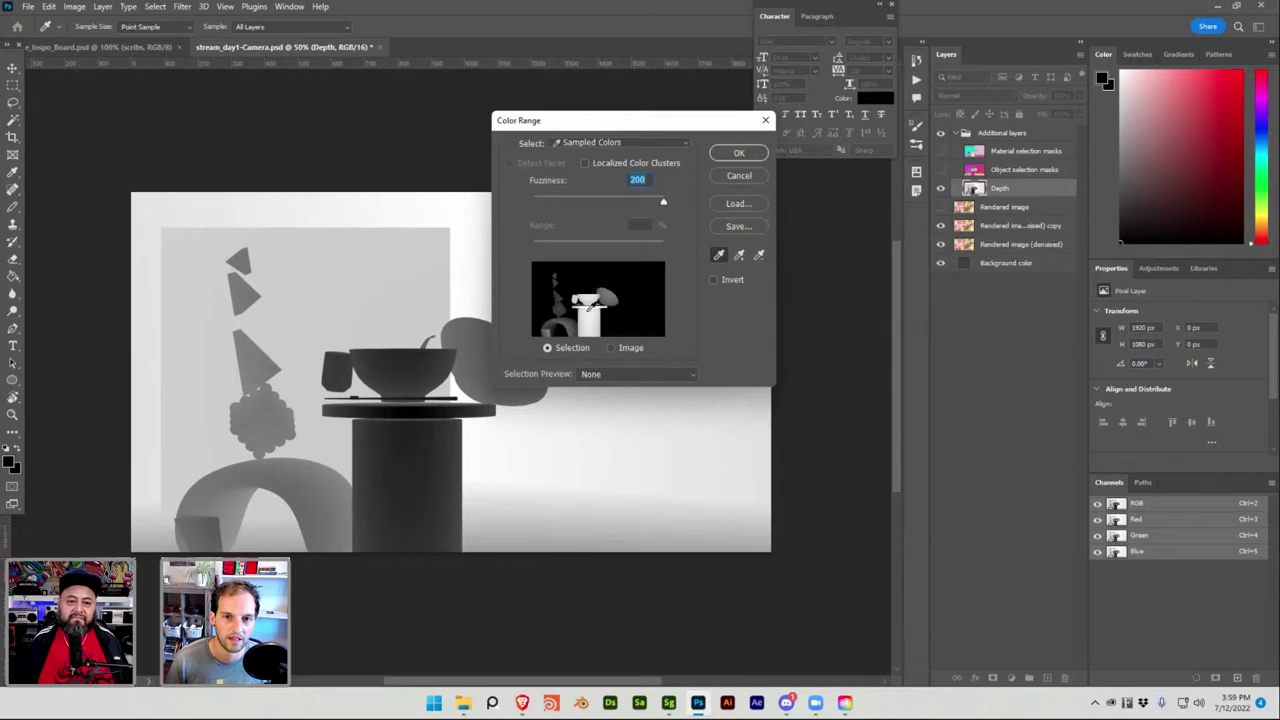
{"action": "left_click", "coordinate": [738, 153]}
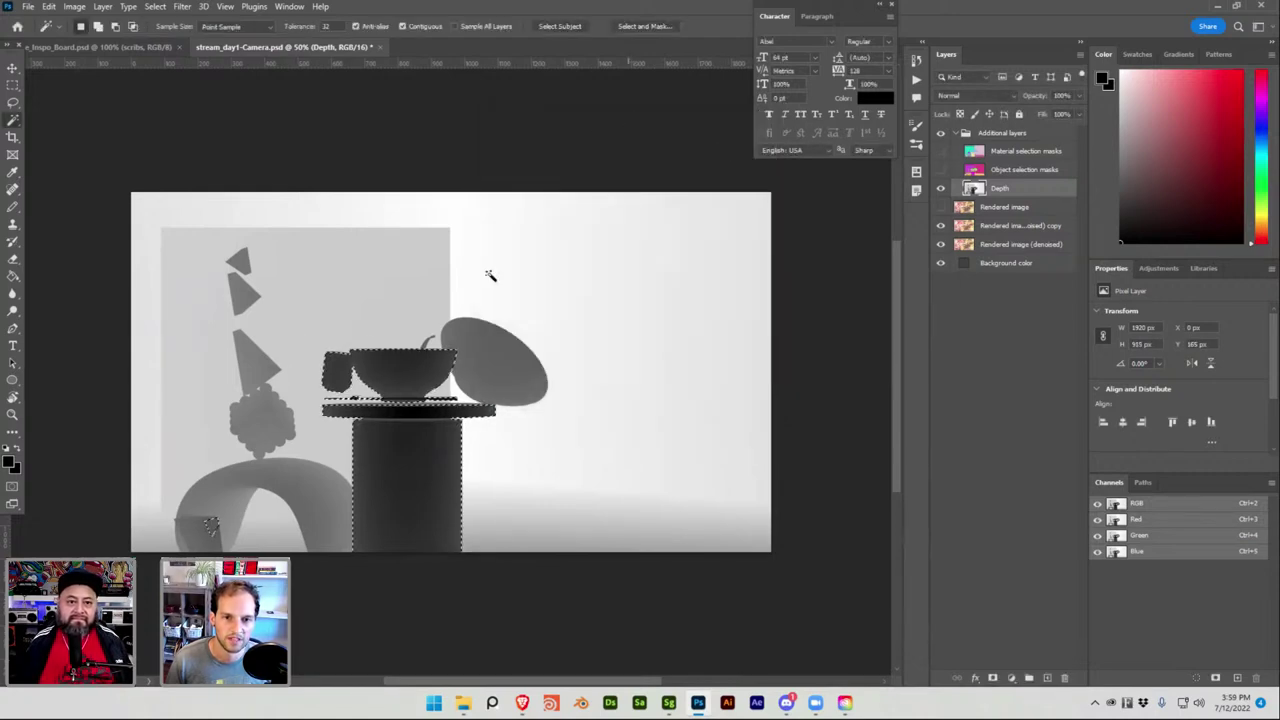
Clear the selection and select the bright wall on the Depth layer with Color Range at a fuzziness of 200.
{"action": "key", "text": "ctrl+d"}
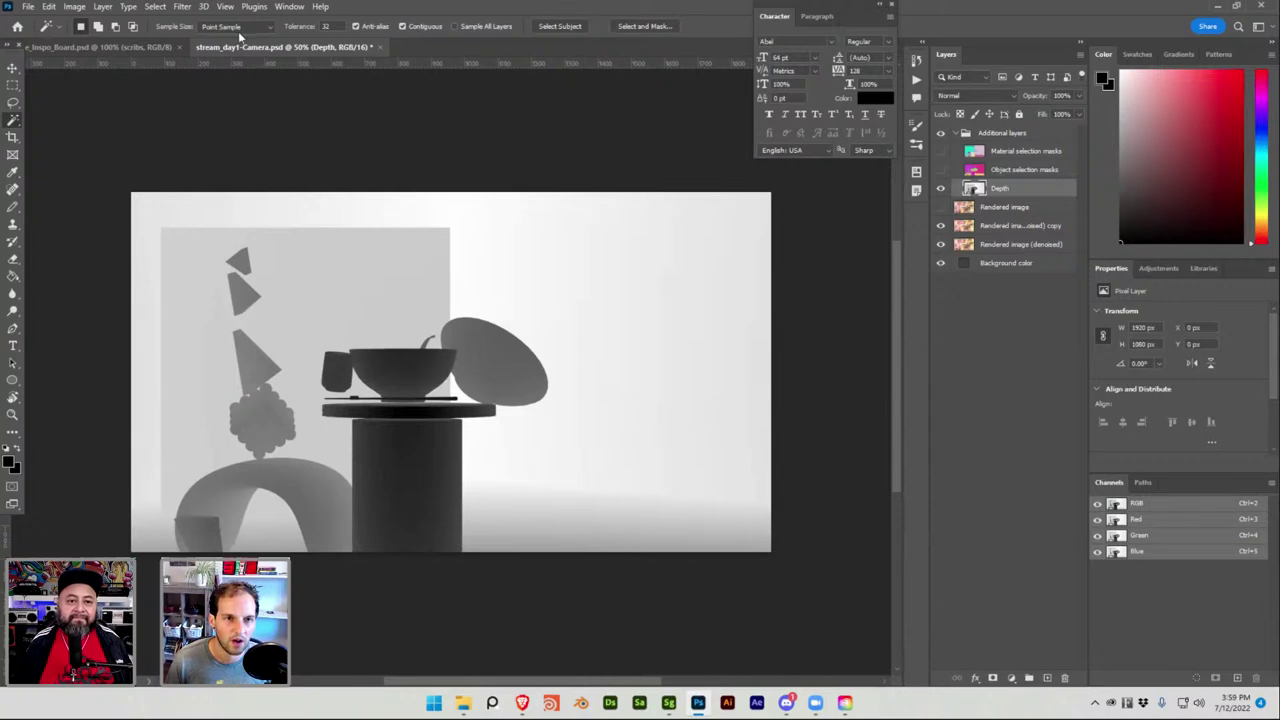
{"action": "left_click", "coordinate": [155, 6]}
{"action": "left_click", "coordinate": [210, 139]}
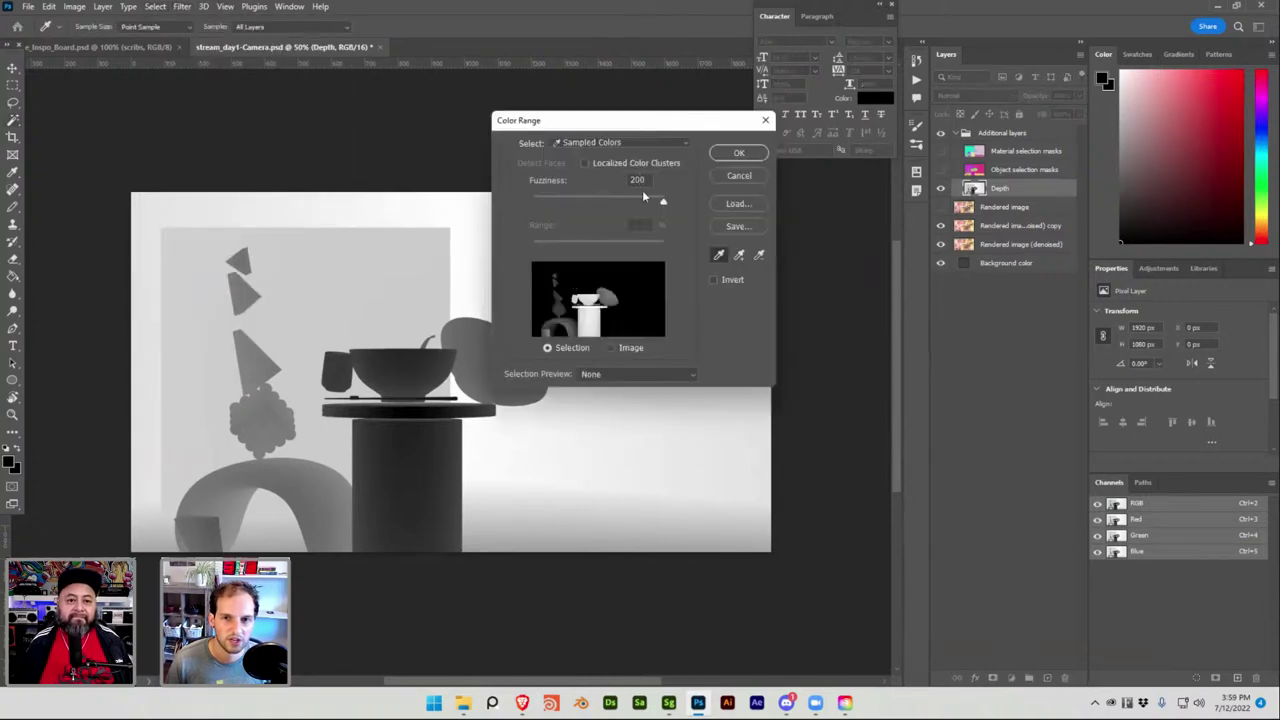
{"action": "left_click", "coordinate": [461, 239]}
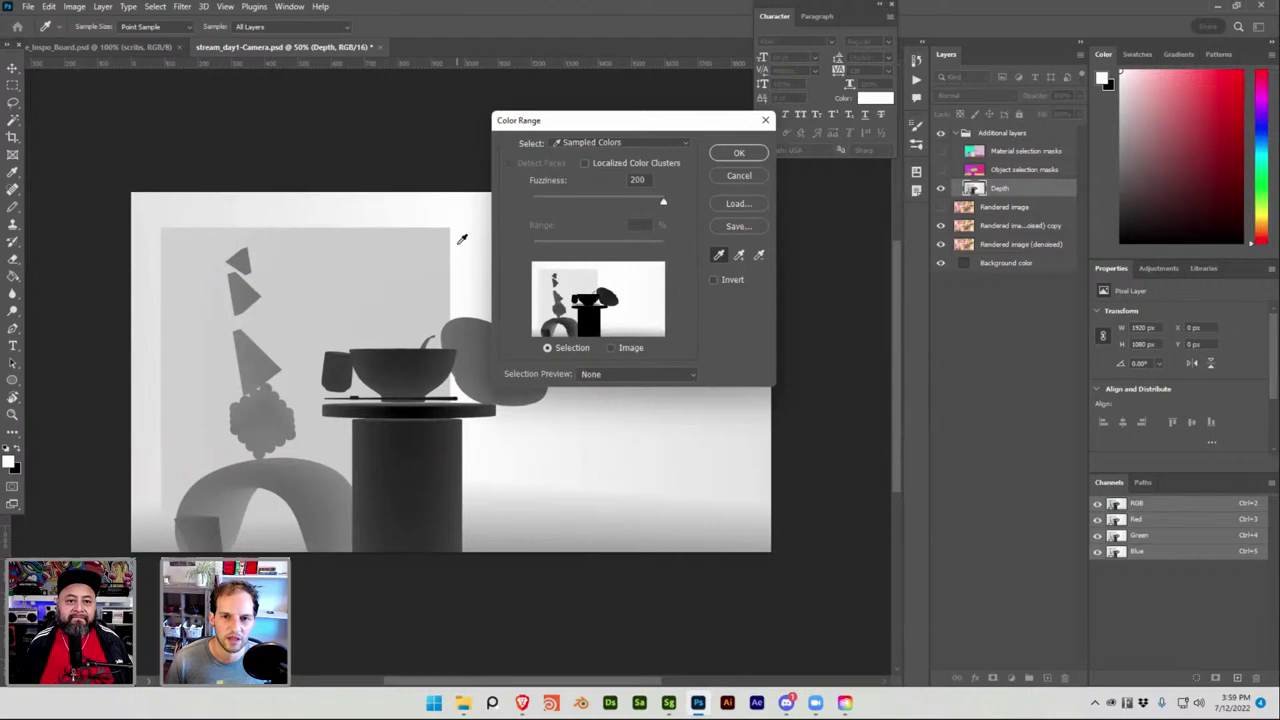
{"action": "left_click", "coordinate": [740, 152]}
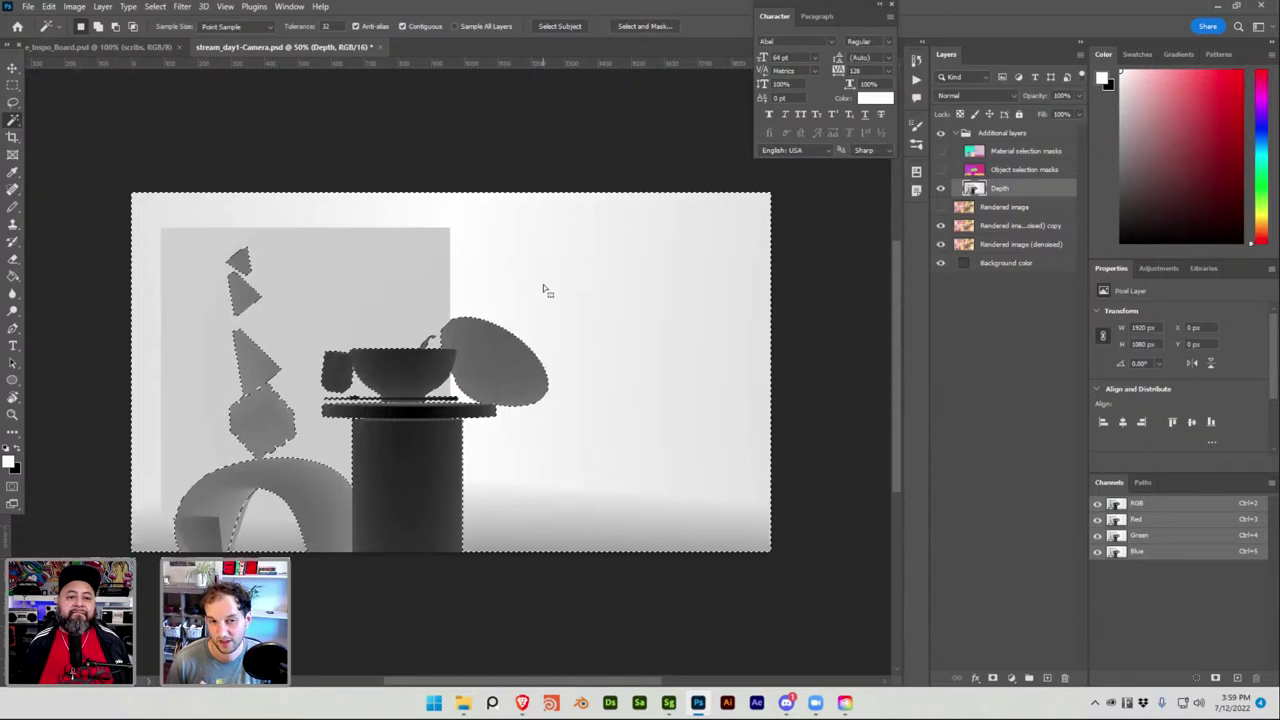
Refine the selection with another Color Range pass at fuzziness 200, sampling the grey of the rectangular back panel.
{"action": "left_click", "coordinate": [155, 6]}
{"action": "left_click", "coordinate": [240, 138]}
{"action": "left_click", "coordinate": [358, 262]}
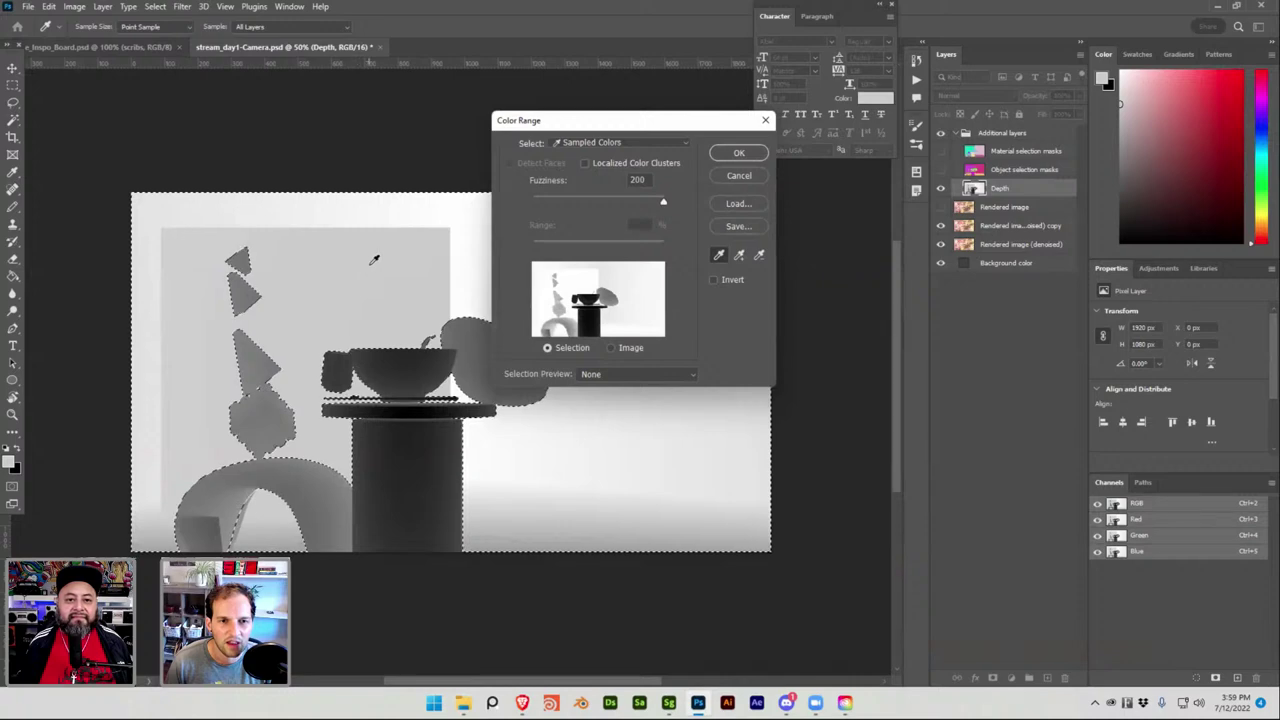
{"action": "left_click", "coordinate": [739, 153]}
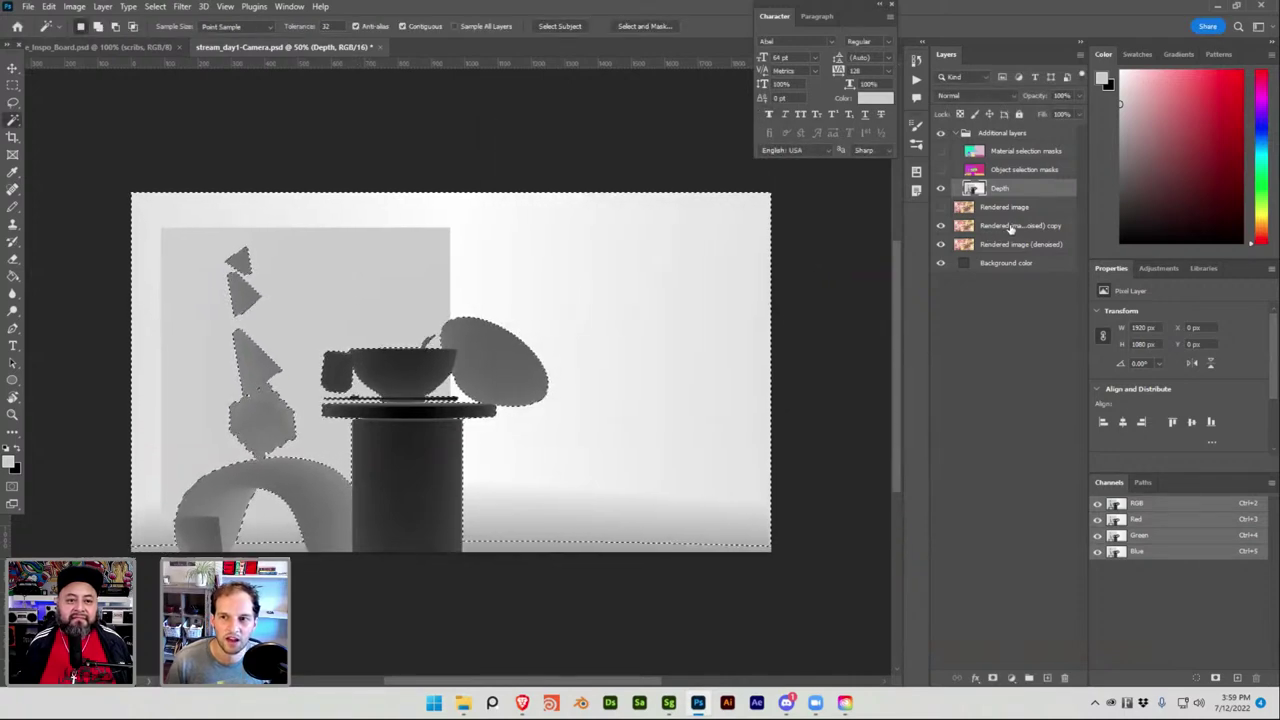
Add a layer mask from the selection to the Rendered image (denoised) copy layer and hide the Depth layer.
{"action": "left_click", "coordinate": [1010, 228]}
{"action": "left_click", "coordinate": [1006, 188]}
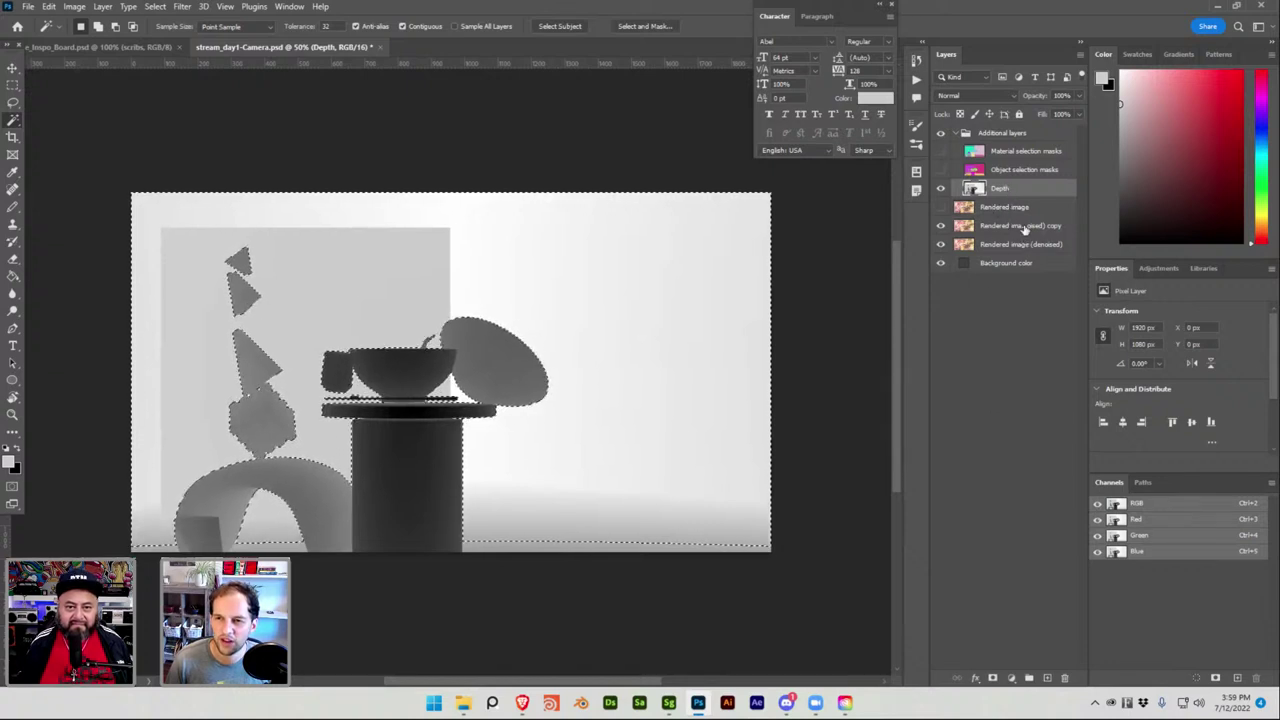
{"action": "left_click", "coordinate": [1024, 228]}
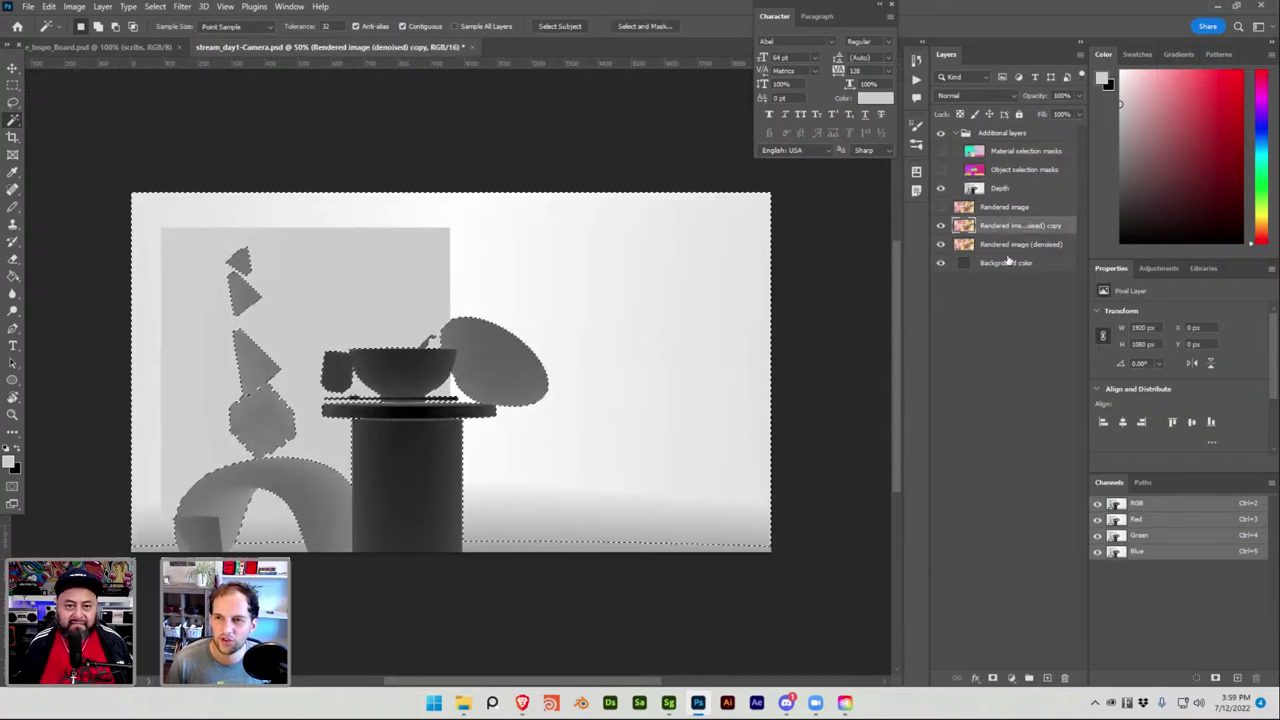
{"action": "left_click", "coordinate": [992, 678]}
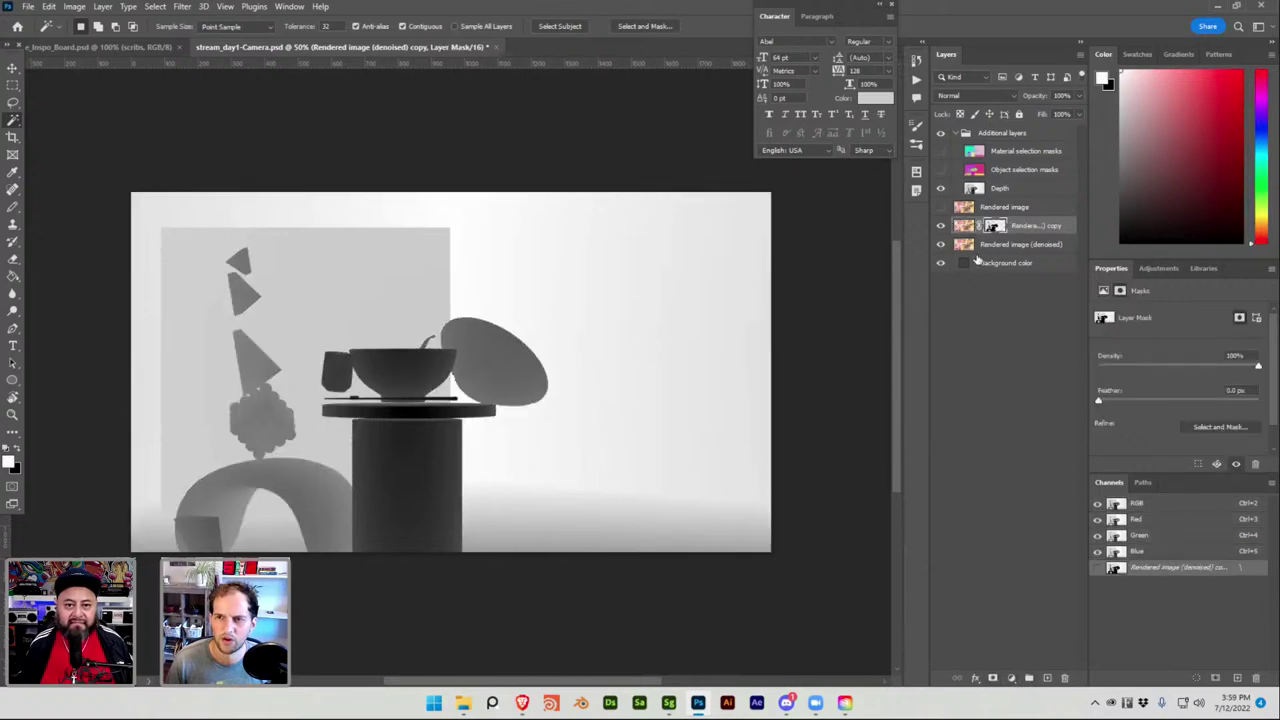
{"action": "left_click", "coordinate": [941, 189]}
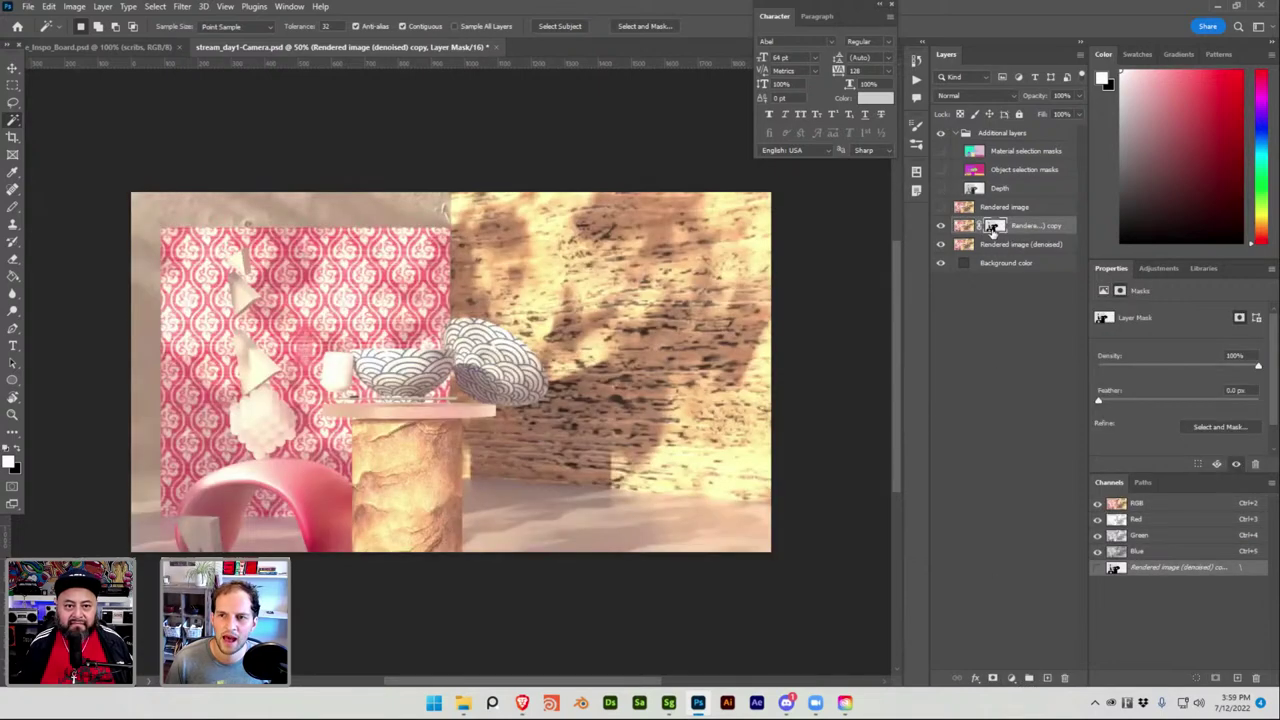
Check the masked copy by toggling the original Rendered image (denoised) layer beneath it, leaving that layer hidden.
{"action": "left_click", "coordinate": [941, 245]}
{"action": "left_click", "coordinate": [941, 245]}
{"action": "left_click", "coordinate": [941, 245]}
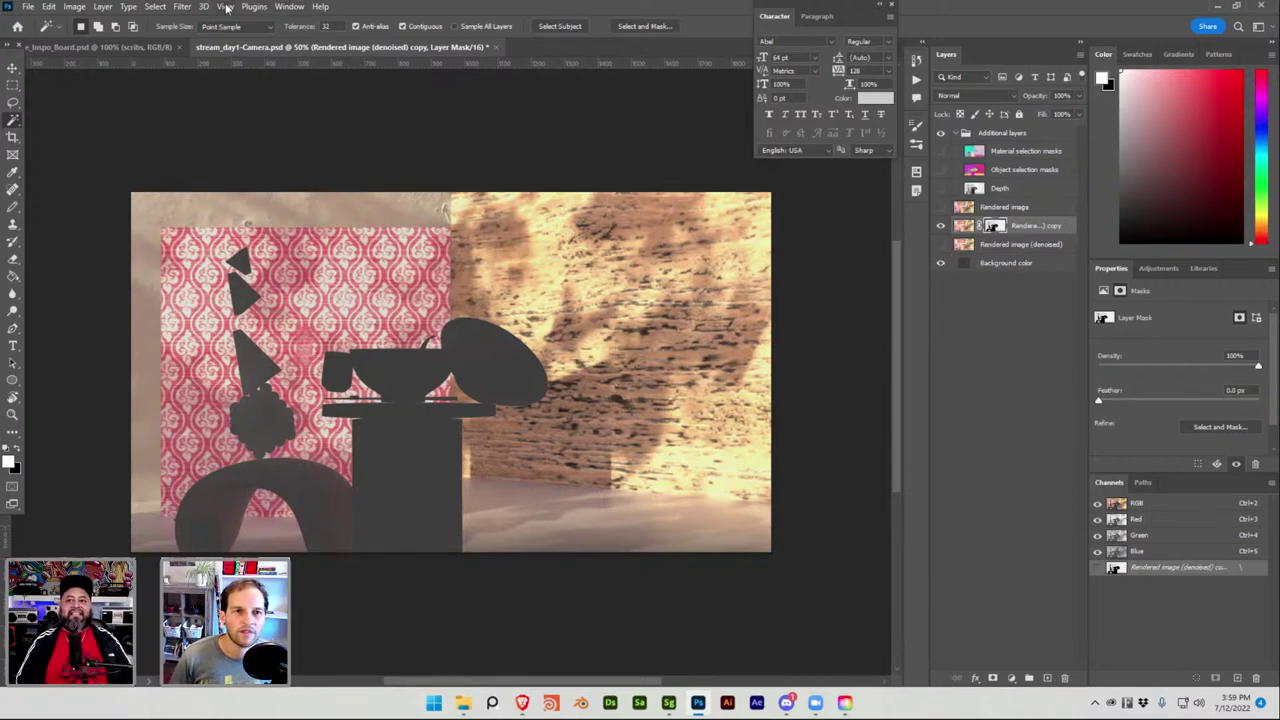
Try brightening the masked render copy with a Curves adjustment layer, and undo the adjustment.
{"action": "left_click", "coordinate": [188, 8]}
{"action": "mouse_move", "coordinate": [172, 10]}
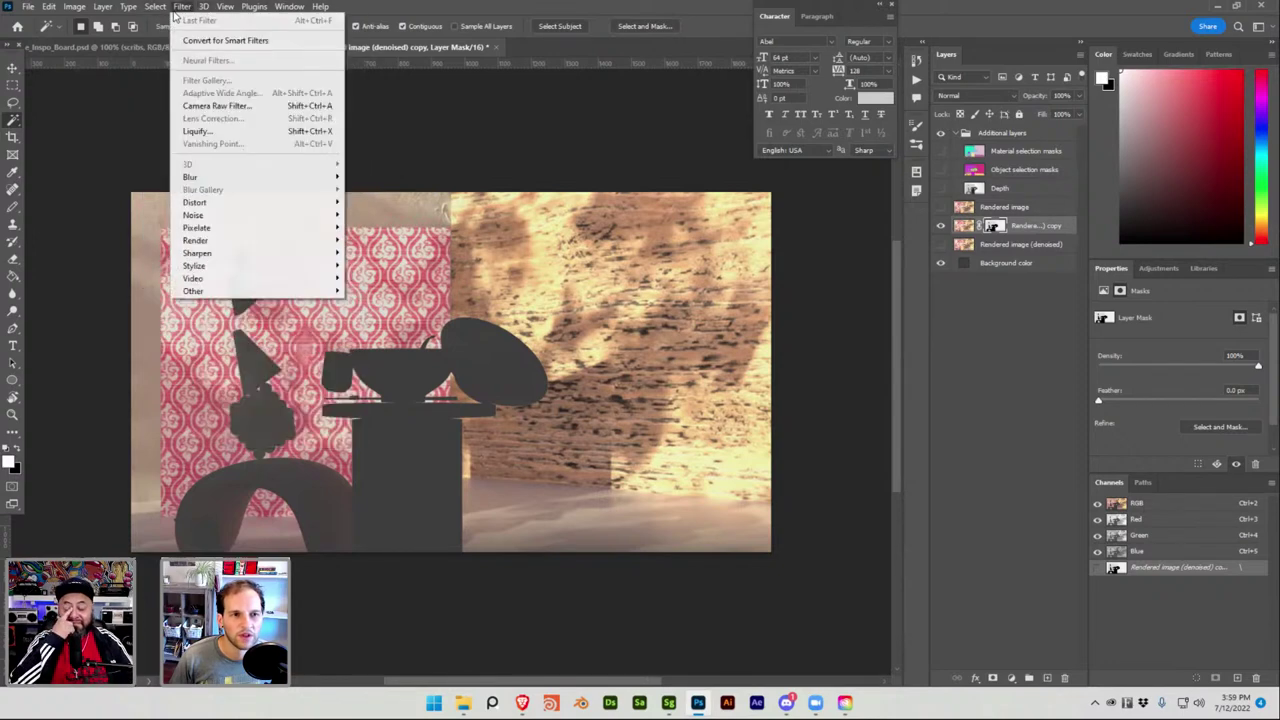
{"action": "mouse_move", "coordinate": [130, 10]}
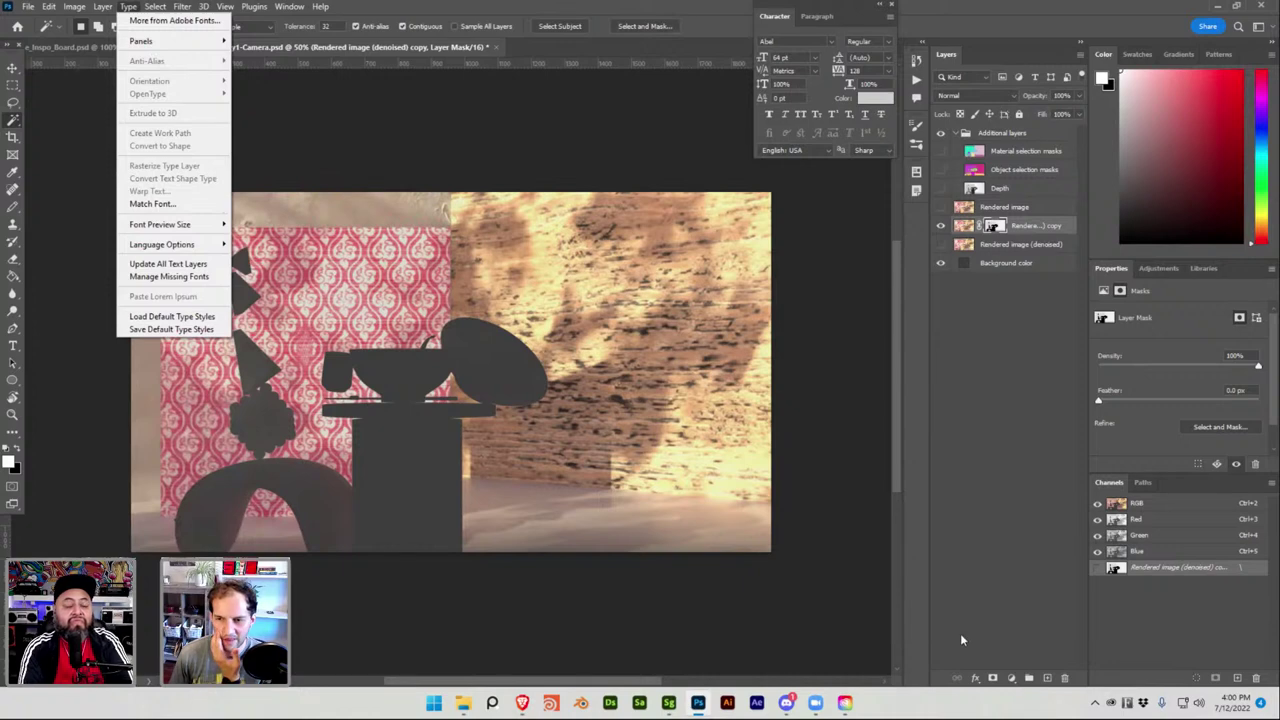
{"action": "left_click", "coordinate": [1011, 679]}
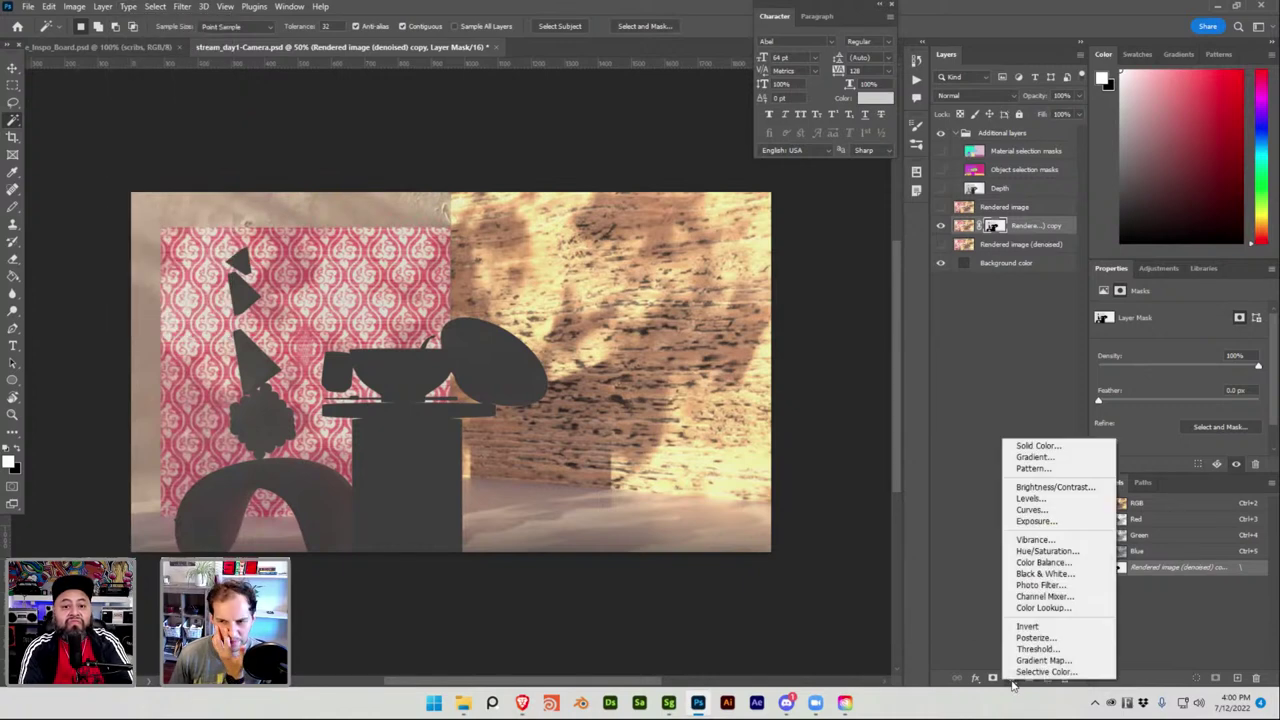
{"action": "left_click", "coordinate": [1031, 510]}
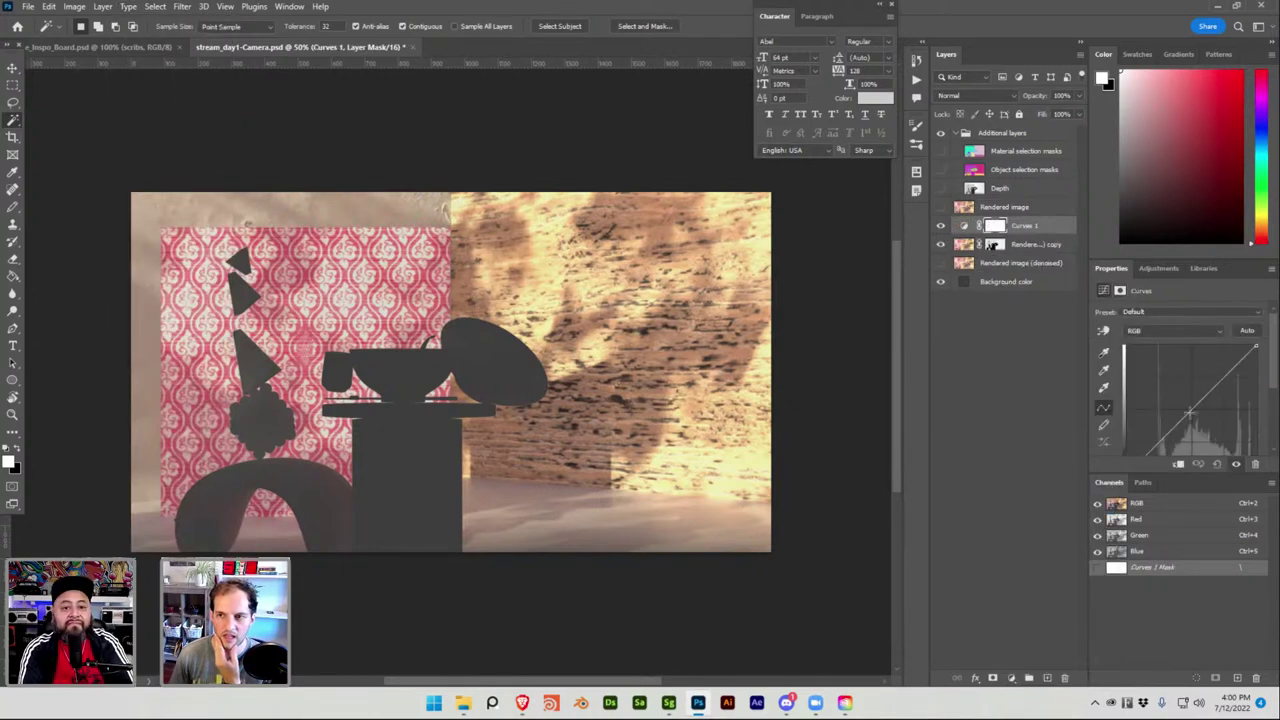
{"action": "mouse_move", "coordinate": [1186, 410]}
{"action": "left_mouse_down"}
{"action": "mouse_move", "coordinate": [1196, 428]}
{"action": "mouse_move", "coordinate": [1183, 393]}
{"action": "left_mouse_up"}
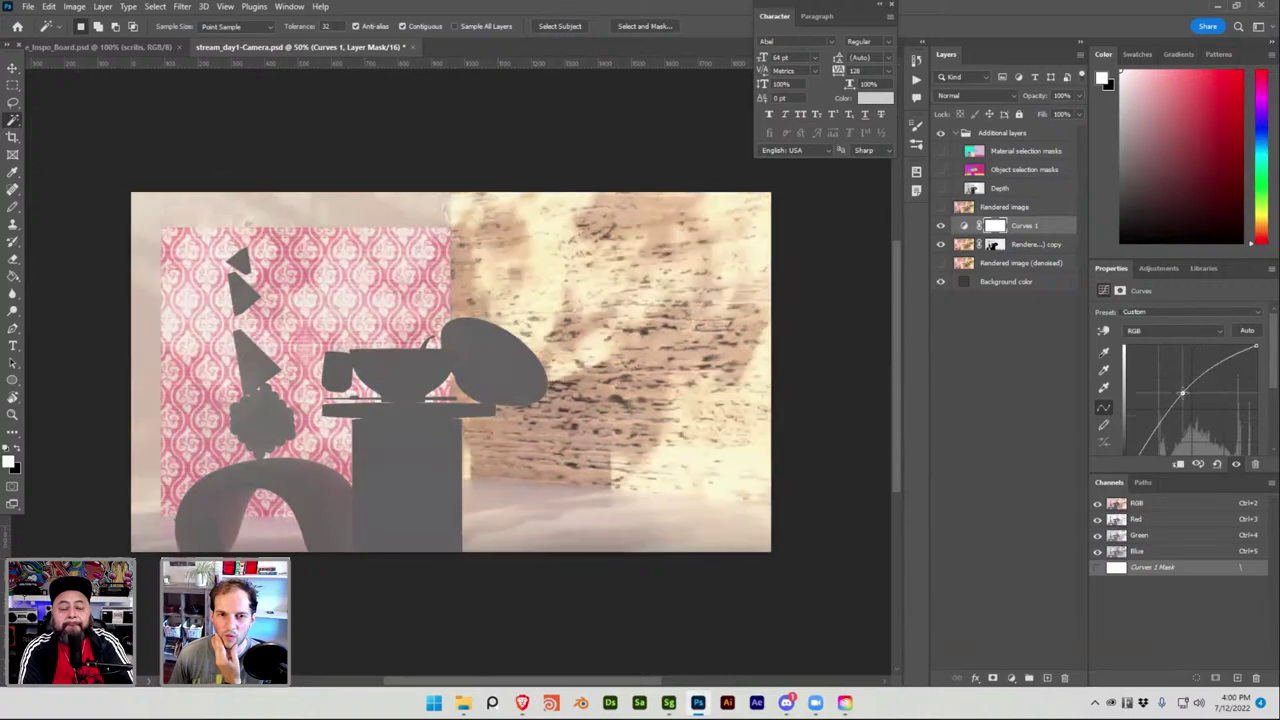
{"action": "key", "text": "ctrl+z"}
{"action": "key", "text": "ctrl+z"}
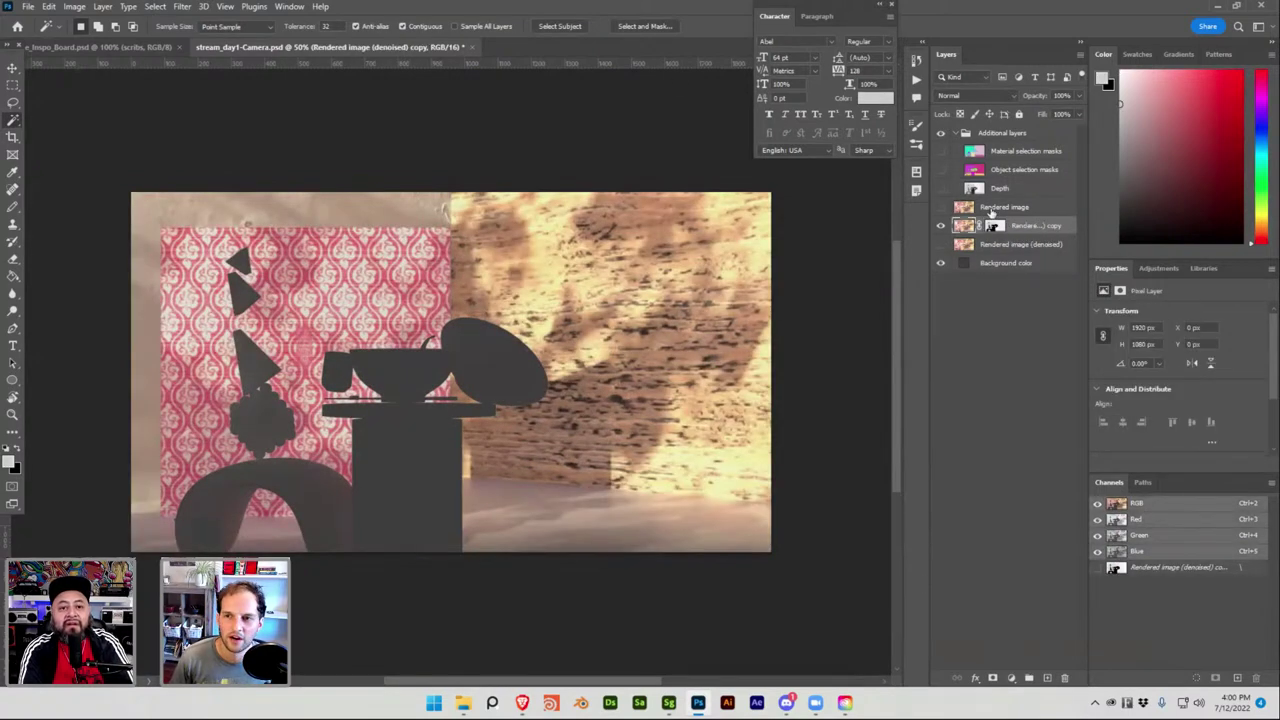
{"action": "left_click", "coordinate": [995, 226]}
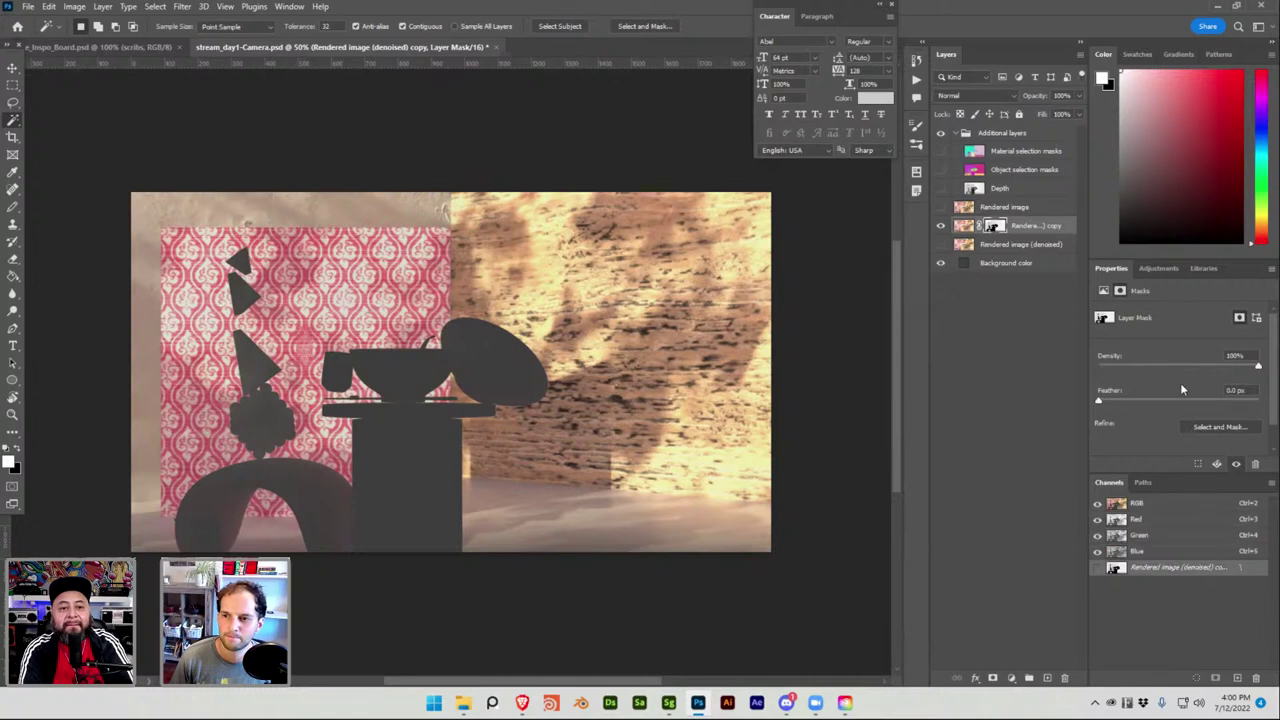
{"action": "left_click", "coordinate": [152, 6]}
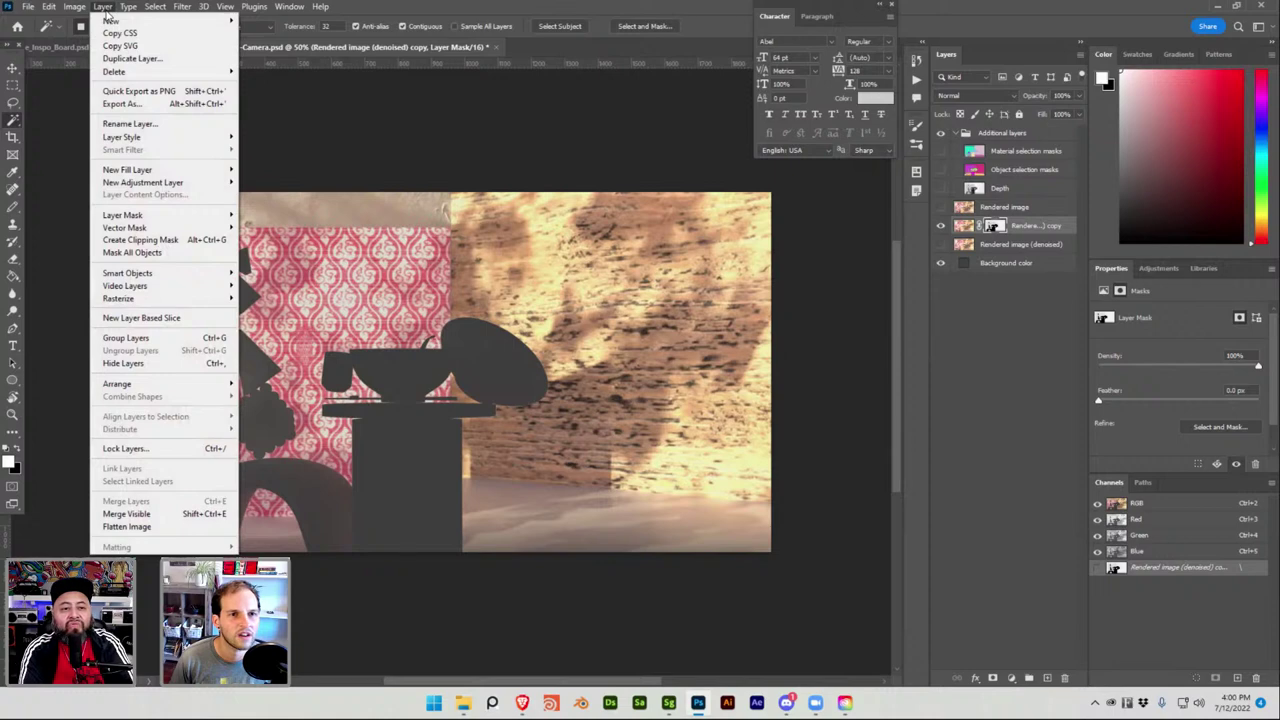
{"action": "mouse_move", "coordinate": [125, 11]}
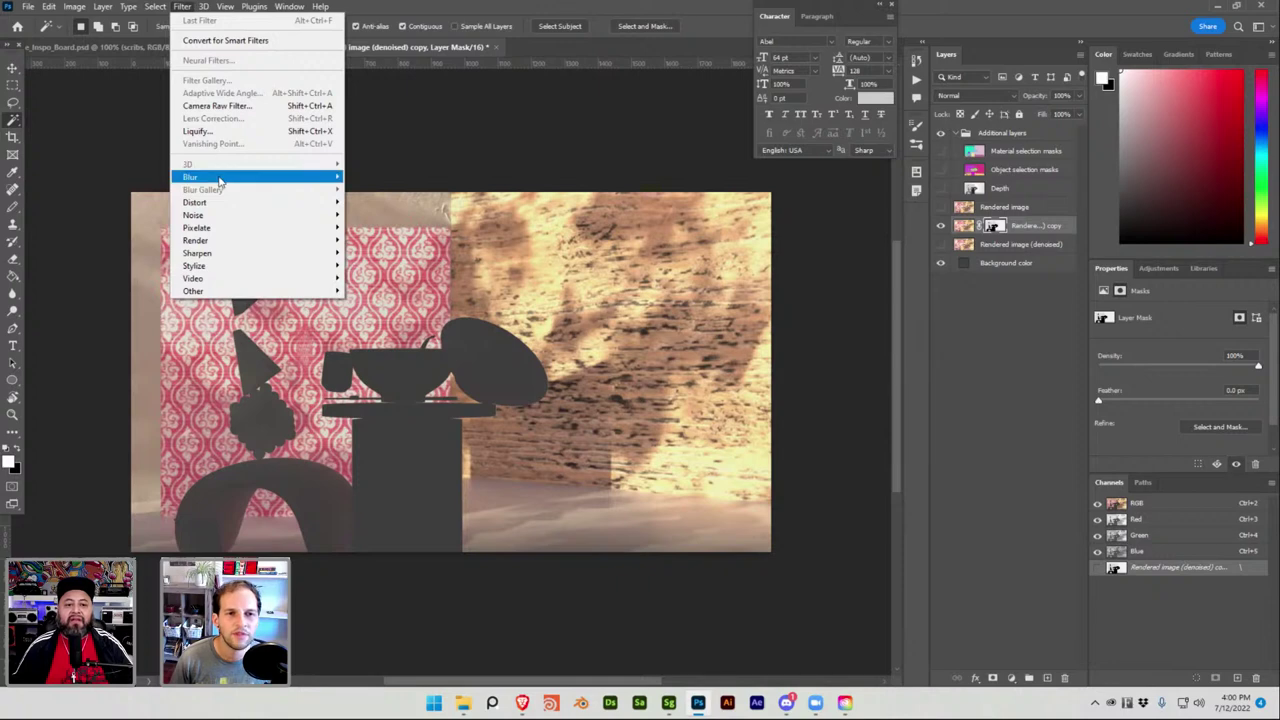
{"action": "mouse_move", "coordinate": [222, 205]}
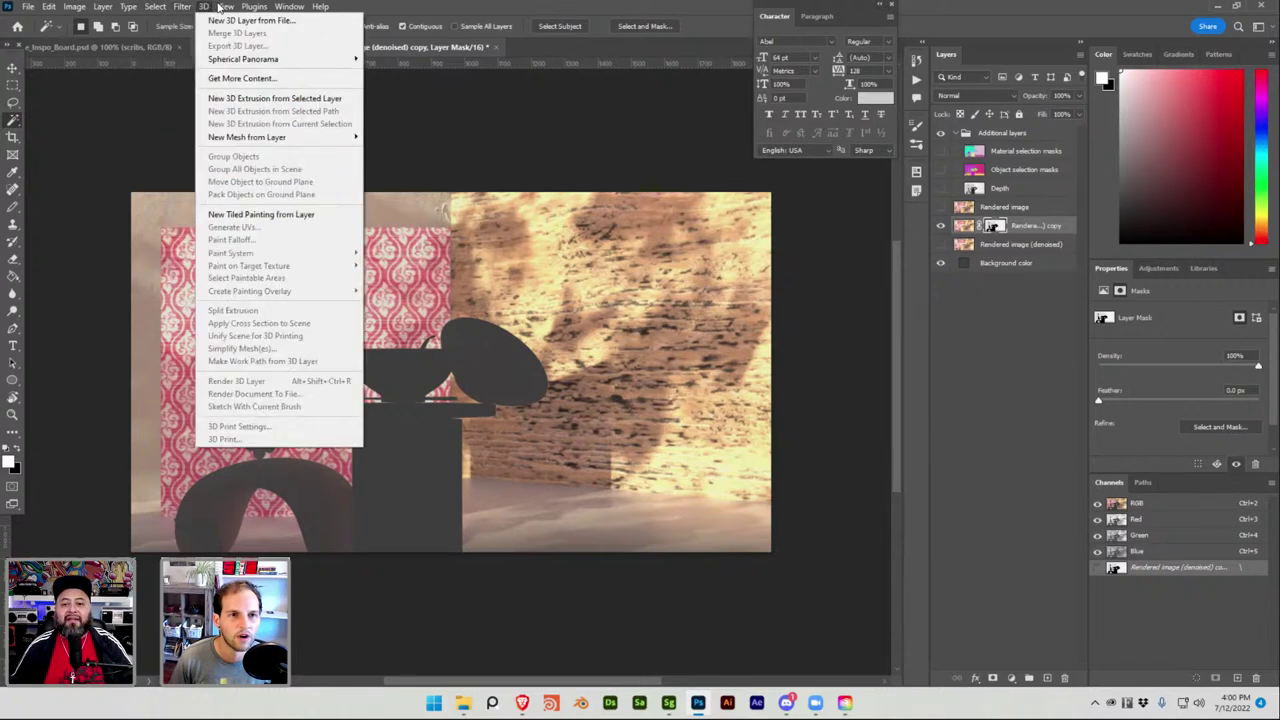
{"action": "mouse_move", "coordinate": [227, 7]}
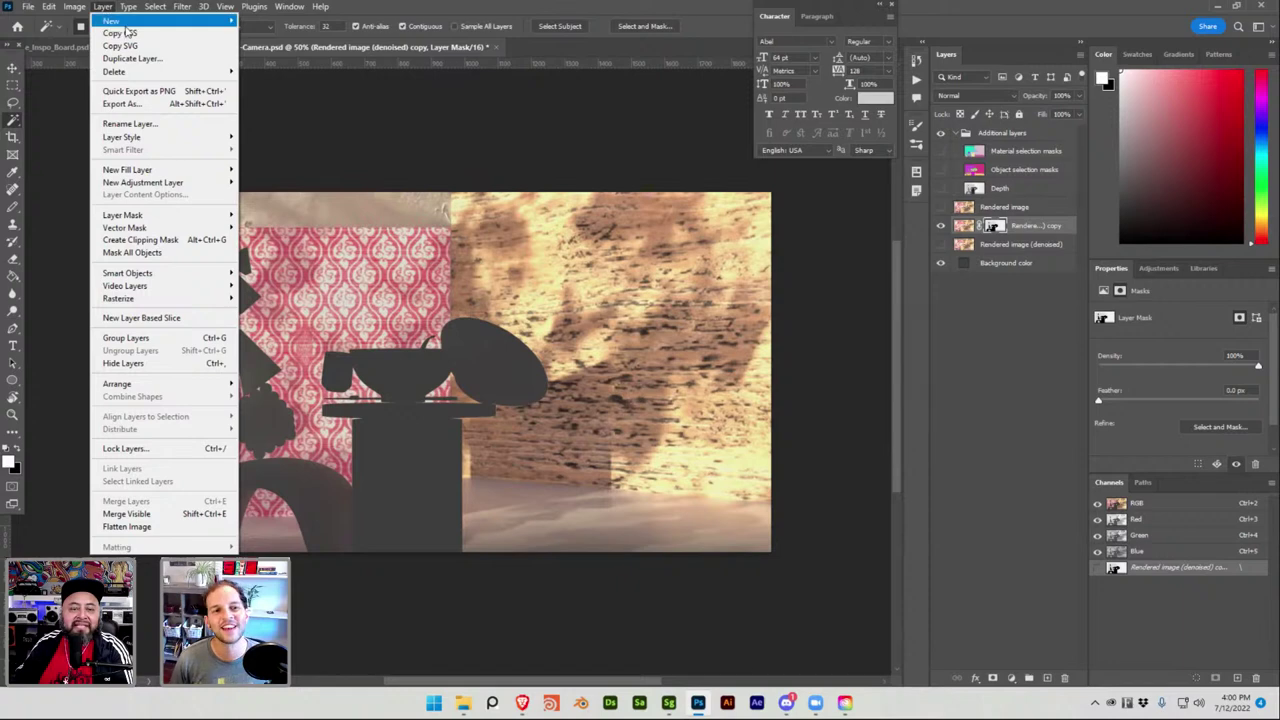
{"action": "left_click", "coordinate": [530, 135]}
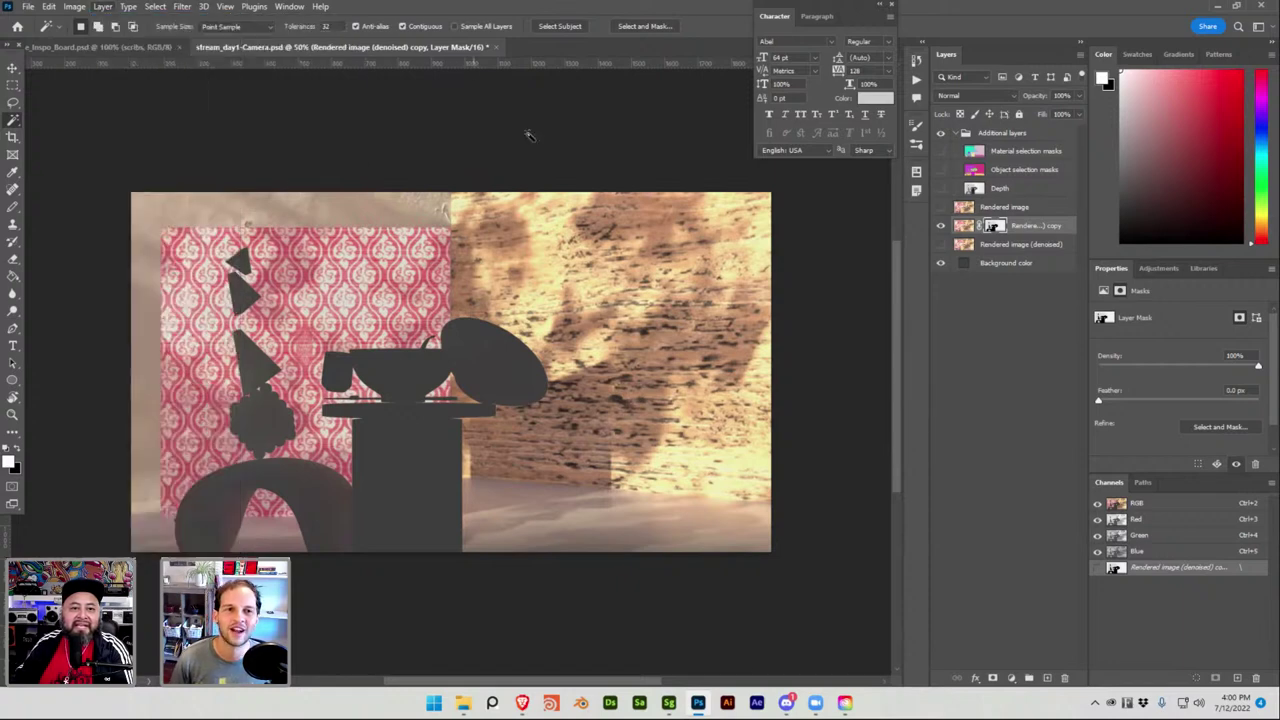
{"action": "left_click", "coordinate": [940, 226]}
{"action": "left_click", "coordinate": [940, 226]}
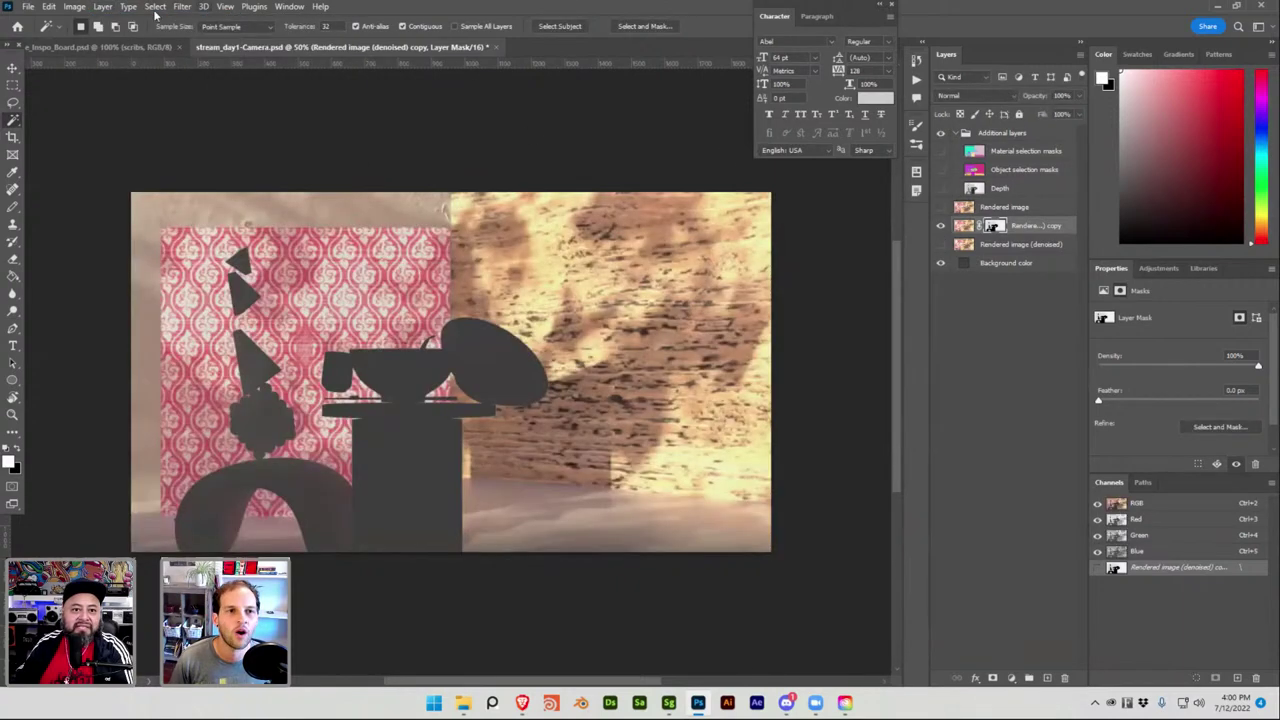
Try a Curves adjustment directly on the layer mask of the render copy.
{"action": "left_click", "coordinate": [75, 6]}
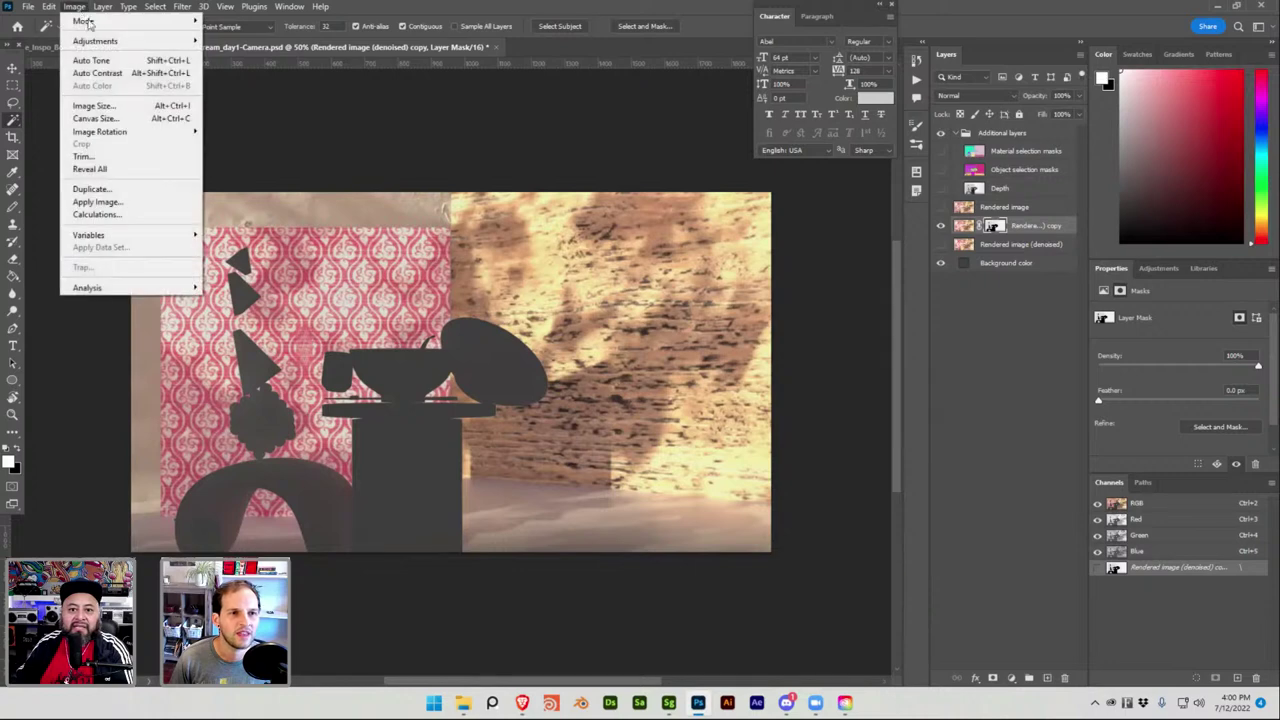
{"action": "mouse_move", "coordinate": [100, 41]}
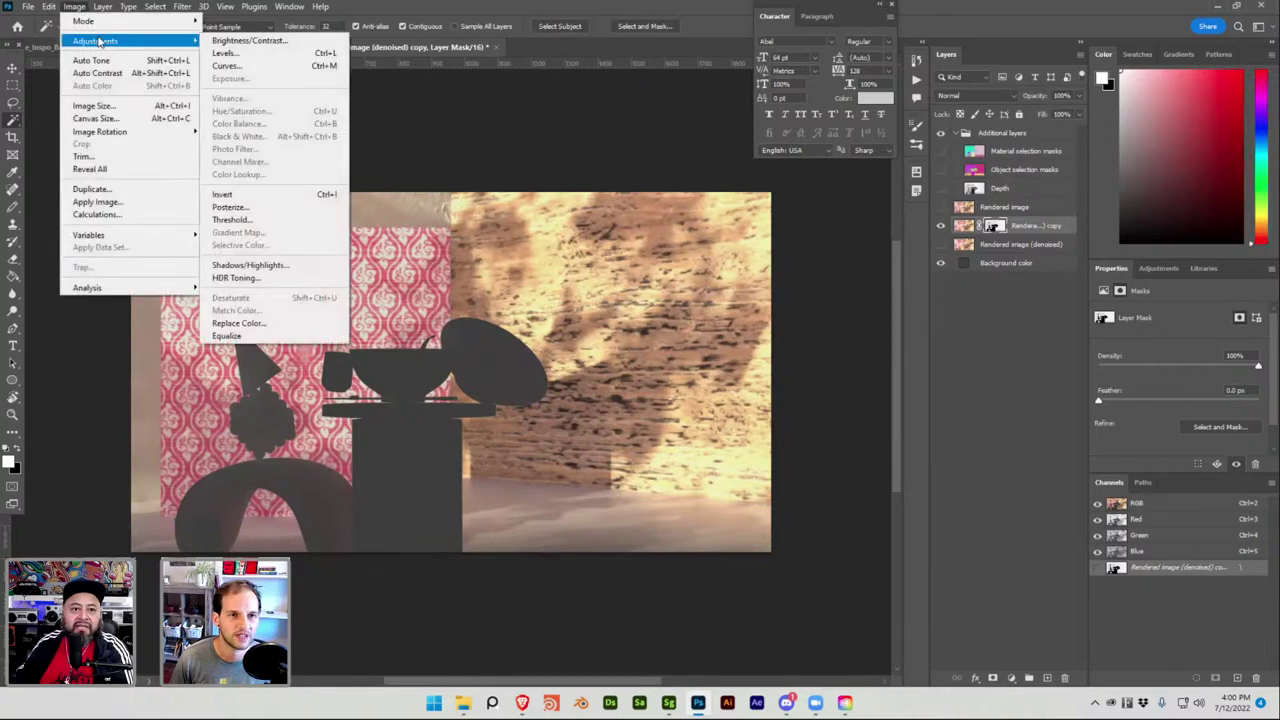
{"action": "left_click", "coordinate": [257, 70]}
{"action": "left_click", "coordinate": [561, 267]}
{"action": "left_click_drag", "start_coordinate": [561, 267], "coordinate": [497, 211]}
{"action": "left_click", "coordinate": [824, 167]}
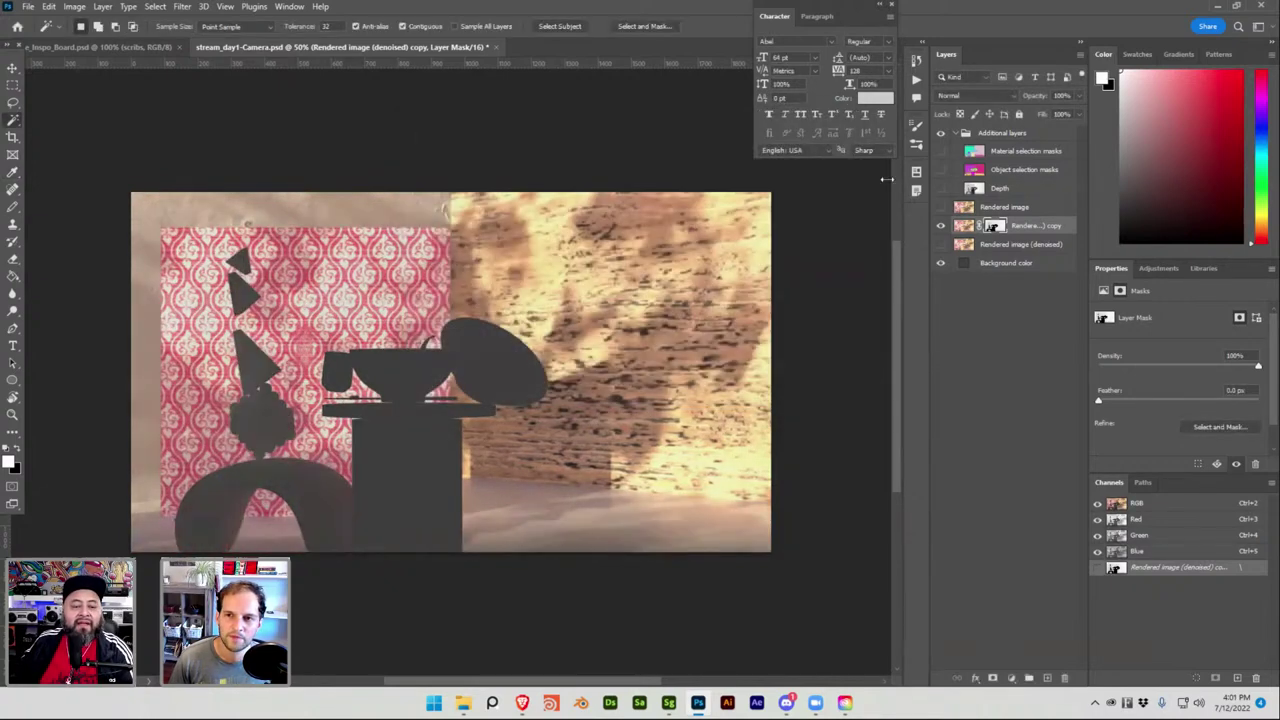
Hide the masked copy, show the Rendered image (denoised) and Depth layers, and set Depth's blend mode to Linear Dodge (Add).
{"action": "left_click_drag", "start_coordinate": [940, 226], "coordinate": [940, 244]}
{"action": "left_click", "coordinate": [940, 188]}
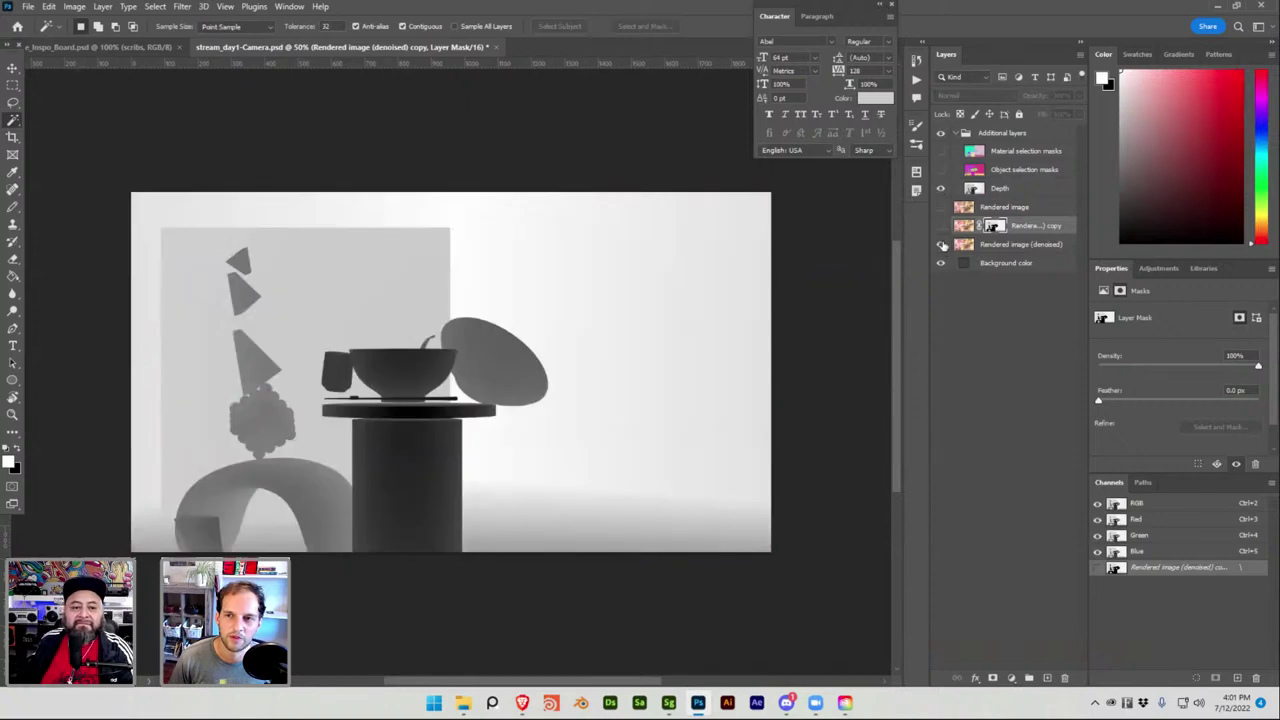
{"action": "left_click", "coordinate": [1002, 189]}
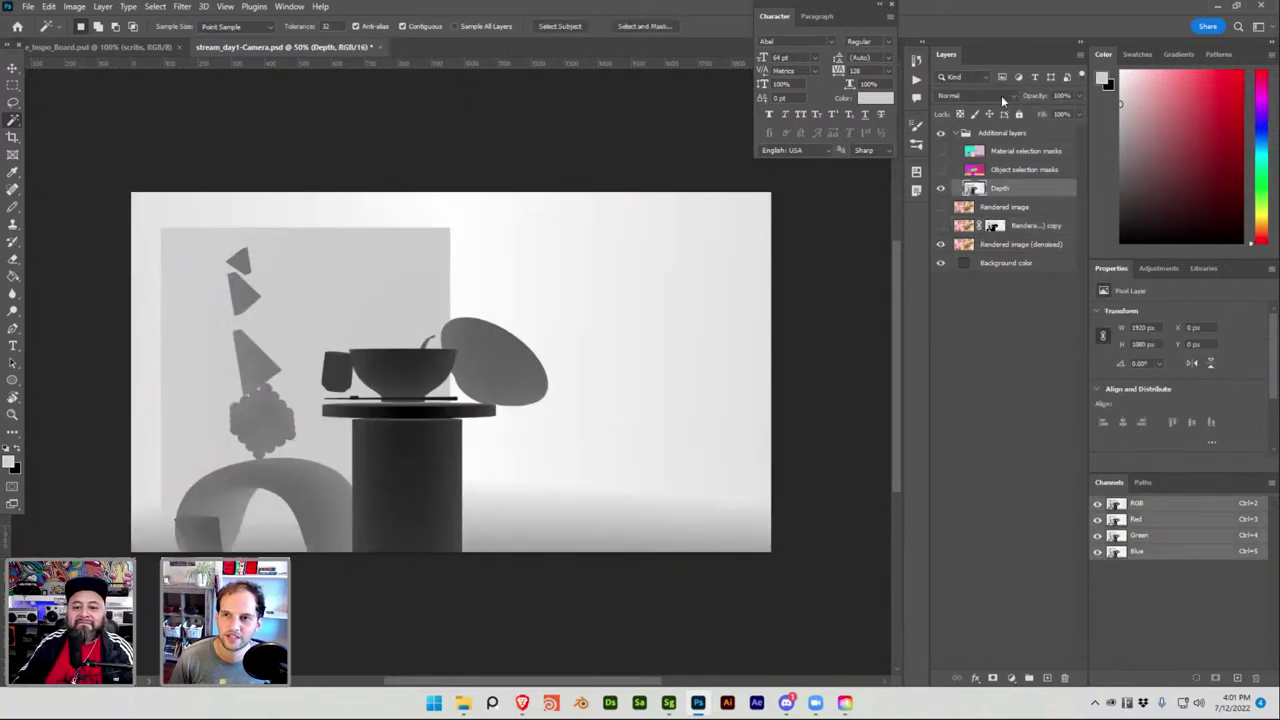
{"action": "left_click", "coordinate": [1003, 97]}
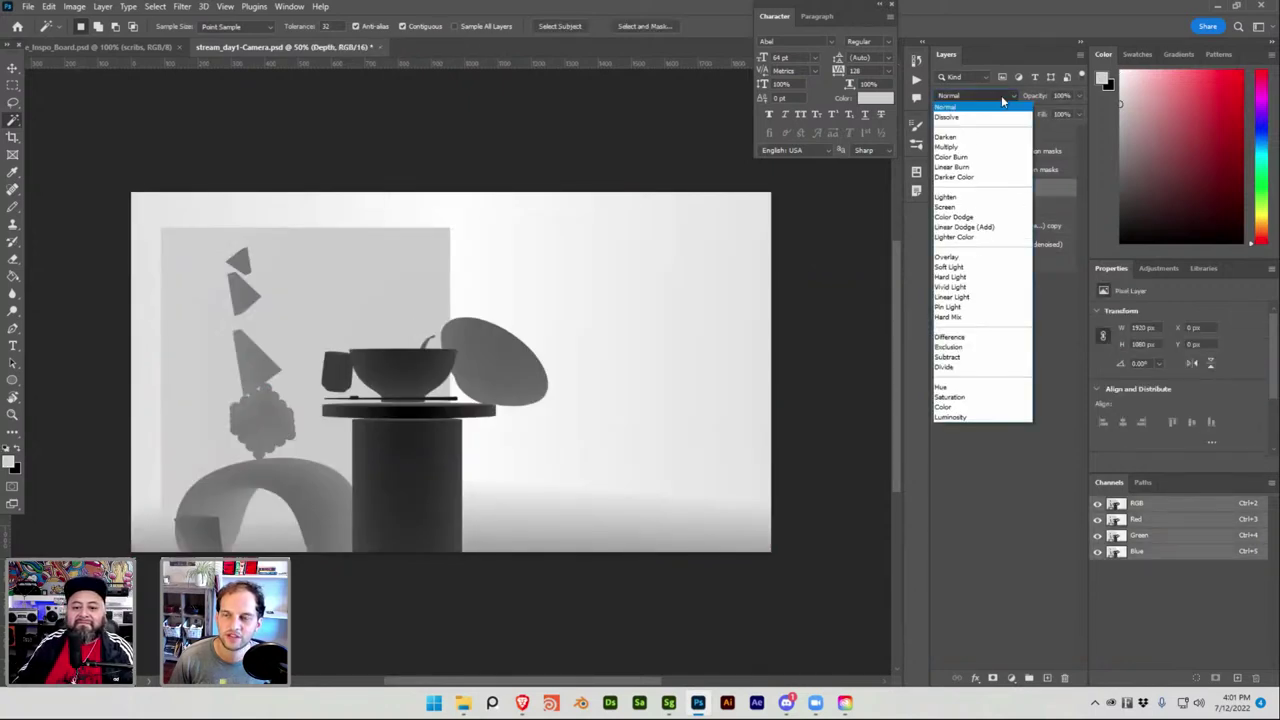
{"action": "left_click", "coordinate": [986, 227]}
Reduce the Depth layer's opacity to 10% and save the document.
{"action": "mouse_move", "coordinate": [1047, 97]}
{"action": "left_mouse_down"}
{"action": "mouse_move", "coordinate": [962, 100]}
{"action": "mouse_move", "coordinate": [1053, 100]}
{"action": "left_mouse_up"}
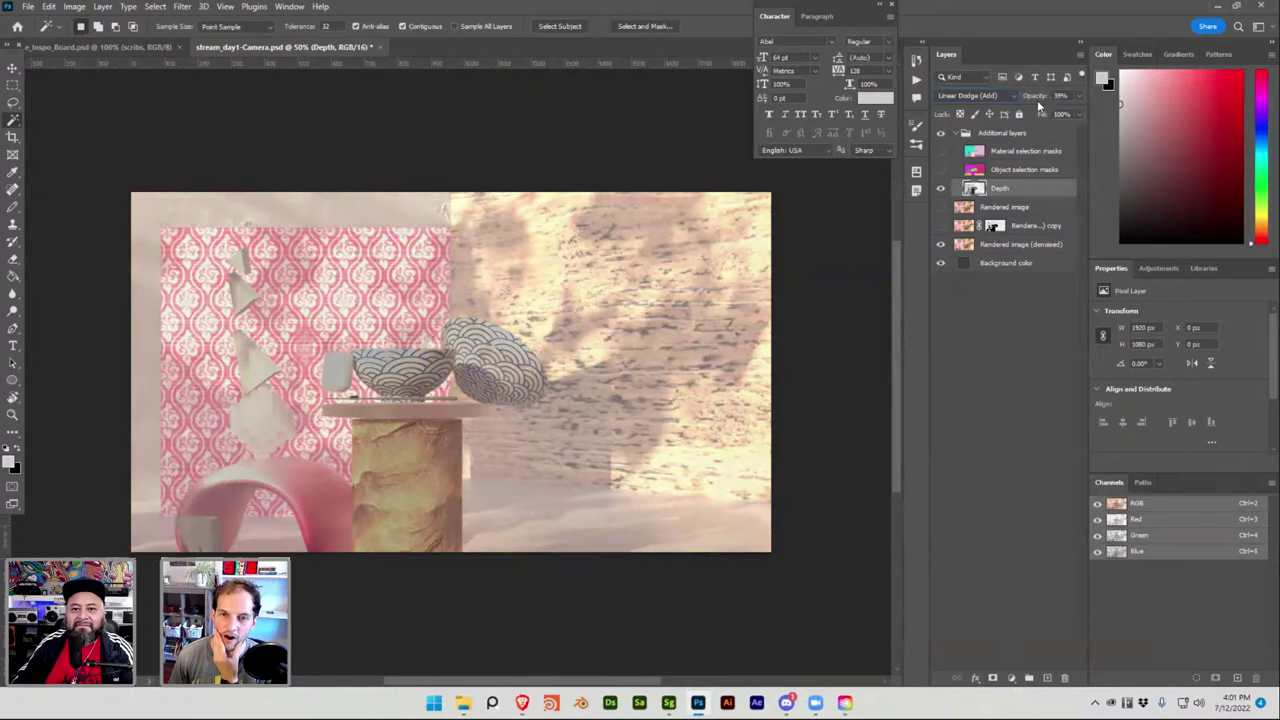
{"action": "left_click_drag", "start_coordinate": [1040, 98], "coordinate": [1023, 101]}
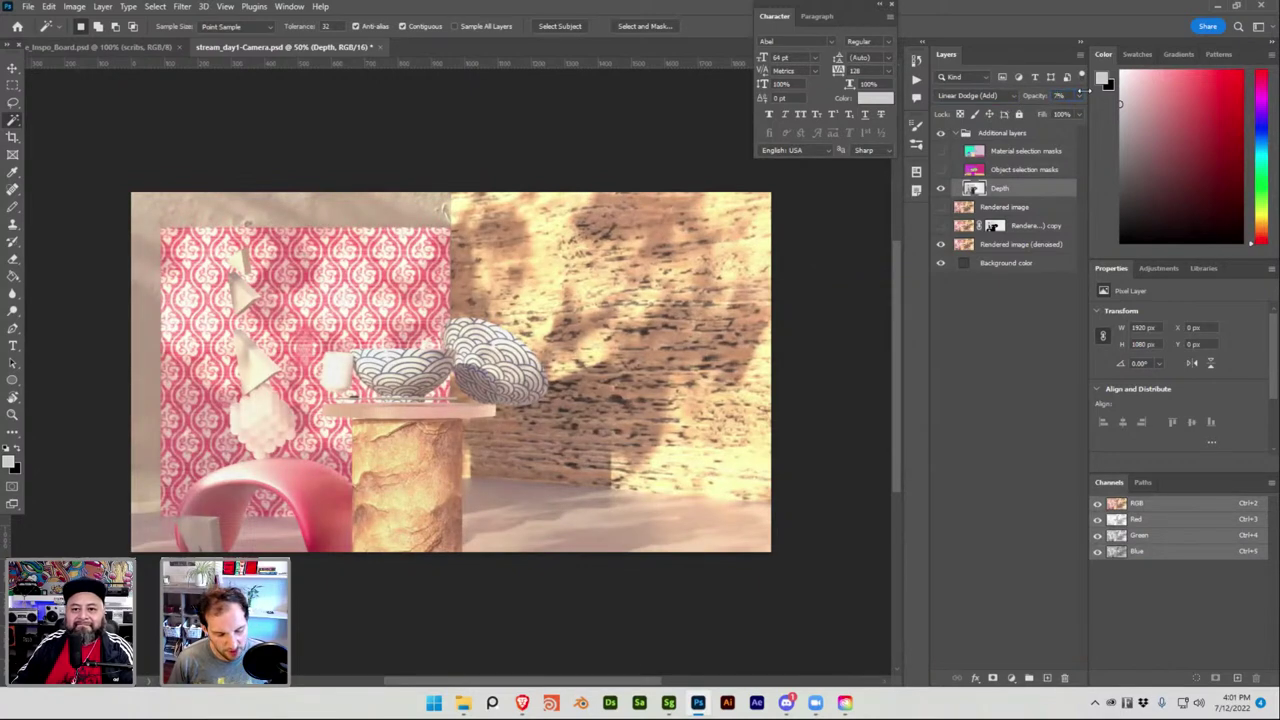
{"action": "left_click_drag", "start_coordinate": [1078, 90], "coordinate": [1086, 90]}
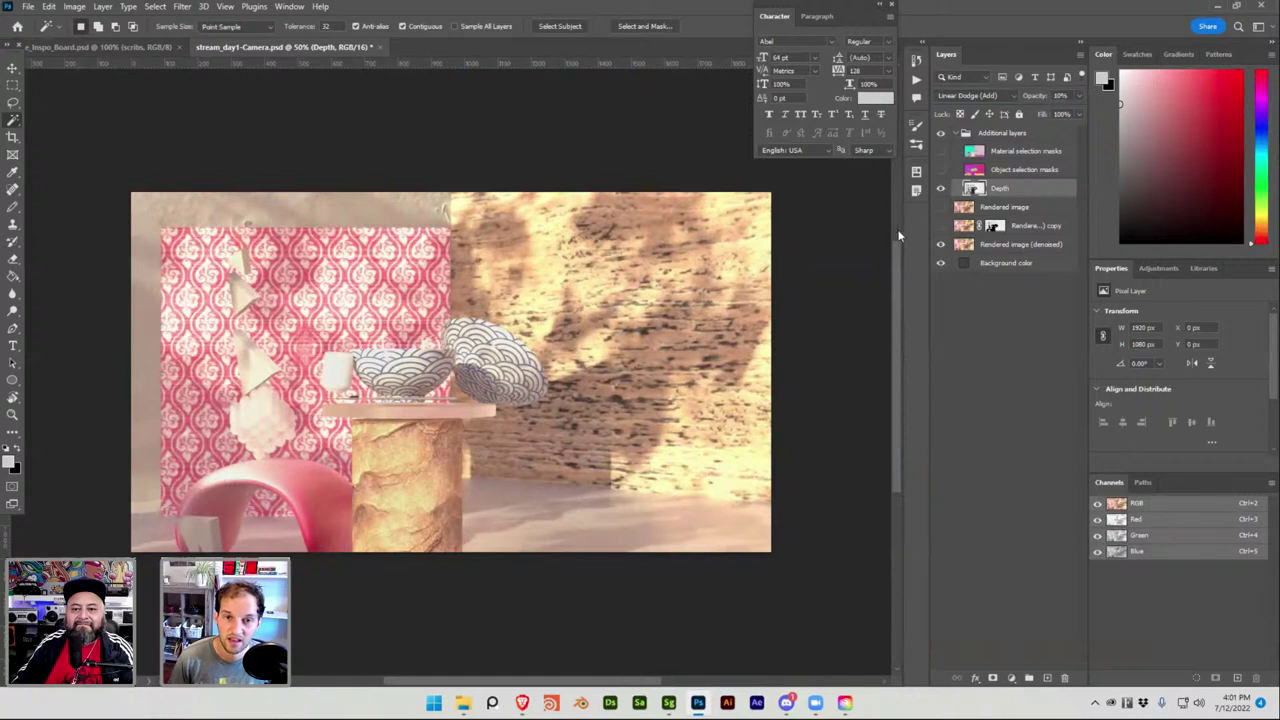
{"action": "key", "text": "ctrl+s"}
Open the Rendered image (denoised) layer in the Camera Raw Filter.
{"action": "left_click", "coordinate": [1025, 244]}
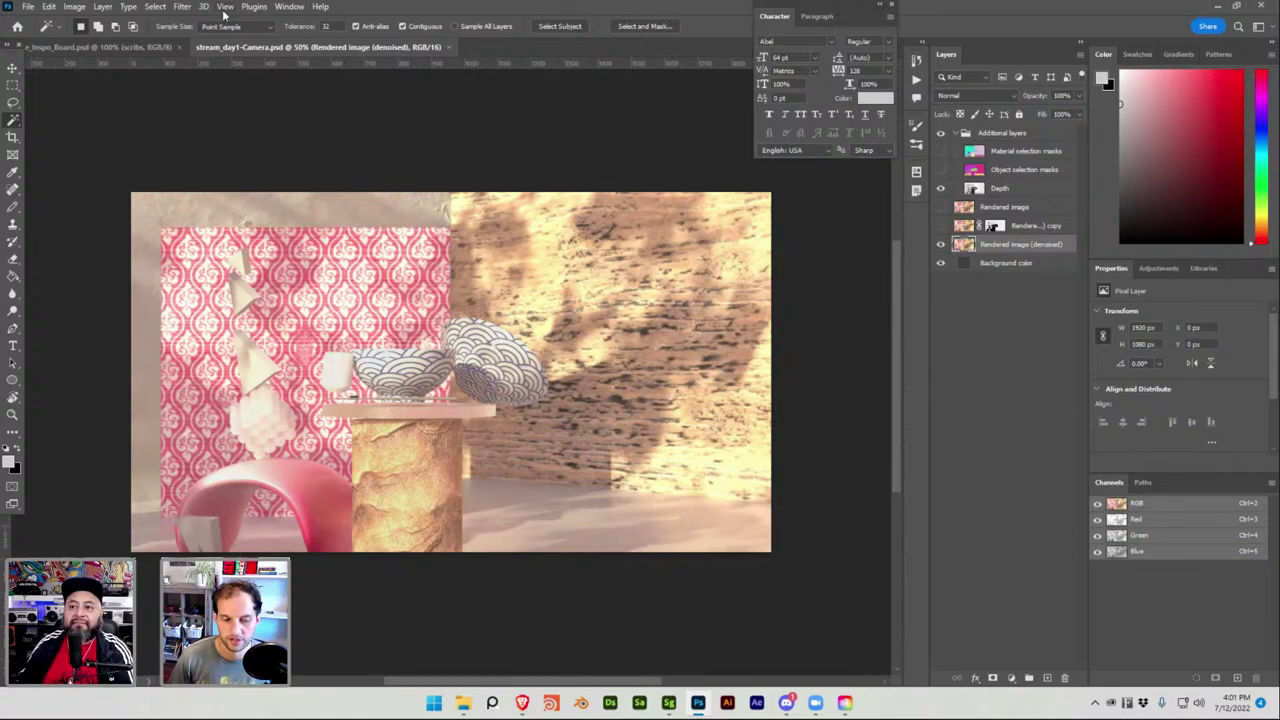
{"action": "left_click", "coordinate": [155, 8]}
{"action": "left_click", "coordinate": [148, 10]}
{"action": "left_click", "coordinate": [137, 9]}
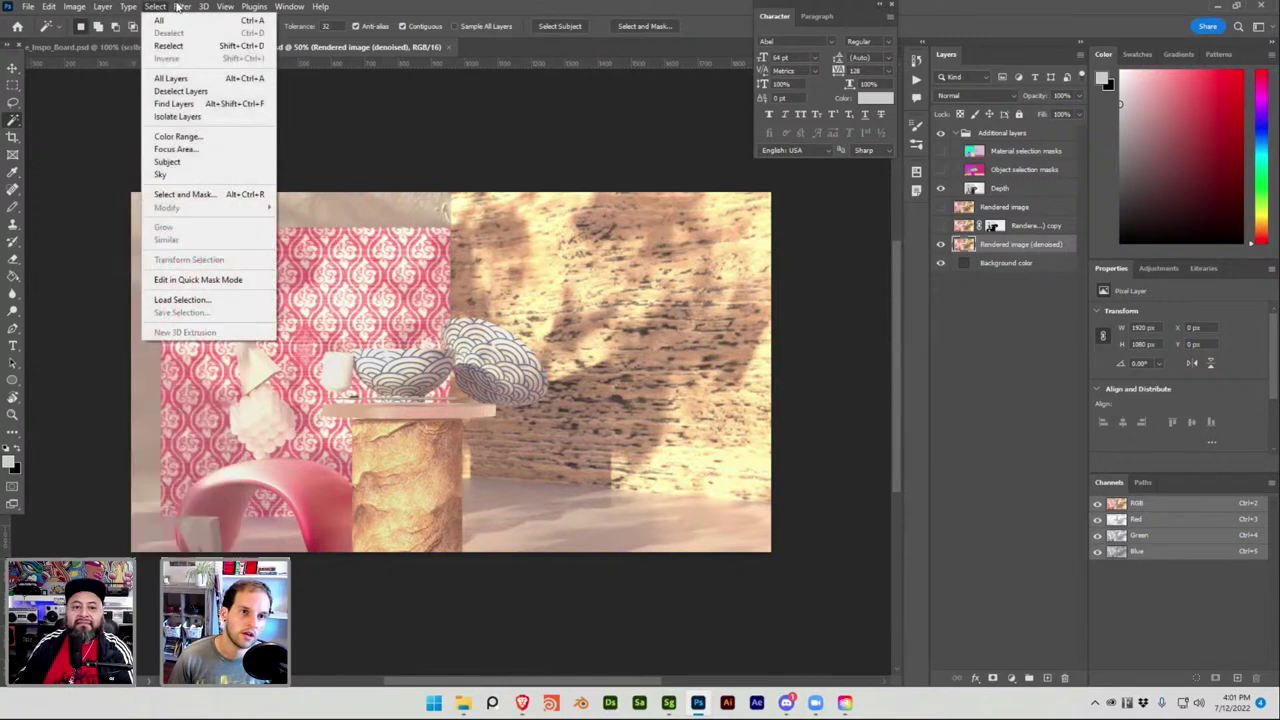
{"action": "mouse_move", "coordinate": [182, 7]}
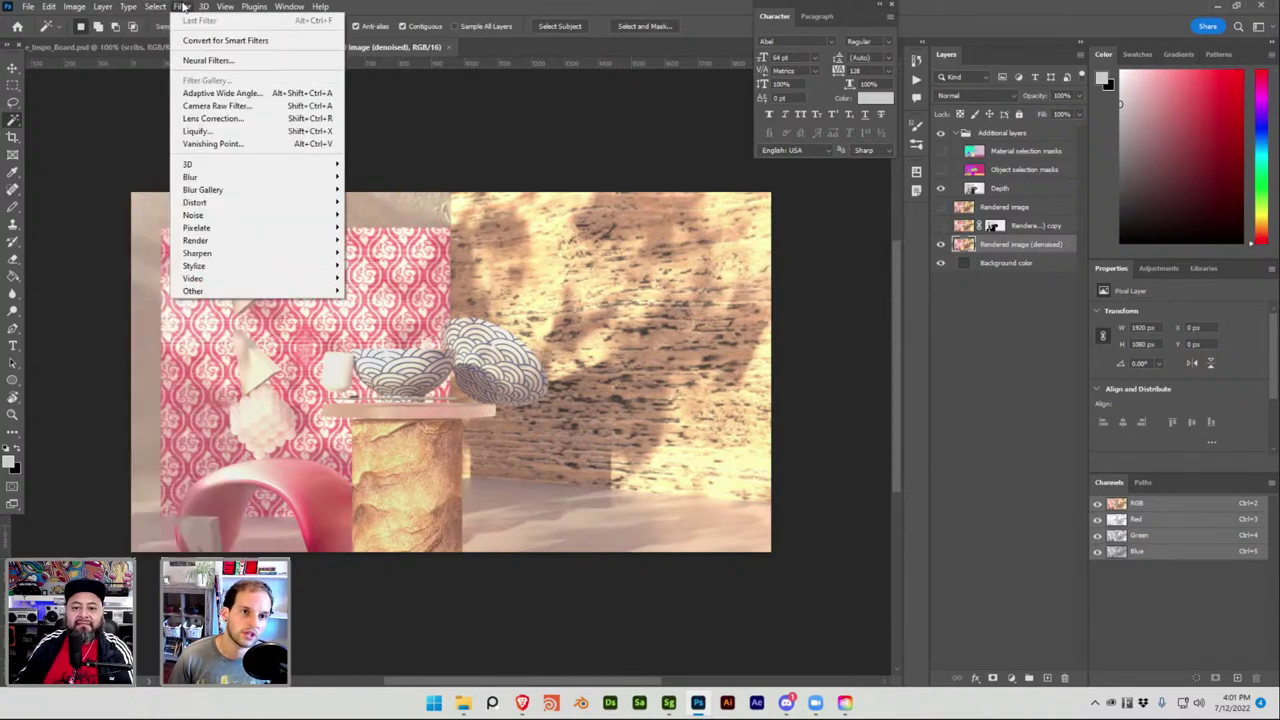
{"action": "left_click", "coordinate": [217, 106]}
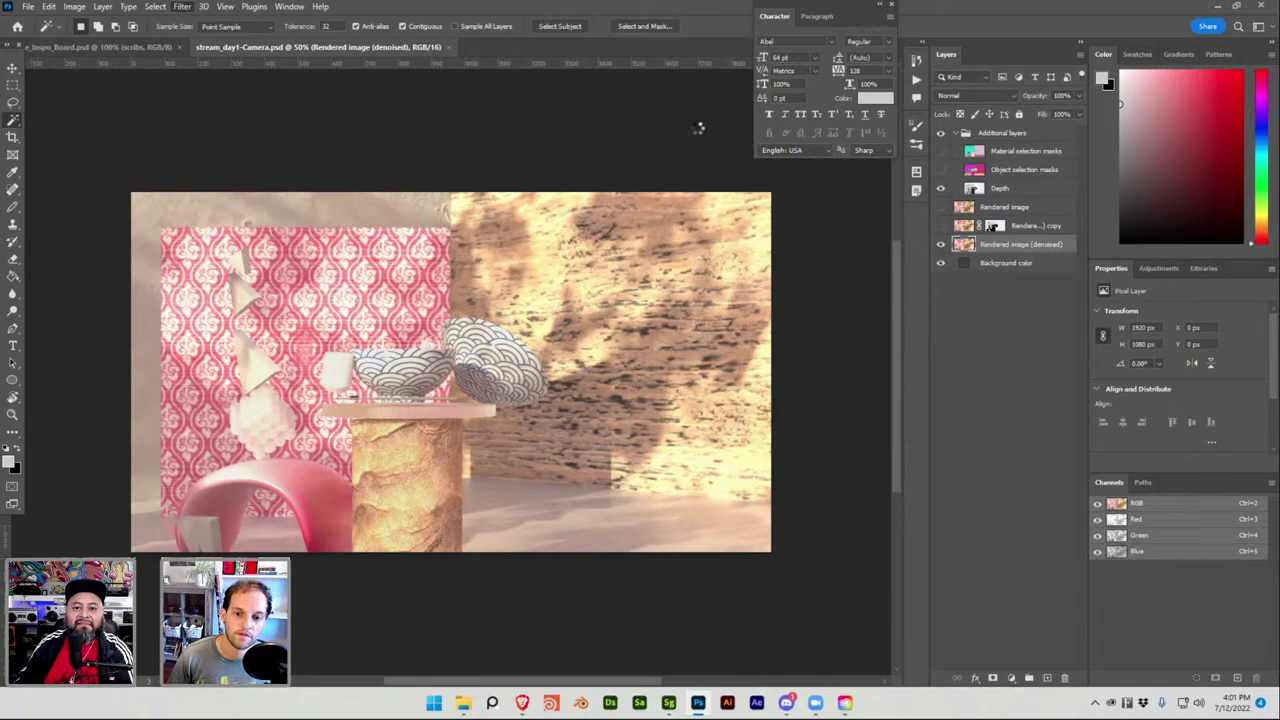
Switch to Substance 3D Stager, return from Render to Design mode, and minimize it to get back to Photoshop.
{"action": "key", "text": "alt+Tab"}
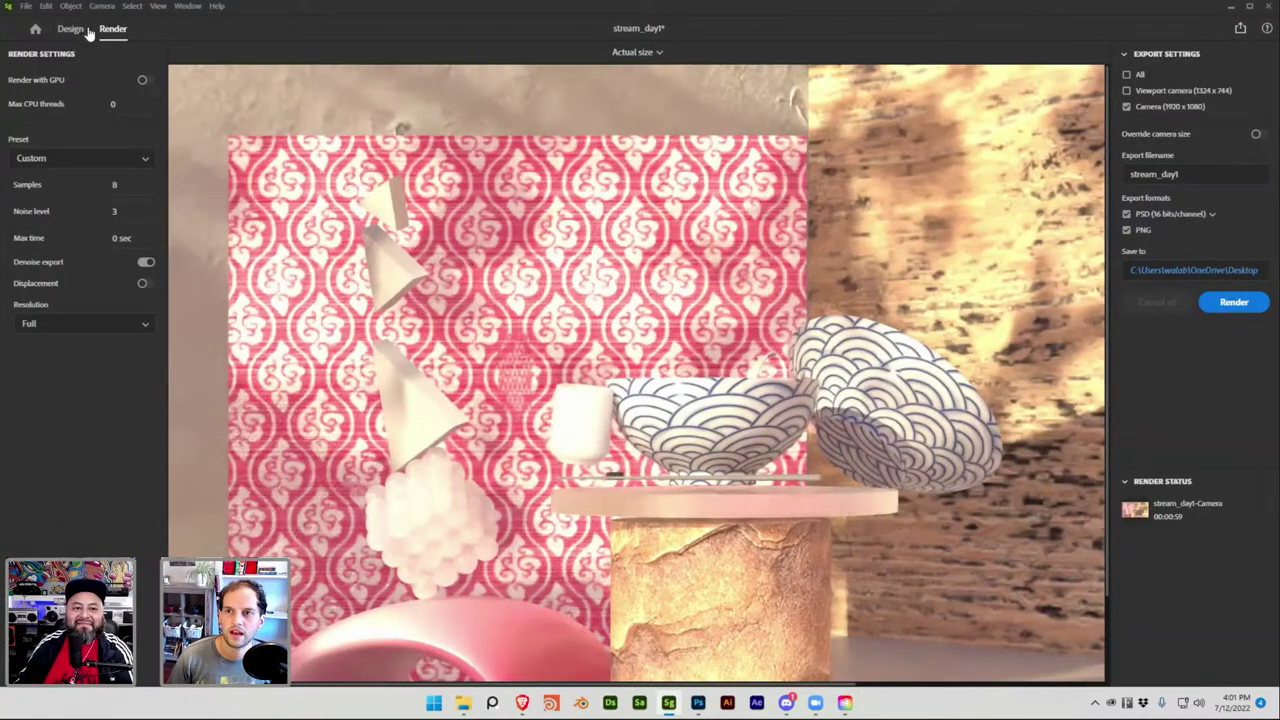
{"action": "key", "text": "Escape"}
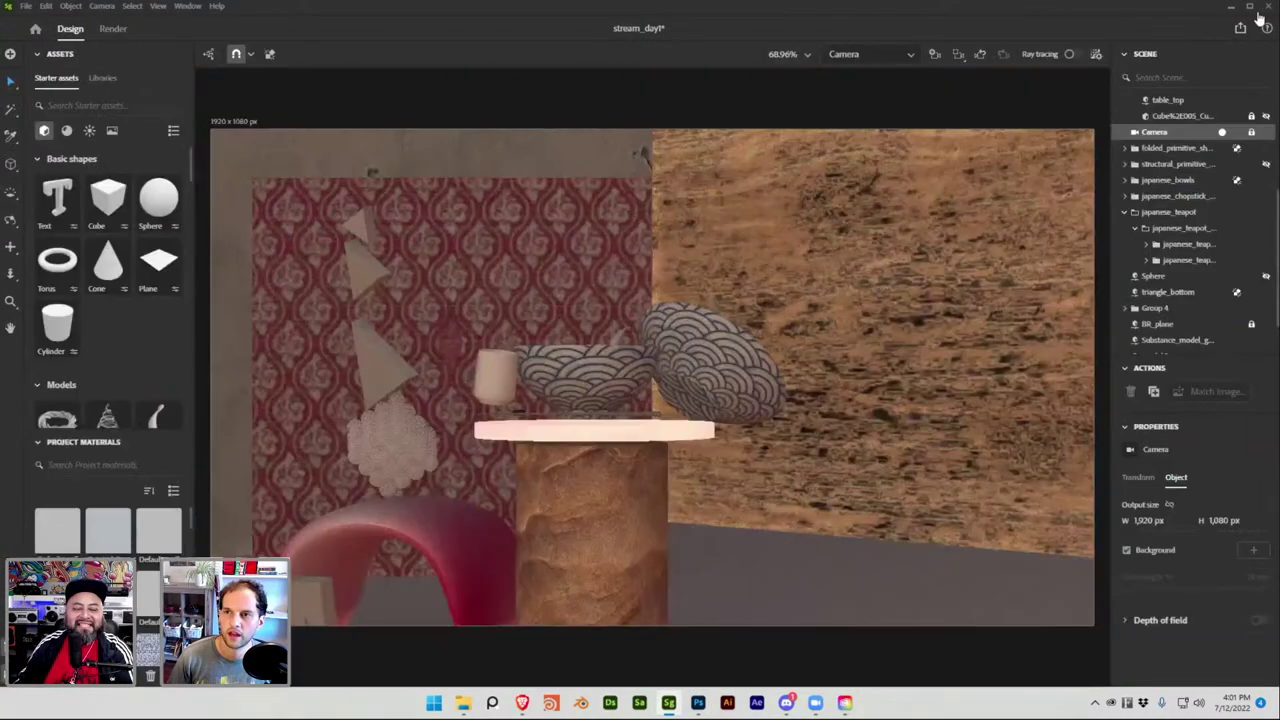
{"action": "left_click", "coordinate": [1231, 8]}
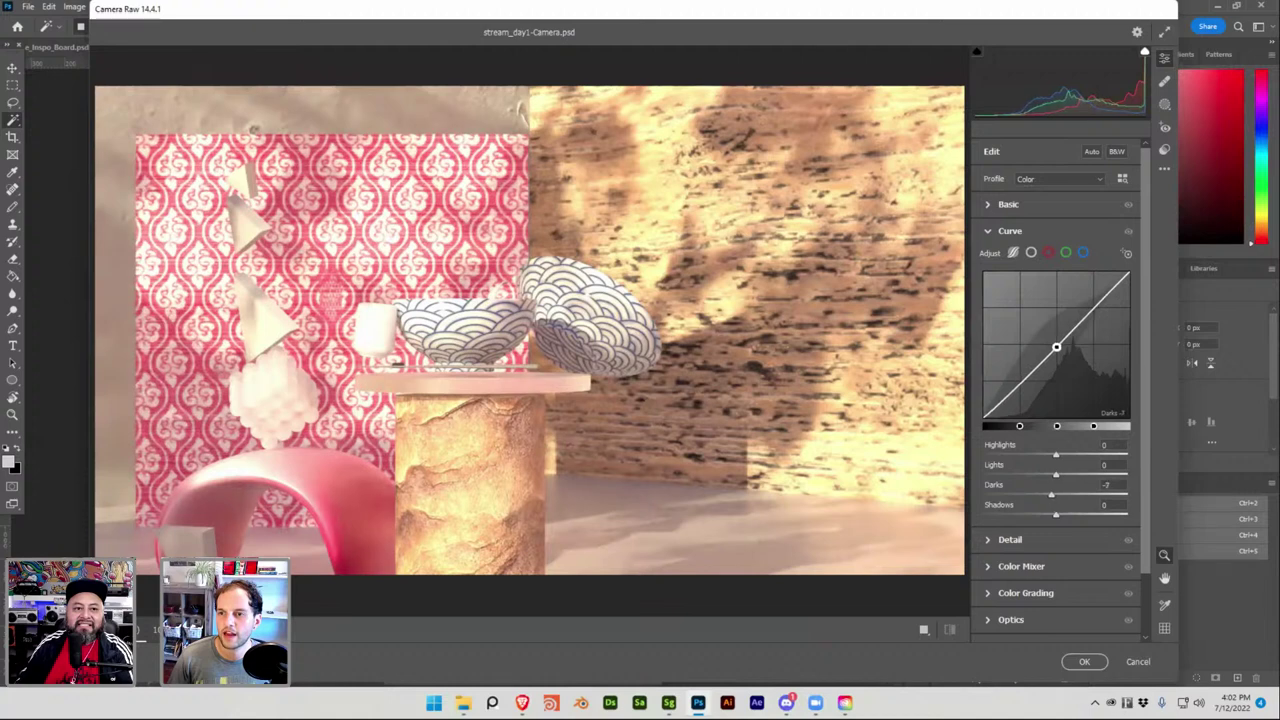
Shape the Camera Raw parametric curve with Lights at +12 and Shadows at -27, and set the white balance Temperature to -4.
{"action": "left_click_drag", "start_coordinate": [1035, 305], "coordinate": [1033, 316]}
{"action": "double_click", "coordinate": [1030, 276]}
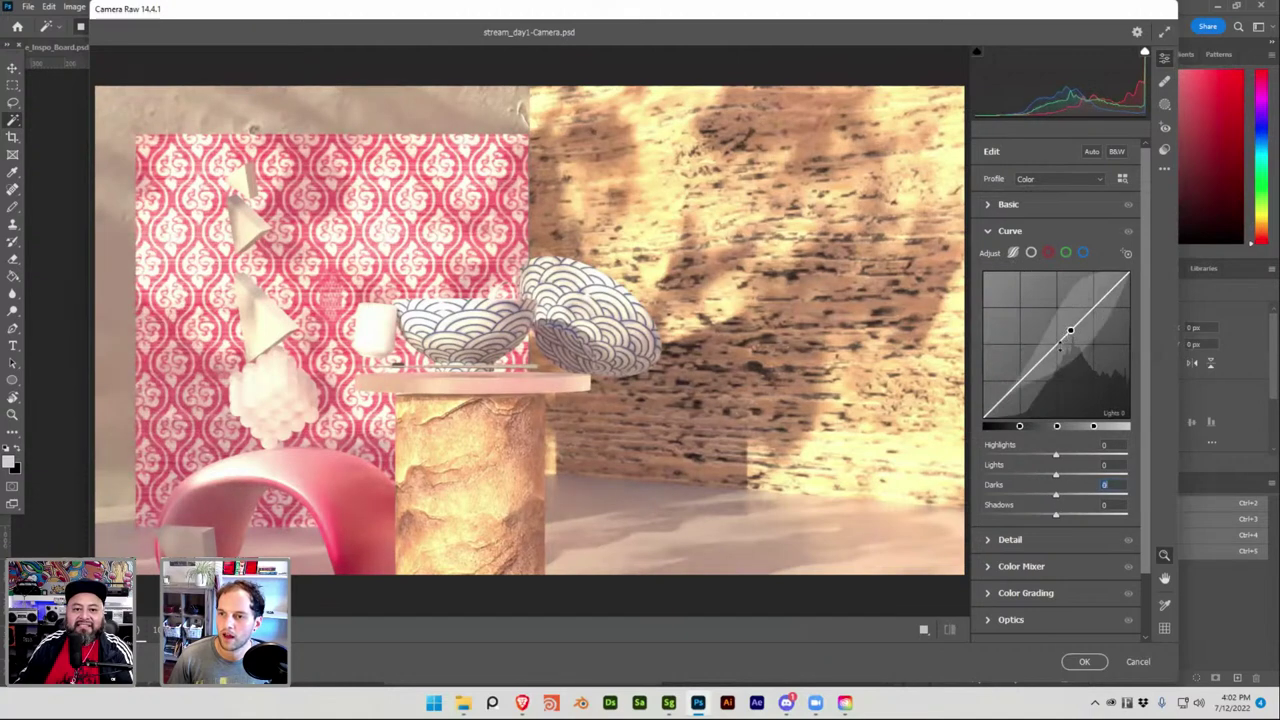
{"action": "left_click_drag", "start_coordinate": [1016, 394], "coordinate": [1016, 420]}
{"action": "left_click_drag", "start_coordinate": [1090, 306], "coordinate": [1092, 296]}
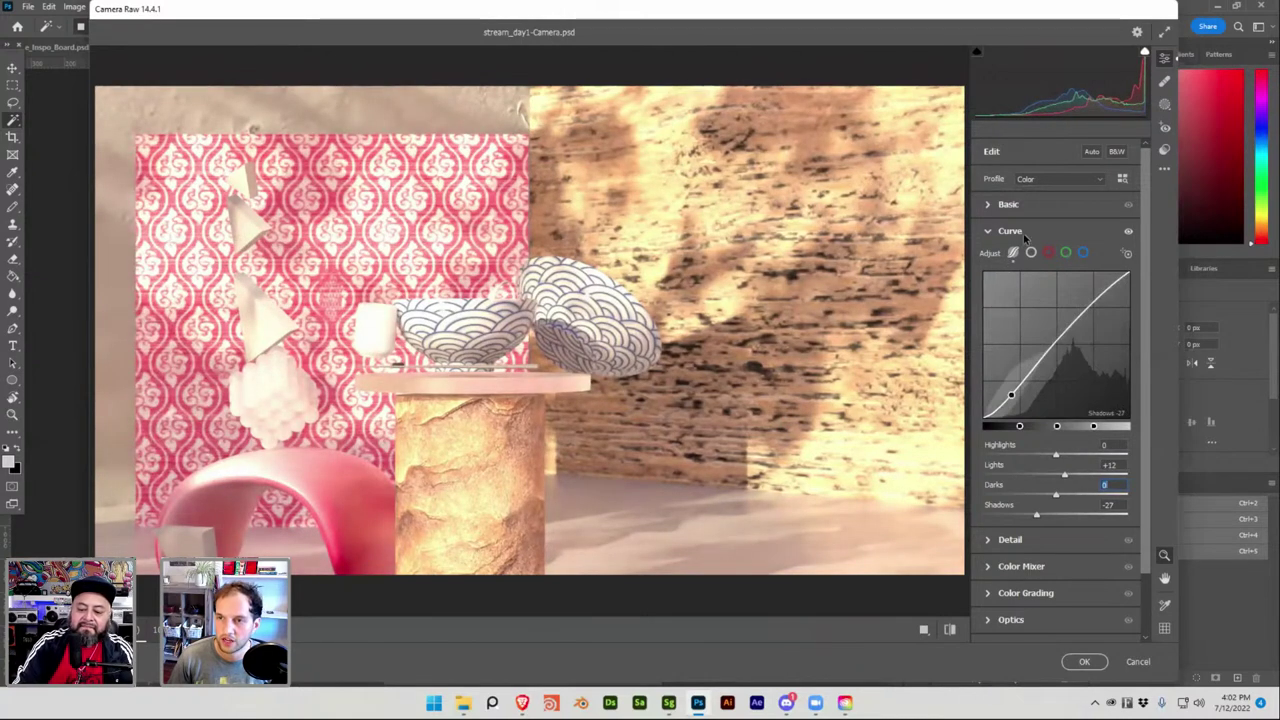
{"action": "left_click", "coordinate": [997, 206]}
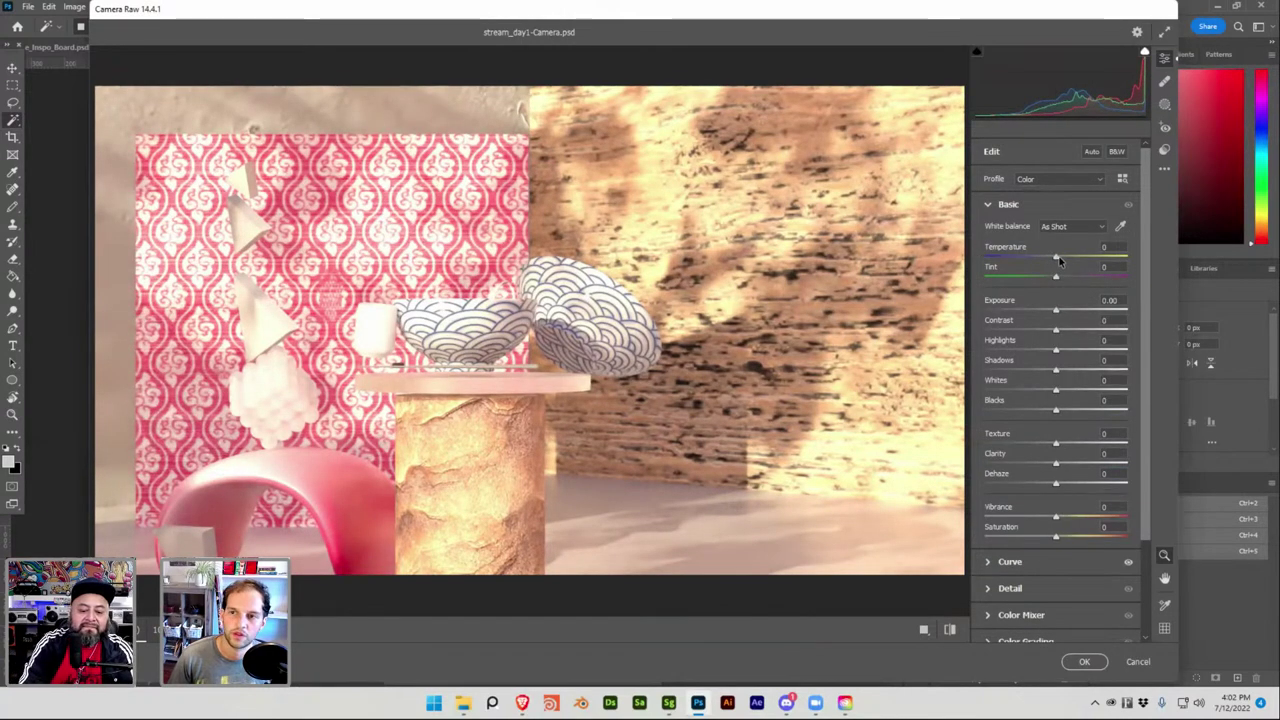
{"action": "left_click_drag", "start_coordinate": [1057, 260], "coordinate": [1052, 260]}
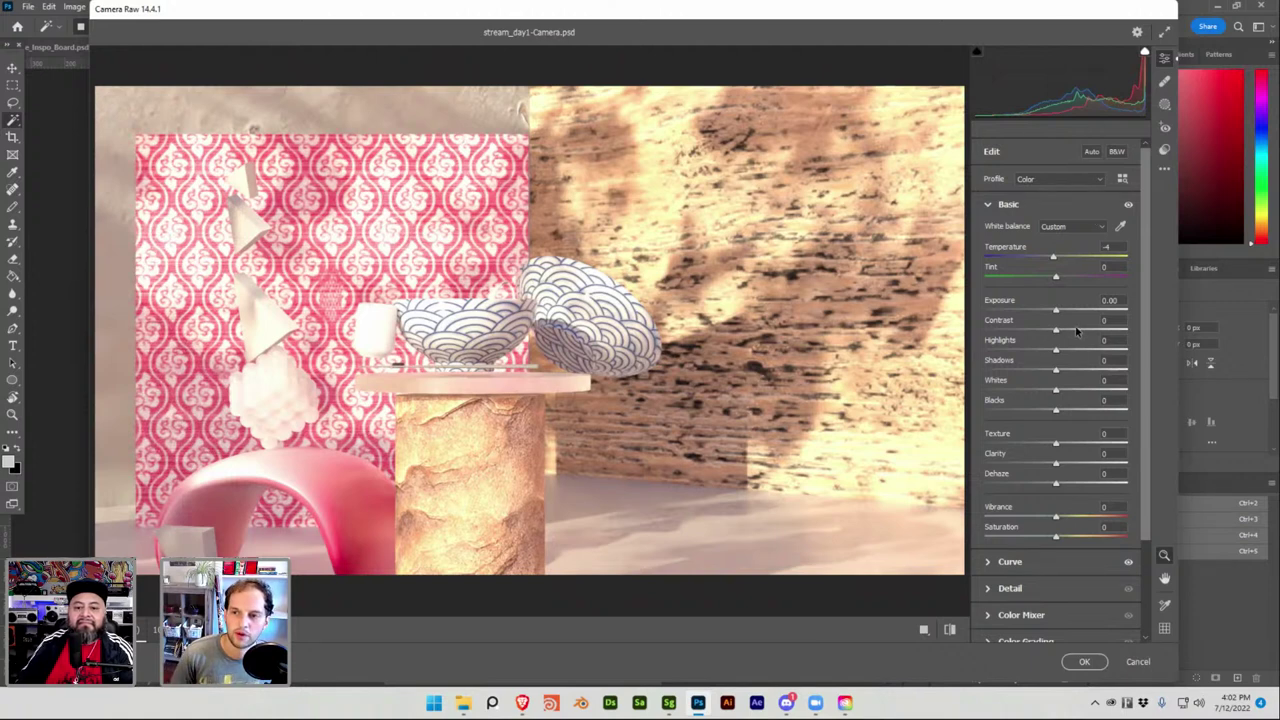
Set the Effects Vignetting to -16 and apply the Camera Raw adjustments to the layer.
{"action": "scroll", "coordinate": [1030, 505], "scroll_direction": "down", "scroll_amount": 3}
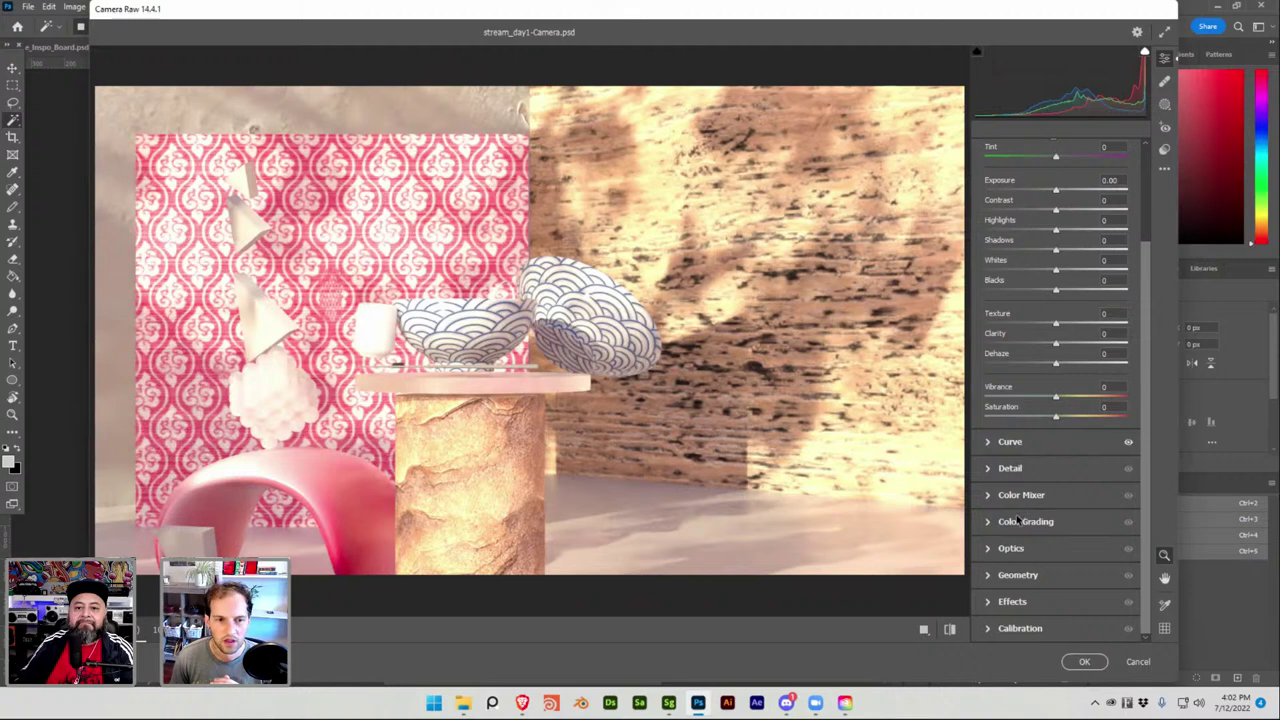
{"action": "left_click", "coordinate": [991, 469]}
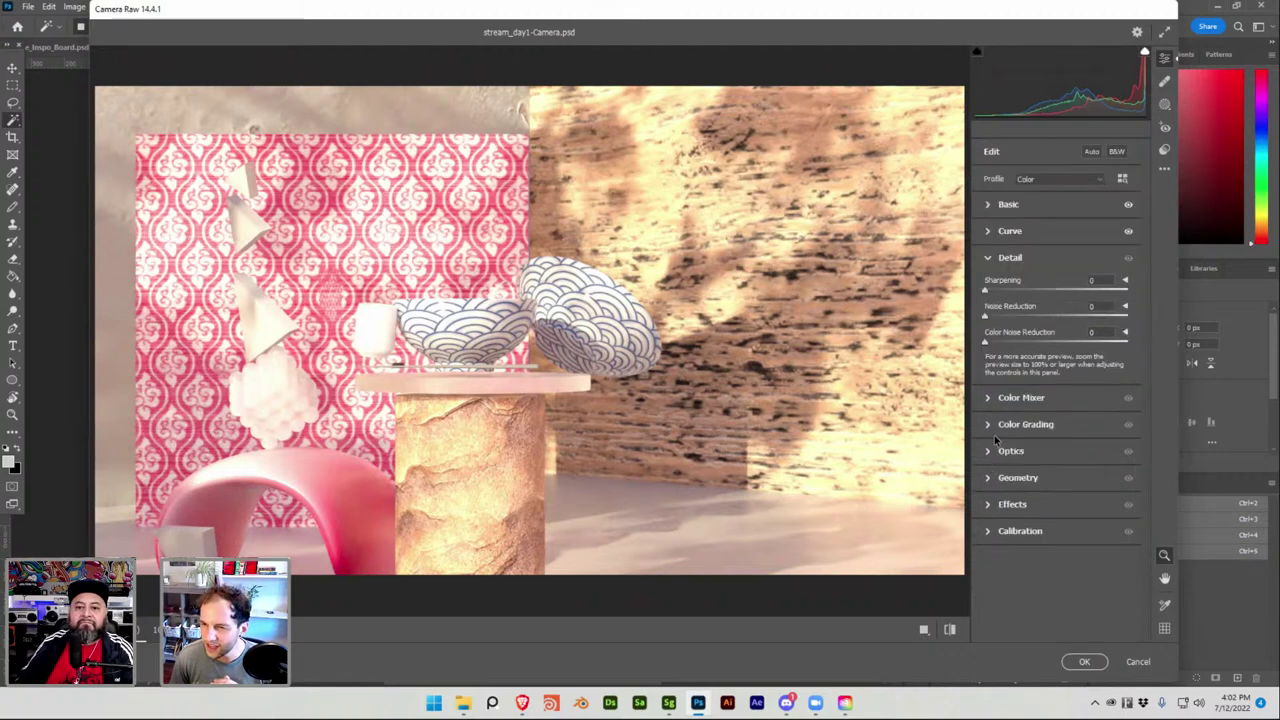
{"action": "left_click", "coordinate": [993, 424]}
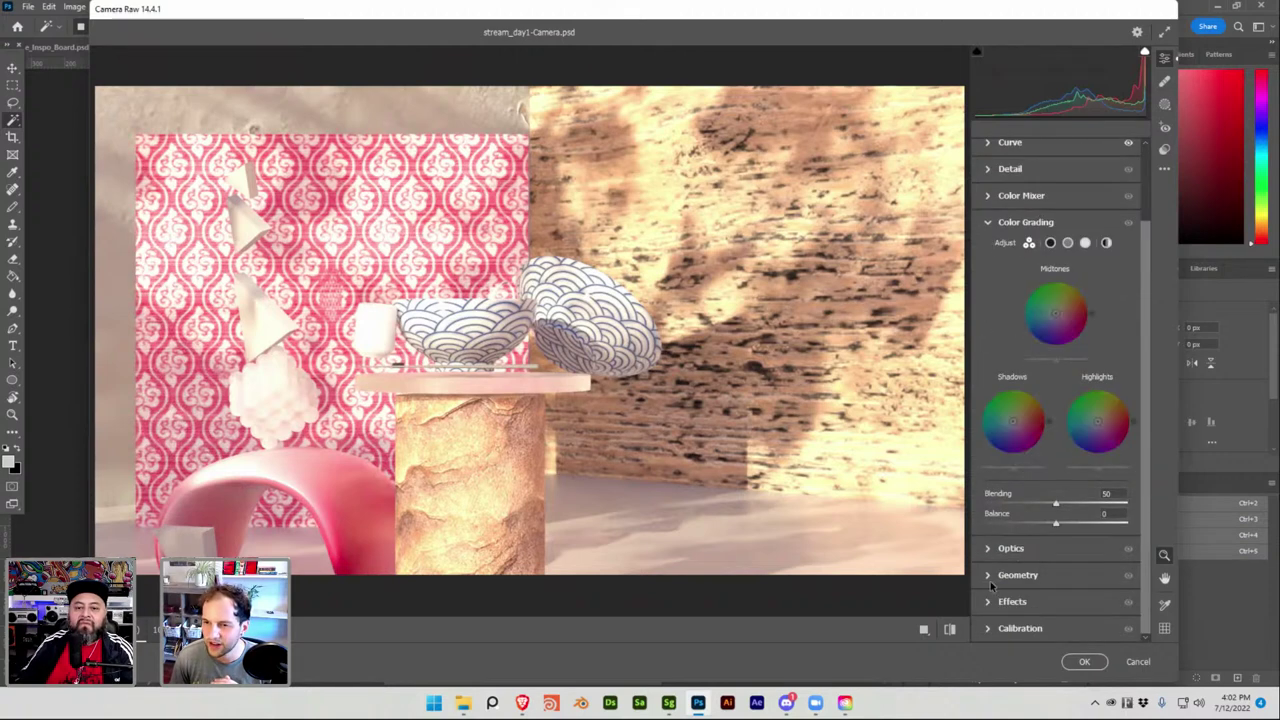
{"action": "left_click", "coordinate": [987, 224]}
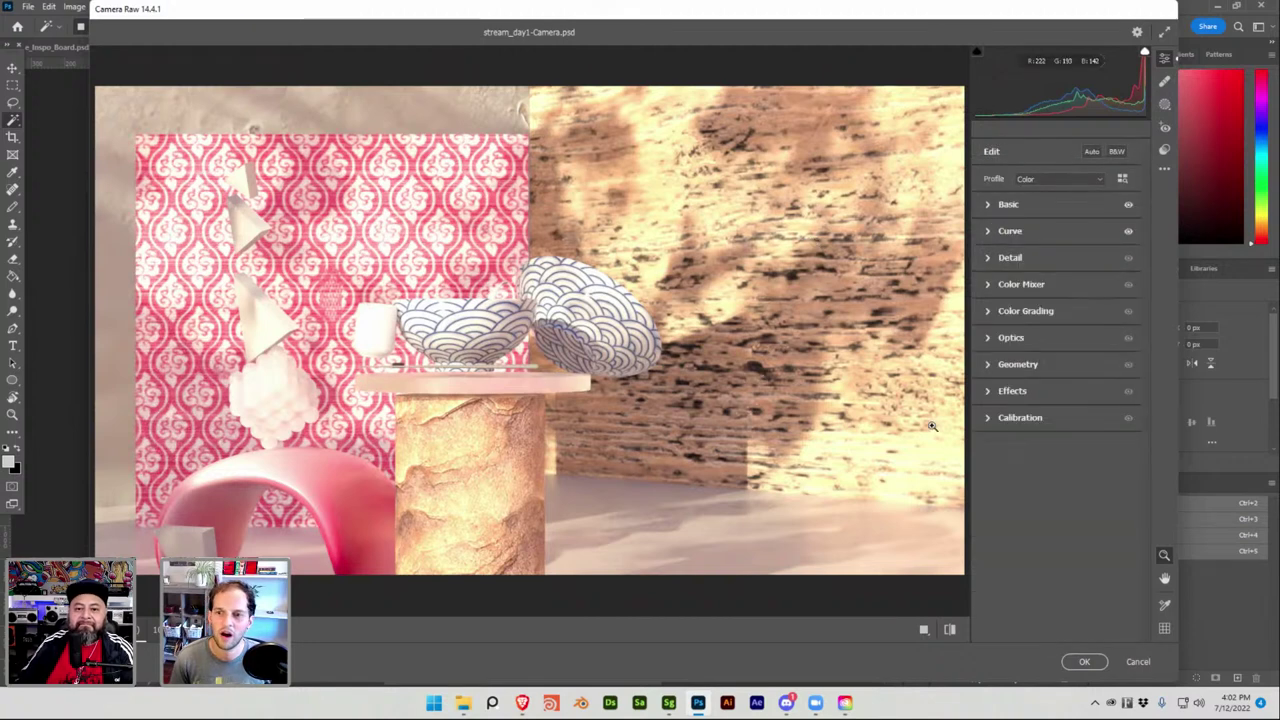
{"action": "left_click", "coordinate": [988, 424]}
{"action": "left_click", "coordinate": [990, 354]}
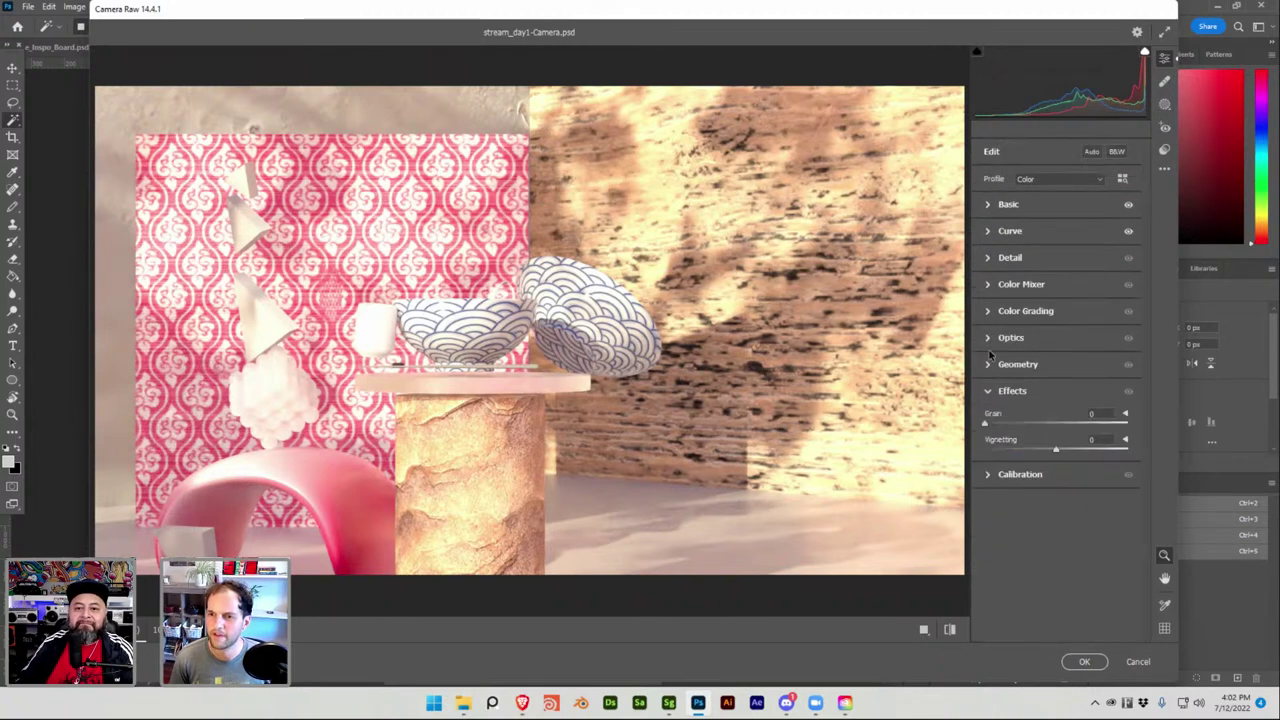
{"action": "mouse_move", "coordinate": [1057, 452]}
{"action": "left_mouse_down"}
{"action": "mouse_move", "coordinate": [1102, 450]}
{"action": "mouse_move", "coordinate": [1022, 452]}
{"action": "mouse_move", "coordinate": [1046, 452]}
{"action": "left_mouse_up"}
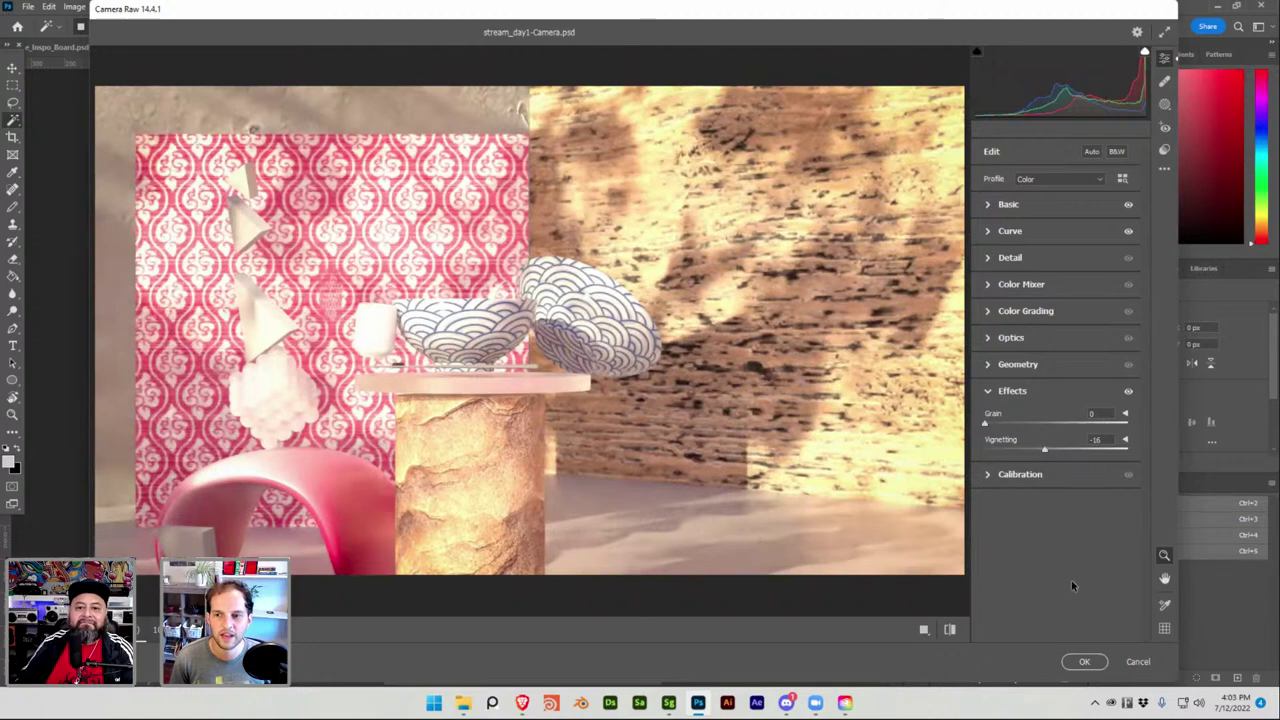
{"action": "left_click", "coordinate": [1082, 661]}
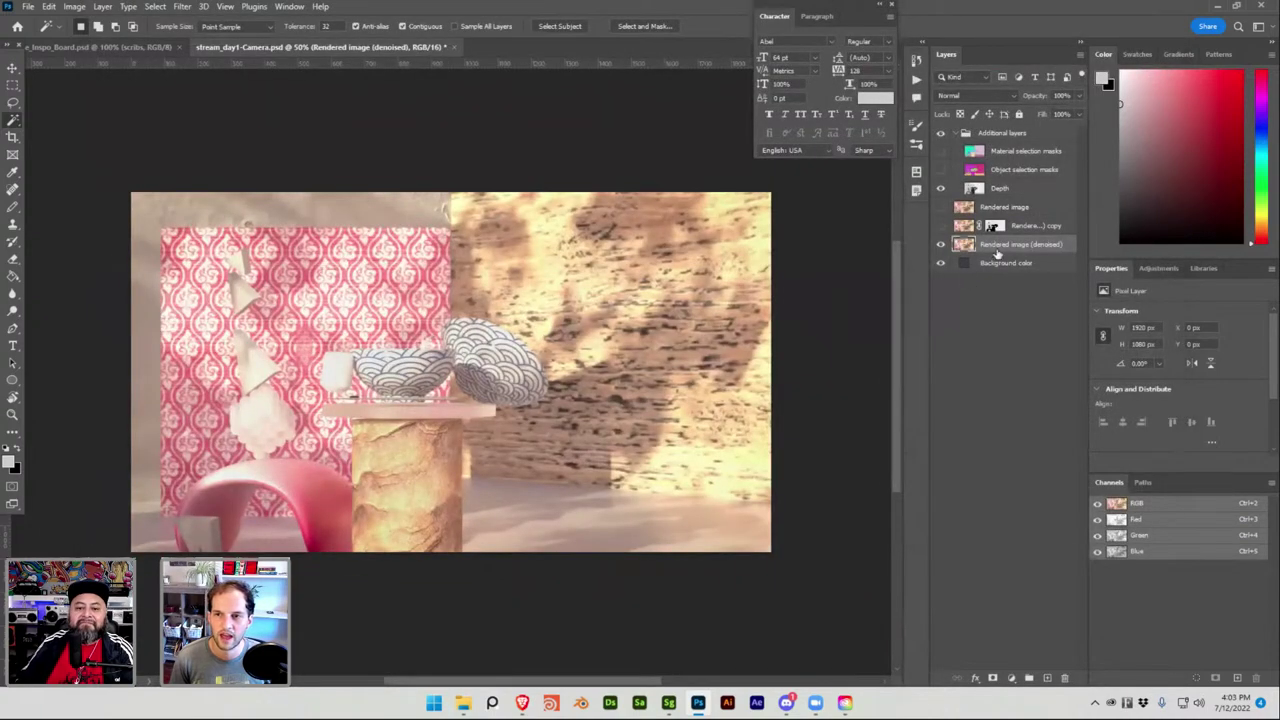
Convert the Rendered image (denoised) layer to a smart object and briefly compare it with the Rendered image layer.
{"action": "right_click", "coordinate": [1003, 251]}
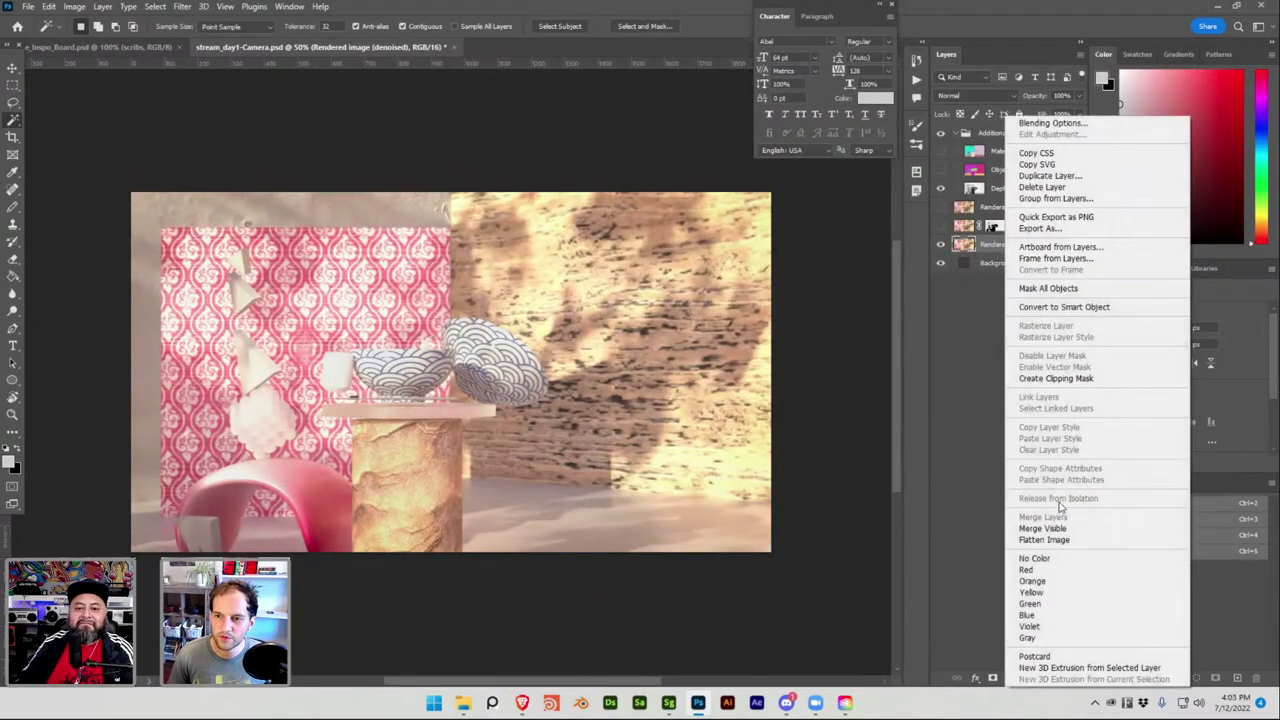
{"action": "left_click", "coordinate": [1085, 307]}
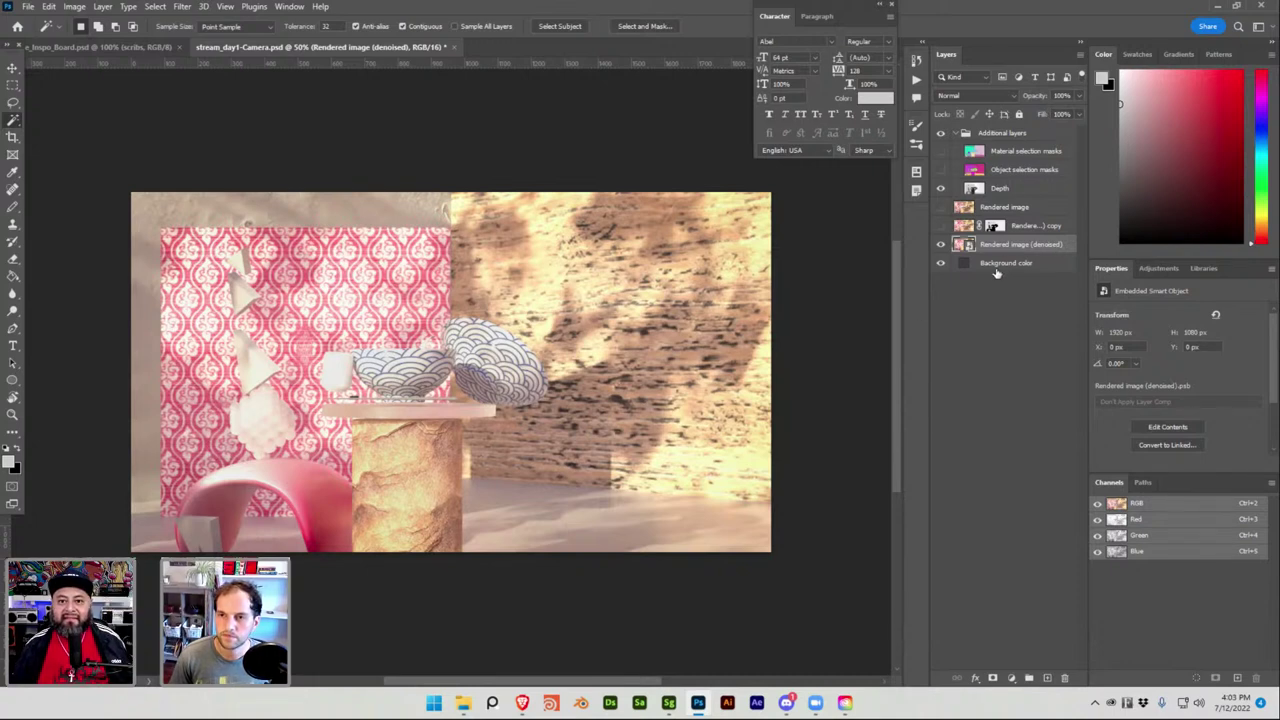
{"action": "left_click", "coordinate": [1006, 207]}
{"action": "left_click", "coordinate": [940, 207]}
{"action": "left_click", "coordinate": [940, 207]}
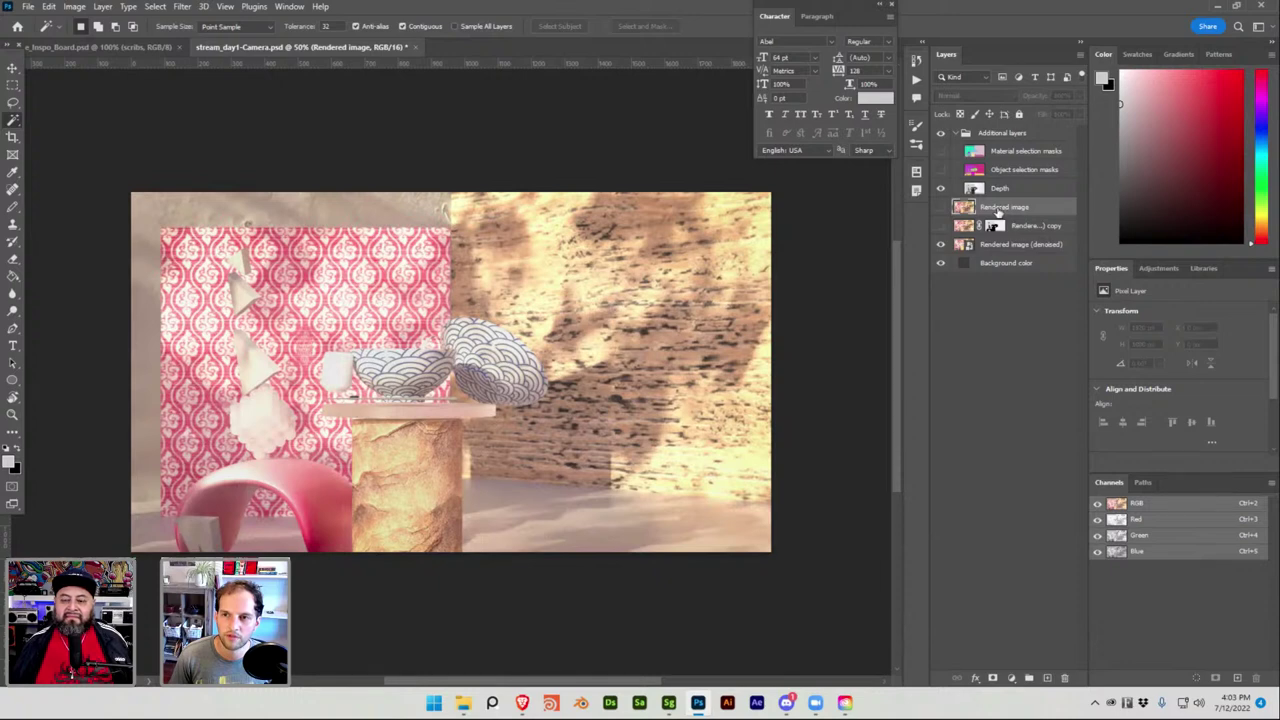
Place the Rendered image (denoised) layer in a new group named Color_correct_vignette and save the document.
{"action": "left_click", "coordinate": [1022, 245]}
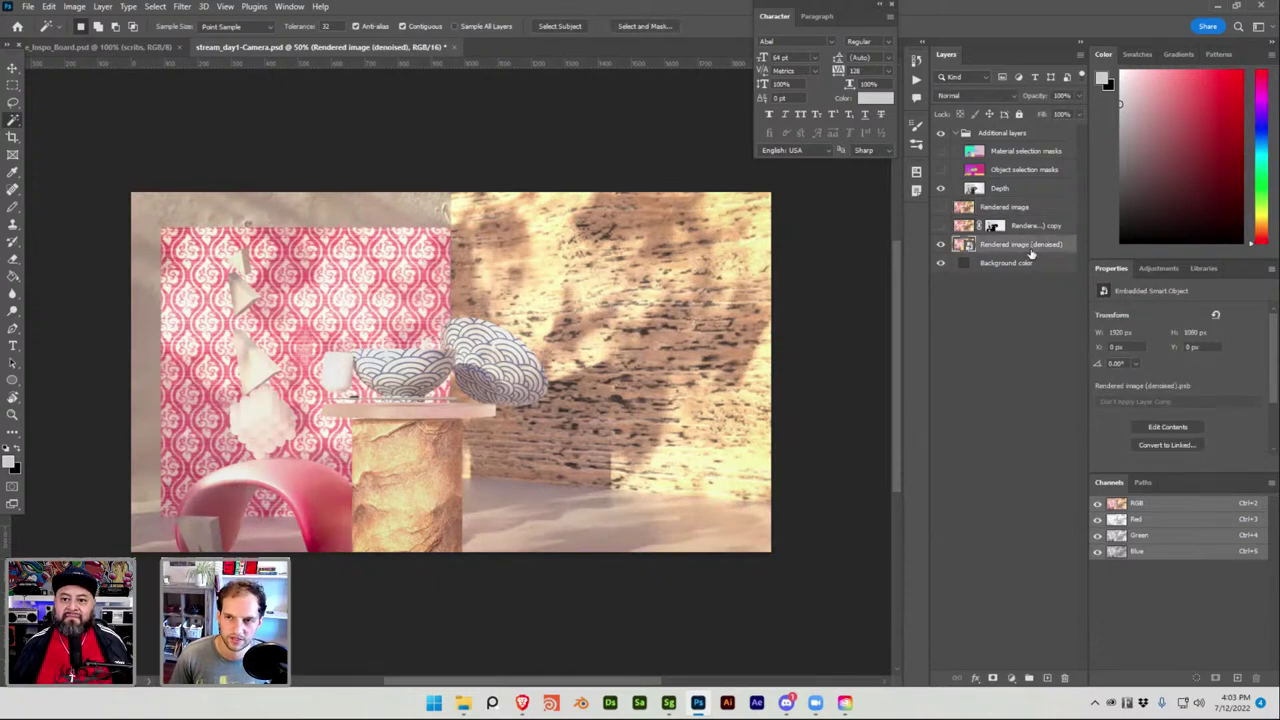
{"action": "double_click", "coordinate": [1032, 246]}
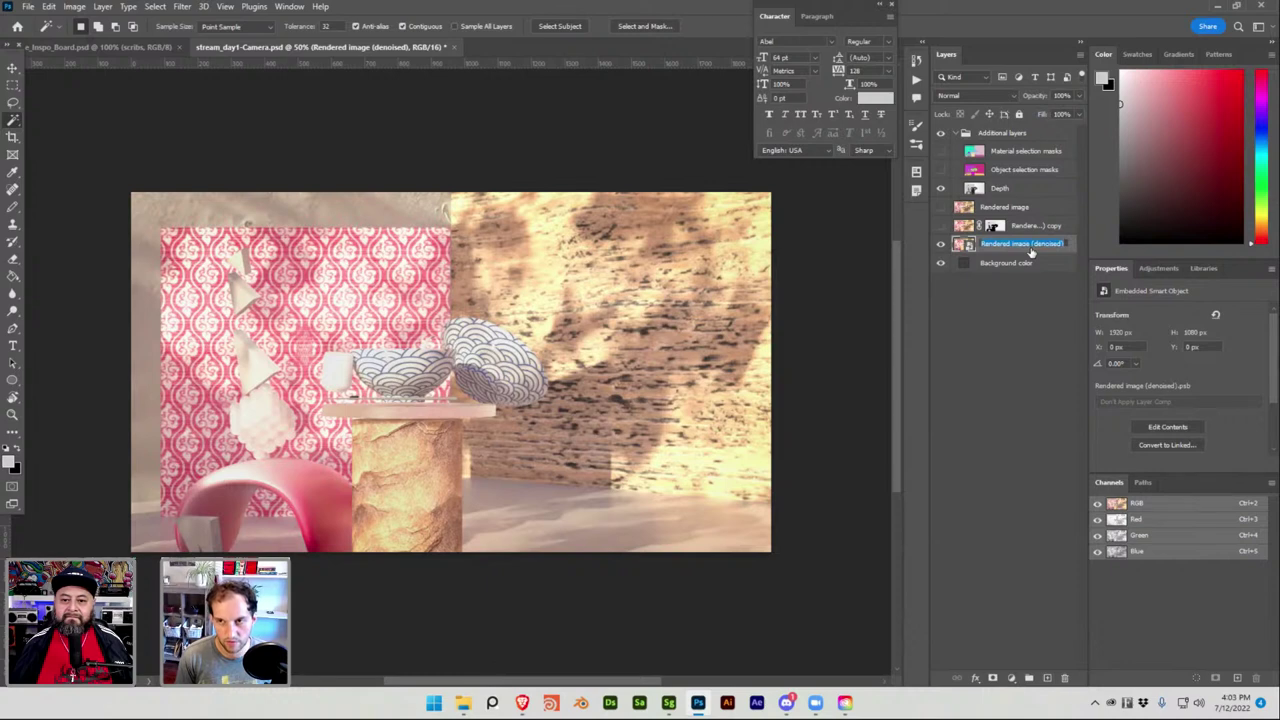
{"action": "key", "text": "Return"}
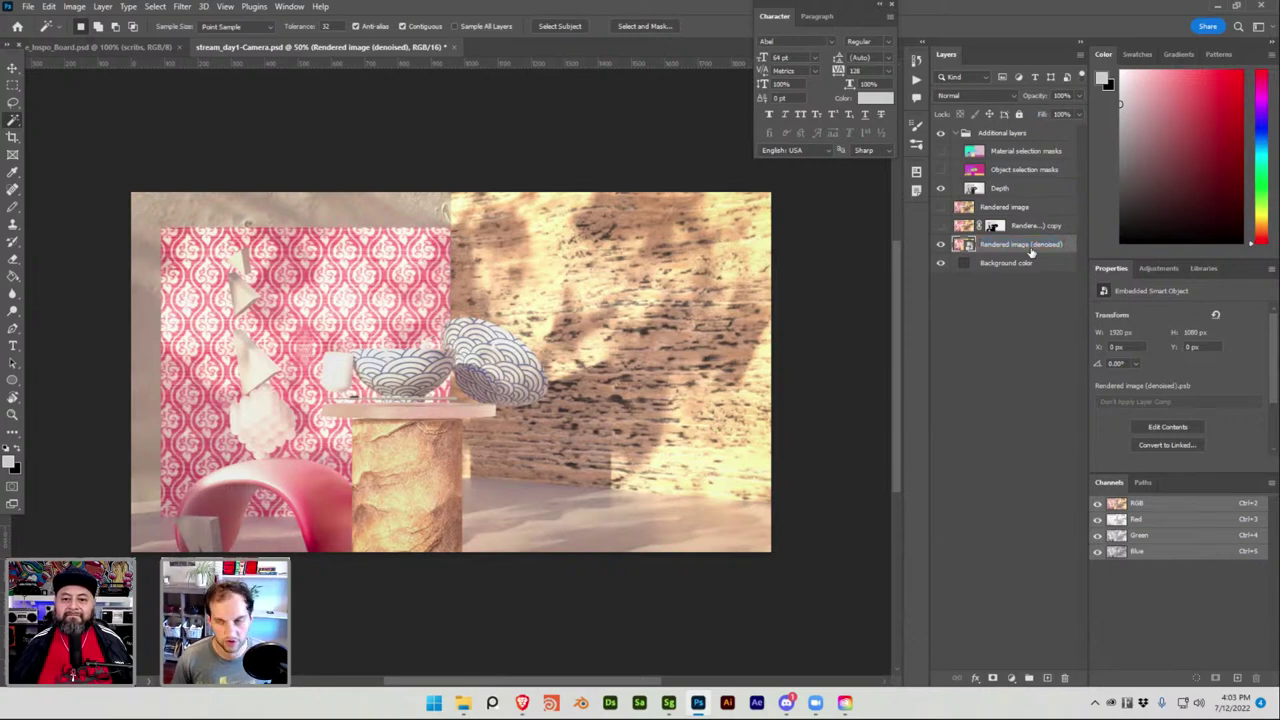
{"action": "key", "text": "ctrl+g"}
{"action": "double_click", "coordinate": [996, 243]}
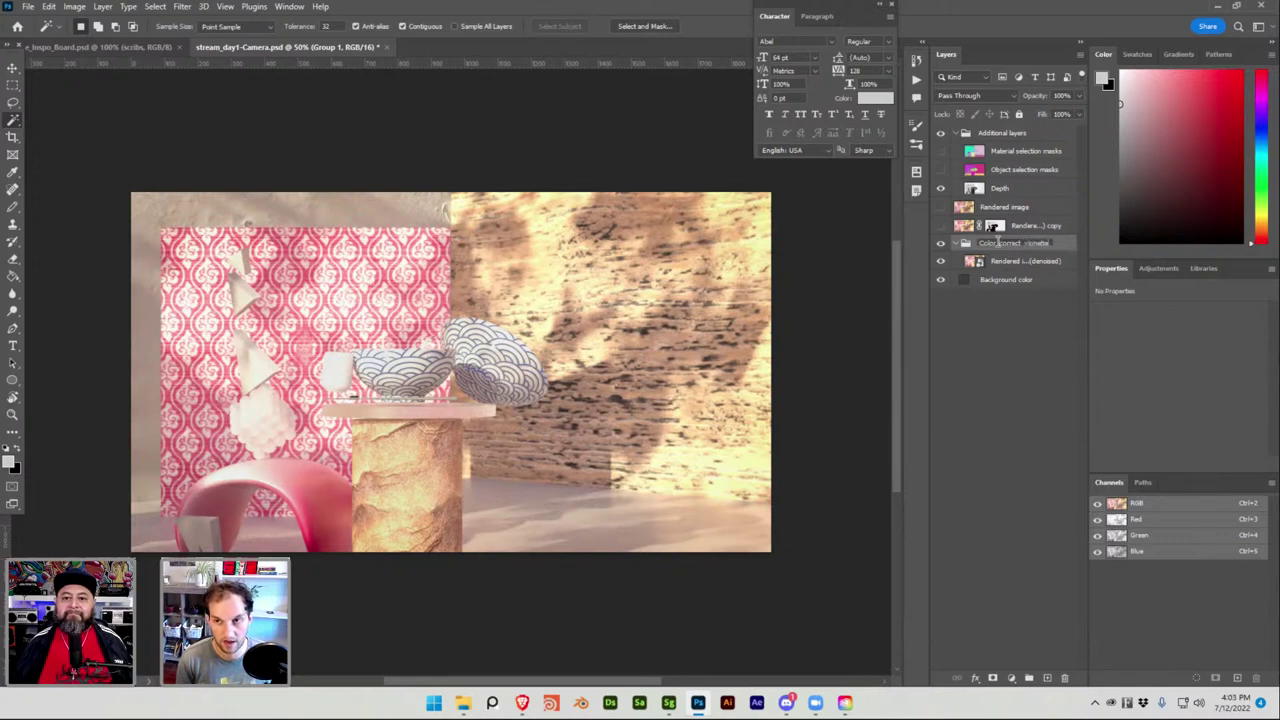
{"action": "key", "text": "Return"}
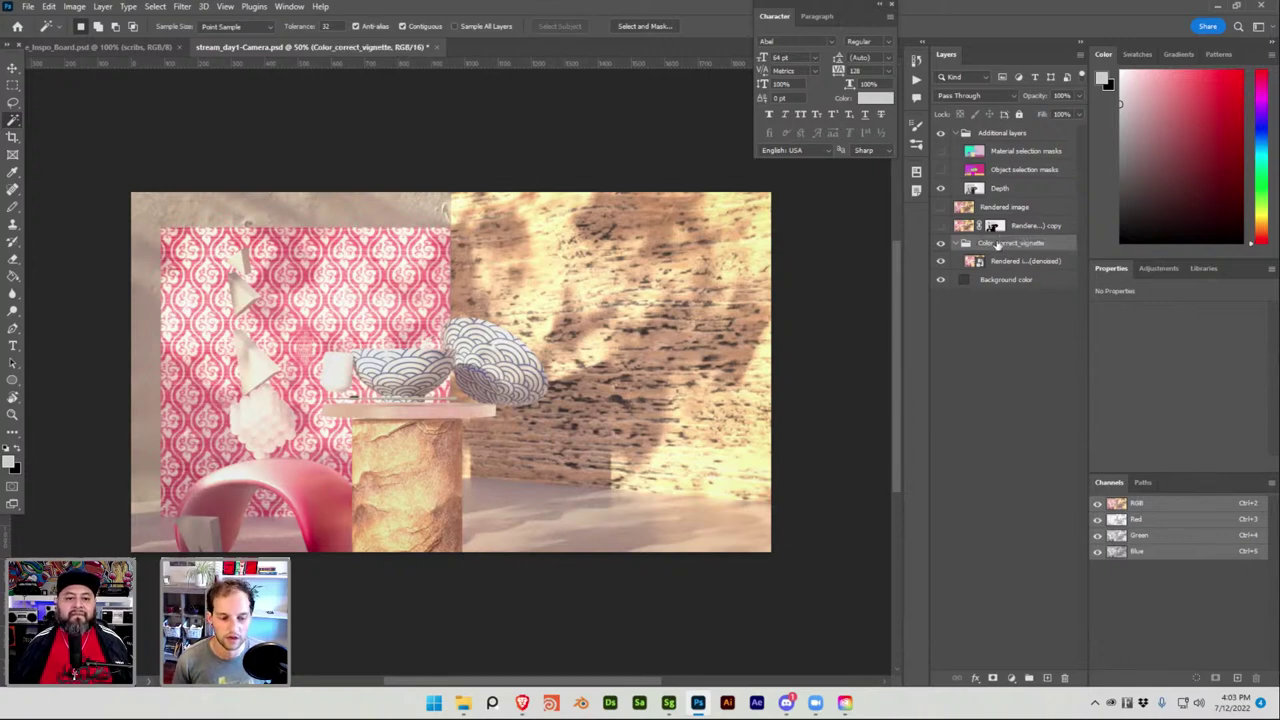
{"action": "key", "text": "ctrl+s"}
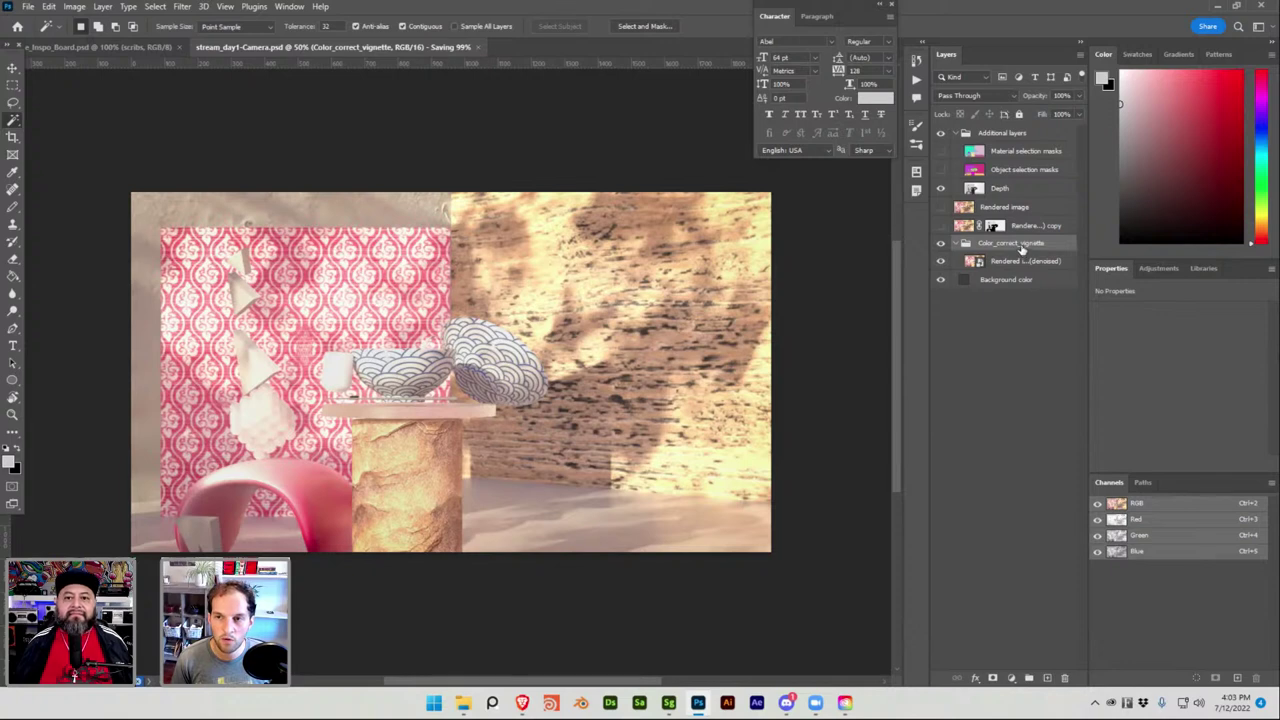
Duplicate the Rendered image (denoised) smart object and move the copy out of the group, directly above Color_correct_vignette.
{"action": "left_click", "coordinate": [1017, 268]}
{"action": "key", "text": "ctrl+j"}
{"action": "left_click_drag", "start_coordinate": [1017, 263], "coordinate": [1017, 238]}
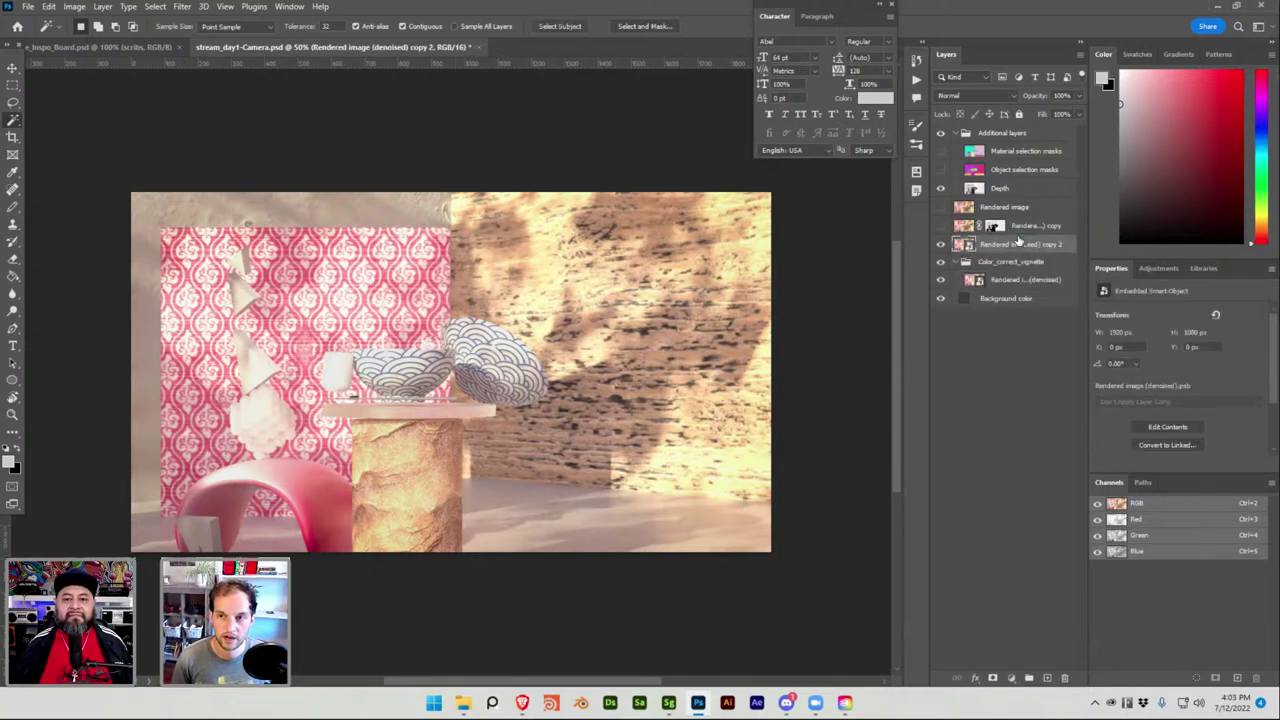
{"action": "left_click", "coordinate": [252, 7]}
{"action": "left_click", "coordinate": [252, 7]}
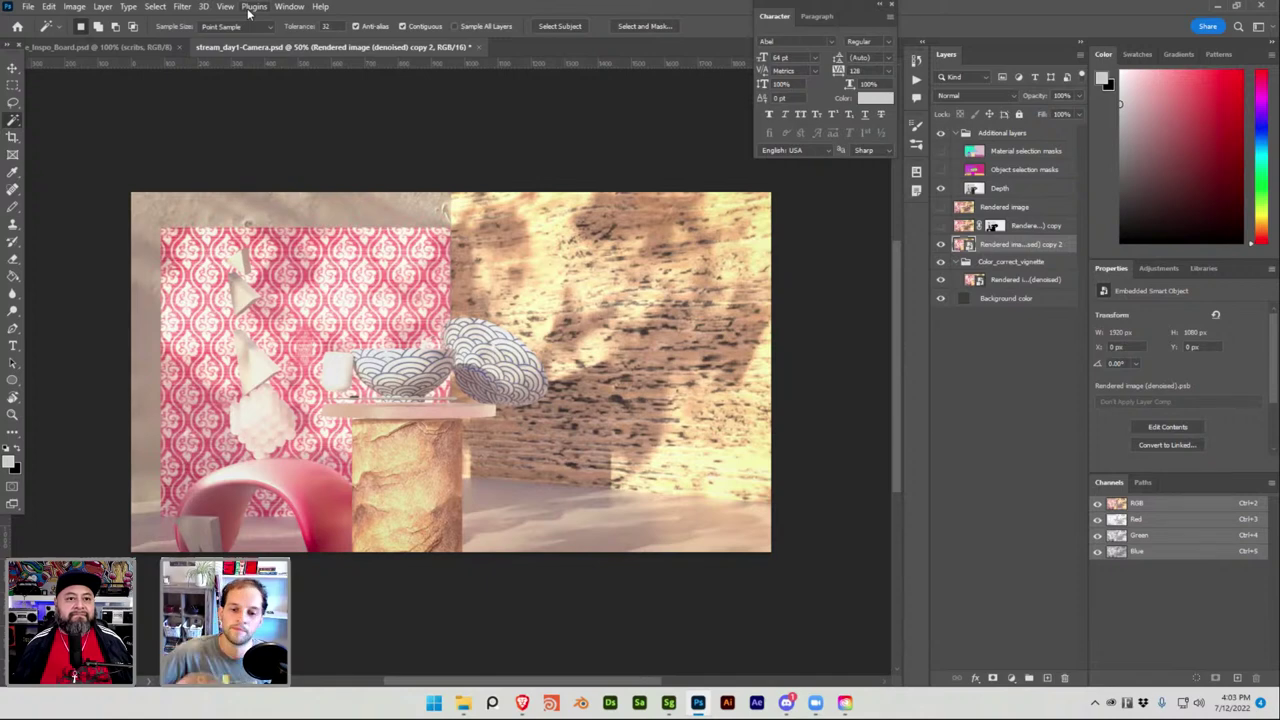
Switch to Substance 3D Stager, expand the Camera's Depth of field settings, and unlock the camera.
{"action": "left_click", "coordinate": [668, 702]}
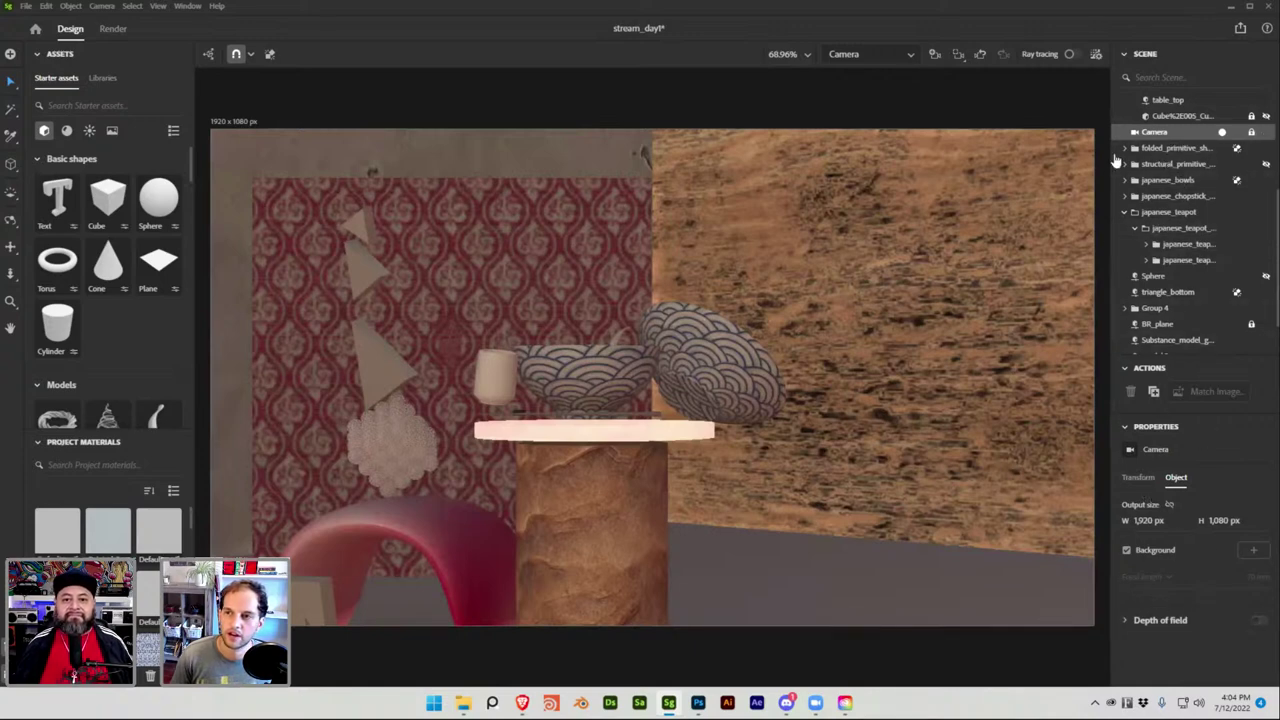
{"action": "left_click", "coordinate": [1124, 621]}
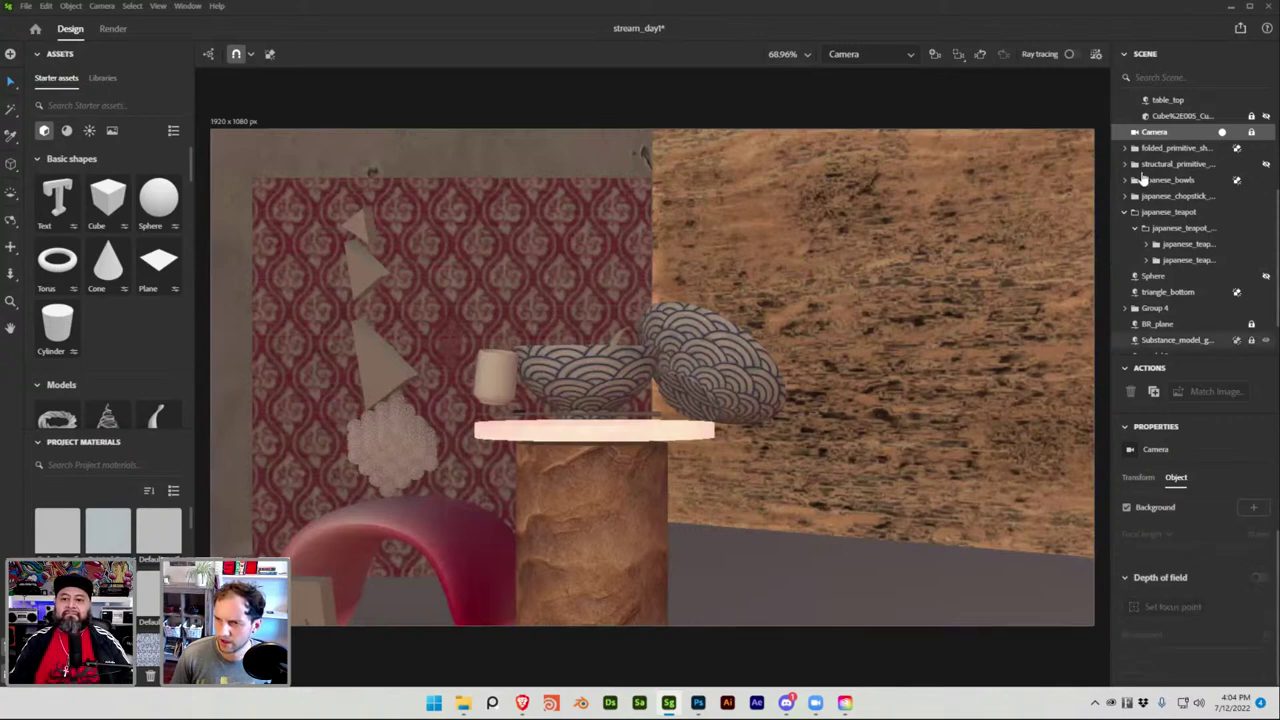
{"action": "left_click", "coordinate": [1072, 55]}
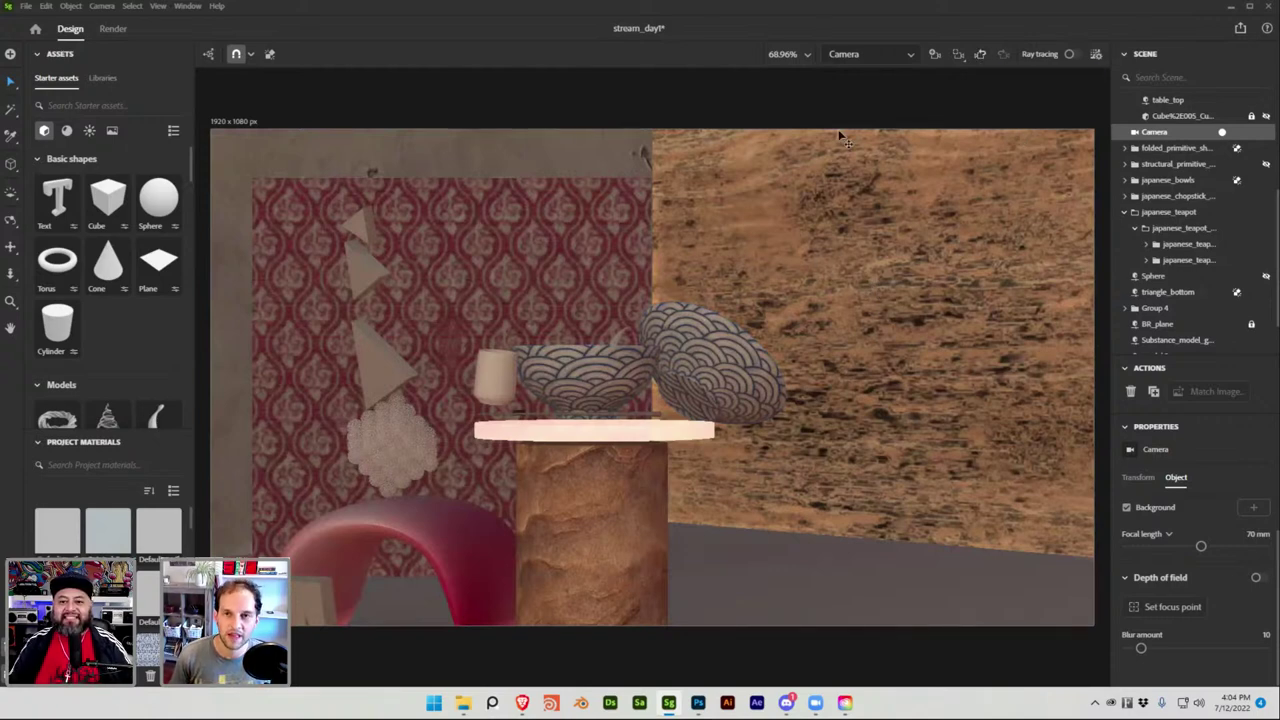
Unlock the Camera and navigate it back inside the room to frame the round table, bowls and wallpaper panel.
{"action": "left_click_drag", "start_coordinate": [766, 281], "coordinate": [927, 358], "text": "alt"}
{"action": "scroll", "coordinate": [927, 358], "scroll_direction": "up", "scroll_amount": 5}
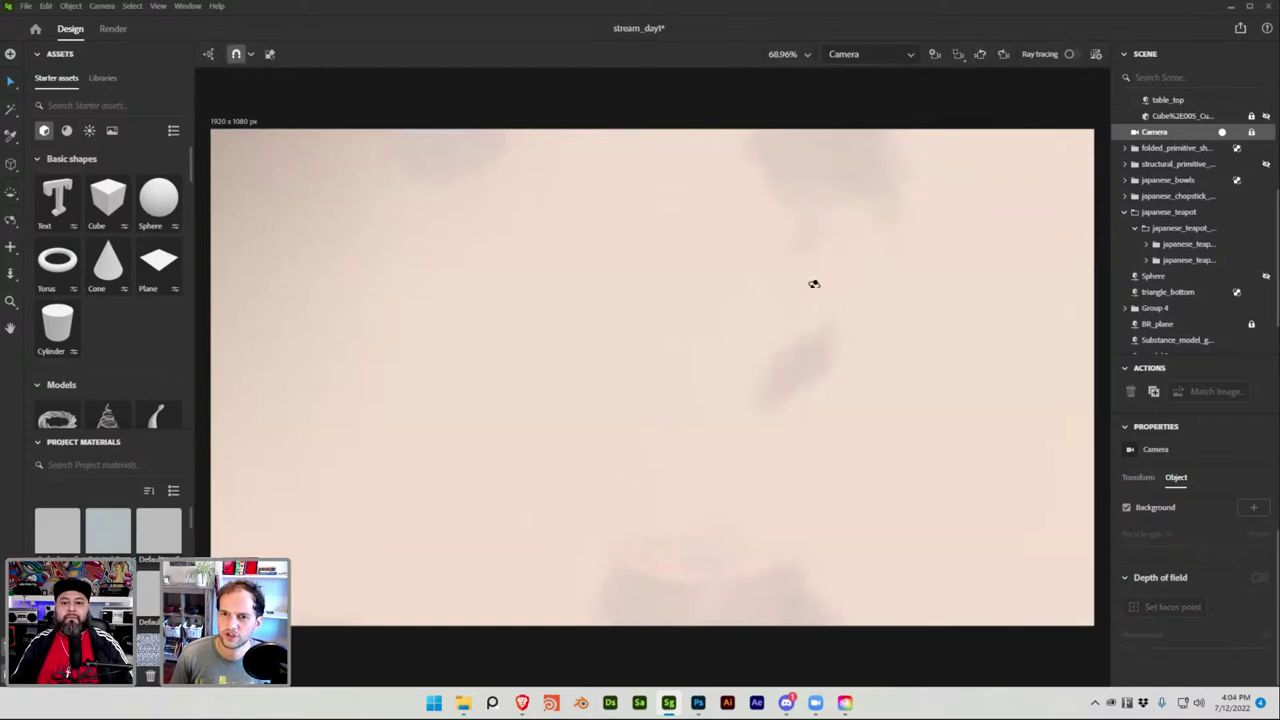
{"action": "left_click", "coordinate": [820, 290]}
{"action": "left_click", "coordinate": [1187, 133]}
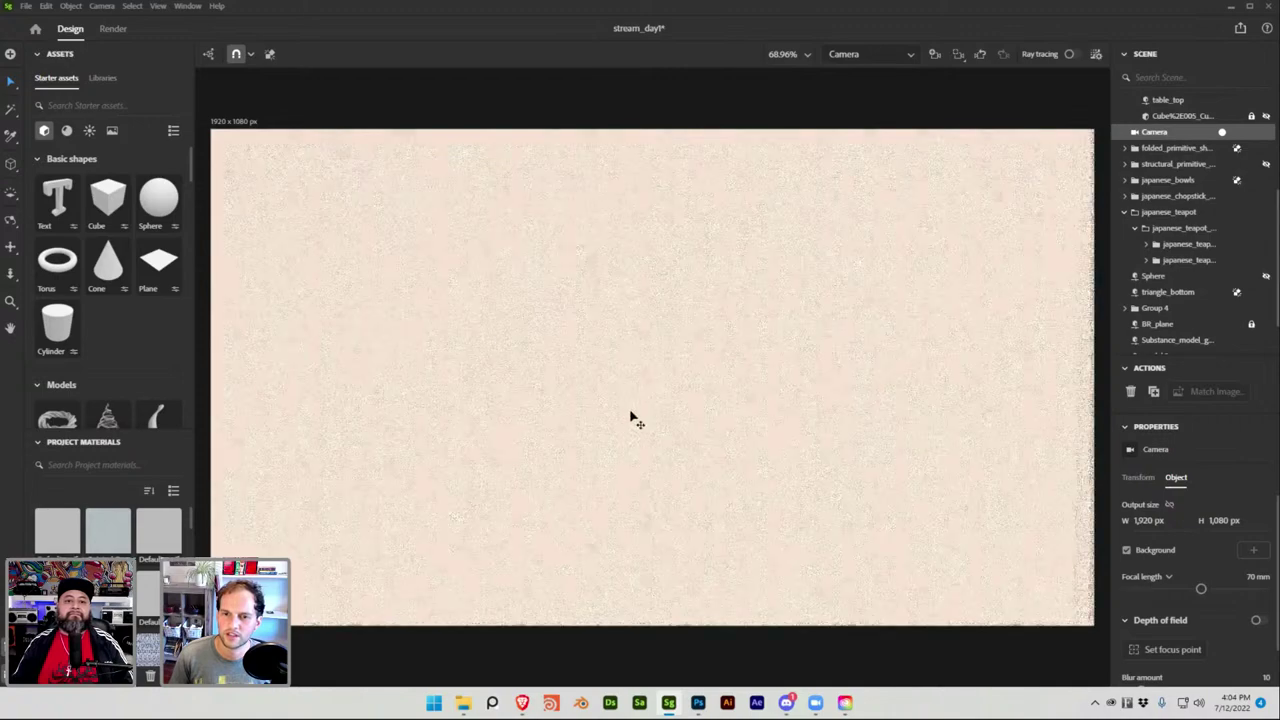
{"action": "scroll", "coordinate": [649, 328], "scroll_direction": "up", "scroll_amount": 3}
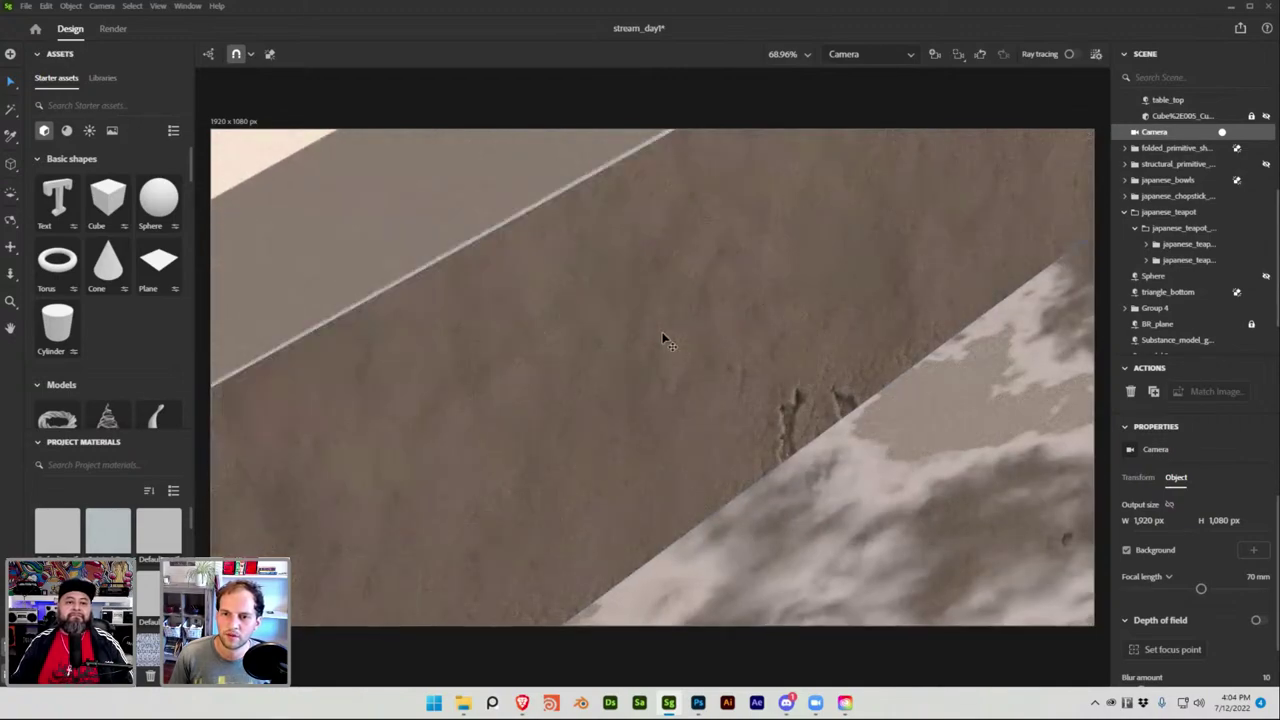
{"action": "scroll", "coordinate": [683, 362], "scroll_direction": "down", "scroll_amount": 10}
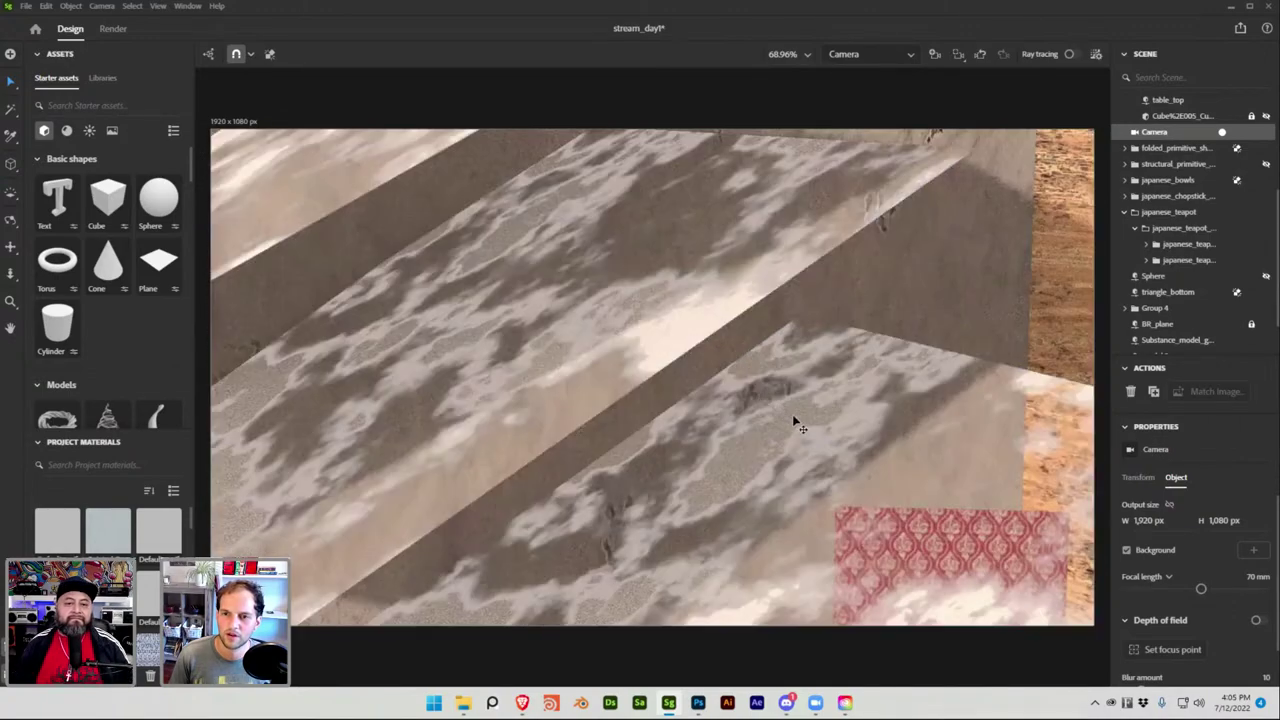
{"action": "scroll", "coordinate": [676, 390], "scroll_direction": "up", "scroll_amount": 10}
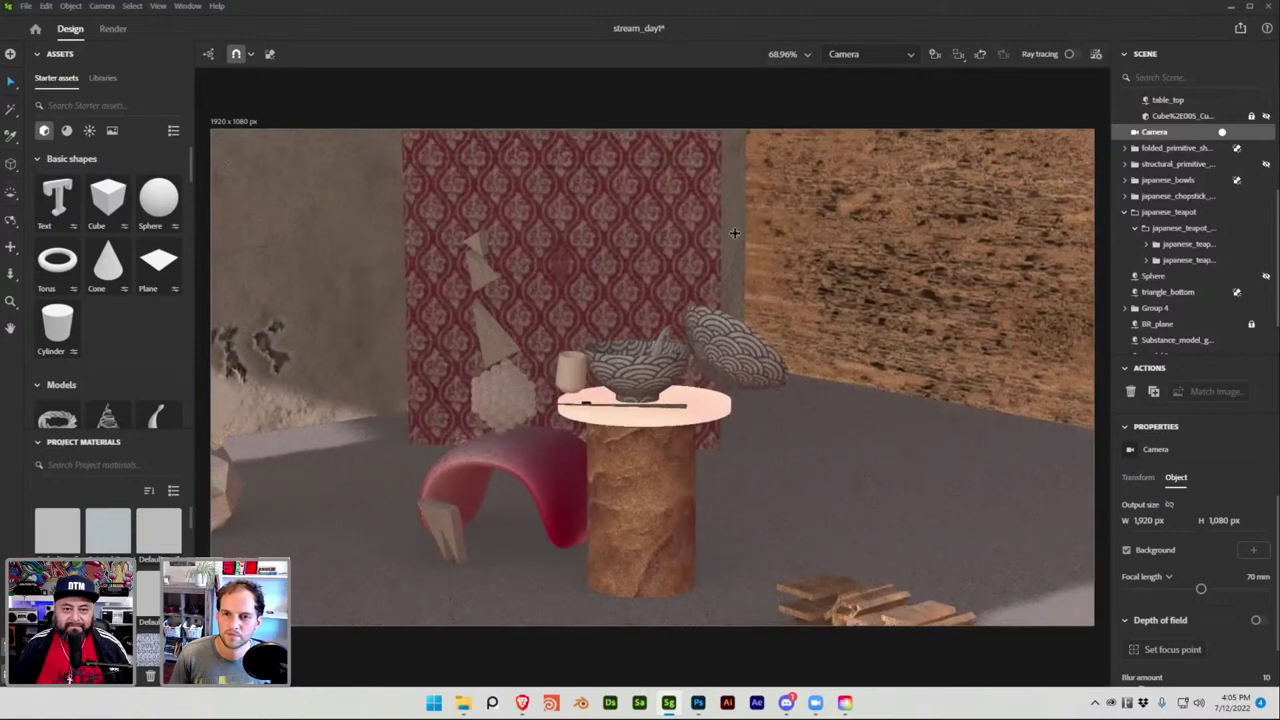
Lower the camera angle, frame the table and bowls more closely, and save the scene.
{"action": "left_click_drag", "start_coordinate": [734, 232], "coordinate": [808, 369]}
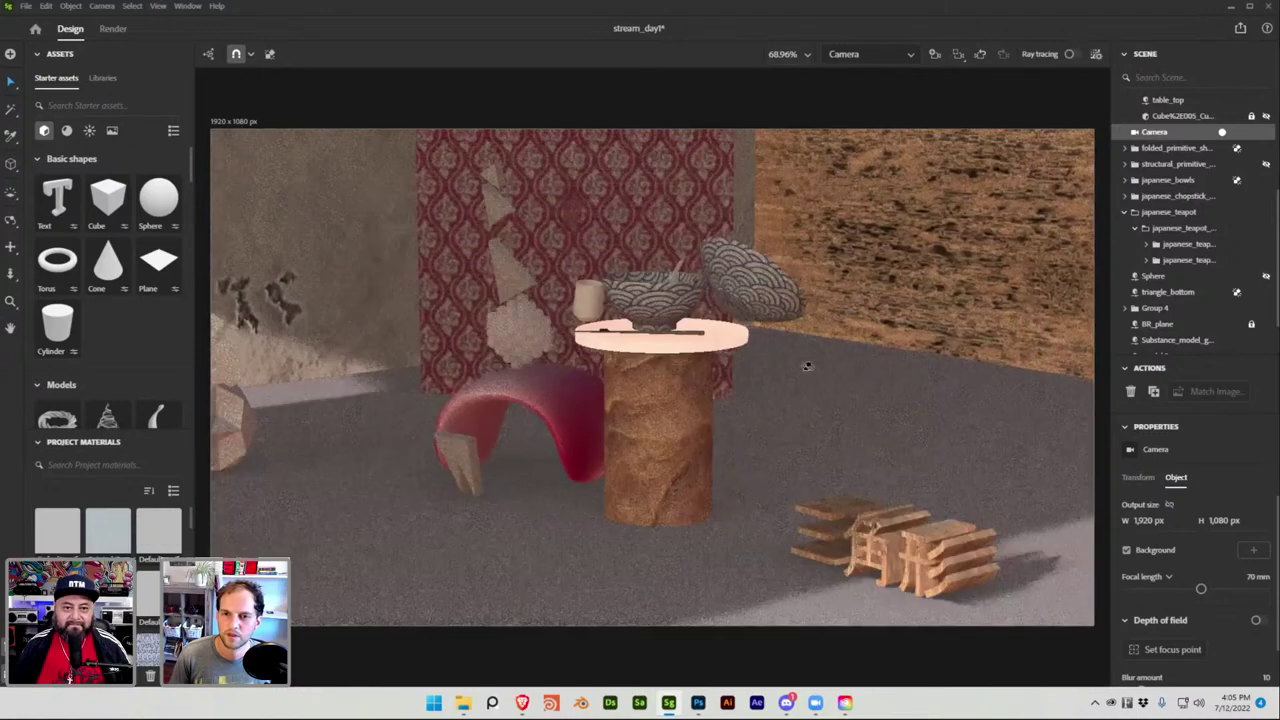
{"action": "scroll", "coordinate": [820, 340], "scroll_direction": "up", "scroll_amount": 5}
{"action": "scroll", "coordinate": [790, 454], "scroll_direction": "down", "scroll_amount": 5}
{"action": "scroll", "coordinate": [790, 454], "scroll_direction": "down", "scroll_amount": 5}
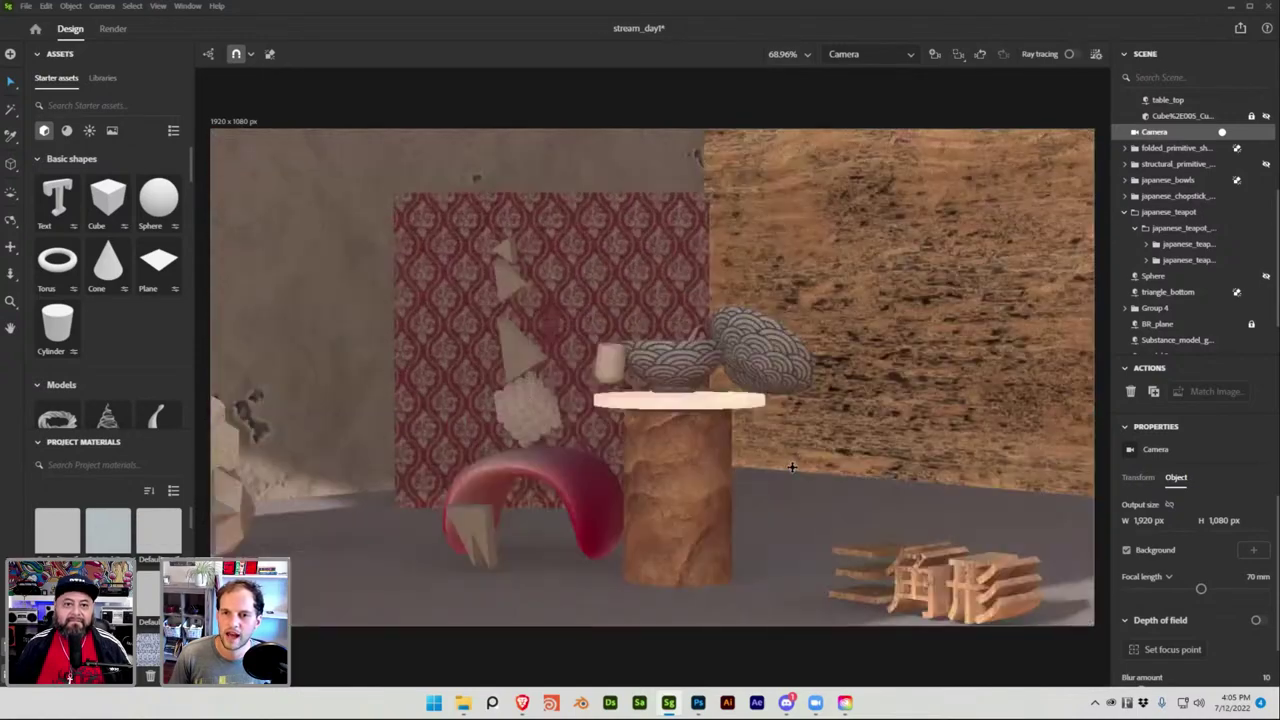
{"action": "scroll", "coordinate": [812, 374], "scroll_direction": "up", "scroll_amount": 6}
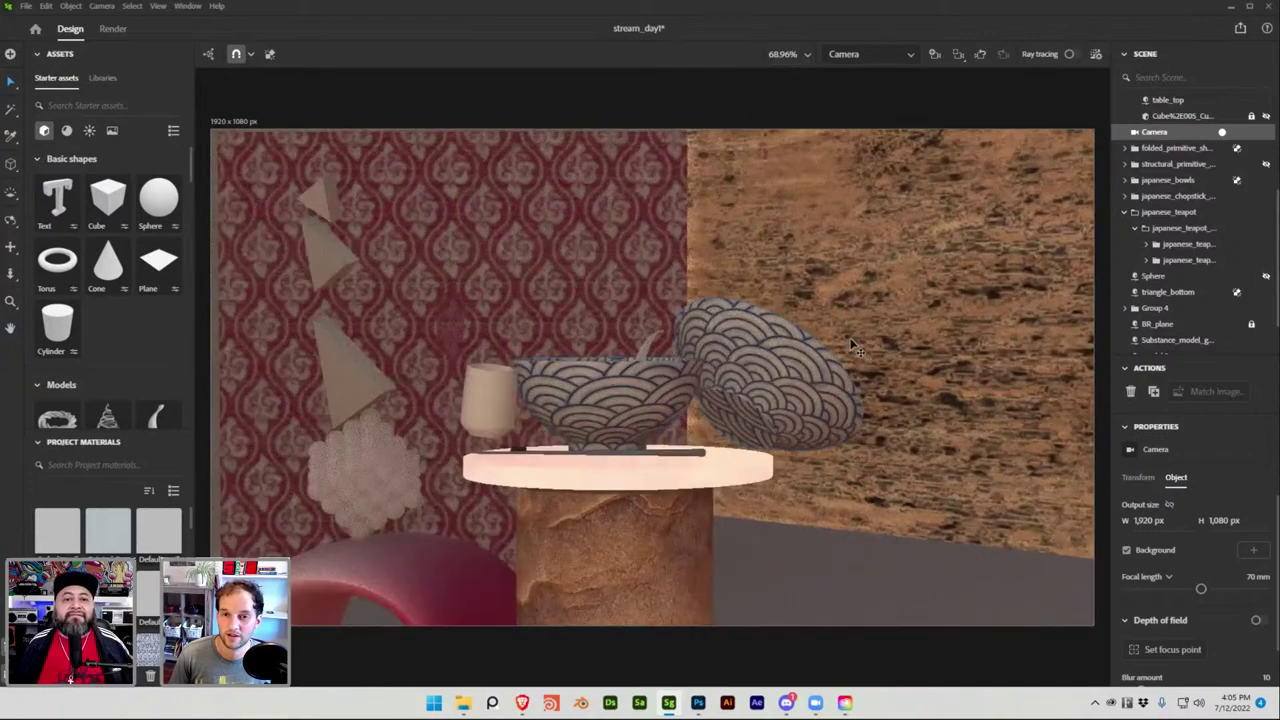
{"action": "scroll", "coordinate": [855, 345], "scroll_direction": "down", "scroll_amount": 4}
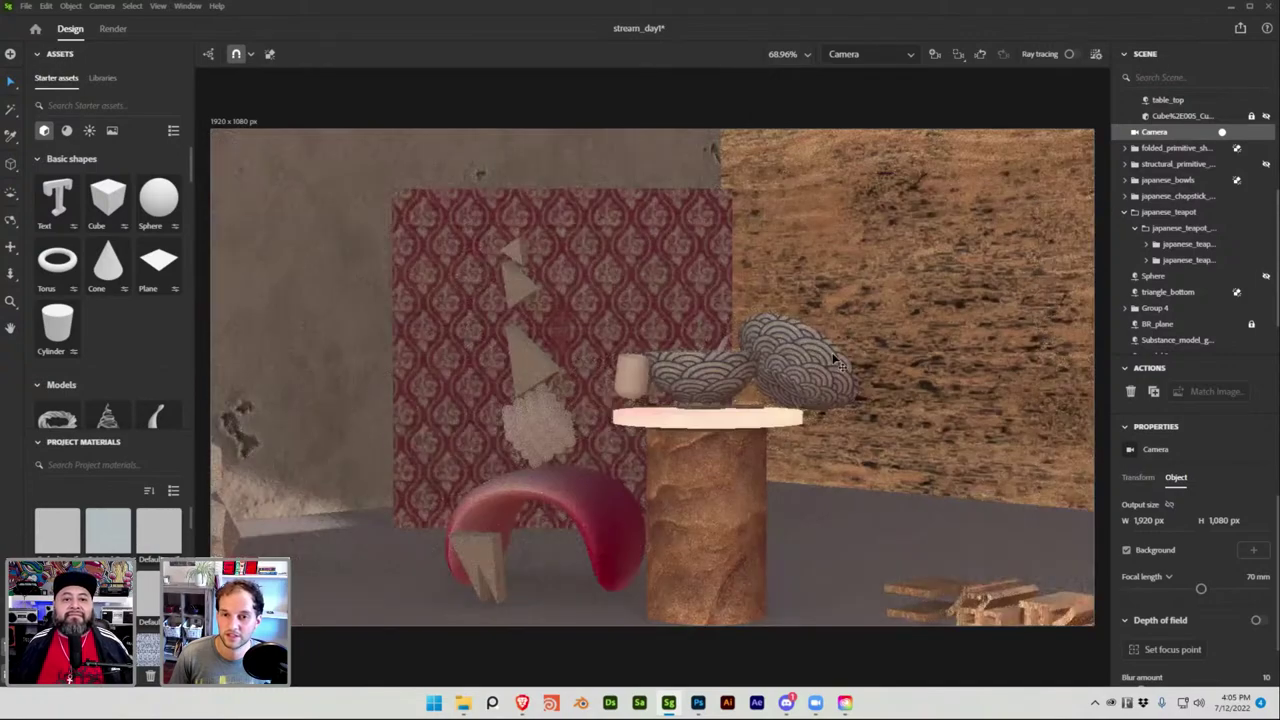
{"action": "scroll", "coordinate": [840, 362], "scroll_direction": "up", "scroll_amount": 1}
{"action": "key", "text": "ctrl+s"}
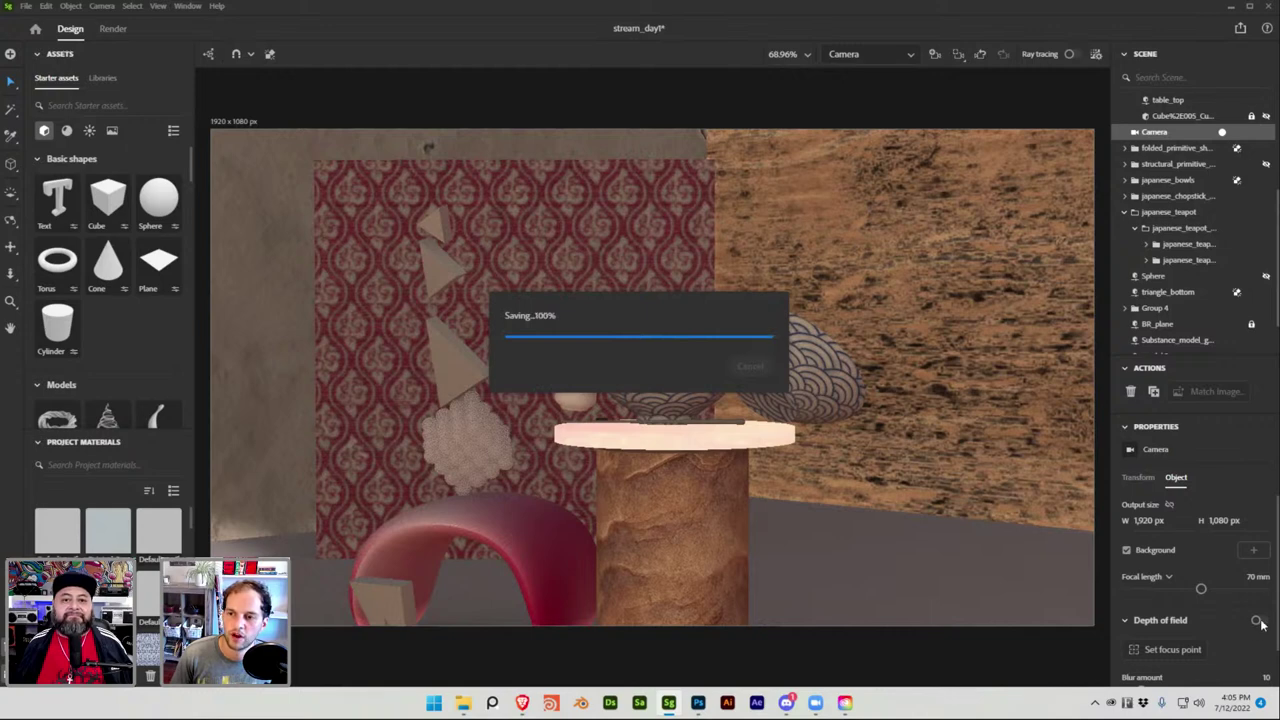
Enable the Camera's depth of field, try a blur amount of 64.6 with ray tracing on, and reduce it to 6.8.
{"action": "left_click", "coordinate": [1258, 578]}
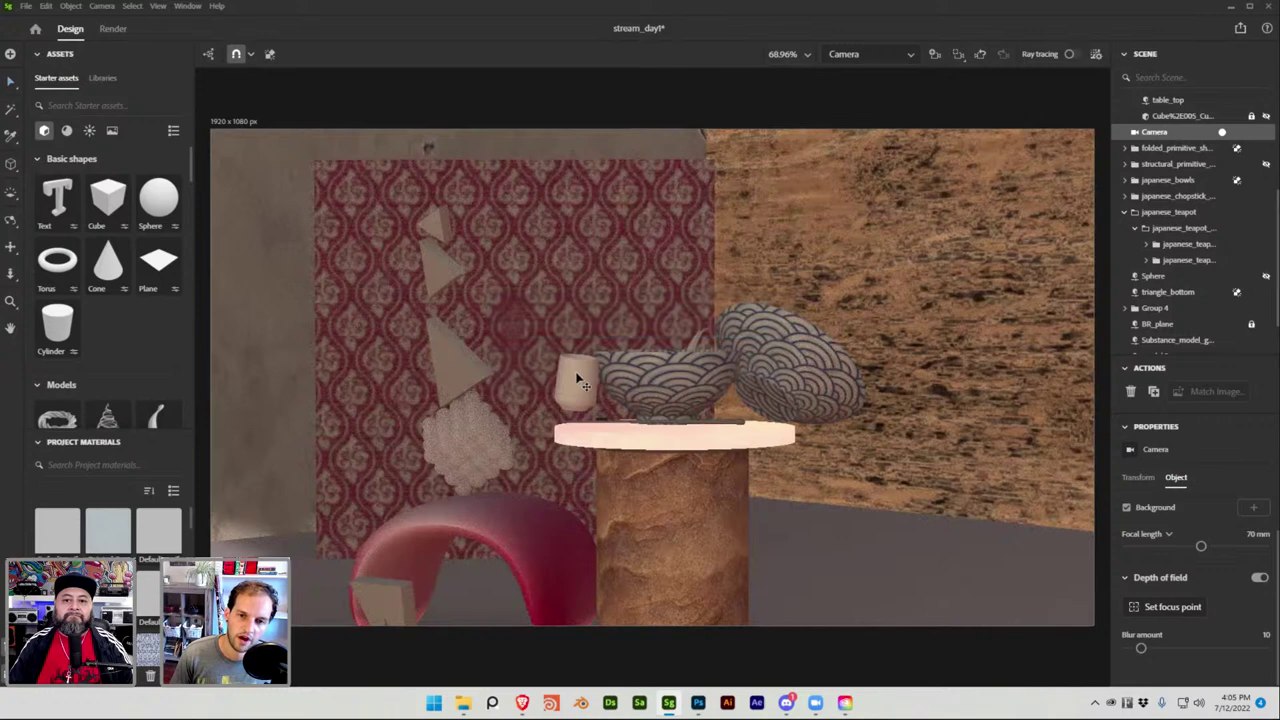
{"action": "left_click_drag", "start_coordinate": [1140, 649], "coordinate": [1215, 647]}
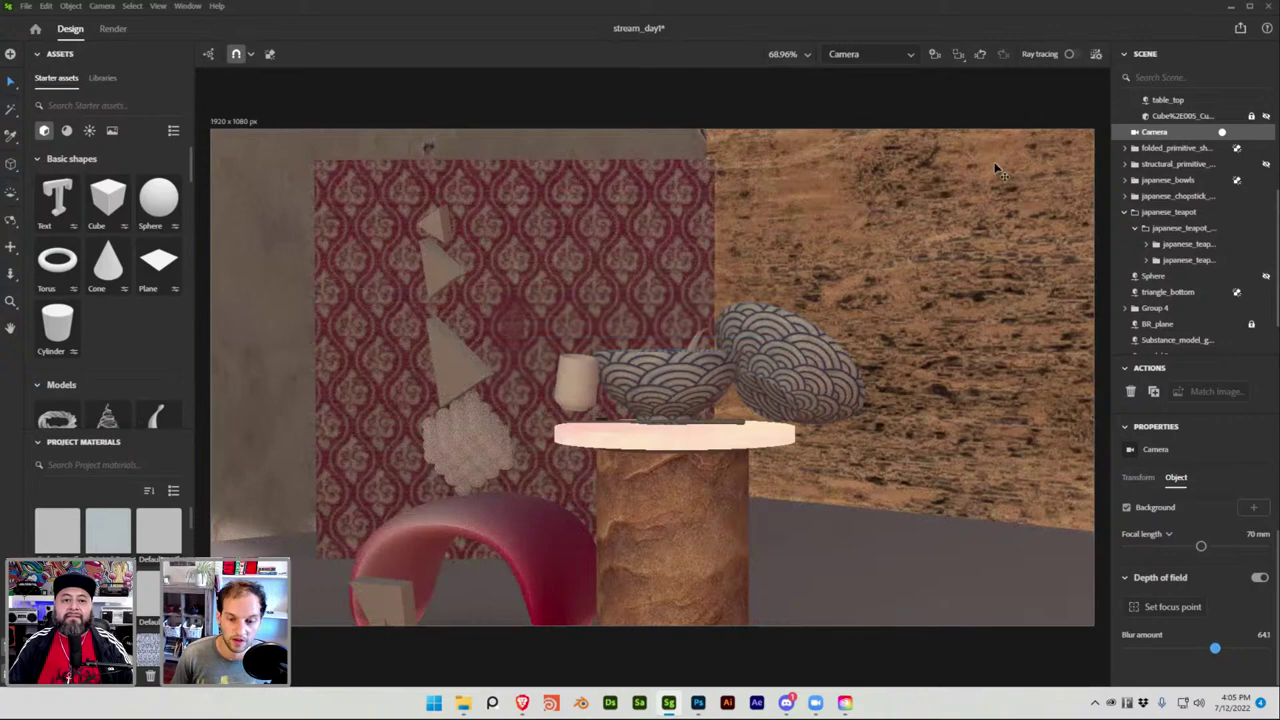
{"action": "left_click", "coordinate": [1070, 55]}
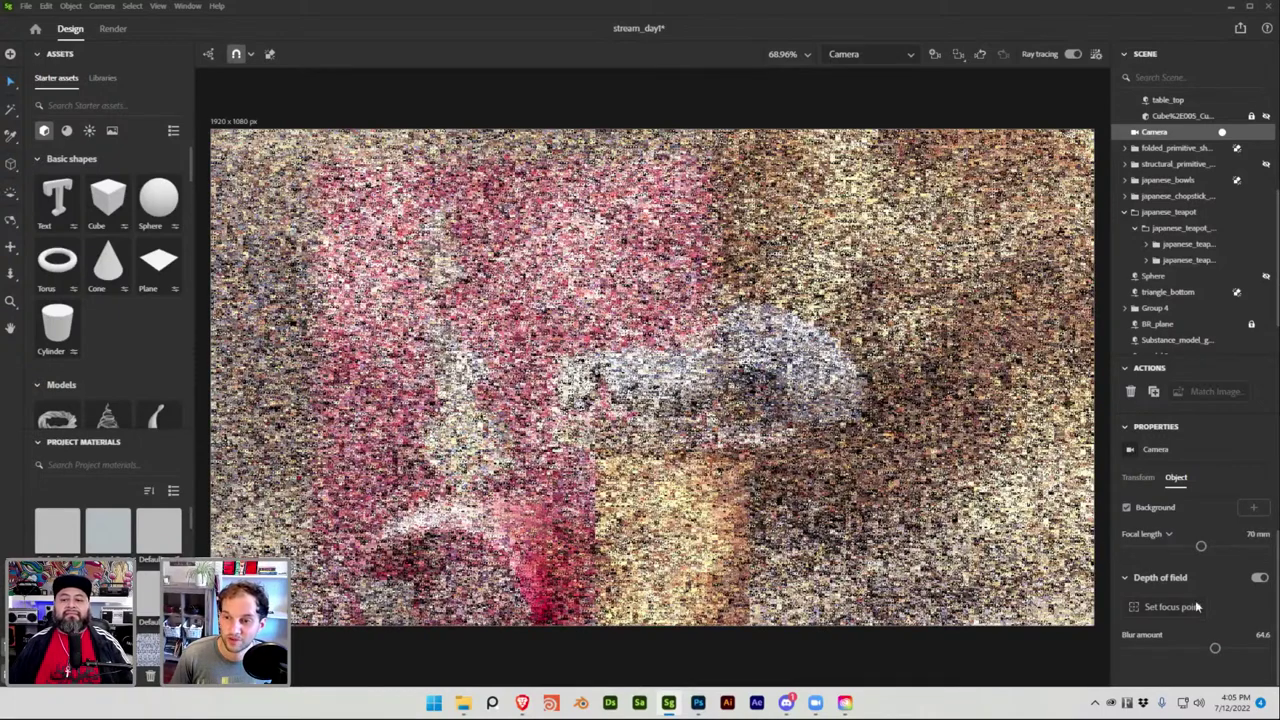
{"action": "left_click_drag", "start_coordinate": [1215, 649], "coordinate": [1135, 648]}
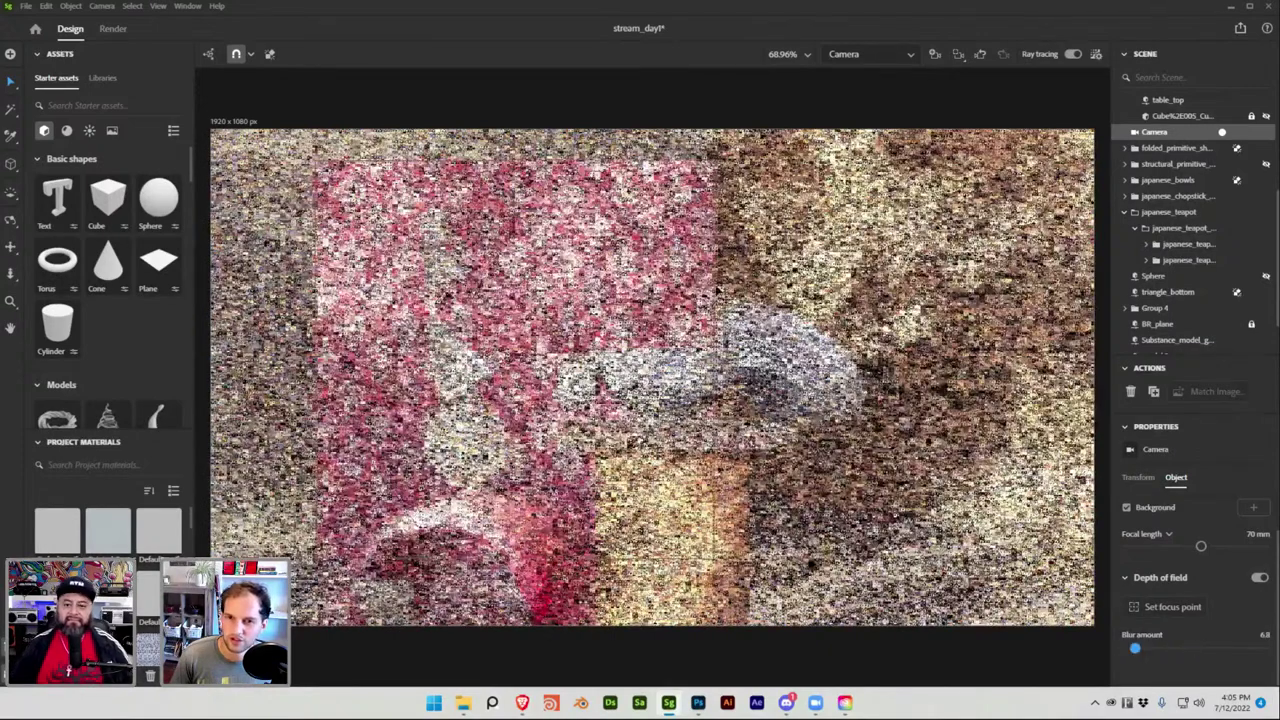
Change from Camera to the viewport camera, turn off ray tracing, orbit to an overview of the room, and save the scene.
{"action": "left_click", "coordinate": [1222, 133]}
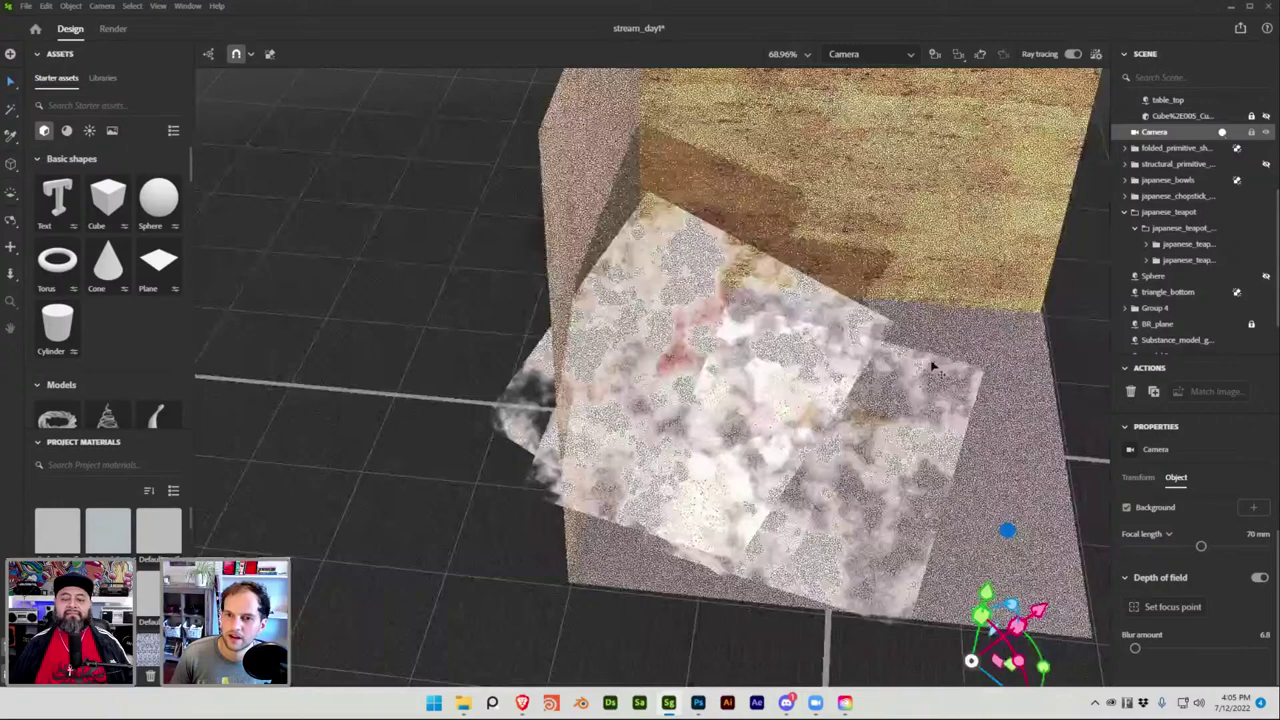
{"action": "scroll", "coordinate": [995, 419], "scroll_direction": "up", "scroll_amount": 3}
{"action": "left_click", "coordinate": [1073, 54]}
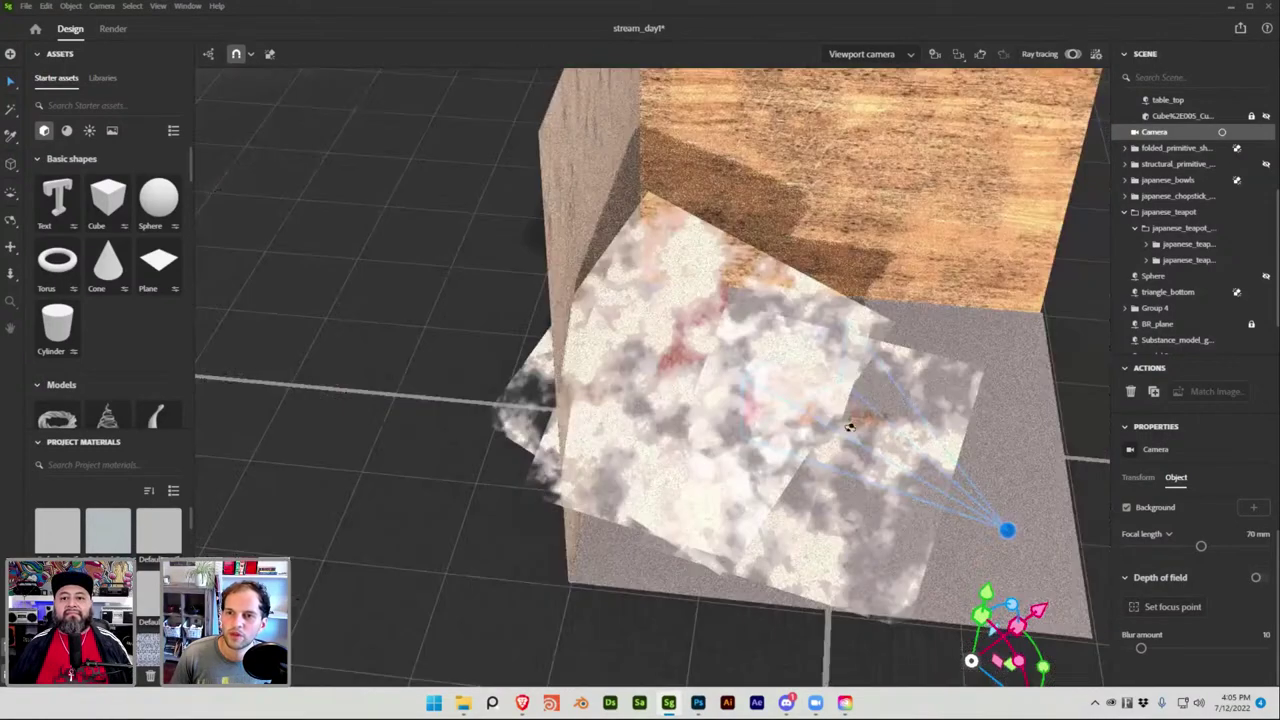
{"action": "mouse_move", "coordinate": [823, 371]}
{"action": "middle_mouse_down"}
{"action": "mouse_move", "coordinate": [726, 343]}
{"action": "mouse_move", "coordinate": [868, 380]}
{"action": "mouse_move", "coordinate": [860, 330]}
{"action": "mouse_move", "coordinate": [900, 300]}
{"action": "mouse_move", "coordinate": [971, 323]}
{"action": "middle_mouse_up"}
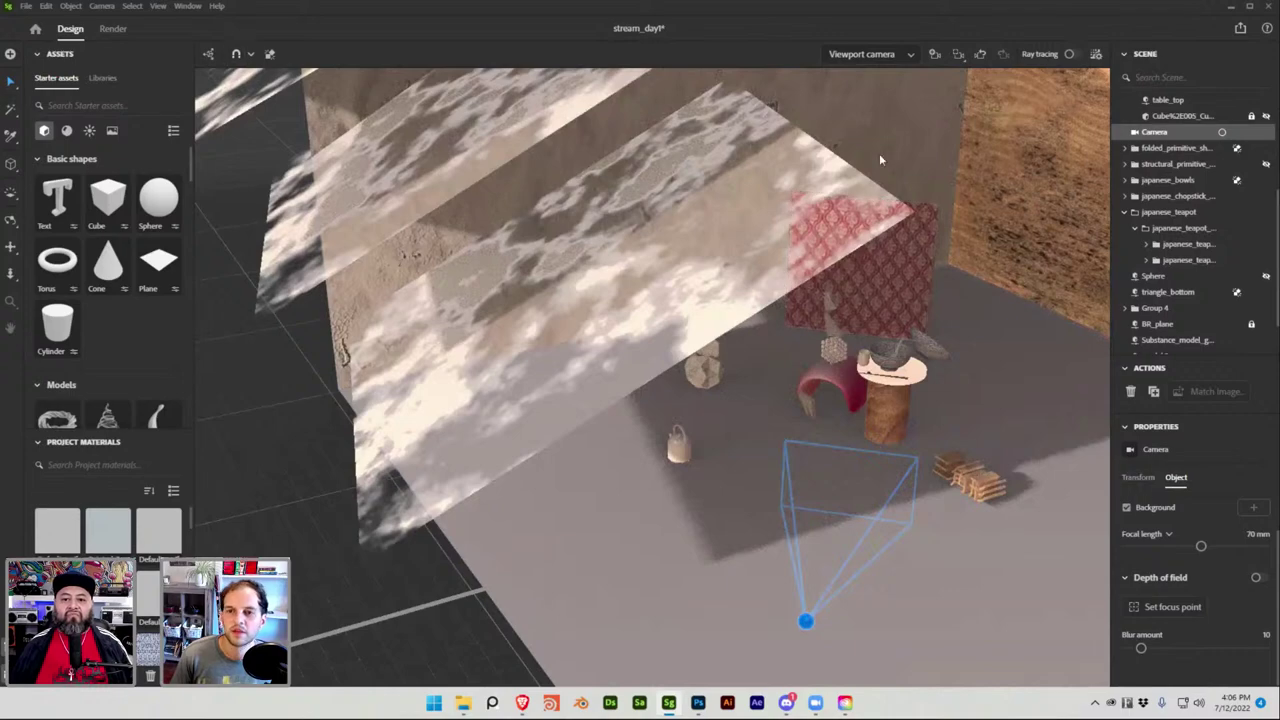
{"action": "key", "text": "ctrl+s"}
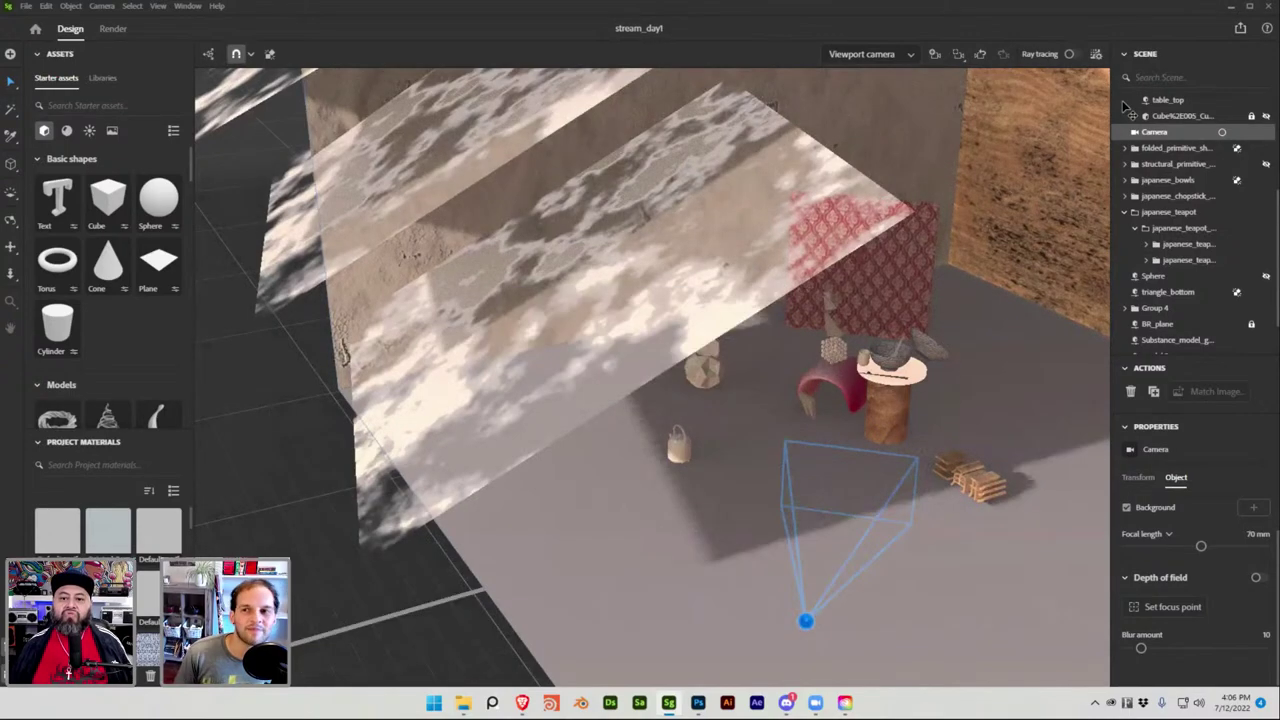
Switch to Photoshop, rename the Rendered image (denoised) copy 2 layer to field_blur, and save the document.
{"action": "left_click", "coordinate": [1234, 8]}
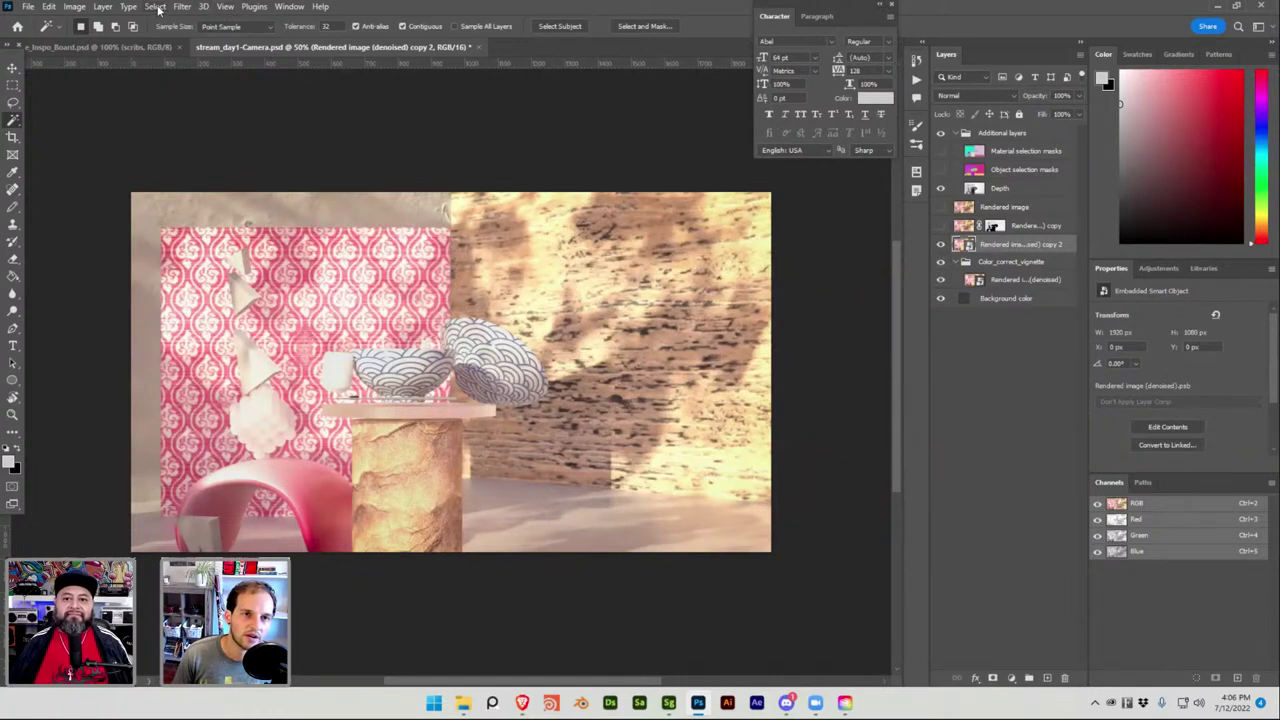
{"action": "double_click", "coordinate": [1012, 244]}
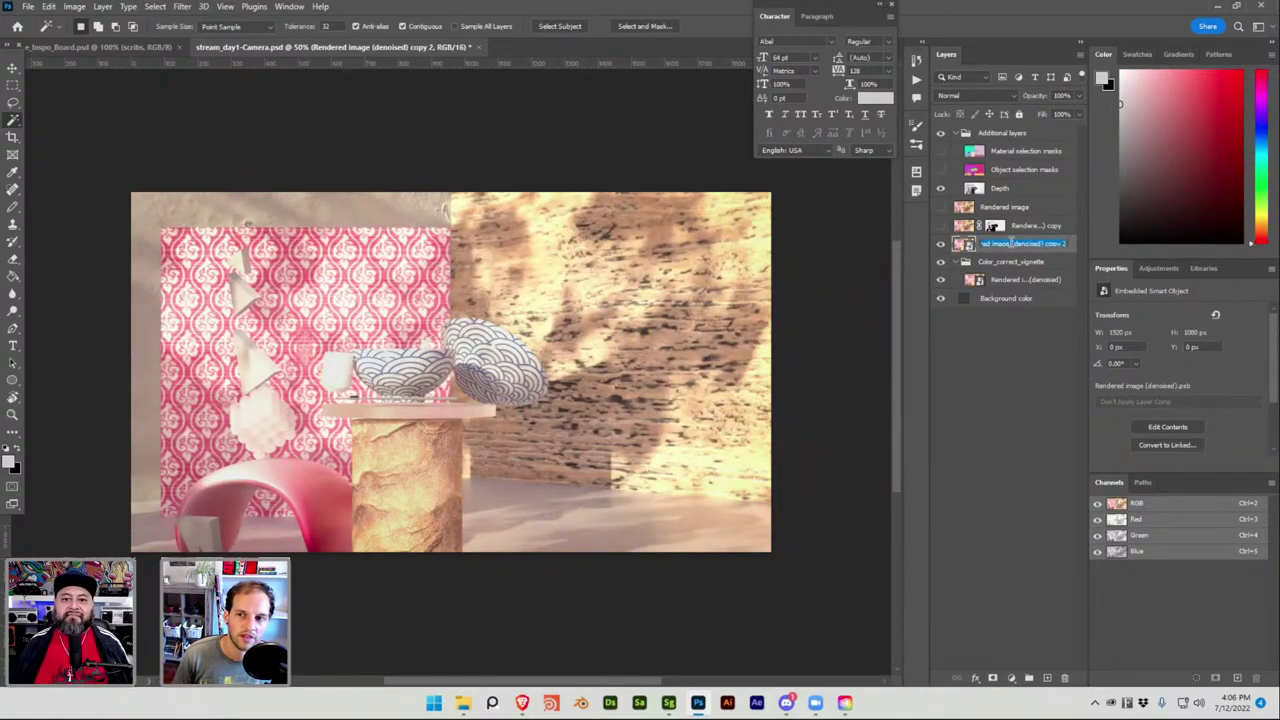
{"action": "key", "text": "BackSpace"}
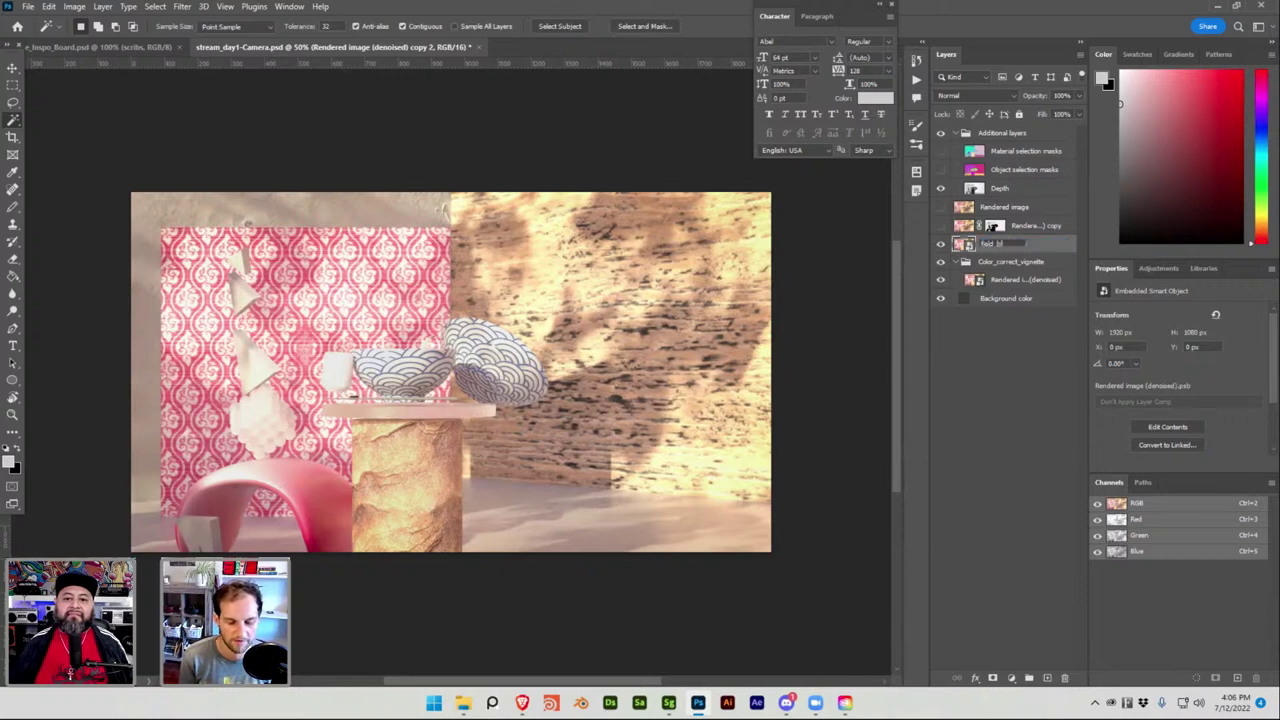
{"action": "key", "text": "Return"}
{"action": "key", "text": "ctrl+s"}
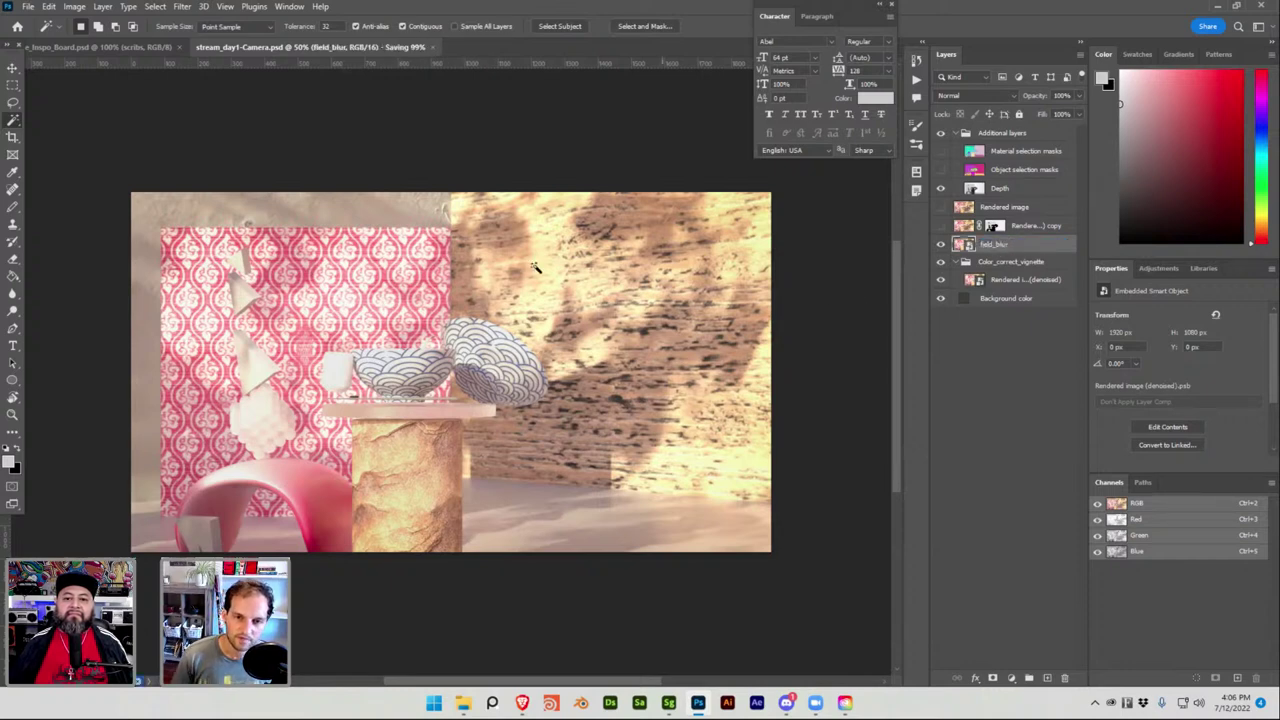
Try a Field Blur on the field_blur layer with one pin low on the wallpaper and a 5 px pin beyond the canvas's right edge.
{"action": "left_click", "coordinate": [14, 70]}
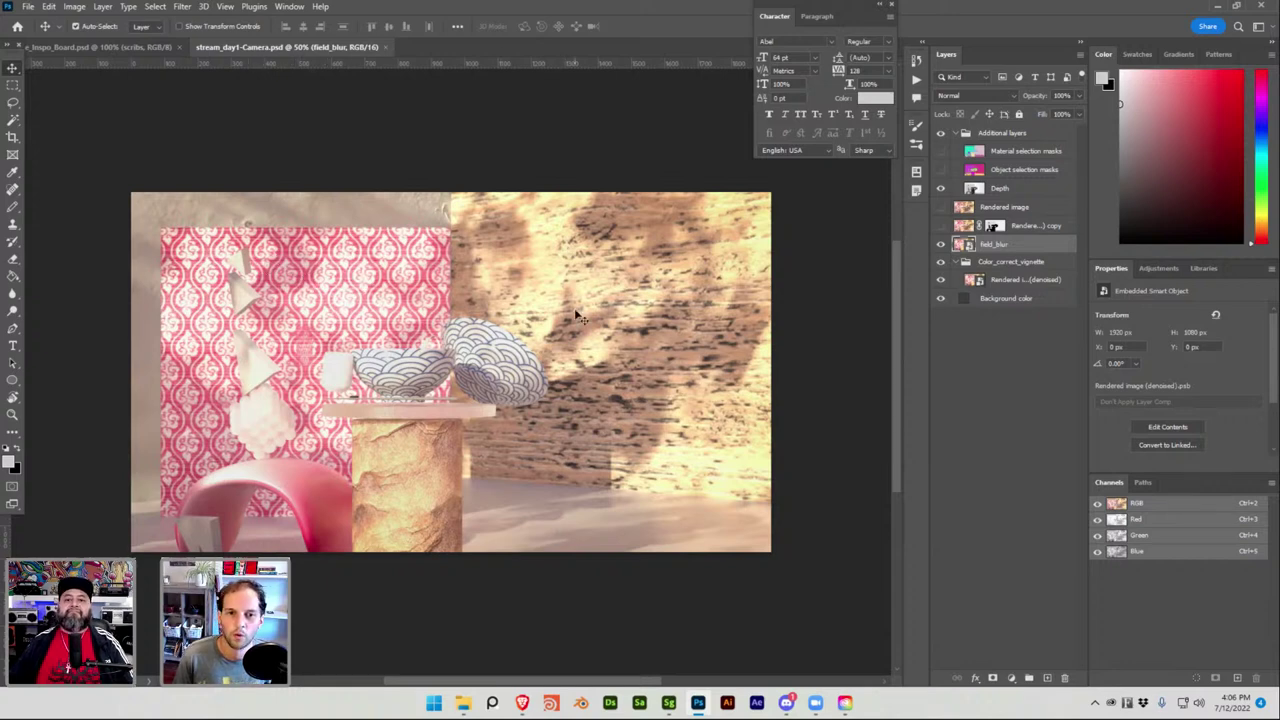
{"action": "left_click", "coordinate": [190, 8]}
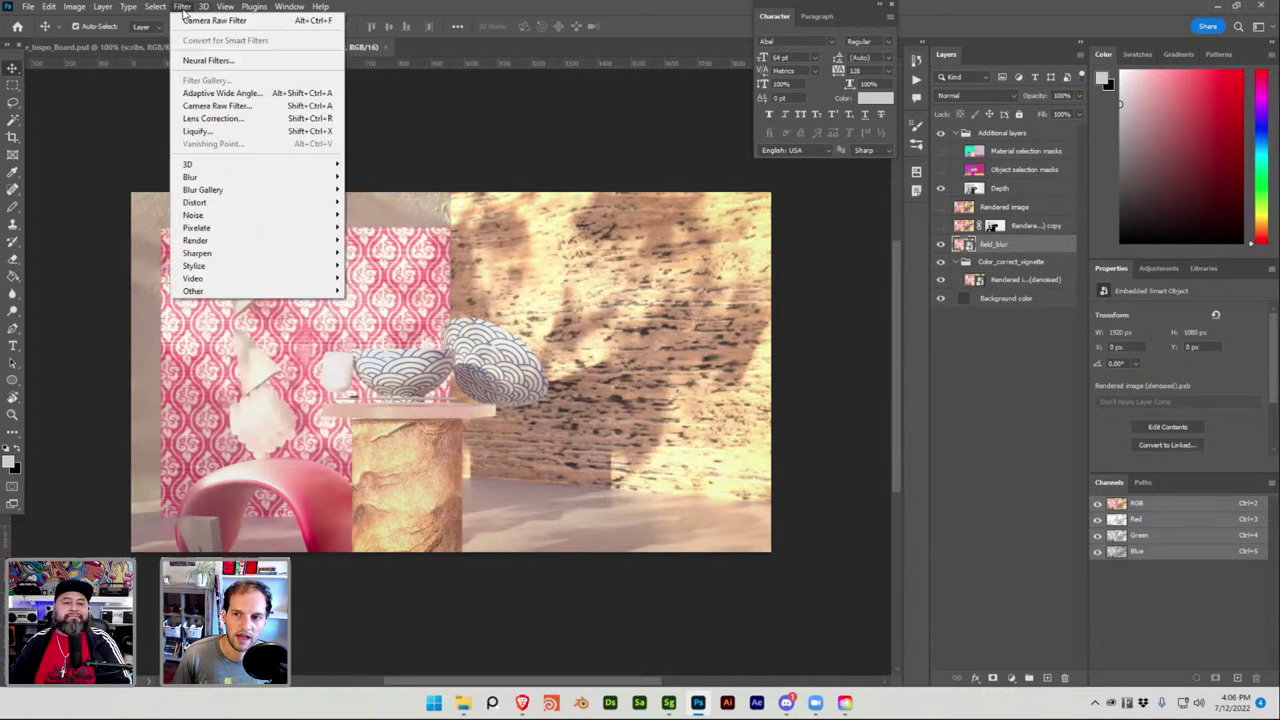
{"action": "mouse_move", "coordinate": [232, 178]}
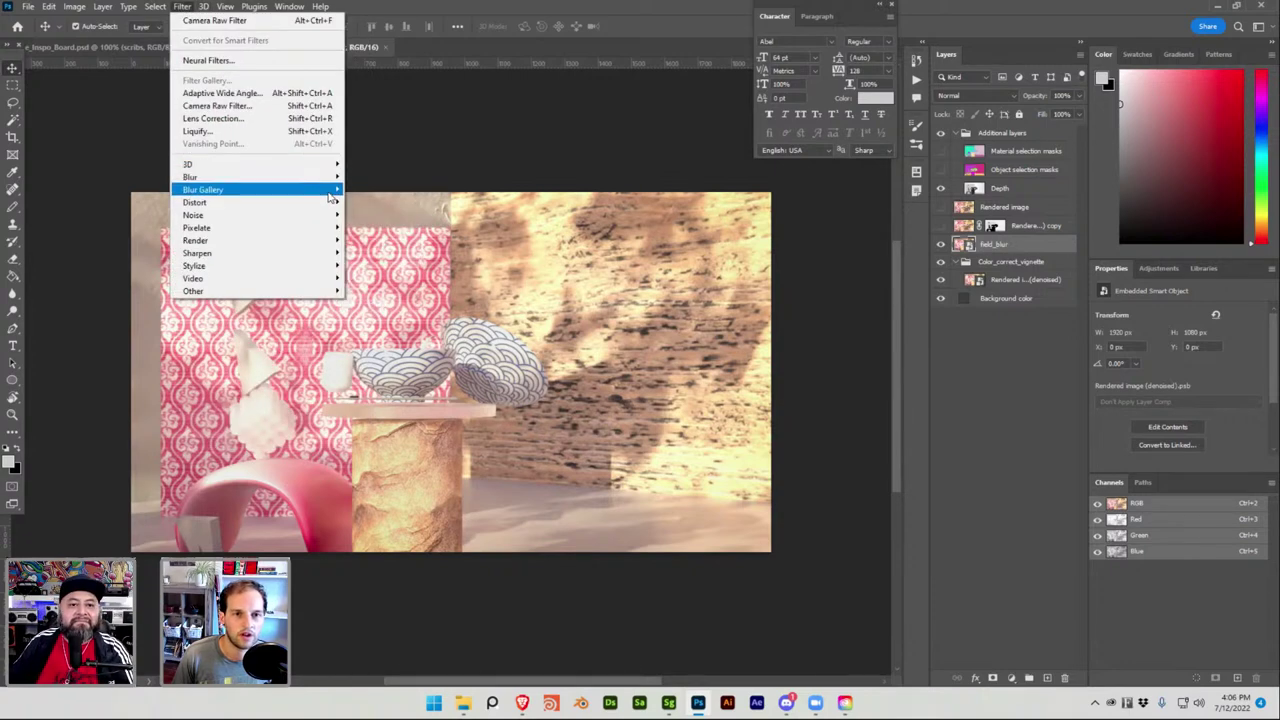
{"action": "mouse_move", "coordinate": [330, 195]}
{"action": "left_click", "coordinate": [369, 192]}
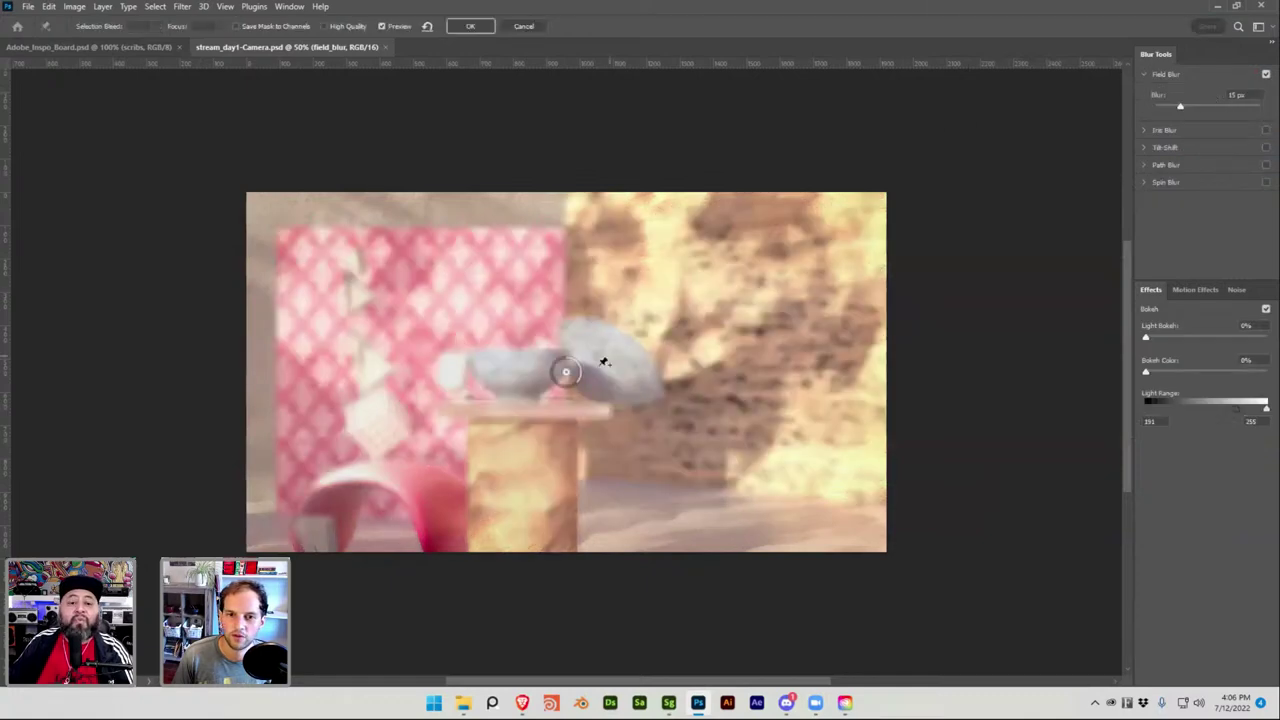
{"action": "left_click_drag", "start_coordinate": [576, 378], "coordinate": [300, 446]}
{"action": "left_click", "coordinate": [785, 292]}
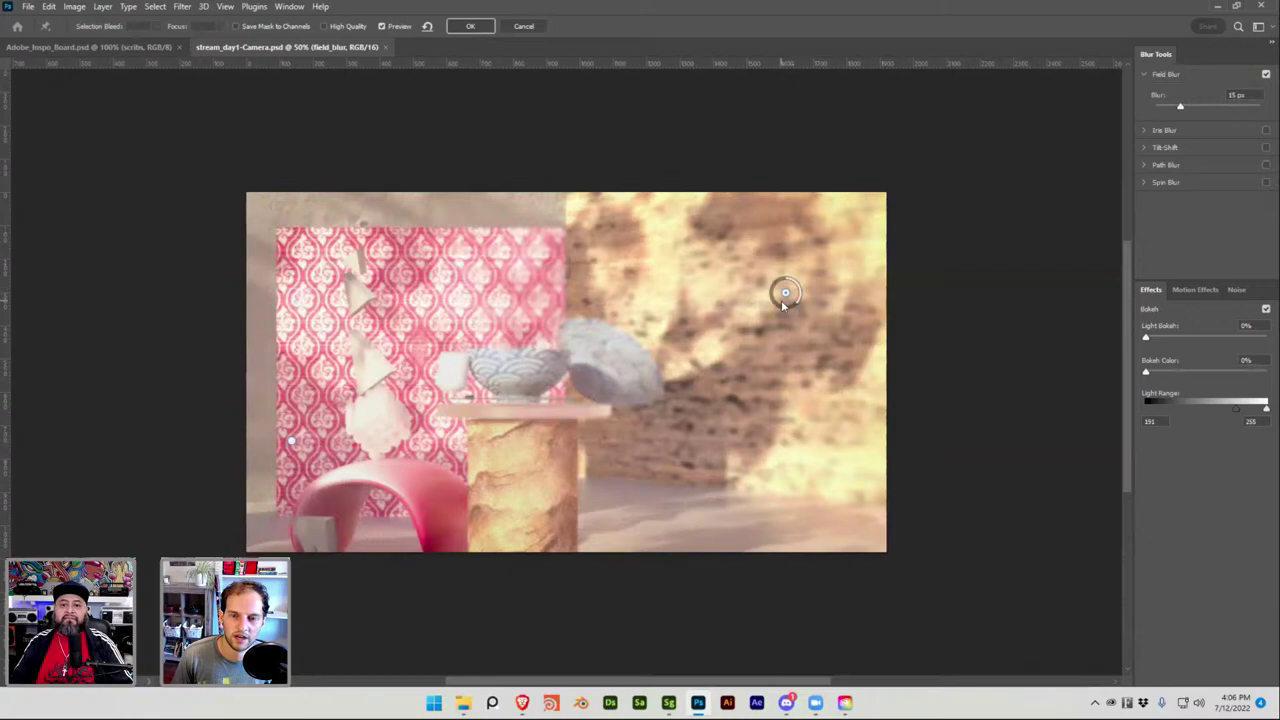
{"action": "left_click_drag", "start_coordinate": [810, 293], "coordinate": [991, 340]}
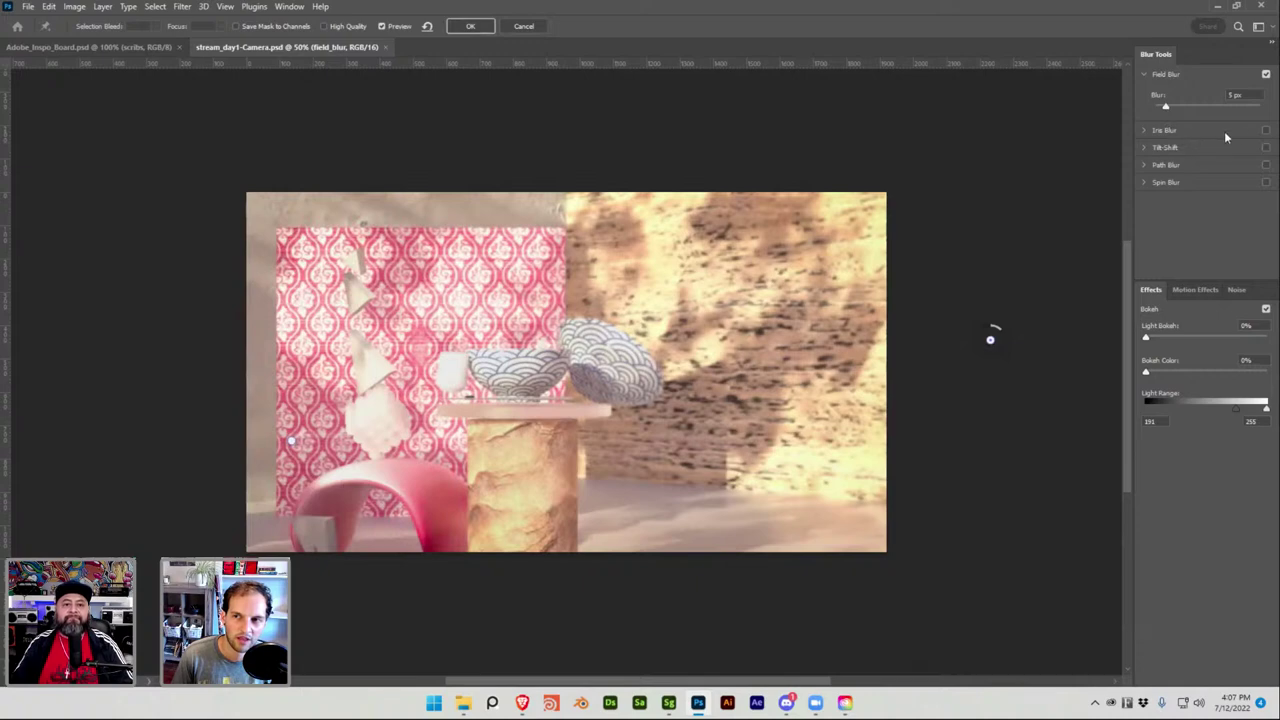
Try Tilt-Shift instead of Field Blur, moving the outer pin to the canvas's right edge, and leave the Blur Gallery with both blurs off.
{"action": "left_click", "coordinate": [1265, 75]}
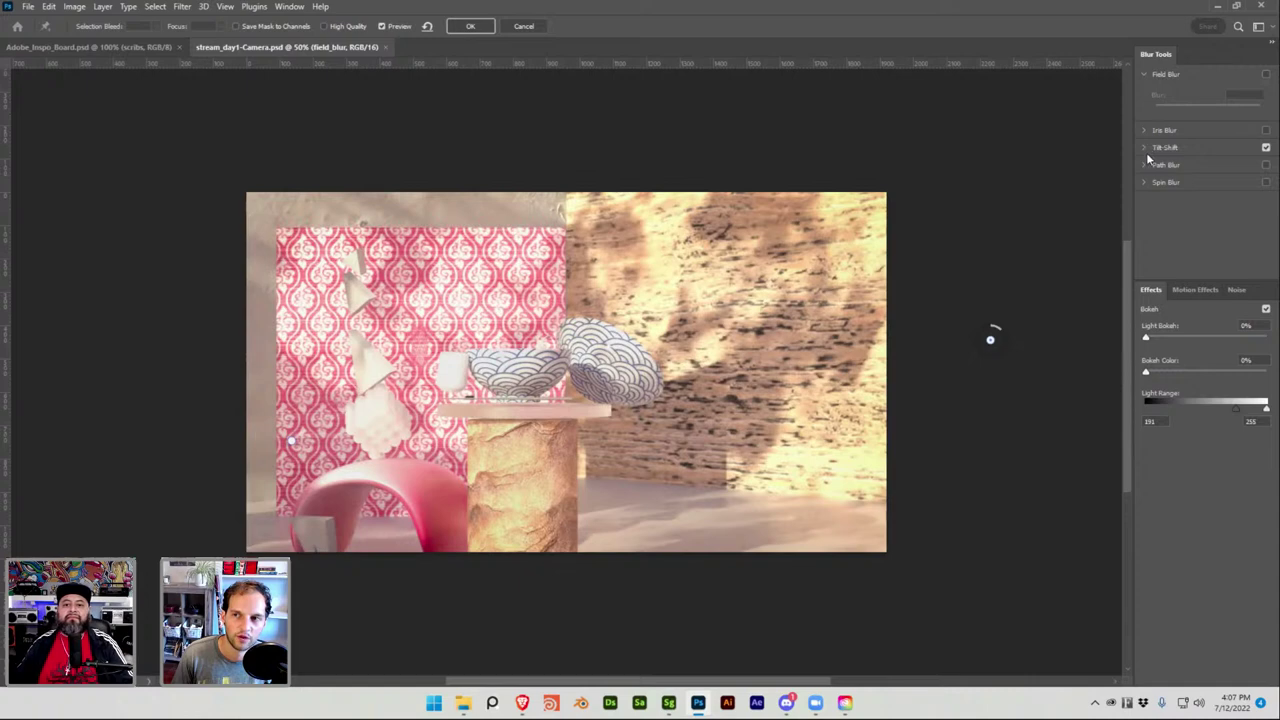
{"action": "left_click", "coordinate": [990, 340]}
{"action": "left_click_drag", "start_coordinate": [995, 338], "coordinate": [843, 347]}
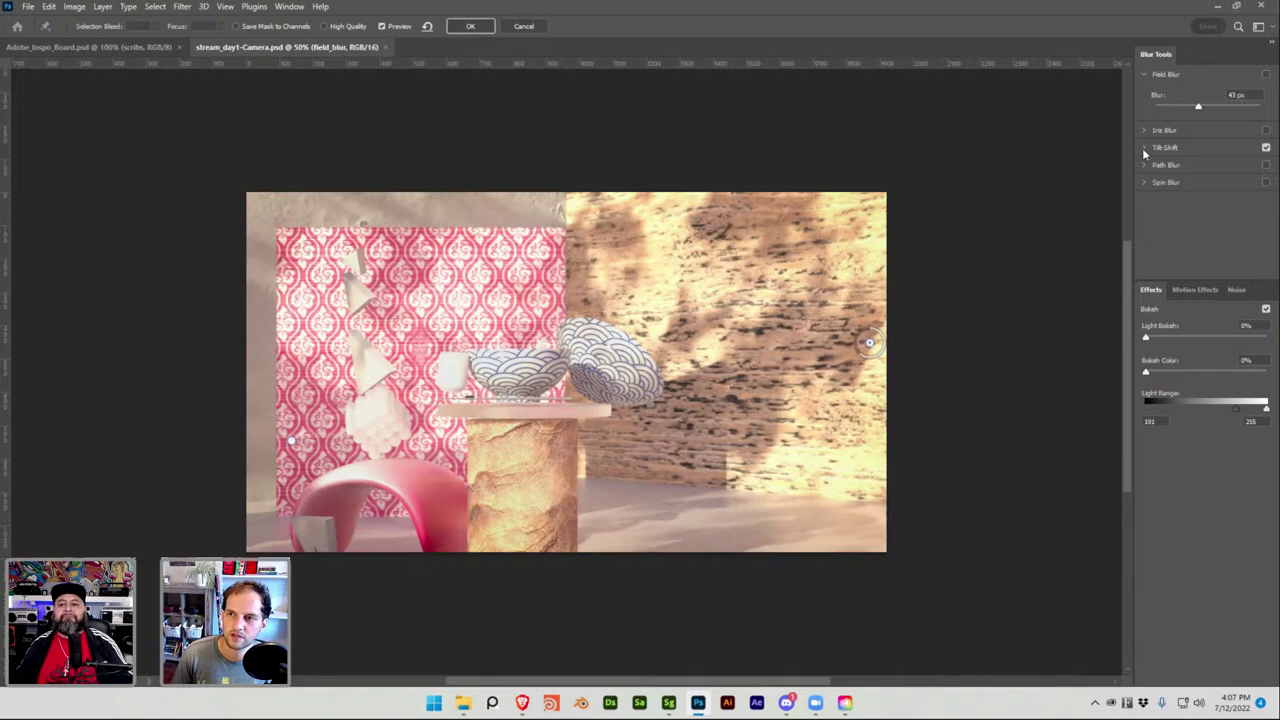
{"action": "left_click", "coordinate": [1266, 147]}
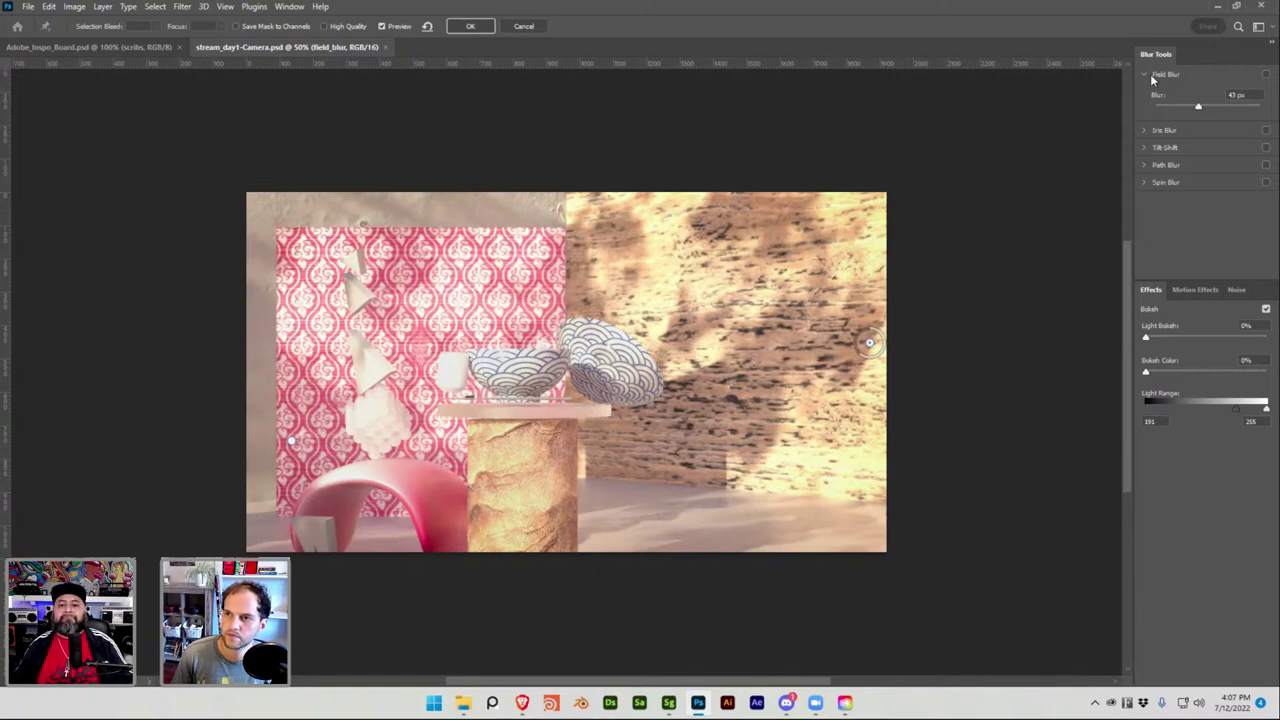
{"action": "key", "text": "Return"}
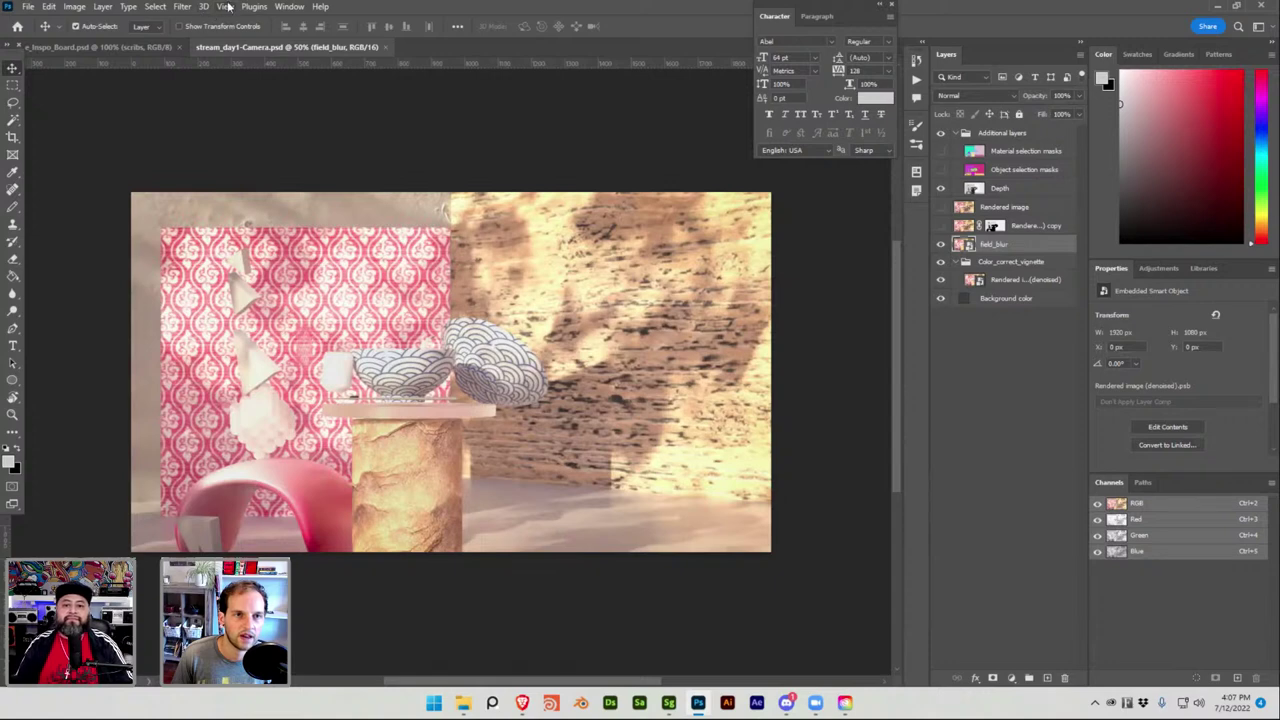
Start a 15 px Tilt-Shift blur on the field_blur layer and rotate its focus band to vertical, centred beside the bowls.
{"action": "left_click", "coordinate": [182, 6]}
{"action": "mouse_move", "coordinate": [201, 179]}
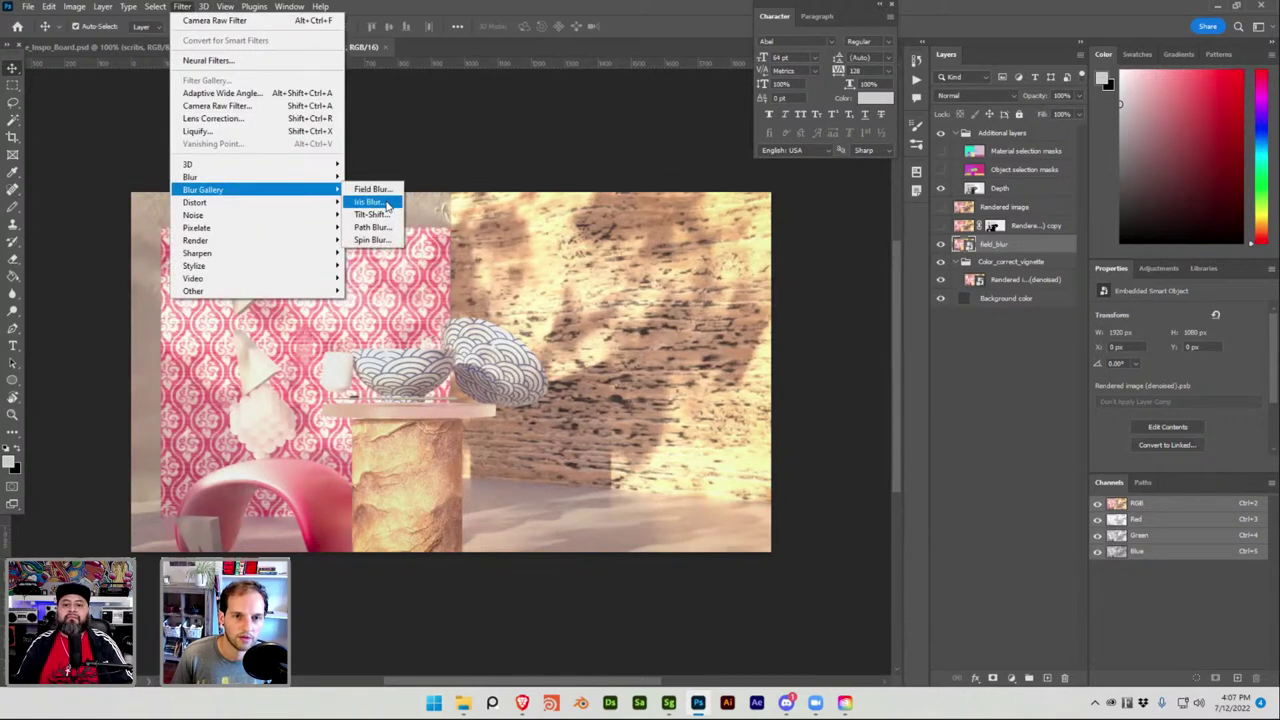
{"action": "left_click", "coordinate": [368, 214]}
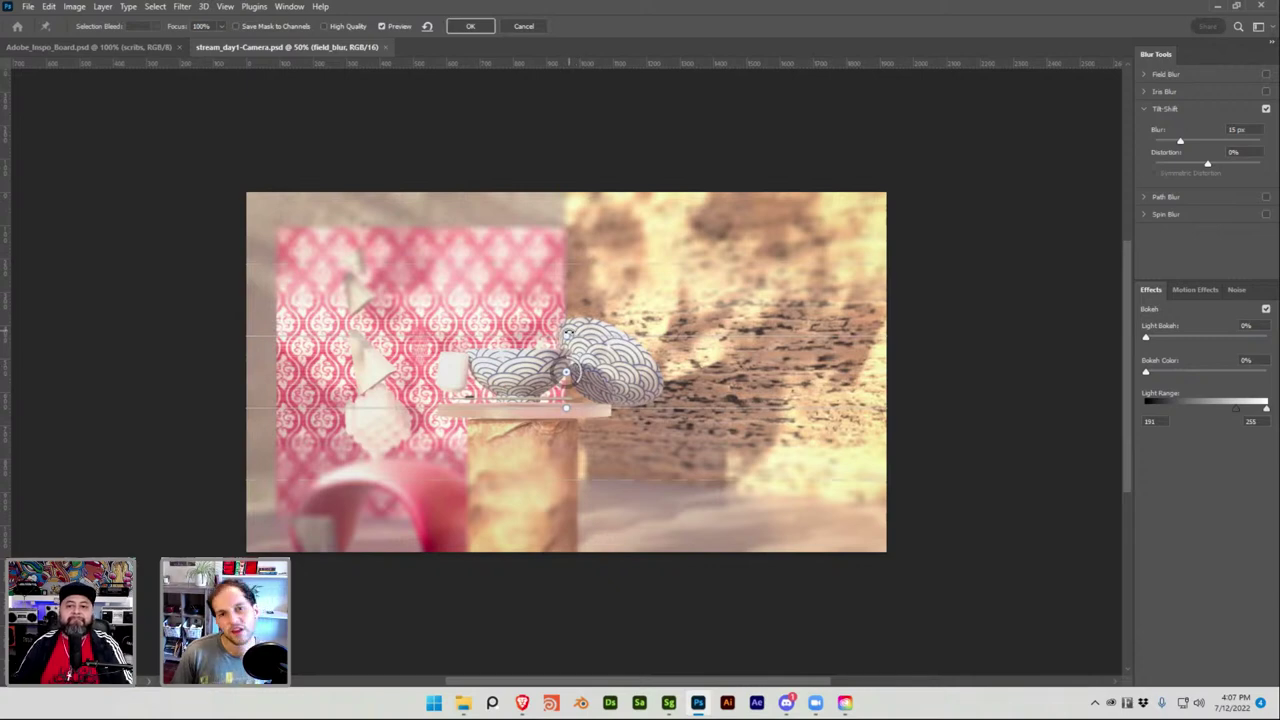
{"action": "left_click_drag", "start_coordinate": [537, 327], "coordinate": [463, 239]}
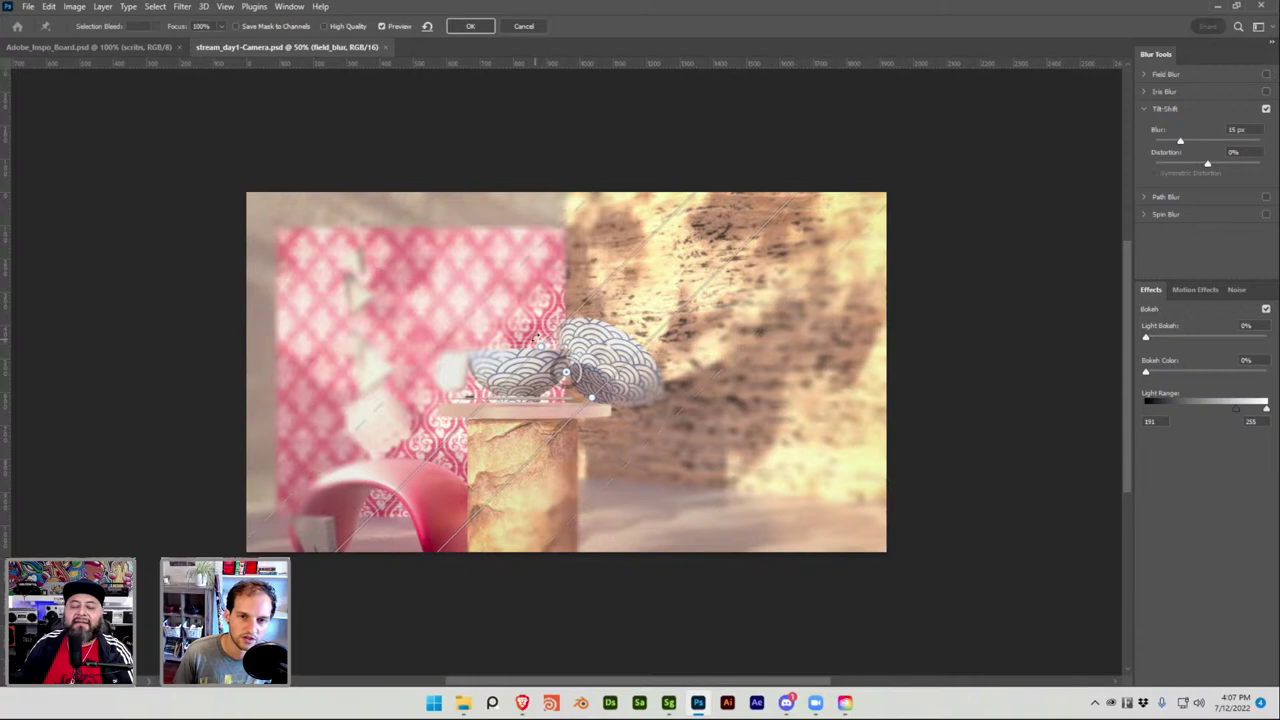
{"action": "left_click_drag", "start_coordinate": [538, 336], "coordinate": [517, 368]}
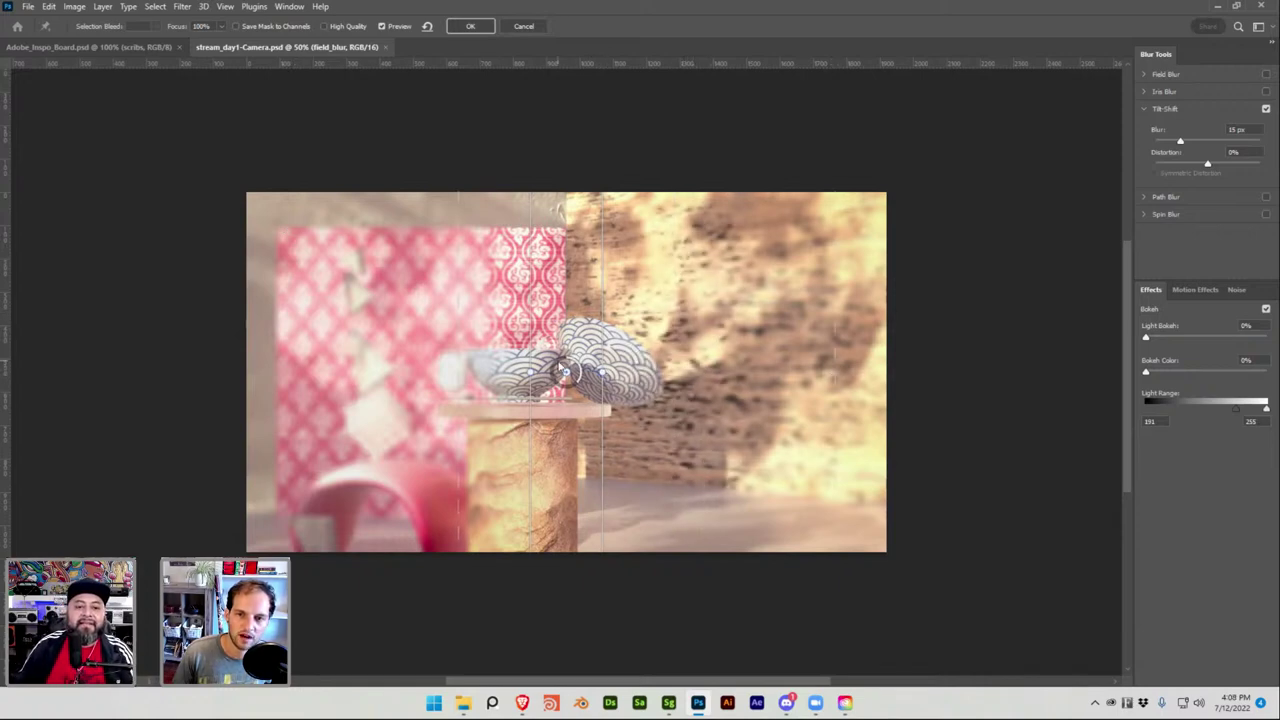
Widen the sharp zone from the wallpaper's left part to the rock wall's right part, apply the Tilt-Shift blur, and save the document.
{"action": "left_click_drag", "start_coordinate": [601, 385], "coordinate": [770, 353]}
{"action": "left_click_drag", "start_coordinate": [535, 328], "coordinate": [310, 337]}
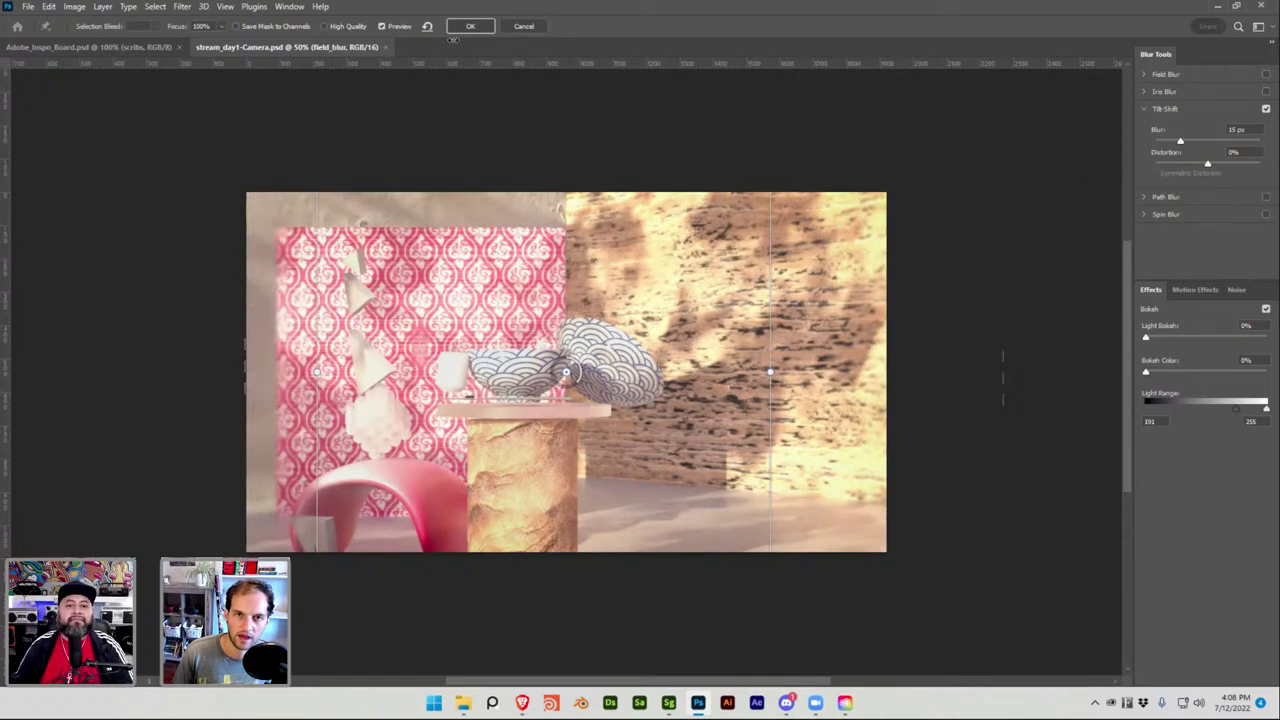
{"action": "left_click", "coordinate": [460, 29]}
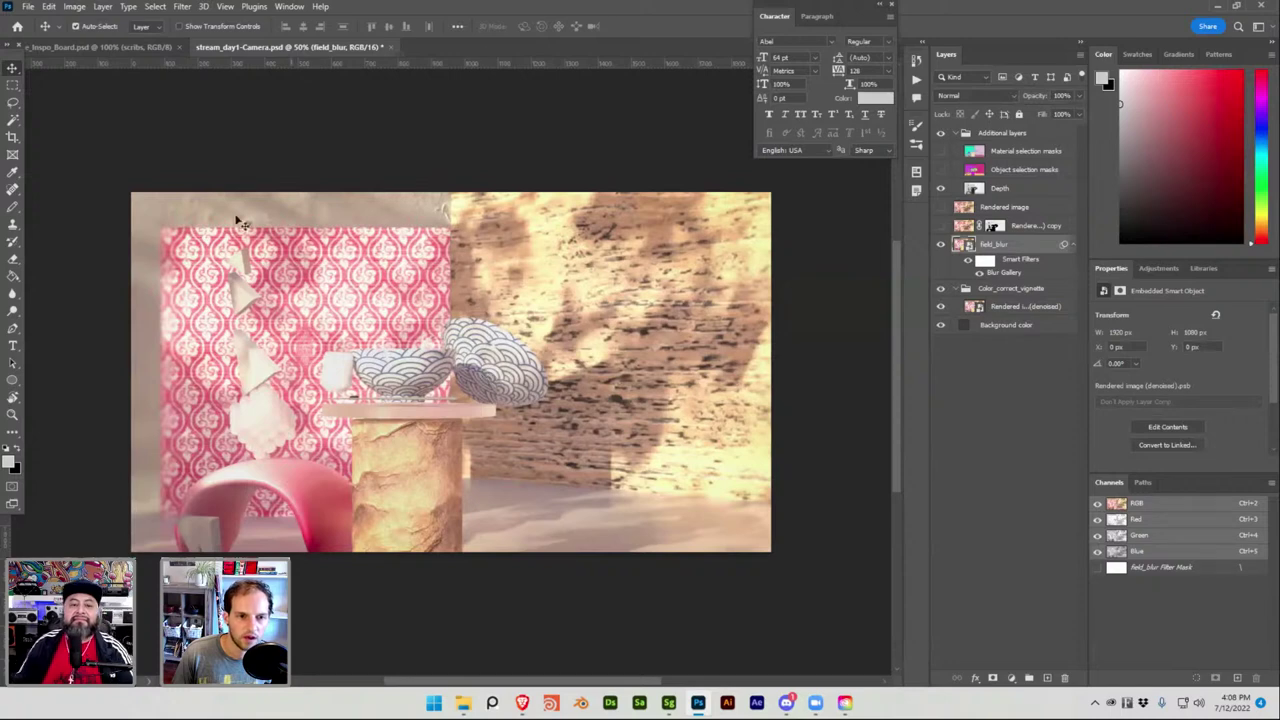
{"action": "scroll", "coordinate": [410, 388], "scroll_direction": "left", "scroll_amount": 4}
{"action": "scroll", "coordinate": [410, 388], "scroll_direction": "up", "scroll_amount": 1}
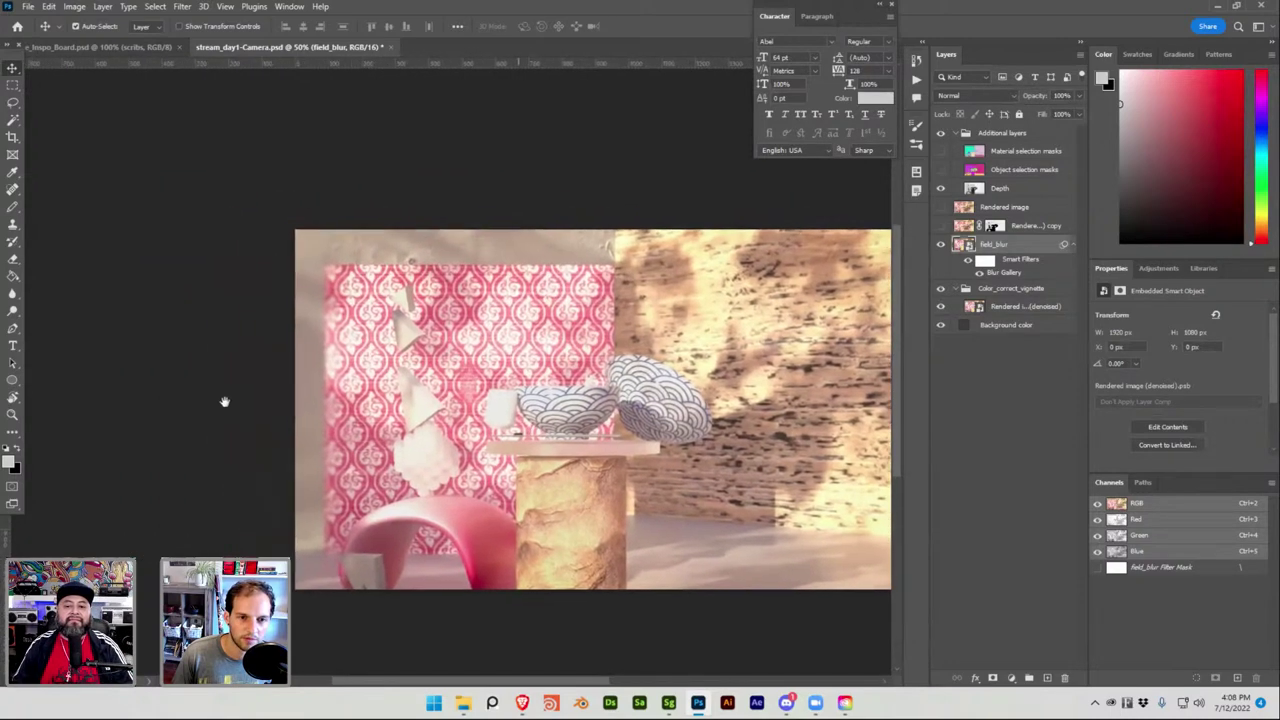
{"action": "scroll", "coordinate": [535, 447], "scroll_direction": "right", "scroll_amount": 3}
{"action": "scroll", "coordinate": [535, 447], "scroll_direction": "down", "scroll_amount": 1}
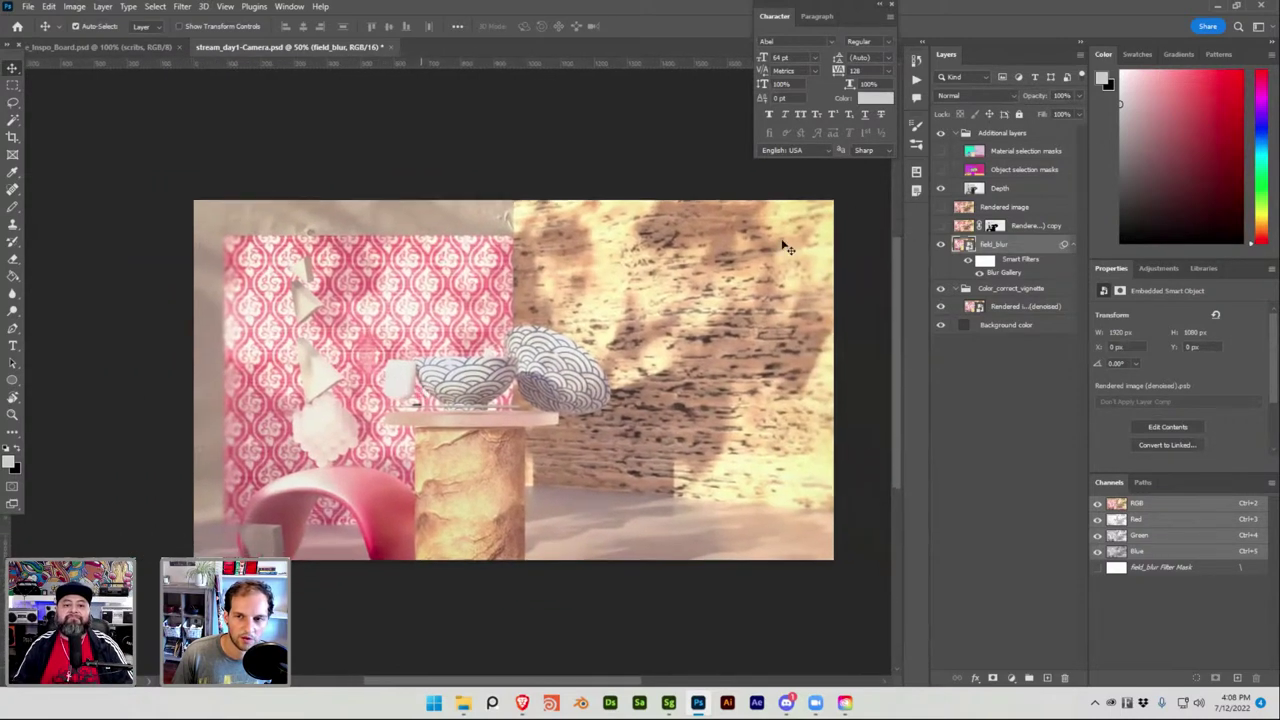
{"action": "key", "text": "ctrl+s"}
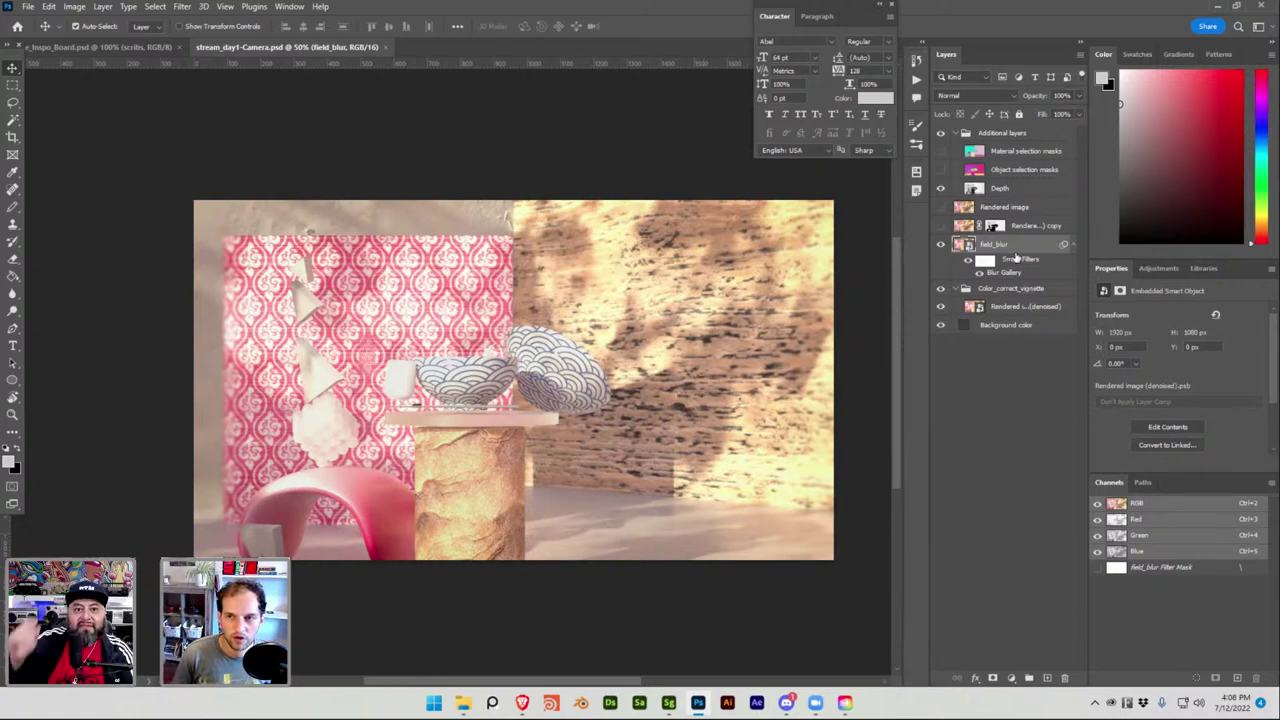
Duplicate the Rendered image (denoised) layer and move the copy out of its group to directly above field_blur.
{"action": "left_click", "coordinate": [1023, 309]}
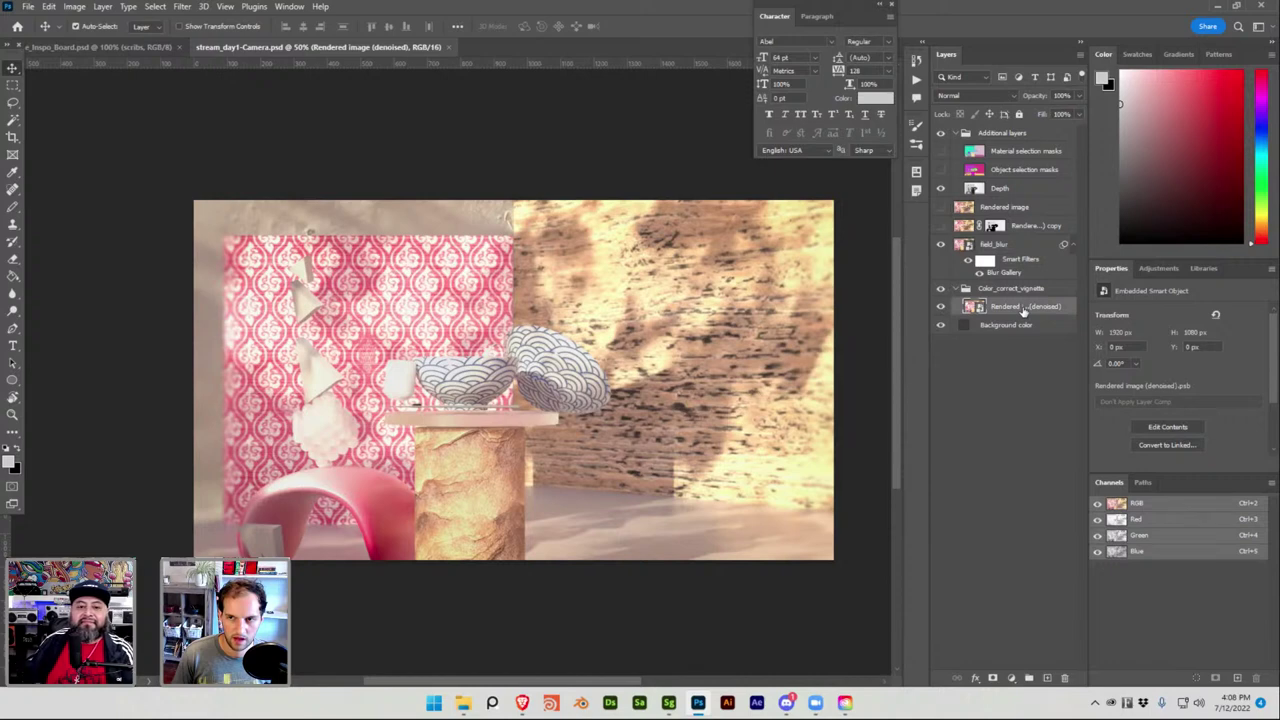
{"action": "key", "text": "ctrl+j"}
{"action": "left_click_drag", "start_coordinate": [1015, 309], "coordinate": [1013, 247]}
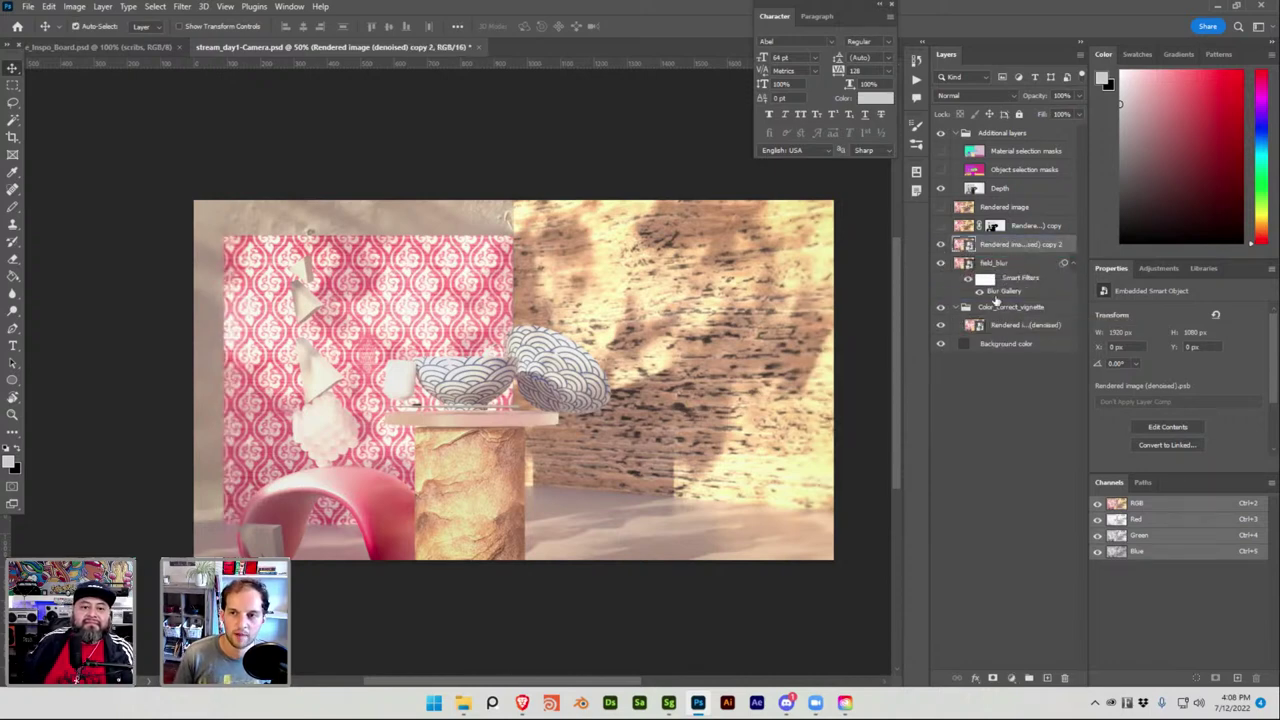
Rename the Color_correct_vignette group to 01_Color_correct_vignette and save the document.
{"action": "double_click", "coordinate": [996, 308]}
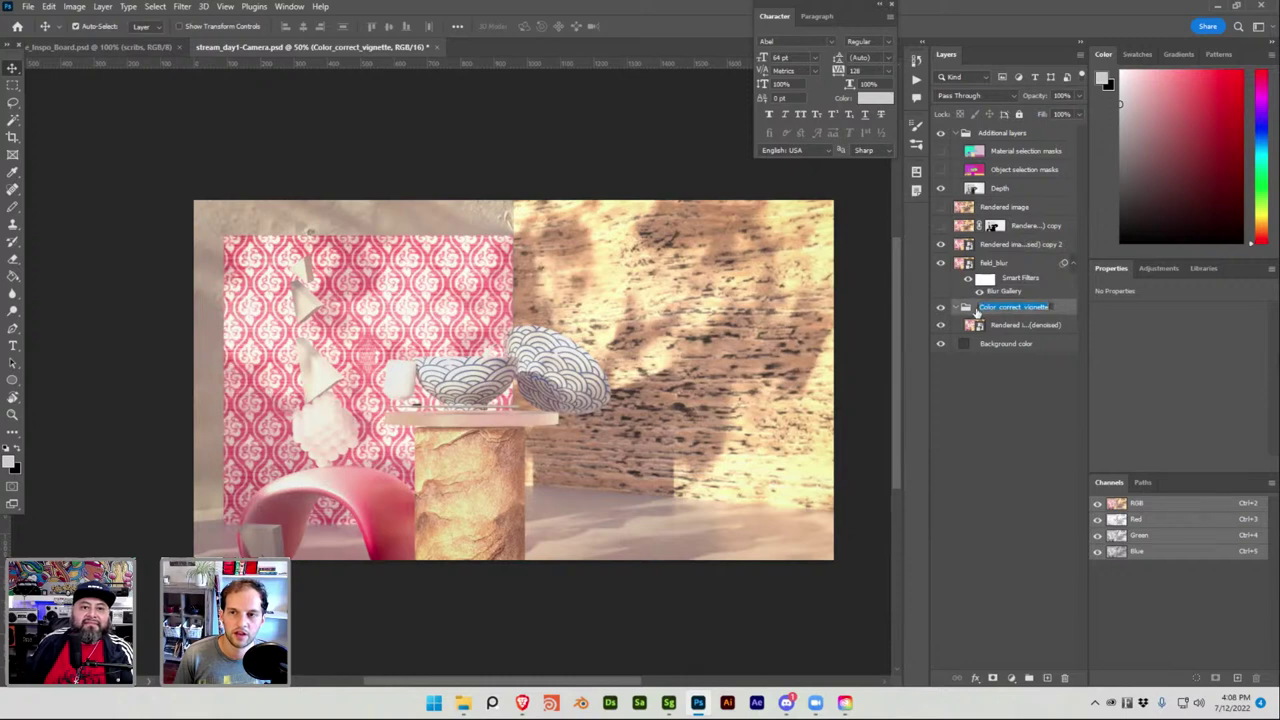
{"action": "left_click", "coordinate": [980, 307]}
{"action": "type", "text": "BG"}
{"action": "type", "text": "_"}
{"action": "key", "text": "Return"}
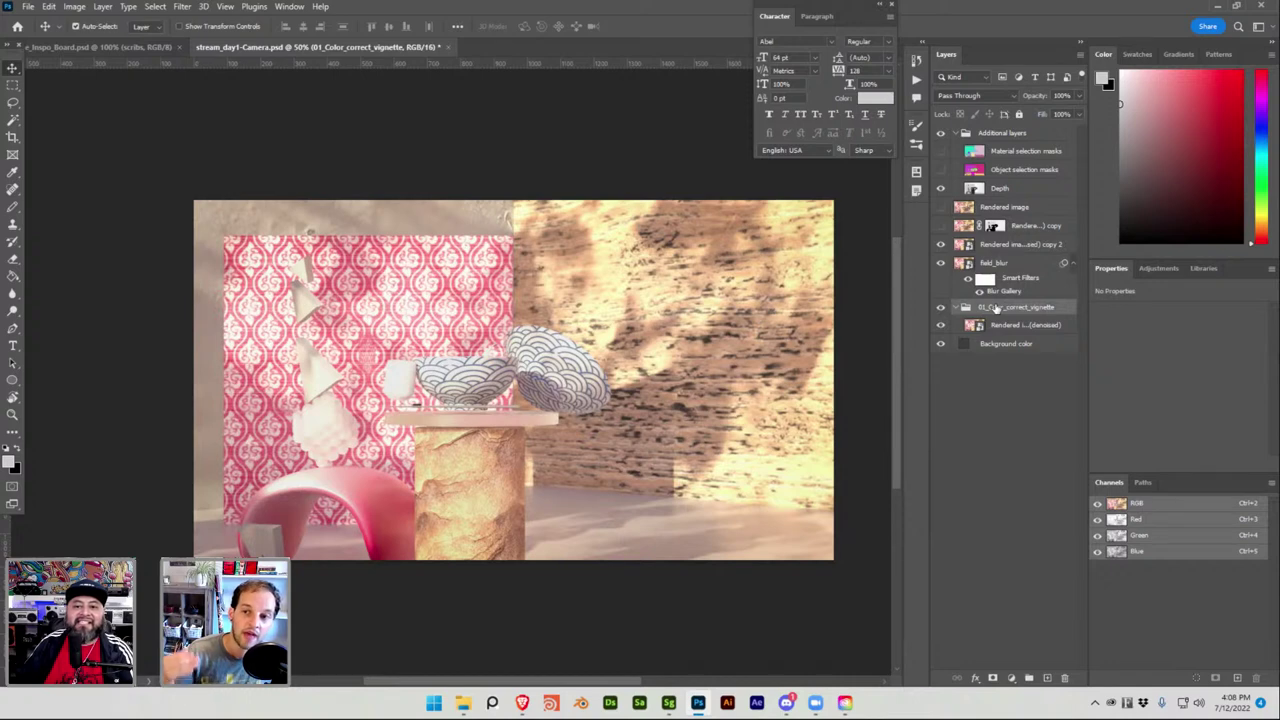
{"action": "key", "text": "ctrl+s"}
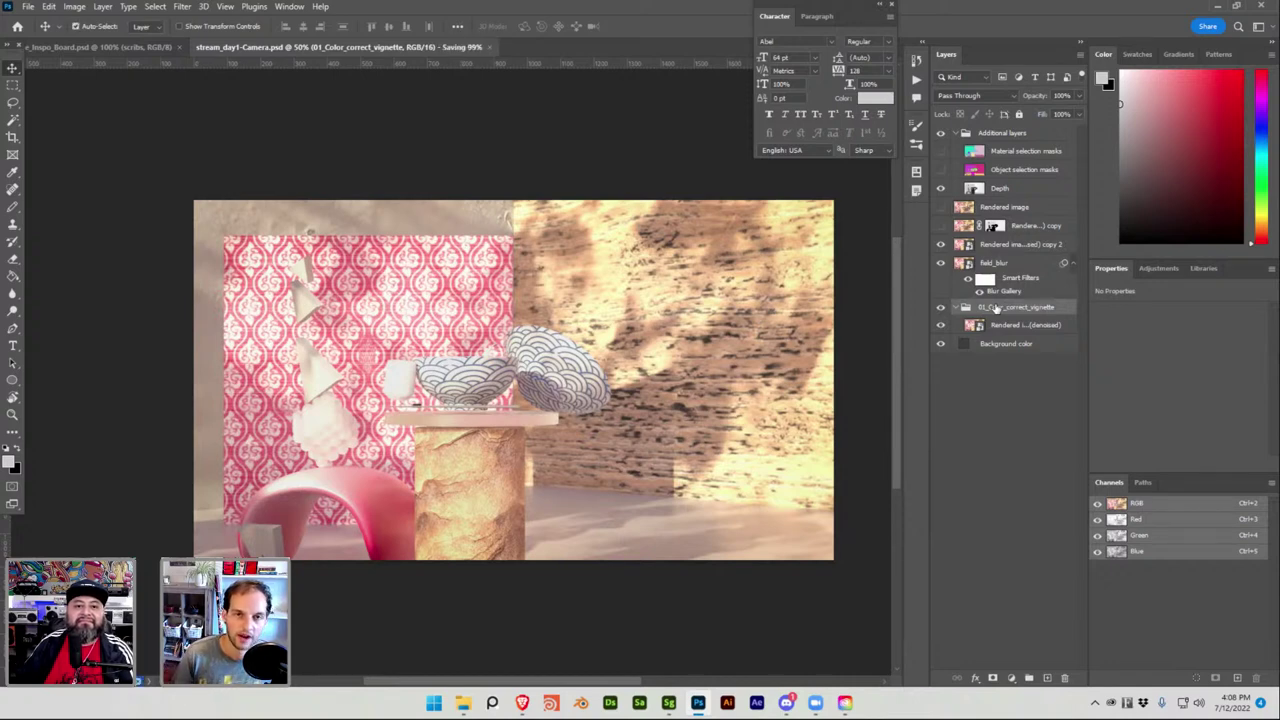
Put the field_blur layer in a new group named 02_blur and save the document.
{"action": "left_click", "coordinate": [1013, 265]}
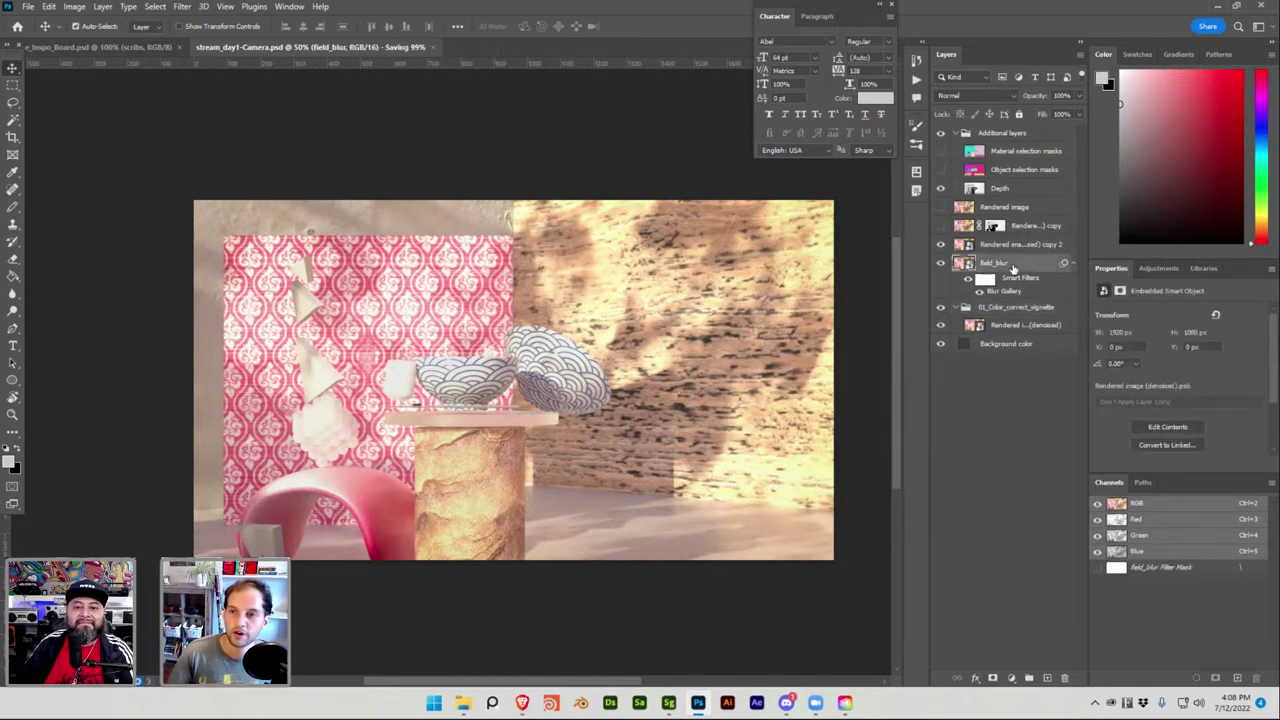
{"action": "key", "text": "ctrl+g"}
{"action": "double_click", "coordinate": [992, 263]}
{"action": "type", "text": "B"}
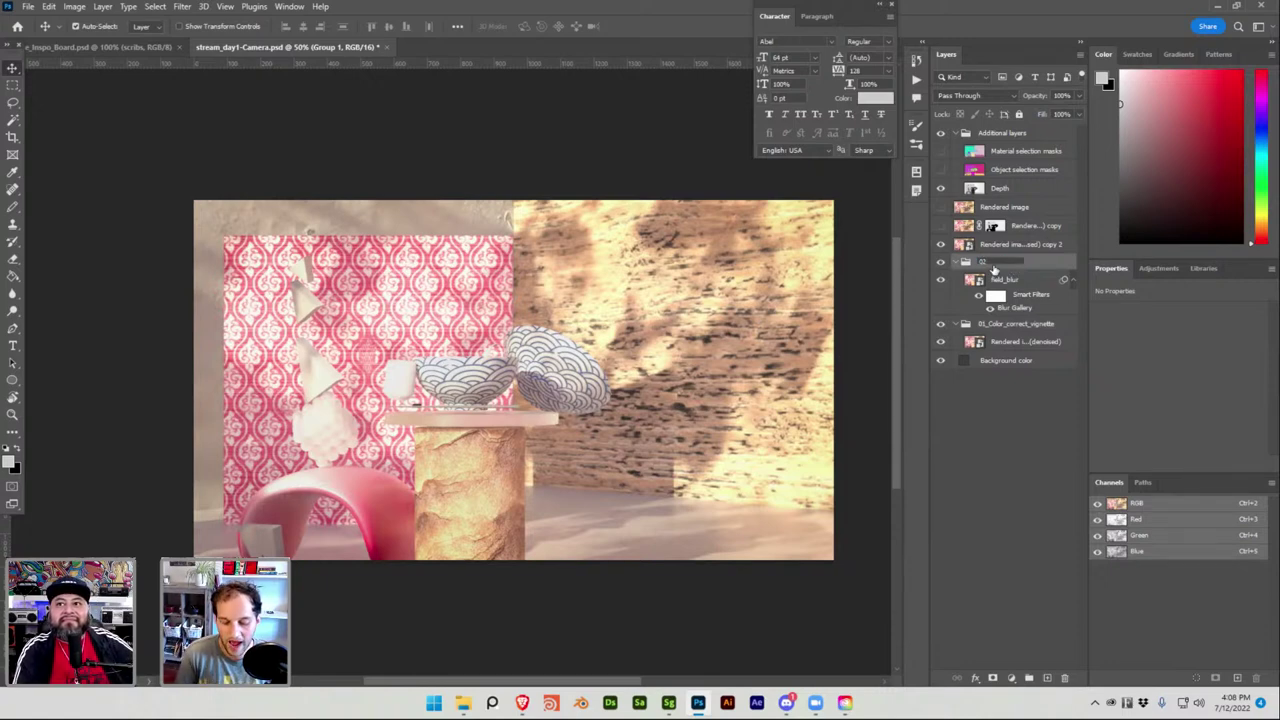
{"action": "key", "text": "Return"}
{"action": "key", "text": "ctrl+s"}
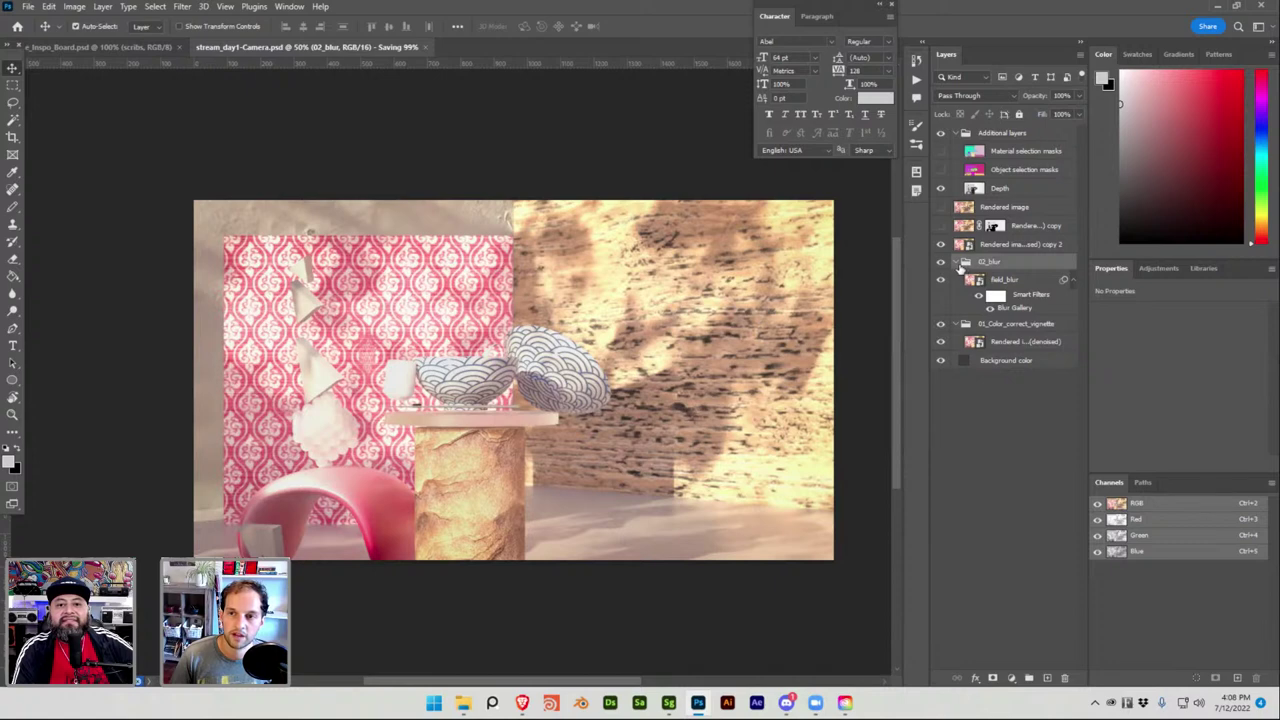
Collapse the 02_blur and 01_Color_correct_vignette groups and select the Background color layer.
{"action": "left_click", "coordinate": [957, 266]}
{"action": "left_click", "coordinate": [955, 280]}
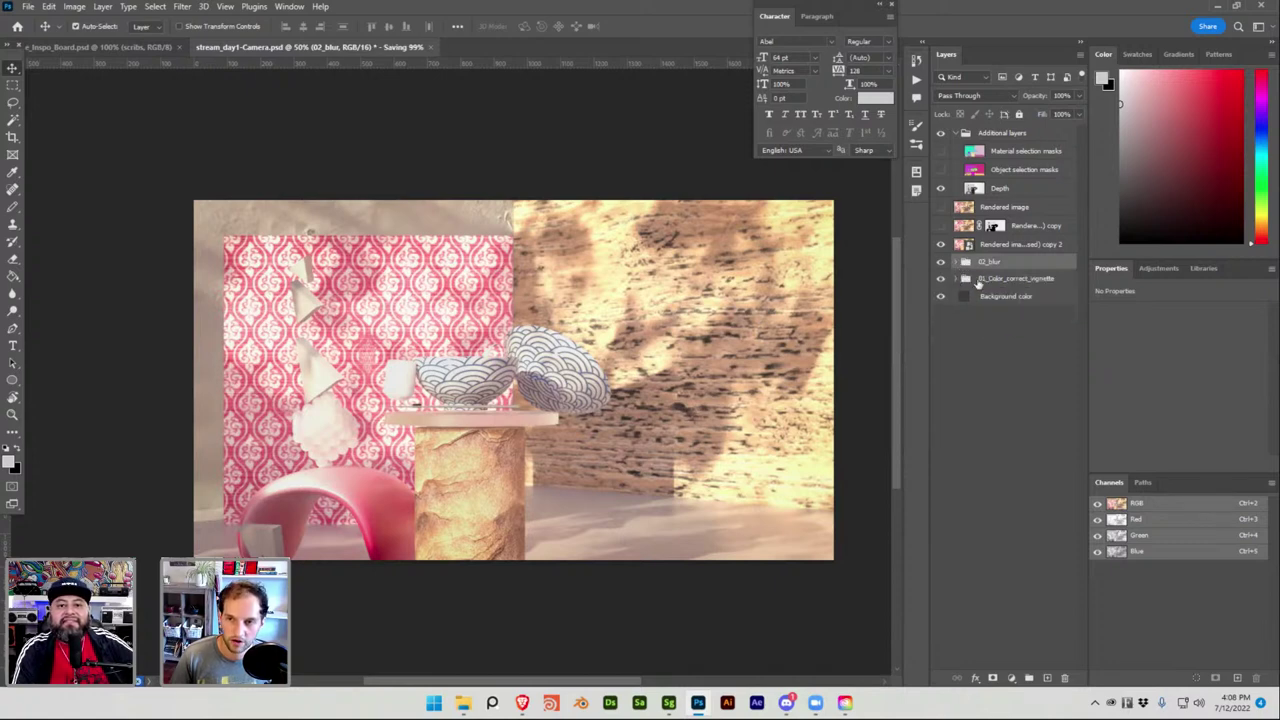
{"action": "left_click", "coordinate": [997, 282]}
{"action": "left_click", "coordinate": [984, 296]}
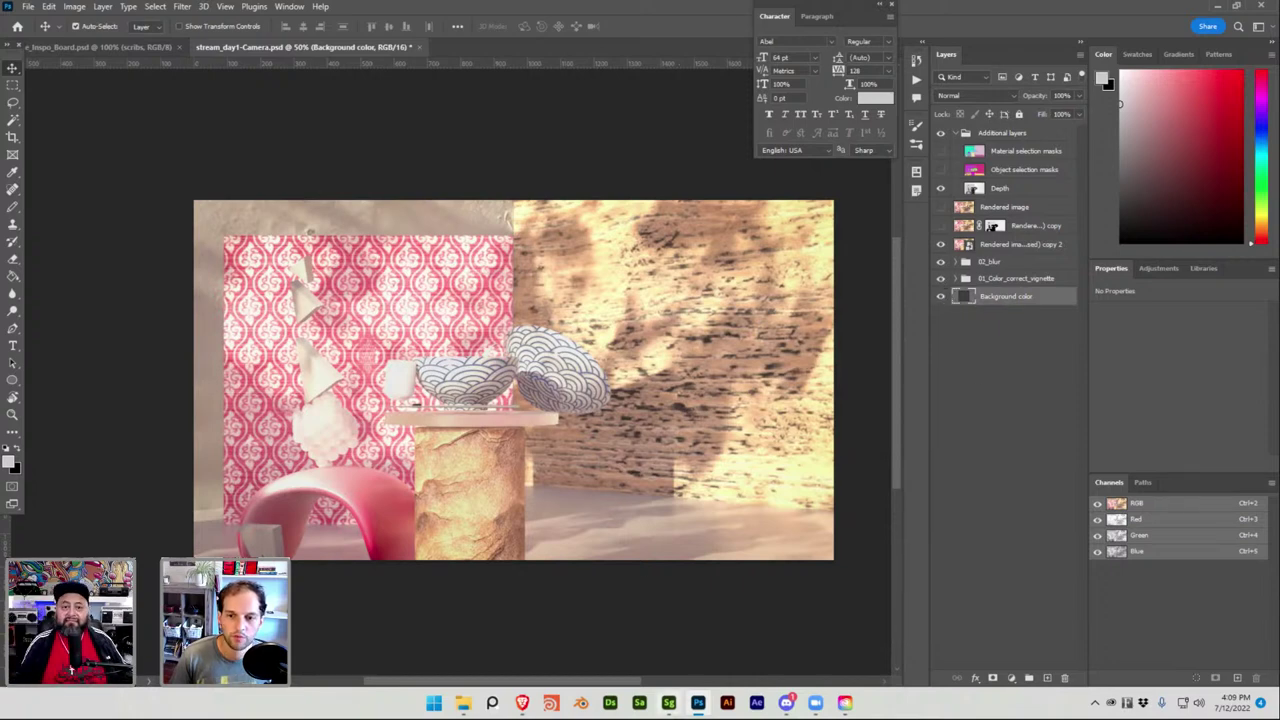
Switch to Stager, inspect the Environment's background colour without changing it, and return to Photoshop.
{"action": "left_click", "coordinate": [668, 702]}
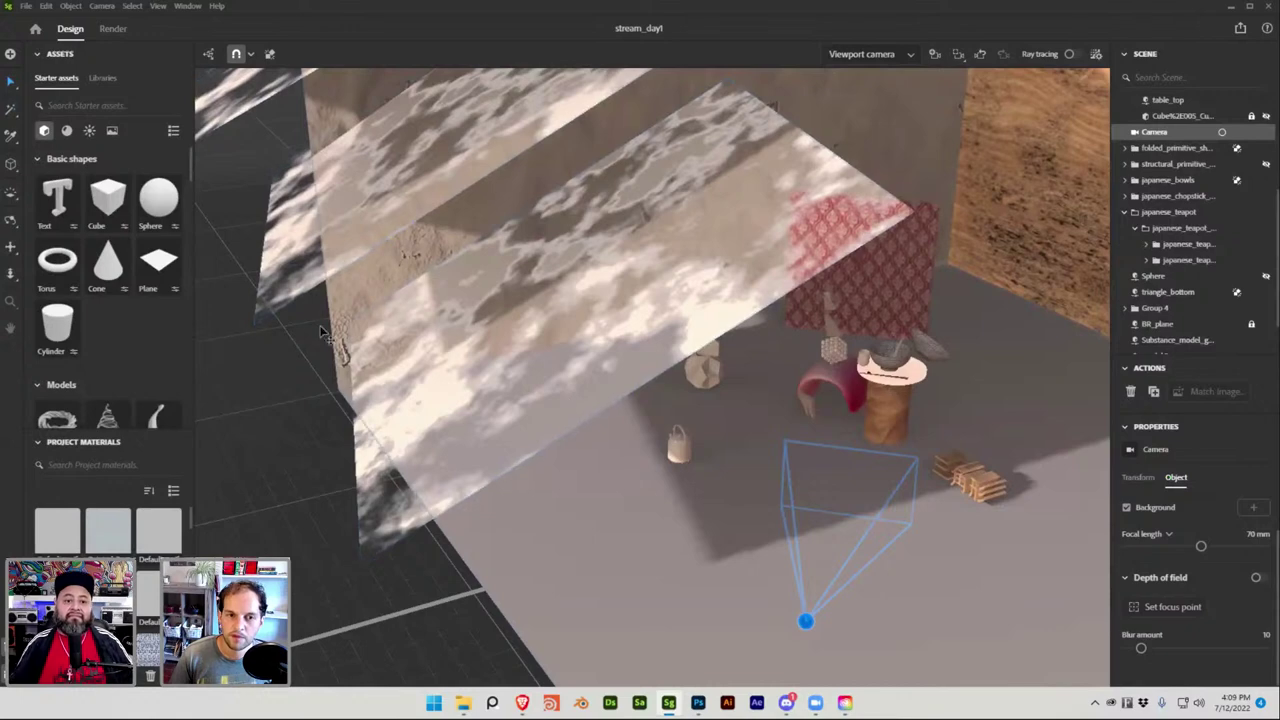
{"action": "left_click", "coordinate": [1232, 8]}
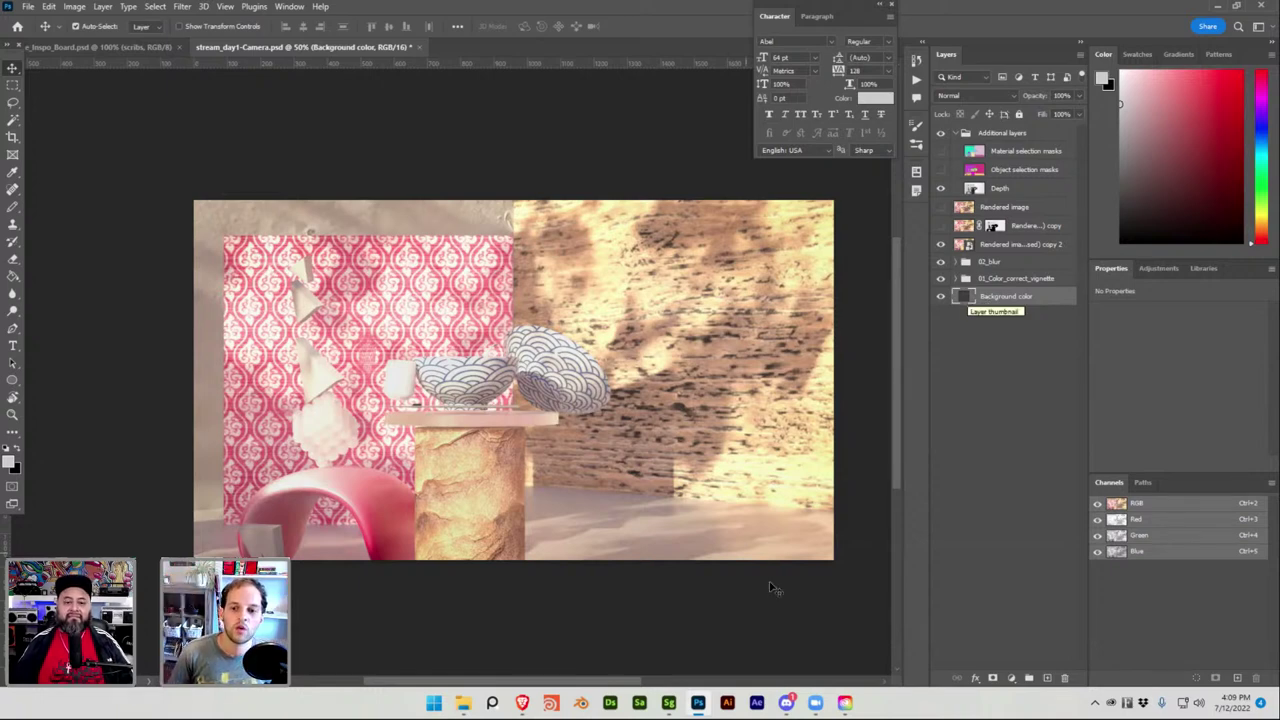
{"action": "left_click", "coordinate": [672, 706]}
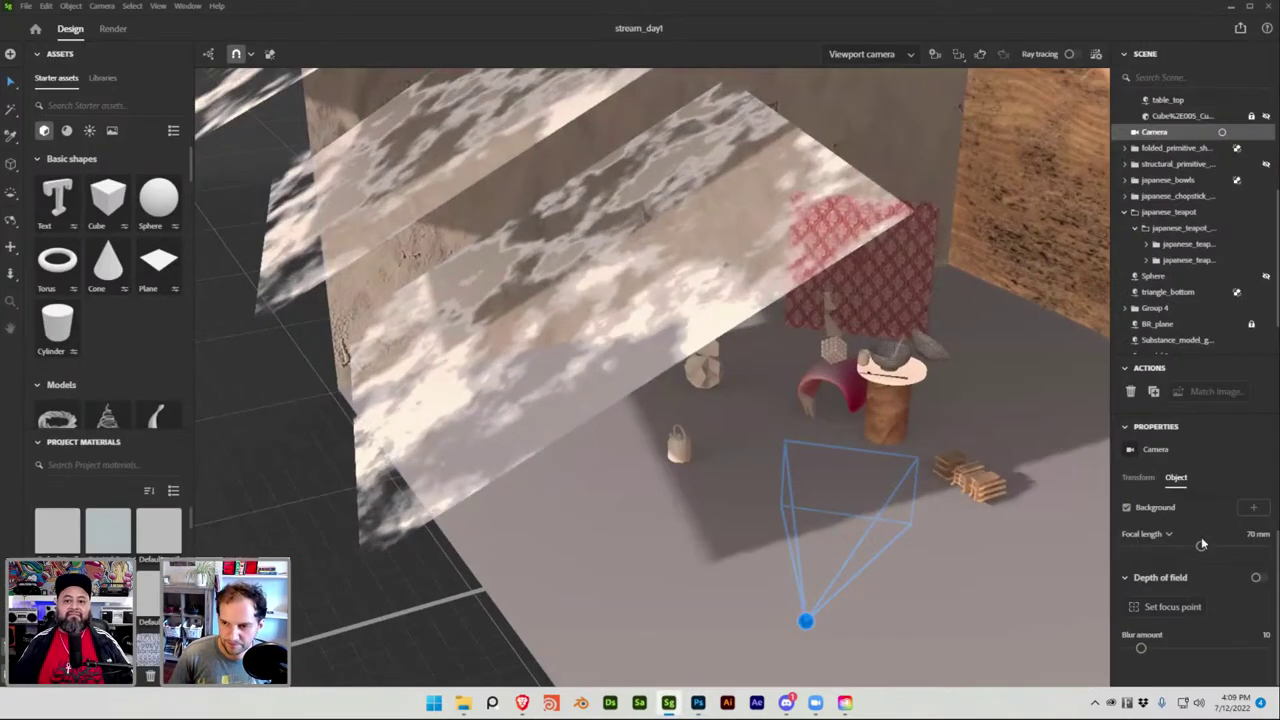
{"action": "scroll", "coordinate": [1185, 200], "scroll_direction": "up", "scroll_amount": 5}
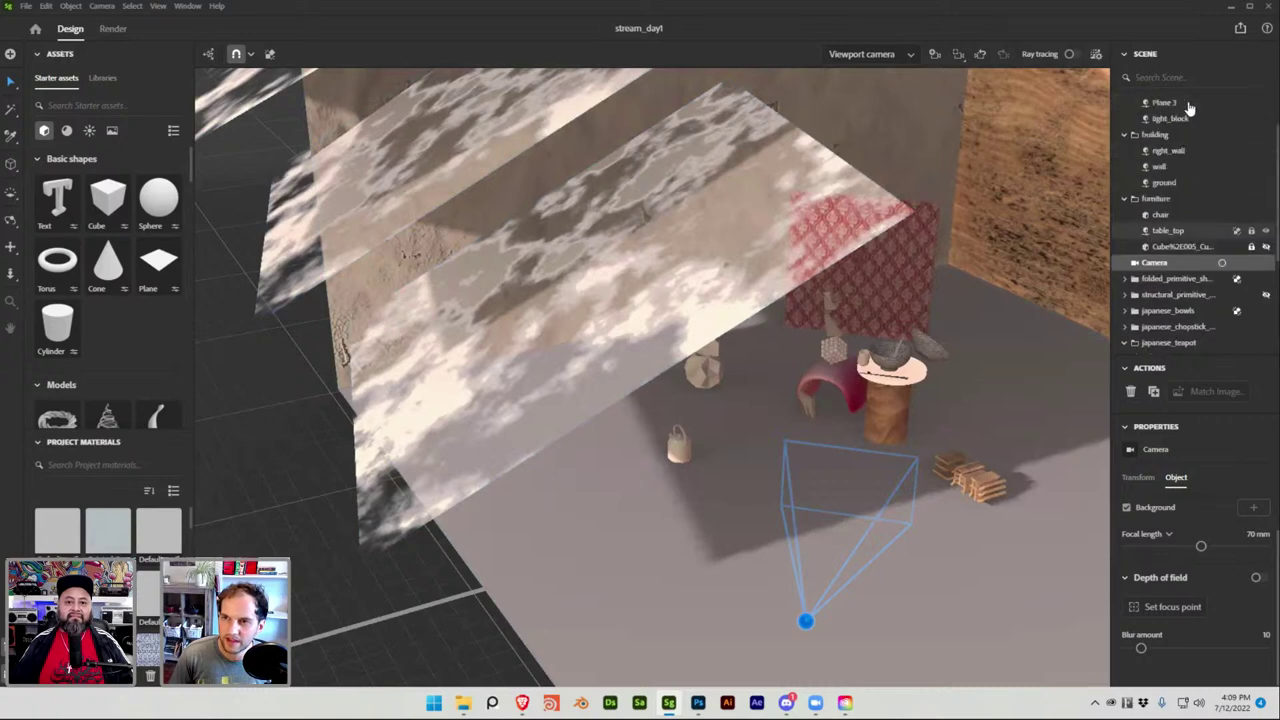
{"action": "left_click", "coordinate": [1182, 103]}
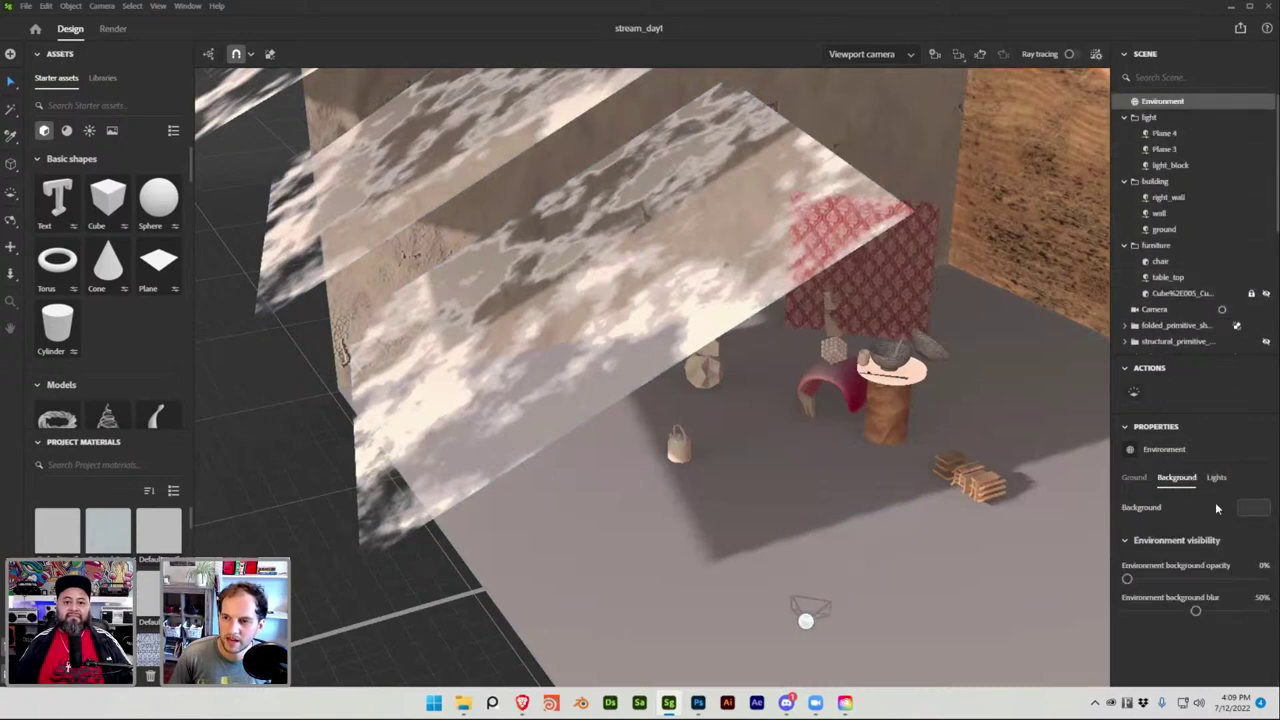
{"action": "left_click", "coordinate": [1254, 510]}
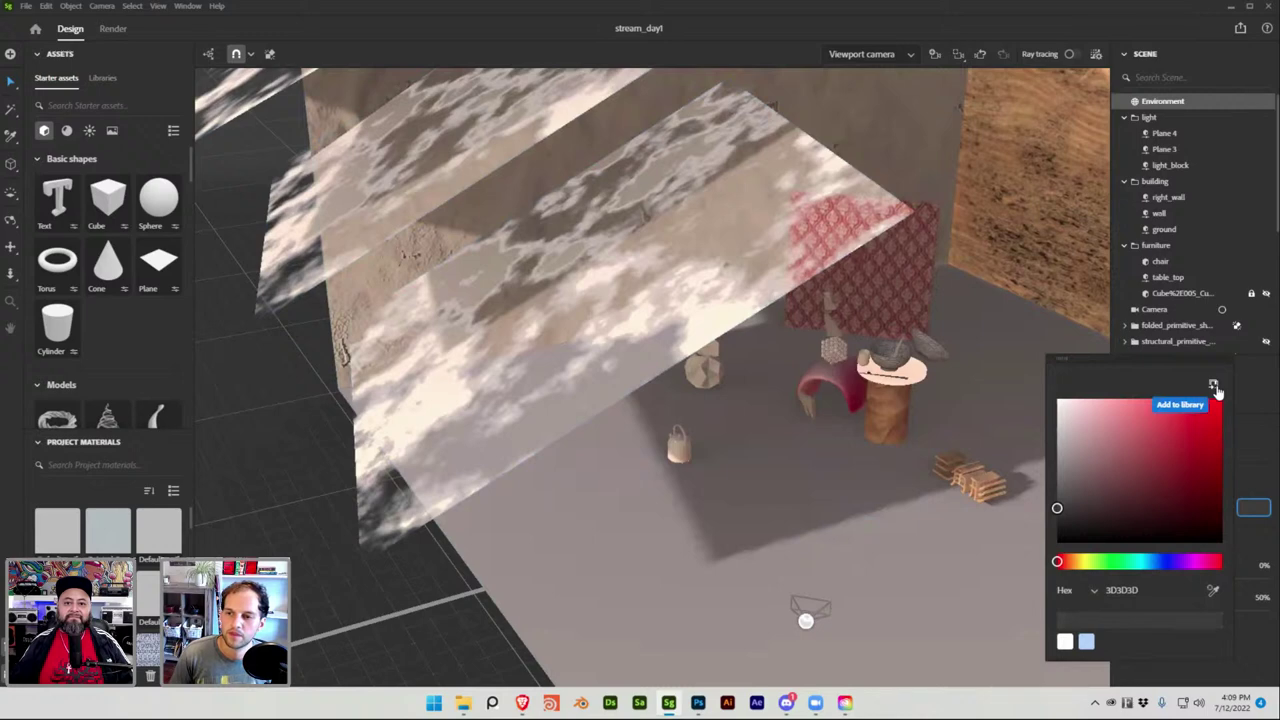
{"action": "left_click", "coordinate": [1253, 442]}
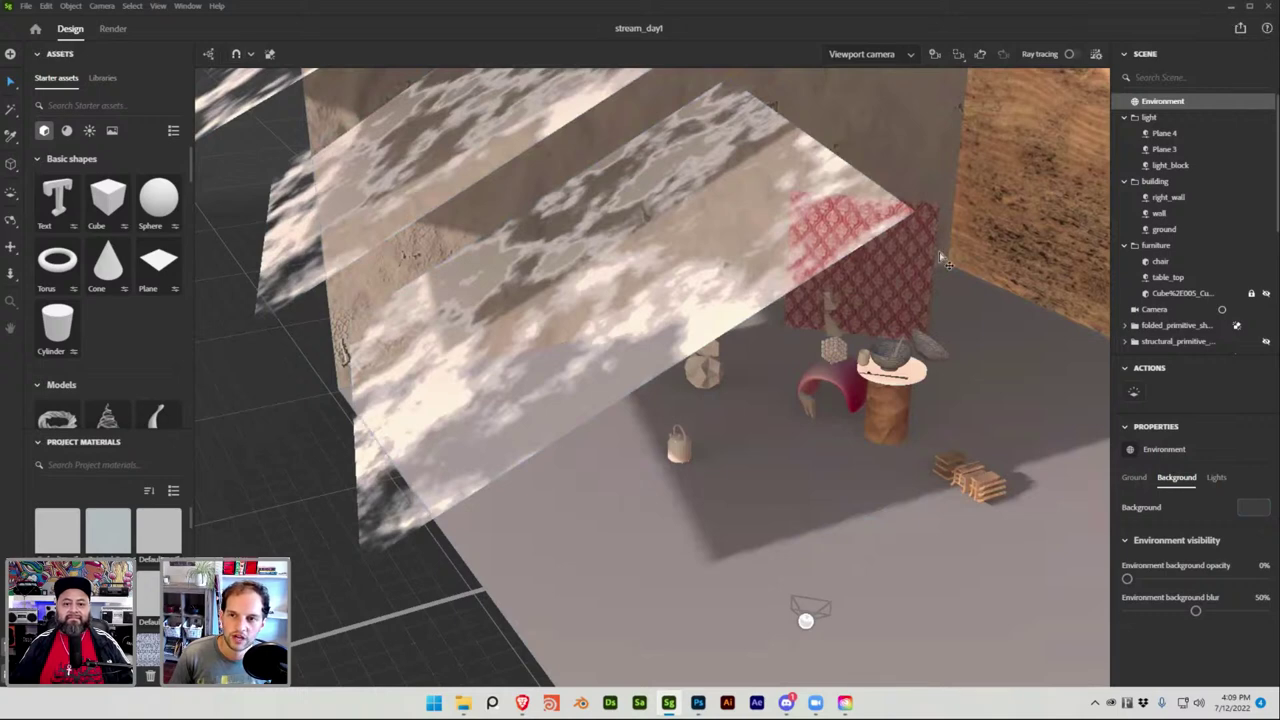
{"action": "left_click", "coordinate": [1232, 9]}
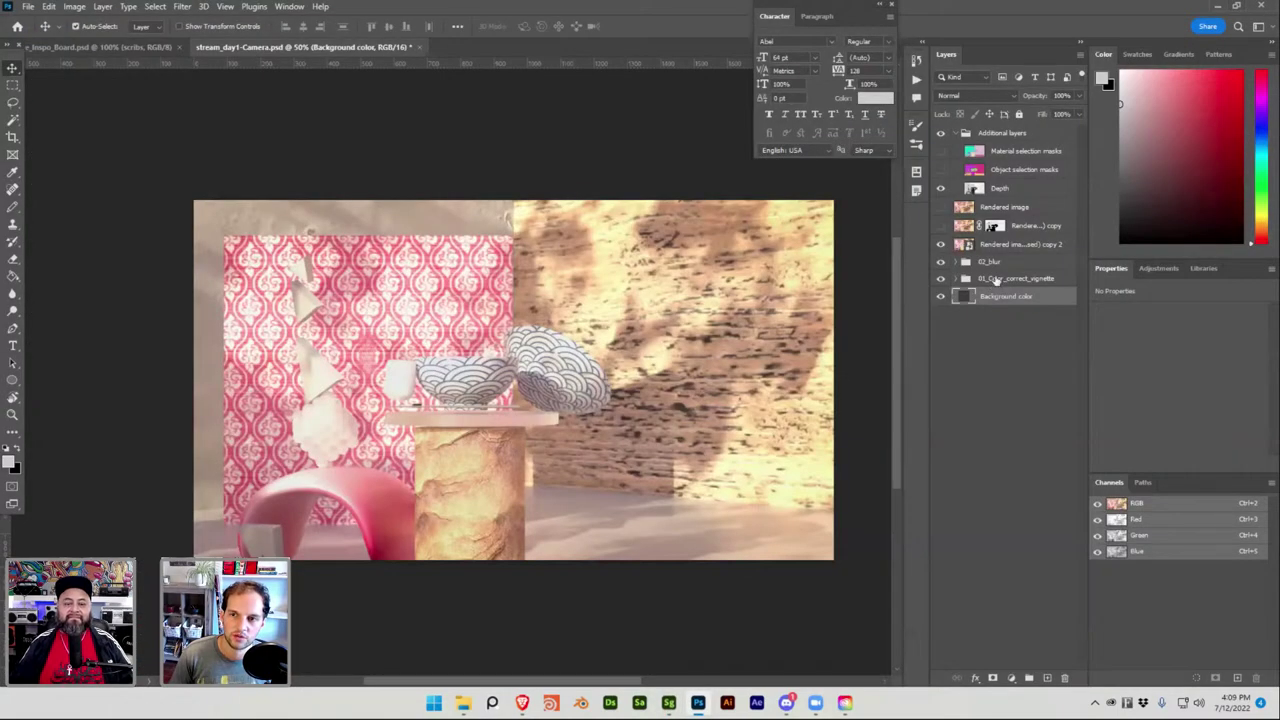
Put the Rendered image (denoised) copy 2 layer in a new group above 02_blur.
{"action": "left_click", "coordinate": [995, 280]}
{"action": "left_click", "coordinate": [1020, 244]}
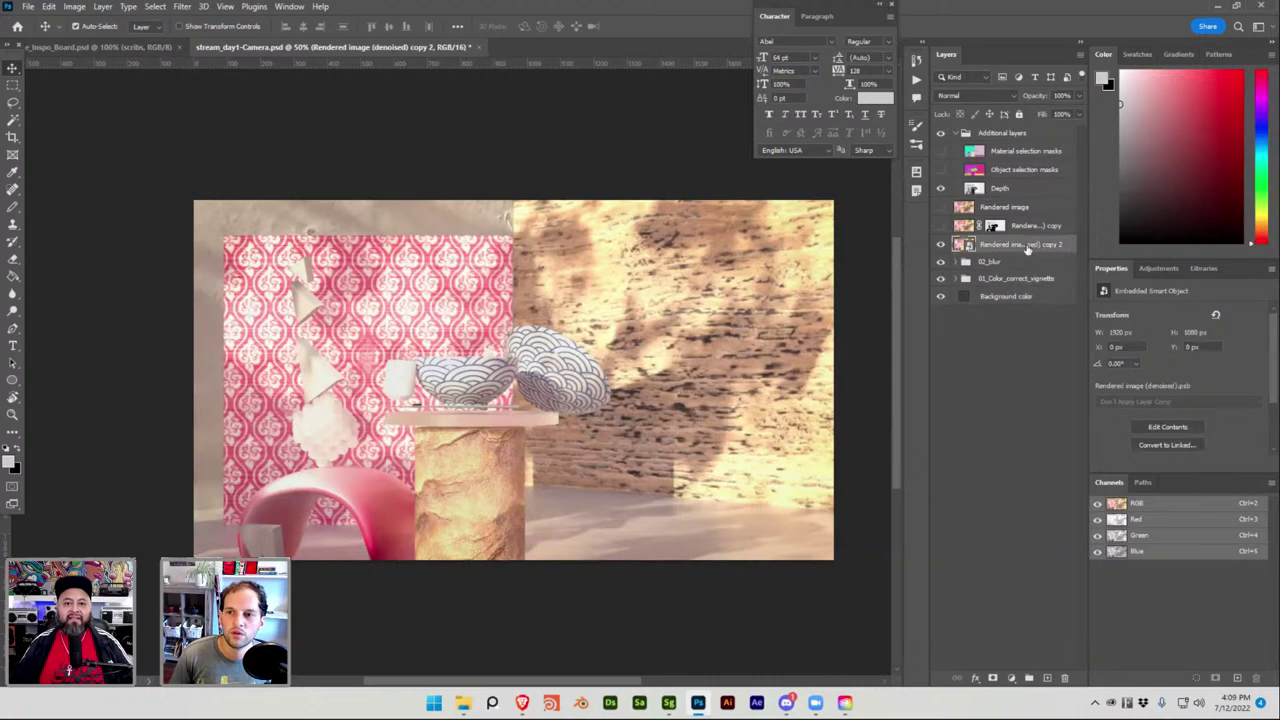
{"action": "double_click", "coordinate": [1027, 246]}
{"action": "key", "text": "Escape"}
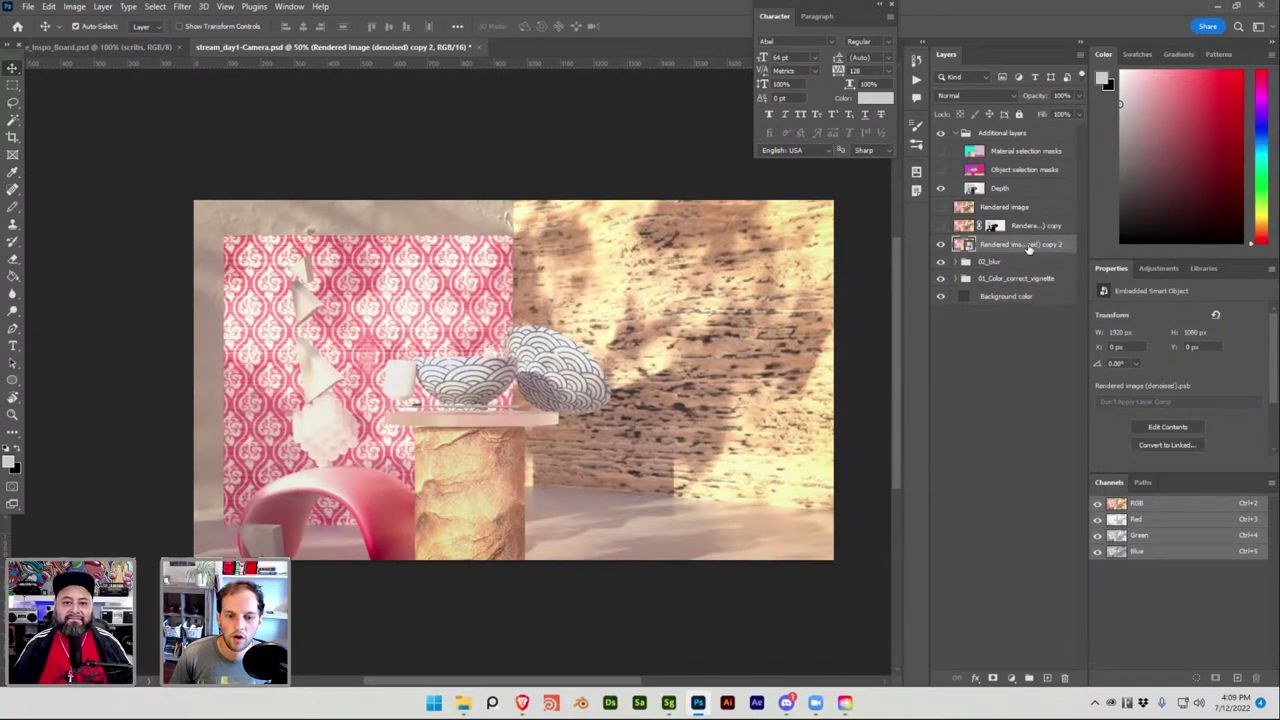
{"action": "key", "text": "ctrl+g"}
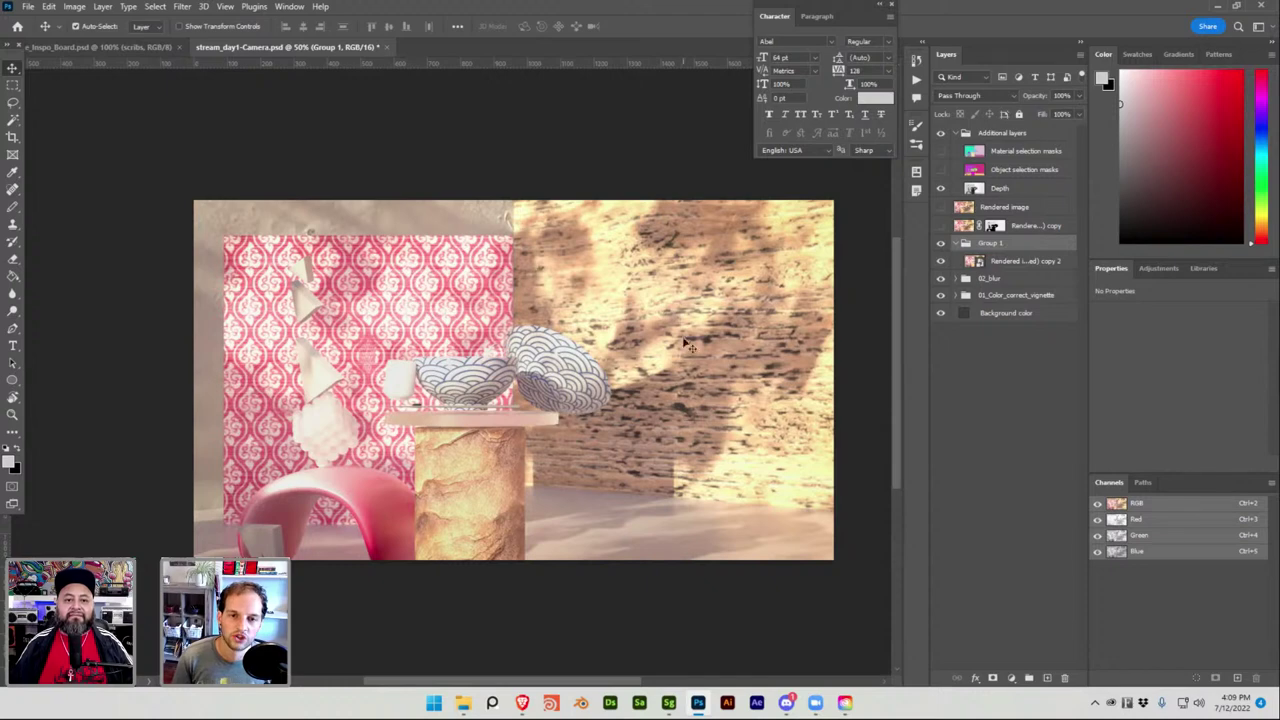
Compare the image with Group 1 shown and hidden, leave it shown, and select the Rendered image (denoised) copy 2 layer inside it.
{"action": "scroll", "coordinate": [449, 371], "scroll_direction": "up", "scroll_amount": 1, "text": "alt"}
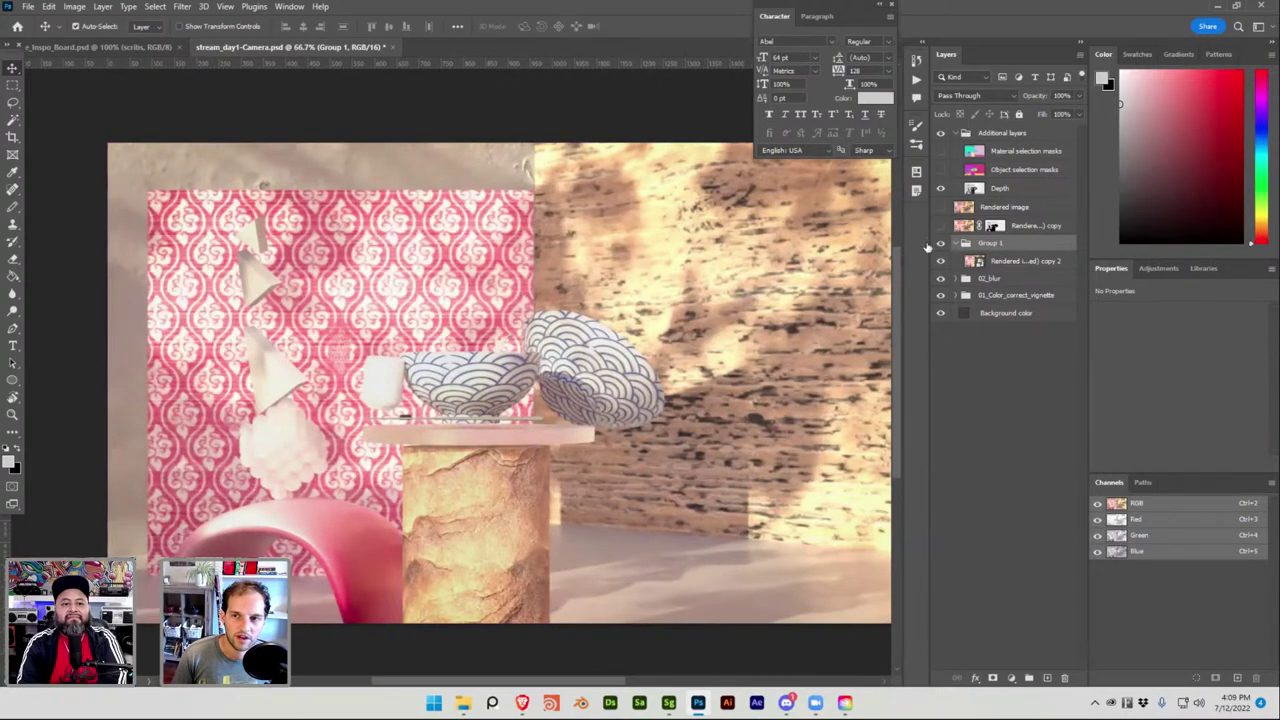
{"action": "left_click", "coordinate": [1036, 227]}
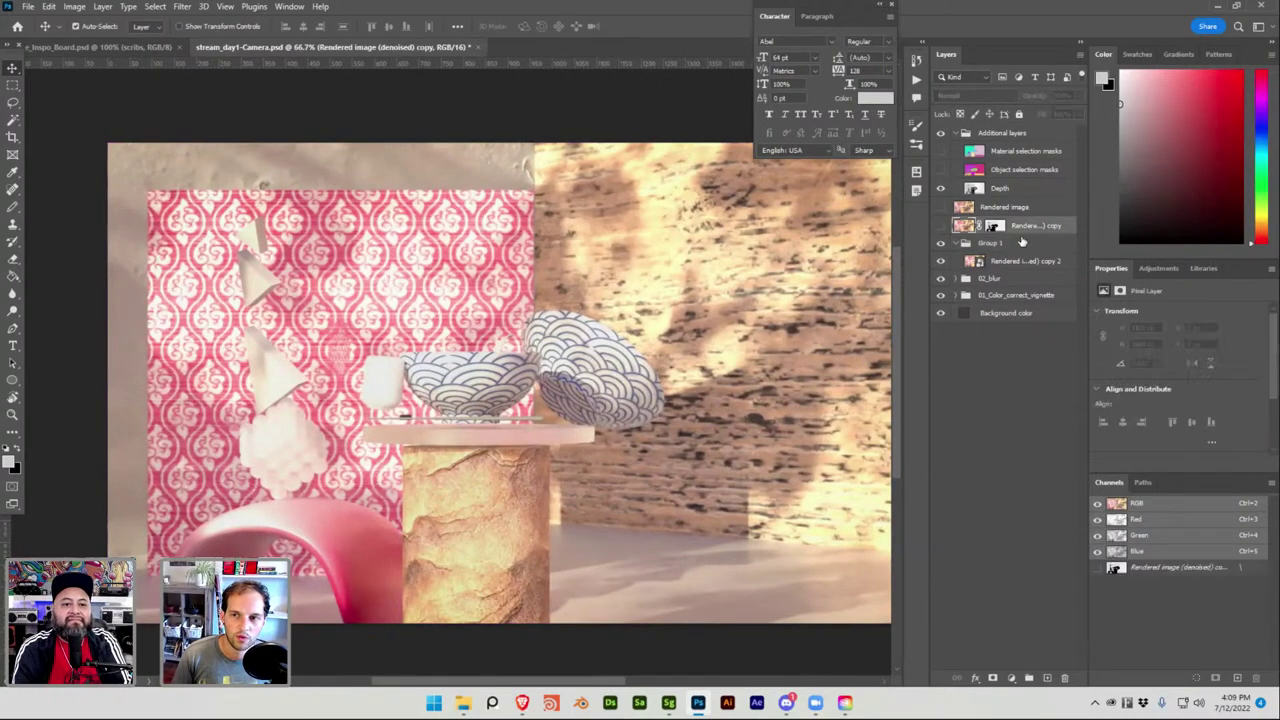
{"action": "left_click", "coordinate": [941, 244]}
{"action": "left_click", "coordinate": [941, 244]}
{"action": "left_click", "coordinate": [941, 244]}
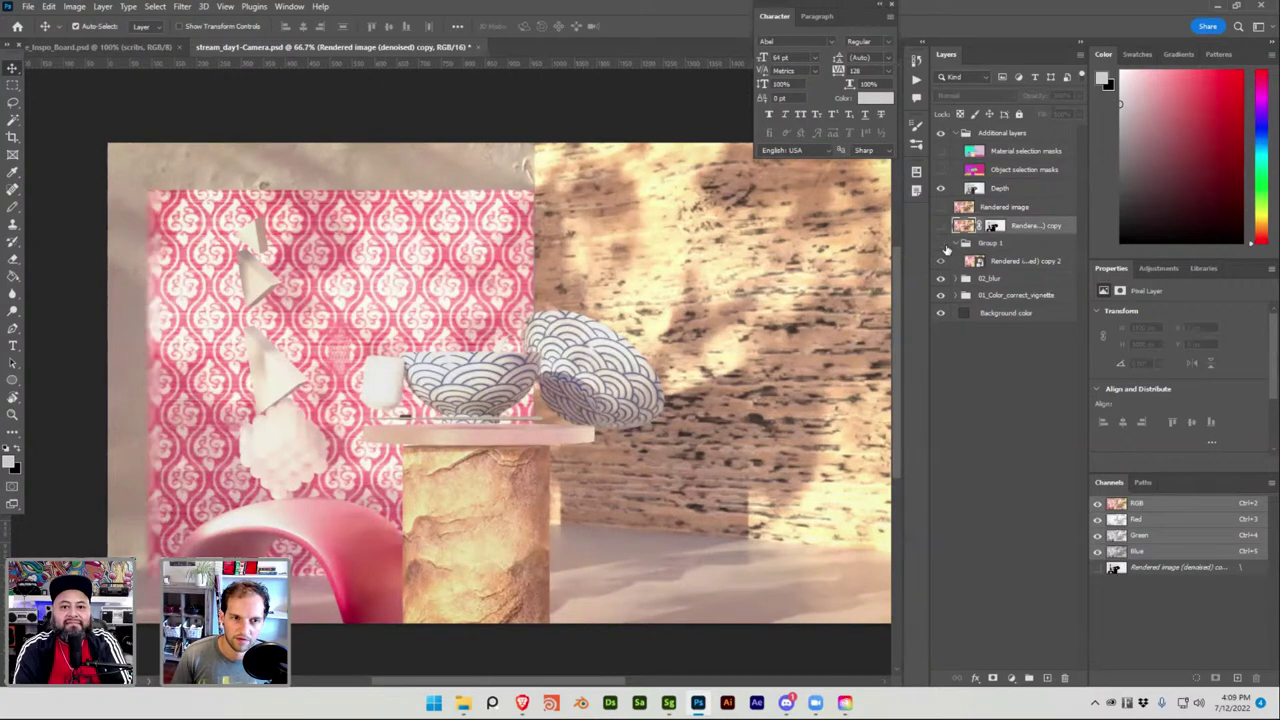
{"action": "left_click", "coordinate": [941, 244]}
{"action": "left_click", "coordinate": [941, 244]}
{"action": "left_click", "coordinate": [941, 244]}
{"action": "left_click", "coordinate": [941, 244]}
{"action": "left_click", "coordinate": [941, 244]}
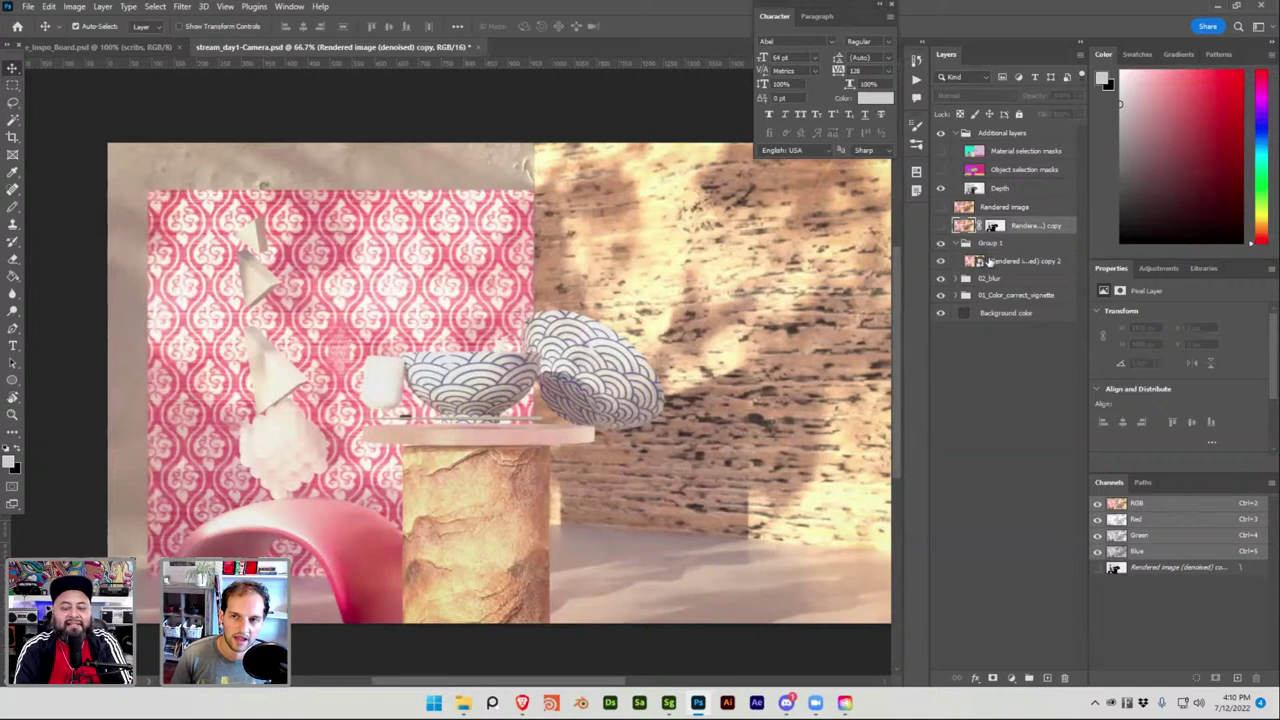
{"action": "left_click", "coordinate": [1005, 262]}
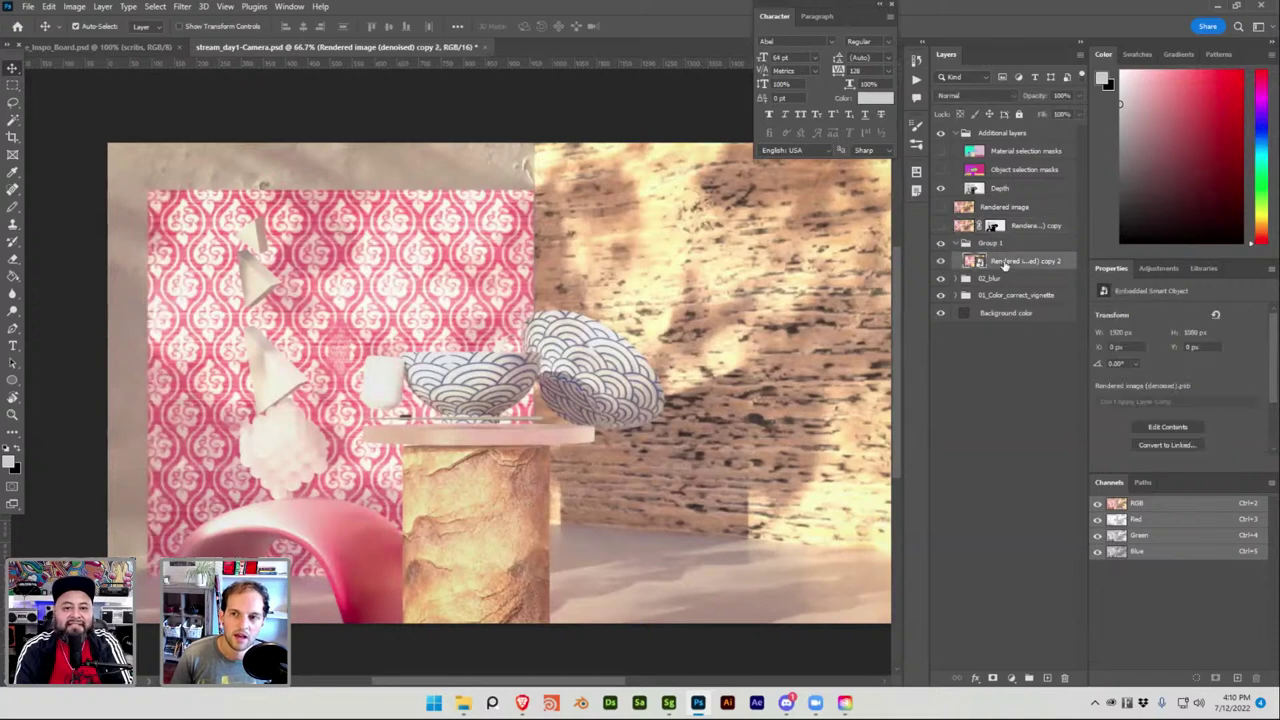
Rename Group 1 as 03_sharpen.
{"action": "left_click", "coordinate": [182, 8]}
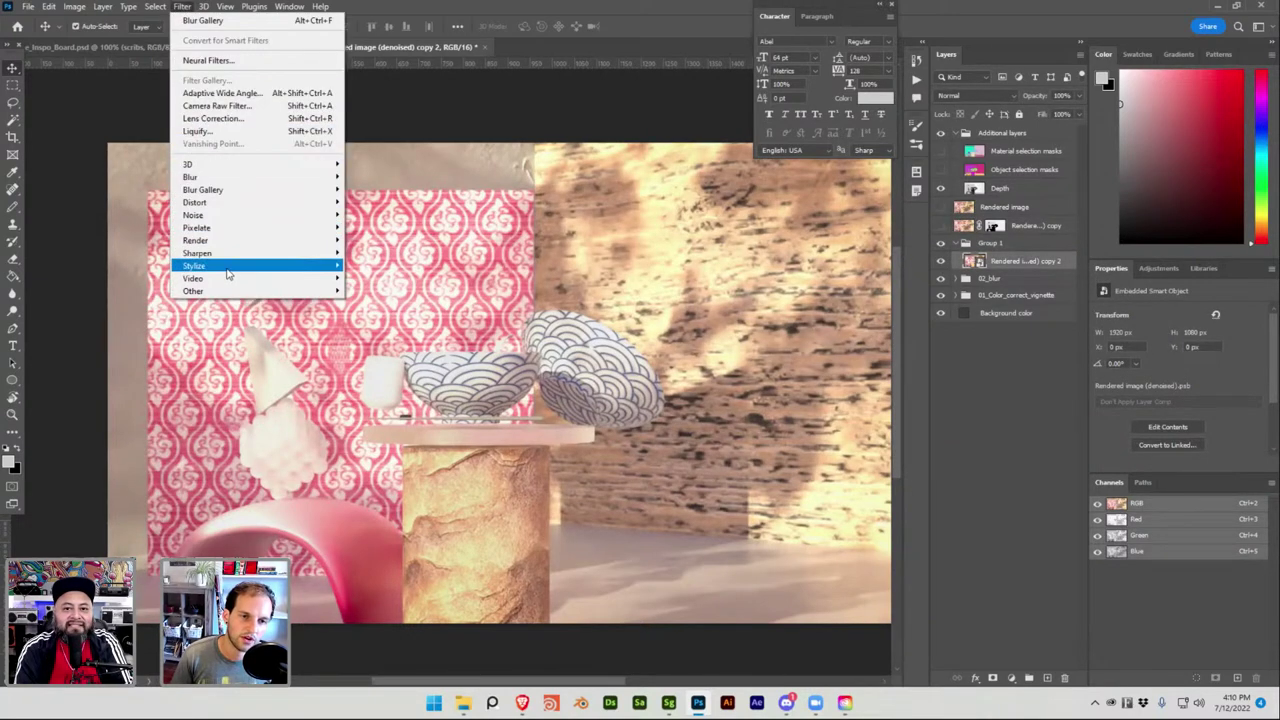
{"action": "double_click", "coordinate": [990, 243]}
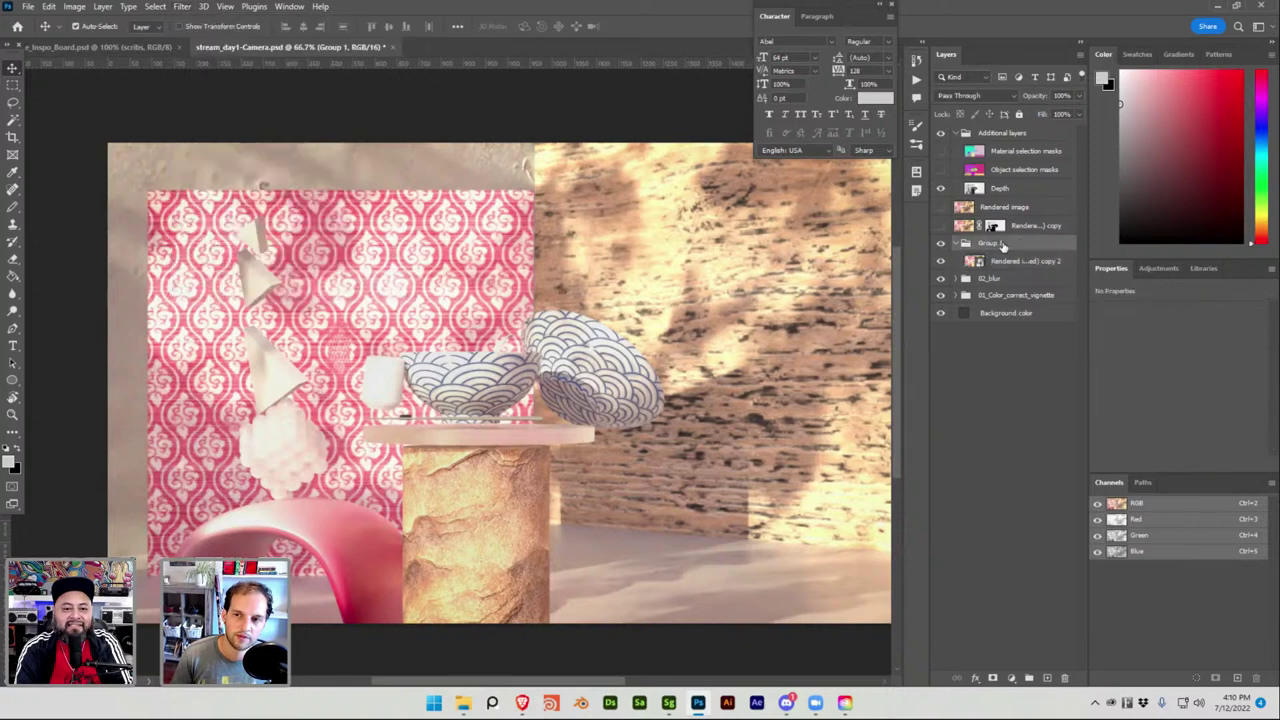
{"action": "type", "text": "03_"}
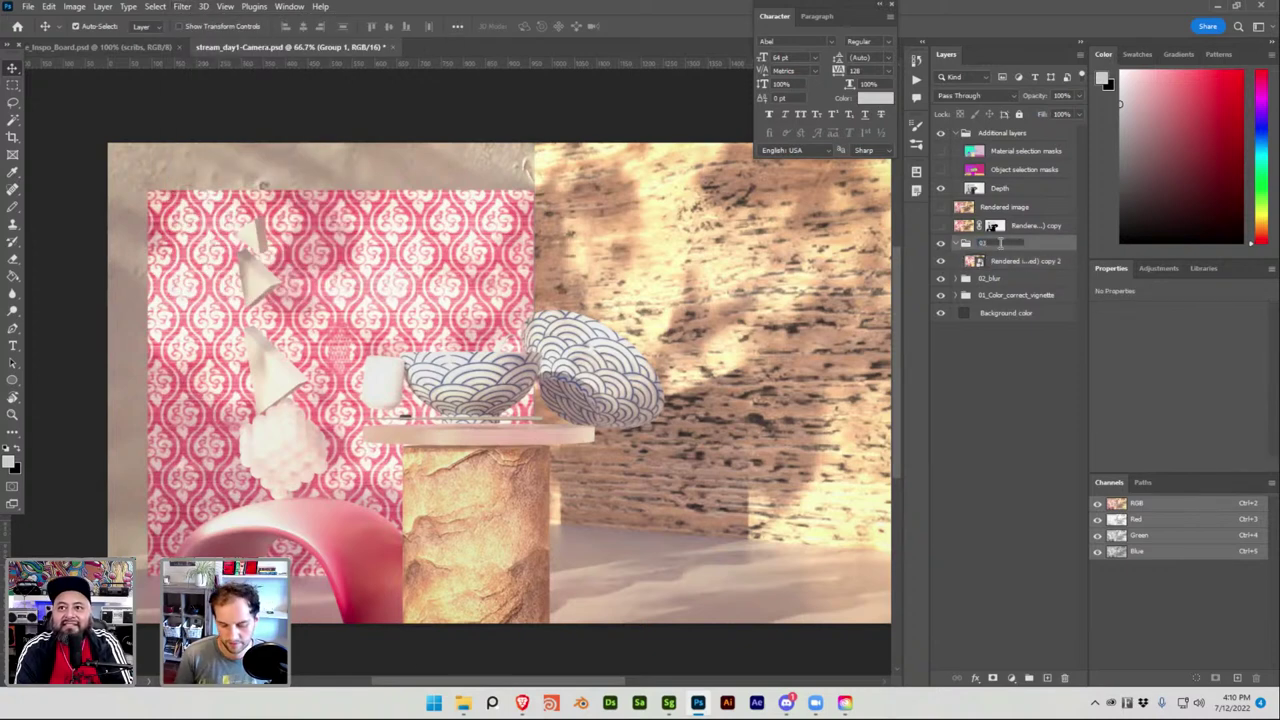
{"action": "type", "text": "sharpen"}
{"action": "key", "text": "Return"}
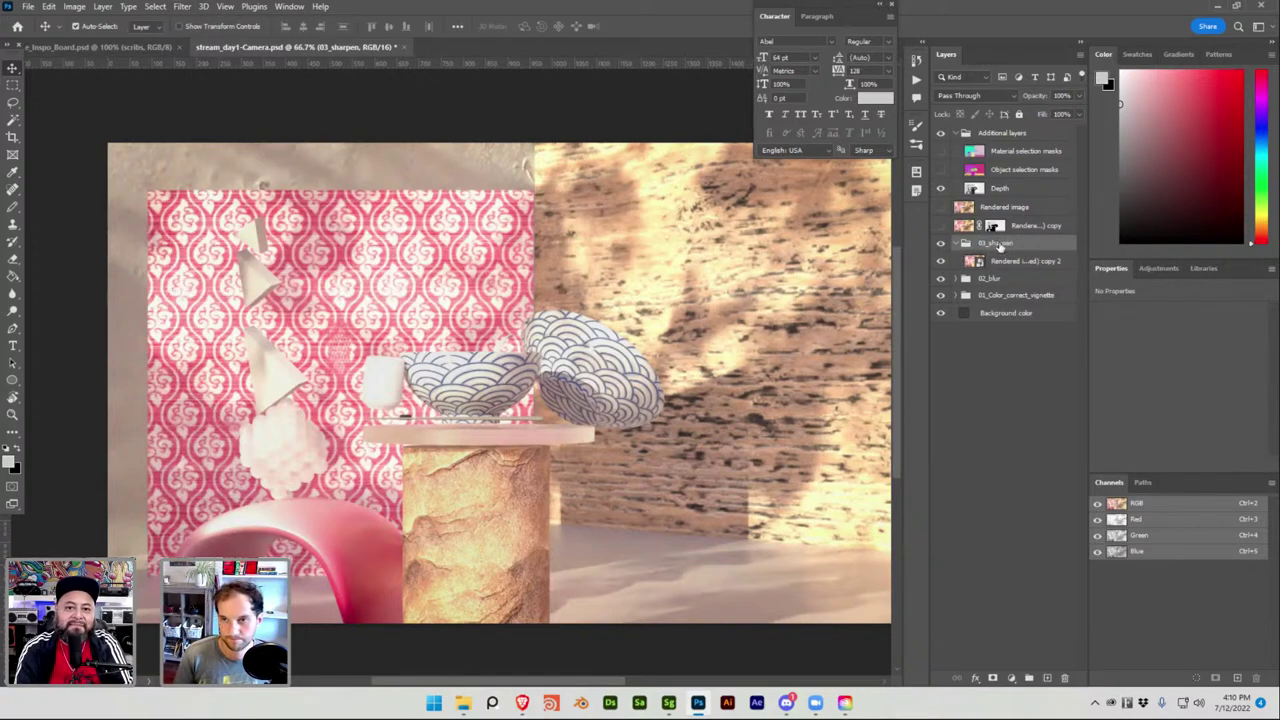
Apply a High Pass filter with a 1-pixel radius to the Rendered image (denoised) copy 2 layer in 03_sharpen.
{"action": "left_click", "coordinate": [181, 6]}
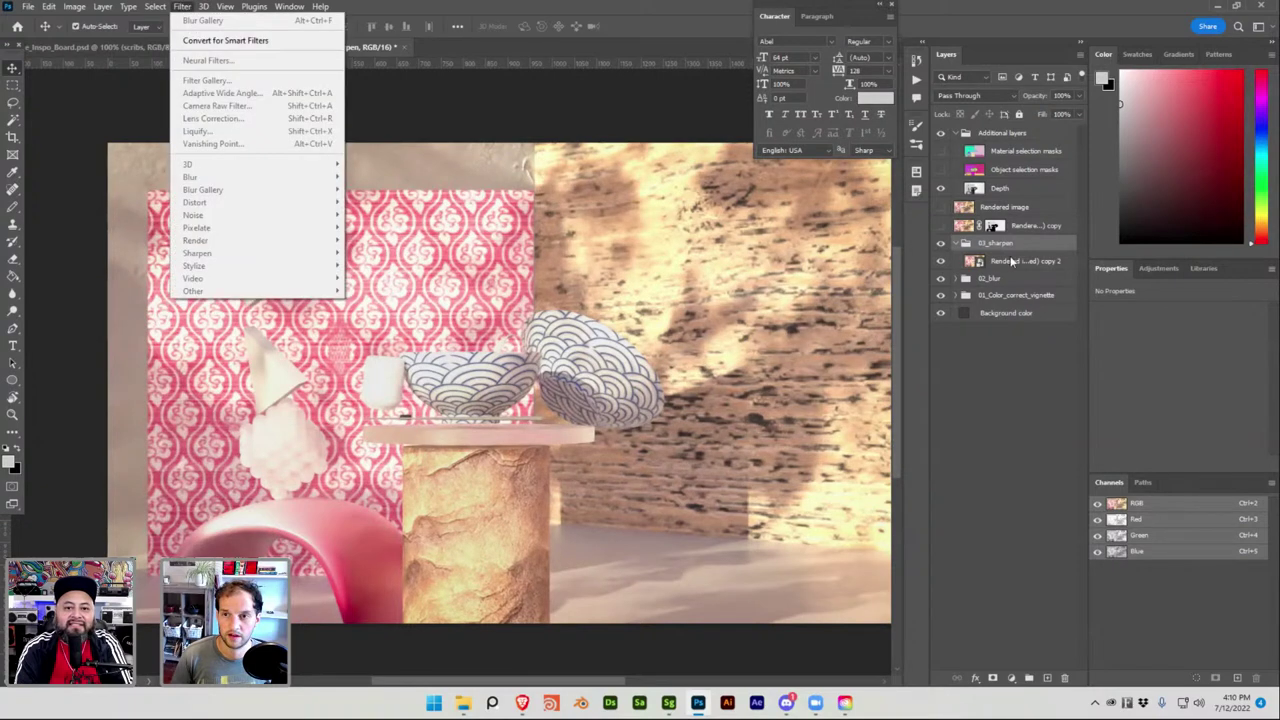
{"action": "left_click", "coordinate": [1012, 262]}
{"action": "left_click", "coordinate": [181, 6]}
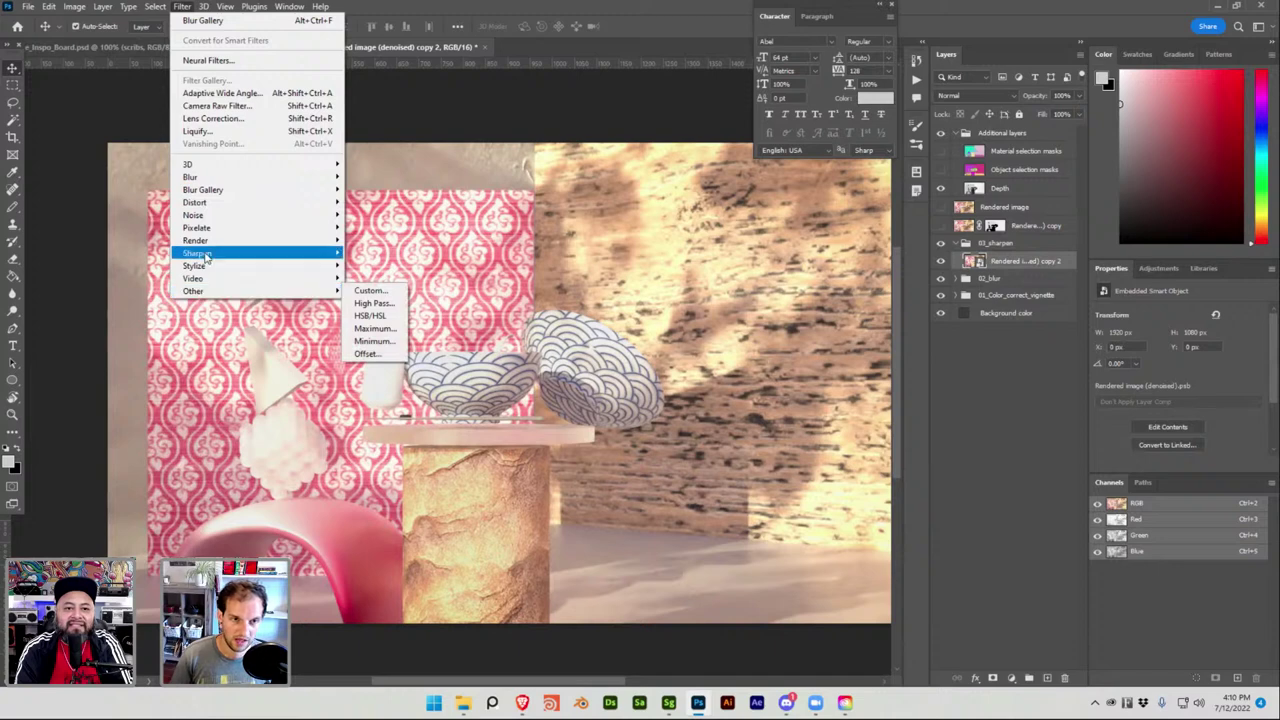
{"action": "mouse_move", "coordinate": [206, 257]}
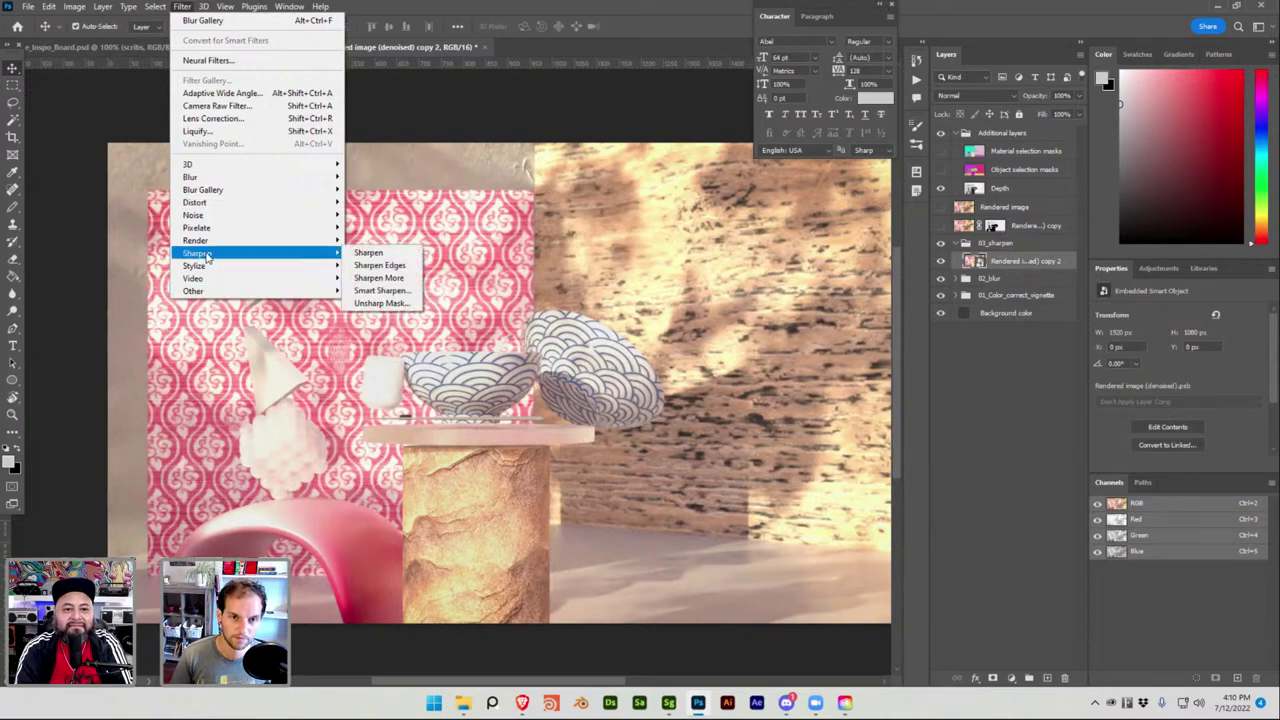
{"action": "mouse_move", "coordinate": [214, 291]}
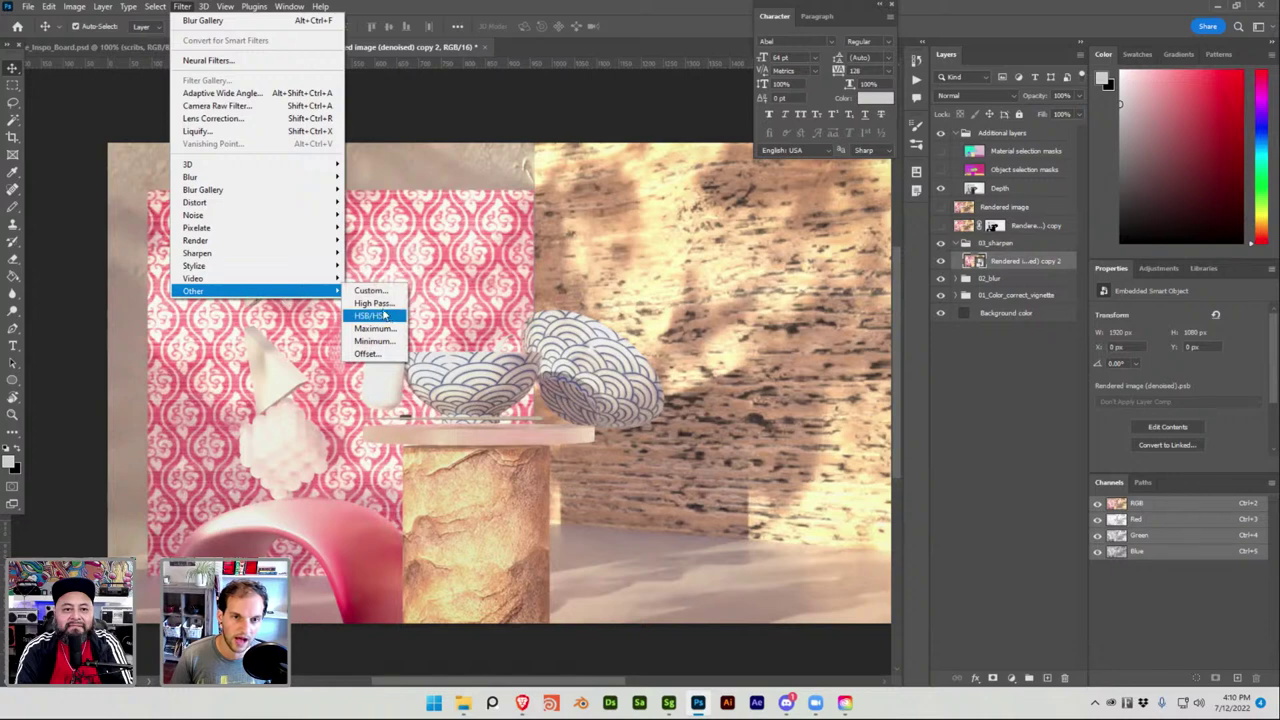
{"action": "left_click", "coordinate": [372, 306]}
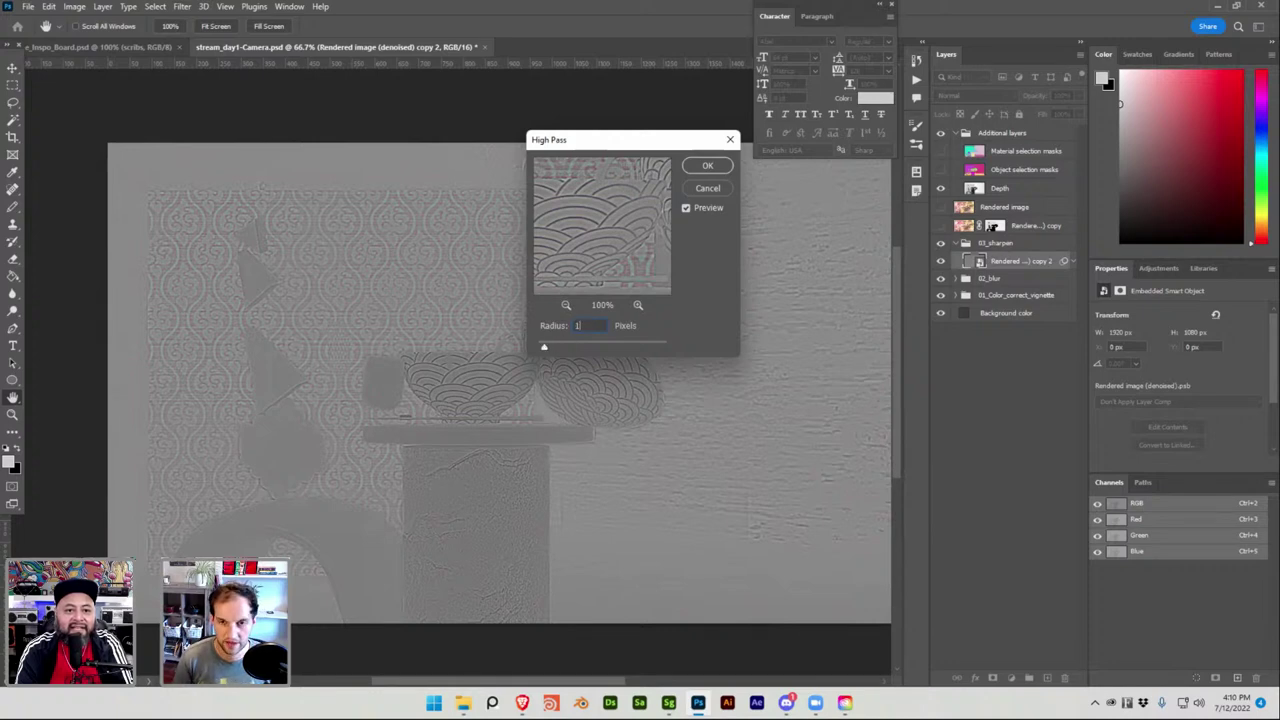
{"action": "key", "text": "Return"}
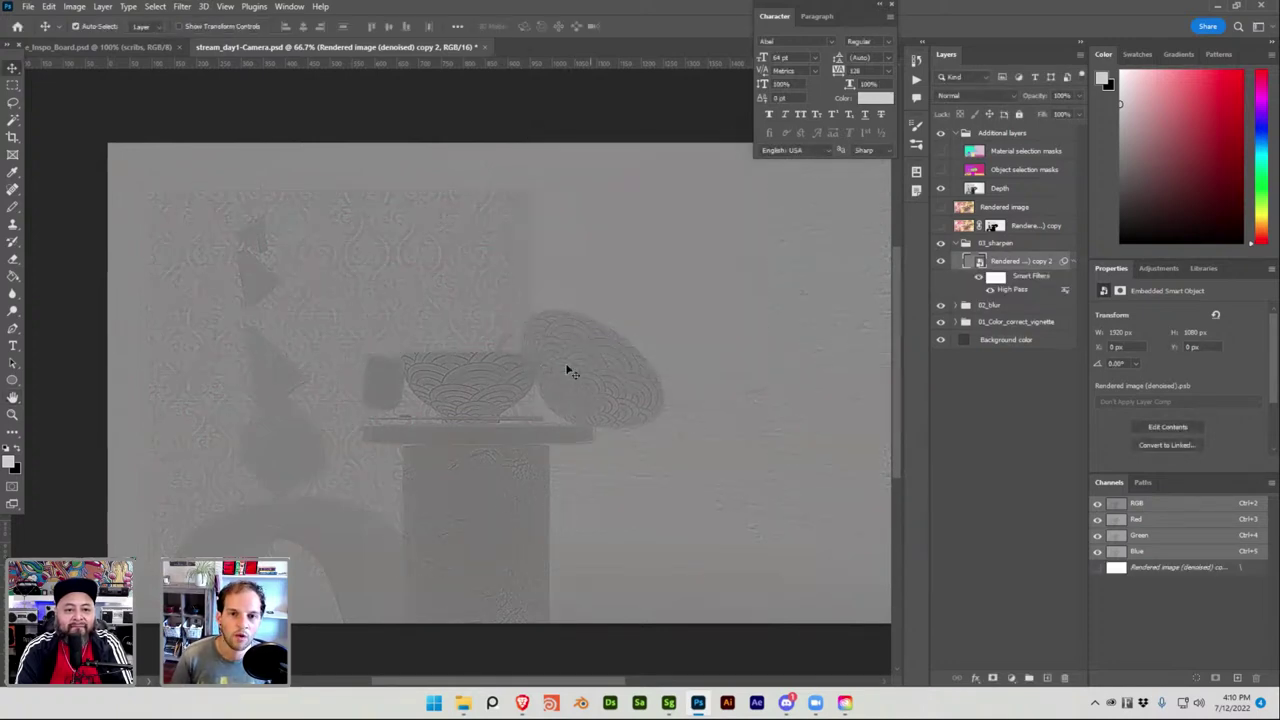
Set the blend mode of the high-pass layer in 03_sharpen to Hard Light.
{"action": "left_click_drag", "start_coordinate": [651, 383], "coordinate": [611, 380]}
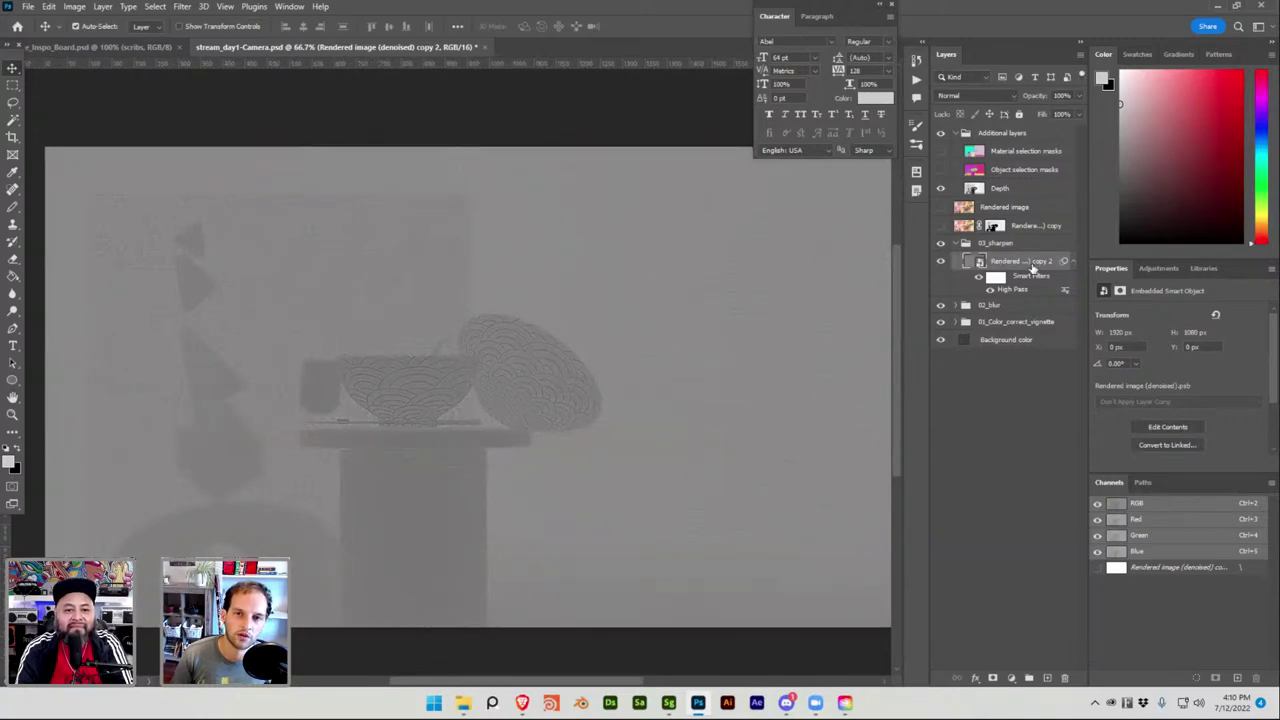
{"action": "left_click", "coordinate": [985, 93]}
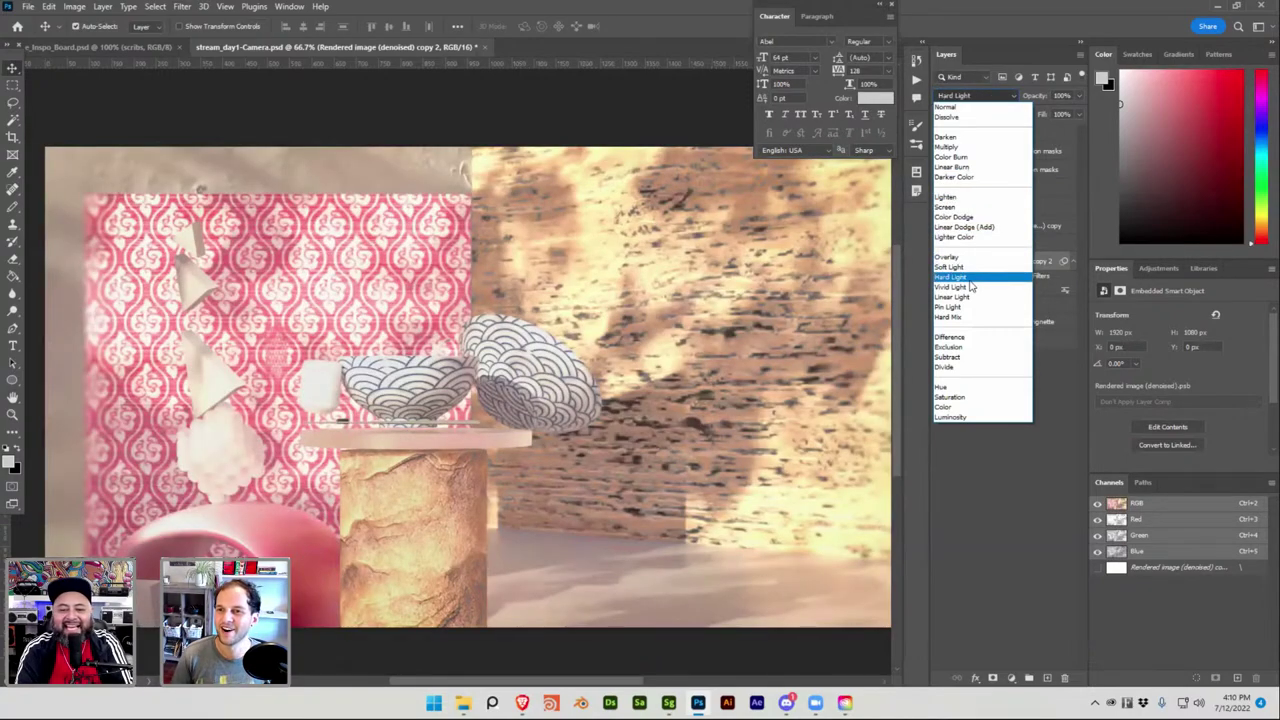
{"action": "left_click", "coordinate": [969, 279]}
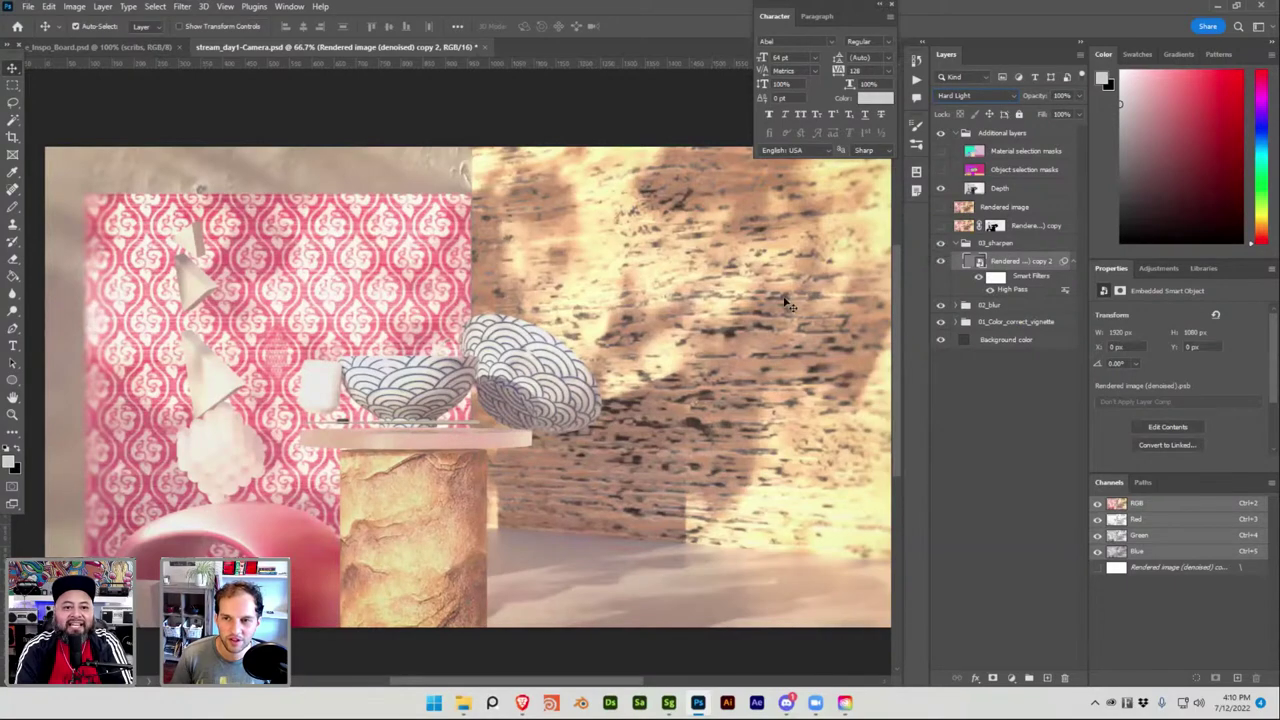
Compare the bowls at close range with the 03_sharpen group shown and hidden, and leave the group shown.
{"action": "key", "text": "ctrl+plus"}
{"action": "key", "text": "ctrl+plus"}
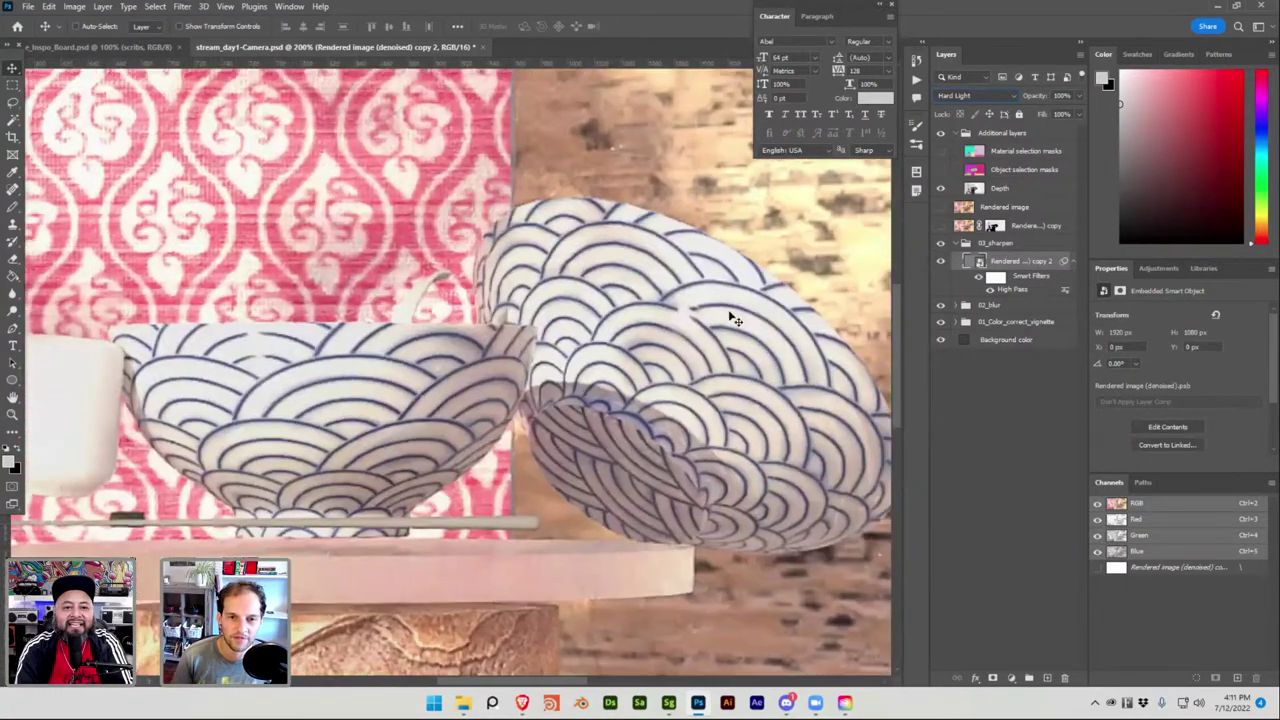
{"action": "left_click", "coordinate": [940, 245]}
{"action": "left_click", "coordinate": [940, 245]}
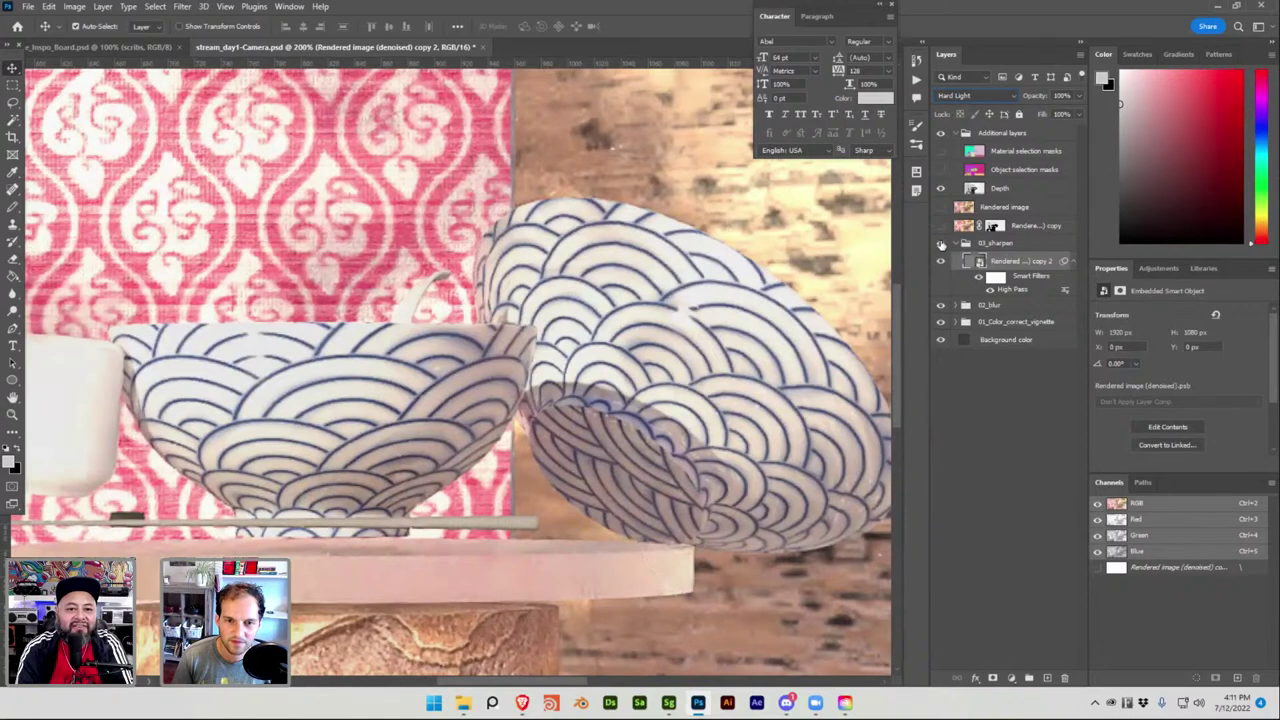
{"action": "left_click", "coordinate": [940, 245]}
{"action": "left_click", "coordinate": [940, 245]}
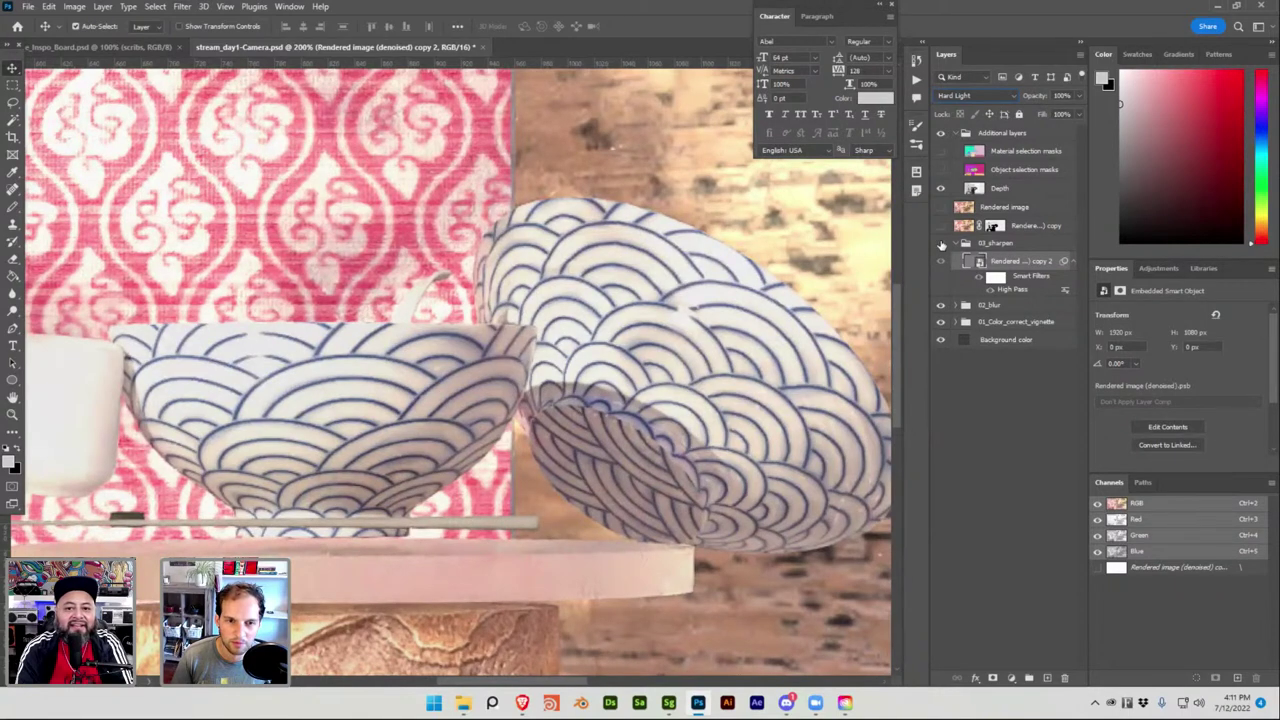
{"action": "left_click", "coordinate": [940, 245]}
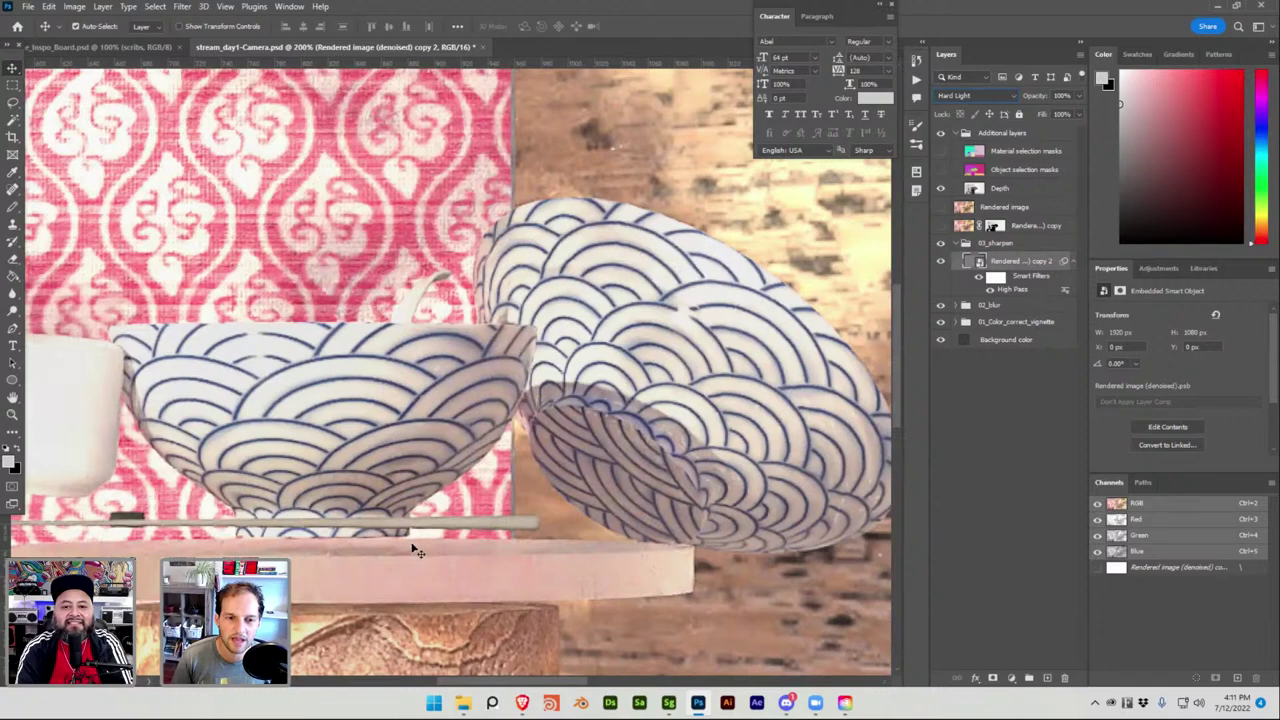
{"action": "scroll", "coordinate": [405, 545], "scroll_direction": "down", "scroll_amount": 5, "text": "alt"}
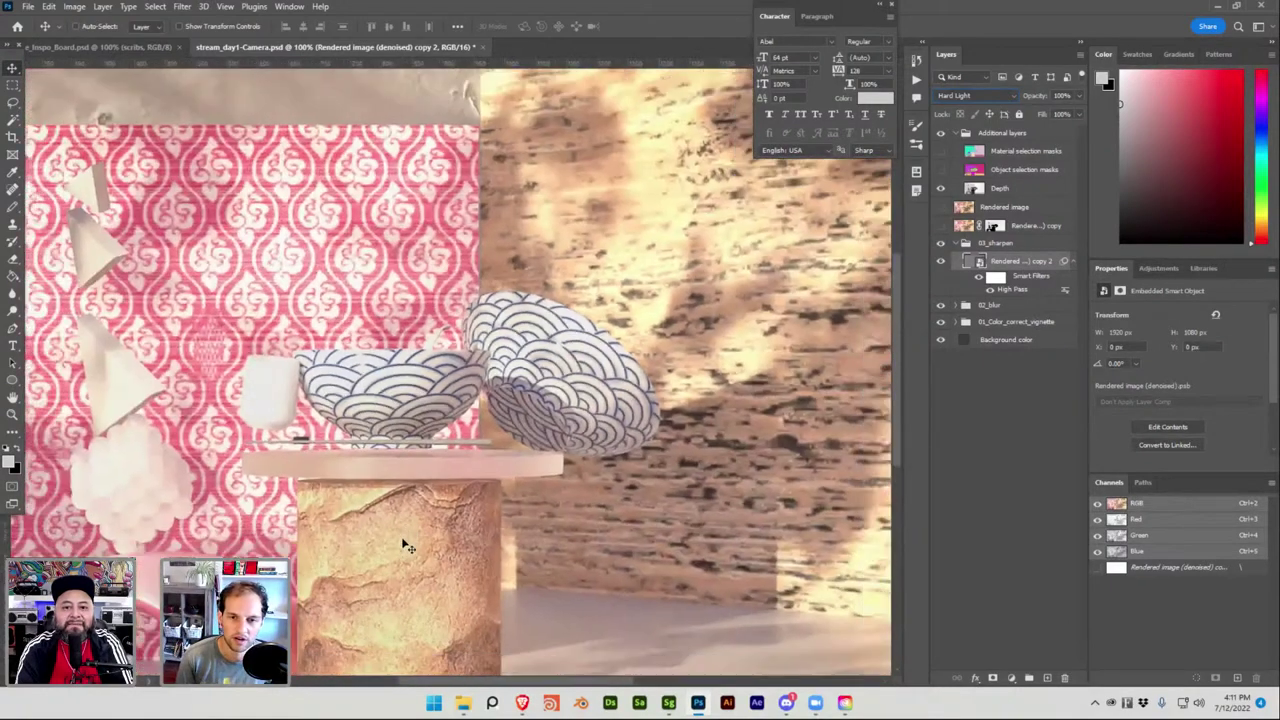
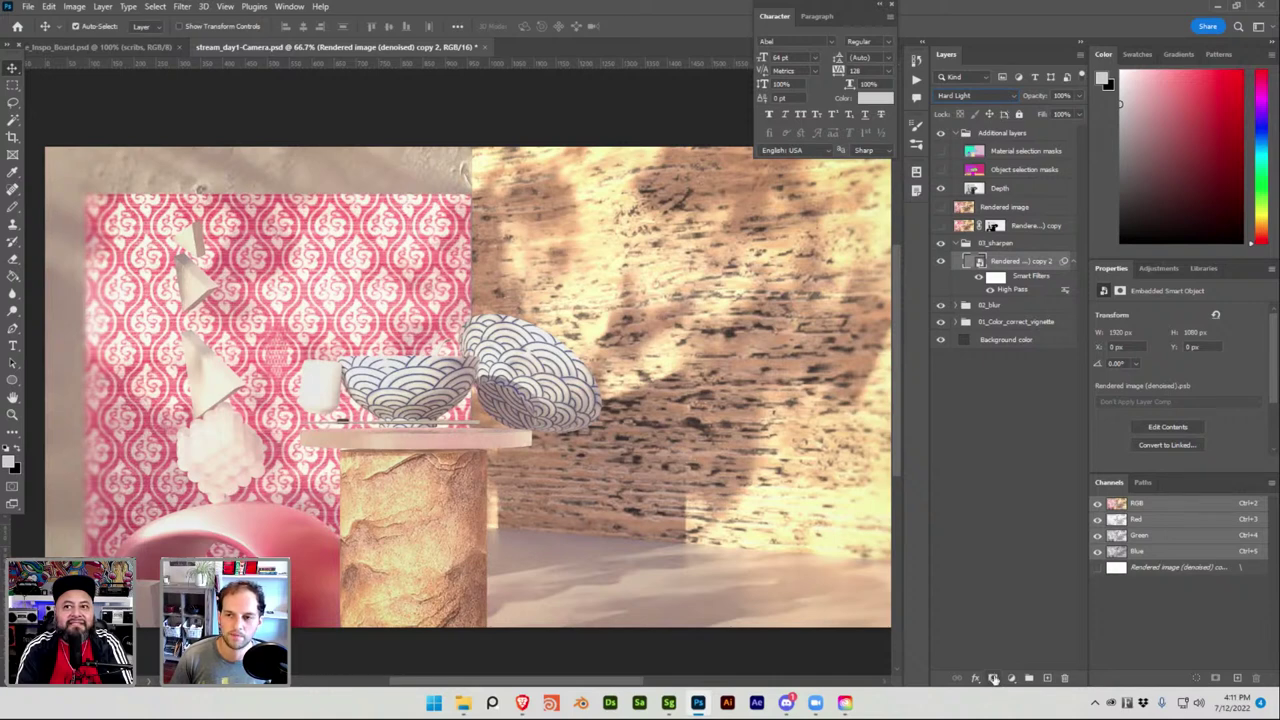
Add a layer mask to the Rendered image (denoised) copy 2 layer and switch to the Brush tool.
{"action": "left_click", "coordinate": [993, 679]}
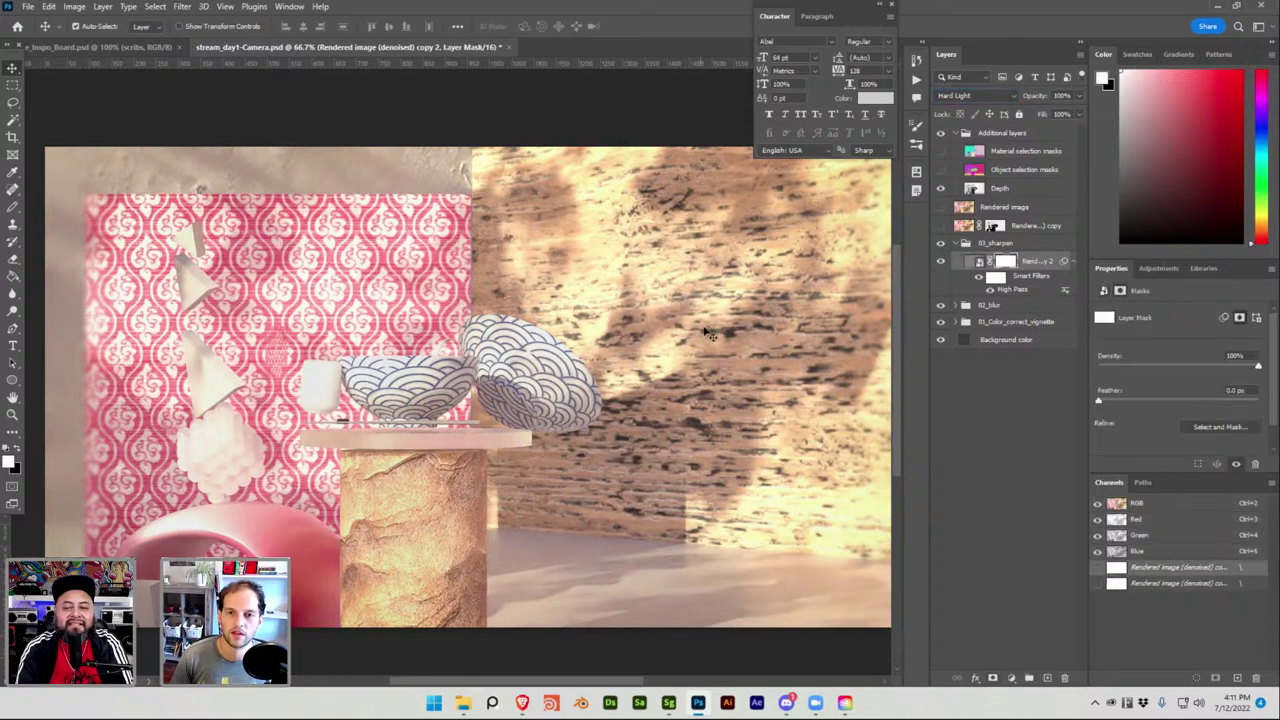
{"action": "key", "text": "b"}
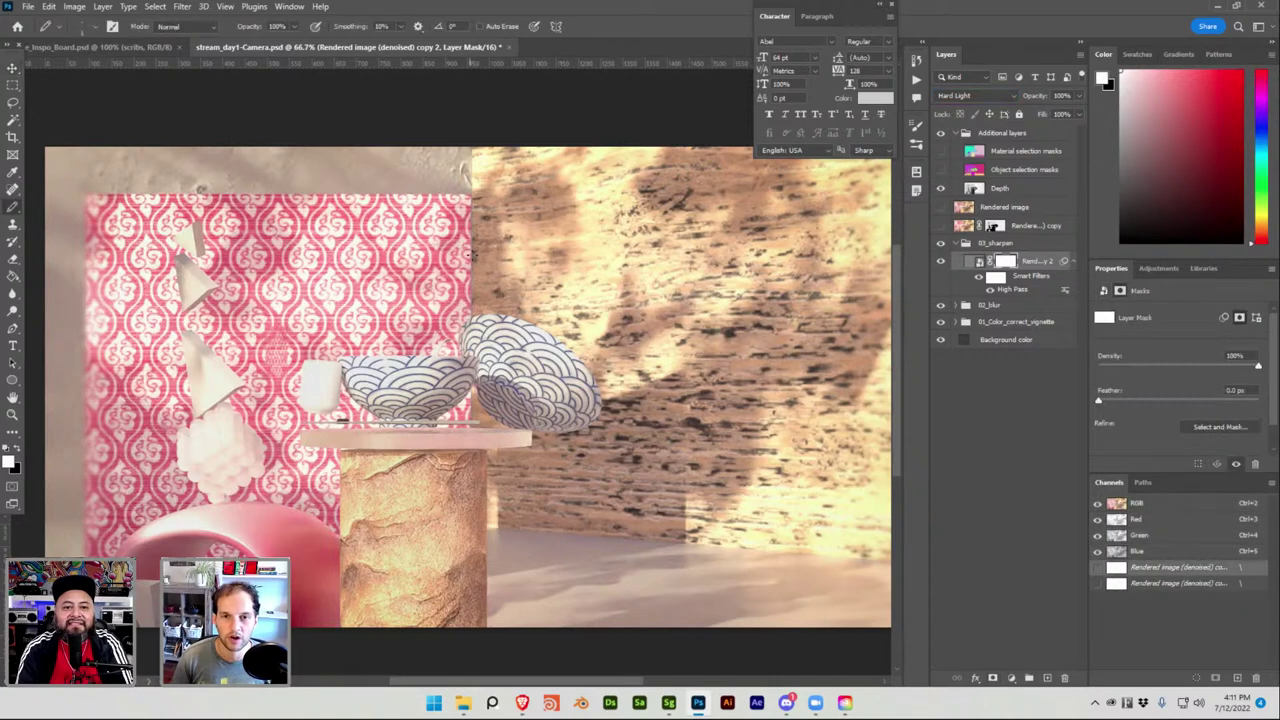
{"action": "right_click", "coordinate": [8, 212]}
{"action": "left_click", "coordinate": [32, 206]}
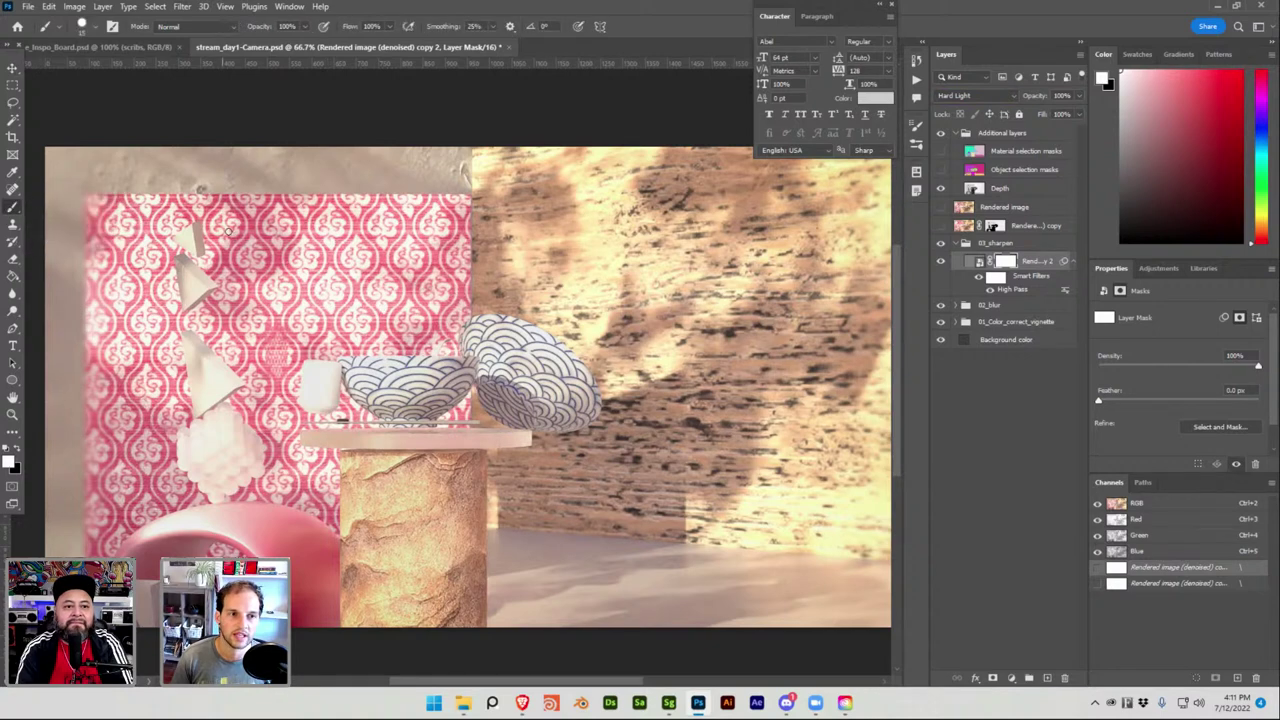
Enlarge the brush to 250 px and paint black over the floor in the layer mask to hide the sharpening there.
{"action": "key", "text": "bracketright"}
{"action": "key", "text": "bracketright"}
{"action": "key", "text": "bracketright"}
{"action": "key", "text": "bracketright"}
{"action": "key", "text": "bracketright"}
{"action": "key", "text": "bracketright"}
{"action": "key", "text": "bracketright"}
{"action": "key", "text": "bracketright"}
{"action": "key", "text": "bracketright"}
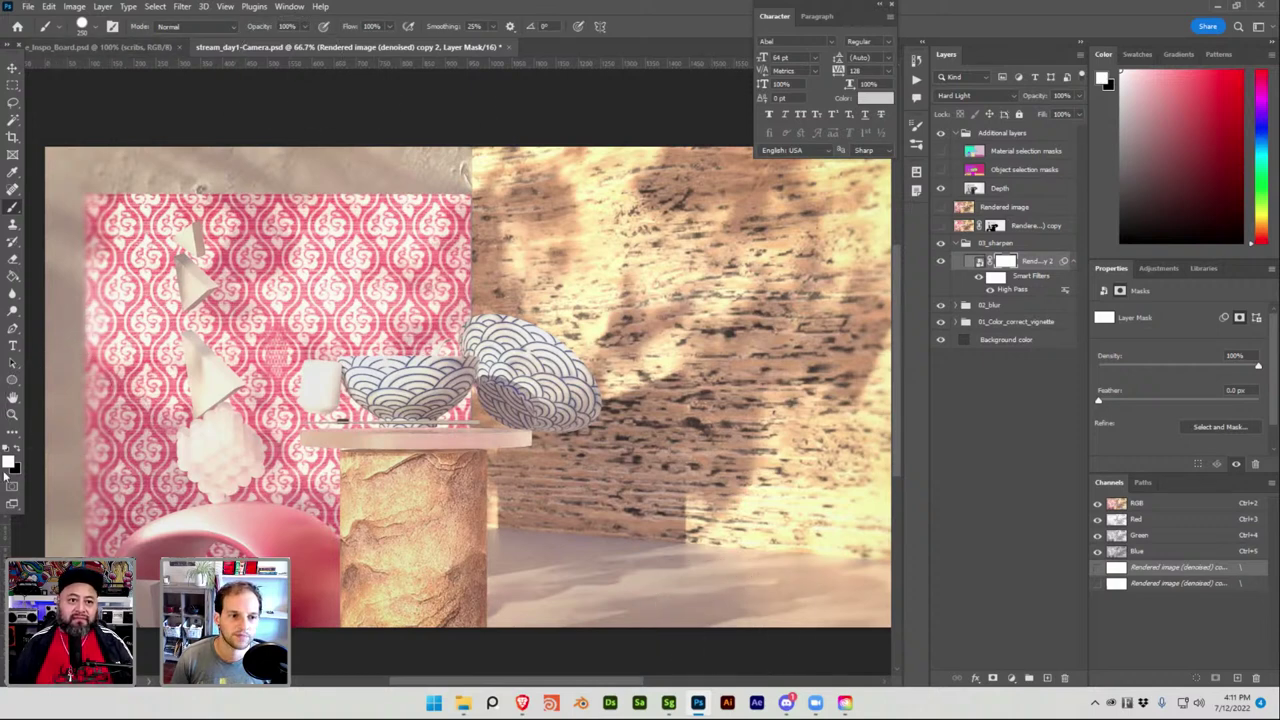
{"action": "key", "text": "x"}
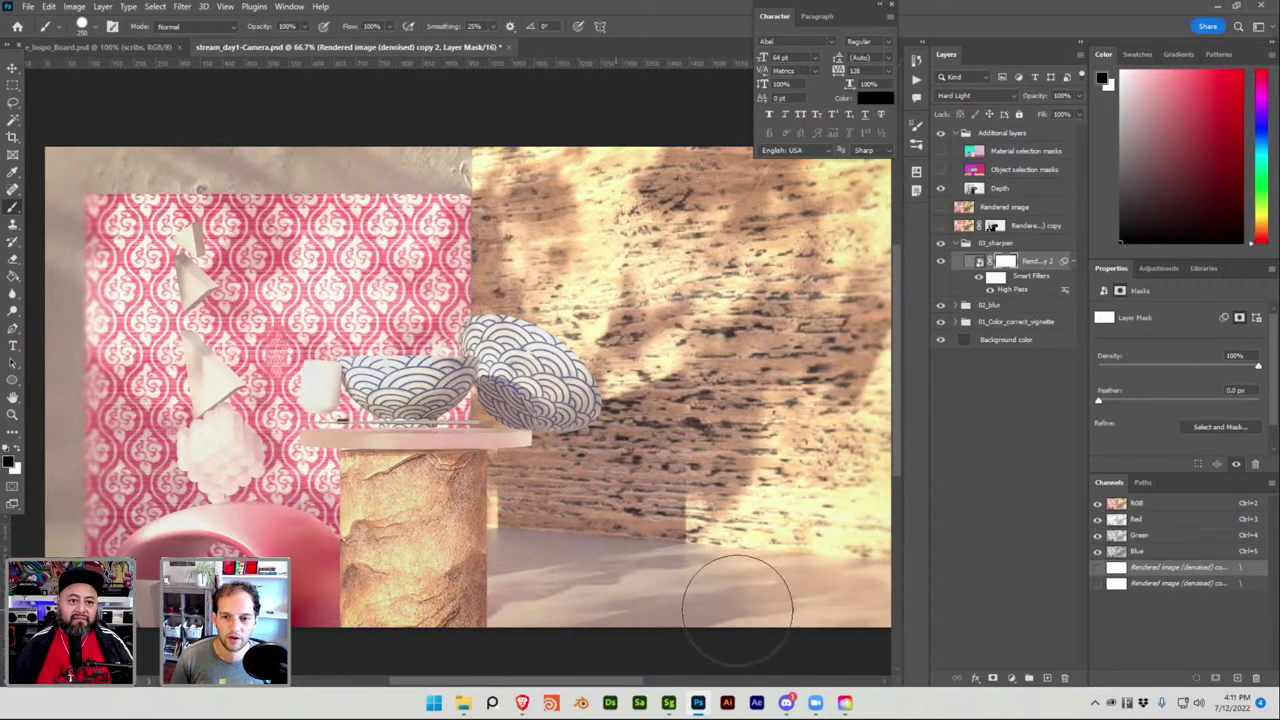
{"action": "mouse_move", "coordinate": [607, 582]}
{"action": "left_mouse_down"}
{"action": "mouse_move", "coordinate": [680, 590]}
{"action": "mouse_move", "coordinate": [710, 614]}
{"action": "mouse_move", "coordinate": [661, 592]}
{"action": "mouse_move", "coordinate": [835, 607]}
{"action": "mouse_move", "coordinate": [597, 583]}
{"action": "mouse_move", "coordinate": [641, 609]}
{"action": "mouse_move", "coordinate": [594, 586]}
{"action": "left_mouse_up"}
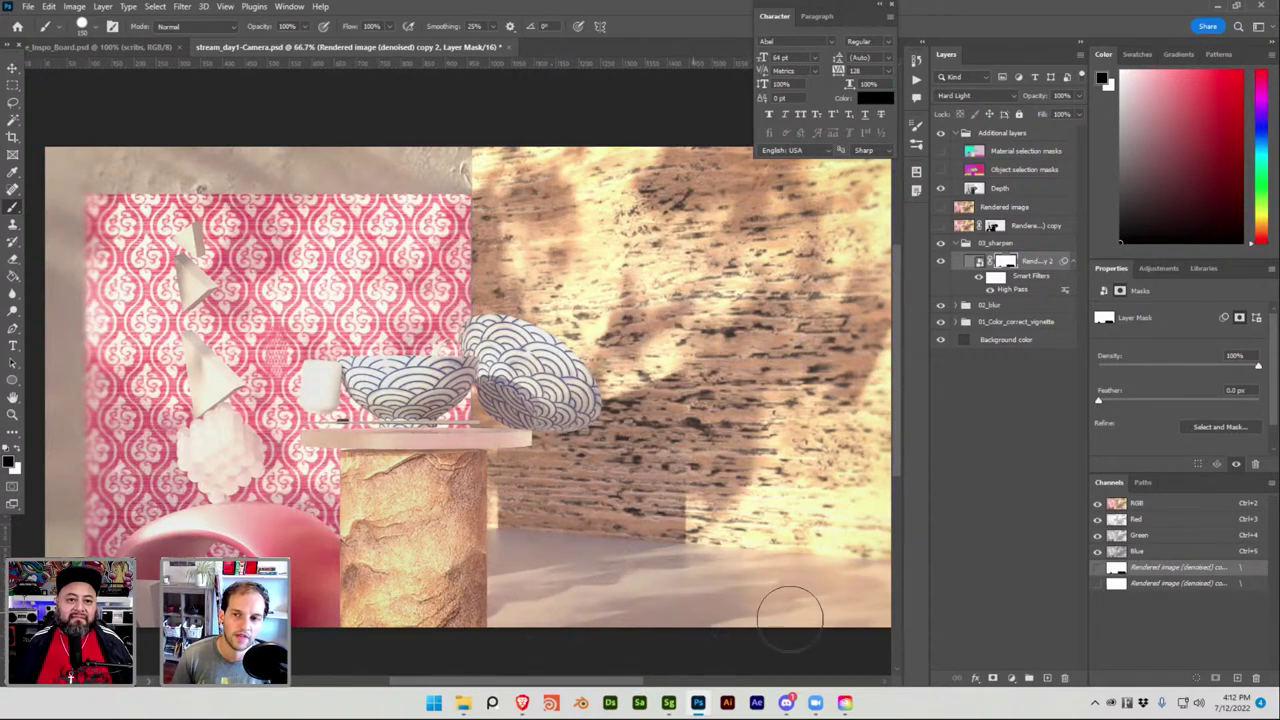
Select the 03_sharpen group, save the document and collapse the group.
{"action": "left_click", "coordinate": [963, 250]}
{"action": "key", "text": "ctrl+s"}
{"action": "left_click", "coordinate": [955, 244]}
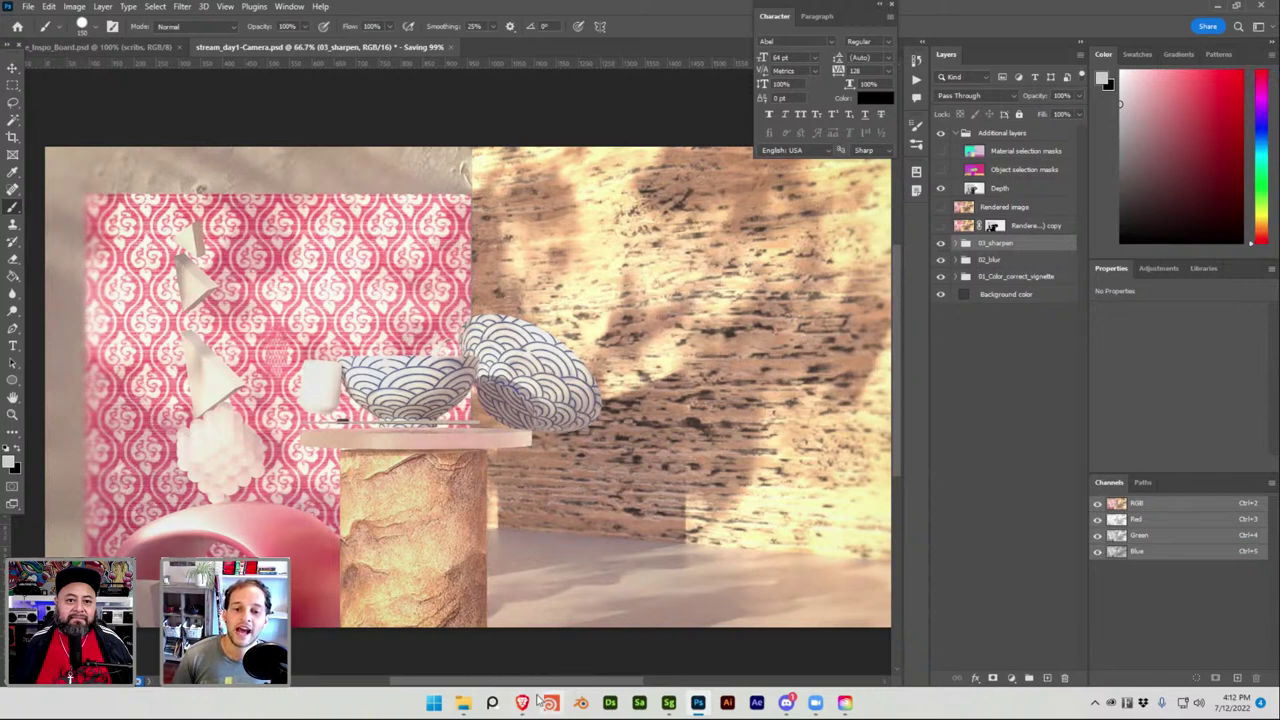
{"action": "mouse_move", "coordinate": [526, 703]}
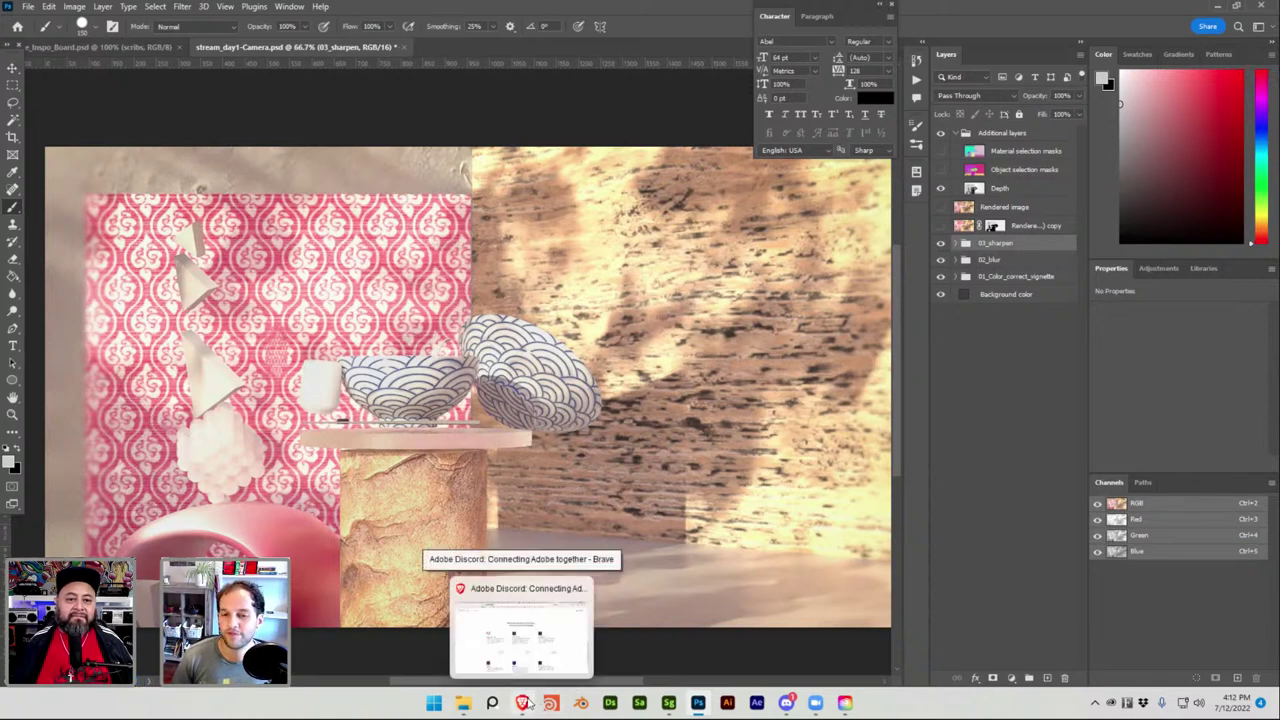
{"action": "mouse_move", "coordinate": [785, 702]}
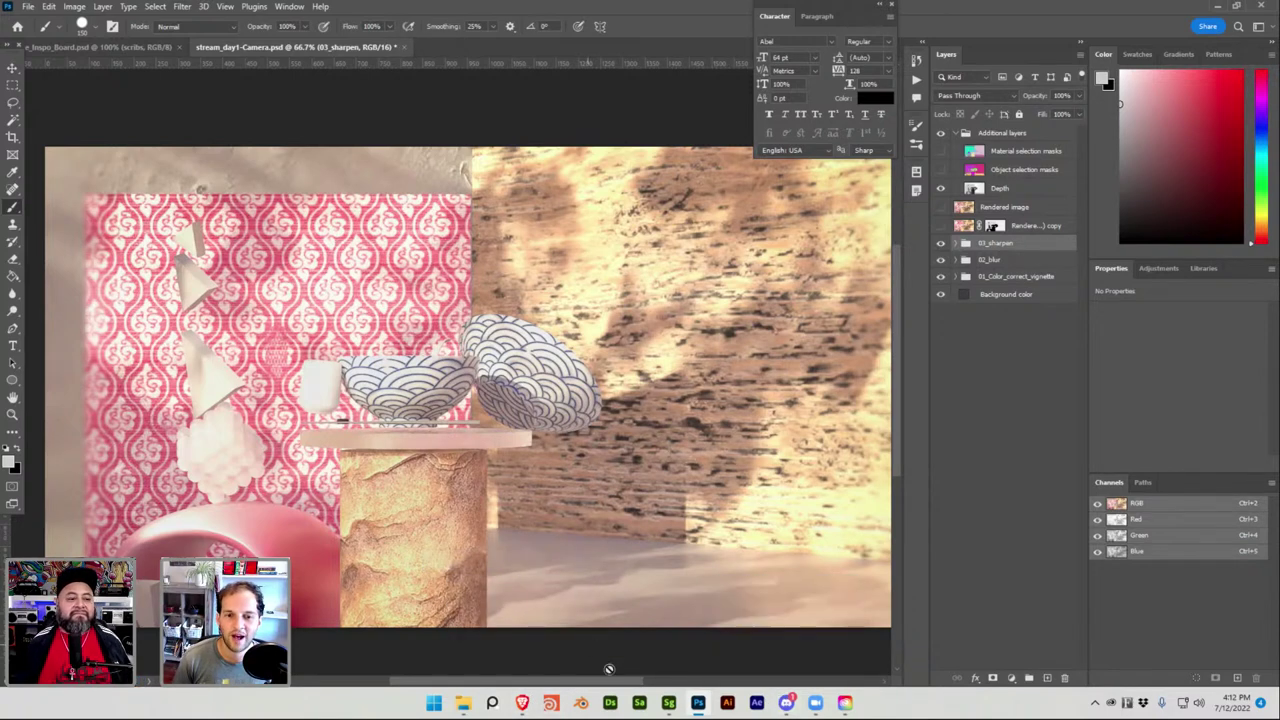
Show the Photoshop actions, collapse the Mixer Brush Cloning Paint action and select the CHROMATIC ABERRATIONS set.
{"action": "left_click", "coordinate": [916, 80]}
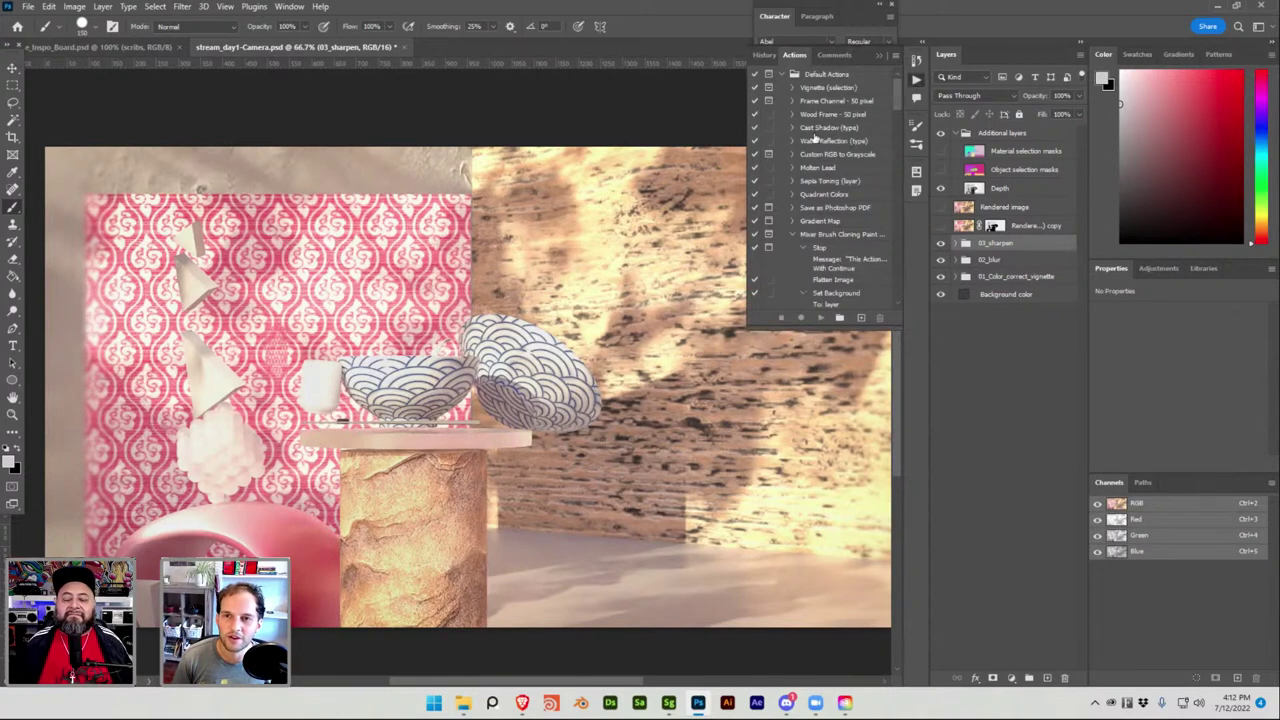
{"action": "scroll", "coordinate": [810, 190], "scroll_direction": "down", "scroll_amount": 3}
{"action": "scroll", "coordinate": [810, 190], "scroll_direction": "down", "scroll_amount": 2}
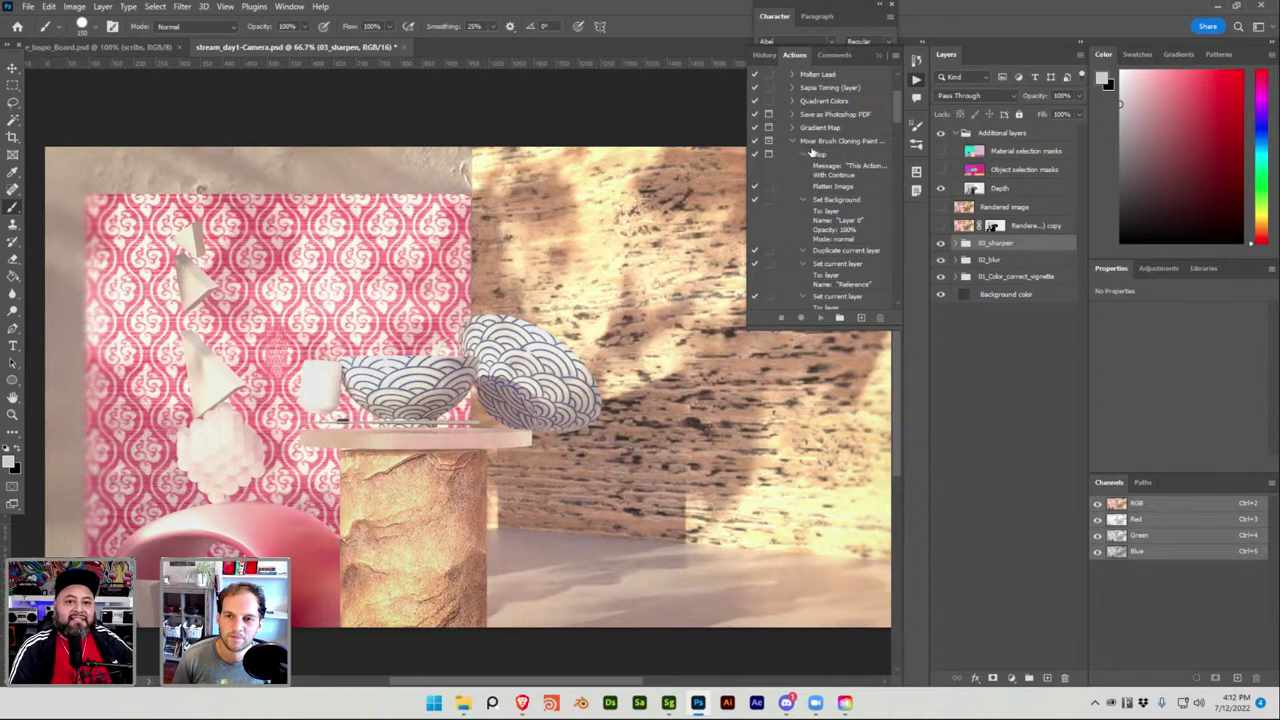
{"action": "left_click", "coordinate": [792, 141]}
{"action": "left_click", "coordinate": [813, 158]}
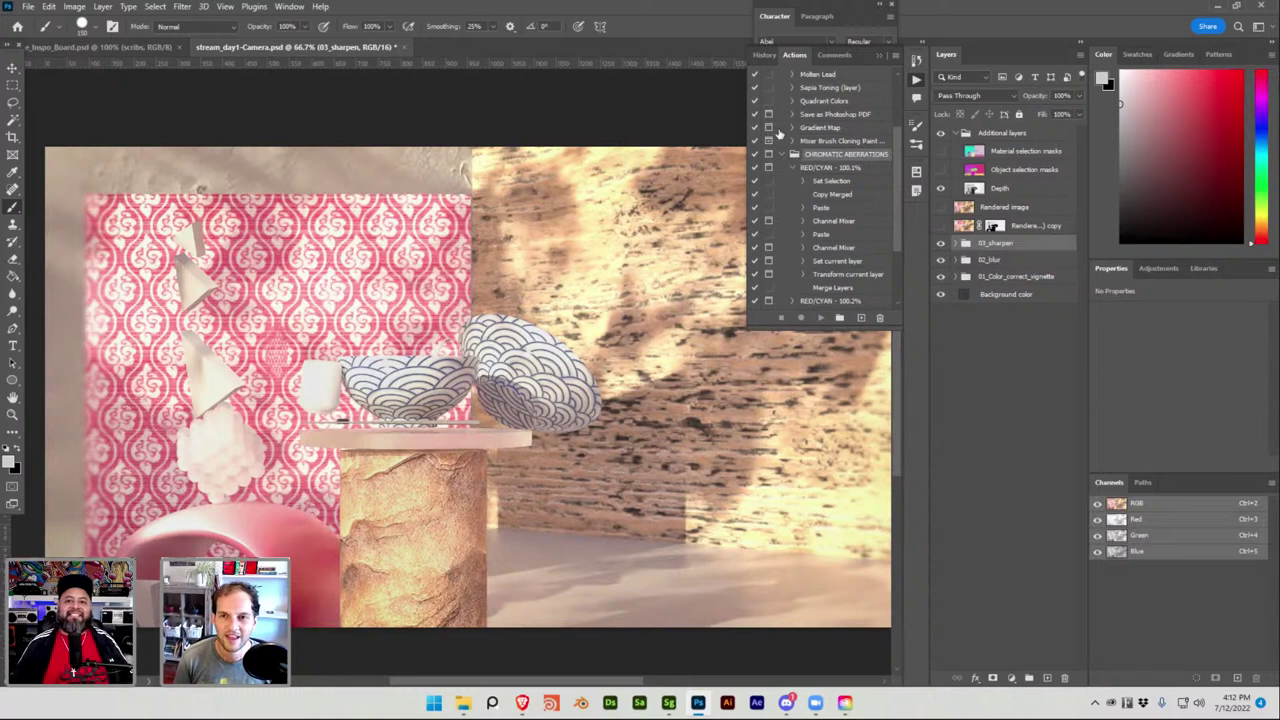
{"action": "scroll", "coordinate": [778, 214], "scroll_direction": "down", "scroll_amount": 2}
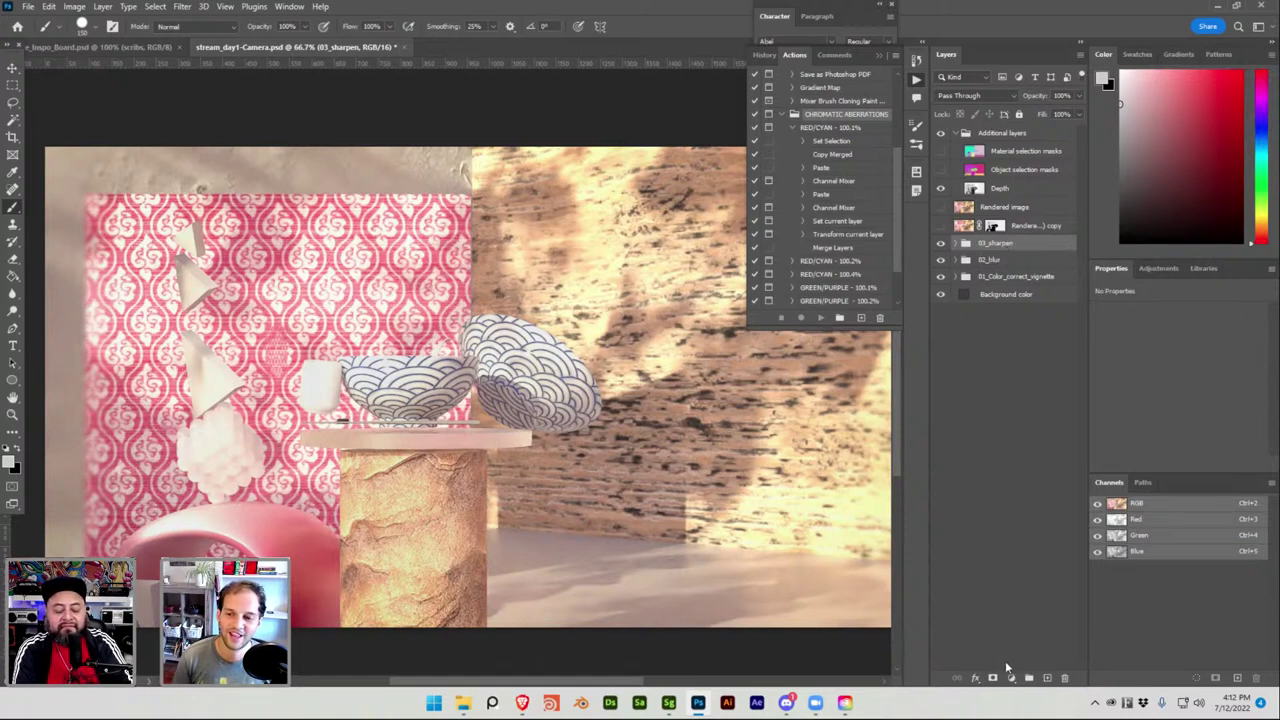
Undo a newly added empty layer and expand the 03_sharpen and 01_Color_correct_vignette groups.
{"action": "left_click", "coordinate": [1046, 678]}
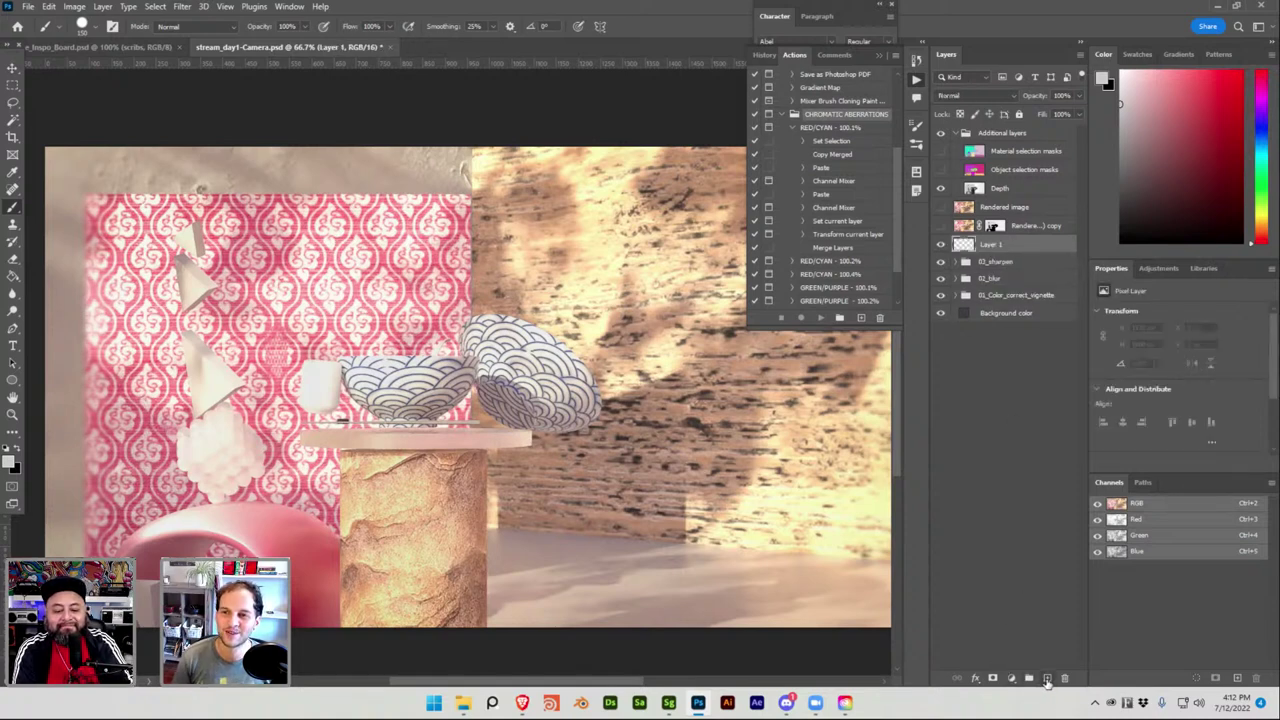
{"action": "key", "text": "ctrl+z"}
{"action": "left_click", "coordinate": [965, 243]}
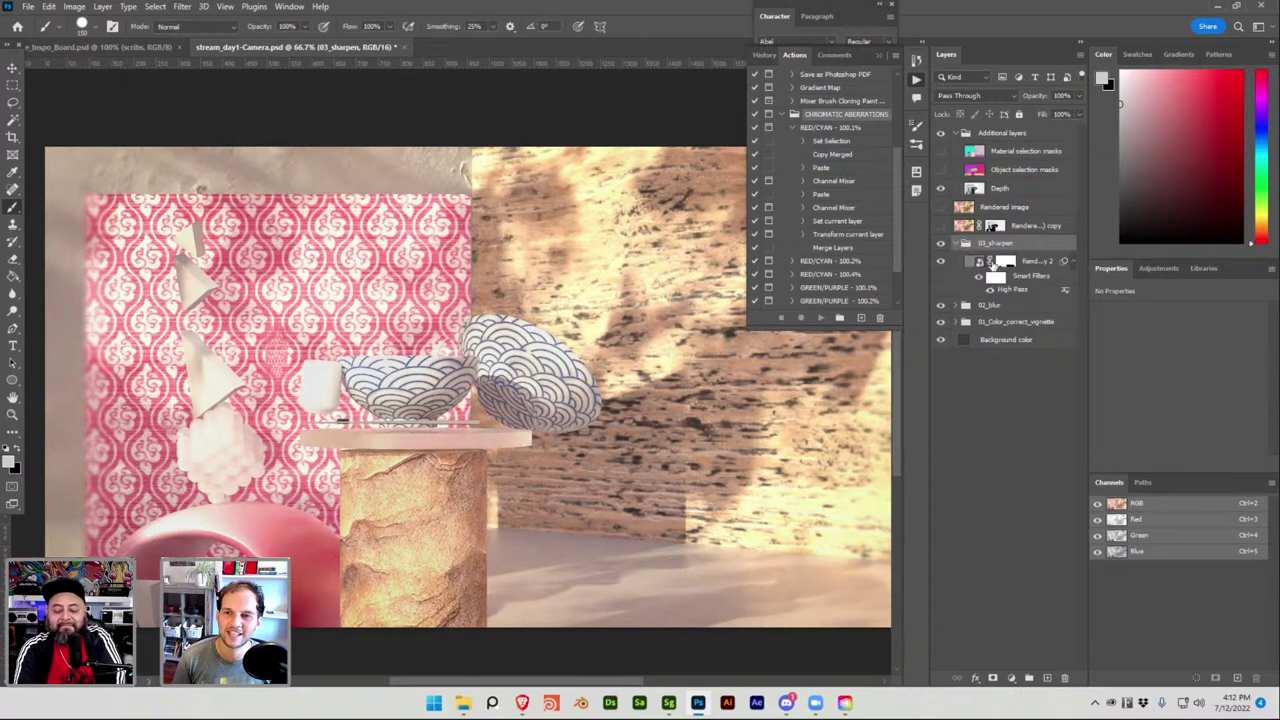
{"action": "left_click", "coordinate": [965, 322]}
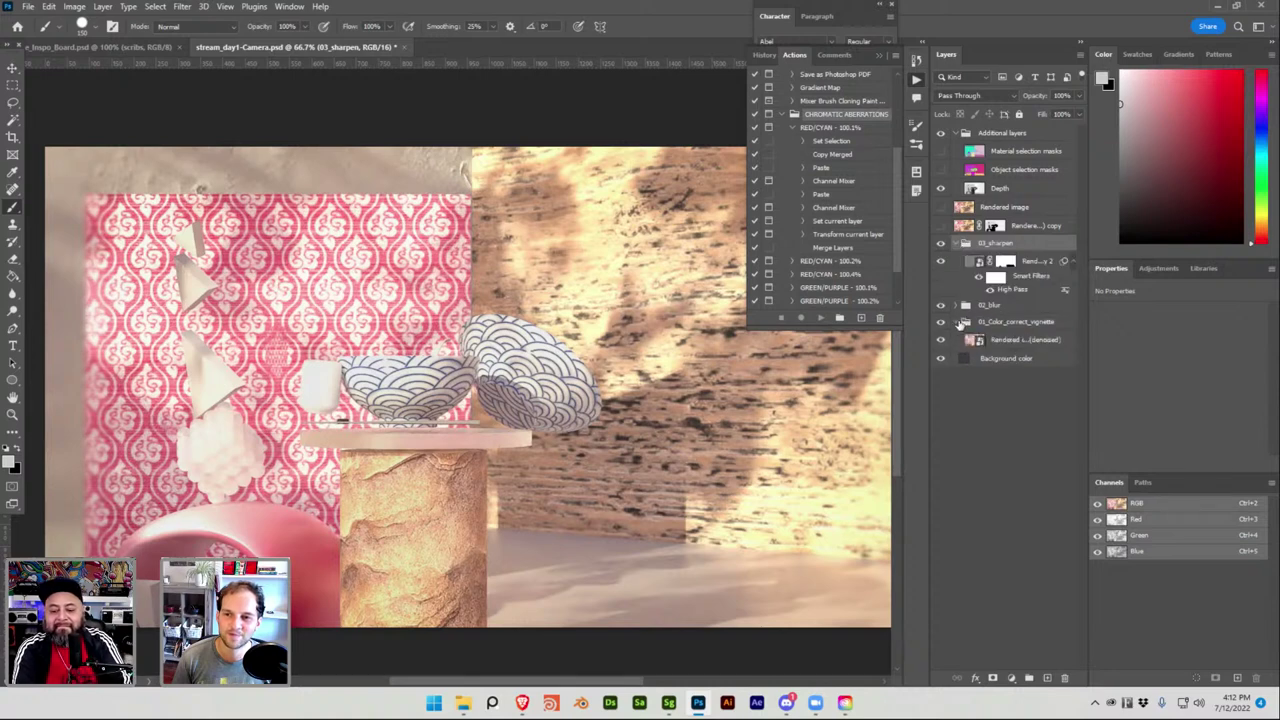
Duplicate the denoised render layer from 01_Color_correct_vignette, place the copy above the 03_sharpen group and collapse that group.
{"action": "left_click", "coordinate": [1008, 343]}
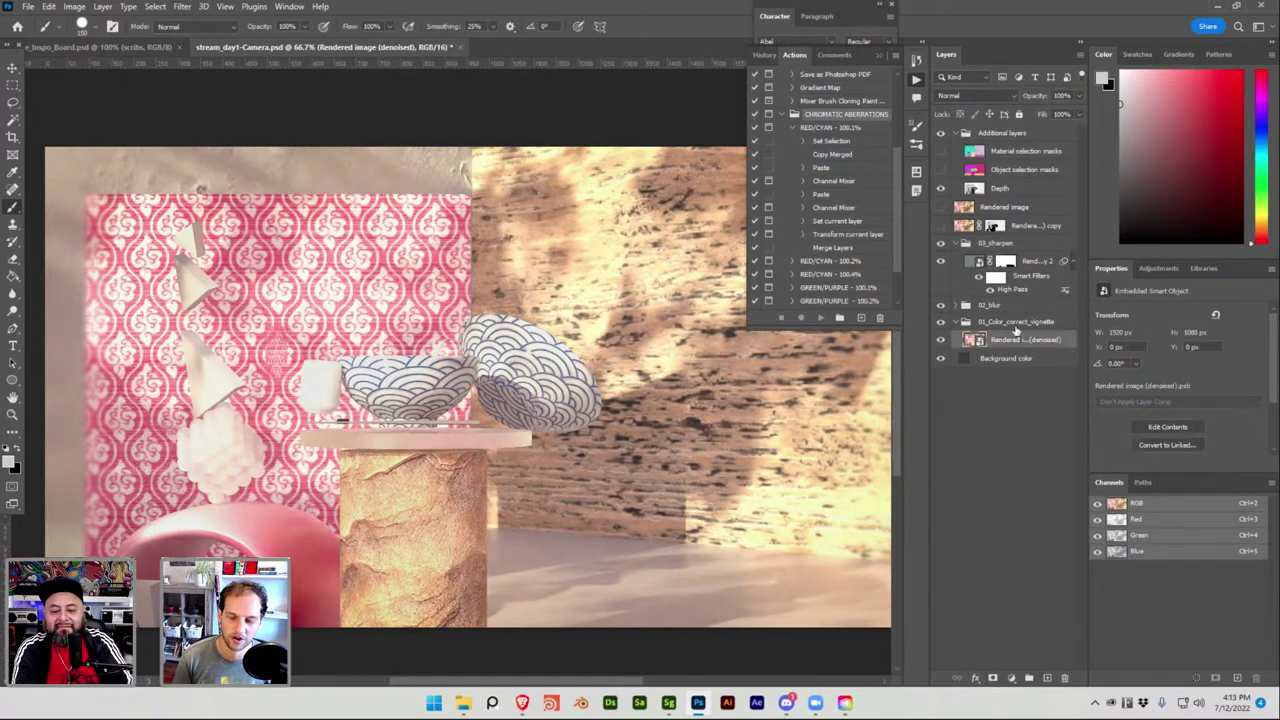
{"action": "key", "text": "ctrl+j"}
{"action": "left_click_drag", "start_coordinate": [1008, 346], "coordinate": [1014, 244]}
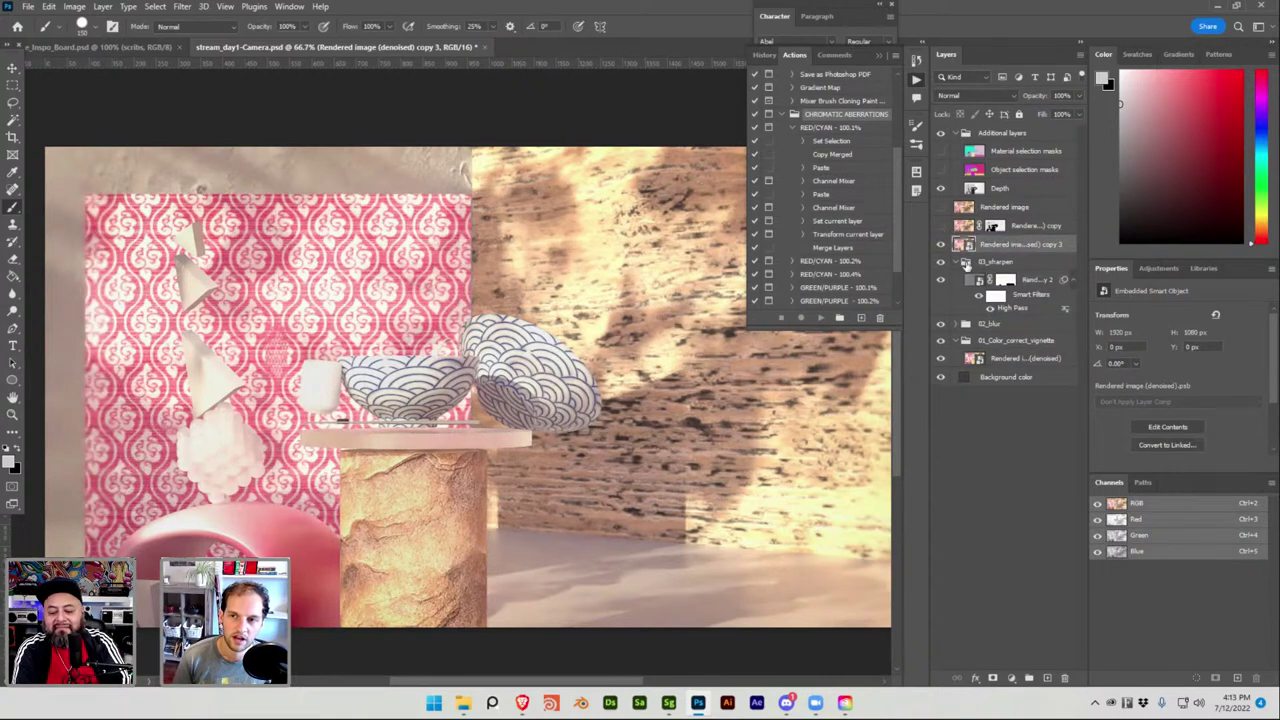
{"action": "left_click", "coordinate": [962, 262]}
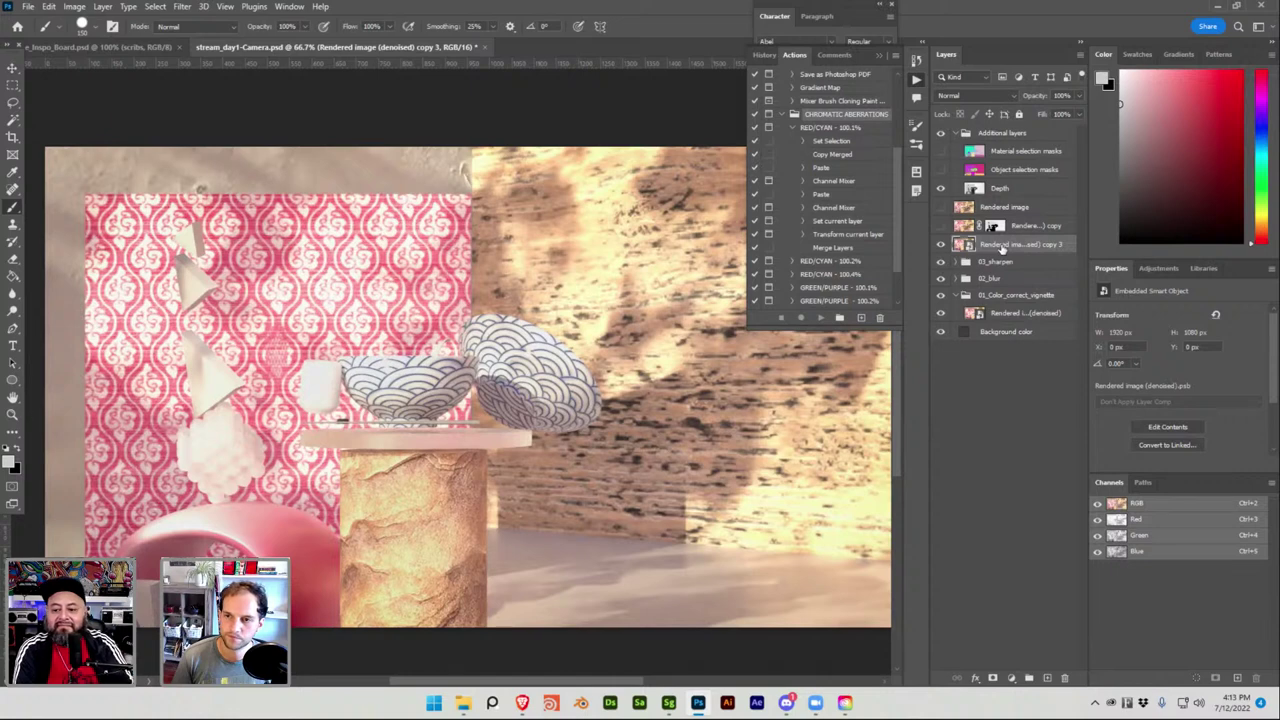
{"action": "double_click", "coordinate": [1039, 244]}
{"action": "key", "text": "Return"}
{"action": "right_click", "coordinate": [1042, 242]}
{"action": "key", "text": "Escape"}
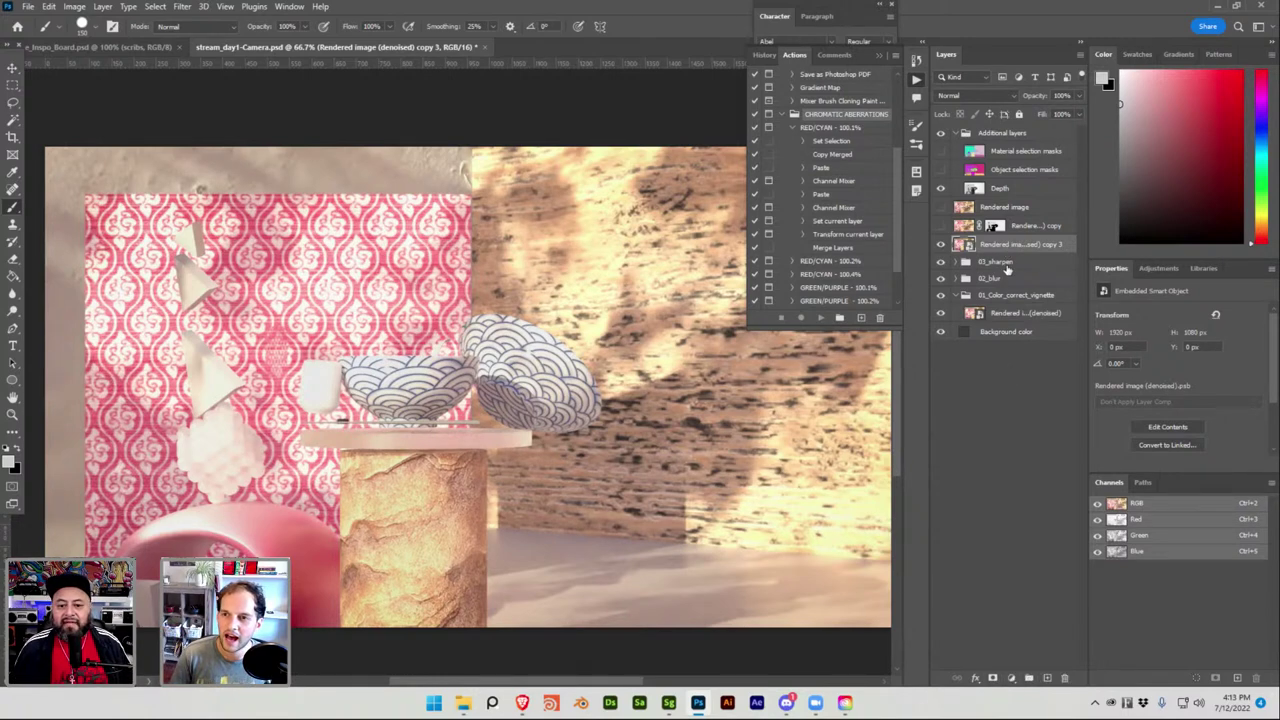
Restrict the render copy's blending to the red channel by switching off G and B in its Blending Options.
{"action": "left_click", "coordinate": [975, 680]}
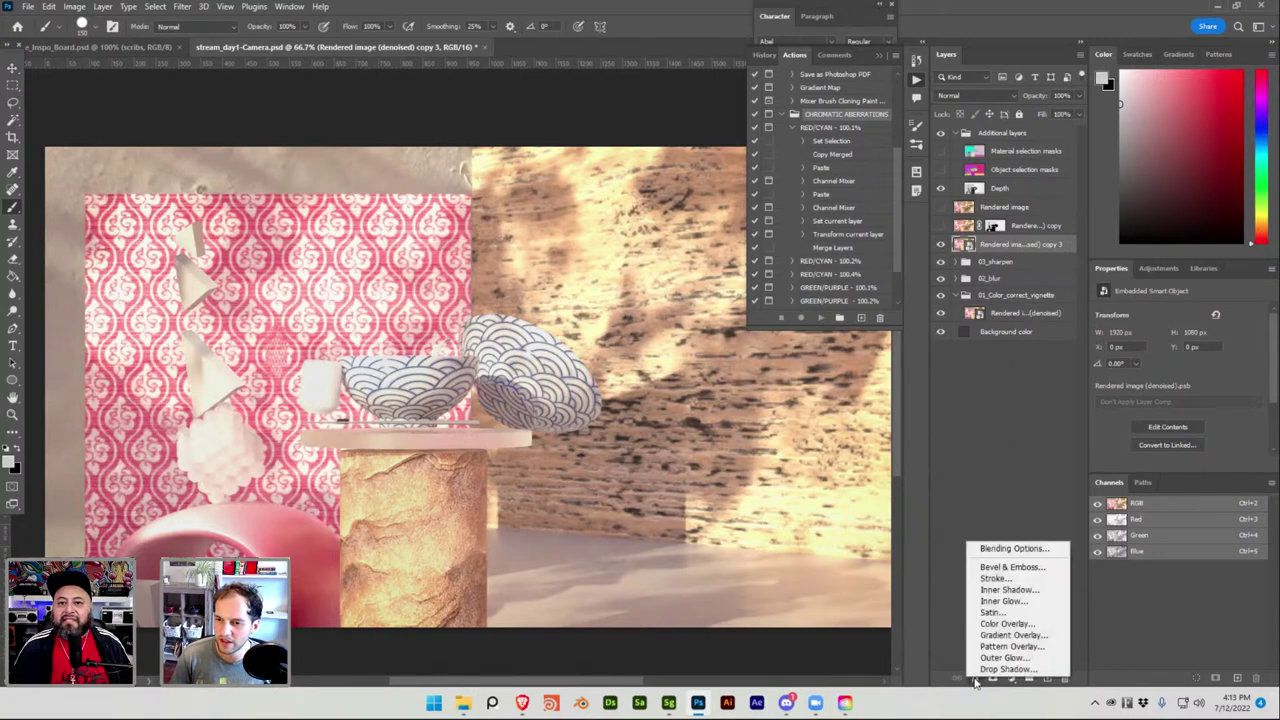
{"action": "left_click", "coordinate": [1012, 546]}
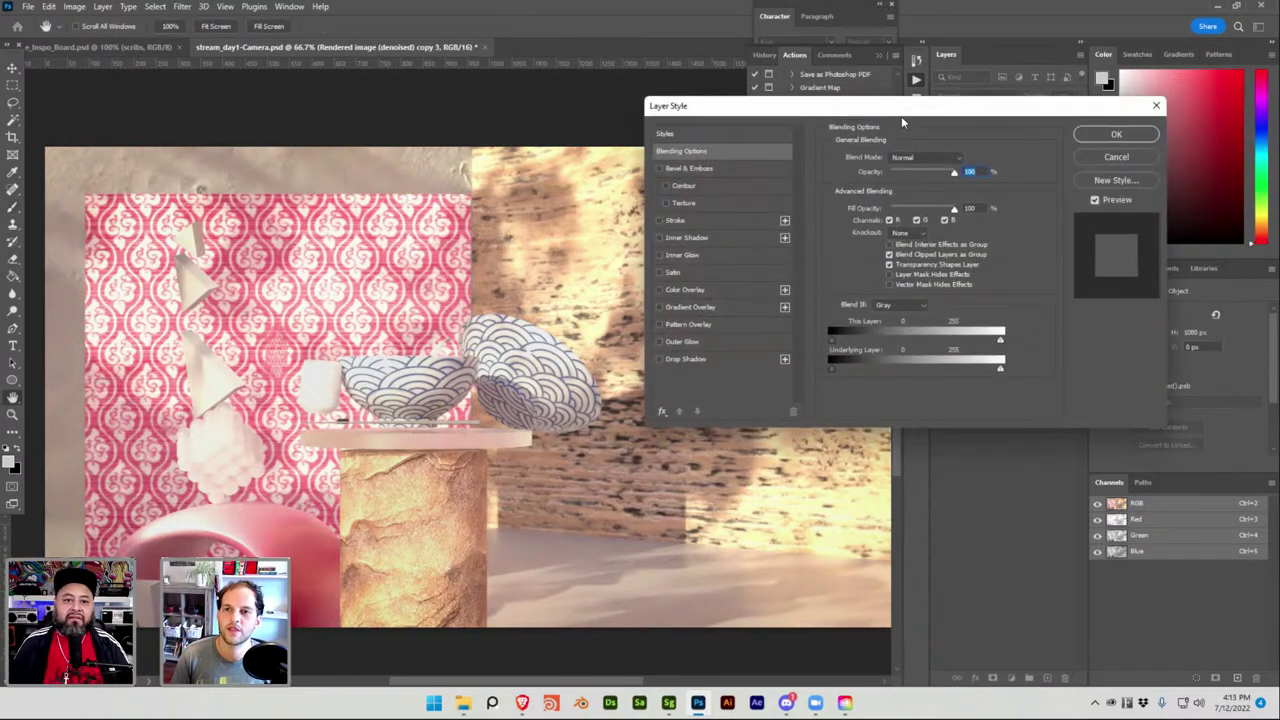
{"action": "left_click_drag", "start_coordinate": [897, 113], "coordinate": [649, 99]}
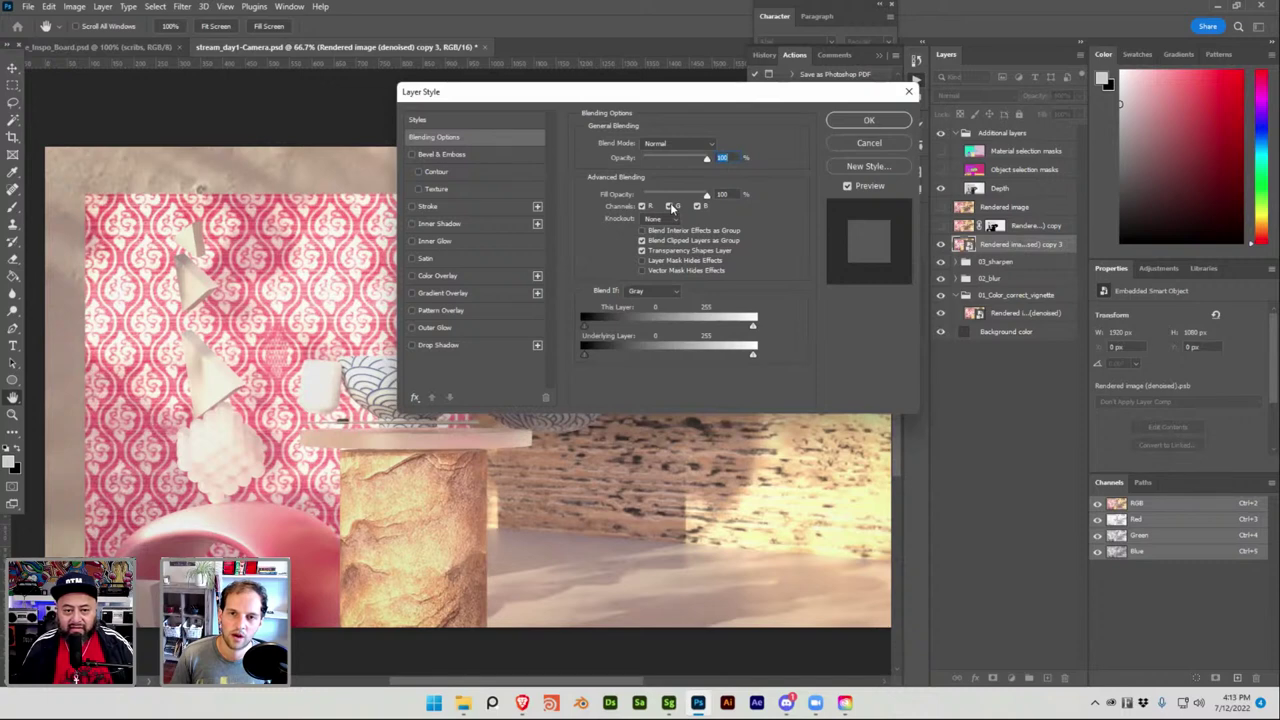
{"action": "left_click", "coordinate": [672, 207]}
{"action": "left_click", "coordinate": [697, 207]}
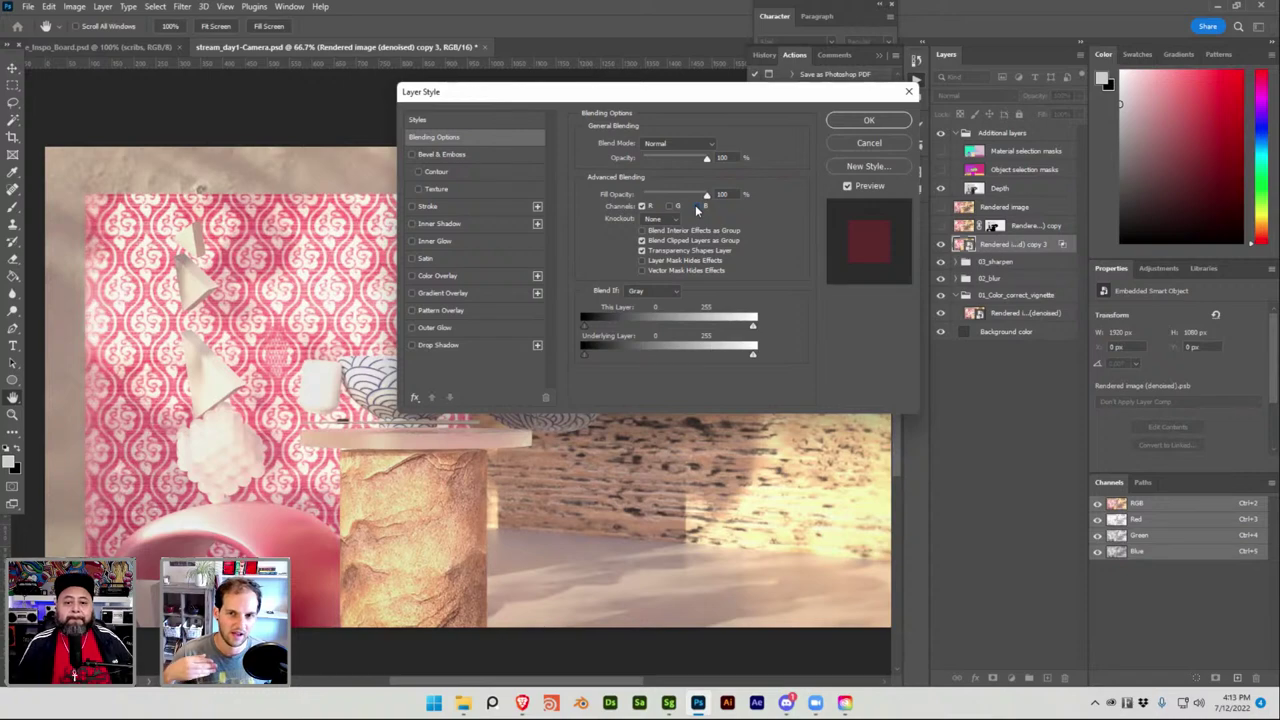
{"action": "left_click", "coordinate": [846, 121]}
Try shifting the red-only render copy 30 px to the left with Free Transform to exaggerate the colour fringing.
{"action": "key", "text": "ctrl+t"}
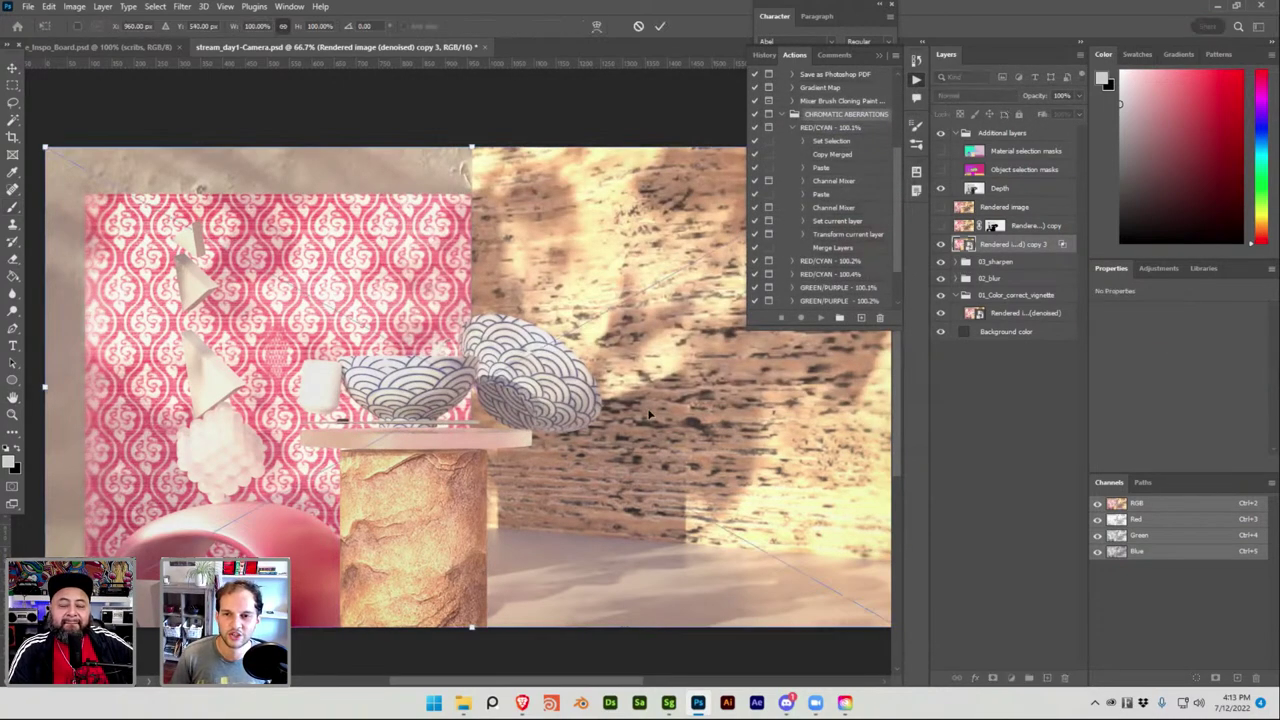
{"action": "left_click_drag", "start_coordinate": [585, 380], "coordinate": [607, 379]}
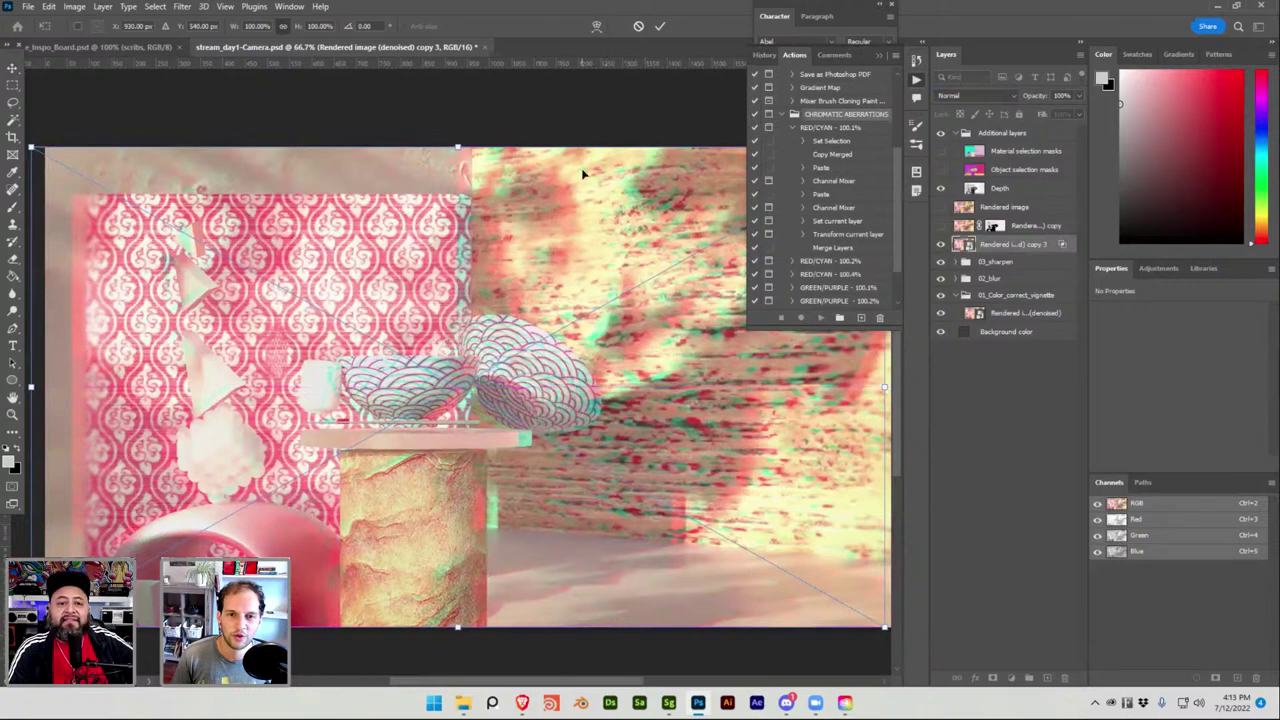
{"action": "key", "text": "Return"}
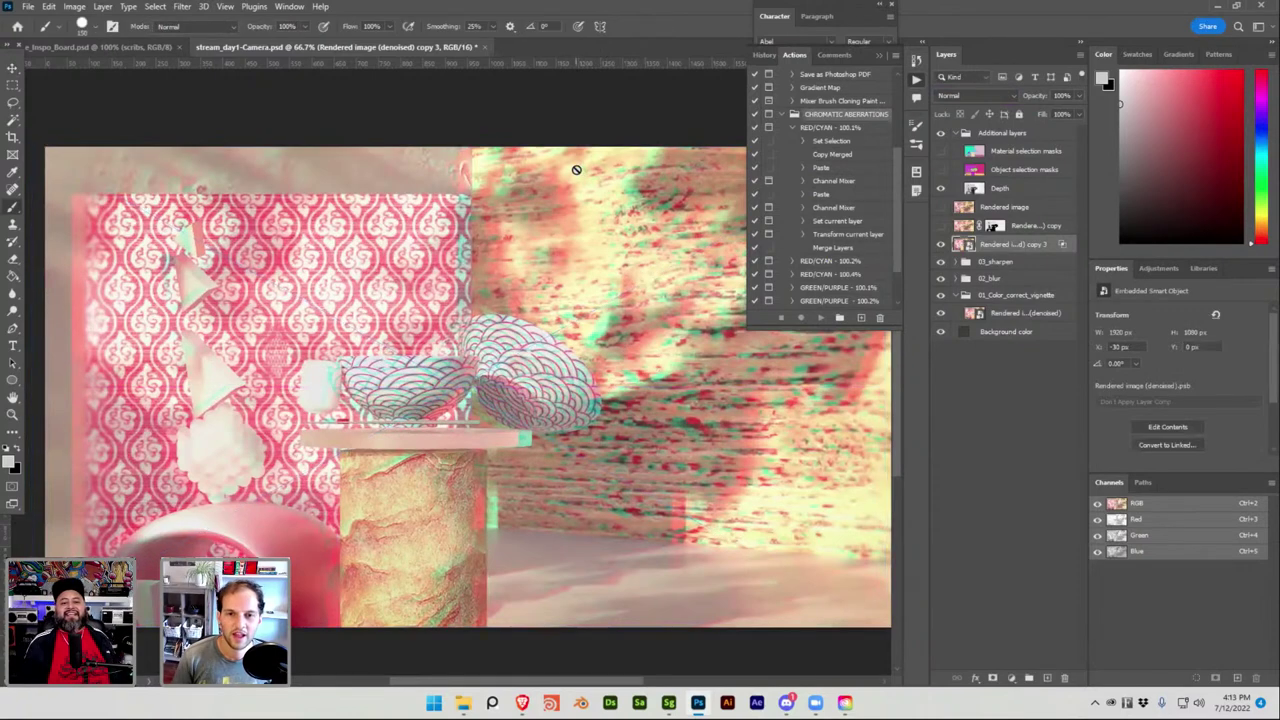
{"action": "left_click", "coordinate": [452, 251]}
{"action": "left_click", "coordinate": [645, 254]}
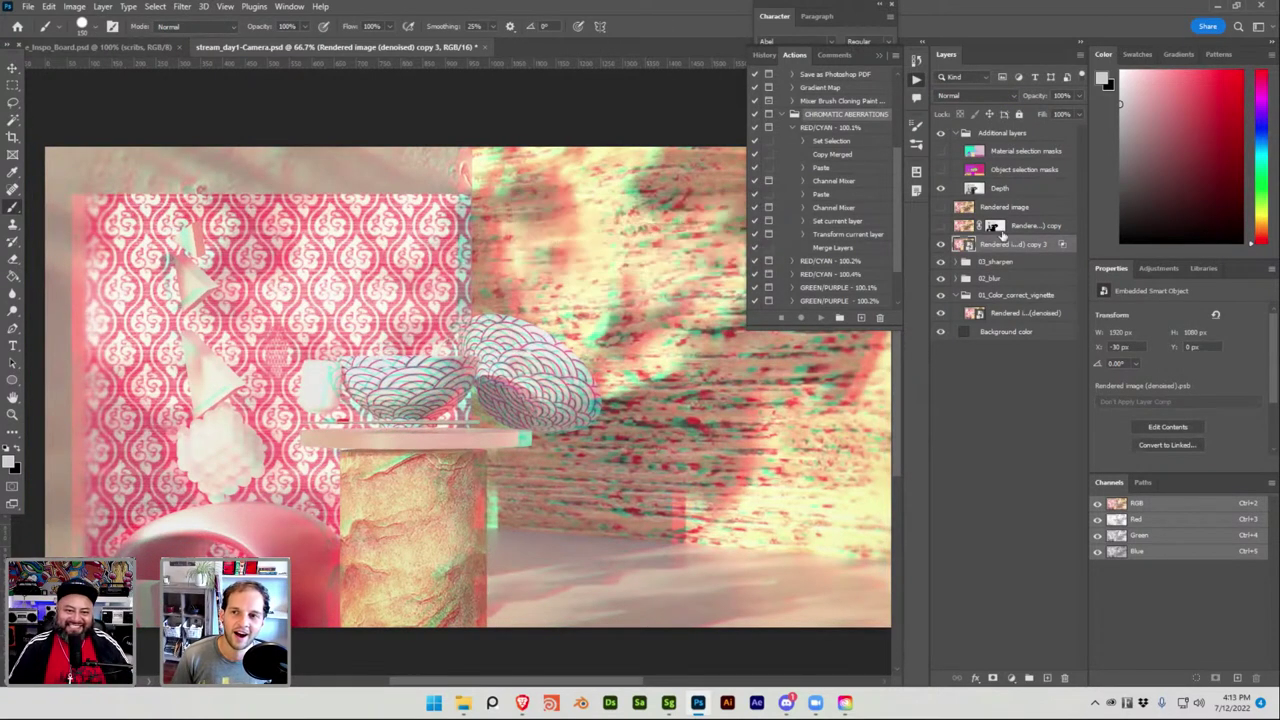
{"action": "key", "text": "ctrl+t"}
{"action": "left_click_drag", "start_coordinate": [663, 331], "coordinate": [612, 334]}
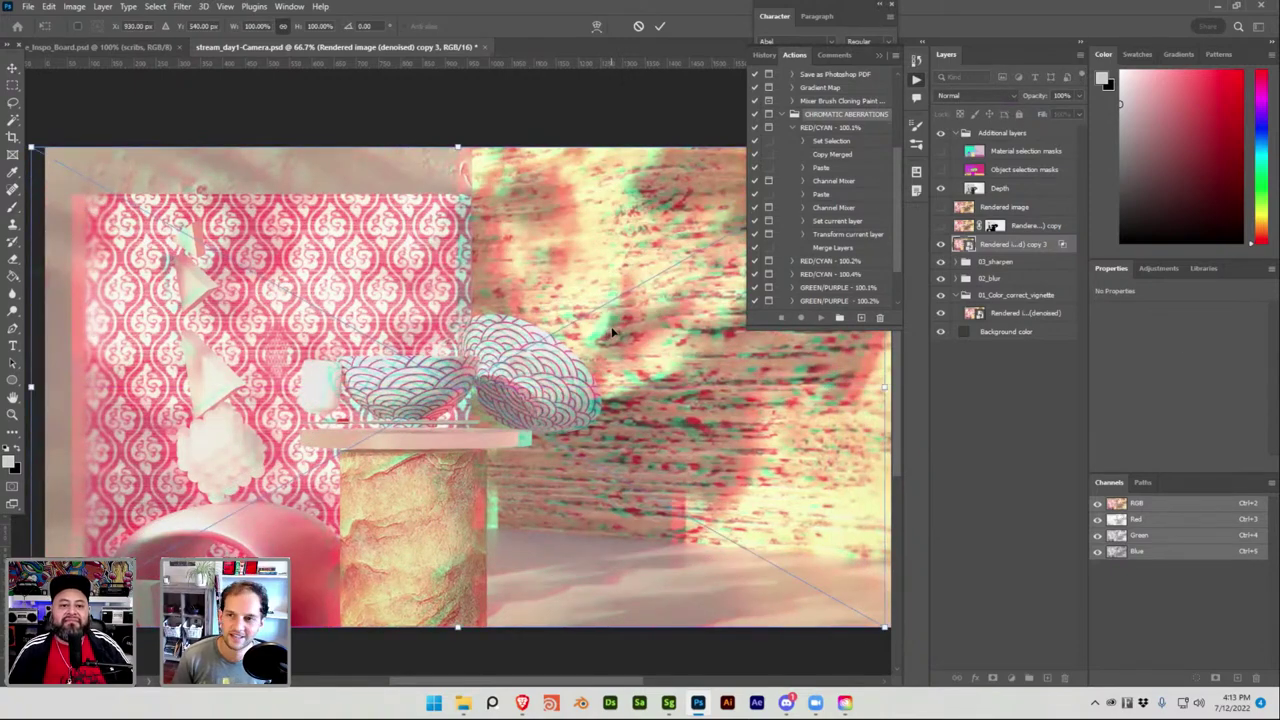
{"action": "key", "text": "Escape"}
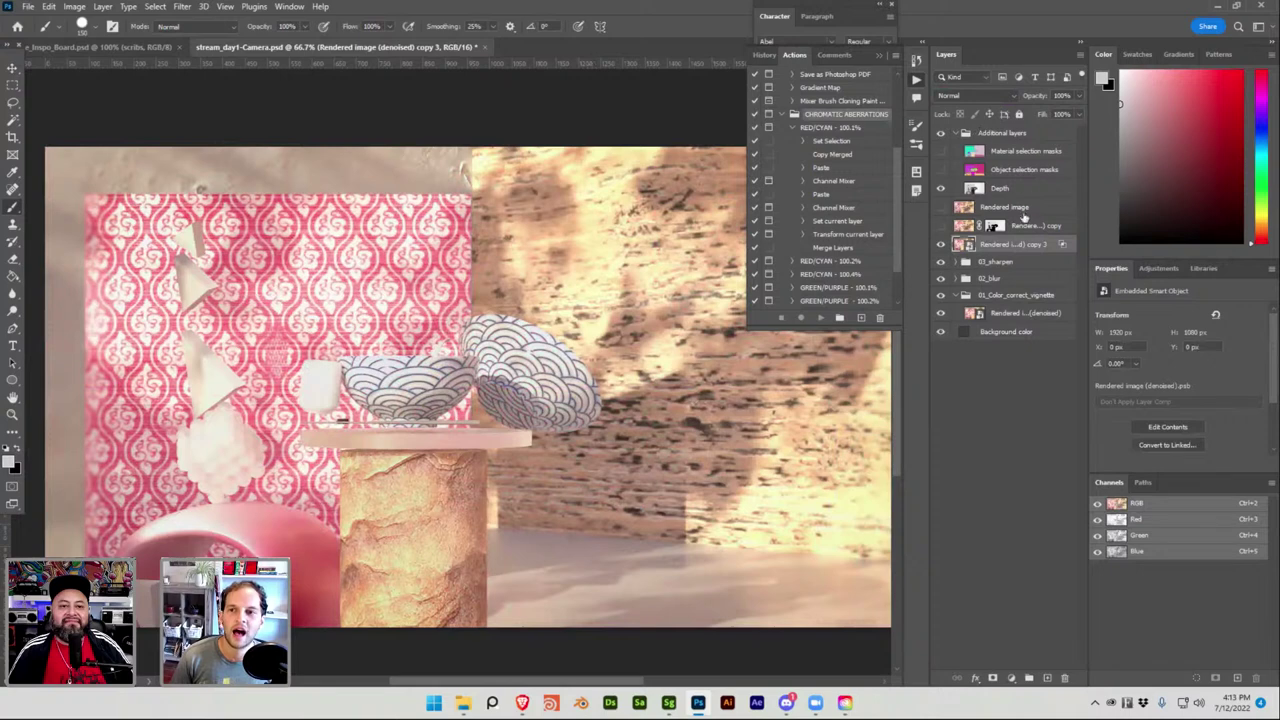
Group the red-only render copy, name the group 04_chromab and save the document.
{"action": "key", "text": "ctrl+g"}
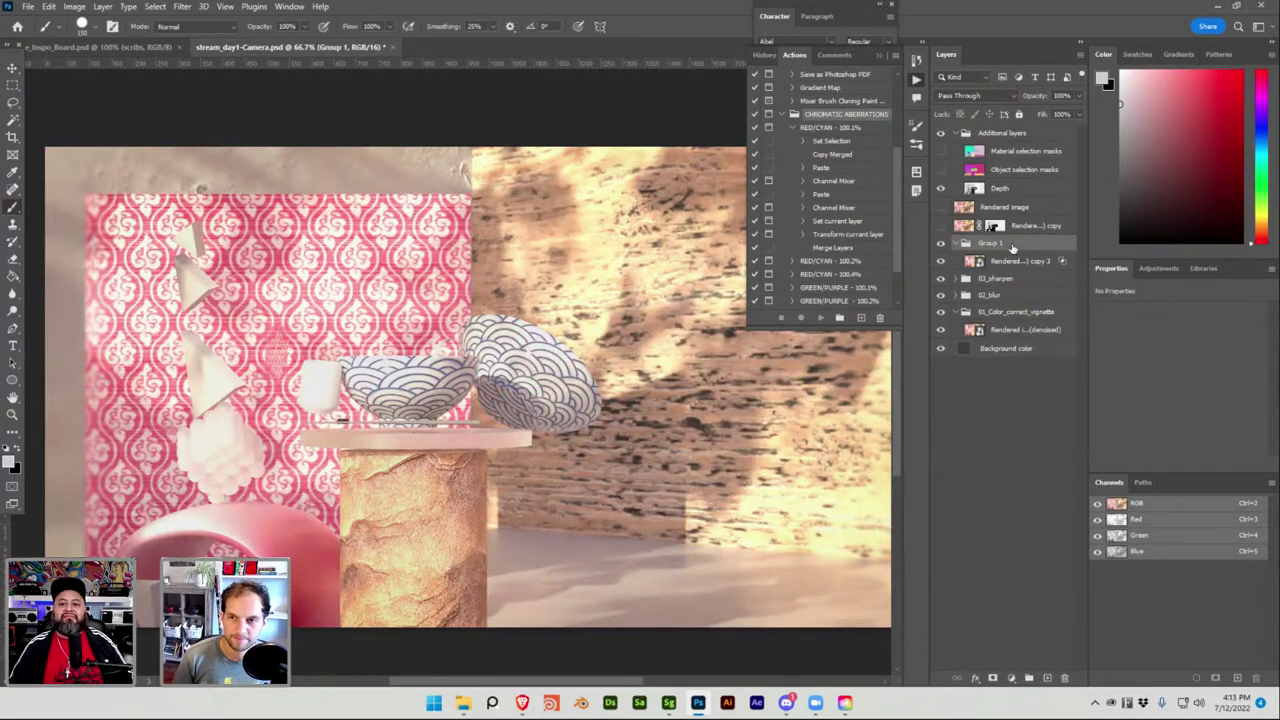
{"action": "double_click", "coordinate": [990, 243]}
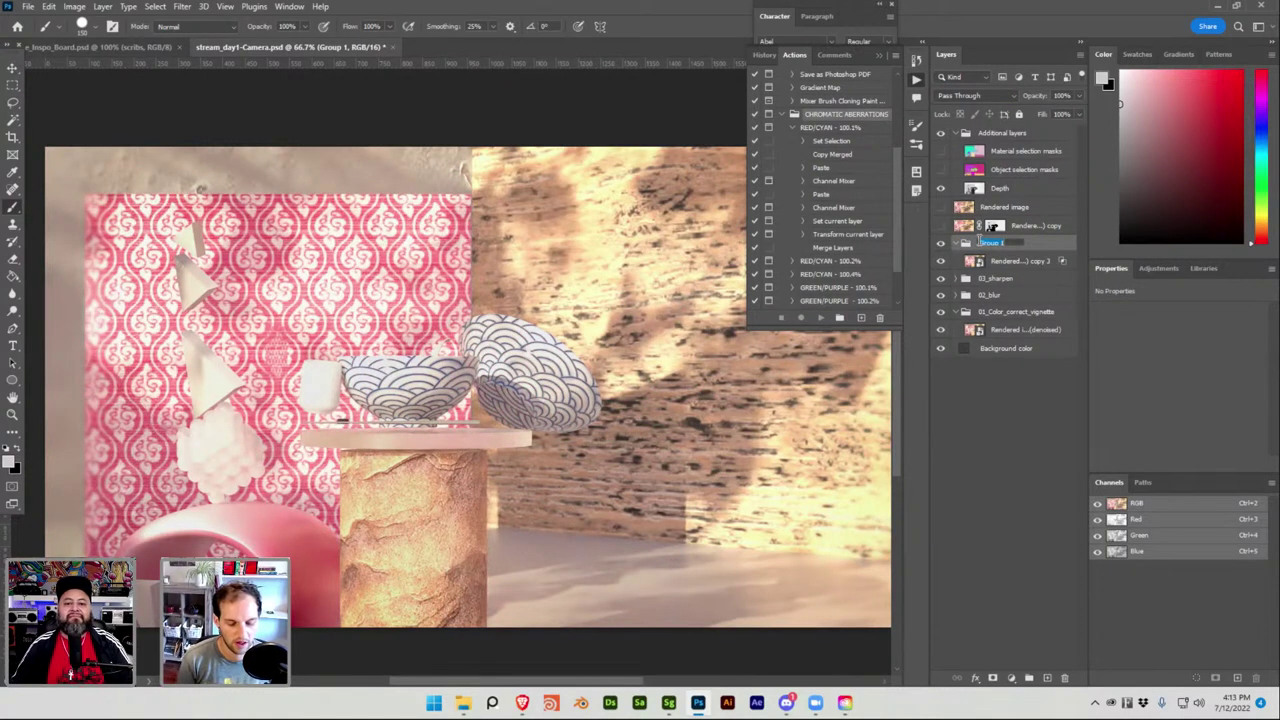
{"action": "key", "text": "BackSpace"}
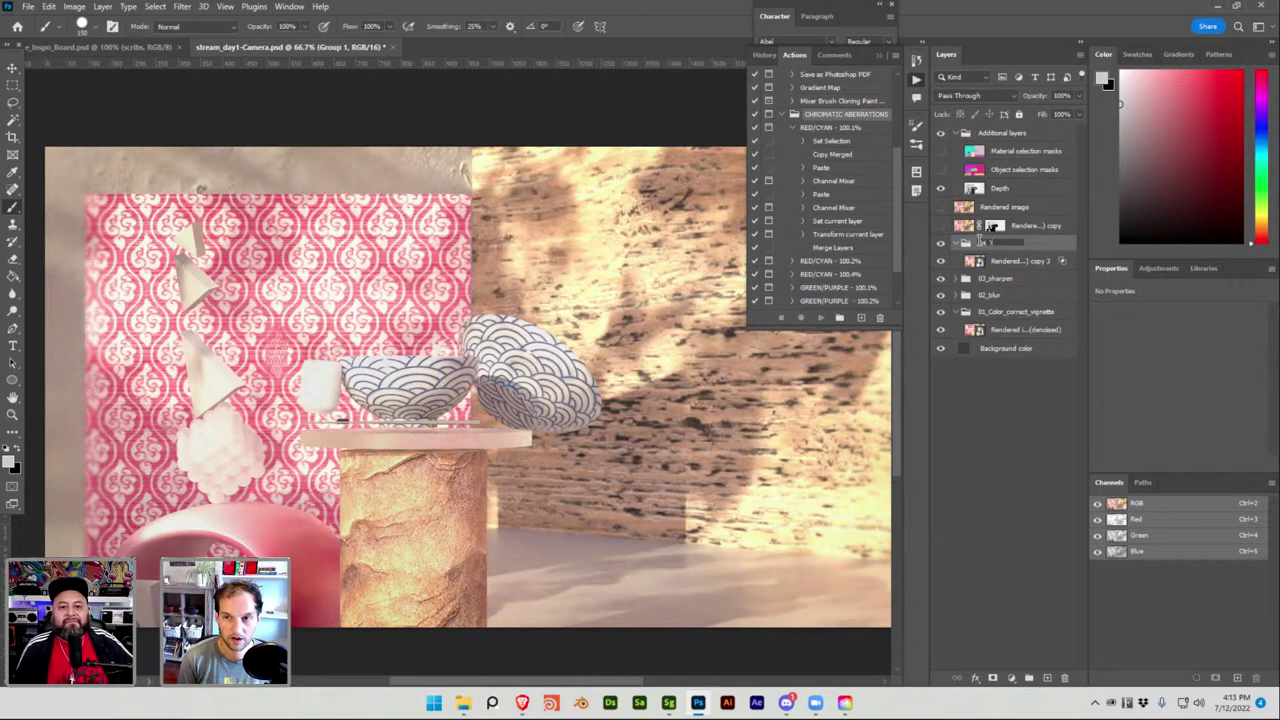
{"action": "type", "text": "04_chrom"}
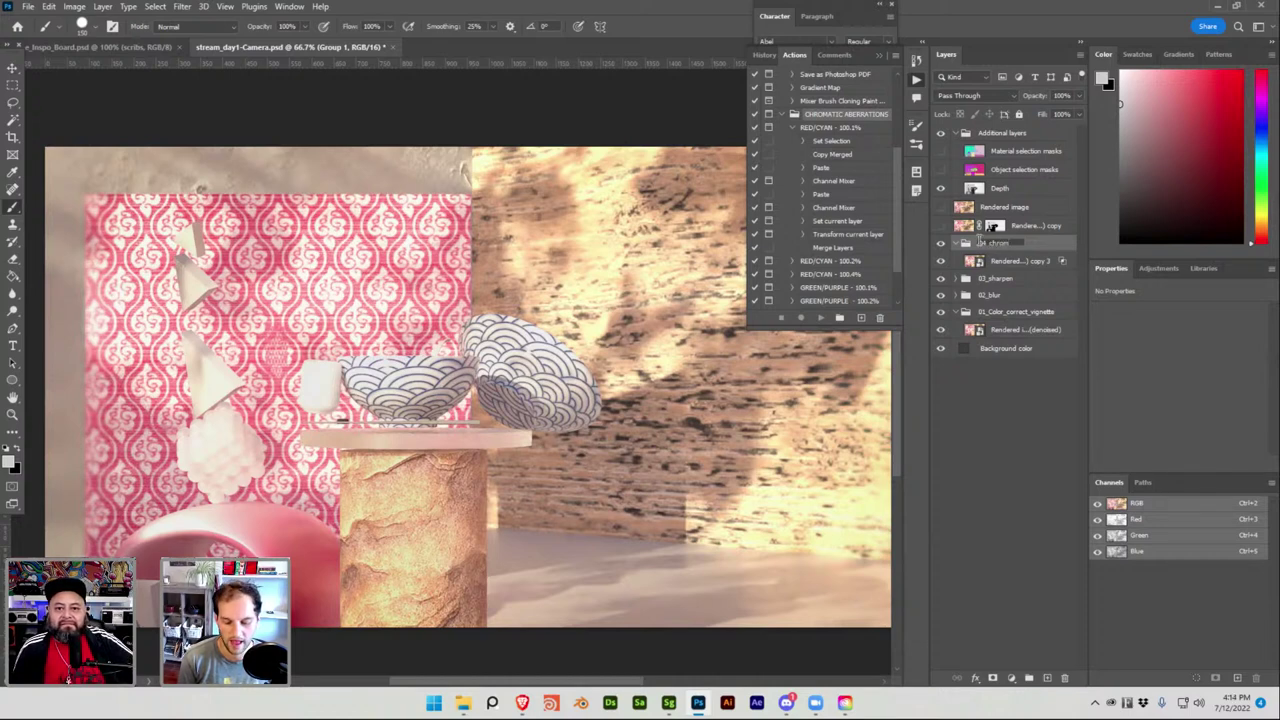
{"action": "type", "text": "ab"}
{"action": "key", "text": "Return"}
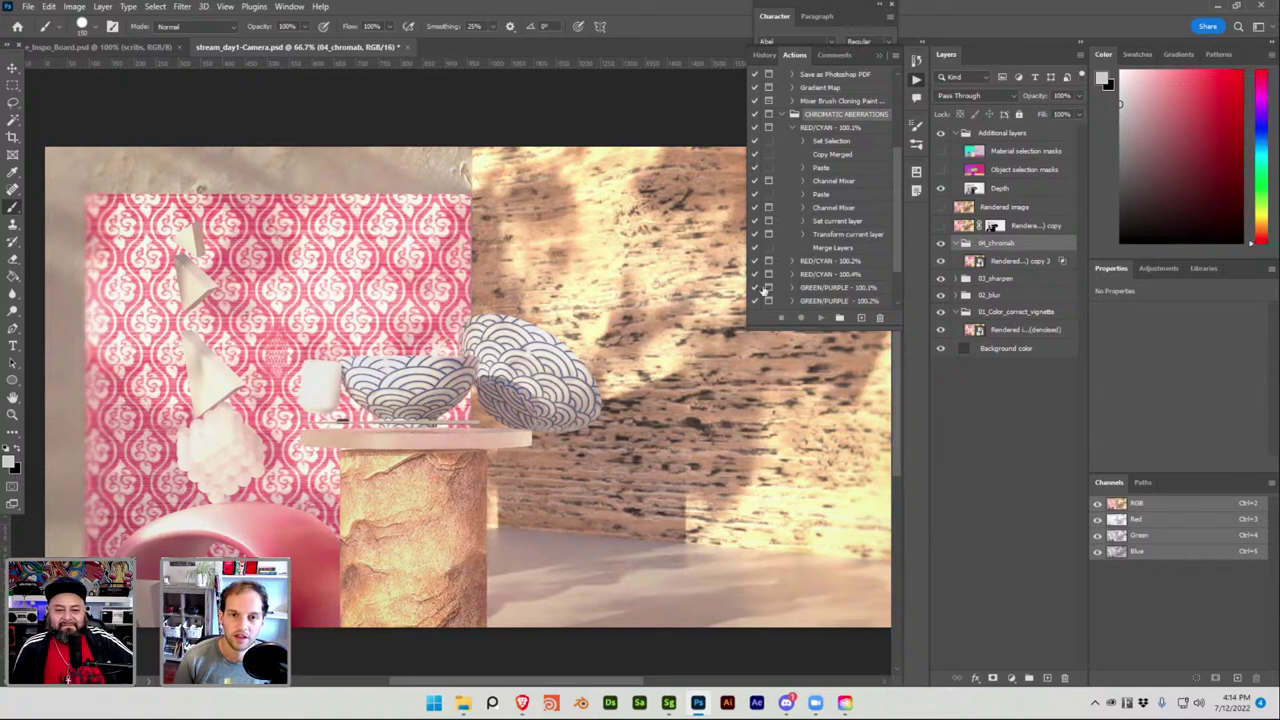
{"action": "key", "text": "ctrl+s"}
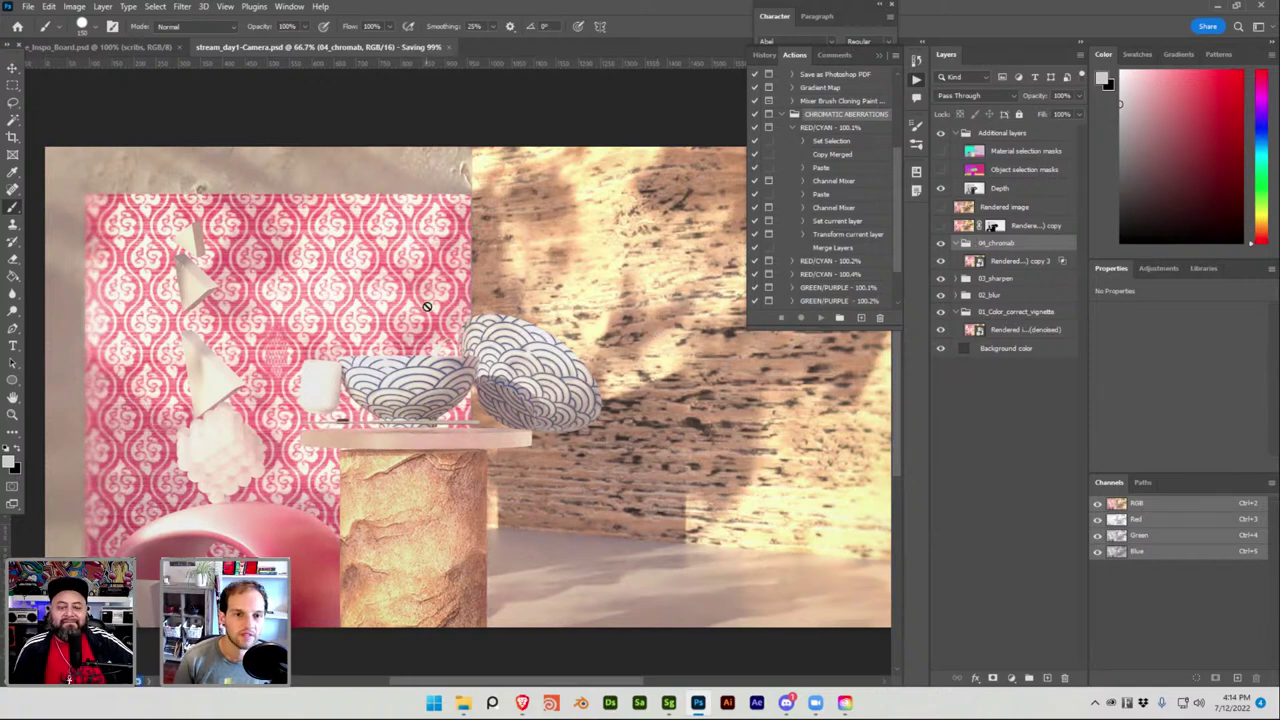
Offset the red-only layer in the 04_chromab group 1.5 px to the right with Free Transform.
{"action": "left_click", "coordinate": [1000, 262]}
{"action": "key", "text": "ctrl+t"}
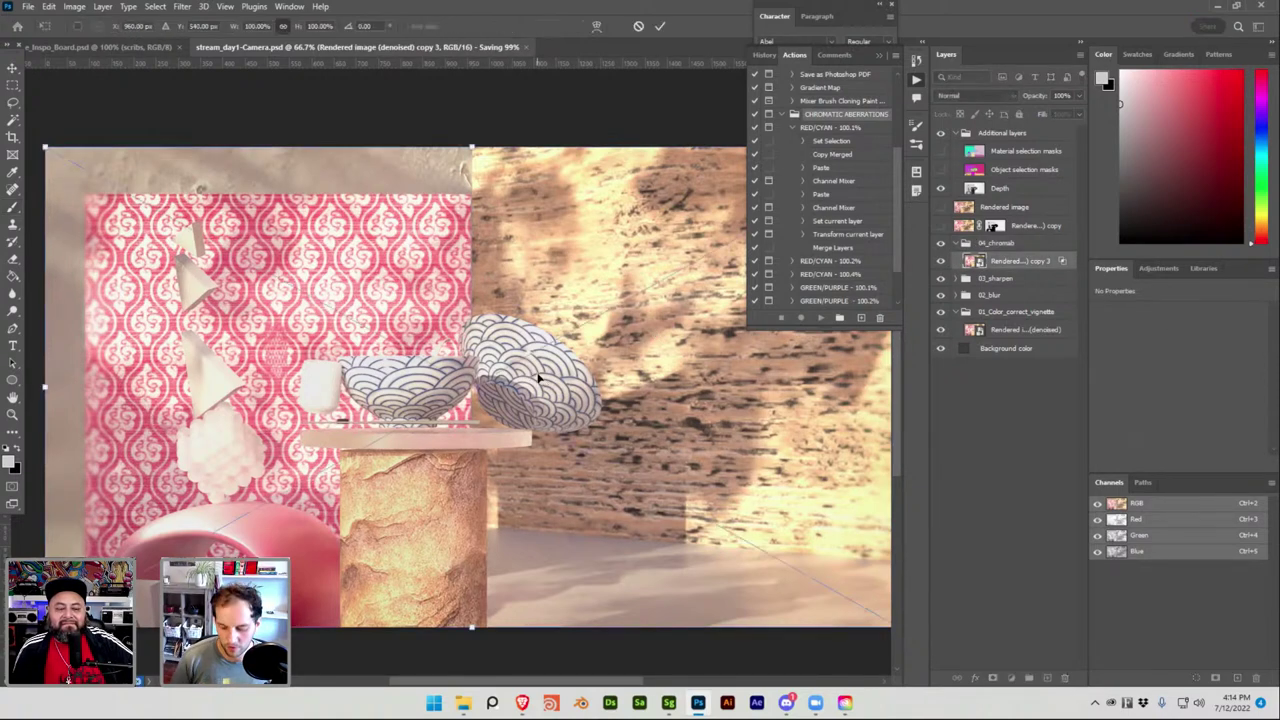
{"action": "key", "text": "shift+Left"}
{"action": "key", "text": "shift+Left"}
{"action": "key", "text": "shift+Left"}
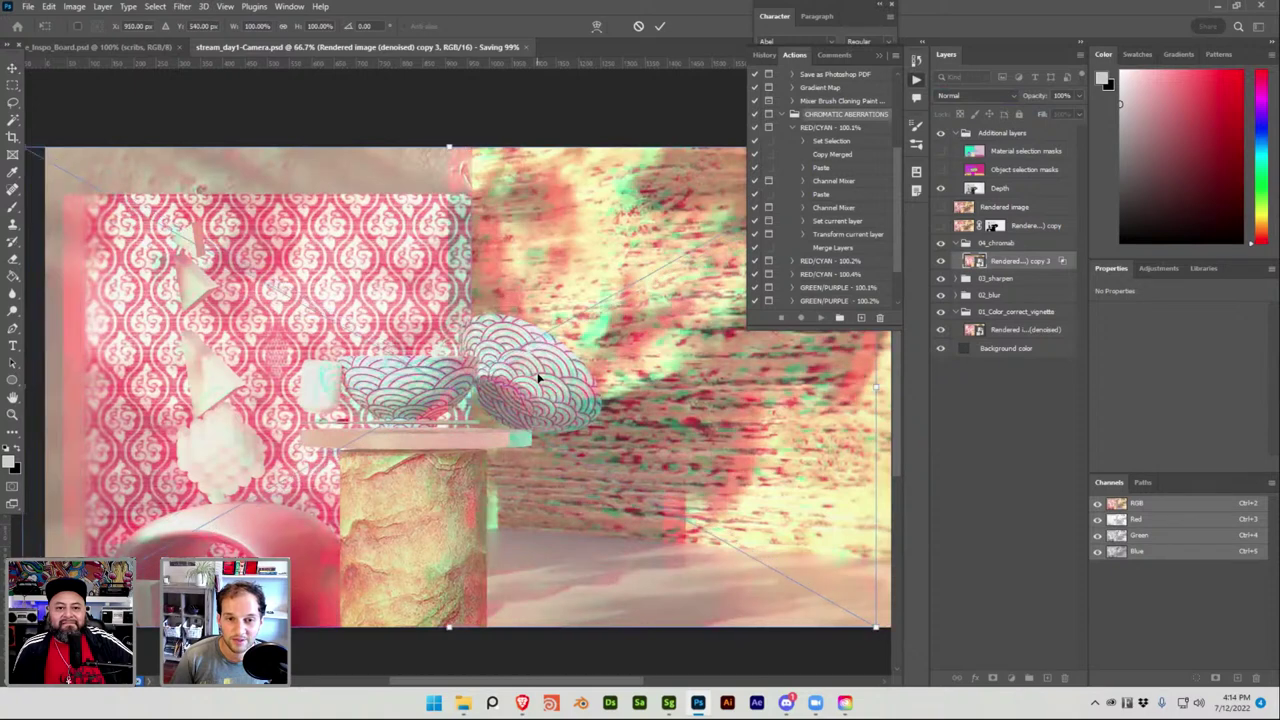
{"action": "key", "text": "shift+Right"}
{"action": "key", "text": "shift+Right"}
{"action": "key", "text": "shift+Right"}
{"action": "key", "text": "shift+Right"}
{"action": "key", "text": "shift+Right"}
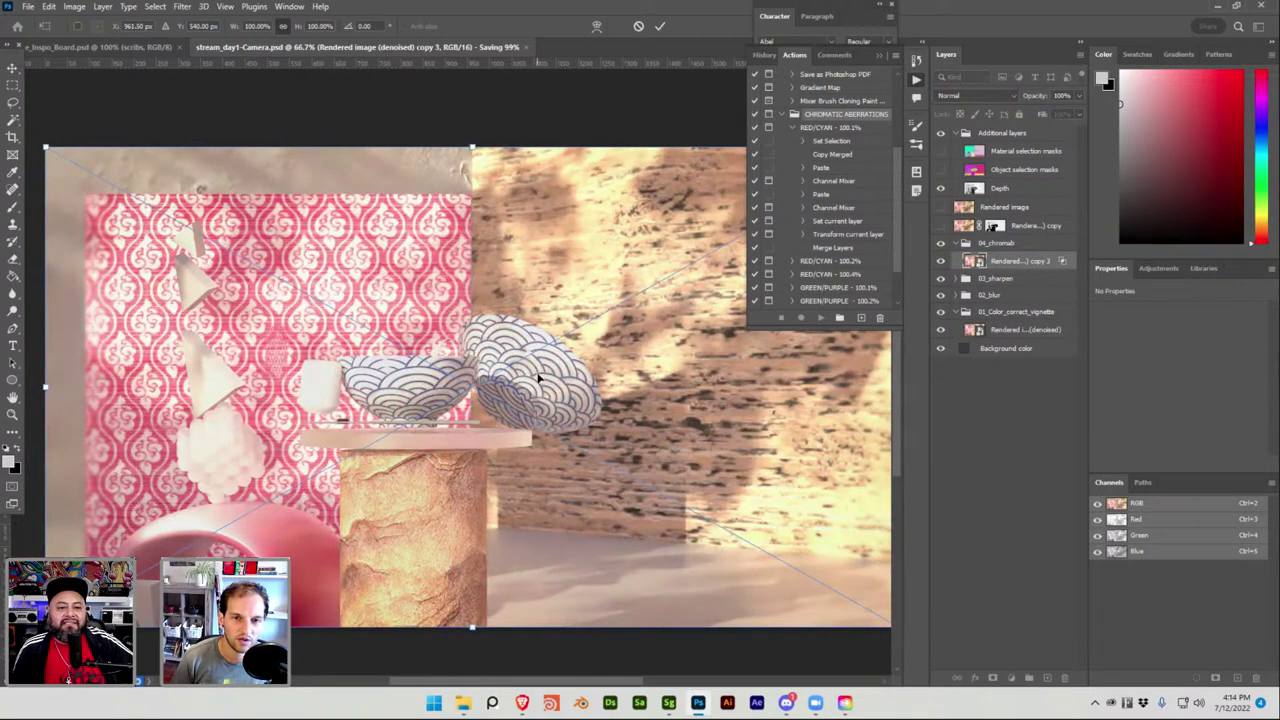
{"action": "key", "text": "ctrl+plus"}
{"action": "key", "text": "ctrl+plus"}
{"action": "key", "text": "ctrl+plus"}
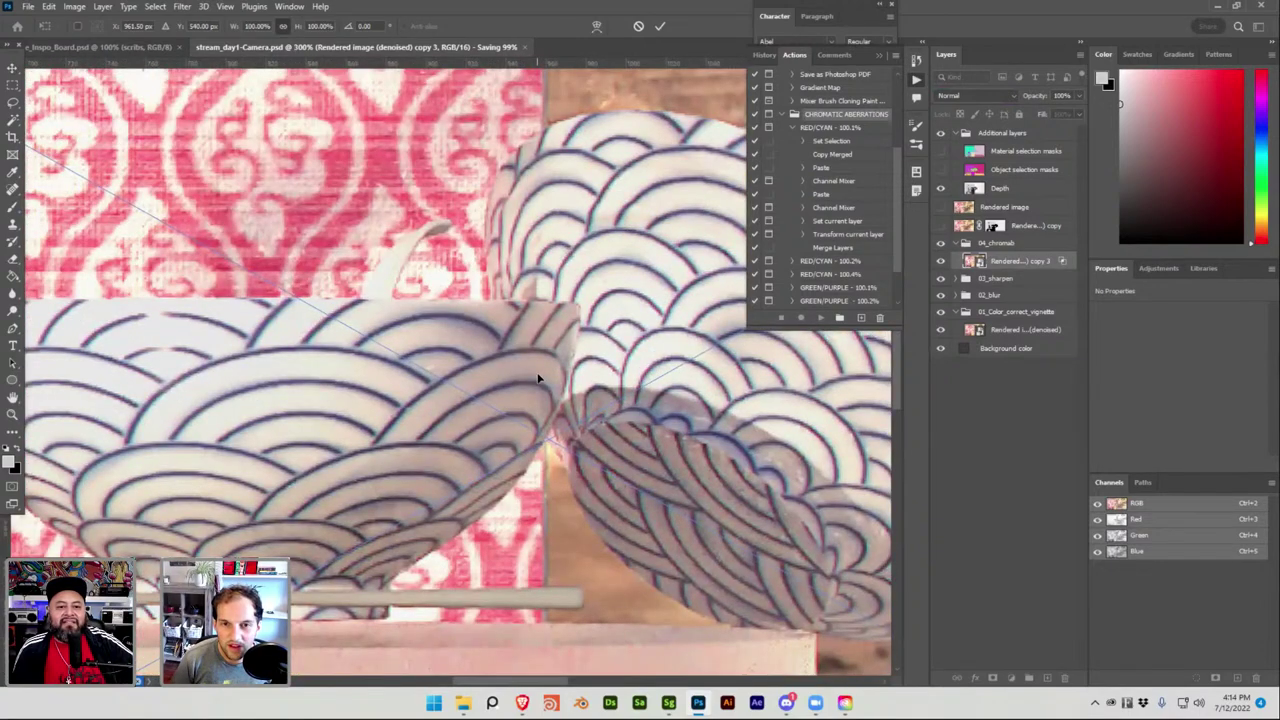
{"action": "key", "text": "Return"}
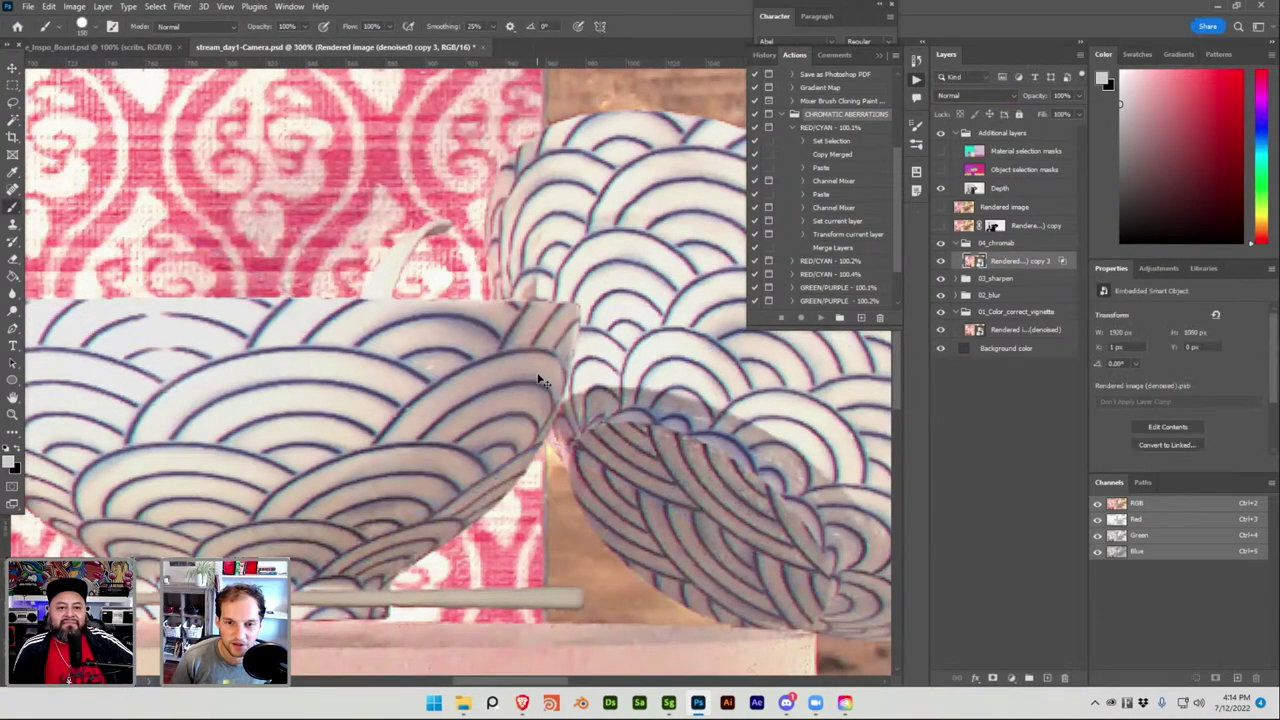
Return to viewing the whole render and save the document with the offset red channel.
{"action": "key", "text": "ctrl+minus"}
{"action": "key", "text": "ctrl+minus"}
{"action": "key", "text": "ctrl+minus"}
{"action": "key", "text": "ctrl+minus"}
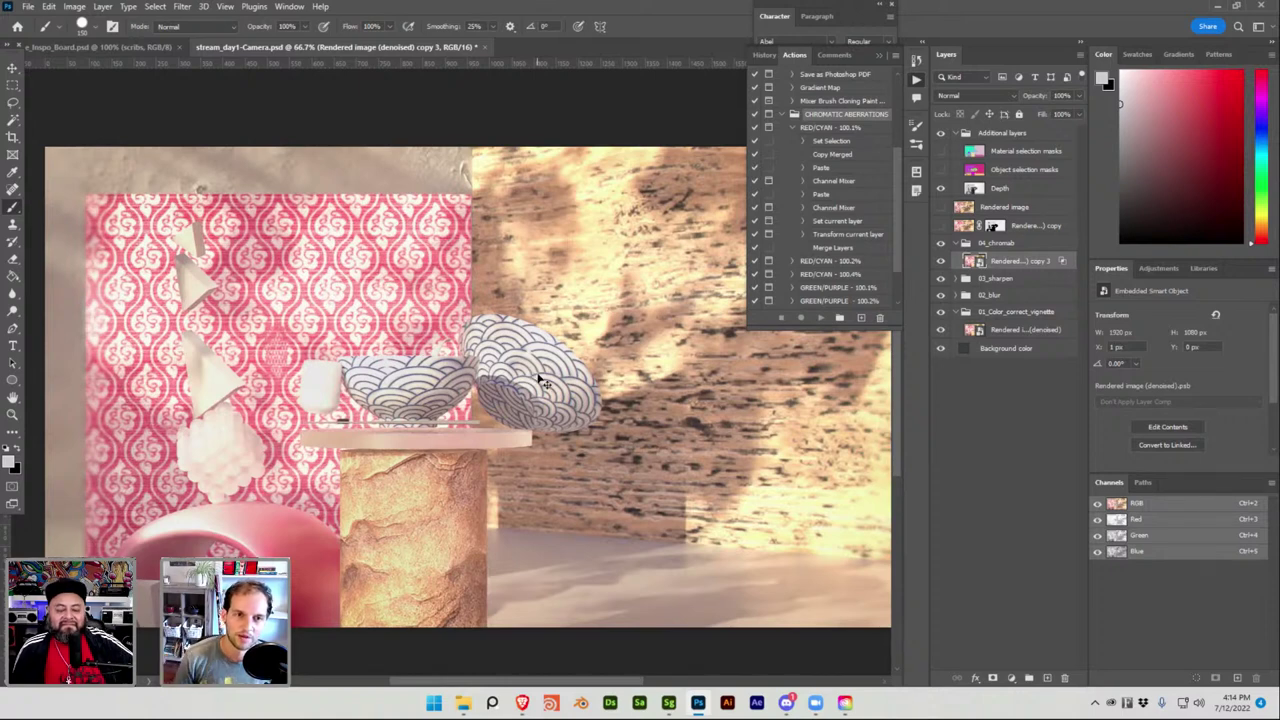
{"action": "key", "text": "ctrl+s"}
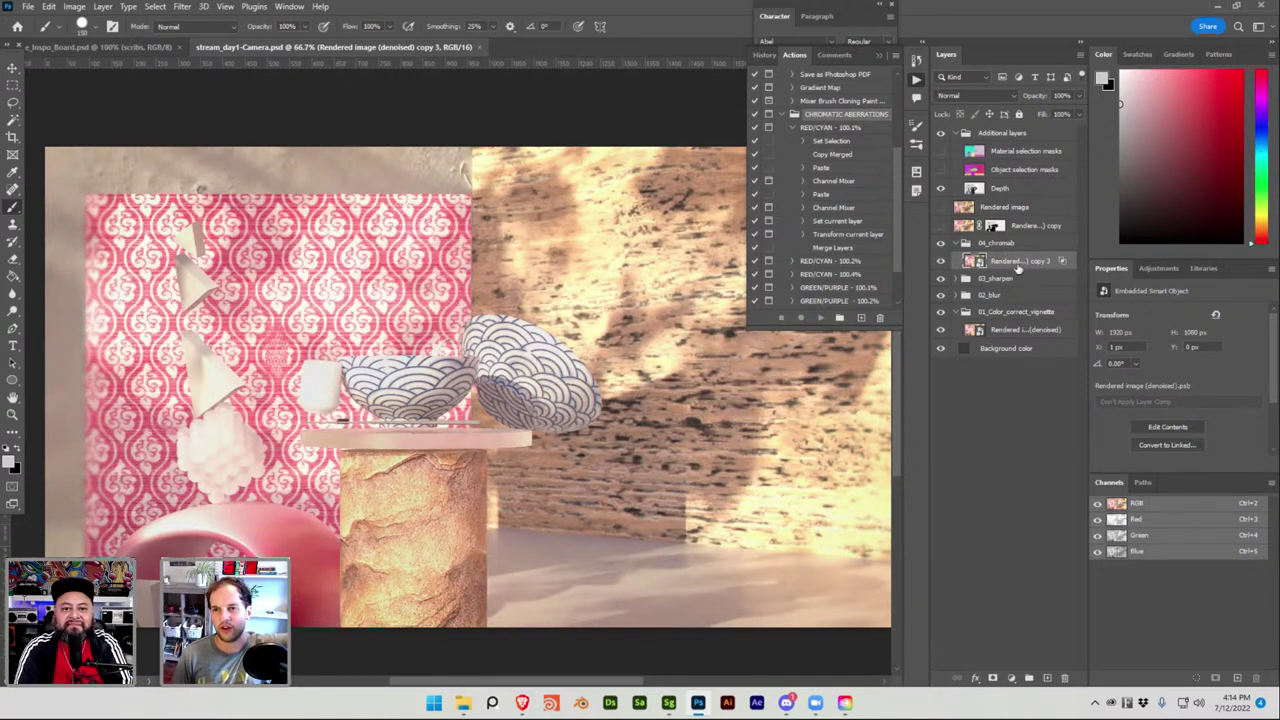
Review the channel settings in the red-only layer's Blending Options without changing them.
{"action": "left_click", "coordinate": [975, 677]}
{"action": "left_click", "coordinate": [1001, 551]}
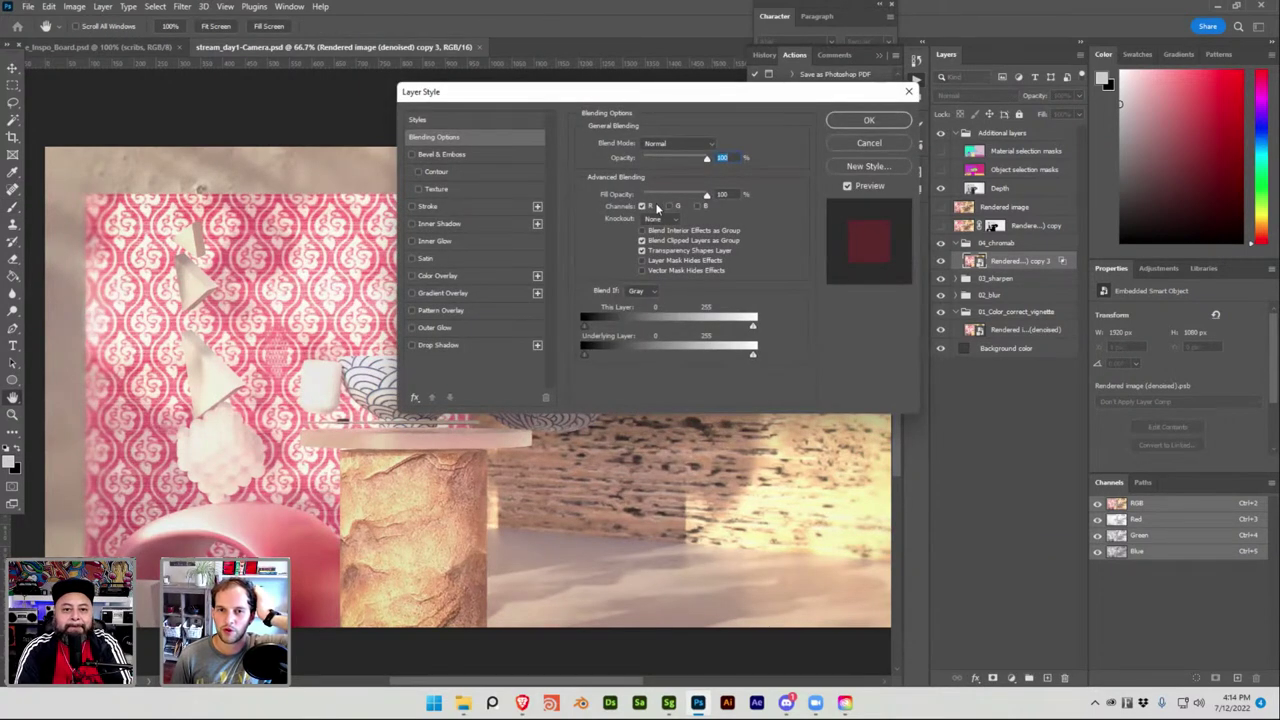
{"action": "left_click", "coordinate": [869, 142]}
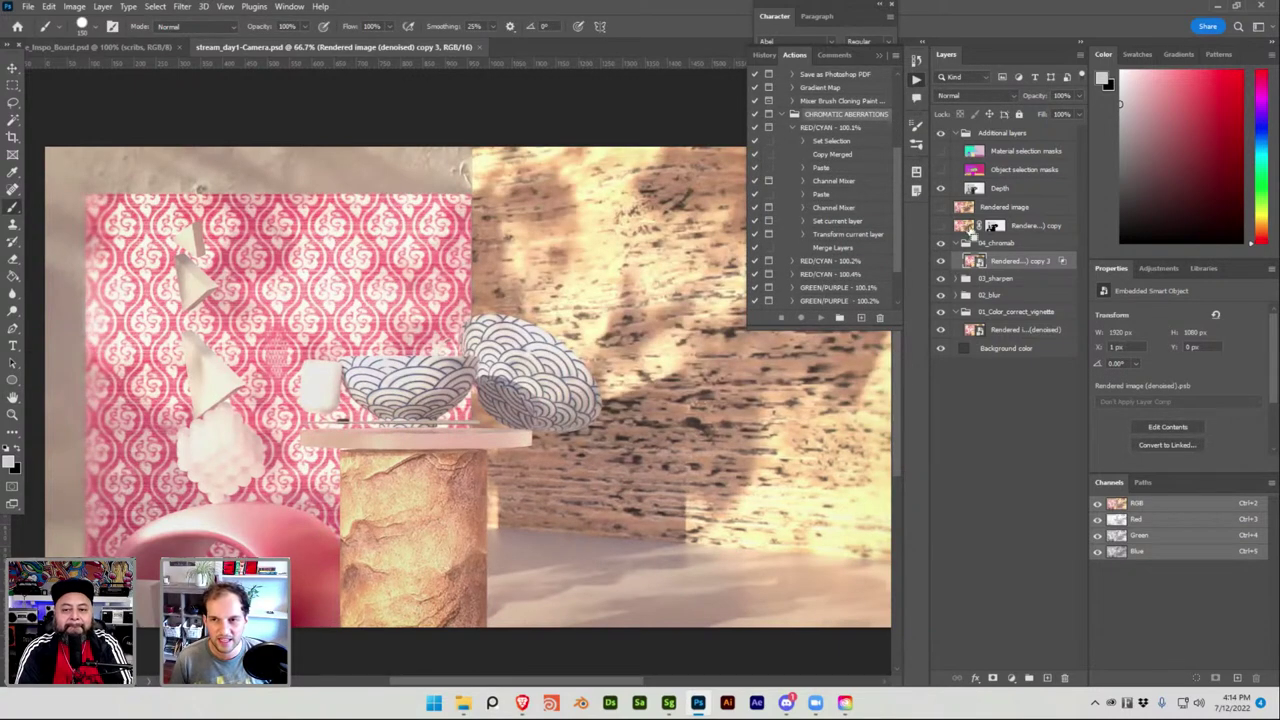
Duplicate the red-only layer and restrict the new copy's blending to the green channel, switching G on and R off.
{"action": "key", "text": "ctrl+j"}
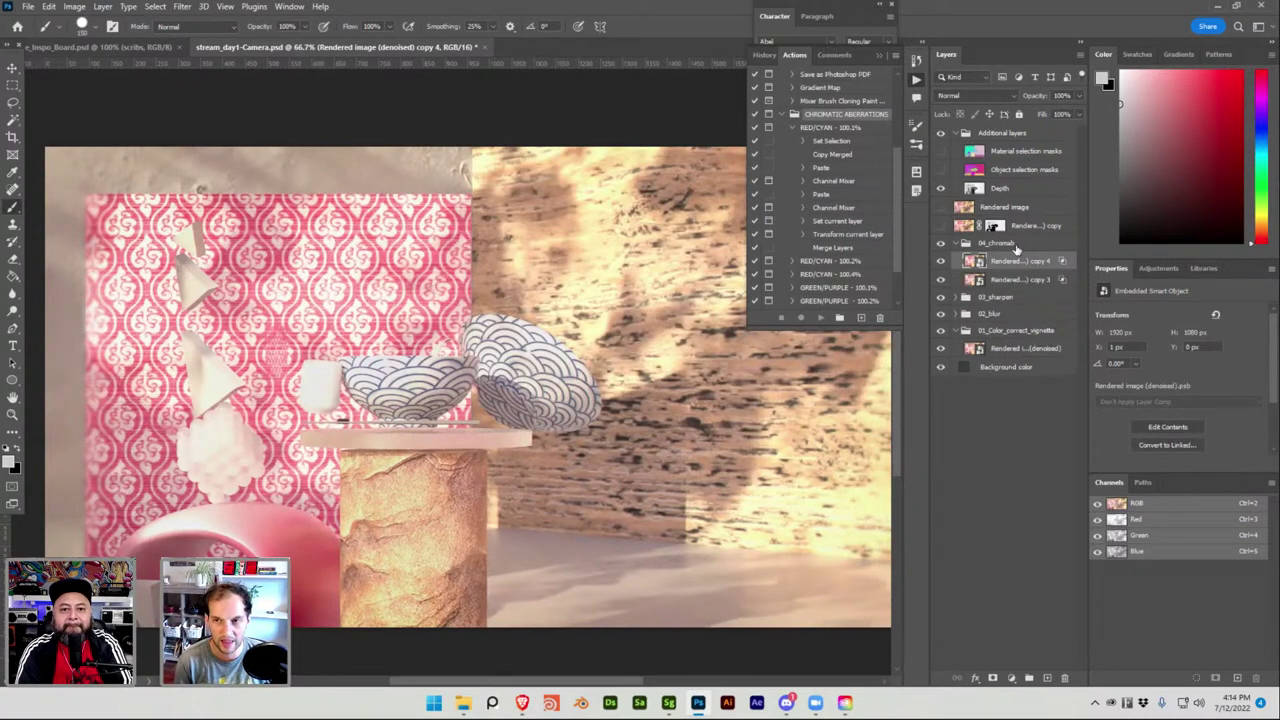
{"action": "left_click", "coordinate": [976, 678]}
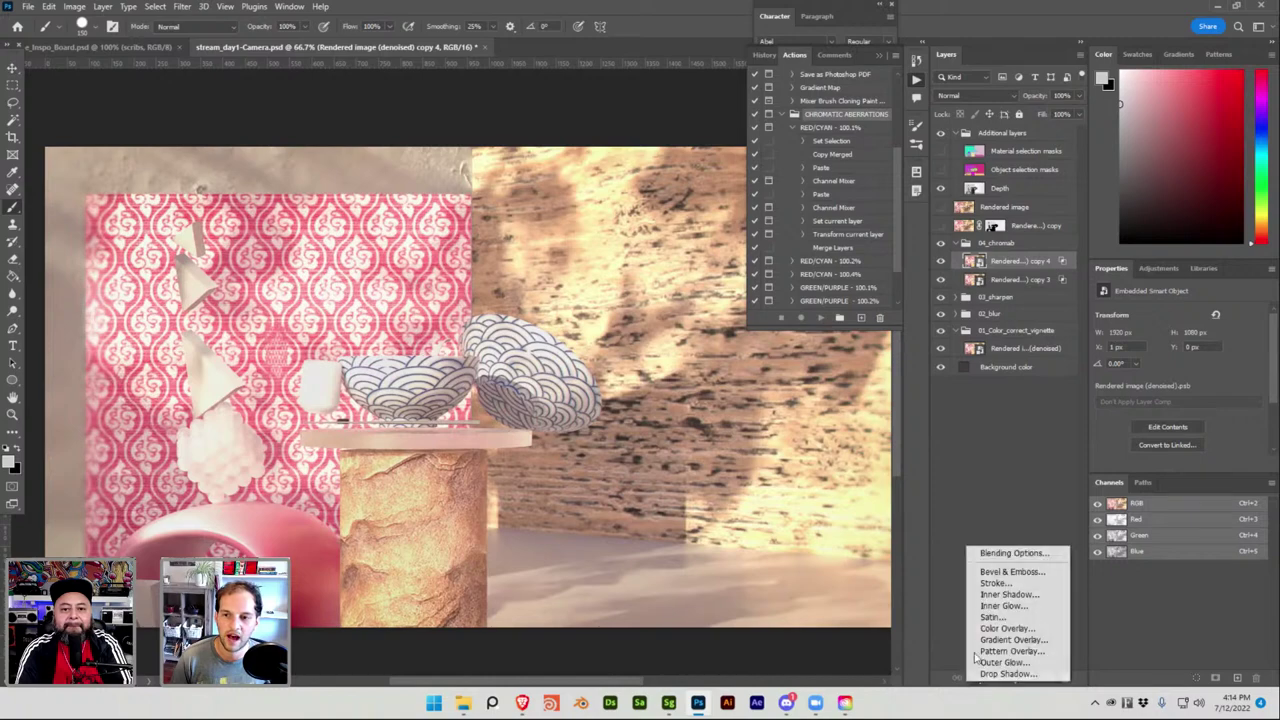
{"action": "left_click", "coordinate": [995, 555]}
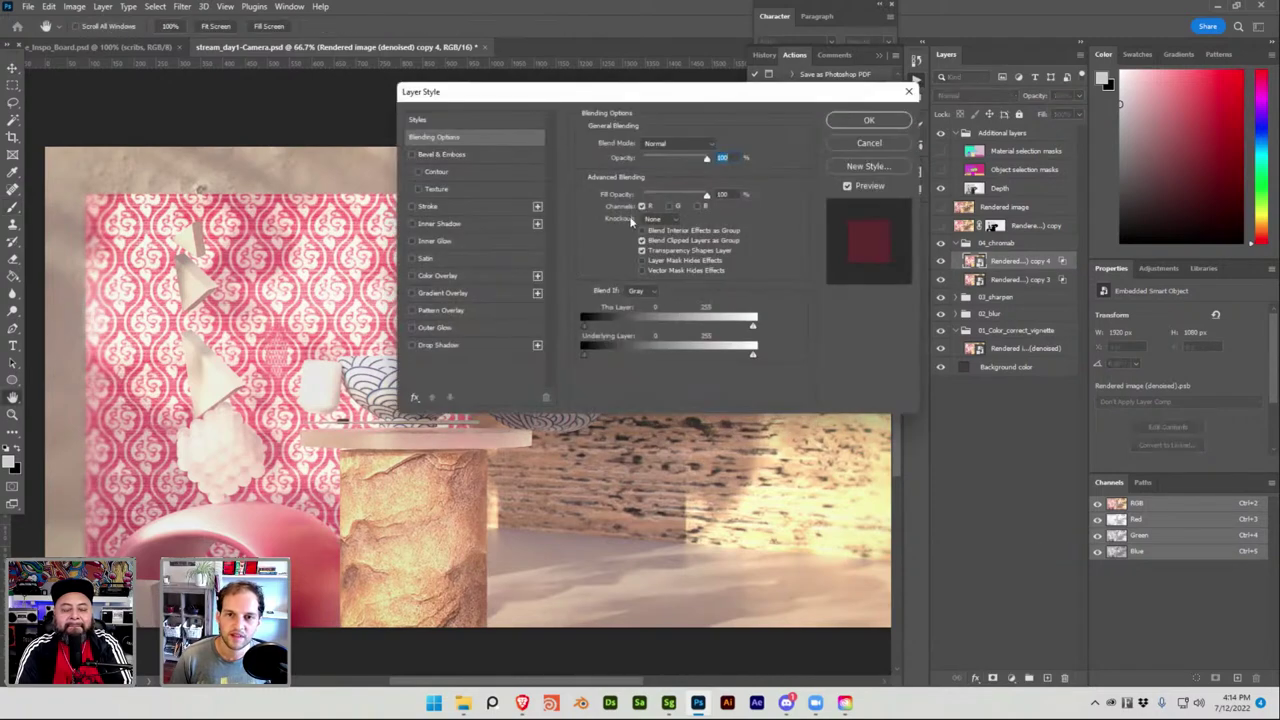
{"action": "left_click", "coordinate": [672, 207]}
{"action": "left_click", "coordinate": [643, 206]}
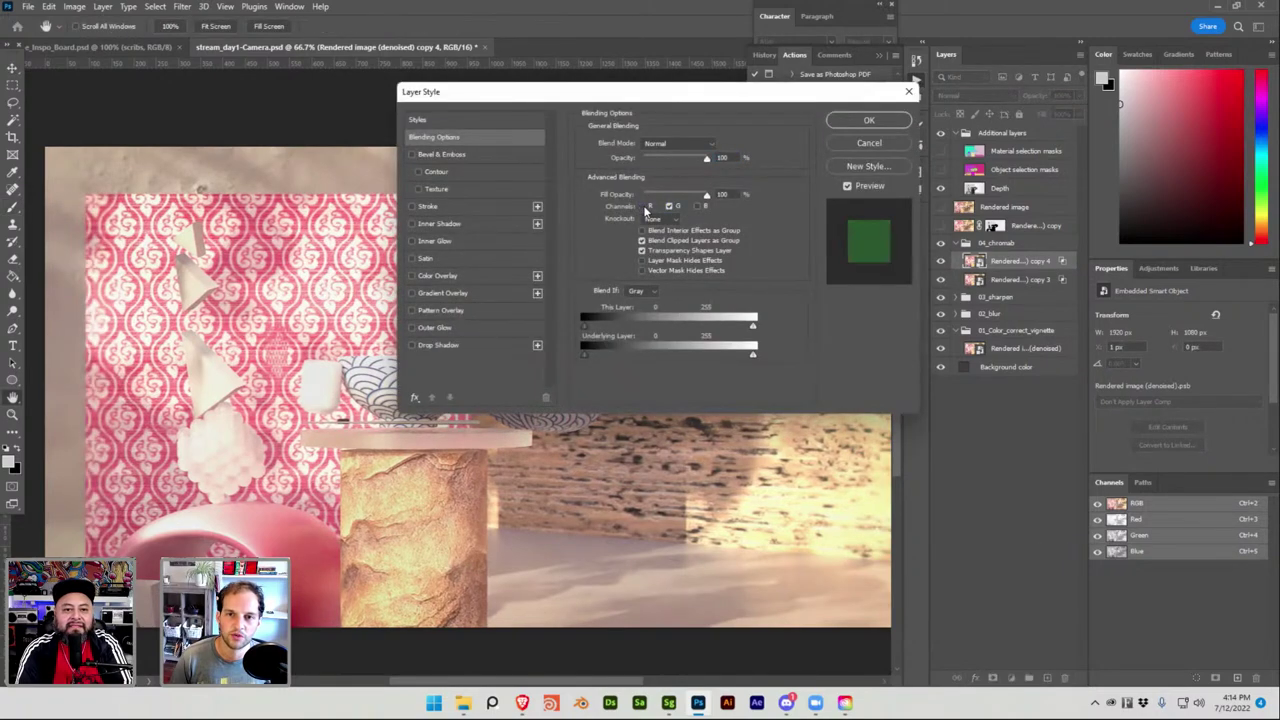
{"action": "left_click", "coordinate": [852, 119]}
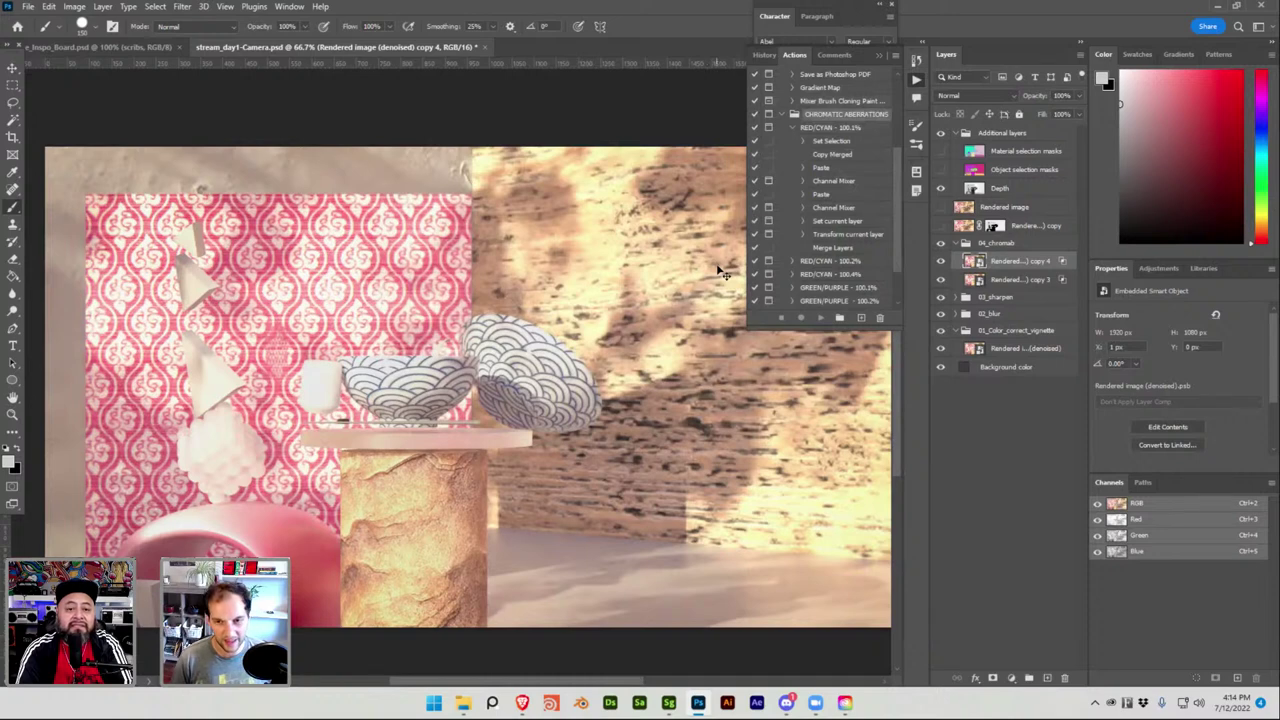
Shift the green-only render copy in the 04_chromab group 1.5 px upward with Free Transform.
{"action": "key", "text": "Left"}
{"action": "key", "text": "Right"}
{"action": "key", "text": "Right"}
{"action": "key", "text": "Left"}
{"action": "key", "text": "Up"}
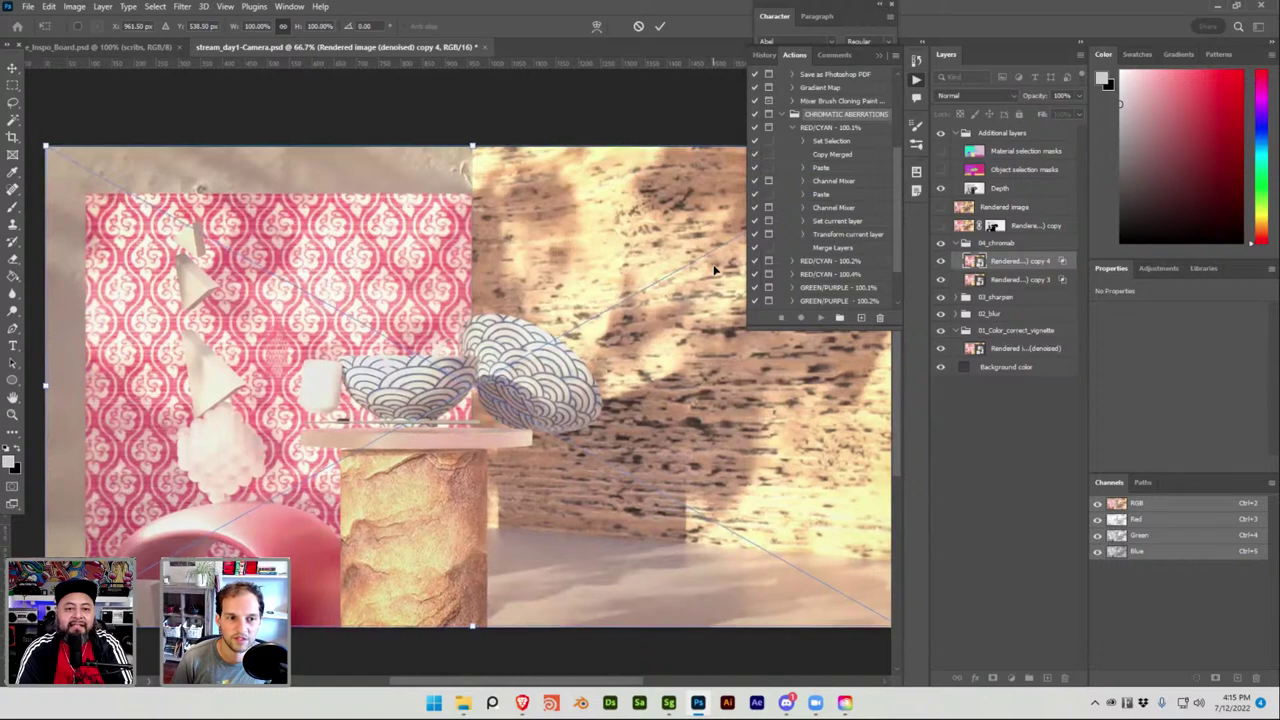
{"action": "key", "text": "Return"}
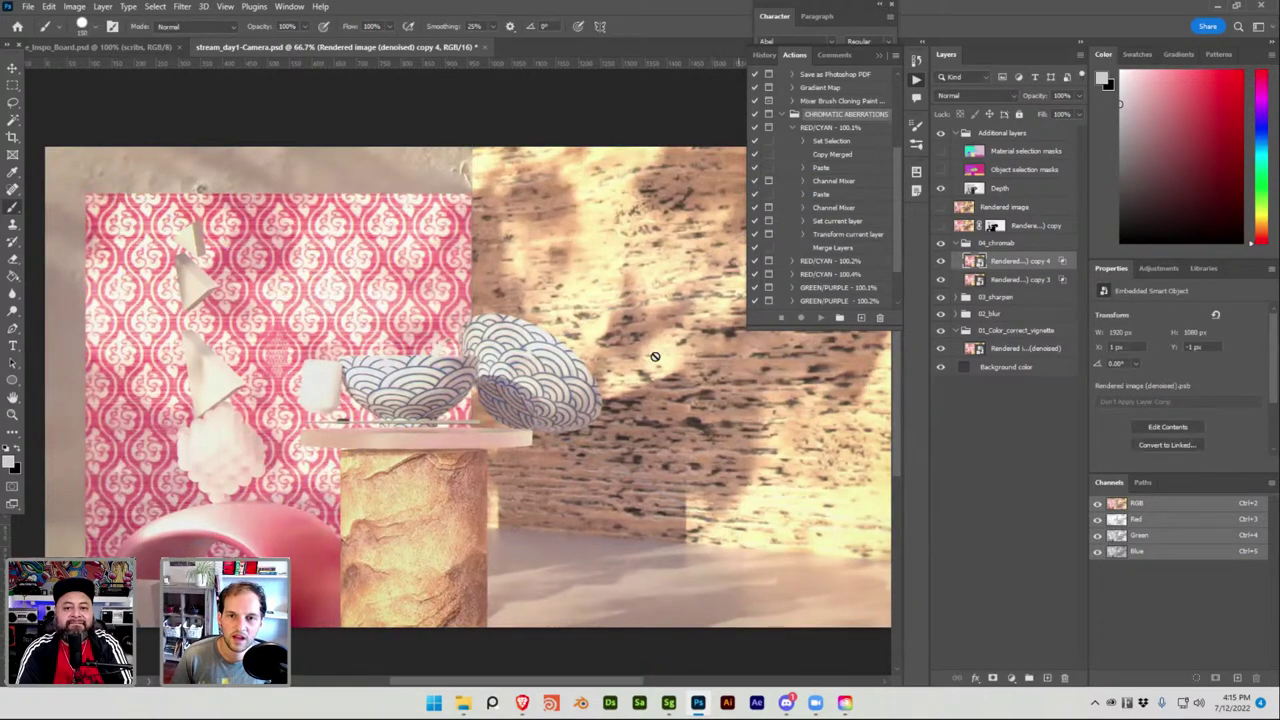
Examine the colour fringing on the bowl and cup edges up close and then across the whole render.
{"action": "scroll", "coordinate": [567, 385], "scroll_direction": "up", "scroll_amount": 5, "text": "alt"}
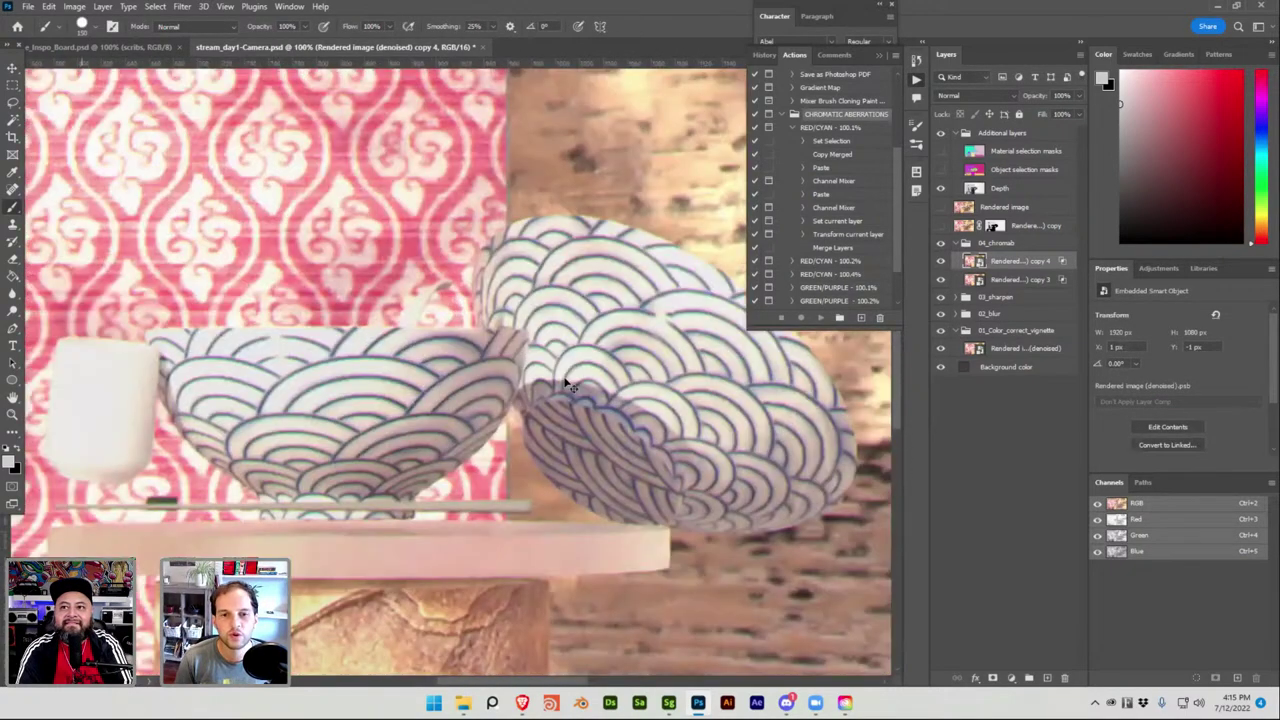
{"action": "scroll", "coordinate": [556, 376], "scroll_direction": "left", "scroll_amount": 5, "text": "ctrl"}
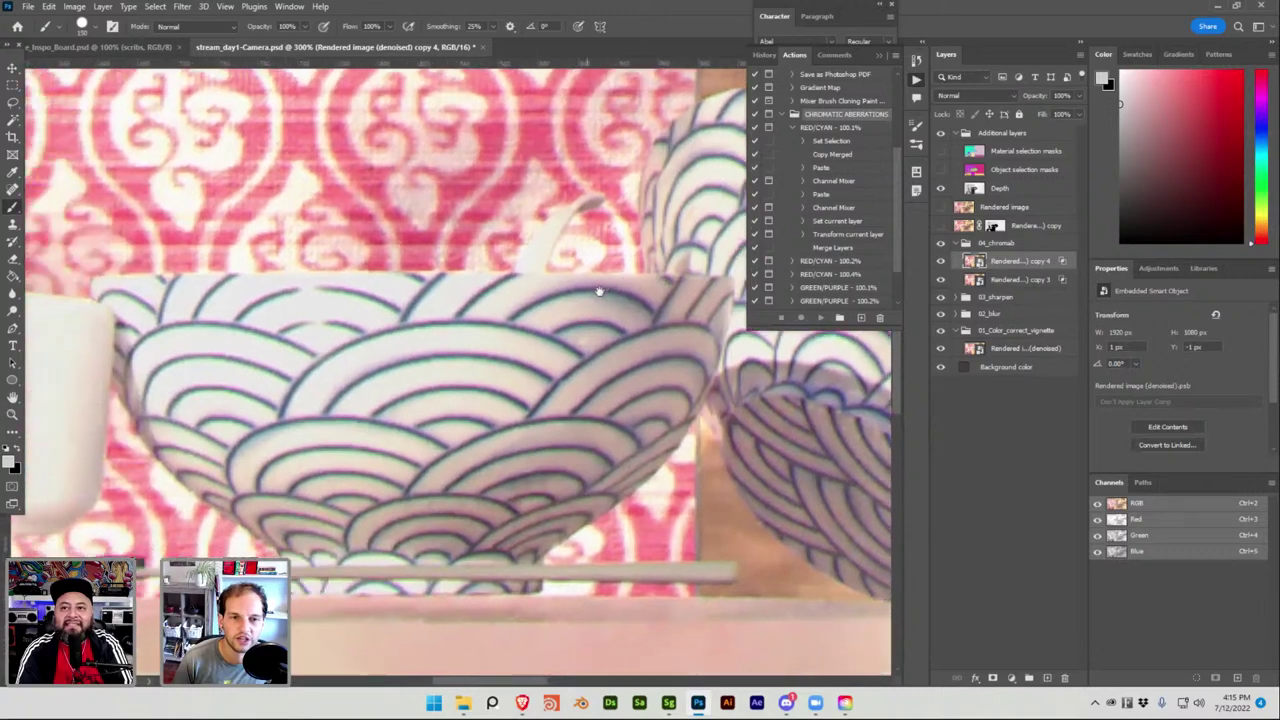
{"action": "scroll", "coordinate": [575, 292], "scroll_direction": "up", "scroll_amount": 1, "text": "alt"}
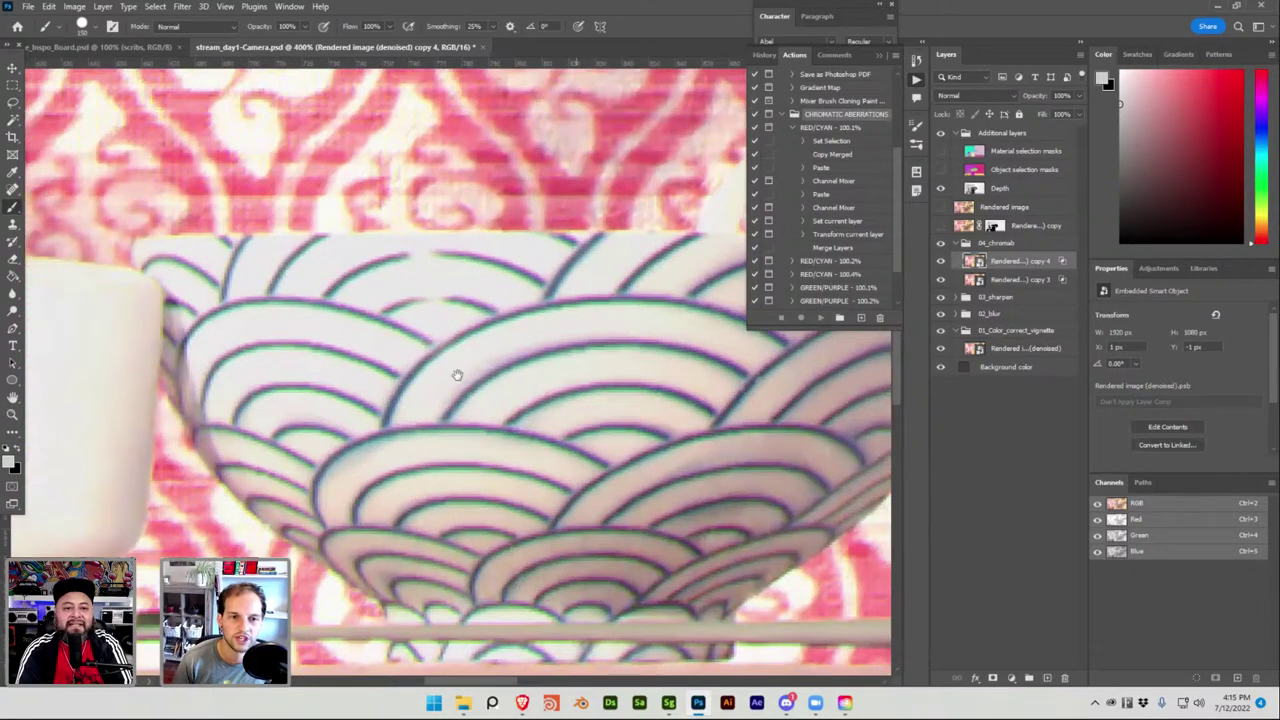
{"action": "scroll", "coordinate": [575, 292], "scroll_direction": "left", "scroll_amount": 4, "text": "ctrl"}
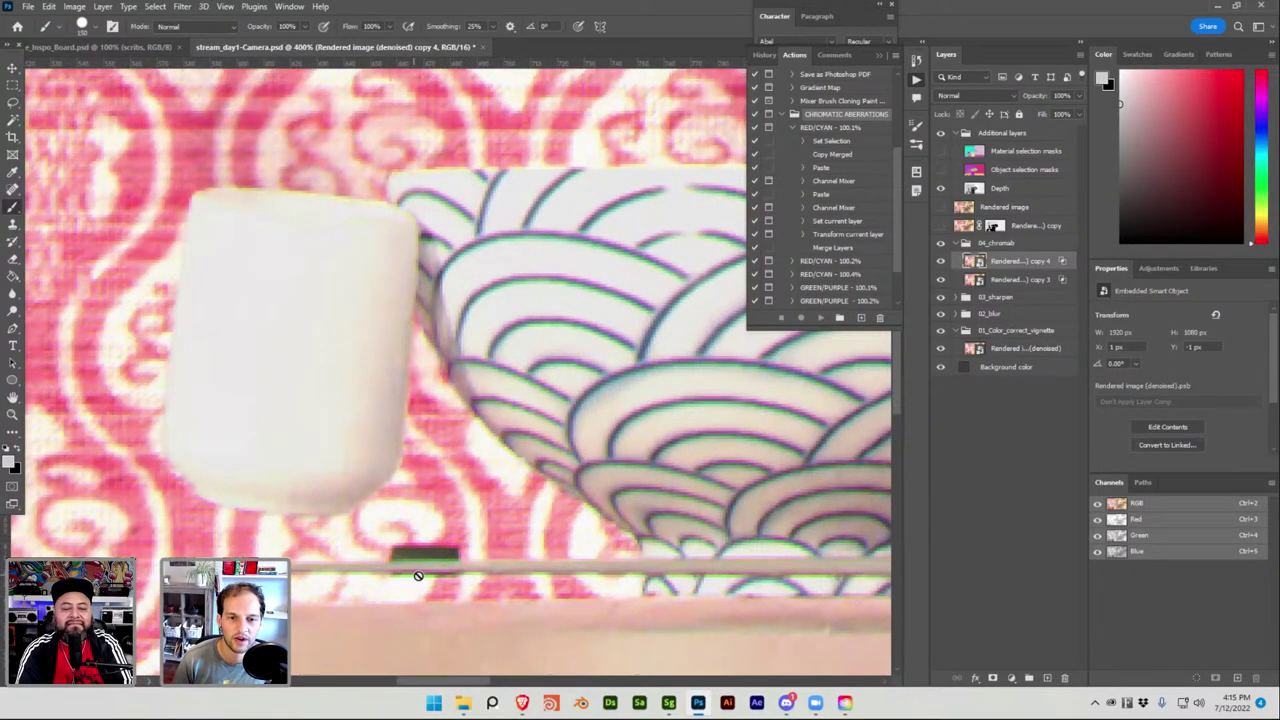
{"action": "scroll", "coordinate": [418, 553], "scroll_direction": "down", "scroll_amount": 5, "text": "alt"}
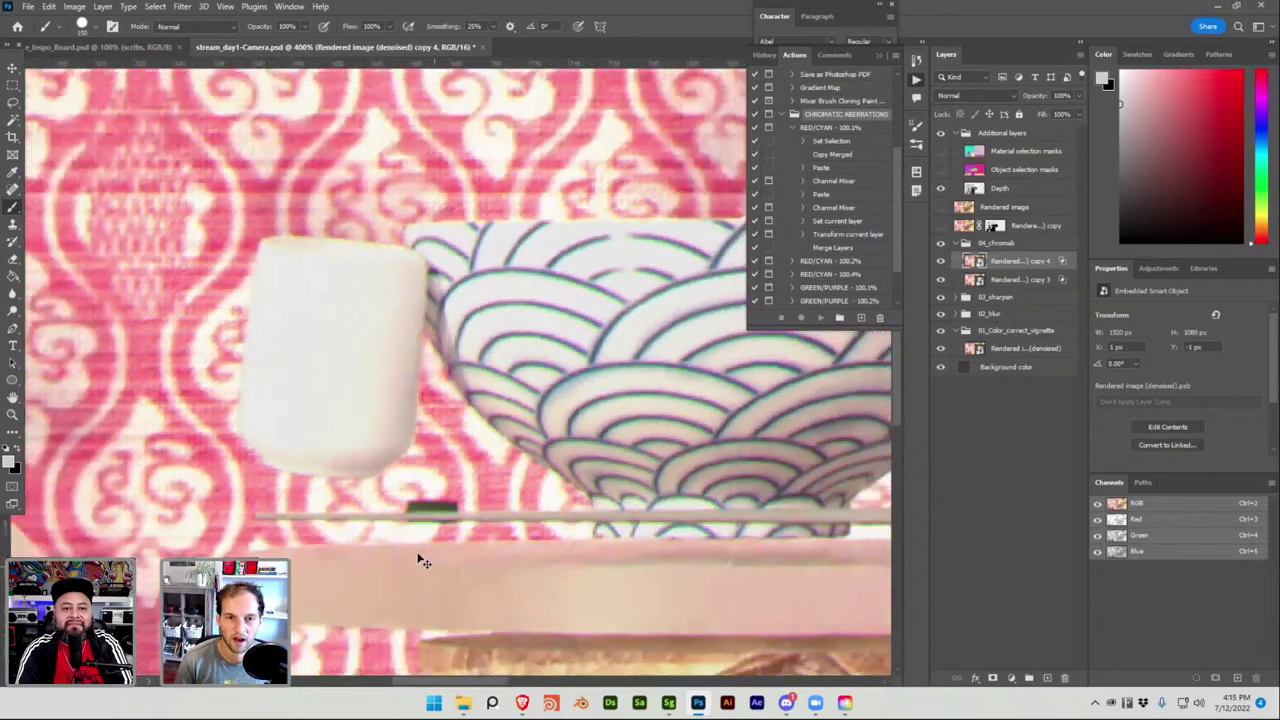
{"action": "scroll", "coordinate": [418, 556], "scroll_direction": "down", "scroll_amount": 1, "text": "alt"}
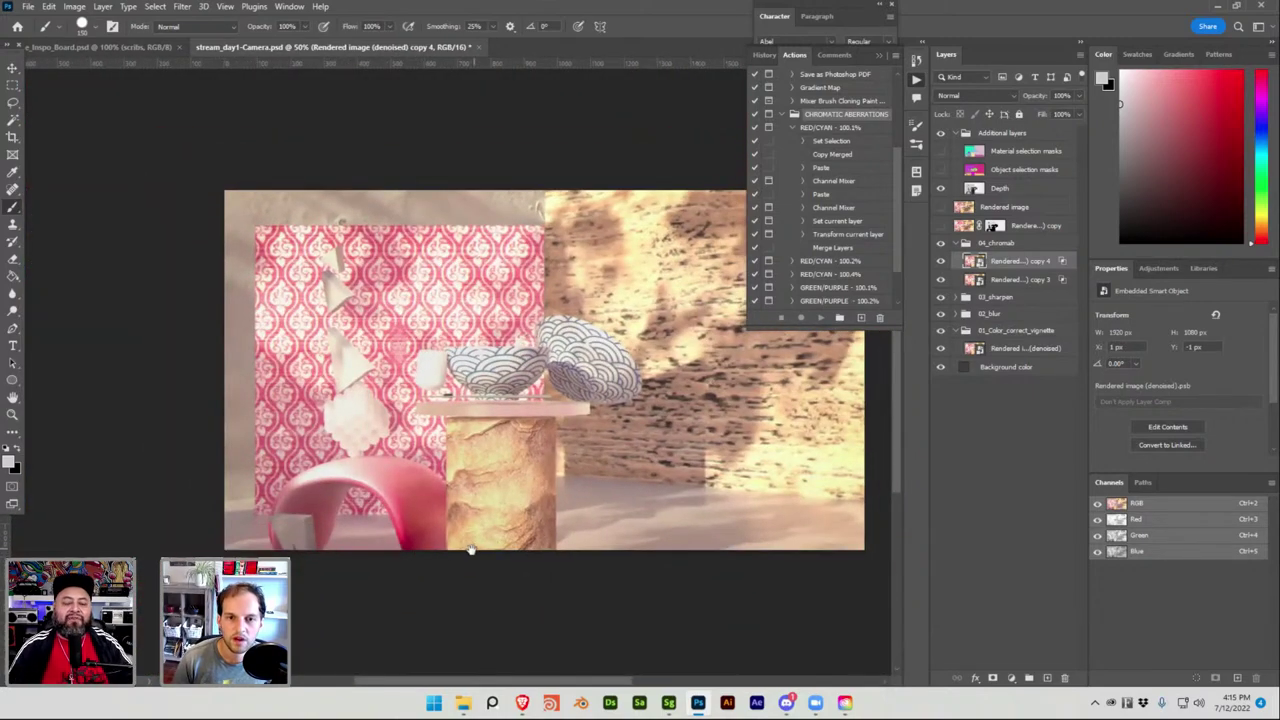
{"action": "scroll", "coordinate": [420, 552], "scroll_direction": "right", "scroll_amount": 2, "text": "ctrl"}
{"action": "scroll", "coordinate": [390, 556], "scroll_direction": "right", "scroll_amount": 2, "text": "ctrl"}
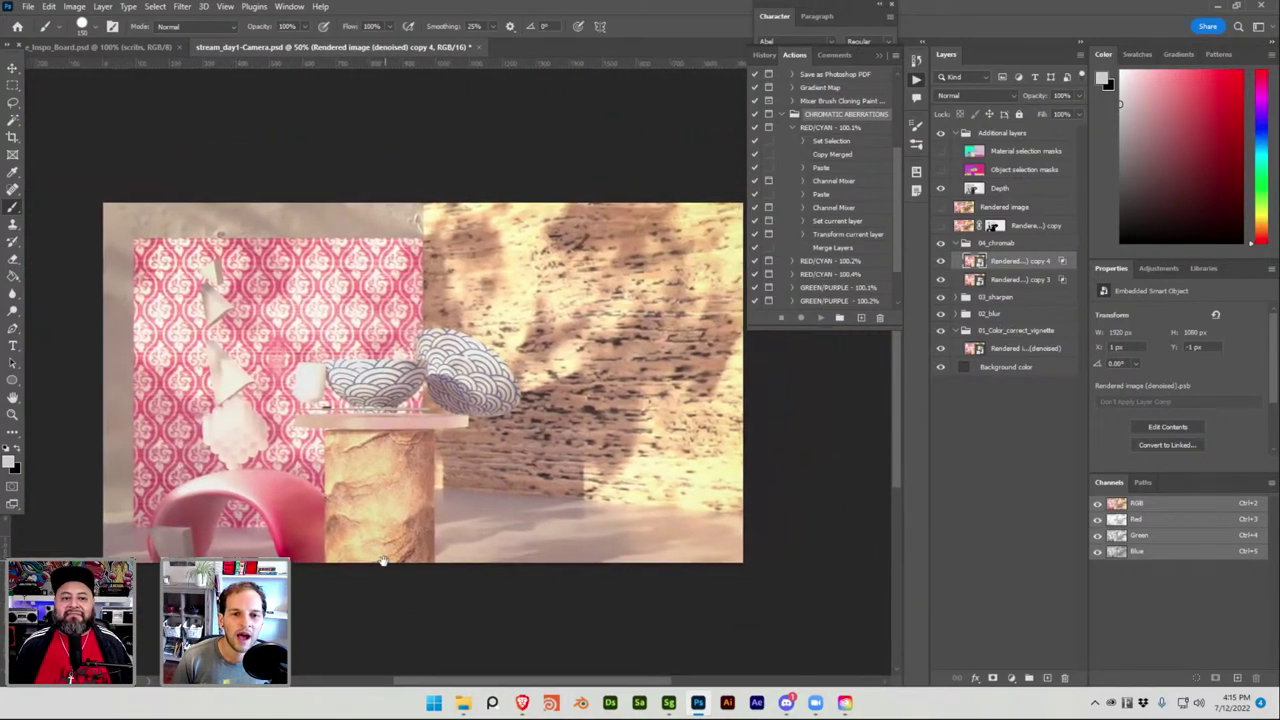
{"action": "left_click_drag", "start_coordinate": [381, 561], "coordinate": [392, 562]}
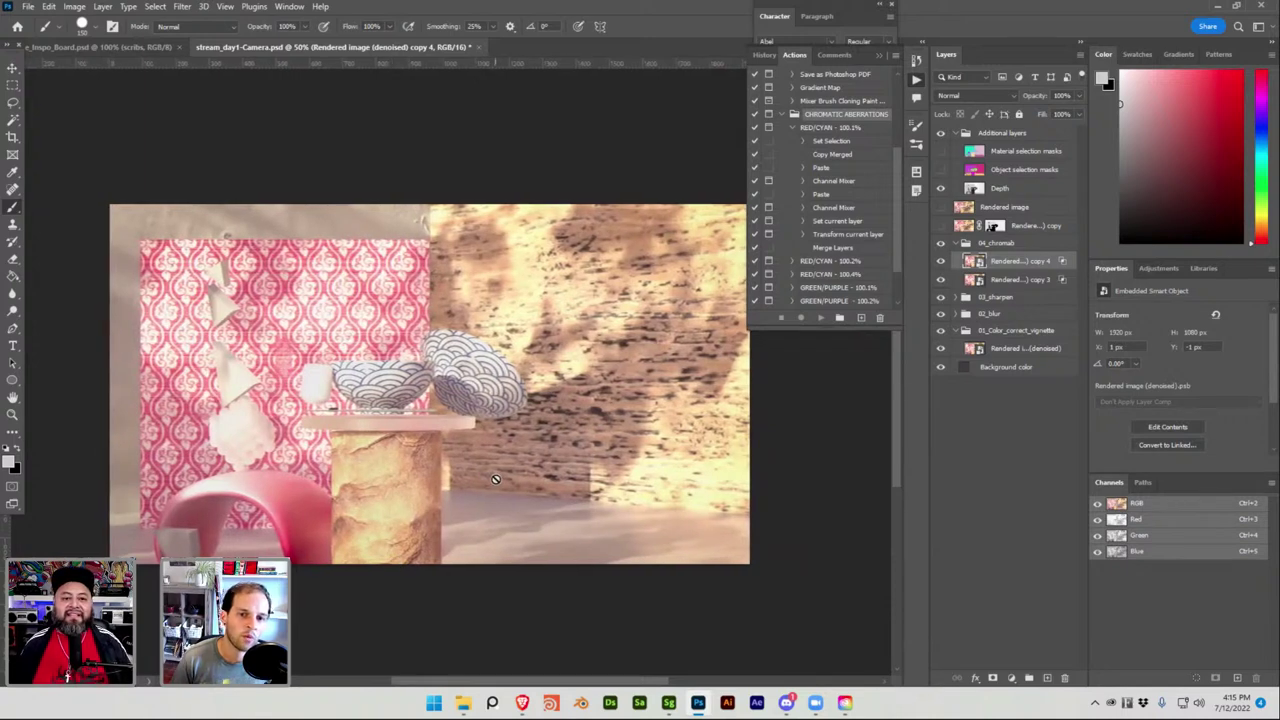
Switch to the Move tool, save the document and collapse the 04_chromab group.
{"action": "left_click", "coordinate": [12, 68]}
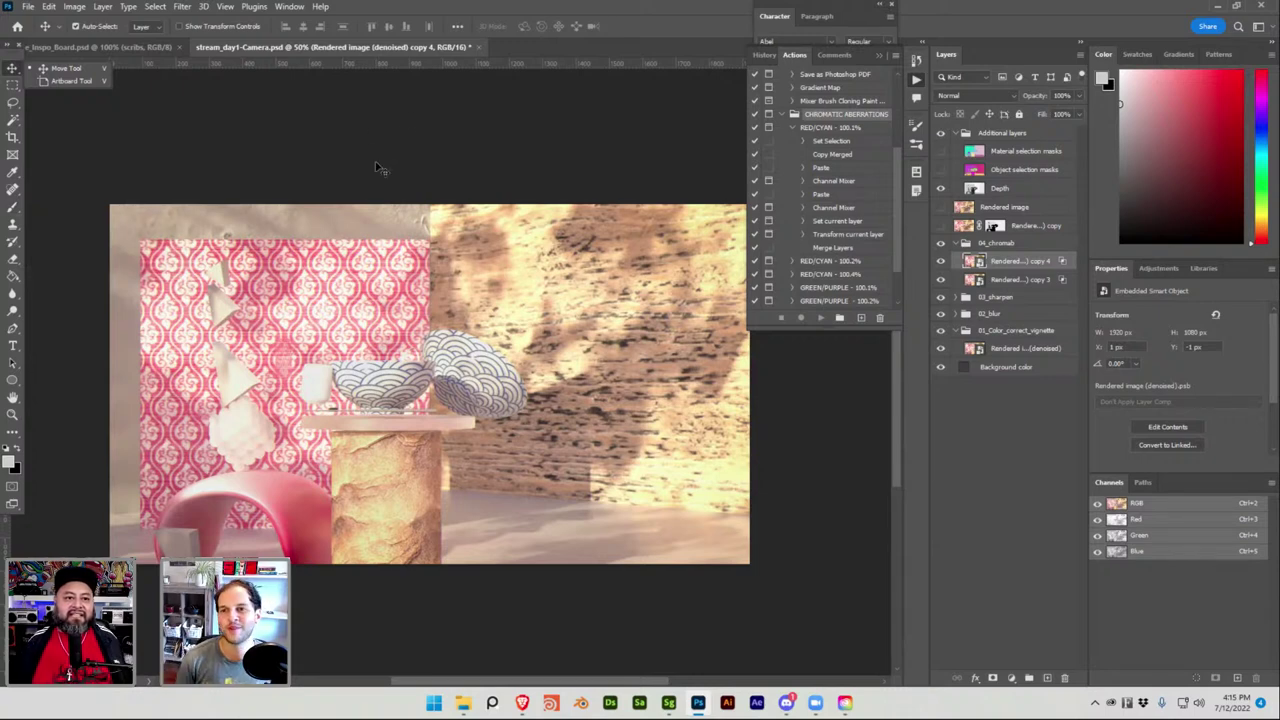
{"action": "key", "text": "ctrl+s"}
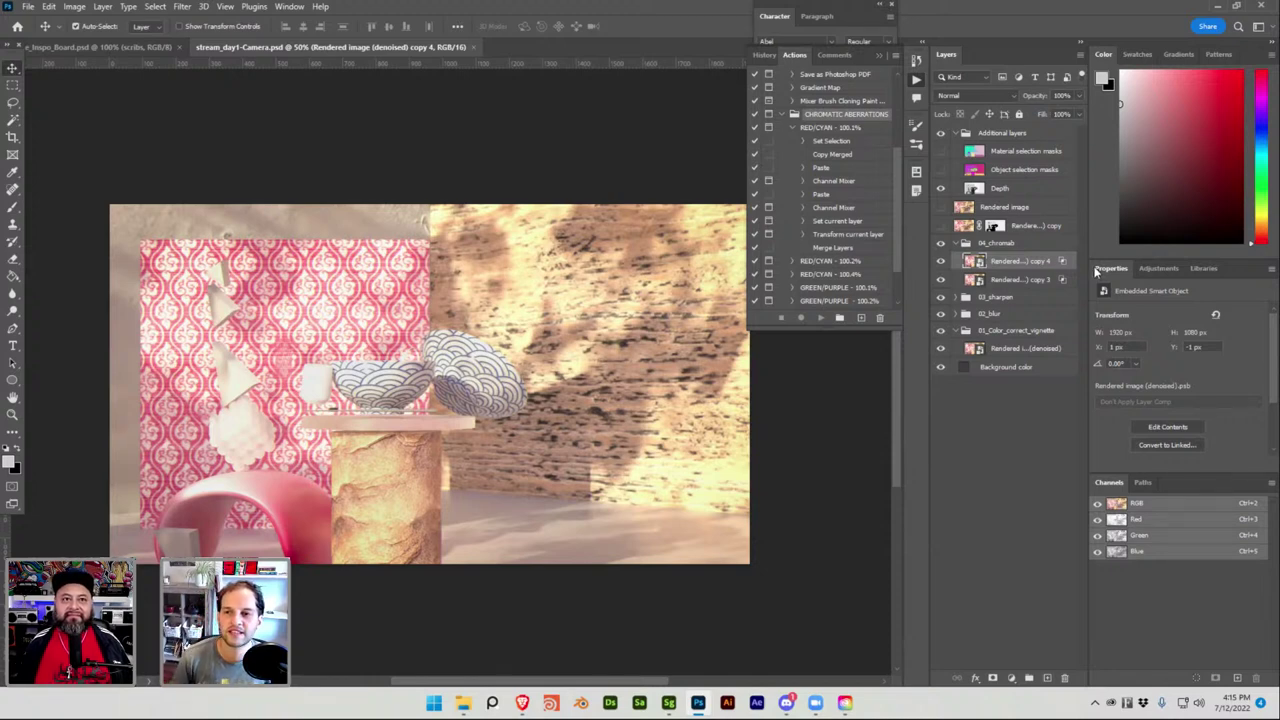
{"action": "left_click", "coordinate": [980, 243]}
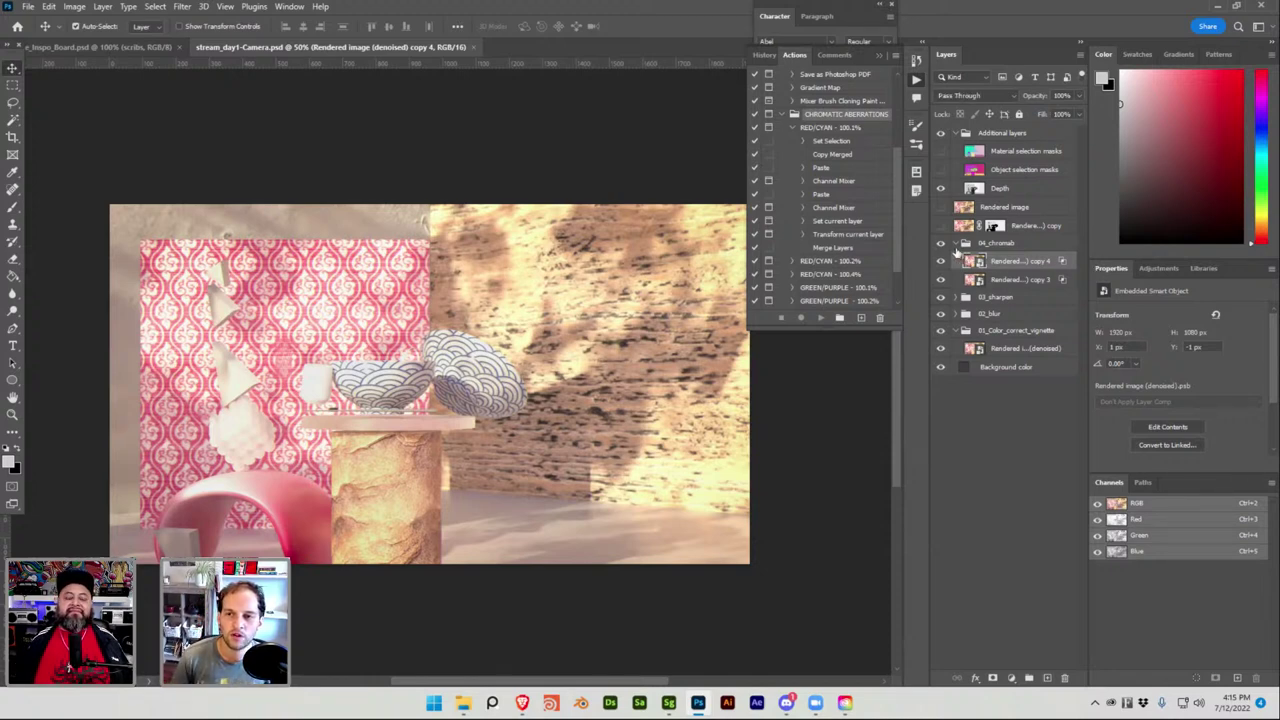
{"action": "left_click", "coordinate": [965, 243]}
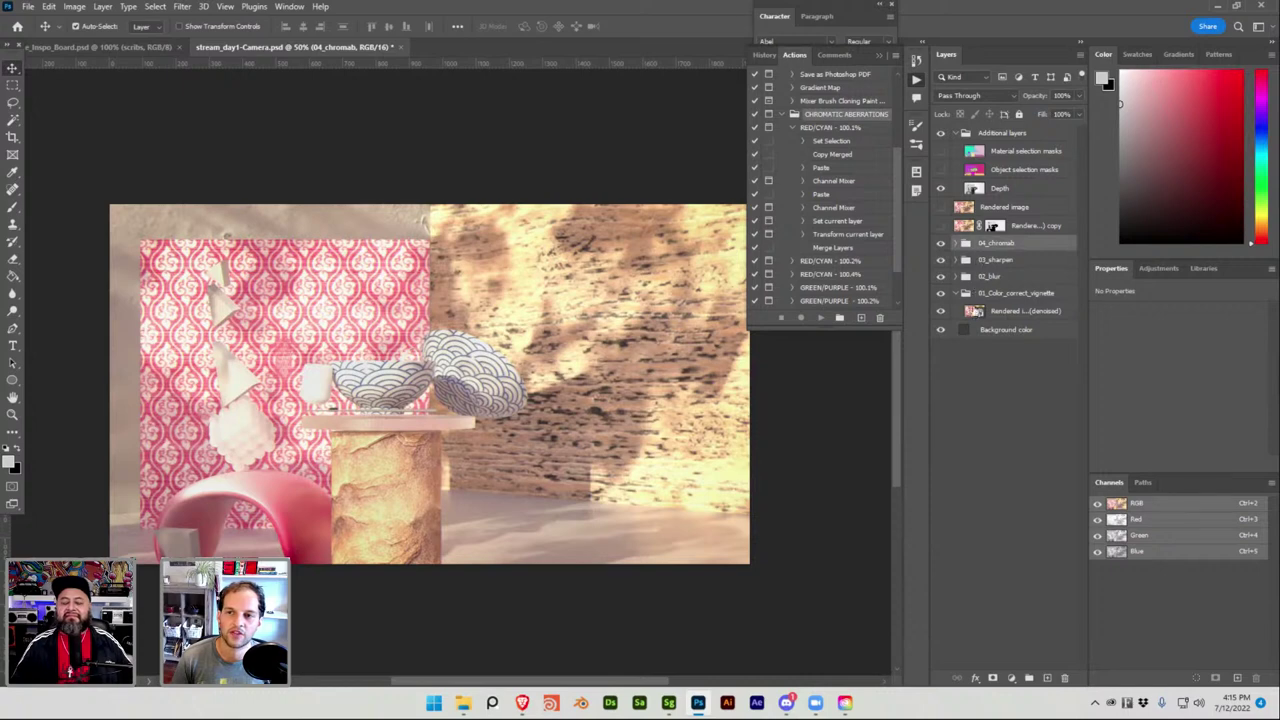
Duplicate the denoised render from 01_Color_correct_vignette, place the copy above 04_chromab in a new group and select it.
{"action": "left_click", "coordinate": [1004, 314]}
{"action": "key", "text": "ctrl+j"}
{"action": "left_click_drag", "start_coordinate": [1004, 316], "coordinate": [1015, 237]}
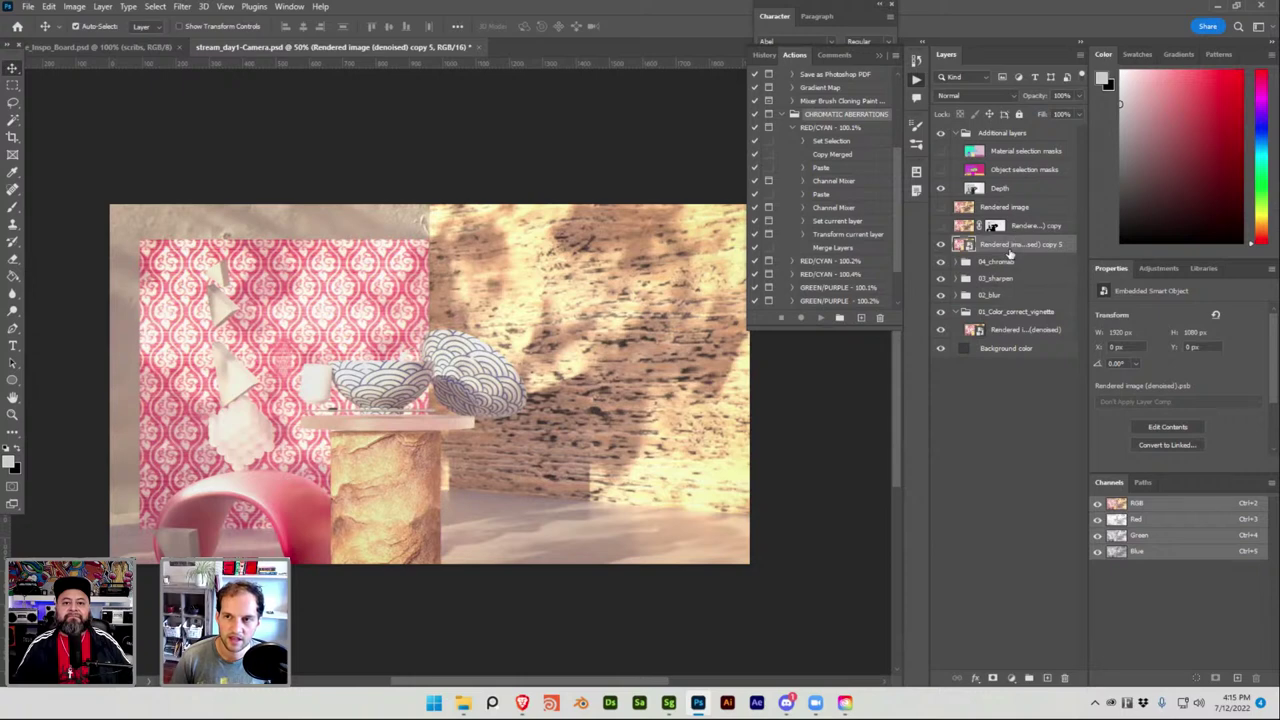
{"action": "key", "text": "ctrl+g"}
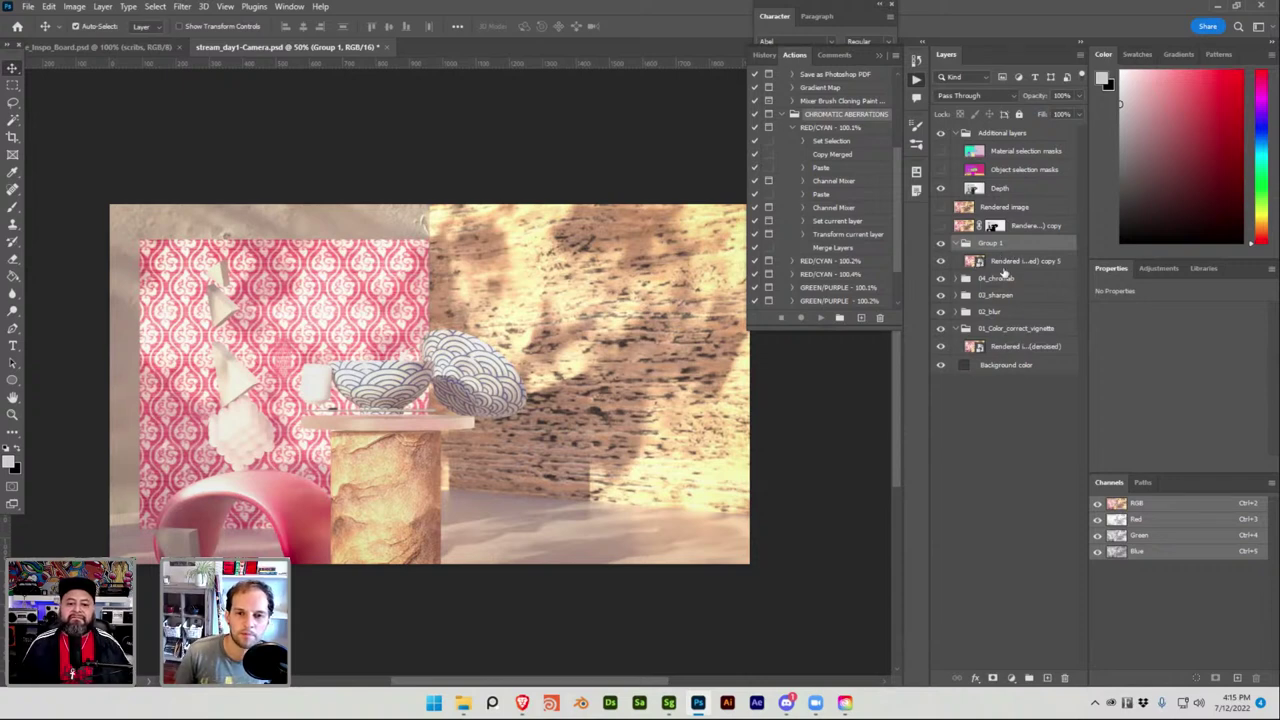
{"action": "left_click", "coordinate": [1001, 266]}
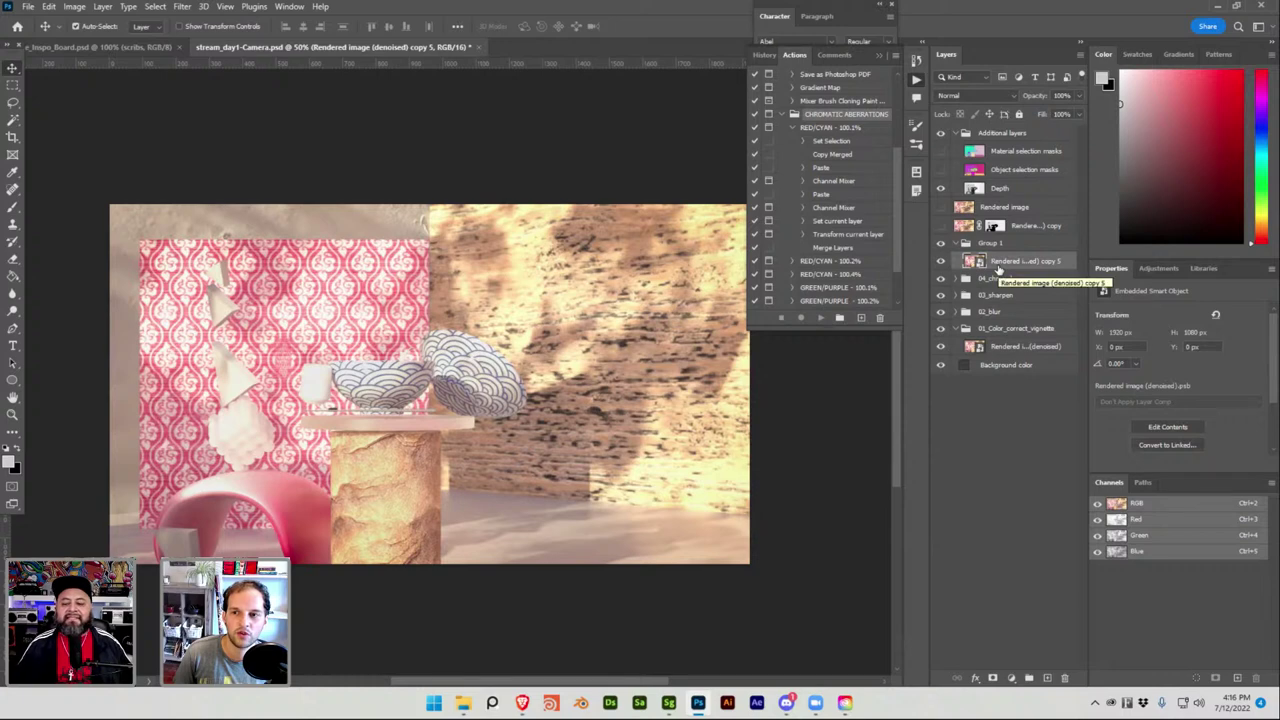
{"action": "right_click", "coordinate": [998, 268]}
{"action": "left_click", "coordinate": [952, 512]}
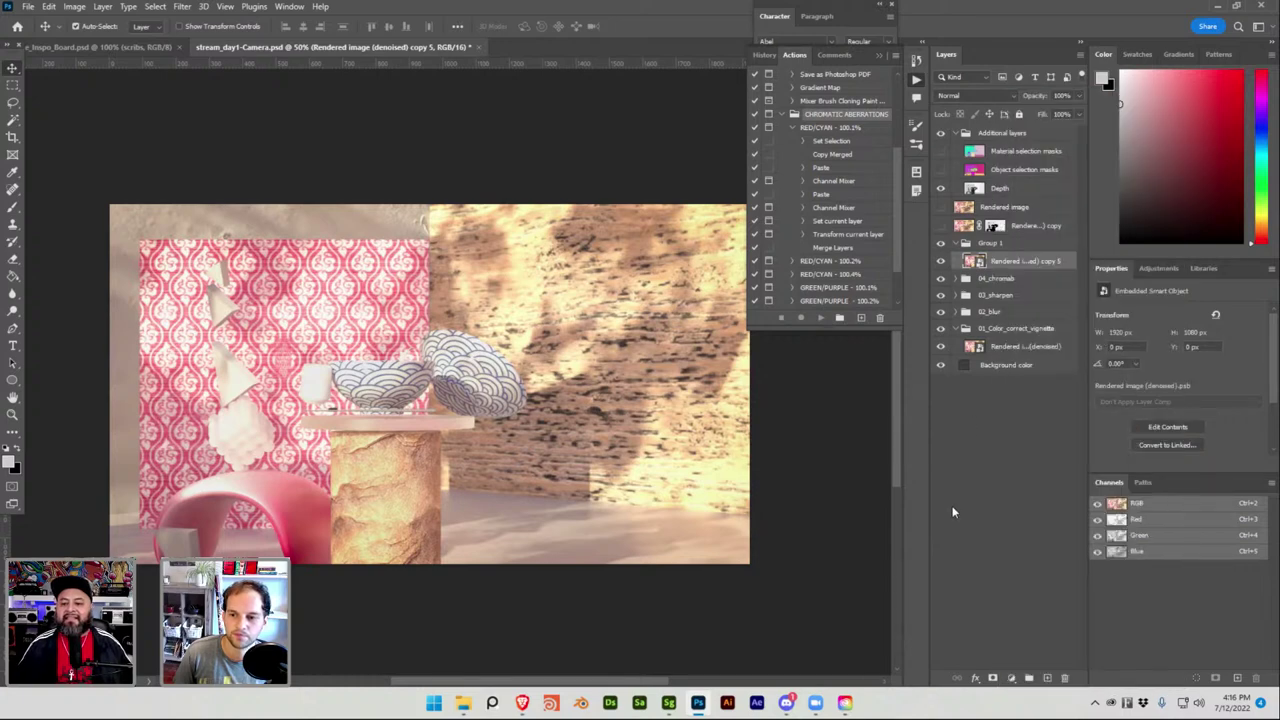
{"action": "left_click", "coordinate": [1046, 679]}
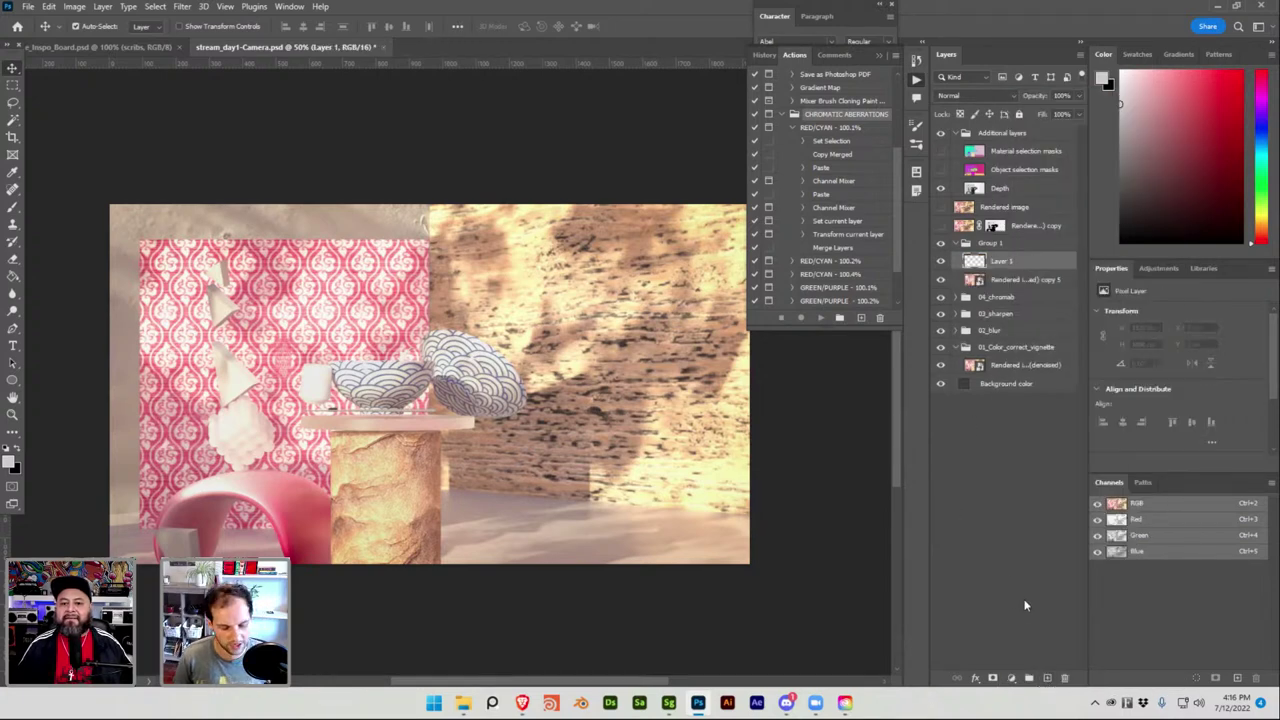
{"action": "key", "text": "ctrl+z"}
{"action": "key", "text": "ctrl+n"}
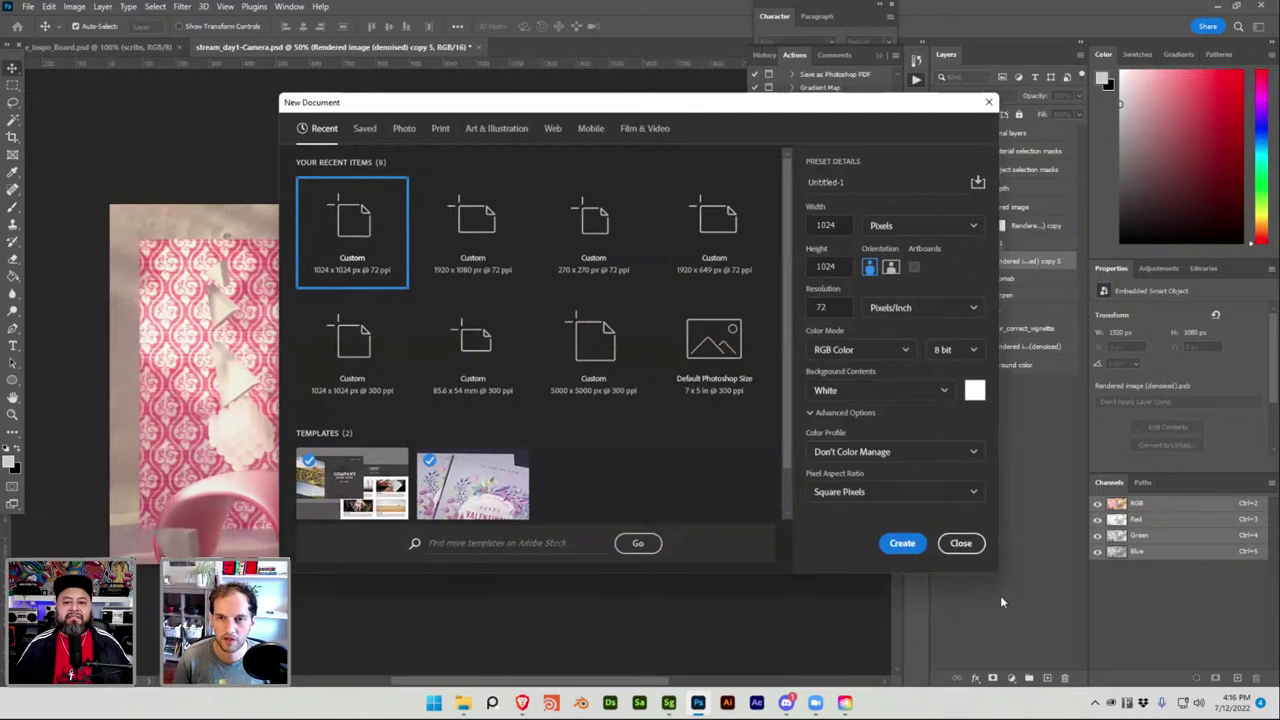
{"action": "key", "text": "Escape"}
{"action": "right_click", "coordinate": [983, 418]}
{"action": "left_click", "coordinate": [1010, 437]}
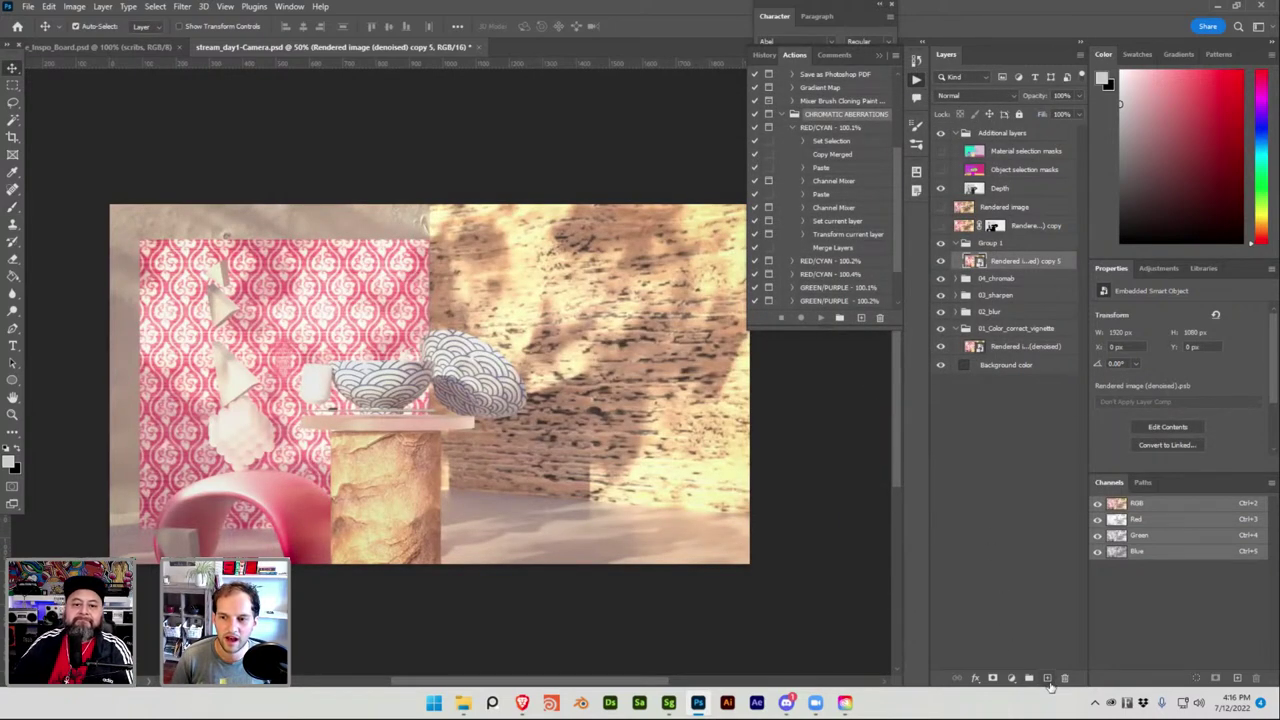
{"action": "left_click", "coordinate": [1048, 679]}
{"action": "key", "text": "ctrl+z"}
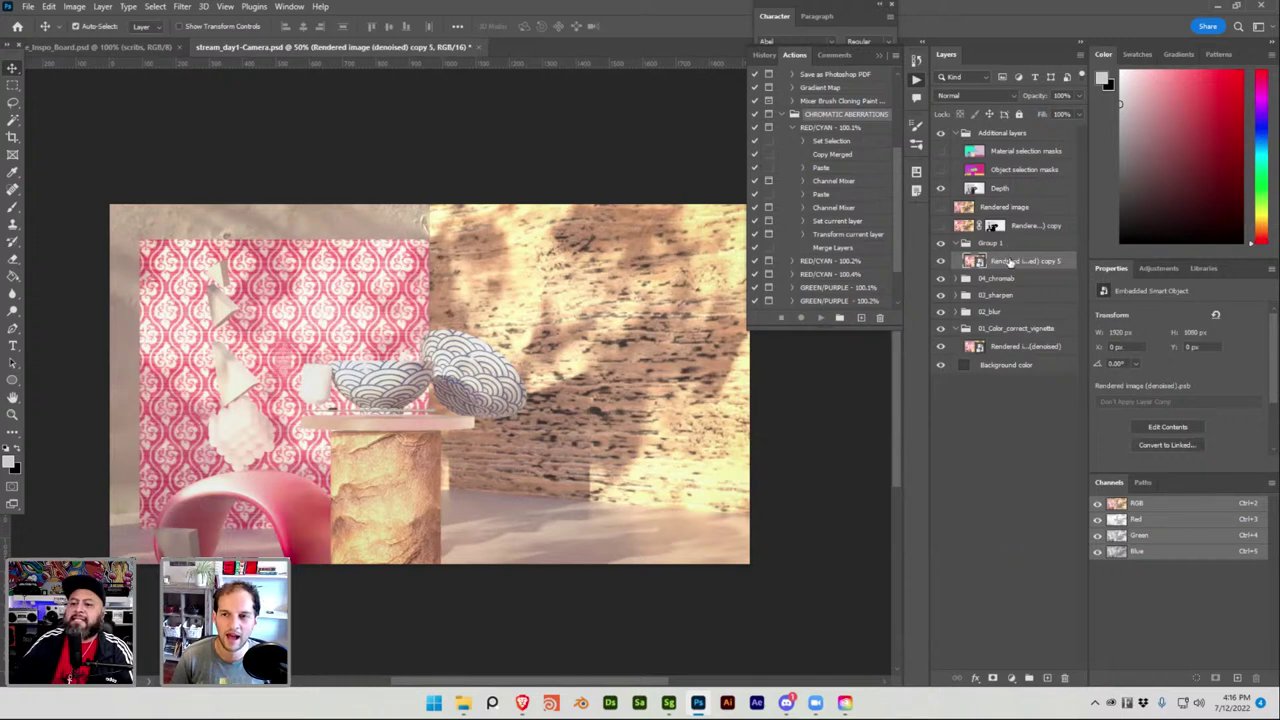
Add a Solid Color fill layer above the render copy in the new group.
{"action": "left_click", "coordinate": [1012, 679]}
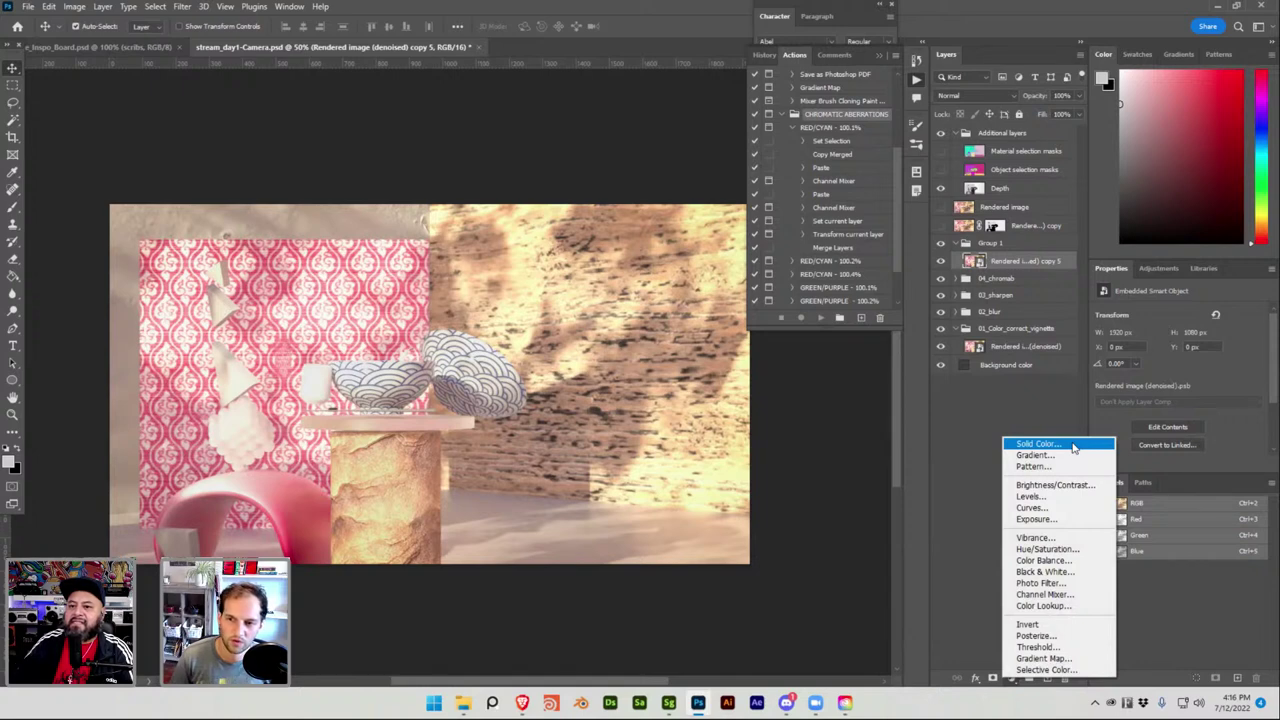
{"action": "left_click", "coordinate": [1040, 444]}
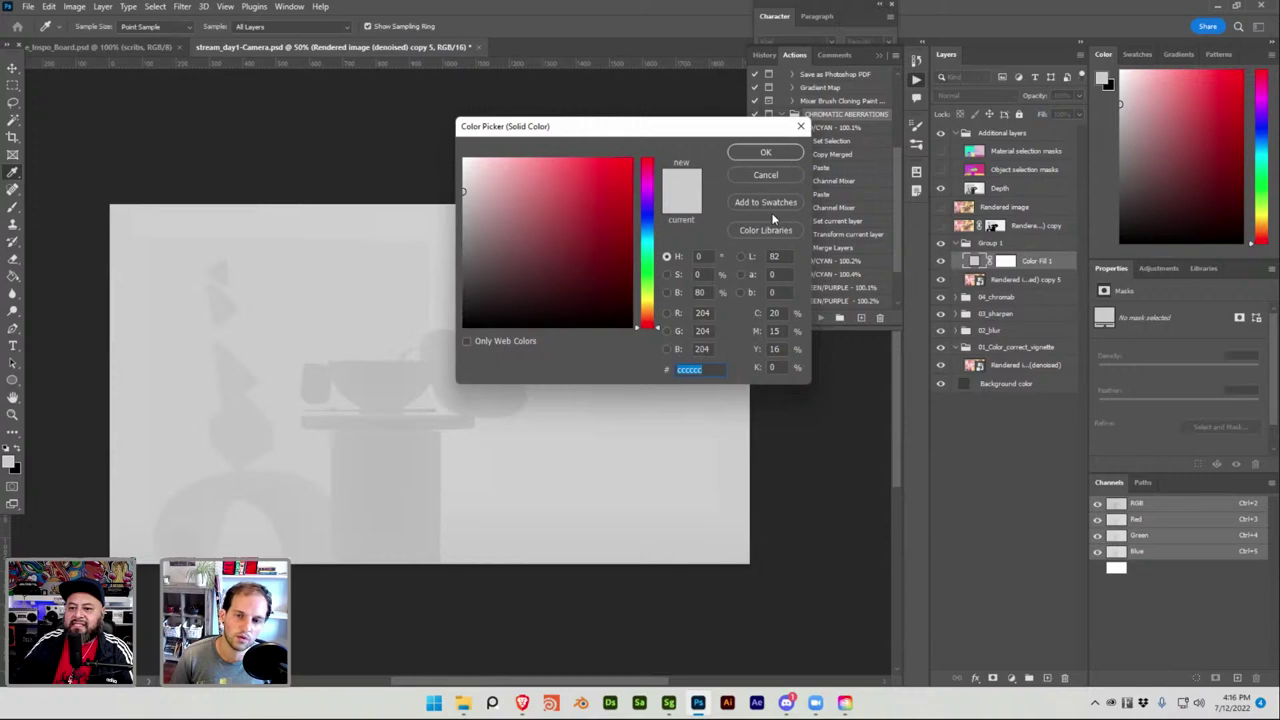
Try a red value of 125 and then white, RGB 255, 255, 255, as the fill colour.
{"action": "left_click", "coordinate": [703, 313]}
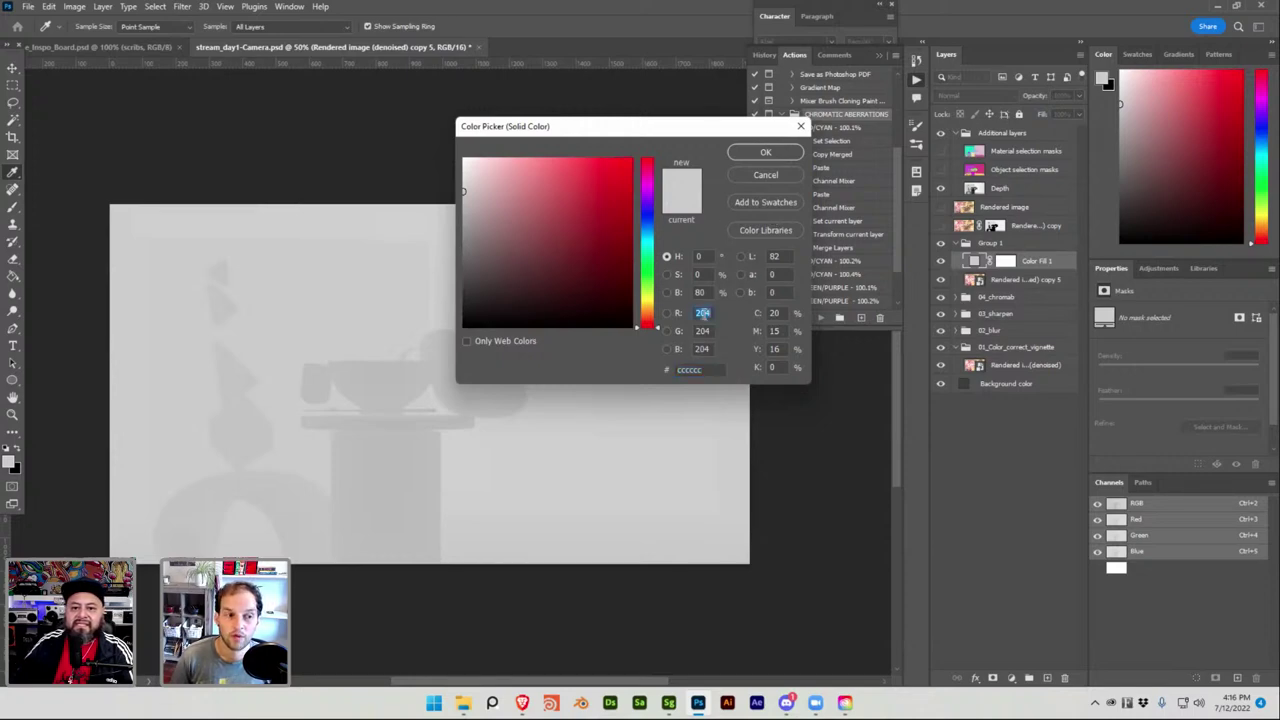
{"action": "type", "text": "125"}
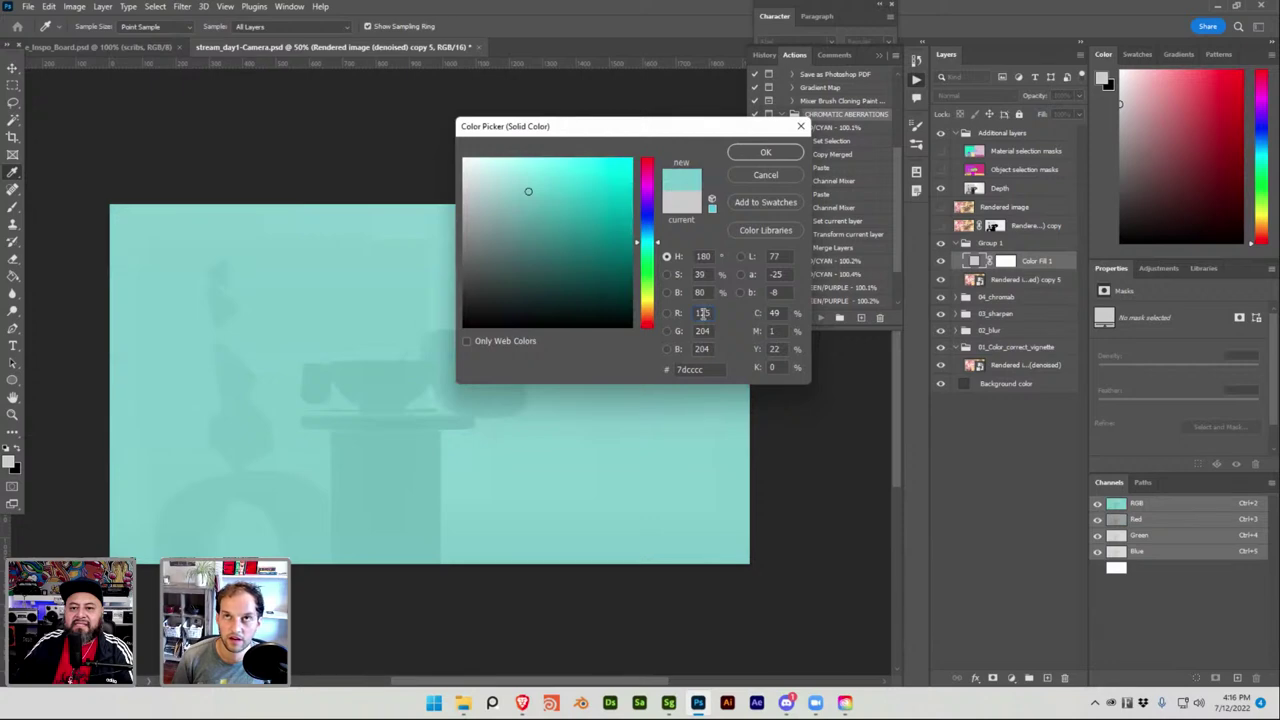
{"action": "double_click", "coordinate": [703, 313]}
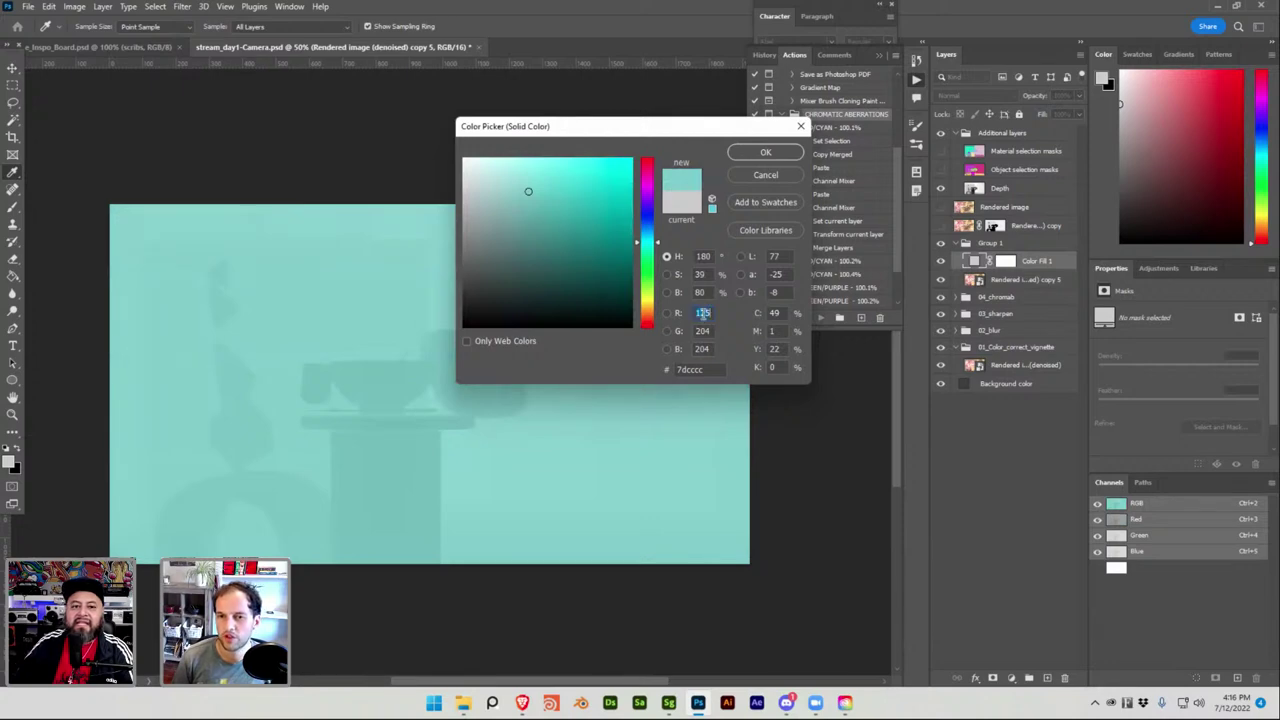
{"action": "type", "text": "255"}
{"action": "key", "text": "Tab"}
{"action": "type", "text": "255"}
{"action": "key", "text": "Tab"}
{"action": "type", "text": "255"}
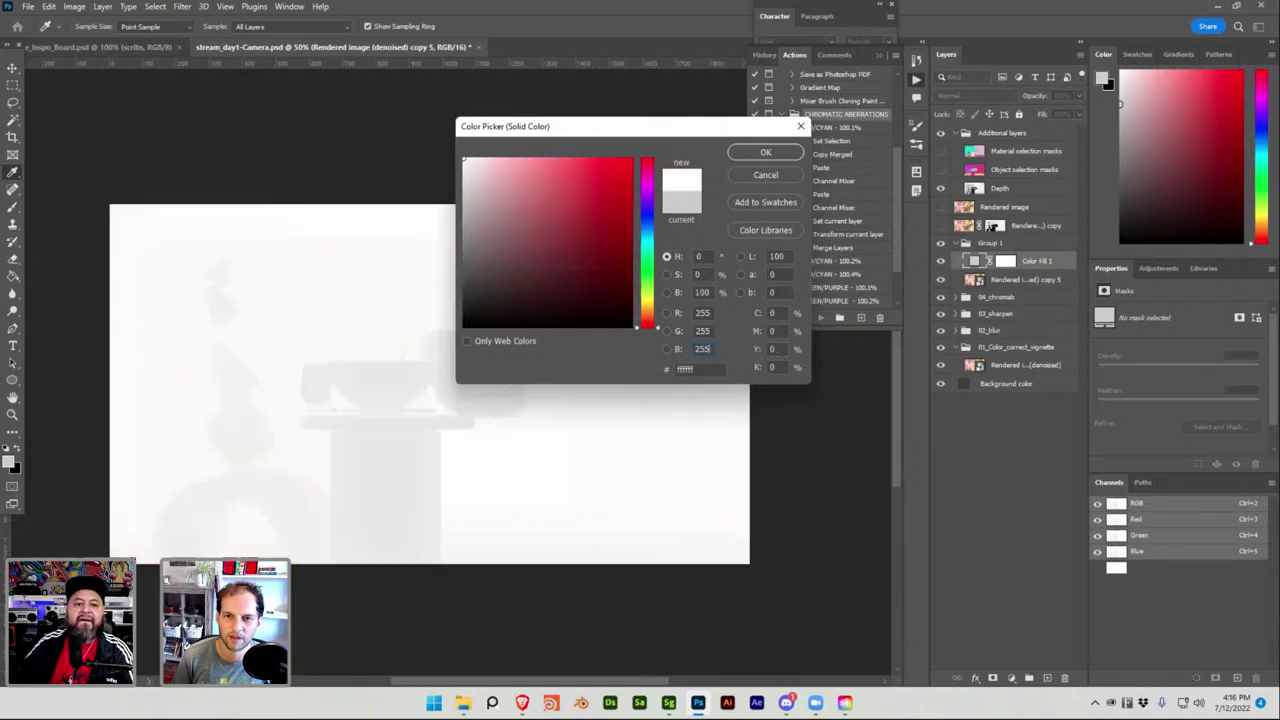
Set the solid fill to mid-grey with RGB 128, 128, 128 and accept the colour.
{"action": "type", "text": "128"}
{"action": "key", "text": "Return"}
{"action": "left_click", "coordinate": [702, 313]}
{"action": "type", "text": "128"}
{"action": "key", "text": "Tab"}
{"action": "type", "text": "128"}
{"action": "key", "text": "Tab"}
{"action": "key", "text": "Return"}
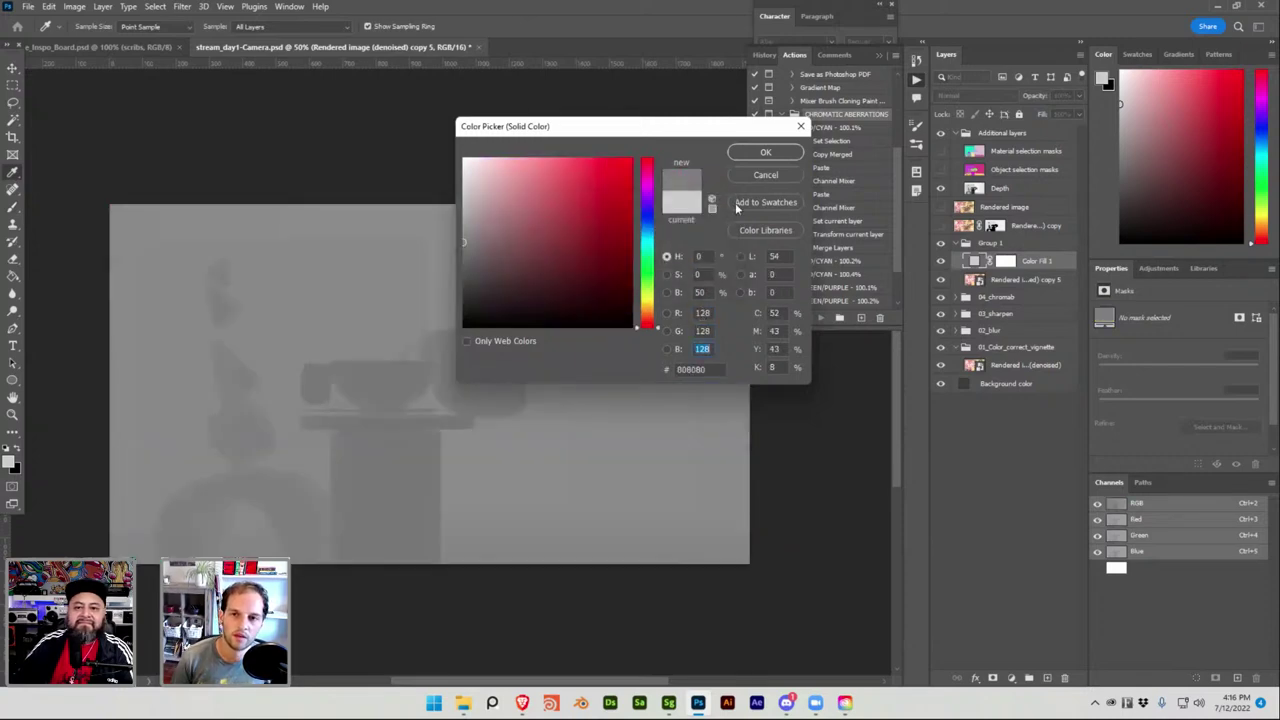
{"action": "left_click", "coordinate": [764, 152]}
Save the document and set the grey fill layer's blend mode to Overlay.
{"action": "key", "text": "ctrl+s"}
{"action": "key", "text": "ctrl+s"}
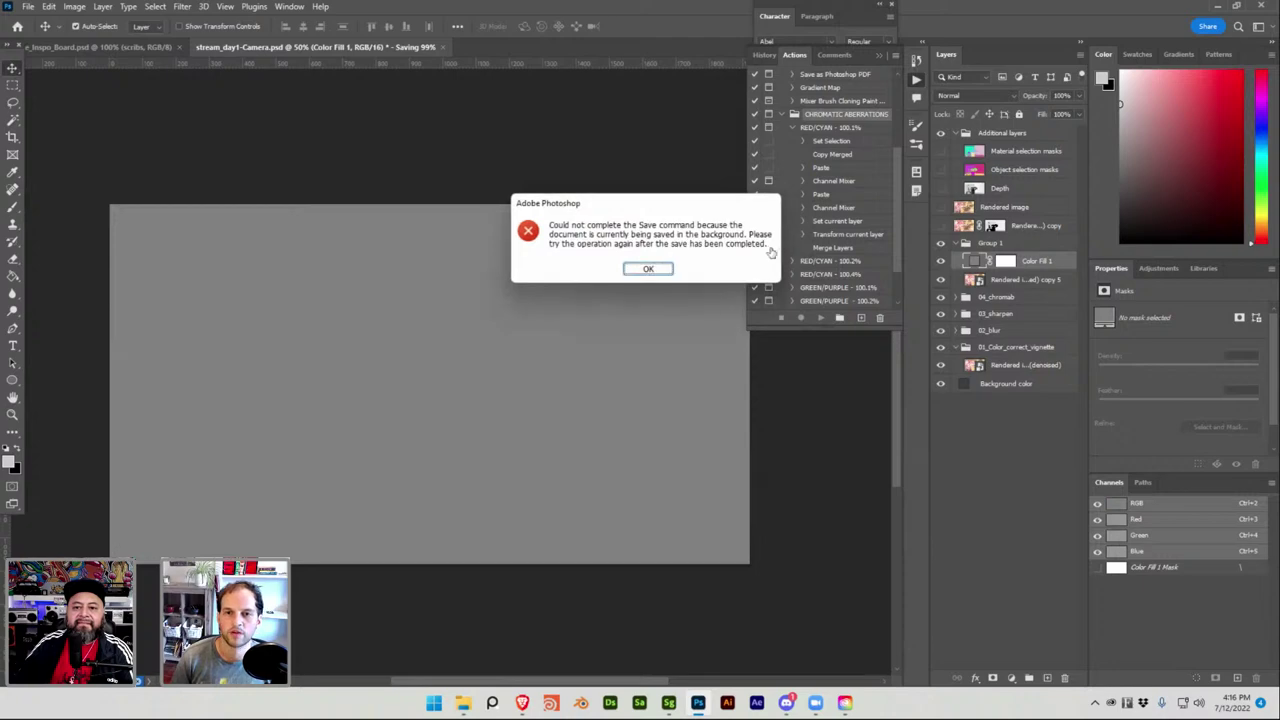
{"action": "key", "text": "Return"}
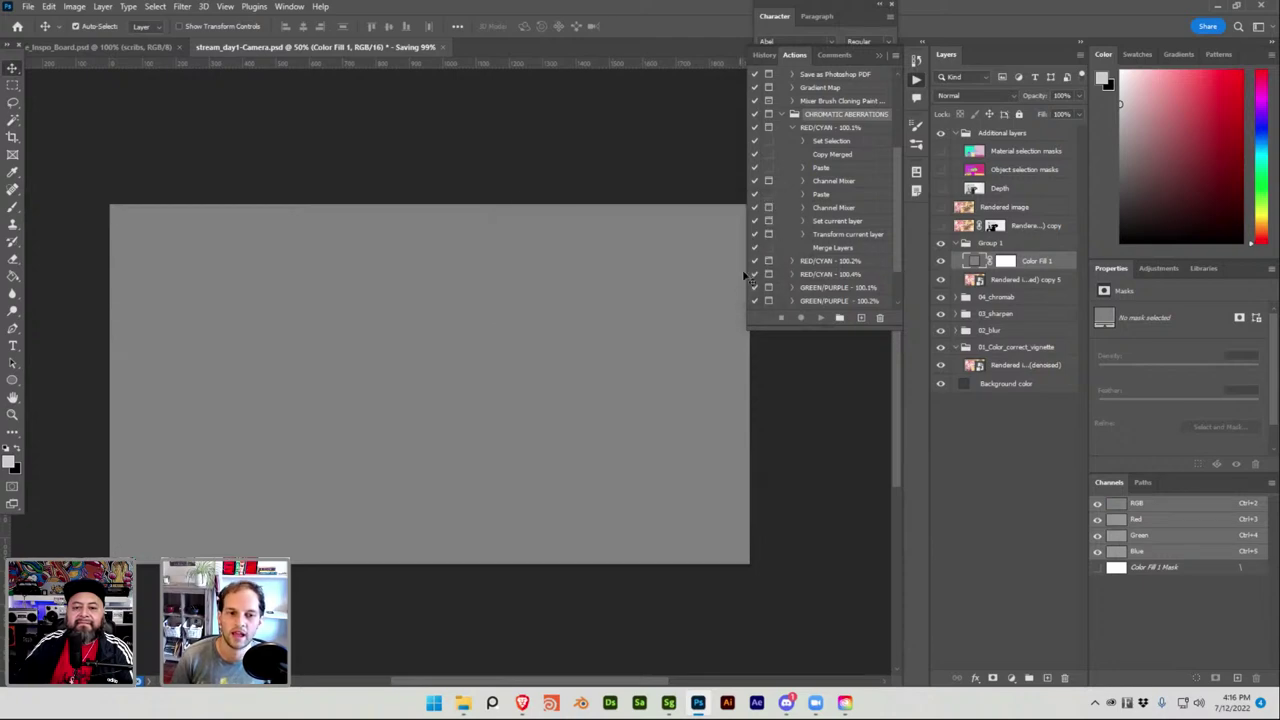
{"action": "left_click", "coordinate": [977, 95]}
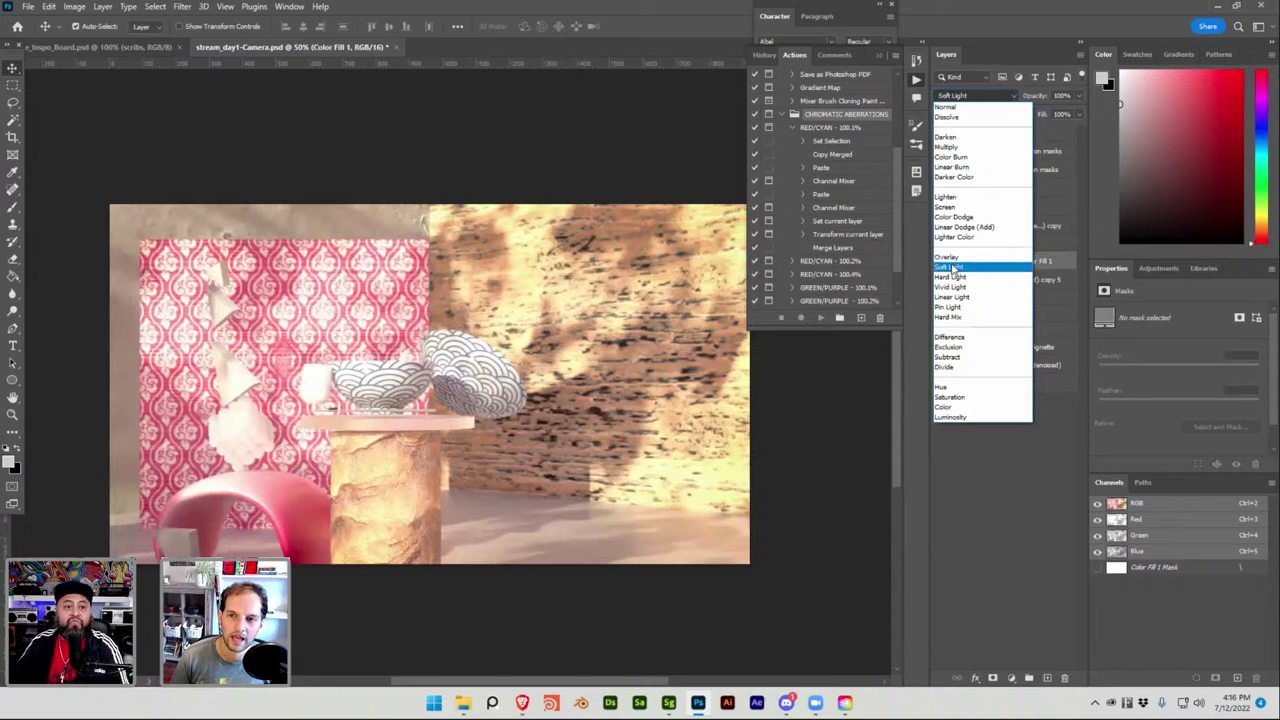
{"action": "left_click", "coordinate": [947, 259]}
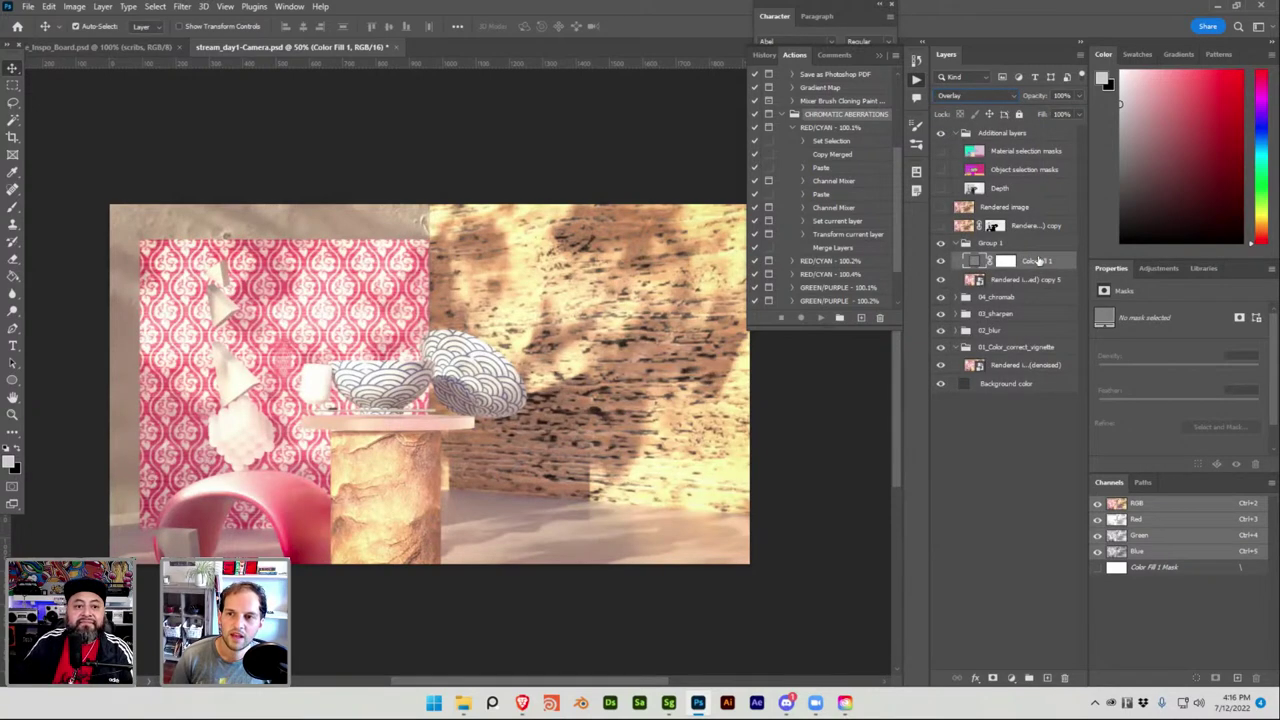
Delete the layer mask from the Color Fill 1 layer.
{"action": "left_click", "coordinate": [1006, 261]}
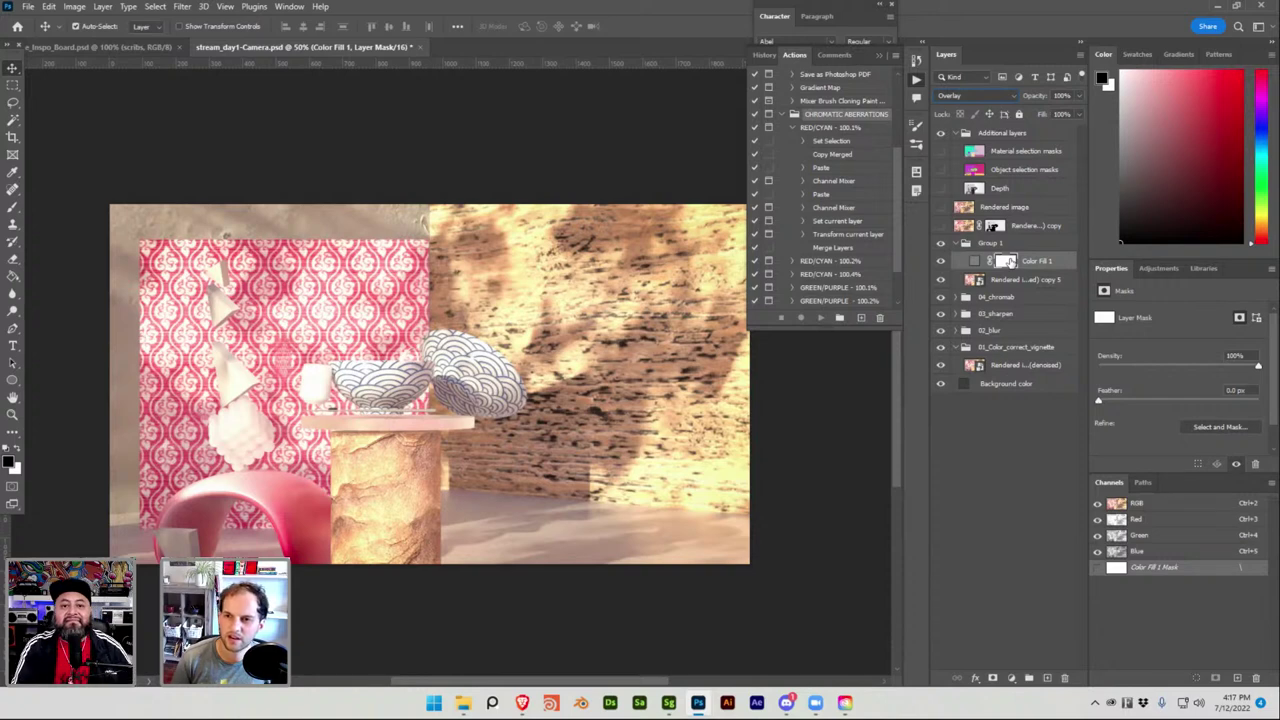
{"action": "right_click", "coordinate": [1008, 262]}
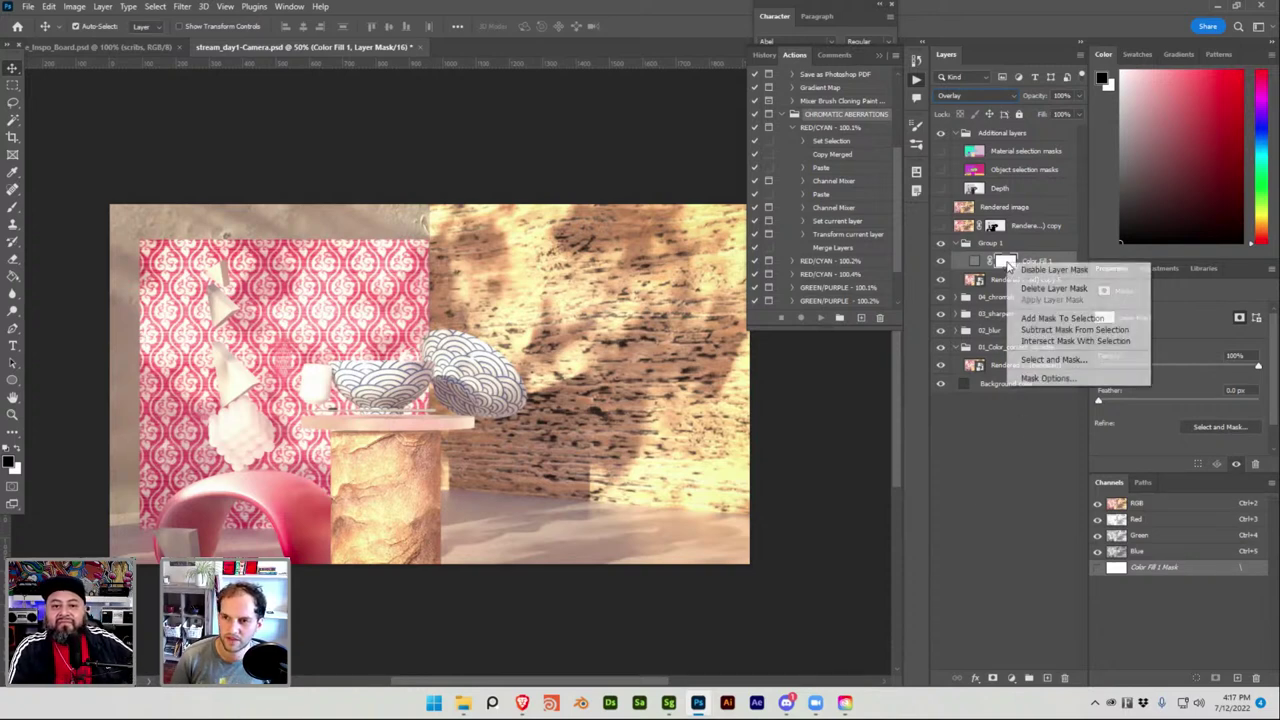
{"action": "left_click", "coordinate": [1040, 288]}
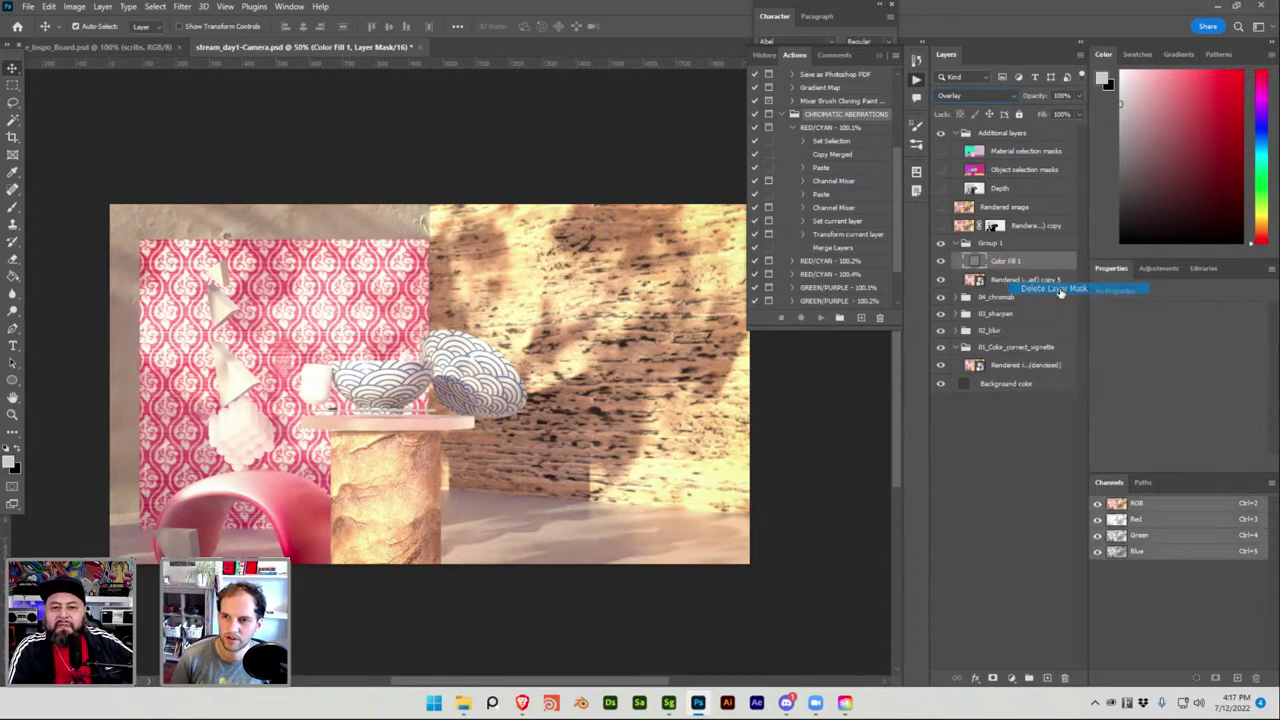
Try the Normal blend mode on the grey fill layer and return it to Overlay.
{"action": "left_click", "coordinate": [992, 99]}
{"action": "left_click", "coordinate": [953, 177]}
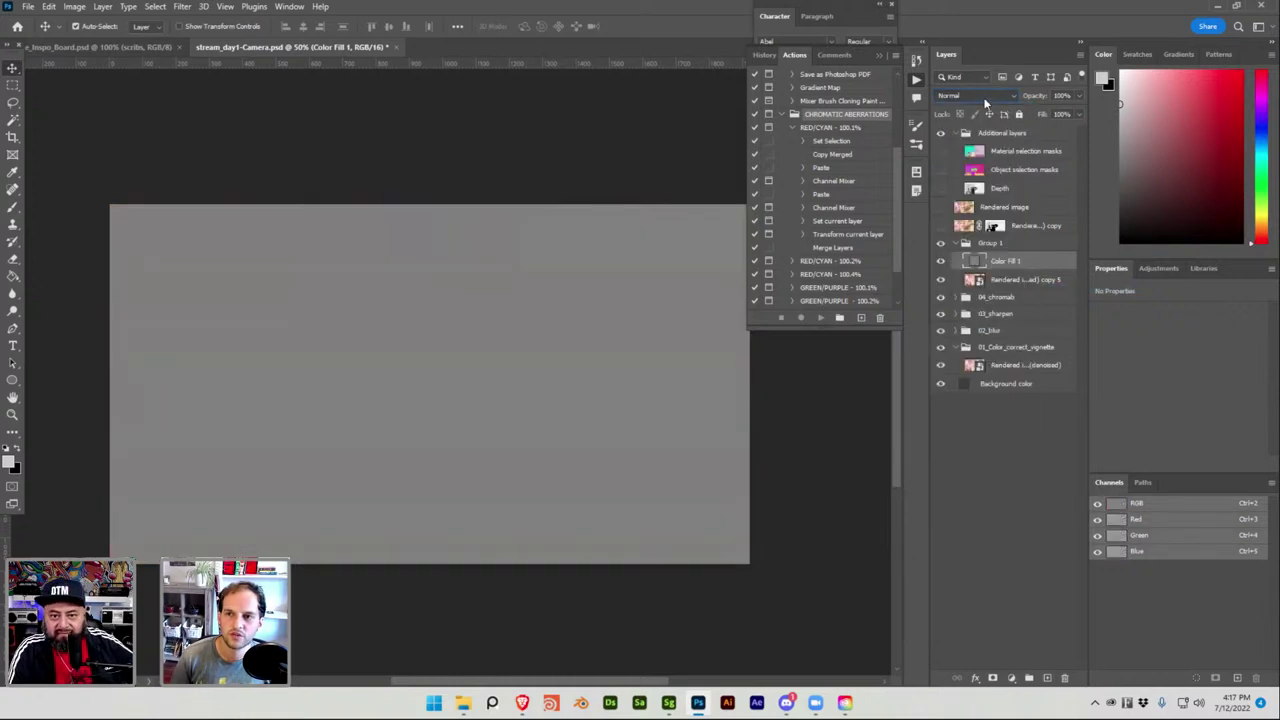
{"action": "left_click", "coordinate": [990, 97]}
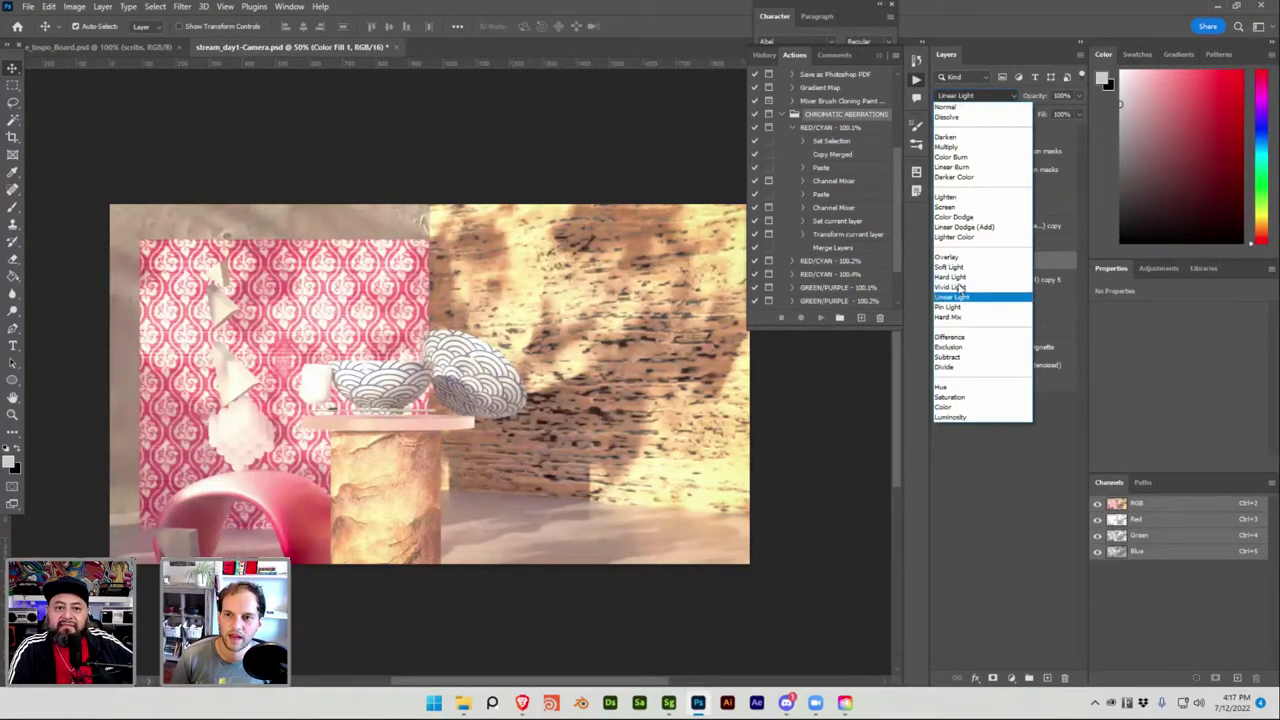
{"action": "left_click", "coordinate": [958, 257]}
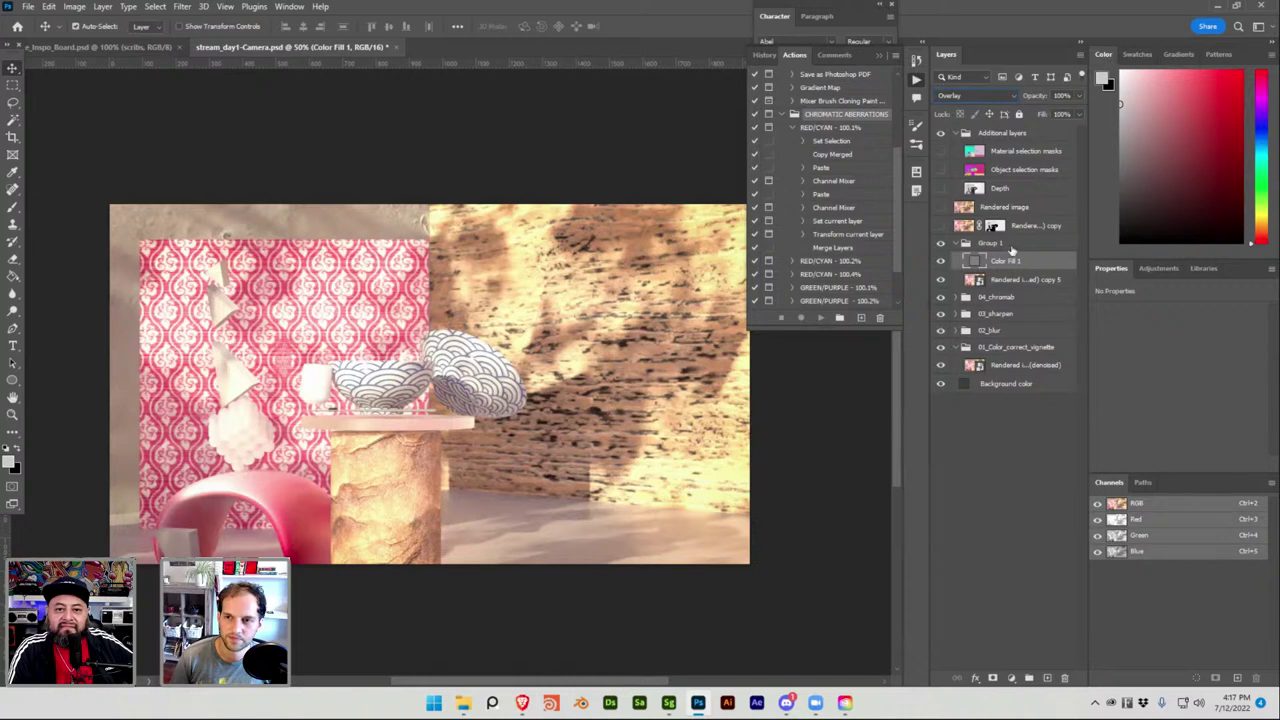
Rename the new group holding the grey fill as 05_noise.
{"action": "double_click", "coordinate": [1000, 244]}
{"action": "type", "text": "05_noise"}
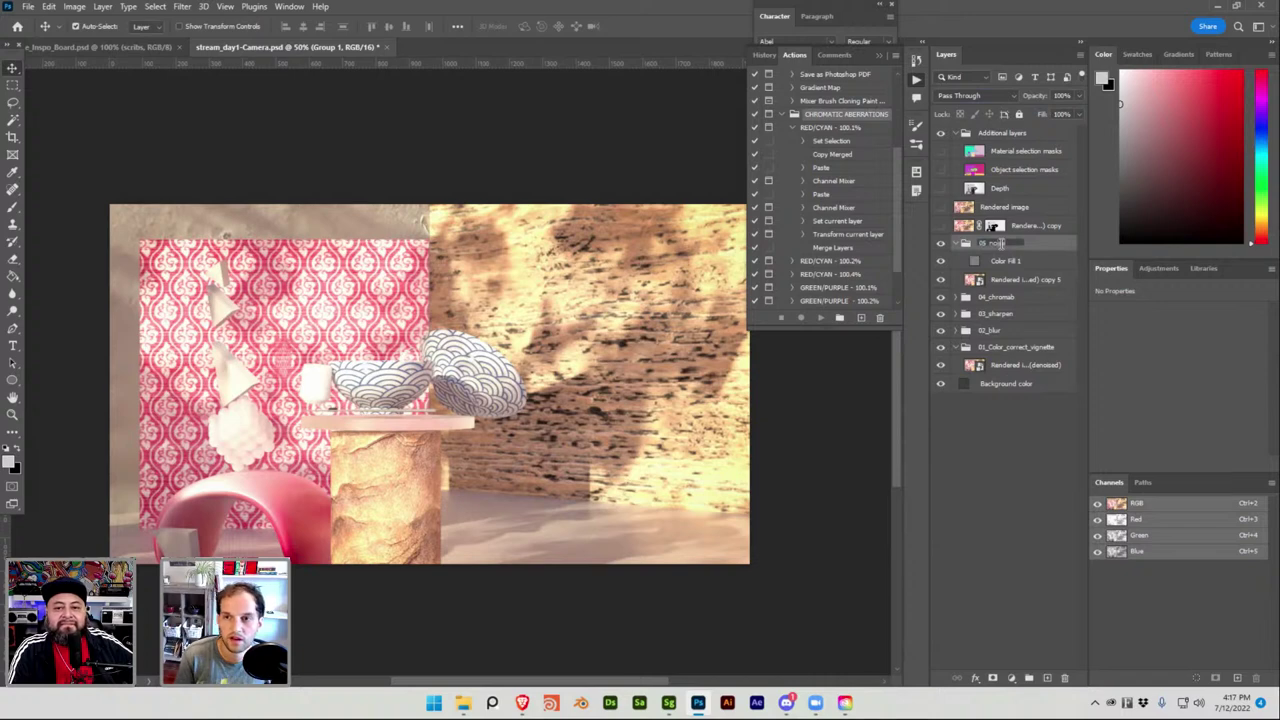
{"action": "key", "text": "Return"}
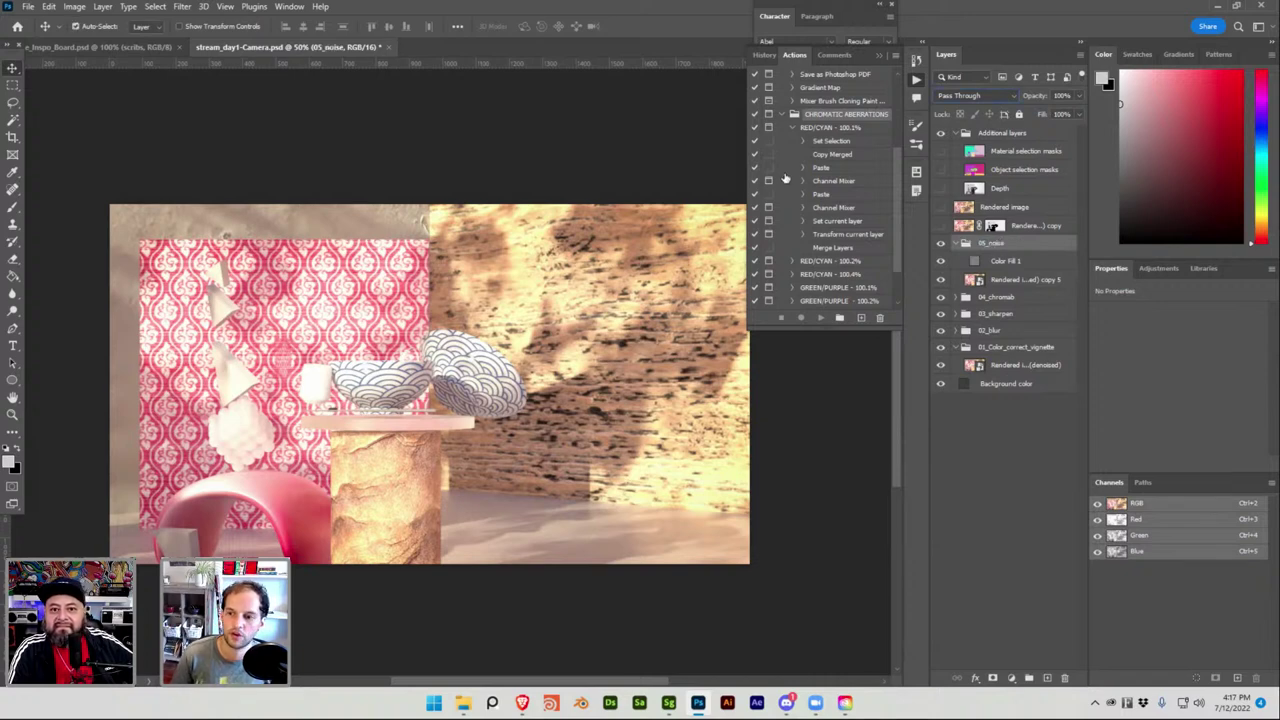
Compare the image with and without the render copy beneath the grey fill, leaving that copy hidden.
{"action": "left_click", "coordinate": [183, 7]}
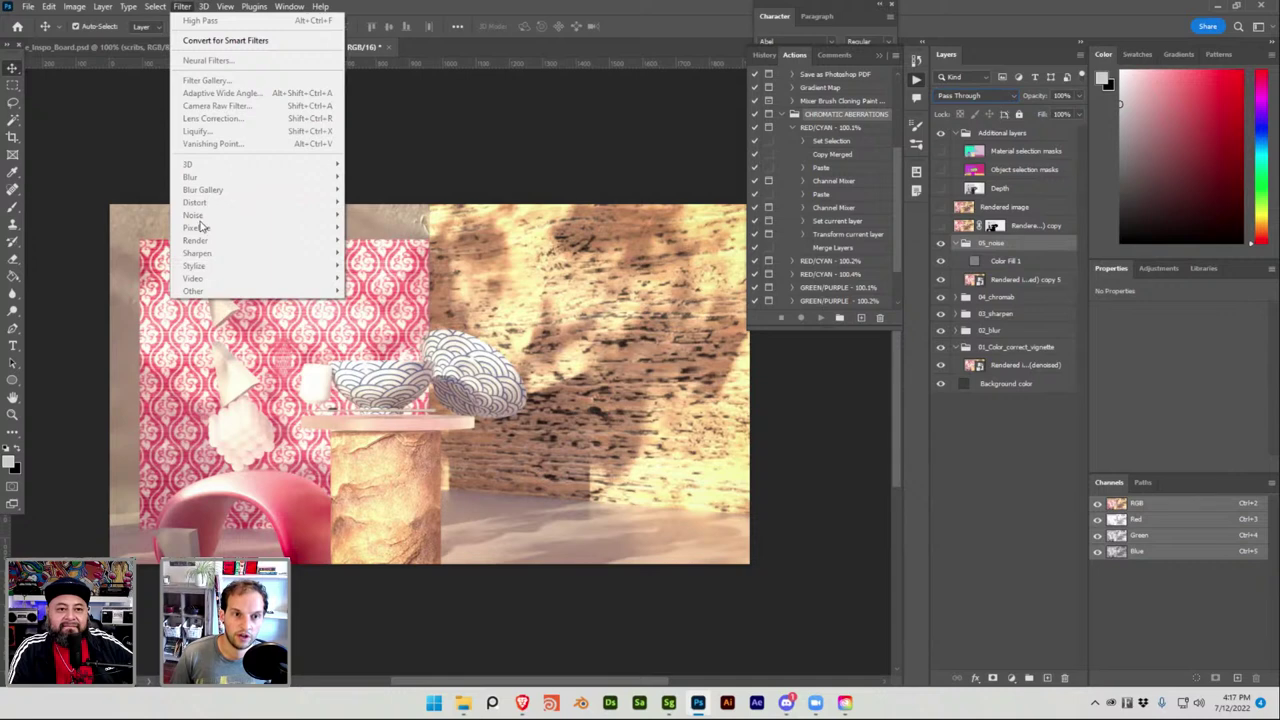
{"action": "left_click", "coordinate": [1010, 262]}
{"action": "left_click", "coordinate": [1010, 262]}
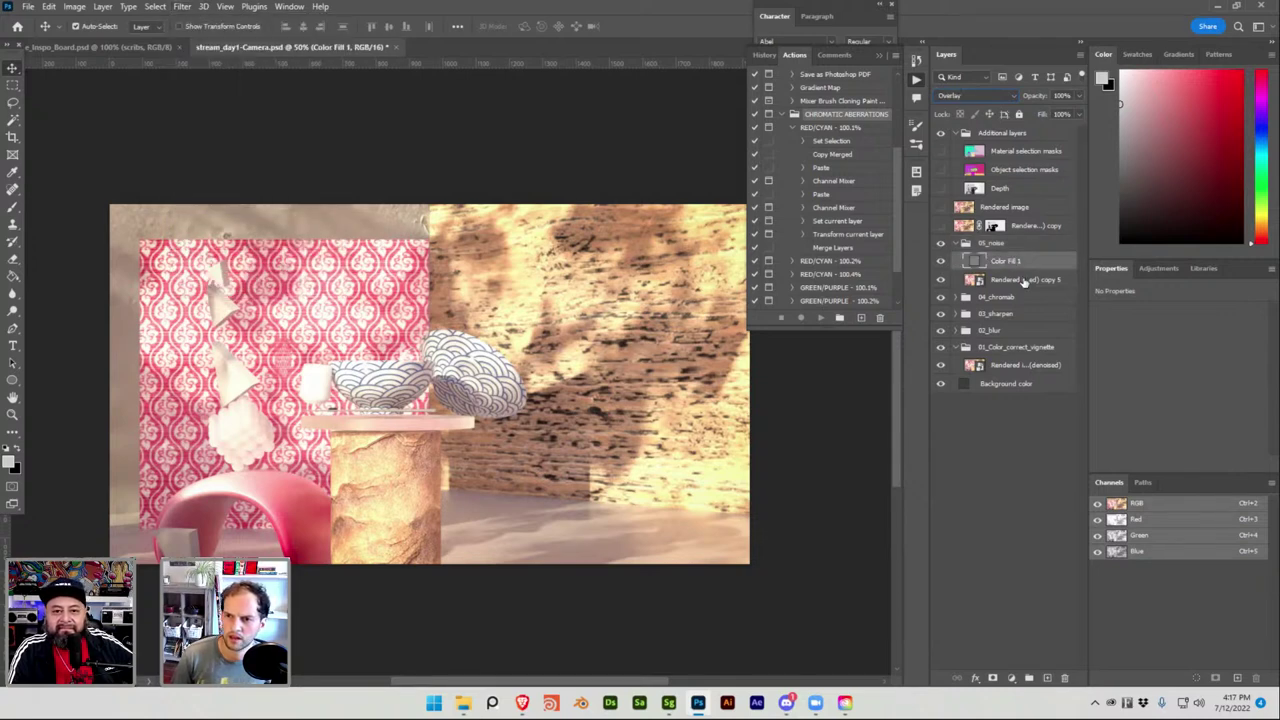
{"action": "left_click", "coordinate": [1023, 281]}
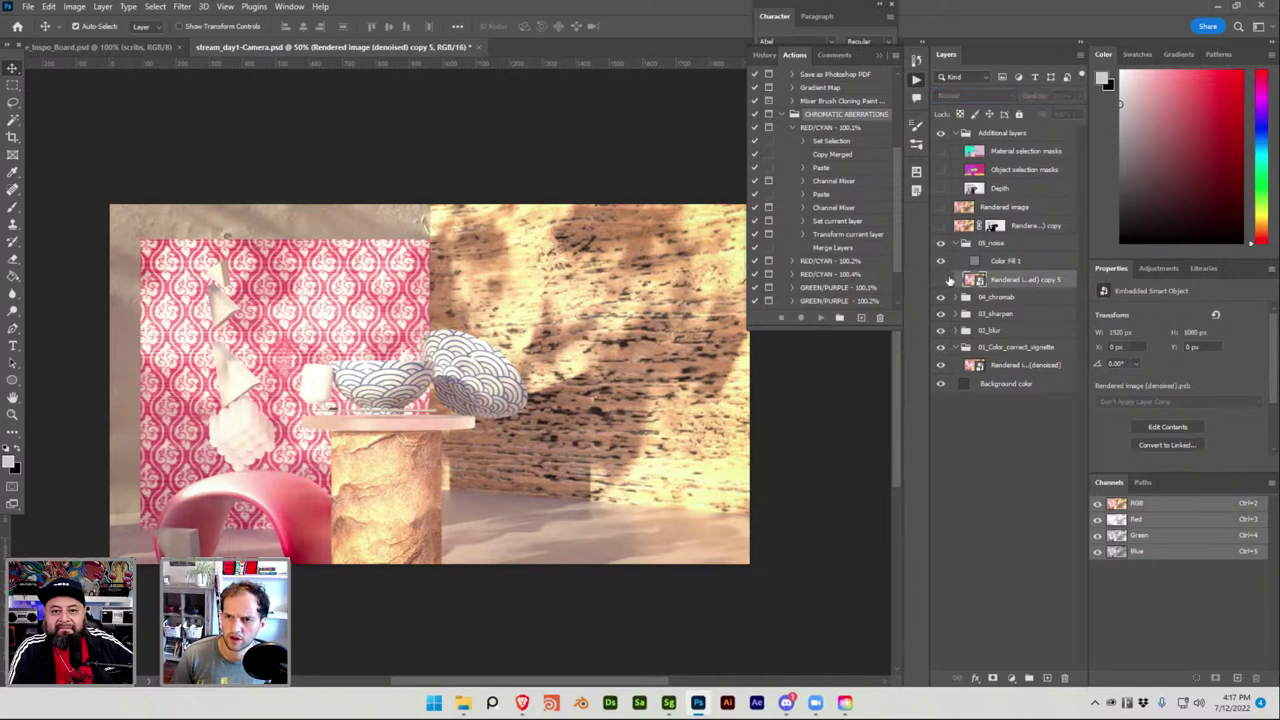
{"action": "left_click", "coordinate": [941, 282]}
{"action": "left_click", "coordinate": [941, 283]}
{"action": "left_click", "coordinate": [941, 282]}
{"action": "left_click", "coordinate": [941, 282]}
Start the Add Noise filter on the grey fill layer, converting the fill to a smart object.
{"action": "left_click", "coordinate": [990, 263]}
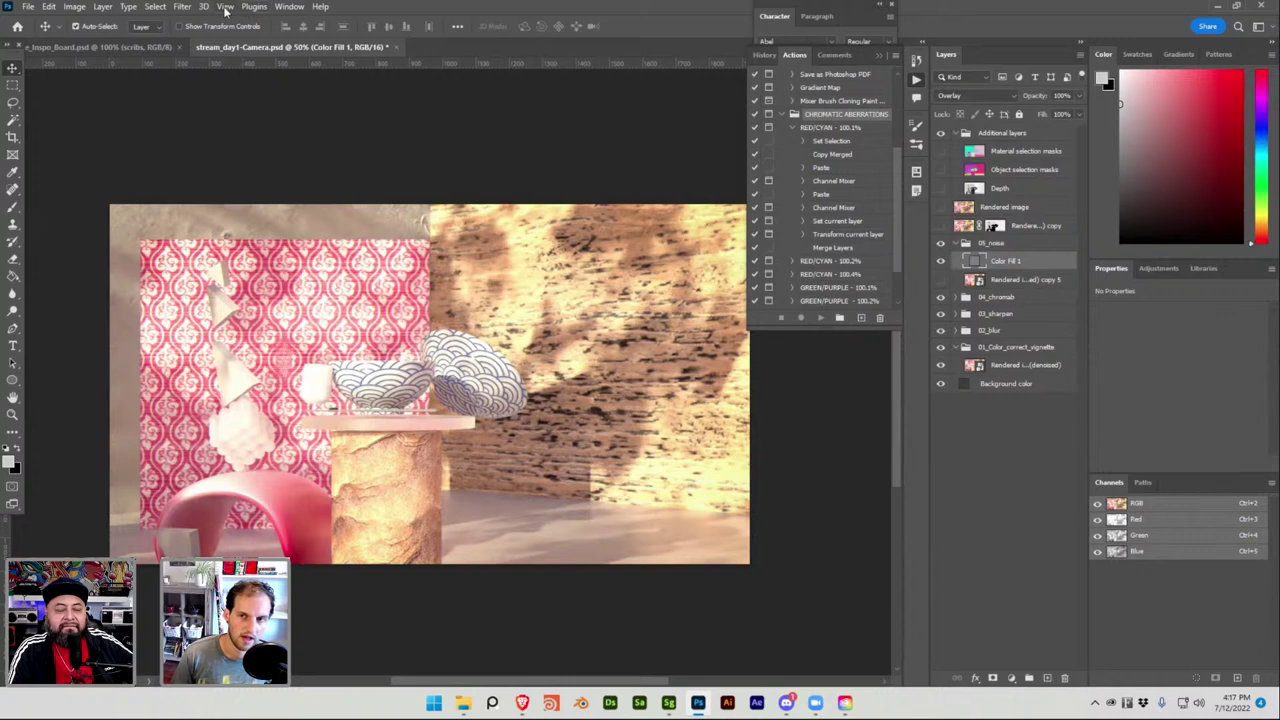
{"action": "left_click", "coordinate": [184, 7]}
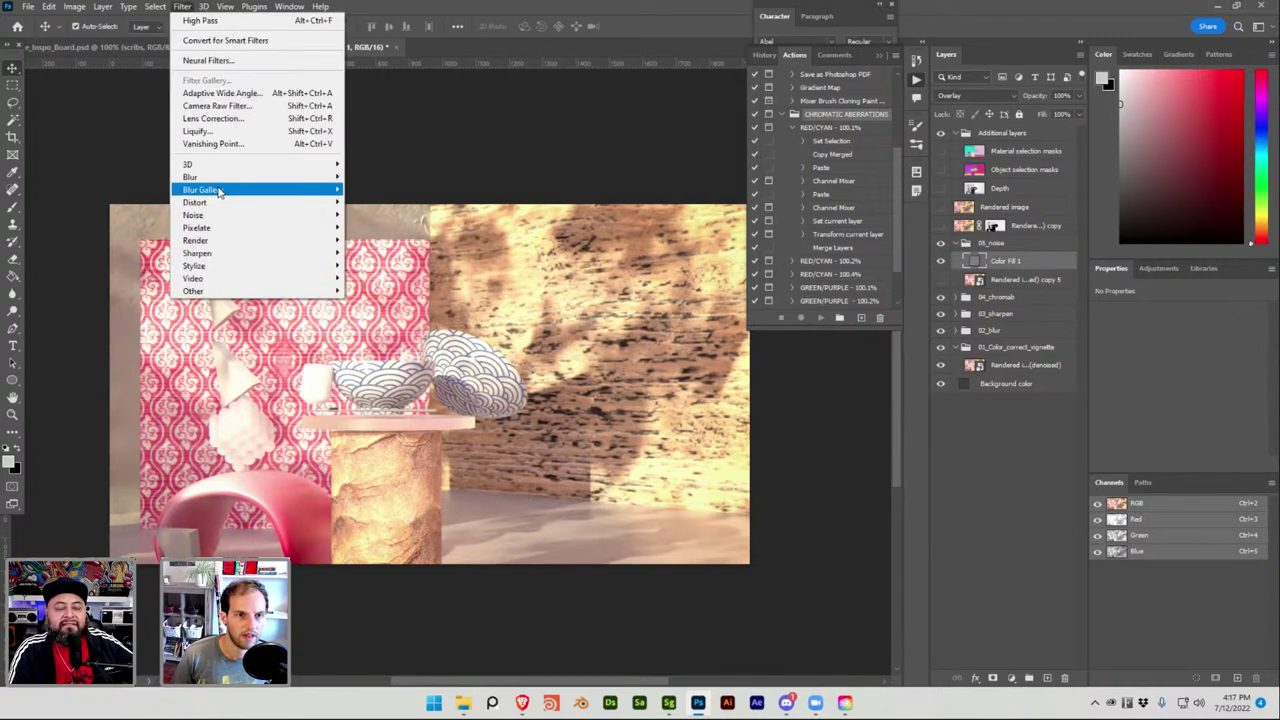
{"action": "mouse_move", "coordinate": [224, 224]}
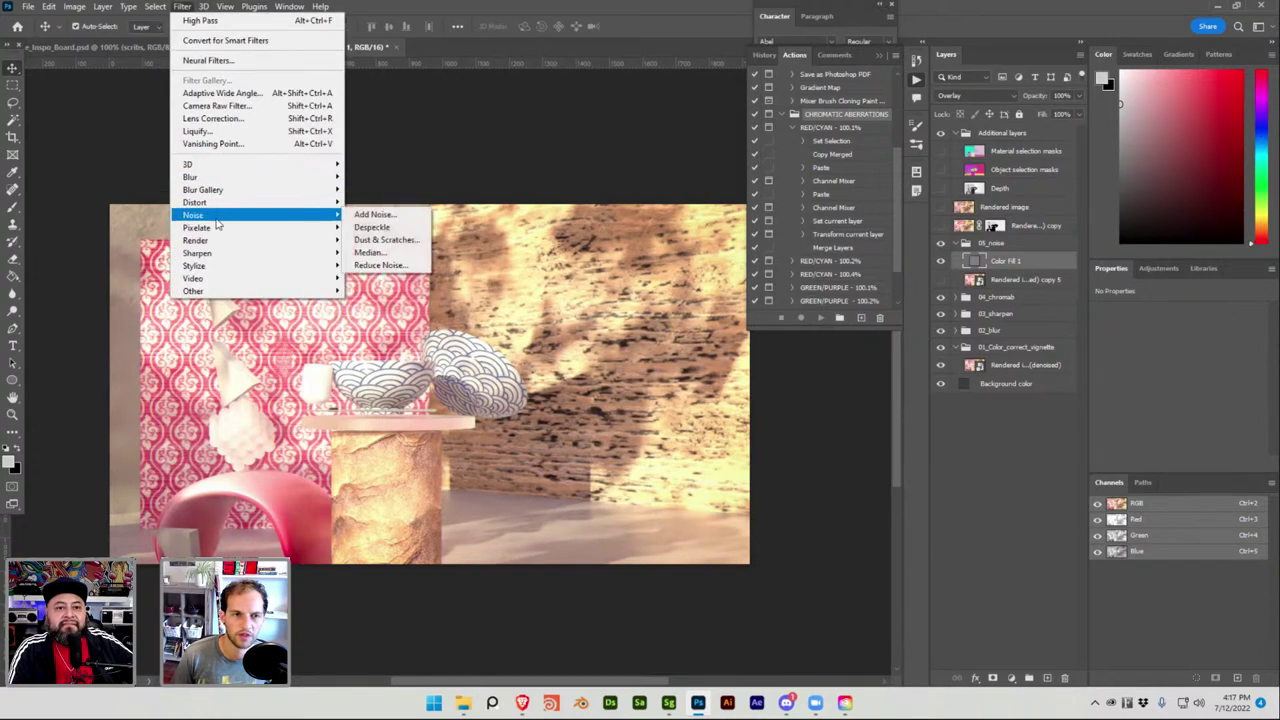
{"action": "left_click", "coordinate": [367, 216]}
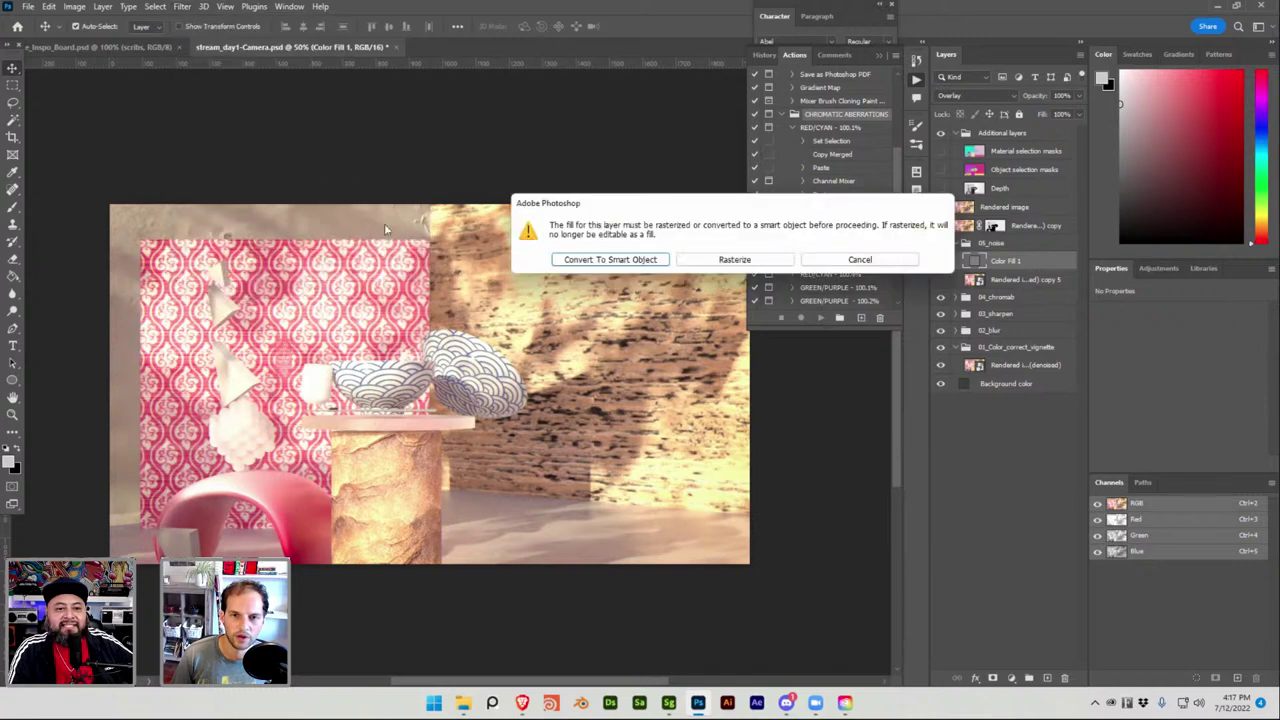
{"action": "left_click", "coordinate": [597, 256]}
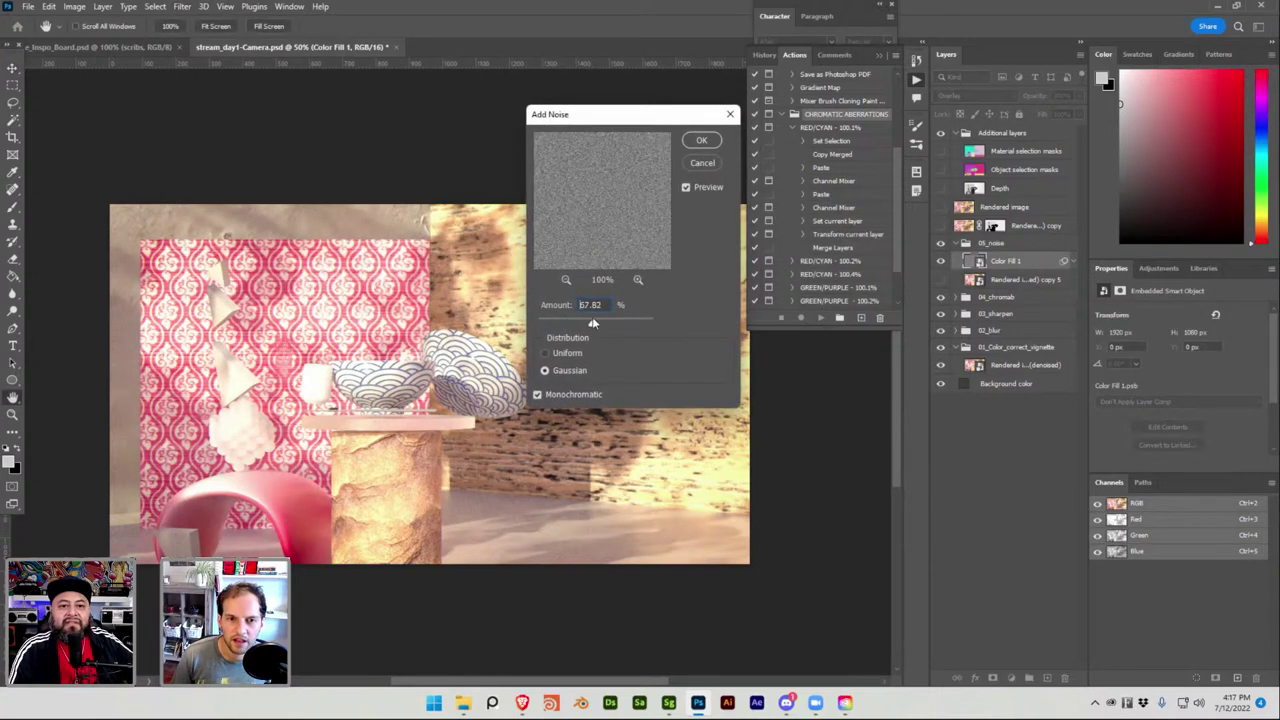
Try a noise amount of 73.56% and inspect the grain on the render up close.
{"action": "left_click_drag", "start_coordinate": [646, 323], "coordinate": [594, 323]}
{"action": "key", "text": "alt"}
{"action": "scroll", "coordinate": [480, 402], "scroll_direction": "up", "scroll_amount": 3, "text": "alt"}
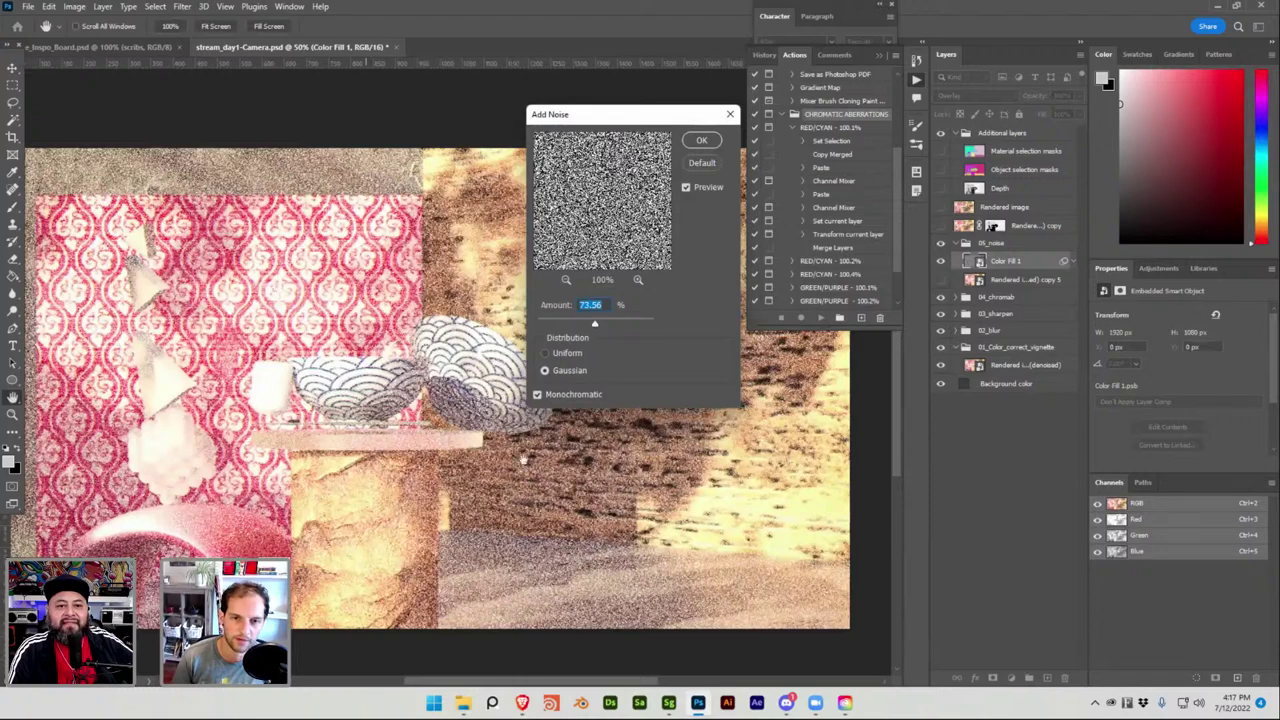
{"action": "scroll", "coordinate": [499, 470], "scroll_direction": "up", "scroll_amount": 1, "text": "alt"}
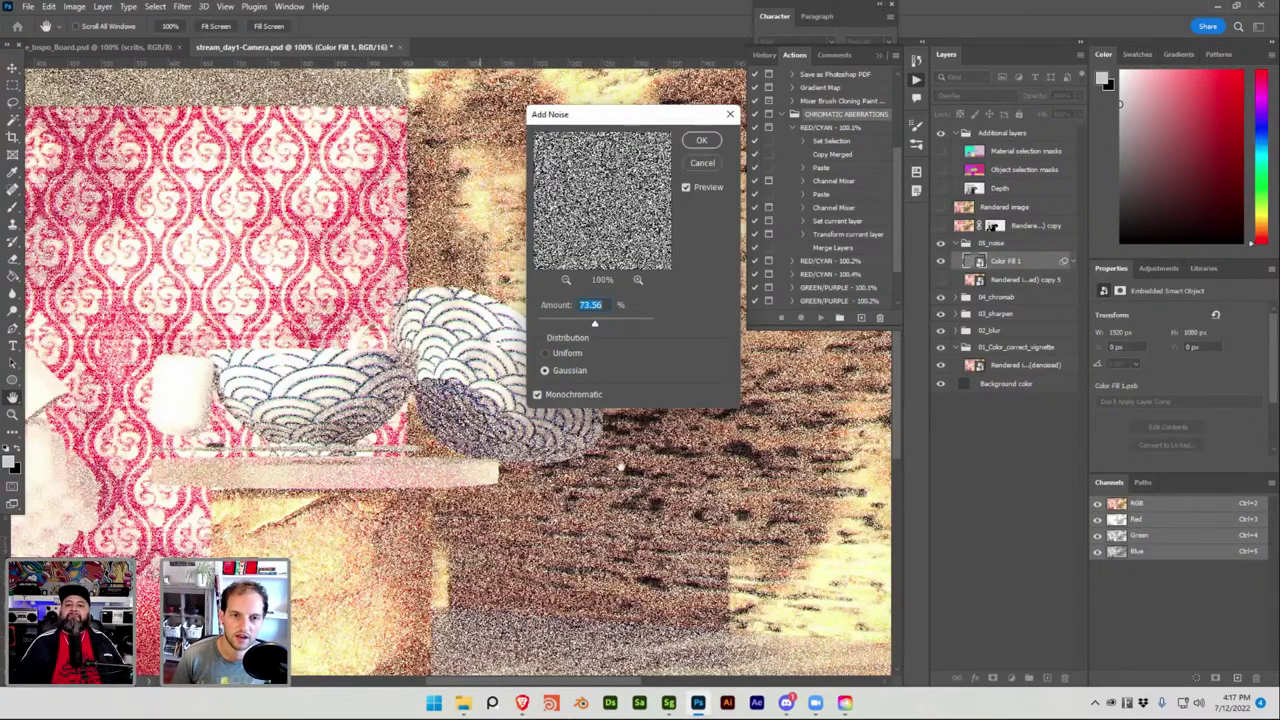
{"action": "scroll", "coordinate": [612, 474], "scroll_direction": "down", "scroll_amount": 1}
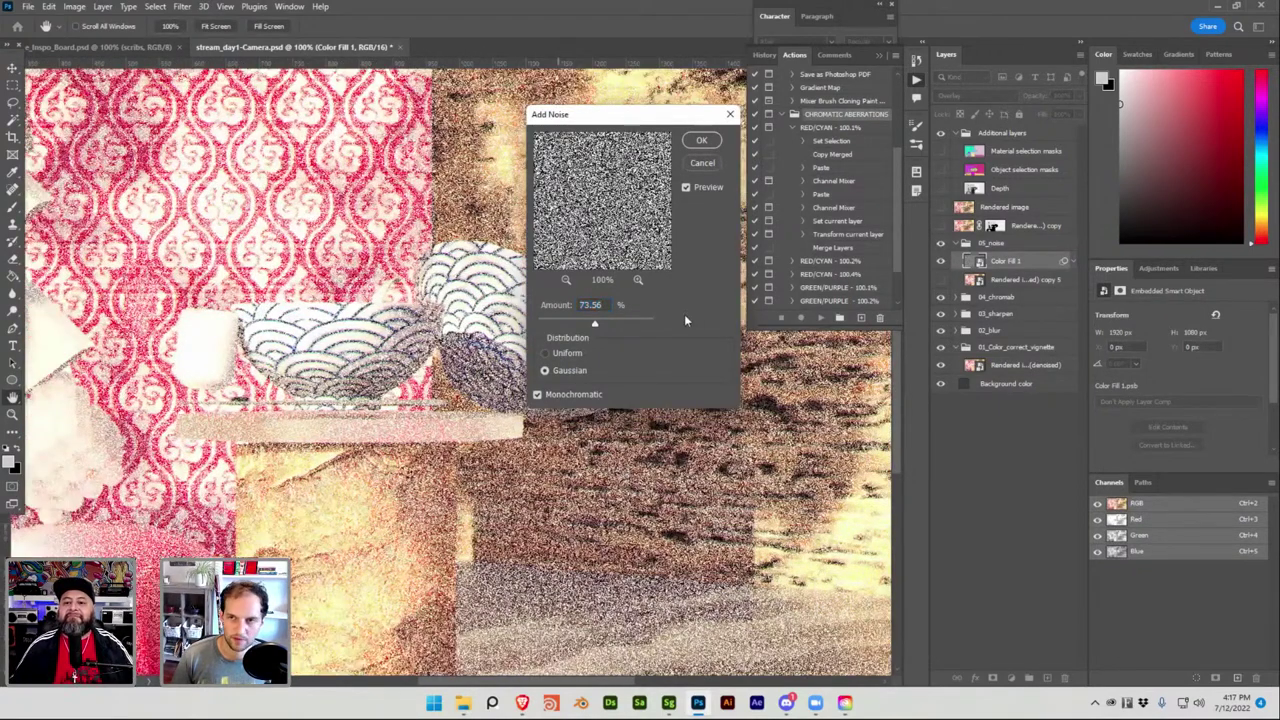
Set the noise amount to 5% and apply the Add Noise filter.
{"action": "left_click", "coordinate": [588, 304]}
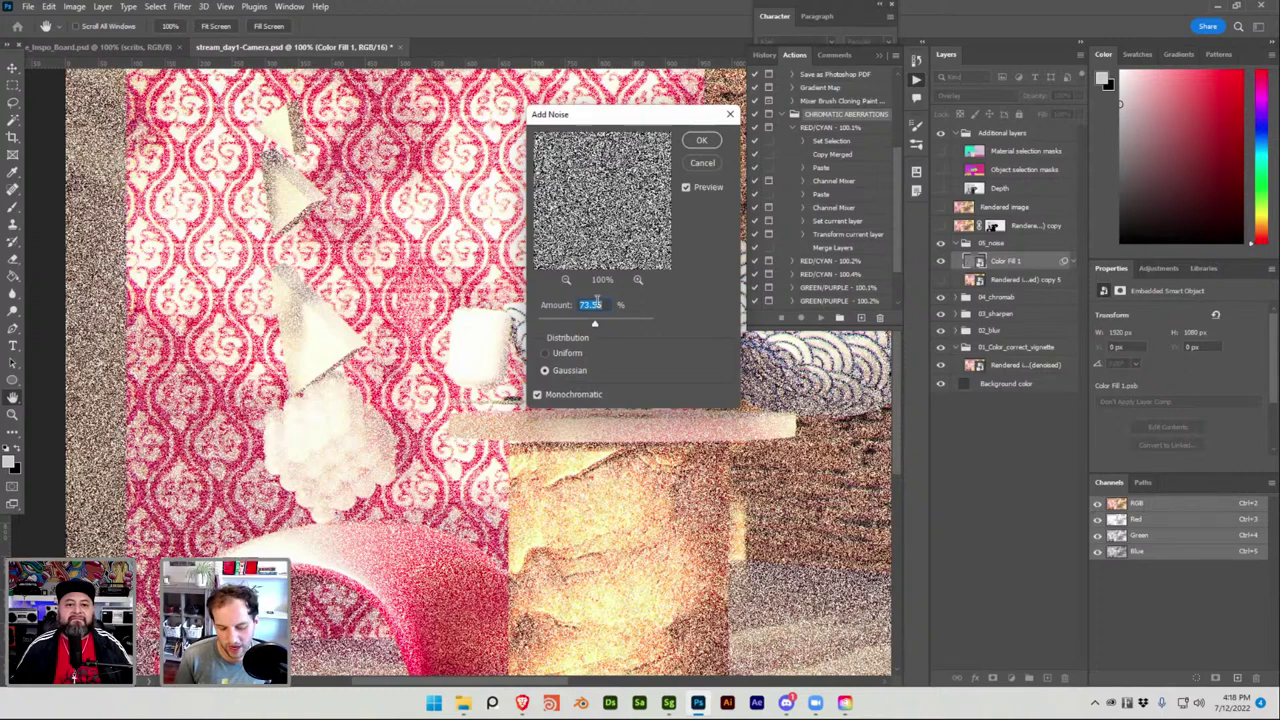
{"action": "type", "text": "2"}
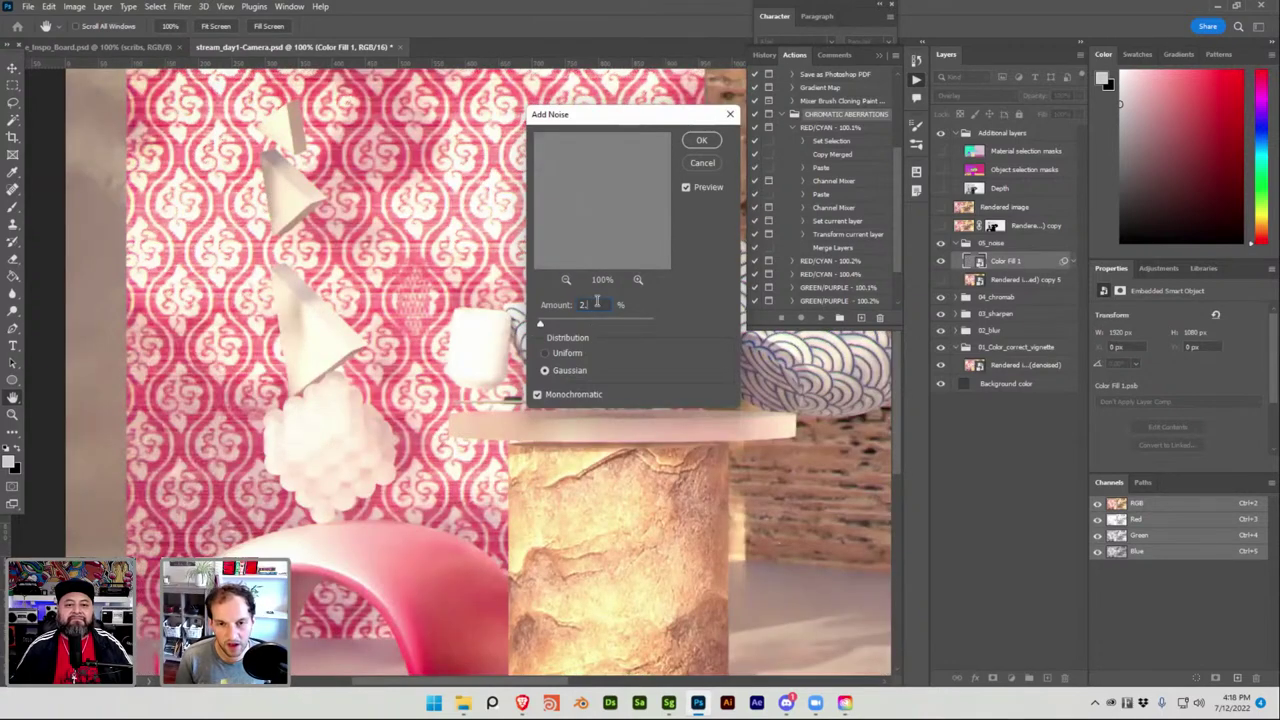
{"action": "key", "text": "Return"}
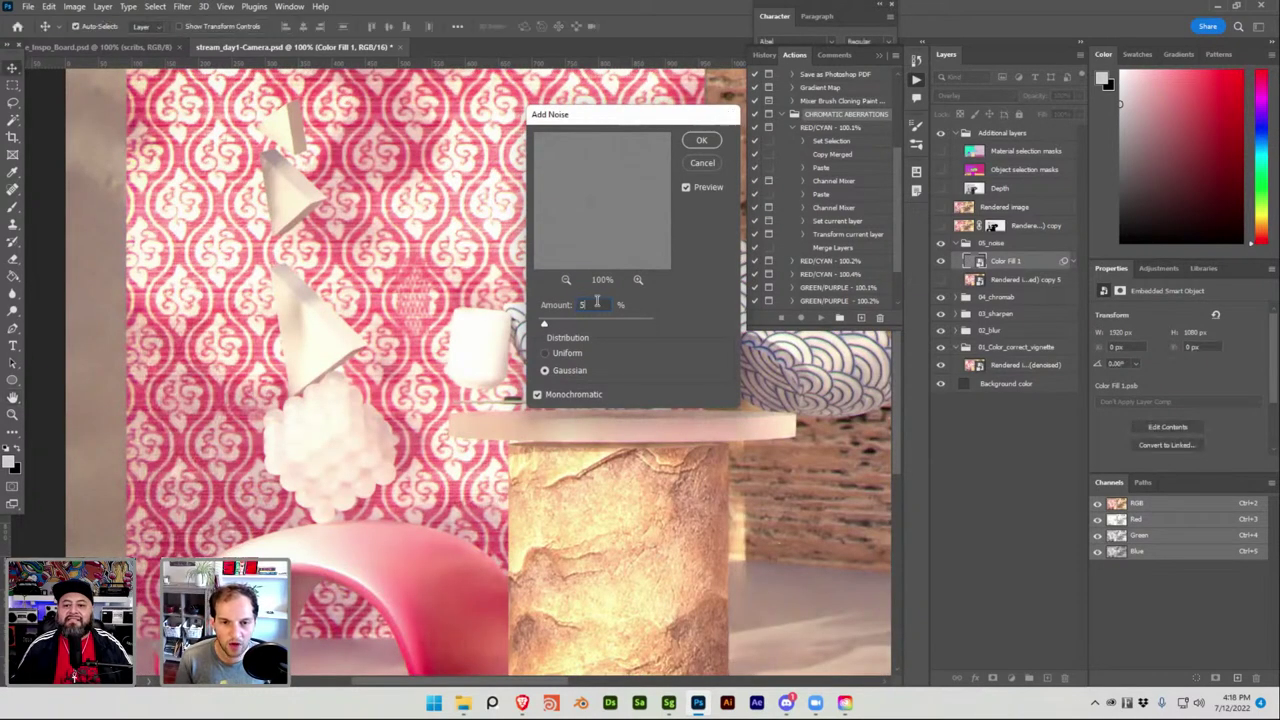
Inspect the grain around the bowls and tabletop, and lower the noise layer's opacity to about 29%.
{"action": "key", "text": "ctrl+plus"}
{"action": "key", "text": "ctrl+plus"}
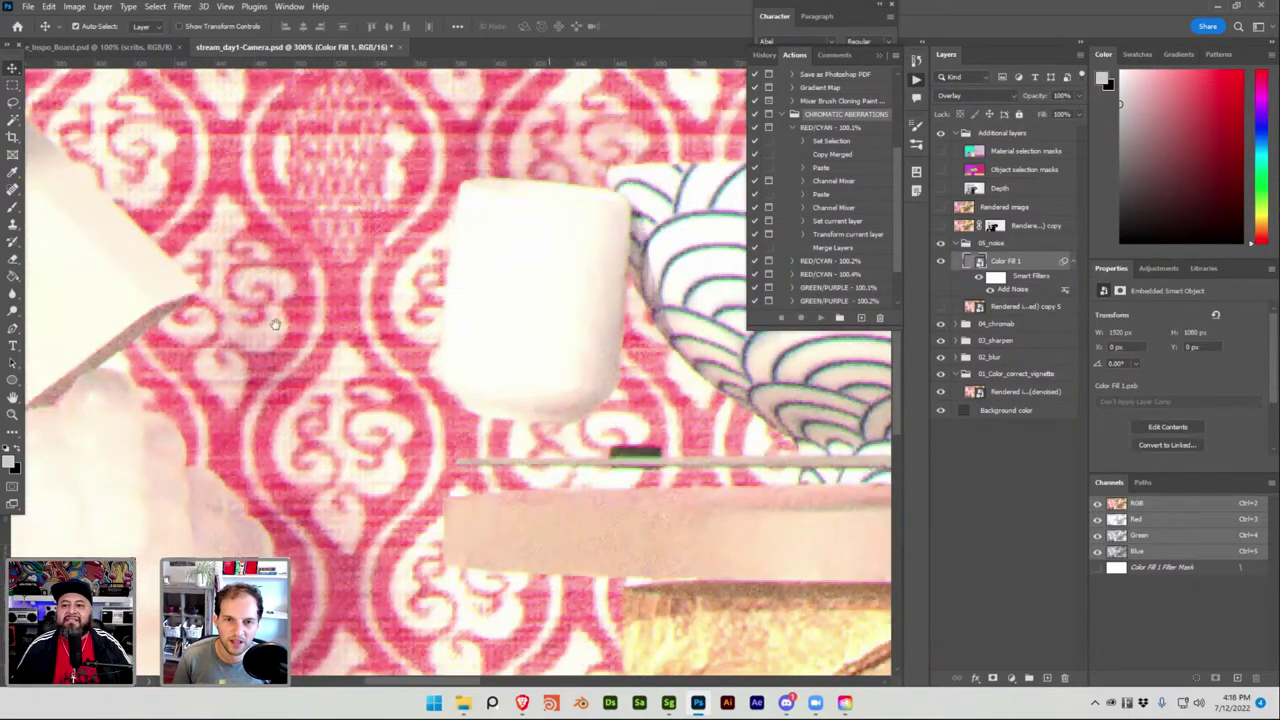
{"action": "scroll", "coordinate": [655, 390], "scroll_direction": "right", "scroll_amount": 8}
{"action": "scroll", "coordinate": [655, 390], "scroll_direction": "down", "scroll_amount": 4}
{"action": "scroll", "coordinate": [450, 480], "scroll_direction": "right", "scroll_amount": 2}
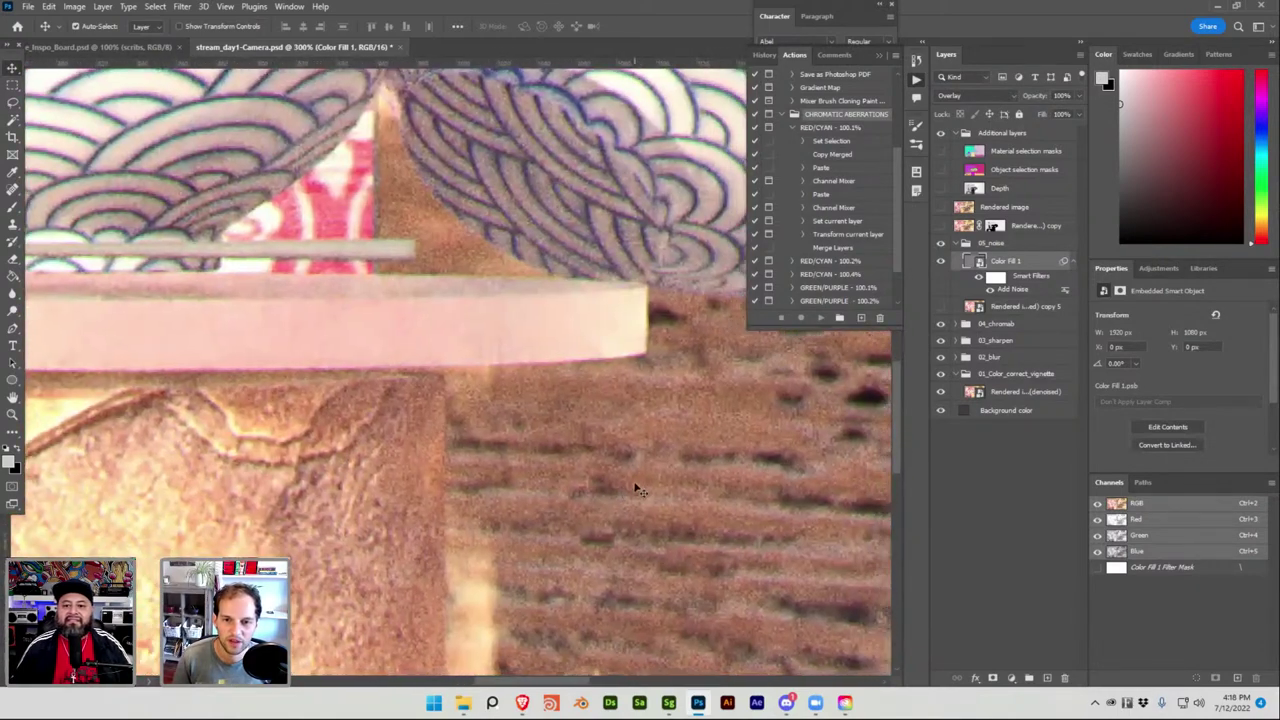
{"action": "left_click_drag", "start_coordinate": [1064, 104], "coordinate": [1031, 100]}
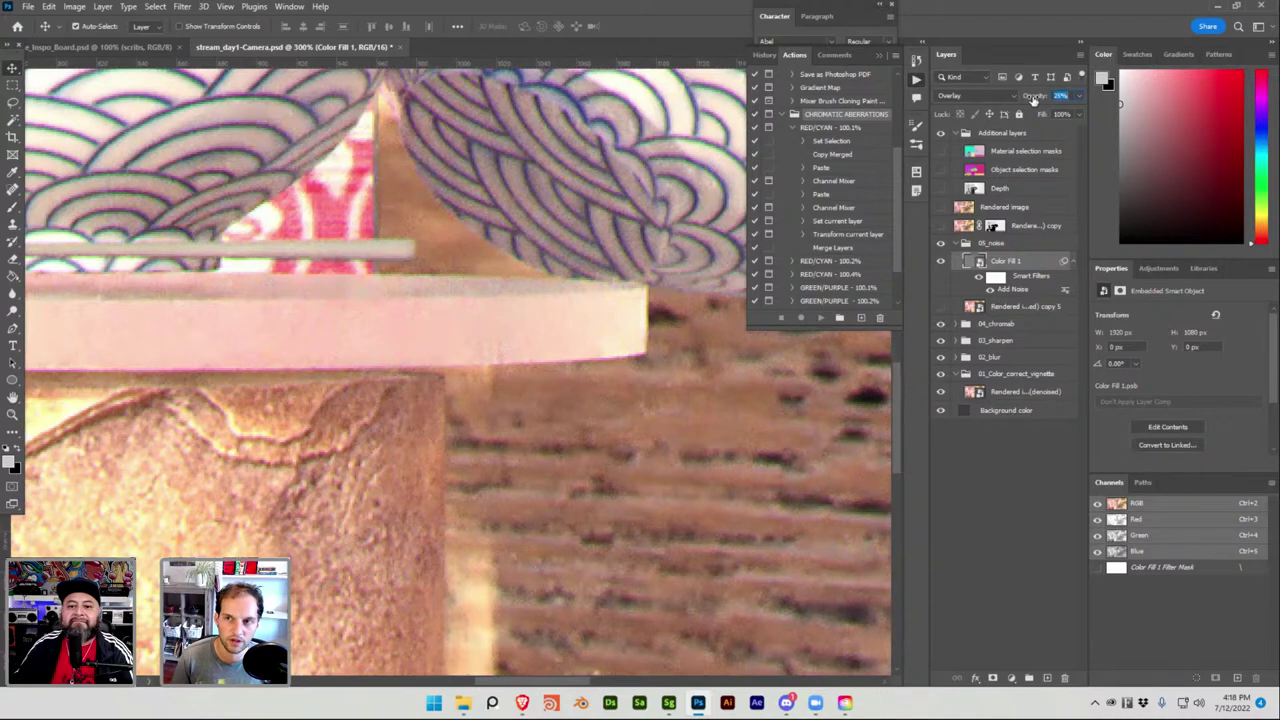
Save the document and review the render at 66.7% zoom.
{"action": "key", "text": "ctrl+minus"}
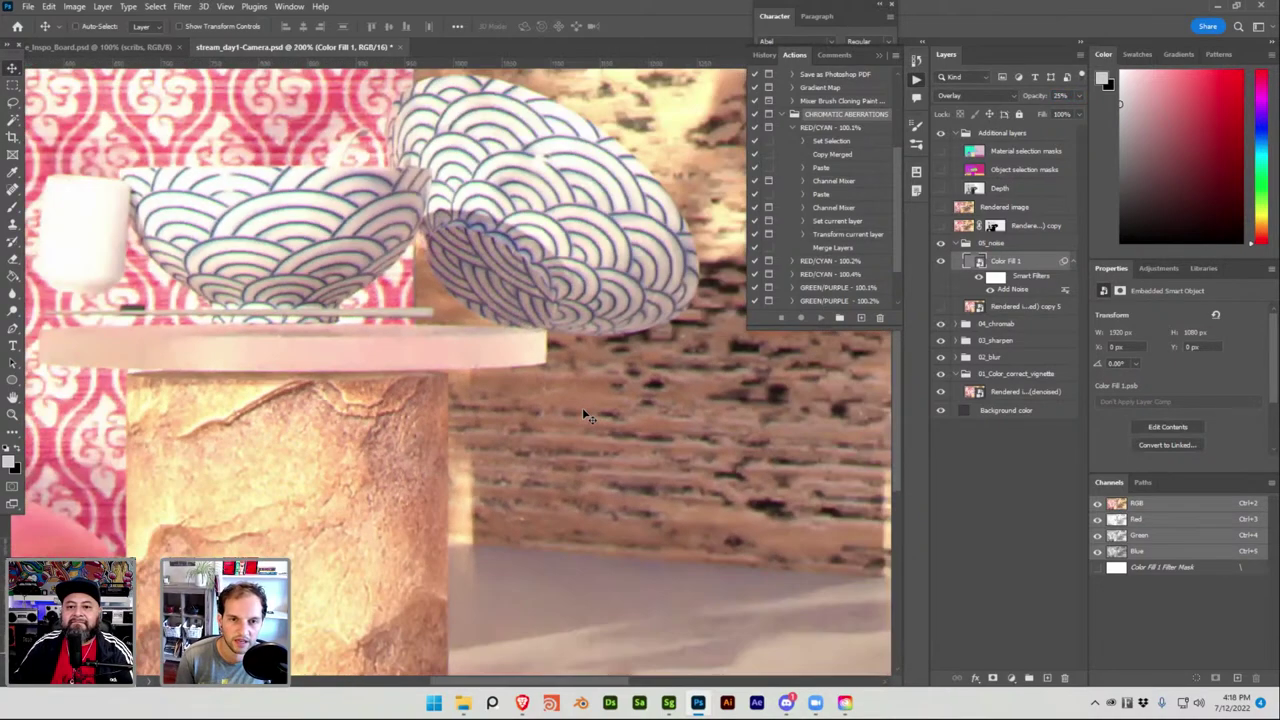
{"action": "key", "text": "ctrl+minus"}
{"action": "key", "text": "ctrl+minus"}
{"action": "key", "text": "ctrl+s"}
{"action": "left_click_drag", "start_coordinate": [583, 409], "coordinate": [620, 411]}
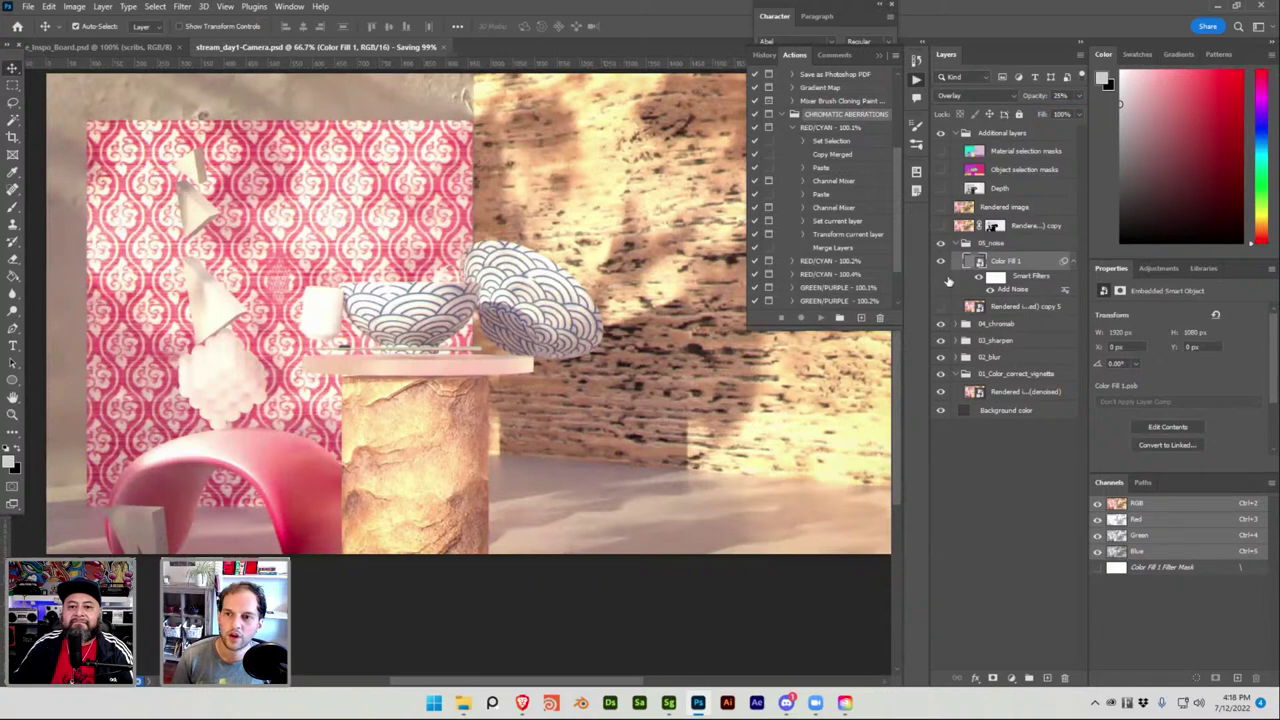
Collapse the 05_noise group and hide groups 02 to 05, keeping only 01_Color_correct_vignette and its render layer visible.
{"action": "left_click", "coordinate": [955, 245]}
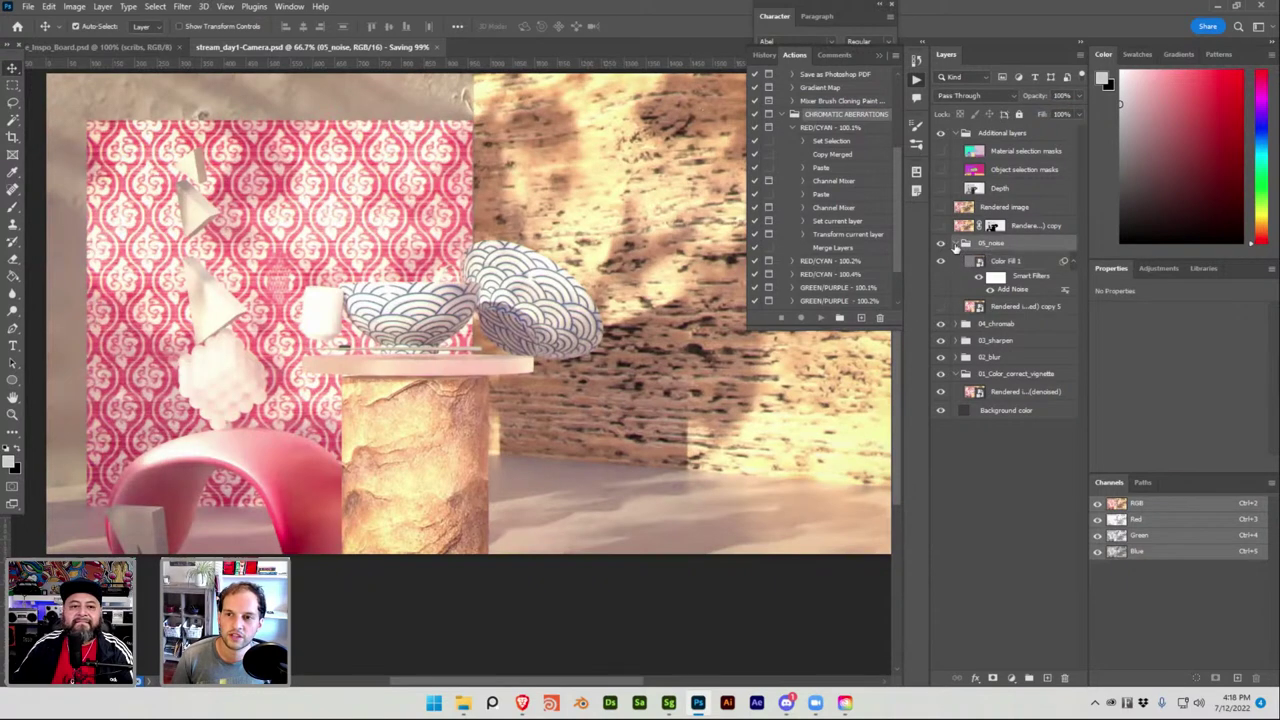
{"action": "left_click", "coordinate": [955, 245]}
{"action": "left_click_drag", "start_coordinate": [940, 244], "coordinate": [940, 312]}
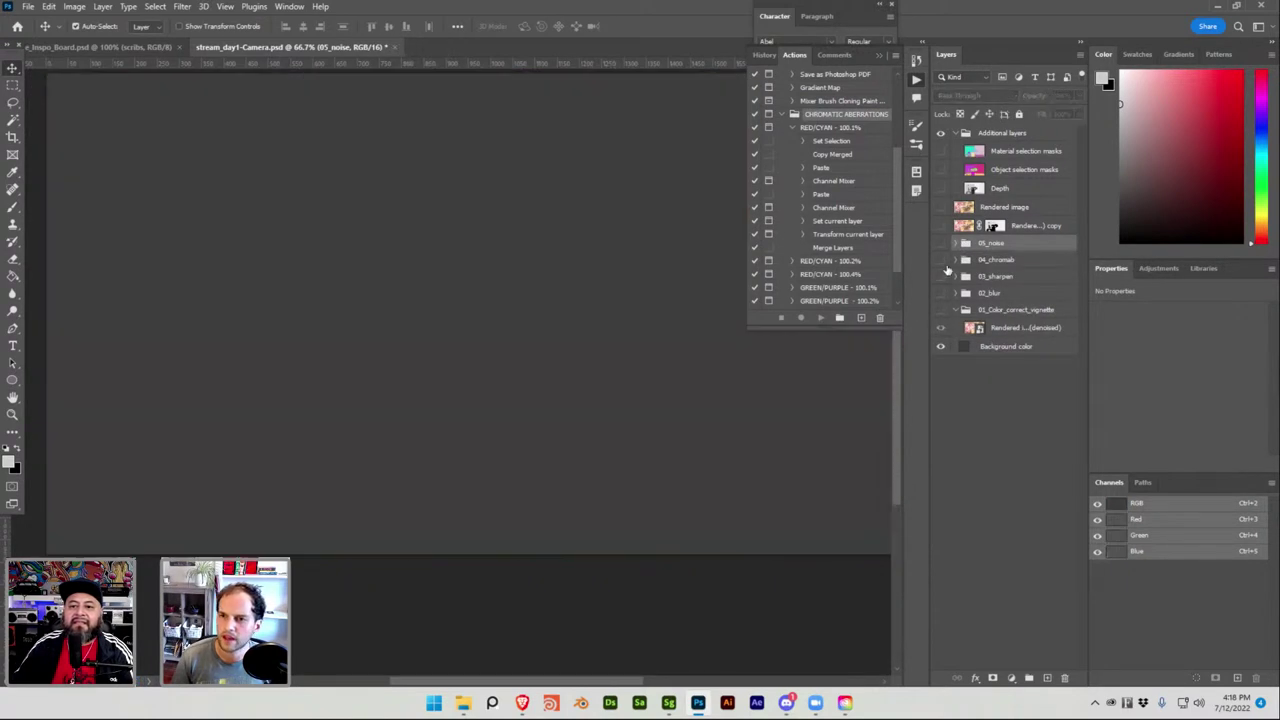
{"action": "left_click", "coordinate": [941, 328]}
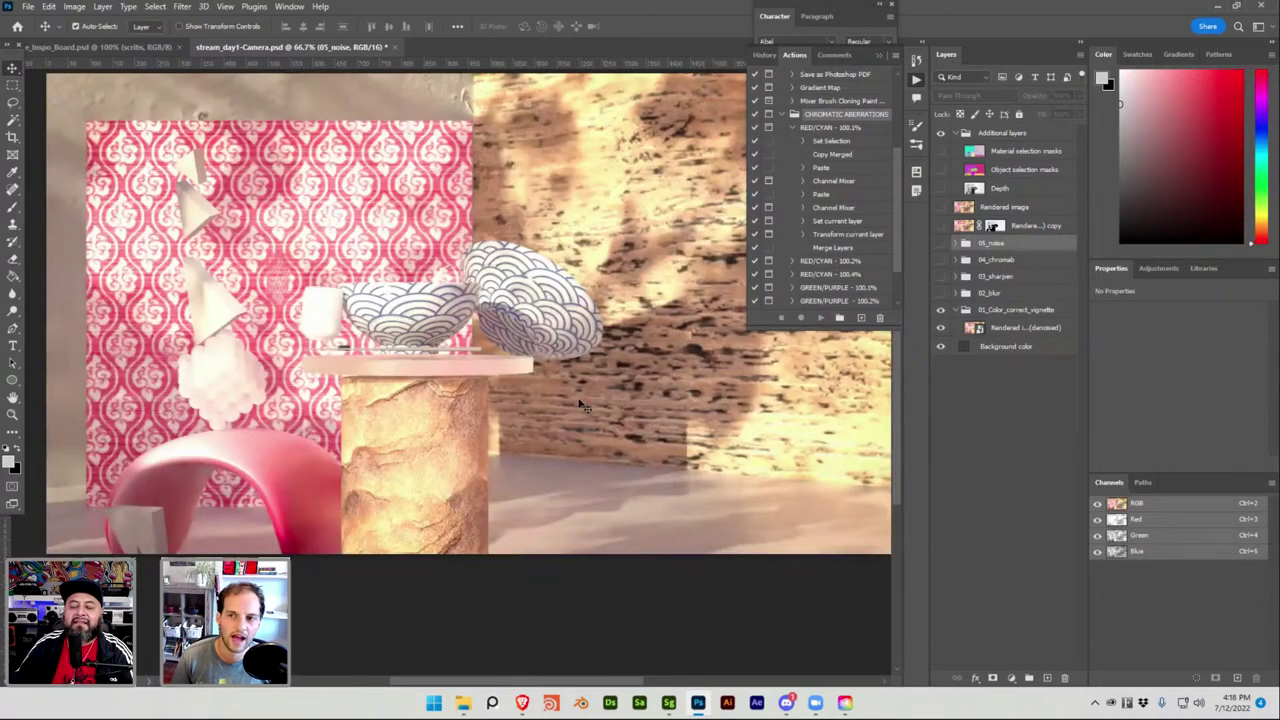
{"action": "left_click_drag", "start_coordinate": [621, 264], "coordinate": [605, 300]}
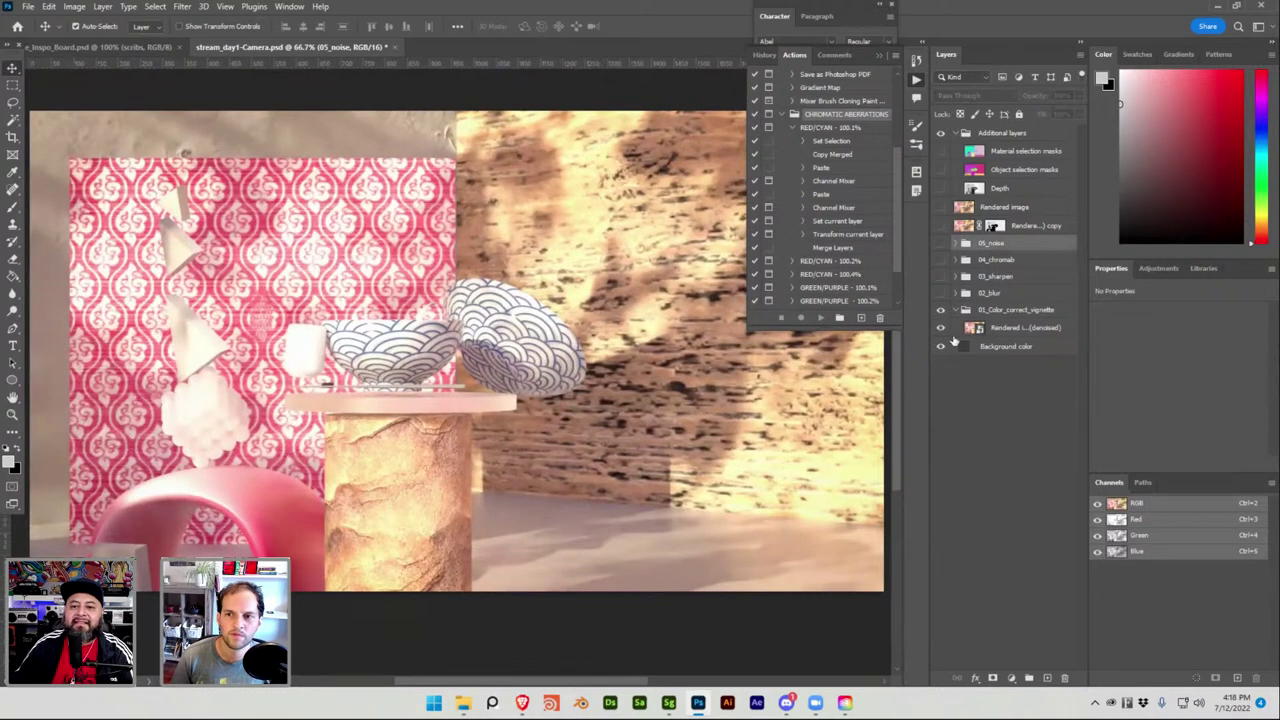
{"action": "left_click", "coordinate": [1002, 328]}
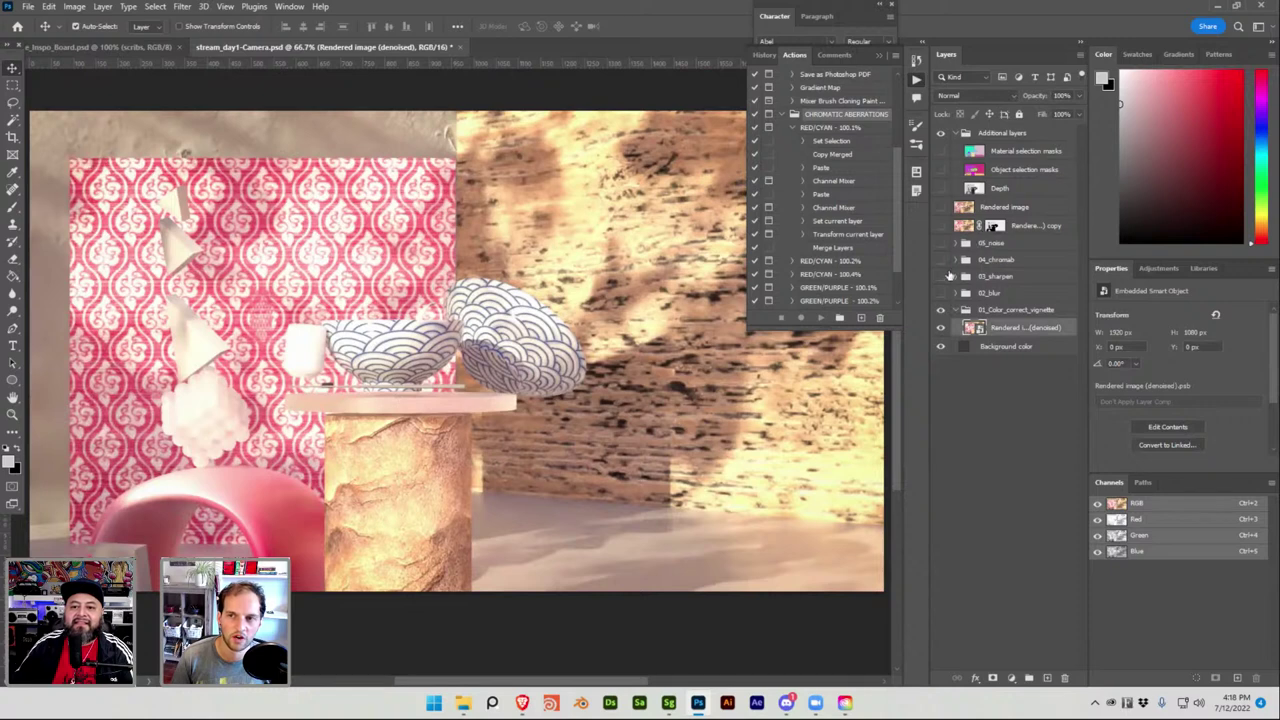
Show the masked Rendered image (denoised) copy layer above the effect groups and delete its layer mask.
{"action": "left_click", "coordinate": [940, 226]}
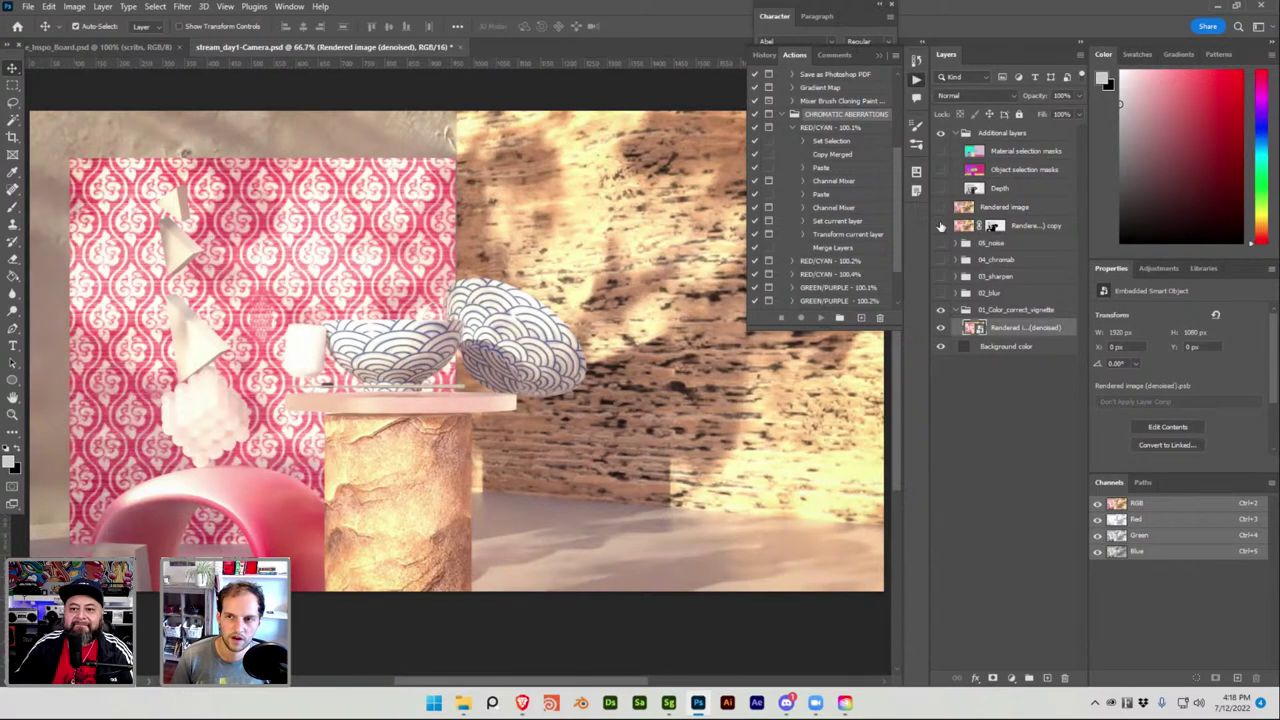
{"action": "left_click", "coordinate": [996, 228]}
{"action": "right_click", "coordinate": [996, 228]}
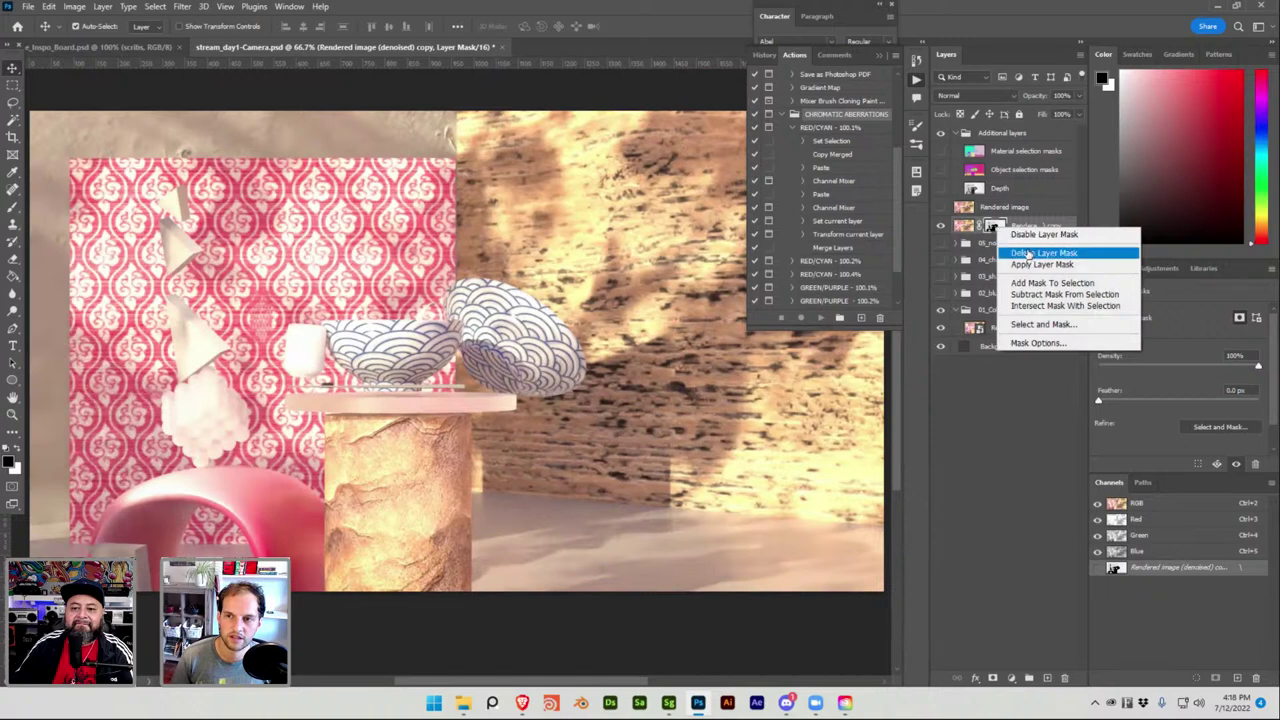
{"action": "left_click", "coordinate": [1029, 254]}
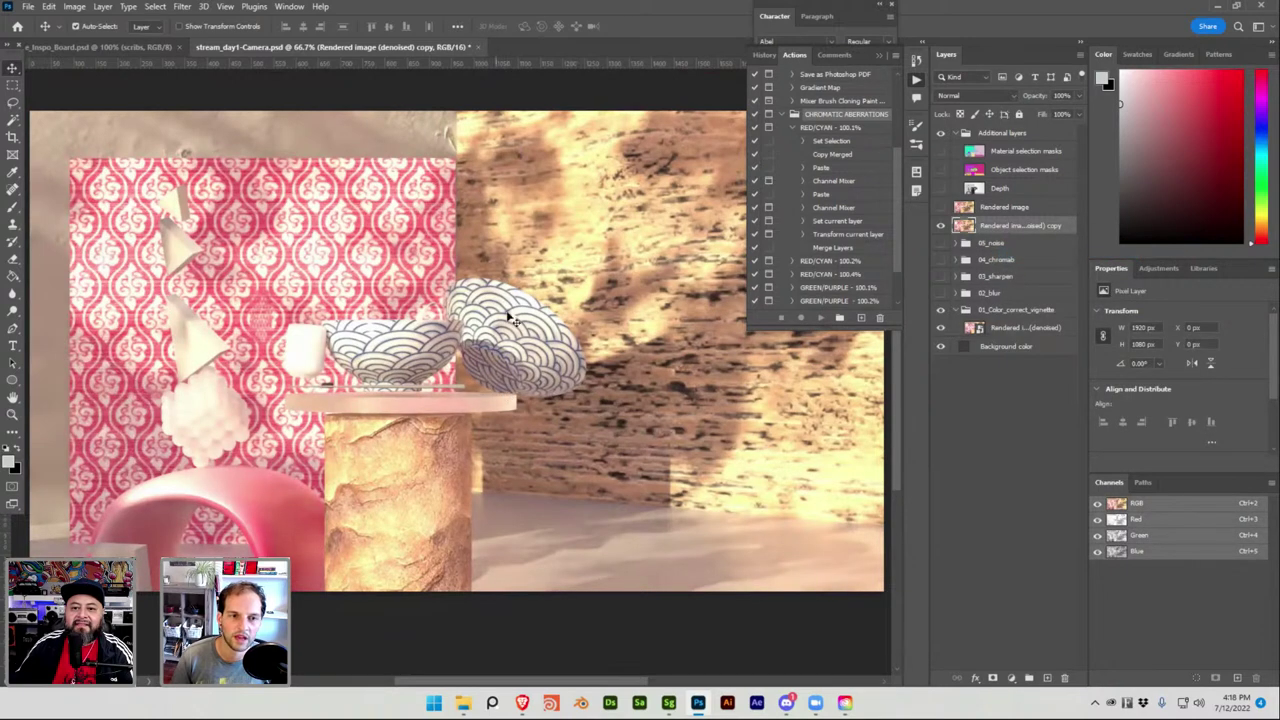
Collapse the Actions panel to uncover the upper part of the render.
{"action": "left_click_drag", "start_coordinate": [449, 314], "coordinate": [441, 313]}
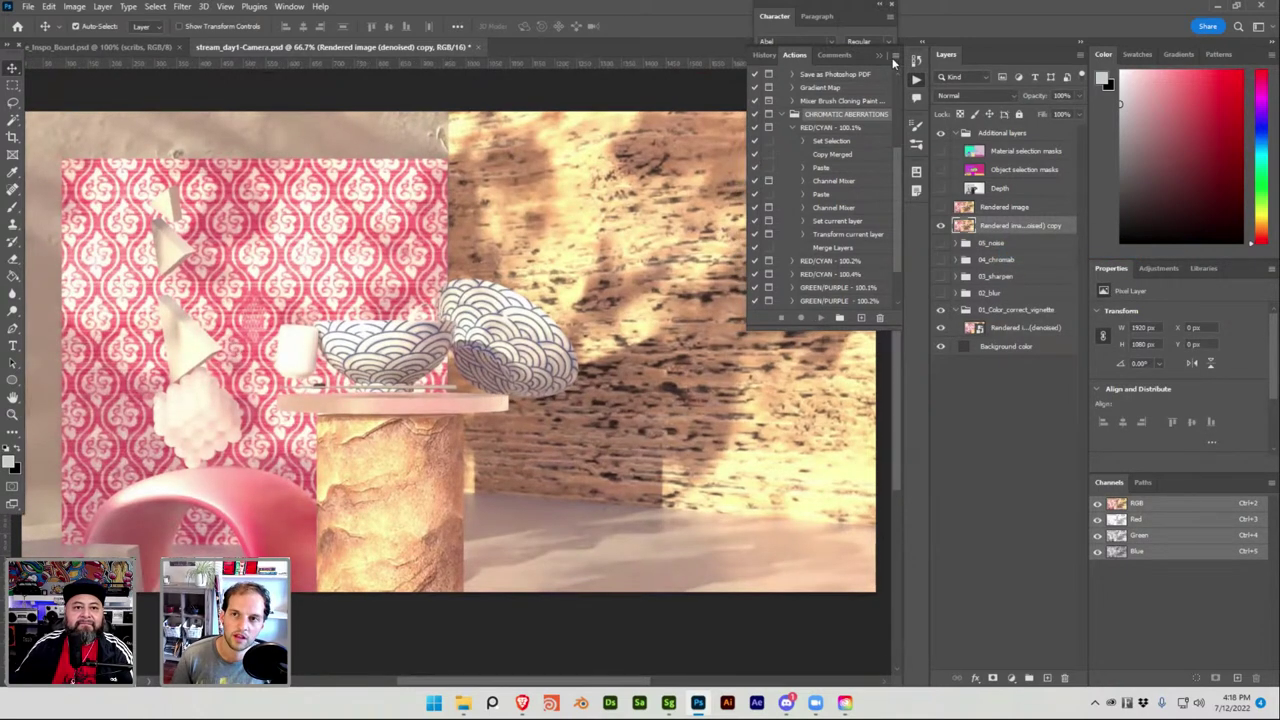
{"action": "left_click", "coordinate": [894, 57]}
{"action": "left_click_drag", "start_coordinate": [650, 262], "coordinate": [663, 270]}
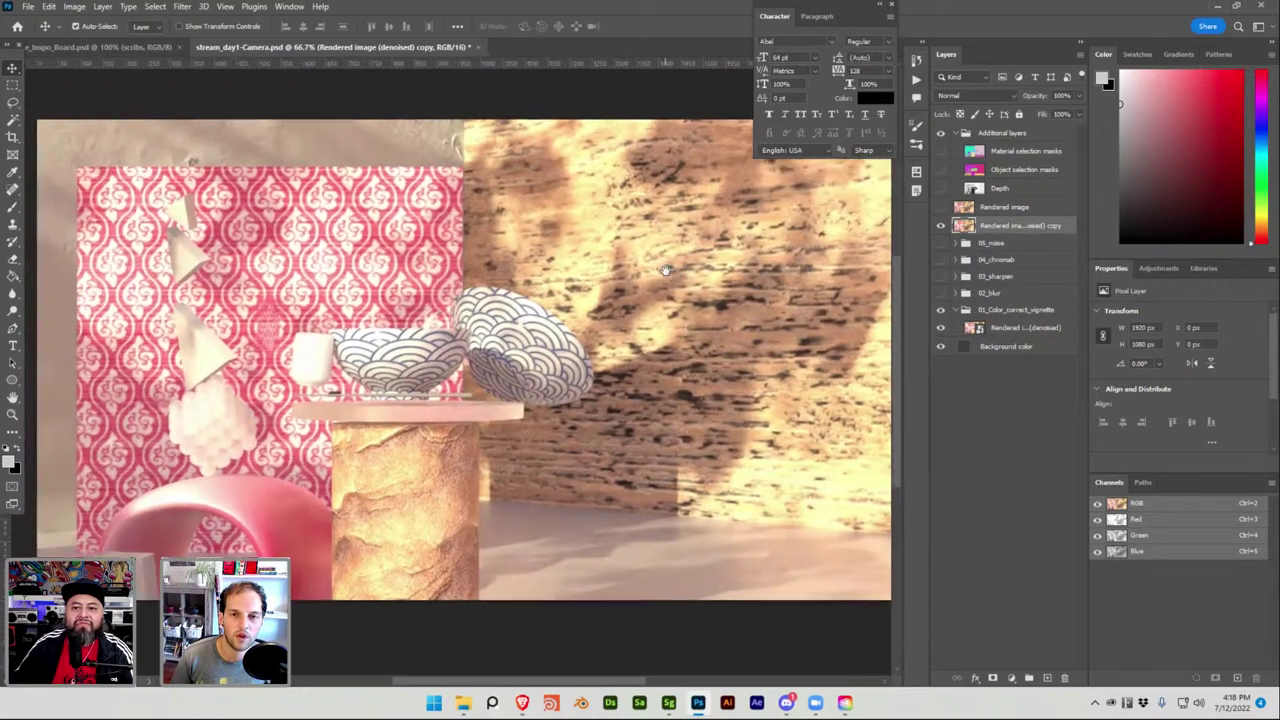
Hide the Rendered image (denoised) copy layer, check the 01_Color_correct_vignette group, and show effect groups 02 to 04 one after another.
{"action": "left_click", "coordinate": [940, 225]}
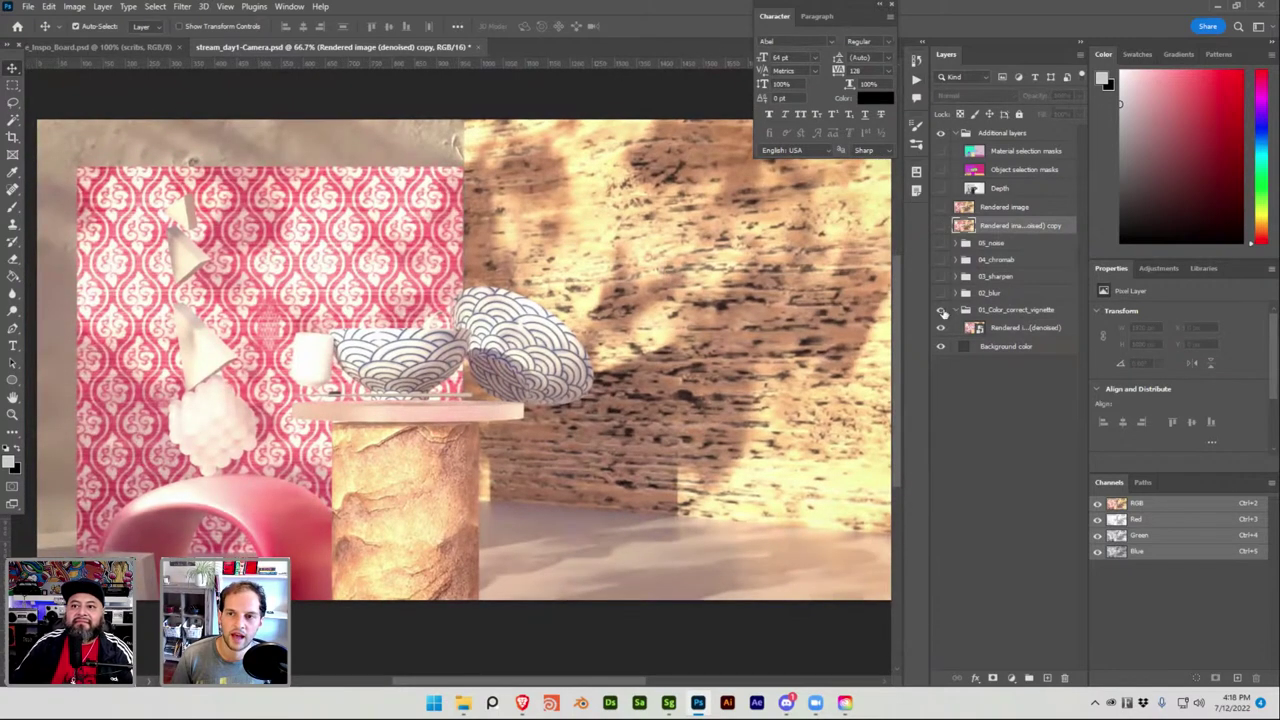
{"action": "left_click", "coordinate": [940, 311]}
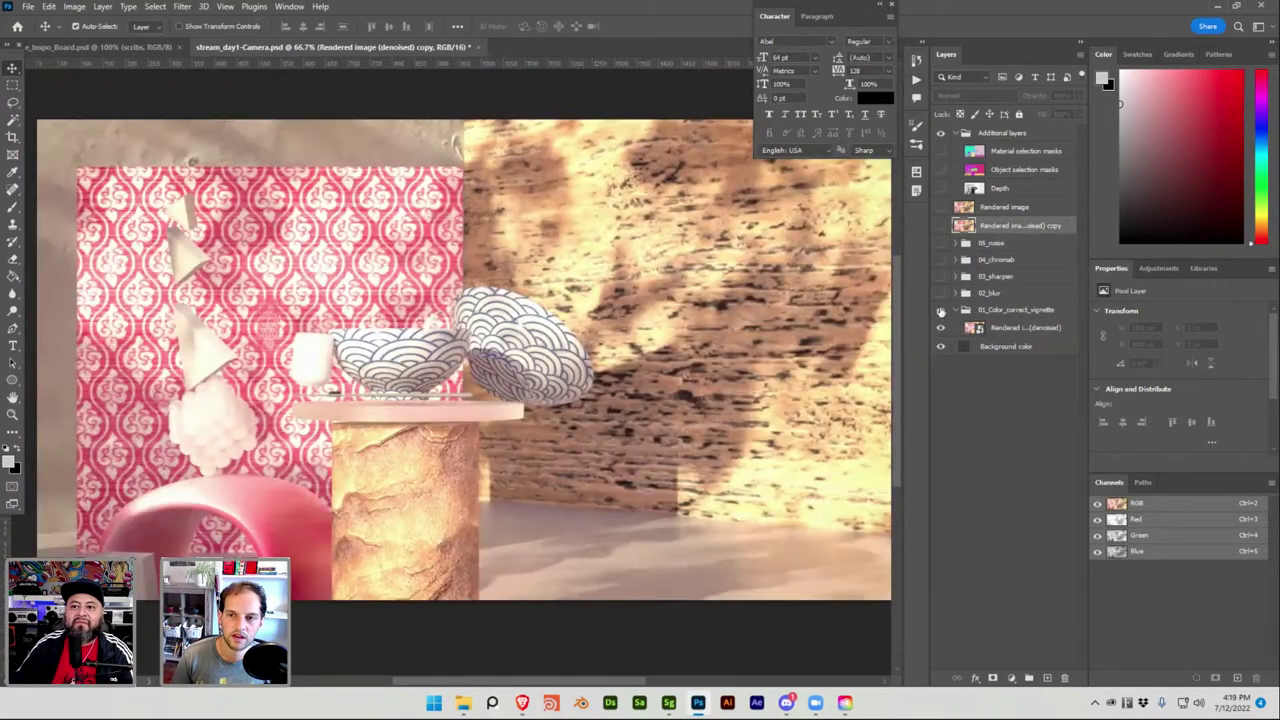
{"action": "left_click", "coordinate": [941, 293]}
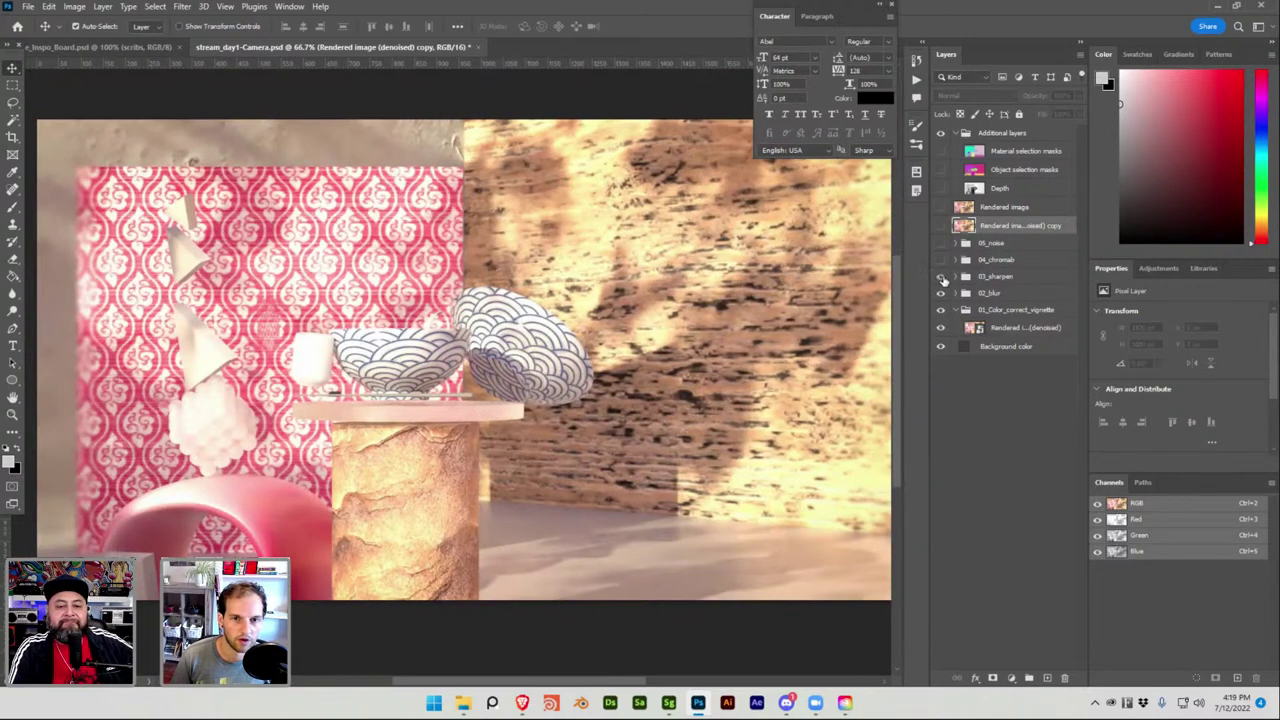
{"action": "left_click", "coordinate": [940, 260]}
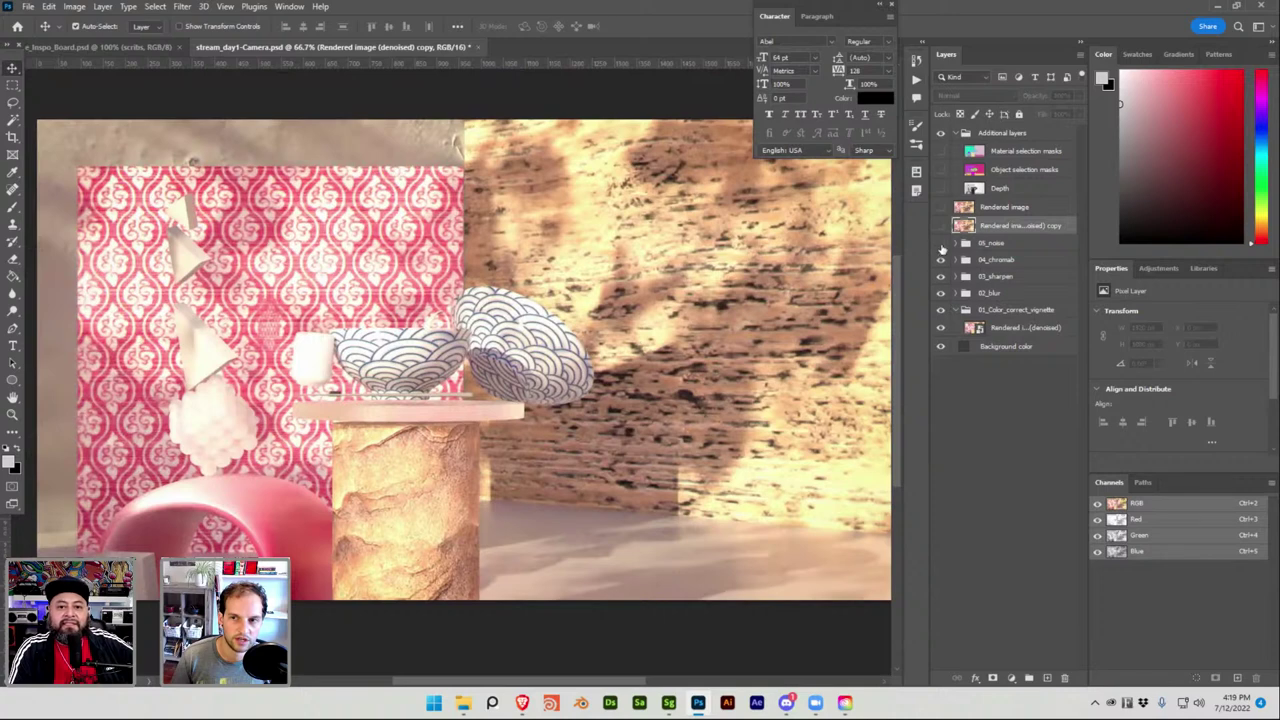
Save the stream_day1-Camera.psd document.
{"action": "left_click", "coordinate": [940, 247]}
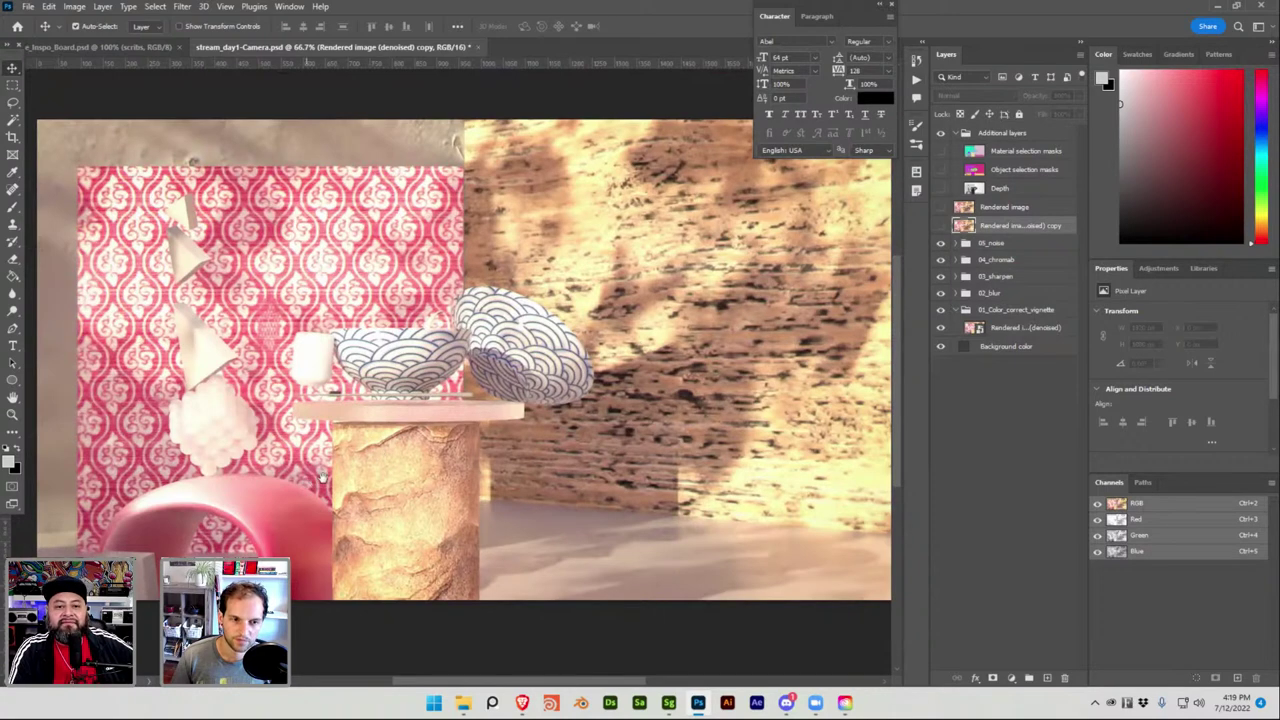
{"action": "left_click_drag", "start_coordinate": [316, 480], "coordinate": [392, 428]}
{"action": "key", "text": "ctrl+s"}
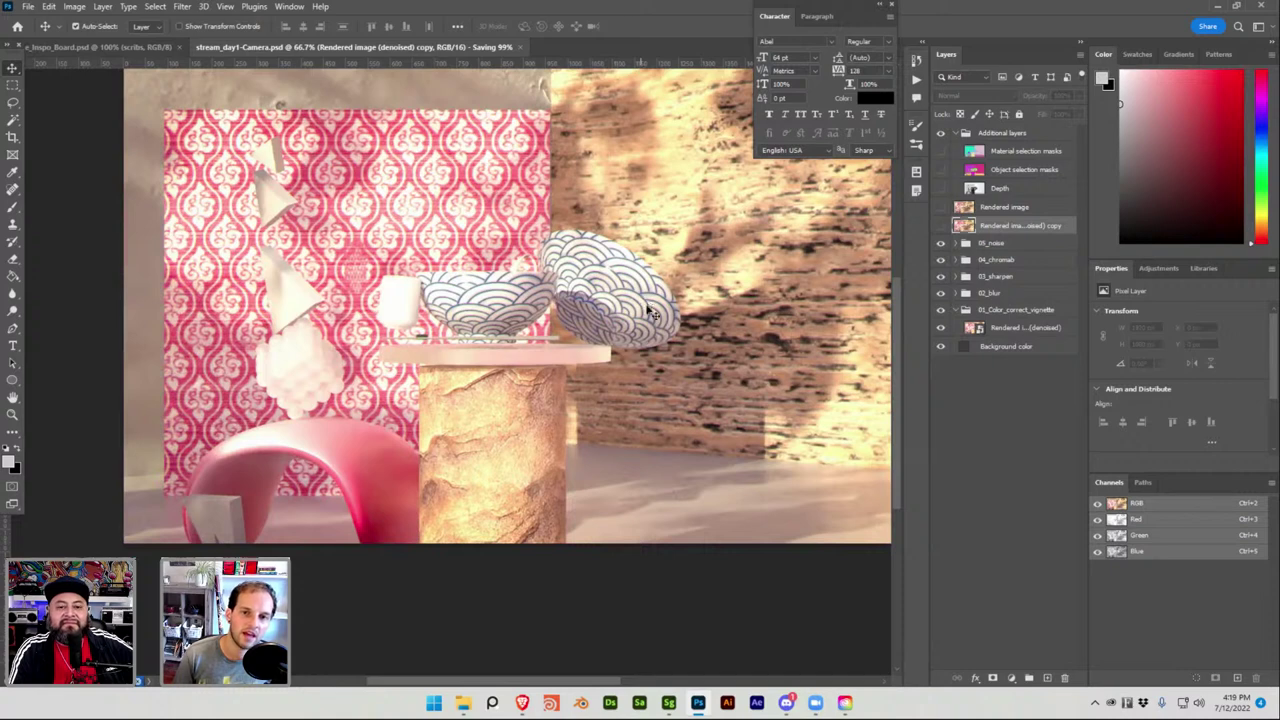
{"action": "left_click_drag", "start_coordinate": [680, 285], "coordinate": [650, 323]}
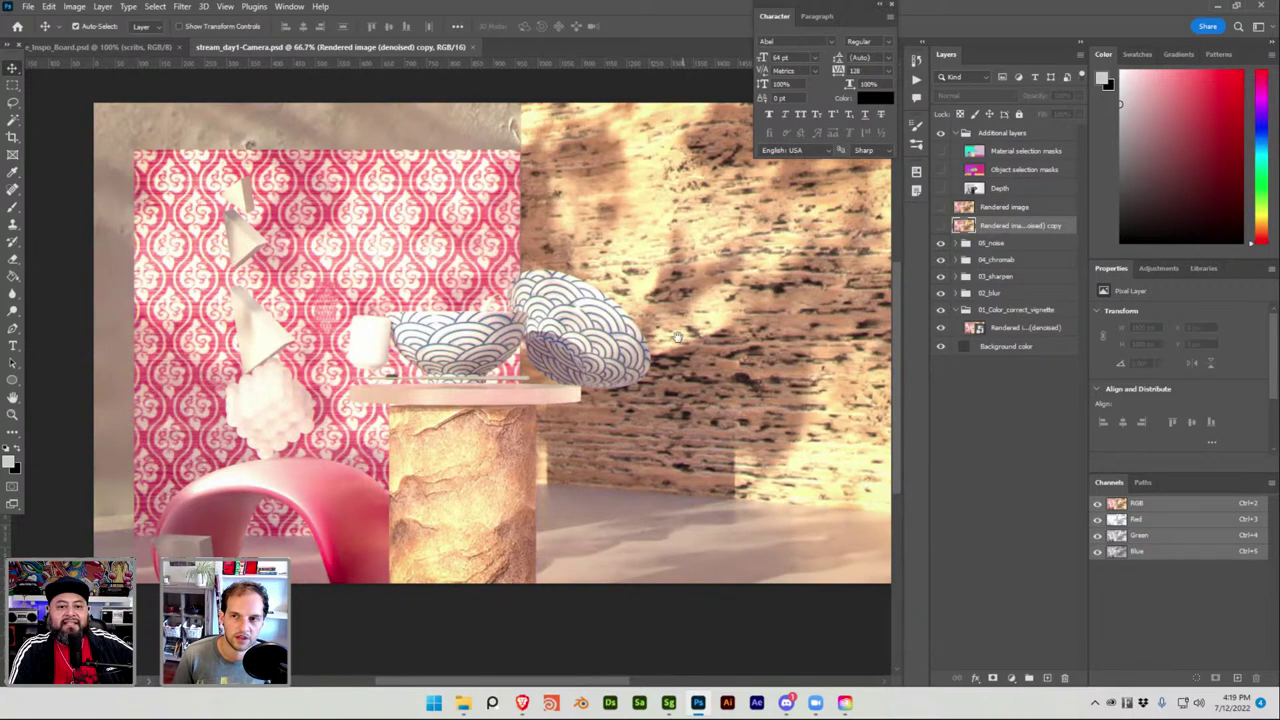
{"action": "left_click_drag", "start_coordinate": [683, 337], "coordinate": [632, 352]}
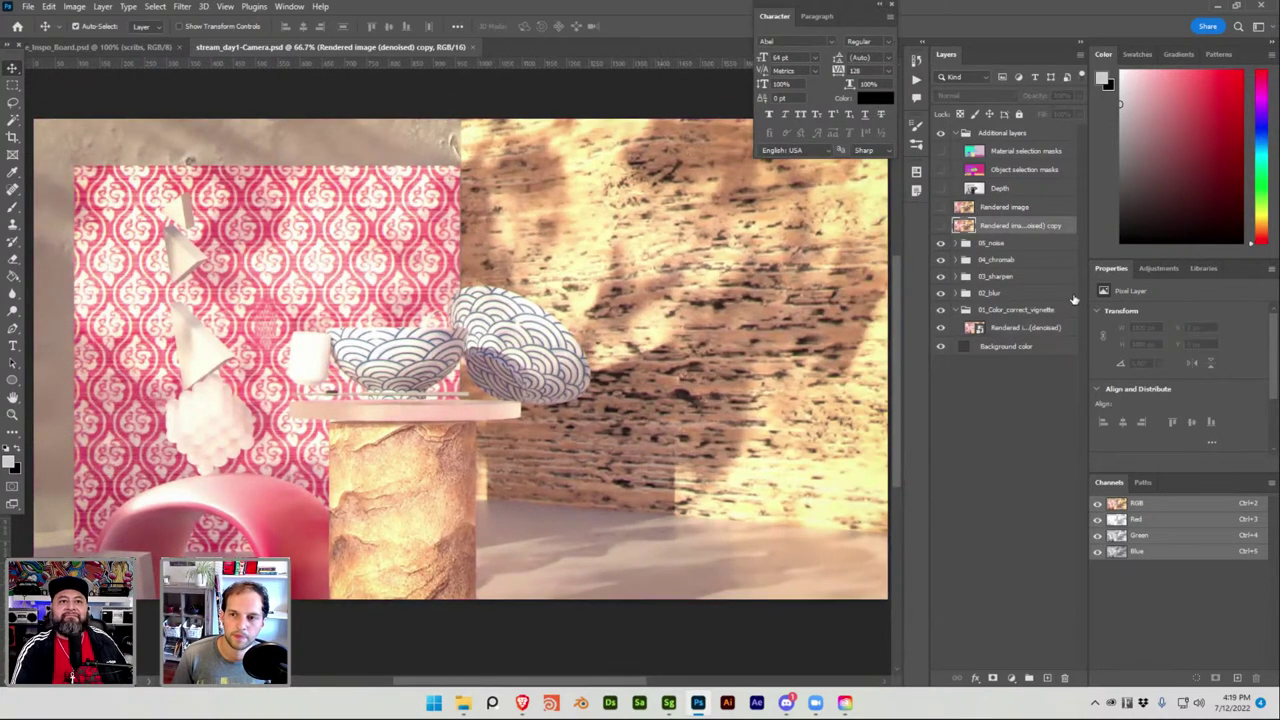
Show the Depth layer and move it into the 01_Color_correct_vignette group above the denoised render.
{"action": "left_click", "coordinate": [940, 188]}
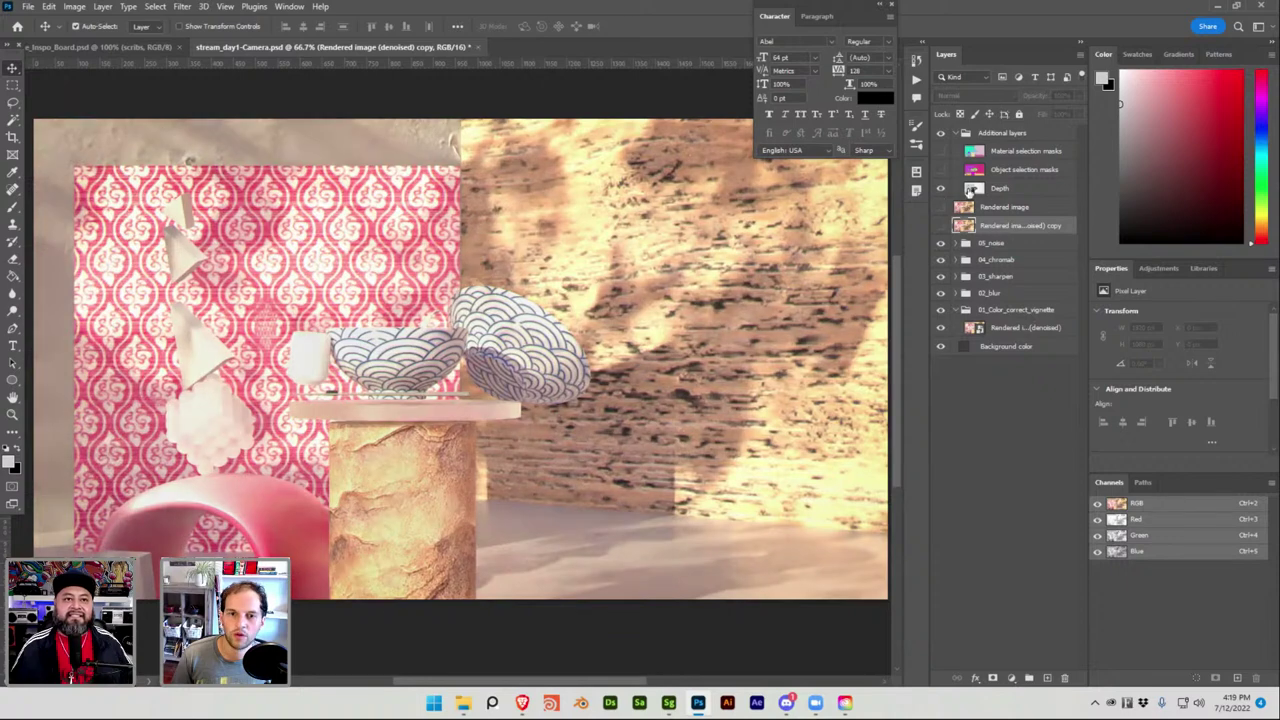
{"action": "left_click", "coordinate": [1008, 189]}
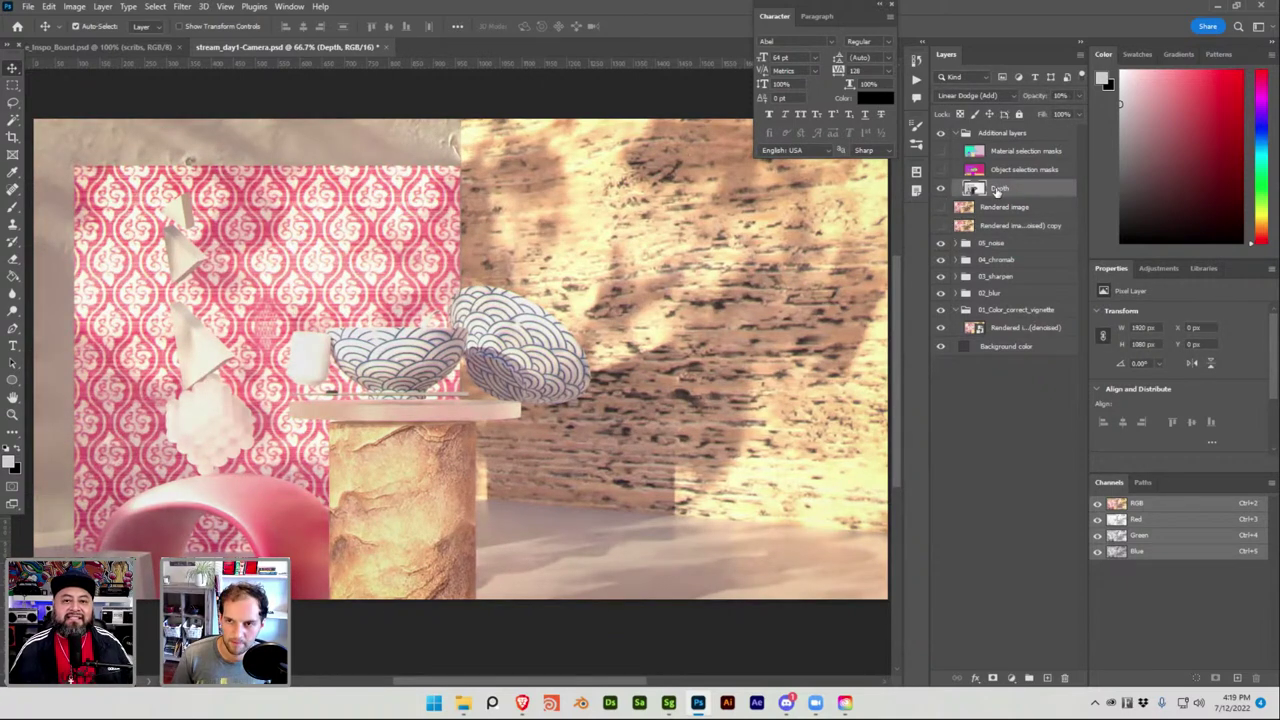
{"action": "left_click_drag", "start_coordinate": [997, 192], "coordinate": [1025, 319]}
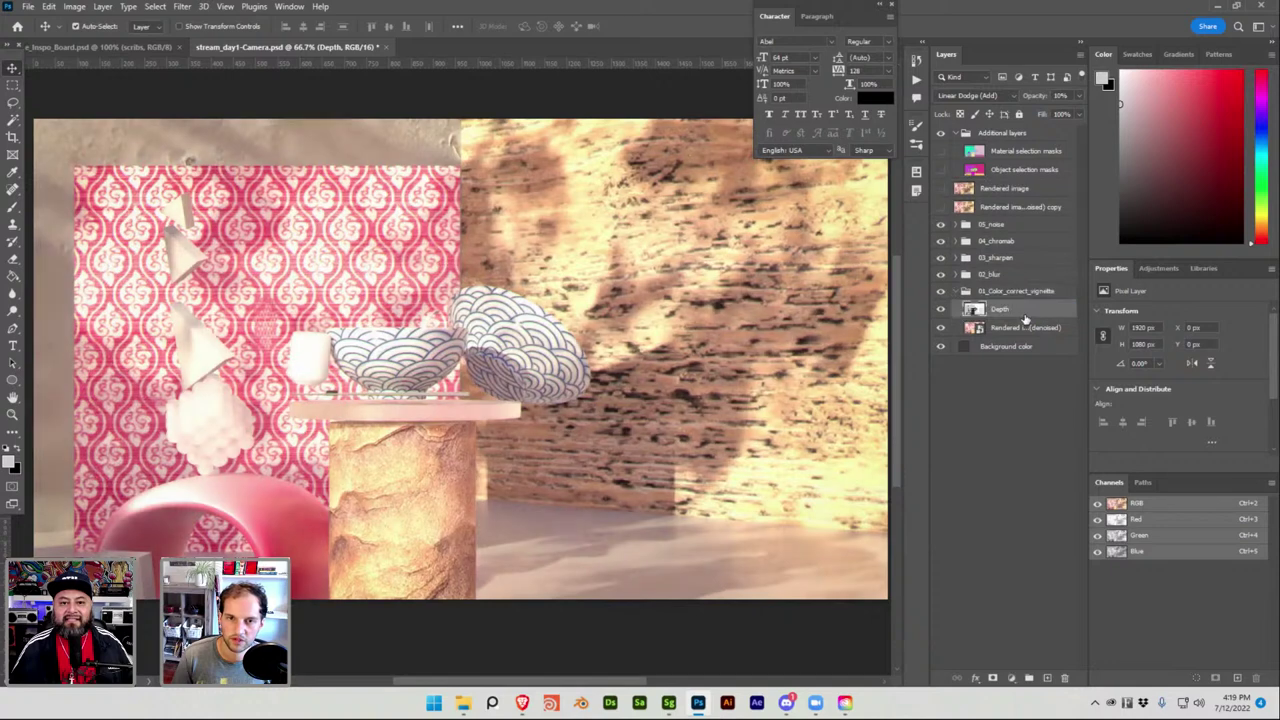
{"action": "left_click_drag", "start_coordinate": [1038, 99], "coordinate": [1059, 97]}
{"action": "key", "text": "Return"}
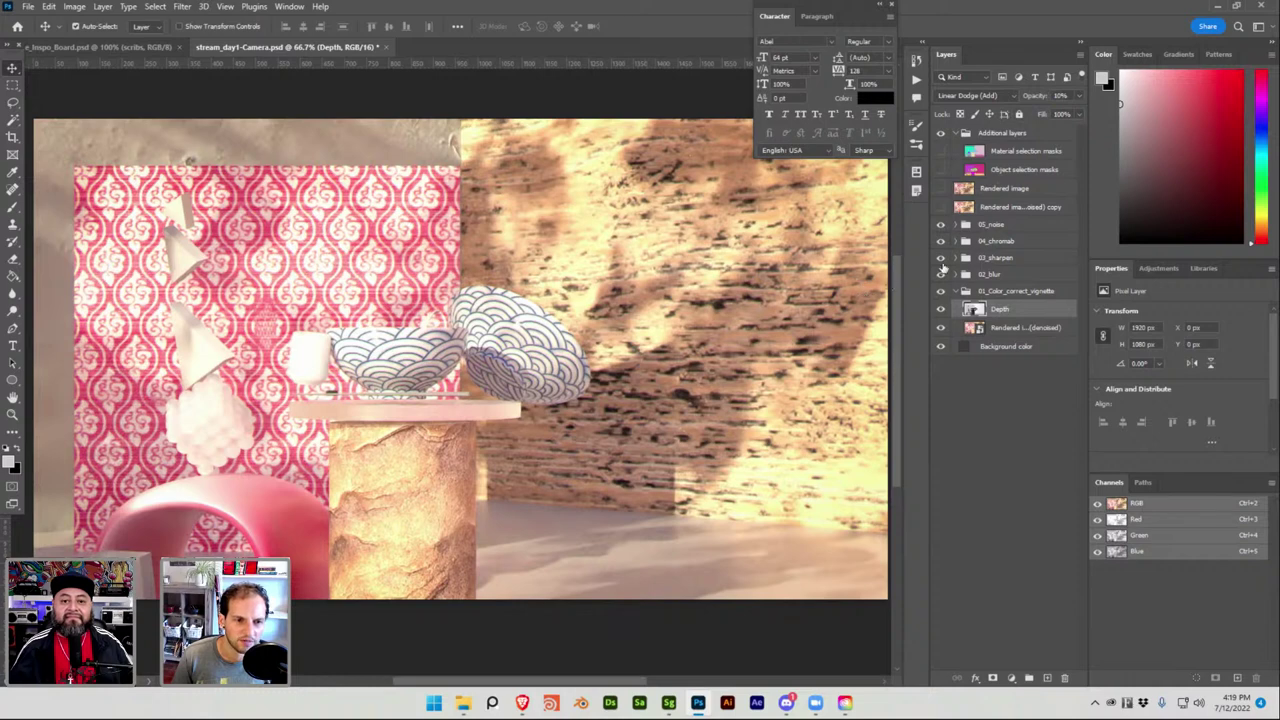
Move the Depth layer out of the group to just above 05_noise and set its opacity to 6%.
{"action": "left_click_drag", "start_coordinate": [1002, 312], "coordinate": [1007, 215]}
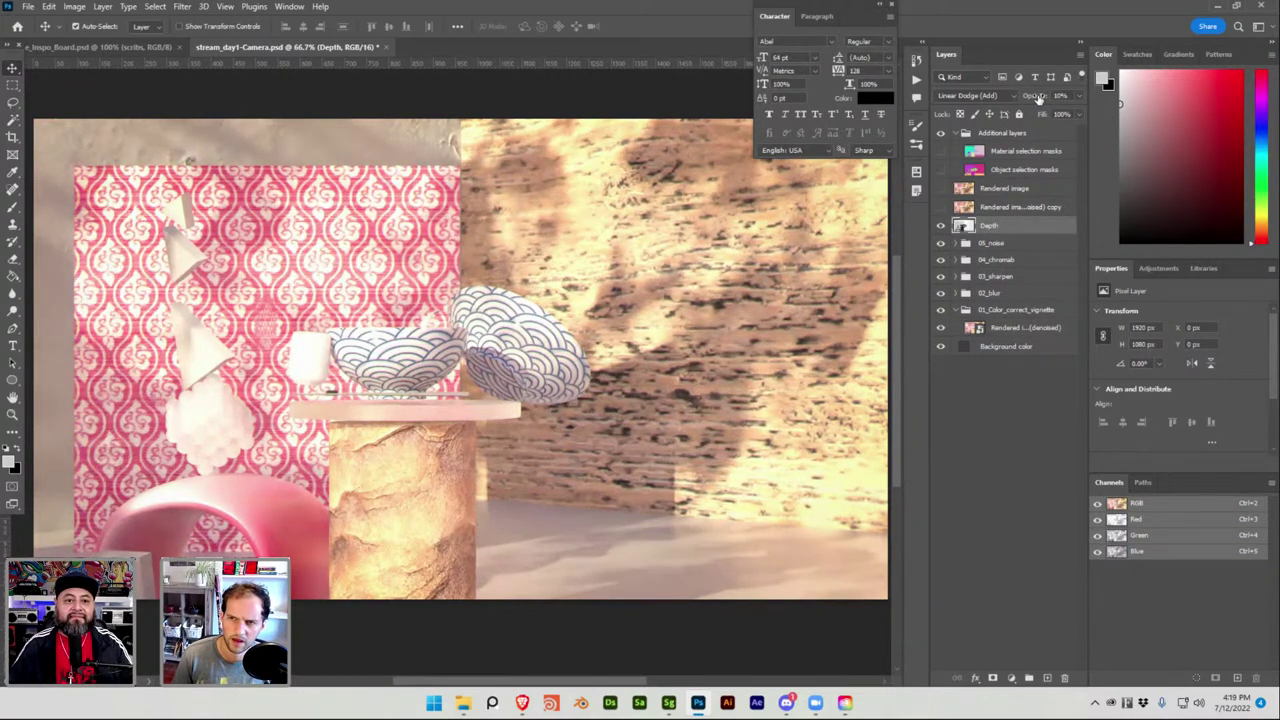
{"action": "left_click_drag", "start_coordinate": [1038, 97], "coordinate": [1030, 97]}
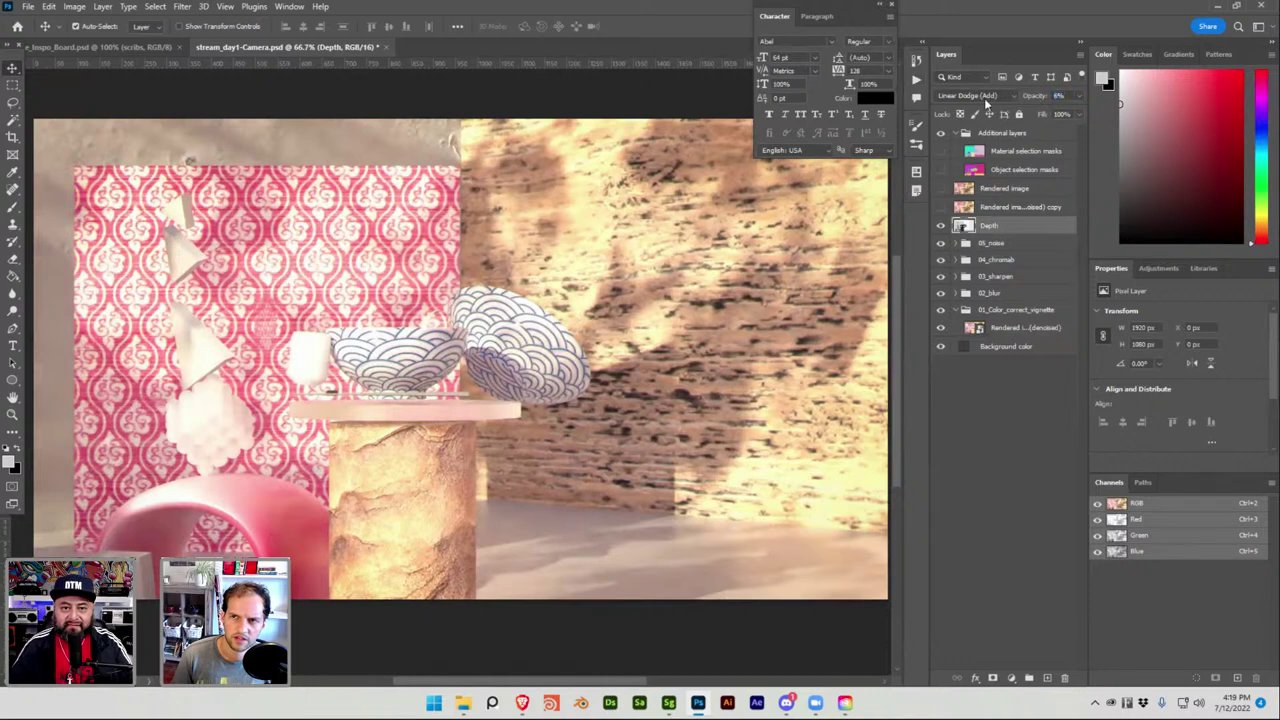
{"action": "left_click", "coordinate": [984, 96]}
{"action": "left_click", "coordinate": [986, 96]}
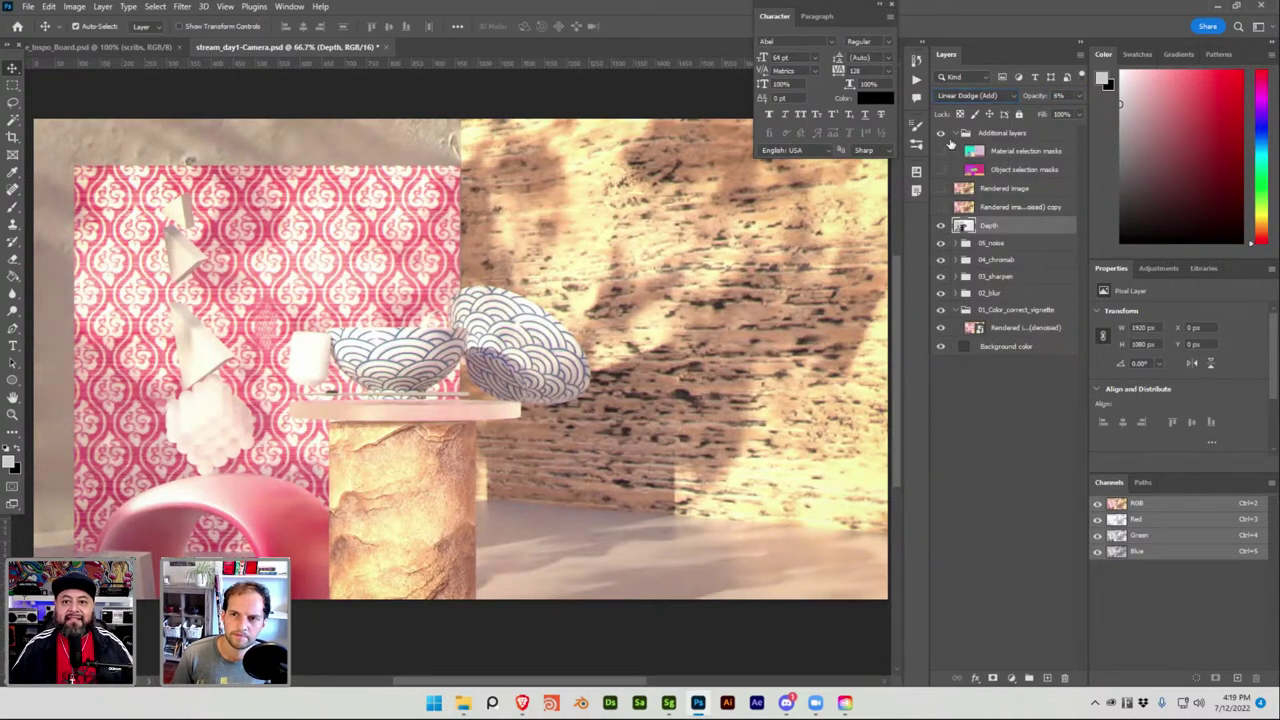
{"action": "left_click", "coordinate": [955, 133]}
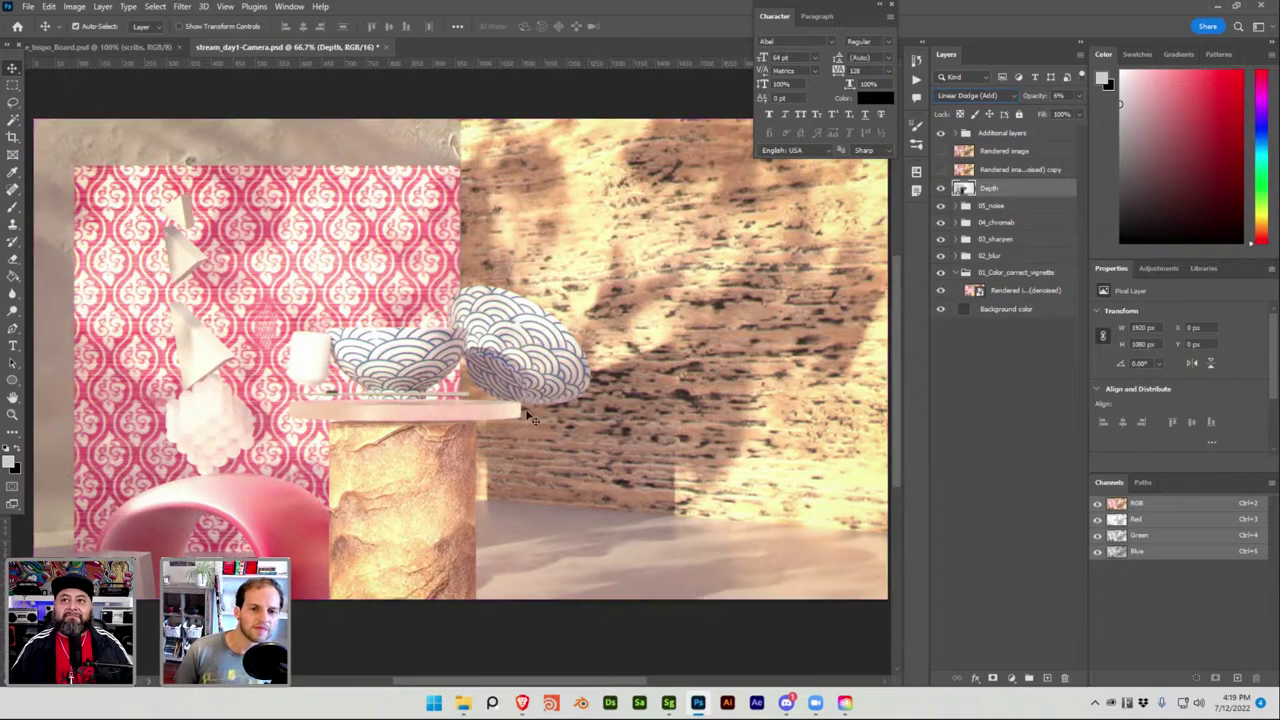
Launch Adobe After Effects 2022 and export the Photoshop image as a PNG.
{"action": "key", "text": "super"}
{"action": "type", "text": "after"}
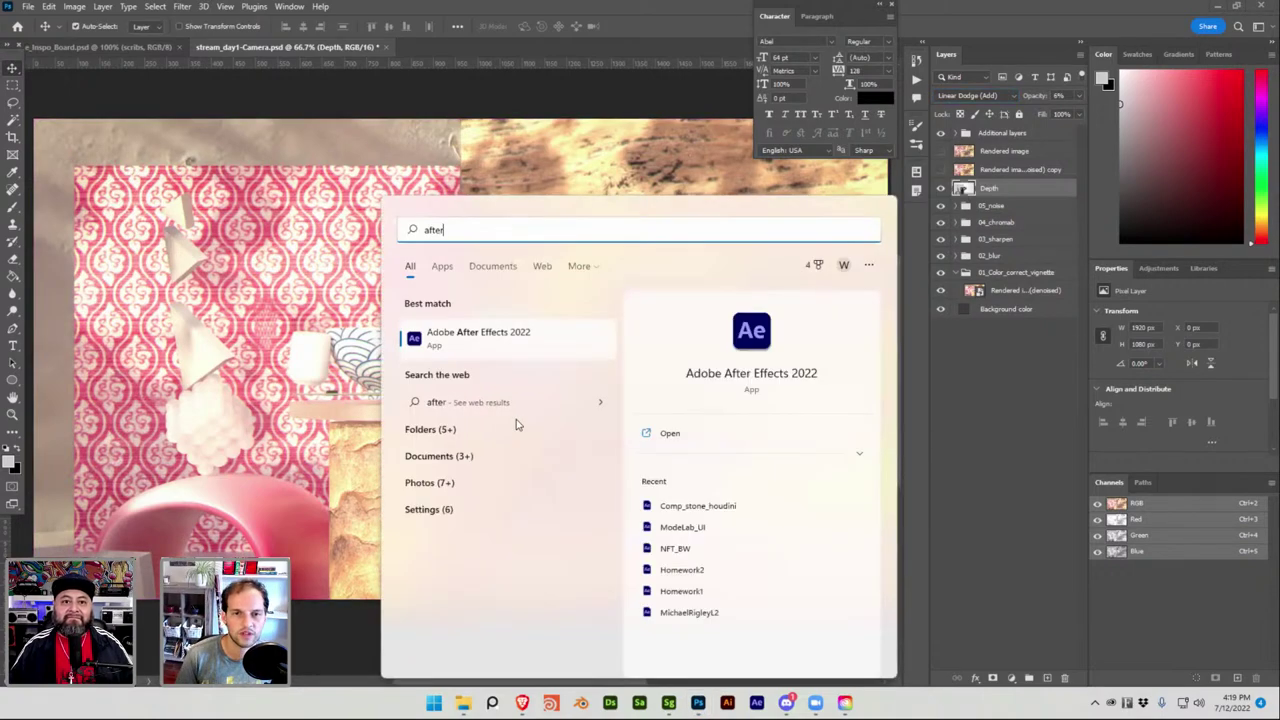
{"action": "key", "text": "Escape"}
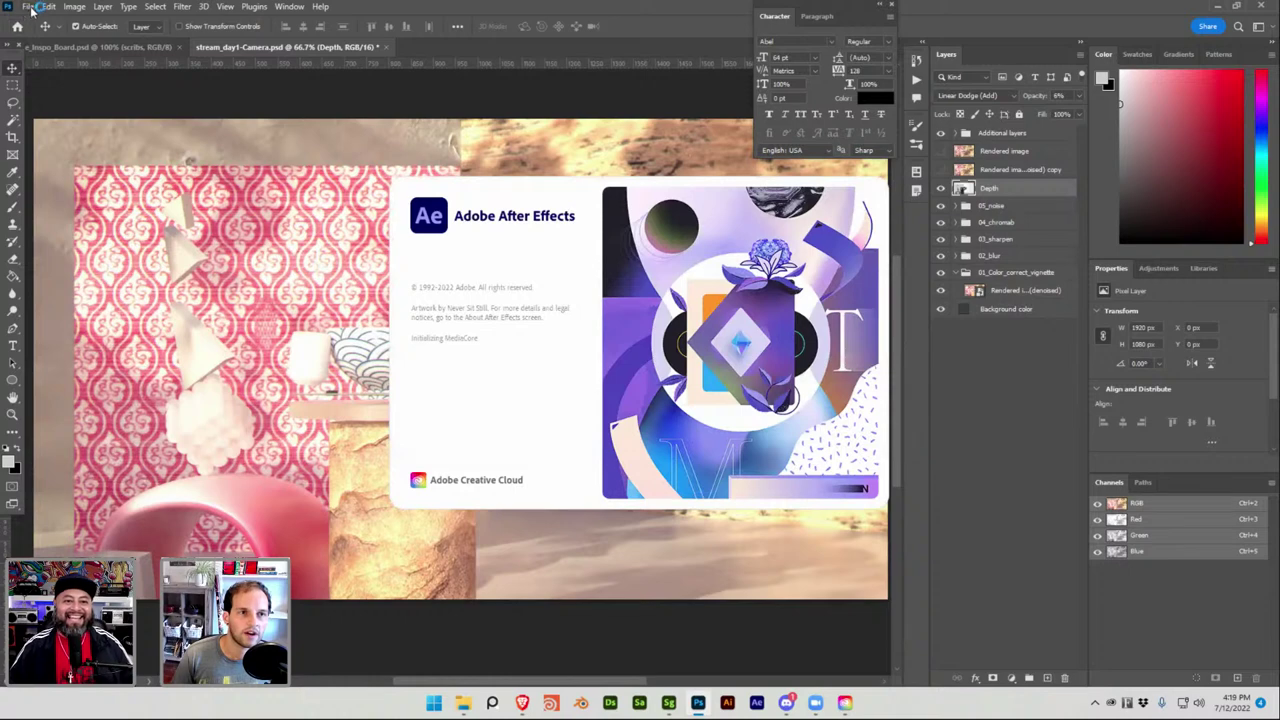
{"action": "left_click", "coordinate": [224, 178]}
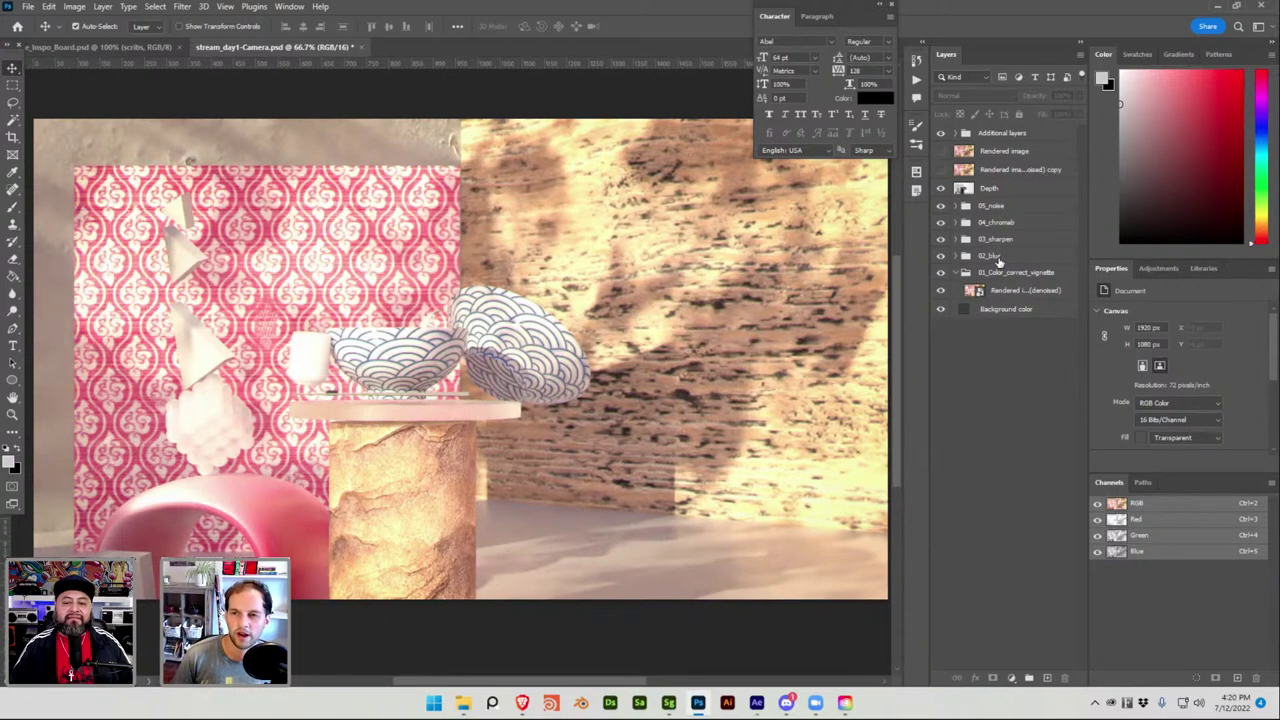
In a new After Effects project, import stream_day1-Camera.png from the Desktop and create a composition from it.
{"action": "left_click", "coordinate": [757, 703]}
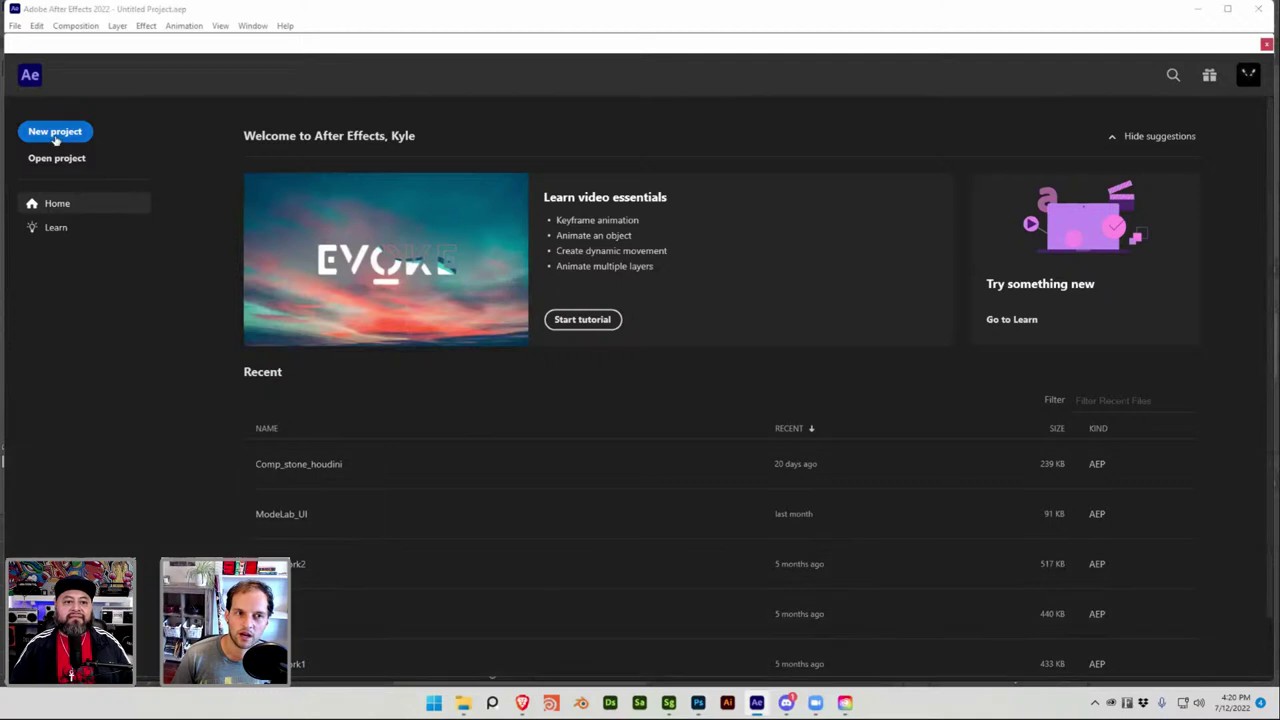
{"action": "left_click", "coordinate": [58, 132]}
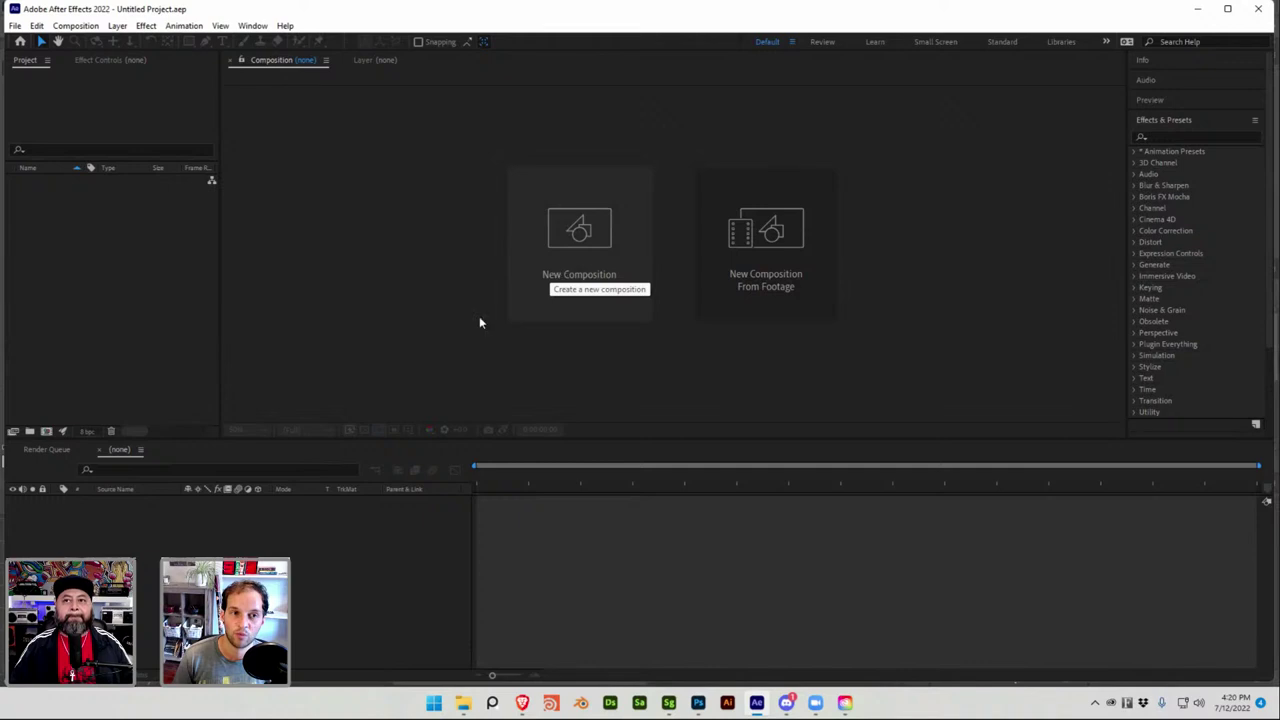
{"action": "left_click", "coordinate": [464, 704]}
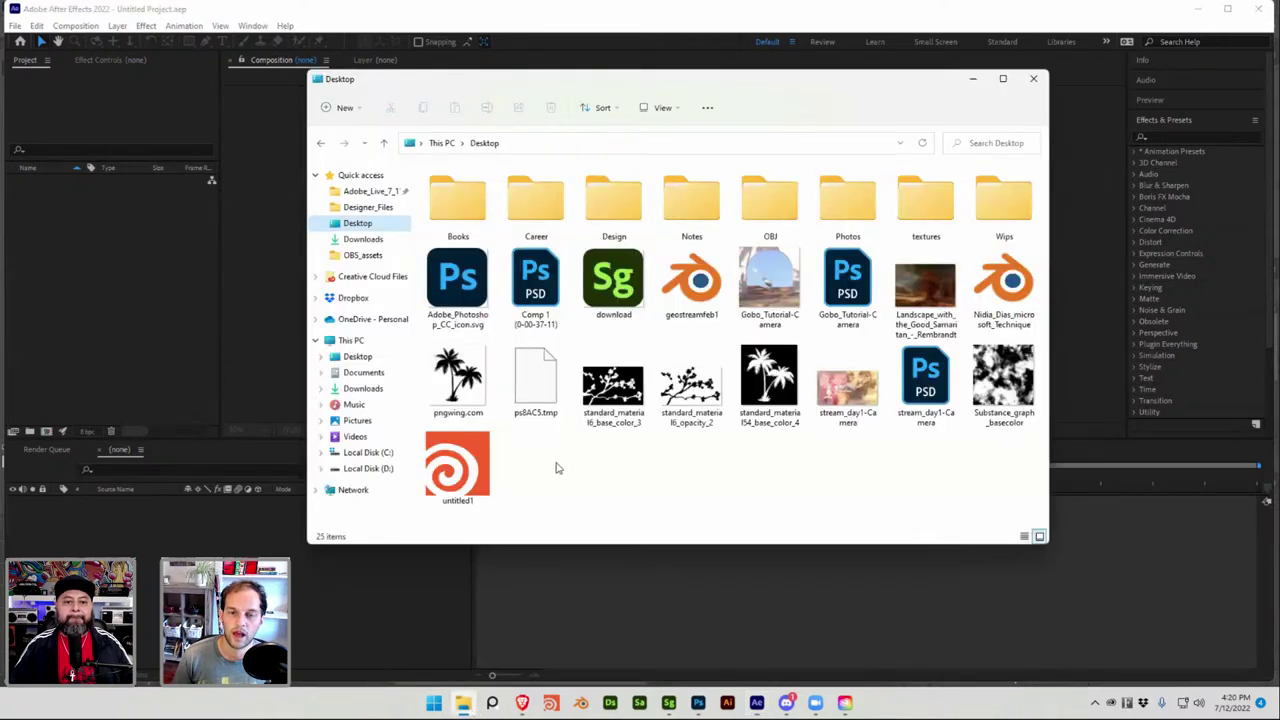
{"action": "left_click_drag", "start_coordinate": [866, 396], "coordinate": [118, 264]}
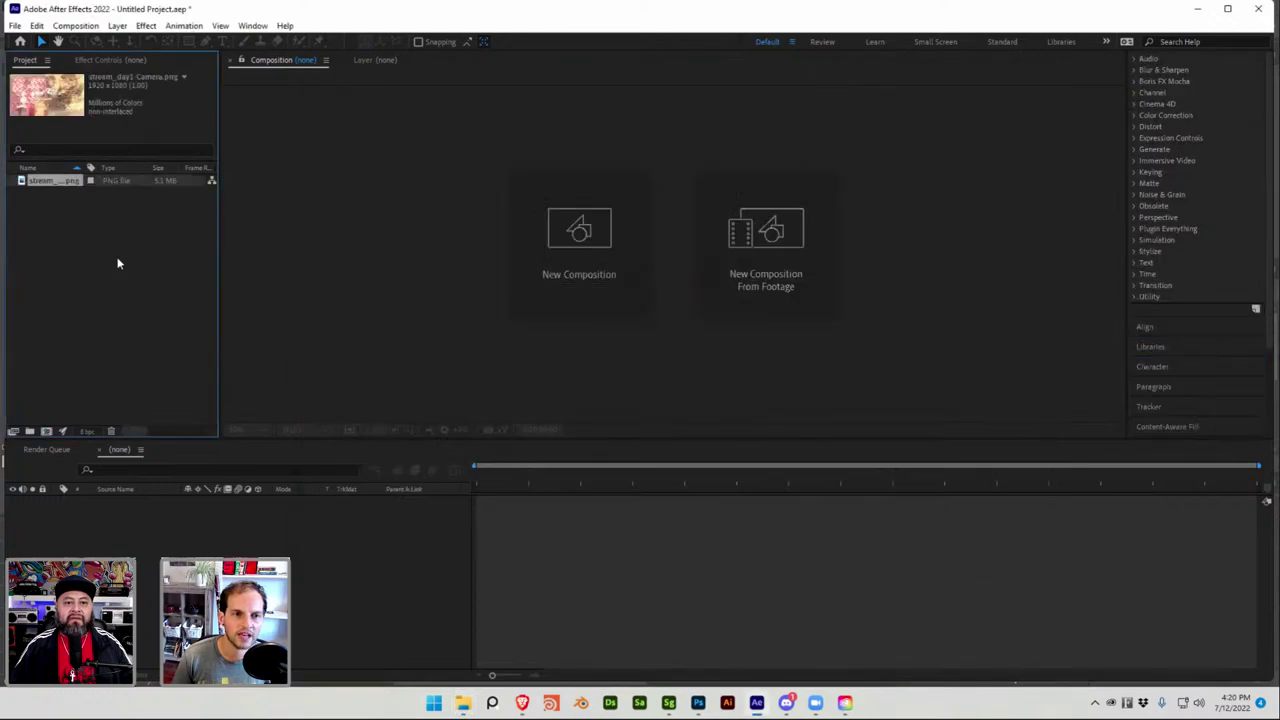
{"action": "left_click_drag", "start_coordinate": [43, 187], "coordinate": [97, 515]}
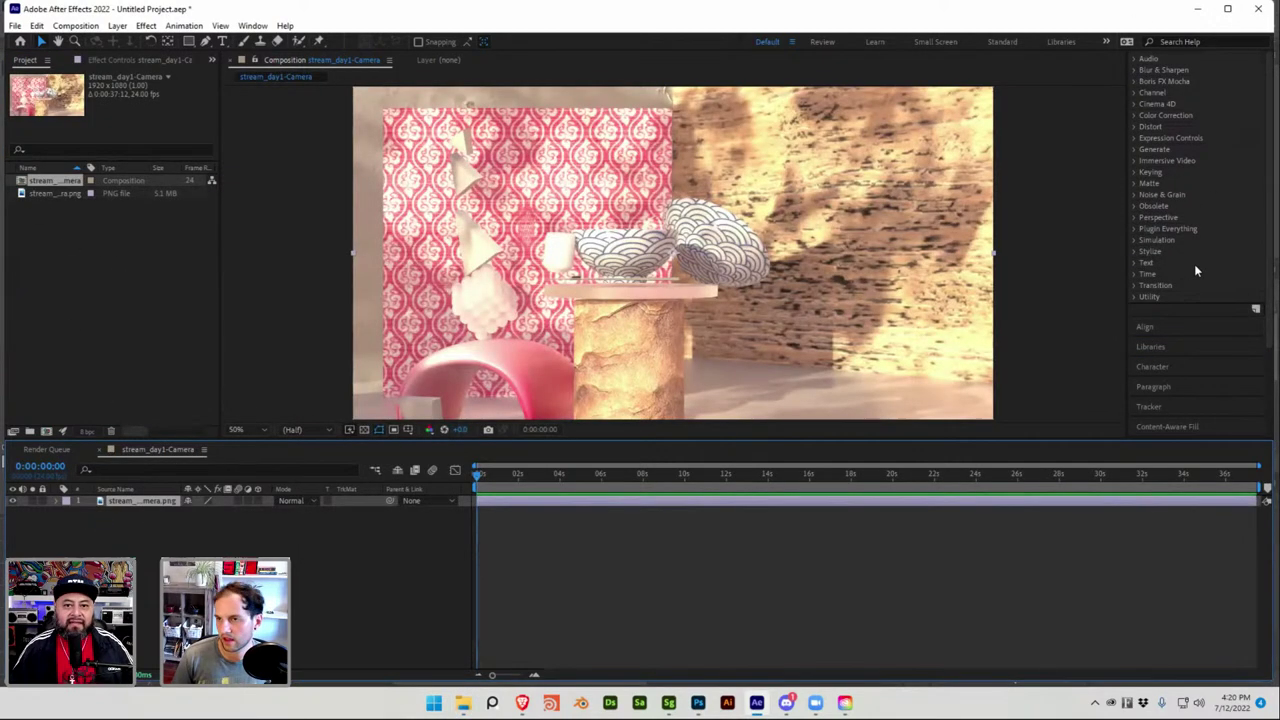
Search the available effects for "wave" and for "dis".
{"action": "scroll", "coordinate": [1174, 141], "scroll_direction": "up", "scroll_amount": 3}
{"action": "left_click", "coordinate": [1178, 137]}
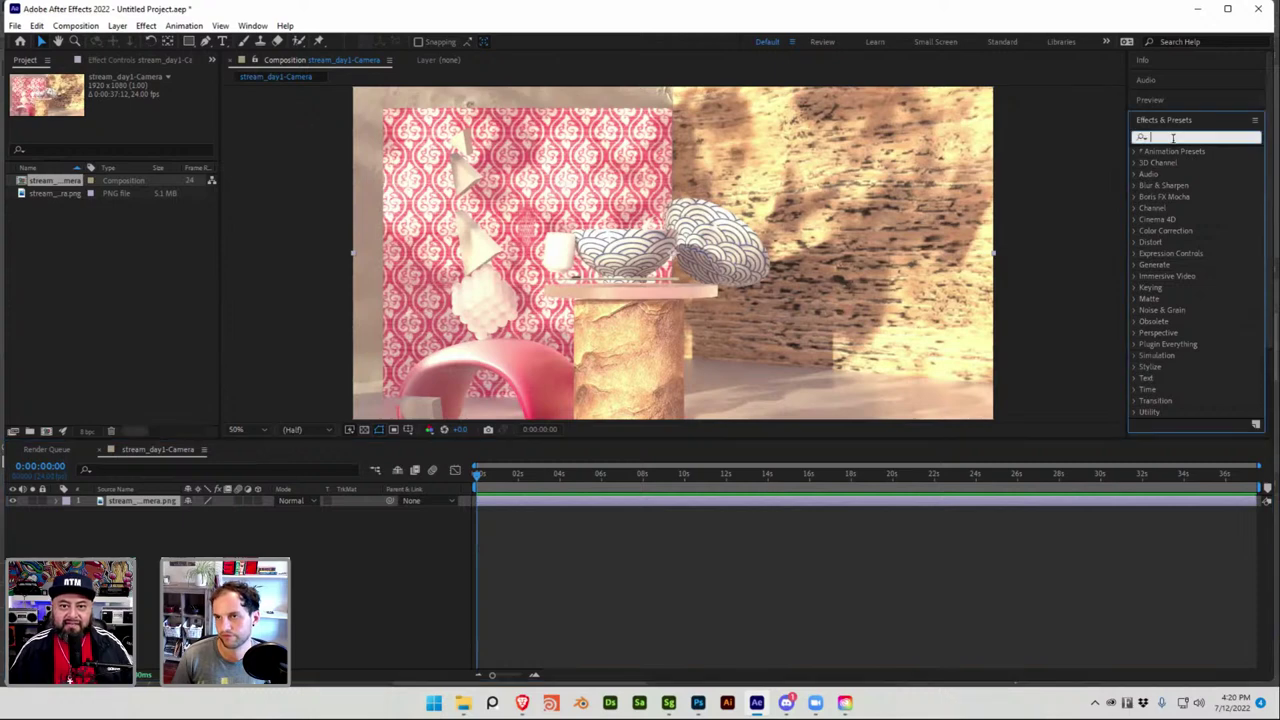
{"action": "type", "text": "wave"}
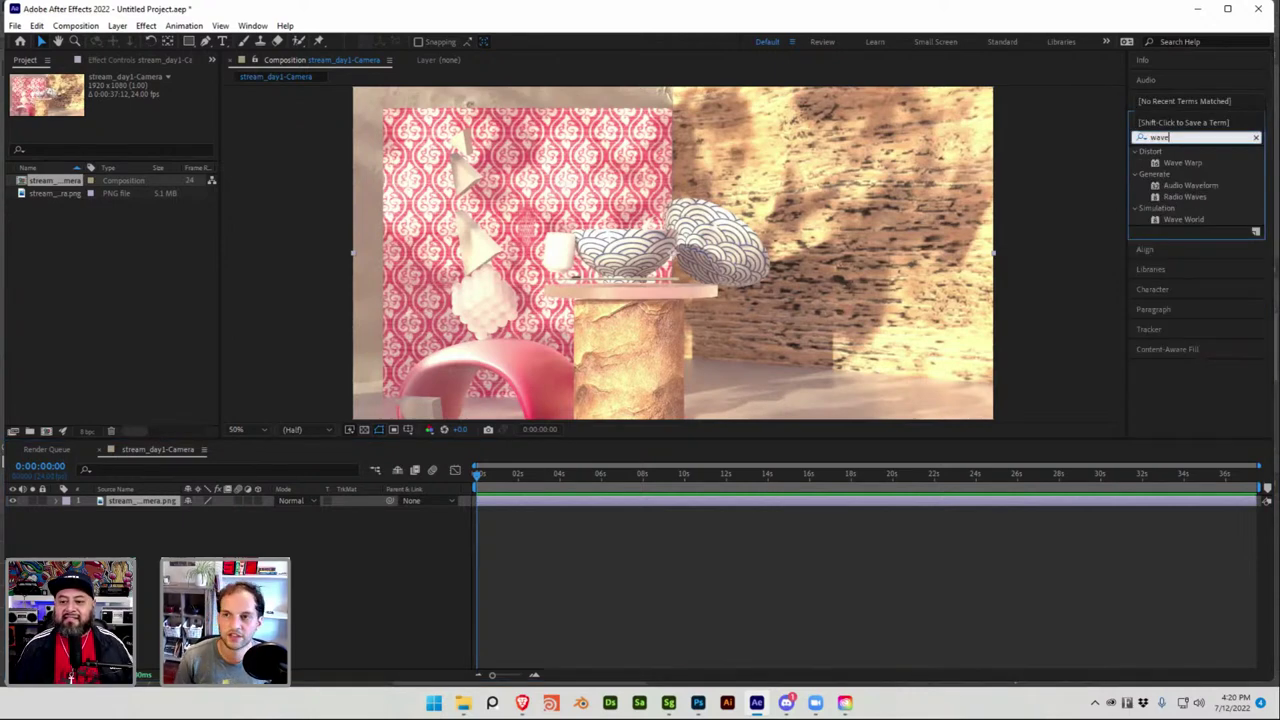
{"action": "key", "text": "ctrl+a"}
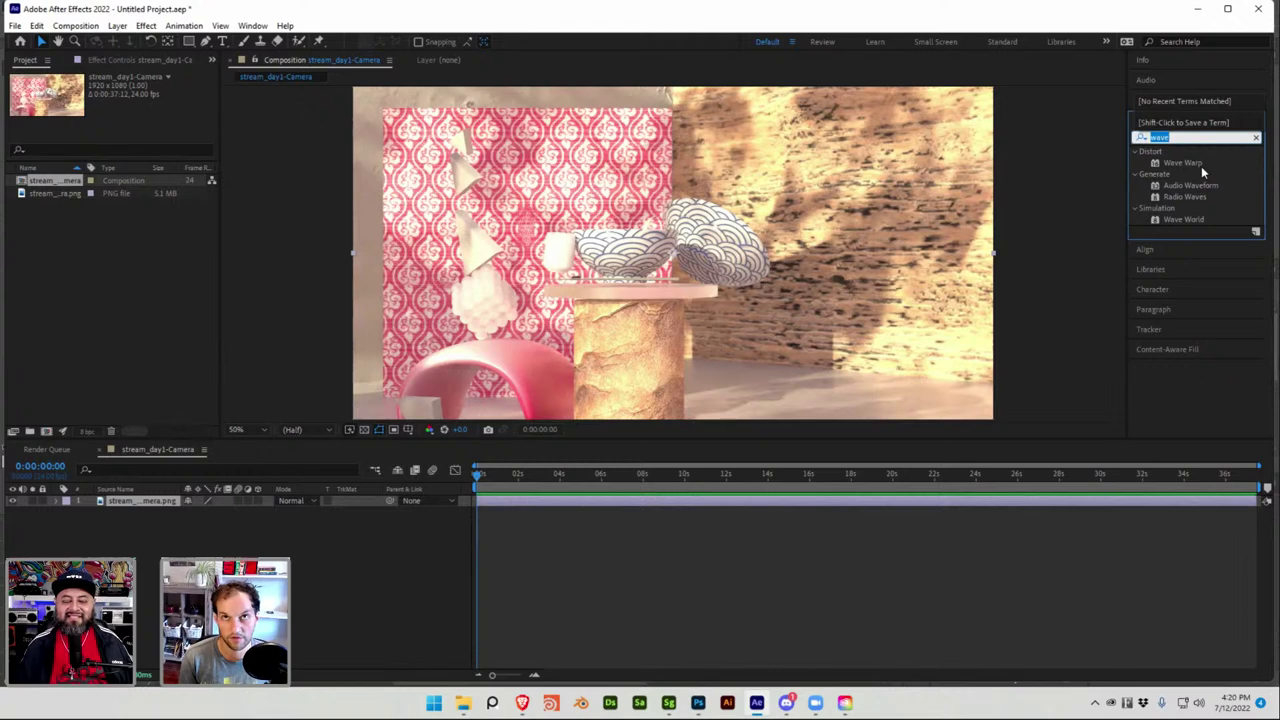
{"action": "type", "text": "dis"}
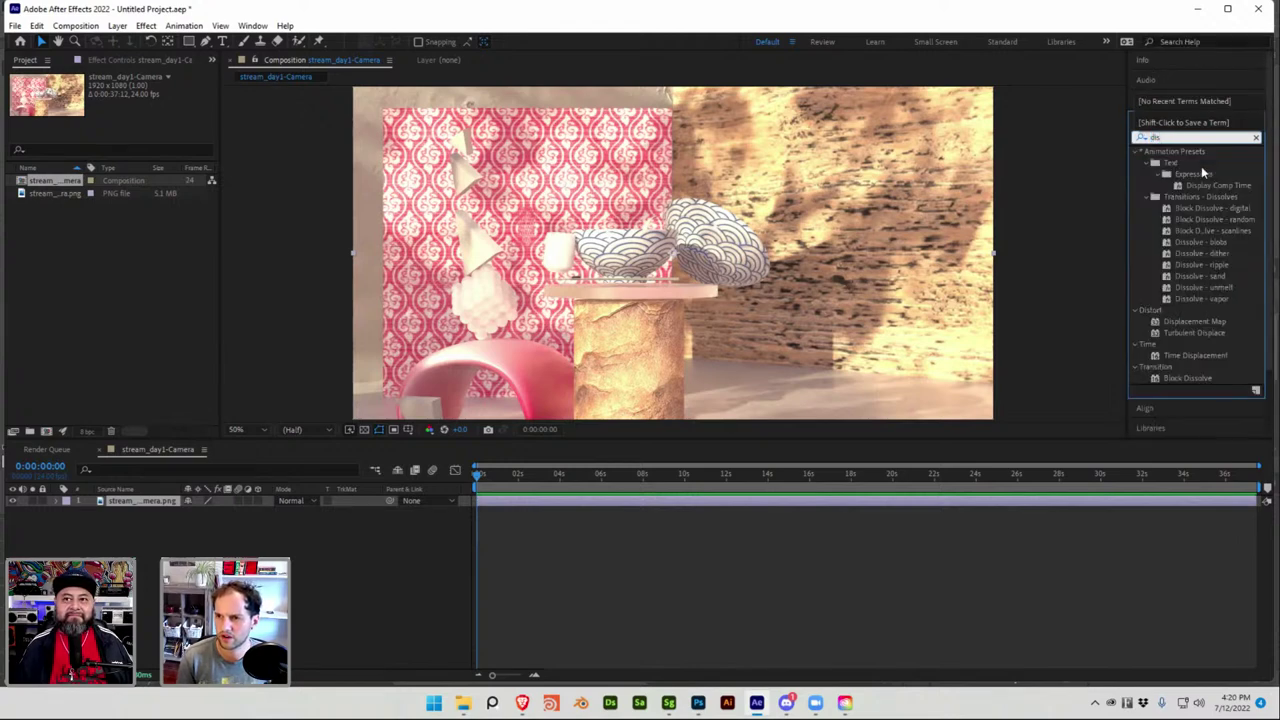
Try the Noise effect directly on the stream_day1-Camera.png layer, then undo it.
{"action": "key", "text": "BackSpace"}
{"action": "key", "text": "BackSpace"}
{"action": "key", "text": "BackSpace"}
{"action": "type", "text": "noise"}
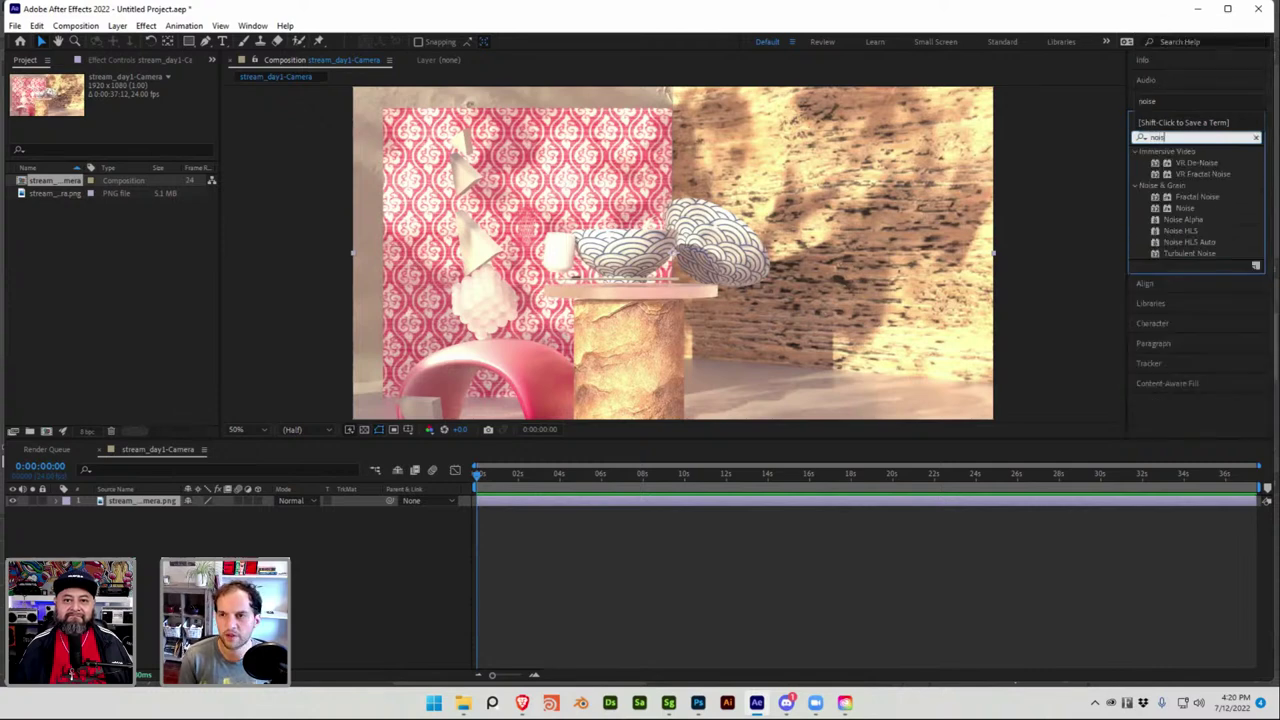
{"action": "double_click", "coordinate": [1185, 208]}
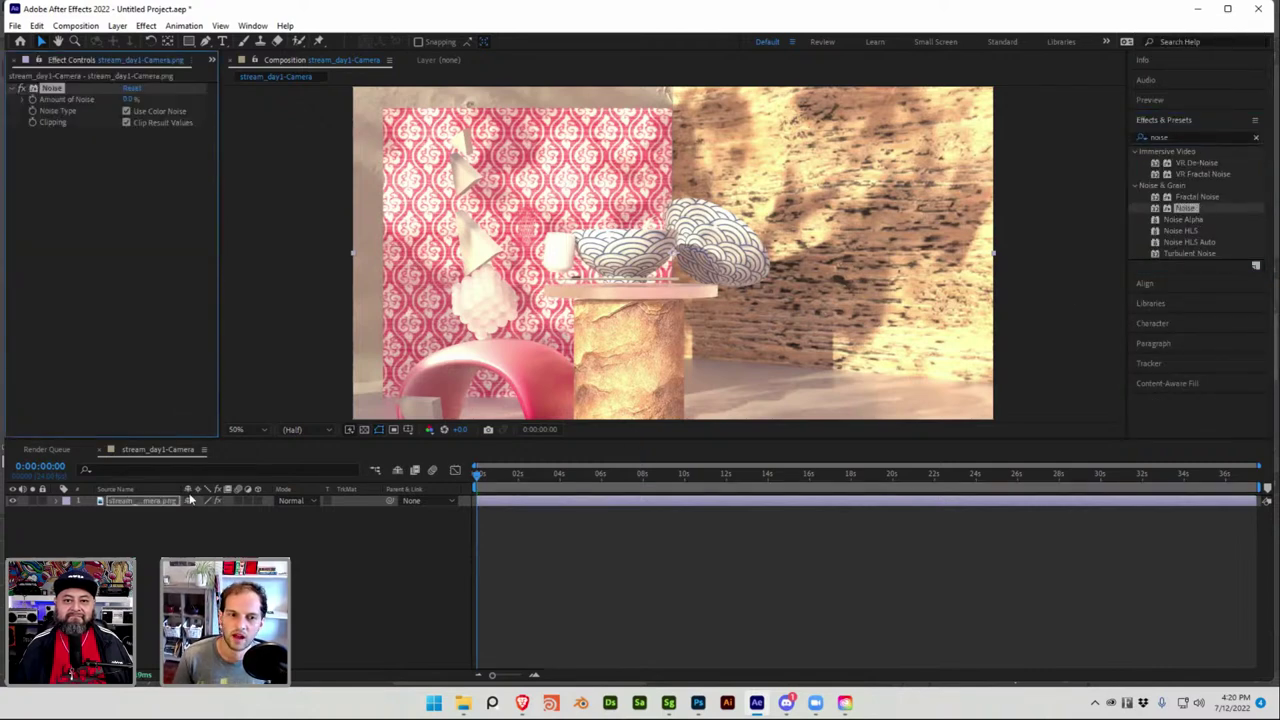
{"action": "key", "text": "ctrl+z"}
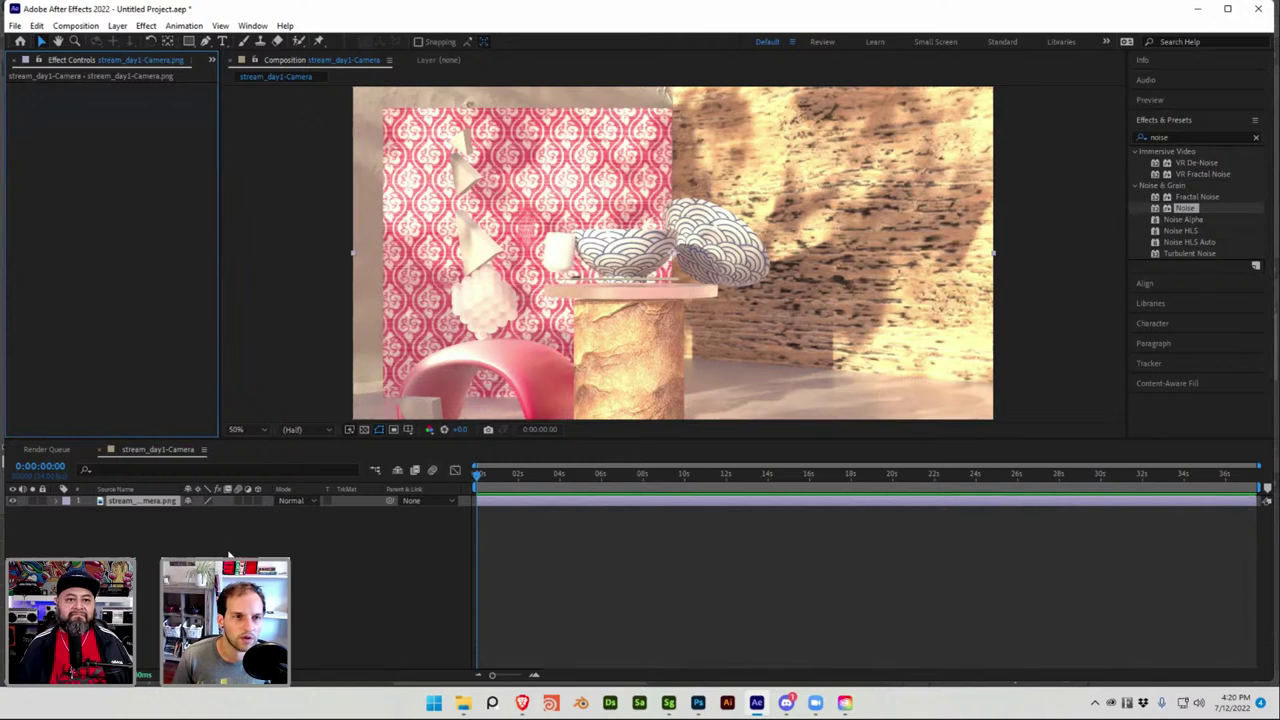
Add two adjustment layers above the stream_day1-Camera.png layer in the composition.
{"action": "right_click", "coordinate": [262, 550]}
{"action": "mouse_move", "coordinate": [366, 395]}
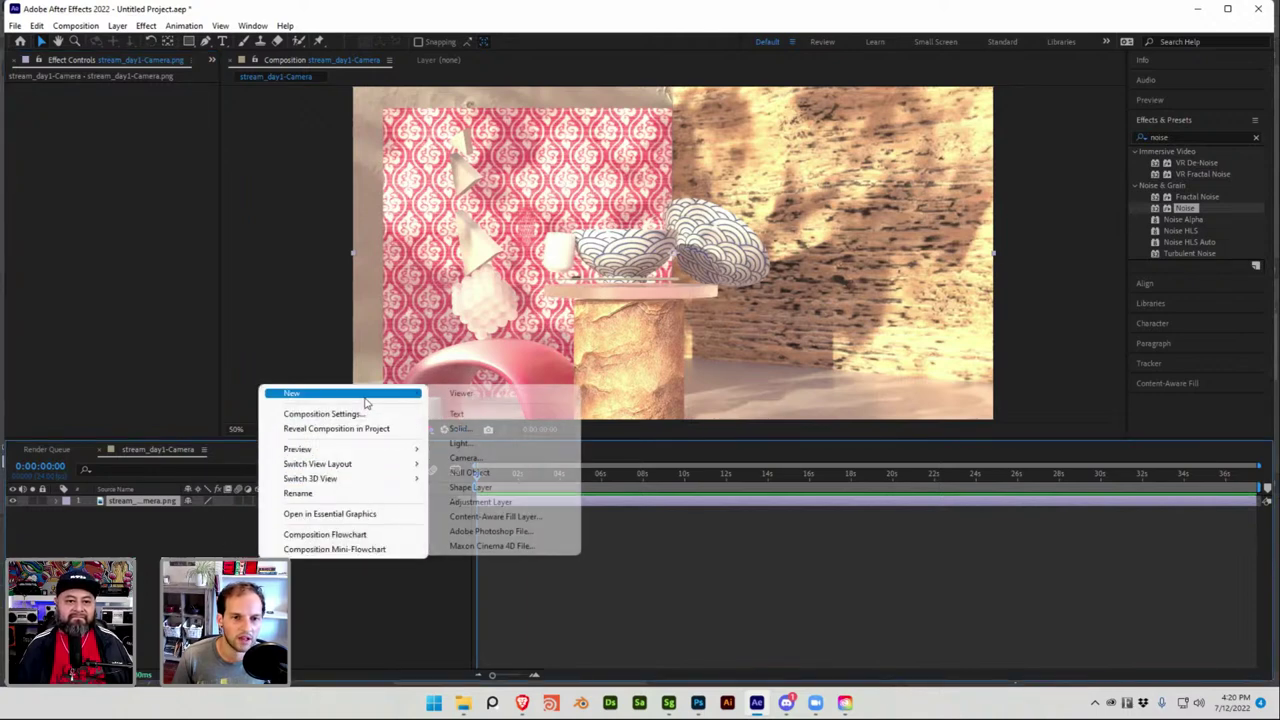
{"action": "left_click", "coordinate": [480, 502]}
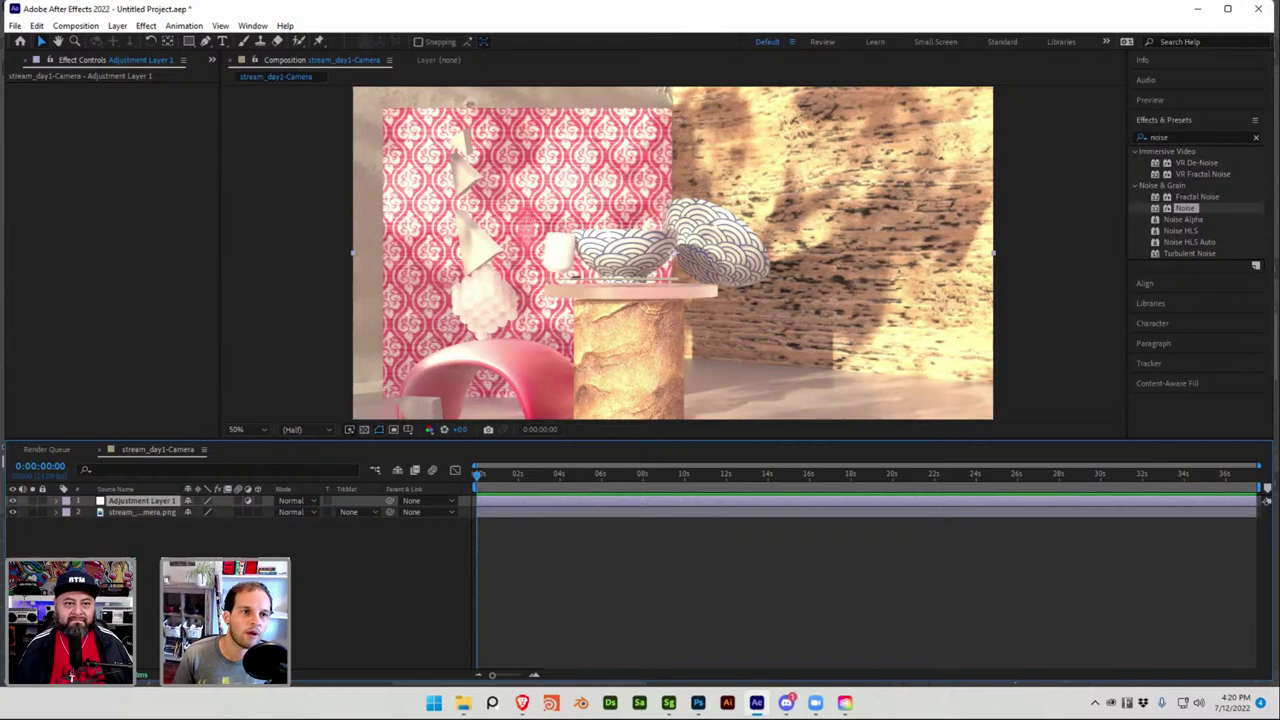
{"action": "left_click", "coordinate": [14, 60]}
{"action": "right_click", "coordinate": [204, 538]}
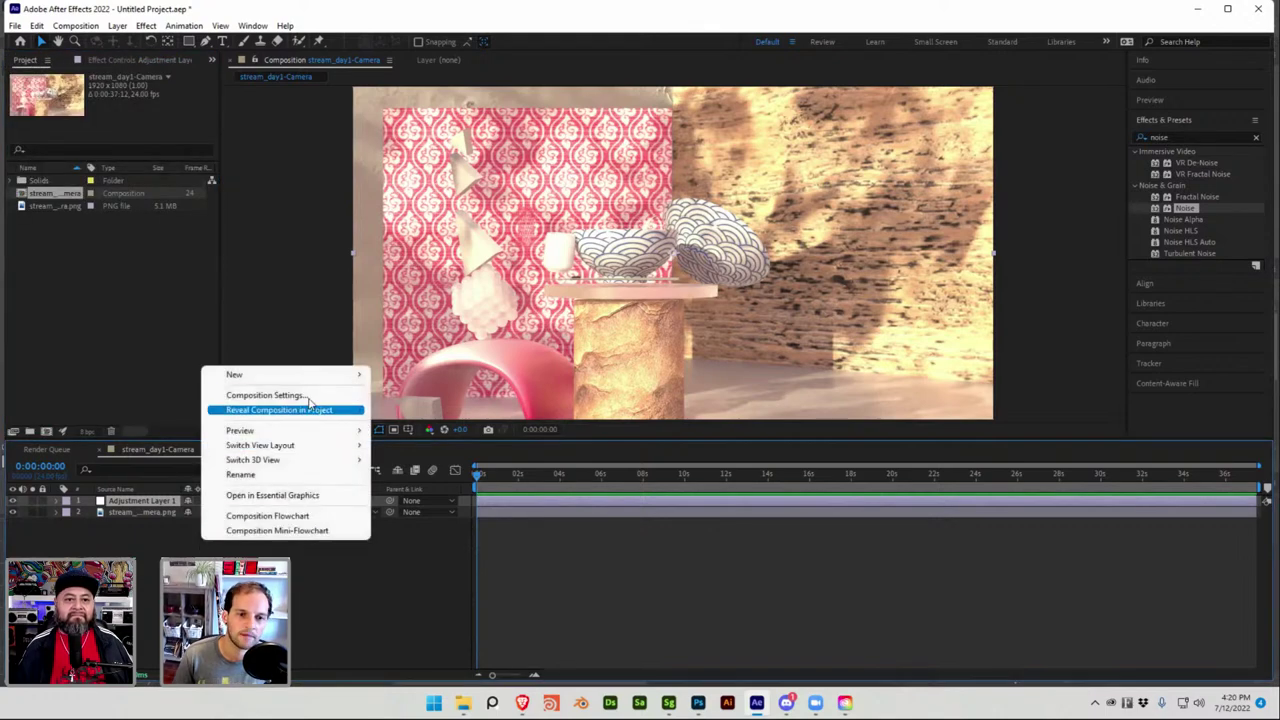
{"action": "mouse_move", "coordinate": [300, 381]}
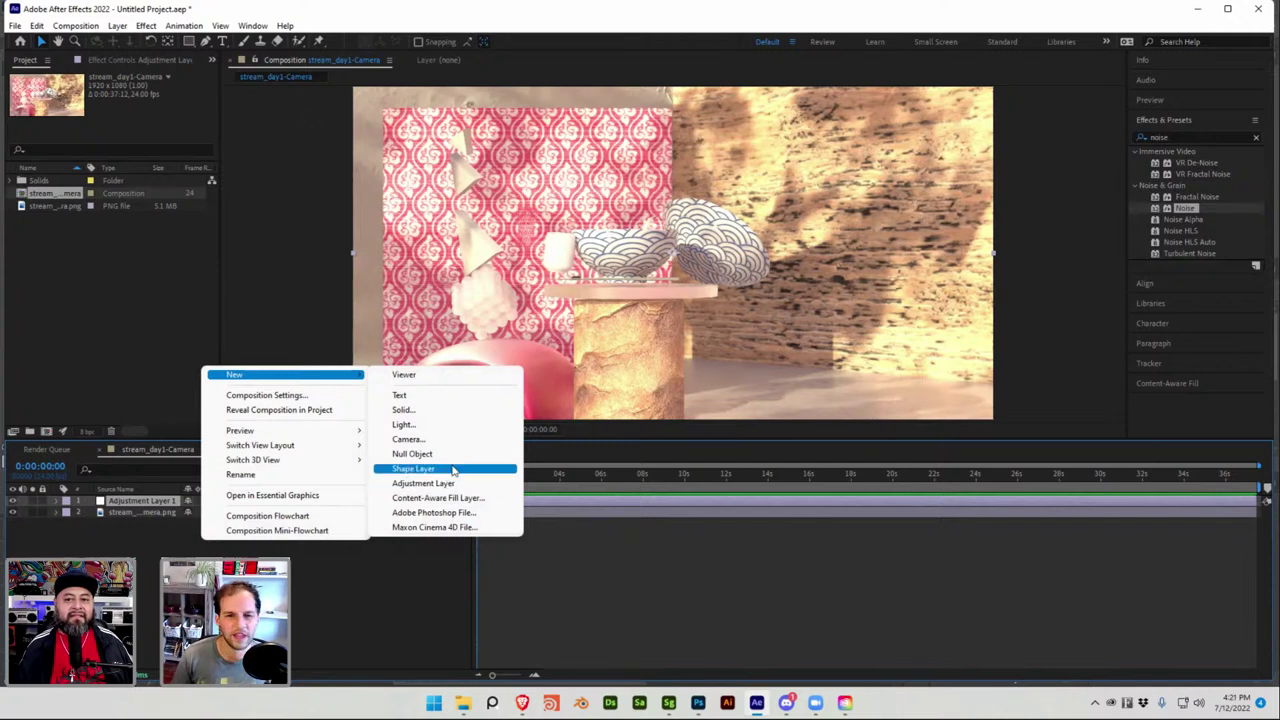
{"action": "left_click", "coordinate": [443, 484]}
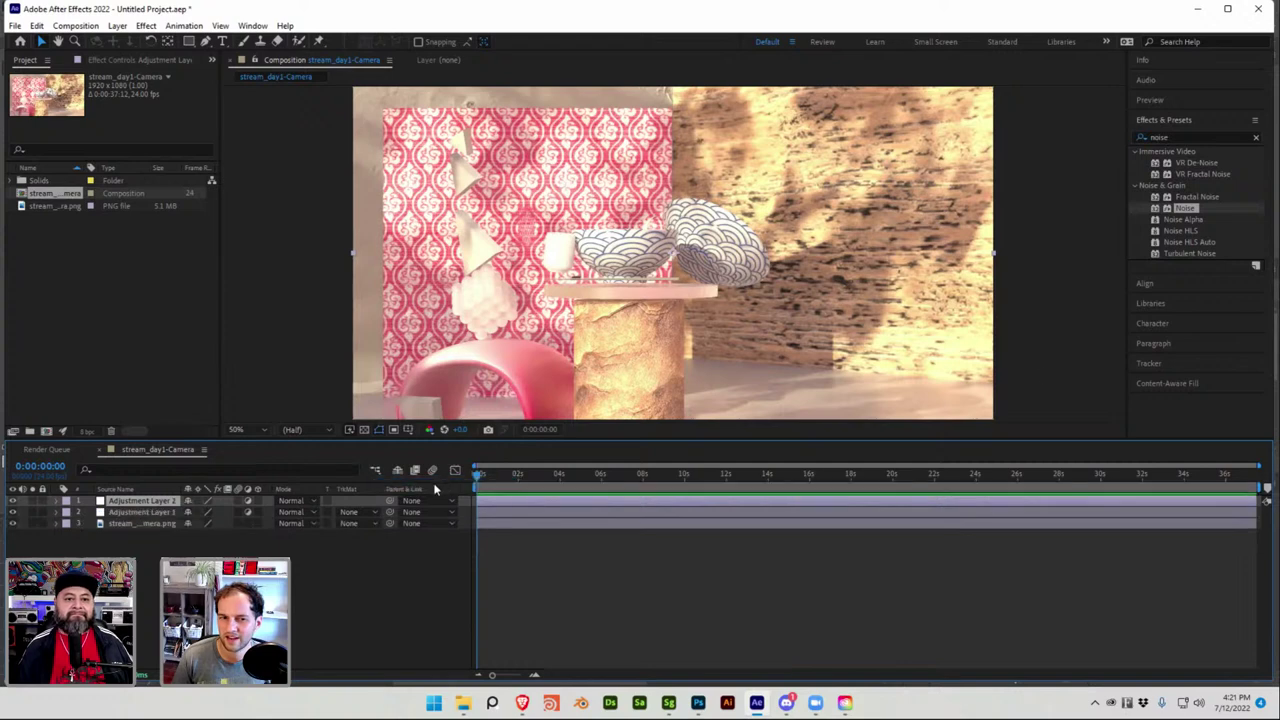
Find the Quick Chromatic Aberration 2 effect and apply it to the topmost adjustment layer.
{"action": "left_click", "coordinate": [1187, 138]}
{"action": "type", "text": "chrom"}
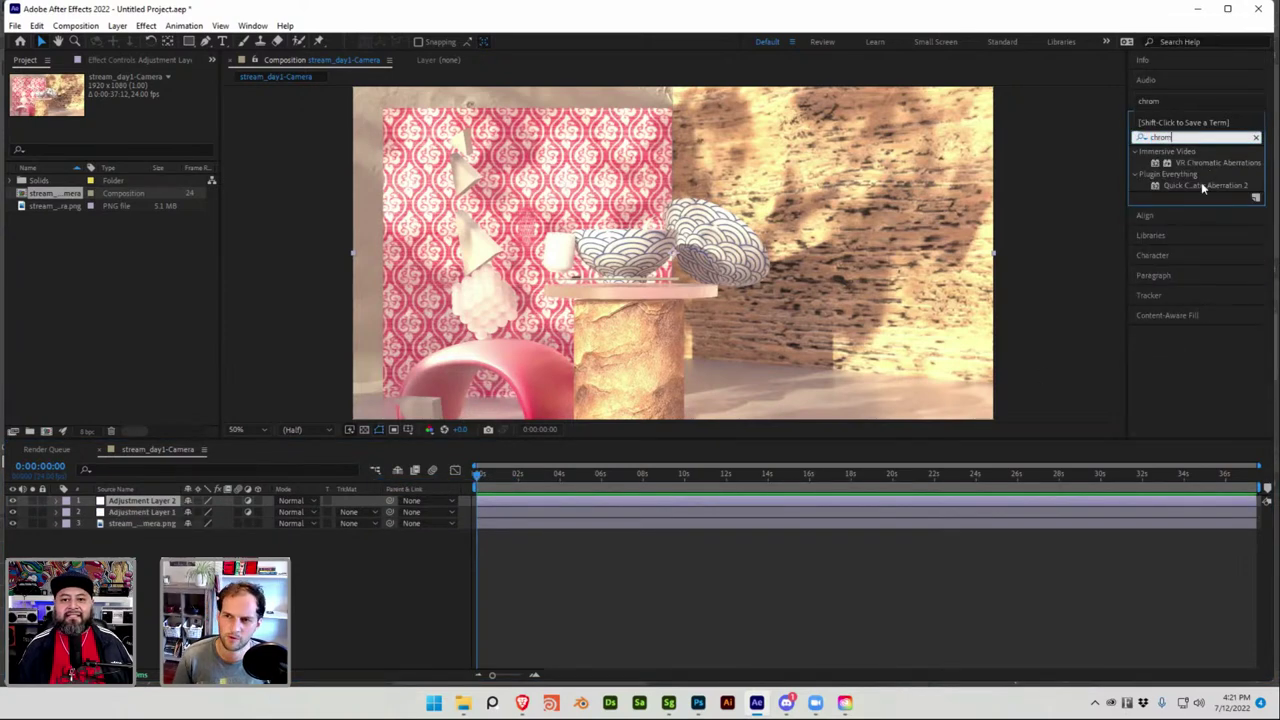
{"action": "double_click", "coordinate": [1190, 185]}
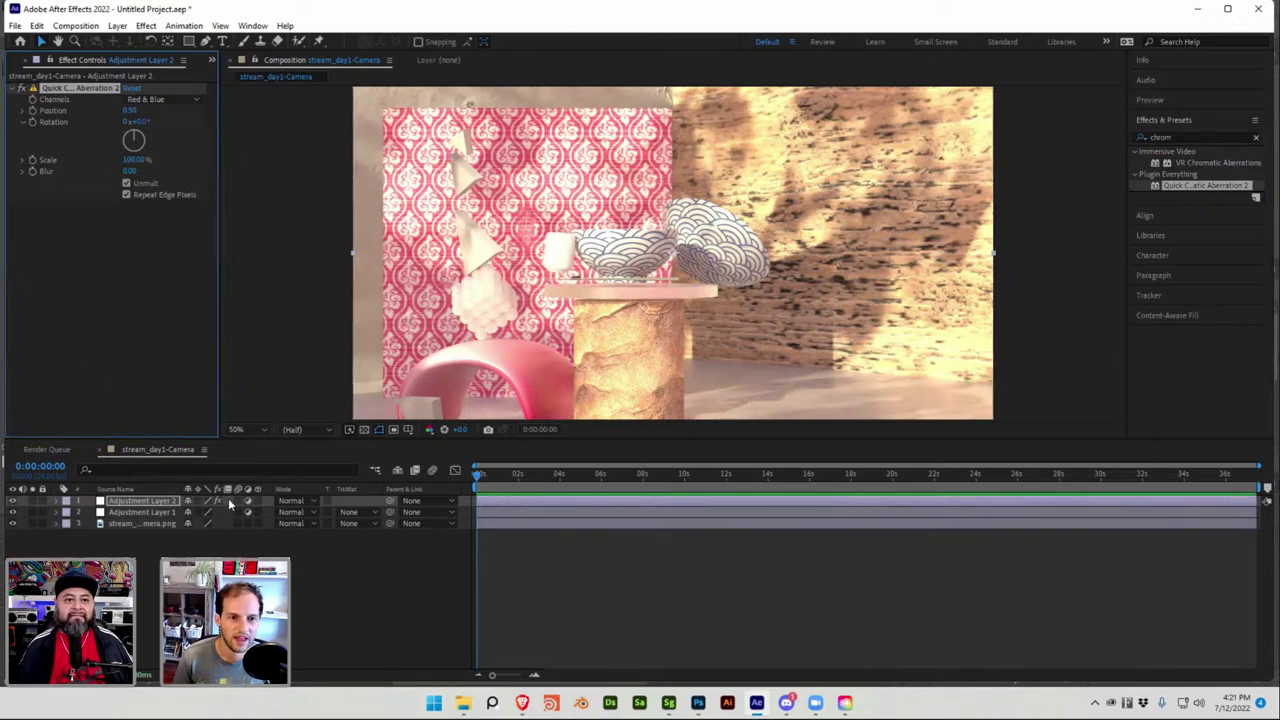
{"action": "left_click", "coordinate": [150, 512]}
{"action": "key", "text": "ctrl+v"}
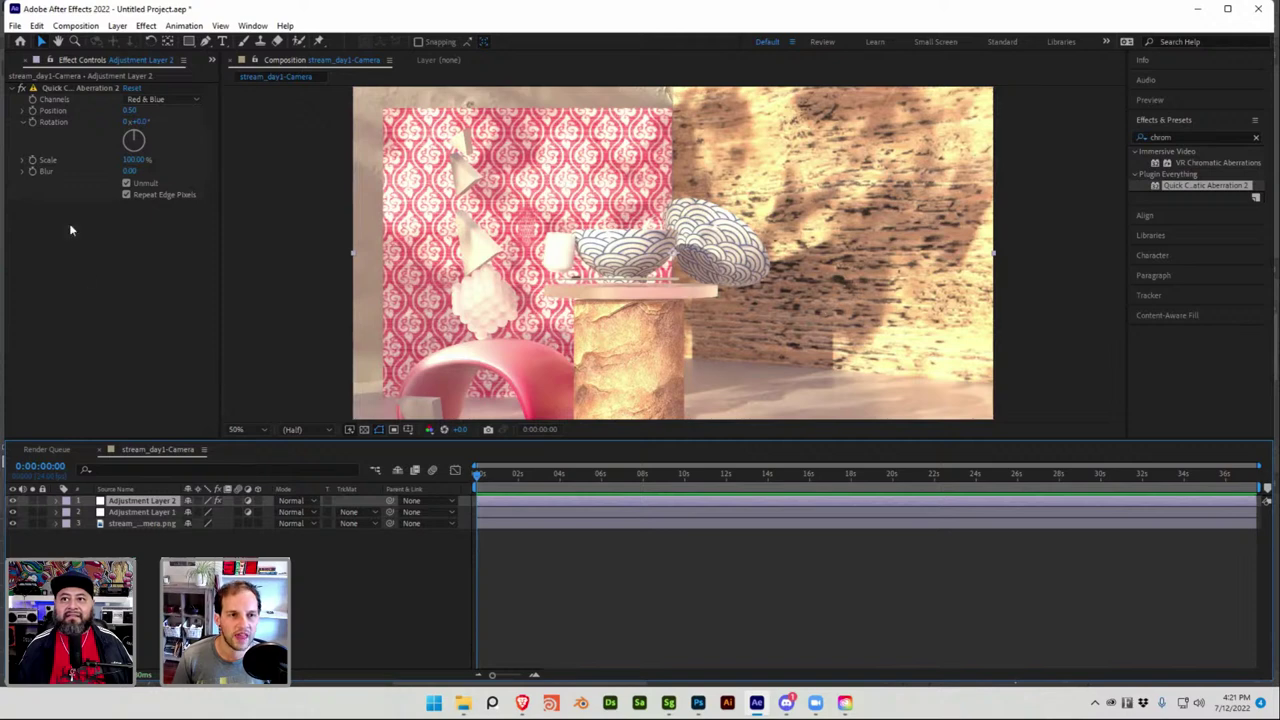
Play back the composition to preview the chromatic aberration effect, stopping at about 4 seconds.
{"action": "key", "text": "space"}
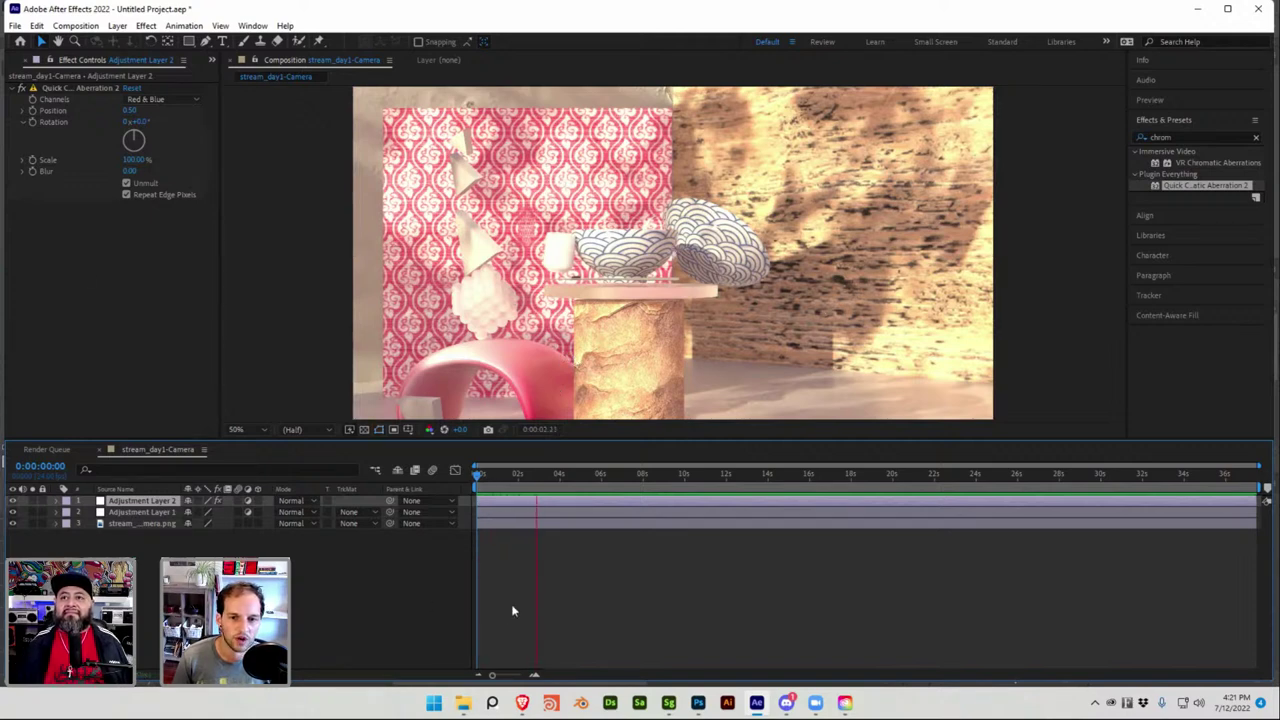
{"action": "left_click", "coordinate": [169, 329]}
{"action": "key", "text": "space"}
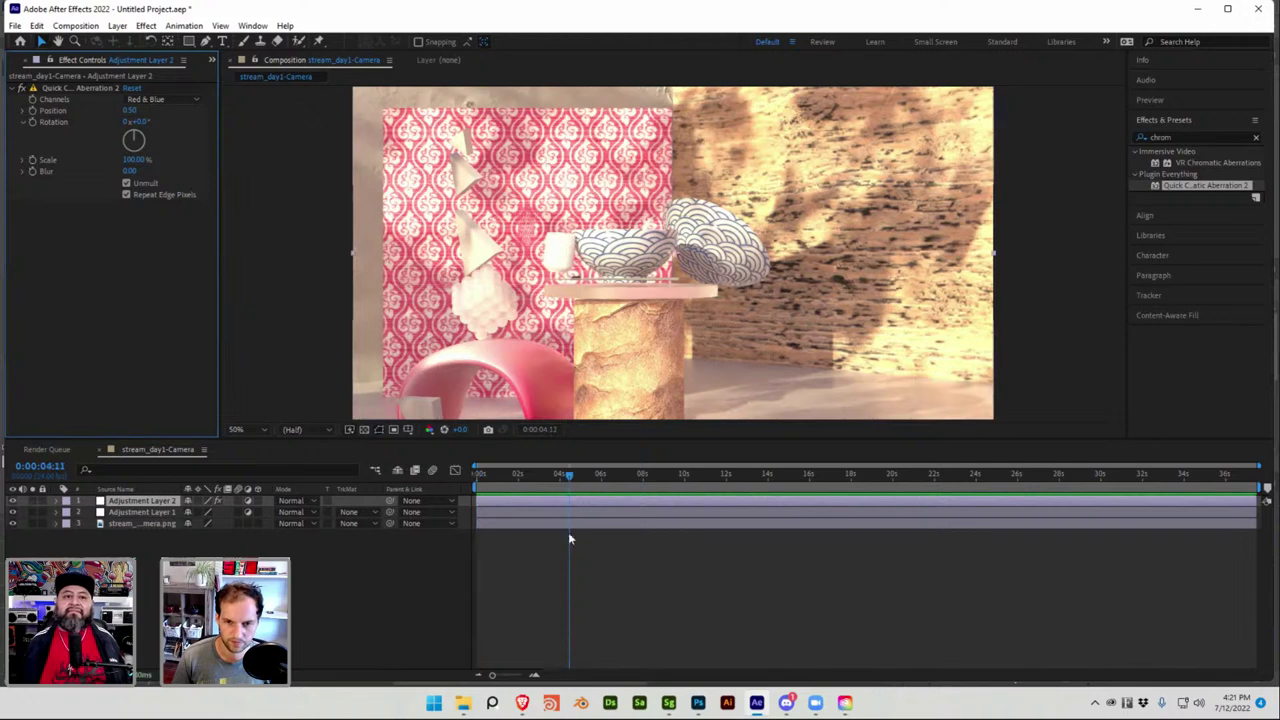
Select the lower adjustment layer and search the available effects for "noise".
{"action": "left_click", "coordinate": [110, 513]}
{"action": "left_click", "coordinate": [1196, 137]}
{"action": "type", "text": "noise"}
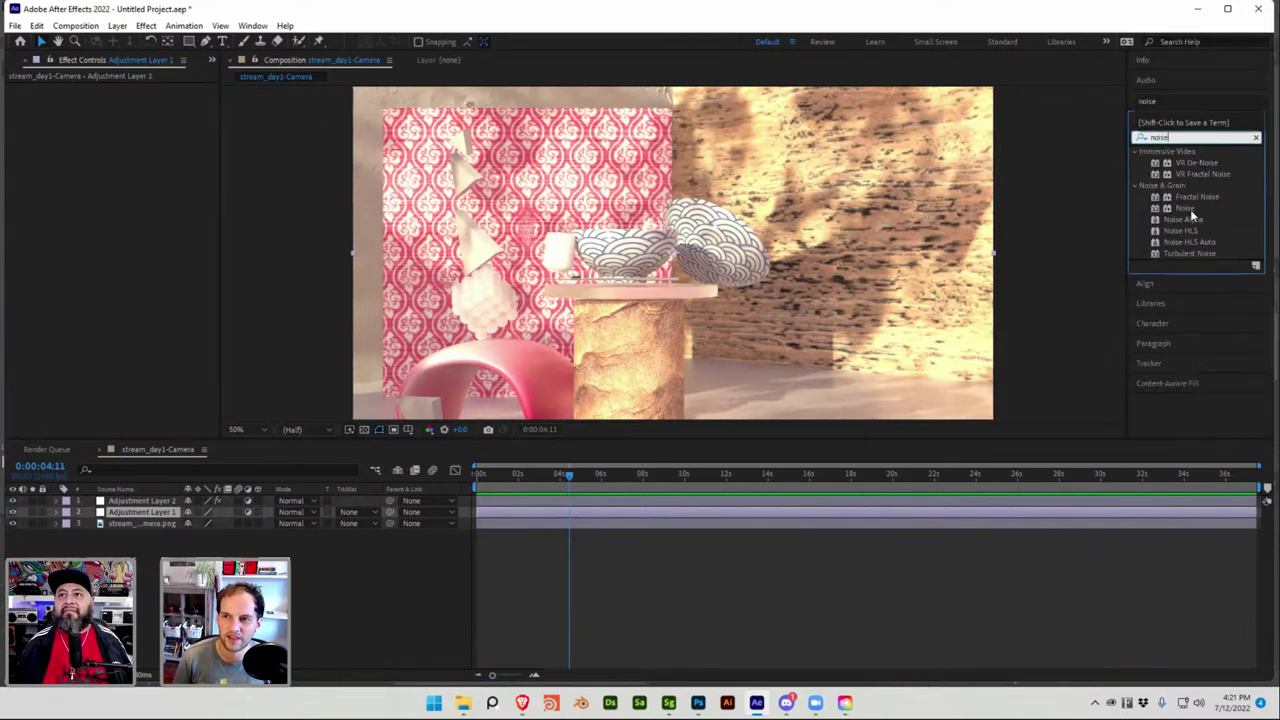
Try the Noise effect on the topmost adjustment layer, then undo it.
{"action": "left_click_drag", "start_coordinate": [1190, 209], "coordinate": [145, 512]}
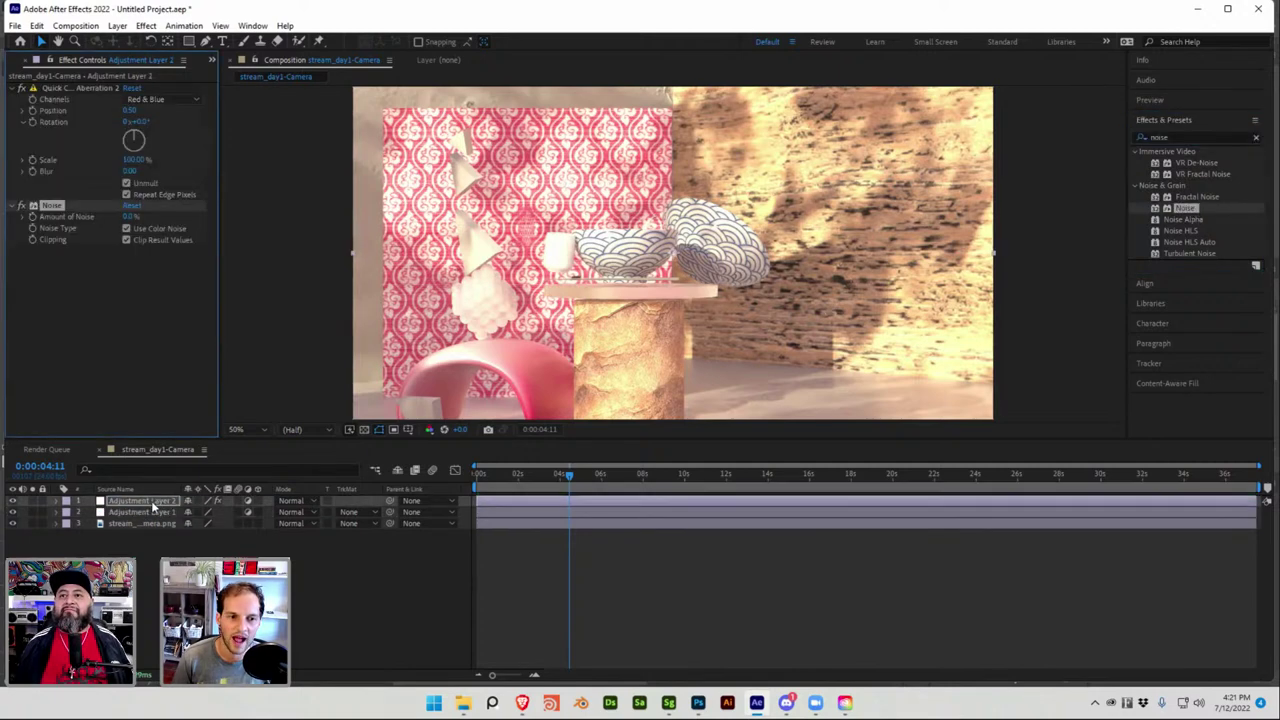
{"action": "left_click", "coordinate": [115, 523]}
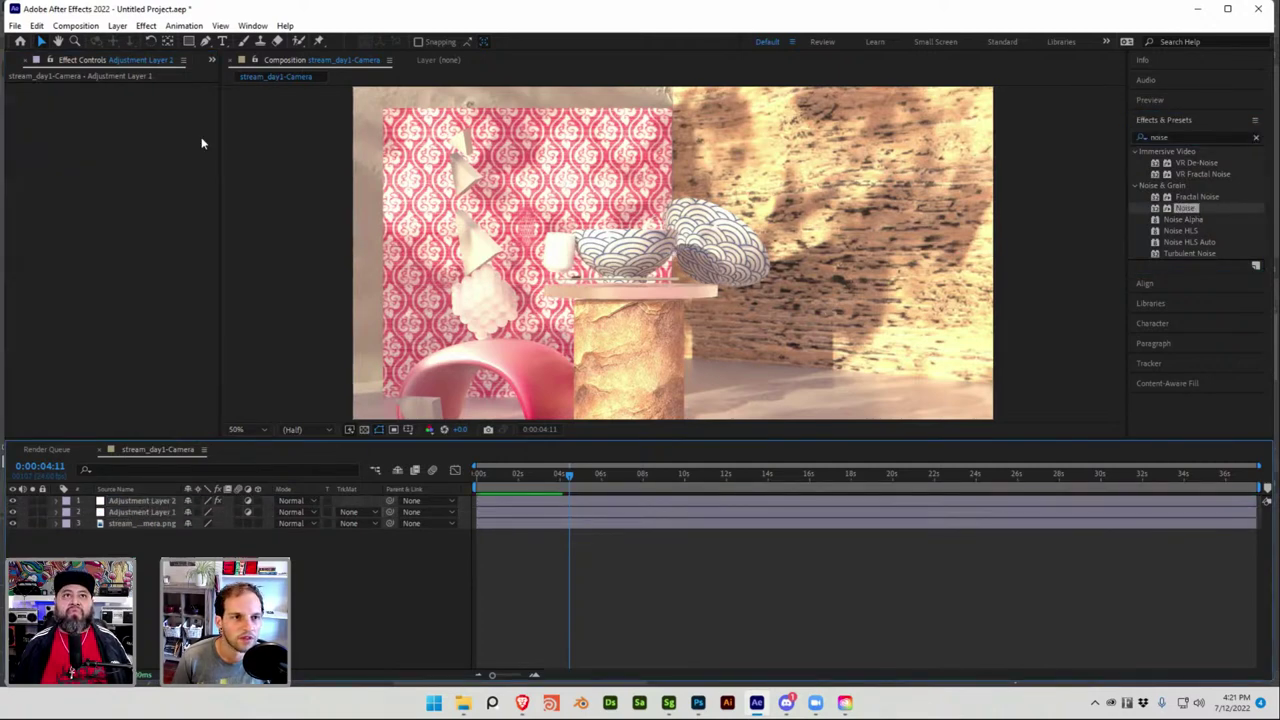
{"action": "left_click", "coordinate": [133, 513]}
Rename the topmost adjustment layer, which holds the chromatic aberration effect, to chrom_ab.
{"action": "left_click", "coordinate": [127, 501]}
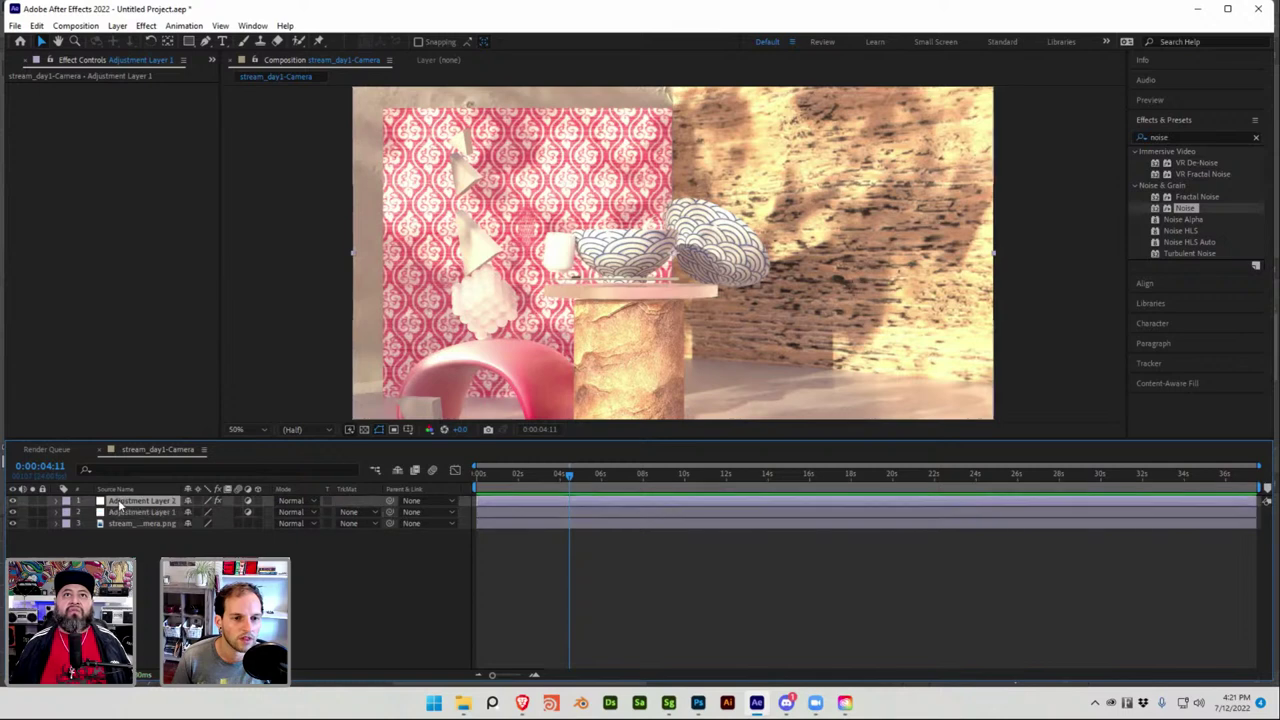
{"action": "right_click", "coordinate": [118, 500]}
{"action": "left_click", "coordinate": [158, 461]}
{"action": "type", "text": "chrom_ab"}
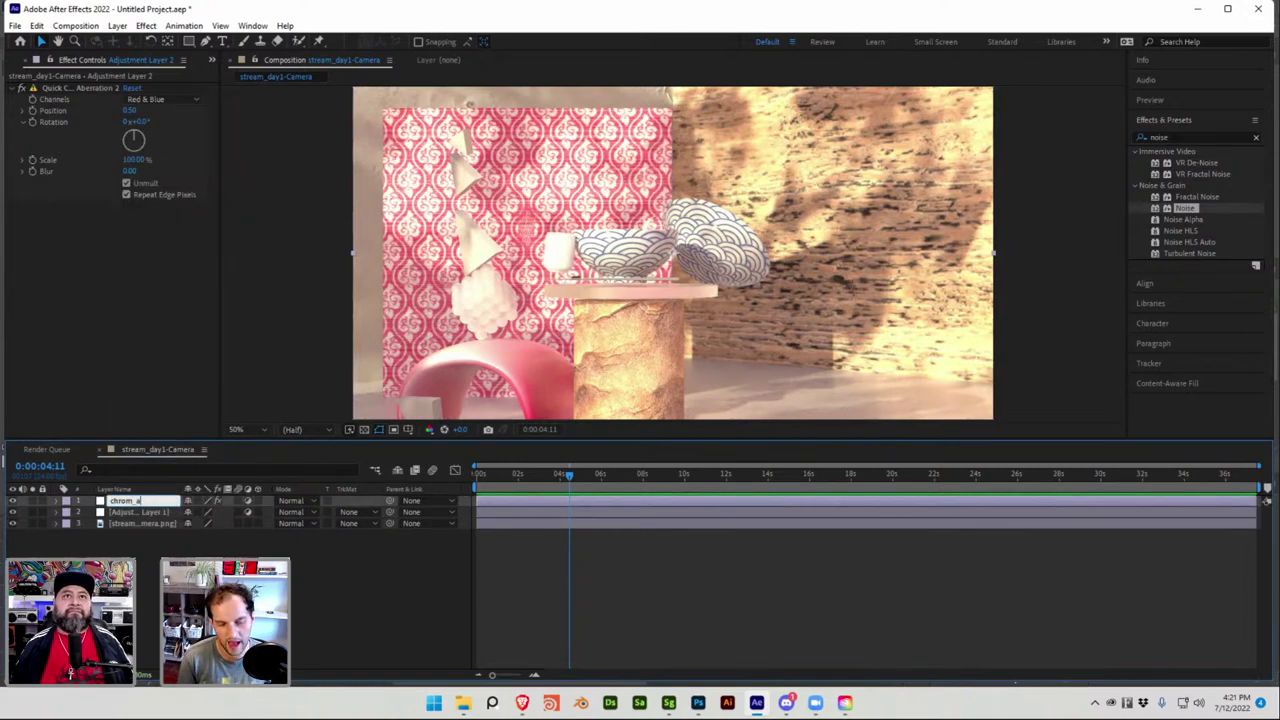
{"action": "key", "text": "Return"}
Move the empty adjustment layer above chrom_ab and rename it noise.
{"action": "left_click", "coordinate": [132, 513]}
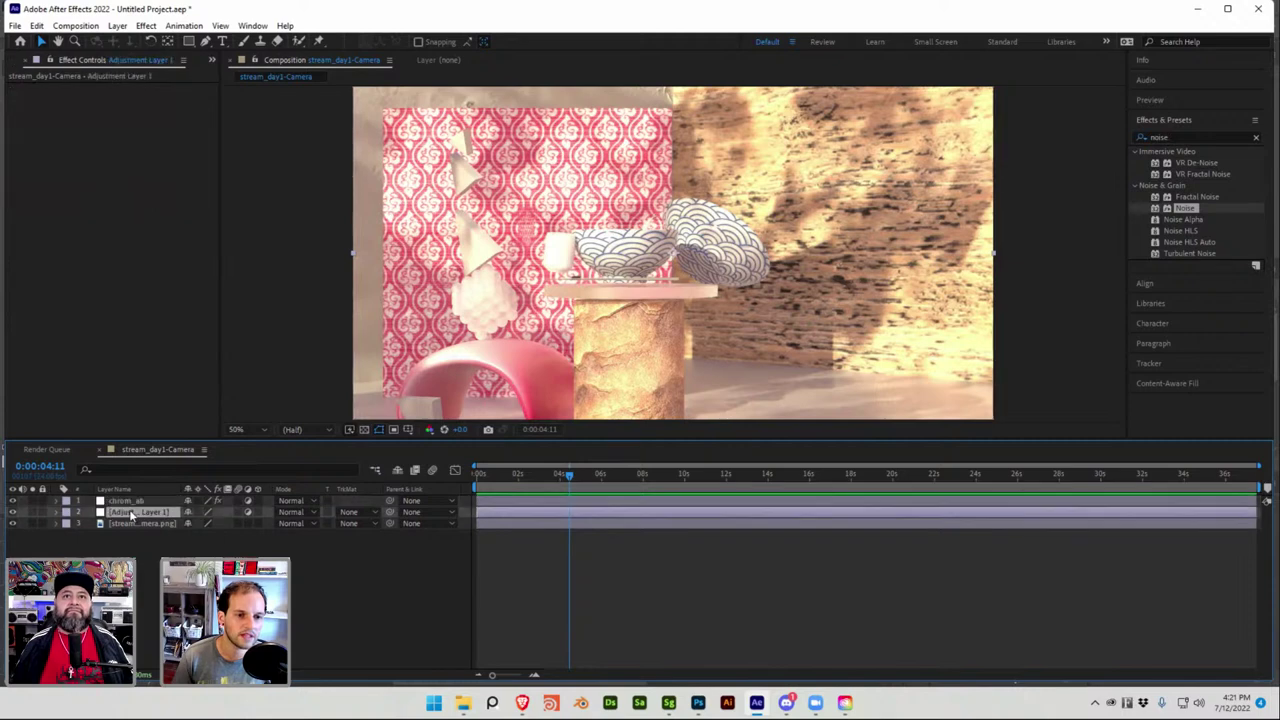
{"action": "left_click_drag", "start_coordinate": [138, 514], "coordinate": [156, 503]}
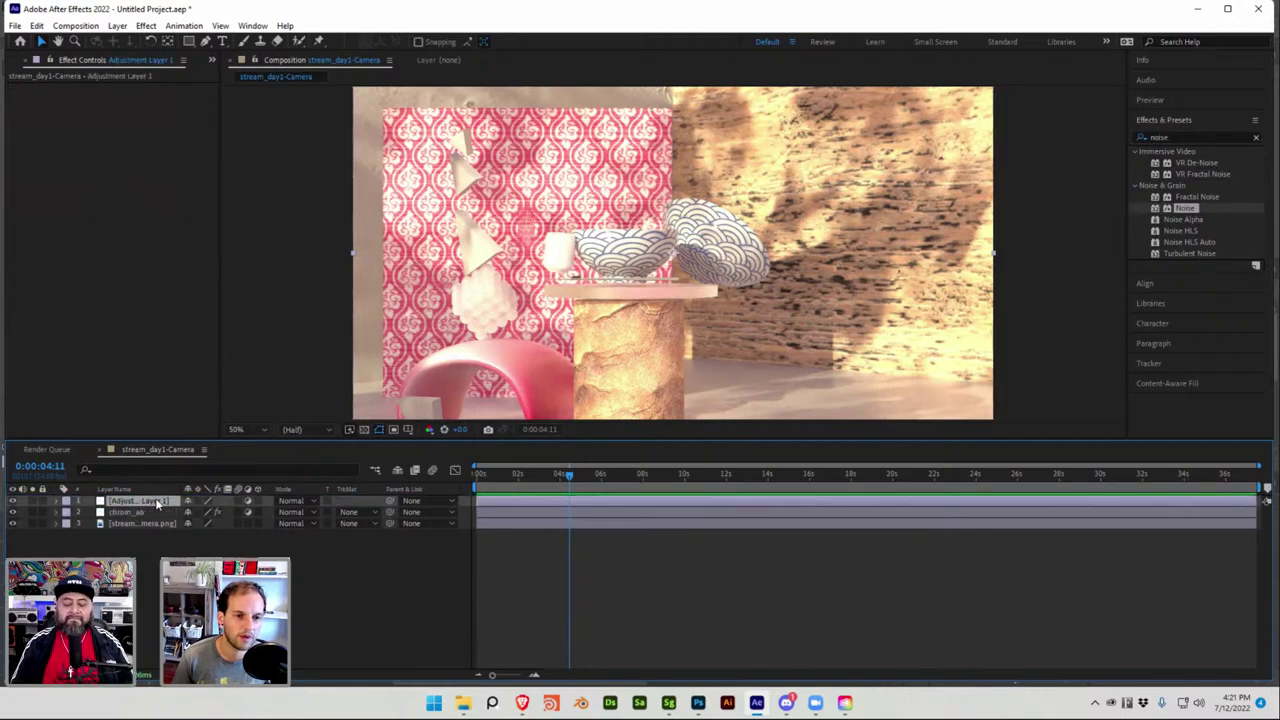
{"action": "right_click", "coordinate": [156, 503]}
{"action": "left_click", "coordinate": [185, 495]}
{"action": "type", "text": "noise"}
{"action": "key", "text": "Return"}
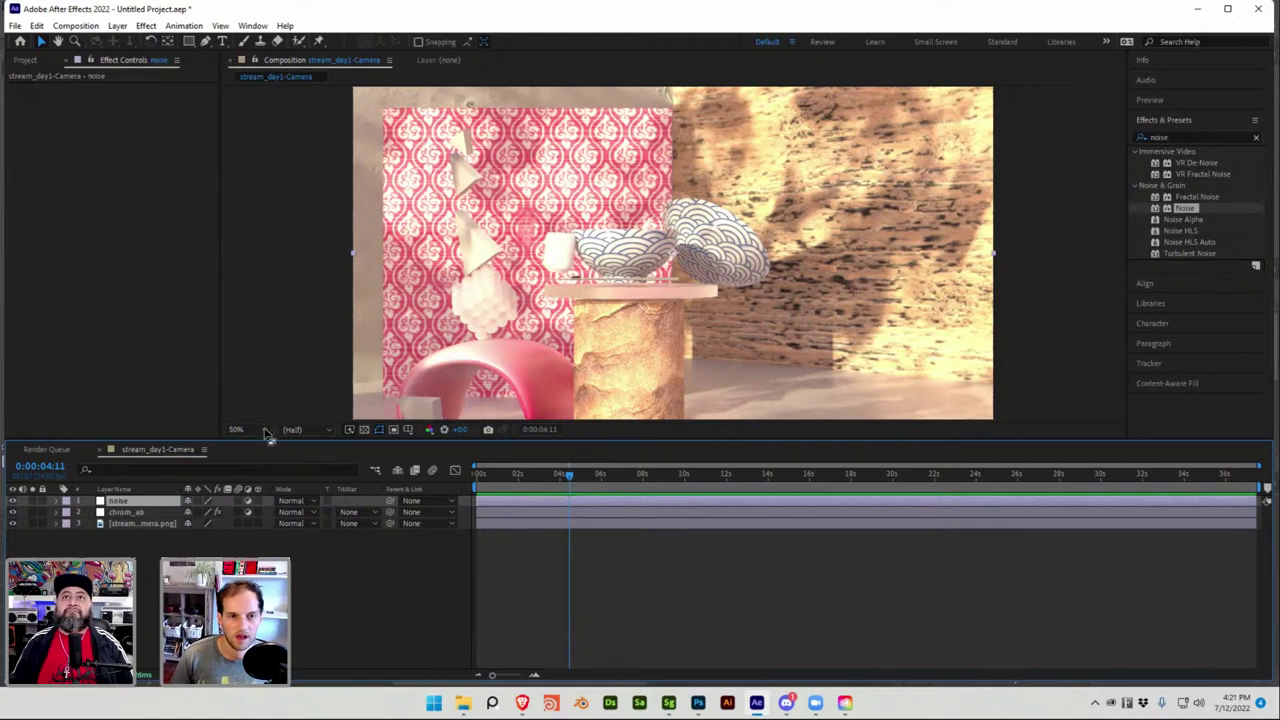
Apply the Noise effect to the noise layer and set Amount of Noise to 28%.
{"action": "right_click", "coordinate": [236, 382]}
{"action": "left_click", "coordinate": [155, 548]}
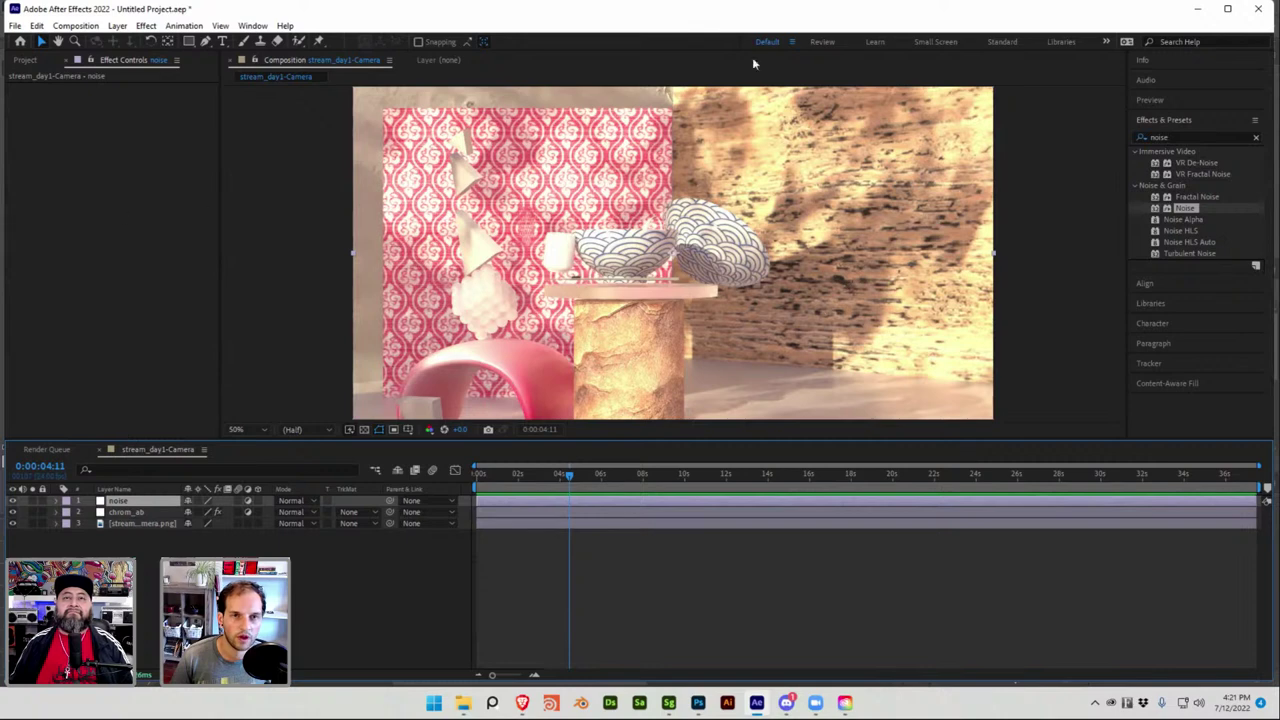
{"action": "left_click_drag", "start_coordinate": [1206, 208], "coordinate": [172, 237]}
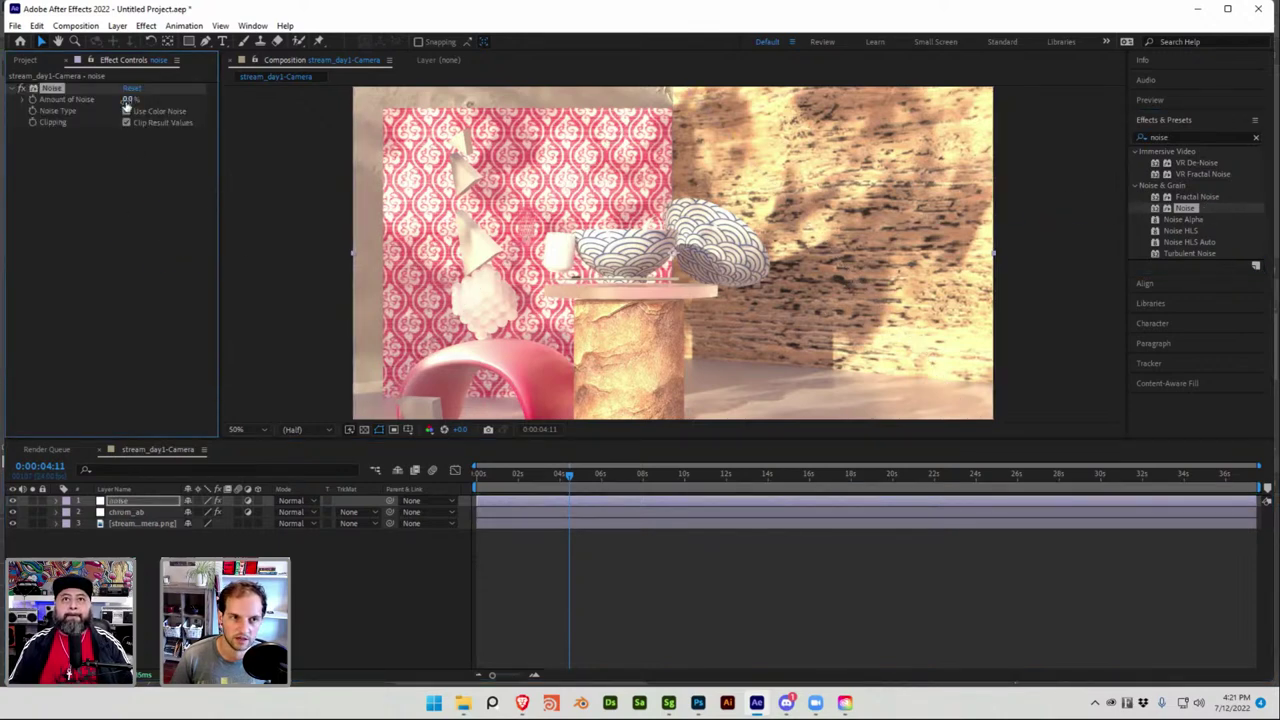
{"action": "left_click_drag", "start_coordinate": [133, 99], "coordinate": [339, 174]}
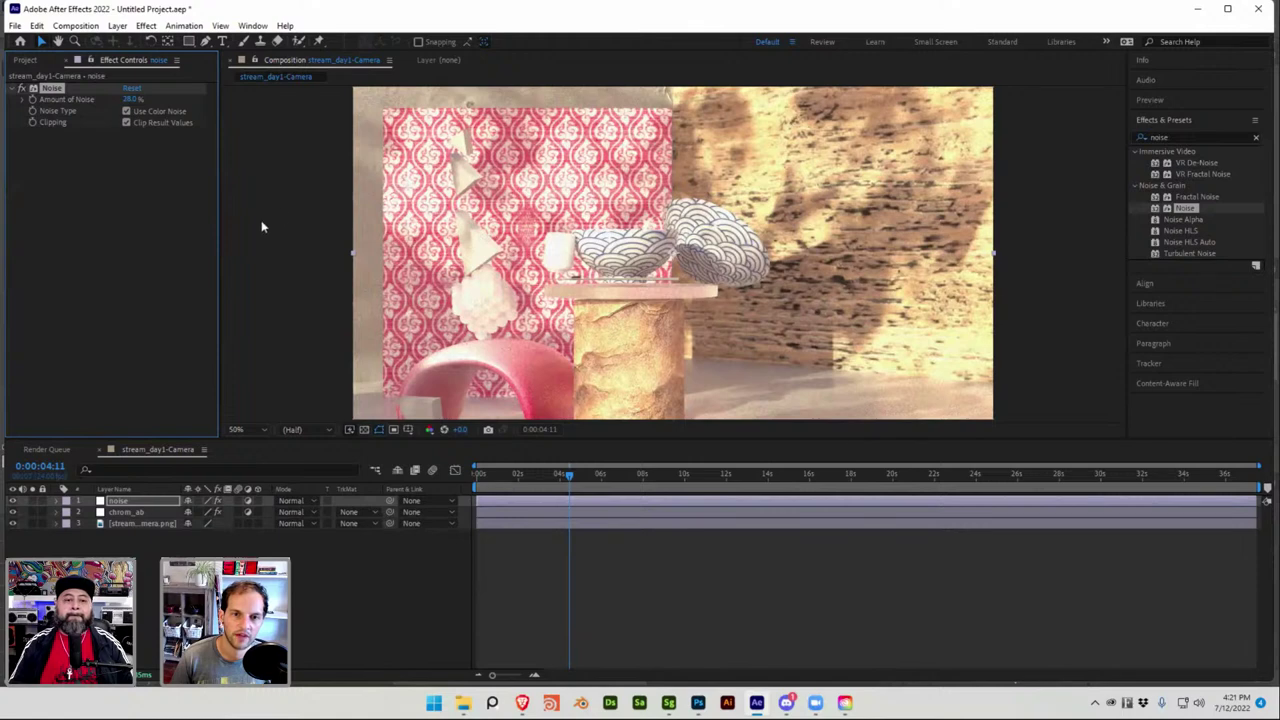
Play the composition and try Amount of Noise values of 11% and 44%.
{"action": "key", "text": "space"}
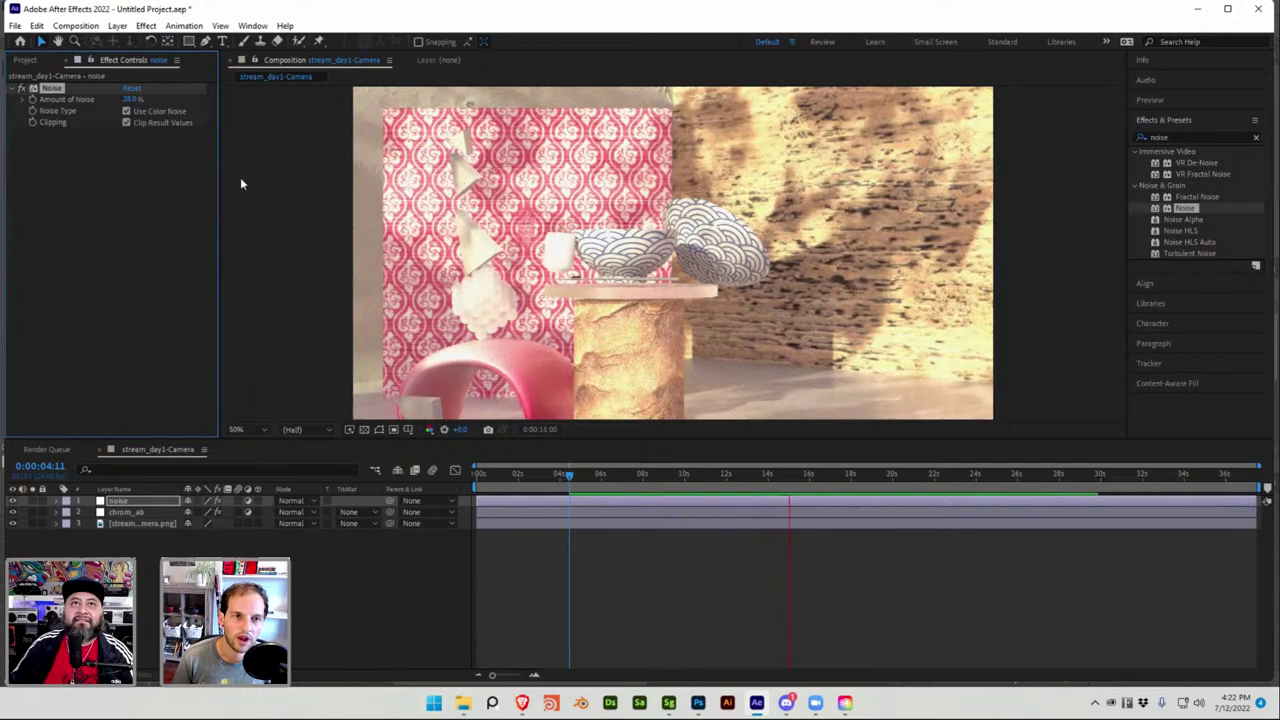
{"action": "left_click_drag", "start_coordinate": [132, 99], "coordinate": [114, 99]}
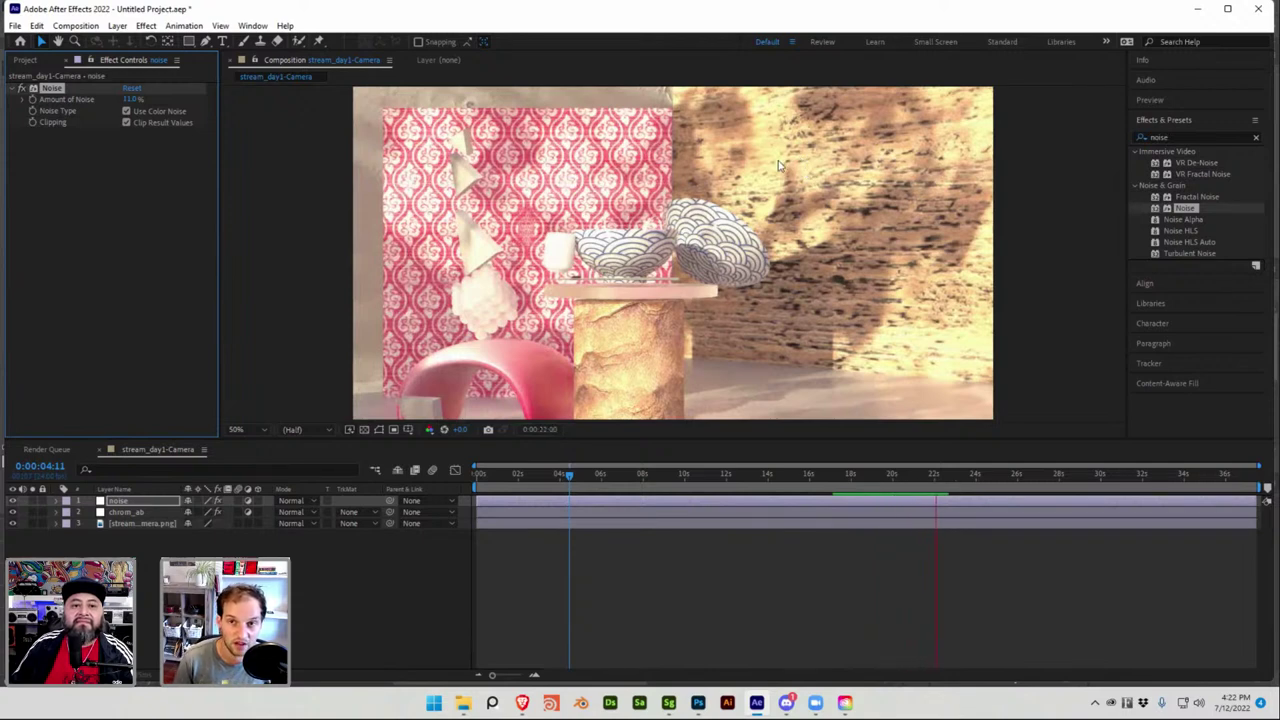
{"action": "left_click_drag", "start_coordinate": [126, 100], "coordinate": [148, 96]}
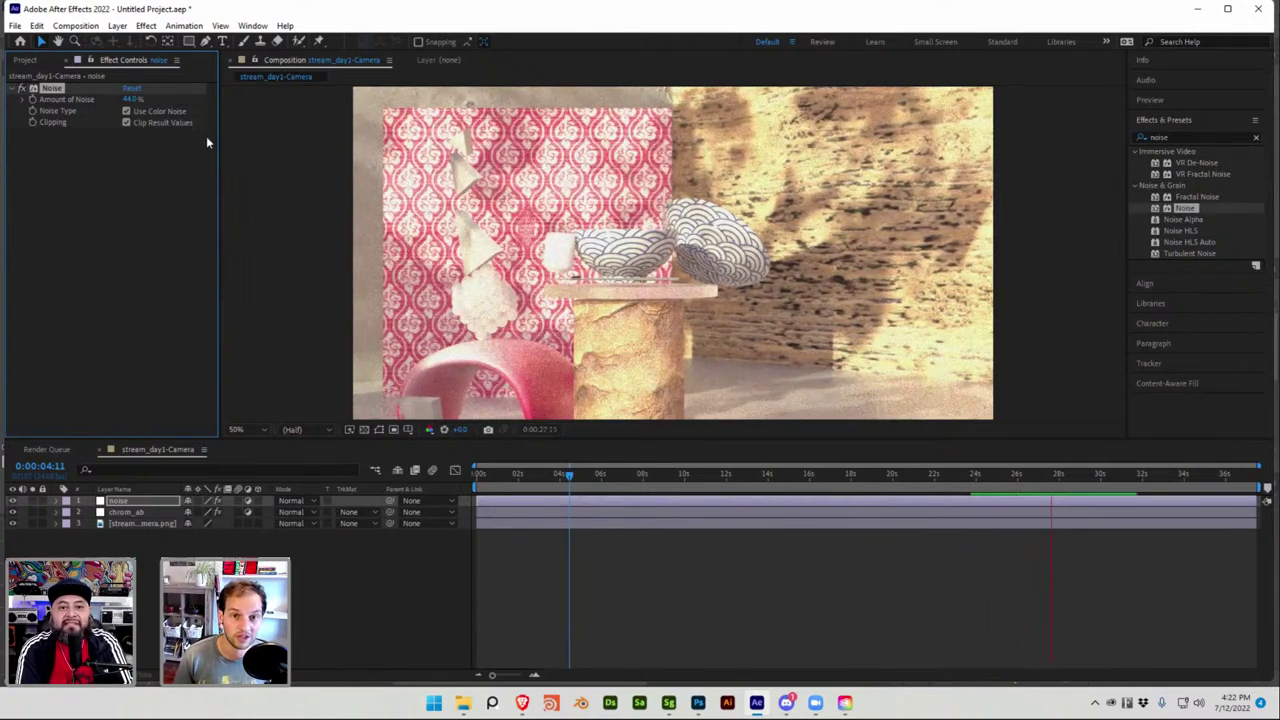
Set Amount of Noise to 10%, stop the playback and shorten the work area to end at about 12 seconds.
{"action": "left_click", "coordinate": [131, 99]}
{"action": "type", "text": "100"}
{"action": "key", "text": "Return"}
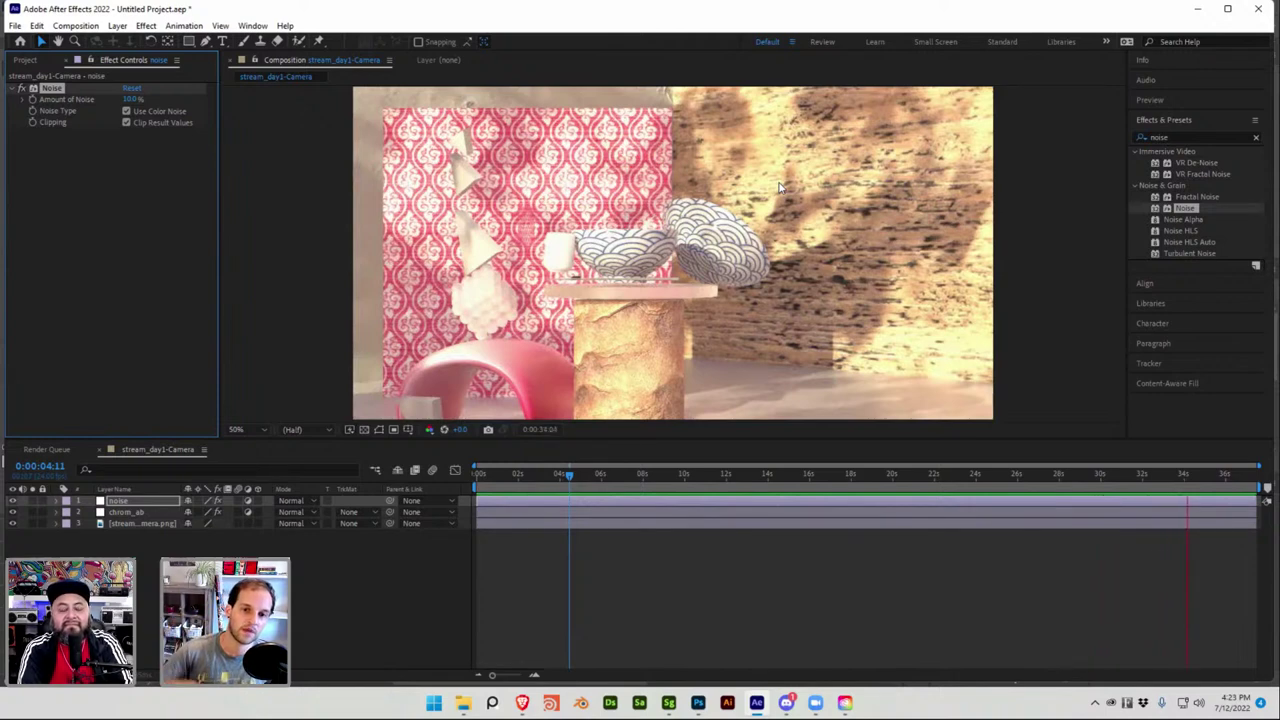
{"action": "key", "text": "space"}
{"action": "left_click_drag", "start_coordinate": [1258, 488], "coordinate": [507, 492]}
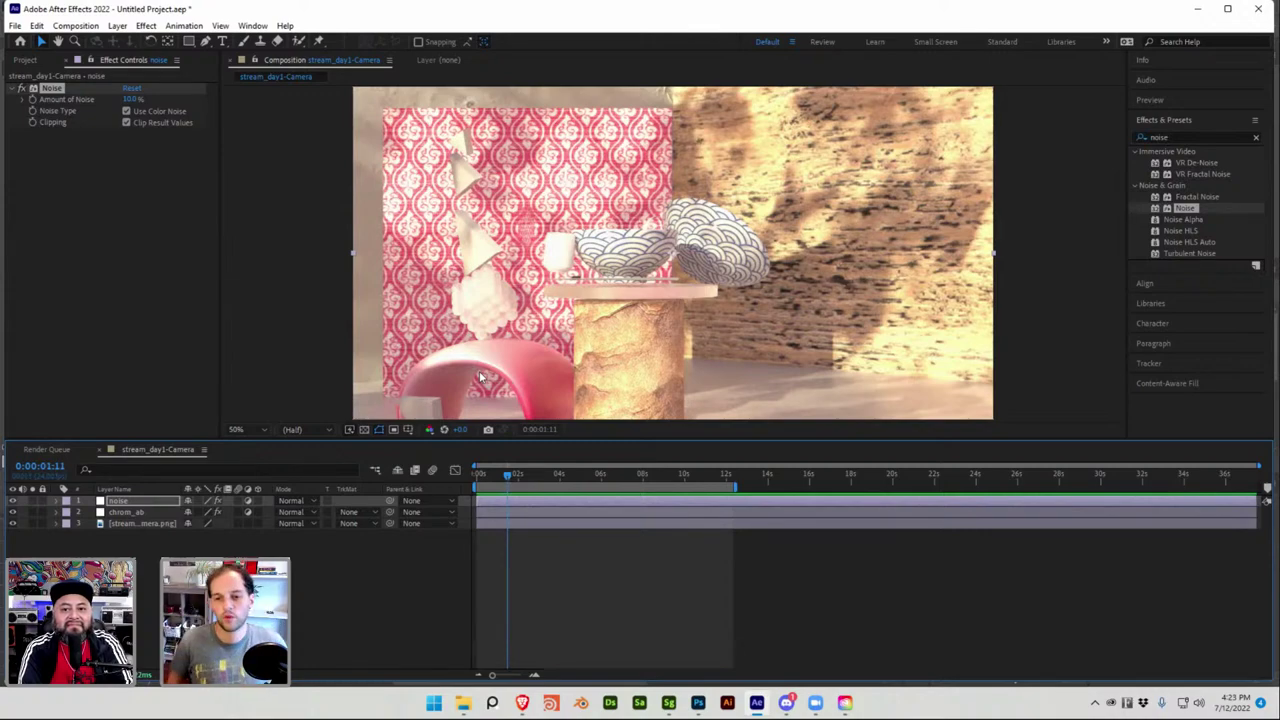
Switch to Photoshop and review the written brief and workflow list on the Adobe_Inspo_Board document.
{"action": "left_click", "coordinate": [698, 703]}
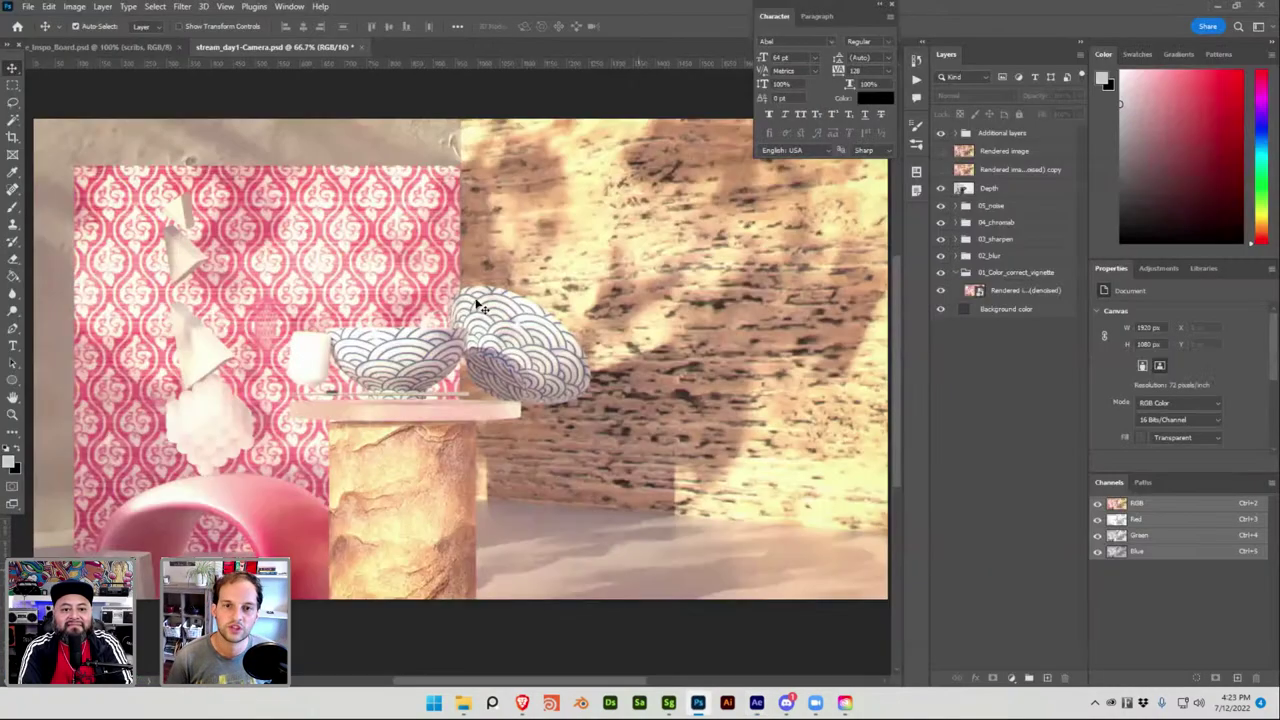
{"action": "left_click", "coordinate": [108, 47]}
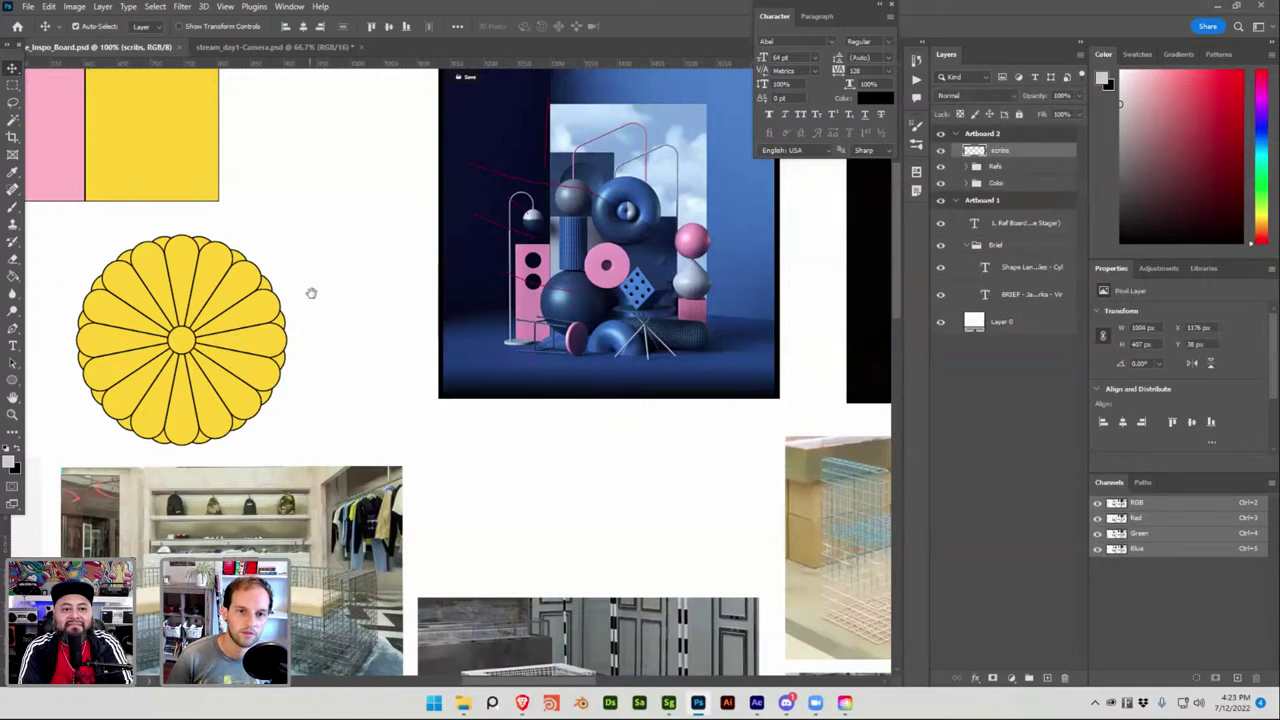
{"action": "left_click_drag", "start_coordinate": [310, 293], "coordinate": [871, 363]}
{"action": "key", "text": "ctrl+minus"}
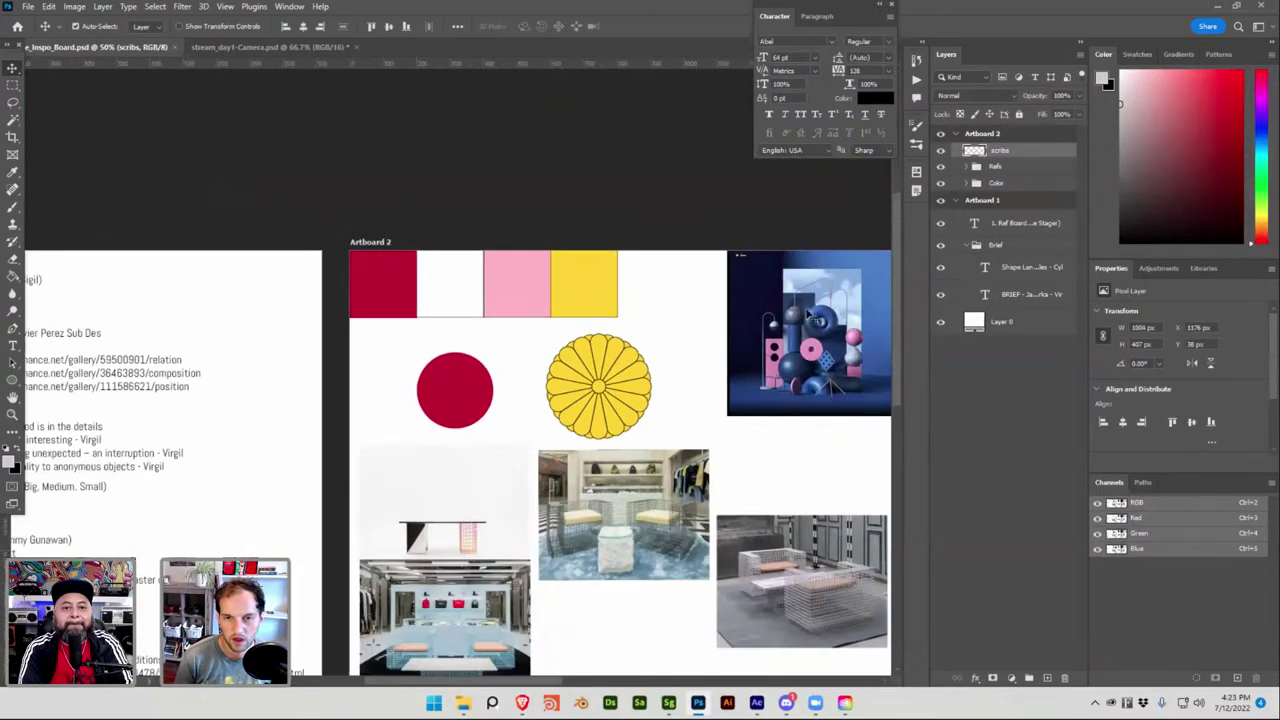
{"action": "key", "text": "ctrl+minus"}
{"action": "left_click_drag", "start_coordinate": [545, 430], "coordinate": [700, 383]}
{"action": "left_click_drag", "start_coordinate": [322, 273], "coordinate": [301, 221]}
{"action": "left_click_drag", "start_coordinate": [305, 369], "coordinate": [293, 310]}
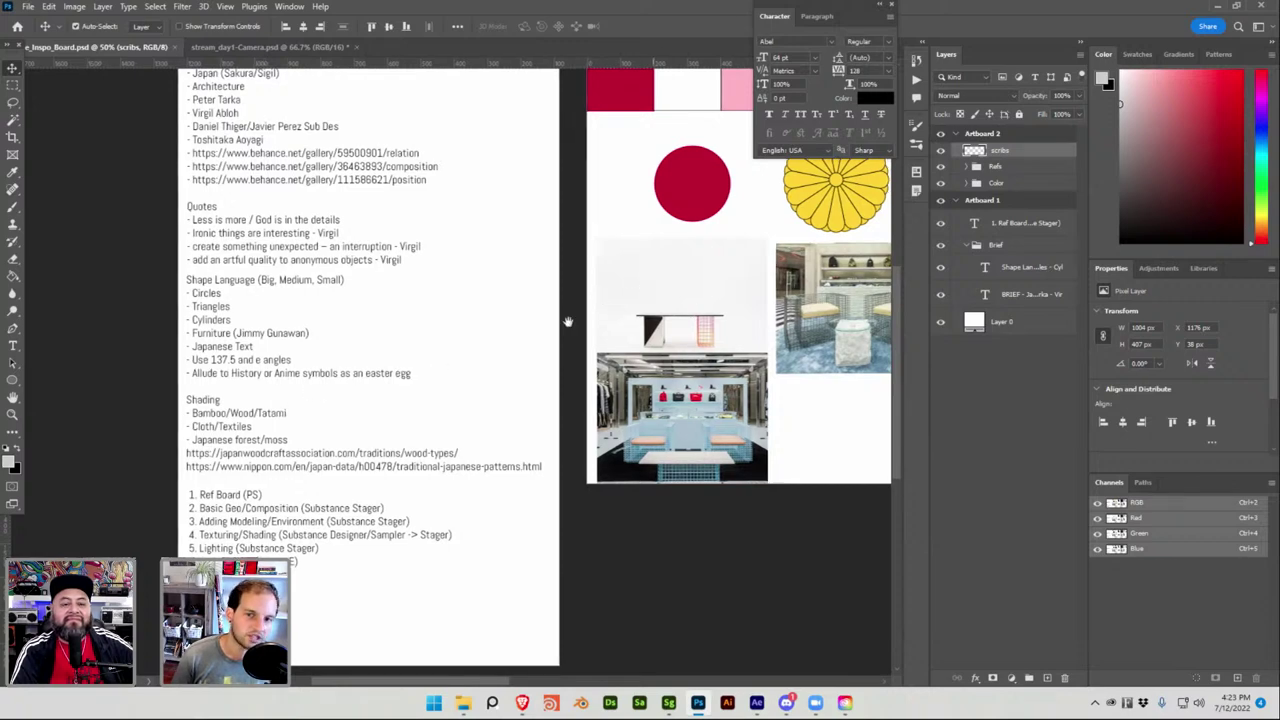
Look over the reference images on Artboard 2 of the inspiration board.
{"action": "left_click_drag", "start_coordinate": [647, 288], "coordinate": [254, 366]}
{"action": "left_click_drag", "start_coordinate": [544, 284], "coordinate": [480, 334]}
{"action": "left_click_drag", "start_coordinate": [642, 299], "coordinate": [482, 291]}
{"action": "left_click_drag", "start_coordinate": [688, 258], "coordinate": [526, 283]}
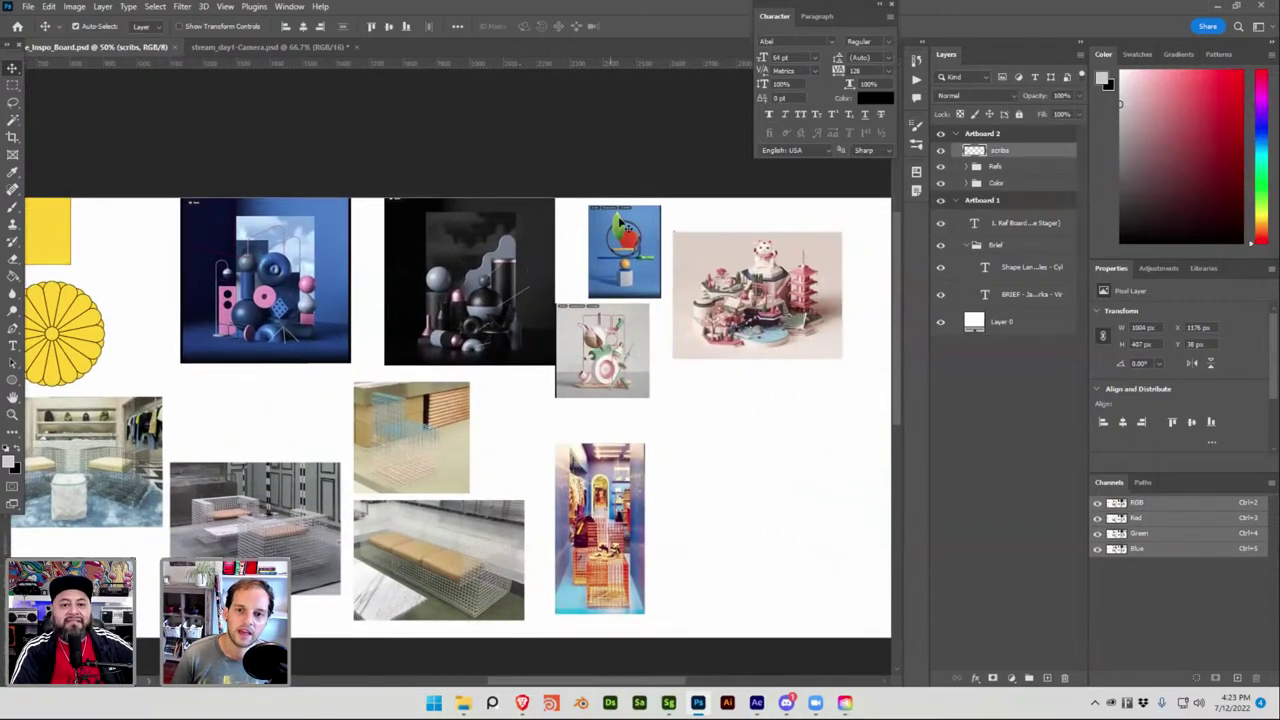
Switch to Substance 3D Stager, view the stream_day1 scene through its Camera and browse the starter models.
{"action": "left_click", "coordinate": [669, 702]}
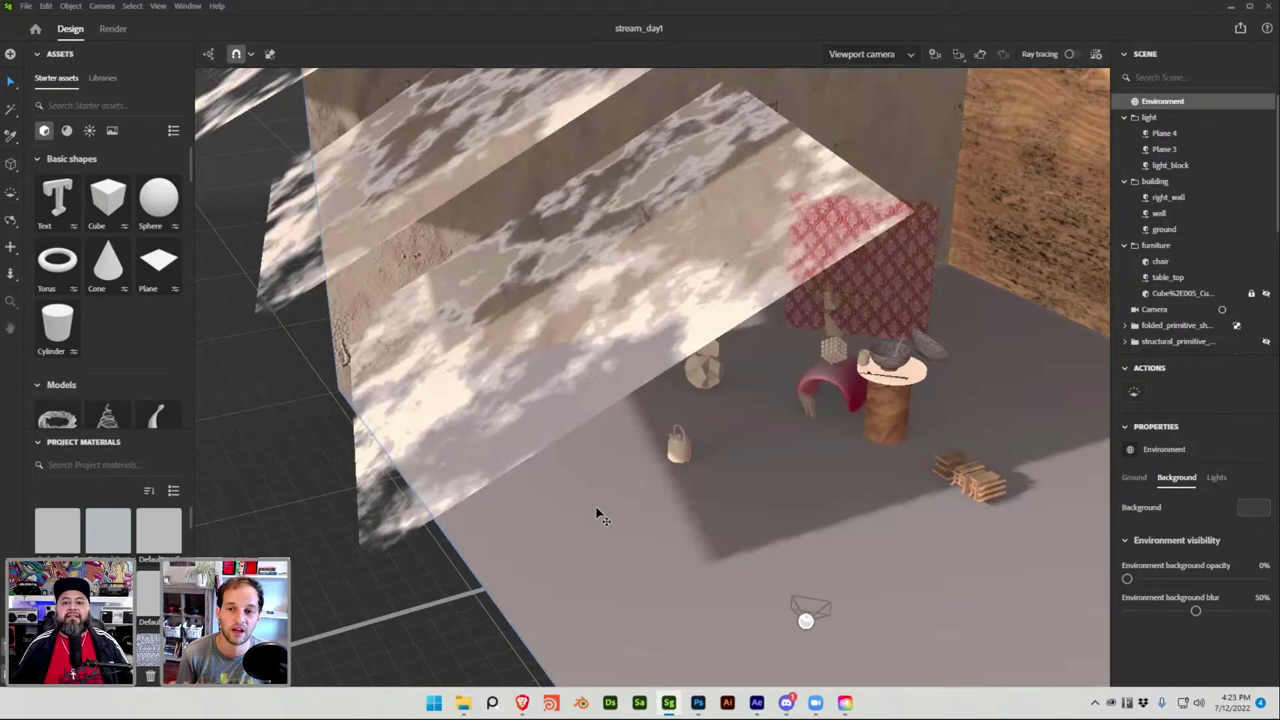
{"action": "key", "text": "alt+Tab"}
{"action": "left_click", "coordinate": [668, 705]}
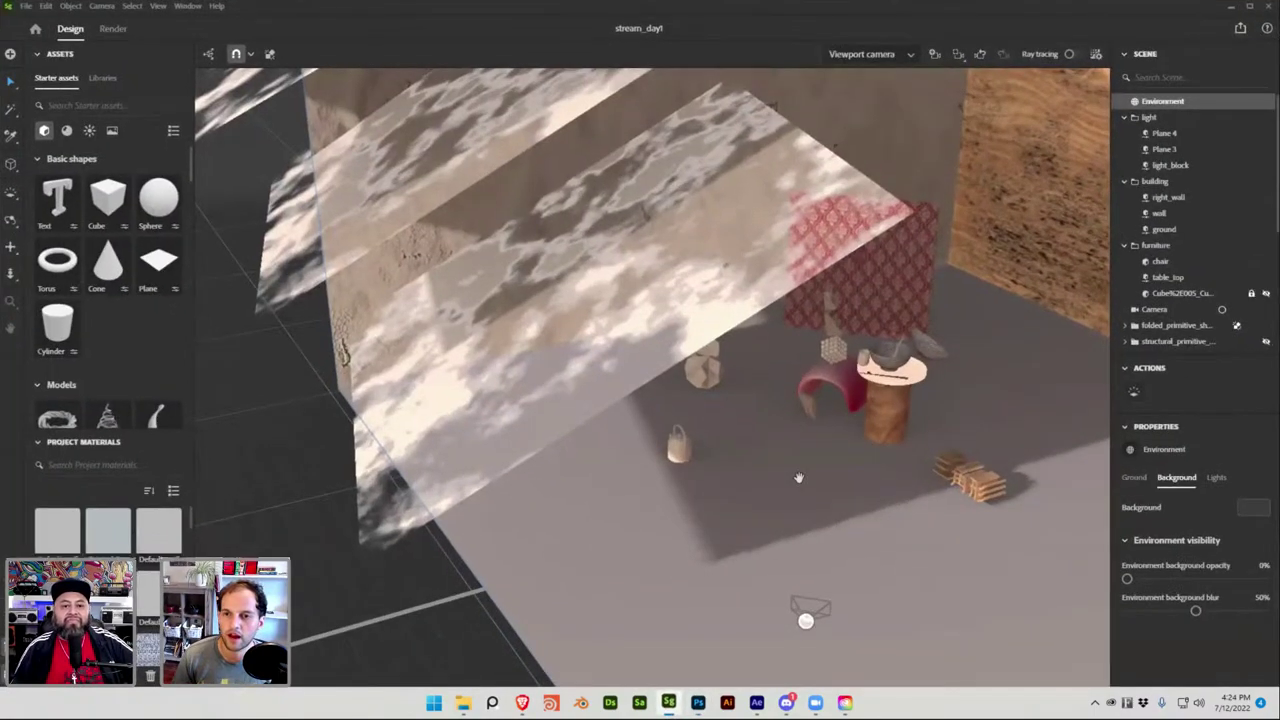
{"action": "scroll", "coordinate": [1195, 200], "scroll_direction": "down", "scroll_amount": 2}
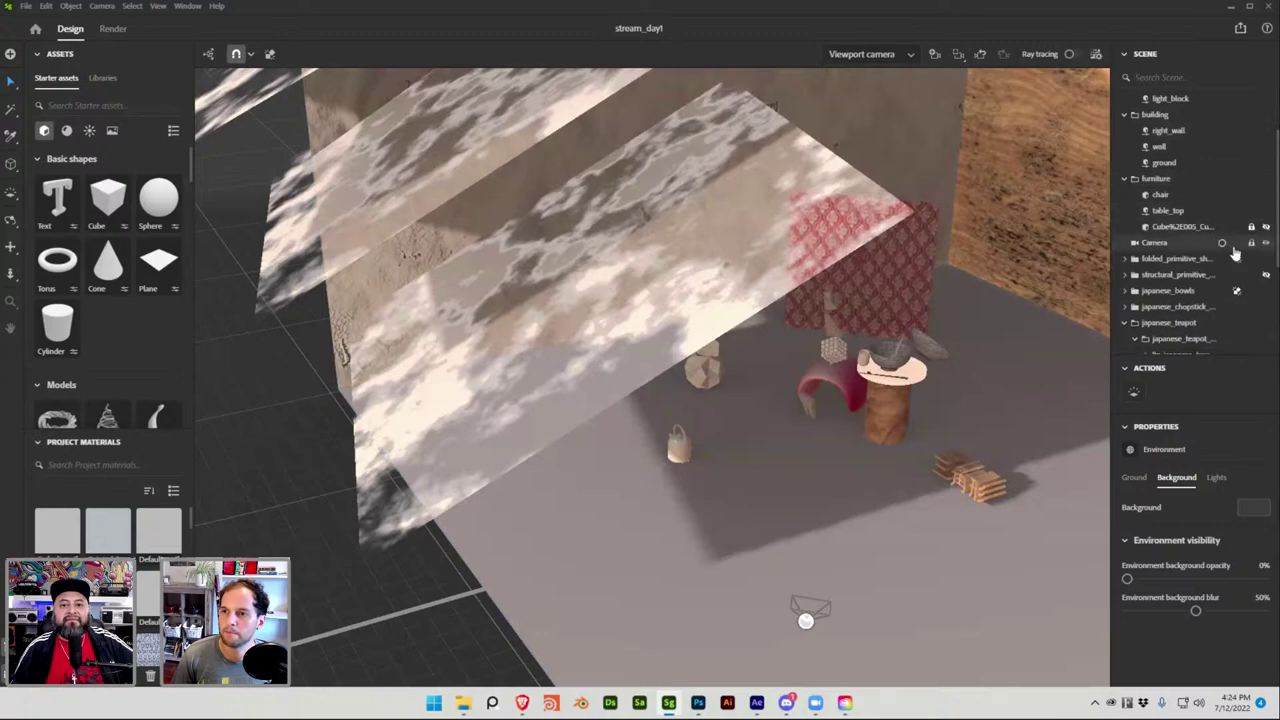
{"action": "left_click", "coordinate": [1222, 245]}
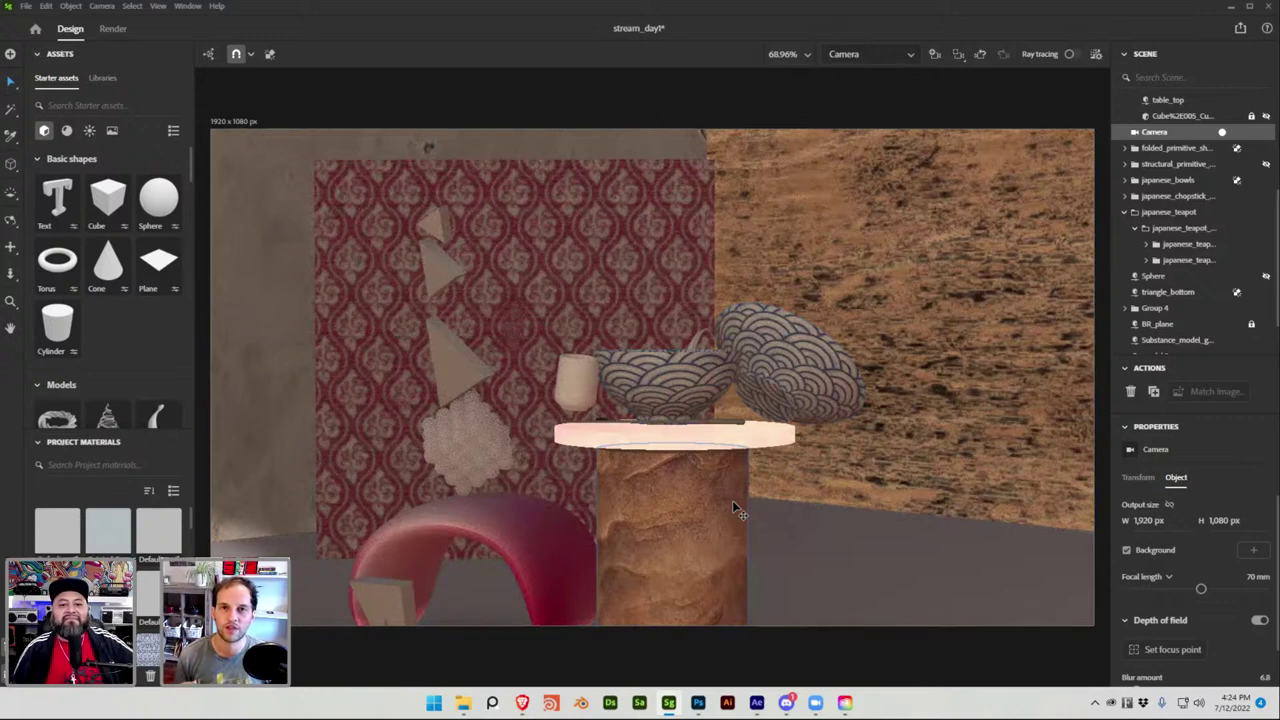
{"action": "scroll", "coordinate": [76, 313], "scroll_direction": "down", "scroll_amount": 4}
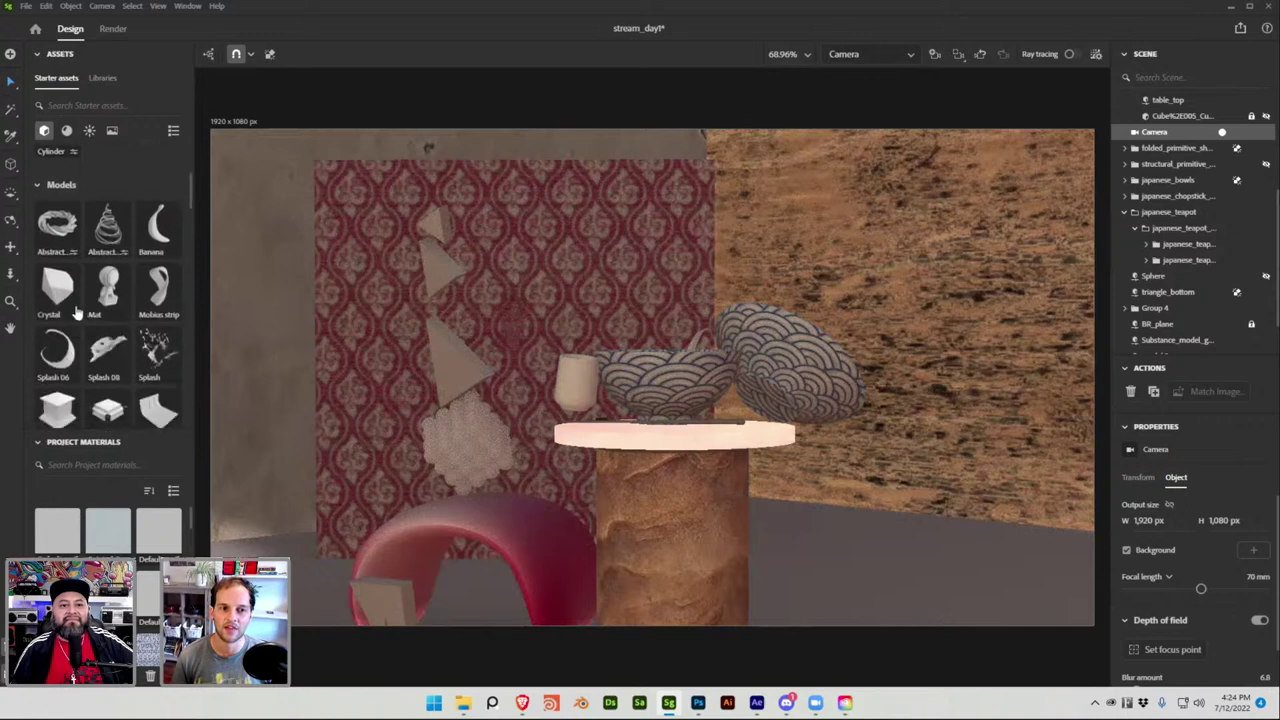
{"action": "scroll", "coordinate": [94, 300], "scroll_direction": "up", "scroll_amount": 3}
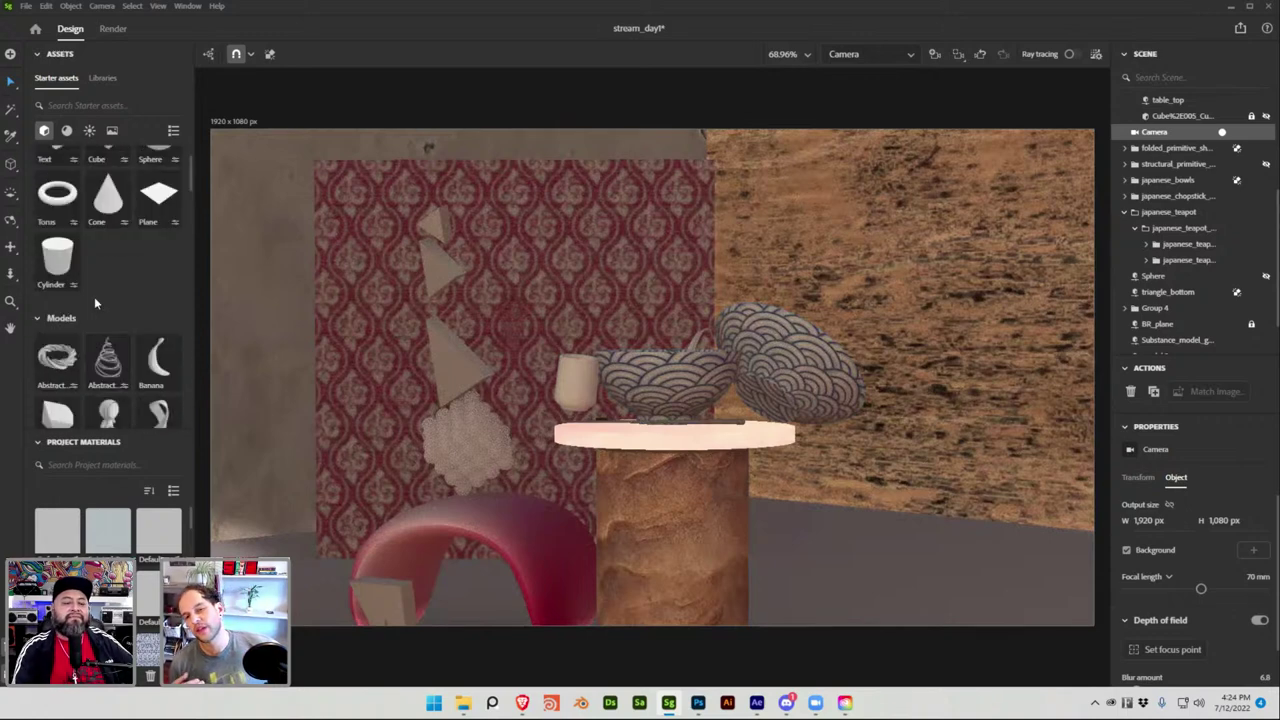
Switch to Substance 3D Designer and dismiss its welcome screen.
{"action": "left_click", "coordinate": [621, 707]}
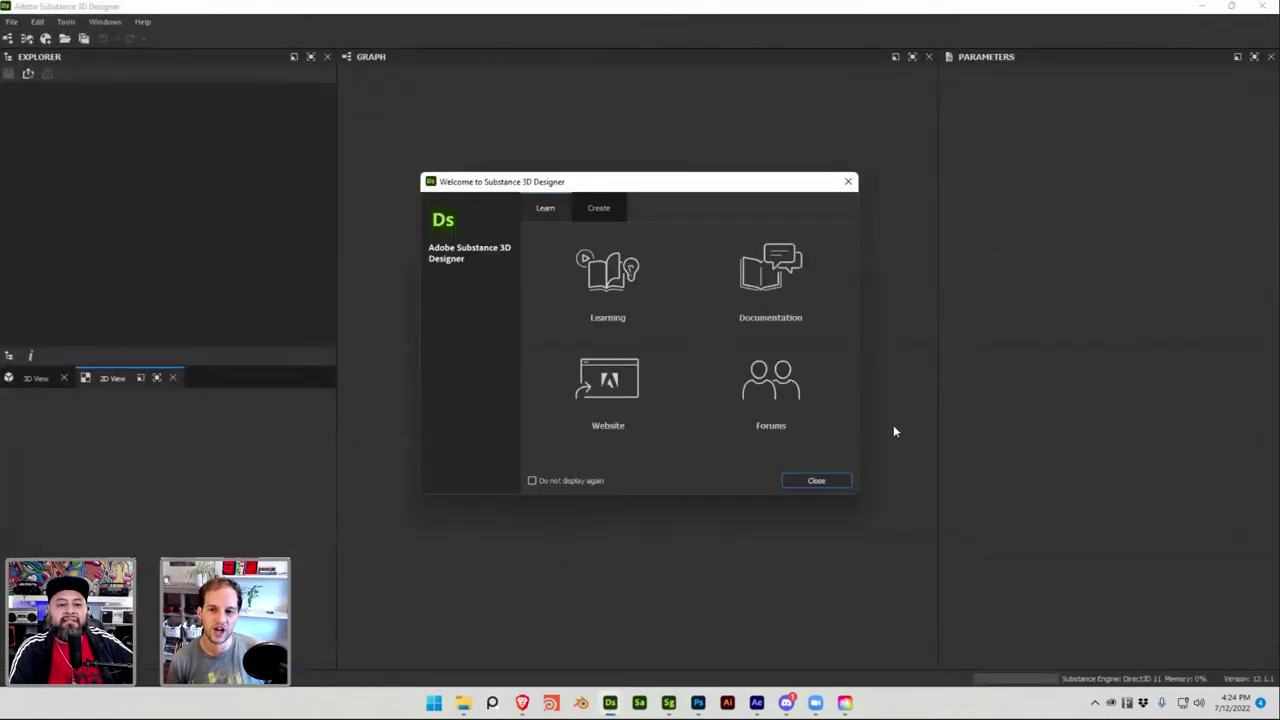
{"action": "left_click", "coordinate": [798, 479]}
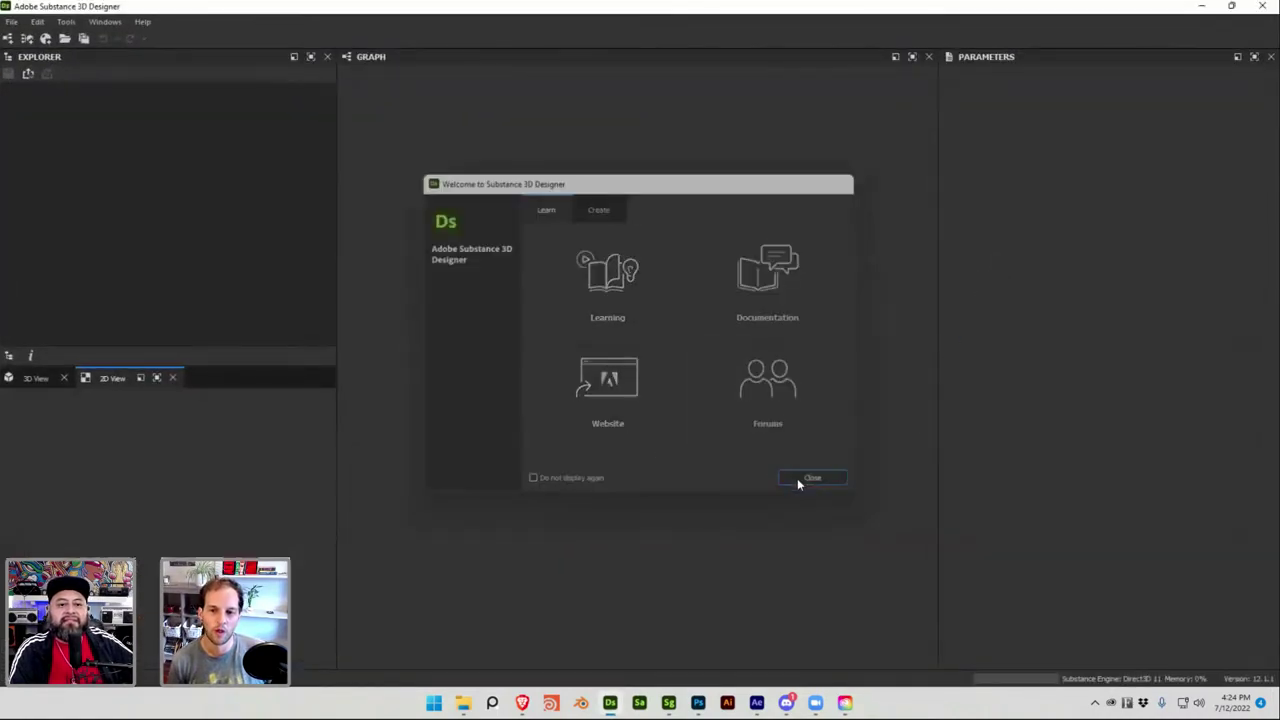
{"action": "left_click", "coordinate": [668, 703]}
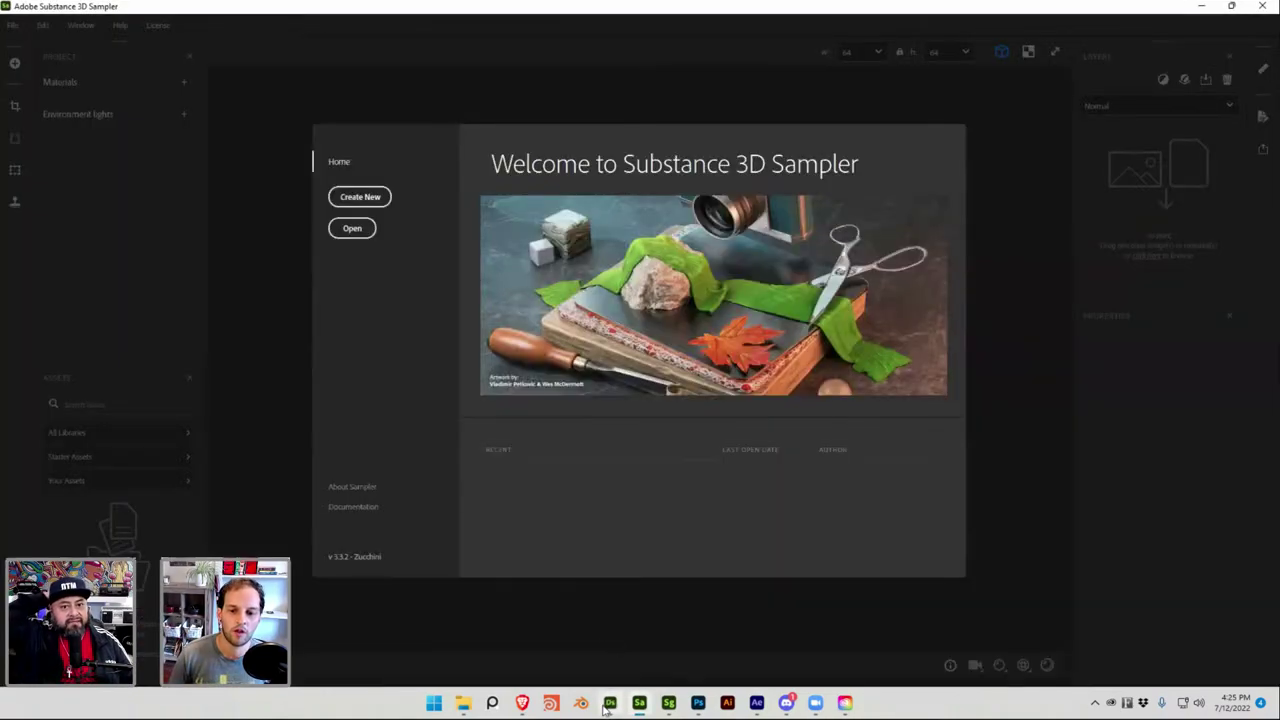
{"action": "left_click", "coordinate": [607, 706]}
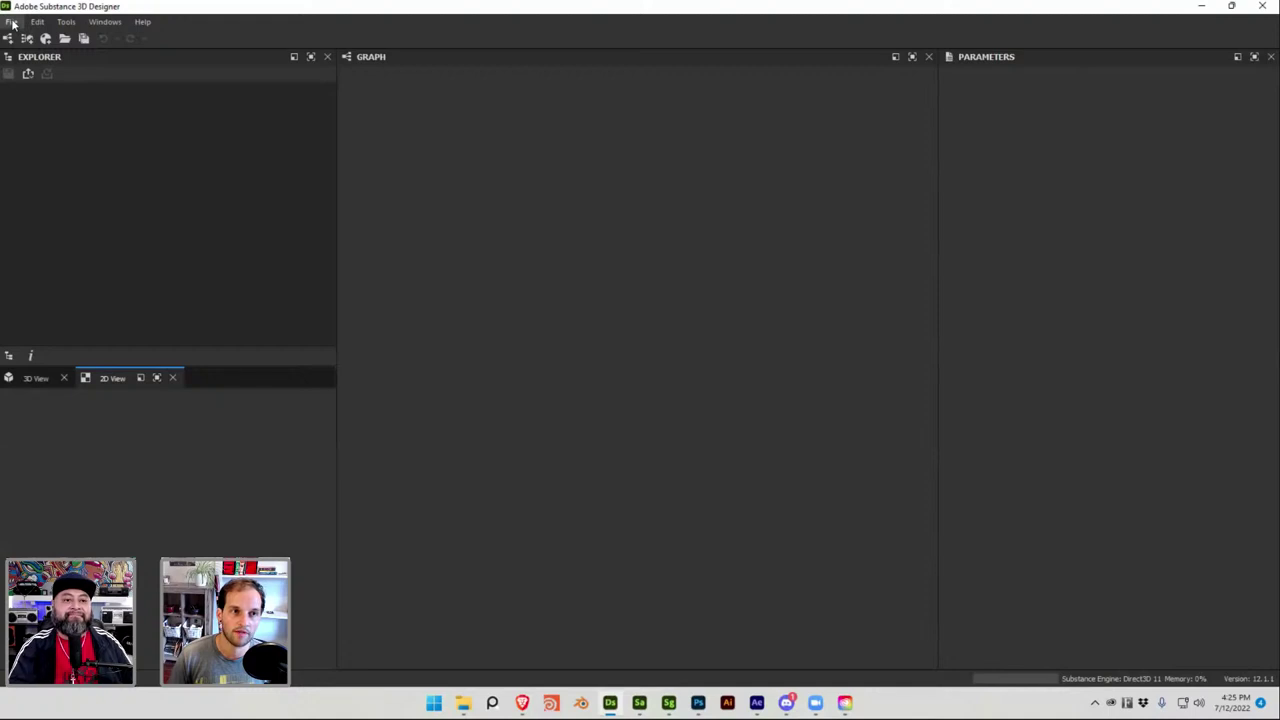
Open the Japanese_Fabric file from the Designer_Files folder inside Adobe_Live_7_11_12 in Substance 3D Designer.
{"action": "left_click", "coordinate": [463, 702]}
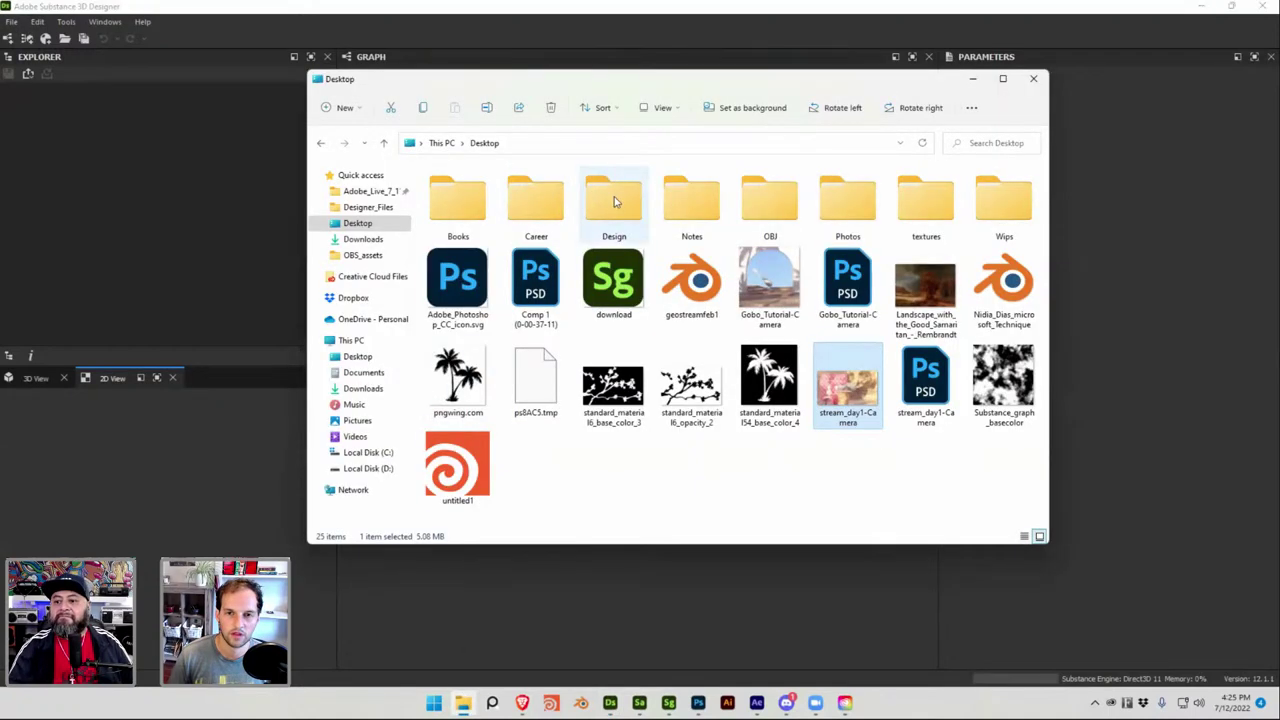
{"action": "left_click", "coordinate": [370, 191]}
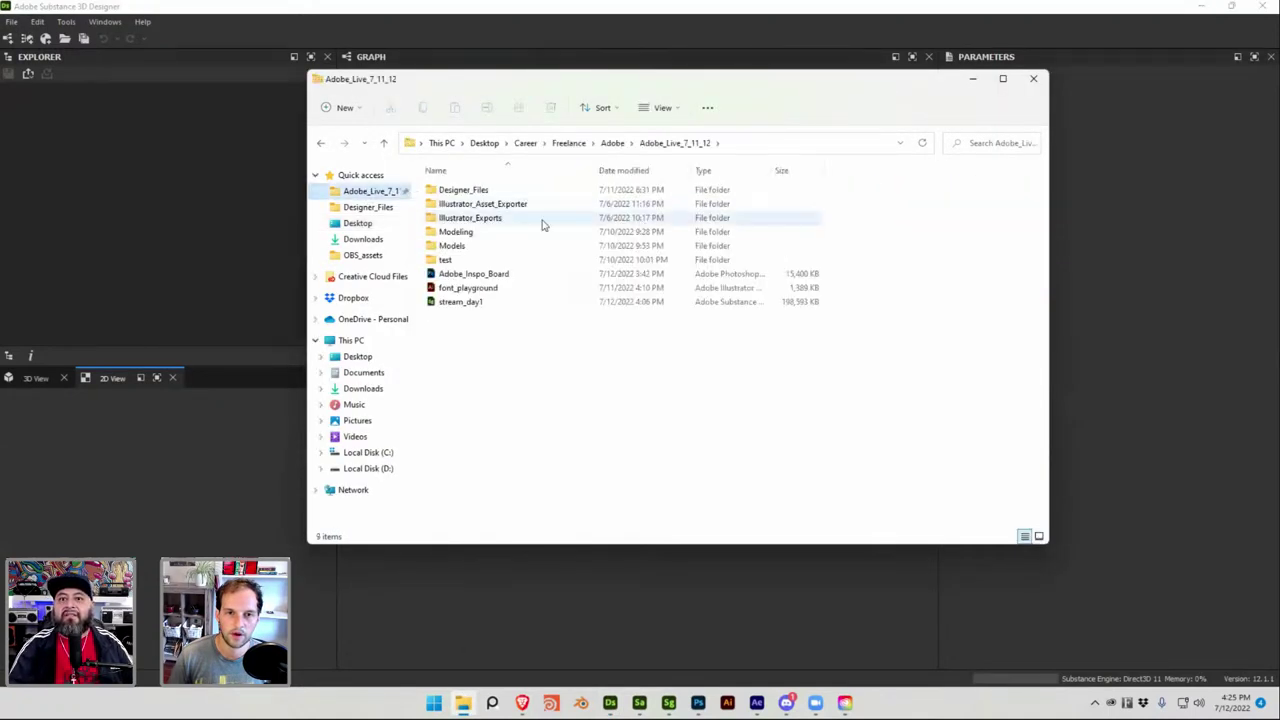
{"action": "double_click", "coordinate": [484, 190]}
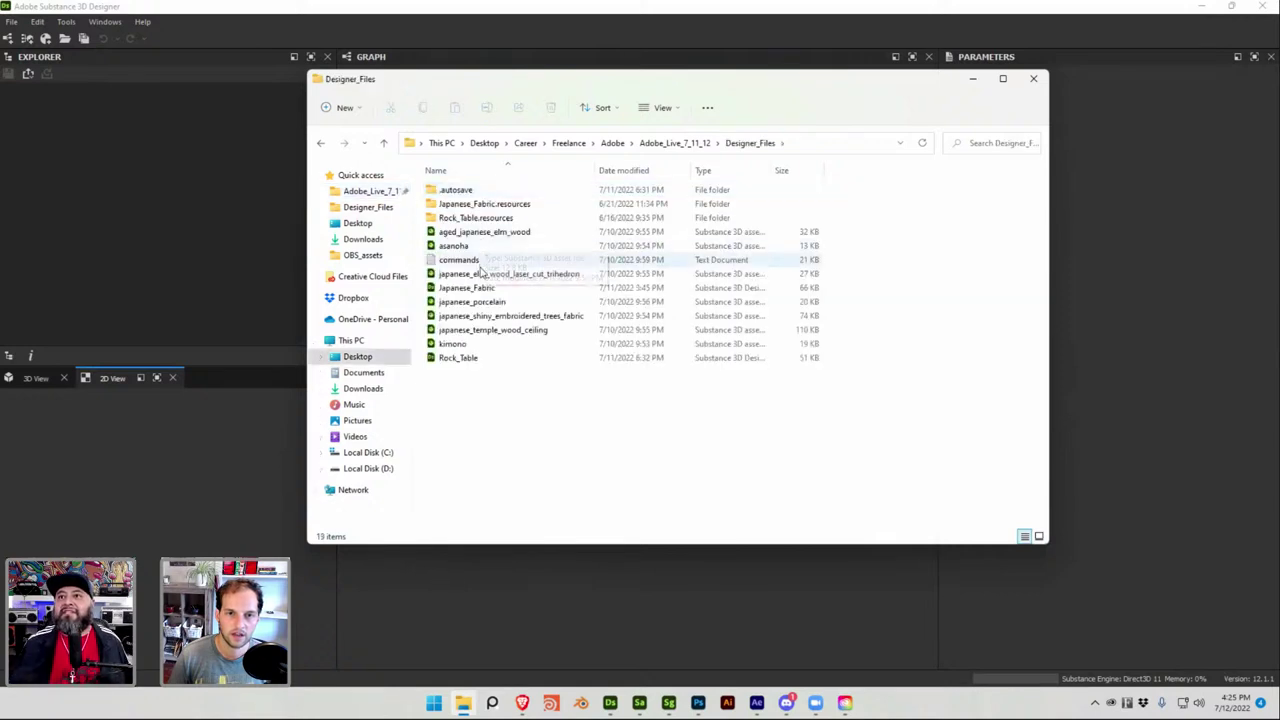
{"action": "left_click", "coordinate": [489, 290]}
{"action": "double_click", "coordinate": [489, 290]}
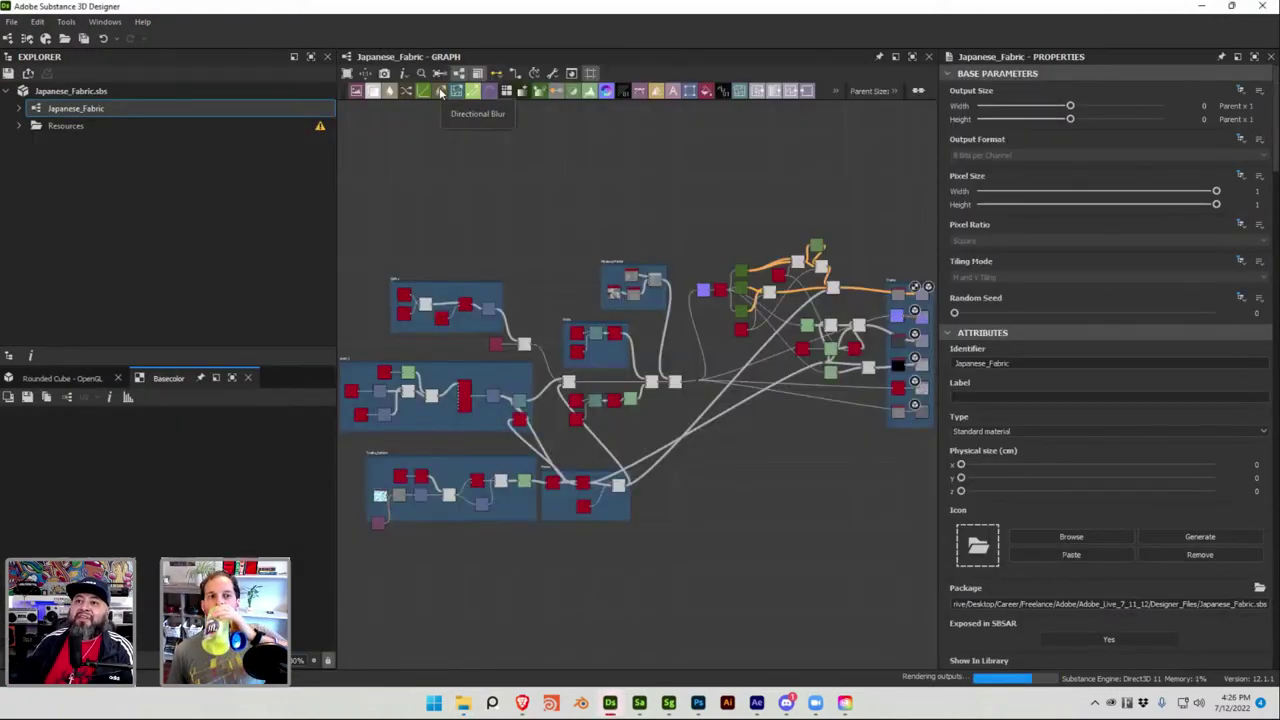
Preview the fabric material on a Rounded Cylinder in the 3D view and inspect its weave up close.
{"action": "left_click", "coordinate": [100, 379]}
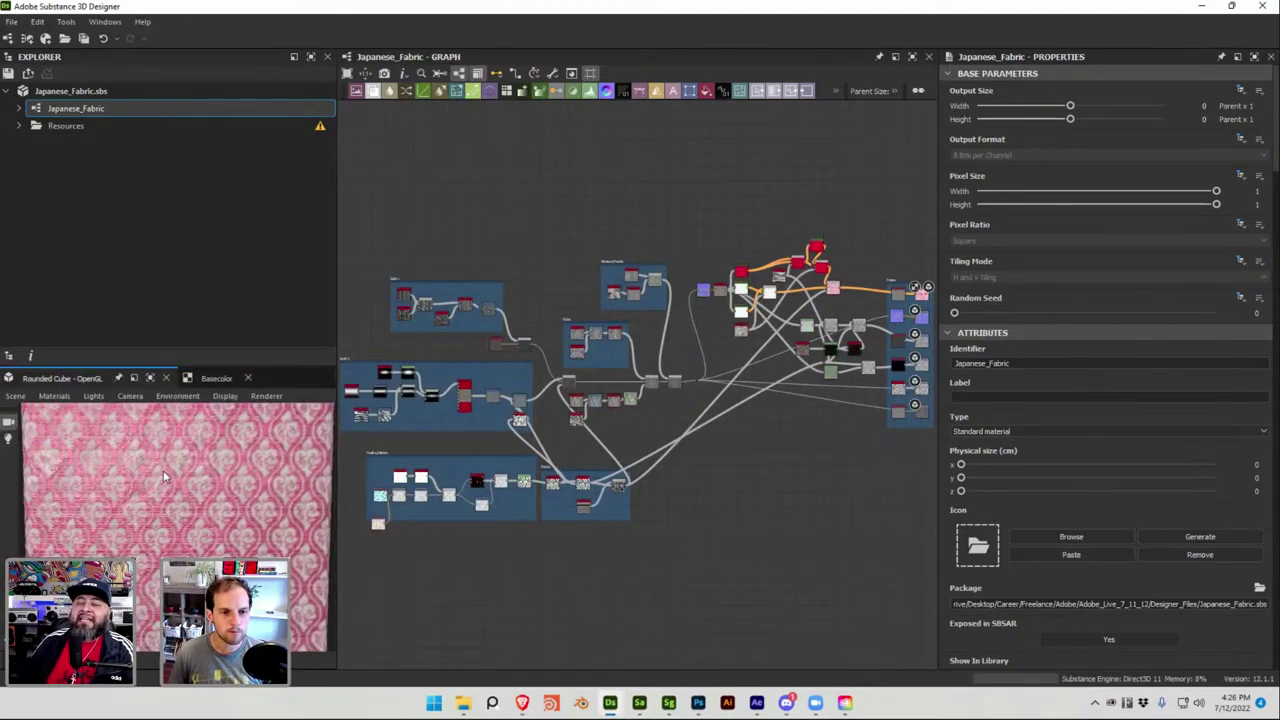
{"action": "left_click", "coordinate": [12, 396]}
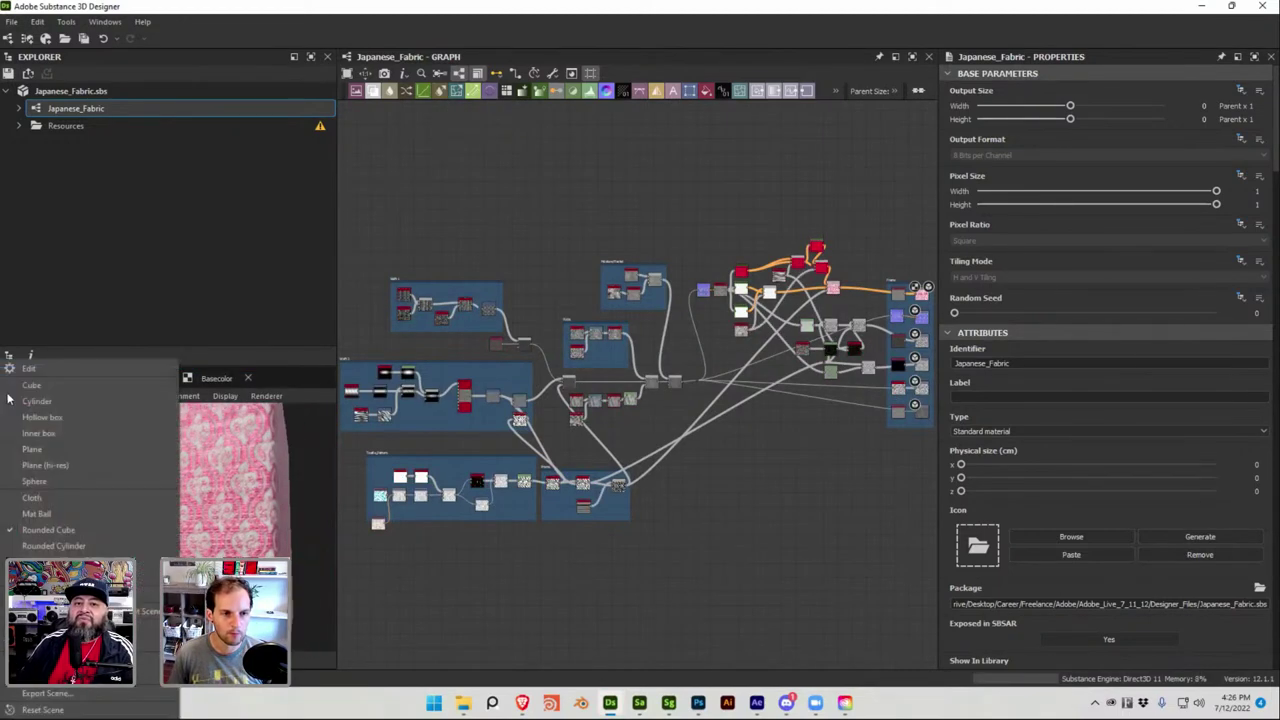
{"action": "left_click", "coordinate": [84, 545]}
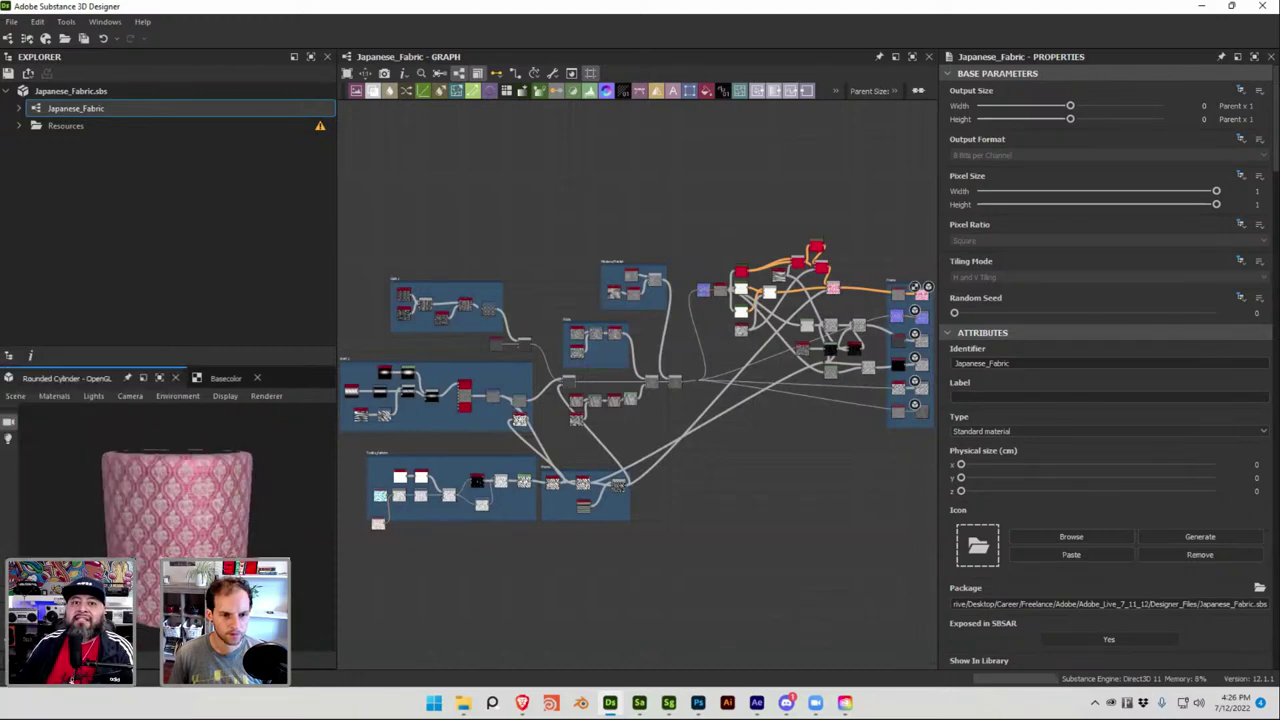
{"action": "scroll", "coordinate": [165, 535], "scroll_direction": "up", "scroll_amount": 5}
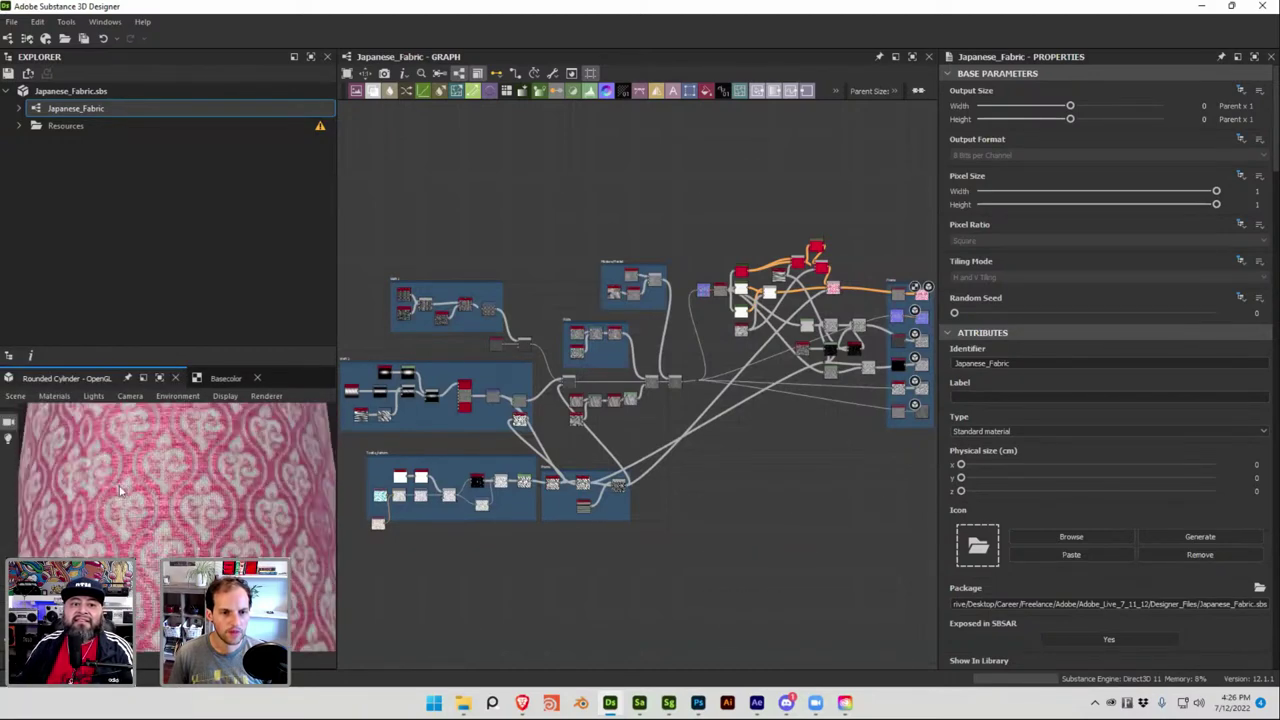
{"action": "scroll", "coordinate": [197, 520], "scroll_direction": "down", "scroll_amount": 3}
{"action": "scroll", "coordinate": [197, 508], "scroll_direction": "up", "scroll_amount": 2}
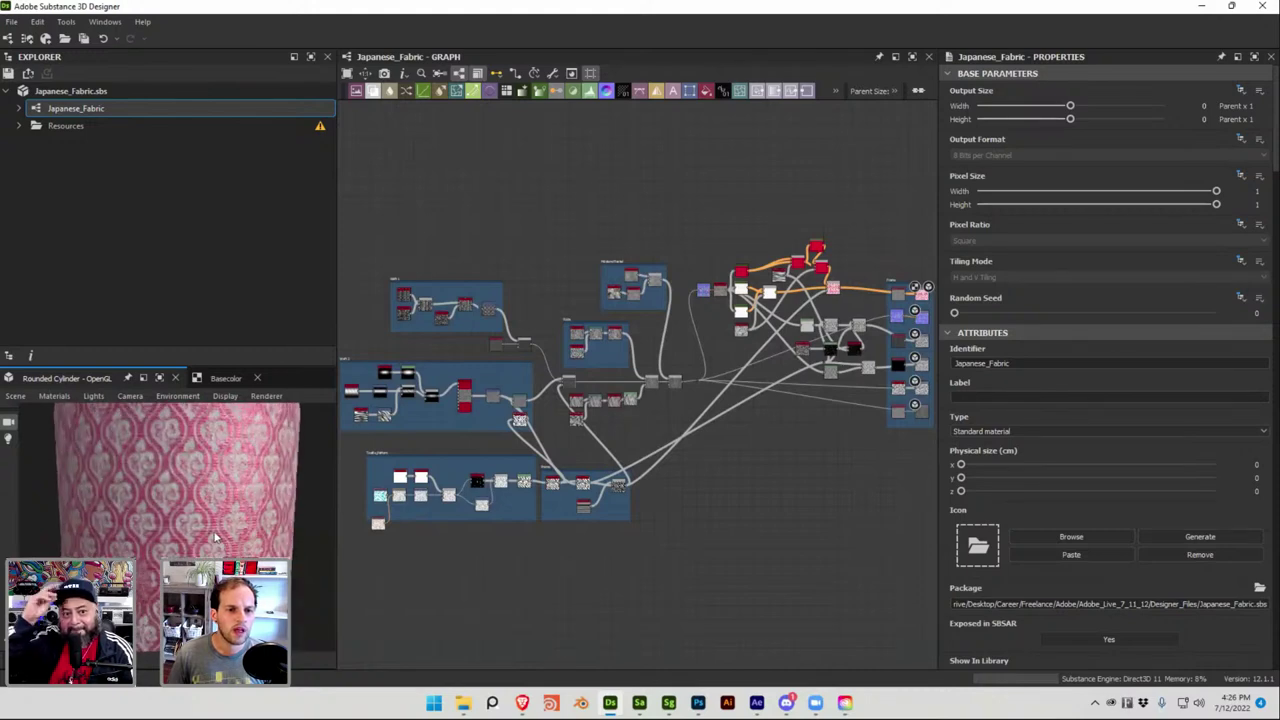
{"action": "scroll", "coordinate": [157, 537], "scroll_direction": "down", "scroll_amount": 2}
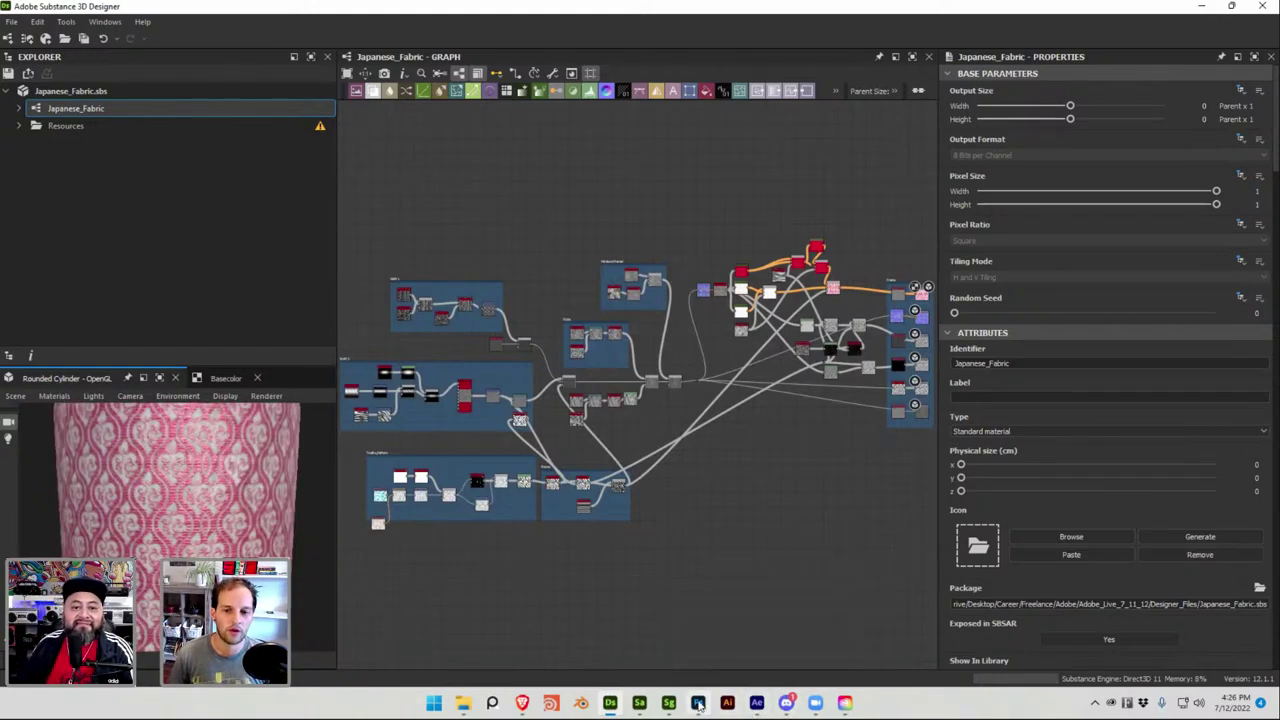
Switch to Substance 3D Stager to view the fabric in the stream_day1 scene, and return to Designer's fabric preview.
{"action": "left_click", "coordinate": [669, 701]}
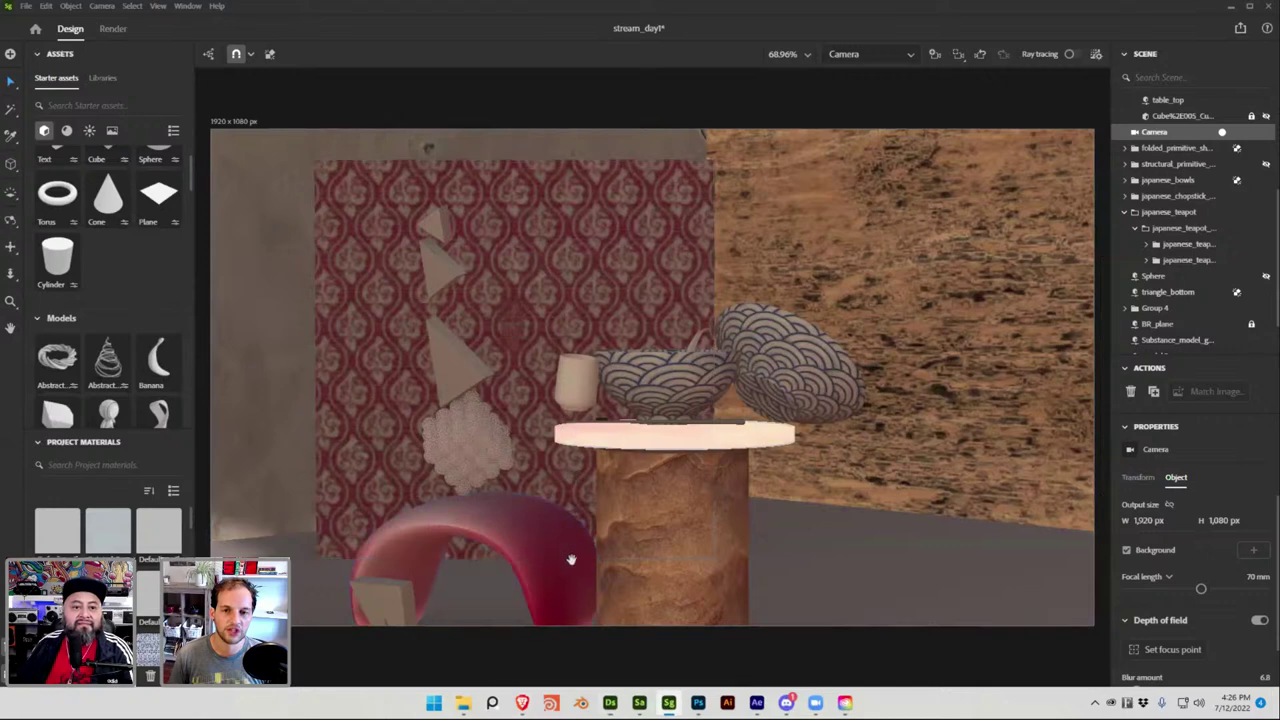
{"action": "left_click", "coordinate": [612, 706]}
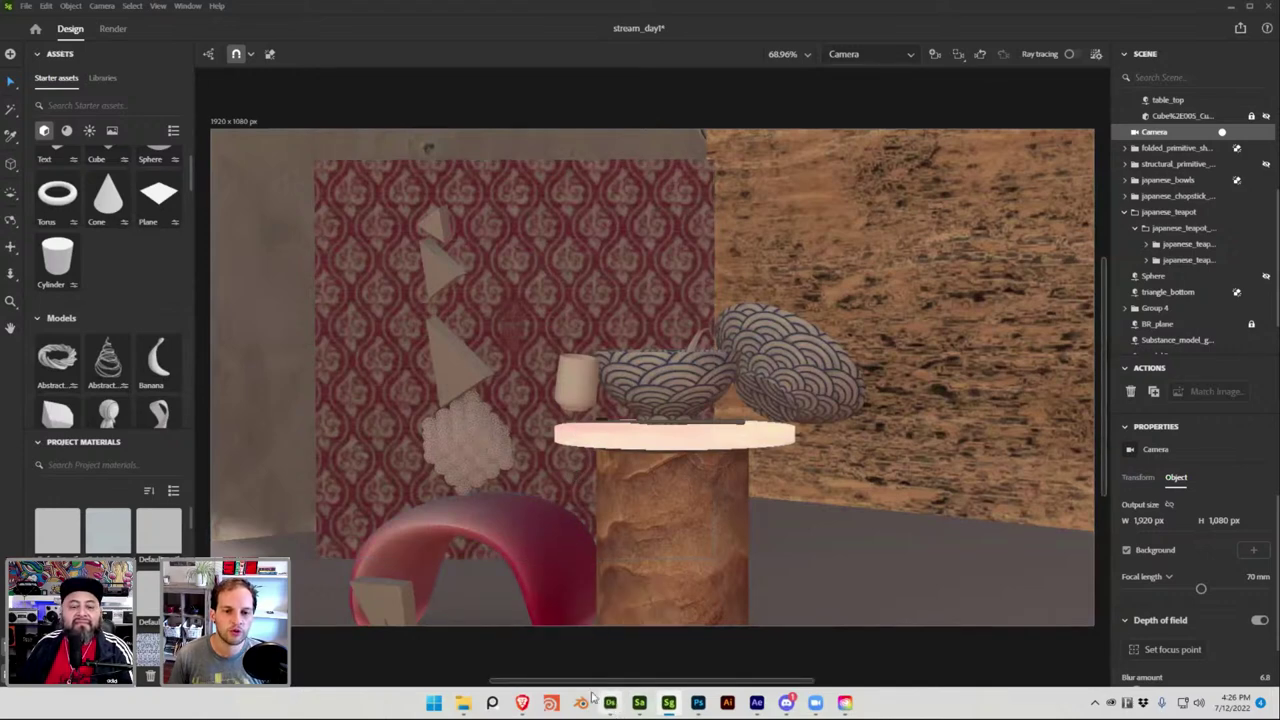
{"action": "scroll", "coordinate": [286, 537], "scroll_direction": "down", "scroll_amount": 5}
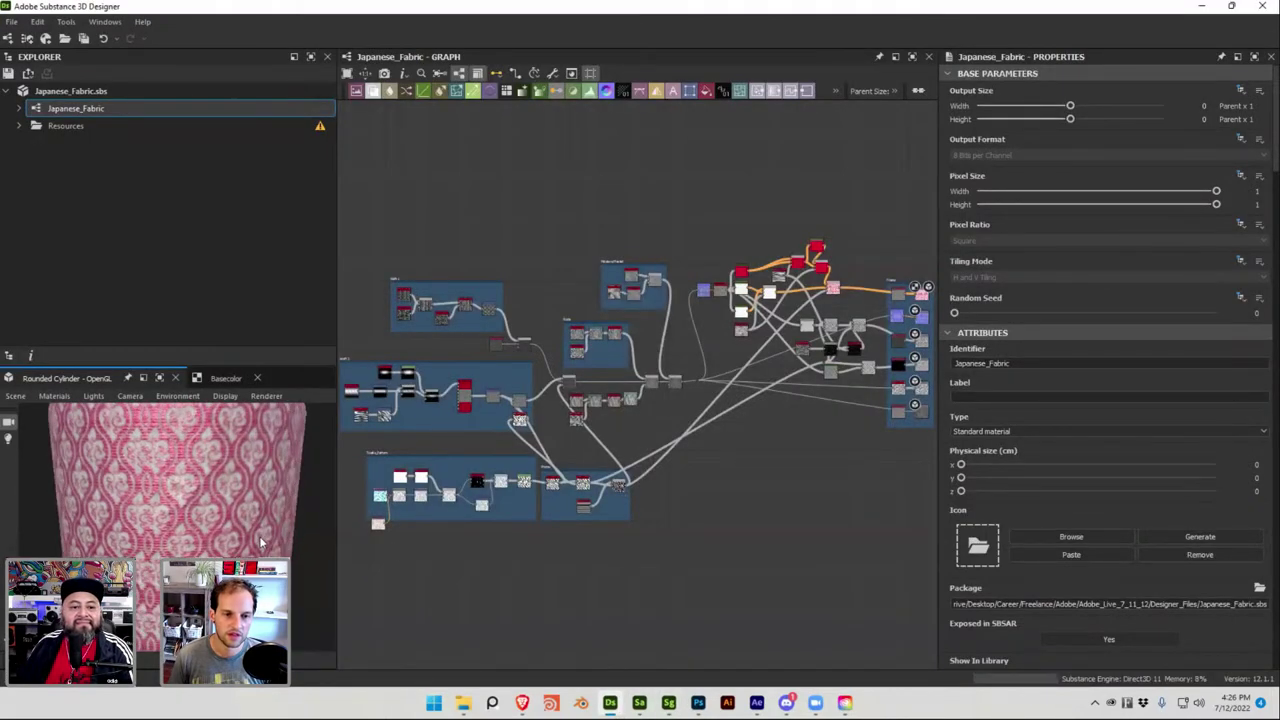
{"action": "scroll", "coordinate": [196, 522], "scroll_direction": "down", "scroll_amount": 4}
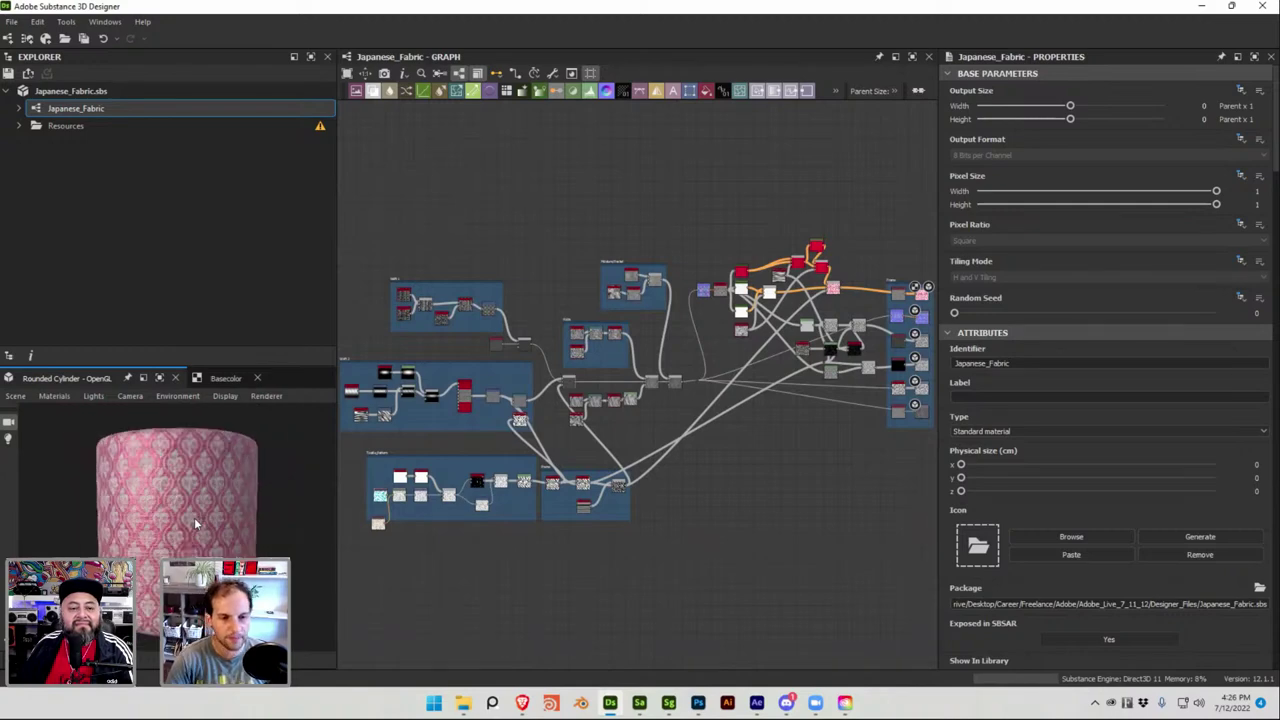
Change the 3D preview mesh to Sphere 2 Tiles and inspect the fabric on it from different angles and distances.
{"action": "left_click", "coordinate": [16, 396]}
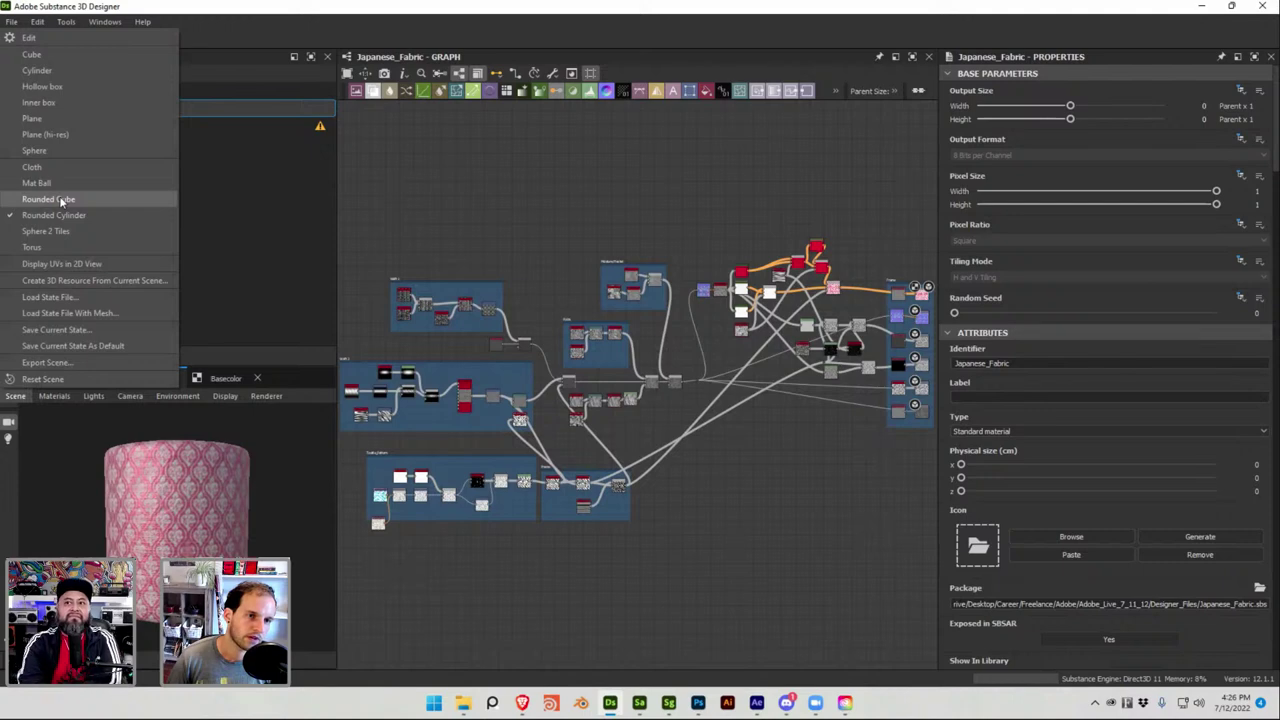
{"action": "left_click", "coordinate": [46, 231]}
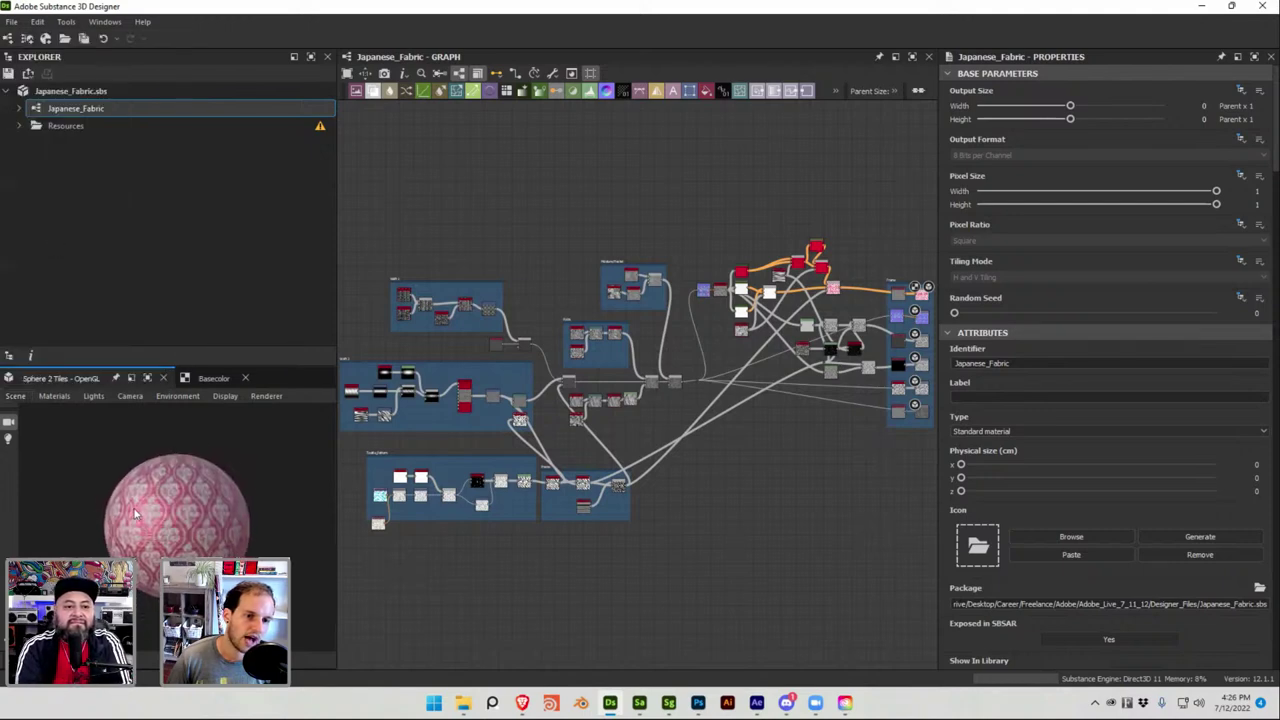
{"action": "left_click_drag", "start_coordinate": [135, 514], "coordinate": [245, 505]}
{"action": "scroll", "coordinate": [199, 525], "scroll_direction": "up", "scroll_amount": 2}
{"action": "scroll", "coordinate": [199, 523], "scroll_direction": "up", "scroll_amount": 2}
{"action": "scroll", "coordinate": [220, 548], "scroll_direction": "up", "scroll_amount": 2}
{"action": "scroll", "coordinate": [220, 545], "scroll_direction": "up", "scroll_amount": 1}
{"action": "scroll", "coordinate": [200, 530], "scroll_direction": "down", "scroll_amount": 3}
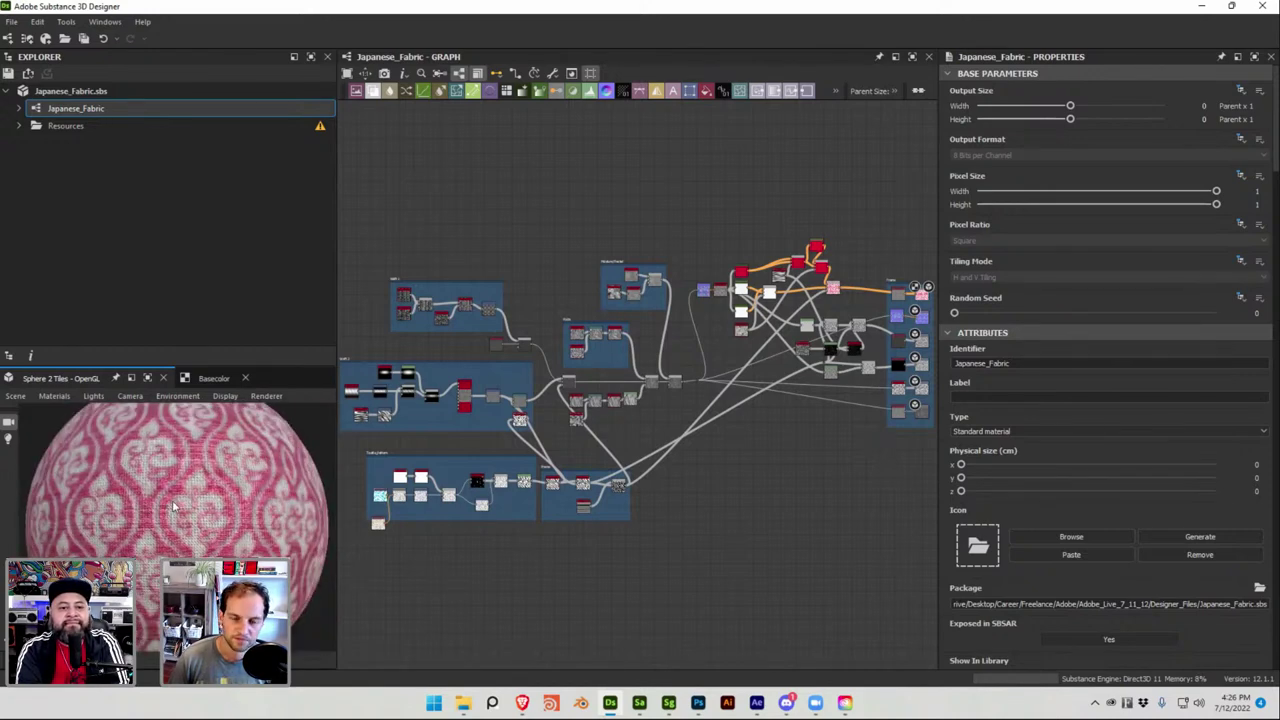
Try feeding the AdobeStock_31927078 bitmap into the Textile_Pattern frame's Grayscale Conversion node and check the fabric on the sphere.
{"action": "scroll", "coordinate": [390, 530], "scroll_direction": "up", "scroll_amount": 4}
{"action": "middle_click_drag", "start_coordinate": [409, 480], "coordinate": [486, 520]}
{"action": "scroll", "coordinate": [486, 520], "scroll_direction": "up", "scroll_amount": 1}
{"action": "left_click_drag", "start_coordinate": [434, 399], "coordinate": [467, 404]}
{"action": "double_click", "coordinate": [424, 404]}
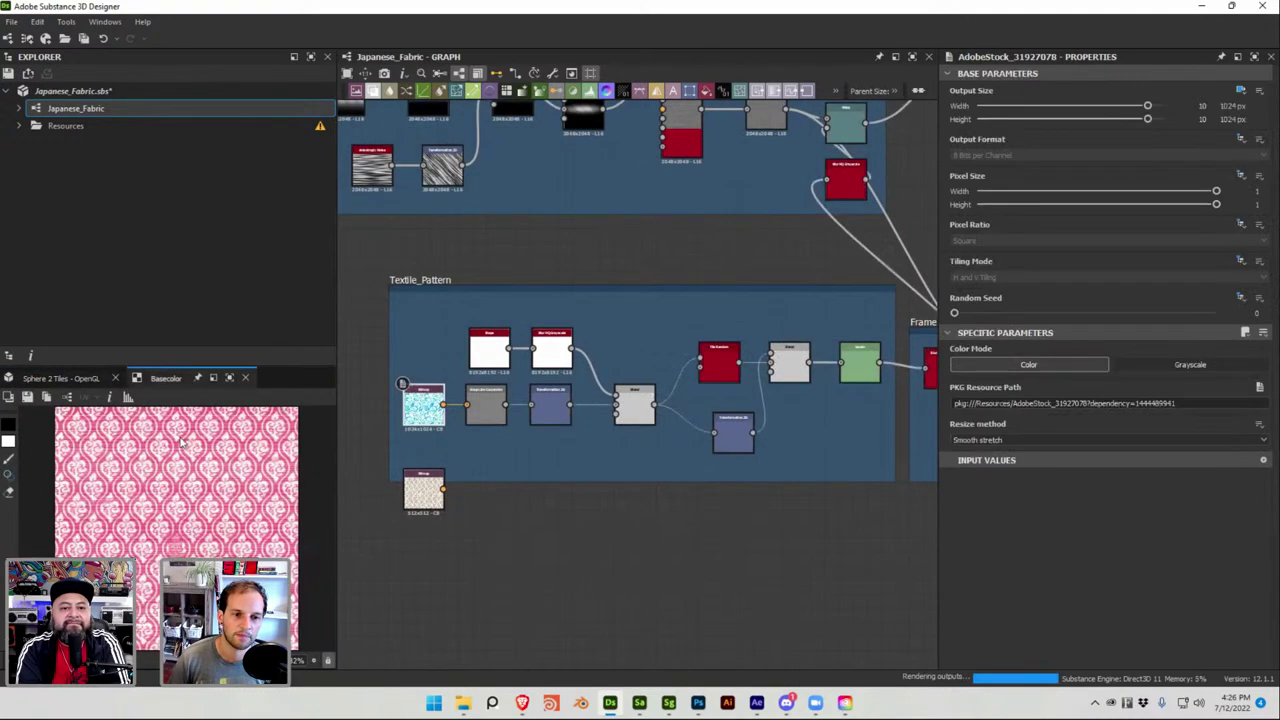
{"action": "left_click", "coordinate": [60, 378]}
{"action": "scroll", "coordinate": [189, 522], "scroll_direction": "down", "scroll_amount": 3}
{"action": "left_click_drag", "start_coordinate": [187, 518], "coordinate": [153, 475]}
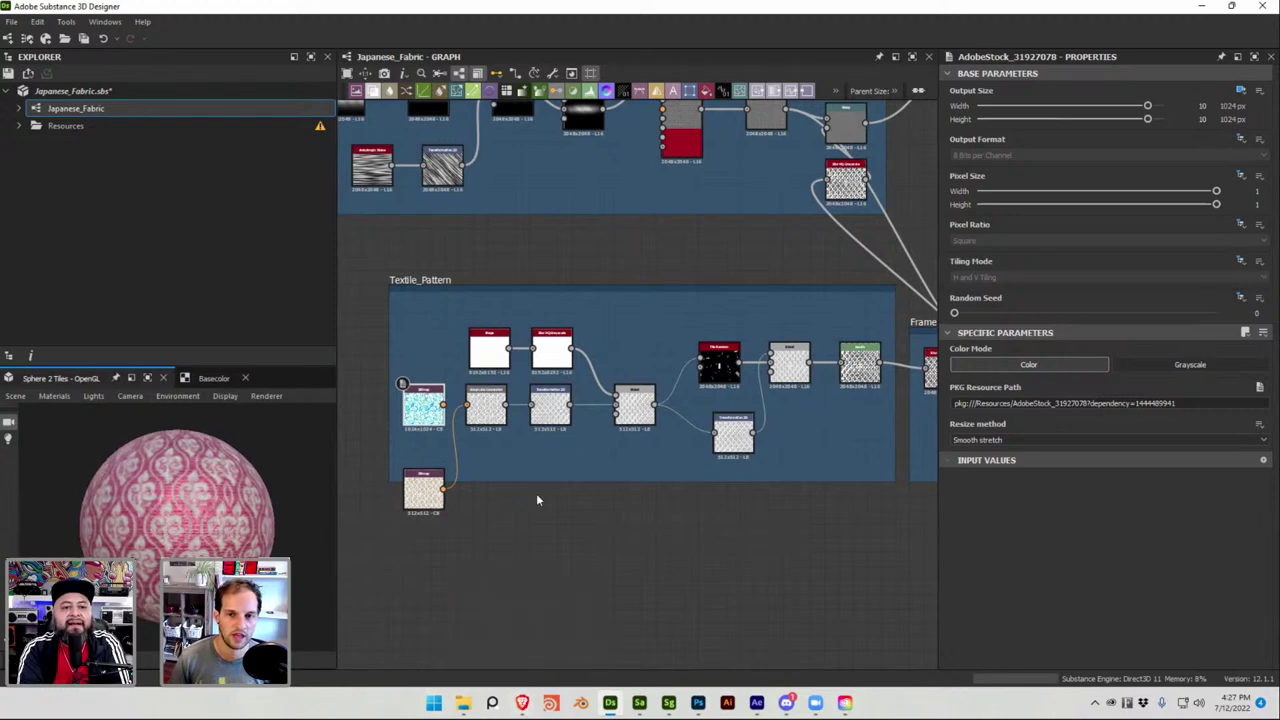
Review the fabric graph's frames, and switch to Substance 3D Sampler to view the untitled project's default sphere.
{"action": "scroll", "coordinate": [536, 500], "scroll_direction": "down", "scroll_amount": 5}
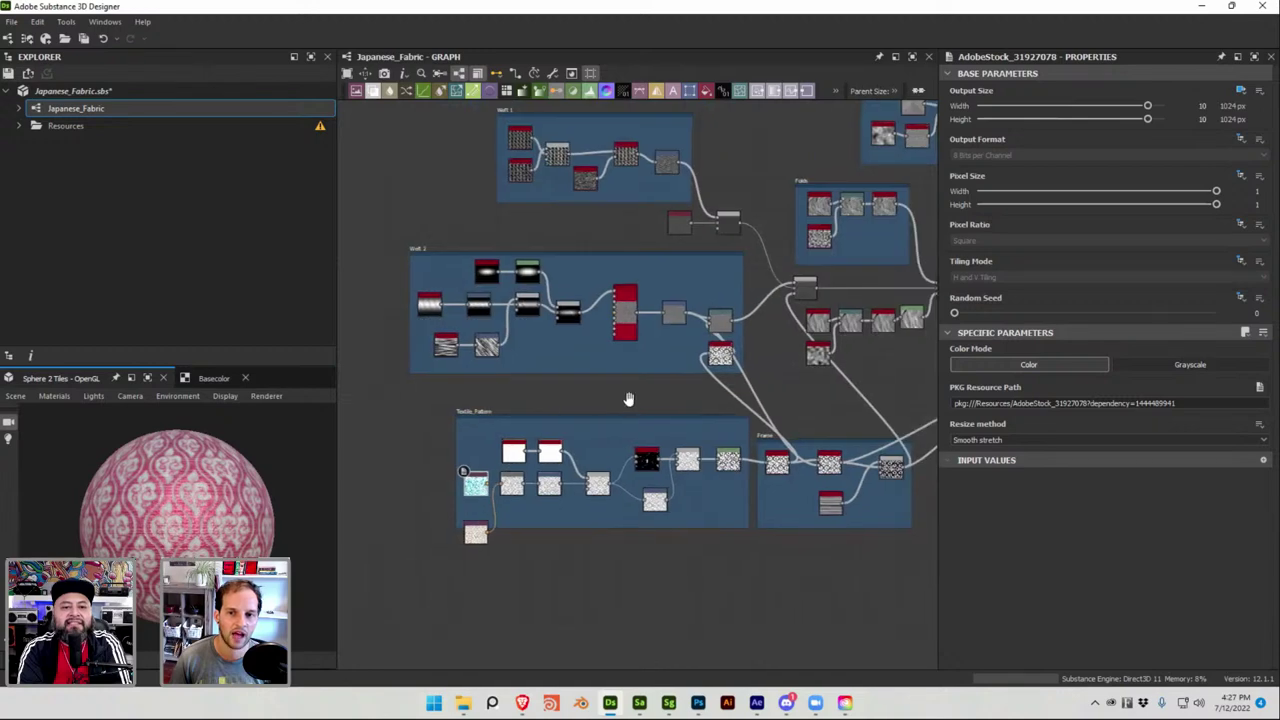
{"action": "scroll", "coordinate": [820, 315], "scroll_direction": "up", "scroll_amount": 2}
{"action": "scroll", "coordinate": [867, 385], "scroll_direction": "down", "scroll_amount": 1}
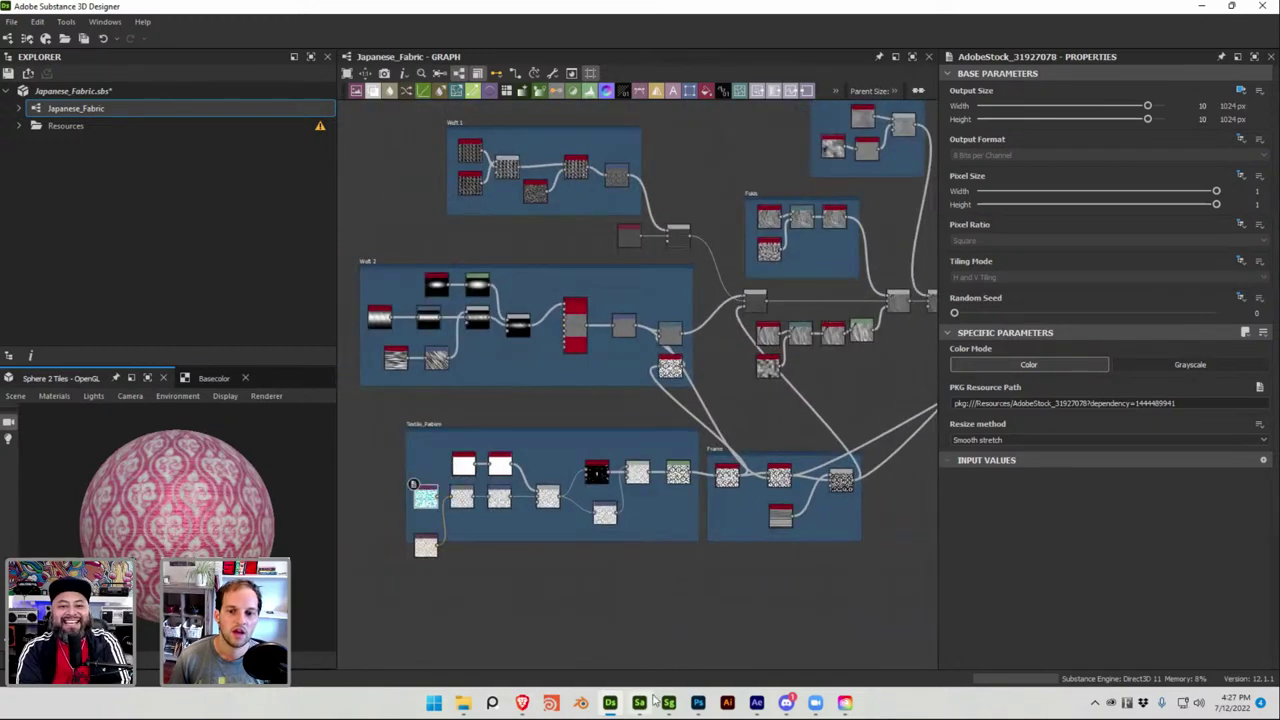
{"action": "mouse_move", "coordinate": [643, 709]}
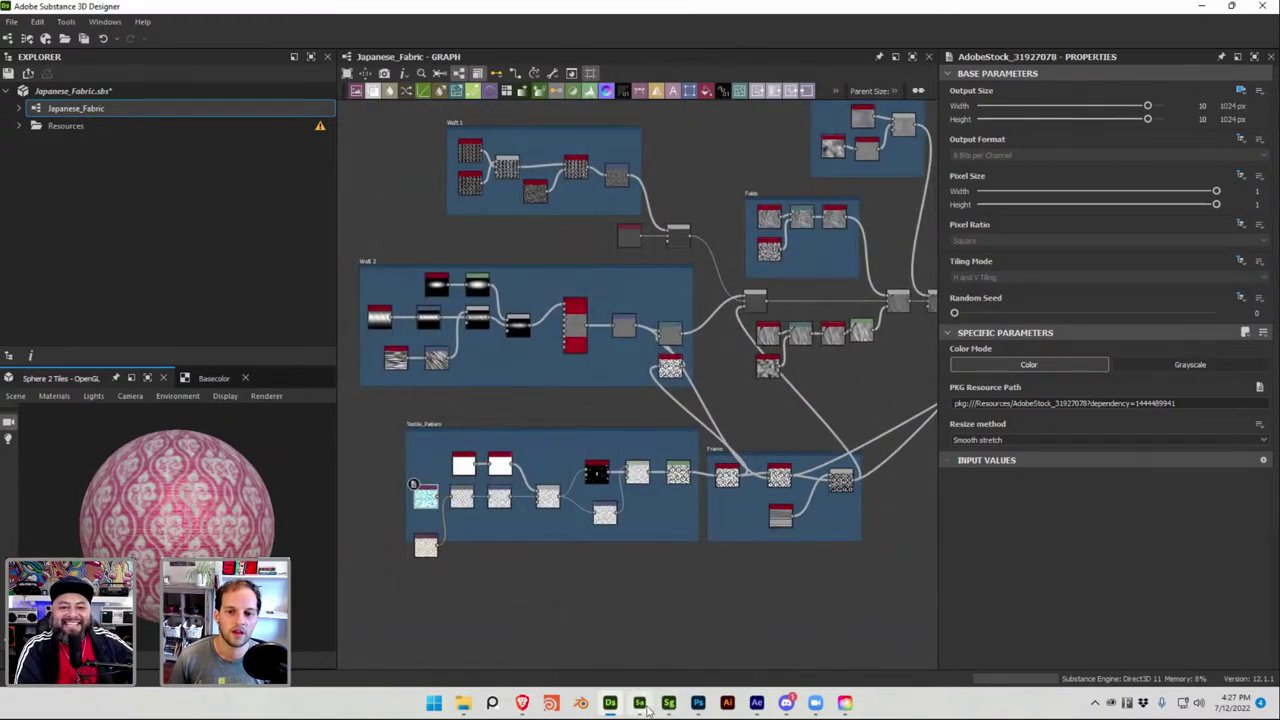
{"action": "left_click", "coordinate": [640, 704]}
{"action": "left_click", "coordinate": [366, 197]}
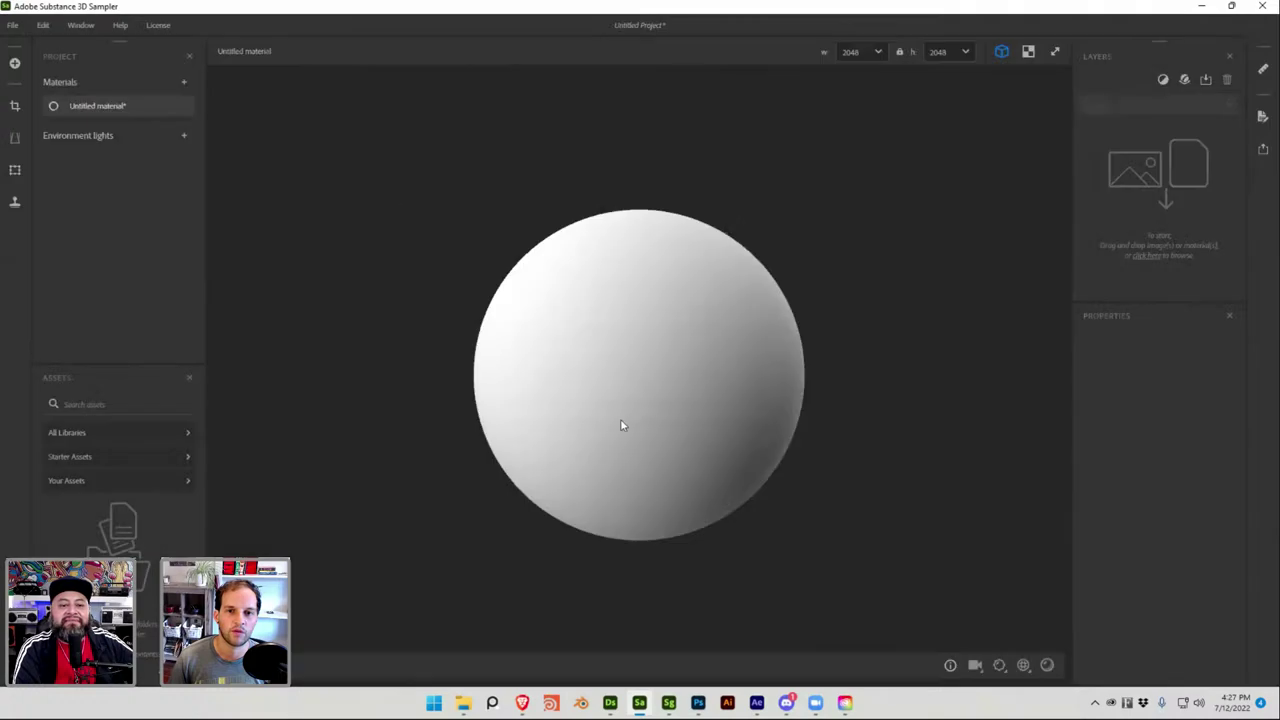
{"action": "mouse_move", "coordinate": [510, 349]}
{"action": "left_mouse_down"}
{"action": "mouse_move", "coordinate": [486, 329]}
{"action": "mouse_move", "coordinate": [683, 346]}
{"action": "mouse_move", "coordinate": [464, 337]}
{"action": "left_mouse_up"}
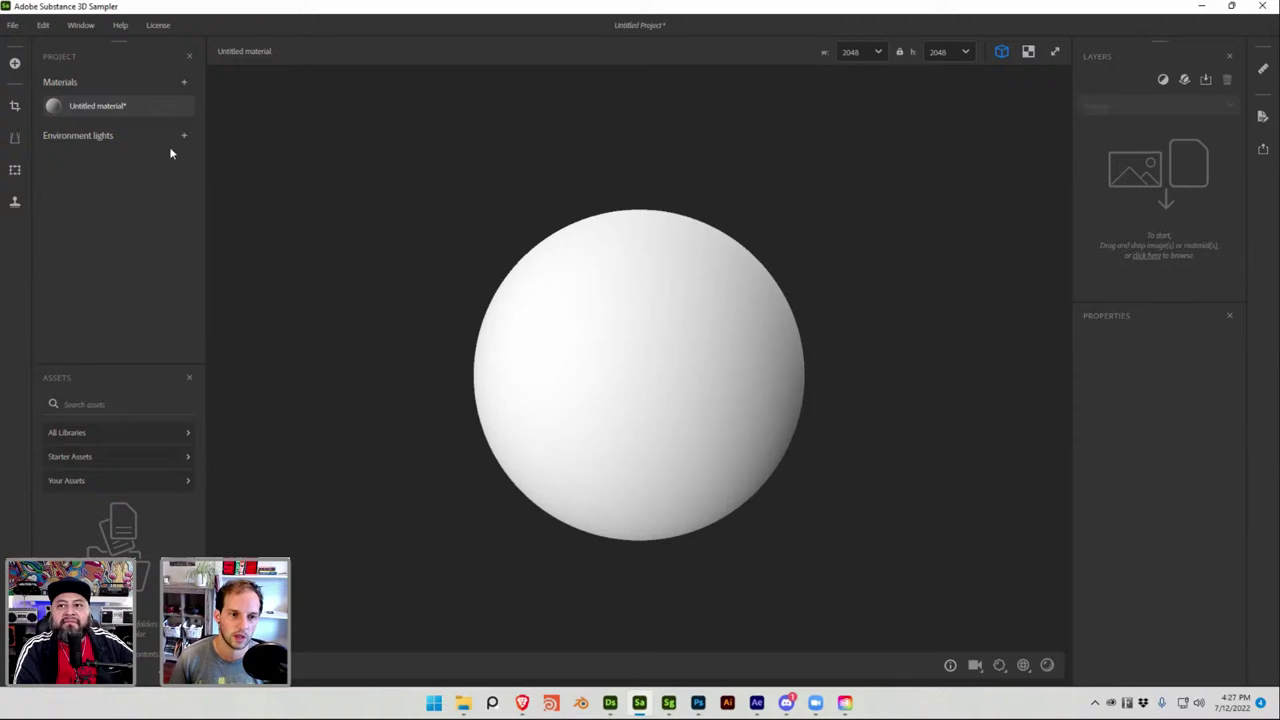
Switch between the stream_day1 scene in Substance 3D Stager and the fabric graph in Designer, ending in Stager.
{"action": "left_click", "coordinate": [668, 703]}
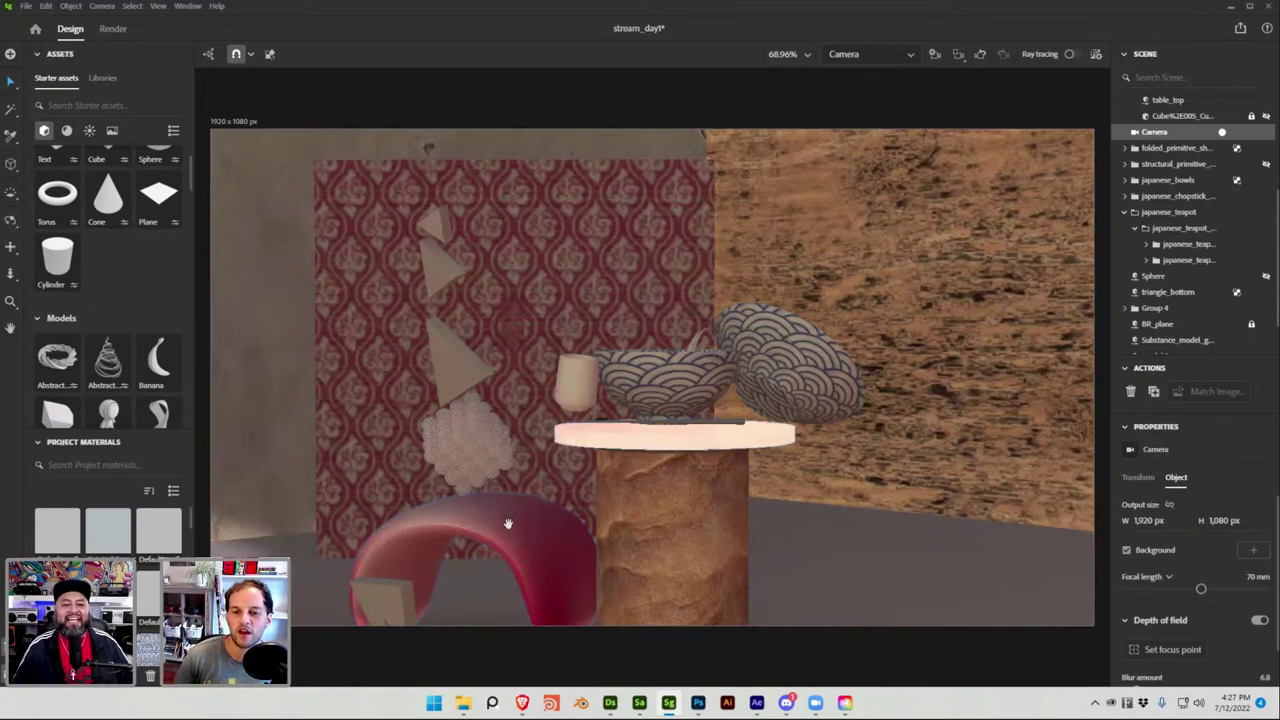
{"action": "left_click", "coordinate": [610, 703]}
{"action": "mouse_move", "coordinate": [705, 709]}
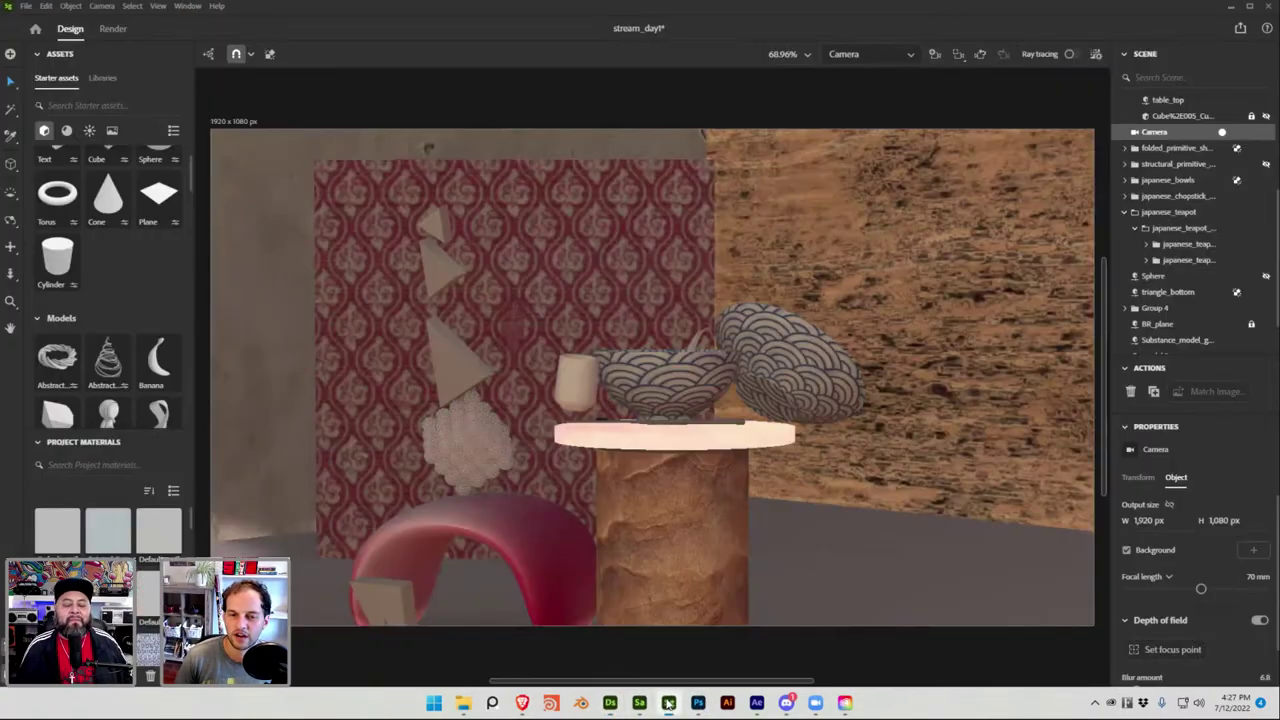
{"action": "left_click", "coordinate": [669, 703]}
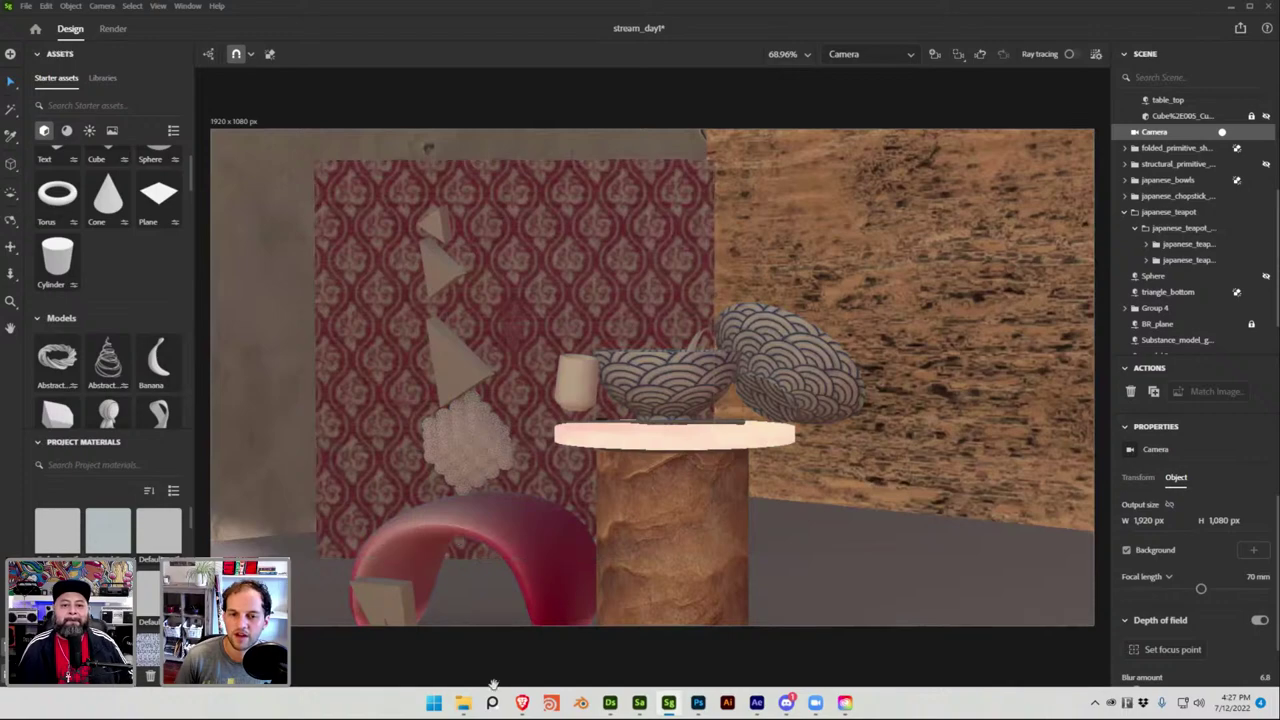
Switch to the Brave browser and look through the Wikipedia Risograph article and the Imaging Center's Riso Printing page.
{"action": "left_click", "coordinate": [522, 703]}
{"action": "left_click", "coordinate": [44, 8]}
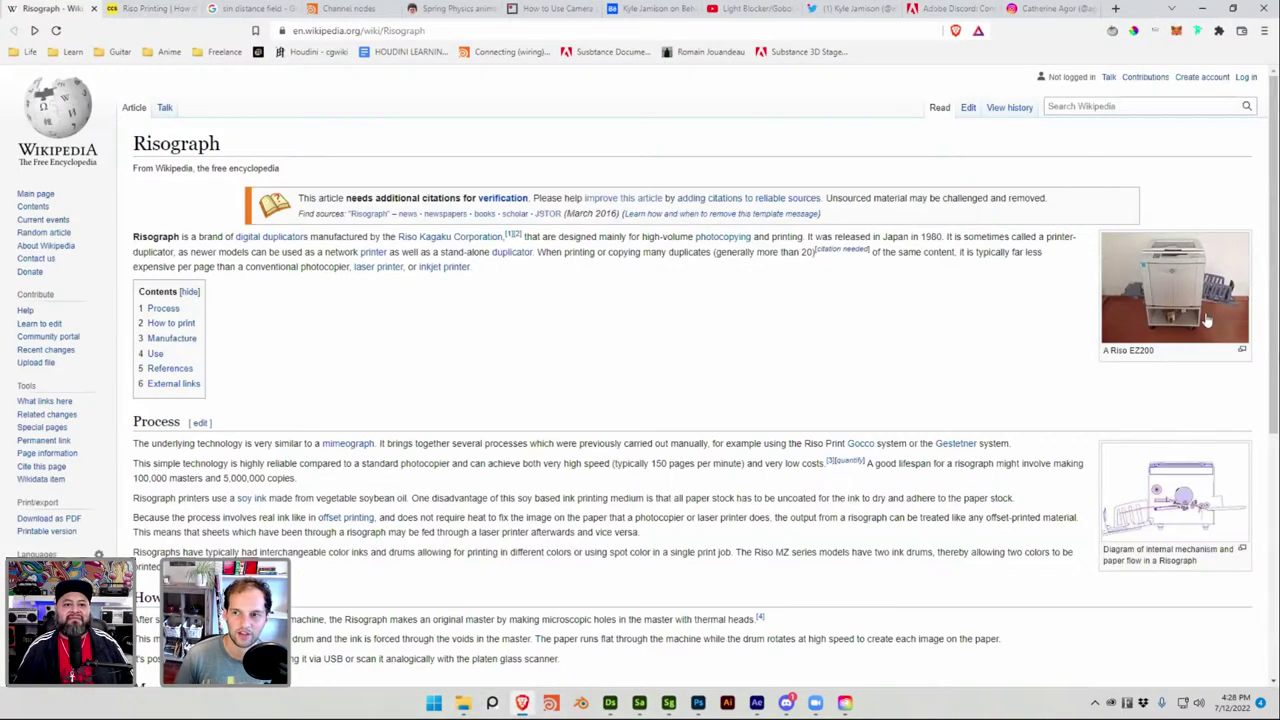
{"action": "scroll", "coordinate": [1042, 336], "scroll_direction": "down", "scroll_amount": 5}
{"action": "left_click", "coordinate": [158, 10]}
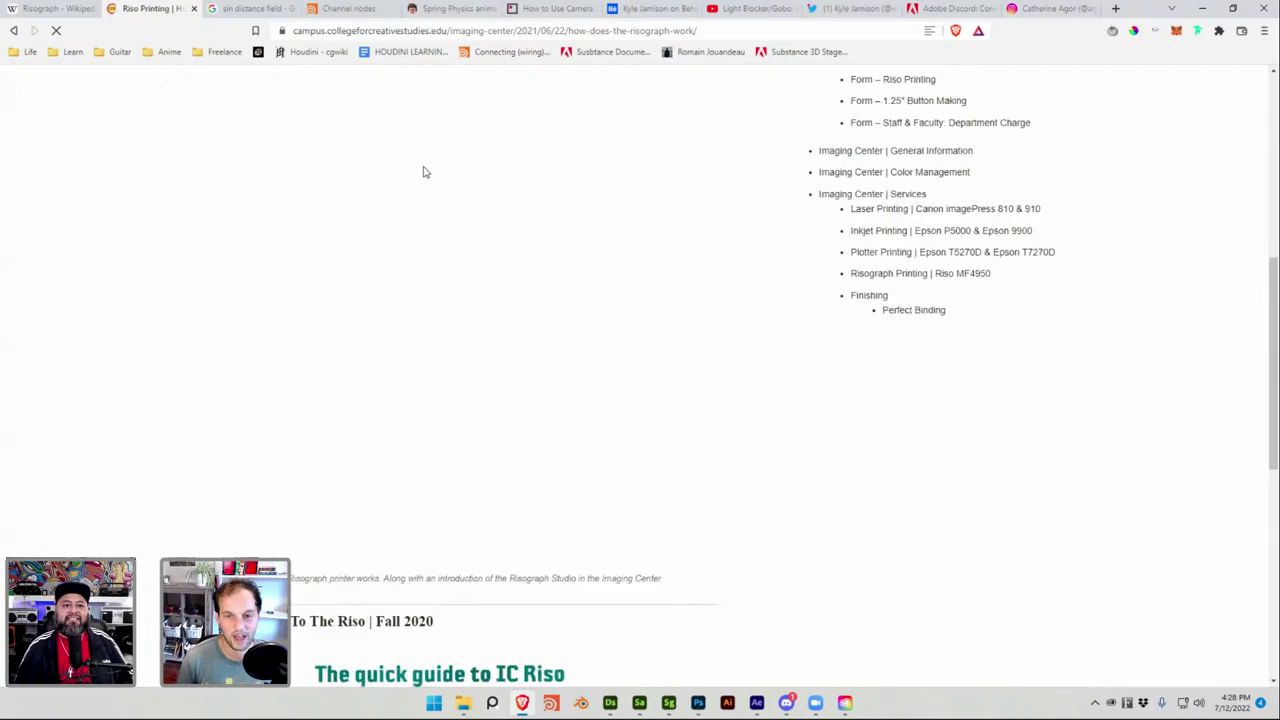
{"action": "scroll", "coordinate": [484, 280], "scroll_direction": "down", "scroll_amount": 4}
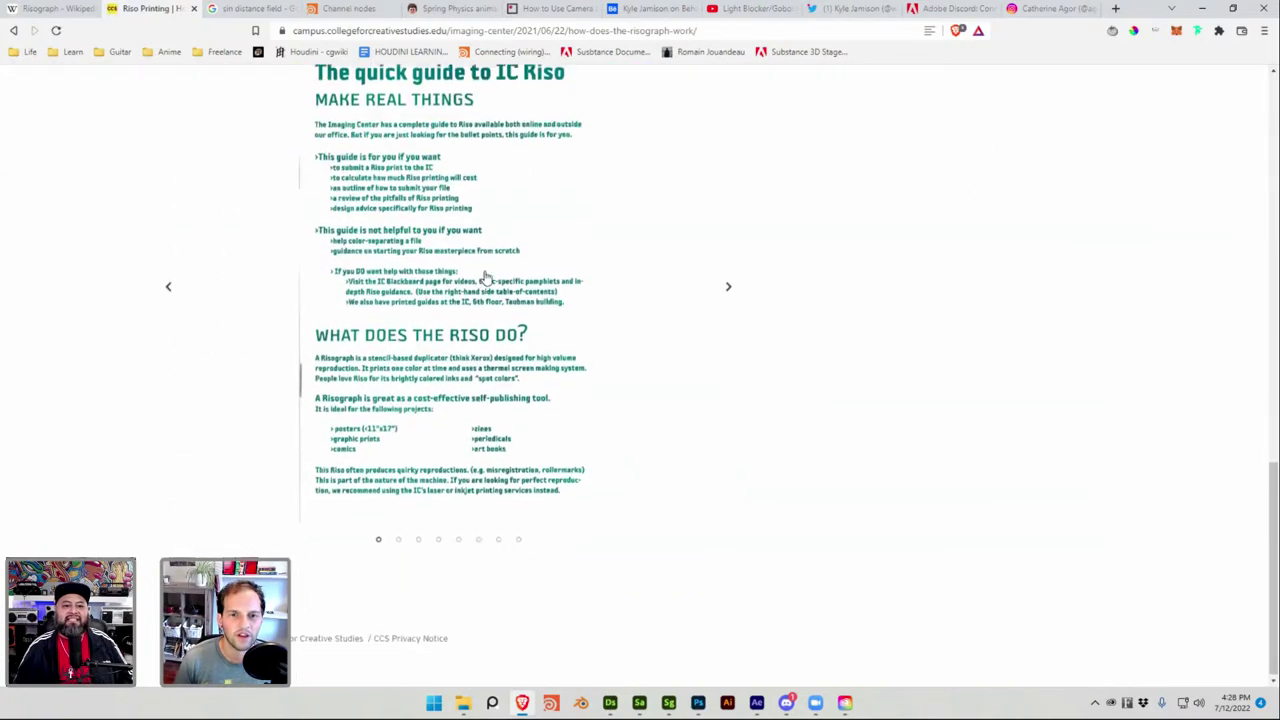
{"action": "scroll", "coordinate": [484, 280], "scroll_direction": "up", "scroll_amount": 10}
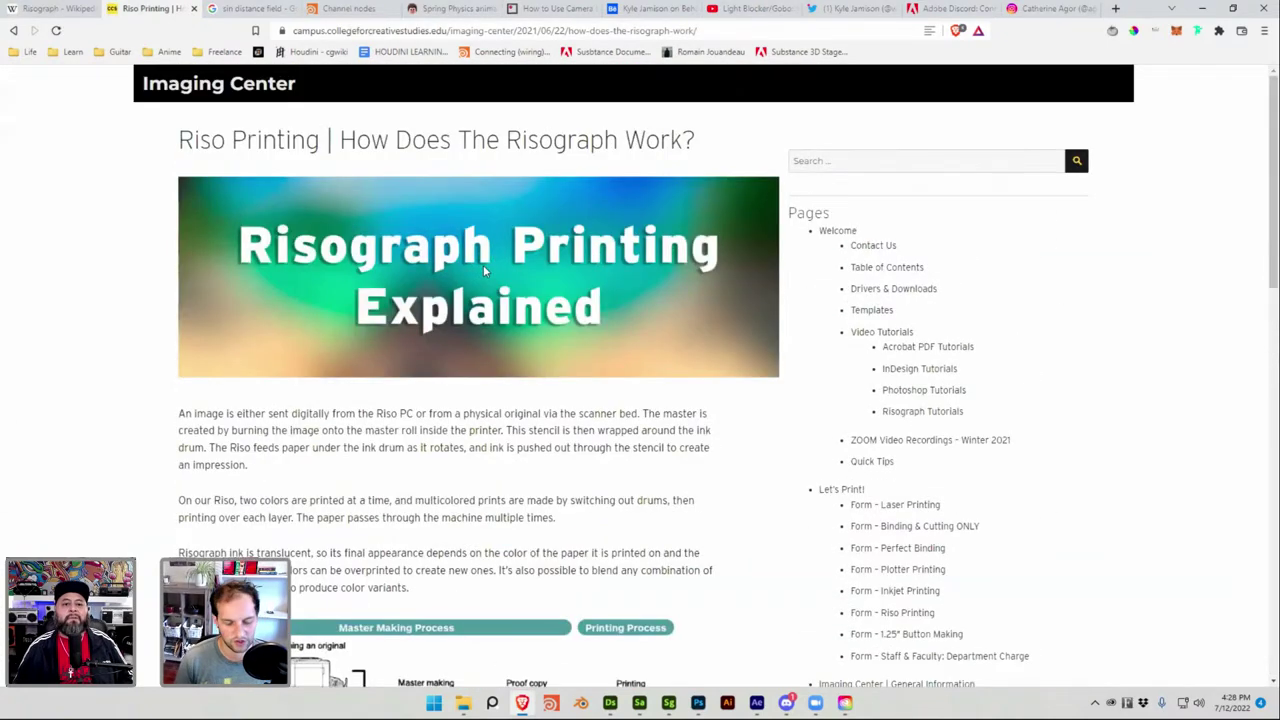
Search Google Images for "risograph" in a new tab and open the Risograph Brush and Texture Kit for Photoshop image.
{"action": "key", "text": "ctrl+t"}
{"action": "type", "text": "risog"}
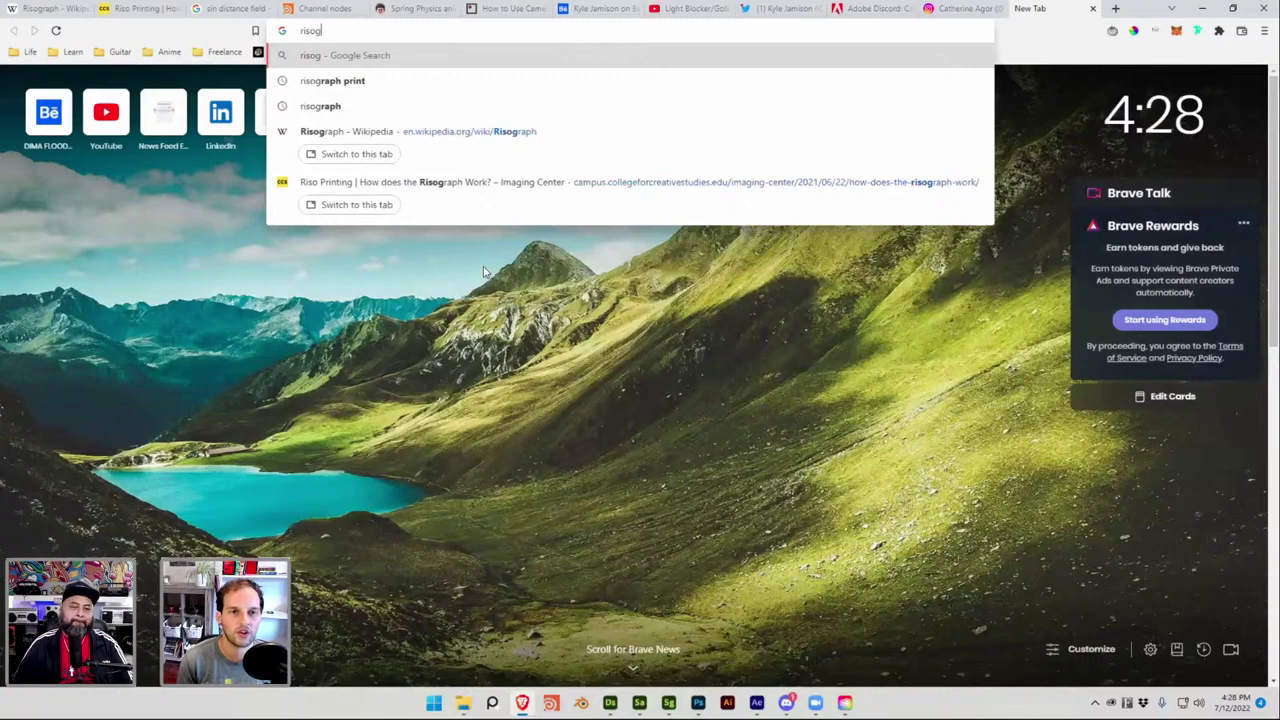
{"action": "type", "text": "raph"}
{"action": "key", "text": "Return"}
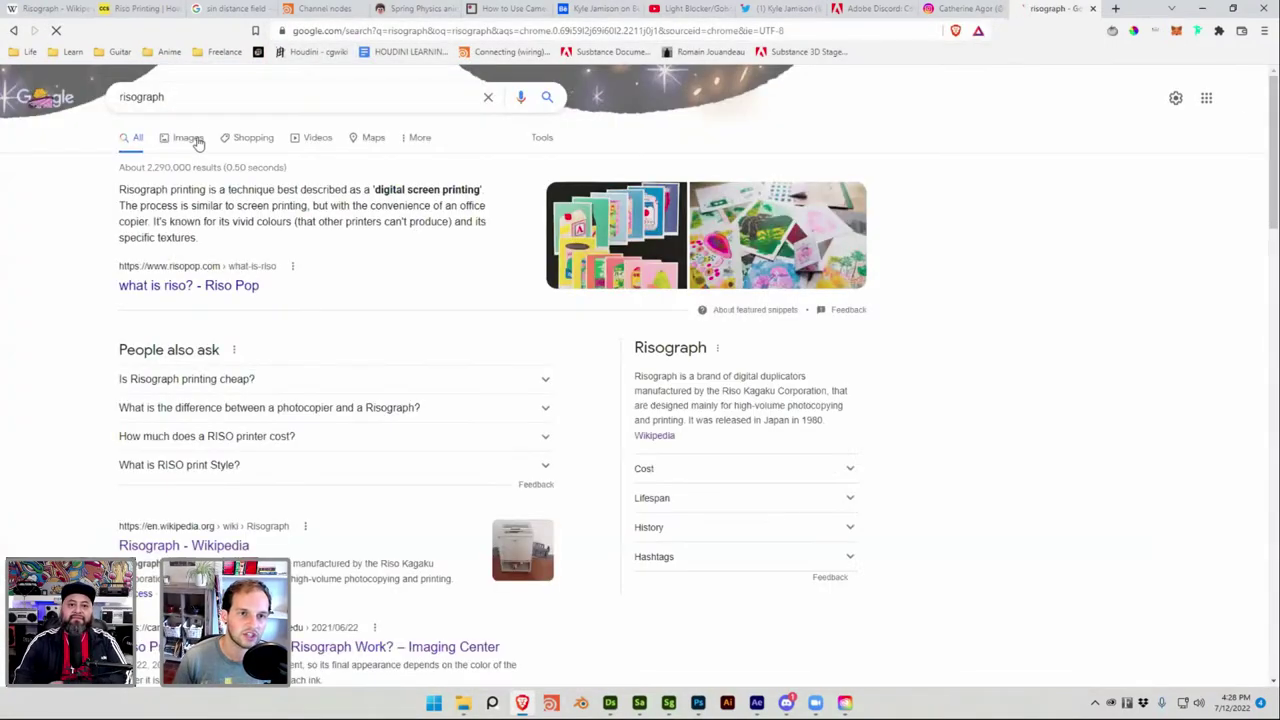
{"action": "left_click", "coordinate": [192, 137]}
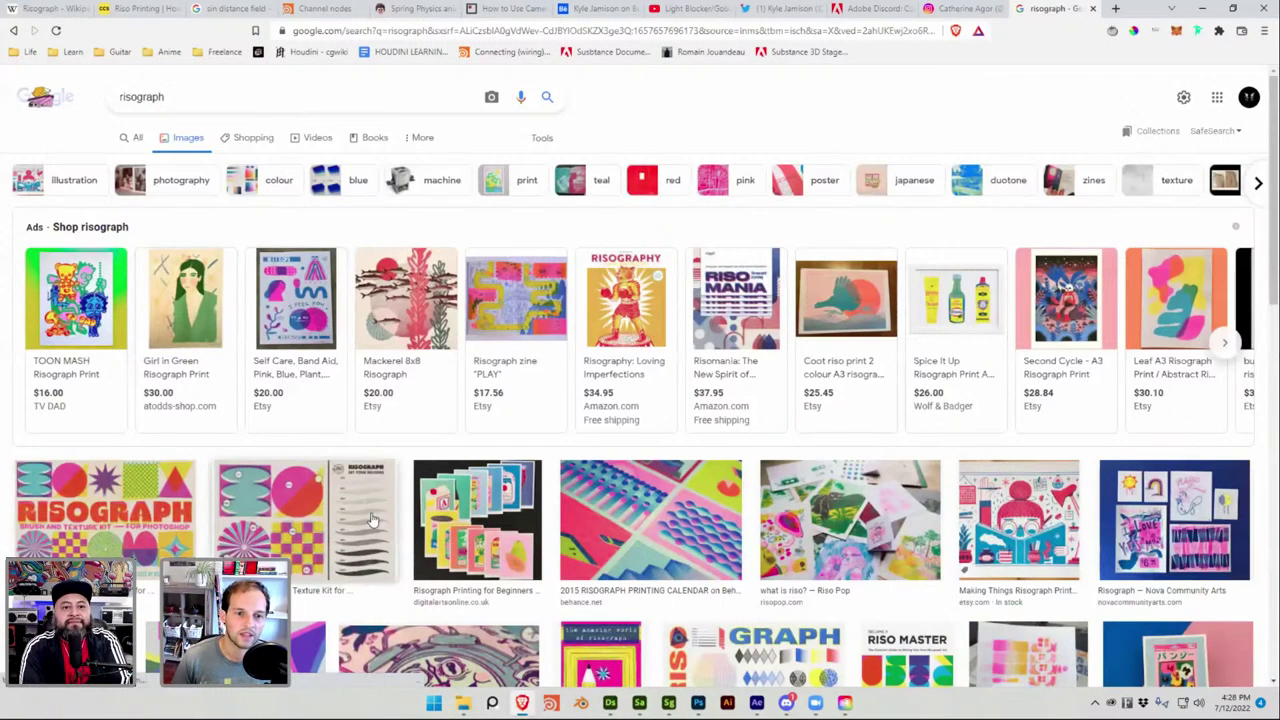
{"action": "left_click", "coordinate": [105, 515]}
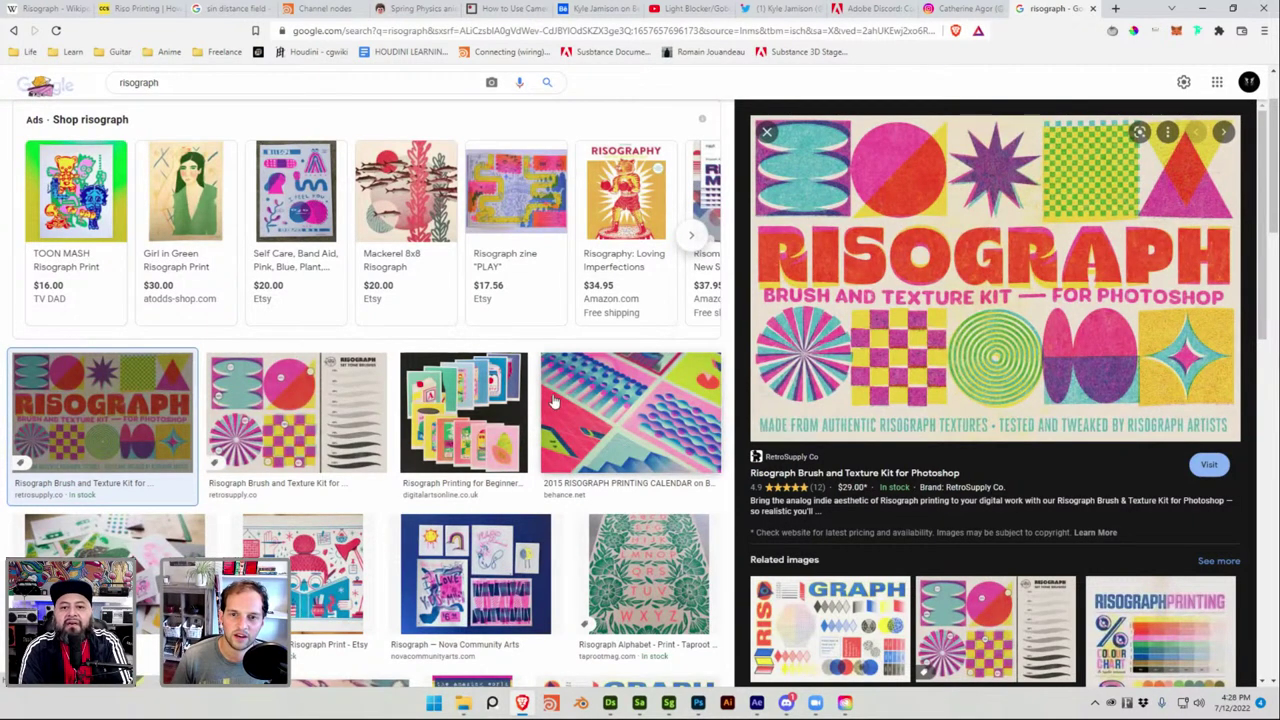
View the 2015 Risograph Printing Calendar image and the related Libreria Risograph Printing Workshop image in the search results.
{"action": "left_click", "coordinate": [620, 410]}
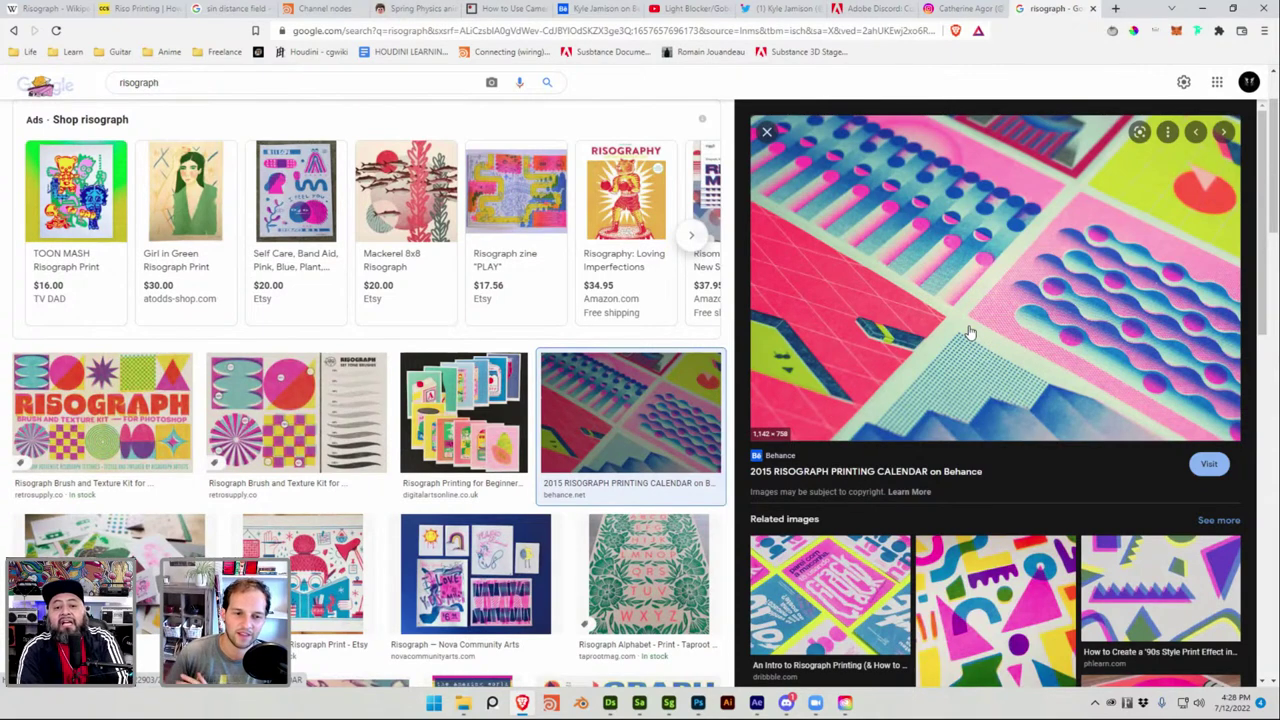
{"action": "left_click", "coordinate": [1008, 610]}
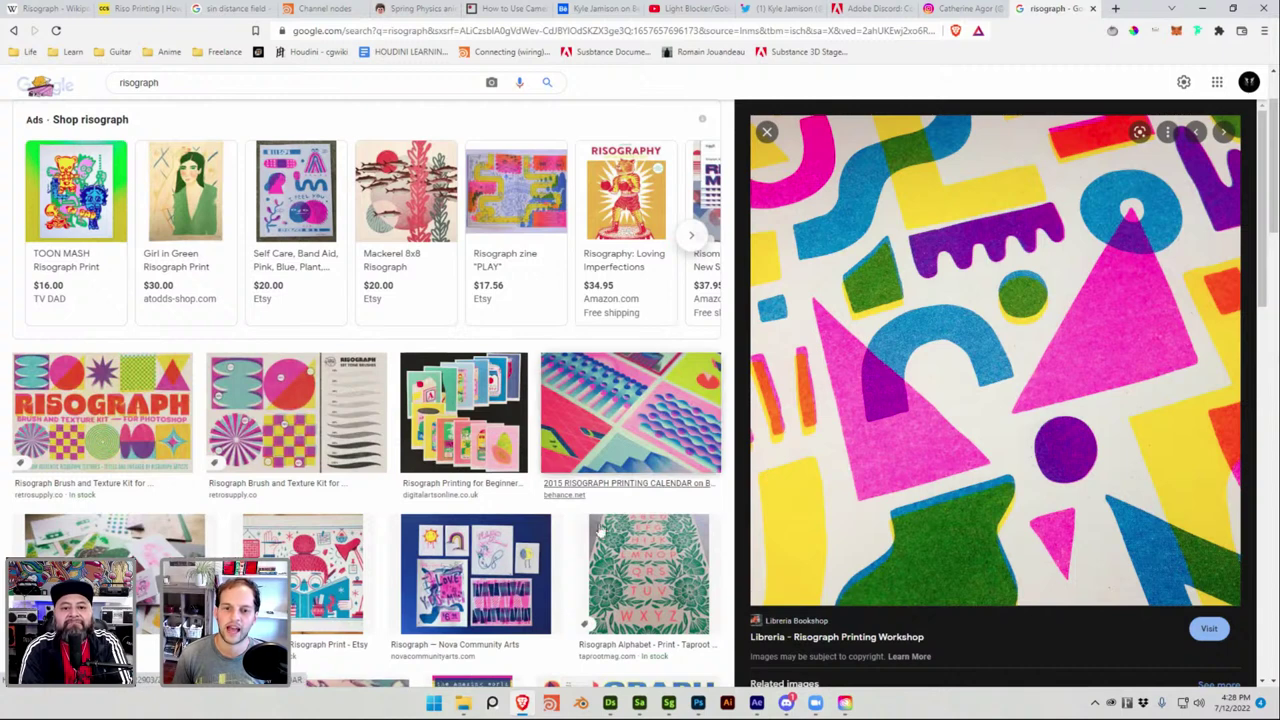
{"action": "scroll", "coordinate": [816, 434], "scroll_direction": "down", "scroll_amount": 1}
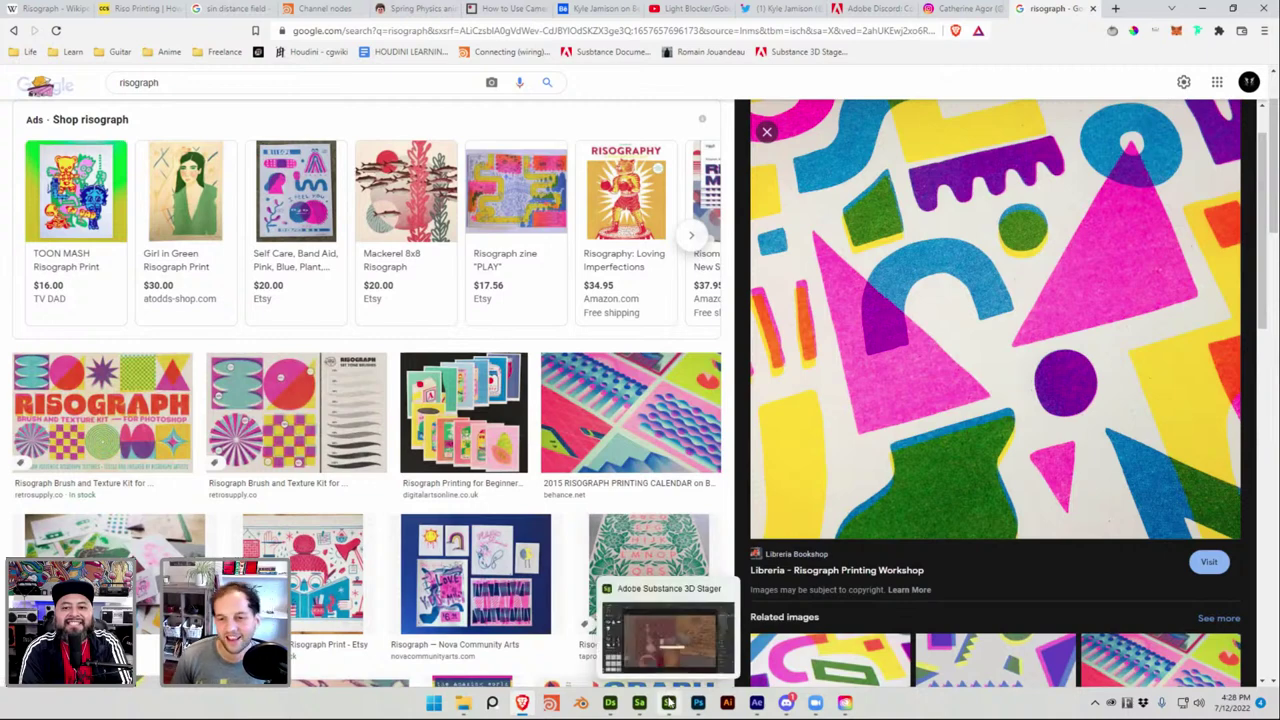
Switch to Photoshop, save stream_day1-Camera.psd, and toggle the Material selection masks layer on and off.
{"action": "left_click", "coordinate": [697, 703]}
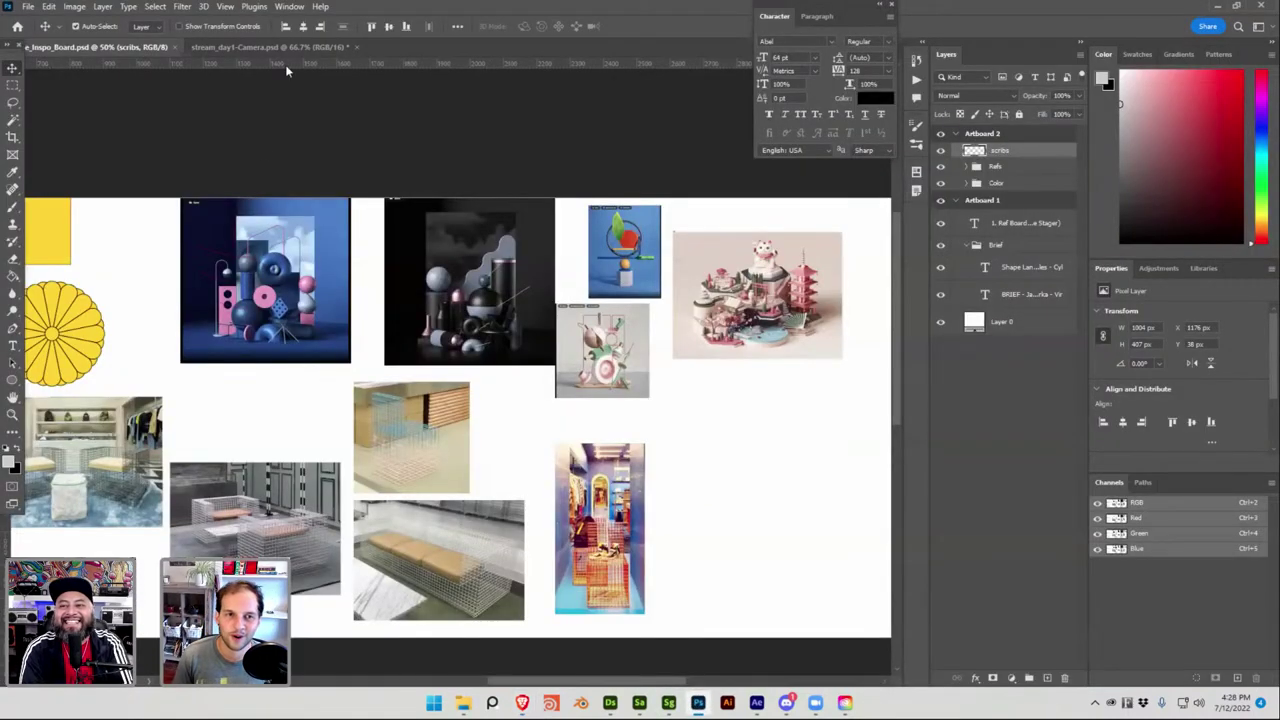
{"action": "left_click", "coordinate": [270, 47]}
{"action": "key", "text": "ctrl+s"}
{"action": "left_click", "coordinate": [940, 152]}
{"action": "left_click", "coordinate": [941, 154]}
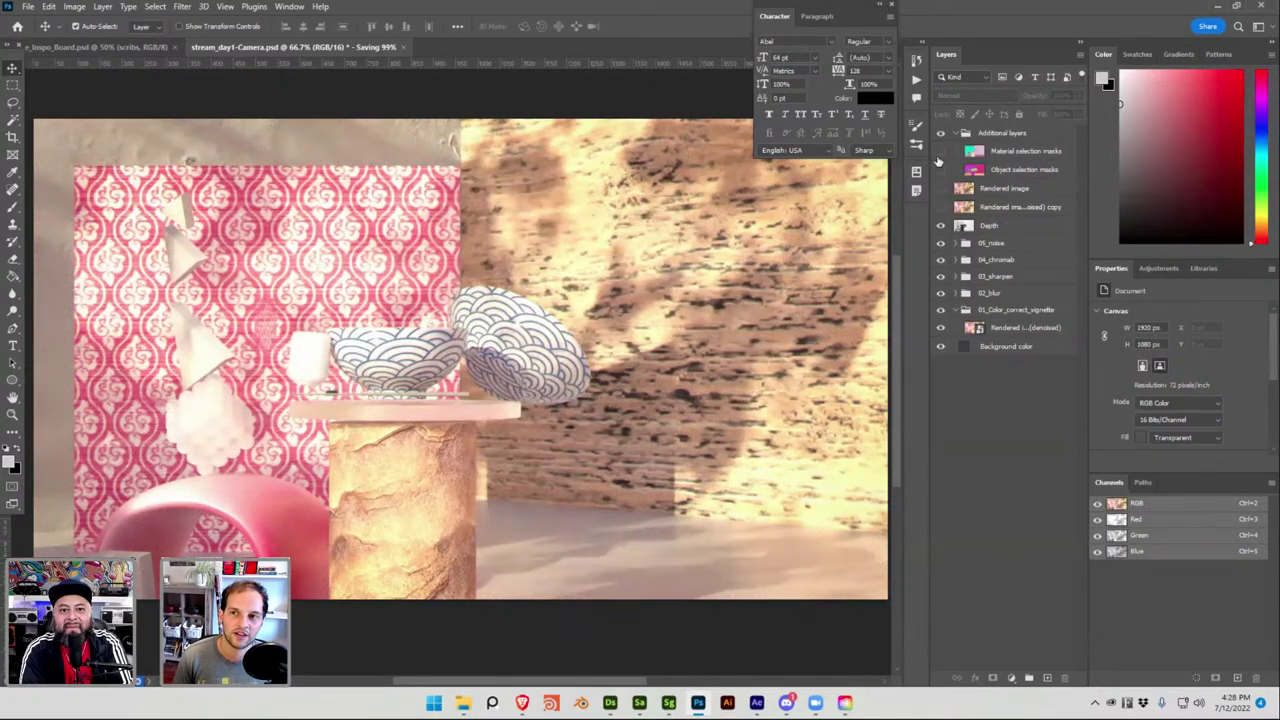
Show the Object selection masks layer and select the yellow arch's colour region with the Magic Wand.
{"action": "left_click", "coordinate": [940, 170]}
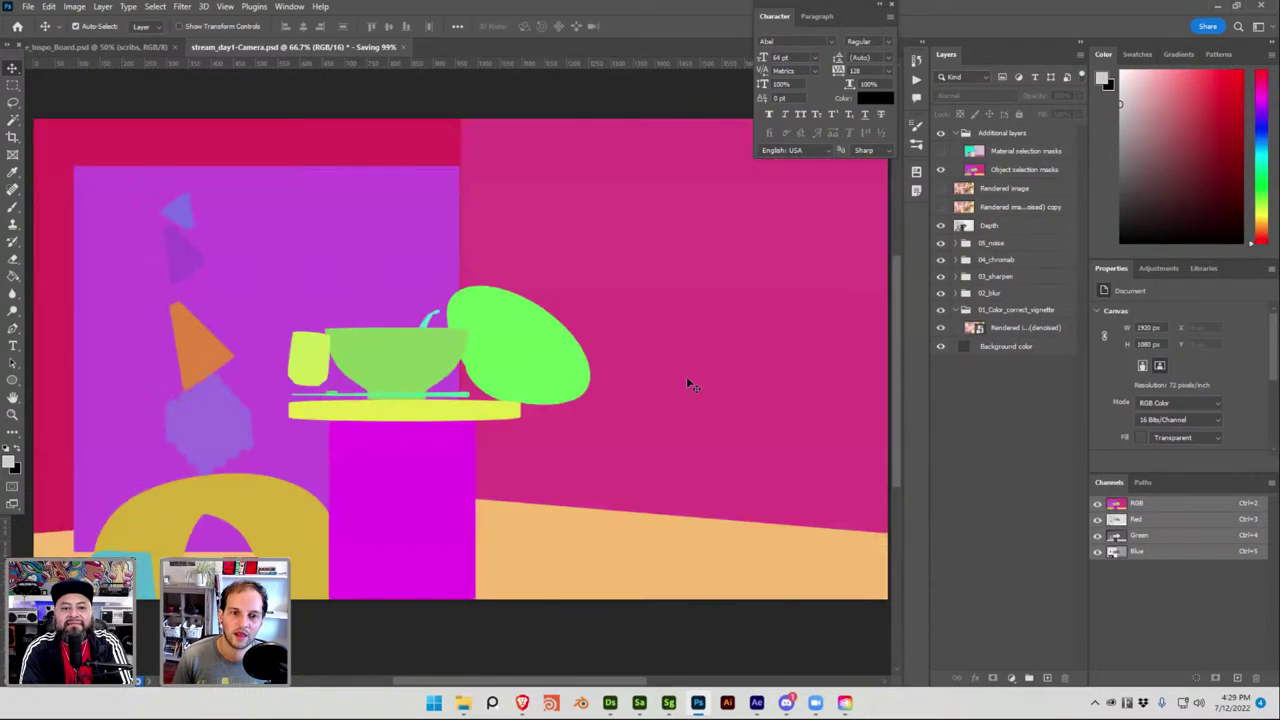
{"action": "key", "text": "w"}
{"action": "left_click", "coordinate": [267, 513]}
{"action": "key", "text": "Return"}
{"action": "left_click", "coordinate": [270, 518], "text": "ctrl"}
{"action": "left_click", "coordinate": [270, 522]}
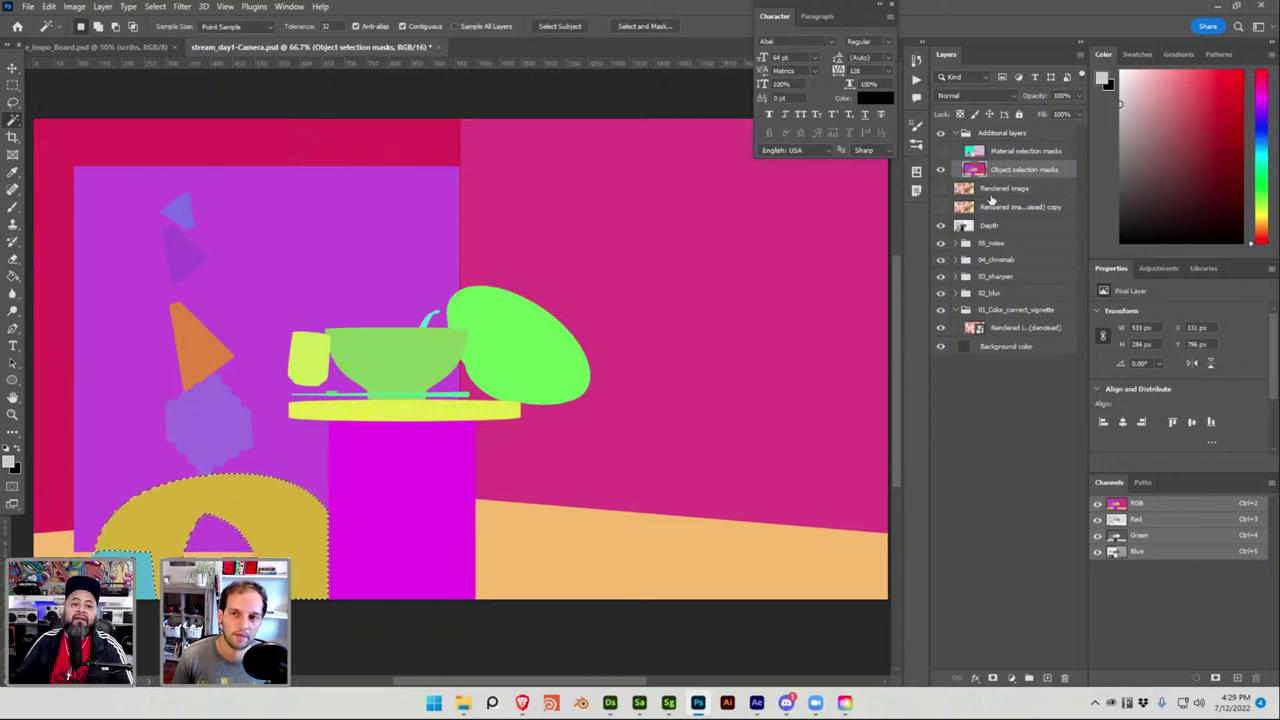
Switch to Creative Cloud Desktop and browse Stock & Marketplace from the Featured section to Photos.
{"action": "left_click", "coordinate": [1111, 704]}
{"action": "left_click", "coordinate": [191, 151]}
{"action": "left_click", "coordinate": [345, 152]}
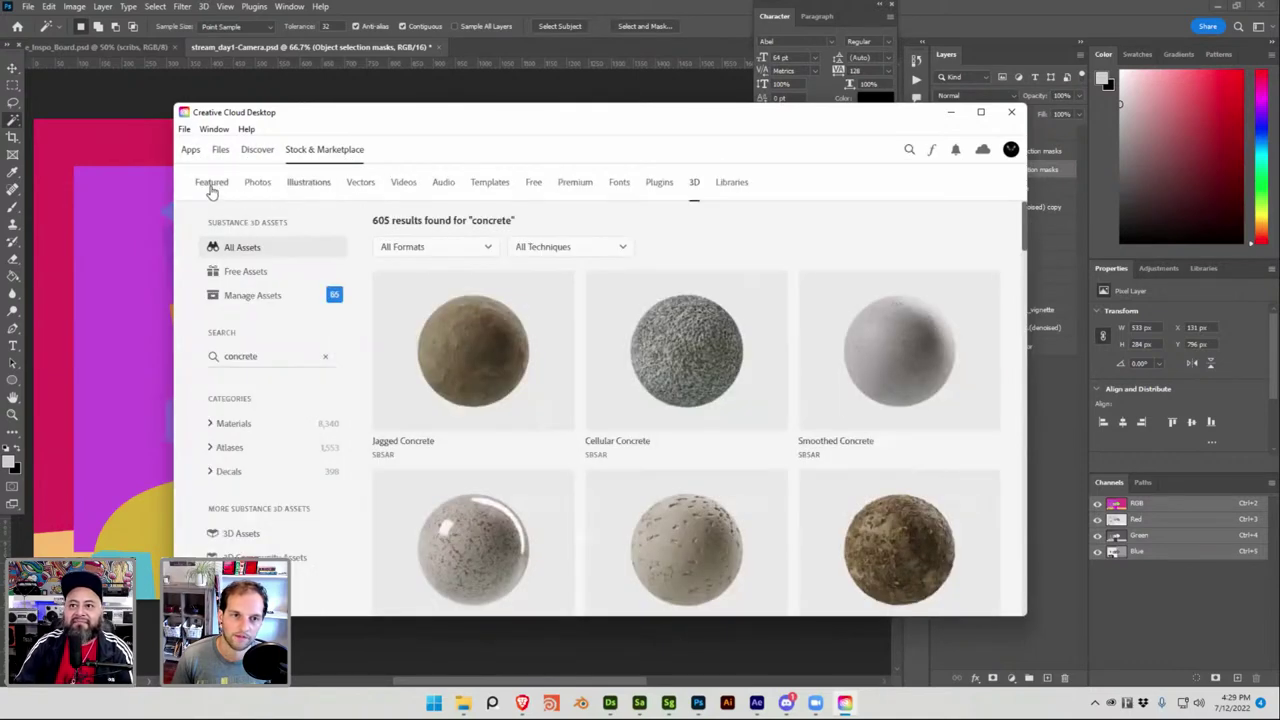
{"action": "left_click", "coordinate": [211, 185]}
{"action": "left_click", "coordinate": [372, 323]}
{"action": "left_click", "coordinate": [376, 345]}
{"action": "left_click", "coordinate": [257, 183]}
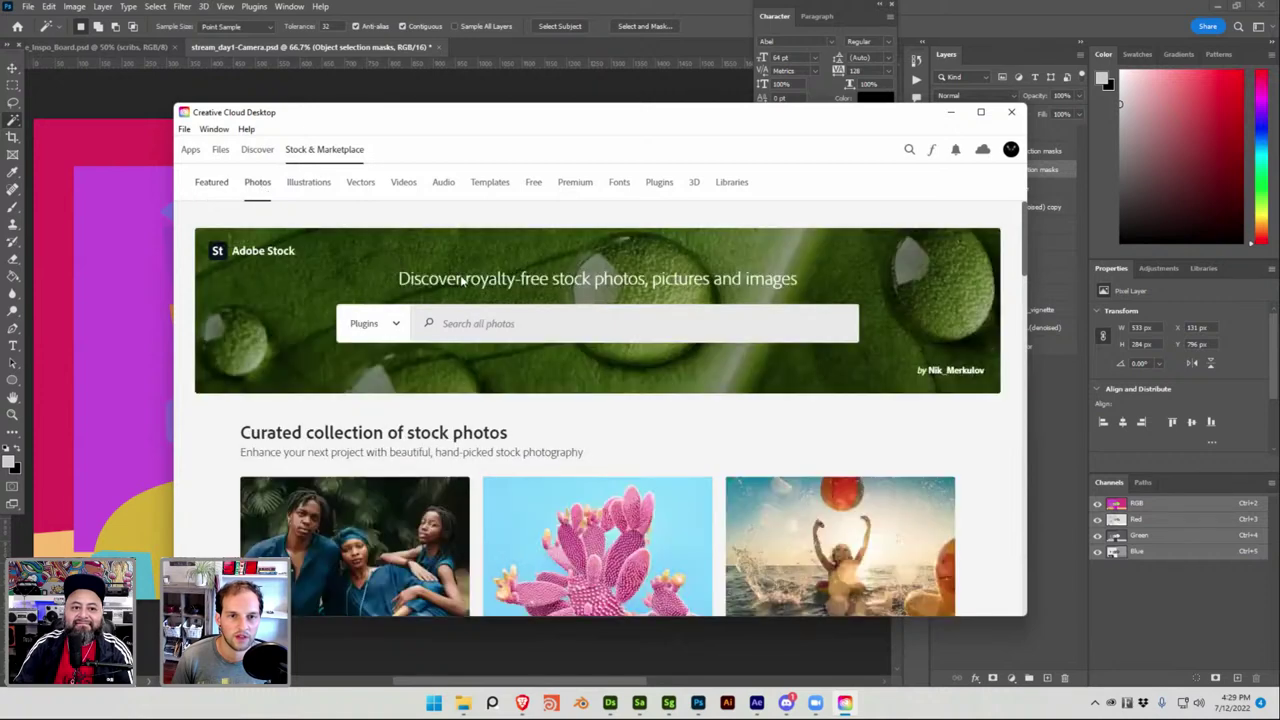
Search Adobe Stock photos for "risograph" from Creative Cloud Desktop.
{"action": "left_click", "coordinate": [487, 322]}
{"action": "left_click", "coordinate": [372, 323]}
{"action": "left_click", "coordinate": [447, 323]}
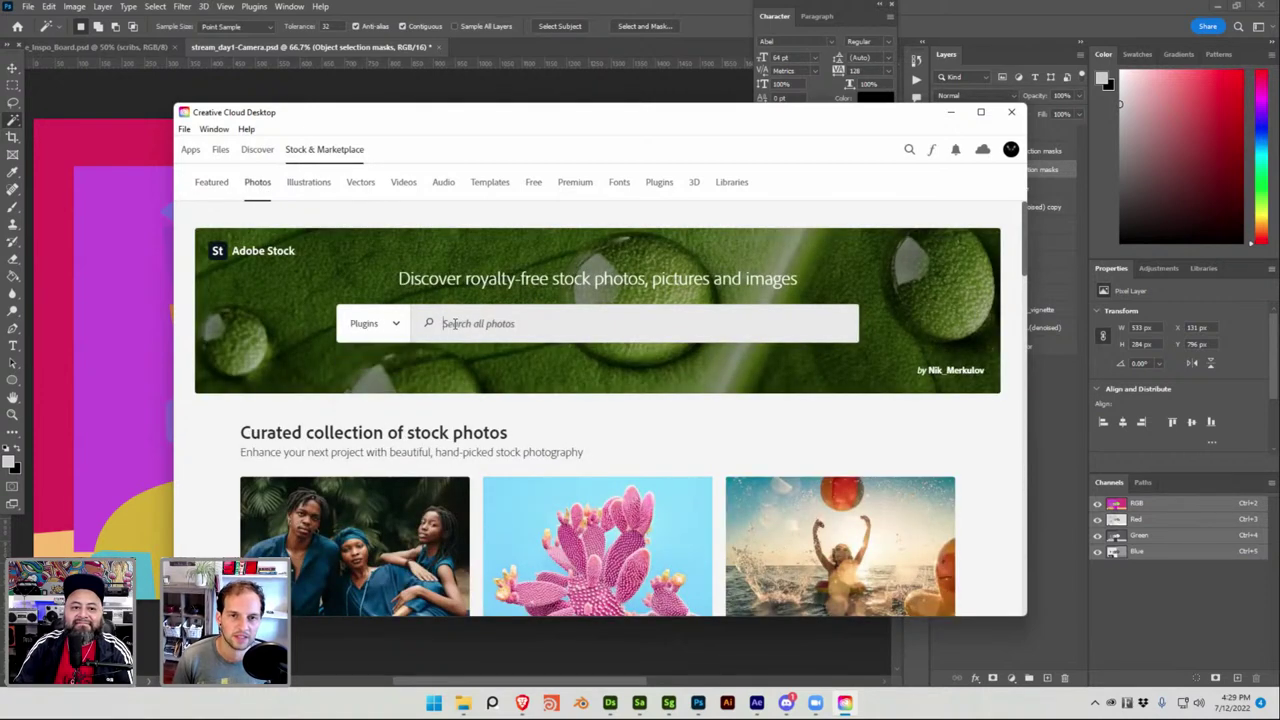
{"action": "type", "text": "risograph"}
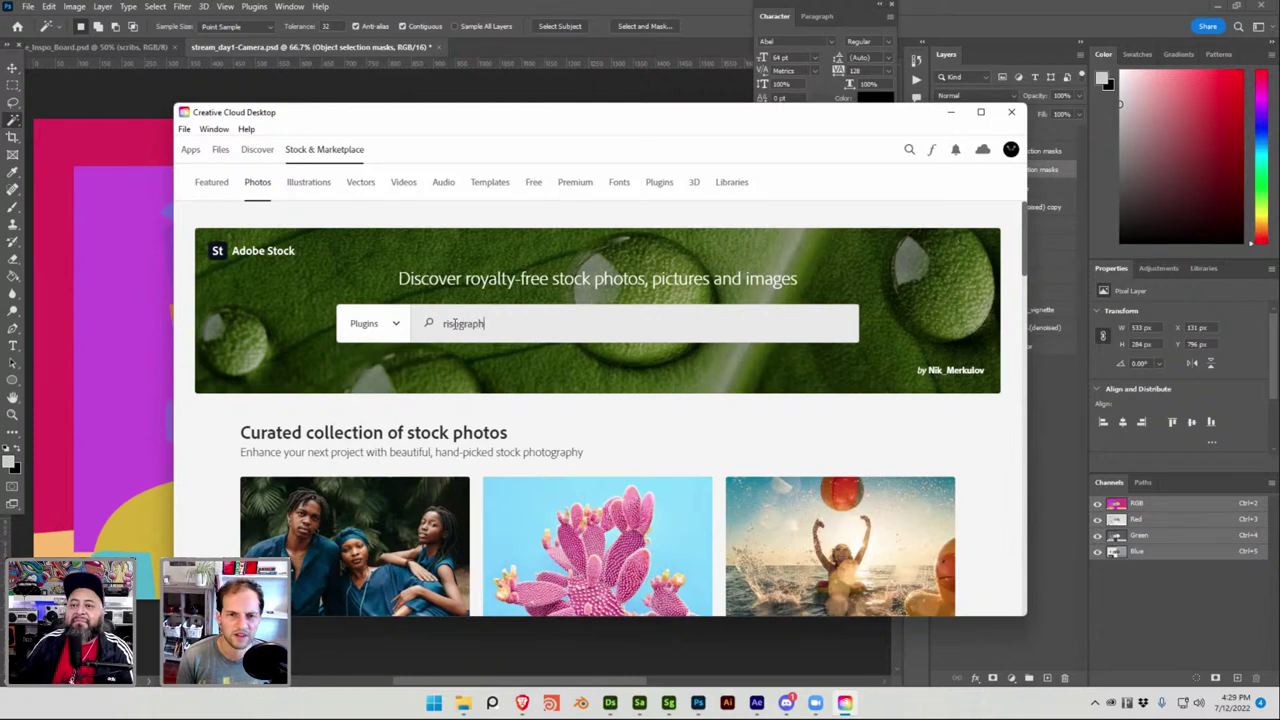
{"action": "key", "text": "Return"}
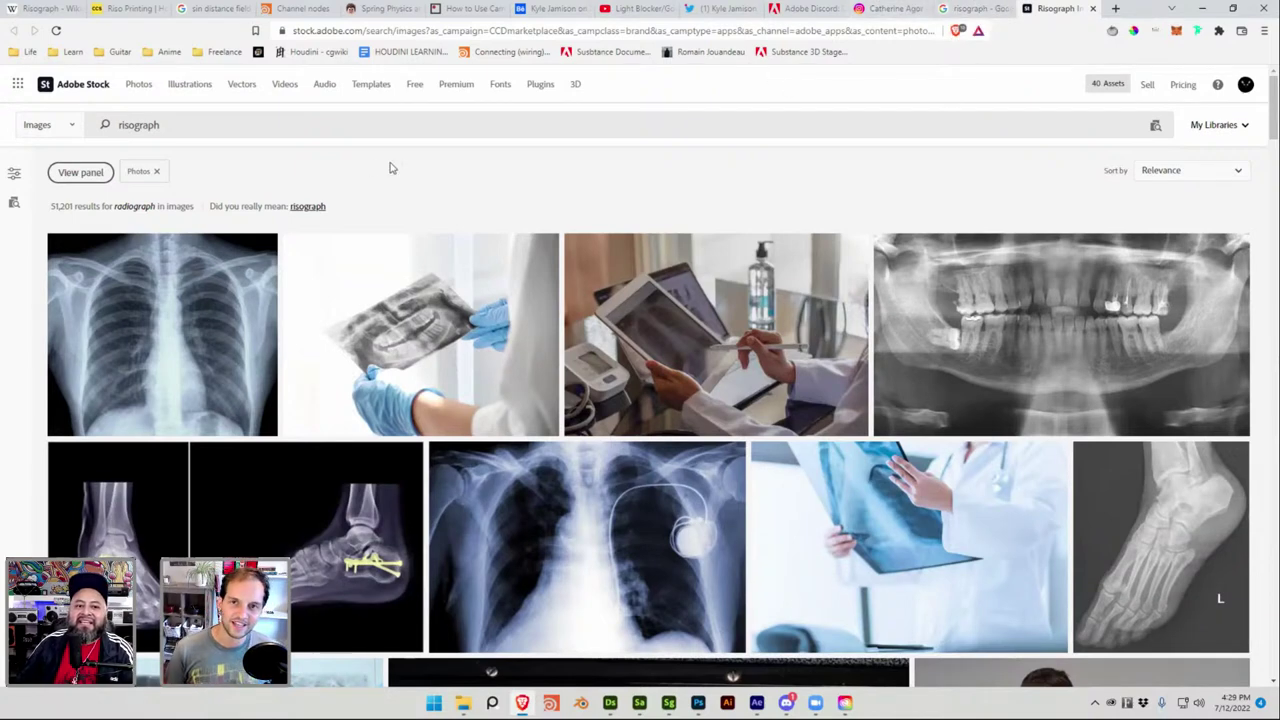
Widen the Adobe Stock risograph search from Images to All and look through the results.
{"action": "left_click", "coordinate": [187, 124]}
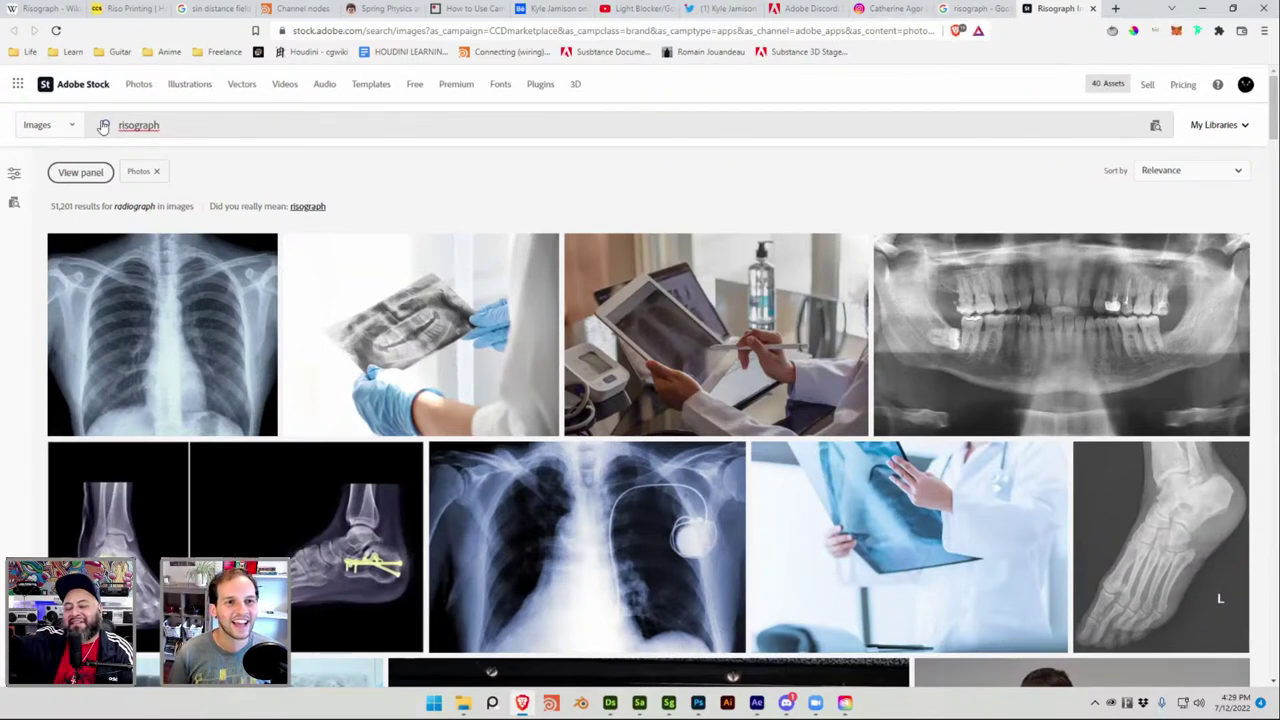
{"action": "left_click", "coordinate": [56, 124]}
{"action": "left_click", "coordinate": [32, 142]}
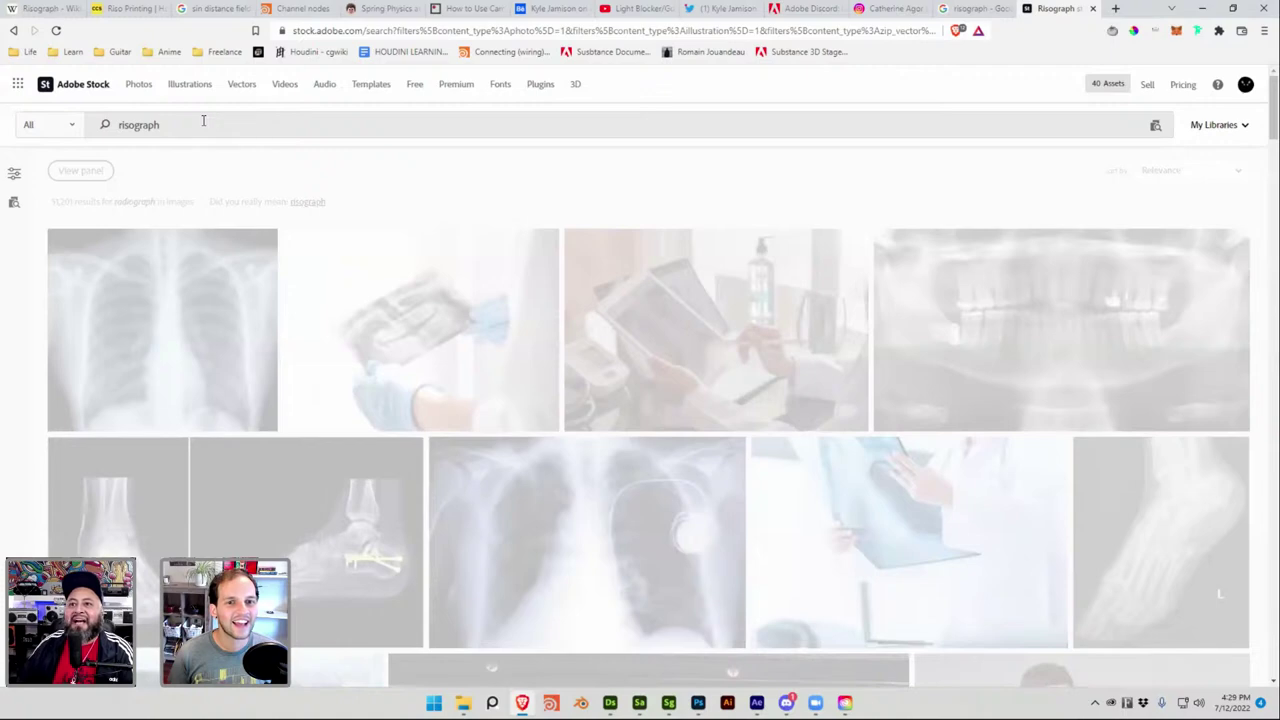
{"action": "scroll", "coordinate": [251, 470], "scroll_direction": "down", "scroll_amount": 1}
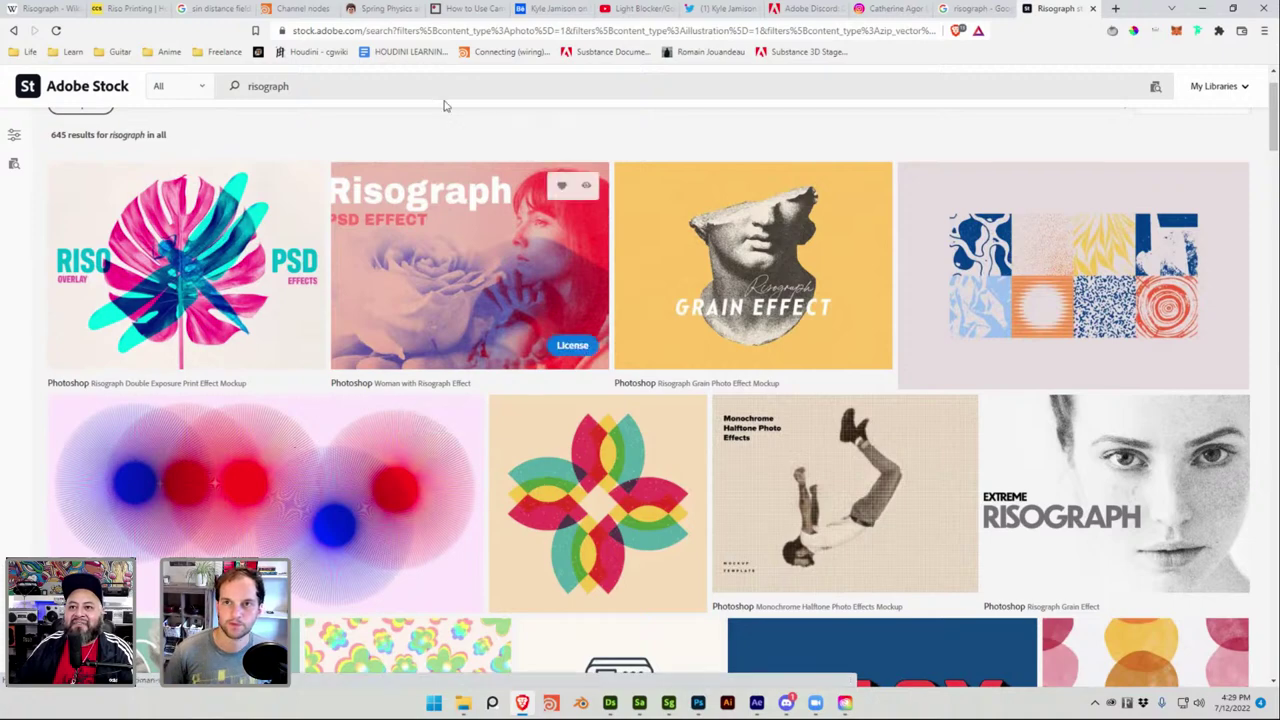
Switch to Substance 3D Stager to view the scene, and go to Designer to save the Japanese_Fabric package.
{"action": "key", "text": "super+Tab"}
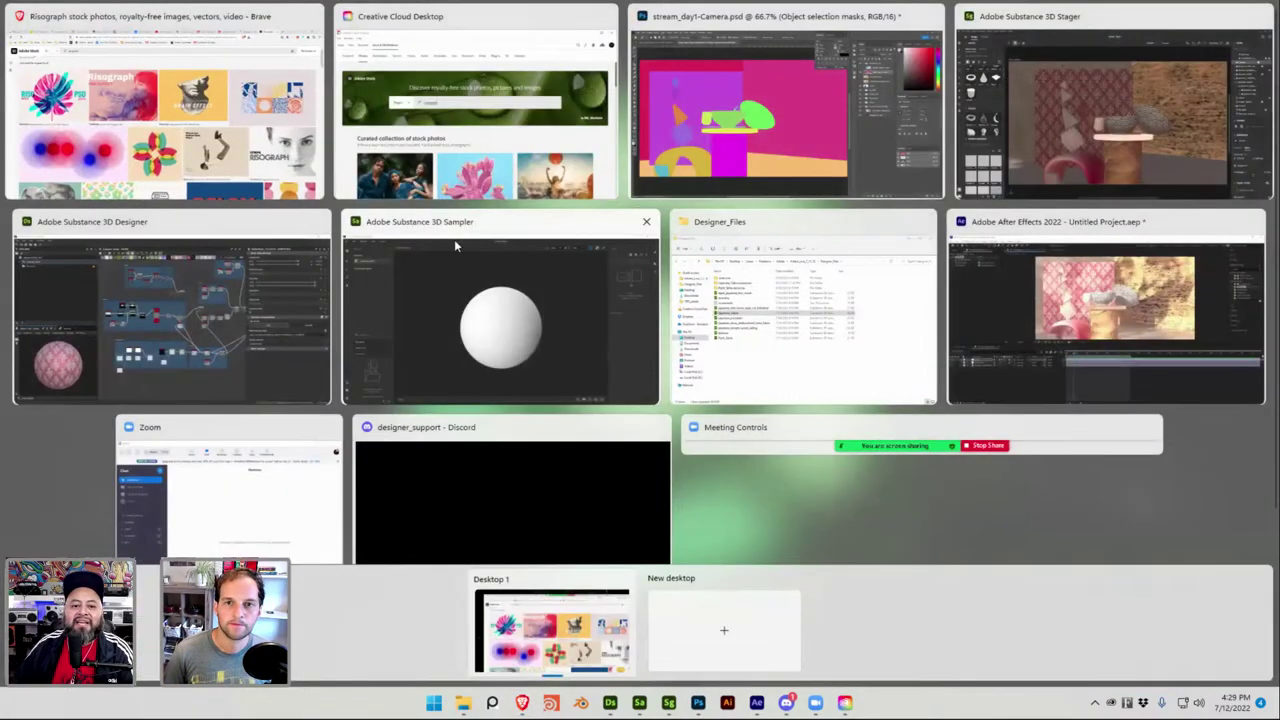
{"action": "left_click", "coordinate": [1098, 113]}
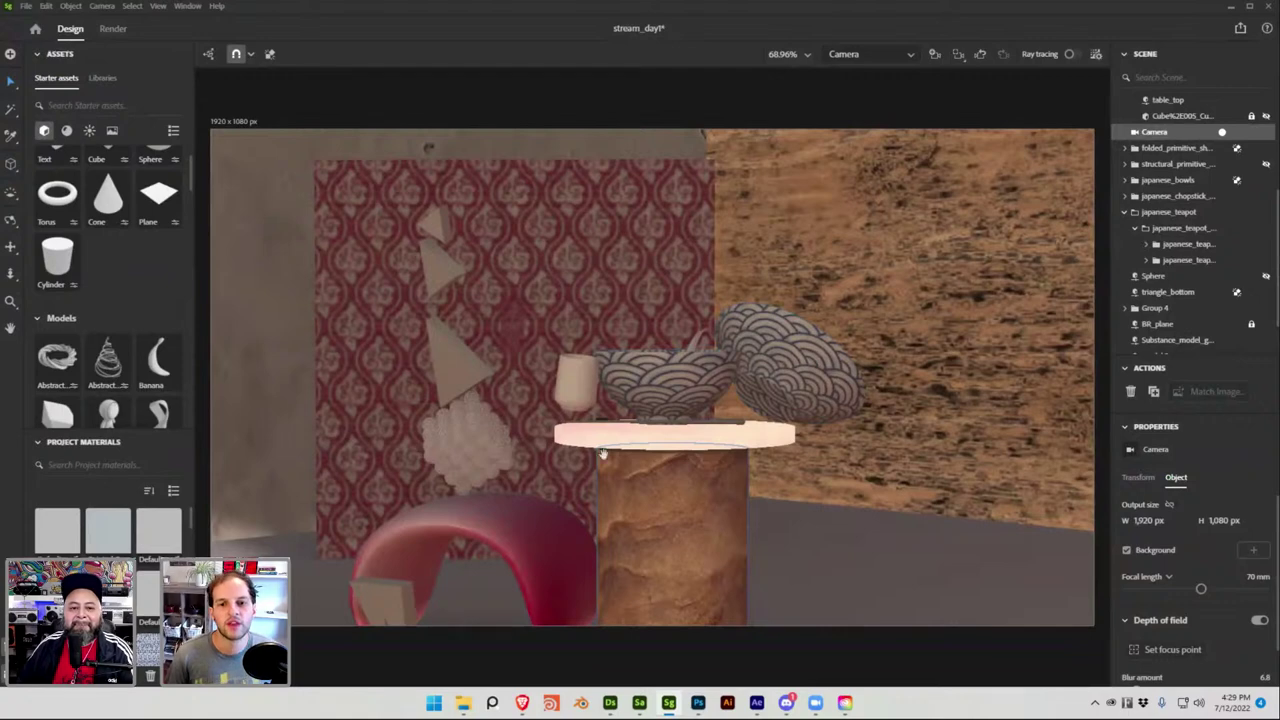
{"action": "left_click", "coordinate": [610, 703]}
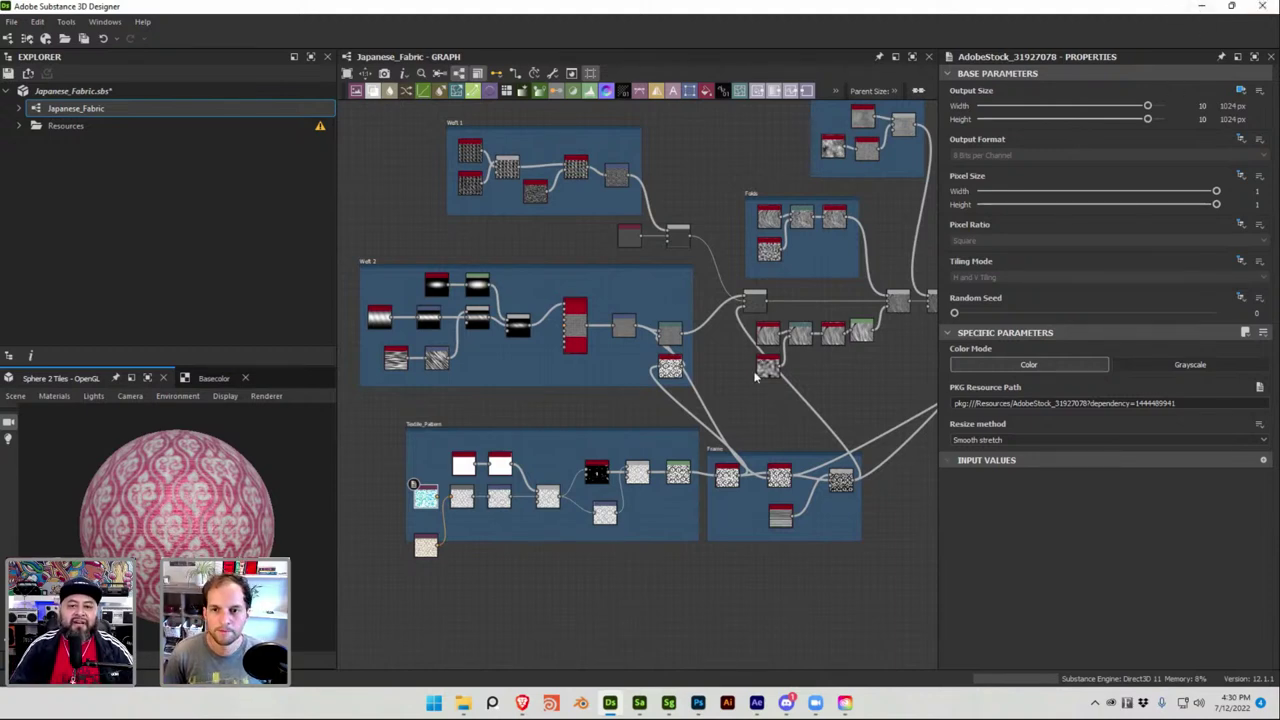
{"action": "key", "text": "ctrl+s"}
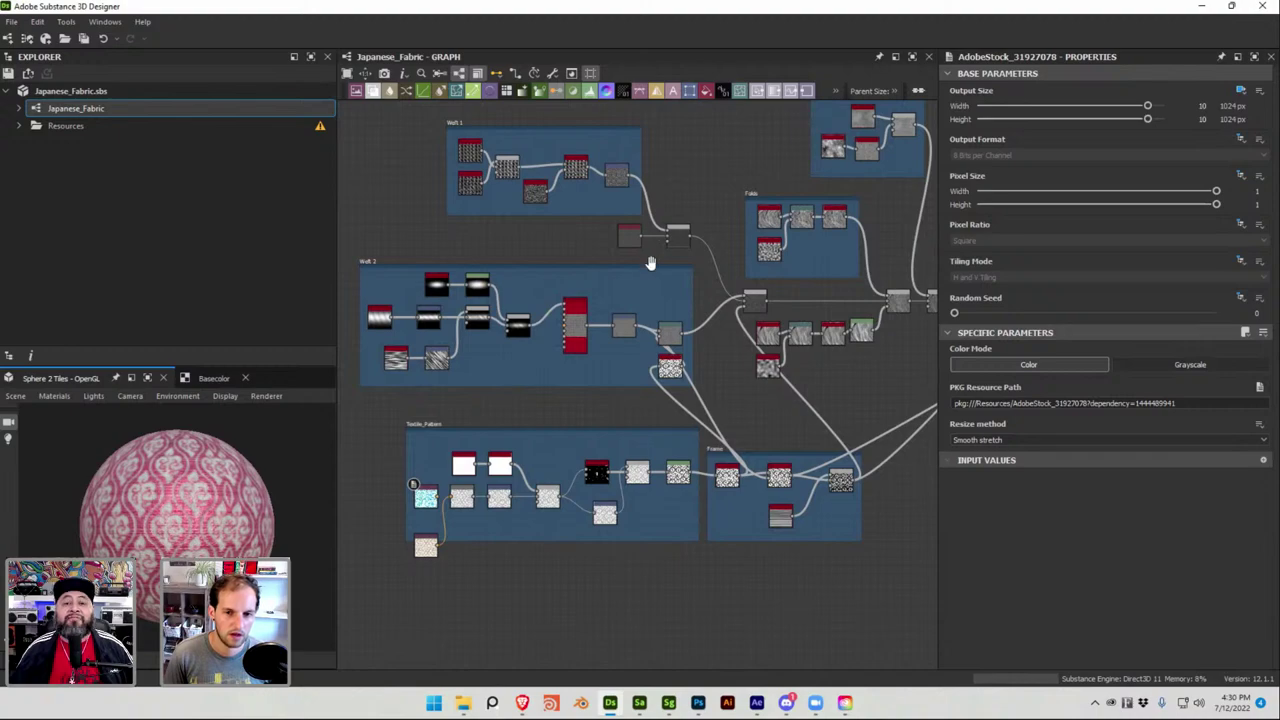
Return to the Brave browser and close the Adobe Stock results and Adobe Discord pages.
{"action": "left_click", "coordinate": [522, 703]}
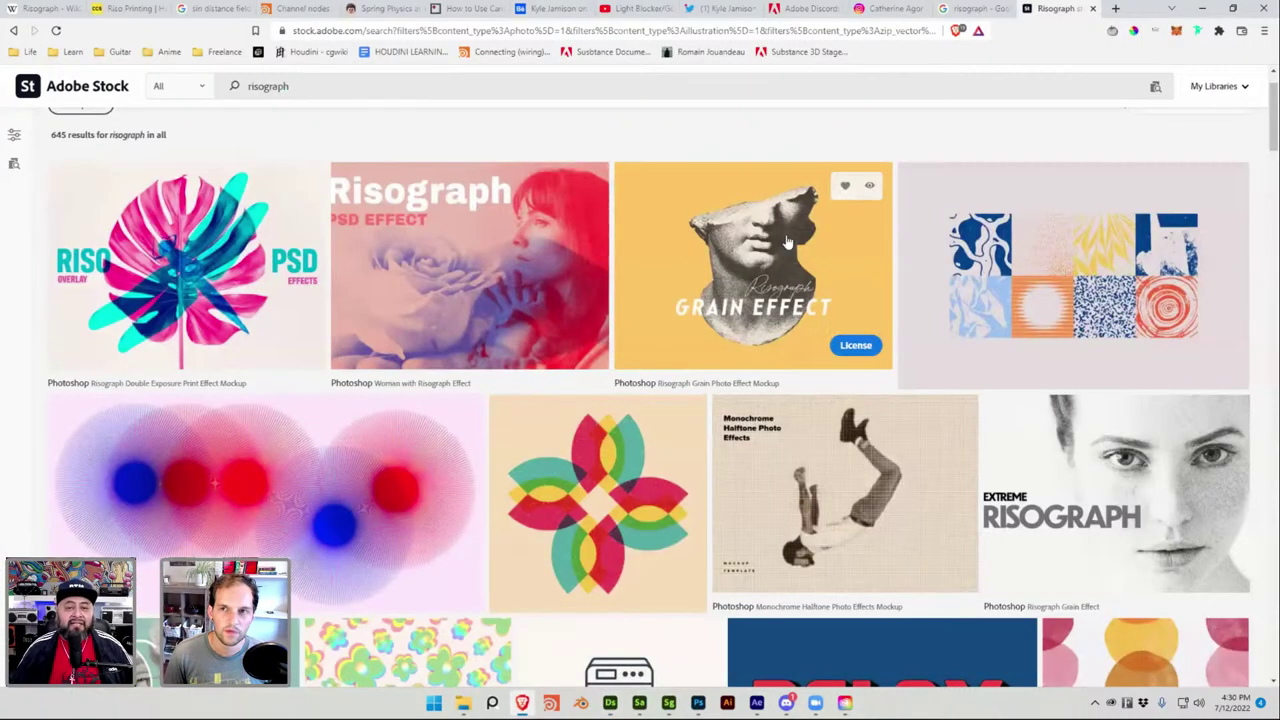
{"action": "key", "text": "ctrl+w"}
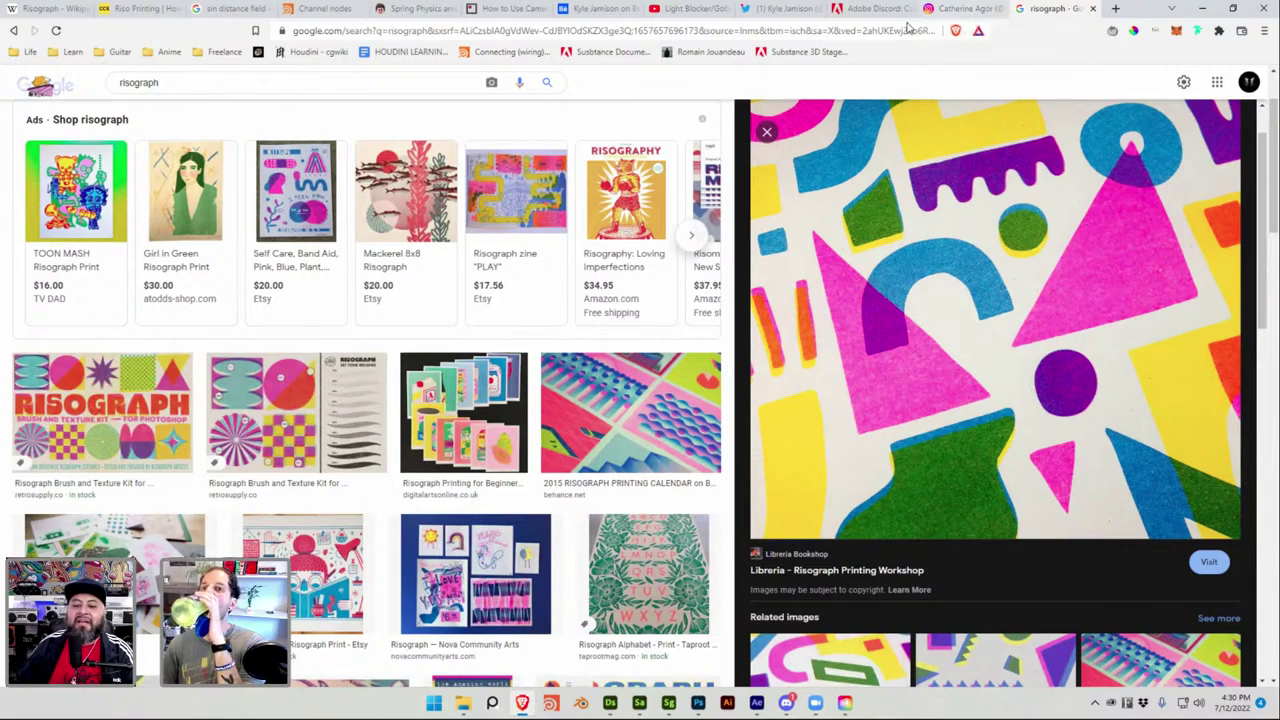
{"action": "left_click", "coordinate": [870, 10]}
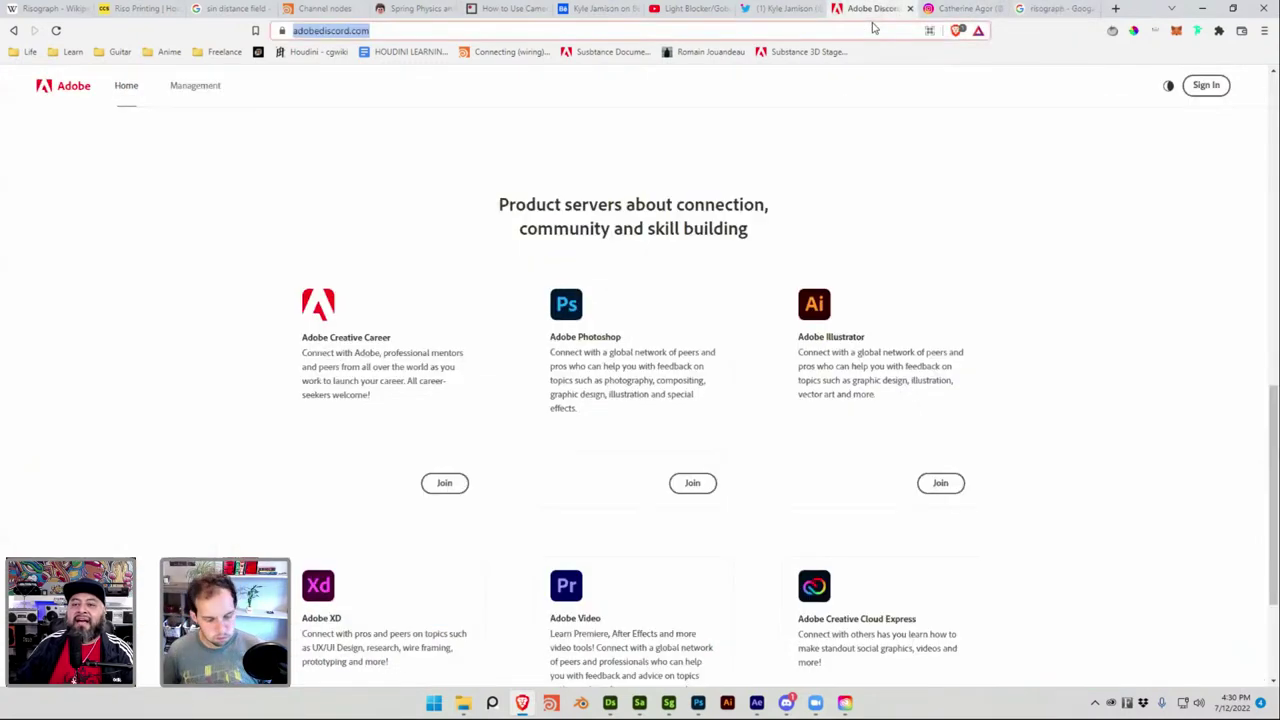
{"action": "key", "text": "ctrl+w"}
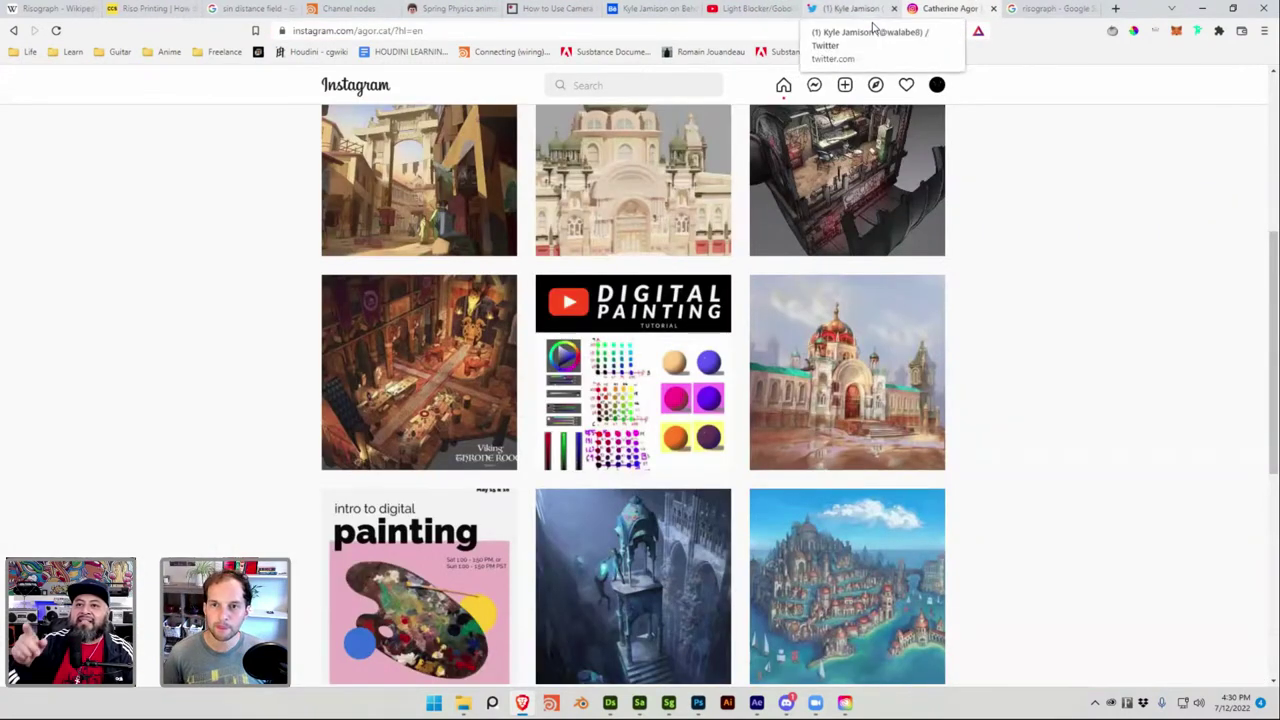
Look through the environment designer's Instagram profile and view the Marketplace, Guangzhou 1860s post.
{"action": "scroll", "coordinate": [1077, 280], "scroll_direction": "up", "scroll_amount": 4}
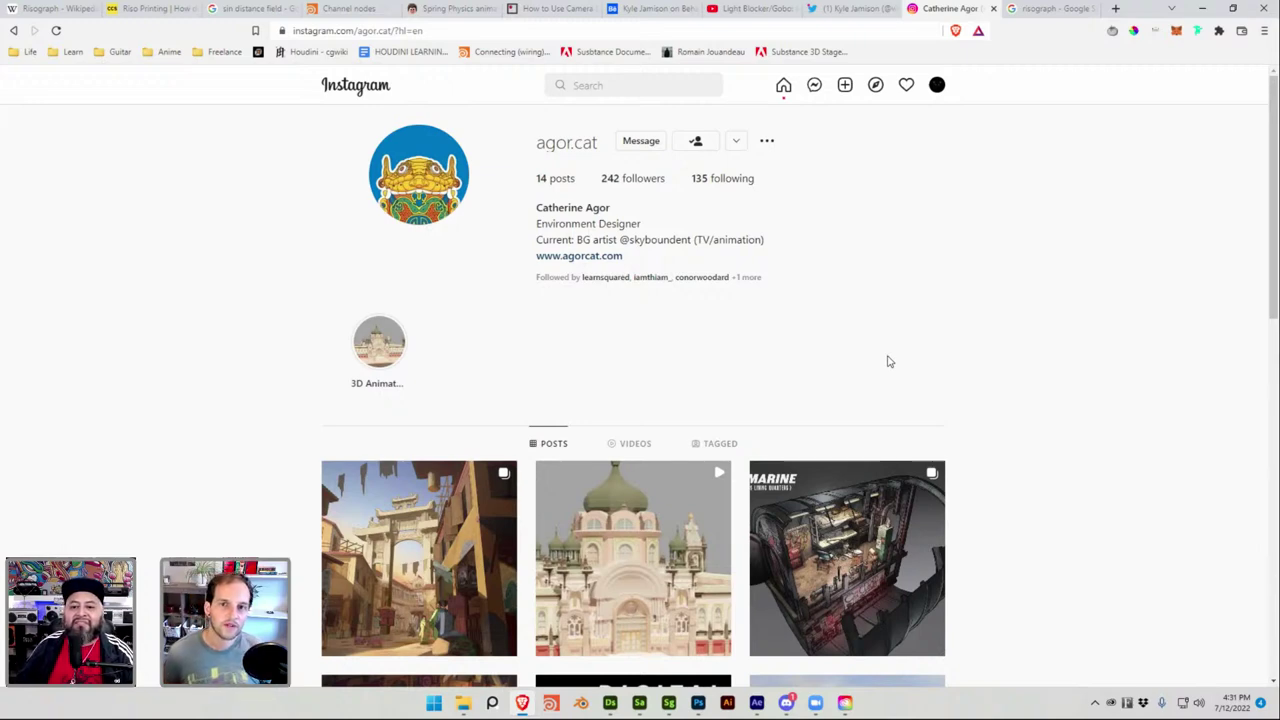
{"action": "scroll", "coordinate": [860, 310], "scroll_direction": "down", "scroll_amount": 2}
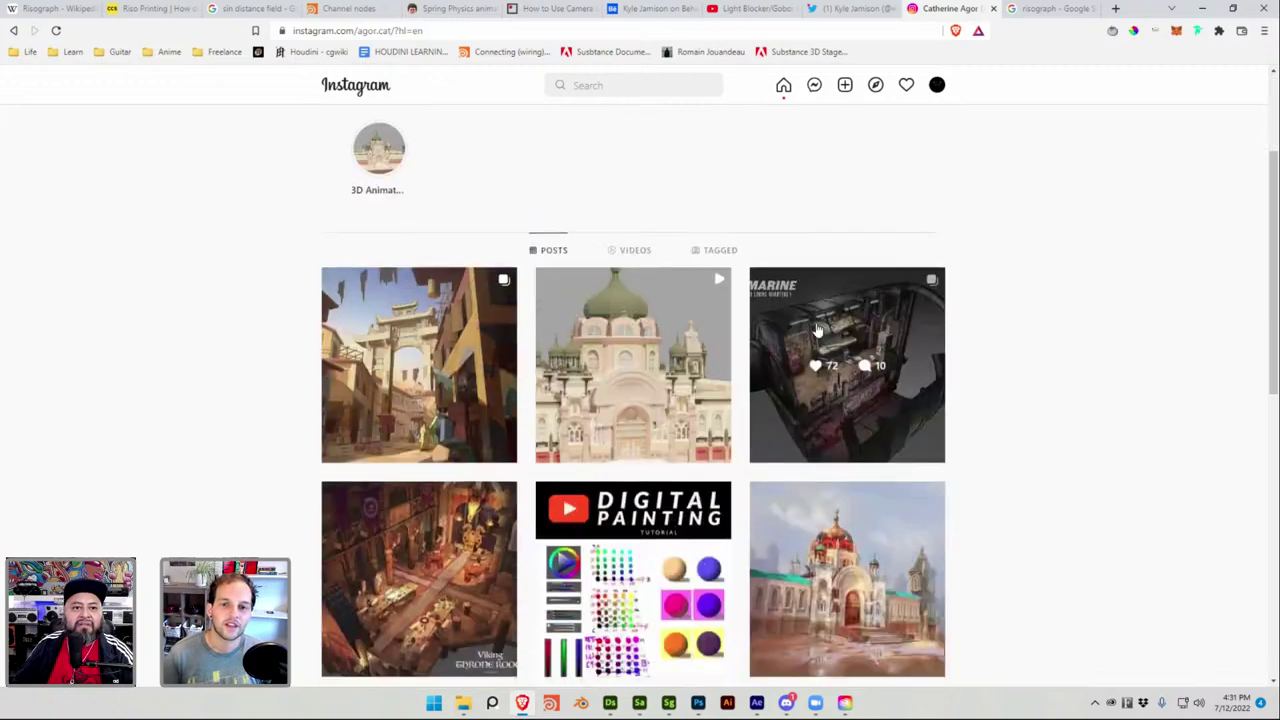
{"action": "left_click", "coordinate": [471, 309]}
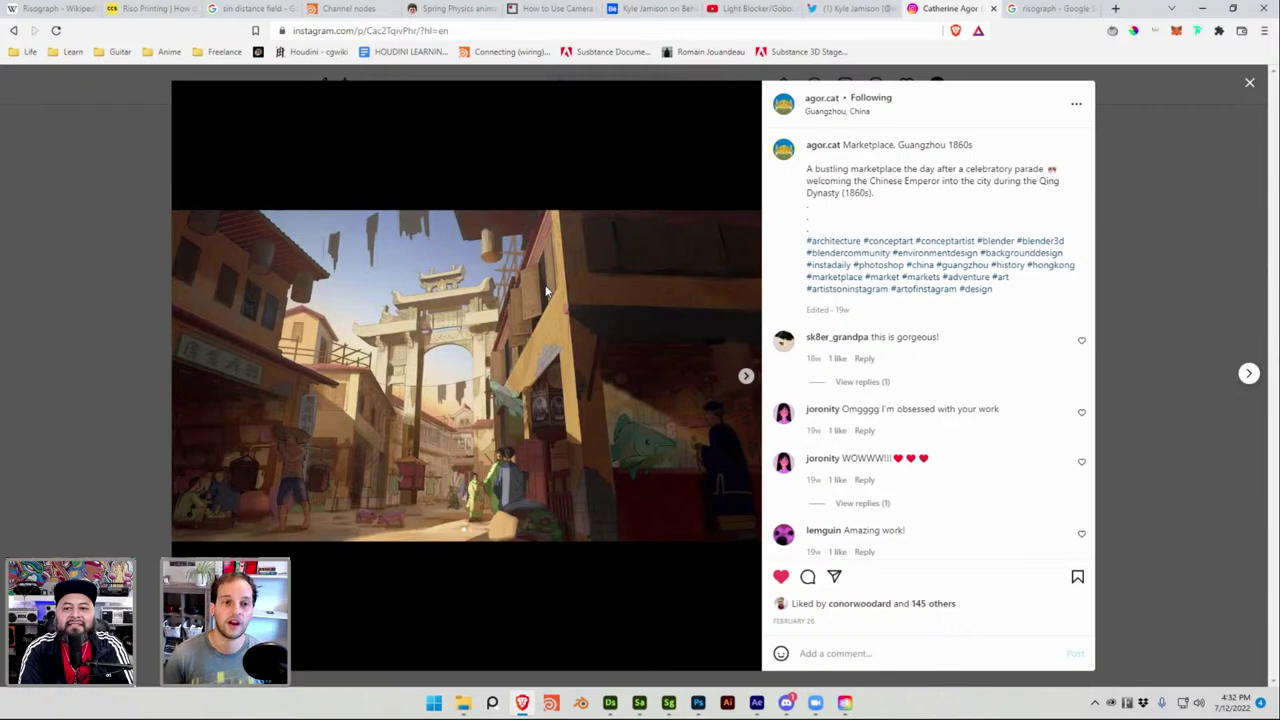
{"action": "left_click", "coordinate": [158, 309]}
{"action": "scroll", "coordinate": [500, 255], "scroll_direction": "up", "scroll_amount": 2}
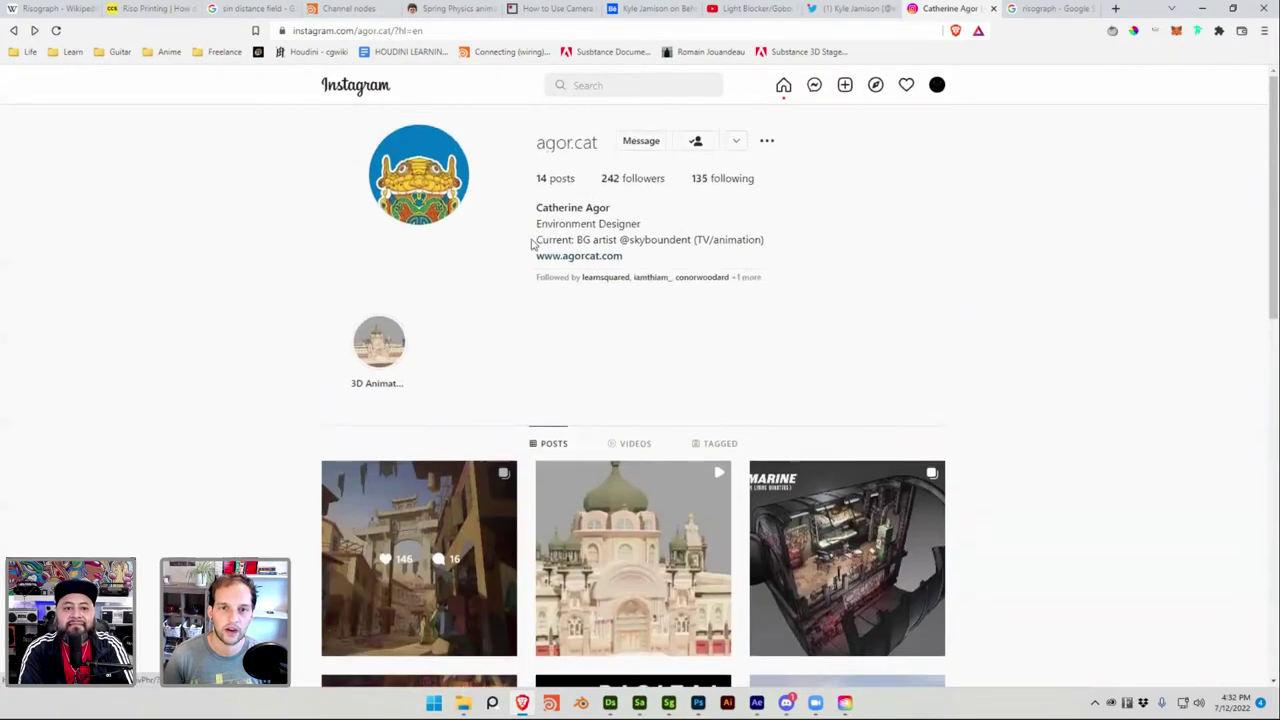
Open the learnsquared profile from the artist's mutual followers in a new tab, view it, and return to the artist's profile.
{"action": "left_click", "coordinate": [590, 278]}
{"action": "right_click", "coordinate": [575, 340]}
{"action": "left_click", "coordinate": [622, 344]}
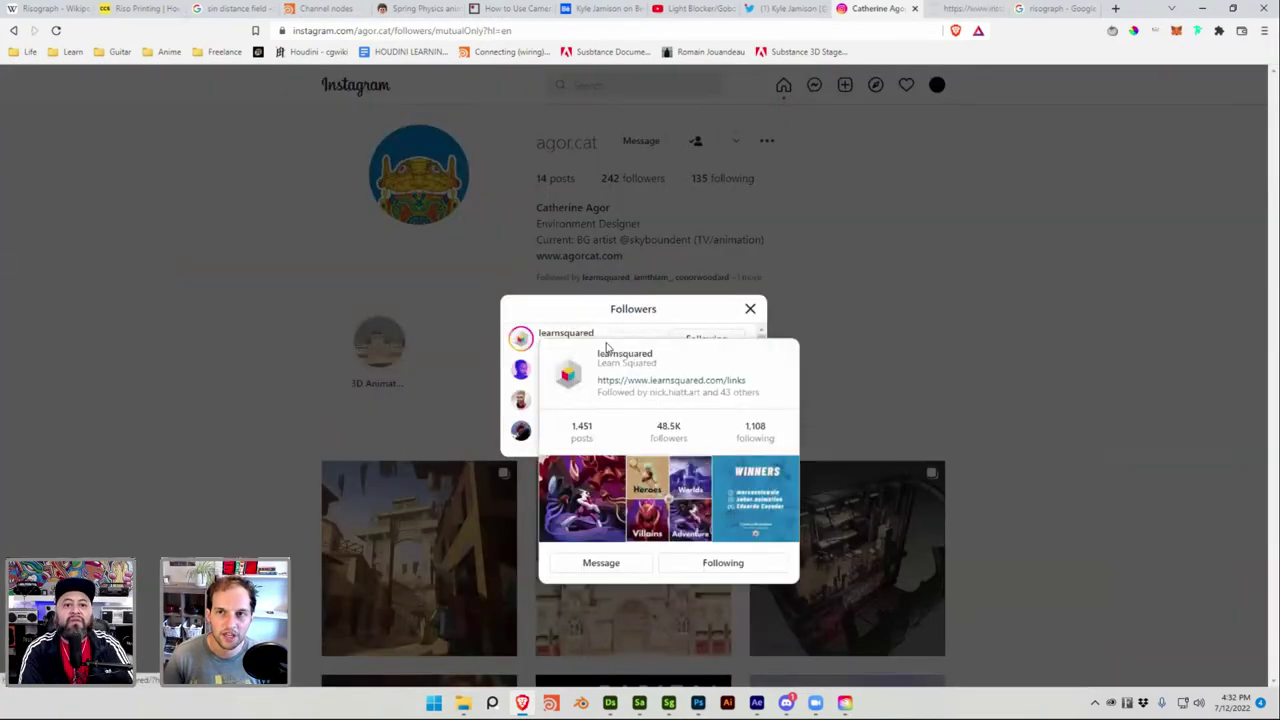
{"action": "left_click", "coordinate": [962, 8]}
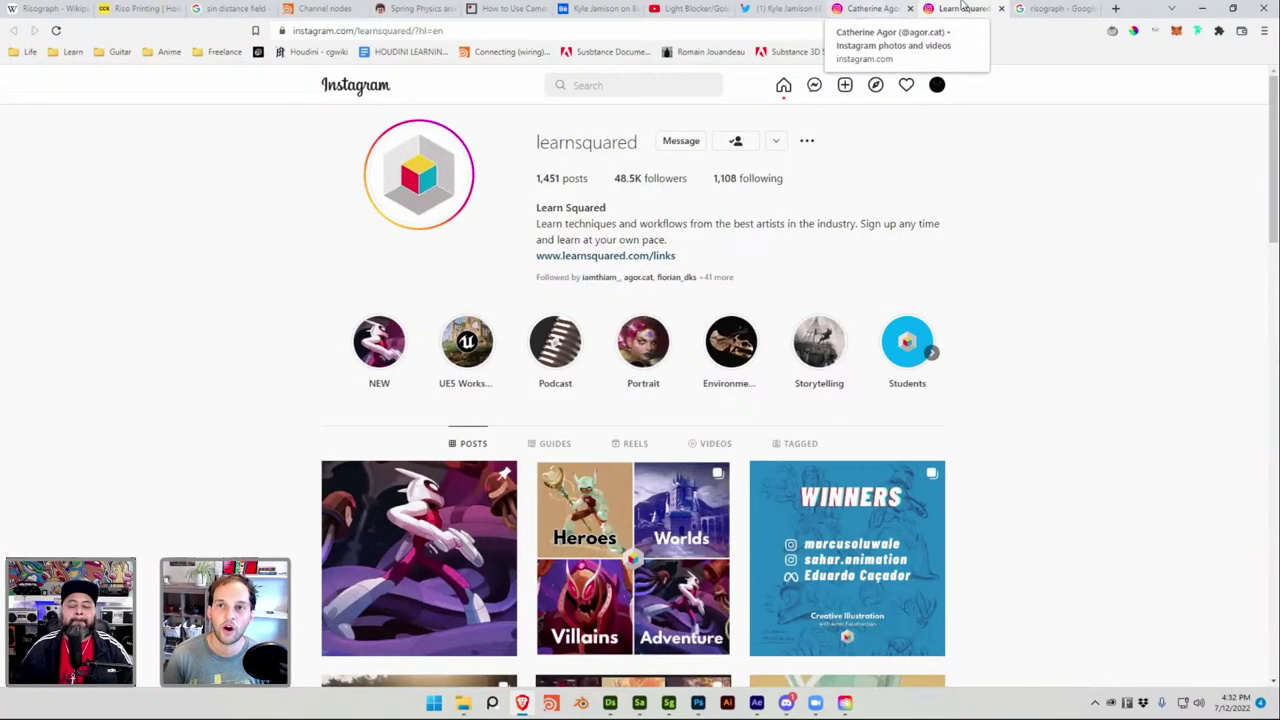
{"action": "left_click", "coordinate": [870, 8]}
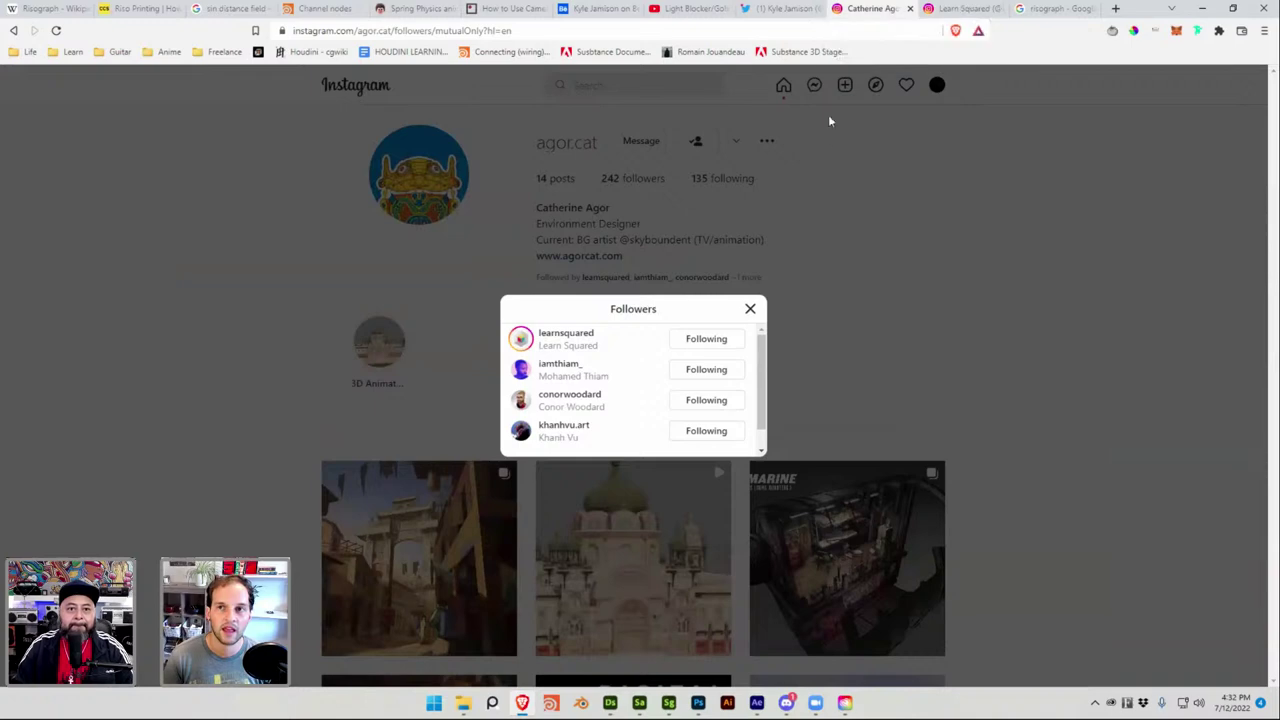
{"action": "left_click", "coordinate": [832, 111]}
Compare the final painting with the untextured 3D model image in the Marketplace, Guangzhou 1860s post.
{"action": "left_click", "coordinate": [432, 484]}
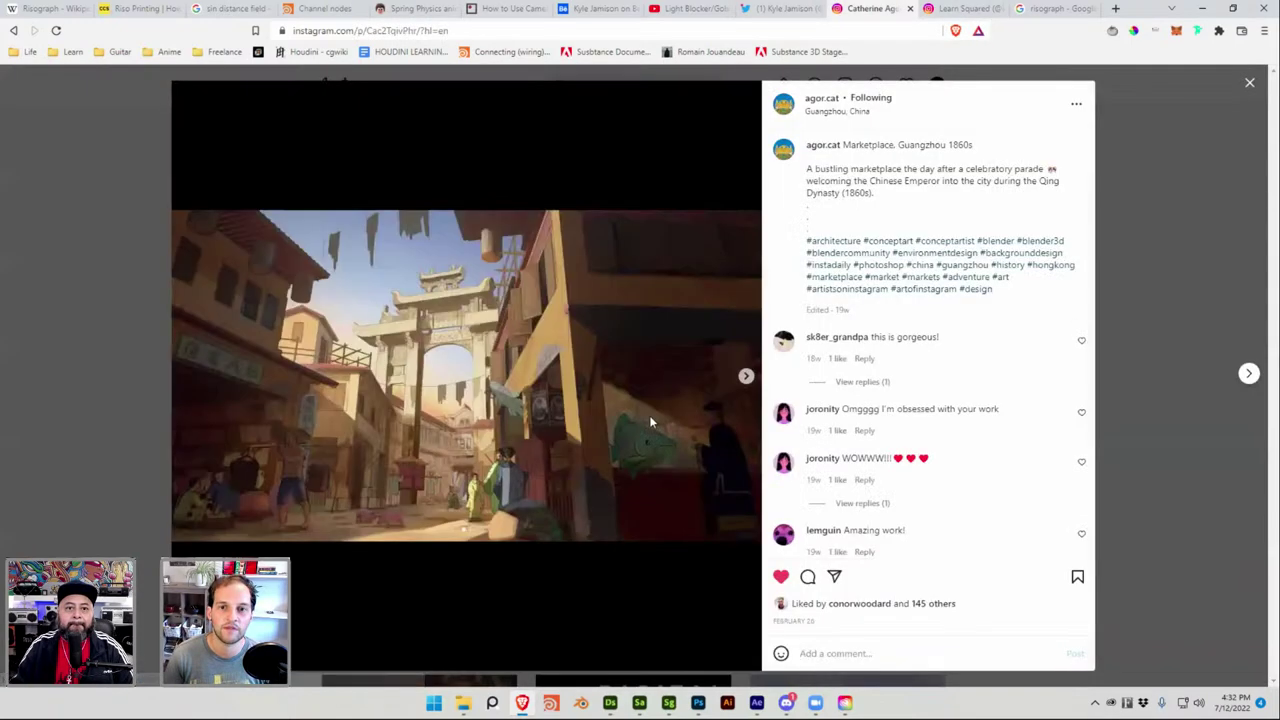
{"action": "left_click", "coordinate": [745, 377]}
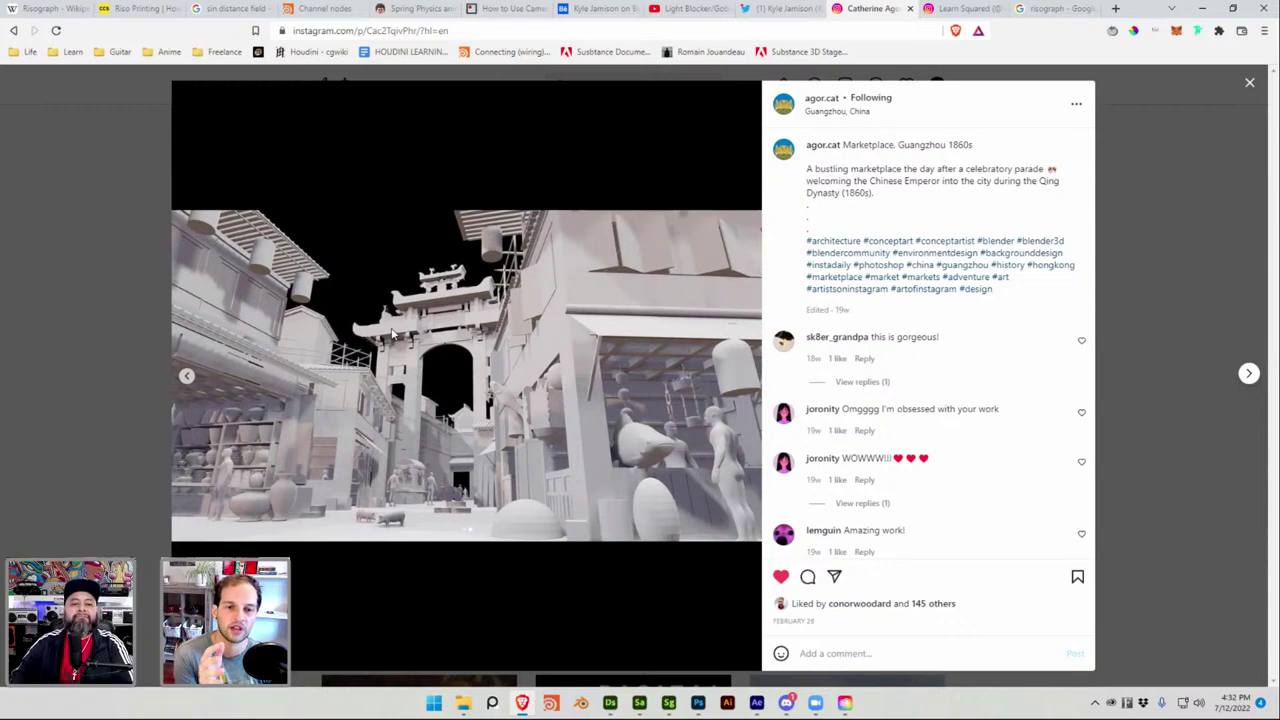
{"action": "left_click", "coordinate": [187, 375]}
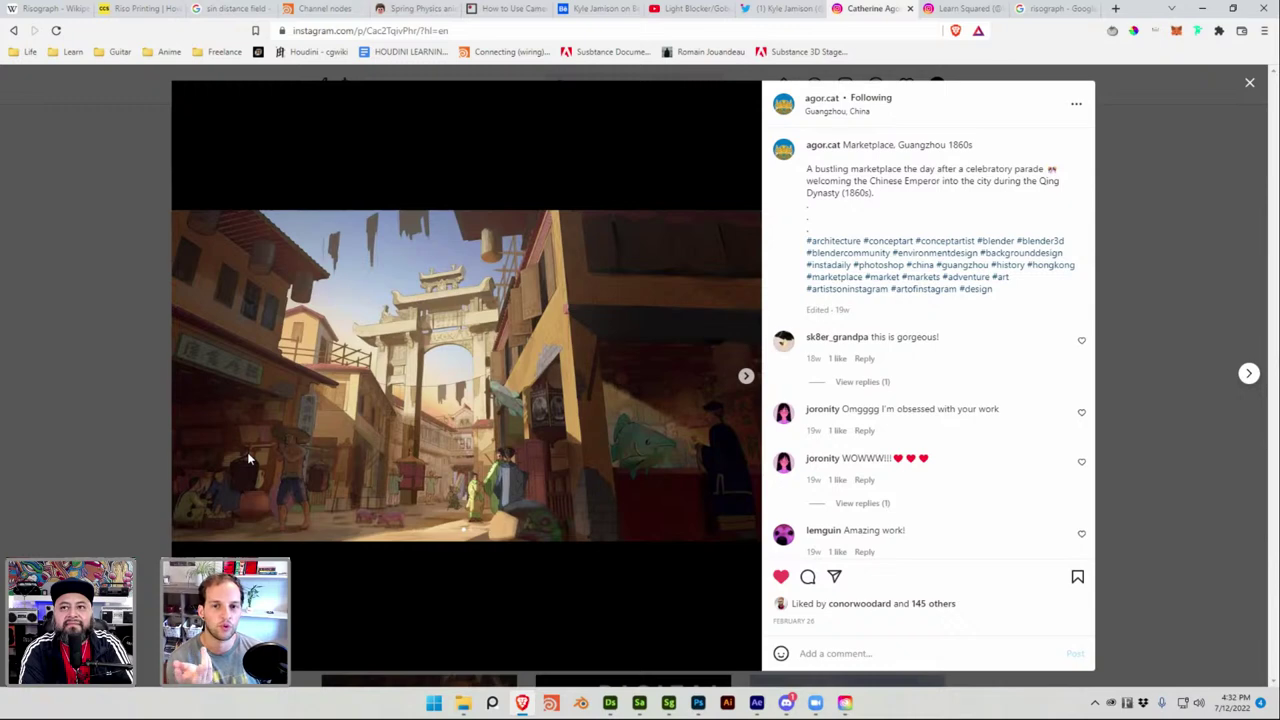
Open the artist's Submarine post and view its process images through to the 3D form.
{"action": "left_click", "coordinate": [1137, 258]}
{"action": "scroll", "coordinate": [786, 340], "scroll_direction": "down", "scroll_amount": 2}
{"action": "left_click", "coordinate": [790, 332]}
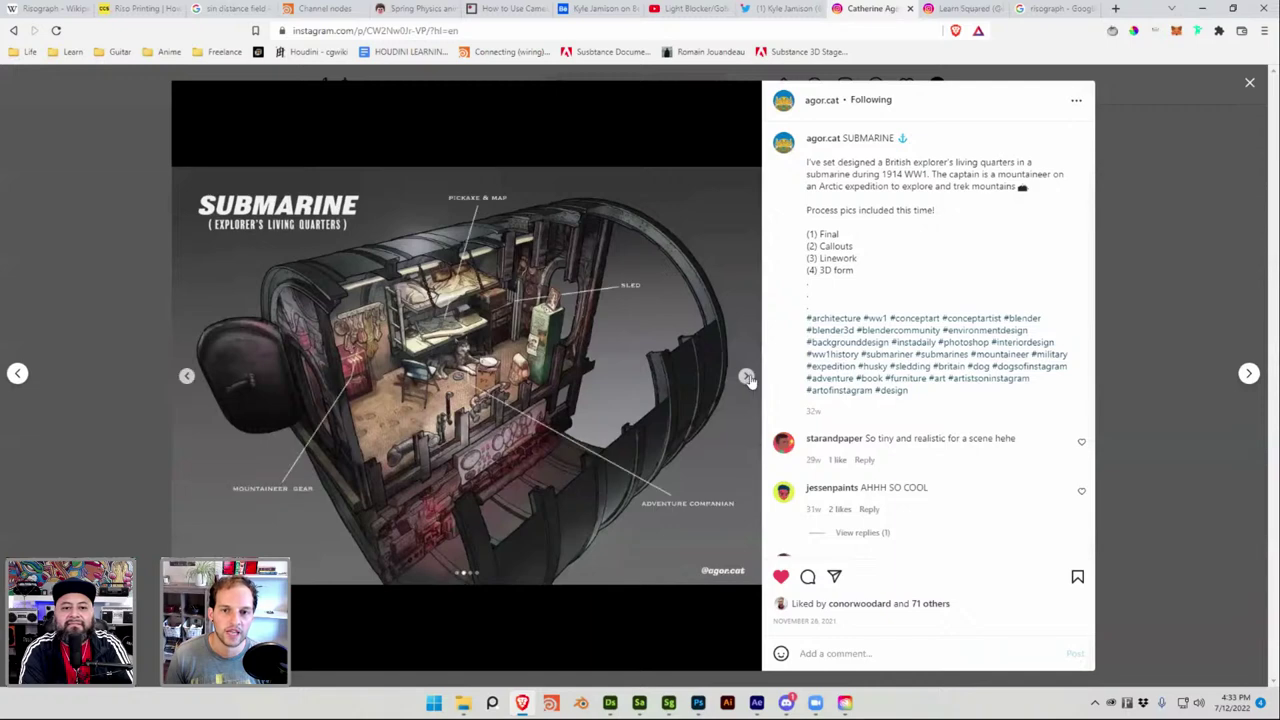
{"action": "left_click", "coordinate": [747, 378]}
{"action": "left_click", "coordinate": [747, 378]}
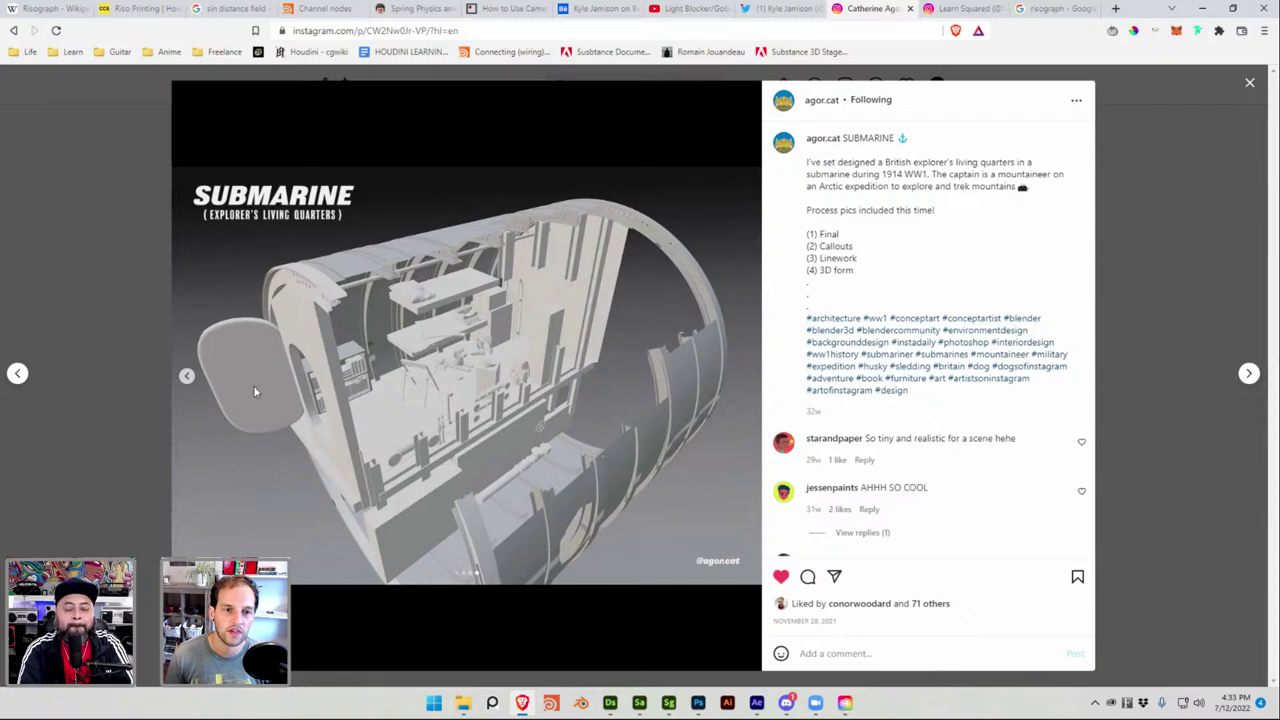
Compare the Submarine post's 3D form with its linework, callouts and final images, and return to the artist's profile.
{"action": "left_click", "coordinate": [187, 377]}
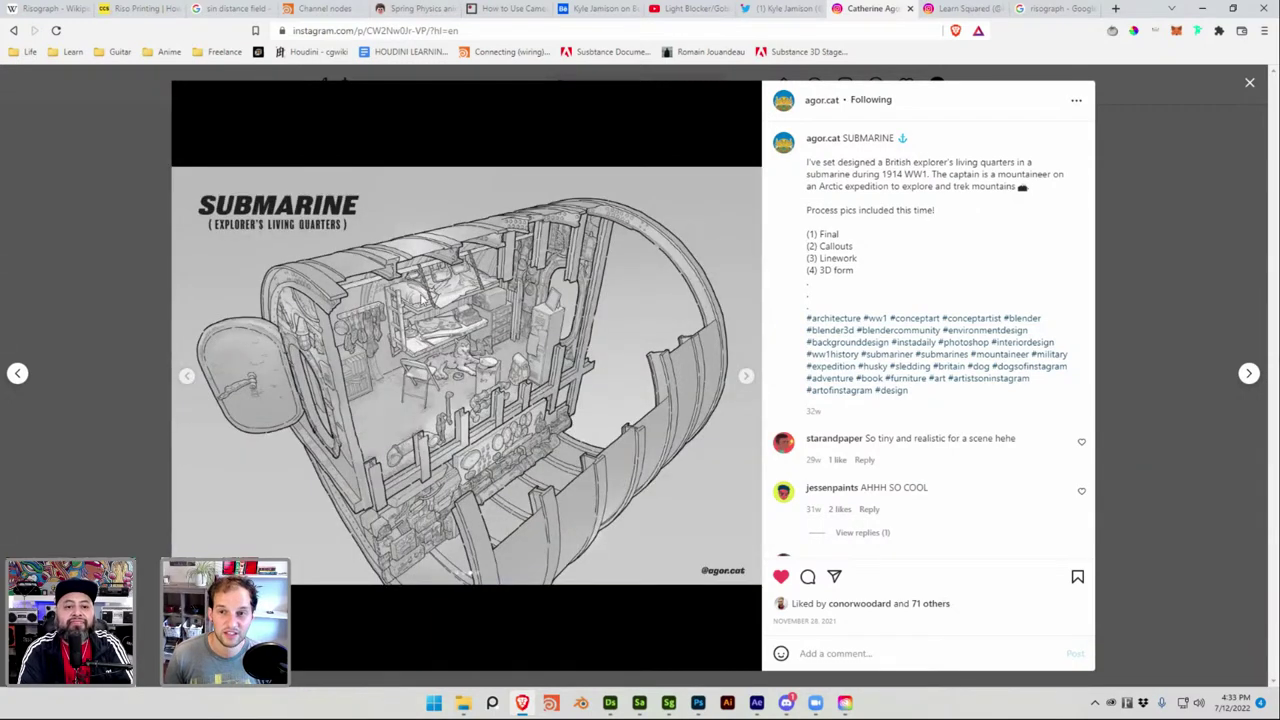
{"action": "left_click", "coordinate": [747, 376]}
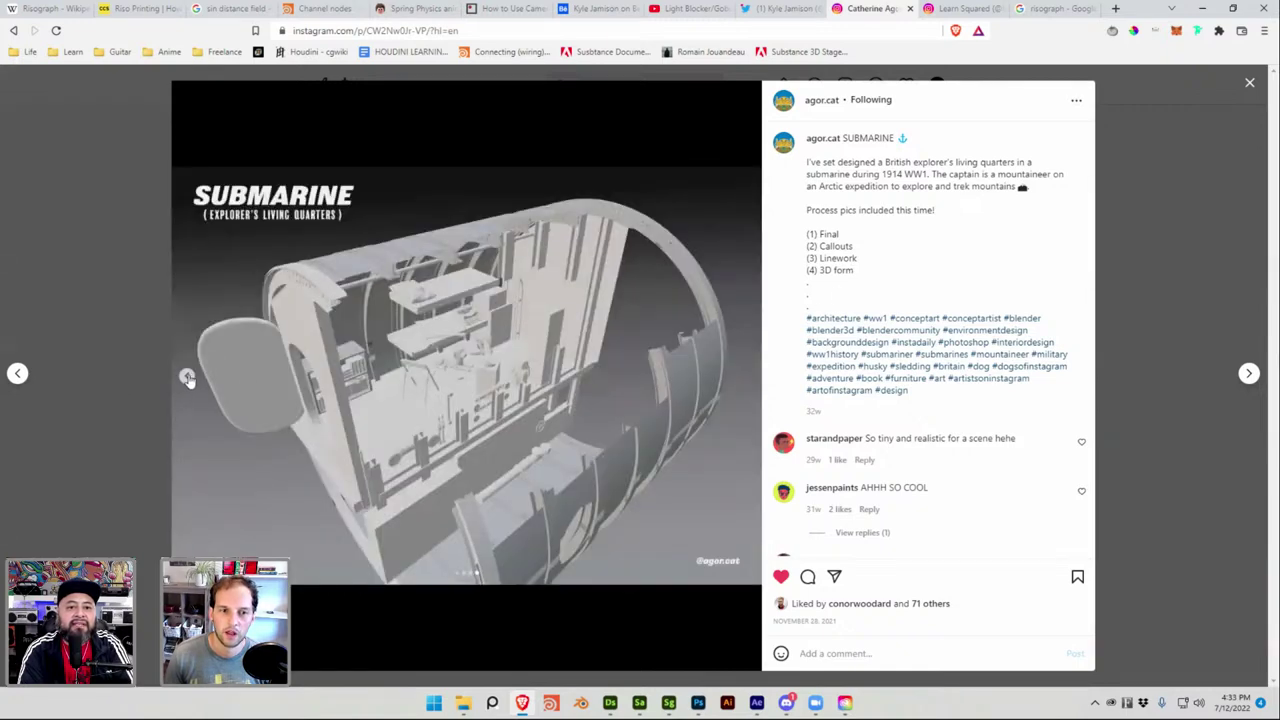
{"action": "left_click", "coordinate": [188, 377]}
{"action": "left_click", "coordinate": [188, 377]}
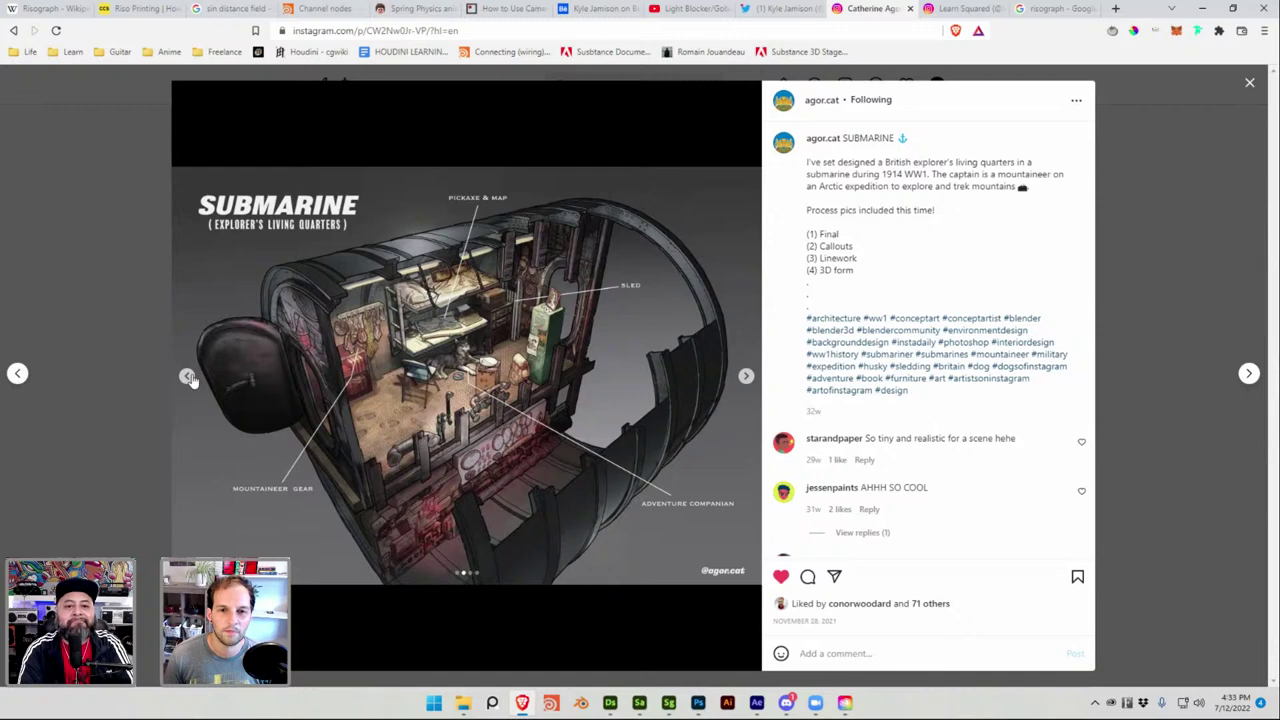
{"action": "left_click", "coordinate": [189, 377]}
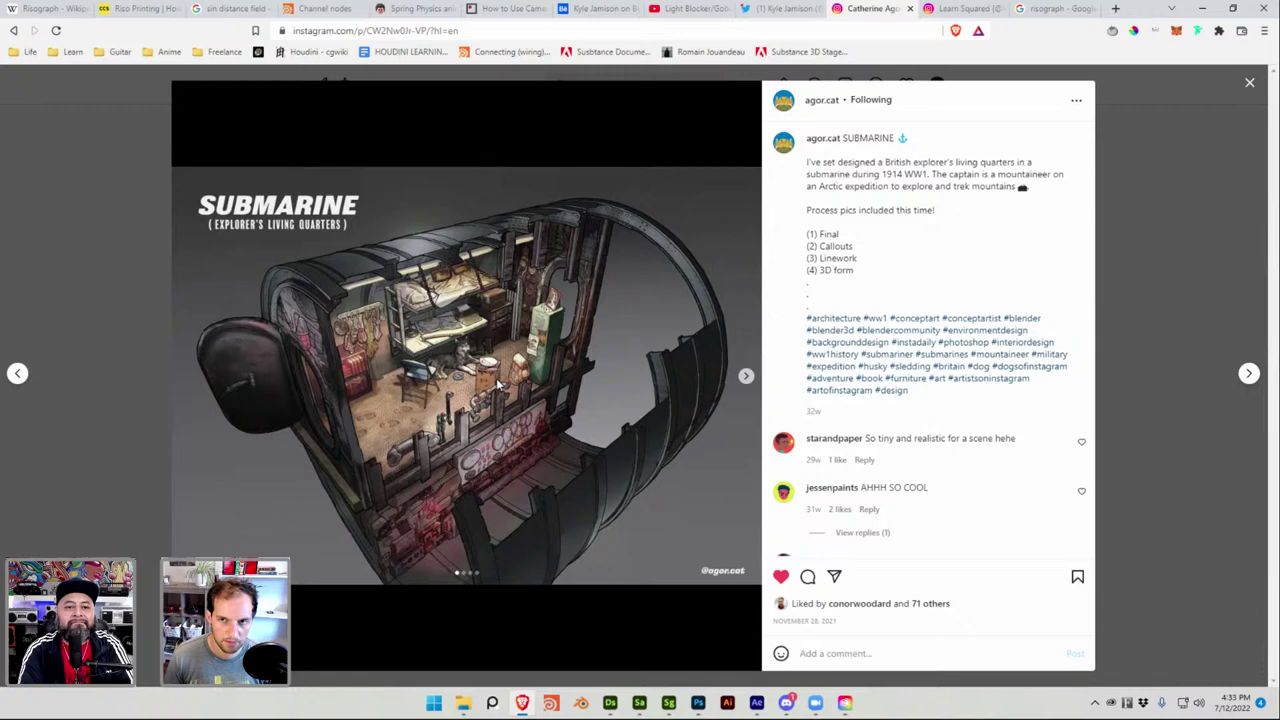
{"action": "left_click", "coordinate": [745, 376]}
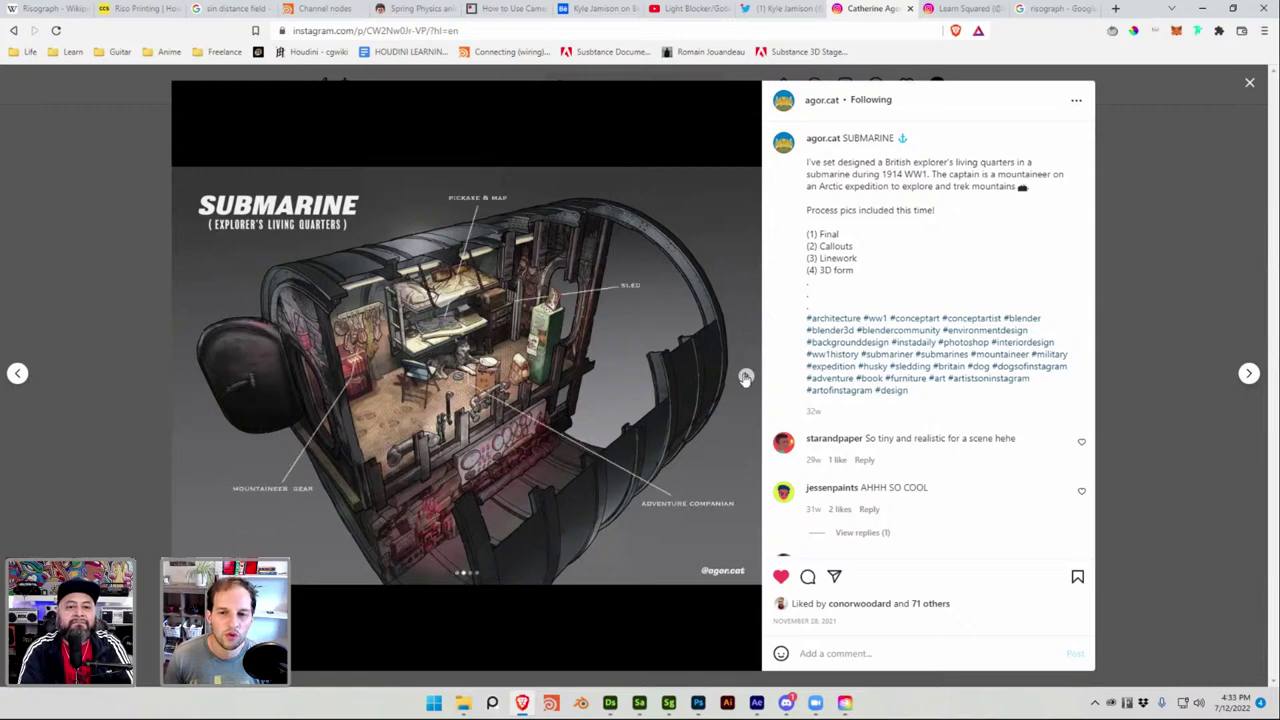
{"action": "left_click", "coordinate": [745, 376]}
{"action": "left_click", "coordinate": [744, 377]}
{"action": "left_click", "coordinate": [1216, 252]}
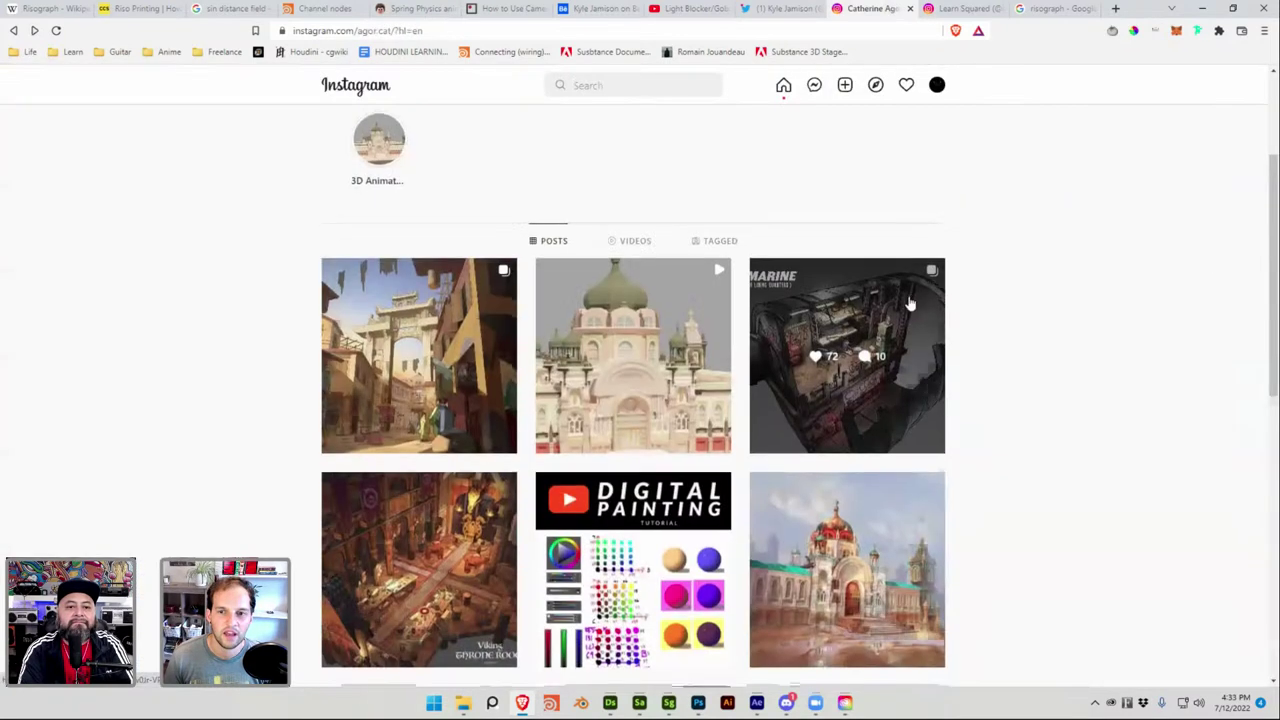
View the Mirage Palace painting, open the Viking throne room post, and return to the profile.
{"action": "scroll", "coordinate": [770, 400], "scroll_direction": "down", "scroll_amount": 2}
{"action": "left_click", "coordinate": [757, 396]}
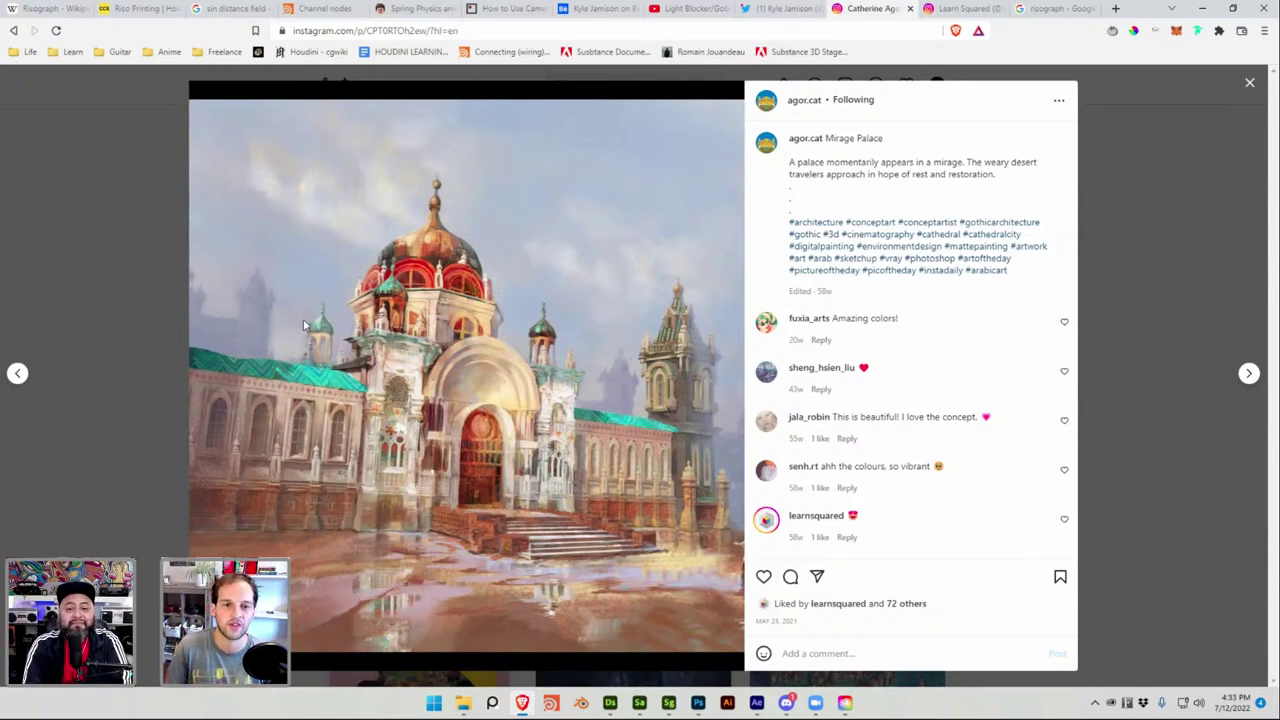
{"action": "left_click", "coordinate": [156, 290]}
{"action": "left_click", "coordinate": [385, 375]}
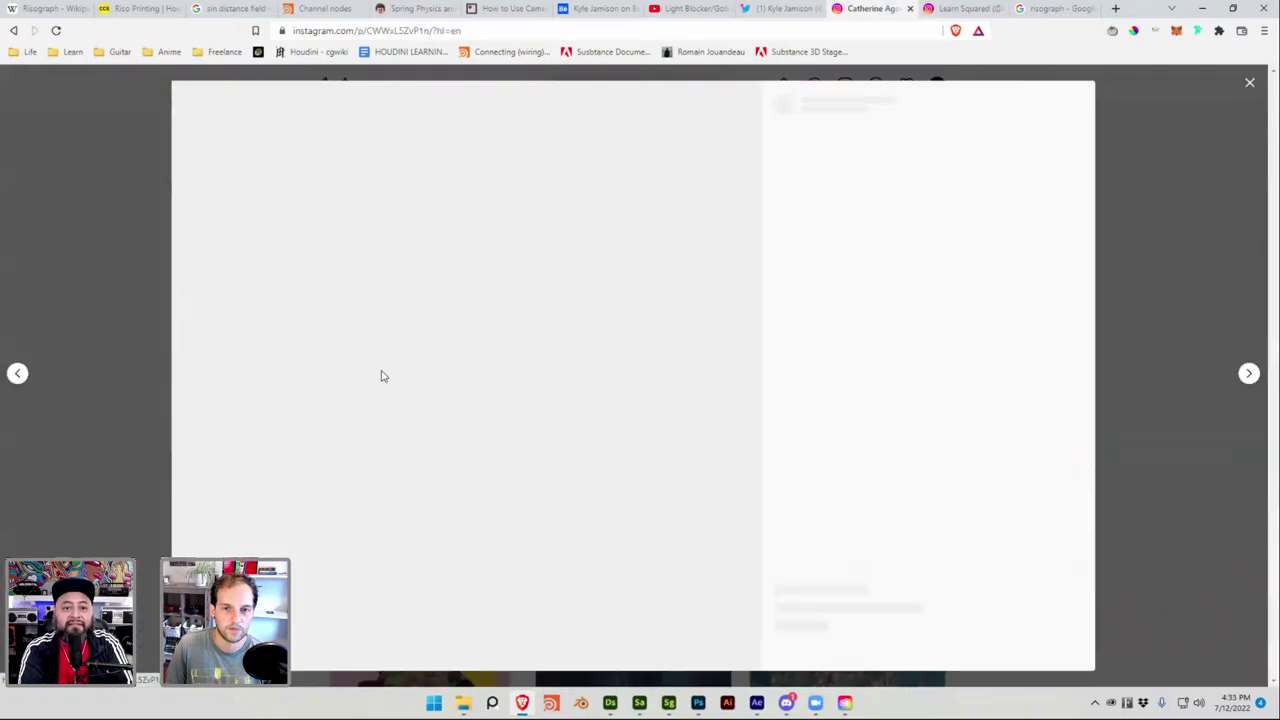
{"action": "left_click", "coordinate": [1134, 266]}
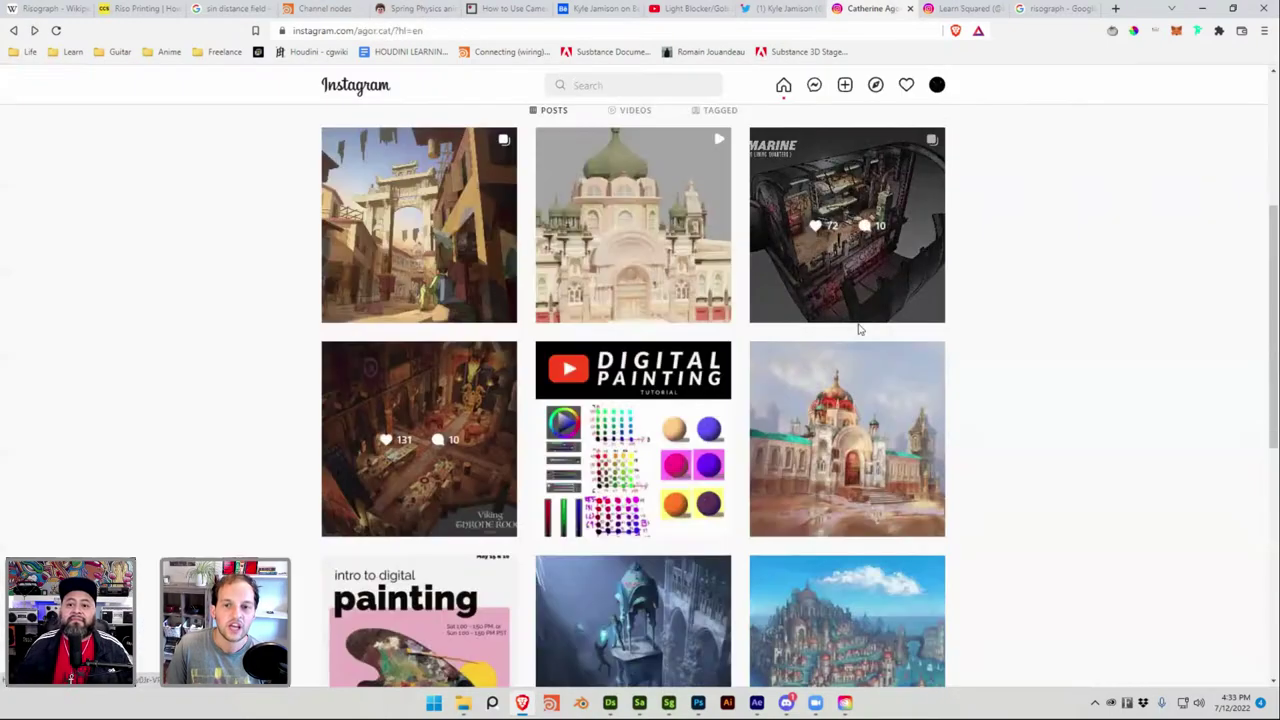
View the Digital Painting tutorial post and the Labyrinth of Lost Selves post from the profile.
{"action": "left_click", "coordinate": [704, 386]}
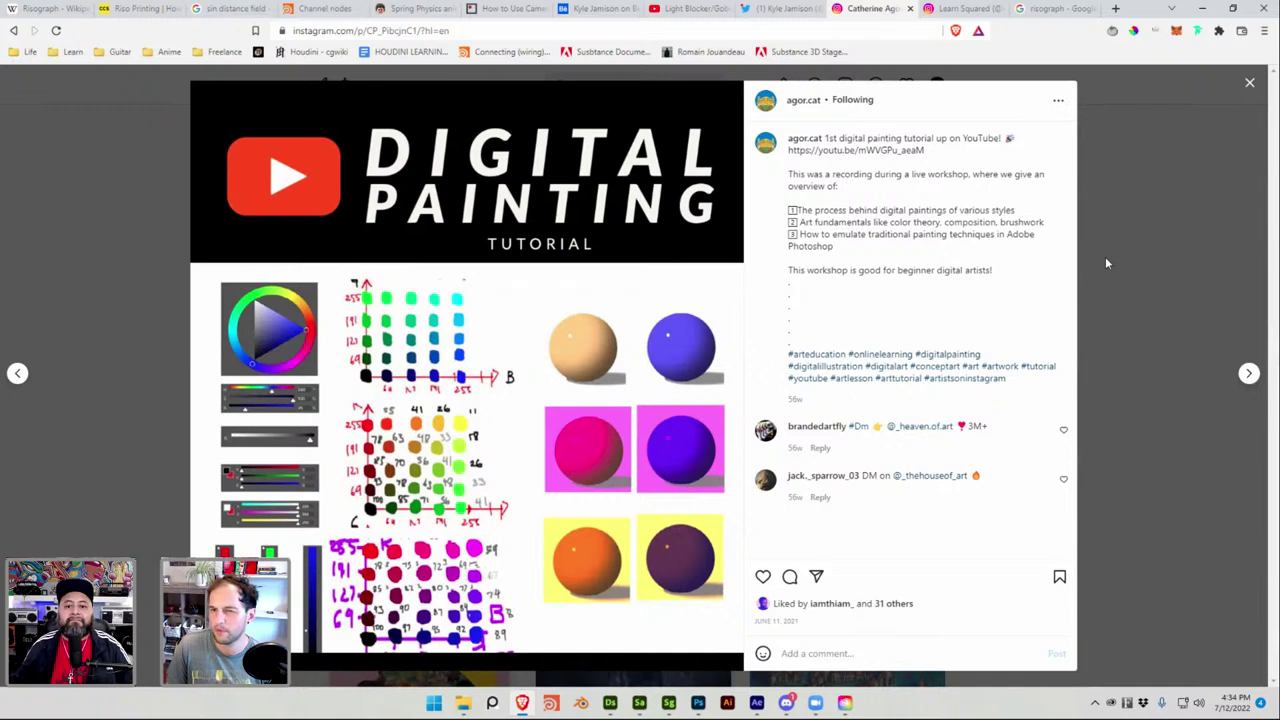
{"action": "left_click", "coordinate": [1105, 256]}
{"action": "scroll", "coordinate": [1105, 260], "scroll_direction": "down", "scroll_amount": 2}
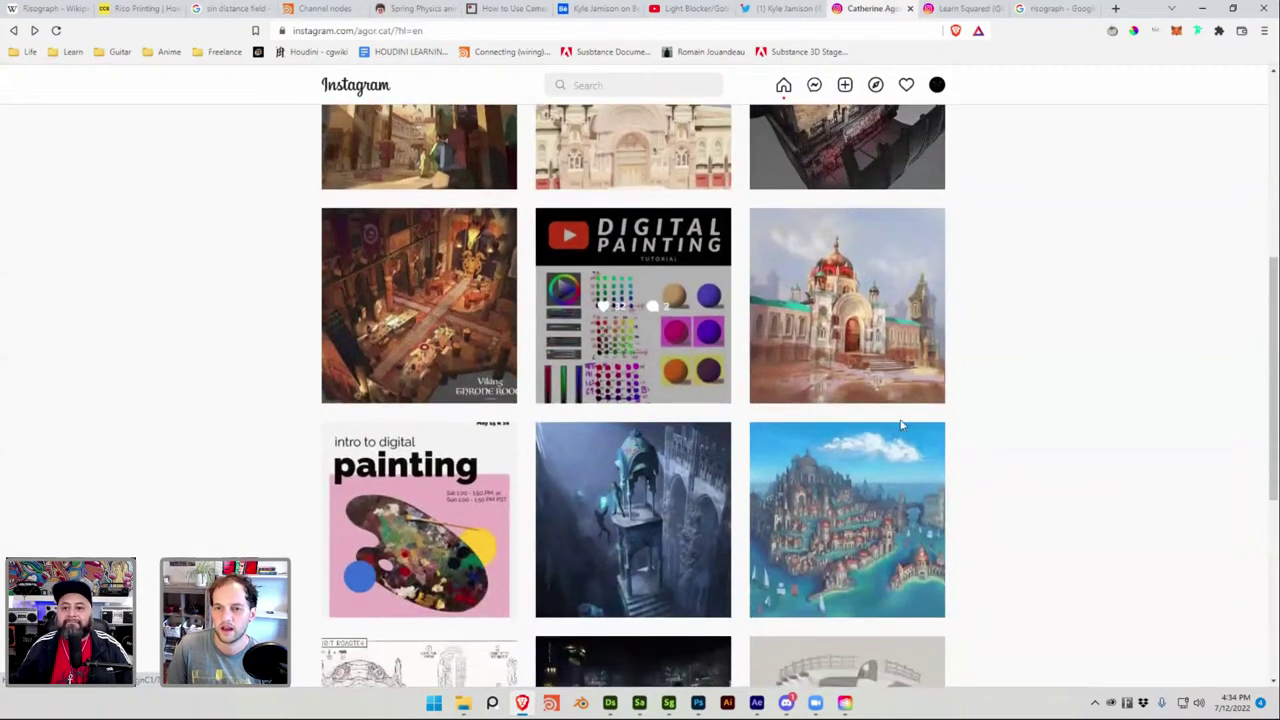
{"action": "left_click", "coordinate": [705, 467]}
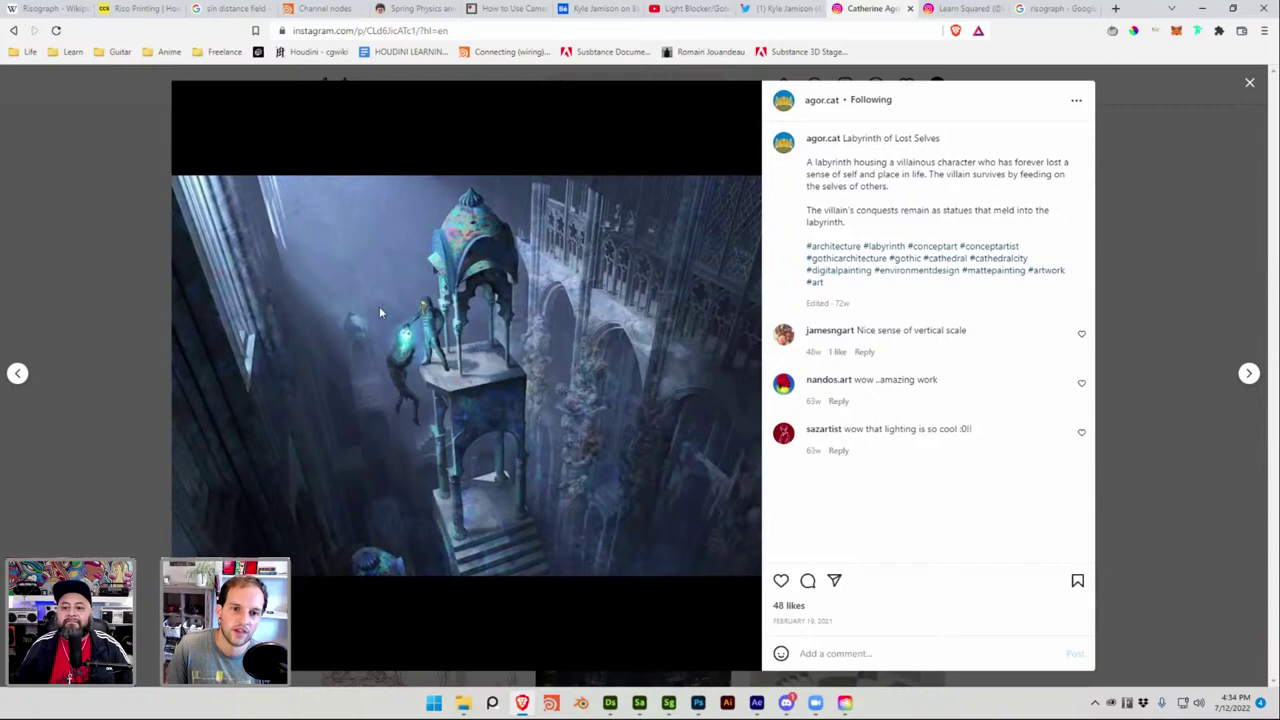
{"action": "left_click", "coordinate": [1127, 263]}
Browse the profile's older posts, revisit the Labyrinth of Lost Selves painting, and view the Venetian-inspired water city post.
{"action": "scroll", "coordinate": [1122, 270], "scroll_direction": "down", "scroll_amount": 2}
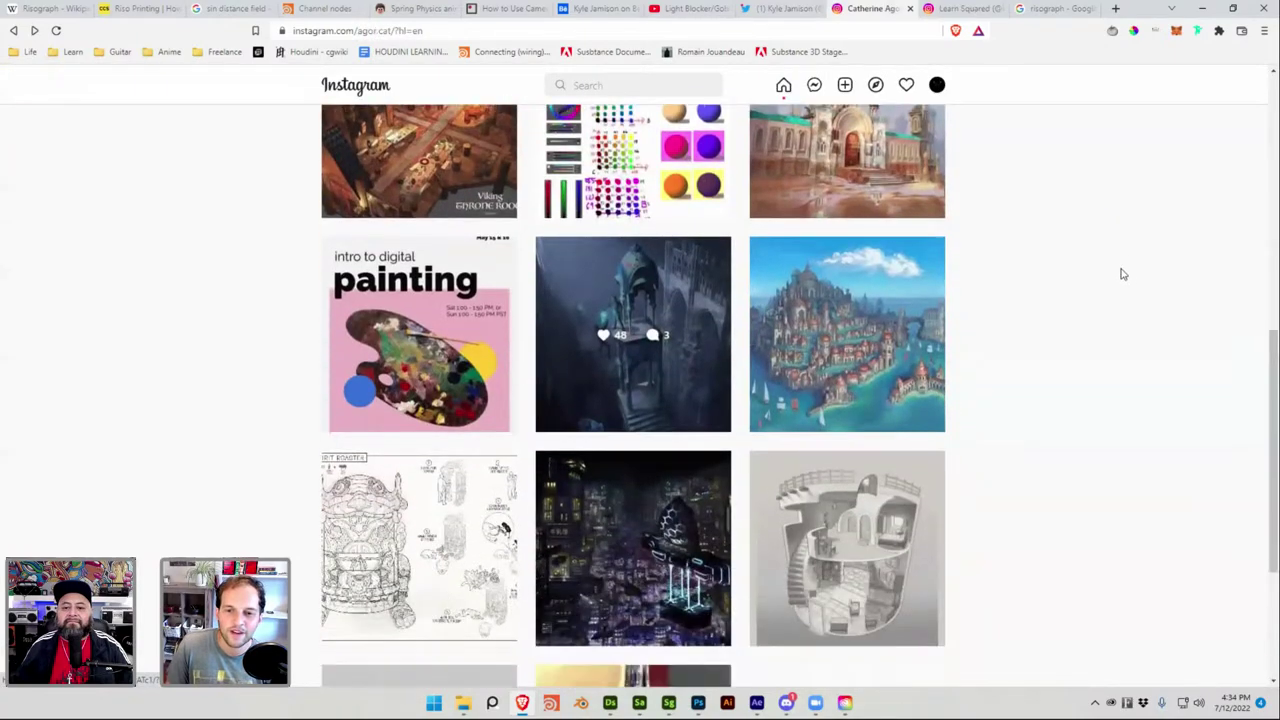
{"action": "scroll", "coordinate": [670, 255], "scroll_direction": "down", "scroll_amount": 2}
{"action": "scroll", "coordinate": [660, 270], "scroll_direction": "up", "scroll_amount": 3}
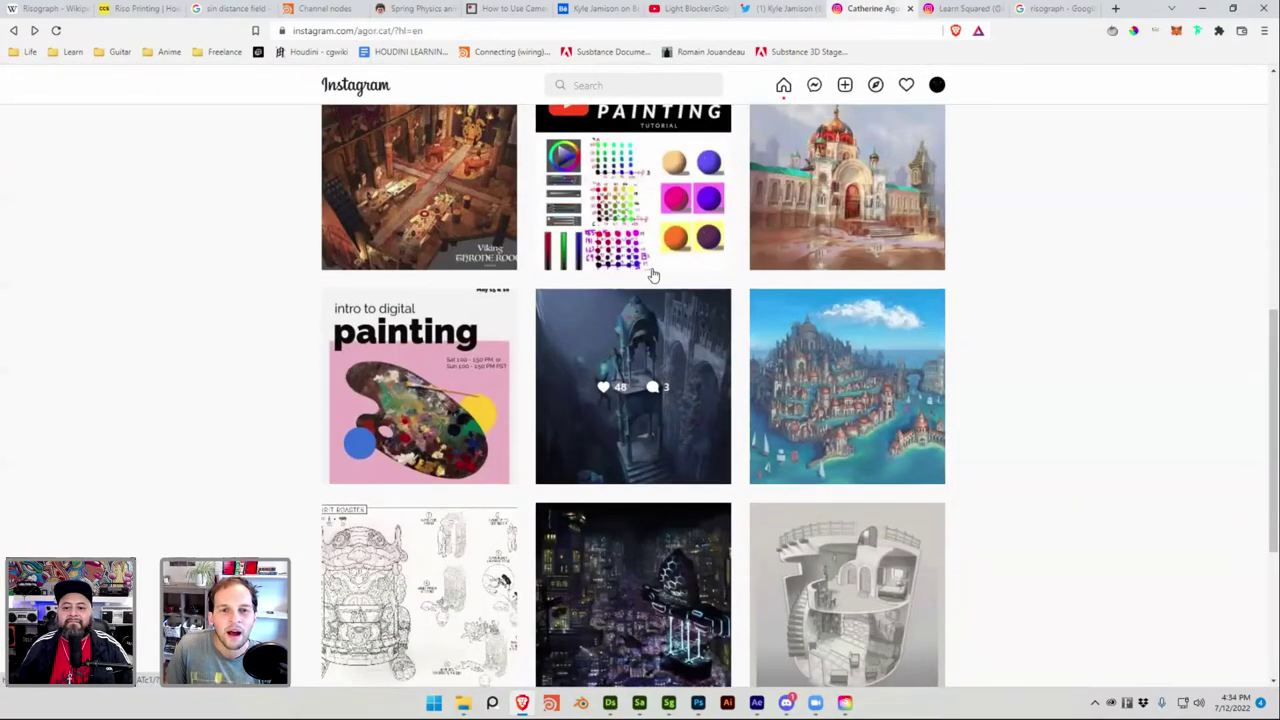
{"action": "scroll", "coordinate": [651, 274], "scroll_direction": "up", "scroll_amount": 5}
{"action": "scroll", "coordinate": [651, 274], "scroll_direction": "down", "scroll_amount": 6}
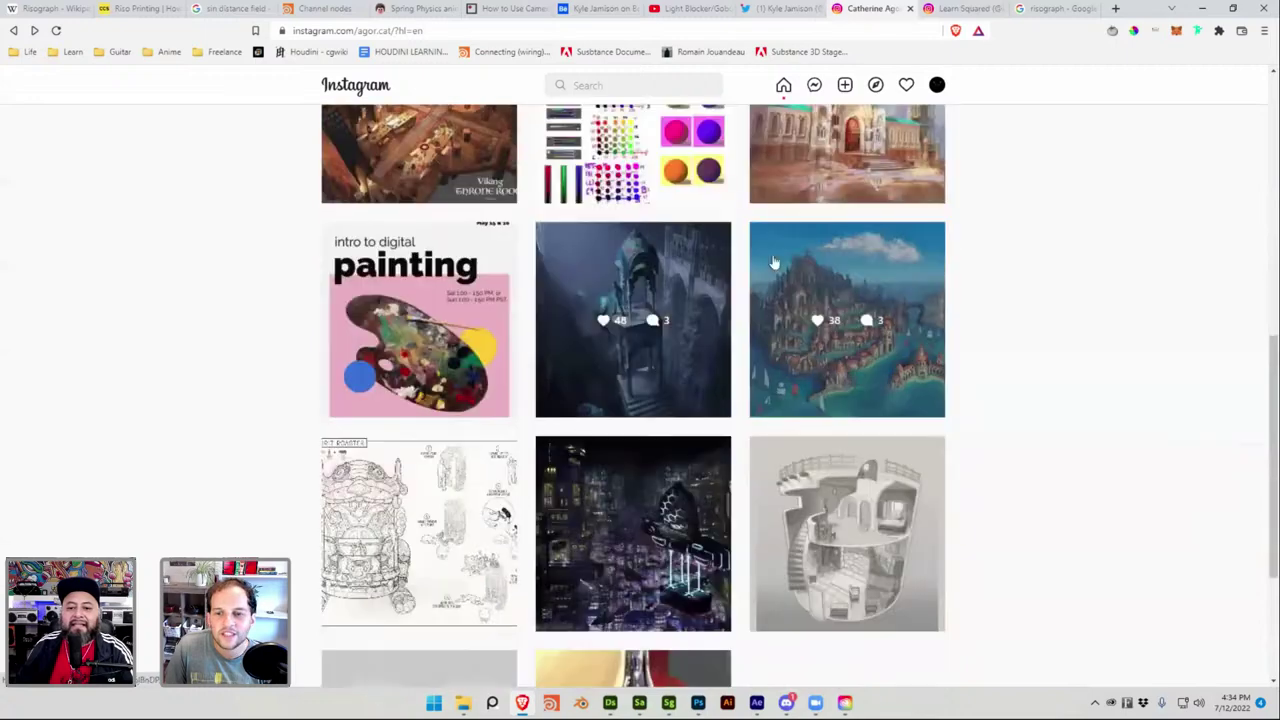
{"action": "left_click", "coordinate": [725, 290]}
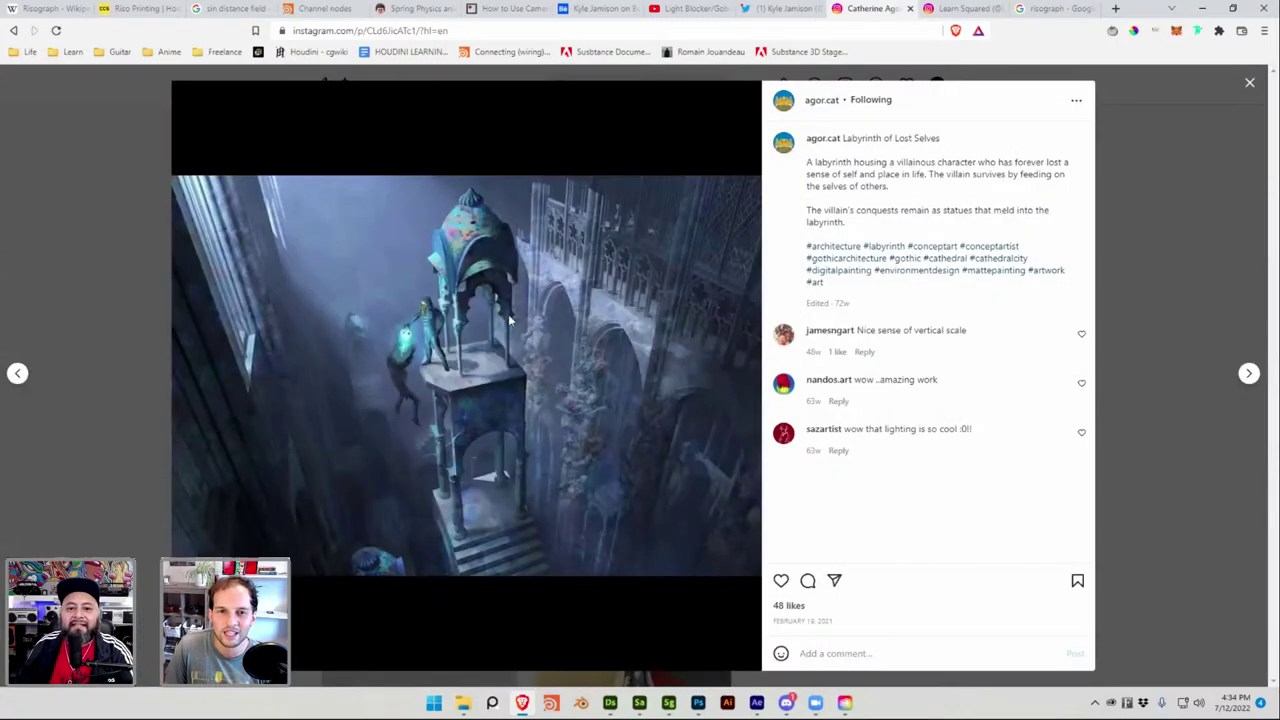
{"action": "left_click", "coordinate": [1152, 277]}
{"action": "left_click", "coordinate": [886, 300]}
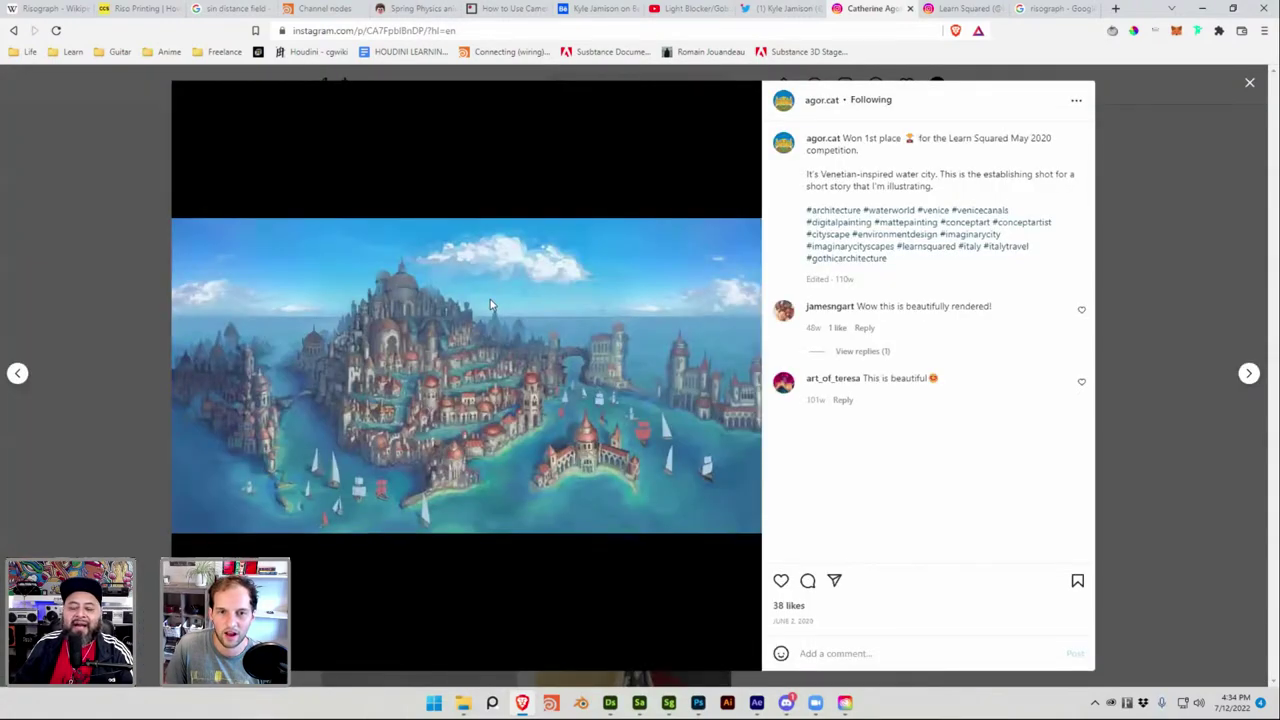
{"action": "left_click", "coordinate": [95, 240]}
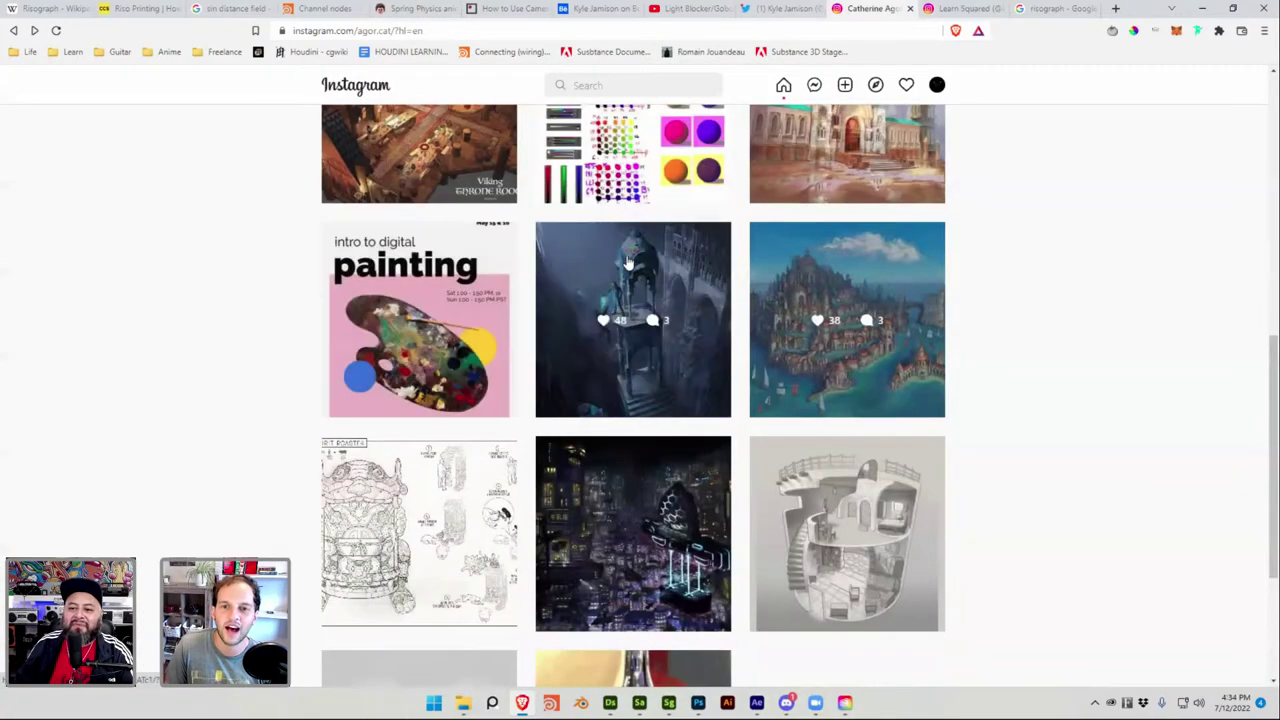
Show the Labyrinth of Lost Selves painting again and the final image of the Submarine post, closing each one.
{"action": "left_click", "coordinate": [626, 256]}
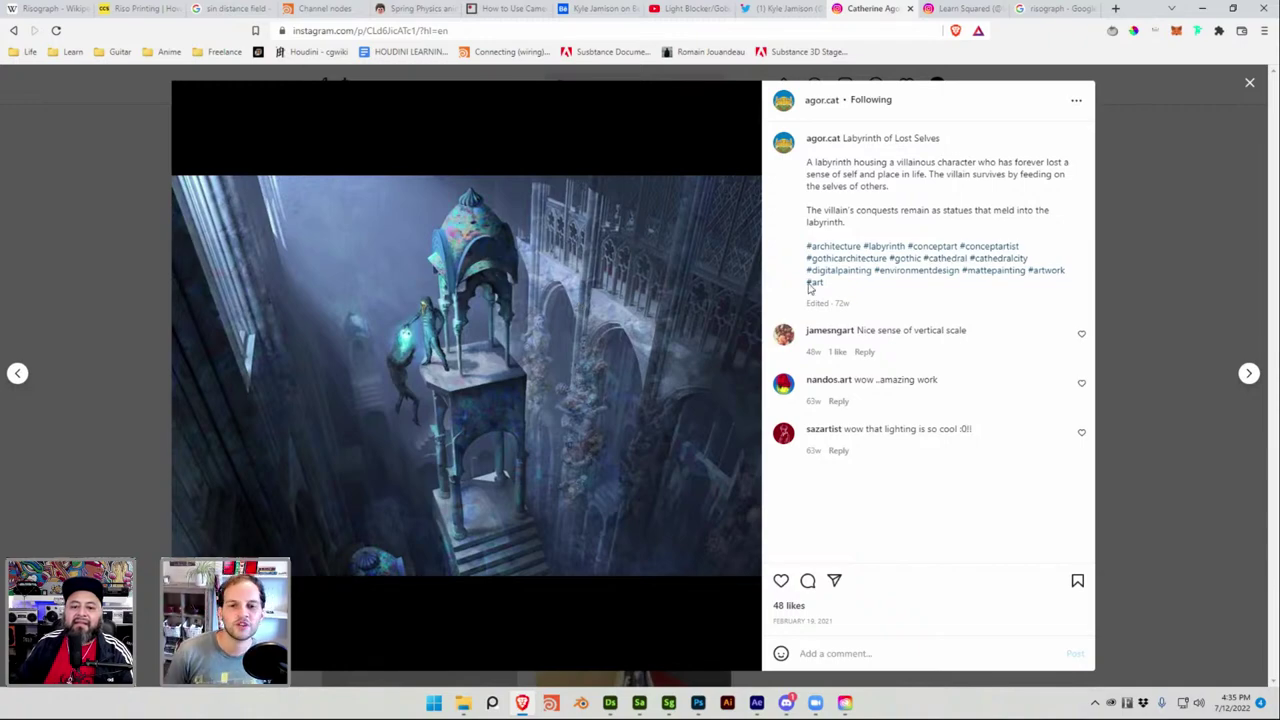
{"action": "left_click", "coordinate": [1126, 273]}
{"action": "scroll", "coordinate": [1016, 298], "scroll_direction": "up", "scroll_amount": 5}
{"action": "scroll", "coordinate": [1018, 300], "scroll_direction": "up", "scroll_amount": 2}
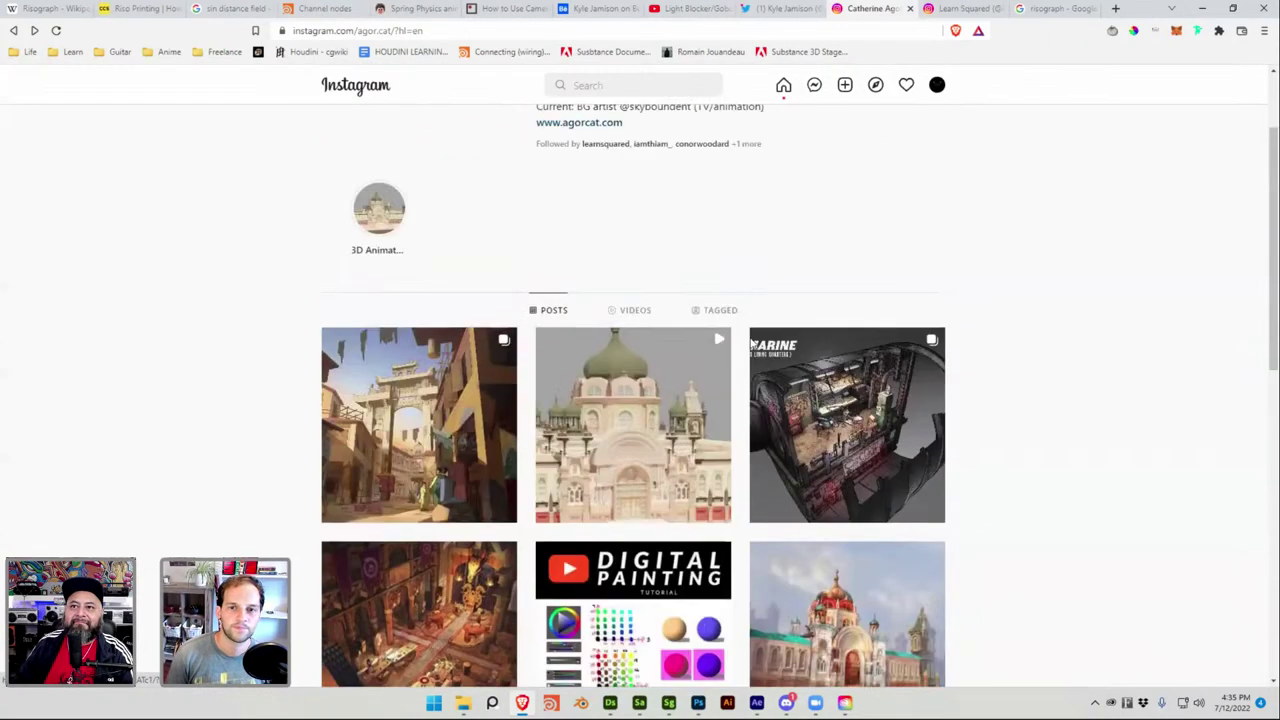
{"action": "left_click", "coordinate": [818, 382]}
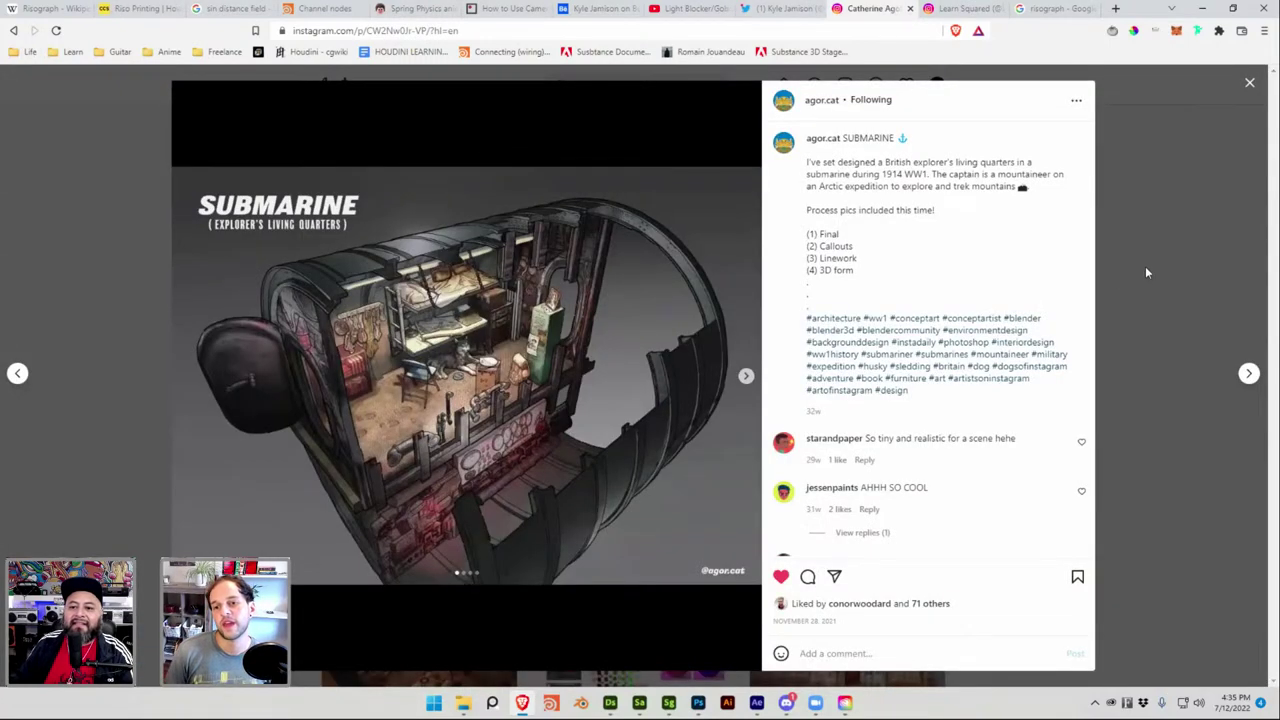
{"action": "left_click", "coordinate": [1145, 266]}
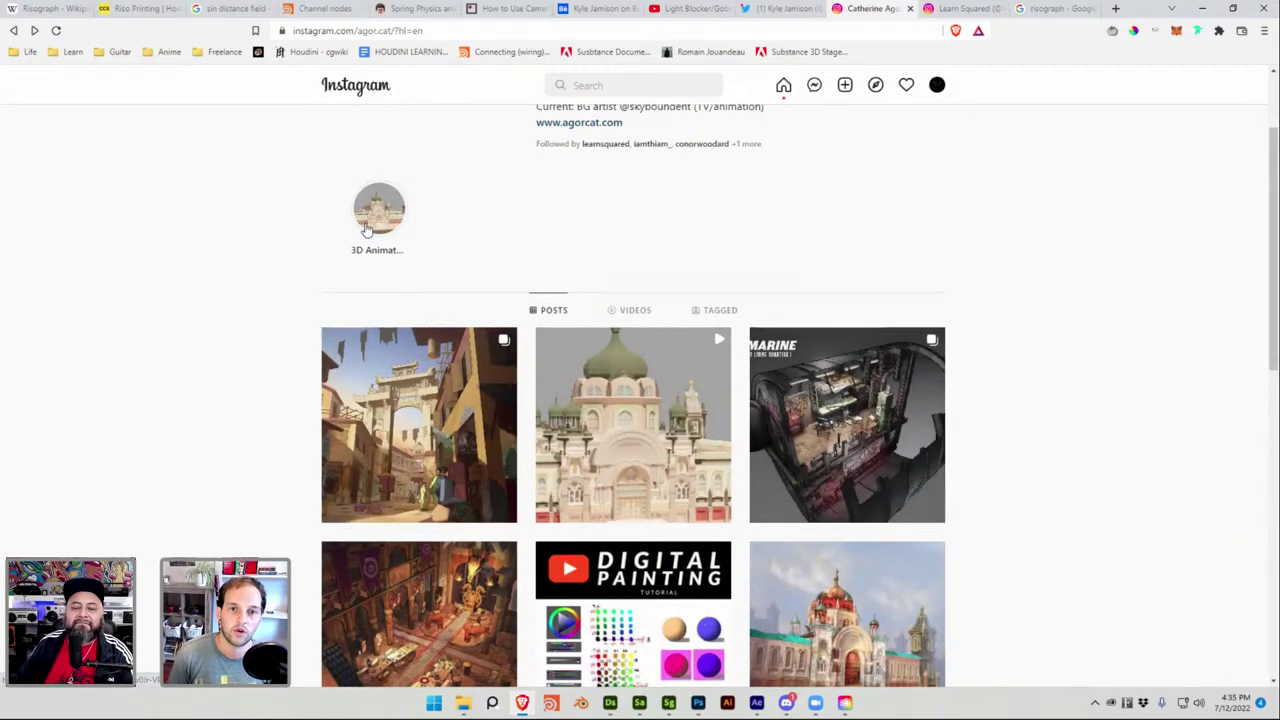
Switch to Creative Cloud Desktop, show its 3D and AR apps, and dismiss the window to return to the Instagram profile.
{"action": "left_click", "coordinate": [339, 259]}
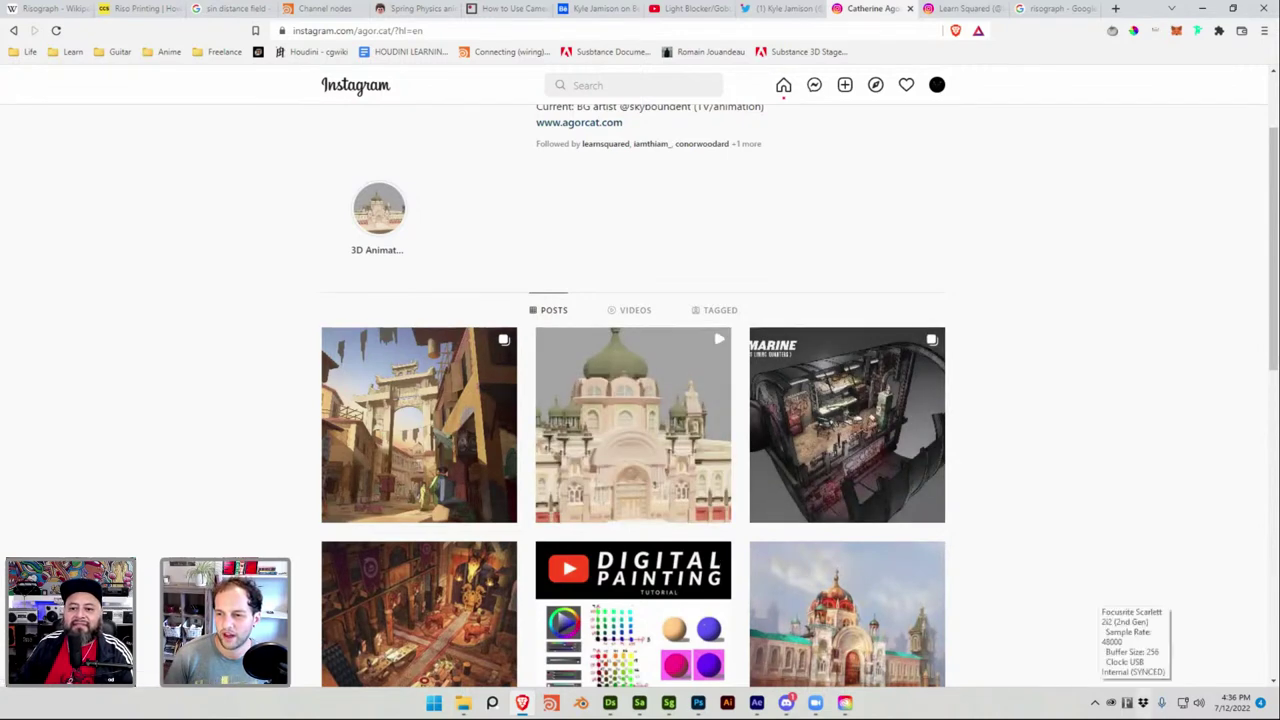
{"action": "left_click", "coordinate": [1116, 710]}
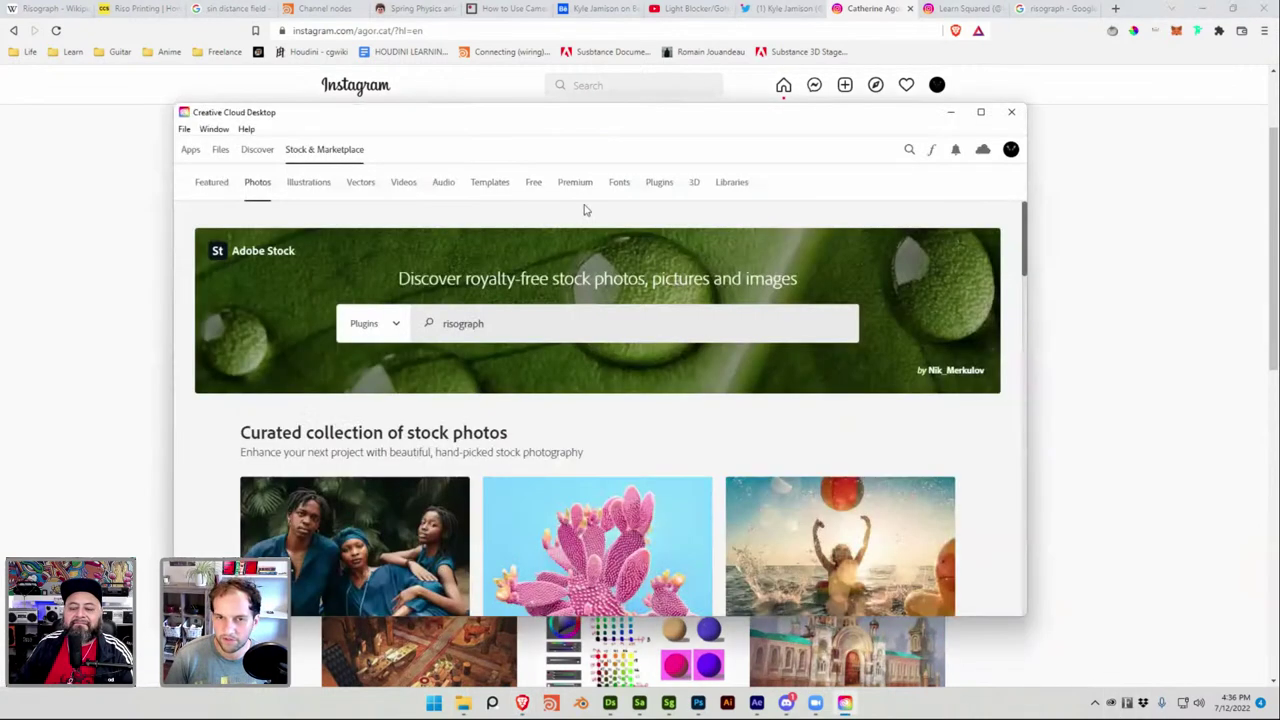
{"action": "left_click", "coordinate": [214, 150]}
{"action": "left_click", "coordinate": [192, 151]}
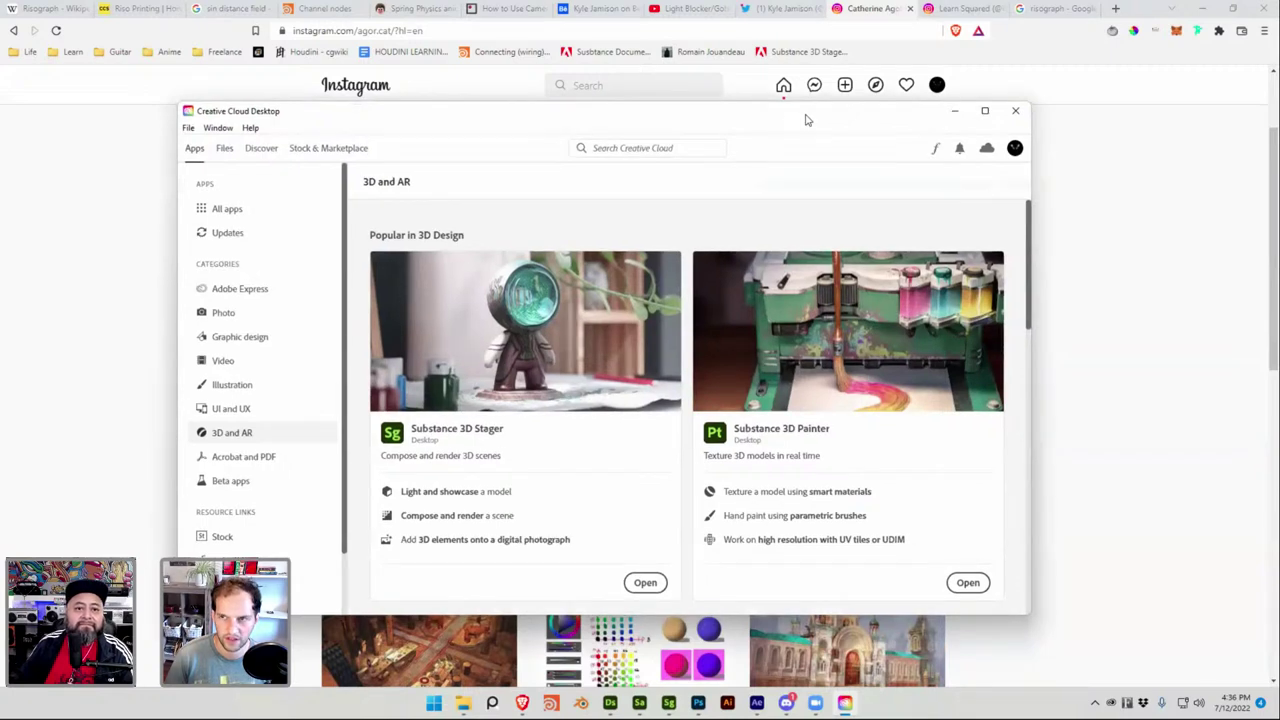
{"action": "left_click_drag", "start_coordinate": [803, 117], "coordinate": [1065, 73]}
{"action": "left_click", "coordinate": [1216, 69]}
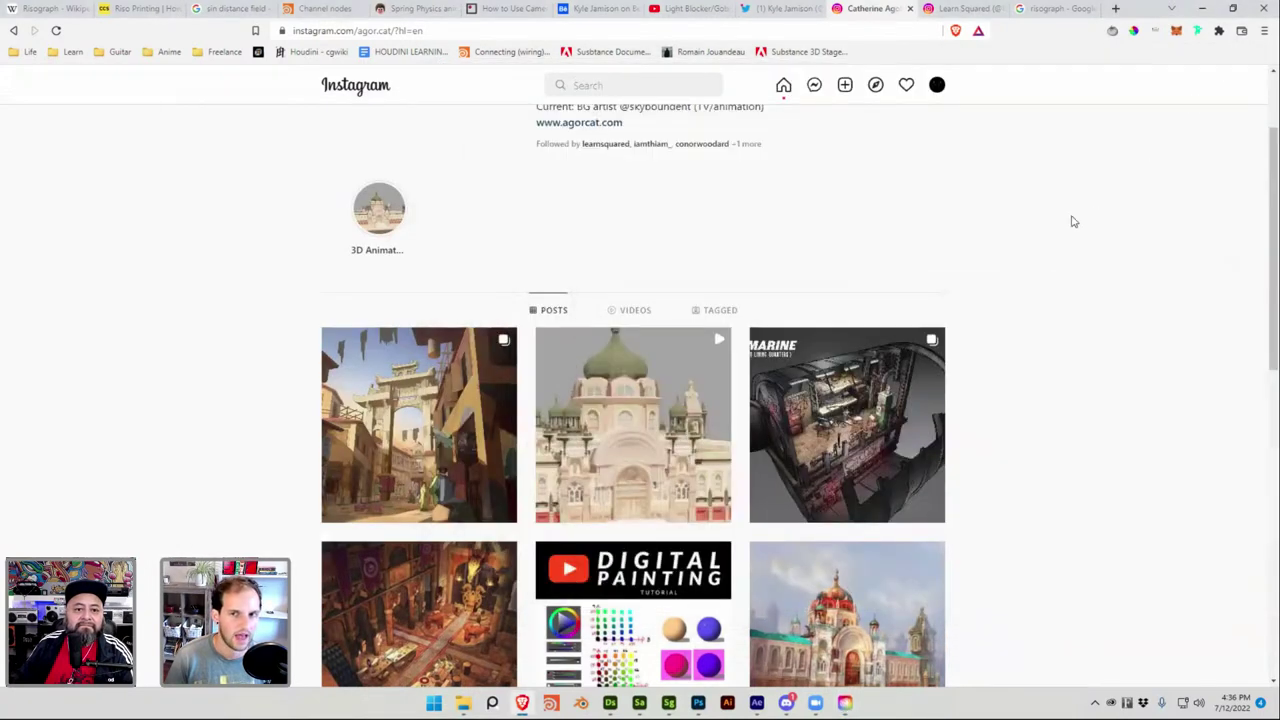
View the Marketplace, Guangzhou 1860s post and the year 2223 moon city post, and return to the profile.
{"action": "scroll", "coordinate": [1071, 220], "scroll_direction": "down", "scroll_amount": 2}
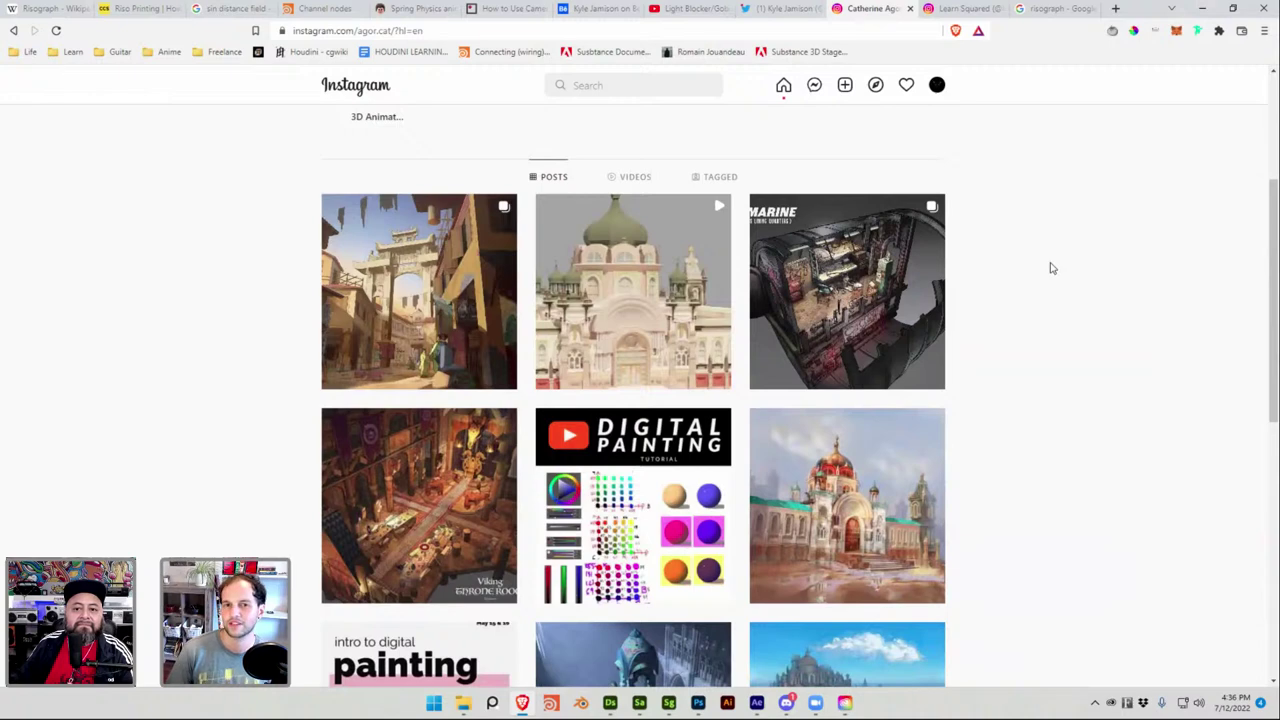
{"action": "left_click", "coordinate": [416, 252]}
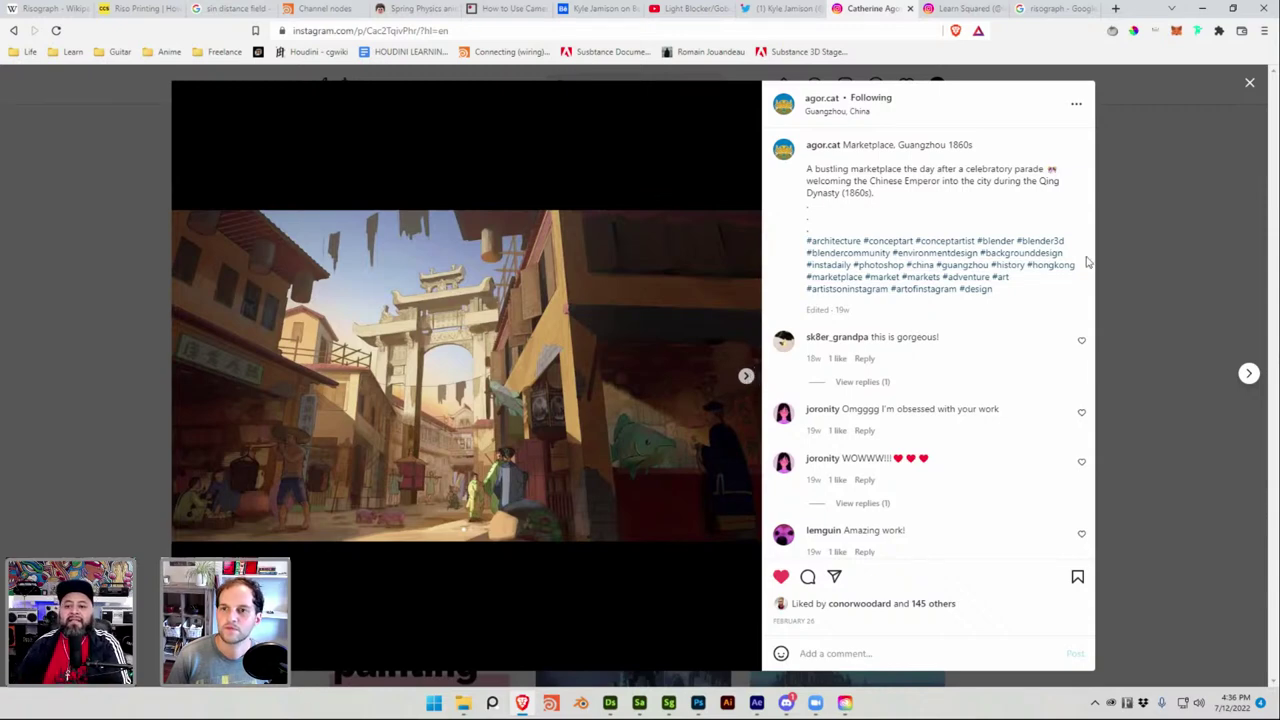
{"action": "left_click", "coordinate": [1127, 236]}
{"action": "scroll", "coordinate": [1015, 260], "scroll_direction": "down", "scroll_amount": 2}
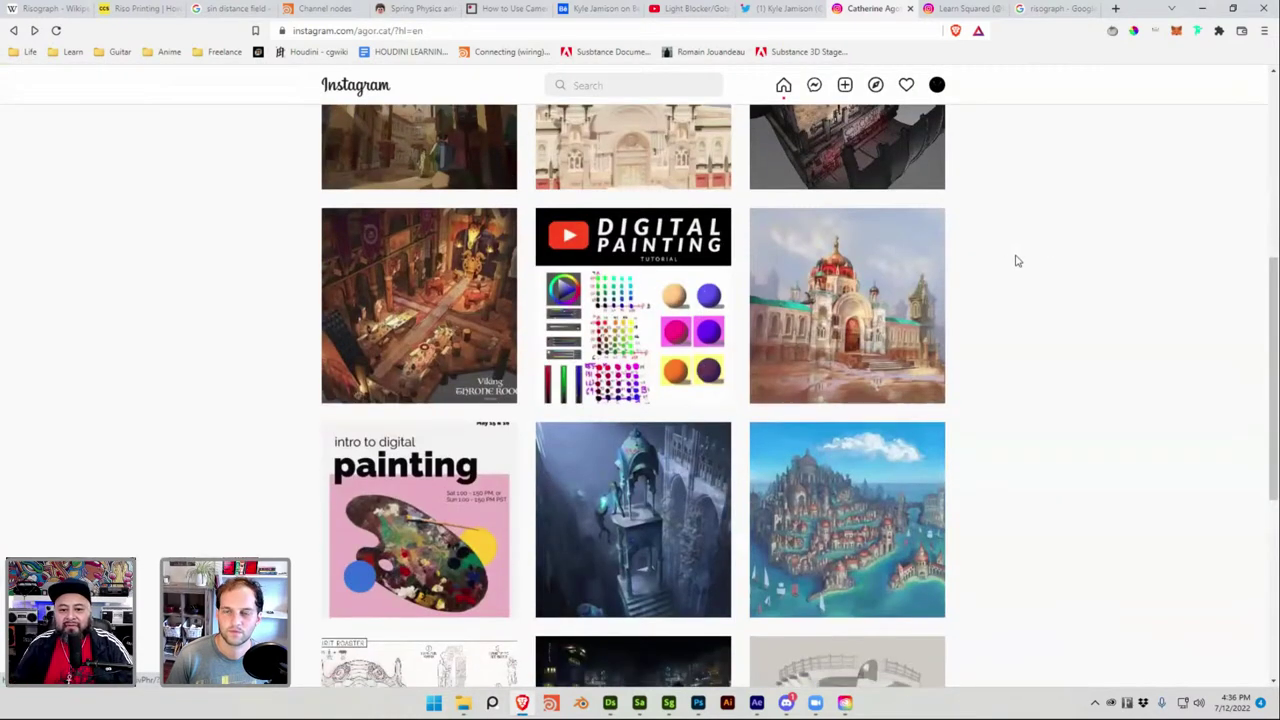
{"action": "scroll", "coordinate": [870, 306], "scroll_direction": "down", "scroll_amount": 3}
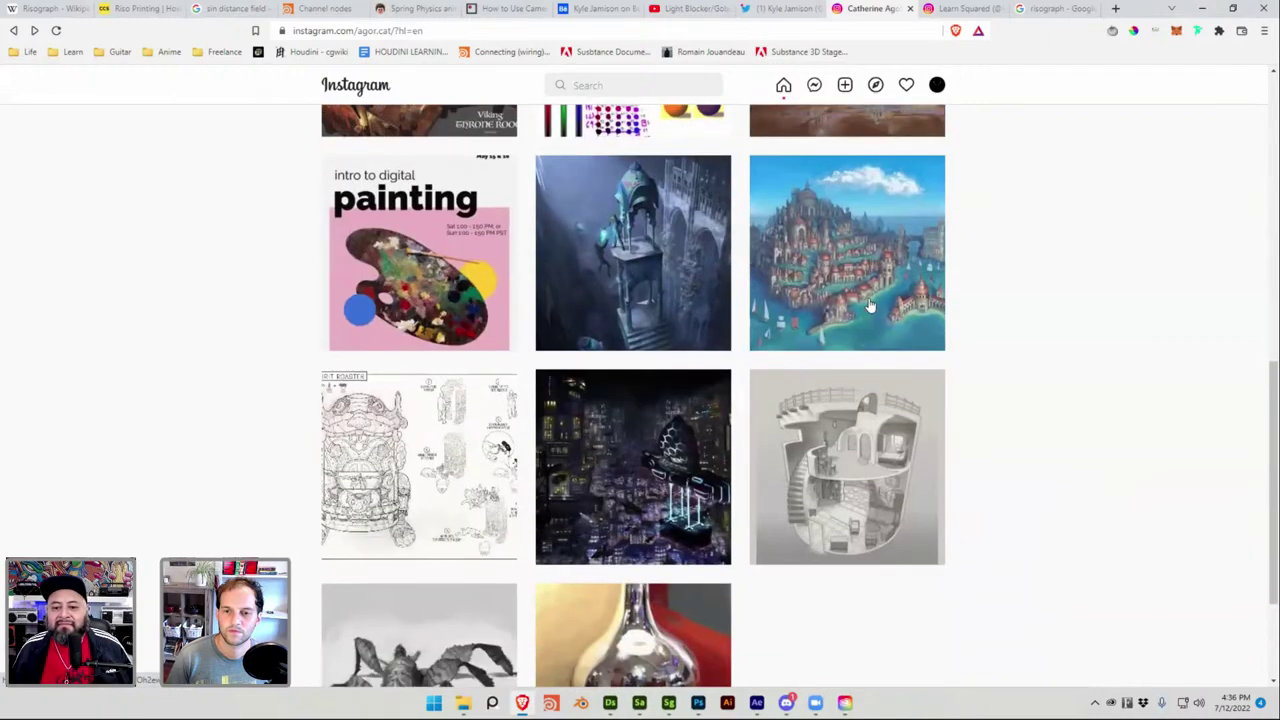
{"action": "left_click", "coordinate": [686, 294]}
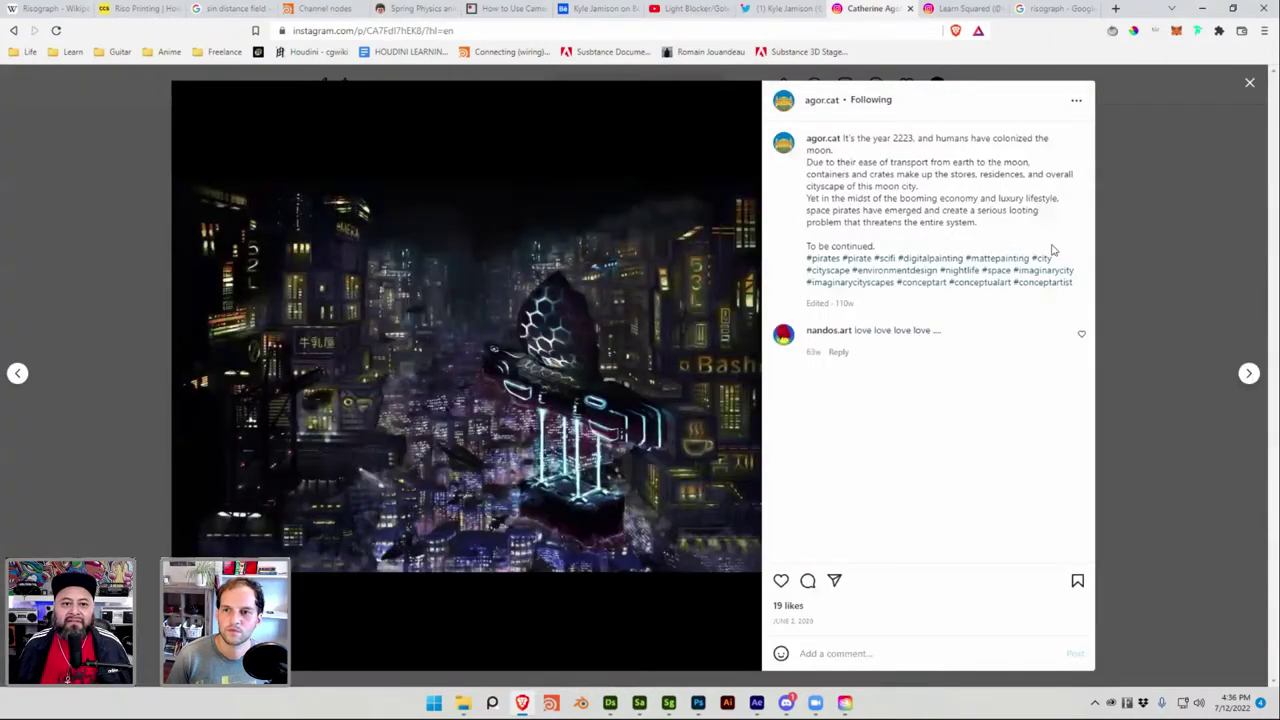
{"action": "left_click", "coordinate": [1117, 240]}
Open the Submarine post again and go through its process images from the final to the 3D form.
{"action": "scroll", "coordinate": [1117, 240], "scroll_direction": "up", "scroll_amount": 5}
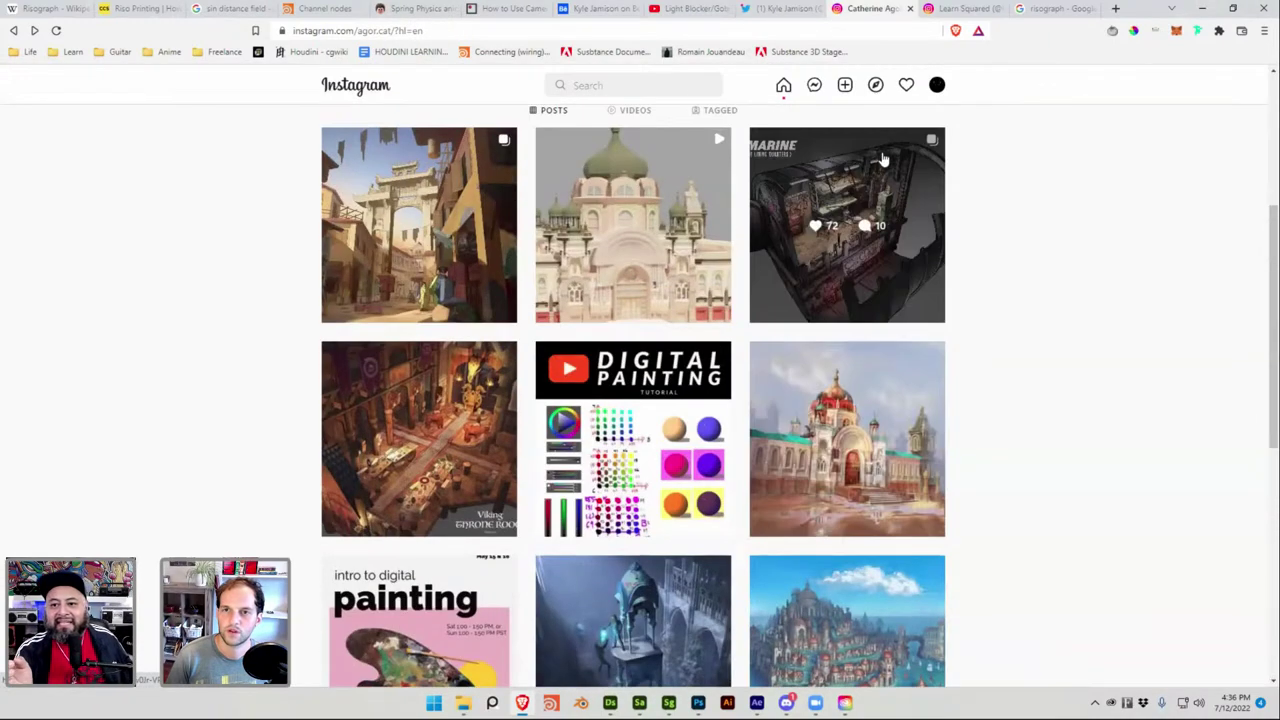
{"action": "left_click", "coordinate": [886, 156]}
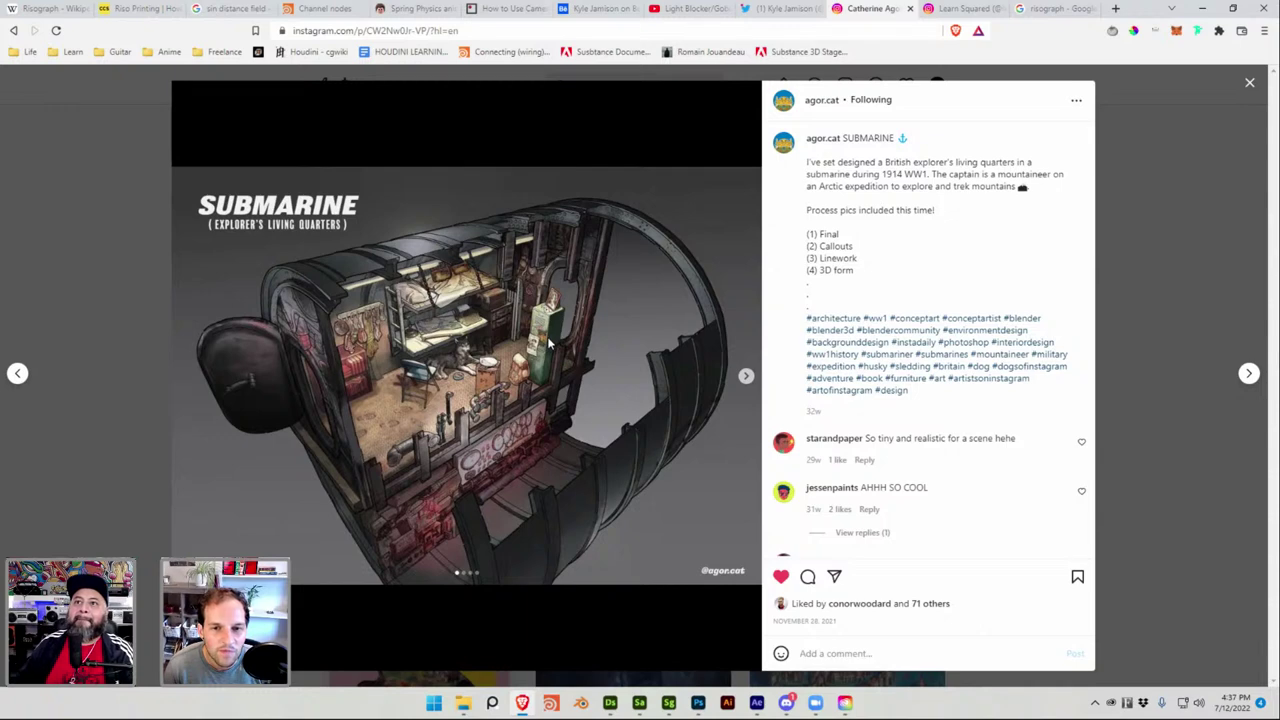
{"action": "left_click", "coordinate": [745, 376]}
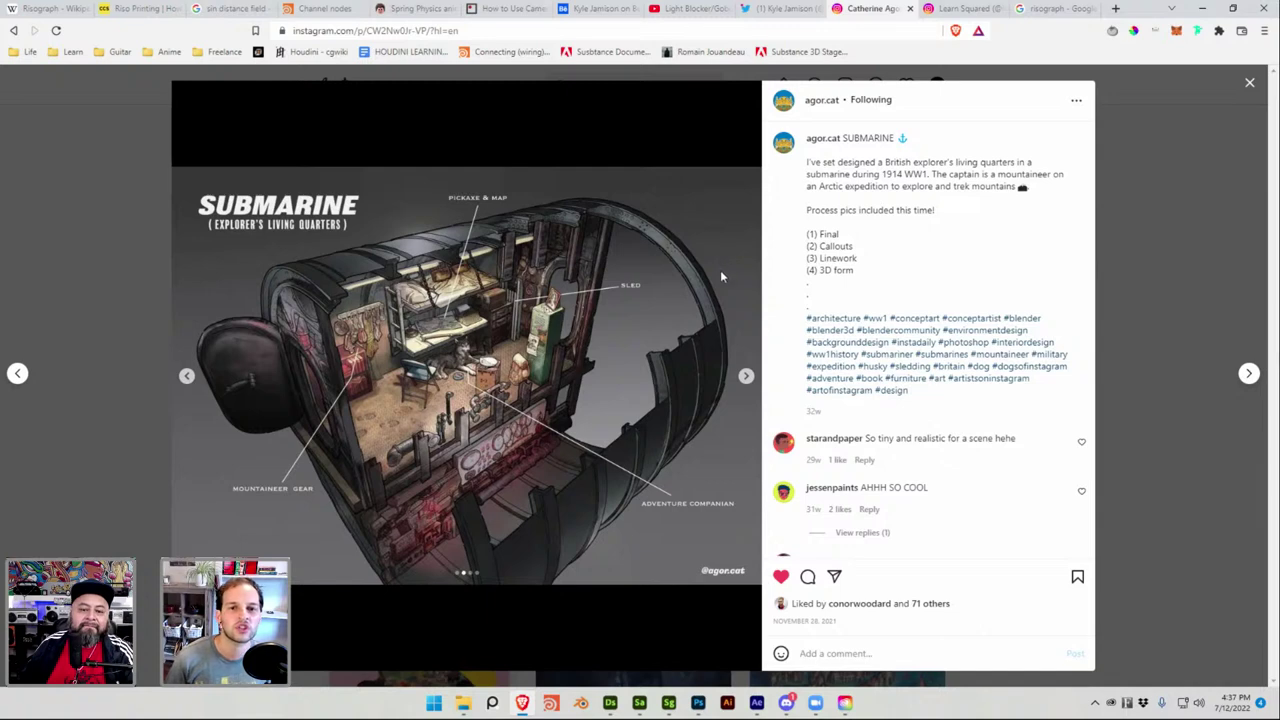
{"action": "left_click", "coordinate": [746, 377]}
{"action": "left_click", "coordinate": [746, 377]}
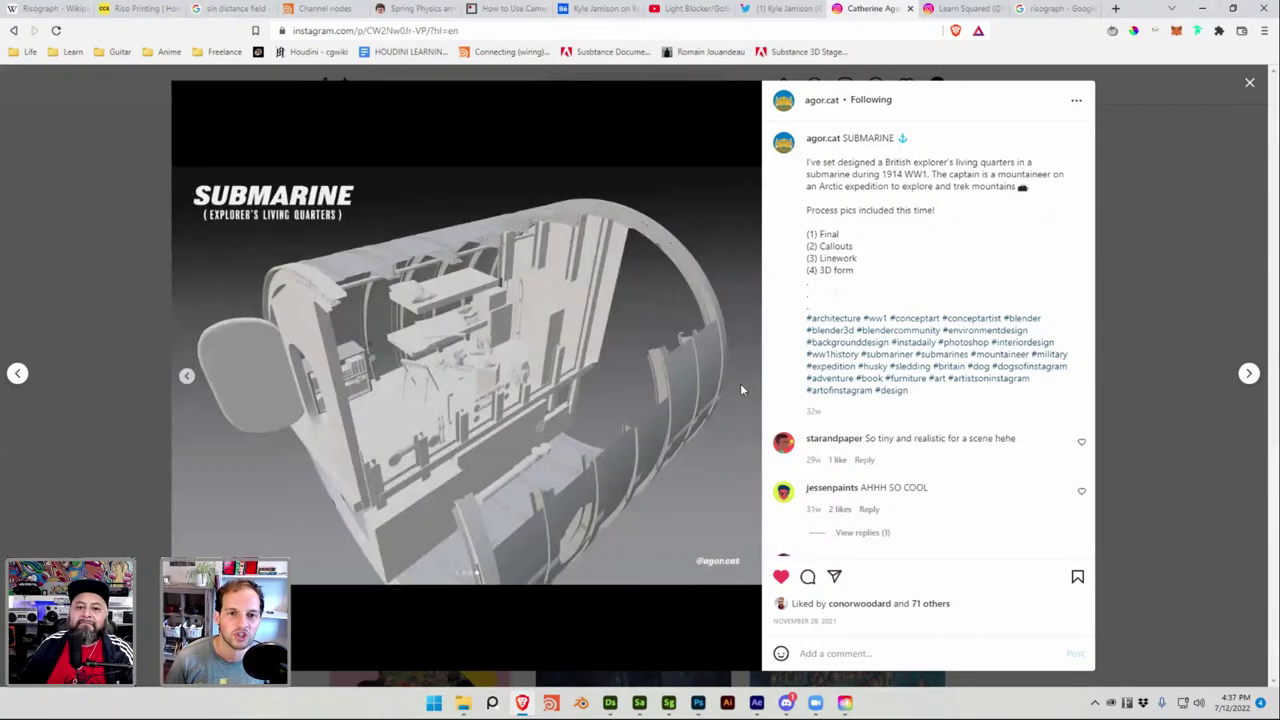
Step back and forth through the Submarine post's linework, callouts and final images to compare the process stages.
{"action": "left_click", "coordinate": [186, 376]}
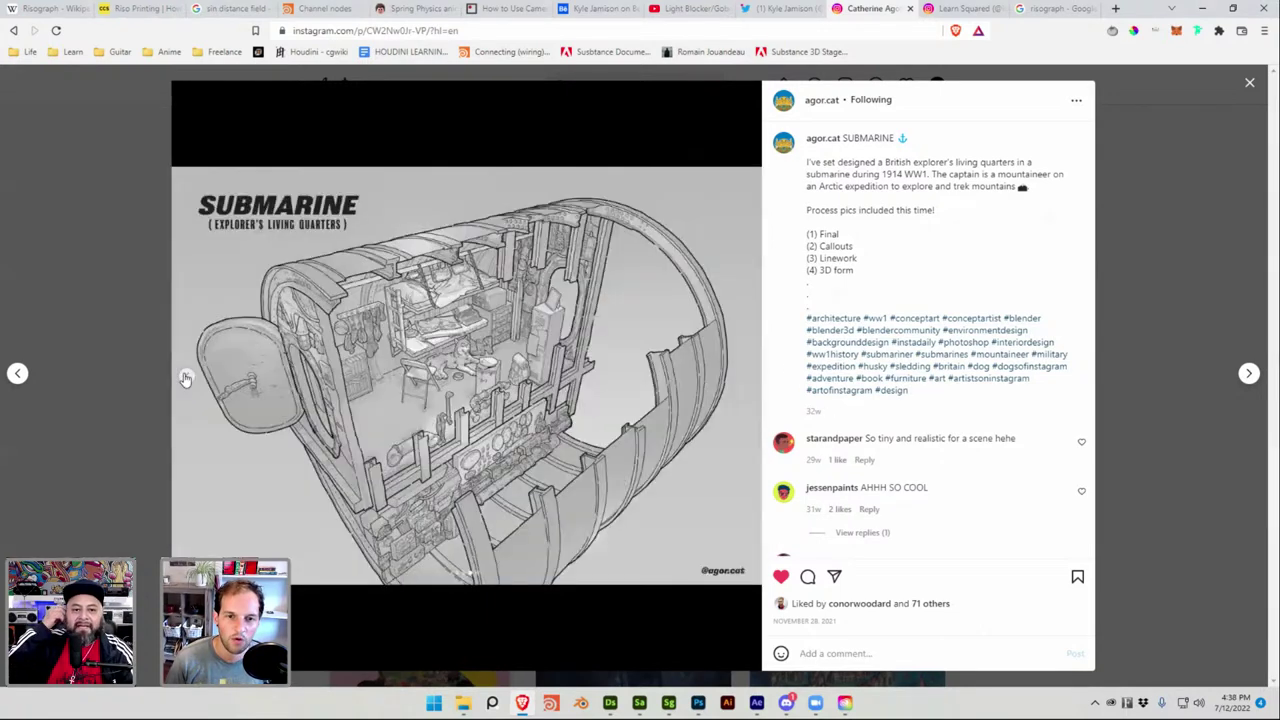
{"action": "left_click", "coordinate": [186, 376]}
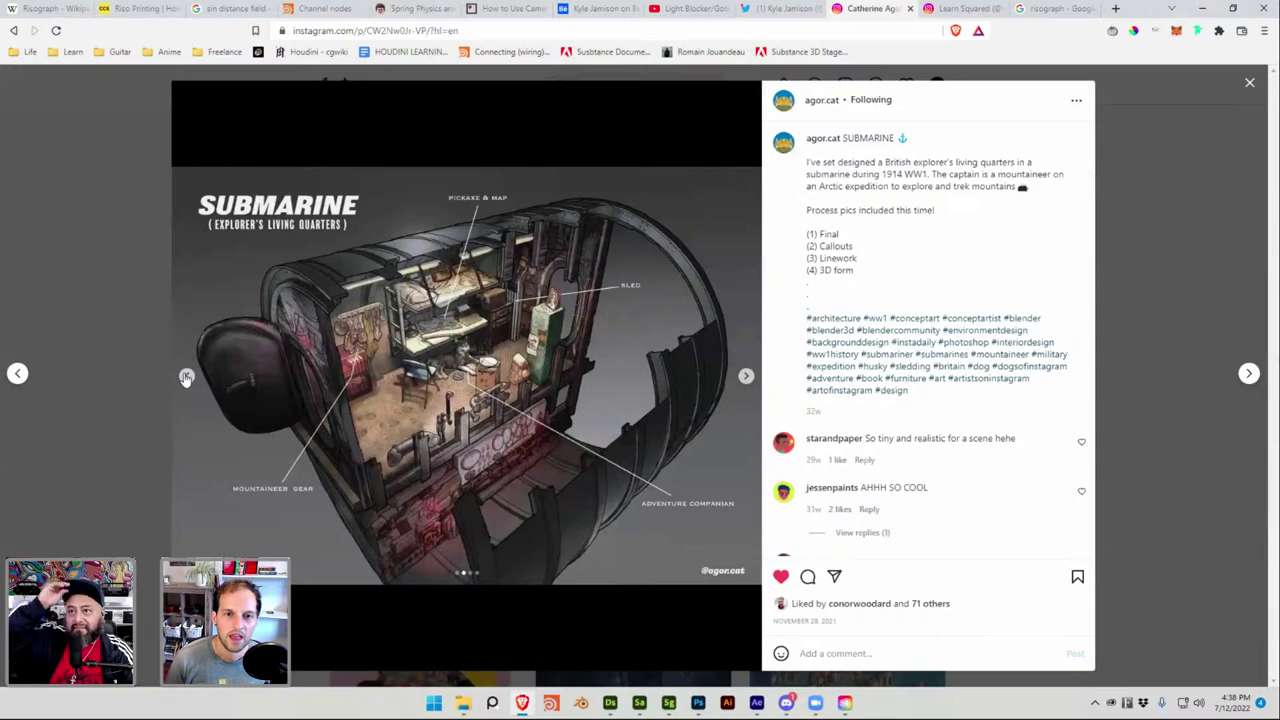
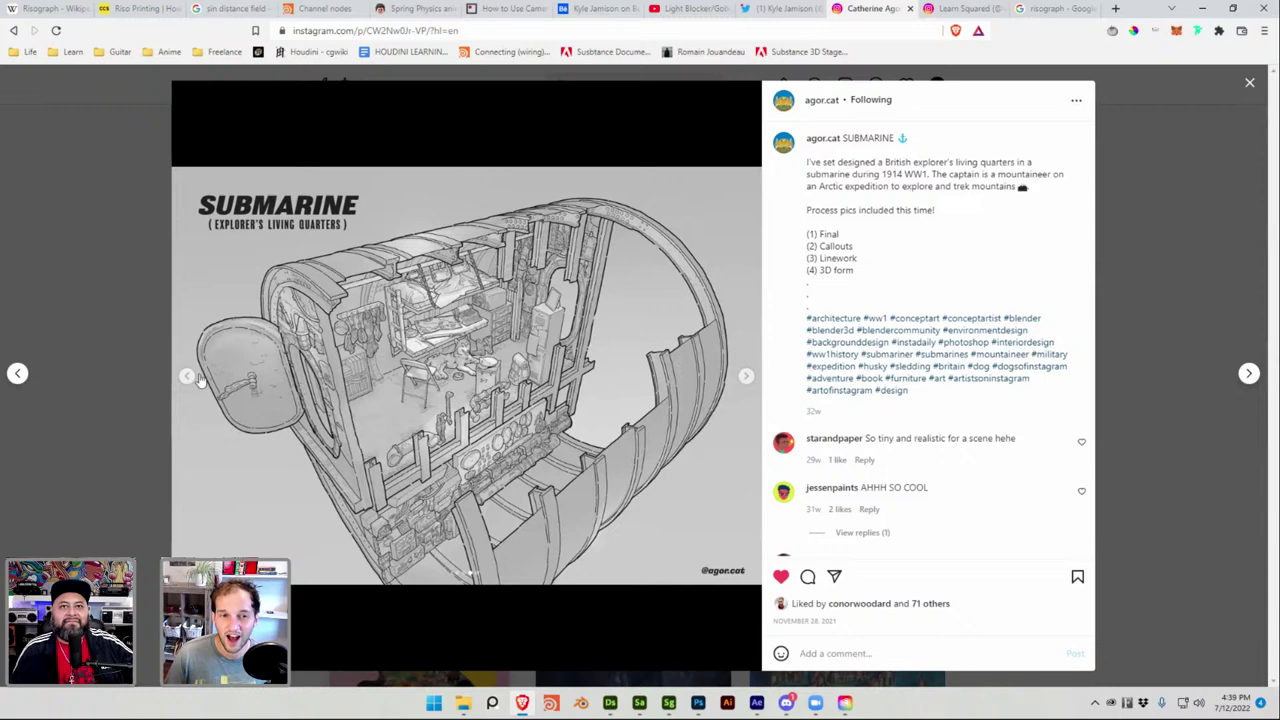
{"action": "left_click", "coordinate": [187, 377]}
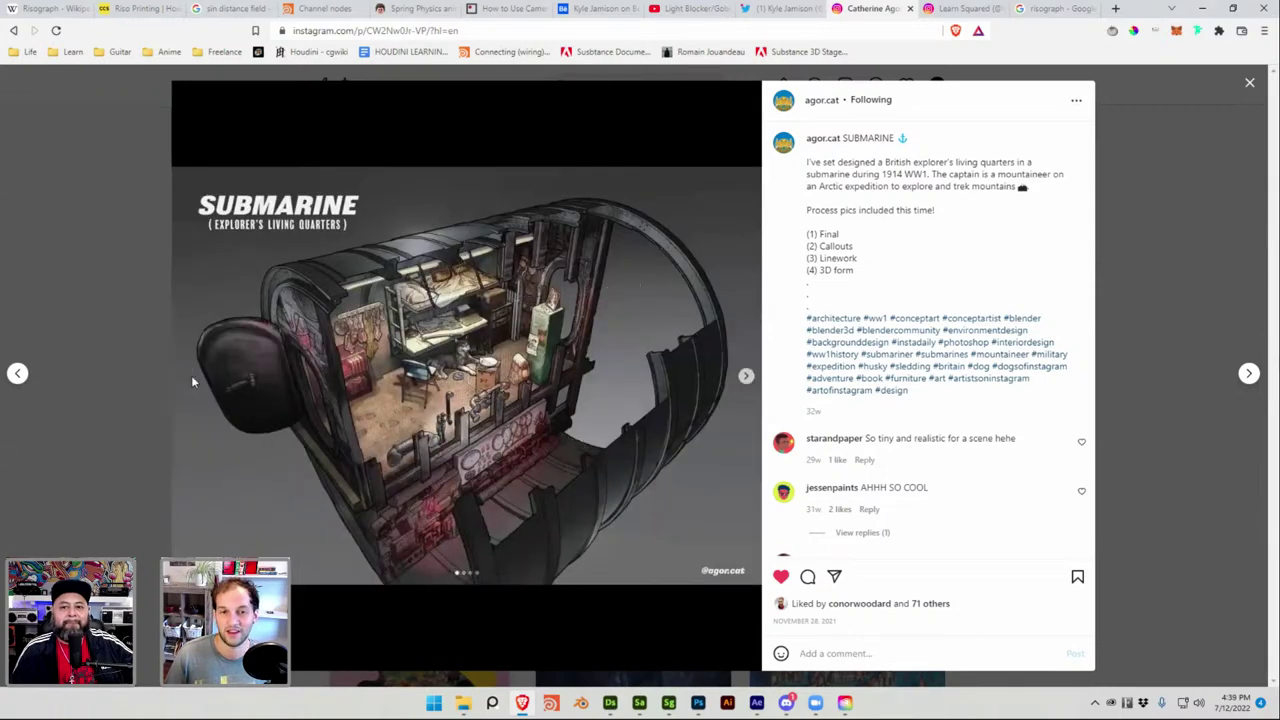
{"action": "left_click", "coordinate": [742, 378]}
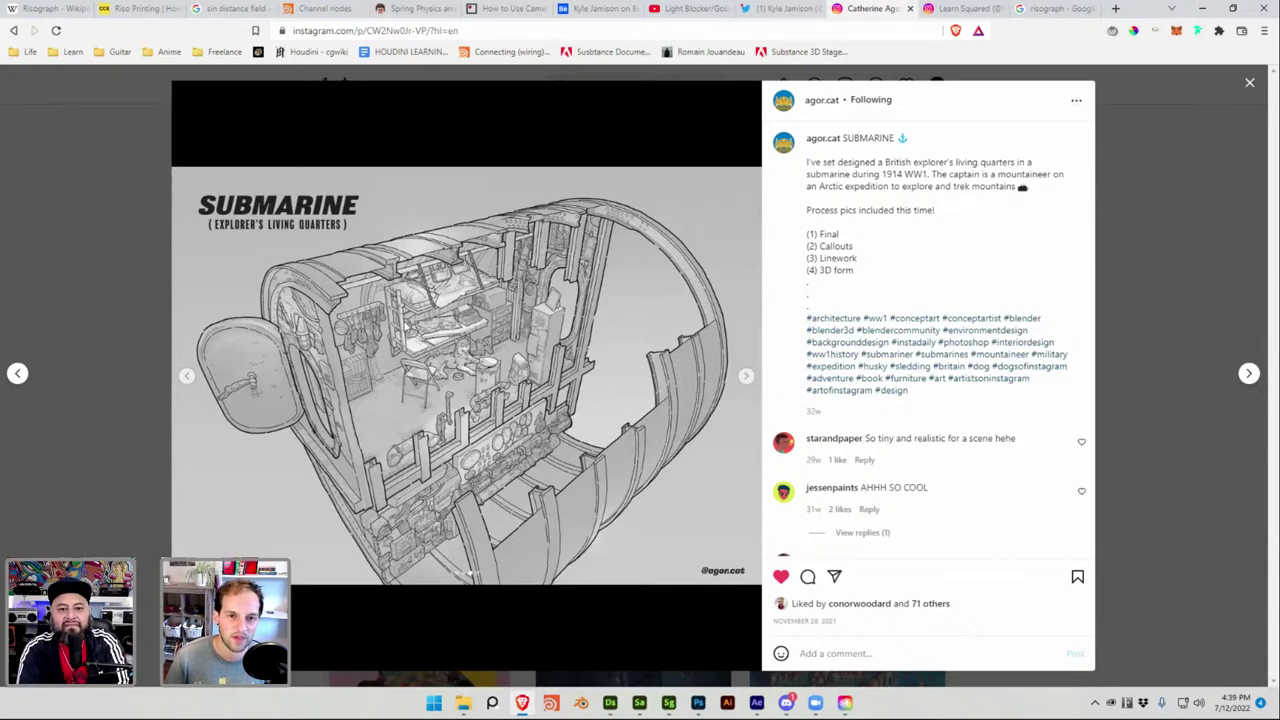
{"action": "left_click", "coordinate": [187, 376]}
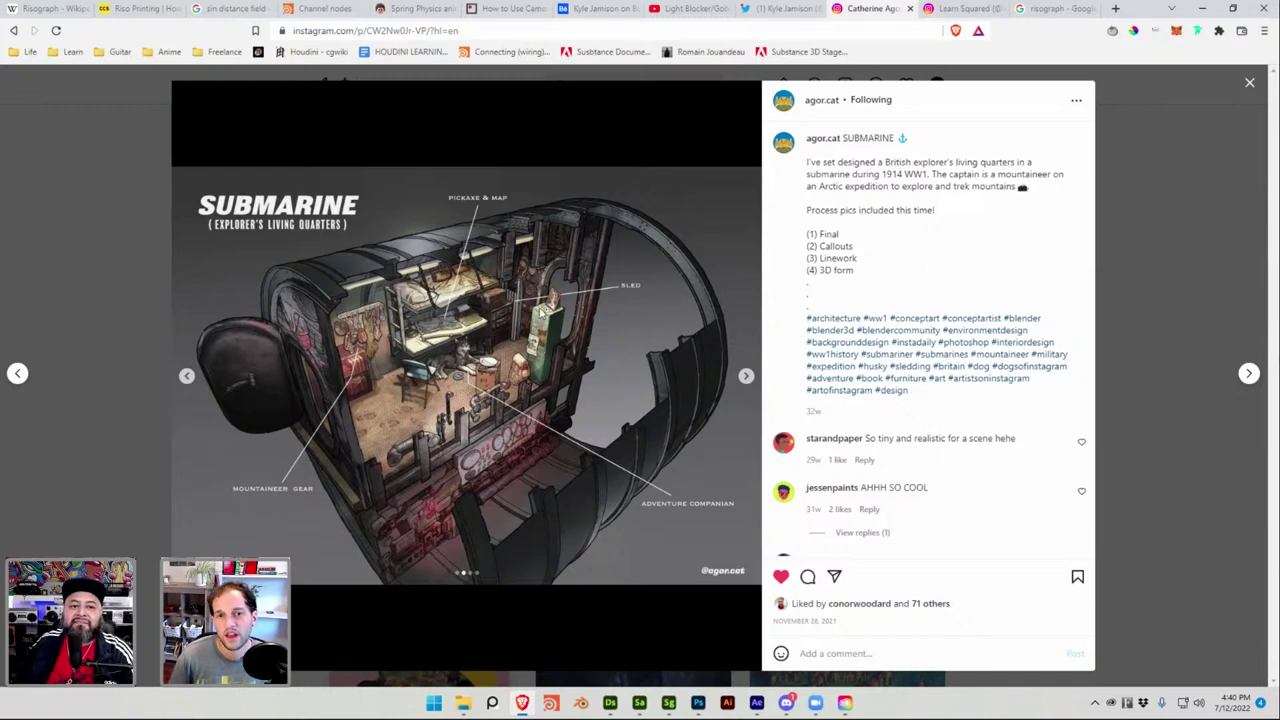
Highlight "1914 WW1" in the Submarine post's description and close the post to return to the profile.
{"action": "double_click", "coordinate": [894, 176]}
{"action": "left_click", "coordinate": [894, 176]}
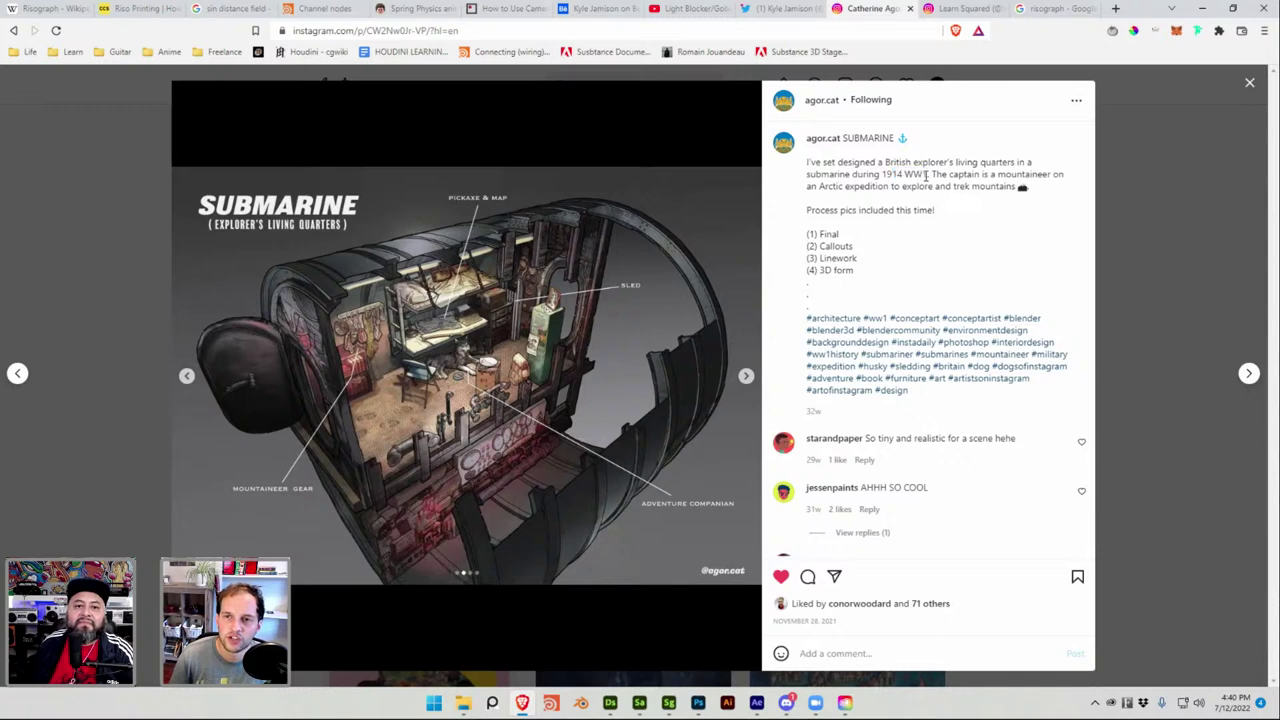
{"action": "left_click_drag", "start_coordinate": [880, 175], "coordinate": [944, 175]}
{"action": "left_click", "coordinate": [1018, 174]}
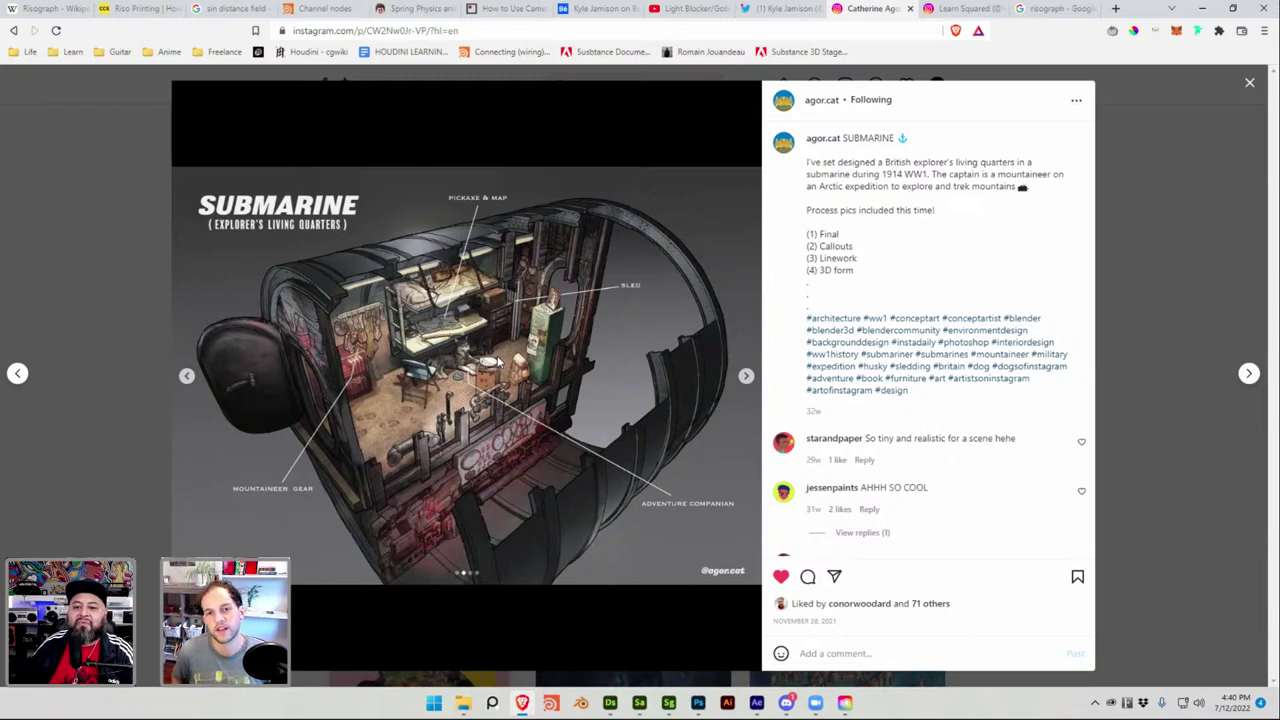
{"action": "left_click", "coordinate": [146, 193]}
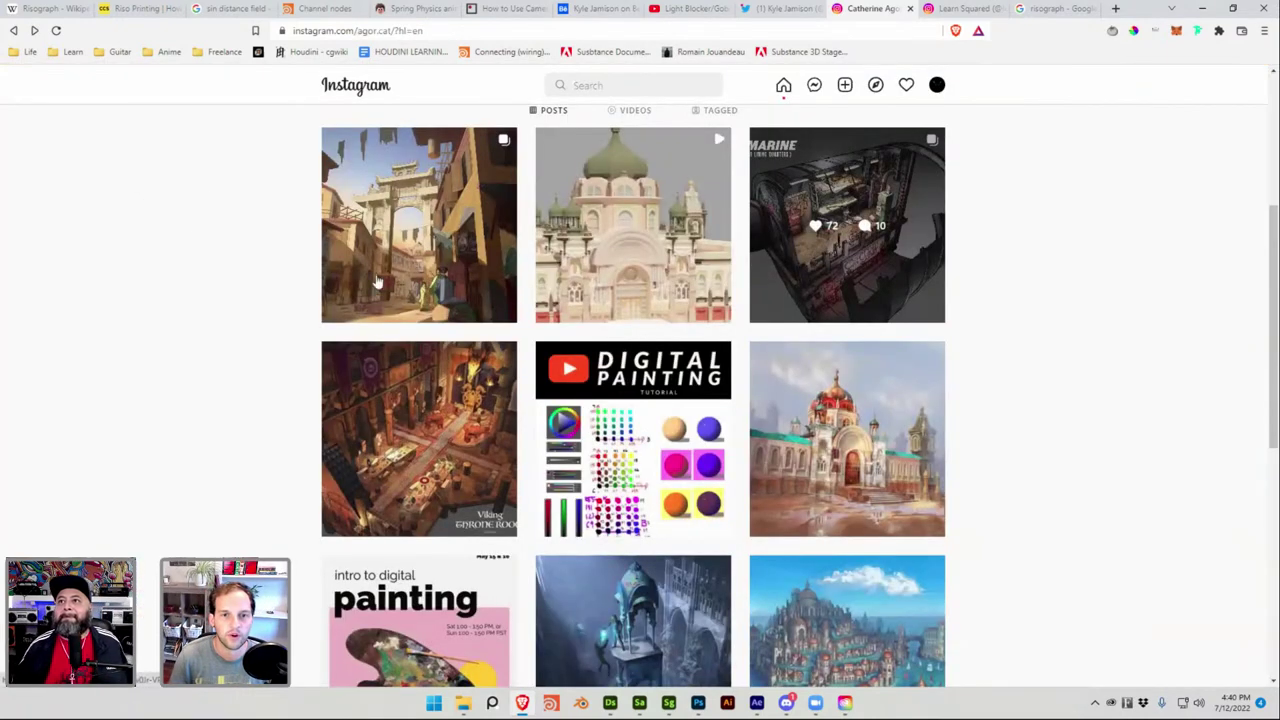
View the Viking Throne Room post, close it, and open the Mirage Palace painting post.
{"action": "left_click", "coordinate": [463, 401]}
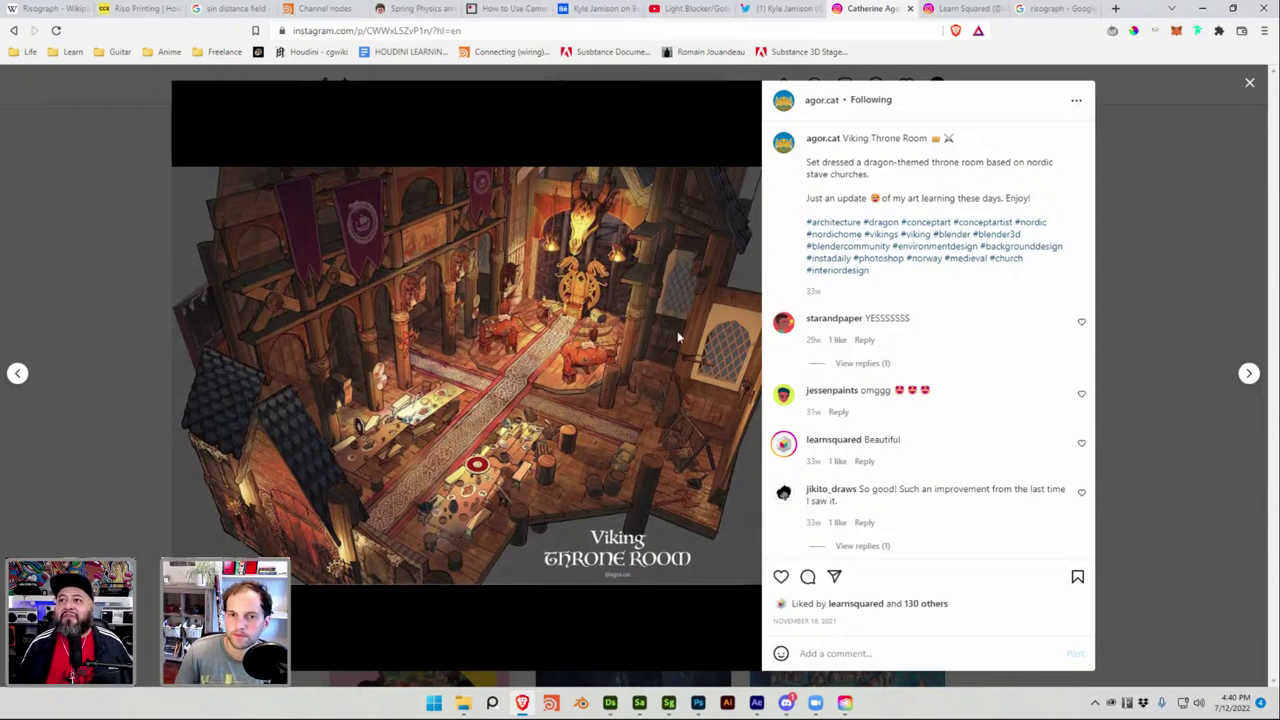
{"action": "left_click", "coordinate": [1138, 253]}
{"action": "scroll", "coordinate": [1006, 277], "scroll_direction": "down", "scroll_amount": 2}
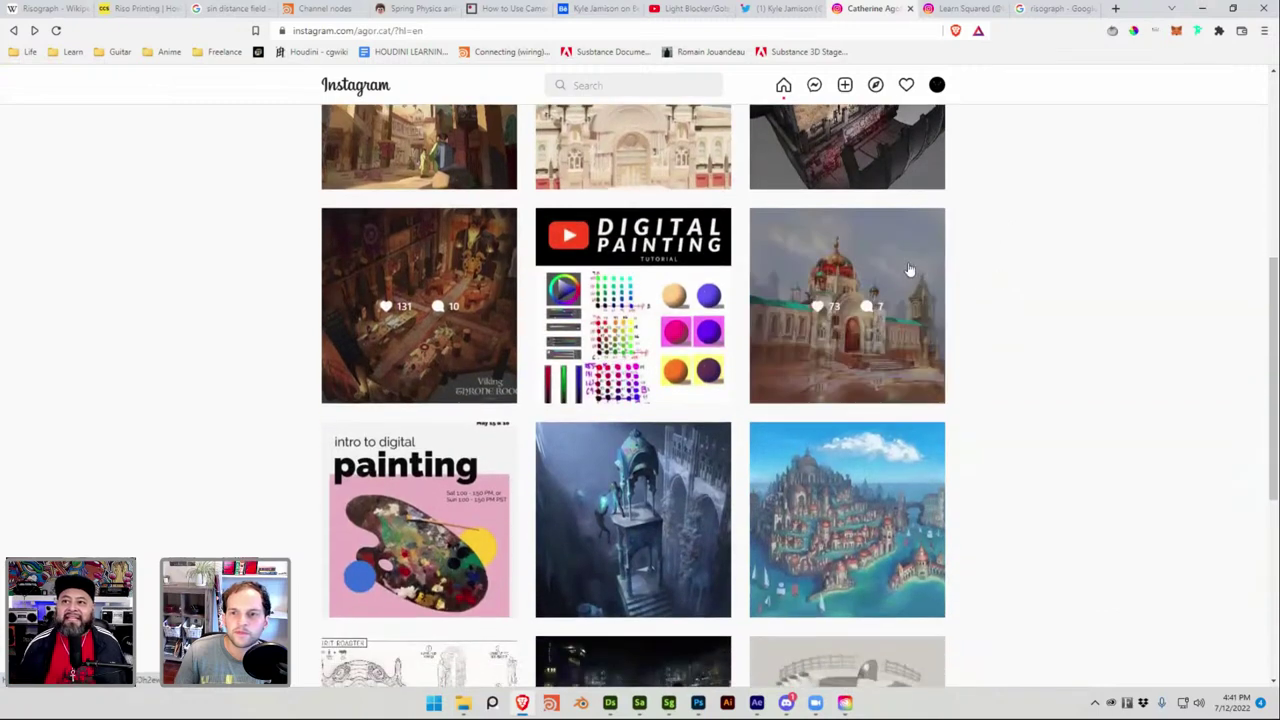
{"action": "left_click", "coordinate": [903, 258]}
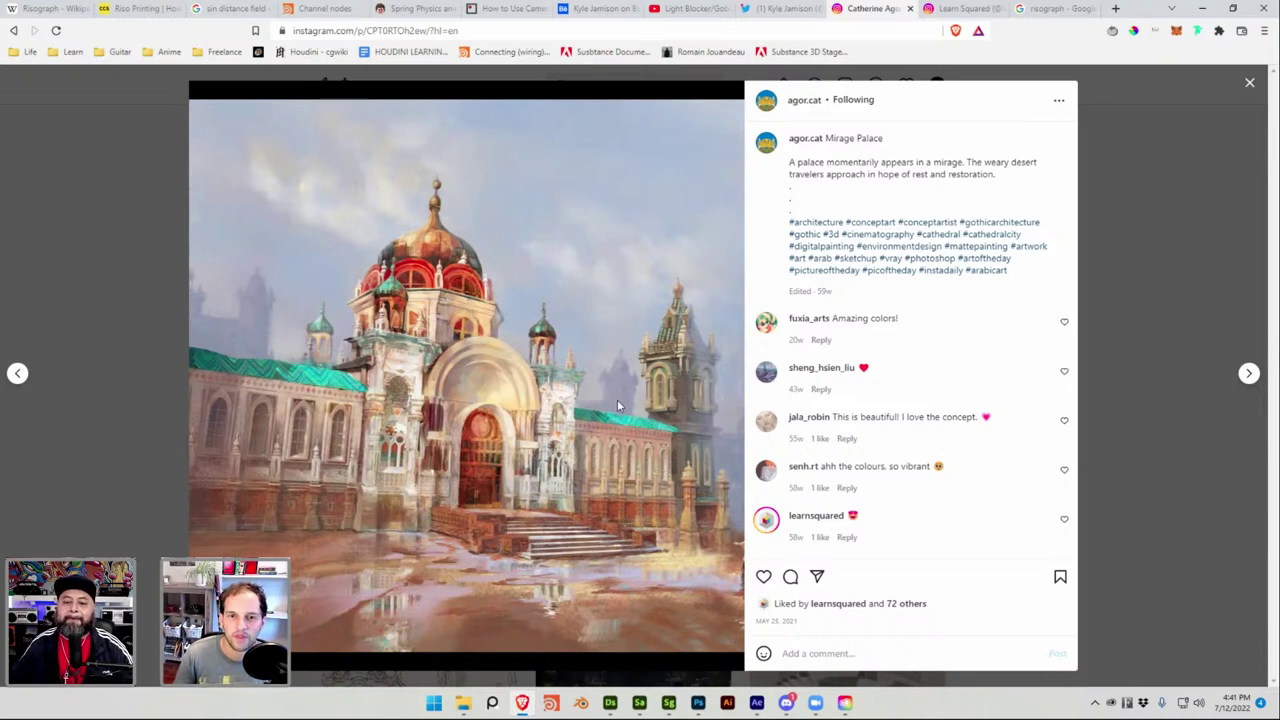
Switch to Photoshop, show the rendered scene in stream_day1-Camera.psd without the object selection masks, and return to the browser.
{"action": "left_click", "coordinate": [699, 703]}
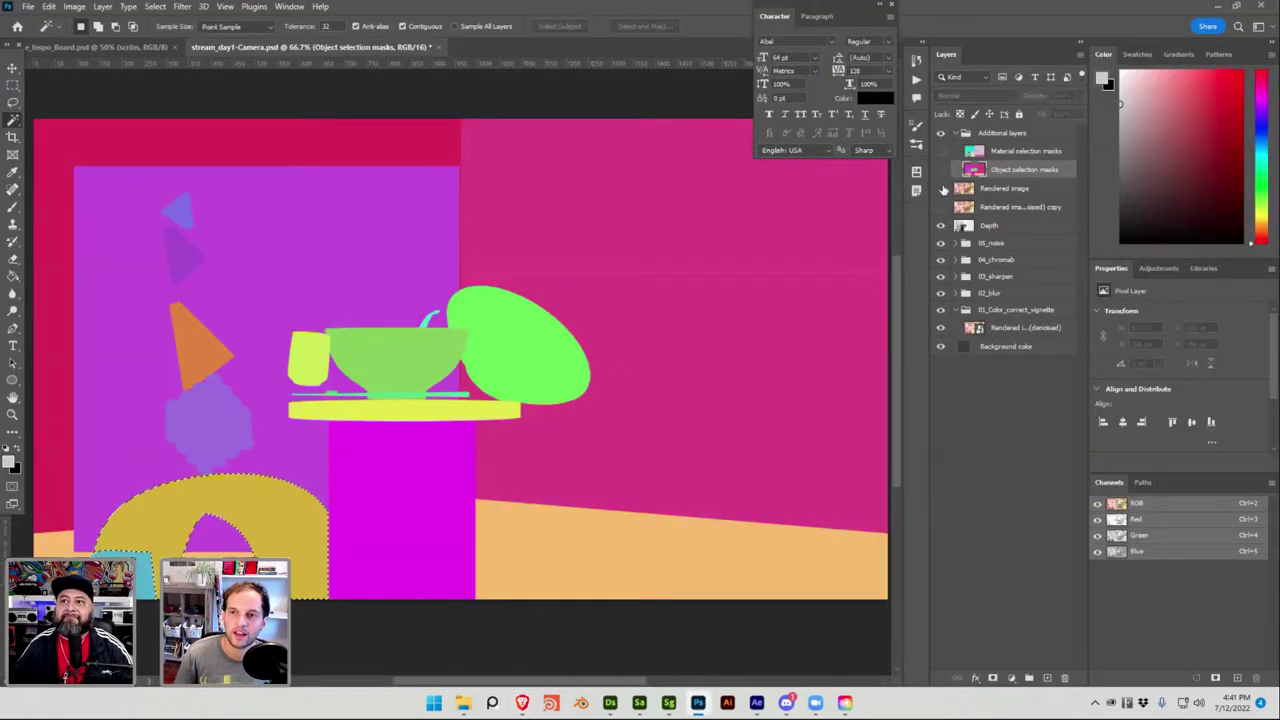
{"action": "left_click", "coordinate": [941, 189]}
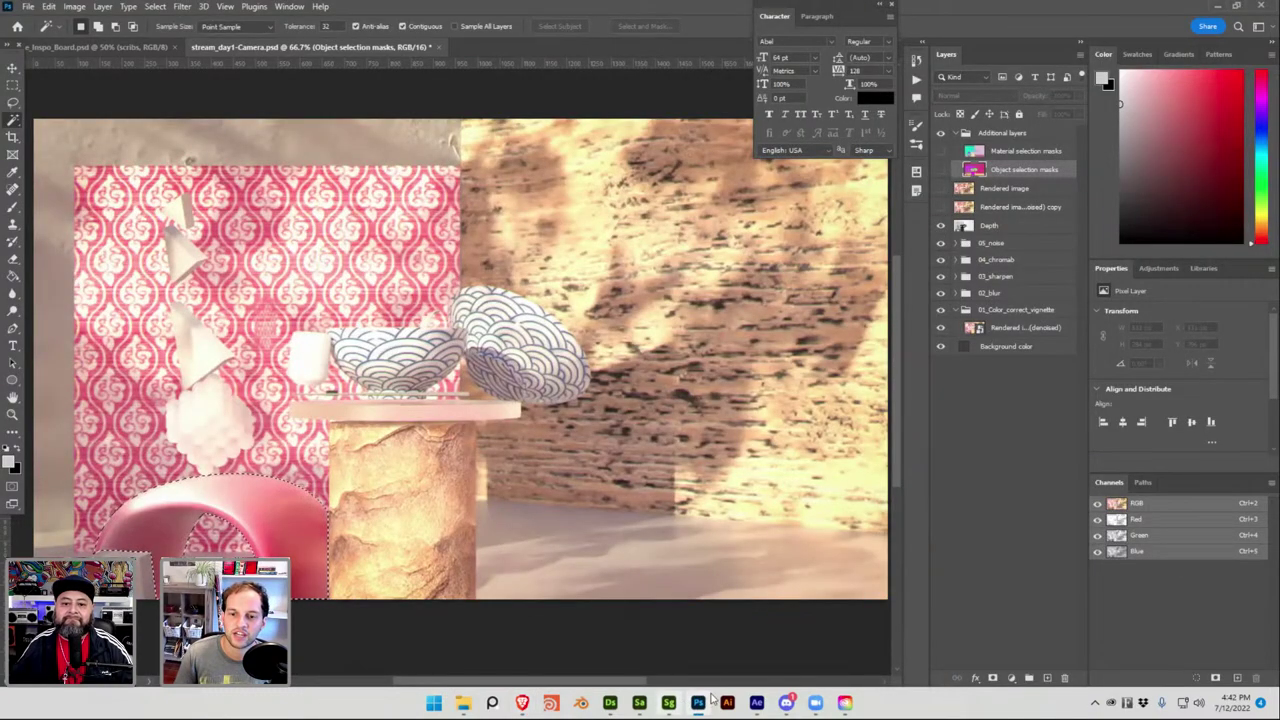
{"action": "left_click", "coordinate": [522, 703]}
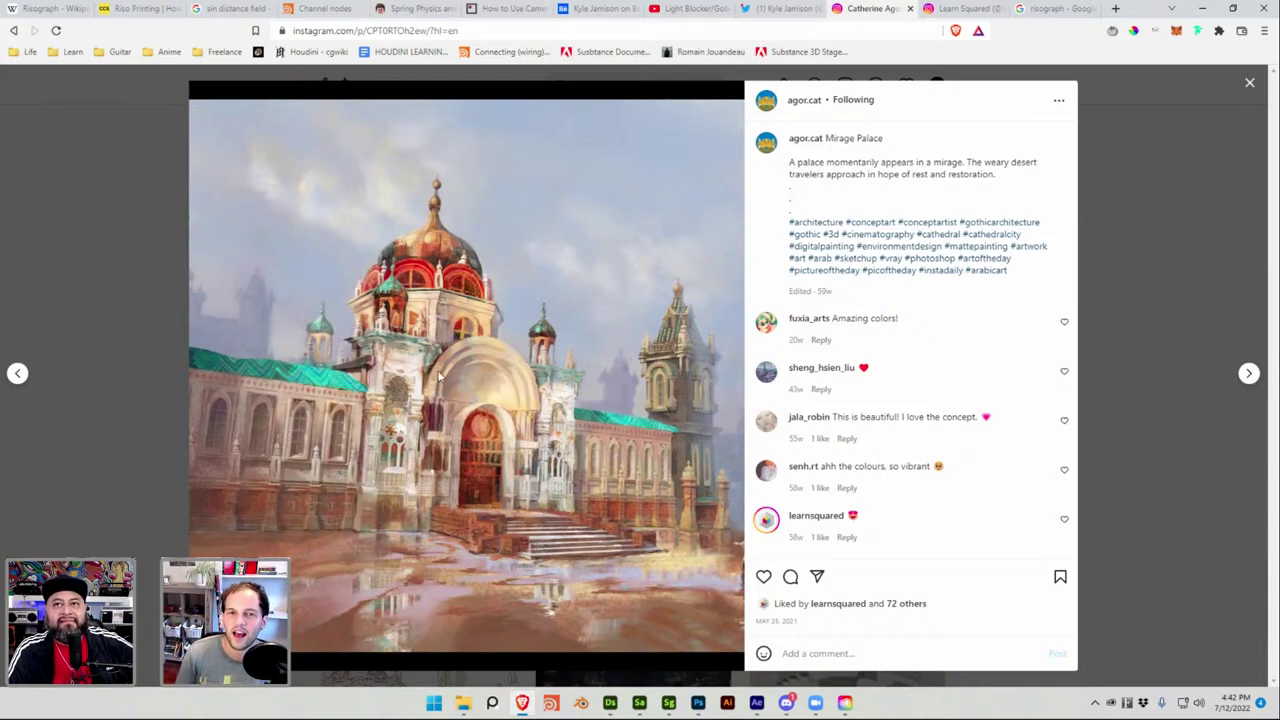
Close the Mirage Palace painting, look over the profile's posts, and reopen and close the painting once more.
{"action": "left_click", "coordinate": [142, 312]}
{"action": "scroll", "coordinate": [445, 241], "scroll_direction": "up", "scroll_amount": 3}
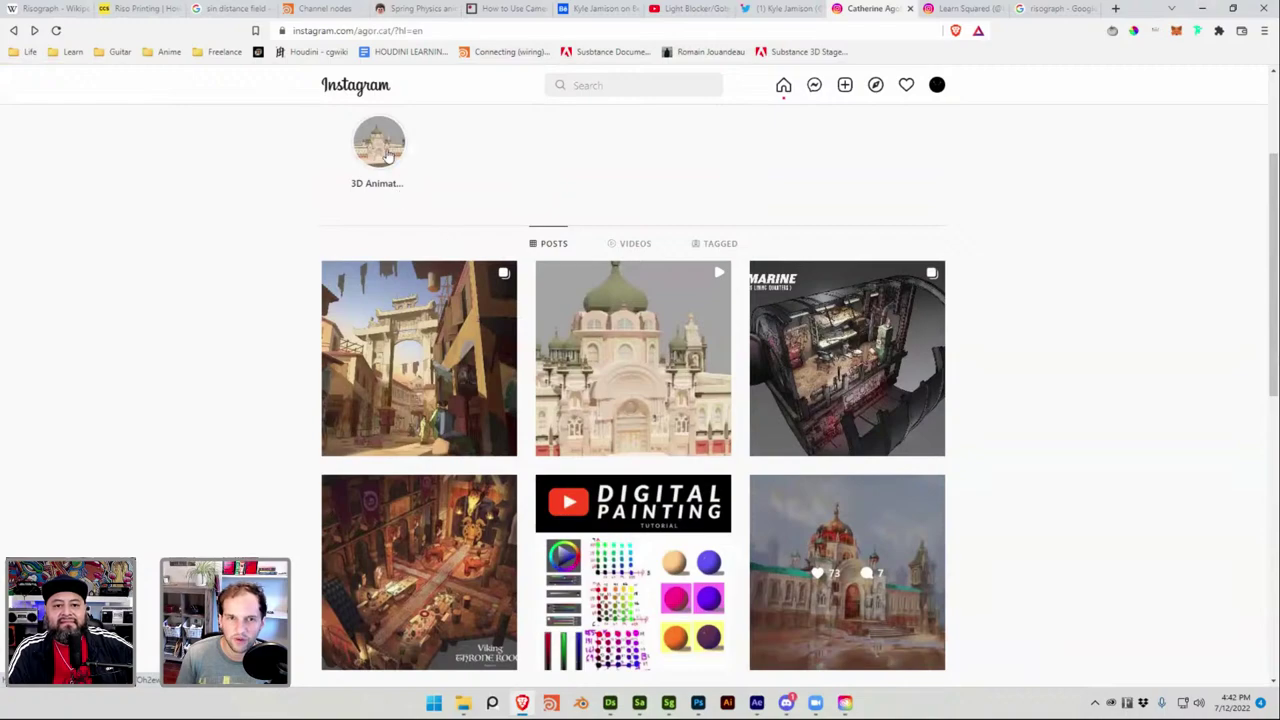
{"action": "scroll", "coordinate": [460, 468], "scroll_direction": "down", "scroll_amount": 2}
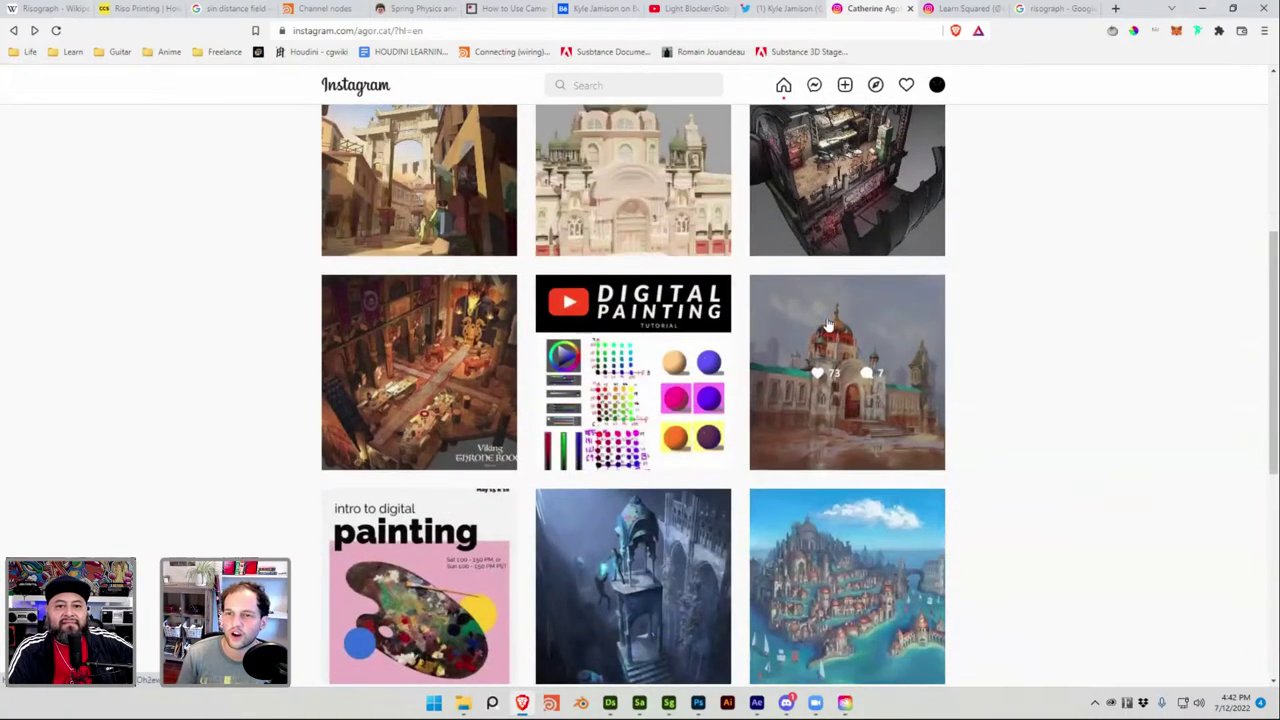
{"action": "left_click", "coordinate": [828, 325]}
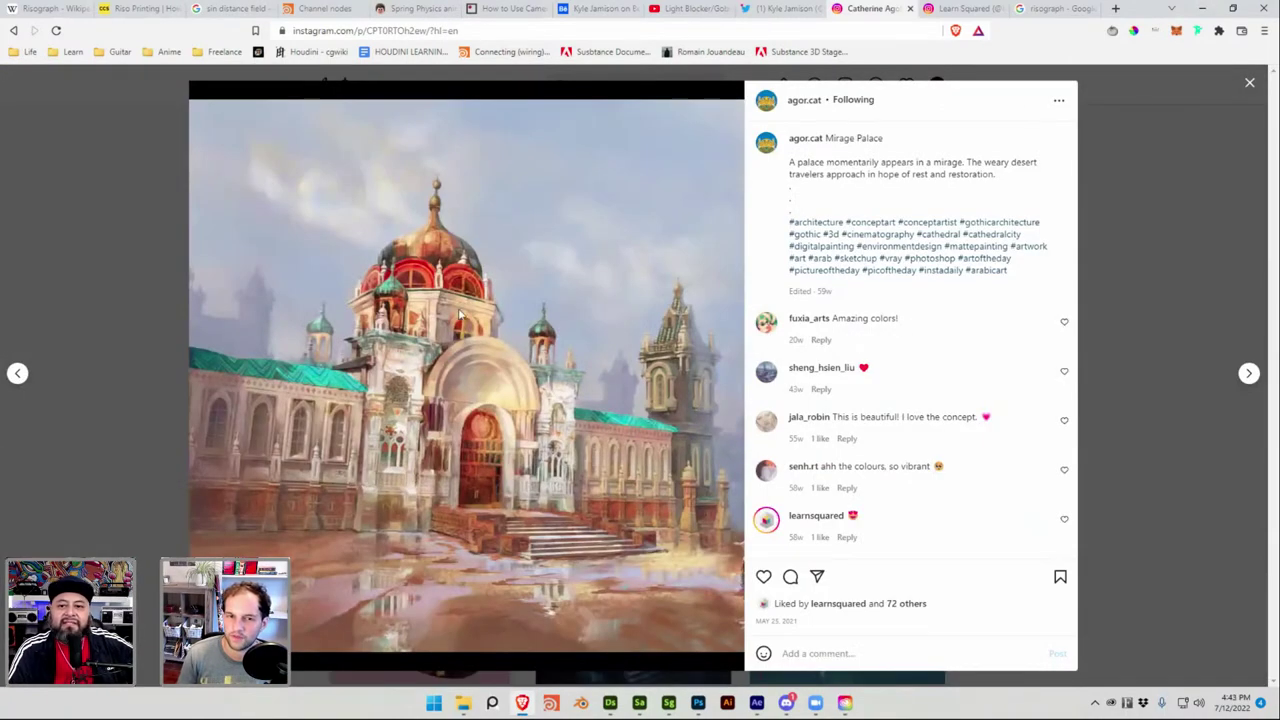
{"action": "left_click", "coordinate": [130, 284]}
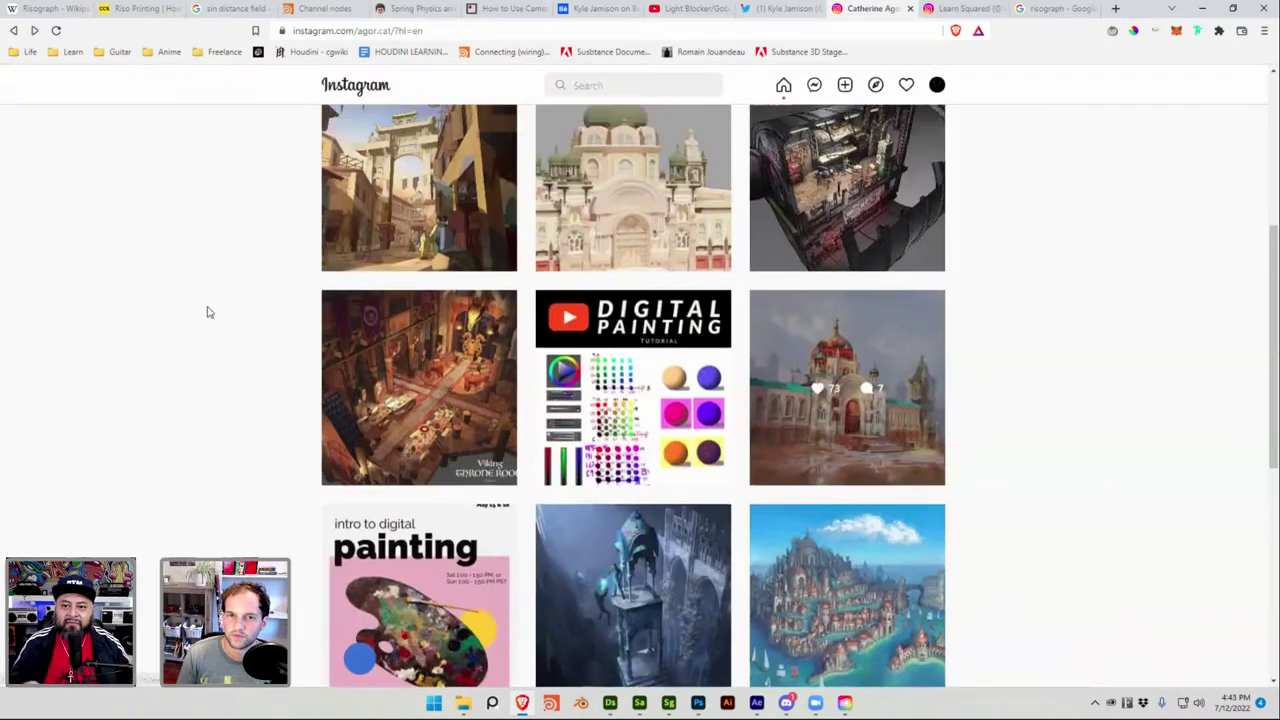
Play the Mirage Palace Model construction video, close it, and view the finished Mirage Palace painting for comparison.
{"action": "scroll", "coordinate": [206, 311], "scroll_direction": "up", "scroll_amount": 1}
{"action": "left_click", "coordinate": [637, 189]}
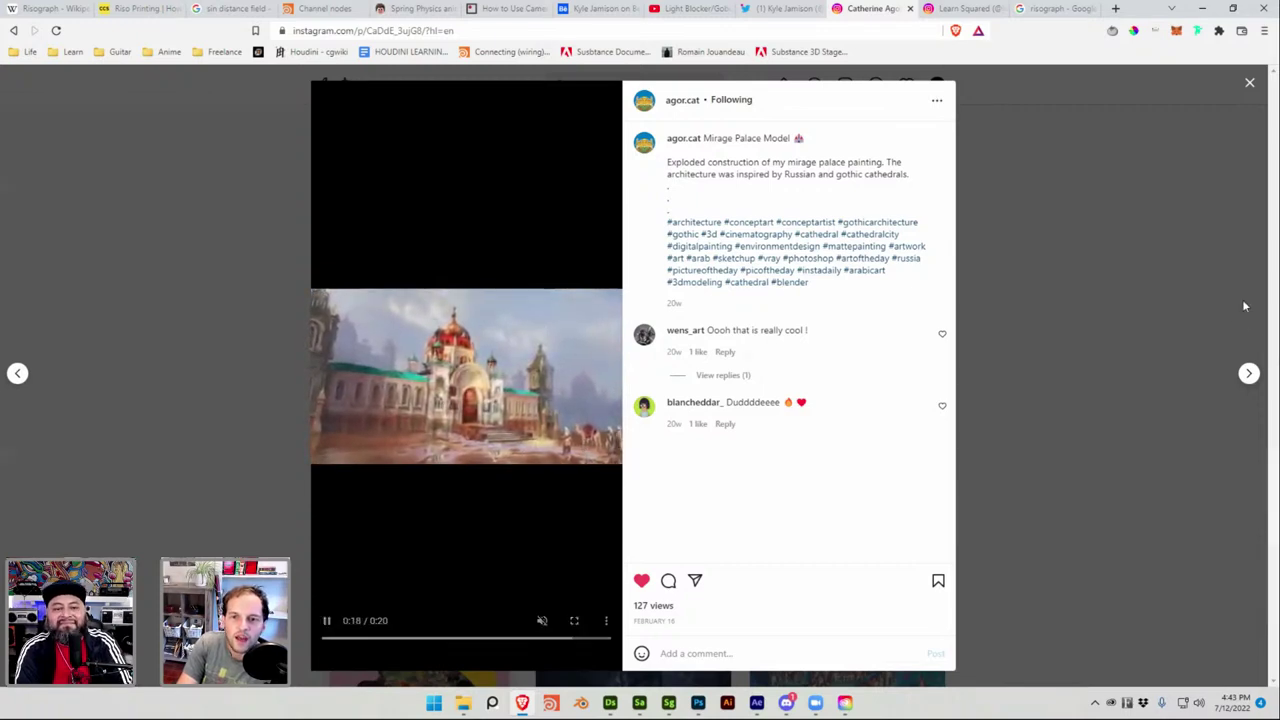
{"action": "left_click", "coordinate": [1063, 306]}
{"action": "left_click", "coordinate": [910, 272]}
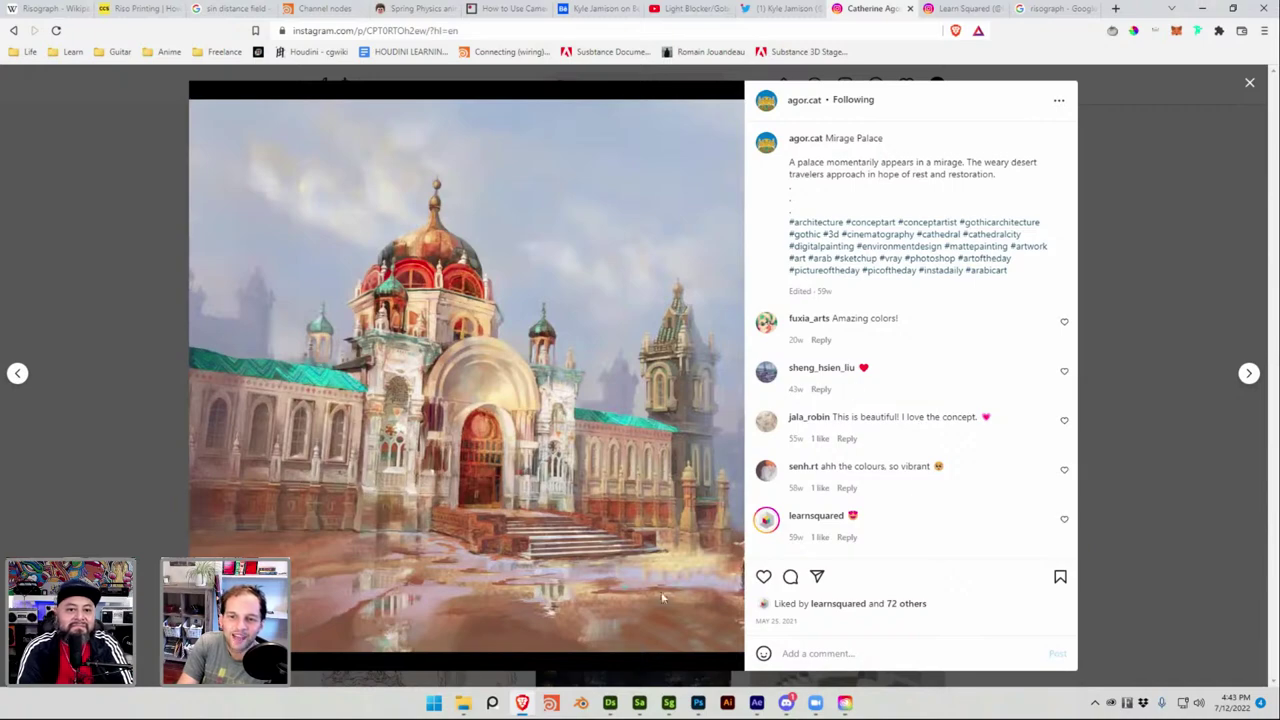
{"action": "left_click", "coordinate": [1150, 238]}
Reopen the Mirage Palace Model video, scrub between the 3D palace model and the painted version, and close it.
{"action": "scroll", "coordinate": [1150, 238], "scroll_direction": "up", "scroll_amount": 2}
{"action": "left_click", "coordinate": [628, 290]}
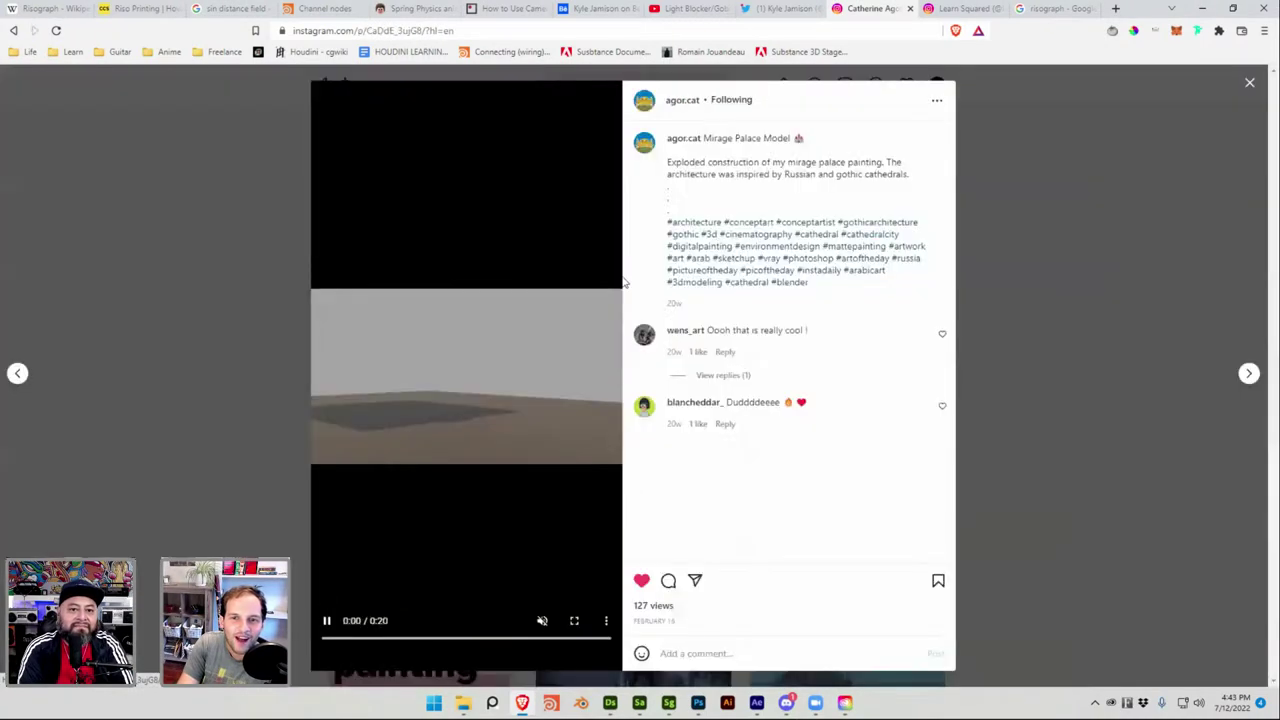
{"action": "left_click", "coordinate": [565, 637]}
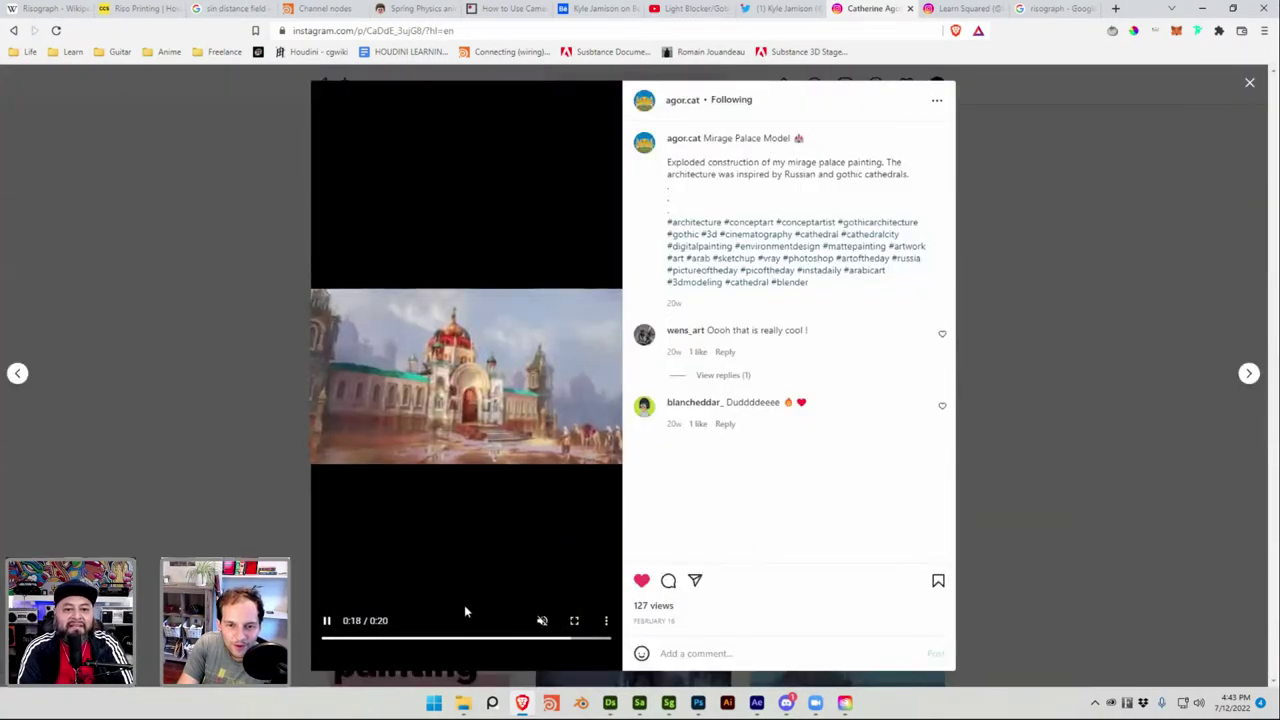
{"action": "left_click_drag", "start_coordinate": [548, 637], "coordinate": [531, 646]}
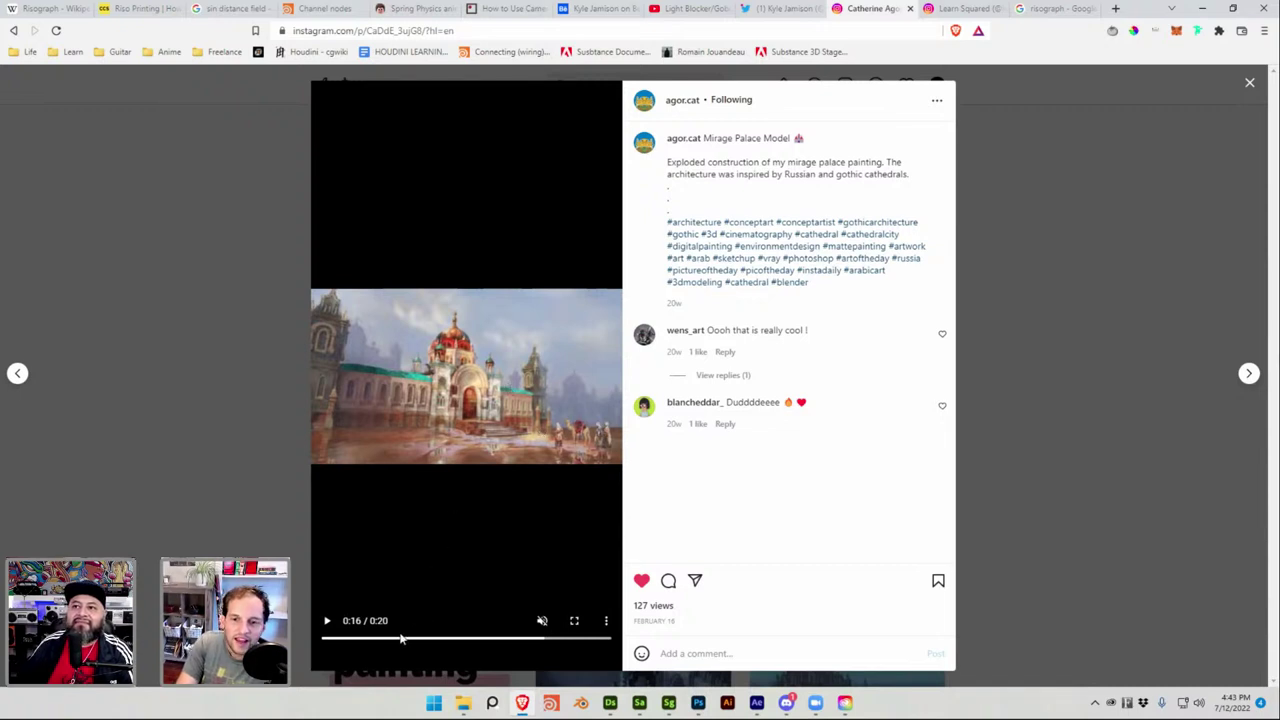
{"action": "mouse_move", "coordinate": [400, 640]}
{"action": "left_mouse_down"}
{"action": "mouse_move", "coordinate": [350, 645]}
{"action": "mouse_move", "coordinate": [460, 636]}
{"action": "left_mouse_up"}
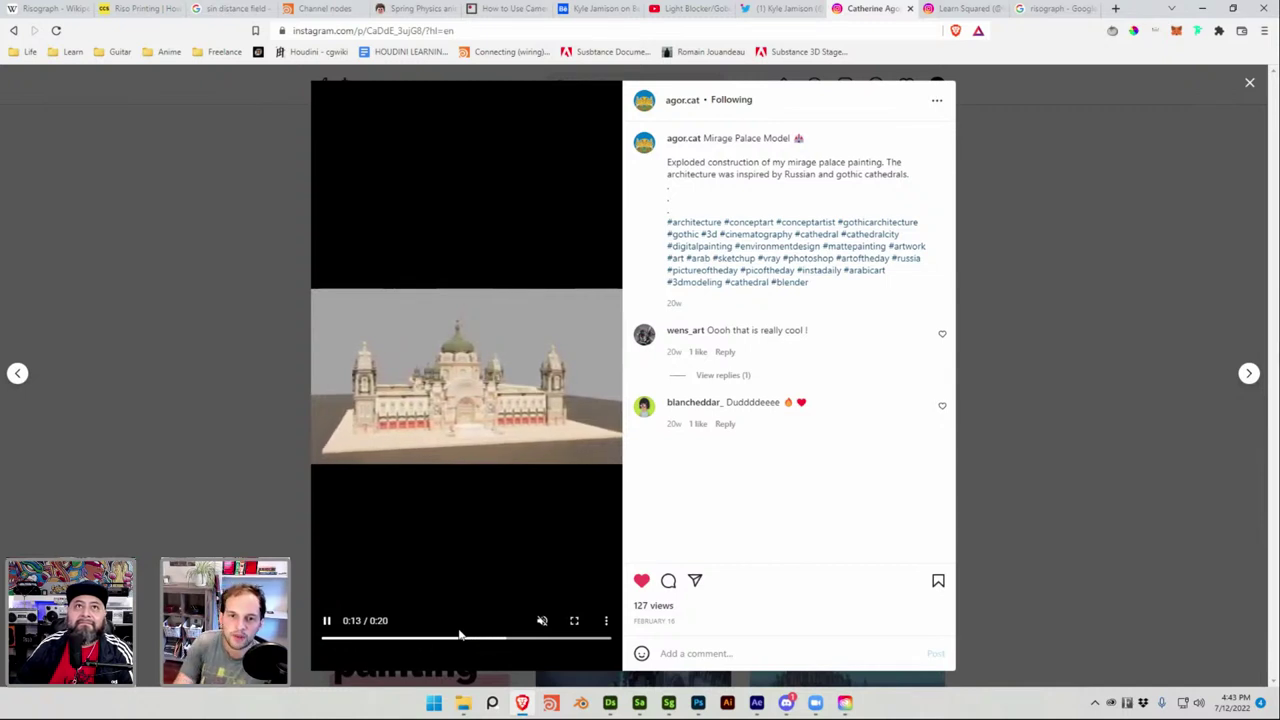
{"action": "left_click", "coordinate": [326, 620]}
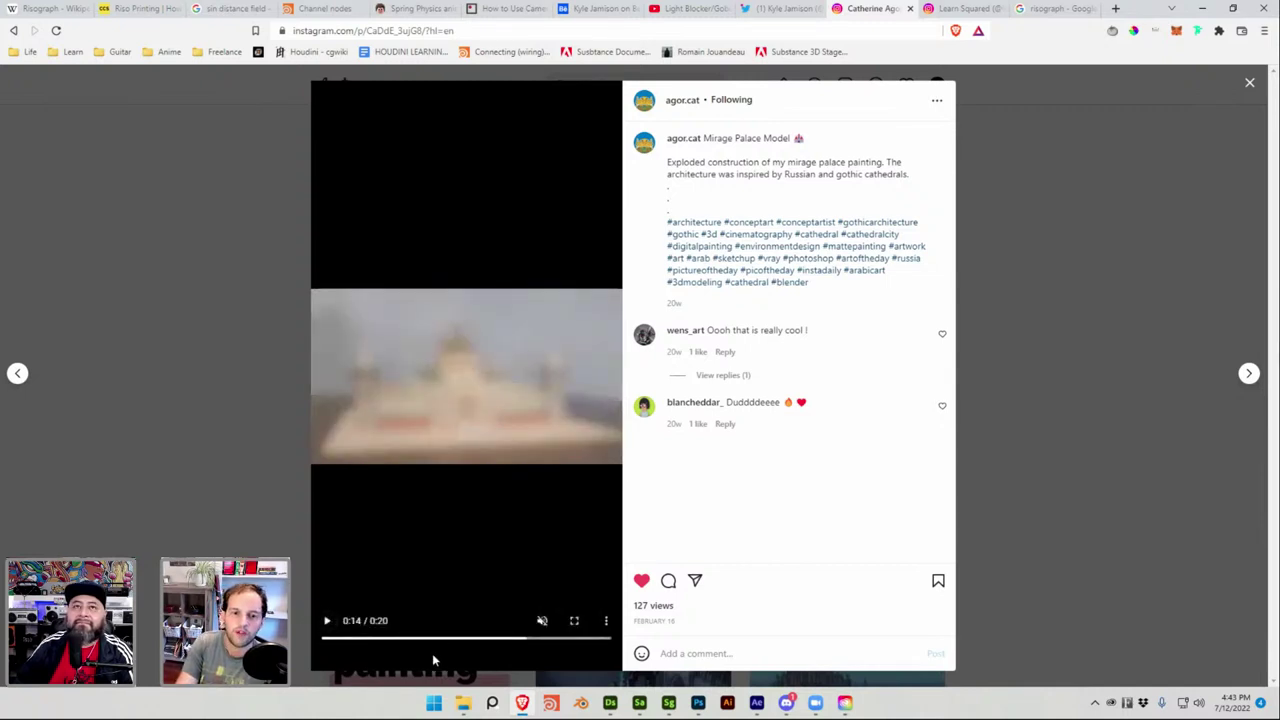
{"action": "left_click_drag", "start_coordinate": [432, 638], "coordinate": [458, 638]}
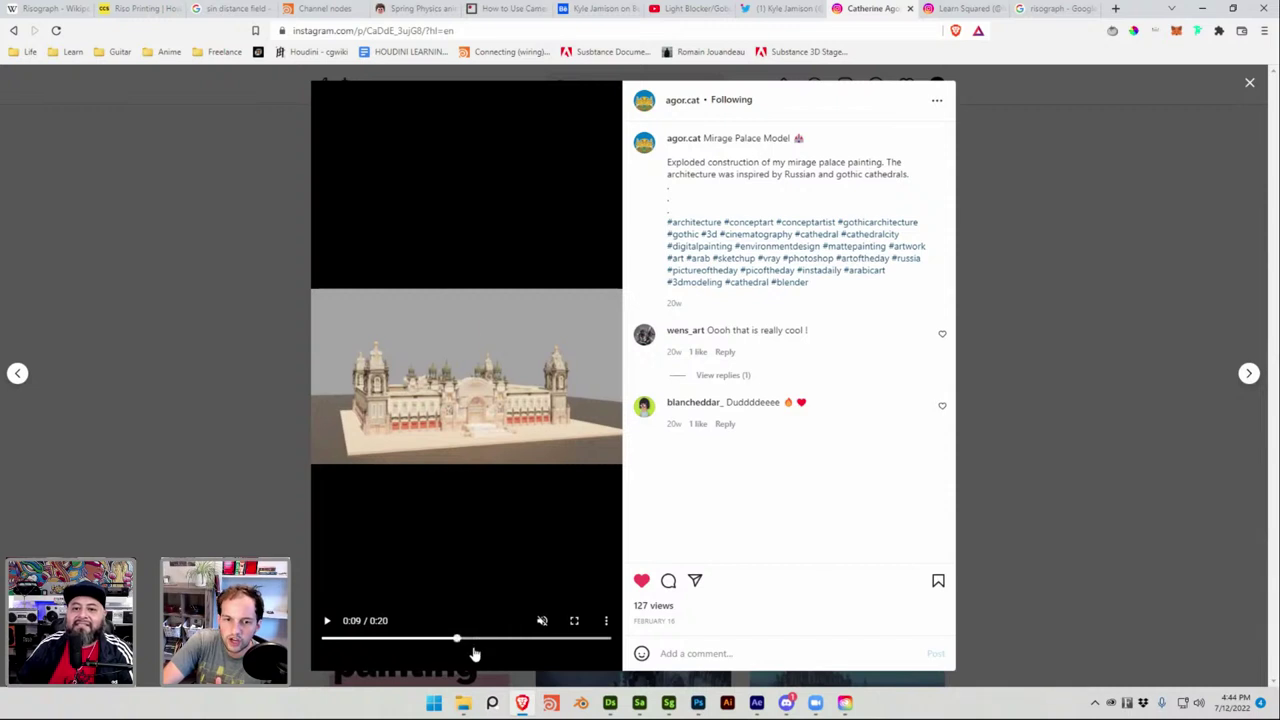
{"action": "mouse_move", "coordinate": [475, 653]}
{"action": "left_mouse_down"}
{"action": "mouse_move", "coordinate": [474, 640]}
{"action": "mouse_move", "coordinate": [535, 640]}
{"action": "left_mouse_up"}
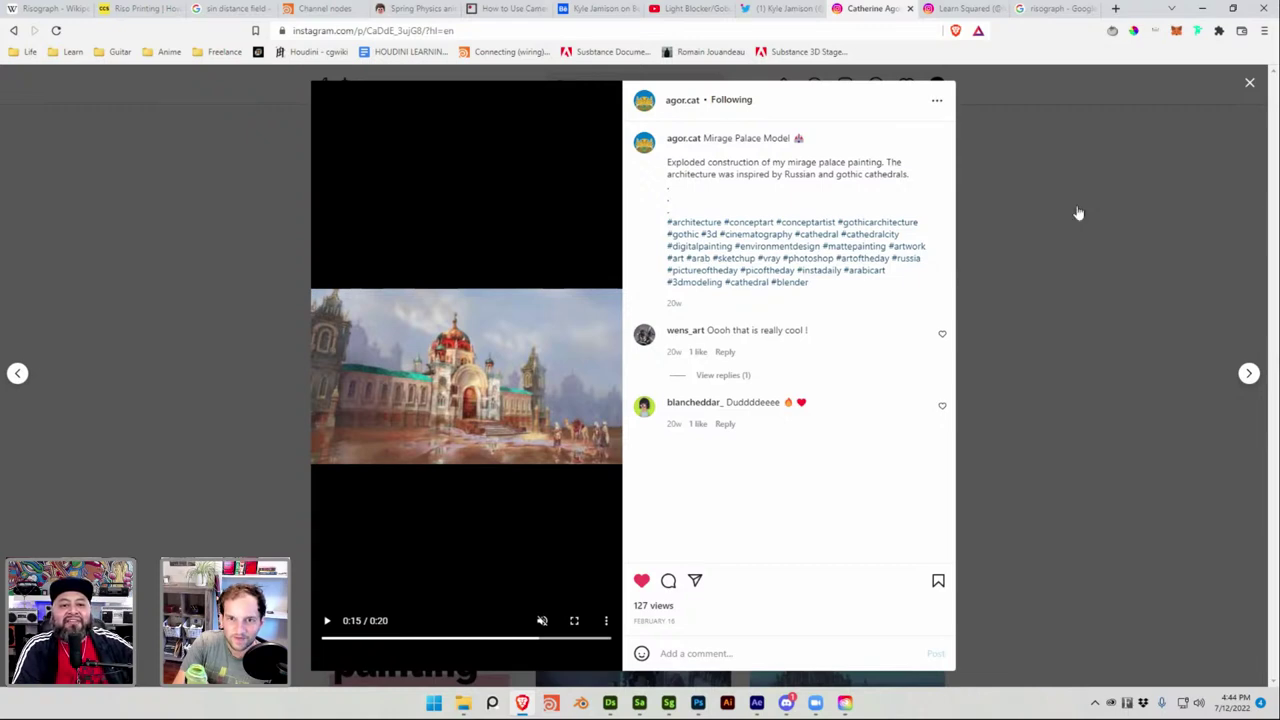
{"action": "key", "text": "Escape"}
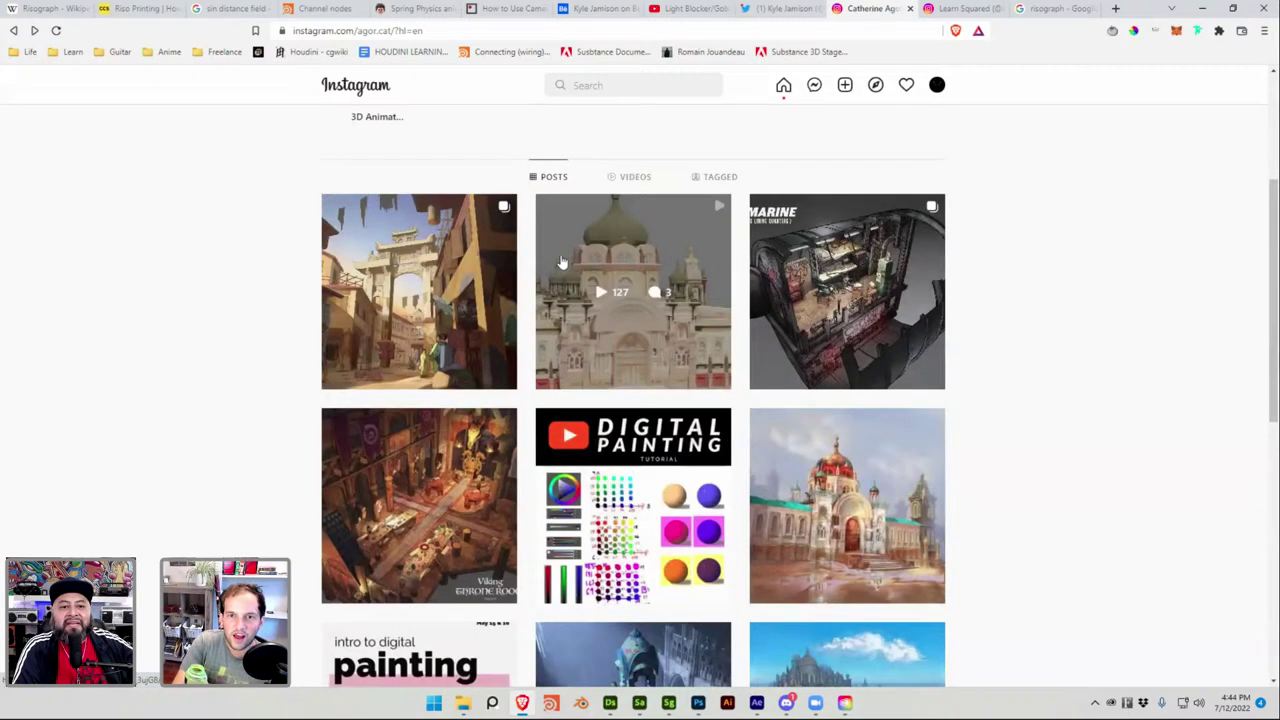
Open the Mirage Palace Model video again, pause it on the completed 3D model at 0:14, and close the post.
{"action": "left_click", "coordinate": [560, 262]}
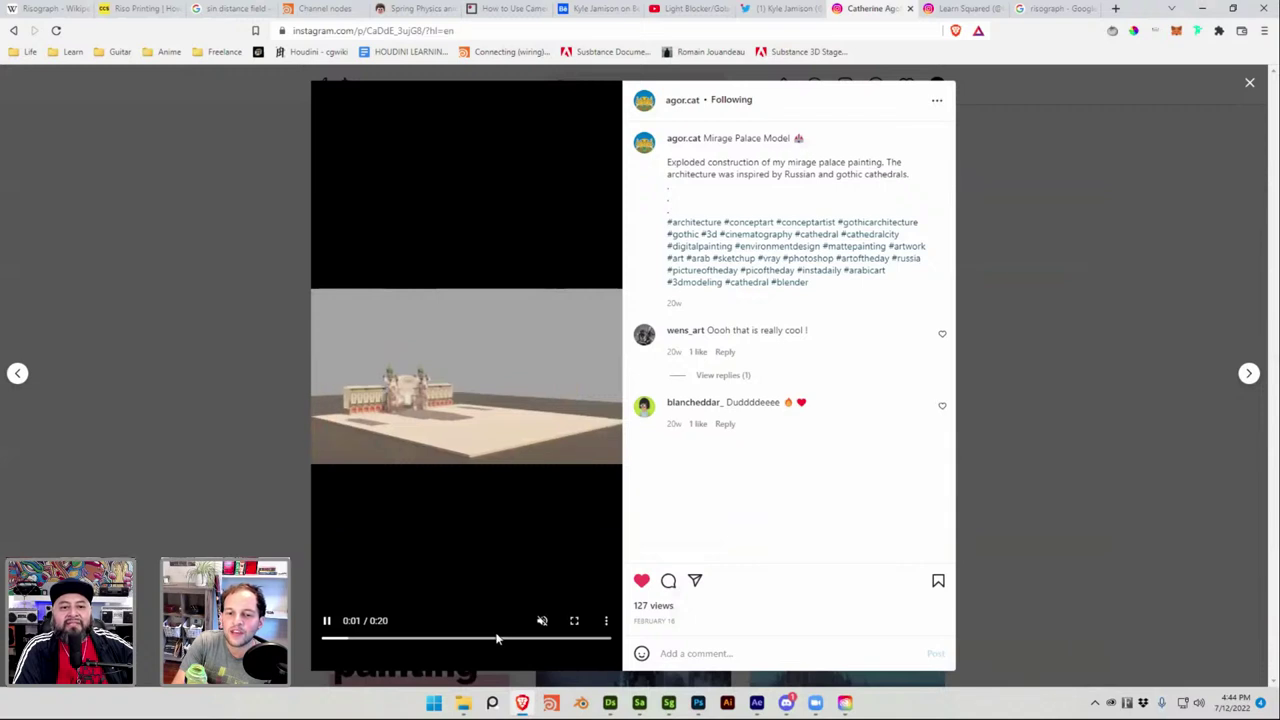
{"action": "mouse_move", "coordinate": [500, 638]}
{"action": "left_mouse_down"}
{"action": "mouse_move", "coordinate": [534, 637]}
{"action": "mouse_move", "coordinate": [512, 640]}
{"action": "left_mouse_up"}
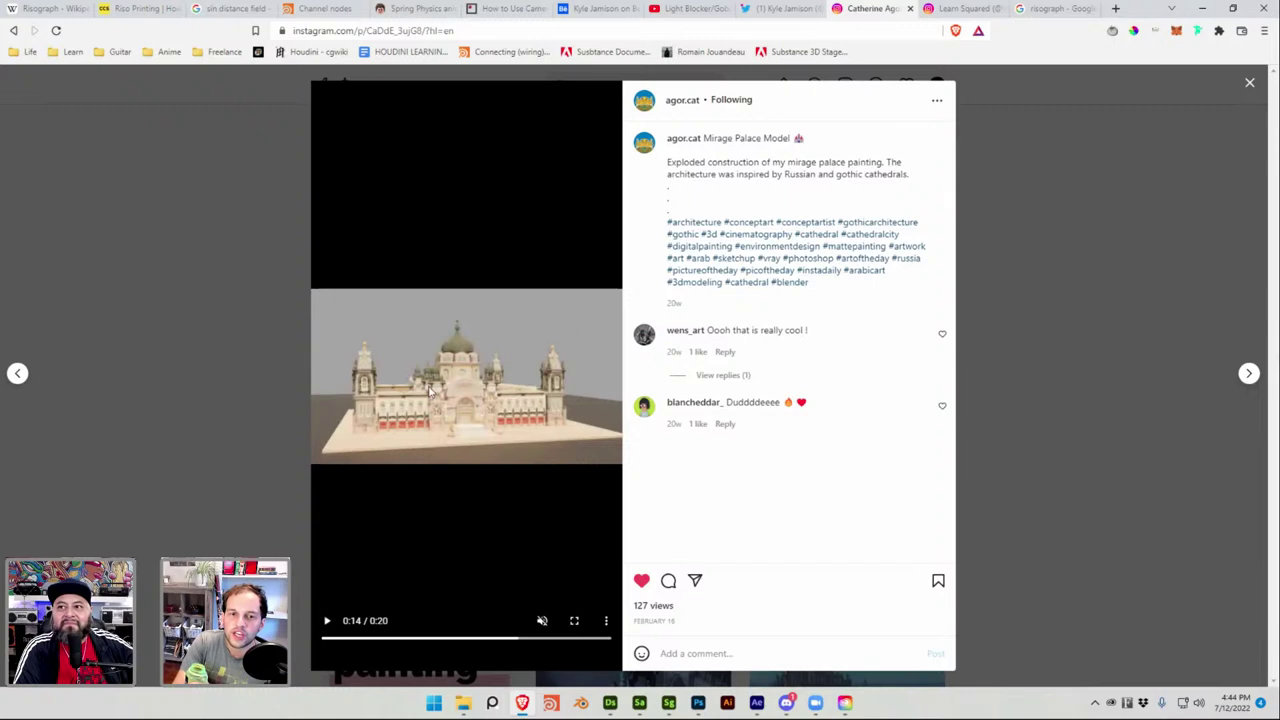
{"action": "left_click", "coordinate": [212, 435]}
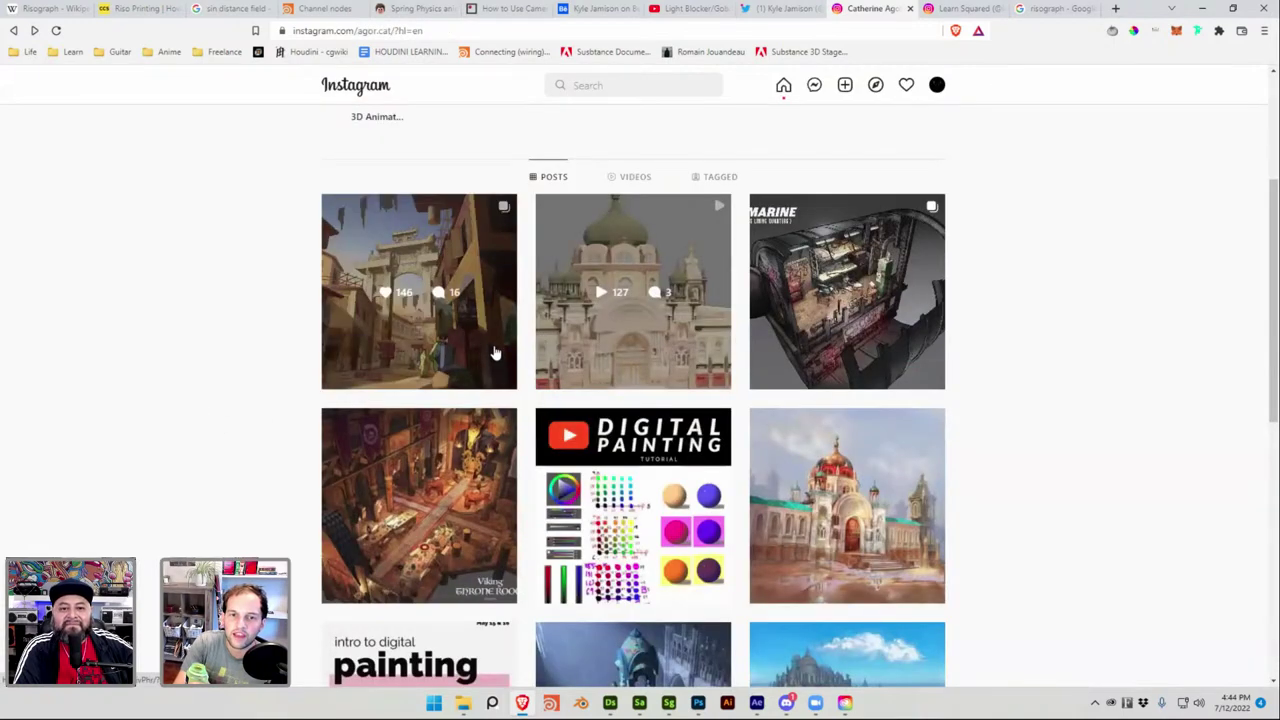
Open the Marketplace, Guangzhou 1860s post and alternate between its final painting and untextured 3D render.
{"action": "left_click", "coordinate": [492, 352]}
{"action": "left_click", "coordinate": [745, 377]}
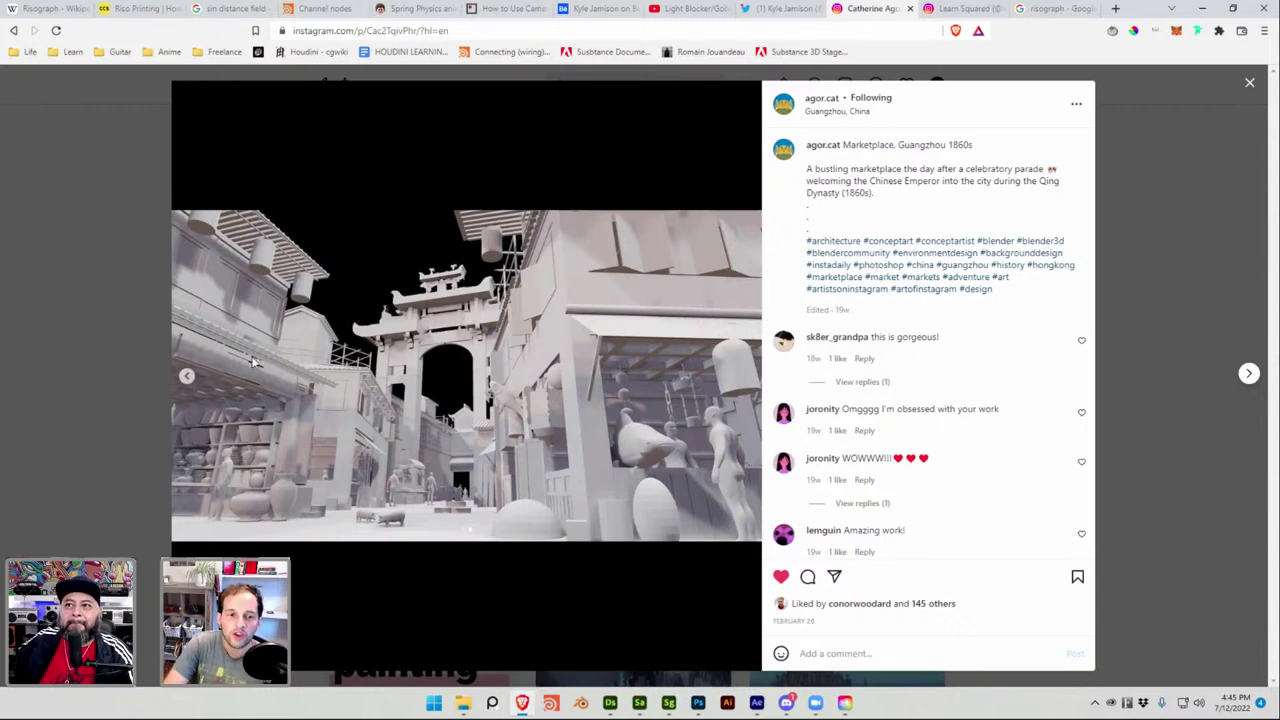
{"action": "left_click", "coordinate": [186, 377]}
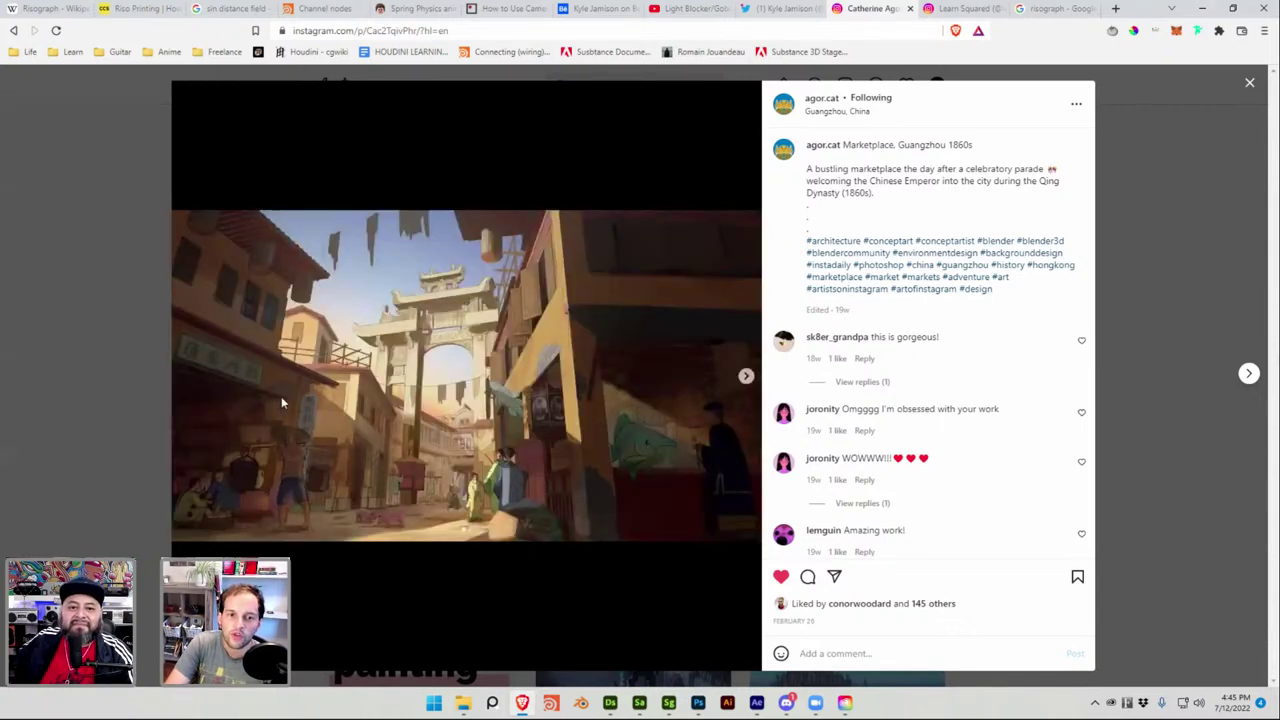
{"action": "left_click", "coordinate": [746, 376]}
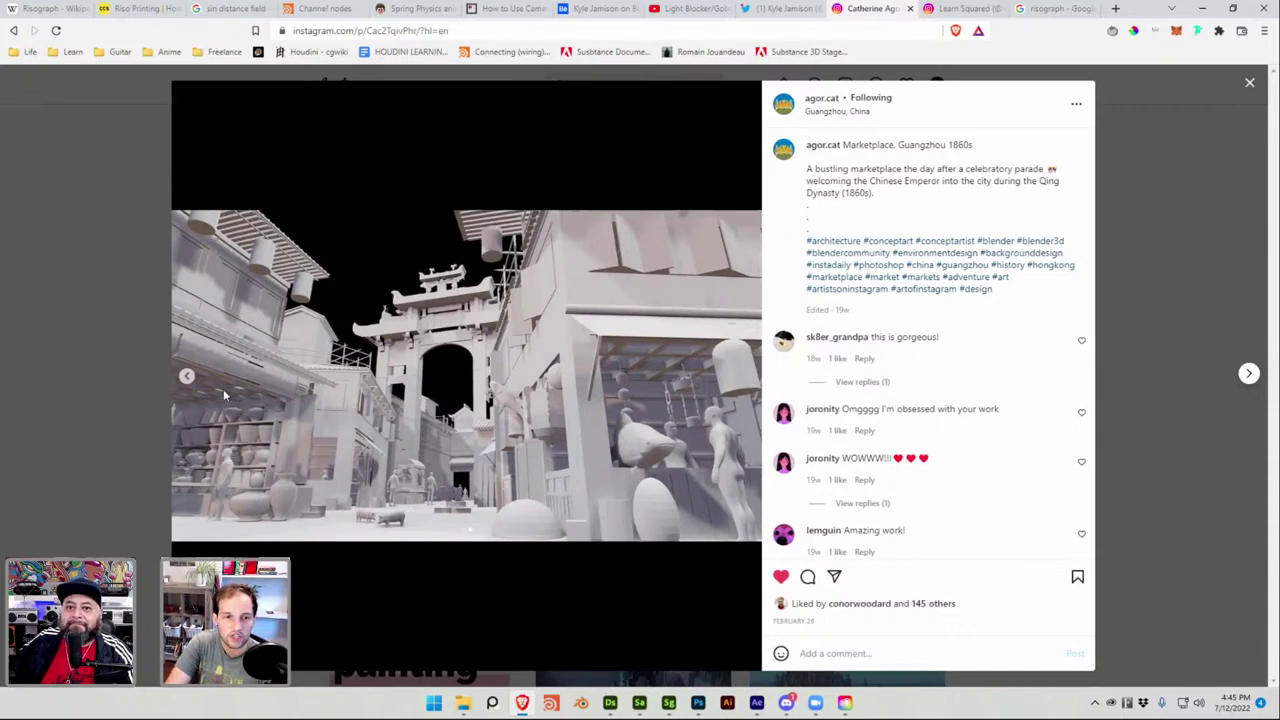
Compare the marketplace painting with its untextured 3D render again, and close the post to return to the designer's profile header.
{"action": "left_click", "coordinate": [184, 377]}
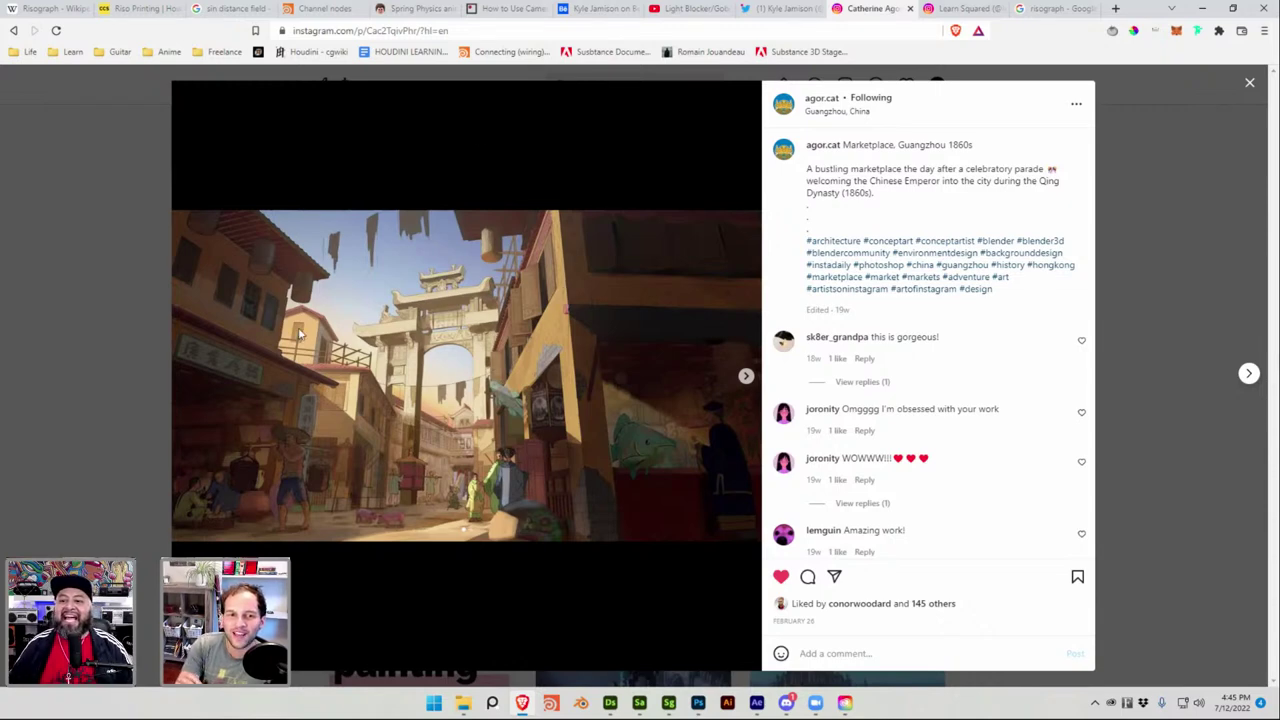
{"action": "left_click", "coordinate": [746, 376]}
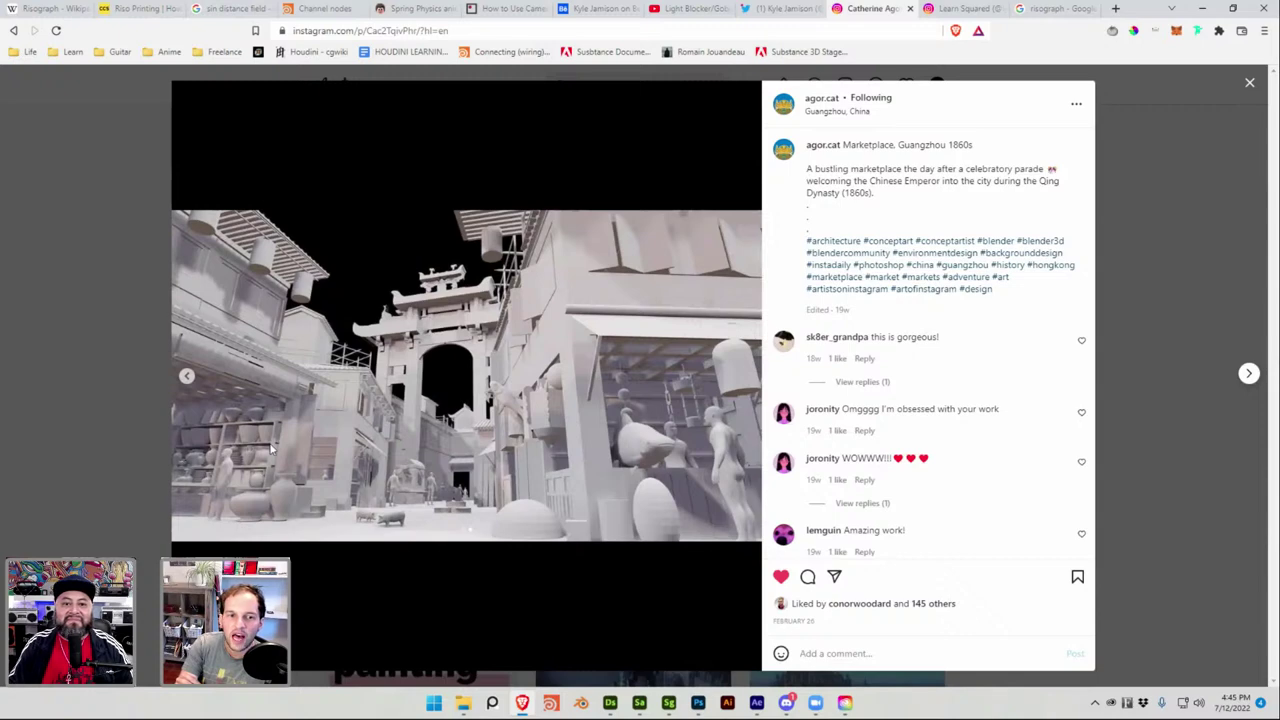
{"action": "left_click", "coordinate": [186, 372]}
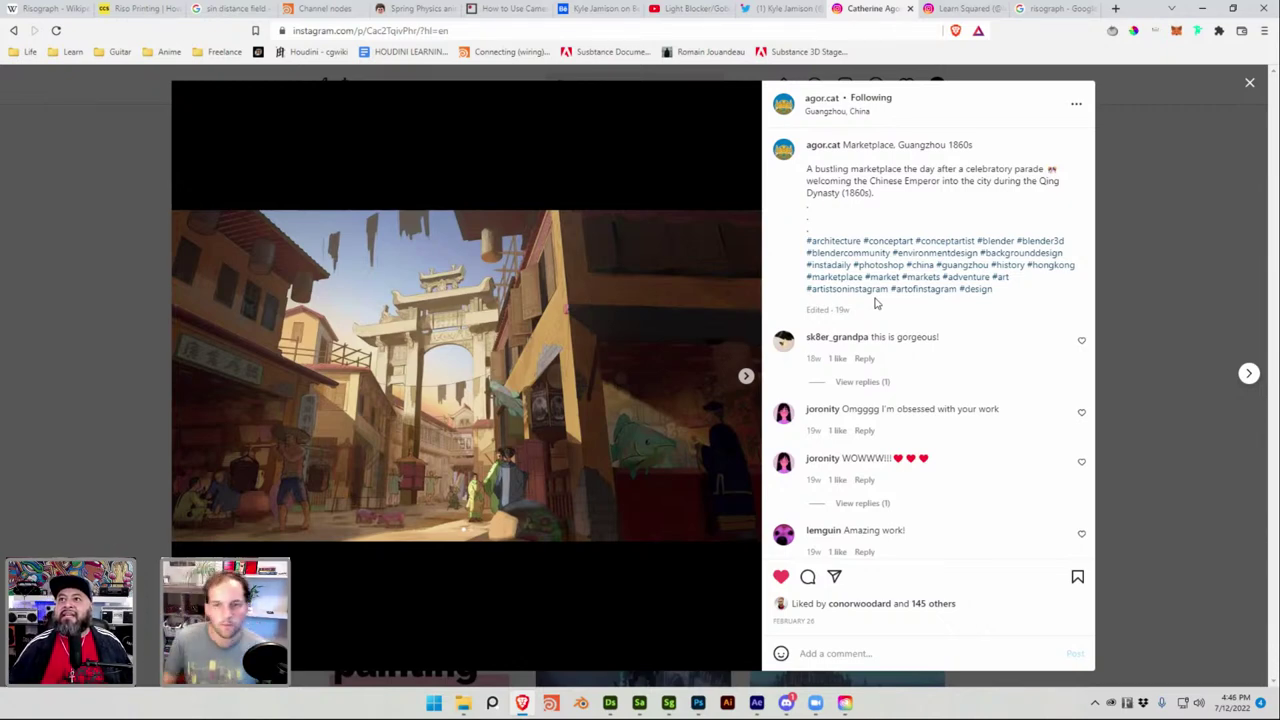
{"action": "left_click", "coordinate": [83, 289]}
{"action": "scroll", "coordinate": [575, 405], "scroll_direction": "up", "scroll_amount": 2}
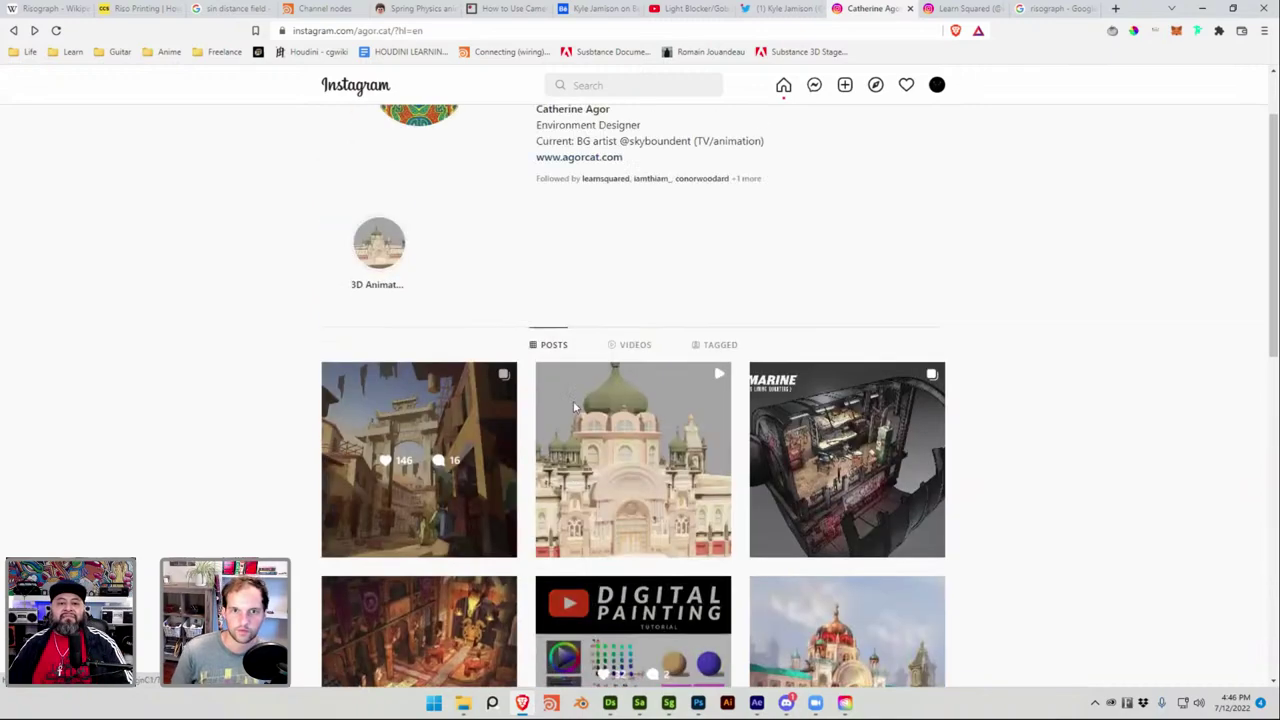
{"action": "scroll", "coordinate": [575, 405], "scroll_direction": "up", "scroll_amount": 1}
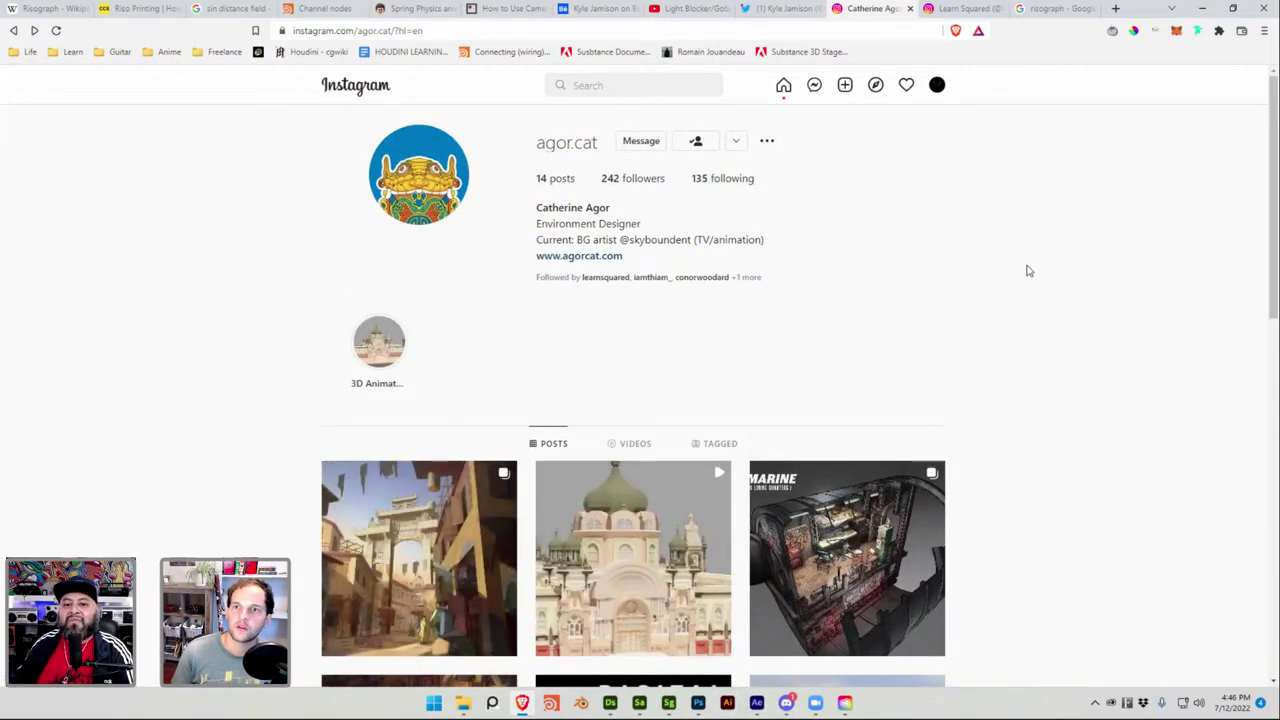
Clear away the Instagram, risograph and Twitter pages, and save stream_day1-Camera.psd in Photoshop.
{"action": "key", "text": "ctrl+w"}
{"action": "key", "text": "ctrl+w"}
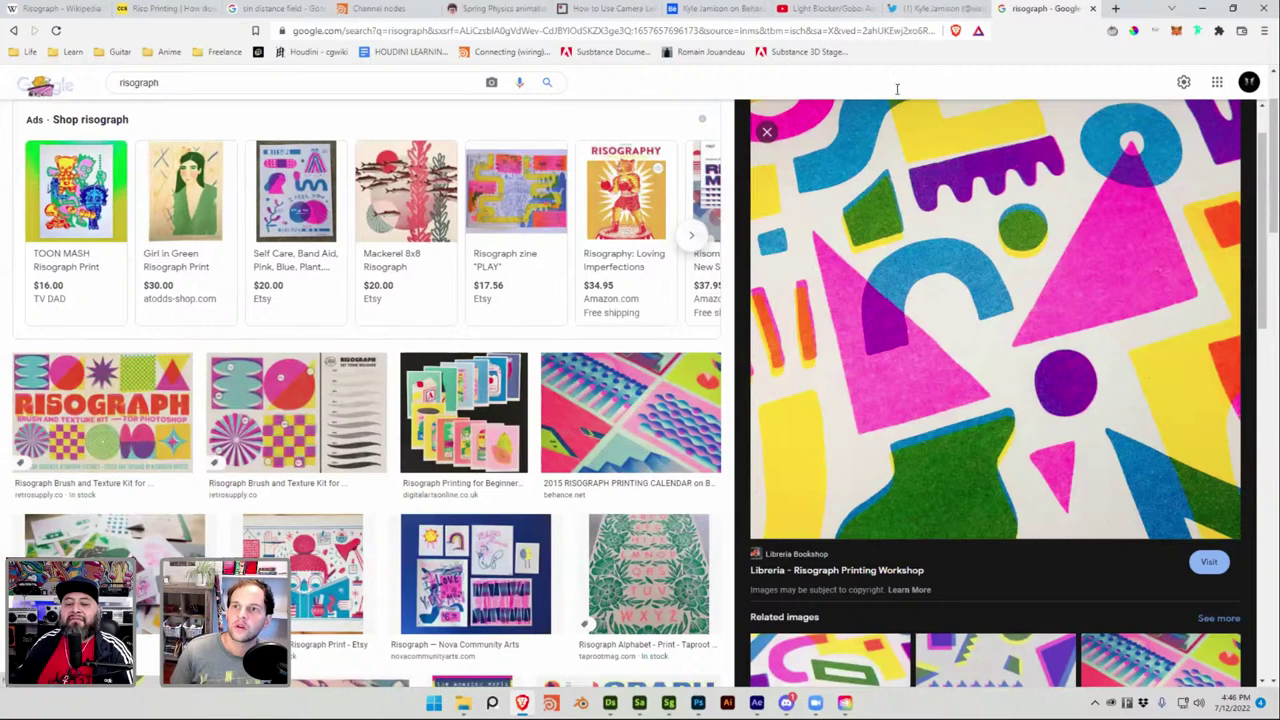
{"action": "key", "text": "ctrl+w"}
{"action": "key", "text": "ctrl+w"}
{"action": "key", "text": "super+Down"}
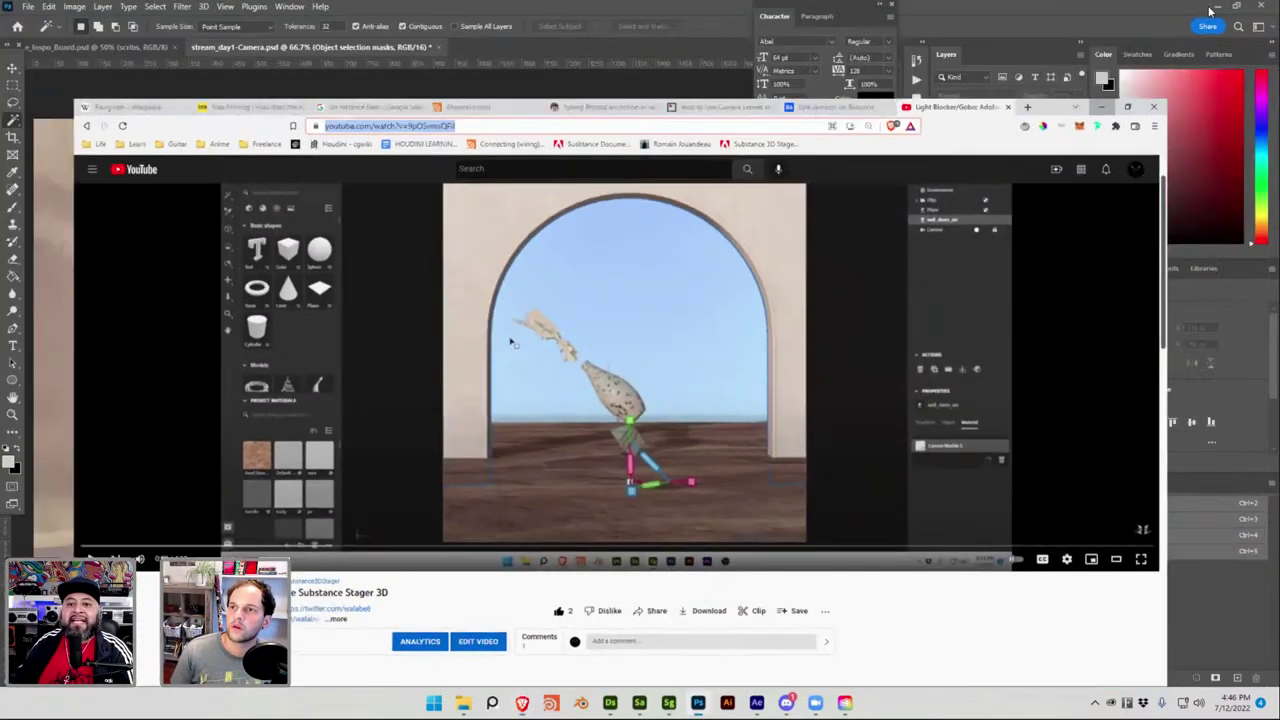
{"action": "key", "text": "ctrl+s"}
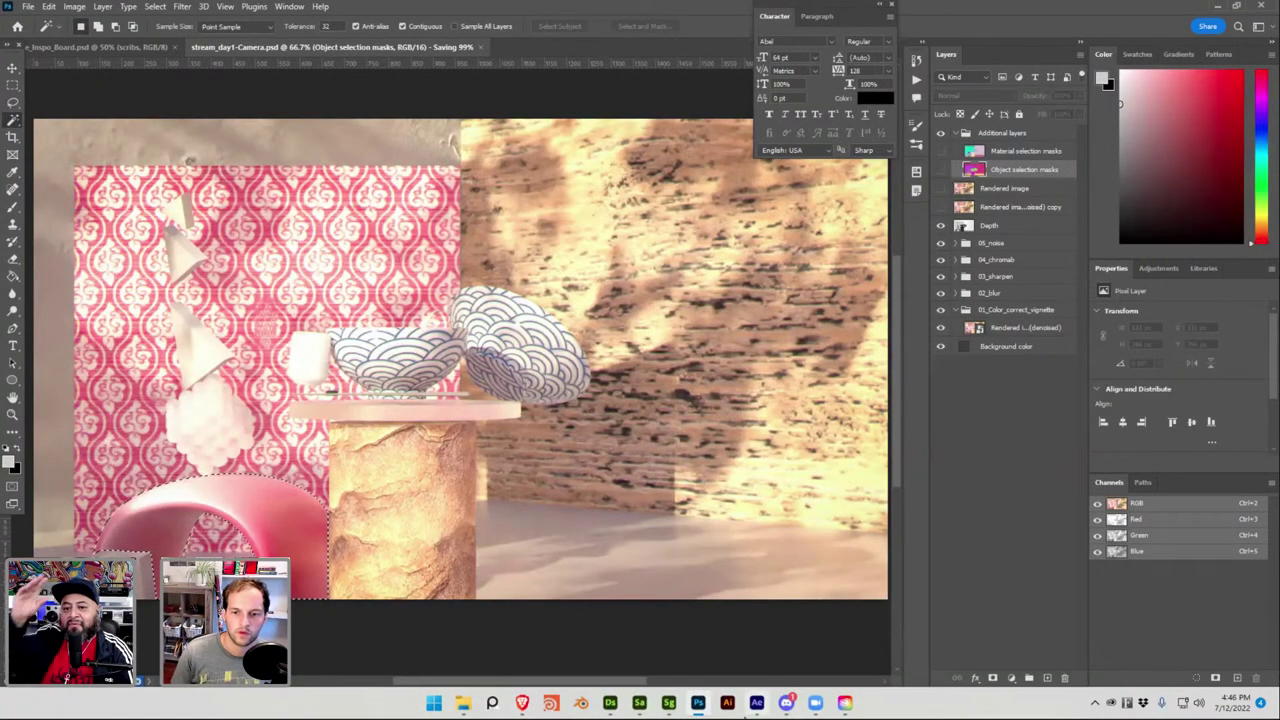
Switch to Illustrator and create a new 1024 x 1024 px document in CMYK Color.
{"action": "key", "text": "super"}
{"action": "type", "text": "ill"}
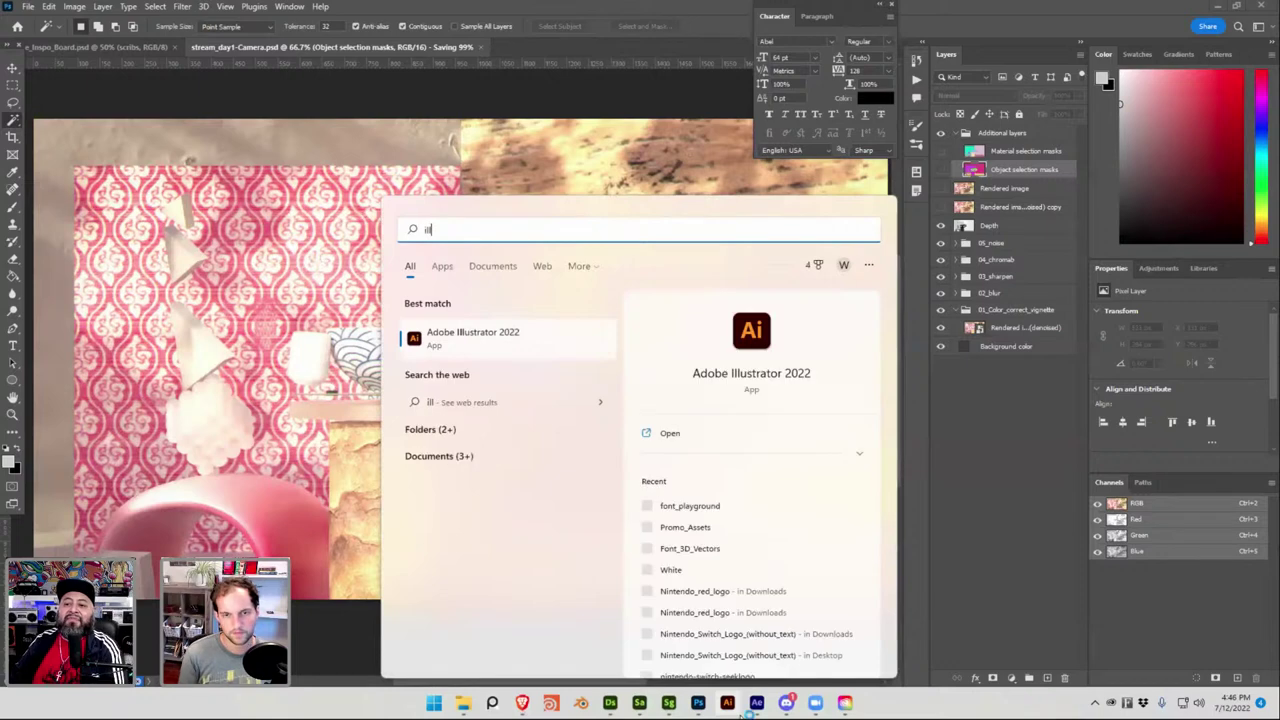
{"action": "key", "text": "Escape"}
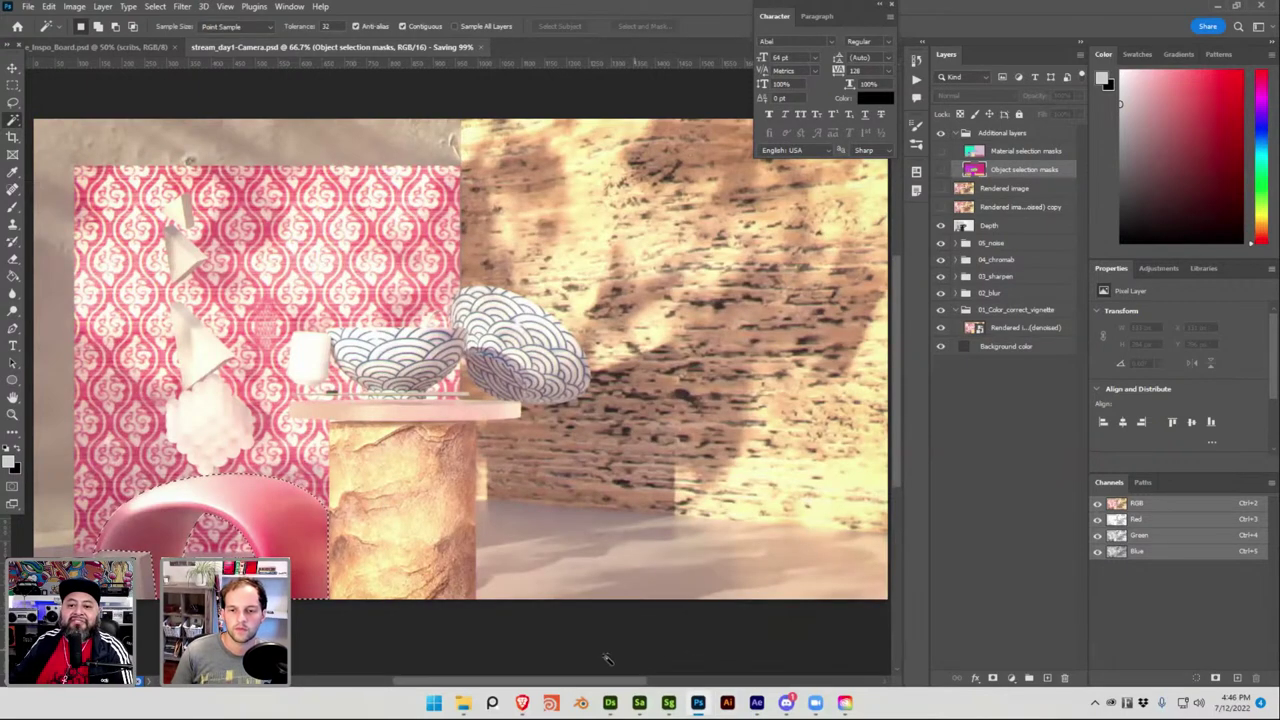
{"action": "mouse_move", "coordinate": [463, 705]}
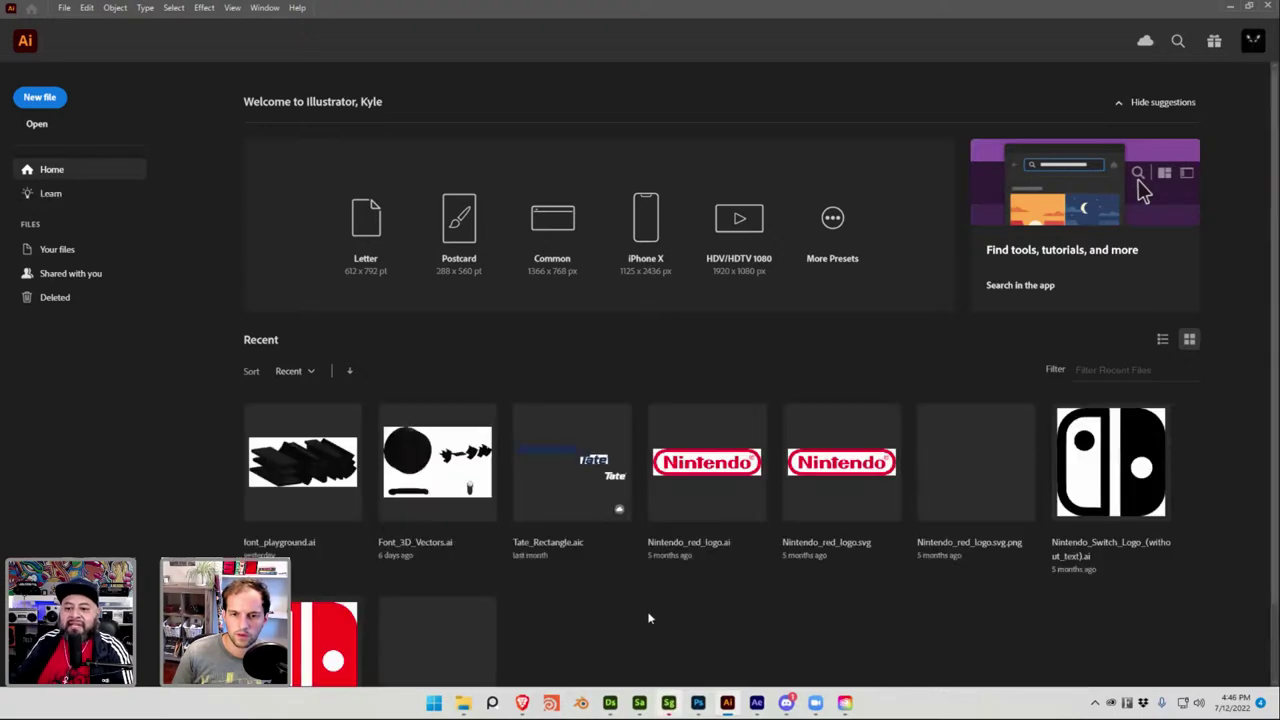
{"action": "left_click", "coordinate": [40, 97]}
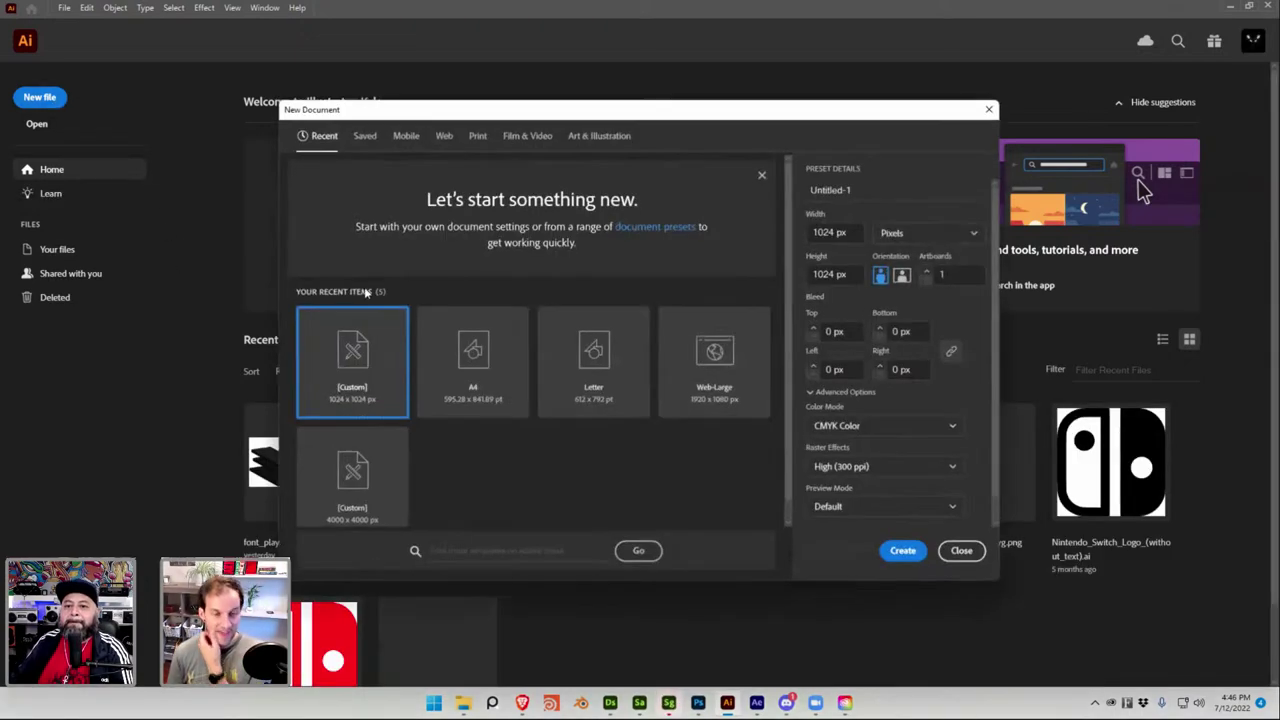
{"action": "left_click", "coordinate": [893, 551]}
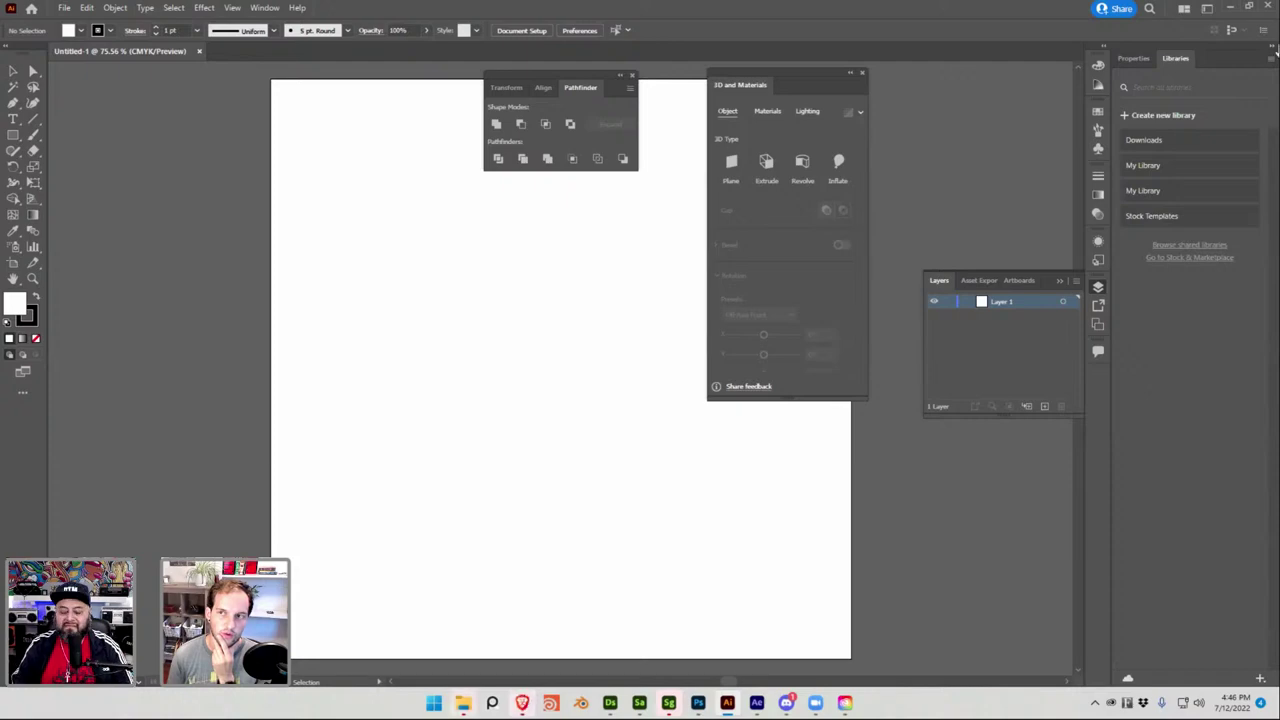
Minimize the open Adobe application windows and close the Designer_Files folder to get back to the browser.
{"action": "left_click", "coordinate": [1233, 7]}
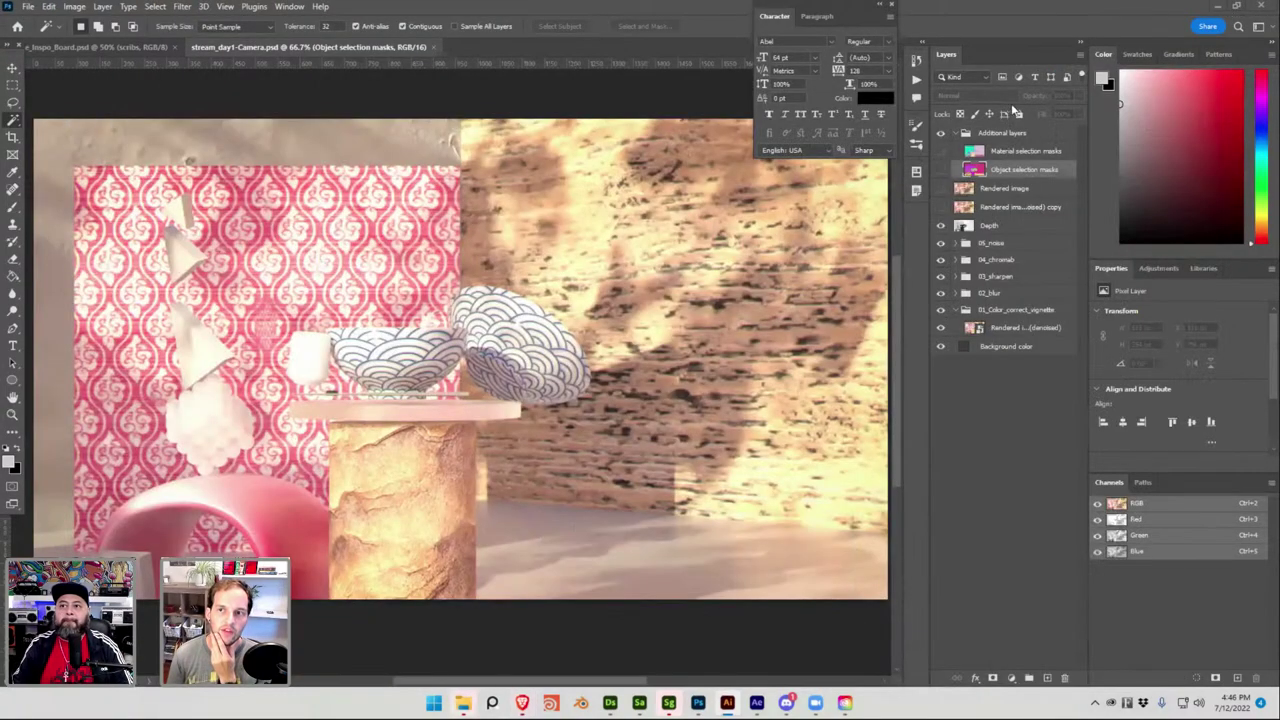
{"action": "left_click", "coordinate": [1220, 8]}
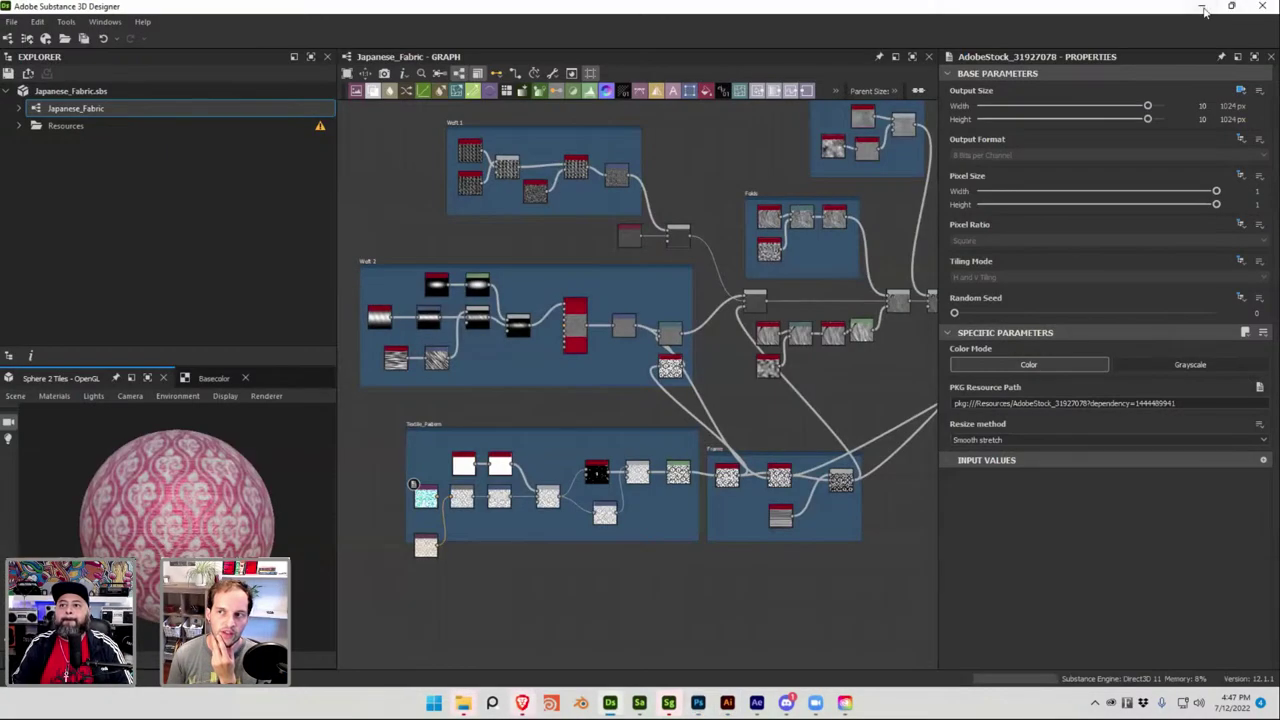
{"action": "left_click", "coordinate": [1216, 10]}
{"action": "left_click", "coordinate": [1231, 8]}
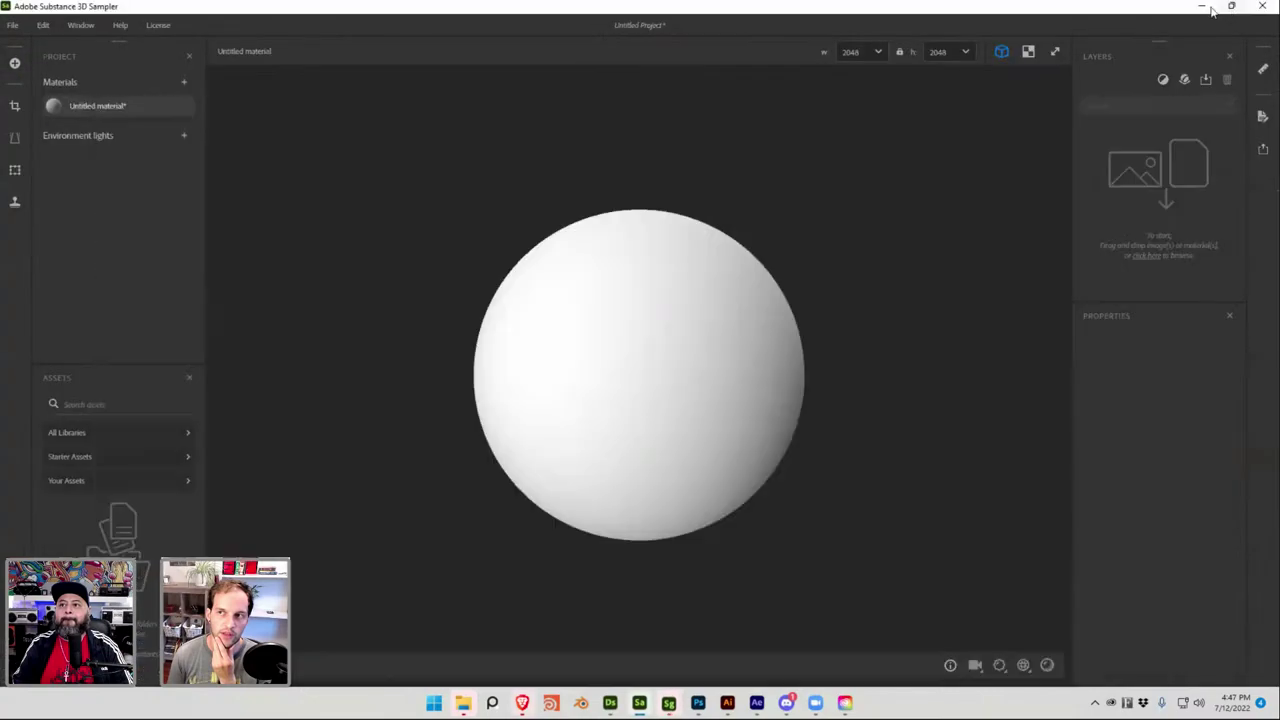
{"action": "left_click", "coordinate": [1210, 12]}
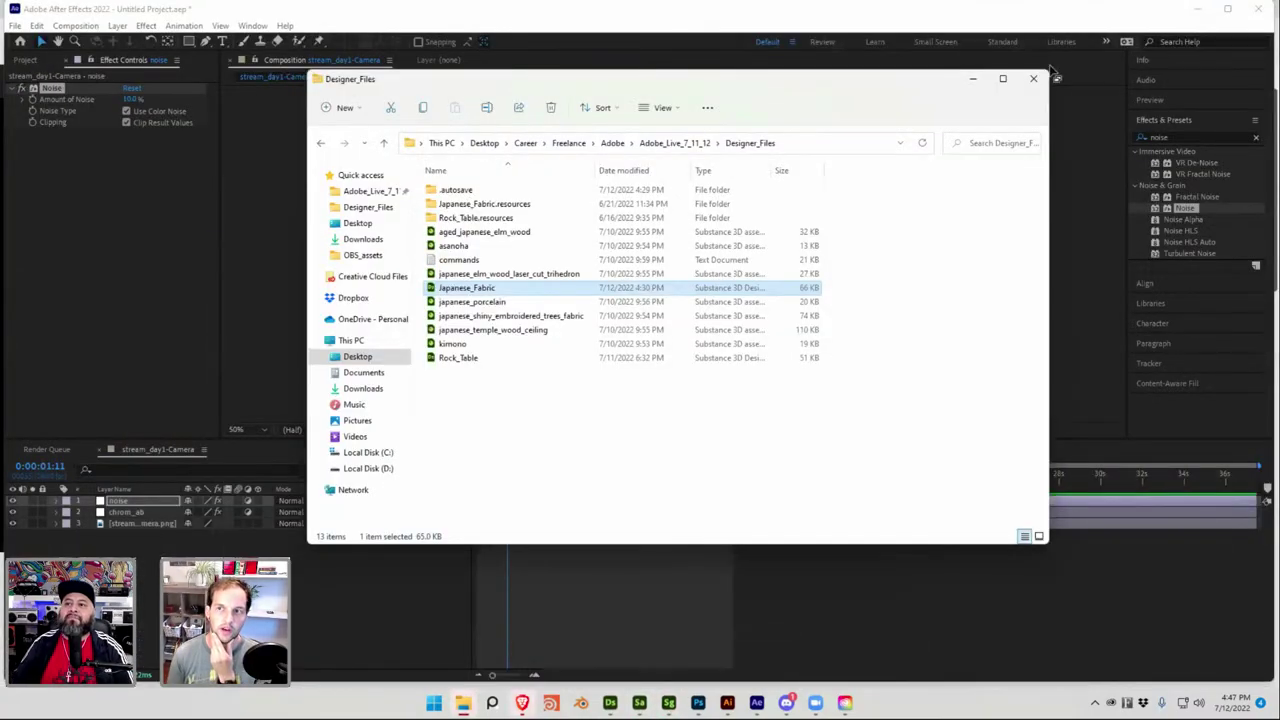
{"action": "left_click", "coordinate": [1034, 78]}
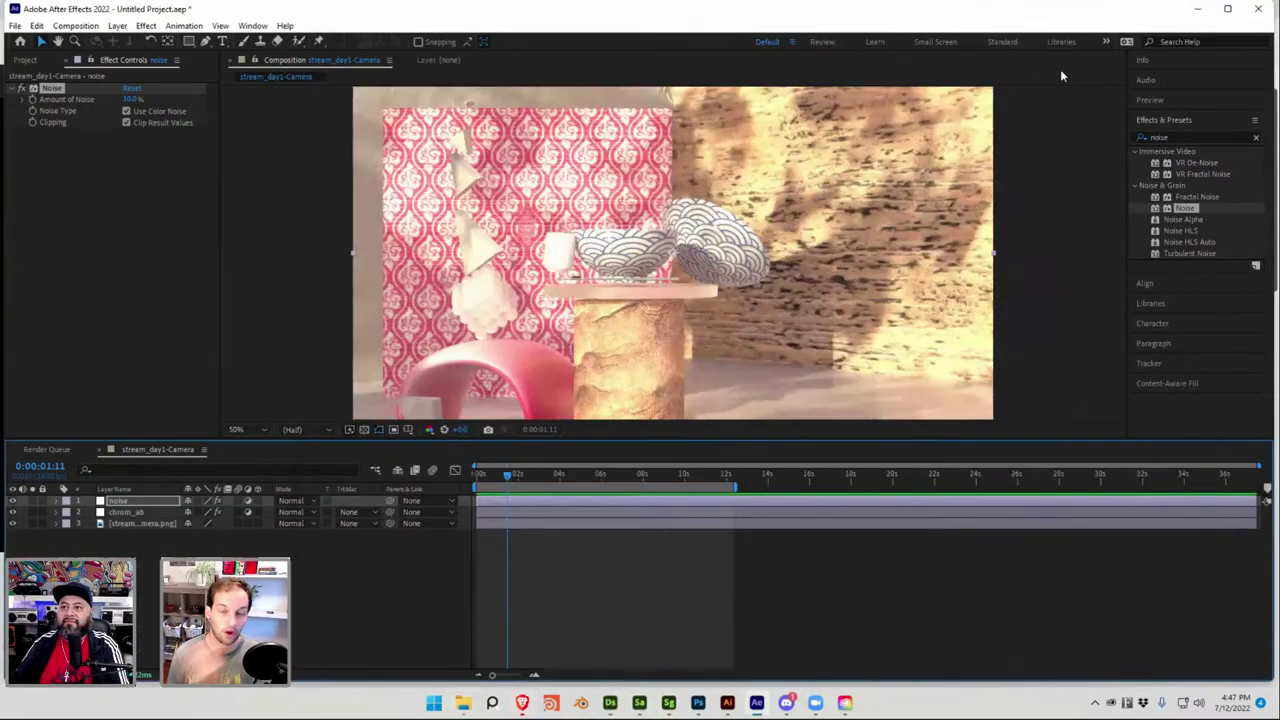
{"action": "left_click", "coordinate": [1195, 12]}
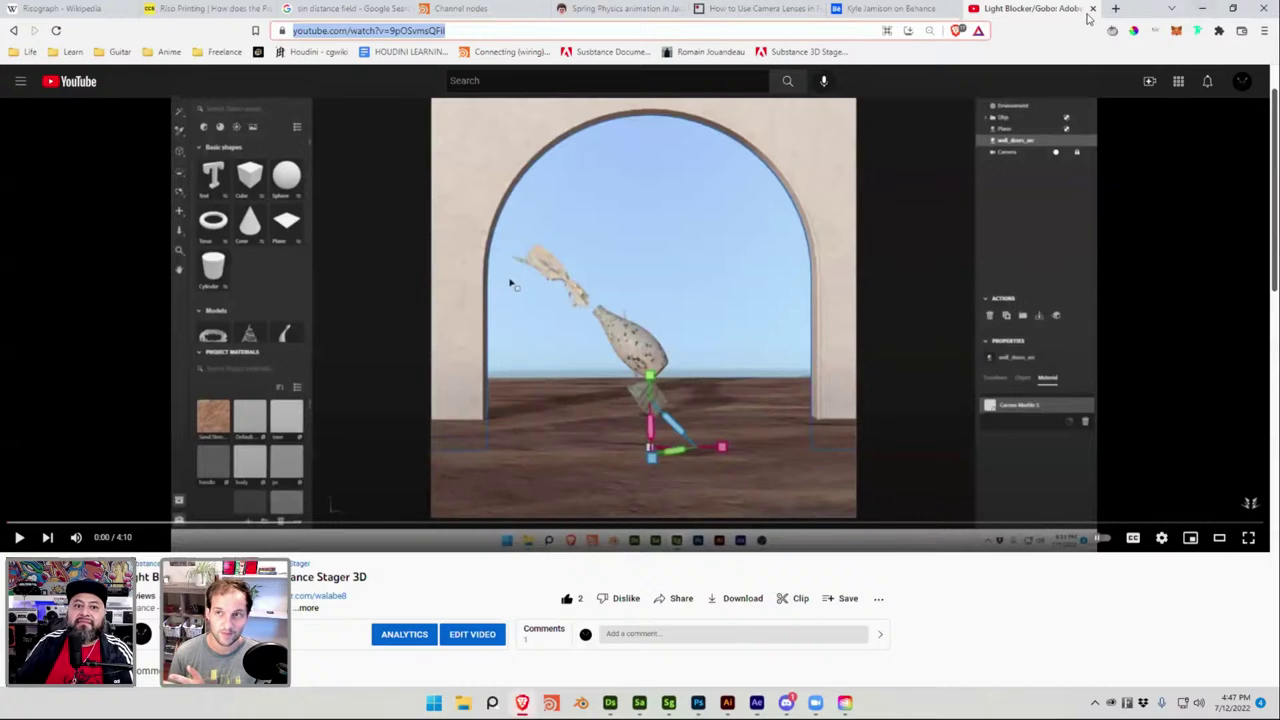
Search the web for a japanese sigil, refine the search to SVG files, and preview the yellow Imperial Seal of Japan.
{"action": "left_click", "coordinate": [1115, 9]}
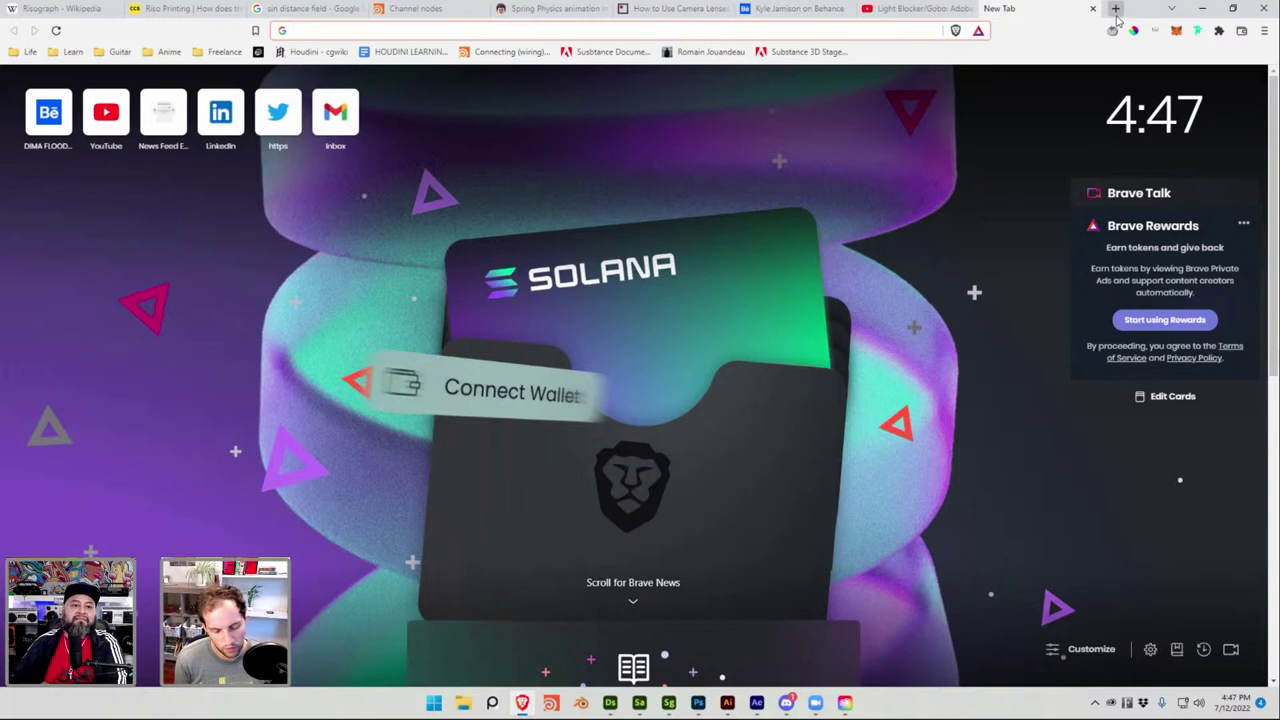
{"action": "type", "text": "japanese sigil"}
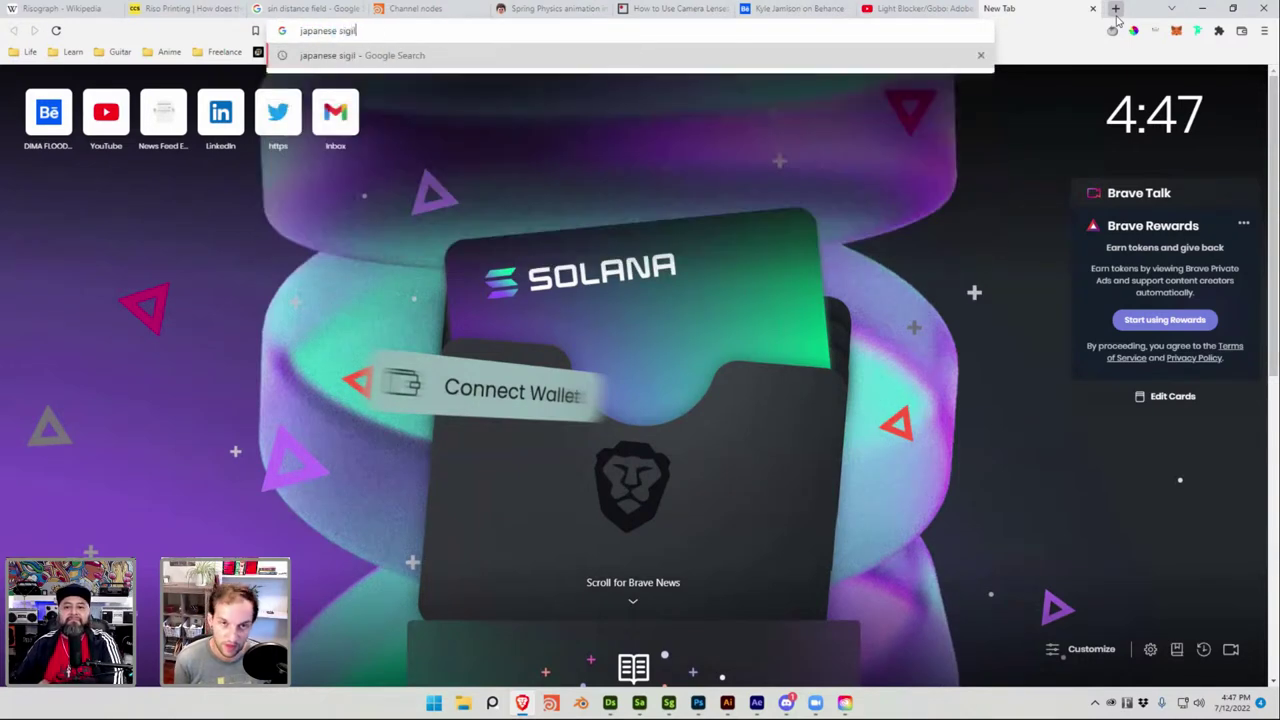
{"action": "key", "text": "Return"}
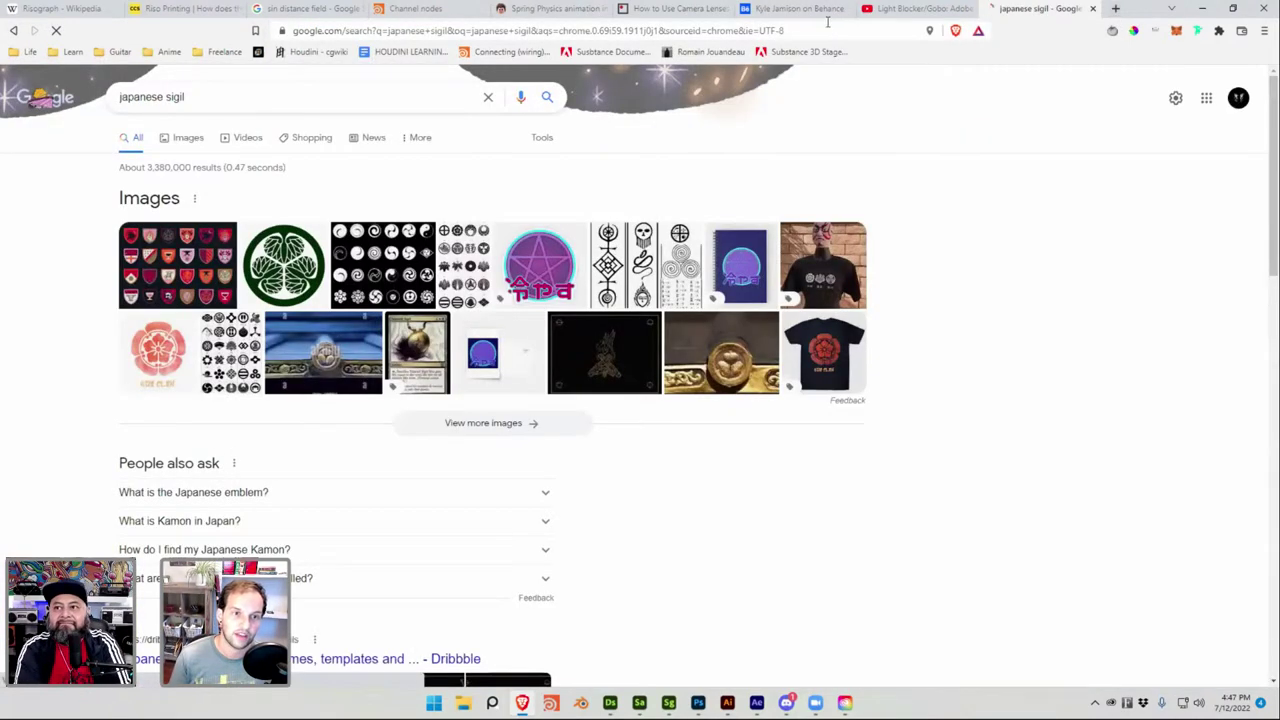
{"action": "left_click", "coordinate": [328, 100]}
{"action": "type", "text": "svgh"}
{"action": "key", "text": "Return"}
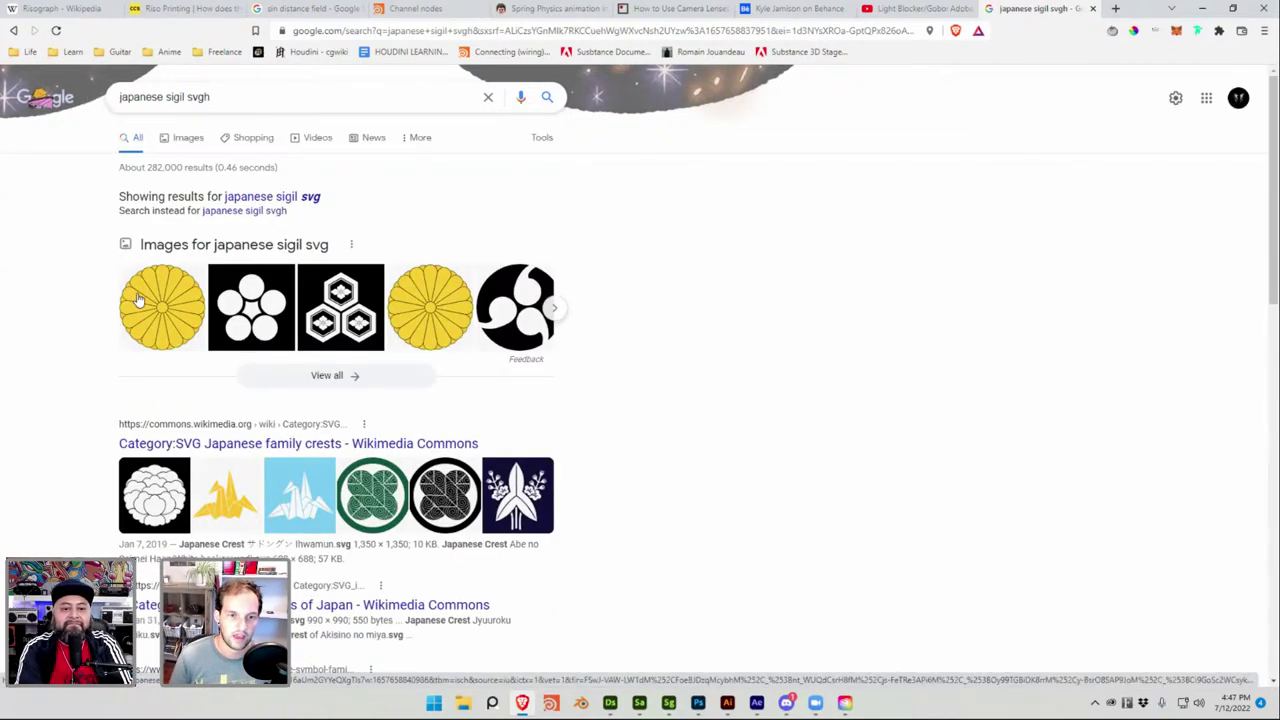
{"action": "left_click", "coordinate": [140, 298]}
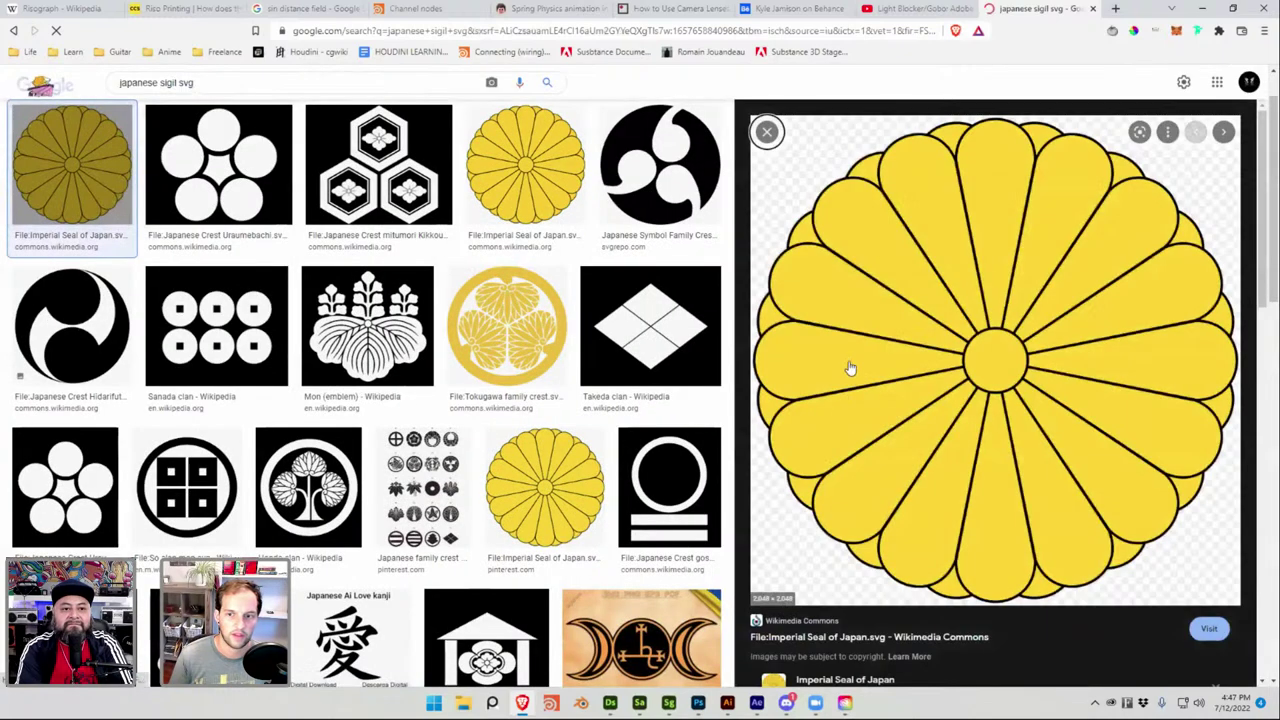
{"action": "right_click", "coordinate": [849, 366]}
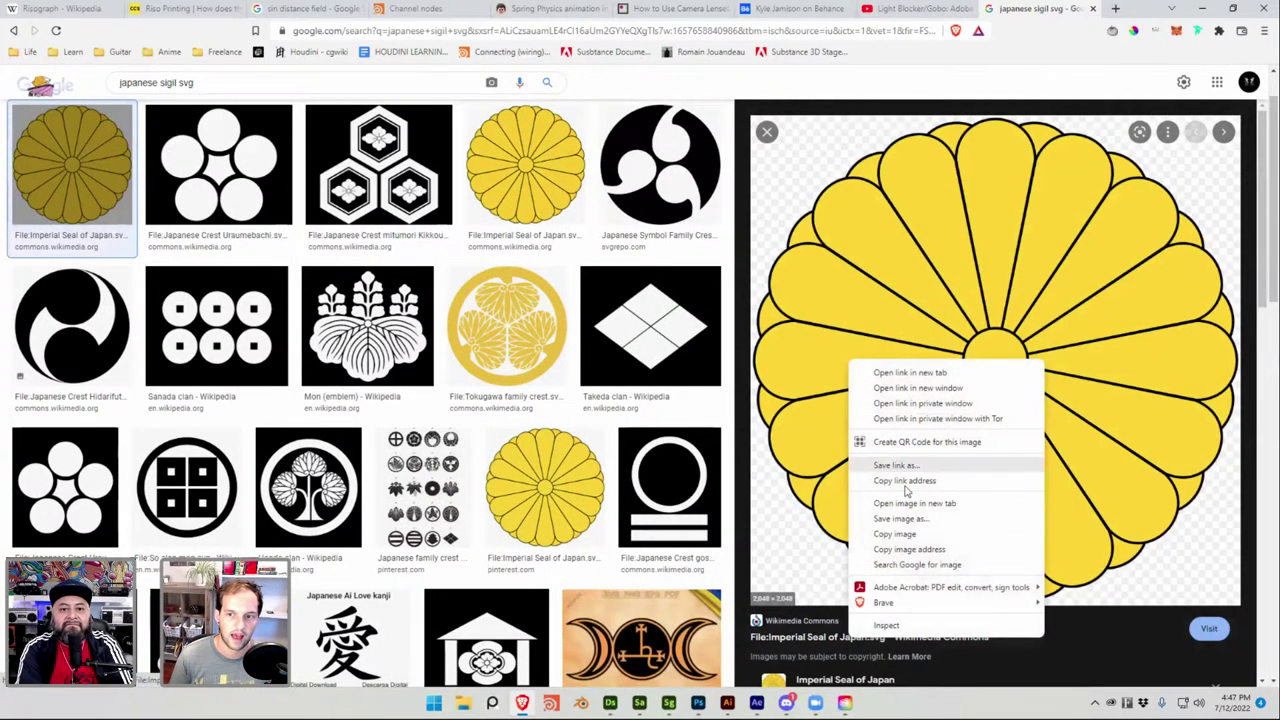
{"action": "left_click", "coordinate": [900, 518]}
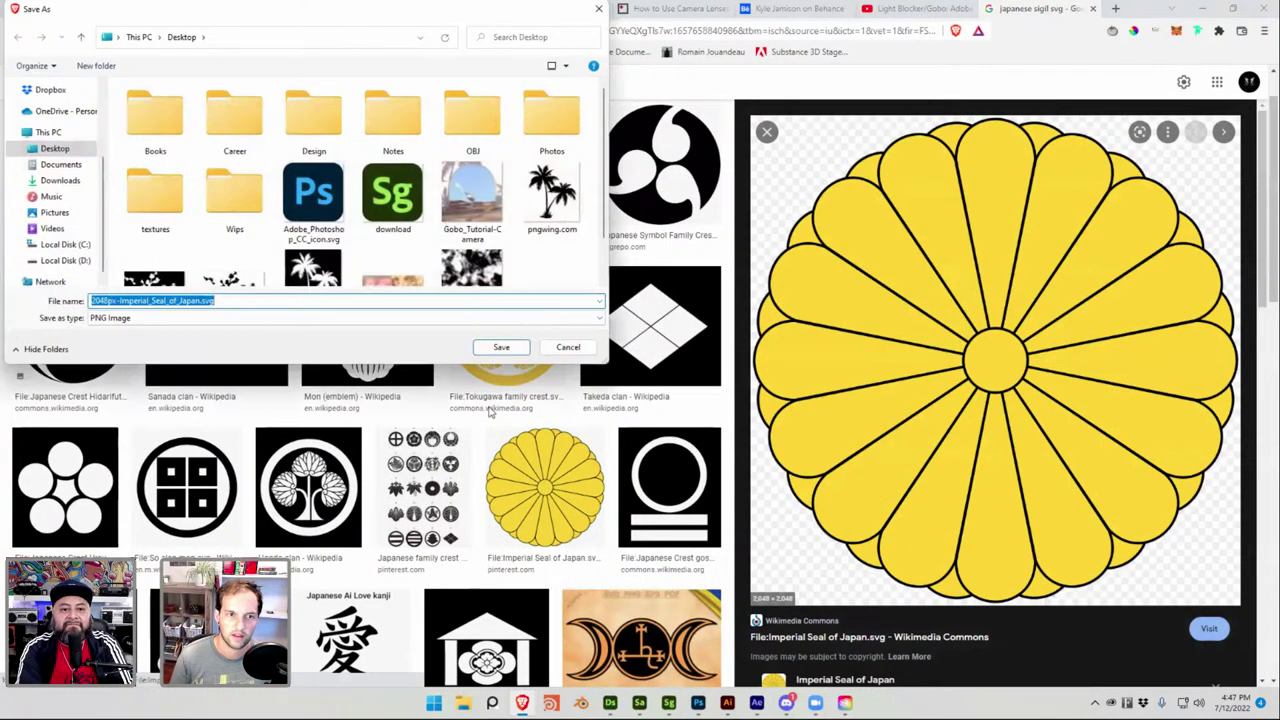
{"action": "left_click", "coordinate": [486, 347]}
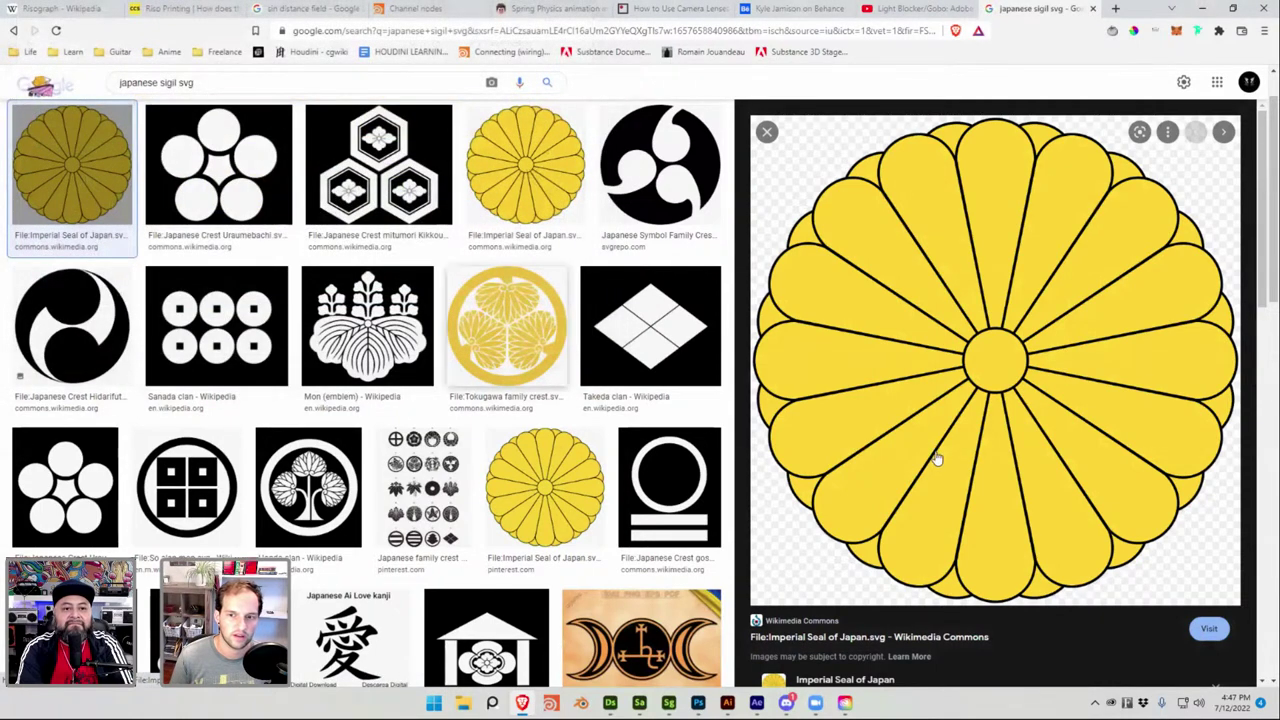
Open the seal's original SVG file from its Wikimedia Commons page and save it to the Desktop as Imperial_Seal_of_Japan.
{"action": "left_click", "coordinate": [937, 459]}
{"action": "scroll", "coordinate": [423, 366], "scroll_direction": "down", "scroll_amount": 2}
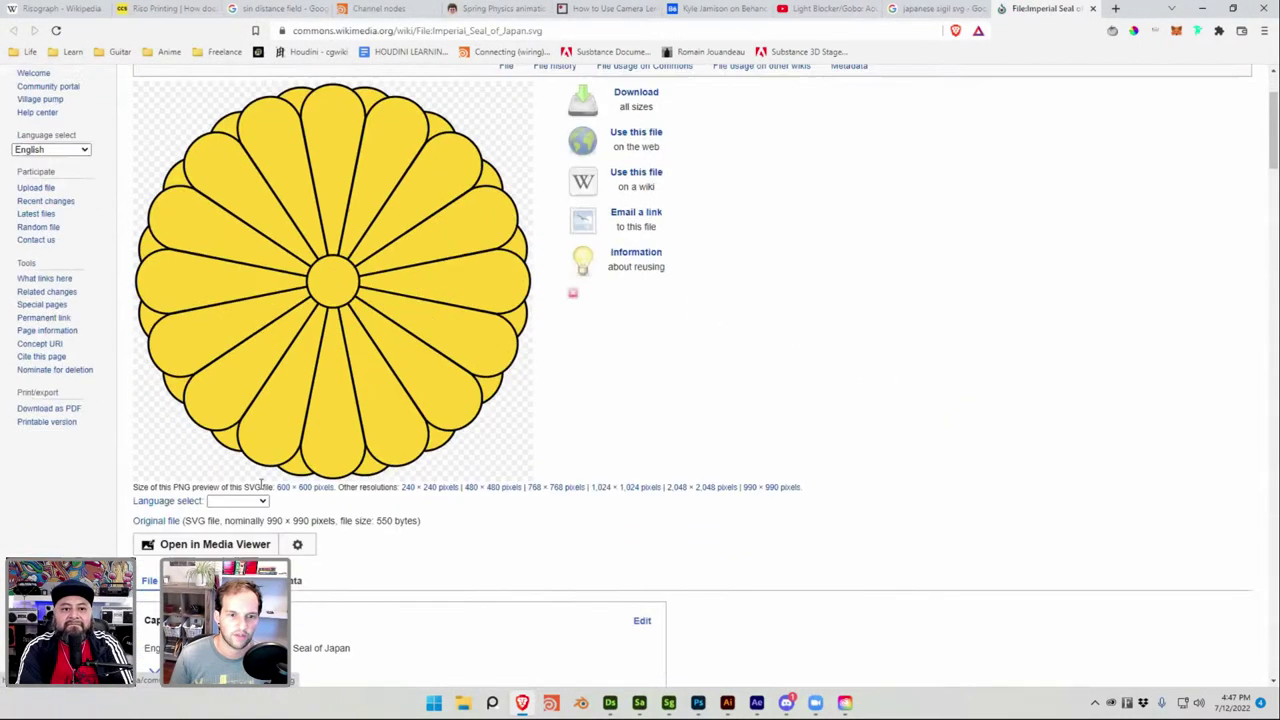
{"action": "left_click", "coordinate": [163, 523]}
{"action": "right_click", "coordinate": [345, 380]}
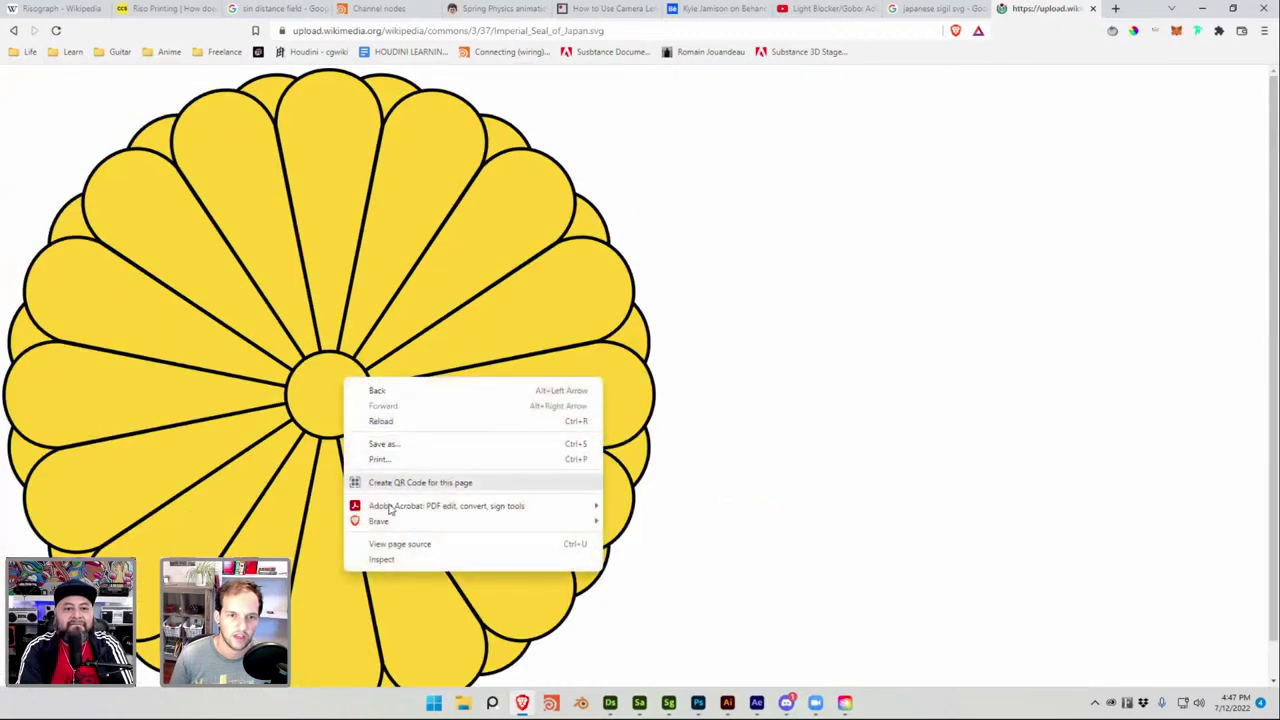
{"action": "left_click", "coordinate": [384, 444]}
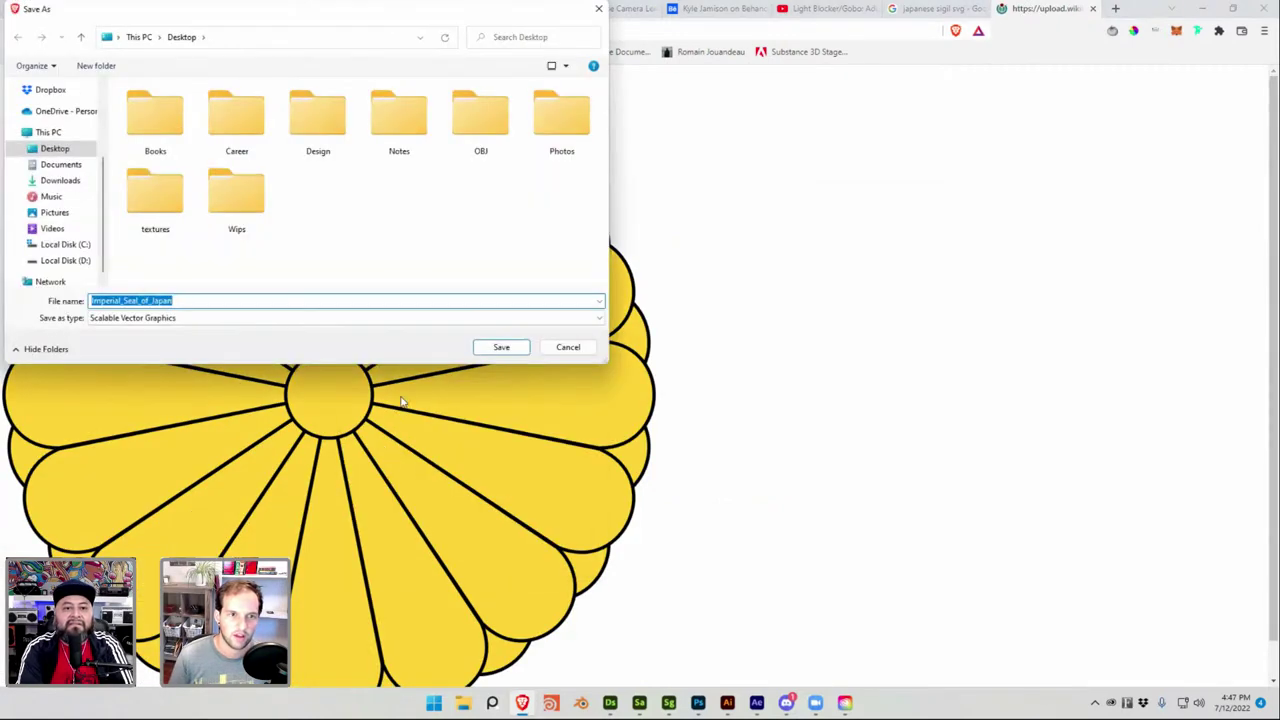
{"action": "left_click", "coordinate": [500, 347]}
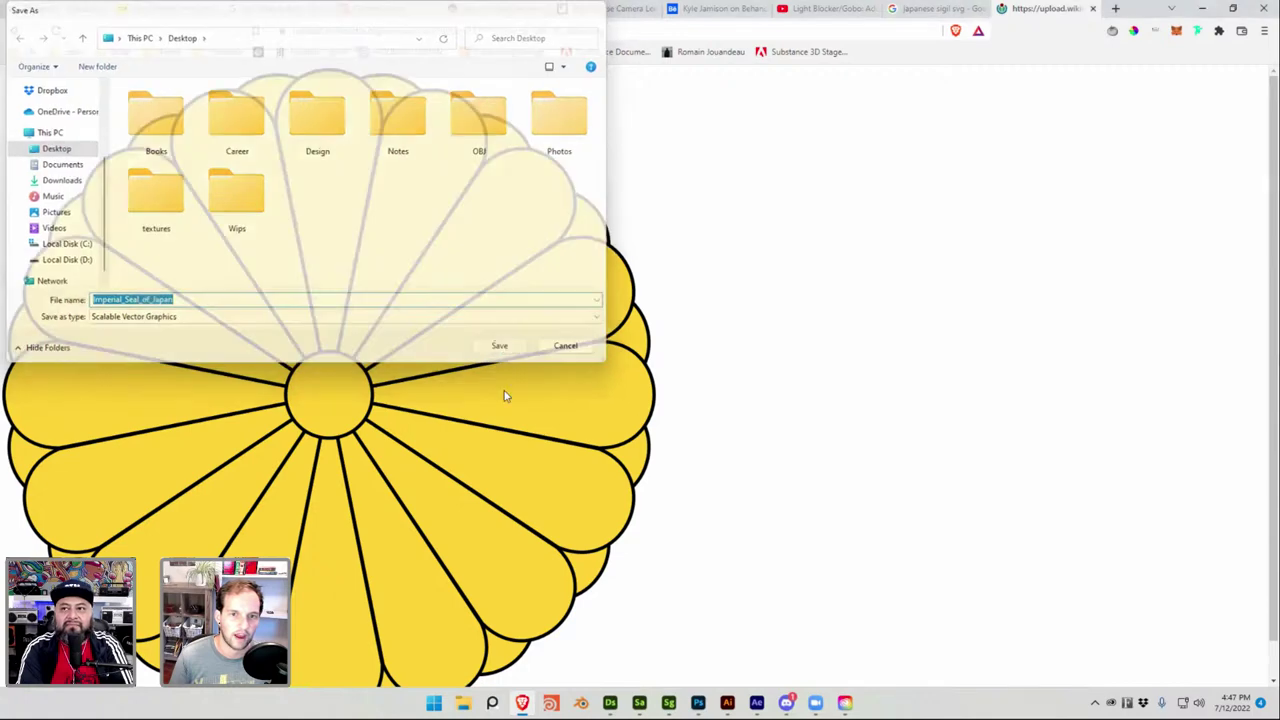
Switch to Illustrator and open the Imperial_Seal_of_Japan SVG from the Desktop folder.
{"action": "left_click", "coordinate": [727, 703]}
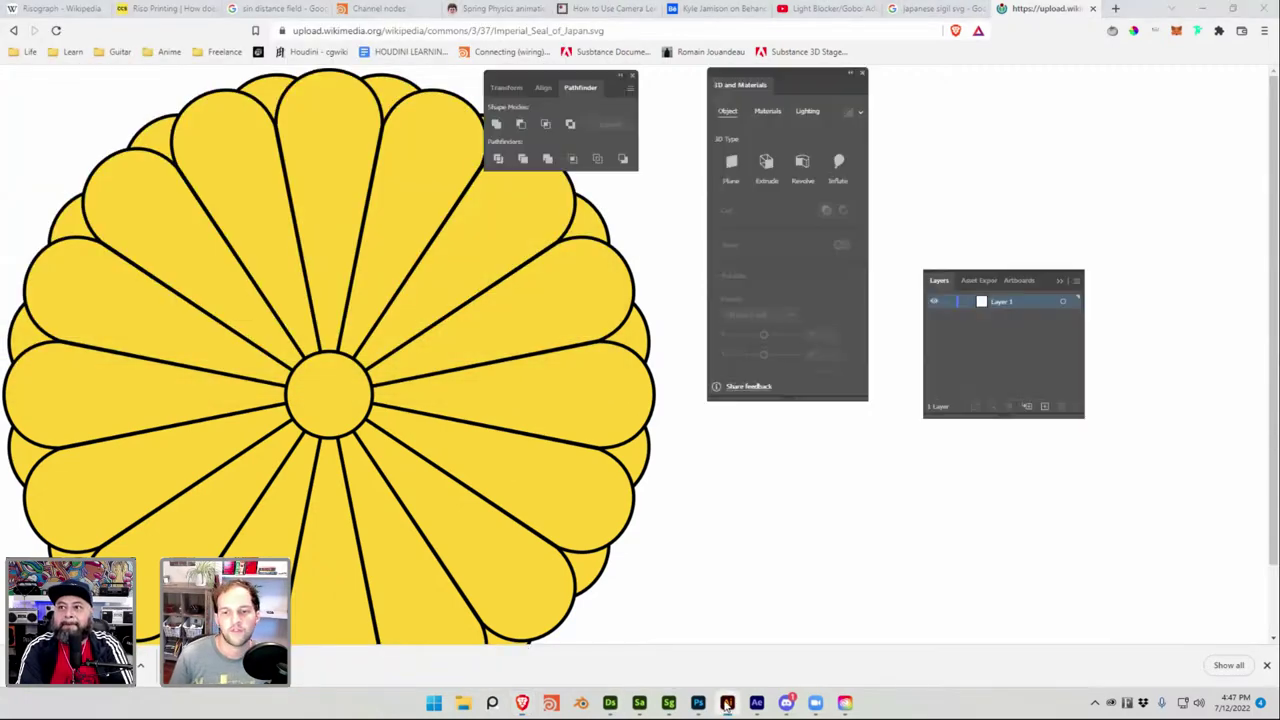
{"action": "left_click", "coordinate": [463, 703]}
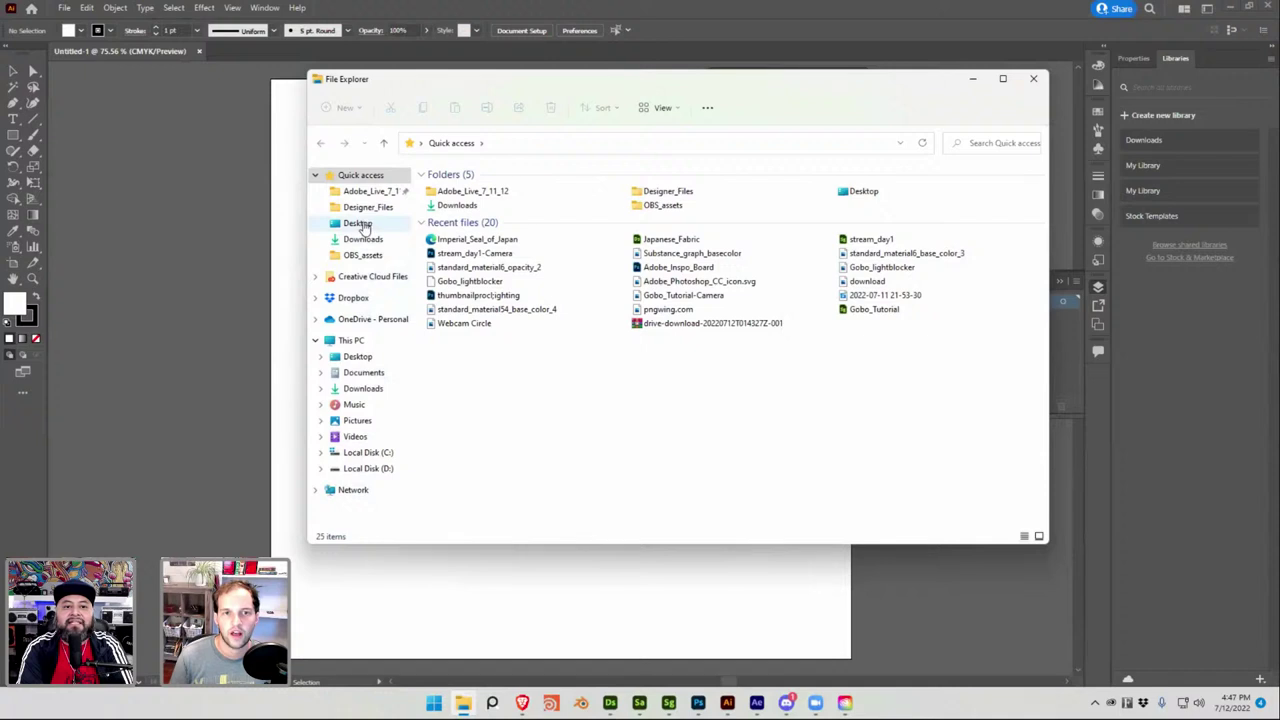
{"action": "left_click", "coordinate": [358, 223]}
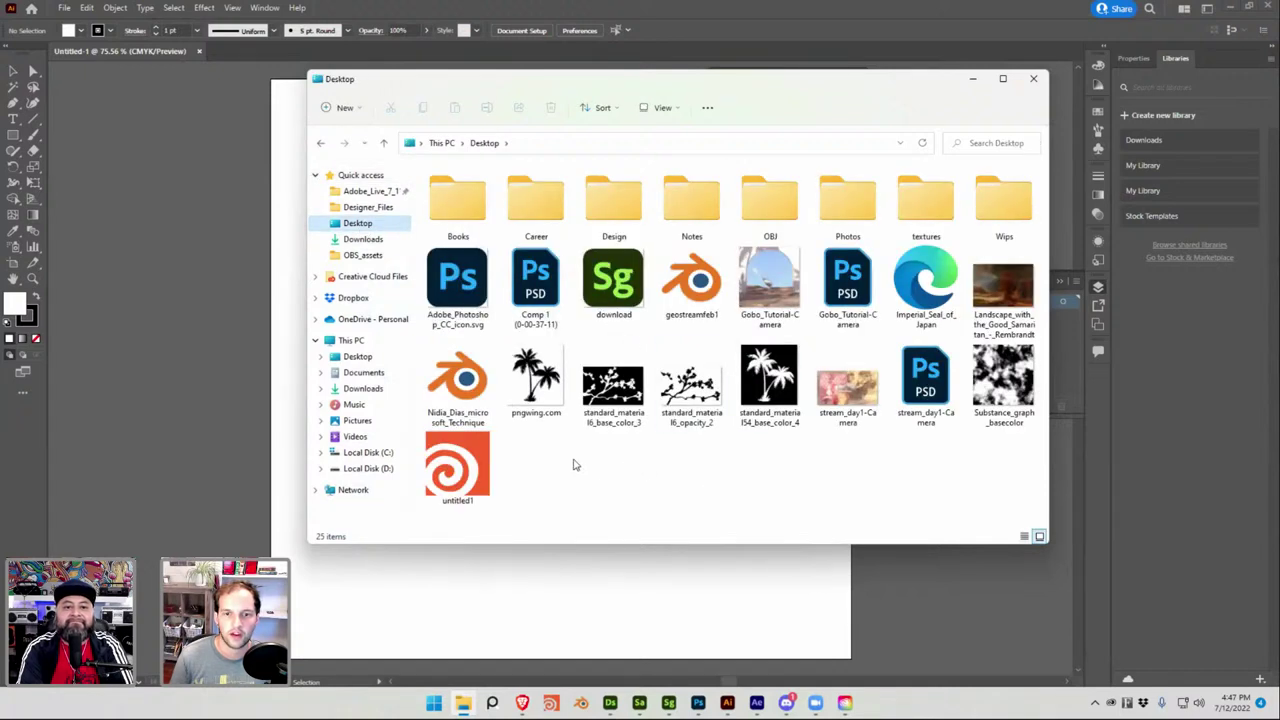
{"action": "left_click", "coordinate": [930, 288]}
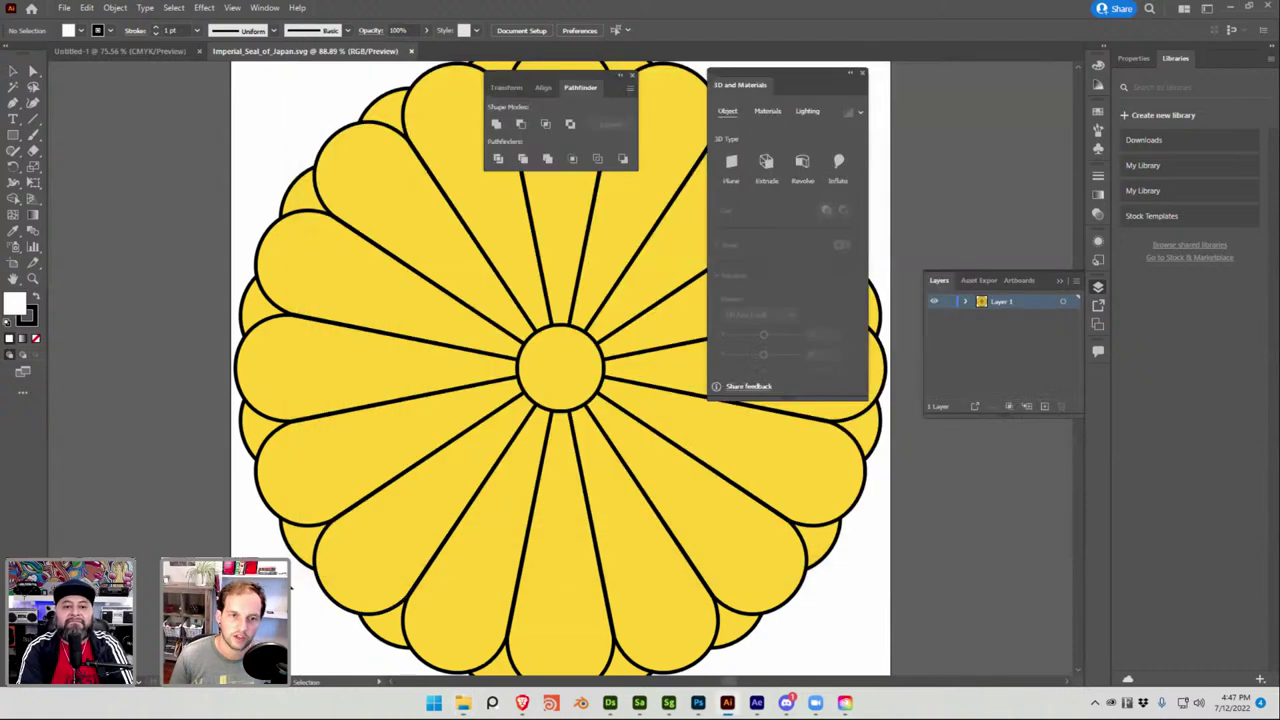
Clear the 3D and Materials and Pathfinder windows off the seal artwork and expand Layer 1 to show its contents.
{"action": "left_click", "coordinate": [861, 73]}
{"action": "left_click_drag", "start_coordinate": [593, 84], "coordinate": [1000, 115]}
{"action": "left_click", "coordinate": [967, 302]}
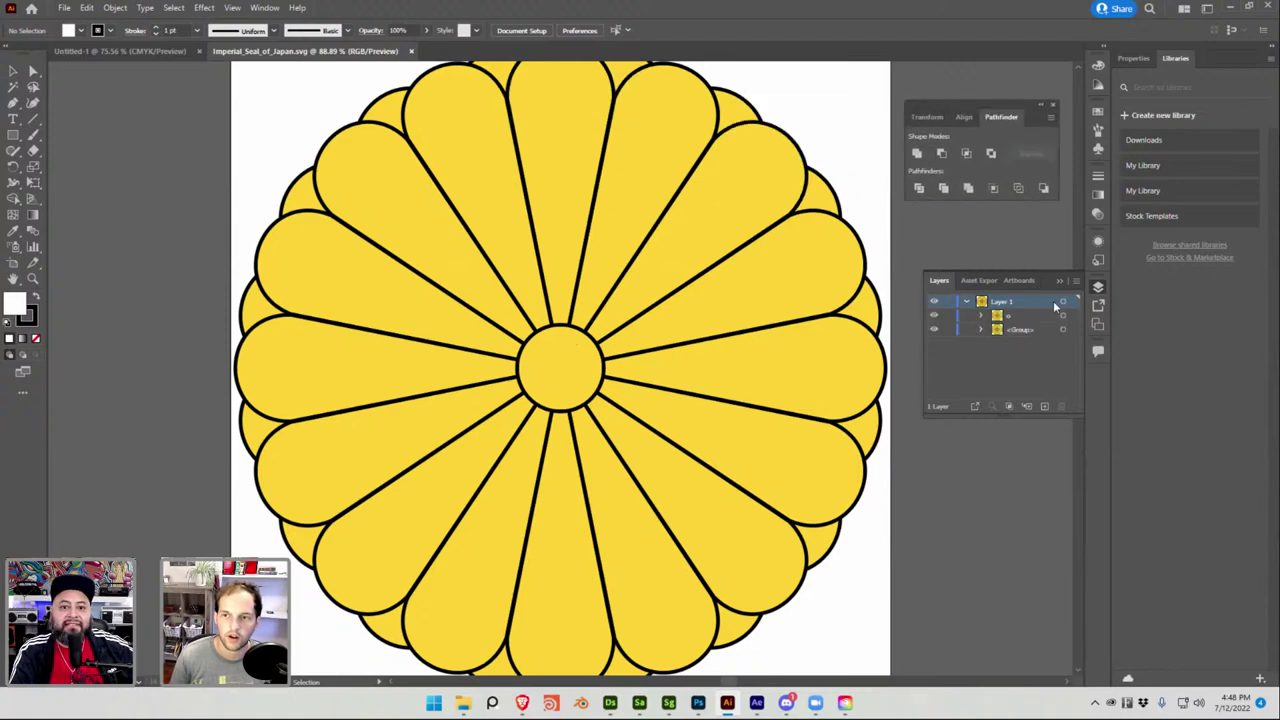
Apply the Inflate 3D type to all the seal artwork on Layer 1.
{"action": "left_click", "coordinate": [1063, 302]}
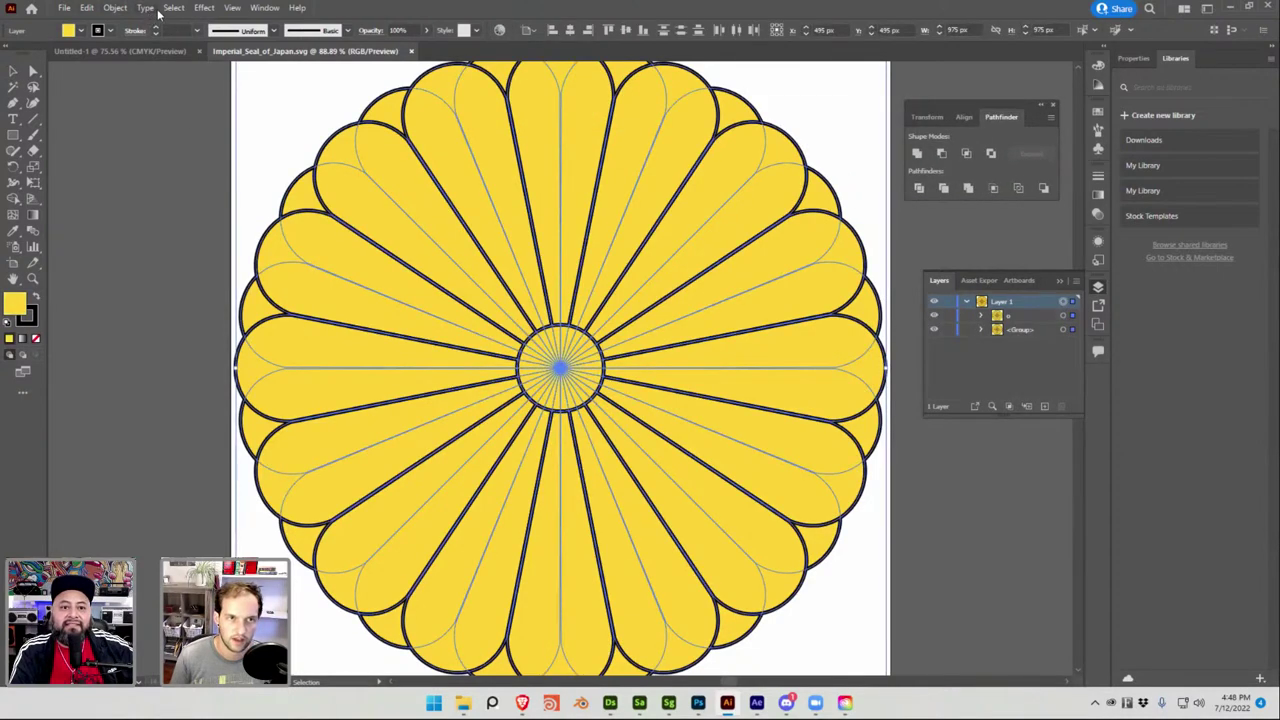
{"action": "left_click", "coordinate": [265, 8]}
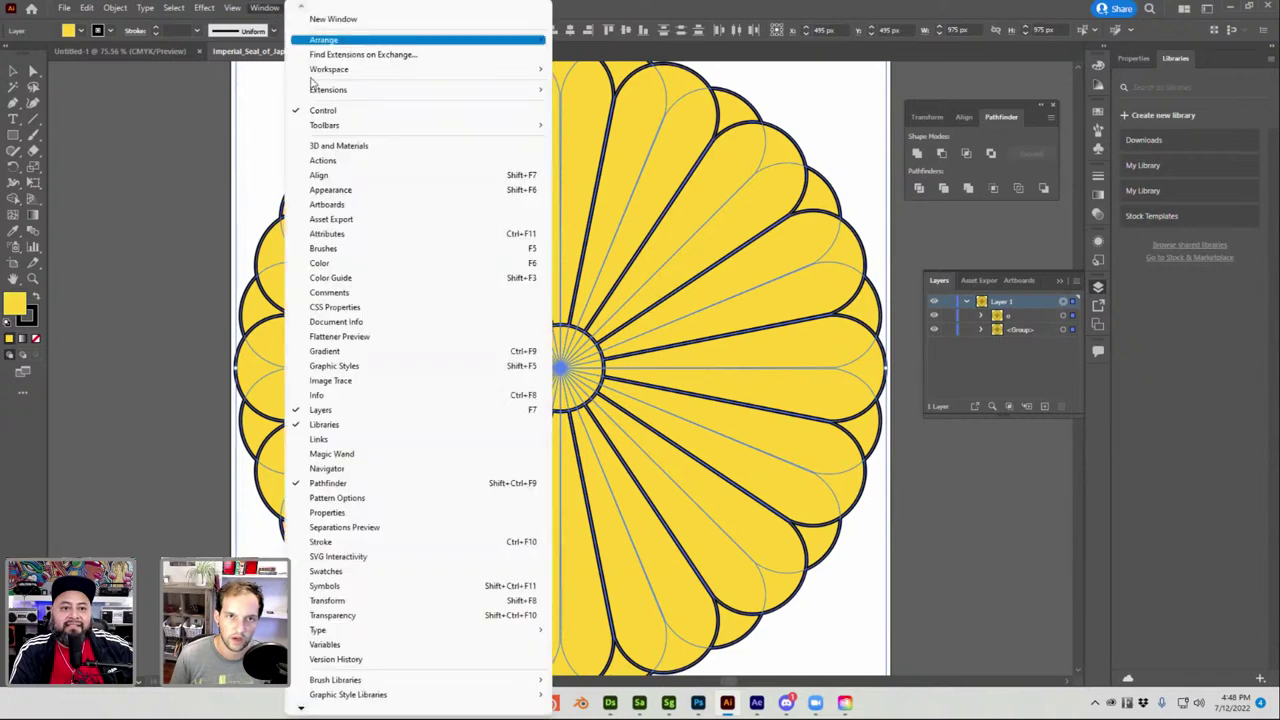
{"action": "left_click", "coordinate": [339, 147]}
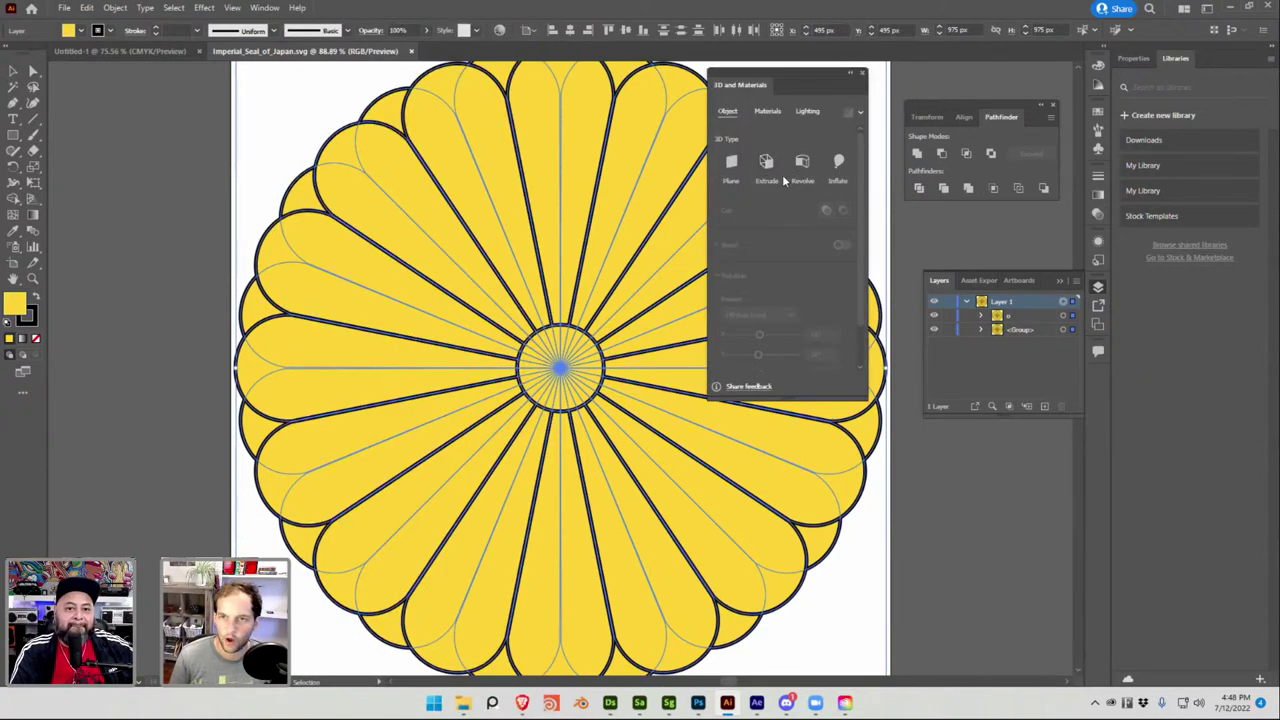
{"action": "left_click", "coordinate": [836, 163]}
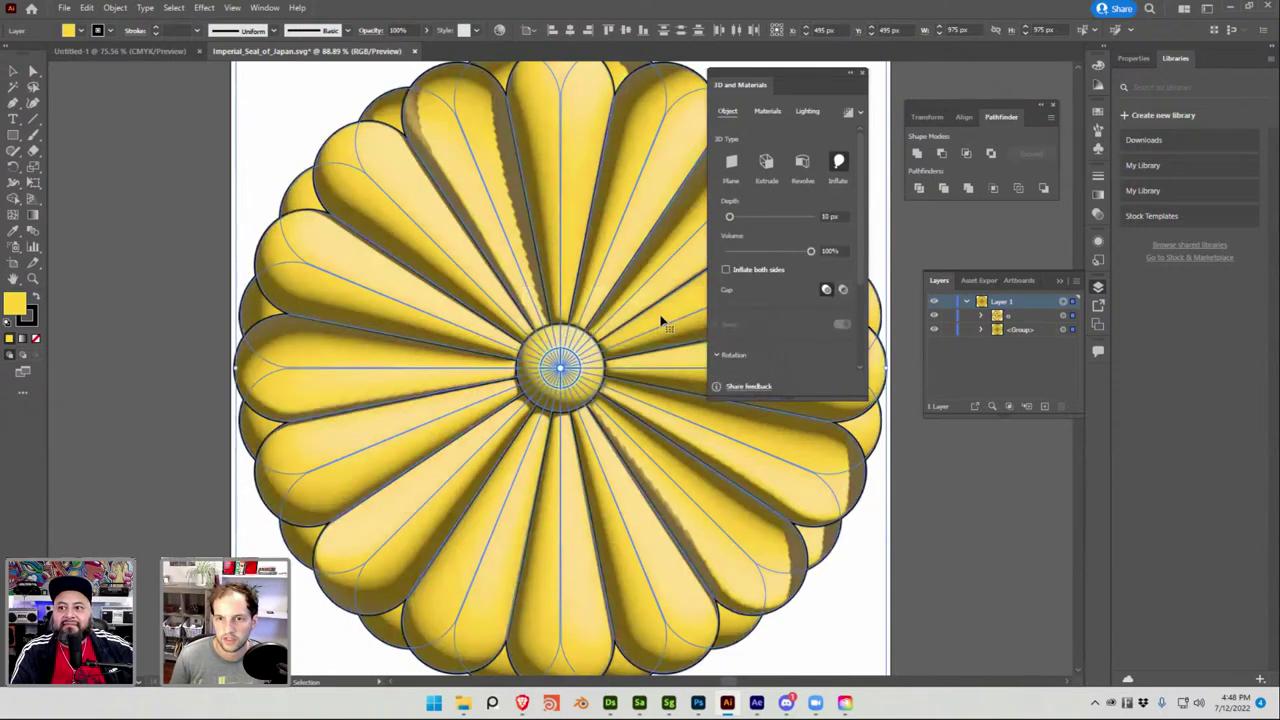
{"action": "left_click", "coordinate": [155, 207]}
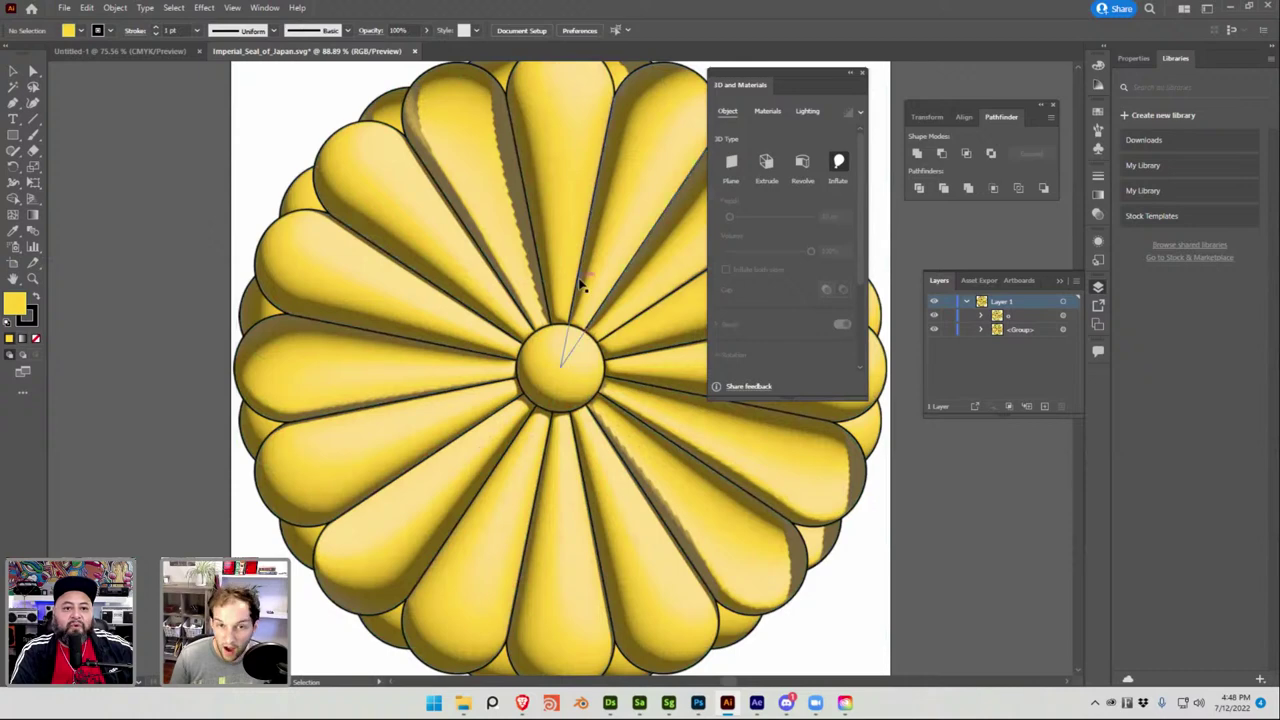
{"action": "key", "text": "ctrl+minus"}
{"action": "key", "text": "ctrl+minus"}
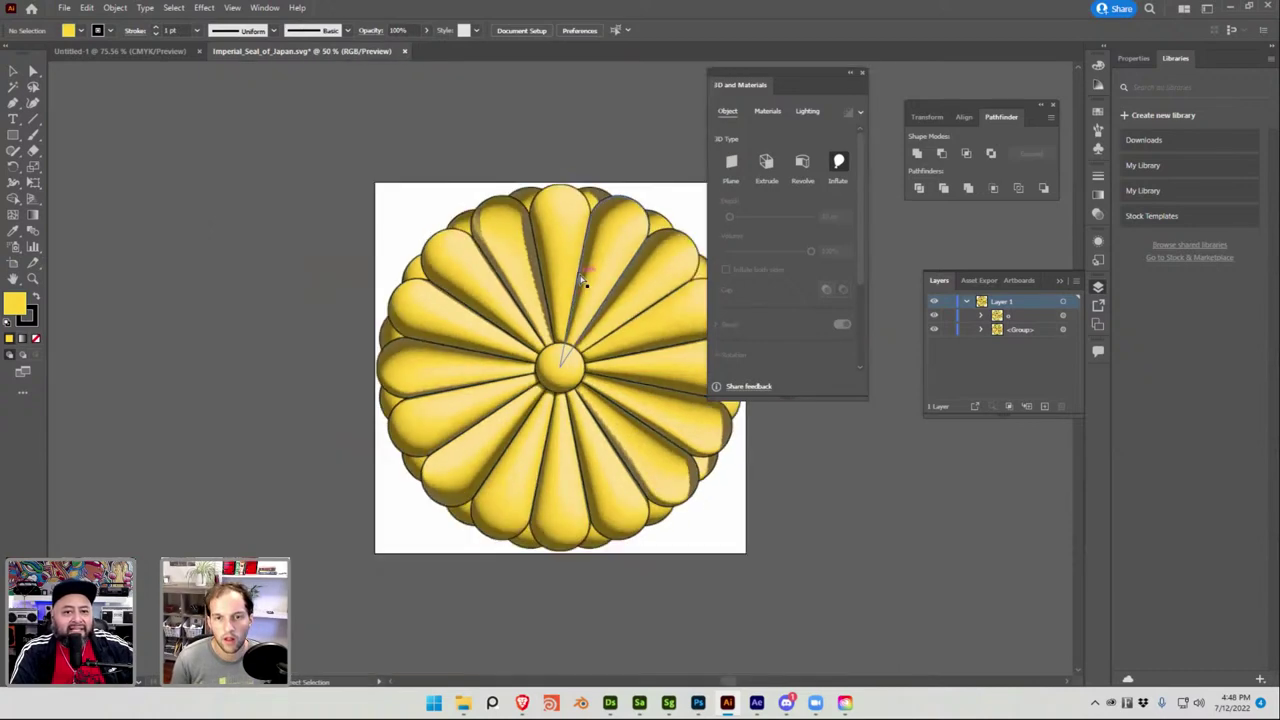
{"action": "left_click_drag", "start_coordinate": [580, 280], "coordinate": [457, 263]}
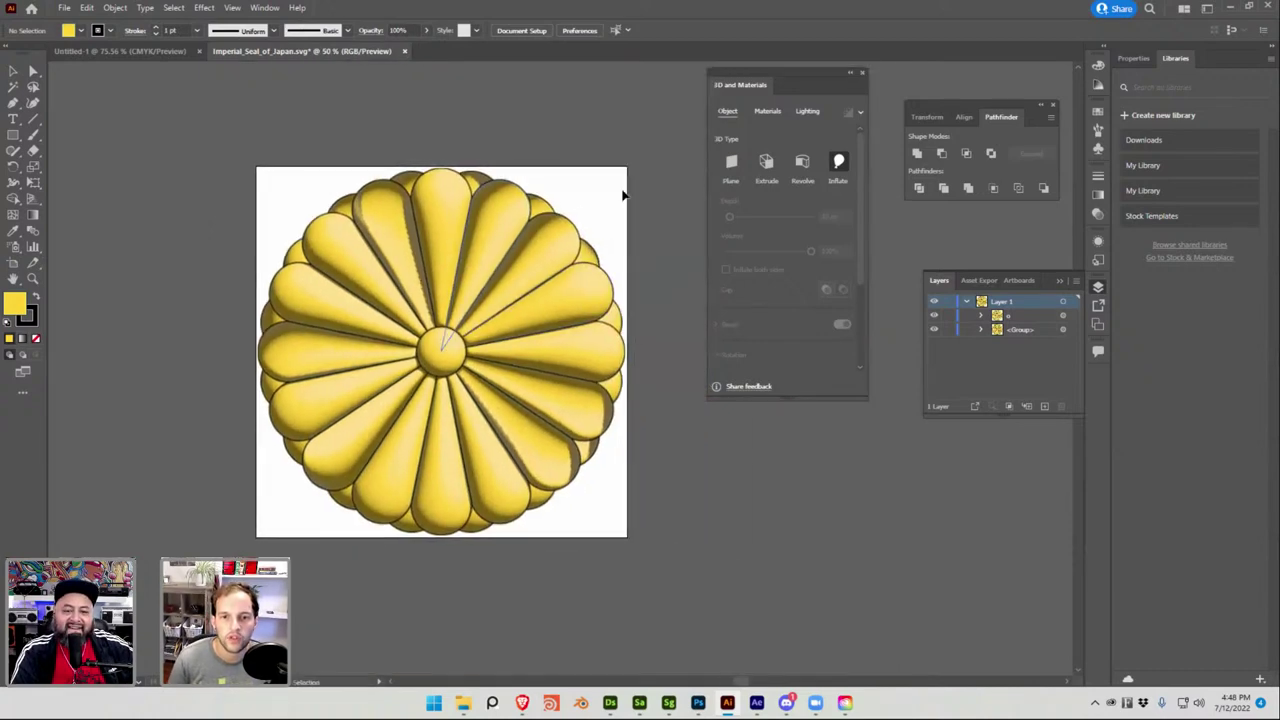
Export all of Layer 1's inflated seal artwork as an OBJ asset to the Desktop.
{"action": "left_click", "coordinate": [1063, 301]}
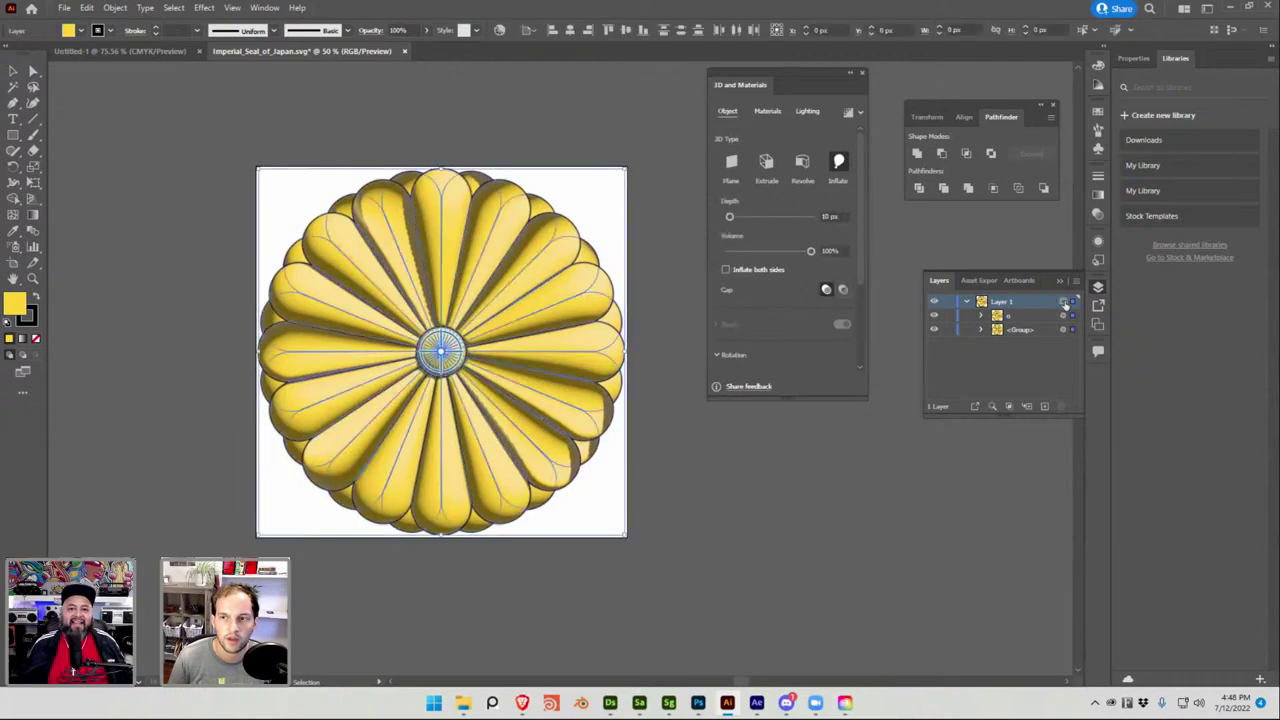
{"action": "left_click", "coordinate": [64, 8]}
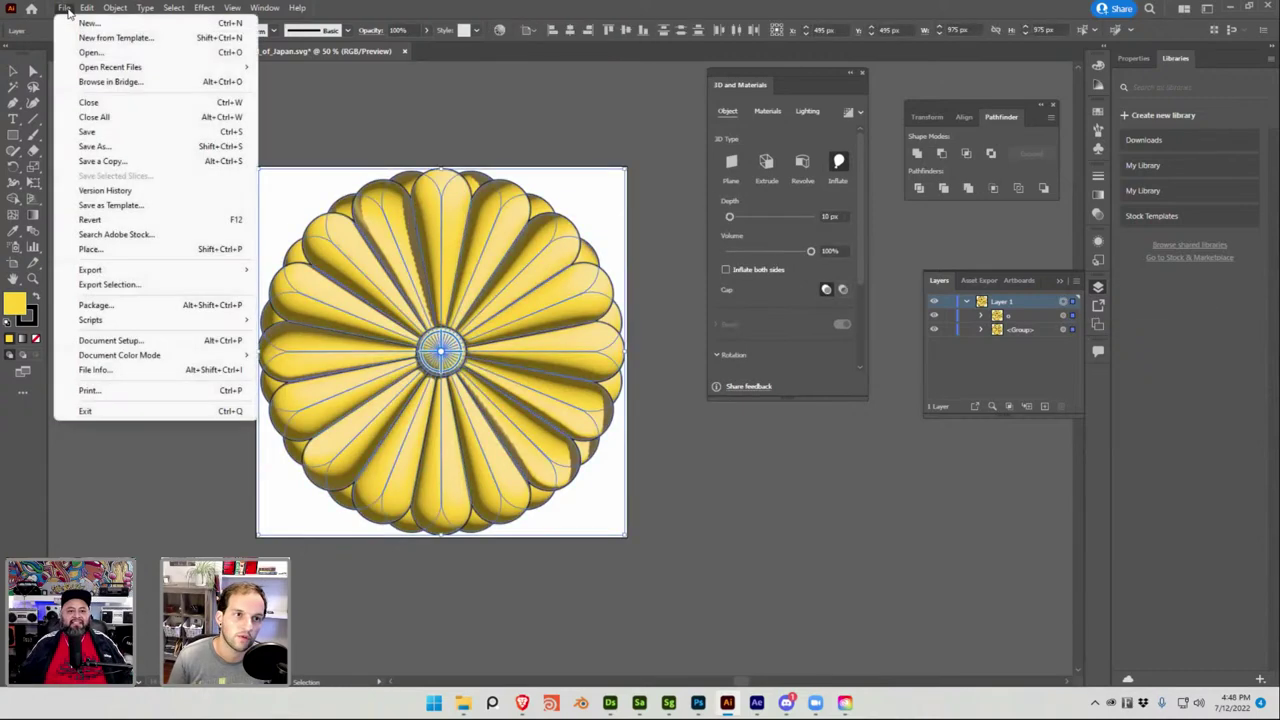
{"action": "left_click", "coordinate": [68, 10]}
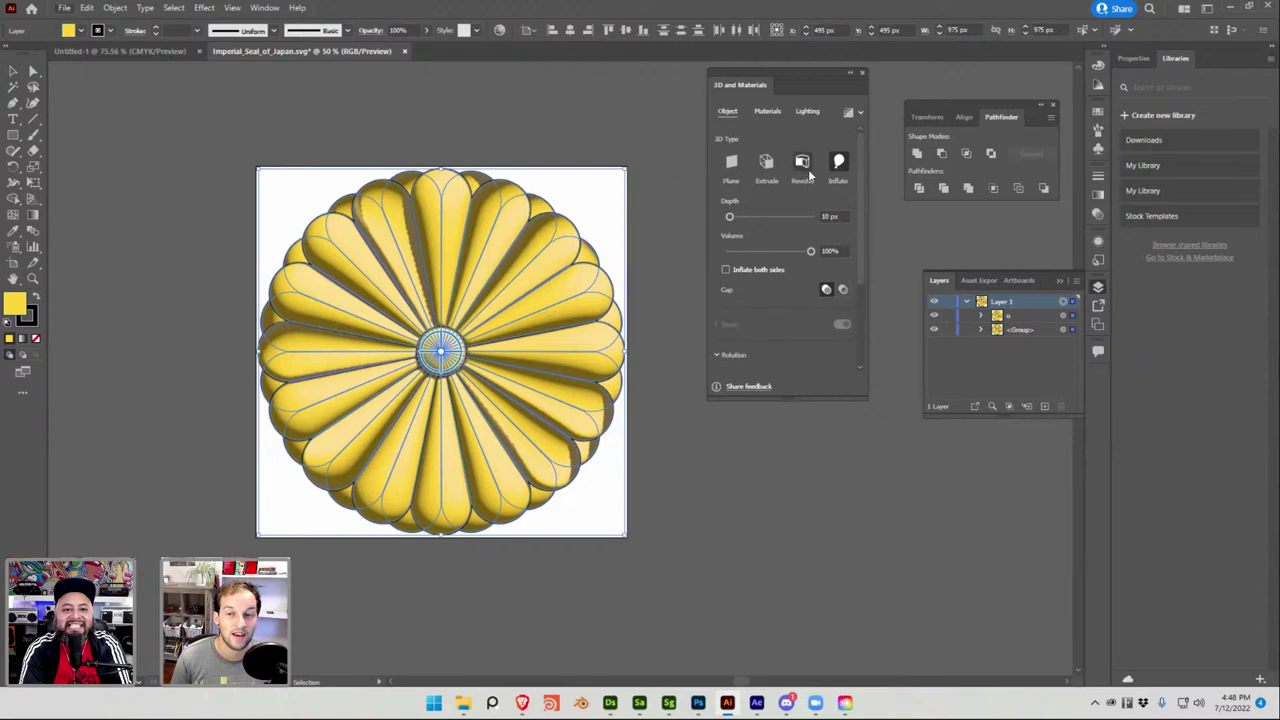
{"action": "left_click", "coordinate": [64, 8]}
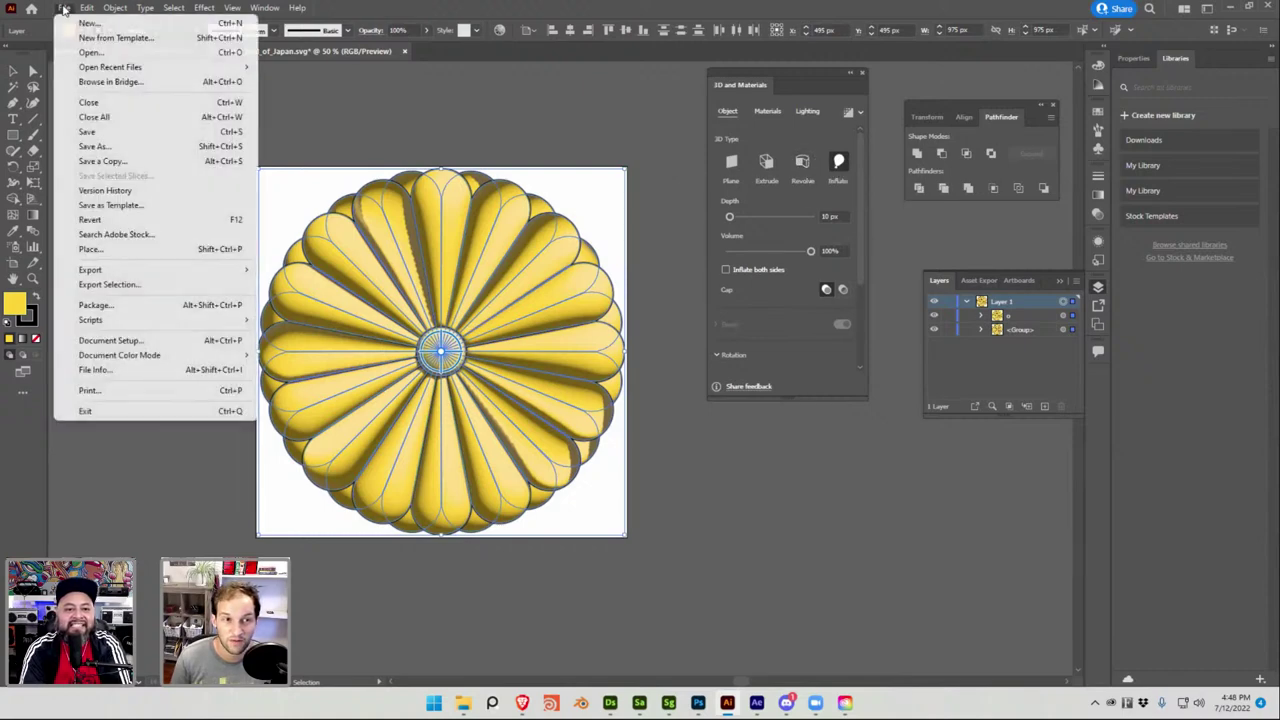
{"action": "mouse_move", "coordinate": [129, 269]}
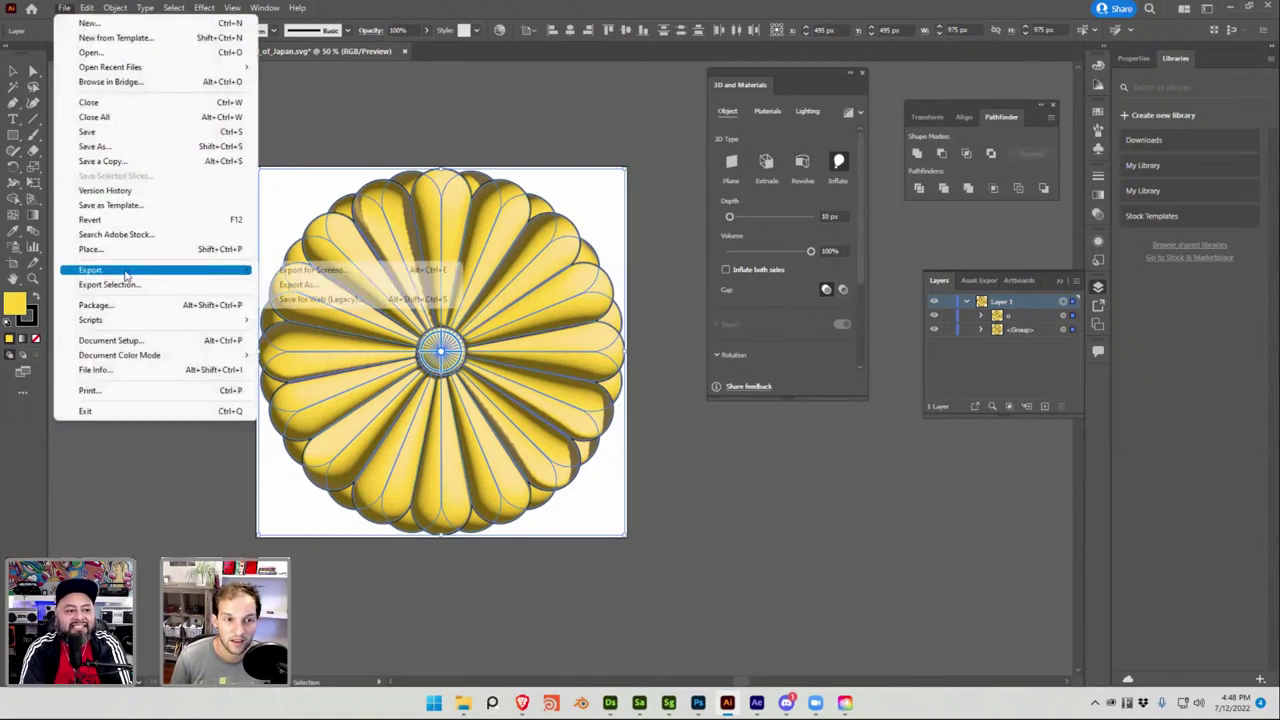
{"action": "left_click", "coordinate": [220, 286]}
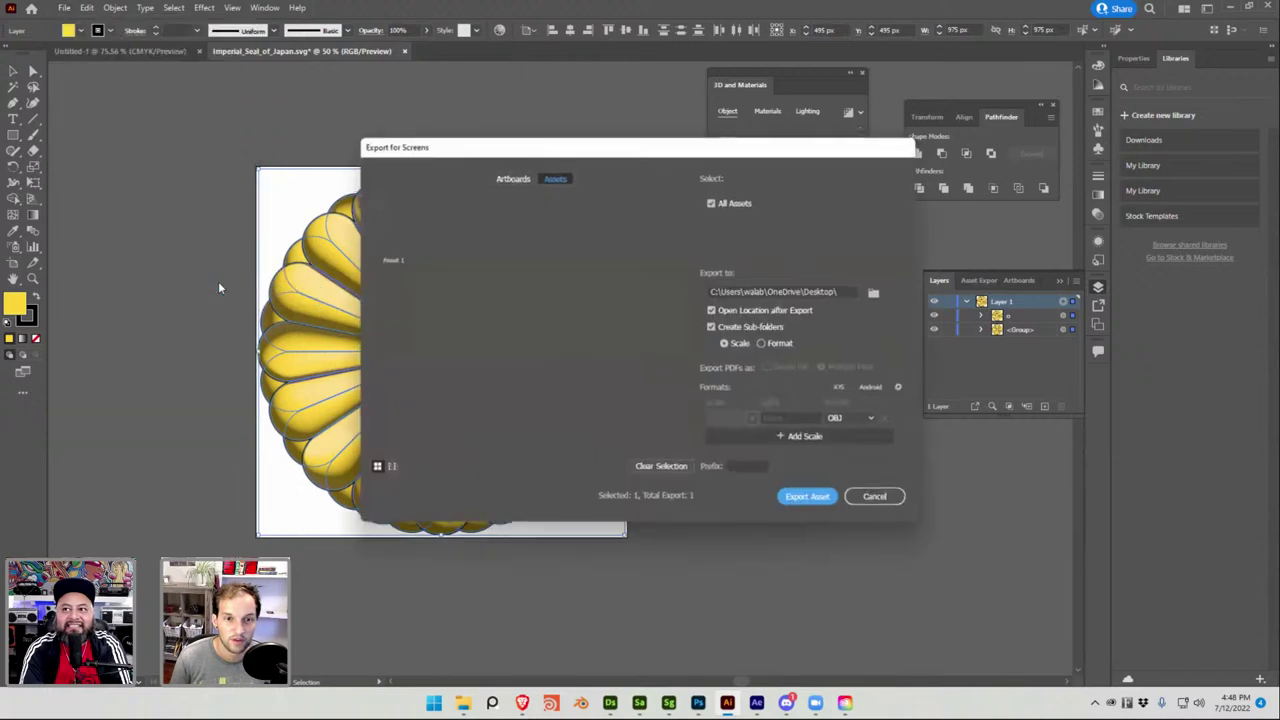
{"action": "left_click", "coordinate": [805, 499]}
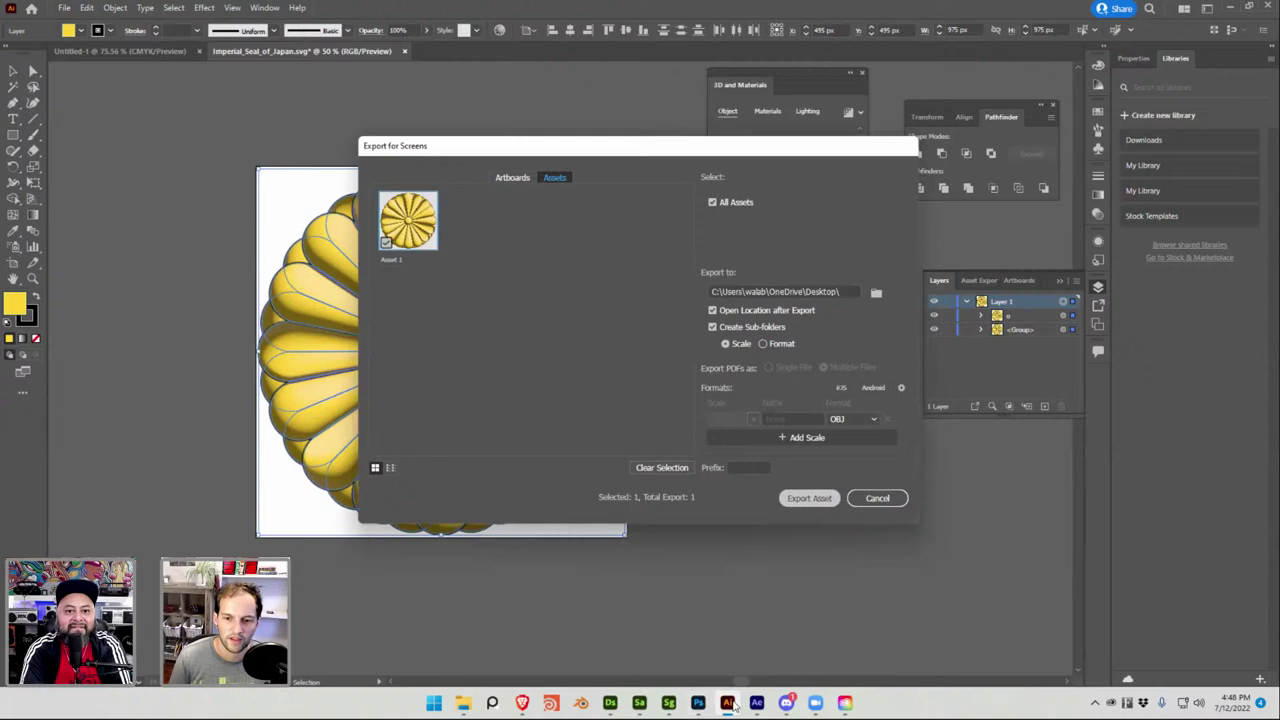
Close After Effects without saving the changes to Untitled Project.aep.
{"action": "left_click", "coordinate": [671, 705]}
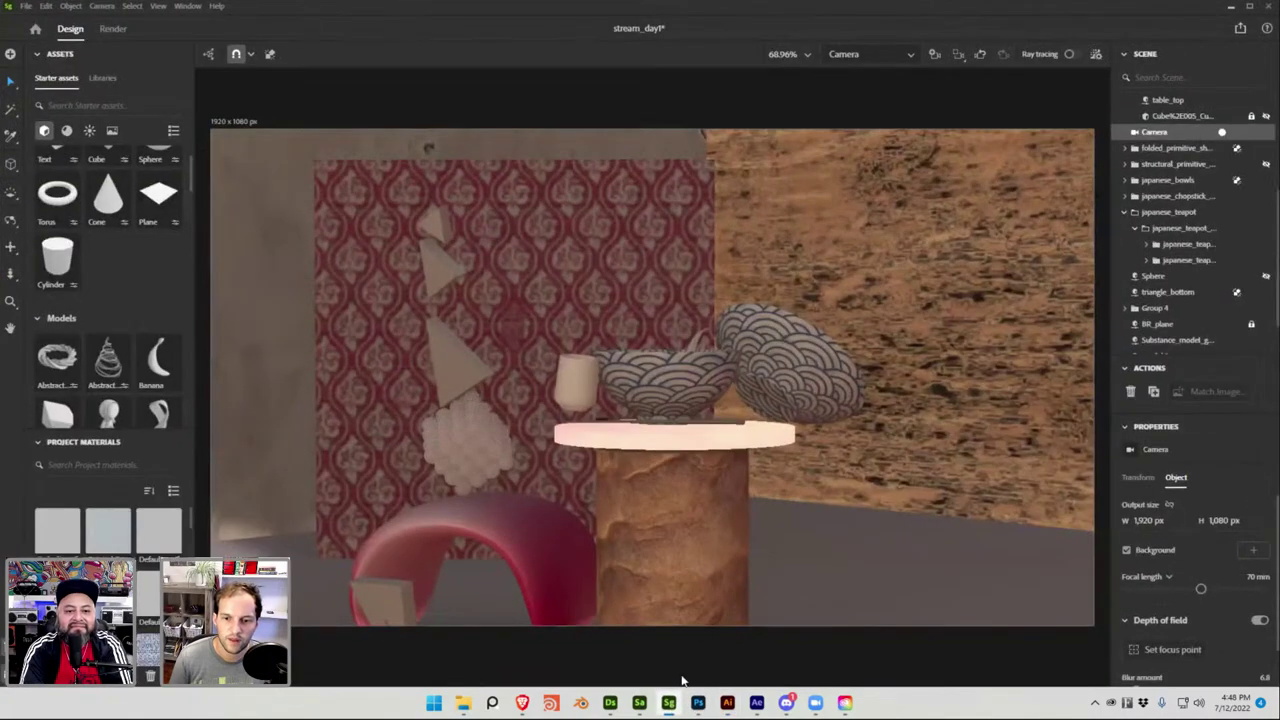
{"action": "right_click", "coordinate": [672, 704]}
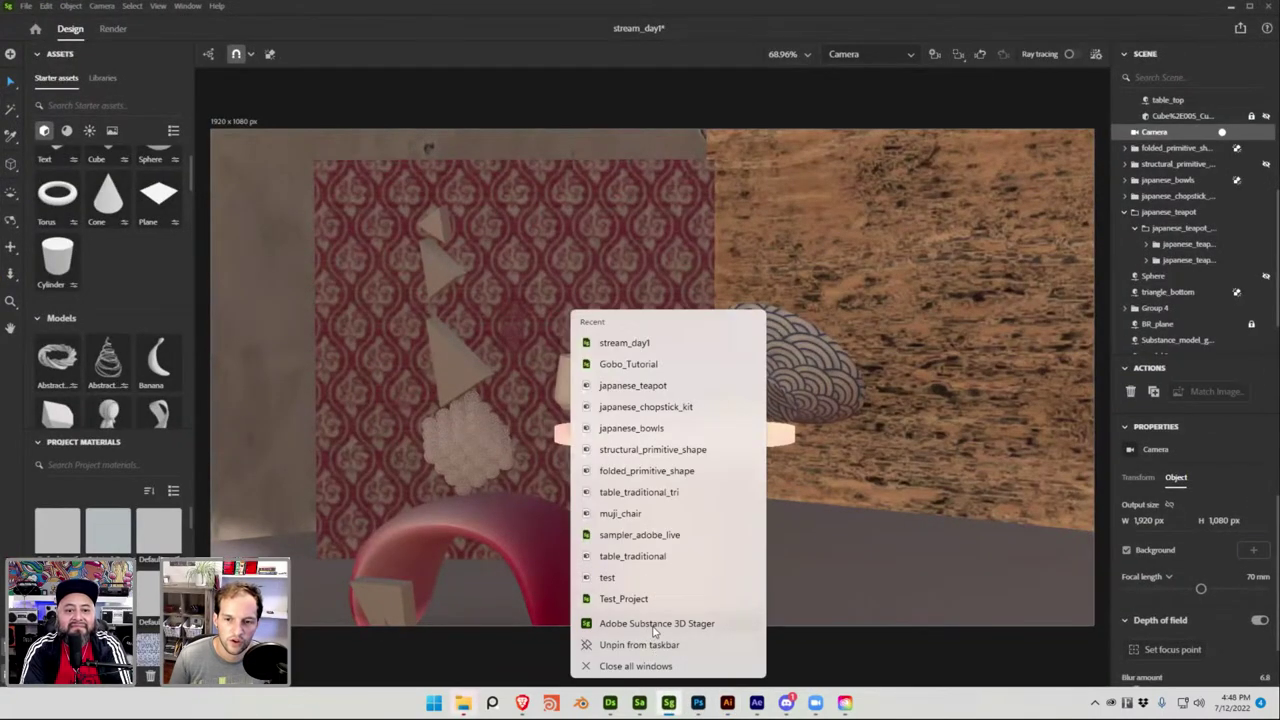
{"action": "right_click", "coordinate": [757, 703]}
{"action": "left_click", "coordinate": [751, 666]}
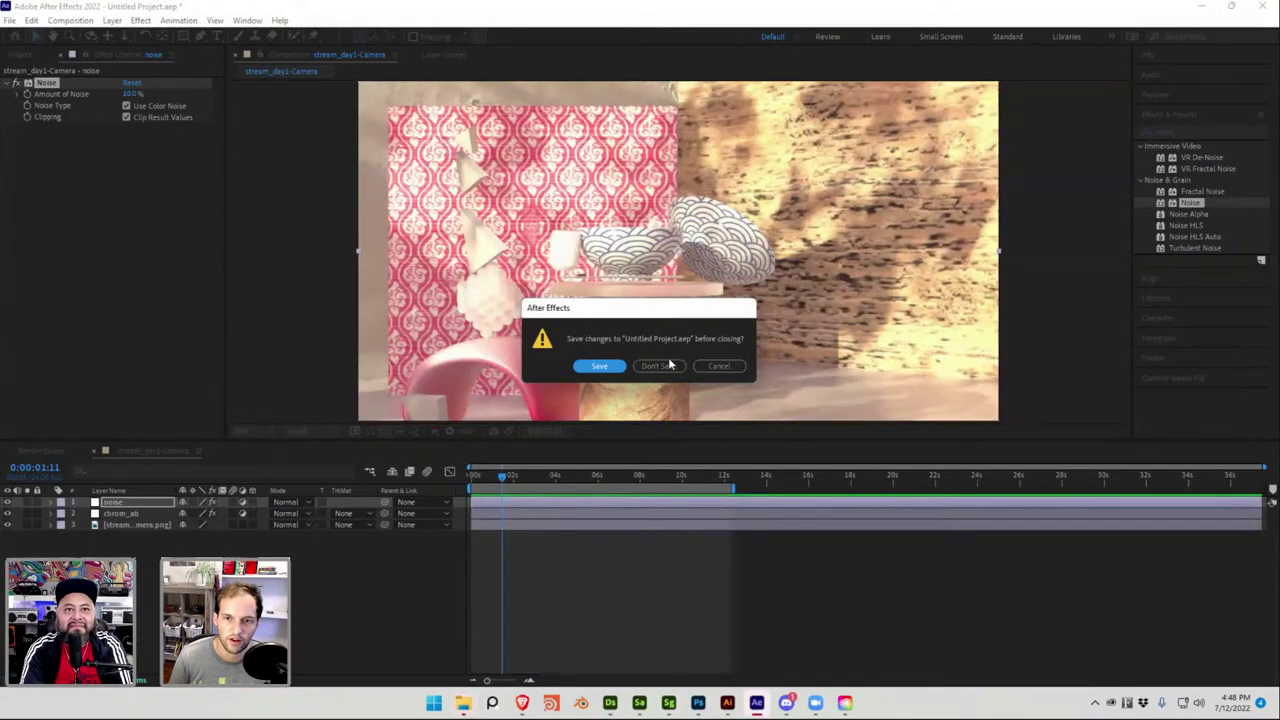
{"action": "left_click", "coordinate": [659, 365]}
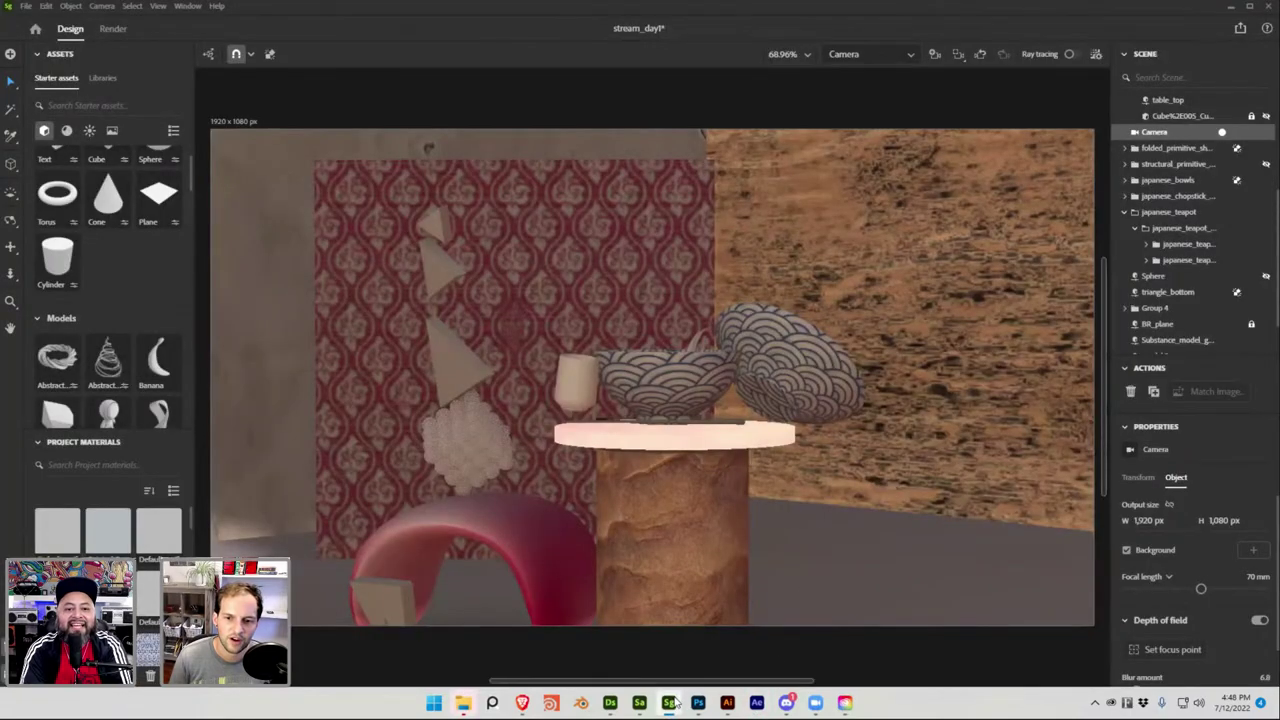
Switch to Substance 3D Stager, save the stream_day1 scene and close the program.
{"action": "left_click", "coordinate": [669, 703]}
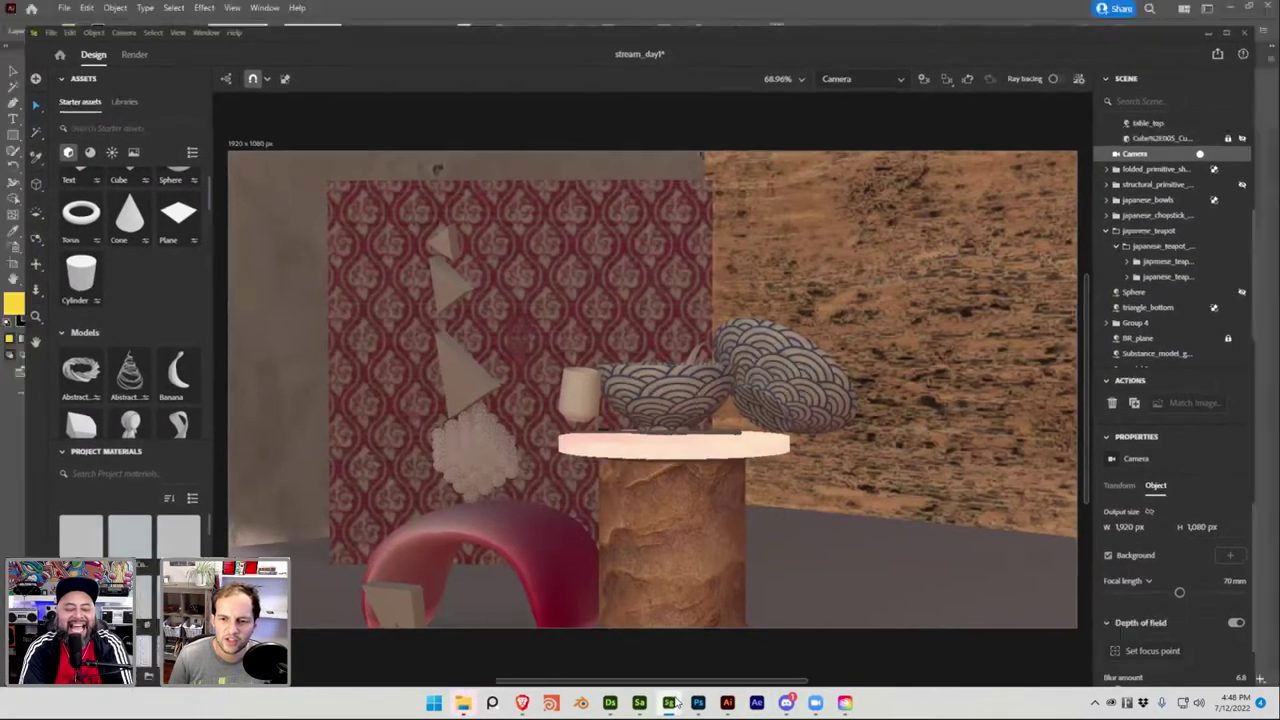
{"action": "left_click", "coordinate": [669, 703]}
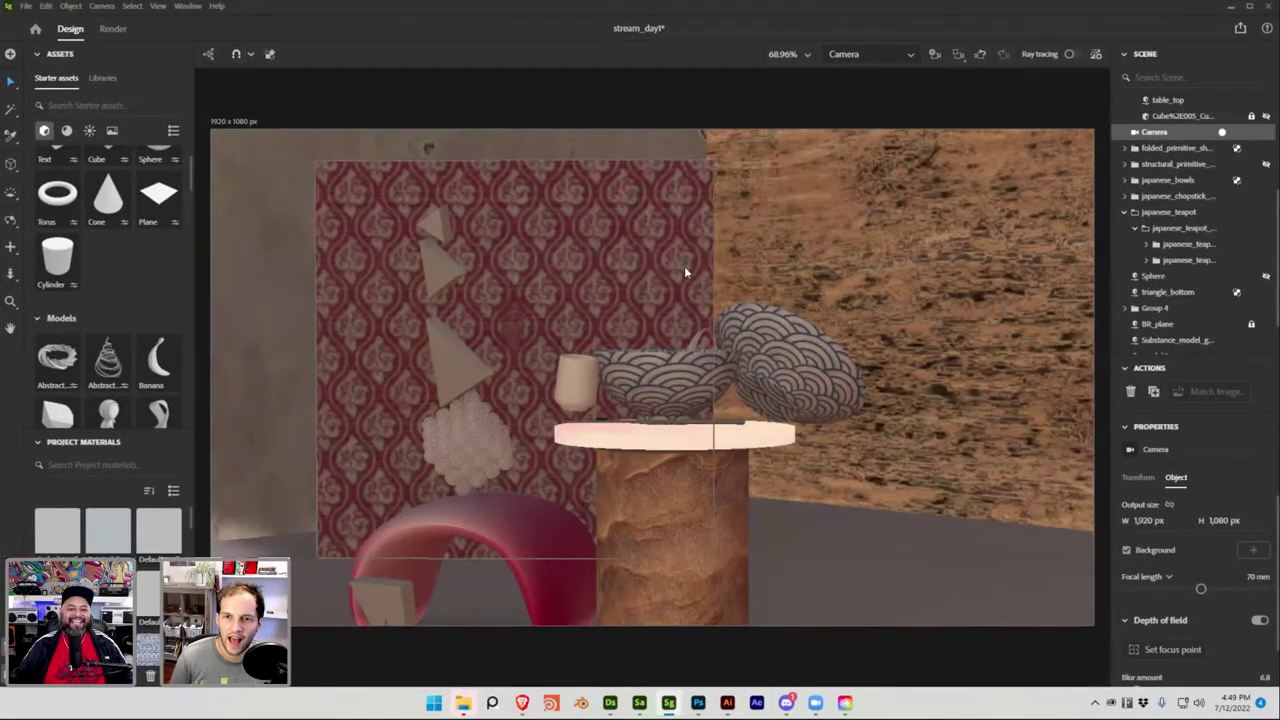
{"action": "key", "text": "ctrl+s"}
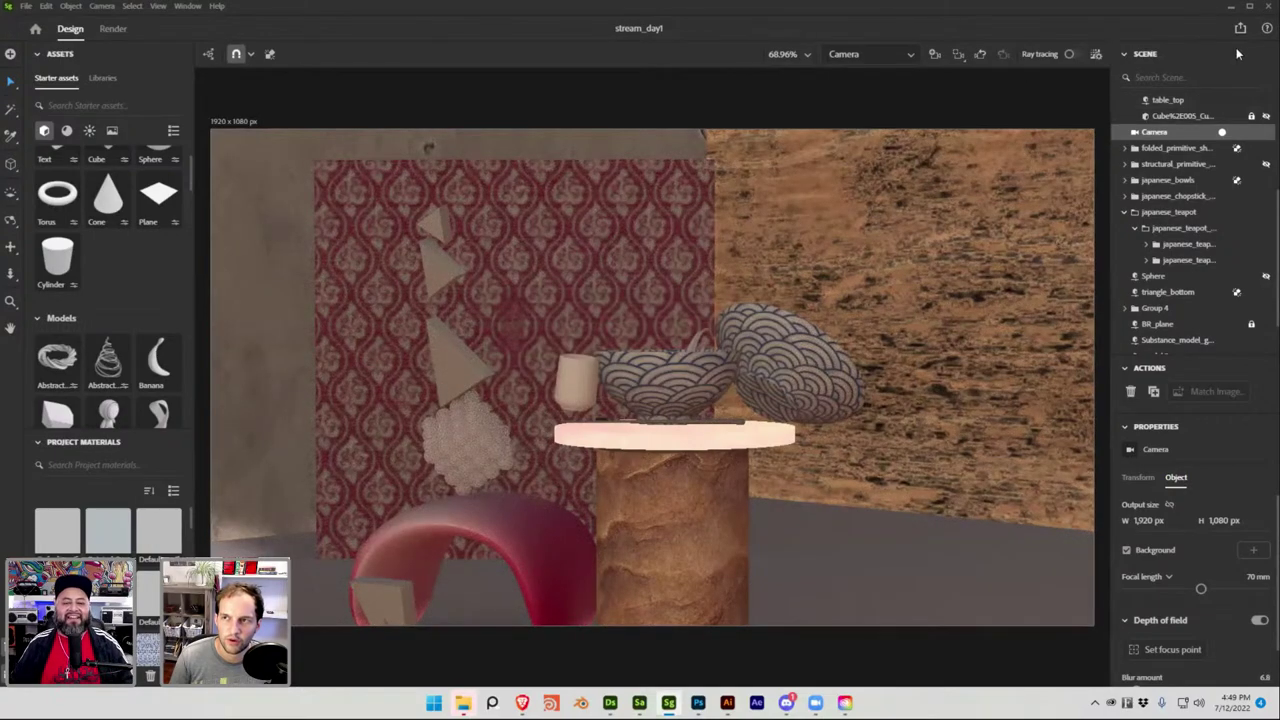
{"action": "left_click", "coordinate": [1268, 8]}
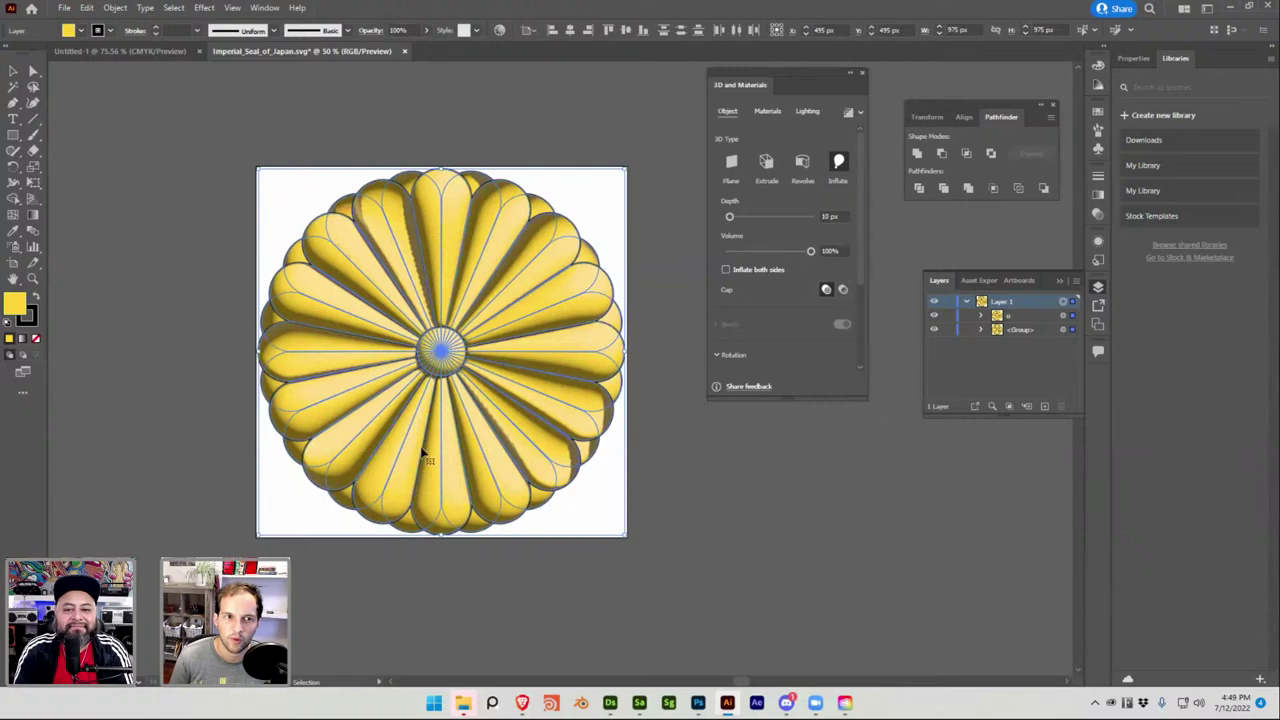
Close Substance 3D Sampler without saving its untitled project.
{"action": "right_click", "coordinate": [640, 708]}
{"action": "left_click", "coordinate": [598, 666]}
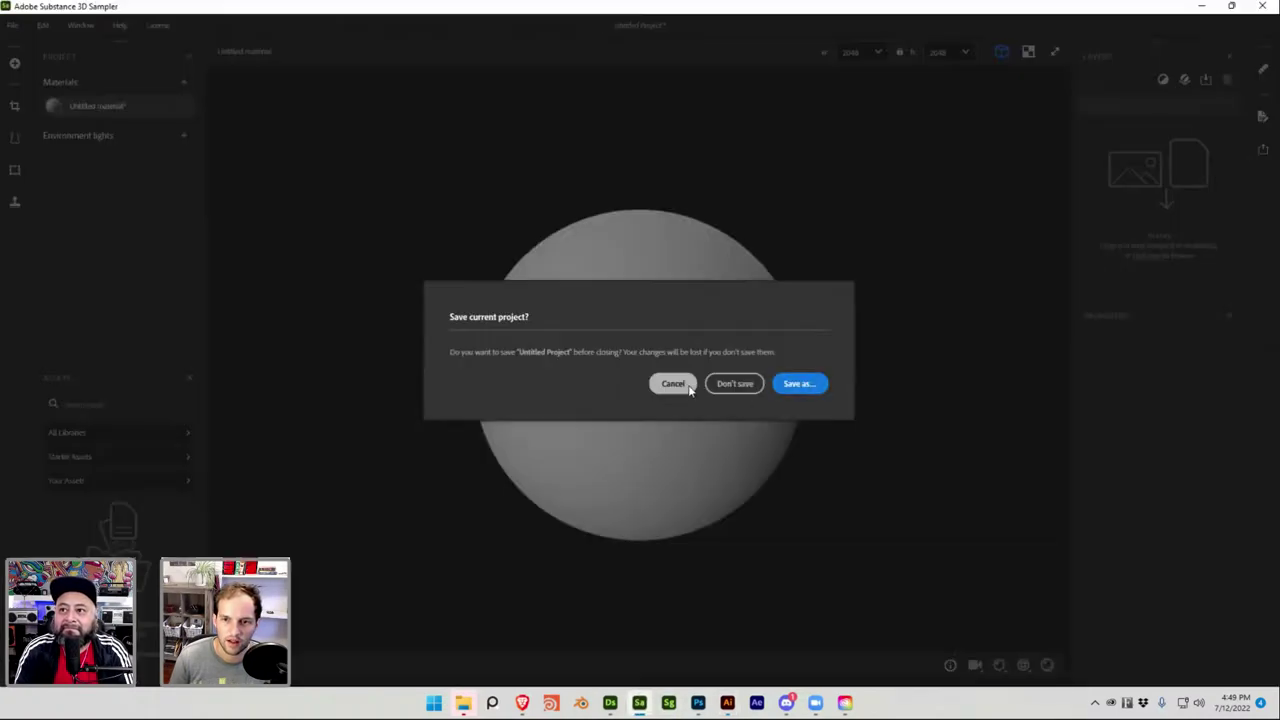
{"action": "left_click", "coordinate": [724, 384]}
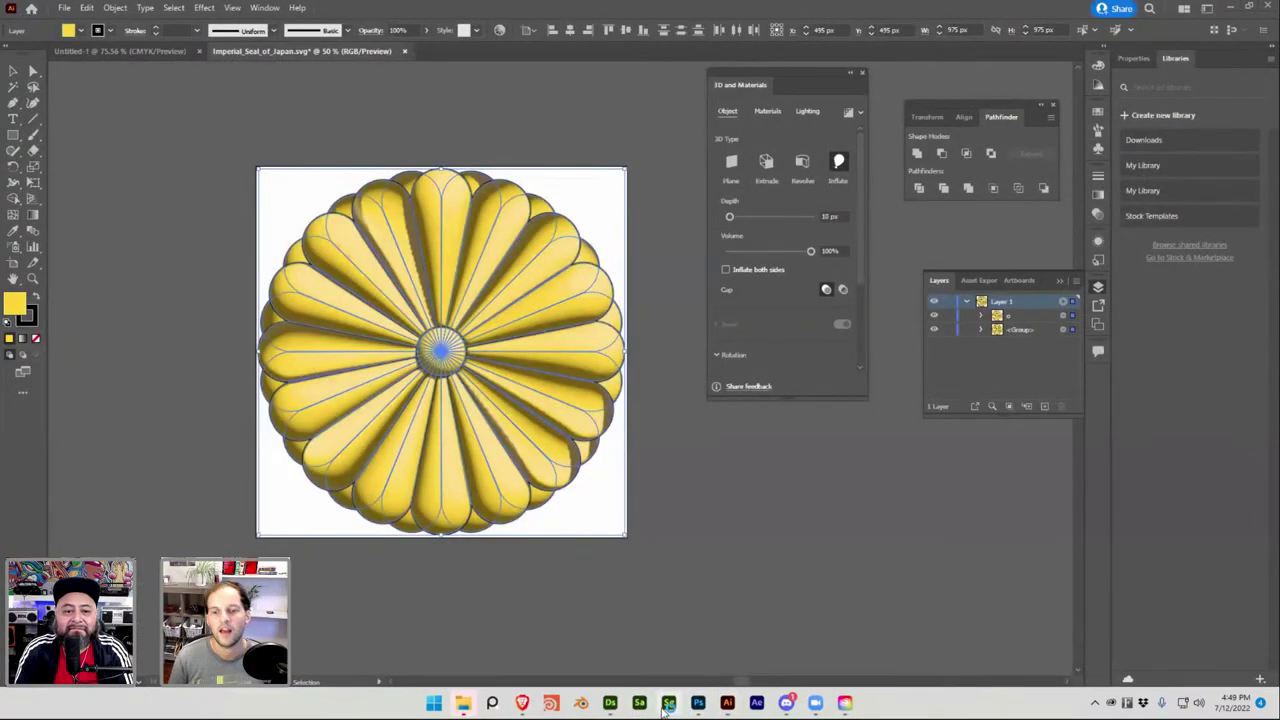
Relaunch Substance 3D Stager and create a new empty scene.
{"action": "left_click", "coordinate": [668, 703]}
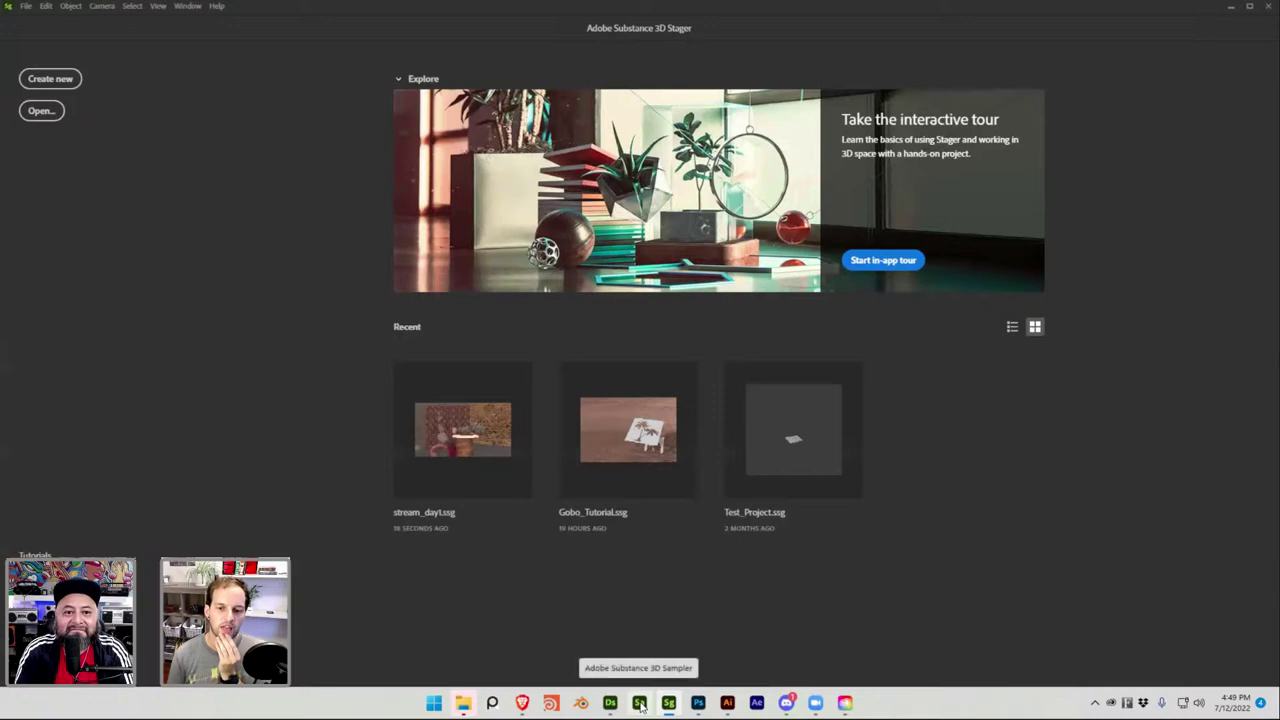
{"action": "left_click", "coordinate": [50, 79]}
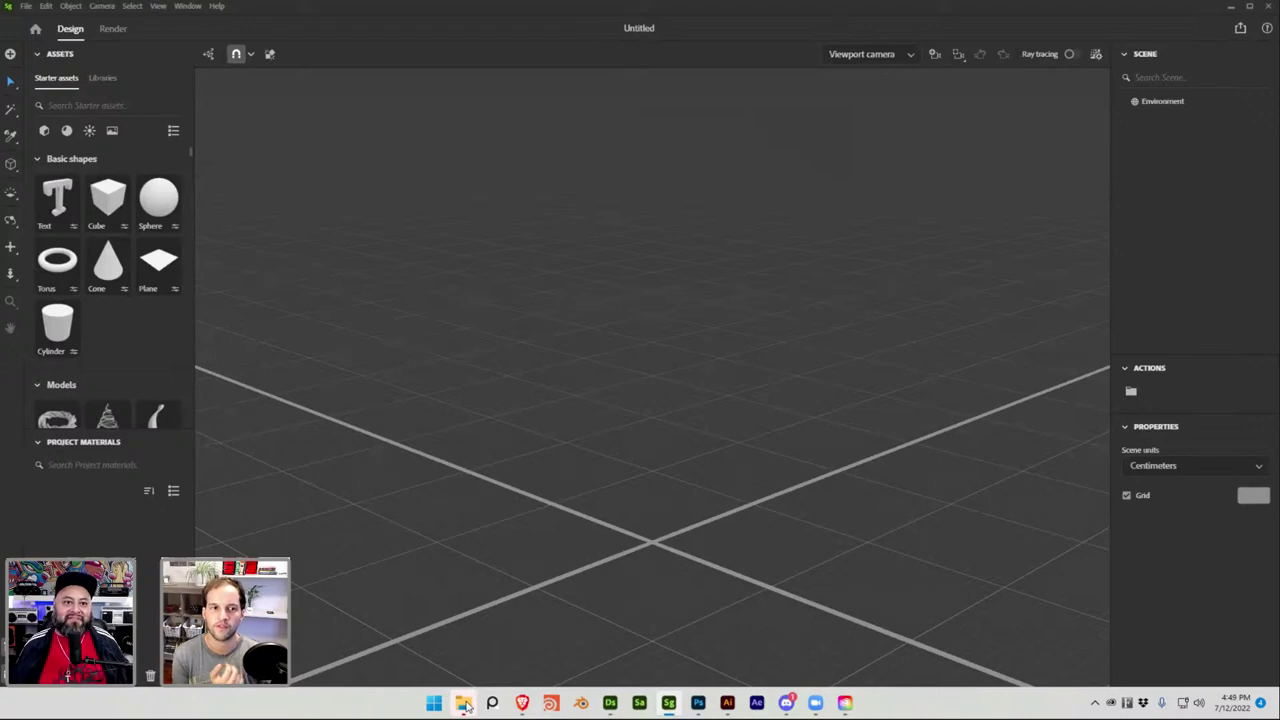
Try to import the Imperial_Seal_of_Japan file from the Desktop into the new scene, and undo the import.
{"action": "left_click", "coordinate": [464, 705]}
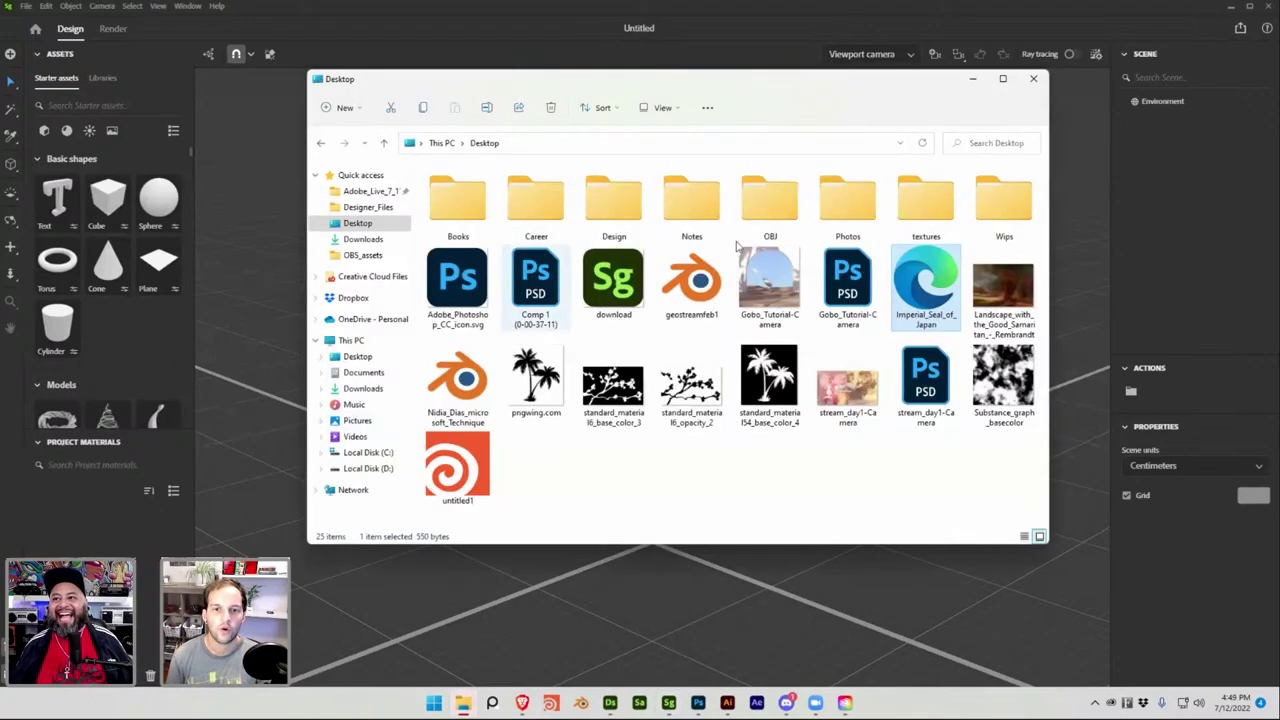
{"action": "left_click_drag", "start_coordinate": [925, 284], "coordinate": [682, 600]}
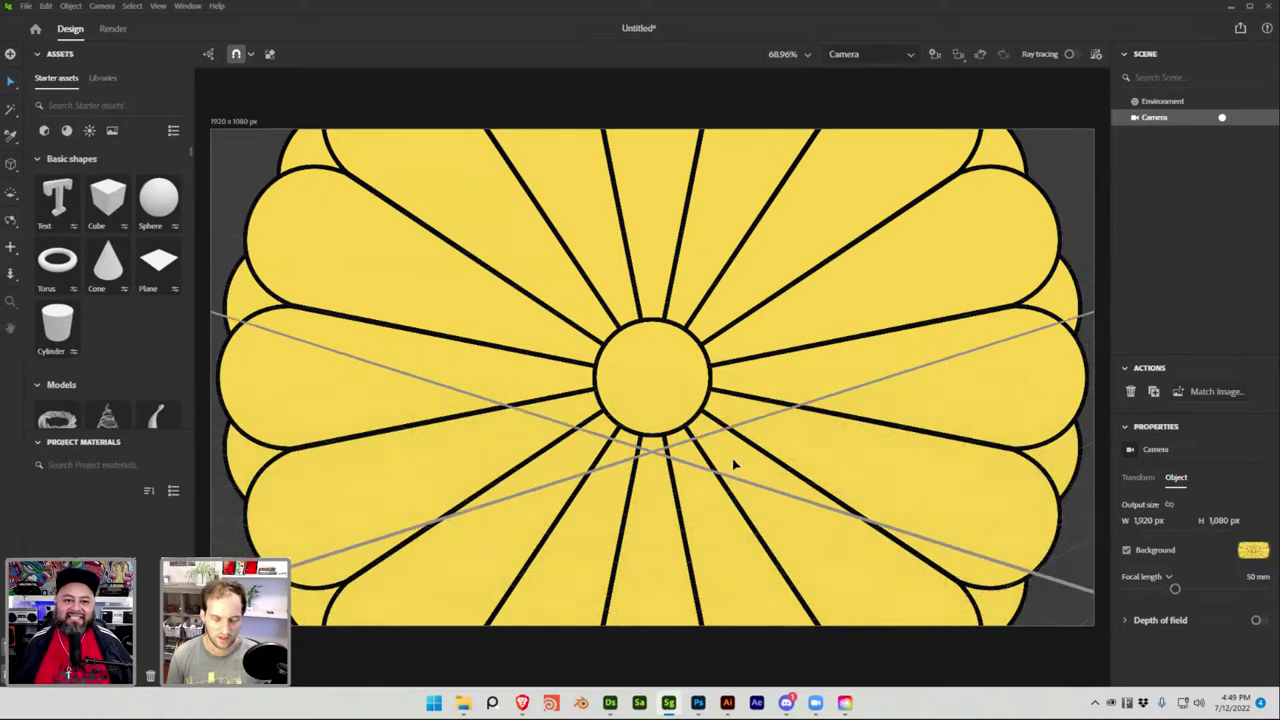
{"action": "key", "text": "ctrl+z"}
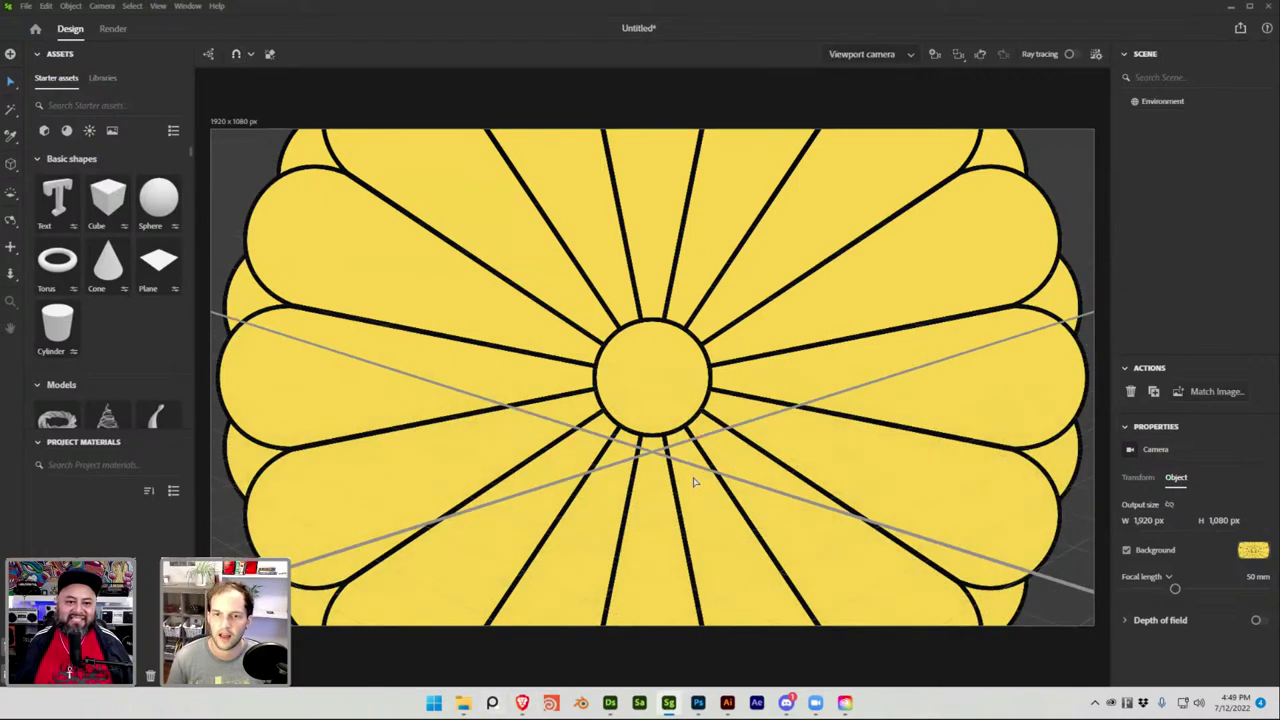
Import the Asset 1 model from the Desktop's OBJ folder into the new Stager scene.
{"action": "left_click", "coordinate": [463, 703]}
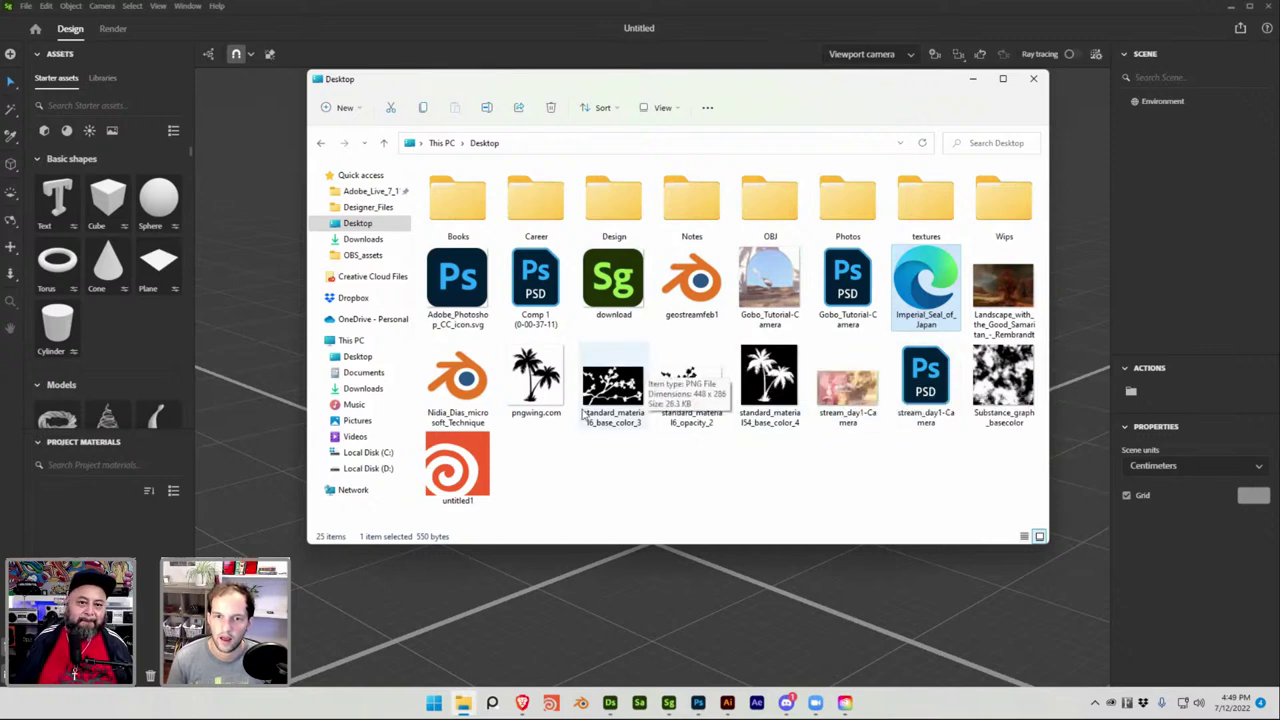
{"action": "double_click", "coordinate": [771, 205]}
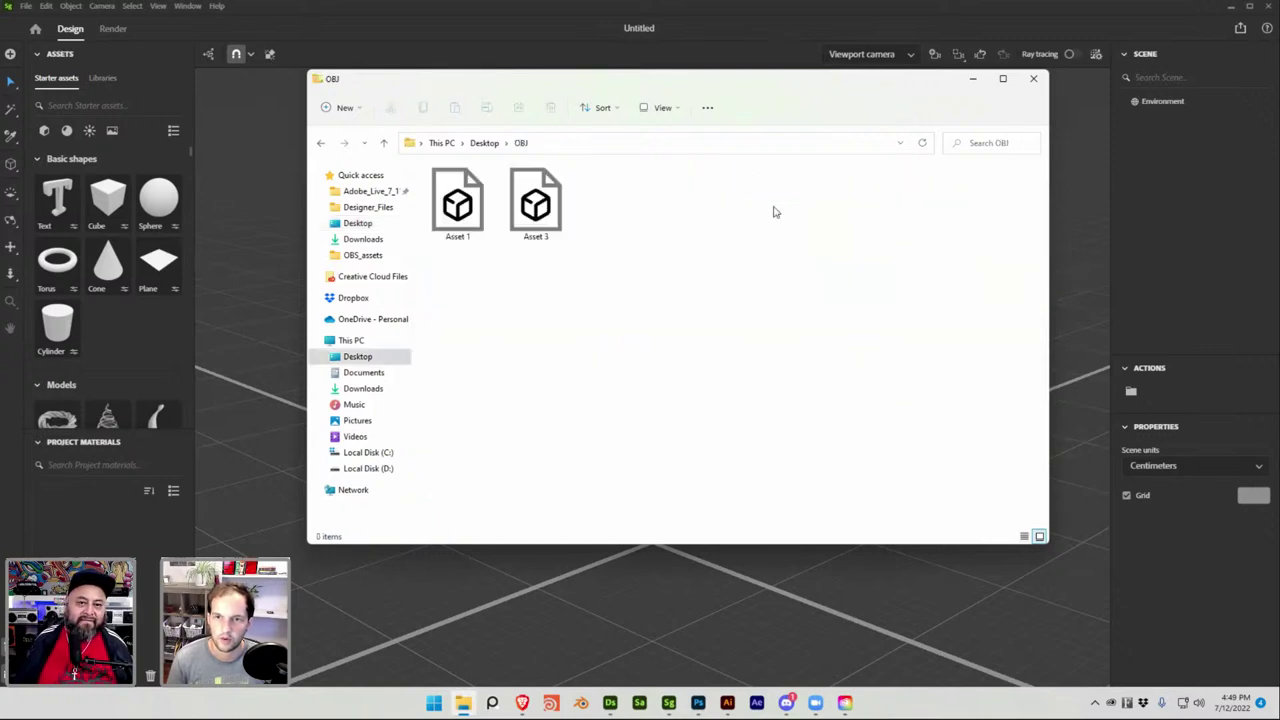
{"action": "left_click_drag", "start_coordinate": [457, 205], "coordinate": [269, 355]}
{"action": "left_click", "coordinate": [738, 377]}
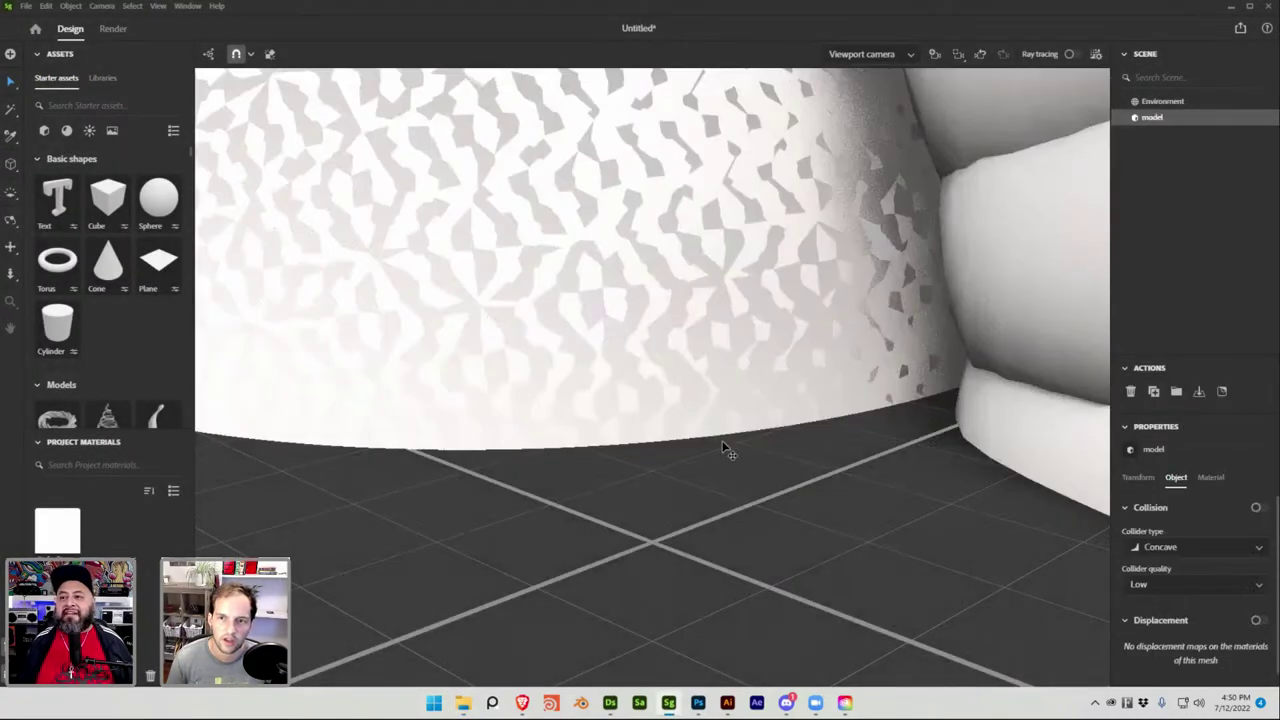
Raise the imported seal model above the ground grid and view it from behind.
{"action": "scroll", "coordinate": [700, 400], "scroll_direction": "down", "scroll_amount": 5}
{"action": "scroll", "coordinate": [688, 385], "scroll_direction": "down", "scroll_amount": 5}
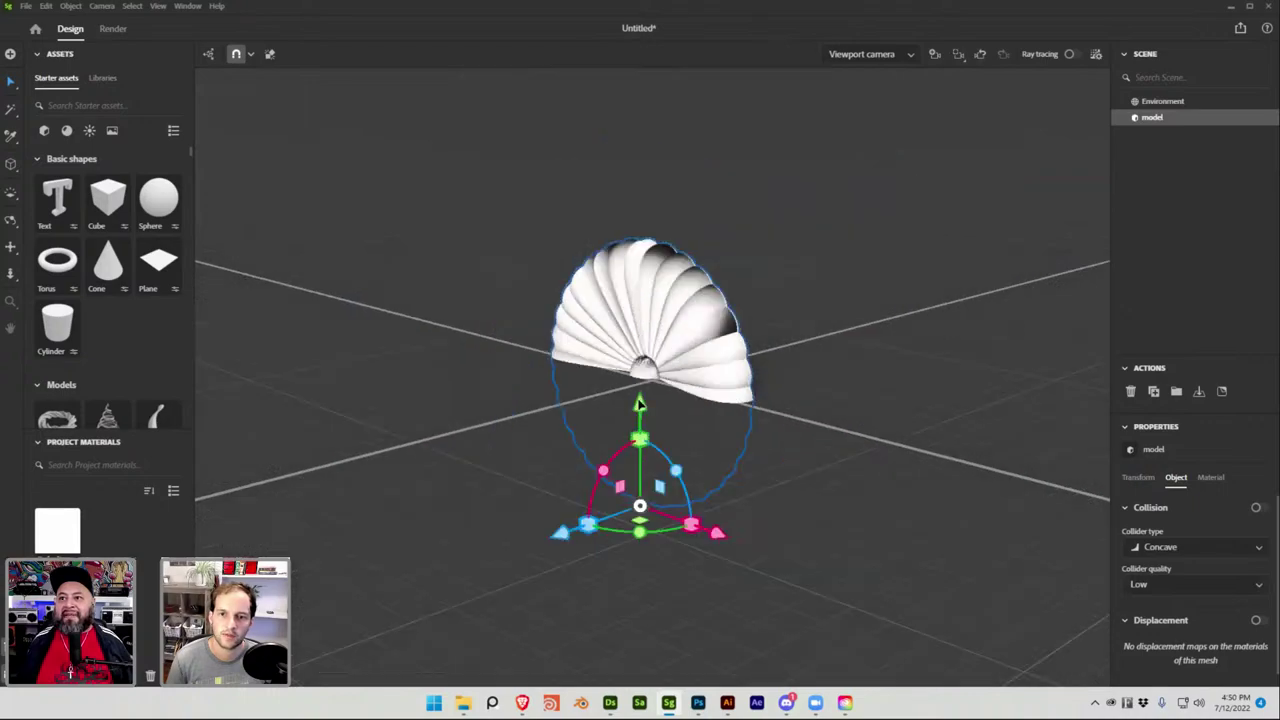
{"action": "left_click_drag", "start_coordinate": [645, 398], "coordinate": [656, 262]}
{"action": "middle_click_drag", "start_coordinate": [860, 330], "coordinate": [963, 329]}
{"action": "scroll", "coordinate": [931, 317], "scroll_direction": "up", "scroll_amount": 5}
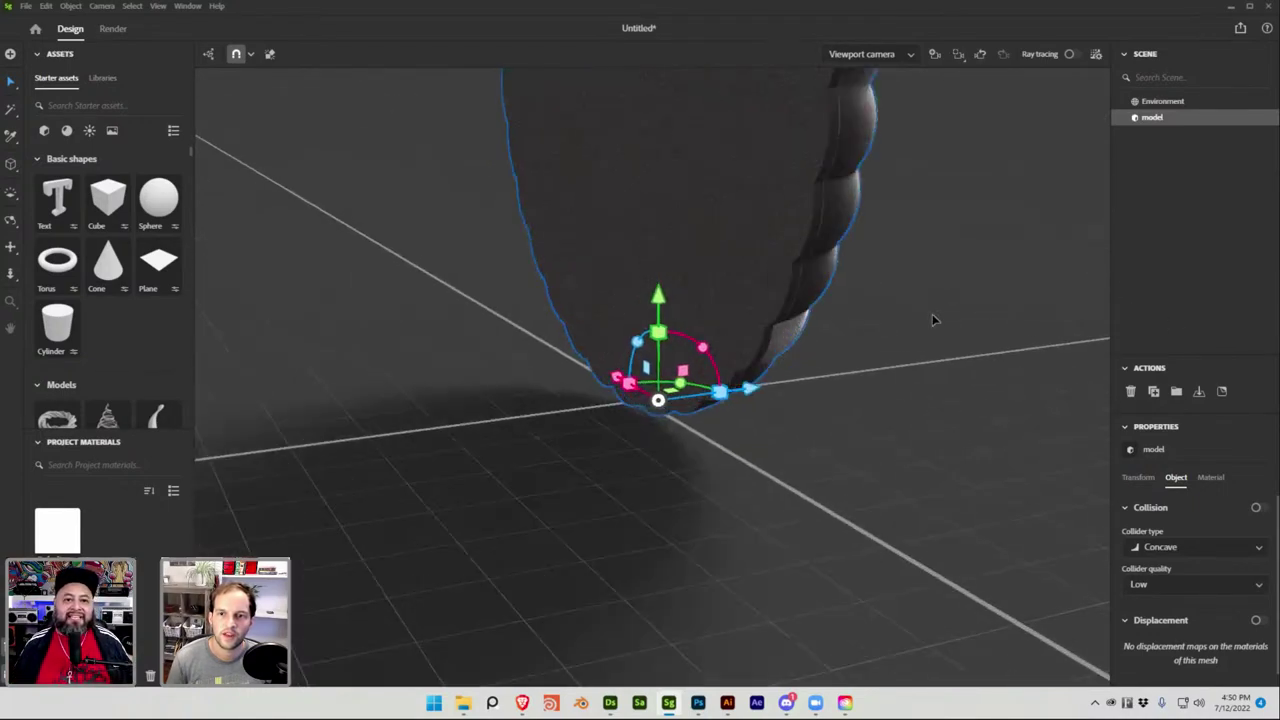
Examine the seal model's back, edge and front from several angles and show its material properties.
{"action": "middle_click_drag", "start_coordinate": [622, 344], "coordinate": [794, 369]}
{"action": "scroll", "coordinate": [803, 320], "scroll_direction": "down", "scroll_amount": 4}
{"action": "middle_click_drag", "start_coordinate": [803, 320], "coordinate": [619, 366]}
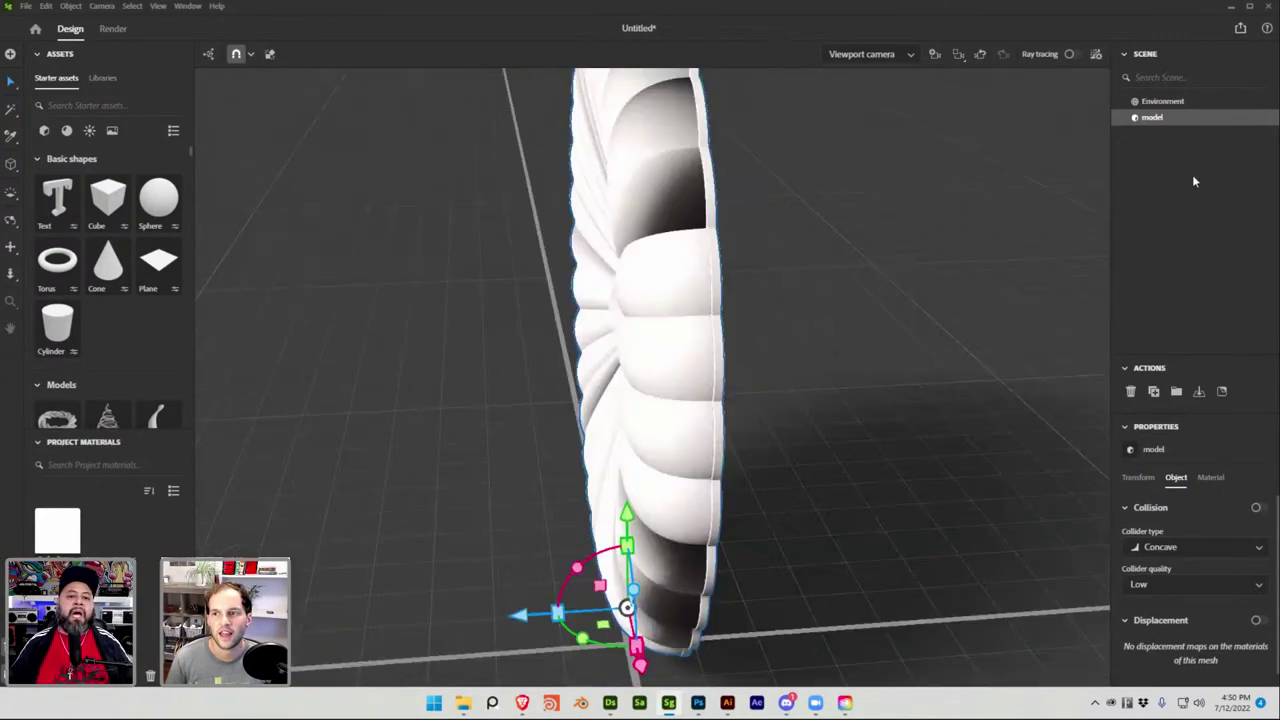
{"action": "left_click", "coordinate": [1213, 486]}
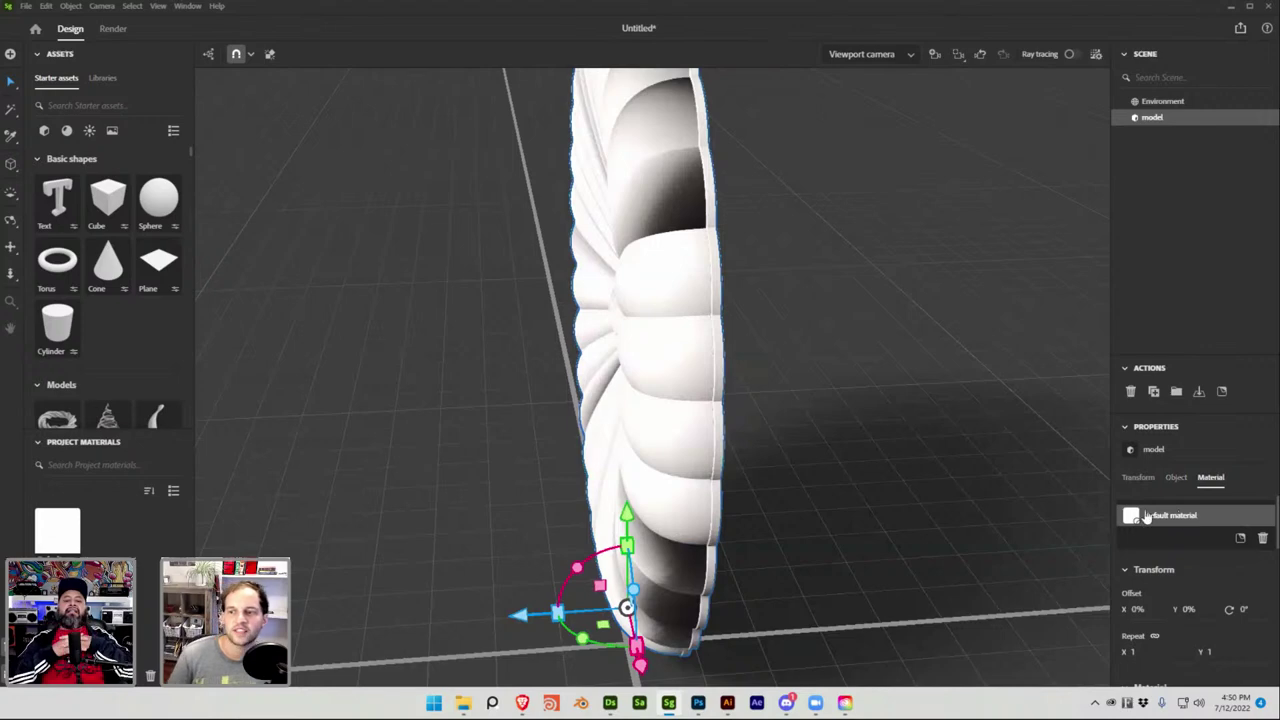
{"action": "left_click", "coordinate": [565, 390]}
{"action": "middle_click_drag", "start_coordinate": [535, 402], "coordinate": [677, 443]}
{"action": "middle_click_drag", "start_coordinate": [706, 390], "coordinate": [800, 520]}
Switch to Illustrator and set the inflate depth of the Layer 1 seal artwork to about 179 px.
{"action": "left_click", "coordinate": [727, 702]}
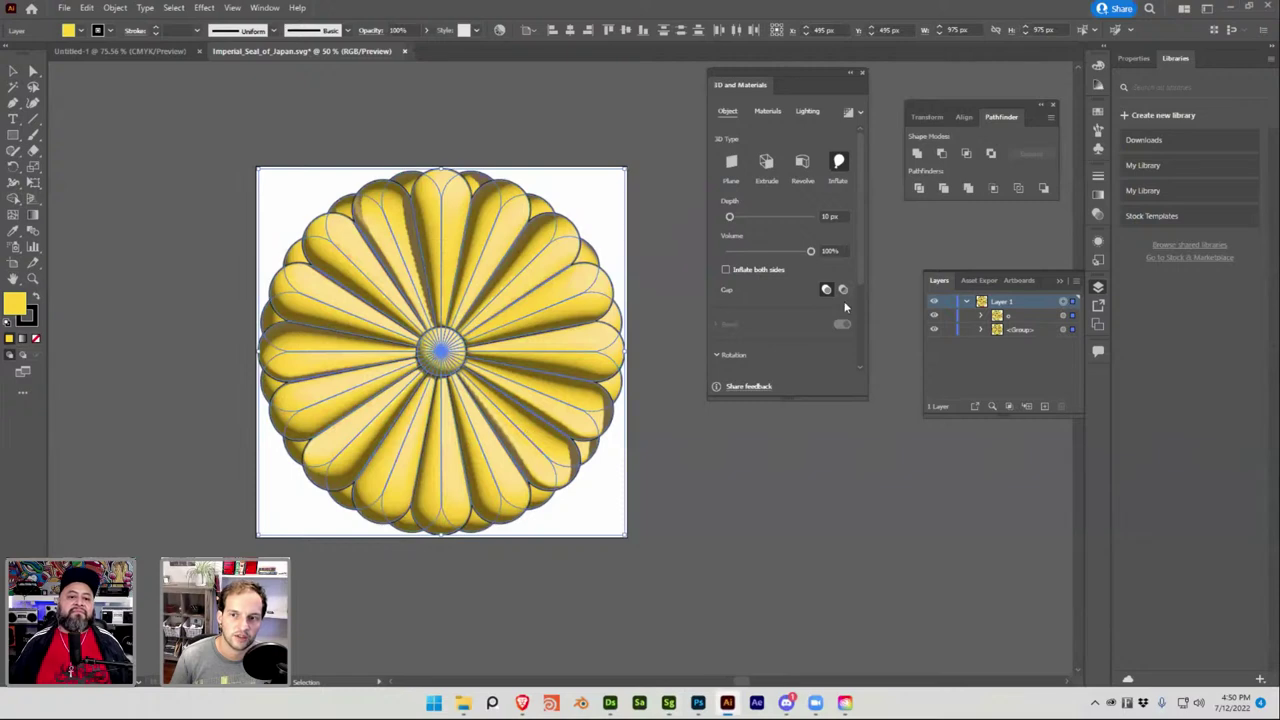
{"action": "left_click", "coordinate": [793, 411]}
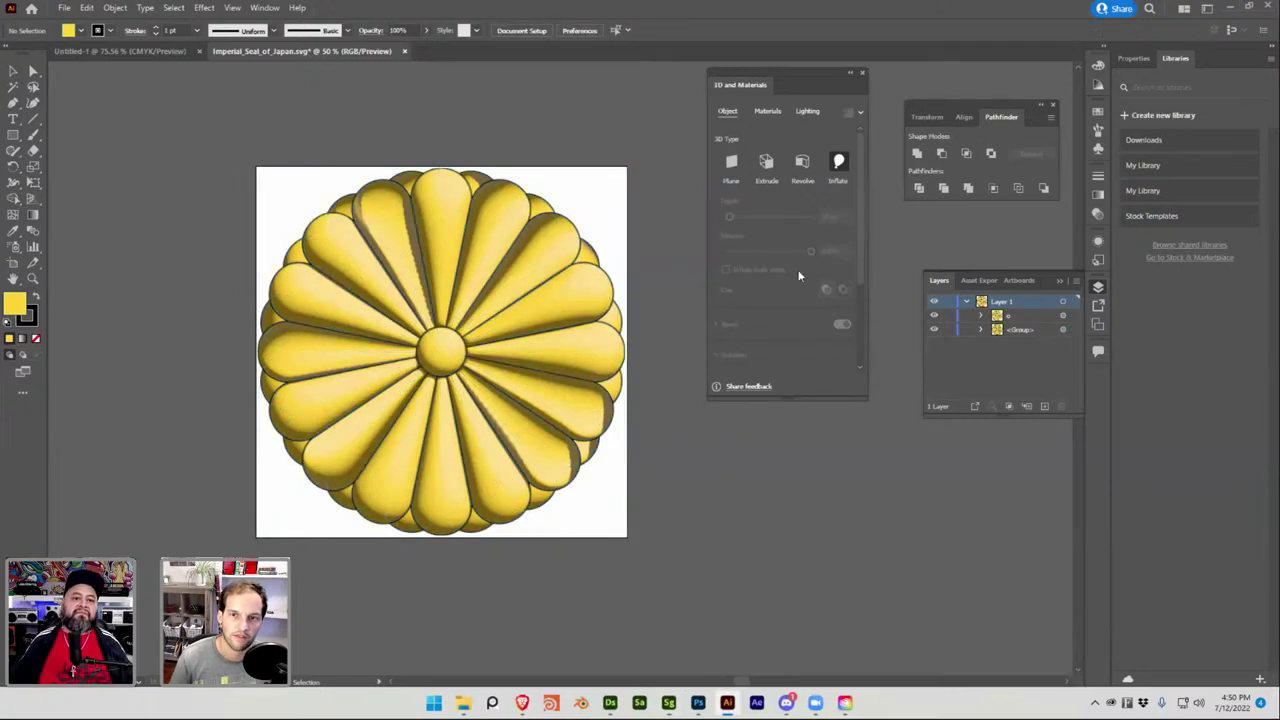
{"action": "left_click", "coordinate": [1061, 302]}
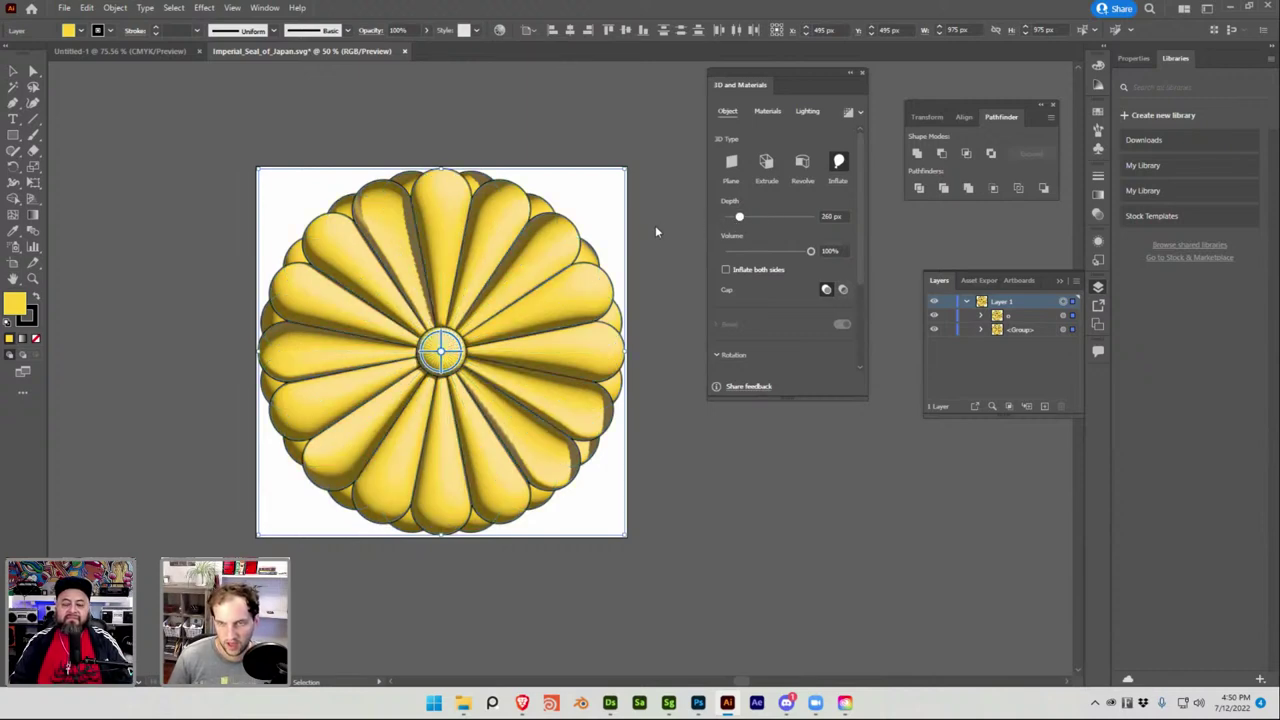
{"action": "left_click_drag", "start_coordinate": [738, 216], "coordinate": [729, 217]}
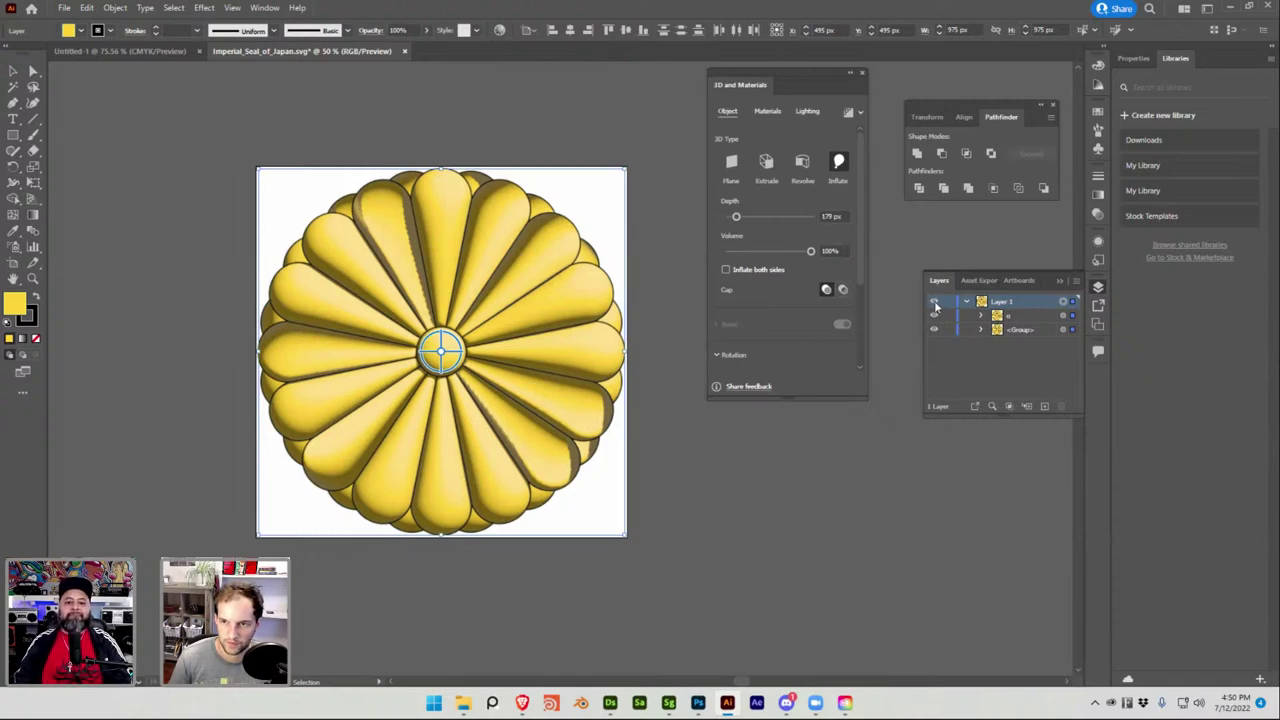
Hide Layer 1, choose the Star tool and add a new layer above the seal artwork.
{"action": "key", "text": "ctrl+shift+a"}
{"action": "key", "text": "ctrl+y"}
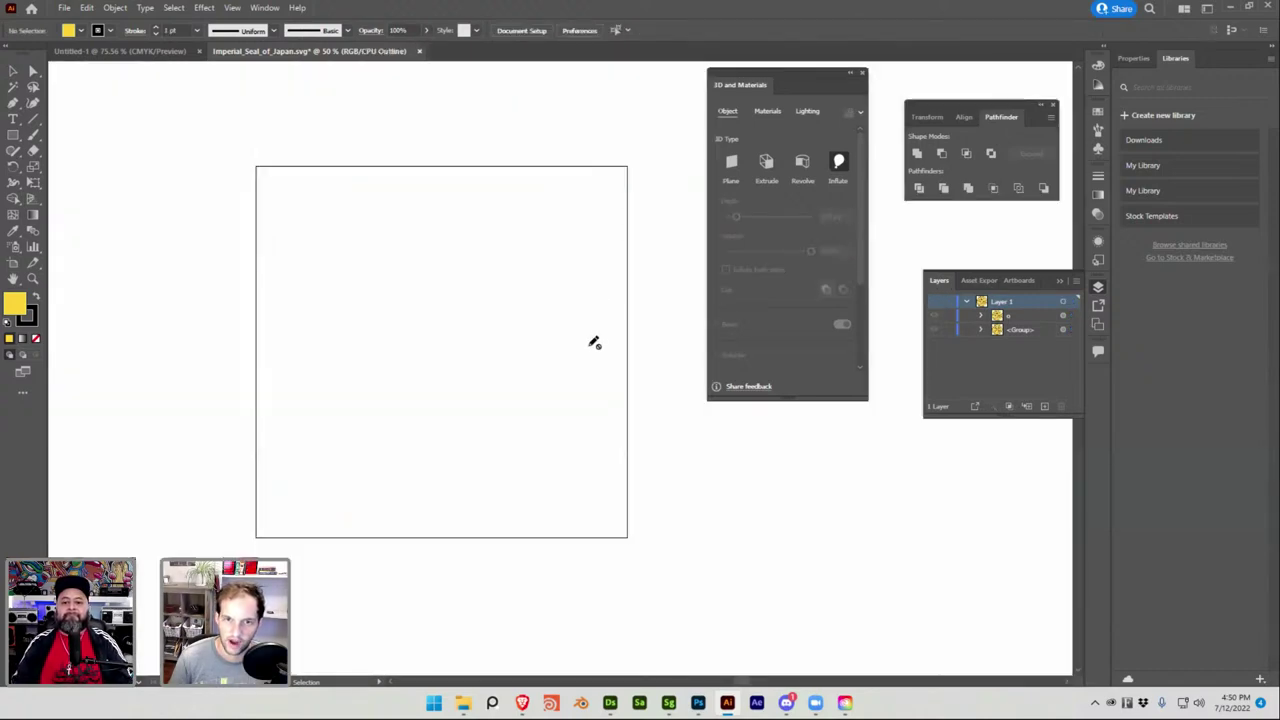
{"action": "left_click", "coordinate": [13, 136]}
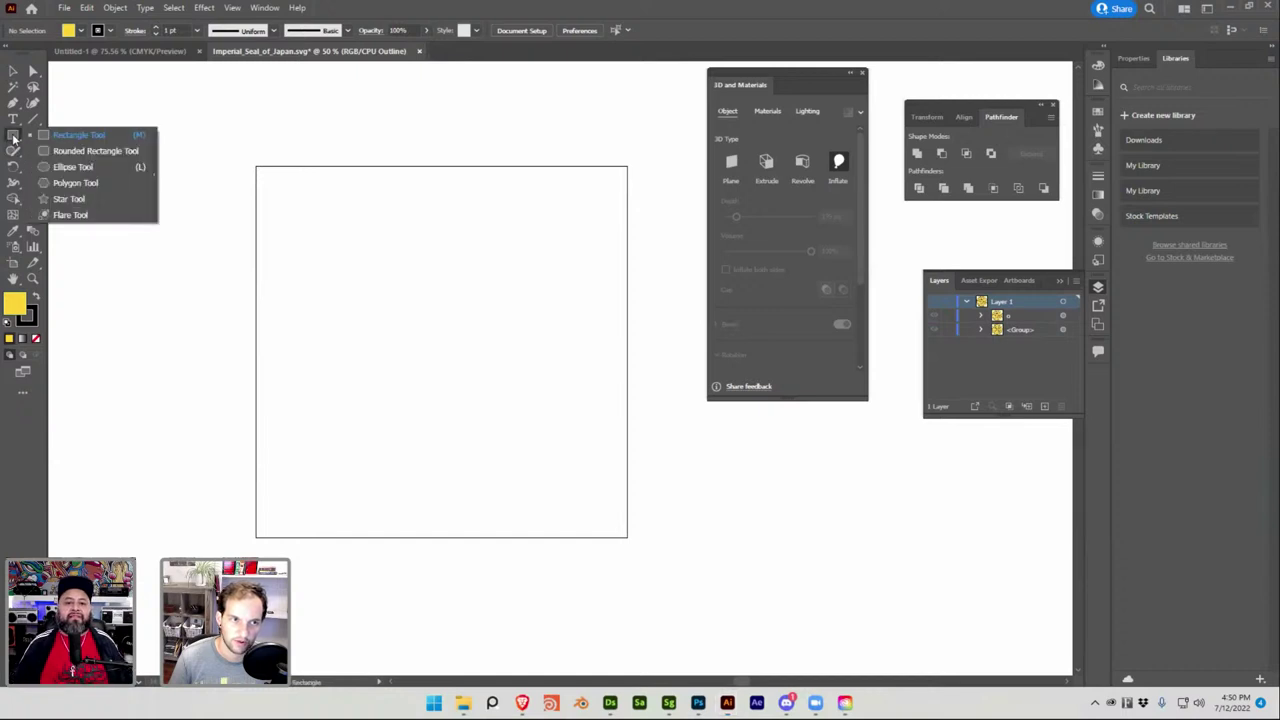
{"action": "left_click", "coordinate": [69, 198]}
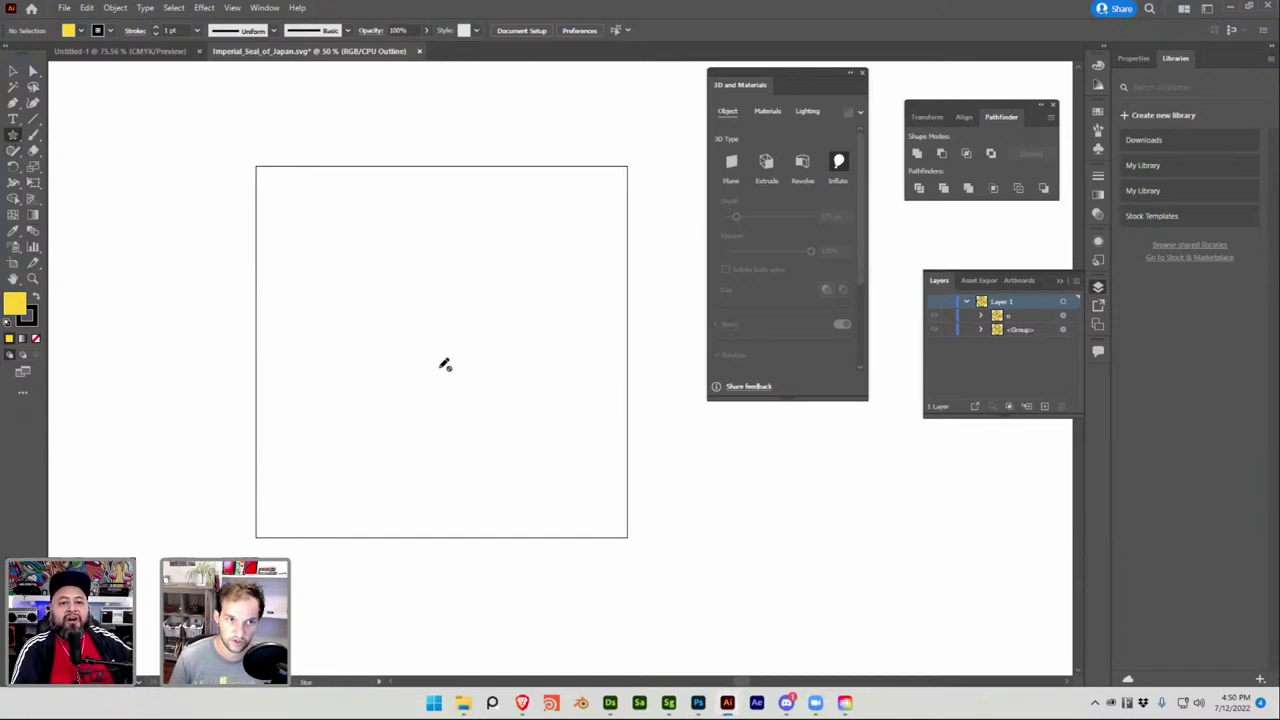
{"action": "left_click", "coordinate": [12, 136]}
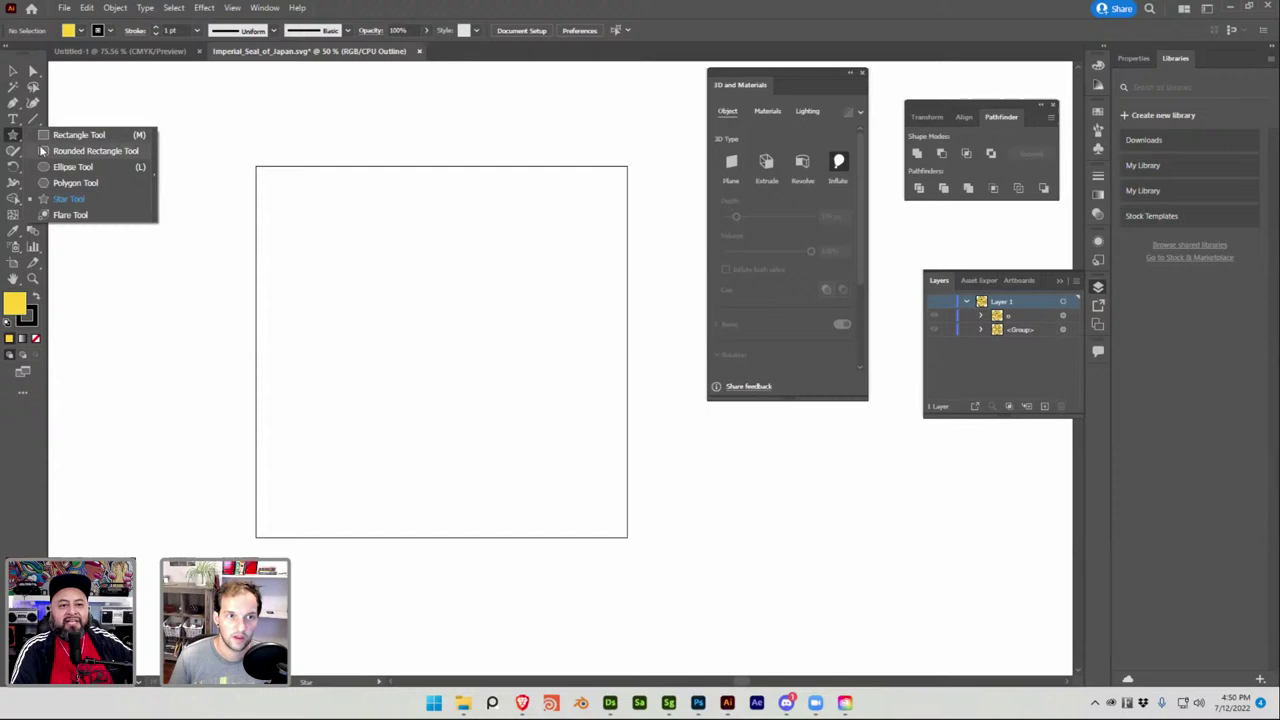
{"action": "left_click", "coordinate": [72, 198]}
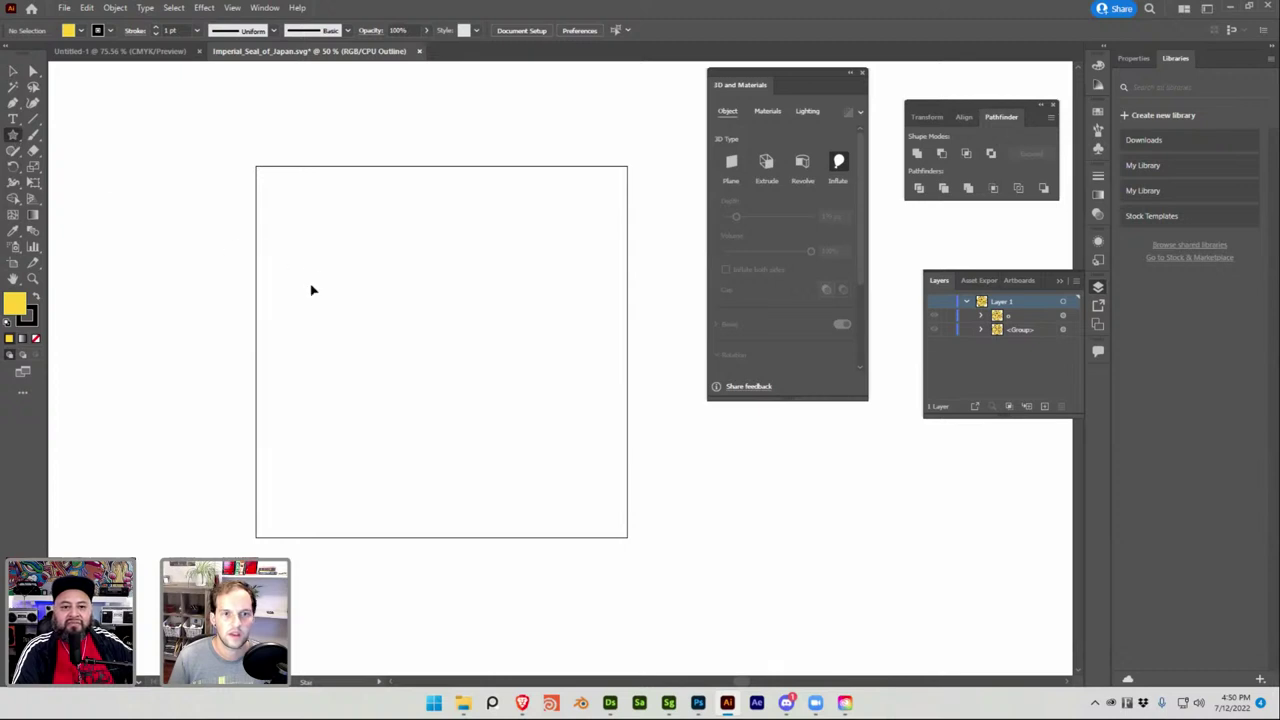
{"action": "left_click", "coordinate": [1045, 407]}
{"action": "key", "text": "ctrl+y"}
Create a 5-point star with radii of 25 px and 50 px, and extrude it in 3D with a 50 px depth.
{"action": "left_click", "coordinate": [492, 298]}
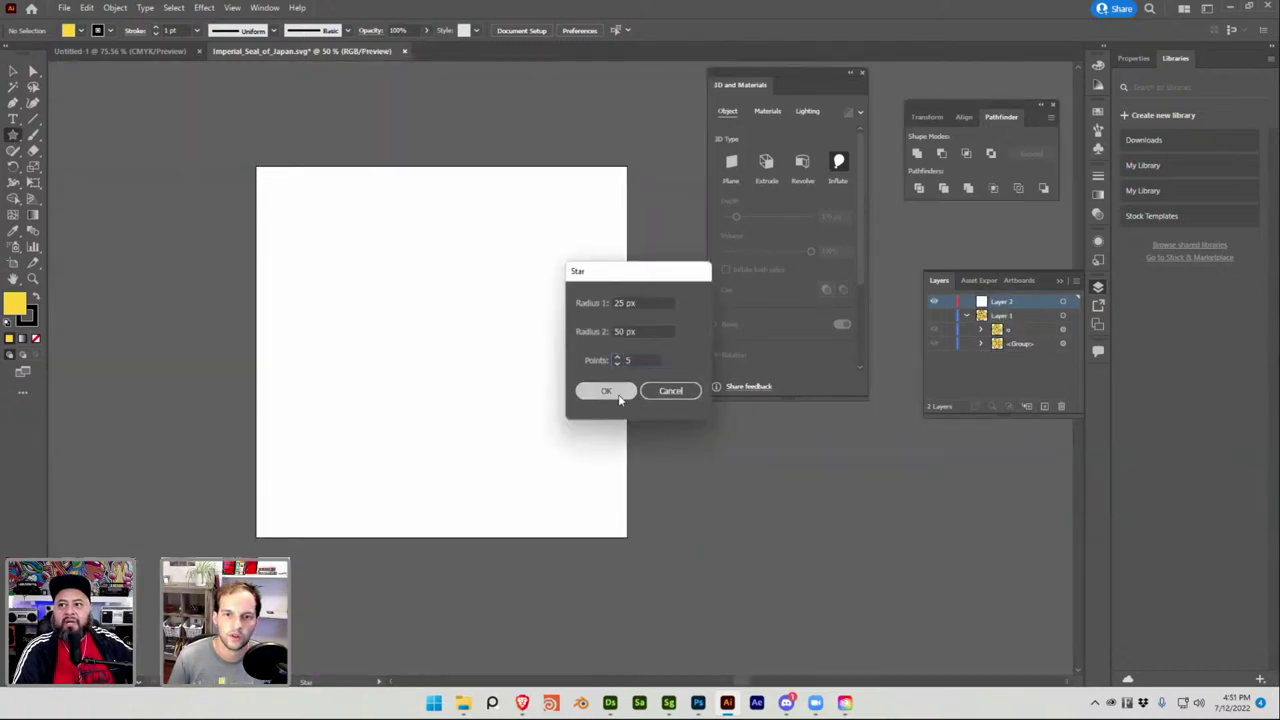
{"action": "left_click", "coordinate": [610, 390]}
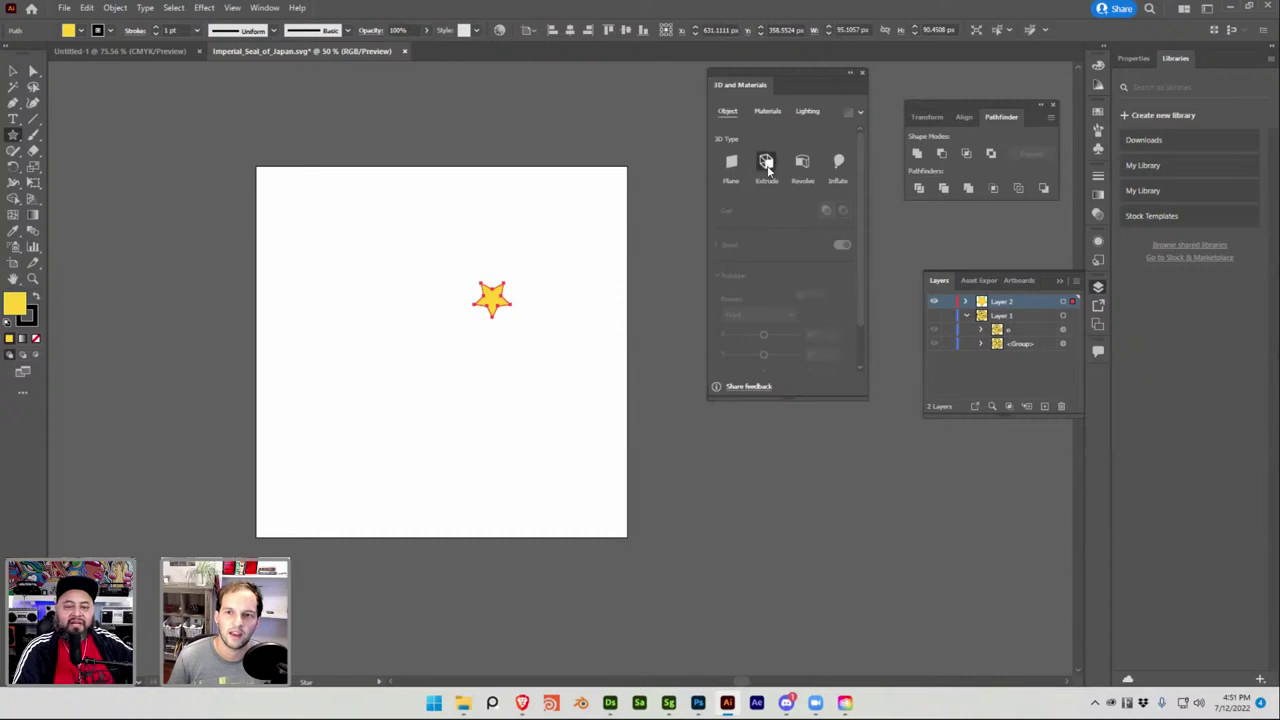
{"action": "left_click", "coordinate": [766, 163]}
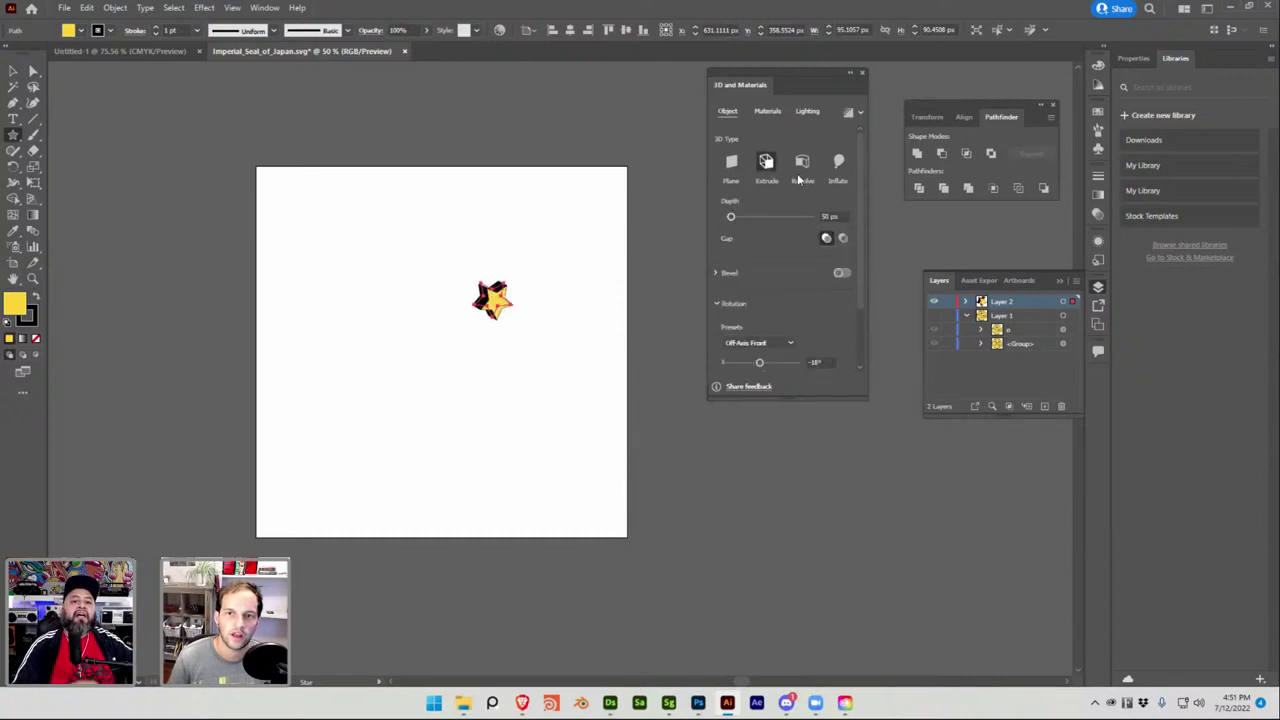
{"action": "left_click", "coordinate": [16, 70]}
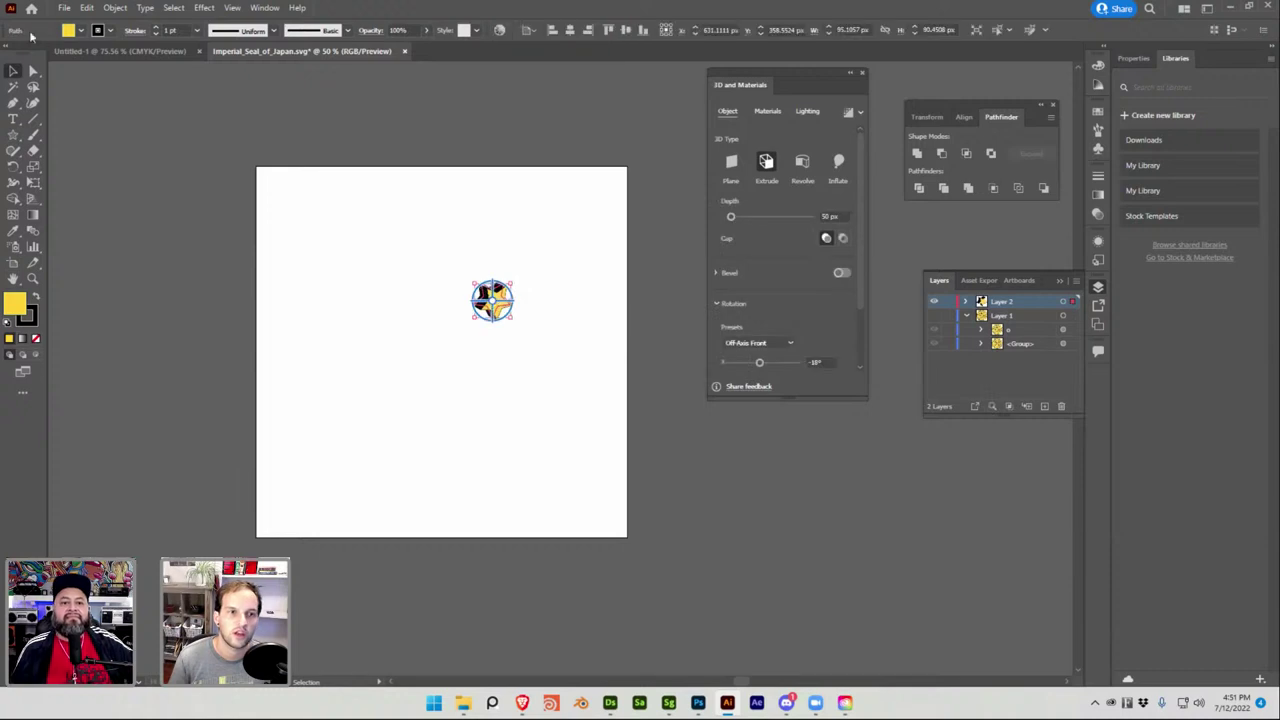
Export the selected star as an OBJ asset to the Desktop and open the OBJ folder.
{"action": "left_click", "coordinate": [64, 8]}
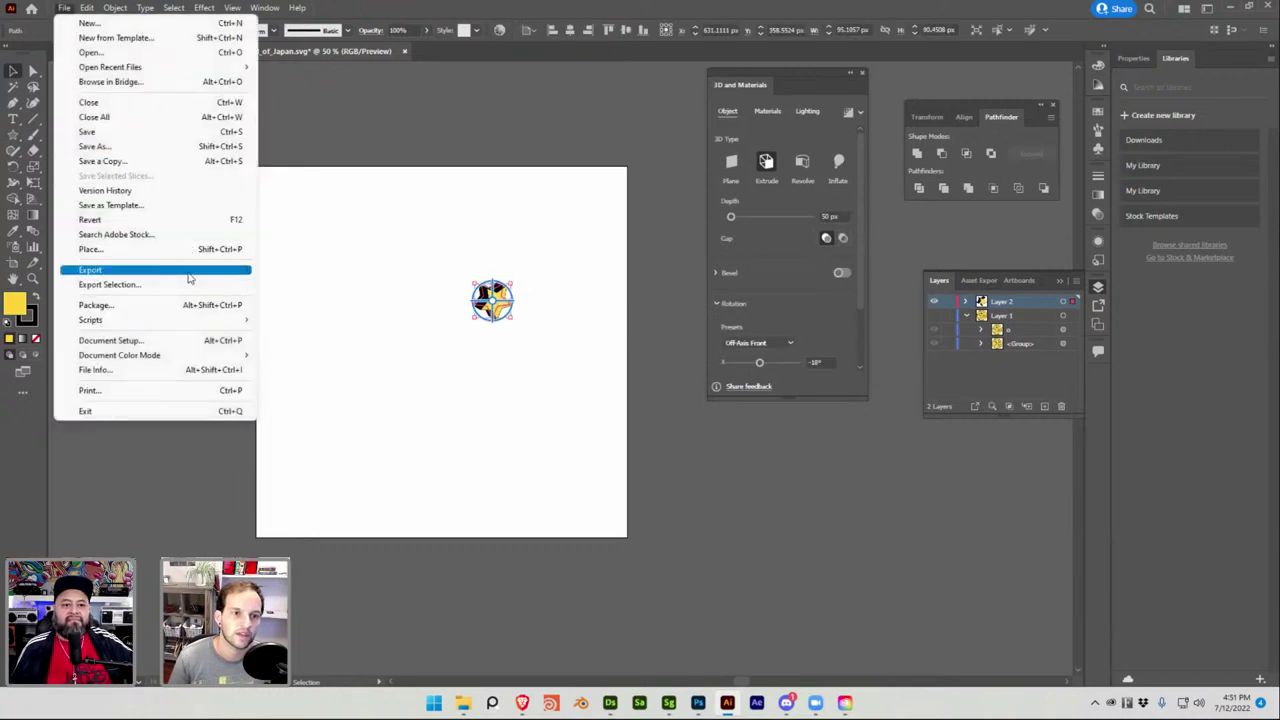
{"action": "left_click", "coordinate": [186, 284]}
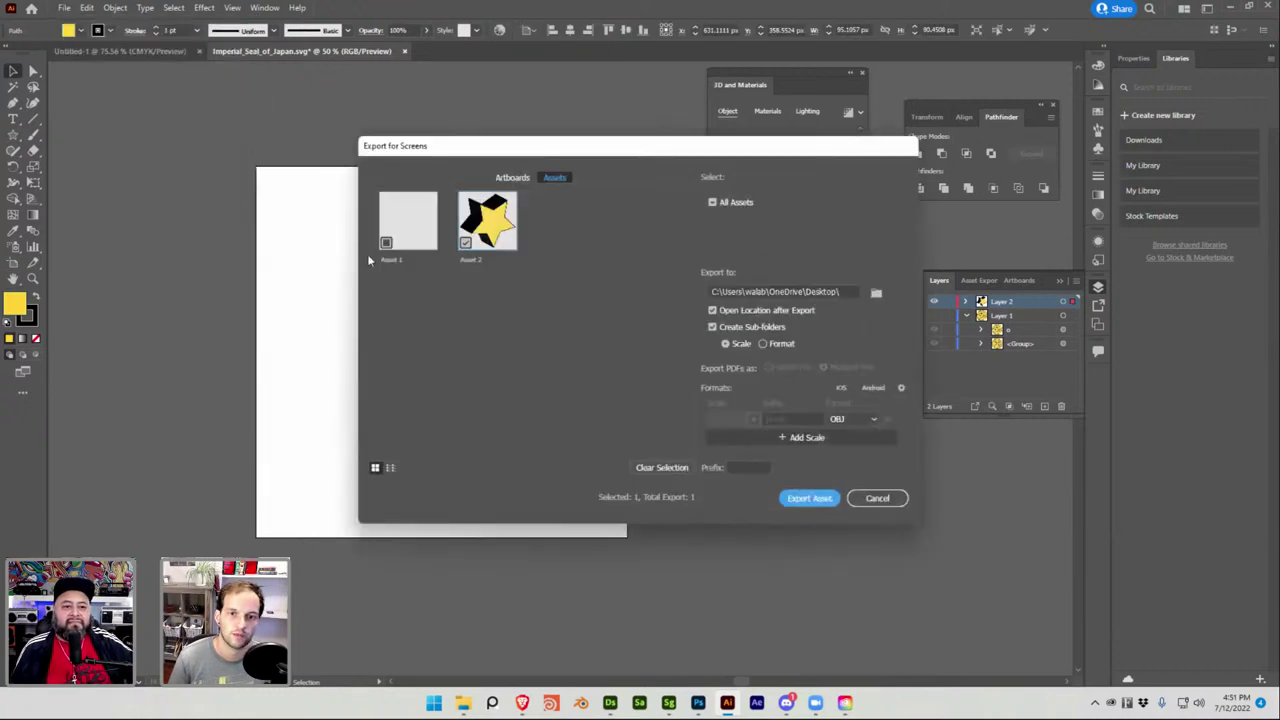
{"action": "left_click", "coordinate": [821, 503]}
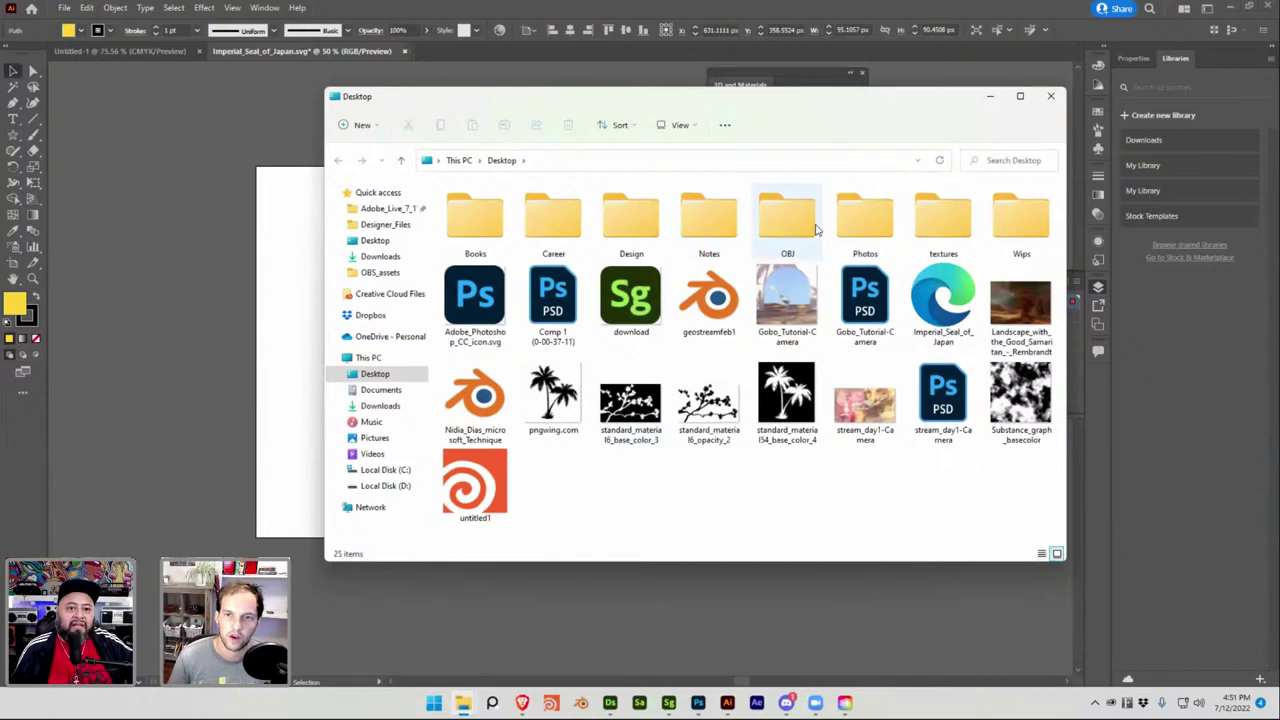
{"action": "double_click", "coordinate": [784, 222]}
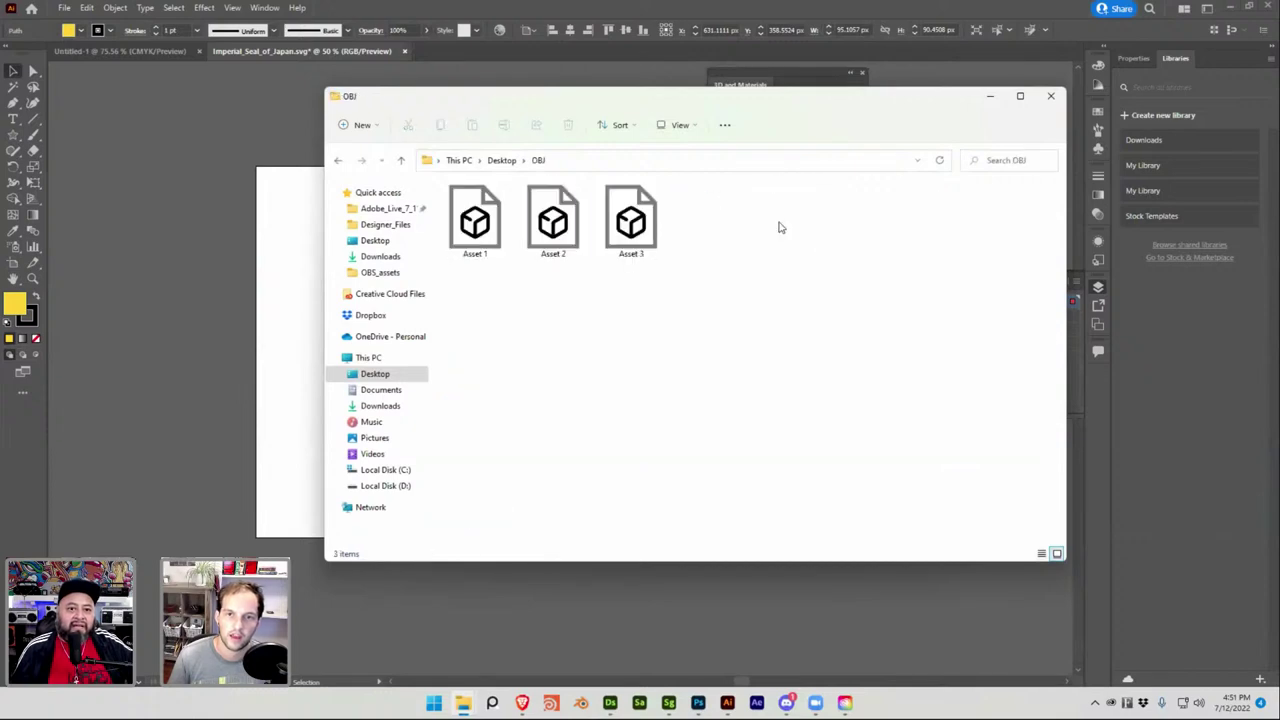
Switch to Substance 3D Stager and import Asset 2 from the Desktop's OBJ folder, generating UVs.
{"action": "left_click", "coordinate": [667, 702]}
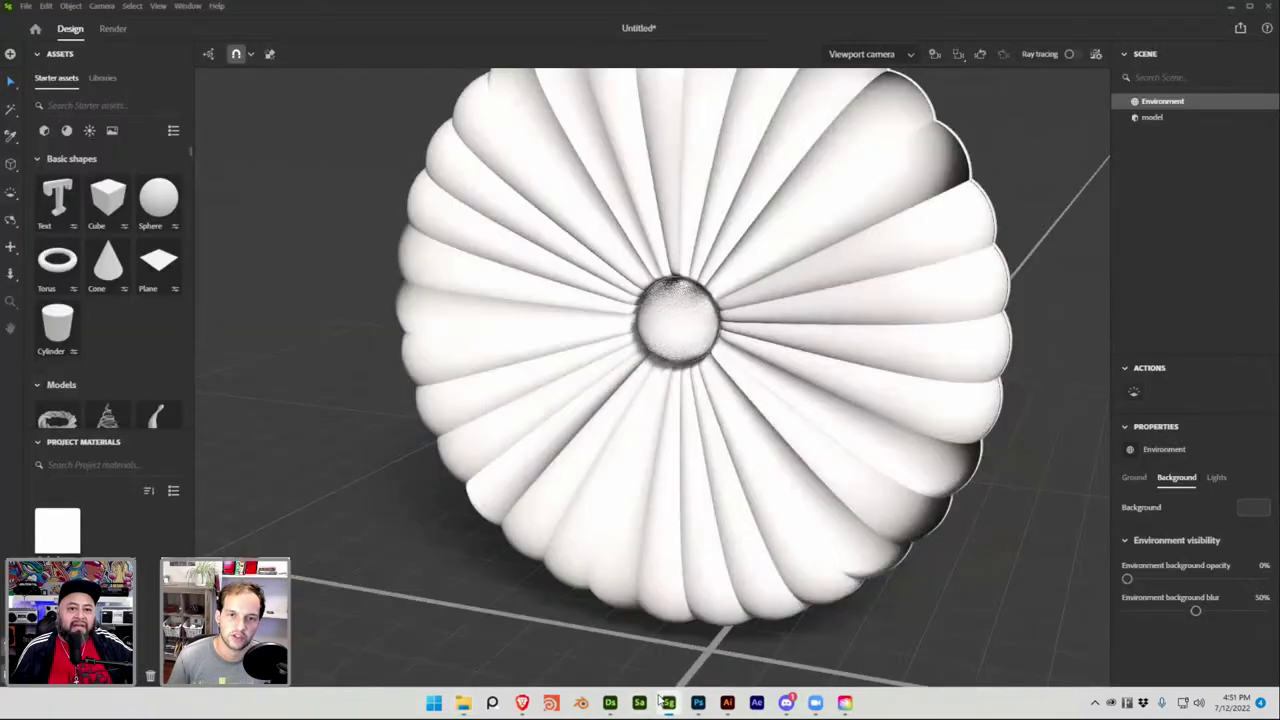
{"action": "left_click", "coordinate": [27, 7]}
{"action": "left_click", "coordinate": [84, 149]}
{"action": "left_click", "coordinate": [375, 313]}
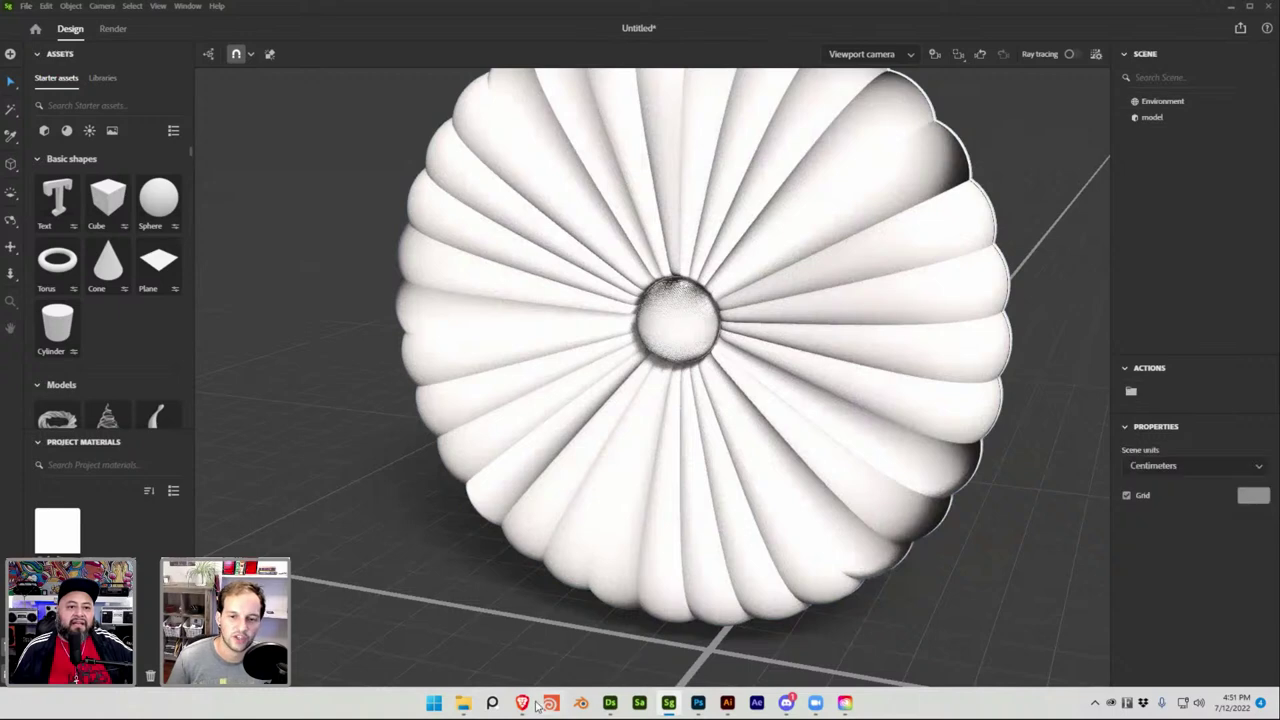
{"action": "mouse_move", "coordinate": [463, 702]}
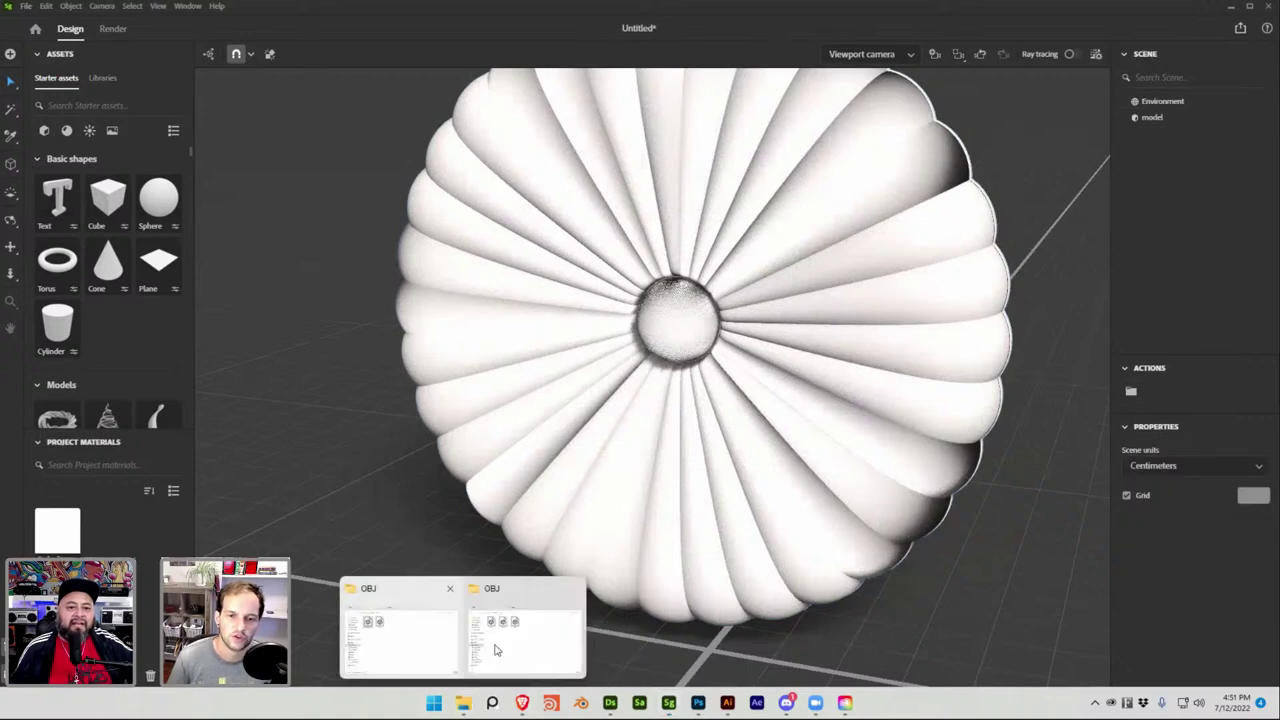
{"action": "left_click", "coordinate": [449, 588]}
{"action": "left_click", "coordinate": [458, 600]}
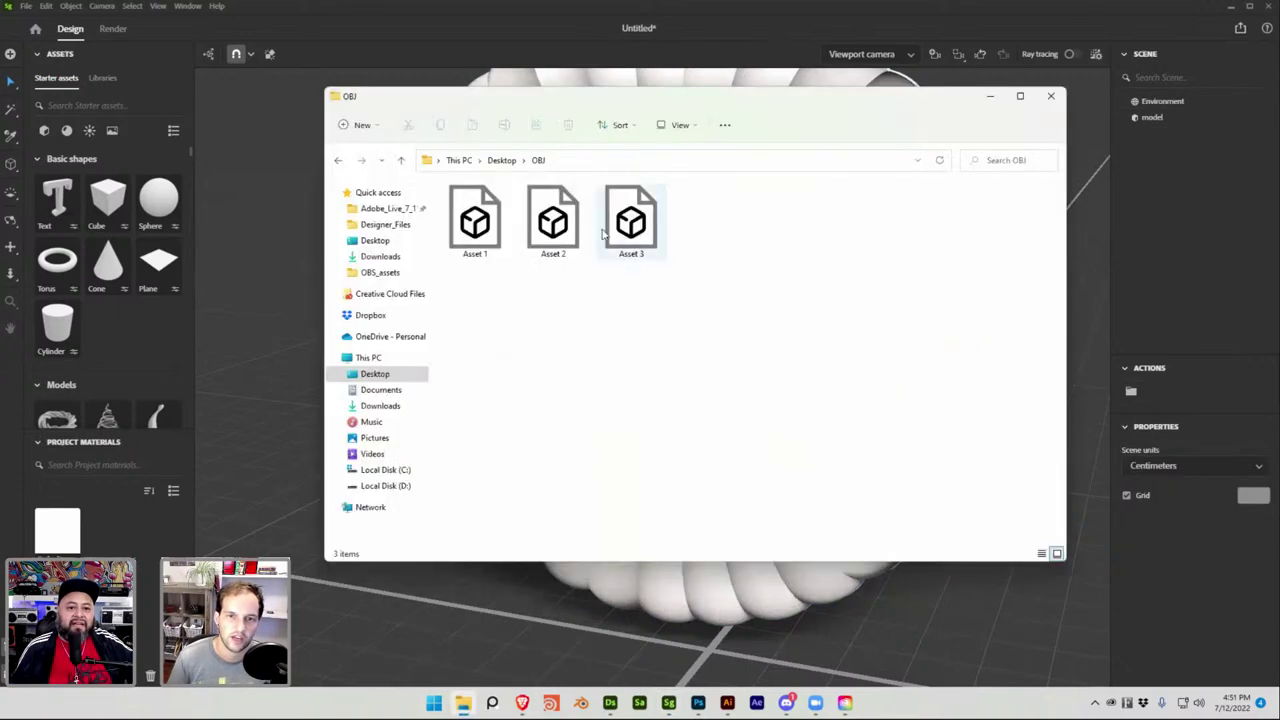
{"action": "left_click", "coordinate": [551, 220]}
{"action": "left_click_drag", "start_coordinate": [551, 220], "coordinate": [259, 332]}
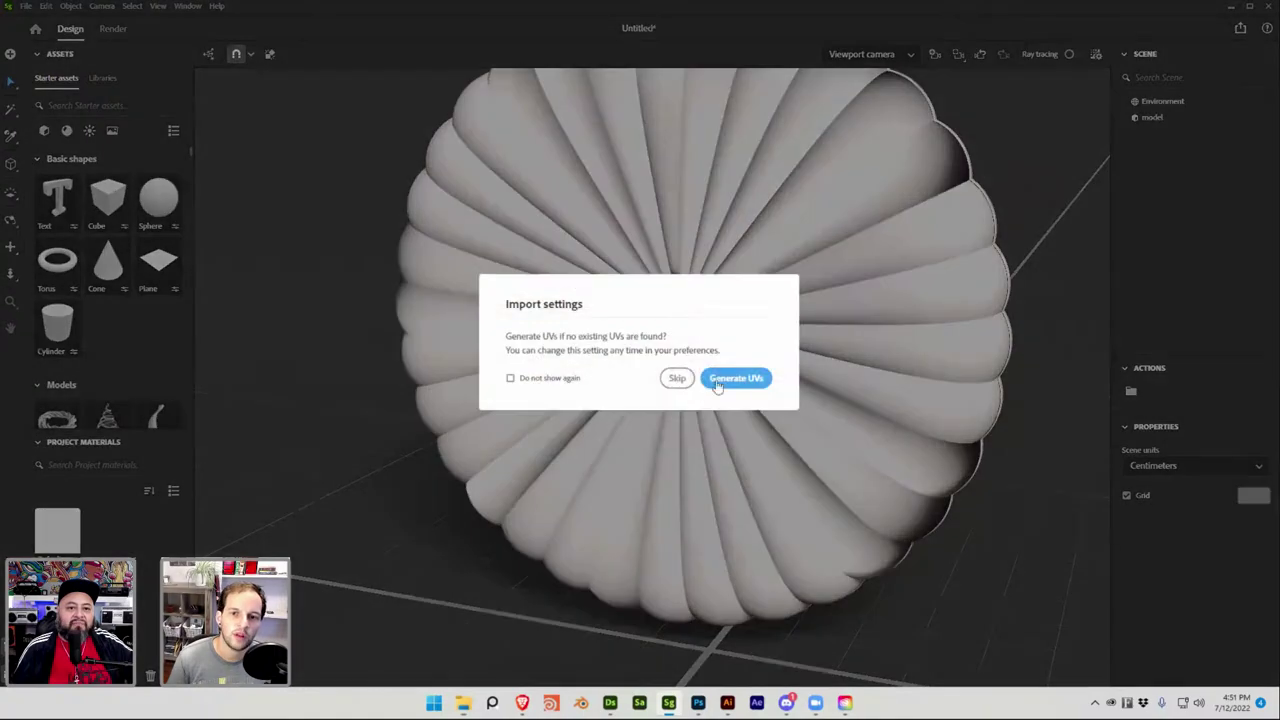
{"action": "left_click", "coordinate": [735, 378]}
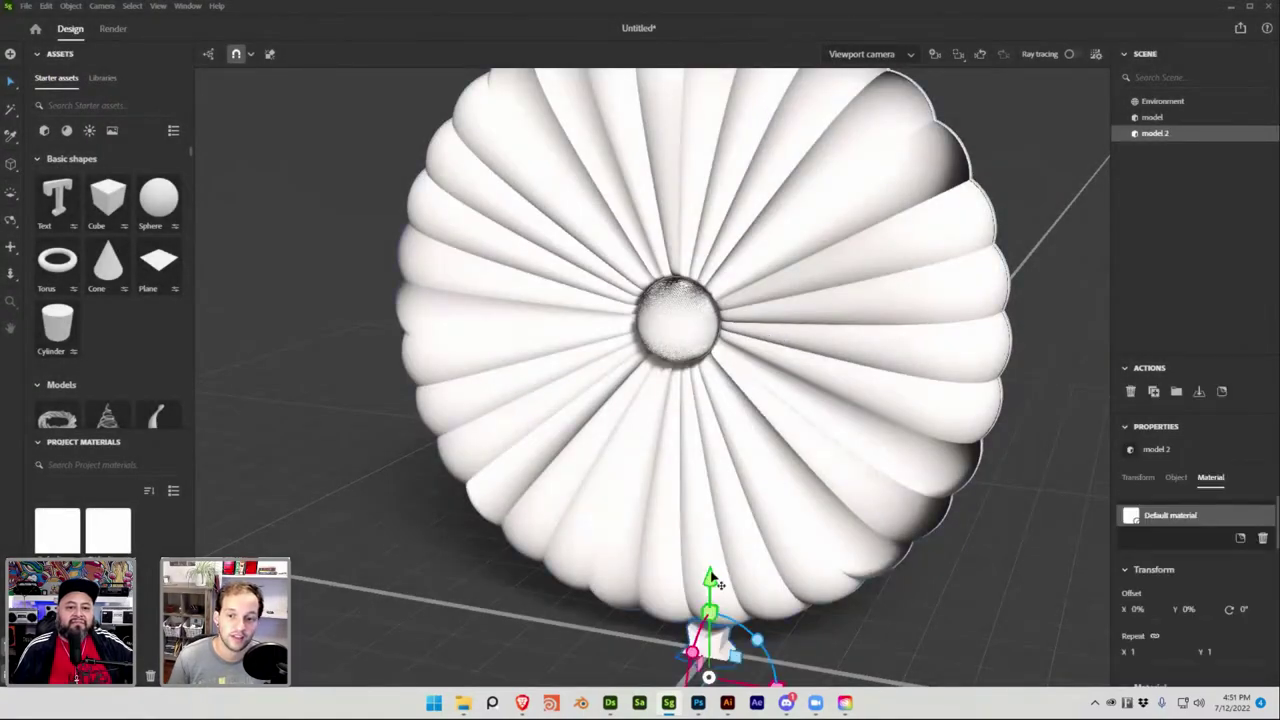
Raise the imported star model and pull it out in front of the seal, viewed from an angle.
{"action": "left_click_drag", "start_coordinate": [716, 582], "coordinate": [693, 478]}
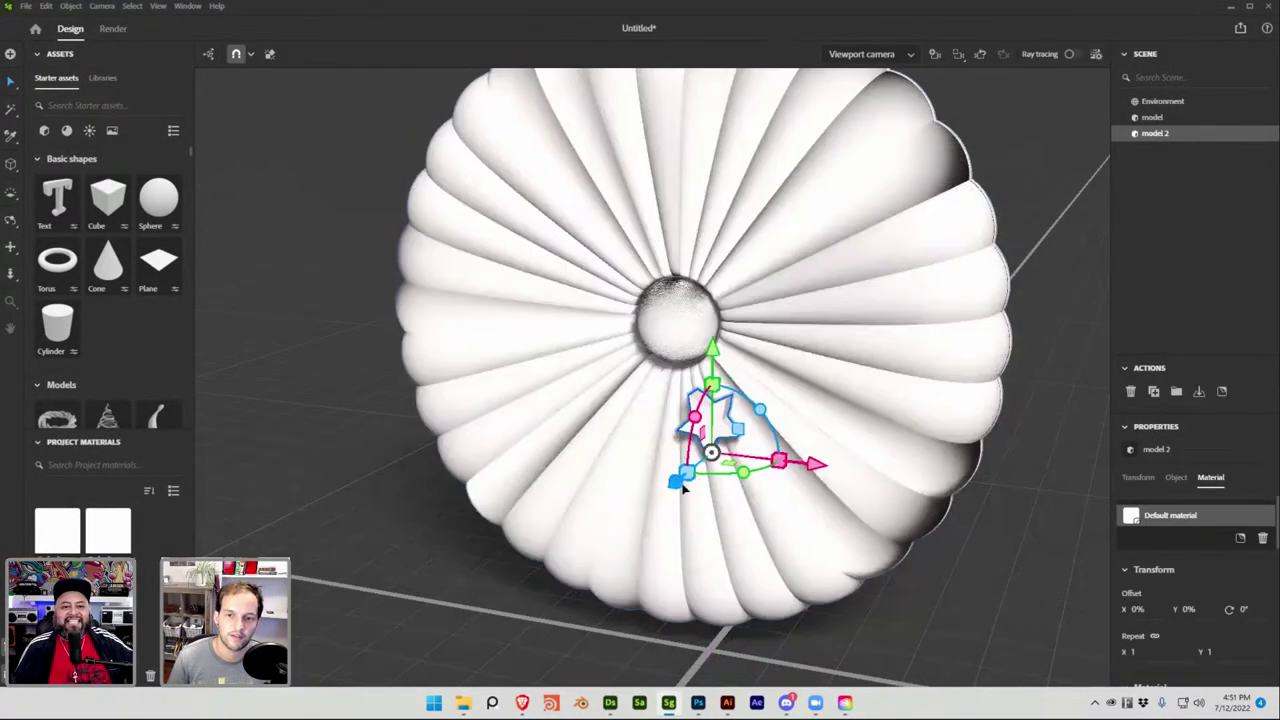
{"action": "left_click_drag", "start_coordinate": [386, 557], "coordinate": [803, 513], "text": "alt"}
{"action": "left_click", "coordinate": [693, 557]}
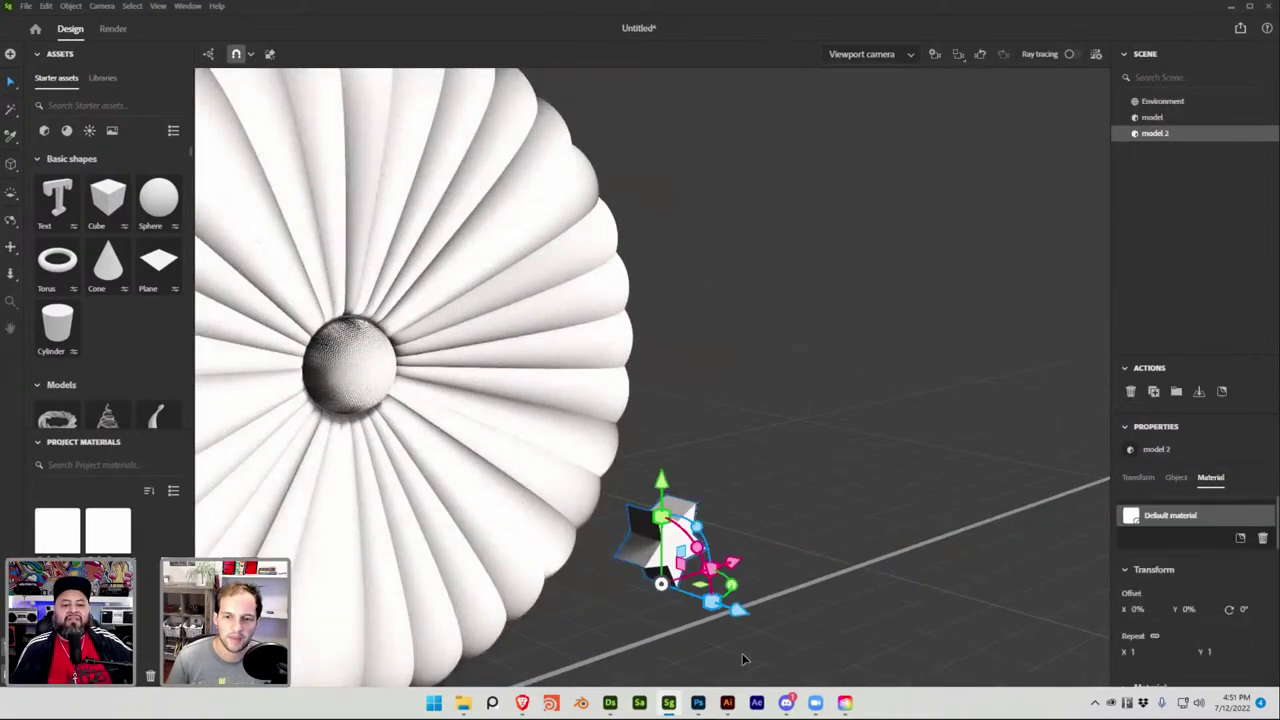
Switch to Illustrator and increase the star's extrude depth to about 569 px.
{"action": "mouse_move", "coordinate": [727, 702]}
{"action": "left_click", "coordinate": [715, 665]}
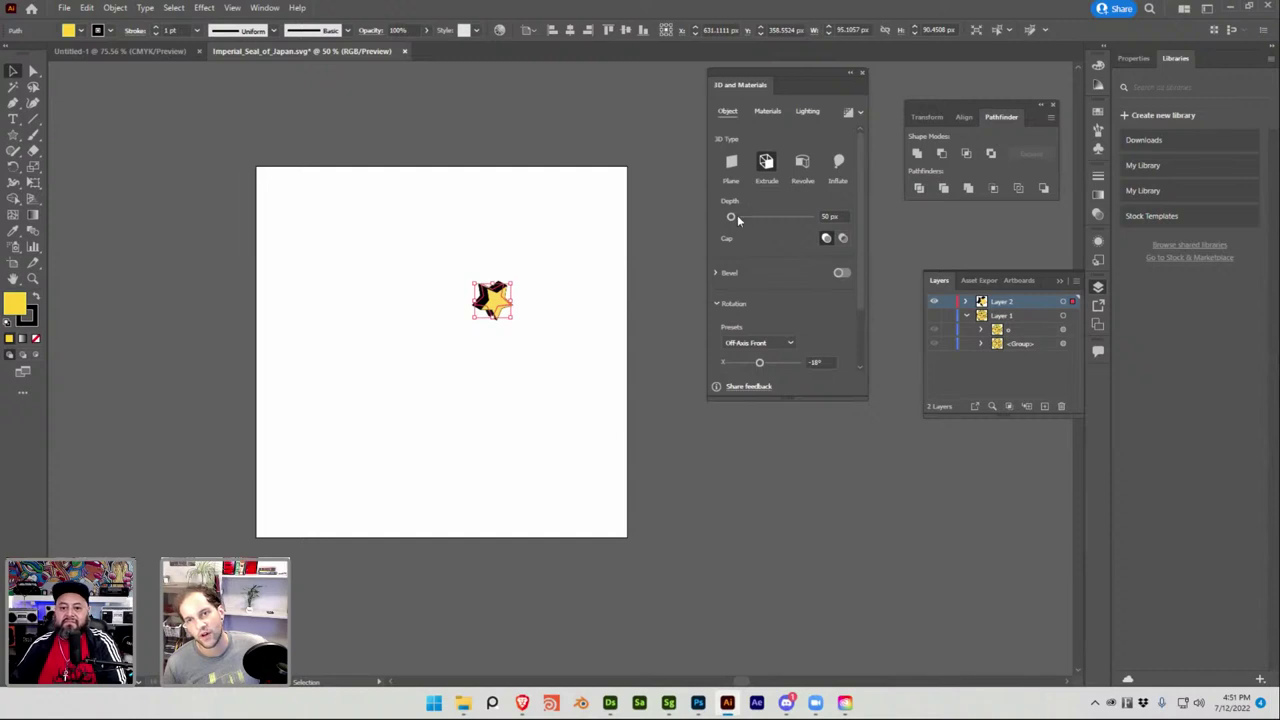
{"action": "left_click_drag", "start_coordinate": [737, 218], "coordinate": [754, 219]}
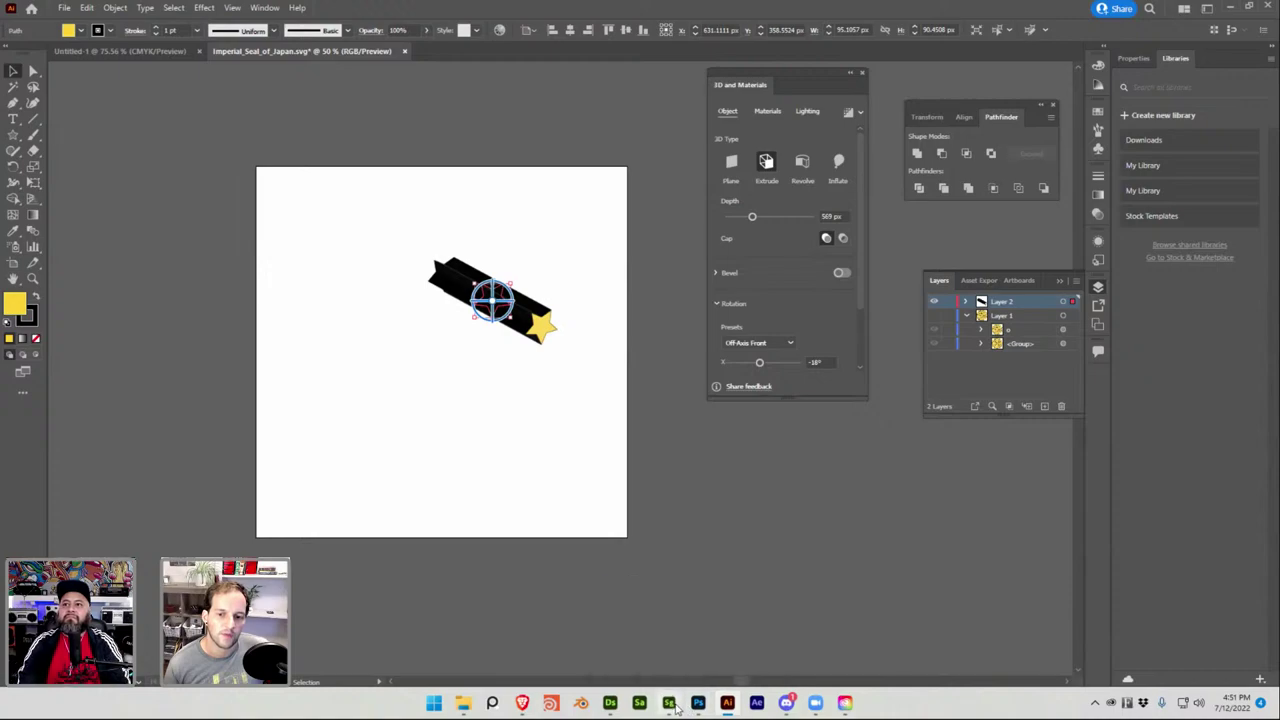
Switch to Substance 3D Stager, stretch the star model along its Z axis into a long bar, and look through its material properties.
{"action": "left_click", "coordinate": [669, 703]}
{"action": "mouse_move", "coordinate": [720, 615]}
{"action": "left_mouse_down"}
{"action": "mouse_move", "coordinate": [980, 631]}
{"action": "mouse_move", "coordinate": [795, 597]}
{"action": "mouse_move", "coordinate": [705, 598]}
{"action": "mouse_move", "coordinate": [872, 606]}
{"action": "mouse_move", "coordinate": [1006, 634]}
{"action": "left_mouse_up"}
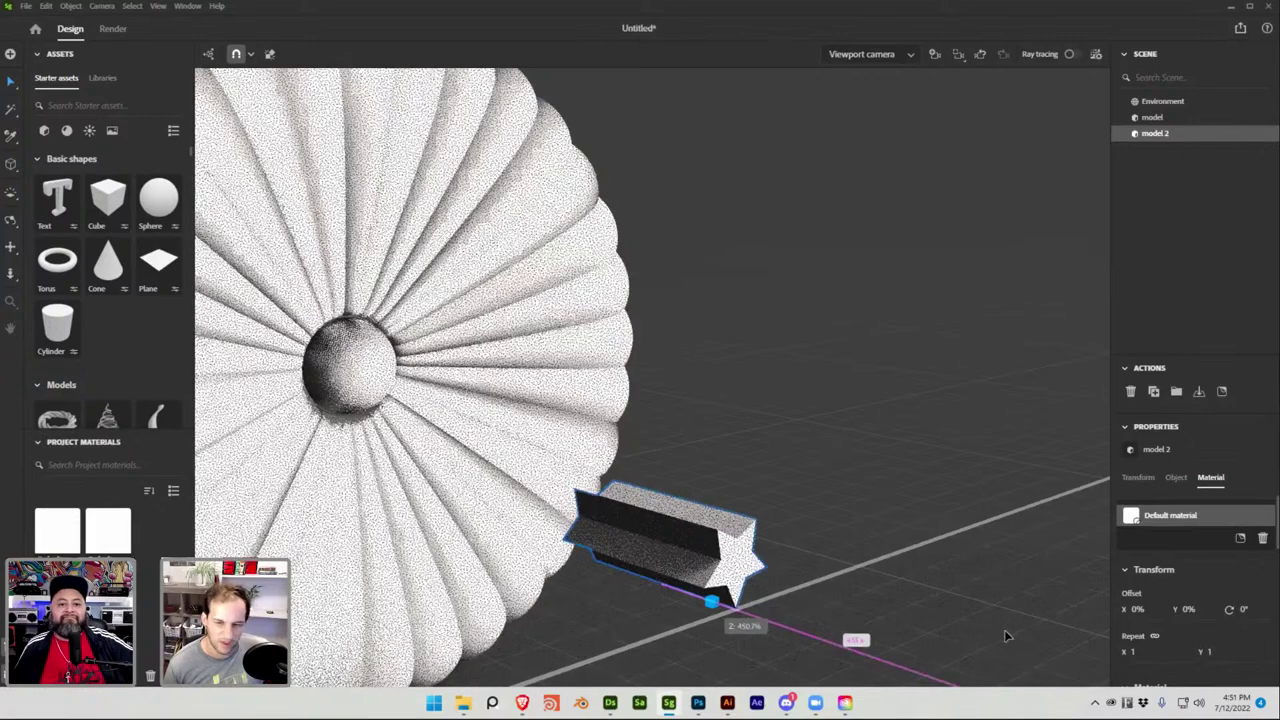
{"action": "middle_click_drag", "start_coordinate": [837, 497], "coordinate": [1010, 525]}
{"action": "left_click_drag", "start_coordinate": [757, 566], "coordinate": [1030, 566]}
{"action": "middle_click_drag", "start_coordinate": [829, 609], "coordinate": [712, 545]}
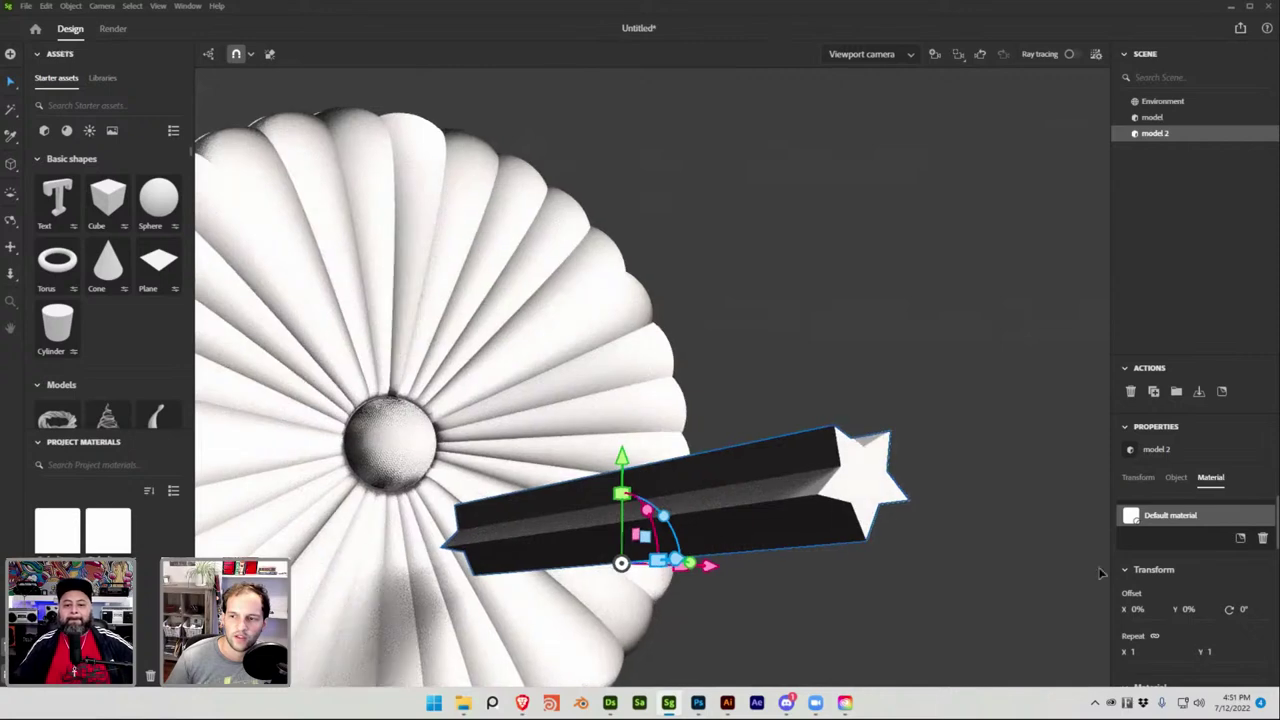
{"action": "scroll", "coordinate": [1186, 593], "scroll_direction": "down", "scroll_amount": 6}
{"action": "scroll", "coordinate": [1175, 591], "scroll_direction": "down", "scroll_amount": 5}
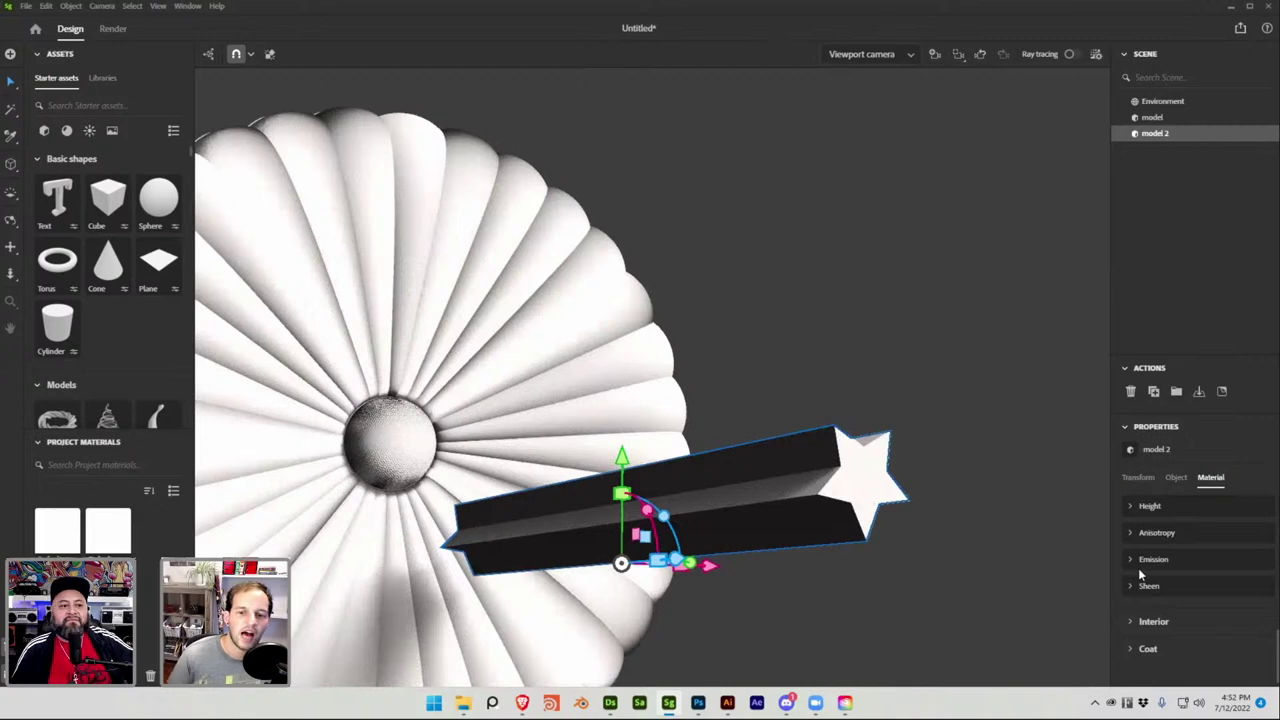
Switch to Substance 3D Sampler, create a new project and show the assets from all libraries.
{"action": "left_click", "coordinate": [639, 703]}
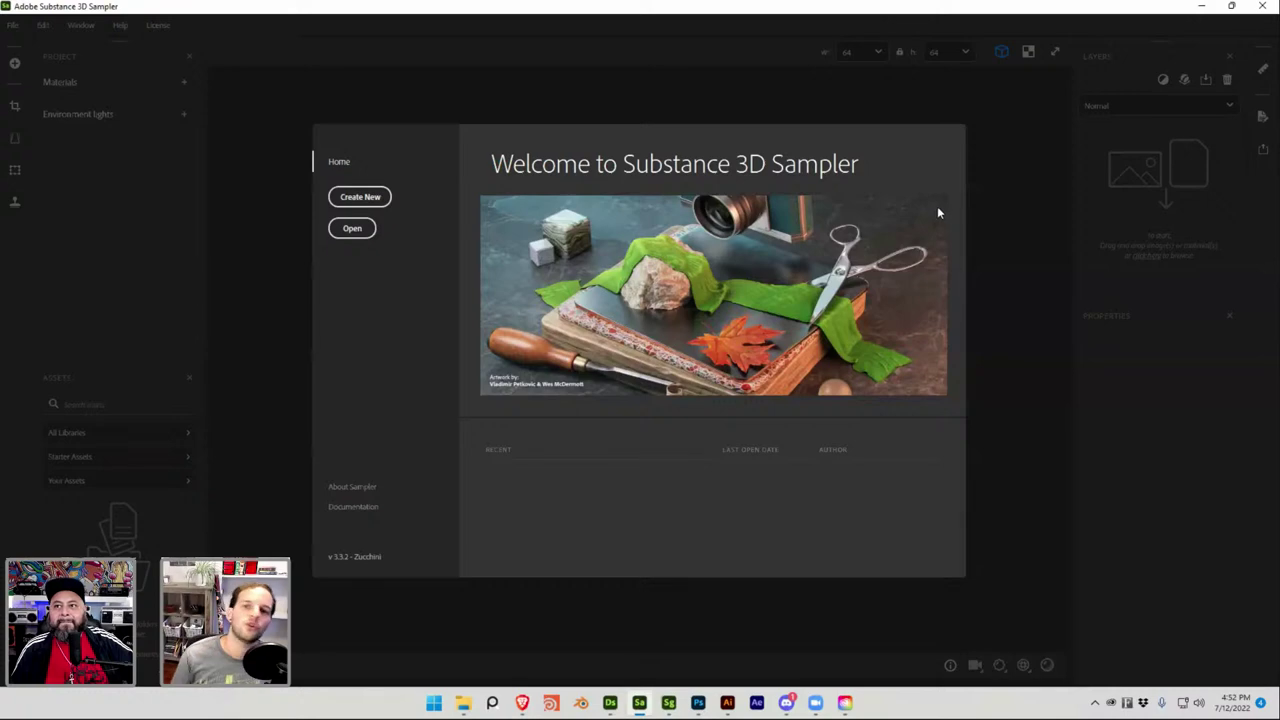
{"action": "left_click", "coordinate": [380, 198]}
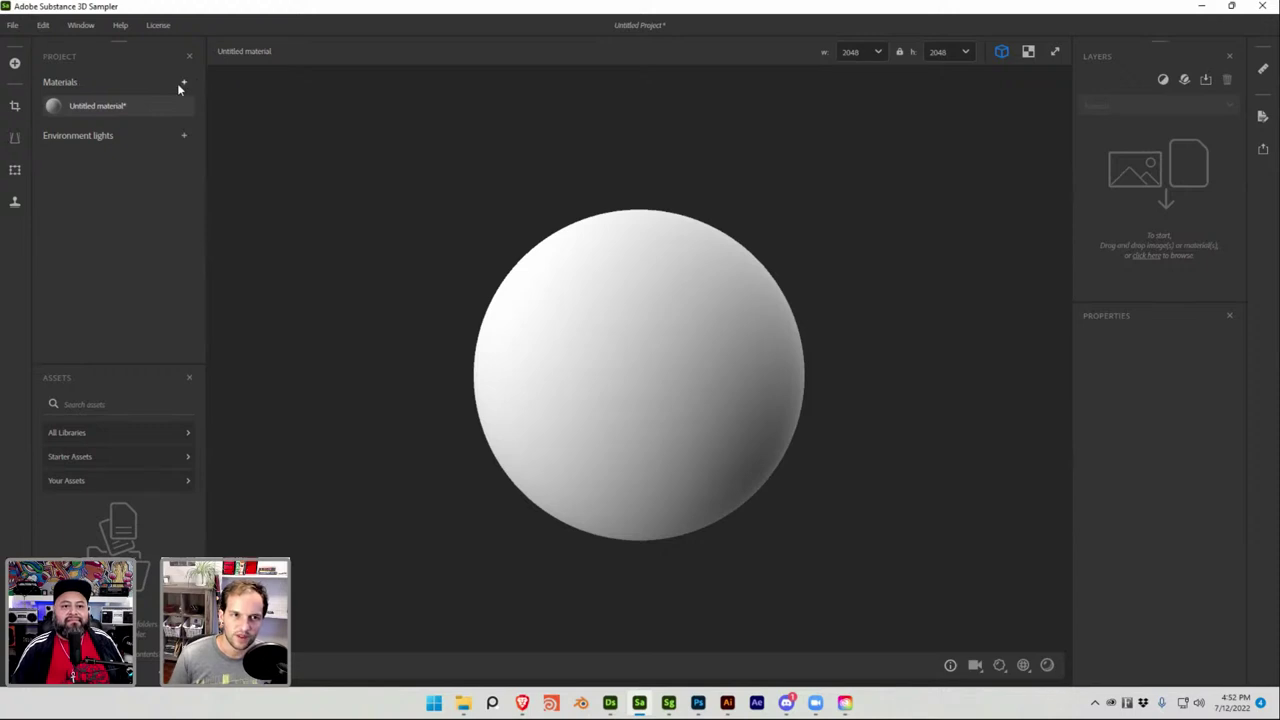
{"action": "left_click", "coordinate": [99, 431]}
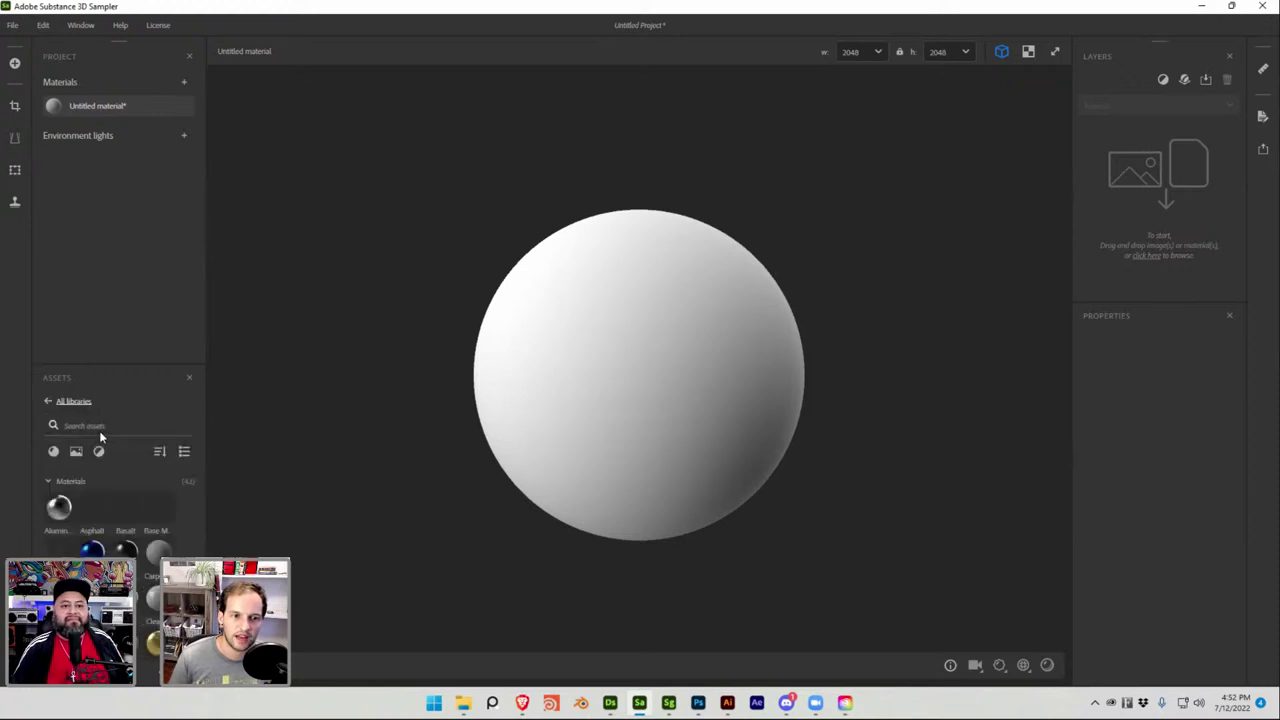
{"action": "scroll", "coordinate": [110, 520], "scroll_direction": "down", "scroll_amount": 5}
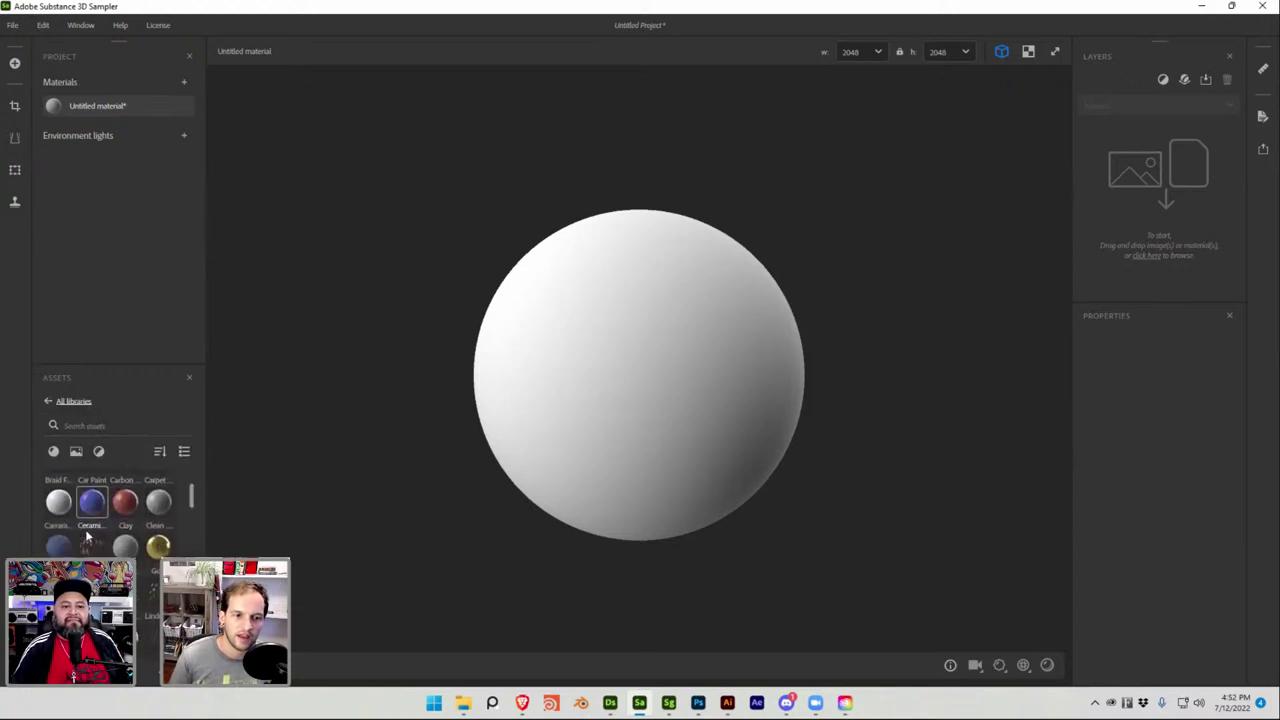
{"action": "mouse_move", "coordinate": [57, 516]}
{"action": "scroll", "coordinate": [80, 520], "scroll_direction": "down", "scroll_amount": 5}
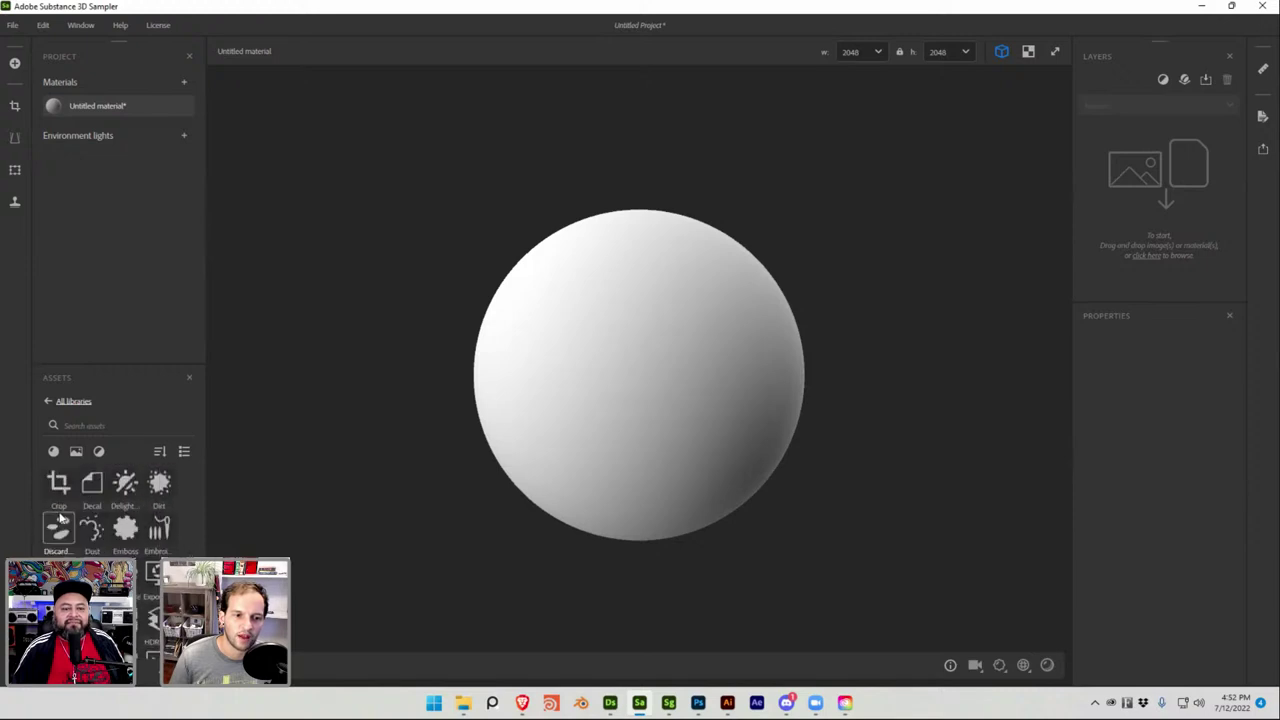
{"action": "scroll", "coordinate": [101, 550], "scroll_direction": "up", "scroll_amount": 5}
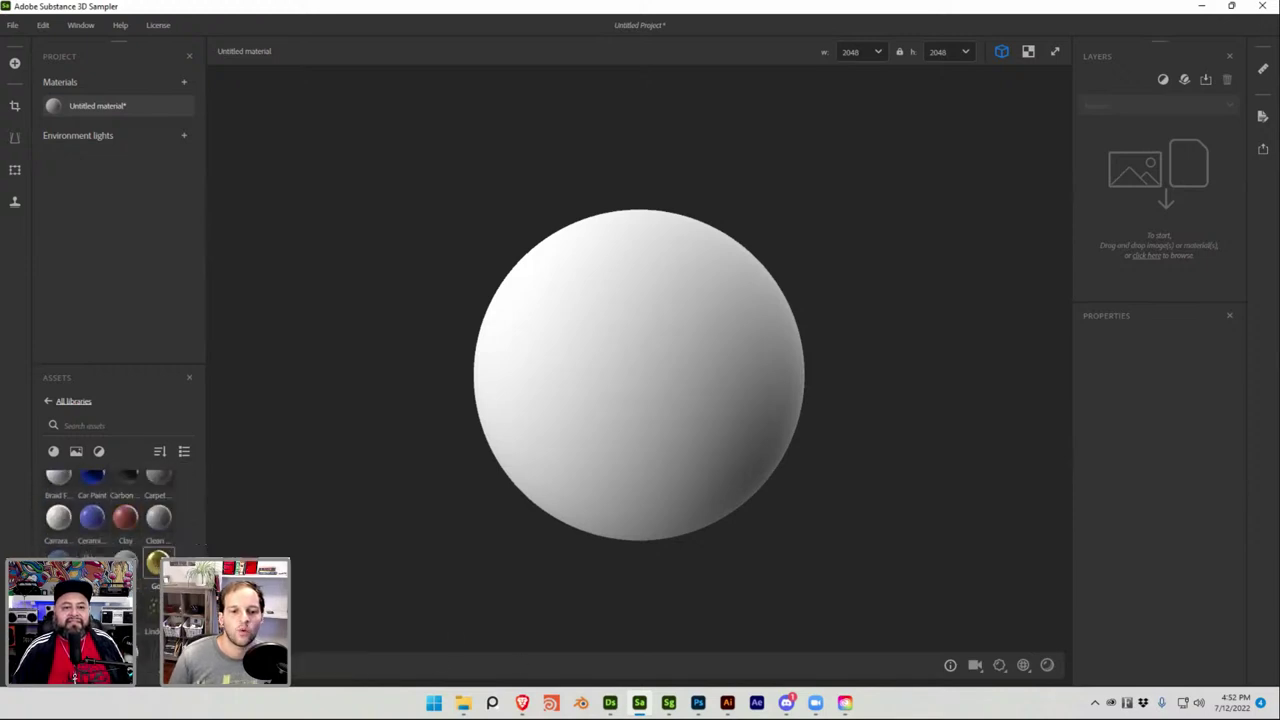
Switch to the web browser, close the seal image and seal search tabs, and return to Substance 3D Sampler.
{"action": "left_click", "coordinate": [522, 703]}
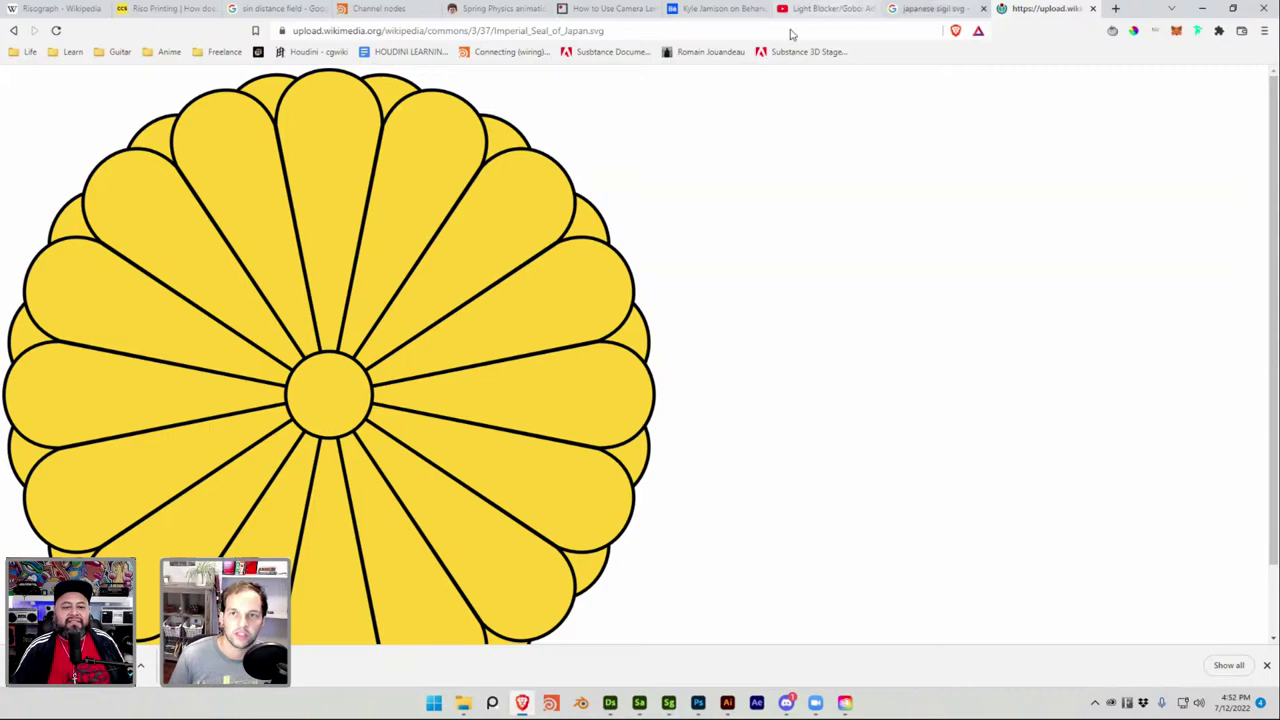
{"action": "left_click", "coordinate": [1092, 8]}
{"action": "left_click", "coordinate": [1092, 8]}
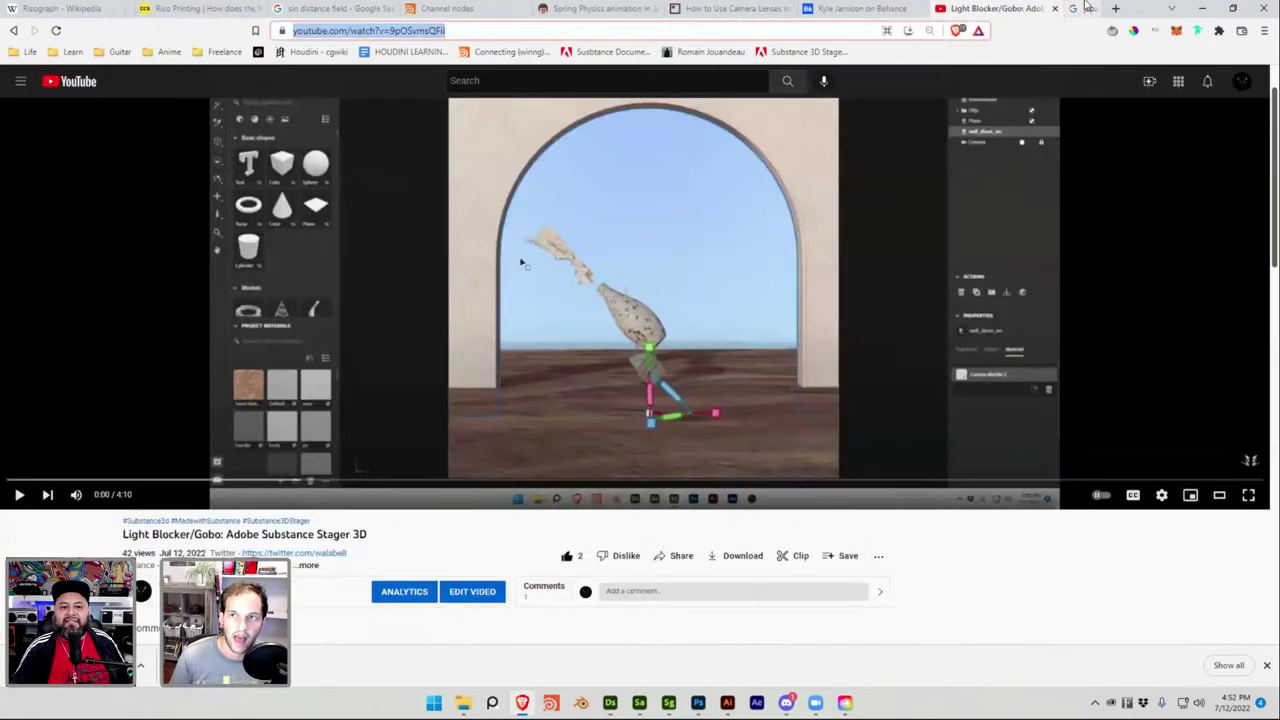
{"action": "left_click", "coordinate": [1117, 7]}
{"action": "key", "text": "ctrl+w"}
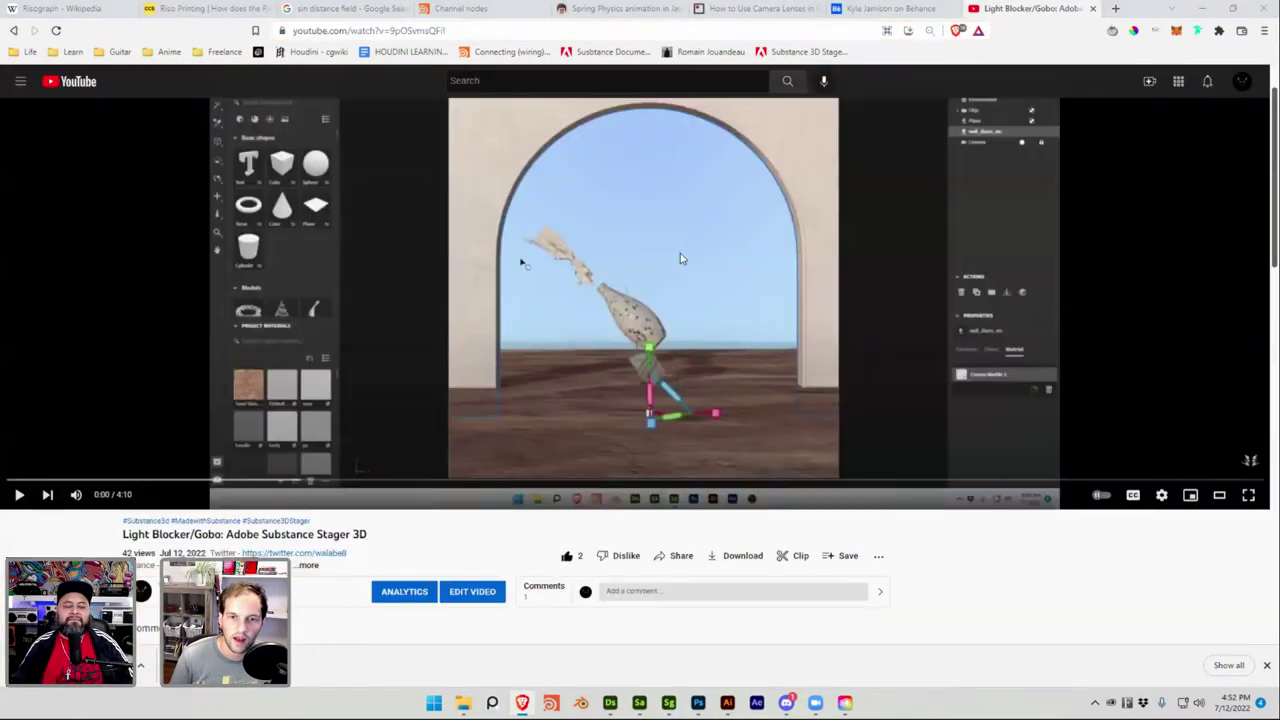
{"action": "key", "text": "super+Tab"}
{"action": "left_click", "coordinate": [524, 105]}
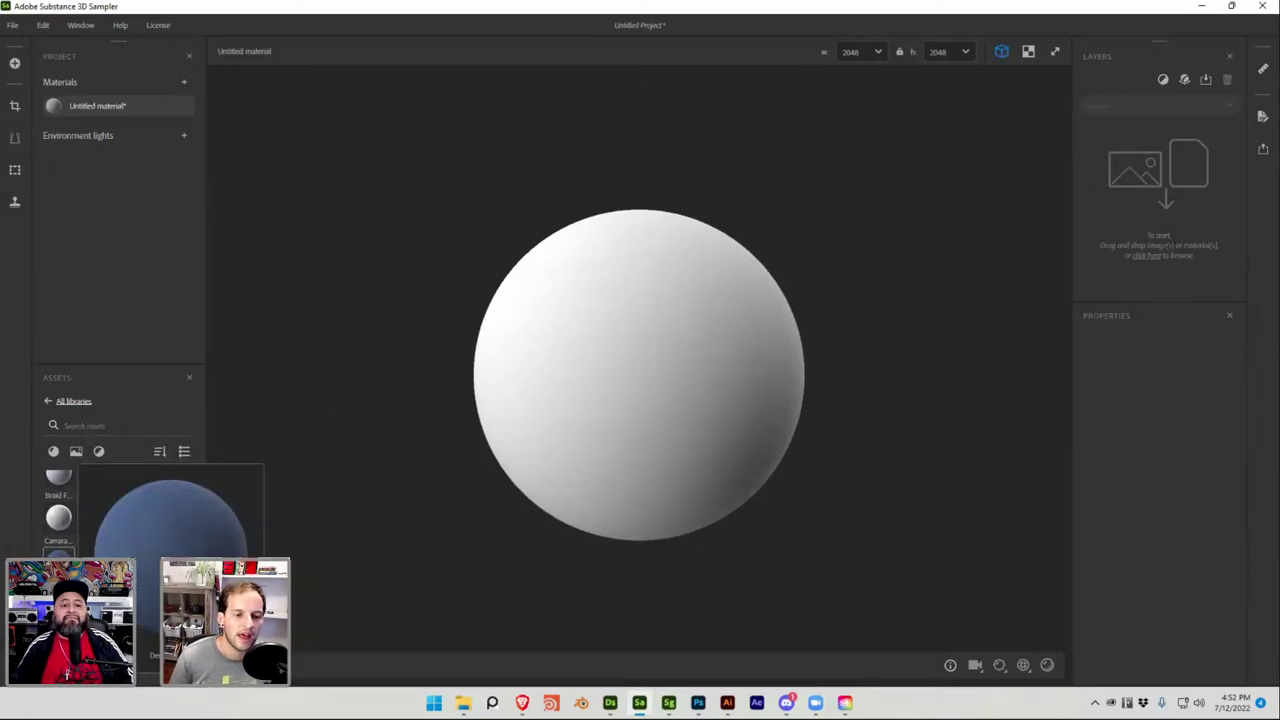
Apply the Japanese Elm Wood Laser Cut Wave material to the preview sphere and inspect its surface up close.
{"action": "mouse_move", "coordinate": [60, 562]}
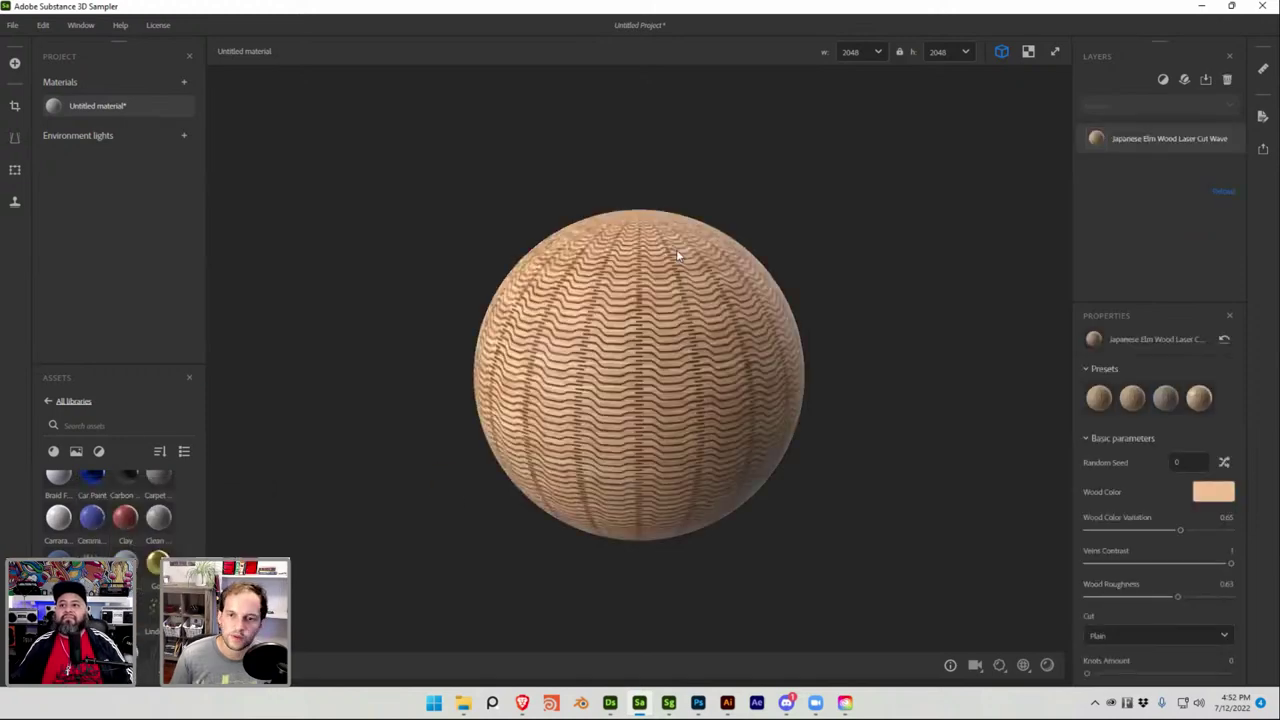
{"action": "scroll", "coordinate": [709, 336], "scroll_direction": "up", "scroll_amount": 5}
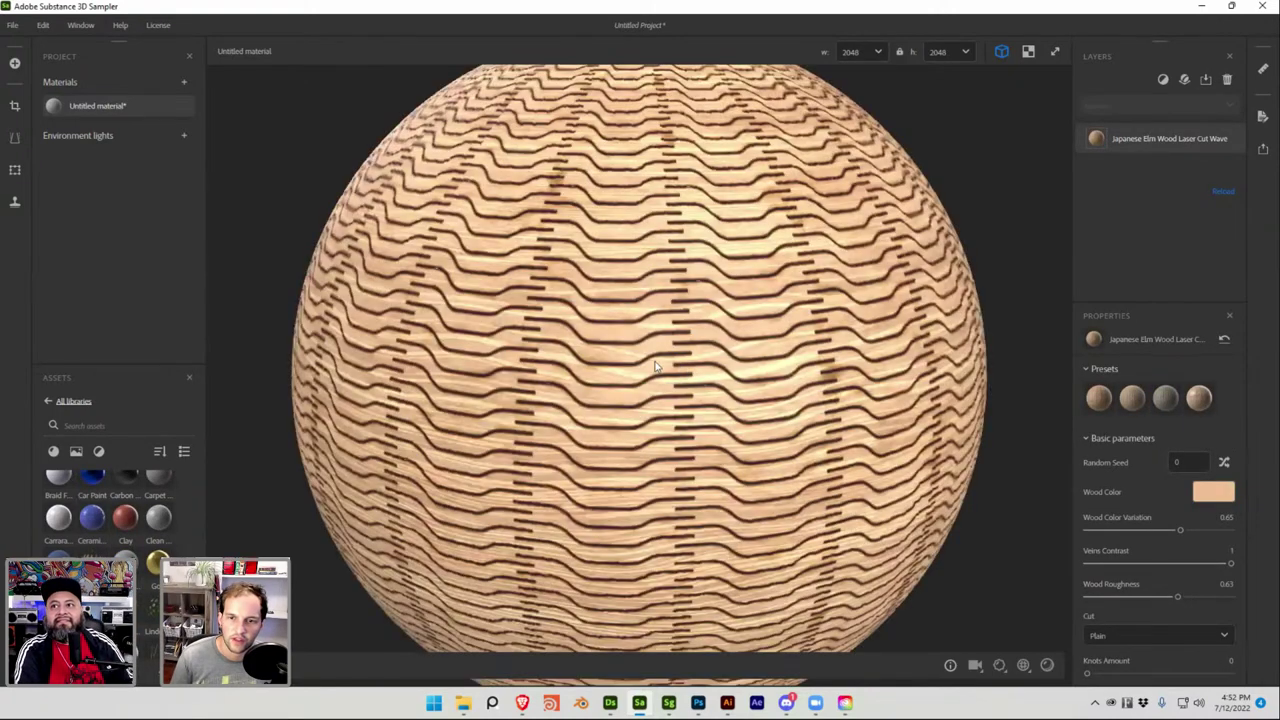
{"action": "scroll", "coordinate": [576, 303], "scroll_direction": "up", "scroll_amount": 3}
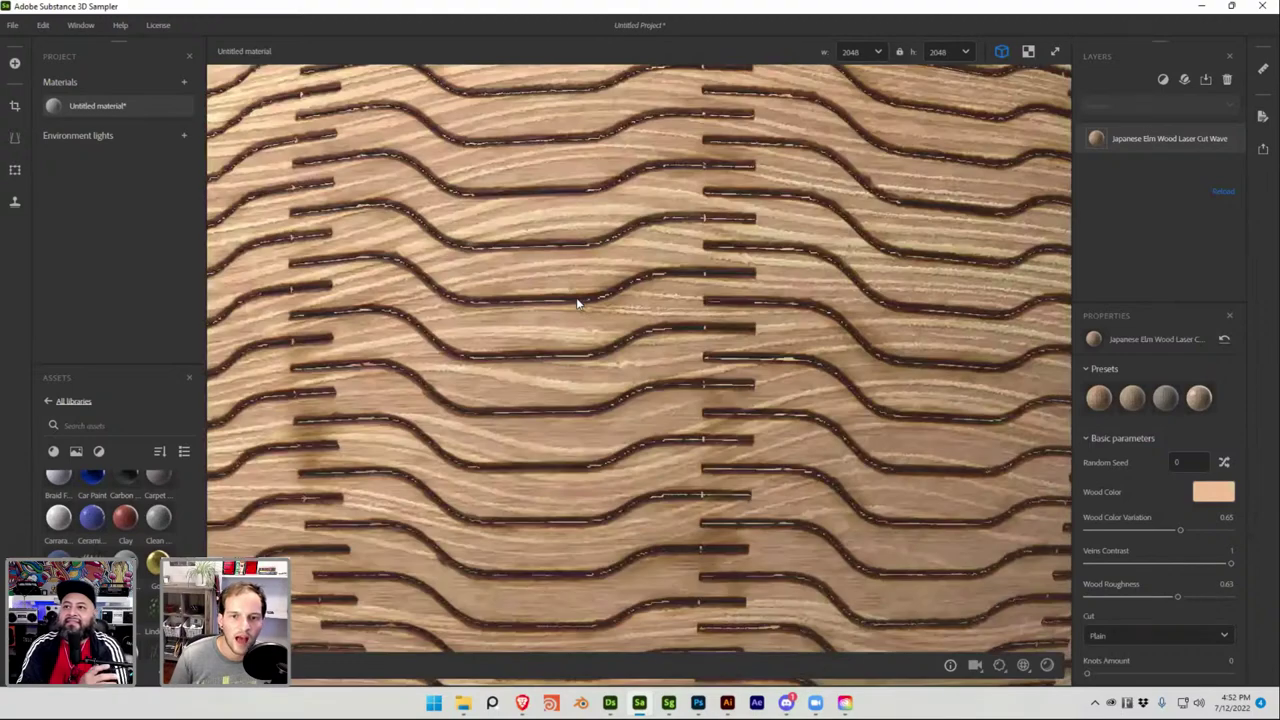
{"action": "scroll", "coordinate": [577, 300], "scroll_direction": "down", "scroll_amount": 8}
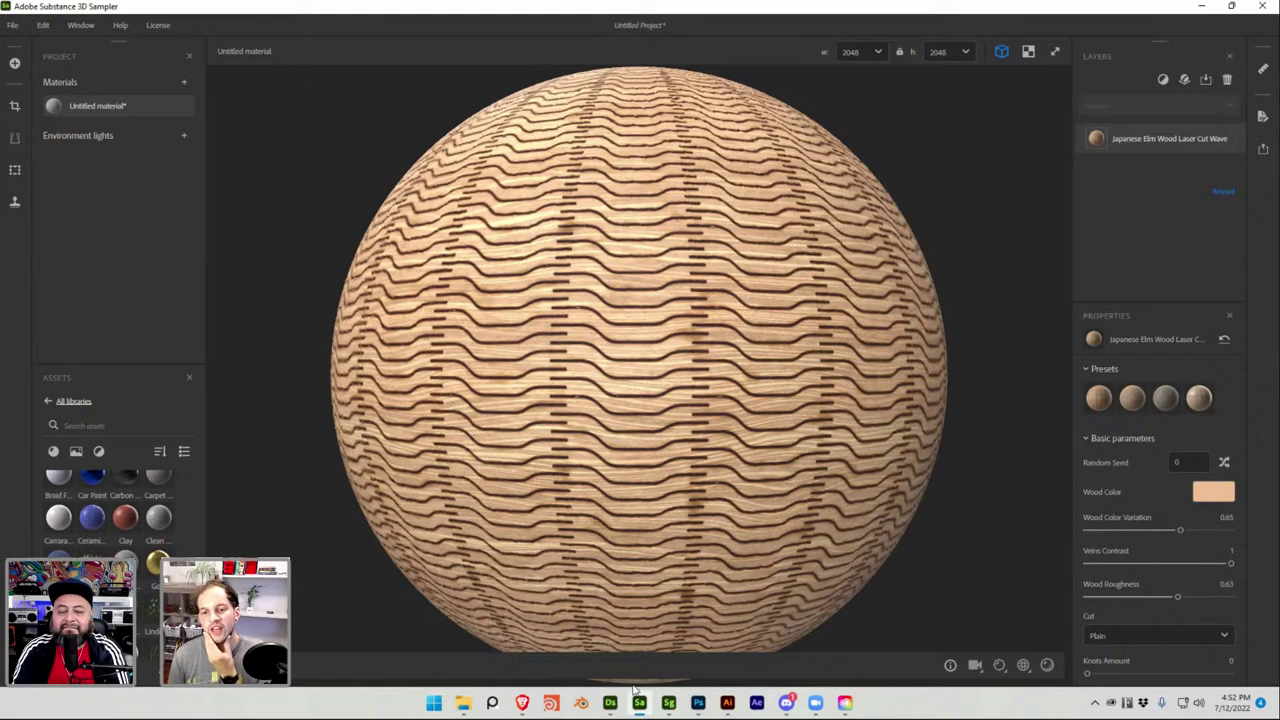
{"action": "mouse_move", "coordinate": [641, 705]}
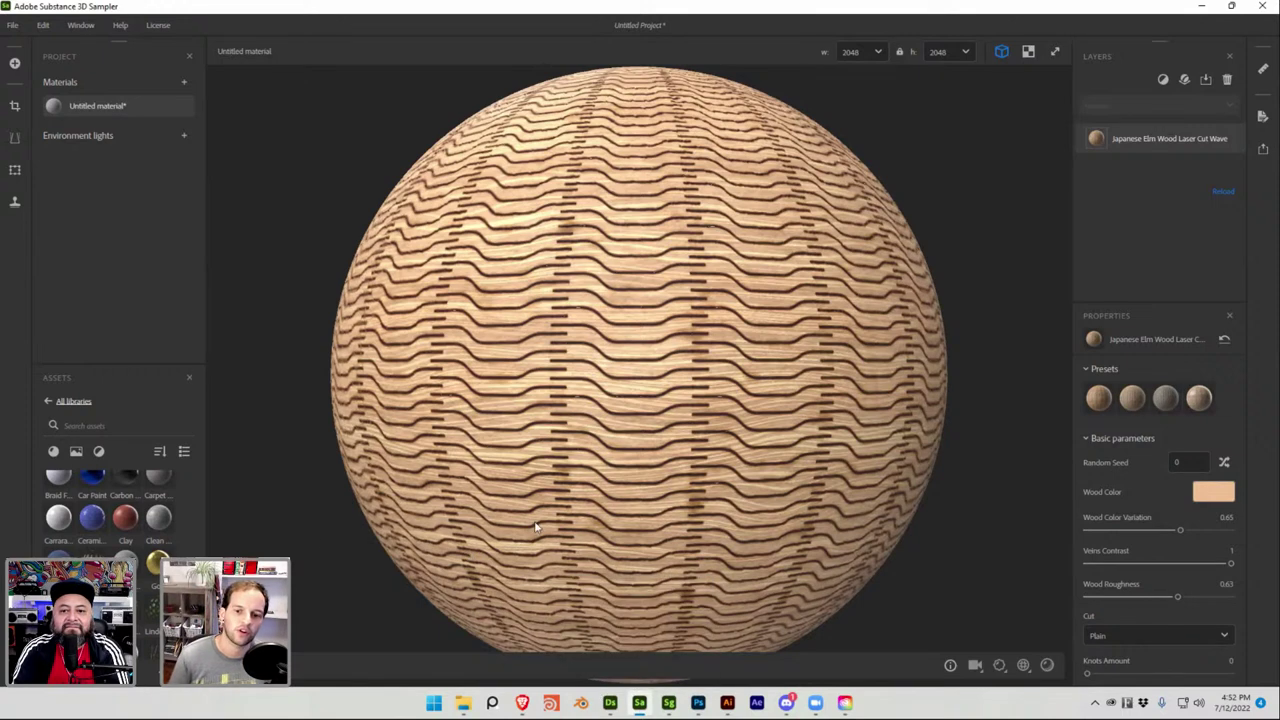
{"action": "scroll", "coordinate": [588, 467], "scroll_direction": "down", "scroll_amount": 2}
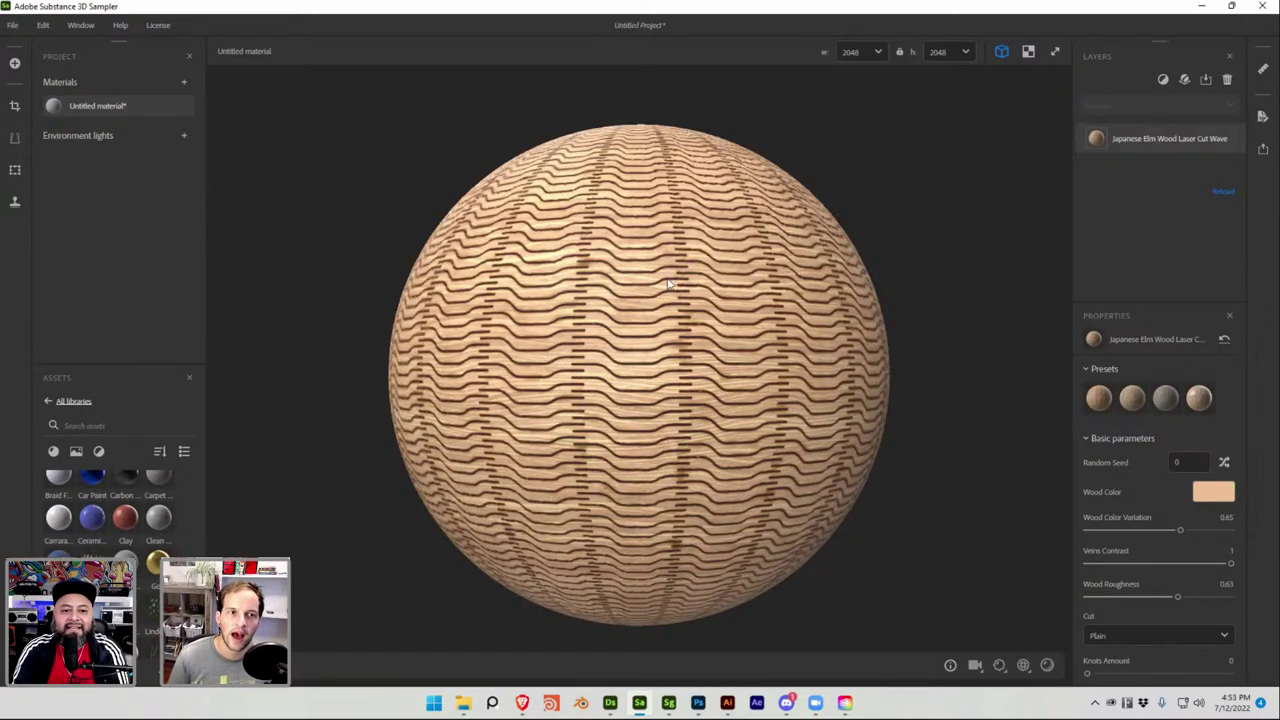
Add the Scratch filter on top of the Japanese Elm Wood layer and check it on the sphere.
{"action": "scroll", "coordinate": [128, 536], "scroll_direction": "down", "scroll_amount": 5}
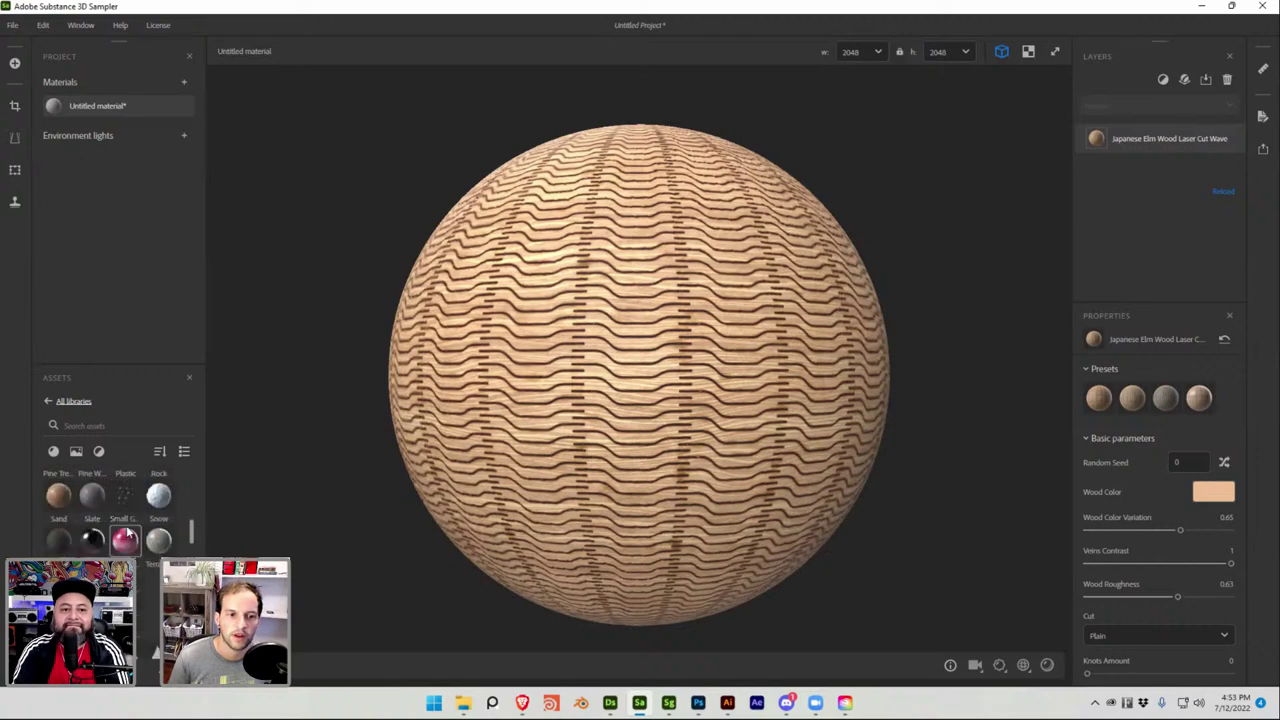
{"action": "scroll", "coordinate": [128, 536], "scroll_direction": "down", "scroll_amount": 8}
{"action": "mouse_move", "coordinate": [115, 545]}
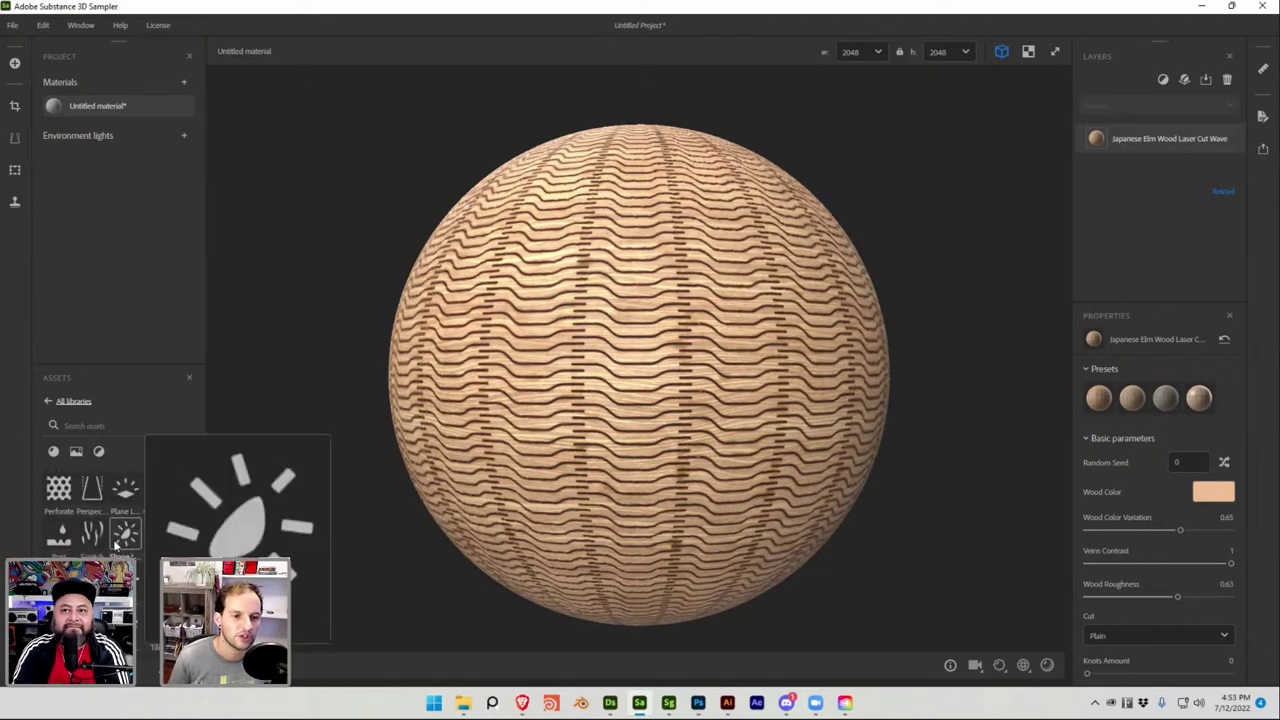
{"action": "left_click_drag", "start_coordinate": [92, 535], "coordinate": [553, 432]}
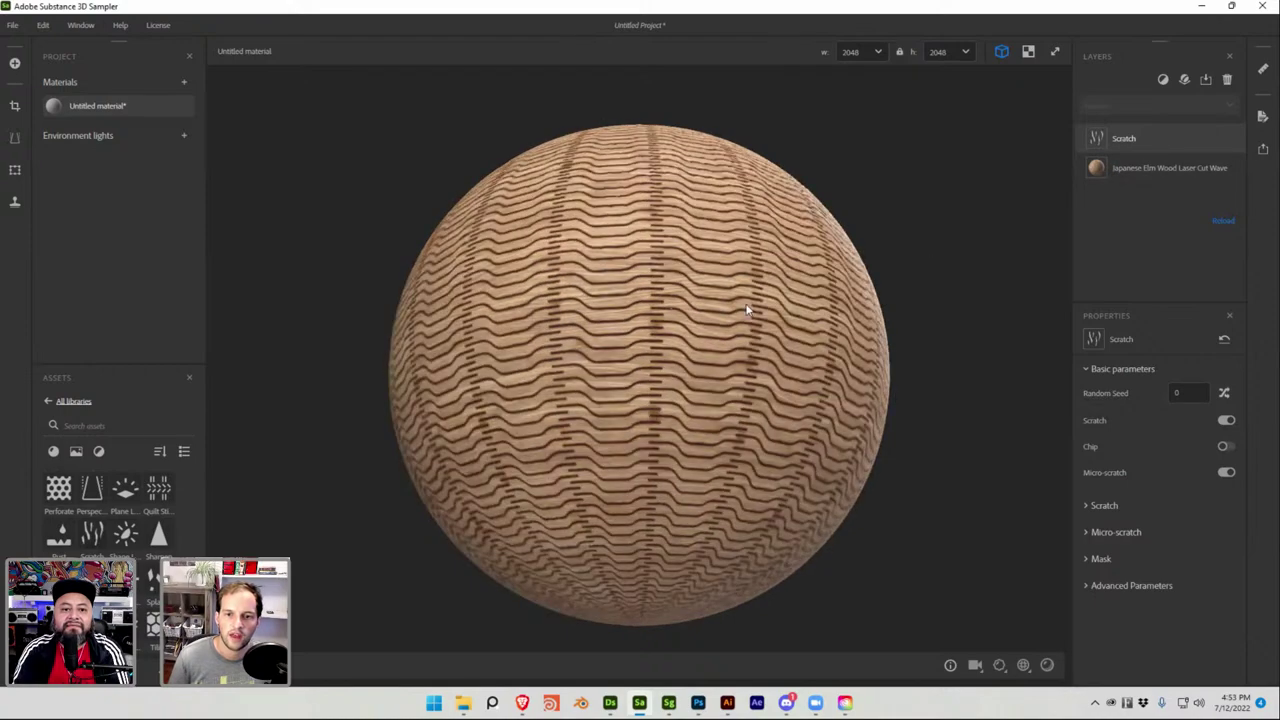
{"action": "scroll", "coordinate": [746, 310], "scroll_direction": "up", "scroll_amount": 5}
{"action": "scroll", "coordinate": [746, 310], "scroll_direction": "down", "scroll_amount": 4}
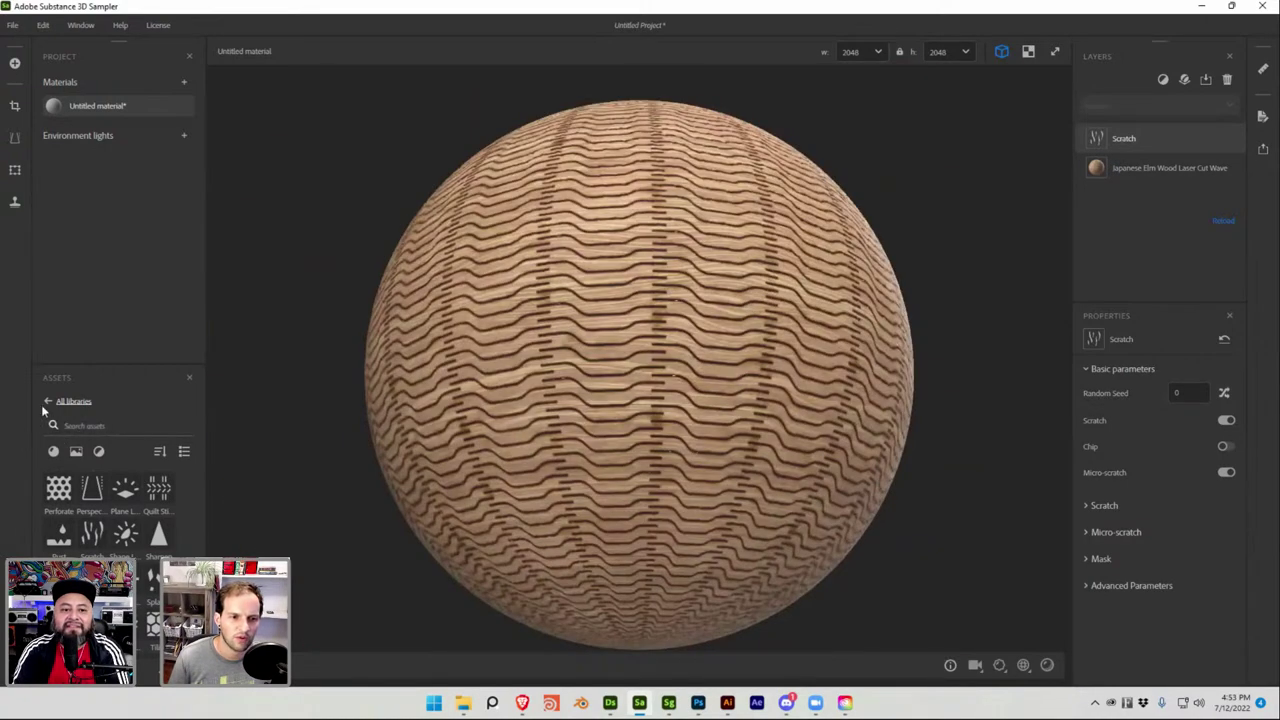
Show only materials in the asset library and add Pine Wood as a layer above Scratch.
{"action": "left_click", "coordinate": [53, 452]}
{"action": "mouse_move", "coordinate": [89, 507]}
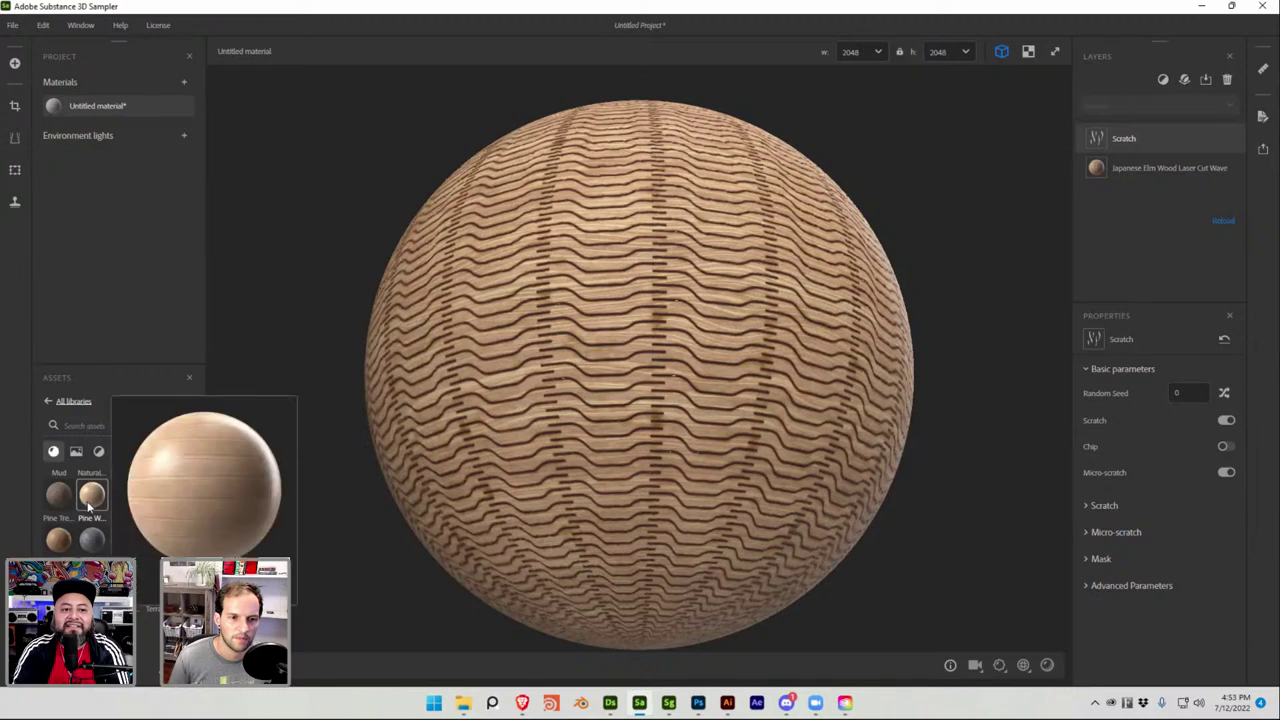
{"action": "left_click_drag", "start_coordinate": [89, 507], "coordinate": [572, 445]}
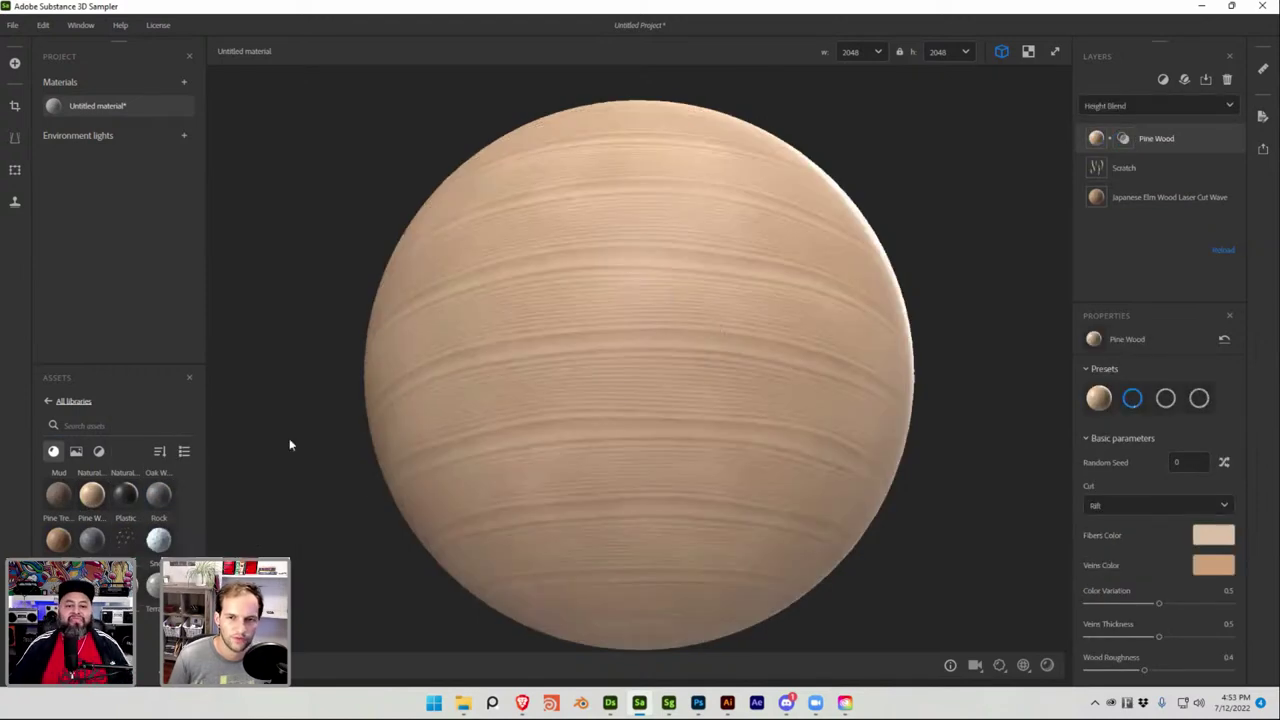
Show only filters in the asset library and add the Cracks filter above the Pine Wood layer.
{"action": "left_click", "coordinate": [97, 452]}
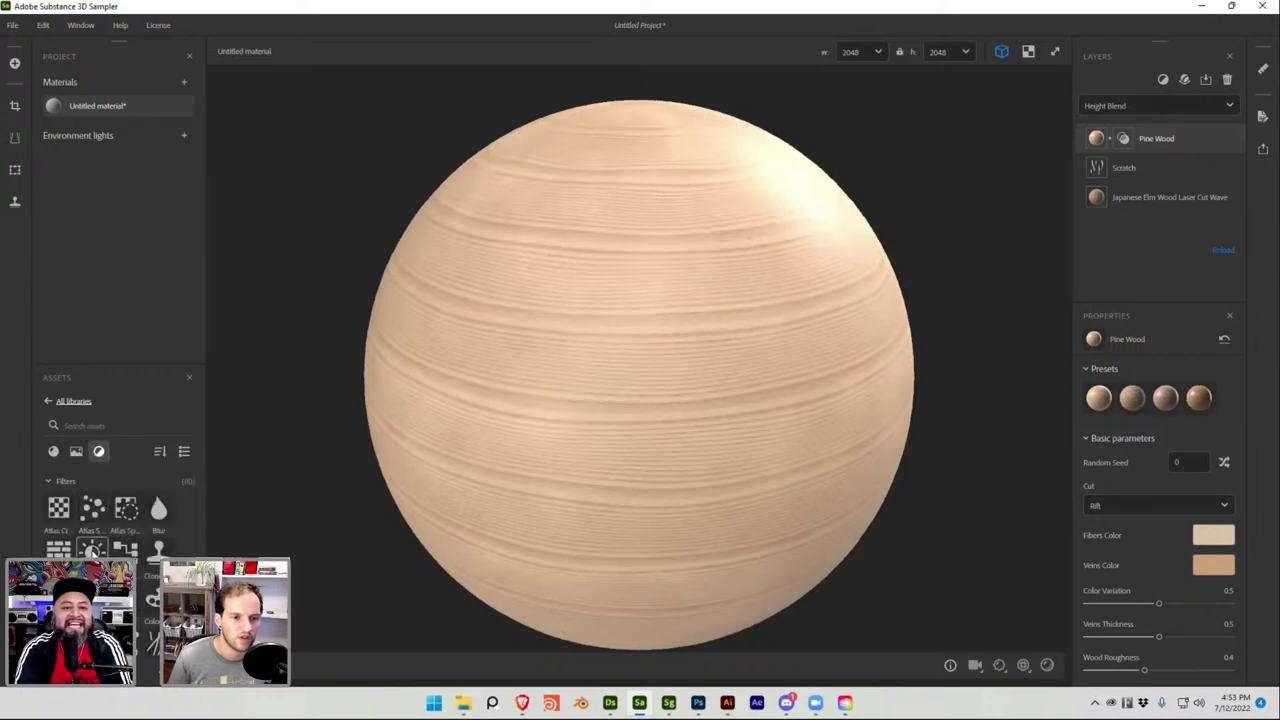
{"action": "mouse_move", "coordinate": [92, 541]}
{"action": "left_click_drag", "start_coordinate": [125, 555], "coordinate": [407, 408]}
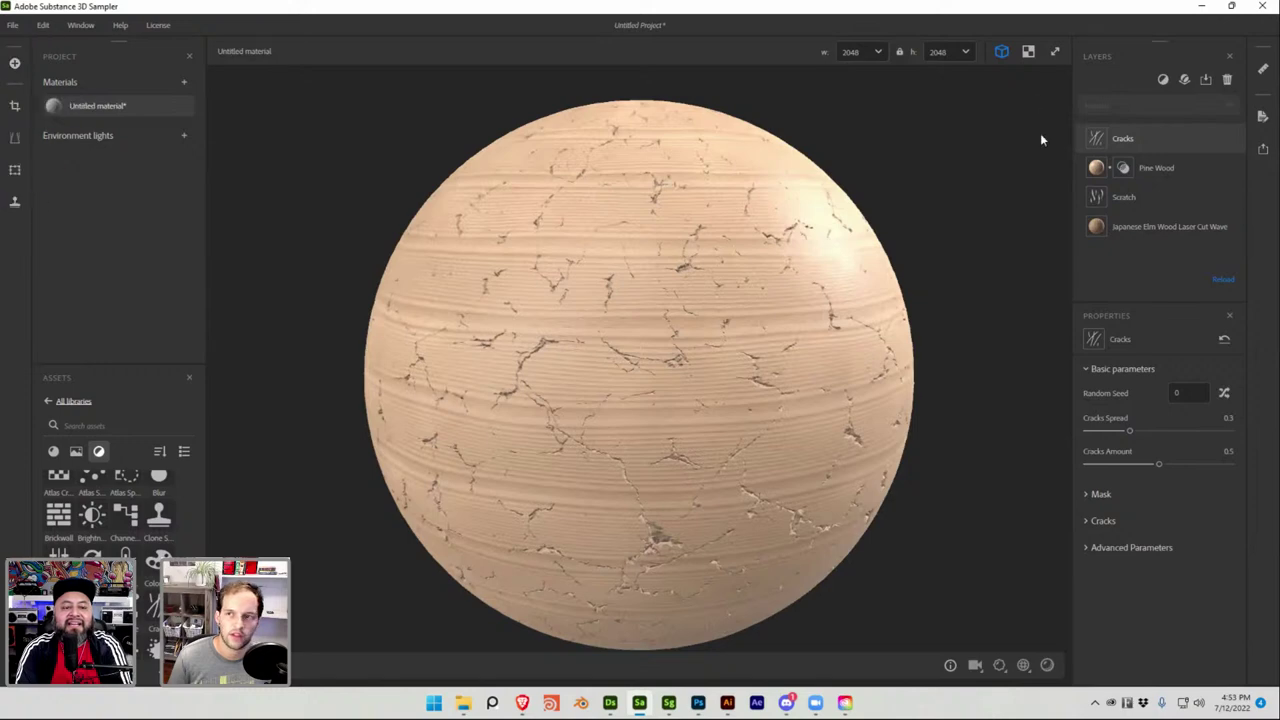
Send the cracked wood material to Substance 3D Stager and switch to Stager.
{"action": "left_click", "coordinate": [1263, 148]}
{"action": "left_click", "coordinate": [1183, 234]}
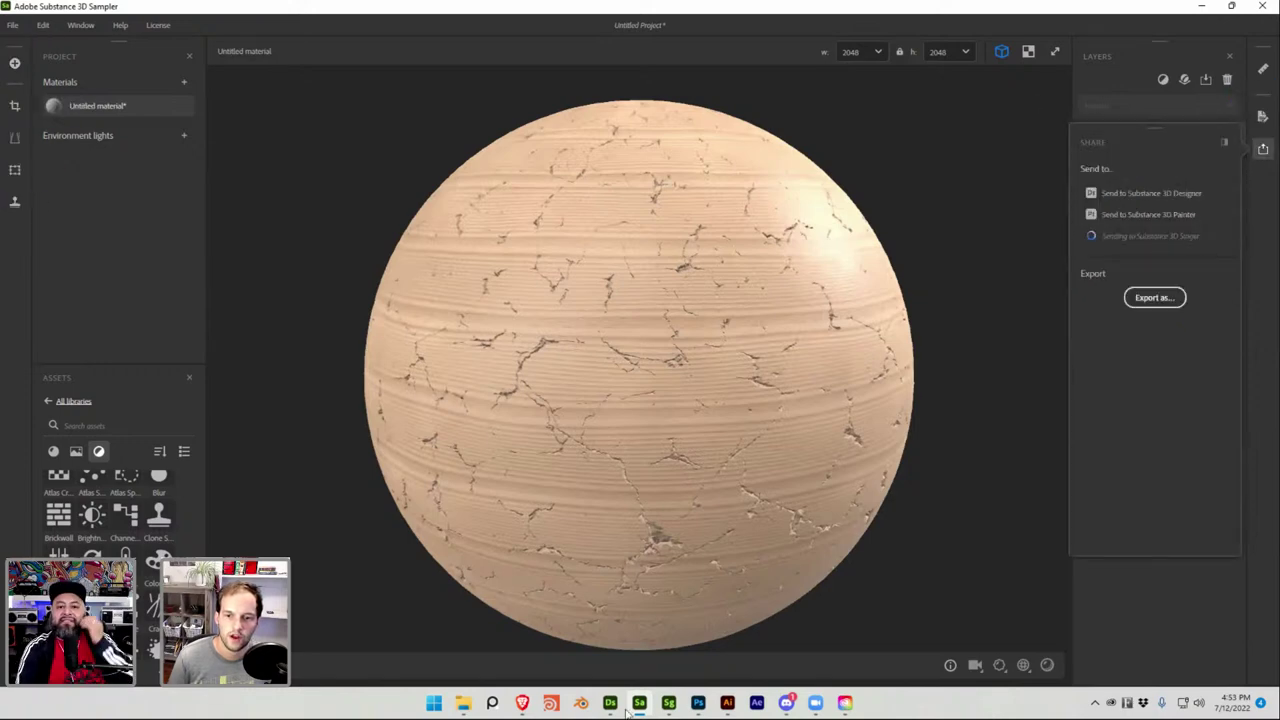
{"action": "left_click", "coordinate": [669, 703]}
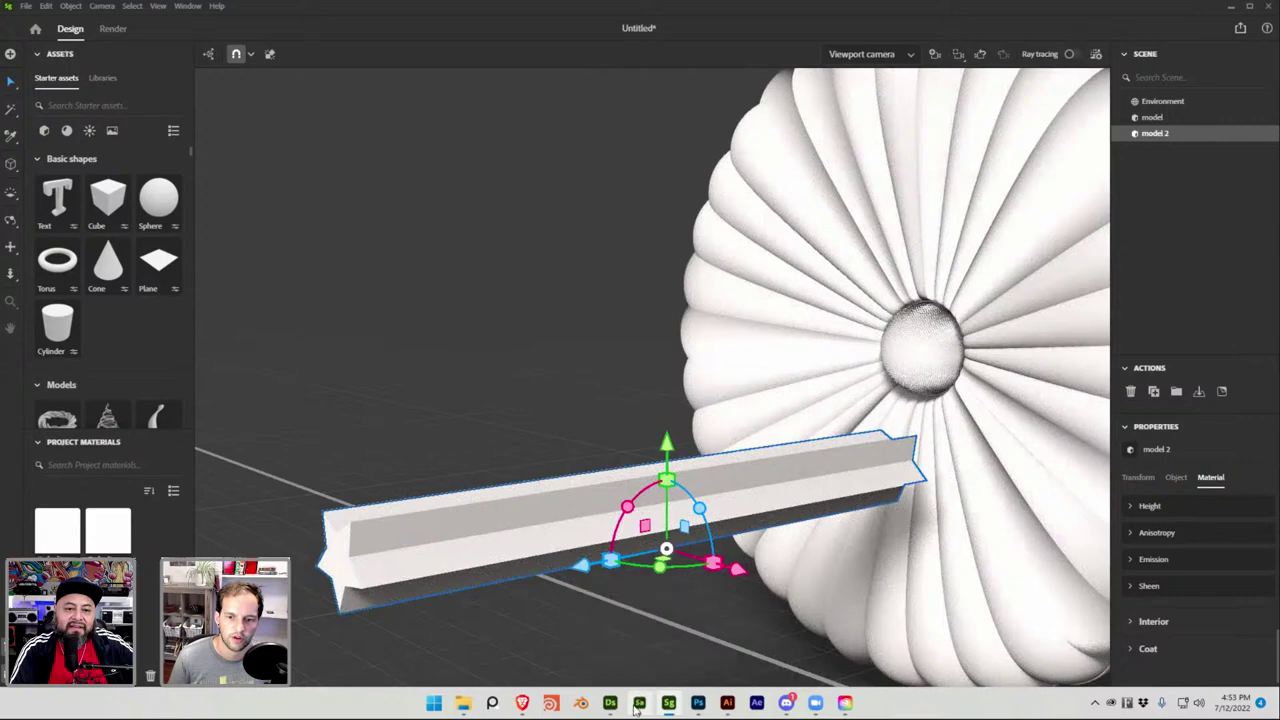
{"action": "left_click", "coordinate": [639, 703]}
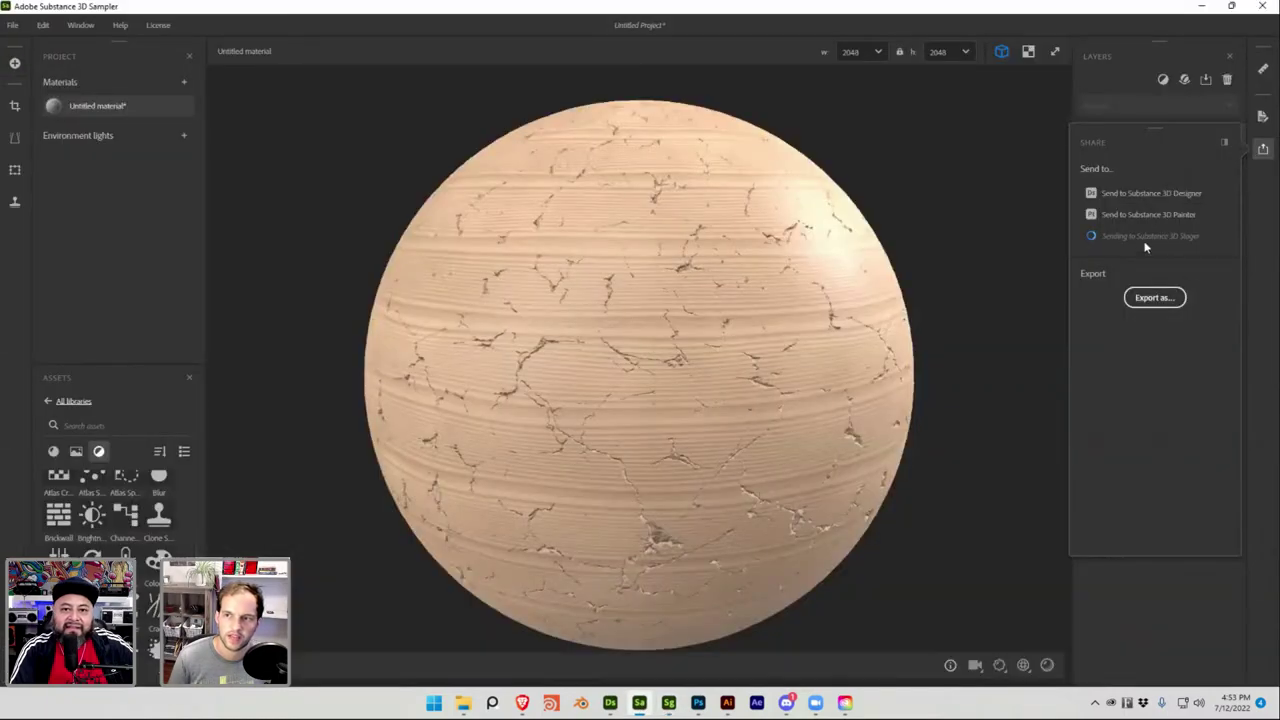
{"action": "left_click", "coordinate": [669, 703]}
Examine the wood material on the star bar's end face and along its long sides.
{"action": "middle_click_drag", "start_coordinate": [686, 586], "coordinate": [760, 540]}
{"action": "scroll", "coordinate": [762, 540], "scroll_direction": "up", "scroll_amount": 3}
{"action": "scroll", "coordinate": [764, 540], "scroll_direction": "up", "scroll_amount": 3}
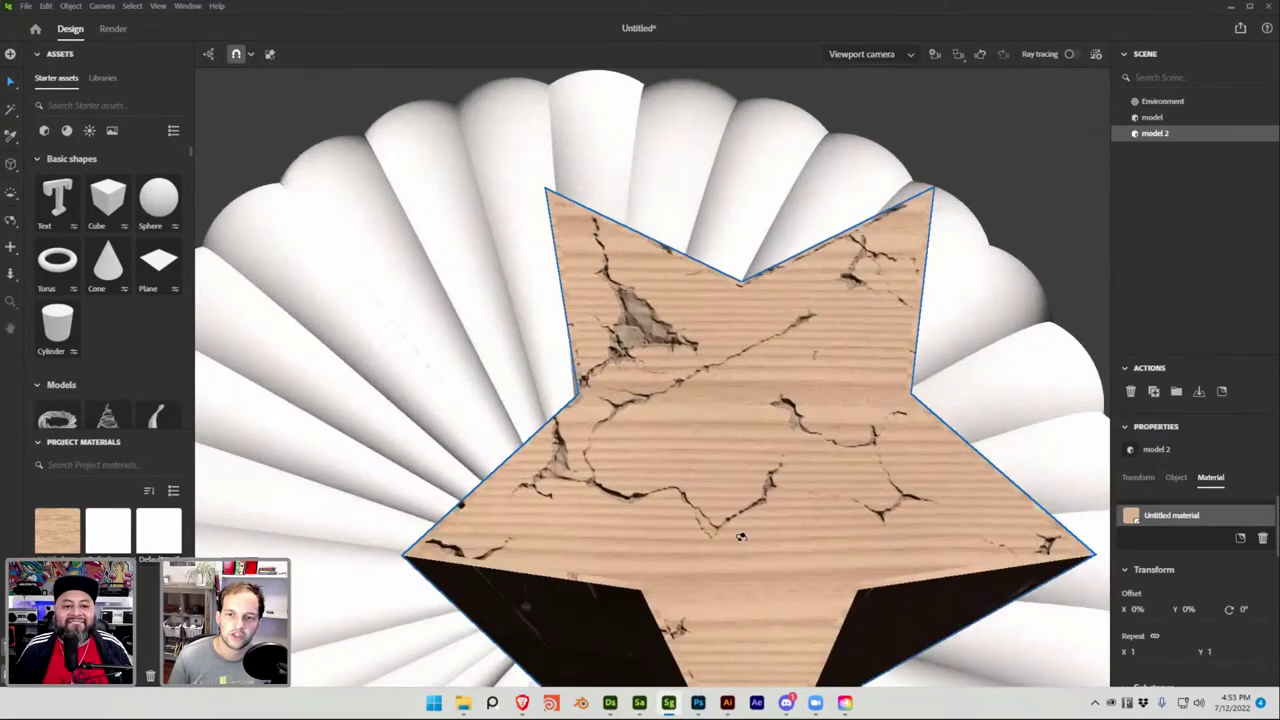
{"action": "scroll", "coordinate": [854, 528], "scroll_direction": "up", "scroll_amount": 3}
{"action": "middle_click_drag", "start_coordinate": [854, 528], "coordinate": [825, 512]}
{"action": "scroll", "coordinate": [723, 480], "scroll_direction": "down", "scroll_amount": 3}
{"action": "scroll", "coordinate": [526, 400], "scroll_direction": "down", "scroll_amount": 3}
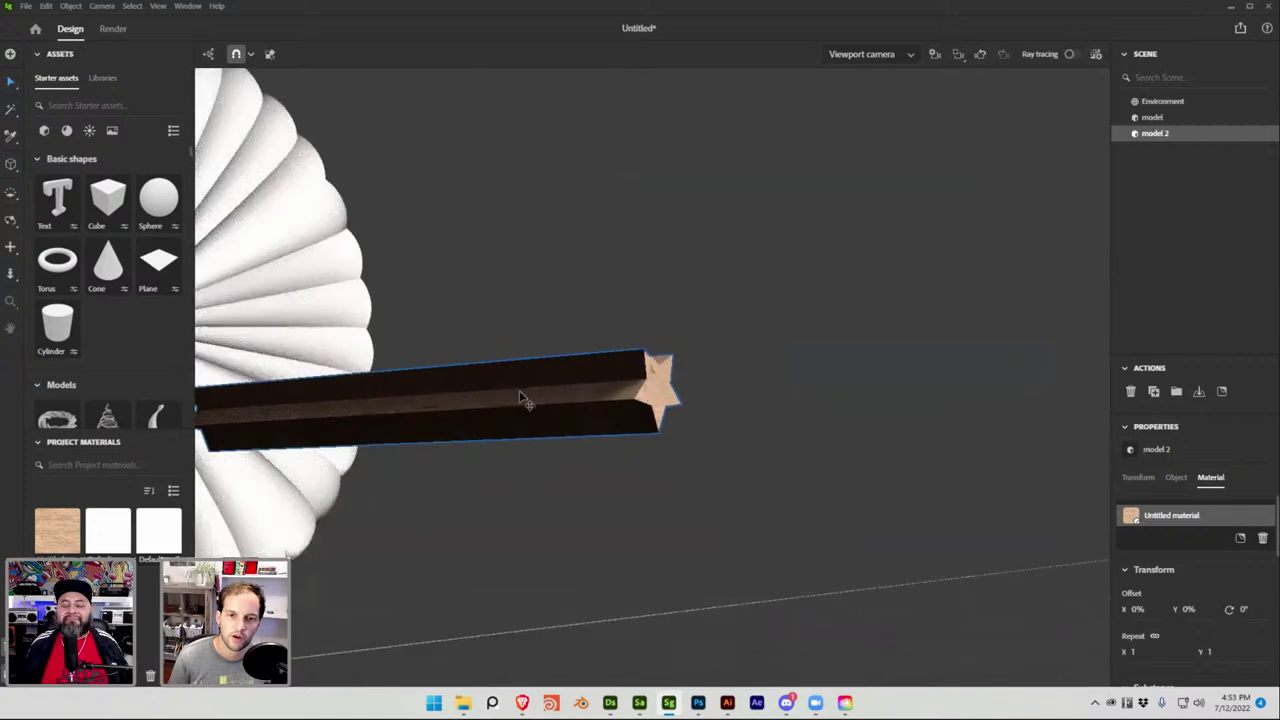
{"action": "scroll", "coordinate": [540, 393], "scroll_direction": "down", "scroll_amount": 3}
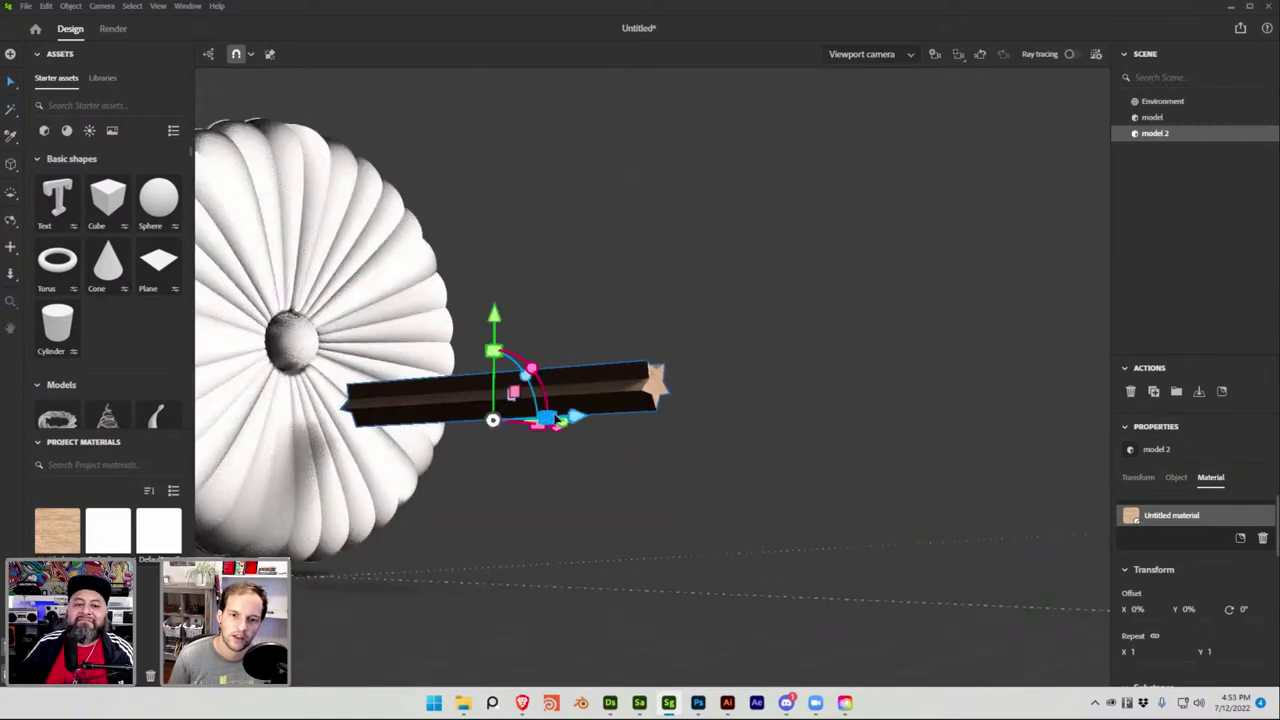
Move the star bar along its Z axis away from the seal, deselect it, and view it from above.
{"action": "left_click_drag", "start_coordinate": [575, 416], "coordinate": [645, 420]}
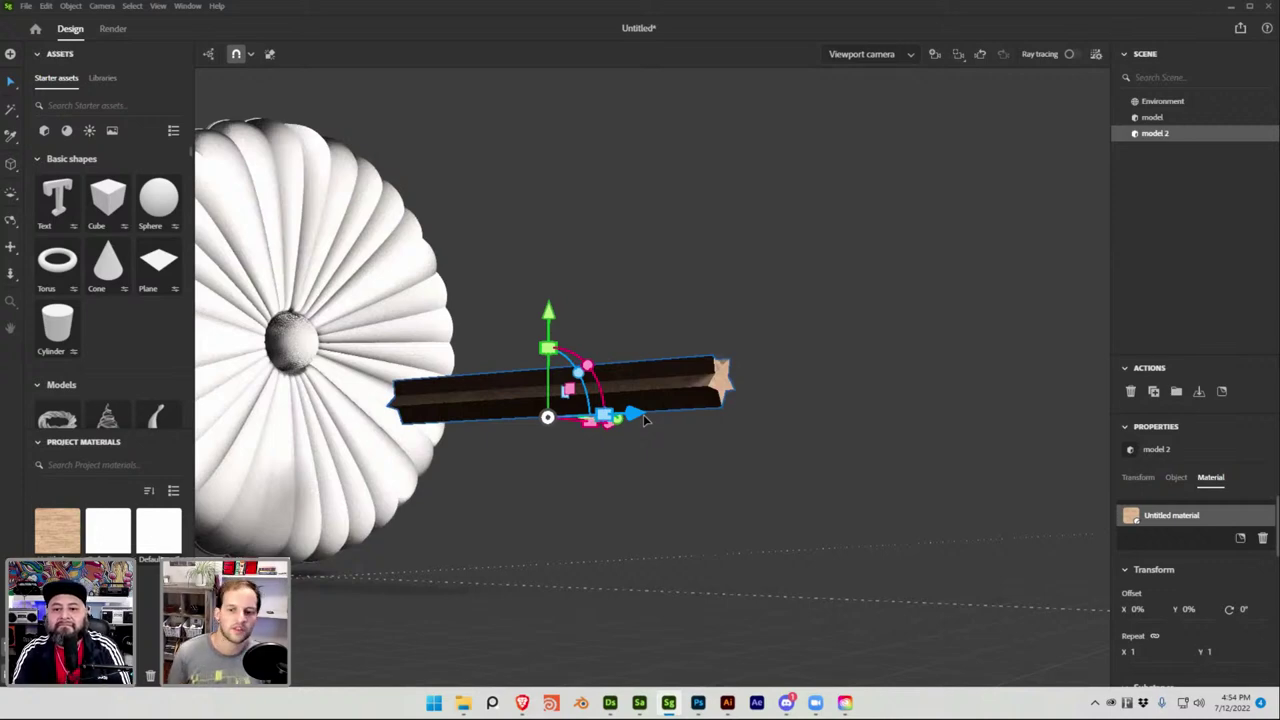
{"action": "mouse_move", "coordinate": [788, 706]}
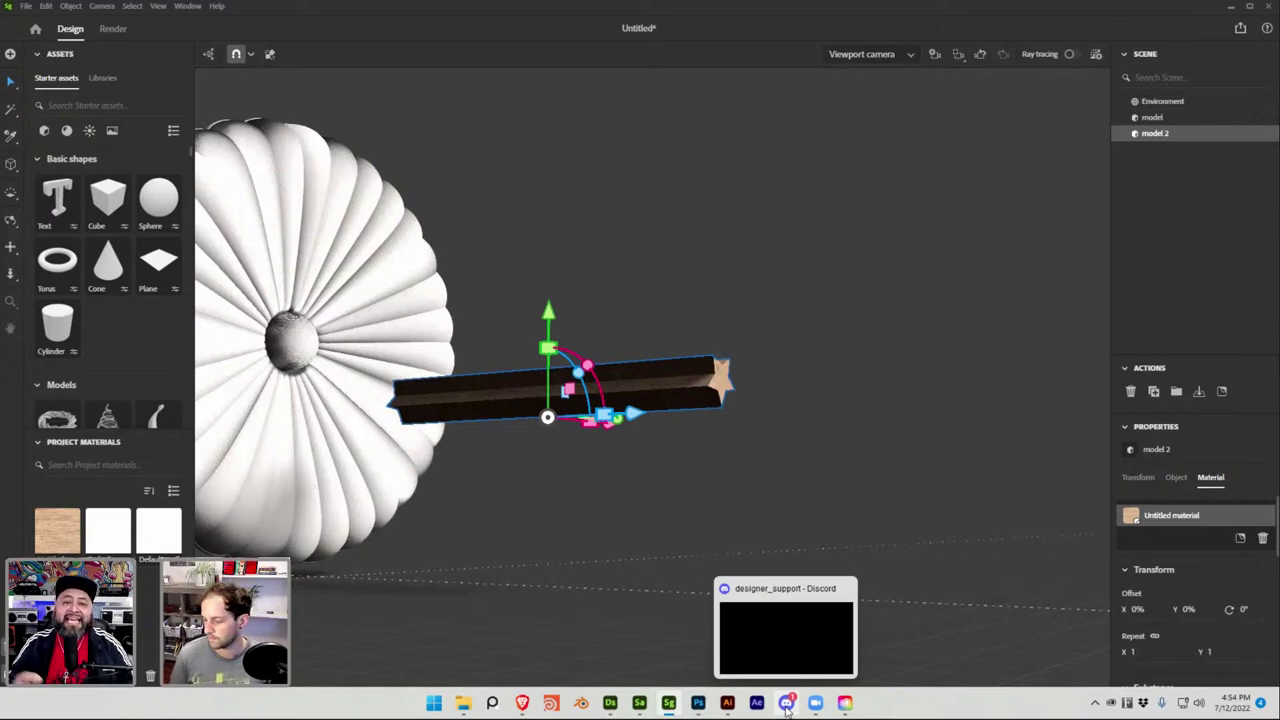
{"action": "left_click", "coordinate": [885, 433]}
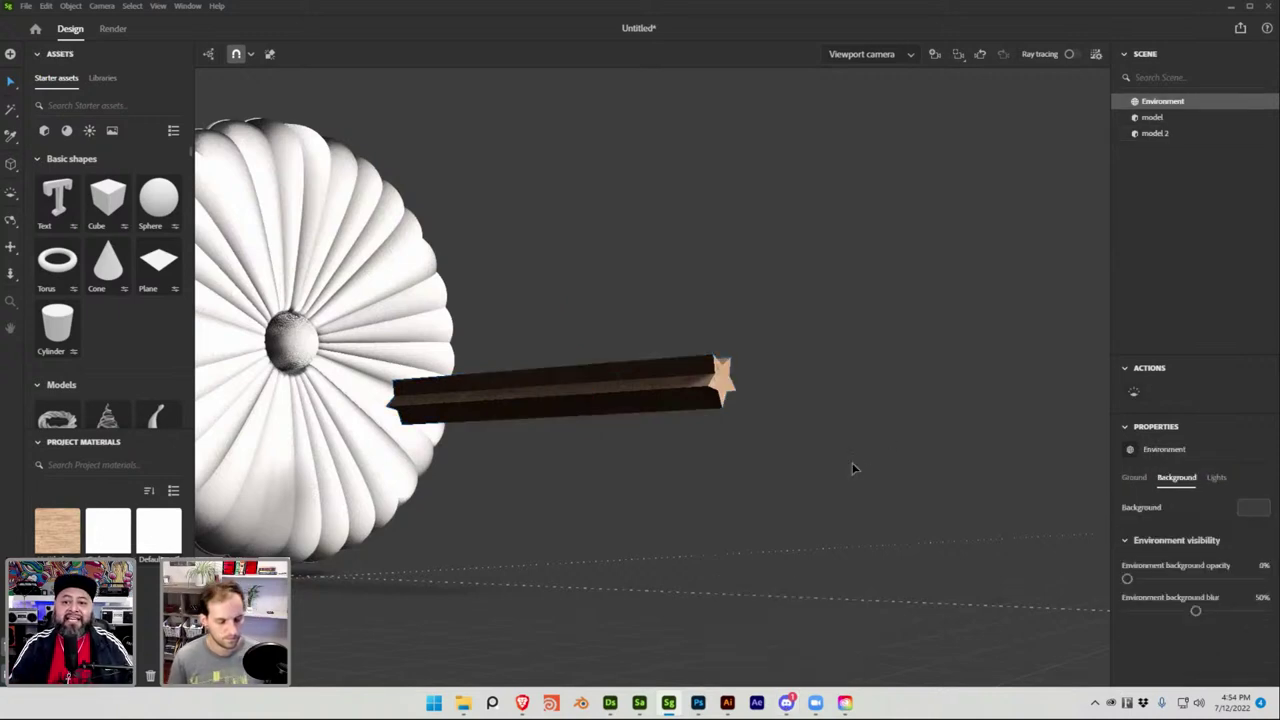
{"action": "left_click_drag", "start_coordinate": [825, 465], "coordinate": [709, 543]}
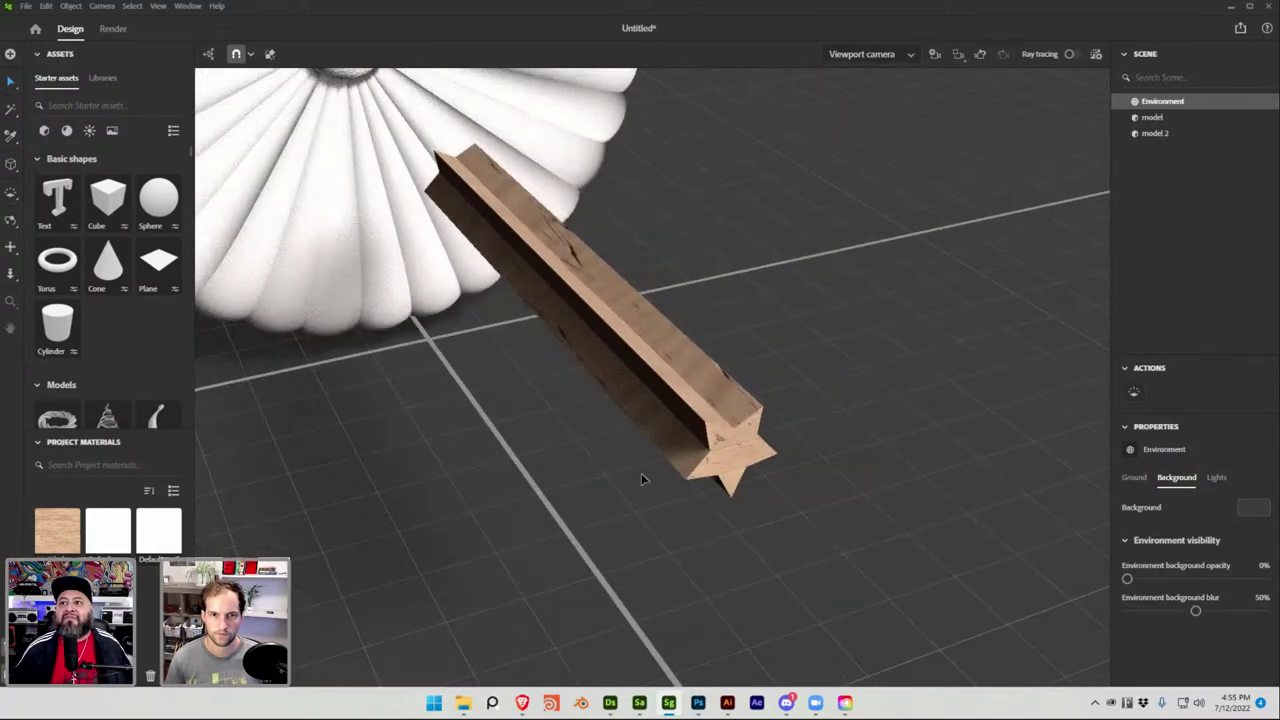